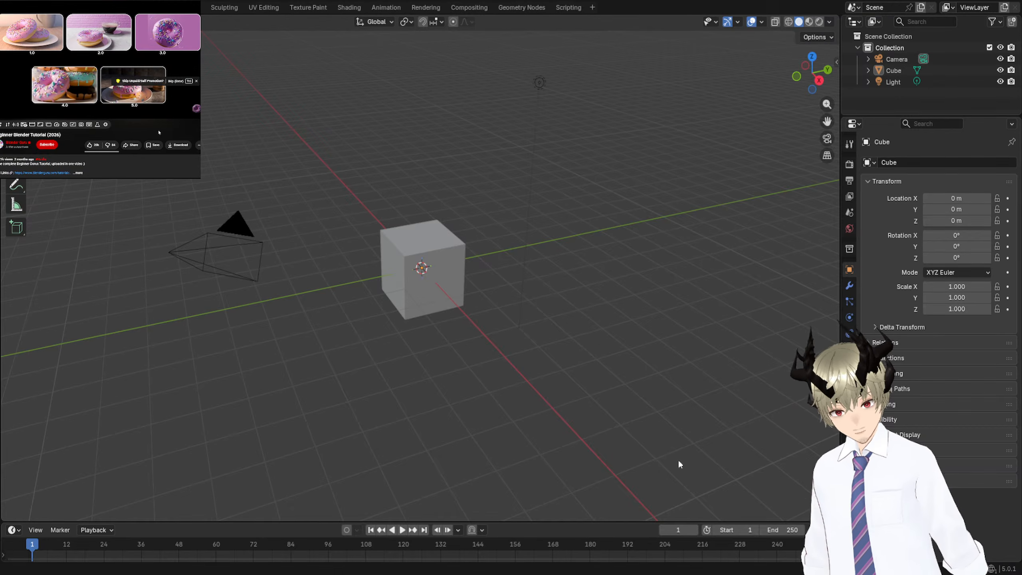
pyautogui.click(53, 49)
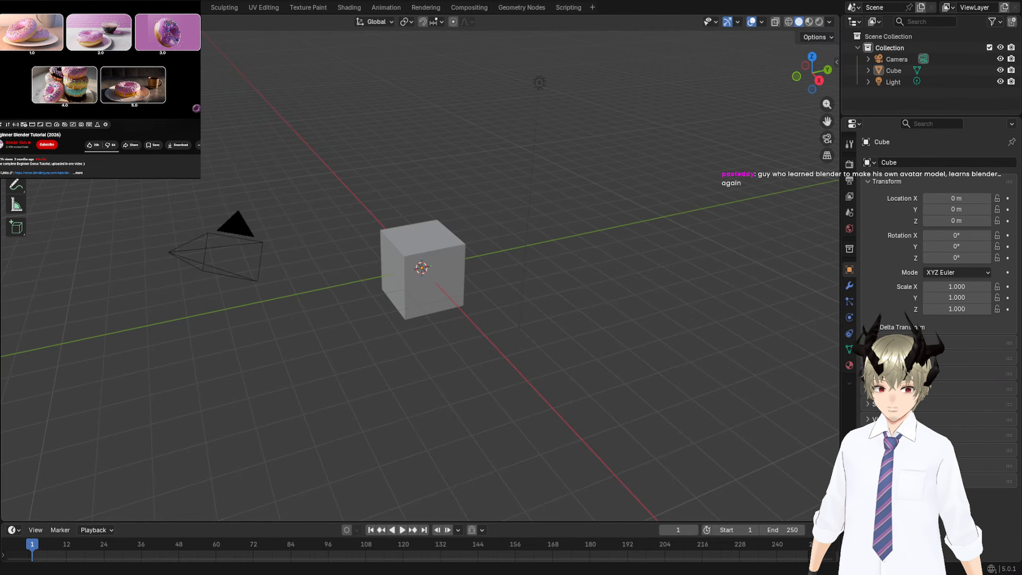
pyautogui.click(46, 63)
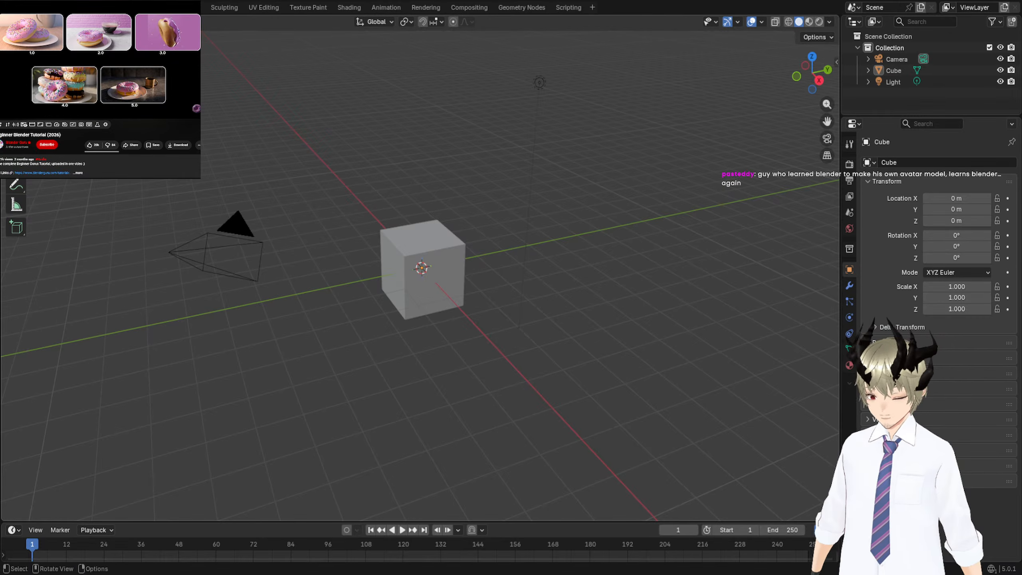
# Examine the default cube and its surroundings from several angles.
pyautogui.click(411, 240)
pyautogui.moveTo(410, 239); pyautogui.dragTo(497, 224, button='middle')
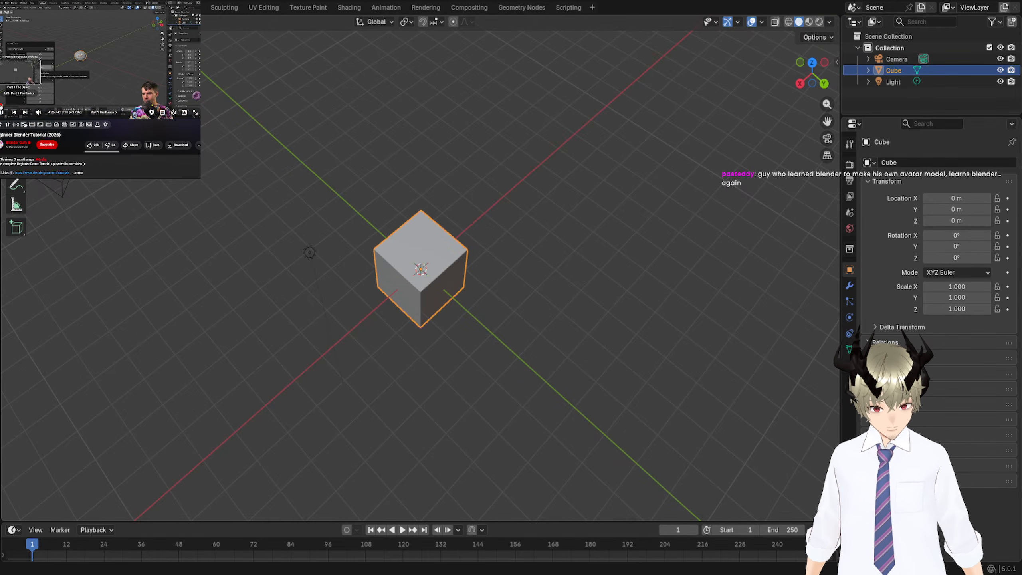
pyautogui.click(1, 106)
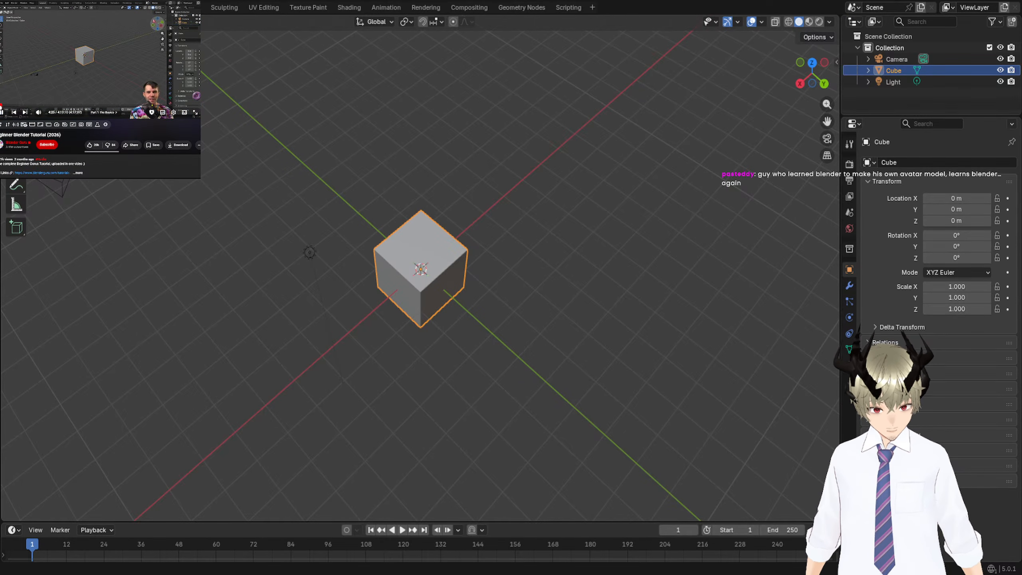
pyautogui.click(0, 107)
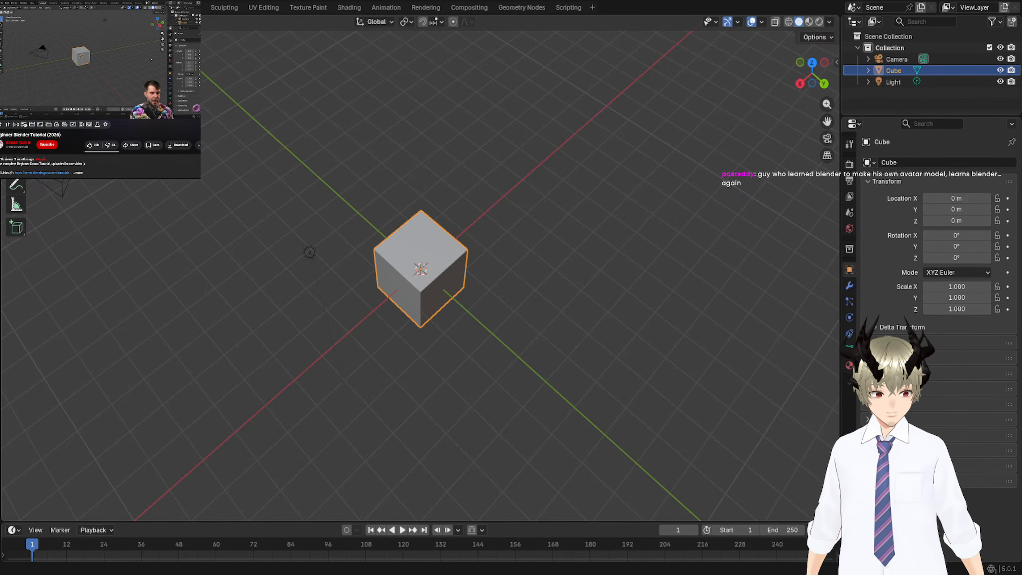
pyautogui.moveTo(644, 141)
pyautogui.mouseDown(button='middle')
pyautogui.moveTo(670, 159)
pyautogui.moveTo(688, 260)
pyautogui.moveTo(618, 248)
pyautogui.moveTo(751, 239)
pyautogui.moveTo(755, 286)
pyautogui.moveTo(548, 219)
pyautogui.moveTo(558, 241)
pyautogui.mouseUp(button='middle')
pyautogui.moveTo(566, 241)
pyautogui.mouseDown()
pyautogui.moveTo(670, 245)
pyautogui.moveTo(568, 200)
pyautogui.mouseUp()
pyautogui.moveTo(568, 200)
pyautogui.mouseDown(button='middle')
pyautogui.moveTo(710, 233)
pyautogui.moveTo(638, 222)
pyautogui.moveTo(620, 173)
pyautogui.moveTo(715, 181)
pyautogui.moveTo(739, 232)
pyautogui.moveTo(657, 212)
pyautogui.moveTo(680, 275)
pyautogui.mouseUp(button='middle')
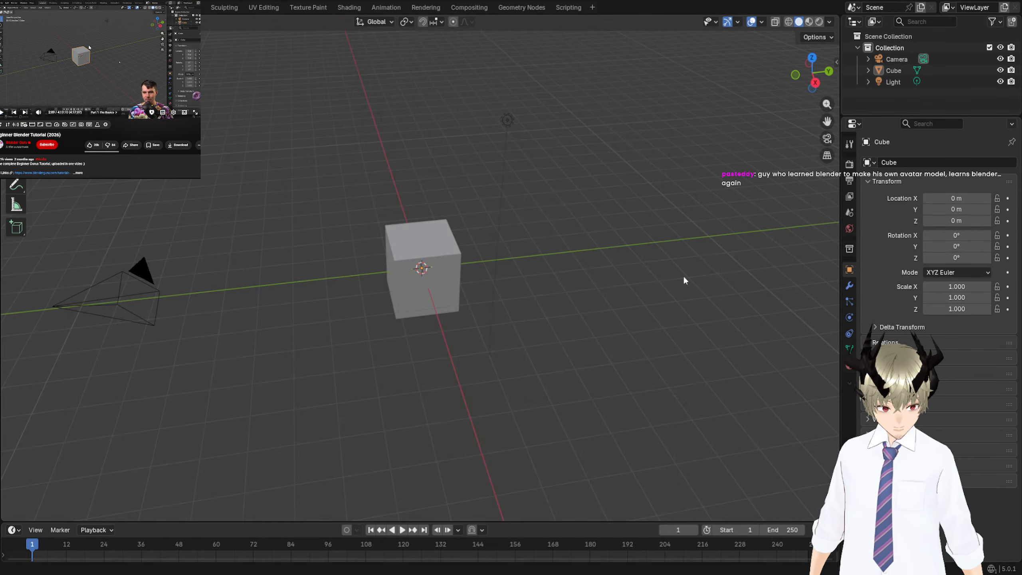
pyautogui.press('space')
pyautogui.moveTo(463, 209); pyautogui.dragTo(583, 193, button='middle')
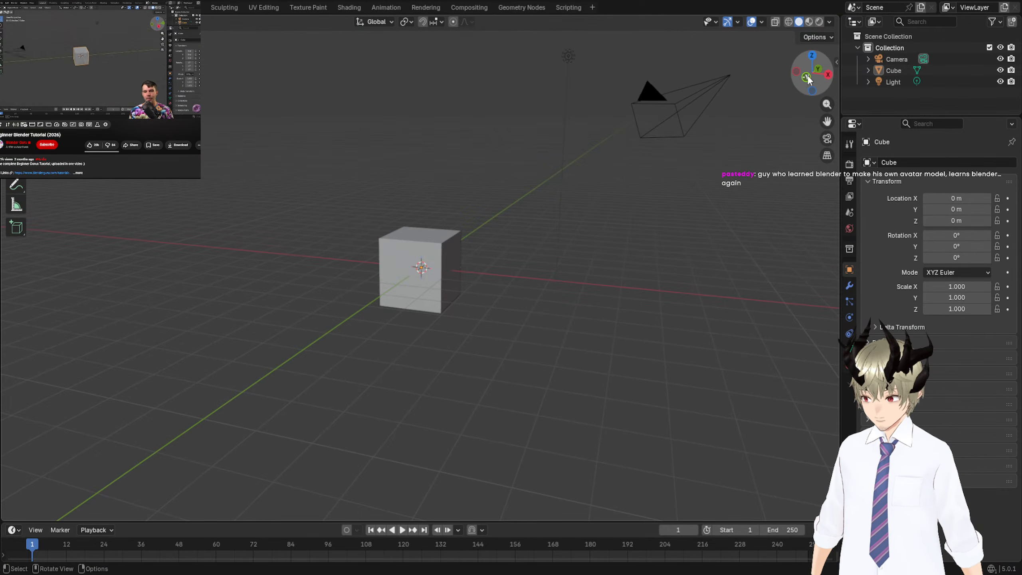
# Inspect the scene along different axis directions using the navigation gizmo.
pyautogui.click(807, 77)
pyautogui.click(830, 73)
pyautogui.click(813, 55)
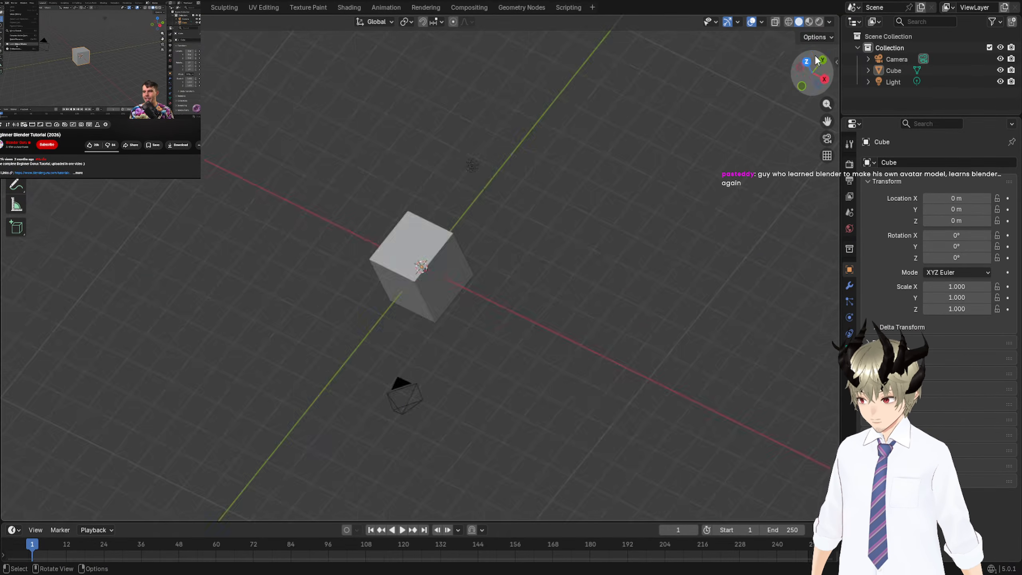
pyautogui.moveTo(635, 224); pyautogui.dragTo(559, 127, button='middle')
pyautogui.moveTo(811, 77); pyautogui.dragTo(688, 66)
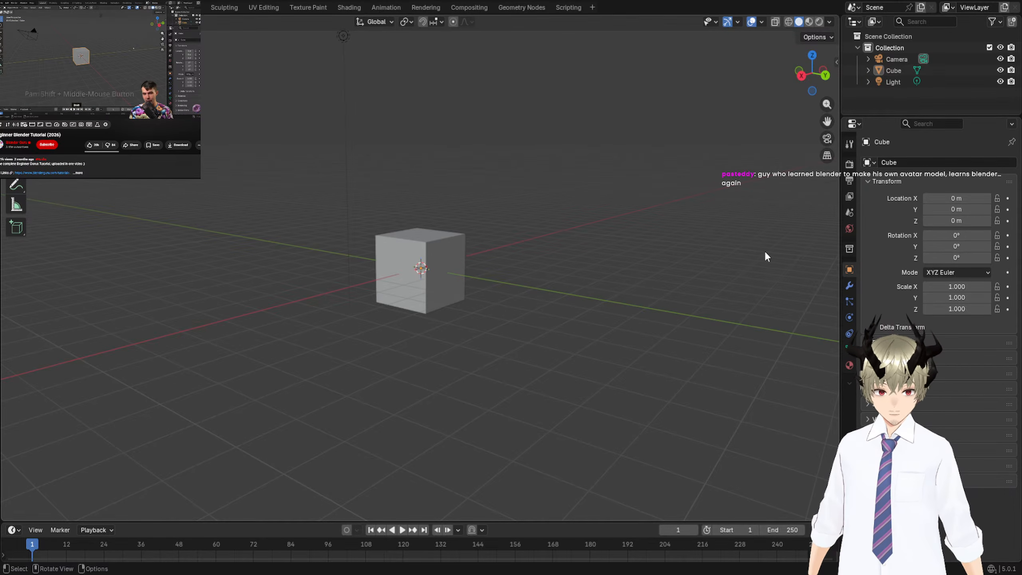
# Examine the cube off-centre, both close up and from farther away.
pyautogui.keyDown('shift'); pyautogui.moveTo(741, 251); pyautogui.dragTo(589, 337, button='middle'); pyautogui.keyUp('shift')
pyautogui.scroll(5, 675, 197)
pyautogui.scroll(-5, 674, 197)
pyautogui.scroll(3, 675, 196)
pyautogui.scroll(8, 575, 352)
pyautogui.scroll(-6, 576, 353)
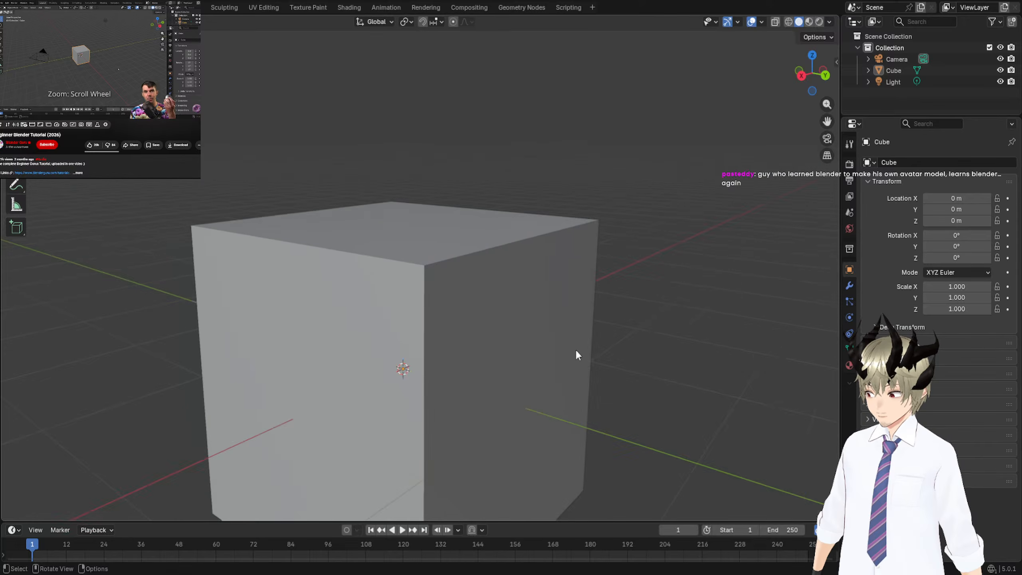
pyautogui.scroll(6, 576, 353)
pyautogui.scroll(-6, 576, 352)
pyautogui.scroll(-6, 576, 349)
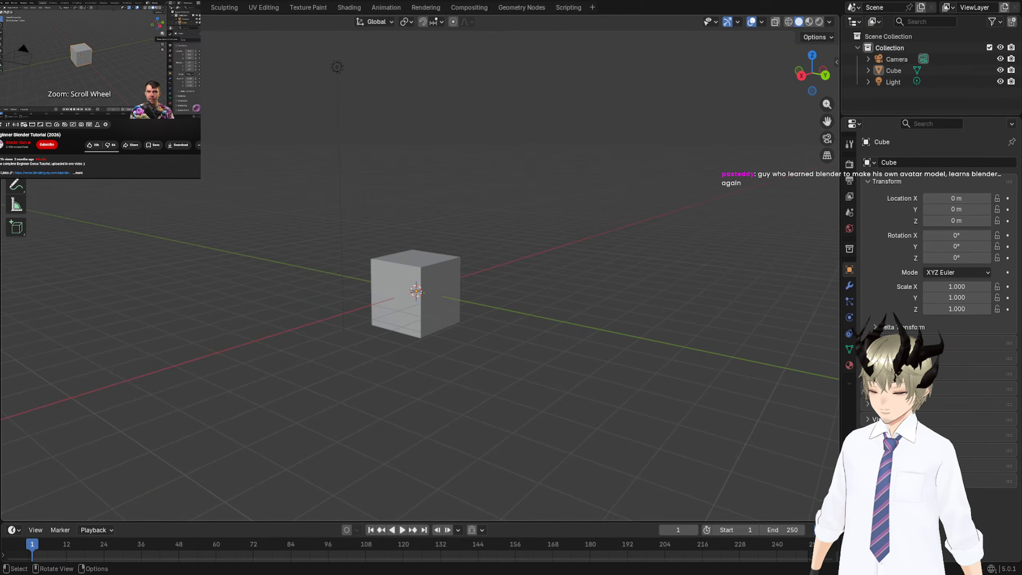
# Inspect one side face of the cube at very close range.
pyautogui.moveTo(661, 234); pyautogui.dragTo(719, 233, button='middle')
pyautogui.scroll(10, 674, 254)
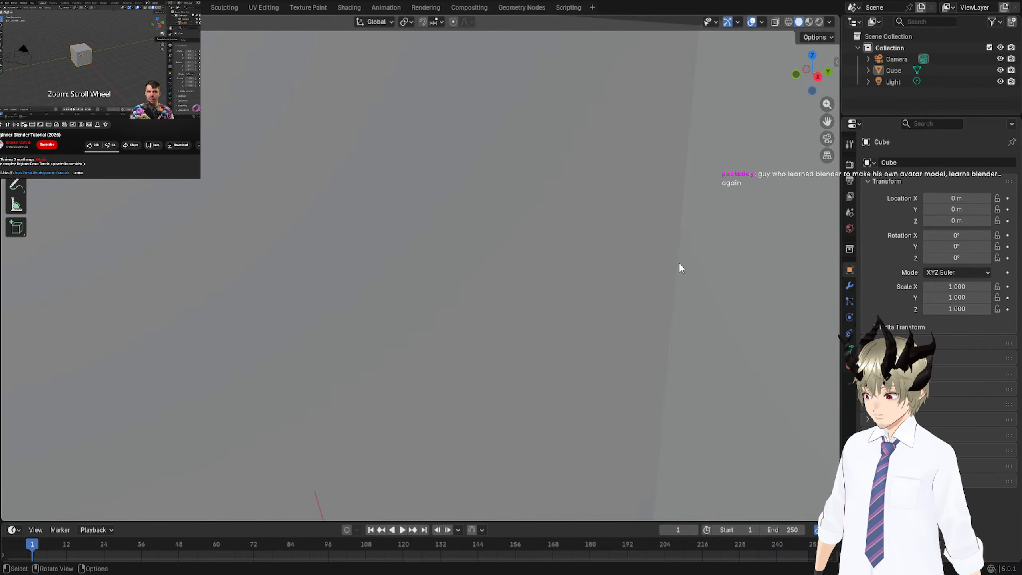
pyautogui.keyDown('shift'); pyautogui.moveTo(679, 262); pyautogui.dragTo(658, 200, button='middle'); pyautogui.keyUp('shift')
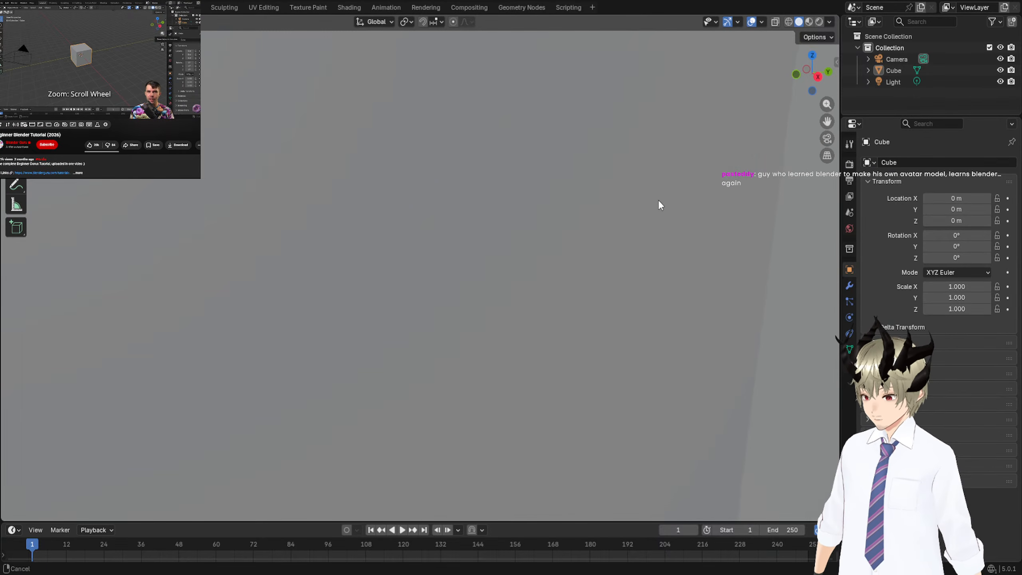
pyautogui.scroll(-8, 641, 184)
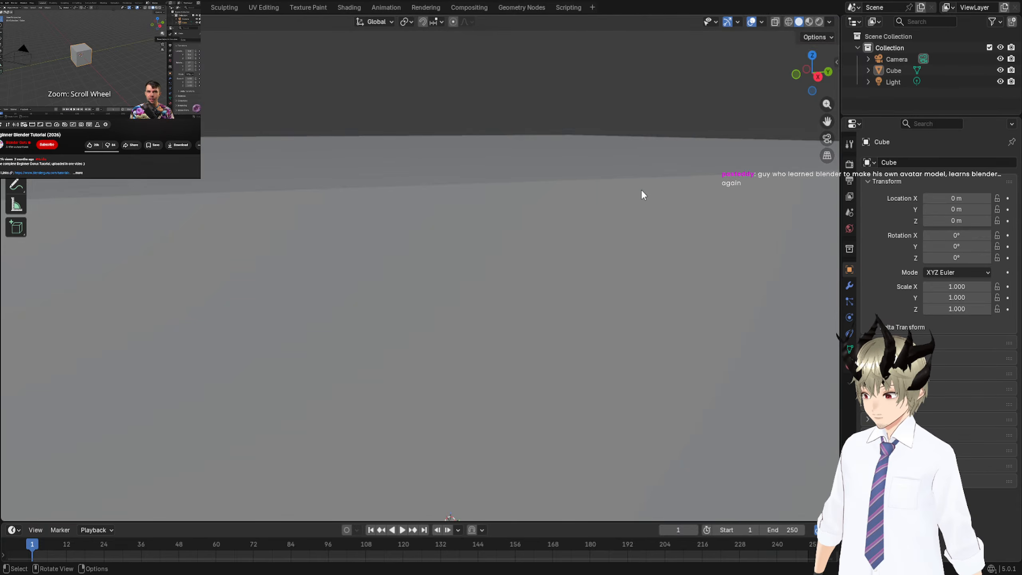
pyautogui.scroll(3, 637, 203)
pyautogui.scroll(-7, 636, 204)
pyautogui.scroll(8, 637, 212)
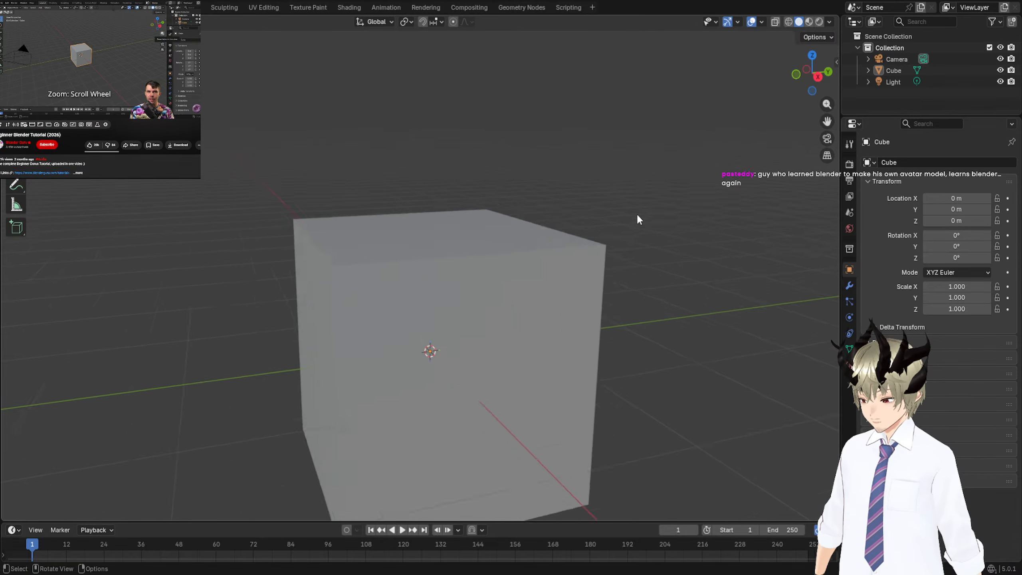
pyautogui.keyDown('shift'); pyautogui.moveTo(603, 401); pyautogui.dragTo(585, 318, button='middle'); pyautogui.keyUp('shift')
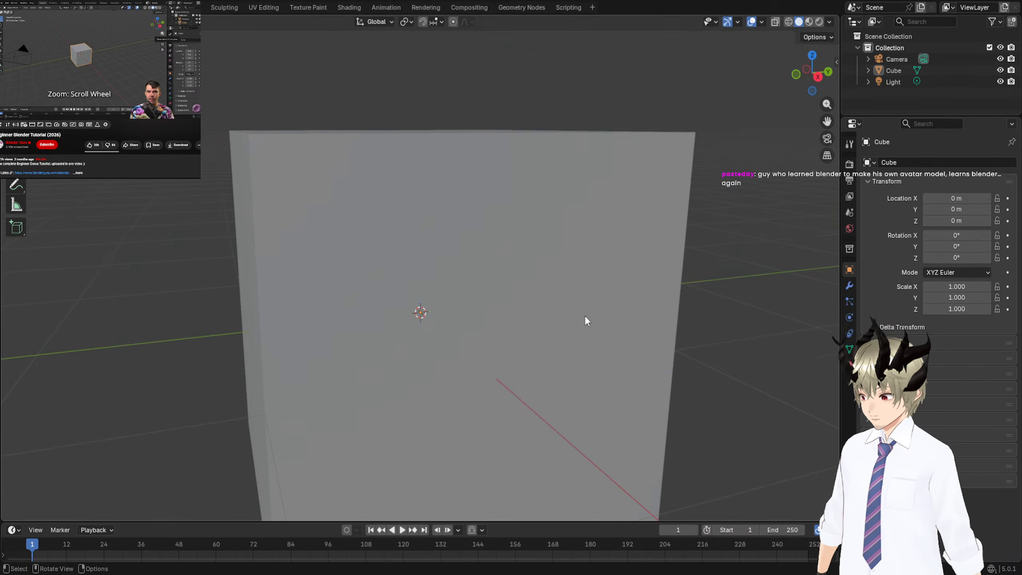
pyautogui.scroll(3, 584, 316)
pyautogui.scroll(-1, 578, 307)
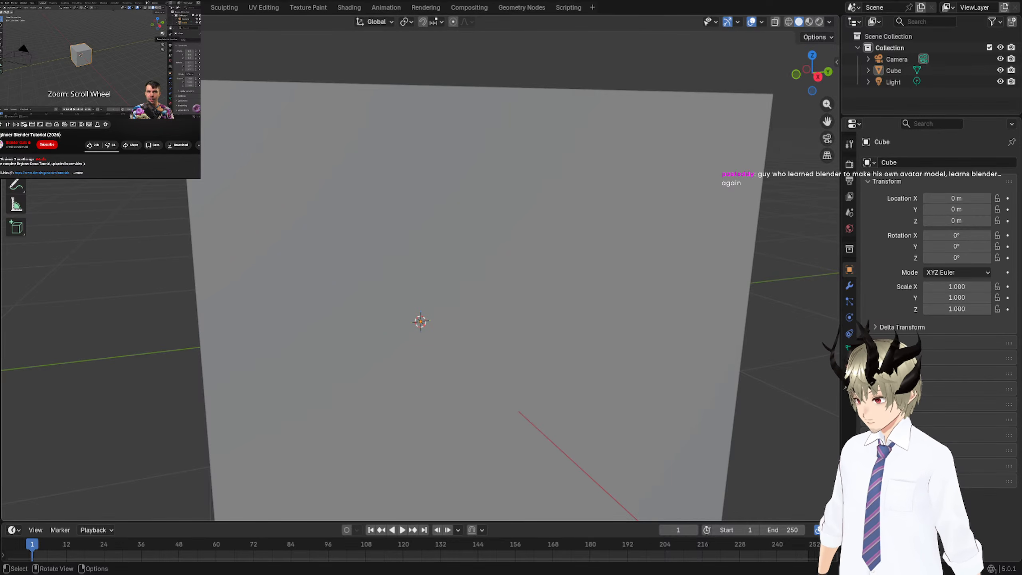
# Enter Edit Mode on the cube and connect two opposite corner vertices of its front-facing side with a diagonal edge.
pyautogui.click(578, 307)
pyautogui.scroll(-3, 578, 307)
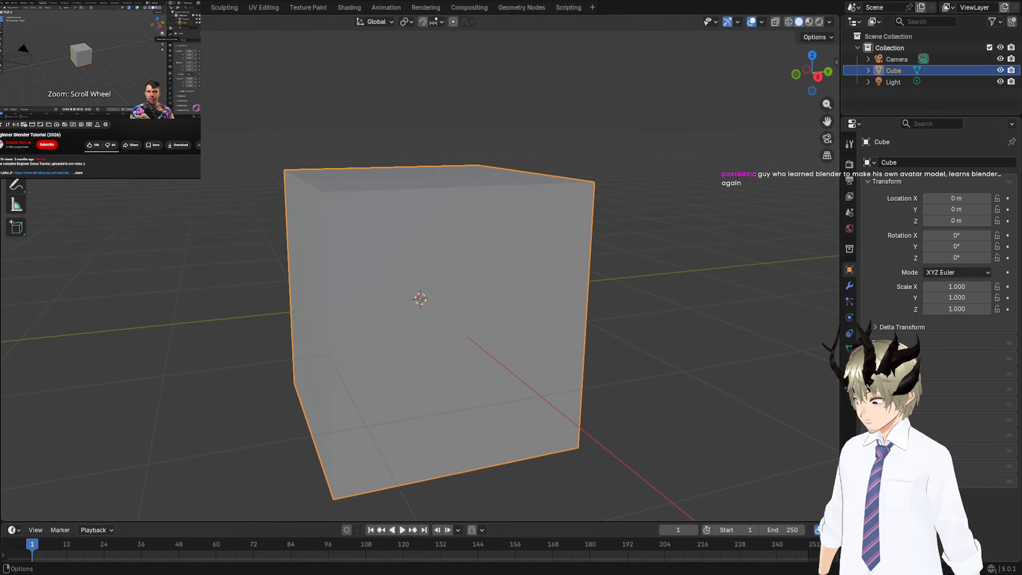
pyautogui.press('Tab')
pyautogui.hotkey('alt', 'a')
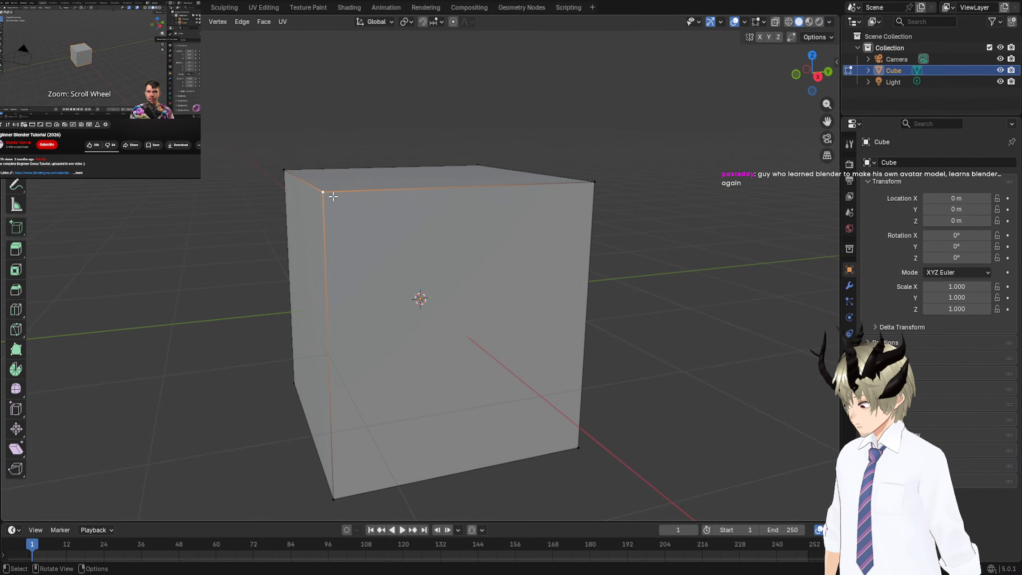
pyautogui.click(571, 456)
pyautogui.press('j')
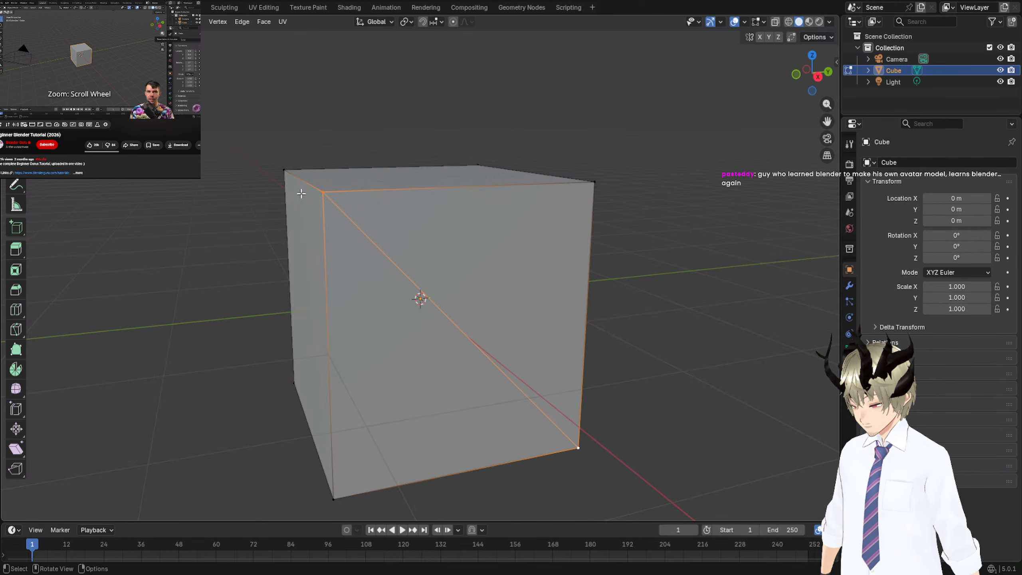
# Add a loop cut across the diagonal edge to place a vertex near its middle.
pyautogui.click(327, 194)
pyautogui.hotkey('ctrl', 'r')
pyautogui.click(461, 332)
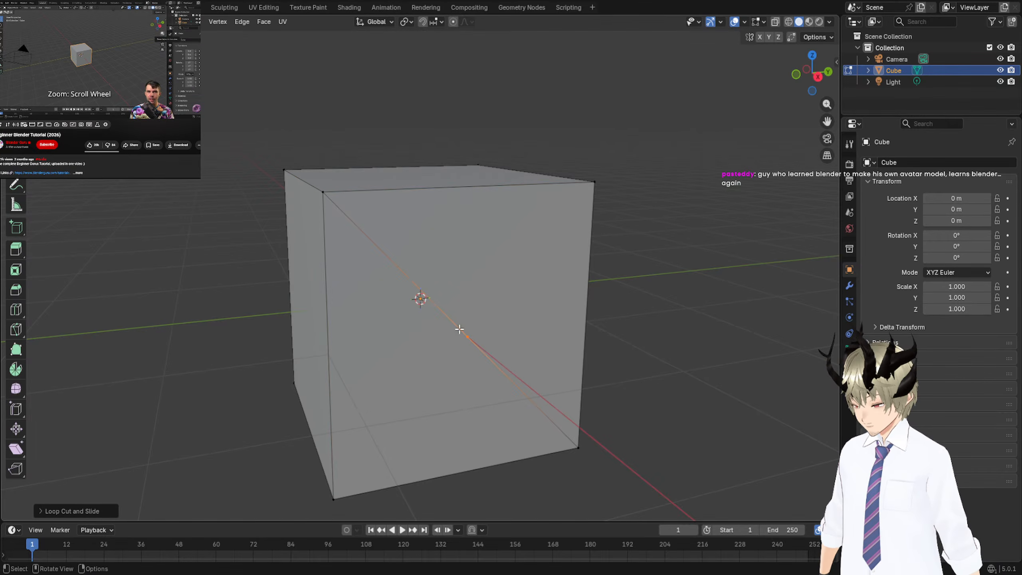
# Select the new vertex on the diagonal edge and move it freely a short distance.
pyautogui.scroll(4, 470, 368)
pyautogui.scroll(-2, 476, 376)
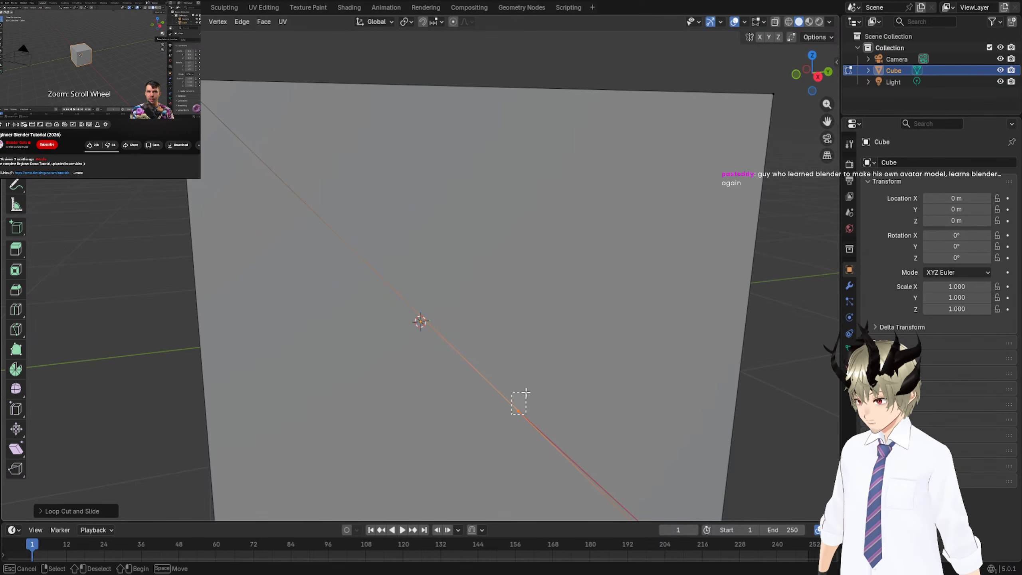
pyautogui.moveTo(523, 411)
pyautogui.mouseDown(button='middle')
pyautogui.moveTo(548, 389)
pyautogui.moveTo(525, 397)
pyautogui.mouseUp(button='middle')
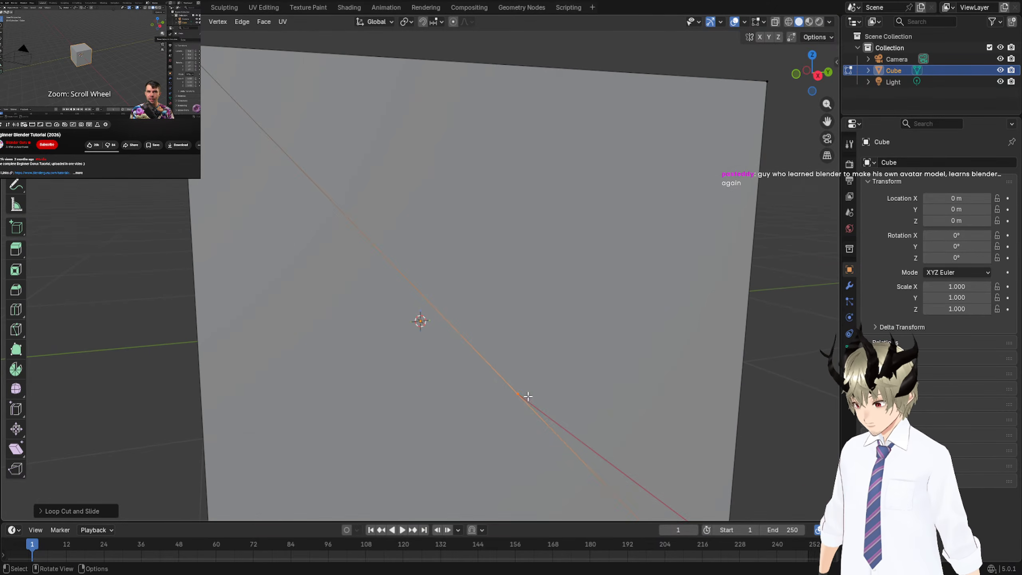
pyautogui.rightClick(520, 393)
pyautogui.click(517, 393)
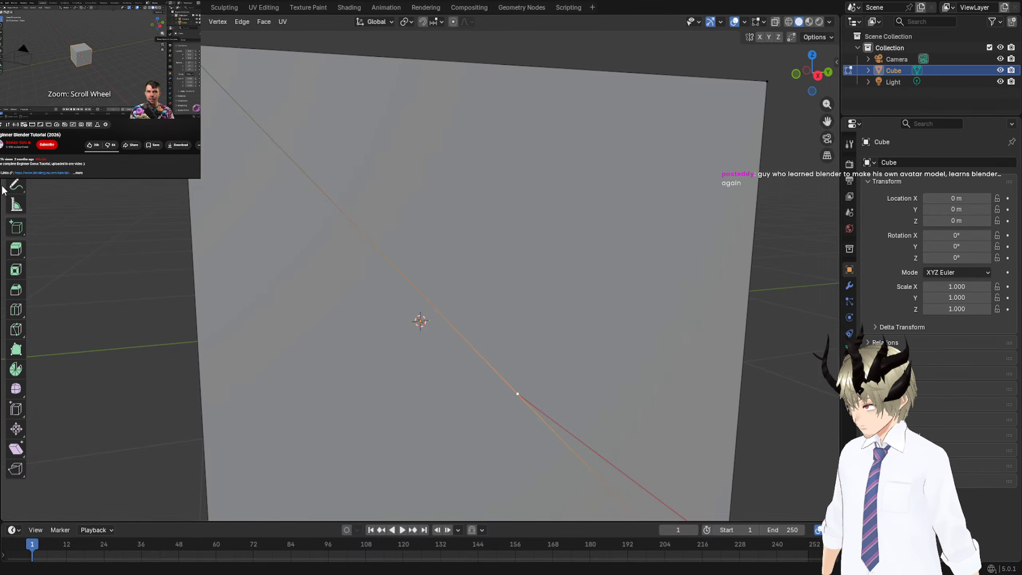
pyautogui.press('g')
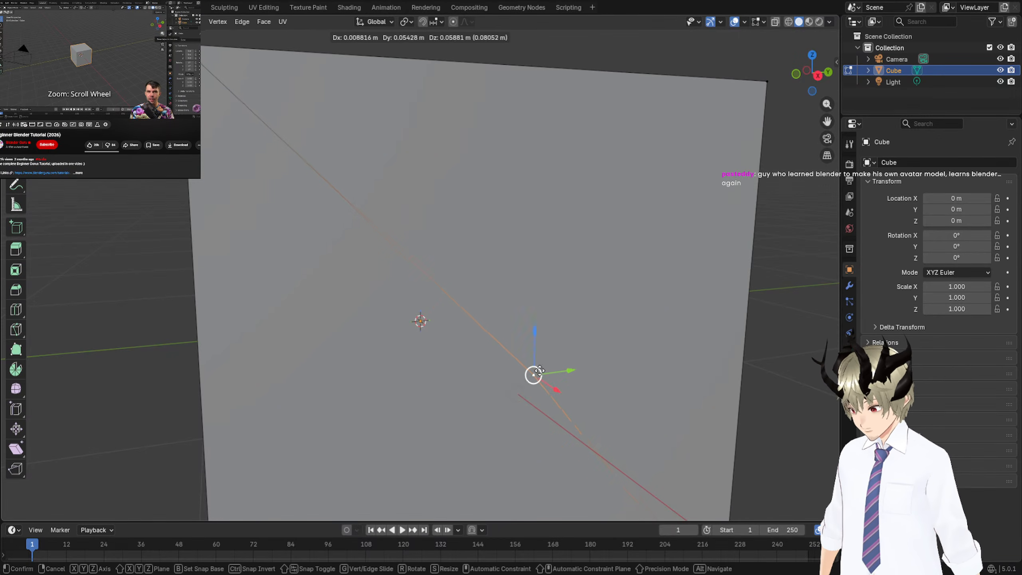
pyautogui.click(525, 378)
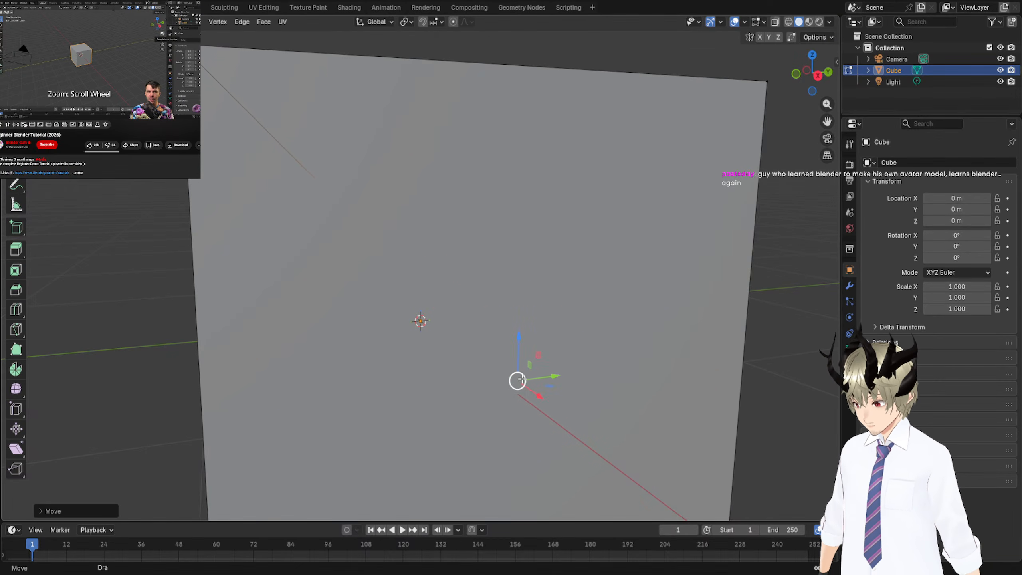
pyautogui.scroll(2, 521, 383)
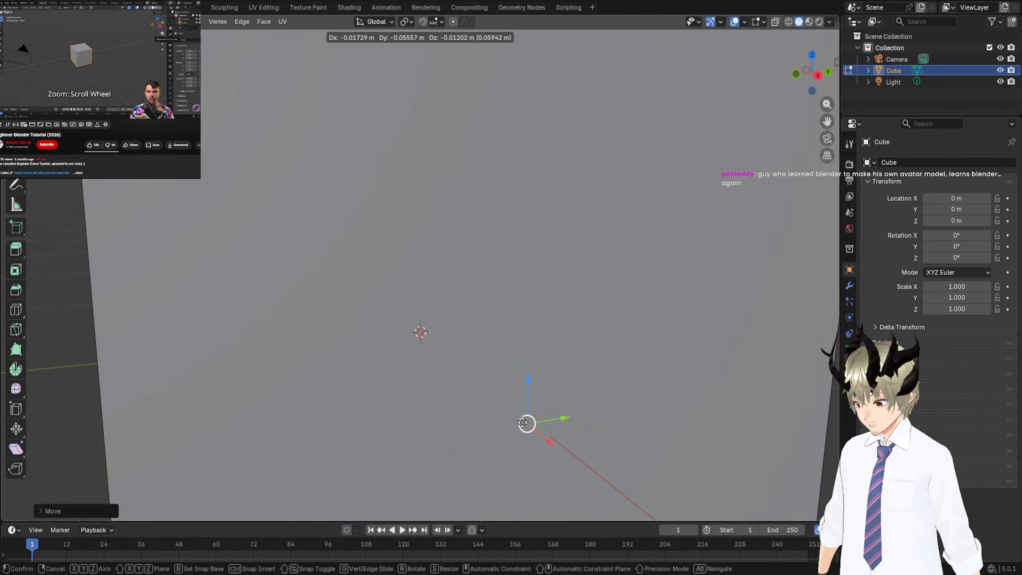
pyautogui.scroll(-3, 521, 411)
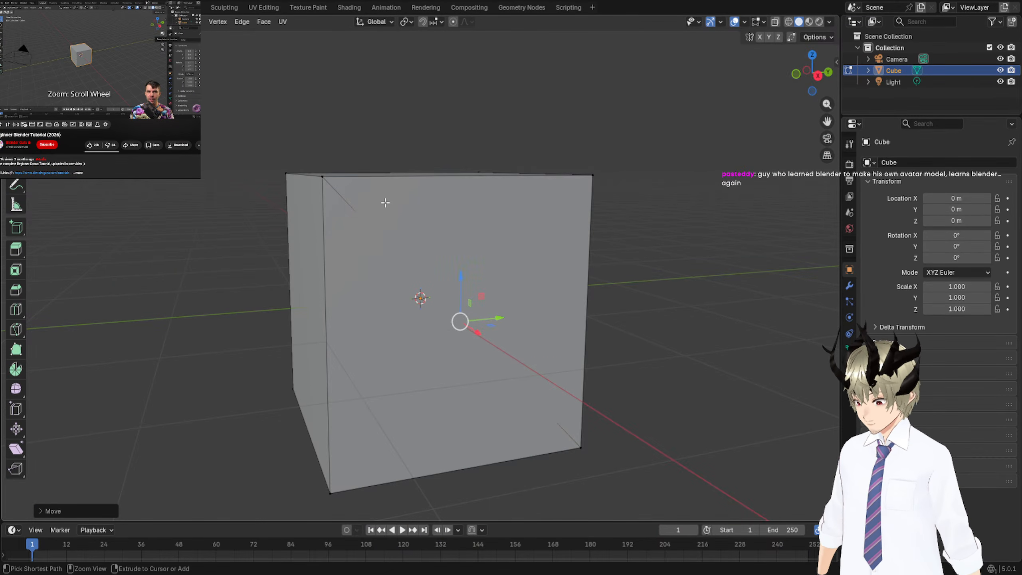
# Grow the selection from the vertex to the entire cube mesh and scale it up.
pyautogui.press('ctrl+KP_Add')
pyautogui.press('ctrl+KP_Add')
pyautogui.press('ctrl+KP_Add')
pyautogui.scroll(-5, 386, 202)
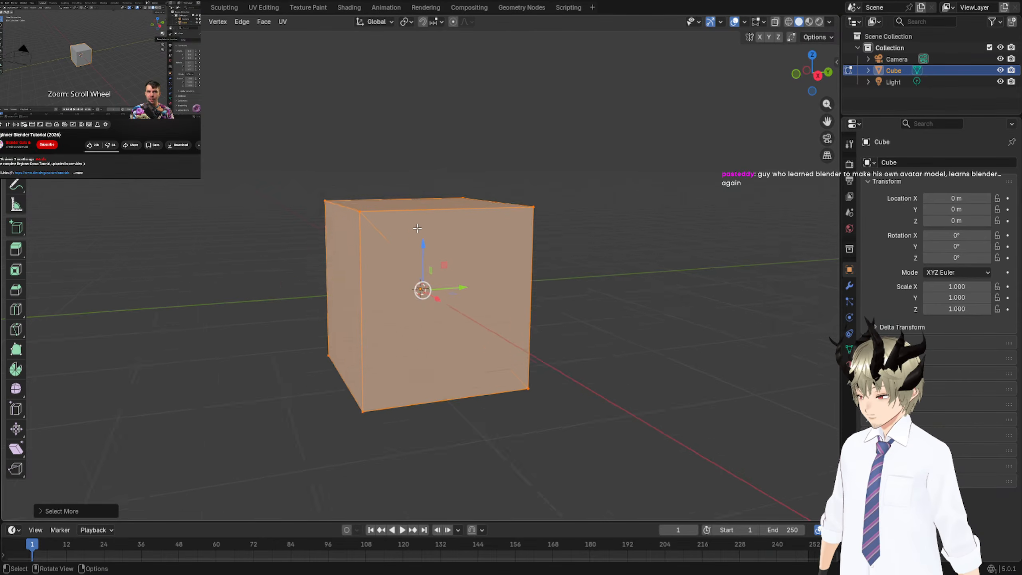
pyautogui.press('s')
pyautogui.click(651, 330)
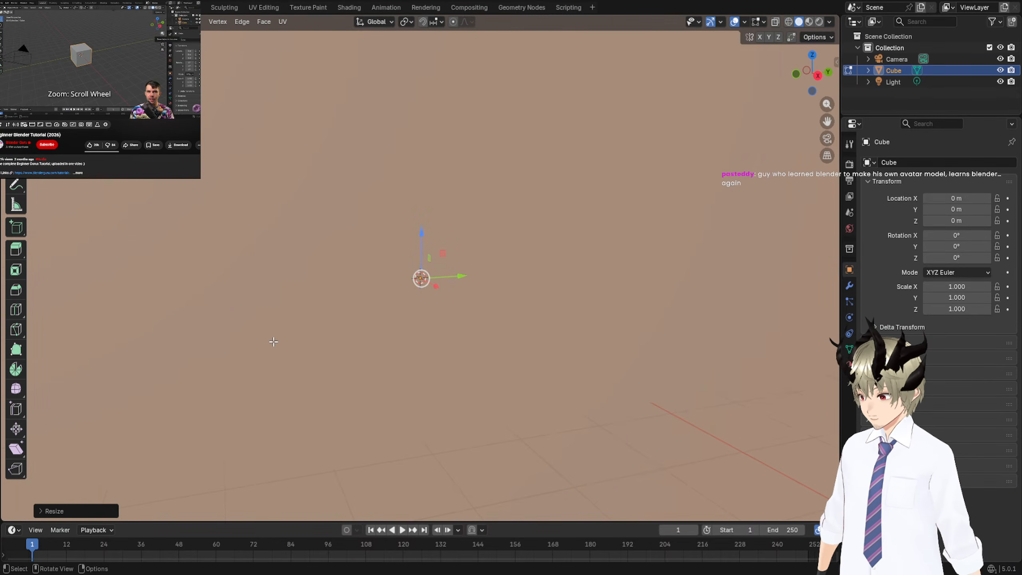
# Rescale the whole cube mesh once more and undo the scaling.
pyautogui.scroll(-3, 267, 345)
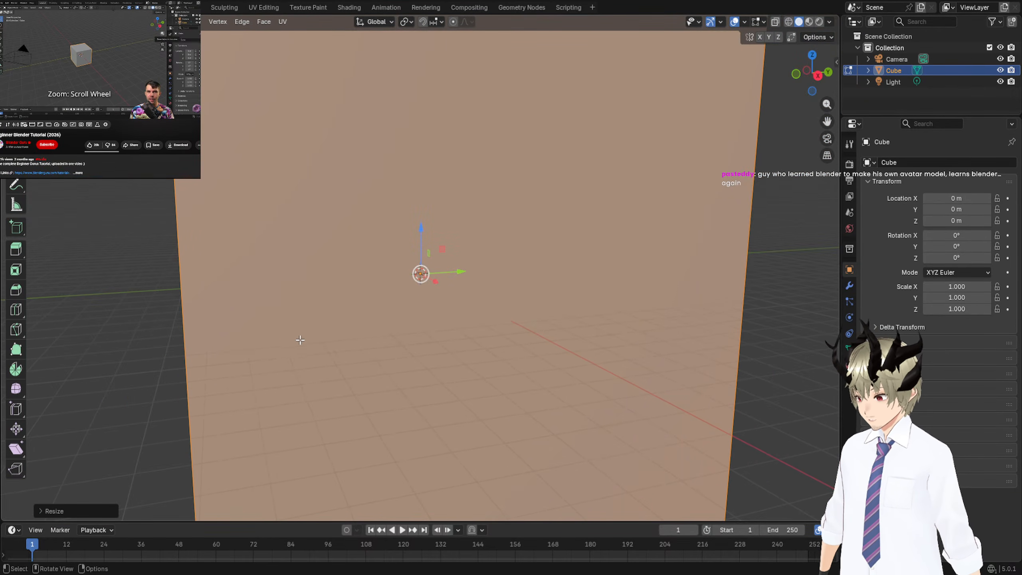
pyautogui.press('s')
pyautogui.click(445, 288)
pyautogui.hotkey('ctrl', 'z')
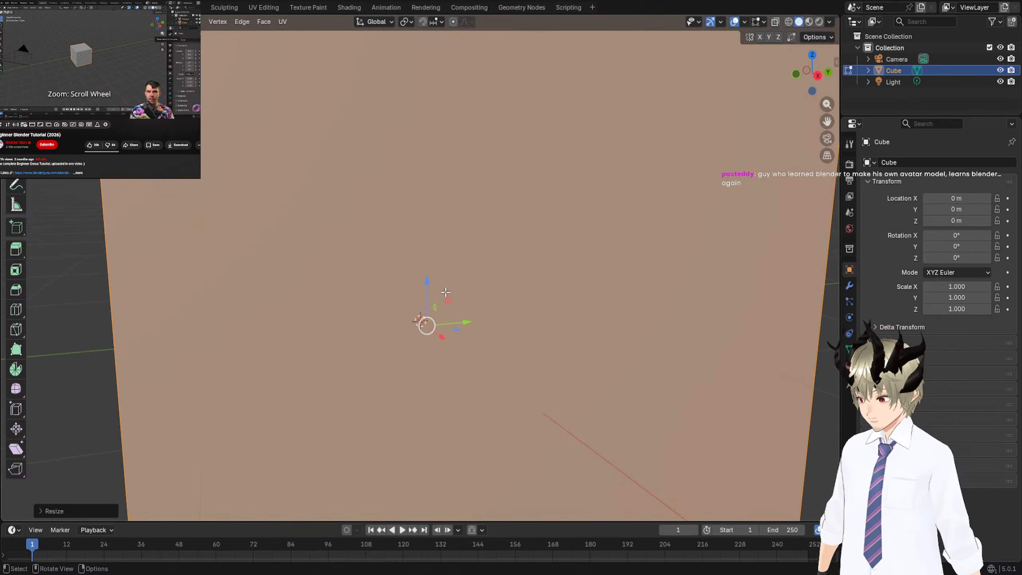
# Return to Object Mode and delete the cube from the scene.
pyautogui.press('Tab')
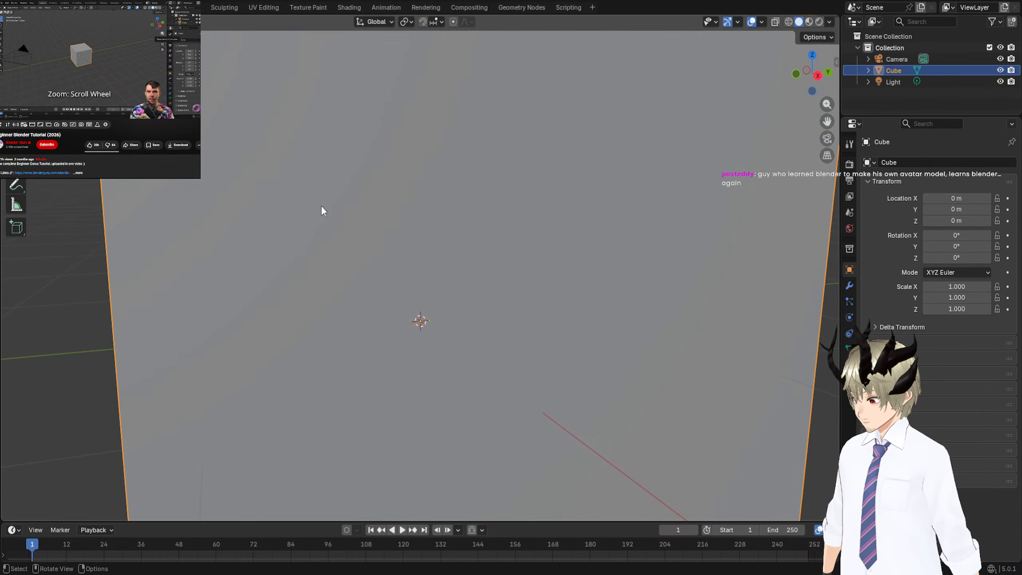
pyautogui.scroll(-3, 439, 314)
pyautogui.press('Delete')
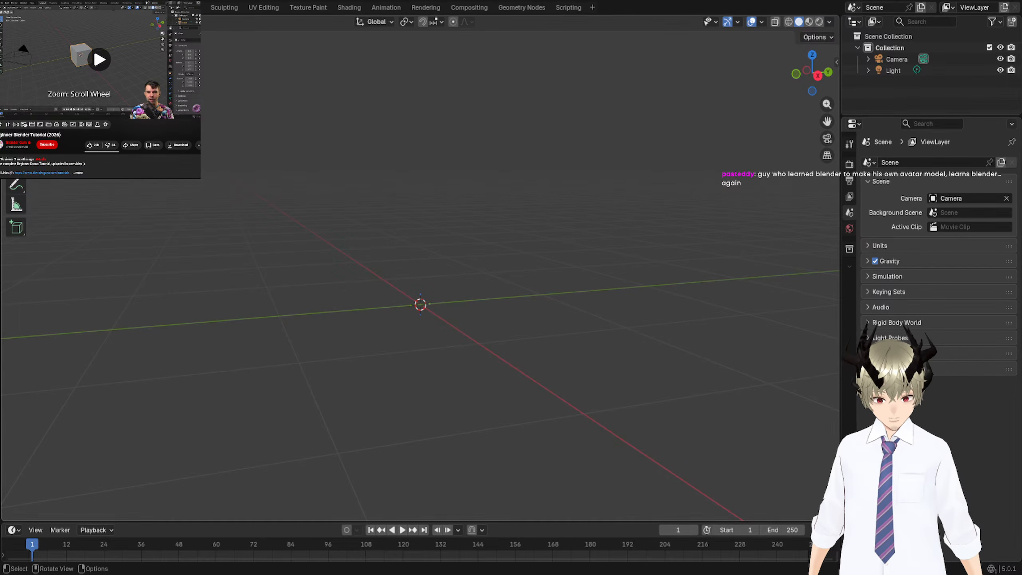
pyautogui.scroll(-1, 421, 278)
pyautogui.scroll(1, 421, 278)
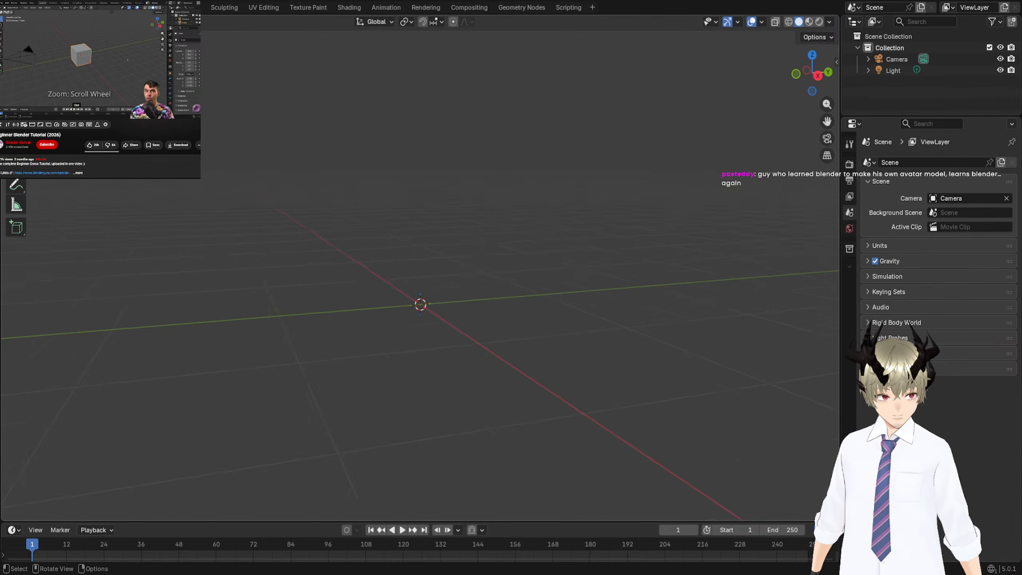
# Zoom in and out on the empty scene around the world origin.
pyautogui.scroll(-5, 420, 277)
pyautogui.scroll(4, 420, 278)
pyautogui.scroll(3, 420, 278)
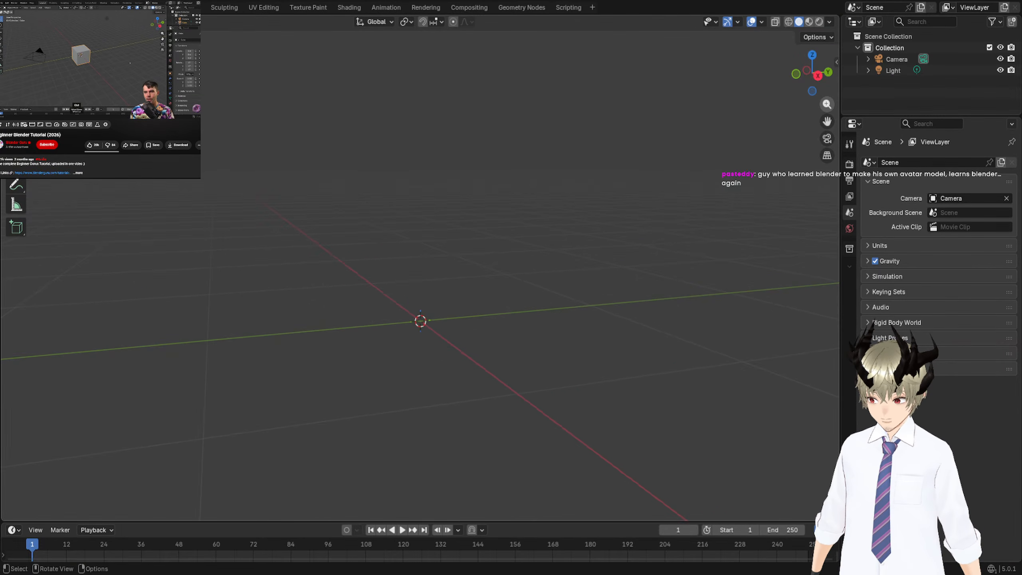
pyautogui.moveTo(827, 104)
pyautogui.mouseDown()
pyautogui.moveTo(827, 129)
pyautogui.moveTo(827, 77)
pyautogui.moveTo(827, 118)
pyautogui.mouseUp()
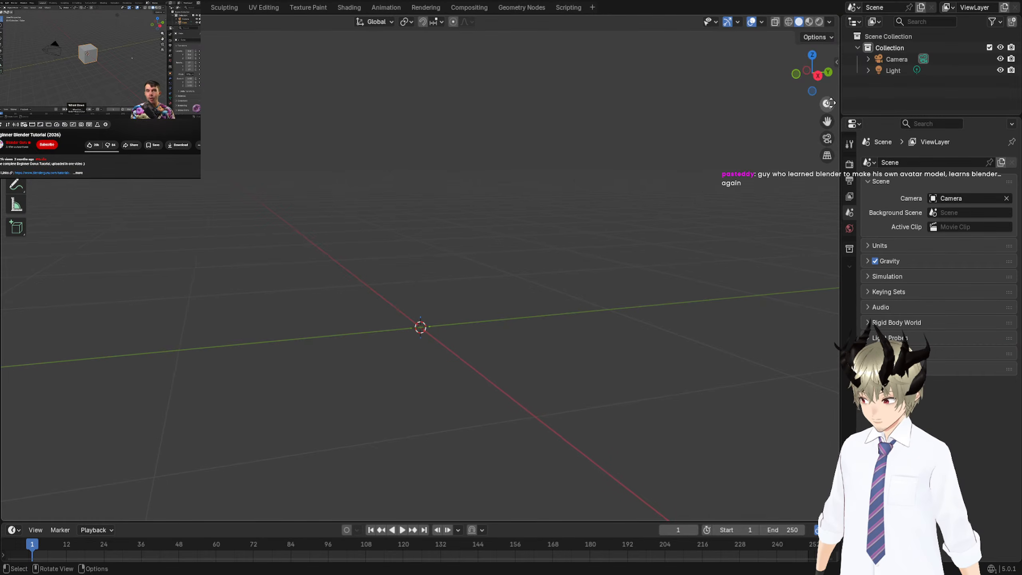
pyautogui.scroll(4, 551, 226)
pyautogui.scroll(-4, 551, 225)
pyautogui.scroll(2, 551, 226)
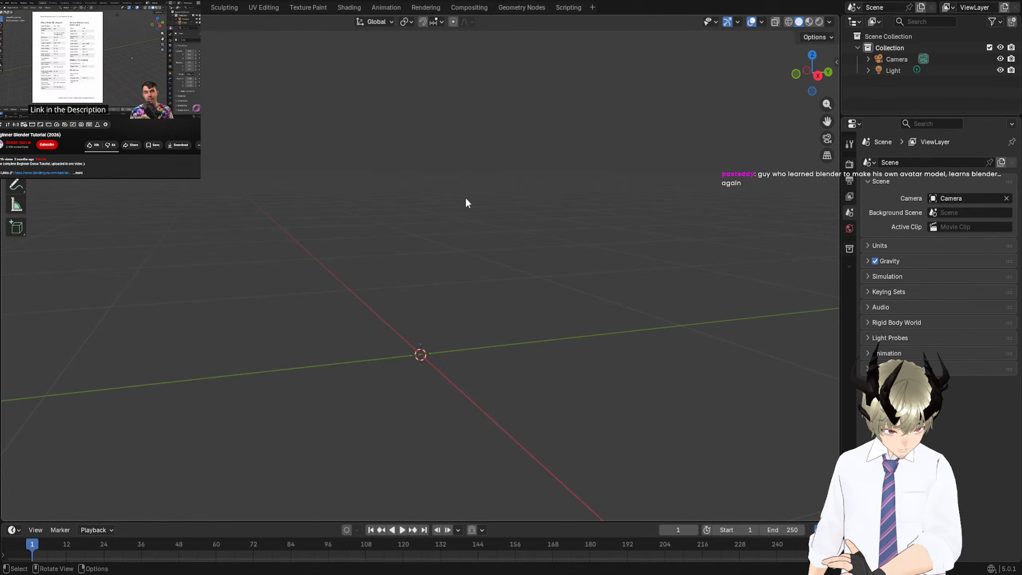
pyautogui.click(54, 49)
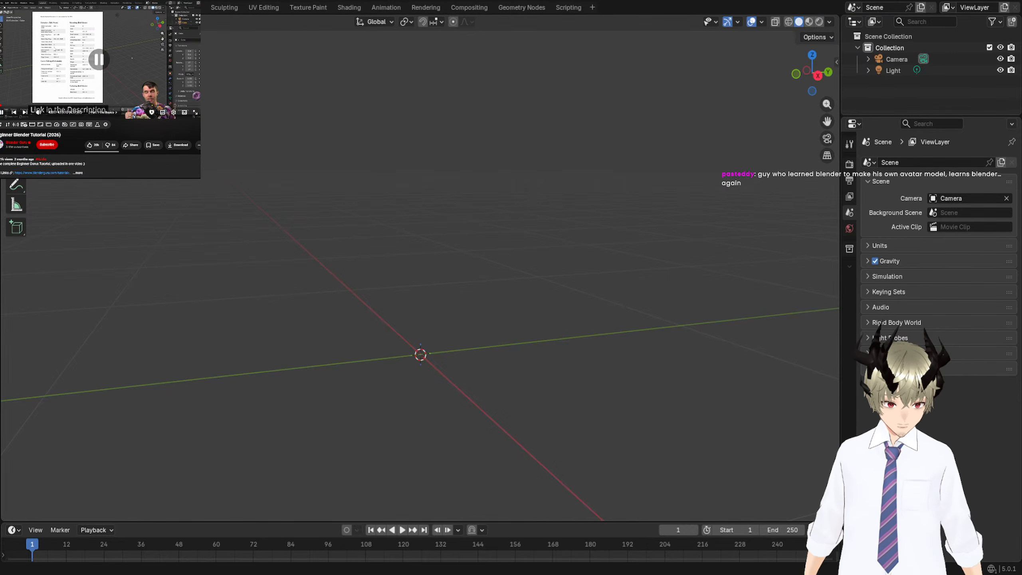
pyautogui.click(53, 48)
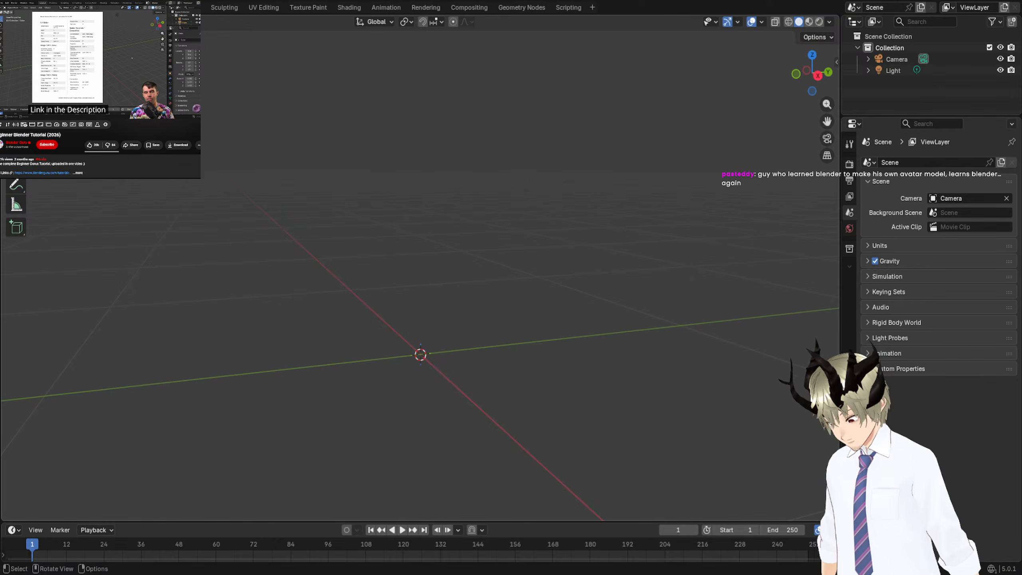
# Practise panning the empty viewport a short distance and zooming in and out on the grid.
pyautogui.click(99, 59)
pyautogui.keyDown('shift'); pyautogui.scroll(-3, 420, 278); pyautogui.keyUp('shift')
pyautogui.keyDown('shift'); pyautogui.scroll(4, 420, 278); pyautogui.keyUp('shift')
pyautogui.keyDown('shift'); pyautogui.scroll(-5, 420, 278); pyautogui.keyUp('shift')
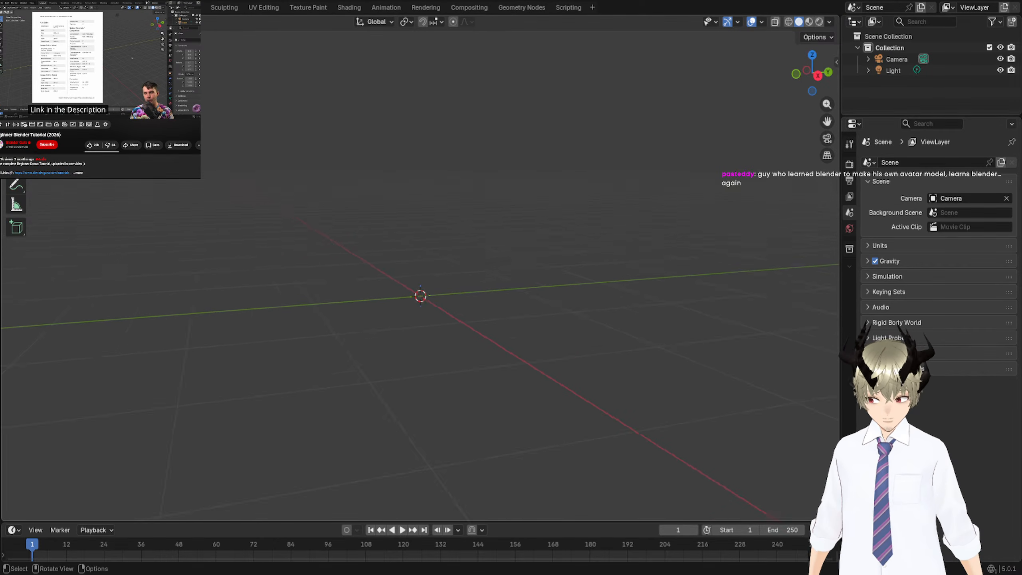
pyautogui.keyDown('shift'); pyautogui.scroll(5, 421, 278); pyautogui.keyUp('shift')
pyautogui.keyDown('shift'); pyautogui.scroll(-4, 420, 278); pyautogui.keyUp('shift')
pyautogui.keyDown('shift'); pyautogui.scroll(2, 421, 278); pyautogui.keyUp('shift')
pyautogui.keyDown('shift'); pyautogui.moveTo(683, 334); pyautogui.dragTo(640, 291, button='middle'); pyautogui.keyUp('shift')
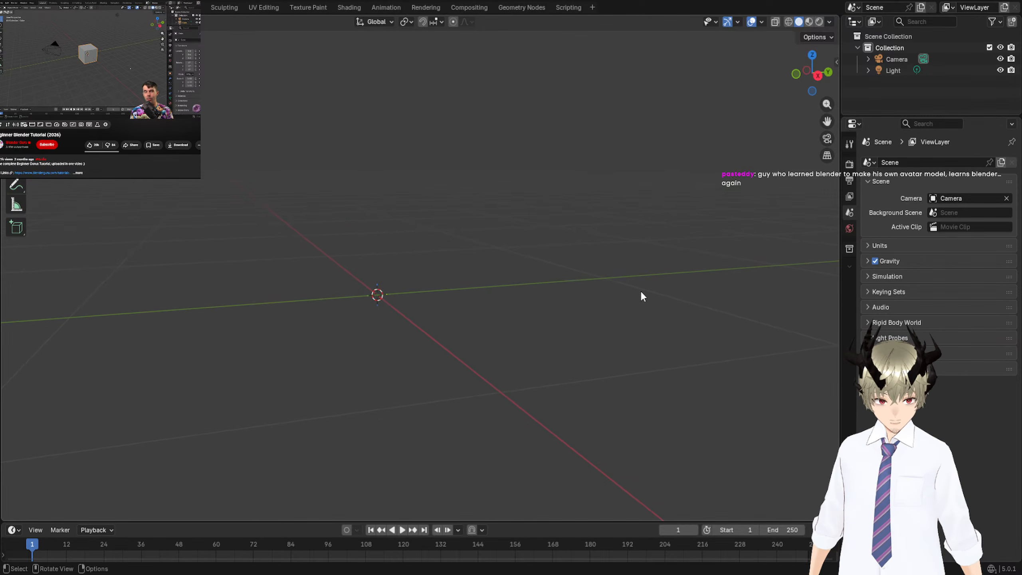
pyautogui.scroll(-2, 641, 292)
pyautogui.scroll(3, 640, 293)
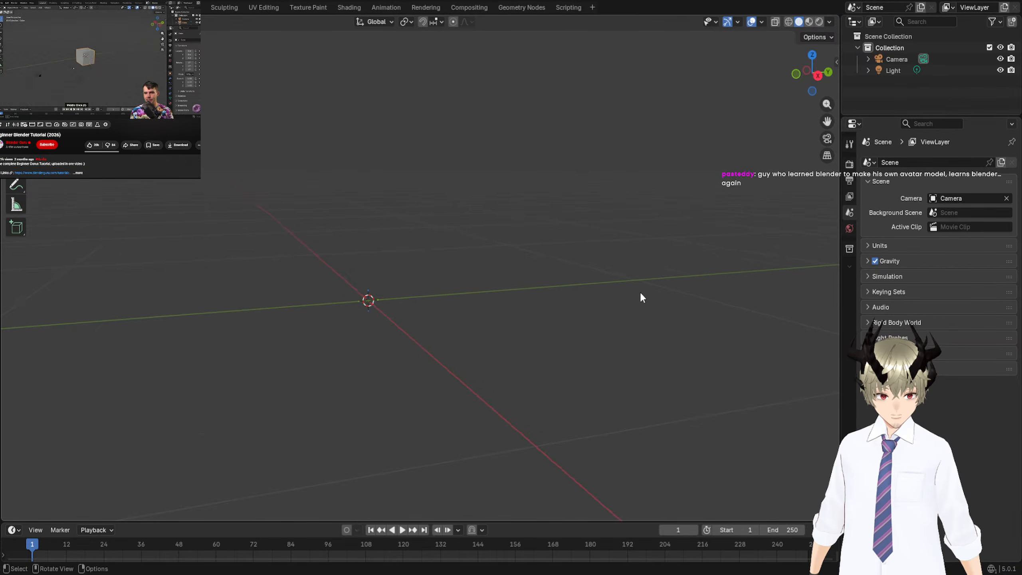
pyautogui.scroll(-3, 640, 293)
pyautogui.scroll(-2, 640, 293)
pyautogui.scroll(-1, 670, 286)
pyautogui.scroll(2, 670, 285)
pyautogui.scroll(-2, 670, 285)
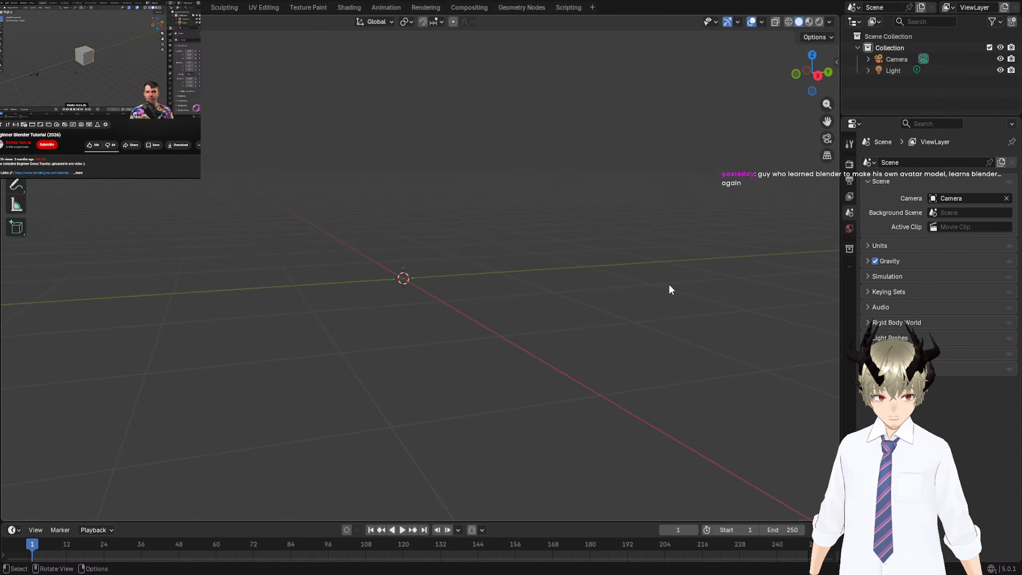
pyautogui.scroll(2, 670, 285)
pyautogui.scroll(2, 632, 293)
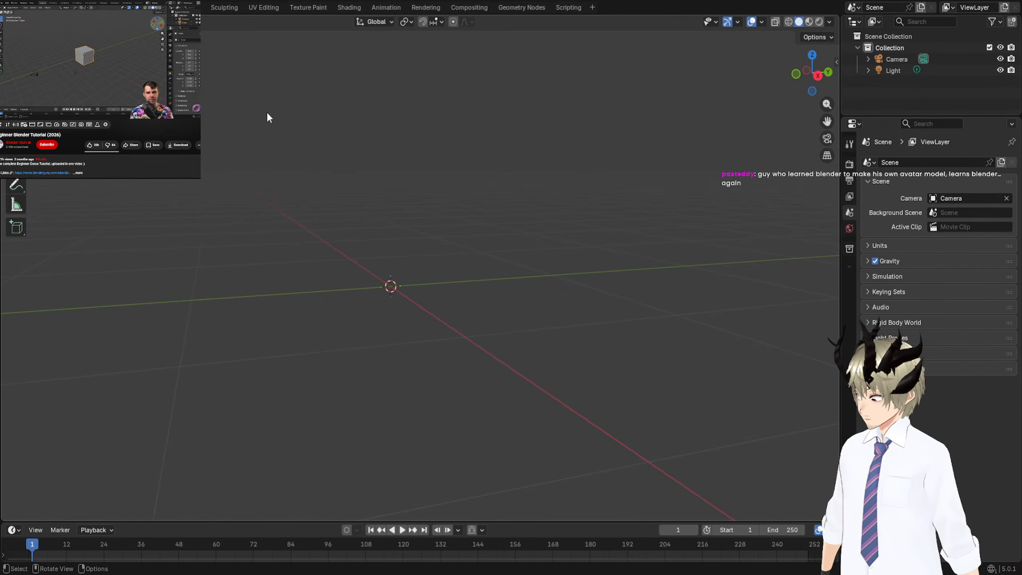
# Add a cube mesh at the world origin.
pyautogui.hotkey('shift', 'a')
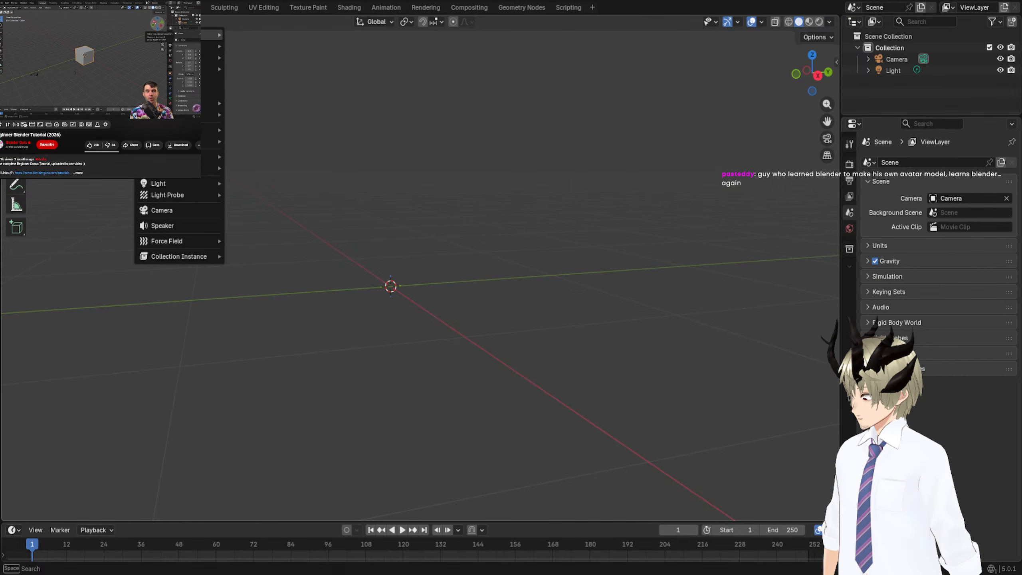
pyautogui.moveTo(181, 69)
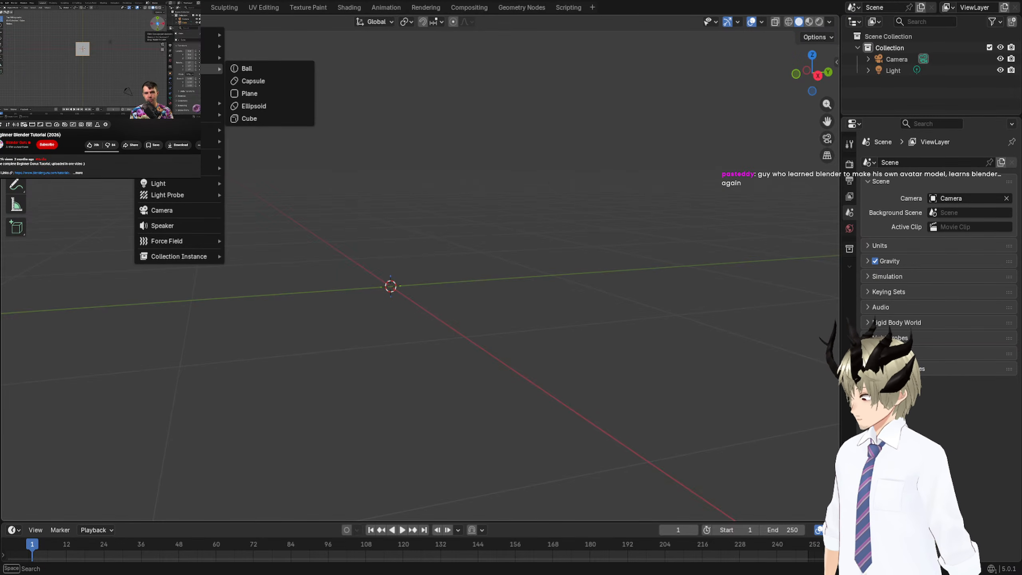
pyautogui.moveTo(182, 35)
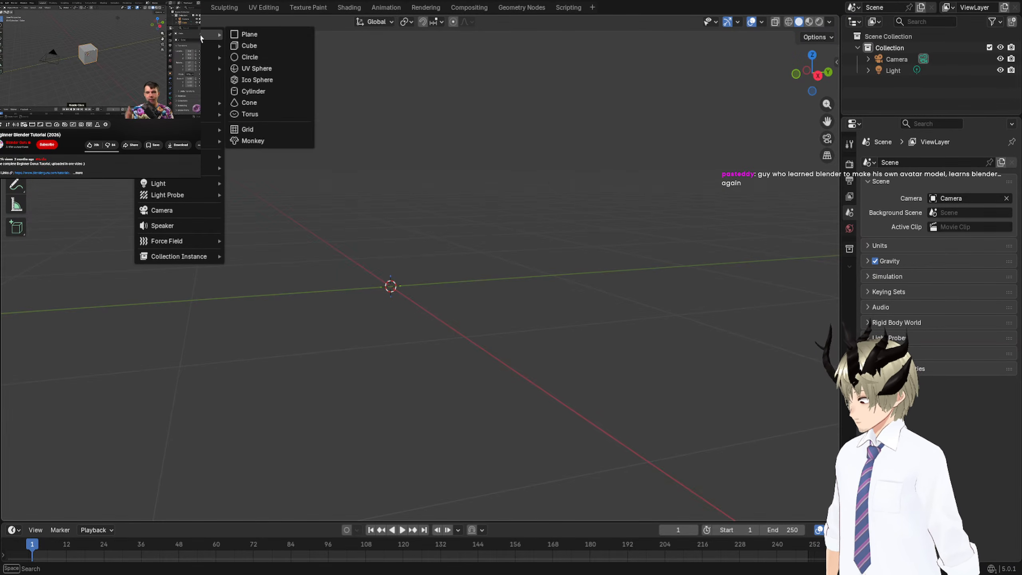
pyautogui.click(250, 48)
pyautogui.scroll(-4, 350, 223)
pyautogui.scroll(1, 356, 224)
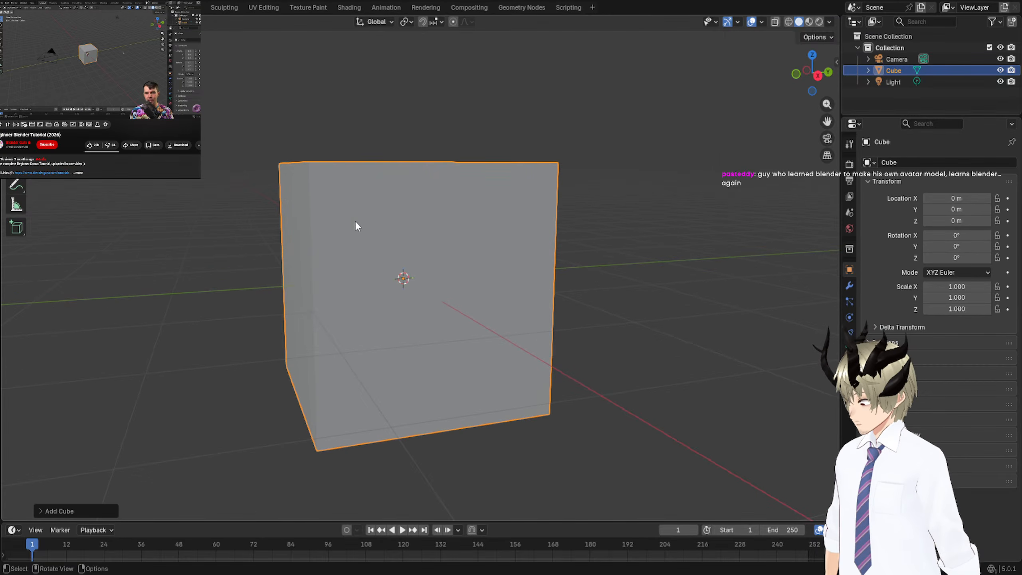
# Zoom and orbit away from the new cube, refocus the view on it, and examine it from another angle.
pyautogui.moveTo(356, 224); pyautogui.dragTo(237, 230, button='middle')
pyautogui.scroll(-6, 236, 228)
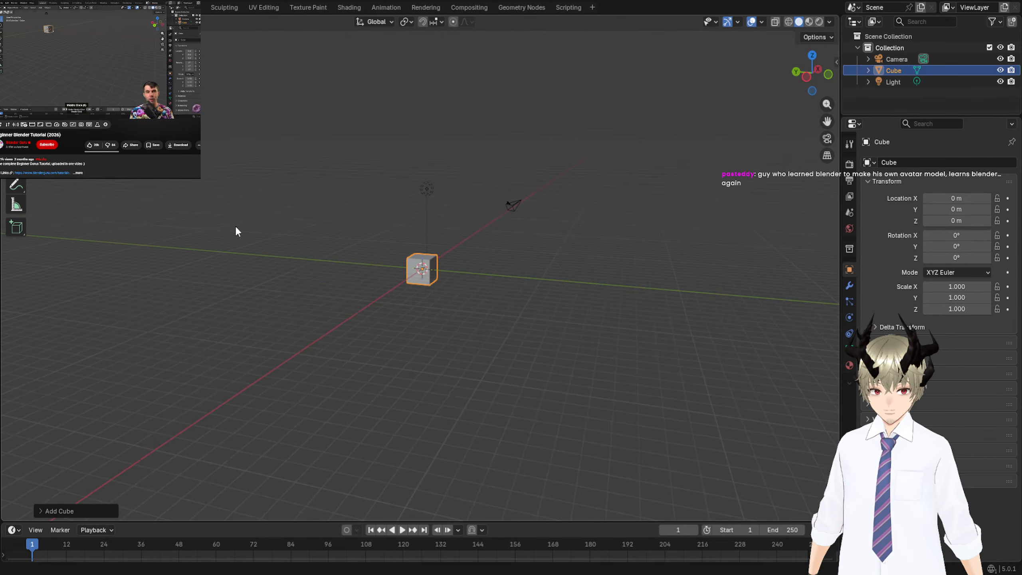
pyautogui.scroll(-4, 236, 228)
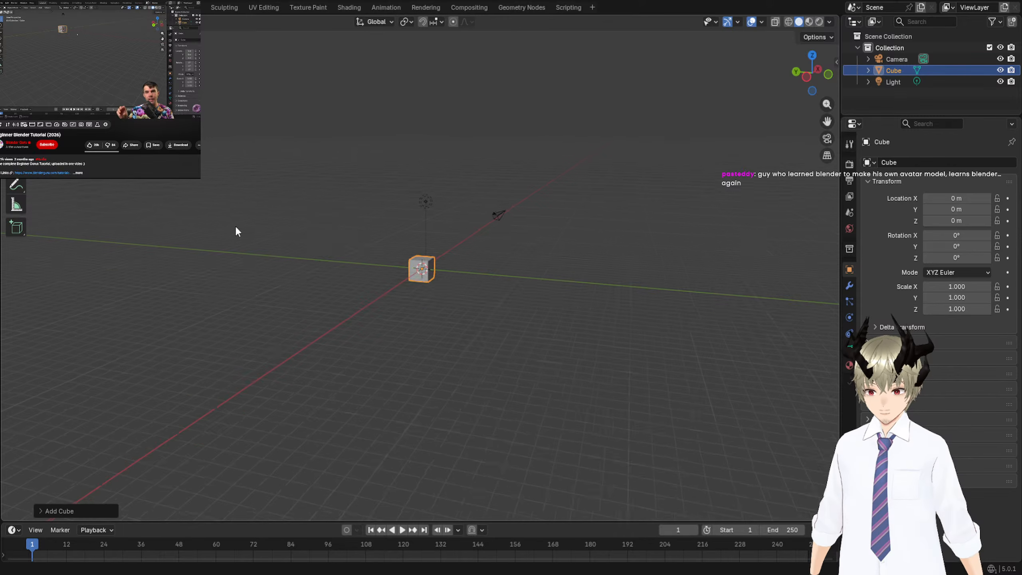
pyautogui.moveTo(236, 231); pyautogui.dragTo(258, 299, button='middle')
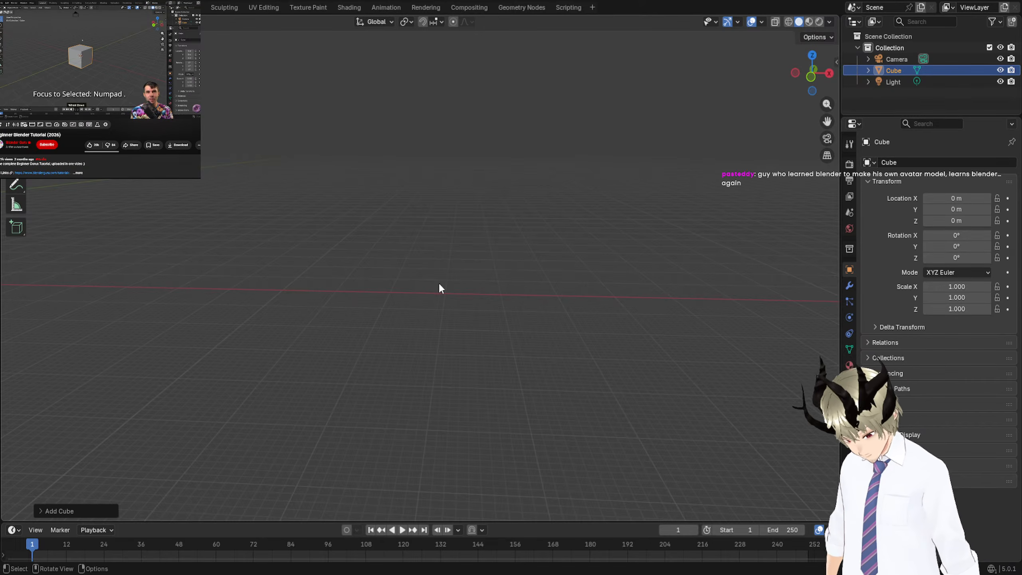
pyautogui.press('KP_Decimal')
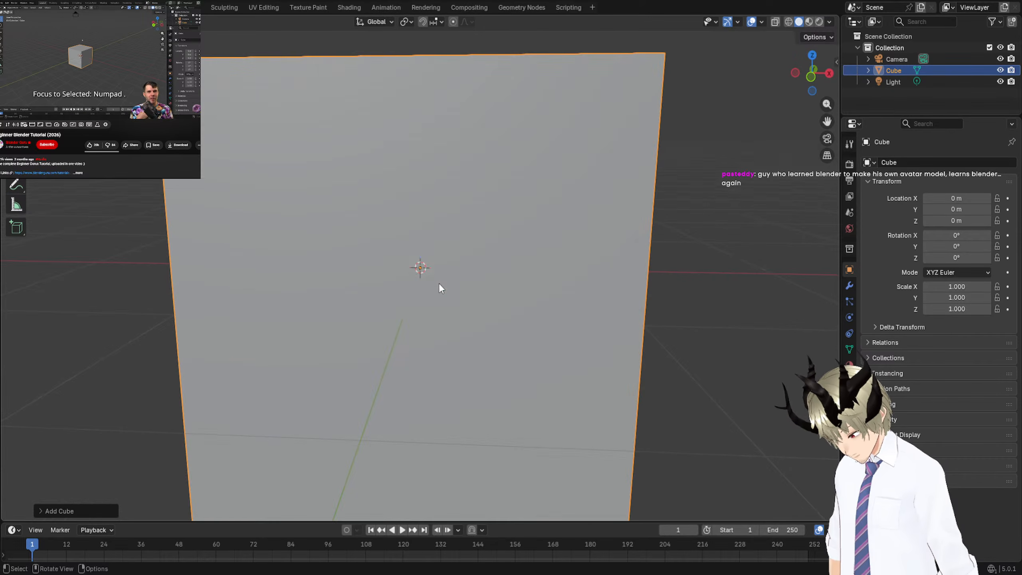
pyautogui.scroll(-3, 441, 278)
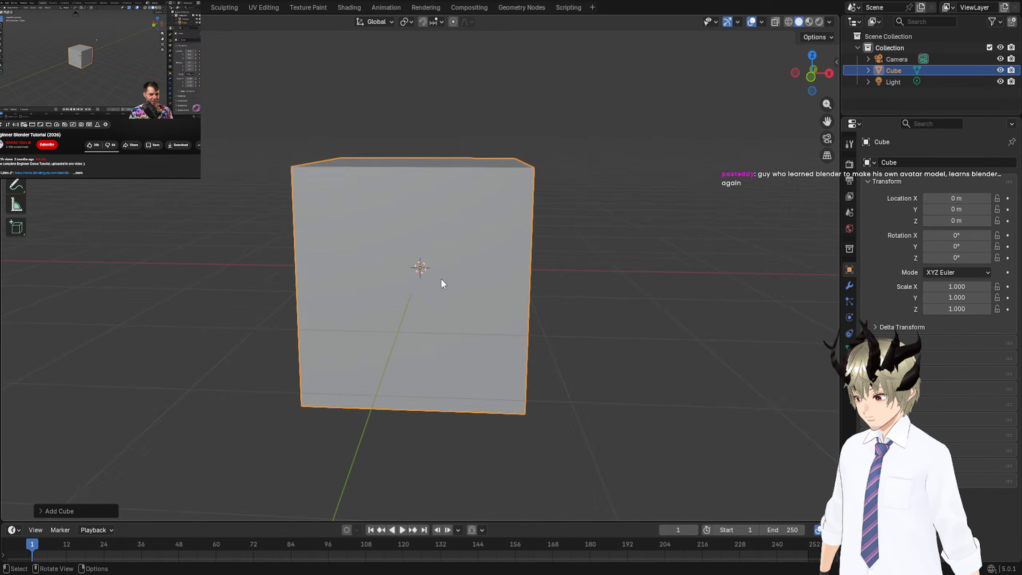
pyautogui.scroll(3, 441, 278)
pyautogui.scroll(-4, 441, 278)
pyautogui.scroll(2, 440, 278)
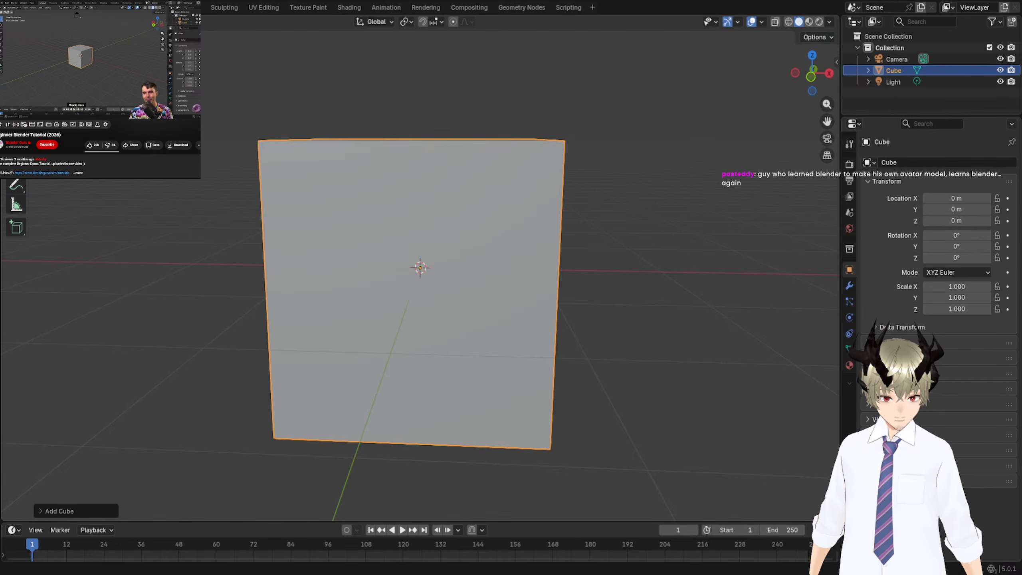
pyautogui.moveTo(684, 221); pyautogui.dragTo(593, 217, button='middle')
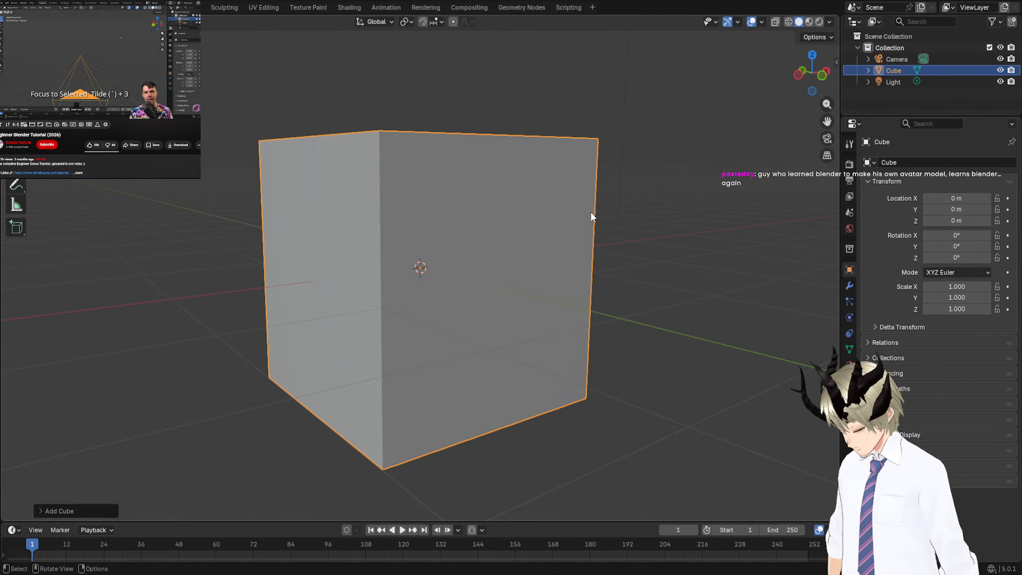
# View the cube from the right side and from below, and frame the selected cube in the viewport.
pyautogui.press('`')
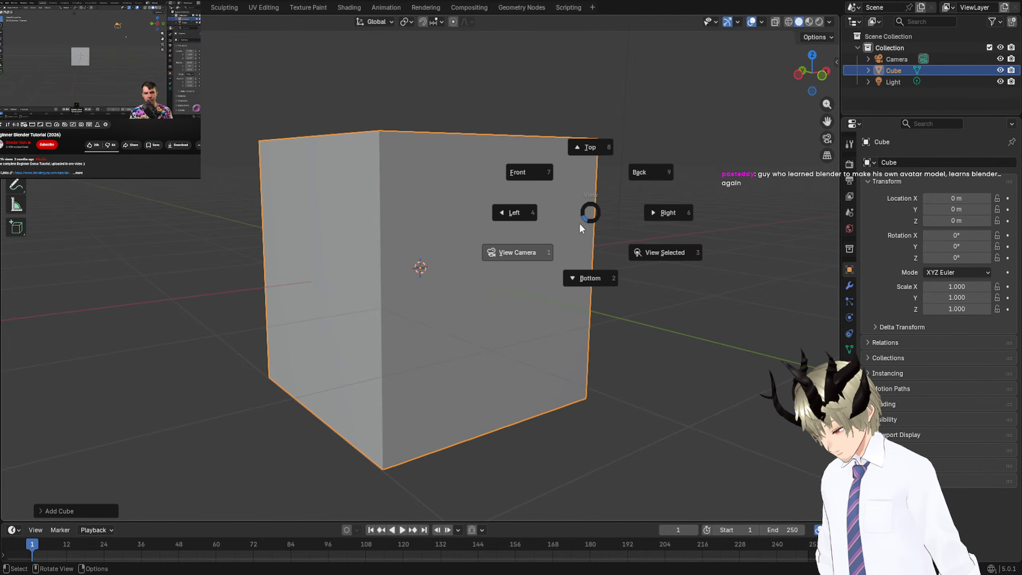
pyautogui.click(577, 223)
pyautogui.press('`')
pyautogui.click(622, 245)
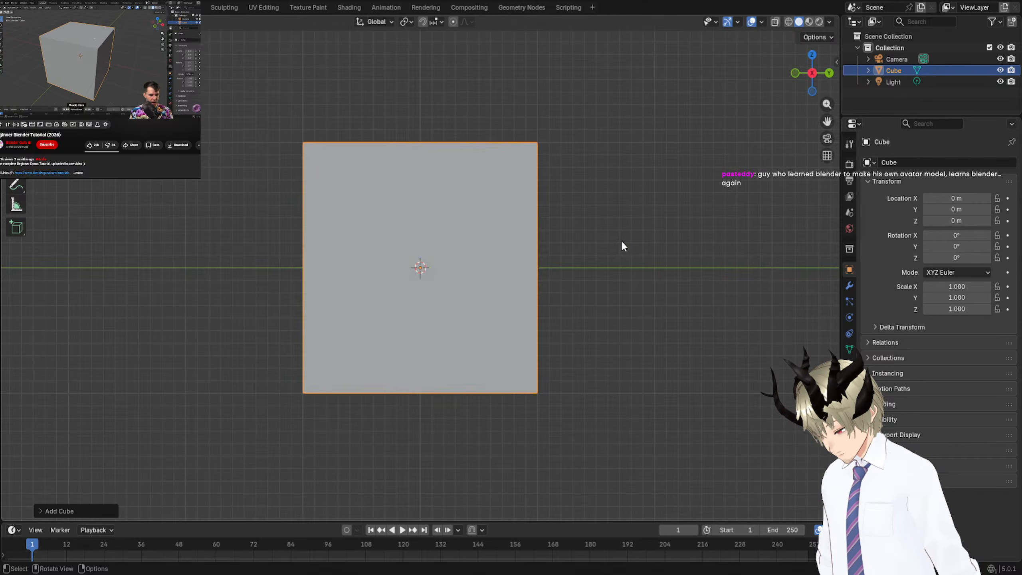
pyautogui.press('`')
pyautogui.click(625, 265)
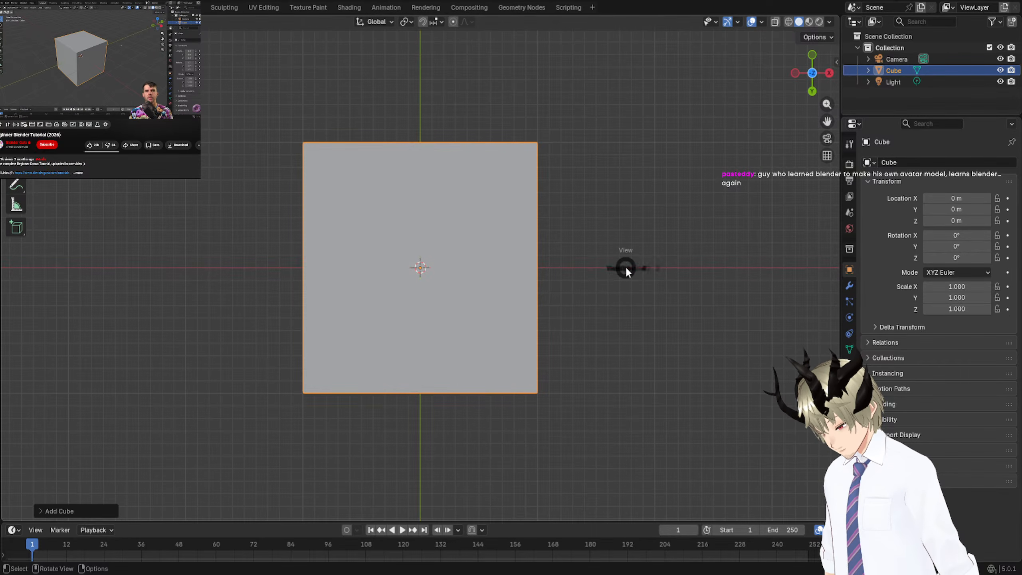
pyautogui.press('`')
pyautogui.click(697, 298)
pyautogui.press('`')
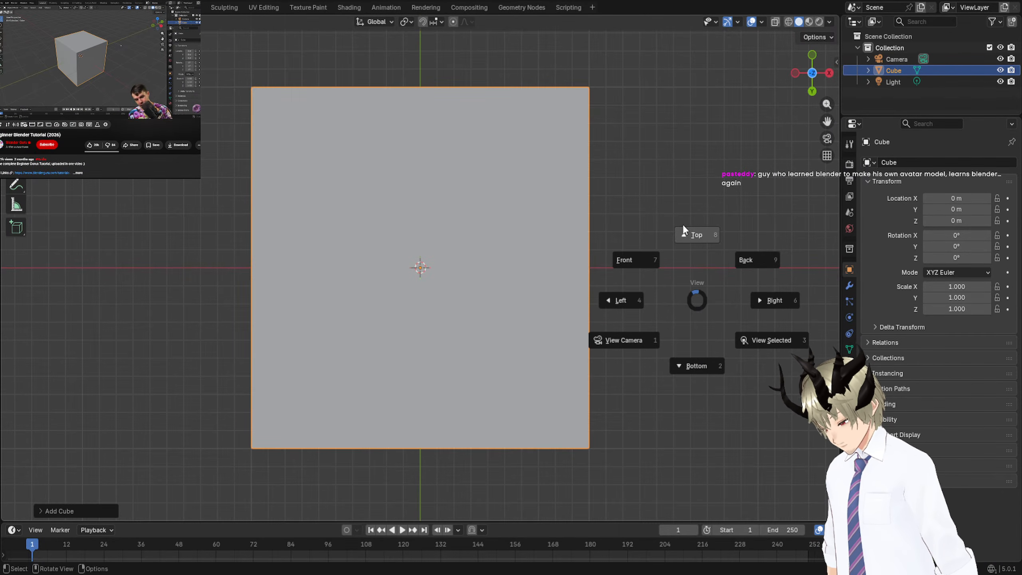
pyautogui.click(688, 289)
# Delete the cube from the scene.
pyautogui.scroll(-5, 620, 273)
pyautogui.moveTo(620, 271); pyautogui.dragTo(593, 286, button='middle')
pyautogui.press('x')
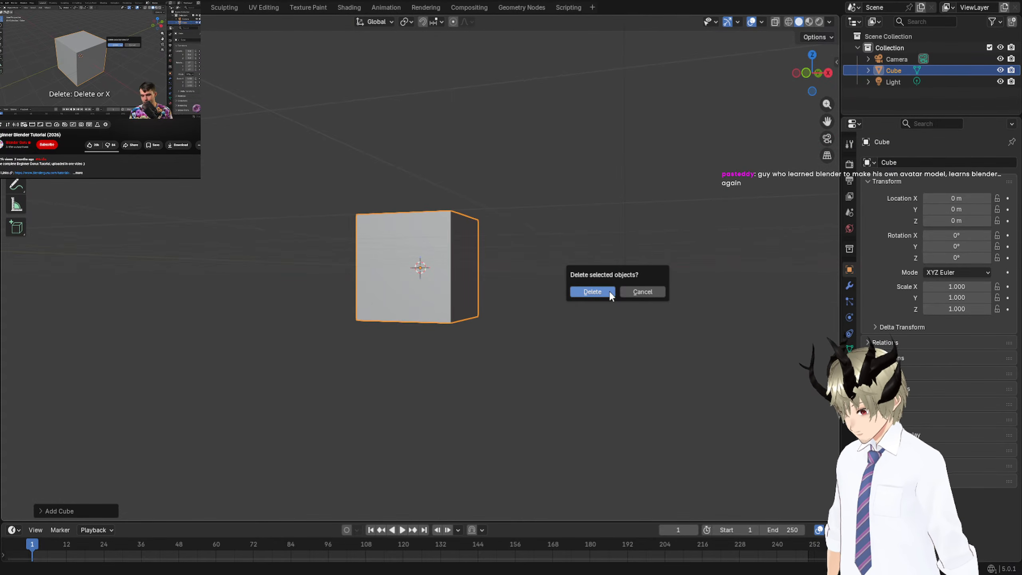
pyautogui.click(609, 291)
pyautogui.moveTo(442, 249); pyautogui.dragTo(475, 262, button='middle')
pyautogui.press('space')
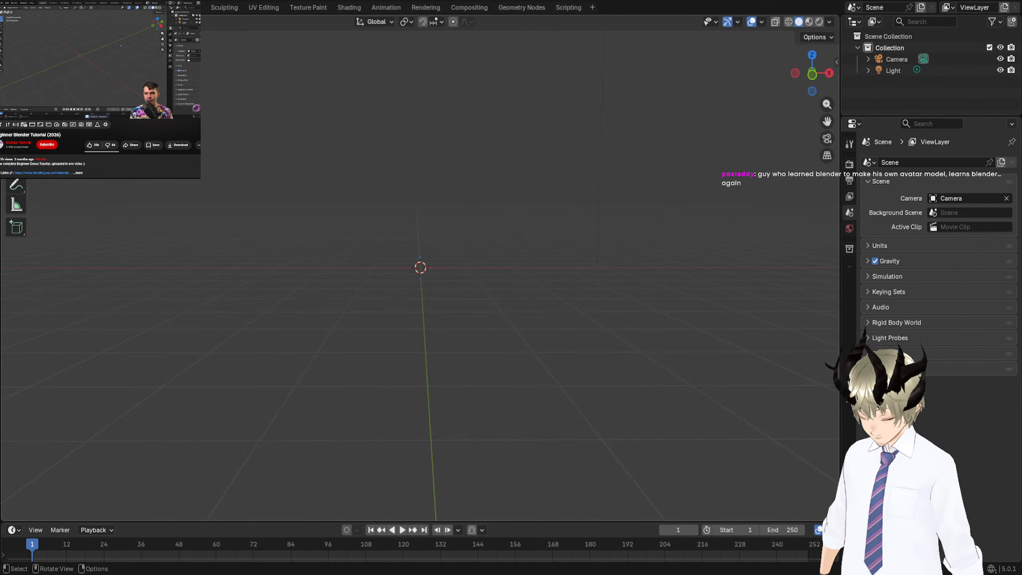
pyautogui.click(48, 64)
pyautogui.click(48, 64)
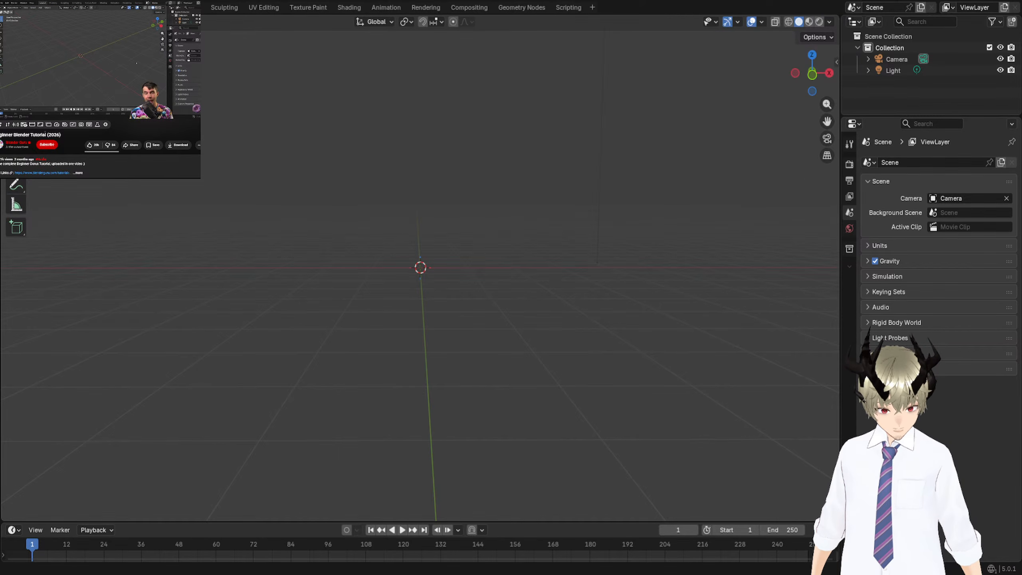
pyautogui.click(65, 55)
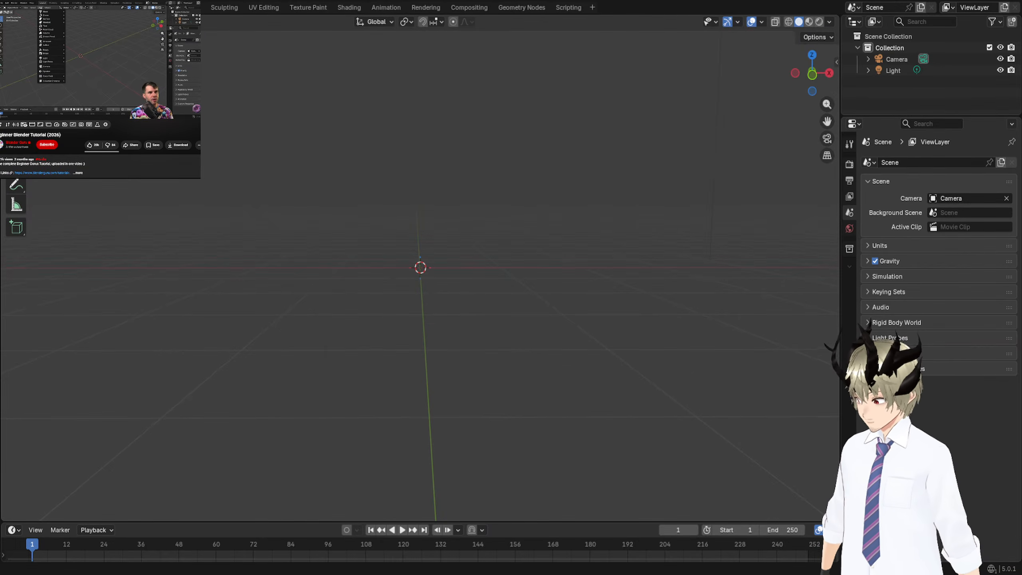
pyautogui.click(144, 21)
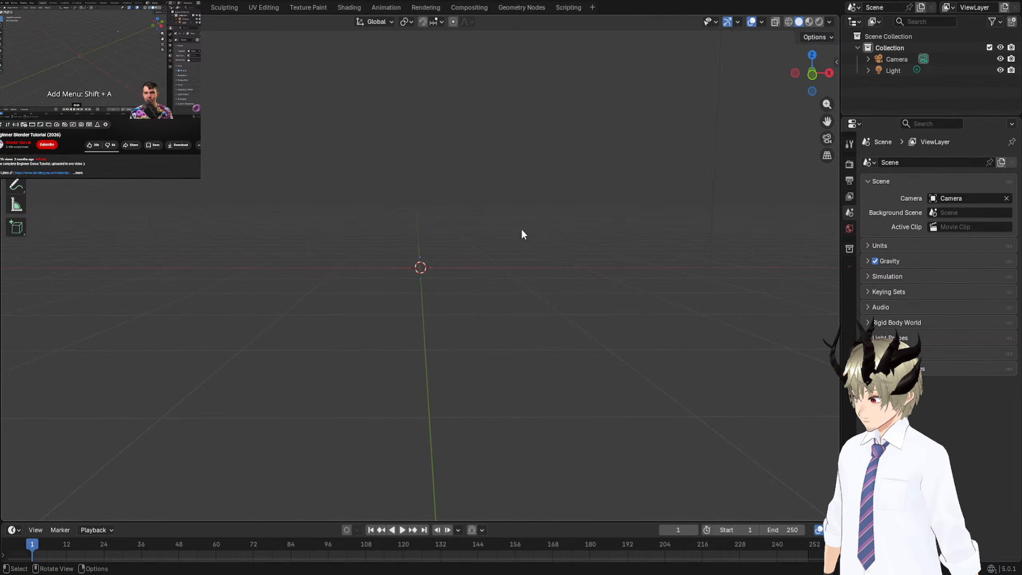
# Add a torus mesh at the world origin as the base shape of the donut.
pyautogui.hotkey('shift', 'a')
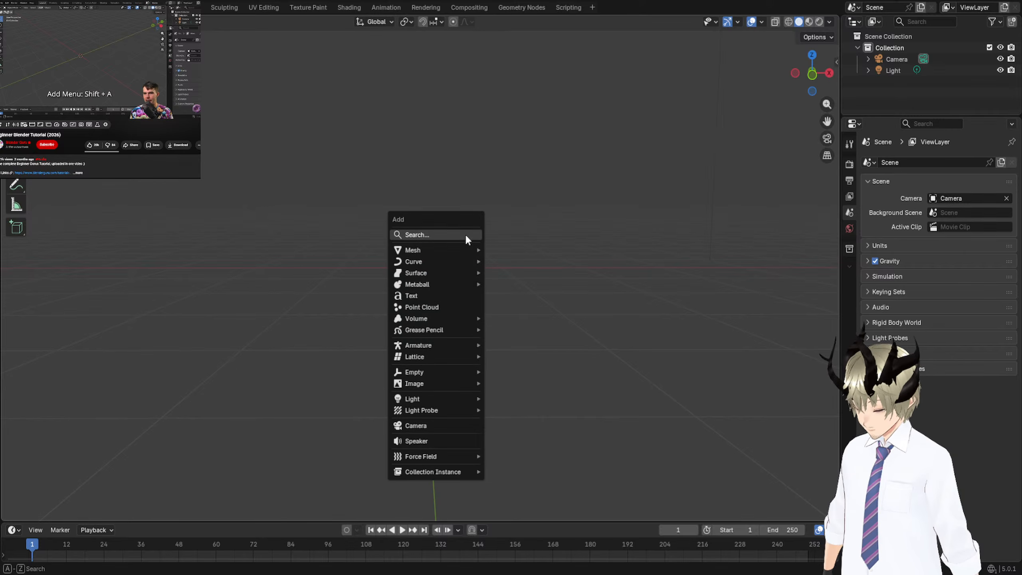
pyautogui.moveTo(467, 249)
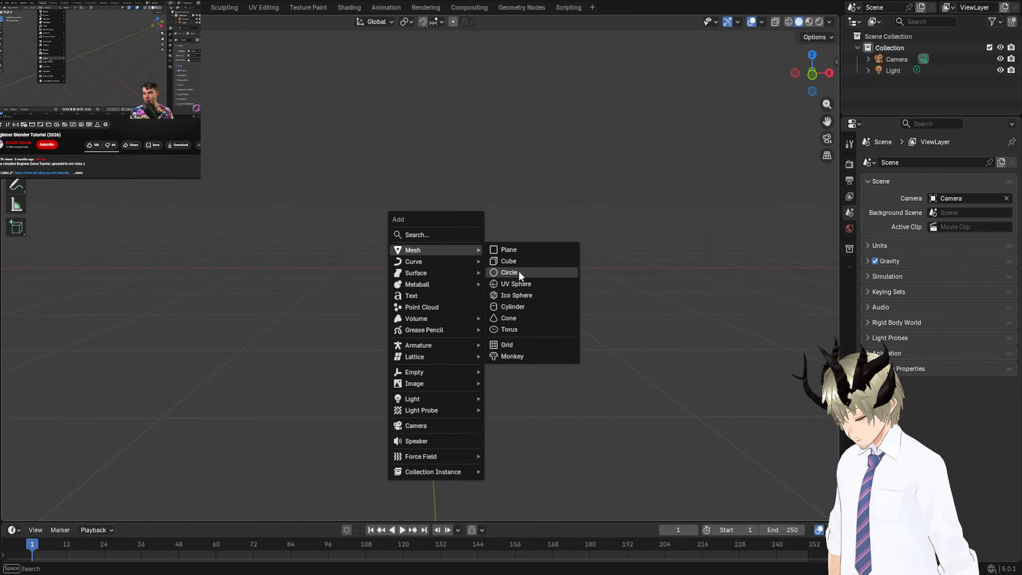
pyautogui.click(540, 329)
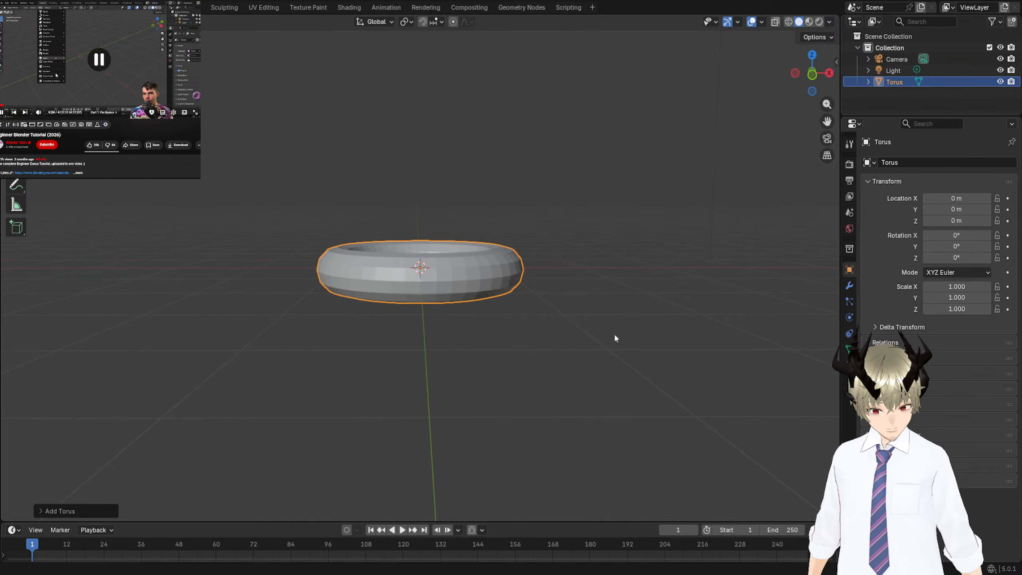
pyautogui.scroll(-1, 612, 338)
pyautogui.scroll(1, 614, 332)
pyautogui.moveTo(613, 332); pyautogui.dragTo(519, 318, button='middle')
pyautogui.press('space')
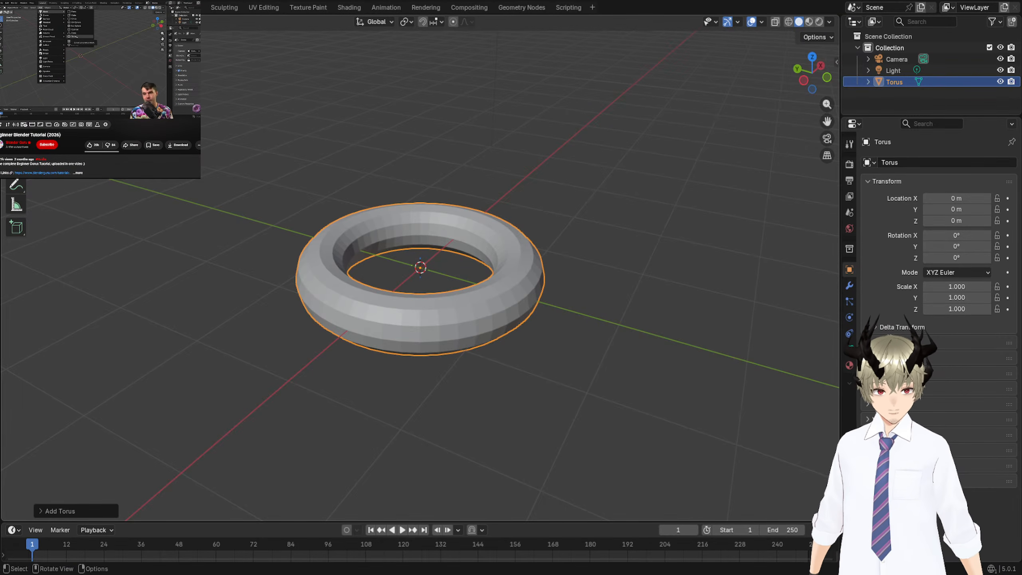
# Try scaling the torus down uniformly, and undo the scaling.
pyautogui.moveTo(668, 177); pyautogui.dragTo(673, 238, button='middle')
pyautogui.press('s')
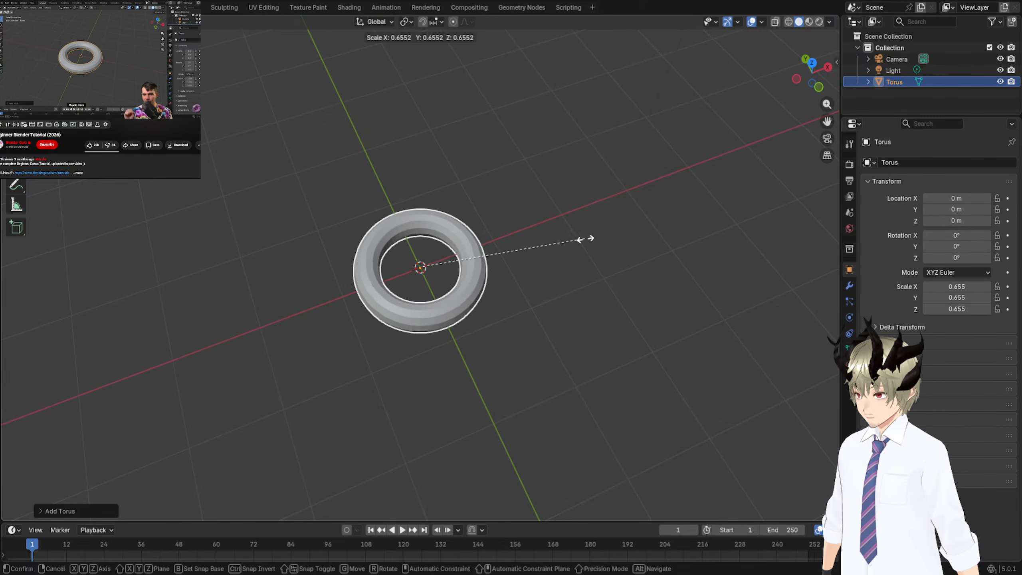
pyautogui.click(523, 235)
pyautogui.hotkey('ctrl', 'z')
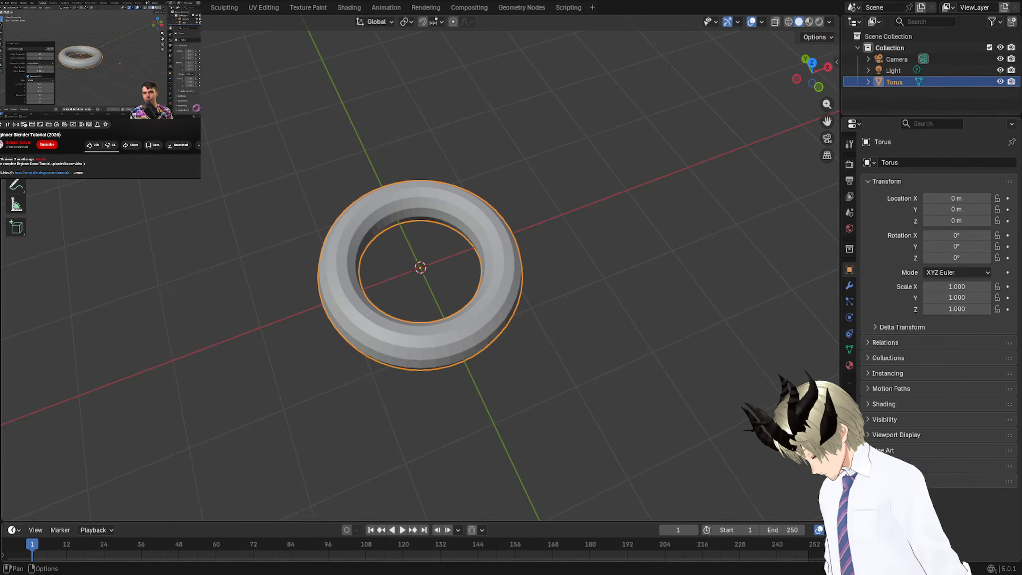
# Rewind the tutorial video to the torus creation settings, and examine the torus from a low side angle.
pyautogui.click(13, 530)
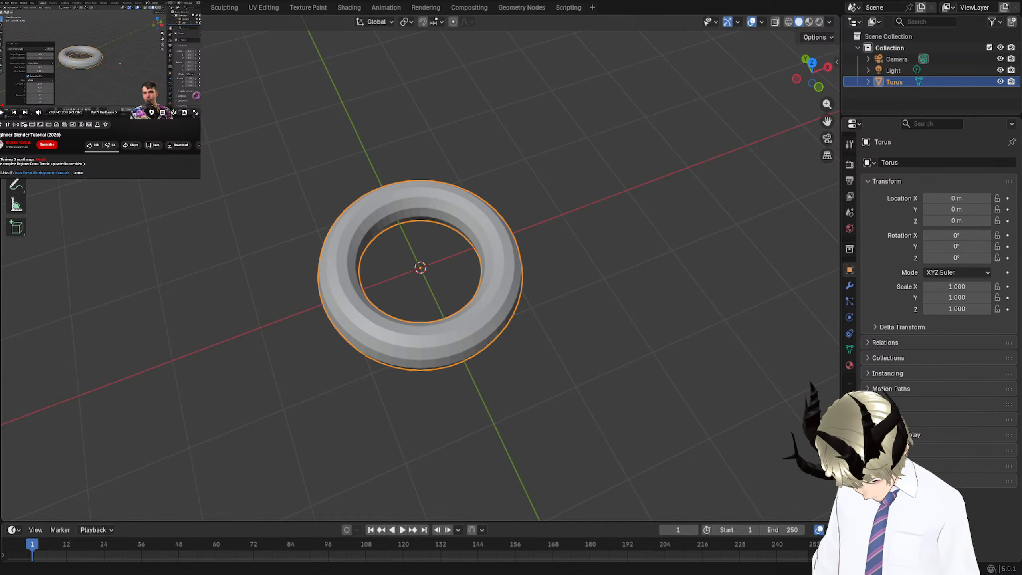
pyautogui.press('Left')
pyautogui.press('Left')
pyautogui.press('space')
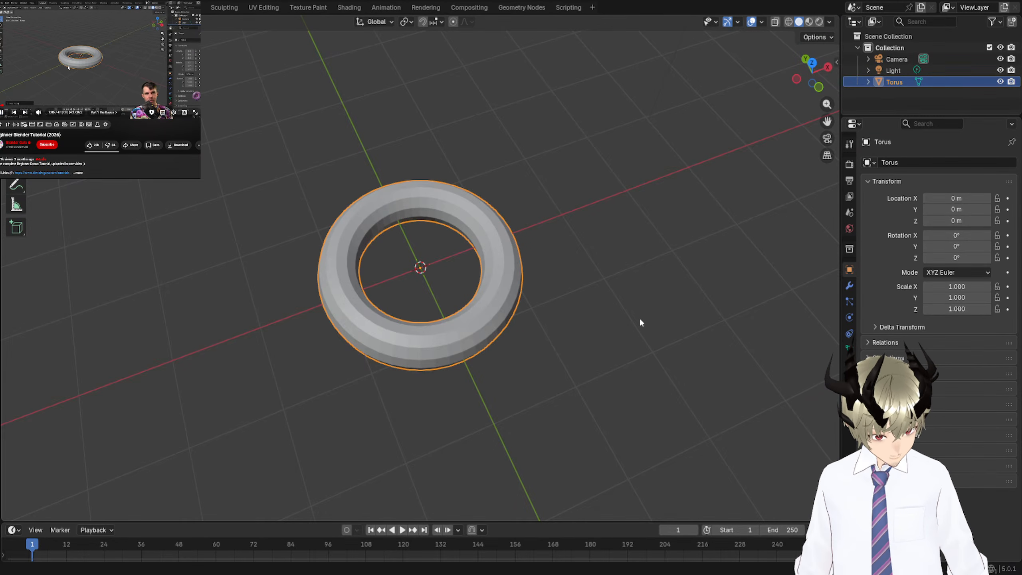
pyautogui.press('space')
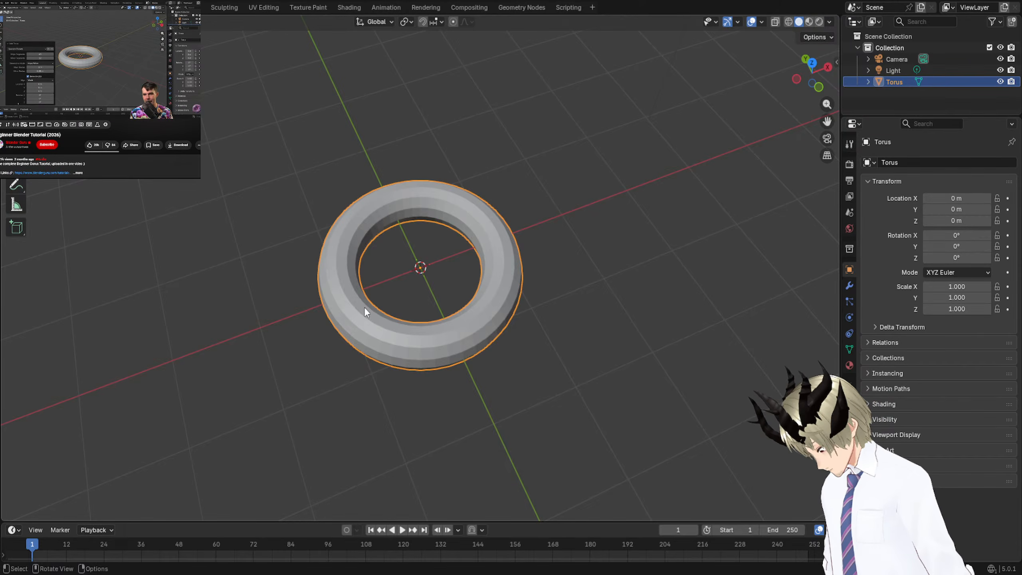
pyautogui.moveTo(365, 307); pyautogui.dragTo(361, 234, button='middle')
pyautogui.rightClick(356, 272)
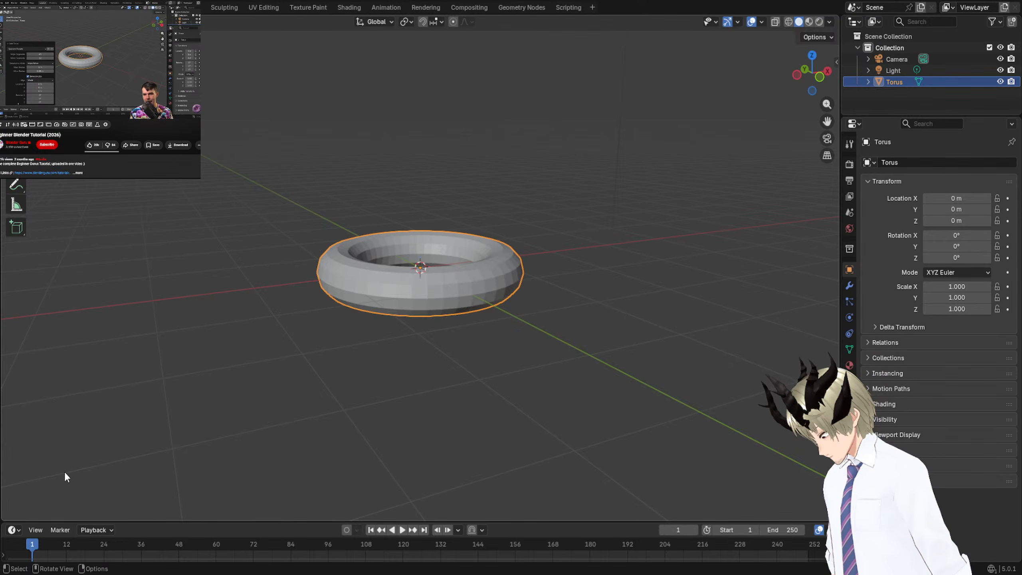
# Look for the torus's creation settings among its object options while replaying the tutorial section about them.
pyautogui.hotkey('shift', 'a')
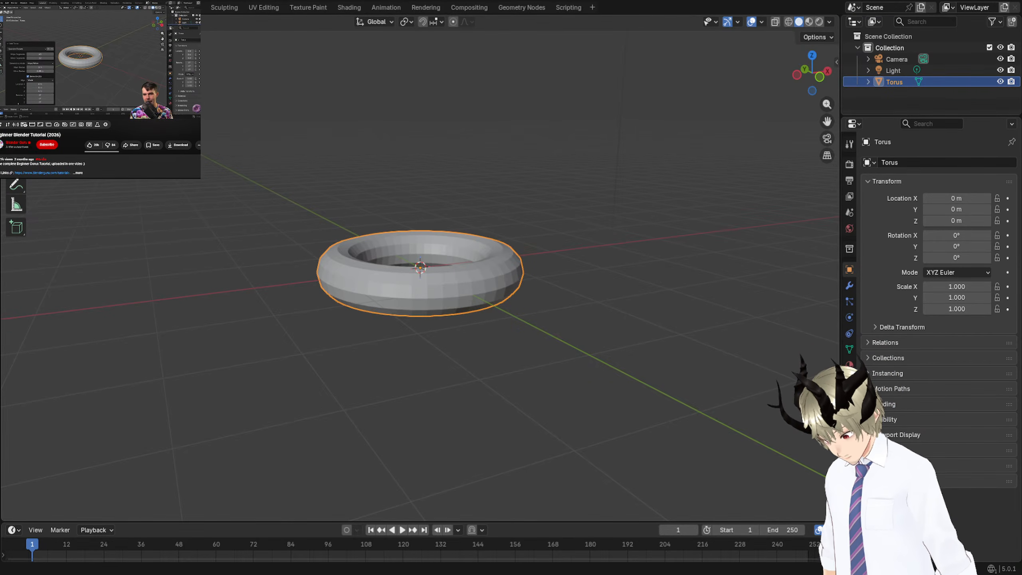
pyautogui.click(38, 74)
pyautogui.press('Left')
pyautogui.press('Left')
pyautogui.press('Left')
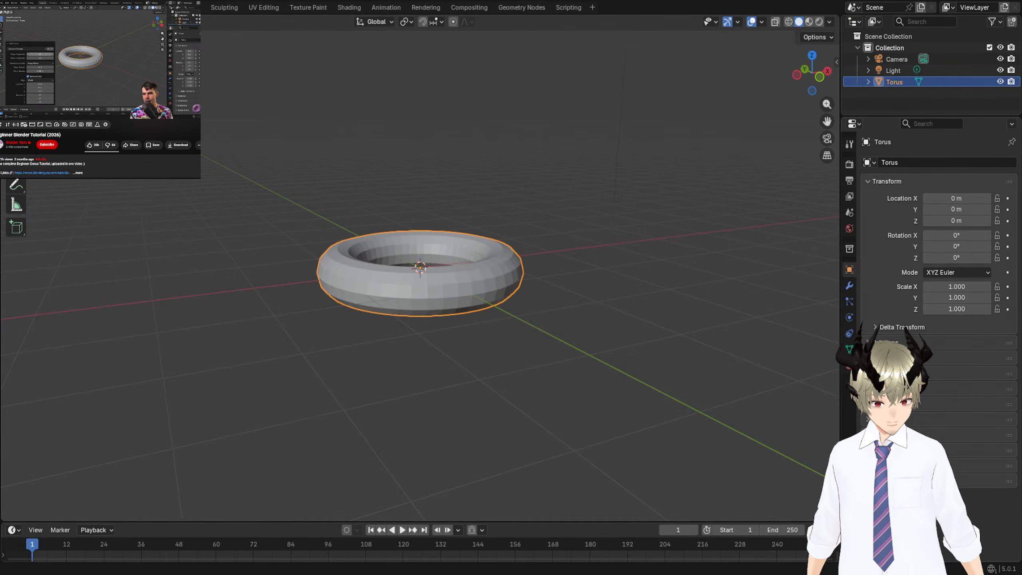
pyautogui.click(109, 79)
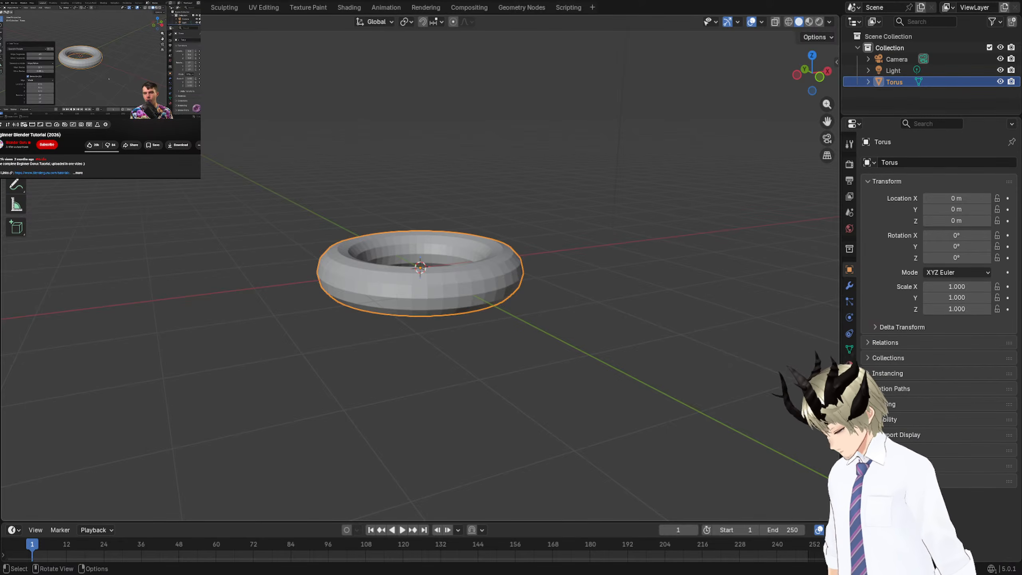
pyautogui.rightClick(350, 271)
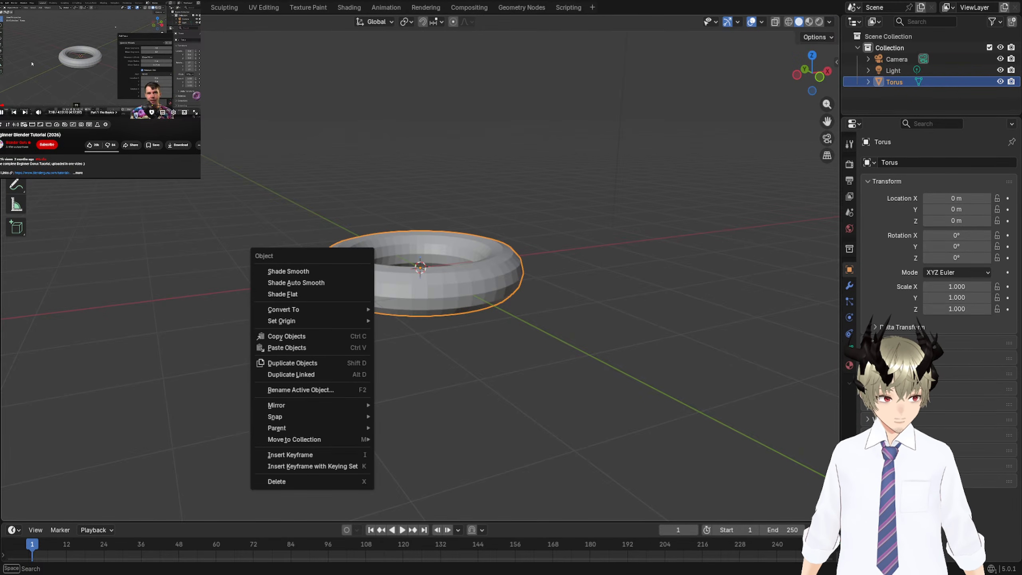
pyautogui.click(32, 63)
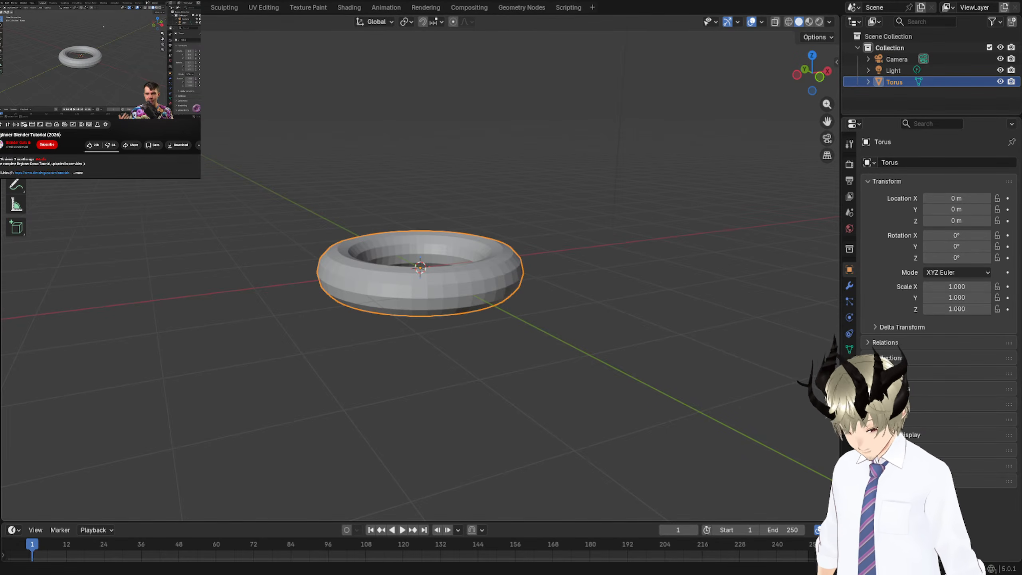
# Rewatch the tutorial section on deleting and re-adding the torus, and view the torus from above at an angle.
pyautogui.press('space')
pyautogui.press('Left')
pyautogui.press('Left')
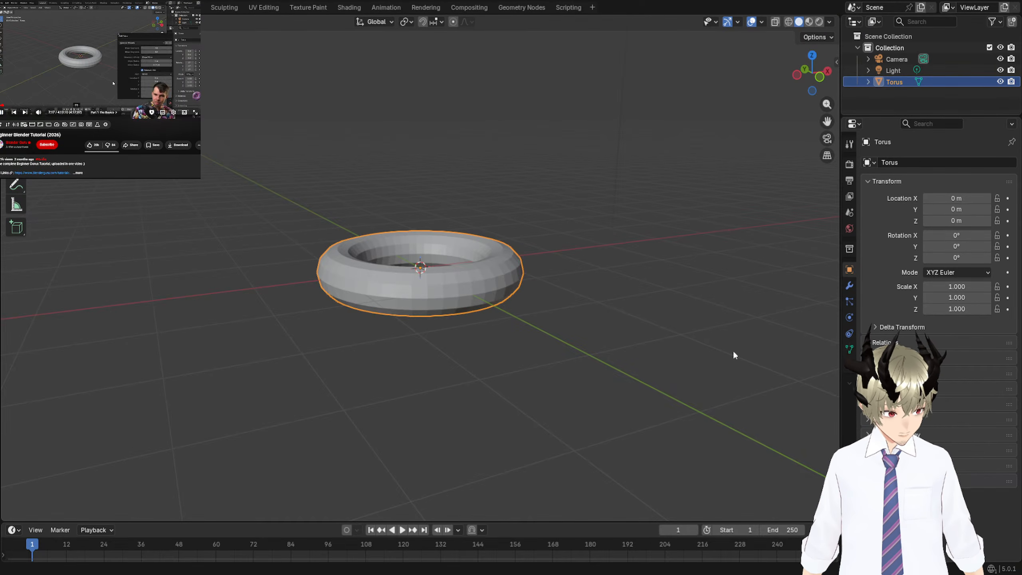
pyautogui.press('space')
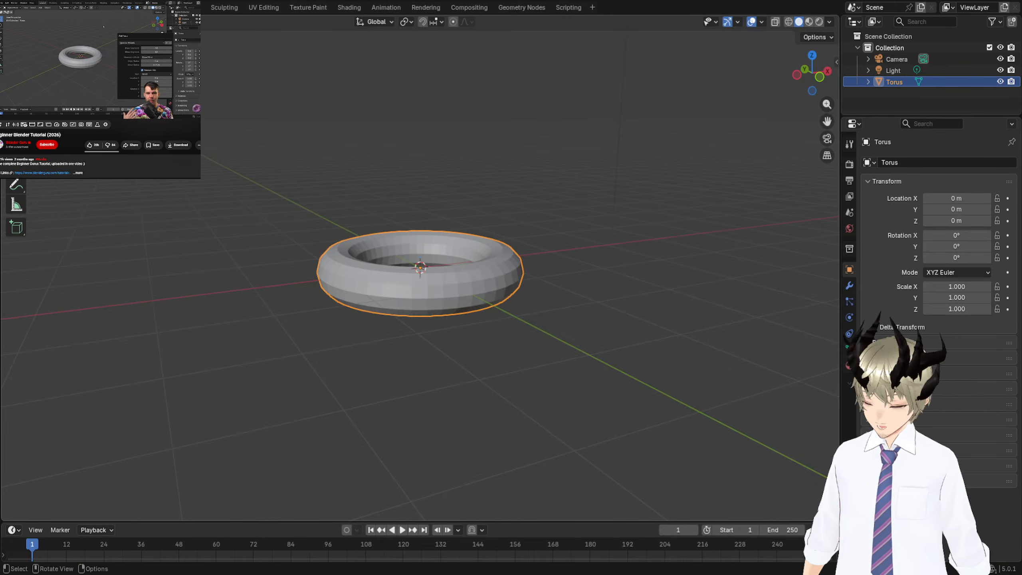
pyautogui.moveTo(382, 197); pyautogui.dragTo(372, 219, button='middle')
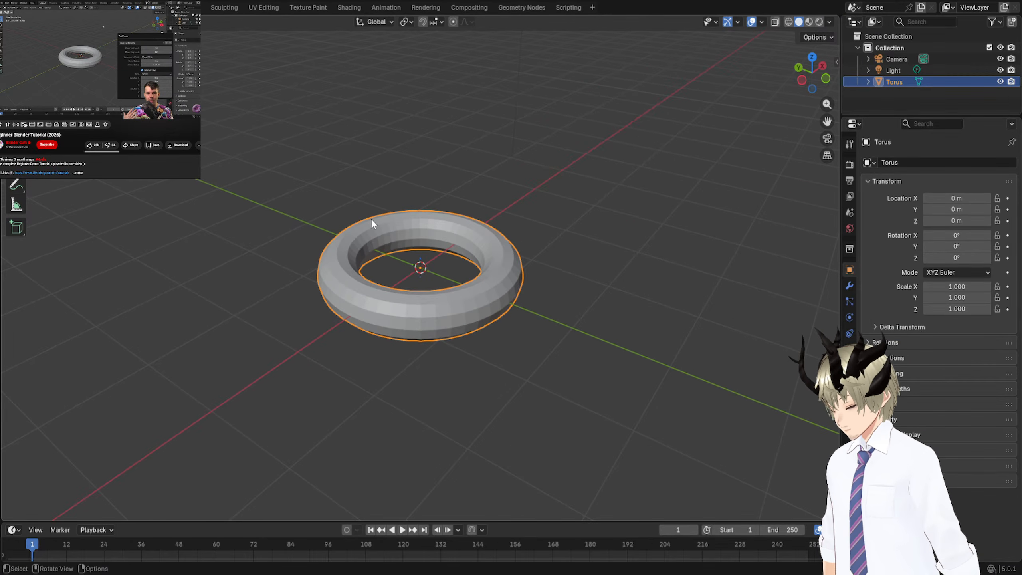
pyautogui.click(80, 30)
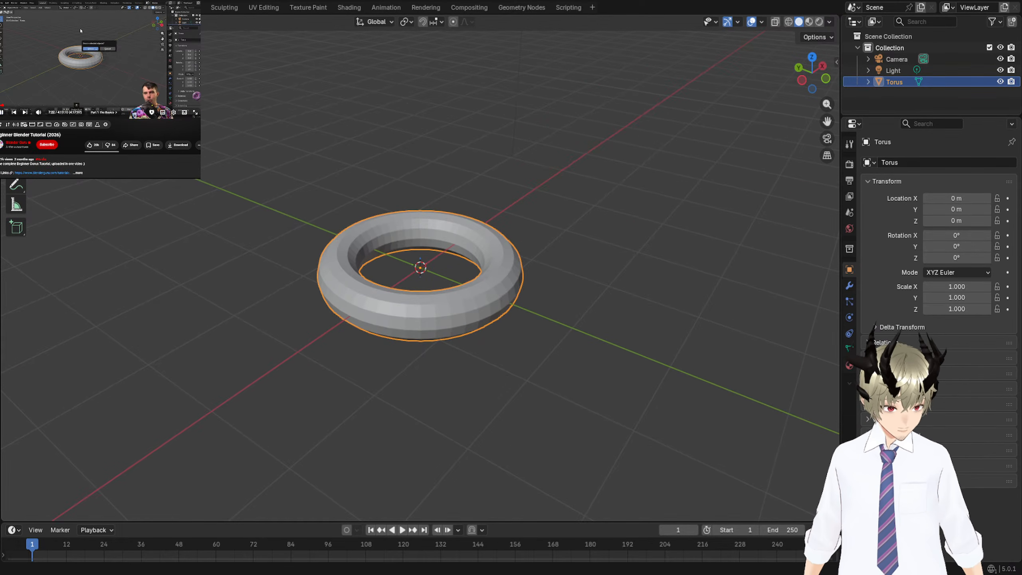
pyautogui.click(79, 31)
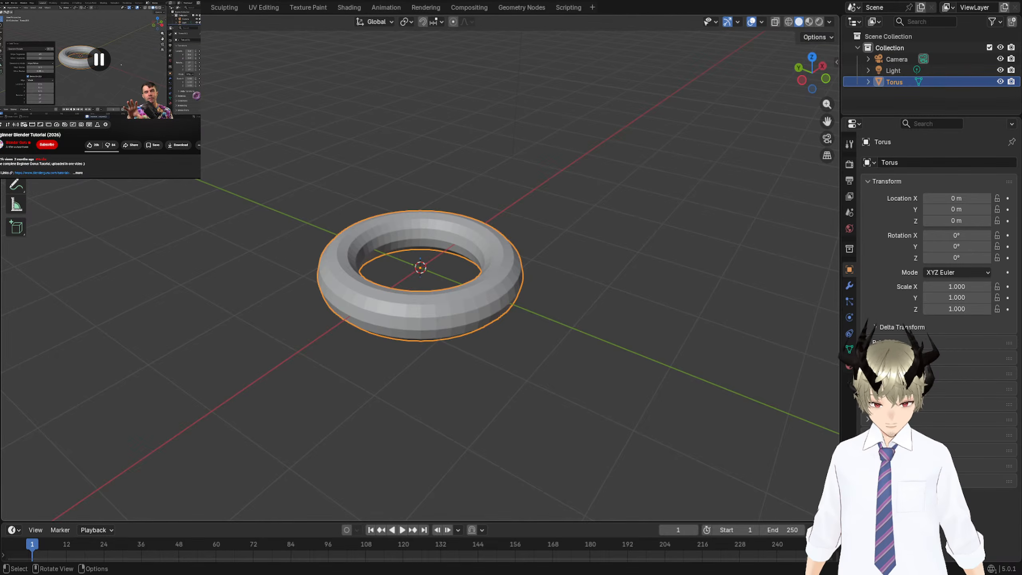
# Delete the existing torus and light, and add a new torus mesh at the world origin.
pyautogui.press('Delete')
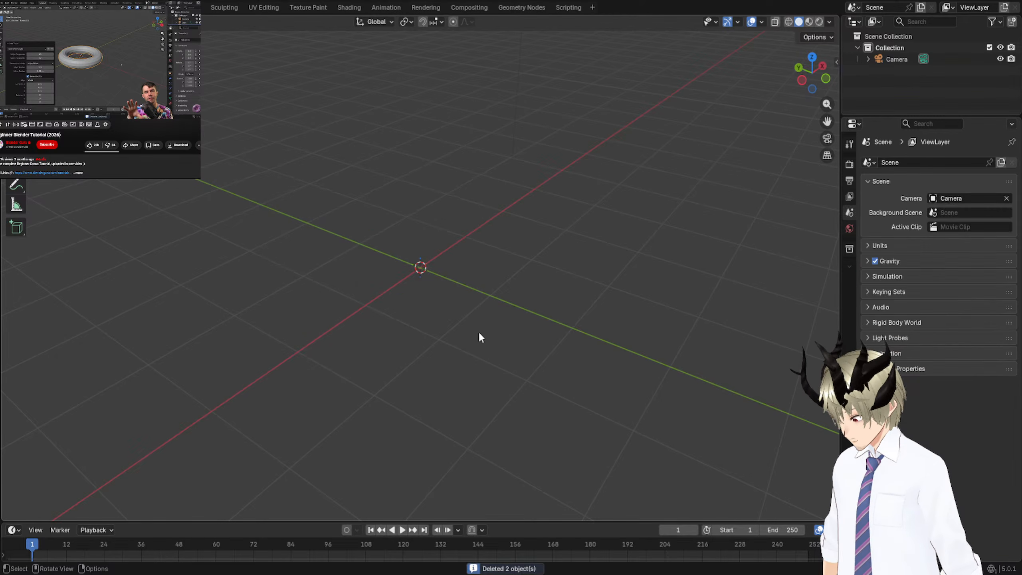
pyautogui.hotkey('shift', 'a')
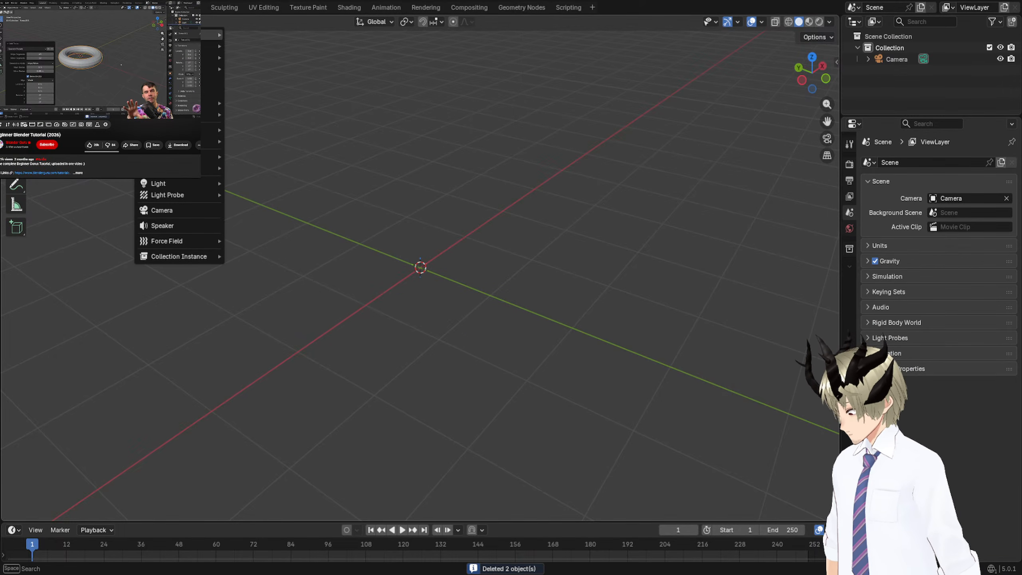
pyautogui.moveTo(182, 57)
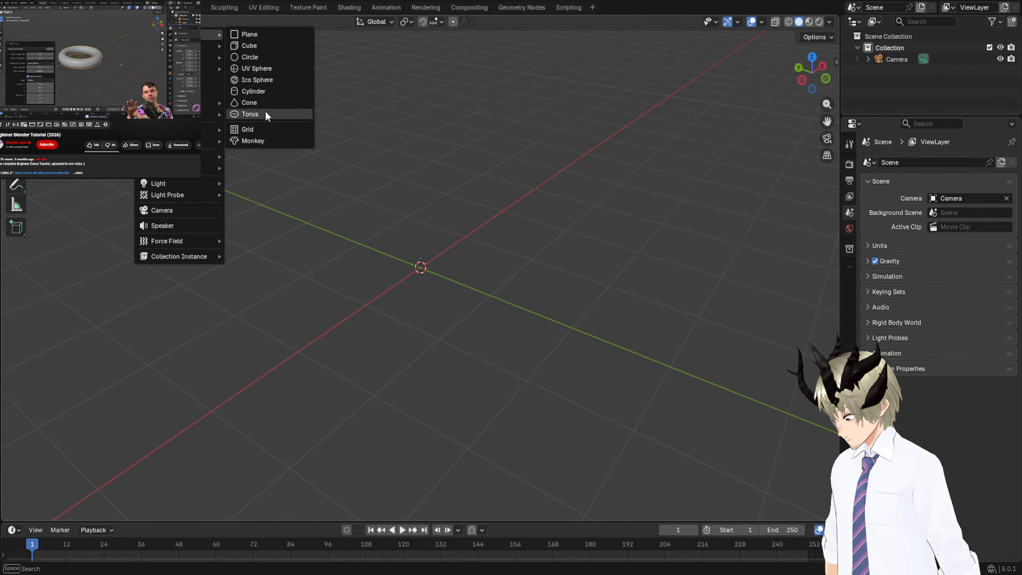
pyautogui.click(265, 111)
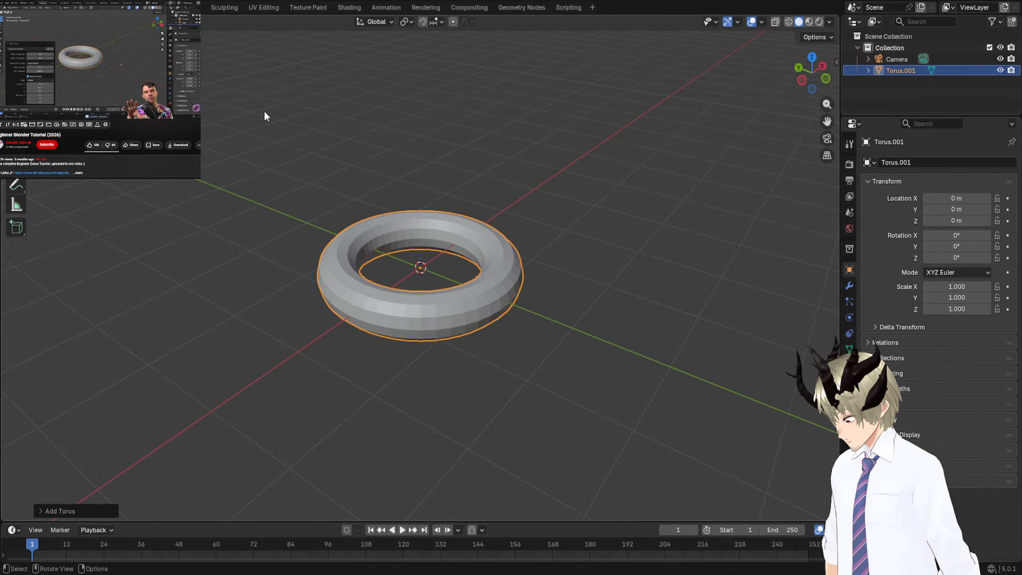
# In the Add Torus settings, try a major radius of 0.1 m and raise it to 0.5 m.
pyautogui.click(63, 510)
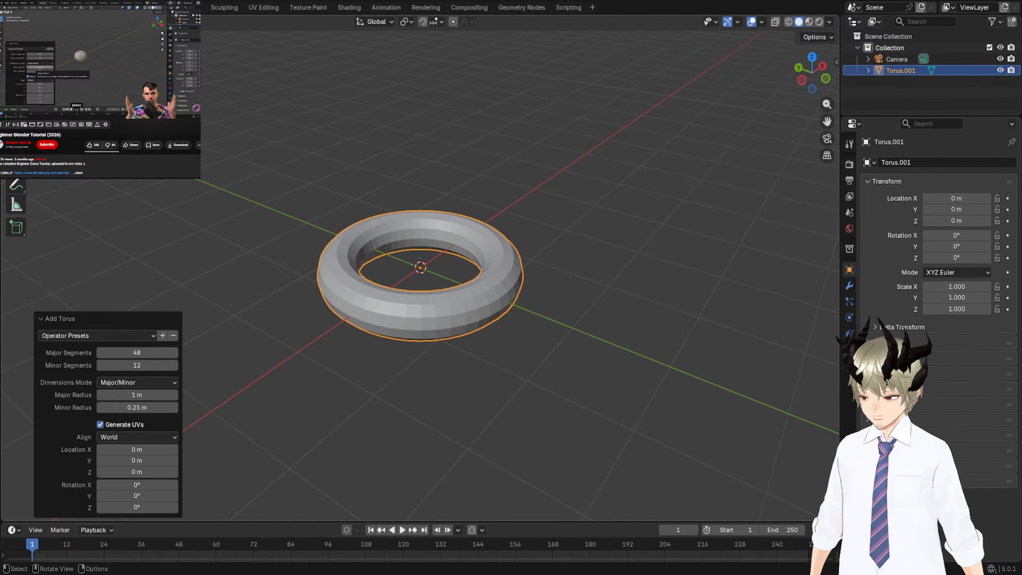
pyautogui.click(148, 394)
pyautogui.write('0.1')
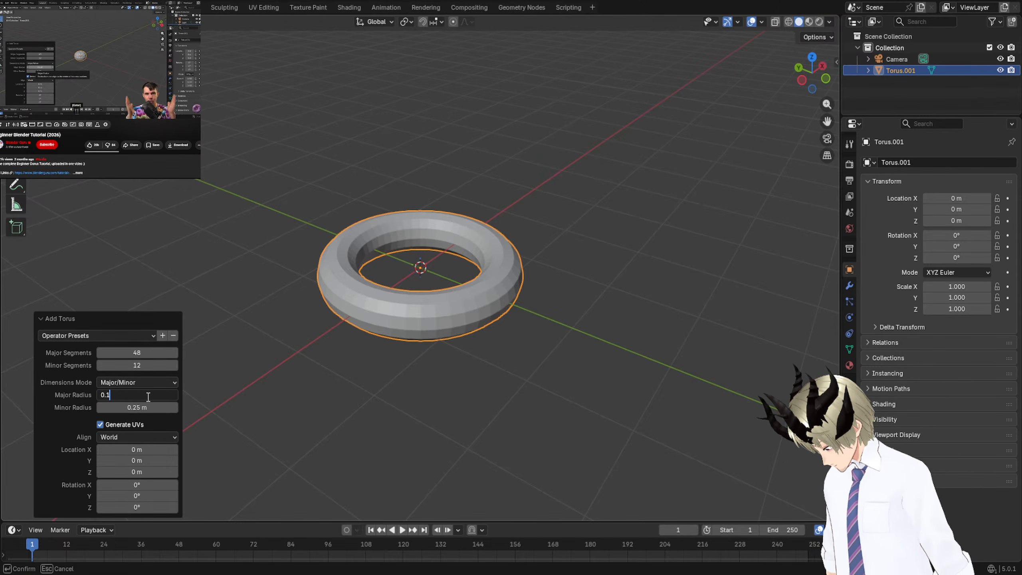
pyautogui.press('Return')
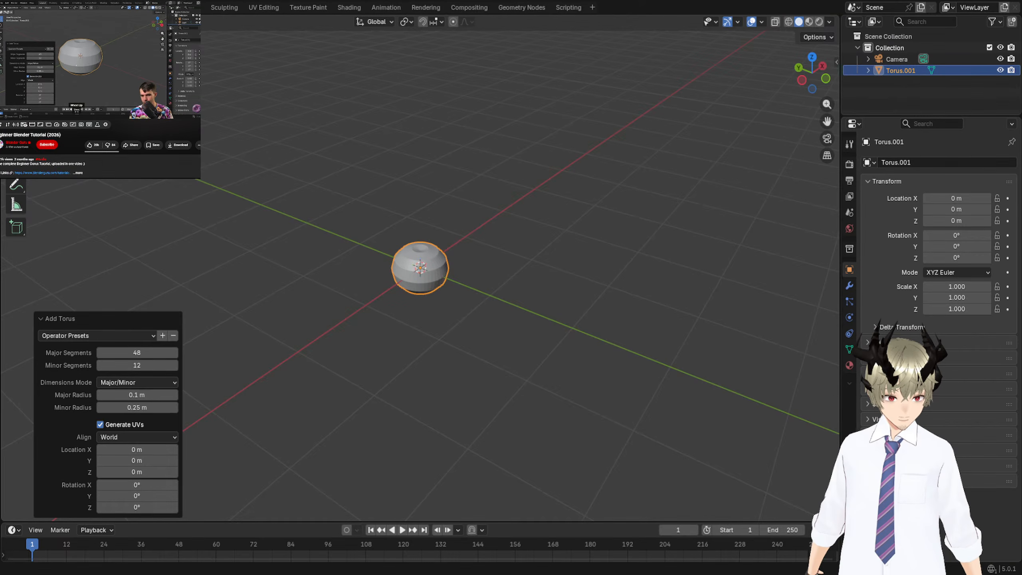
pyautogui.scroll(4, 420, 268)
pyautogui.scroll(3, 420, 268)
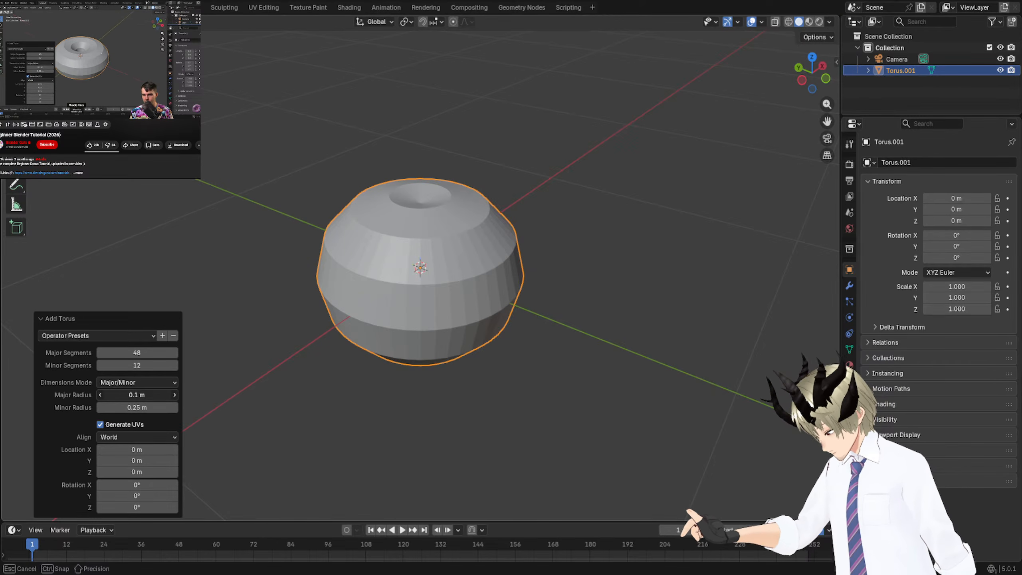
pyautogui.moveTo(137, 395); pyautogui.dragTo(173, 395)
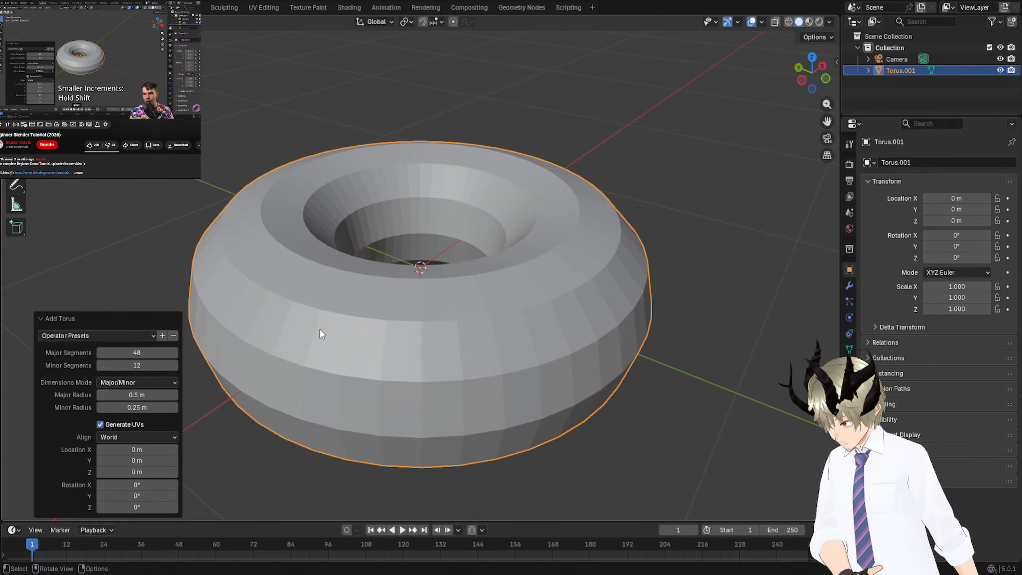
pyautogui.moveTo(320, 331)
pyautogui.mouseDown(button='middle')
pyautogui.moveTo(387, 338)
pyautogui.moveTo(731, 281)
pyautogui.moveTo(676, 280)
pyautogui.moveTo(568, 368)
pyautogui.moveTo(562, 339)
pyautogui.moveTo(318, 356)
pyautogui.moveTo(333, 322)
pyautogui.moveTo(384, 314)
pyautogui.moveTo(319, 325)
pyautogui.mouseUp(button='middle')
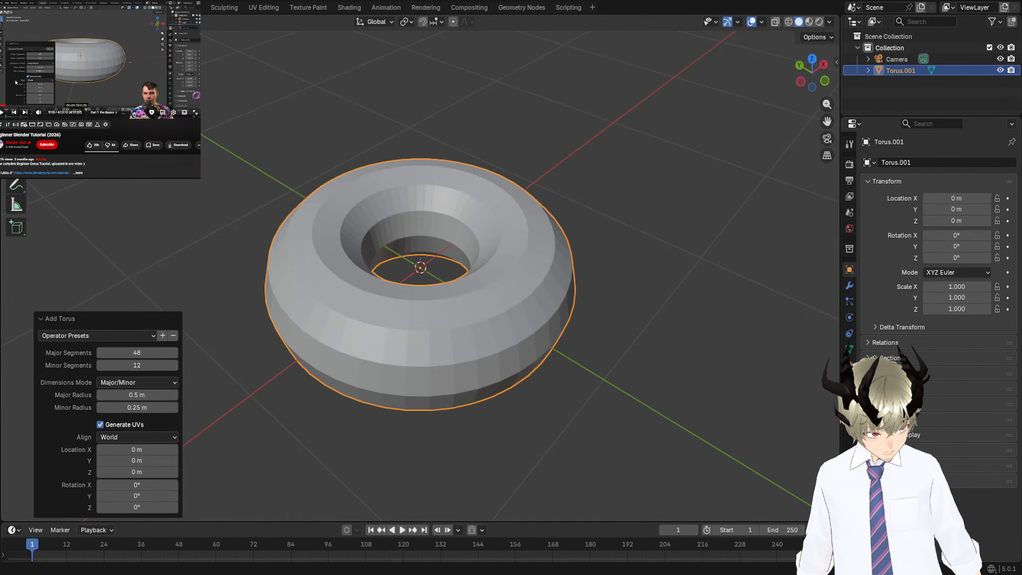
# Reduce the torus's major segments to 12 and then to 11.
pyautogui.moveTo(136, 352)
pyautogui.mouseDown()
pyautogui.moveTo(161, 352)
pyautogui.moveTo(80, 352)
pyautogui.moveTo(131, 356)
pyautogui.mouseUp()
pyautogui.moveTo(374, 296); pyautogui.dragTo(457, 297, button='middle')
pyautogui.scroll(3, 458, 297)
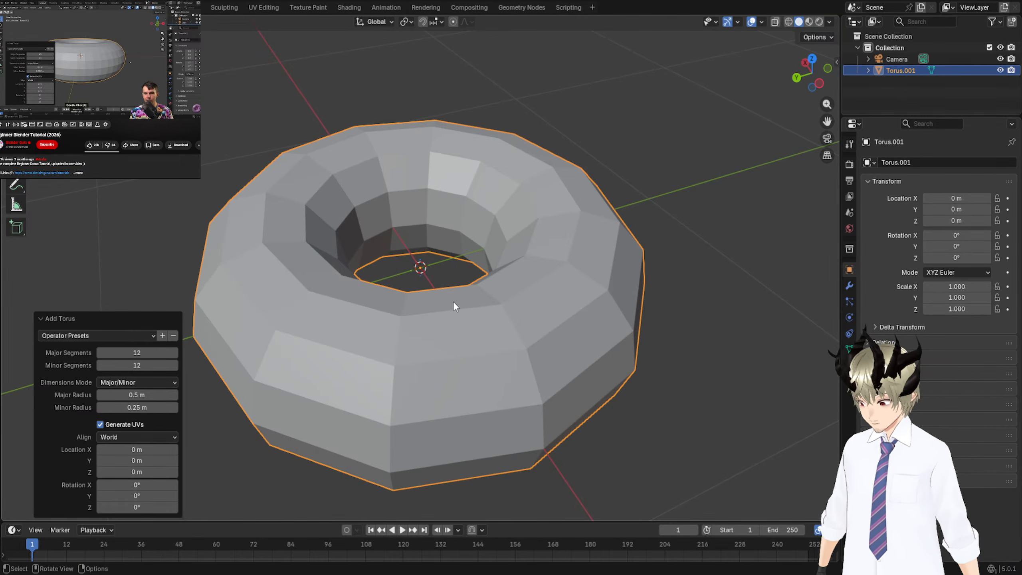
pyautogui.moveTo(169, 353); pyautogui.dragTo(161, 352)
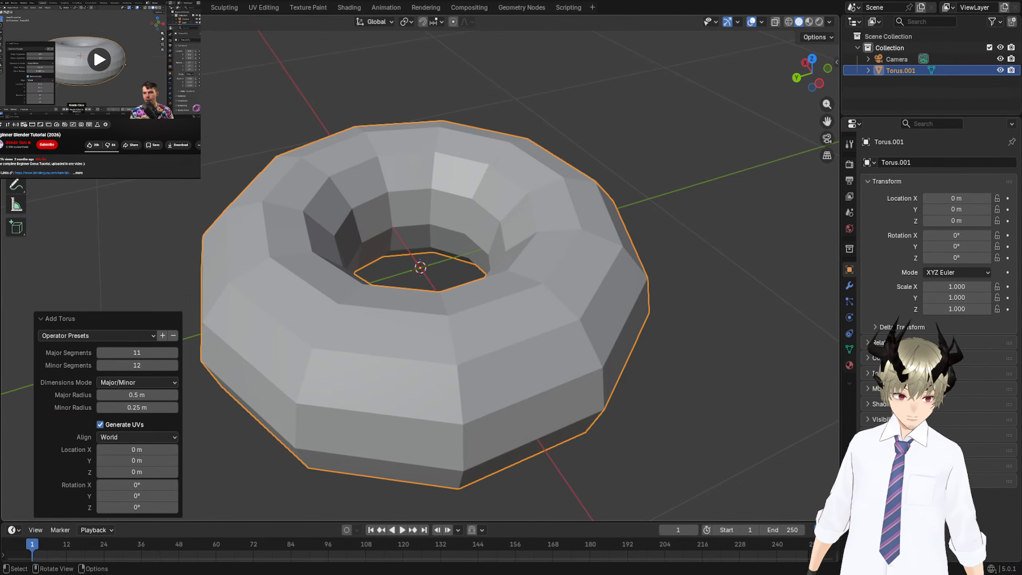
# Deselect and reselect the torus, and try Shade Auto Smooth on it.
pyautogui.click(690, 125)
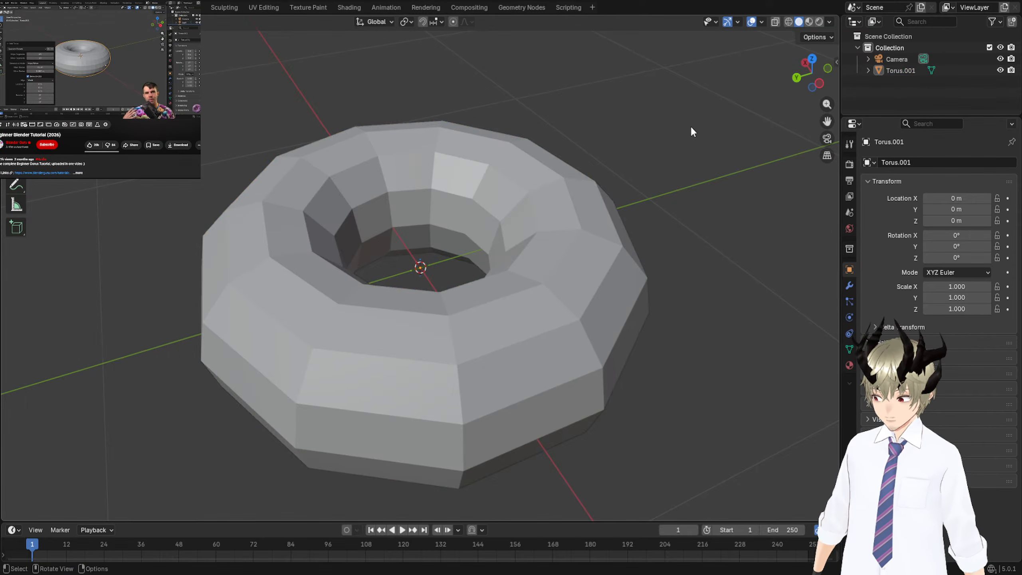
pyautogui.moveTo(690, 125); pyautogui.dragTo(580, 211, button='middle')
pyautogui.click(581, 209)
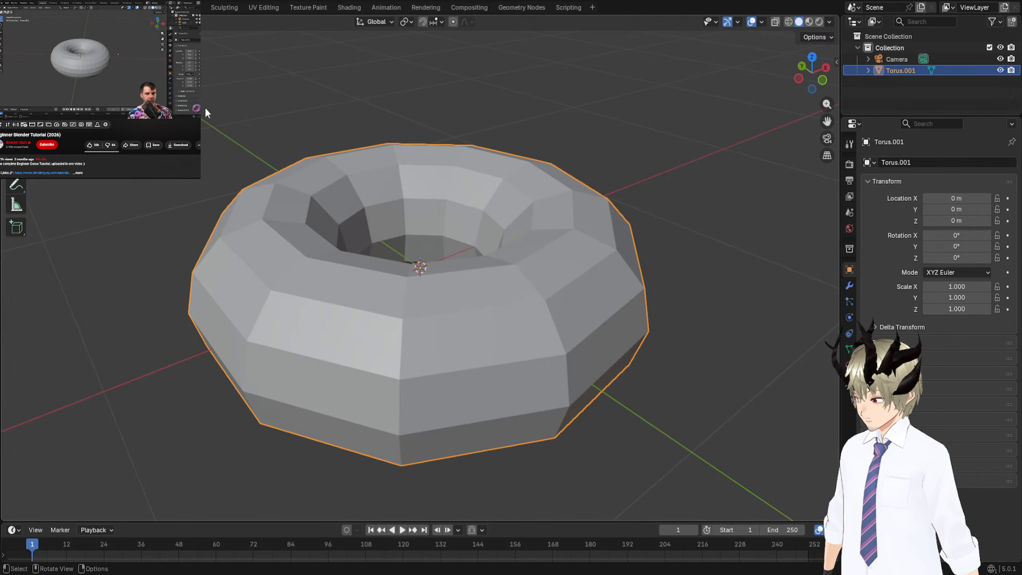
pyautogui.moveTo(342, 161); pyautogui.dragTo(422, 176, button='middle')
pyautogui.rightClick(515, 301)
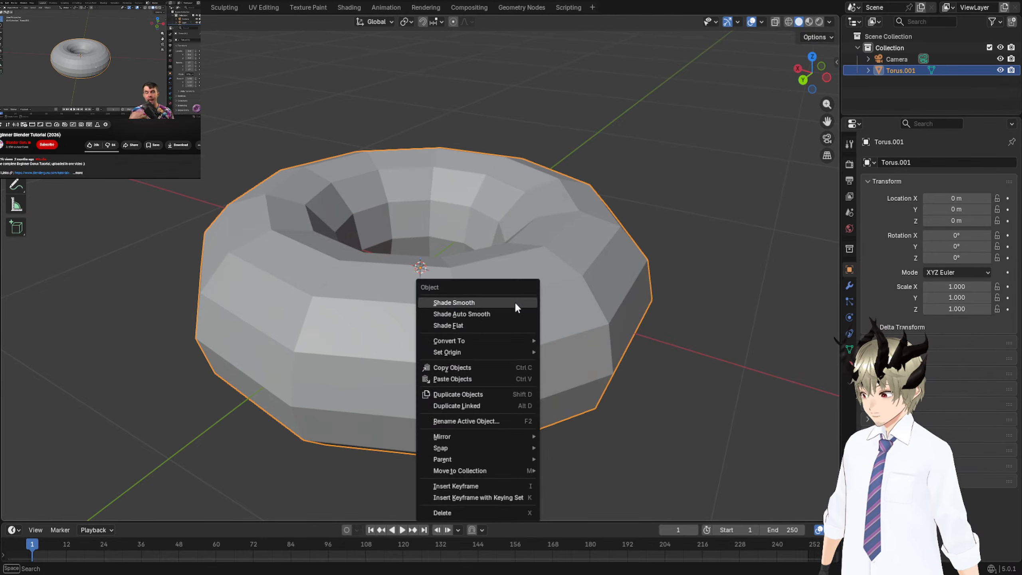
pyautogui.click(498, 315)
# Compare Shade Flat and Shade Smooth on the torus, ending with smooth shading.
pyautogui.rightClick(579, 294)
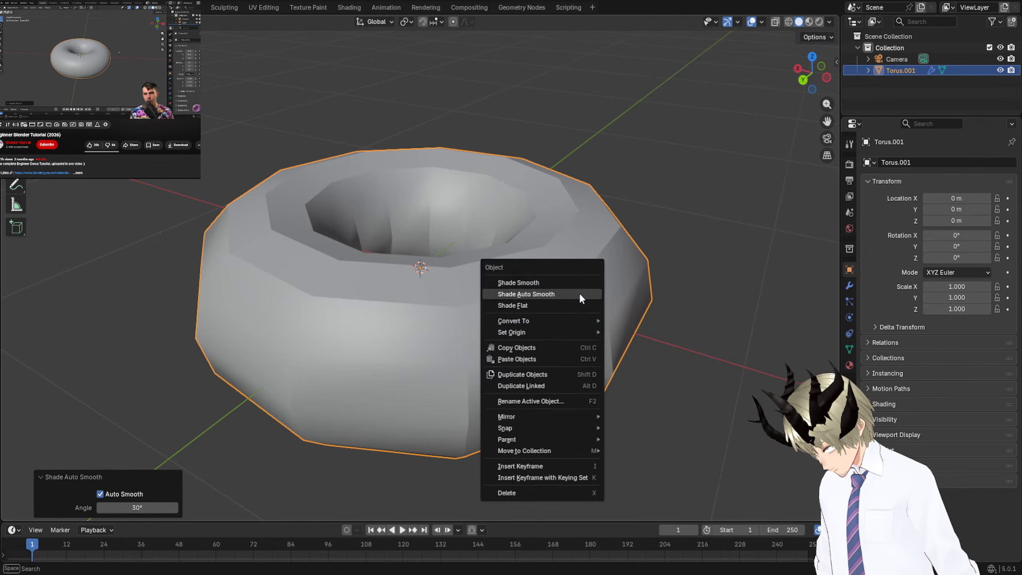
pyautogui.click(570, 306)
pyautogui.rightClick(510, 334)
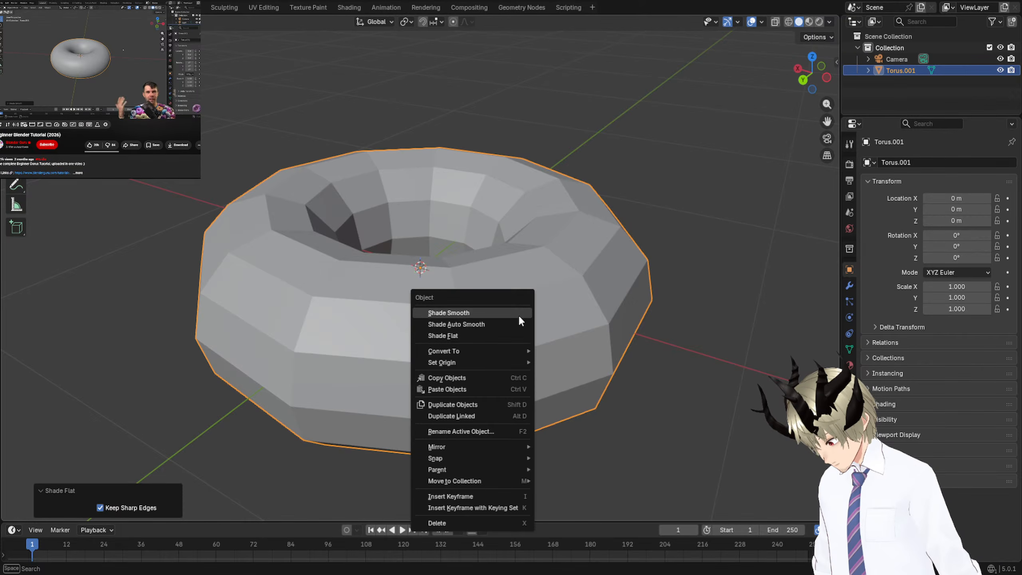
pyautogui.click(519, 315)
pyautogui.moveTo(557, 296); pyautogui.dragTo(584, 318, button='middle')
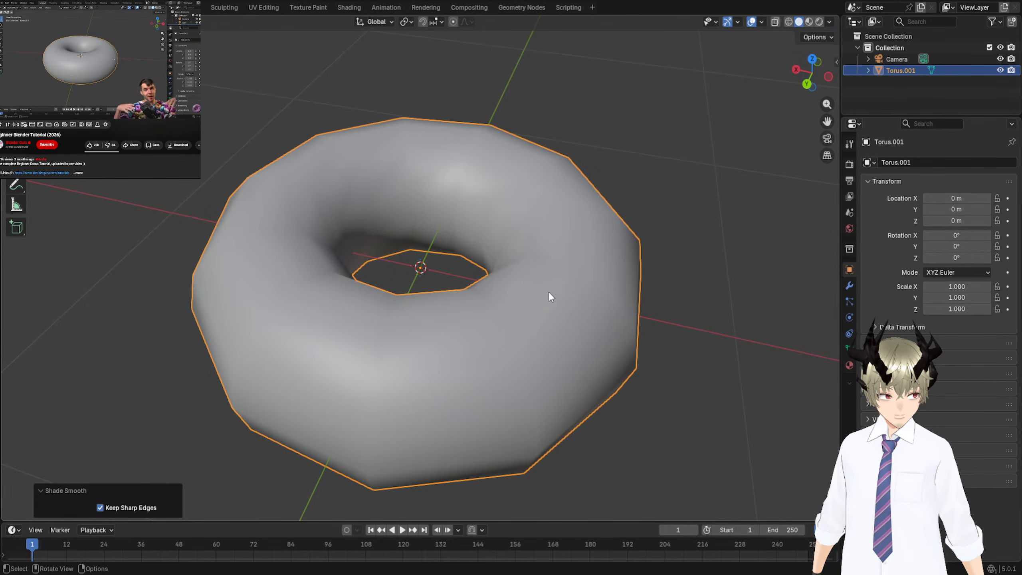
# Try Shade Flat on the torus and replace it with Shade Auto Smooth at a 30° angle.
pyautogui.moveTo(553, 276); pyautogui.dragTo(518, 321, button='middle')
pyautogui.rightClick(495, 234)
pyautogui.click(496, 258)
pyautogui.rightClick(518, 321)
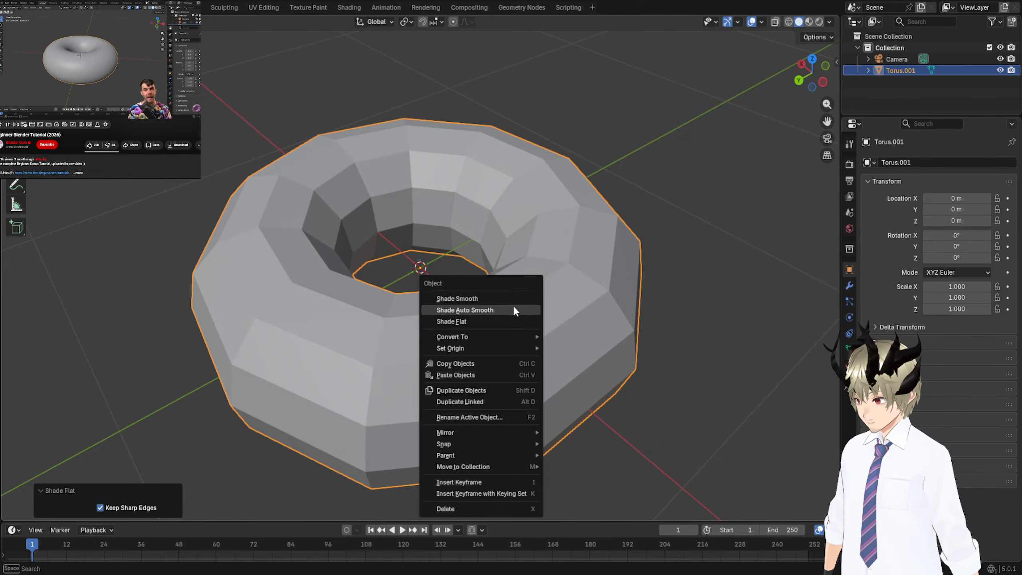
pyautogui.click(506, 309)
pyautogui.moveTo(506, 309); pyautogui.dragTo(461, 266, button='middle')
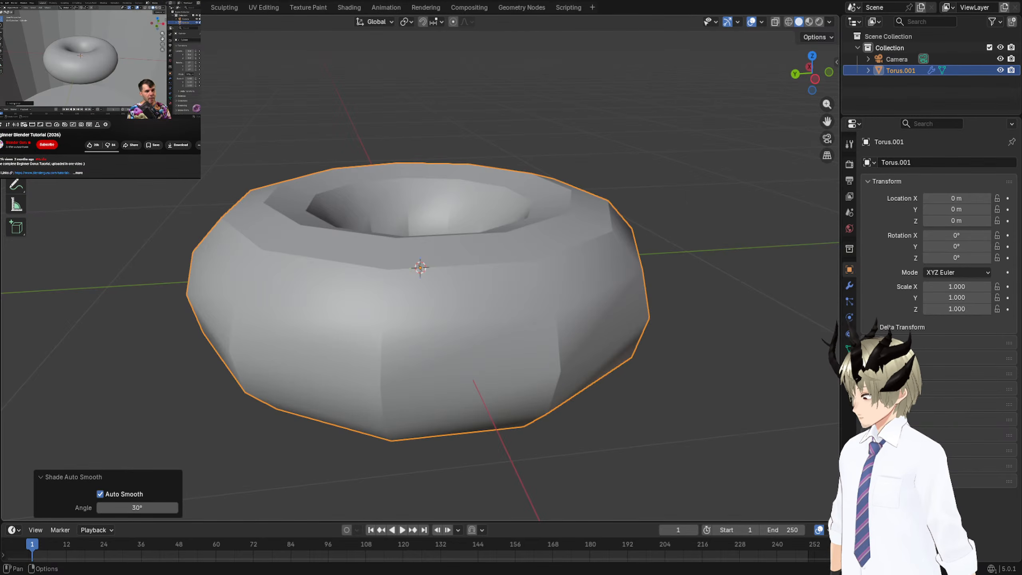
# Try adding a cylinder through the torus and scaling it to about 0.544, and undo both operations.
pyautogui.hotkey('shift', 'a')
pyautogui.moveTo(211, 35)
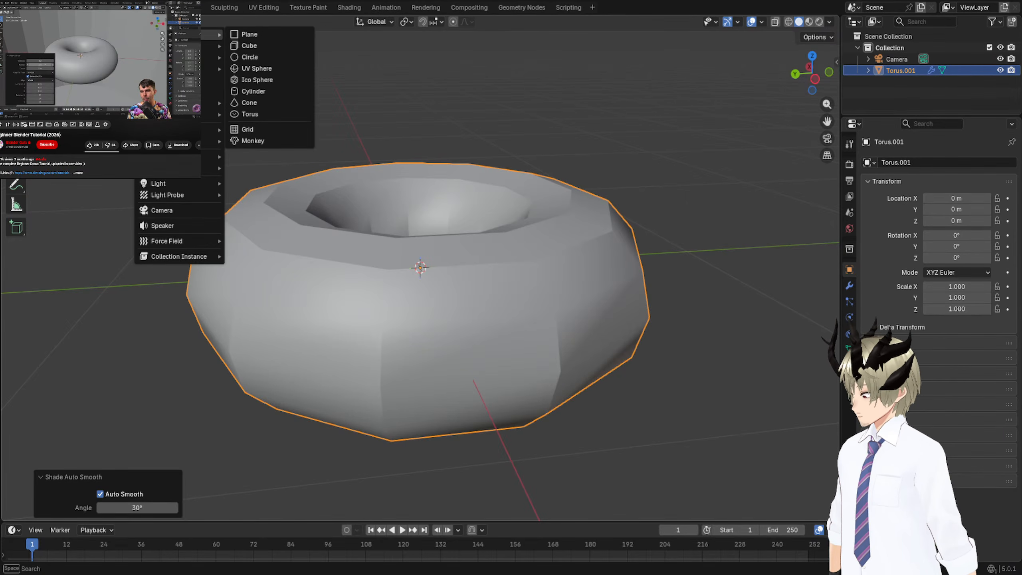
pyautogui.click(253, 91)
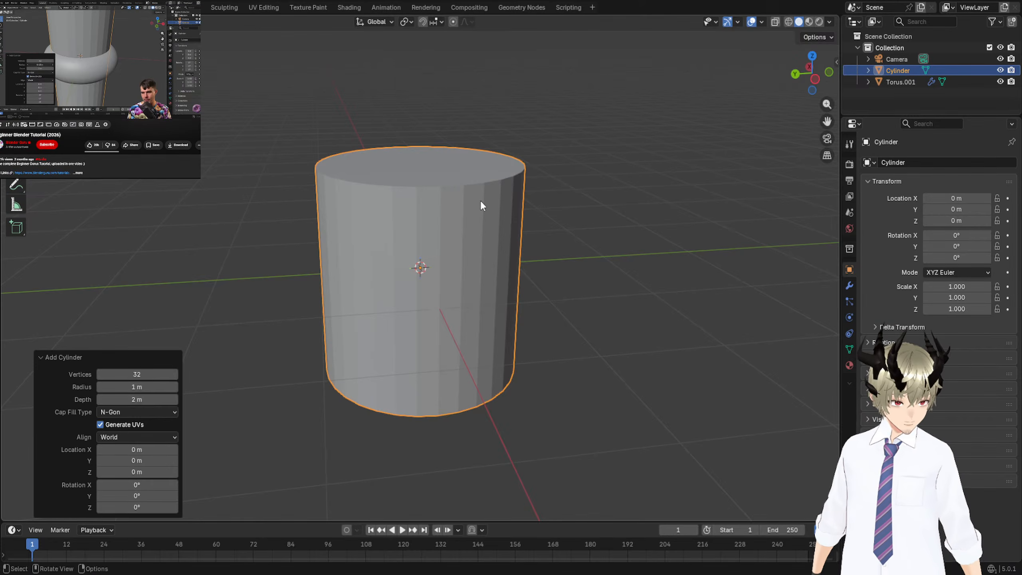
pyautogui.press('s')
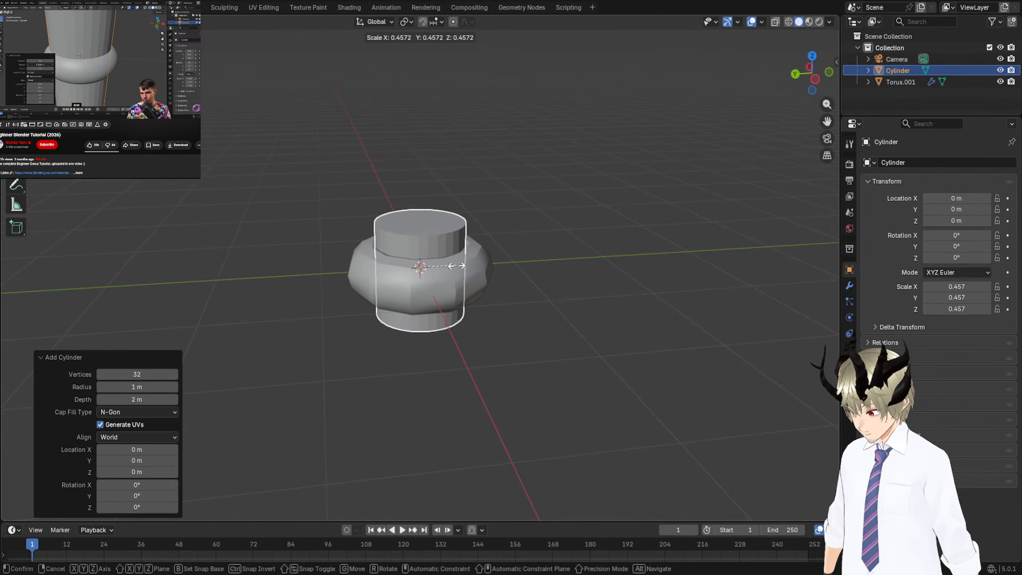
pyautogui.click(469, 278)
pyautogui.moveTo(476, 287); pyautogui.dragTo(487, 329, button='middle')
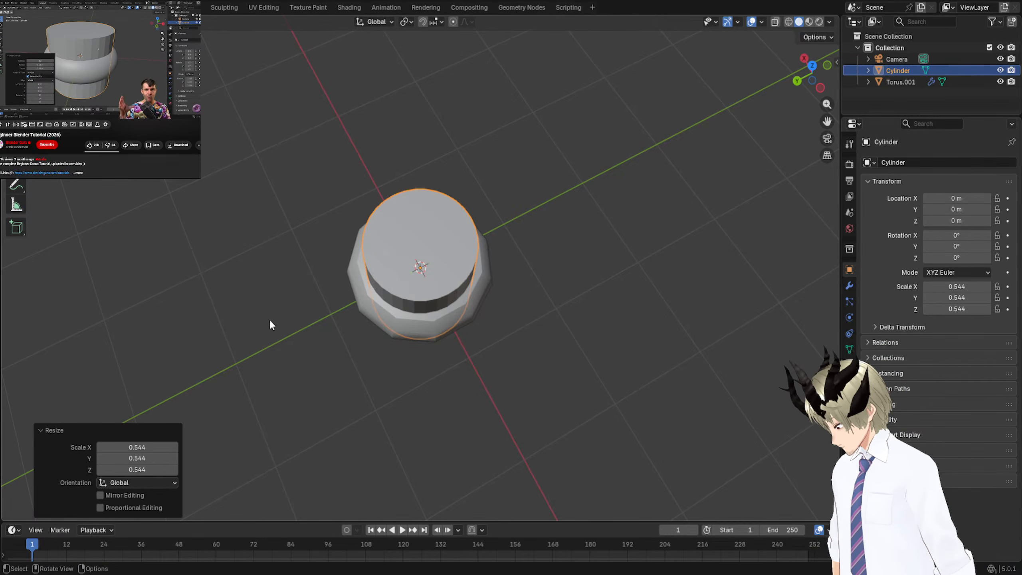
pyautogui.hotkey('ctrl', 'z')
pyautogui.hotkey('ctrl', 'z')
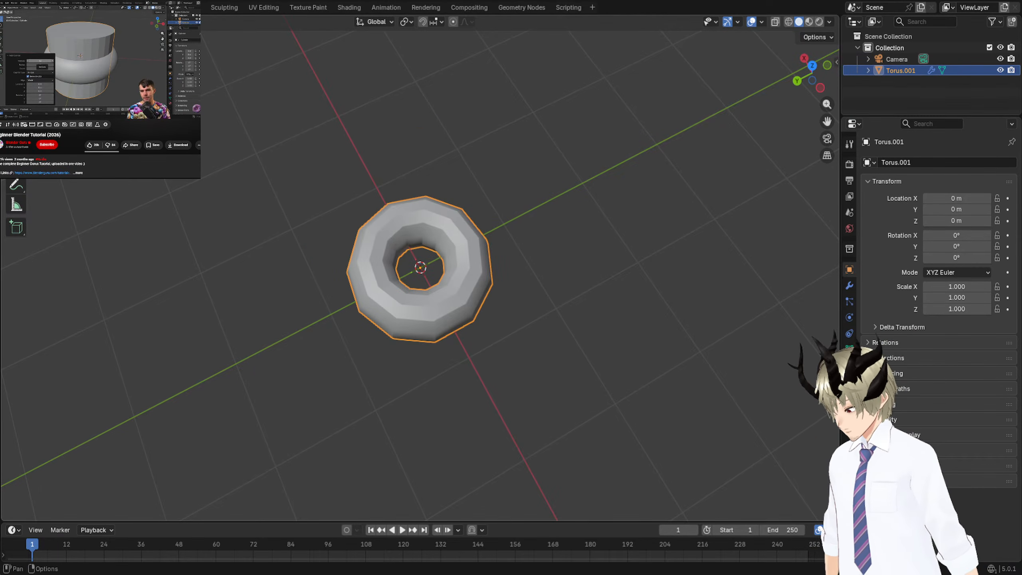
# Pause the tutorial video and add a cylinder mesh with a radius of 0.13 m at the torus's center.
pyautogui.press('space')
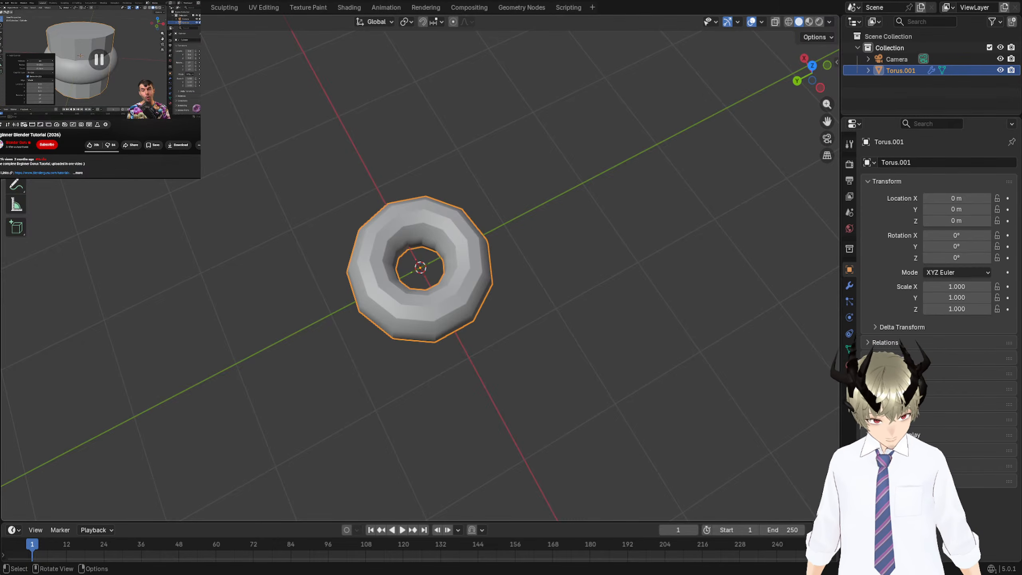
pyautogui.hotkey('shift', 'a')
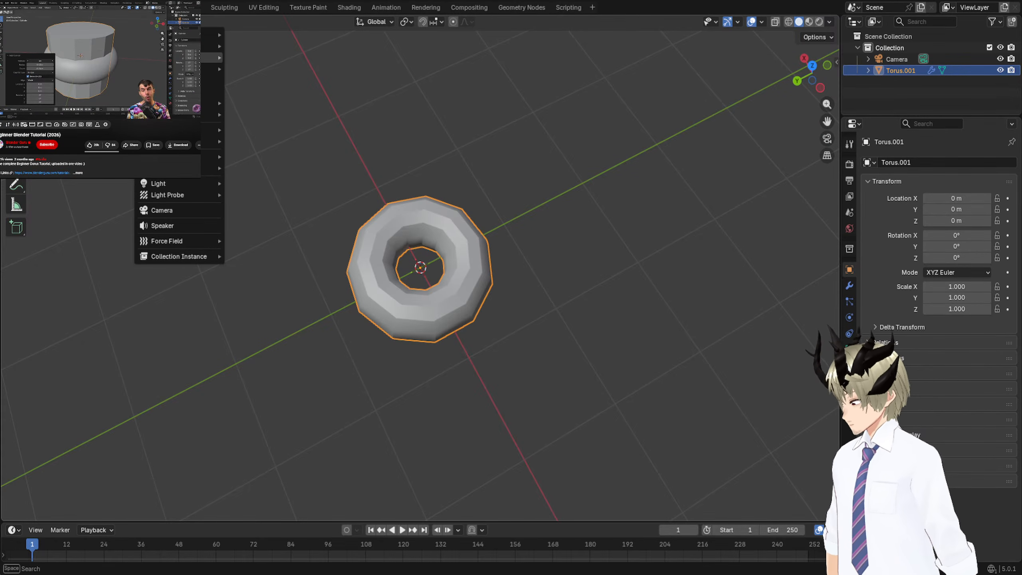
pyautogui.moveTo(189, 36)
pyautogui.click(249, 92)
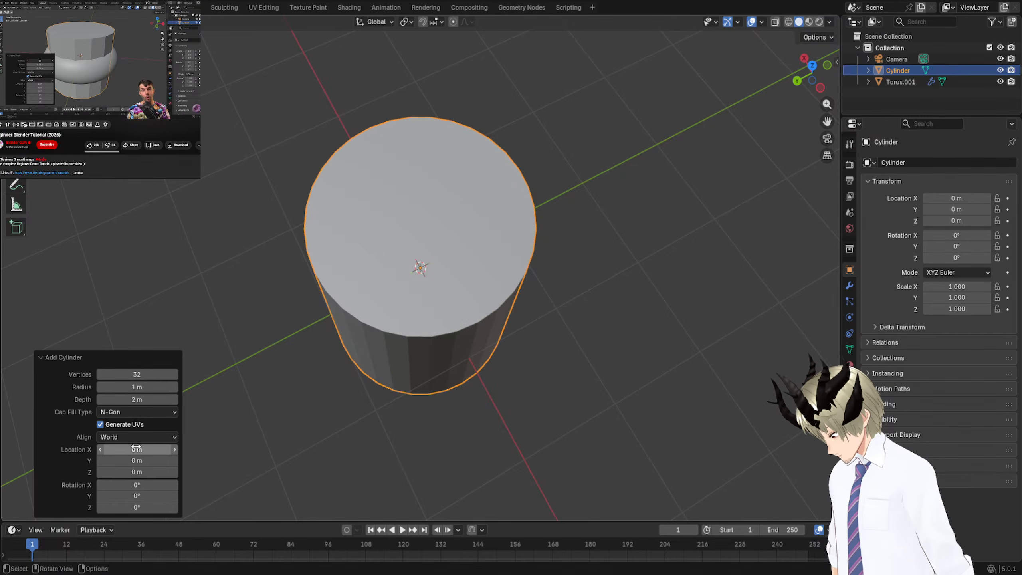
pyautogui.click(137, 387)
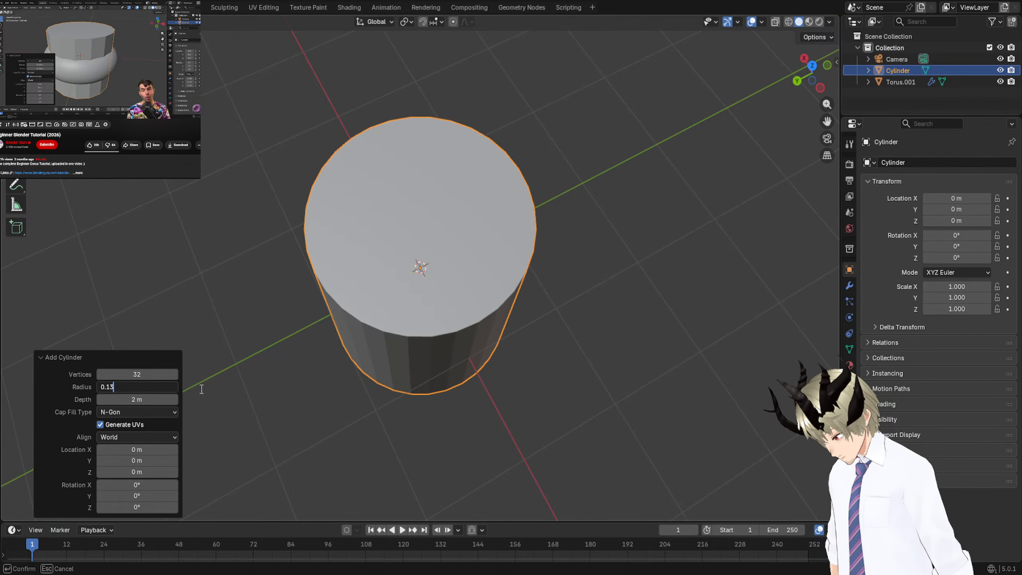
pyautogui.press('Return')
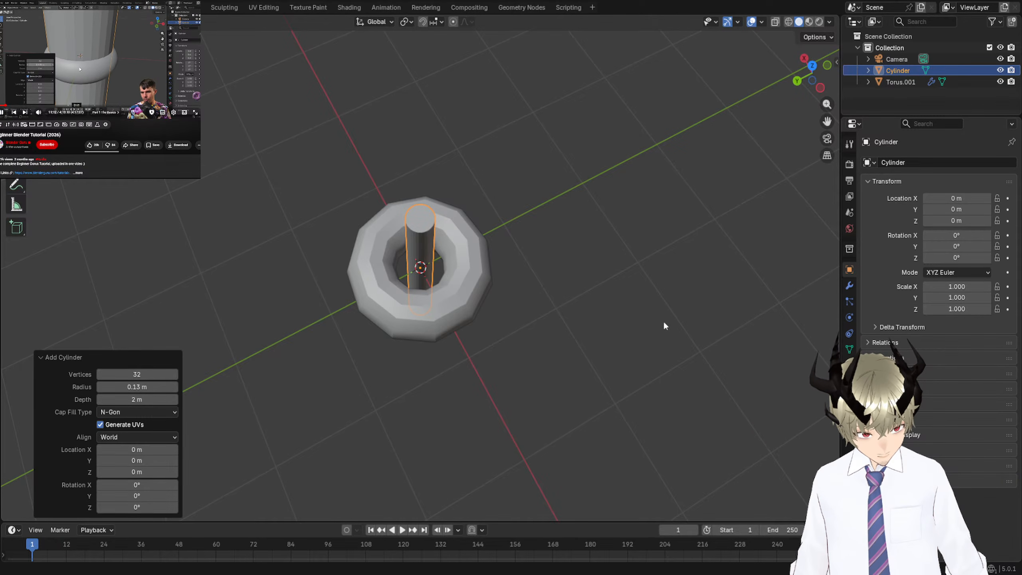
# Increase the new cylinder's radius to 0.51 m so that it fills the torus's hole.
pyautogui.press('space')
pyautogui.moveTo(431, 266); pyautogui.dragTo(425, 231, button='middle')
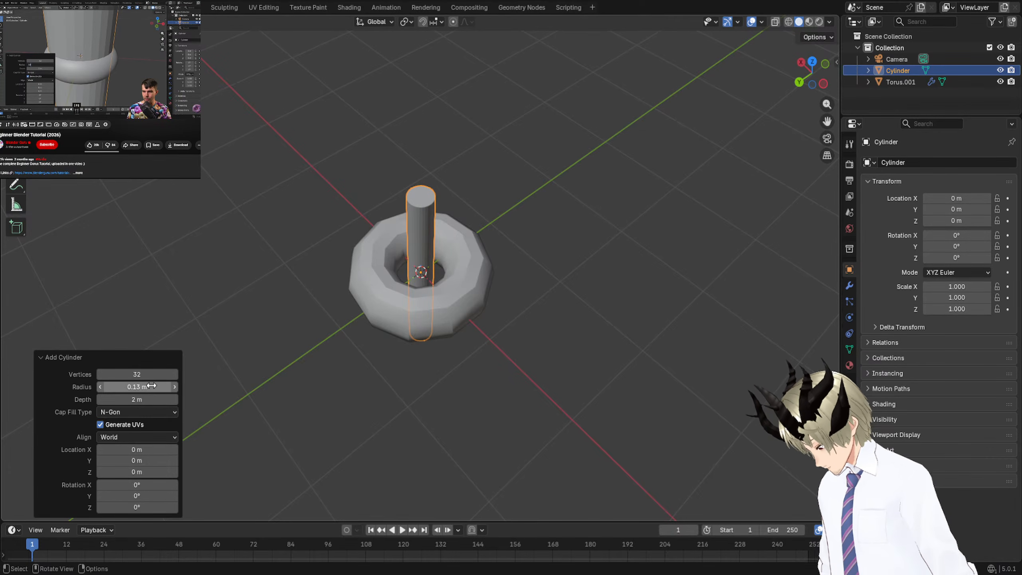
pyautogui.moveTo(171, 385); pyautogui.dragTo(222, 386)
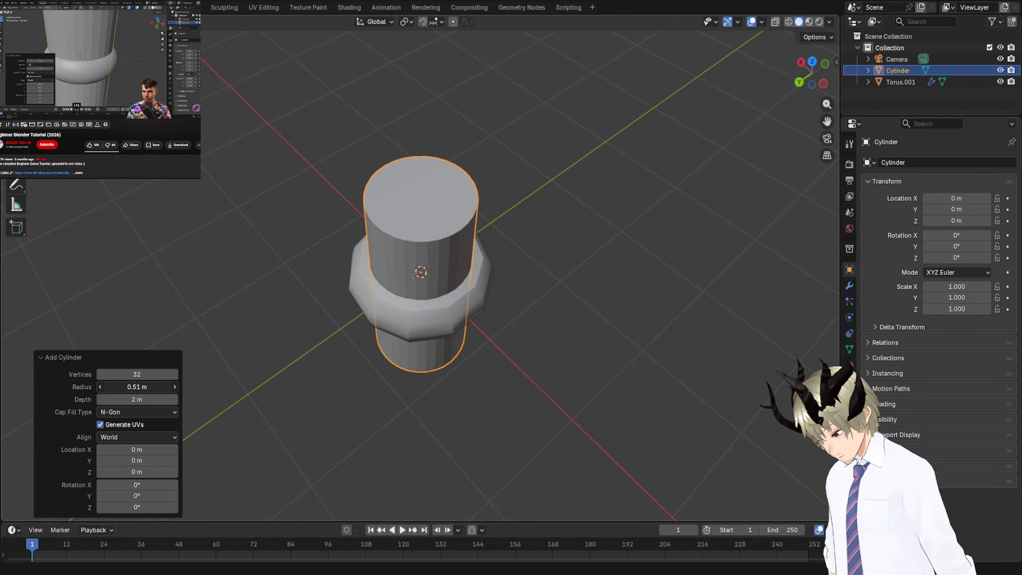
pyautogui.scroll(3, 445, 342)
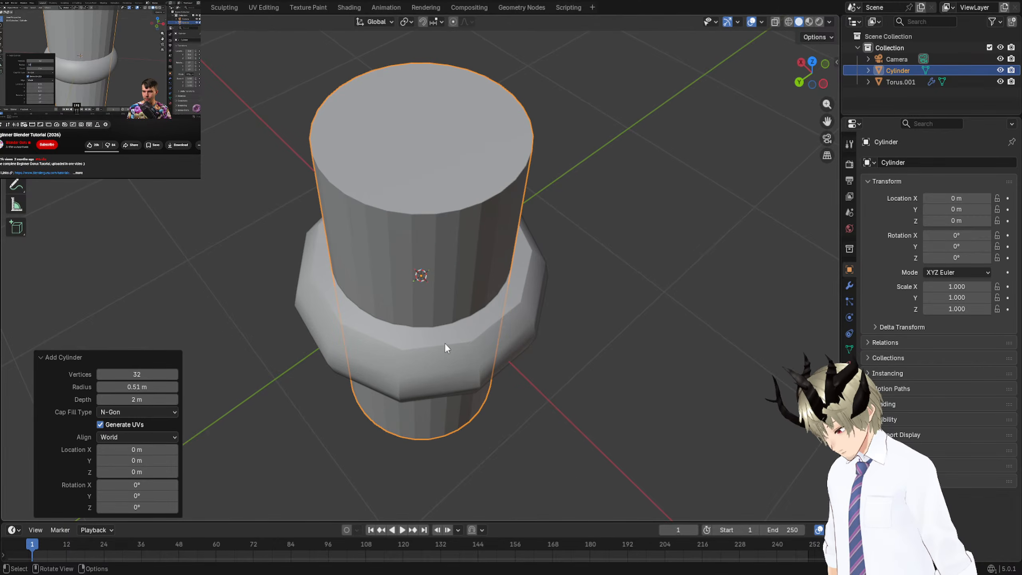
pyautogui.moveTo(445, 343); pyautogui.dragTo(262, 344, button='middle')
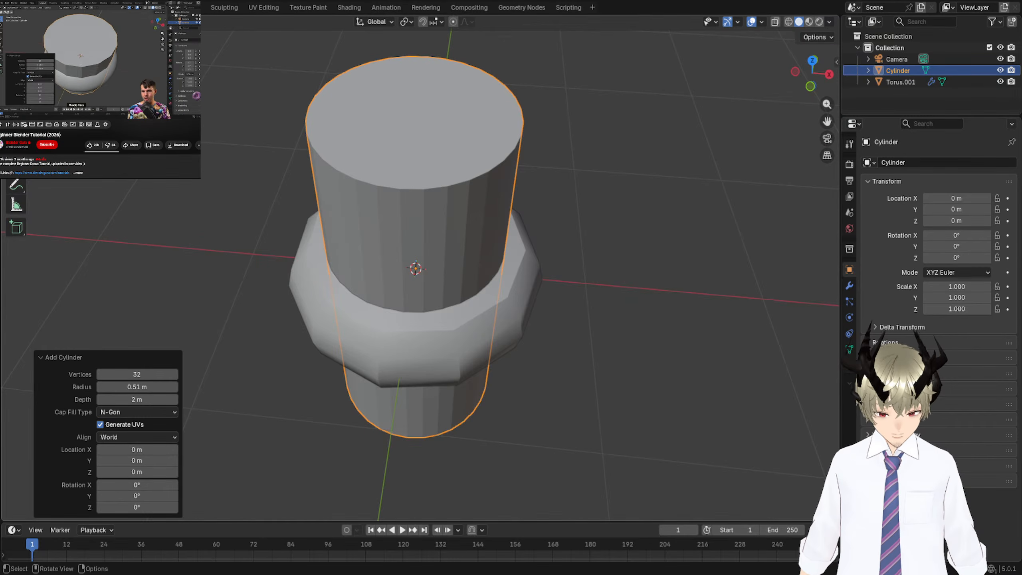
# Reduce the cylinder to 9 vertices and shorten its depth to 0.87 m.
pyautogui.moveTo(137, 375); pyautogui.dragTo(232, 373)
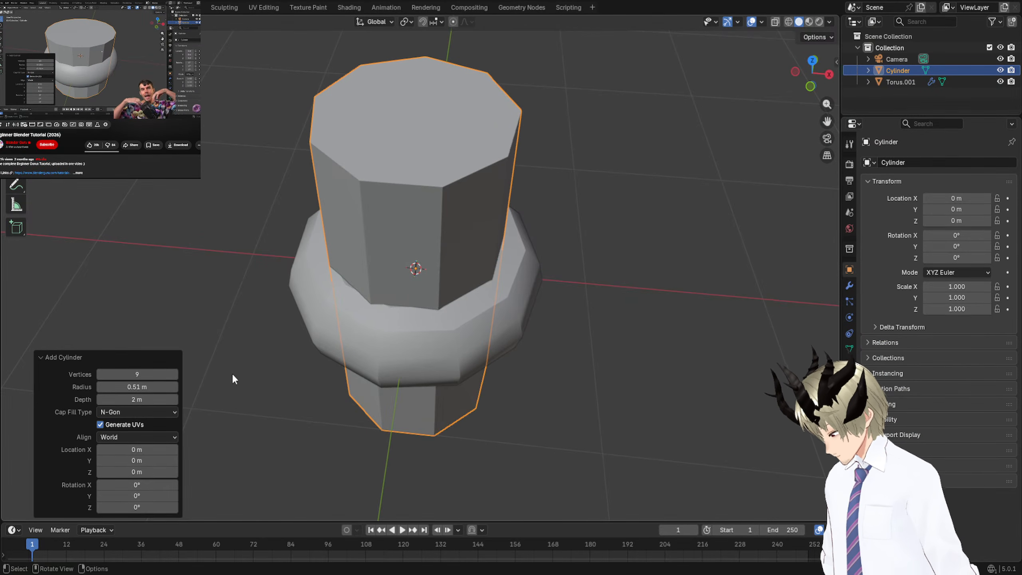
pyautogui.moveTo(231, 372); pyautogui.dragTo(624, 310, button='middle')
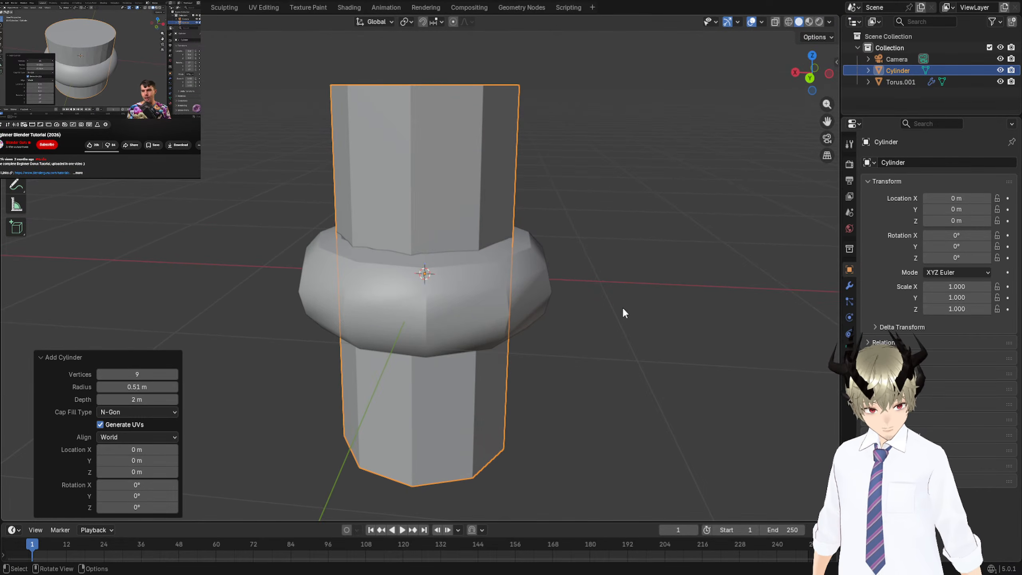
pyautogui.scroll(1, 622, 309)
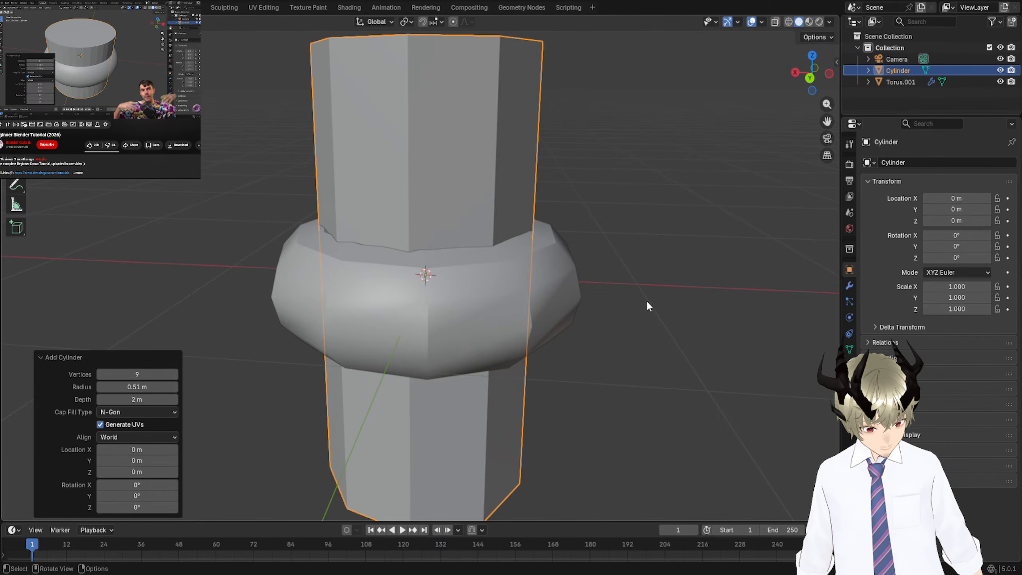
pyautogui.moveTo(647, 299); pyautogui.dragTo(588, 313, button='middle')
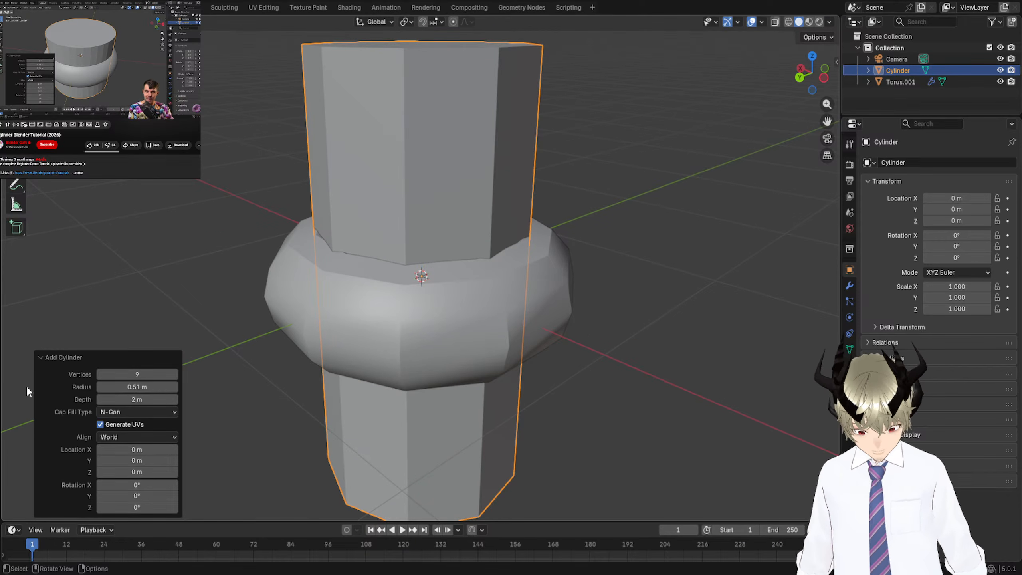
pyautogui.moveTo(137, 399); pyautogui.dragTo(72, 399)
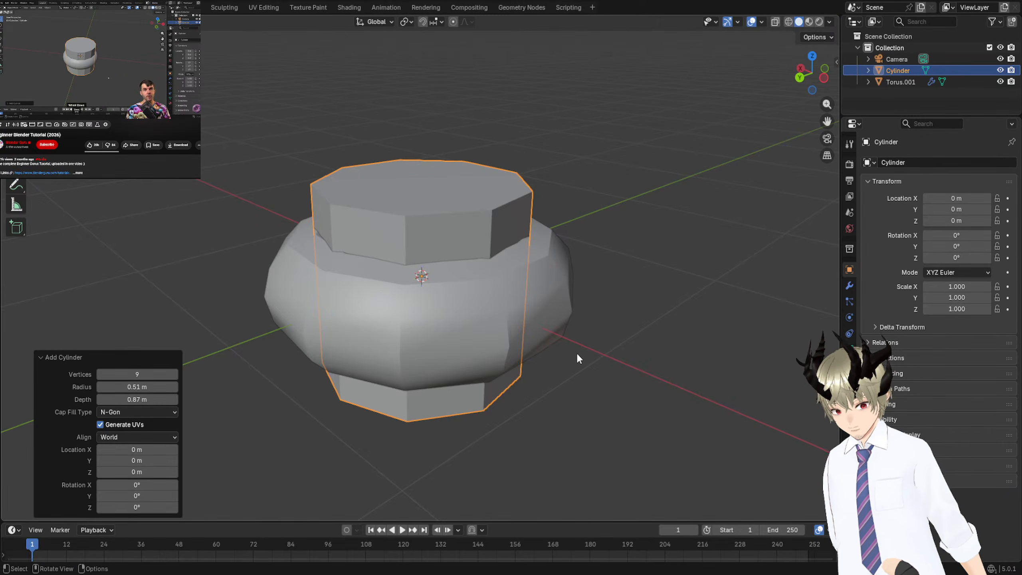
pyautogui.moveTo(527, 354); pyautogui.dragTo(585, 336, button='middle')
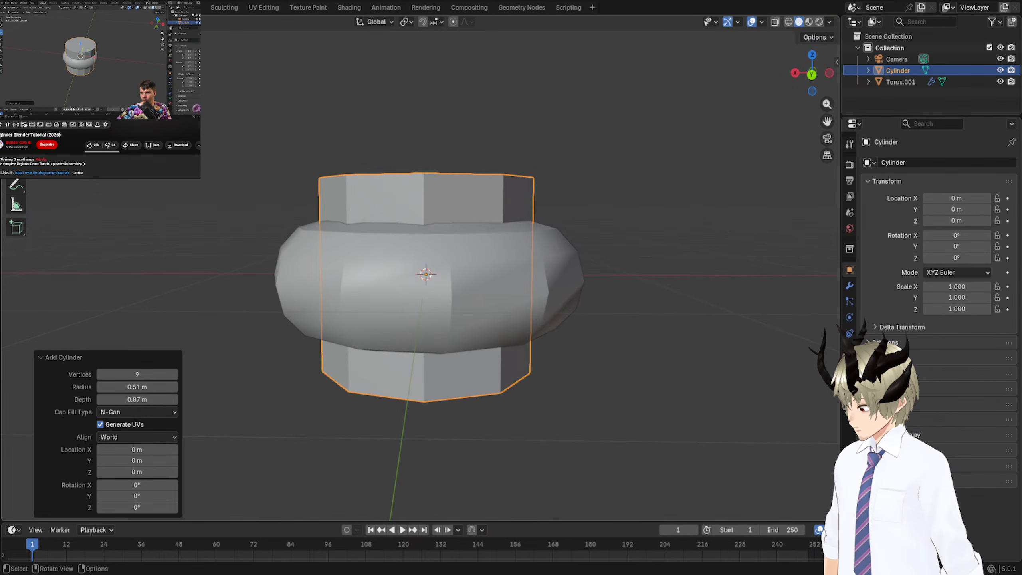
# Raise the cylinder along the Z axis by about 0.053 m with the Move tool.
pyautogui.click(16, 105)
pyautogui.moveTo(427, 243)
pyautogui.mouseDown()
pyautogui.moveTo(429, 70)
pyautogui.moveTo(451, 222)
pyautogui.moveTo(437, 226)
pyautogui.moveTo(431, 187)
pyautogui.moveTo(427, 254)
pyautogui.moveTo(427, 244)
pyautogui.mouseUp()
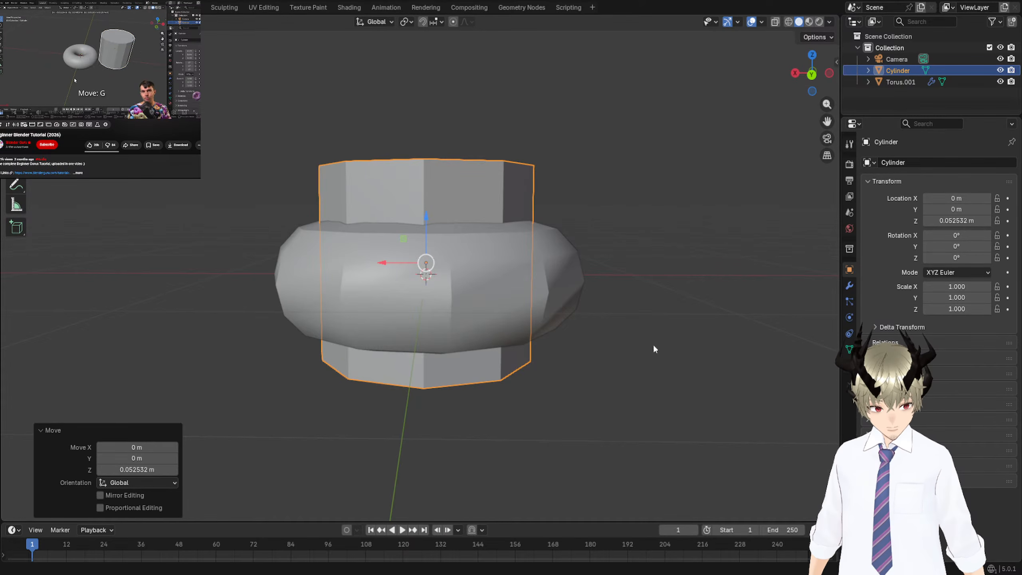
pyautogui.click(74, 79)
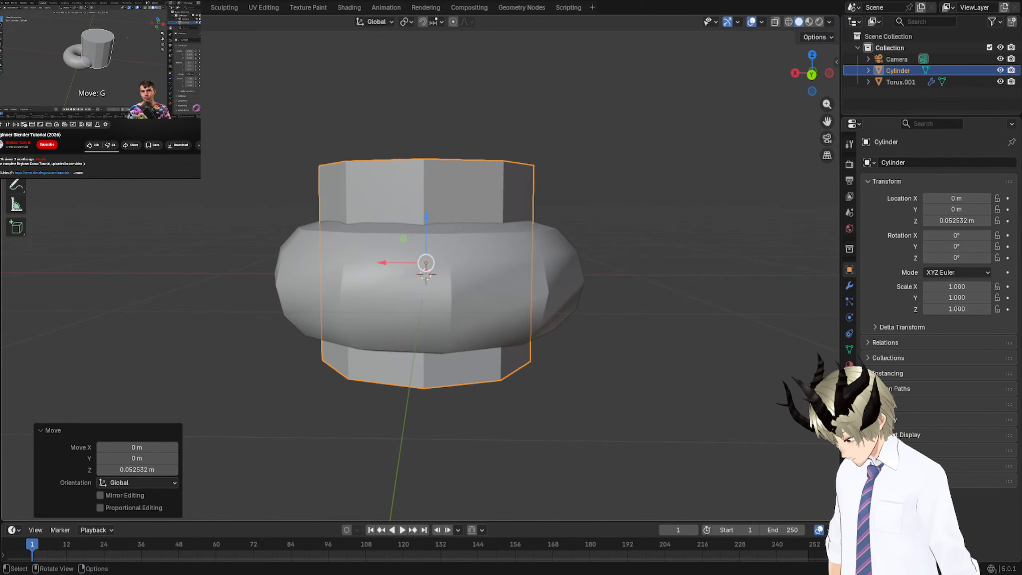
# Try moving the cylinder freely beside the torus, cancel the move, and select the torus.
pyautogui.press('g')
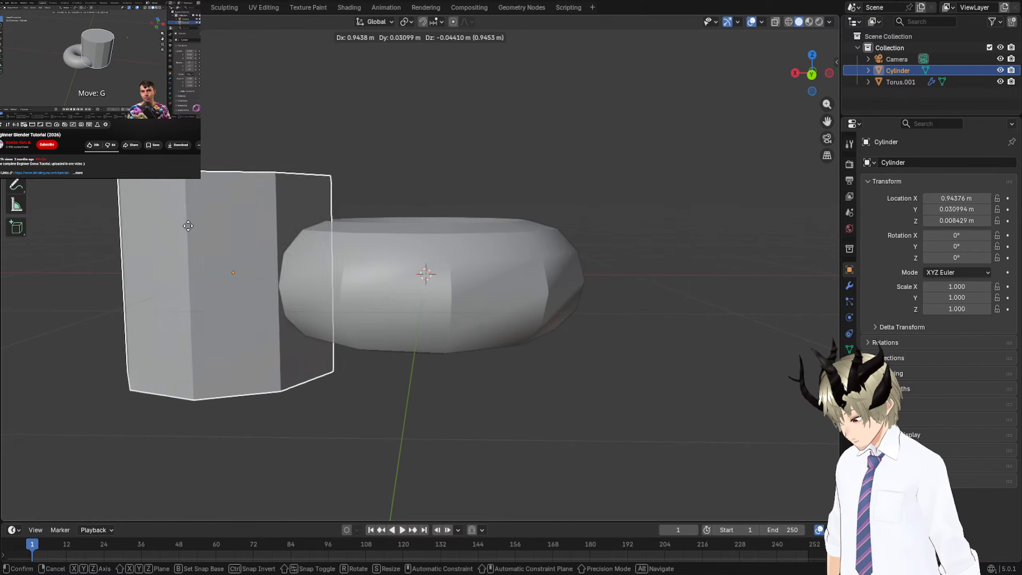
pyautogui.rightClick(572, 206)
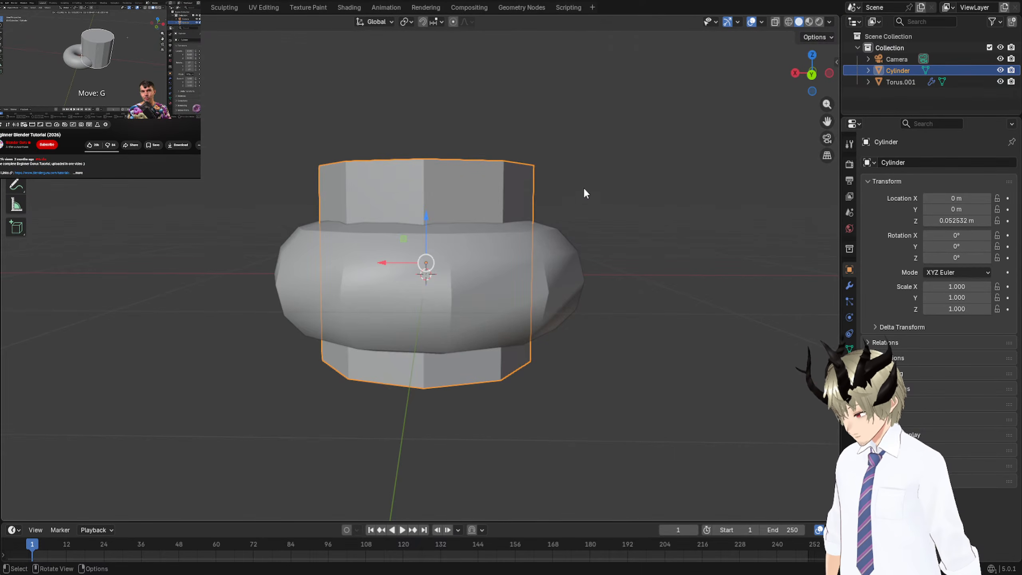
pyautogui.moveTo(584, 193); pyautogui.dragTo(446, 276, button='middle')
pyautogui.click(424, 360)
pyautogui.click(404, 287)
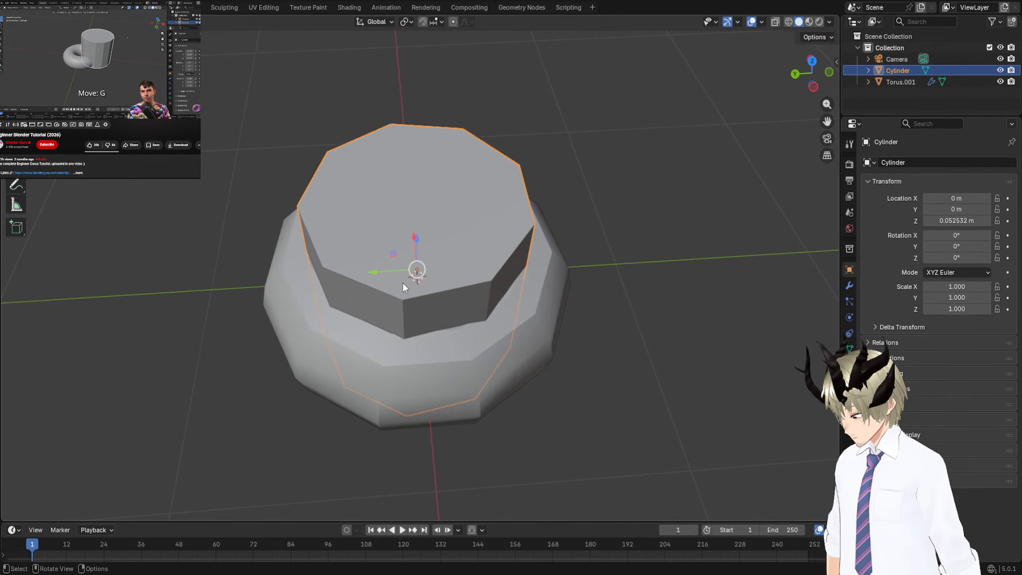
pyautogui.click(379, 340)
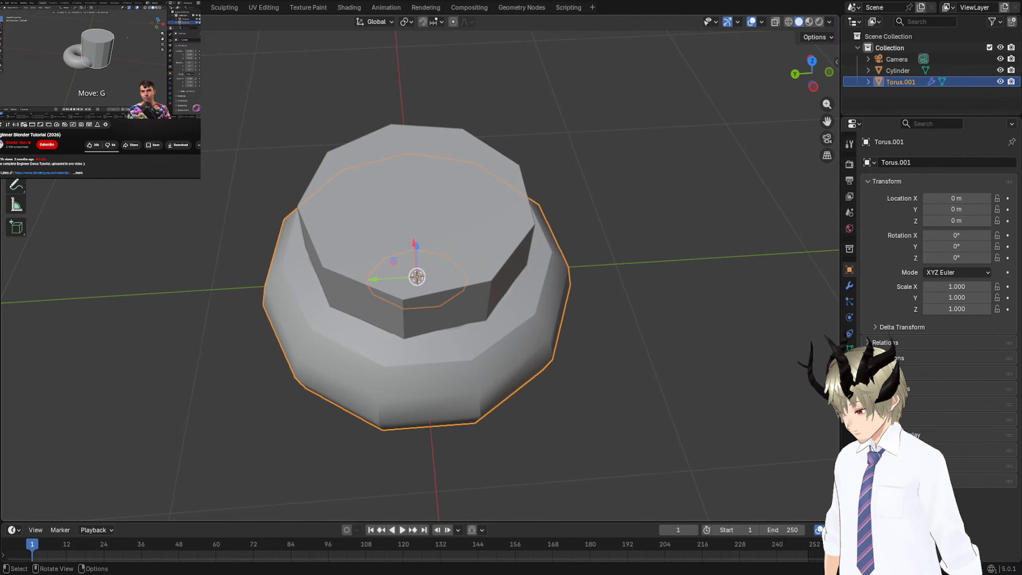
# Select the cylinder again, try raising it farther along the Z axis, and undo the move.
pyautogui.moveTo(444, 263); pyautogui.dragTo(195, 252, button='middle')
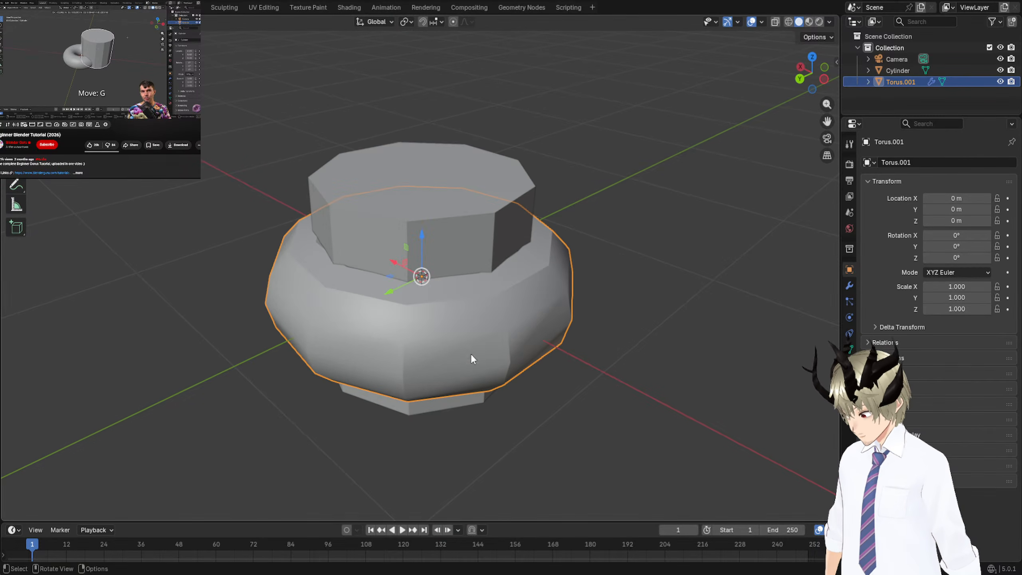
pyautogui.click(429, 241)
pyautogui.moveTo(423, 223); pyautogui.dragTo(423, 203)
pyautogui.hotkey('ctrl', 'z')
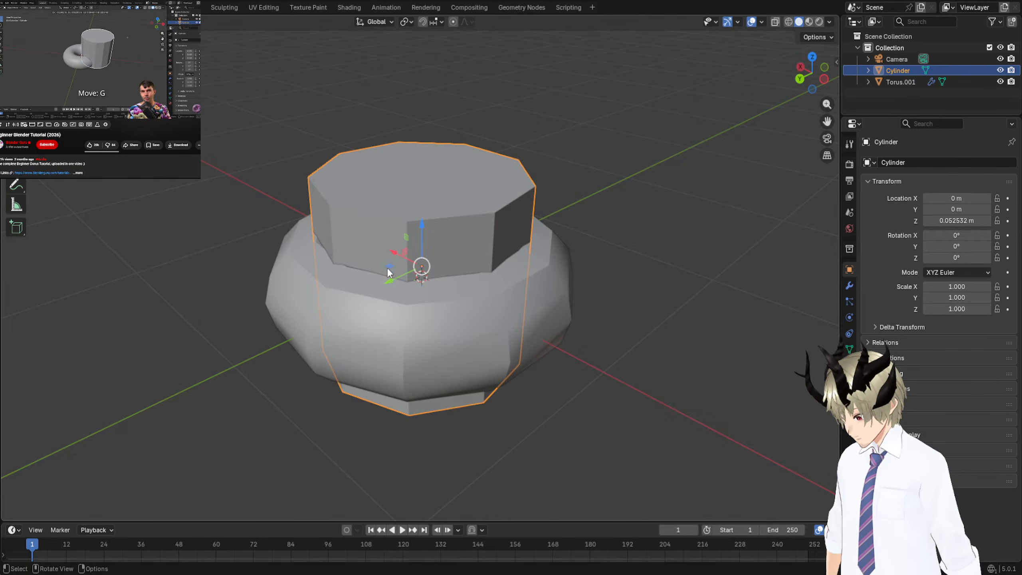
# Select the torus and enter Edit Mode, replacing the full mesh selection with a single element.
pyautogui.click(306, 267)
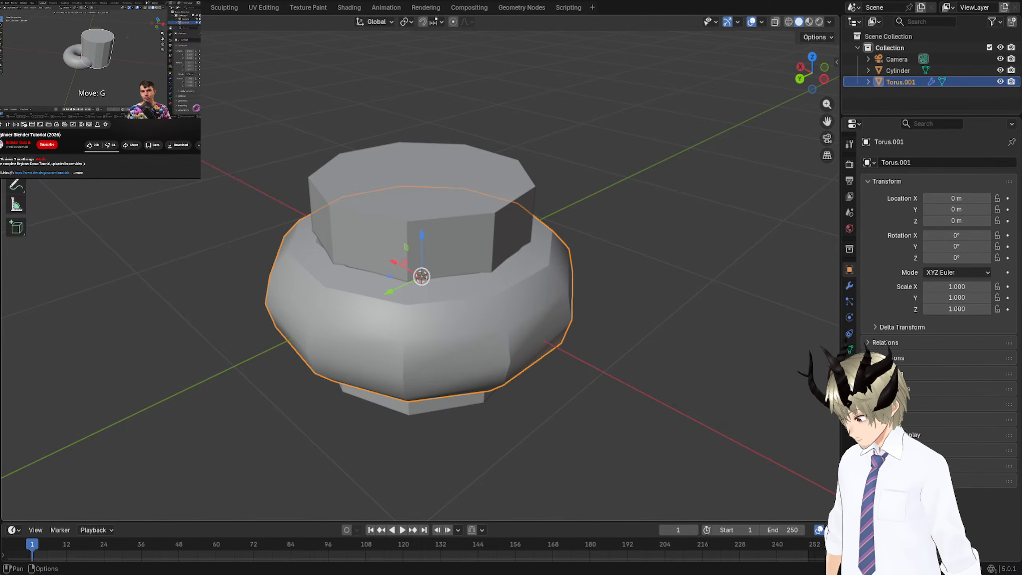
pyautogui.press('Tab')
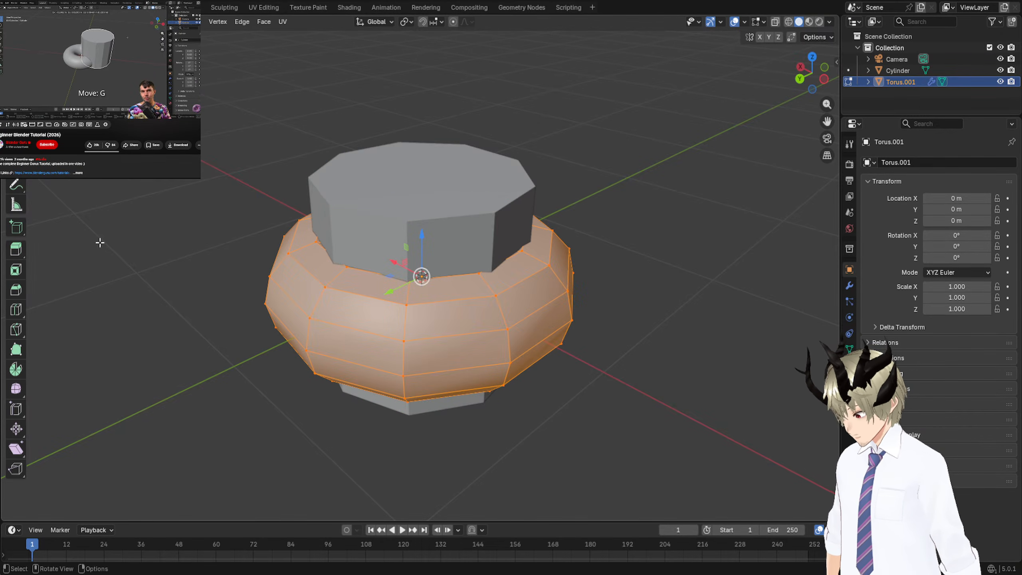
pyautogui.click(394, 222)
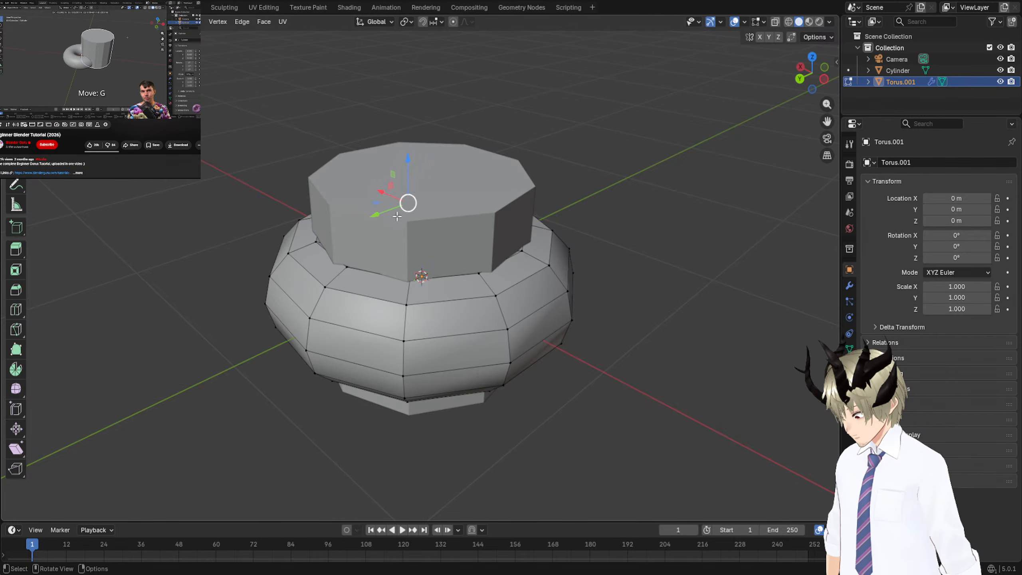
# Try raising an edge on the torus's upper surface by about 0.028 m along Z, and undo the change.
pyautogui.moveTo(321, 249); pyautogui.dragTo(319, 242)
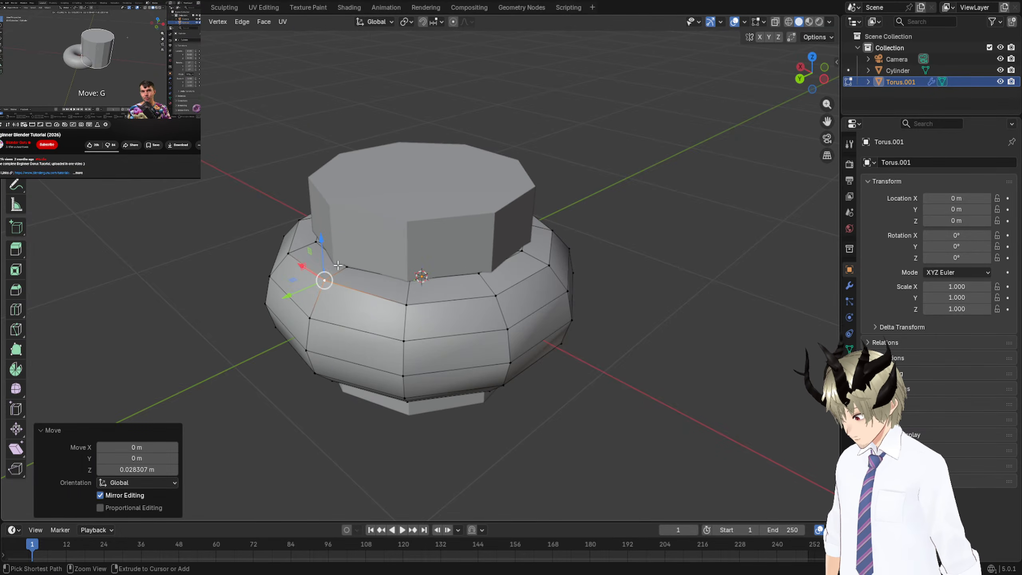
pyautogui.hotkey('ctrl', 'z')
pyautogui.press('a')
pyautogui.hotkey('ctrl', 'z')
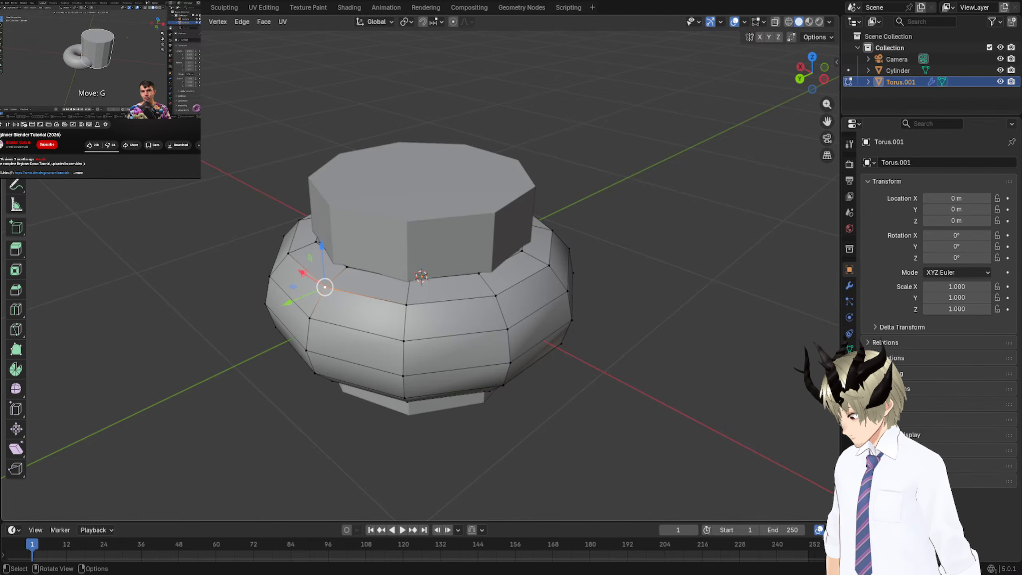
# Reposition the 3D cursor around the torus, undo the full mesh selection, and settle the cursor near the torus's origin.
pyautogui.moveTo(153, 84); pyautogui.dragTo(660, 415)
pyautogui.keyDown('shift'); pyautogui.moveTo(362, 171); pyautogui.dragTo(700, 410, button='right'); pyautogui.keyUp('shift')
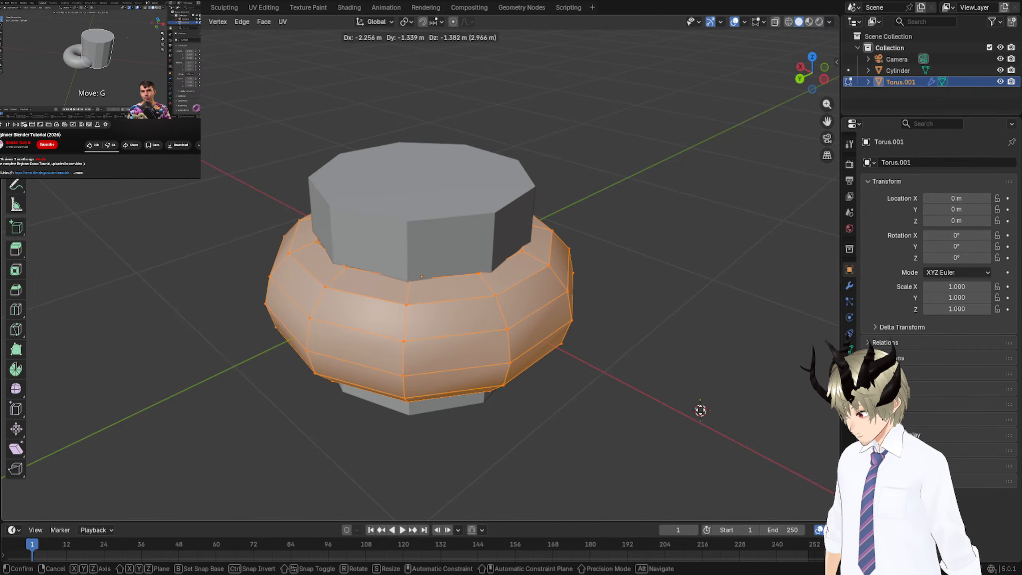
pyautogui.keyDown('shift'); pyautogui.moveTo(360, 214); pyautogui.dragTo(351, 205, button='right'); pyautogui.keyUp('shift')
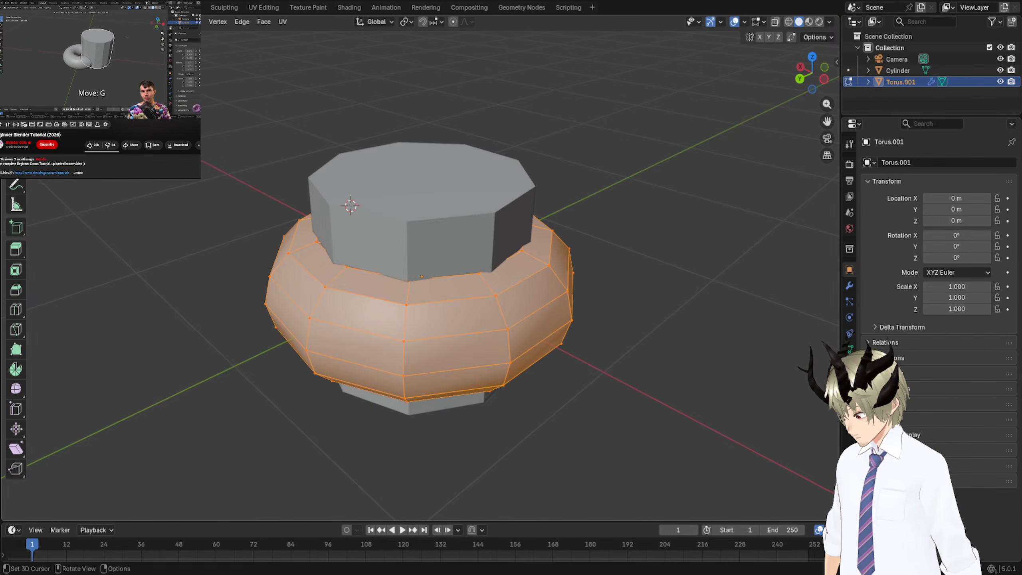
pyautogui.hotkey('ctrl', 'z')
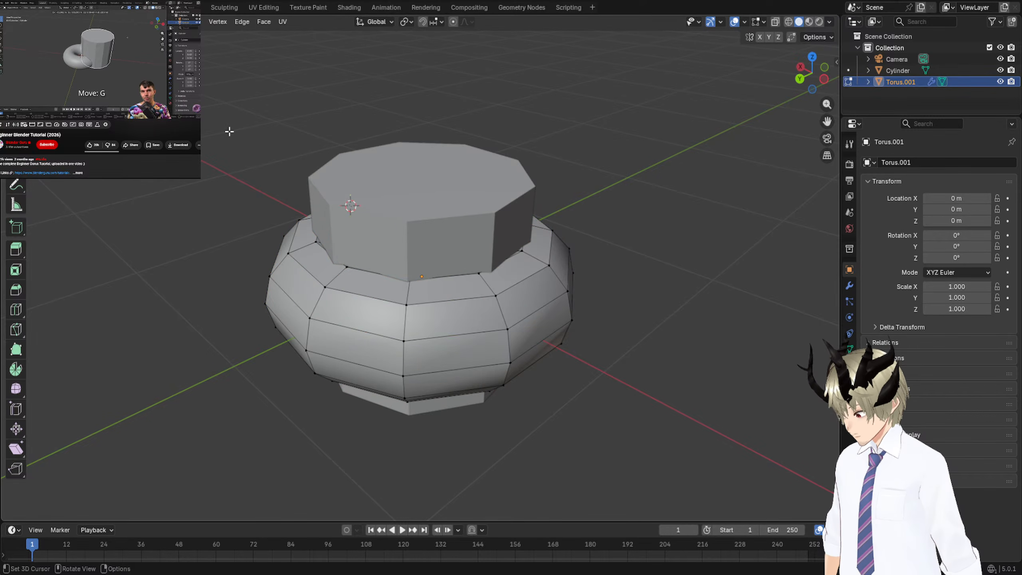
pyautogui.keyDown('shift'); pyautogui.moveTo(349, 204); pyautogui.dragTo(389, 242, button='right'); pyautogui.keyUp('shift')
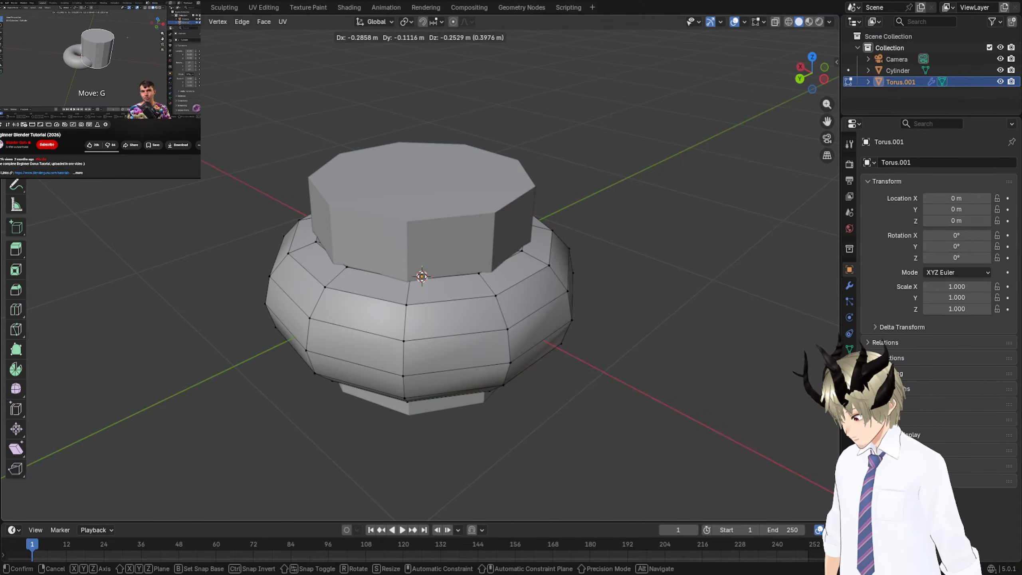
pyautogui.keyDown('shift'); pyautogui.moveTo(421, 276); pyautogui.dragTo(422, 276, button='right'); pyautogui.keyUp('shift')
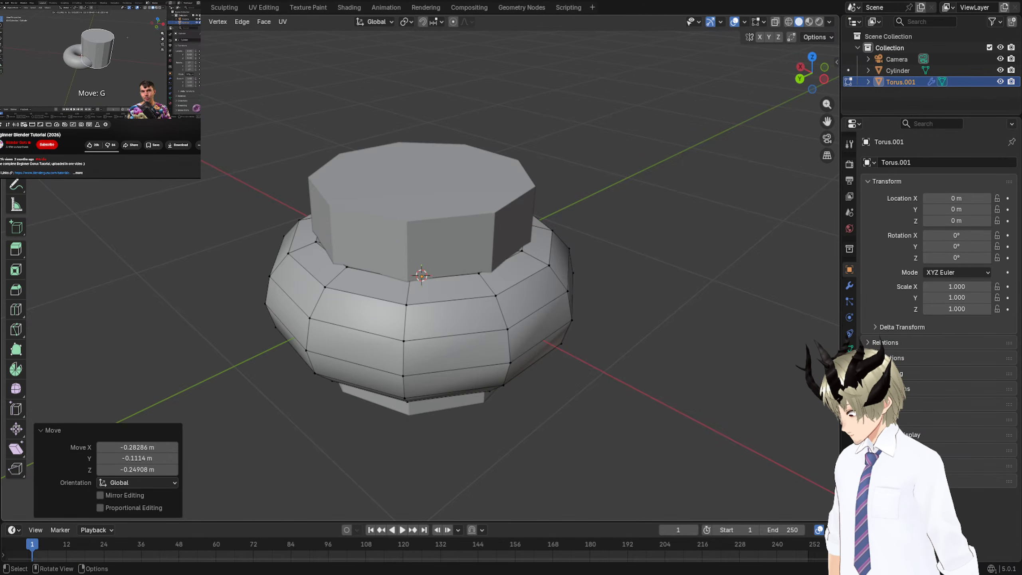
# Select the whole torus mesh and try raising it along Z and scaling it.
pyautogui.moveTo(177, 127); pyautogui.dragTo(637, 402)
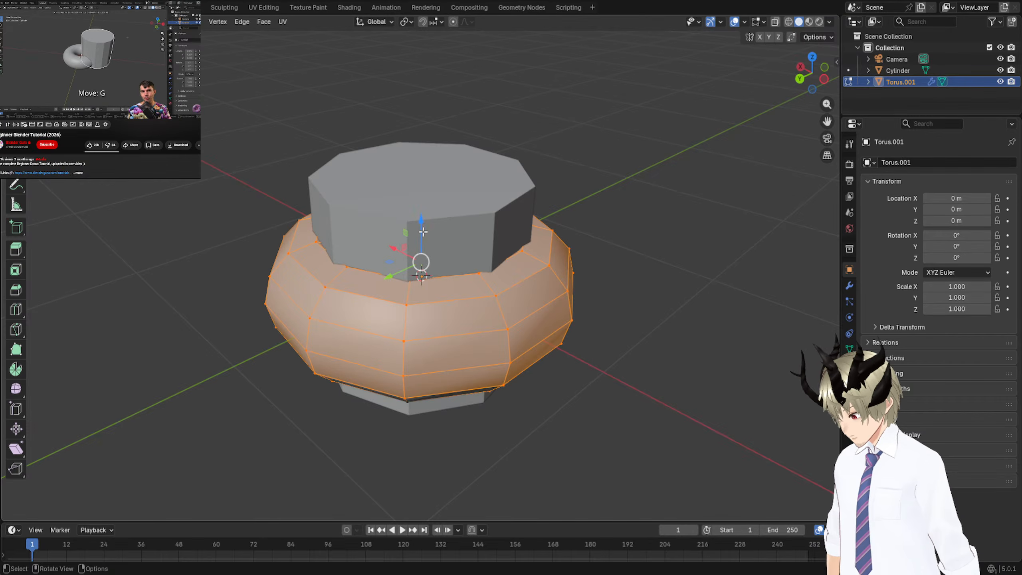
pyautogui.moveTo(422, 232); pyautogui.dragTo(423, 208)
pyautogui.rightClick(423, 208)
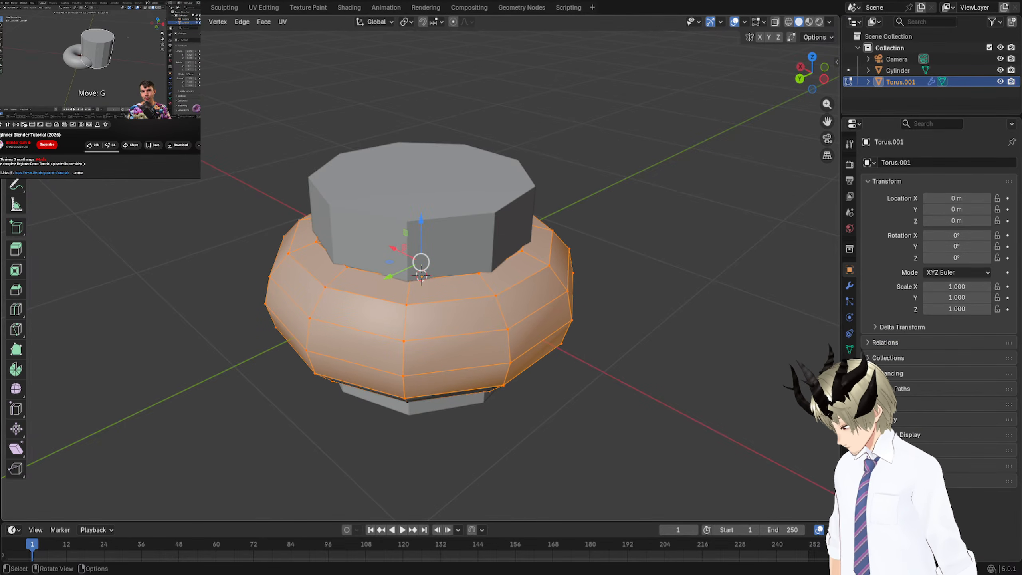
pyautogui.press('s')
pyautogui.rightClick(515, 201)
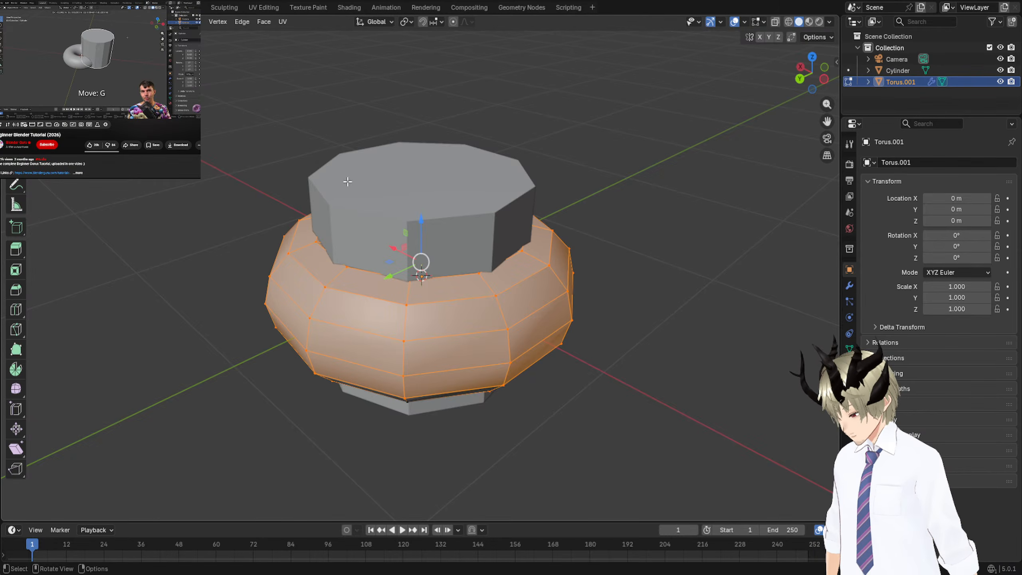
# Return to Object Mode, select the cylinder, and try moving it freely away from the torus.
pyautogui.press('Tab')
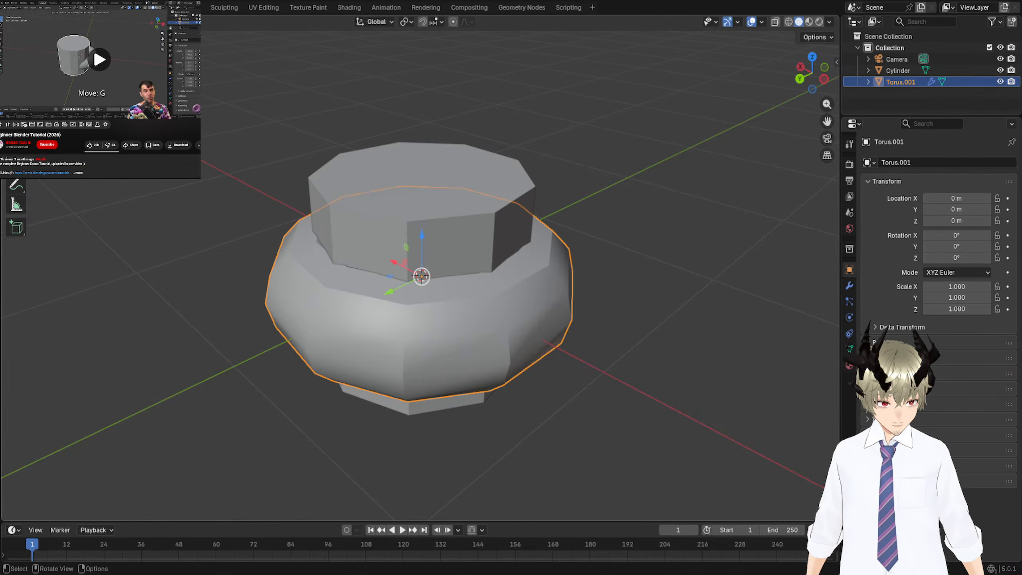
pyautogui.click(495, 265)
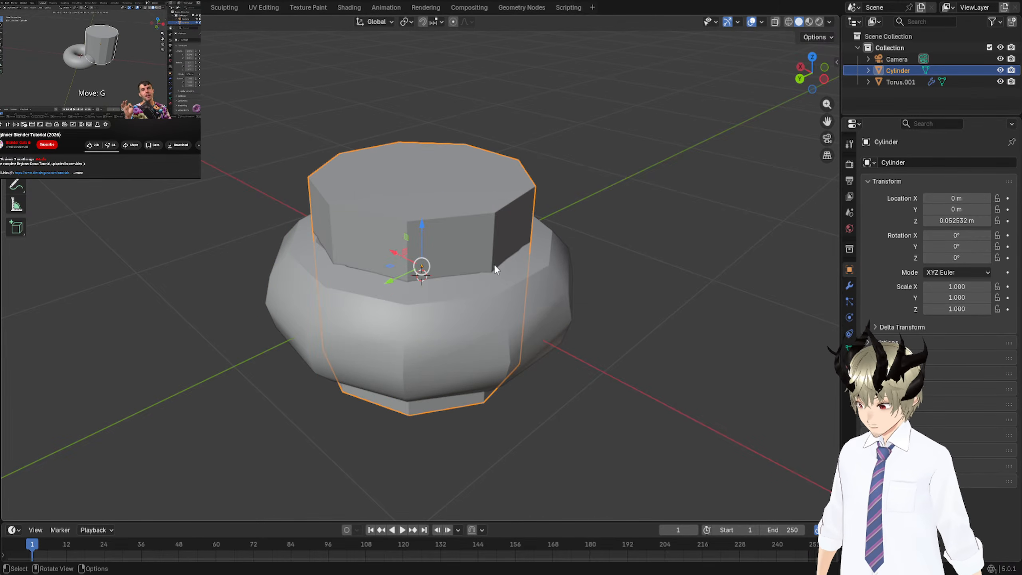
pyautogui.press('g')
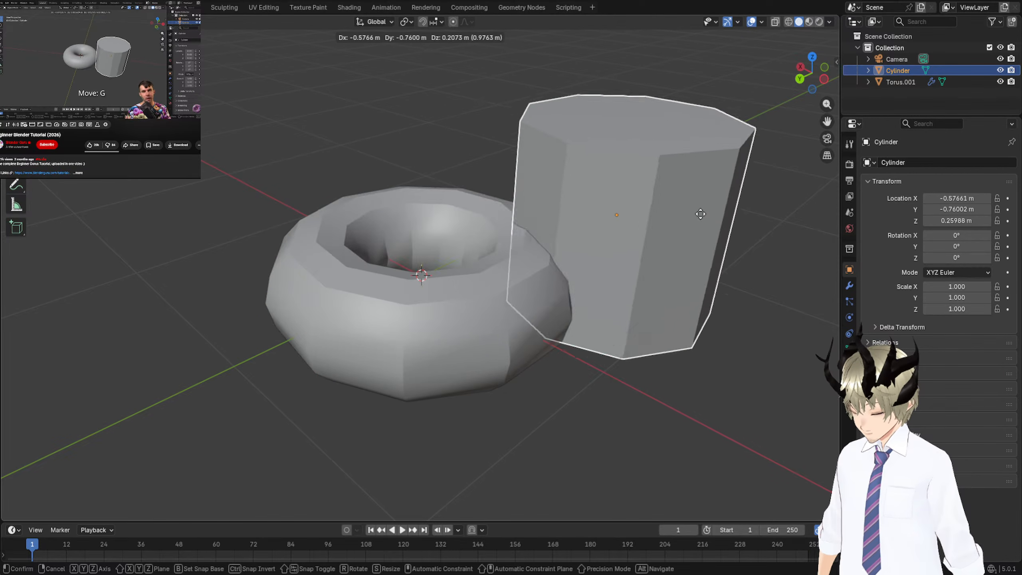
pyautogui.rightClick(748, 228)
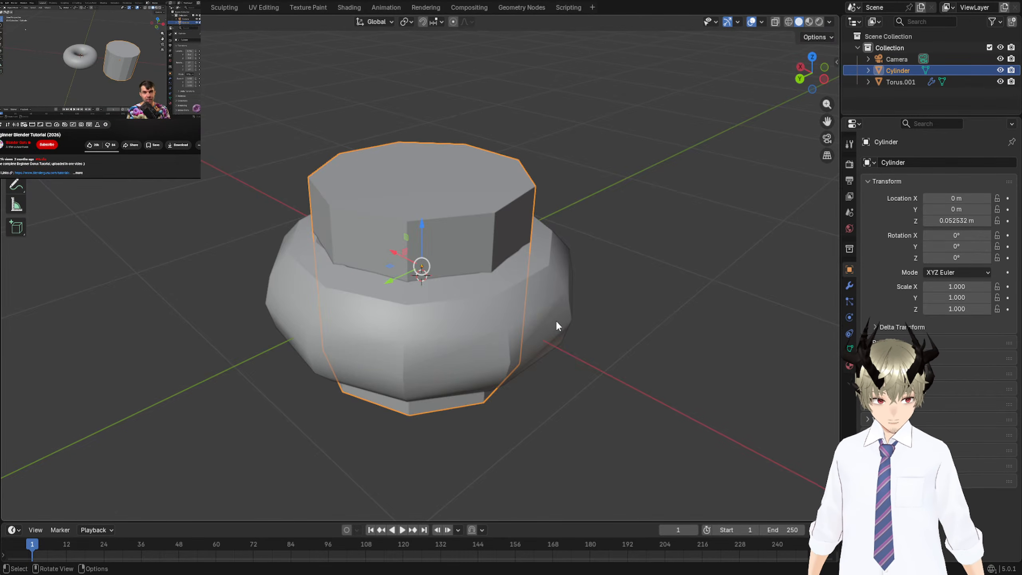
pyautogui.scroll(-5, 556, 320)
pyautogui.scroll(-5, 557, 322)
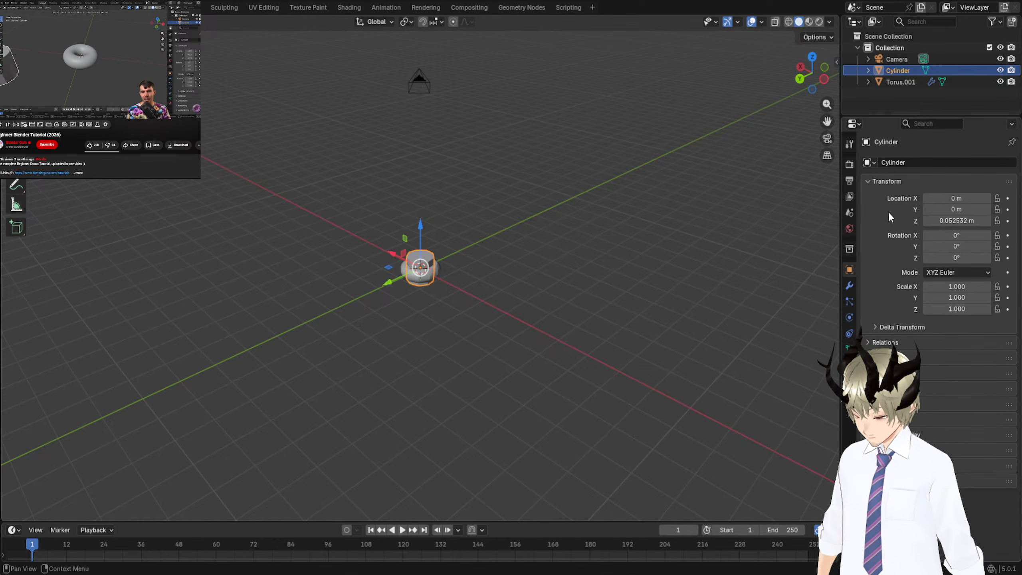
pyautogui.press('g')
pyautogui.rightClick(770, 203)
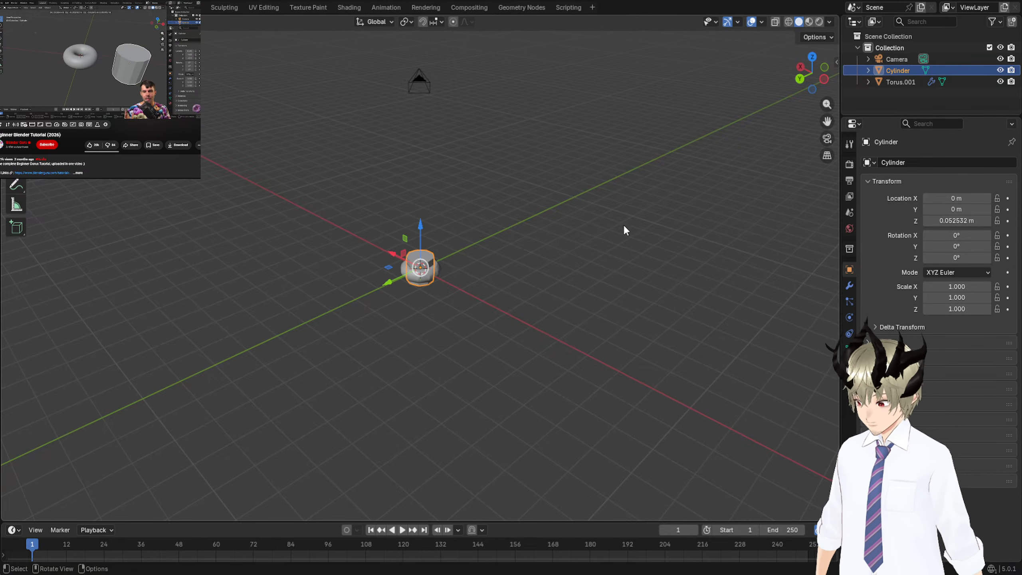
# Frame the cylinder and try rotating it freely inside the torus.
pyautogui.press('KP_Decimal')
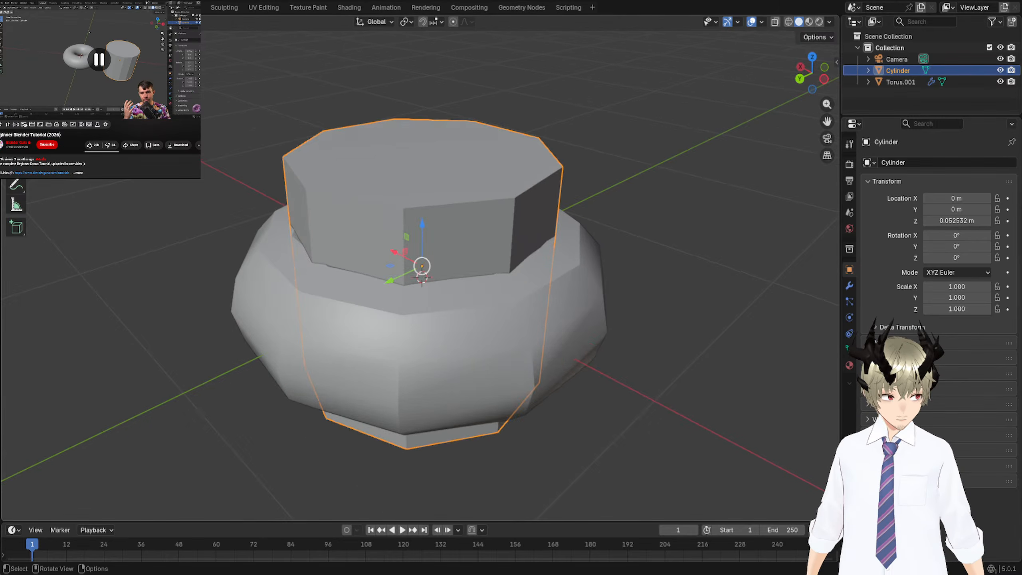
pyautogui.scroll(-1, 419, 282)
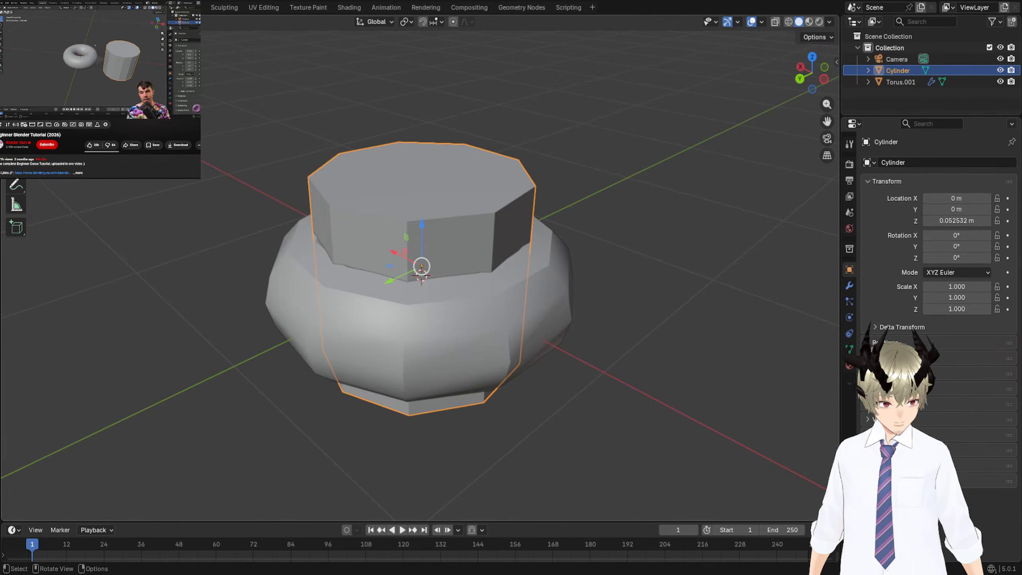
pyautogui.moveTo(627, 363); pyautogui.dragTo(195, 388, button='middle')
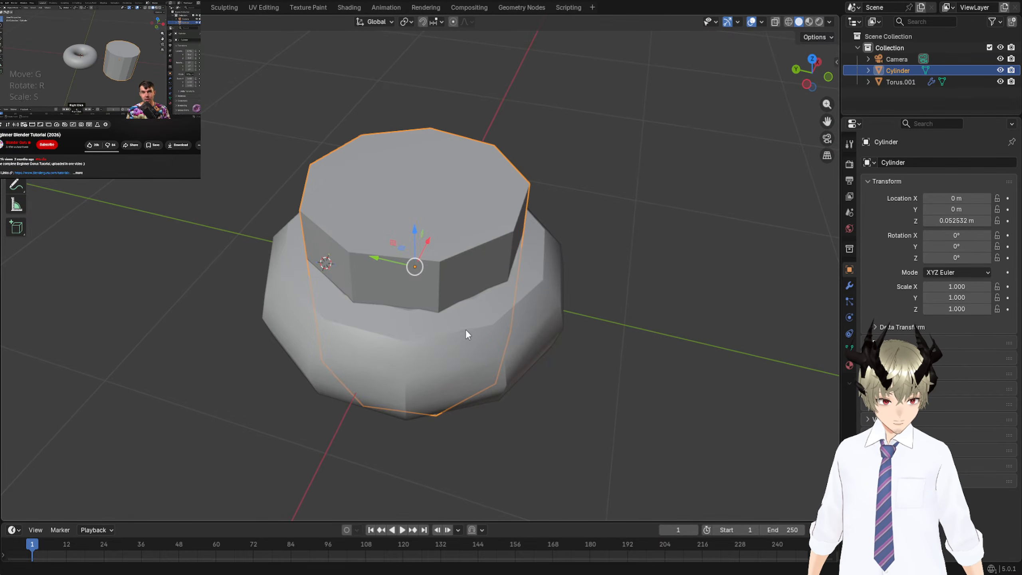
pyautogui.press('r')
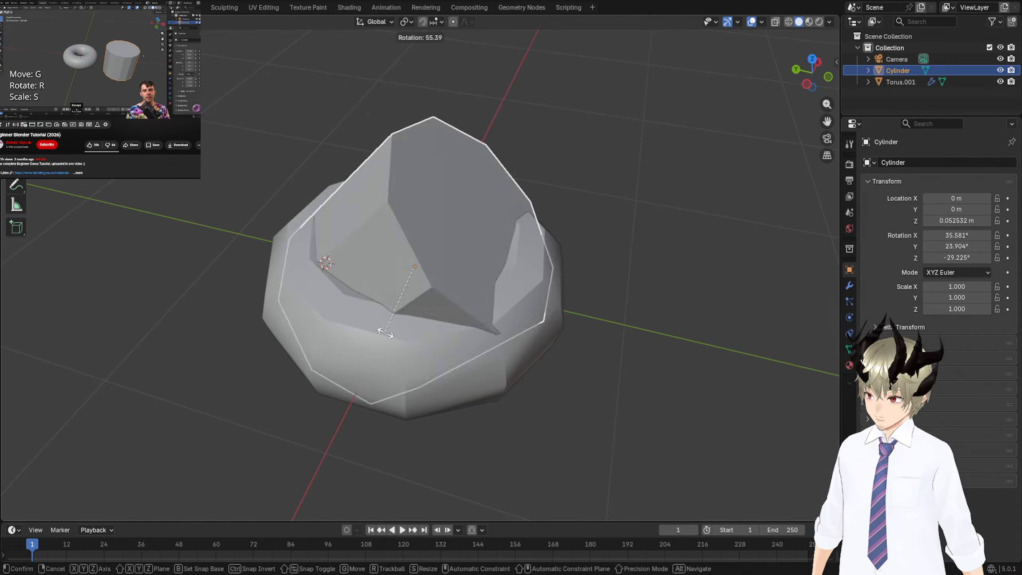
pyautogui.press('Escape')
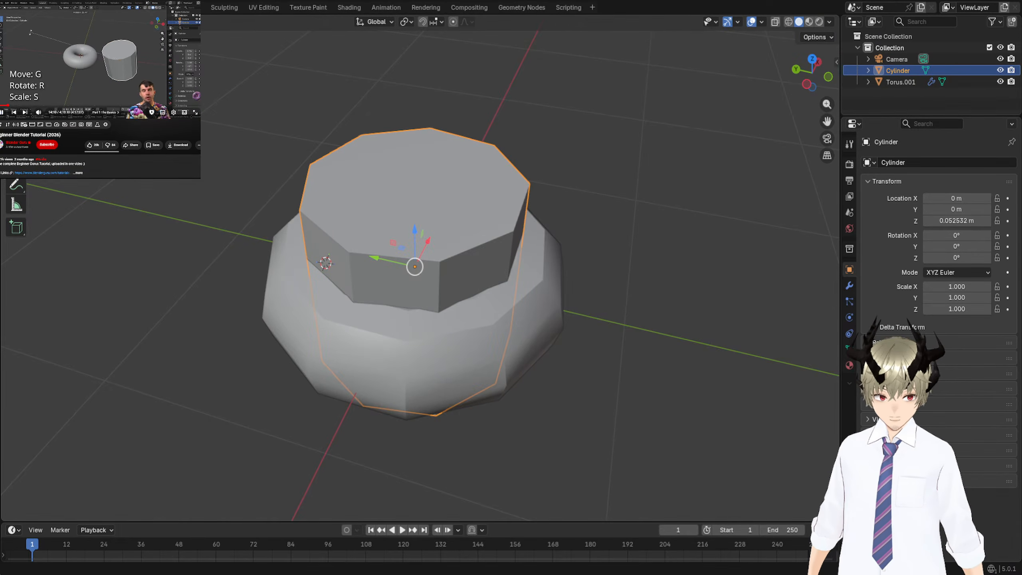
# Try rotating the cylinder around the global Z axis.
pyautogui.scroll(-5, 419, 266)
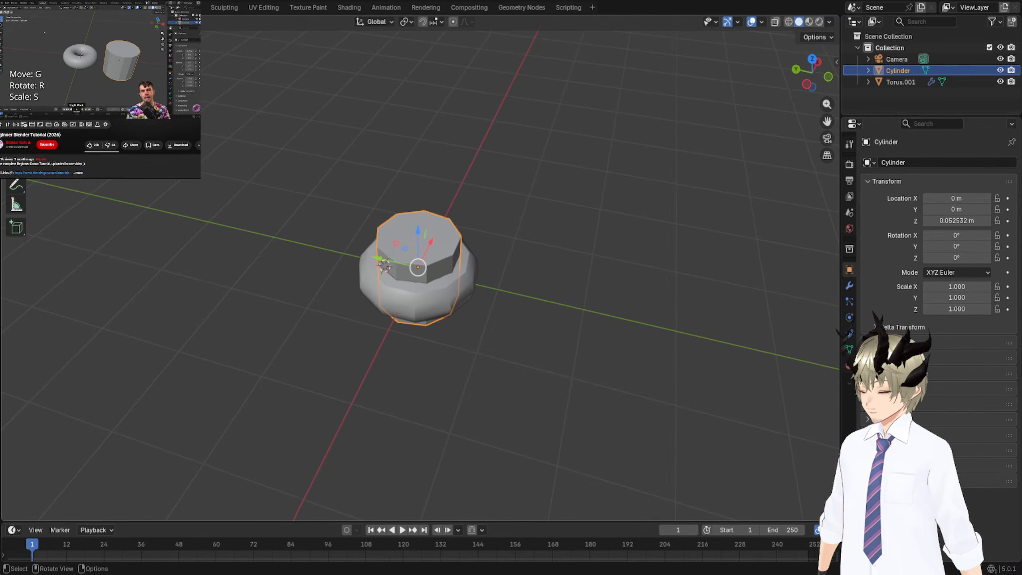
pyautogui.moveTo(623, 183); pyautogui.dragTo(657, 148, button='middle')
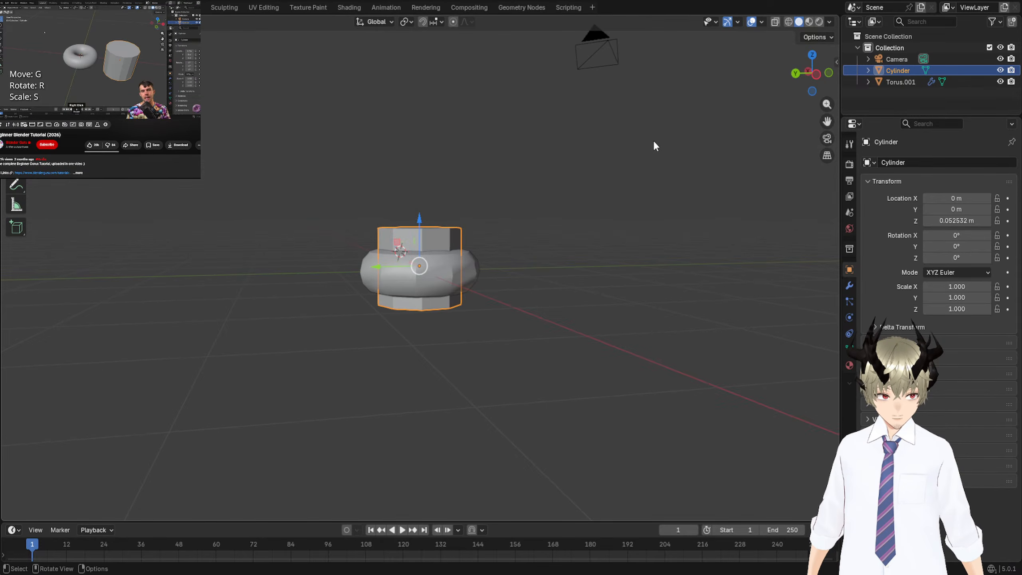
pyautogui.scroll(3, 638, 195)
pyautogui.moveTo(641, 198); pyautogui.dragTo(618, 240, button='middle')
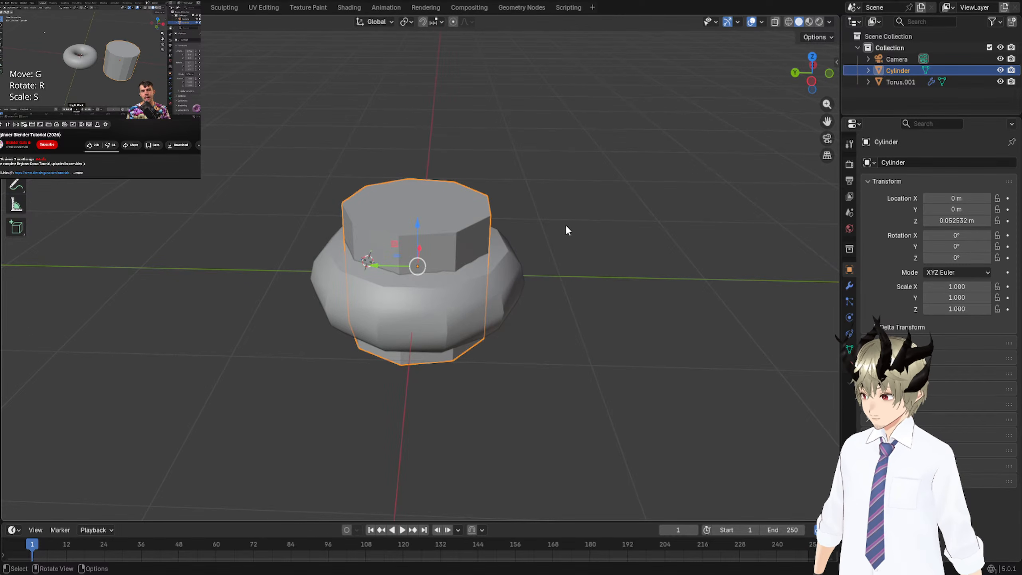
pyautogui.press('r')
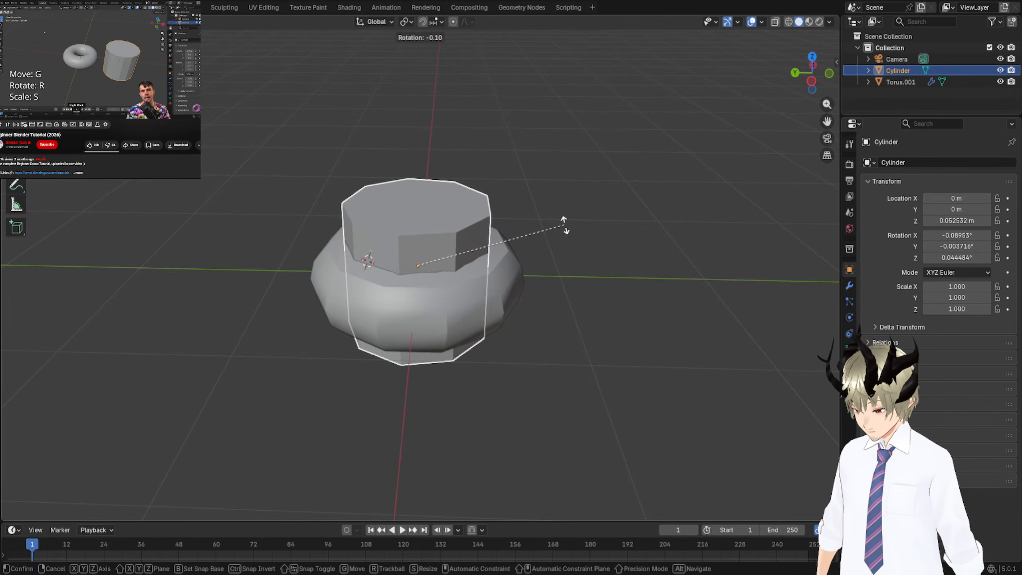
pyautogui.press('z')
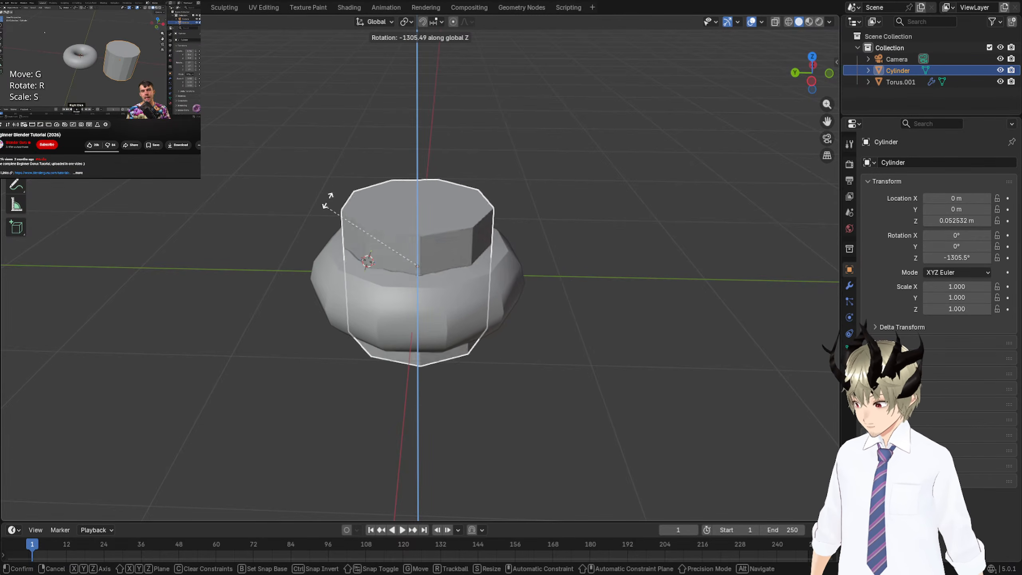
pyautogui.rightClick(582, 300)
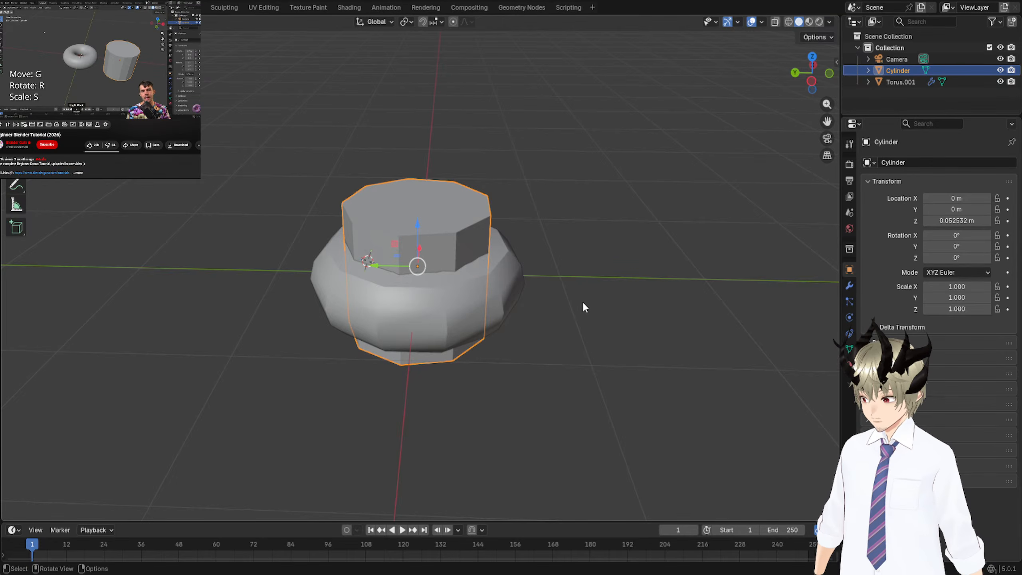
# Try rotating the cylinder around the global X axis and around the global Y axis.
pyautogui.press('r')
pyautogui.press('x')
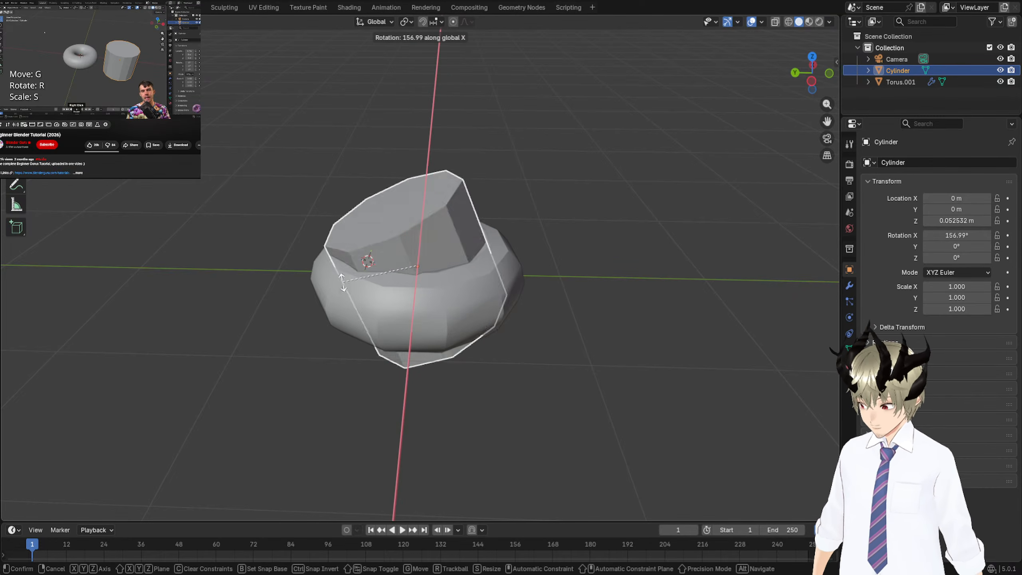
pyautogui.rightClick(444, 361)
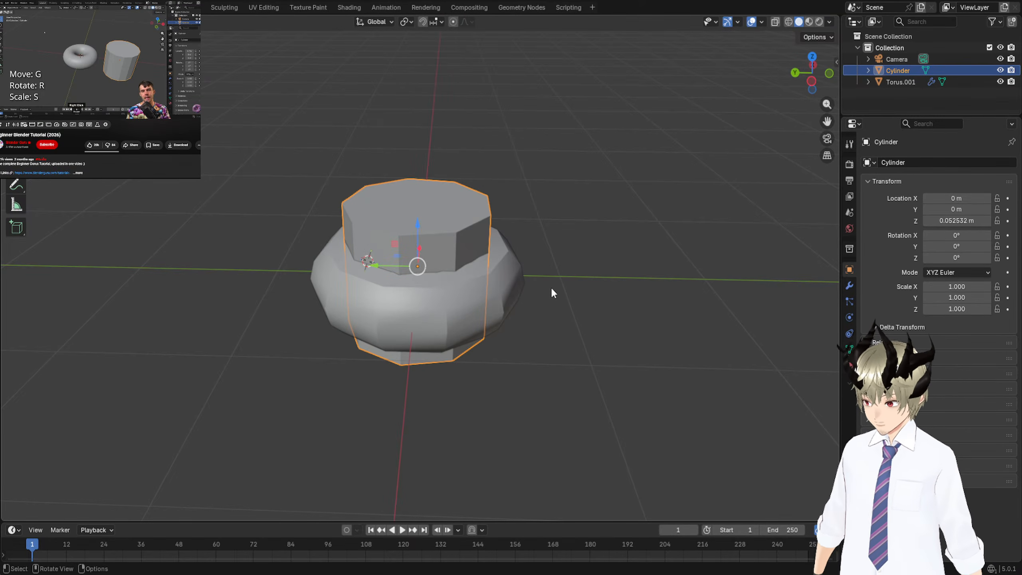
pyautogui.press('r')
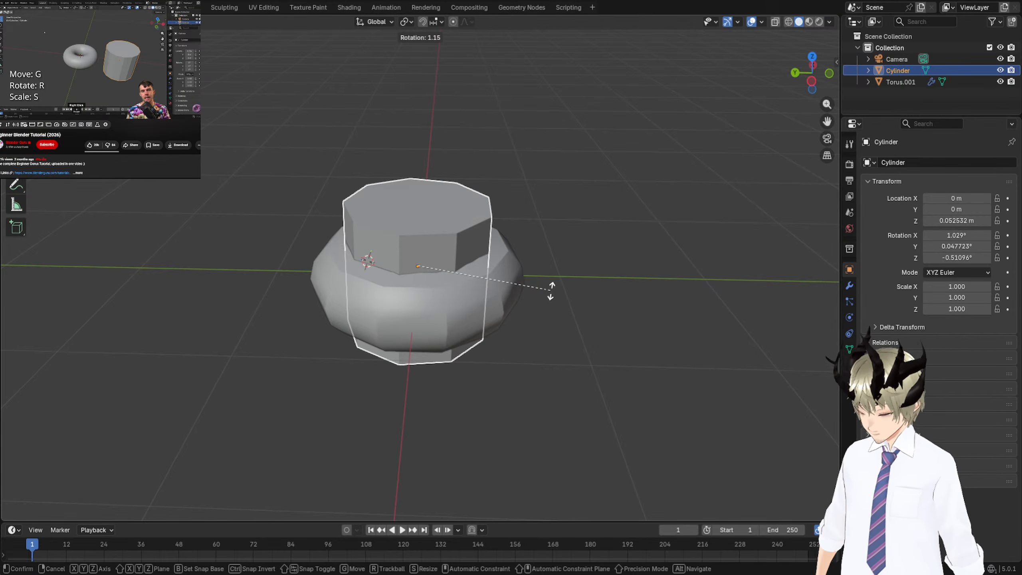
pyautogui.press('y')
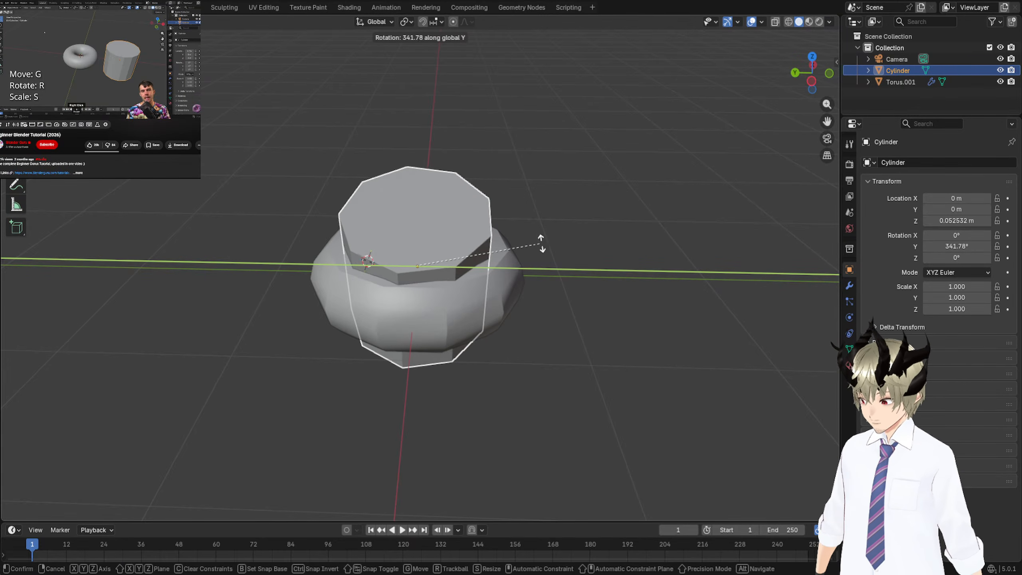
pyautogui.rightClick(580, 241)
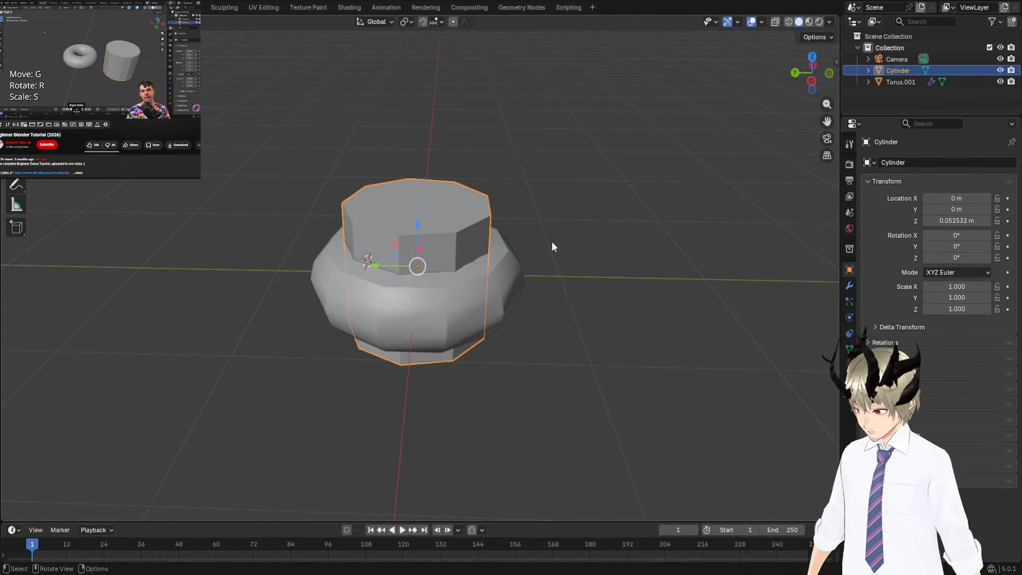
# Try rotating the cylinder by about 351° relative to the current view, and undo the rotation.
pyautogui.press('r')
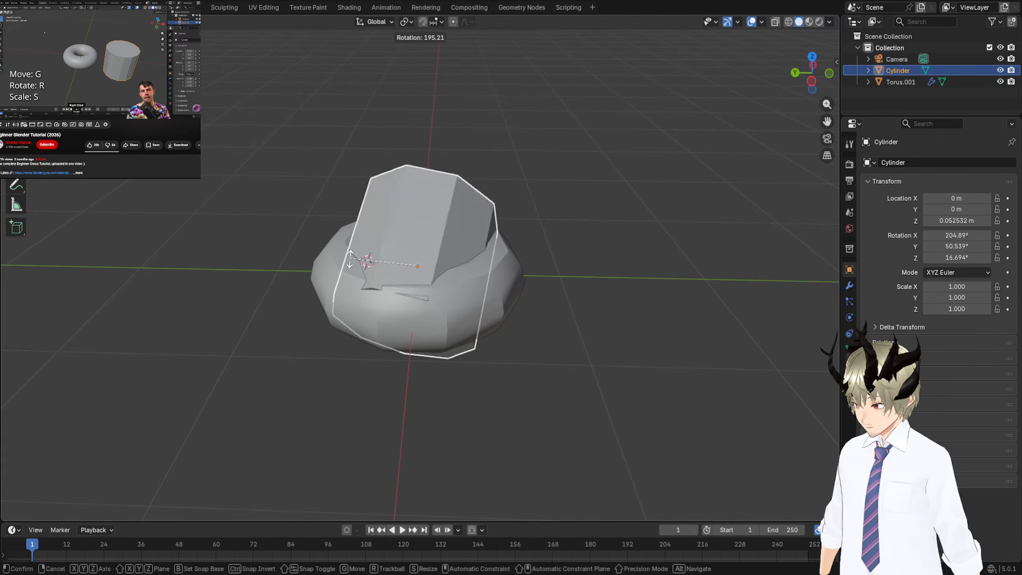
pyautogui.click(602, 246)
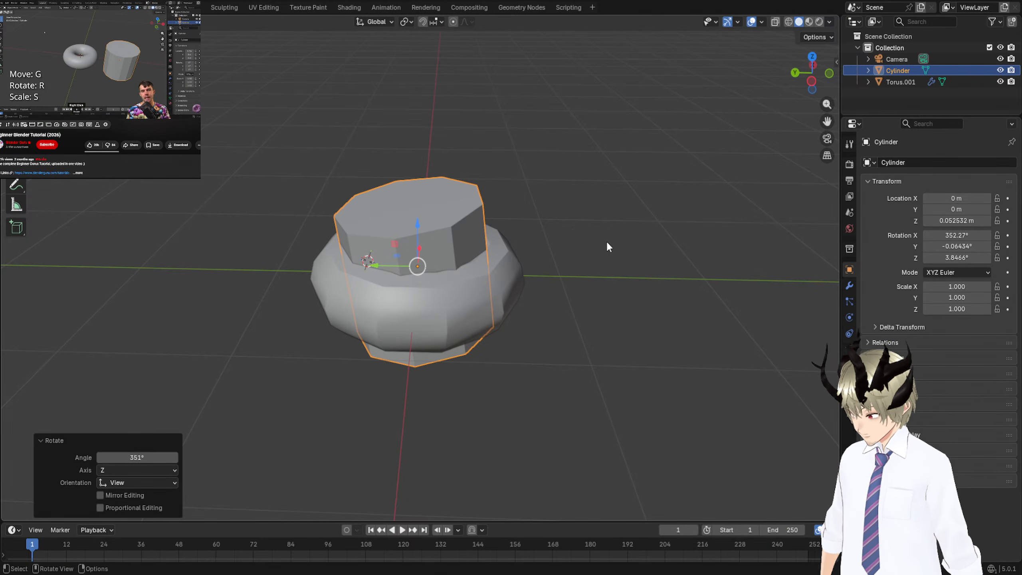
pyautogui.hotkey('ctrl', 'z')
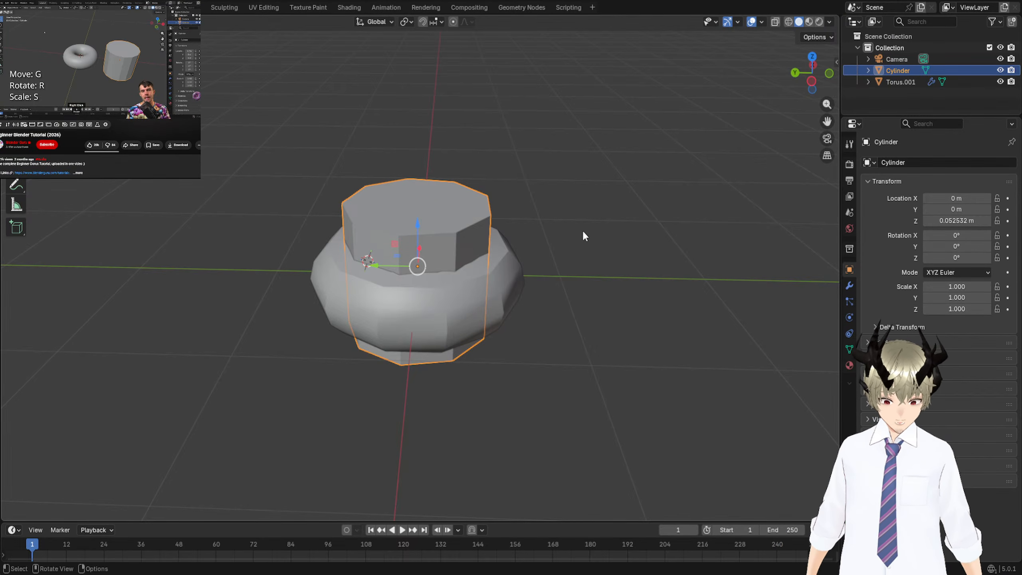
# Try scaling the cylinder along the global X axis.
pyautogui.press('s')
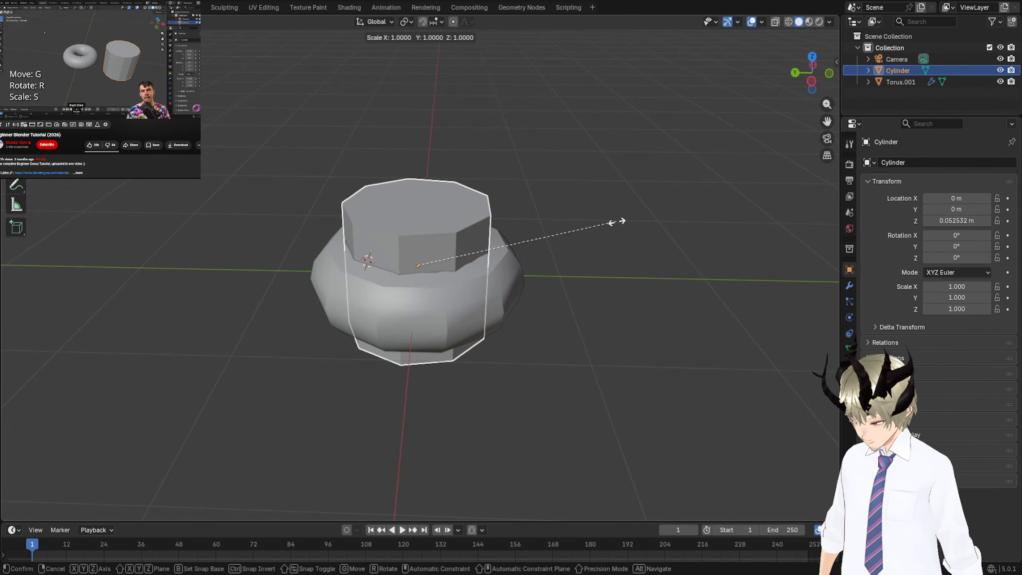
pyautogui.press('x')
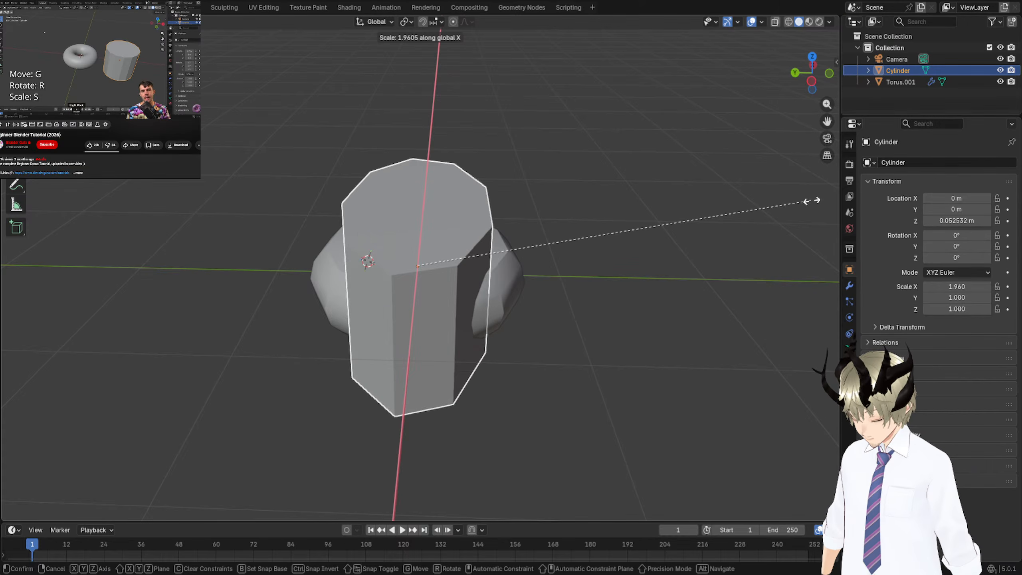
pyautogui.press('Escape')
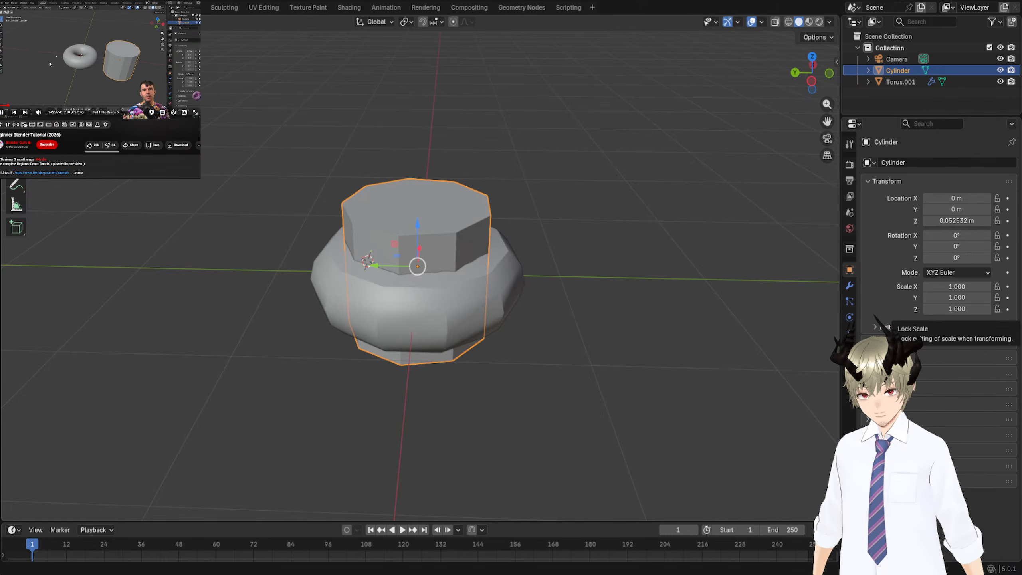
pyautogui.press('space')
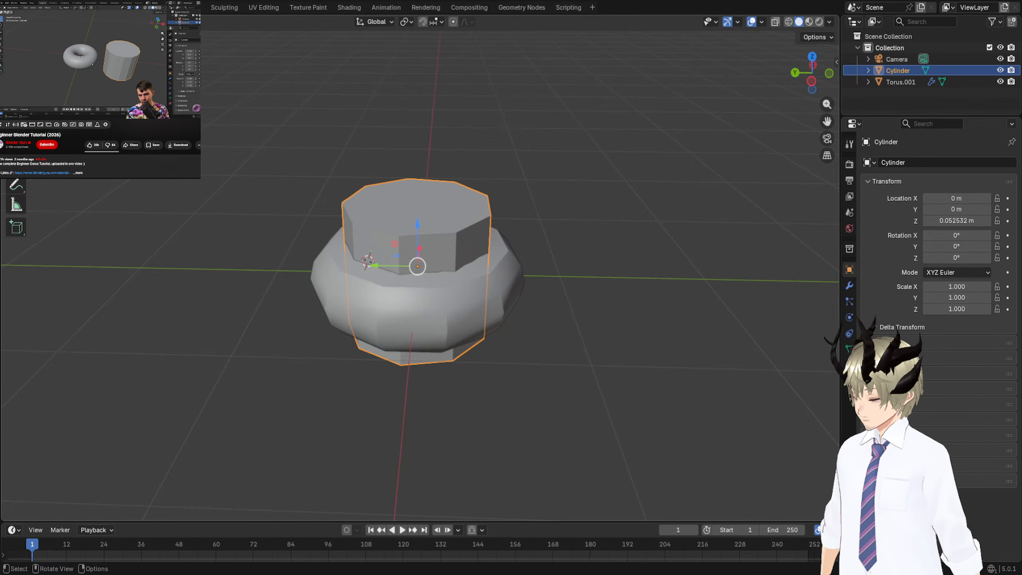
# Try box-selecting the cylinder and torus together, and clear the selection.
pyautogui.keyDown('shift'); pyautogui.moveTo(128, 89); pyautogui.dragTo(470, 333); pyautogui.keyUp('shift')
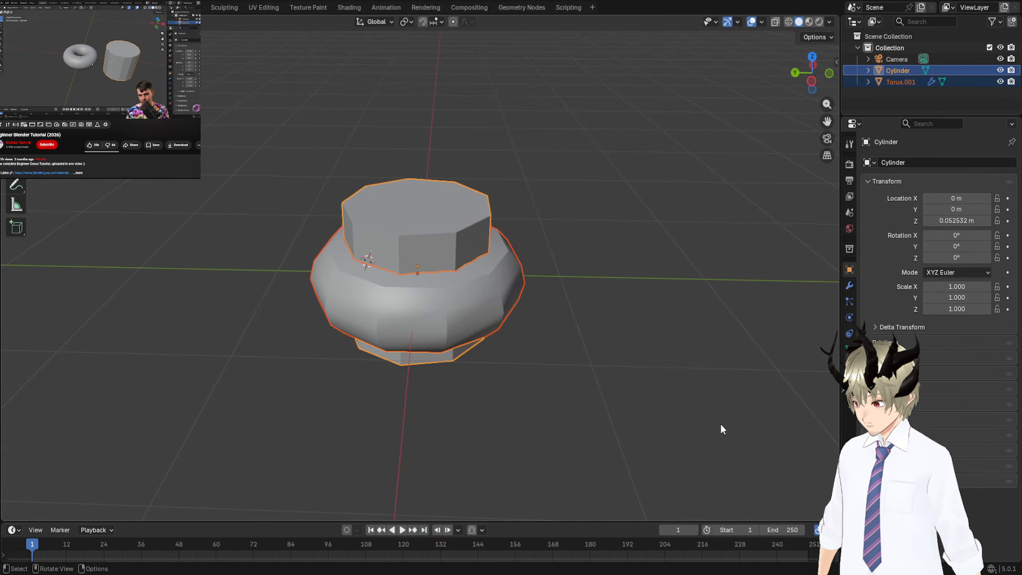
pyautogui.moveTo(237, 101); pyautogui.dragTo(509, 365)
pyautogui.moveTo(202, 116); pyautogui.dragTo(574, 385)
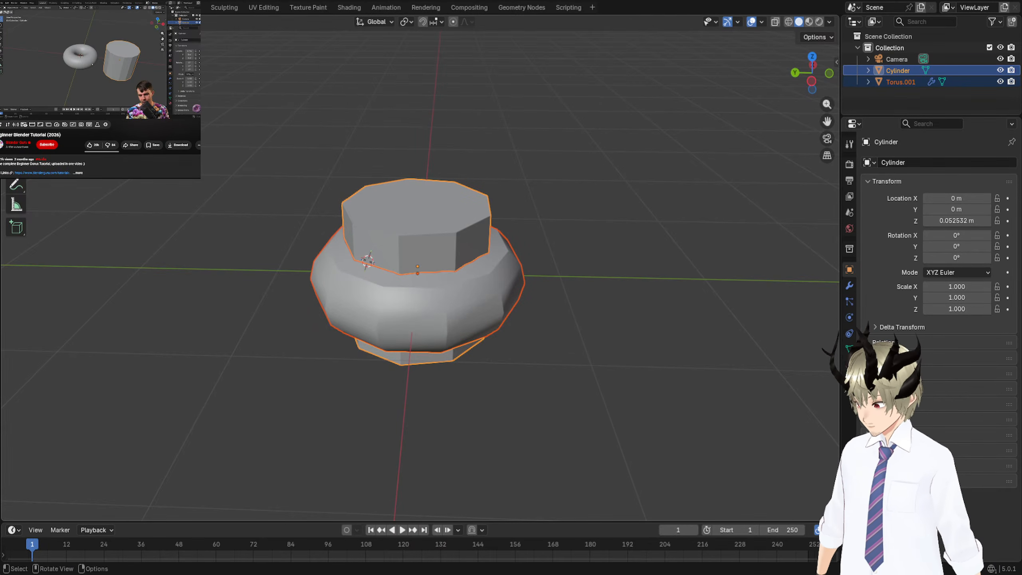
pyautogui.moveTo(187, 94); pyautogui.dragTo(509, 299)
pyautogui.moveTo(231, 146); pyautogui.dragTo(690, 424)
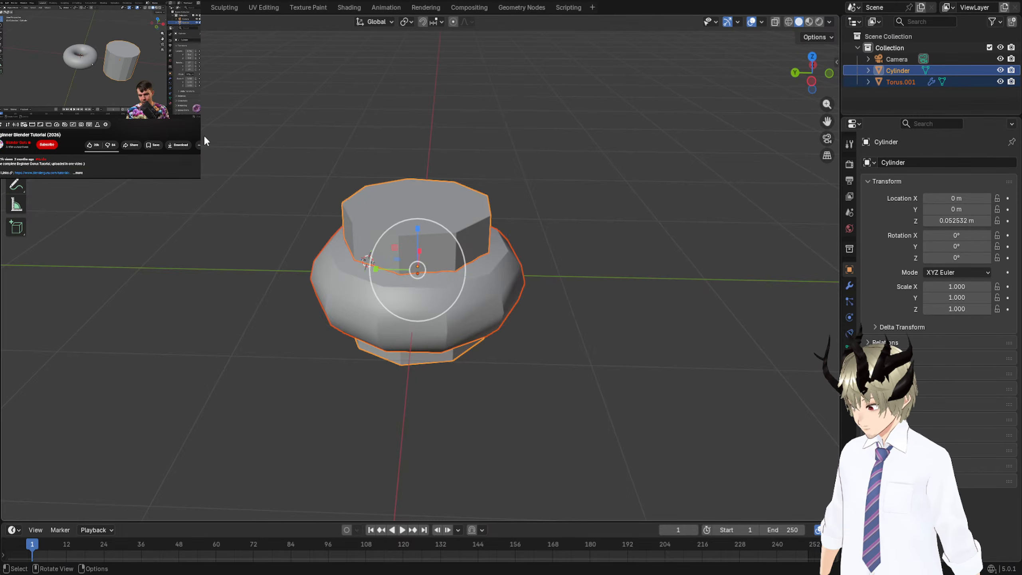
pyautogui.moveTo(206, 131); pyautogui.dragTo(633, 463)
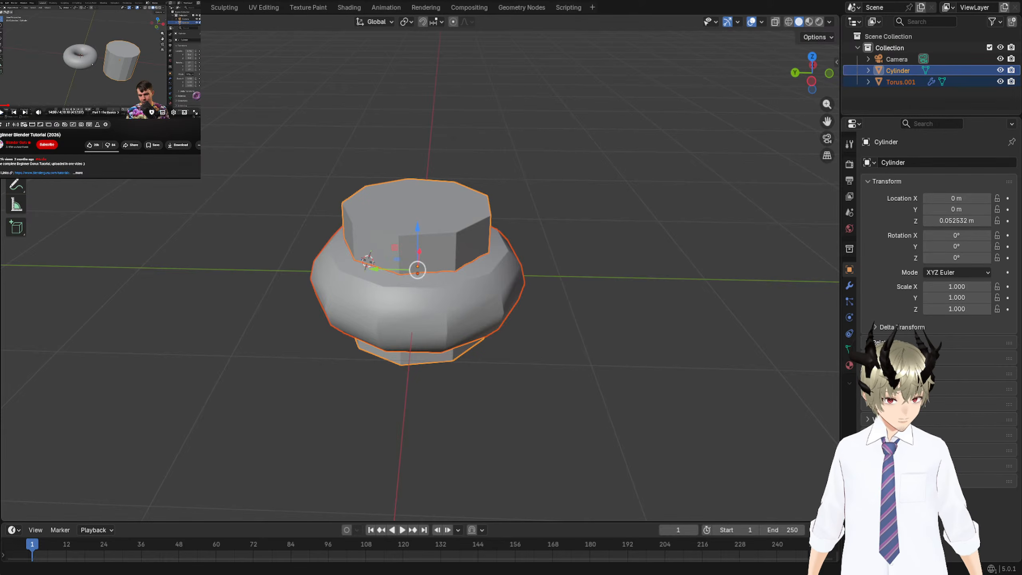
pyautogui.press('space')
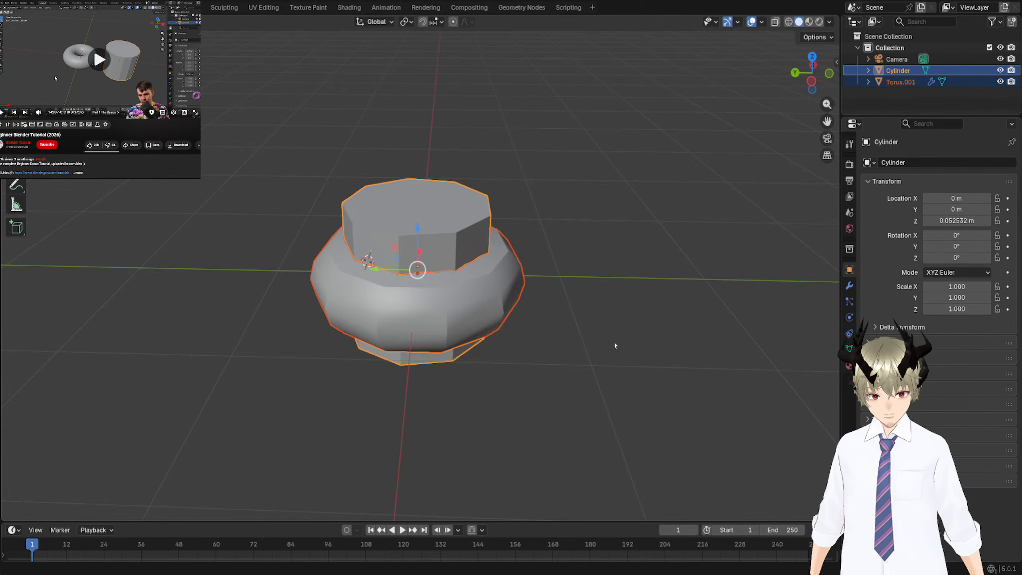
pyautogui.moveTo(636, 310); pyautogui.dragTo(675, 336, button='middle')
pyautogui.click(672, 329)
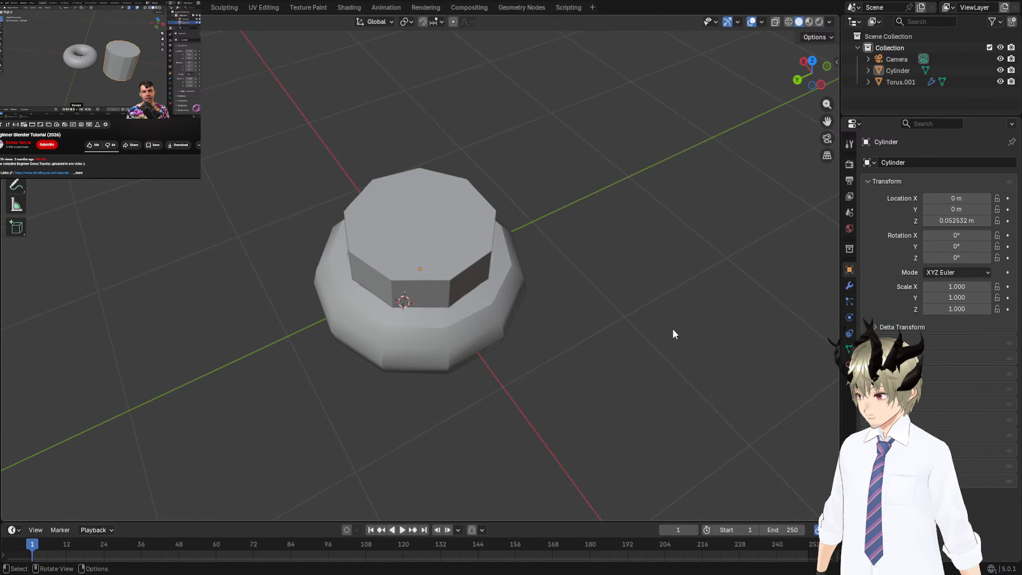
pyautogui.moveTo(623, 296); pyautogui.dragTo(536, 246, button='middle')
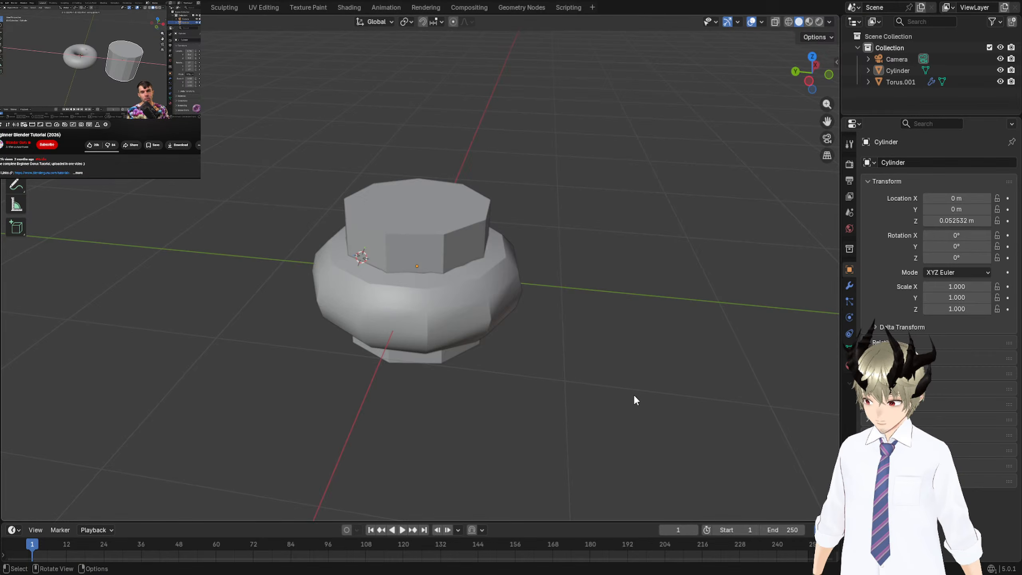
# Select the cylinder and try moving it along the global X axis.
pyautogui.click(474, 198)
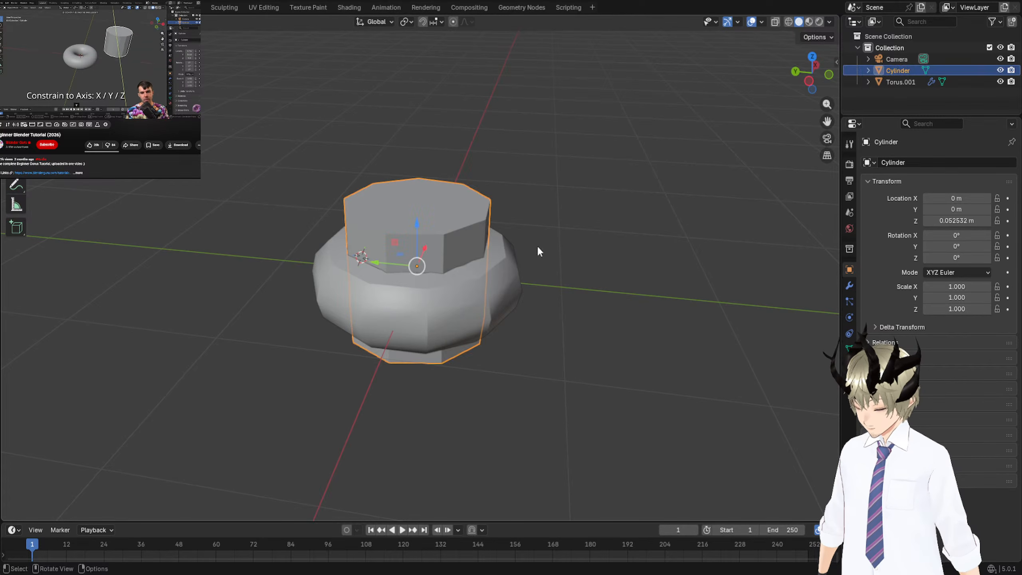
pyautogui.press('g')
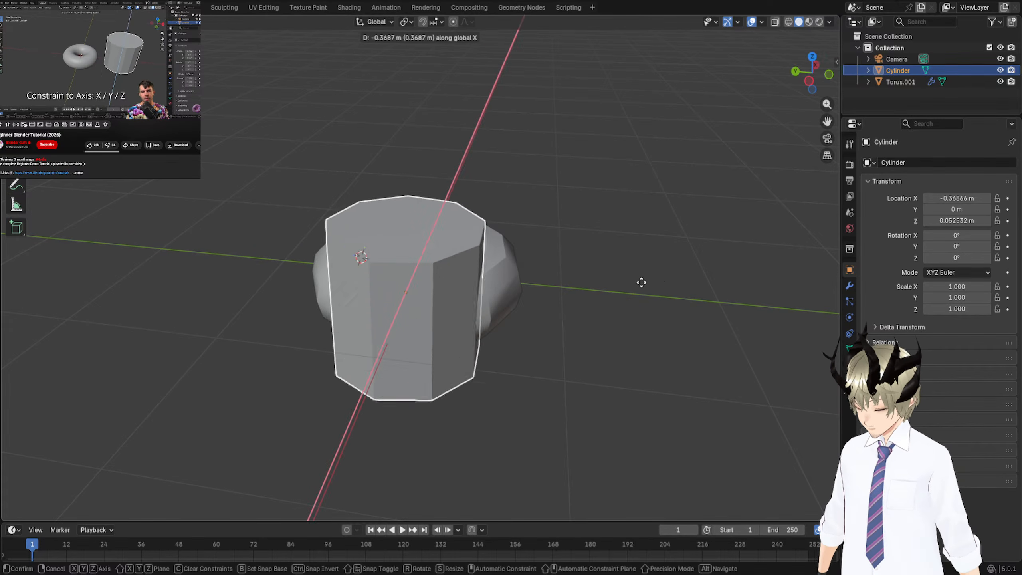
pyautogui.press('Escape')
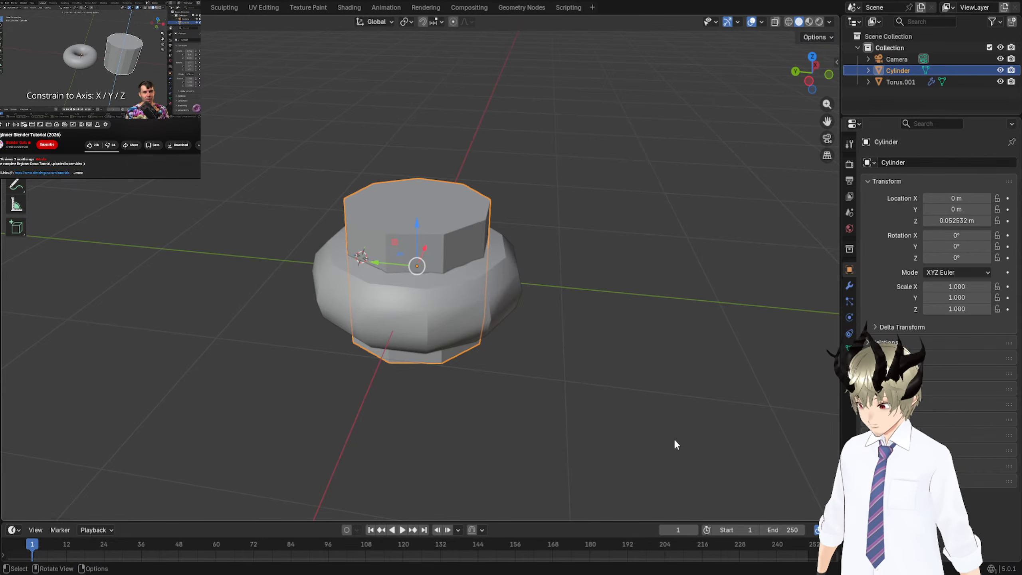
# Move the cylinder out of the torus by about 2.53 m along global X and about -1.87 m along global Y.
pyautogui.moveTo(675, 445); pyautogui.dragTo(612, 425, button='middle')
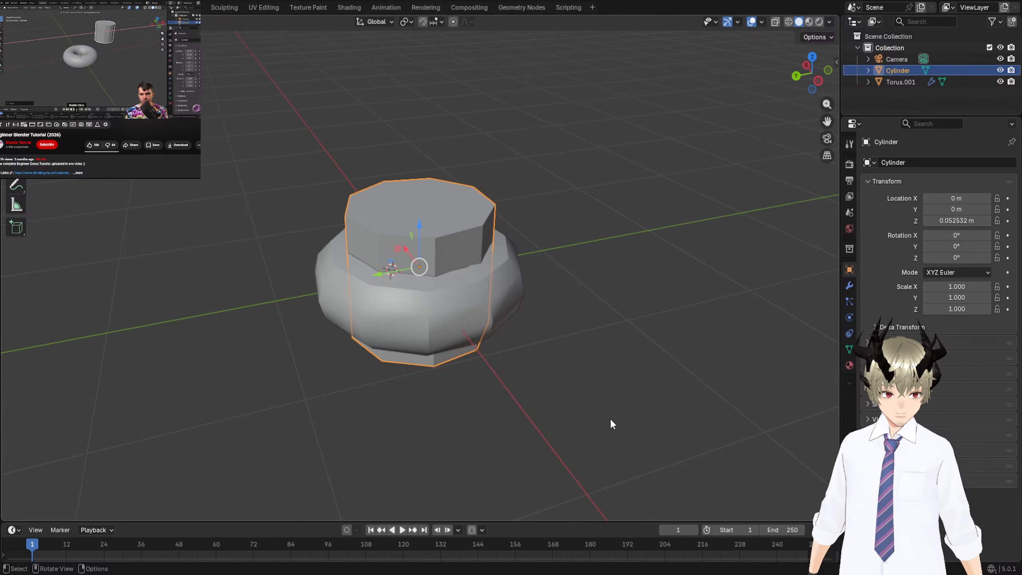
pyautogui.moveTo(610, 417); pyautogui.dragTo(584, 416, button='middle')
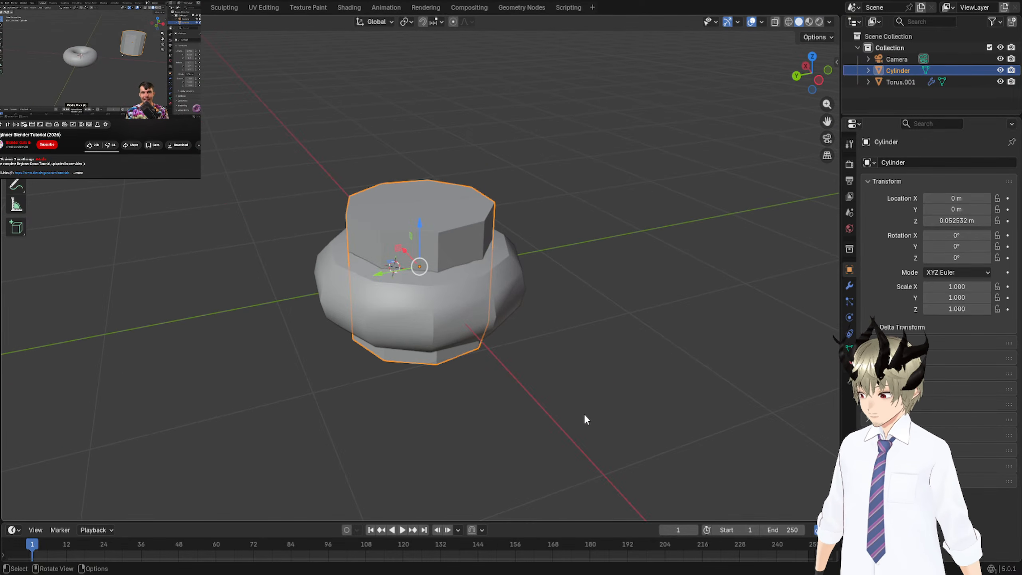
pyautogui.scroll(-3, 575, 401)
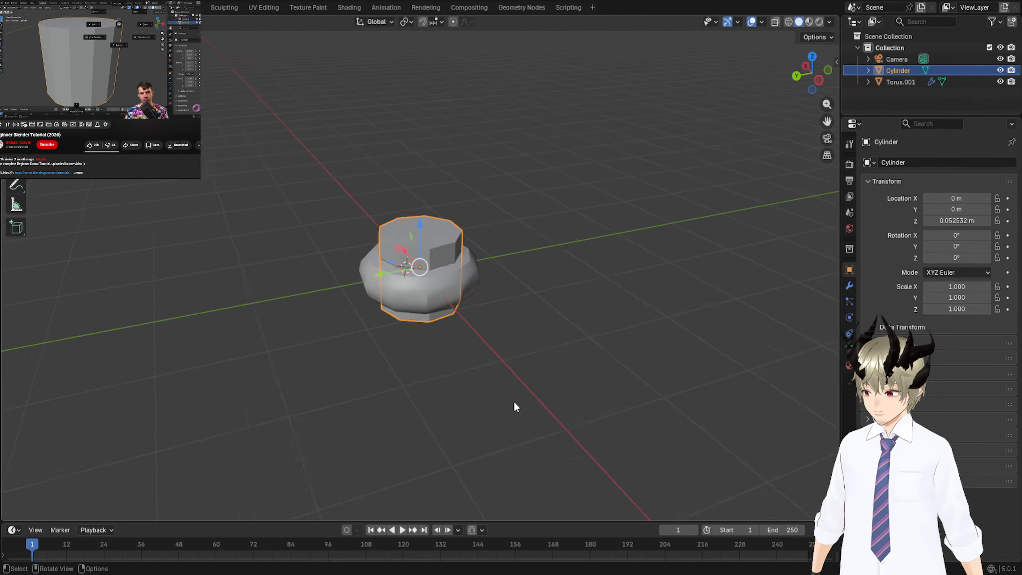
pyautogui.moveTo(515, 404); pyautogui.dragTo(353, 418, button='middle')
pyautogui.press('g')
pyautogui.press('x')
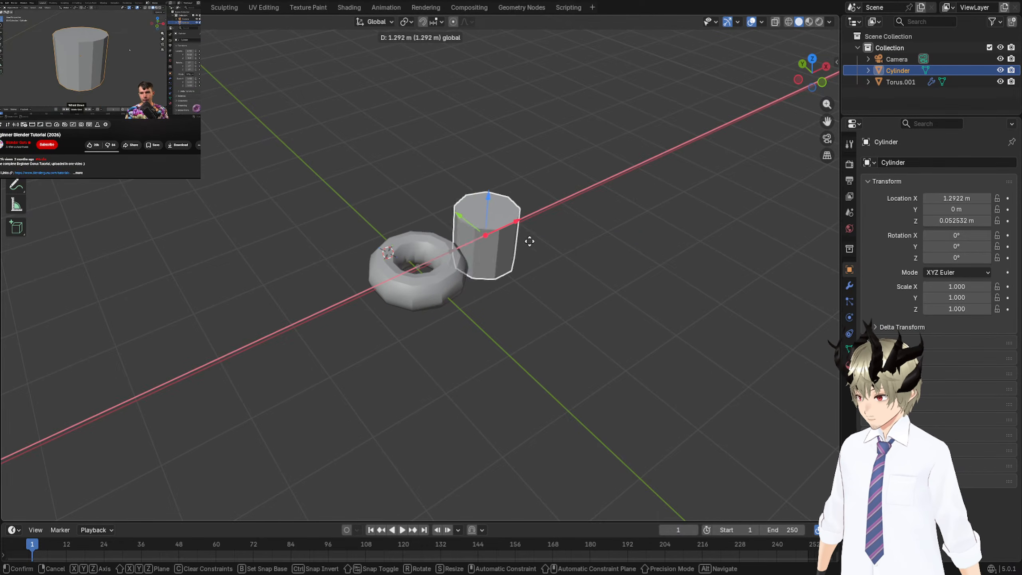
pyautogui.click(510, 199)
pyautogui.press('g')
pyautogui.press('y')
pyautogui.click(610, 271)
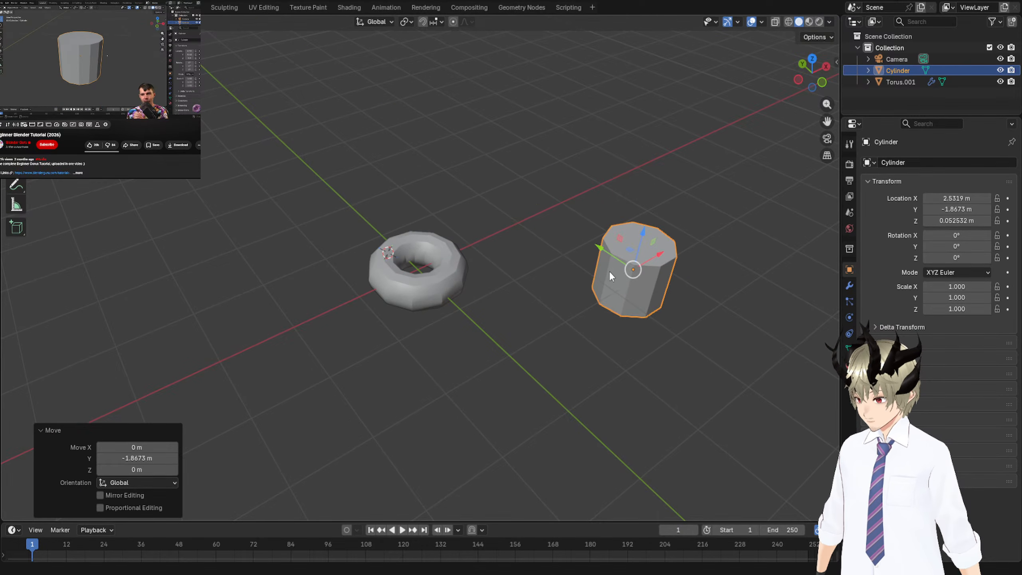
# Enter Edit Mode on the cylinder and select all vertices around its top face.
pyautogui.moveTo(609, 271); pyautogui.dragTo(543, 240, button='middle')
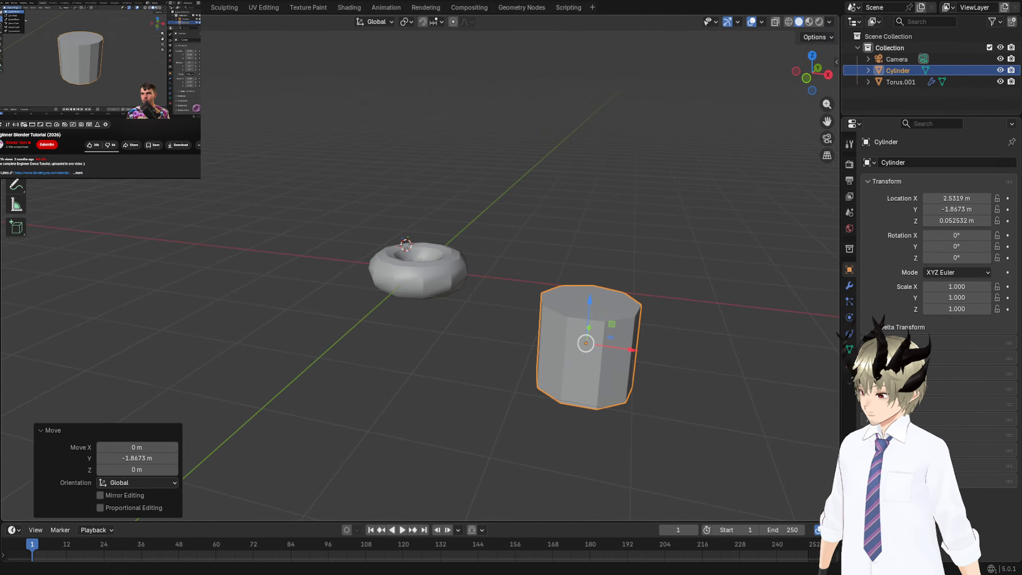
pyautogui.press('Tab')
pyautogui.moveTo(596, 342); pyautogui.dragTo(513, 415, button='middle')
pyautogui.scroll(4, 509, 378)
pyautogui.click(454, 245)
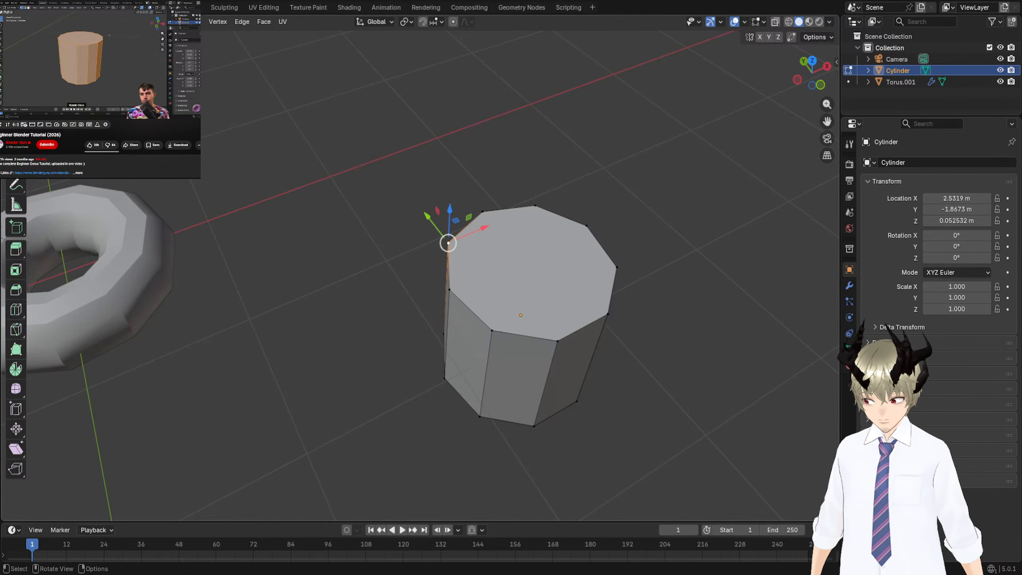
pyautogui.keyDown('ctrl'); pyautogui.click(586, 226); pyautogui.keyUp('ctrl')
pyautogui.keyDown('ctrl'); pyautogui.click(617, 267); pyautogui.keyUp('ctrl')
pyautogui.keyDown('ctrl'); pyautogui.click(608, 314); pyautogui.keyUp('ctrl')
pyautogui.keyDown('ctrl'); pyautogui.click(557, 340); pyautogui.keyUp('ctrl')
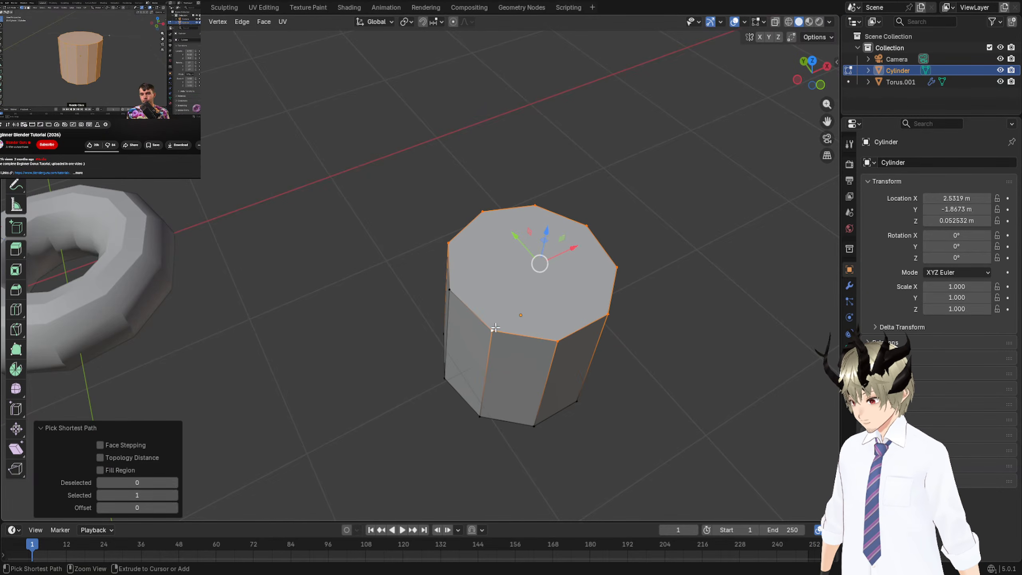
pyautogui.keyDown('ctrl'); pyautogui.click(450, 289); pyautogui.keyUp('ctrl')
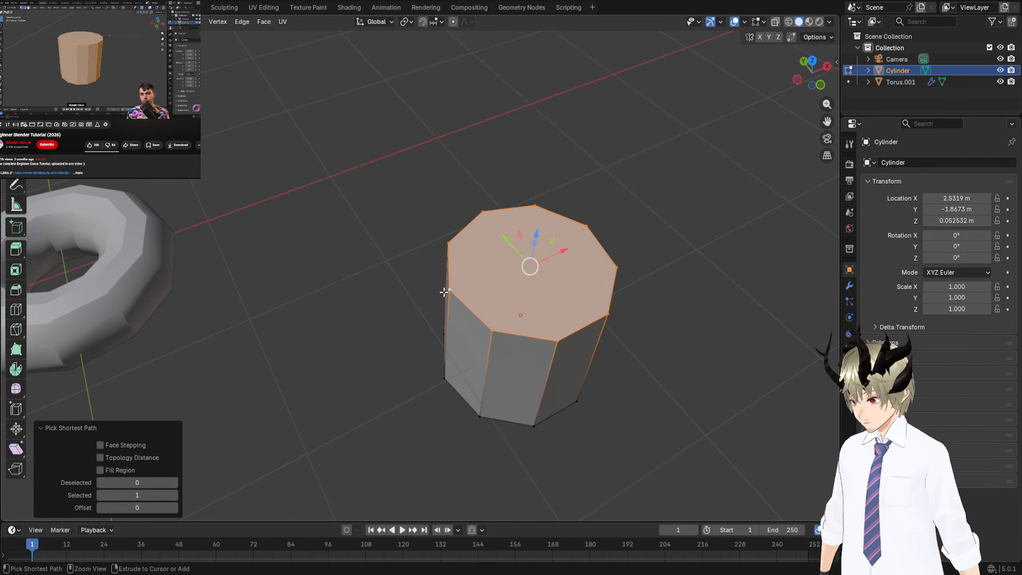
# Extrude the cylinder's top face in place and scale it to about 0.813 to form a rim.
pyautogui.press('e')
pyautogui.rightClick(674, 266)
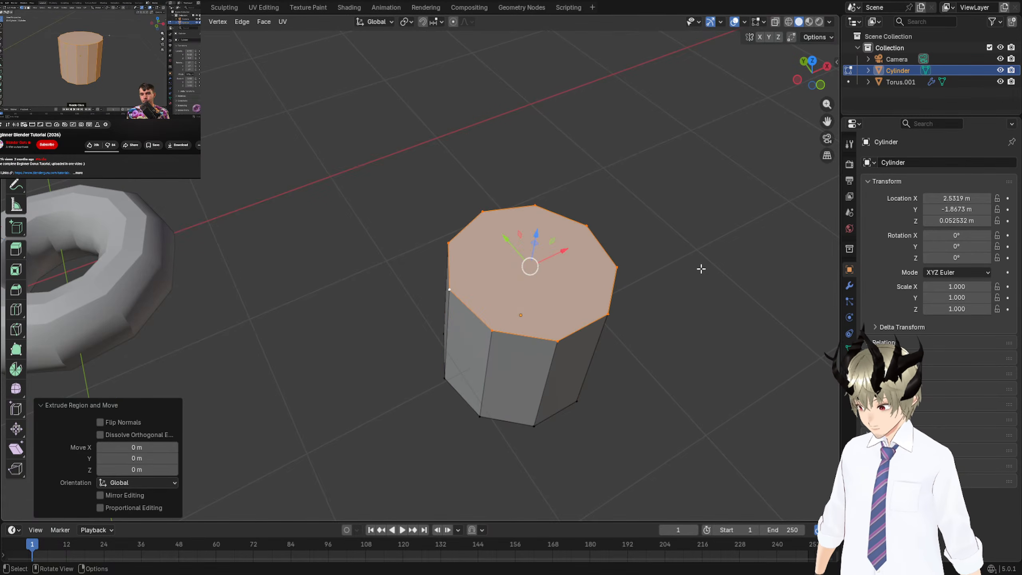
pyautogui.press('s')
pyautogui.click(667, 272)
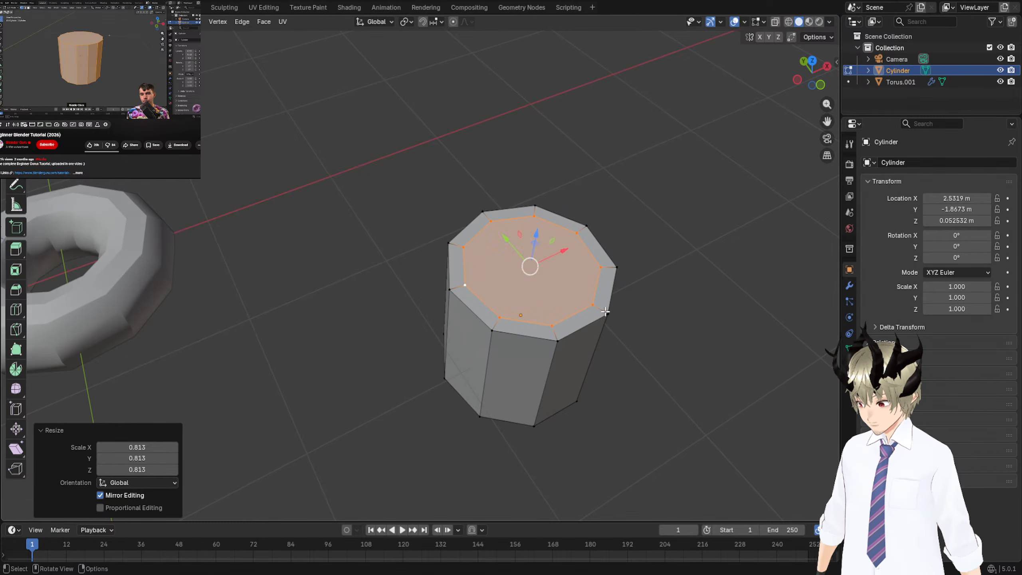
# Extrude the inner top face about 0.72 m down into the cylinder to hollow it into a cup.
pyautogui.press('e')
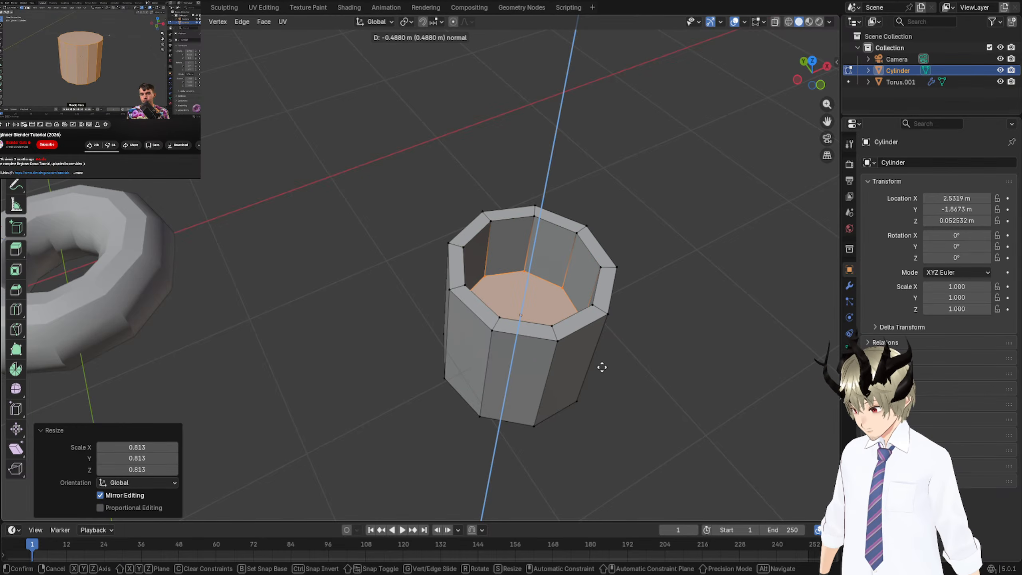
pyautogui.click(602, 398)
pyautogui.moveTo(604, 388); pyautogui.dragTo(524, 289, button='middle')
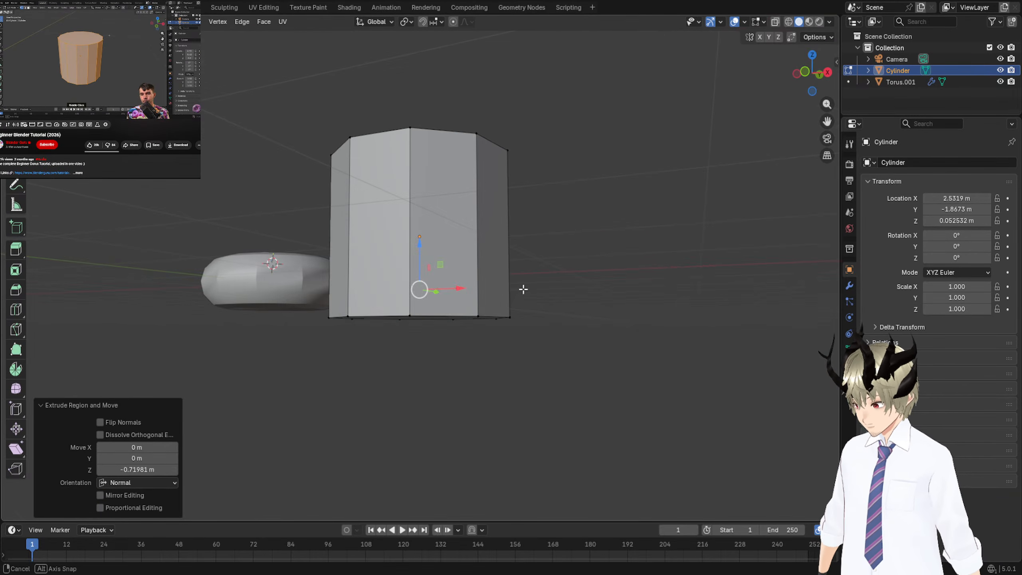
# Turn on X-Ray display and lower the cup's inner floor by about 0.05 m along Z.
pyautogui.click(775, 22)
pyautogui.moveTo(595, 161); pyautogui.dragTo(735, 141, button='middle')
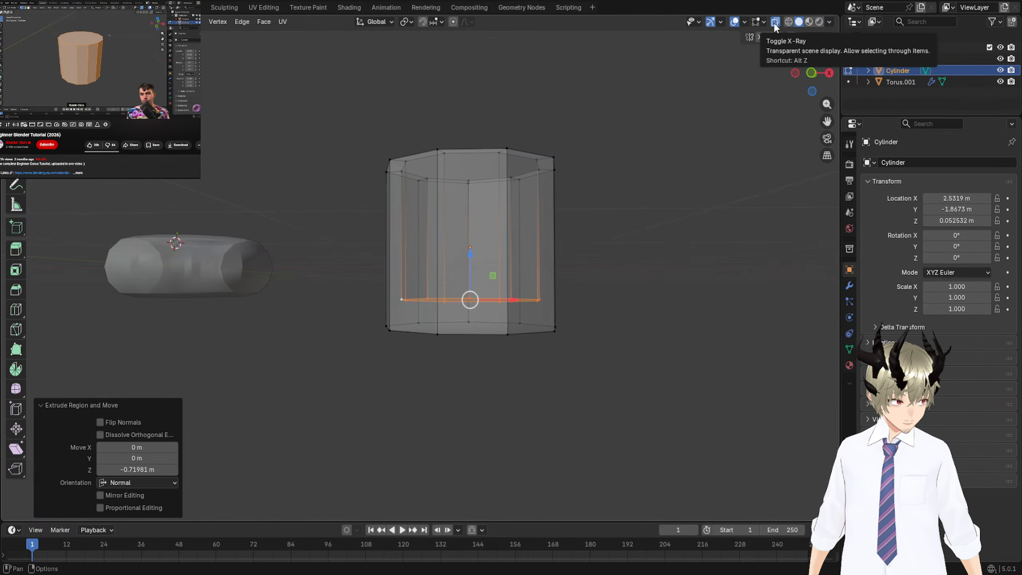
pyautogui.moveTo(591, 249); pyautogui.dragTo(543, 296, button='middle')
pyautogui.moveTo(516, 275); pyautogui.dragTo(515, 286)
pyautogui.moveTo(515, 286); pyautogui.dragTo(467, 300, button='middle')
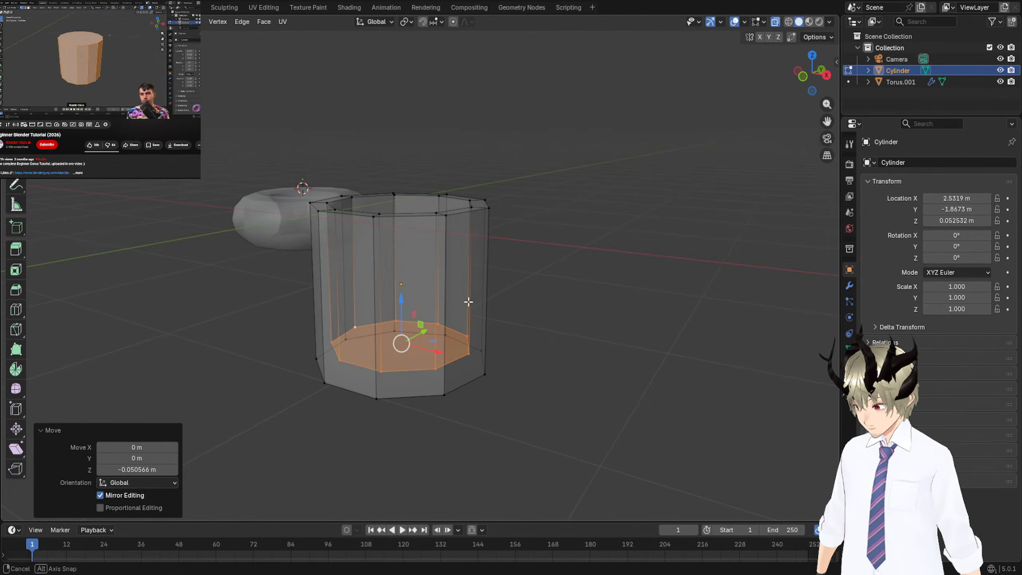
# Select the four corner vertices of one outer side face of the cup and extrude it outward by about 0.65 m.
pyautogui.click(376, 411)
pyautogui.click(379, 216)
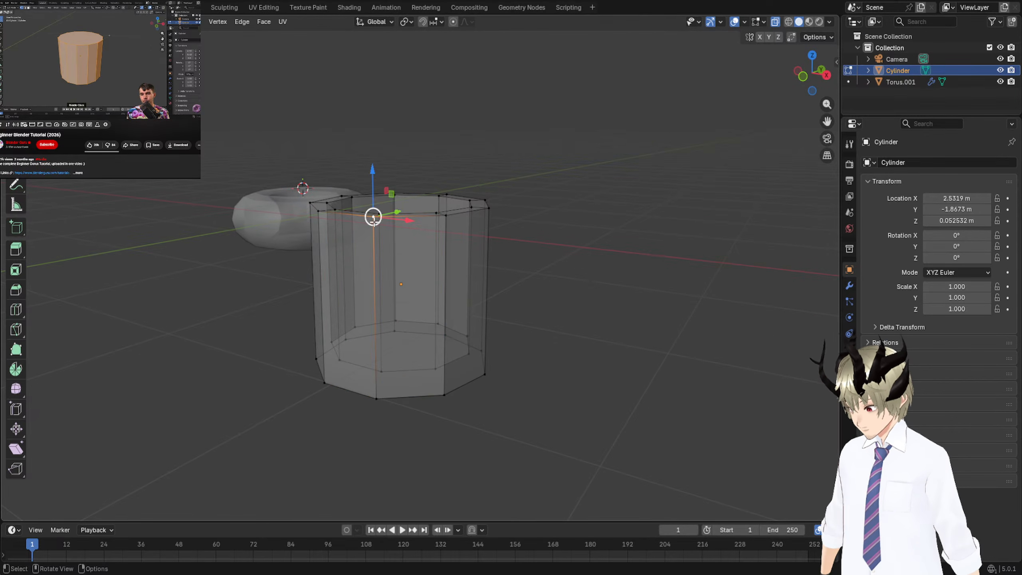
pyautogui.keyDown('shift'); pyautogui.click(446, 216); pyautogui.keyUp('shift')
pyautogui.keyDown('shift'); pyautogui.click(445, 395); pyautogui.keyUp('shift')
pyautogui.keyDown('shift'); pyautogui.click(377, 403); pyautogui.keyUp('shift')
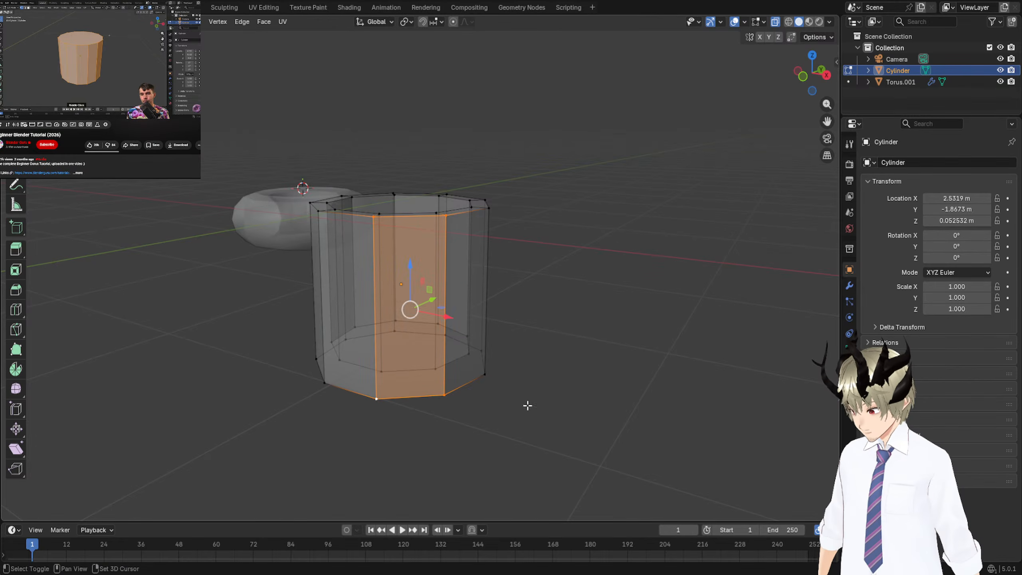
pyautogui.moveTo(531, 406); pyautogui.dragTo(768, 384, button='middle')
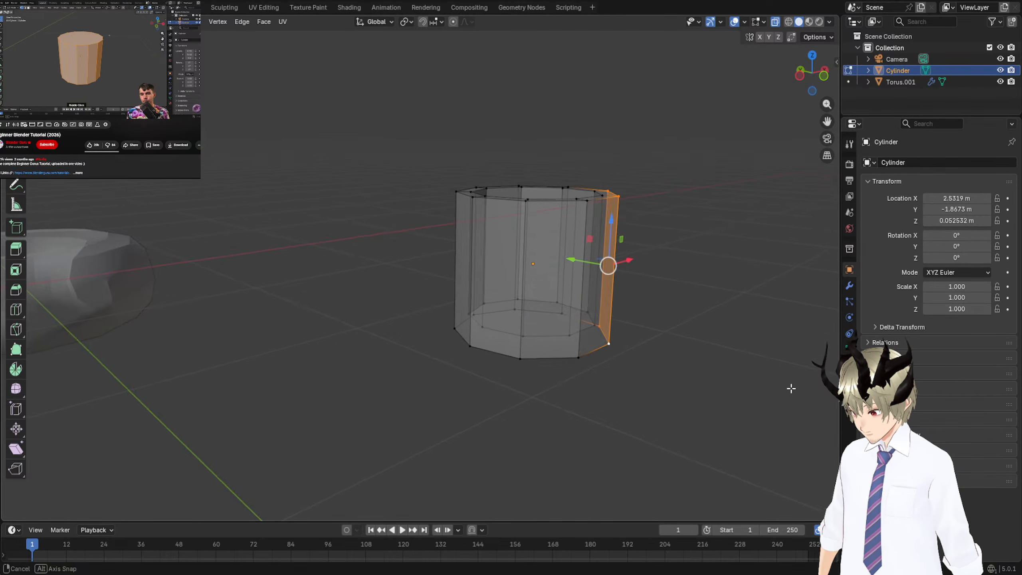
pyautogui.press('e')
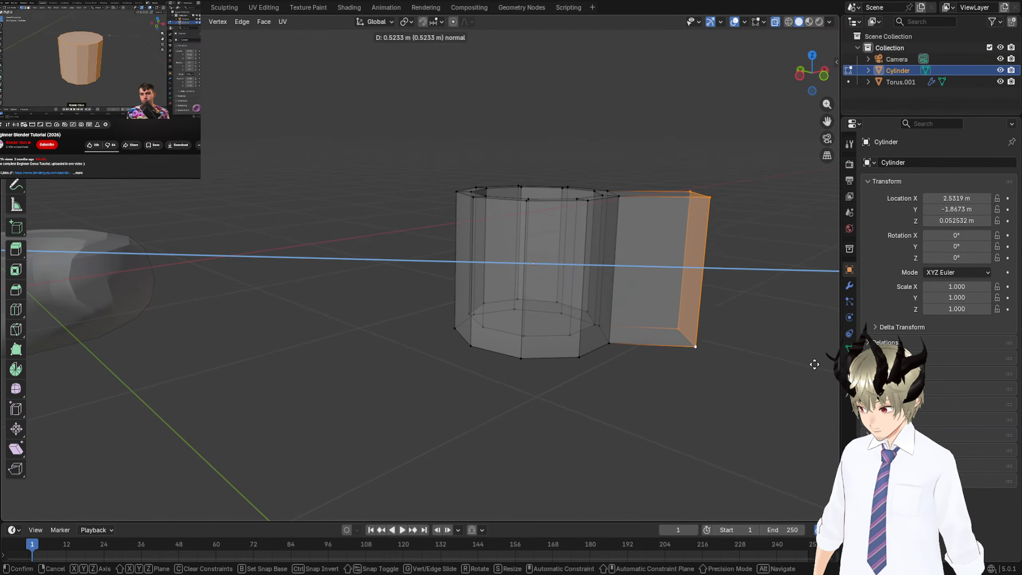
pyautogui.click(832, 364)
# Scale the end face of the side extrusion to about 0.832.
pyautogui.moveTo(753, 359); pyautogui.dragTo(724, 355, button='middle')
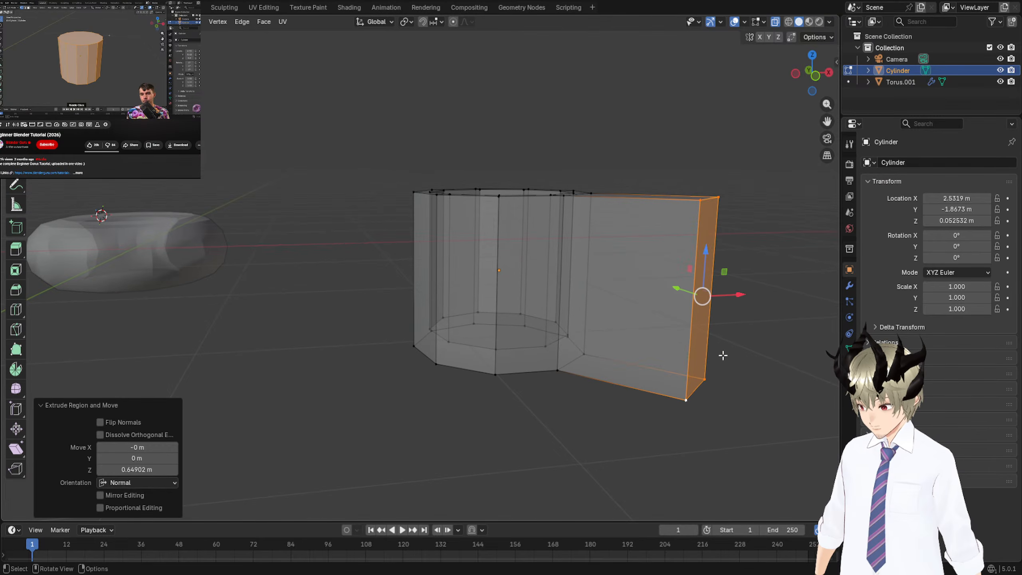
pyautogui.press('s')
pyautogui.click(737, 350)
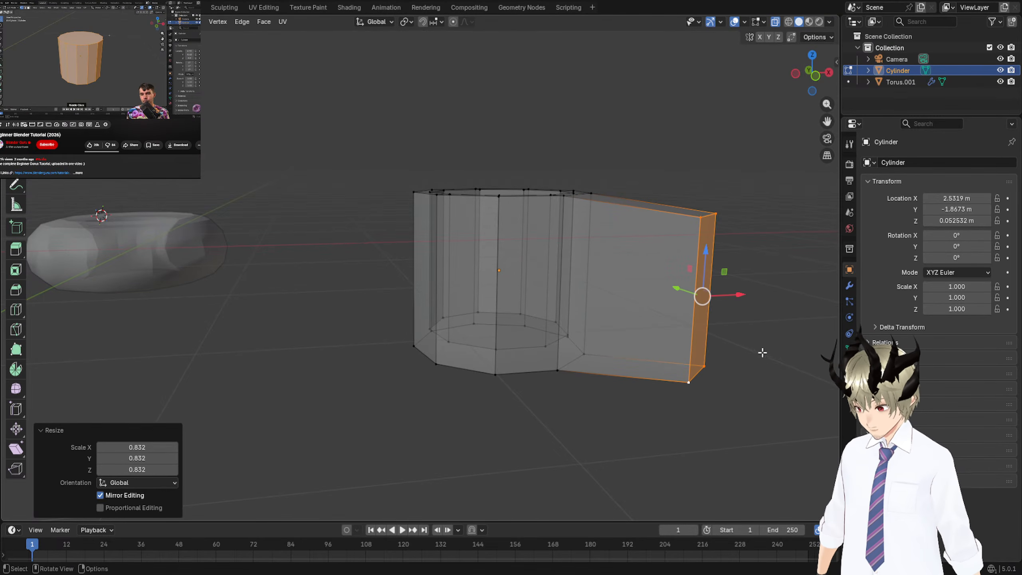
# Move the end face of the side extrusion about 0.064 m along Y.
pyautogui.moveTo(674, 291); pyautogui.dragTo(665, 289)
pyautogui.rightClick(741, 322)
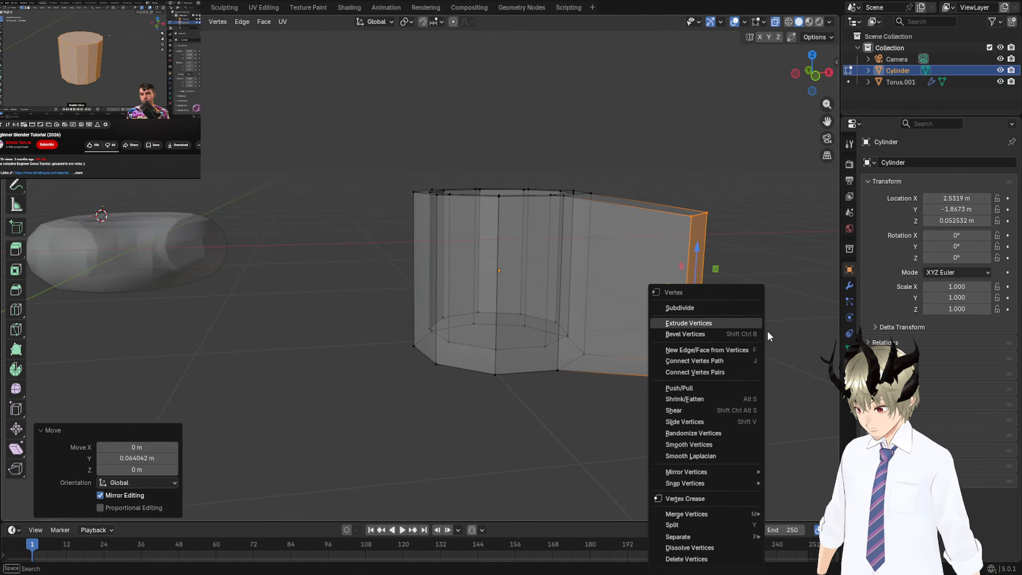
pyautogui.press('Escape')
# Pull the end face of the side extrusion closer to the cup wall so that the handle block becomes shorter.
pyautogui.moveTo(771, 244); pyautogui.dragTo(695, 427, button='middle')
pyautogui.moveTo(679, 421); pyautogui.dragTo(643, 405)
pyautogui.moveTo(644, 405); pyautogui.dragTo(693, 228, button='middle')
pyautogui.moveTo(684, 227); pyautogui.dragTo(670, 270)
pyautogui.press('s')
pyautogui.click(715, 250)
pyautogui.moveTo(670, 271); pyautogui.dragTo(684, 300, button='middle')
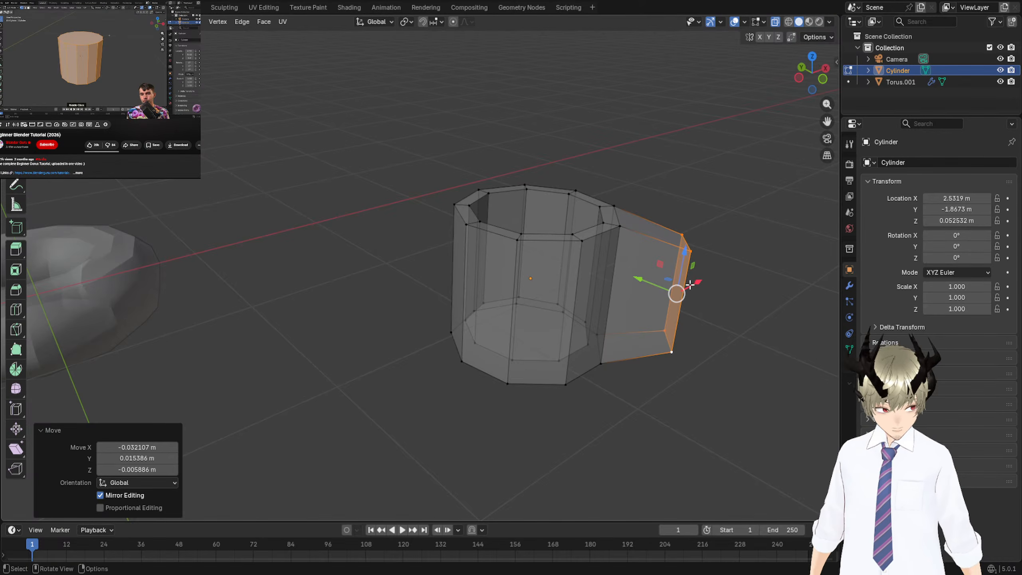
pyautogui.click(624, 232)
pyautogui.keyDown('shift'); pyautogui.click(615, 204); pyautogui.keyUp('shift')
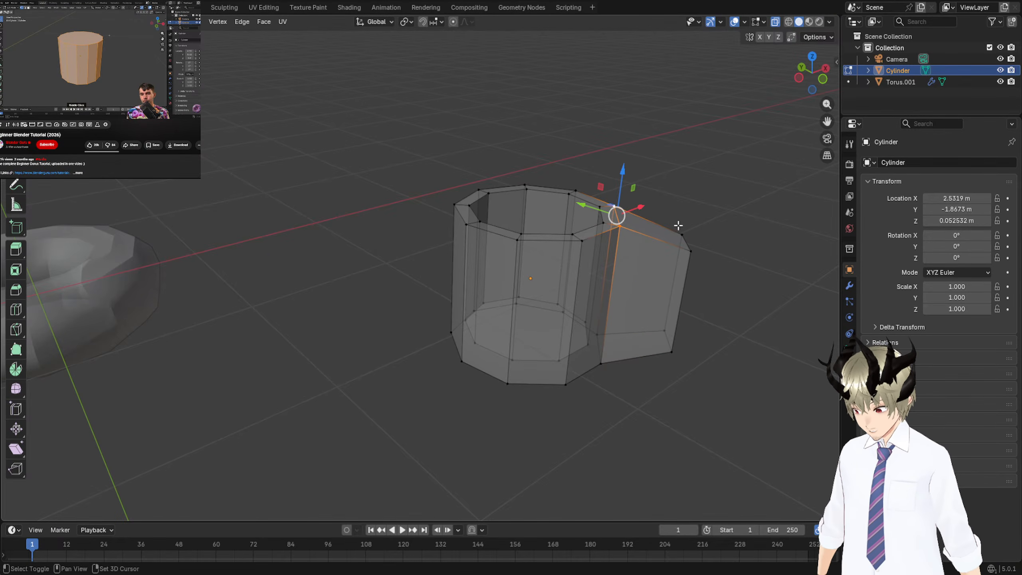
pyautogui.keyDown('shift'); pyautogui.click(680, 229); pyautogui.keyUp('shift')
pyautogui.keyDown('shift'); pyautogui.click(689, 252); pyautogui.keyUp('shift')
pyautogui.keyDown('shift'); pyautogui.click(666, 329); pyautogui.keyUp('shift')
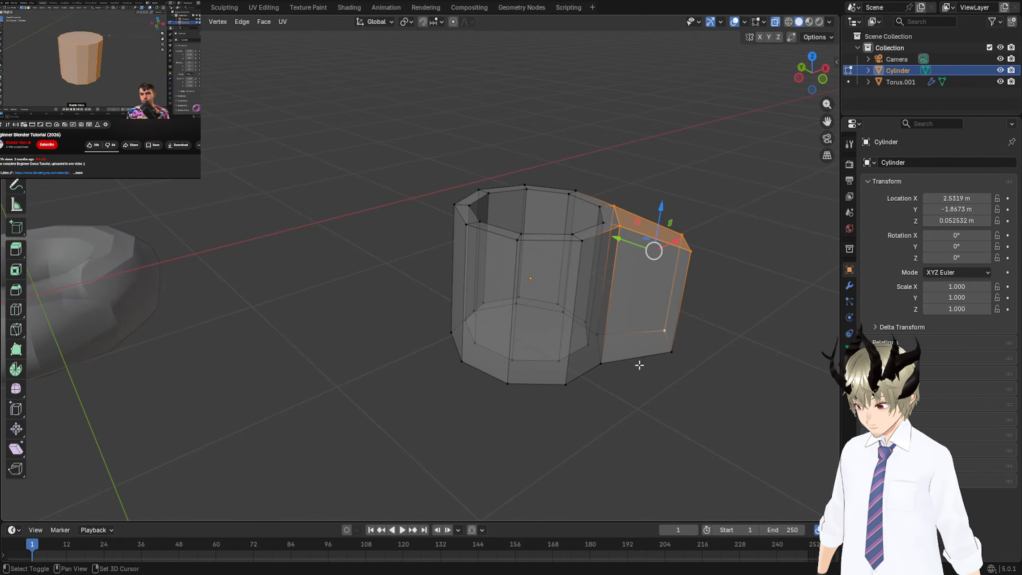
pyautogui.keyDown('shift'); pyautogui.click(662, 351); pyautogui.keyUp('shift')
pyautogui.keyDown('shift'); pyautogui.click(599, 345); pyautogui.keyUp('shift')
pyautogui.keyDown('shift'); pyautogui.click(598, 335); pyautogui.keyUp('shift')
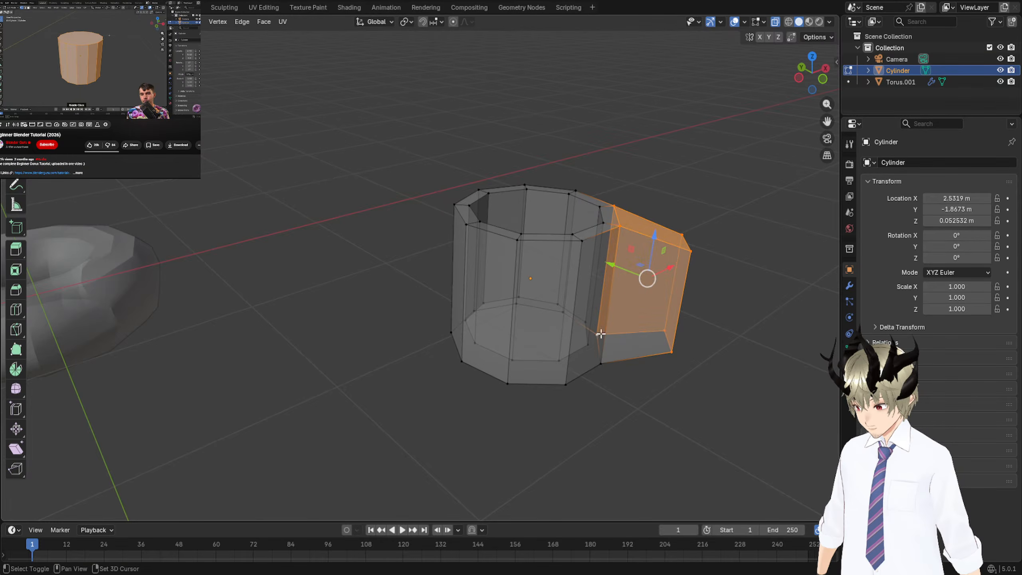
pyautogui.keyDown('shift'); pyautogui.click(601, 365); pyautogui.keyUp('shift')
pyautogui.moveTo(745, 342); pyautogui.dragTo(718, 310, button='middle')
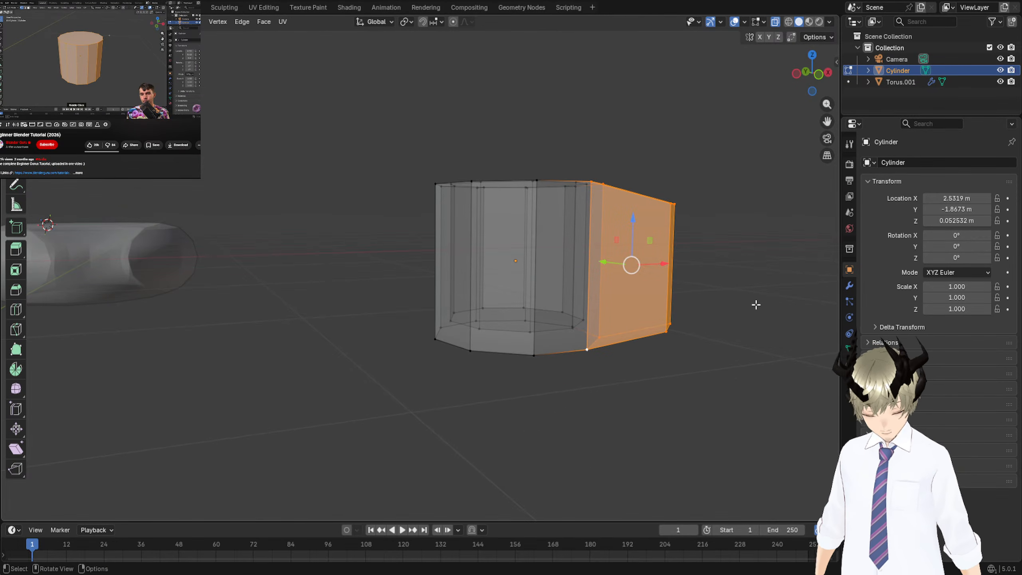
pyautogui.click(584, 361)
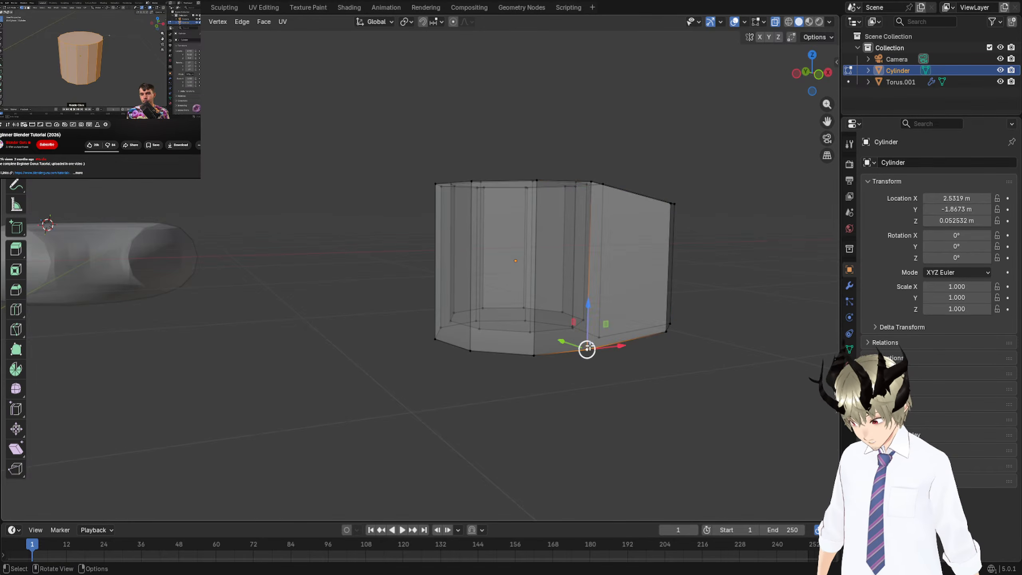
pyautogui.keyDown('shift'); pyautogui.click(664, 333); pyautogui.keyUp('shift')
pyautogui.keyDown('shift'); pyautogui.click(600, 189); pyautogui.keyUp('shift')
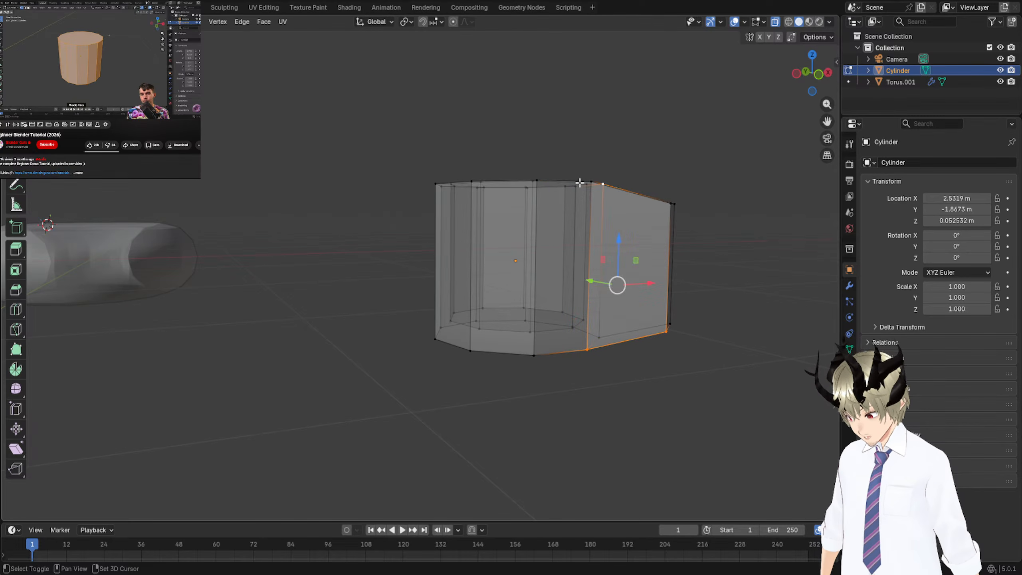
pyautogui.click(581, 184)
pyautogui.moveTo(656, 203); pyautogui.dragTo(563, 303, button='middle')
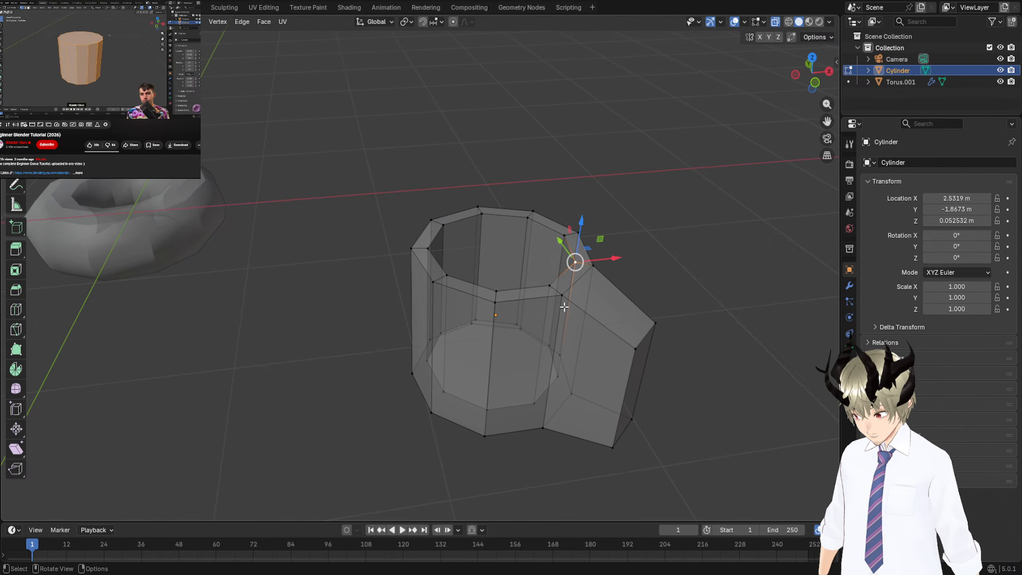
# Select all eight corner vertices of the cup's side block and try to extrude the block about 0.25 m outward.
pyautogui.click(563, 296)
pyautogui.keyDown('shift'); pyautogui.click(636, 351); pyautogui.keyUp('shift')
pyautogui.keyDown('shift'); pyautogui.click(615, 448); pyautogui.keyUp('shift')
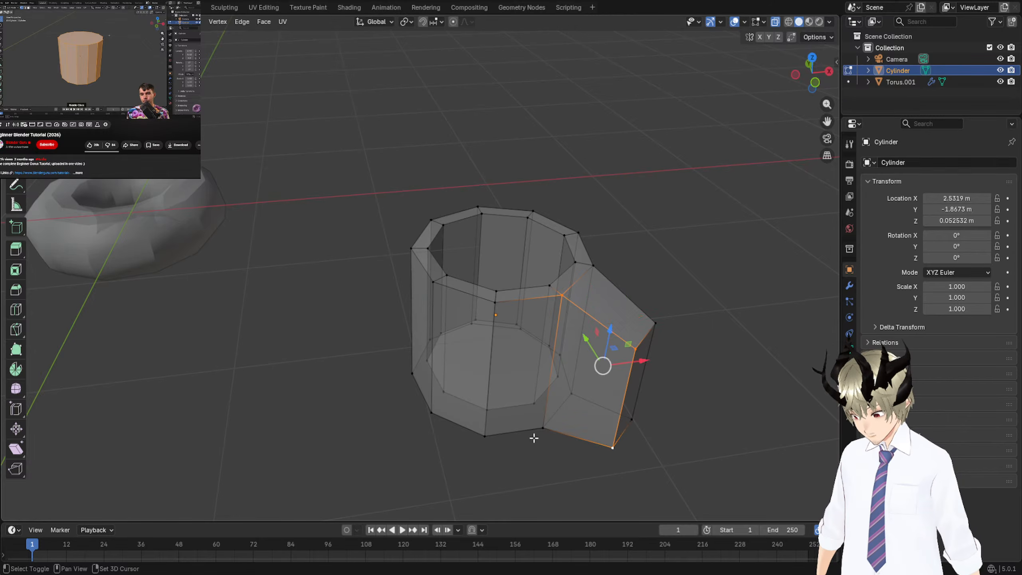
pyautogui.keyDown('shift'); pyautogui.click(543, 428); pyautogui.keyUp('shift')
pyautogui.keyDown('shift'); pyautogui.click(595, 269); pyautogui.keyUp('shift')
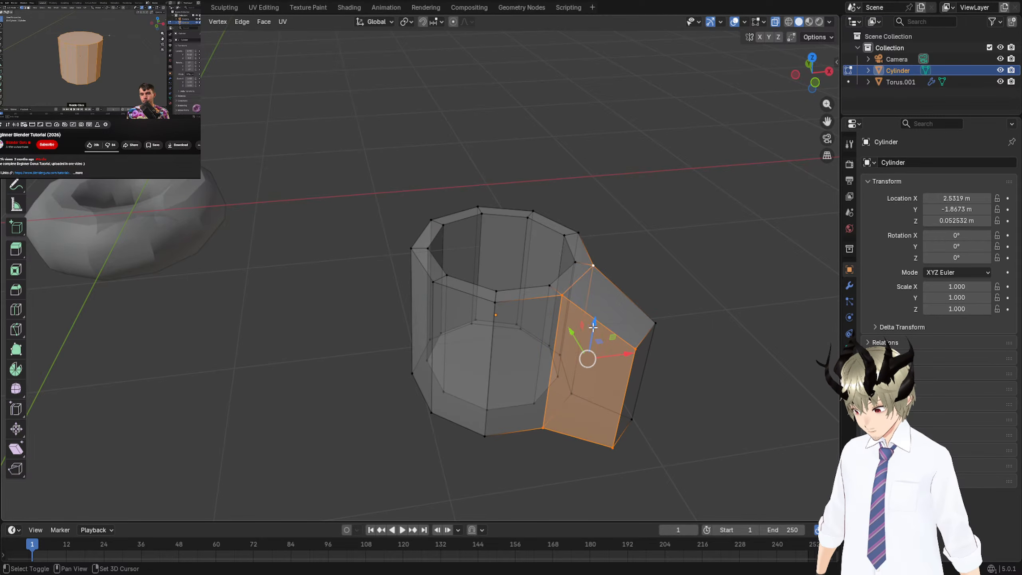
pyautogui.keyDown('shift'); pyautogui.click(632, 419); pyautogui.keyUp('shift')
pyautogui.keyDown('shift'); pyautogui.click(656, 323); pyautogui.keyUp('shift')
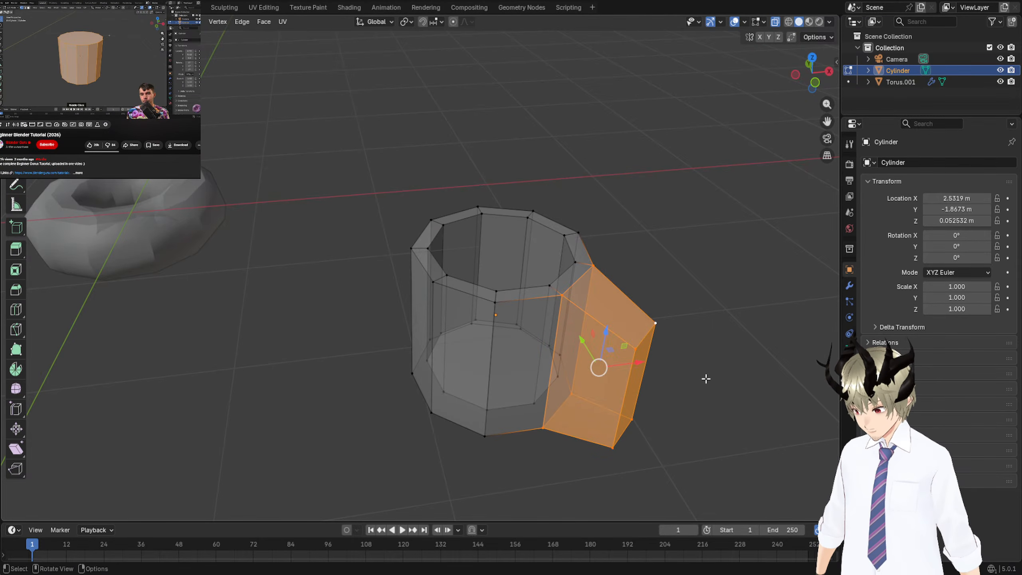
pyautogui.press('e')
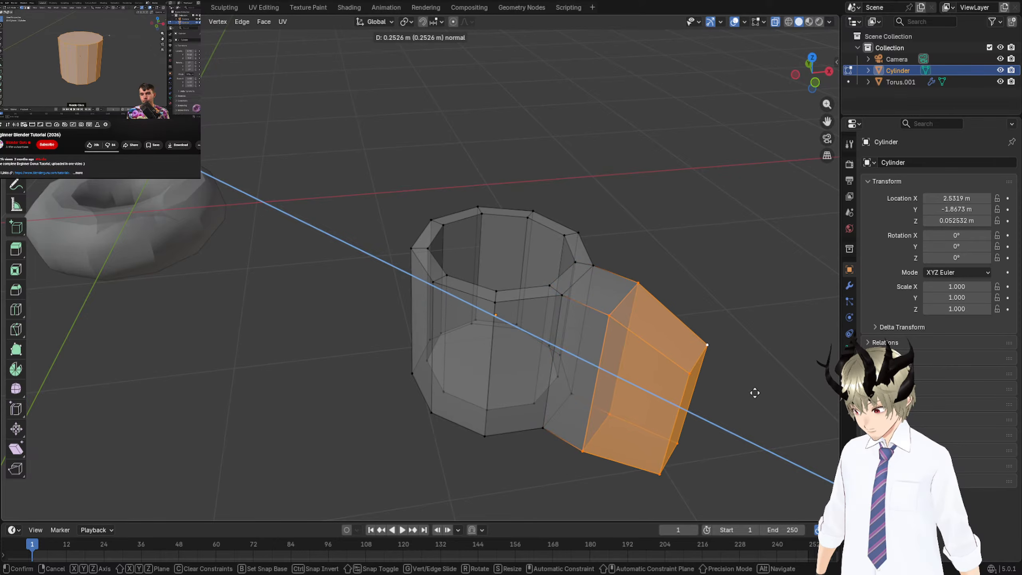
pyautogui.rightClick(756, 394)
pyautogui.moveTo(668, 365); pyautogui.dragTo(668, 325, button='middle')
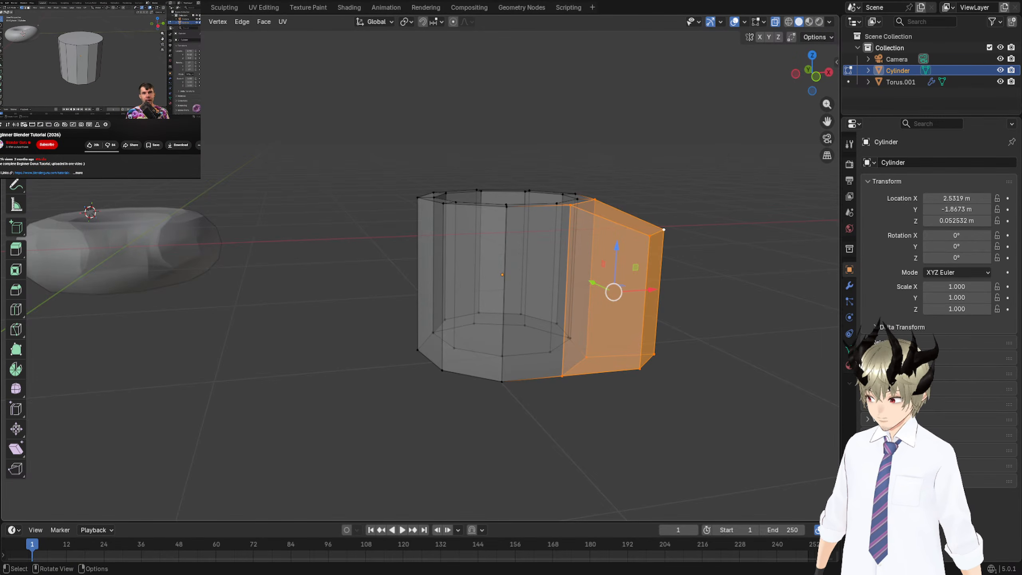
# Clear the vertex selection and turn off X-Ray display.
pyautogui.click(304, 318)
pyautogui.moveTo(303, 318); pyautogui.dragTo(321, 298, button='middle')
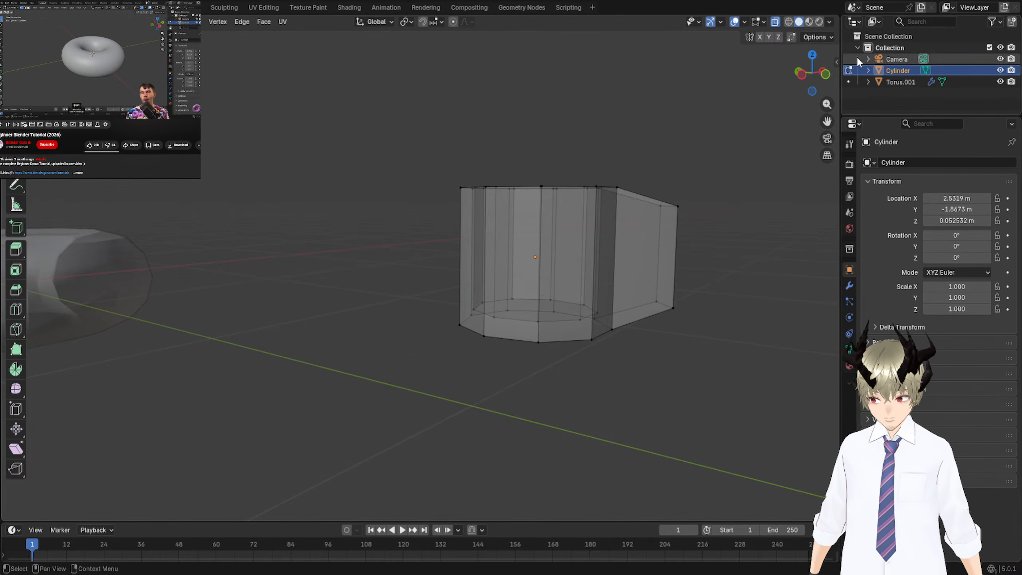
pyautogui.click(763, 24)
pyautogui.moveTo(711, 176); pyautogui.dragTo(687, 176, button='middle')
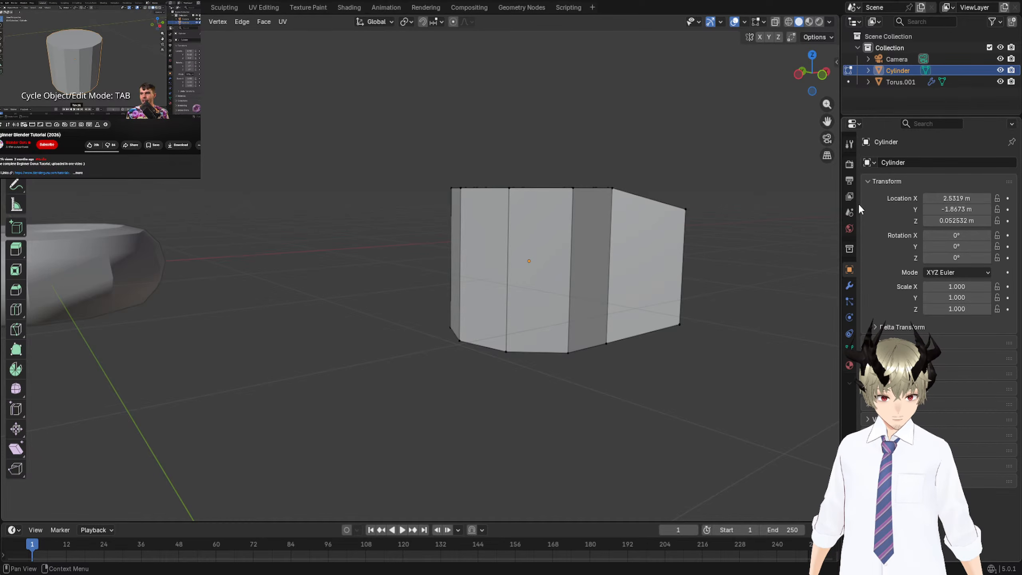
# Practice switching the cylinder repeatedly between Object Mode and Edit Mode, ending in Edit Mode.
pyautogui.press('Tab')
pyautogui.press('Tab')
pyautogui.press('Tab')
pyautogui.press('Tab')
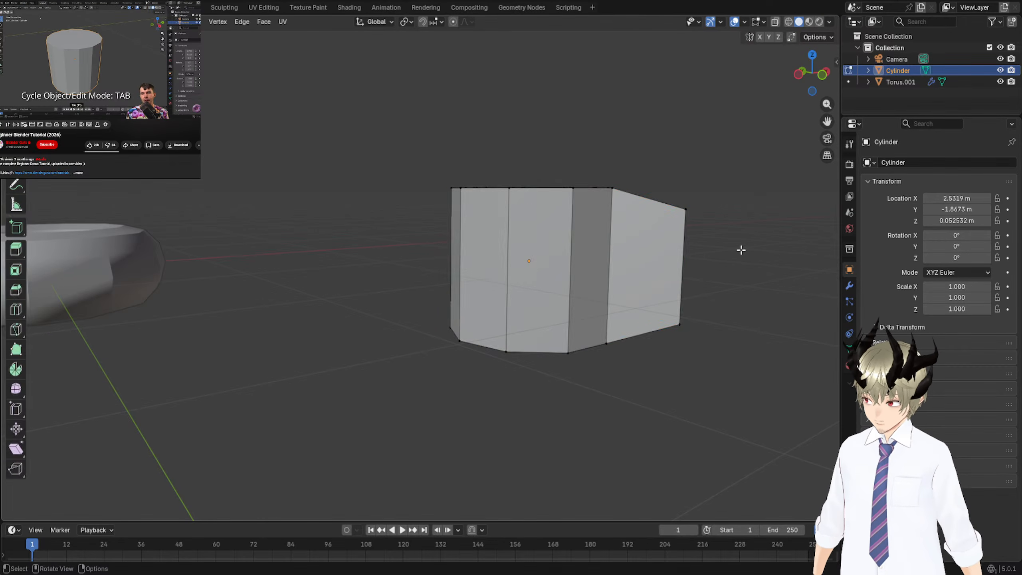
pyautogui.press('Tab')
pyautogui.press('Tab')
pyautogui.press('Tab')
pyautogui.press('Tab')
pyautogui.press('Tab')
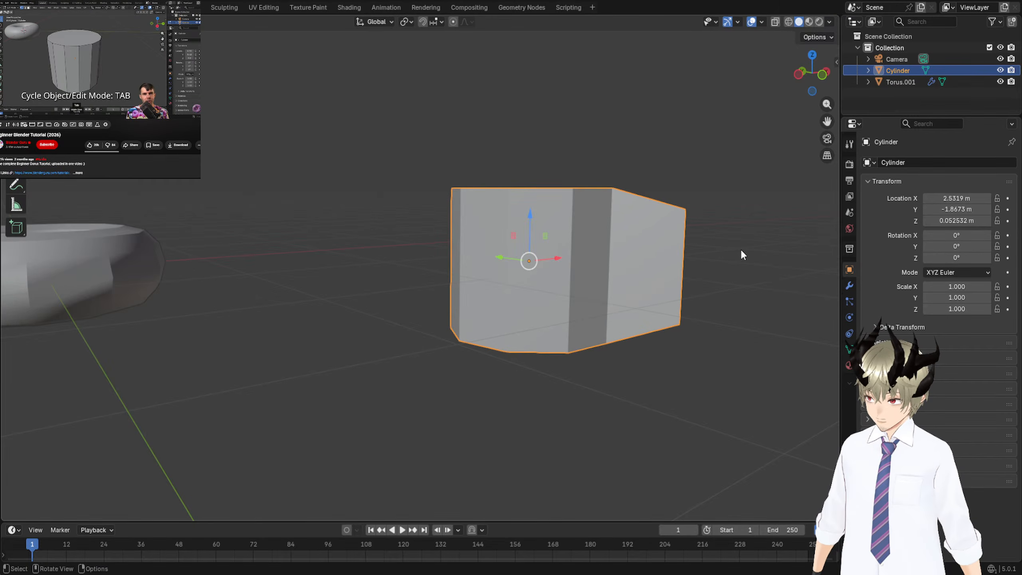
pyautogui.press('Tab')
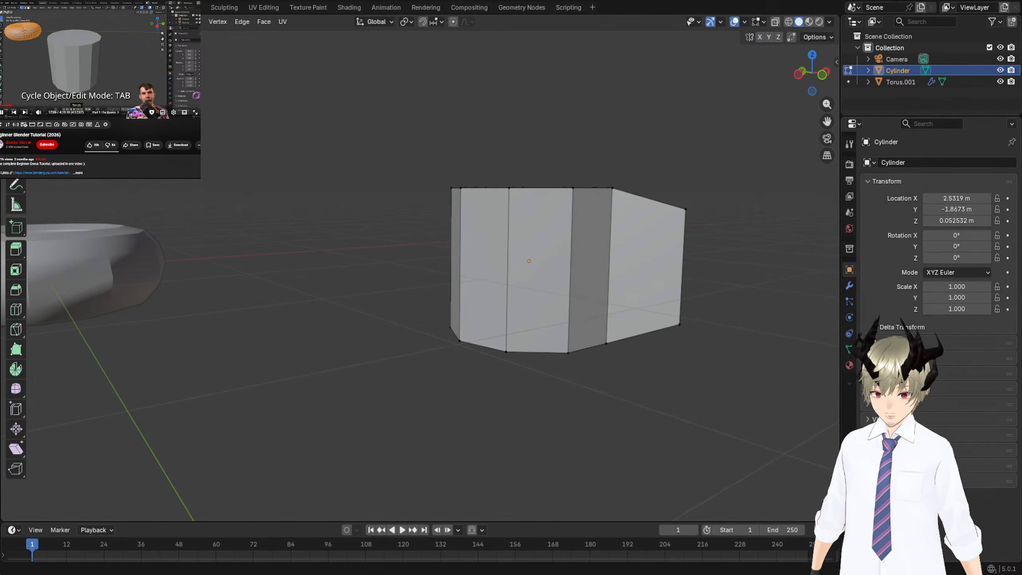
pyautogui.press('space')
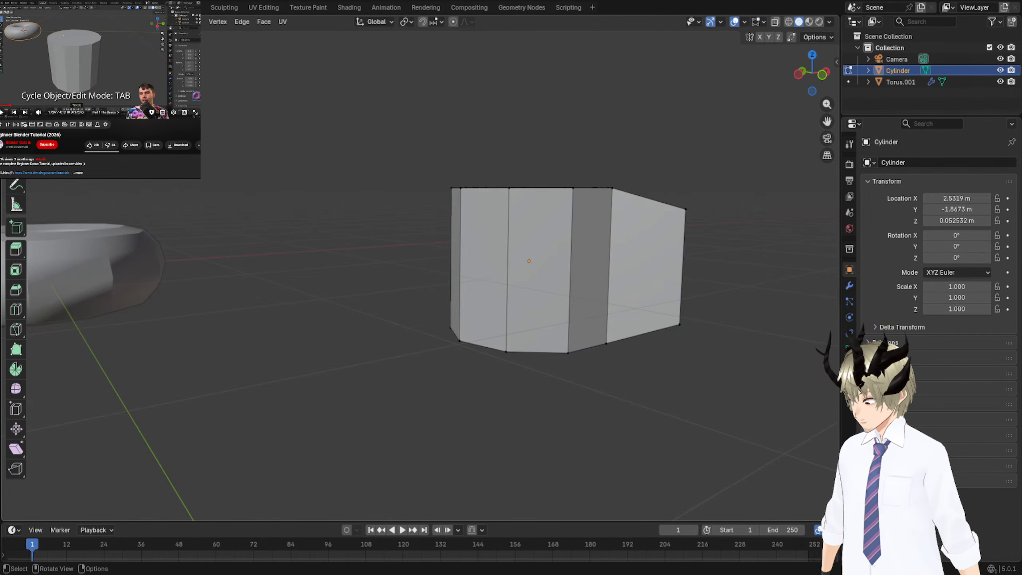
pyautogui.press('Tab')
pyautogui.press('Tab')
pyautogui.press('Tab')
pyautogui.press('Tab')
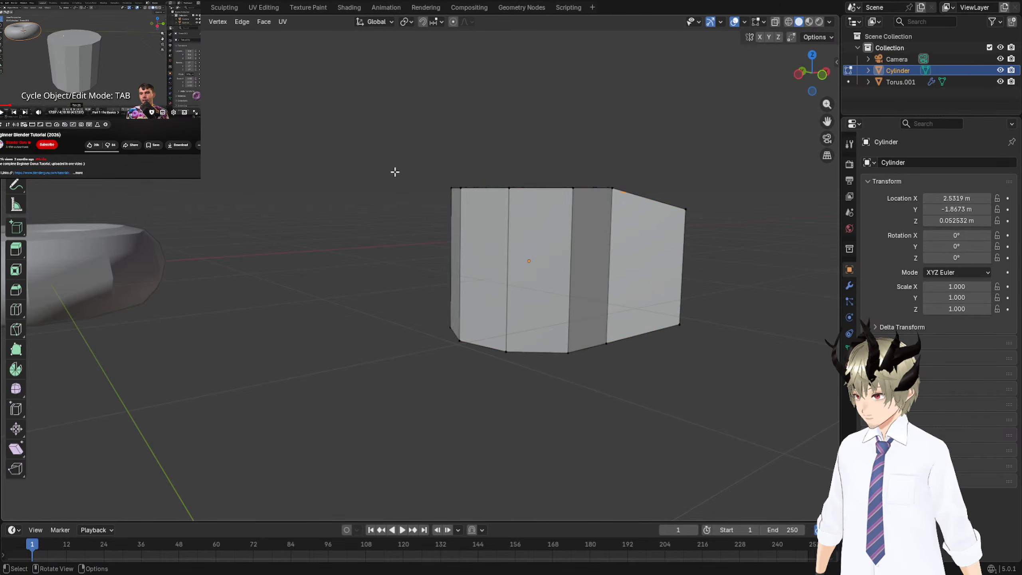
pyautogui.press('Tab')
pyautogui.press('Tab')
pyautogui.press('Tab')
pyautogui.press('Tab')
pyautogui.press('Tab')
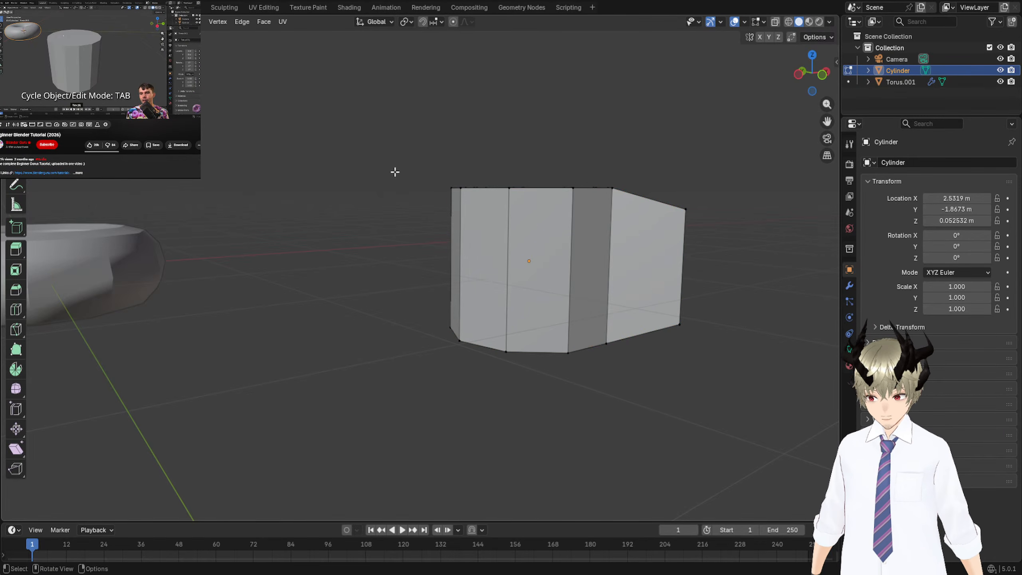
pyautogui.press('Tab')
pyautogui.press('Tab')
pyautogui.press('Tab')
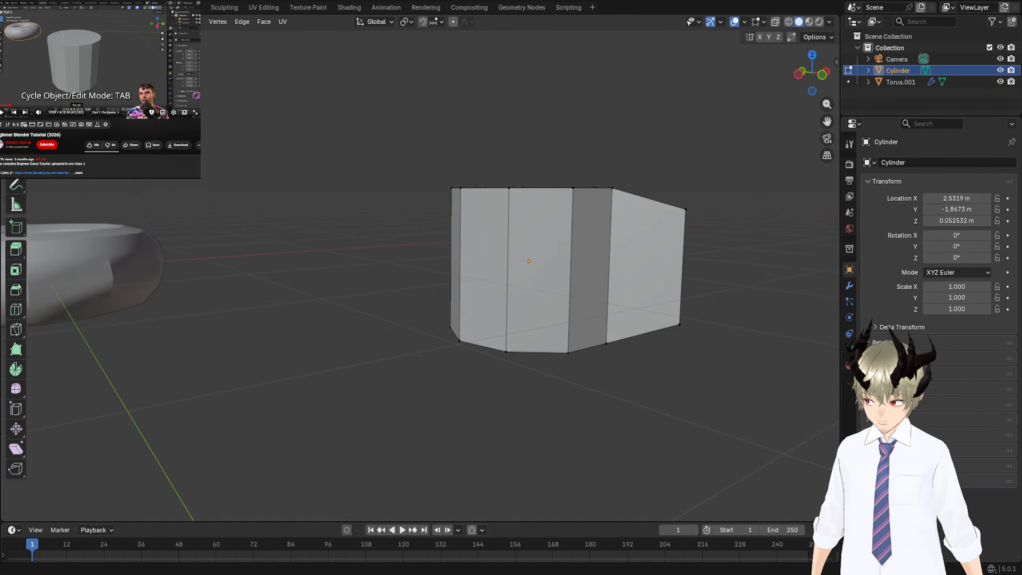
pyautogui.moveTo(623, 334); pyautogui.dragTo(674, 275, button='middle')
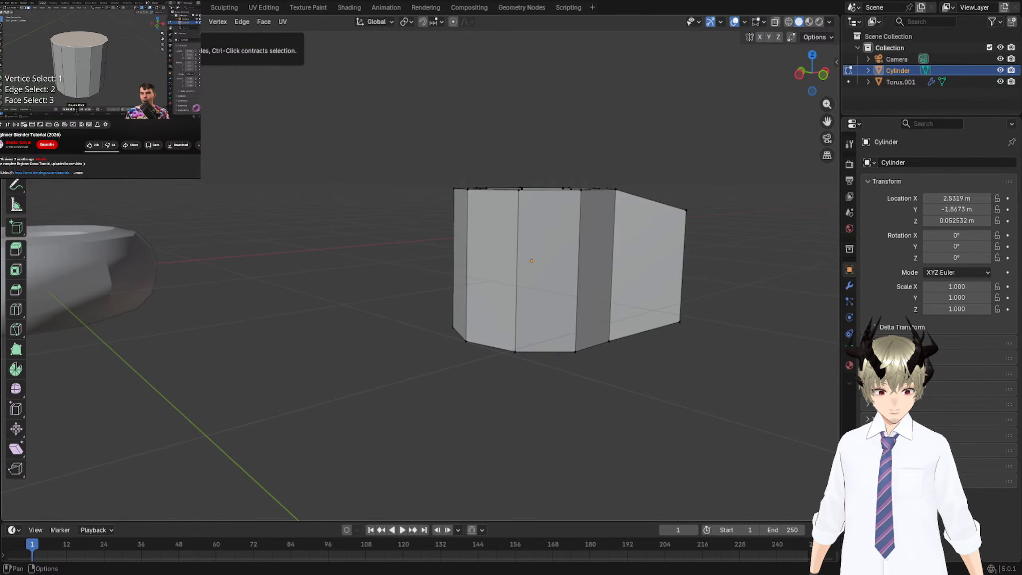
# Switch to the tutorial video and rewind it to before the vertex, edge and face selection explanation.
pyautogui.click(36, 38)
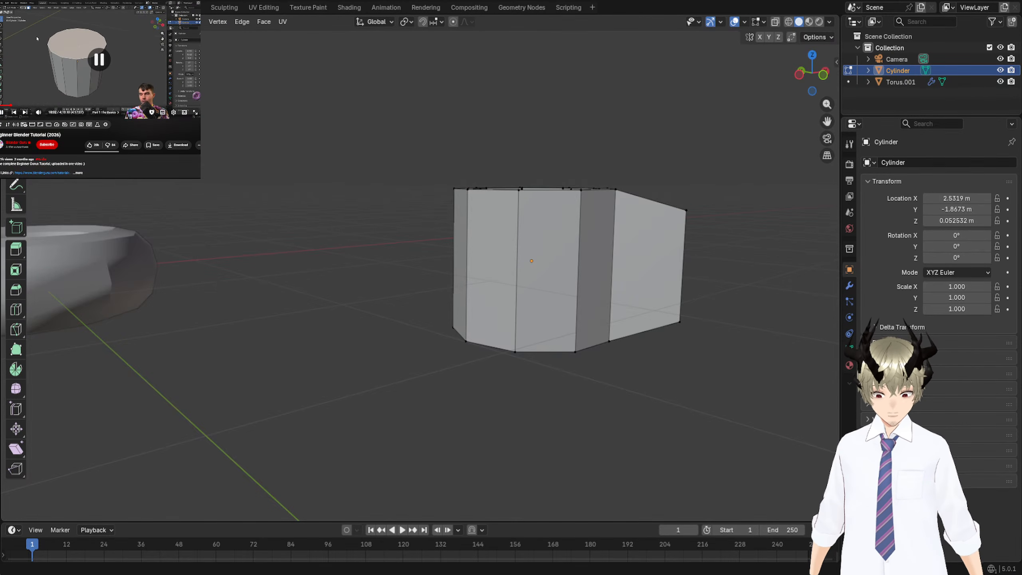
pyautogui.press('Left')
pyautogui.press('Left')
pyautogui.press('Left')
pyautogui.press('Left')
pyautogui.press('Left')
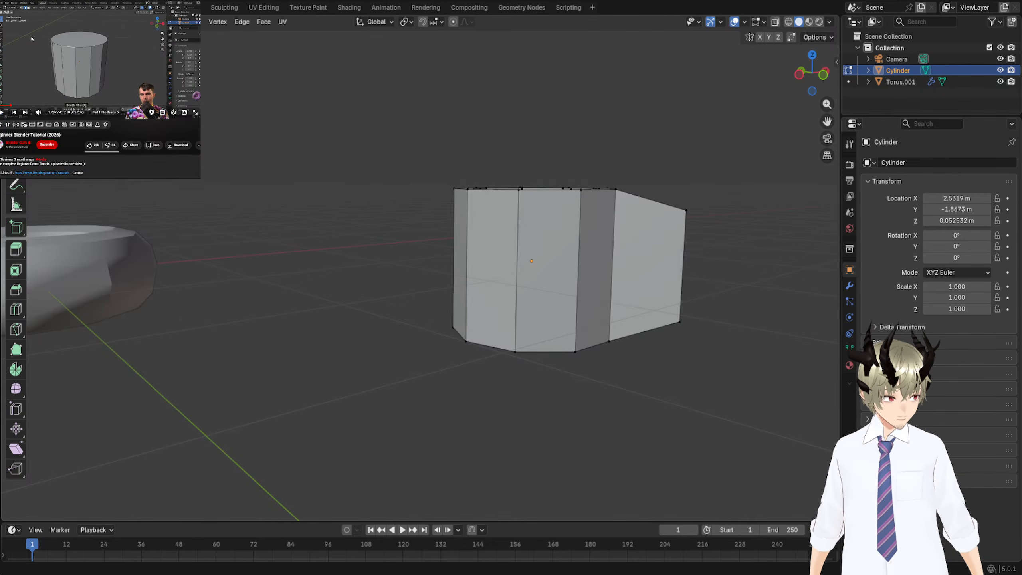
pyautogui.click(32, 38)
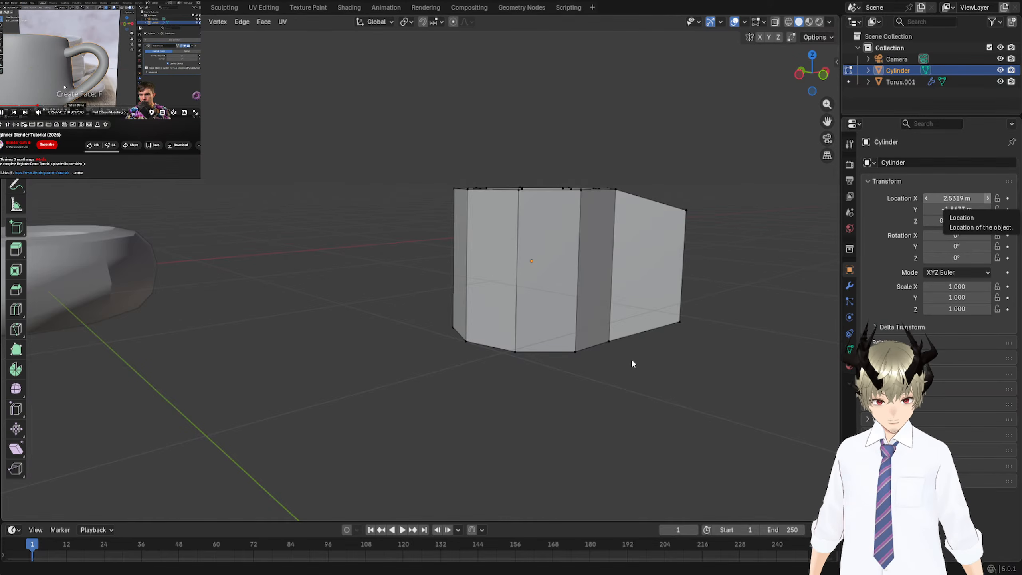
# Skim the tutorial video's timeline between the mug modelling part and the basics part, returning to the cylinder editing section.
pyautogui.click(19, 105)
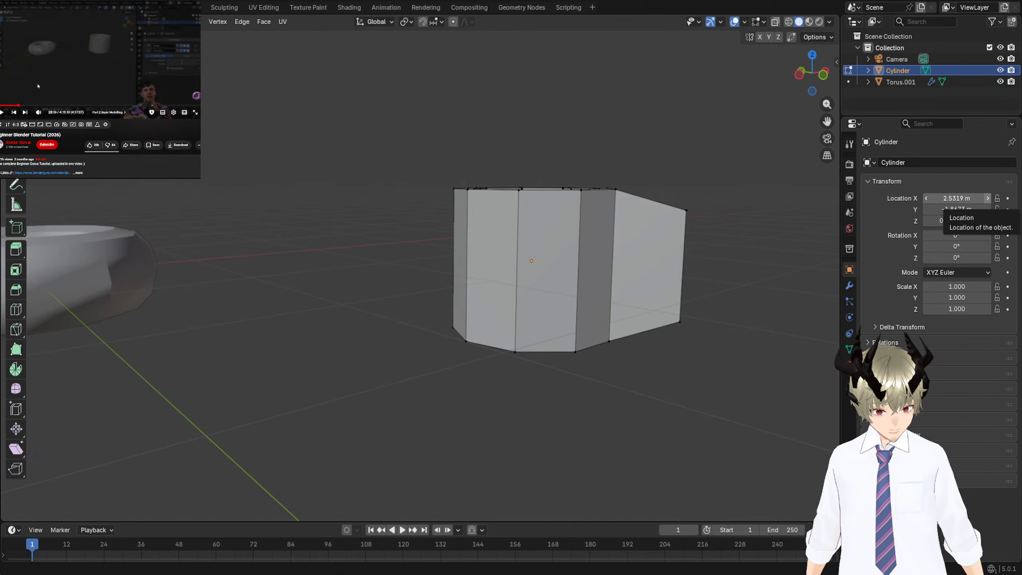
pyautogui.click(28, 106)
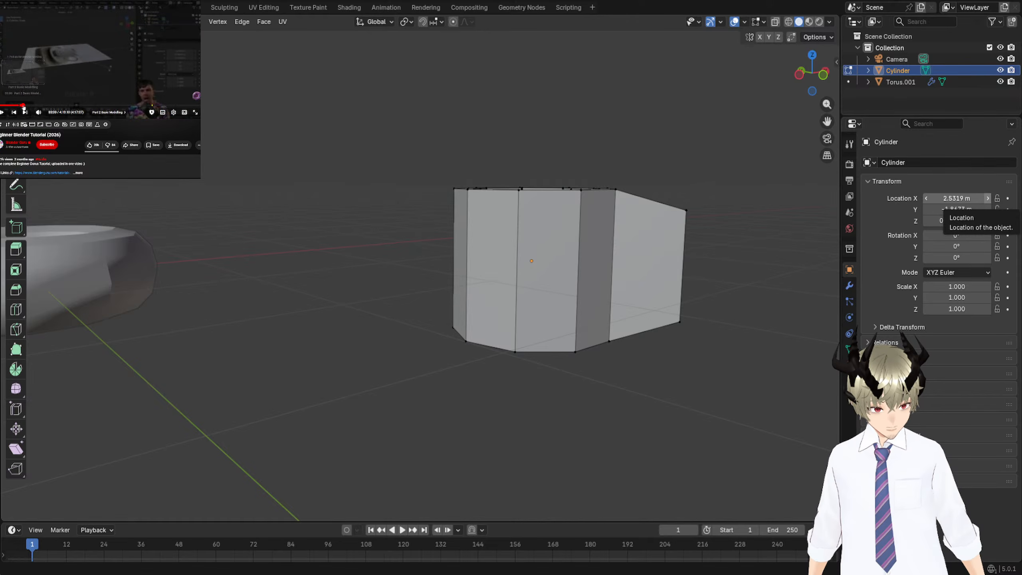
pyautogui.click(18, 106)
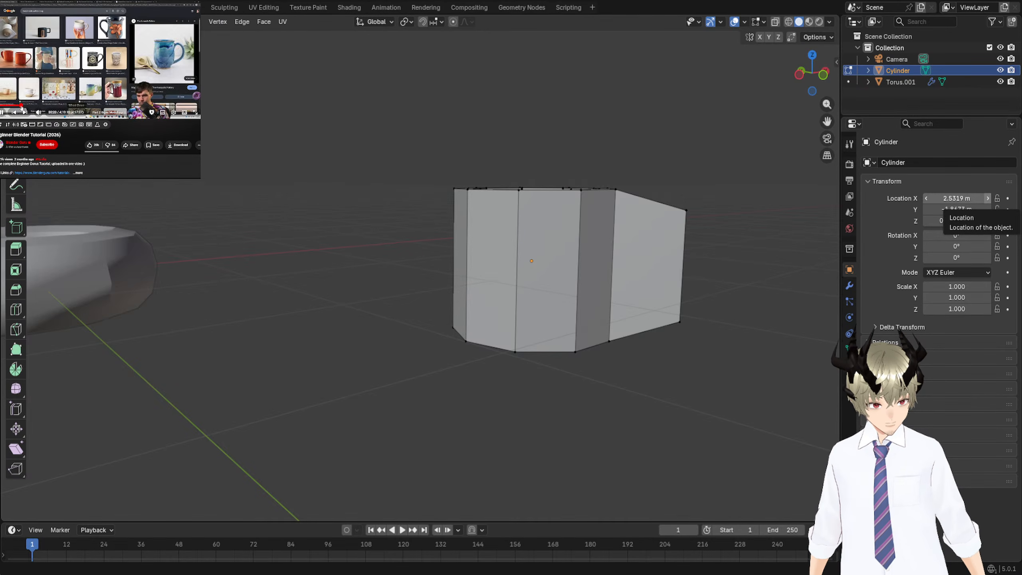
pyautogui.click(13, 106)
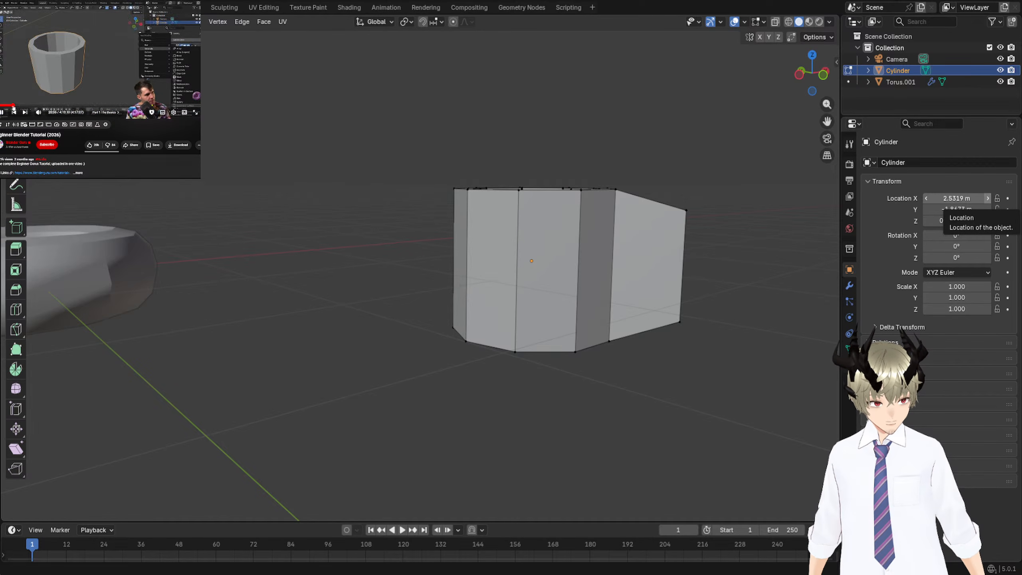
pyautogui.click(11, 104)
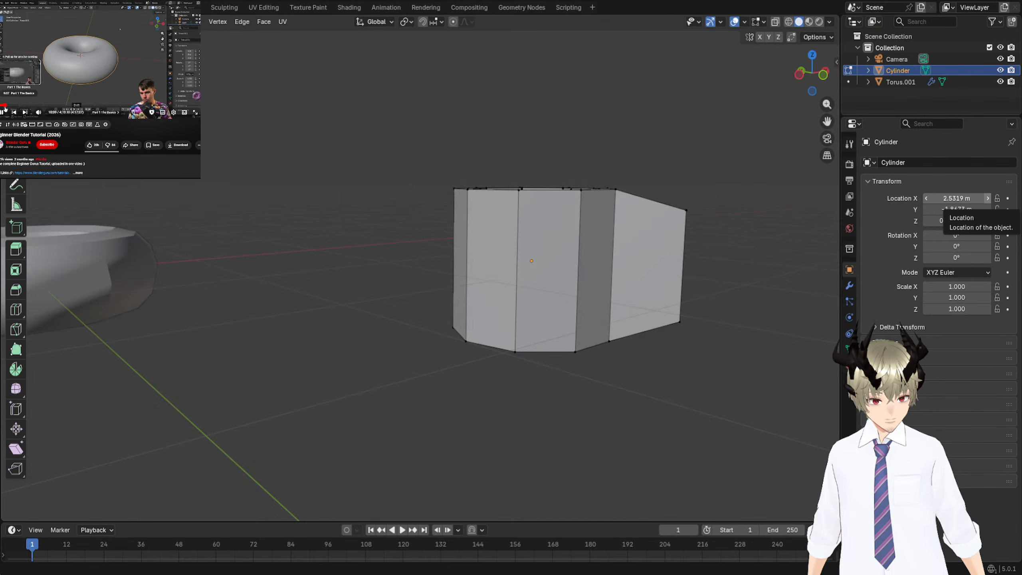
pyautogui.click(8, 106)
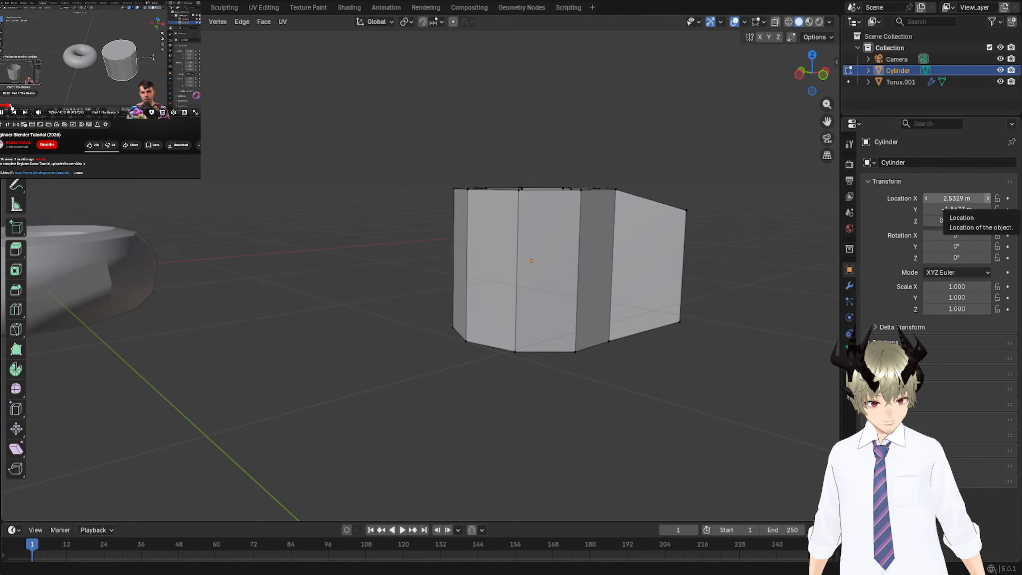
pyautogui.click(14, 106)
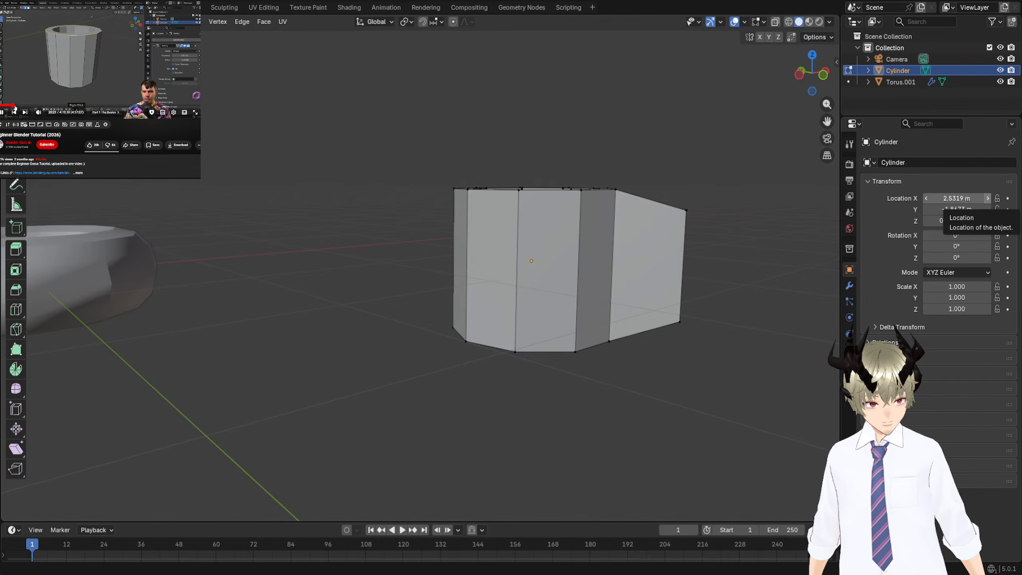
pyautogui.click(10, 107)
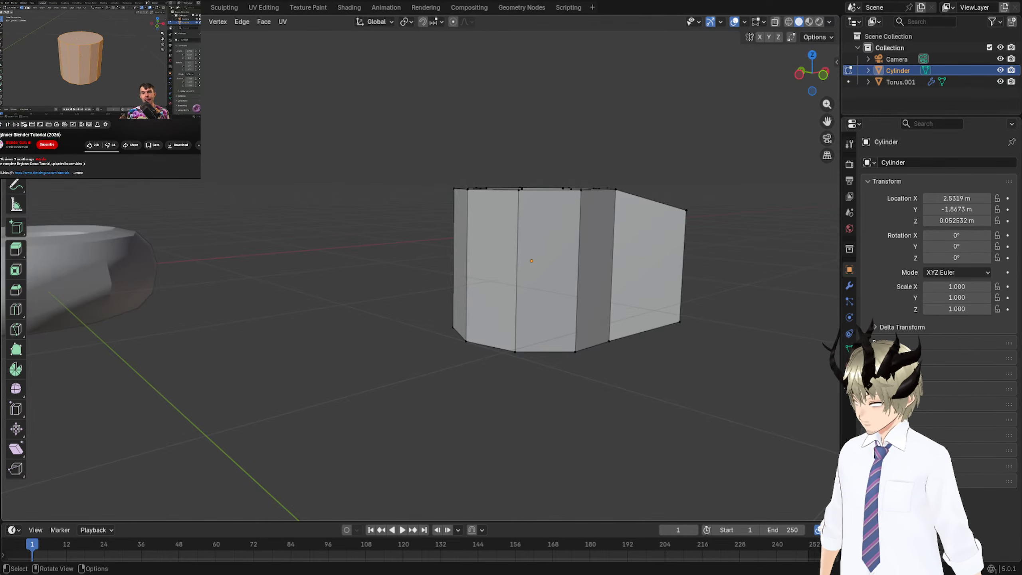
# Practice switching between vertex, edge and face selection modes, selecting and deselecting a side face of the cup.
pyautogui.moveTo(423, 112)
pyautogui.mouseDown(button='middle')
pyautogui.moveTo(445, 117)
pyautogui.moveTo(412, 129)
pyautogui.mouseUp(button='middle')
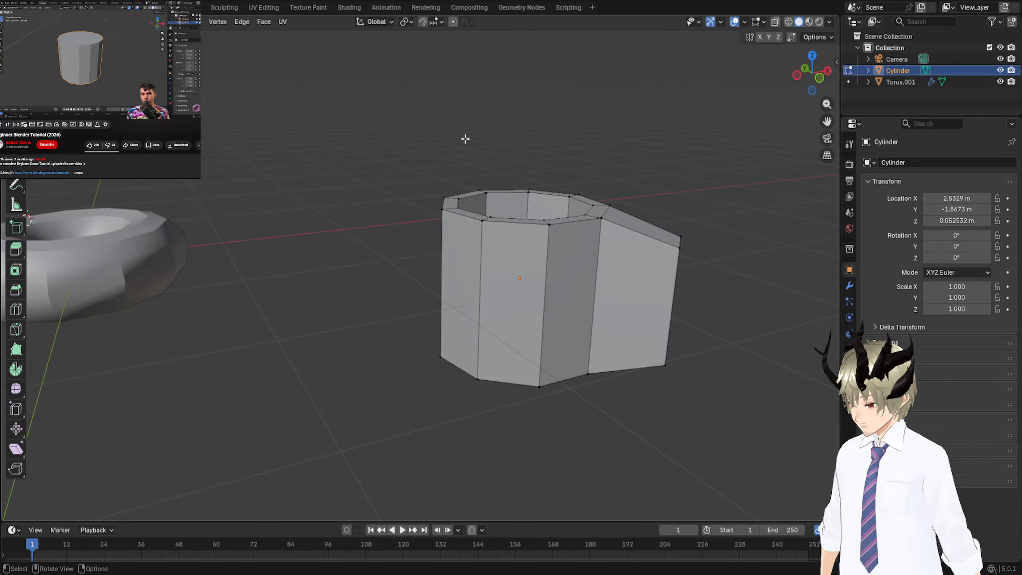
pyautogui.press('1')
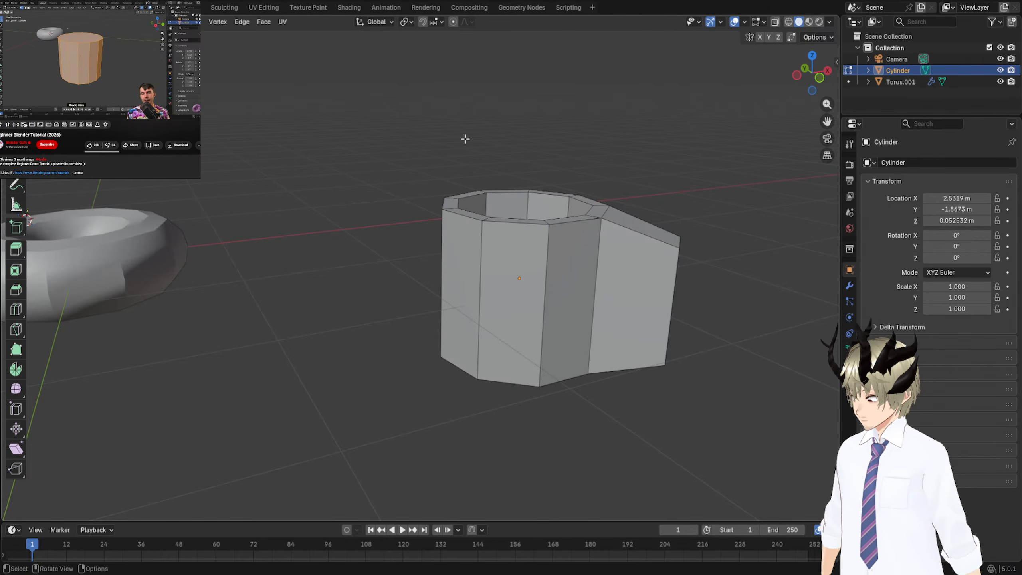
pyautogui.press('1')
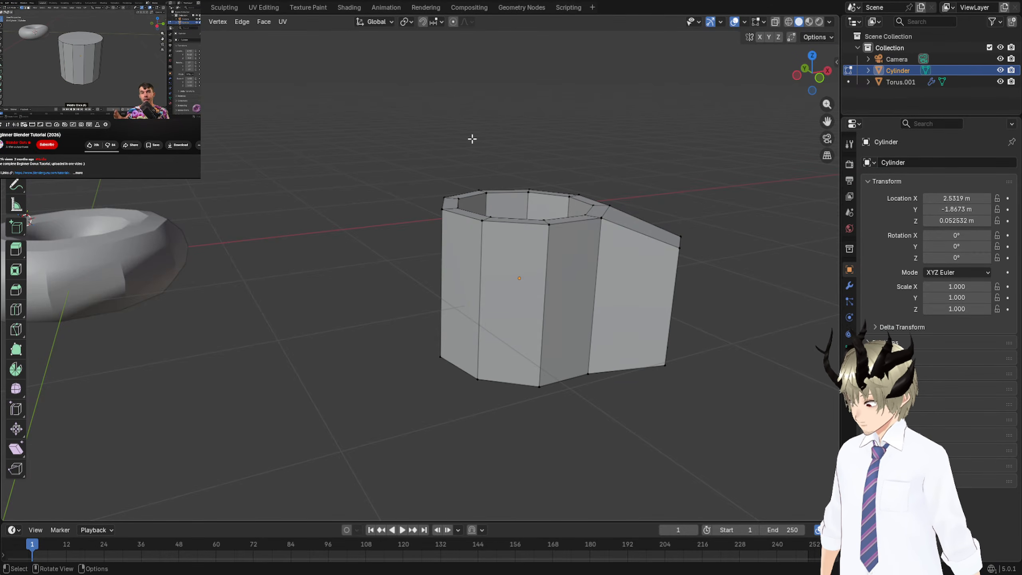
pyautogui.click(538, 275)
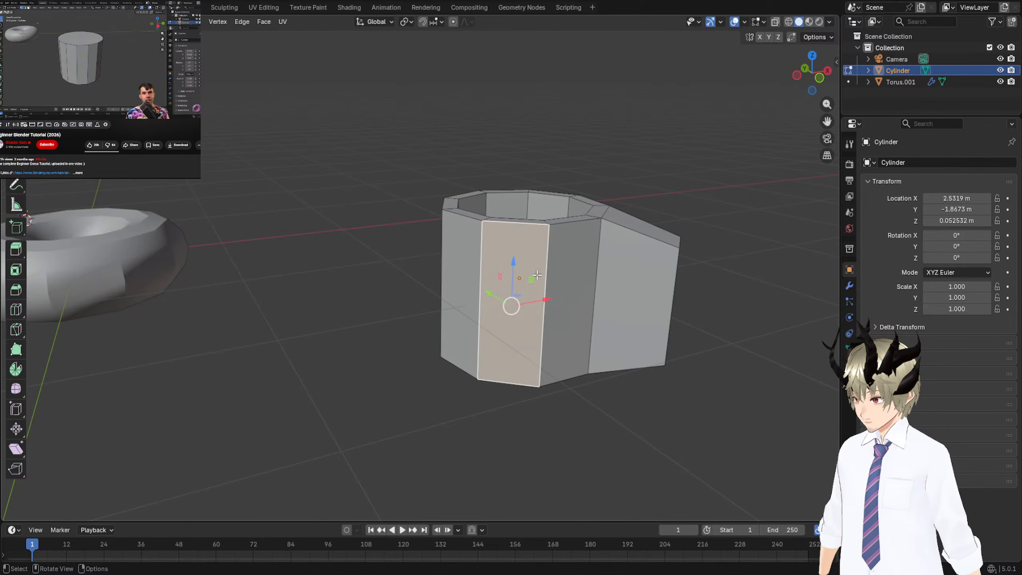
pyautogui.press('3')
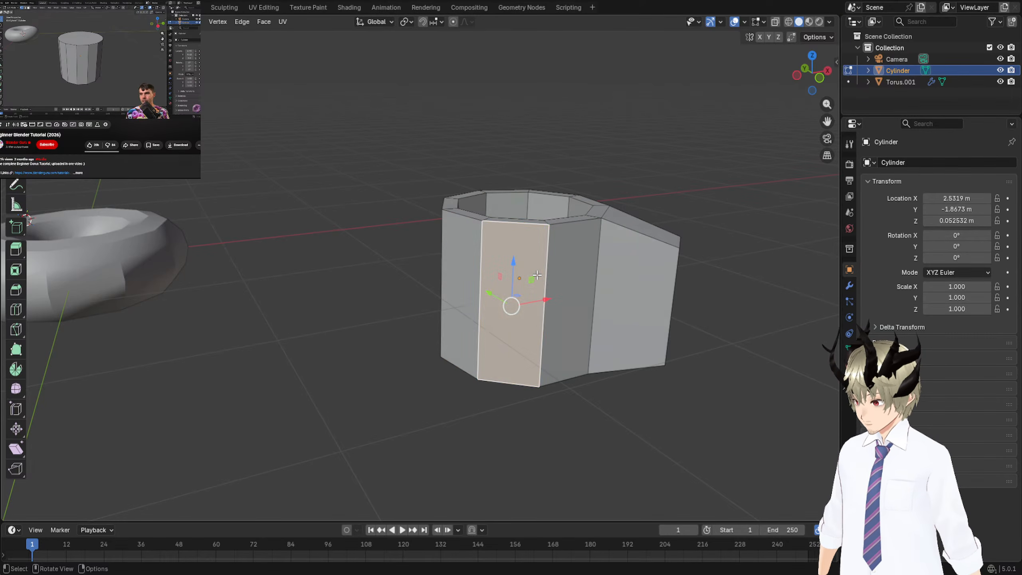
pyautogui.press('1')
pyautogui.press('2')
pyautogui.press('3')
pyautogui.click(353, 266)
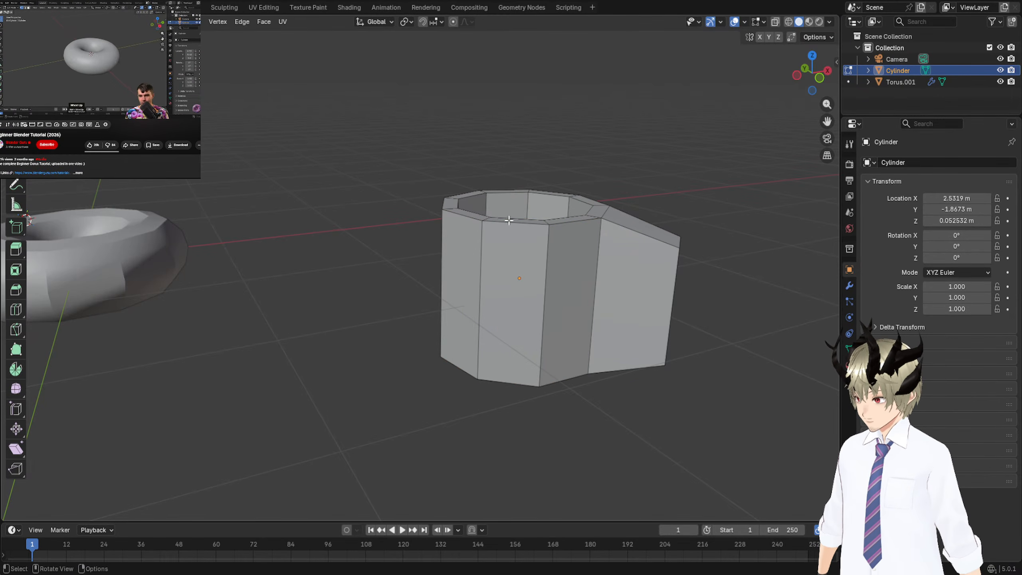
# Select both large side faces of the handle, extrude them in place and scale them inward to 0.839.
pyautogui.moveTo(352, 266); pyautogui.dragTo(563, 236, button='middle')
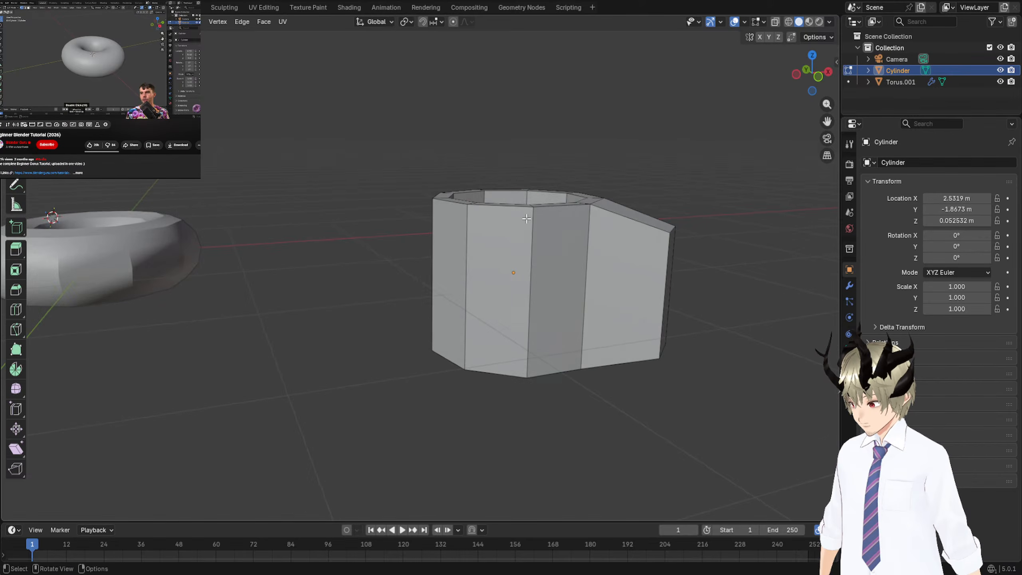
pyautogui.scroll(1, 644, 259)
pyautogui.click(662, 269)
pyautogui.moveTo(662, 270); pyautogui.dragTo(524, 267, button='middle')
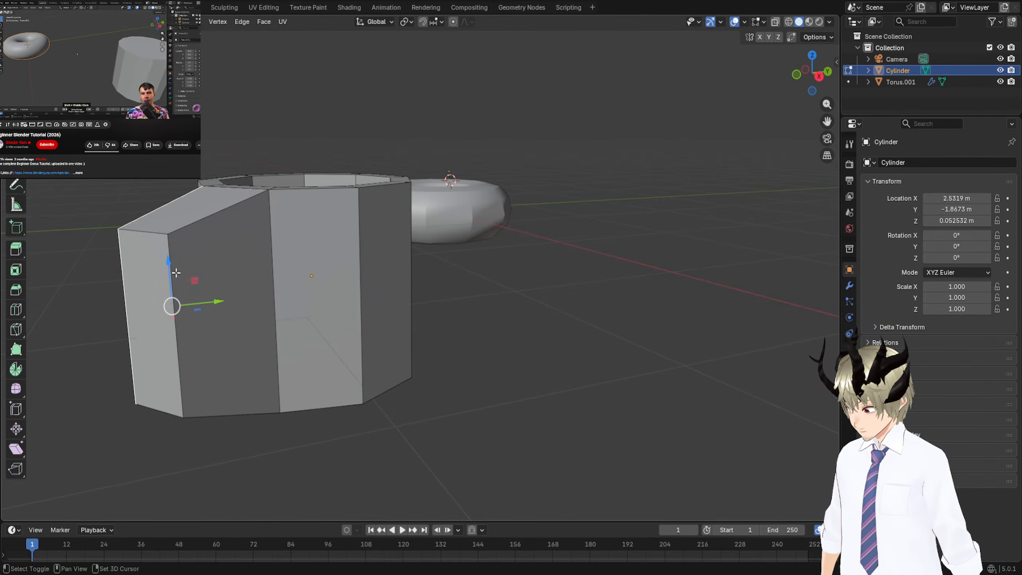
pyautogui.keyDown('shift'); pyautogui.click(242, 281); pyautogui.keyUp('shift')
pyautogui.moveTo(242, 281); pyautogui.dragTo(594, 315, button='middle')
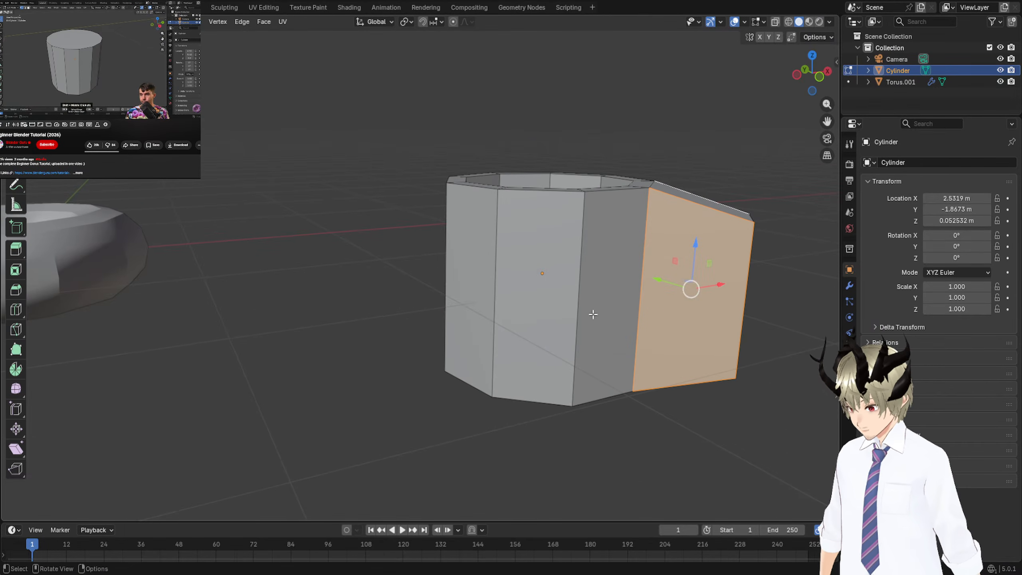
pyautogui.press('s')
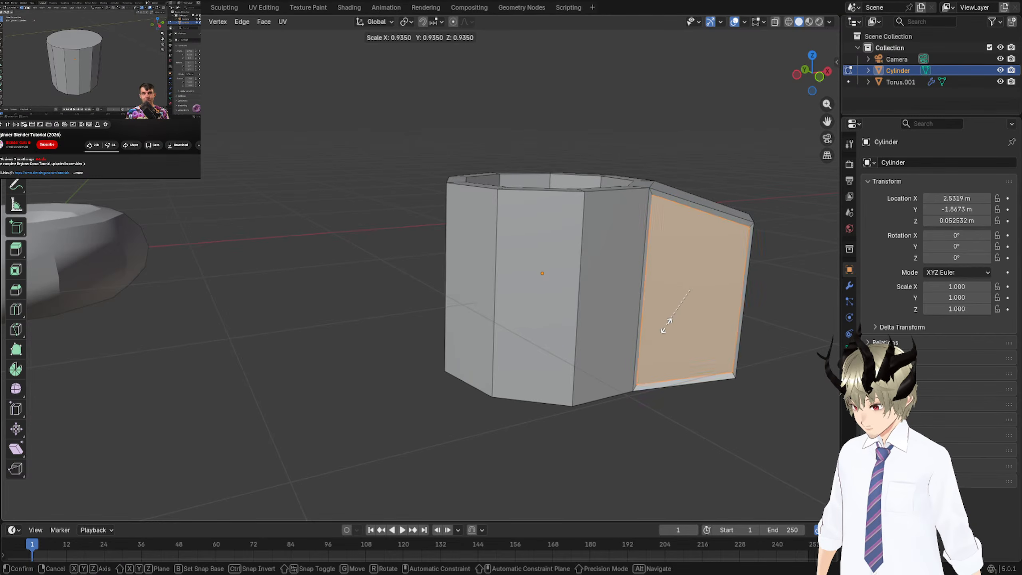
pyautogui.click(674, 325)
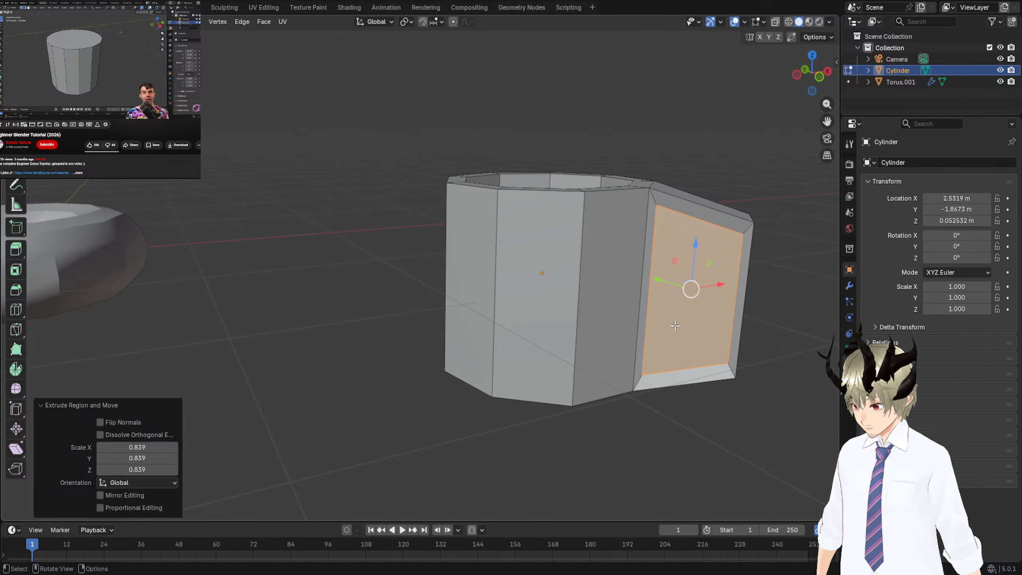
# Delete the two inset side faces of the handle to cut an opening through it.
pyautogui.moveTo(668, 322); pyautogui.dragTo(604, 379, button='middle')
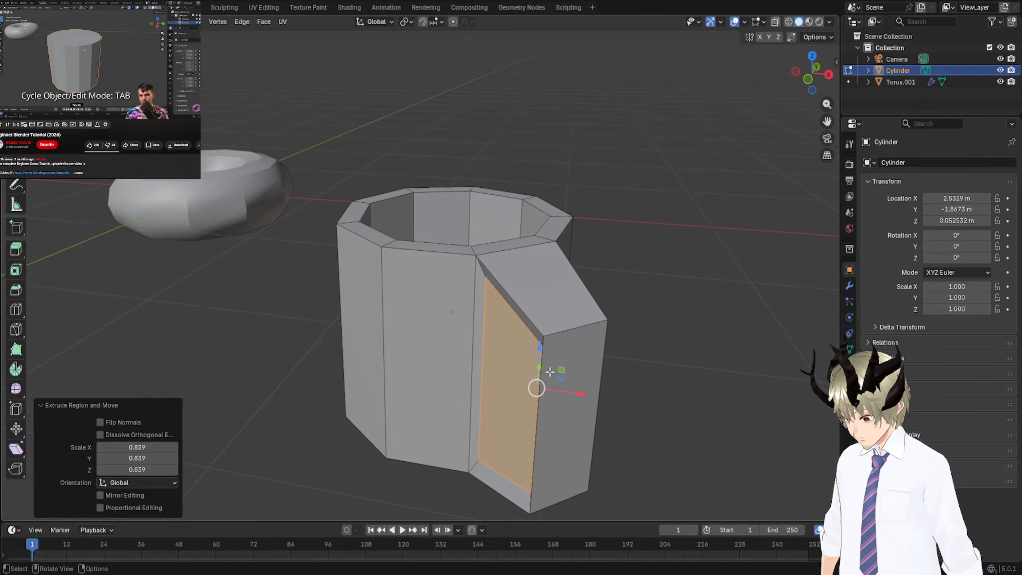
pyautogui.press('x')
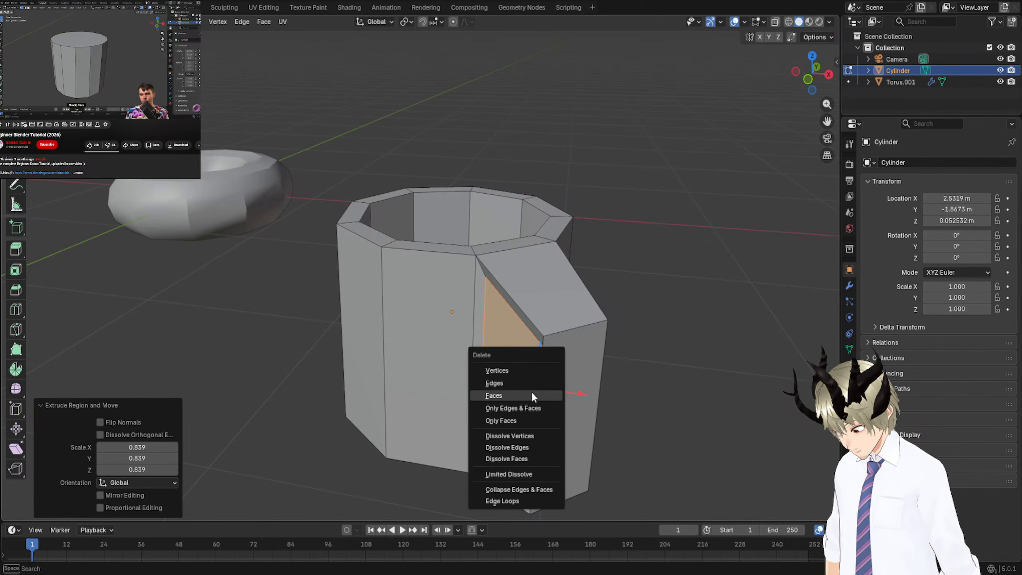
pyautogui.click(531, 390)
# Fill the lower and cup-side gaps inside the handle opening with faces between their opposite edges.
pyautogui.moveTo(554, 395); pyautogui.dragTo(610, 386, button='middle')
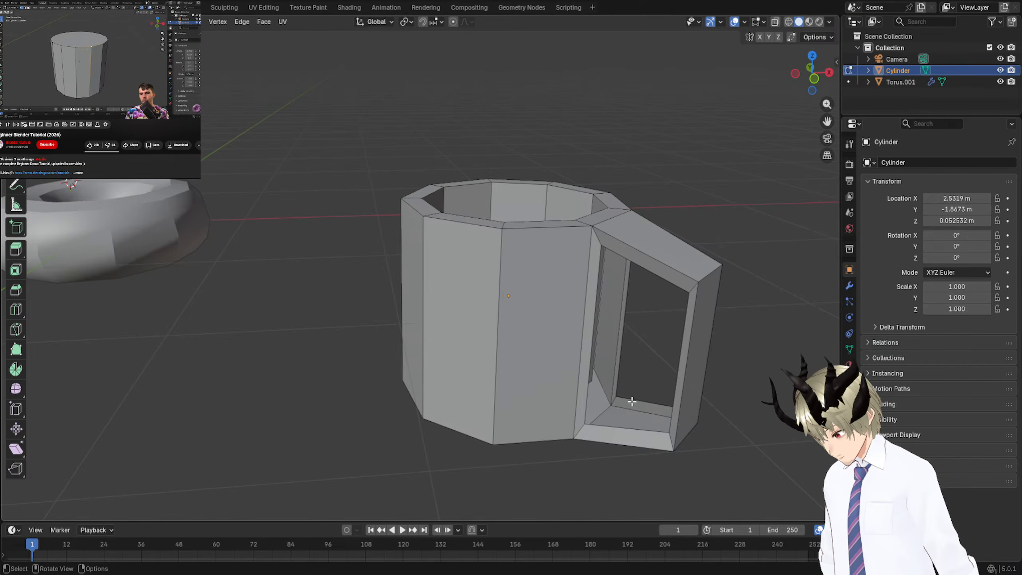
pyautogui.click(633, 416)
pyautogui.keyDown('shift'); pyautogui.click(609, 418); pyautogui.keyUp('shift')
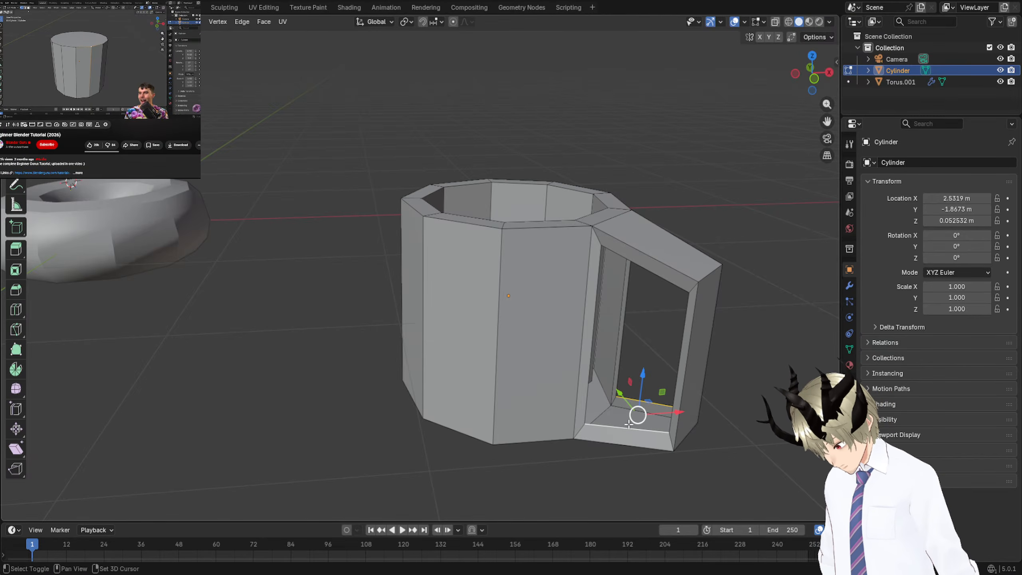
pyautogui.click(587, 404)
pyautogui.keyDown('shift'); pyautogui.click(620, 359); pyautogui.keyUp('shift')
pyautogui.moveTo(634, 345); pyautogui.dragTo(634, 327, button='middle')
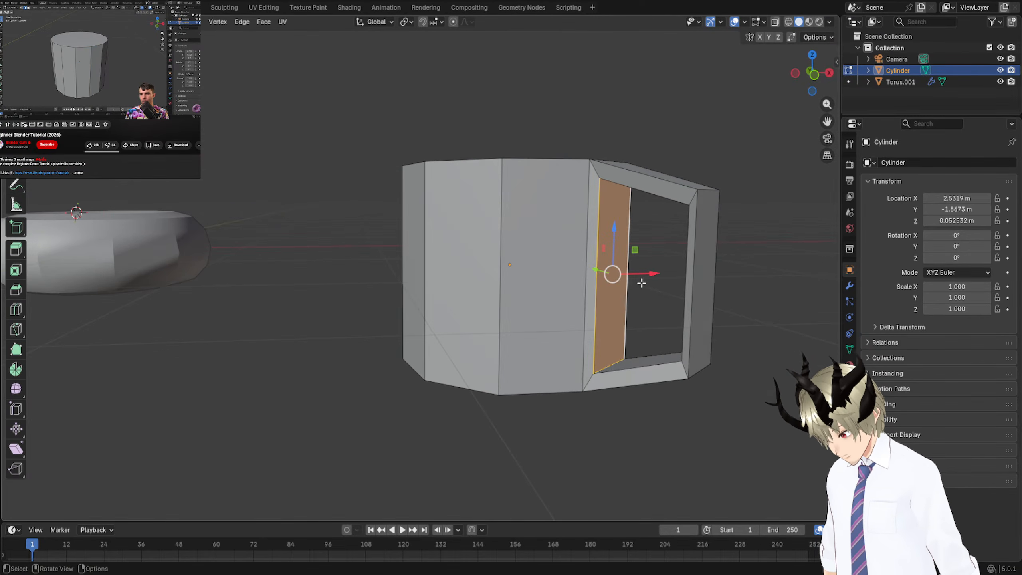
# Fill the upper and outer gaps inside the handle opening with faces between their opposite edges.
pyautogui.moveTo(642, 284); pyautogui.dragTo(641, 237, button='middle')
pyautogui.click(620, 111)
pyautogui.keyDown('shift'); pyautogui.click(627, 91); pyautogui.keyUp('shift')
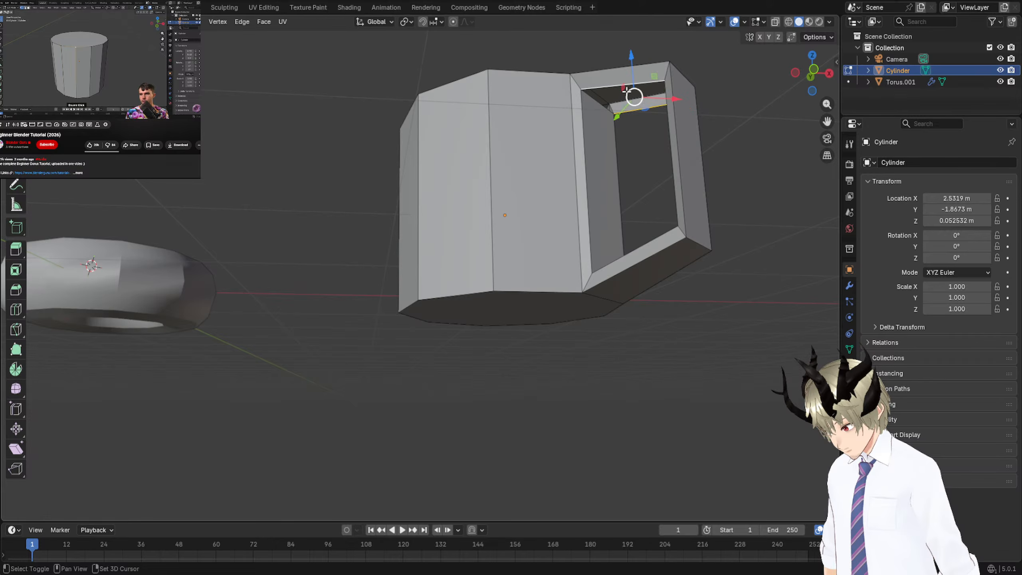
pyautogui.moveTo(625, 91); pyautogui.dragTo(705, 216, button='middle')
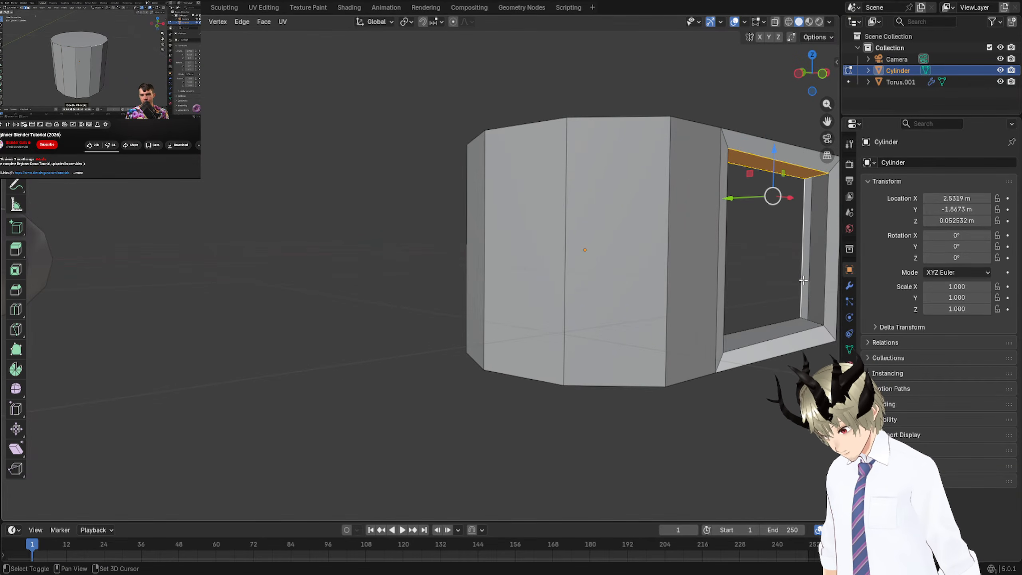
pyautogui.keyDown('shift'); pyautogui.click(830, 294); pyautogui.keyUp('shift')
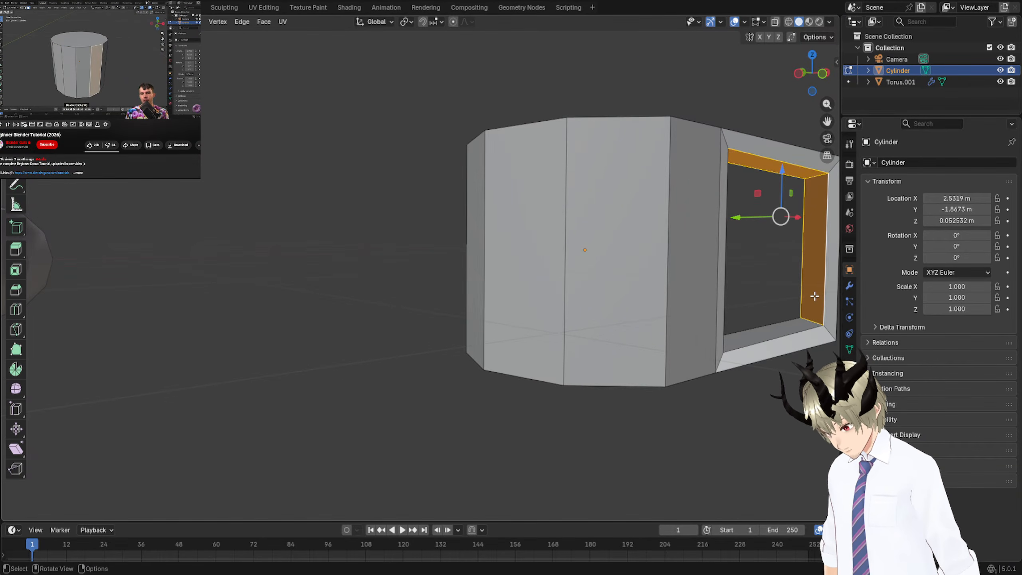
pyautogui.click(809, 286)
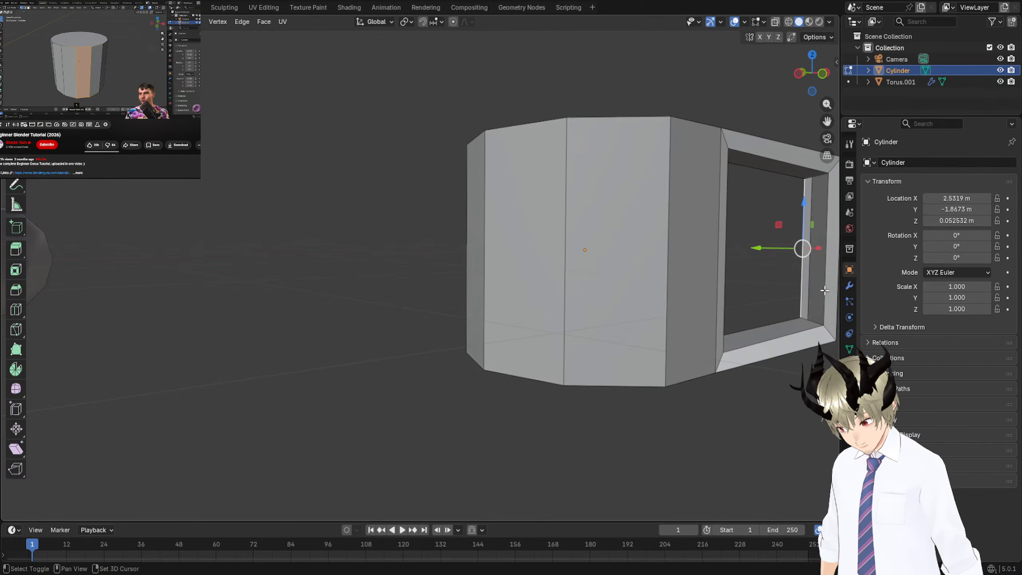
pyautogui.moveTo(769, 315); pyautogui.dragTo(712, 329, button='middle')
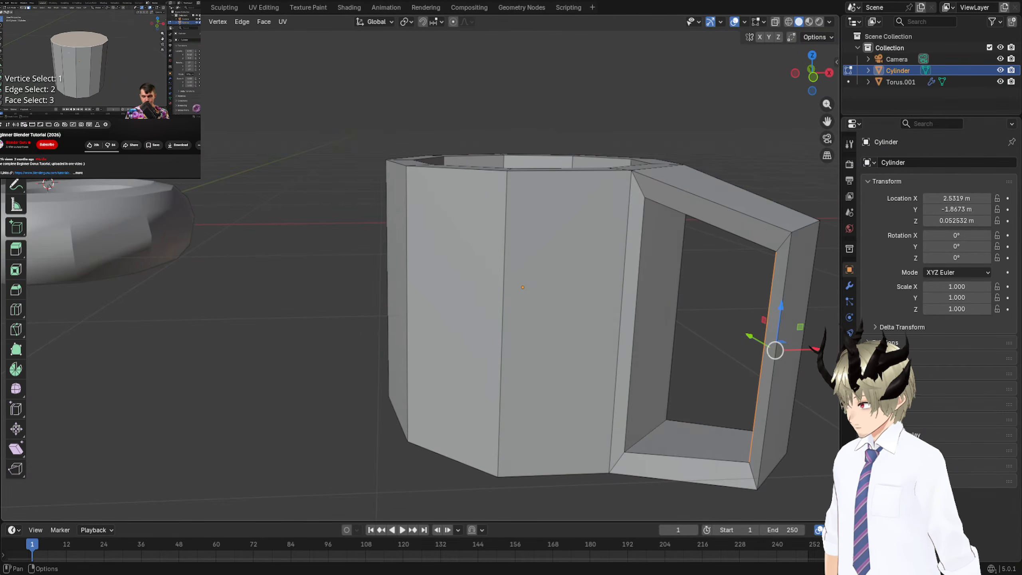
# Pause the tutorial video, select the inner faces of the handle opening and scale them down to 0.735.
pyautogui.press('space')
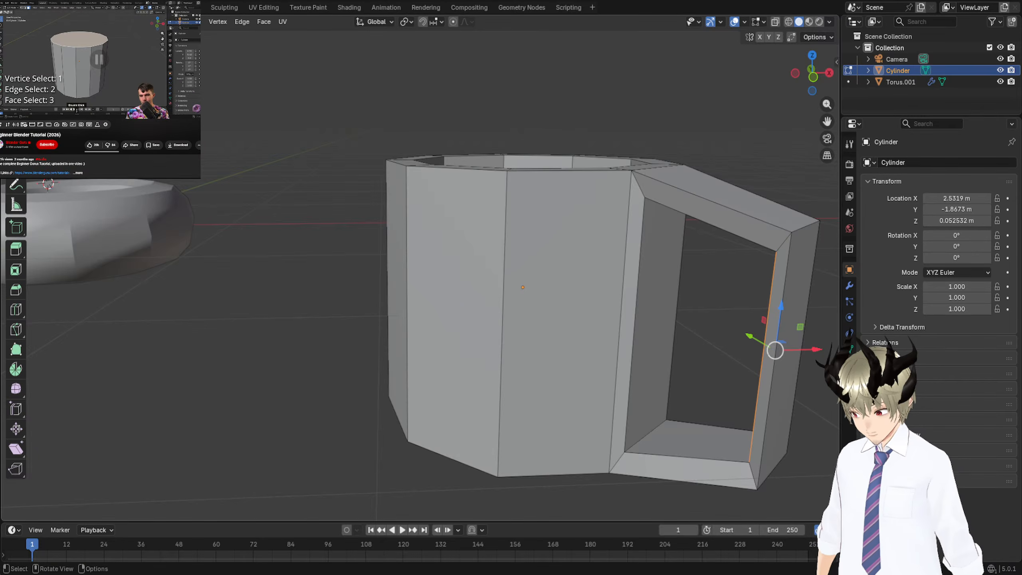
pyautogui.click(657, 346)
pyautogui.keyDown('shift'); pyautogui.click(720, 442); pyautogui.keyUp('shift')
pyautogui.moveTo(721, 438); pyautogui.dragTo(734, 389, button='middle')
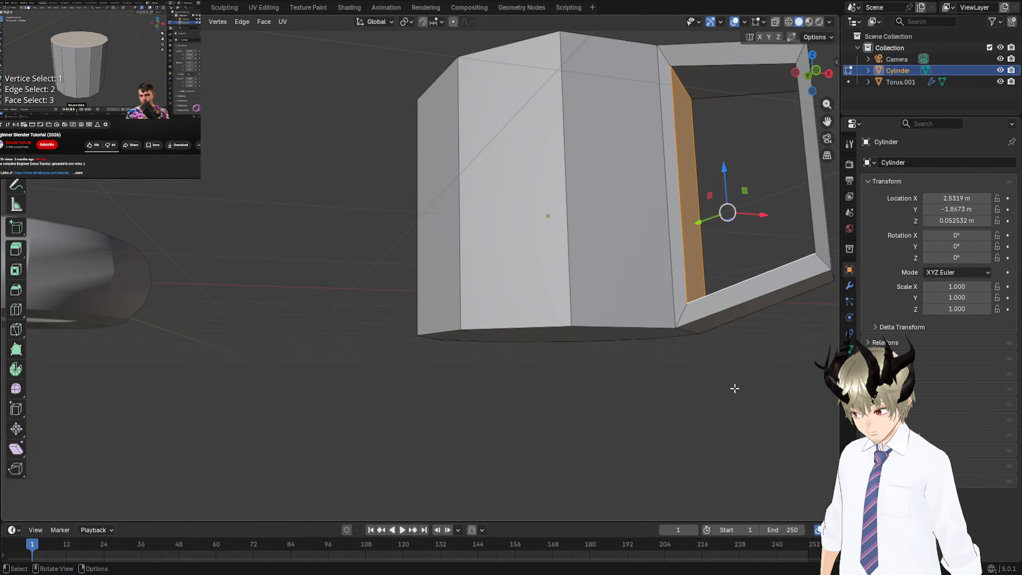
pyautogui.keyDown('shift'); pyautogui.click(723, 81); pyautogui.keyUp('shift')
pyautogui.moveTo(723, 82); pyautogui.dragTo(753, 202, button='middle')
pyautogui.moveTo(814, 279); pyautogui.dragTo(763, 300, button='middle')
pyautogui.press('s')
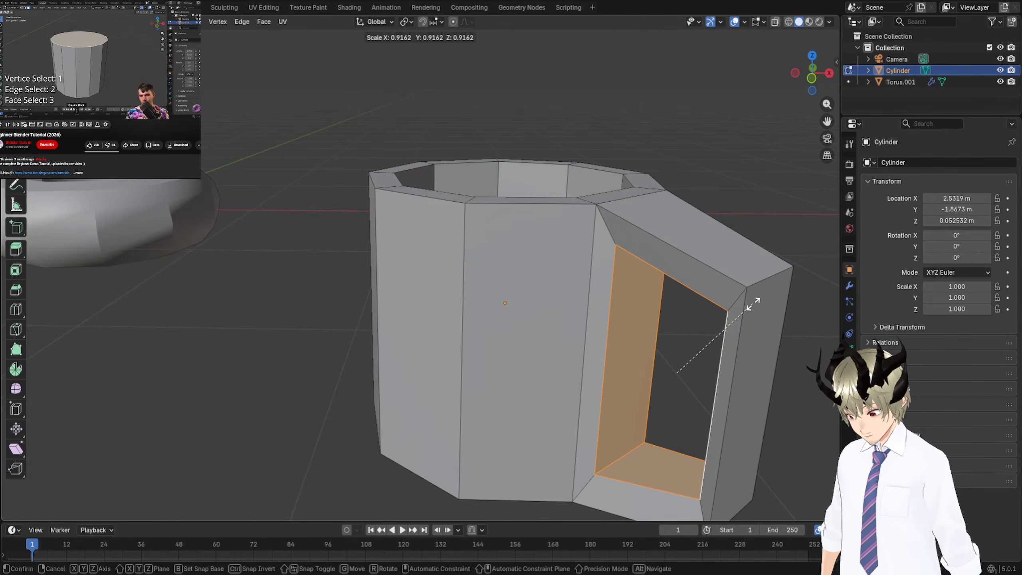
pyautogui.click(731, 309)
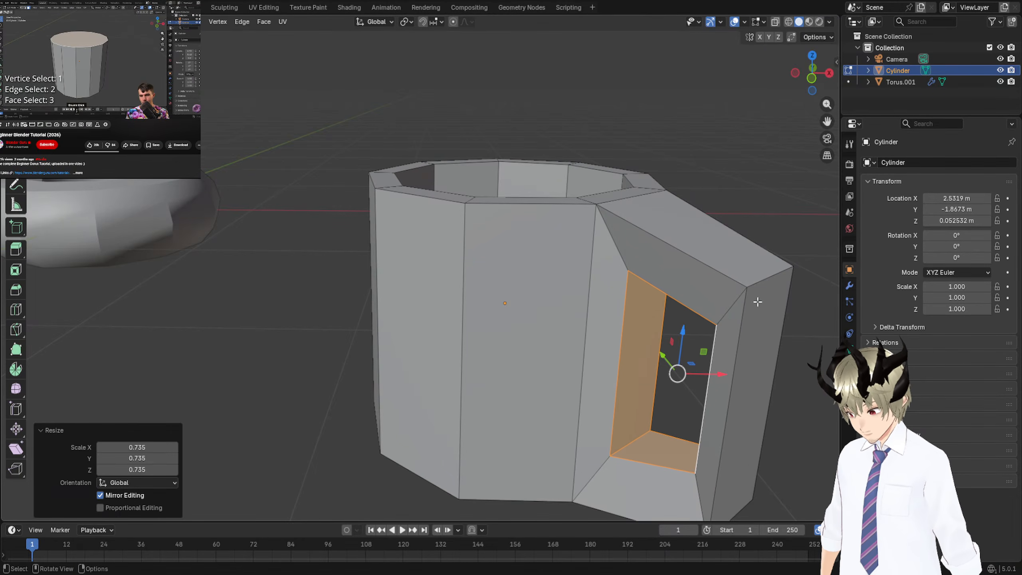
# Scale the inner faces of the handle opening by 1.412 along the global X axis.
pyautogui.moveTo(759, 302); pyautogui.dragTo(703, 322, button='middle')
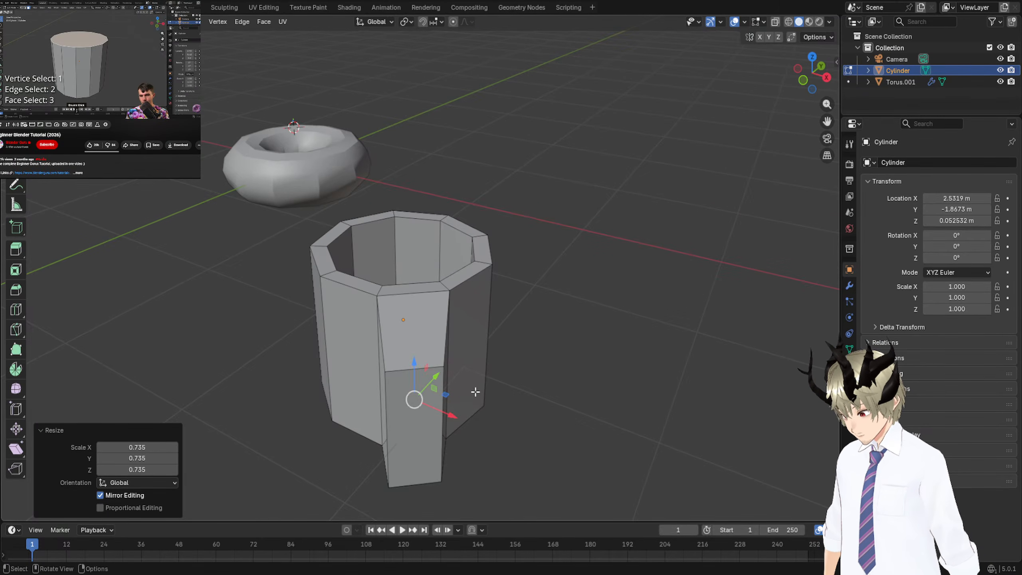
pyautogui.press('s')
pyautogui.press('x')
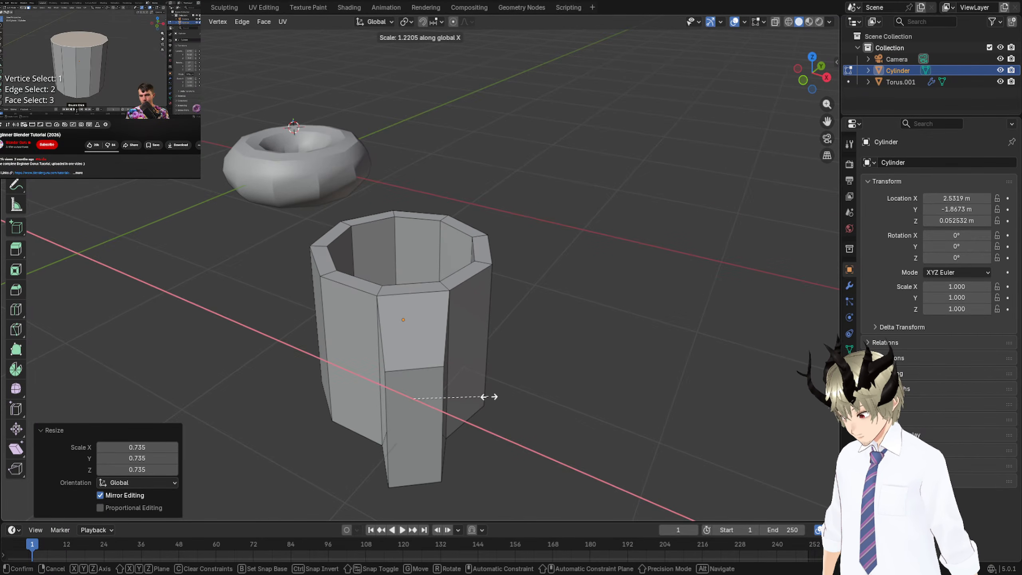
pyautogui.click(501, 401)
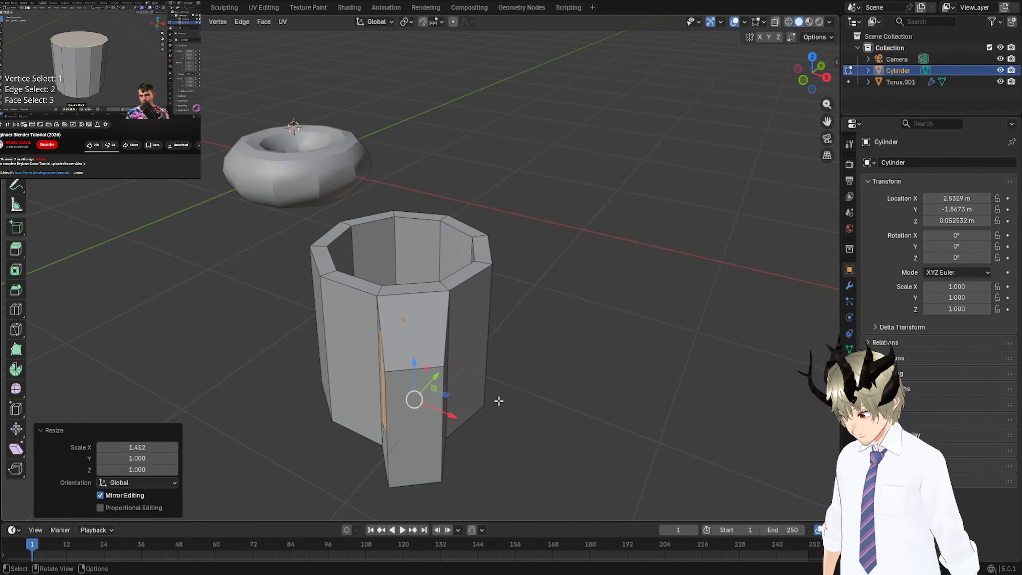
pyautogui.press('s')
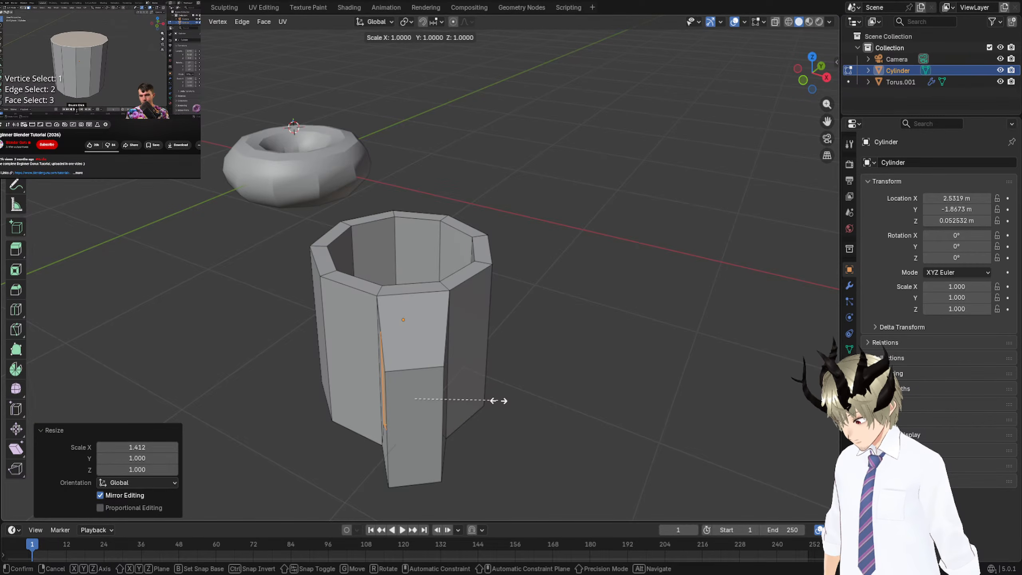
pyautogui.press('Escape')
# Scale the inner handle faces by 1.117 along the global X axis and shift them slightly along X.
pyautogui.moveTo(499, 401); pyautogui.dragTo(576, 397, button='middle')
pyautogui.press('s')
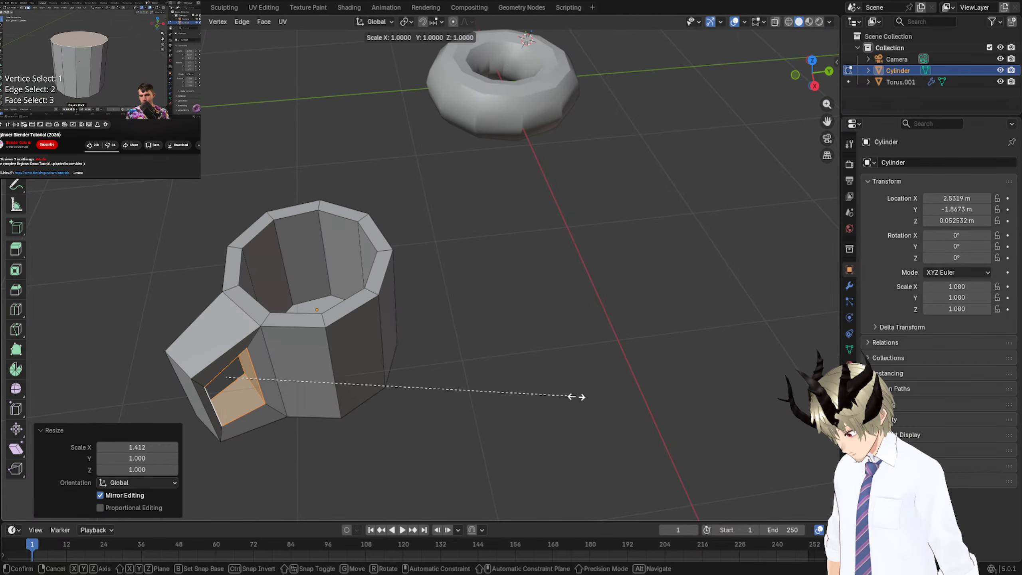
pyautogui.press('x')
pyautogui.click(619, 409)
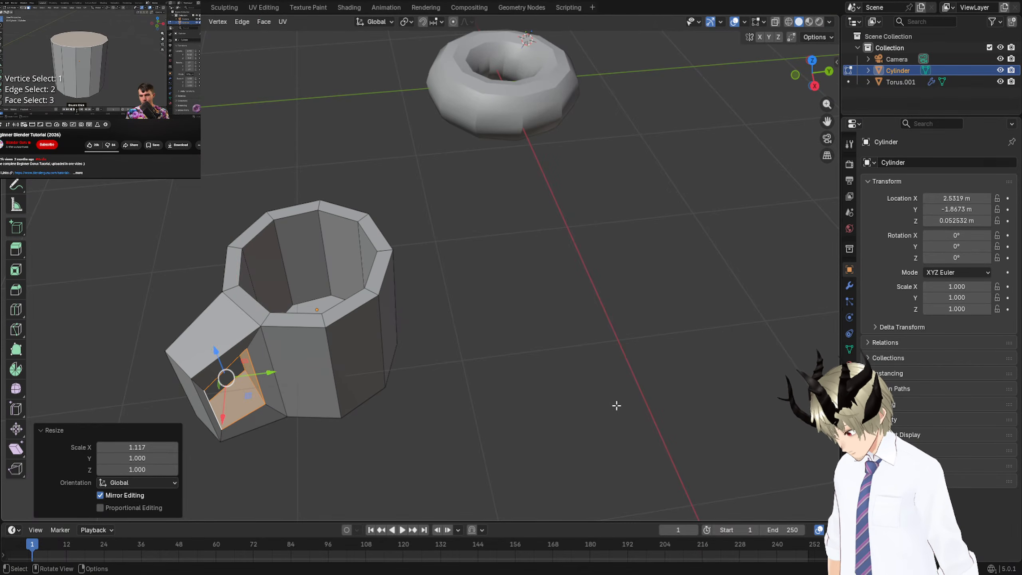
pyautogui.moveTo(616, 411); pyautogui.dragTo(694, 332, button='middle')
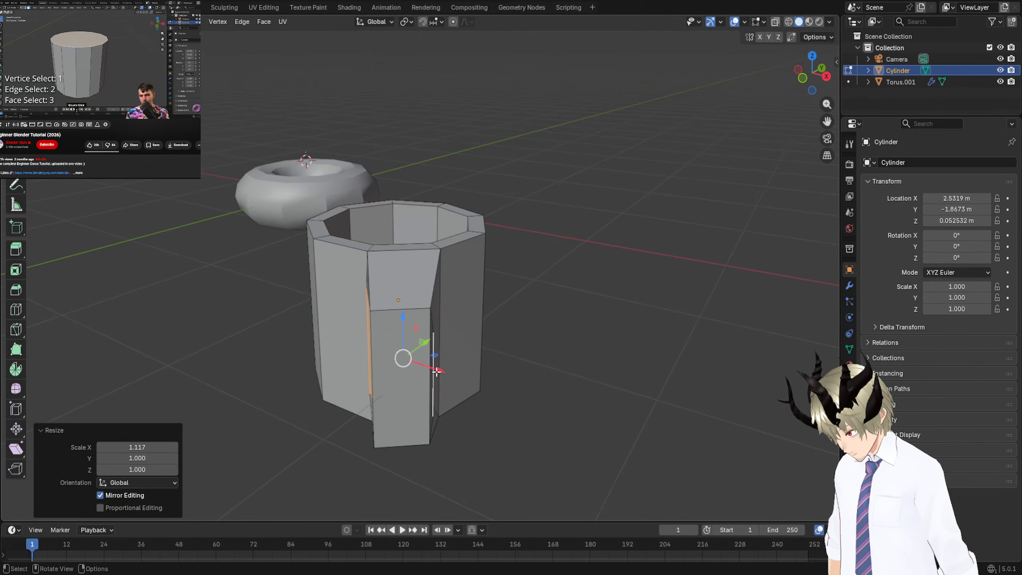
pyautogui.moveTo(435, 370); pyautogui.dragTo(413, 366)
pyautogui.moveTo(531, 376); pyautogui.dragTo(600, 332, button='middle')
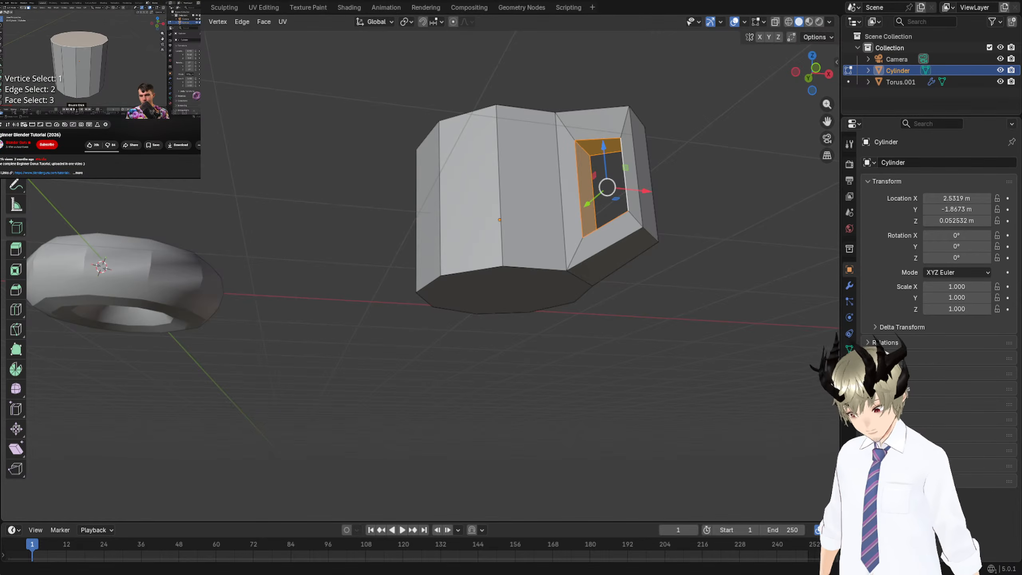
# Resume the tutorial video and clear the face selection on the cup.
pyautogui.click(92, 48)
pyautogui.moveTo(680, 354); pyautogui.dragTo(697, 398, button='middle')
pyautogui.click(703, 414)
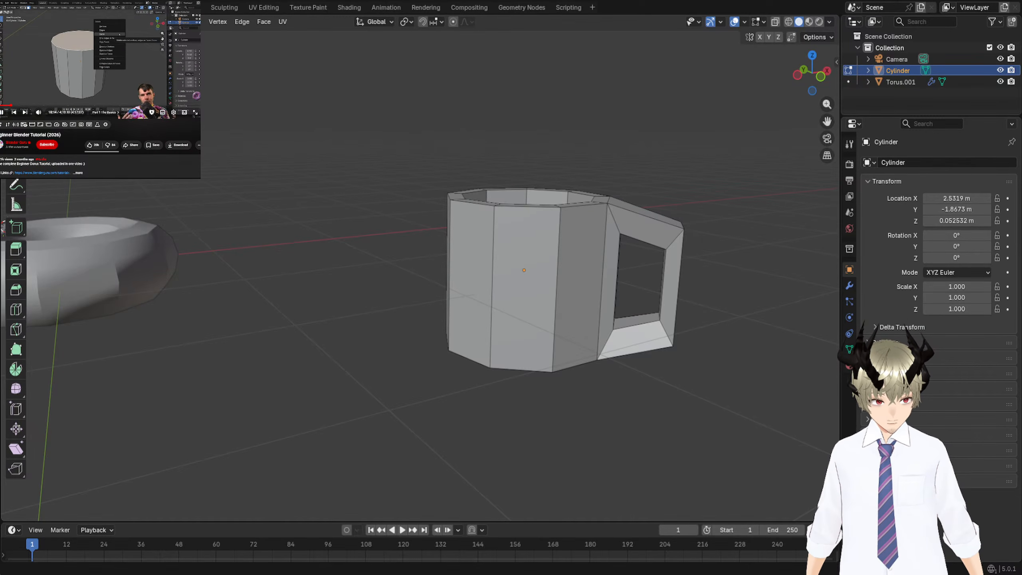
pyautogui.moveTo(684, 354); pyautogui.dragTo(588, 393, button='middle')
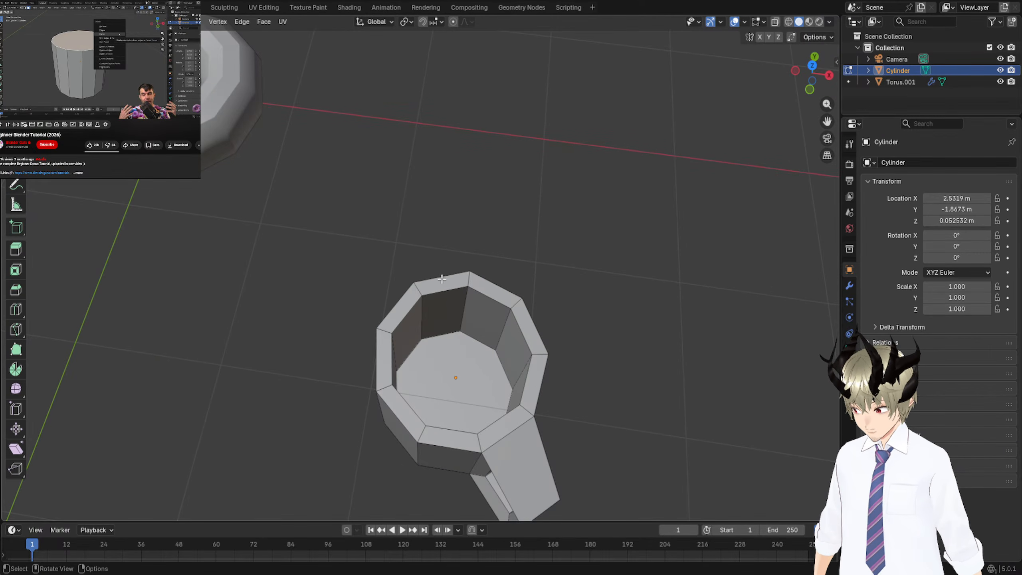
# Select two of the cup's rim faces one after the other and pause the tutorial video.
pyautogui.click(428, 284)
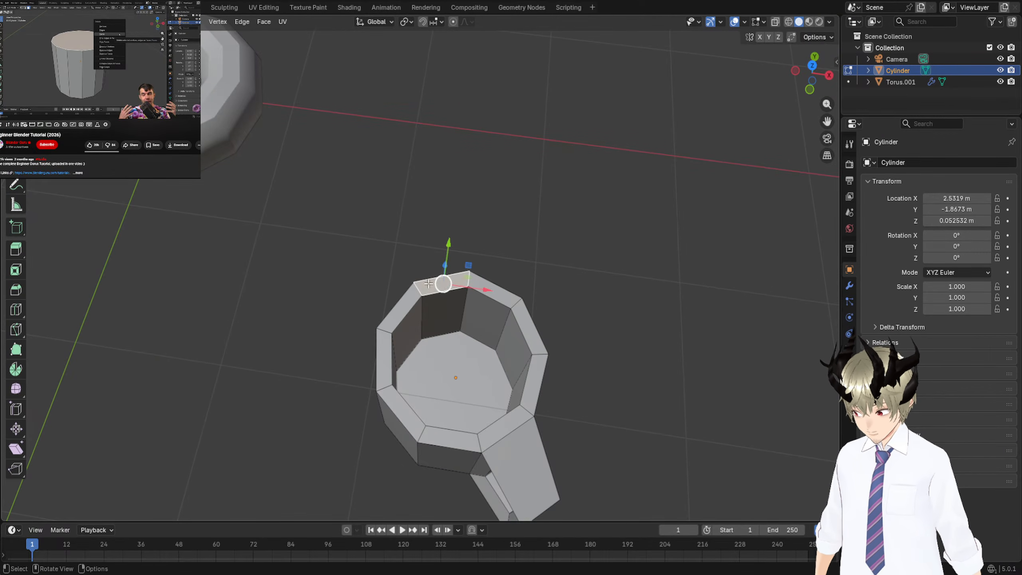
pyautogui.click(412, 294)
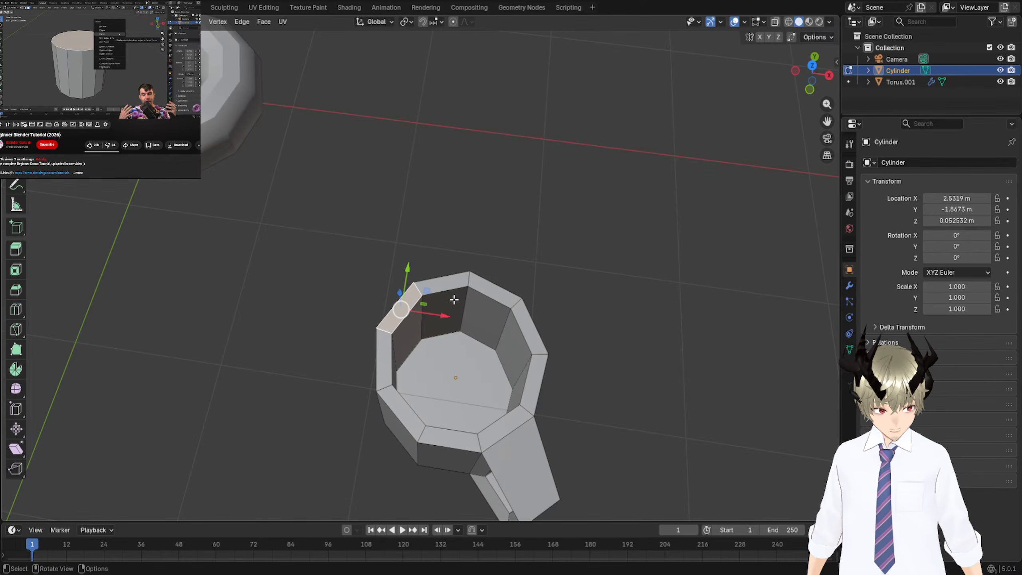
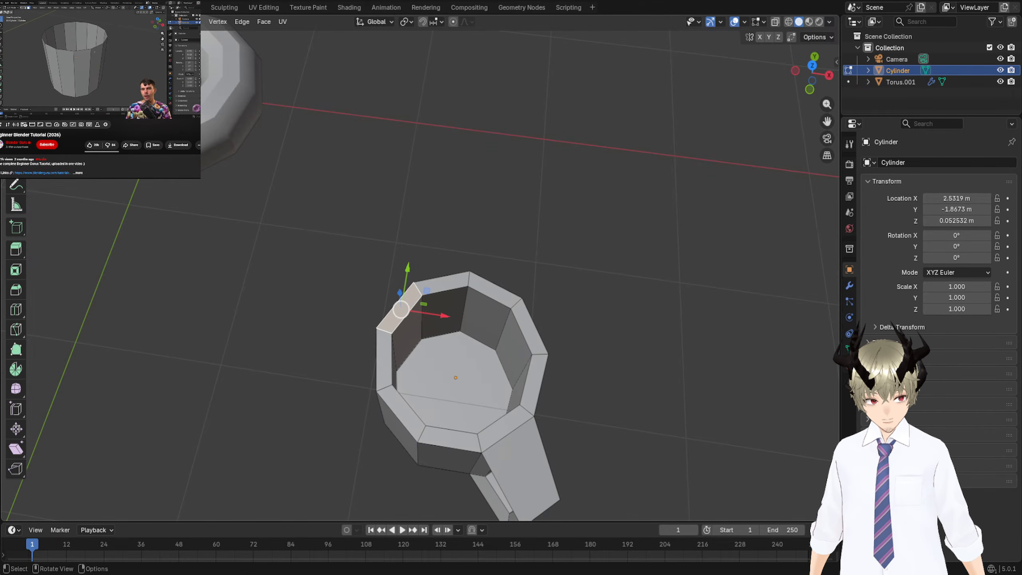
pyautogui.moveTo(51, 74)
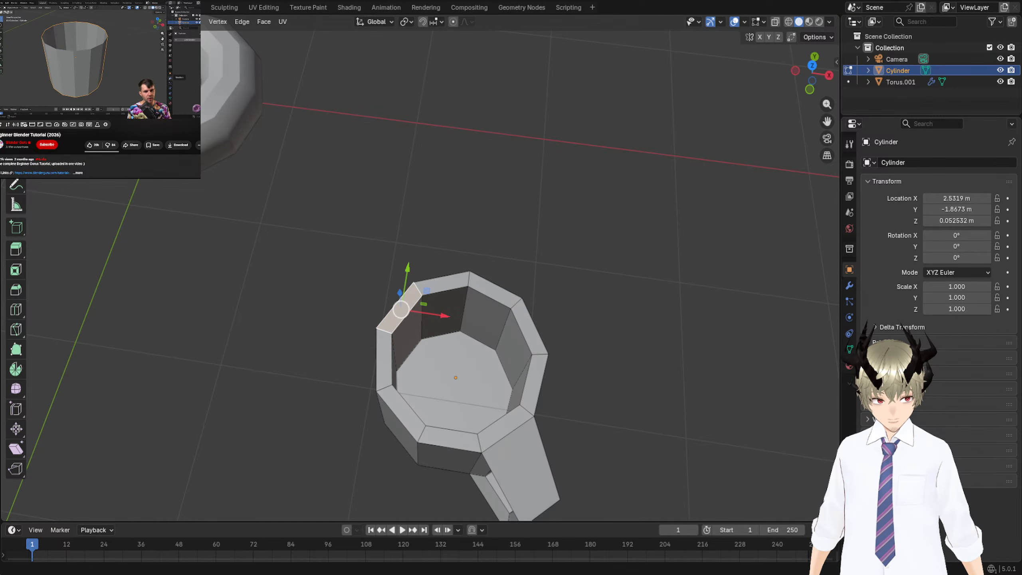
pyautogui.click(51, 75)
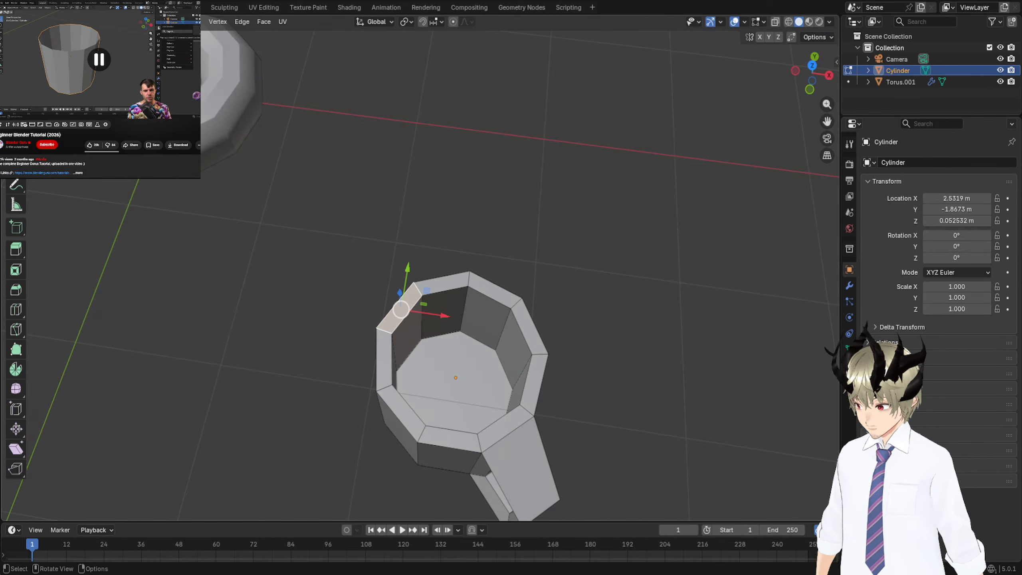
# Duplicate the cup's outer wall faces and bottom face without the handle, placing the copy about 1.42 m away along Y.
pyautogui.moveTo(644, 322); pyautogui.dragTo(605, 265, button='middle')
pyautogui.moveTo(372, 223); pyautogui.dragTo(808, 525)
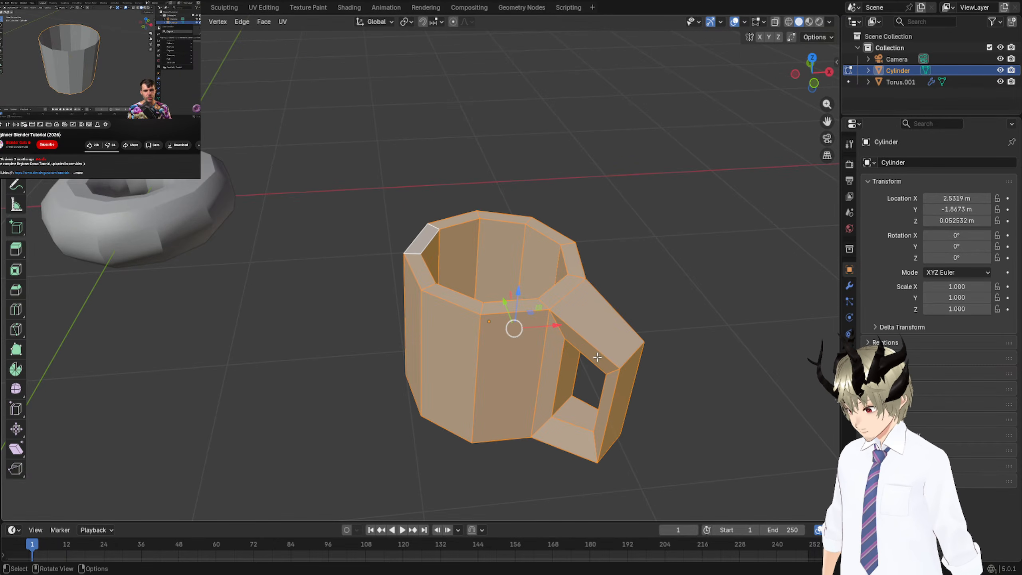
pyautogui.click(420, 321)
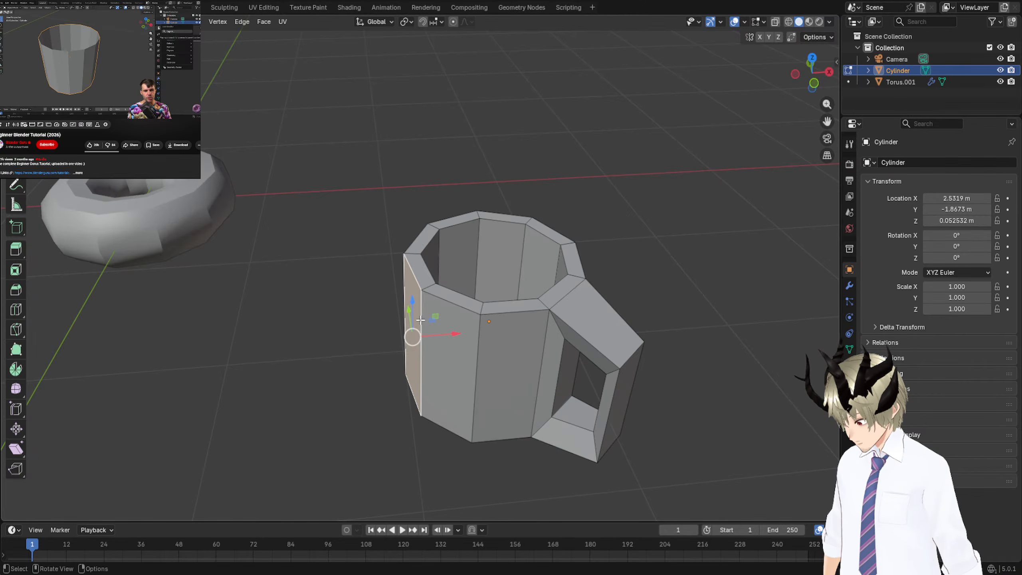
pyautogui.moveTo(428, 323); pyautogui.dragTo(516, 305, button='middle')
pyautogui.keyDown('shift'); pyautogui.click(438, 299); pyautogui.keyUp('shift')
pyautogui.keyDown('shift'); pyautogui.click(482, 286); pyautogui.keyUp('shift')
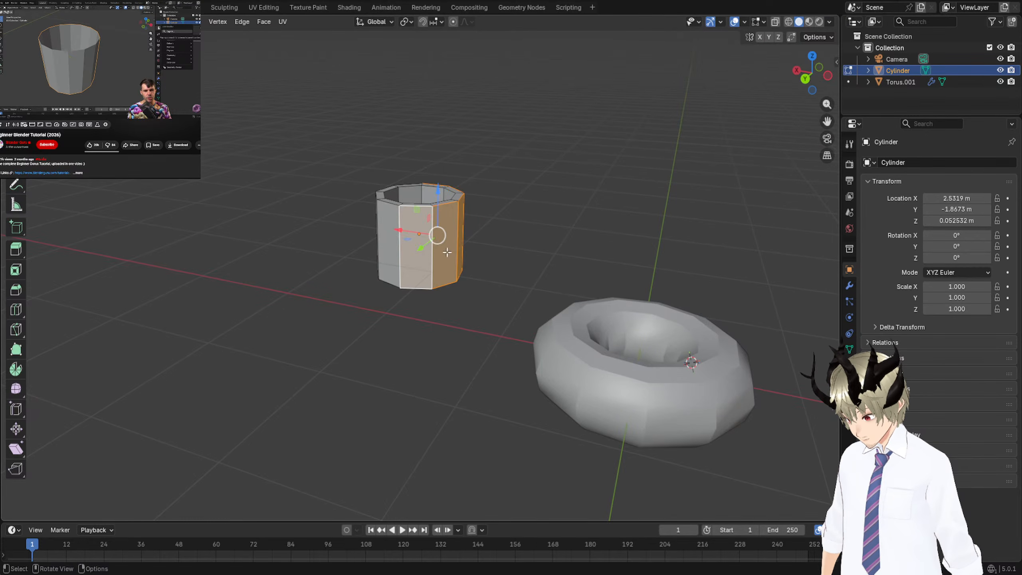
pyautogui.moveTo(374, 245); pyautogui.dragTo(400, 263, button='middle')
pyautogui.keyDown('shift'); pyautogui.click(368, 274); pyautogui.keyUp('shift')
pyautogui.keyDown('shift'); pyautogui.click(327, 283); pyautogui.keyUp('shift')
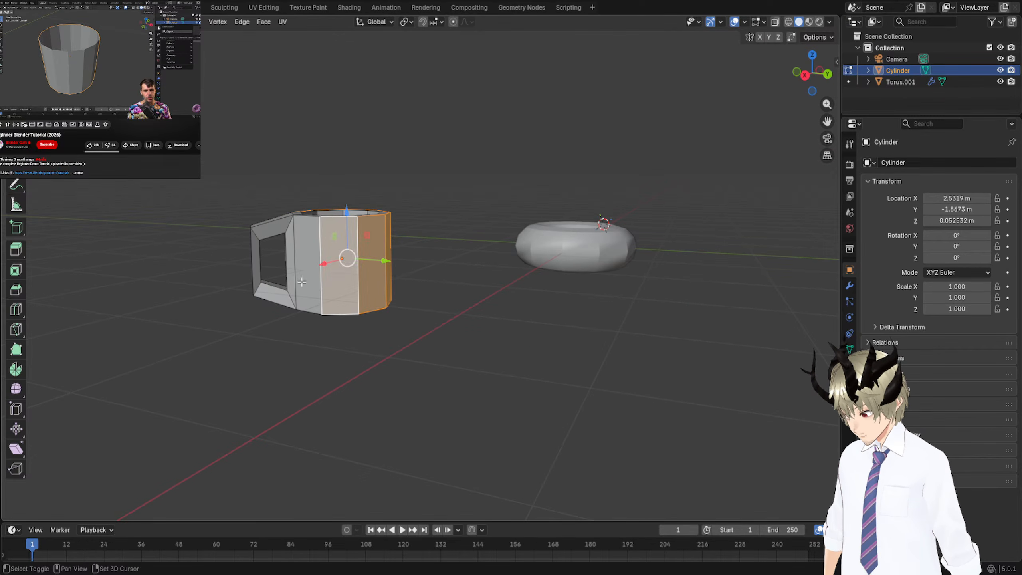
pyautogui.keyDown('shift'); pyautogui.click(302, 282); pyautogui.keyUp('shift')
pyautogui.moveTo(302, 282); pyautogui.dragTo(409, 223, button='middle')
pyautogui.moveTo(373, 274); pyautogui.dragTo(382, 348, button='middle')
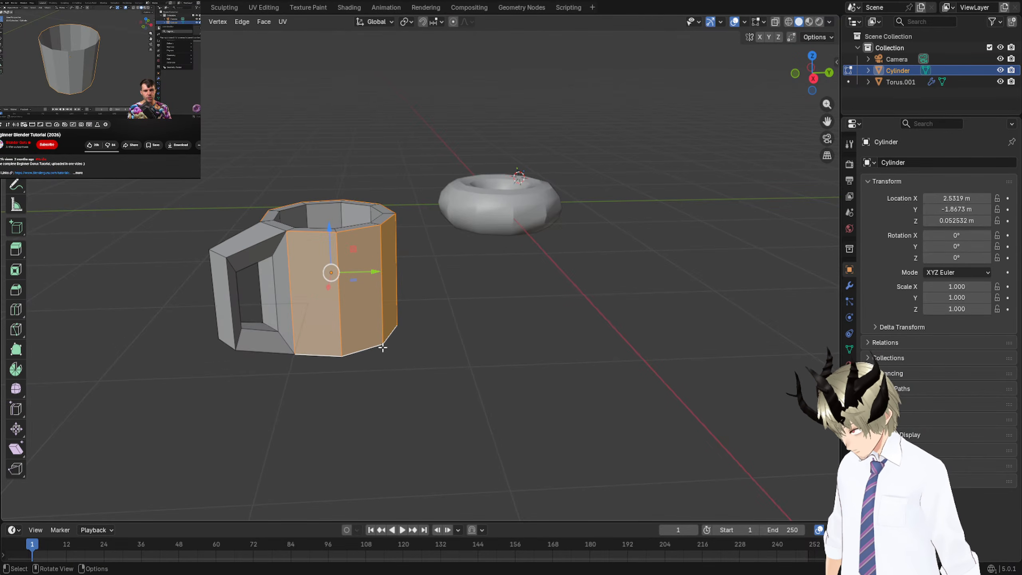
pyautogui.hotkey('shift', 'd')
pyautogui.click(564, 345)
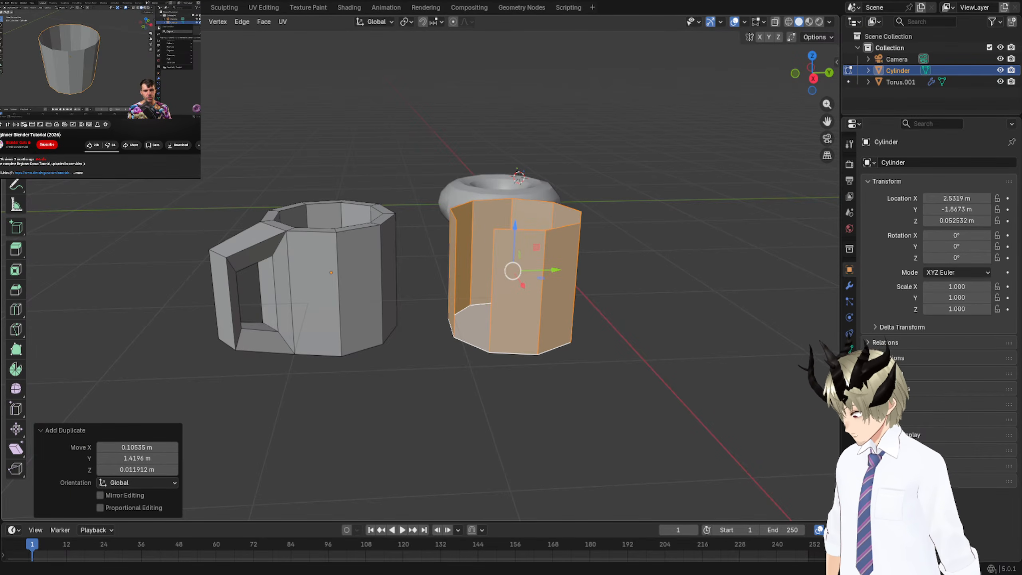
# Fill the gap in the duplicated cup's wall with a face between its two bordering vertical edges.
pyautogui.press('a')
pyautogui.moveTo(515, 257); pyautogui.dragTo(534, 250, button='middle')
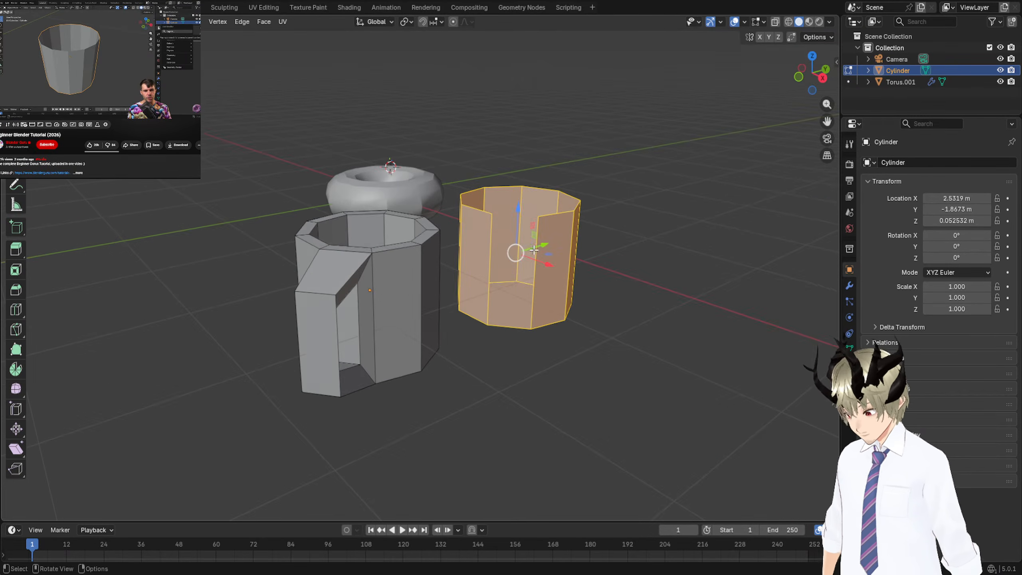
pyautogui.click(486, 248)
pyautogui.keyDown('shift'); pyautogui.click(559, 270); pyautogui.keyUp('shift')
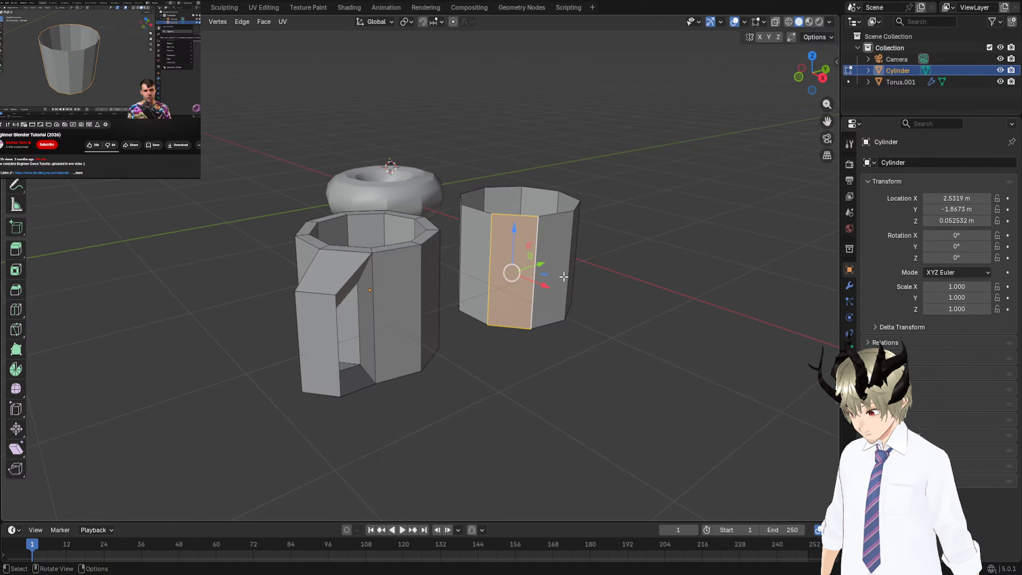
# Select all geometry of the duplicated cup and separate the selection into its own object.
pyautogui.moveTo(563, 276); pyautogui.dragTo(412, 367, button='middle')
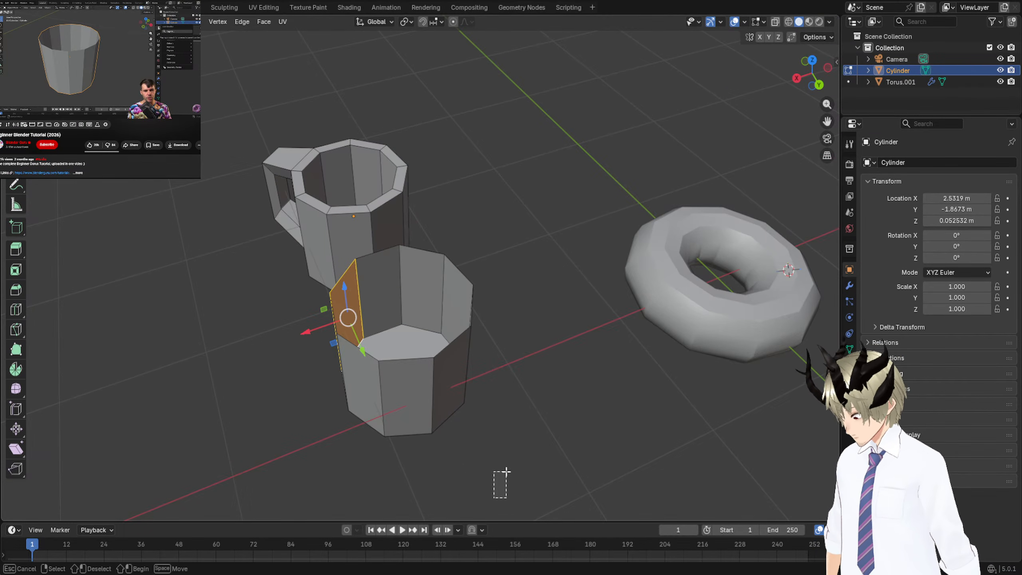
pyautogui.moveTo(493, 479); pyautogui.dragTo(508, 230, button='middle')
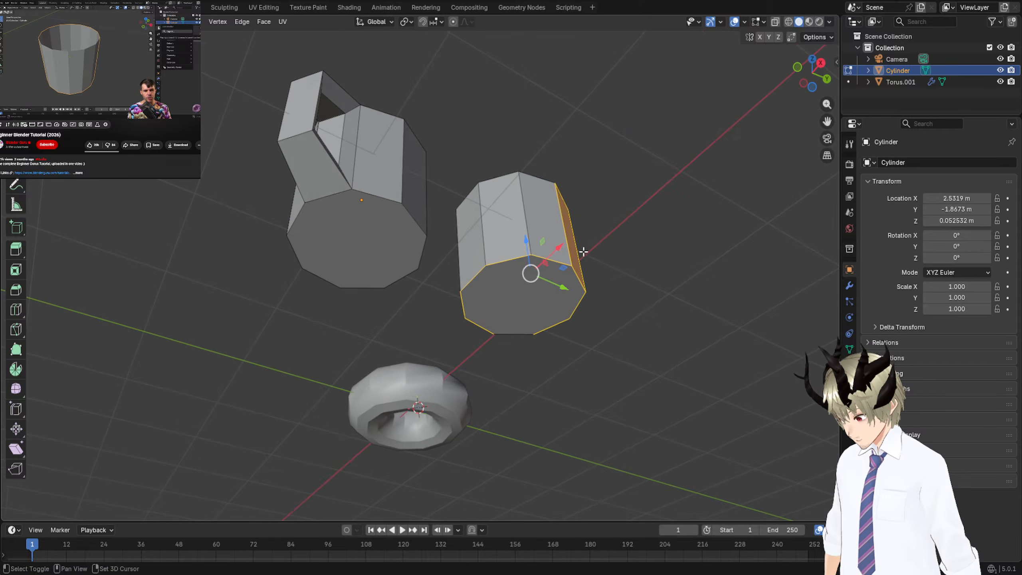
pyautogui.keyDown('shift'); pyautogui.moveTo(593, 211); pyautogui.dragTo(420, 358); pyautogui.keyUp('shift')
pyautogui.moveTo(481, 322); pyautogui.dragTo(488, 444, button='middle')
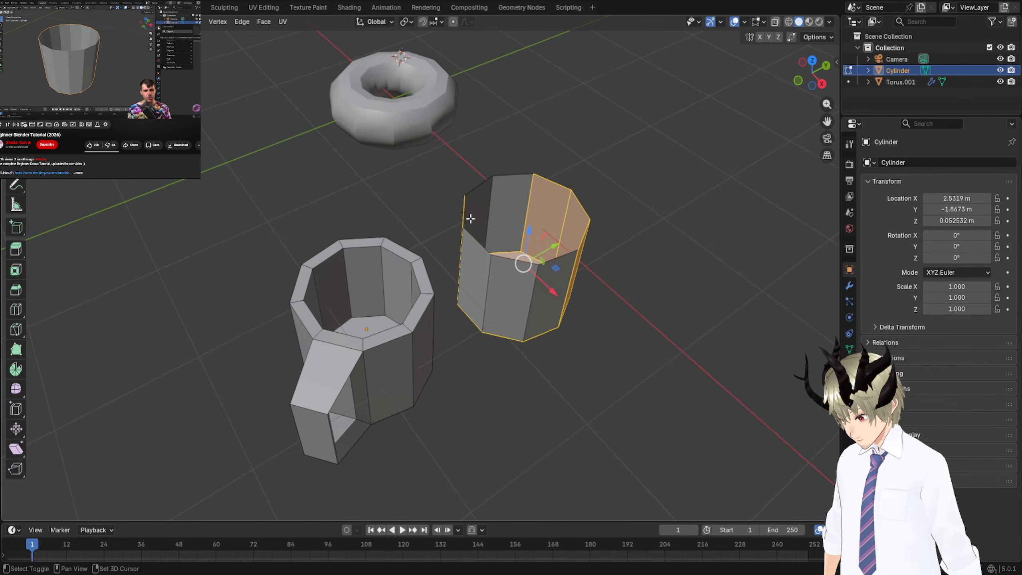
pyautogui.keyDown('shift'); pyautogui.moveTo(481, 162); pyautogui.dragTo(612, 338); pyautogui.keyUp('shift')
pyautogui.keyDown('shift'); pyautogui.moveTo(525, 313); pyautogui.dragTo(426, 215); pyautogui.keyUp('shift')
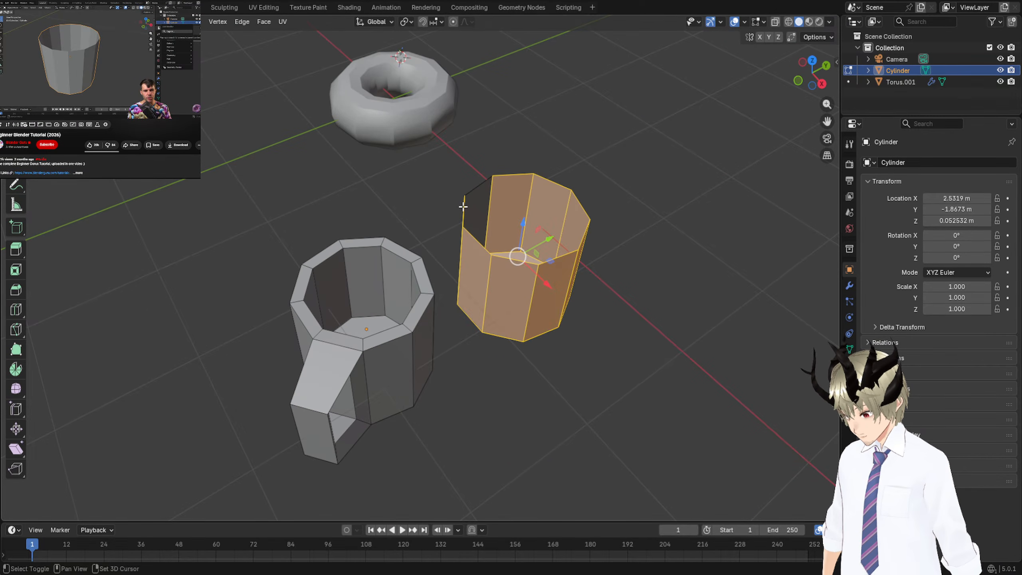
pyautogui.moveTo(466, 183); pyautogui.dragTo(384, 203, button='middle')
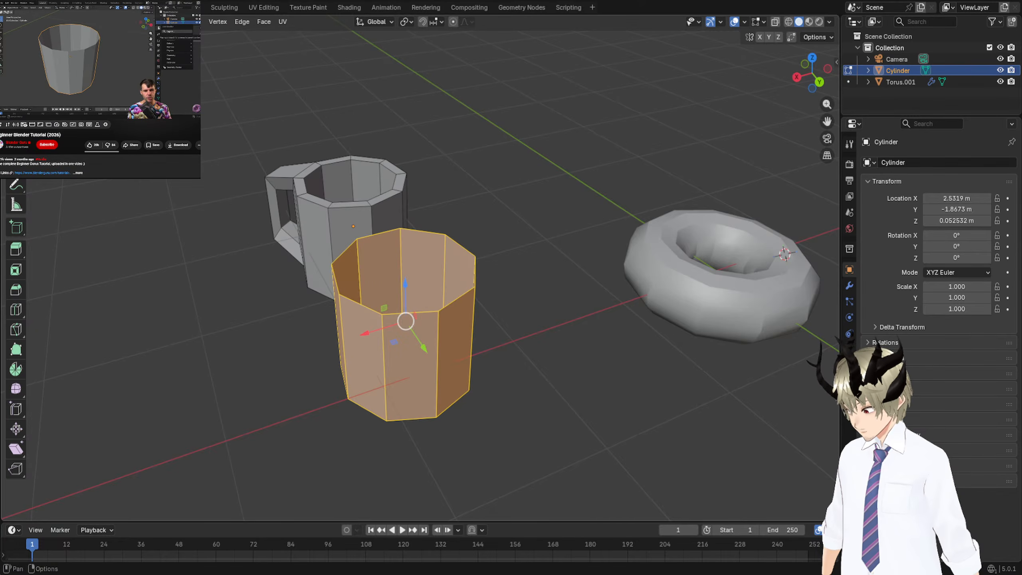
pyautogui.moveTo(242, 174); pyautogui.dragTo(381, 83, button='middle')
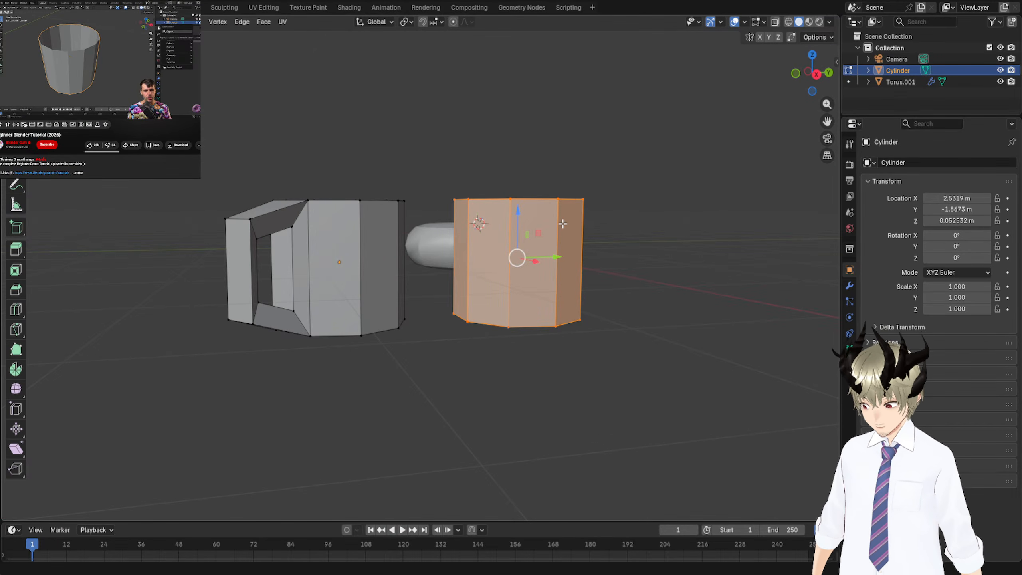
pyautogui.rightClick(524, 246)
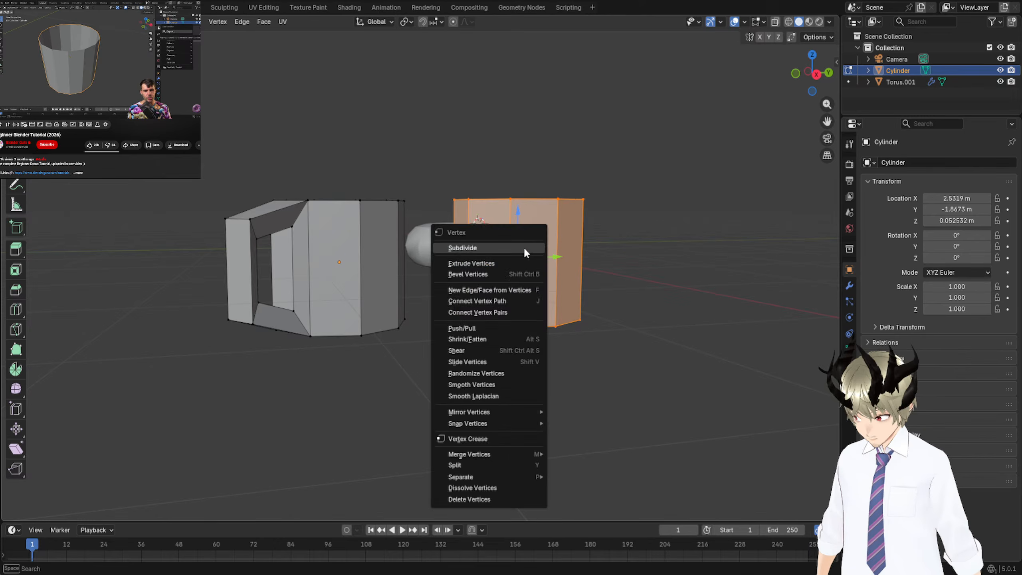
pyautogui.click(499, 466)
pyautogui.moveTo(498, 441); pyautogui.dragTo(434, 339, button='middle')
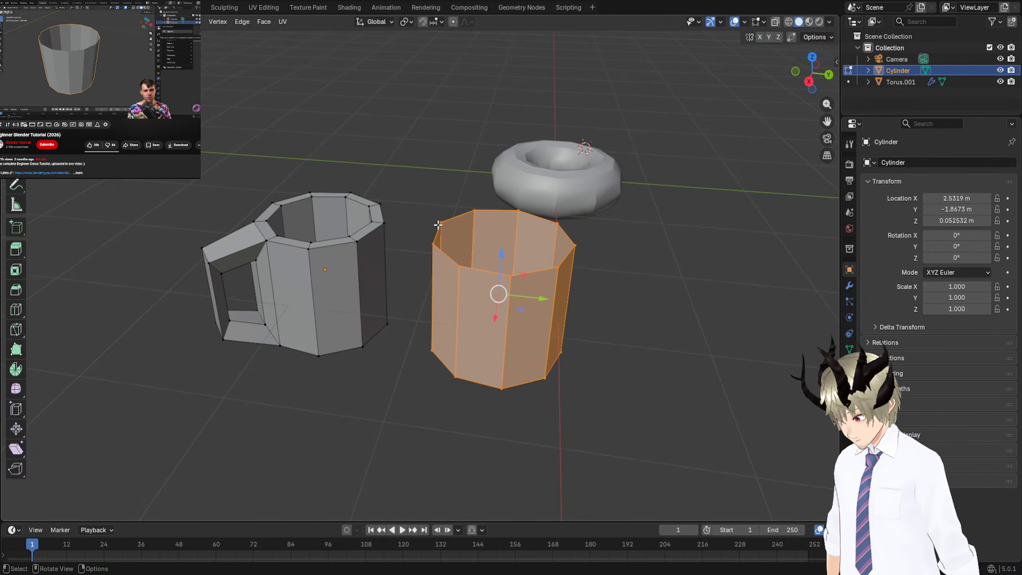
pyautogui.rightClick(479, 275)
pyautogui.moveTo(474, 288)
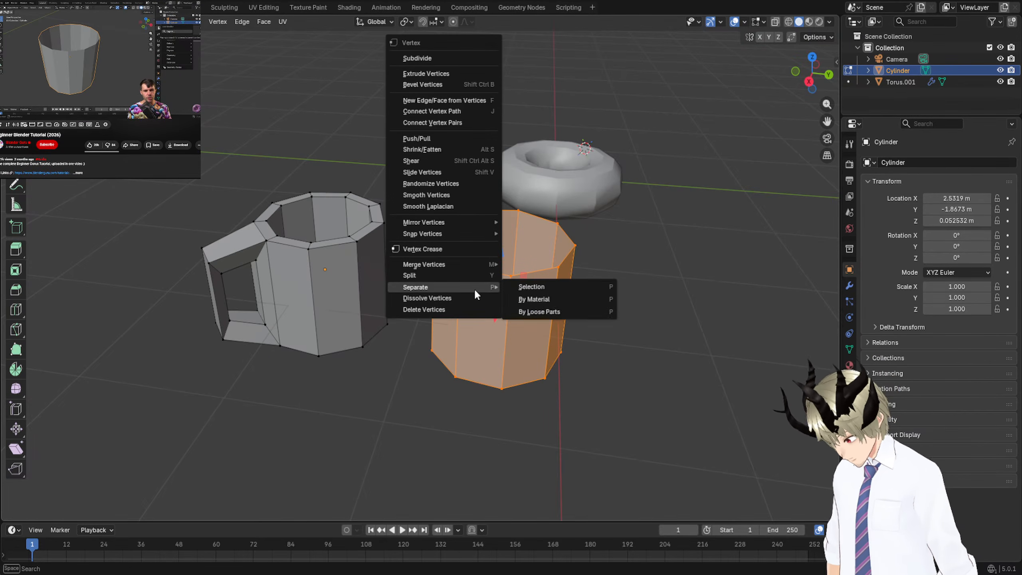
pyautogui.click(524, 287)
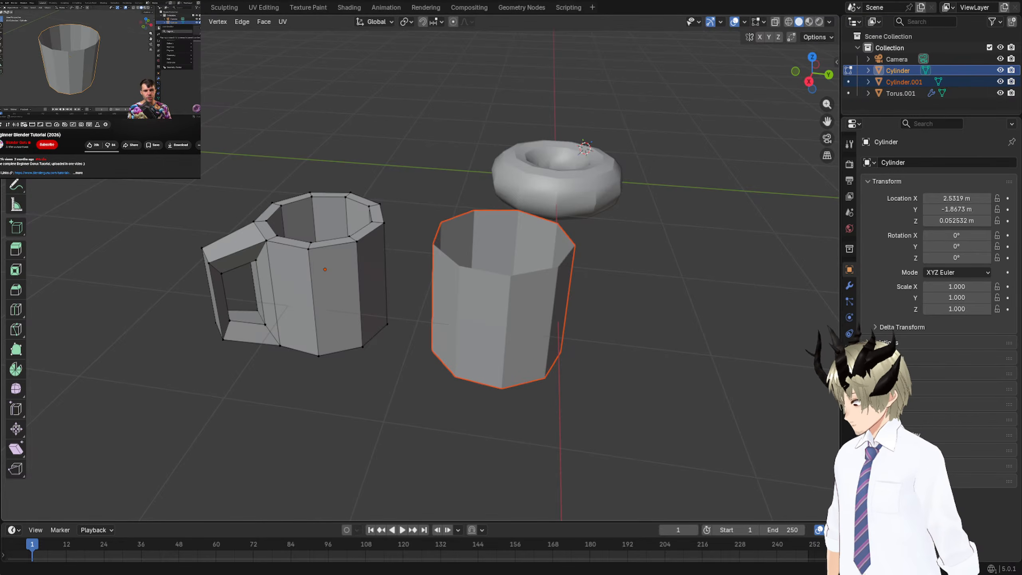
# Return to Object Mode and select the separated cup without the handle.
pyautogui.press('Tab')
pyautogui.moveTo(537, 246); pyautogui.dragTo(539, 254, button='middle')
pyautogui.click(539, 254)
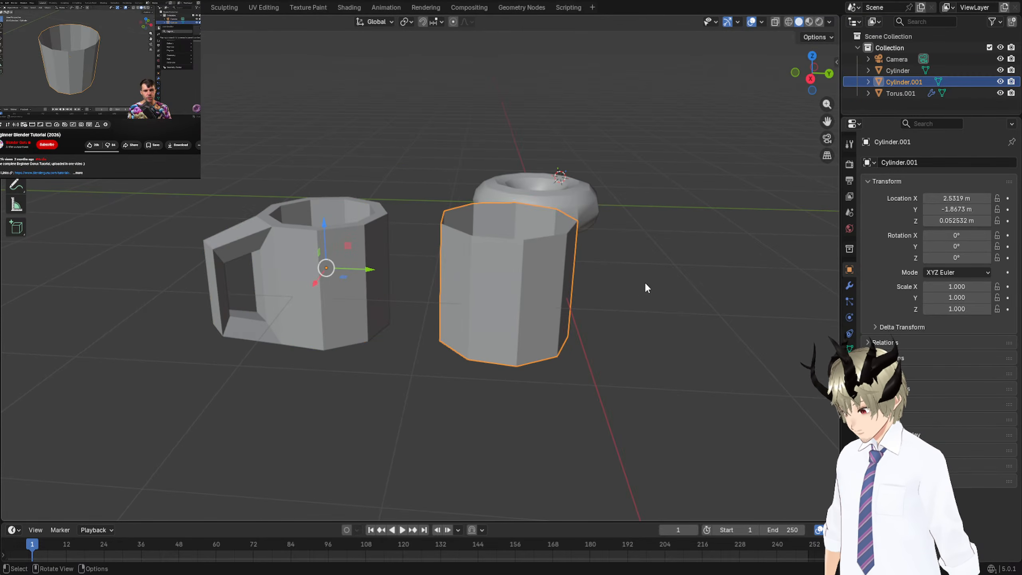
pyautogui.moveTo(644, 282); pyautogui.dragTo(342, 290, button='middle')
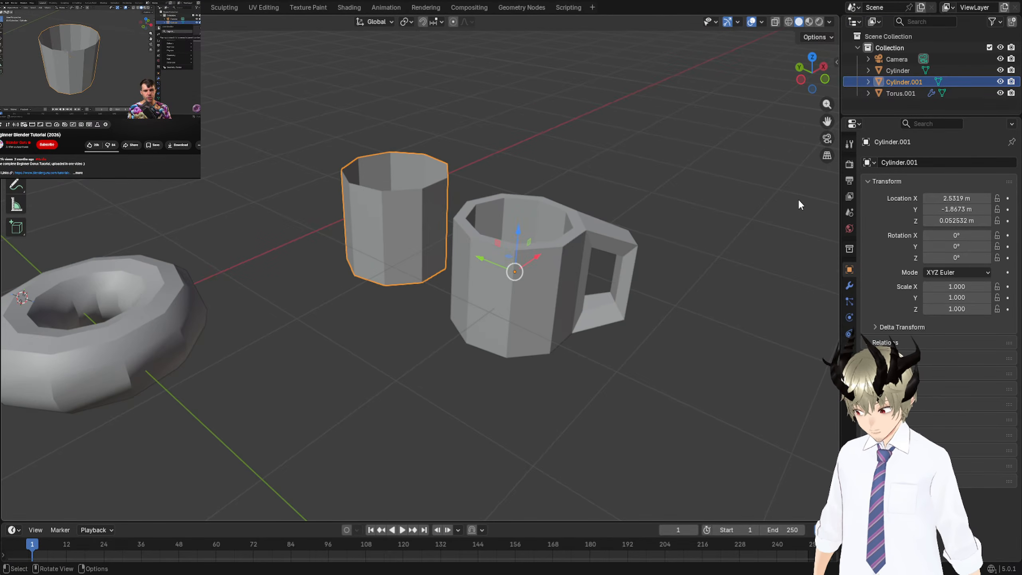
pyautogui.moveTo(800, 205); pyautogui.dragTo(646, 193, button='middle')
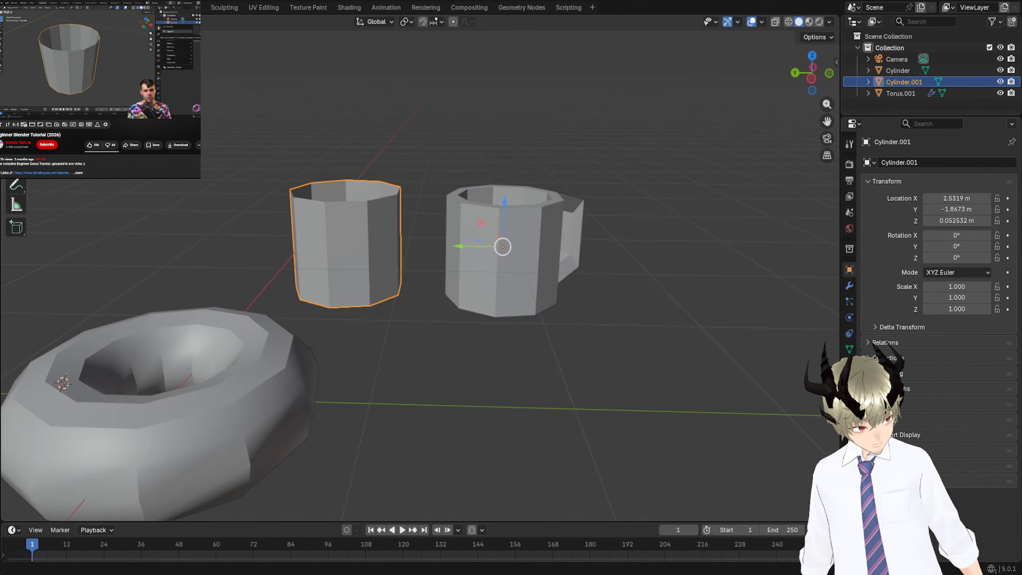
# Add a Solidify modifier to the separated cup and set its thickness to 0.07 m.
pyautogui.click(848, 284)
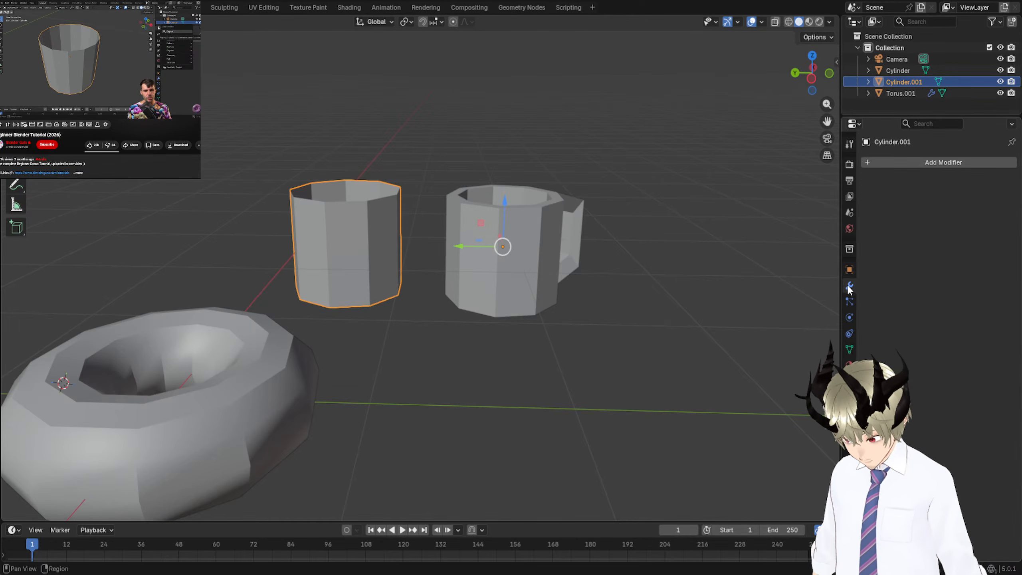
pyautogui.click(928, 163)
pyautogui.moveTo(908, 184)
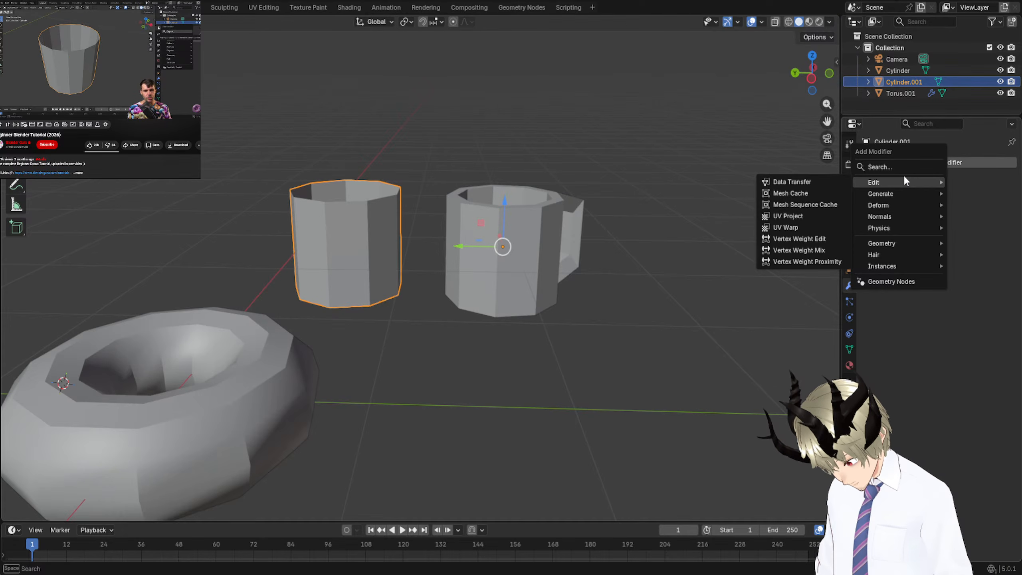
pyautogui.moveTo(900, 232)
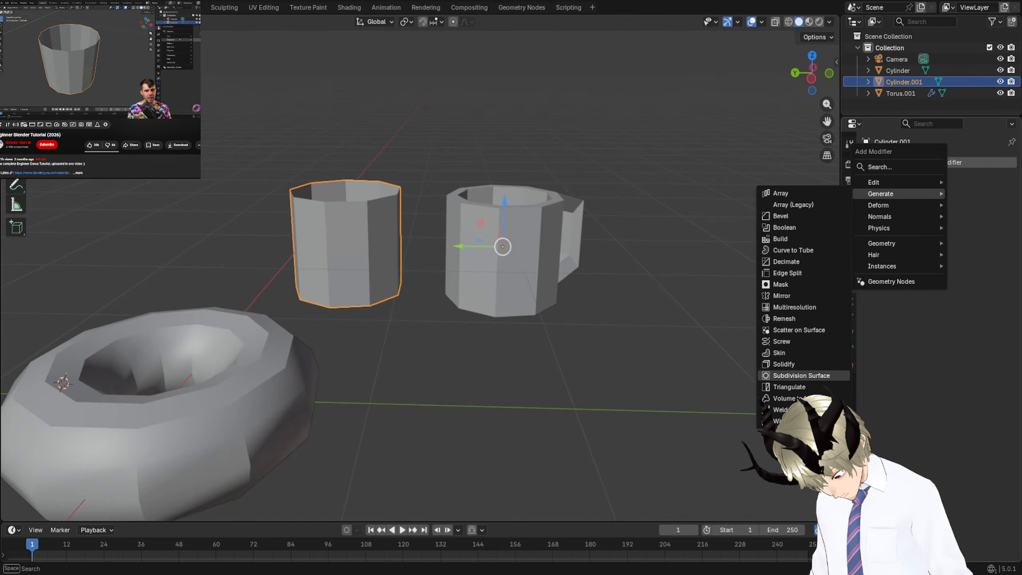
pyautogui.click(780, 364)
pyautogui.moveTo(435, 193); pyautogui.dragTo(475, 297, button='middle')
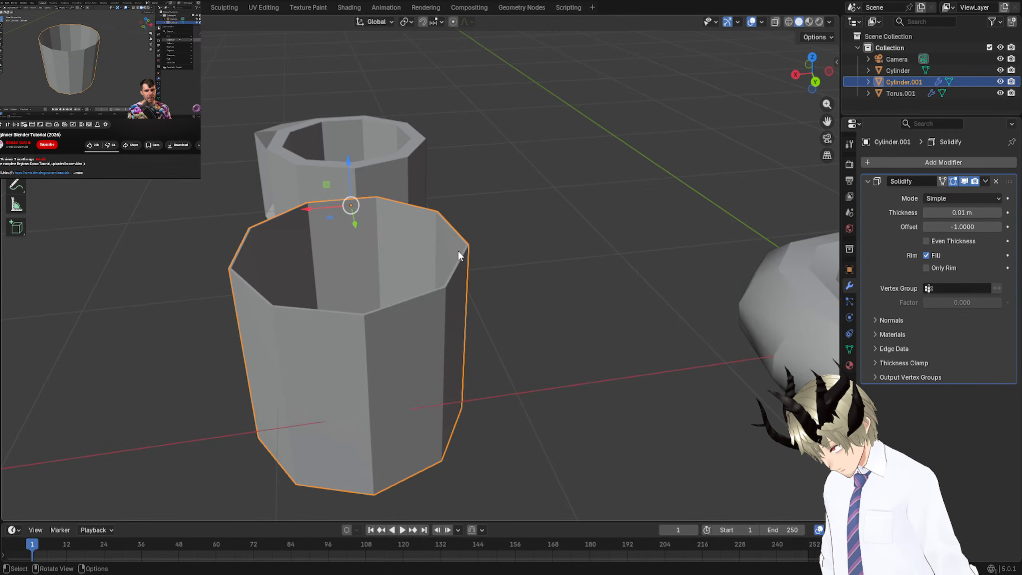
pyautogui.moveTo(383, 298); pyautogui.dragTo(174, 242, button='middle')
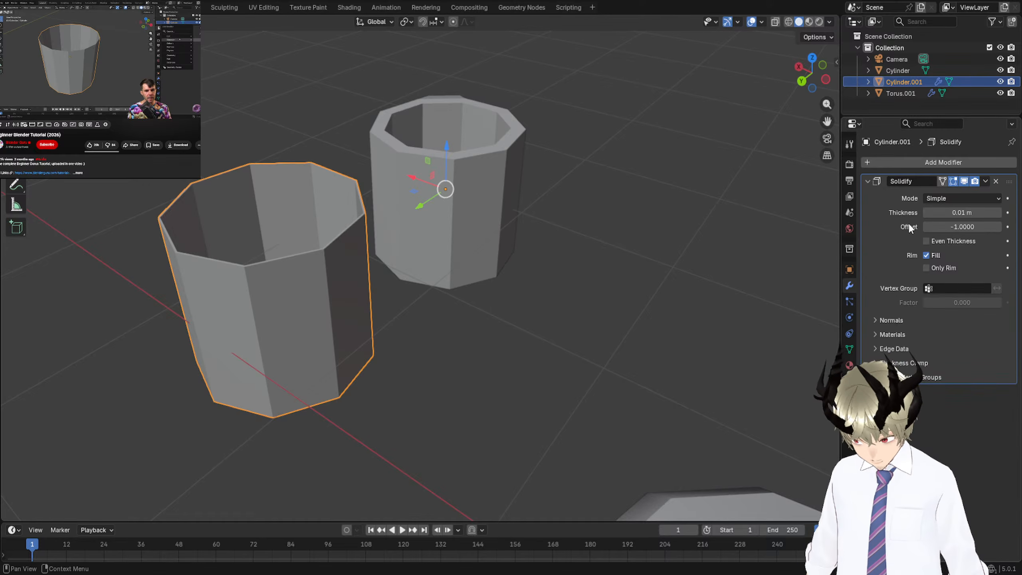
pyautogui.moveTo(958, 213); pyautogui.dragTo(994, 212)
# Compare the thickened cup's walls with the handled cup and look at the object's conversion options.
pyautogui.moveTo(551, 242); pyautogui.dragTo(109, 236, button='middle')
pyautogui.click(591, 273)
pyautogui.click(313, 168)
pyautogui.rightClick(285, 176)
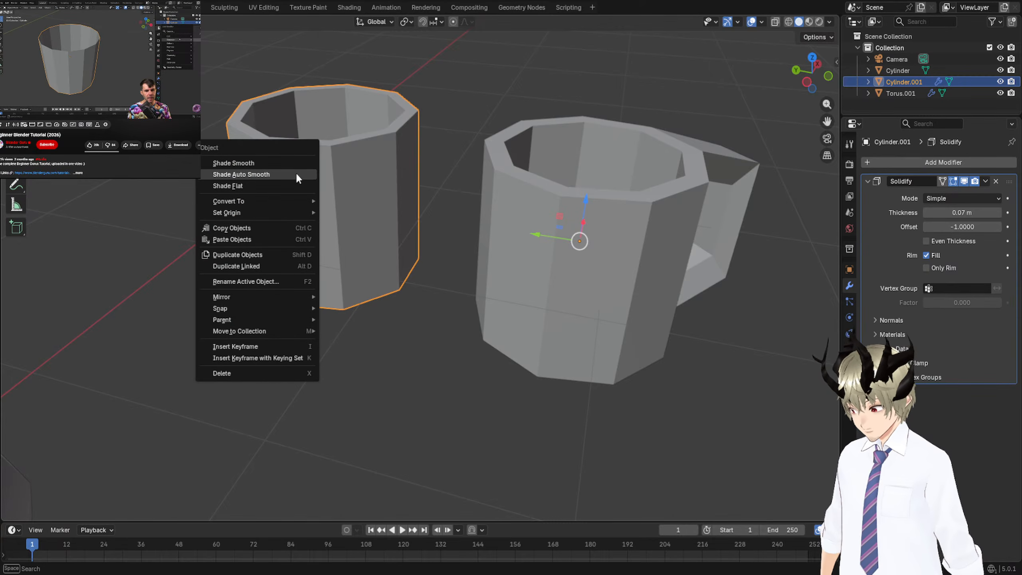
pyautogui.moveTo(283, 205)
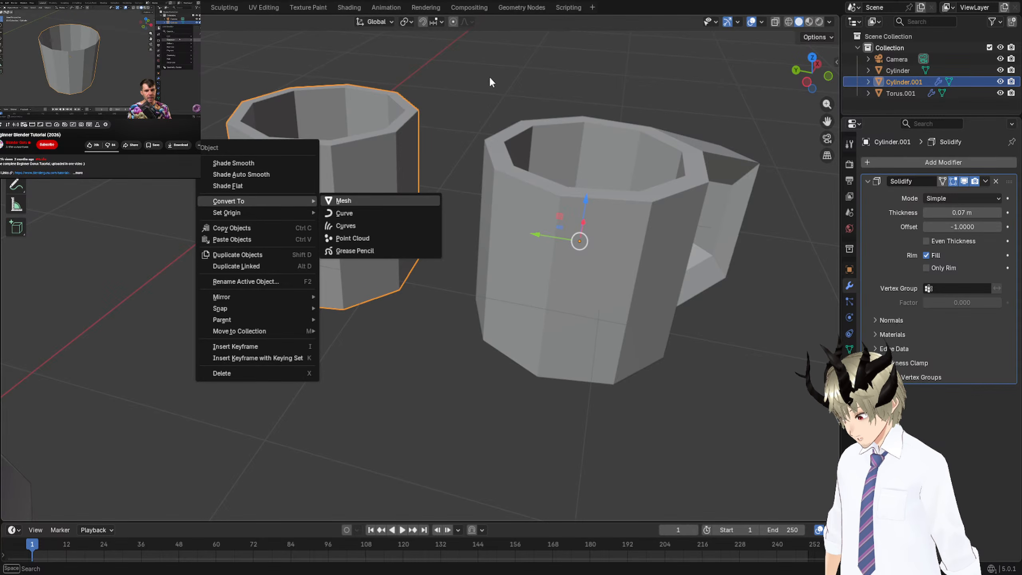
pyautogui.press('Escape')
pyautogui.moveTo(348, 110); pyautogui.dragTo(383, 116, button='middle')
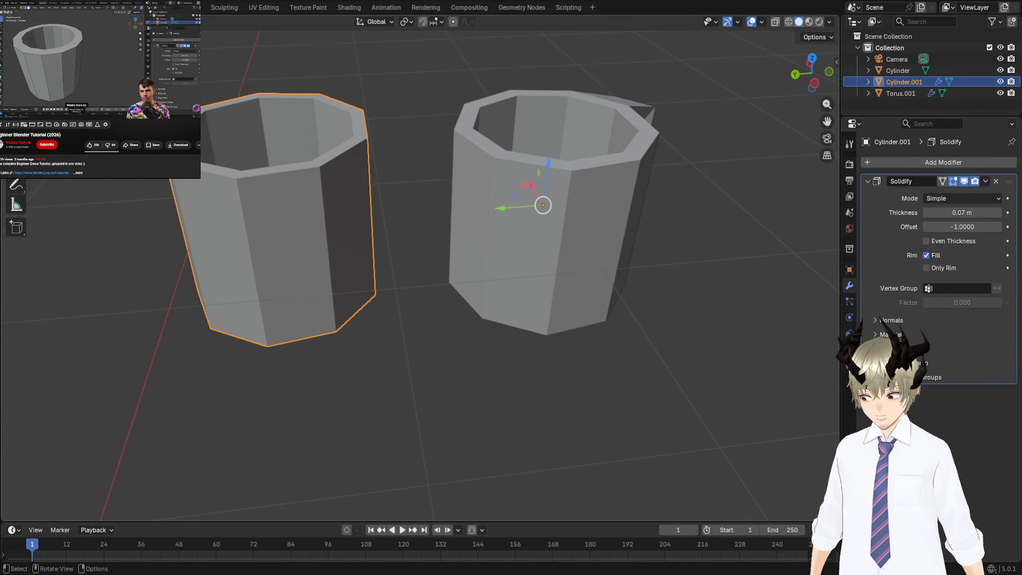
pyautogui.moveTo(454, 273); pyautogui.dragTo(843, 208, button='middle')
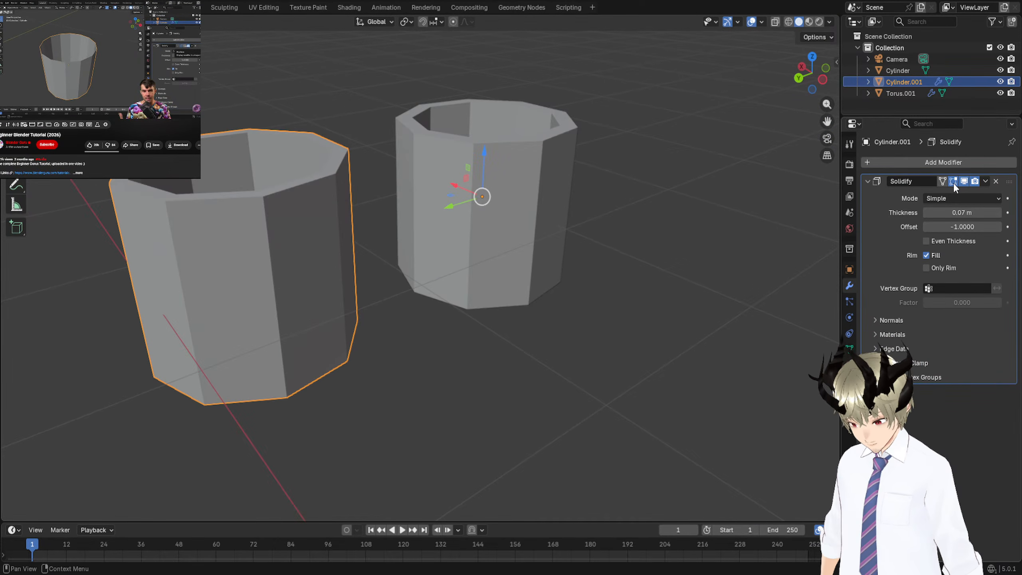
# Look over the Solidify modifier's display and render options and compare the thickened cup with the handled cup from several angles.
pyautogui.click(976, 180)
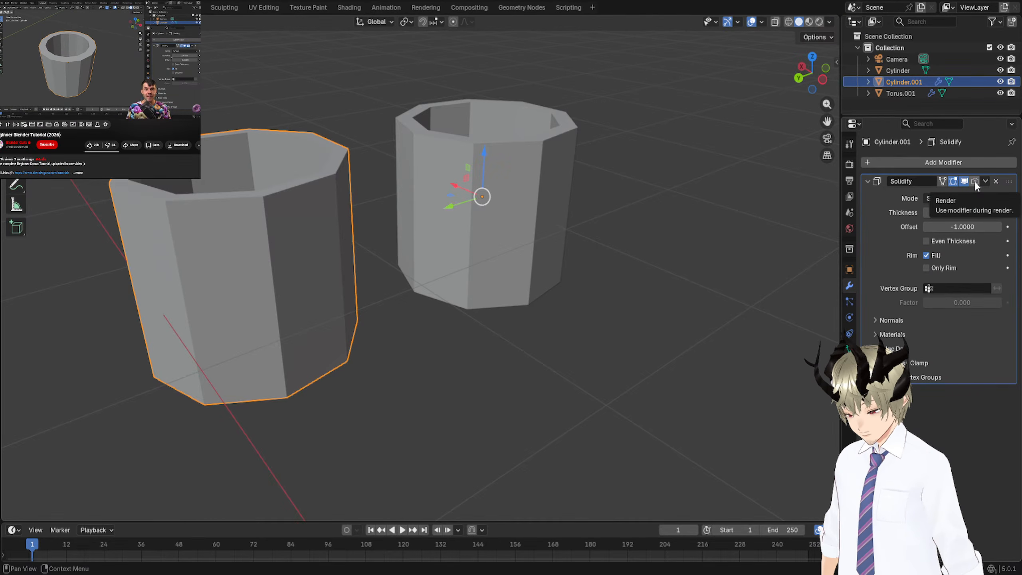
pyautogui.click(976, 180)
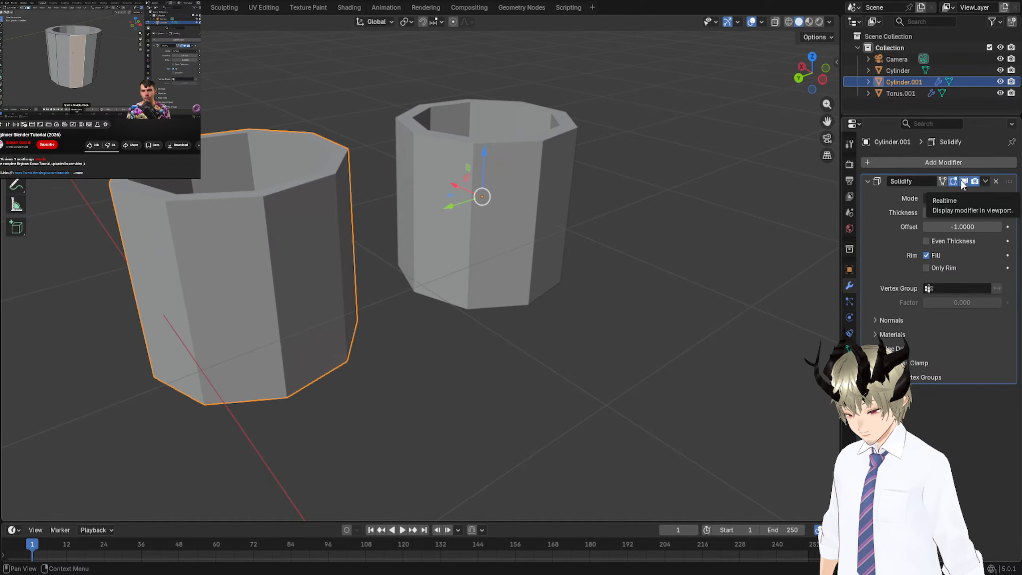
pyautogui.click(985, 182)
pyautogui.click(985, 182)
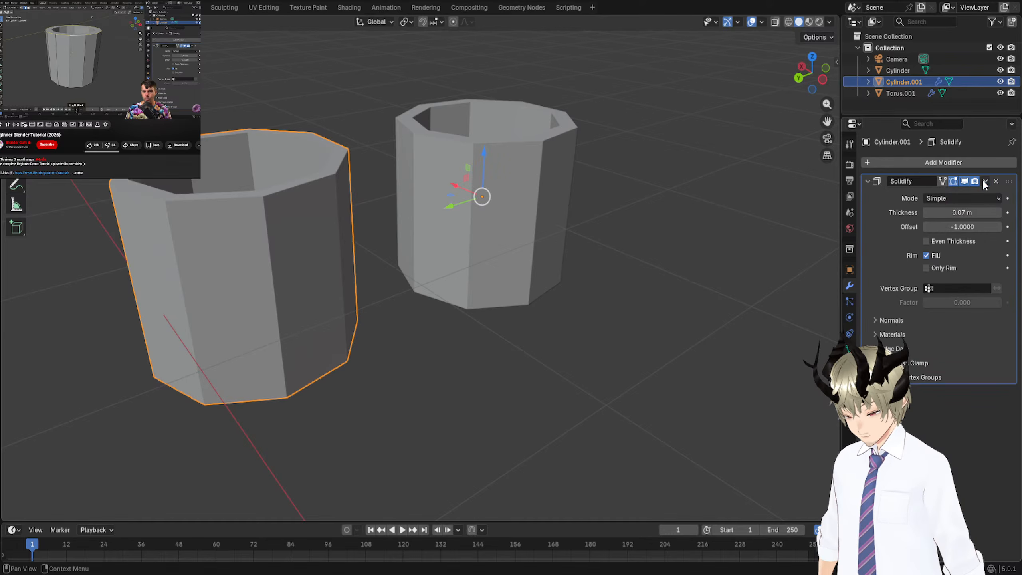
pyautogui.moveTo(683, 205); pyautogui.dragTo(628, 226, button='middle')
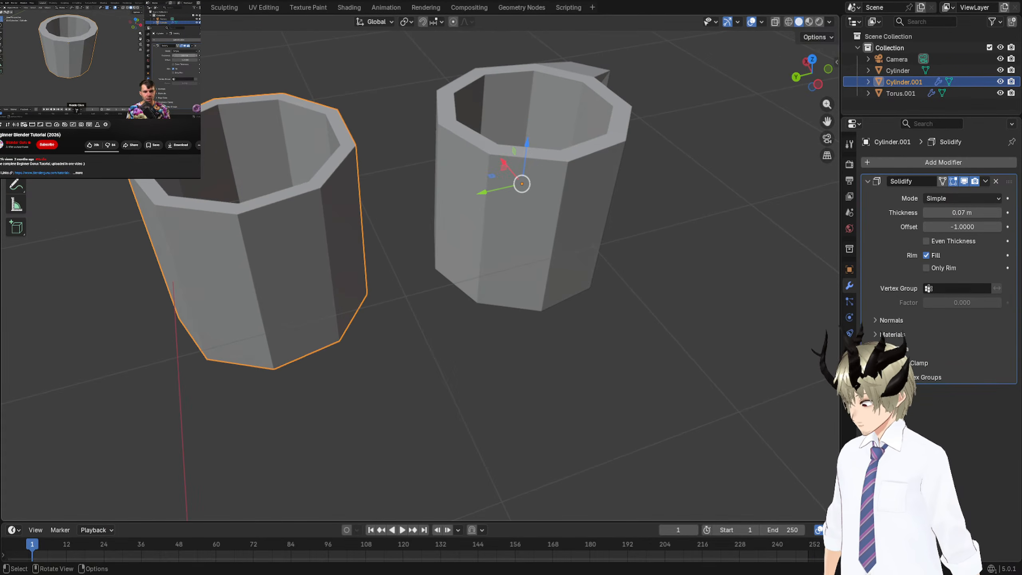
pyautogui.moveTo(247, 136); pyautogui.dragTo(223, 262, button='middle')
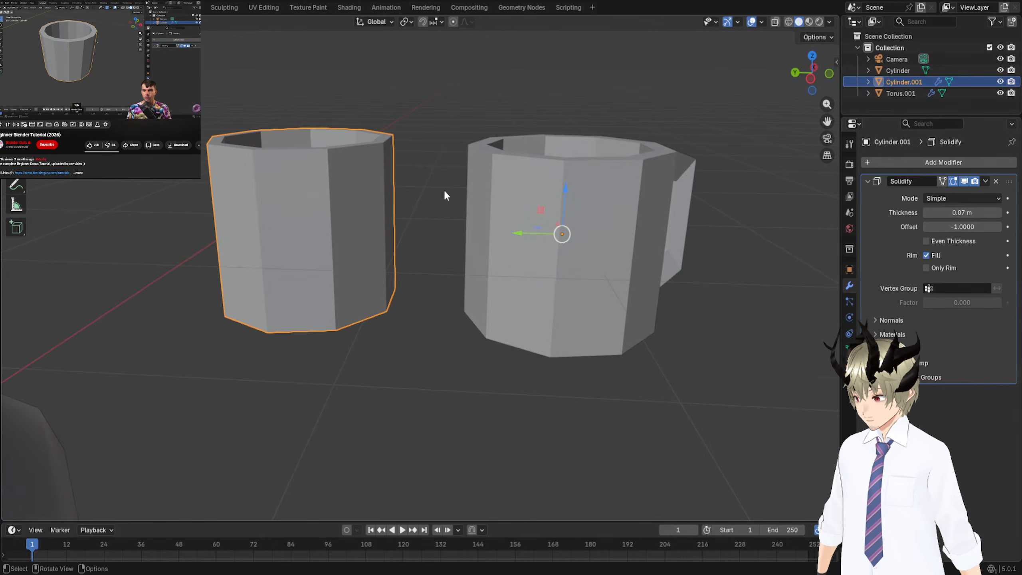
pyautogui.scroll(-3, 446, 192)
pyautogui.click(100, 59)
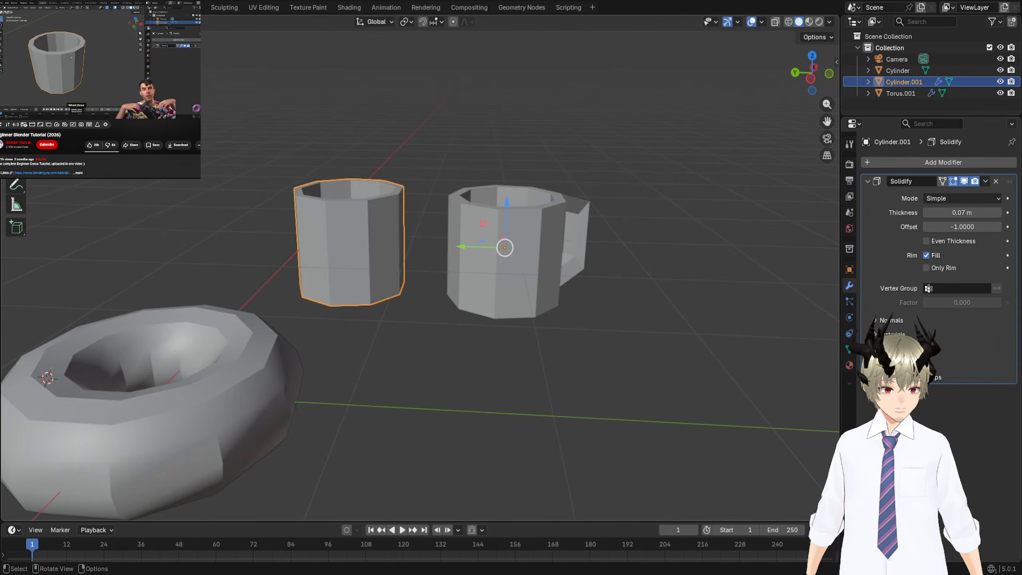
# Add a Subdivision Surface modifier to the thickened cup and set its viewport levels to 3.
pyautogui.moveTo(402, 230); pyautogui.dragTo(446, 243, button='middle')
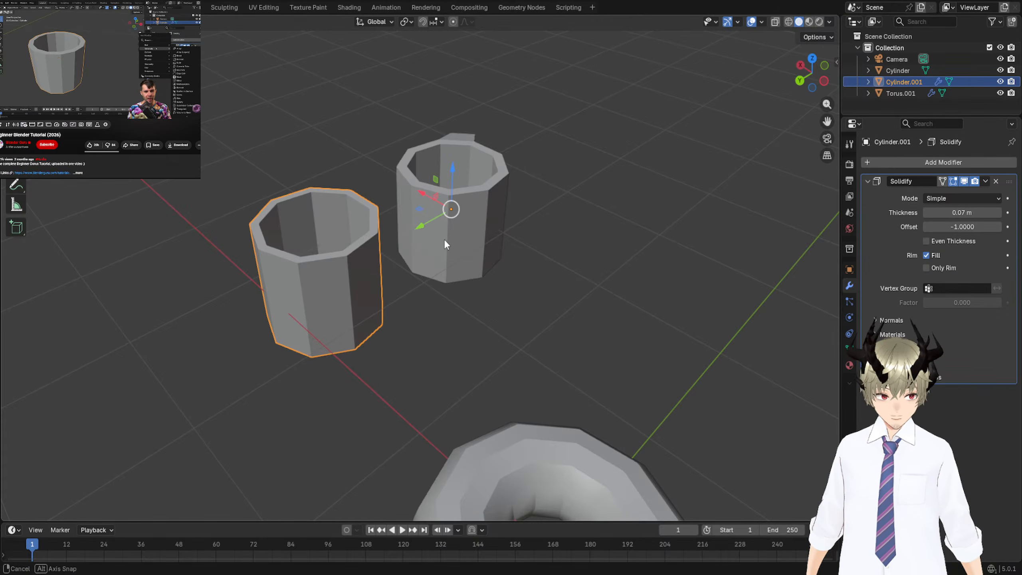
pyautogui.click(900, 163)
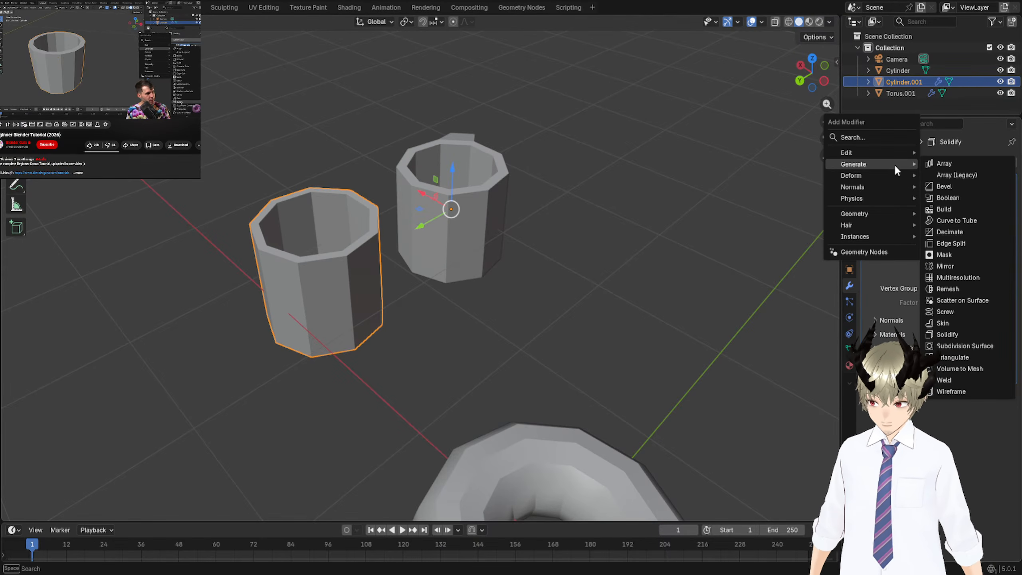
pyautogui.moveTo(864, 175)
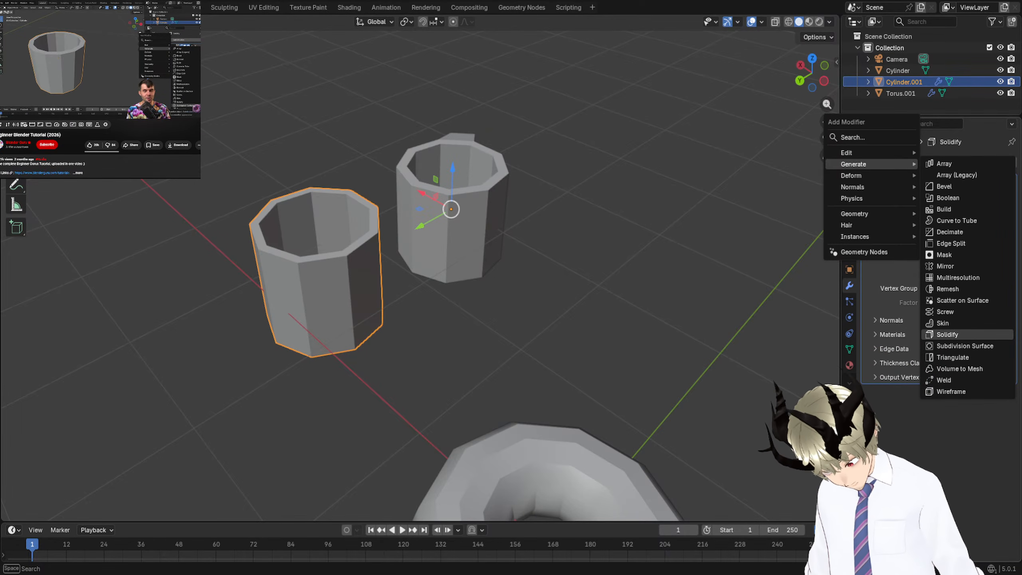
pyautogui.click(964, 345)
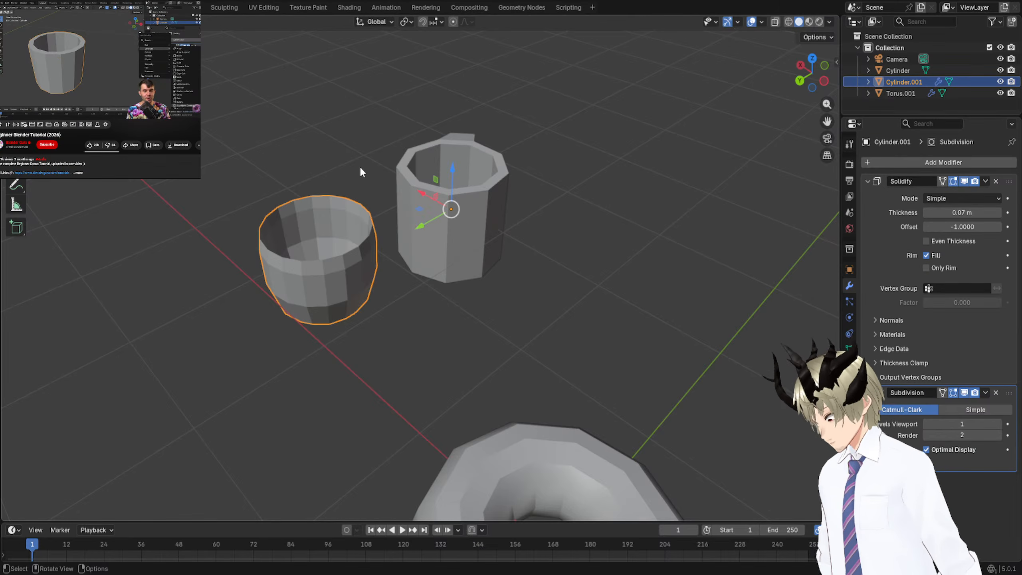
pyautogui.moveTo(359, 165); pyautogui.dragTo(432, 137, button='middle')
pyautogui.press('space')
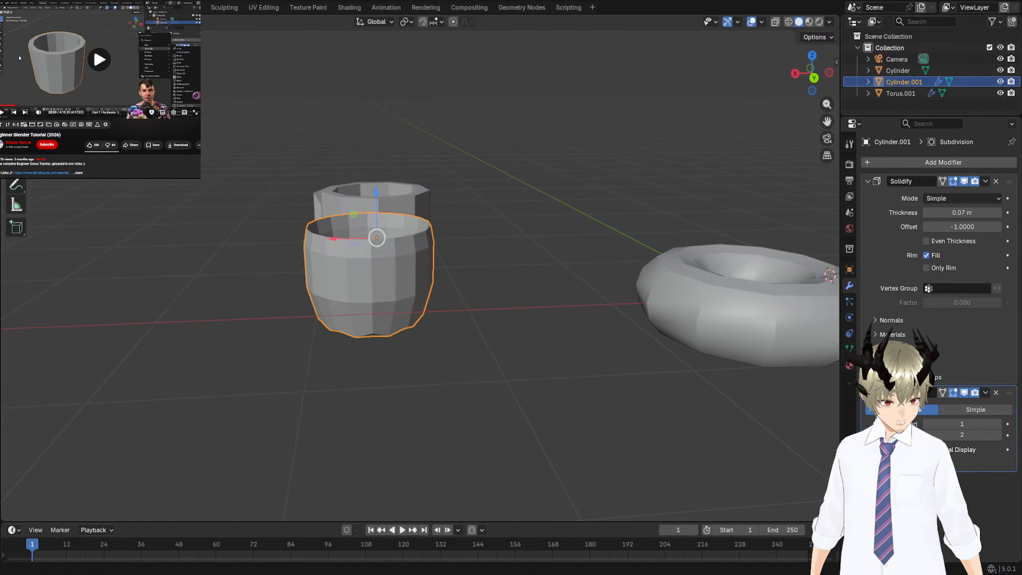
pyautogui.moveTo(607, 254); pyautogui.dragTo(703, 289, button='middle')
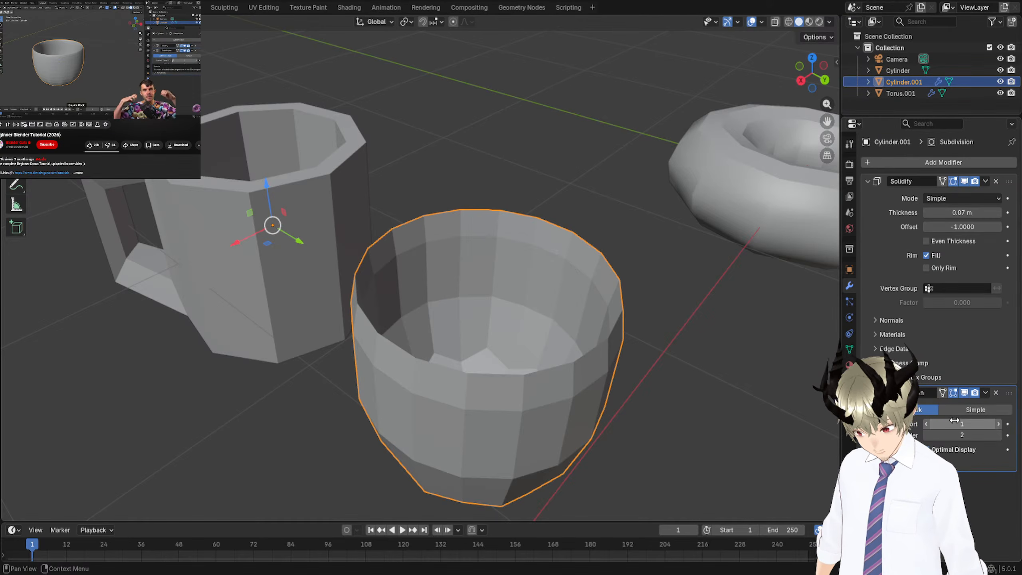
pyautogui.moveTo(962, 424)
pyautogui.mouseDown()
pyautogui.moveTo(984, 424)
pyautogui.moveTo(962, 423)
pyautogui.mouseUp()
# Examine the smoothed cup's rim, walls and interior from several angles, and the Subdivision modifier's advanced settings.
pyautogui.moveTo(477, 324); pyautogui.dragTo(408, 300, button='middle')
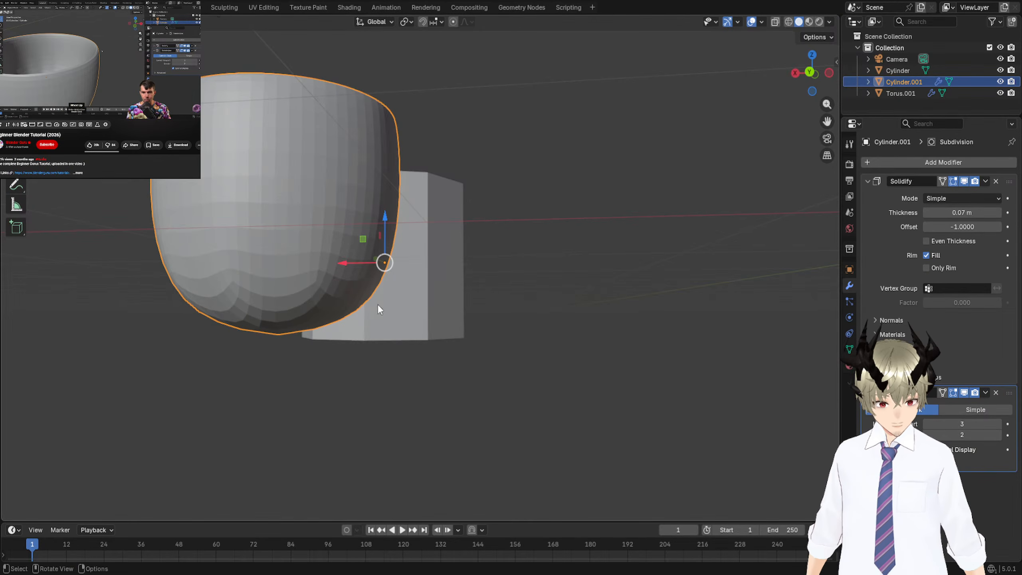
pyautogui.moveTo(377, 303); pyautogui.dragTo(328, 321, button='middle')
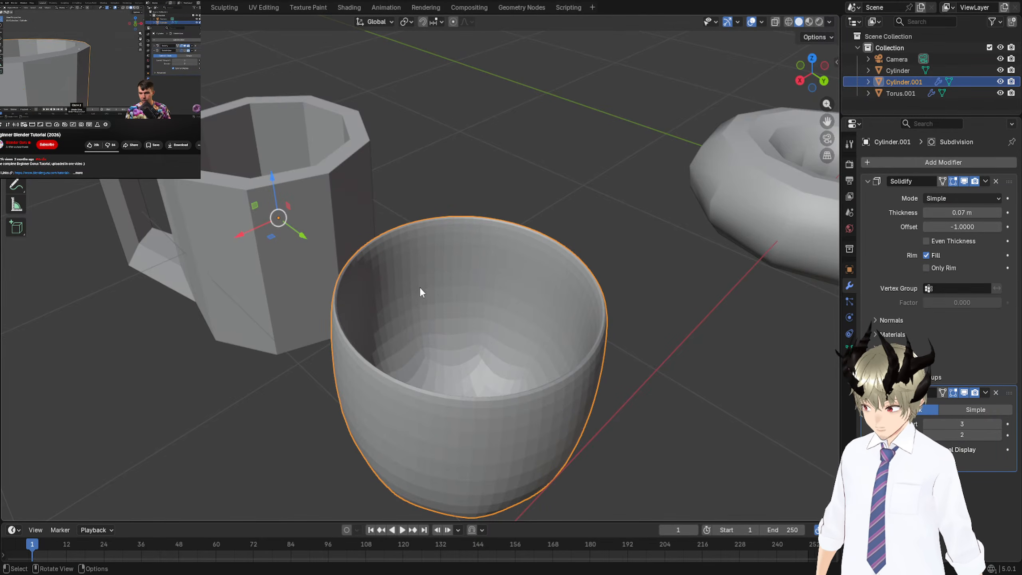
pyautogui.moveTo(420, 286); pyautogui.dragTo(664, 276, button='middle')
pyautogui.scroll(4, 397, 262)
pyautogui.scroll(-3, 434, 260)
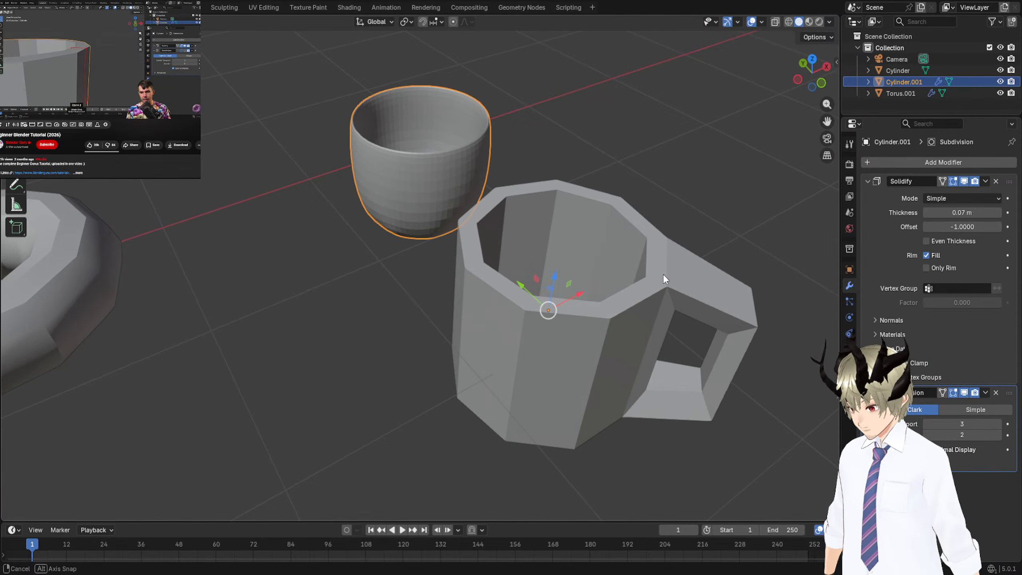
pyautogui.moveTo(454, 221); pyautogui.dragTo(577, 239, button='middle')
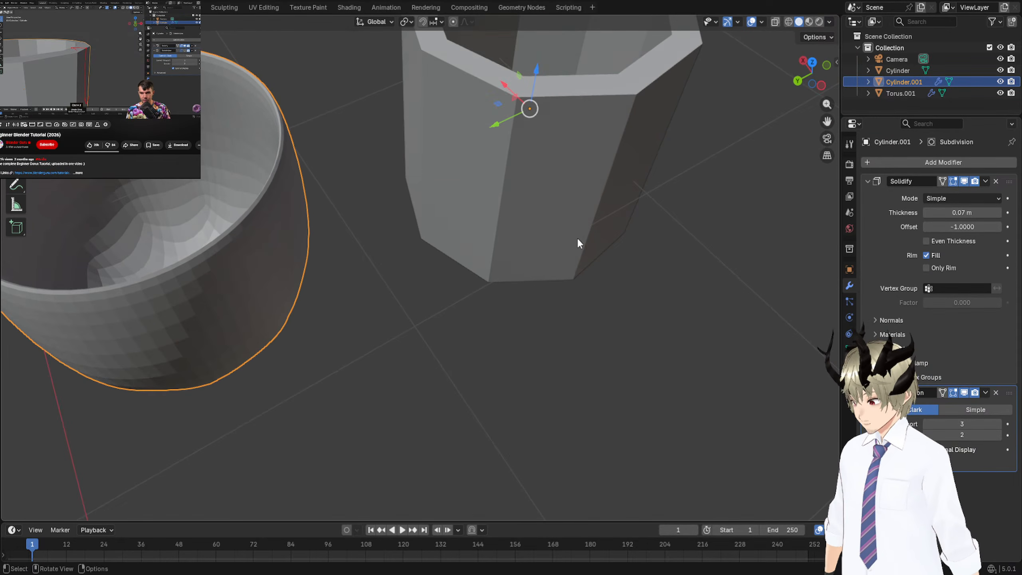
pyautogui.keyDown('shift'); pyautogui.moveTo(286, 233); pyautogui.dragTo(417, 279, button='middle'); pyautogui.keyUp('shift')
pyautogui.scroll(2, 499, 258)
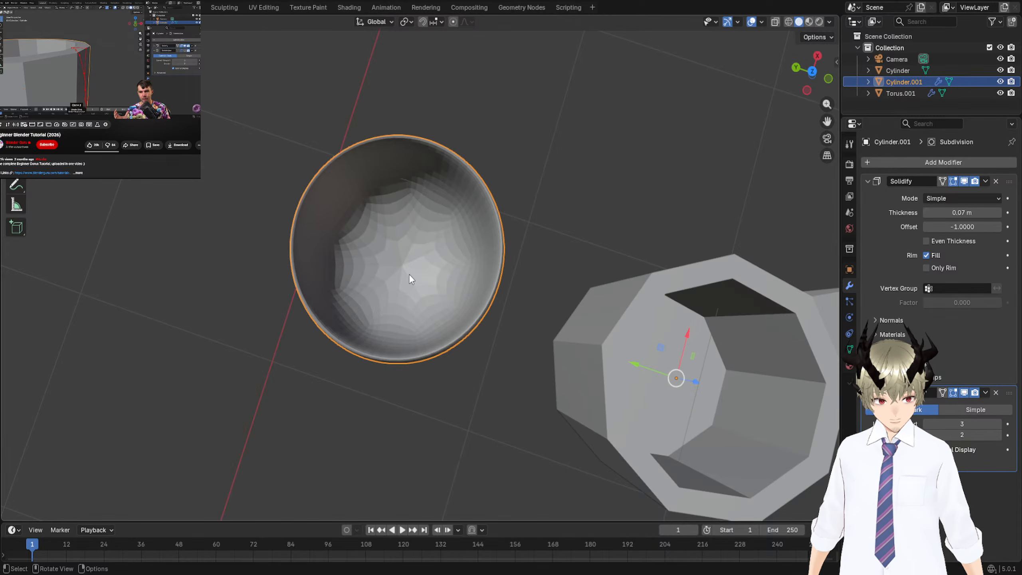
pyautogui.moveTo(409, 274); pyautogui.dragTo(450, 178, button='middle')
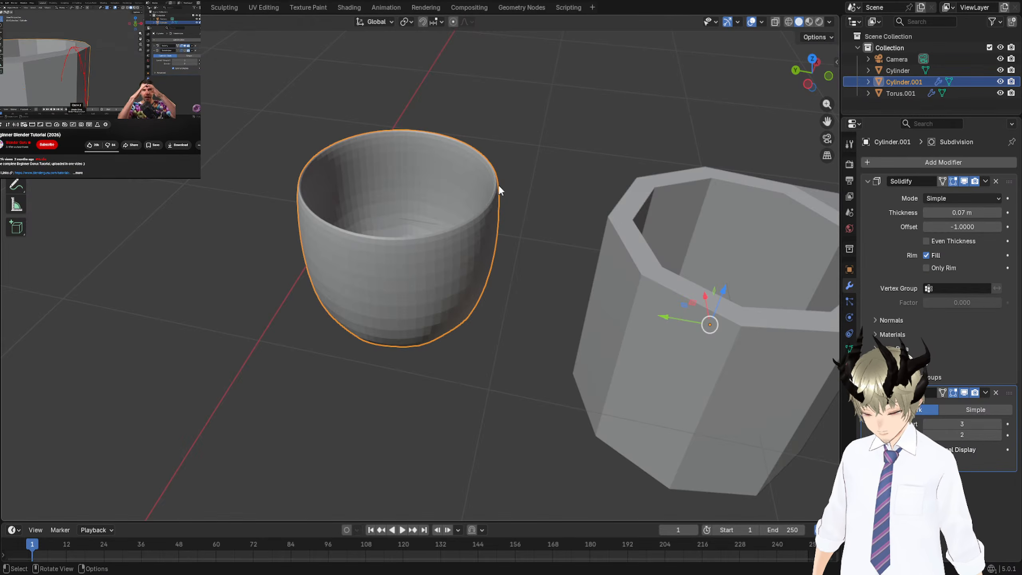
pyautogui.click(886, 465)
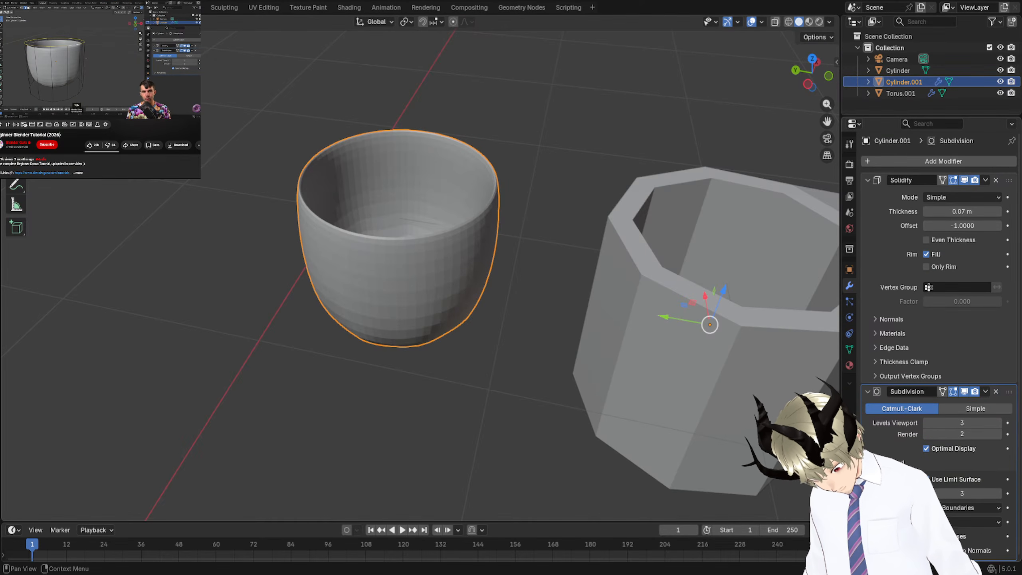
pyautogui.click(886, 464)
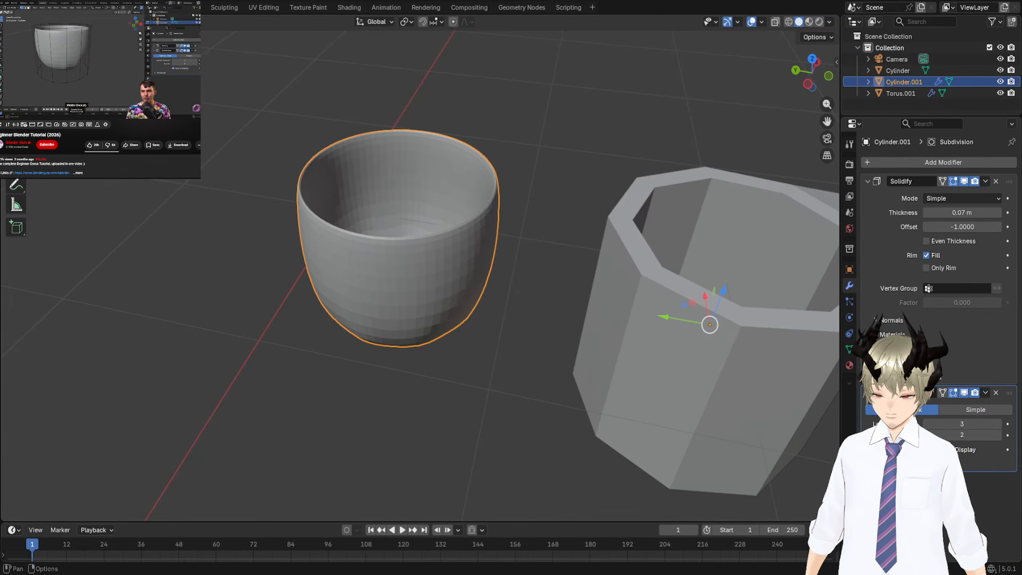
# Enter Edit Mode on the smoothed cup and select one vertex of its upper rim.
pyautogui.press('Tab')
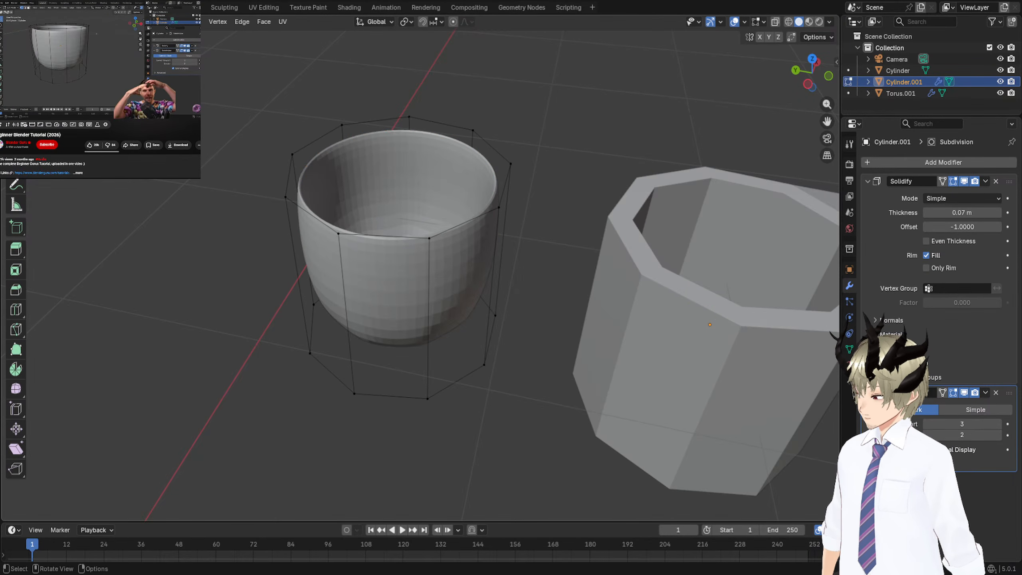
pyautogui.moveTo(398, 193); pyautogui.dragTo(404, 243, button='middle')
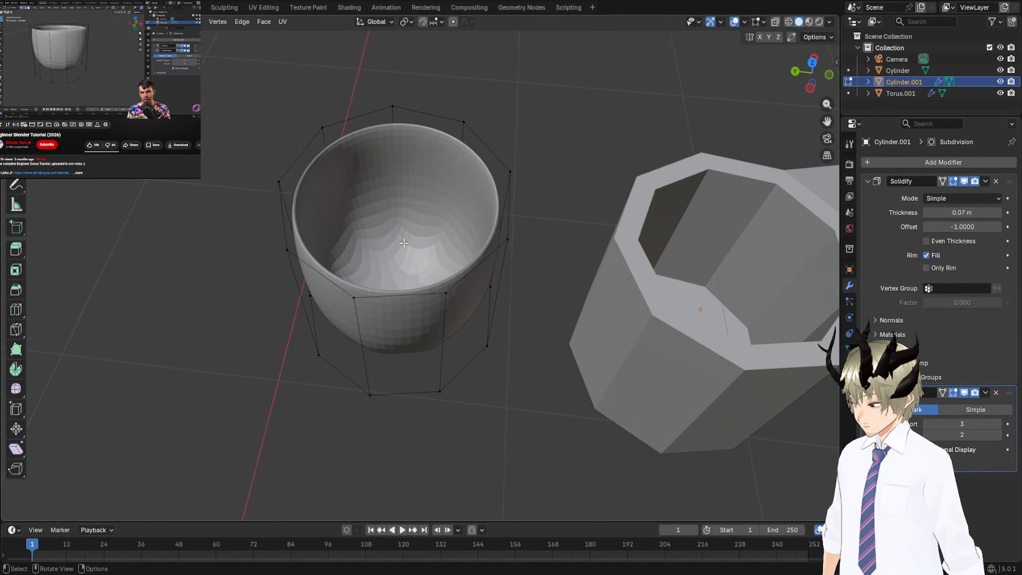
pyautogui.click(445, 293)
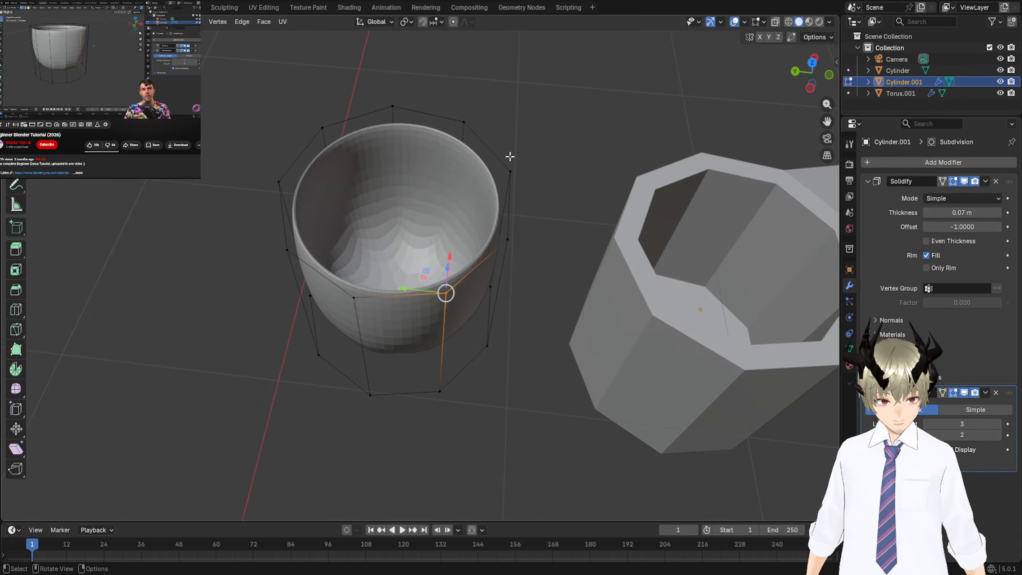
pyautogui.moveTo(509, 155); pyautogui.dragTo(516, 160, button='middle')
pyautogui.hotkey('ctrl', 'r')
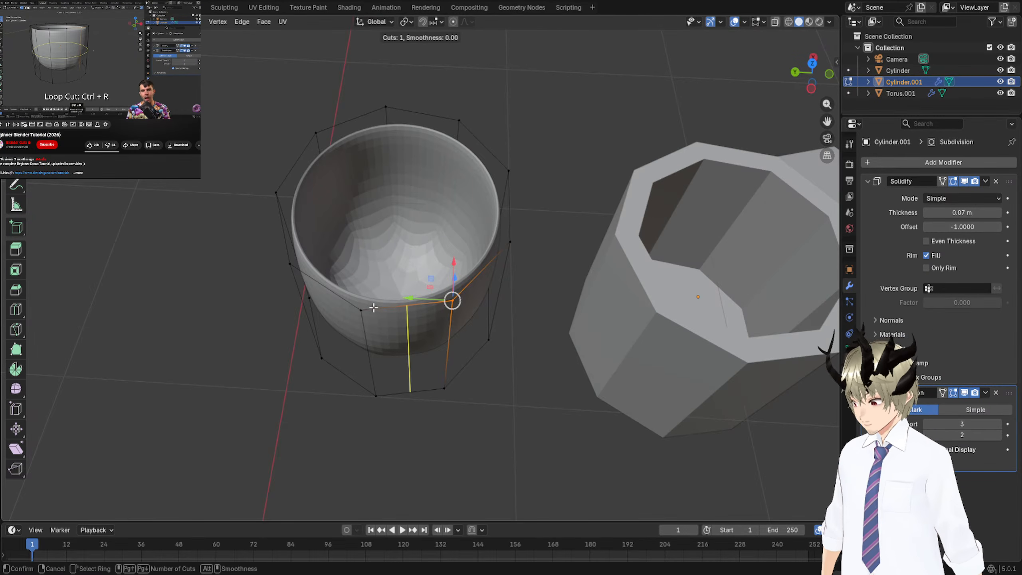
pyautogui.press('Escape')
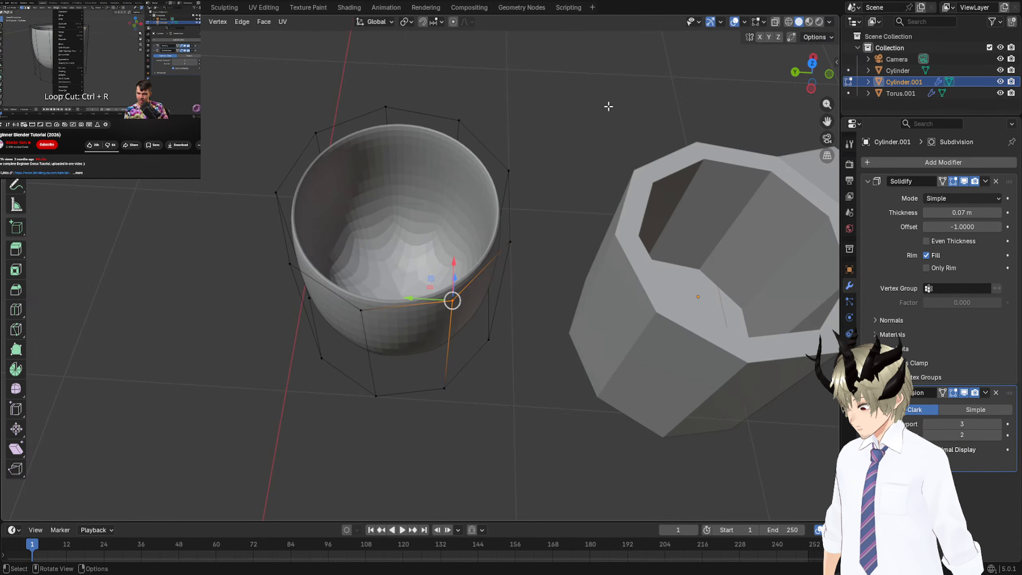
# Add a horizontal loop cut around the smoothed cup and slide it near the base, by a factor of about 0.69.
pyautogui.moveTo(589, 107); pyautogui.dragTo(559, 41, button='middle')
pyautogui.hotkey('ctrl', 'r')
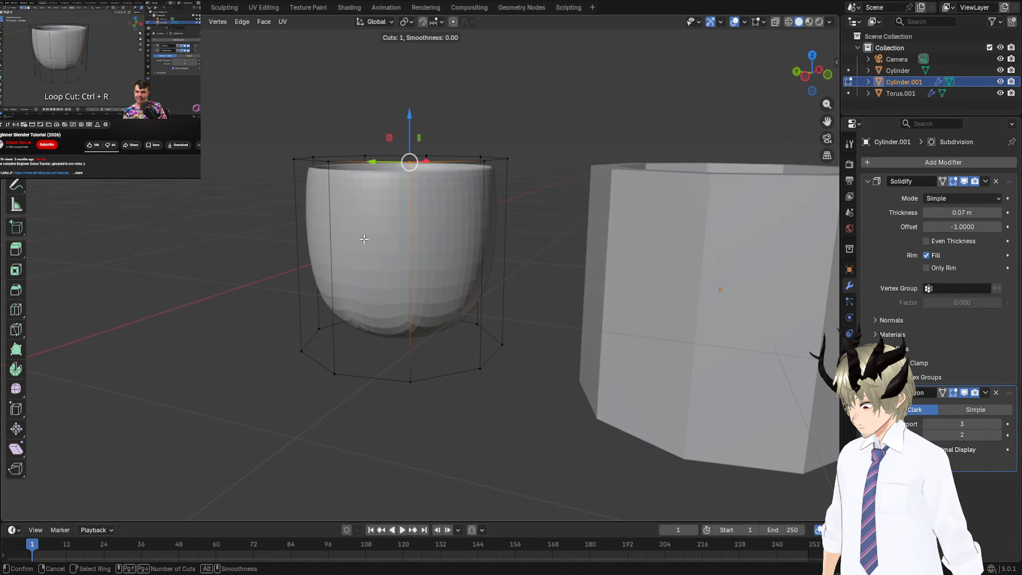
pyautogui.click(404, 284)
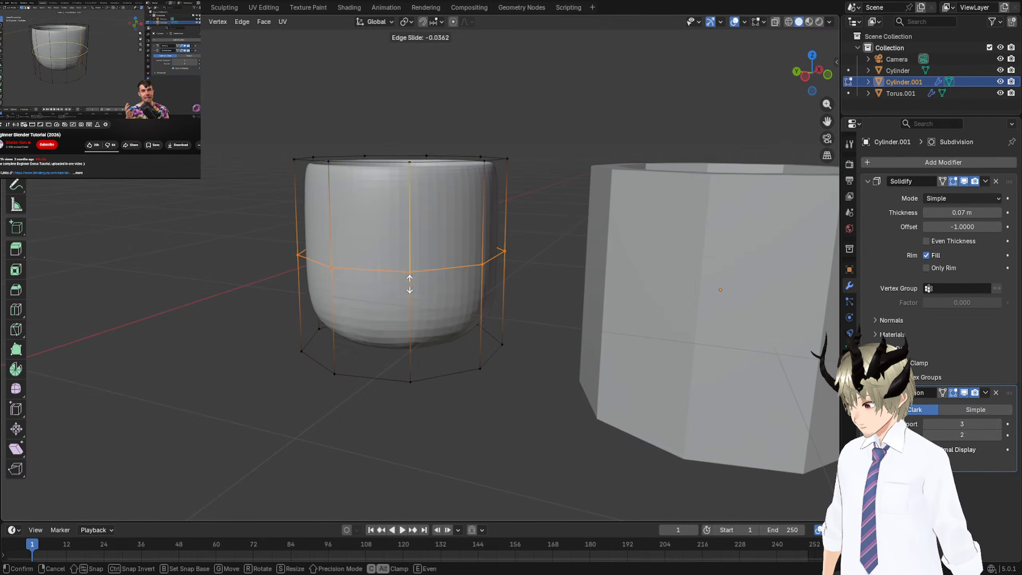
pyautogui.click(407, 358)
# Add a second horizontal loop cut around the cup and slide it just below the rim, by a factor of about -0.87.
pyautogui.moveTo(406, 358); pyautogui.dragTo(437, 229, button='middle')
pyautogui.hotkey('ctrl', 'r')
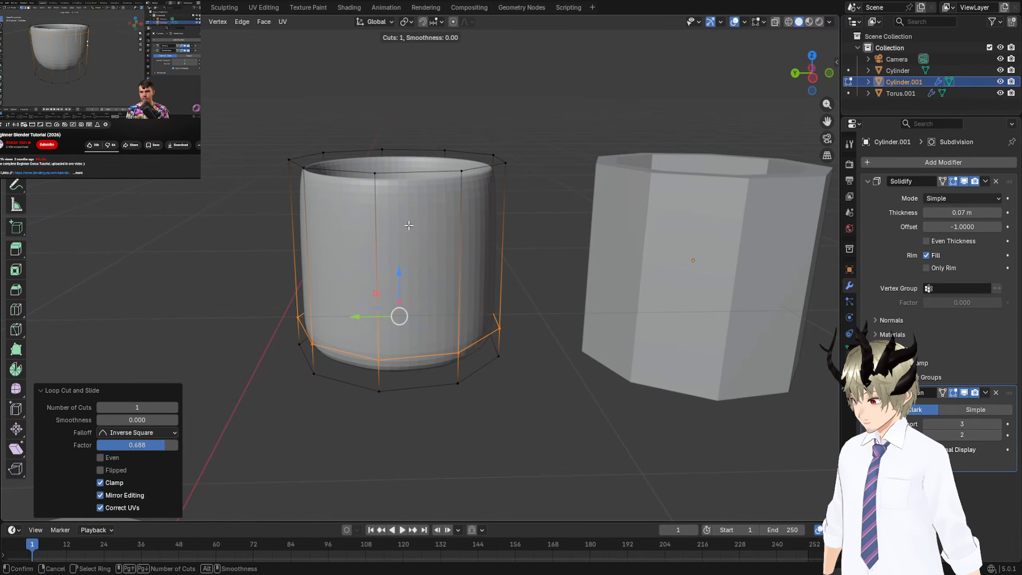
pyautogui.click(457, 307)
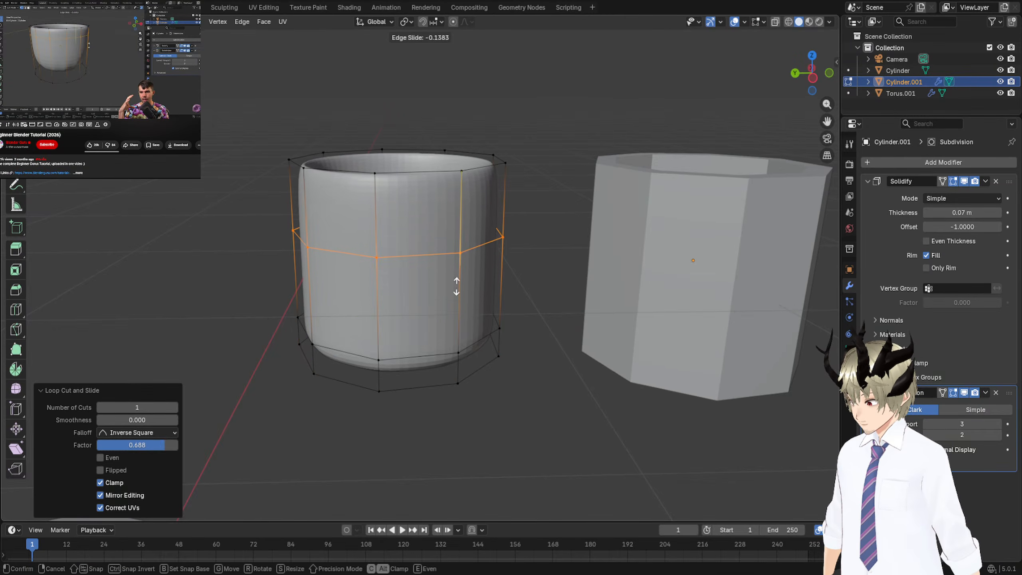
pyautogui.click(451, 222)
pyautogui.moveTo(451, 221); pyautogui.dragTo(419, 223, button='middle')
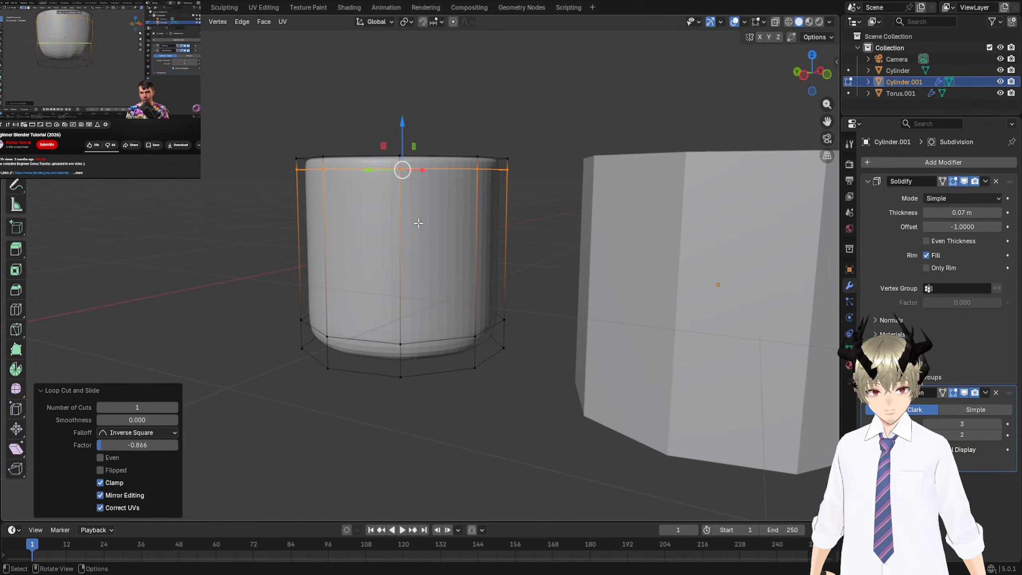
# Examine the smoothed cup from above and below, checking how its underside is shaded and rounded.
pyautogui.moveTo(419, 223); pyautogui.dragTo(391, 239, button='middle')
pyautogui.scroll(-3, 476, 274)
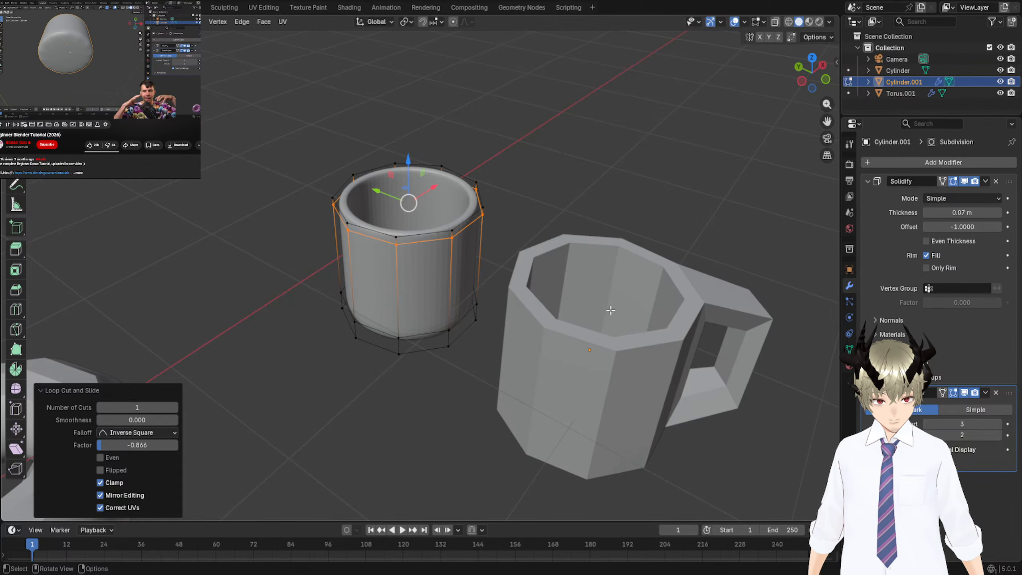
pyautogui.moveTo(611, 310); pyautogui.dragTo(601, 182, button='middle')
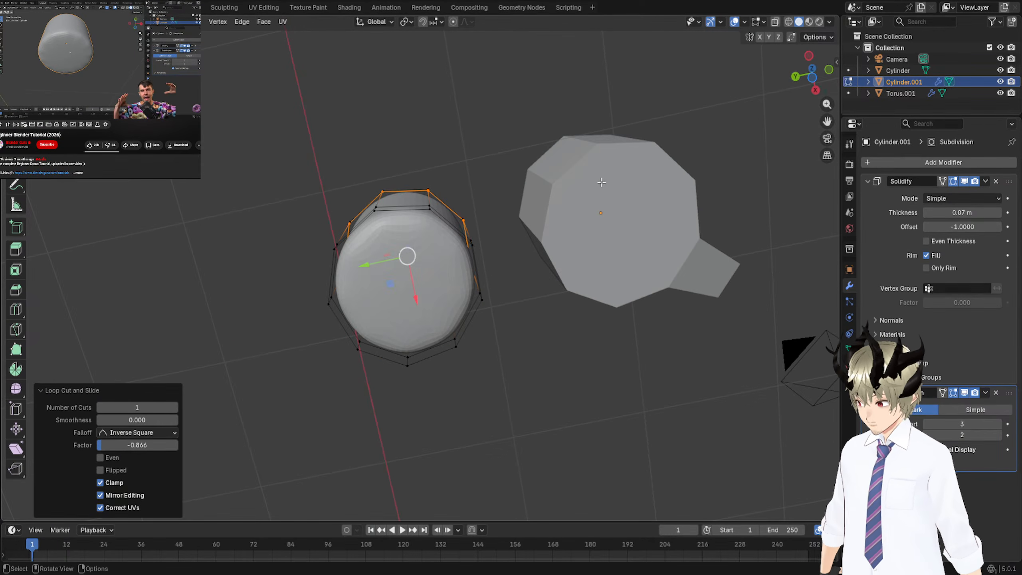
pyautogui.scroll(5, 473, 273)
pyautogui.moveTo(473, 274); pyautogui.dragTo(414, 280, button='middle')
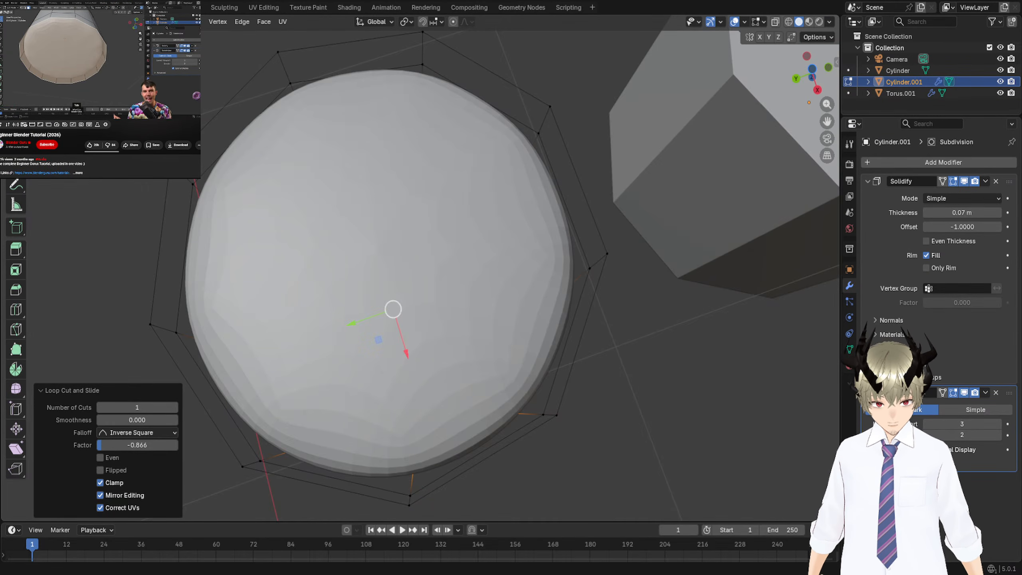
# Select the full ring of vertices around the underside of the cup, Cylinder.001.
pyautogui.moveTo(413, 65); pyautogui.dragTo(414, 85, button='middle')
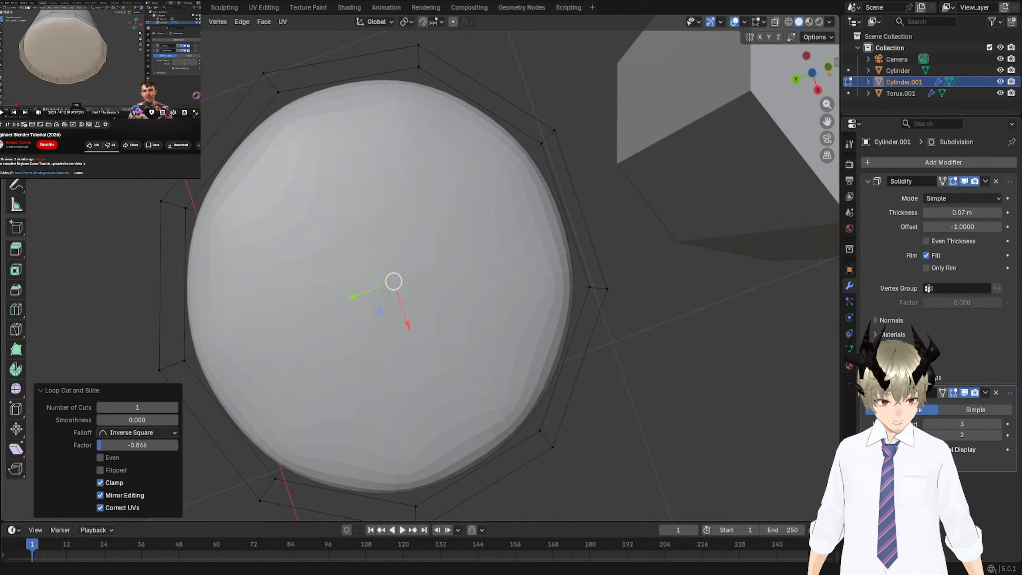
pyautogui.press('space')
pyautogui.moveTo(664, 347); pyautogui.dragTo(654, 269, button='middle')
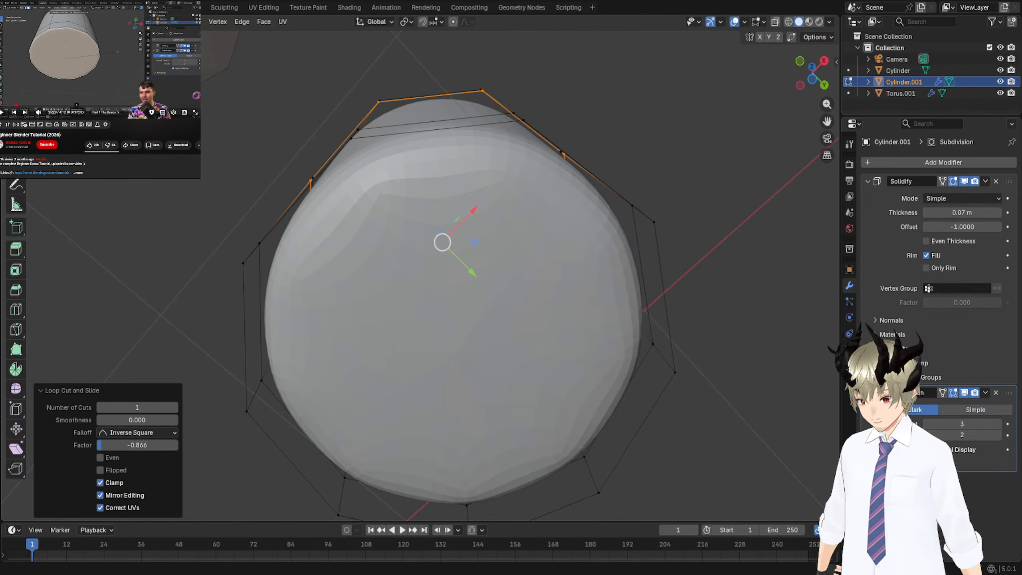
pyautogui.press('space')
pyautogui.moveTo(576, 259); pyautogui.dragTo(489, 292, button='middle')
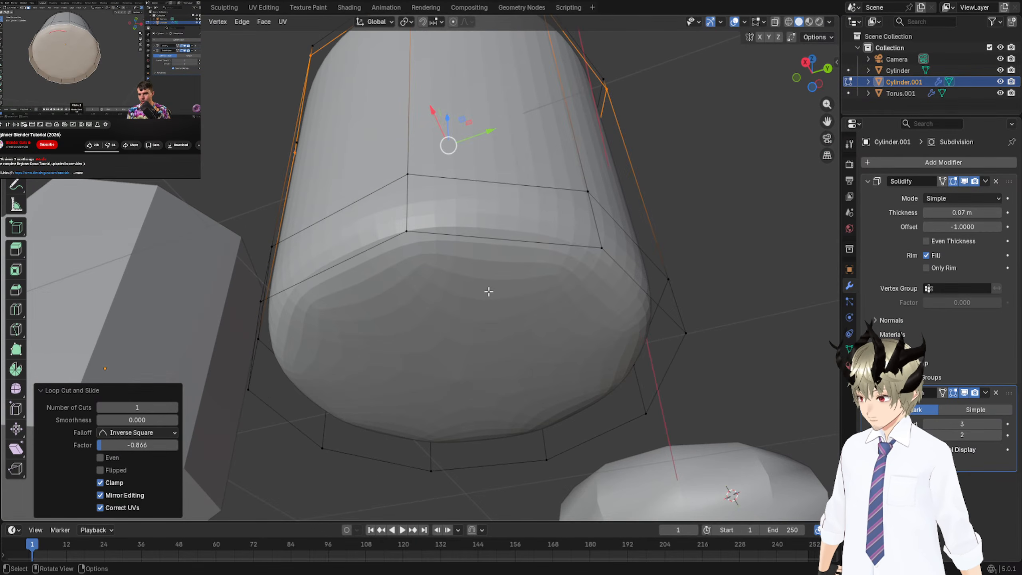
pyautogui.click(387, 234)
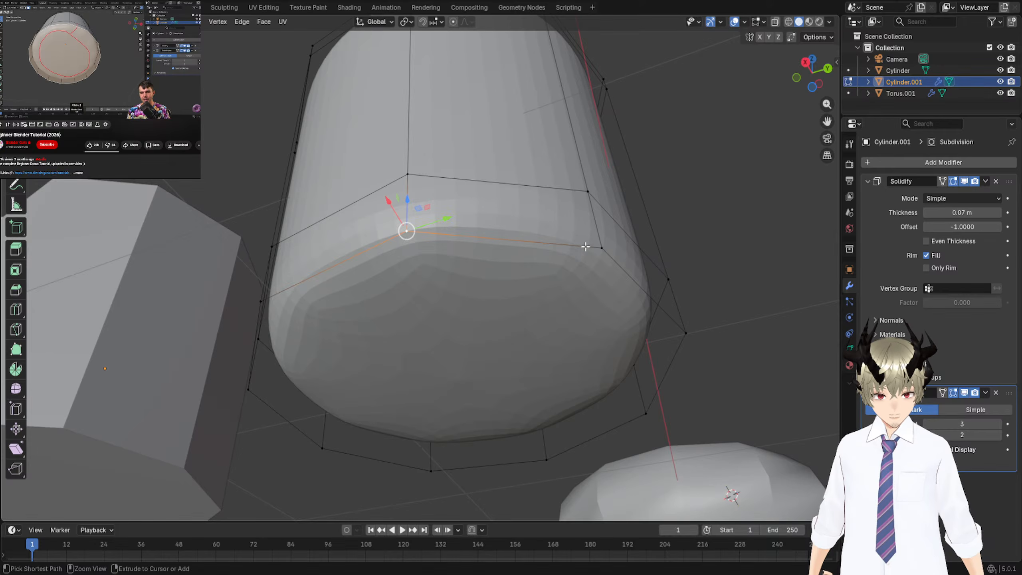
pyautogui.keyDown('ctrl'); pyautogui.click(604, 248); pyautogui.keyUp('ctrl')
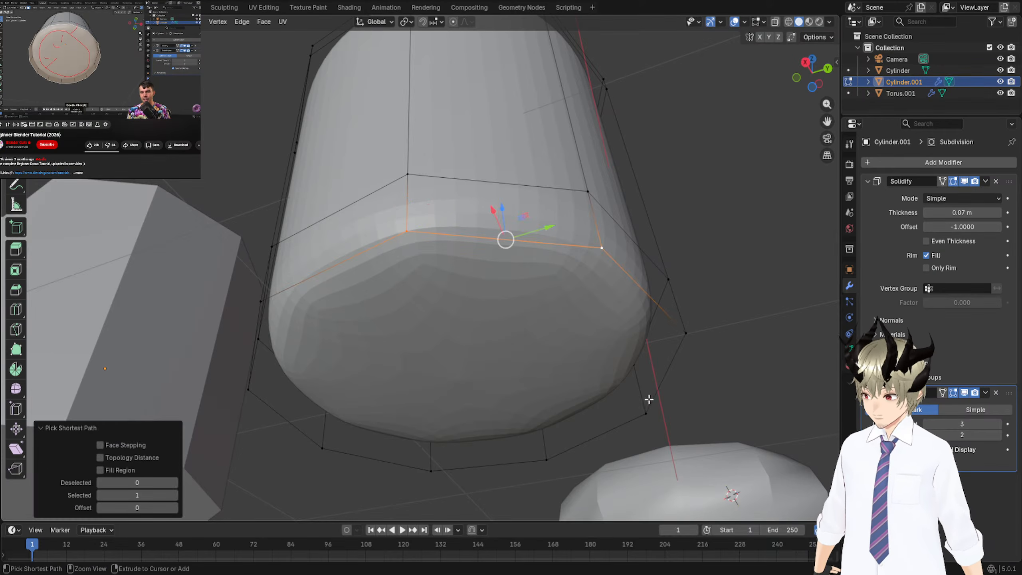
pyautogui.keyDown('ctrl'); pyautogui.click(465, 472); pyautogui.keyUp('ctrl')
pyautogui.keyDown('ctrl'); pyautogui.click(251, 389); pyautogui.keyUp('ctrl')
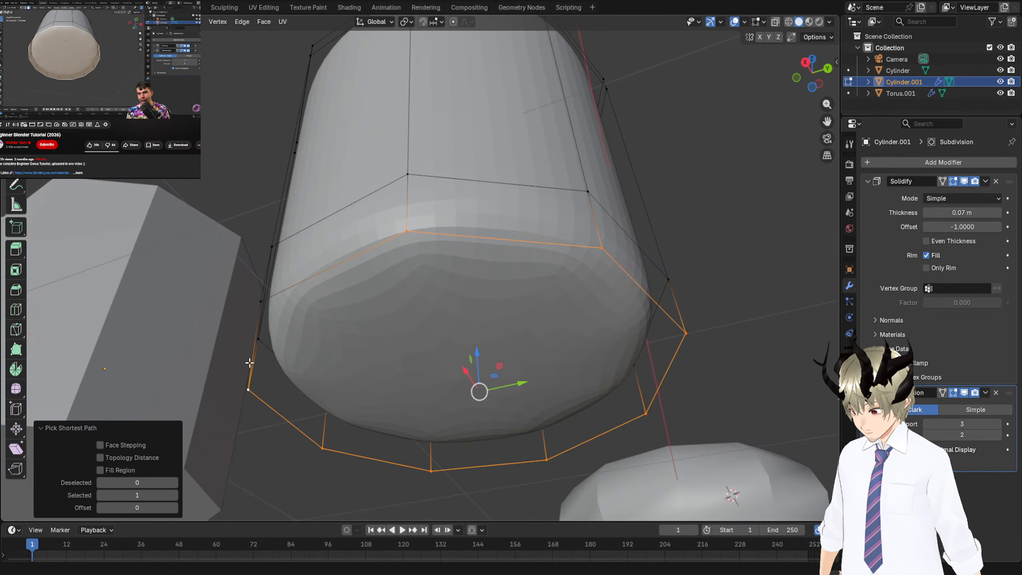
pyautogui.moveTo(252, 323); pyautogui.dragTo(229, 336, button='middle')
pyautogui.keyDown('ctrl'); pyautogui.click(223, 369); pyautogui.keyUp('ctrl')
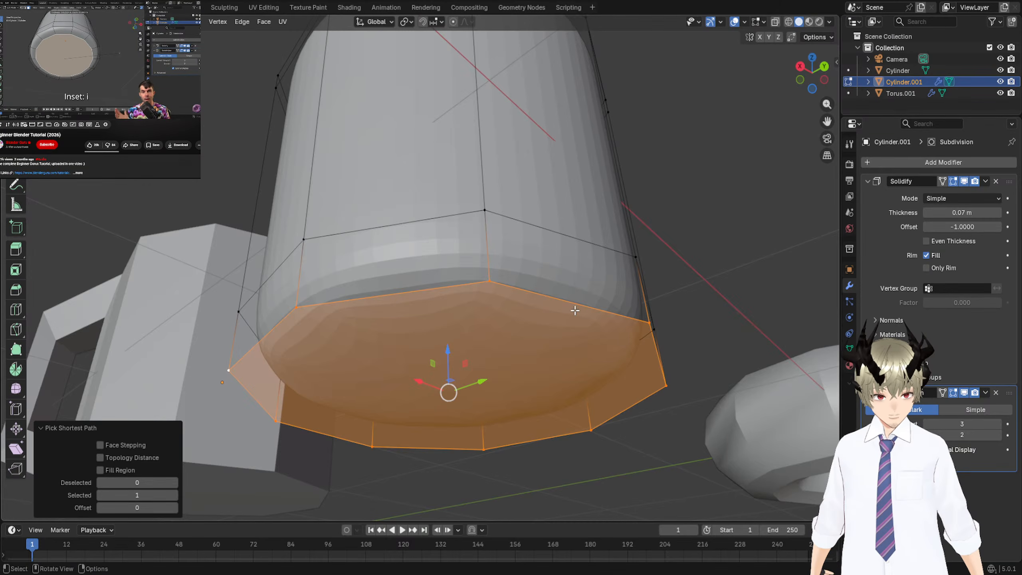
pyautogui.press('i')
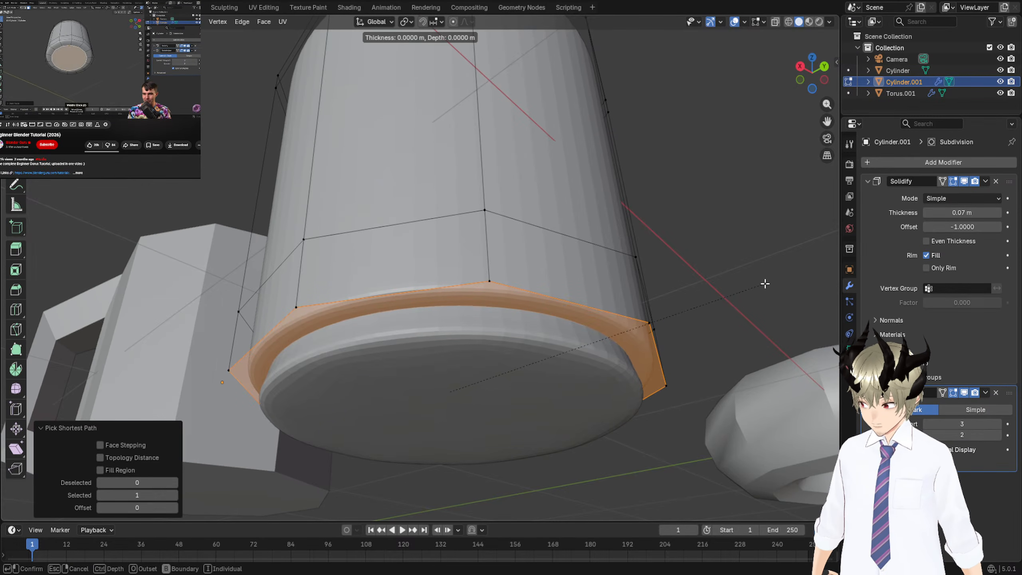
pyautogui.press('Escape')
pyautogui.moveTo(617, 319); pyautogui.dragTo(628, 352, button='middle')
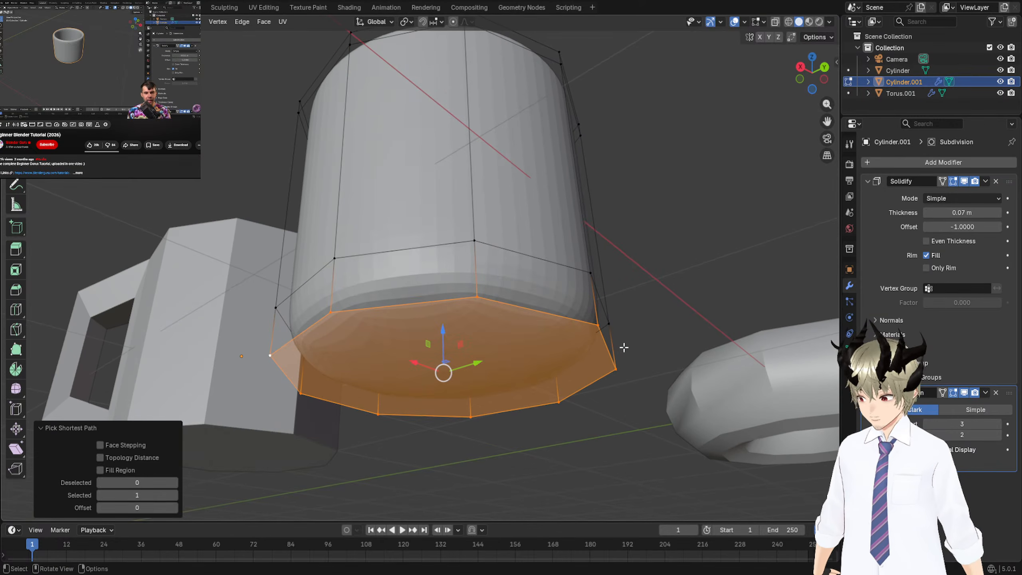
pyautogui.press('s')
pyautogui.press('Escape')
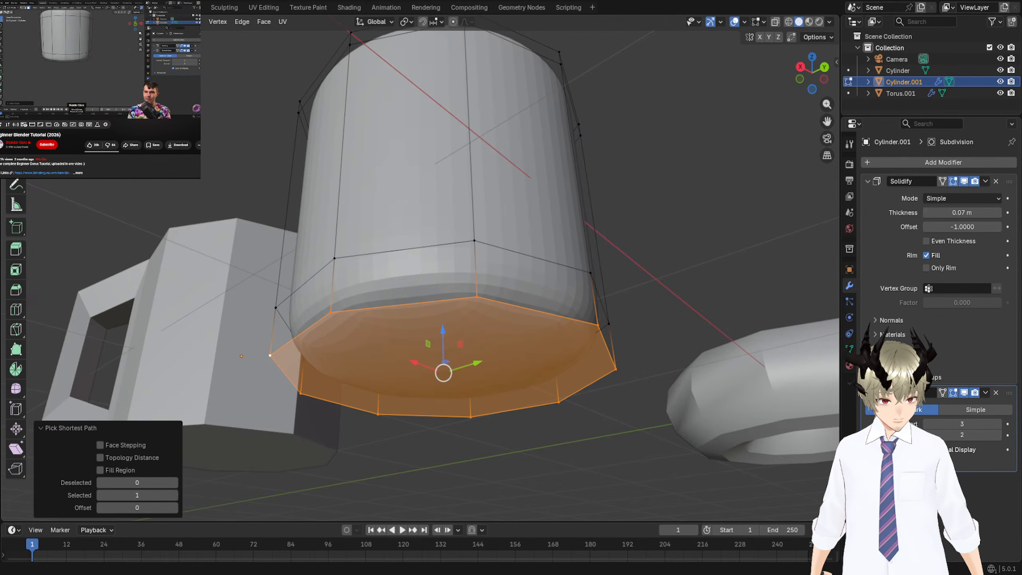
pyautogui.moveTo(720, 282); pyautogui.dragTo(722, 330, button='middle')
pyautogui.moveTo(718, 320); pyautogui.dragTo(720, 322, button='middle')
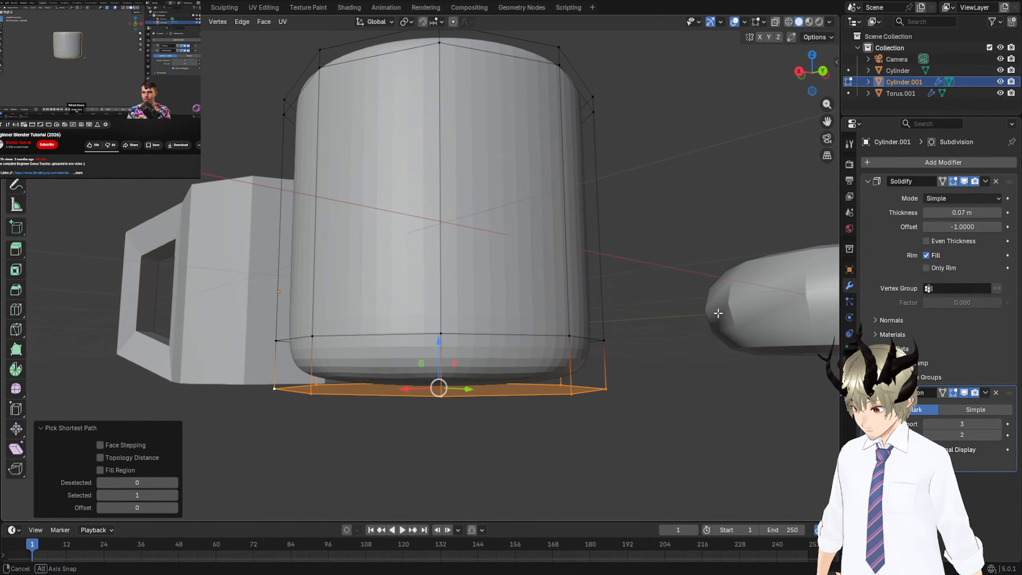
pyautogui.press('j')
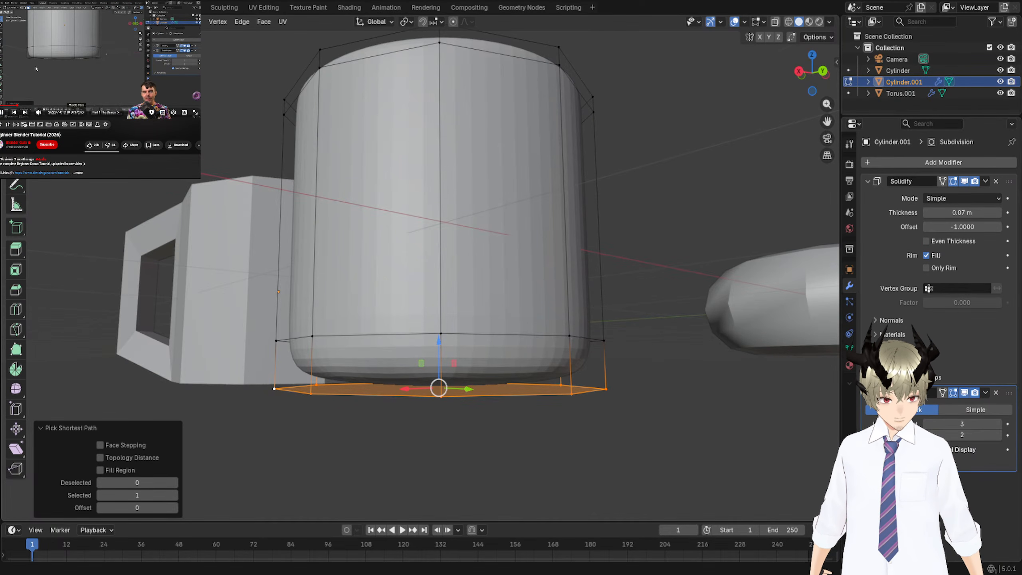
# Inset the cup's bottom face with 0 m thickness and try raising the inset face along Z.
pyautogui.moveTo(602, 249); pyautogui.dragTo(584, 200, button='middle')
pyautogui.press('i')
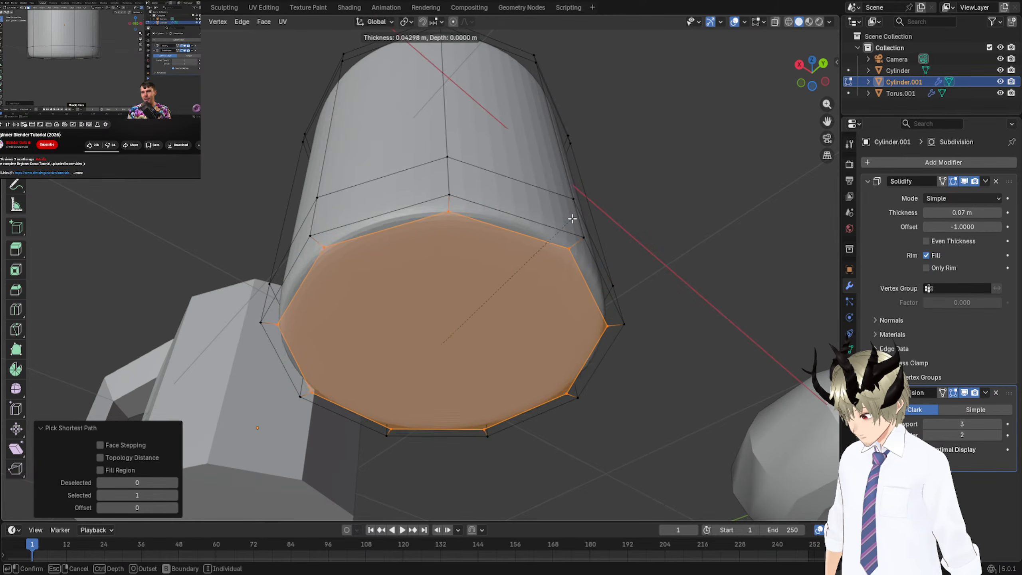
pyautogui.click(635, 237)
pyautogui.moveTo(632, 235); pyautogui.dragTo(557, 312, button='middle')
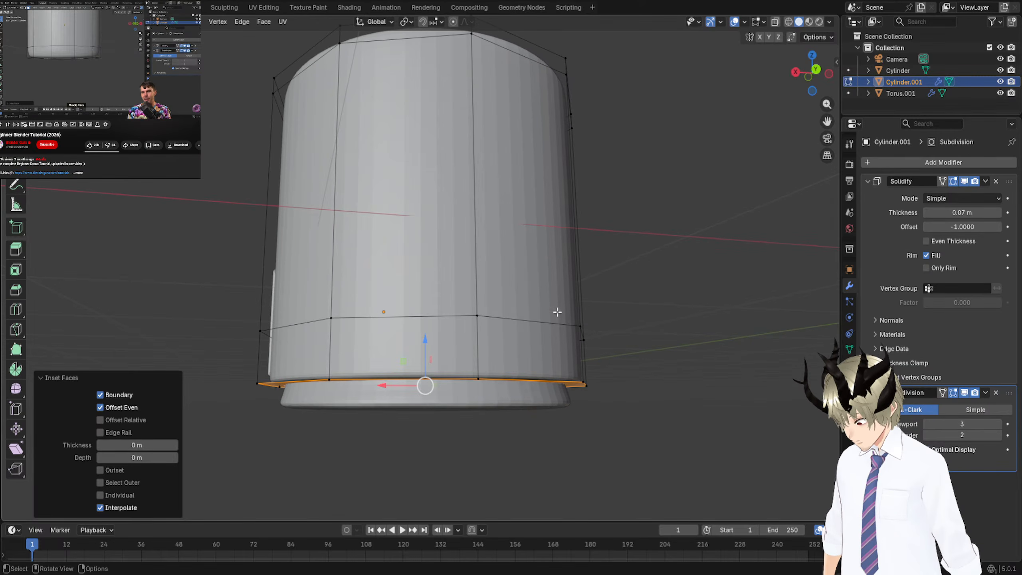
pyautogui.moveTo(428, 343); pyautogui.dragTo(421, 359)
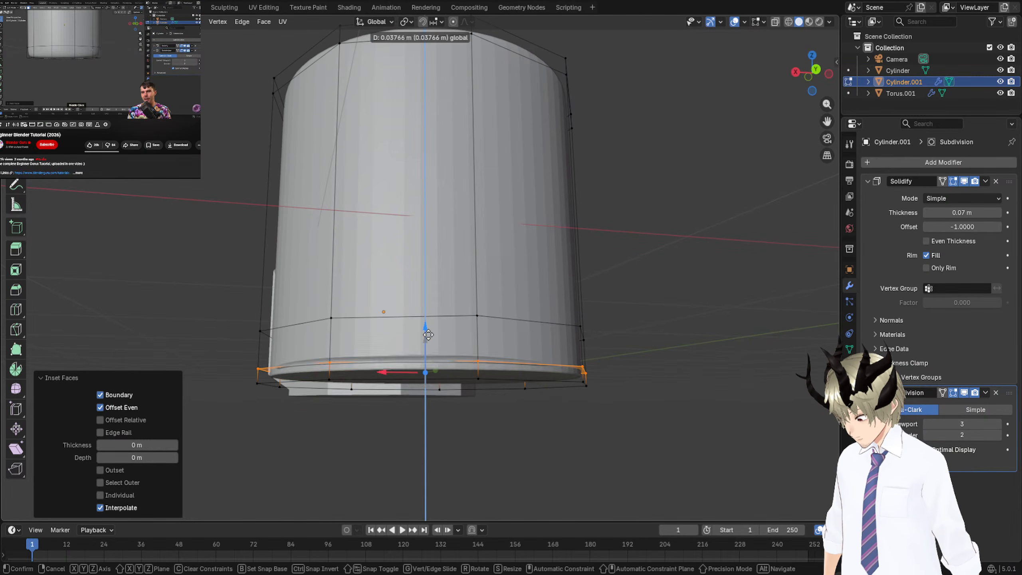
pyautogui.moveTo(429, 371); pyautogui.dragTo(429, 373)
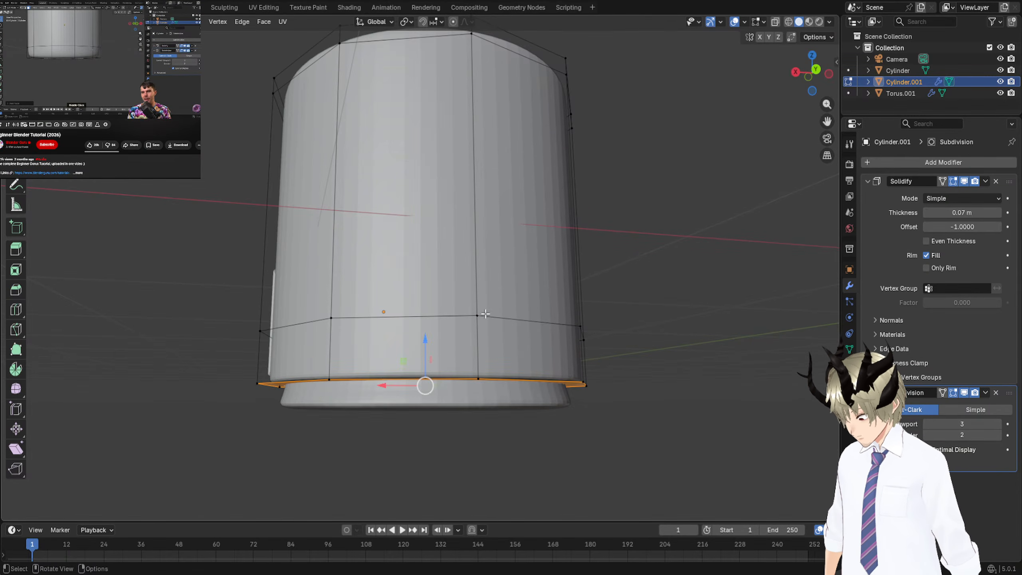
# Scale the inset bottom face uniformly to about 0.912 and clear the selection.
pyautogui.moveTo(429, 373); pyautogui.dragTo(643, 359, button='middle')
pyautogui.press('s')
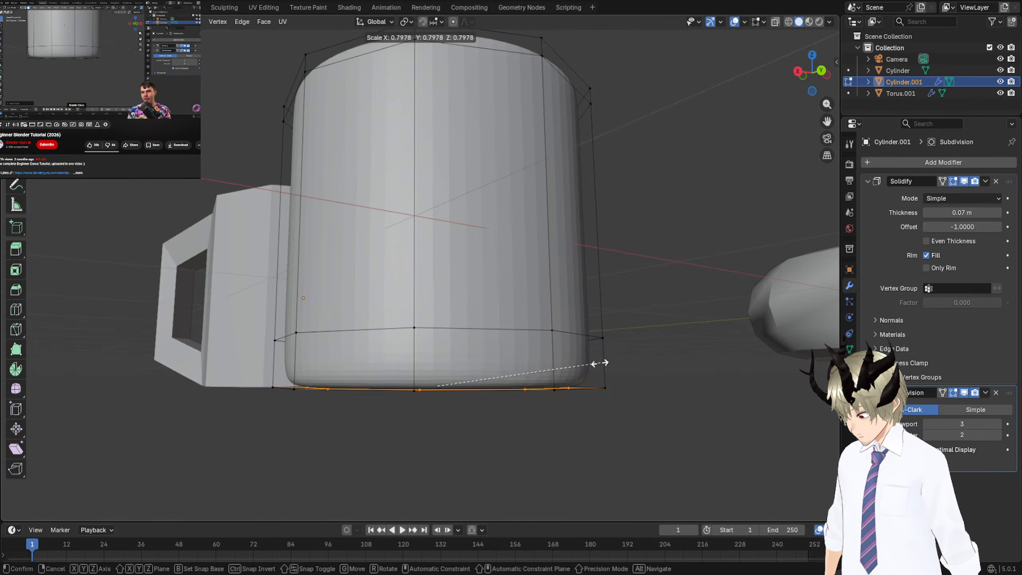
pyautogui.keyDown('alt'); pyautogui.moveTo(552, 354); pyautogui.dragTo(688, 285, button='middle'); pyautogui.keyUp('alt')
pyautogui.click(584, 247)
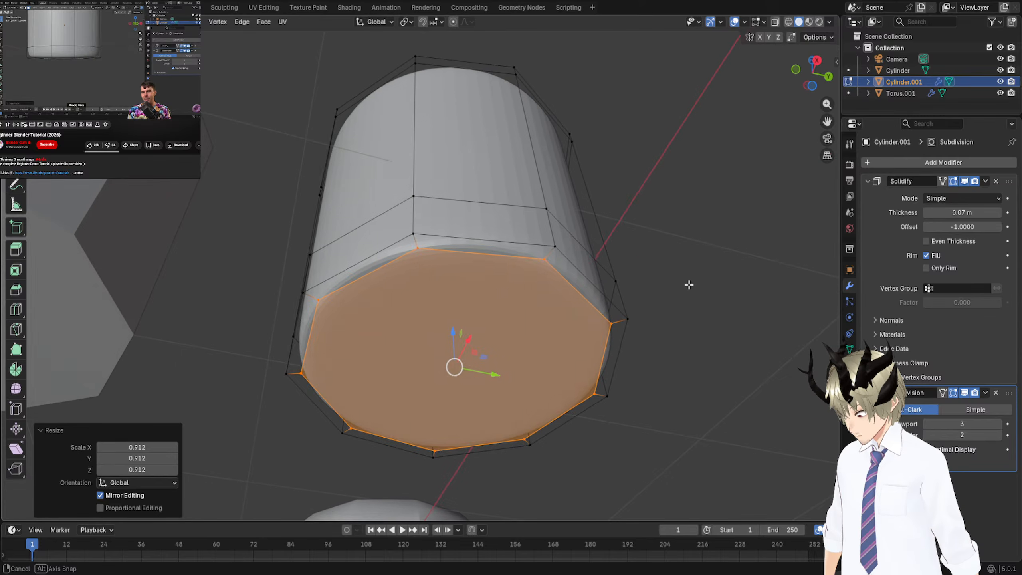
pyautogui.click(632, 307)
pyautogui.click(705, 254)
pyautogui.moveTo(693, 243); pyautogui.dragTo(498, 338, button='middle')
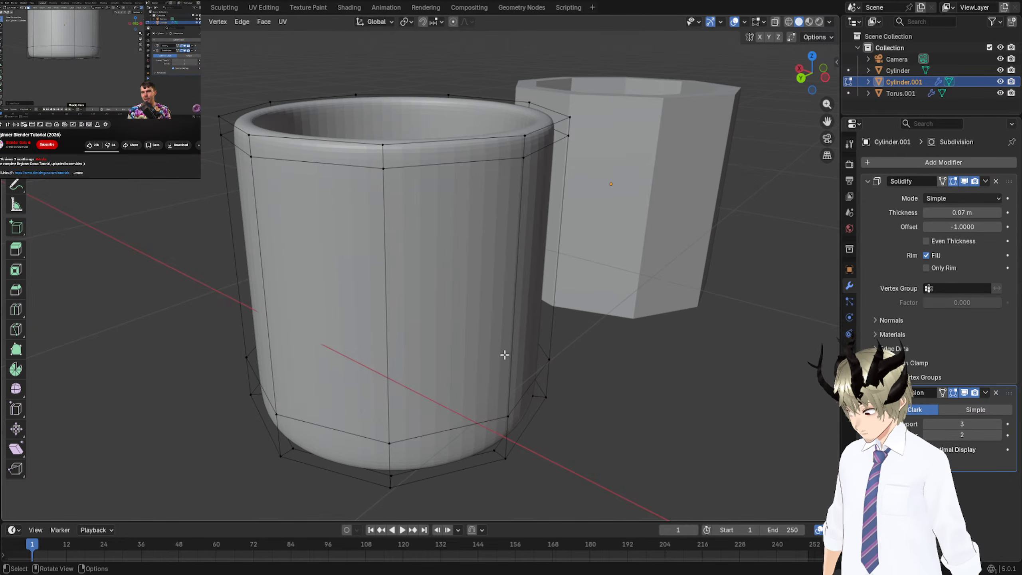
pyautogui.press('i')
pyautogui.press('Escape')
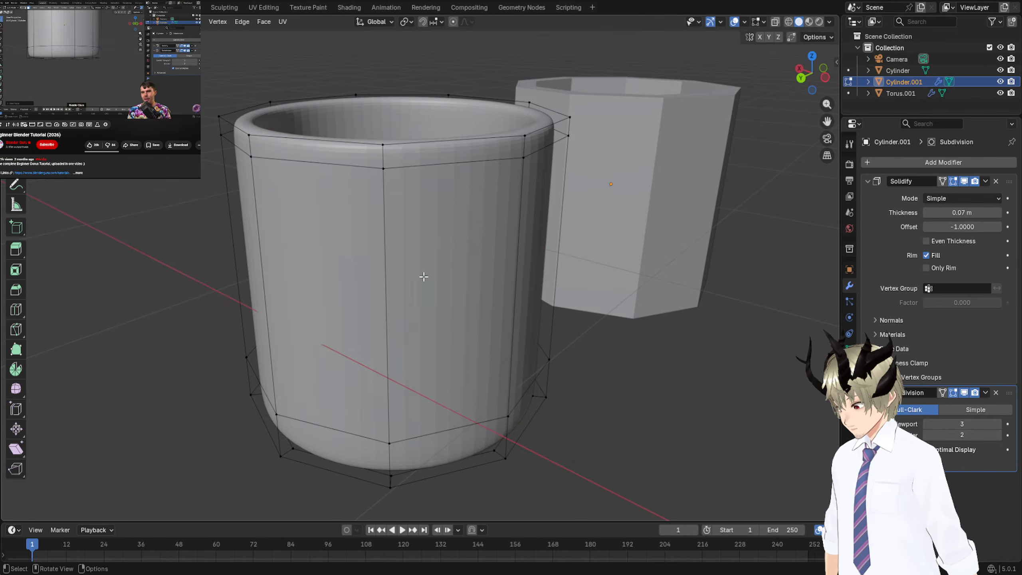
pyautogui.moveTo(422, 278); pyautogui.dragTo(500, 178, button='middle')
pyautogui.click(414, 118)
pyautogui.press('i')
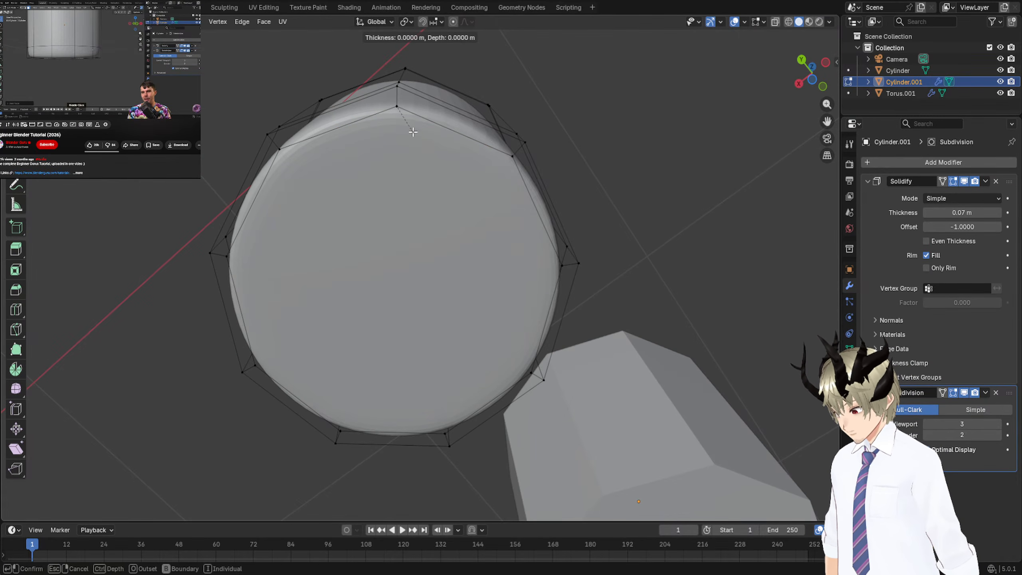
pyautogui.press('Escape')
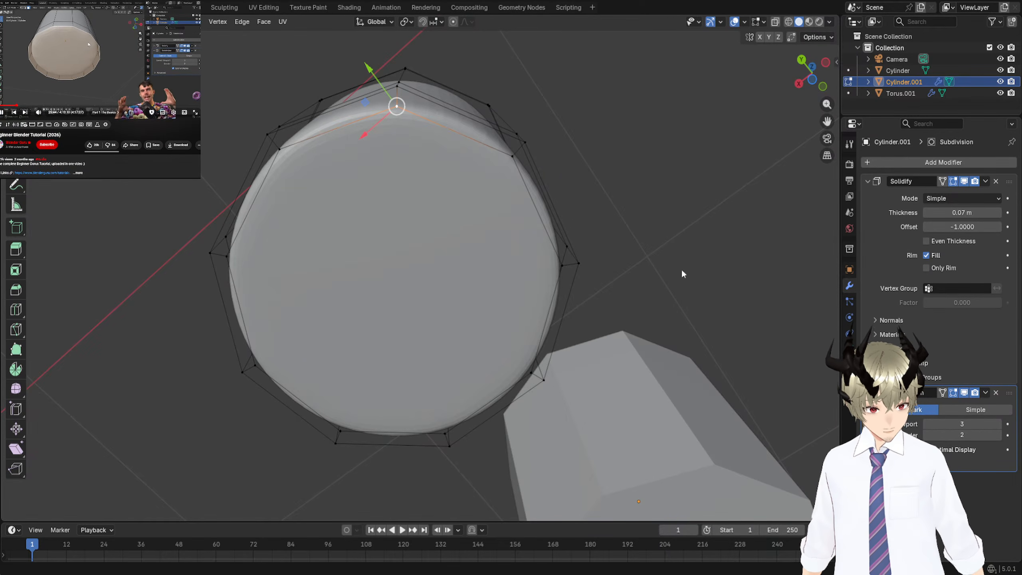
# Select the full inner ring of vertices bounding the inset face on the cup's underside.
pyautogui.moveTo(604, 273); pyautogui.dragTo(636, 256, button='middle')
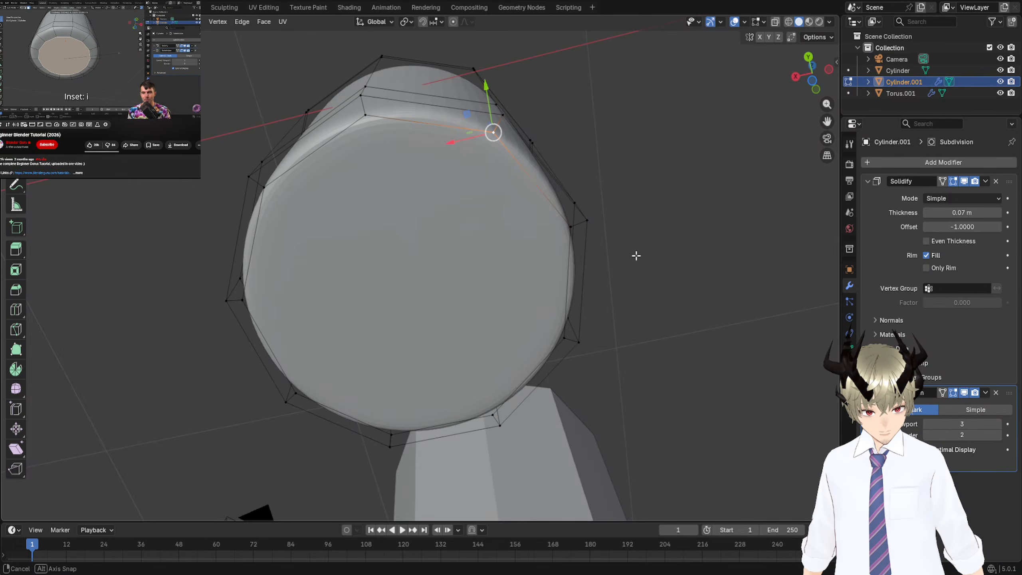
pyautogui.click(715, 282)
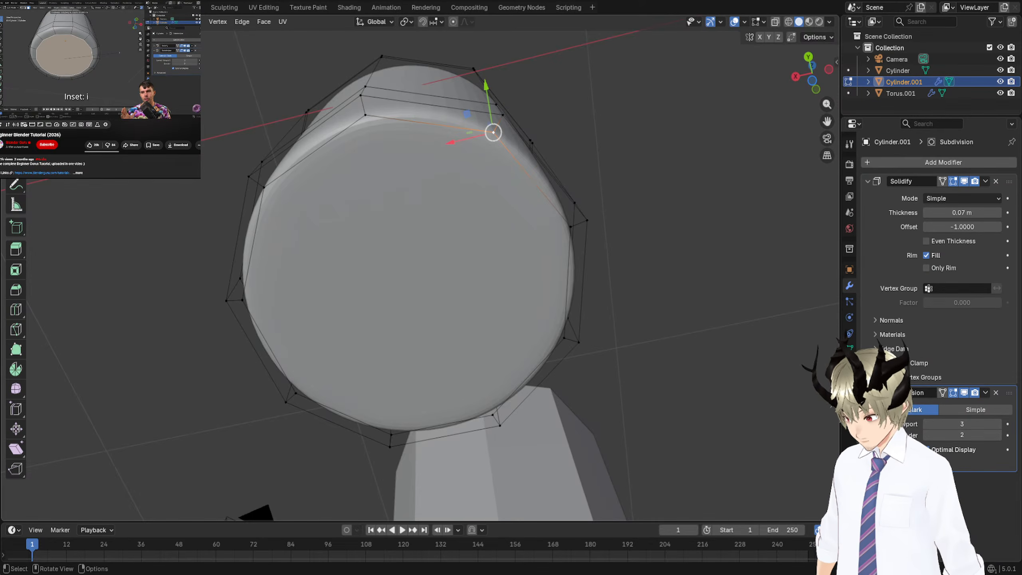
pyautogui.keyDown('ctrl'); pyautogui.click(264, 188); pyautogui.keyUp('ctrl')
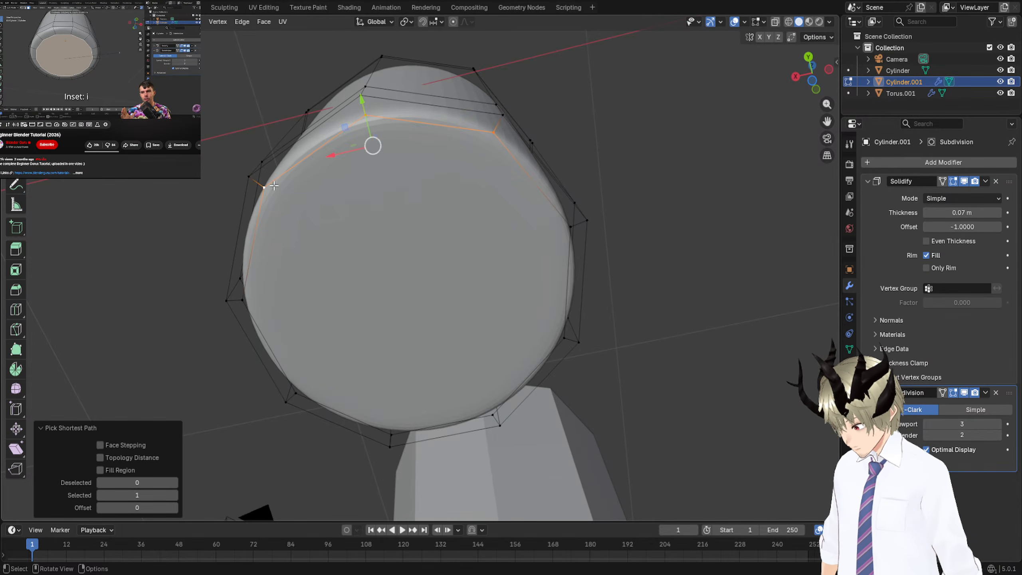
pyautogui.moveTo(264, 188); pyautogui.dragTo(265, 148, button='middle')
pyautogui.keyDown('ctrl'); pyautogui.click(278, 319); pyautogui.keyUp('ctrl')
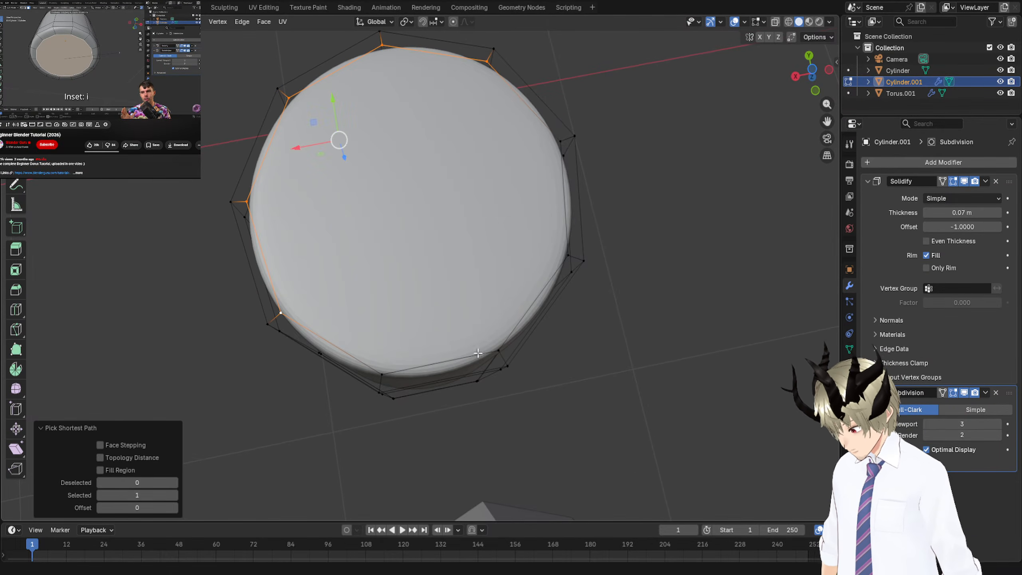
pyautogui.keyDown('ctrl'); pyautogui.click(563, 251); pyautogui.keyUp('ctrl')
pyautogui.keyDown('ctrl'); pyautogui.click(560, 141); pyautogui.keyUp('ctrl')
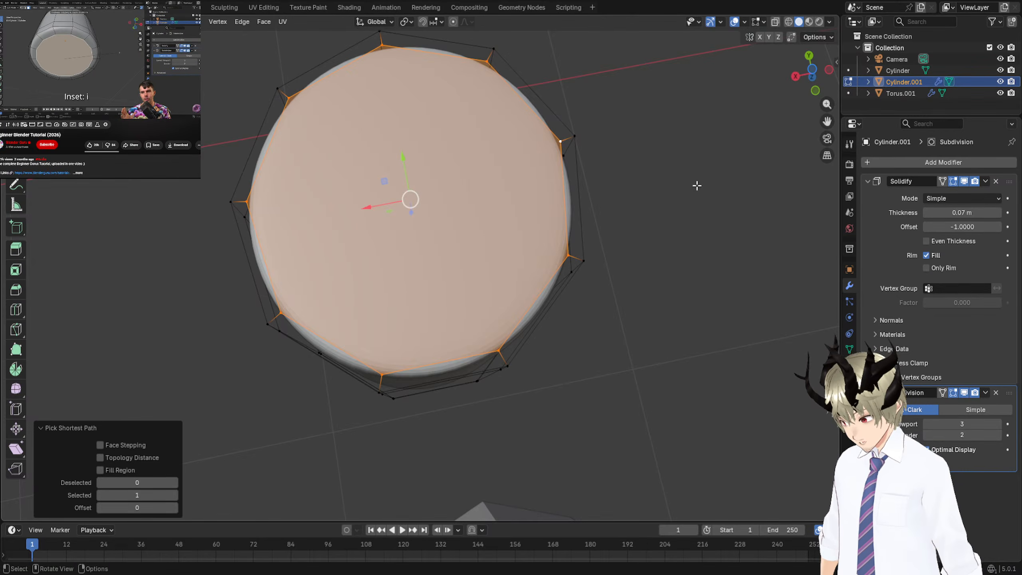
# Try to extrude the bottom face in place and scale it inward toward the centre.
pyautogui.press('e')
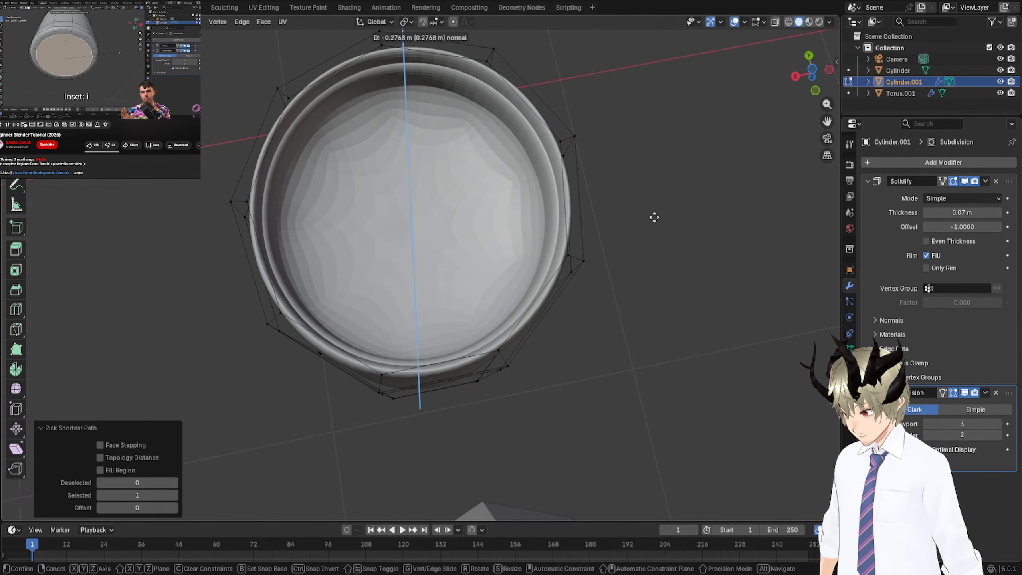
pyautogui.rightClick(654, 217)
pyautogui.moveTo(602, 218); pyautogui.dragTo(532, 353, button='middle')
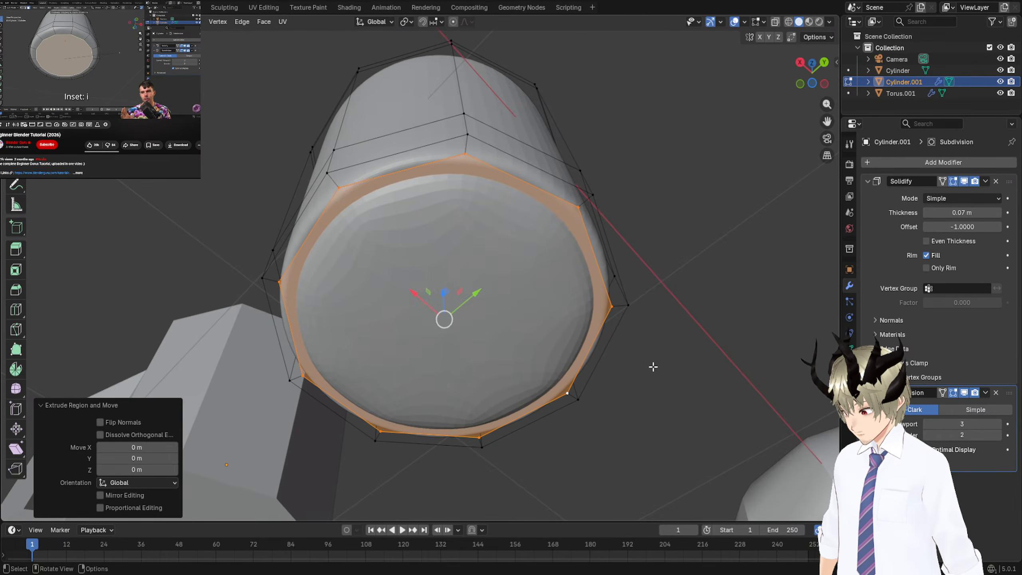
pyautogui.press('s')
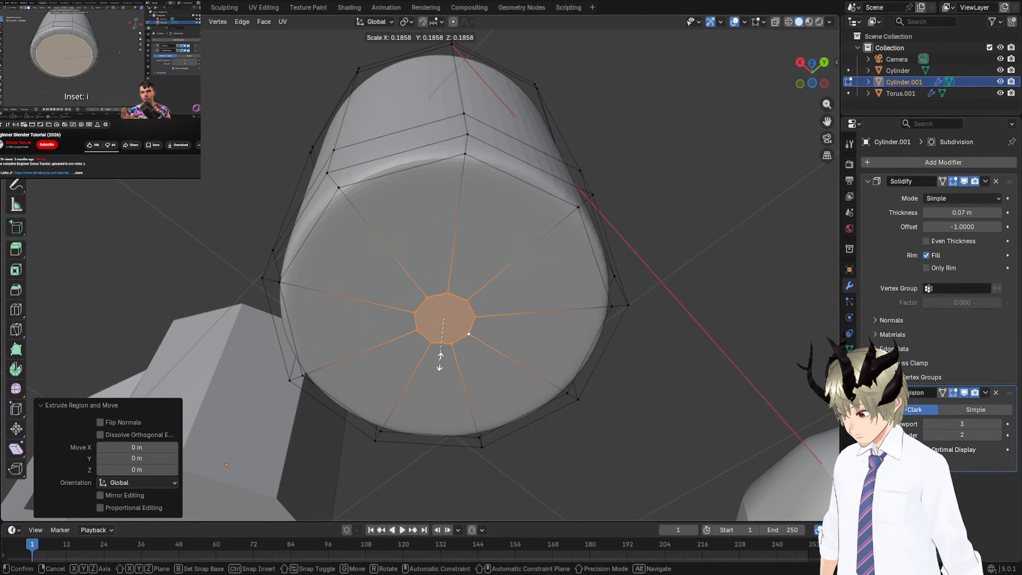
pyautogui.click(602, 342)
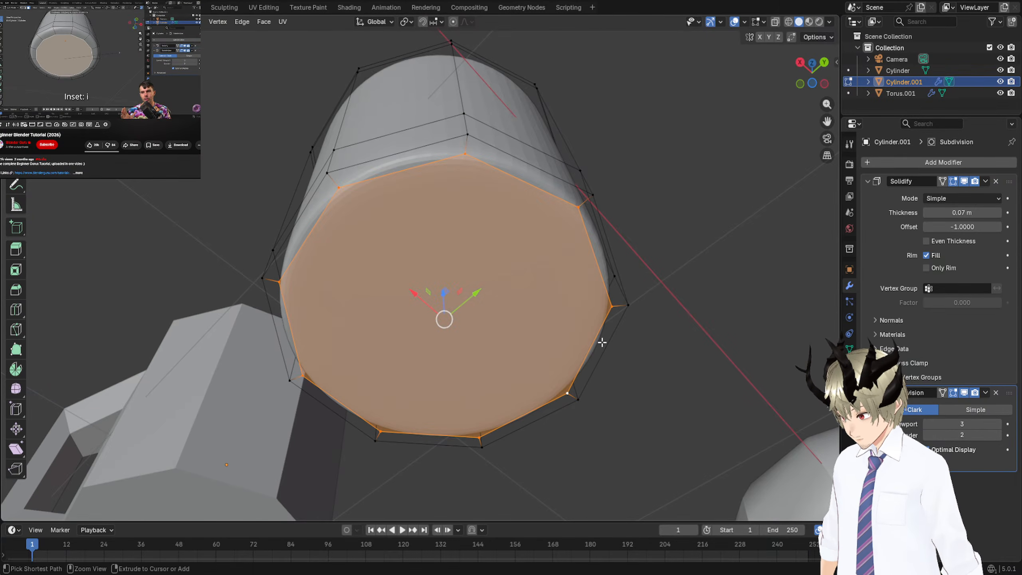
# Undo the bottom face extrusion and ring selection, and return the cup to Object Mode.
pyautogui.hotkey('ctrl', 'z')
pyautogui.hotkey('ctrl', 'z')
pyautogui.hotkey('ctrl', 'z')
pyautogui.hotkey('ctrl', 'z')
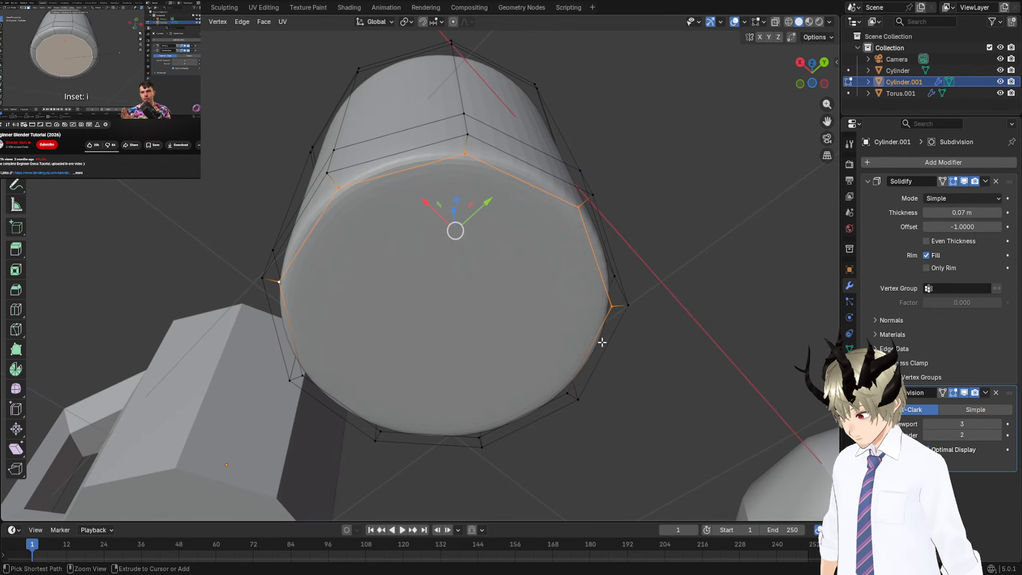
pyautogui.moveTo(600, 337)
pyautogui.mouseDown(button='middle')
pyautogui.moveTo(591, 358)
pyautogui.moveTo(598, 336)
pyautogui.mouseUp(button='middle')
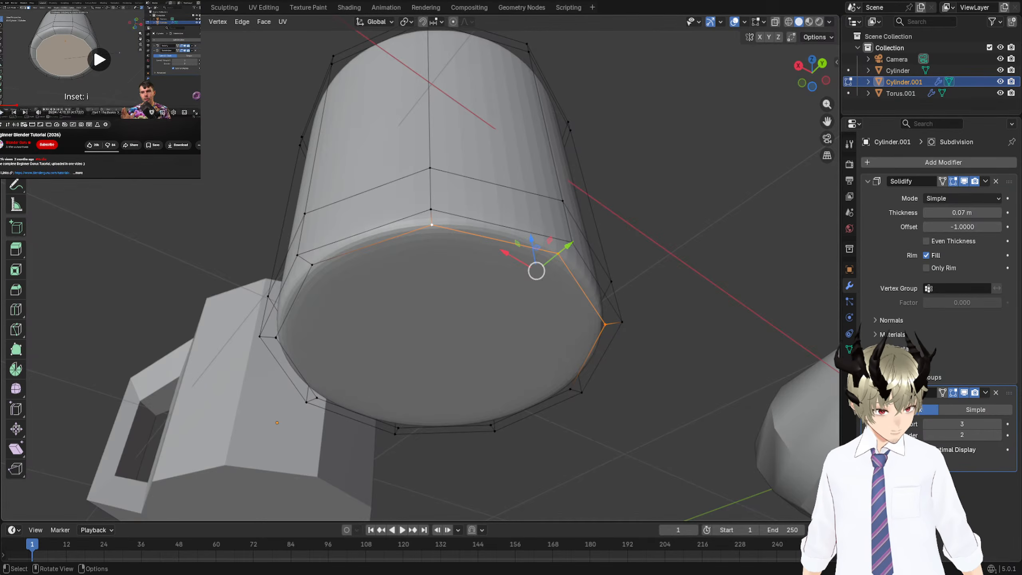
pyautogui.moveTo(689, 308); pyautogui.dragTo(610, 288, button='middle')
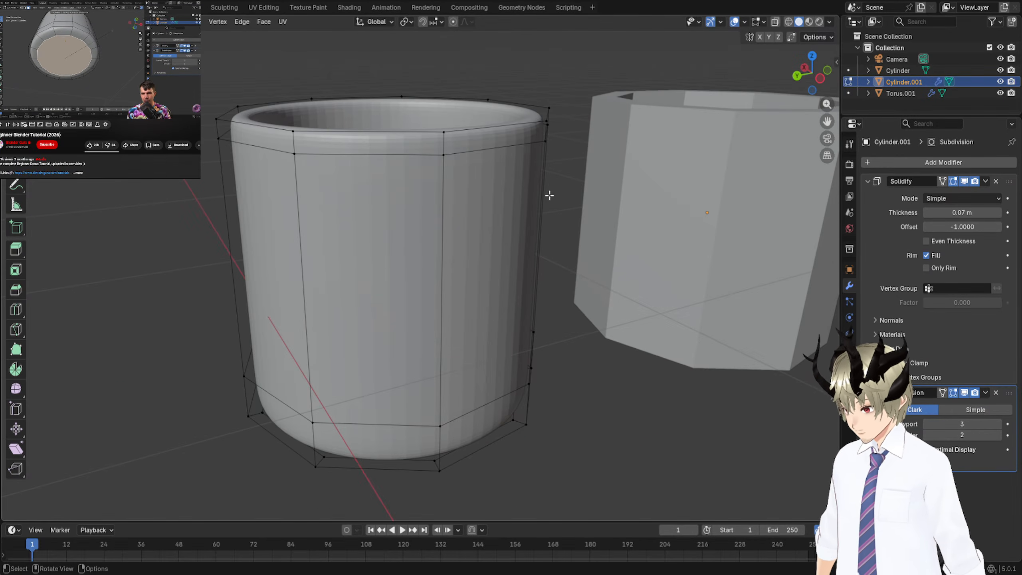
pyautogui.press('Tab')
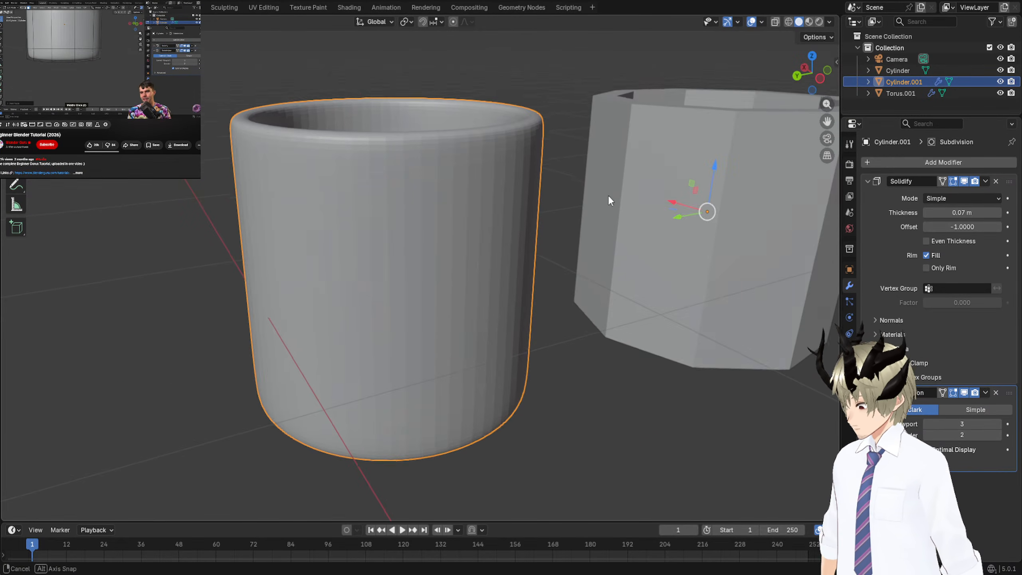
# Select the low-poly handled mug beside the smooth cup and switch it to Edit Mode.
pyautogui.moveTo(609, 194); pyautogui.dragTo(781, 228, button='middle')
pyautogui.click(782, 231)
pyautogui.scroll(-4, 748, 227)
pyautogui.scroll(1, 748, 227)
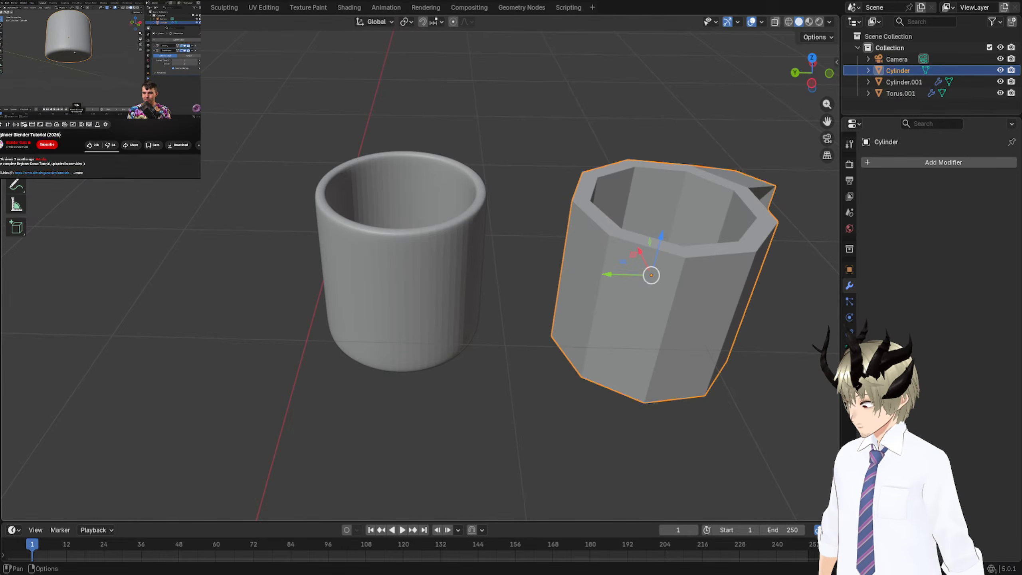
pyautogui.click(51, 56)
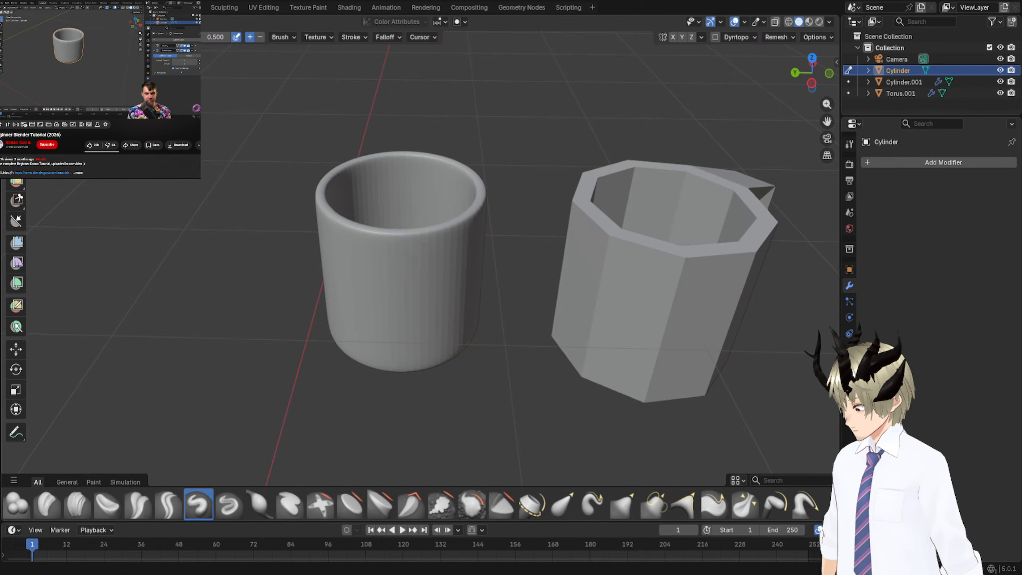
pyautogui.press('Tab')
pyautogui.scroll(4, 655, 281)
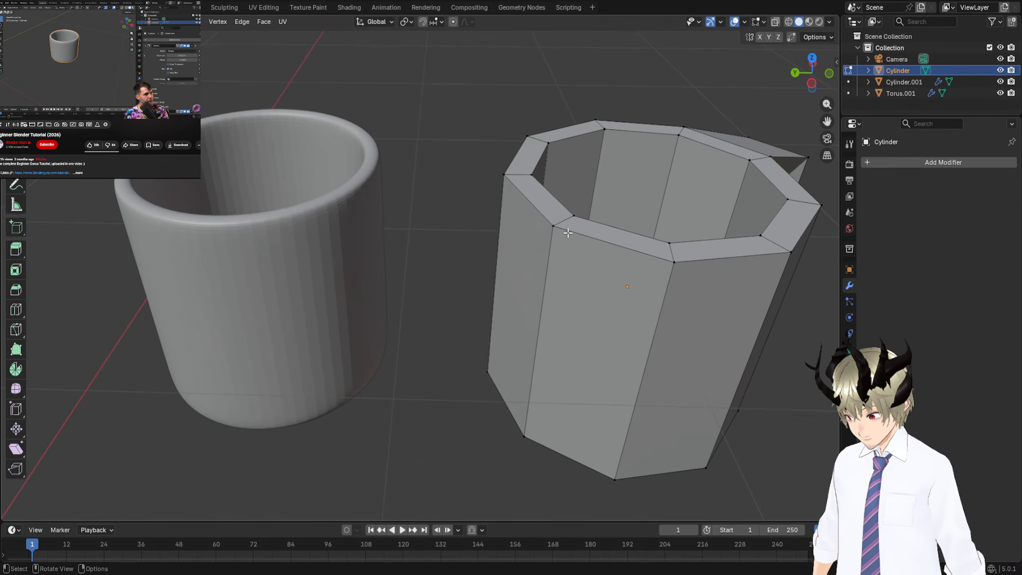
# Select the four corner vertices of the low-poly mug's front rim face and try to inset it.
pyautogui.click(573, 216)
pyautogui.keyDown('shift'); pyautogui.click(553, 226); pyautogui.keyUp('shift')
pyautogui.keyDown('shift'); pyautogui.click(669, 244); pyautogui.keyUp('shift')
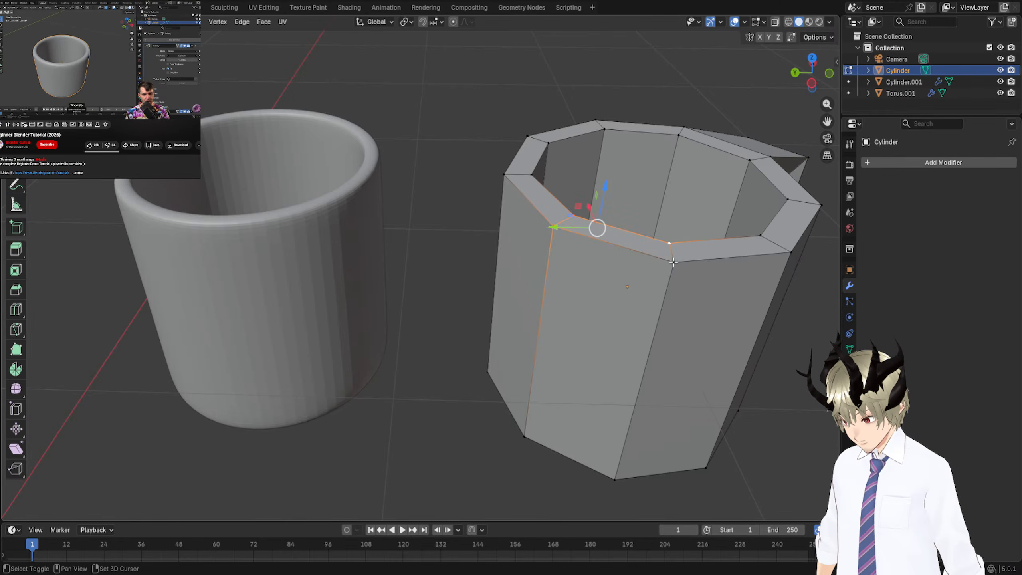
pyautogui.press('i')
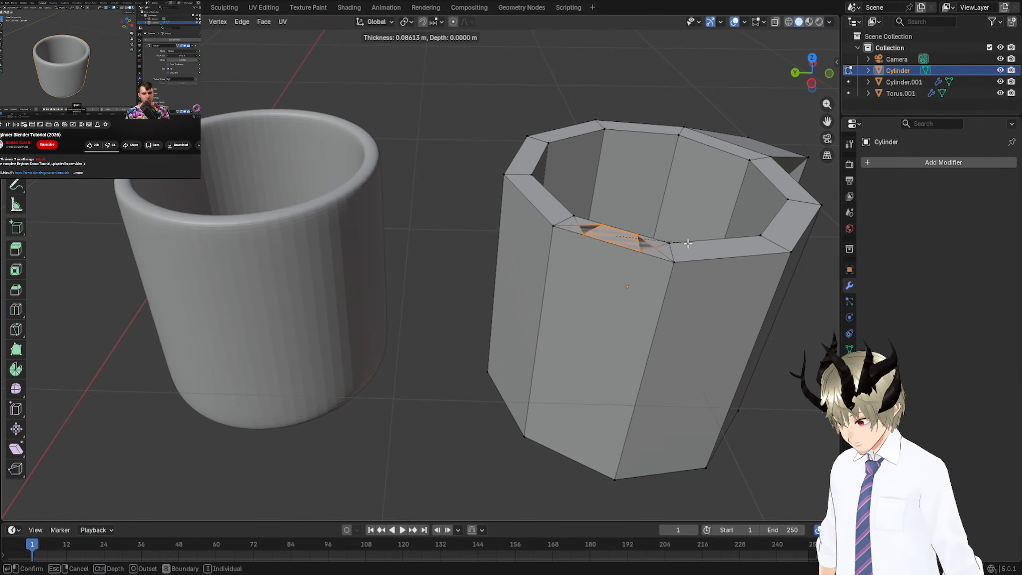
pyautogui.click(636, 242)
pyautogui.press('space')
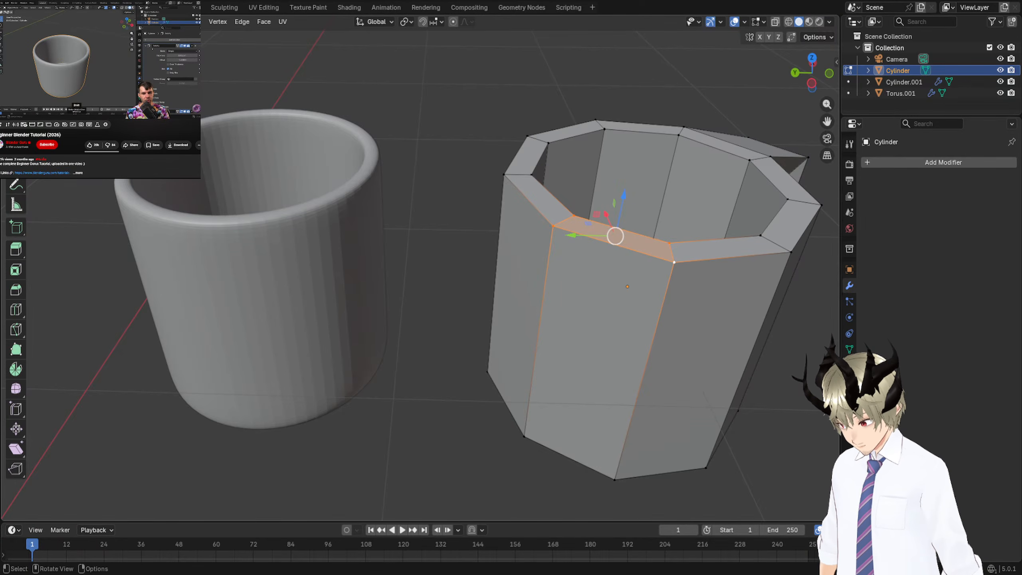
# Try to scale a vertex selection on the mug's rim, and retry the inset on the front rim face.
pyautogui.hotkey('alt', 'a')
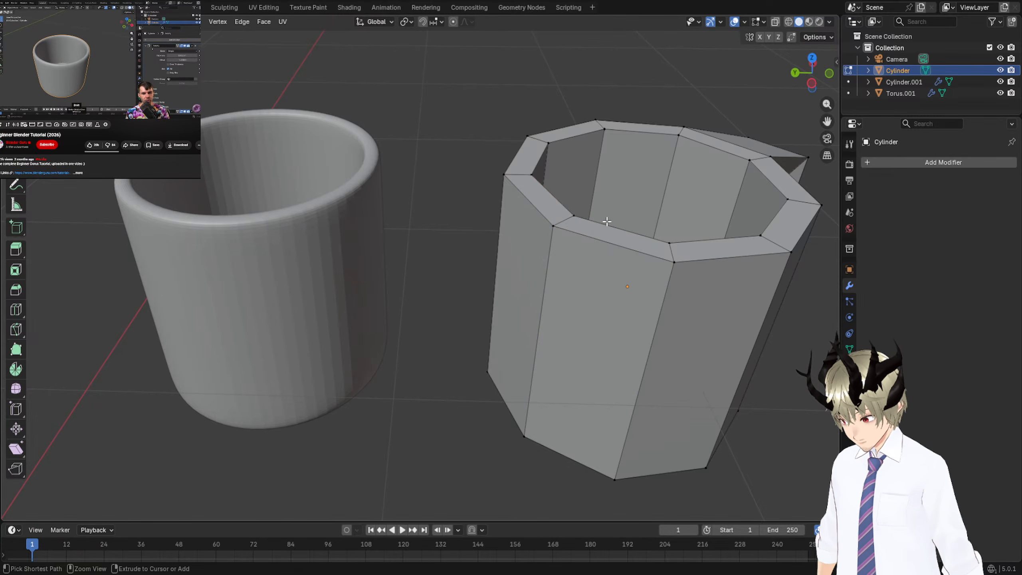
pyautogui.keyDown('alt'); pyautogui.click(604, 209); pyautogui.keyUp('alt')
pyautogui.press('s')
pyautogui.rightClick(695, 245)
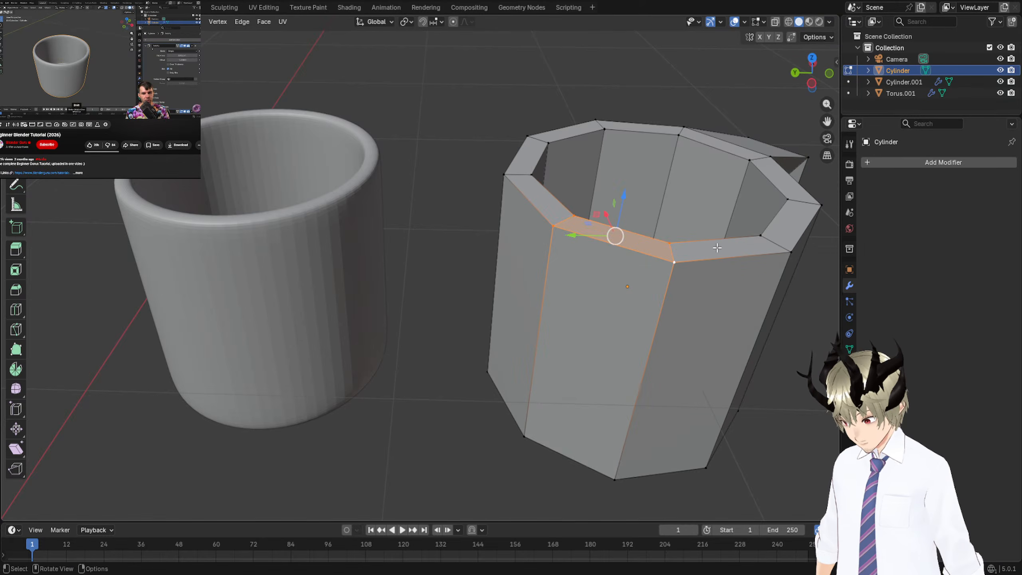
pyautogui.press('i')
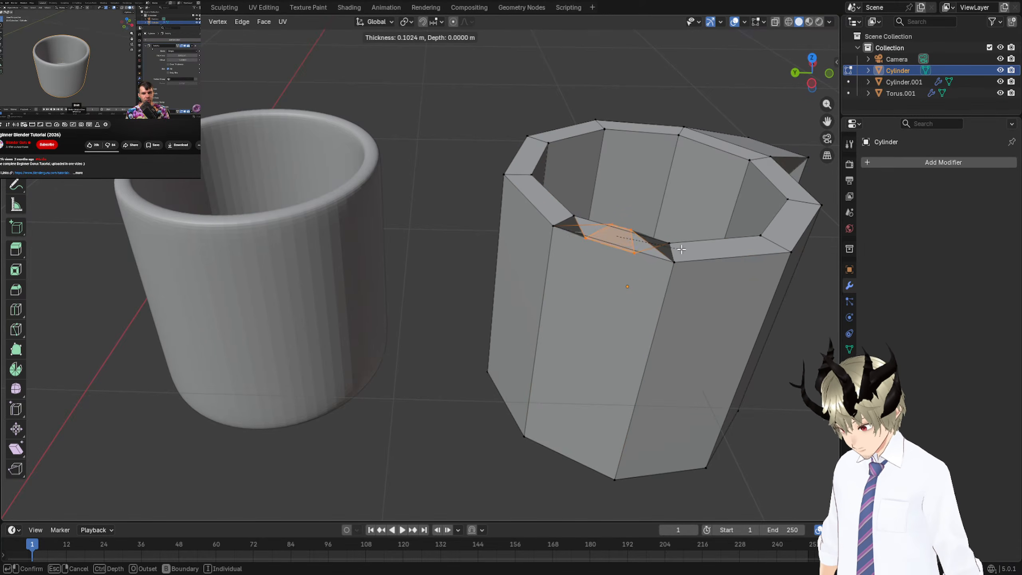
pyautogui.rightClick(706, 243)
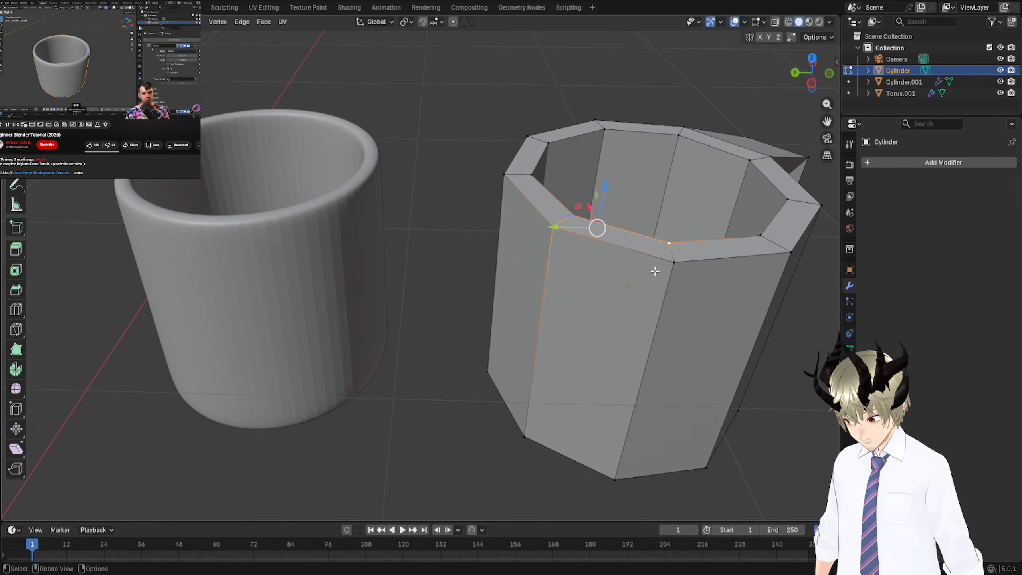
# Try to extrude the front rim face in place and scale it inward, and undo the extrusion.
pyautogui.keyDown('shift'); pyautogui.click(678, 266); pyautogui.keyUp('shift')
pyautogui.press('e')
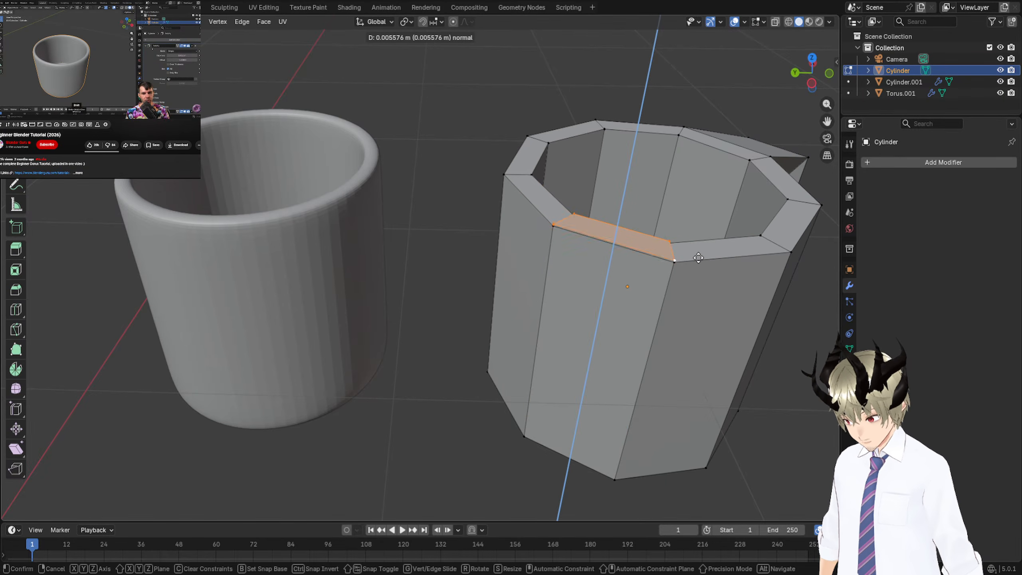
pyautogui.rightClick(698, 258)
pyautogui.press('s')
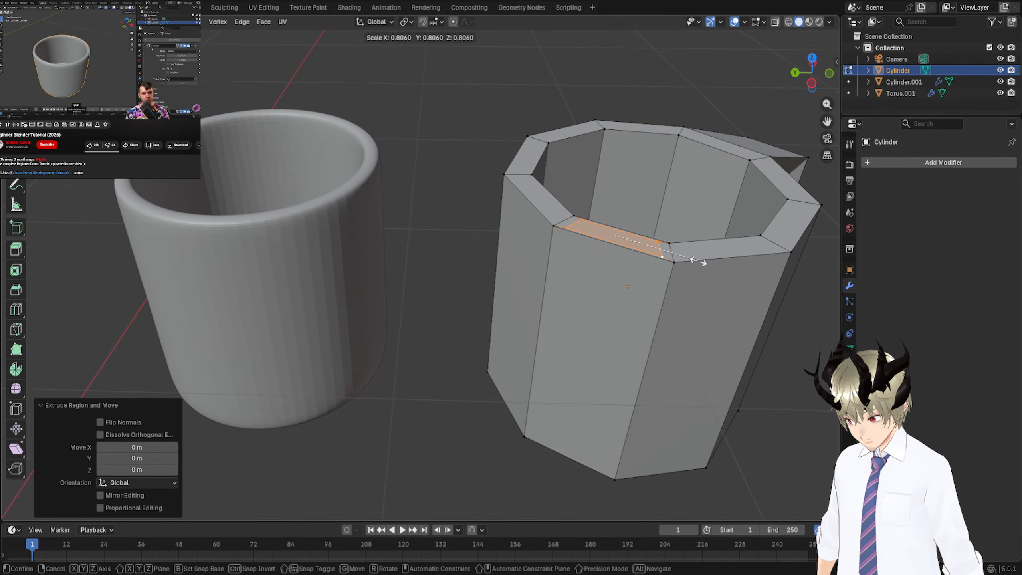
pyautogui.rightClick(705, 261)
pyautogui.hotkey('ctrl', 'z')
# Reselect the front rim face by its four corner vertices and try another inset.
pyautogui.click(567, 218)
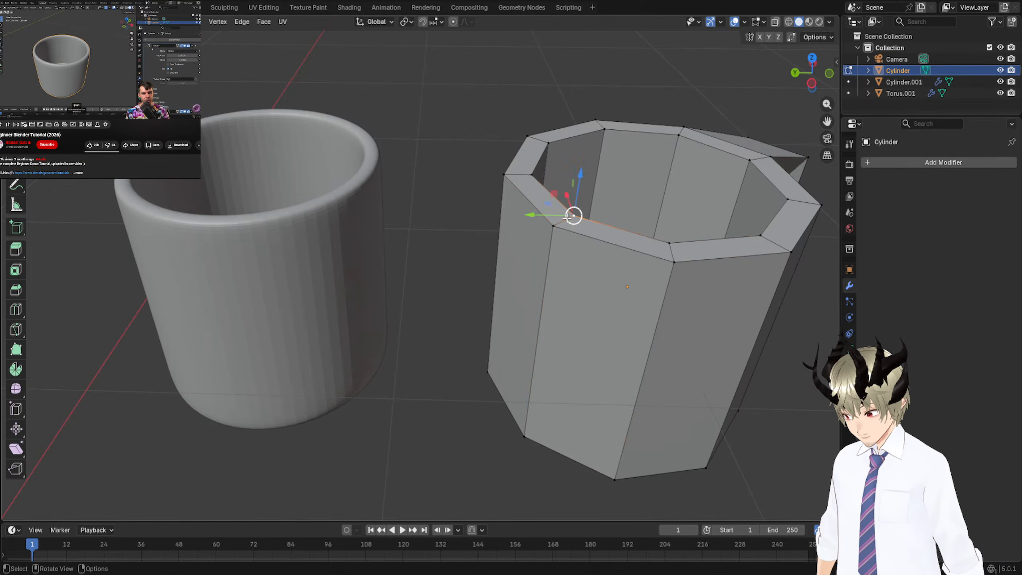
pyautogui.keyDown('shift'); pyautogui.click(553, 226); pyautogui.keyUp('shift')
pyautogui.keyDown('shift'); pyautogui.click(669, 243); pyautogui.keyUp('shift')
pyautogui.keyDown('shift'); pyautogui.click(673, 261); pyautogui.keyUp('shift')
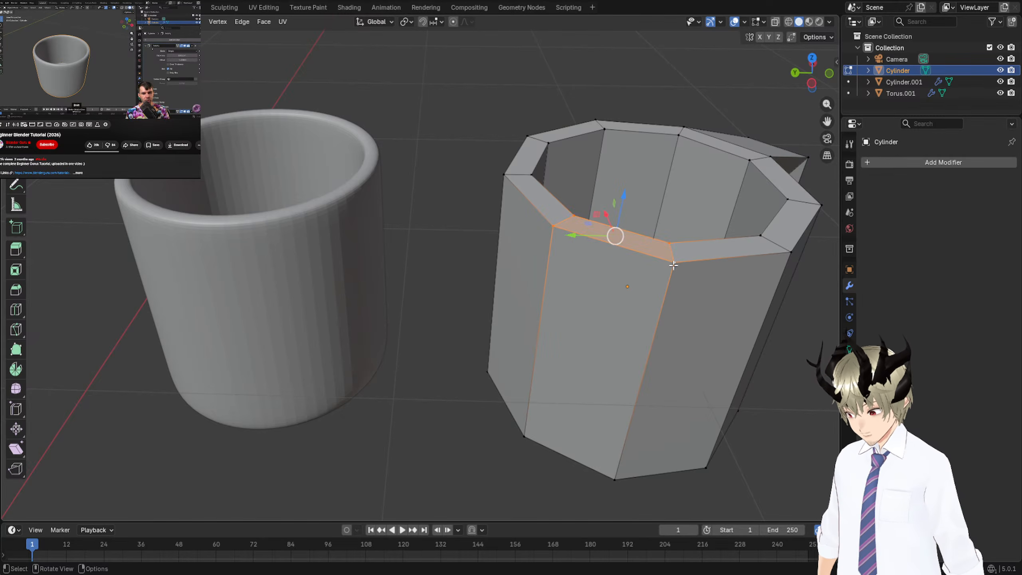
pyautogui.press('i')
pyautogui.rightClick(671, 254)
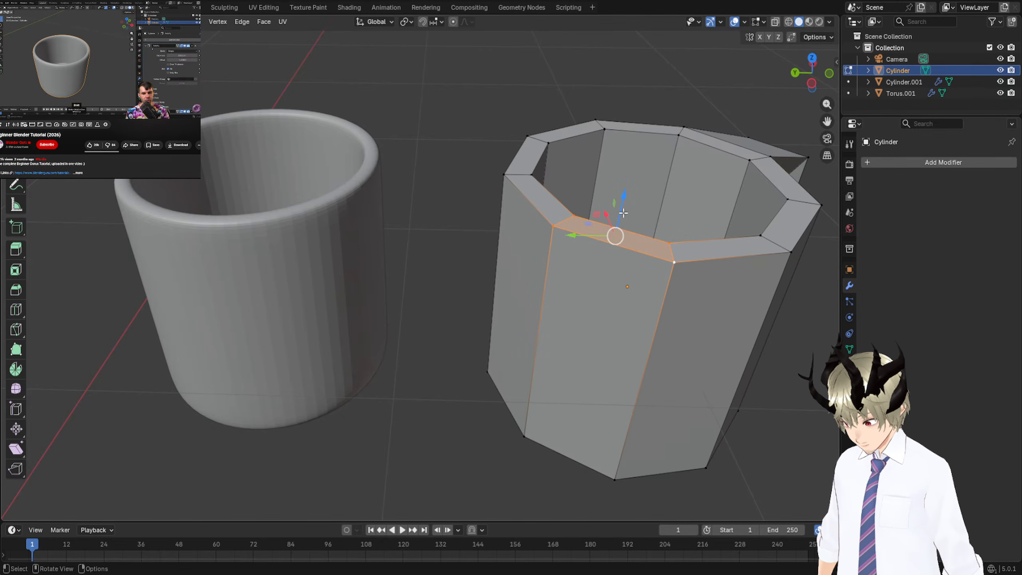
# Inset the front rim face by about 0.031 m, and undo the inset.
pyautogui.moveTo(623, 213)
pyautogui.mouseDown()
pyautogui.moveTo(623, 185)
pyautogui.moveTo(631, 207)
pyautogui.mouseUp()
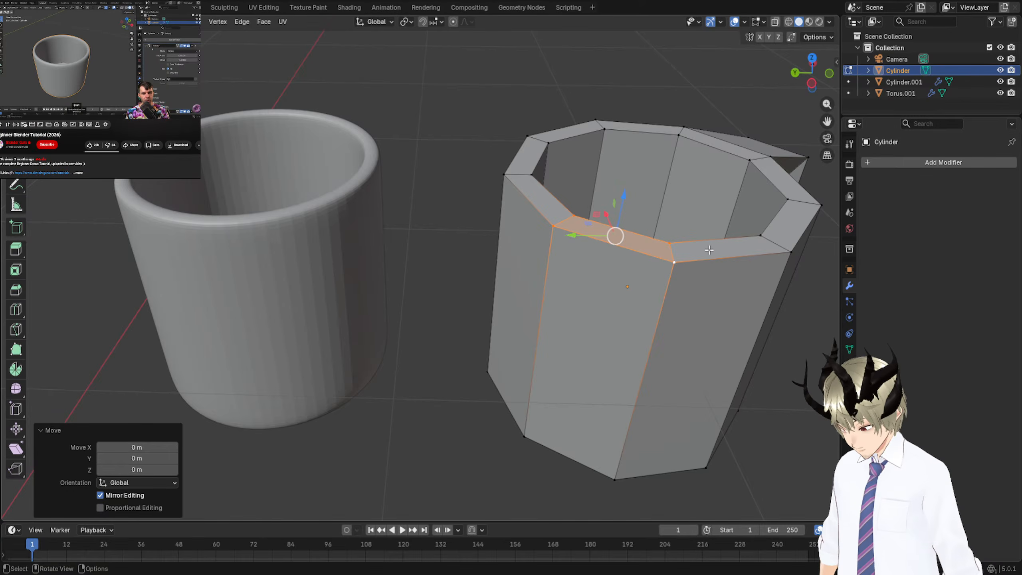
pyautogui.press('i')
pyautogui.click(699, 252)
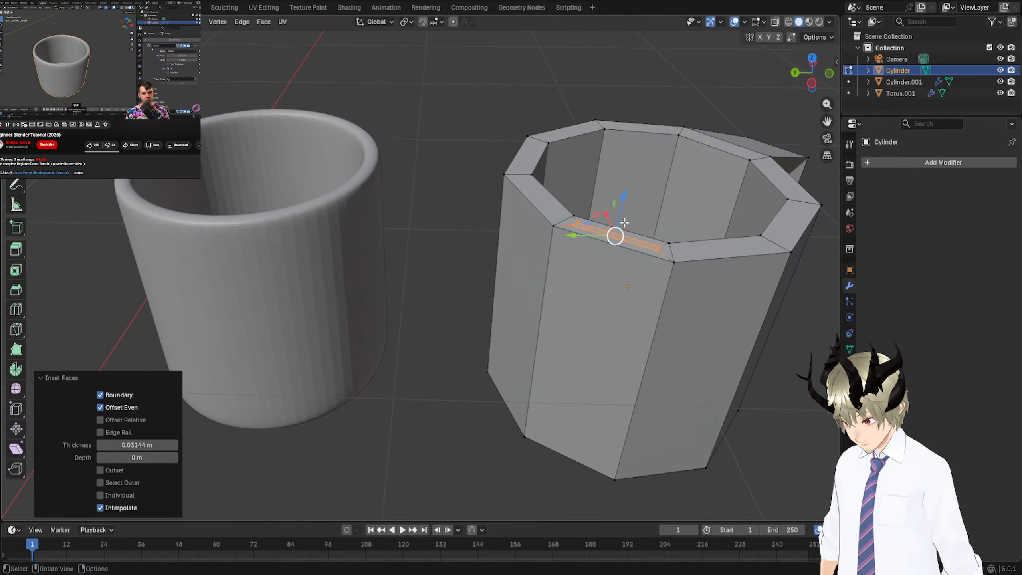
pyautogui.moveTo(625, 222); pyautogui.dragTo(638, 239)
pyautogui.hotkey('ctrl', 'z')
pyautogui.hotkey('ctrl', 'z')
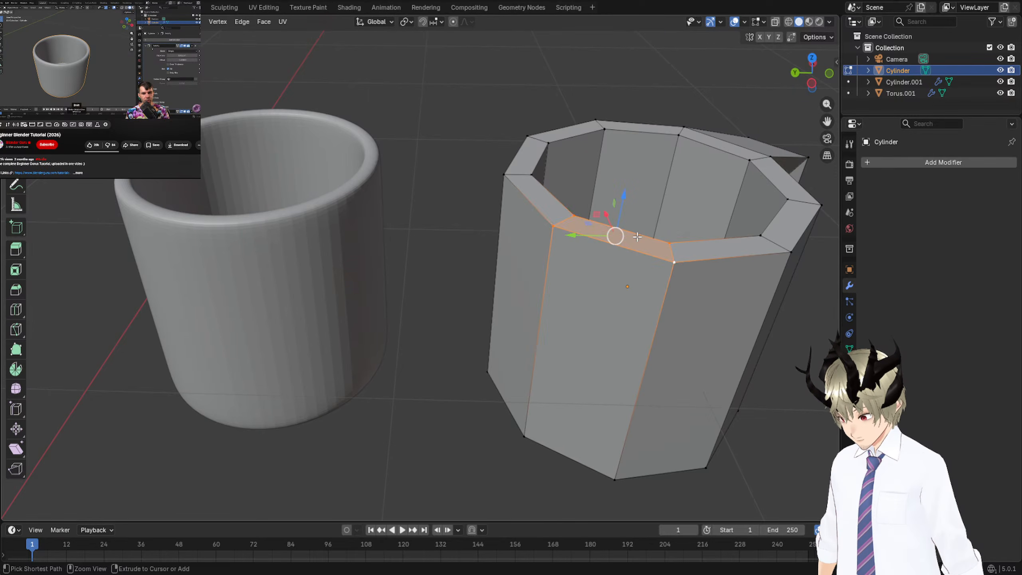
# Try to extrude the front rim face downward along its normal, and undo a further small inset on it.
pyautogui.press('e')
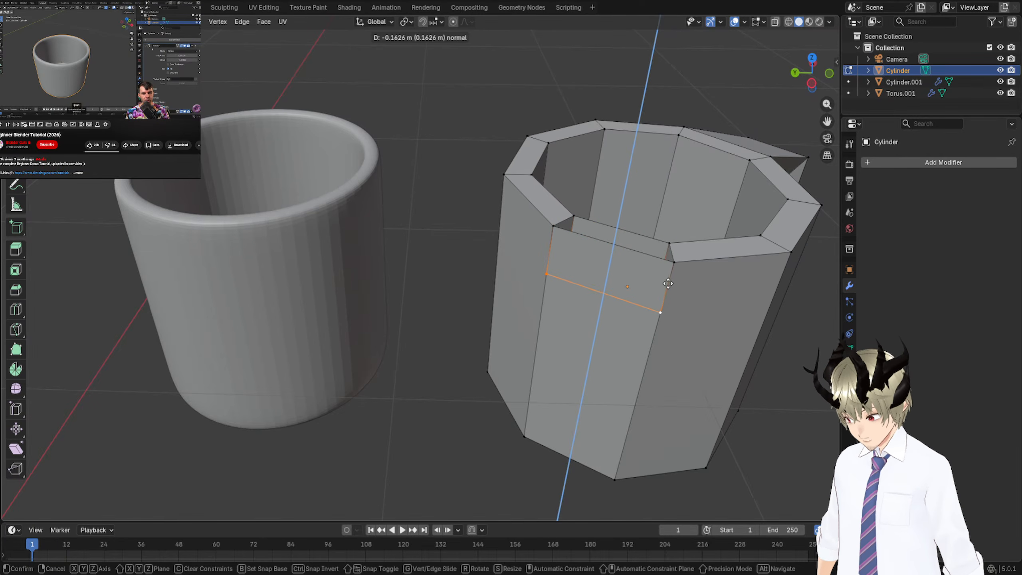
pyautogui.rightClick(683, 236)
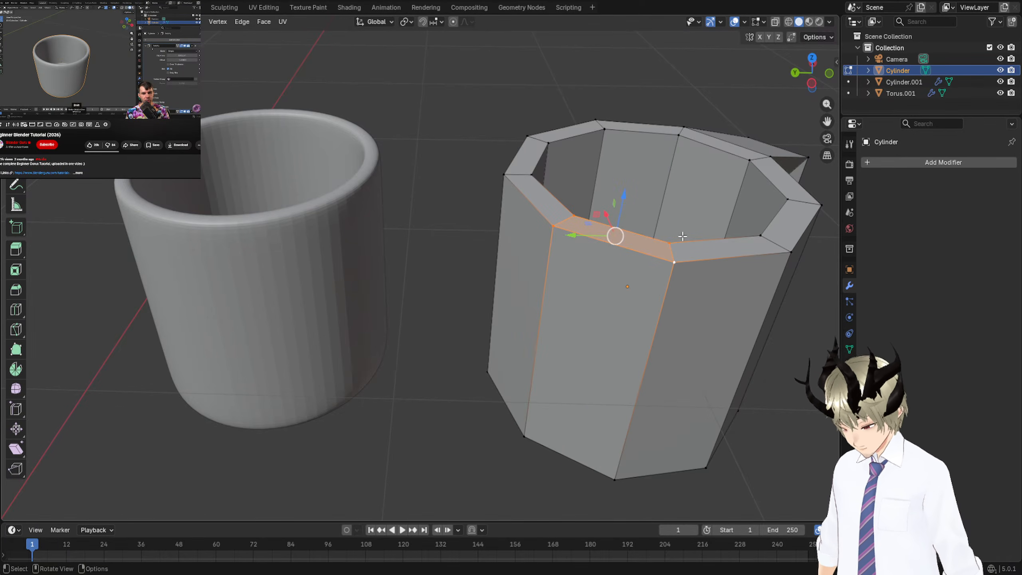
pyautogui.press('i')
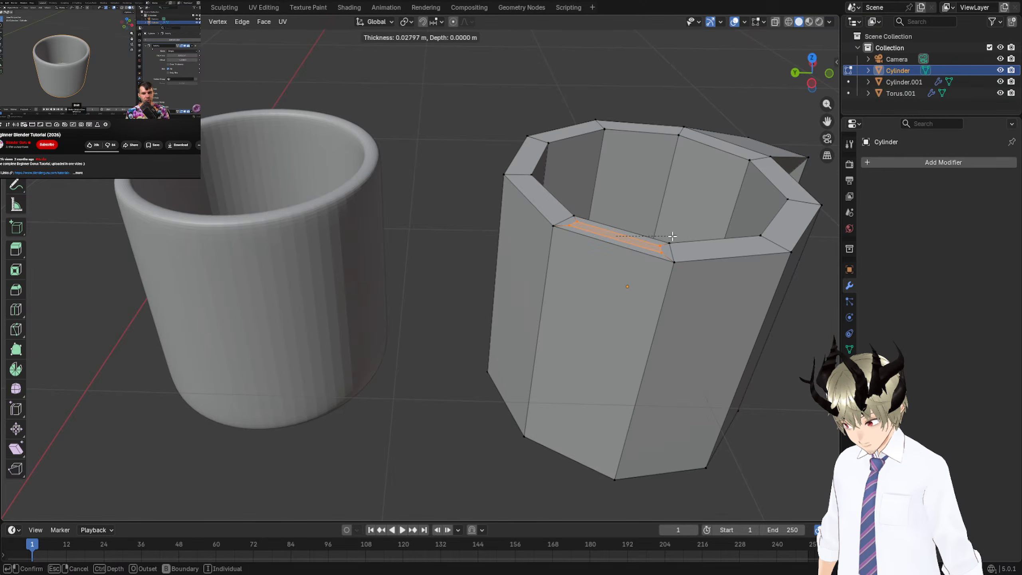
pyautogui.click(672, 236)
pyautogui.hotkey('ctrl', 'z')
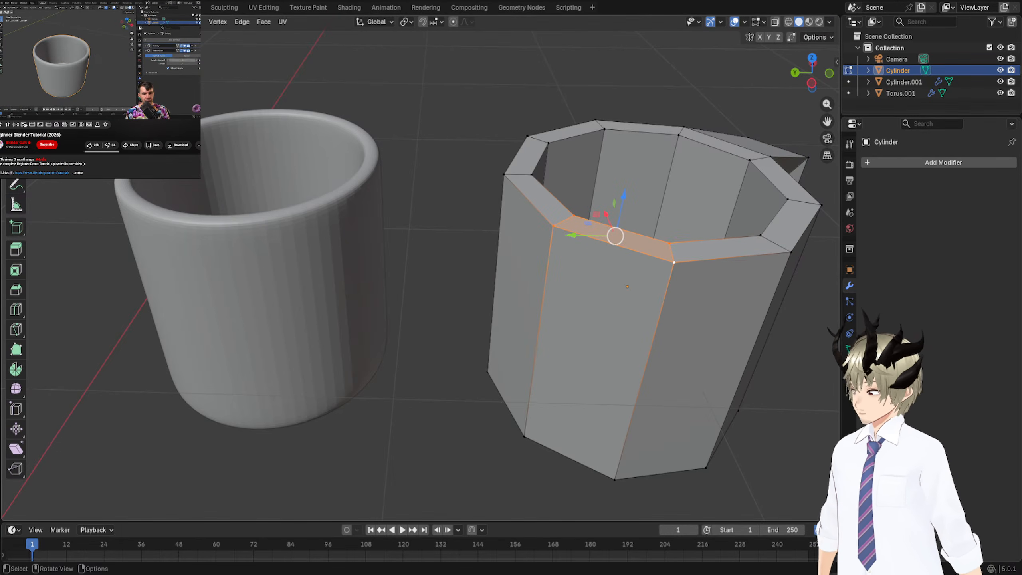
# Return to Object Mode, select the smooth cup and examine it alongside the low-poly mug and donut.
pyautogui.press('Tab')
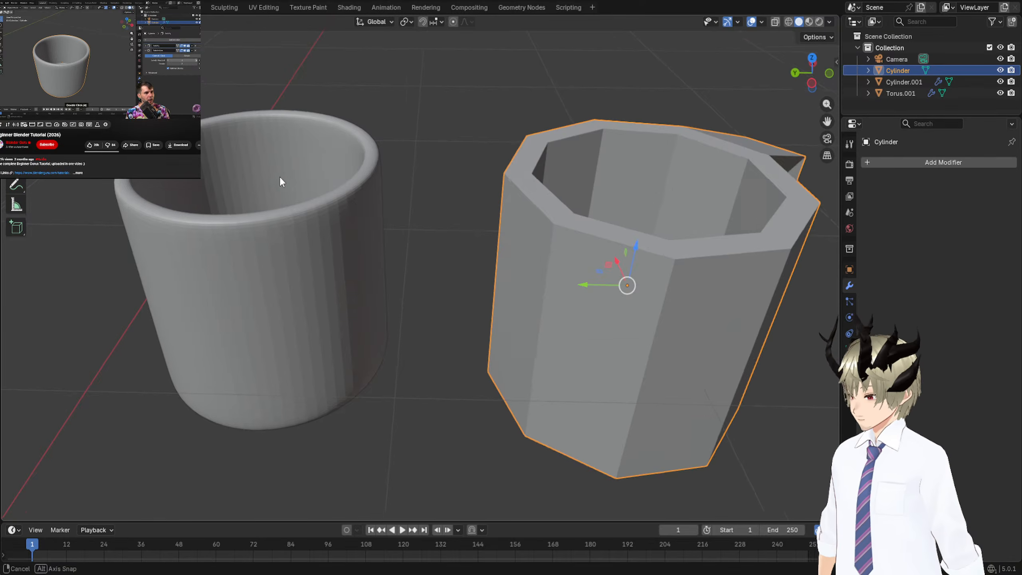
pyautogui.moveTo(279, 176); pyautogui.dragTo(329, 150, button='middle')
pyautogui.click(332, 185)
pyautogui.moveTo(332, 191)
pyautogui.mouseDown(button='middle')
pyautogui.moveTo(506, 66)
pyautogui.moveTo(557, 46)
pyautogui.moveTo(469, 36)
pyautogui.moveTo(452, 45)
pyautogui.moveTo(392, 197)
pyautogui.moveTo(338, 209)
pyautogui.mouseUp(button='middle')
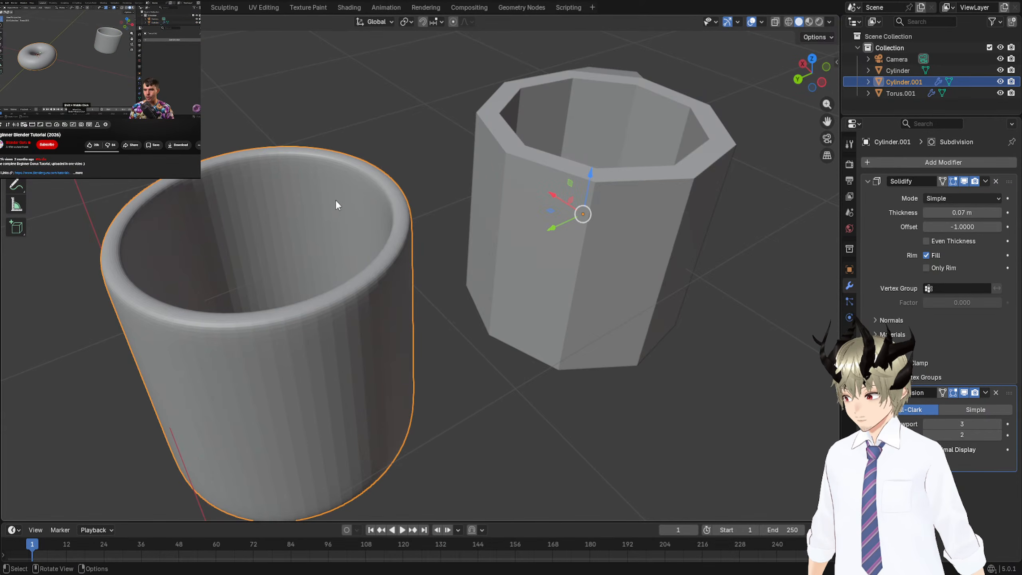
pyautogui.scroll(-3, 244, 250)
pyautogui.moveTo(244, 249); pyautogui.dragTo(145, 212, button='middle')
pyautogui.scroll(-2, 172, 223)
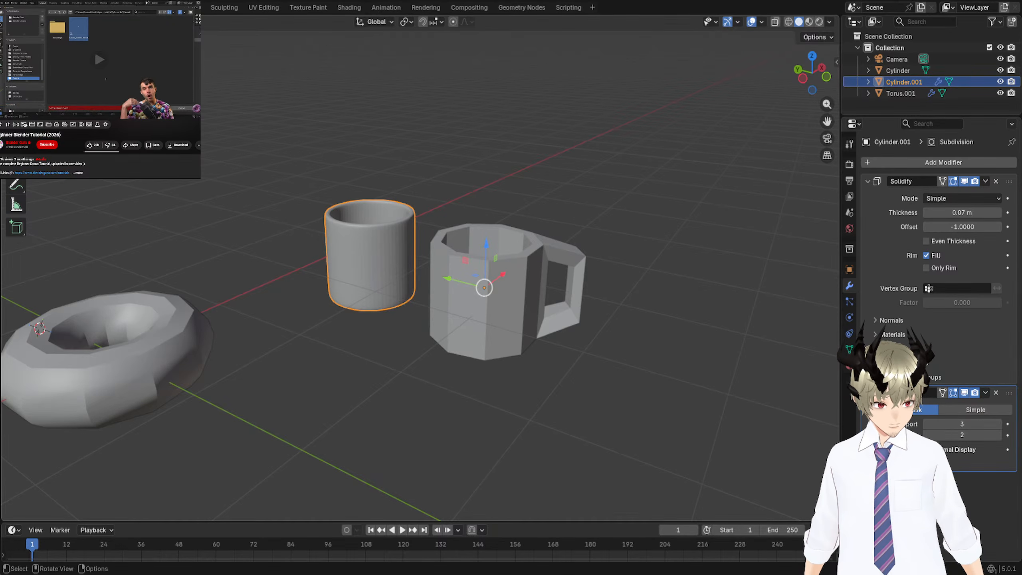
# Select the low-poly mug and enter Edit Mode on it, with its handle side in view.
pyautogui.click(424, 110)
pyautogui.moveTo(424, 110); pyautogui.dragTo(473, 137, button='middle')
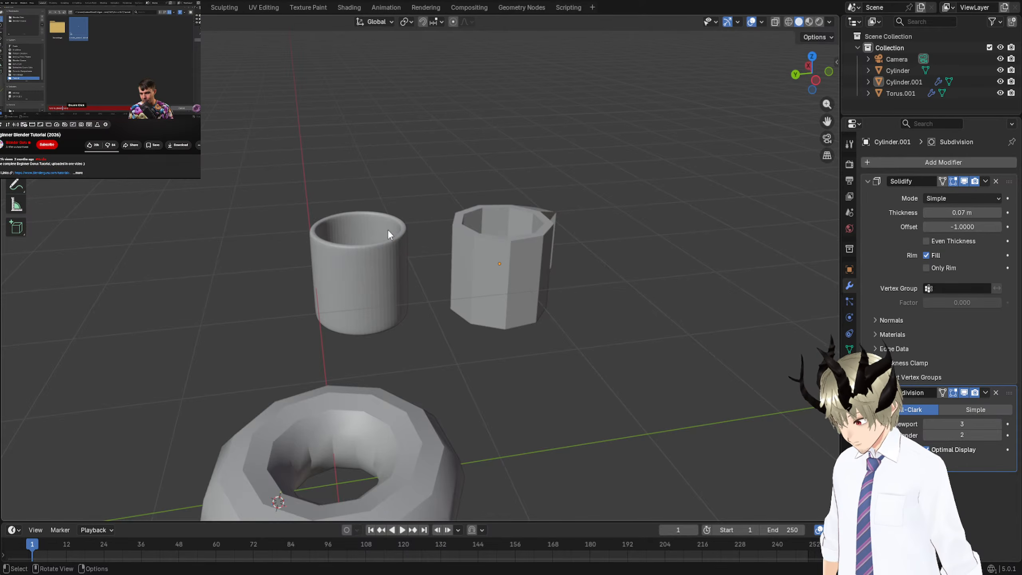
pyautogui.moveTo(388, 230); pyautogui.dragTo(409, 218, button='middle')
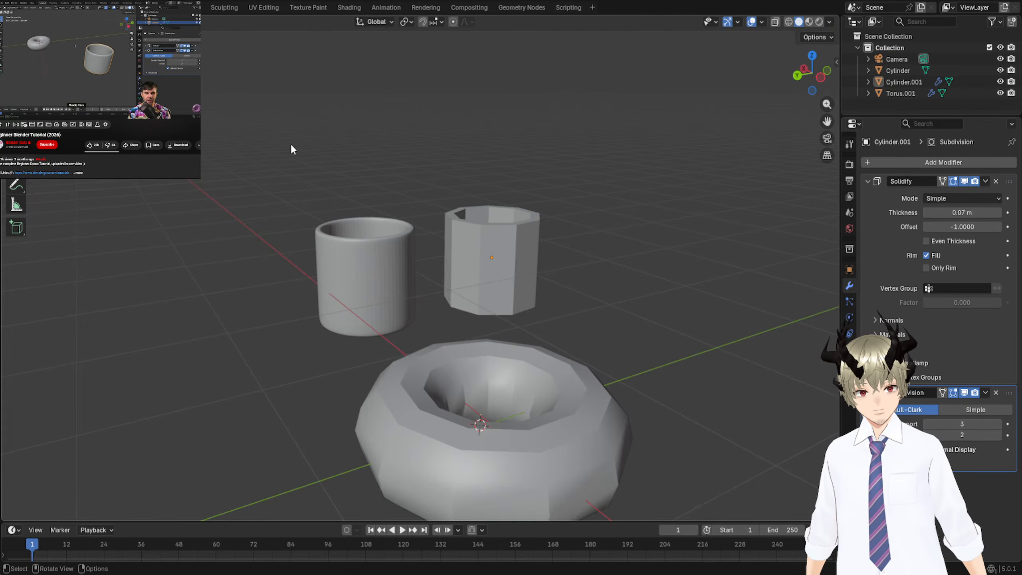
pyautogui.moveTo(313, 231); pyautogui.dragTo(446, 260, button='middle')
pyautogui.click(466, 279)
pyautogui.click(447, 265)
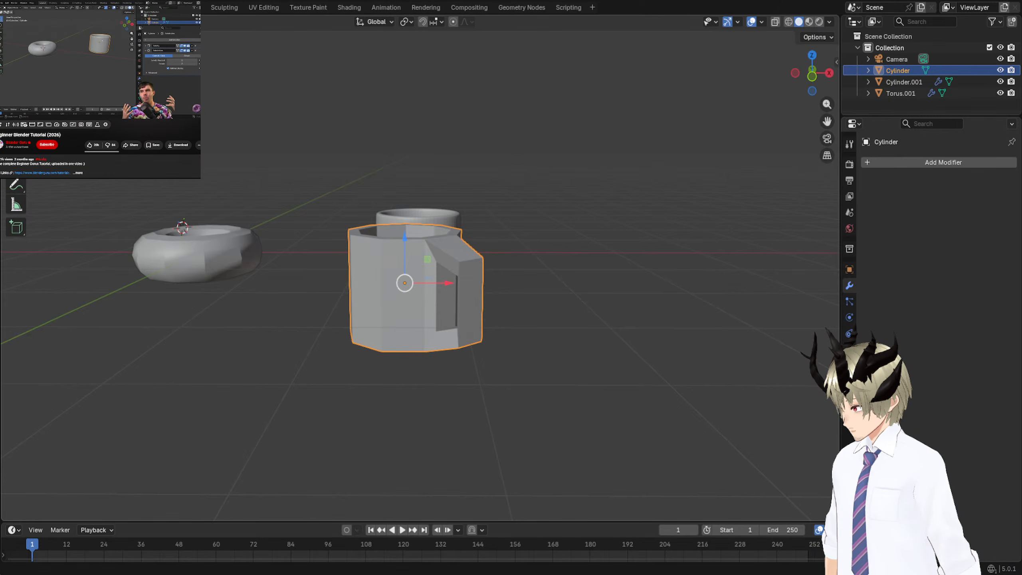
pyautogui.press('Tab')
pyautogui.moveTo(529, 263); pyautogui.dragTo(534, 263, button='middle')
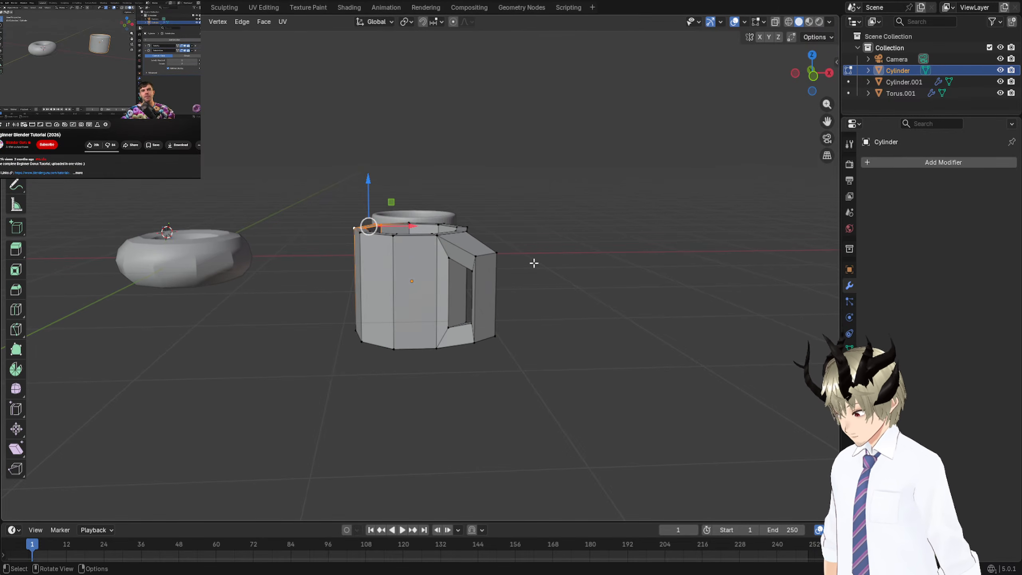
# Select the four corner vertices of the handle's outer face and try to bevel its edges.
pyautogui.click(475, 264)
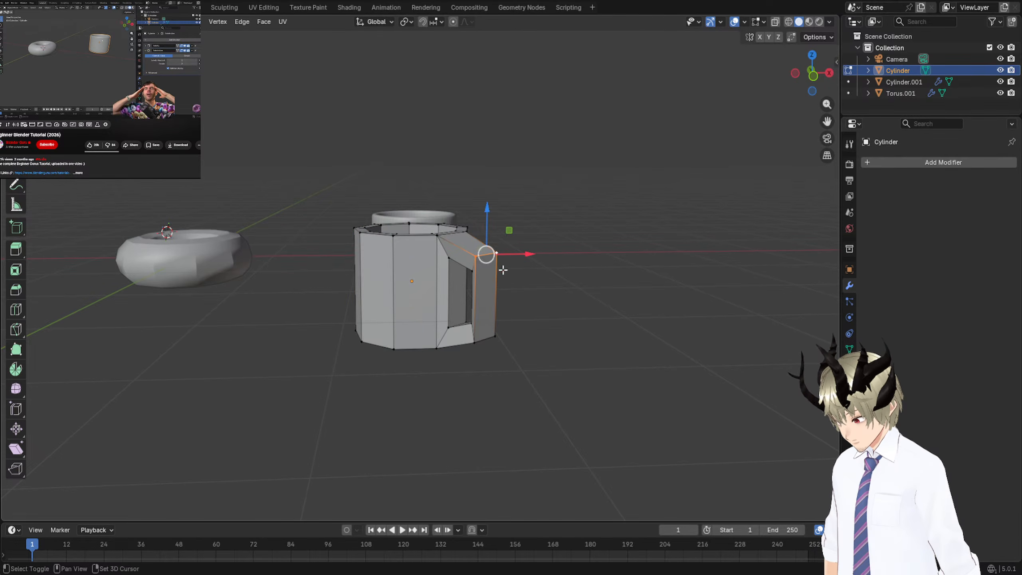
pyautogui.keyDown('shift'); pyautogui.click(474, 342); pyautogui.keyUp('shift')
pyautogui.keyDown('shift'); pyautogui.click(494, 336); pyautogui.keyUp('shift')
pyautogui.moveTo(525, 313); pyautogui.dragTo(521, 291, button='middle')
pyautogui.scroll(3, 522, 292)
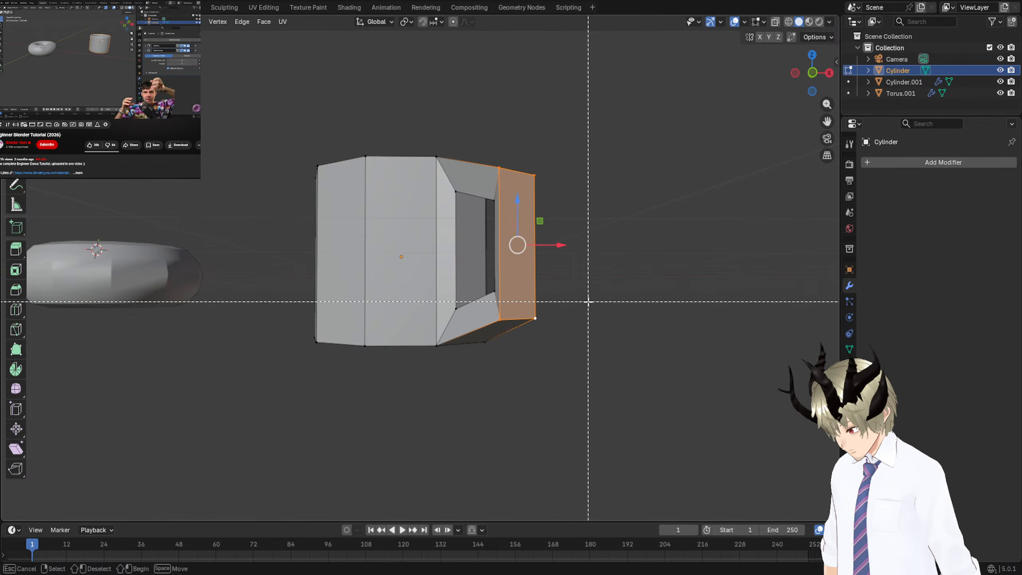
pyautogui.hotkey('ctrl', 'b')
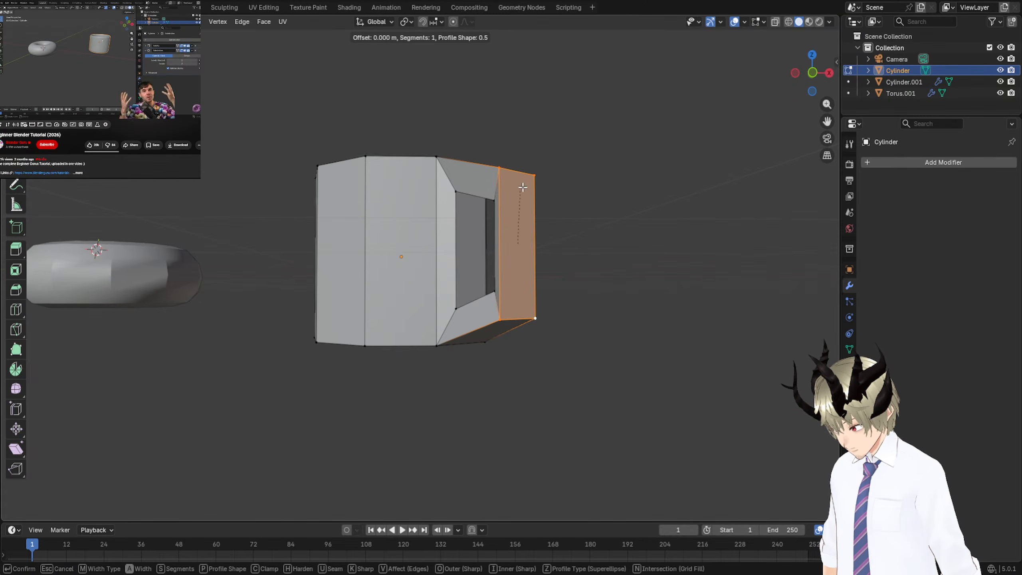
pyautogui.rightClick(547, 340)
pyautogui.hotkey('ctrl', 'z')
# Select the two vertices of the handle's lower outer edge and bevel that edge with one segment.
pyautogui.moveTo(529, 318); pyautogui.dragTo(555, 309, button='middle')
pyautogui.click(598, 304)
pyautogui.keyDown('shift'); pyautogui.click(615, 310); pyautogui.keyUp('shift')
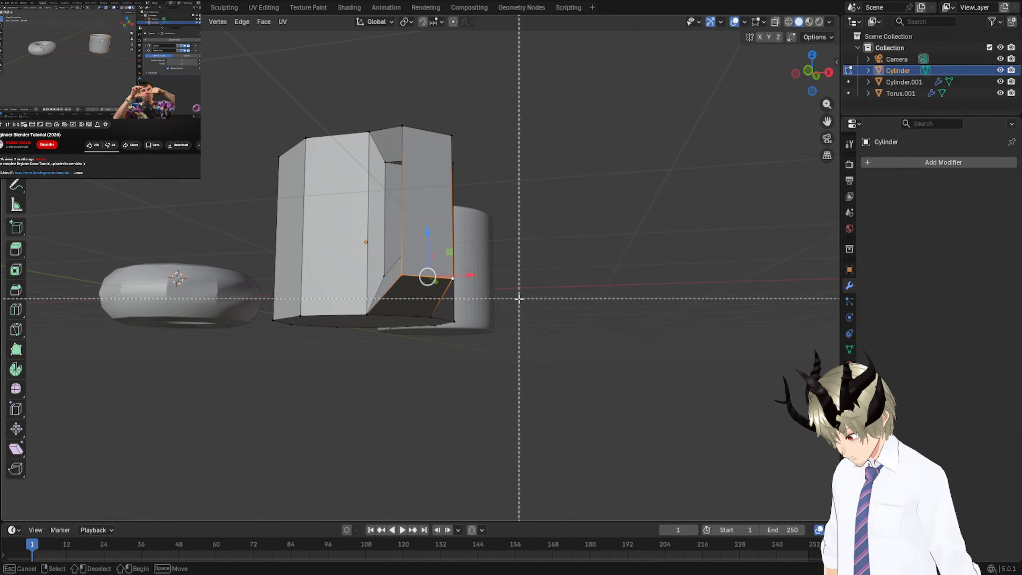
pyautogui.hotkey('ctrl', 'b')
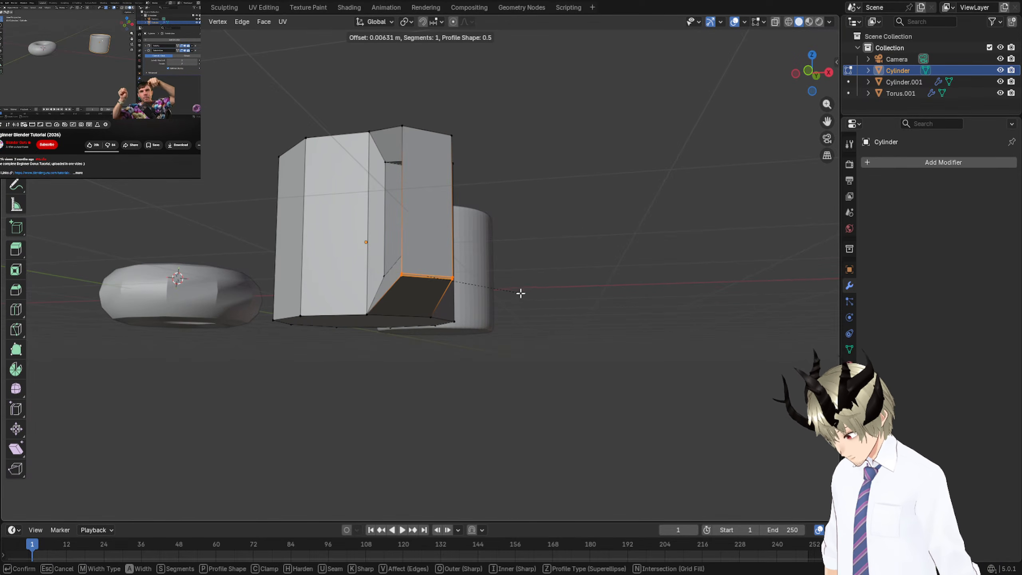
pyautogui.click(458, 391)
# Select the two vertices of the handle's upper outer edge and bevel that edge with one segment.
pyautogui.moveTo(458, 391); pyautogui.dragTo(529, 406, button='middle')
pyautogui.click(553, 238)
pyautogui.keyDown('ctrl'); pyautogui.click(569, 234); pyautogui.keyUp('ctrl')
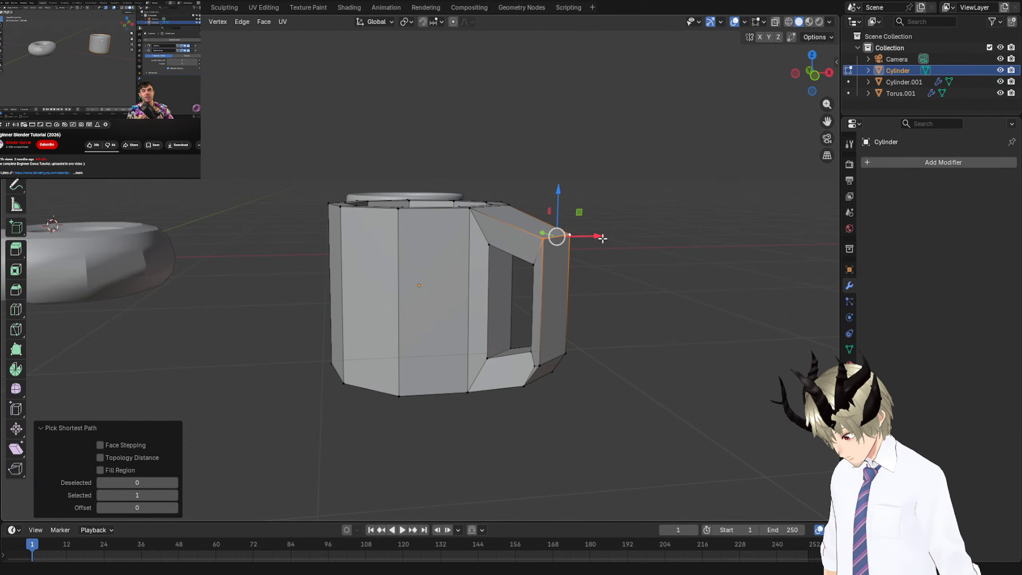
pyautogui.press('b')
pyautogui.hotkey('ctrl', 'b')
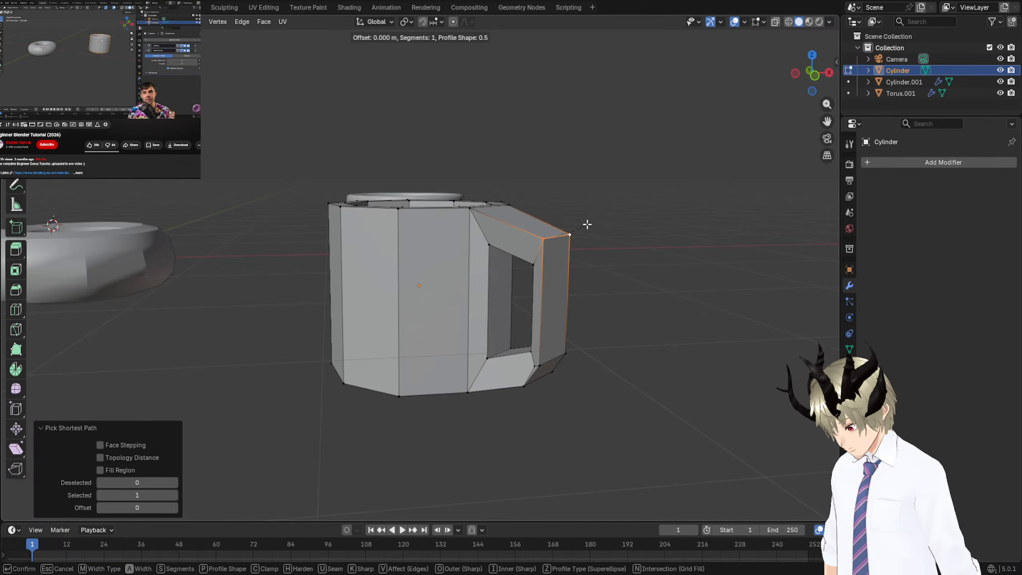
pyautogui.click(593, 306)
pyautogui.moveTo(593, 305); pyautogui.dragTo(696, 301, button='middle')
pyautogui.click(703, 317)
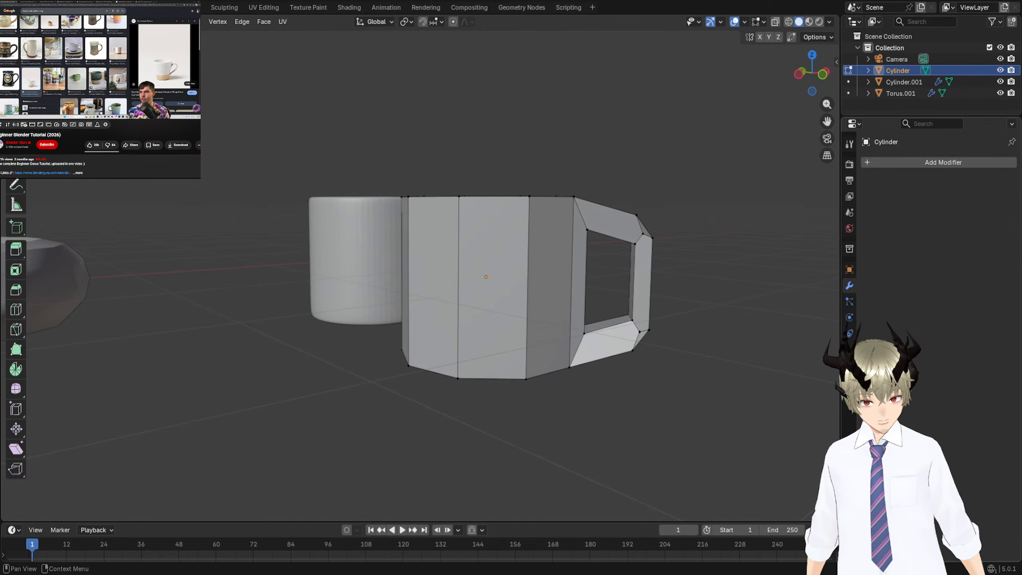
pyautogui.moveTo(628, 226); pyautogui.dragTo(526, 313, button='middle')
pyautogui.scroll(2, 625, 278)
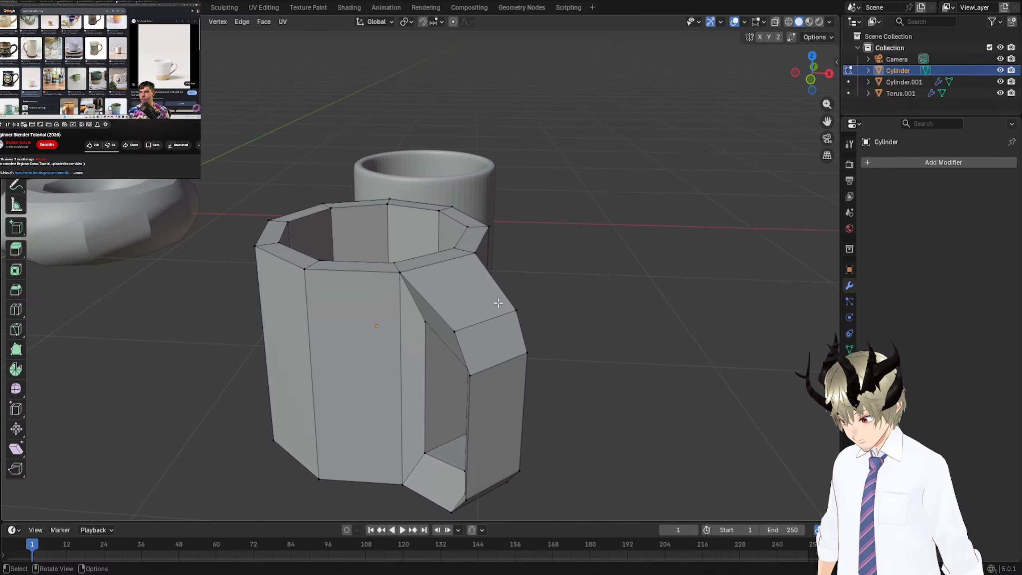
pyautogui.moveTo(521, 311); pyautogui.dragTo(564, 303, button='middle')
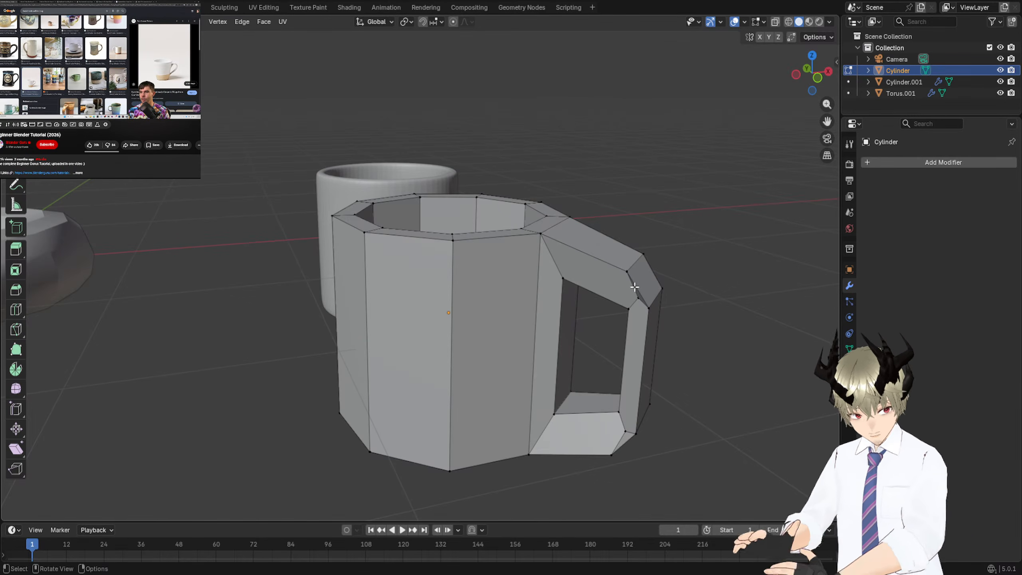
pyautogui.click(371, 232)
pyautogui.moveTo(453, 246); pyautogui.dragTo(500, 290, button='middle')
pyautogui.hotkey('ctrl', 'b')
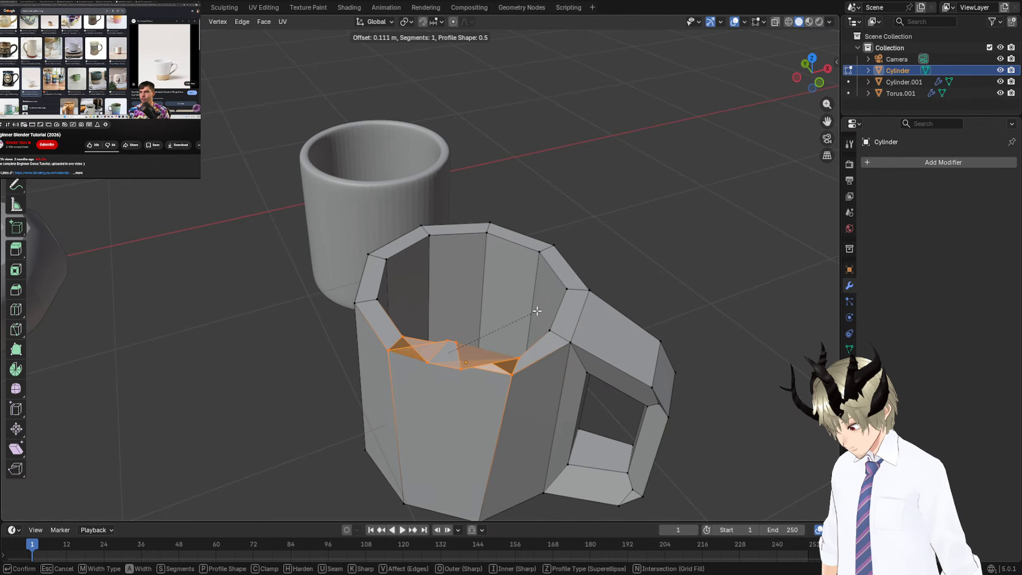
pyautogui.press('Escape')
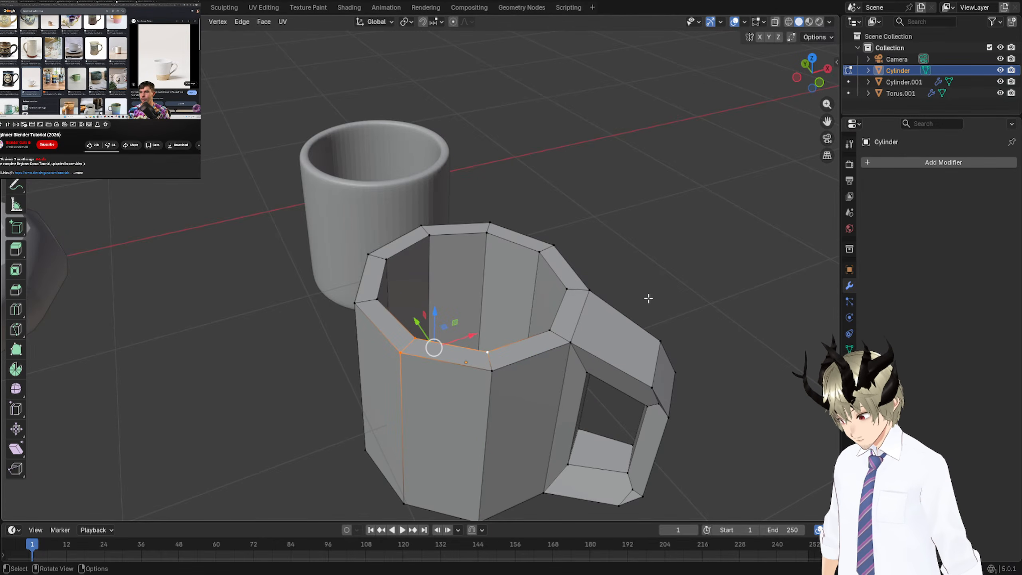
# Select the pair of inner vertices at the handle's upper bend and scale them apart by about 1.405.
pyautogui.click(659, 340)
pyautogui.moveTo(659, 340); pyautogui.dragTo(209, 295, button='middle')
pyautogui.click(624, 237)
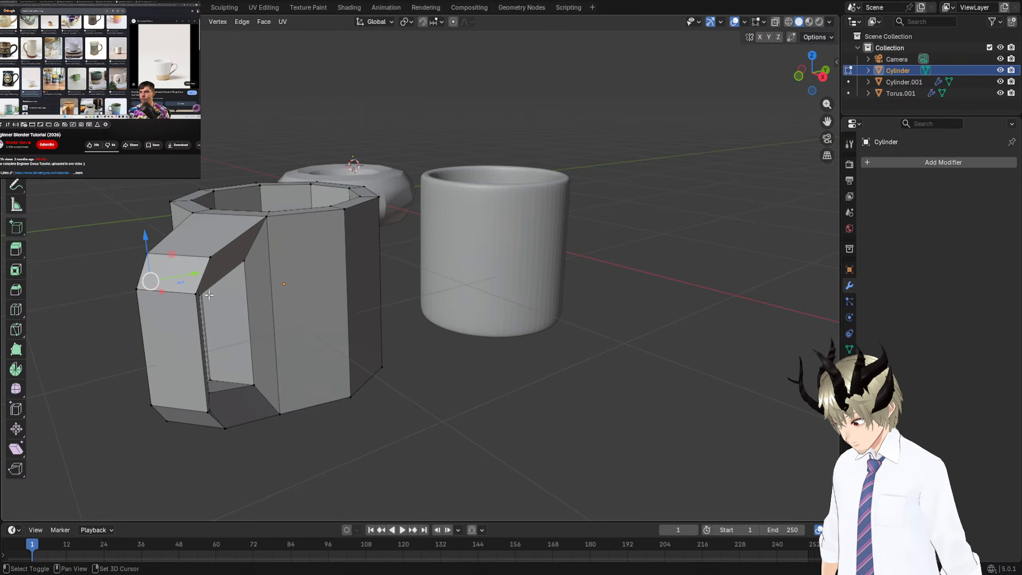
pyautogui.press('s')
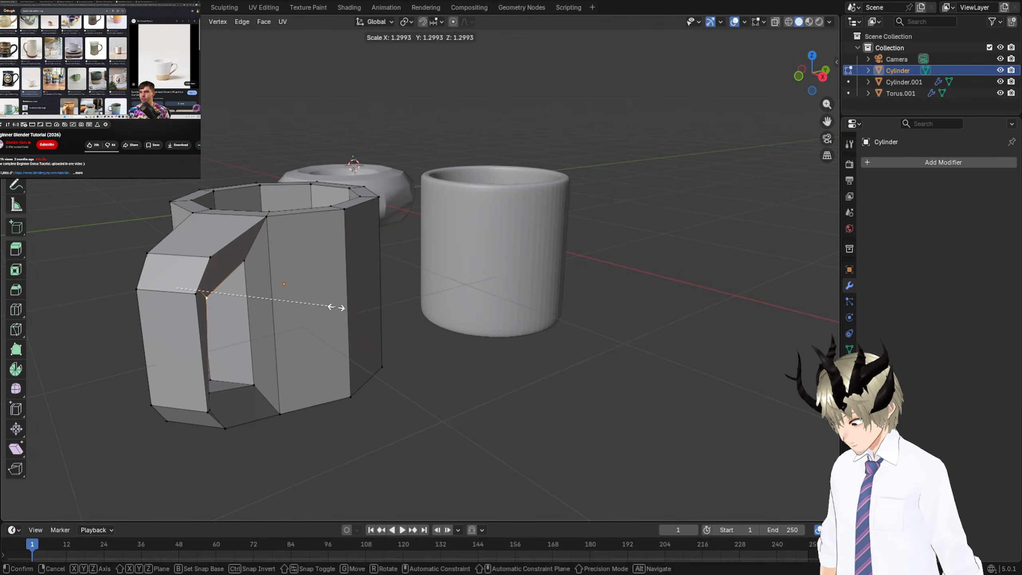
pyautogui.click(349, 311)
pyautogui.moveTo(303, 307); pyautogui.dragTo(148, 269, button='middle')
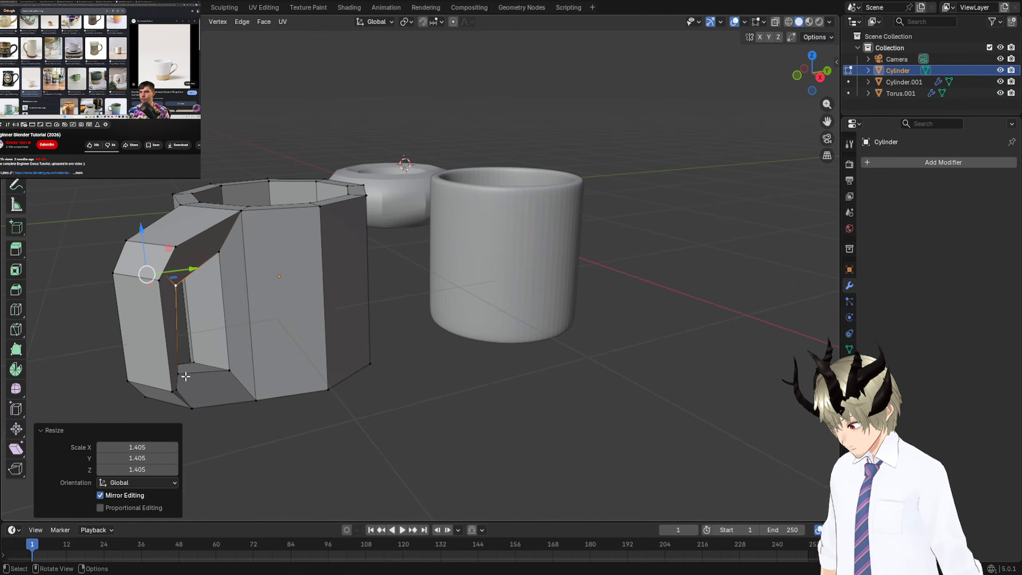
# Select the two vertices at the lower outer edge of the handle's opening and scale them apart by about 1.925.
pyautogui.click(178, 370)
pyautogui.moveTo(178, 370); pyautogui.dragTo(346, 368, button='middle')
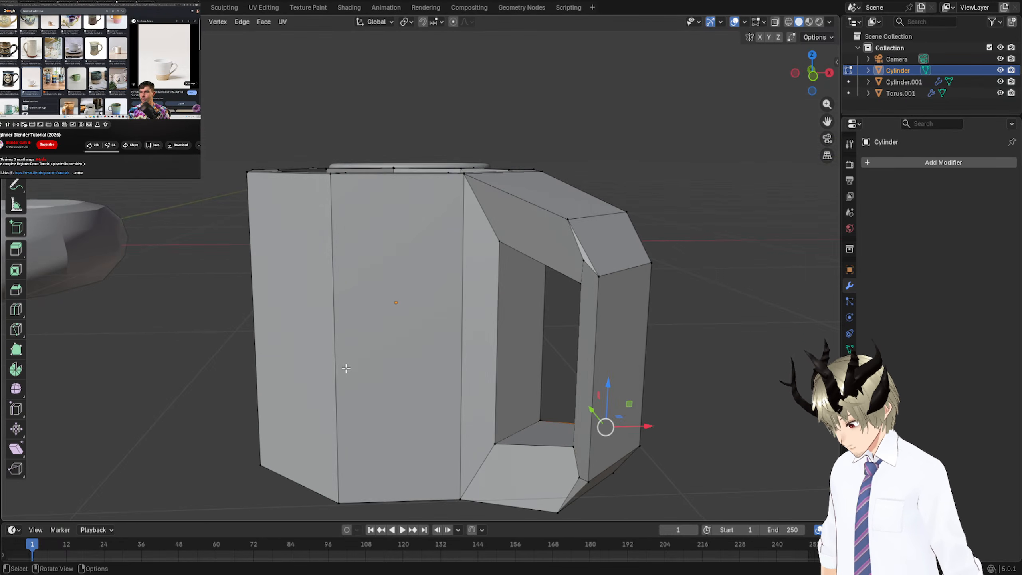
pyautogui.keyDown('shift'); pyautogui.click(567, 456); pyautogui.keyUp('shift')
pyautogui.press('s')
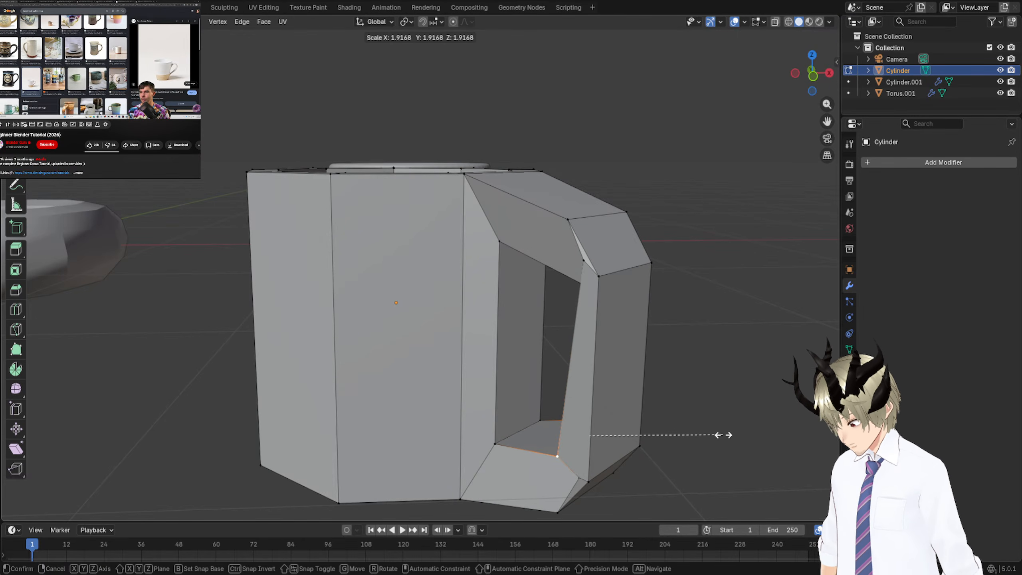
pyautogui.click(724, 435)
pyautogui.moveTo(723, 433)
pyautogui.mouseDown(button='middle')
pyautogui.moveTo(760, 413)
pyautogui.moveTo(735, 444)
pyautogui.mouseUp(button='middle')
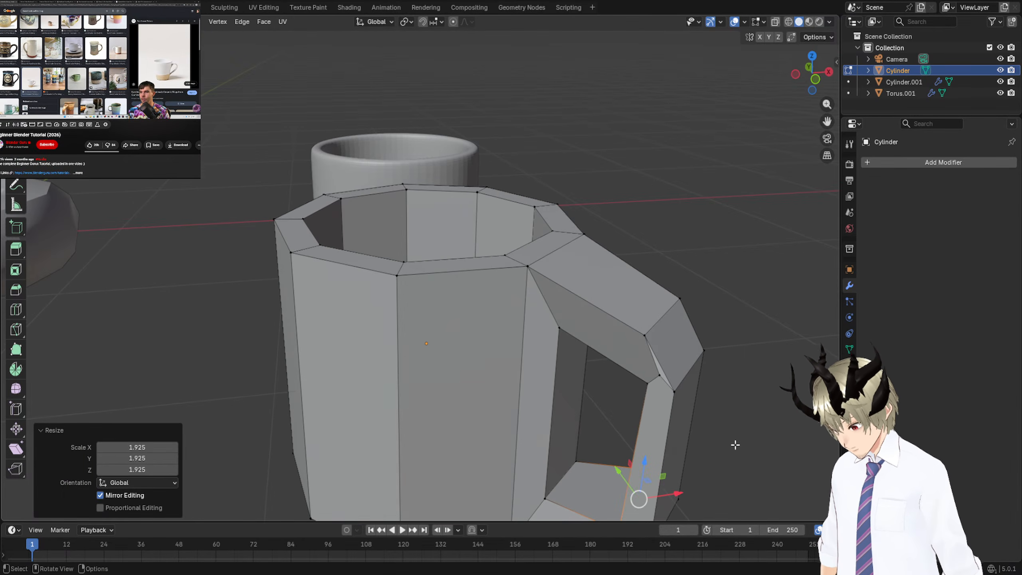
# Select the two vertices at the upper outer edge of the handle's opening and scale them apart by about 1.812.
pyautogui.click(650, 394)
pyautogui.moveTo(645, 393); pyautogui.dragTo(562, 396, button='middle')
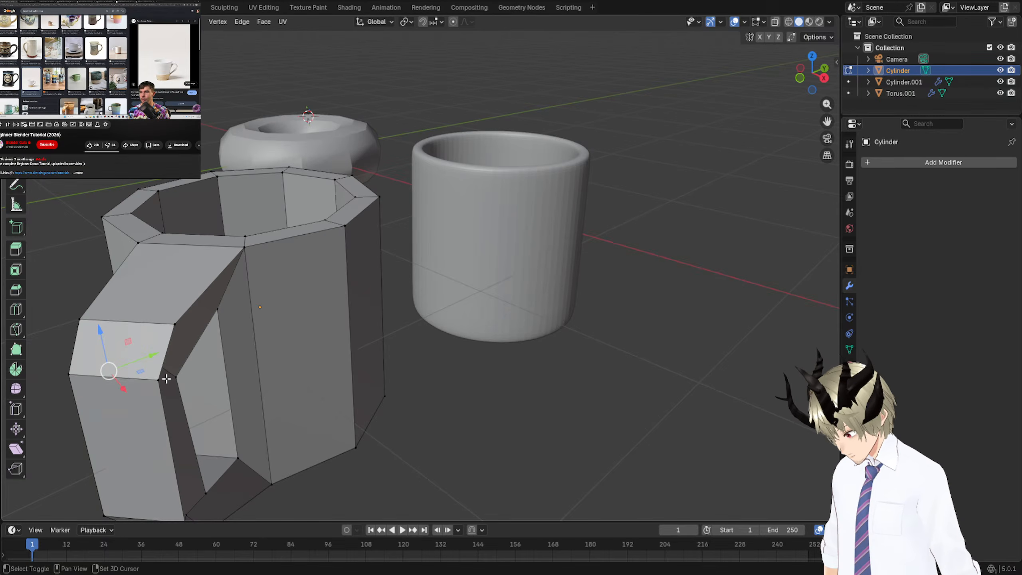
pyautogui.keyDown('shift'); pyautogui.click(172, 379); pyautogui.keyUp('shift')
pyautogui.press('s')
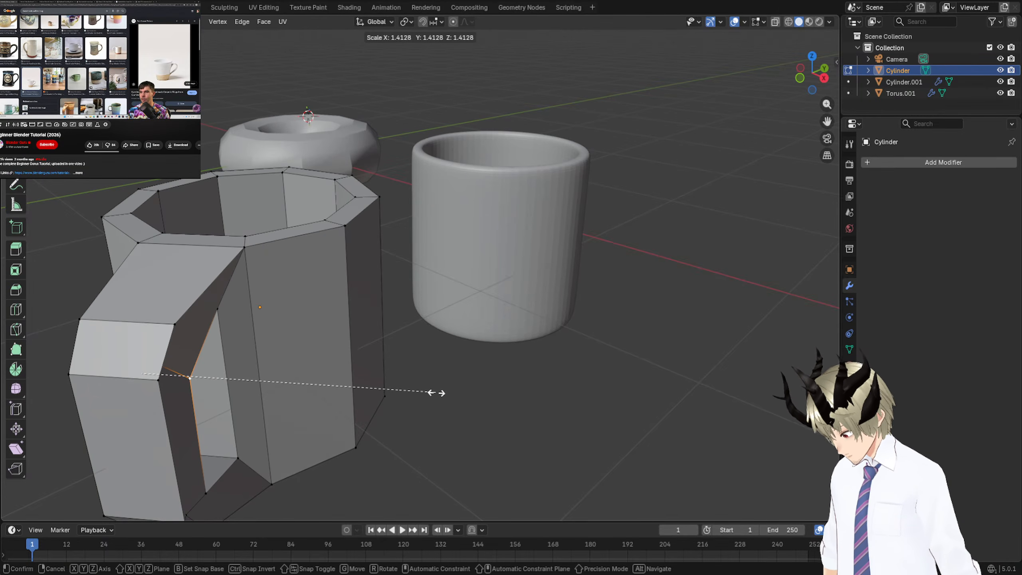
pyautogui.click(428, 392)
pyautogui.moveTo(428, 392); pyautogui.dragTo(501, 370, button='middle')
pyautogui.click(505, 372)
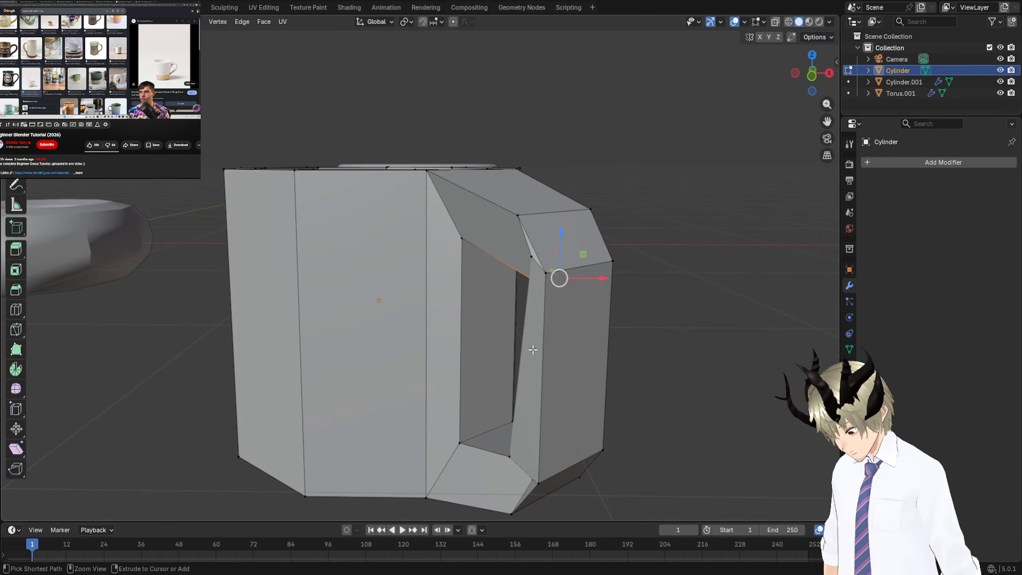
pyautogui.moveTo(532, 308); pyautogui.dragTo(527, 318, button='middle')
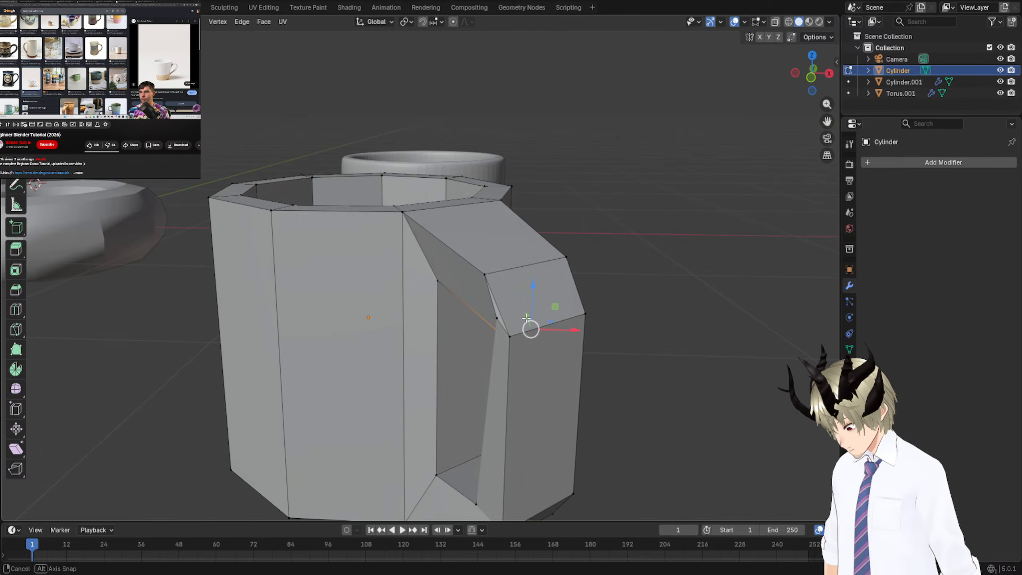
pyautogui.press('s')
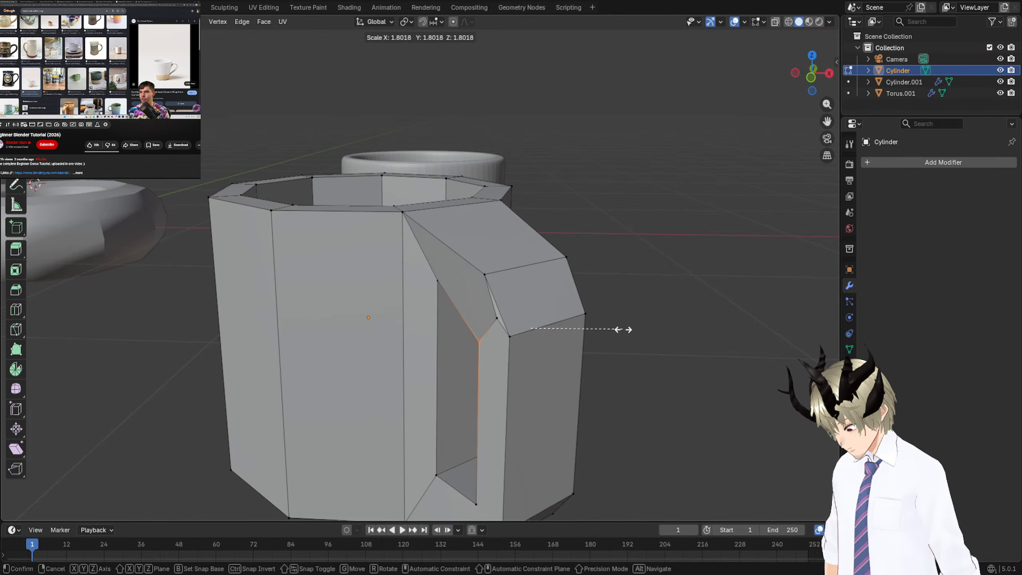
pyautogui.click(628, 328)
pyautogui.moveTo(639, 322)
pyautogui.mouseDown(button='middle')
pyautogui.moveTo(680, 306)
pyautogui.moveTo(736, 329)
pyautogui.moveTo(678, 336)
pyautogui.moveTo(642, 320)
pyautogui.mouseUp(button='middle')
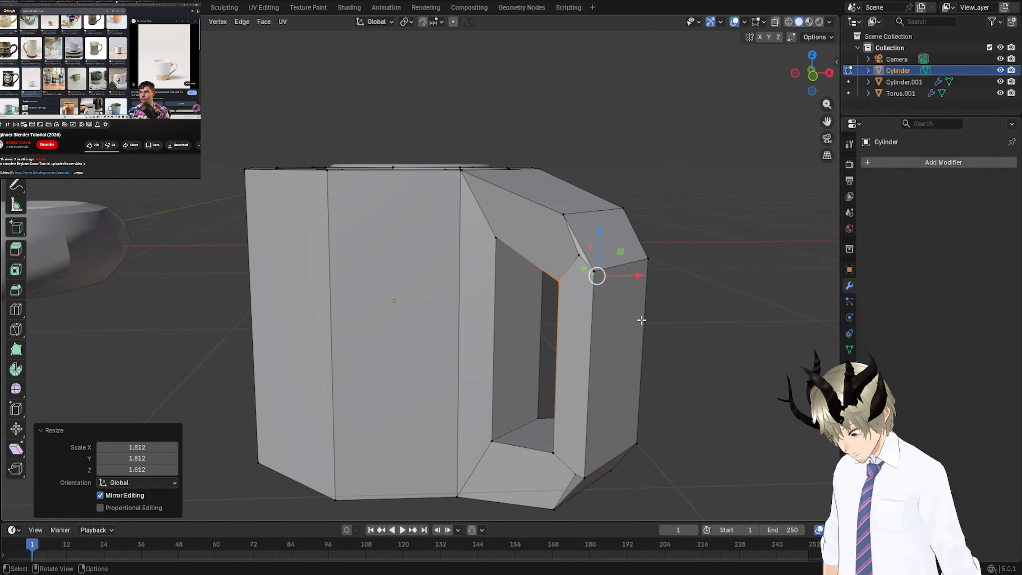
# Select the pair of side vertices at the handle's lower bend and scale them apart by about 1.532, then deselect them.
pyautogui.moveTo(555, 487); pyautogui.dragTo(245, 374, button='middle')
pyautogui.keyDown('shift'); pyautogui.click(85, 383); pyautogui.keyUp('shift')
pyautogui.press('s')
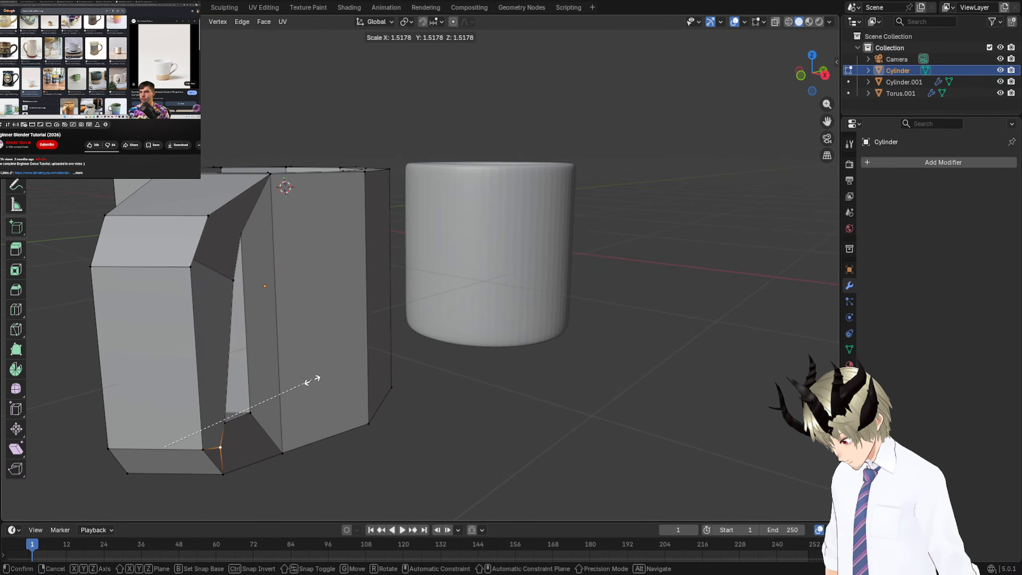
pyautogui.click(318, 379)
pyautogui.moveTo(319, 379); pyautogui.dragTo(190, 362, button='middle')
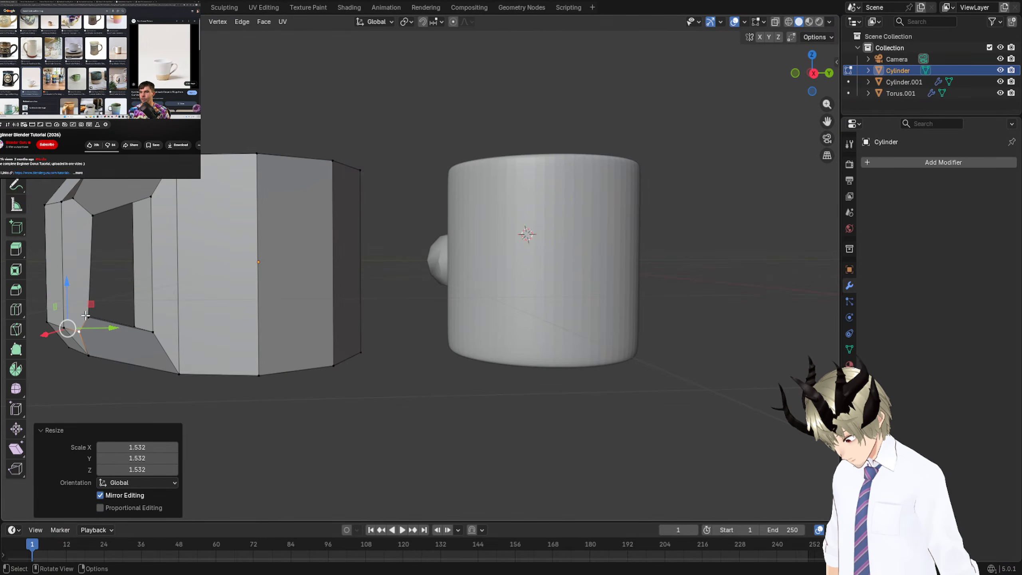
pyautogui.moveTo(123, 317); pyautogui.dragTo(293, 359, button='middle')
pyautogui.click(475, 343)
# Examine the low-poly mug's handle shape in Object Mode and return to Edit Mode.
pyautogui.scroll(-5, 515, 299)
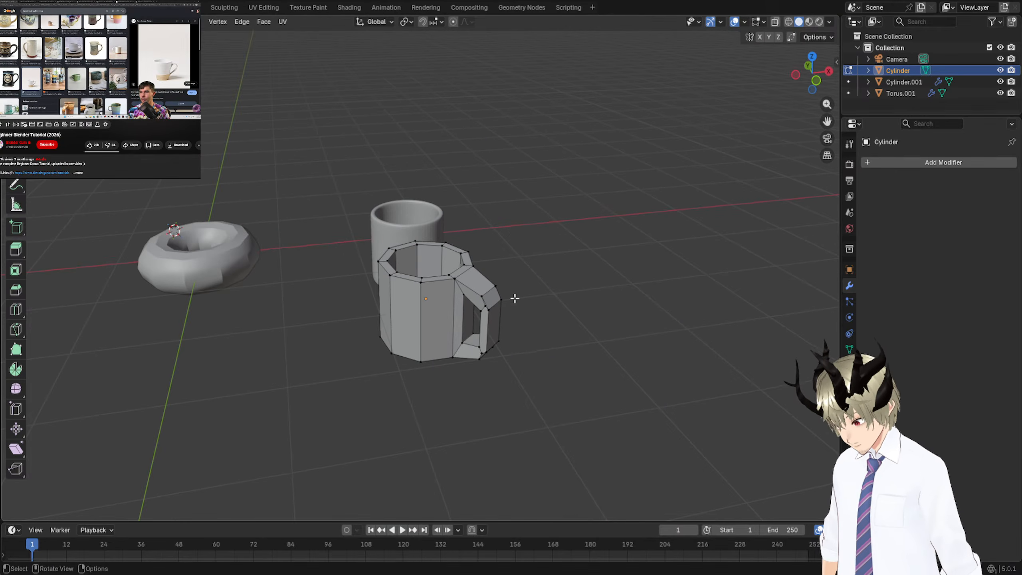
pyautogui.press('Tab')
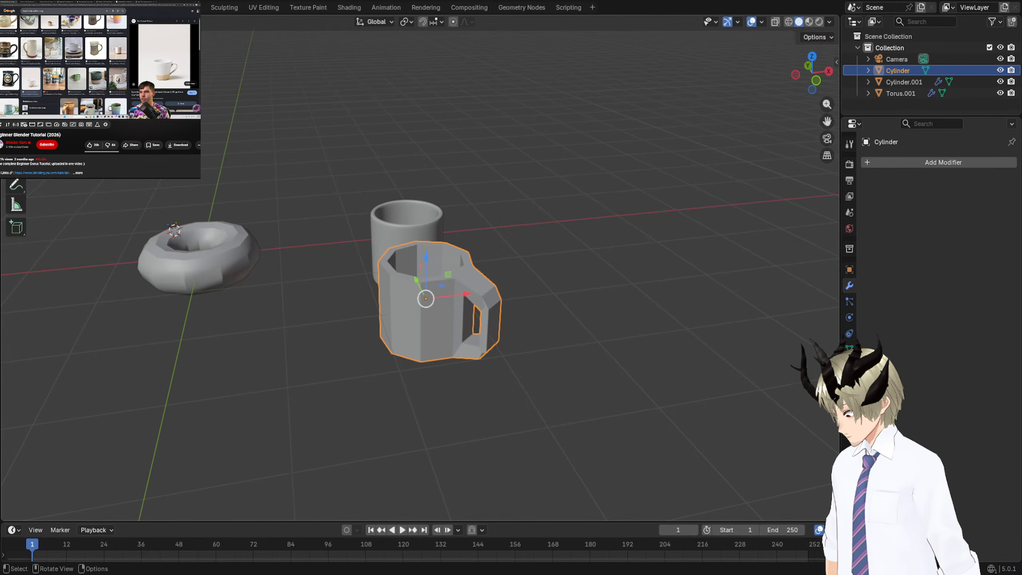
pyautogui.moveTo(419, 354); pyautogui.dragTo(367, 336, button='middle')
pyautogui.scroll(5, 527, 341)
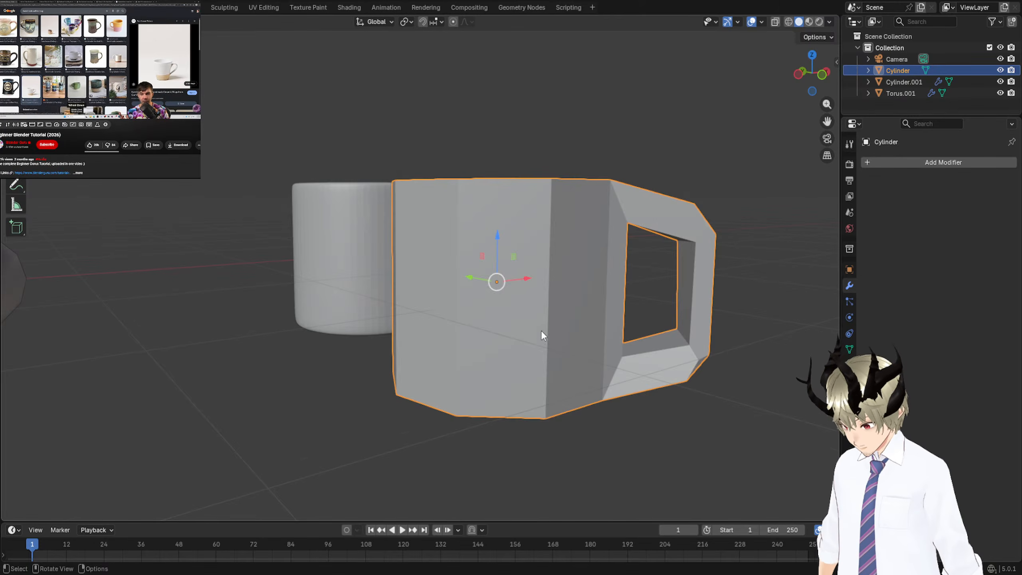
pyautogui.moveTo(541, 330); pyautogui.dragTo(630, 332, button='middle')
pyautogui.press('Tab')
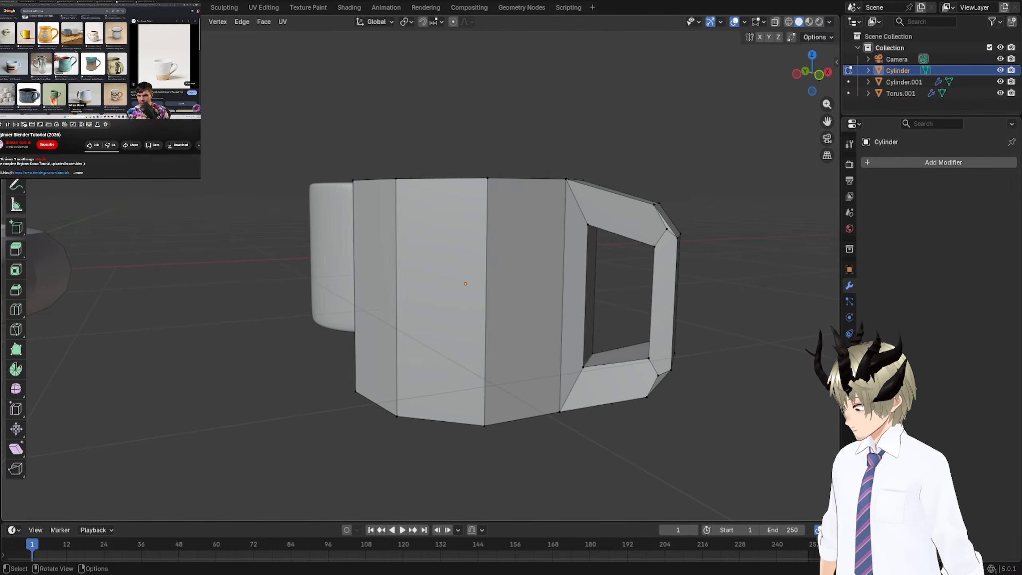
pyautogui.press('Tab')
pyautogui.press('Tab')
# Undo the scaling of the handle's inner and side vertices and clear the selection.
pyautogui.hotkey('ctrl', 'z')
pyautogui.hotkey('ctrl', 'z')
pyautogui.hotkey('ctrl', 'z')
pyautogui.hotkey('ctrl', 'z')
pyautogui.hotkey('ctrl', 'z')
pyautogui.hotkey('ctrl', 'z')
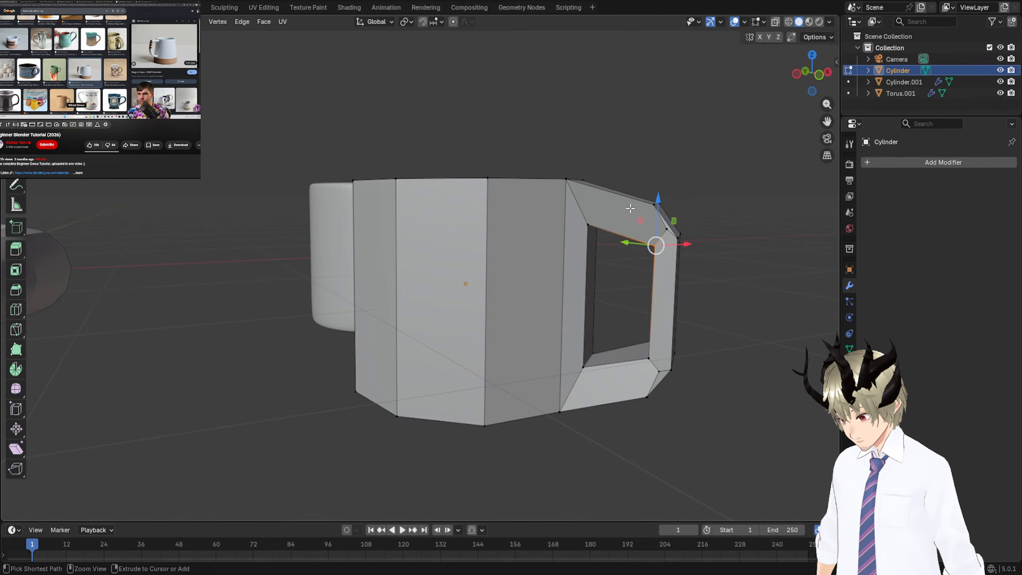
pyautogui.hotkey('ctrl', 'z')
pyautogui.hotkey('ctrl', 'z')
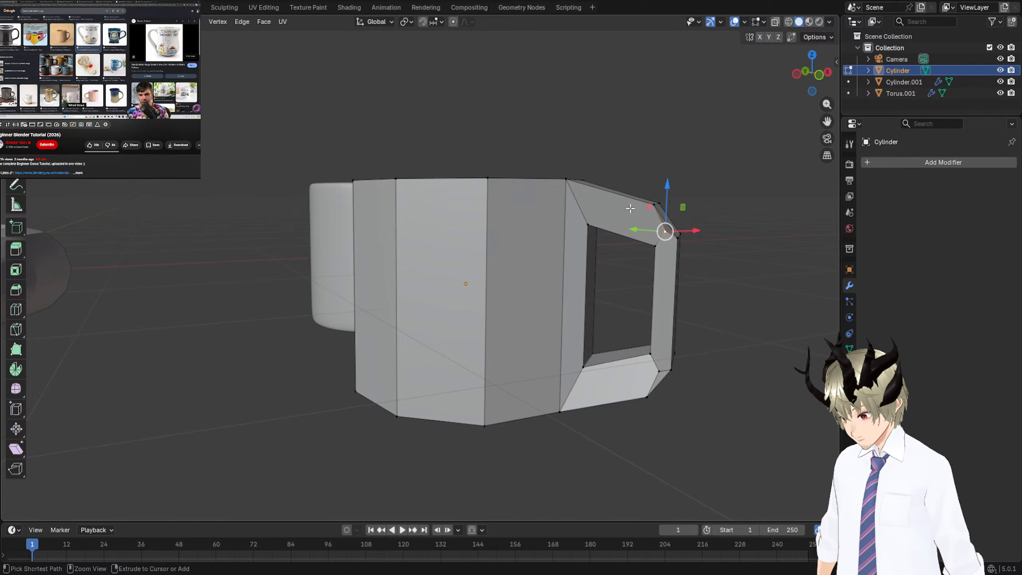
pyautogui.moveTo(618, 207); pyautogui.dragTo(601, 219, button='middle')
pyautogui.click(601, 224)
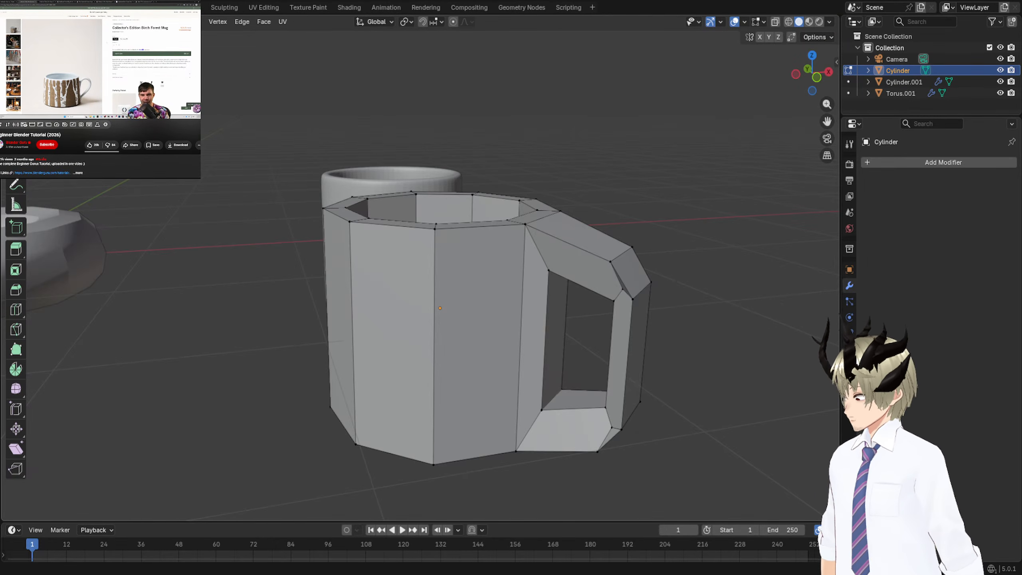
# Select the four corner vertices of the handle's vertical outer face and move it about 0.014 m along the X axis.
pyautogui.press('Tab')
pyautogui.scroll(2, 350, 201)
pyautogui.moveTo(350, 201); pyautogui.dragTo(230, 194, button='middle')
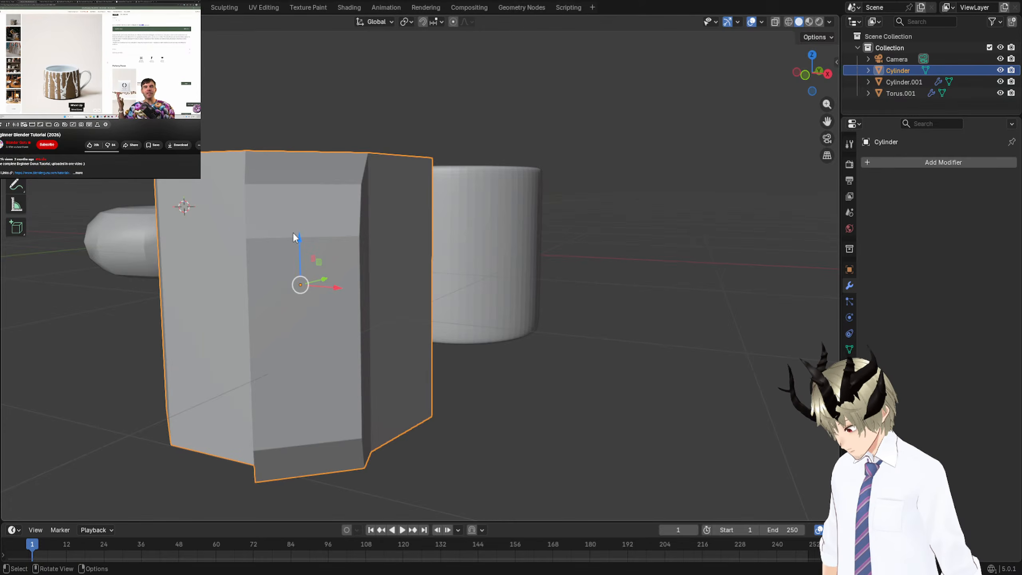
pyautogui.press('Tab')
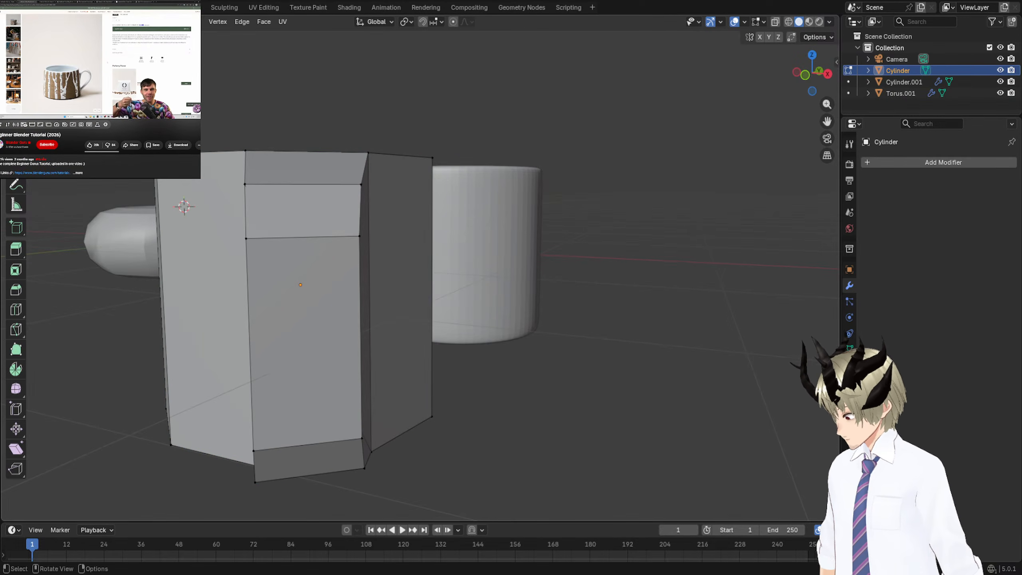
pyautogui.keyDown('shift'); pyautogui.click(362, 439); pyautogui.keyUp('shift')
pyautogui.keyDown('shift'); pyautogui.click(359, 237); pyautogui.keyUp('shift')
pyautogui.moveTo(361, 243); pyautogui.dragTo(298, 244, button='middle')
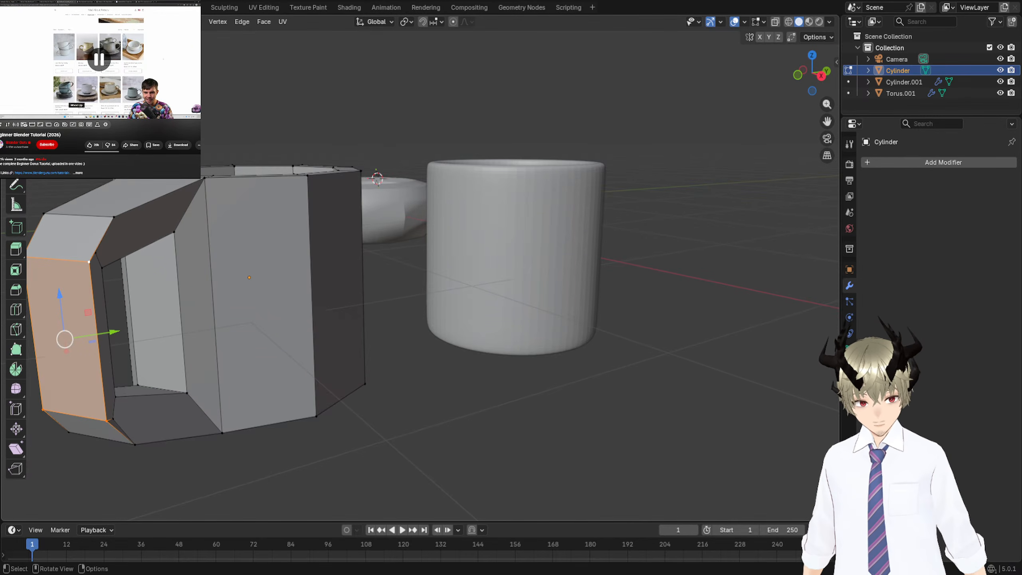
pyautogui.moveTo(620, 290); pyautogui.dragTo(569, 338, button='middle')
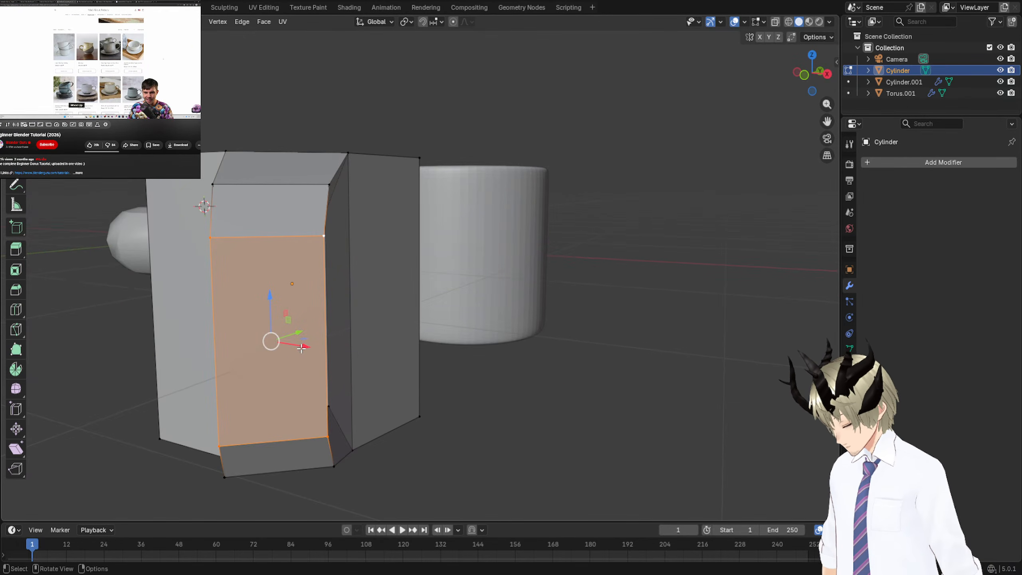
pyautogui.moveTo(301, 348); pyautogui.dragTo(308, 348)
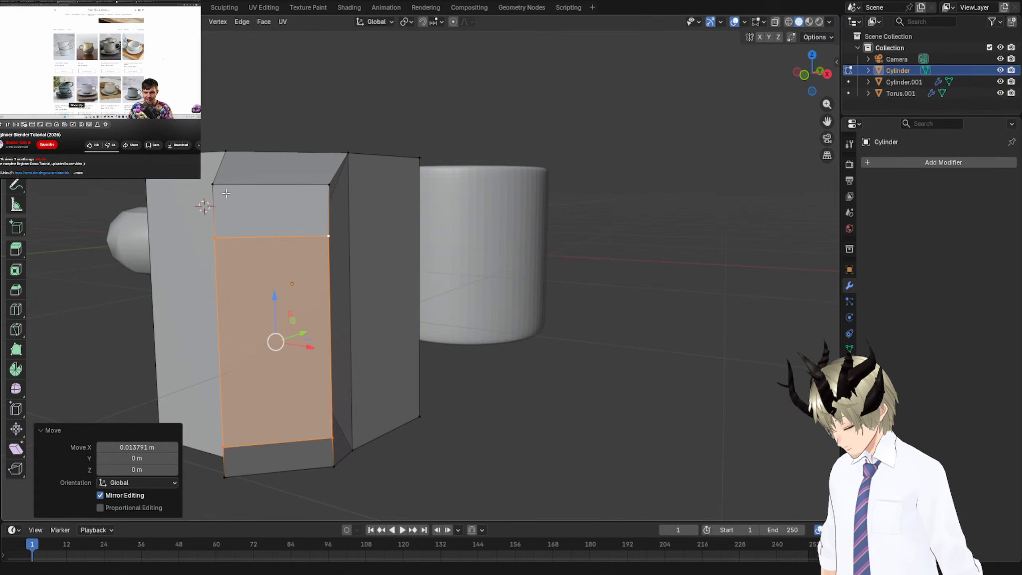
# Add the vertices of the handle's upper and lower outer faces to the selection and move them outward along the X axis.
pyautogui.keyDown('shift'); pyautogui.click(214, 184); pyautogui.keyUp('shift')
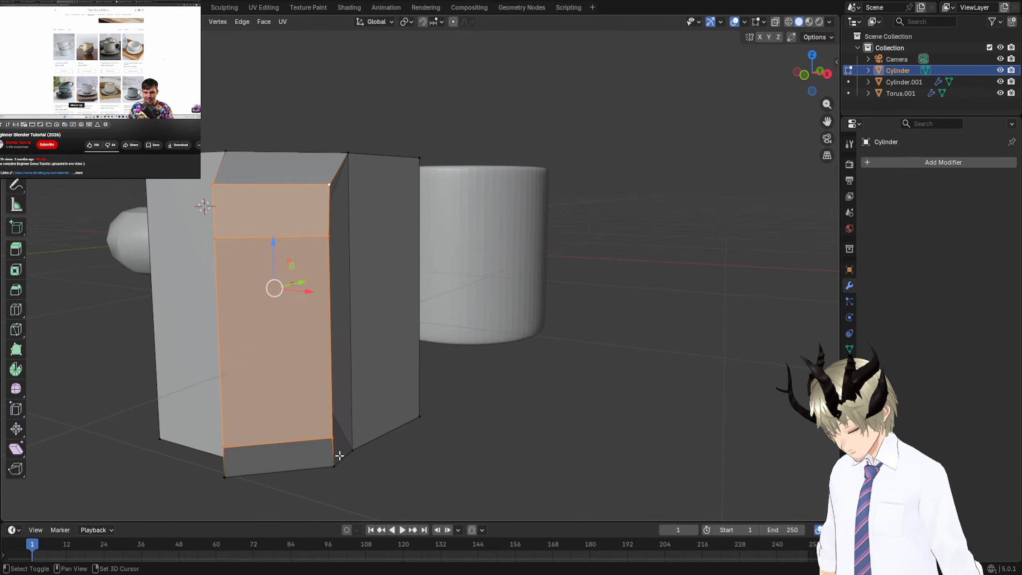
pyautogui.keyDown('shift'); pyautogui.click(234, 468); pyautogui.keyUp('shift')
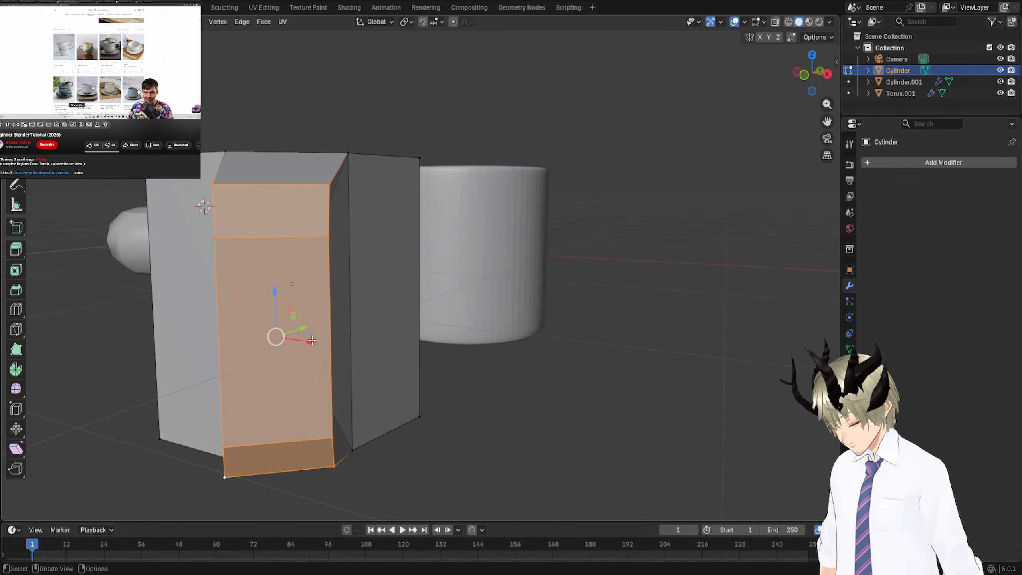
pyautogui.moveTo(312, 347); pyautogui.dragTo(334, 347)
pyautogui.moveTo(334, 348); pyautogui.dragTo(406, 340, button='middle')
pyautogui.scroll(-3, 364, 317)
pyautogui.moveTo(363, 317); pyautogui.dragTo(2, 240, button='middle')
# Select the inner corner vertices of the handle's vertical bar and shift them slightly outward along the X axis.
pyautogui.click(65, 197)
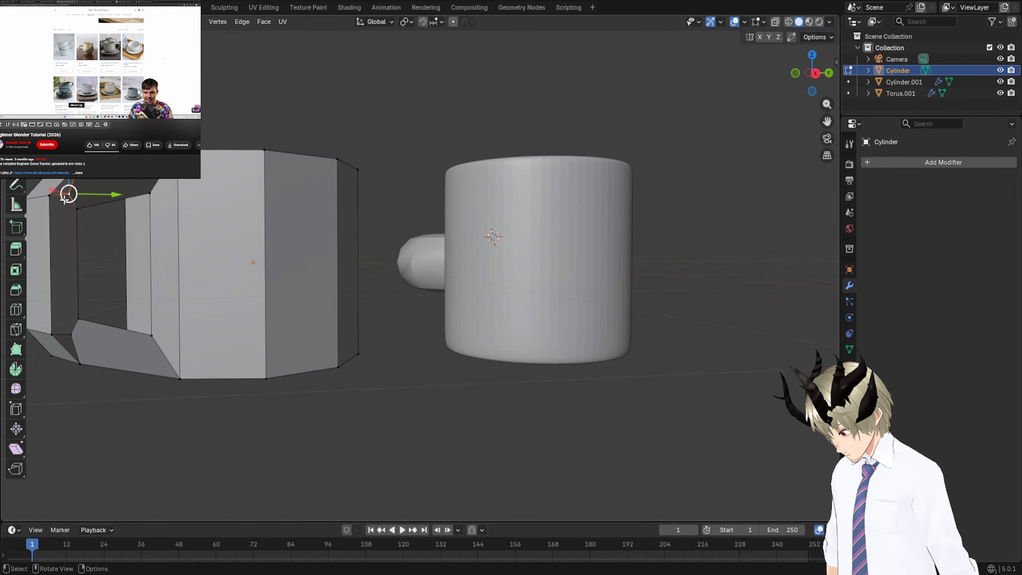
pyautogui.moveTo(73, 339); pyautogui.dragTo(194, 350, button='middle')
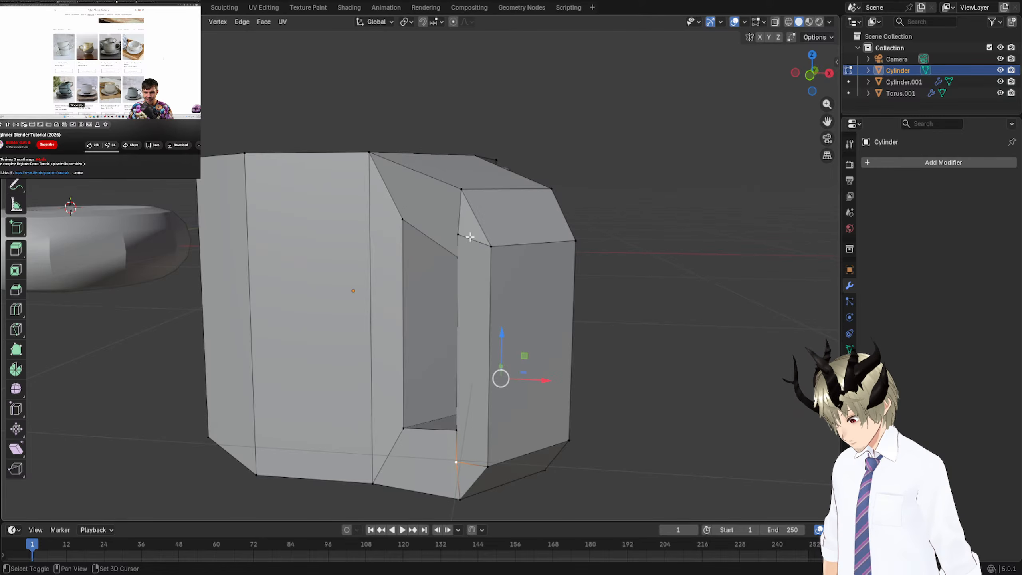
pyautogui.moveTo(510, 350); pyautogui.dragTo(340, 363, button='middle')
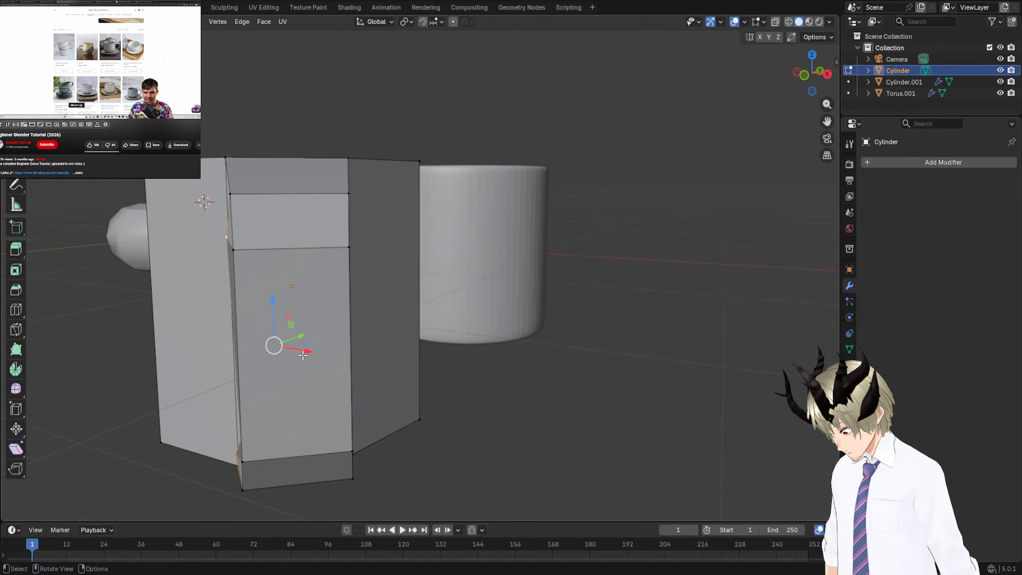
pyautogui.moveTo(302, 355); pyautogui.dragTo(315, 353)
# Try small further moves of the selected handle vertices and undo the last two changes.
pyautogui.moveTo(315, 352); pyautogui.dragTo(378, 443, button='middle')
pyautogui.scroll(-3, 358, 379)
pyautogui.scroll(-3, 365, 389)
pyautogui.moveTo(409, 475); pyautogui.dragTo(414, 473)
pyautogui.moveTo(398, 418); pyautogui.dragTo(402, 410)
pyautogui.moveTo(409, 470); pyautogui.dragTo(412, 468)
pyautogui.moveTo(412, 468); pyautogui.dragTo(292, 387, button='middle')
pyautogui.scroll(6, 332, 385)
pyautogui.hotkey('ctrl', 'z')
pyautogui.hotkey('ctrl', 'z')
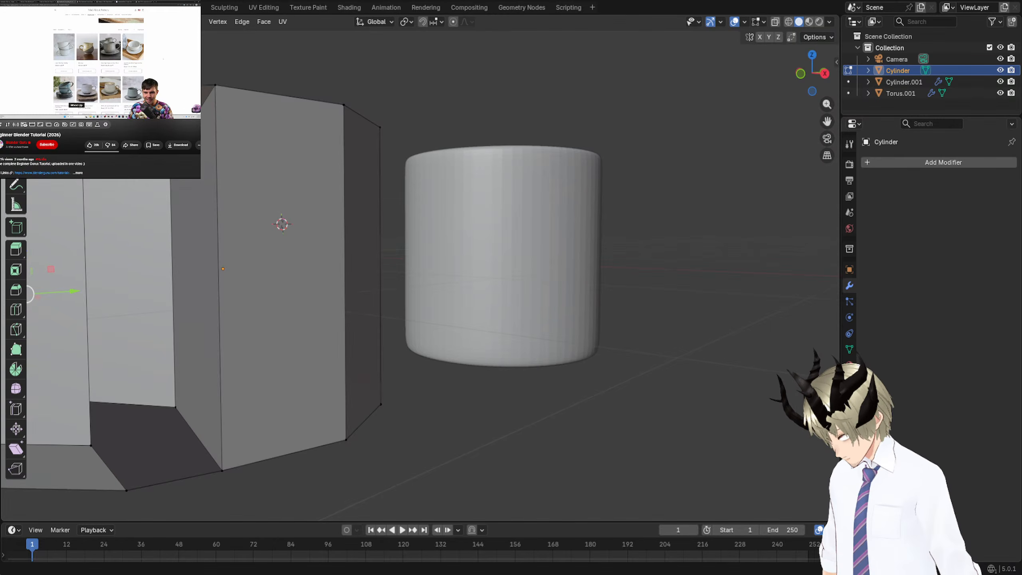
# Select the two inner corner vertices at the outer side of the handle opening and dissolve them.
pyautogui.moveTo(463, 342); pyautogui.dragTo(519, 350, button='middle')
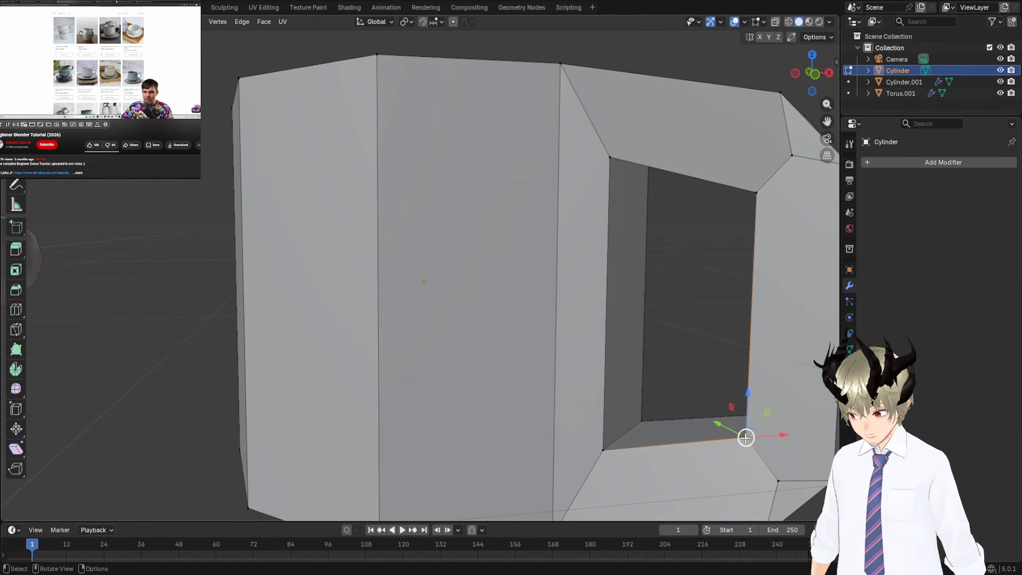
pyautogui.keyDown('shift'); pyautogui.click(759, 196); pyautogui.keyUp('shift')
pyautogui.moveTo(739, 234)
pyautogui.mouseDown(button='middle')
pyautogui.moveTo(760, 235)
pyautogui.moveTo(740, 244)
pyautogui.mouseUp(button='middle')
pyautogui.scroll(-2, 741, 244)
pyautogui.press('b')
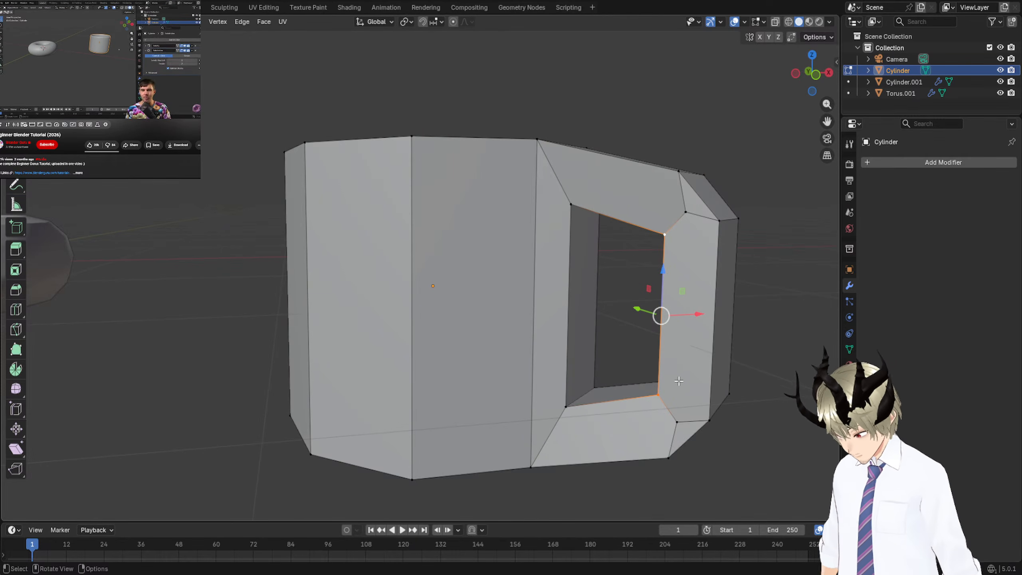
pyautogui.press('Escape')
pyautogui.hotkey('ctrl', 'b')
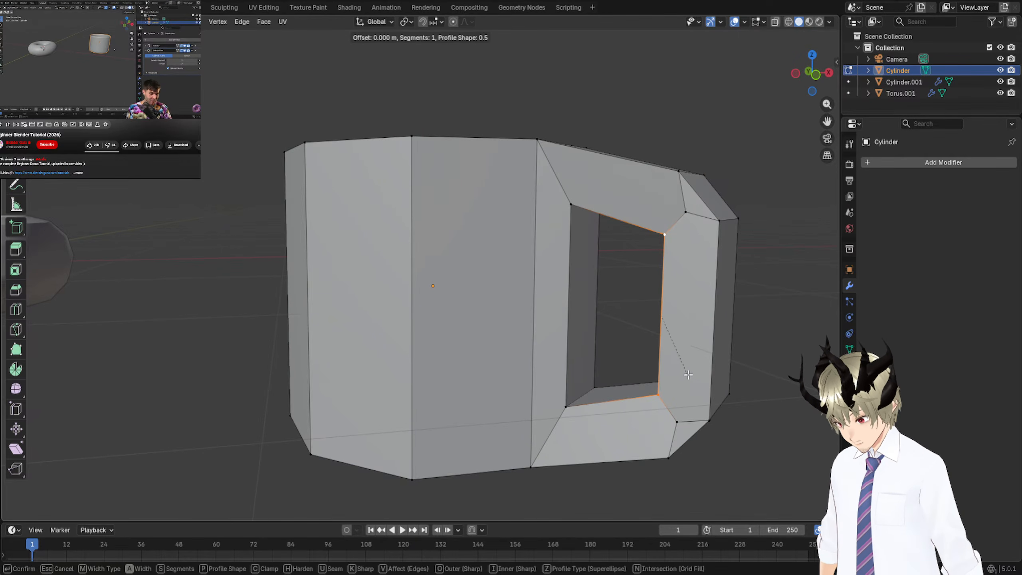
pyautogui.press('Escape')
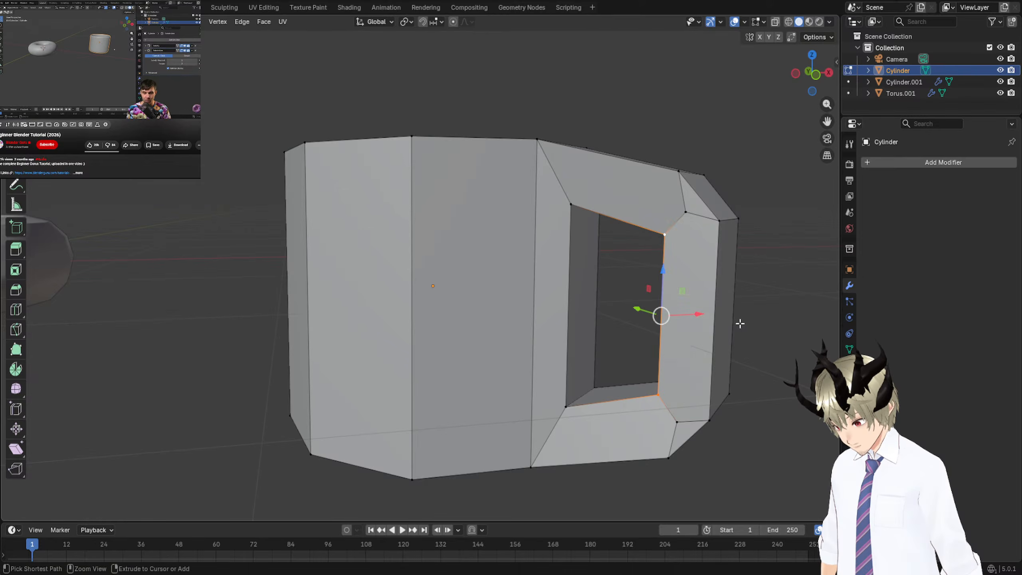
pyautogui.hotkey('ctrl', 'x')
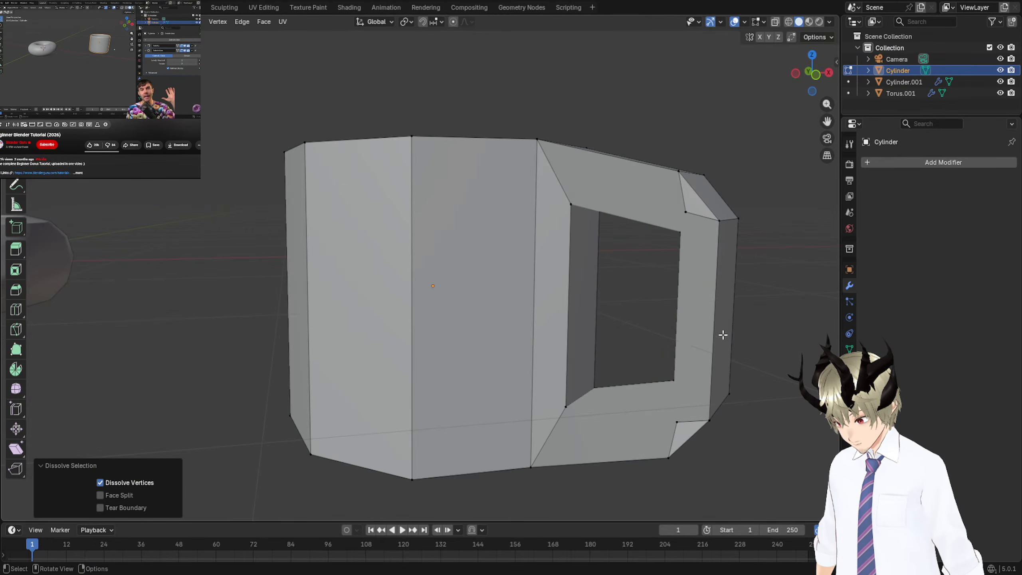
# Undo the dissolving of the handle opening's inner corner vertices.
pyautogui.moveTo(723, 335); pyautogui.dragTo(768, 366, button='middle')
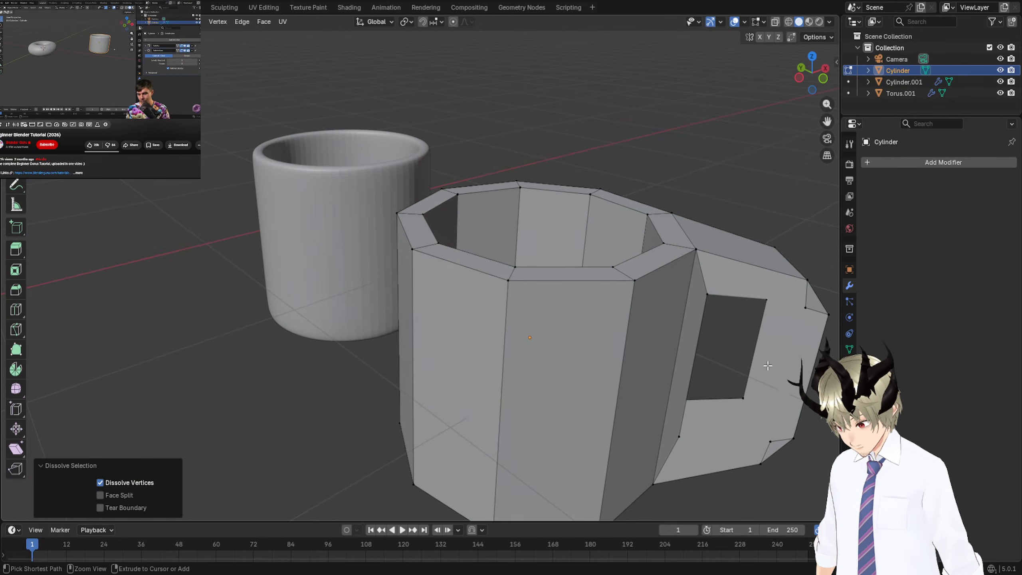
pyautogui.click(792, 438)
pyautogui.moveTo(769, 412); pyautogui.dragTo(594, 349, button='middle')
pyautogui.hotkey('ctrl', 'z')
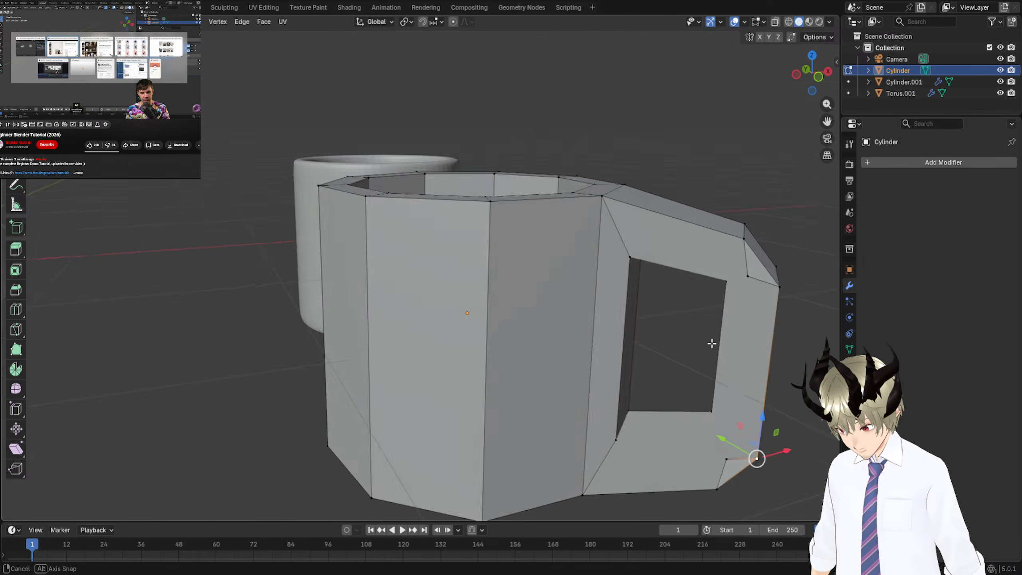
pyautogui.hotkey('ctrl', 'z')
pyautogui.hotkey('ctrl', 'z')
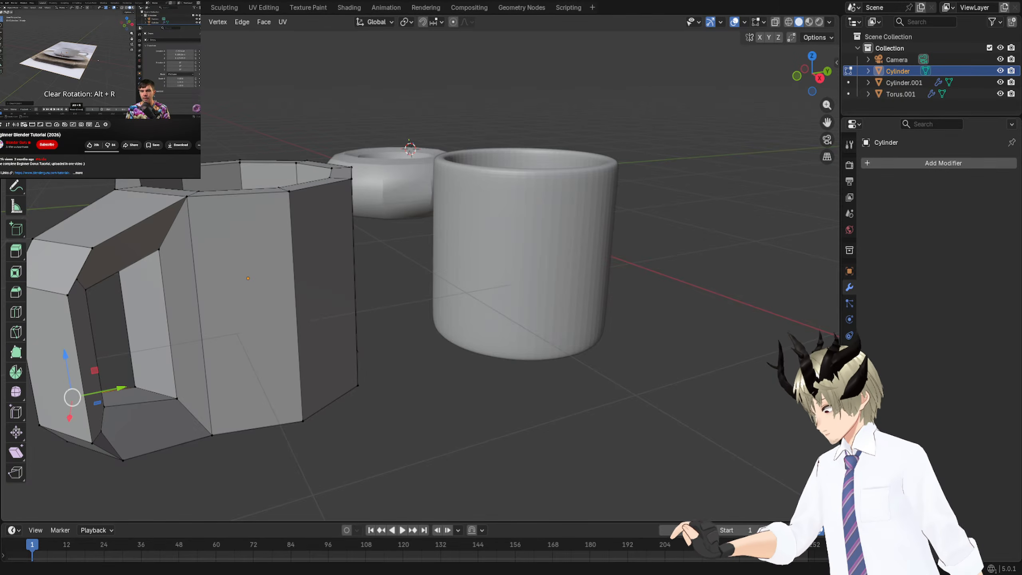
# Switch the low-poly mug from Edit Mode to Object Mode so that an image can be added.
pyautogui.moveTo(321, 152); pyautogui.dragTo(323, 152)
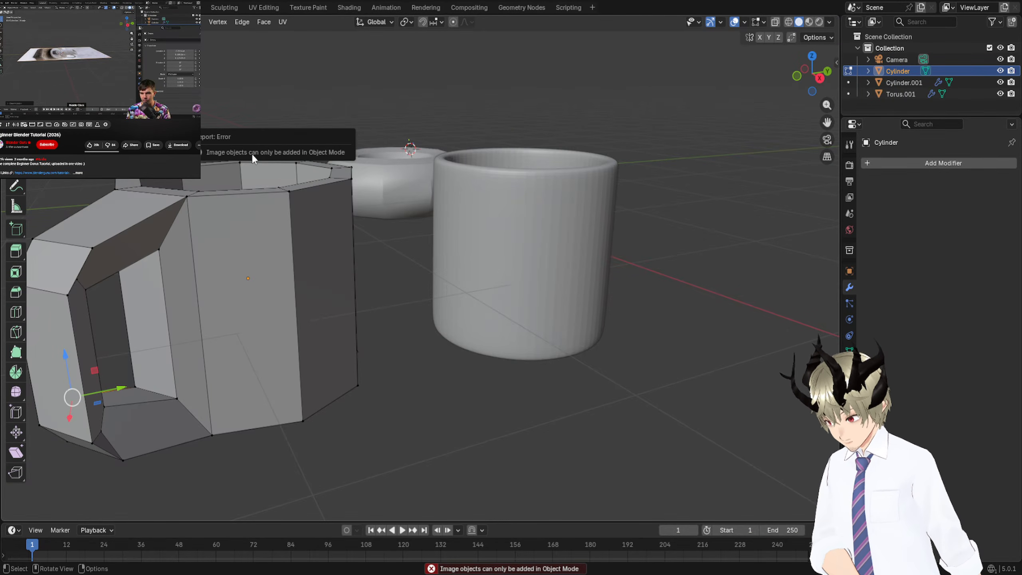
pyautogui.press('Tab')
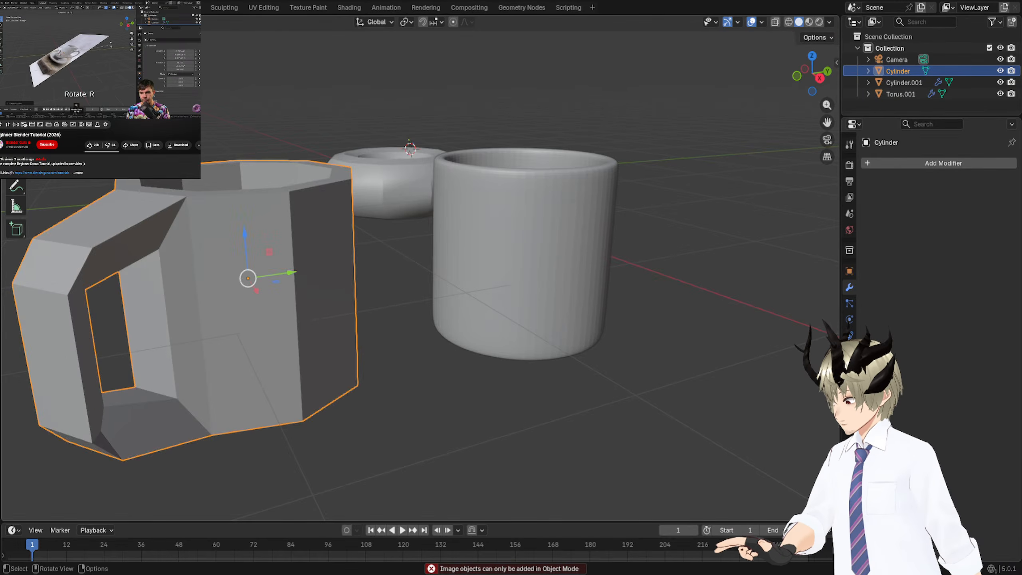
# Add the grey coat picture to the scene as a view-aligned image empty, then delete it.
pyautogui.moveTo(251, 209); pyautogui.dragTo(249, 207)
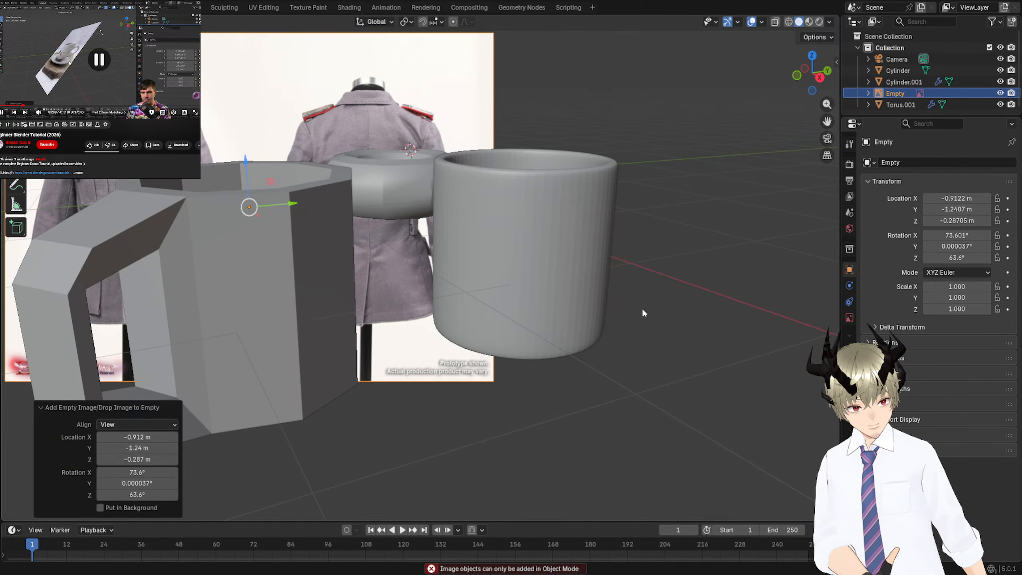
pyautogui.moveTo(643, 314); pyautogui.dragTo(445, 207, button='middle')
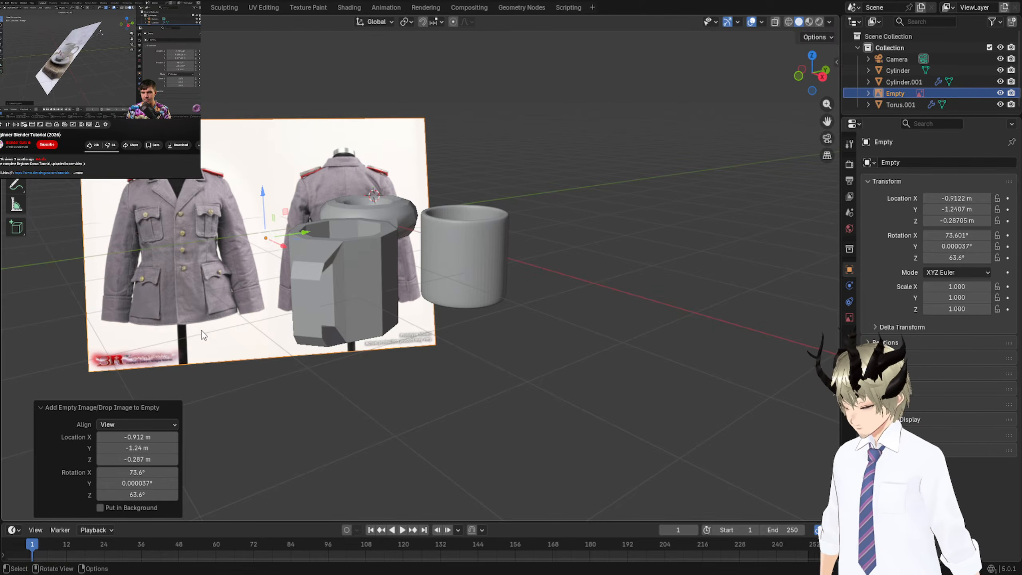
pyautogui.click(175, 286)
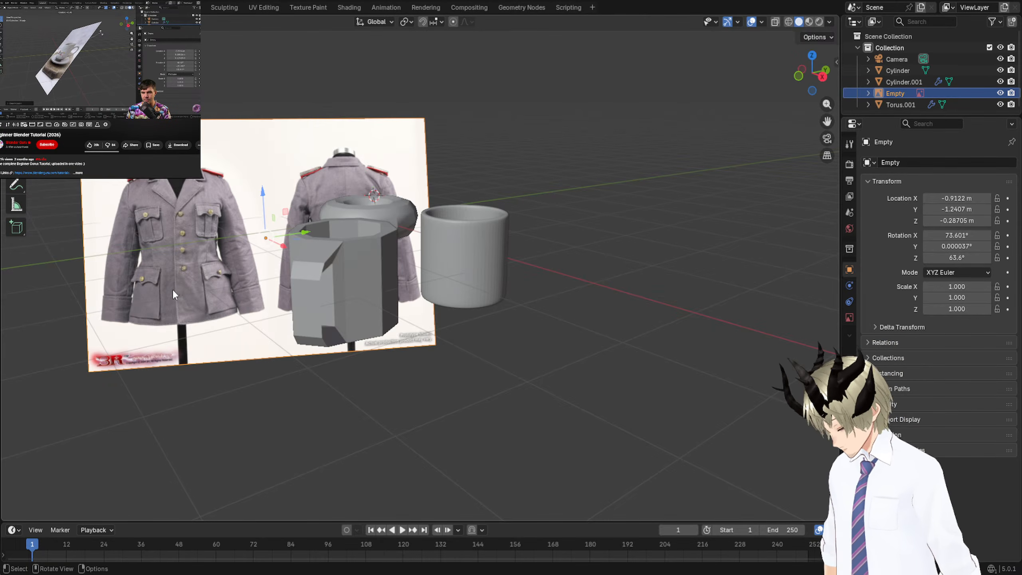
pyautogui.press('Delete')
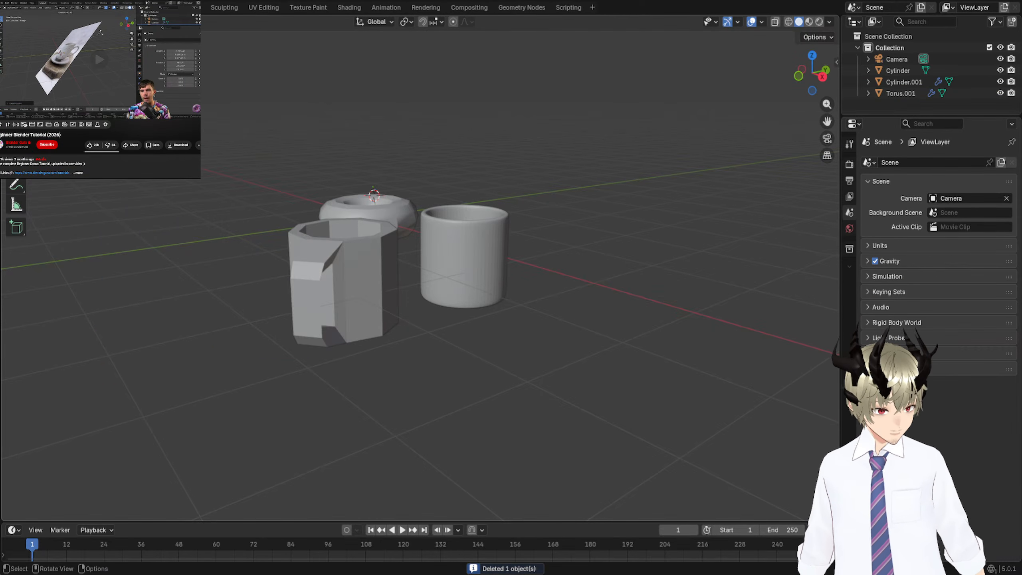
pyautogui.moveTo(523, 249); pyautogui.dragTo(725, 233, button='middle')
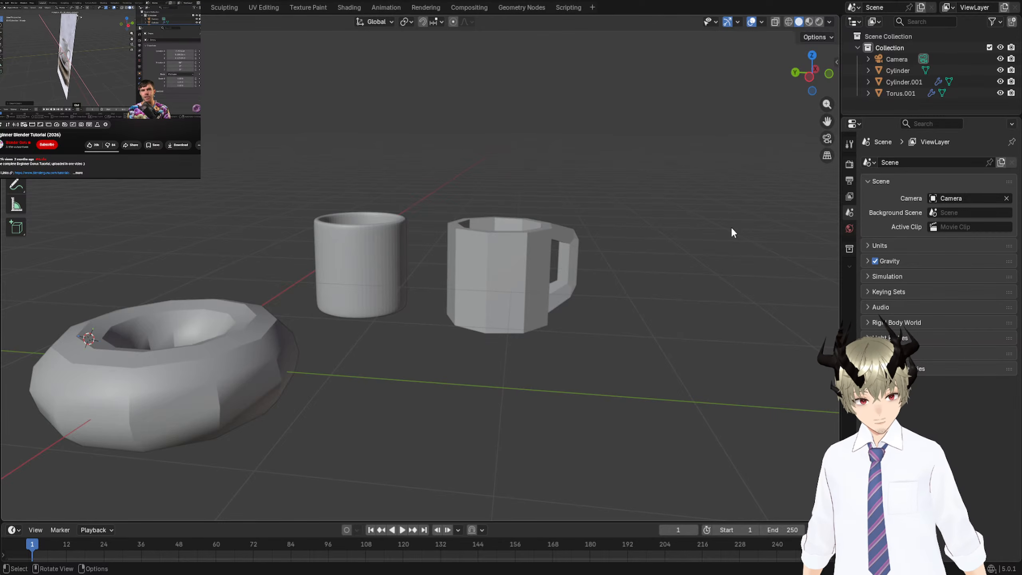
pyautogui.click(486, 241)
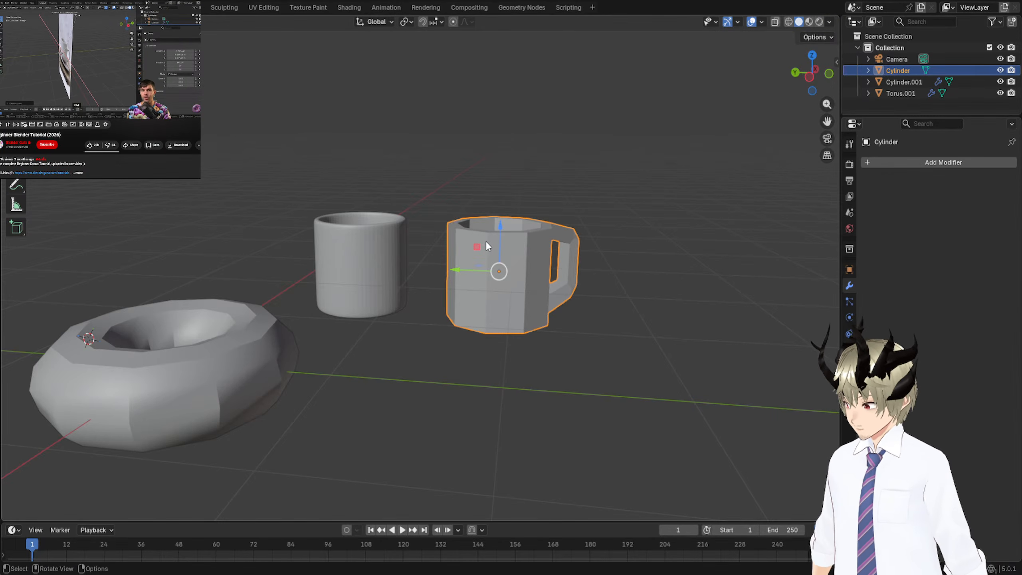
pyautogui.press('r')
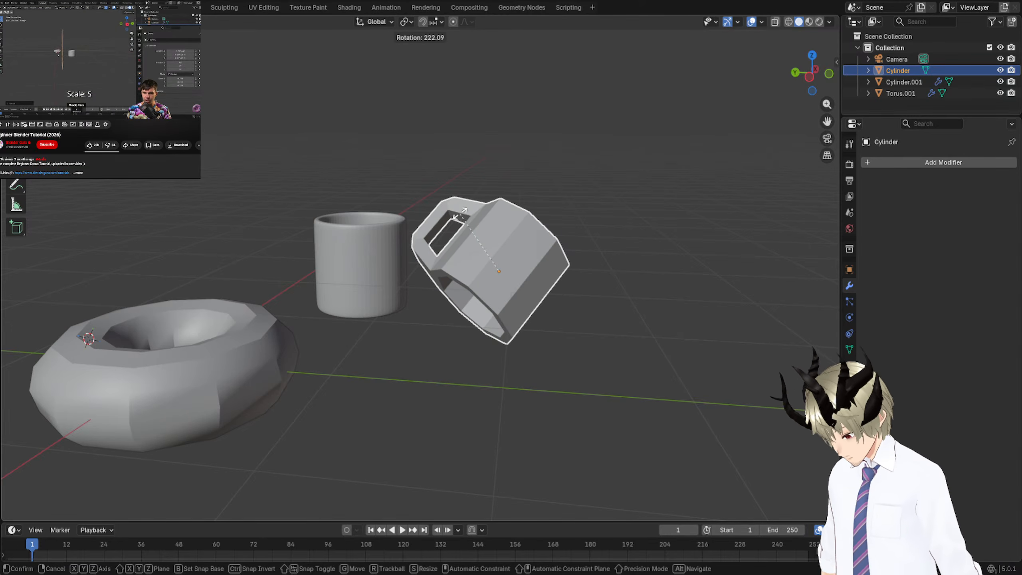
pyautogui.write('9999999999999999')
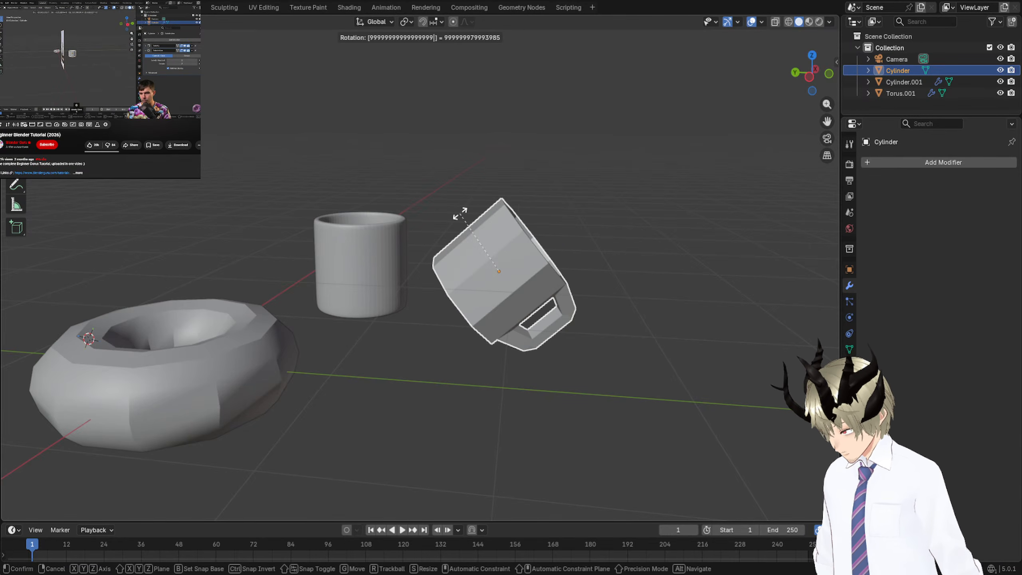
pyautogui.press('BackSpace')
pyautogui.press('BackSpace')
pyautogui.press('BackSpace')
pyautogui.press('BackSpace')
pyautogui.press('BackSpace')
pyautogui.press('BackSpace')
pyautogui.press('BackSpace')
pyautogui.press('BackSpace')
pyautogui.press('BackSpace')
pyautogui.press('BackSpace')
pyautogui.press('BackSpace')
pyautogui.press('BackSpace')
pyautogui.press('BackSpace')
pyautogui.press('BackSpace')
pyautogui.press('BackSpace')
pyautogui.press('BackSpace')
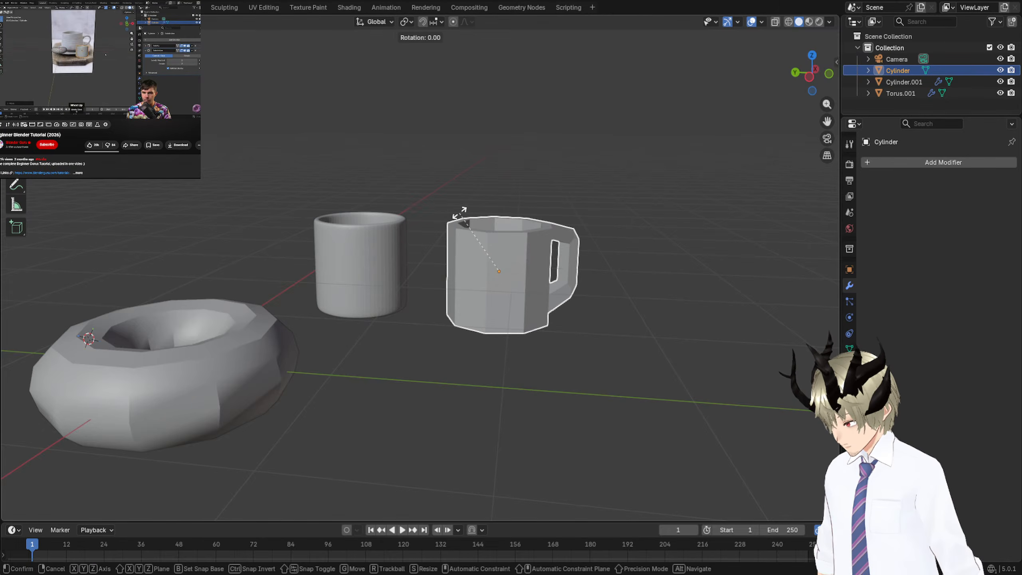
pyautogui.write('90')
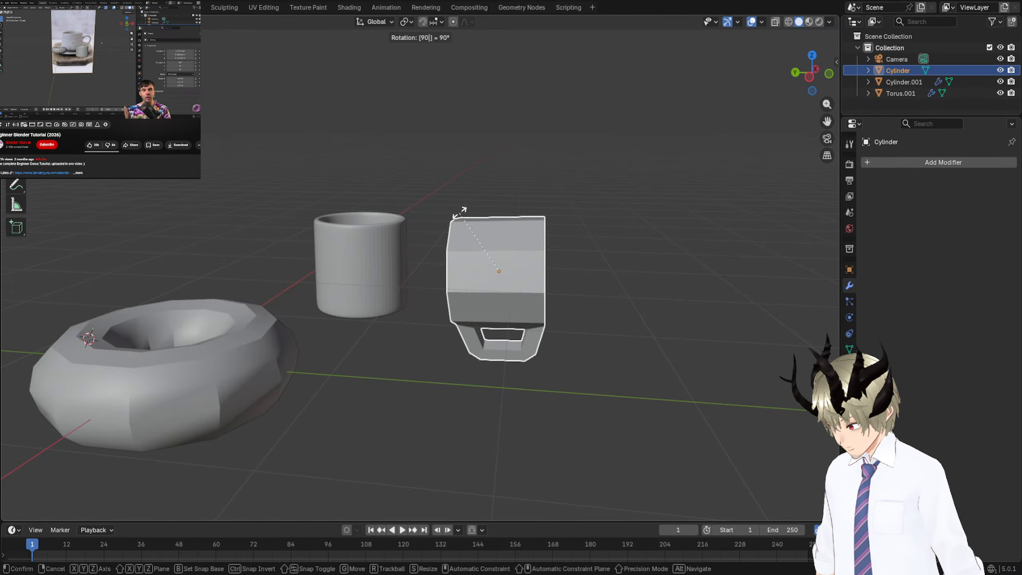
pyautogui.press('Escape')
pyautogui.click(672, 194)
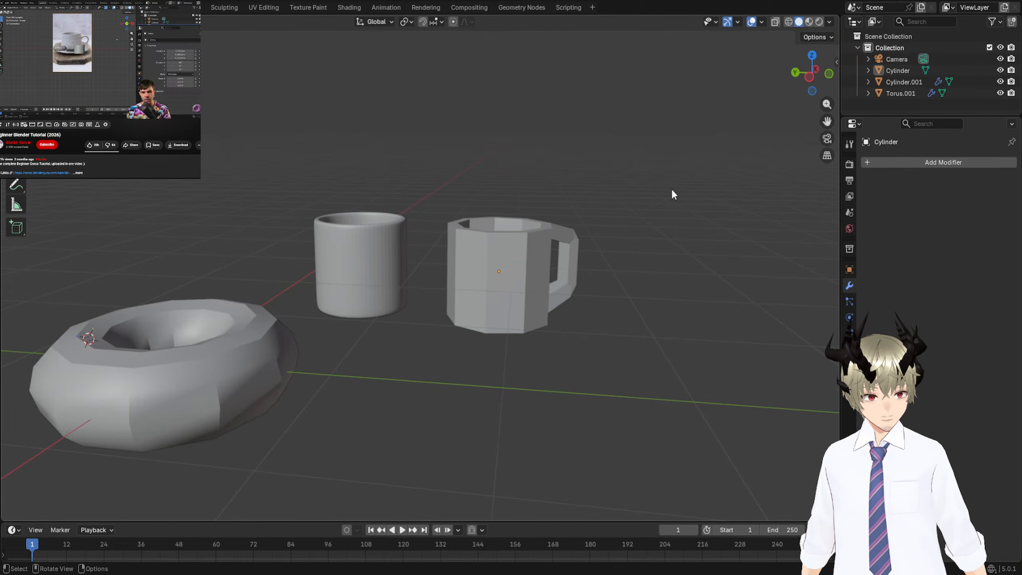
# Examine the donut and both mugs from the front, side and stepped orbit angles, in orthographic and perspective projection.
pyautogui.moveTo(600, 191); pyautogui.dragTo(542, 193, button='middle')
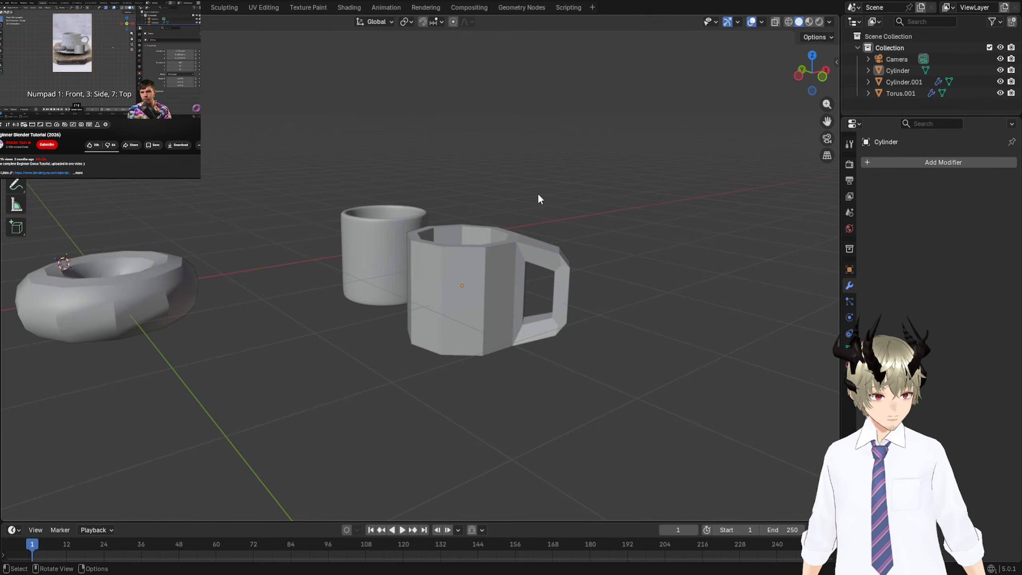
pyautogui.press('KP_1')
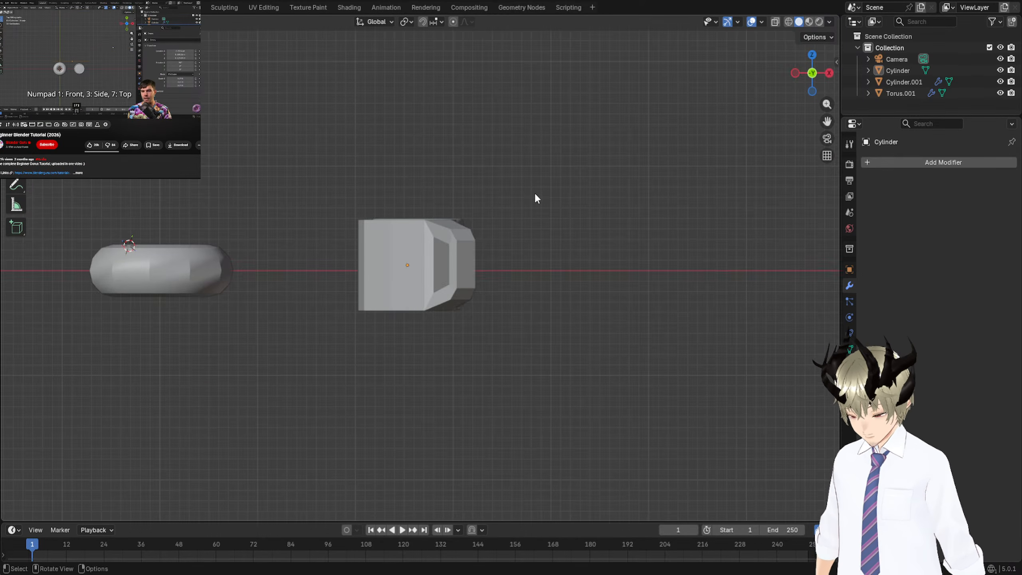
pyautogui.press('KP_2')
pyautogui.press('KP_5')
pyautogui.press('KP_8')
pyautogui.press('KP_4')
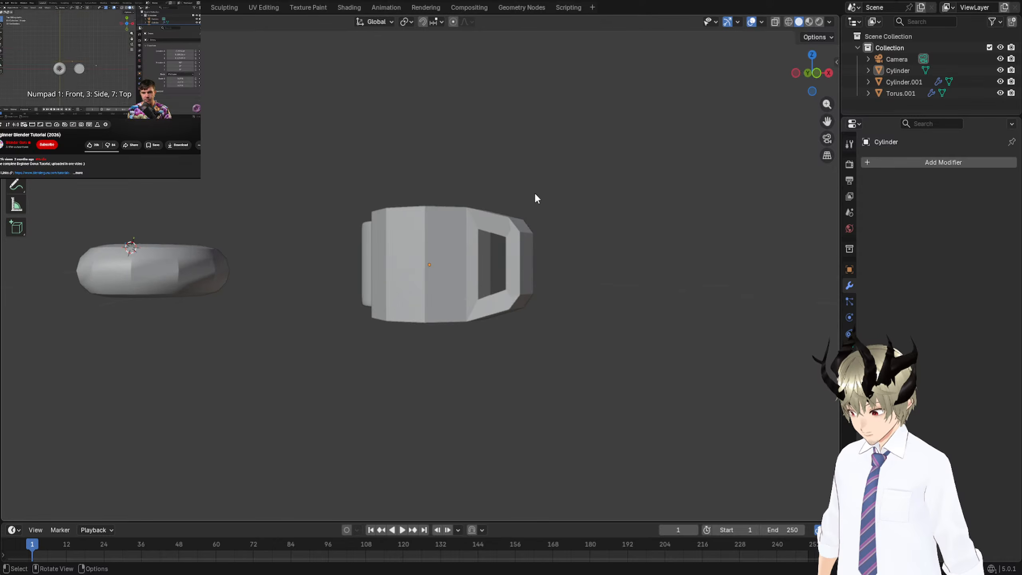
pyautogui.press('KP_6')
pyautogui.press('KP_6')
pyautogui.press('KP_5')
pyautogui.press('KP_2')
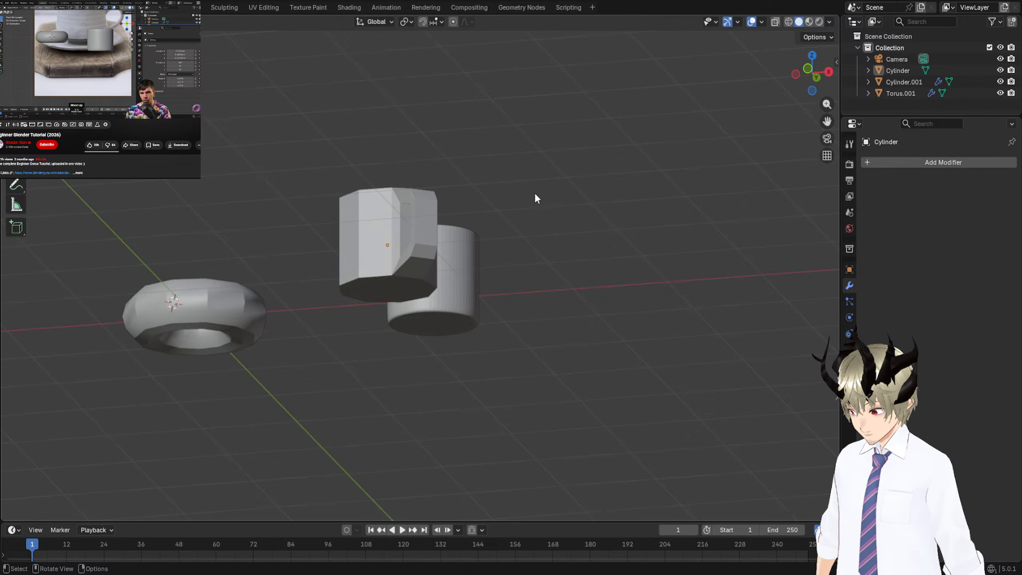
pyautogui.press('KP_2')
pyautogui.press('KP_1')
pyautogui.press('KP_5')
pyautogui.press('KP_5')
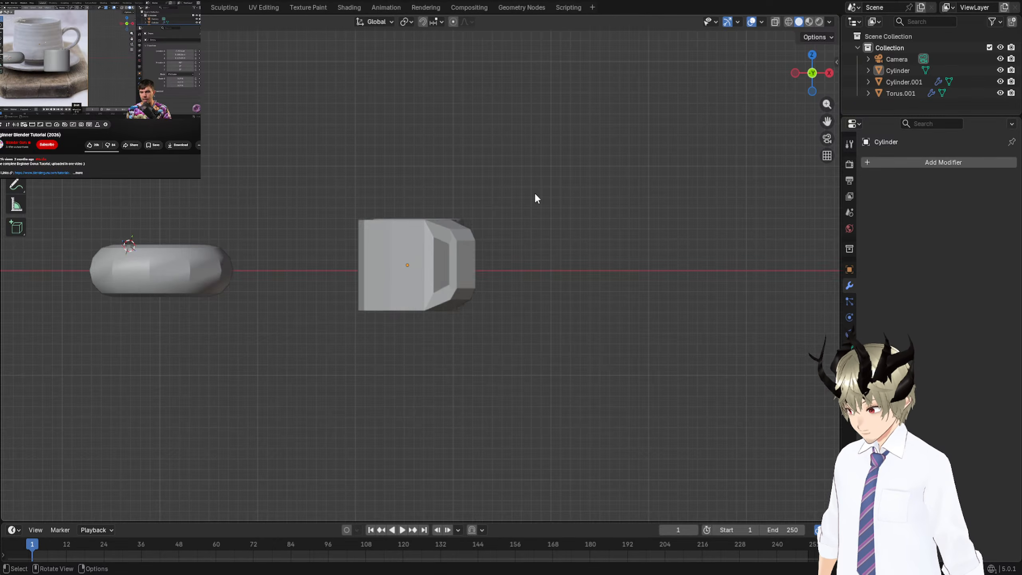
pyautogui.press('KP_5')
pyautogui.press('KP_5')
pyautogui.press('KP_2')
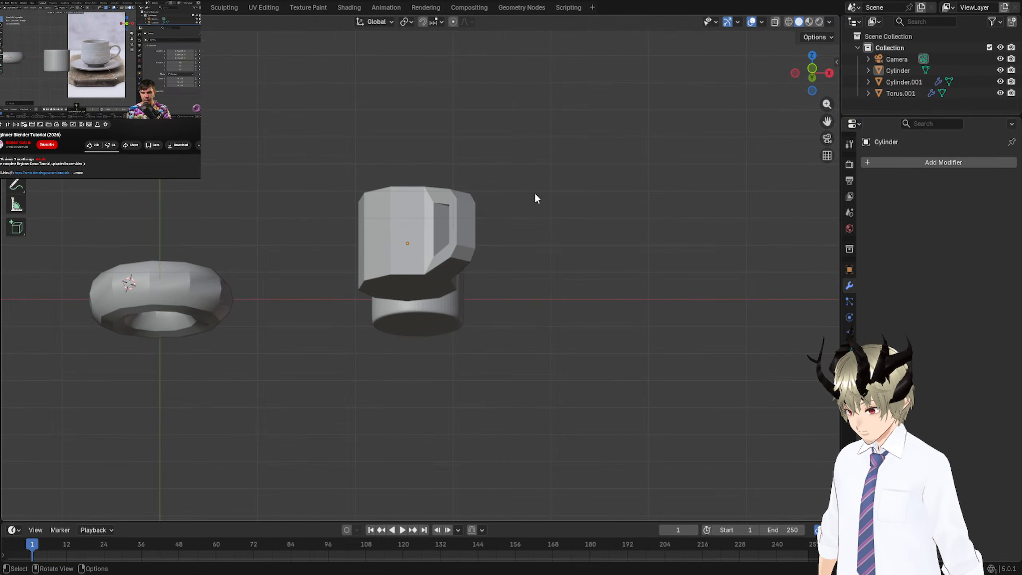
pyautogui.press('KP_3')
pyautogui.press('KP_6')
pyautogui.press('KP_4')
pyautogui.press('KP_4')
pyautogui.press('KP_4')
pyautogui.press('KP_4')
pyautogui.press('KP_4')
pyautogui.press('KP_4')
pyautogui.press('KP_4')
pyautogui.press('KP_4')
pyautogui.press('KP_4')
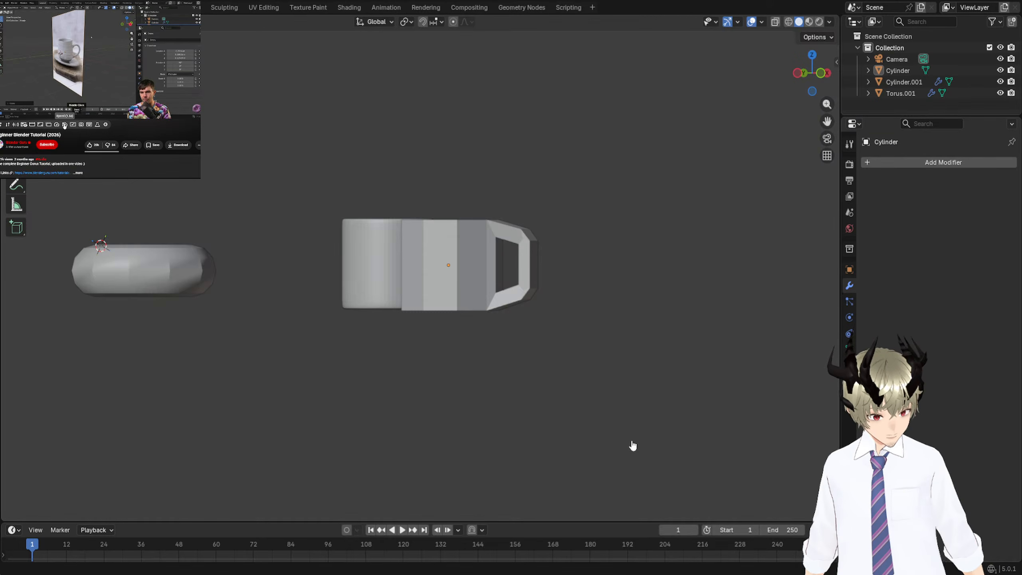
pyautogui.click(74, 66)
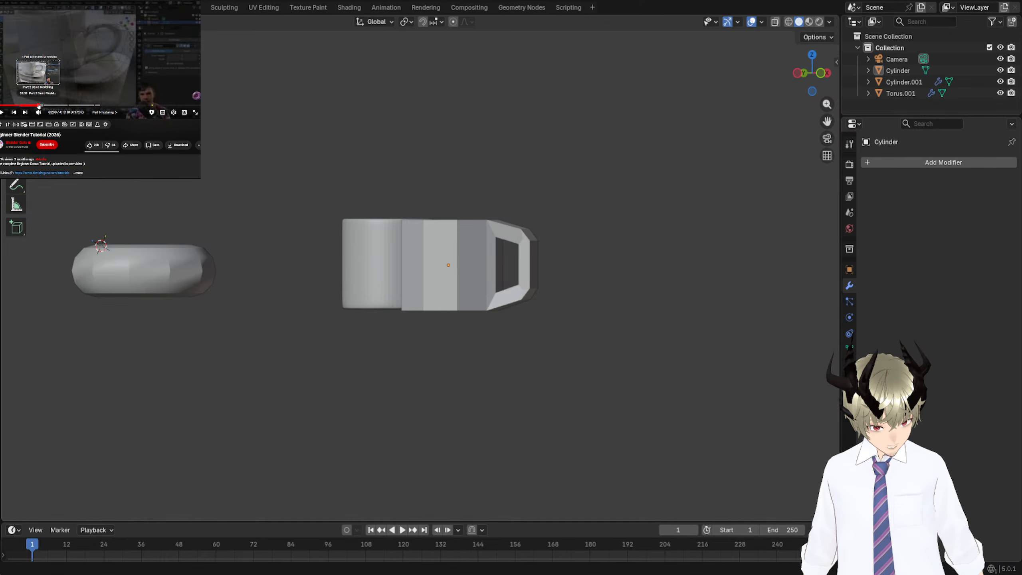
# Examine the donut and both mugs in front, side and top views, switching between orthographic and perspective projection.
pyautogui.moveTo(39, 106); pyautogui.dragTo(23, 108)
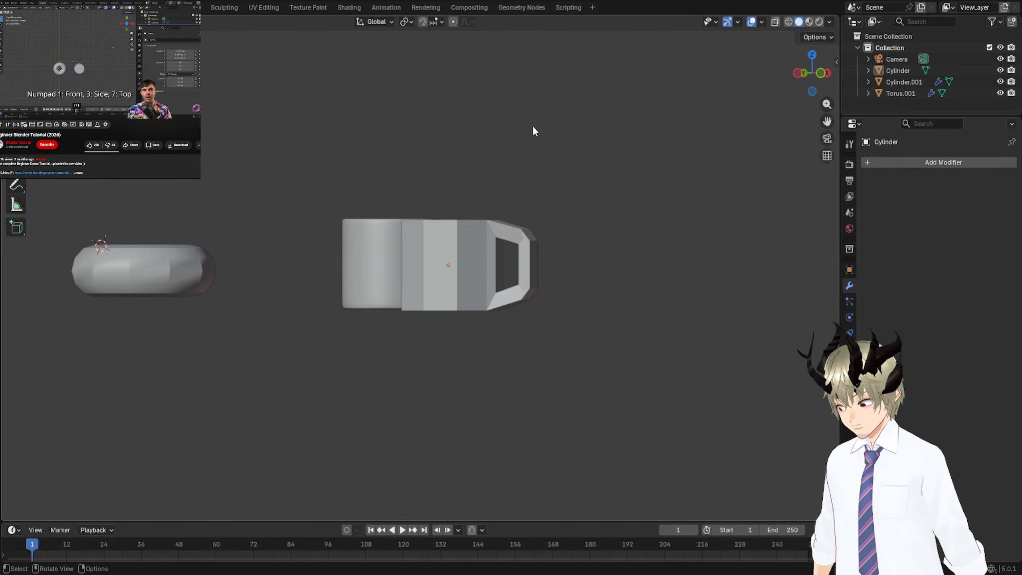
pyautogui.press('KP_1')
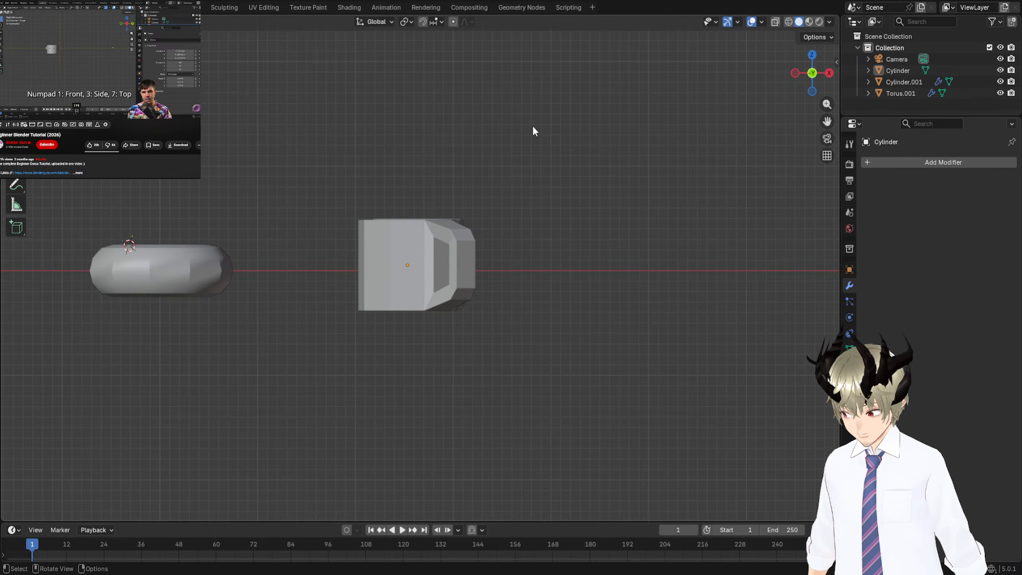
pyautogui.press('KP_3')
pyautogui.press('KP_7')
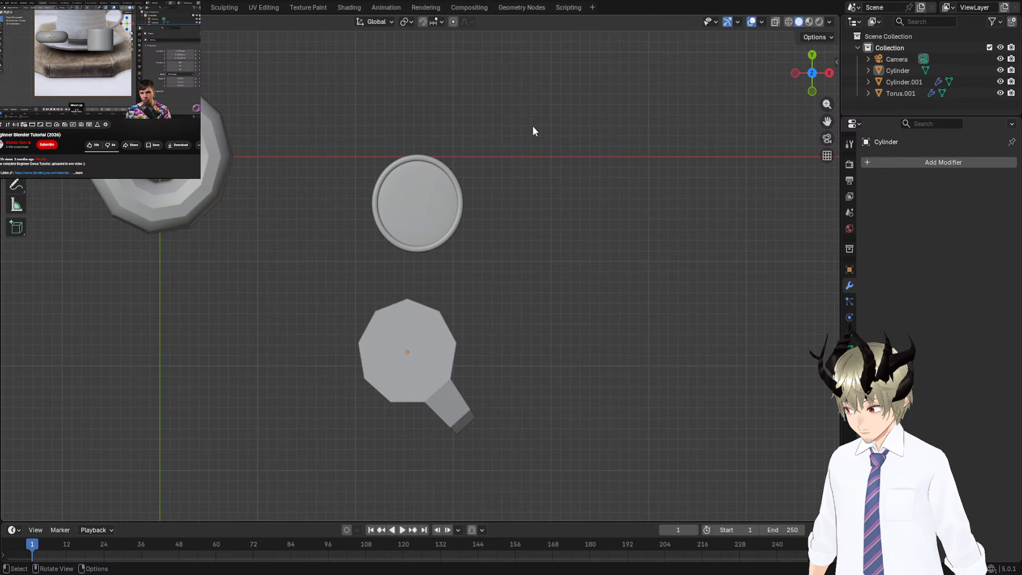
pyautogui.press('KP_5')
pyautogui.press('KP_5')
pyautogui.press('KP_5')
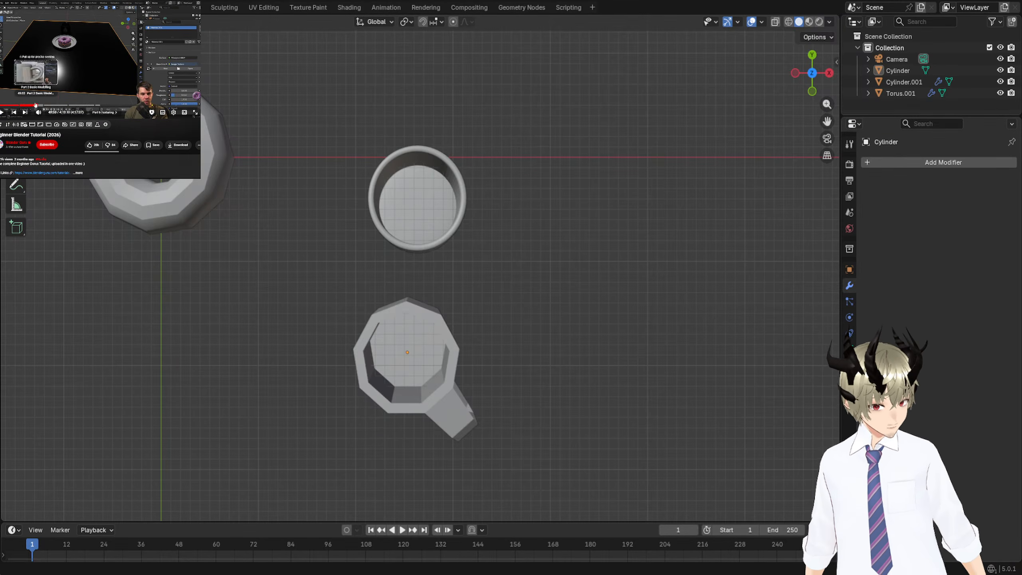
# Select the smooth mug and examine it from above and from the side while looking through the tutorial video.
pyautogui.moveTo(34, 105); pyautogui.dragTo(24, 107)
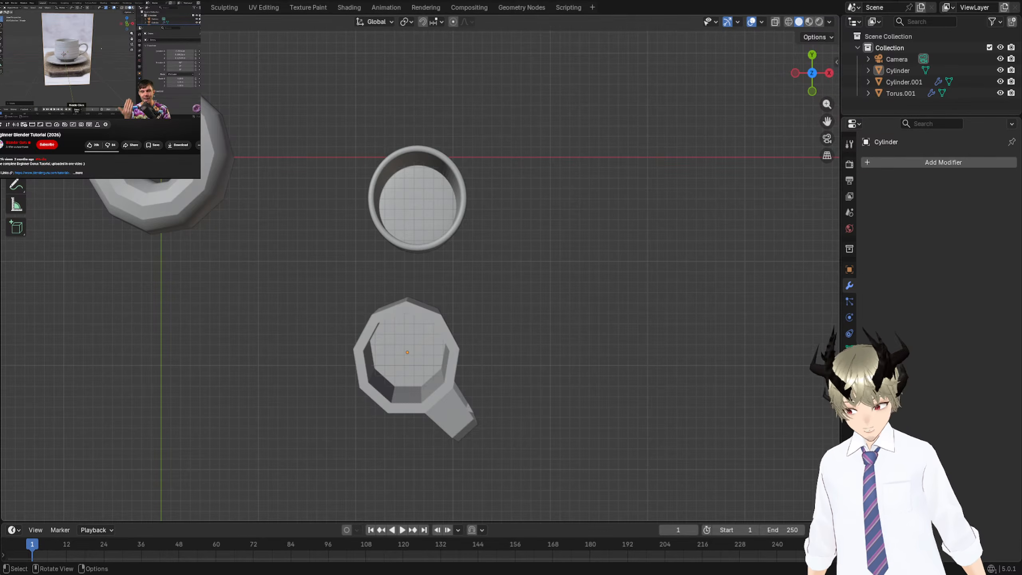
pyautogui.click(463, 203)
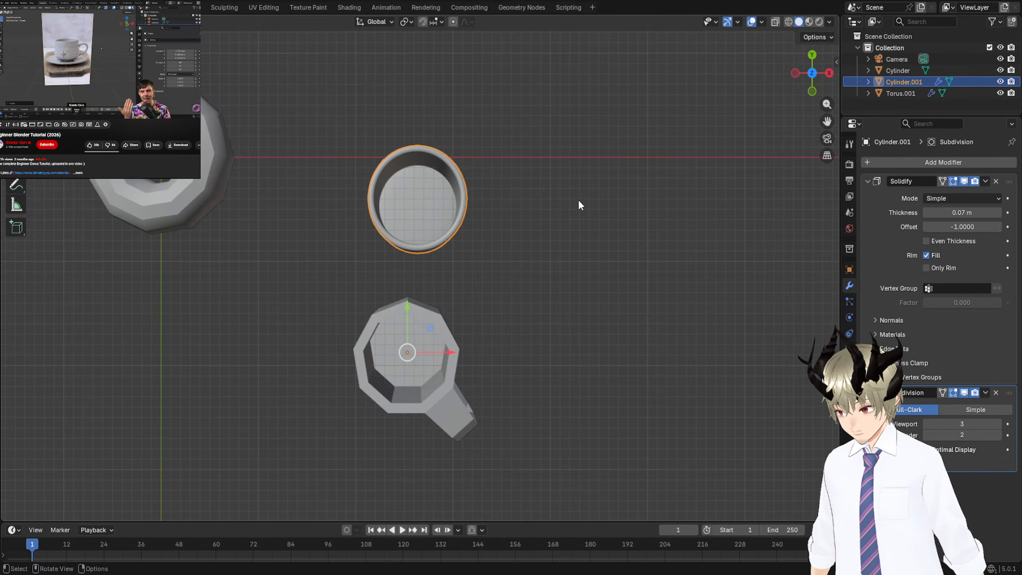
pyautogui.moveTo(580, 205); pyautogui.dragTo(556, 127, button='middle')
pyautogui.moveTo(551, 182); pyautogui.dragTo(466, 253, button='middle')
pyautogui.moveTo(584, 241); pyautogui.dragTo(430, 232, button='middle')
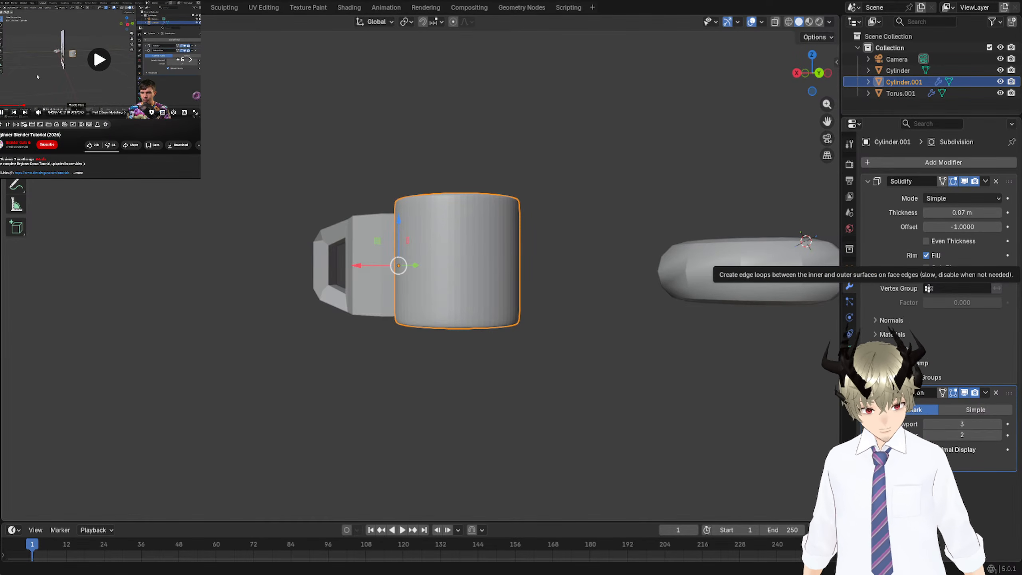
pyautogui.press('Right')
pyautogui.press('Right')
pyautogui.press('Right')
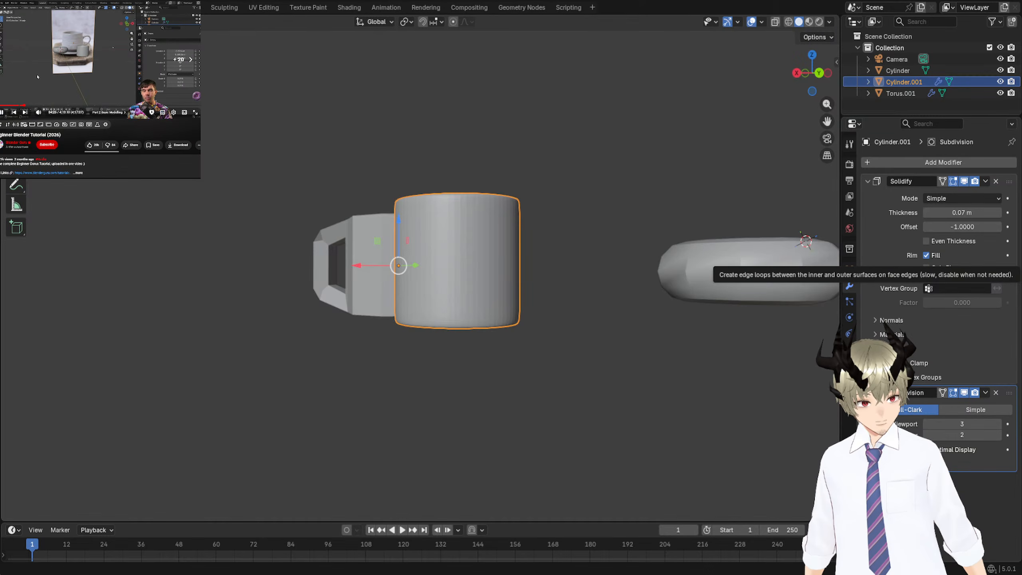
pyautogui.press('Right')
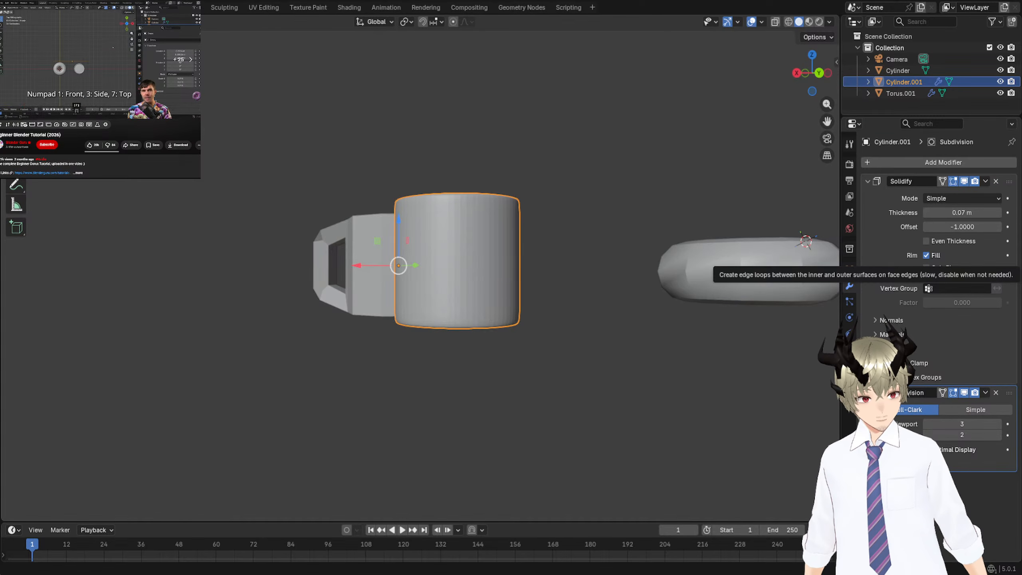
# Clear the selection and examine the models from the top view, orbiting vertically in fixed increments.
pyautogui.click(531, 210)
pyautogui.press('KP_7')
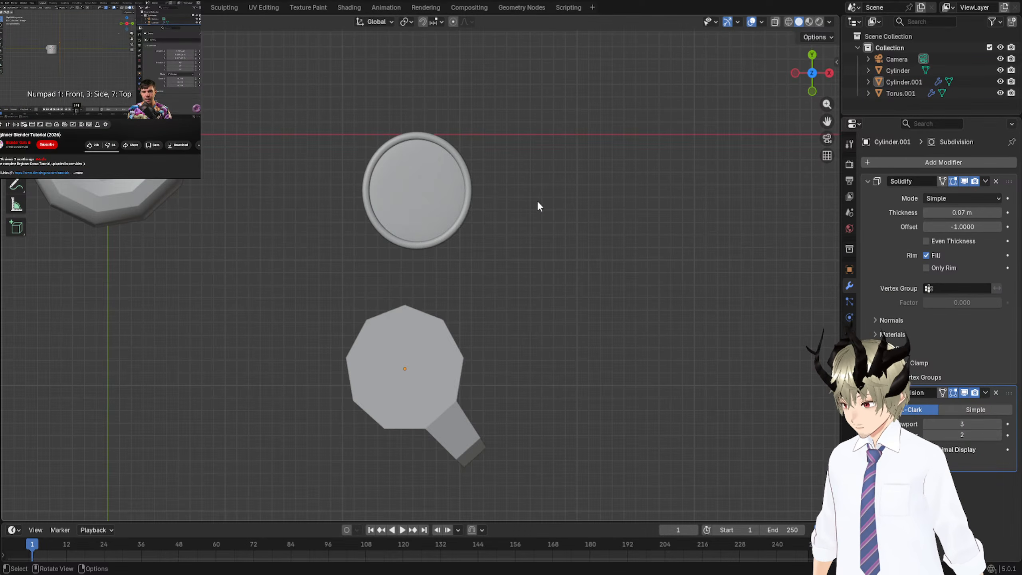
pyautogui.press('KP_8')
pyautogui.press('KP_8')
pyautogui.press('KP_8')
pyautogui.press('KP_8')
pyautogui.press('KP_8')
pyautogui.press('KP_8')
pyautogui.press('KP_8')
pyautogui.press('KP_8')
pyautogui.press('KP_8')
pyautogui.press('KP_8')
pyautogui.press('KP_8')
pyautogui.press('KP_8')
pyautogui.press('KP_8')
pyautogui.press('KP_8')
pyautogui.press('KP_8')
pyautogui.press('KP_8')
pyautogui.press('KP_8')
pyautogui.press('KP_8')
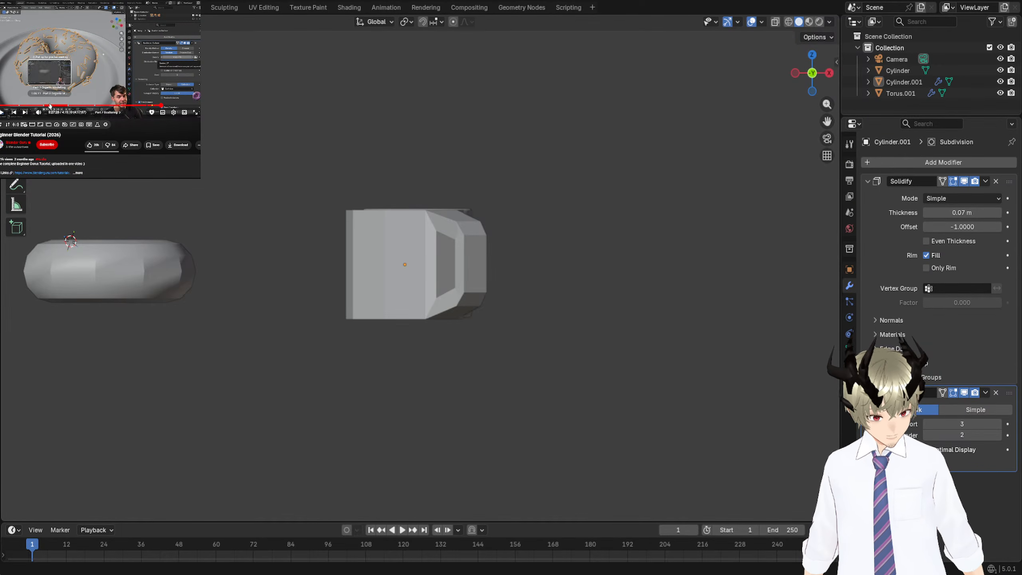
# Select the low-poly mug and examine it from all around, above and below by orbiting in fixed horizontal and vertical increments.
pyautogui.click(47, 106)
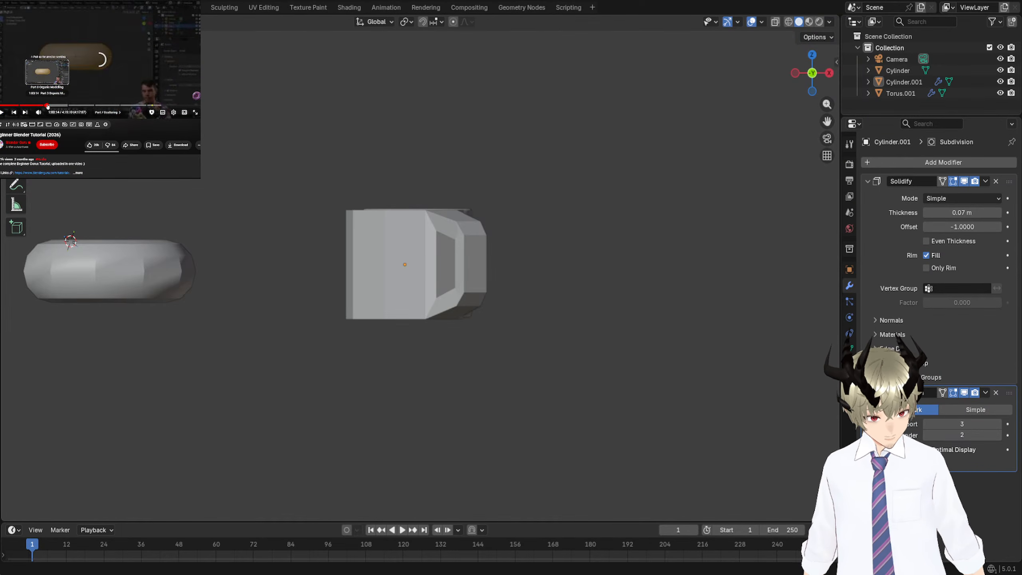
pyautogui.moveTo(47, 106); pyautogui.dragTo(23, 107)
pyautogui.click(488, 284)
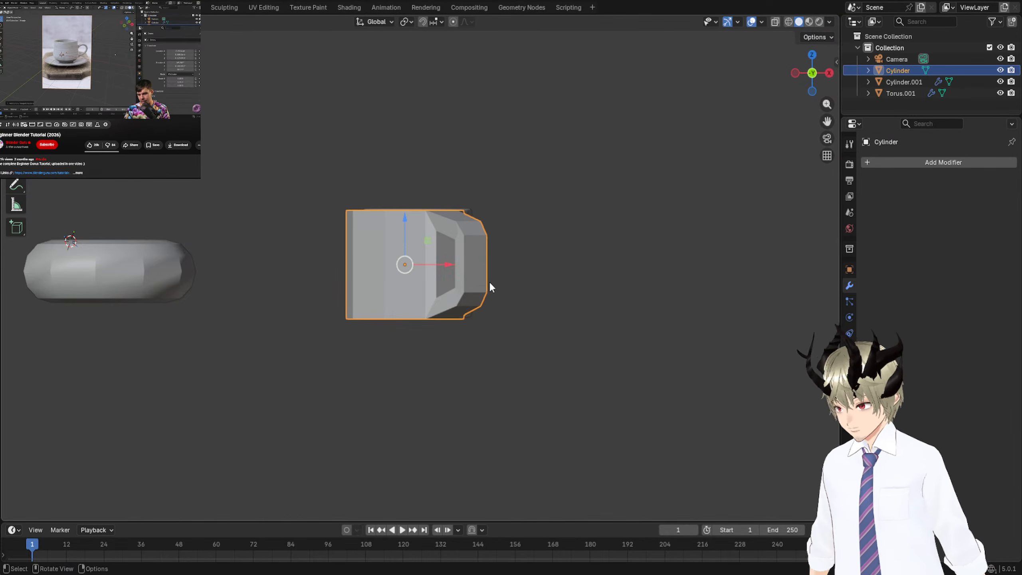
pyautogui.press('KP_4')
pyautogui.press('KP_4')
pyautogui.press('KP_4')
pyautogui.press('KP_4')
pyautogui.press('KP_4')
pyautogui.press('KP_4')
pyautogui.press('KP_4')
pyautogui.press('KP_4')
pyautogui.press('KP_4')
pyautogui.press('KP_4')
pyautogui.press('KP_4')
pyautogui.press('KP_4')
pyautogui.press('KP_4')
pyautogui.press('KP_4')
pyautogui.press('KP_4')
pyautogui.press('KP_4')
pyautogui.press('KP_4')
pyautogui.press('KP_4')
pyautogui.press('KP_4')
pyautogui.press('KP_4')
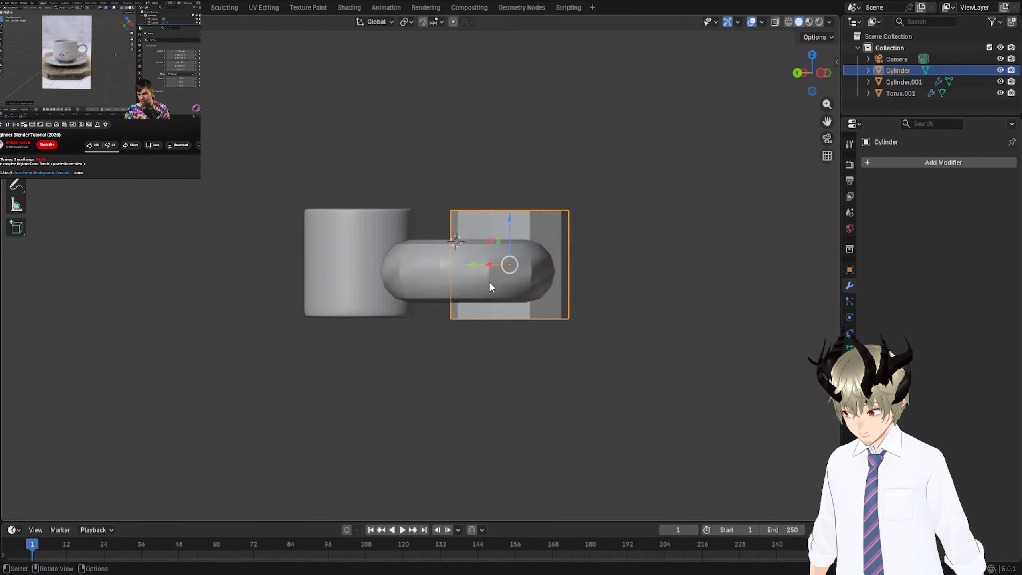
pyautogui.press('KP_4')
pyautogui.press('KP_4')
pyautogui.press('KP_4')
pyautogui.press('KP_4')
pyautogui.press('KP_4')
pyautogui.press('KP_4')
pyautogui.press('KP_4')
pyautogui.press('KP_4')
pyautogui.press('KP_4')
pyautogui.press('KP_8')
pyautogui.press('KP_8')
pyautogui.press('KP_8')
pyautogui.press('KP_8')
pyautogui.press('KP_8')
pyautogui.press('KP_8')
pyautogui.press('KP_8')
pyautogui.press('KP_8')
pyautogui.press('KP_8')
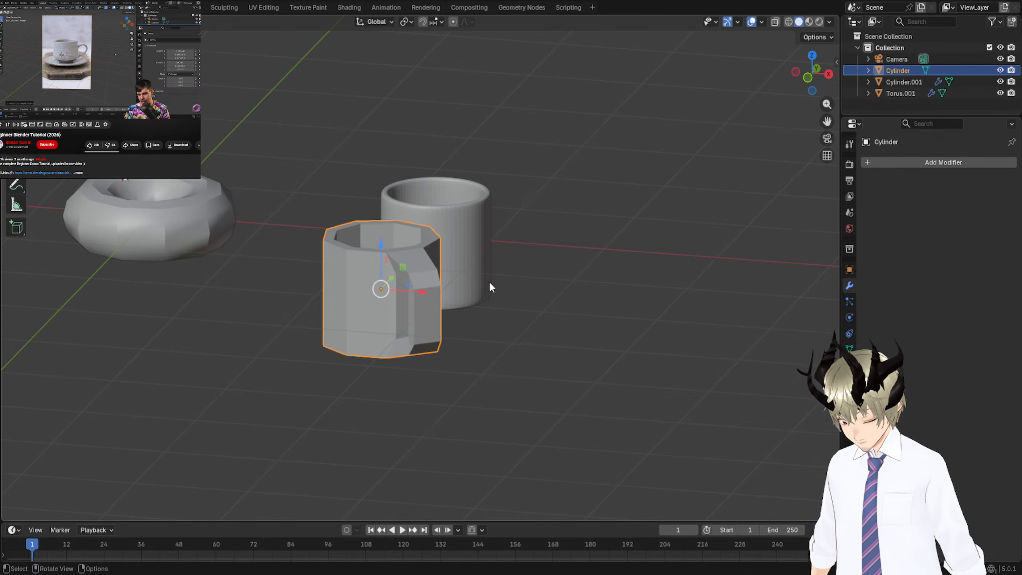
pyautogui.press('KP_8')
pyautogui.press('KP_8')
pyautogui.press('KP_8')
pyautogui.press('KP_8')
pyautogui.press('KP_8')
pyautogui.press('KP_8')
pyautogui.press('KP_8')
pyautogui.press('KP_8')
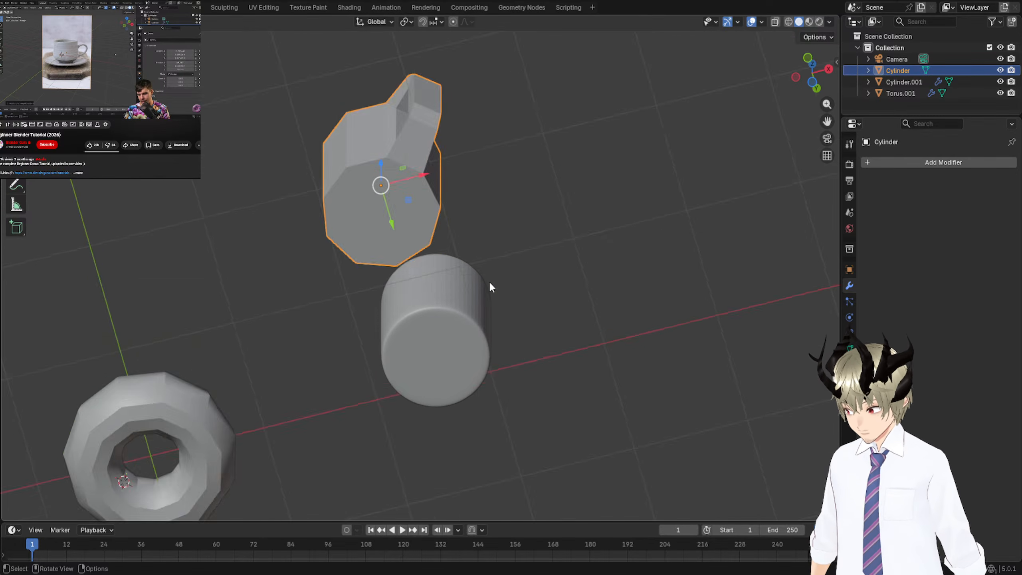
pyautogui.press('KP_6')
pyautogui.press('KP_6')
pyautogui.press('KP_6')
pyautogui.press('KP_6')
pyautogui.press('KP_6')
pyautogui.press('KP_6')
pyautogui.press('KP_6')
pyautogui.press('KP_6')
pyautogui.press('KP_6')
pyautogui.press('KP_6')
pyautogui.press('KP_6')
pyautogui.press('KP_6')
pyautogui.press('KP_6')
pyautogui.press('KP_6')
pyautogui.press('KP_6')
pyautogui.press('KP_6')
pyautogui.press('KP_6')
pyautogui.press('KP_6')
pyautogui.press('KP_6')
pyautogui.press('KP_6')
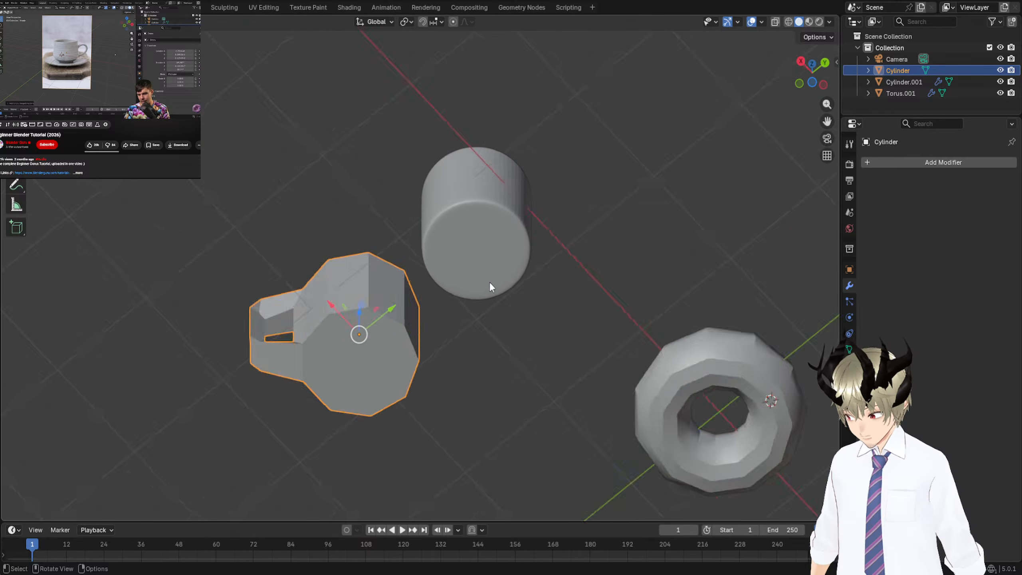
pyautogui.press('KP_4')
pyautogui.press('KP_4')
pyautogui.press('KP_4')
pyautogui.press('KP_4')
pyautogui.press('KP_8')
pyautogui.press('KP_8')
pyautogui.press('KP_8')
pyautogui.press('KP_8')
pyautogui.press('KP_8')
pyautogui.press('KP_8')
pyautogui.press('KP_8')
pyautogui.press('KP_8')
pyautogui.press('KP_8')
pyautogui.press('KP_8')
pyautogui.press('KP_8')
pyautogui.press('KP_8')
pyautogui.press('KP_8')
pyautogui.press('KP_8')
pyautogui.press('KP_8')
pyautogui.press('KP_8')
pyautogui.press('KP_8')
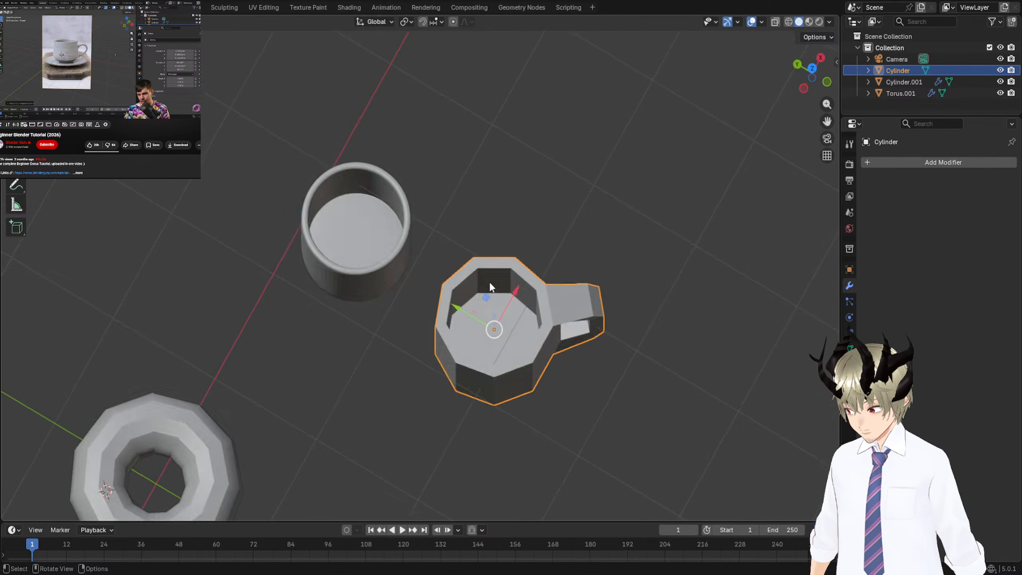
pyautogui.press('KP_8')
pyautogui.press('KP_8')
pyautogui.press('KP_8')
pyautogui.press('KP_8')
pyautogui.press('KP_8')
pyautogui.press('KP_8')
pyautogui.press('KP_8')
pyautogui.press('KP_8')
pyautogui.press('KP_8')
pyautogui.press('KP_8')
pyautogui.press('KP_8')
pyautogui.press('KP_8')
pyautogui.press('KP_8')
pyautogui.press('KP_8')
pyautogui.press('KP_8')
pyautogui.press('KP_8')
pyautogui.press('KP_8')
pyautogui.press('KP_8')
pyautogui.press('KP_8')
pyautogui.press('KP_8')
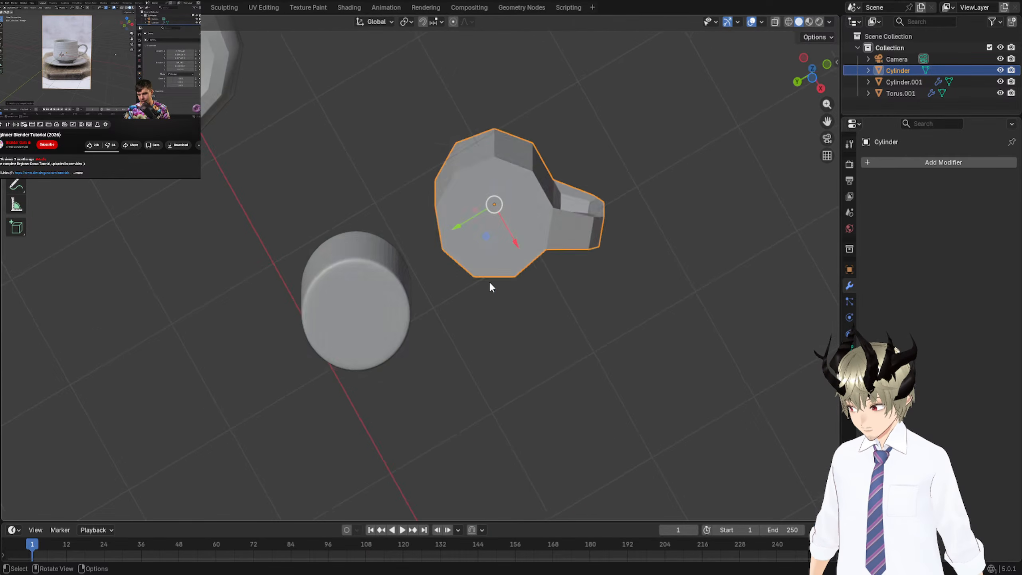
# Examine the selected low-poly mug from above and below by orbiting vertically in fixed increments.
pyautogui.press('KP_8')
pyautogui.press('KP_8')
pyautogui.press('KP_8')
pyautogui.press('KP_8')
pyautogui.press('KP_8')
pyautogui.press('KP_8')
pyautogui.press('KP_8')
pyautogui.press('KP_8')
pyautogui.press('KP_8')
pyautogui.press('KP_8')
pyautogui.press('KP_8')
pyautogui.press('KP_8')
pyautogui.press('KP_8')
pyautogui.press('KP_8')
pyautogui.press('KP_8')
pyautogui.press('KP_8')
pyautogui.press('KP_8')
pyautogui.press('KP_8')
pyautogui.press('KP_8')
pyautogui.press('KP_8')
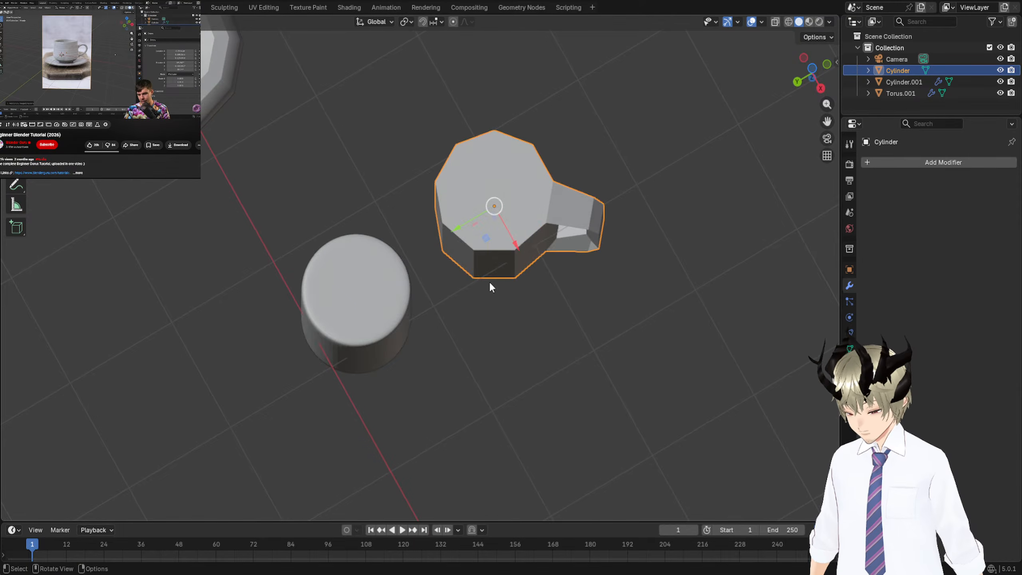
pyautogui.press('KP_8')
pyautogui.press('KP_8')
pyautogui.press('KP_8')
pyautogui.press('KP_8')
pyautogui.press('KP_8')
pyautogui.press('KP_8')
pyautogui.press('KP_8')
pyautogui.press('KP_8')
pyautogui.press('KP_2')
pyautogui.press('KP_2')
# Examine the models from all around by orbiting horizontally in fixed increments, first one way and back the other.
pyautogui.press('KP_4')
pyautogui.press('KP_4')
pyautogui.press('KP_4')
pyautogui.press('KP_4')
pyautogui.press('KP_4')
pyautogui.press('KP_4')
pyautogui.press('KP_4')
pyautogui.press('KP_4')
pyautogui.press('KP_4')
pyautogui.press('KP_4')
pyautogui.press('KP_4')
pyautogui.press('KP_4')
pyautogui.press('KP_4')
pyautogui.press('KP_4')
pyautogui.press('KP_4')
pyautogui.press('KP_4')
pyautogui.press('KP_4')
pyautogui.press('KP_4')
pyautogui.press('KP_4')
pyautogui.press('KP_4')
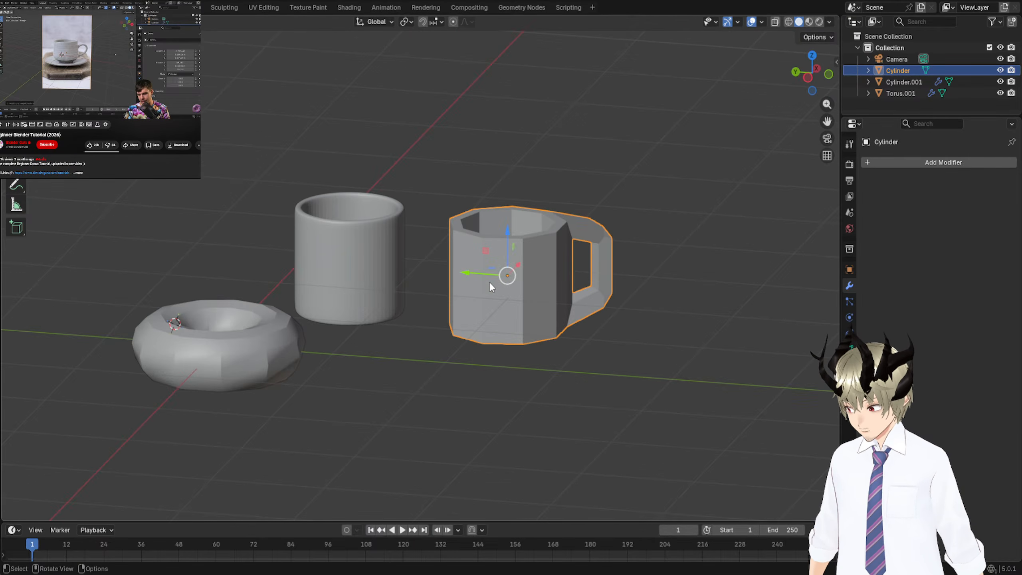
pyautogui.press('KP_6')
pyautogui.press('KP_6')
pyautogui.press('KP_6')
pyautogui.press('KP_6')
pyautogui.press('KP_6')
pyautogui.press('KP_6')
pyautogui.press('KP_6')
pyautogui.press('KP_6')
pyautogui.press('KP_6')
pyautogui.press('KP_6')
pyautogui.press('KP_6')
pyautogui.press('KP_6')
pyautogui.press('KP_6')
pyautogui.press('KP_6')
pyautogui.press('KP_6')
pyautogui.press('KP_6')
pyautogui.press('KP_6')
pyautogui.press('KP_6')
pyautogui.press('KP_6')
pyautogui.press('KP_6')
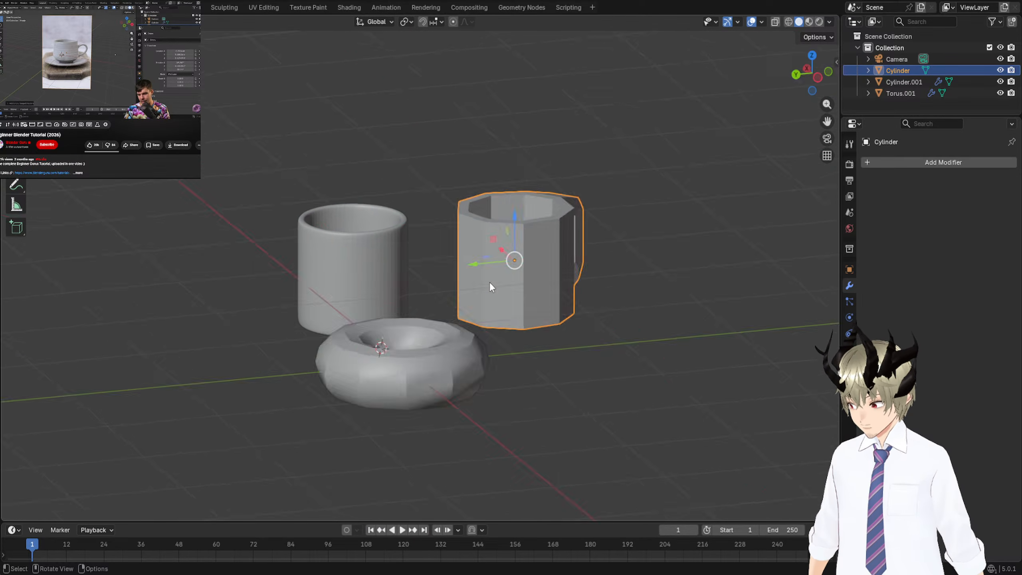
# Examine the models in top, front and both side views, turning between opposite sides in fixed horizontal increments.
pyautogui.press('KP_7')
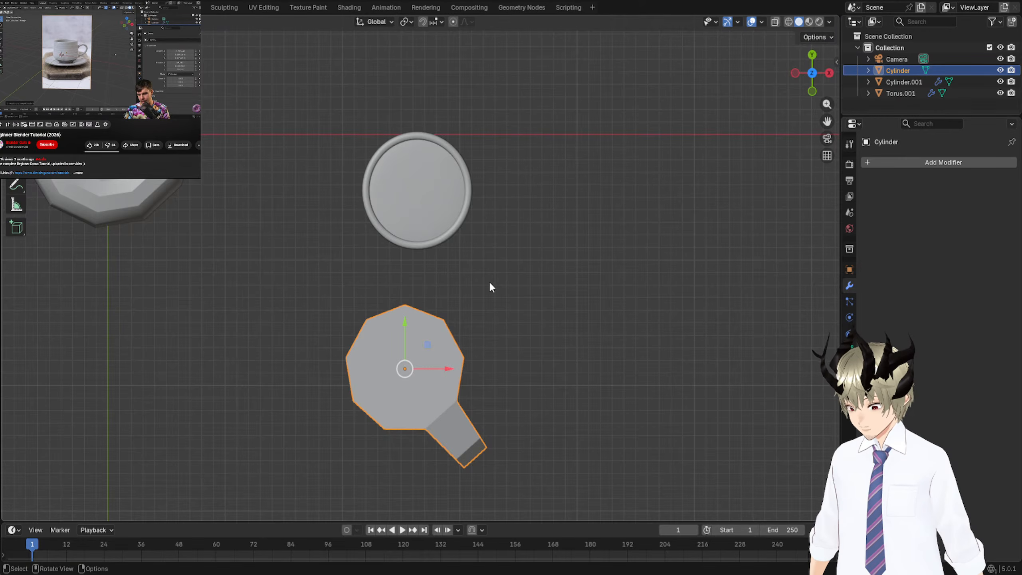
pyautogui.press('KP_1')
pyautogui.press('KP_3')
pyautogui.press('ctrl+KP_3')
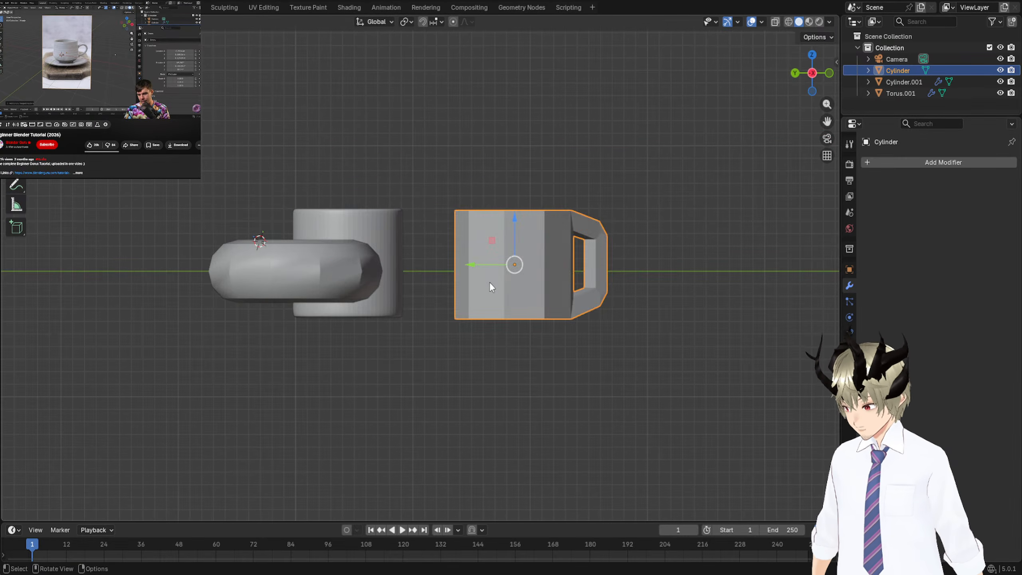
pyautogui.press('KP_6')
pyautogui.press('KP_6')
pyautogui.press('KP_6')
pyautogui.press('KP_6')
pyautogui.press('KP_6')
pyautogui.press('KP_6')
pyautogui.press('KP_6')
pyautogui.press('KP_6')
pyautogui.press('KP_6')
pyautogui.press('KP_6')
pyautogui.press('KP_6')
pyautogui.press('KP_6')
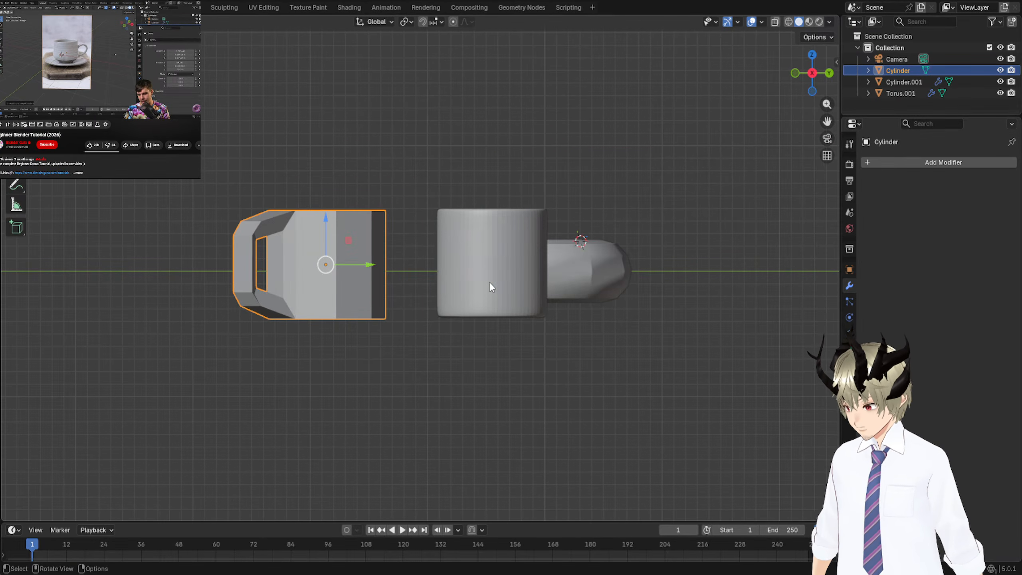
# Compare the top and bottom views of the mugs, tilting the view in fixed vertical increments between them.
pyautogui.press('KP_7')
pyautogui.press('ctrl+KP_7')
pyautogui.press('KP_7')
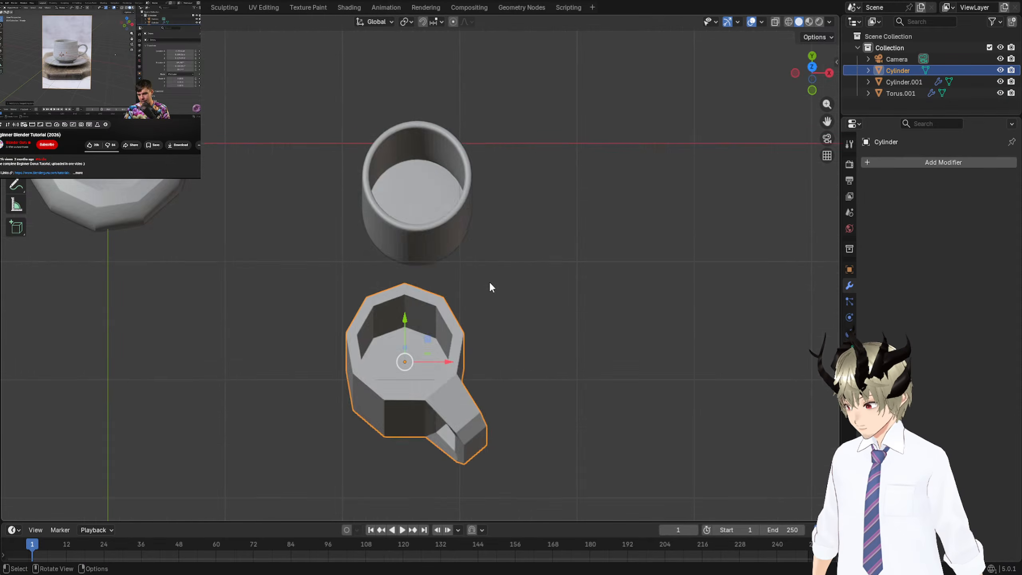
pyautogui.press('ctrl+KP_7')
pyautogui.press('KP_7')
pyautogui.press('ctrl+KP_7')
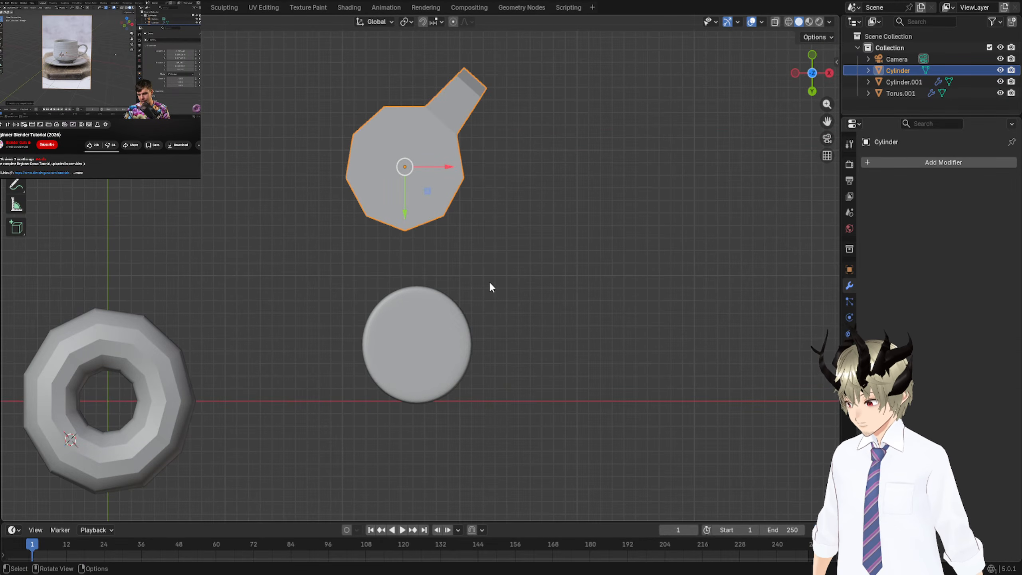
pyautogui.press('KP_8')
pyautogui.press('KP_8')
pyautogui.press('KP_8')
pyautogui.press('KP_8')
pyautogui.press('ctrl+KP_7')
pyautogui.press('KP_7')
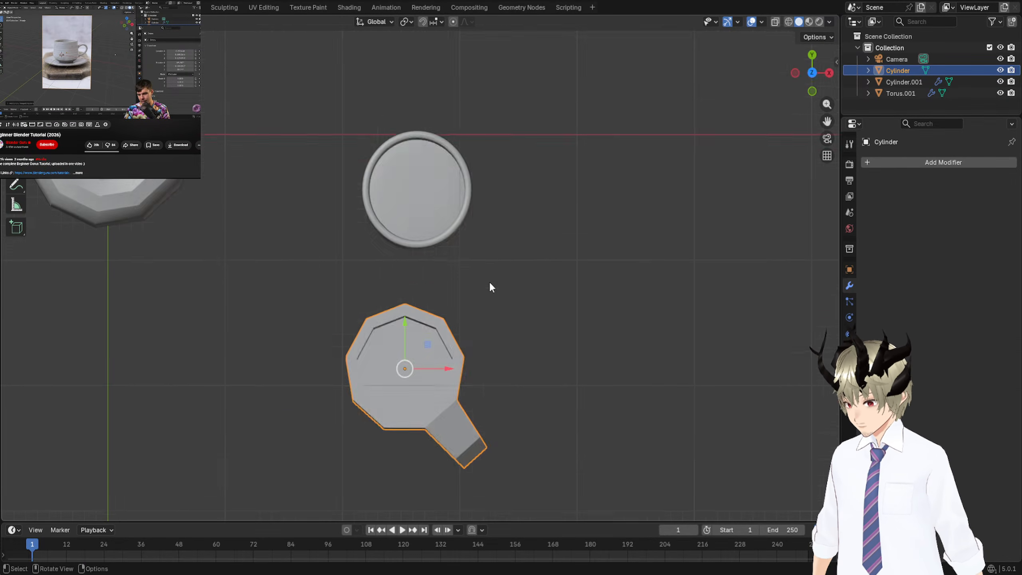
pyautogui.press('ctrl+KP_7')
pyautogui.press('KP_7')
pyautogui.press('ctrl+KP_7')
pyautogui.press('KP_7')
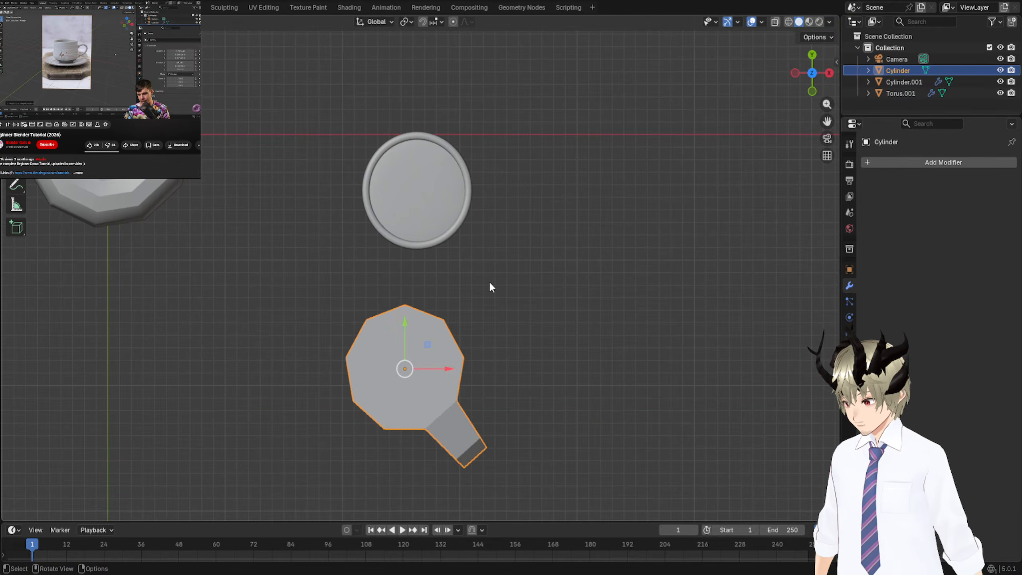
pyautogui.press('KP_2')
pyautogui.press('KP_2')
pyautogui.press('KP_2')
pyautogui.press('KP_2')
pyautogui.press('ctrl+KP_7')
pyautogui.press('KP_7')
pyautogui.press('ctrl+KP_7')
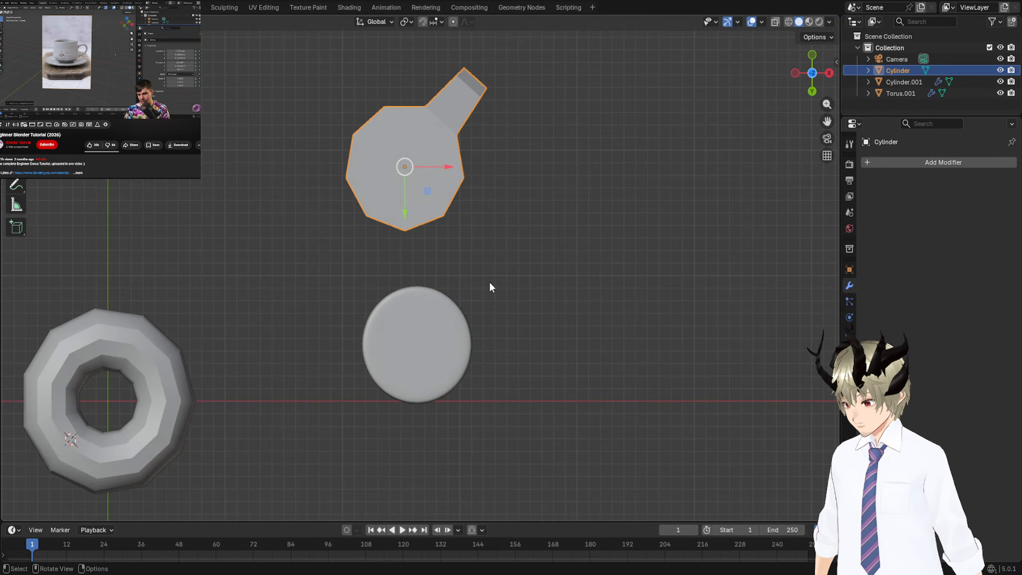
pyautogui.press('KP_7')
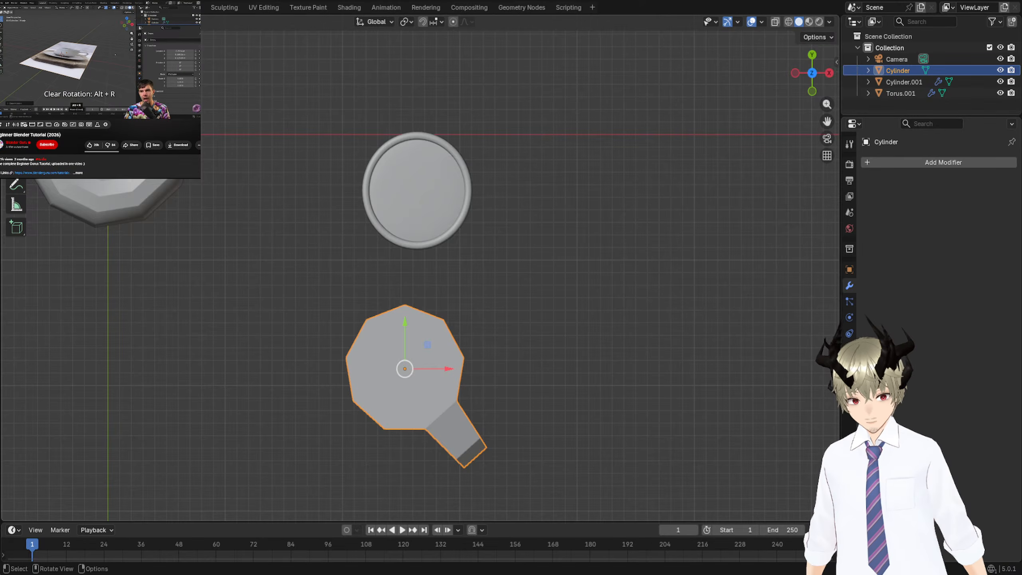
# Examine the mugs from low angles in perspective while following the tutorial video, clearing and restoring the low-poly mug's selection.
pyautogui.click(533, 226)
pyautogui.moveTo(533, 226); pyautogui.dragTo(534, 265, button='middle')
pyautogui.click(532, 260)
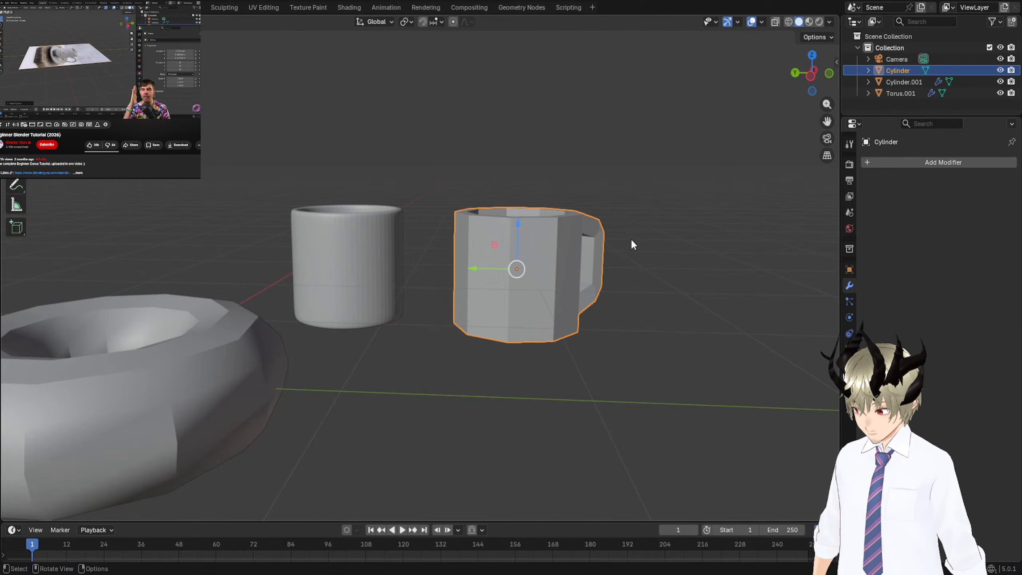
pyautogui.moveTo(631, 238); pyautogui.dragTo(641, 212, button='middle')
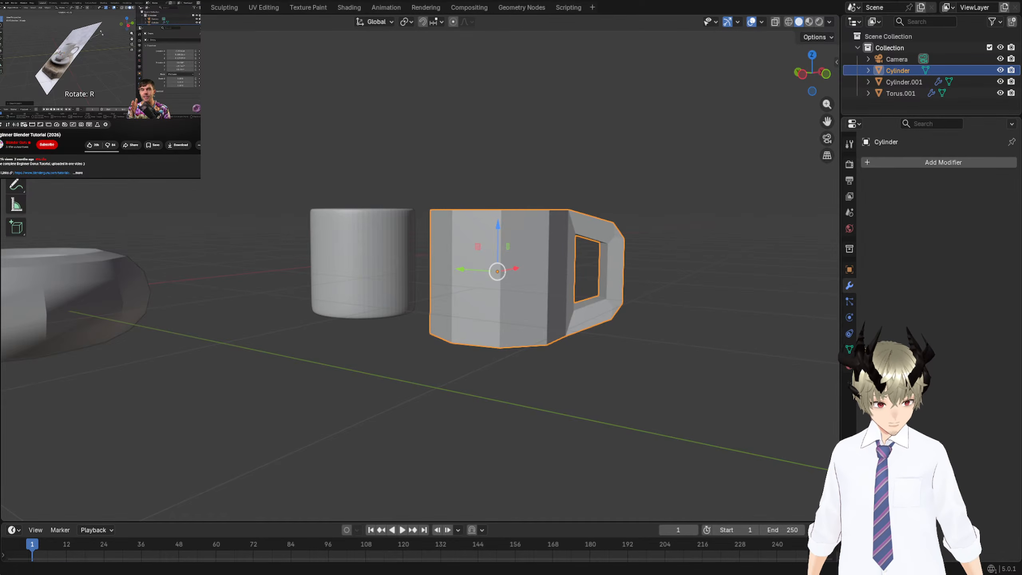
pyautogui.press('space')
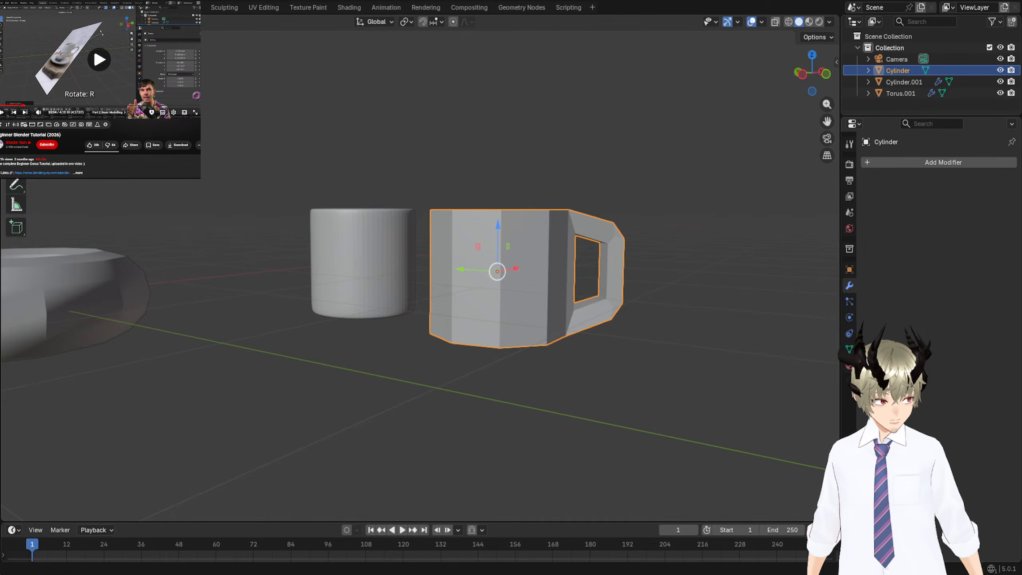
pyautogui.click(539, 144)
pyautogui.moveTo(540, 144)
pyautogui.mouseDown(button='middle')
pyautogui.moveTo(602, 158)
pyautogui.moveTo(553, 158)
pyautogui.mouseUp(button='middle')
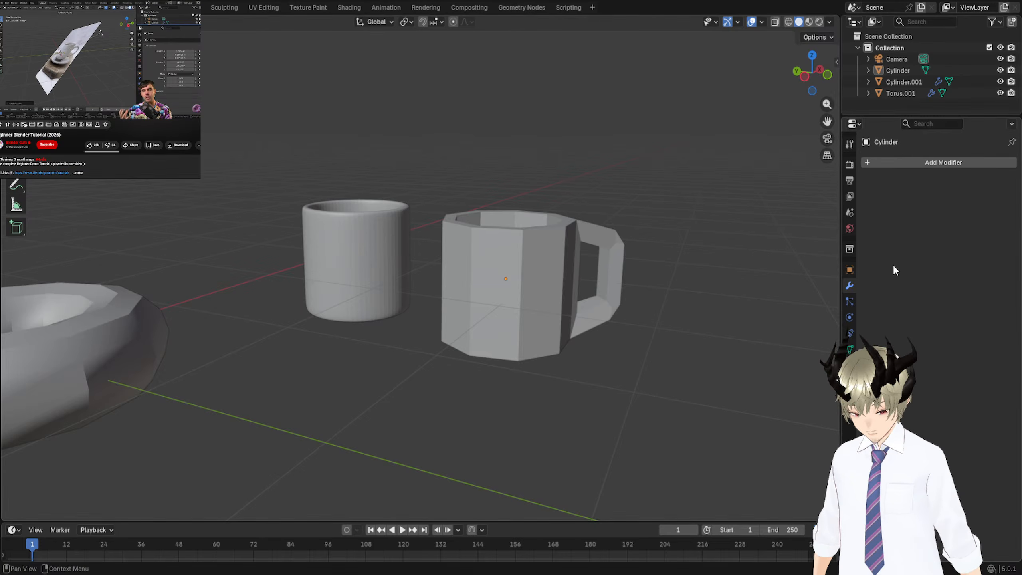
pyautogui.press('space')
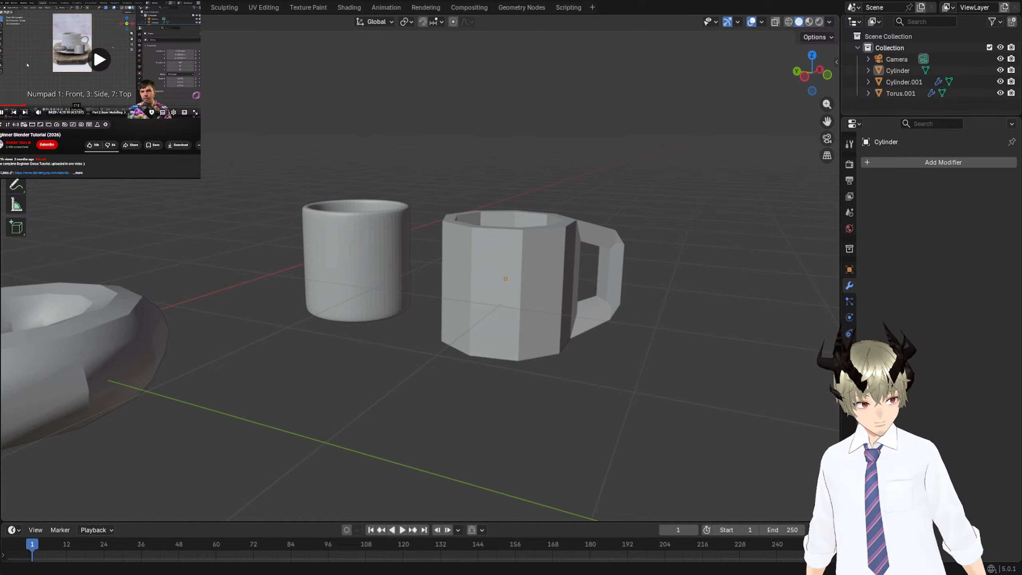
pyautogui.moveTo(536, 153); pyautogui.dragTo(667, 170, button='middle')
pyautogui.click(543, 242)
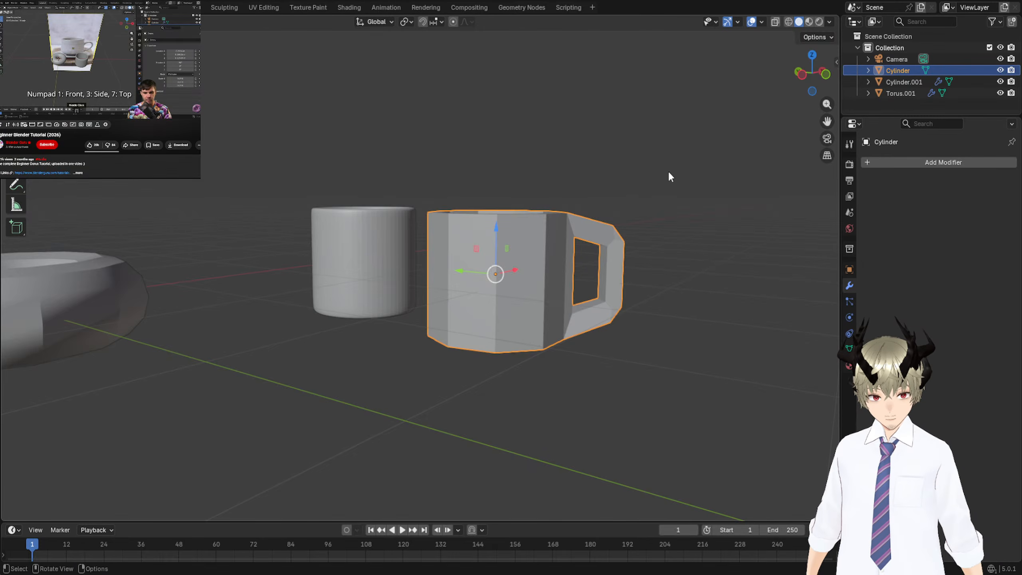
# Examine the low-poly mug from the opposite side and orbit around it horizontally in fixed increments.
pyautogui.press('KP_9')
pyautogui.press('KP_4')
pyautogui.press('KP_4')
pyautogui.press('KP_4')
pyautogui.press('KP_4')
pyautogui.press('KP_4')
pyautogui.press('KP_4')
pyautogui.press('KP_4')
pyautogui.press('KP_4')
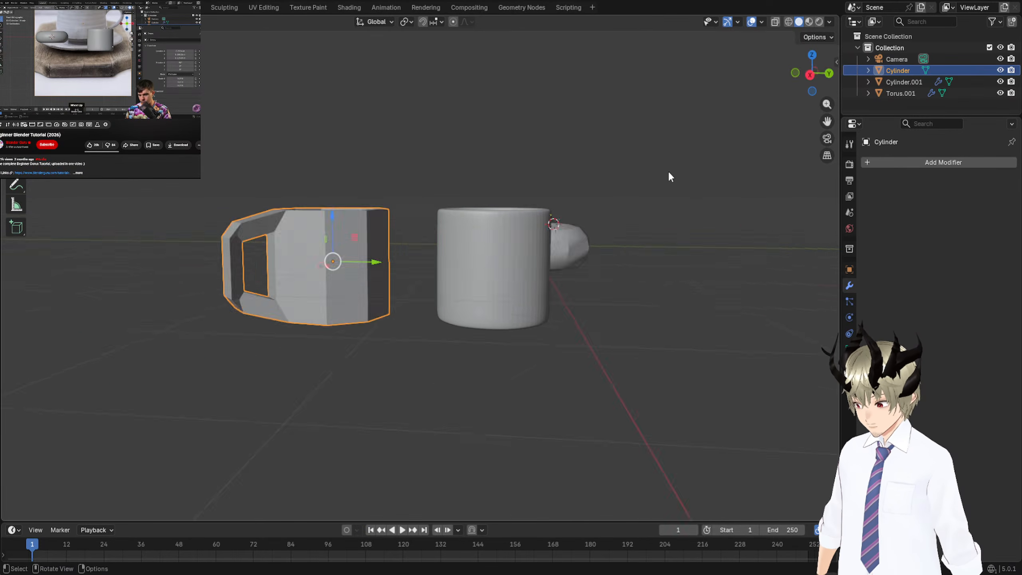
pyautogui.press('KP_4')
pyautogui.press('KP_4')
pyautogui.press('KP_4')
pyautogui.press('KP_4')
pyautogui.press('KP_4')
pyautogui.press('KP_4')
pyautogui.press('KP_4')
pyautogui.press('KP_4')
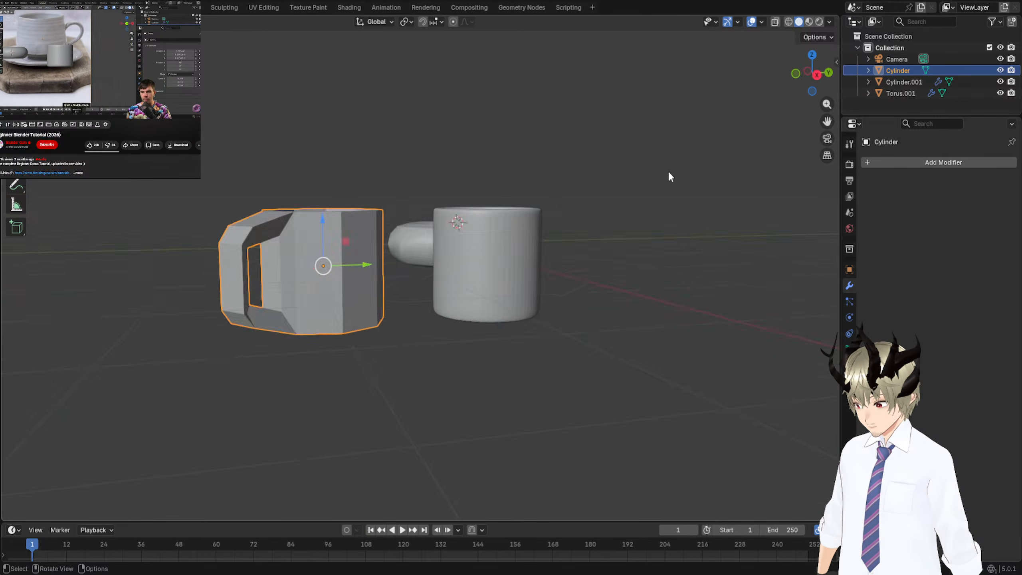
pyautogui.press('KP_4')
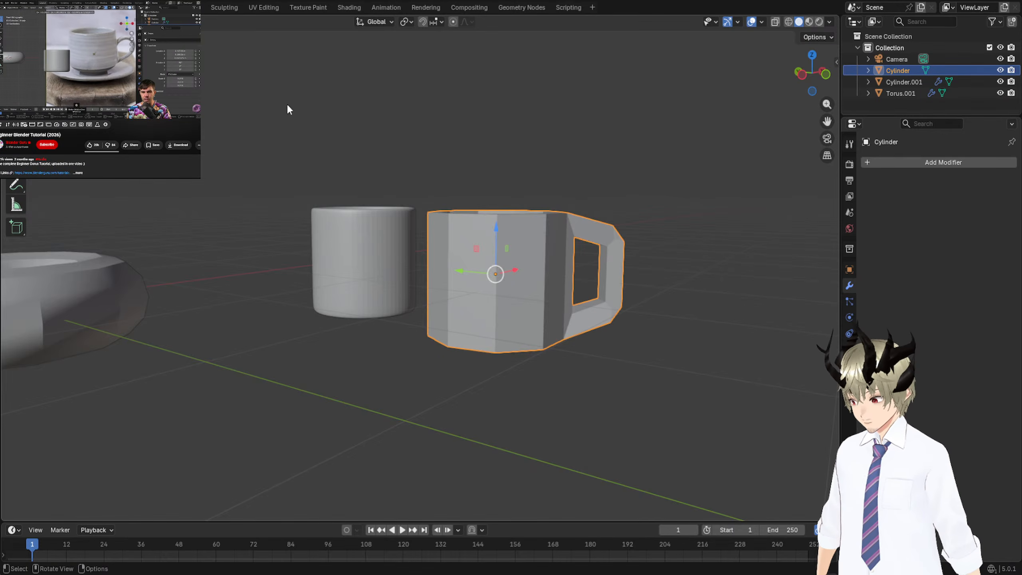
# Compare the models in rendered, solid and material preview shading from several angles, ending in solid shading.
pyautogui.moveTo(408, 160)
pyautogui.mouseDown(button='middle')
pyautogui.moveTo(456, 169)
pyautogui.moveTo(471, 159)
pyautogui.mouseUp(button='middle')
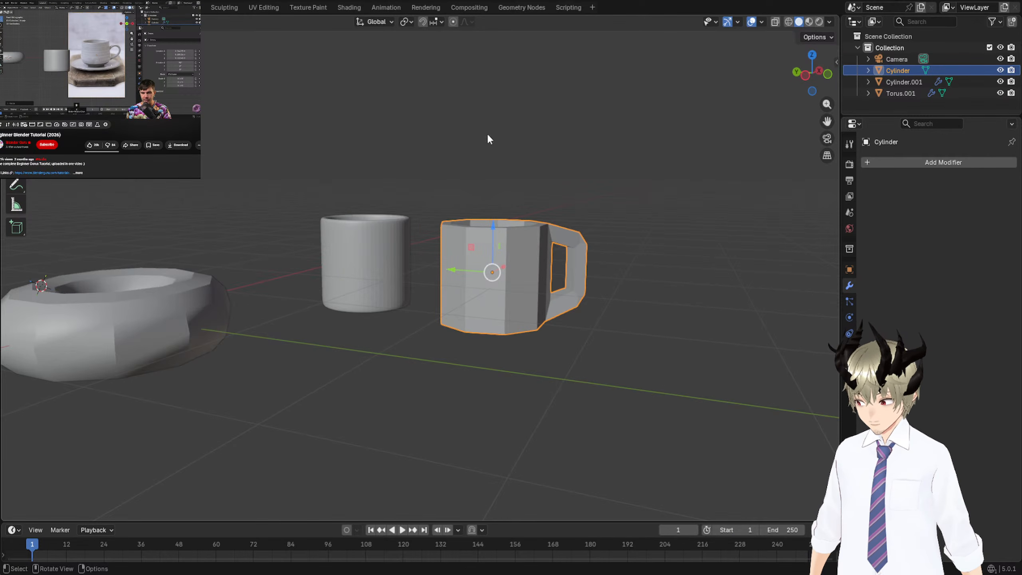
pyautogui.press('z')
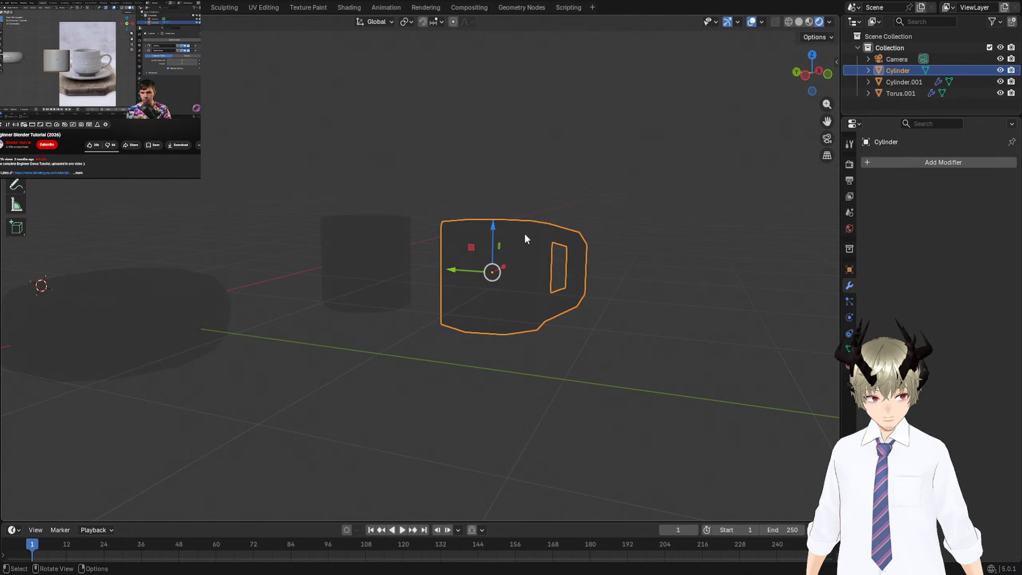
pyautogui.moveTo(526, 235); pyautogui.dragTo(500, 233, button='middle')
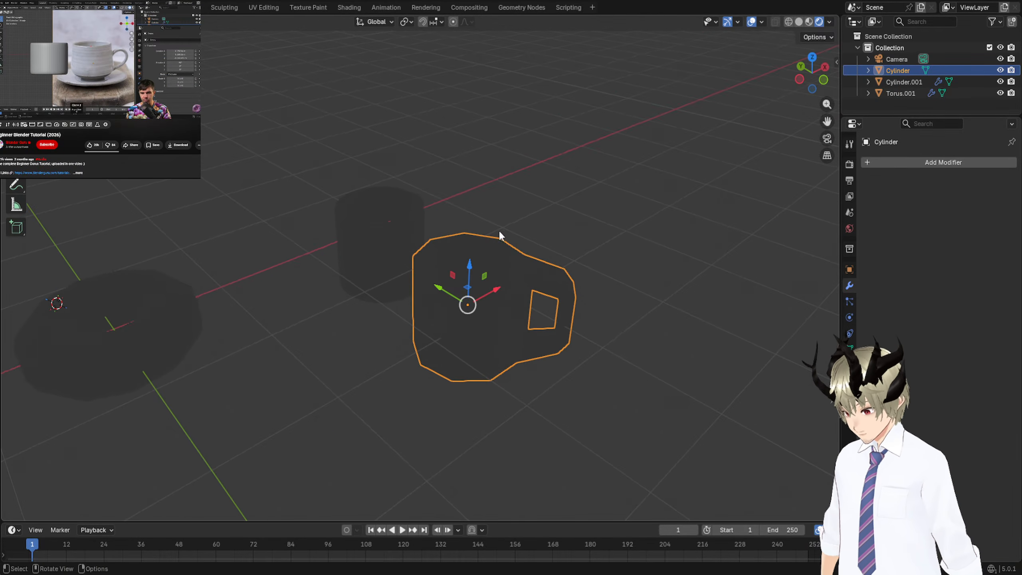
pyautogui.click(799, 22)
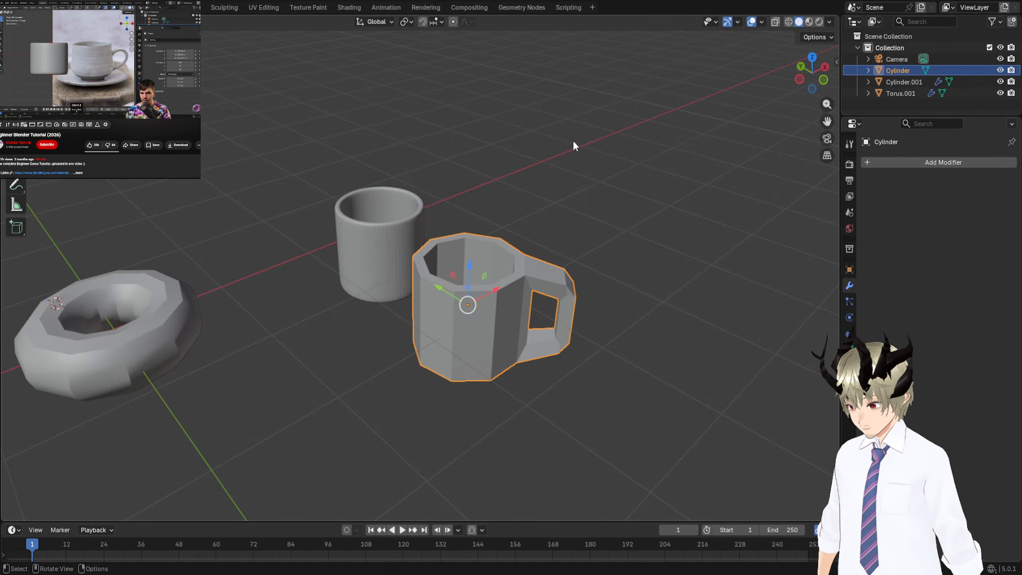
pyautogui.moveTo(574, 143); pyautogui.dragTo(594, 104, button='middle')
pyautogui.click(809, 22)
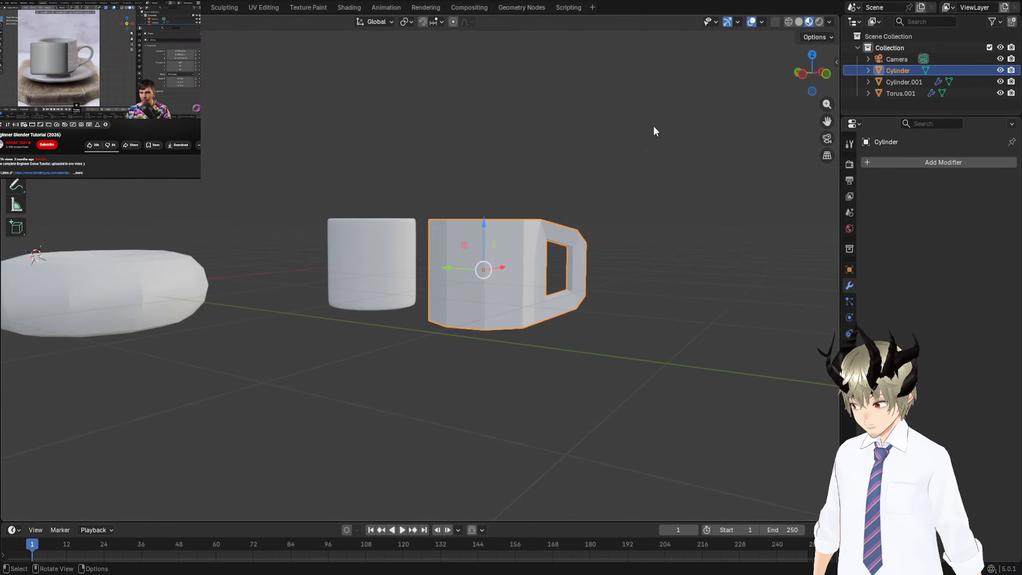
pyautogui.moveTo(653, 125)
pyautogui.mouseDown(button='middle')
pyautogui.moveTo(625, 183)
pyautogui.moveTo(647, 130)
pyautogui.mouseUp(button='middle')
pyautogui.click(799, 22)
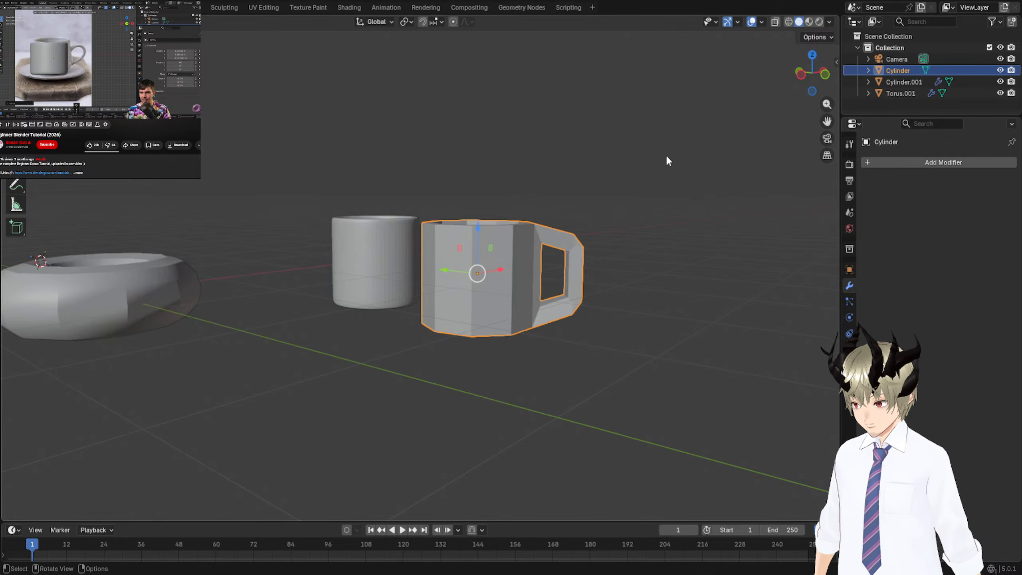
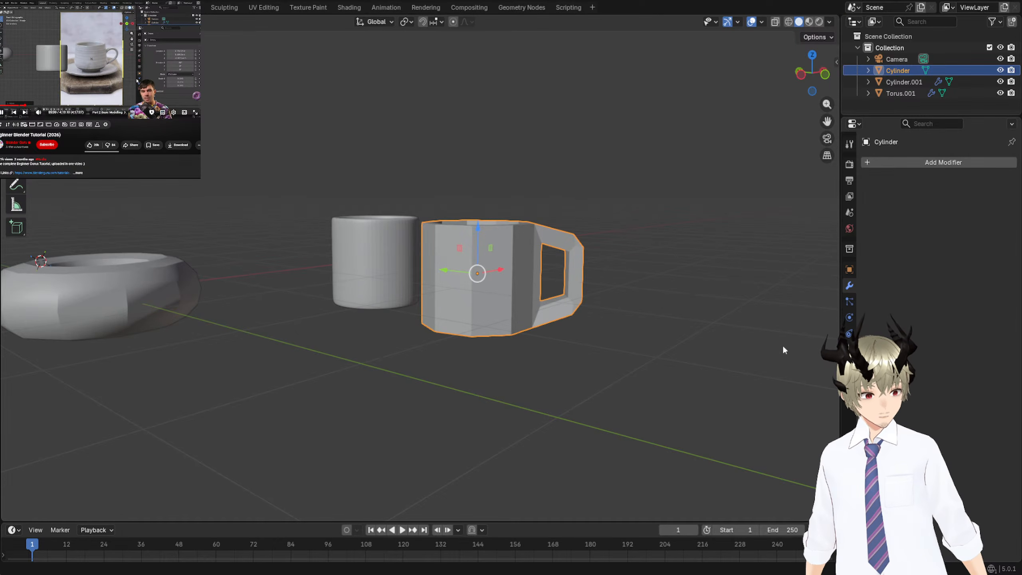
# Follow the tutorial video and compare the donut and mugs in perspective and orthographic projection.
pyautogui.press('space')
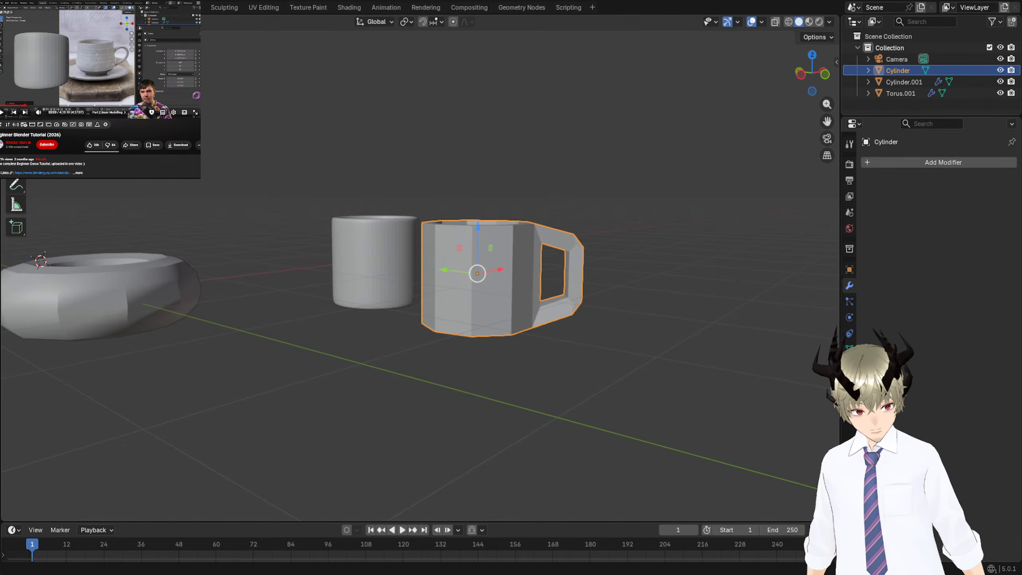
pyautogui.press('space')
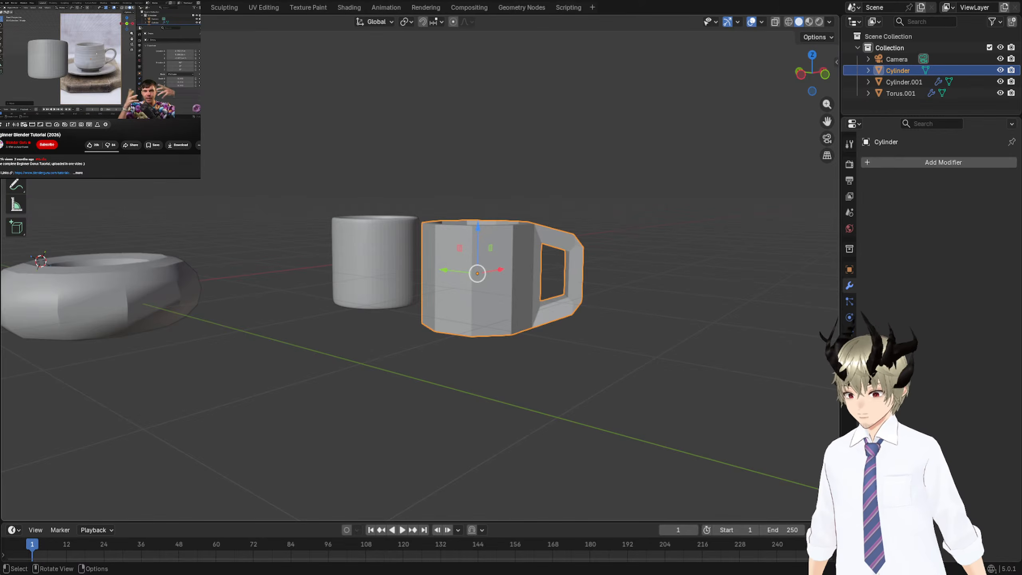
pyautogui.moveTo(519, 169); pyautogui.dragTo(479, 174, button='middle')
pyautogui.press('KP_5')
pyautogui.press('KP_5')
pyautogui.press('KP_5')
pyautogui.press('KP_5')
pyautogui.press('KP_5')
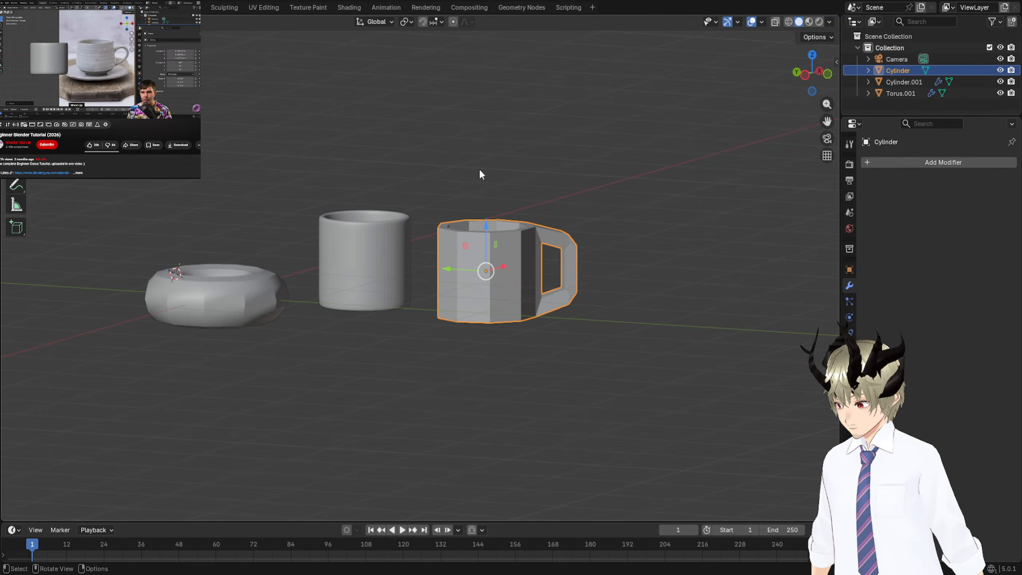
pyautogui.press('KP_5')
pyautogui.press('KP_5')
pyautogui.press('KP_5')
pyautogui.press('KP_5')
pyautogui.press('KP_5')
pyautogui.press('KP_5')
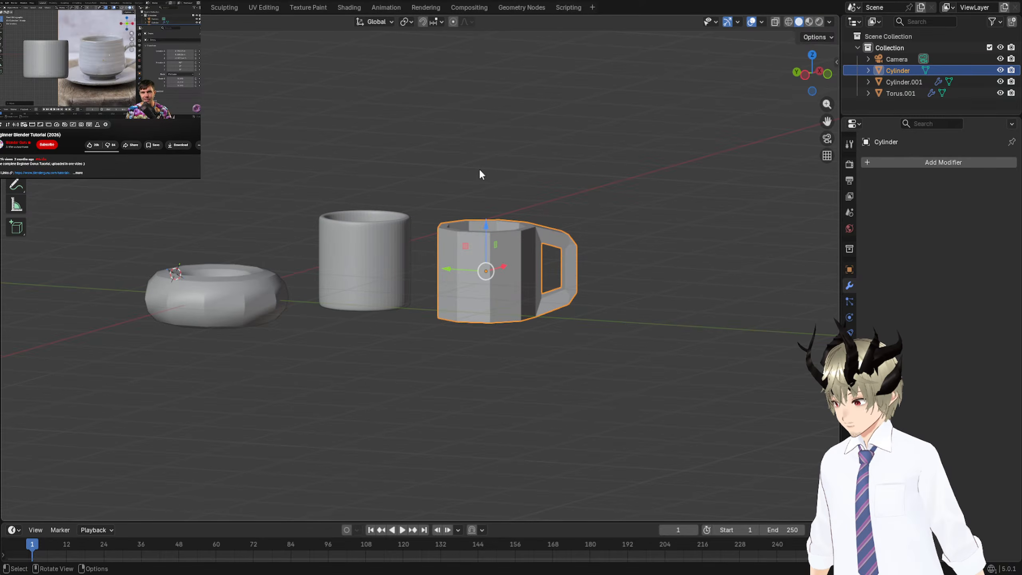
# Return to perspective projection and open the smooth handleless mug in Edit Mode, viewed up close.
pyautogui.press('KP_5')
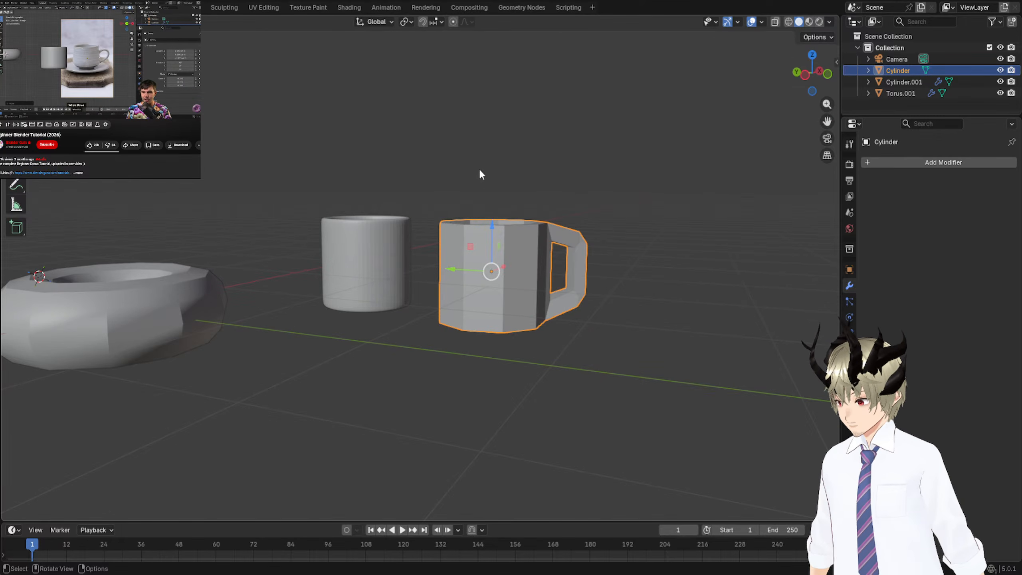
pyautogui.moveTo(481, 174); pyautogui.dragTo(450, 165, button='middle')
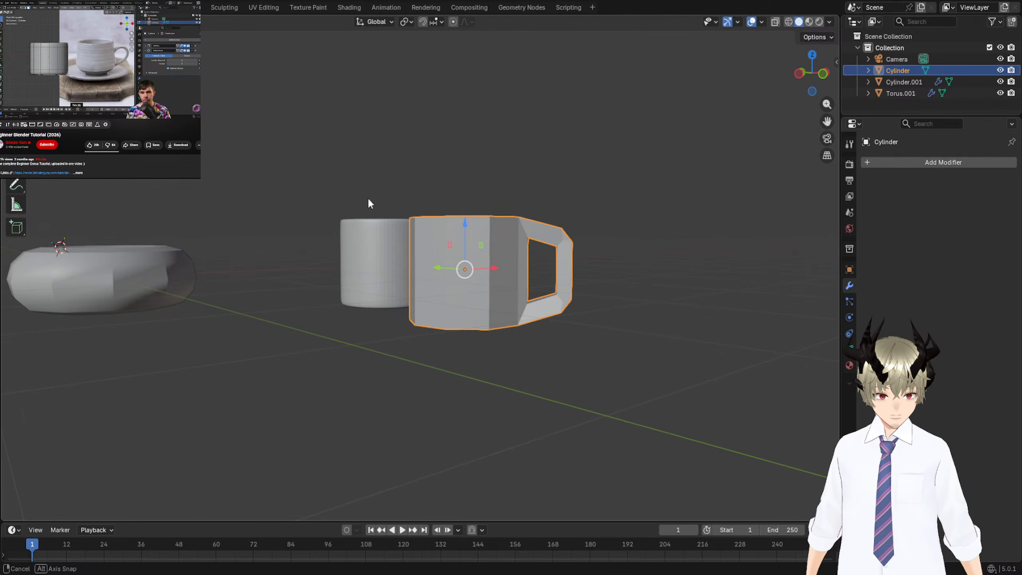
pyautogui.moveTo(367, 197); pyautogui.dragTo(396, 215, button='middle')
pyautogui.click(368, 264)
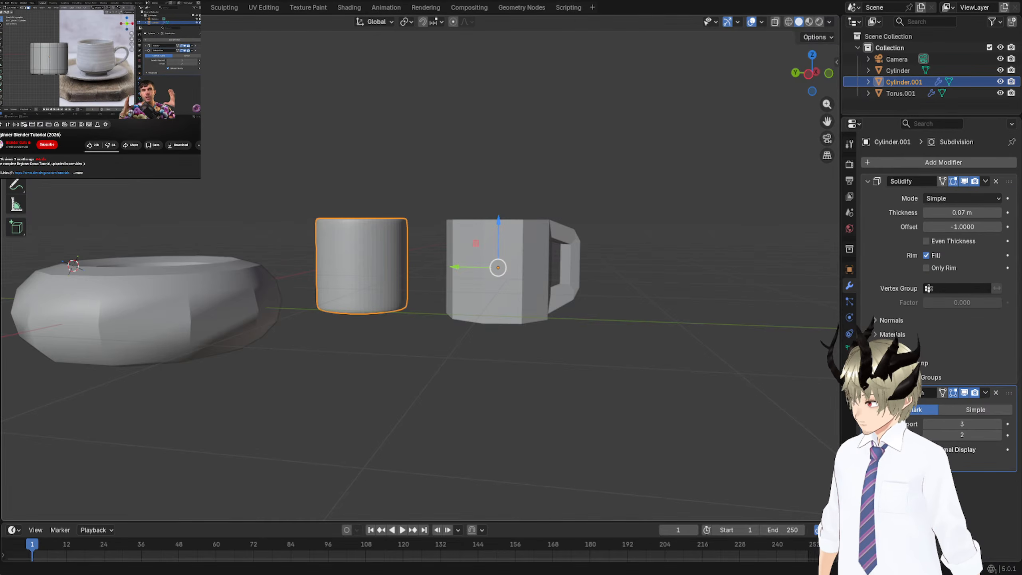
pyautogui.press('Tab')
pyautogui.moveTo(445, 226); pyautogui.dragTo(233, 243, button='middle')
pyautogui.scroll(5, 420, 224)
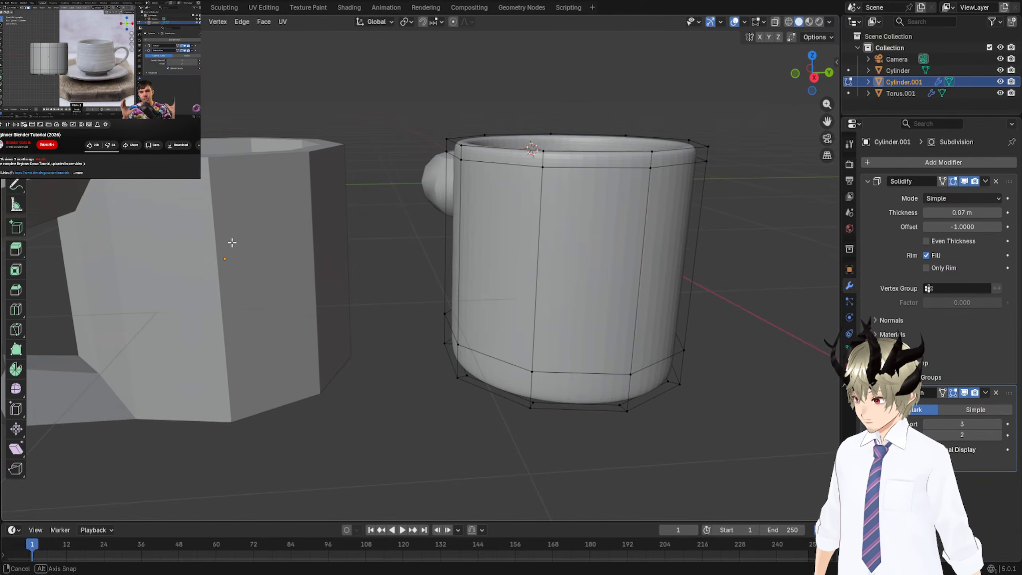
# Select the four corner vertices of one tall outer side face on the smooth mug.
pyautogui.click(544, 168)
pyautogui.keyDown('shift'); pyautogui.click(630, 372); pyautogui.keyUp('shift')
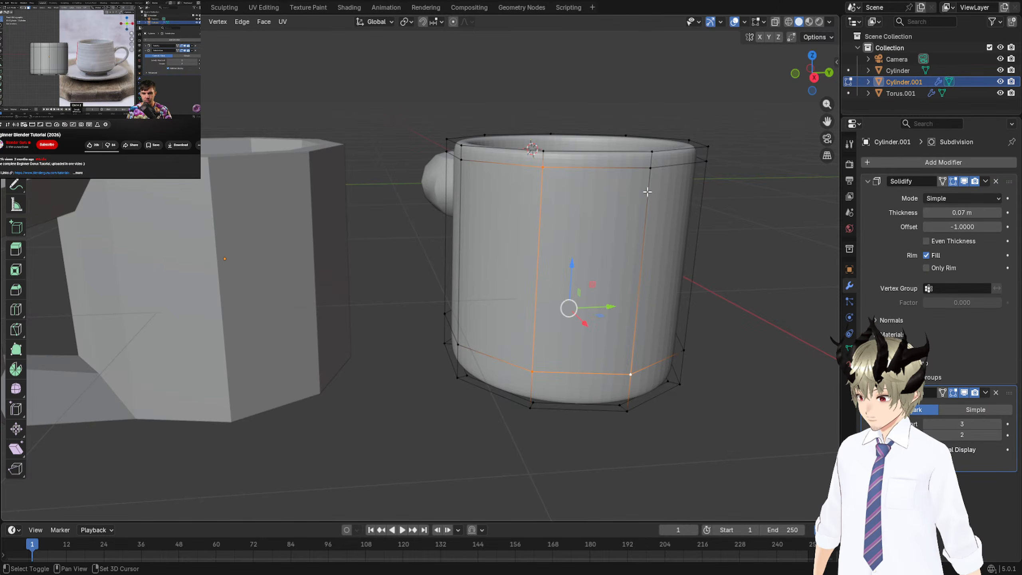
pyautogui.keyDown('shift'); pyautogui.click(649, 182); pyautogui.keyUp('shift')
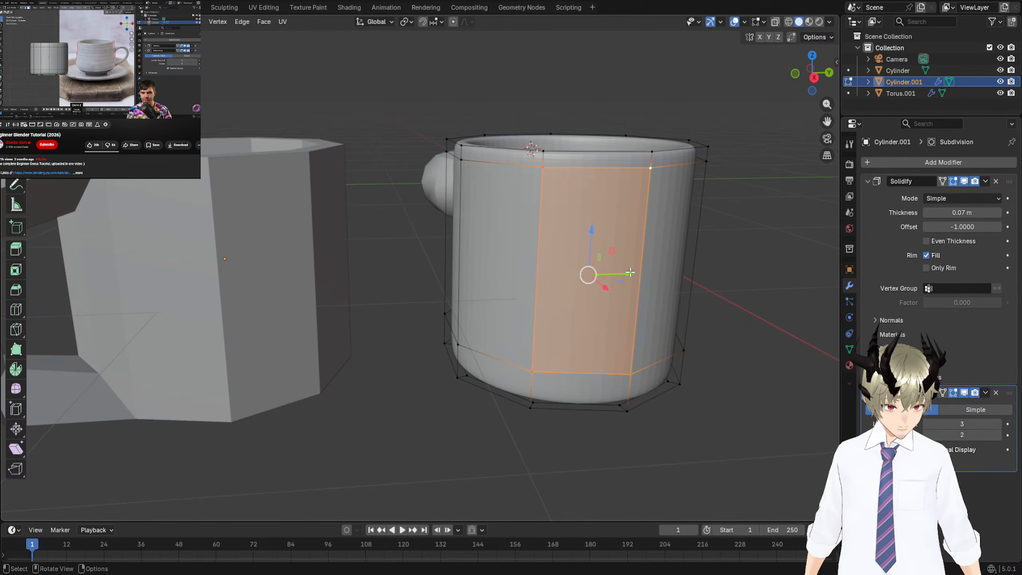
# Select the vertex loop around the smooth mug's top rim and scale it uniformly to about 0.69.
pyautogui.moveTo(659, 220); pyautogui.dragTo(512, 156, button='middle')
pyautogui.click(445, 160)
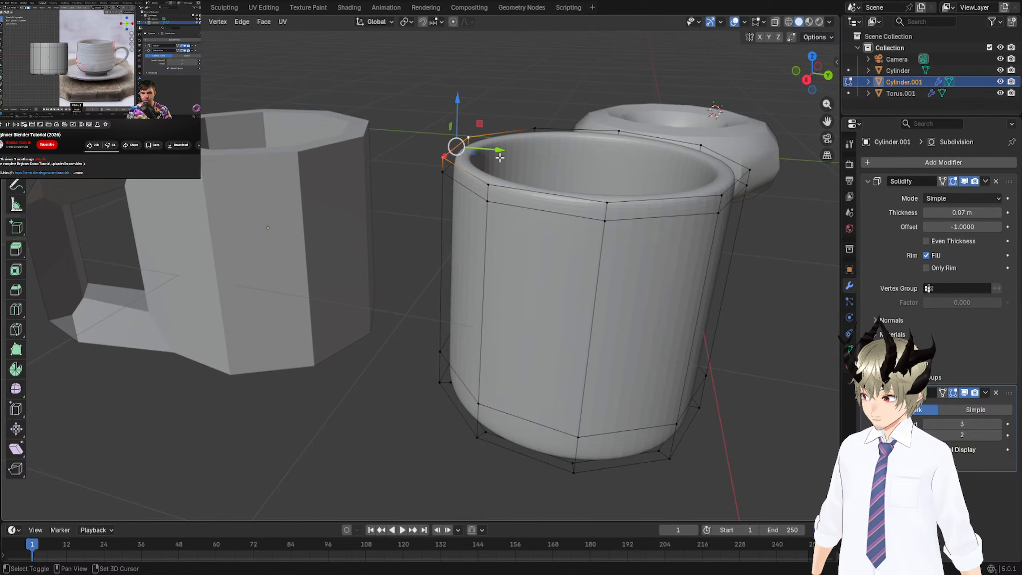
pyautogui.keyDown('ctrl'); pyautogui.click(752, 174); pyautogui.keyUp('ctrl')
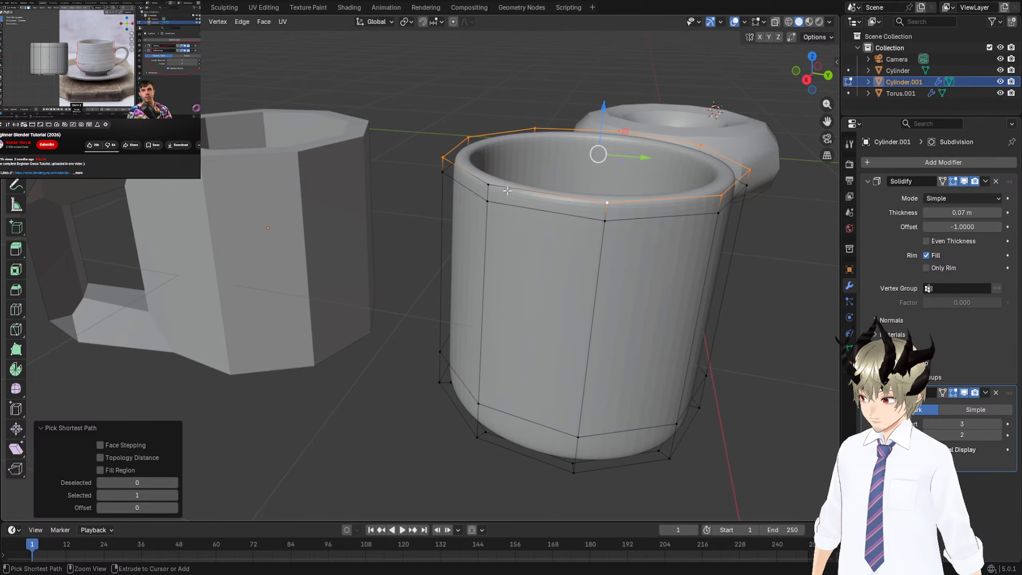
pyautogui.press('s')
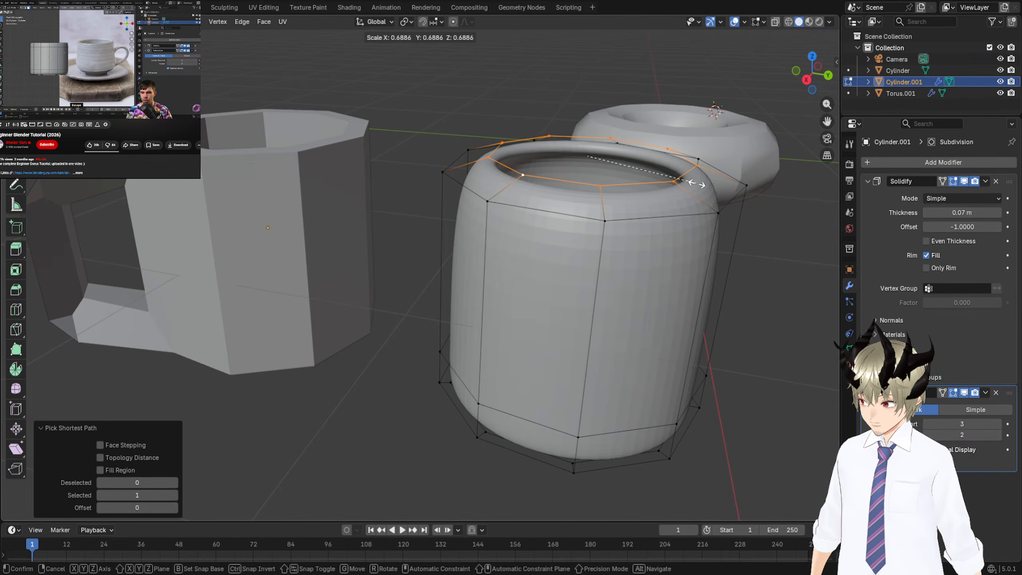
pyautogui.click(699, 182)
# Try to select the loop just below the rim and scale it uniformly to about 0.65.
pyautogui.click(488, 201)
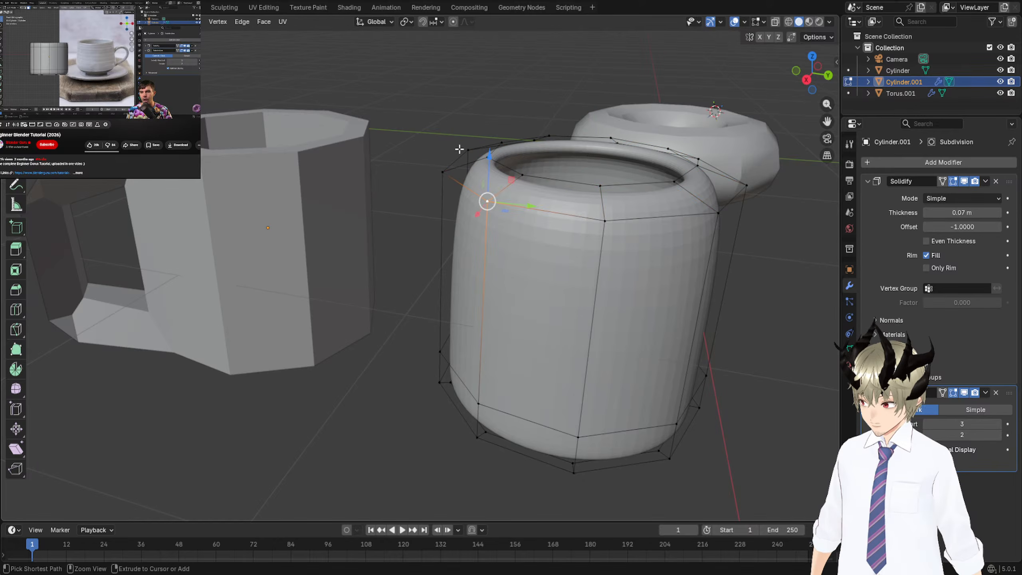
pyautogui.keyDown('ctrl'); pyautogui.click(467, 149); pyautogui.keyUp('ctrl')
pyautogui.keyDown('ctrl'); pyautogui.click(747, 186); pyautogui.keyUp('ctrl')
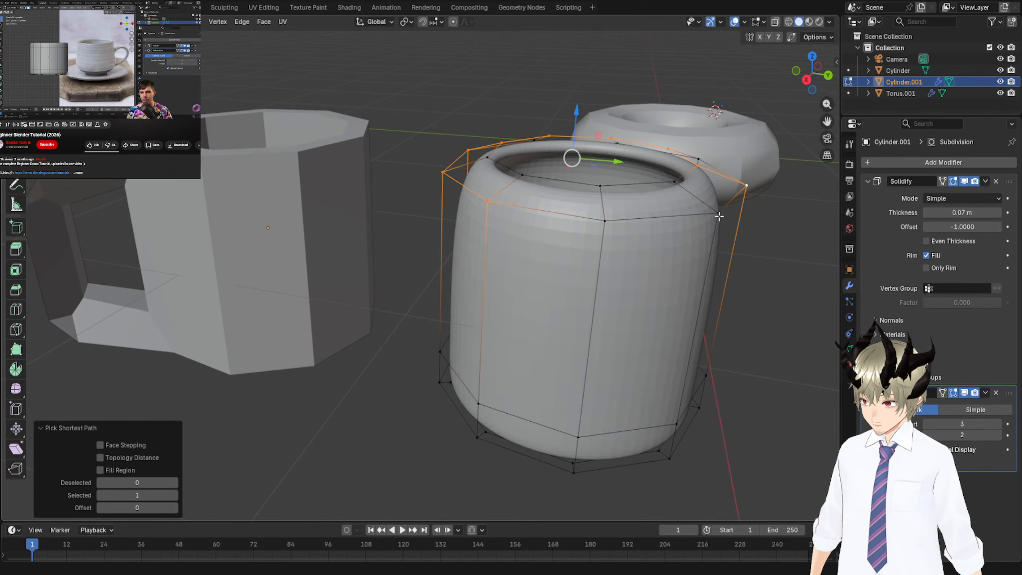
pyautogui.keyDown('ctrl'); pyautogui.click(605, 221); pyautogui.keyUp('ctrl')
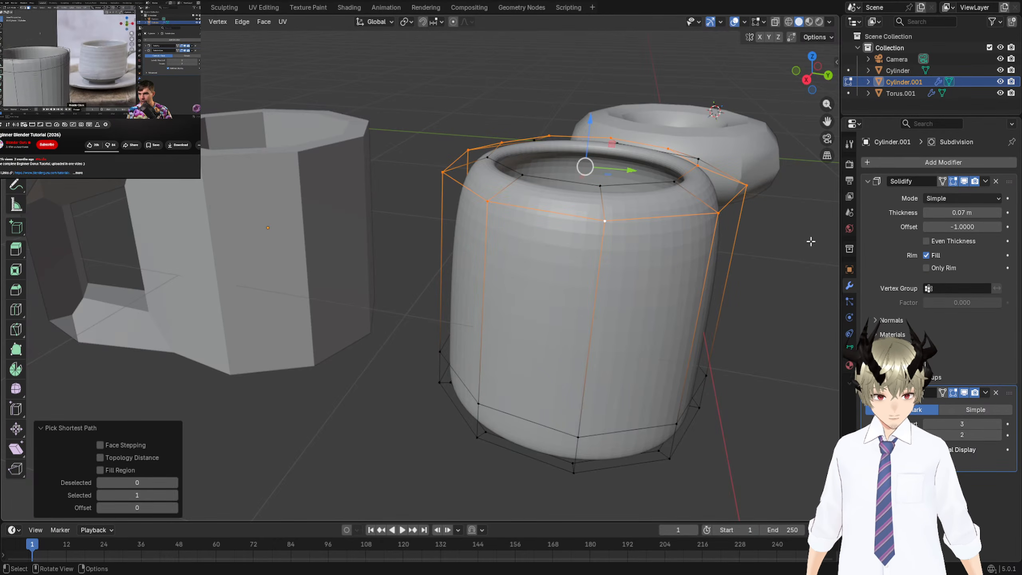
pyautogui.press('s')
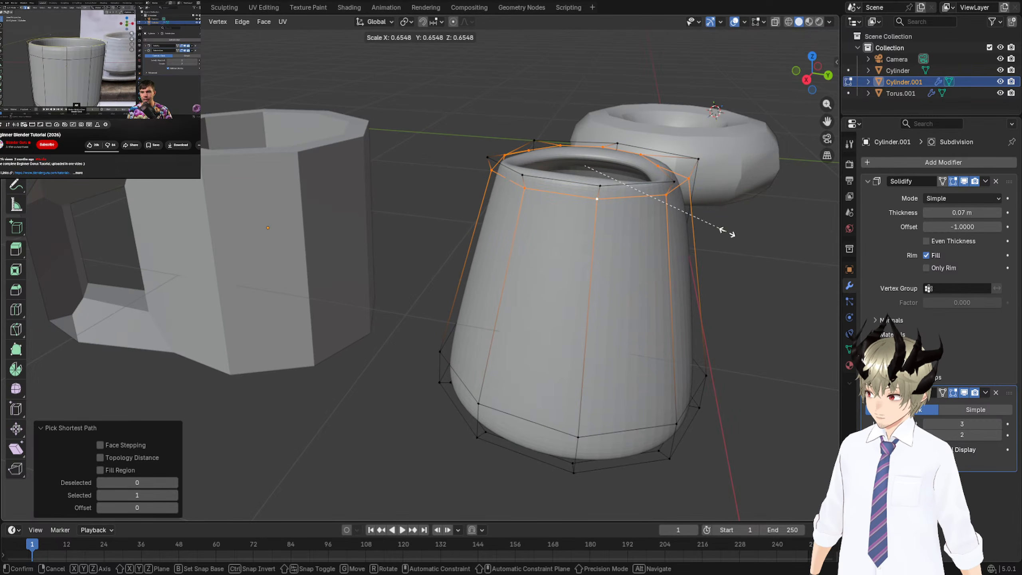
pyautogui.rightClick(757, 233)
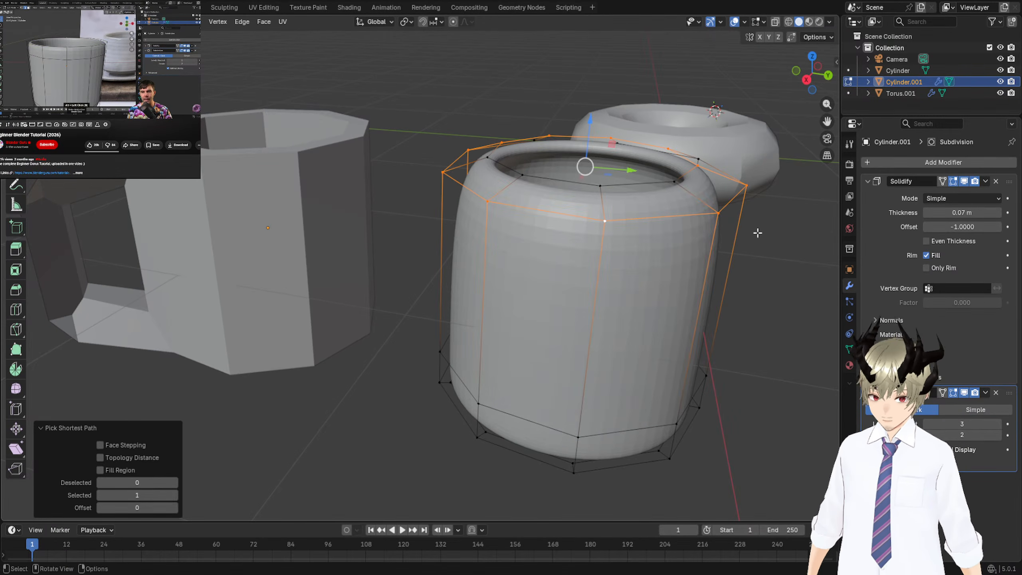
# Undo the selection of the loop below the rim and the preceding rim scaling.
pyautogui.hotkey('ctrl', 'z')
pyautogui.hotkey('ctrl', 'z')
pyautogui.hotkey('ctrl', 'z')
pyautogui.hotkey('ctrl', 'z')
pyautogui.hotkey('ctrl', 'z')
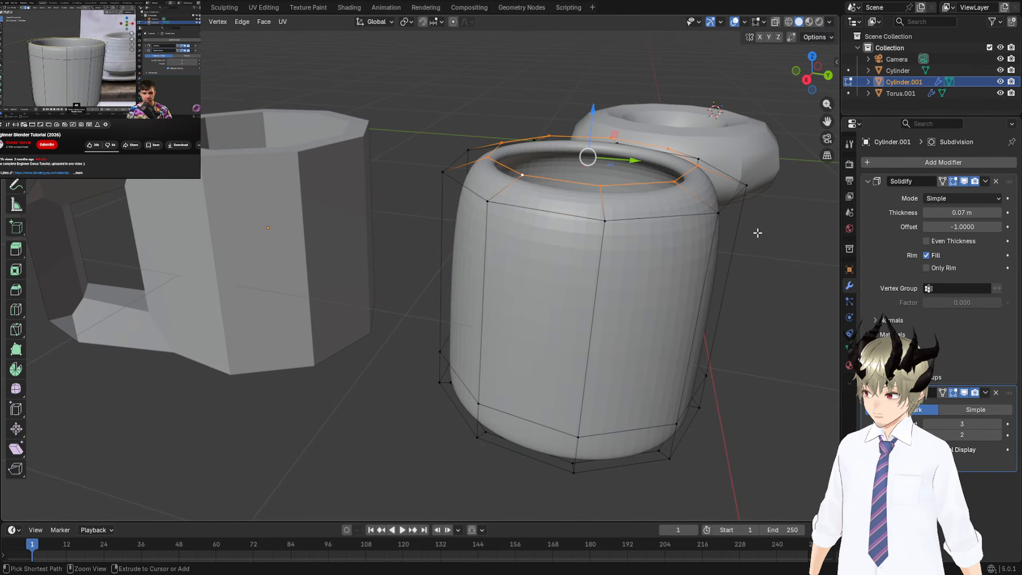
# Reselect all vertices of the smooth mug's top rim loop and scale it uniformly to about 0.83.
pyautogui.moveTo(734, 187); pyautogui.dragTo(695, 191, button='middle')
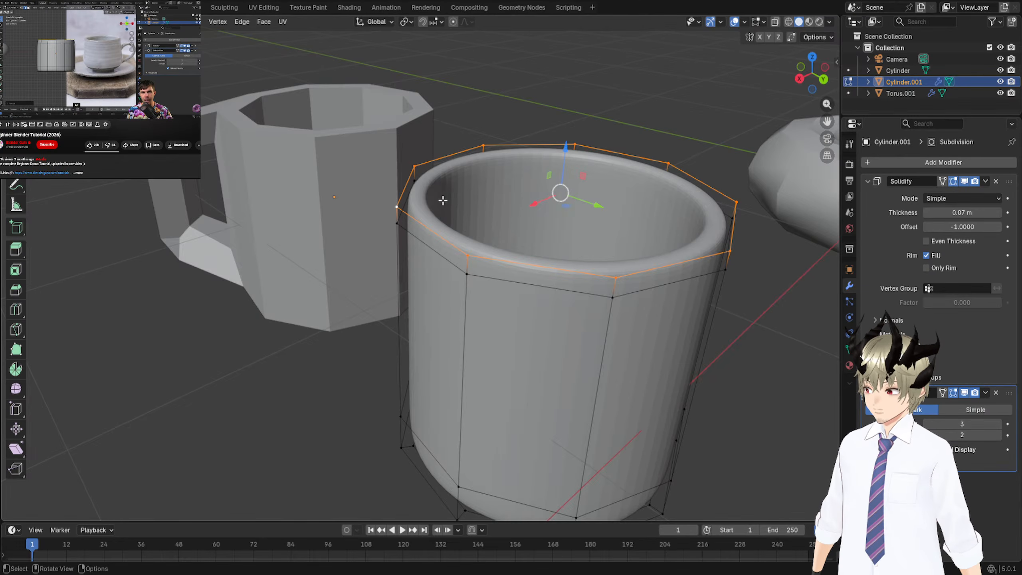
pyautogui.click(483, 146)
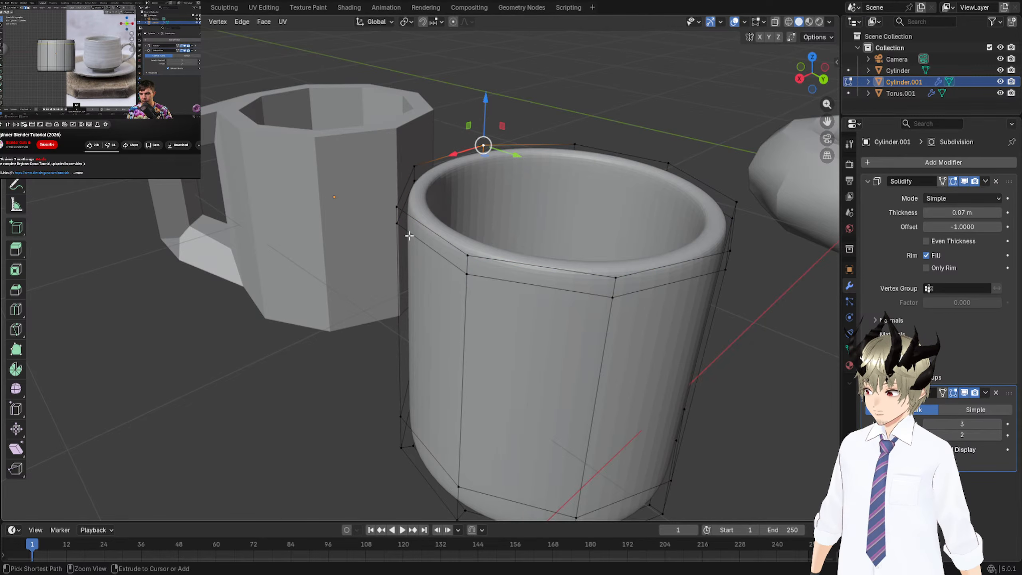
pyautogui.keyDown('ctrl'); pyautogui.click(469, 255); pyautogui.keyUp('ctrl')
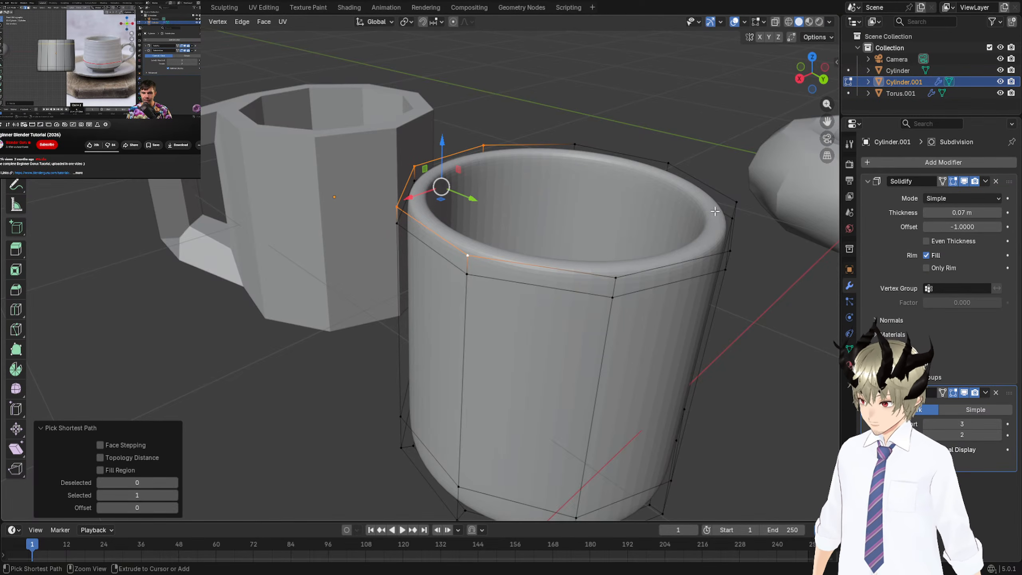
pyautogui.keyDown('ctrl'); pyautogui.click(735, 202); pyautogui.keyUp('ctrl')
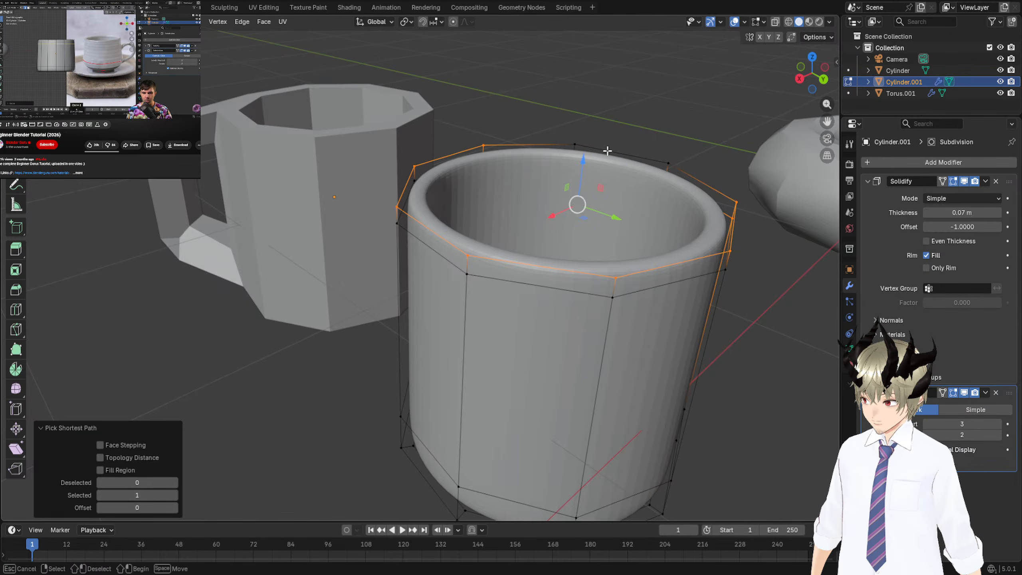
pyautogui.click(576, 144)
pyautogui.keyDown('ctrl'); pyautogui.click(668, 163); pyautogui.keyUp('ctrl')
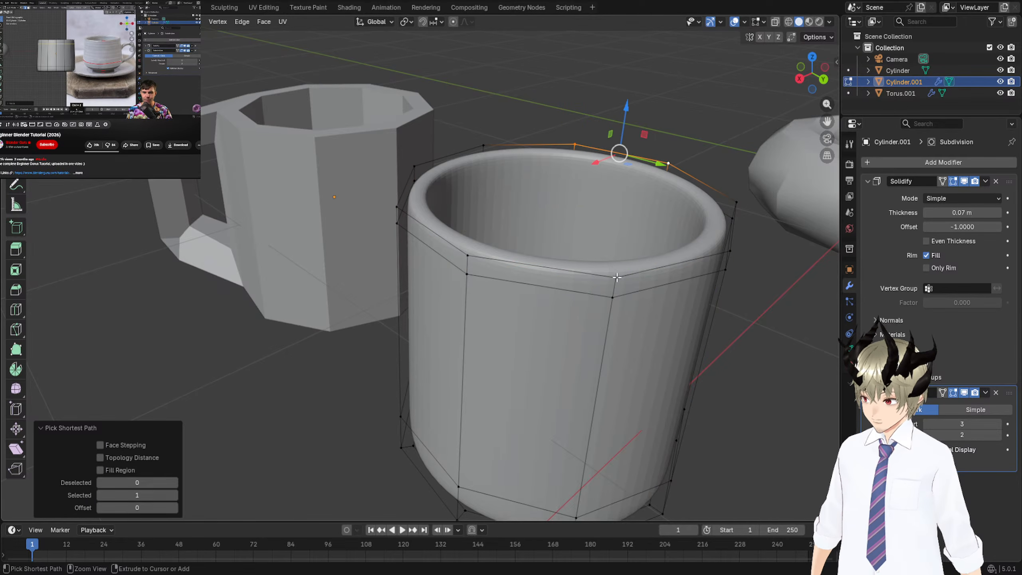
pyautogui.keyDown('ctrl'); pyautogui.click(469, 256); pyautogui.keyUp('ctrl')
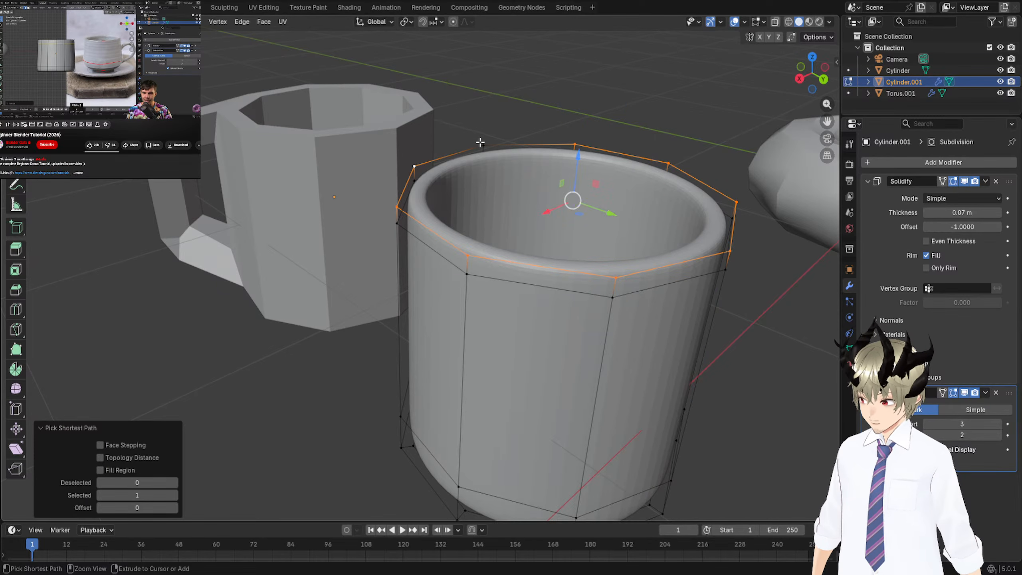
pyautogui.press('s')
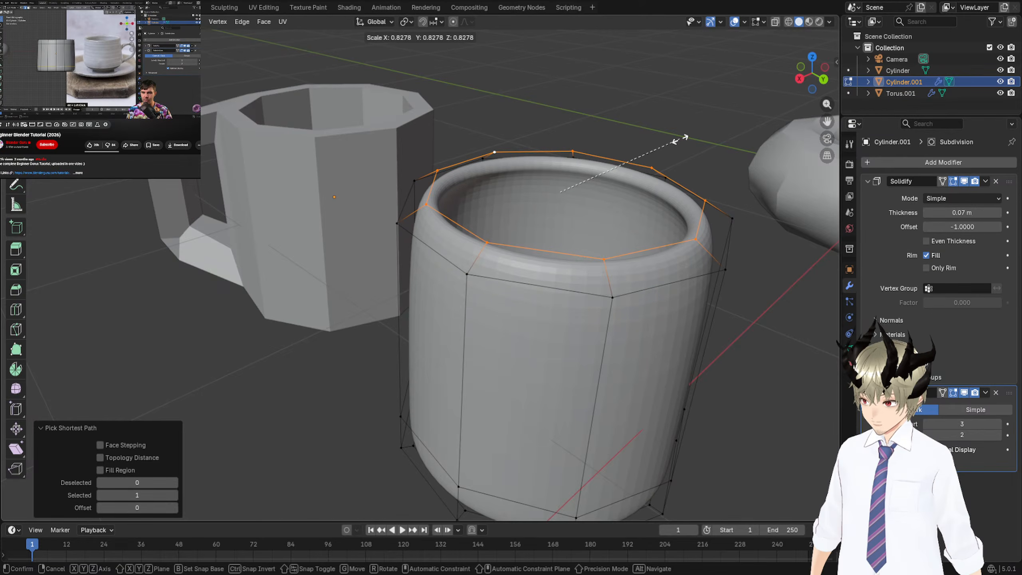
pyautogui.click(680, 139)
# Try to select the vertex loop just below the rim and scale it uniformly to about 0.83.
pyautogui.click(466, 274)
pyautogui.keyDown('ctrl'); pyautogui.click(730, 228); pyautogui.keyUp('ctrl')
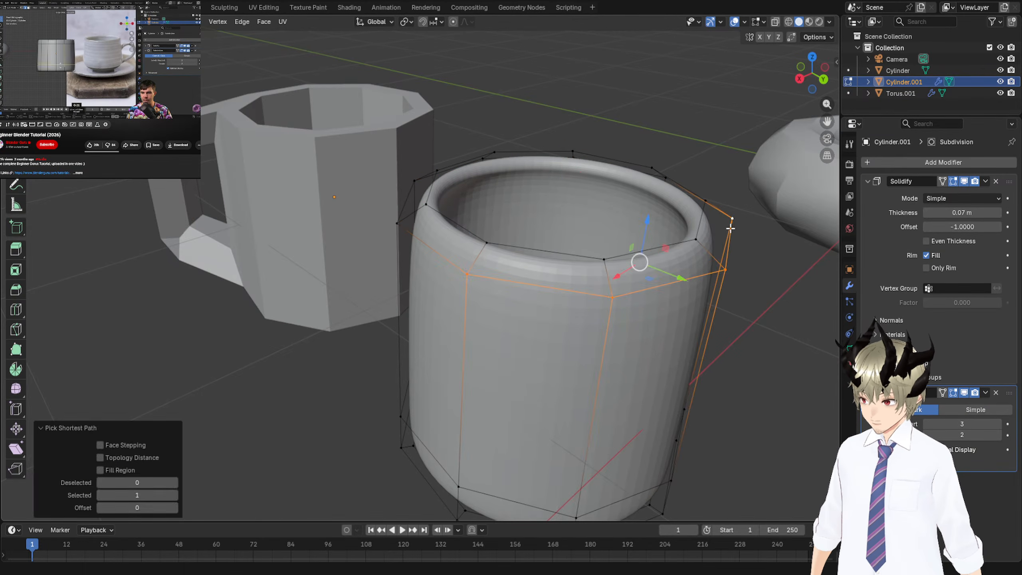
pyautogui.keyDown('ctrl'); pyautogui.click(400, 182); pyautogui.keyUp('ctrl')
pyautogui.keyDown('ctrl'); pyautogui.click(423, 237); pyautogui.keyUp('ctrl')
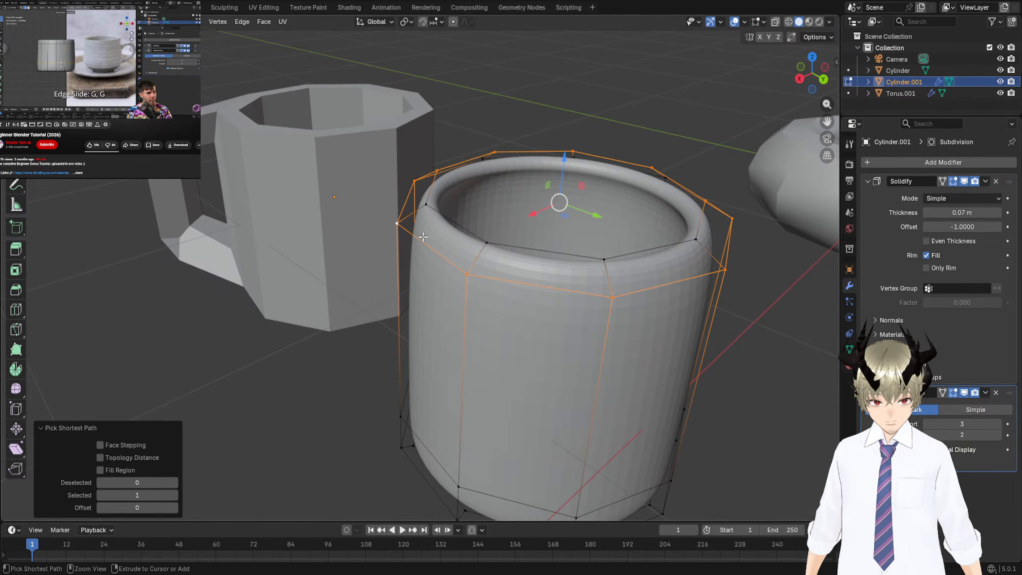
pyautogui.press('s')
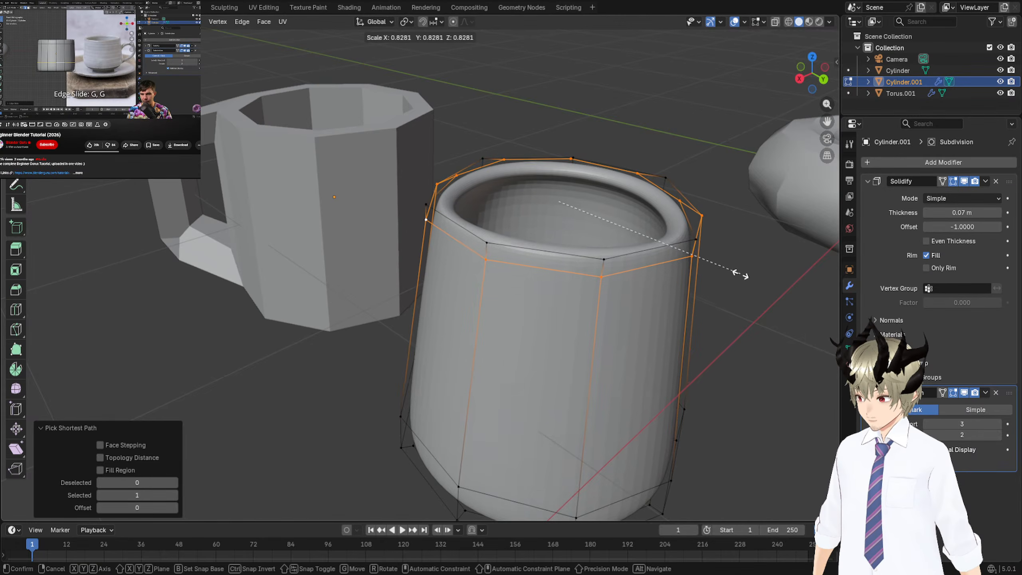
pyautogui.click(743, 274)
# Correct the selection to only the vertex loop just below the rim and scale it uniformly to 0.825.
pyautogui.moveTo(744, 274); pyautogui.dragTo(500, 290, button='middle')
pyautogui.moveTo(359, 275); pyautogui.dragTo(521, 329, button='middle')
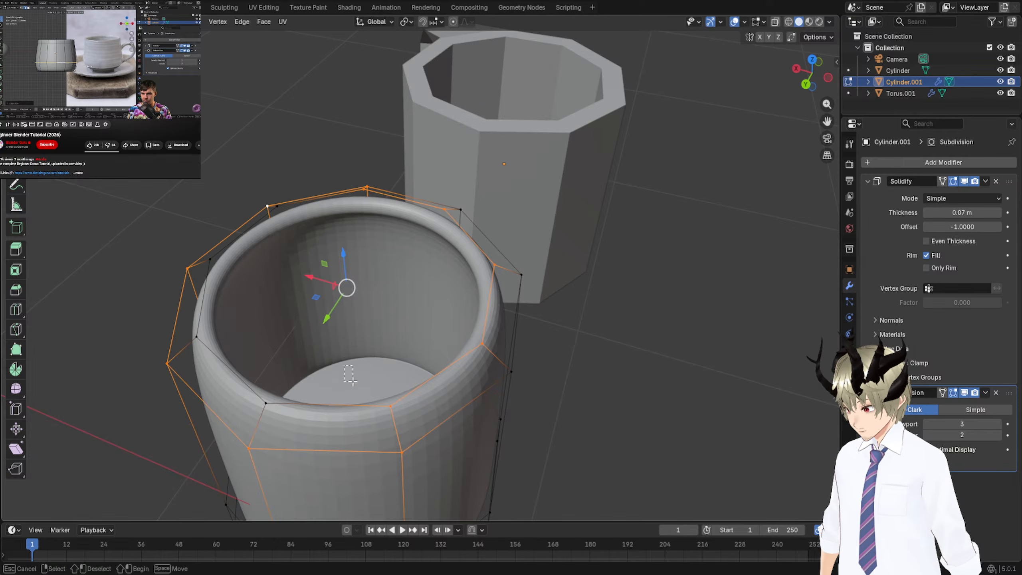
pyautogui.keyDown('ctrl'); pyautogui.moveTo(353, 381); pyautogui.dragTo(394, 414); pyautogui.keyUp('ctrl')
pyautogui.keyDown('ctrl'); pyautogui.moveTo(457, 318); pyautogui.dragTo(503, 350); pyautogui.keyUp('ctrl')
pyautogui.keyDown('ctrl'); pyautogui.moveTo(506, 275); pyautogui.dragTo(521, 274); pyautogui.keyUp('ctrl')
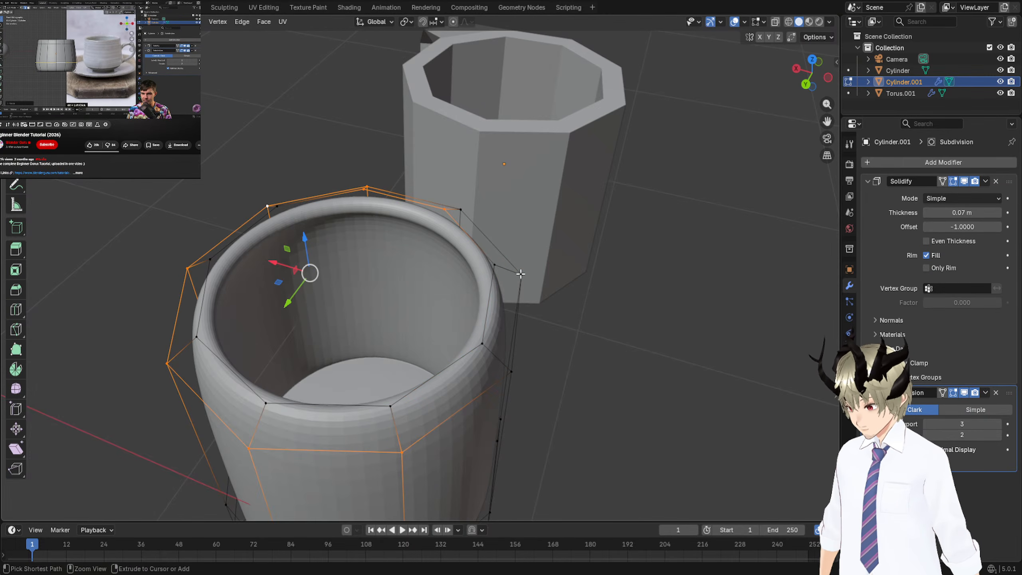
pyautogui.moveTo(493, 265); pyautogui.dragTo(516, 293, button='middle')
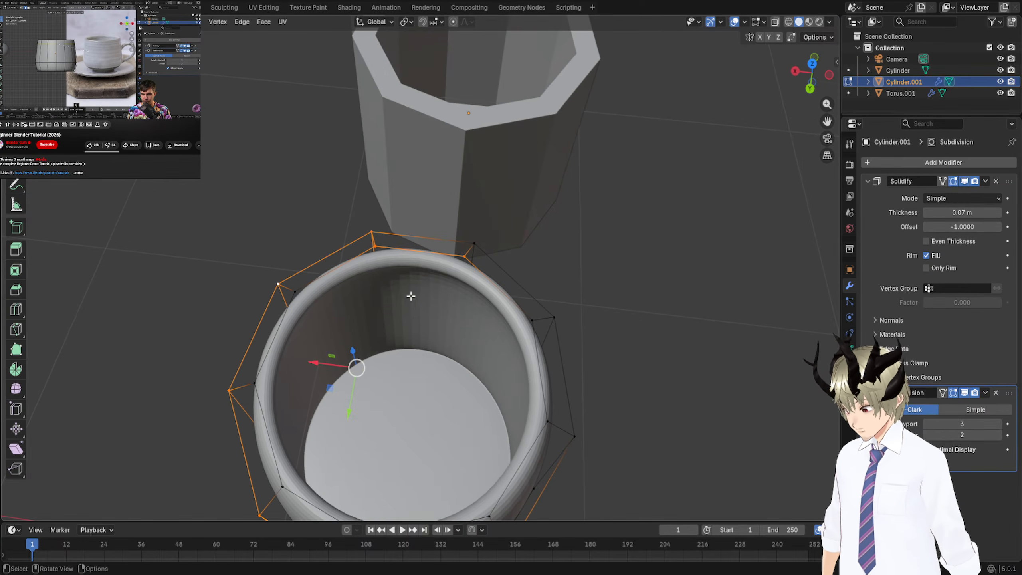
pyautogui.keyDown('ctrl'); pyautogui.moveTo(397, 243); pyautogui.dragTo(398, 242); pyautogui.keyUp('ctrl')
pyautogui.keyDown('ctrl'); pyautogui.moveTo(446, 293); pyautogui.dragTo(473, 248); pyautogui.keyUp('ctrl')
pyautogui.keyDown('shift'); pyautogui.click(473, 245); pyautogui.keyUp('shift')
pyautogui.moveTo(521, 294); pyautogui.dragTo(541, 275, button='middle')
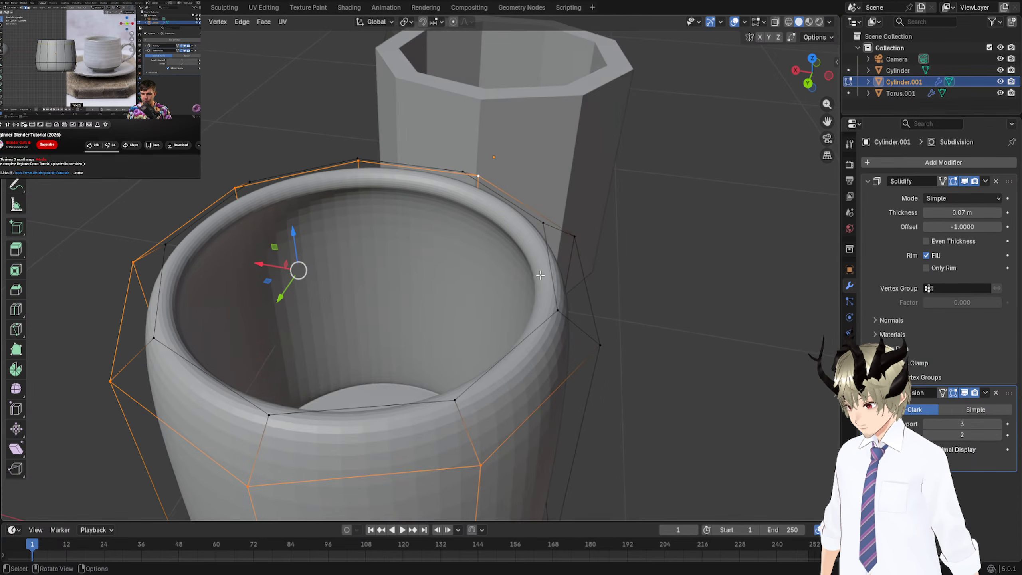
pyautogui.keyDown('ctrl'); pyautogui.click(599, 346); pyautogui.keyUp('ctrl')
pyautogui.press('s')
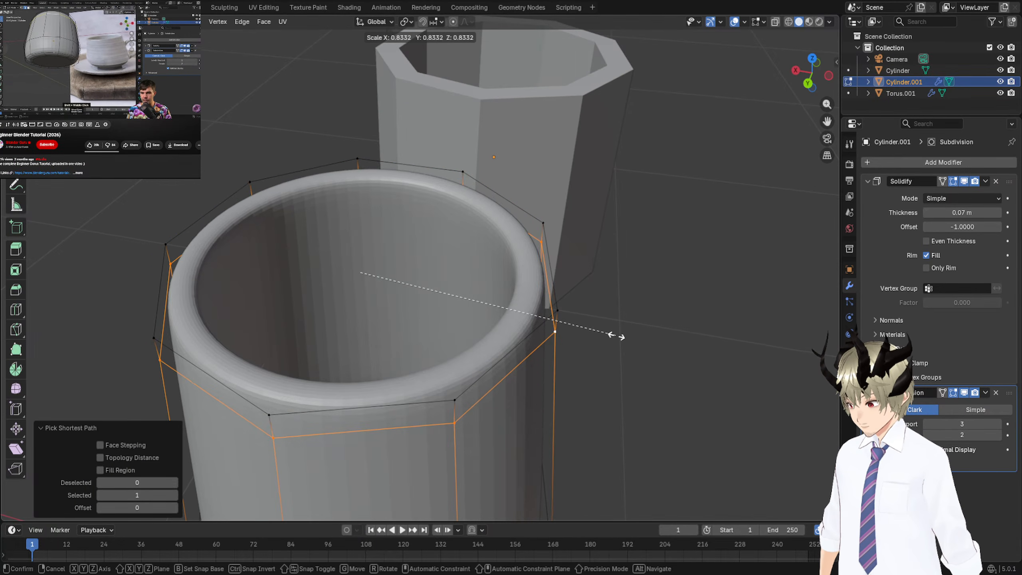
pyautogui.click(611, 335)
# Select the complete vertex loop just above the smooth mug's base and raise it about 0.077 m along Z.
pyautogui.moveTo(611, 336); pyautogui.dragTo(555, 257, button='middle')
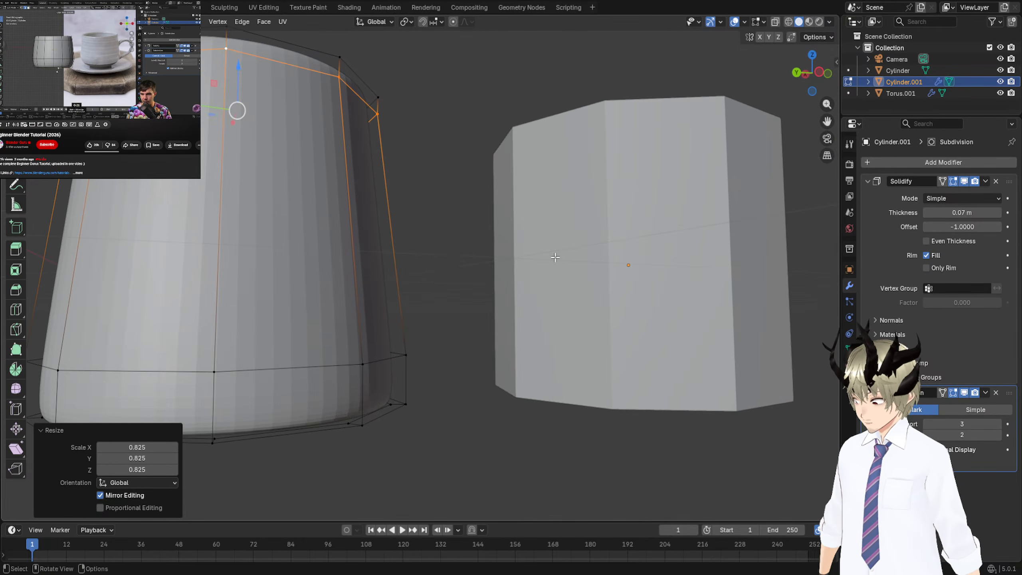
pyautogui.click(231, 377)
pyautogui.keyDown('ctrl'); pyautogui.click(390, 347); pyautogui.keyUp('ctrl')
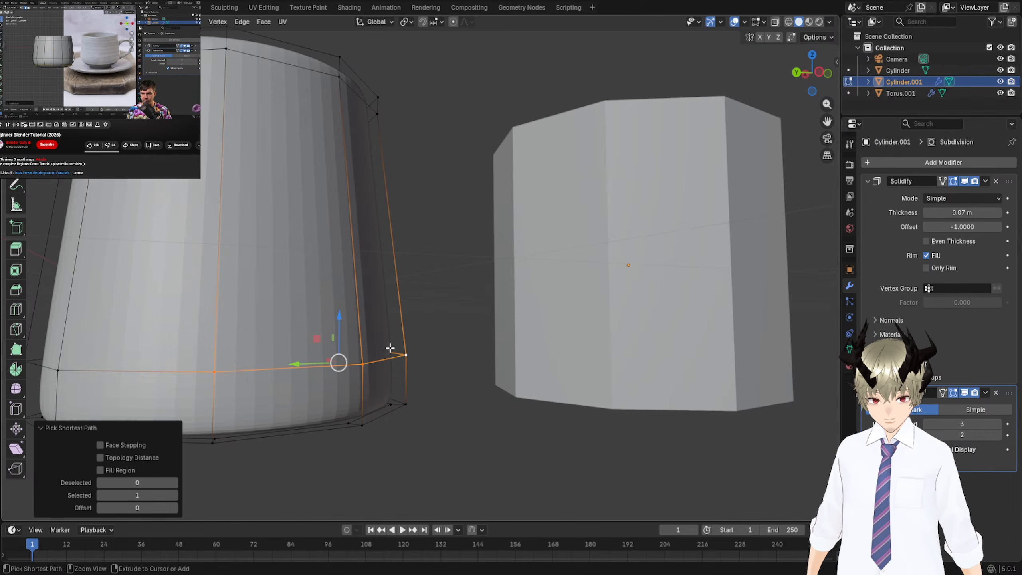
pyautogui.press('g')
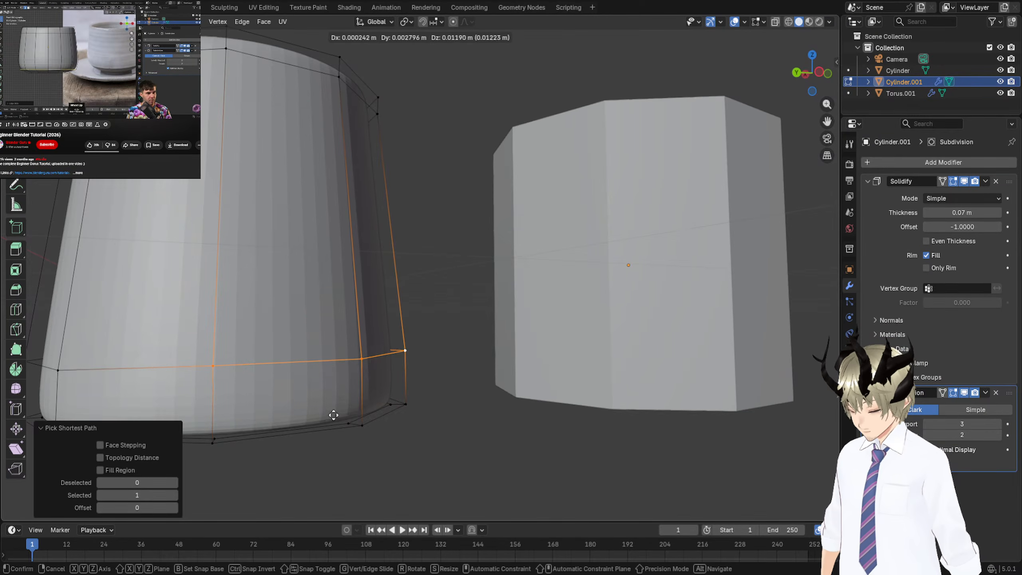
pyautogui.rightClick(333, 409)
pyautogui.moveTo(203, 406); pyautogui.dragTo(259, 406, button='middle')
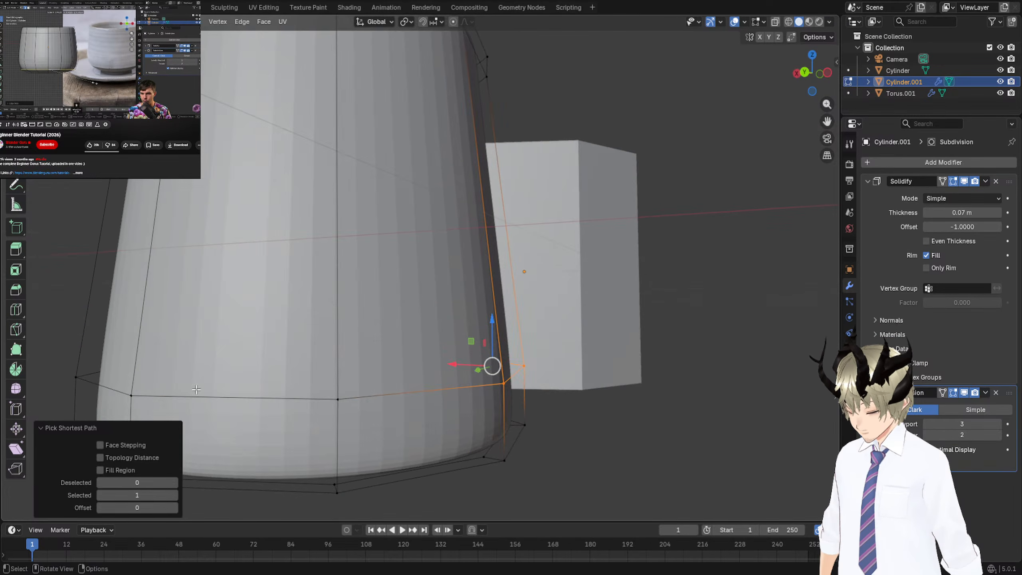
pyautogui.moveTo(104, 388); pyautogui.dragTo(538, 355, button='middle')
pyautogui.keyDown('ctrl'); pyautogui.click(355, 364); pyautogui.keyUp('ctrl')
pyautogui.moveTo(684, 355); pyautogui.dragTo(660, 356, button='middle')
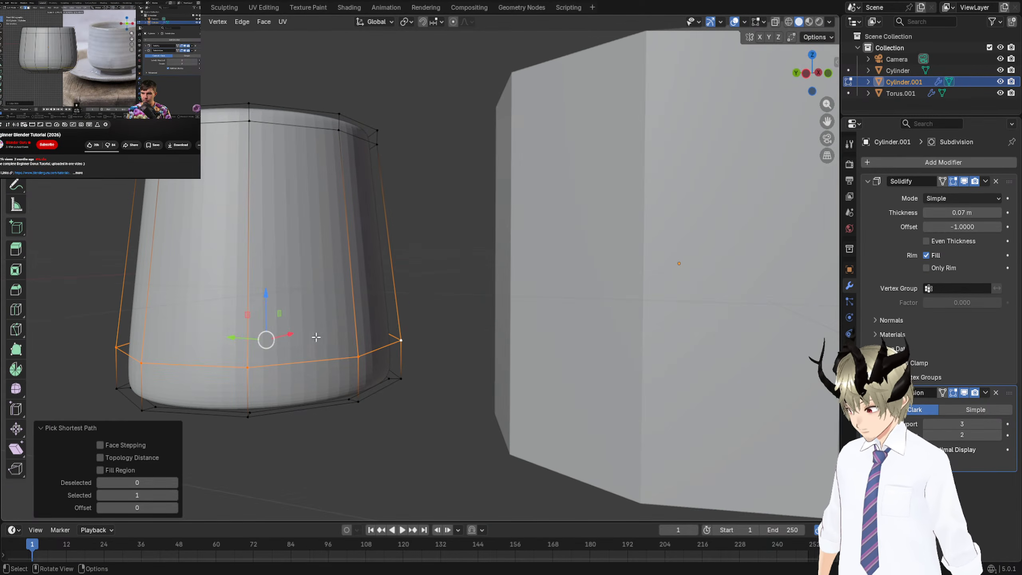
pyautogui.press('g')
pyautogui.press('z')
pyautogui.click(342, 293)
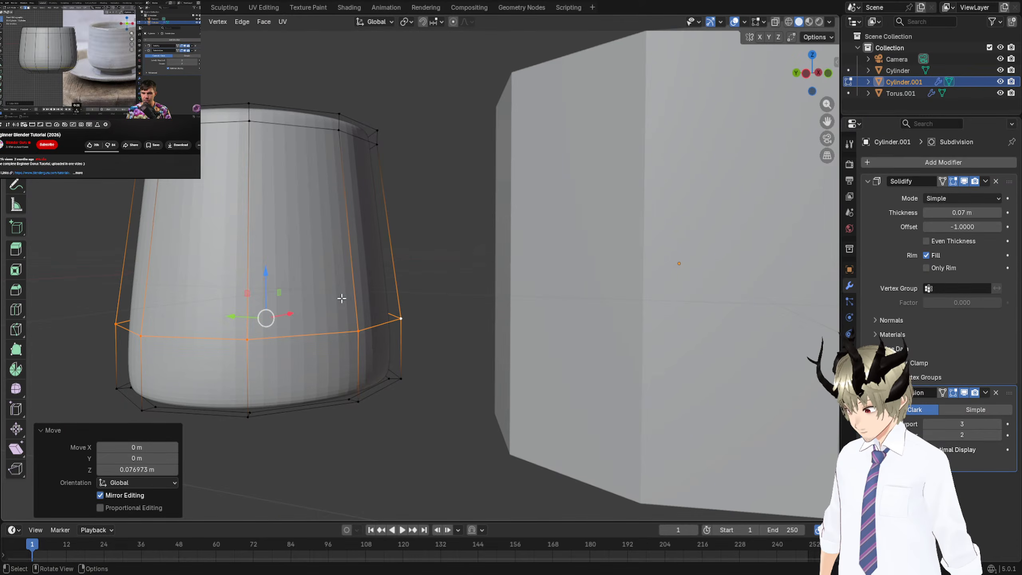
# Scale the mug's raised lower vertex loop uniformly to 1.175 to widen the belly.
pyautogui.press('s')
pyautogui.click(364, 298)
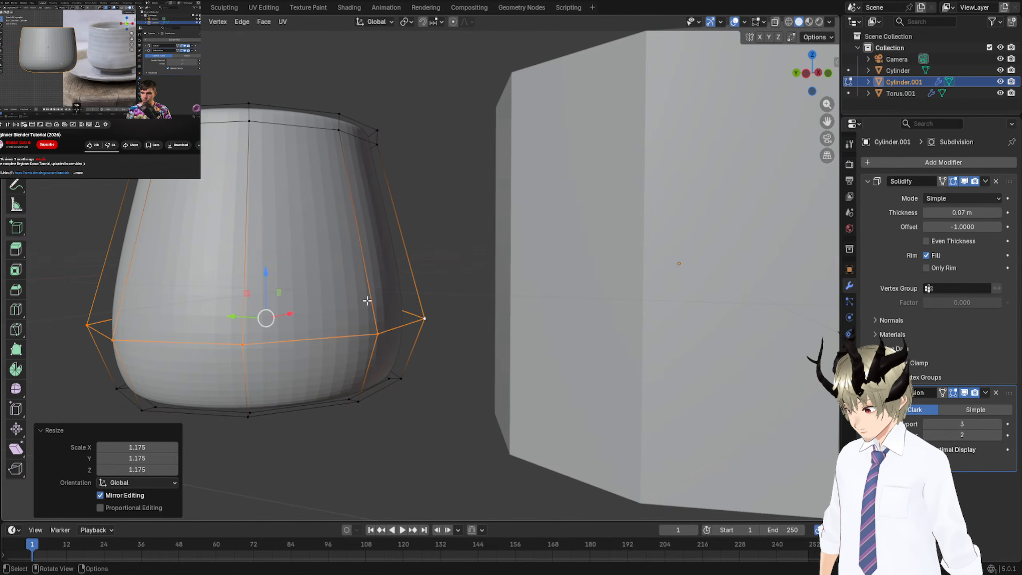
pyautogui.moveTo(364, 297); pyautogui.dragTo(68, 310, button='middle')
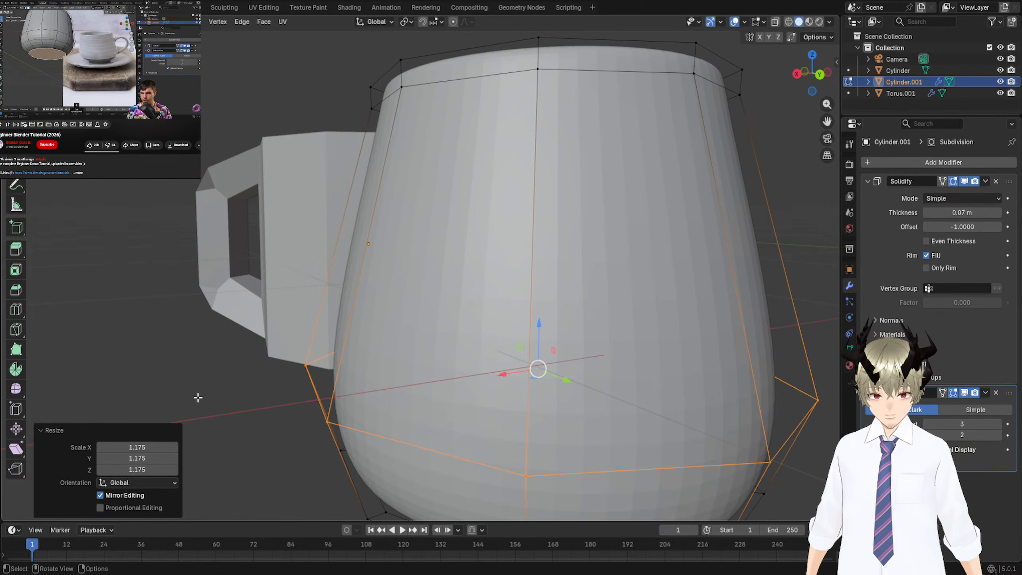
pyautogui.moveTo(197, 397); pyautogui.dragTo(492, 390, button='middle')
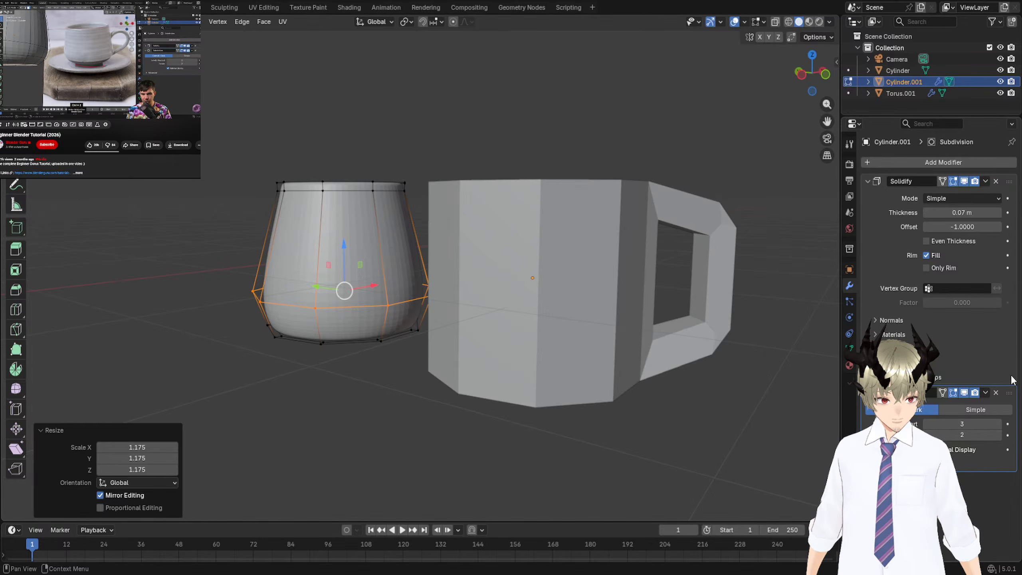
pyautogui.moveTo(797, 342); pyautogui.dragTo(764, 301, button='middle')
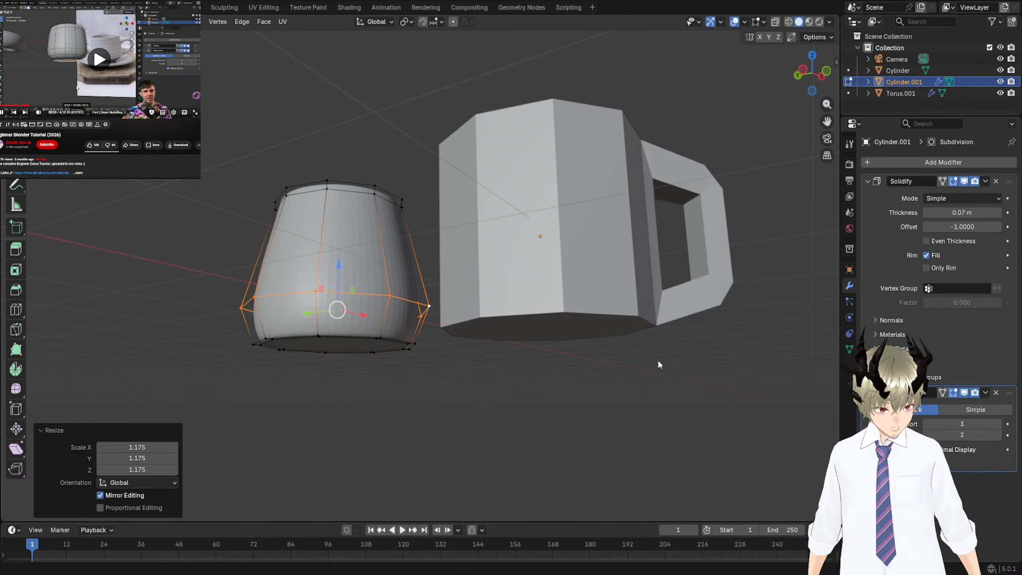
# Select all the vertices around the smooth mug's bottom face.
pyautogui.moveTo(544, 257); pyautogui.dragTo(541, 278, button='middle')
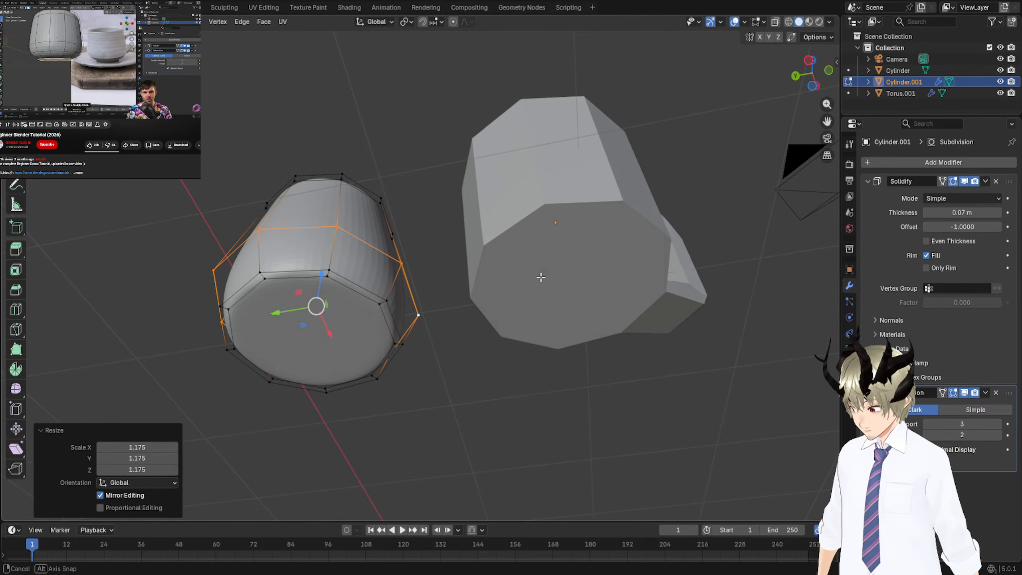
pyautogui.click(232, 316)
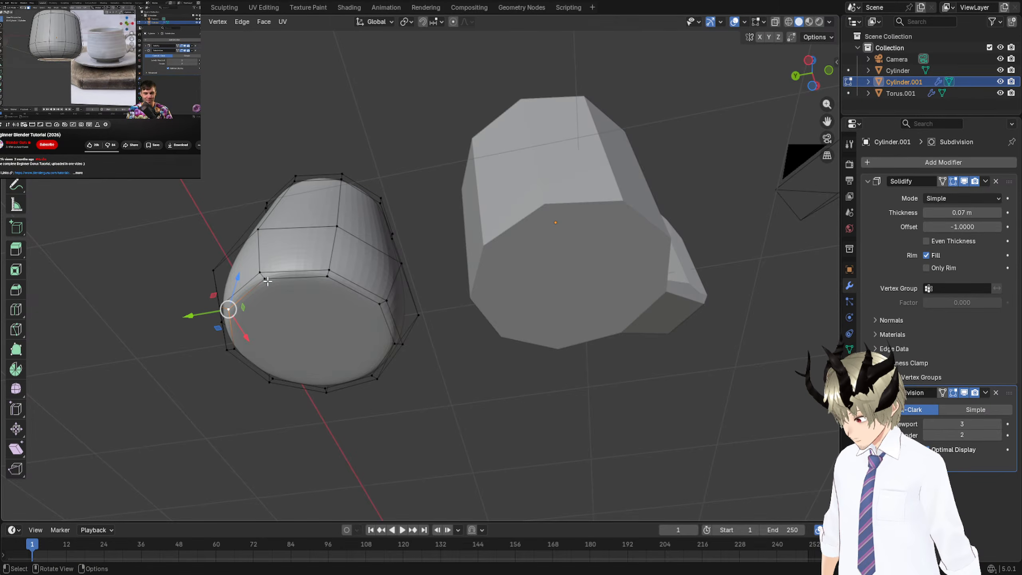
pyautogui.keyDown('ctrl'); pyautogui.click(349, 289); pyautogui.keyUp('ctrl')
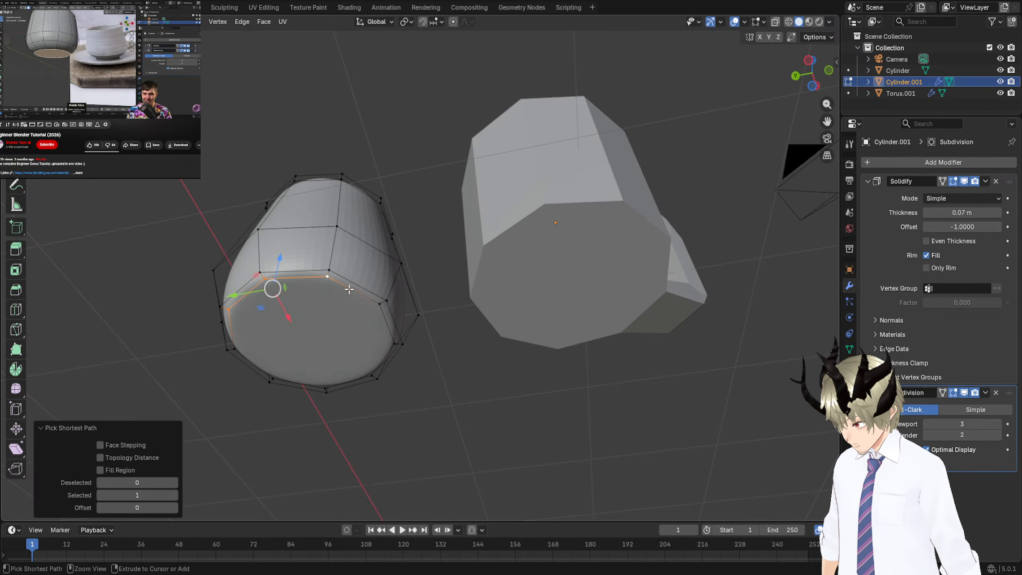
pyautogui.keyDown('ctrl'); pyautogui.click(371, 376); pyautogui.keyUp('ctrl')
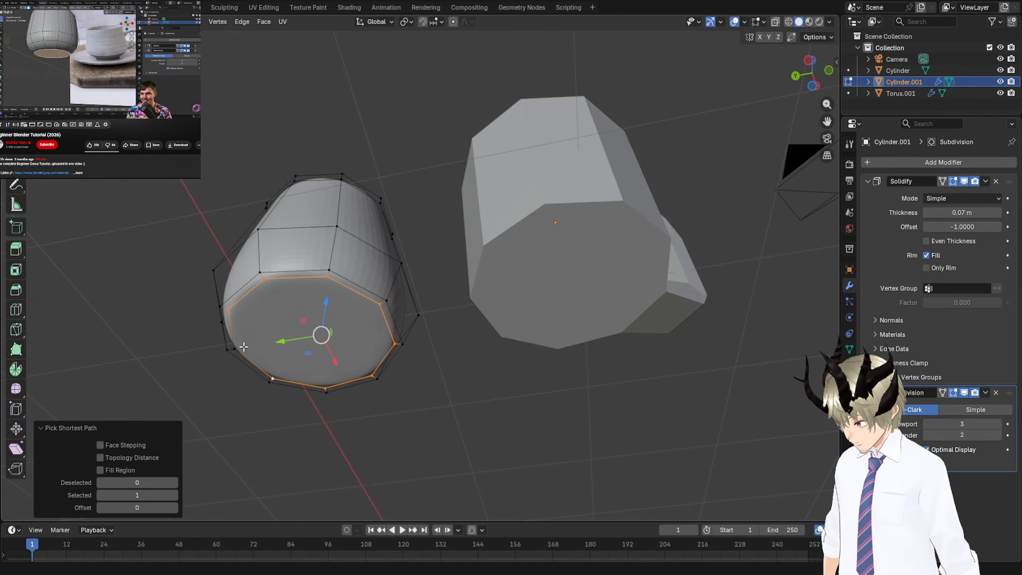
pyautogui.keyDown('ctrl'); pyautogui.click(244, 346); pyautogui.keyUp('ctrl')
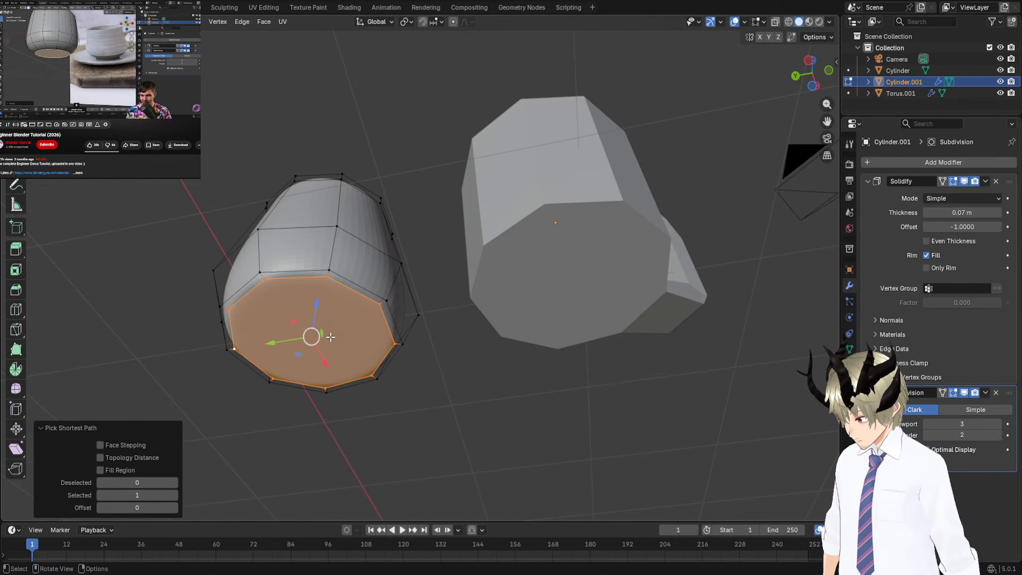
pyautogui.moveTo(330, 337); pyautogui.dragTo(321, 372, button='middle')
pyautogui.press('g')
pyautogui.press('z')
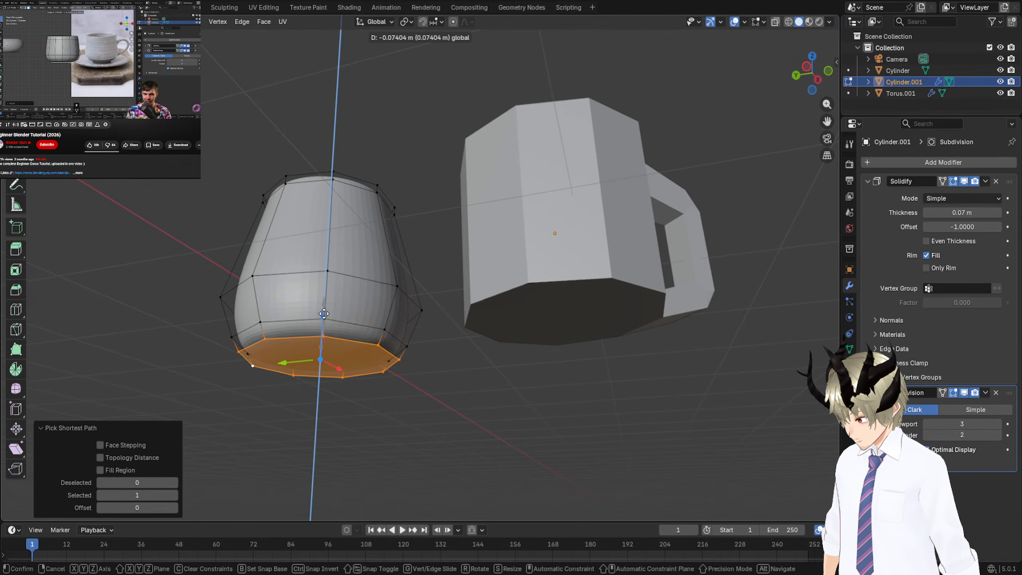
pyautogui.moveTo(323, 314)
pyautogui.mouseDown()
pyautogui.moveTo(324, 322)
pyautogui.moveTo(324, 302)
pyautogui.mouseUp()
# Extrude the mug's bottom face downward about 0.11 m and scale the extruded face uniformly to 1.345.
pyautogui.moveTo(370, 354); pyautogui.dragTo(368, 343, button='middle')
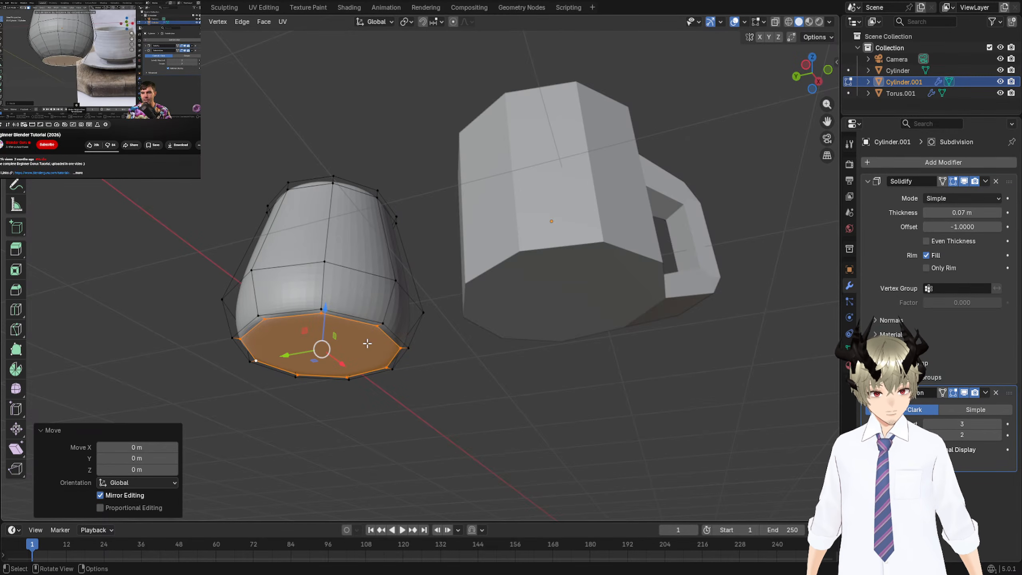
pyautogui.moveTo(367, 343)
pyautogui.mouseDown(button='middle')
pyautogui.moveTo(413, 365)
pyautogui.moveTo(365, 317)
pyautogui.moveTo(355, 336)
pyautogui.mouseUp(button='middle')
pyautogui.press('e')
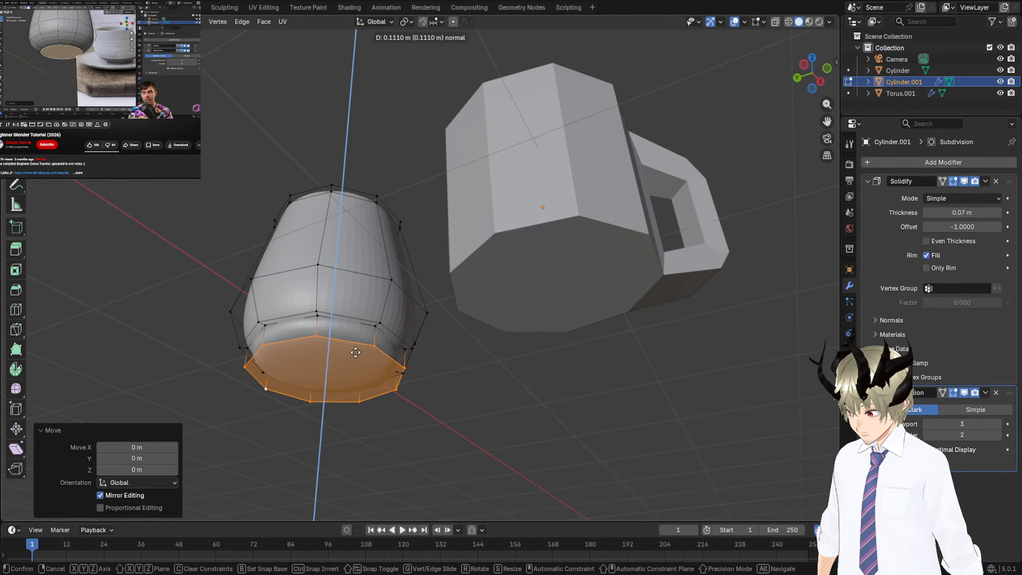
pyautogui.click(356, 352)
pyautogui.press('s')
pyautogui.click(400, 363)
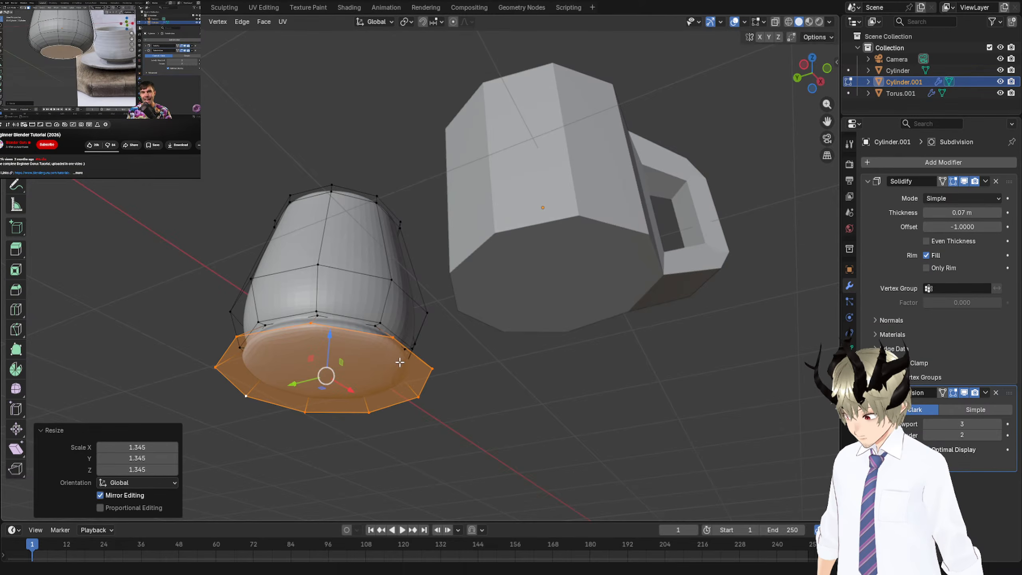
# Lower the extruded foot face about 0.02 m along Z and scale it uniformly to 0.822.
pyautogui.moveTo(399, 362); pyautogui.dragTo(326, 355, button='middle')
pyautogui.press('g')
pyautogui.press('z')
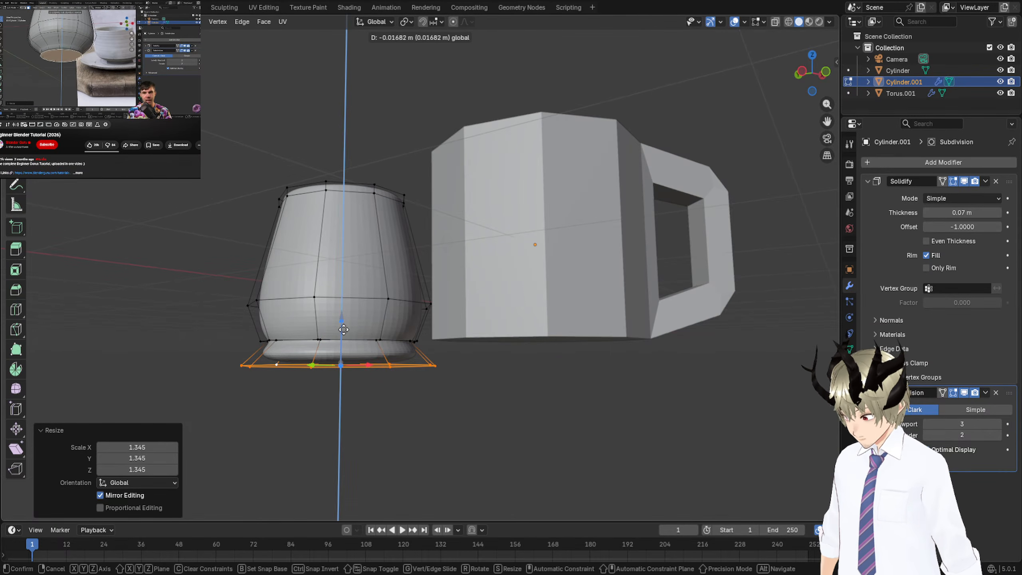
pyautogui.click(341, 329)
pyautogui.press('s')
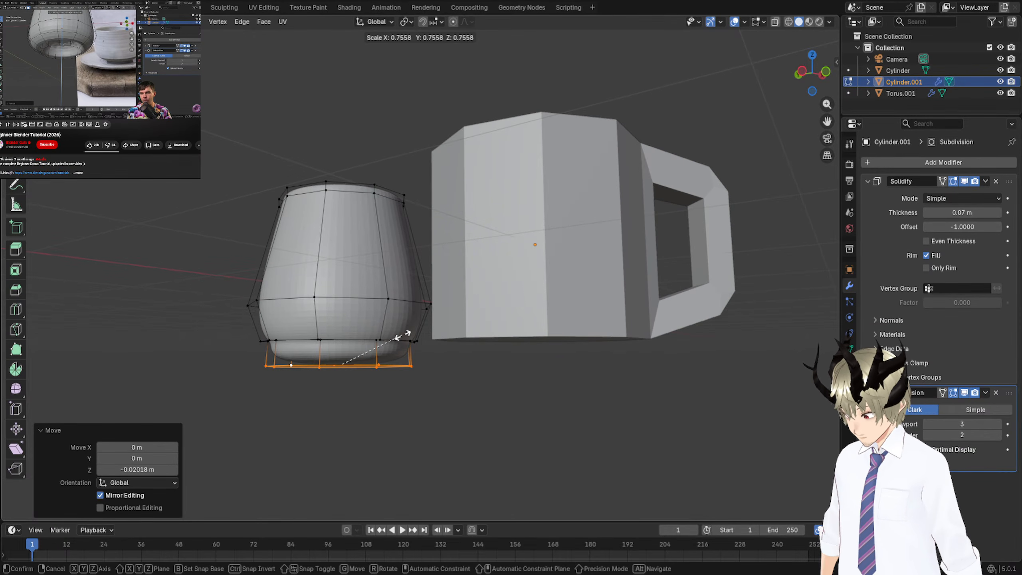
pyautogui.click(409, 333)
# Raise the foot's bottom face about 0.01 m along Z and scale it uniformly to 0.906.
pyautogui.press('g')
pyautogui.press('z')
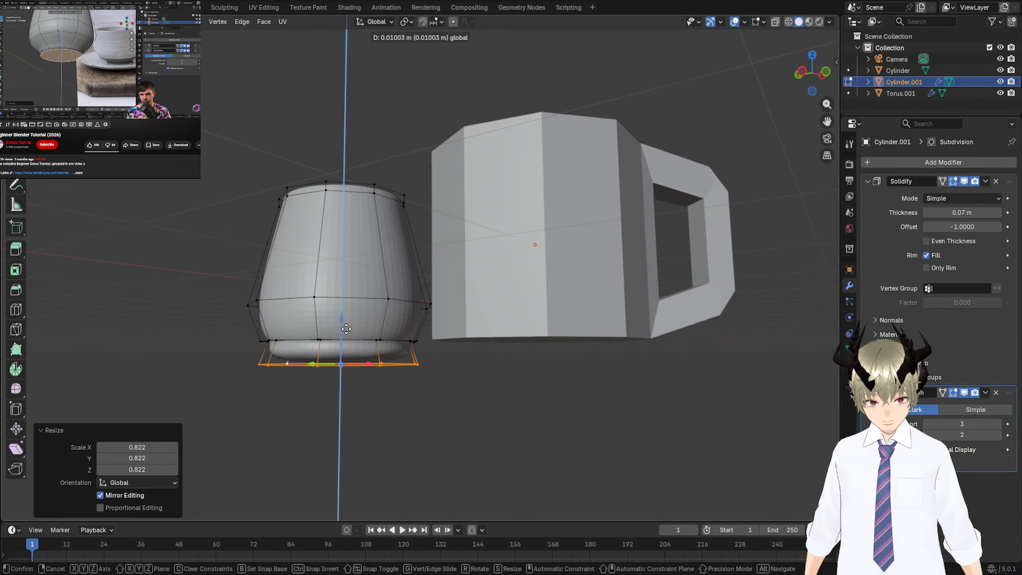
pyautogui.click(346, 329)
pyautogui.press('s')
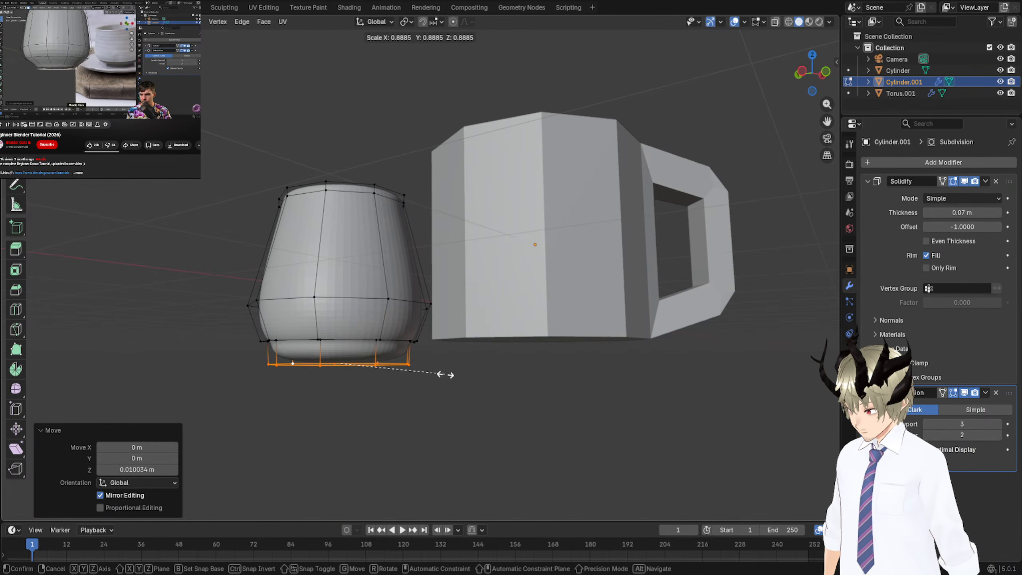
pyautogui.click(447, 375)
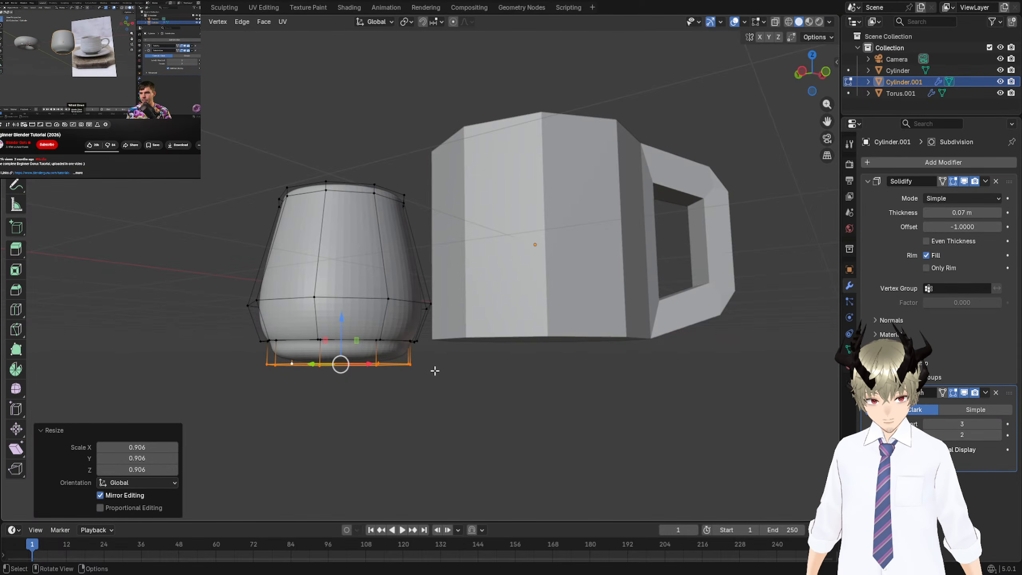
# Inset the foot's bottom face by about 0.071 m and clear the selection.
pyautogui.moveTo(434, 370); pyautogui.dragTo(583, 336, button='middle')
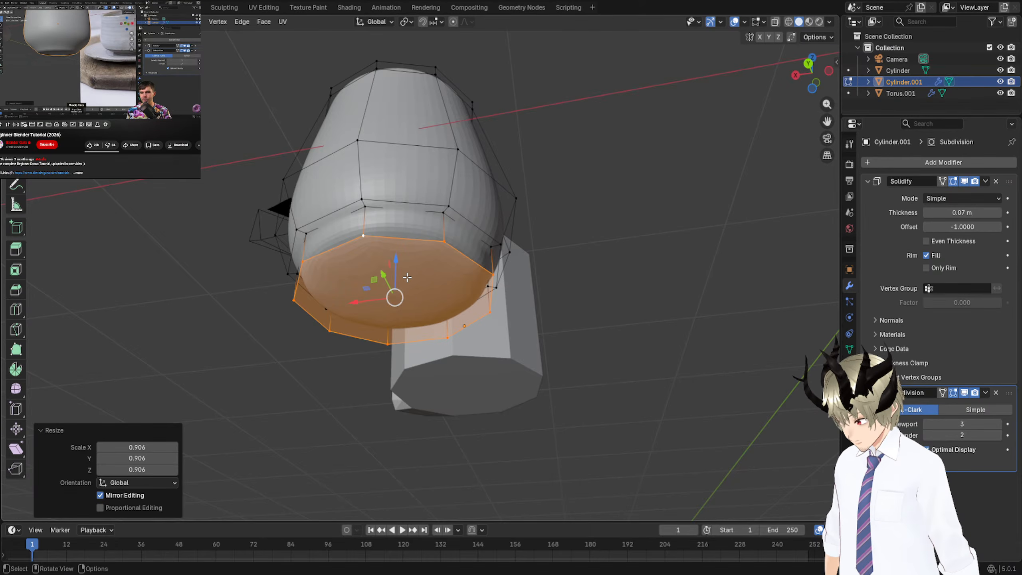
pyautogui.press('i')
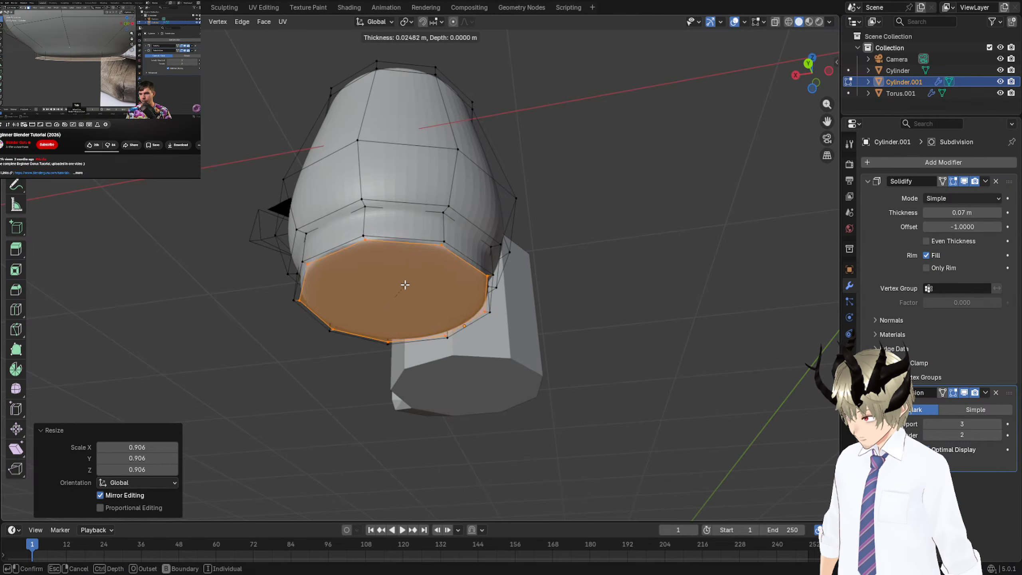
pyautogui.click(389, 295)
pyautogui.moveTo(389, 296); pyautogui.dragTo(539, 334, button='middle')
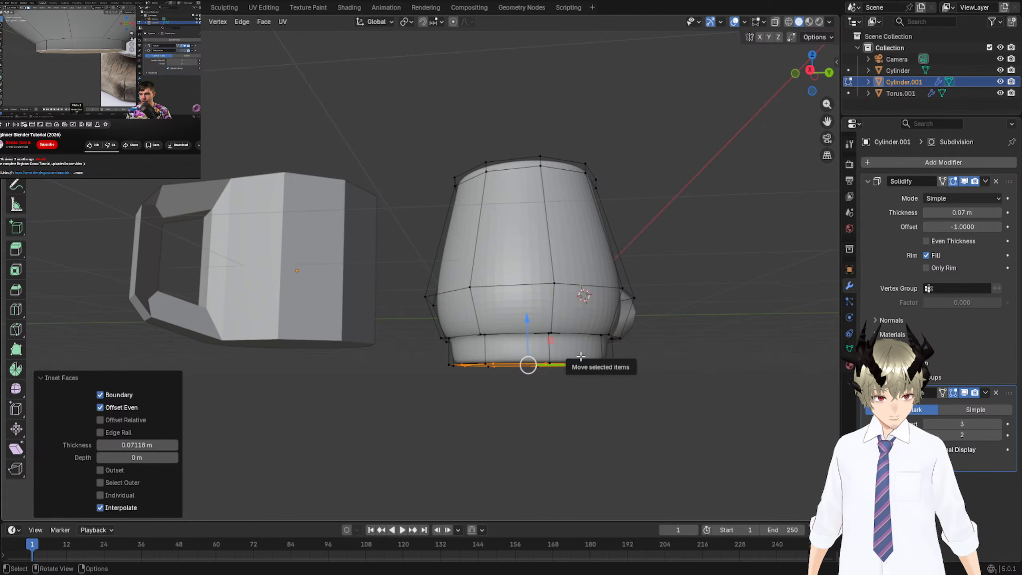
pyautogui.moveTo(581, 356); pyautogui.dragTo(253, 331, button='middle')
pyautogui.click(614, 354)
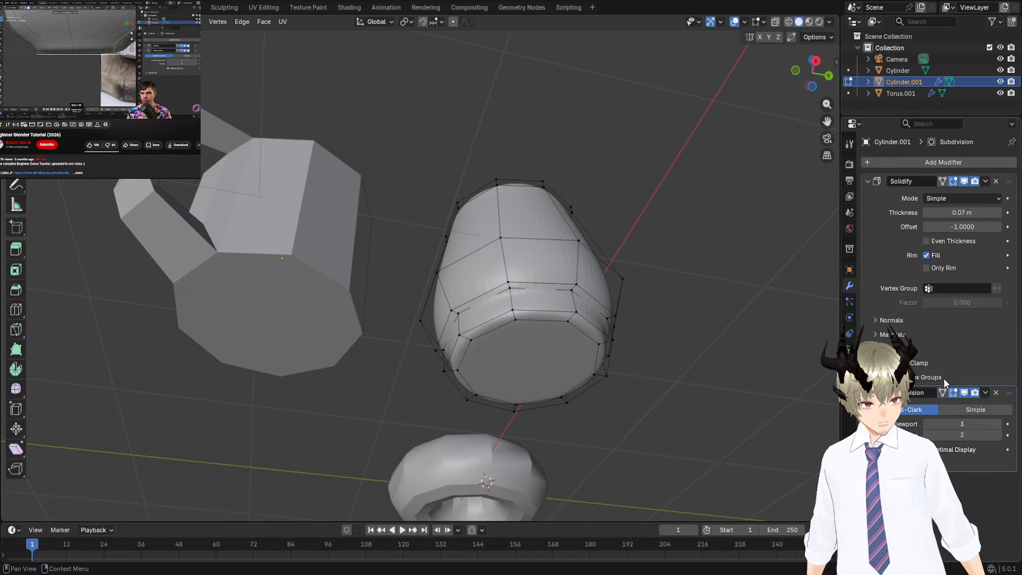
# Add a single centred horizontal loop cut around the mug's foot.
pyautogui.moveTo(724, 362); pyautogui.dragTo(537, 367, button='middle')
pyautogui.hotkey('ctrl', 'r')
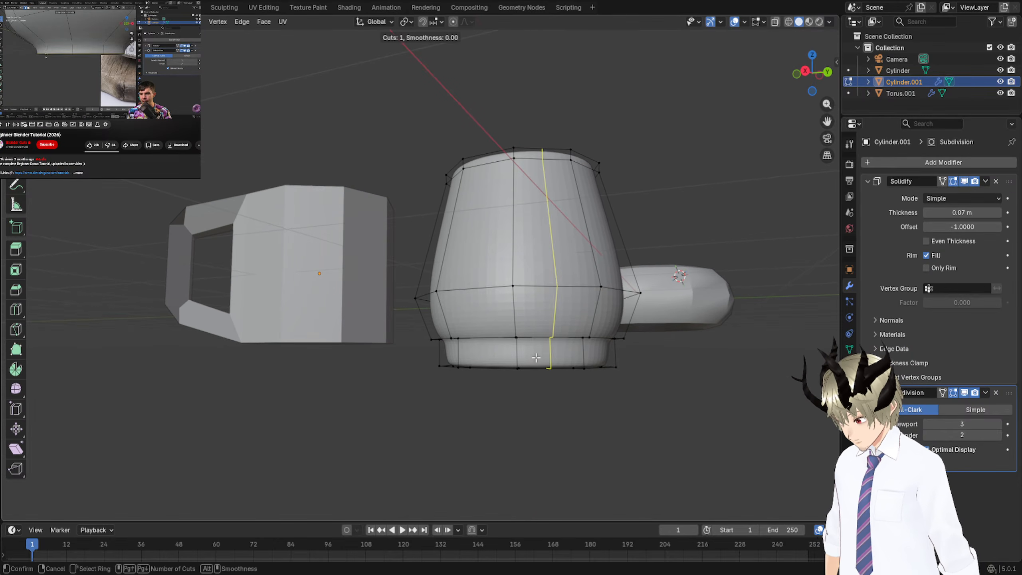
pyautogui.click(590, 353)
pyautogui.rightClick(591, 353)
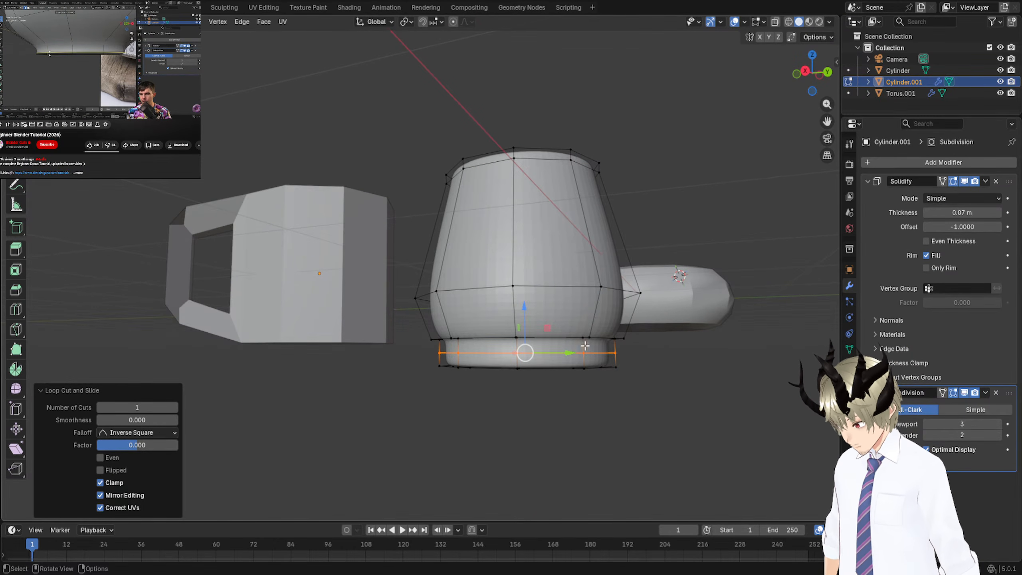
# Raise the foot's new loop about 0.034 m along Z and scale it uniformly to 0.859.
pyautogui.moveTo(525, 315); pyautogui.dragTo(524, 306)
pyautogui.press('s')
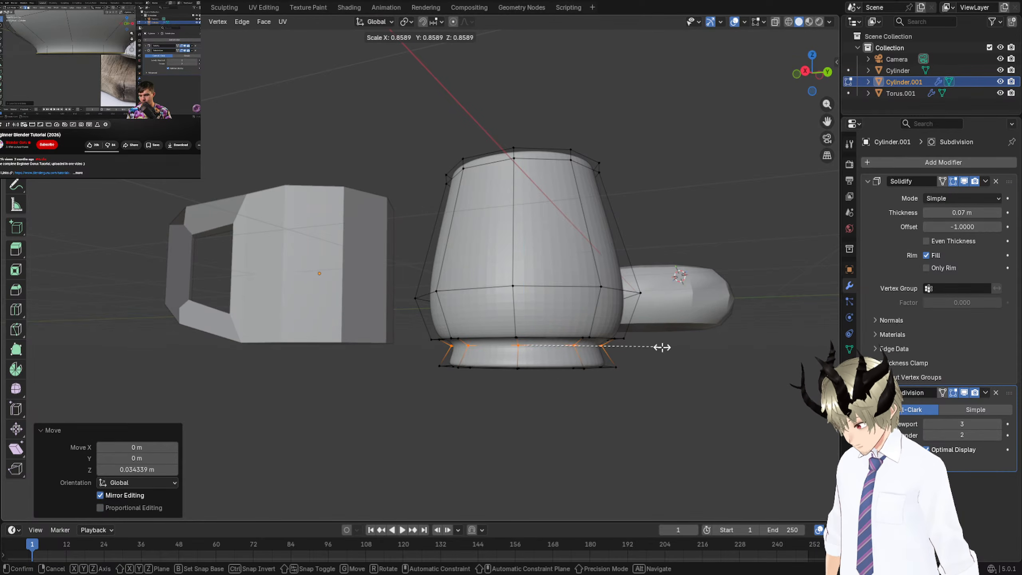
pyautogui.click(662, 347)
pyautogui.moveTo(662, 347); pyautogui.dragTo(387, 282, button='middle')
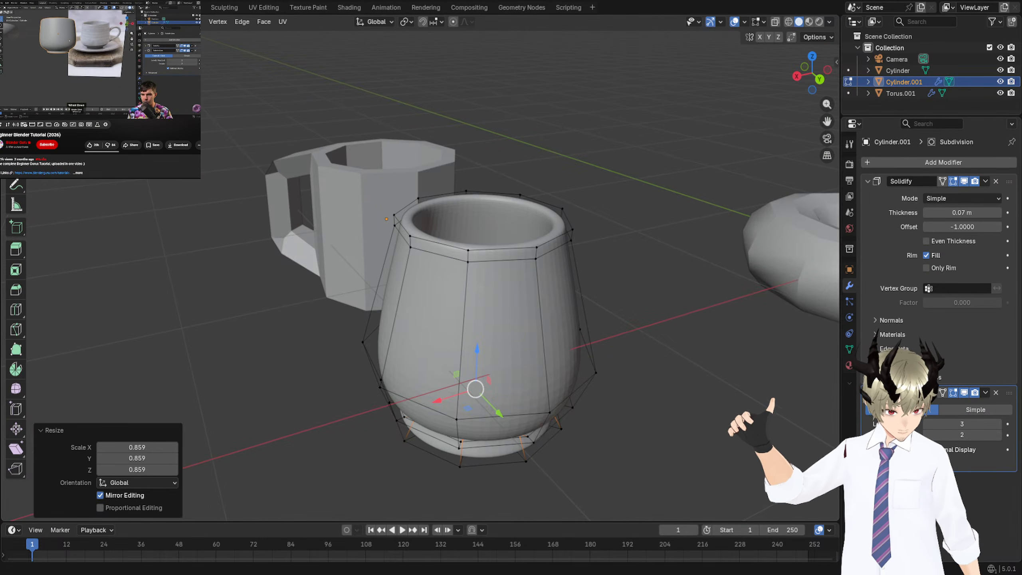
pyautogui.moveTo(598, 338); pyautogui.dragTo(635, 310, button='middle')
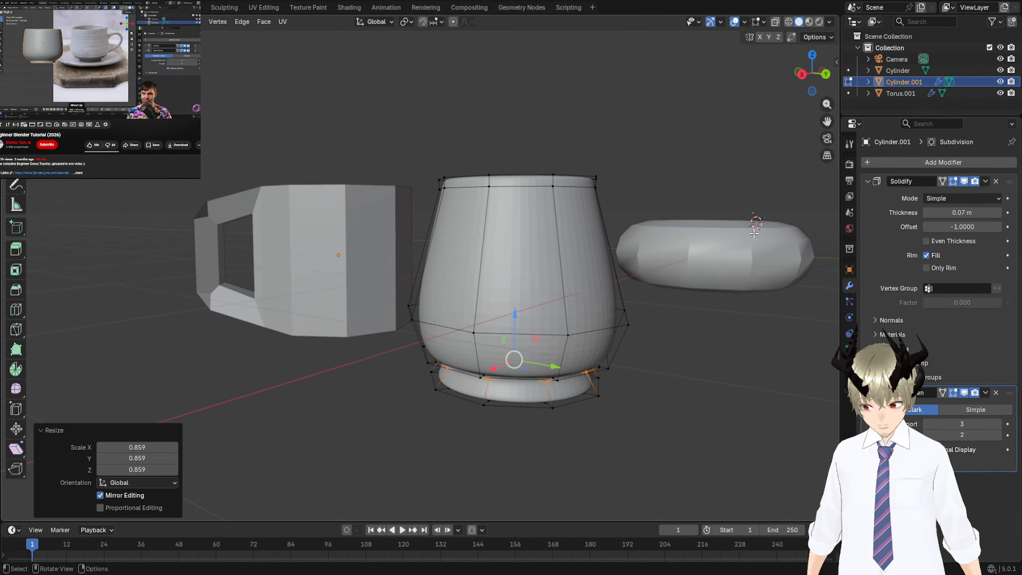
pyautogui.click(828, 161)
pyautogui.click(827, 161)
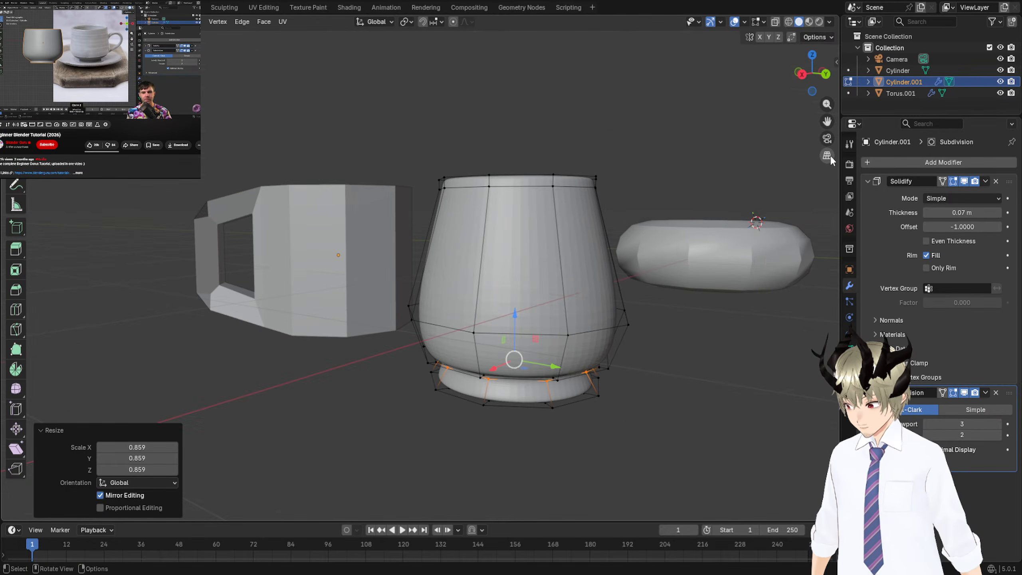
pyautogui.click(827, 161)
pyautogui.click(828, 161)
# Try extruding a handle from the mug's belly edge, about 0.63 m outward and back up to the rim.
pyautogui.moveTo(668, 192); pyautogui.dragTo(780, 208, button='middle')
pyautogui.click(519, 303)
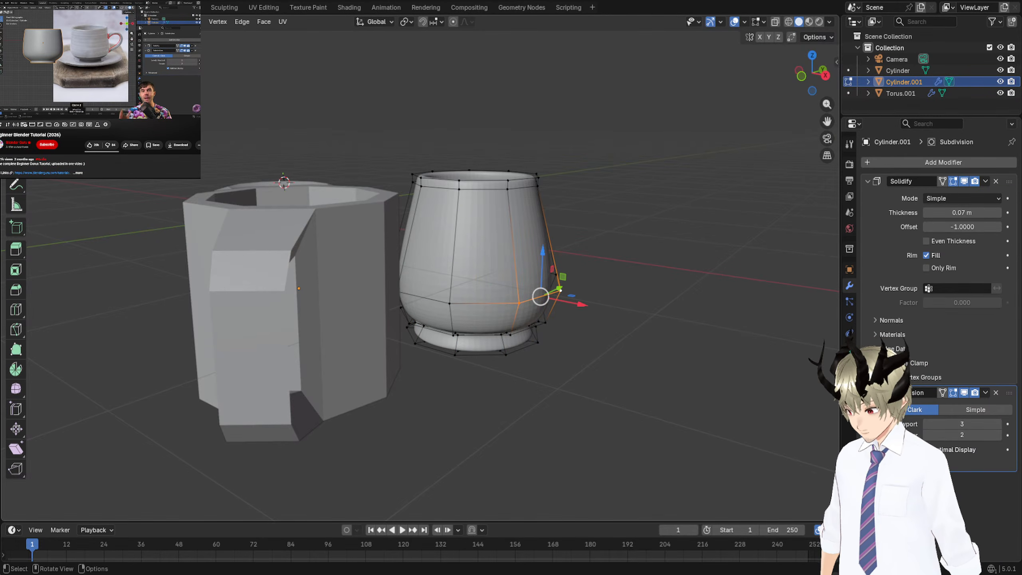
pyautogui.moveTo(541, 297); pyautogui.dragTo(684, 318, button='middle')
pyautogui.press('g')
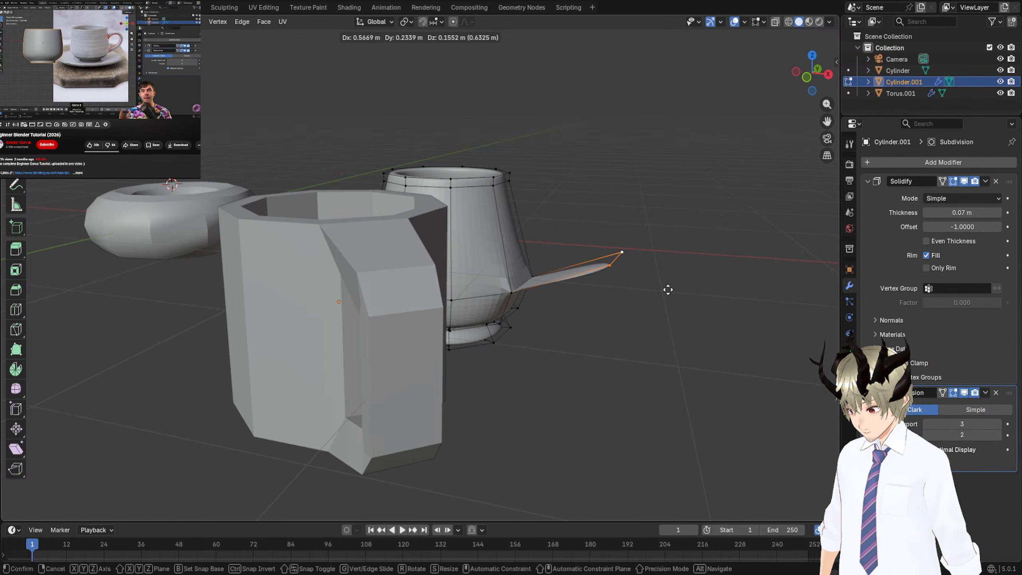
pyautogui.click(666, 282)
pyautogui.press('e')
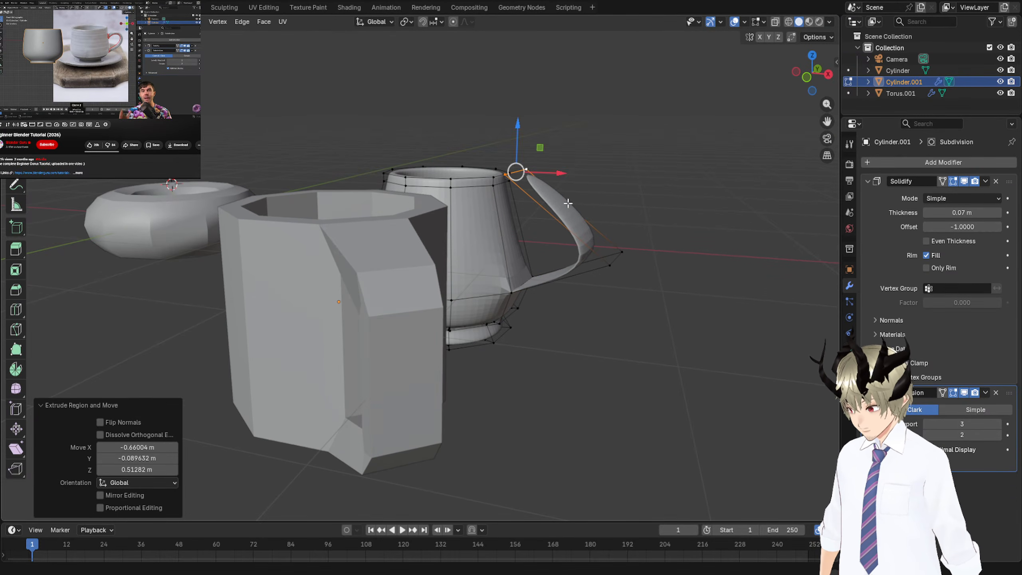
pyautogui.click(518, 166)
# Try extruding the handle's upper end in place, shift it outward along X, and add the neighbouring rim vertices to the selection.
pyautogui.press('e')
pyautogui.rightClick(566, 217)
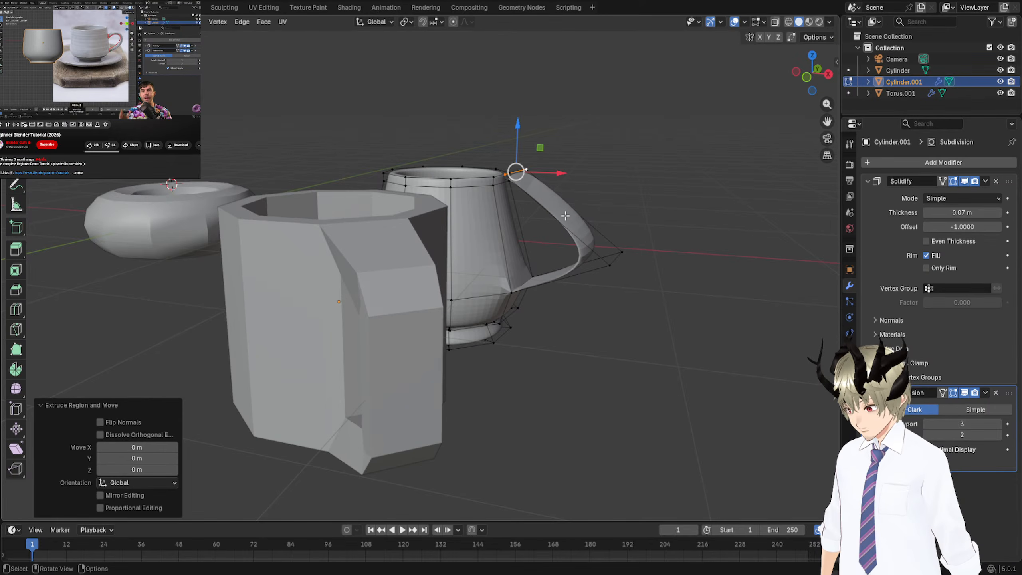
pyautogui.moveTo(555, 176); pyautogui.dragTo(595, 178)
pyautogui.hotkey('ctrl', 'z')
pyautogui.keyDown('shift'); pyautogui.click(516, 182); pyautogui.keyUp('shift')
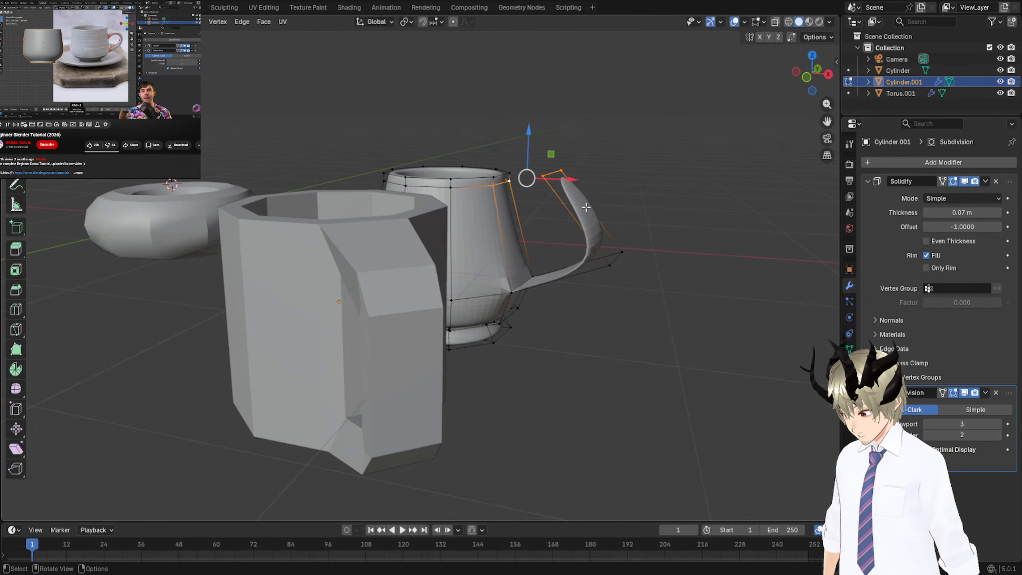
pyautogui.moveTo(594, 204); pyautogui.dragTo(599, 306, button='middle')
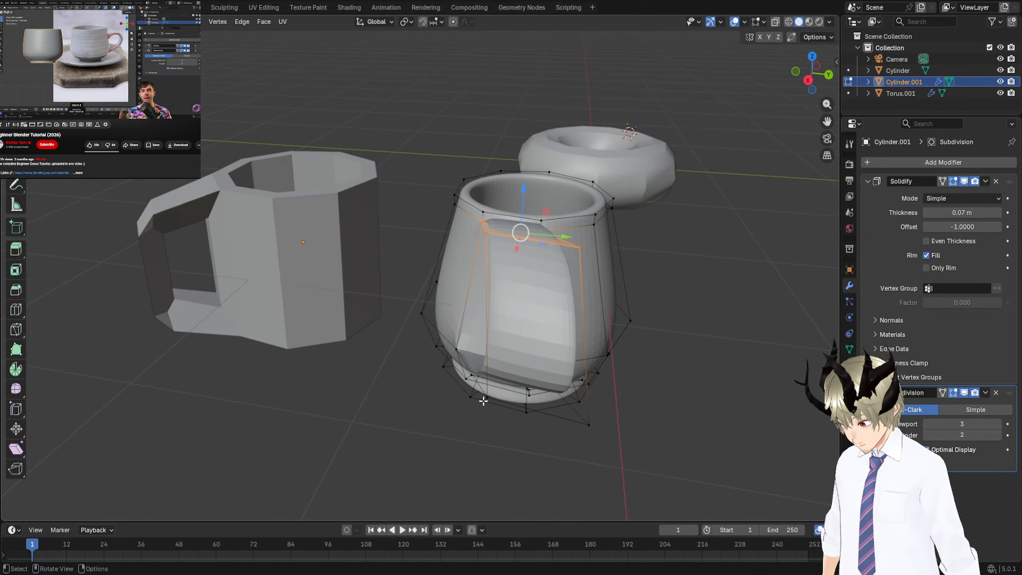
# Add the handle's lower outer vertices to the selection and try moving them along Y and scaling them.
pyautogui.keyDown('shift'); pyautogui.click(585, 421); pyautogui.keyUp('shift')
pyautogui.moveTo(604, 404)
pyautogui.mouseDown(button='middle')
pyautogui.moveTo(518, 380)
pyautogui.moveTo(608, 403)
pyautogui.mouseUp(button='middle')
pyautogui.moveTo(560, 292); pyautogui.dragTo(534, 288)
pyautogui.hotkey('ctrl', 'z')
pyautogui.hotkey('ctrl', 'z')
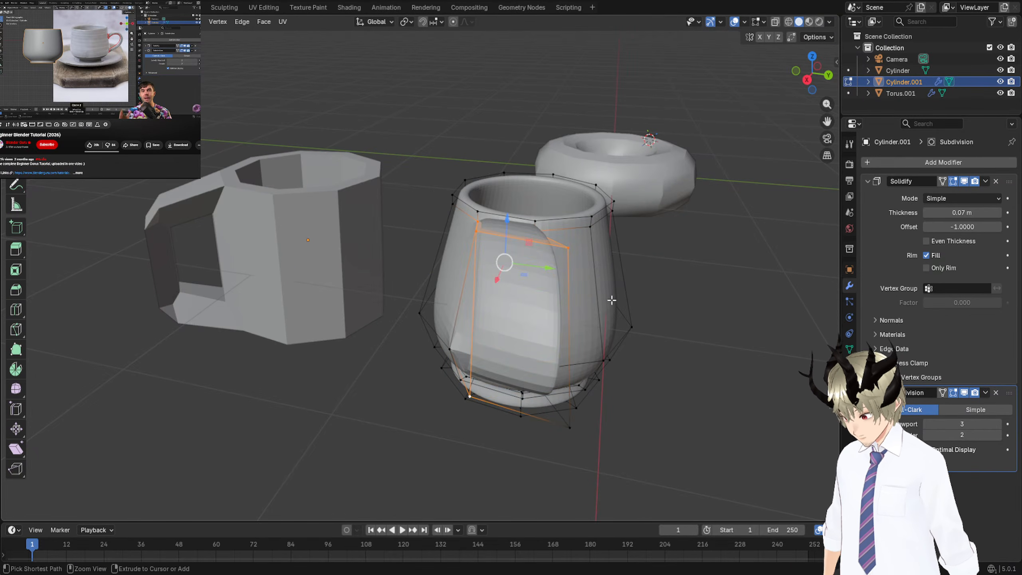
pyautogui.moveTo(612, 299)
pyautogui.mouseDown(button='middle')
pyautogui.moveTo(523, 313)
pyautogui.moveTo(598, 315)
pyautogui.mouseUp(button='middle')
pyautogui.press('s')
pyautogui.rightClick(634, 351)
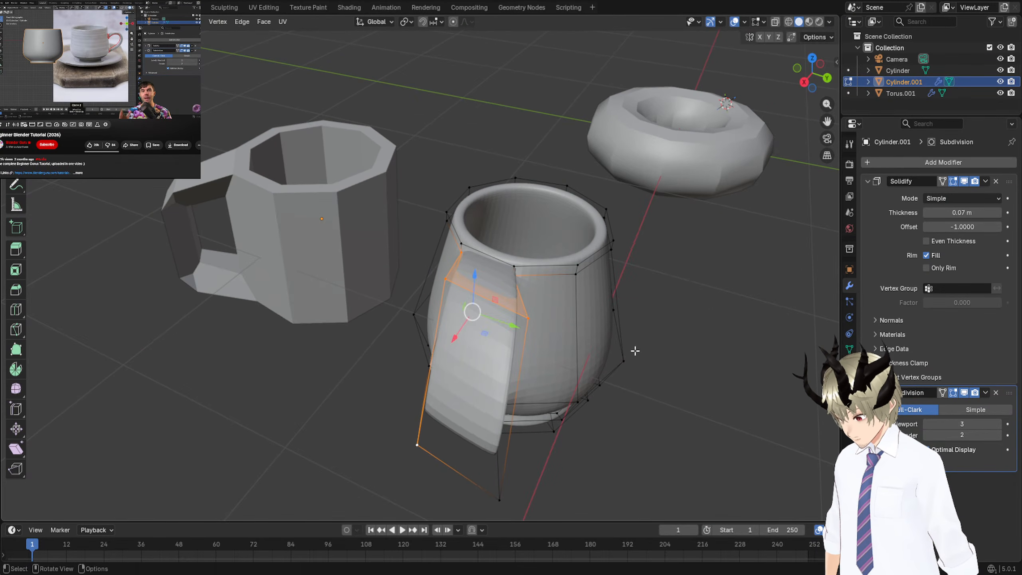
# Scale the handle's four outer vertices uniformly to 0.430 and move them about -0.255 m along Y.
pyautogui.click(473, 258)
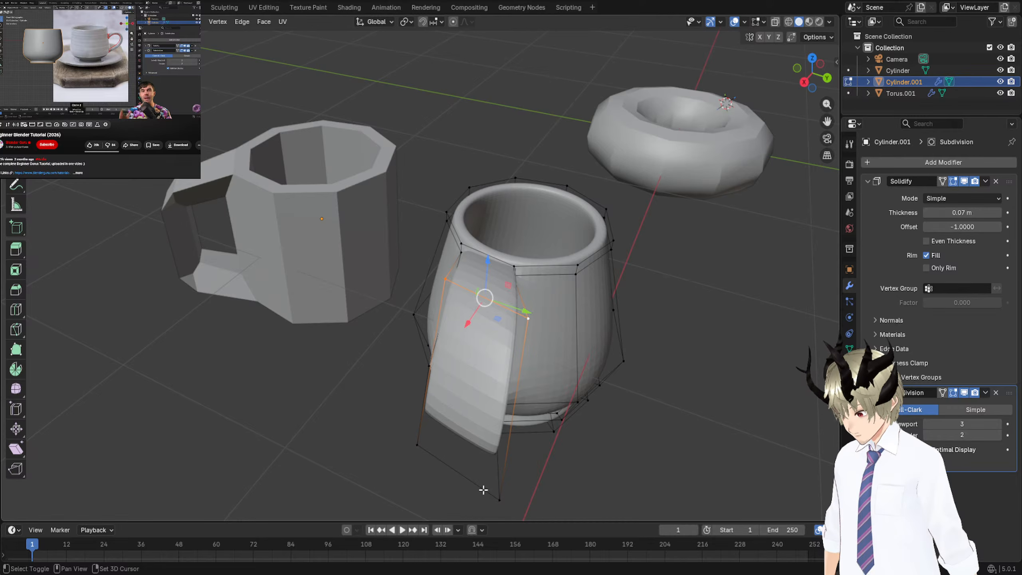
pyautogui.keyDown('shift'); pyautogui.click(417, 445); pyautogui.keyUp('shift')
pyautogui.moveTo(407, 441); pyautogui.dragTo(463, 338, button='middle')
pyautogui.press('s')
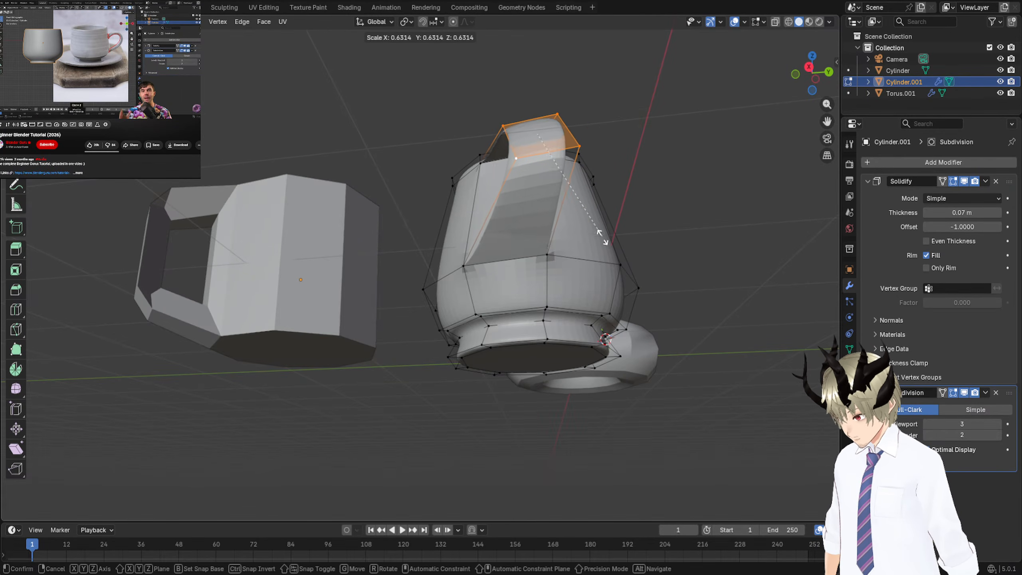
pyautogui.click(551, 218)
pyautogui.moveTo(551, 219); pyautogui.dragTo(647, 342, button='middle')
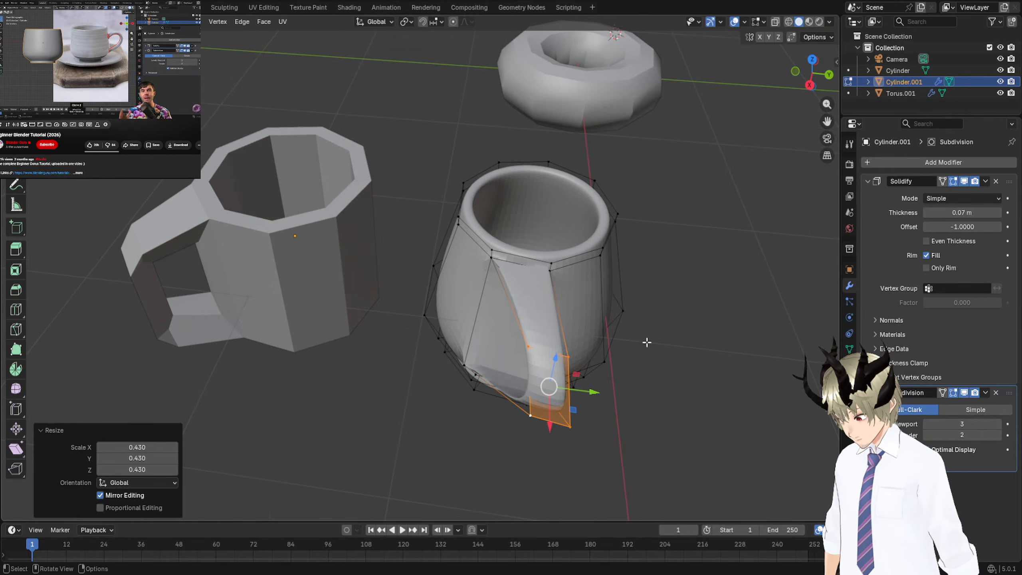
pyautogui.moveTo(587, 394); pyautogui.dragTo(527, 387)
# Rotate the handle's outer section 30.6° about the global Y axis.
pyautogui.moveTo(526, 382); pyautogui.dragTo(426, 343, button='middle')
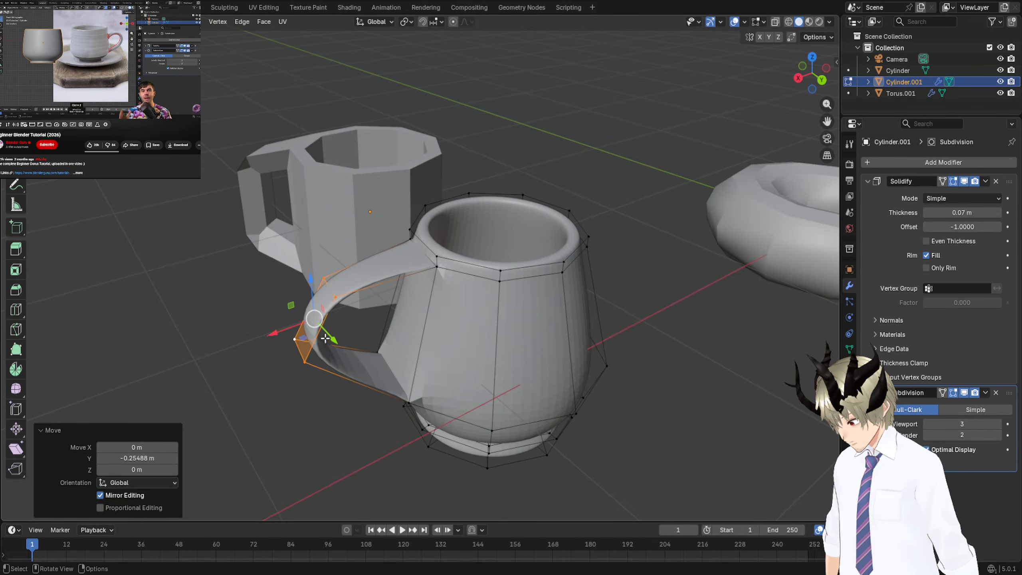
pyautogui.press('r')
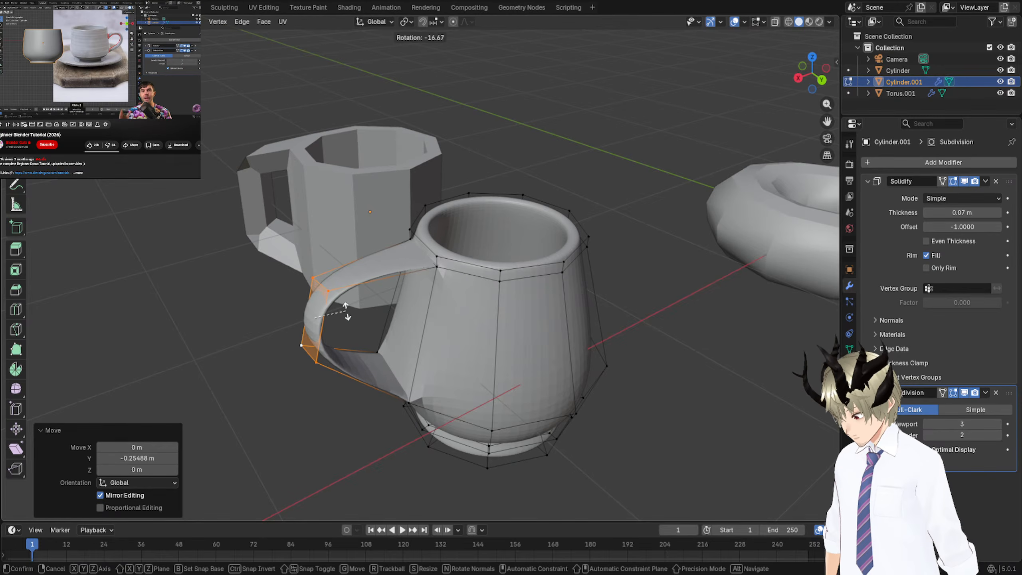
pyautogui.press('y')
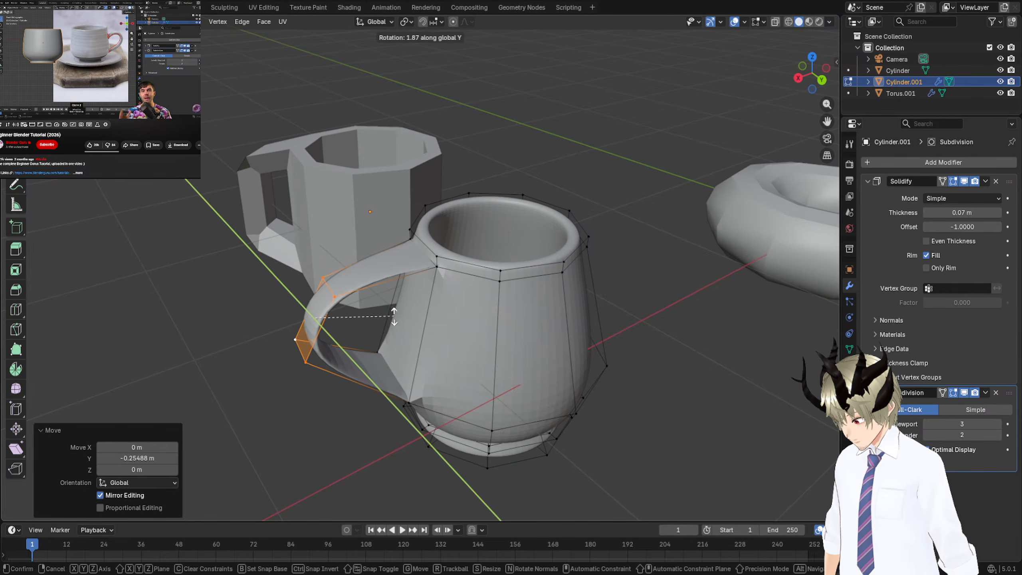
pyautogui.click(325, 314)
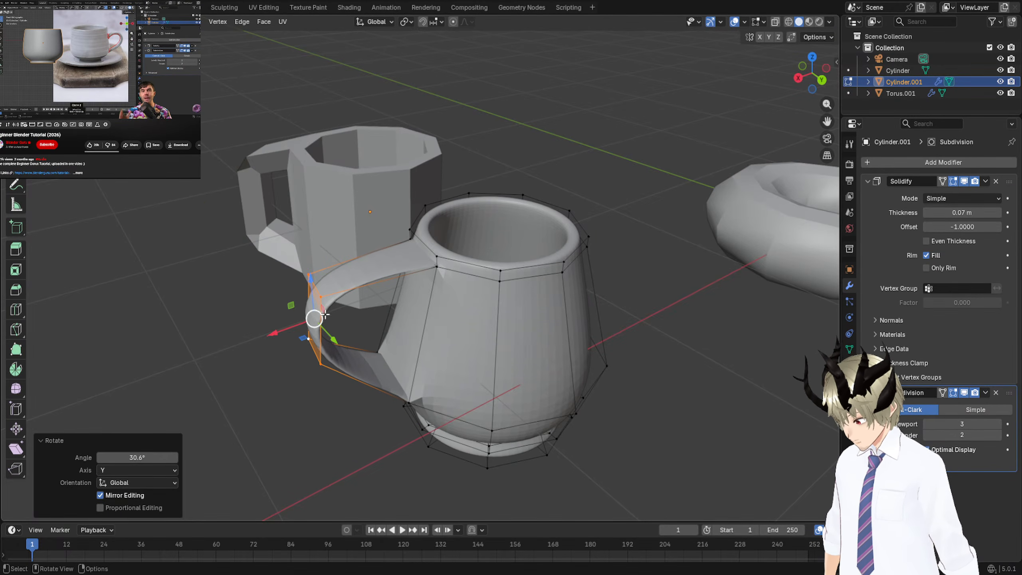
# Move the handle's outer section about -0.289 m along X and 0.075 m along Y.
pyautogui.moveTo(273, 335); pyautogui.dragTo(293, 330)
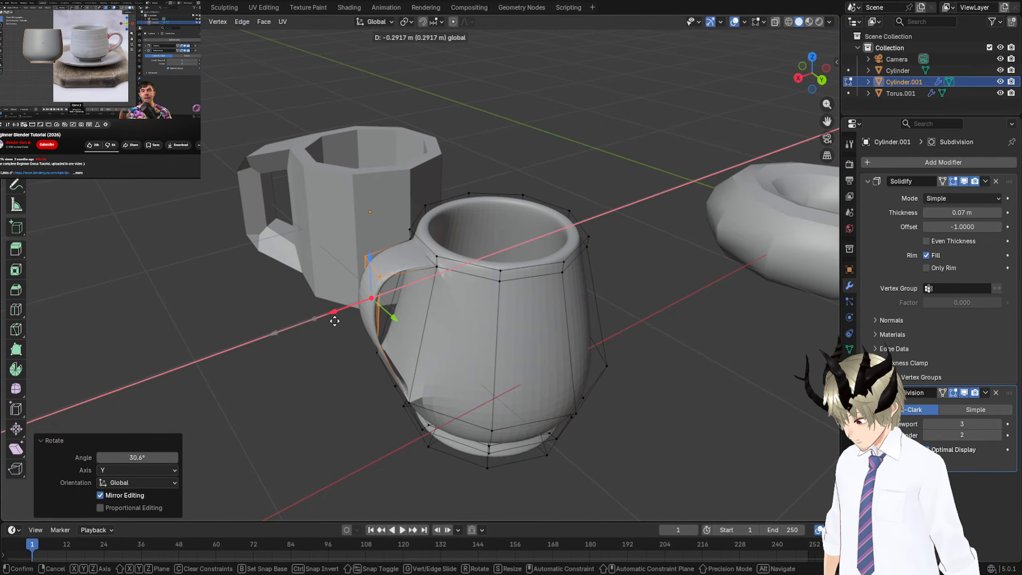
pyautogui.click(337, 318)
pyautogui.moveTo(338, 318); pyautogui.dragTo(539, 364, button='middle')
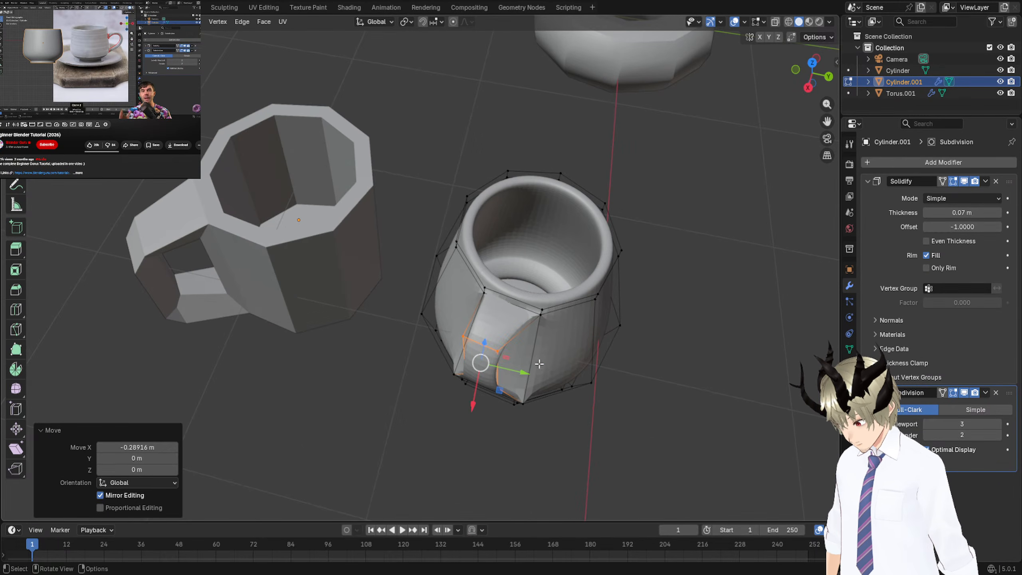
pyautogui.moveTo(516, 375); pyautogui.dragTo(535, 377)
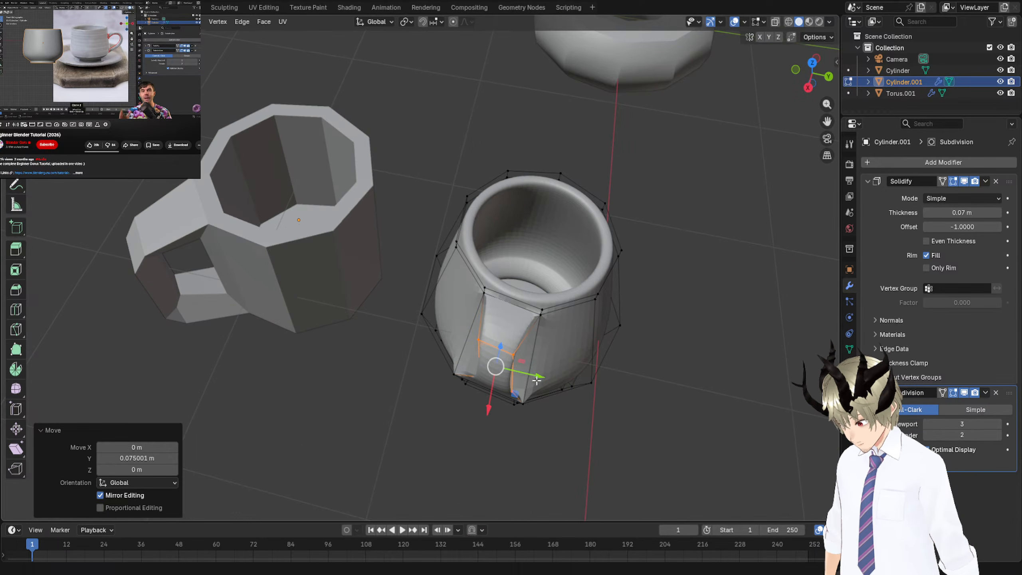
# Rotate the handle's outer section slightly about the global X axis.
pyautogui.press('r')
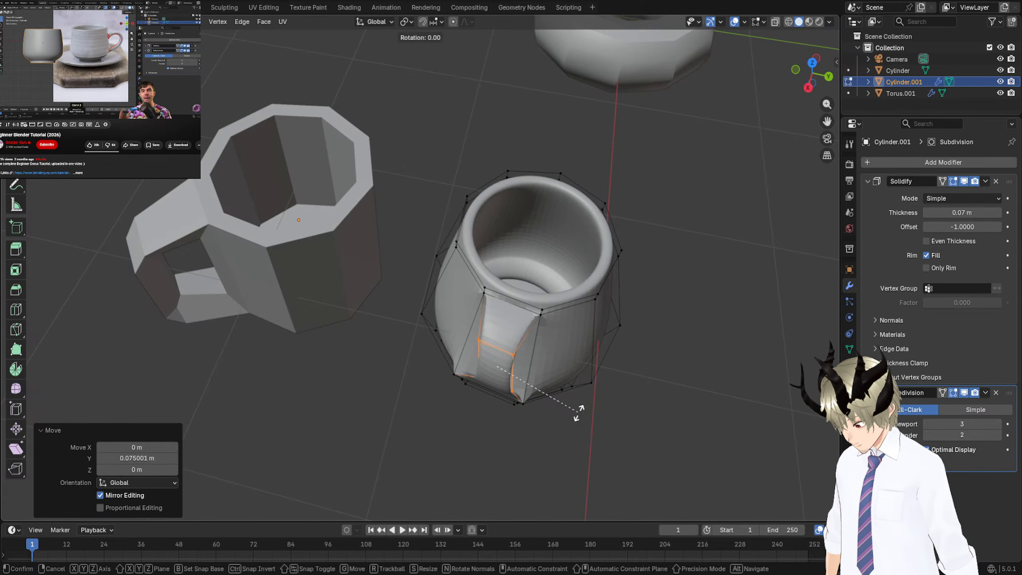
pyautogui.press('y')
pyautogui.rightClick(575, 421)
pyautogui.press('r')
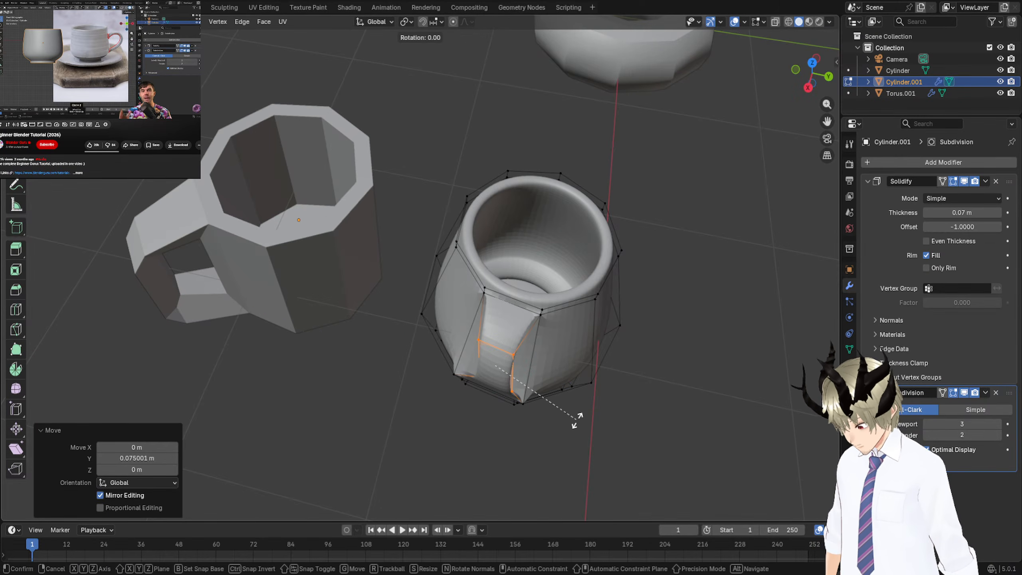
pyautogui.press('x')
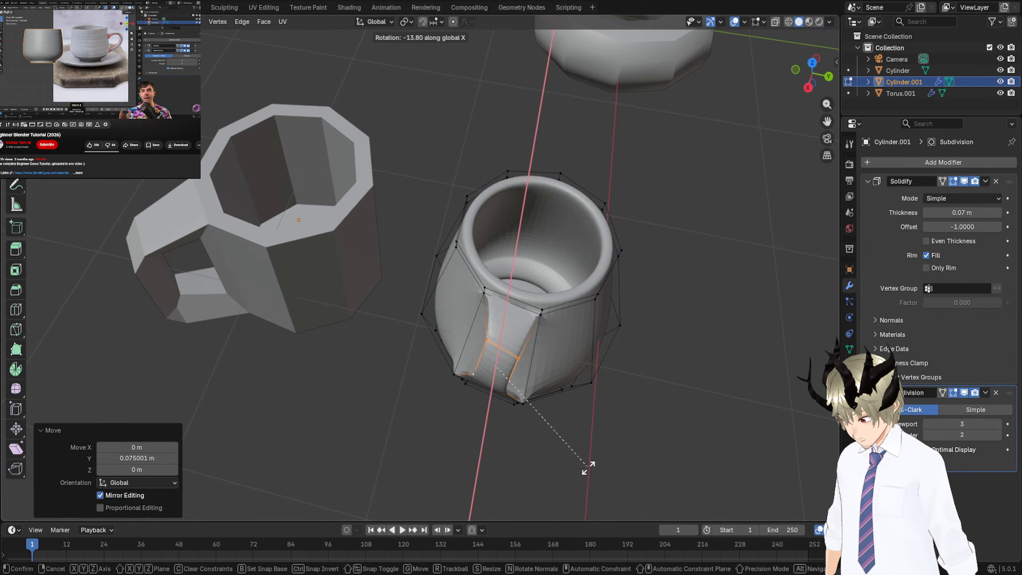
pyautogui.click(582, 447)
# Undo the whole handle attempt, back to the smooth mug with only its belly edge selected.
pyautogui.moveTo(582, 447); pyautogui.dragTo(625, 183, button='middle')
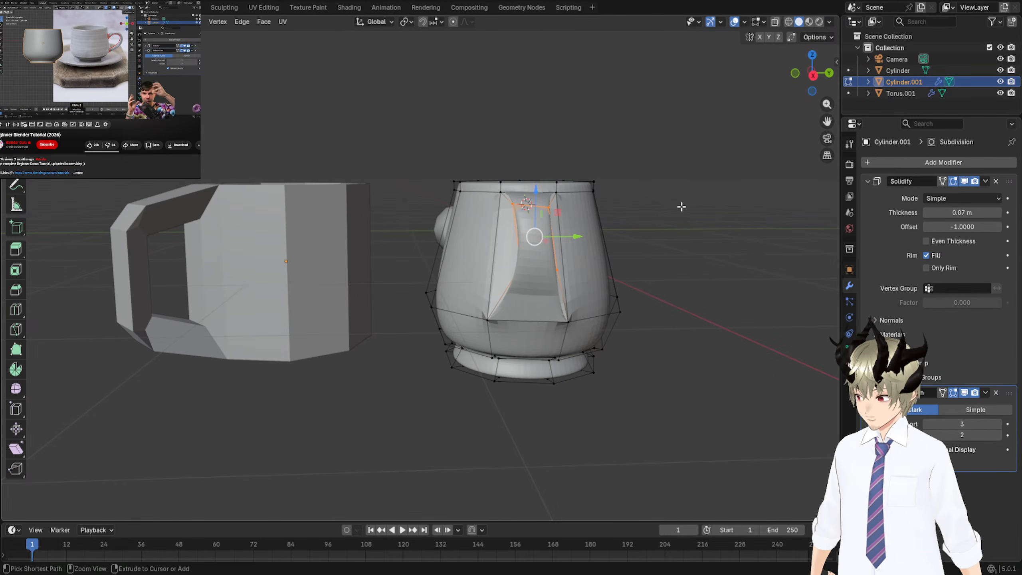
pyautogui.hotkey('ctrl', 'z')
pyautogui.hotkey('ctrl', 'z')
pyautogui.hotkey('ctrl', 'z')
pyautogui.hotkey('ctrl', 'z')
pyautogui.hotkey('ctrl', 'z')
pyautogui.hotkey('ctrl', 'z')
pyautogui.hotkey('ctrl', 'z')
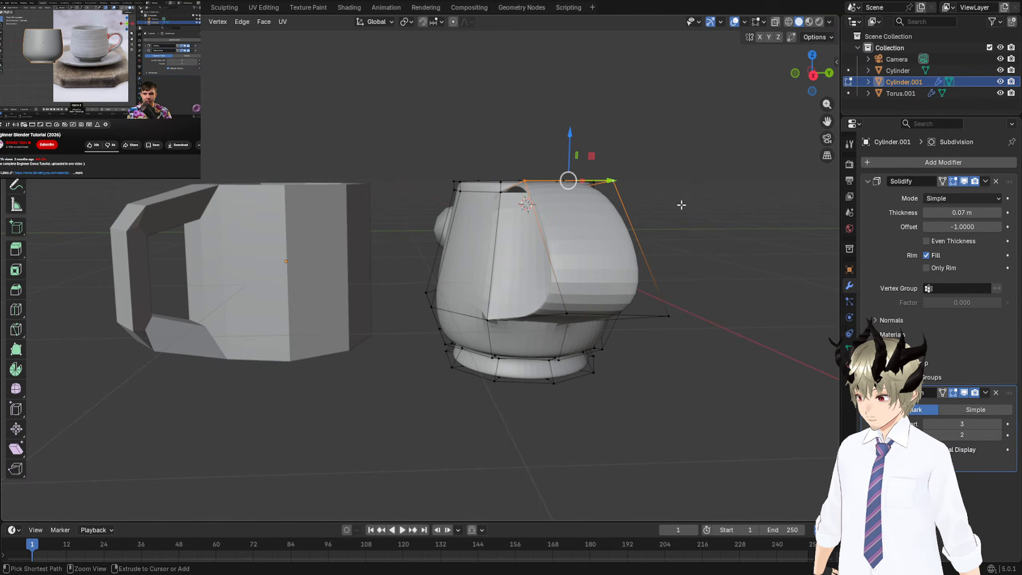
pyautogui.hotkey('ctrl', 'z')
pyautogui.hotkey('ctrl', 'z')
pyautogui.hotkey('ctrl', 'z')
pyautogui.hotkey('ctrl', 'z')
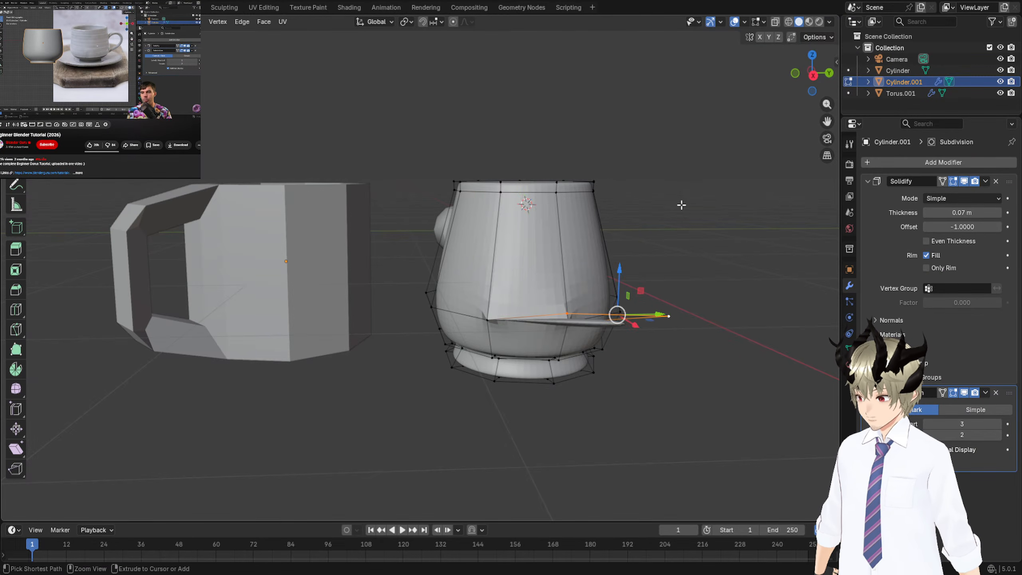
pyautogui.hotkey('ctrl', 'z')
# Add a single centred horizontal loop cut between the mug's belly loop and its foot.
pyautogui.moveTo(680, 206); pyautogui.dragTo(205, 215, button='middle')
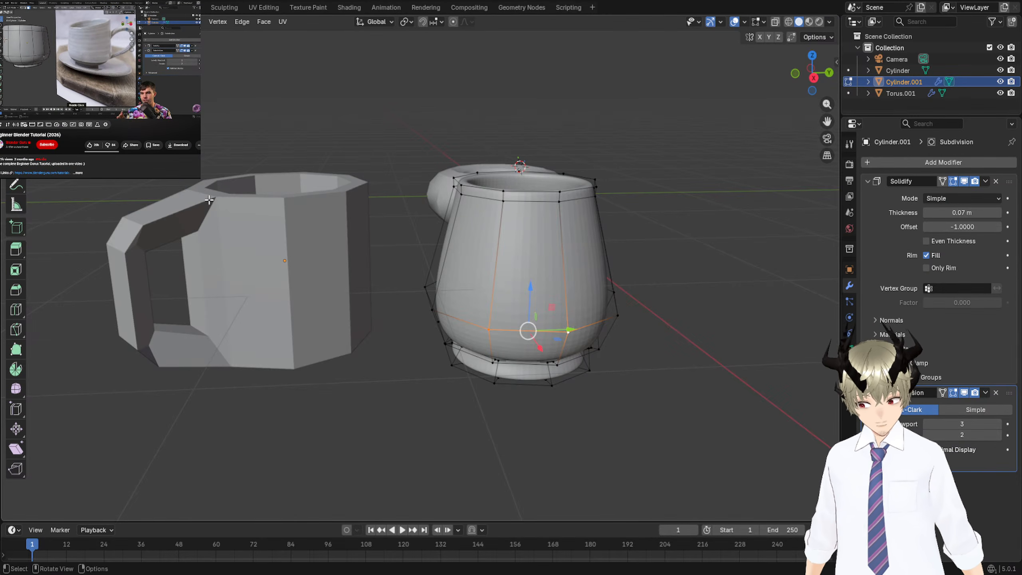
pyautogui.moveTo(209, 200); pyautogui.dragTo(436, 345, button='middle')
pyautogui.hotkey('ctrl', 'r')
pyautogui.click(534, 341)
pyautogui.rightClick(535, 341)
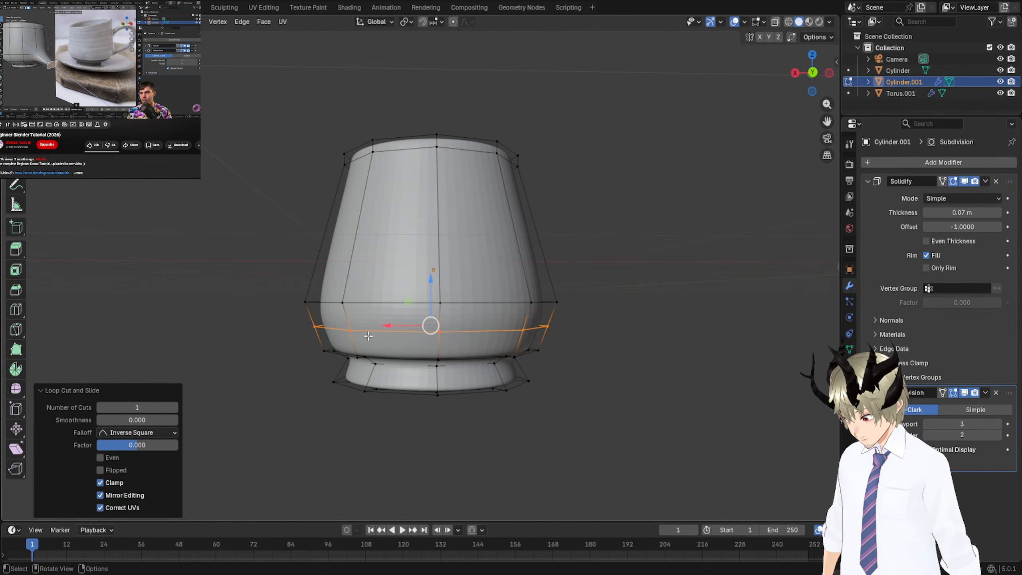
# Select the four corner vertices of one face between the belly loop and the new loop, and reduce the selection to its lower edge.
pyautogui.click(356, 327)
pyautogui.keyDown('shift'); pyautogui.click(343, 302); pyautogui.keyUp('shift')
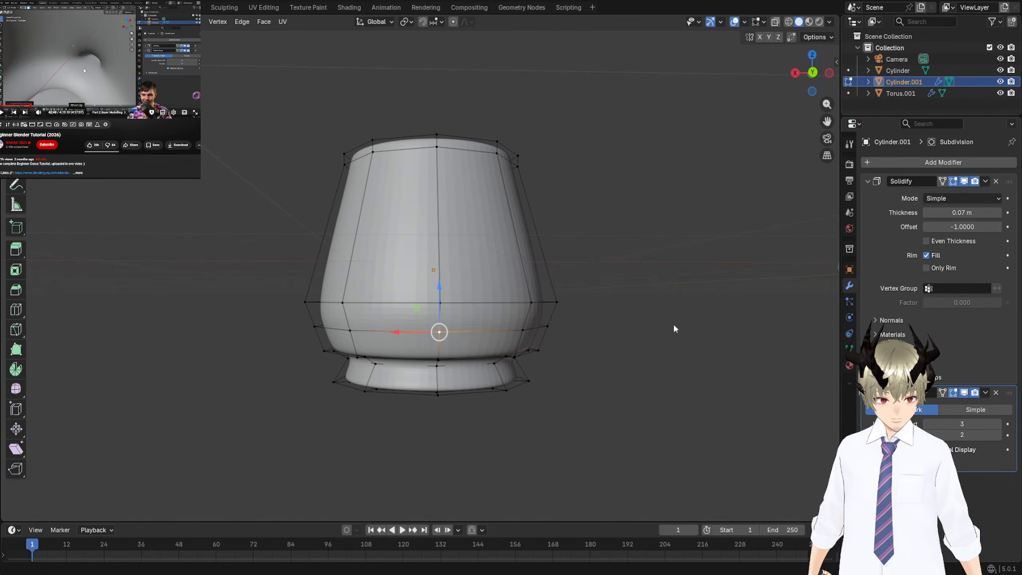
pyautogui.keyDown('shift'); pyautogui.click(350, 310); pyautogui.keyUp('shift')
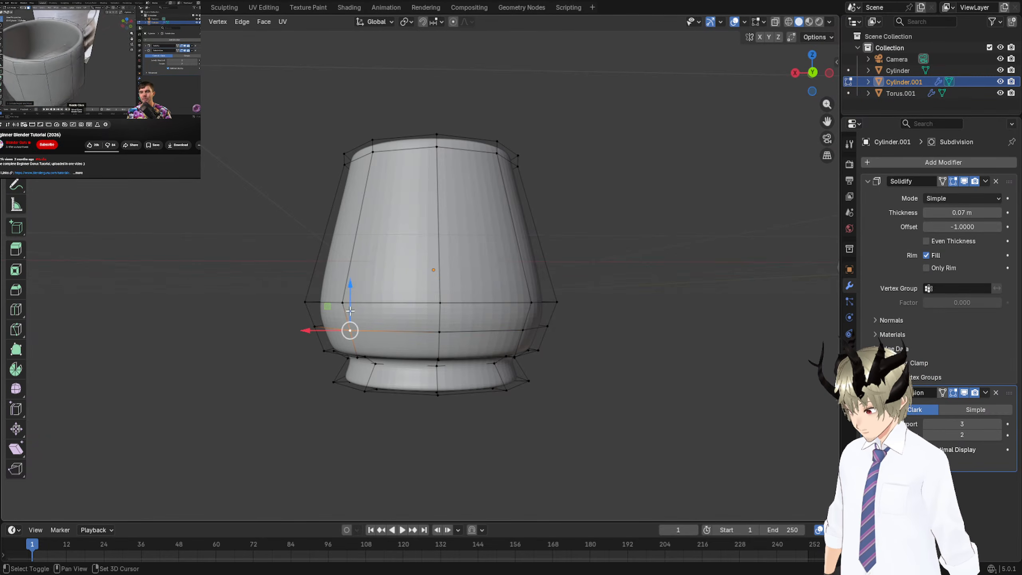
pyautogui.keyDown('shift'); pyautogui.click(344, 302); pyautogui.keyUp('shift')
pyautogui.keyDown('shift'); pyautogui.click(440, 302); pyautogui.keyUp('shift')
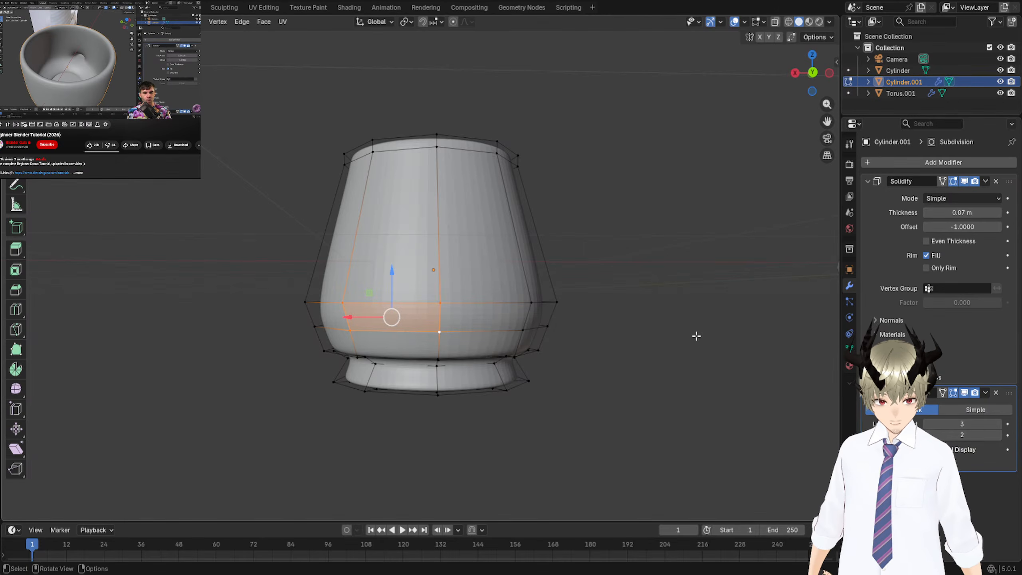
pyautogui.moveTo(416, 328); pyautogui.dragTo(80, 297, button='middle')
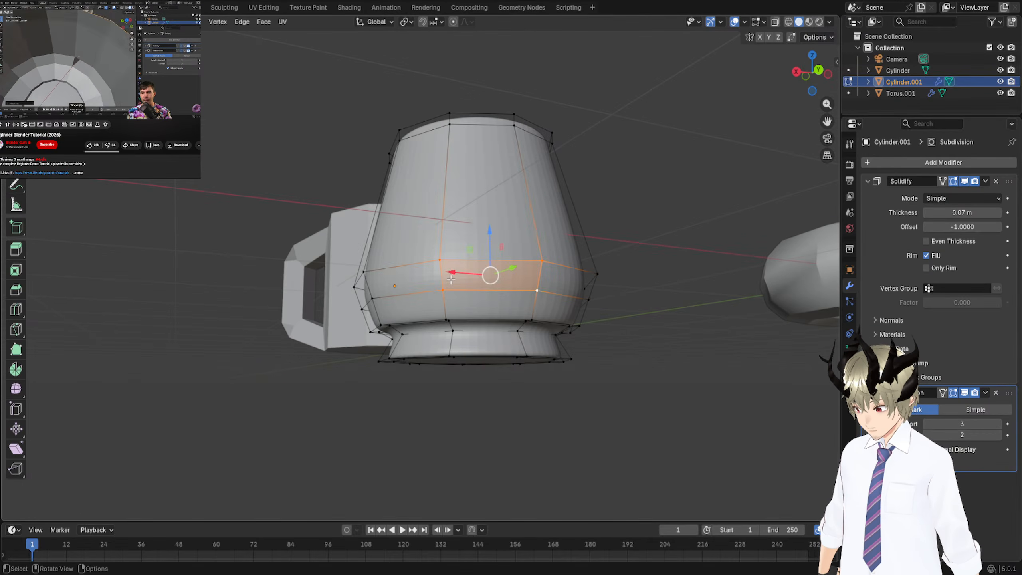
pyautogui.click(444, 290)
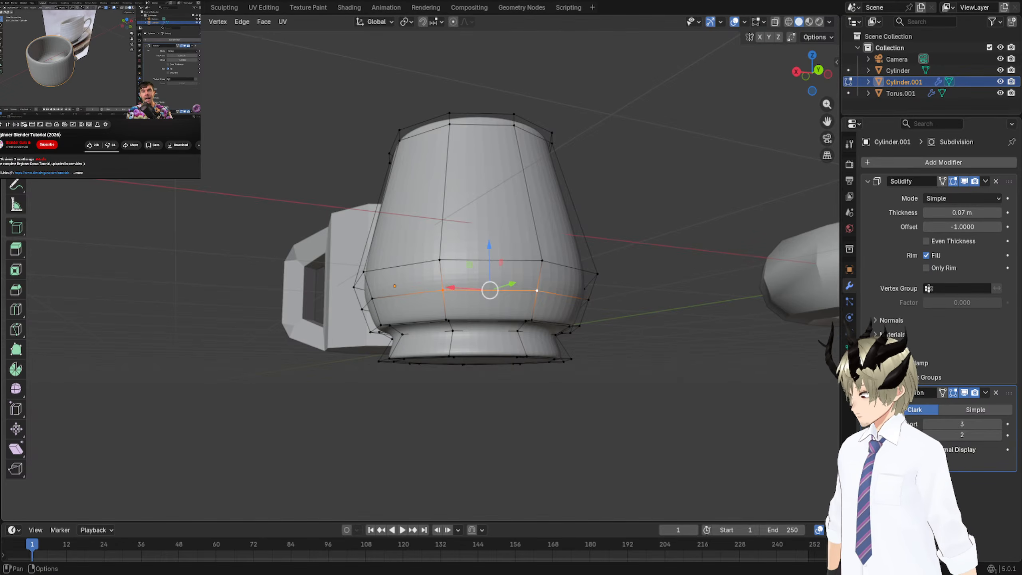
# Return the smooth mug to Object Mode and open its object conversion options.
pyautogui.press('Tab')
pyautogui.moveTo(341, 220); pyautogui.dragTo(444, 268, button='middle')
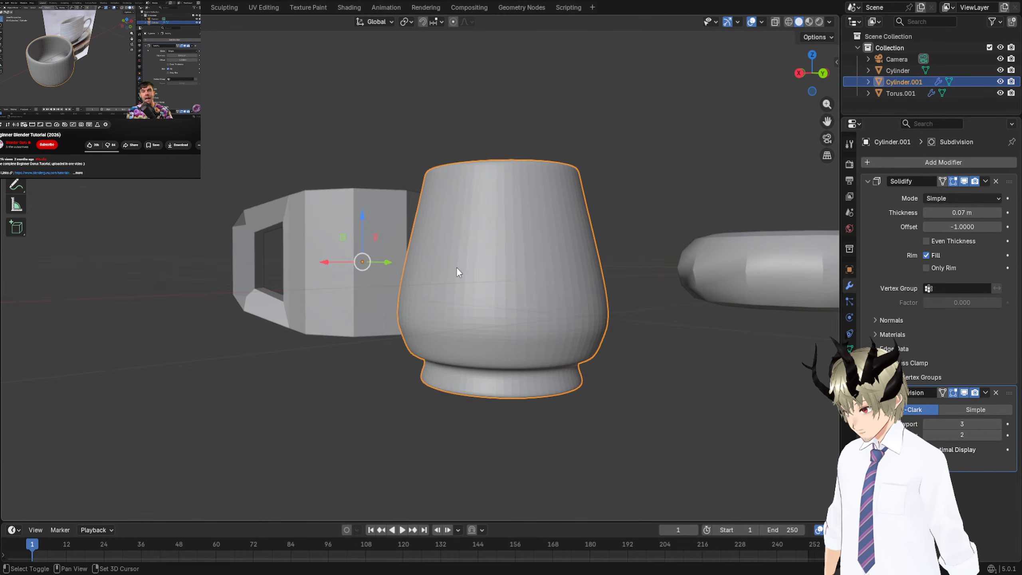
pyautogui.rightClick(457, 267)
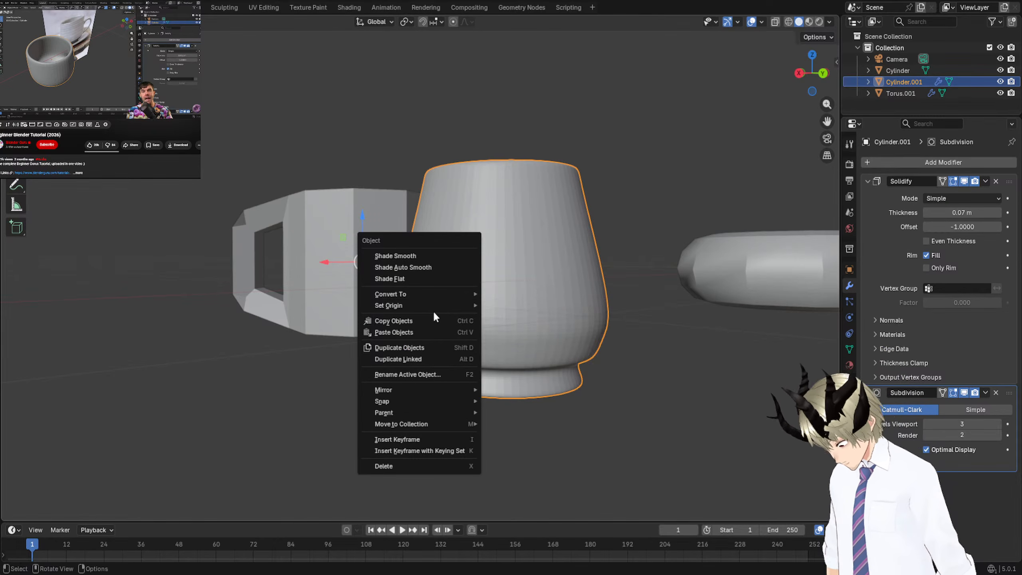
pyautogui.moveTo(428, 294)
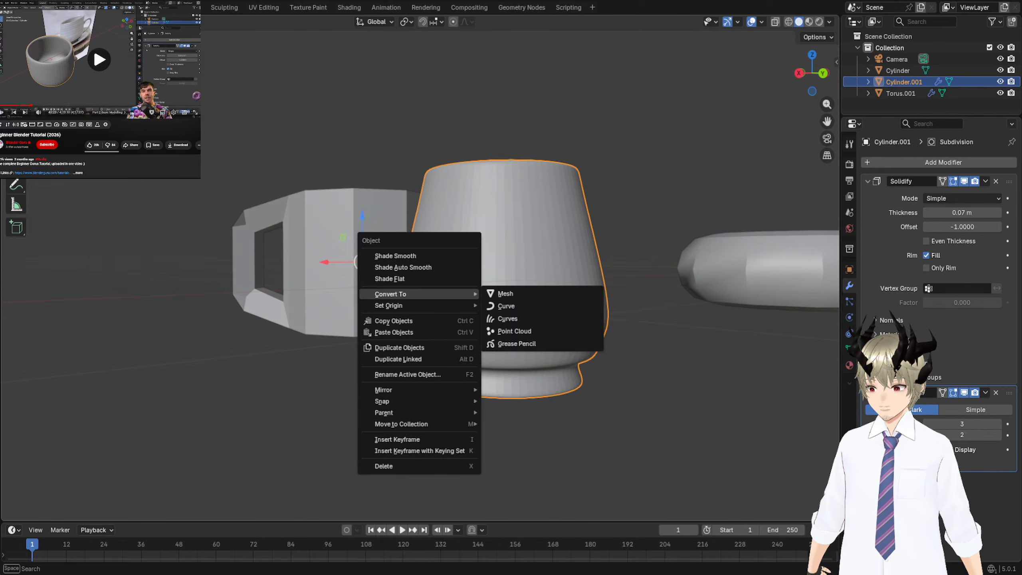
pyautogui.moveTo(667, 153); pyautogui.dragTo(561, 225, button='middle')
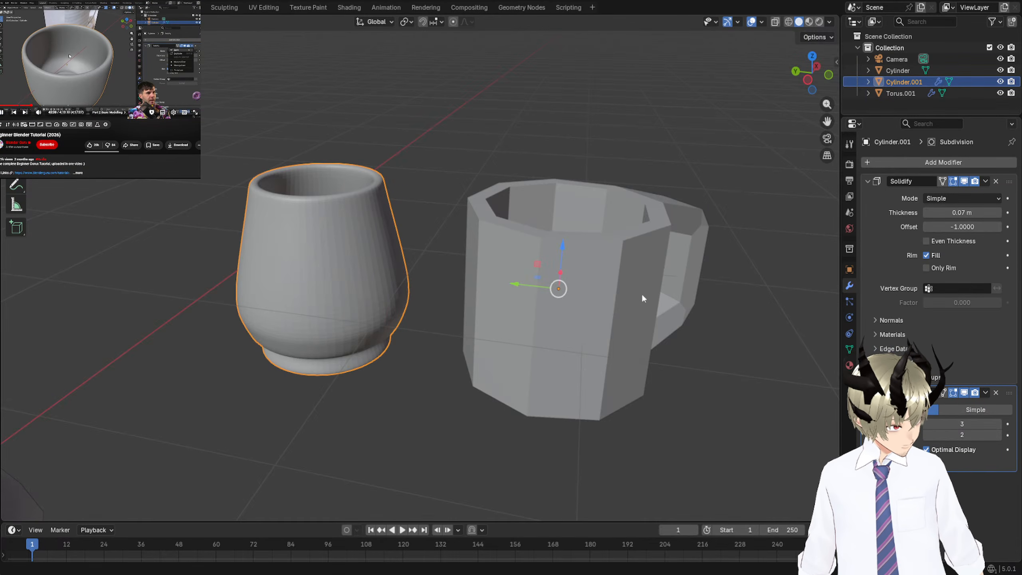
# Apply the Solidify modifier on the smooth mug, leaving only the Subdivision modifier live.
pyautogui.press('space')
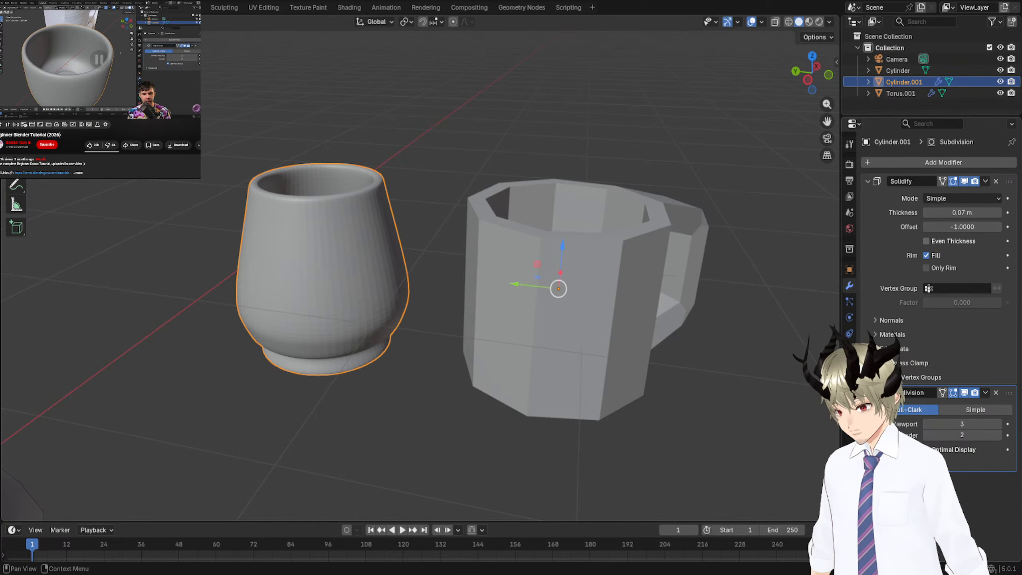
pyautogui.click(986, 181)
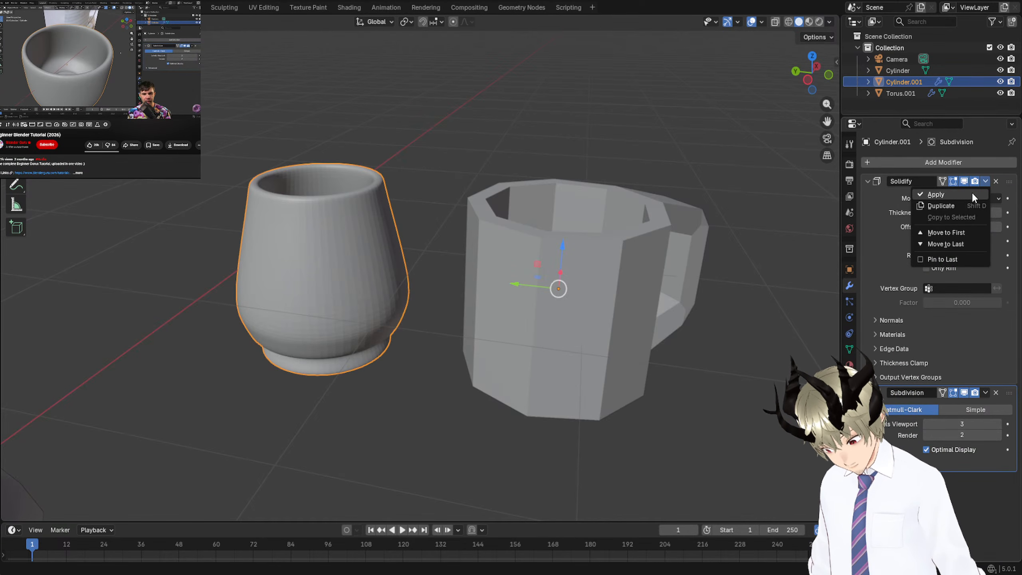
pyautogui.click(972, 193)
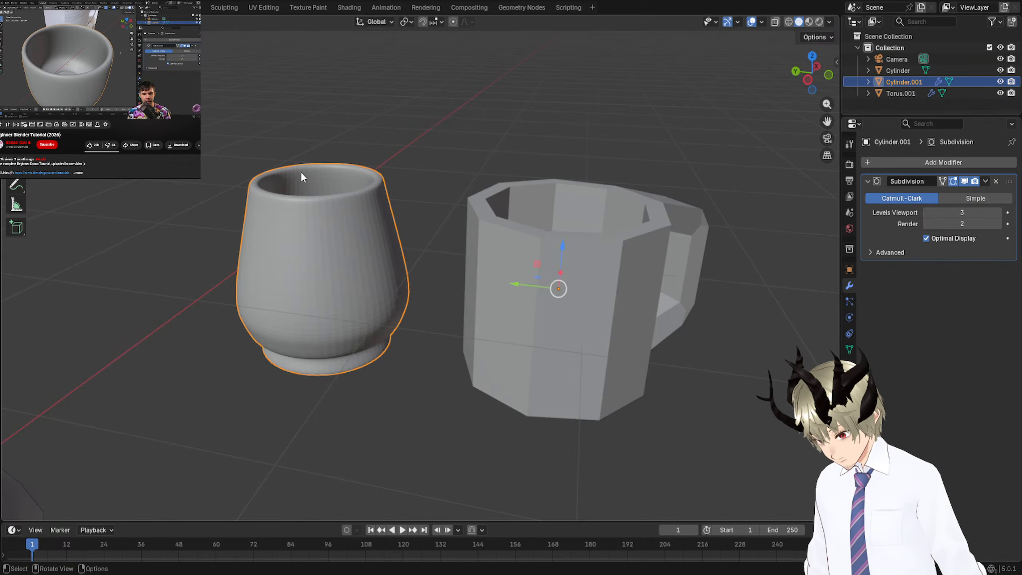
pyautogui.moveTo(302, 174); pyautogui.dragTo(318, 174, button='middle')
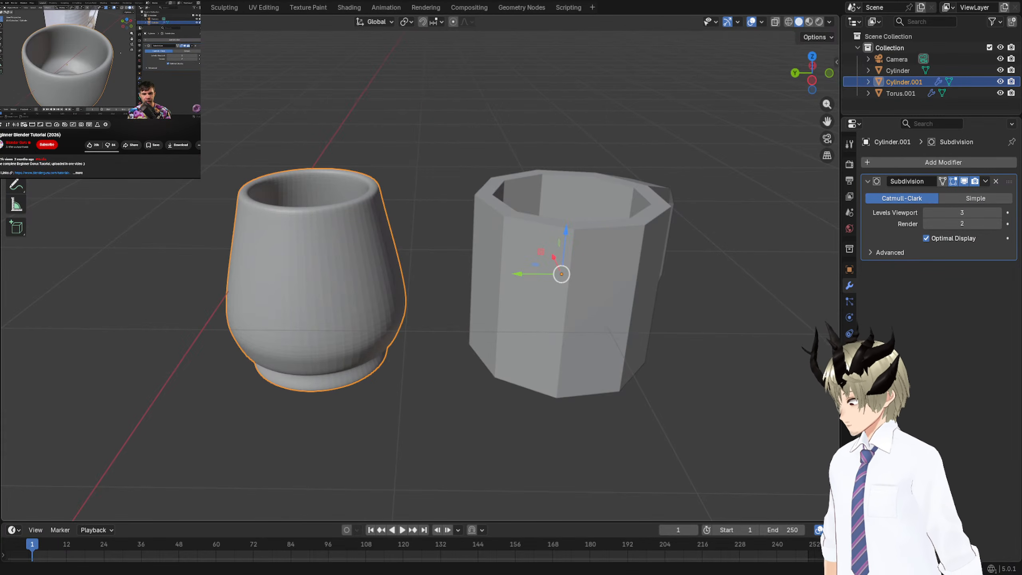
# In Edit Mode, select the full vertex loop around the smooth mug's inner floor and fill it with a face.
pyautogui.press('Tab')
pyautogui.moveTo(253, 230); pyautogui.dragTo(347, 186, button='middle')
pyautogui.moveTo(302, 345); pyautogui.dragTo(486, 287, button='middle')
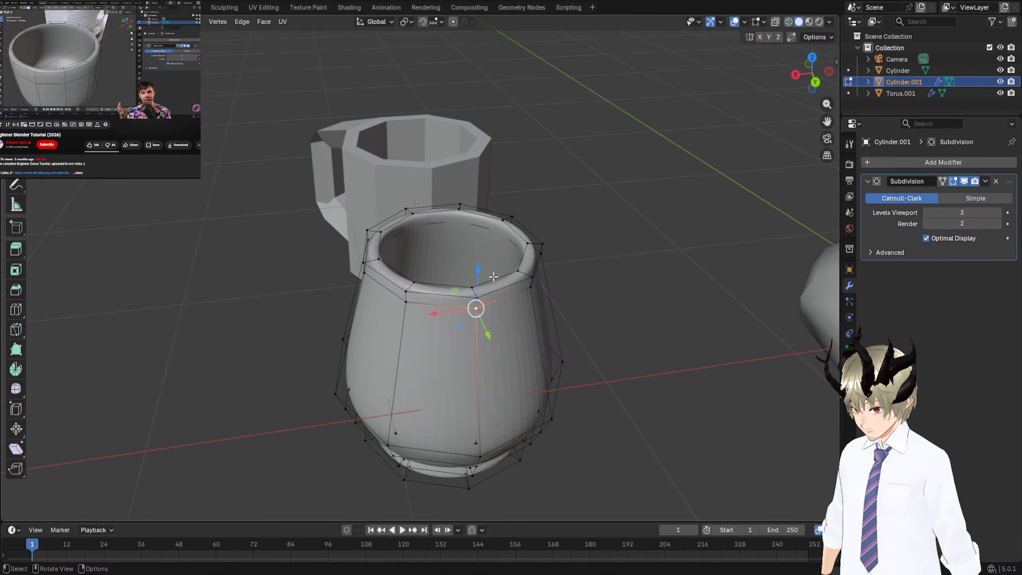
pyautogui.click(23, 58)
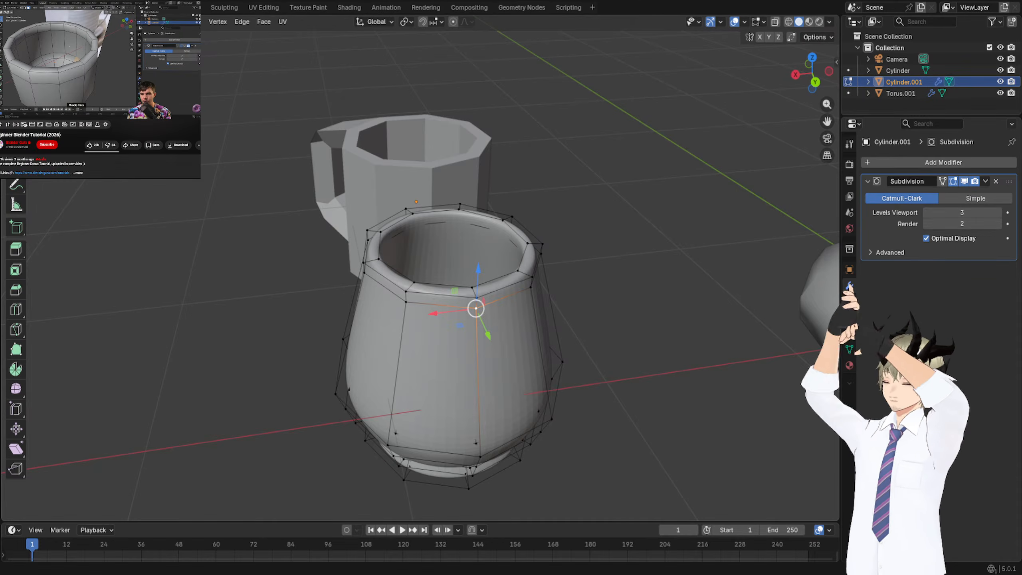
pyautogui.moveTo(432, 258); pyautogui.dragTo(433, 305, button='middle')
pyautogui.moveTo(438, 345); pyautogui.dragTo(434, 364, button='middle')
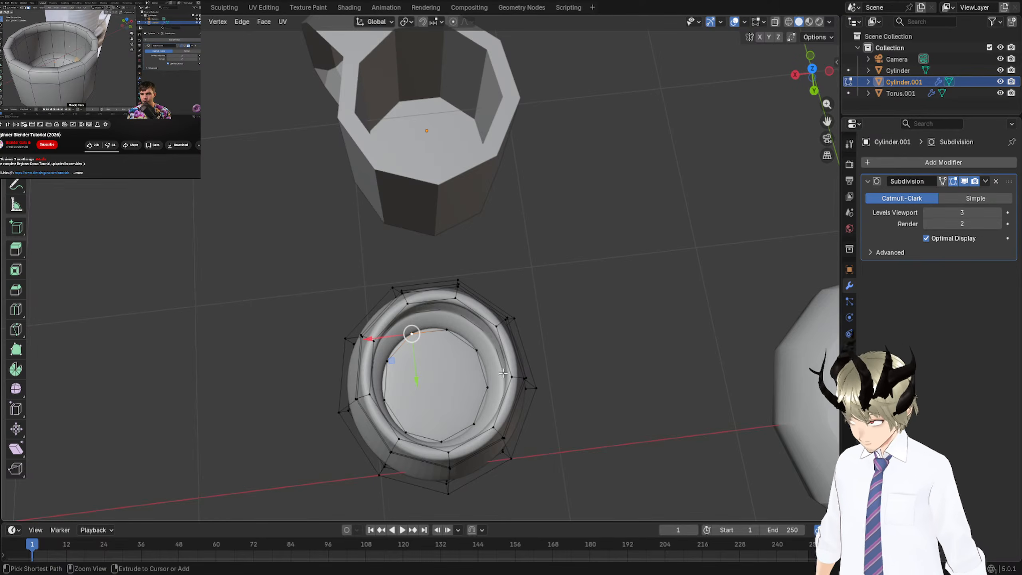
pyautogui.keyDown('ctrl'); pyautogui.click(486, 399); pyautogui.keyUp('ctrl')
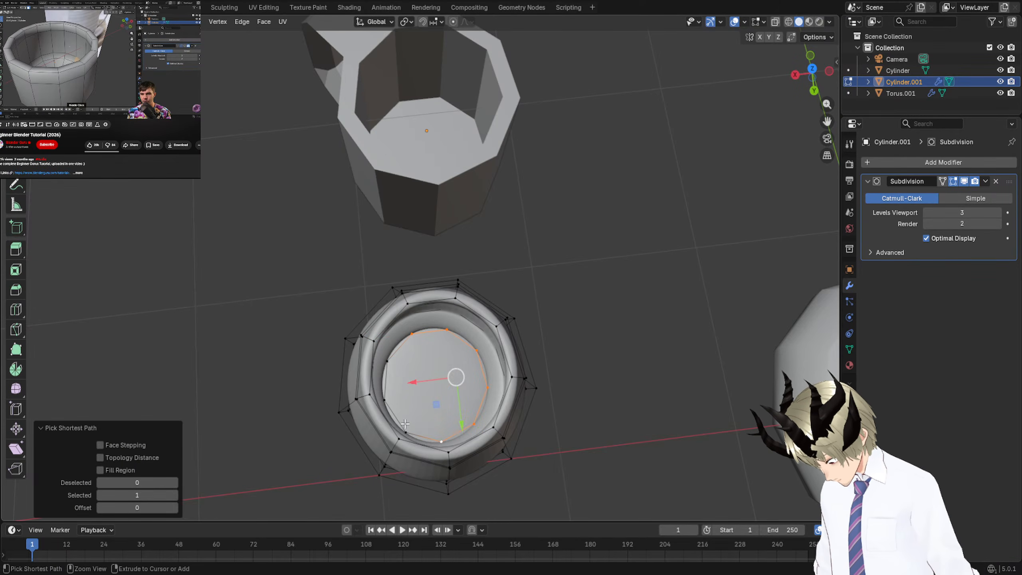
pyautogui.keyDown('ctrl'); pyautogui.click(385, 387); pyautogui.keyUp('ctrl')
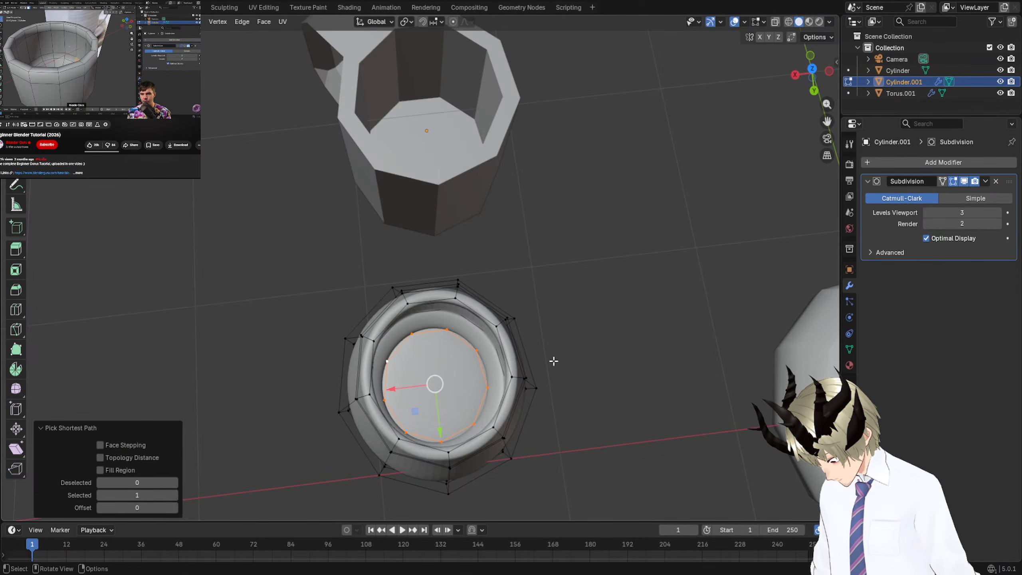
pyautogui.press('f')
# Examine the smooth mug's interior, rim and outer walls in Solid and Material Preview shading, and in Object Mode.
pyautogui.moveTo(569, 340); pyautogui.dragTo(559, 300, button='middle')
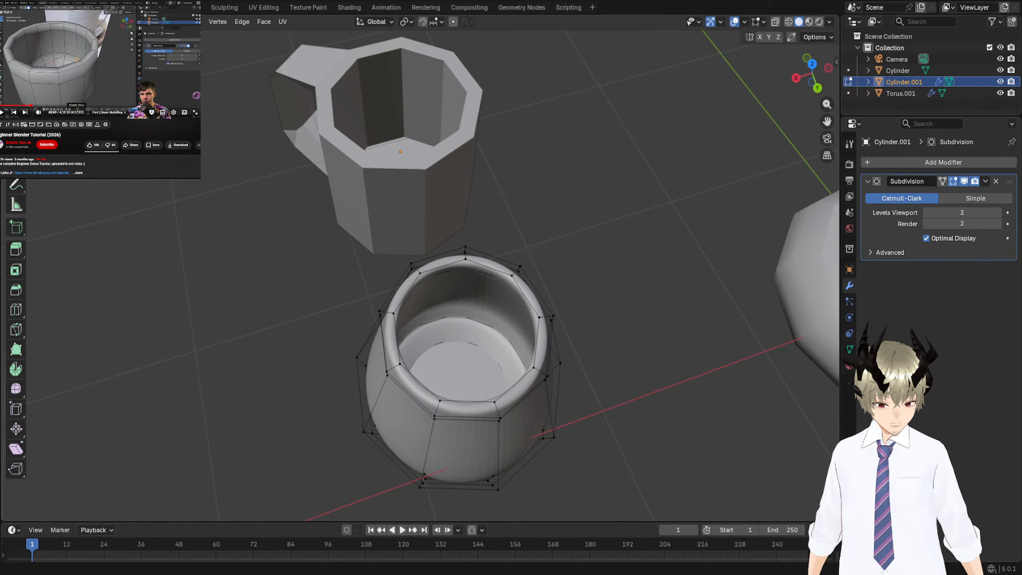
pyautogui.moveTo(560, 300); pyautogui.dragTo(589, 220, button='middle')
pyautogui.doubleClick(590, 220)
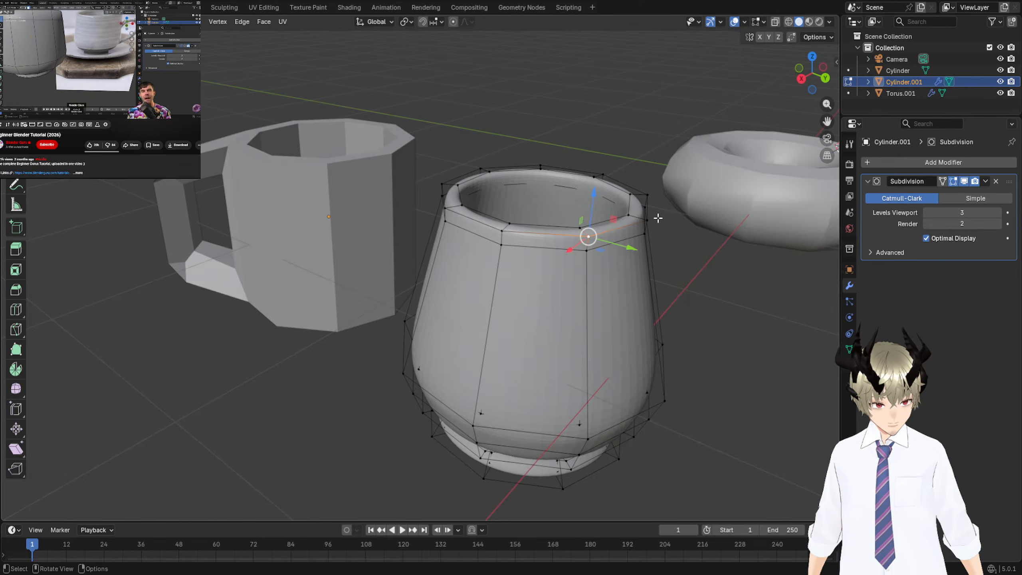
pyautogui.moveTo(652, 193); pyautogui.dragTo(562, 308, button='middle')
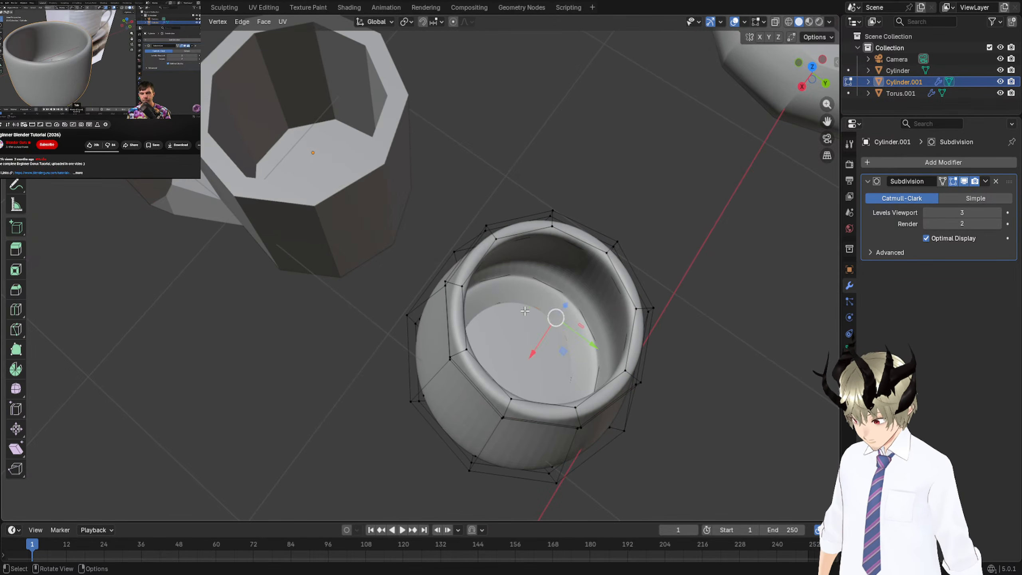
pyautogui.click(809, 21)
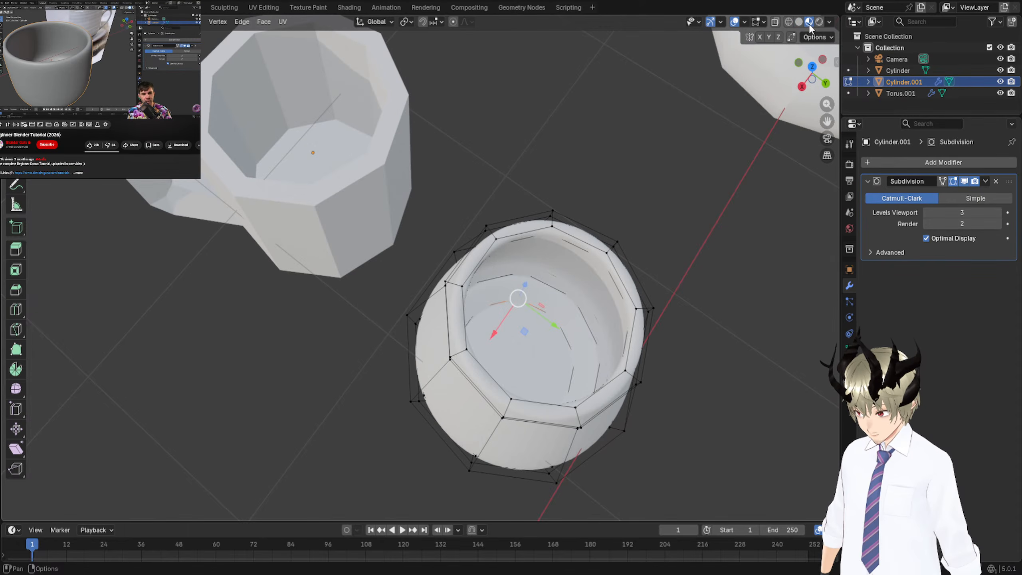
pyautogui.moveTo(625, 182)
pyautogui.mouseDown(button='middle')
pyautogui.moveTo(554, 157)
pyautogui.moveTo(497, 165)
pyautogui.moveTo(519, 133)
pyautogui.moveTo(596, 100)
pyautogui.moveTo(699, 75)
pyautogui.moveTo(781, 94)
pyautogui.moveTo(593, 100)
pyautogui.moveTo(603, 97)
pyautogui.mouseUp(button='middle')
pyautogui.click(799, 22)
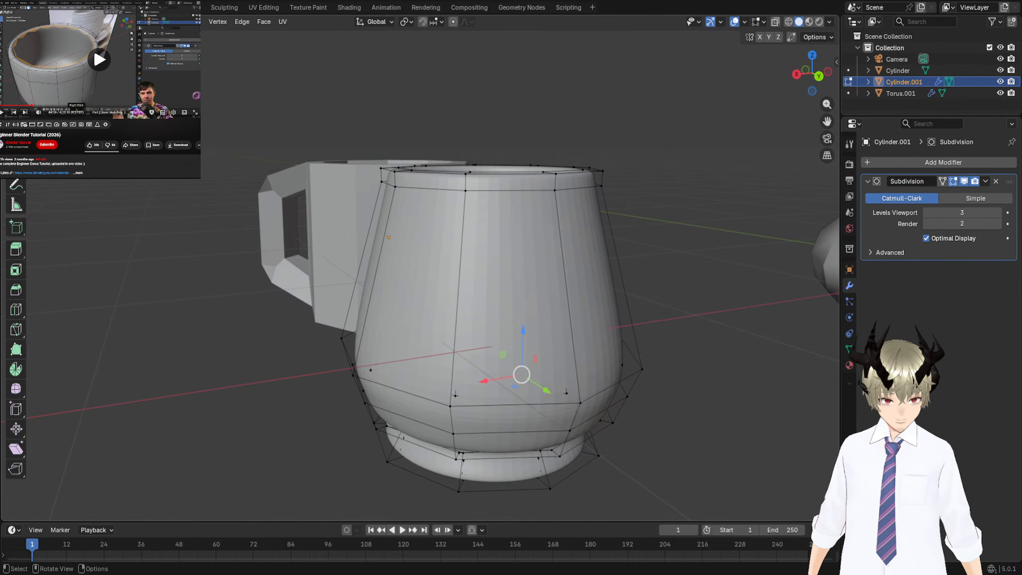
pyautogui.moveTo(680, 174); pyautogui.dragTo(728, 171, button='middle')
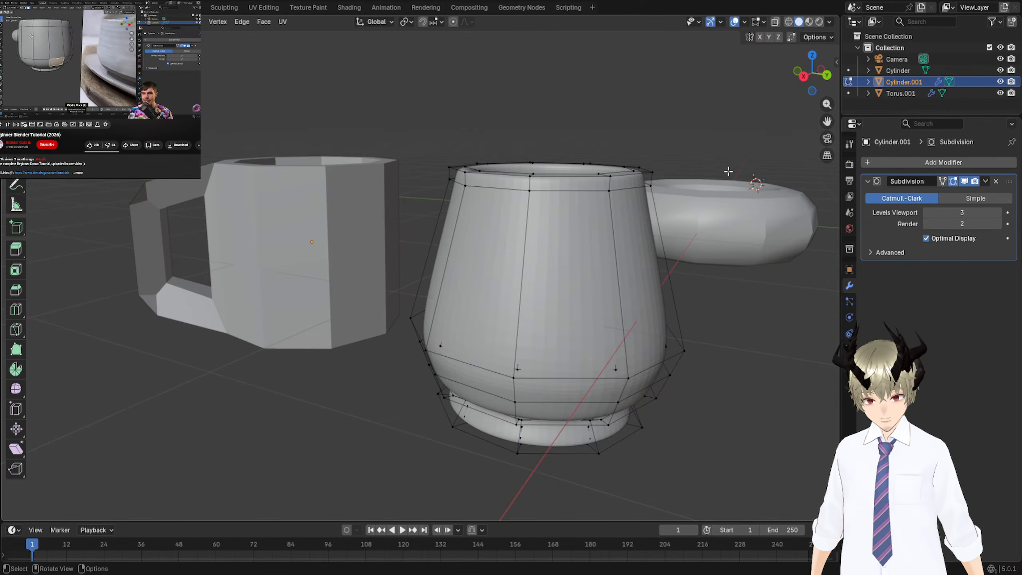
pyautogui.moveTo(728, 172); pyautogui.dragTo(488, 266, button='middle')
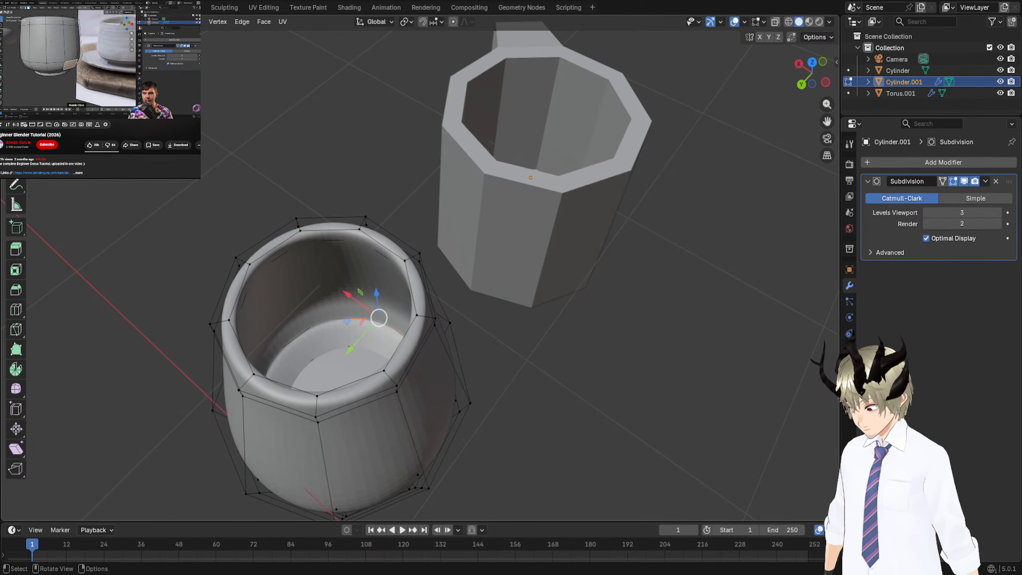
pyautogui.press('Tab')
pyautogui.moveTo(382, 207); pyautogui.dragTo(531, 249, button='middle')
pyautogui.moveTo(531, 280); pyautogui.dragTo(530, 176, button='middle')
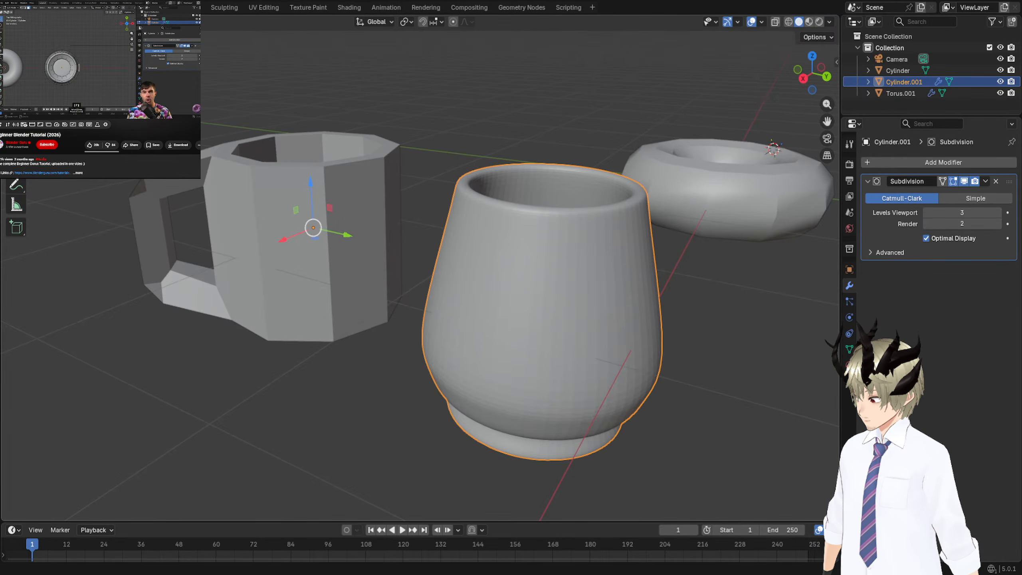
# Return the smooth mug to Edit Mode and grow the selection across its mesh.
pyautogui.press('Tab')
pyautogui.moveTo(648, 283); pyautogui.dragTo(622, 303, button='middle')
pyautogui.scroll(-3, 540, 269)
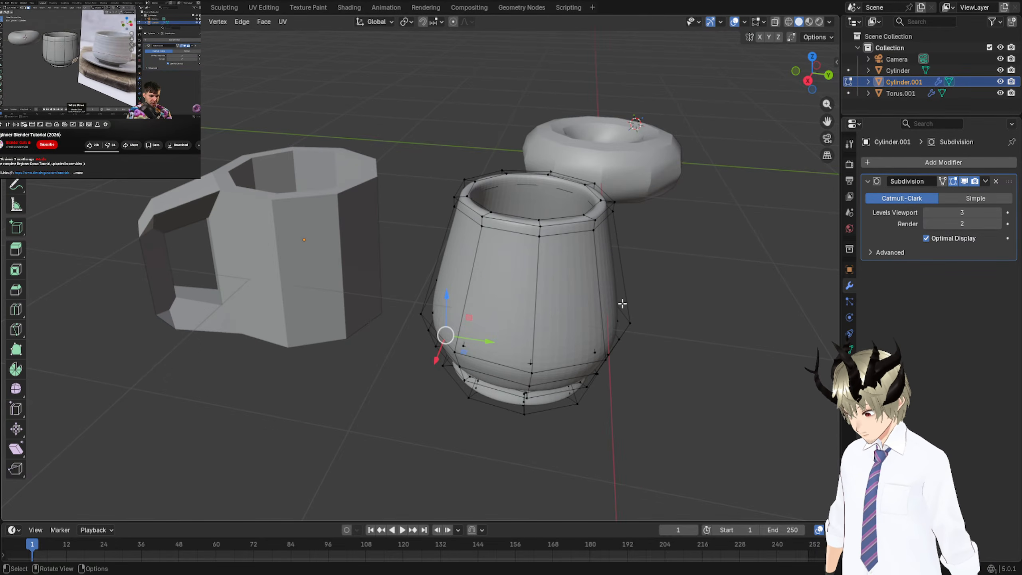
pyautogui.press('ctrl+KP_Add')
pyautogui.press('ctrl+KP_Add')
pyautogui.press('ctrl+KP_Add')
pyautogui.press('ctrl+KP_Add')
pyautogui.press('ctrl+KP_Add')
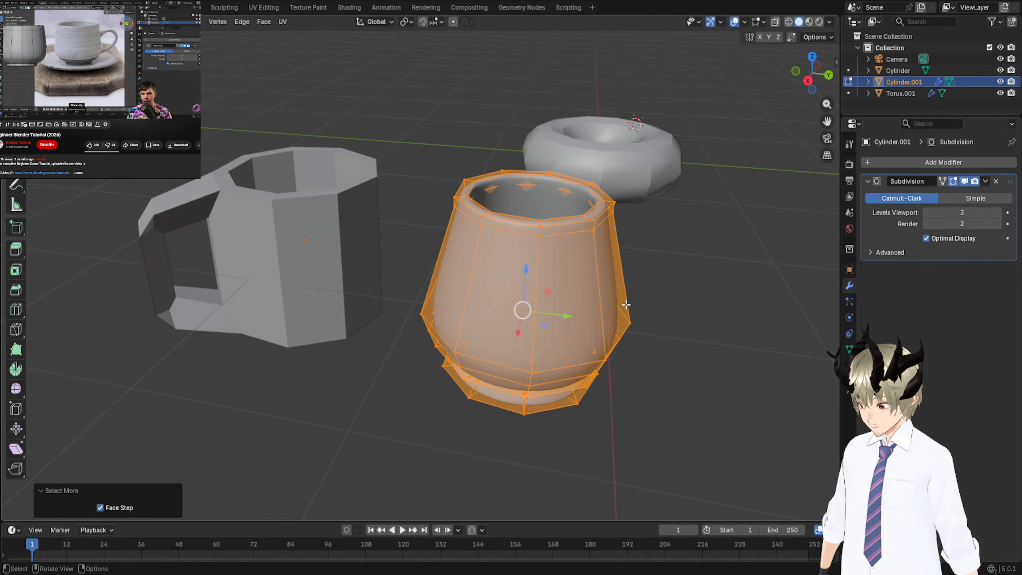
# Box-select all of the smooth mug's geometry with X-ray on, and restore the opaque view.
pyautogui.click(99, 59)
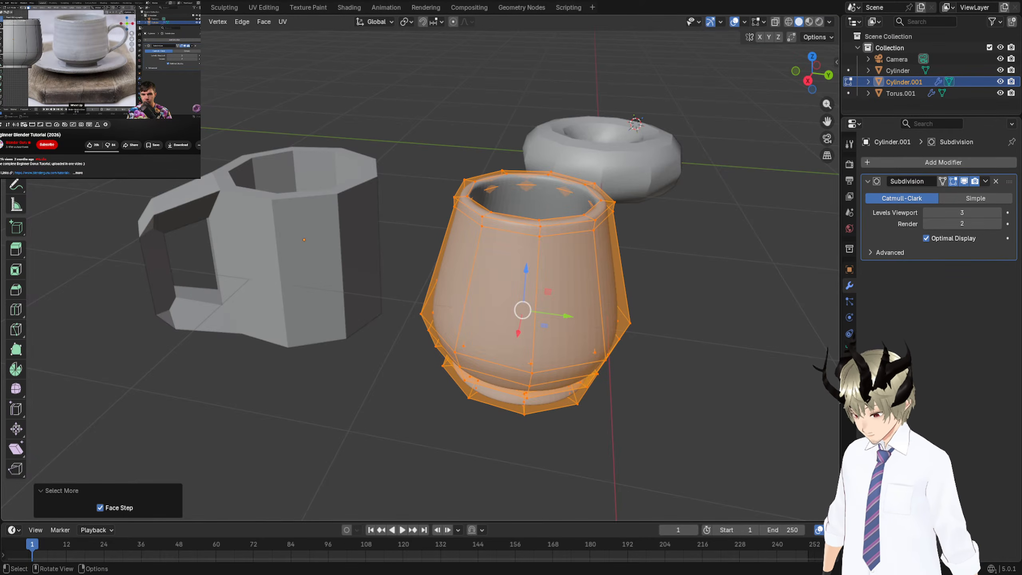
pyautogui.hotkey('alt', 'z')
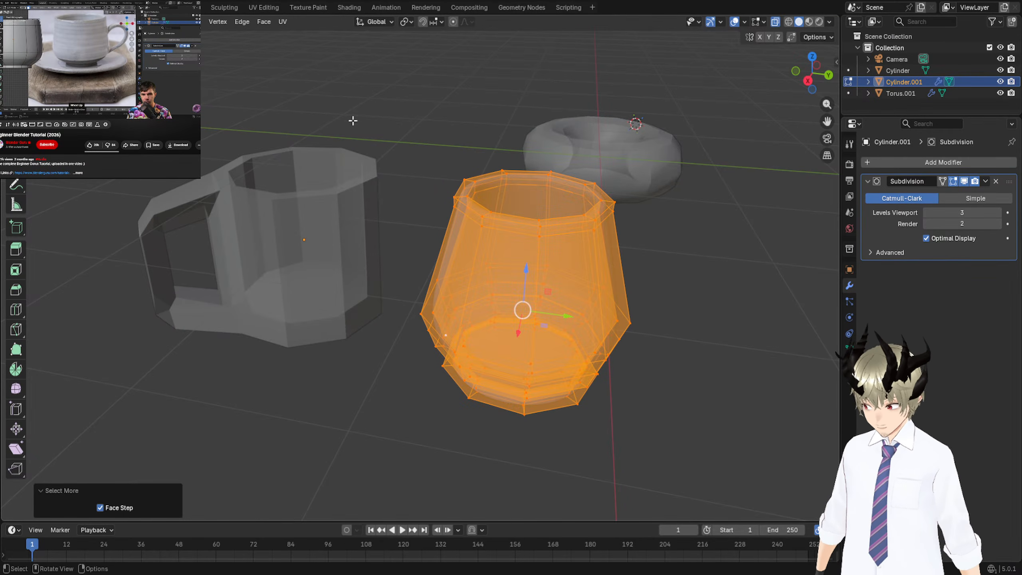
pyautogui.moveTo(332, 106); pyautogui.dragTo(684, 447)
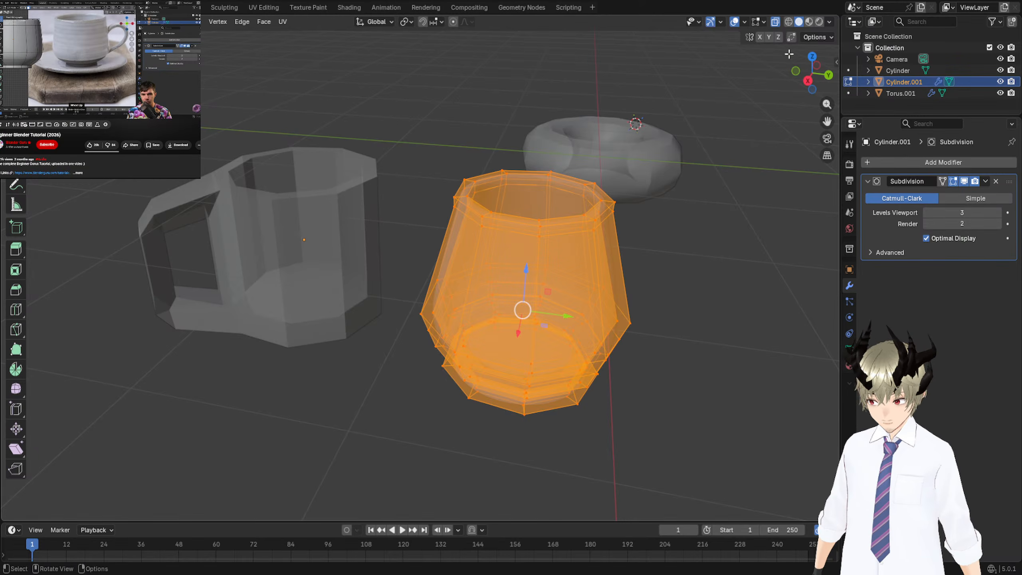
pyautogui.click(776, 22)
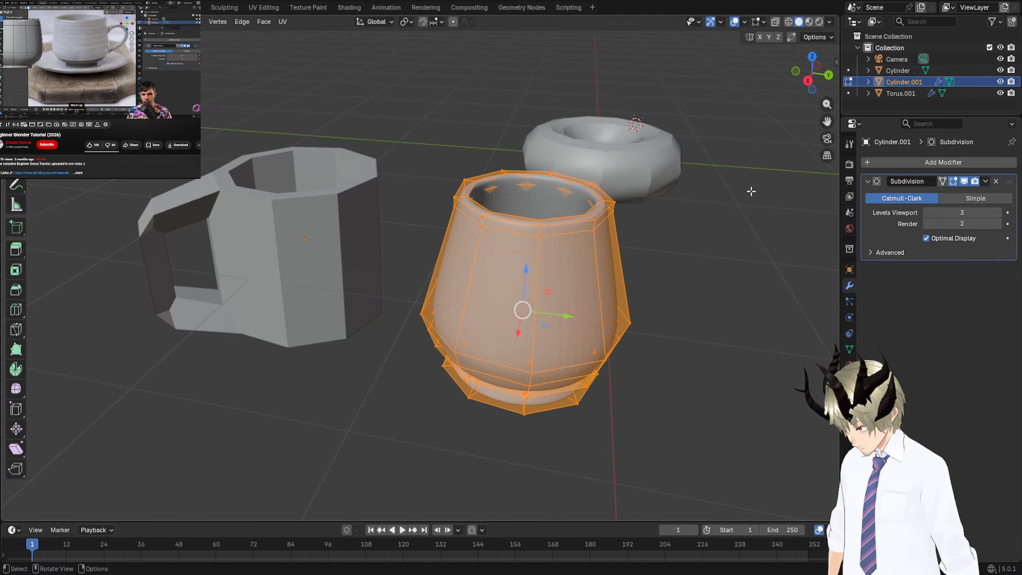
# Rotate the whole selected mug mesh 12° about the global Z axis.
pyautogui.press('r')
pyautogui.press('z')
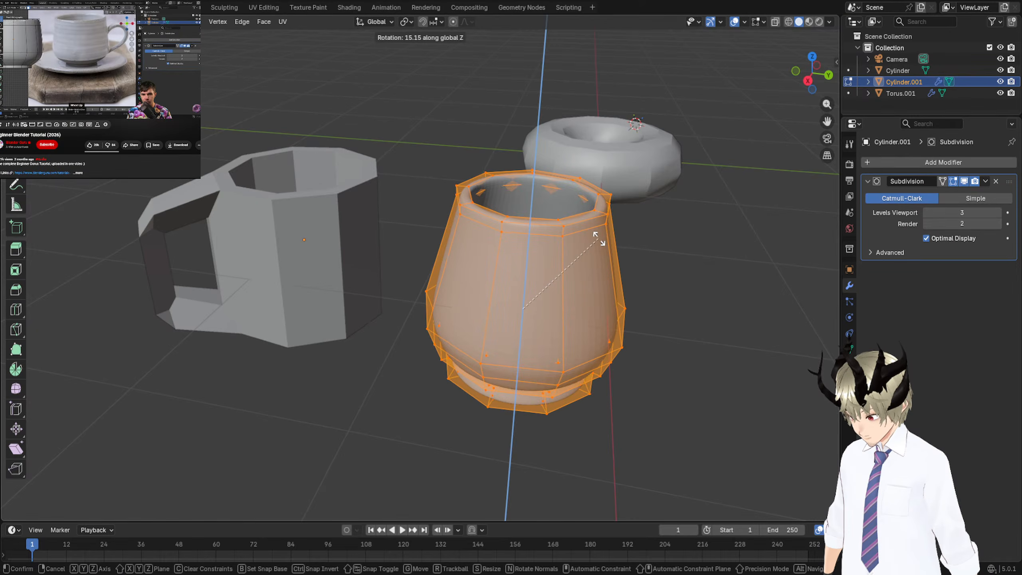
pyautogui.click(603, 242)
pyautogui.moveTo(603, 239); pyautogui.dragTo(617, 201, button='middle')
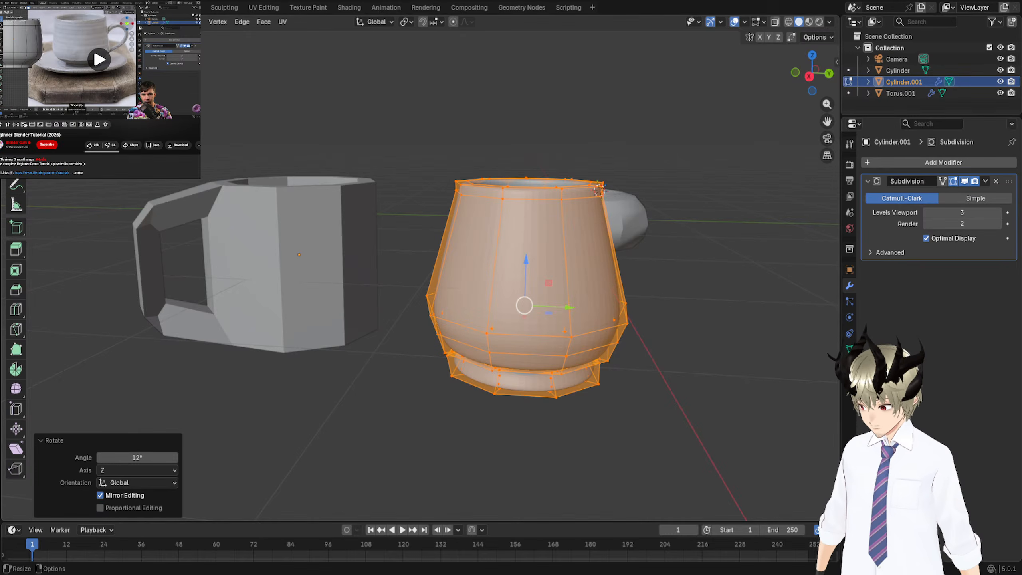
# Select one face just below the mug's belly loop and extrude it outward to start the handle.
pyautogui.click(554, 353)
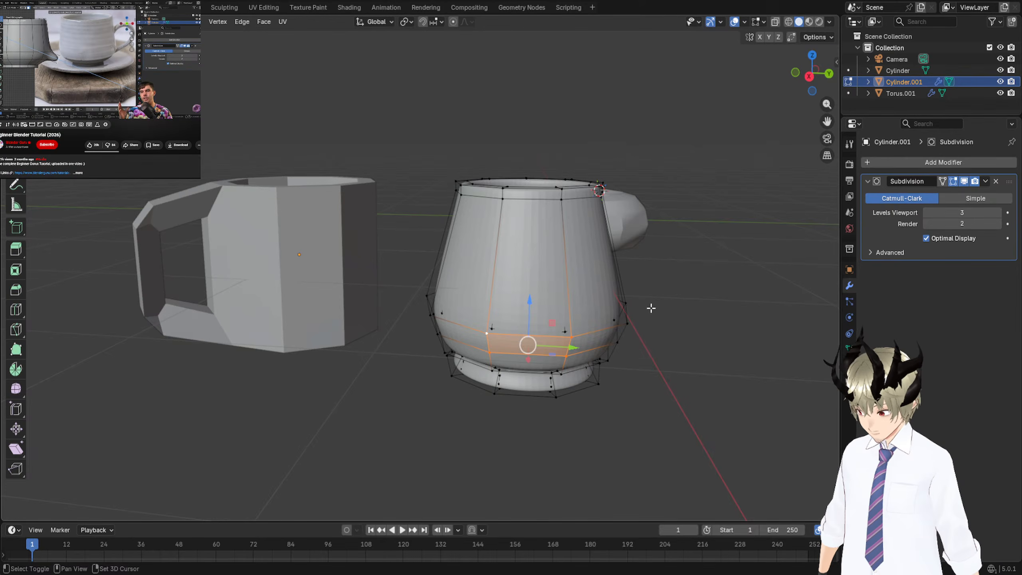
pyautogui.moveTo(650, 306); pyautogui.dragTo(587, 327, button='middle')
pyautogui.press('e')
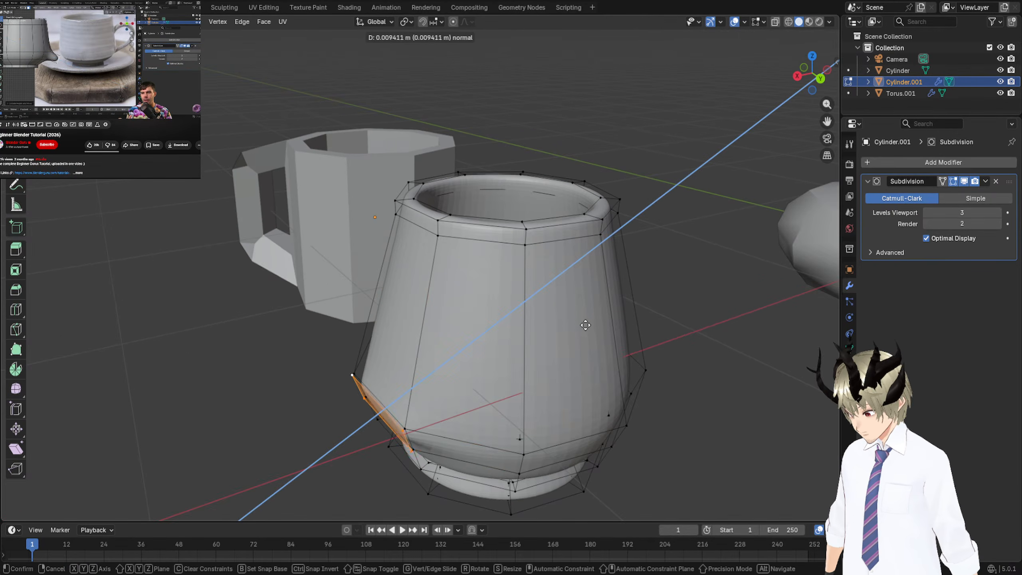
pyautogui.click(469, 353)
# Raise the extruded handle face about 0.13 m along Z and move it about 0.06 m outward along X.
pyautogui.moveTo(469, 354); pyautogui.dragTo(243, 307, button='middle')
pyautogui.scroll(3, 249, 306)
pyautogui.moveTo(202, 325); pyautogui.dragTo(202, 268)
pyautogui.moveTo(203, 268); pyautogui.dragTo(443, 319, button='middle')
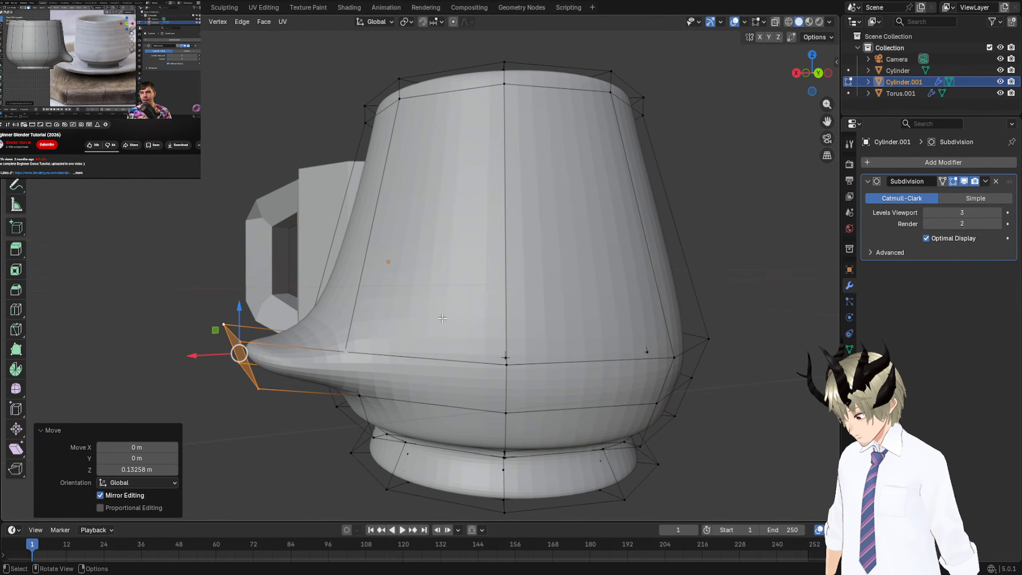
pyautogui.moveTo(233, 361); pyautogui.dragTo(173, 362)
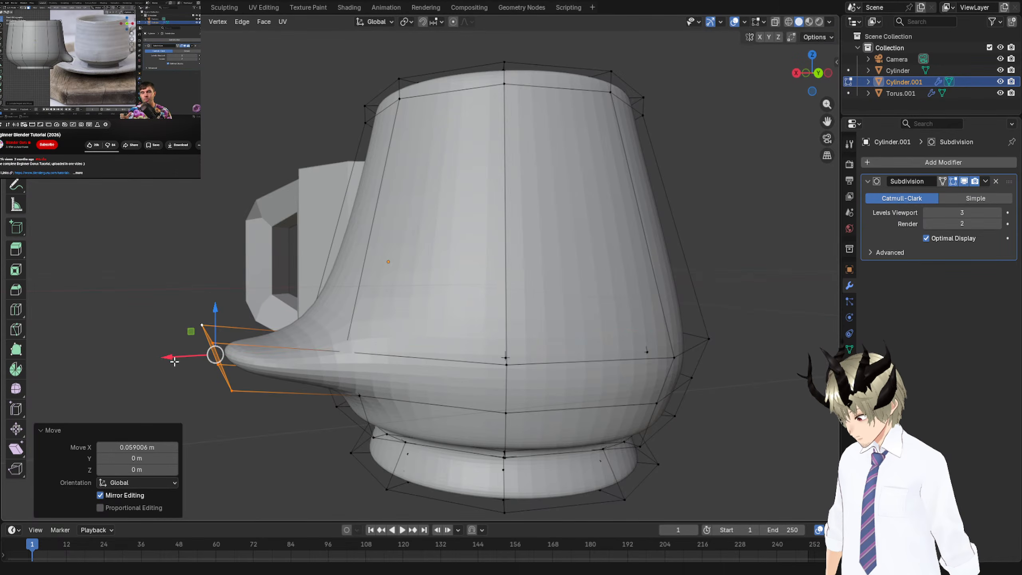
# Rotate the handle's end face -48.5° about the global Y axis so it points upward.
pyautogui.press('r')
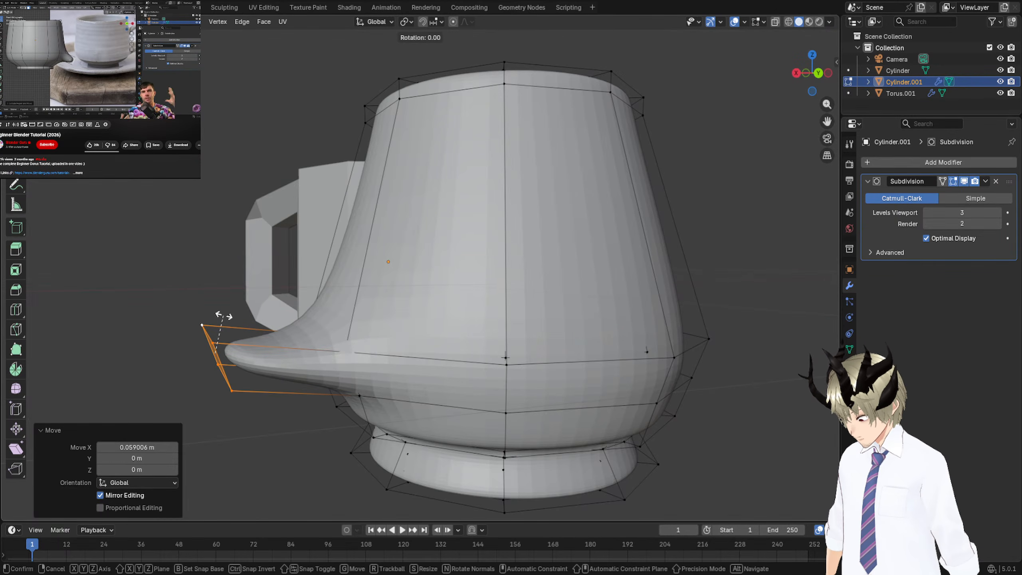
pyautogui.press('y')
pyautogui.click(280, 318)
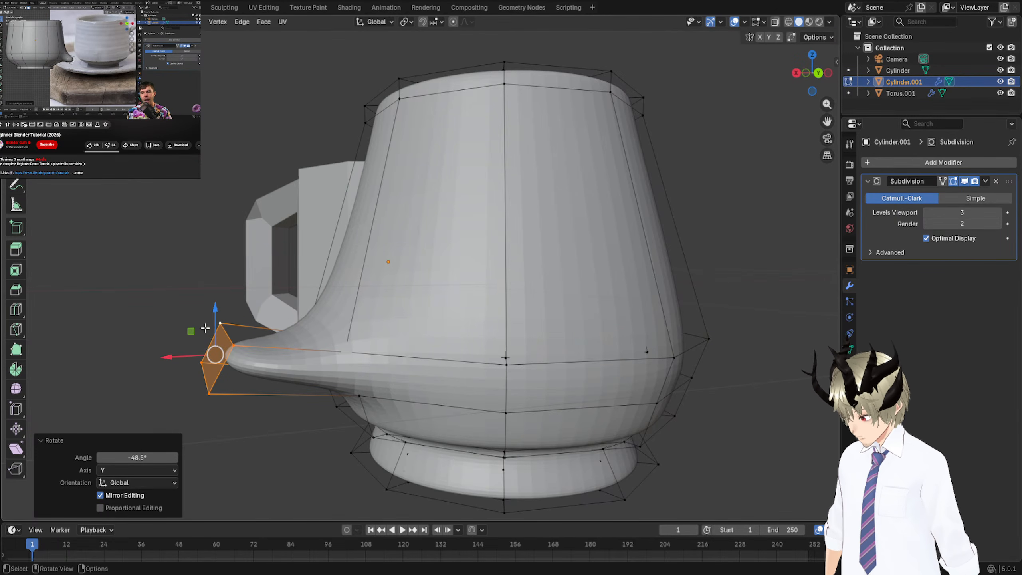
# Extrude the handle's end face about 0.47 m along its normal.
pyautogui.press('e')
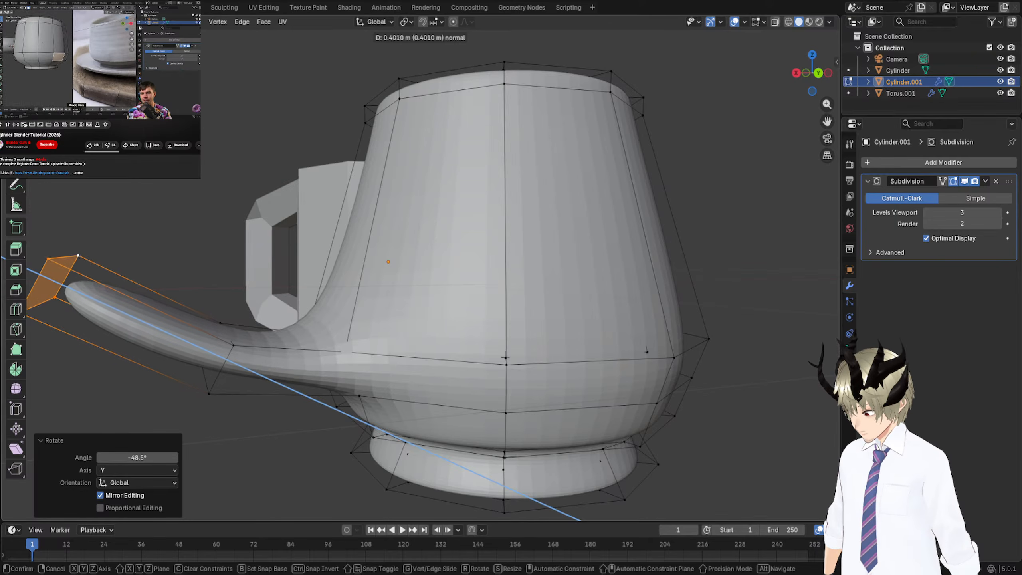
pyautogui.click(176, 178)
pyautogui.scroll(-4, 176, 179)
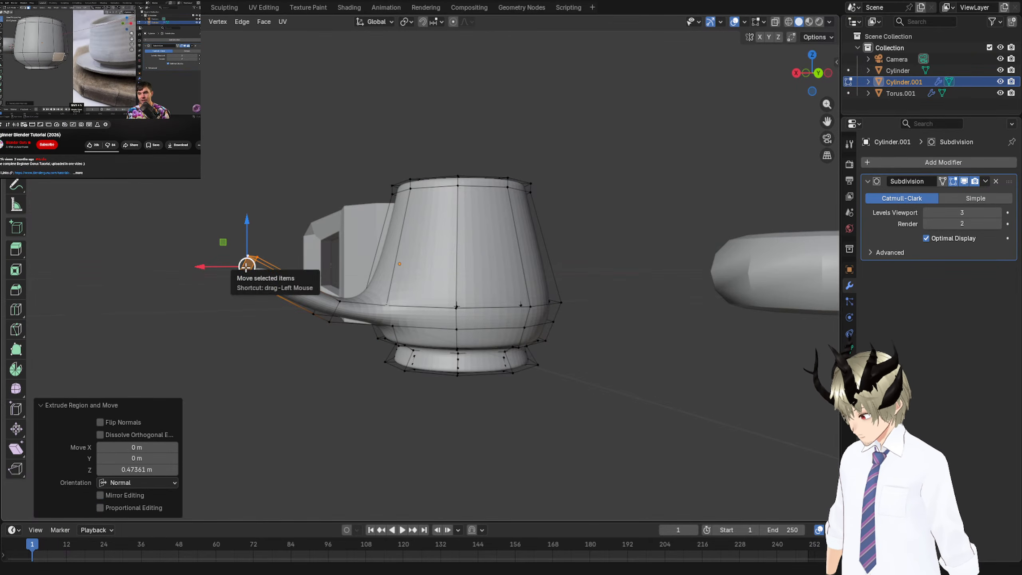
# Move the handle's new end face in toward the mug and raise it, finishing with a lift of about 0.32 m along Z.
pyautogui.moveTo(241, 259); pyautogui.dragTo(299, 228)
pyautogui.moveTo(300, 228); pyautogui.dragTo(219, 291, button='middle')
pyautogui.moveTo(210, 284); pyautogui.dragTo(286, 279)
pyautogui.moveTo(286, 279); pyautogui.dragTo(419, 237, button='middle')
pyautogui.moveTo(434, 212); pyautogui.dragTo(435, 147)
pyautogui.moveTo(436, 202); pyautogui.dragTo(353, 248, button='middle')
# Rotate the handle's end face -74.1° about the global Y axis.
pyautogui.press('r')
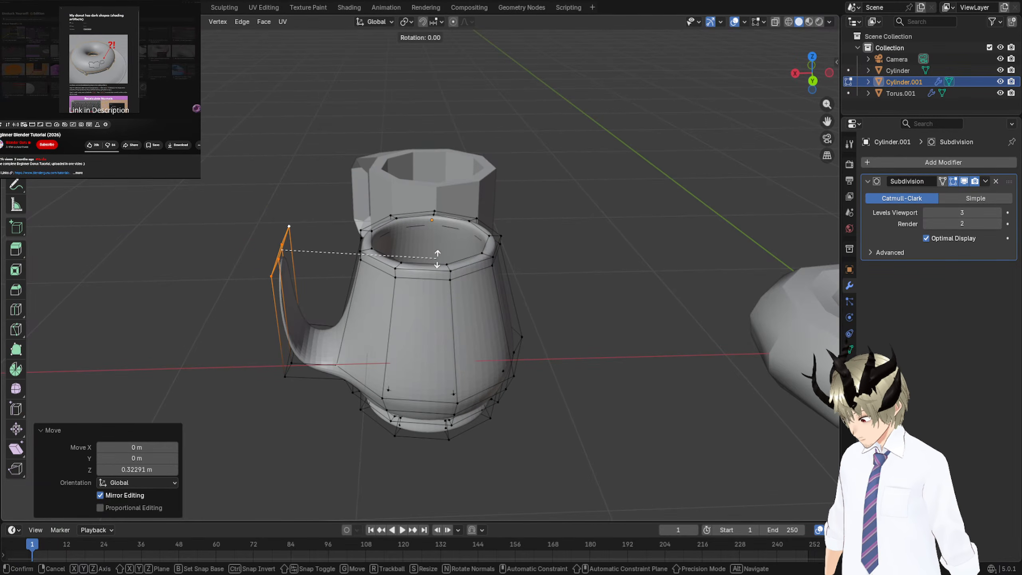
pyautogui.press('y')
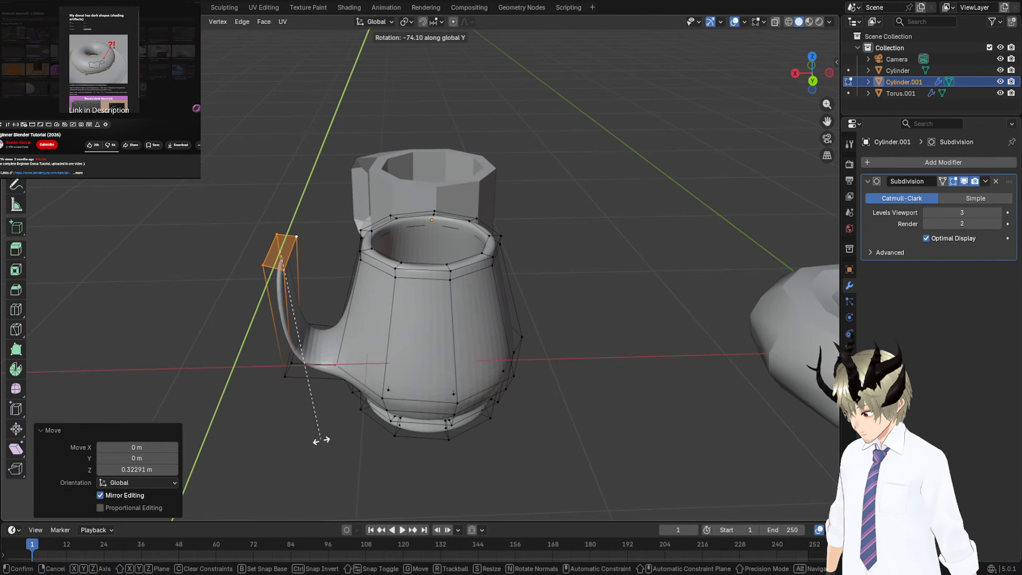
pyautogui.click(320, 440)
pyautogui.moveTo(332, 307); pyautogui.dragTo(328, 285, button='middle')
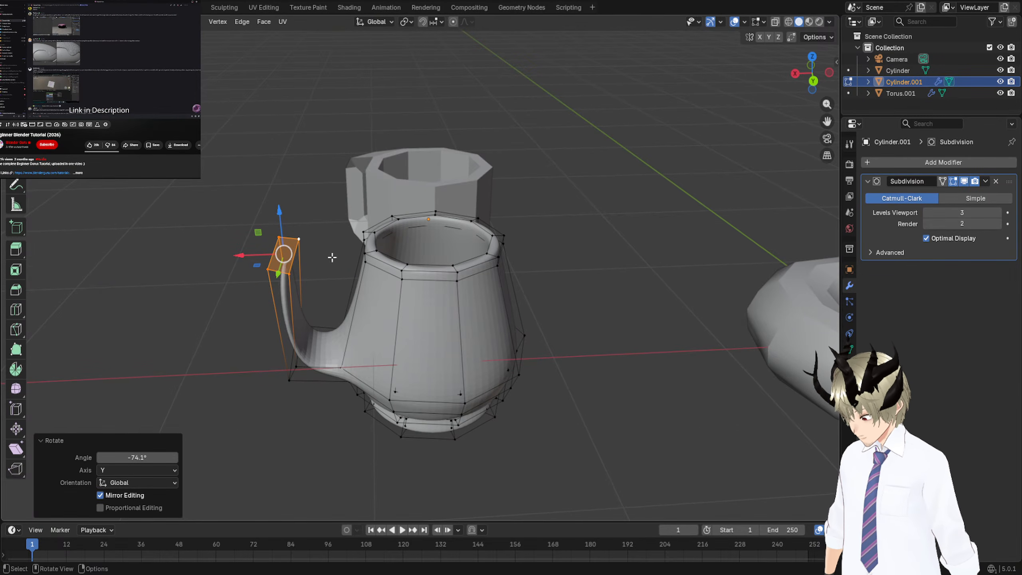
# Extrude the handle's end face about 0.16 m along its normal and rotate the new face about the global Y axis toward the mug.
pyautogui.press('e')
pyautogui.click(339, 231)
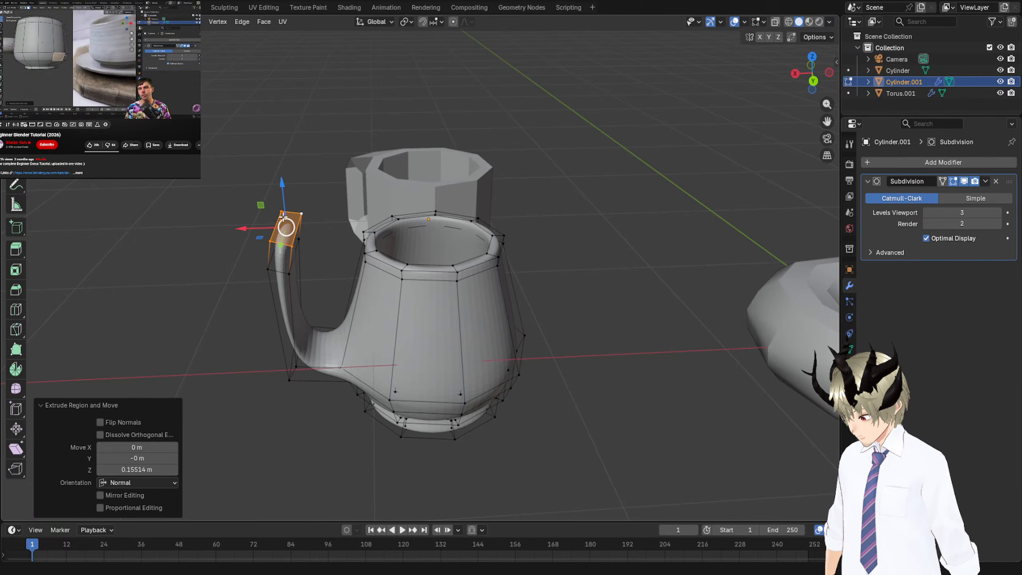
pyautogui.press('r')
pyautogui.press('y')
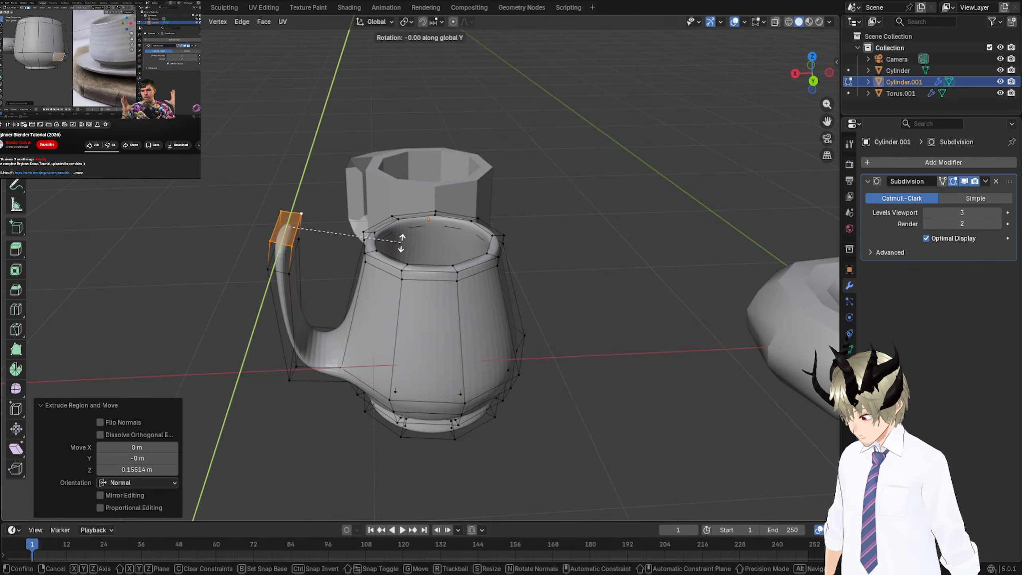
pyautogui.click(427, 399)
# Move the handle's end face about 0.32 m along negative X, toward the mug's upper wall.
pyautogui.moveTo(292, 182); pyautogui.dragTo(305, 252)
pyautogui.moveTo(423, 235); pyautogui.dragTo(465, 217, button='middle')
pyautogui.scroll(5, 465, 217)
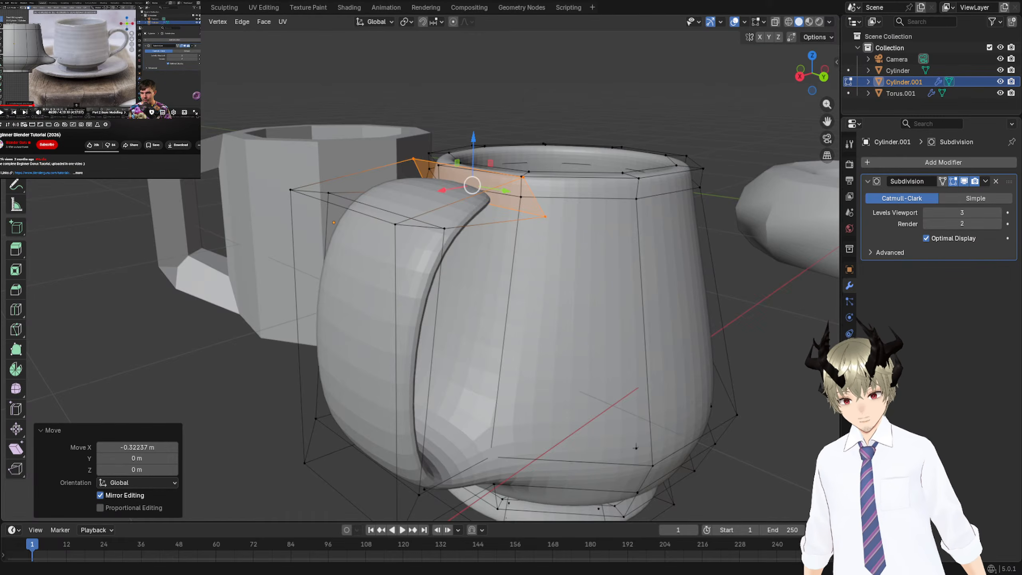
# Fill one side and the top of the gap between the handle's end and the mug's rim with faces.
pyautogui.moveTo(636, 447); pyautogui.dragTo(553, 180, button='middle')
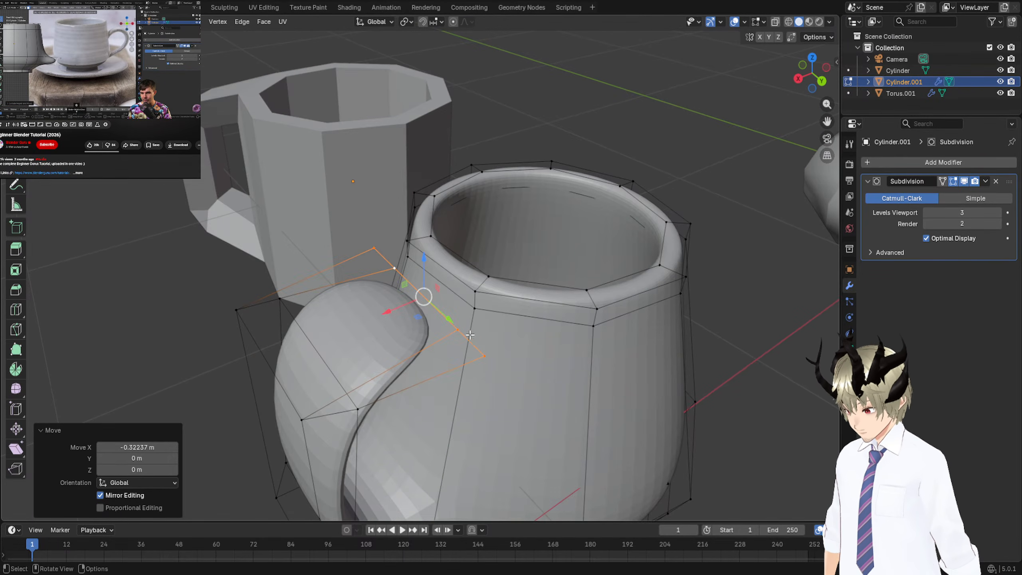
pyautogui.click(456, 330)
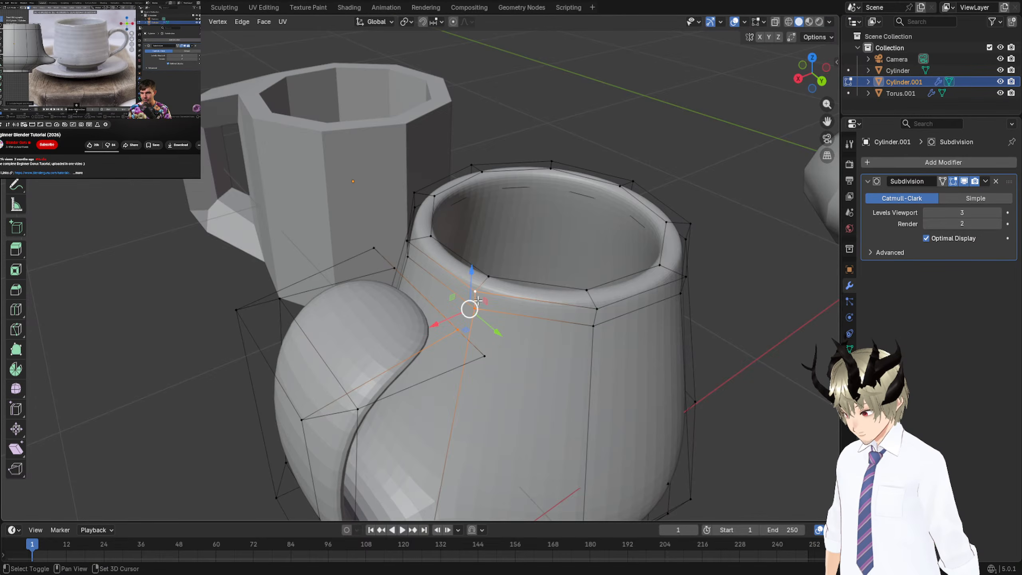
pyautogui.press('f')
pyautogui.moveTo(488, 300); pyautogui.dragTo(555, 321, button='middle')
pyautogui.click(422, 233)
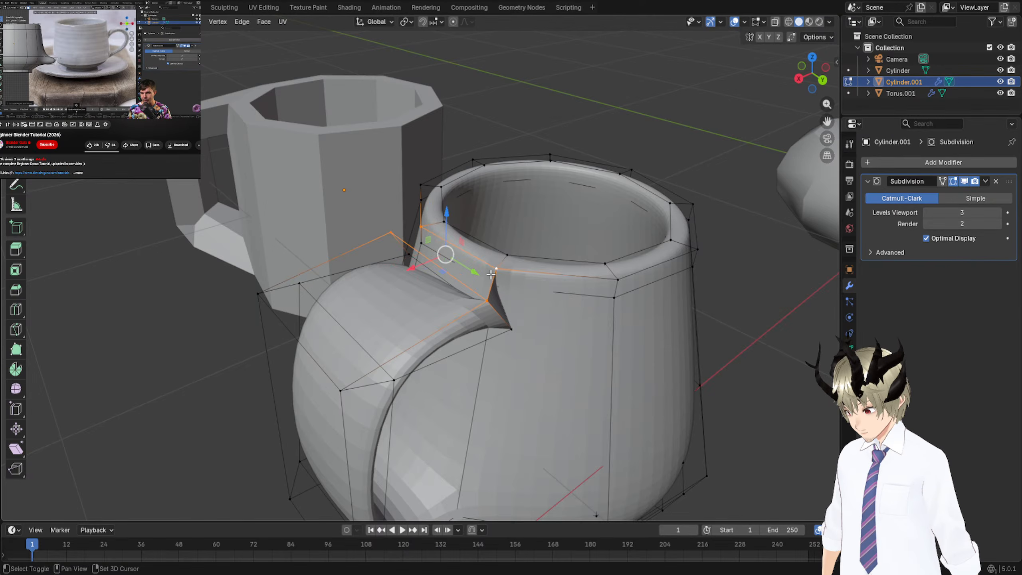
pyautogui.press('f')
# Fill the opposite side of the gap between the handle's upper end and the mug wall.
pyautogui.moveTo(492, 274); pyautogui.dragTo(599, 220, button='middle')
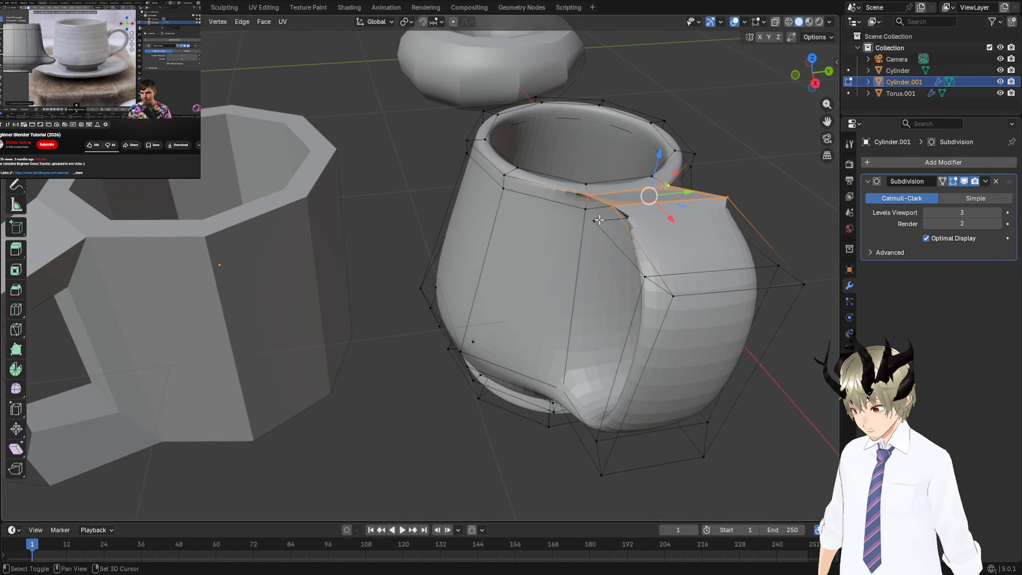
pyautogui.click(596, 224)
pyautogui.keyDown('ctrl'); pyautogui.click(585, 211); pyautogui.keyUp('ctrl')
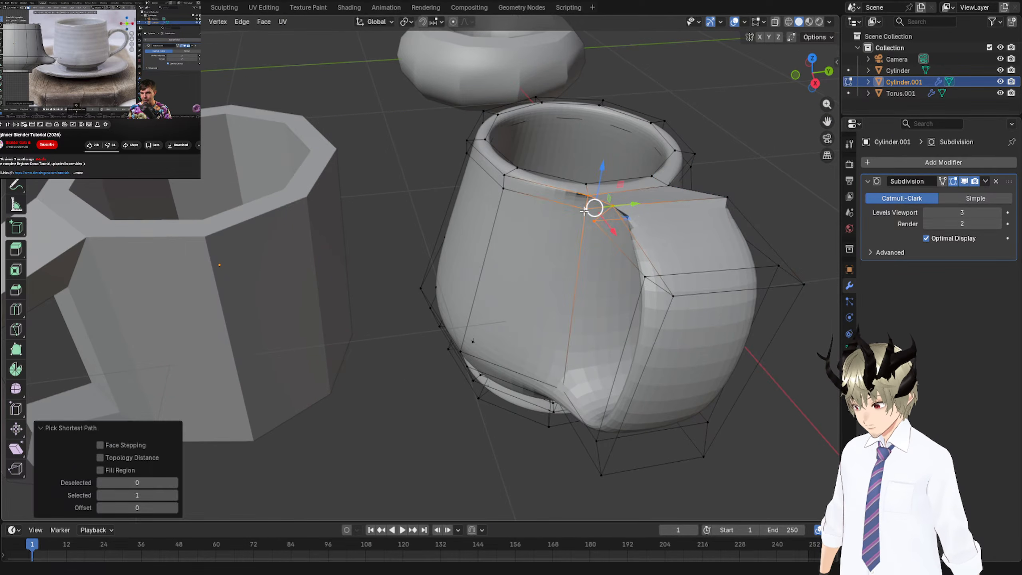
pyautogui.press('f')
# Try to close the underside of the handle's upper joint with a face and dissolve the selected vertices.
pyautogui.moveTo(585, 211); pyautogui.dragTo(550, 171, button='middle')
pyautogui.scroll(2, 618, 124)
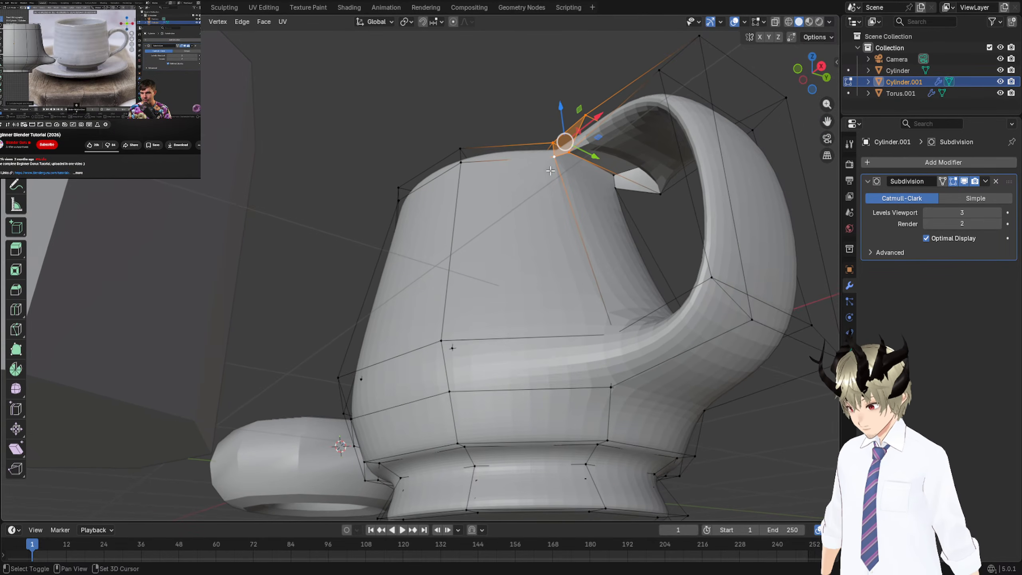
pyautogui.click(615, 190)
pyautogui.keyDown('ctrl'); pyautogui.click(569, 152); pyautogui.keyUp('ctrl')
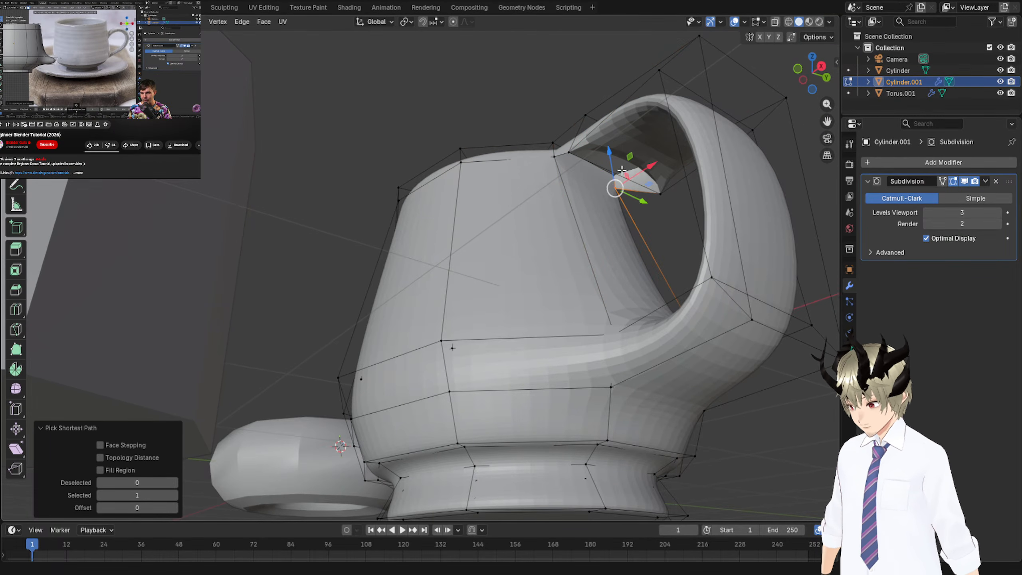
pyautogui.click(567, 153)
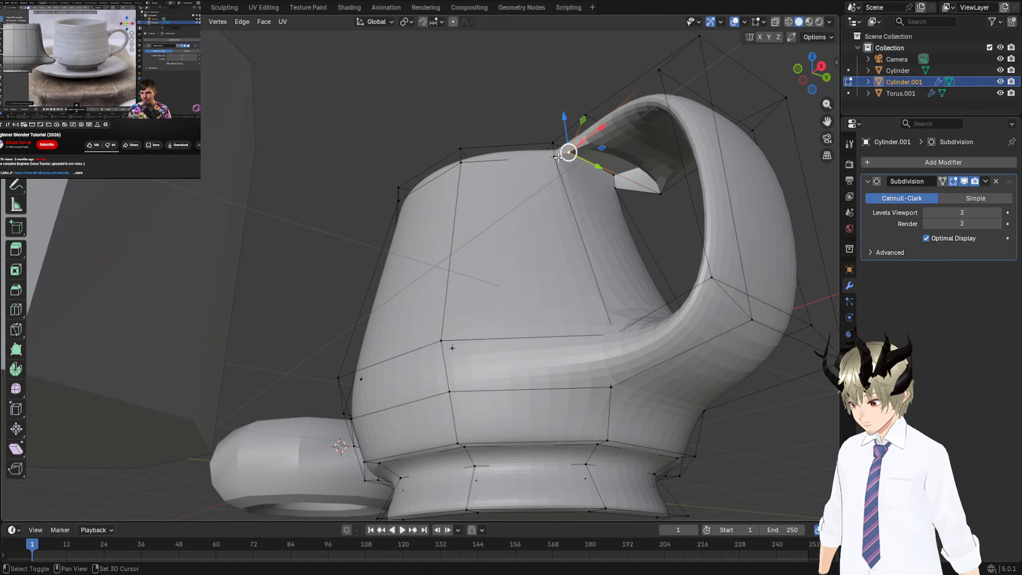
pyautogui.click(560, 155)
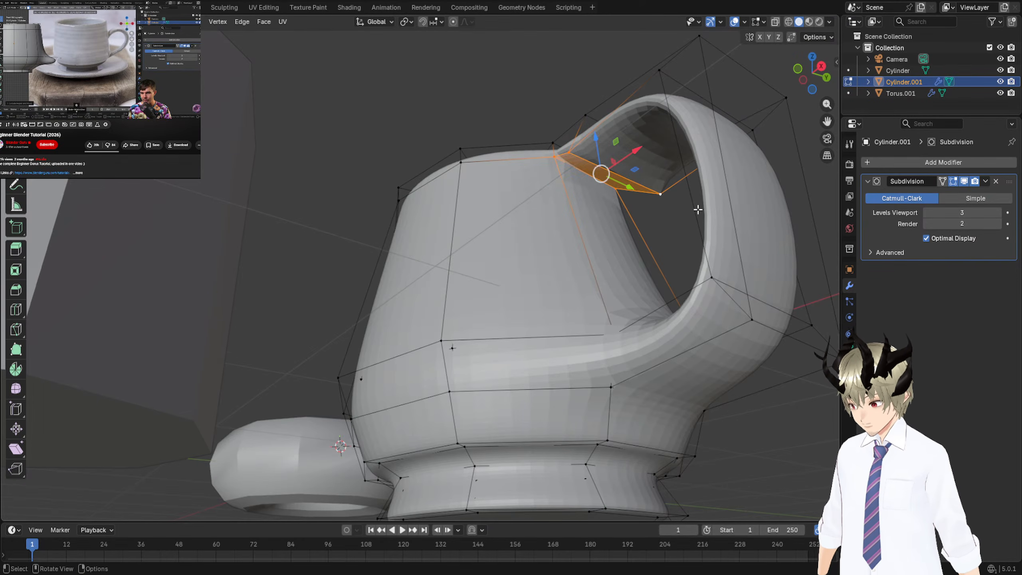
pyautogui.moveTo(694, 206); pyautogui.dragTo(533, 290, button='middle')
pyautogui.hotkey('ctrl', 'x')
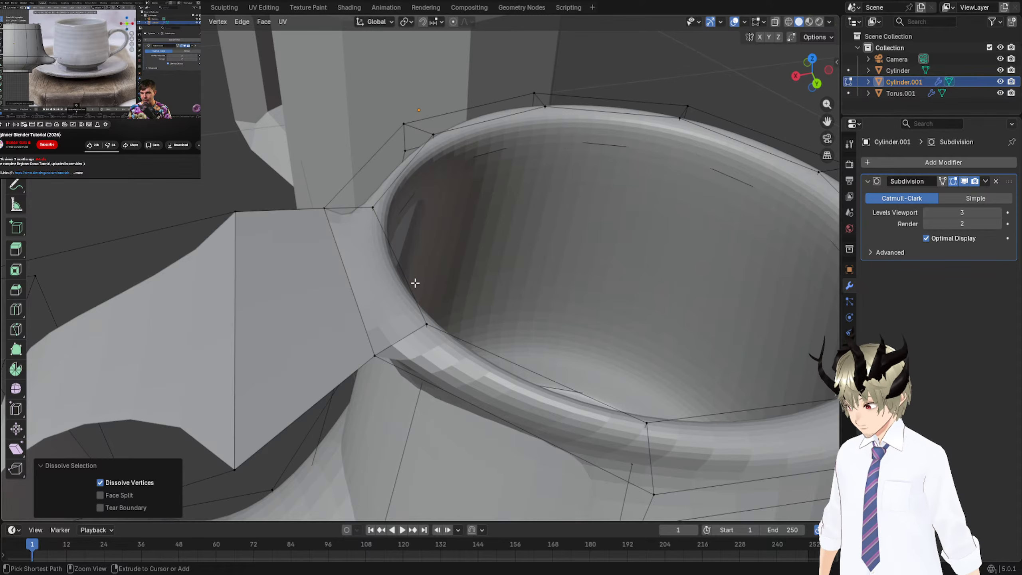
# Undo the dissolve and the faces filled between the handle's upper end and the mug.
pyautogui.scroll(-6, 441, 266)
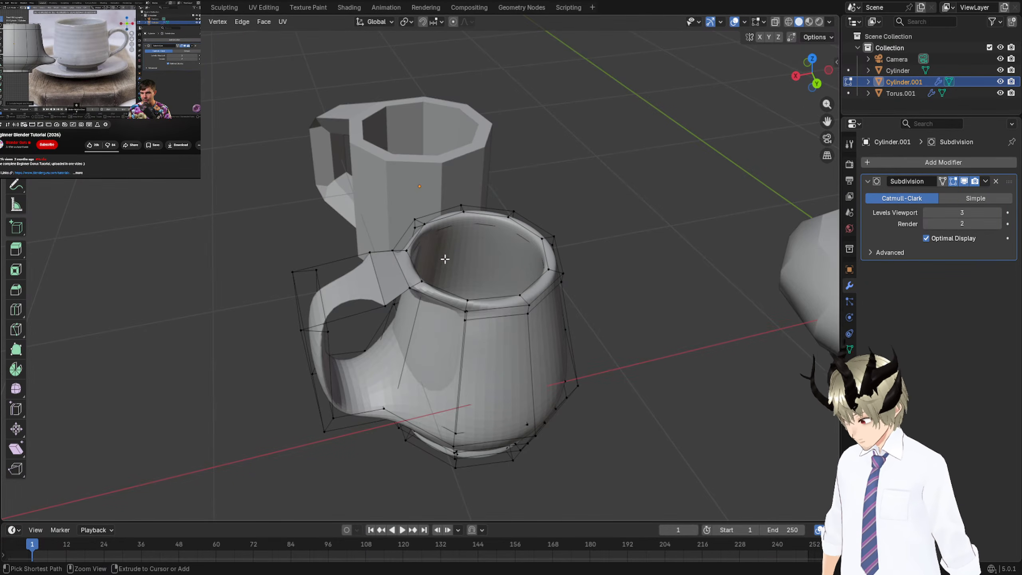
pyautogui.hotkey('ctrl', 'z')
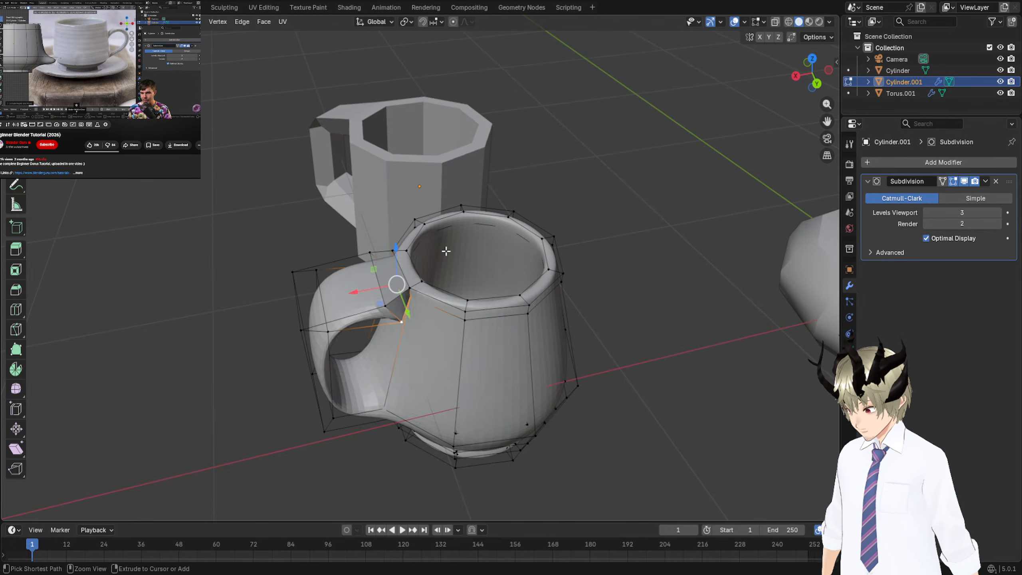
pyautogui.keyDown('ctrl'); pyautogui.moveTo(446, 251); pyautogui.dragTo(458, 215, button='middle'); pyautogui.keyUp('ctrl')
pyautogui.hotkey('ctrl', 'z')
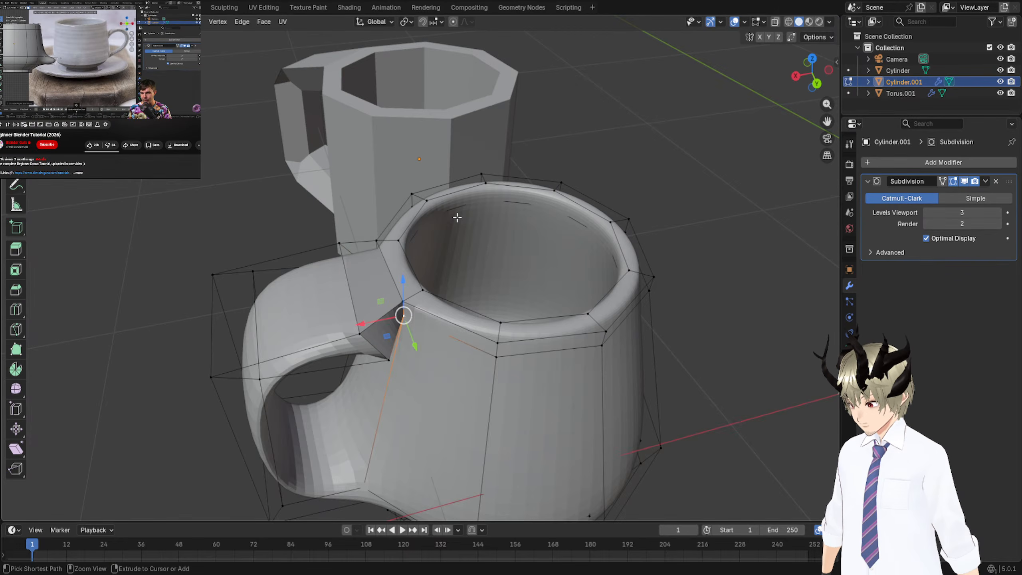
pyautogui.hotkey('ctrl', 'z')
pyautogui.hotkey('ctrl', 'z')
pyautogui.hotkey('ctrl', 'z')
pyautogui.hotkey('ctrl', 'z')
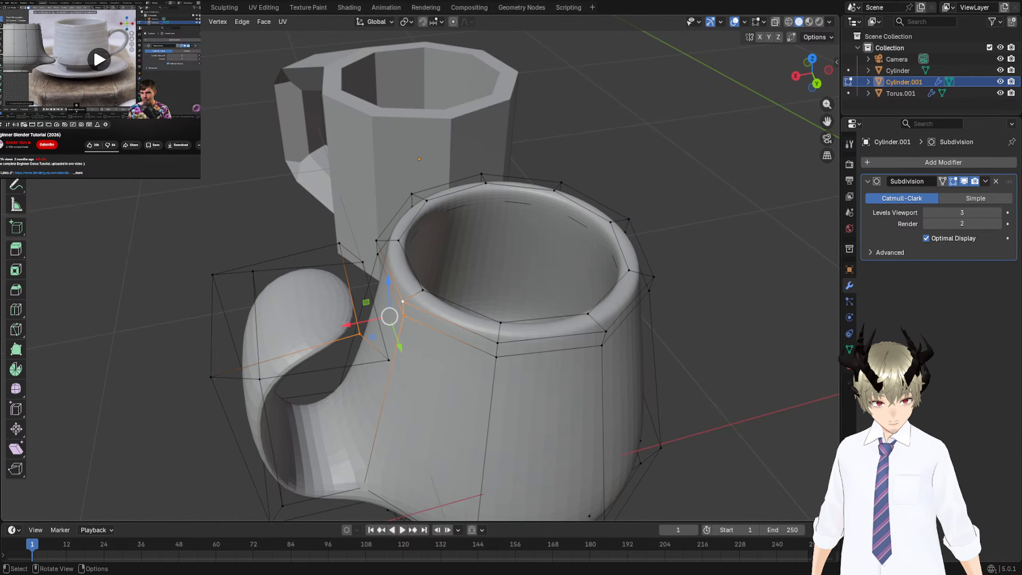
# Select the vertices around the handle's upper end and down its side edge using shortest-path picking.
pyautogui.moveTo(553, 284); pyautogui.dragTo(417, 273, button='middle')
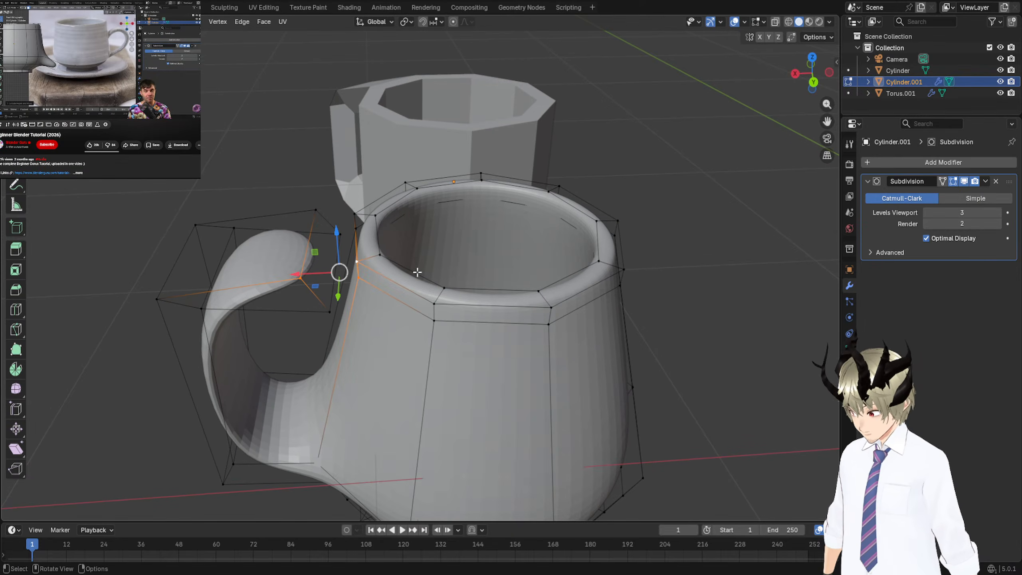
pyautogui.click(326, 304)
pyautogui.moveTo(336, 233); pyautogui.dragTo(504, 171, button='middle')
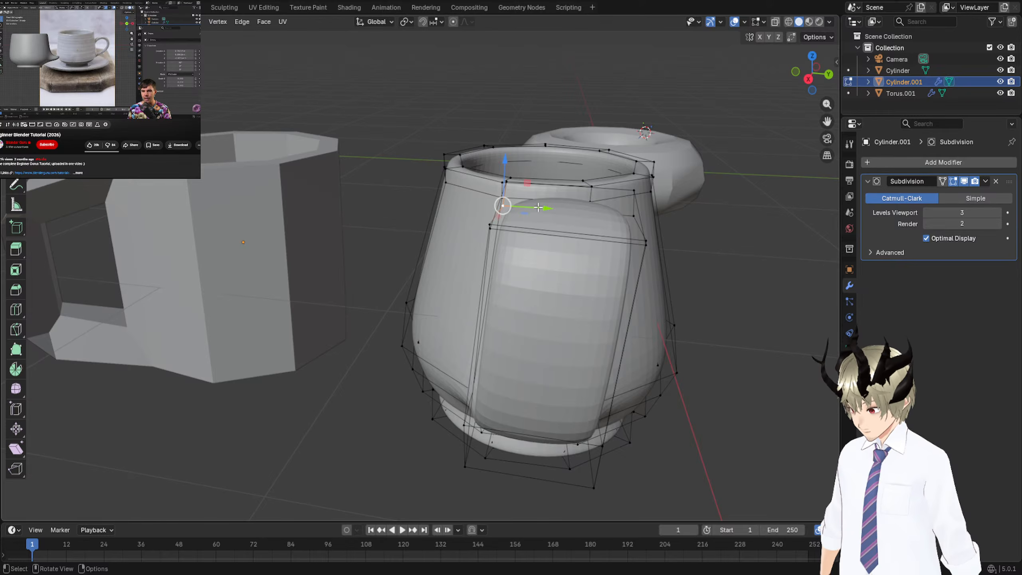
pyautogui.keyDown('ctrl'); pyautogui.click(633, 193); pyautogui.keyUp('ctrl')
pyautogui.keyDown('ctrl'); pyautogui.click(651, 196); pyautogui.keyUp('ctrl')
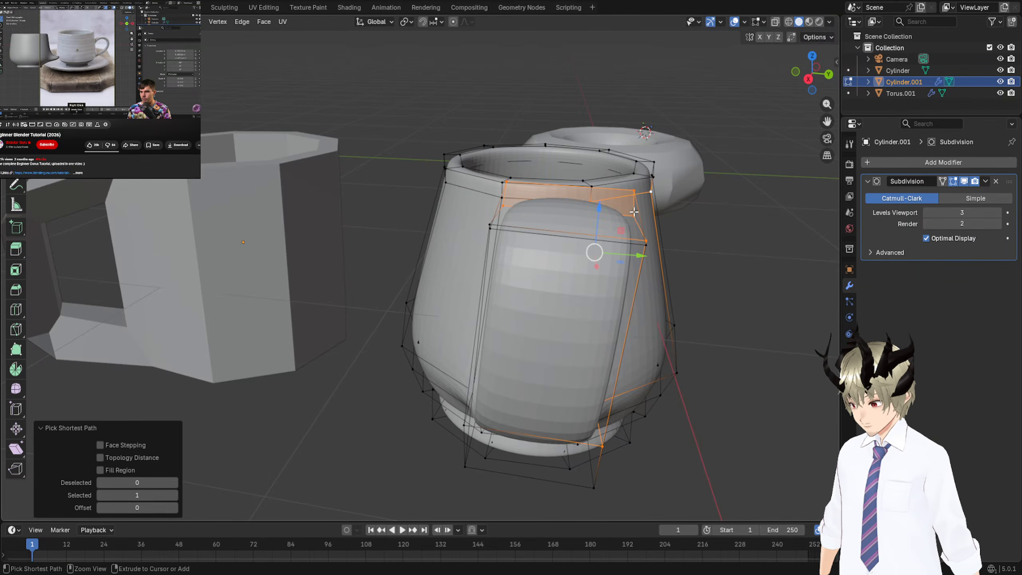
pyautogui.moveTo(651, 210); pyautogui.dragTo(351, 341, button='middle')
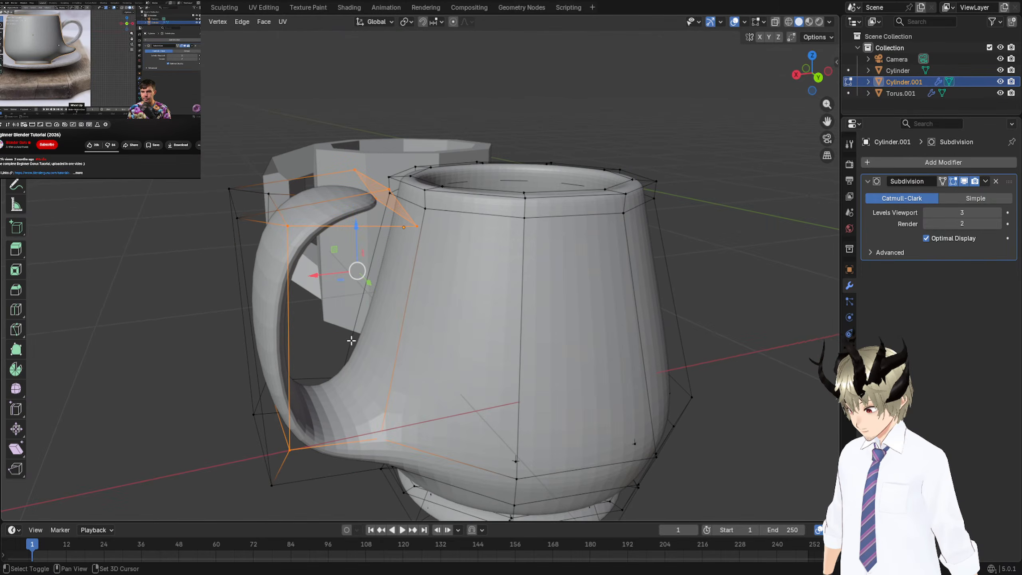
# Drop the lower handle vertex from the selection and move the remaining vertices near the rim about -0.037 m along Y.
pyautogui.keyDown('shift'); pyautogui.click(288, 449); pyautogui.keyUp('shift')
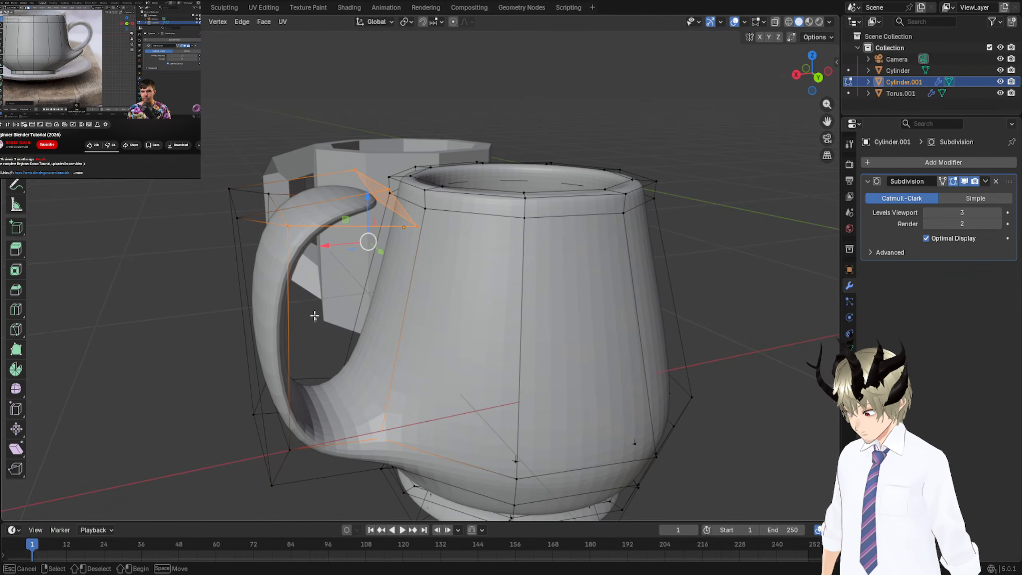
pyautogui.moveTo(275, 171); pyautogui.dragTo(492, 319, button='middle')
pyautogui.moveTo(521, 351); pyautogui.dragTo(510, 344)
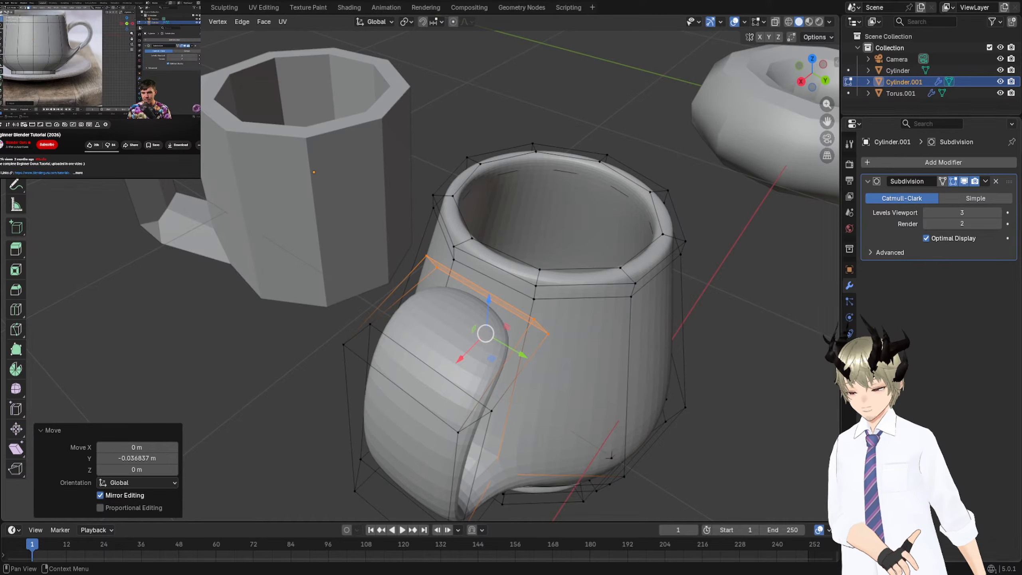
# Bridge the handle's upper end face to the facing side face of the cup just below the rim.
pyautogui.click(611, 458)
pyautogui.moveTo(611, 458); pyautogui.dragTo(390, 272, button='middle')
pyautogui.keyDown('shift'); pyautogui.click(313, 262); pyautogui.keyUp('shift')
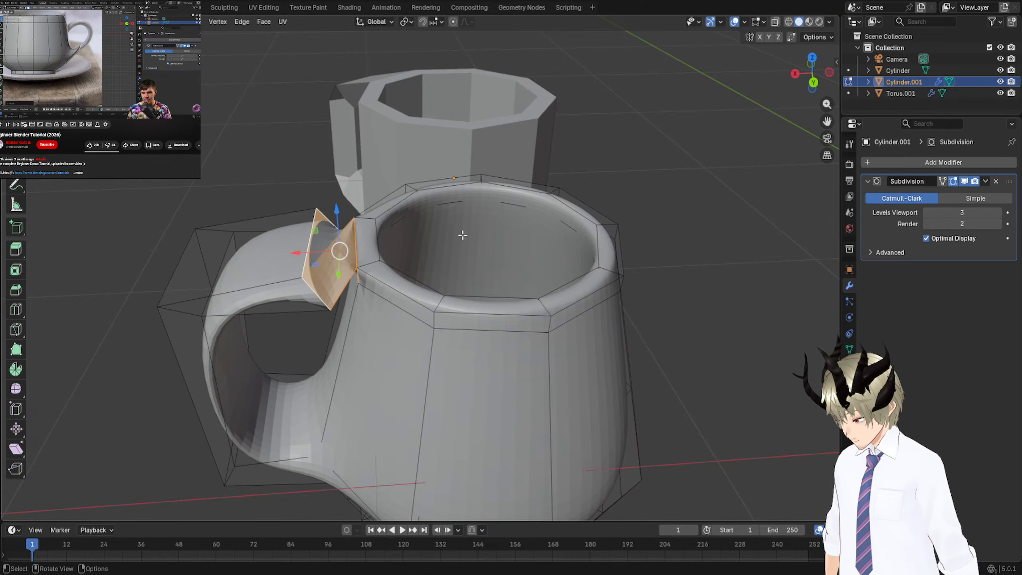
pyautogui.hotkey('ctrl', 'z')
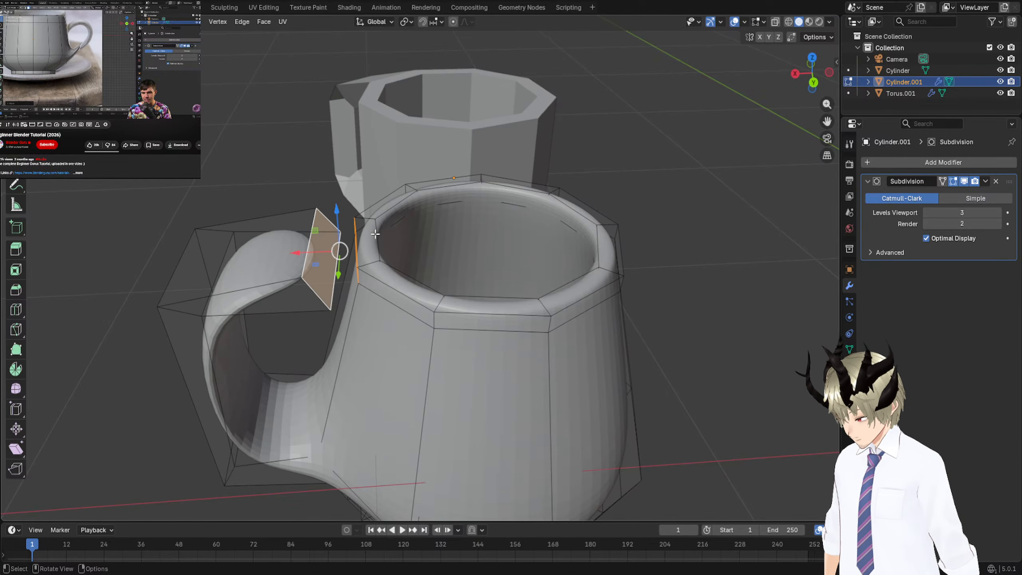
pyautogui.rightClick(333, 247)
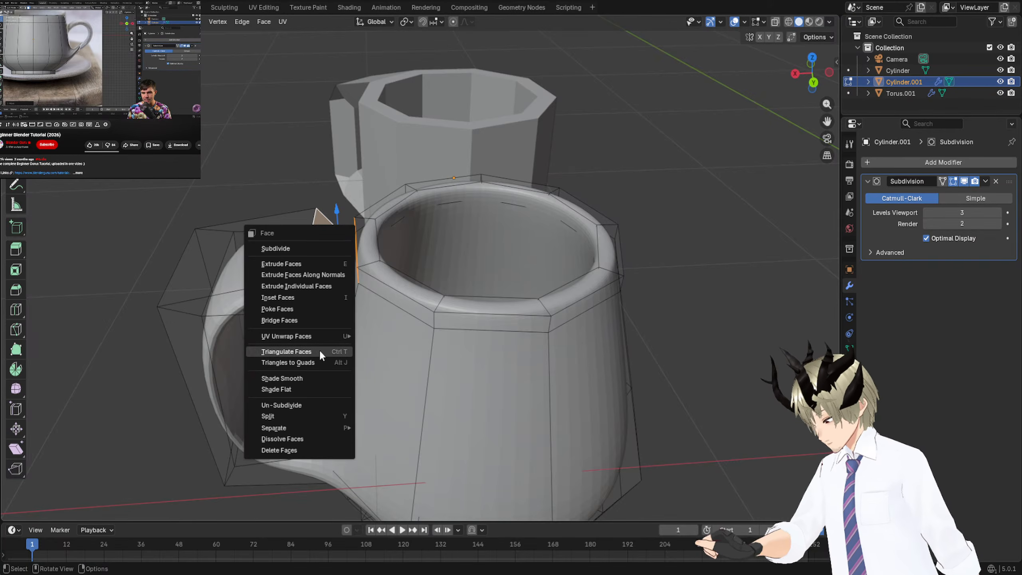
pyautogui.click(314, 319)
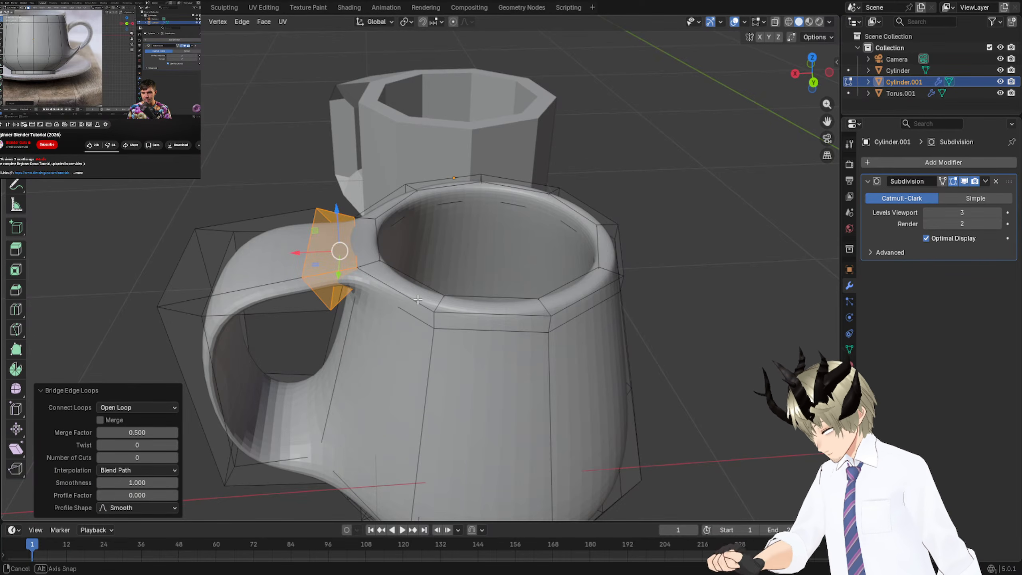
pyautogui.moveTo(417, 300); pyautogui.dragTo(437, 273, button='middle')
pyautogui.click(350, 280)
pyautogui.moveTo(350, 281); pyautogui.dragTo(404, 261, button='middle')
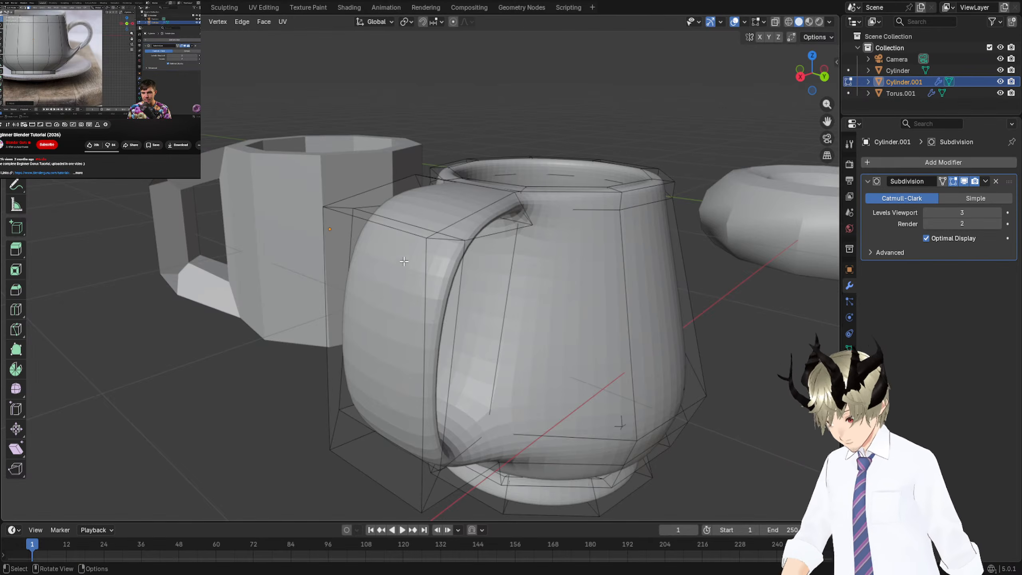
# Scale down the faces of the handle's outer vertical section and rotate them by about -3.87°.
pyautogui.click(395, 247)
pyautogui.moveTo(452, 337); pyautogui.dragTo(221, 283, button='middle')
pyautogui.moveTo(169, 261); pyautogui.dragTo(267, 278)
pyautogui.moveTo(268, 278); pyautogui.dragTo(314, 285, button='middle')
pyautogui.press('s')
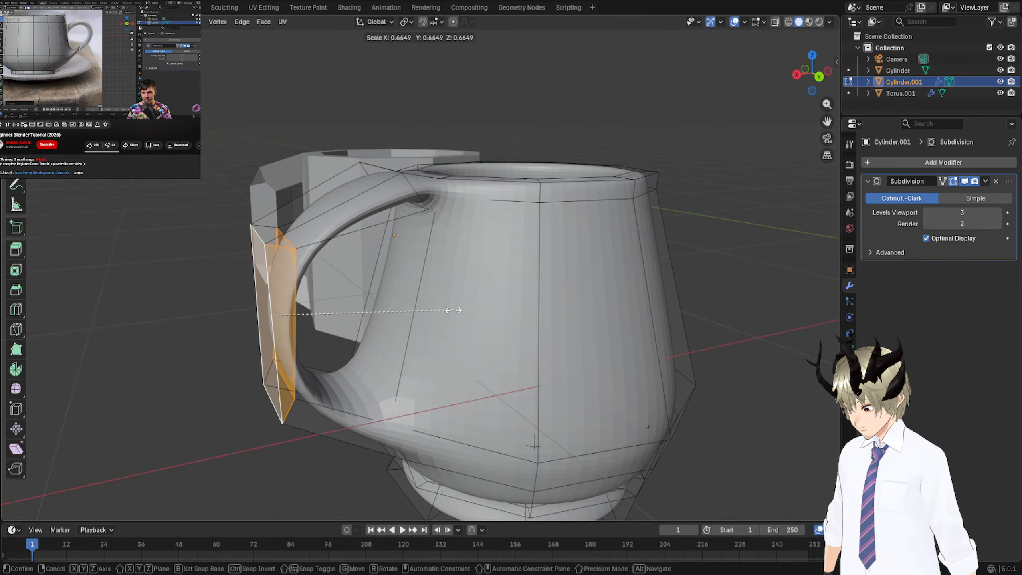
pyautogui.click(423, 301)
pyautogui.moveTo(423, 301); pyautogui.dragTo(689, 305, button='middle')
pyautogui.press('r')
pyautogui.click(668, 296)
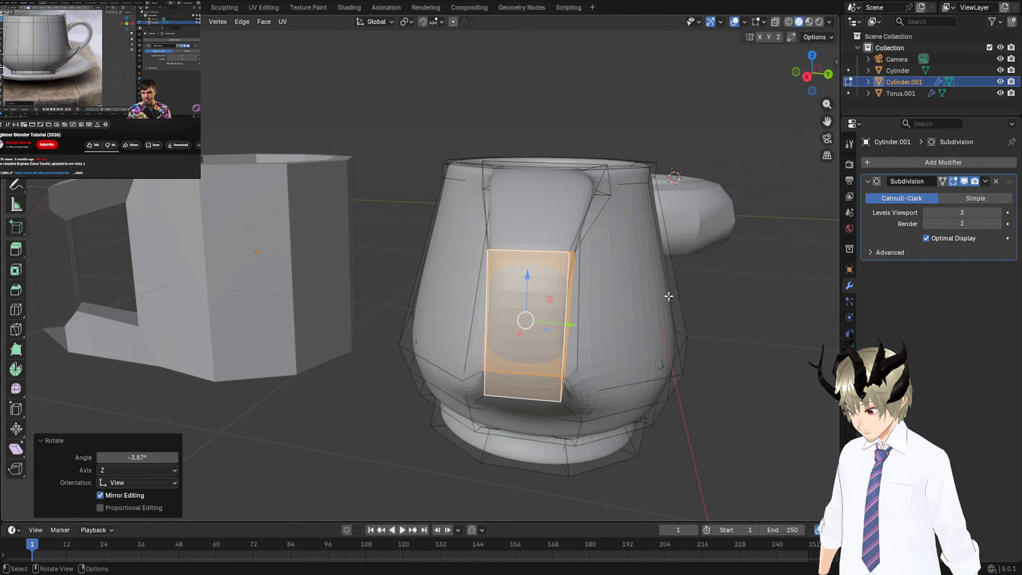
# Move the handle's outer vertical section about -0.185 m along X, closer to the cup.
pyautogui.moveTo(601, 291); pyautogui.dragTo(355, 281, button='middle')
pyautogui.moveTo(190, 267); pyautogui.dragTo(264, 268)
pyautogui.moveTo(418, 307); pyautogui.dragTo(507, 290, button='middle')
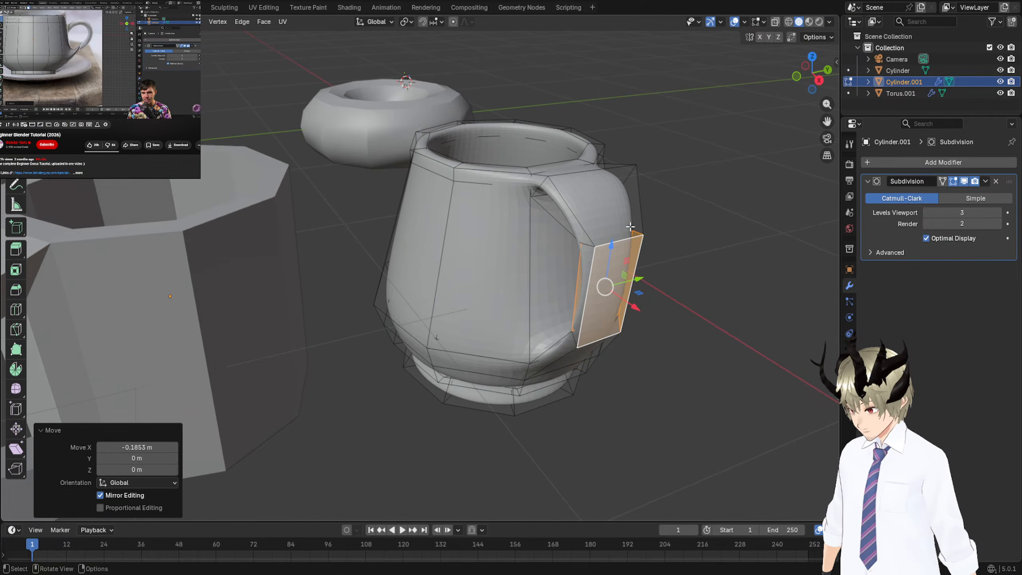
# Select the faces around the handle's upper bend and scale them to about 0.72.
pyautogui.click(603, 213)
pyautogui.moveTo(563, 229); pyautogui.dragTo(596, 239, button='middle')
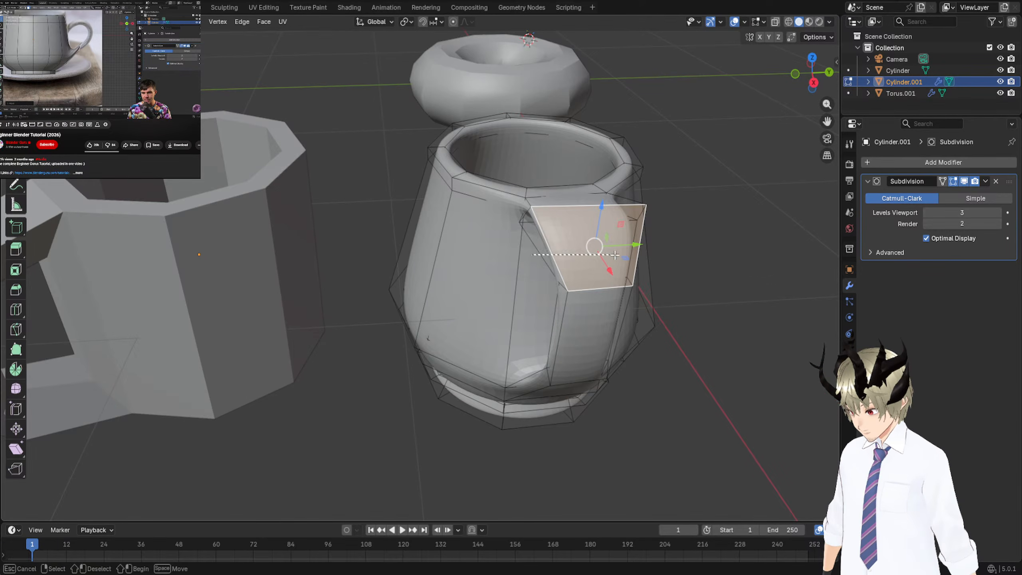
pyautogui.click(659, 255)
pyautogui.keyDown('shift'); pyautogui.moveTo(663, 255); pyautogui.dragTo(537, 266); pyautogui.keyUp('shift')
pyautogui.moveTo(511, 300); pyautogui.dragTo(394, 290, button='middle')
pyautogui.keyDown('ctrl'); pyautogui.moveTo(359, 278); pyautogui.dragTo(451, 326); pyautogui.keyUp('ctrl')
pyautogui.moveTo(347, 250); pyautogui.dragTo(342, 274, button='middle')
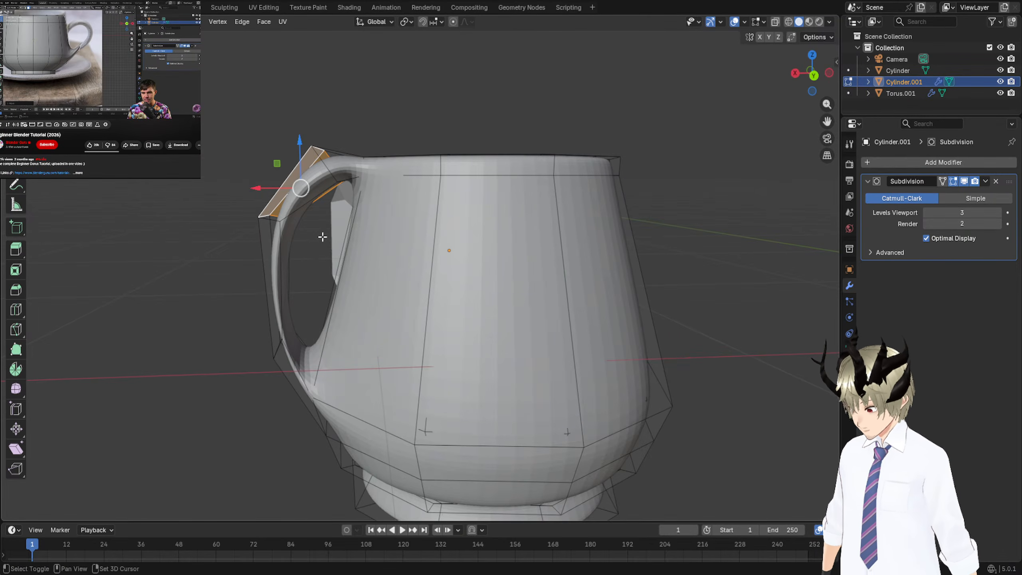
pyautogui.keyDown('shift'); pyautogui.click(330, 169); pyautogui.keyUp('shift')
pyautogui.press('b')
pyautogui.moveTo(370, 116); pyautogui.dragTo(356, 198)
pyautogui.moveTo(314, 274); pyautogui.dragTo(614, 318, button='middle')
pyautogui.press('s')
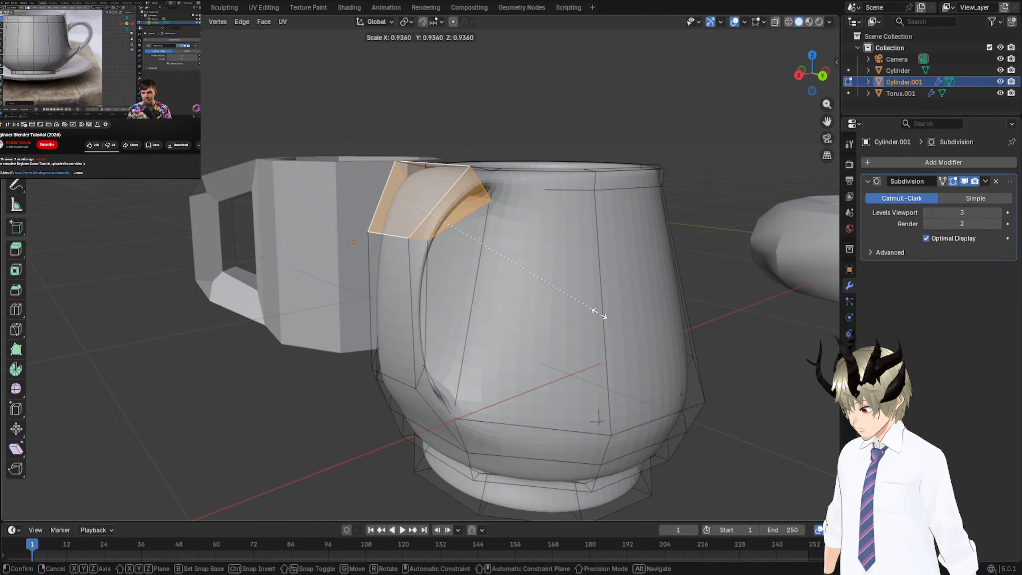
pyautogui.click(549, 295)
pyautogui.moveTo(548, 294); pyautogui.dragTo(495, 299, button='middle')
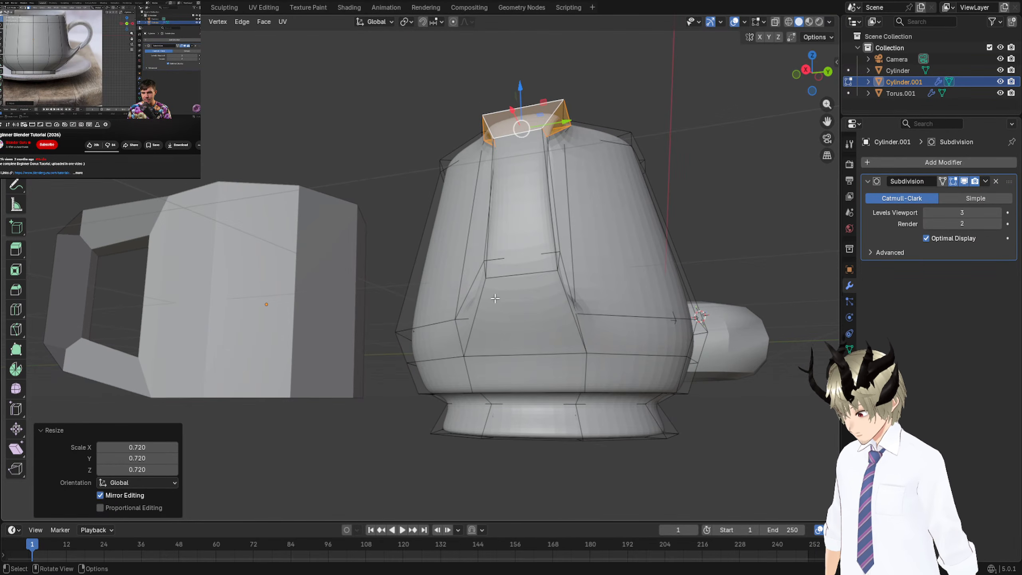
pyautogui.click(484, 301)
pyautogui.keyDown('shift'); pyautogui.click(533, 289); pyautogui.keyUp('shift')
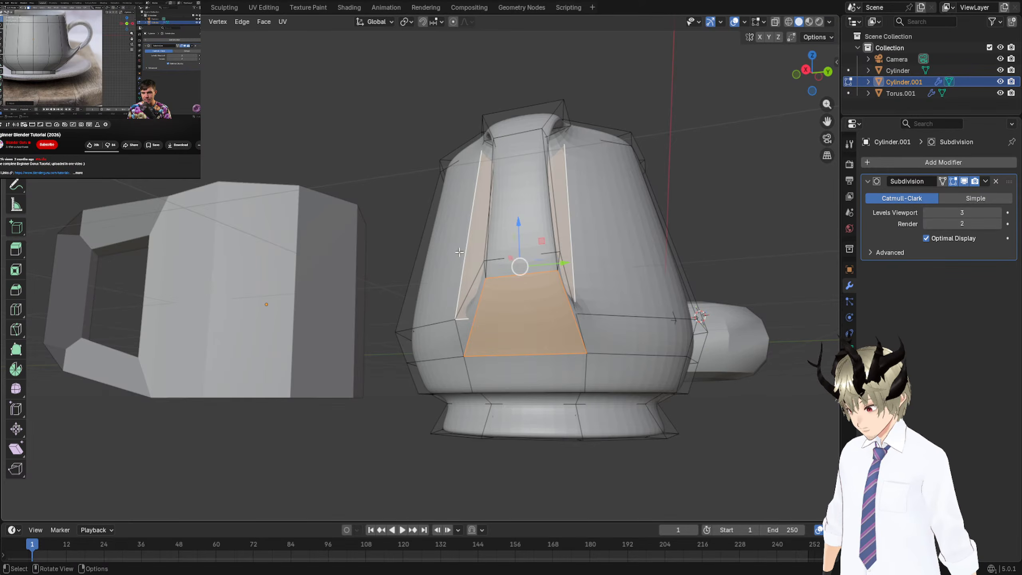
pyautogui.hotkey('ctrl', 'z')
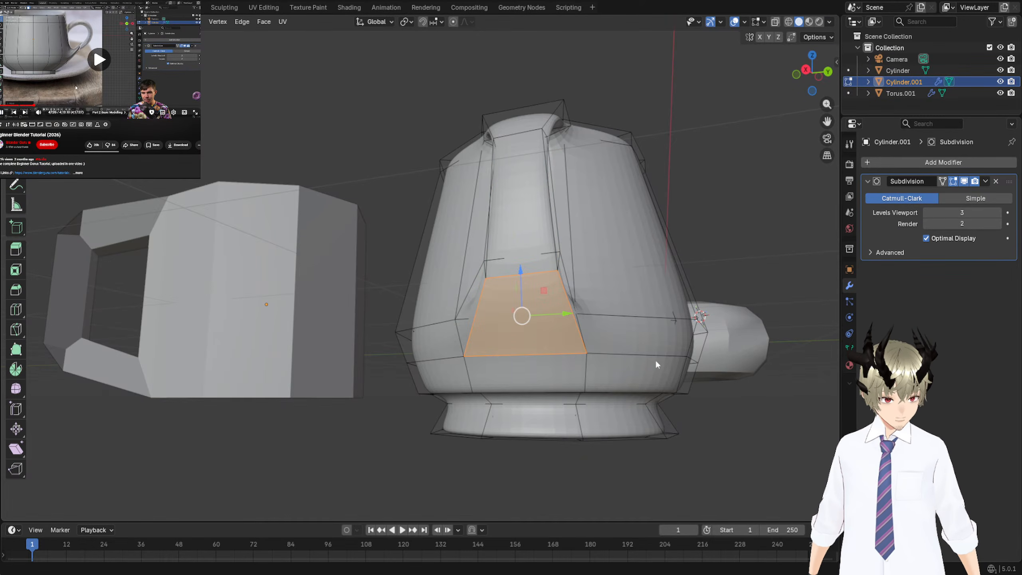
pyautogui.click(75, 87)
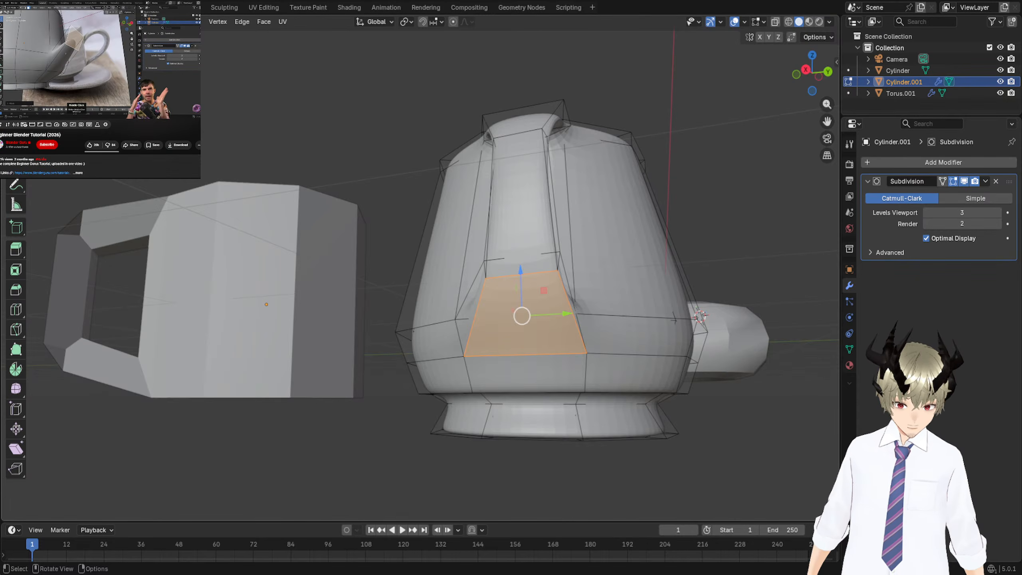
pyautogui.moveTo(699, 325); pyautogui.dragTo(598, 331, button='middle')
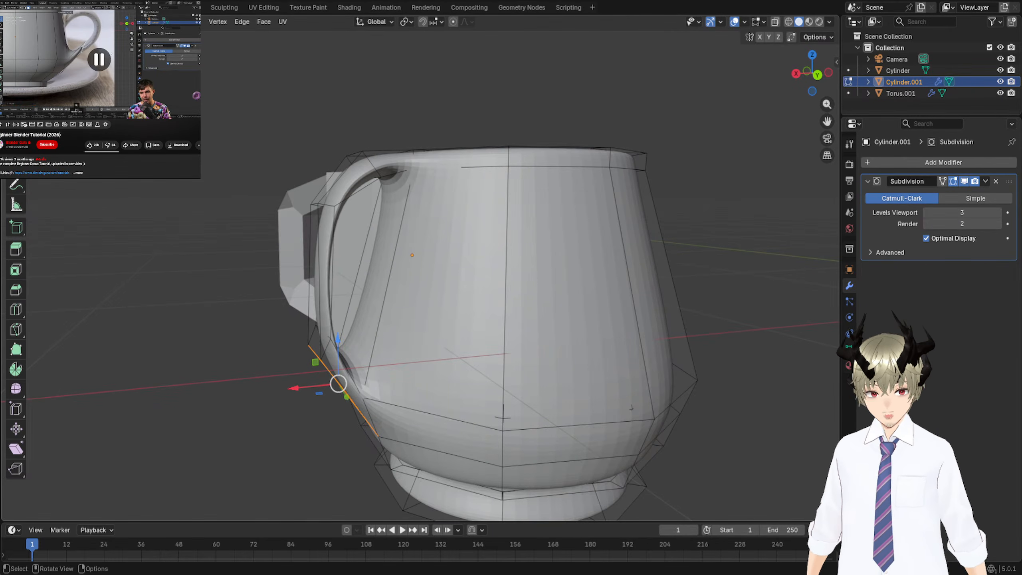
pyautogui.moveTo(400, 331); pyautogui.dragTo(455, 323, button='middle')
pyautogui.hotkey('alt', 'a')
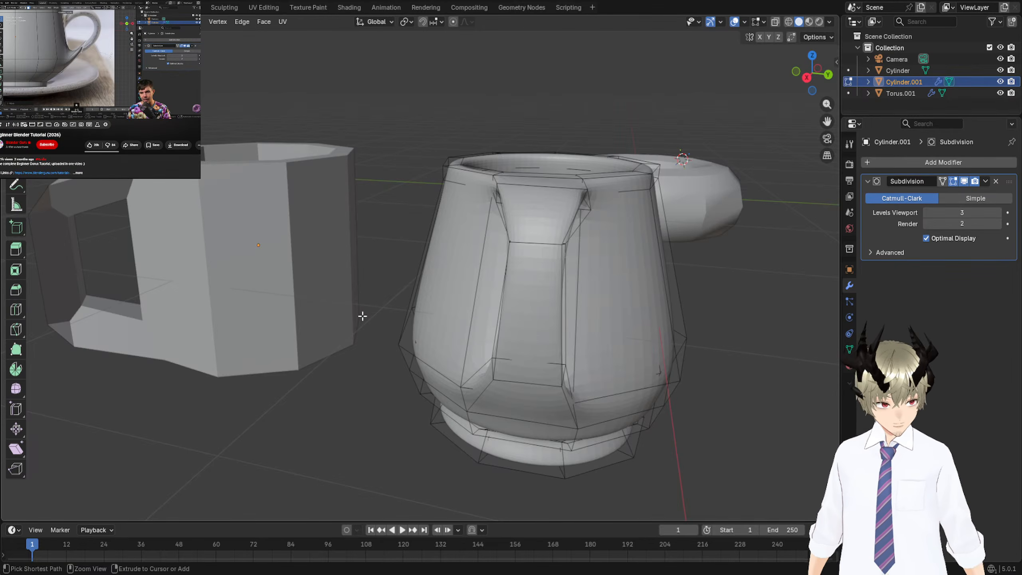
# Undo the handle's scaling, rotation, moves and bridging, back to the wide handle detached from the rim.
pyautogui.hotkey('ctrl', 'z')
pyautogui.hotkey('ctrl', 'z')
pyautogui.hotkey('ctrl', 'z')
pyautogui.hotkey('ctrl', 'z')
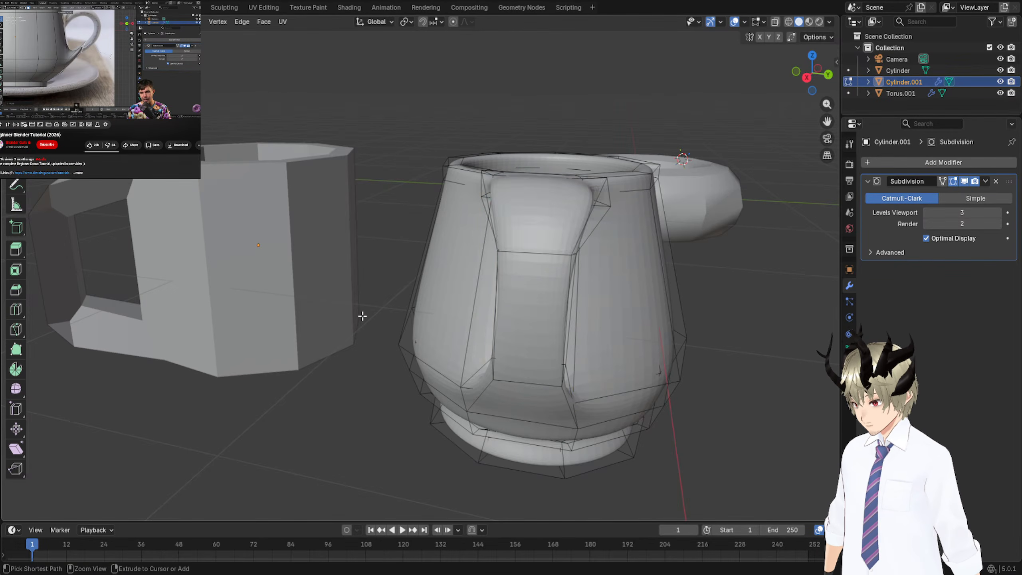
pyautogui.hotkey('ctrl', 'z')
pyautogui.hotkey('ctrl', 'z')
pyautogui.hotkey('ctrl', 'z')
pyautogui.hotkey('ctrl', 'z')
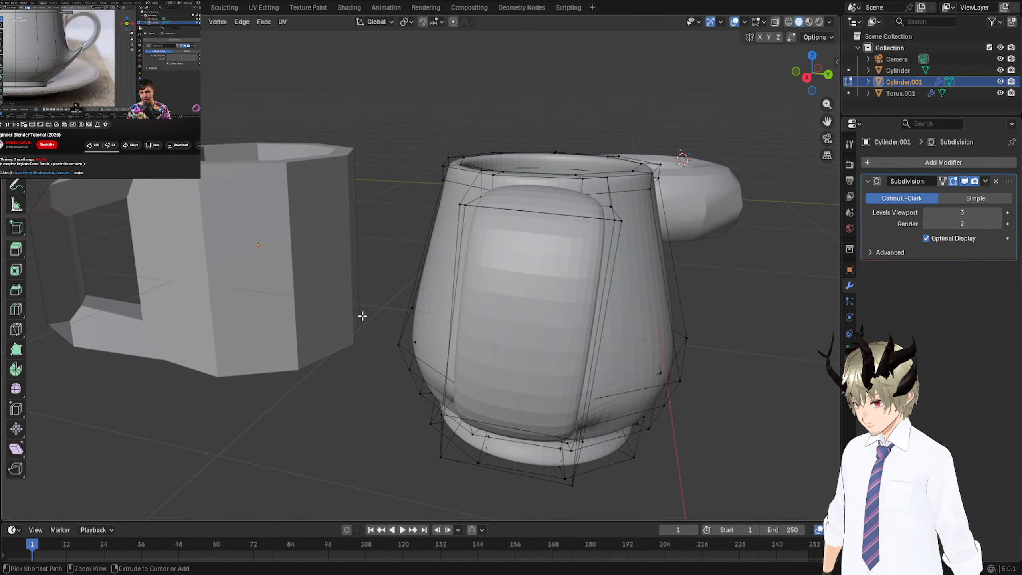
pyautogui.hotkey('ctrl', 'z')
pyautogui.hotkey('ctrl', 'z')
pyautogui.hotkey('ctrl', 'z')
pyautogui.hotkey('ctrl', 'z')
pyautogui.hotkey('ctrl', 'z')
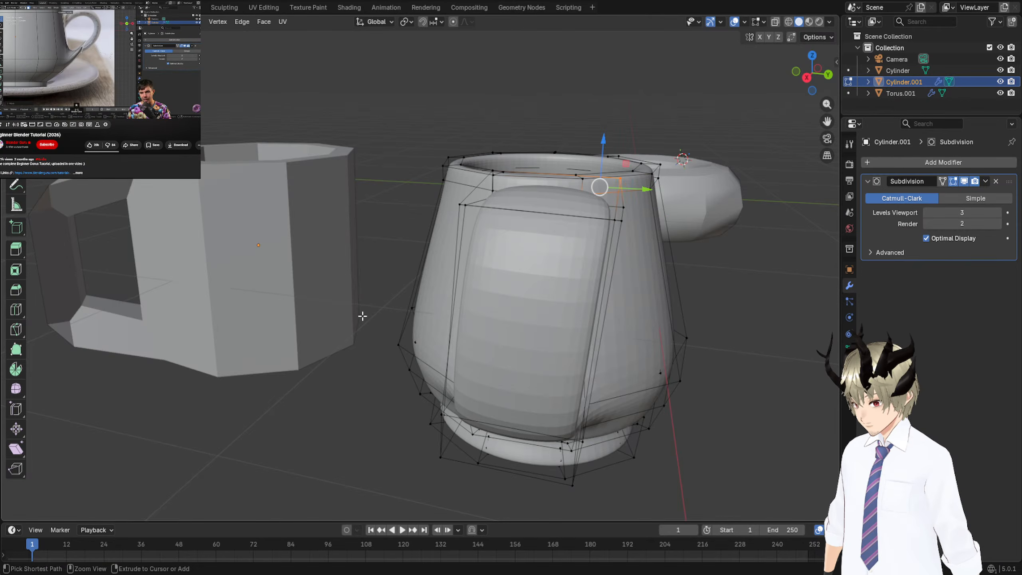
pyautogui.hotkey('ctrl', 'z')
pyautogui.hotkey('ctrl', 'z')
# Delete the vertices of the handle's upper section and the leftover loose ones, keeping only the lower stub.
pyautogui.moveTo(296, 308); pyautogui.dragTo(545, 258, button='middle')
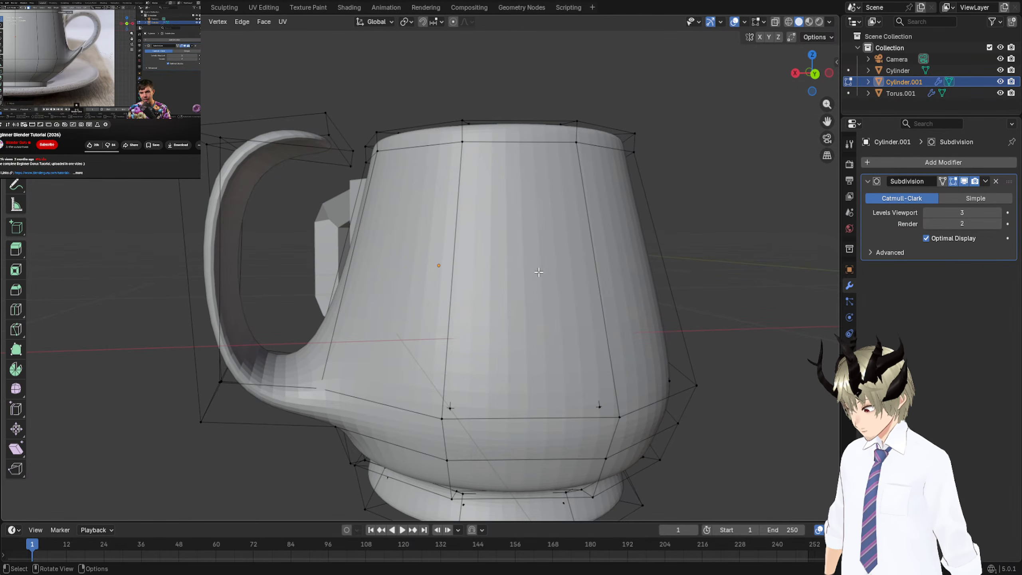
pyautogui.moveTo(93, 86); pyautogui.dragTo(355, 219)
pyautogui.press('x')
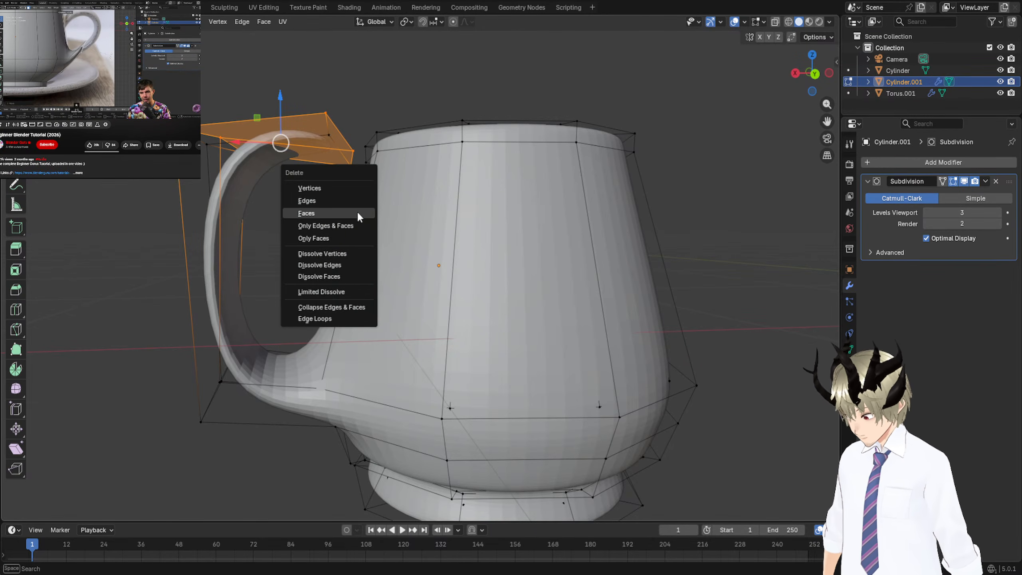
pyautogui.click(351, 192)
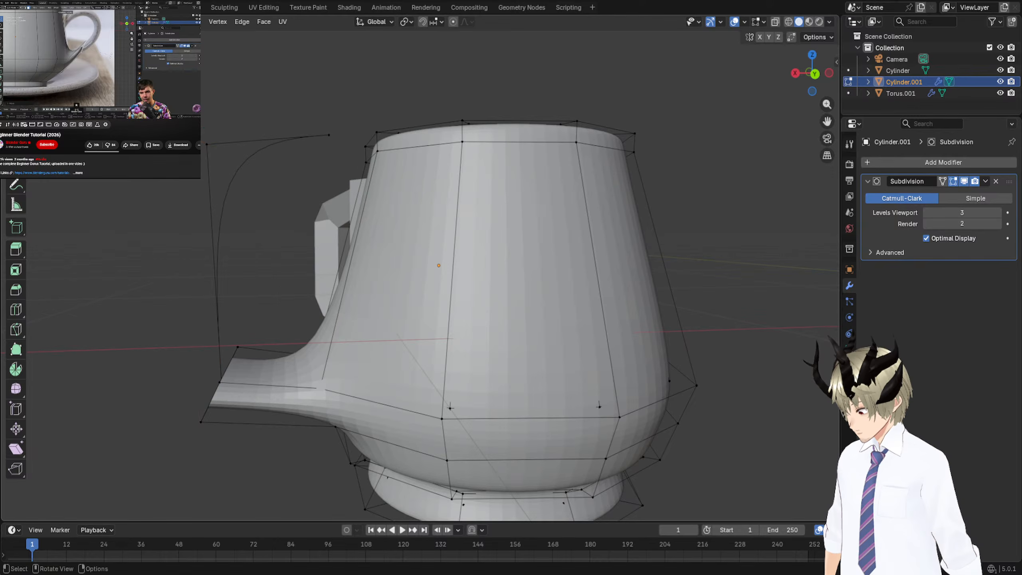
pyautogui.press('x')
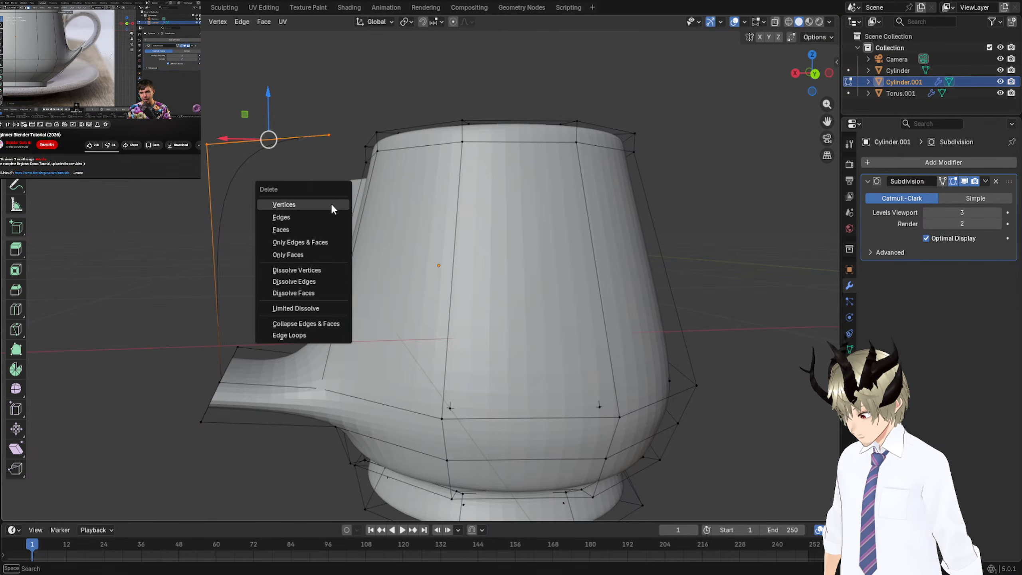
pyautogui.click(331, 203)
# Select the four corner vertices at the lower stub's open end and fill them with a face.
pyautogui.moveTo(289, 212); pyautogui.dragTo(346, 226, button='middle')
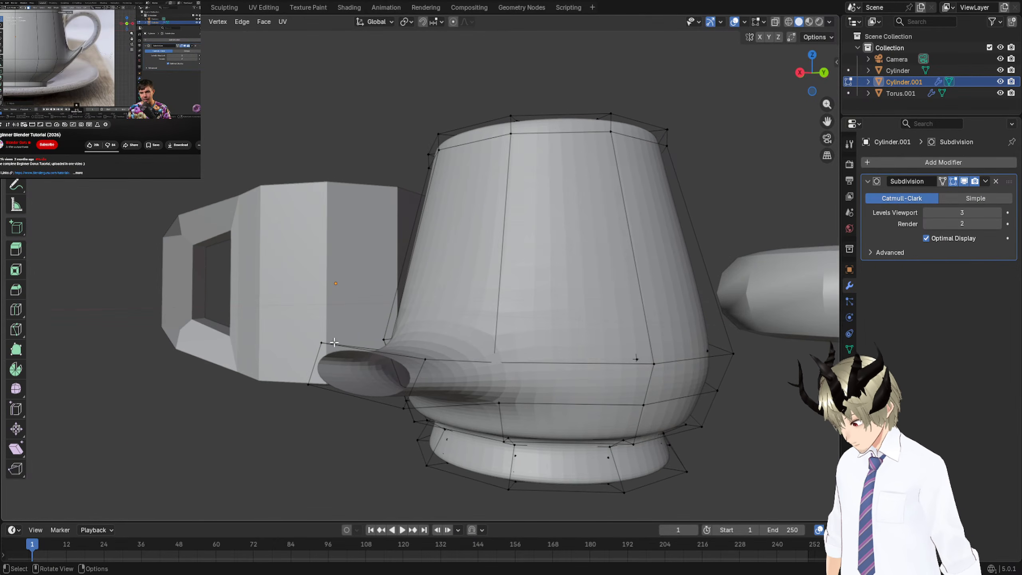
pyautogui.keyDown('ctrl'); pyautogui.click(313, 343); pyautogui.keyUp('ctrl')
pyautogui.keyDown('ctrl'); pyautogui.click(397, 351); pyautogui.keyUp('ctrl')
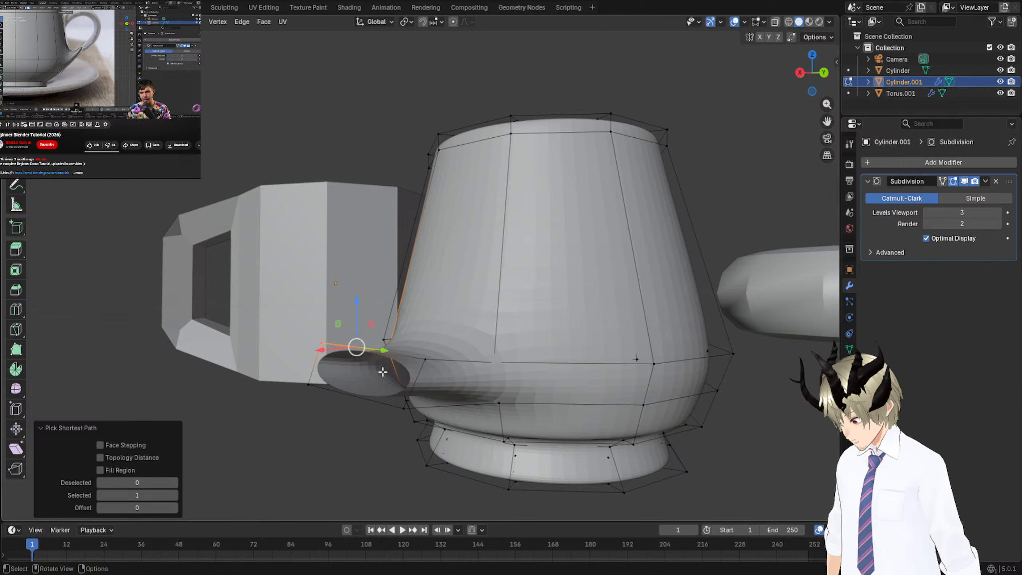
pyautogui.hotkey('ctrl', 'z')
pyautogui.keyDown('ctrl'); pyautogui.click(429, 359); pyautogui.keyUp('ctrl')
pyautogui.keyDown('ctrl'); pyautogui.click(402, 404); pyautogui.keyUp('ctrl')
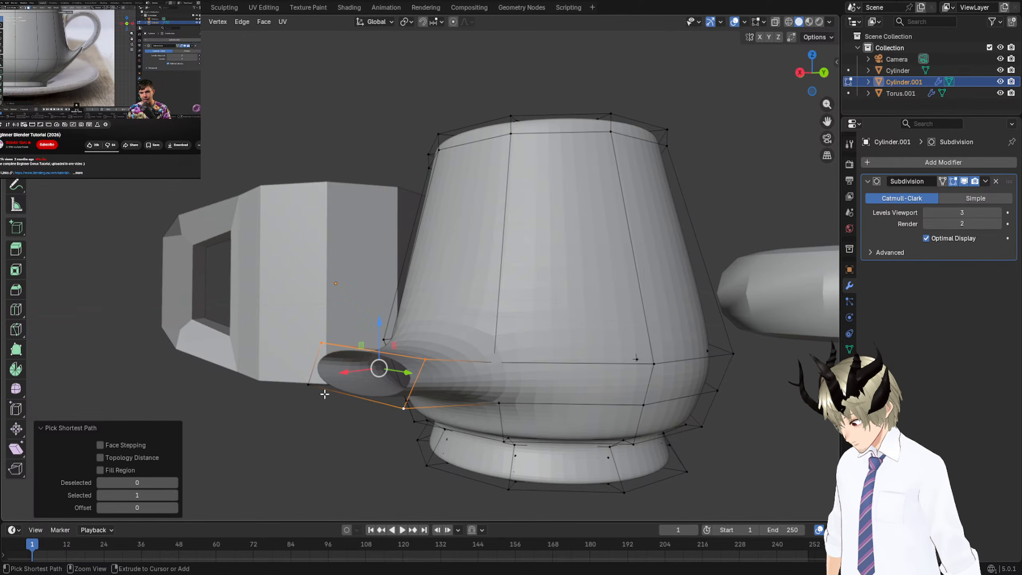
pyautogui.keyDown('ctrl'); pyautogui.click(312, 386); pyautogui.keyUp('ctrl')
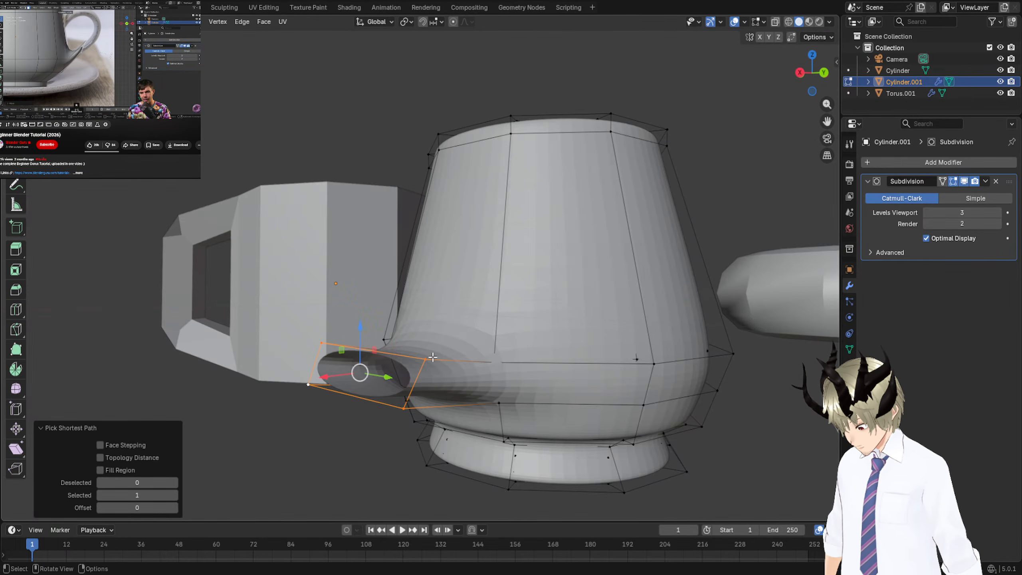
pyautogui.press('f')
# Select the four vertices of the rim face above the stub and extrude it outwards by about 0.414 m.
pyautogui.moveTo(377, 337); pyautogui.dragTo(316, 417, button='middle')
pyautogui.click(451, 175)
pyautogui.keyDown('shift'); pyautogui.click(450, 159); pyautogui.keyUp('shift')
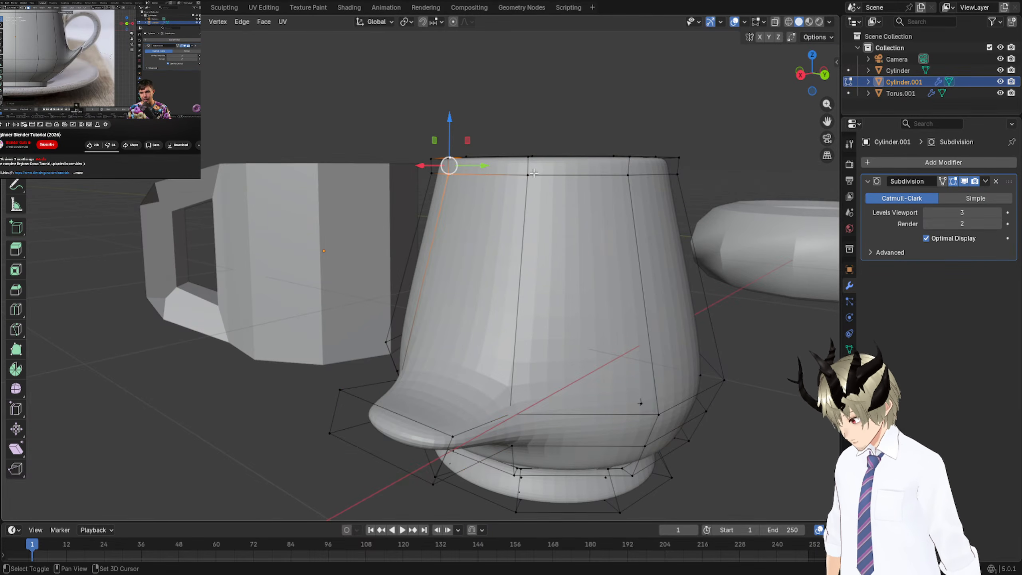
pyautogui.keyDown('shift'); pyautogui.click(532, 174); pyautogui.keyUp('shift')
pyautogui.keyDown('shift'); pyautogui.click(531, 159); pyautogui.keyUp('shift')
pyautogui.moveTo(536, 167); pyautogui.dragTo(501, 187, button='middle')
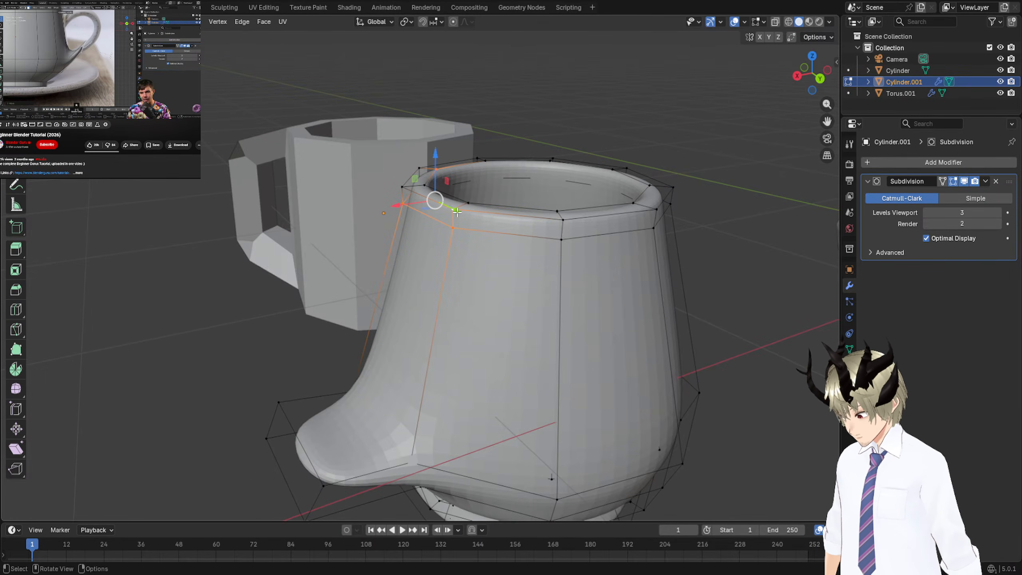
pyautogui.moveTo(456, 212); pyautogui.dragTo(432, 217, button='middle')
pyautogui.press('e')
pyautogui.click(291, 213)
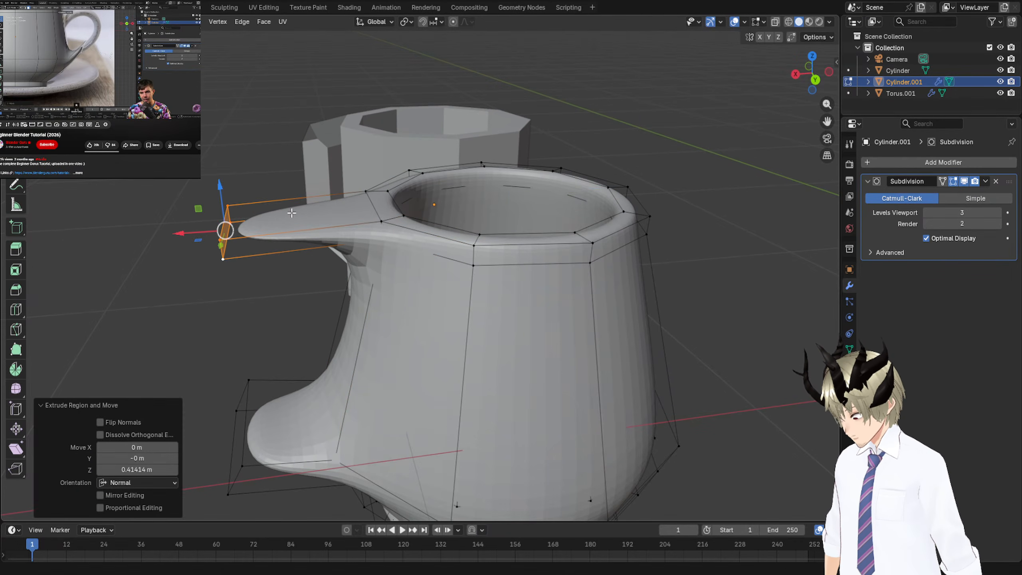
# Select the end faces of the upper and lower handle stubs and bridge them together.
pyautogui.moveTo(292, 213); pyautogui.dragTo(413, 372, button='middle')
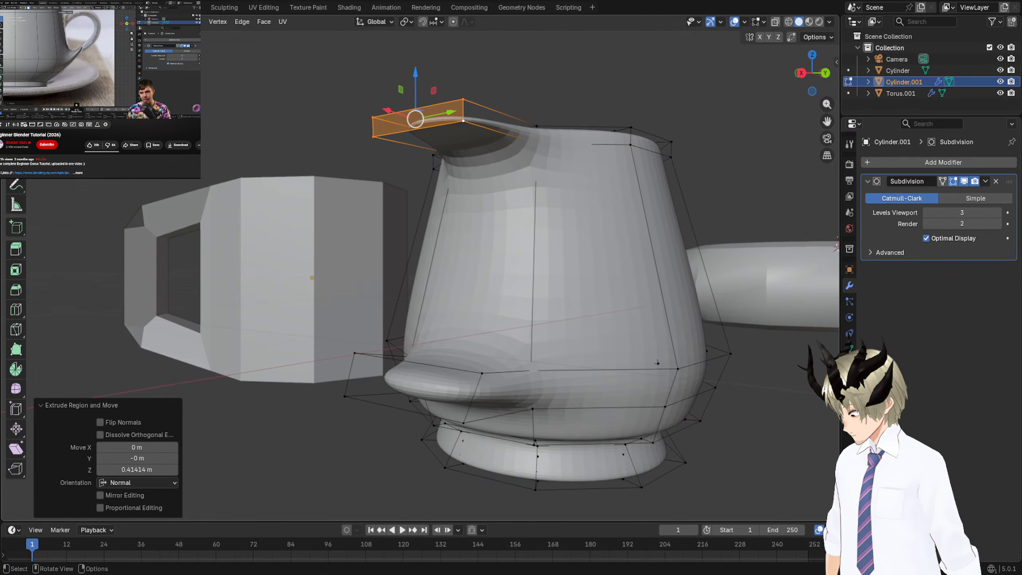
pyautogui.click(429, 398)
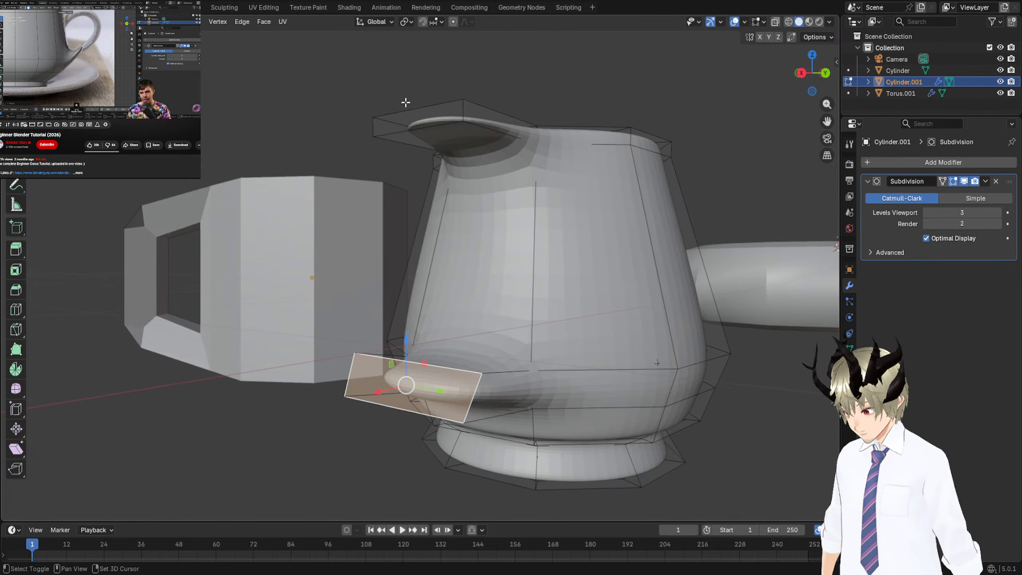
pyautogui.keyDown('shift'); pyautogui.click(416, 121); pyautogui.keyUp('shift')
pyautogui.moveTo(567, 147); pyautogui.dragTo(519, 158, button='middle')
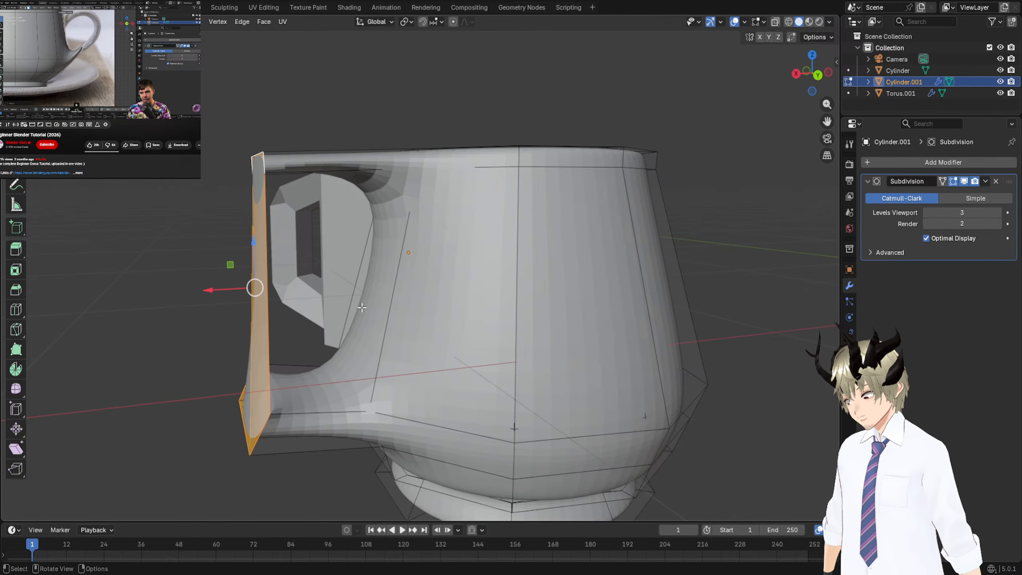
pyautogui.press('r')
pyautogui.press('Escape')
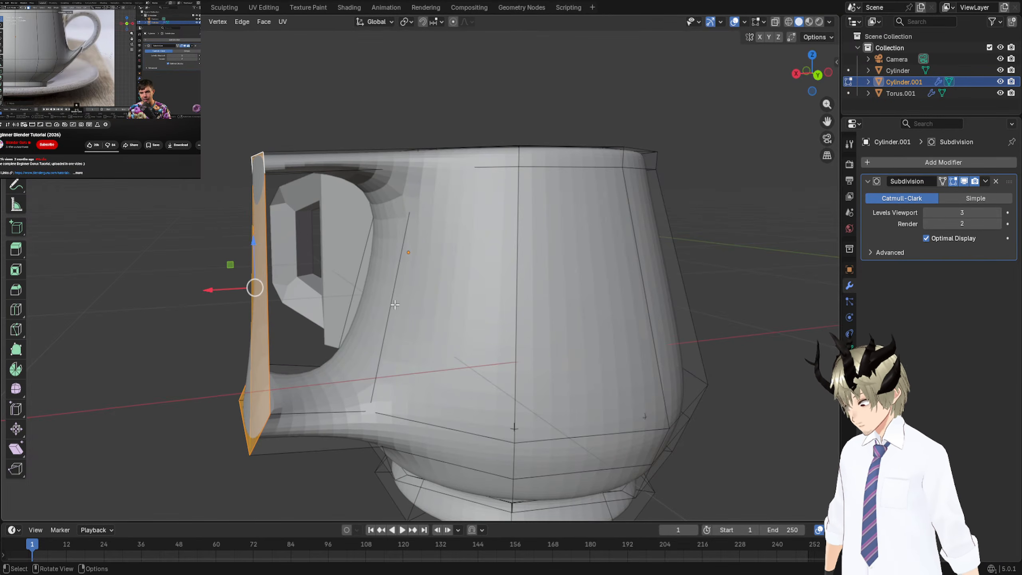
pyautogui.keyDown('shift'); pyautogui.click(262, 165); pyautogui.keyUp('shift')
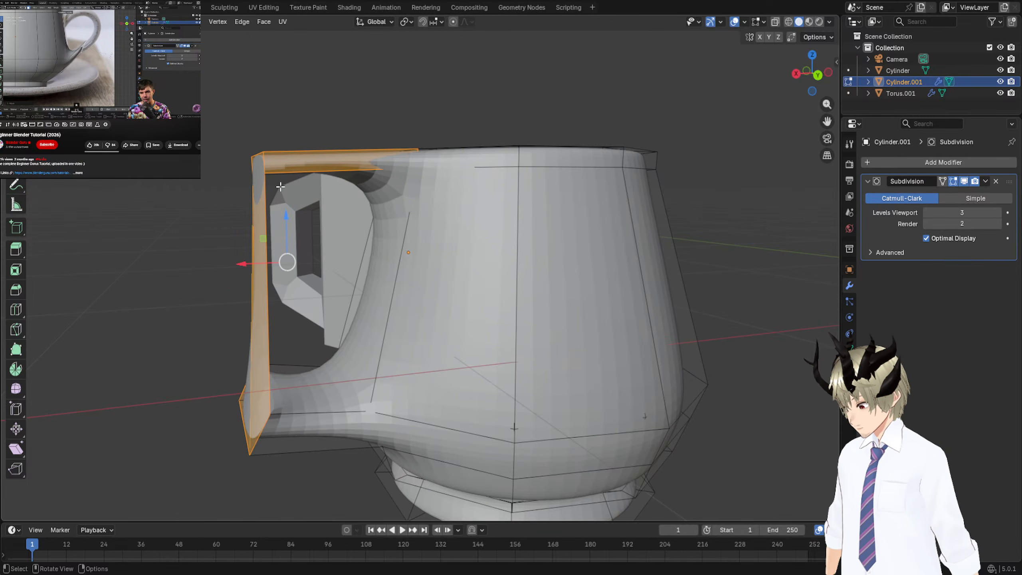
pyautogui.moveTo(280, 187); pyautogui.dragTo(302, 218, button='middle')
pyautogui.click(203, 295)
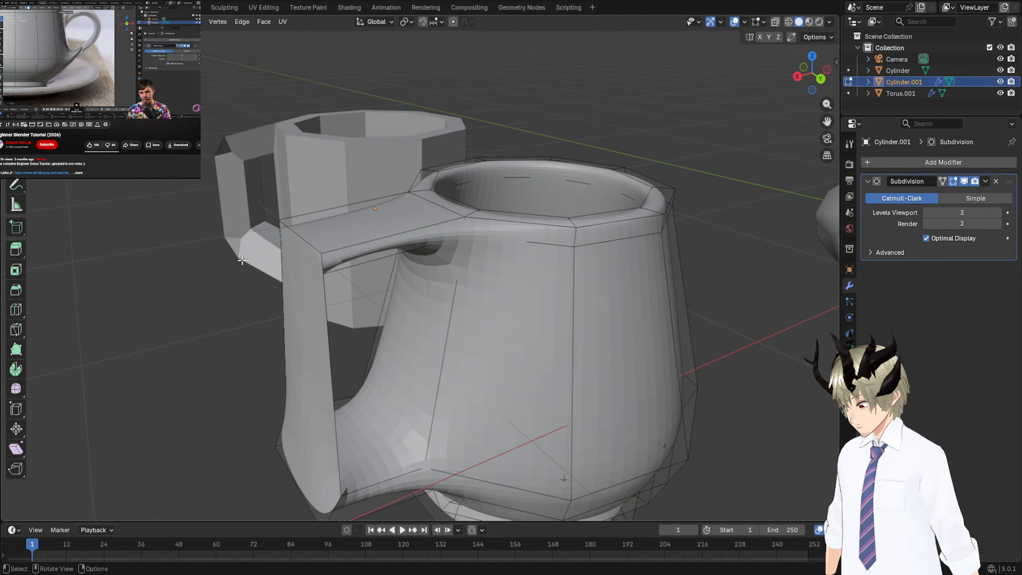
pyautogui.moveTo(243, 198); pyautogui.dragTo(332, 295)
pyautogui.press('r')
pyautogui.rightClick(417, 293)
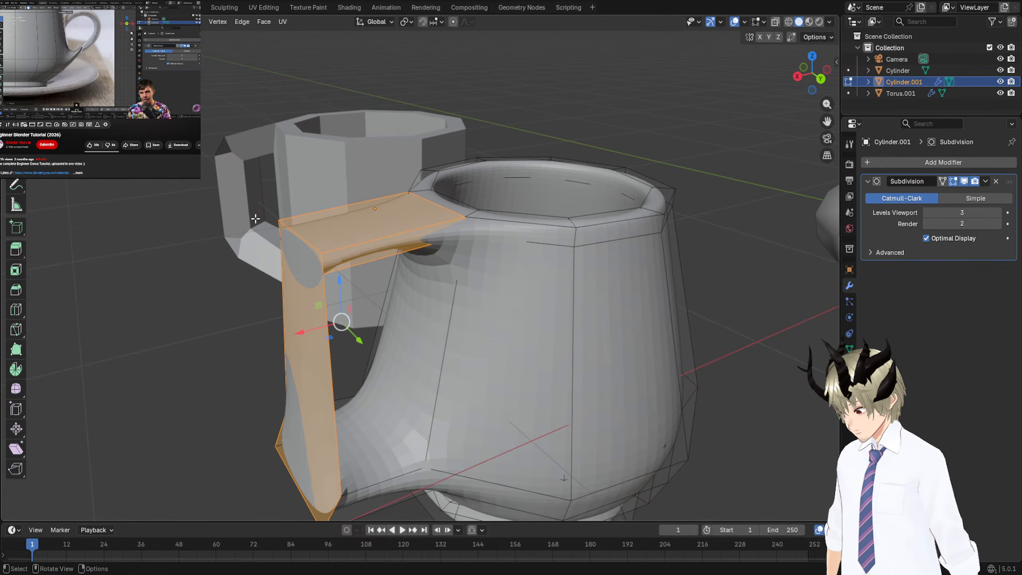
pyautogui.click(258, 212)
pyautogui.click(300, 256)
# Undo the bridge between the upper and lower stubs along with the selection changes.
pyautogui.hotkey('ctrl', 'z')
pyautogui.hotkey('ctrl', 'z')
pyautogui.hotkey('ctrl', 'z')
pyautogui.hotkey('ctrl', 'z')
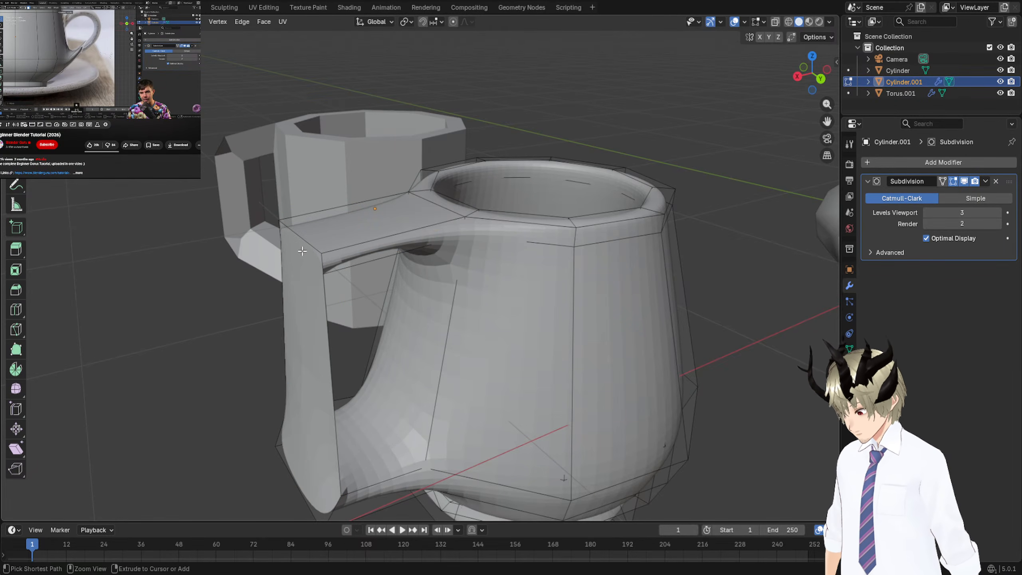
pyautogui.hotkey('ctrl', 'z')
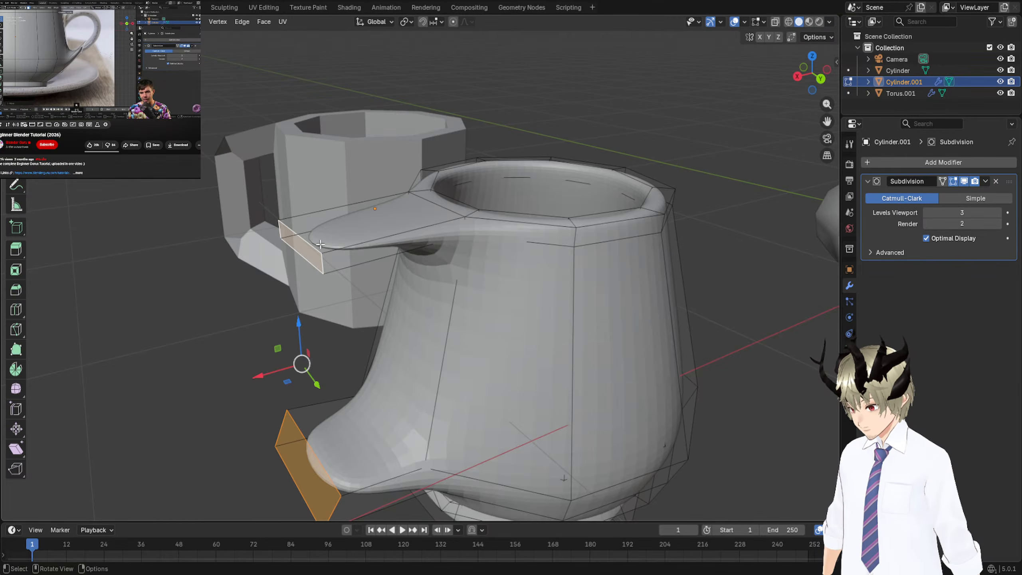
# Select the upper stub's end face and rotate it 36.5° about the global Y axis.
pyautogui.moveTo(307, 260)
pyautogui.mouseDown(button='middle')
pyautogui.moveTo(323, 233)
pyautogui.moveTo(309, 242)
pyautogui.mouseUp(button='middle')
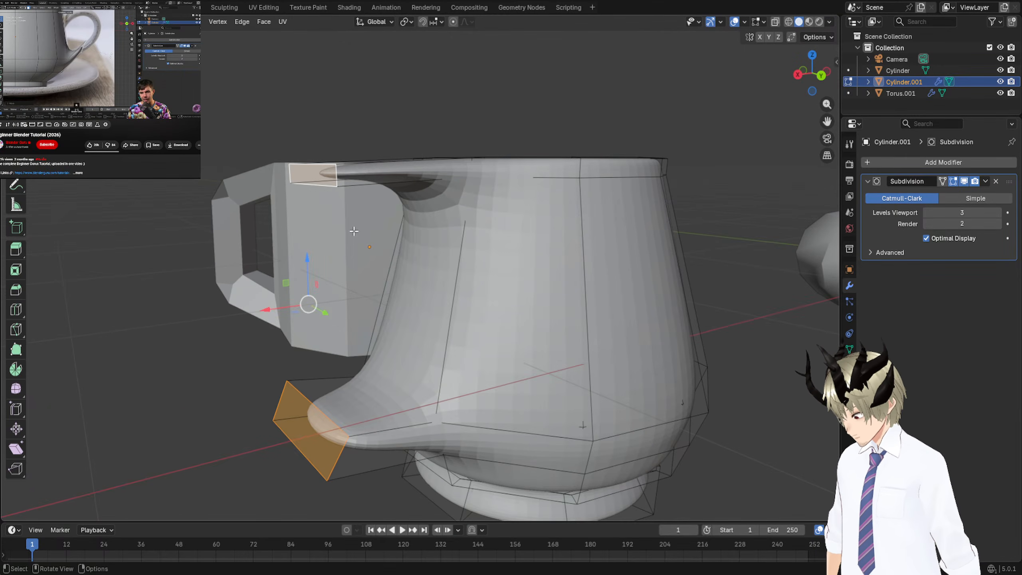
pyautogui.click(300, 171)
pyautogui.press('r')
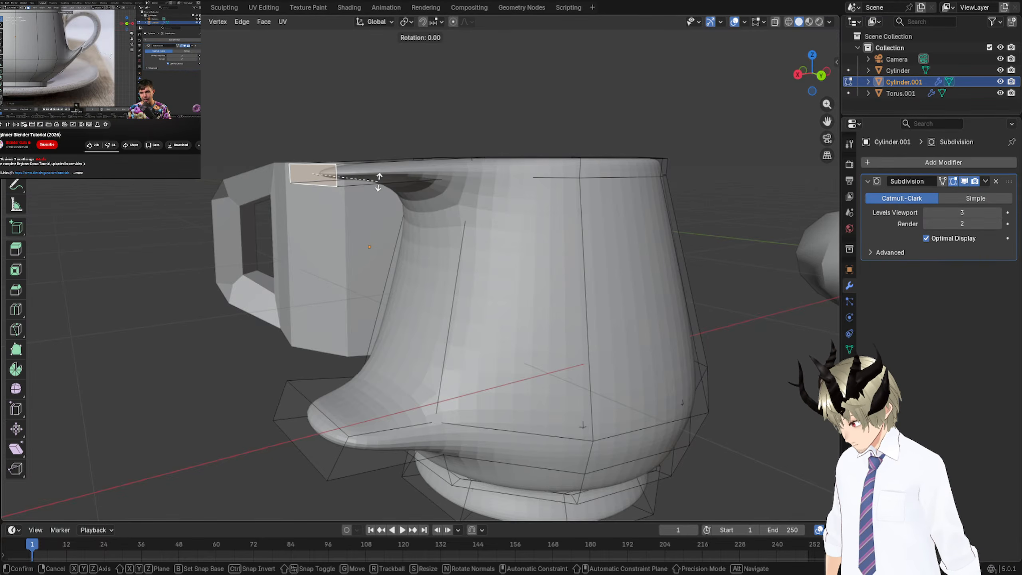
pyautogui.press('x')
pyautogui.press('Escape')
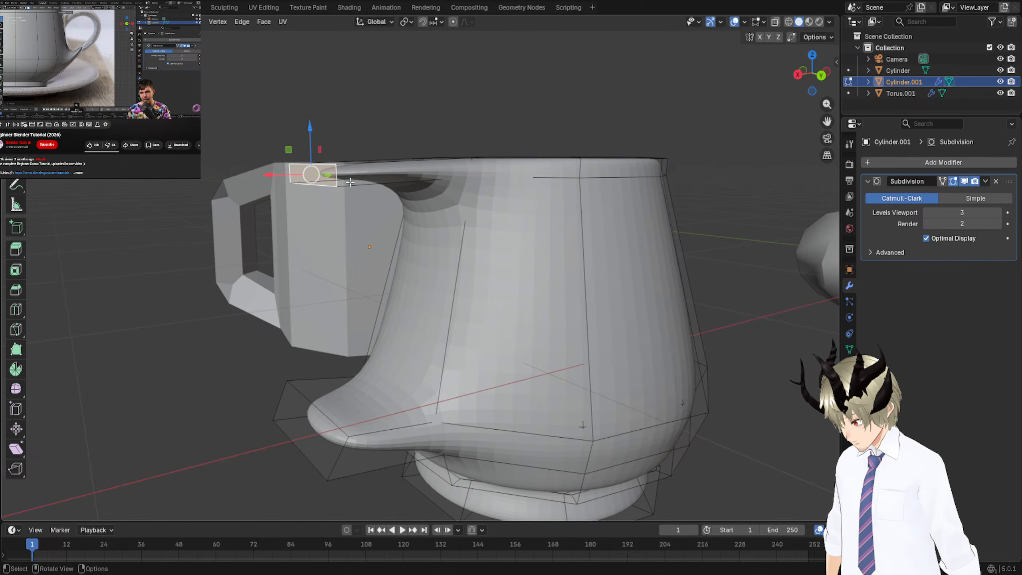
pyautogui.press('r')
pyautogui.press('y')
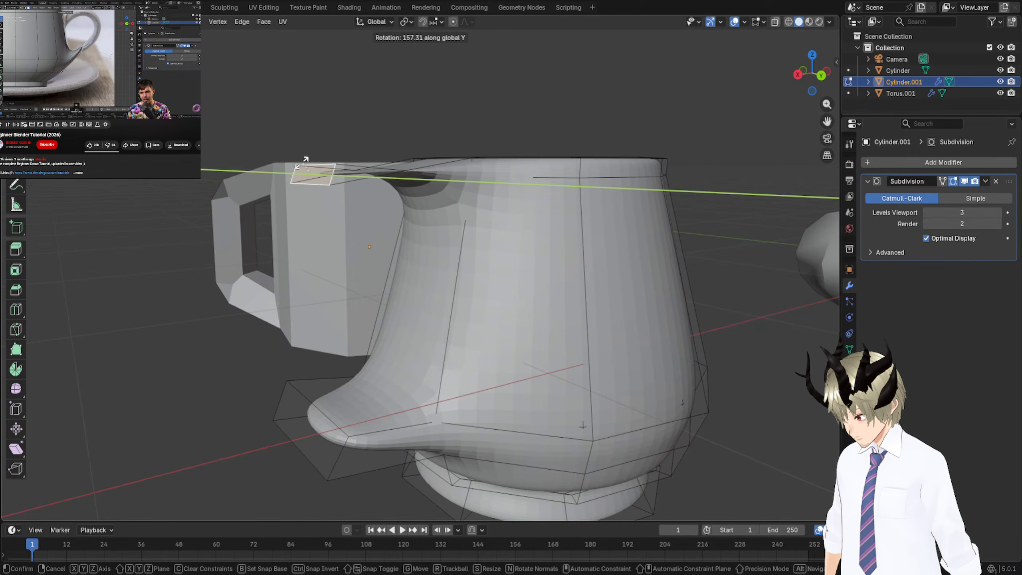
pyautogui.click(325, 197)
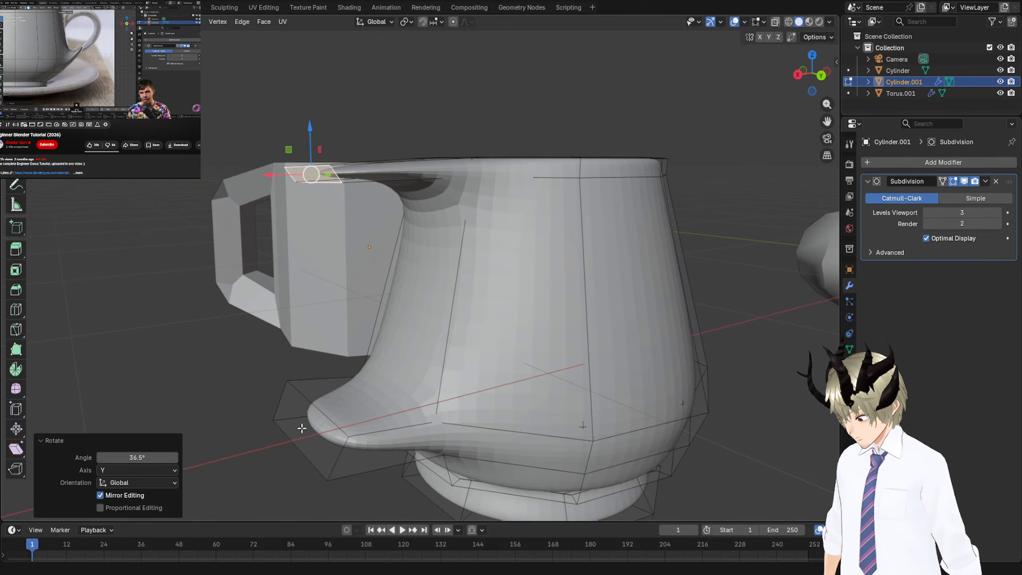
# Select the lower stub's end face and rotate it -18.9° about the global Y axis.
pyautogui.click(292, 409)
pyautogui.press('r')
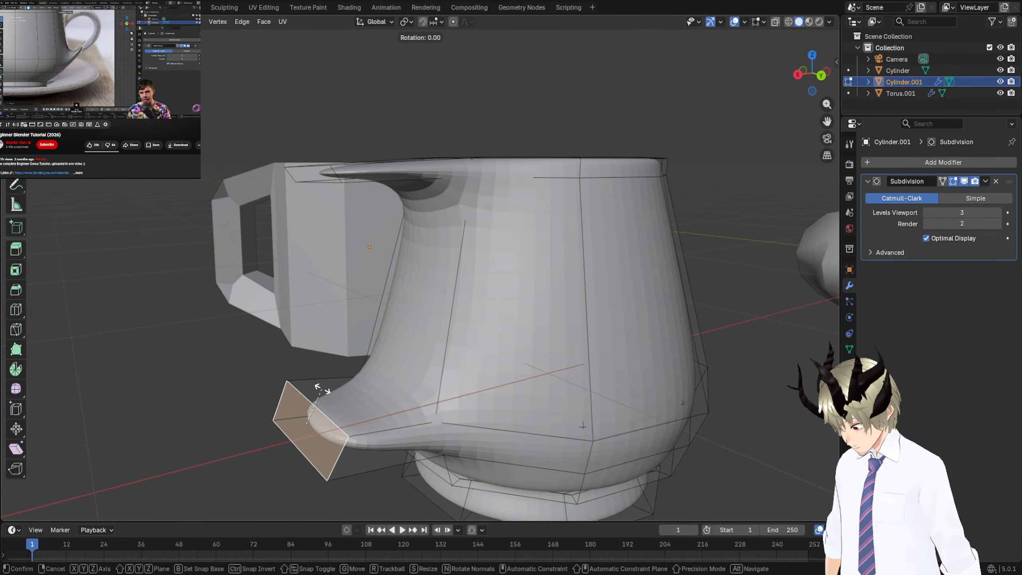
pyautogui.press('y')
pyautogui.click(343, 383)
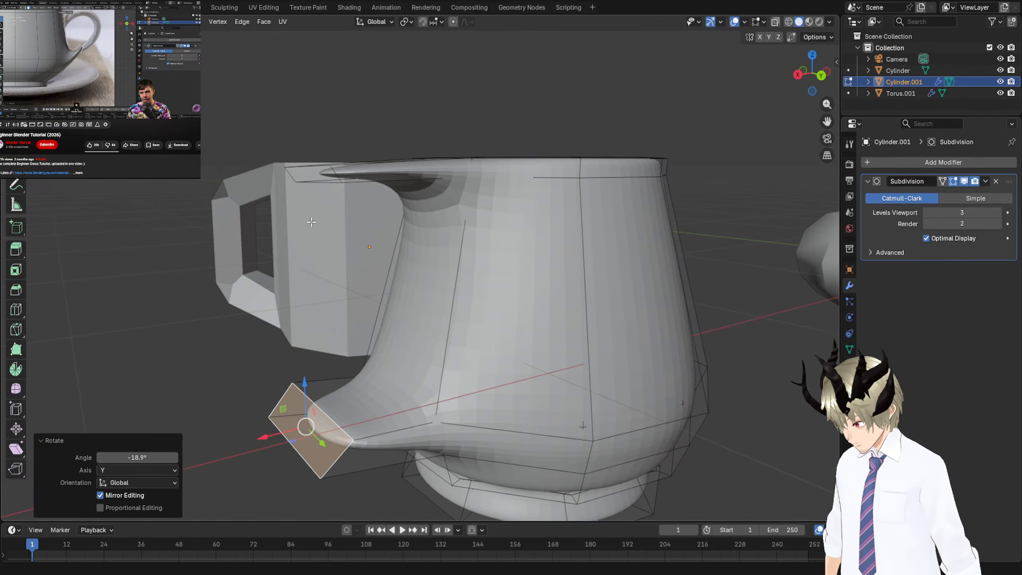
# Select both rotated end faces and bridge them into a closed handle.
pyautogui.click(315, 181)
pyautogui.keyDown('shift'); pyautogui.click(301, 428); pyautogui.keyUp('shift')
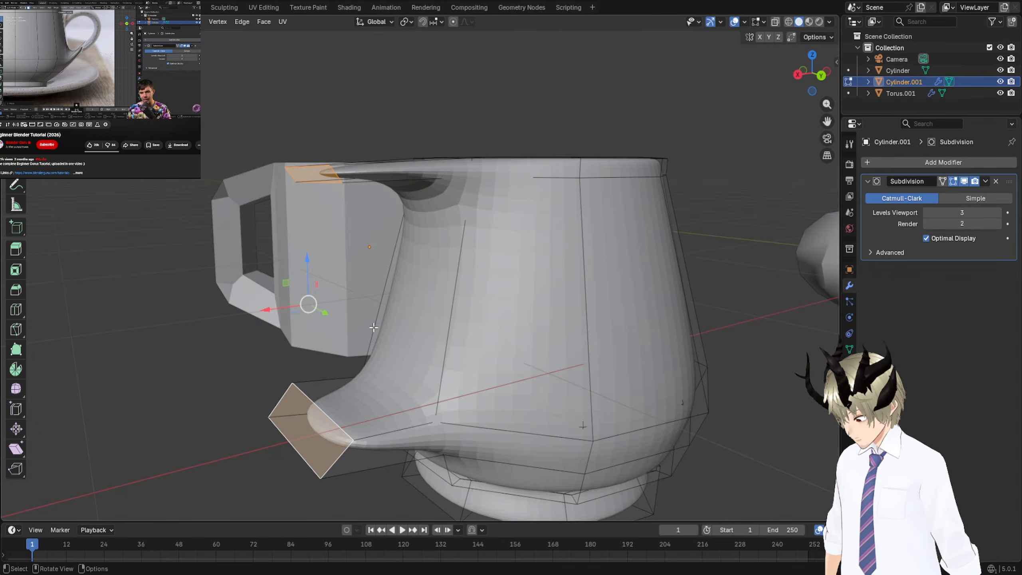
pyautogui.press('f')
pyautogui.rightClick(318, 305)
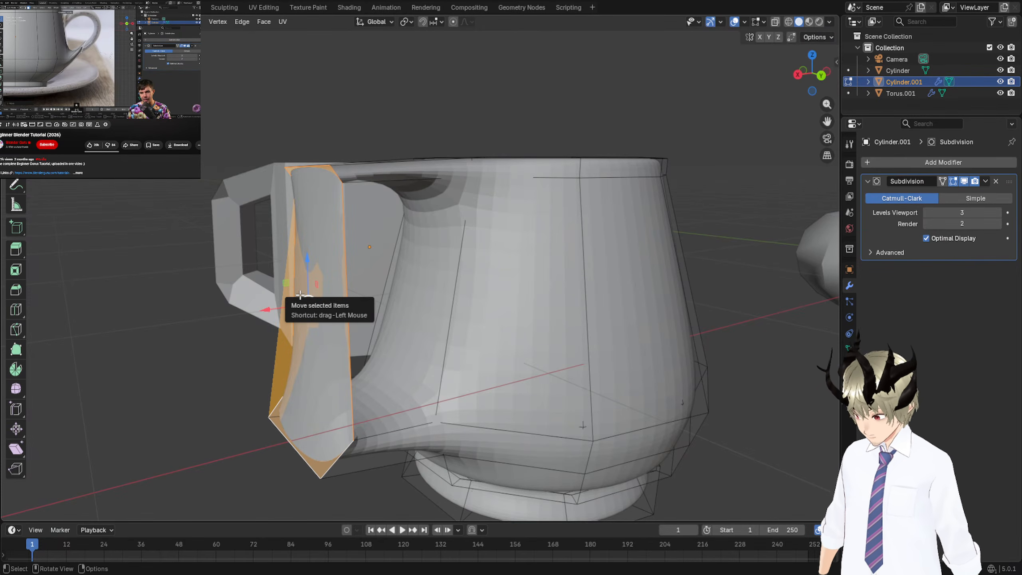
pyautogui.press('r')
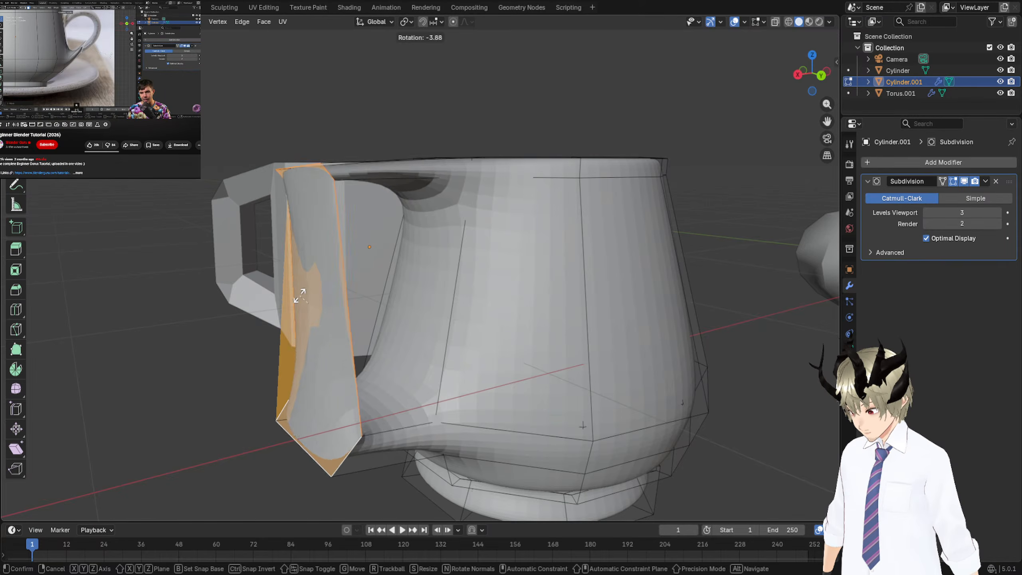
pyautogui.press('Escape')
# Try adding three loop cuts across the bridged handle section, and undo both the cuts and the bridge.
pyautogui.hotkey('ctrl', 'r')
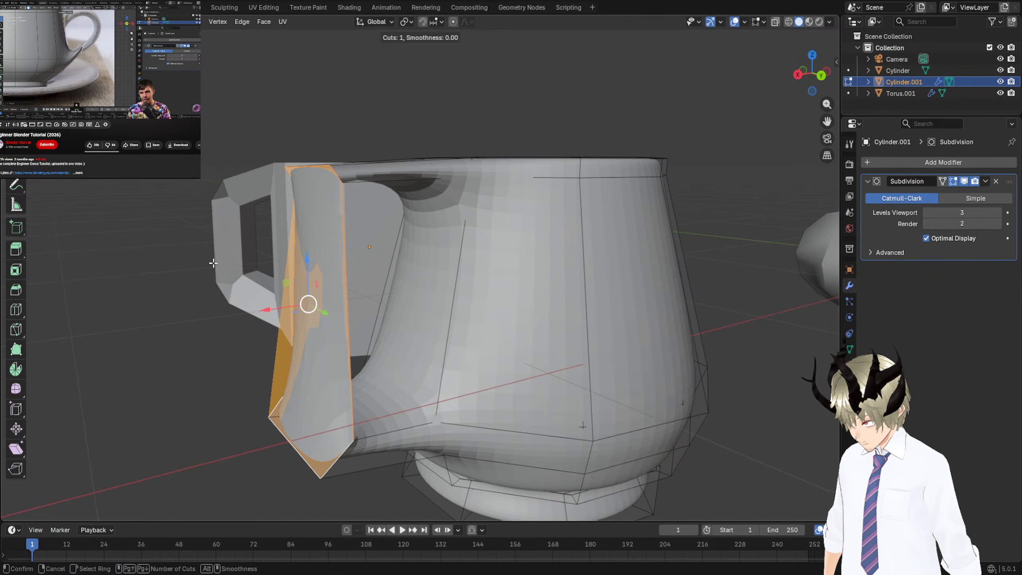
pyautogui.moveTo(213, 263); pyautogui.dragTo(246, 272, button='middle')
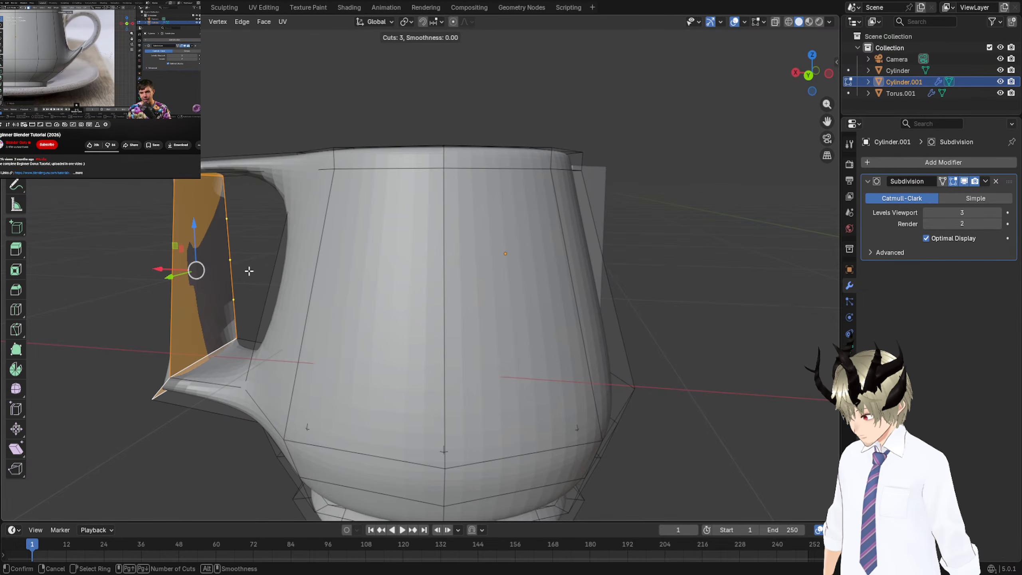
pyautogui.click(249, 271)
pyautogui.rightClick(249, 271)
pyautogui.moveTo(251, 270); pyautogui.dragTo(393, 264, button='middle')
pyautogui.hotkey('ctrl', 'z')
pyautogui.hotkey('ctrl', 'z')
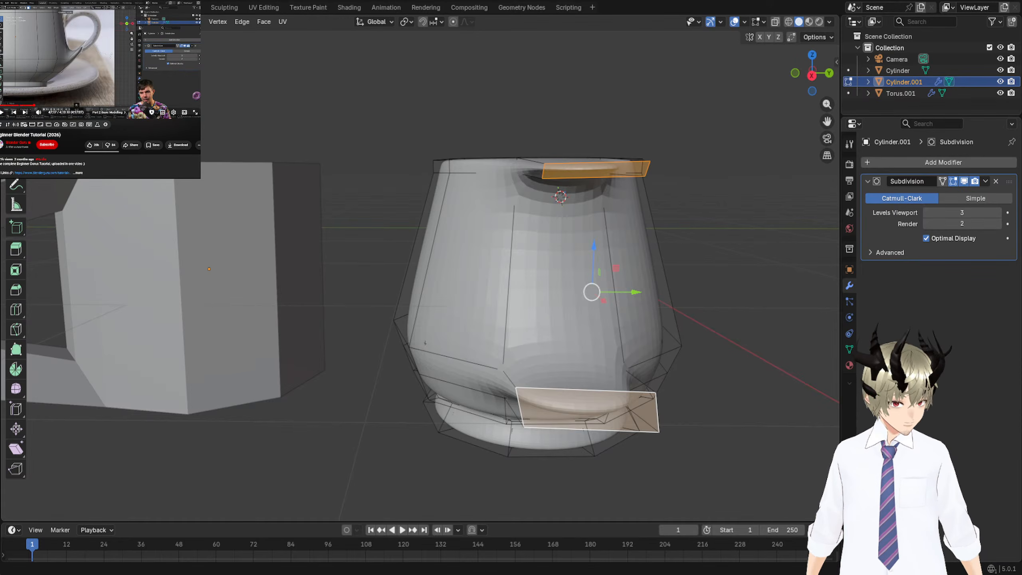
# Scale the two selected end faces together by 0.516 and move them -0.1469 m along X, towards the cup.
pyautogui.moveTo(731, 323); pyautogui.dragTo(676, 340, button='middle')
pyautogui.press('s')
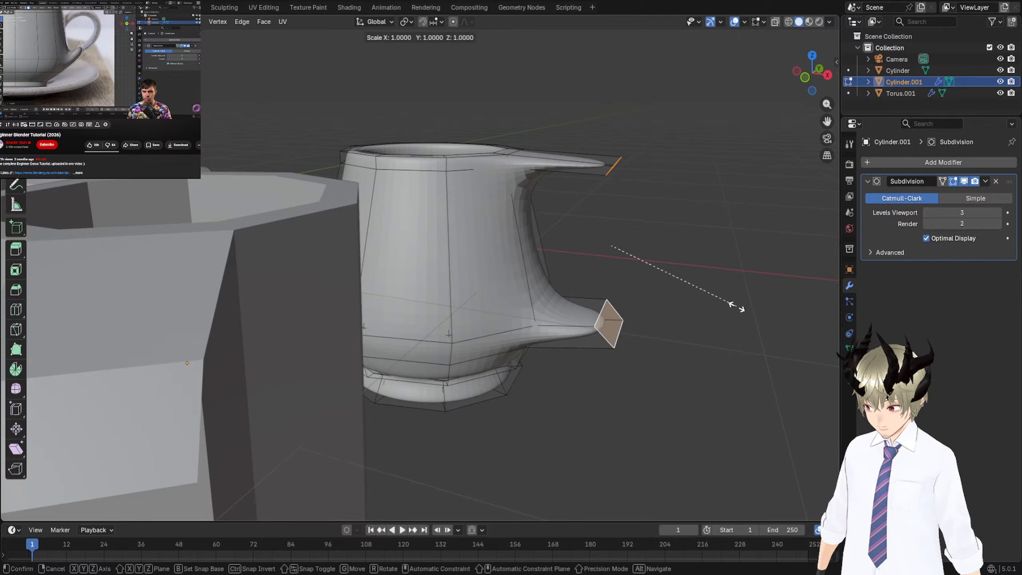
pyautogui.click(680, 267)
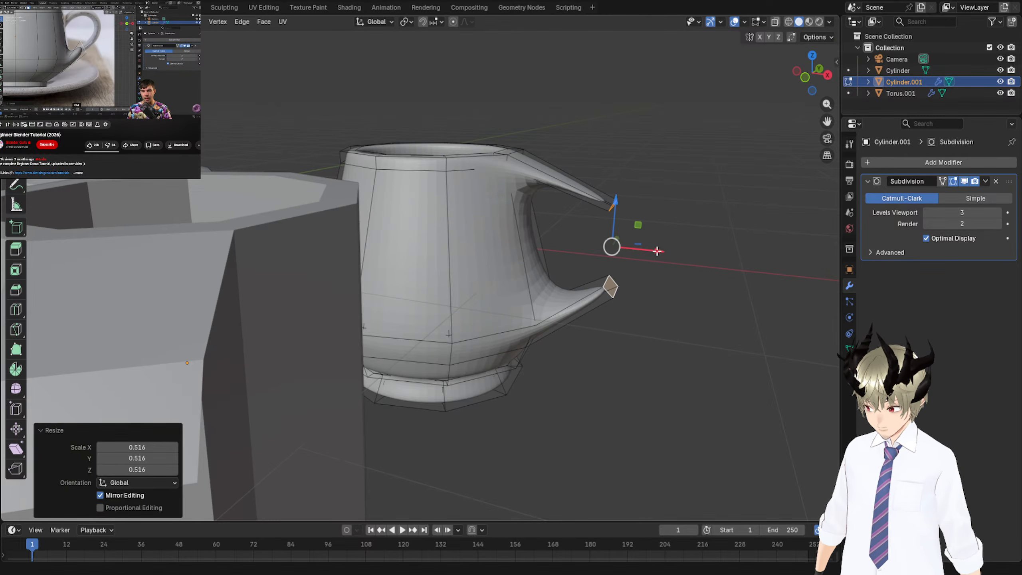
pyautogui.moveTo(657, 252); pyautogui.dragTo(621, 248)
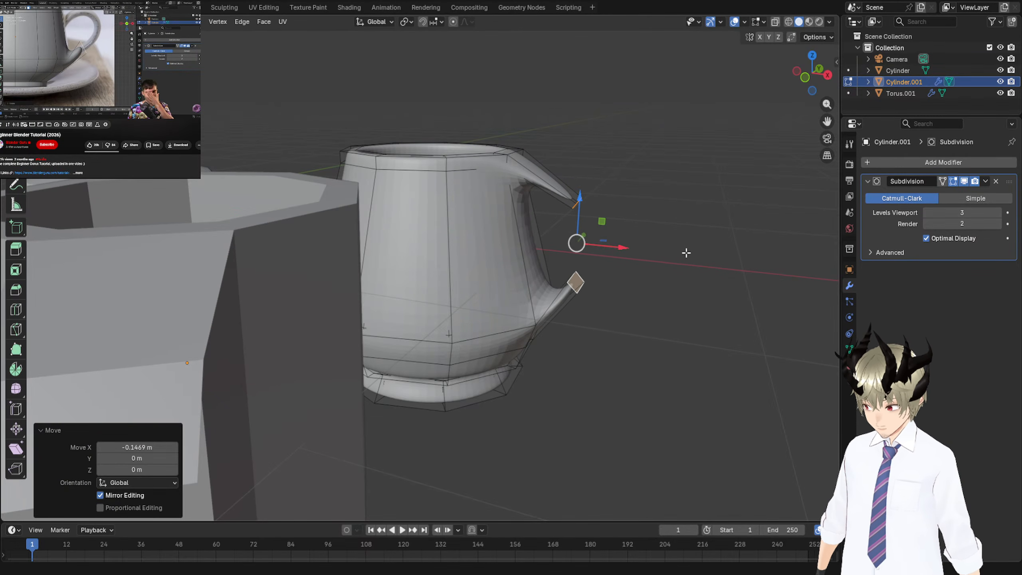
# Try bridging the scaled-down end faces, and undo the bridge and the move along X.
pyautogui.moveTo(686, 252); pyautogui.dragTo(592, 273, button='middle')
pyautogui.press('f')
pyautogui.scroll(3, 349, 331)
pyautogui.moveTo(349, 331); pyautogui.dragTo(357, 324, button='middle')
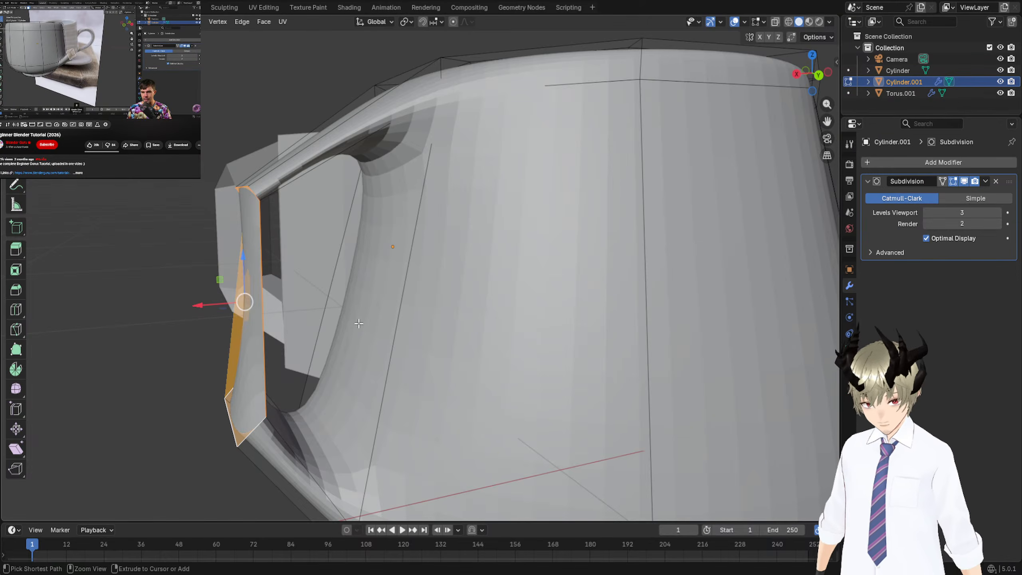
pyautogui.hotkey('ctrl', 'z')
pyautogui.hotkey('ctrl', 'z')
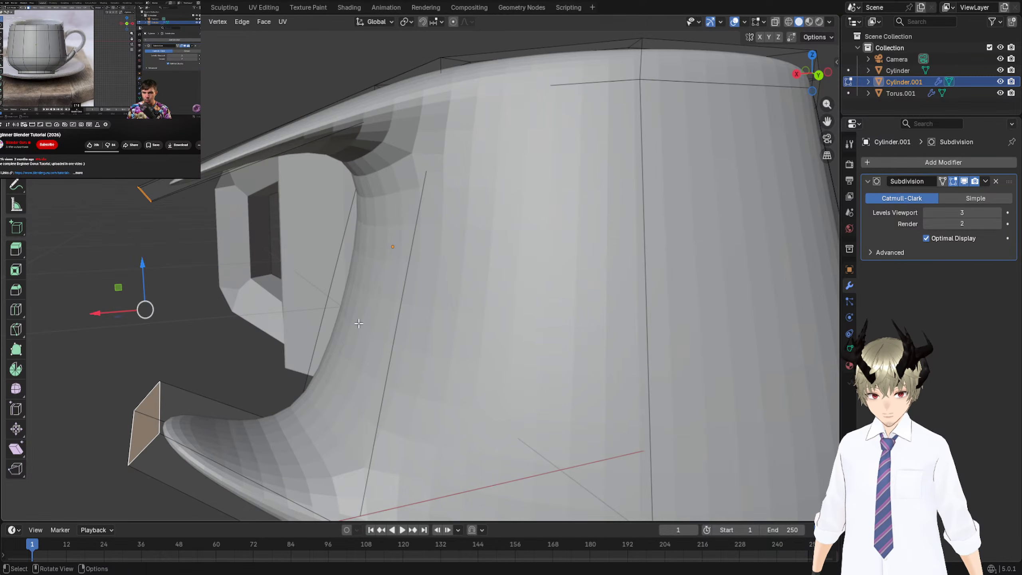
# Scale the two end faces of the stubs back up together by 1.963.
pyautogui.moveTo(358, 324); pyautogui.dragTo(309, 326, button='middle')
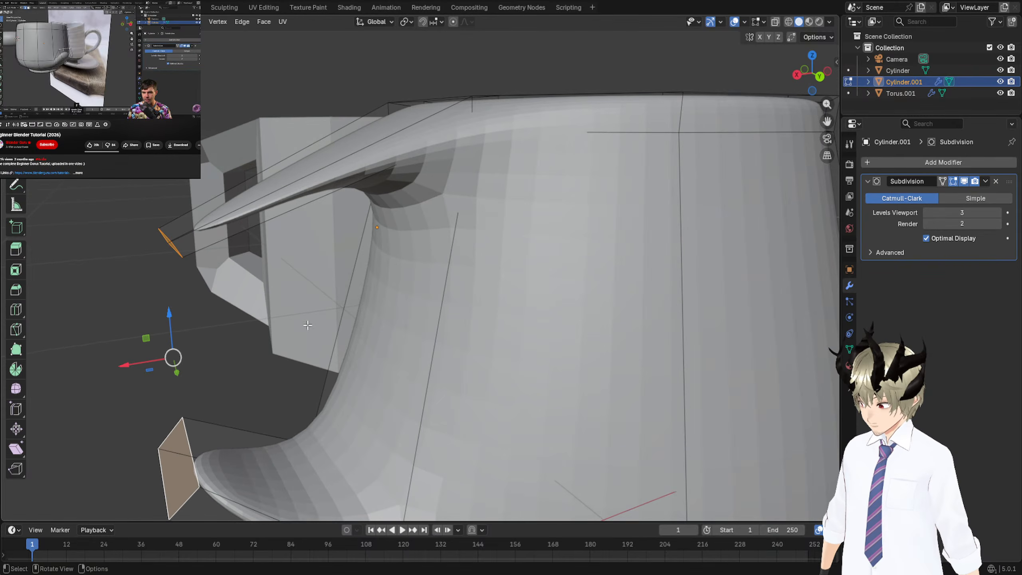
pyautogui.press('s')
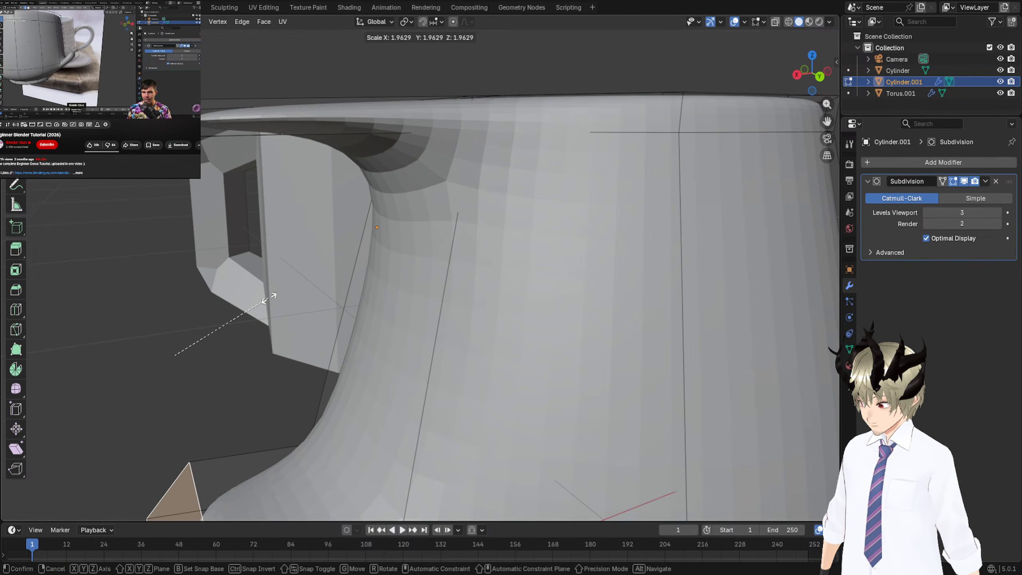
pyautogui.click(270, 297)
pyautogui.moveTo(269, 297); pyautogui.dragTo(289, 284, button='middle')
pyautogui.scroll(-5, 289, 284)
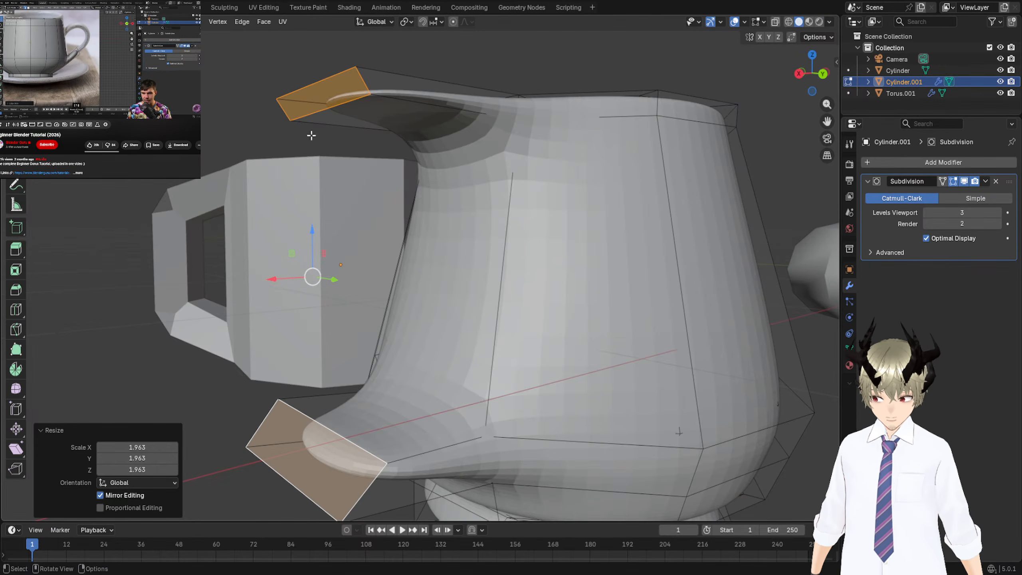
# Select both stub end faces, extrude them in place and scale the extruded faces by about 0.647 towards each other.
pyautogui.click(338, 90)
pyautogui.moveTo(338, 90); pyautogui.dragTo(351, 127, button='middle')
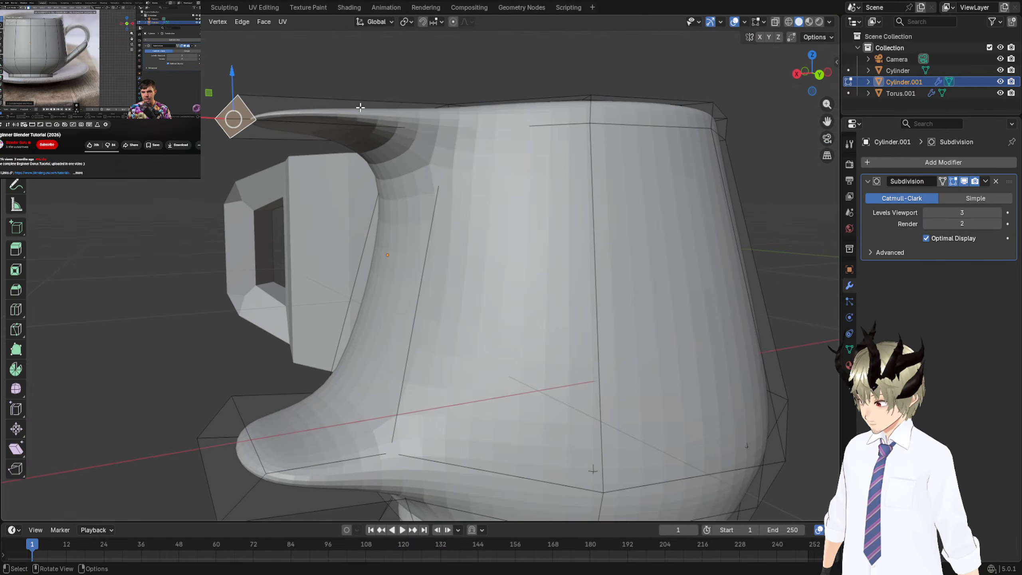
pyautogui.keyDown('shift'); pyautogui.click(226, 455); pyautogui.keyUp('shift')
pyautogui.press('e')
pyautogui.press('Escape')
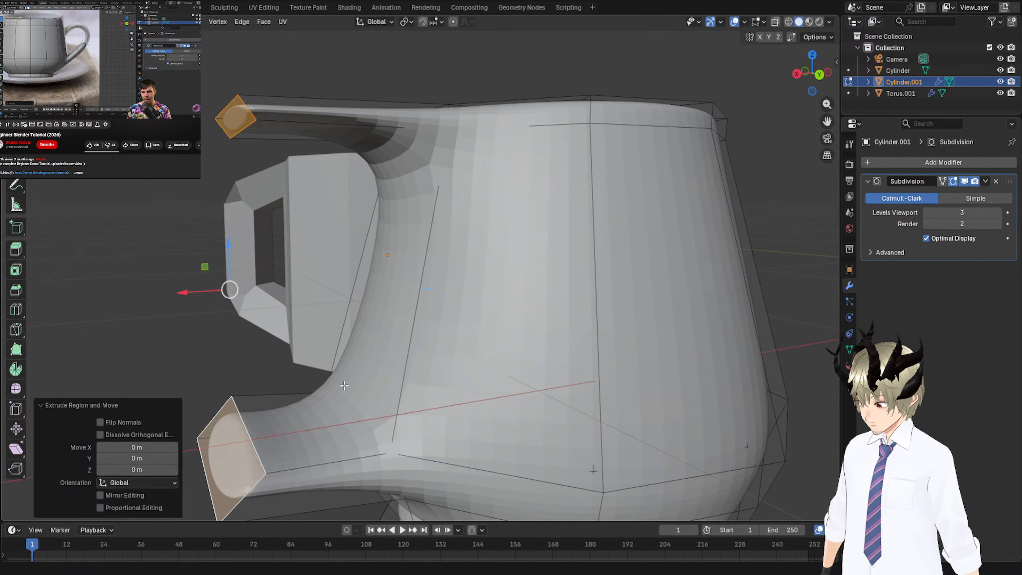
pyautogui.press('s')
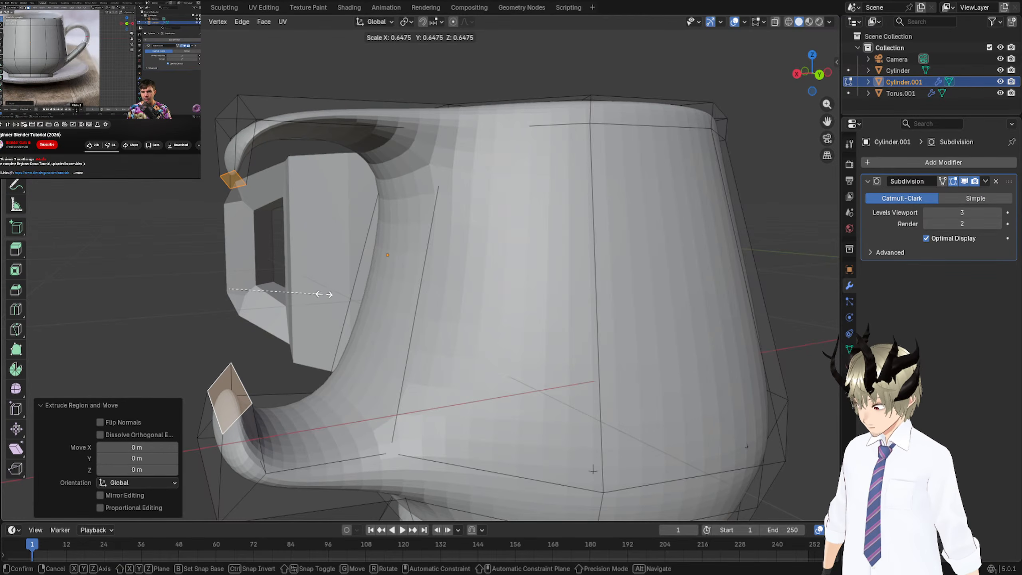
pyautogui.click(325, 295)
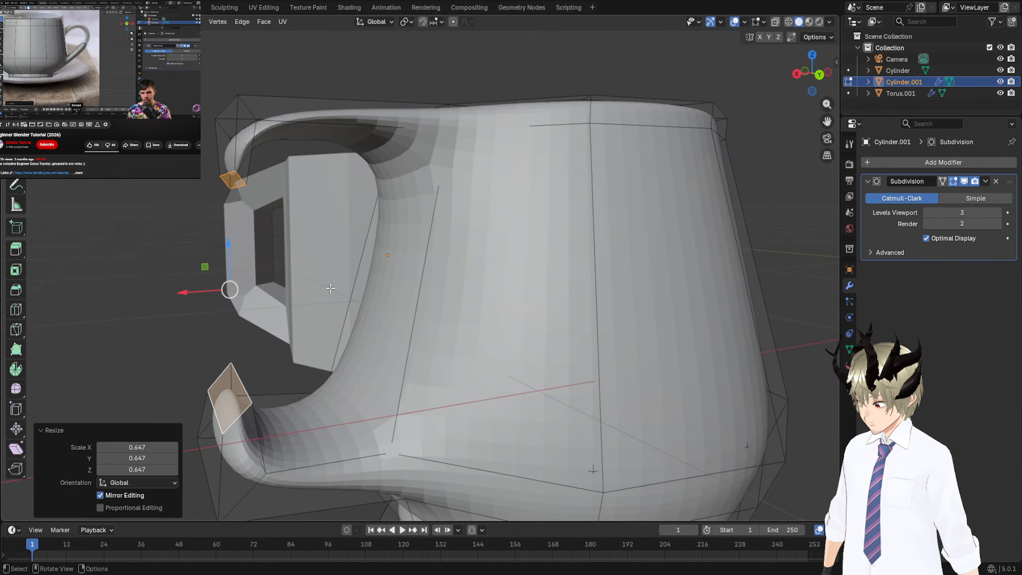
# Try bridging the two facing ends of the handle extrusions, and undo it.
pyautogui.rightClick(330, 288)
pyautogui.click(330, 288)
pyautogui.moveTo(300, 285); pyautogui.dragTo(353, 270, button='middle')
pyautogui.hotkey('ctrl', 'z')
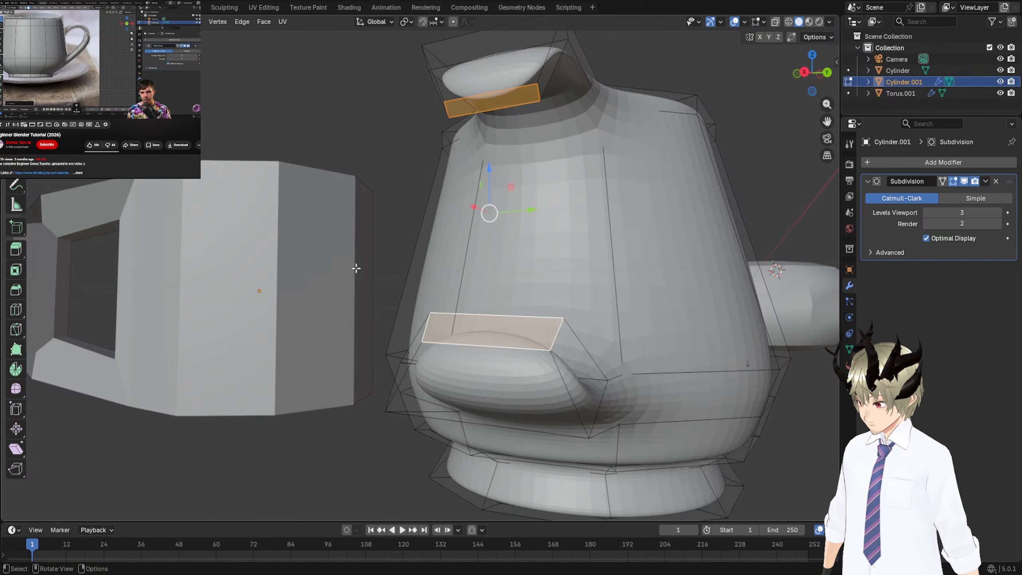
# Redo the bridge between the two facing handle ends and clear the selection.
pyautogui.hotkey('ctrl', 'shift', 'z')
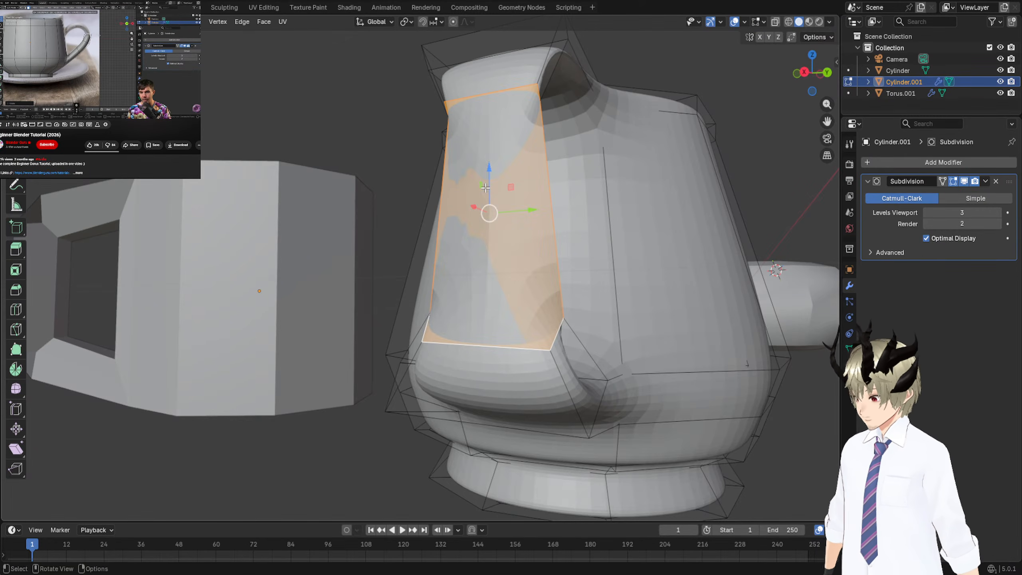
pyautogui.moveTo(432, 186); pyautogui.dragTo(374, 201, button='middle')
pyautogui.hotkey('alt', 'a')
pyautogui.moveTo(318, 260); pyautogui.dragTo(492, 246, button='middle')
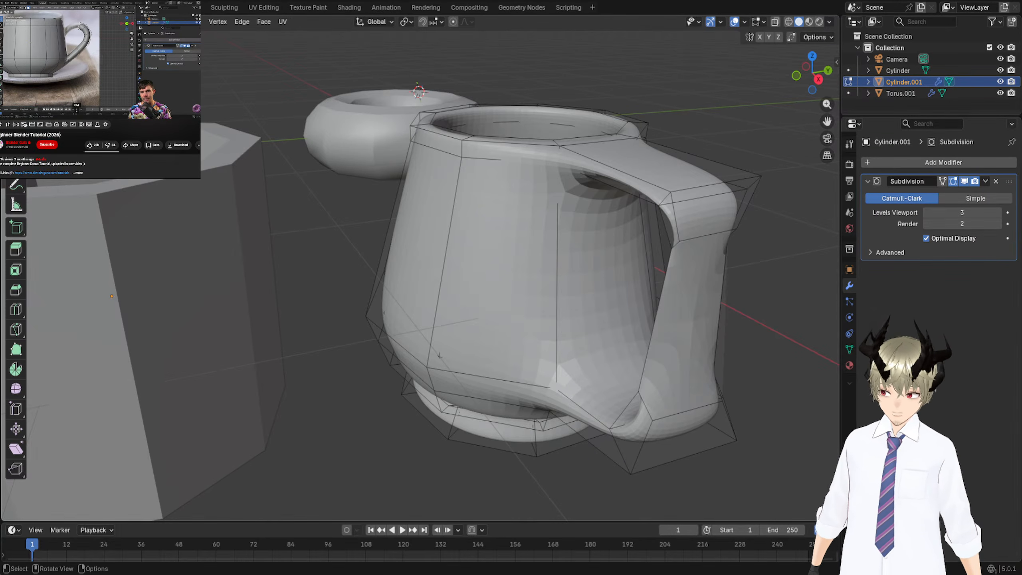
pyautogui.click(533, 151)
pyautogui.moveTo(588, 159); pyautogui.dragTo(557, 188, button='middle')
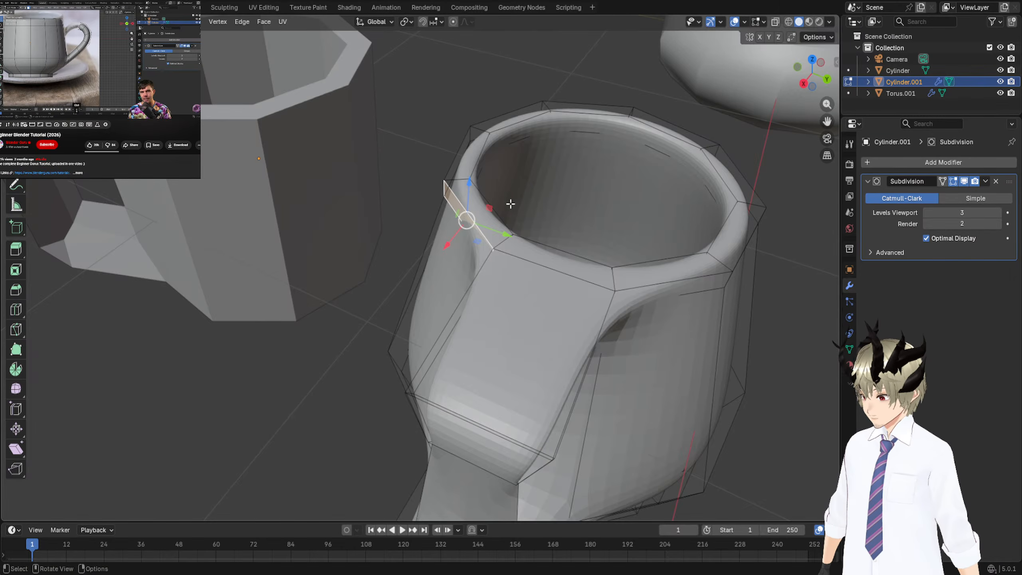
pyautogui.press('e')
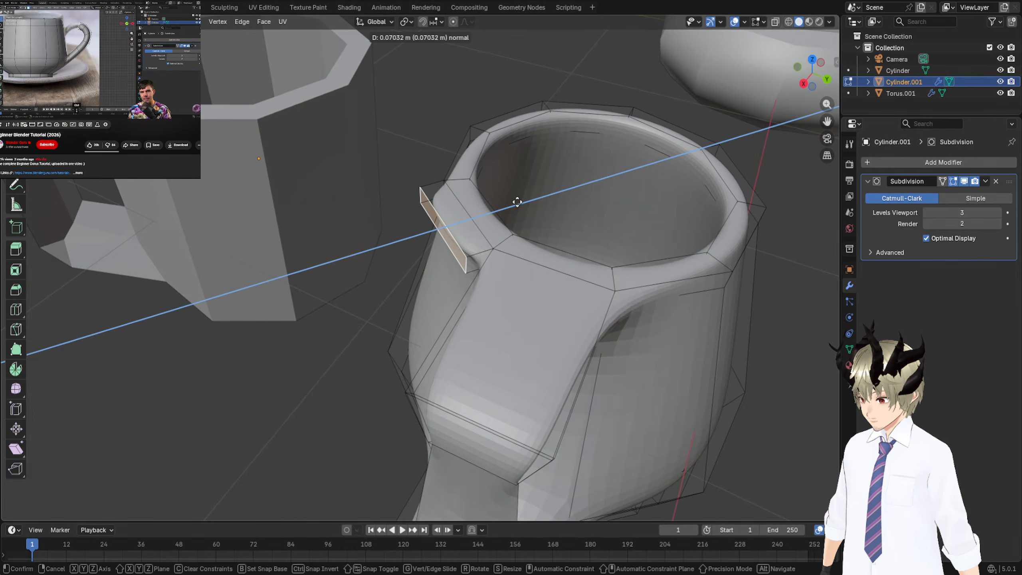
pyautogui.rightClick(483, 209)
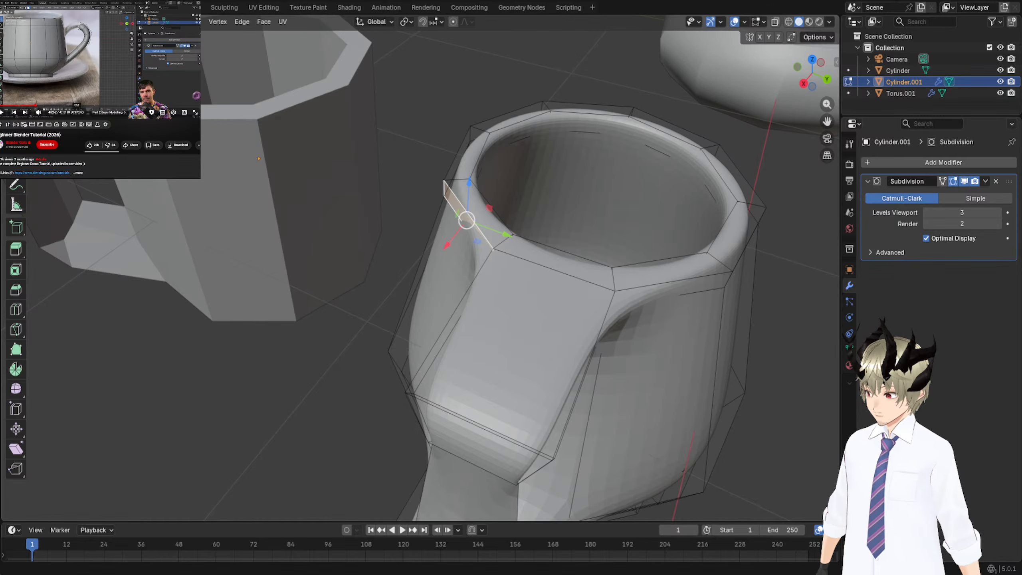
pyautogui.hotkey('alt', 'a')
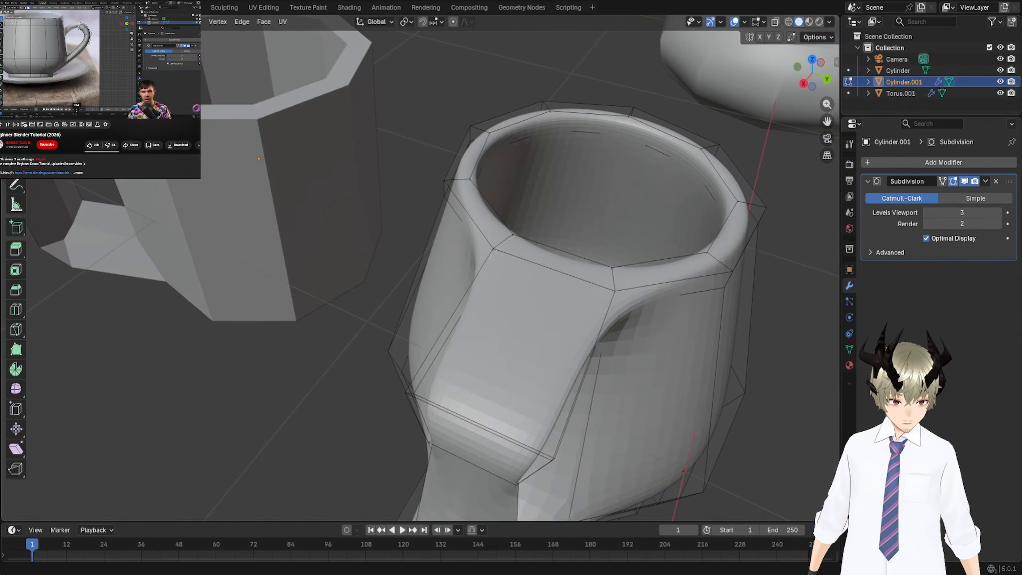
# Rewind the tutorial video to review the handle modelling part.
pyautogui.press('Left')
pyautogui.press('Left')
pyautogui.press('Left')
pyautogui.press('Left')
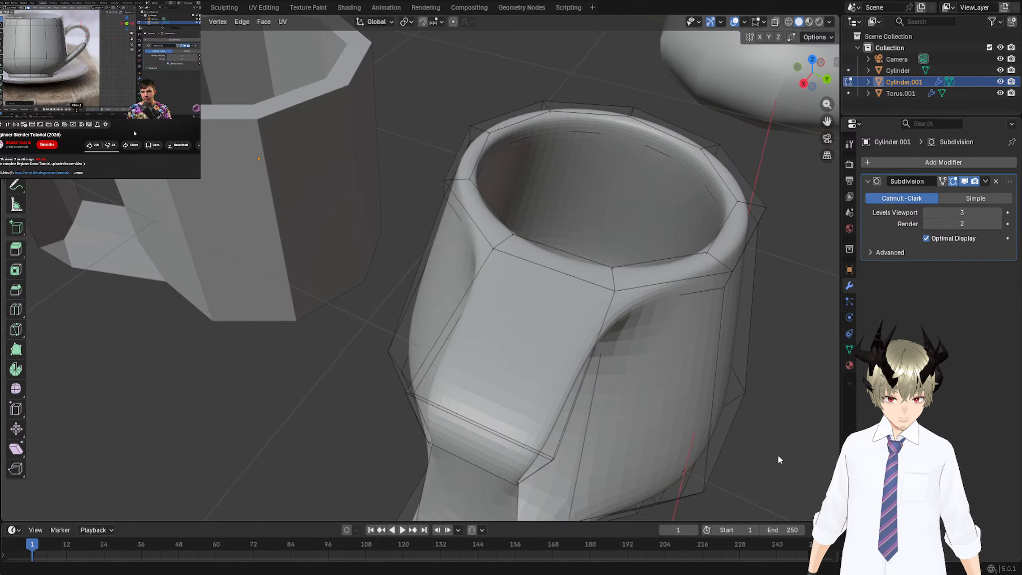
# Delete the faces bridging the upper and lower handle ends.
pyautogui.moveTo(778, 453); pyautogui.dragTo(664, 352, button='middle')
pyautogui.scroll(1, 605, 188)
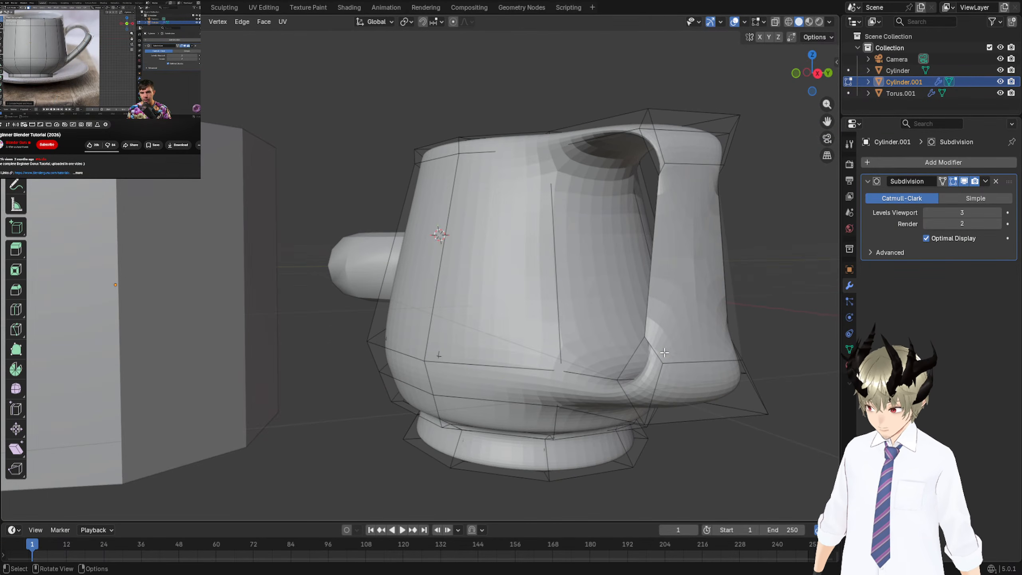
pyautogui.click(666, 351)
pyautogui.press('x')
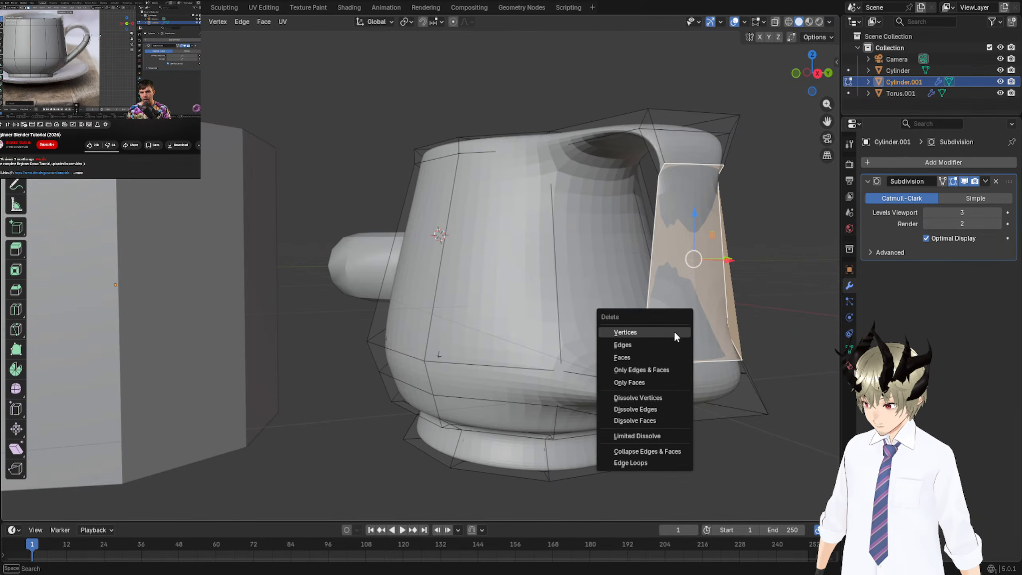
pyautogui.click(669, 354)
pyautogui.moveTo(721, 307)
pyautogui.mouseDown(button='middle')
pyautogui.moveTo(742, 260)
pyautogui.moveTo(733, 299)
pyautogui.mouseUp(button='middle')
pyautogui.click(709, 369)
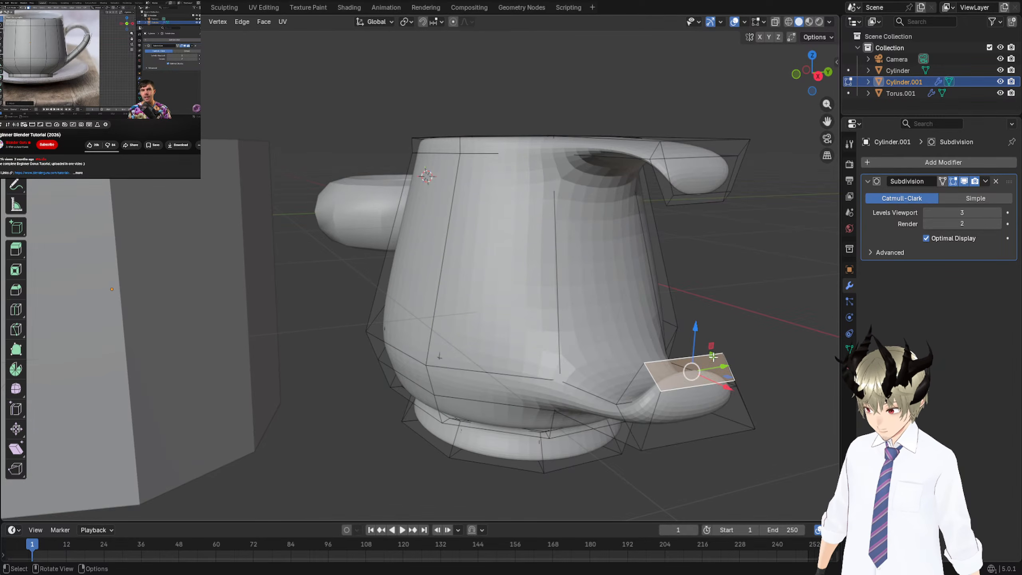
pyautogui.hotkey('ctrl', 'z')
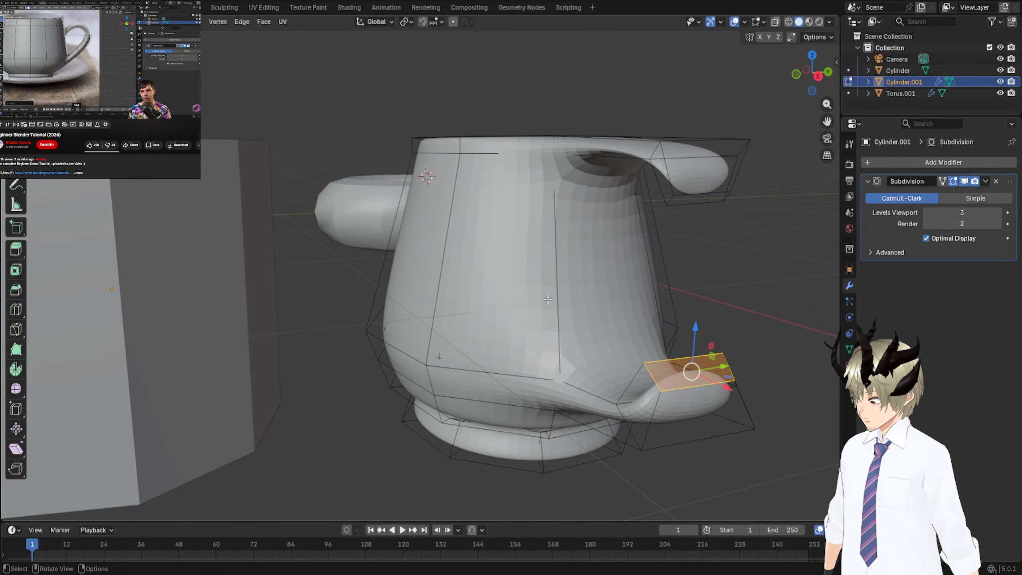
# Fill two faces between the upper and lower handle ends, each from a pair of facing edges.
pyautogui.click(671, 382)
pyautogui.keyDown('shift'); pyautogui.click(703, 188); pyautogui.keyUp('shift')
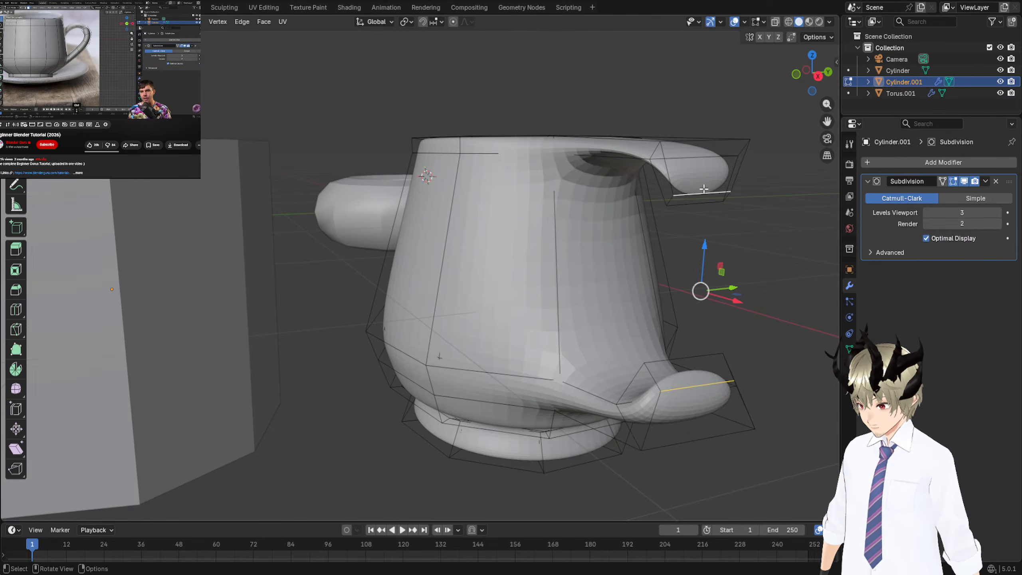
pyautogui.press('f')
pyautogui.moveTo(705, 190); pyautogui.dragTo(674, 179, button='middle')
pyautogui.click(668, 182)
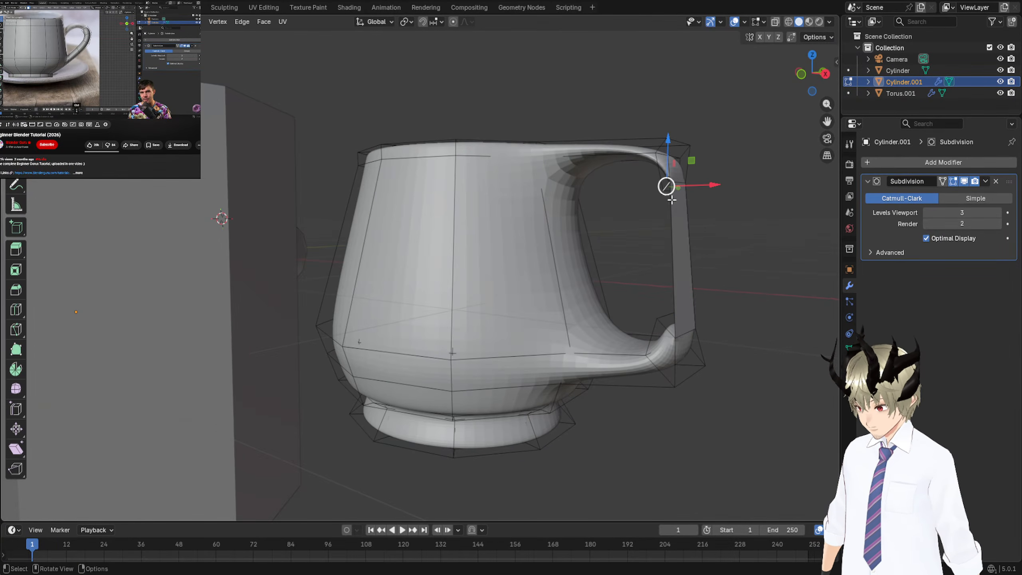
pyautogui.keyDown('shift'); pyautogui.click(666, 330); pyautogui.keyUp('shift')
pyautogui.press('f')
pyautogui.moveTo(666, 329); pyautogui.dragTo(305, 397, button='middle')
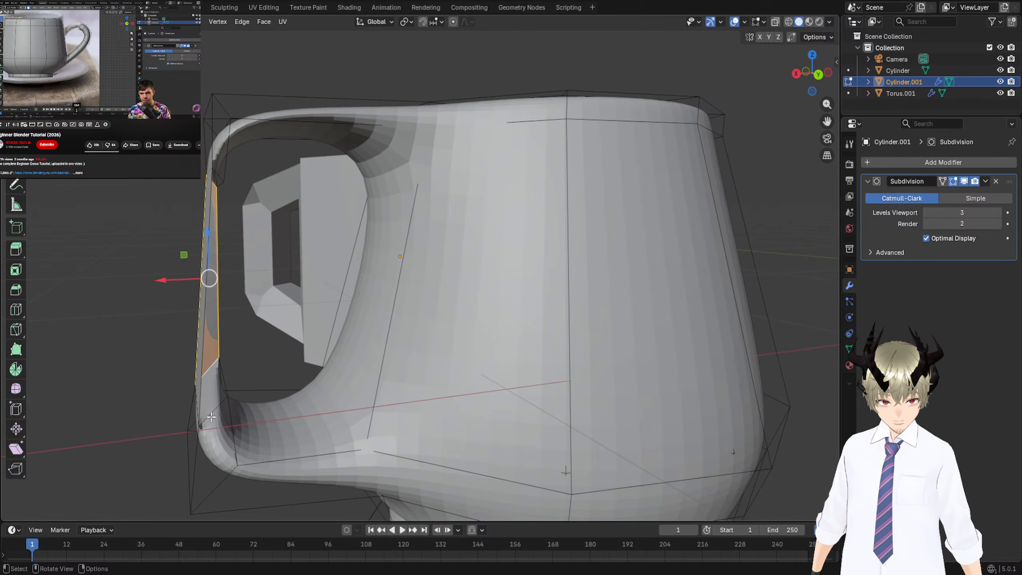
pyautogui.click(71, 86)
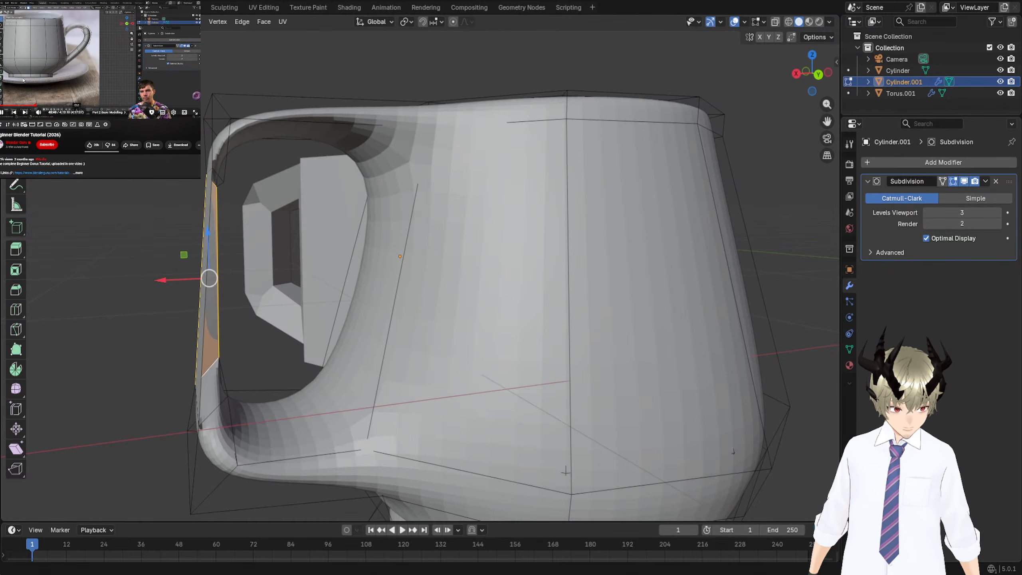
pyautogui.moveTo(322, 355)
pyautogui.mouseDown(button='middle')
pyautogui.moveTo(367, 387)
pyautogui.moveTo(306, 358)
pyautogui.mouseUp(button='middle')
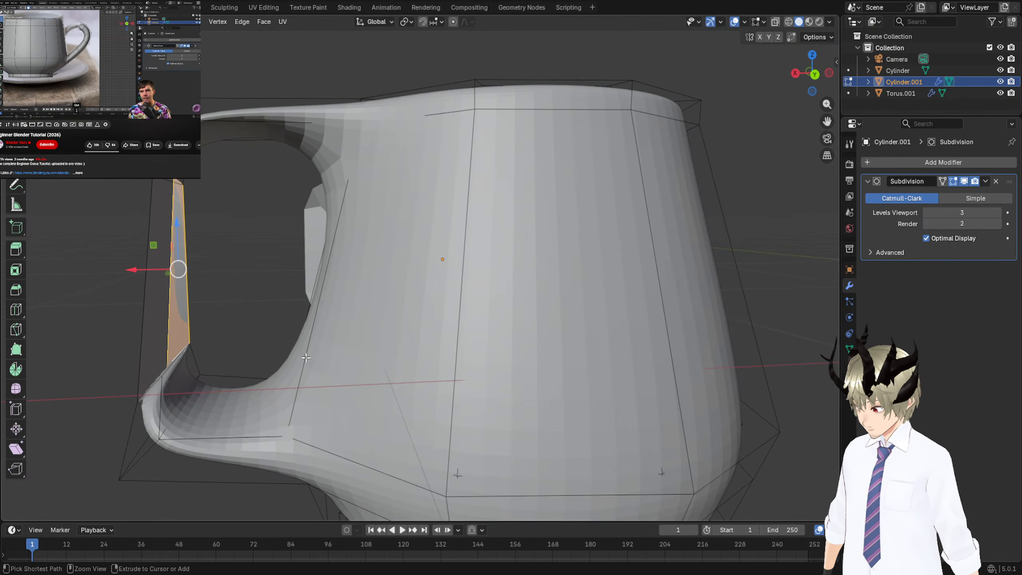
# Undo the two face fills between the handle ends and resume the tutorial video.
pyautogui.hotkey('ctrl', 'z')
pyautogui.hotkey('ctrl', 'z')
pyautogui.moveTo(204, 318); pyautogui.dragTo(291, 308, button='middle')
pyautogui.hotkey('ctrl', 'z')
pyautogui.hotkey('ctrl', 'z')
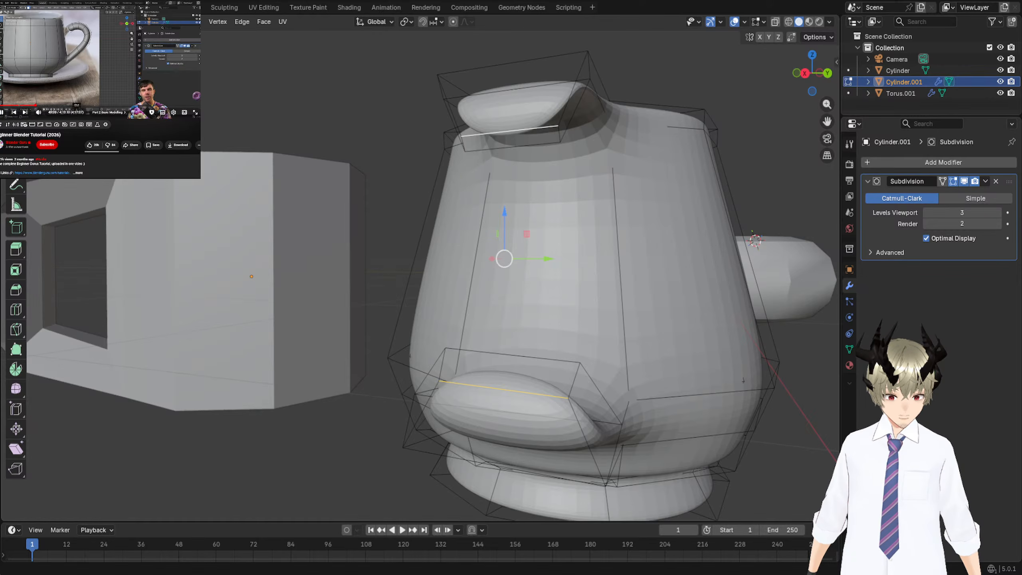
pyautogui.click(44, 60)
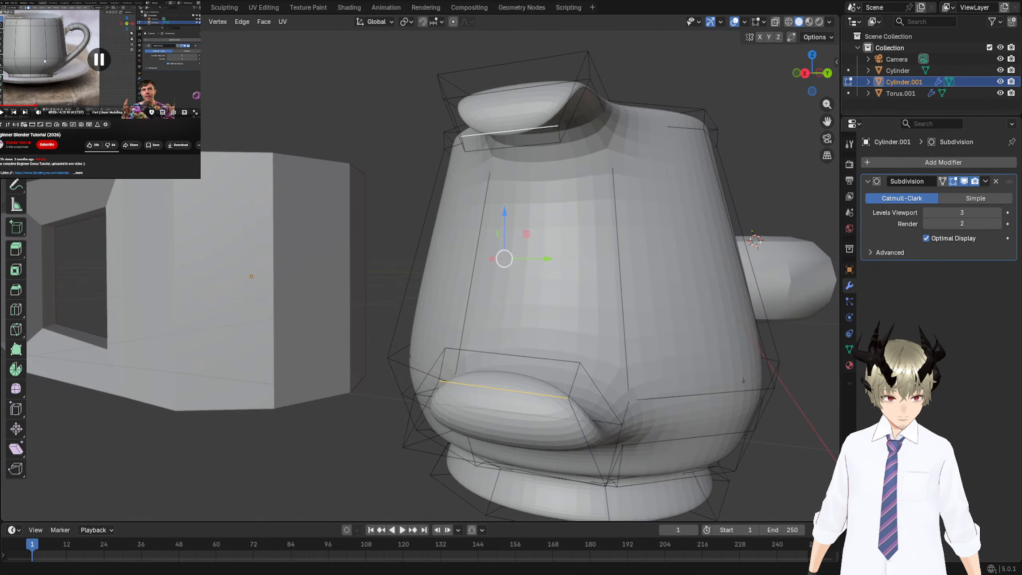
# Try extruding the lower handle stub's end face, and undo the extrusion.
pyautogui.moveTo(535, 378); pyautogui.dragTo(447, 372, button='middle')
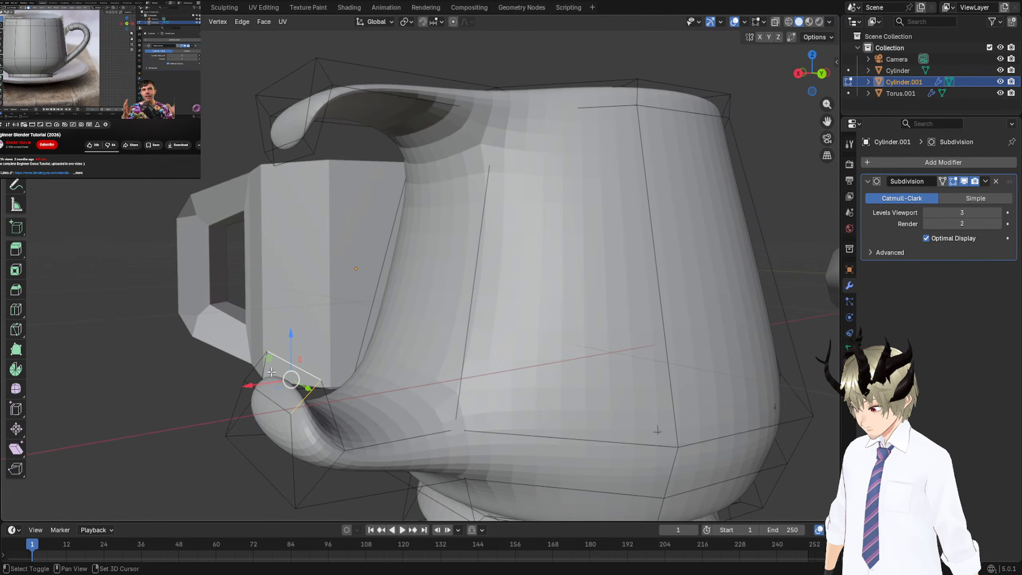
pyautogui.press('e')
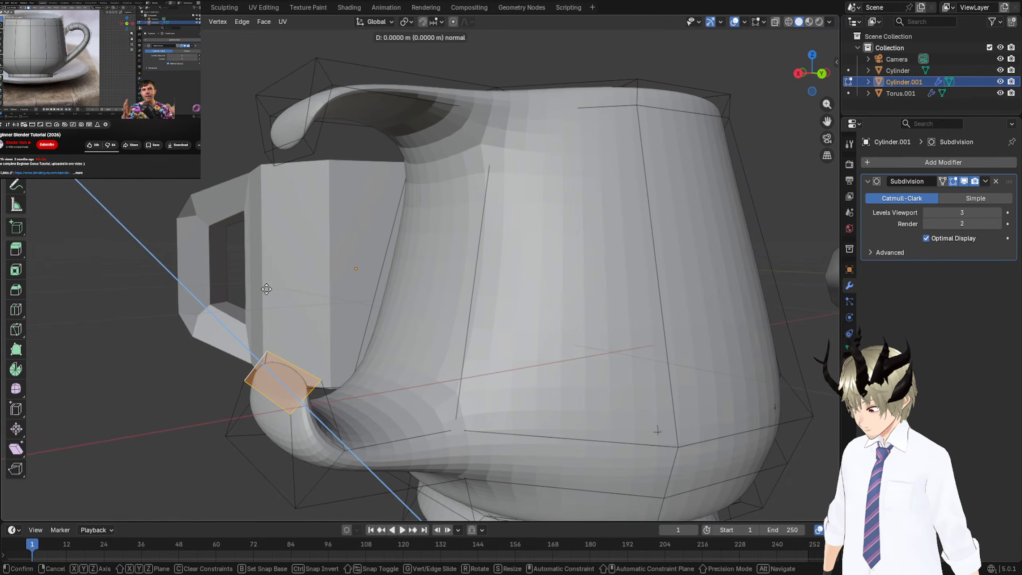
pyautogui.rightClick(331, 327)
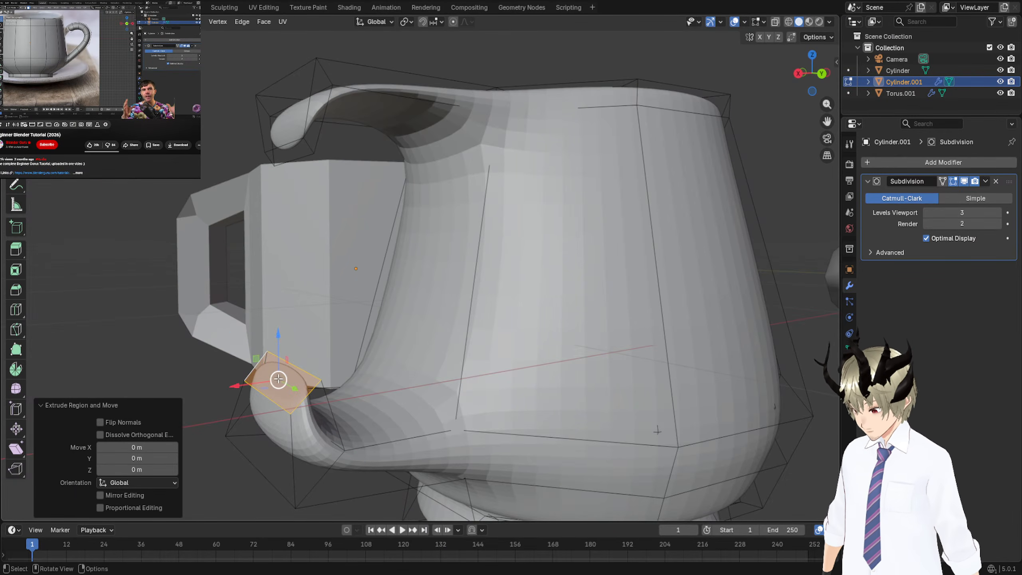
pyautogui.hotkey('ctrl', 'z')
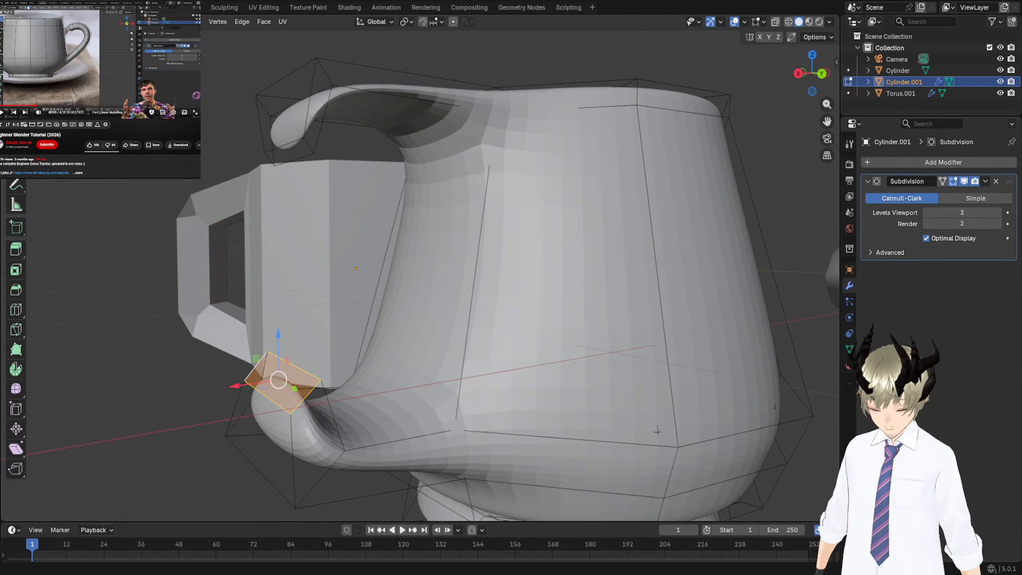
pyautogui.click(57, 60)
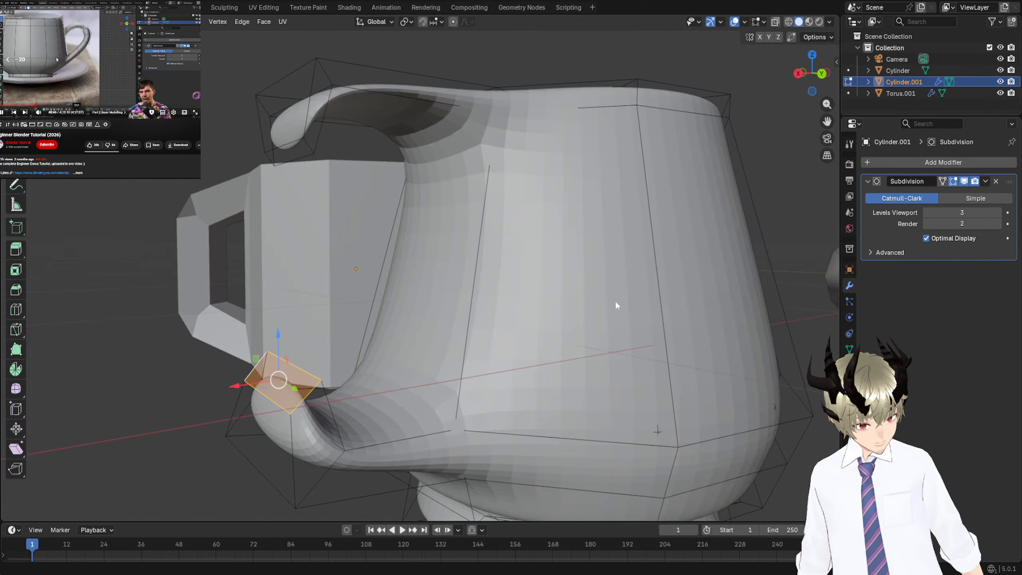
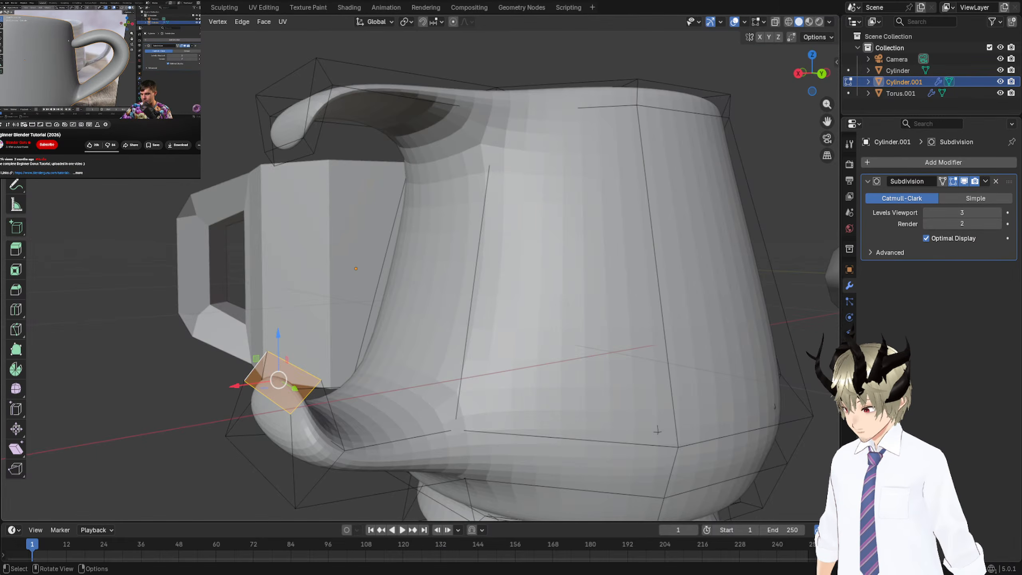
# Box-select the end geometry of the upper handle stub and delete it.
pyautogui.moveTo(657, 431); pyautogui.dragTo(469, 361, button='middle')
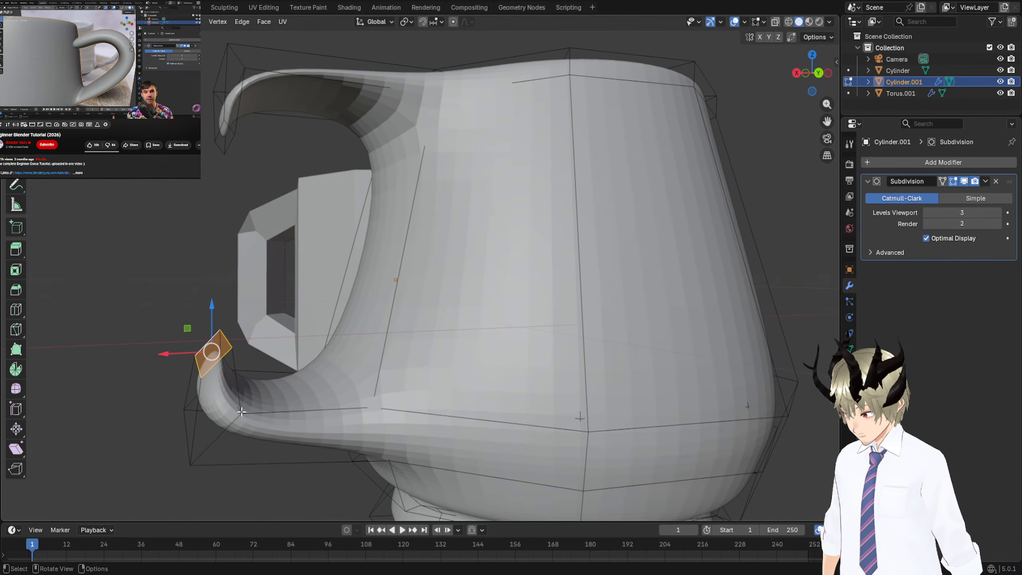
pyautogui.click(199, 452)
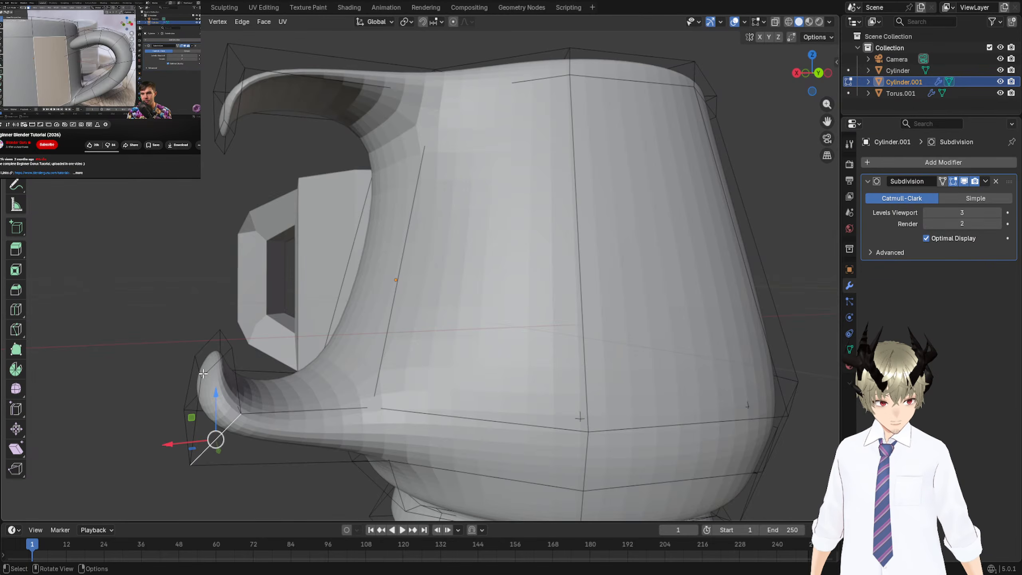
pyautogui.moveTo(205, 372); pyautogui.dragTo(184, 382, button='middle')
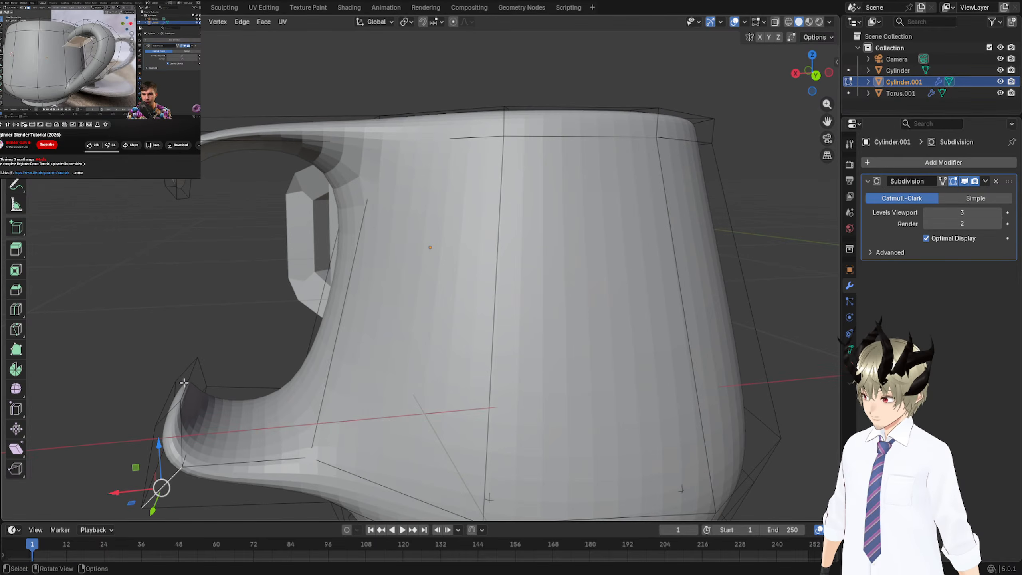
pyautogui.moveTo(153, 142); pyautogui.dragTo(220, 238)
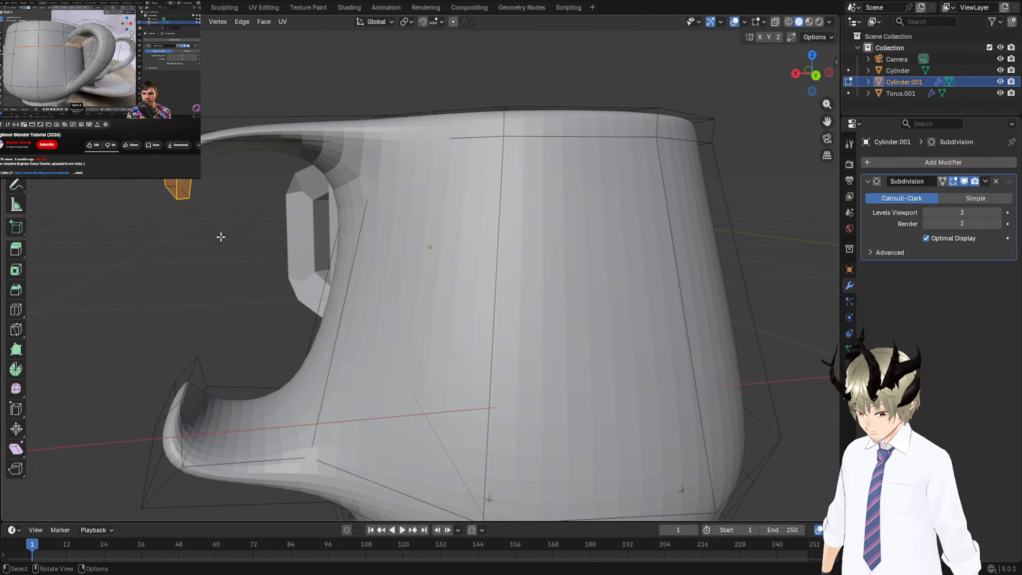
pyautogui.press('x')
pyautogui.click(219, 212)
pyautogui.moveTo(204, 198); pyautogui.dragTo(249, 216, button='middle')
# Undo the deletion, the end-face extrusions and the earlier rotation of the upper stub's end face.
pyautogui.hotkey('ctrl', 'z')
pyautogui.hotkey('ctrl', 'z')
pyautogui.hotkey('ctrl', 'z')
pyautogui.hotkey('ctrl', 'z')
pyautogui.hotkey('ctrl', 'z')
pyautogui.hotkey('ctrl', 'z')
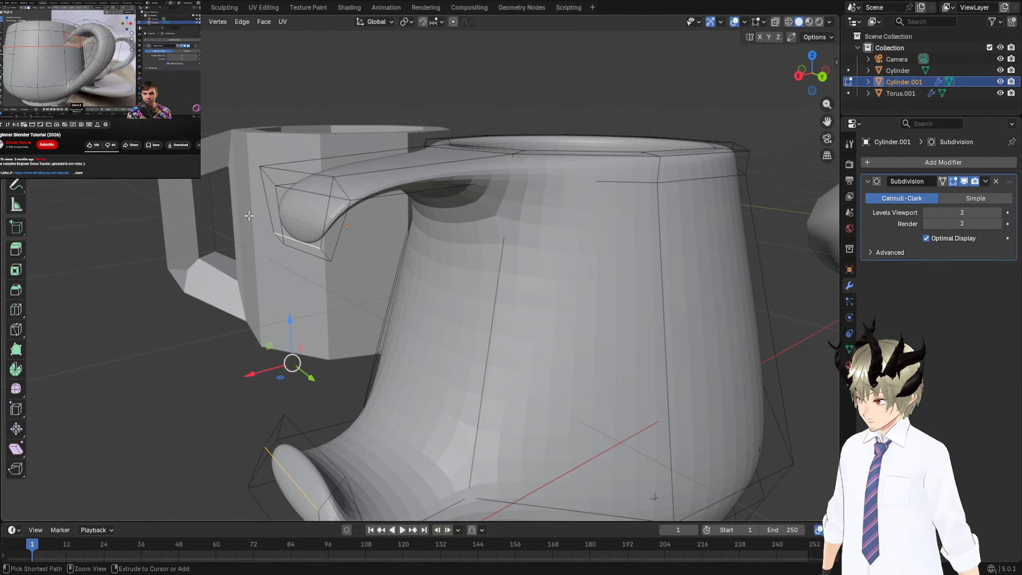
pyautogui.hotkey('ctrl', 'z')
pyautogui.hotkey('ctrl', 'z')
pyautogui.hotkey('ctrl', 'z')
pyautogui.hotkey('ctrl', 'z')
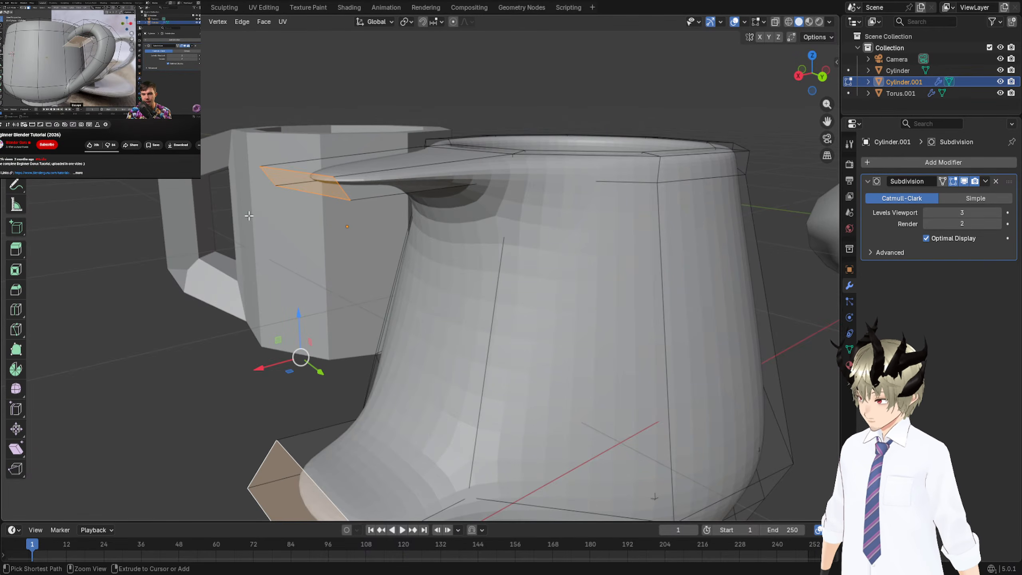
pyautogui.hotkey('ctrl', 'z')
pyautogui.hotkey('ctrl', 'z')
pyautogui.hotkey('ctrl', 'z')
pyautogui.hotkey('ctrl', 'z')
pyautogui.hotkey('ctrl', 'z')
pyautogui.hotkey('ctrl', 'z')
pyautogui.hotkey('ctrl', 'z')
pyautogui.hotkey('ctrl', 'z')
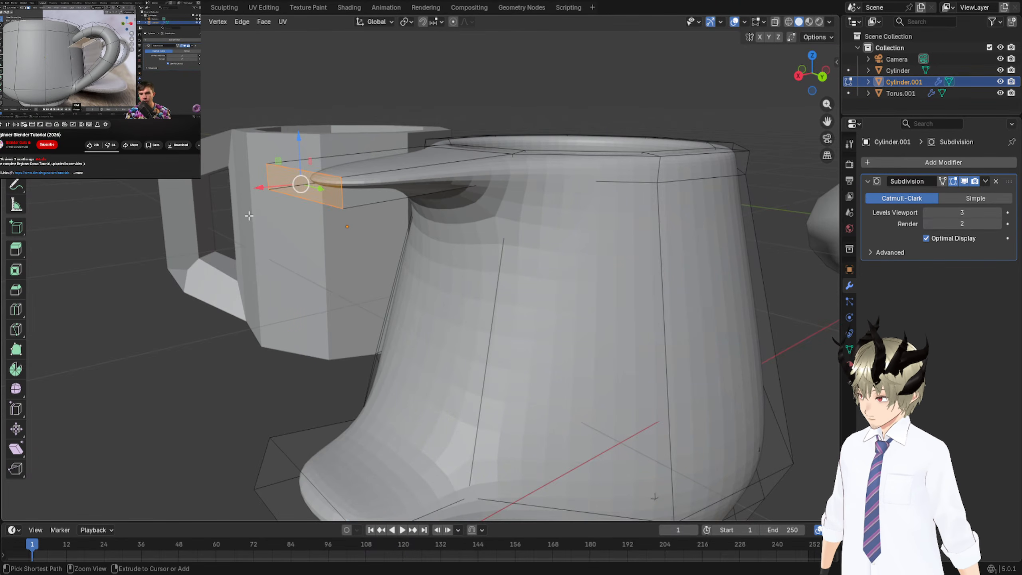
# Select the four end vertices of the lower handle stub and extrude its end face about 0.277 m along the normal.
pyautogui.moveTo(249, 216); pyautogui.dragTo(262, 213, button='middle')
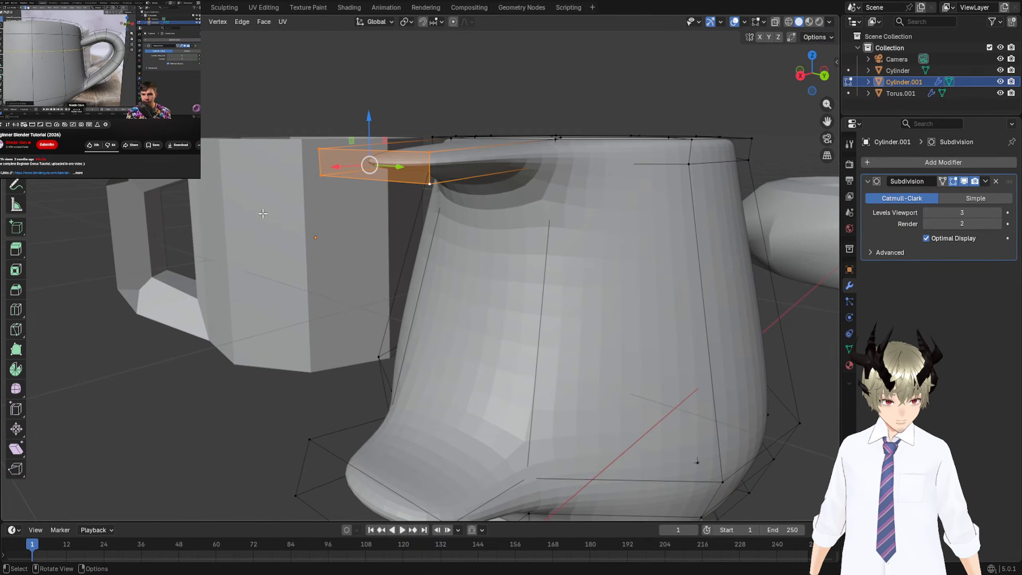
pyautogui.click(380, 161)
pyautogui.click(327, 174)
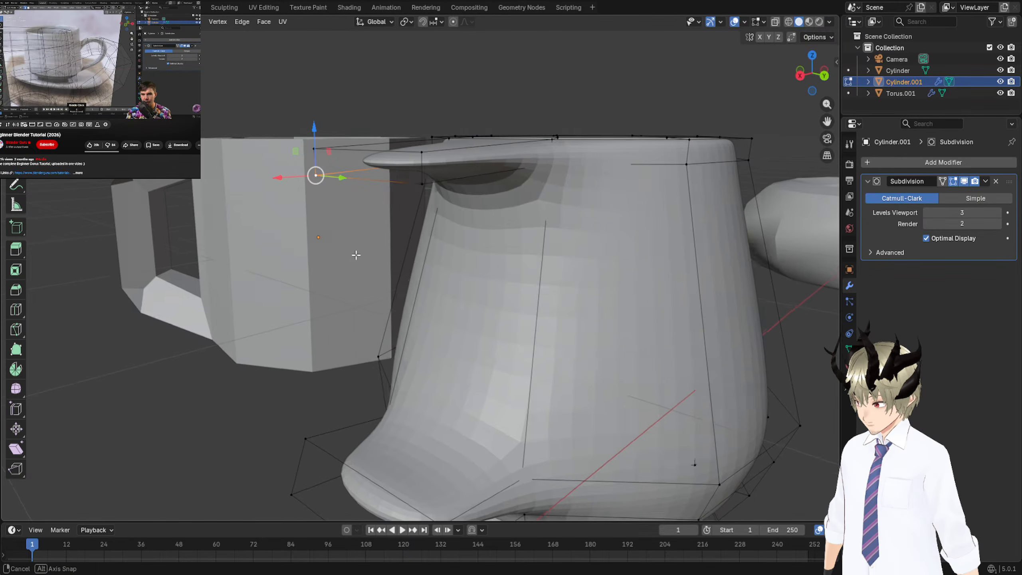
pyautogui.moveTo(364, 194); pyautogui.dragTo(262, 381, button='middle')
pyautogui.keyDown('shift'); pyautogui.click(246, 380); pyautogui.keyUp('shift')
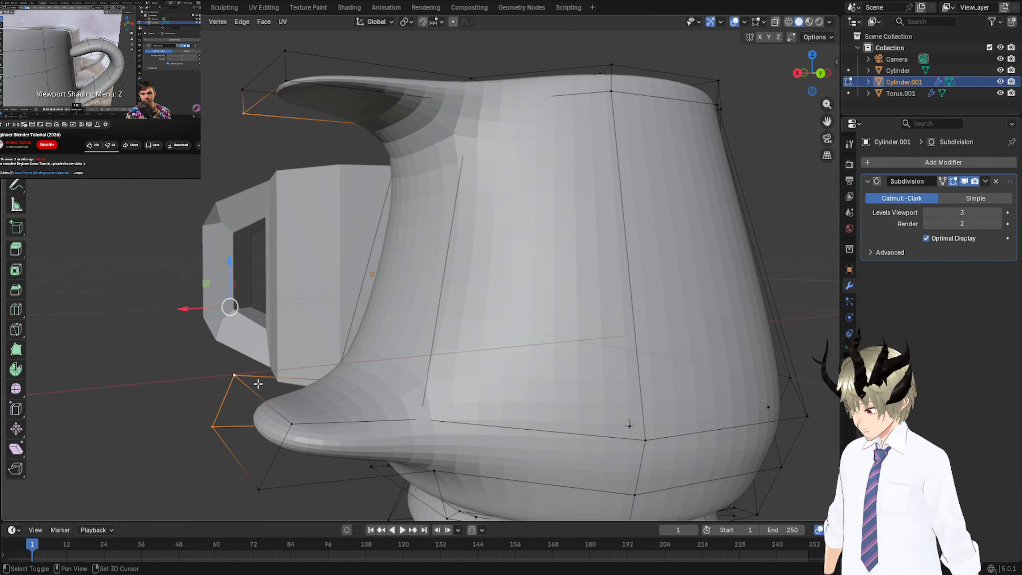
pyautogui.keyDown('shift'); pyautogui.click(259, 489); pyautogui.keyUp('shift')
pyautogui.keyDown('shift'); pyautogui.click(291, 424); pyautogui.keyUp('shift')
pyautogui.press('b')
pyautogui.keyDown('ctrl'); pyautogui.moveTo(229, 120); pyautogui.dragTo(283, 73); pyautogui.keyUp('ctrl')
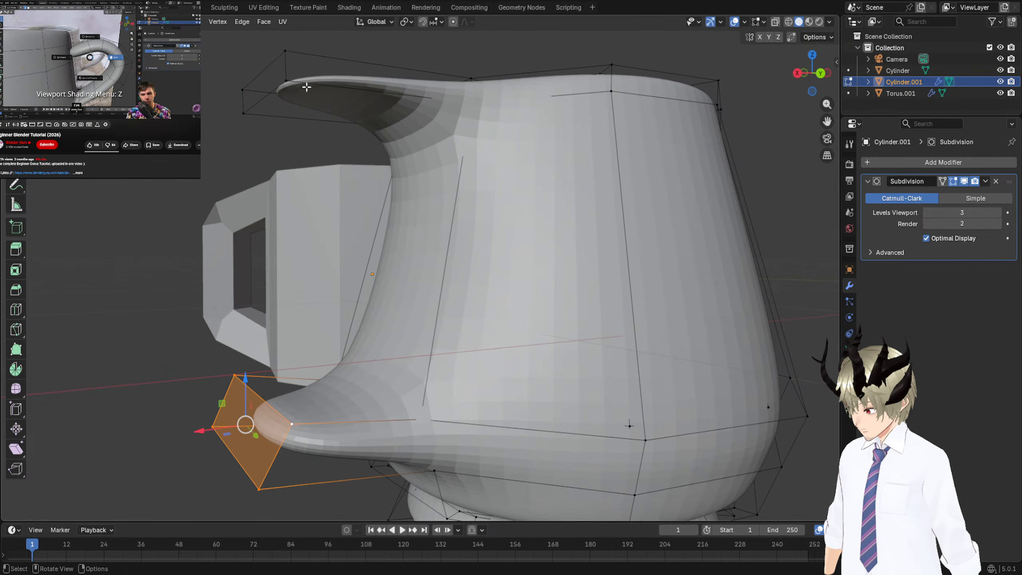
pyautogui.press('e')
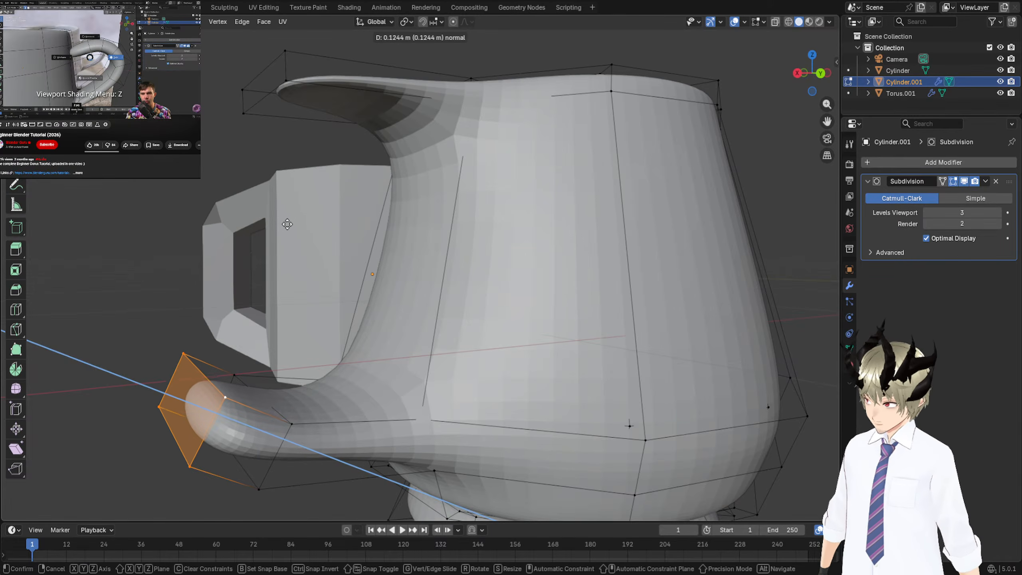
pyautogui.click(174, 293)
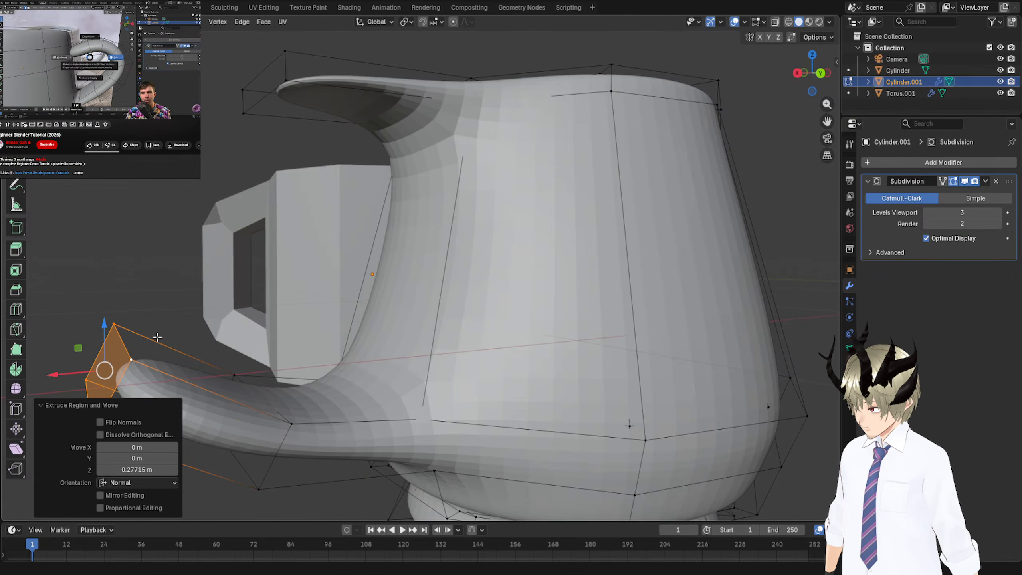
# Rotate the extruded lower stub end -31.7° about the Y axis and move it up and toward the cup to curve the handle.
pyautogui.scroll(-4, 165, 318)
pyautogui.press('r')
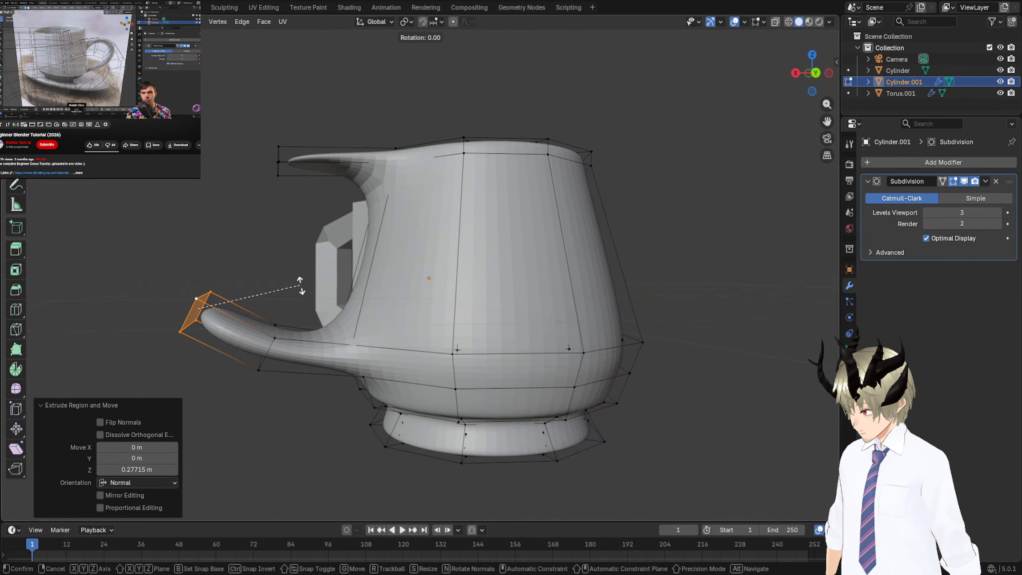
pyautogui.press('y')
pyautogui.click(336, 363)
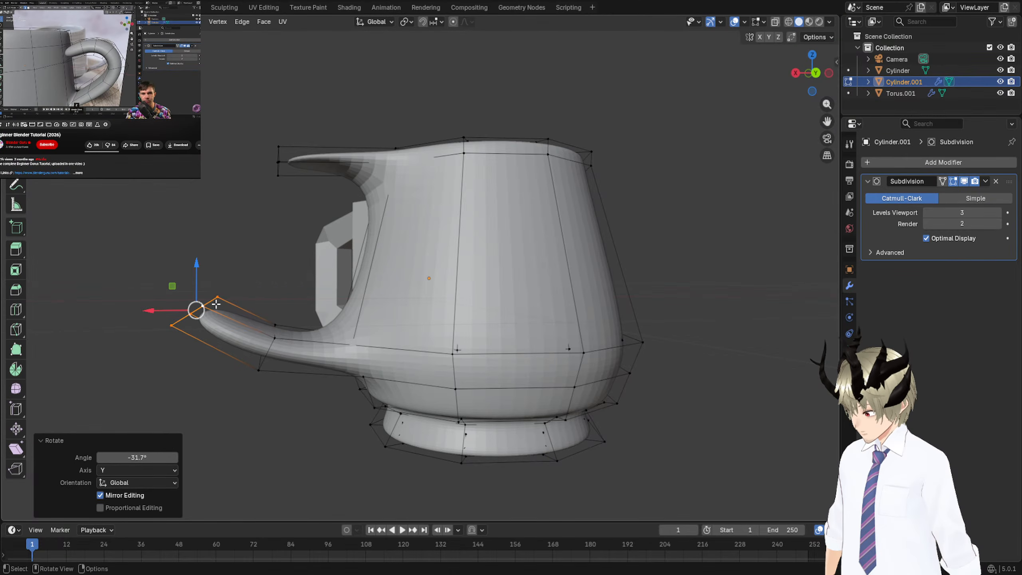
pyautogui.moveTo(197, 309); pyautogui.dragTo(239, 260)
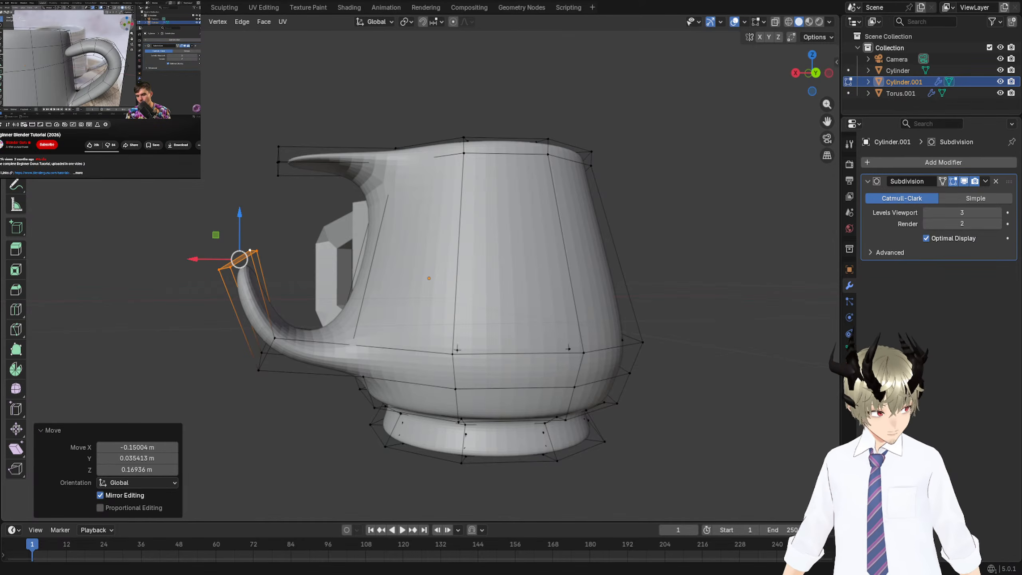
pyautogui.moveTo(51, 74)
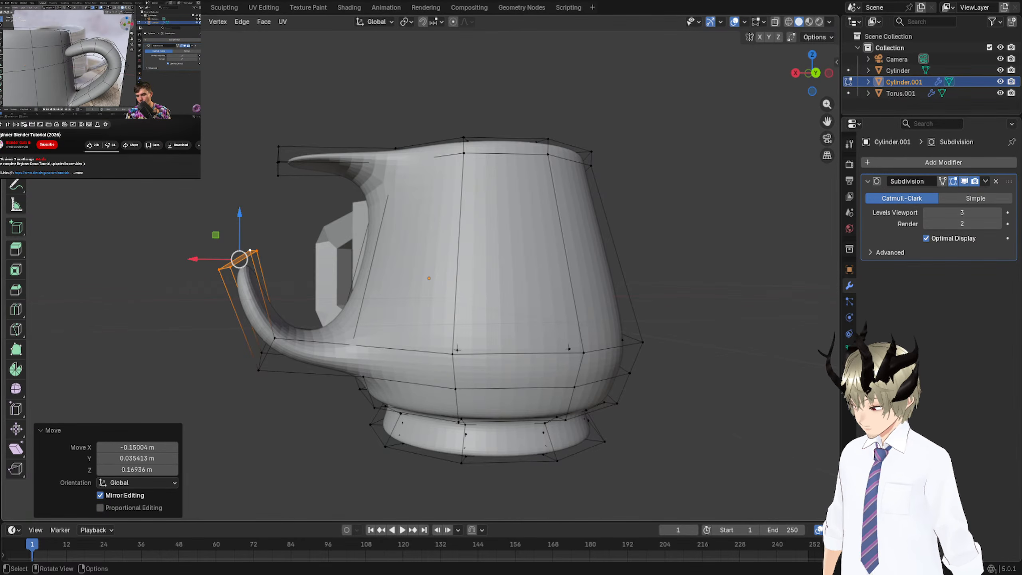
# Select the end vertices of both handle stubs and try filling the gap between them with a face.
pyautogui.moveTo(457, 349); pyautogui.dragTo(391, 259, button='middle')
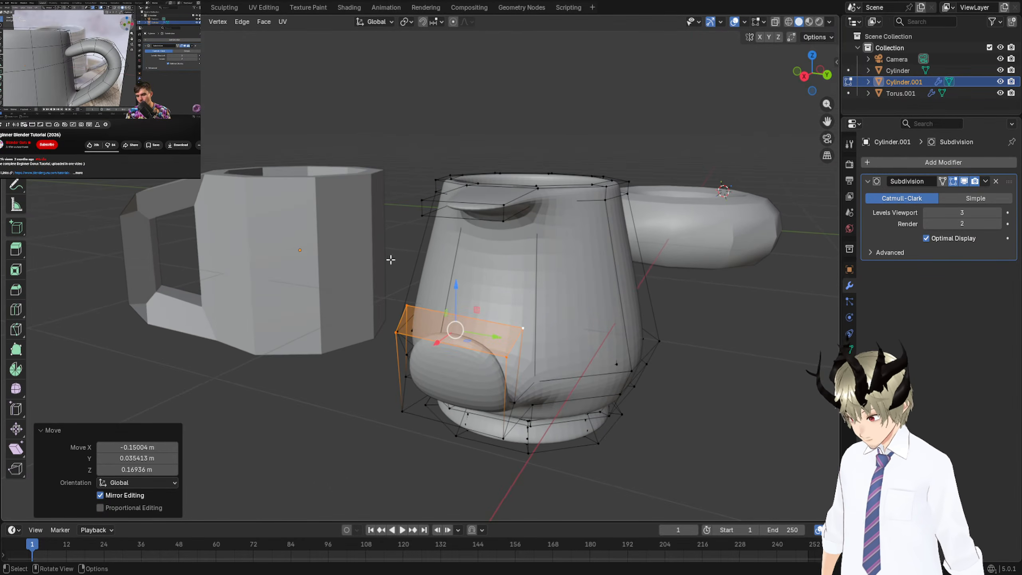
pyautogui.click(428, 214)
pyautogui.keyDown('shift'); pyautogui.click(492, 206); pyautogui.keyUp('shift')
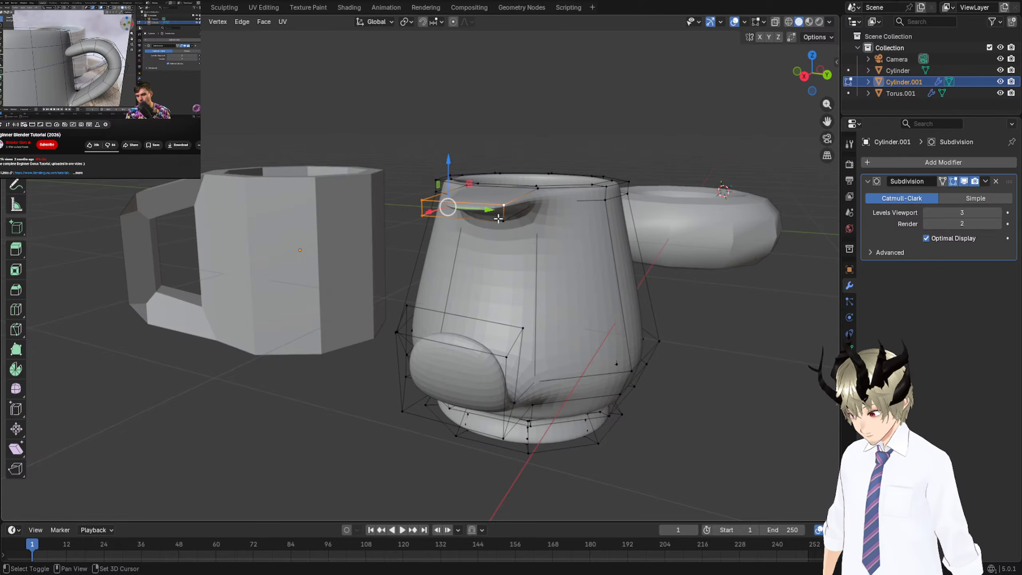
pyautogui.keyDown('shift'); pyautogui.click(406, 308); pyautogui.keyUp('shift')
pyautogui.keyDown('shift'); pyautogui.click(397, 331); pyautogui.keyUp('shift')
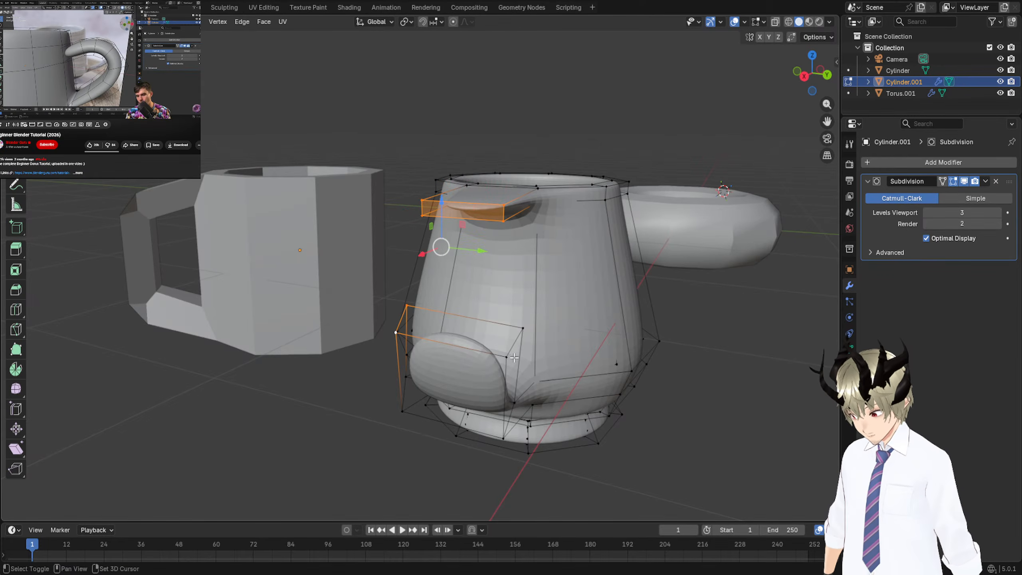
pyautogui.keyDown('shift'); pyautogui.click(508, 356); pyautogui.keyUp('shift')
pyautogui.keyDown('shift'); pyautogui.click(523, 333); pyautogui.keyUp('shift')
pyautogui.moveTo(591, 331)
pyautogui.mouseDown(button='middle')
pyautogui.moveTo(560, 325)
pyautogui.moveTo(581, 335)
pyautogui.mouseUp(button='middle')
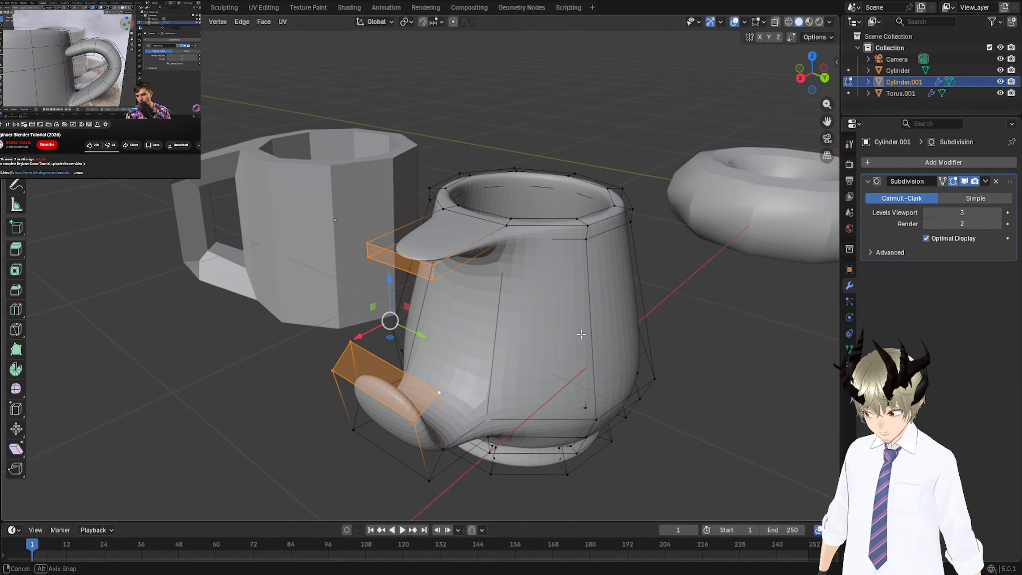
pyautogui.press('f')
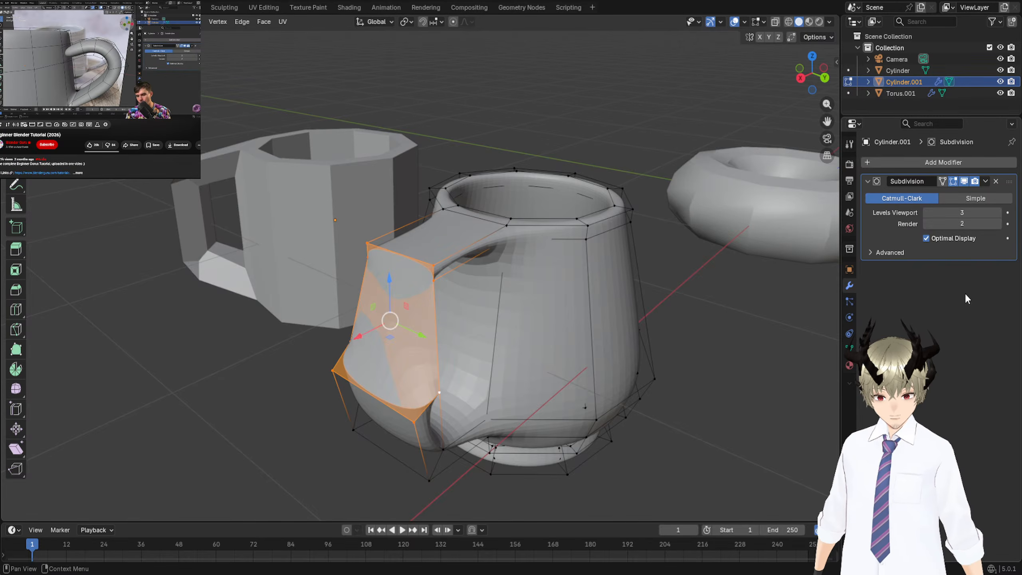
pyautogui.moveTo(473, 325); pyautogui.dragTo(389, 271, button='middle')
pyautogui.scroll(3, 355, 294)
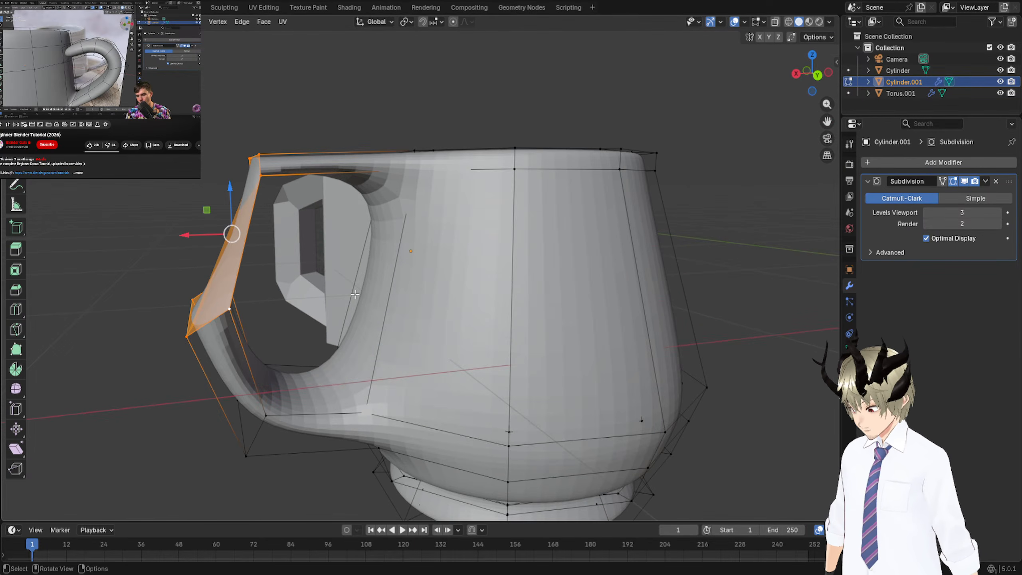
pyautogui.moveTo(290, 253); pyautogui.dragTo(306, 265, button='middle')
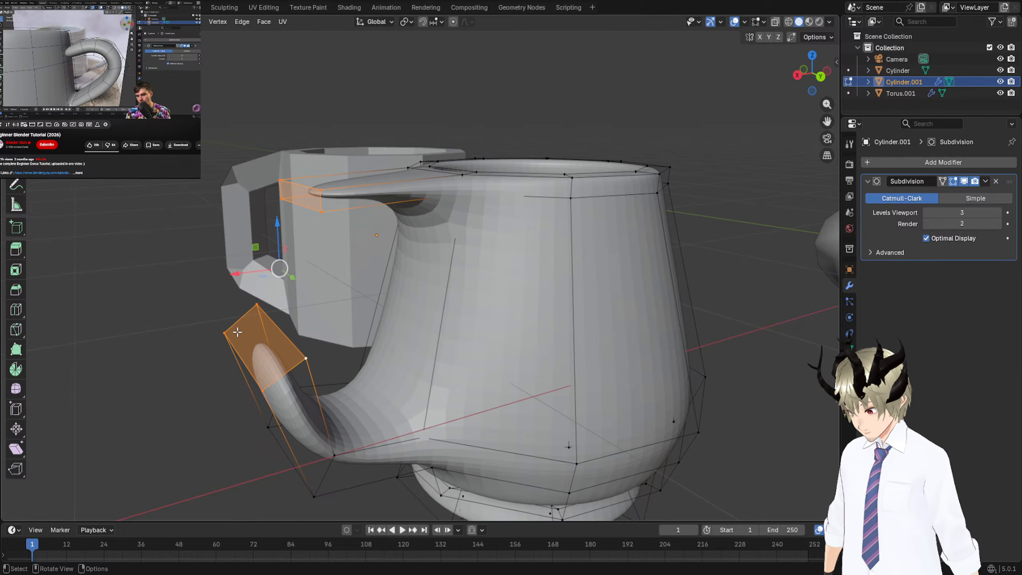
# Select the lower handle stub's end face and try shifting it along the X axis.
pyautogui.click(224, 334)
pyautogui.keyDown('shift'); pyautogui.click(257, 304); pyautogui.keyUp('shift')
pyautogui.keyDown('shift'); pyautogui.click(268, 427); pyautogui.keyUp('shift')
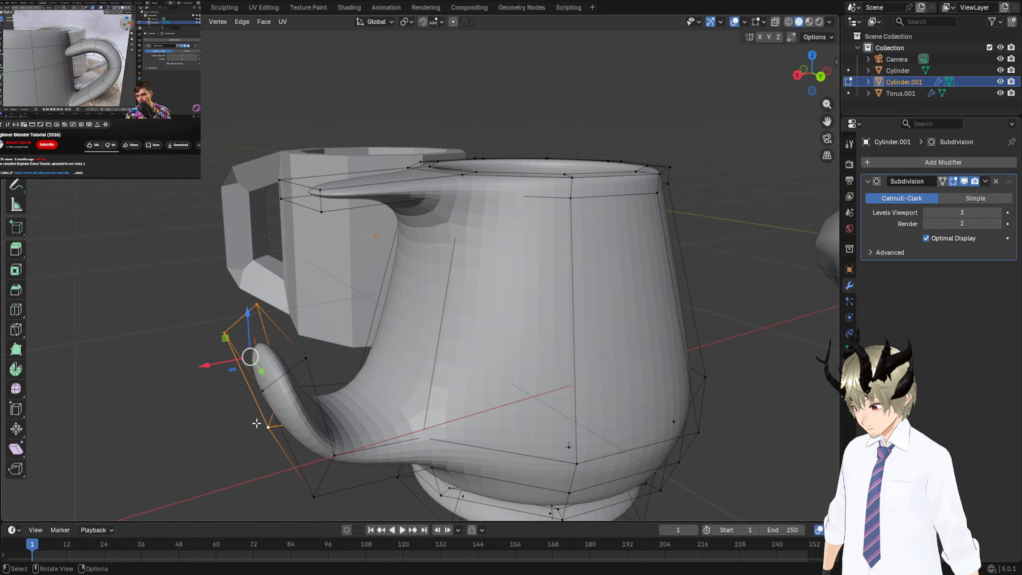
pyautogui.hotkey('ctrl', 'z')
pyautogui.keyDown('shift'); pyautogui.click(309, 356); pyautogui.keyUp('shift')
pyautogui.keyDown('shift'); pyautogui.click(262, 394); pyautogui.keyUp('shift')
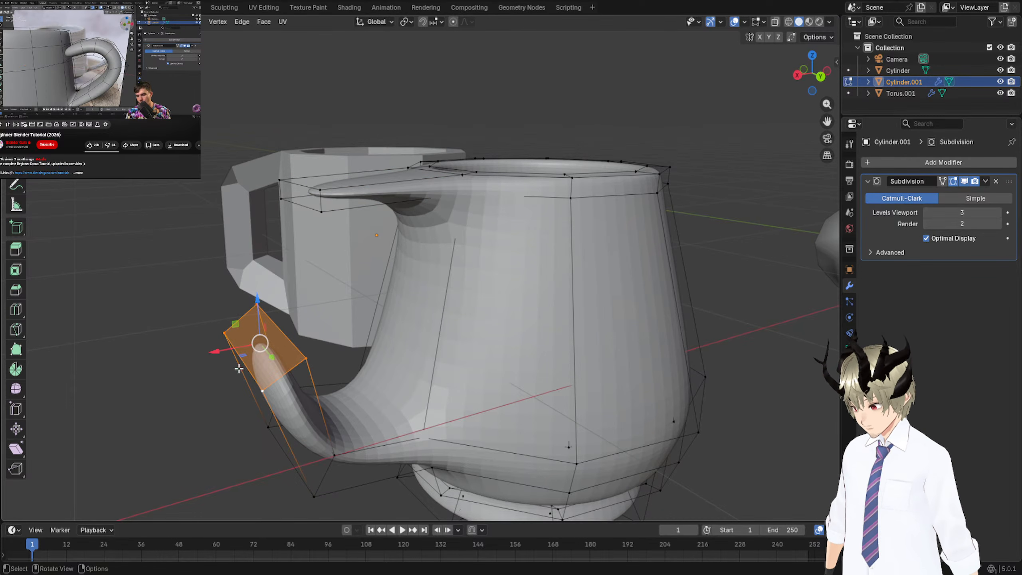
pyautogui.moveTo(221, 352); pyautogui.dragTo(250, 344)
pyautogui.hotkey('ctrl', 'z')
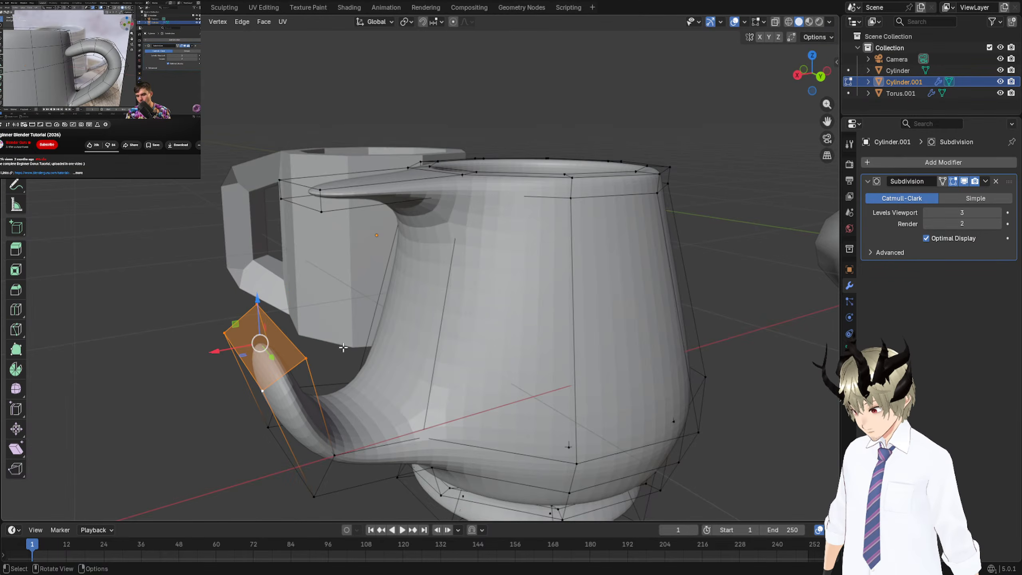
pyautogui.moveTo(342, 348); pyautogui.dragTo(305, 348, button='middle')
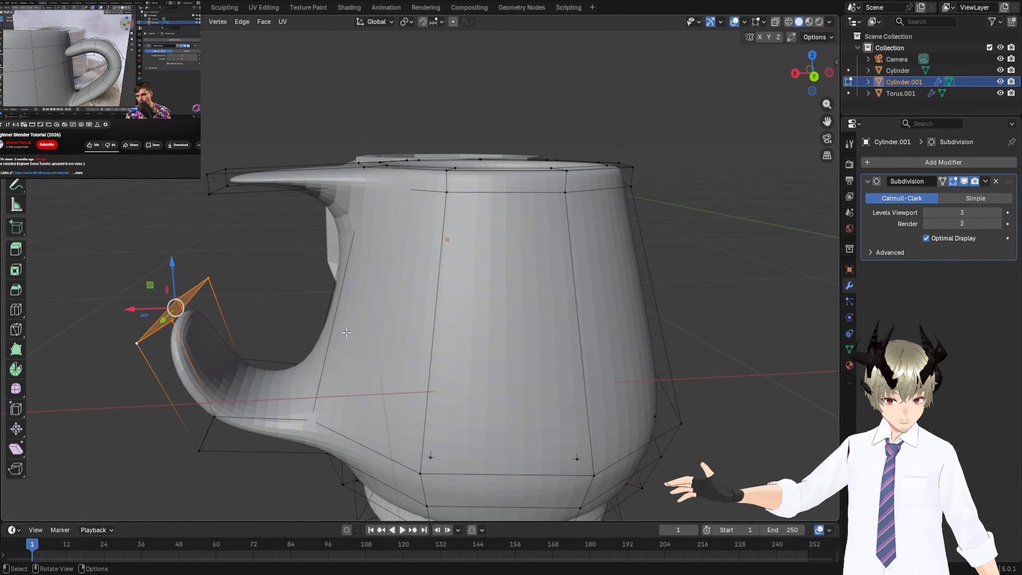
pyautogui.moveTo(152, 290); pyautogui.dragTo(192, 258, button='middle')
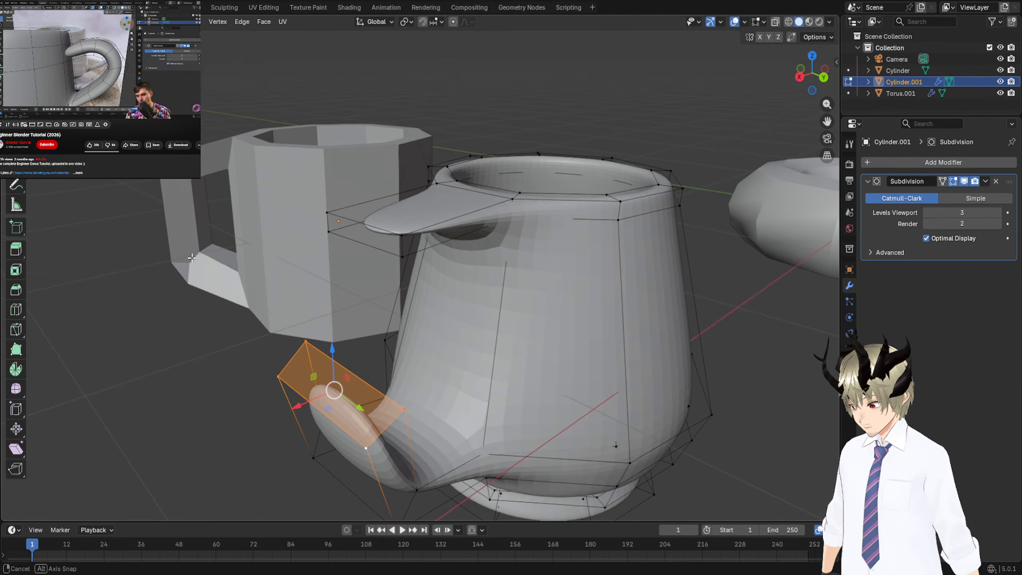
pyautogui.click(323, 238)
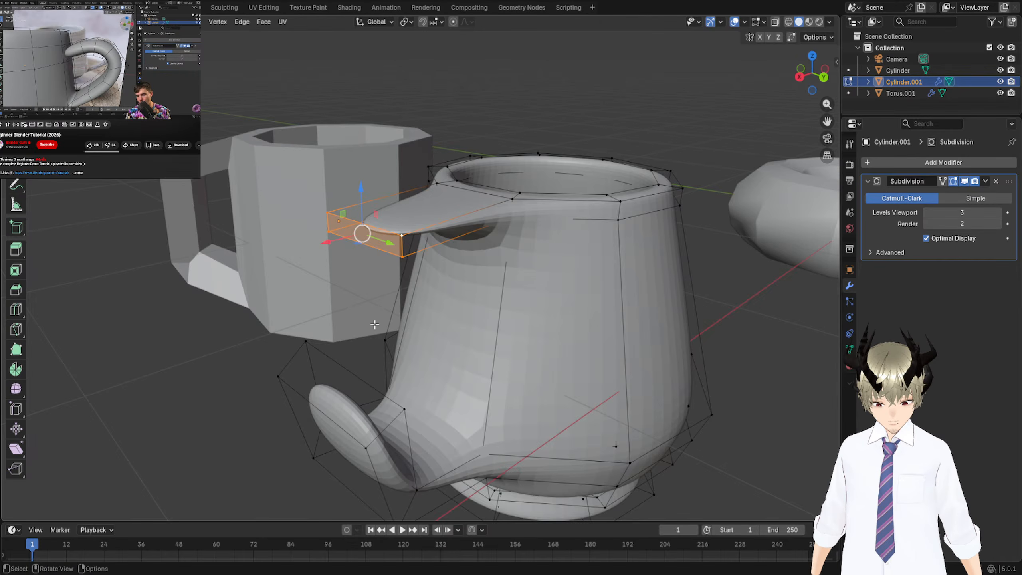
pyautogui.scroll(-6, 393, 326)
pyautogui.moveTo(393, 326); pyautogui.dragTo(439, 300, button='middle')
pyautogui.scroll(-3, 440, 299)
pyautogui.scroll(-4, 517, 249)
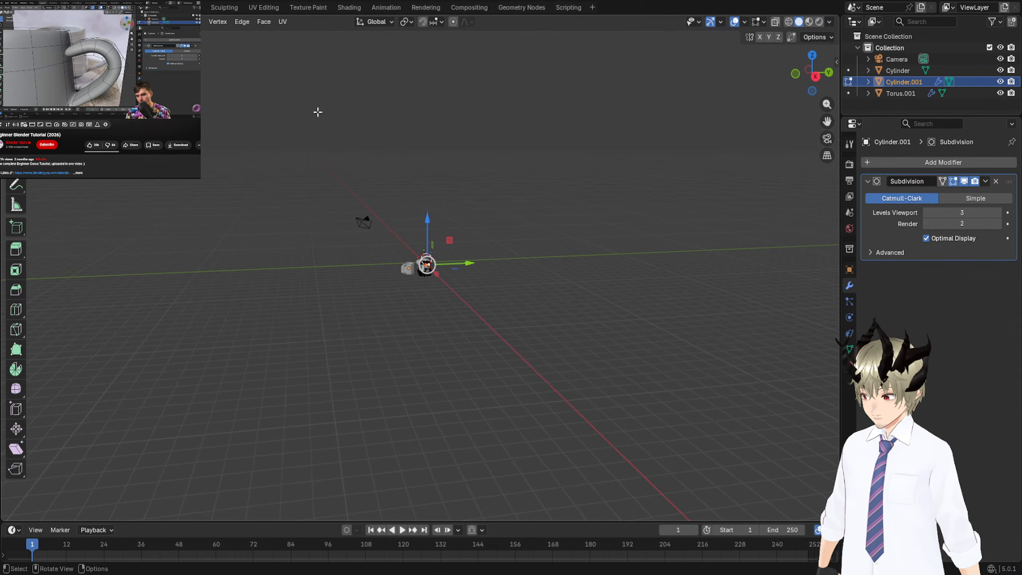
pyautogui.scroll(14, 450, 132)
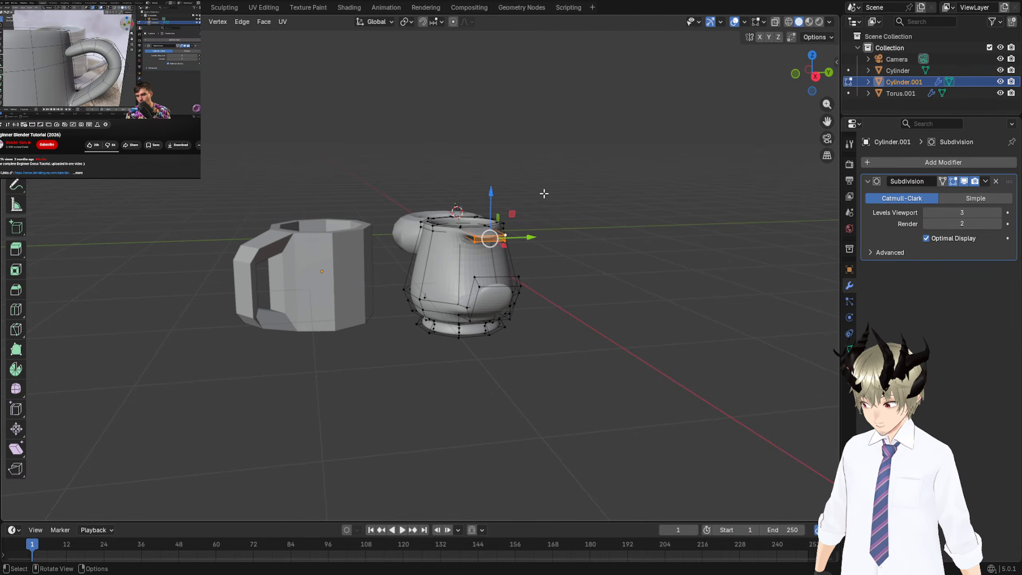
# Select the four corner vertices of the lower stub's end face together with those of the upper stub's end face.
pyautogui.moveTo(520, 218); pyautogui.dragTo(241, 340, button='middle')
pyautogui.click(255, 358)
pyautogui.keyDown('shift'); pyautogui.click(284, 322); pyautogui.keyUp('shift')
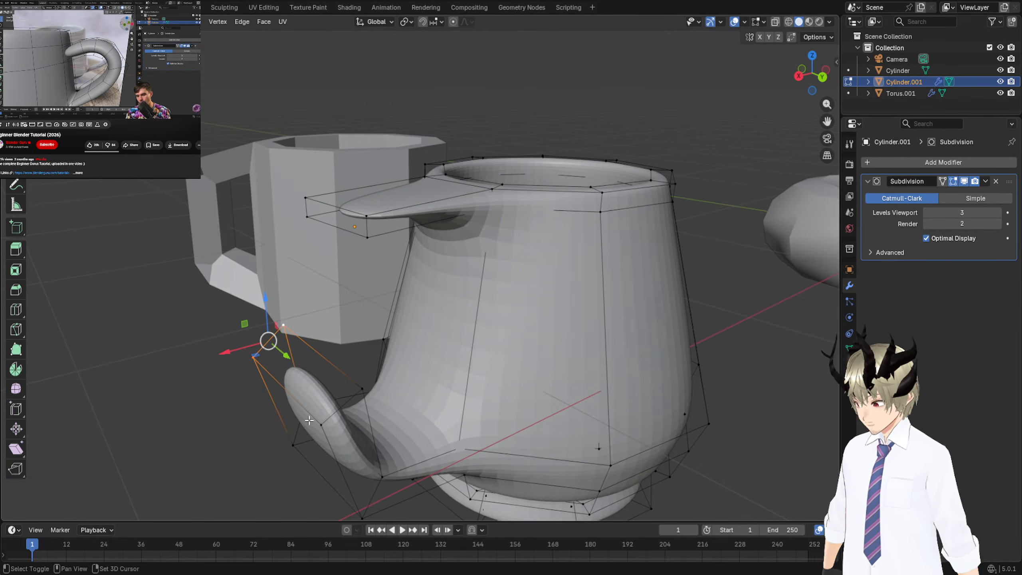
pyautogui.keyDown('shift'); pyautogui.click(318, 422); pyautogui.keyUp('shift')
pyautogui.keyDown('shift'); pyautogui.click(363, 386); pyautogui.keyUp('shift')
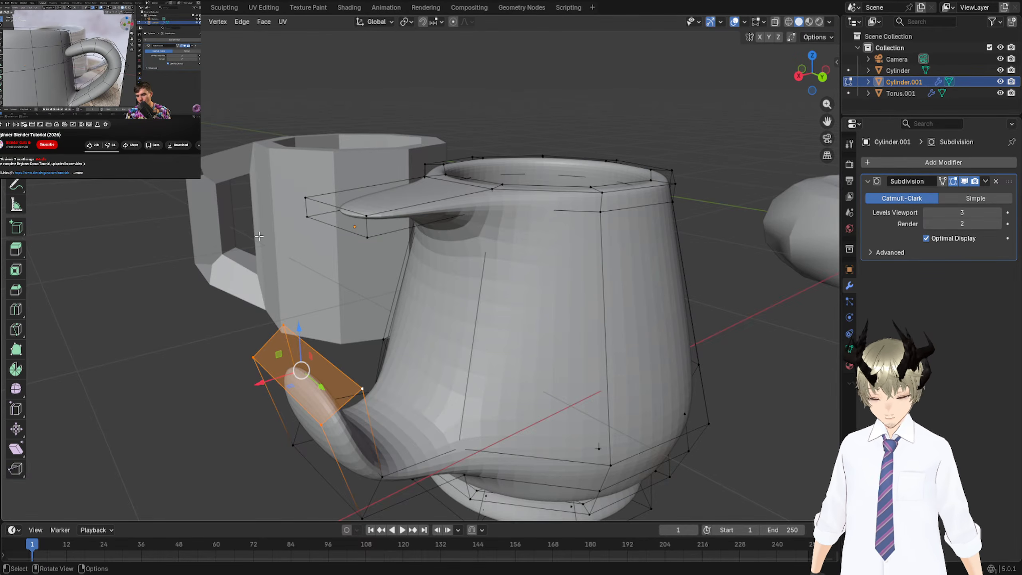
pyautogui.keyDown('shift'); pyautogui.click(307, 217); pyautogui.keyUp('shift')
pyautogui.keyDown('shift'); pyautogui.click(306, 198); pyautogui.keyUp('shift')
pyautogui.keyDown('shift'); pyautogui.click(366, 217); pyautogui.keyUp('shift')
pyautogui.keyDown('shift'); pyautogui.click(367, 237); pyautogui.keyUp('shift')
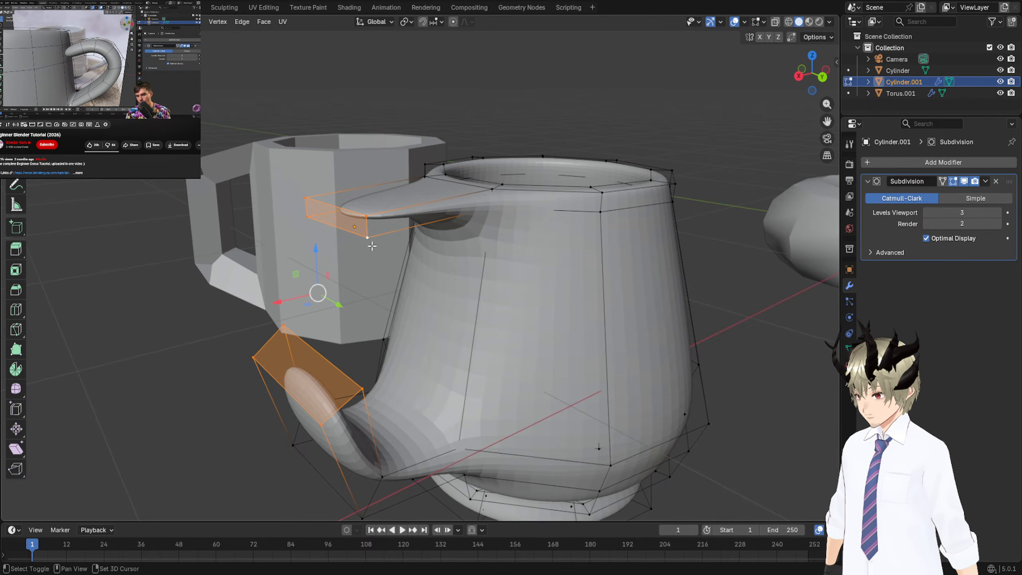
# Try filling between the two selected stub ends again and undo the fill.
pyautogui.press('f')
pyautogui.rightClick(302, 305)
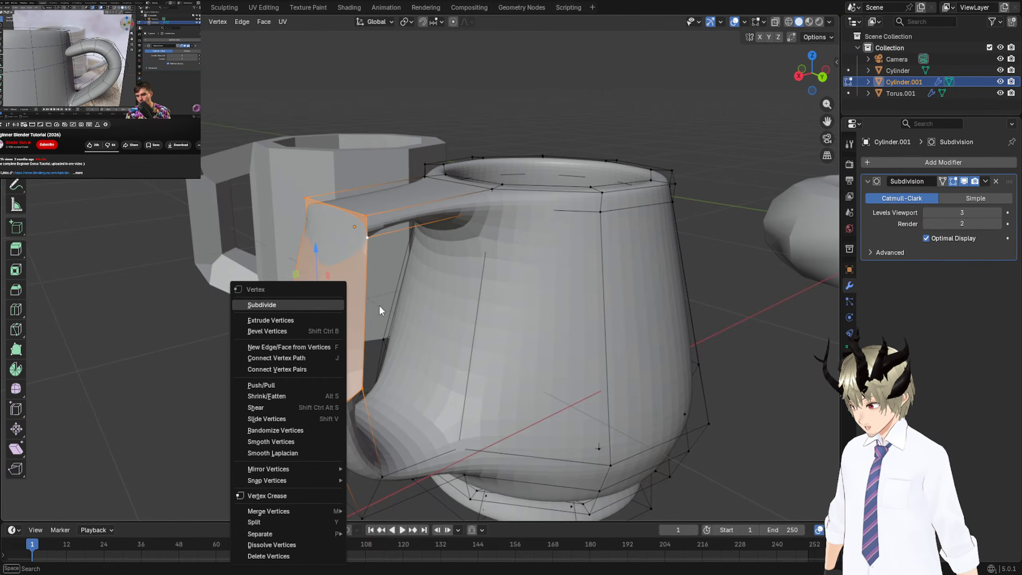
pyautogui.press('Escape')
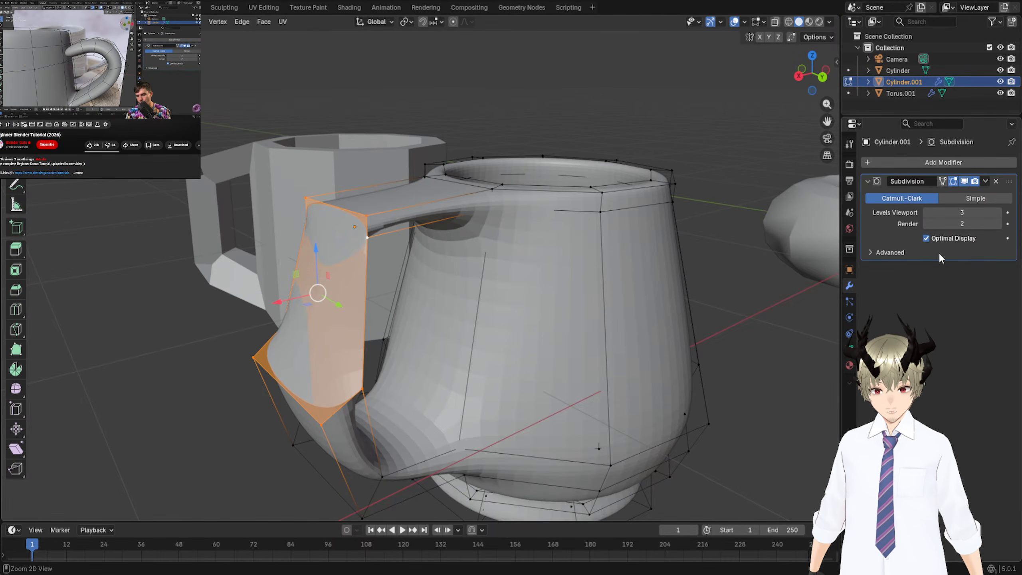
pyautogui.hotkey('ctrl', 'z')
# Join the upper and lower handle stubs with Bridge Faces in face selection mode and check the handle from several sides.
pyautogui.rightClick(347, 227)
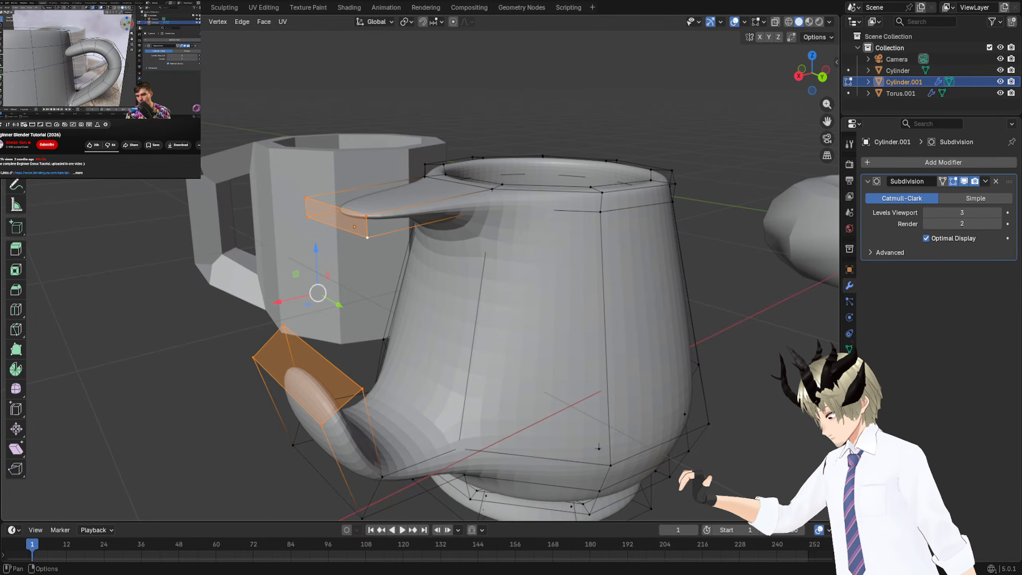
pyautogui.hotkey('ctrl', 'f')
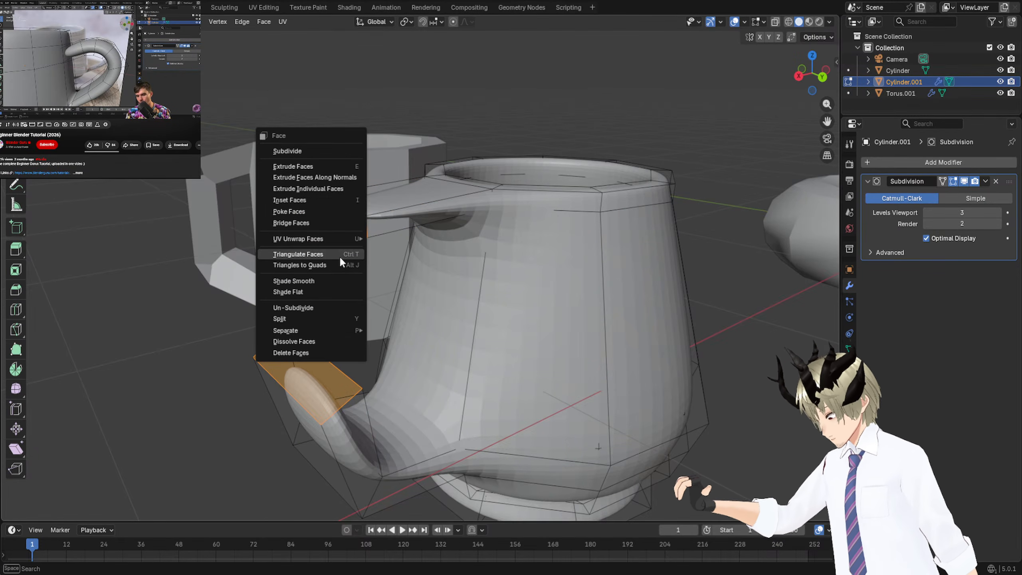
pyautogui.click(329, 223)
pyautogui.moveTo(329, 223); pyautogui.dragTo(752, 283, button='middle')
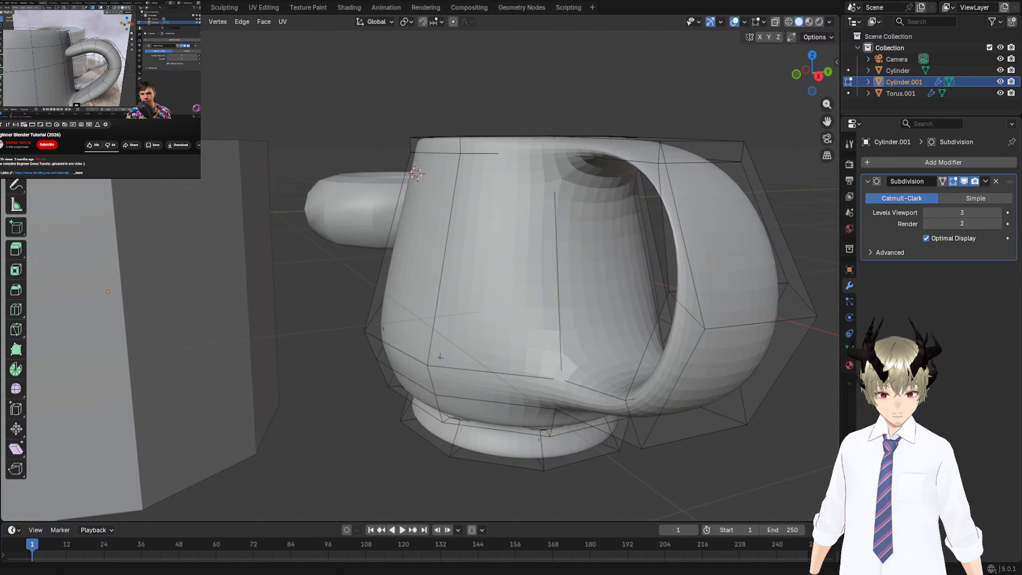
pyautogui.moveTo(441, 356); pyautogui.dragTo(528, 304, button='middle')
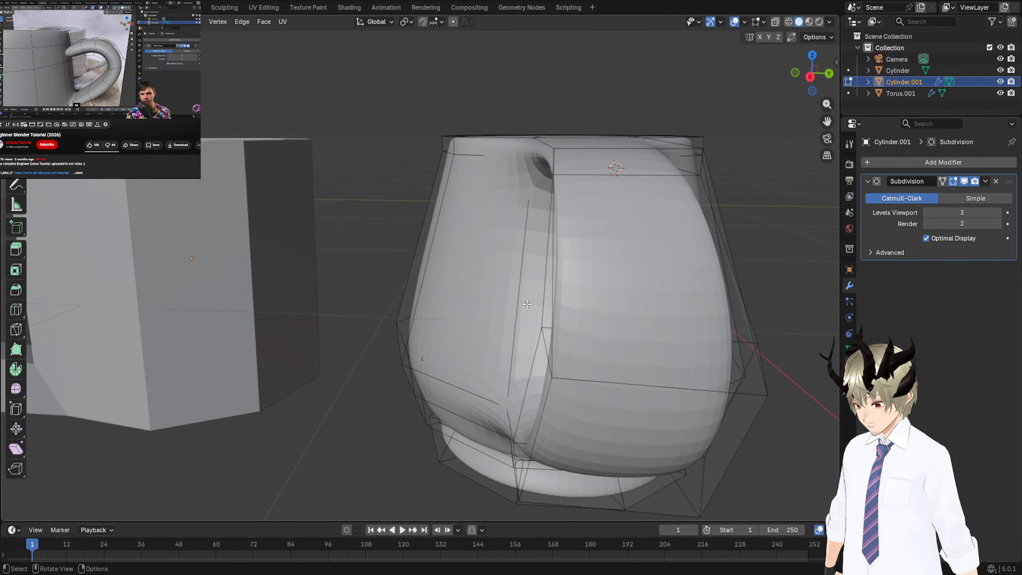
pyautogui.moveTo(645, 383); pyautogui.dragTo(593, 357, button='middle')
pyautogui.scroll(2, 593, 356)
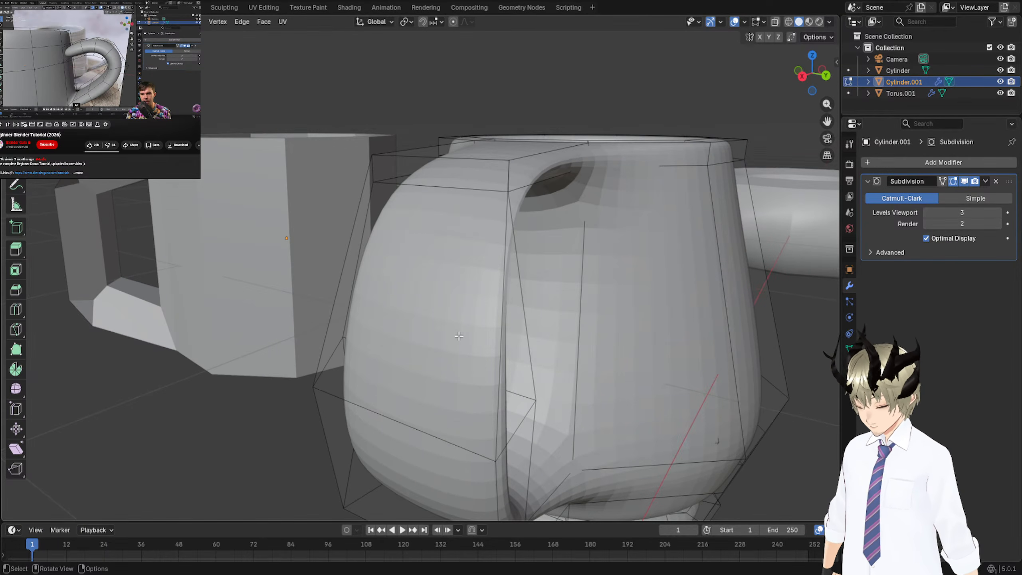
# Select the outer faces of the handle one after the other and switch to vertex selection mode.
pyautogui.scroll(-1, 459, 336)
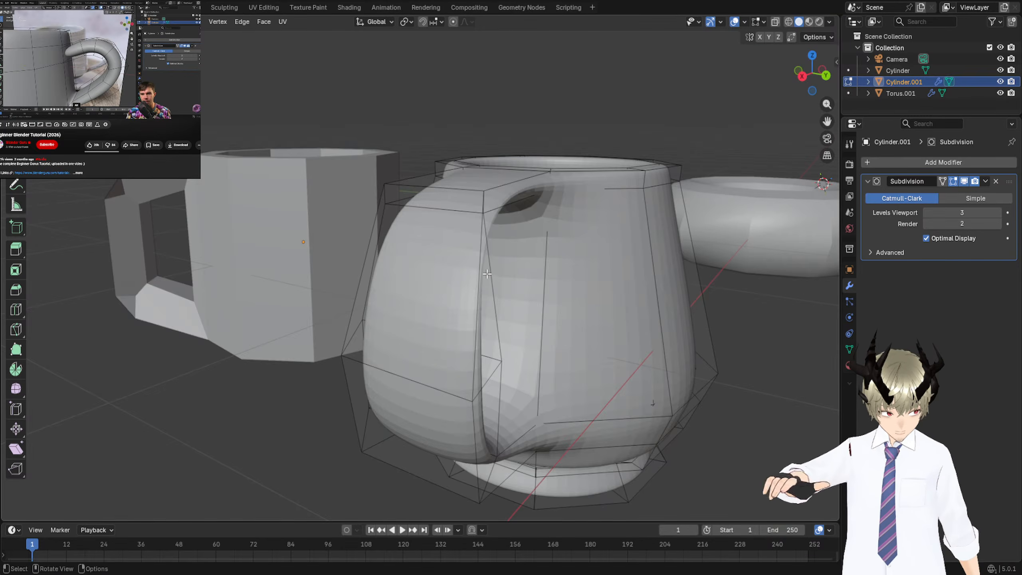
pyautogui.scroll(-1, 414, 295)
pyautogui.moveTo(413, 296); pyautogui.dragTo(513, 287, button='middle')
pyautogui.click(442, 295)
pyautogui.click(478, 307)
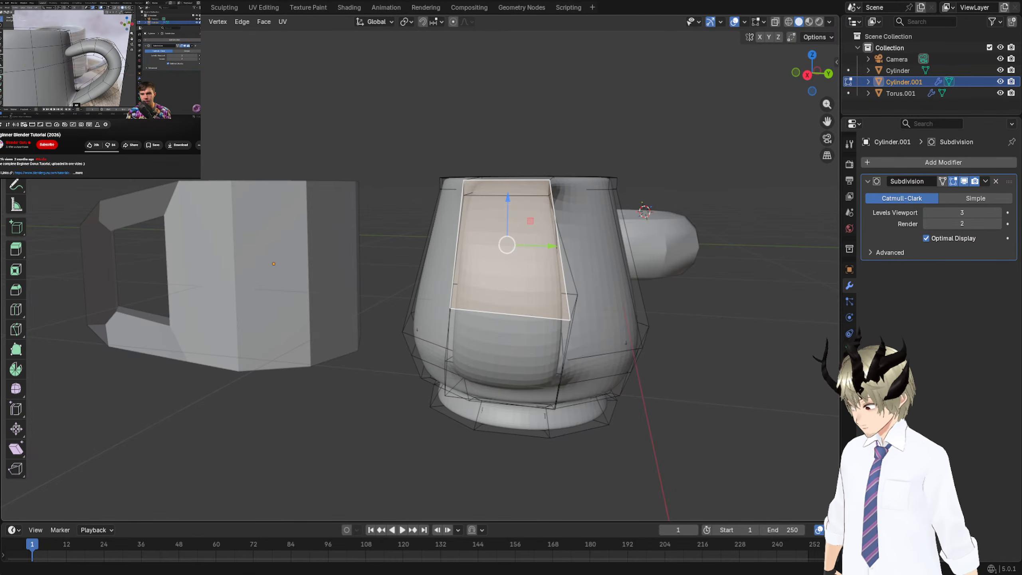
pyautogui.moveTo(454, 306); pyautogui.dragTo(495, 303, button='middle')
pyautogui.click(82, 22)
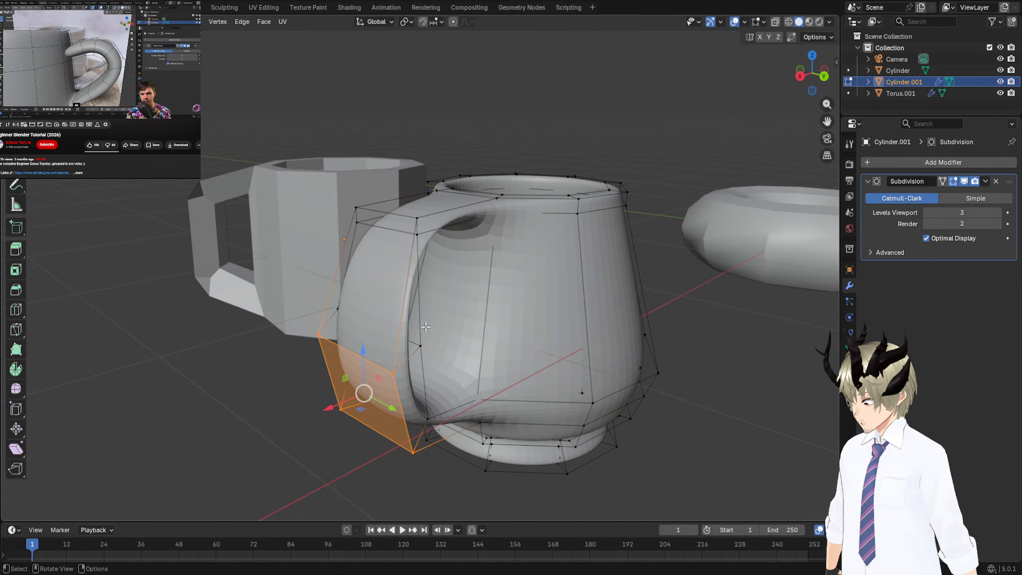
# Select the vertices around the middle of the cup's handle and scale them uniformly to 0.716.
pyautogui.scroll(-2, 415, 327)
pyautogui.moveTo(415, 327); pyautogui.dragTo(458, 301, button='middle')
pyautogui.click(367, 304)
pyautogui.keyDown('ctrl'); pyautogui.click(434, 306); pyautogui.keyUp('ctrl')
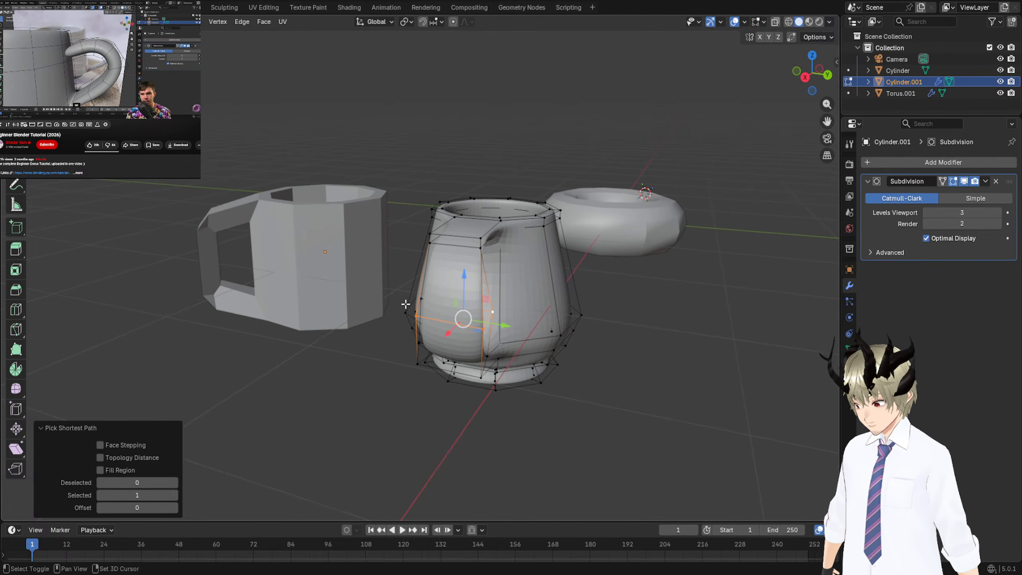
pyautogui.keyDown('shift'); pyautogui.click(419, 298); pyautogui.keyUp('shift')
pyautogui.moveTo(362, 292); pyautogui.dragTo(487, 293, button='middle')
pyautogui.press('s')
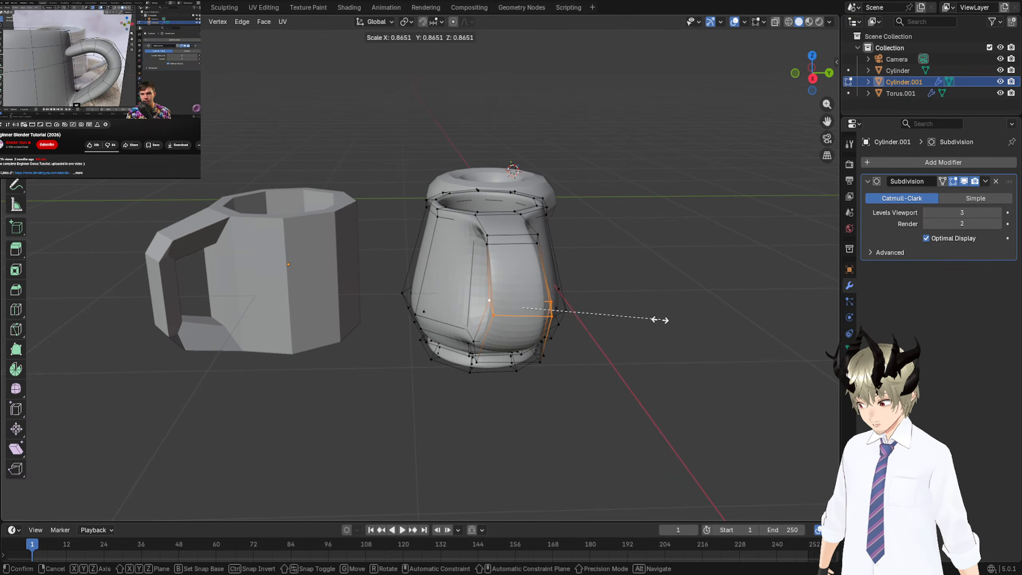
pyautogui.click(637, 317)
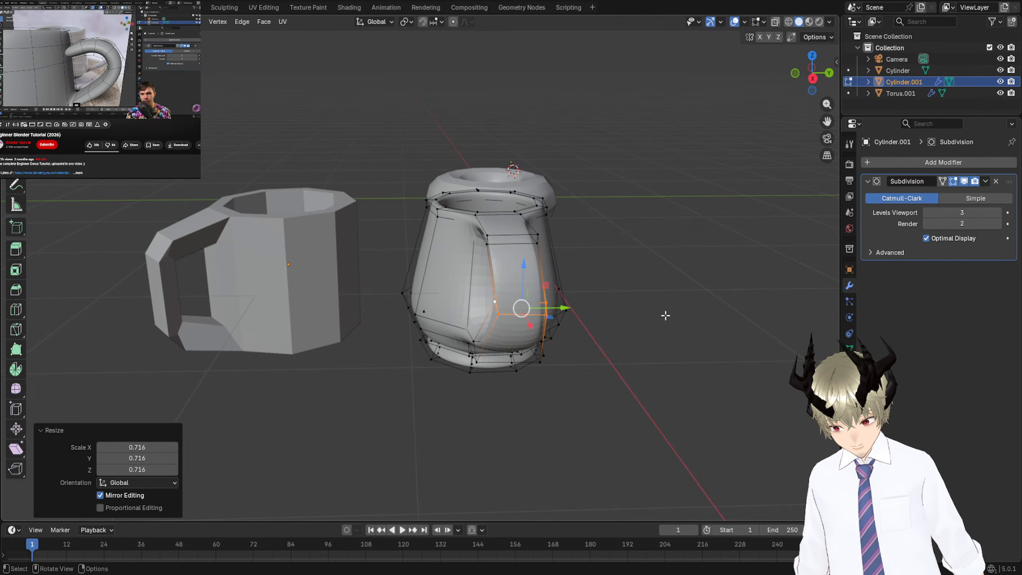
pyautogui.scroll(5, 630, 296)
pyautogui.moveTo(612, 288); pyautogui.dragTo(505, 302, button='middle')
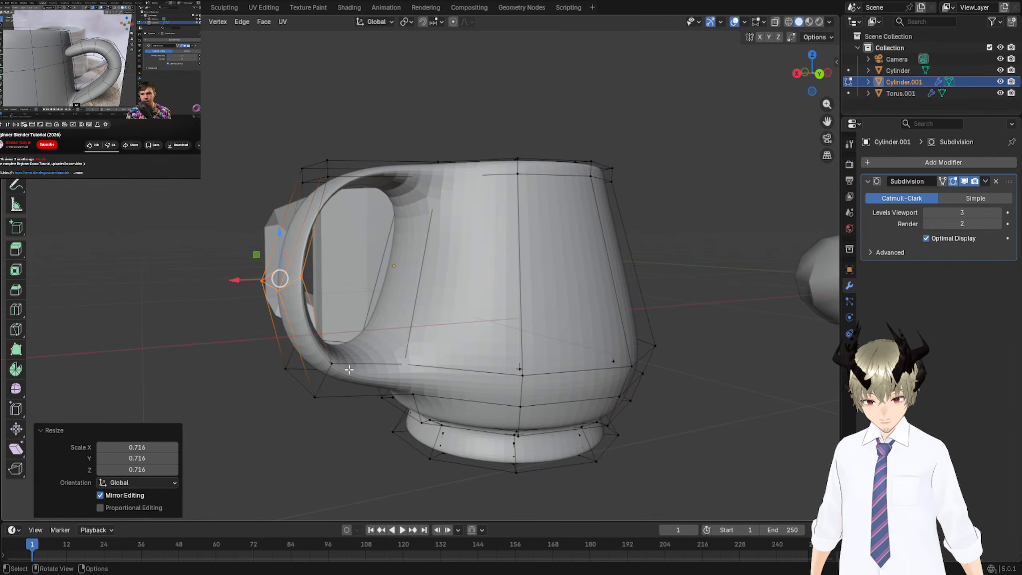
pyautogui.moveTo(350, 369); pyautogui.dragTo(457, 367, button='middle')
# Try adding a UV sphere inside the cup mesh and shifting it along the Y axis, and undo it.
pyautogui.scroll(-11, 458, 367)
pyautogui.scroll(2, 414, 314)
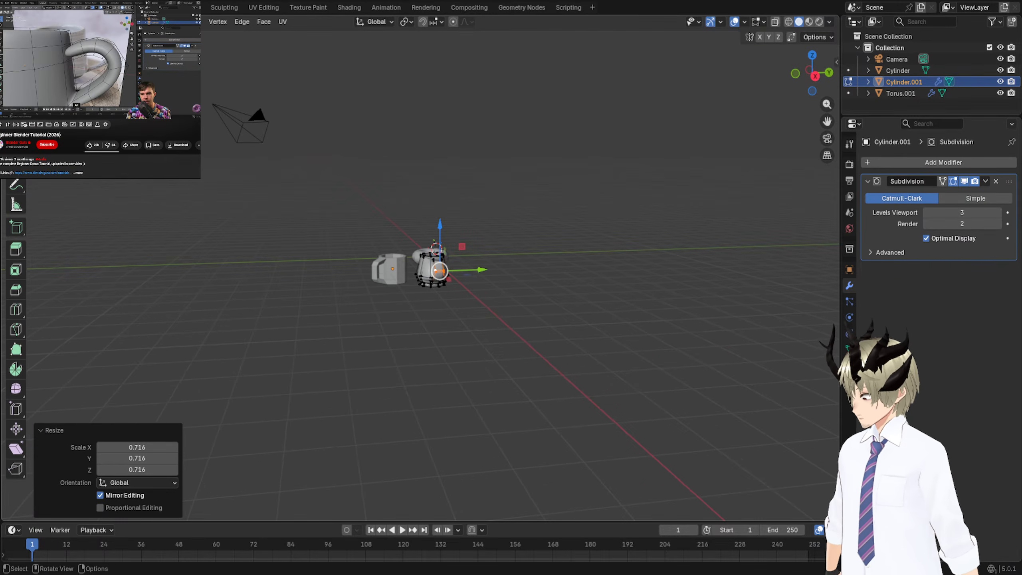
pyautogui.click(170, 21)
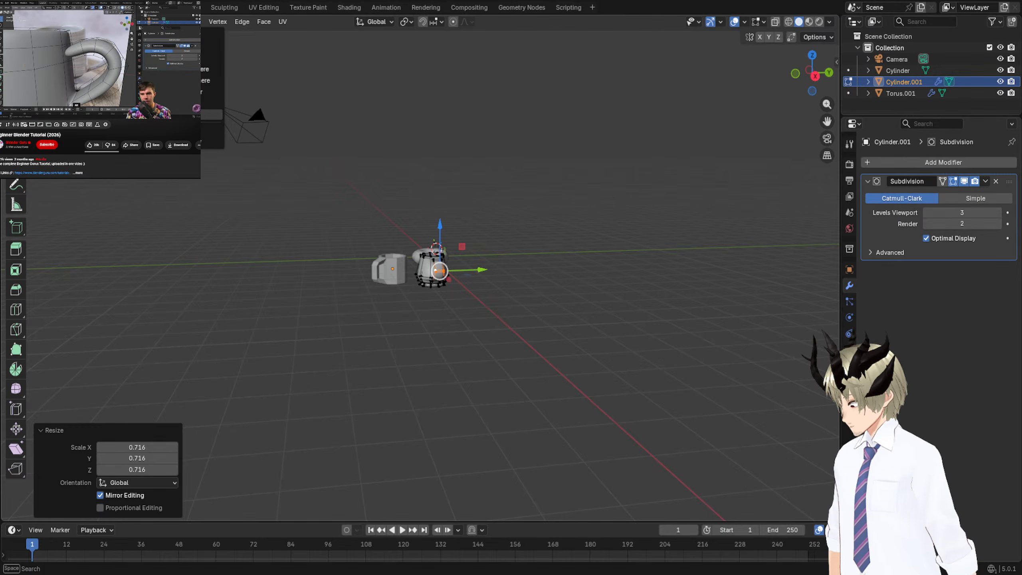
pyautogui.click(209, 68)
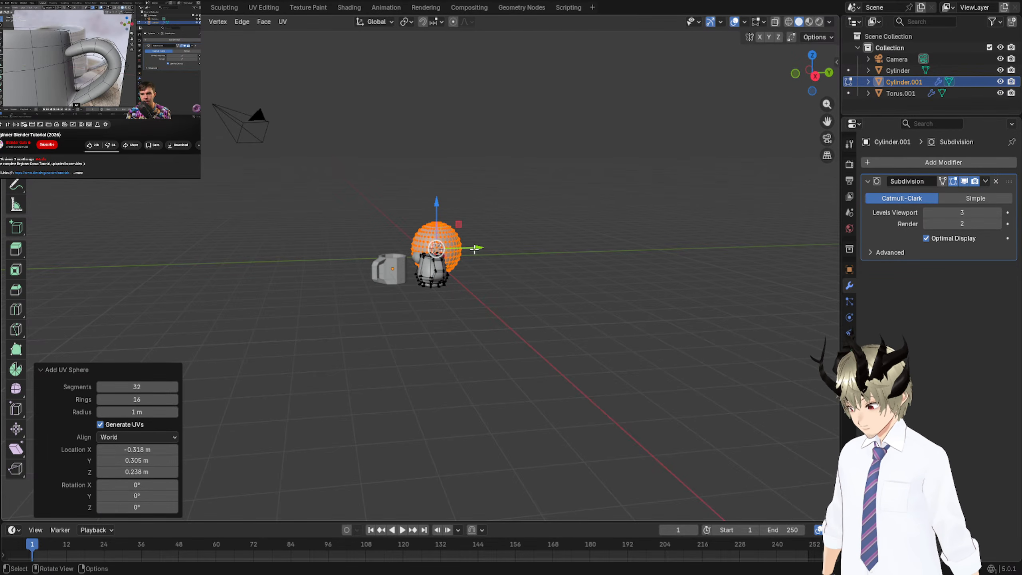
pyautogui.moveTo(475, 248); pyautogui.dragTo(660, 244)
pyautogui.click(736, 251)
pyautogui.moveTo(737, 251); pyautogui.dragTo(644, 280, button='middle')
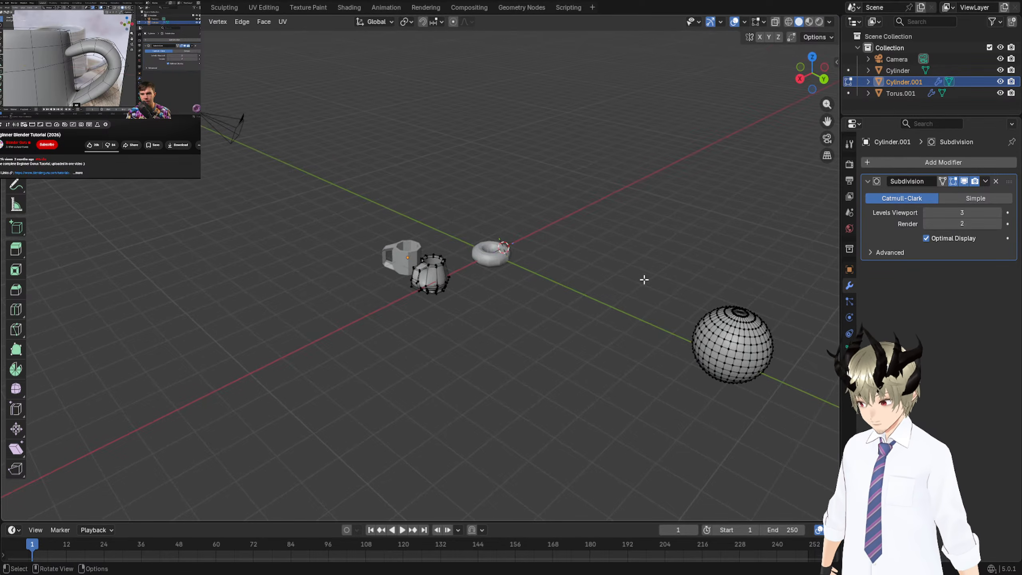
pyautogui.hotkey('ctrl', 'z')
pyautogui.hotkey('ctrl', 'z')
pyautogui.hotkey('ctrl', 'z')
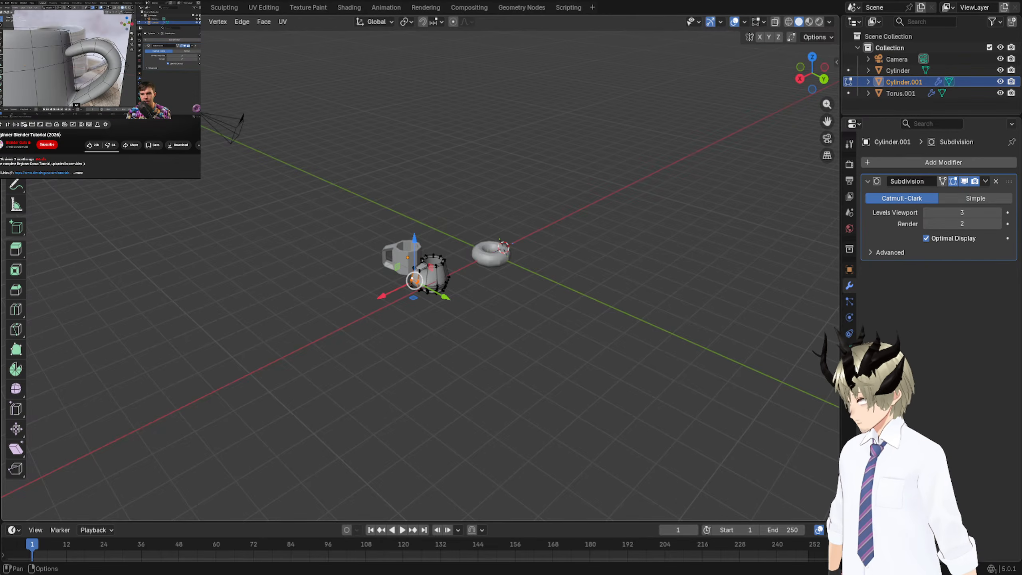
# Return to Object Mode, add a separate UV sphere and move it along the Y axis well away from the cups.
pyautogui.press('Tab')
pyautogui.scroll(-3, 540, 209)
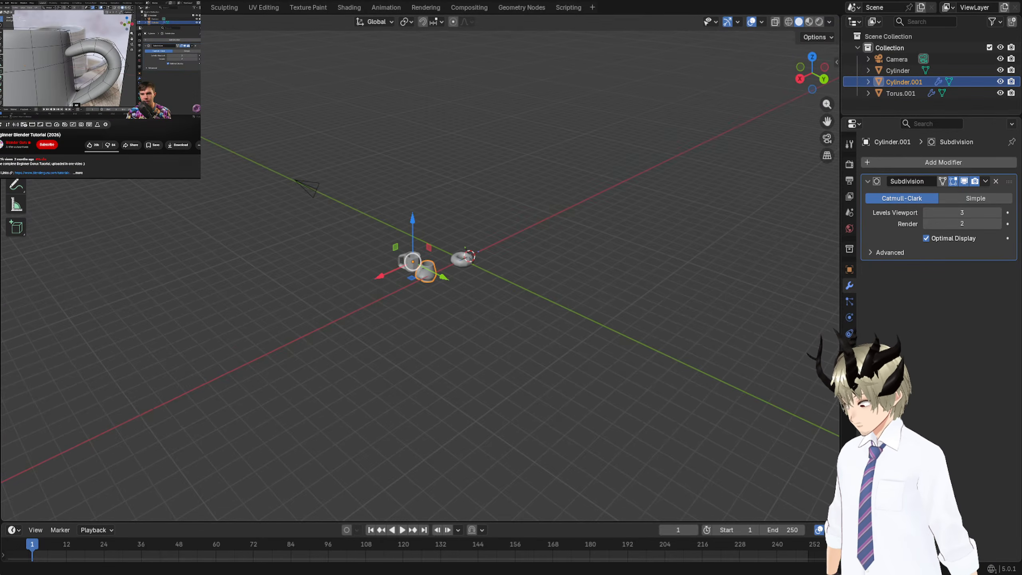
pyautogui.hotkey('shift', 'a')
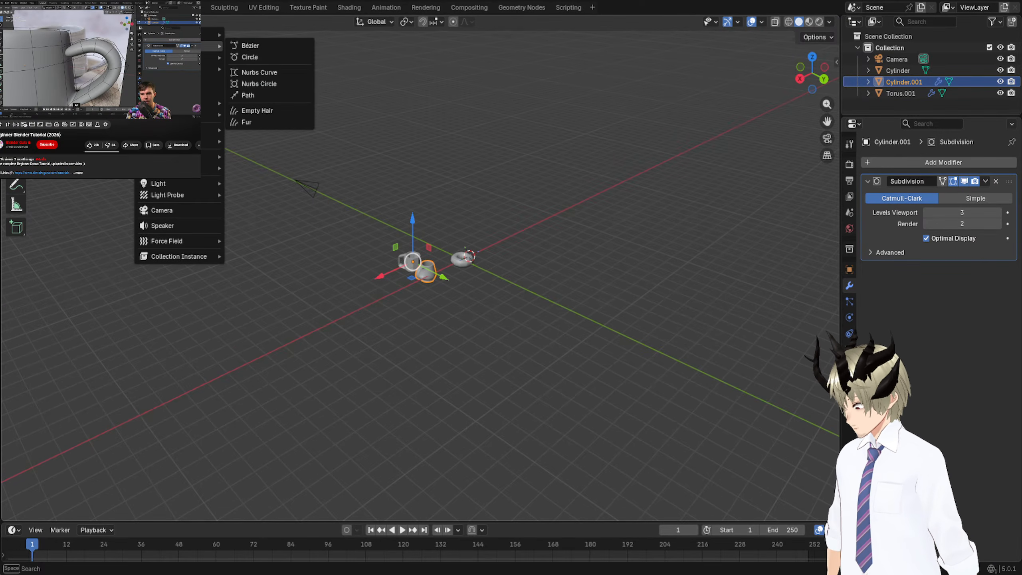
pyautogui.moveTo(213, 35)
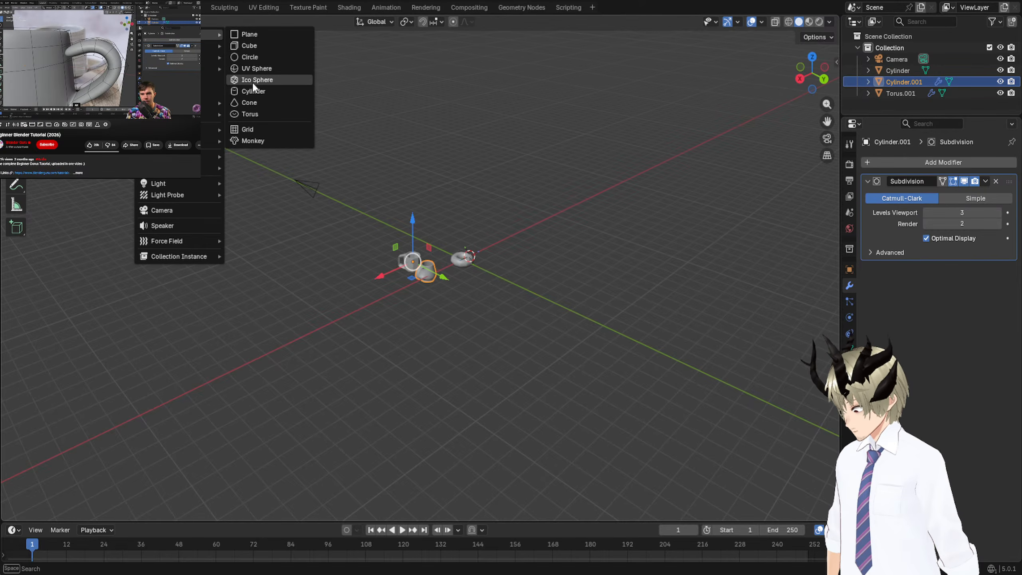
pyautogui.click(253, 68)
pyautogui.moveTo(496, 264); pyautogui.dragTo(595, 322)
pyautogui.scroll(3, 649, 305)
pyautogui.keyDown('shift'); pyautogui.moveTo(650, 306); pyautogui.dragTo(446, 232, button='middle'); pyautogui.keyUp('shift')
pyautogui.scroll(4, 411, 236)
pyautogui.click(421, 234)
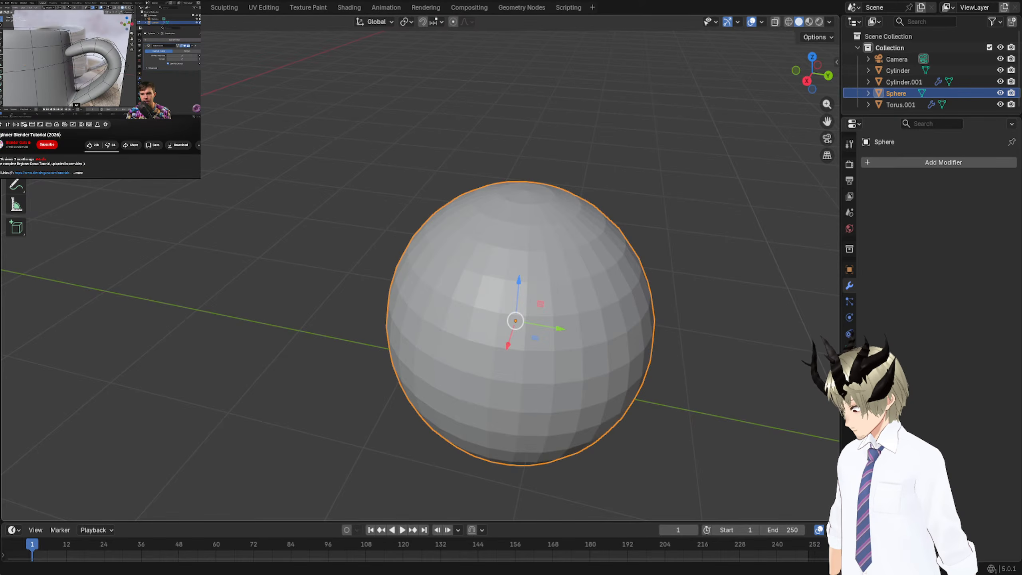
# Enter Edit Mode on the sphere and select individual vertices along one of its horizontal rings.
pyautogui.press('Tab')
pyautogui.click(420, 321)
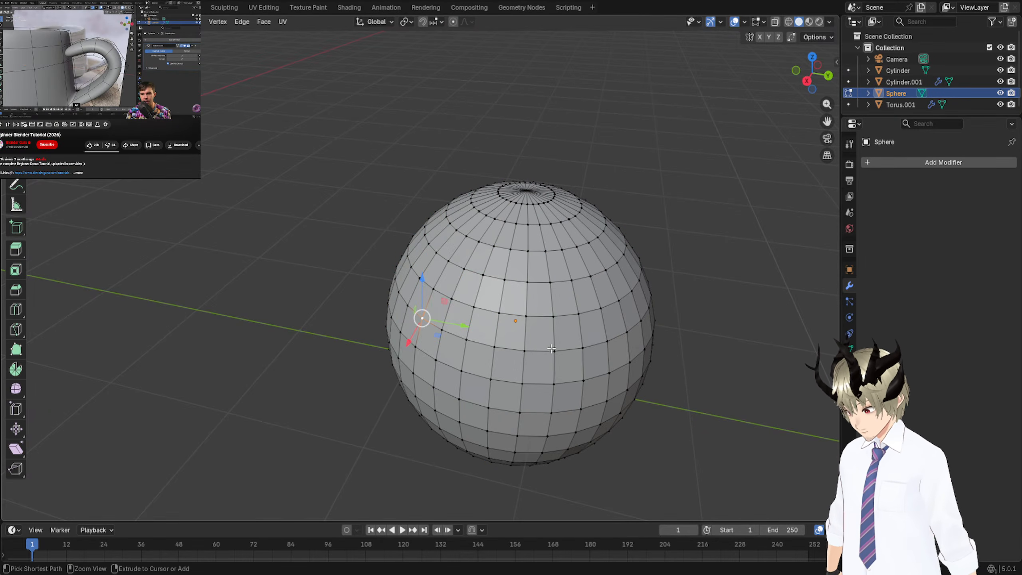
pyautogui.keyDown('ctrl'); pyautogui.click(616, 337); pyautogui.keyUp('ctrl')
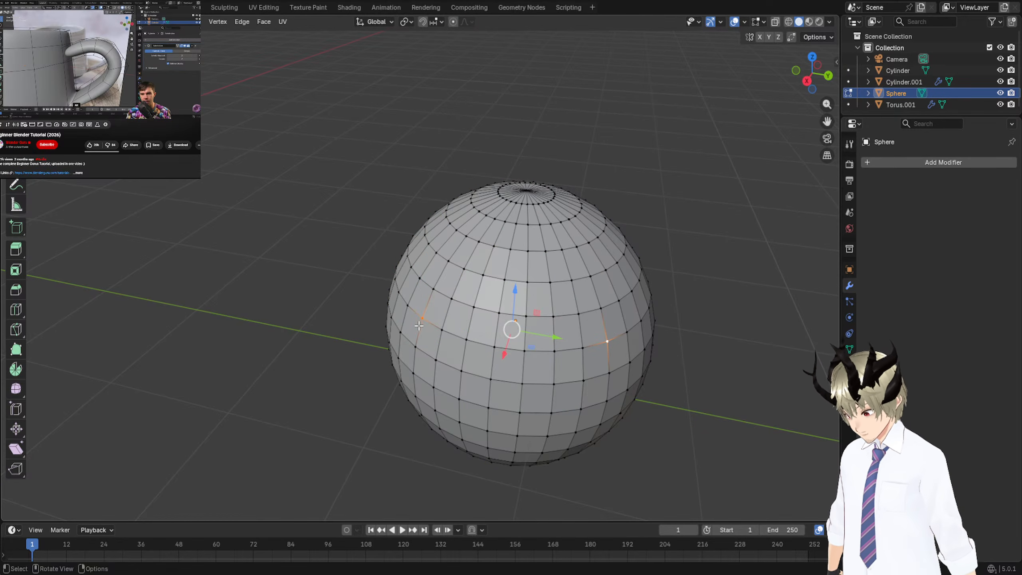
pyautogui.keyDown('shift'); pyautogui.click(444, 330); pyautogui.keyUp('shift')
pyautogui.keyDown('shift'); pyautogui.moveTo(444, 330); pyautogui.dragTo(427, 293, button='middle'); pyautogui.keyUp('shift')
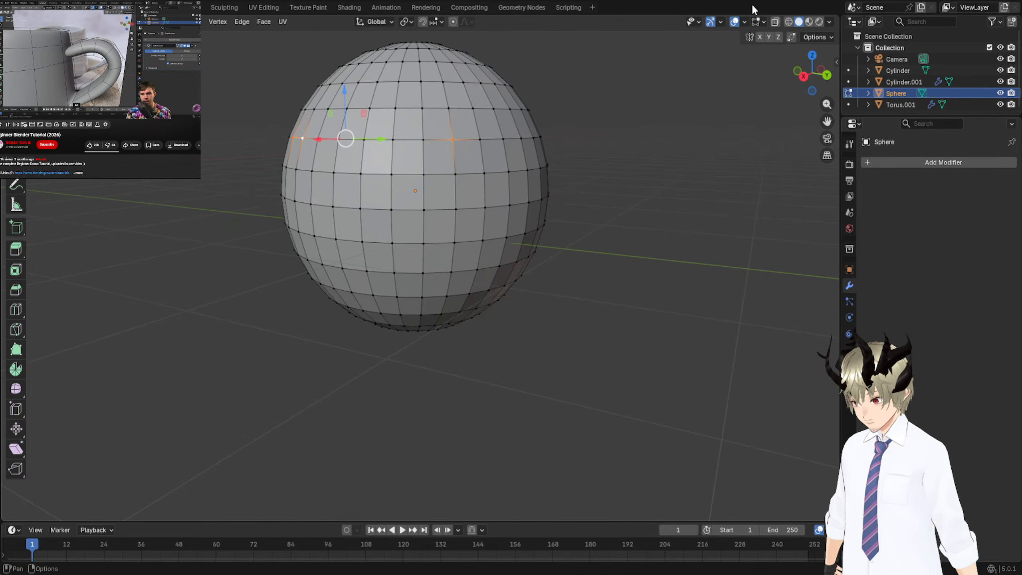
# Enable X-ray and box-select all vertices of the sphere's upper cap through the mesh.
pyautogui.click(775, 22)
pyautogui.scroll(-3, 613, 118)
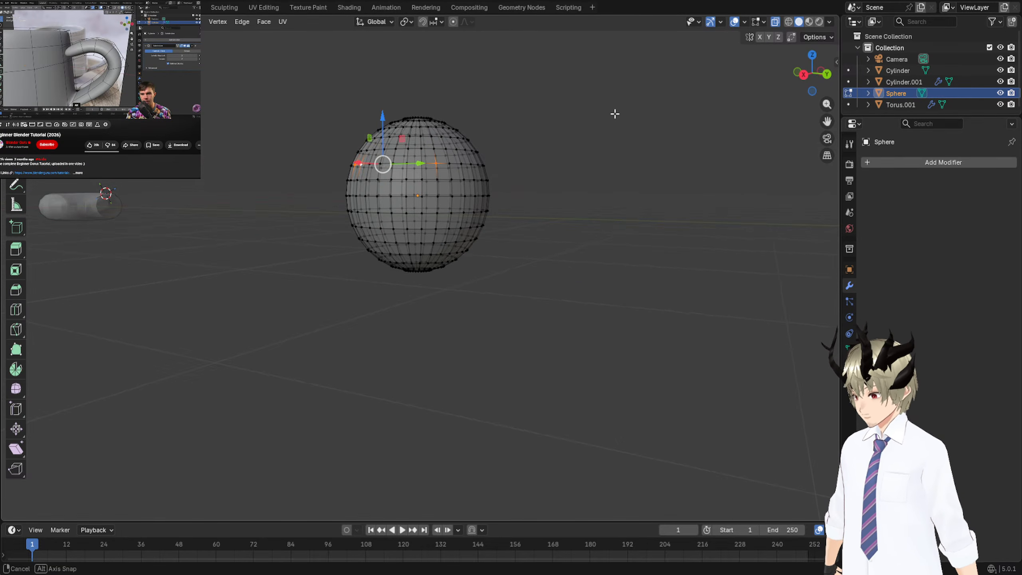
pyautogui.scroll(2, 614, 113)
pyautogui.moveTo(283, 40); pyautogui.dragTo(534, 147)
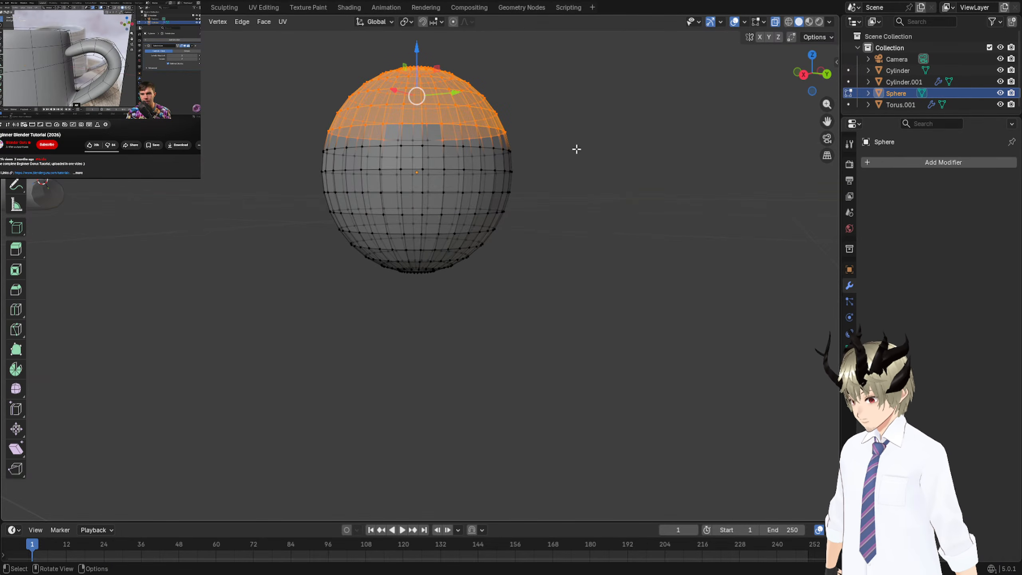
pyautogui.moveTo(357, 123)
pyautogui.mouseDown(button='middle')
pyautogui.moveTo(445, 133)
pyautogui.moveTo(455, 117)
pyautogui.moveTo(460, 129)
pyautogui.moveTo(374, 129)
pyautogui.mouseUp(button='middle')
pyautogui.moveTo(292, 72); pyautogui.dragTo(462, 172)
pyautogui.moveTo(465, 154); pyautogui.dragTo(442, 167, button='middle')
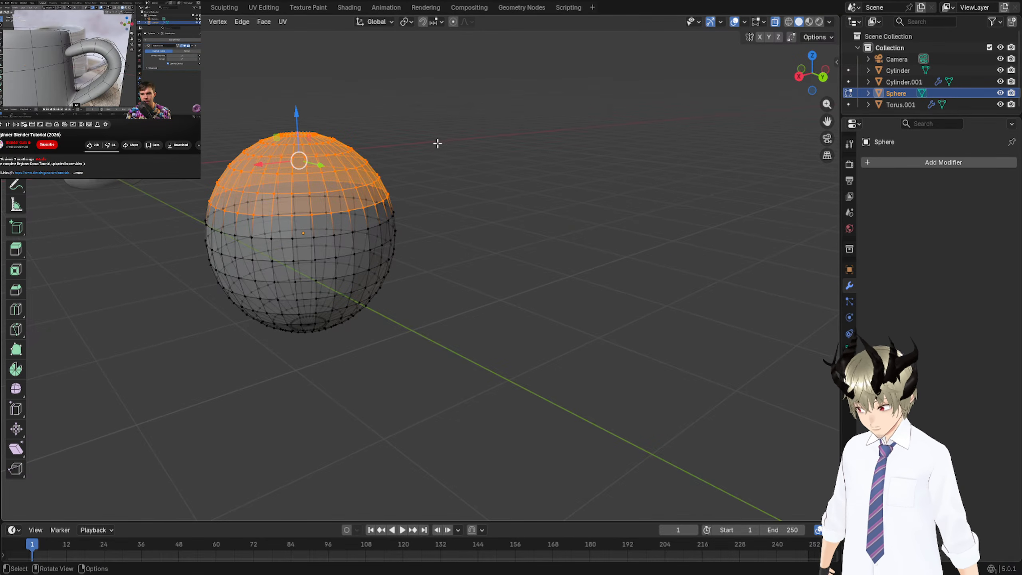
pyautogui.click(962, 161)
pyautogui.moveTo(956, 159)
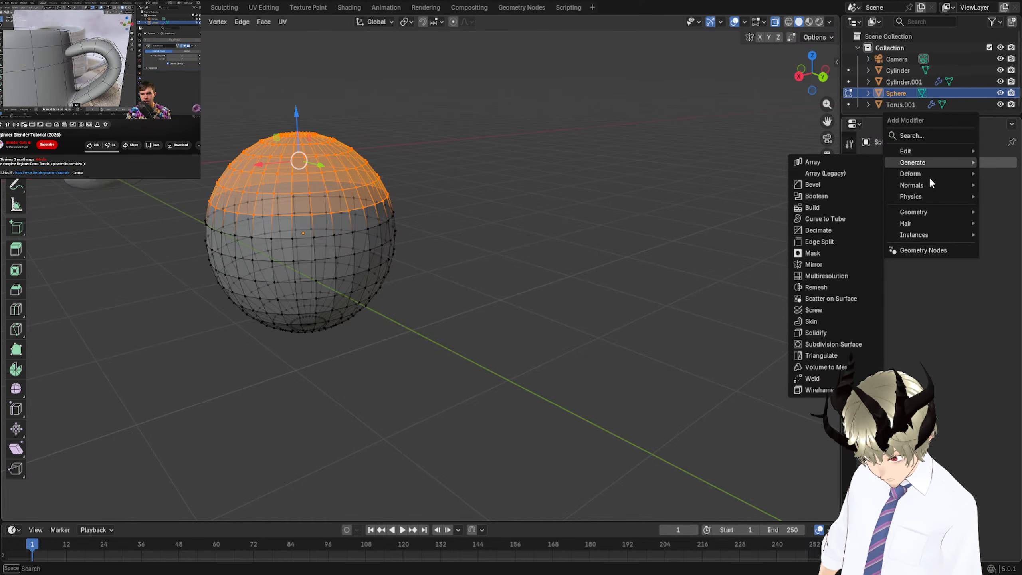
pyautogui.moveTo(917, 184)
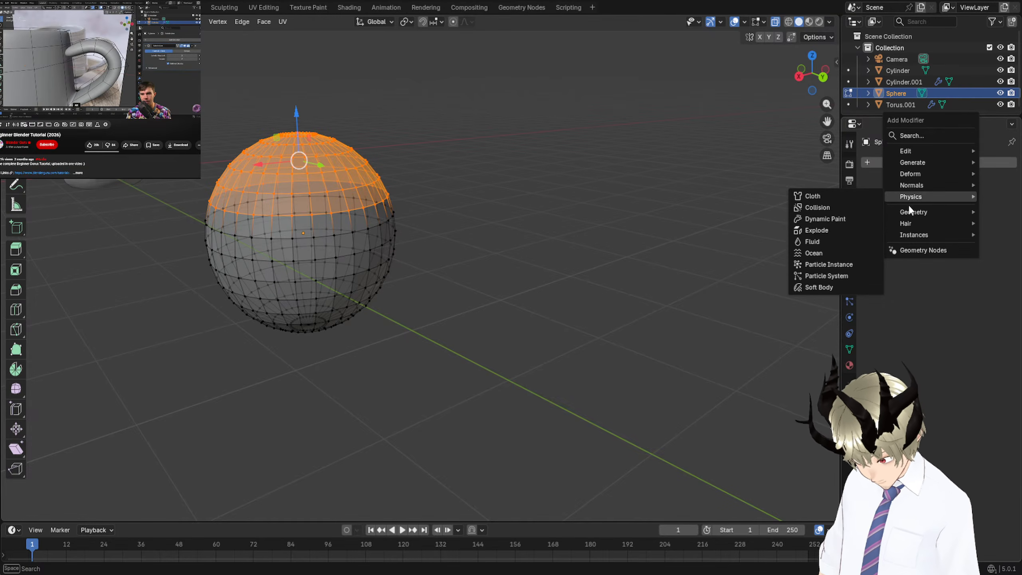
pyautogui.moveTo(909, 224)
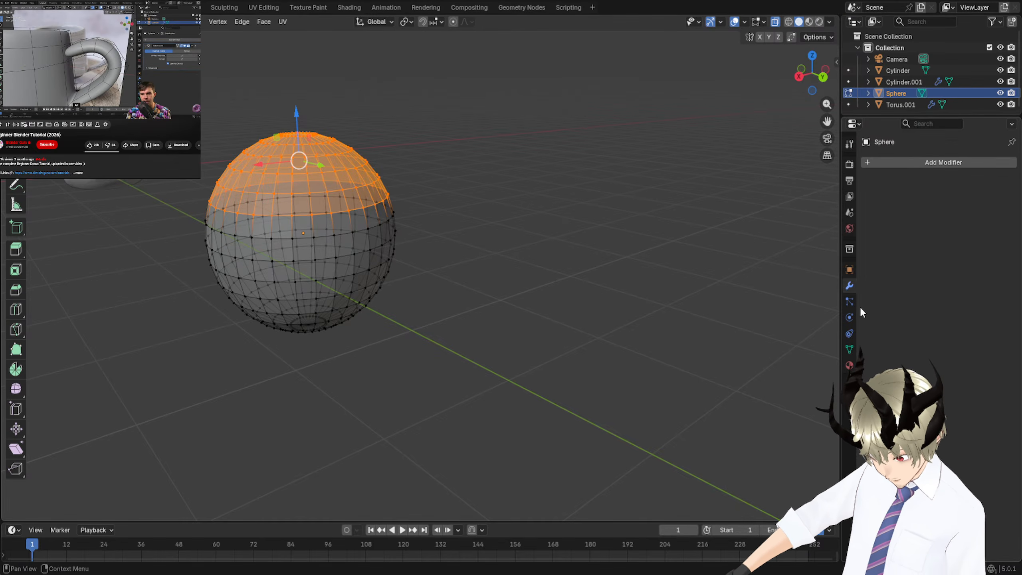
# Add a particle system of type Hair to the sphere and return to Object Mode to view it.
pyautogui.click(850, 302)
pyautogui.click(1012, 163)
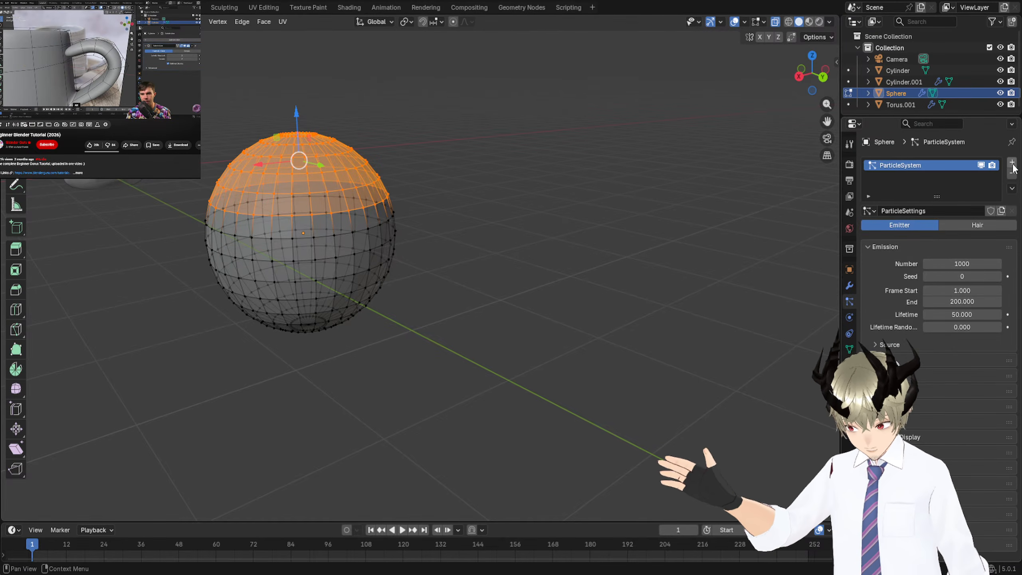
pyautogui.click(966, 224)
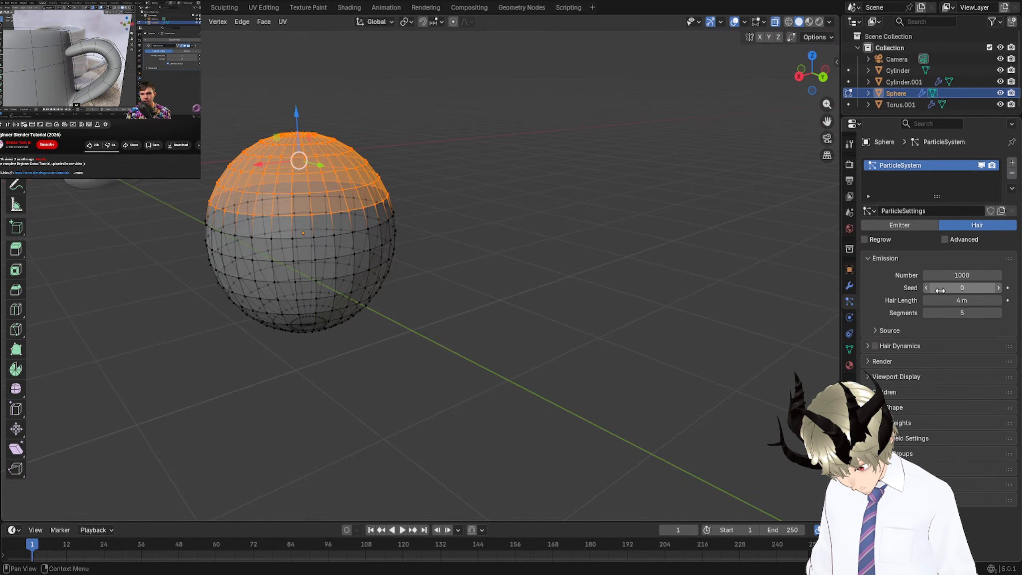
pyautogui.moveTo(491, 190); pyautogui.dragTo(541, 192, button='middle')
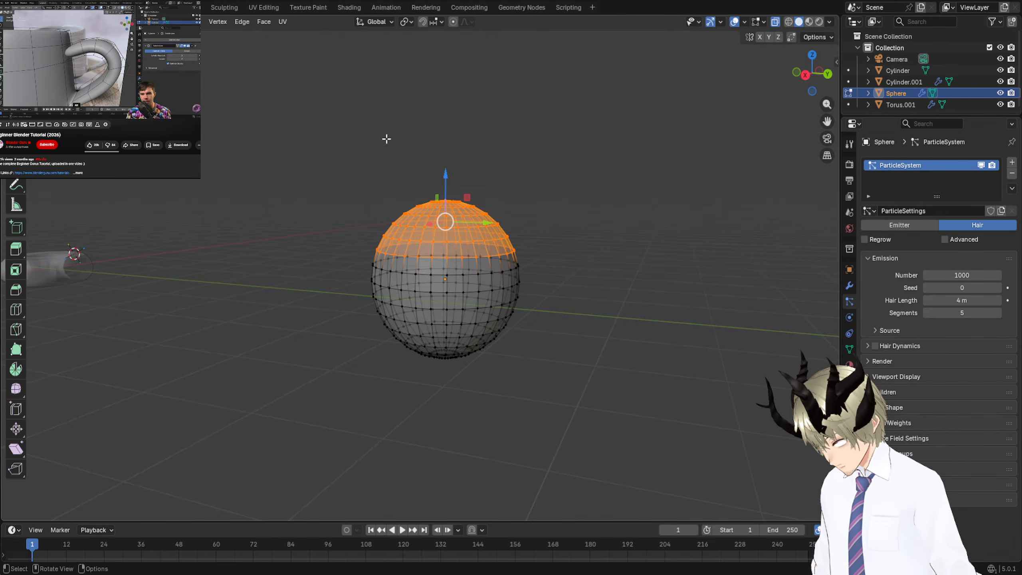
pyautogui.press('Tab')
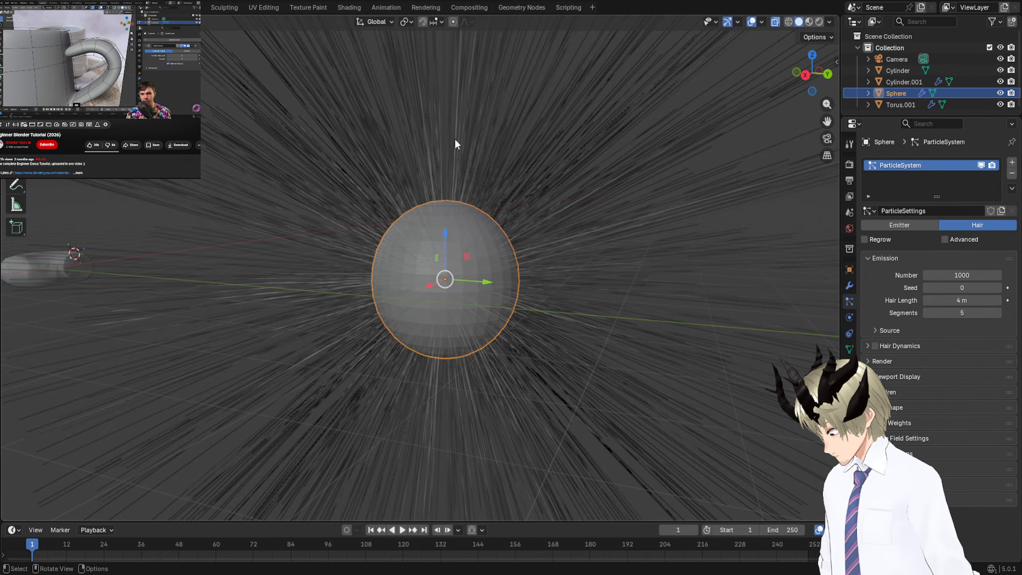
pyautogui.scroll(-4, 459, 147)
pyautogui.moveTo(463, 153); pyautogui.dragTo(406, 125, button='middle')
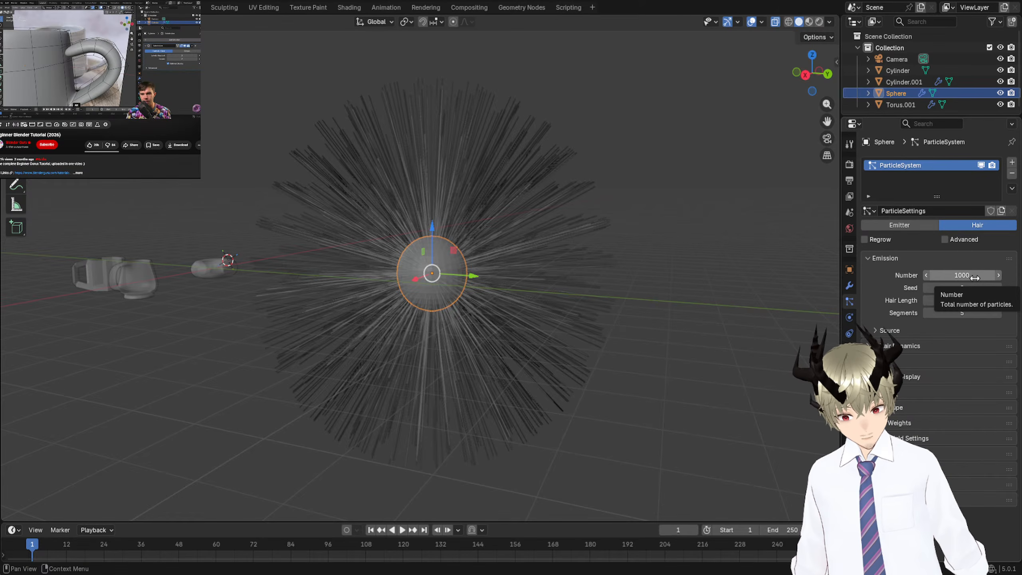
# Set the sphere's hair particle number to 762 and the seed to 19.
pyautogui.moveTo(974, 277); pyautogui.dragTo(914, 277)
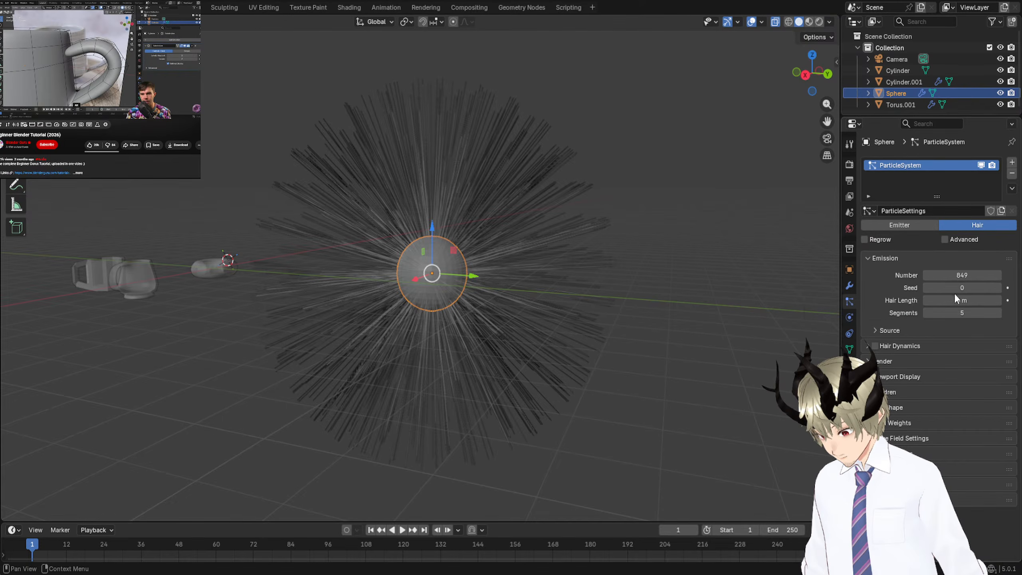
pyautogui.scroll(5, 439, 288)
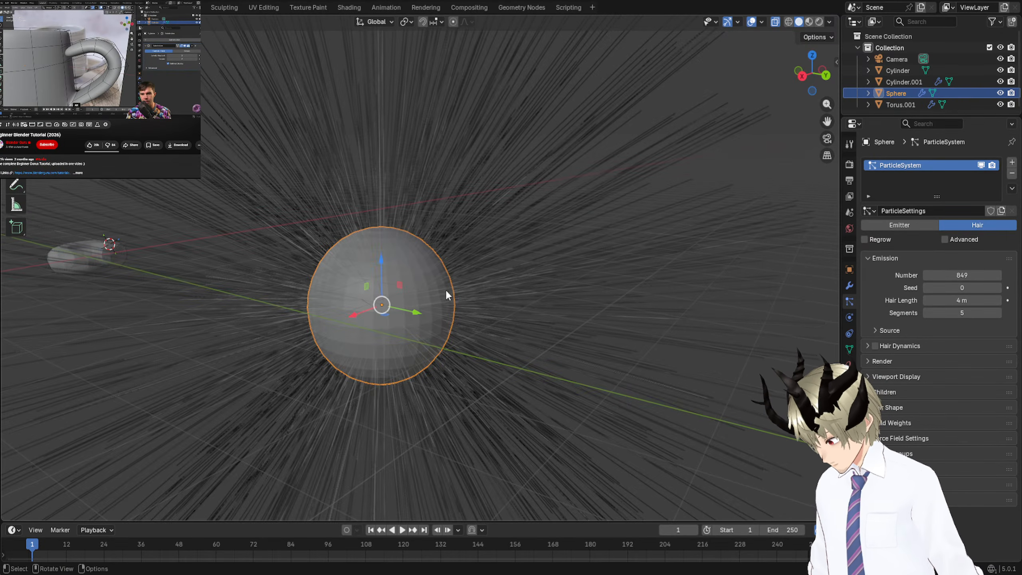
pyautogui.moveTo(446, 288); pyautogui.dragTo(450, 267, button='middle')
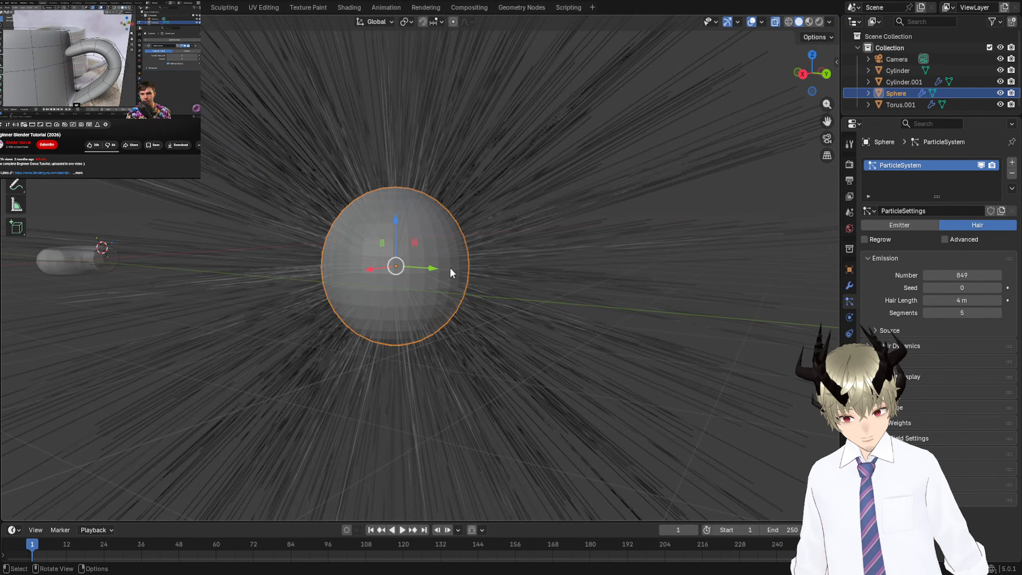
pyautogui.moveTo(624, 271)
pyautogui.mouseDown(button='middle')
pyautogui.moveTo(639, 260)
pyautogui.moveTo(631, 278)
pyautogui.mouseUp(button='middle')
pyautogui.scroll(2, 640, 260)
pyautogui.scroll(-1, 631, 278)
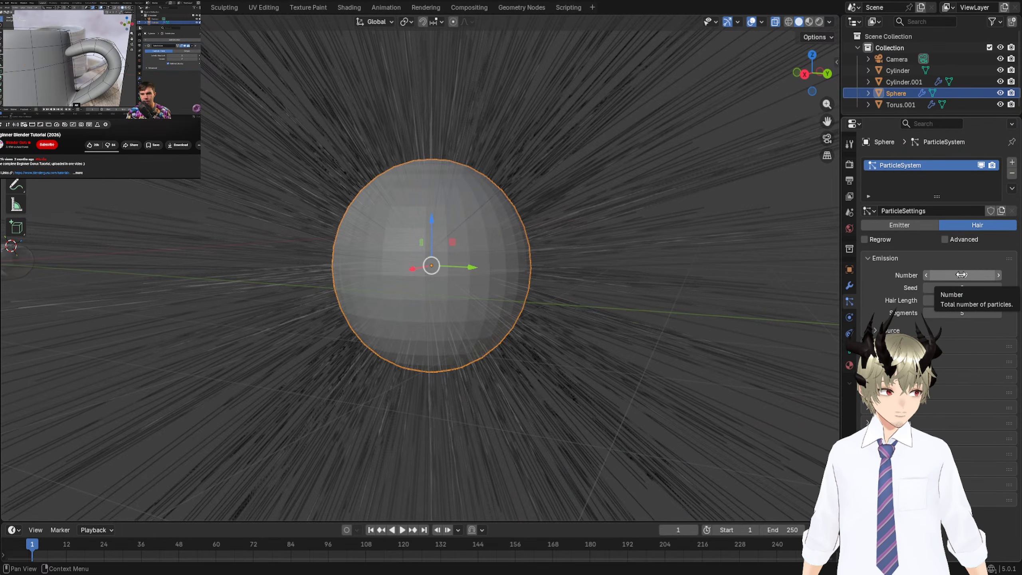
pyautogui.moveTo(961, 289); pyautogui.dragTo(918, 276)
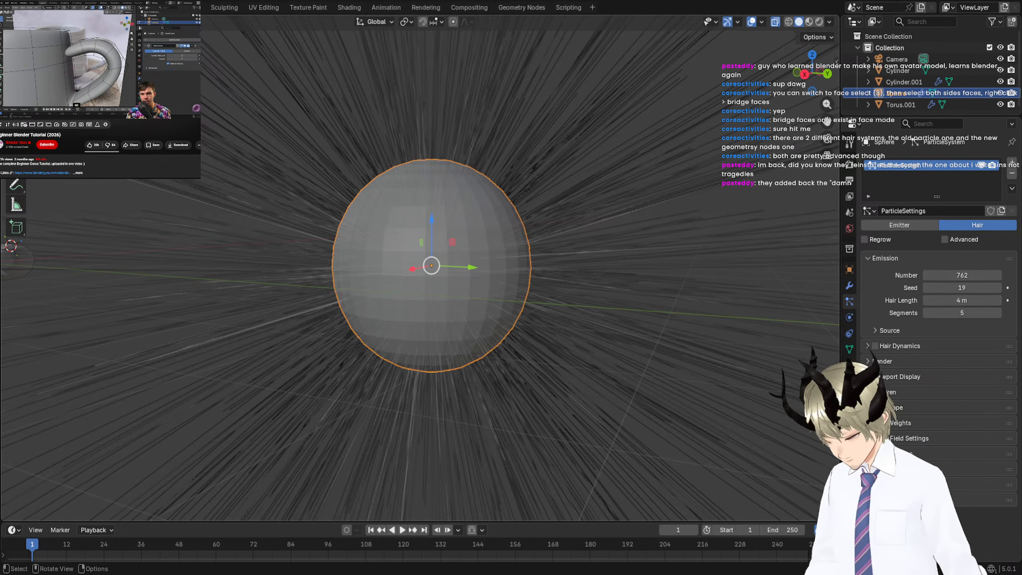
# Try enabling Hair Dynamics on the sphere's hair particle system.
pyautogui.click(868, 346)
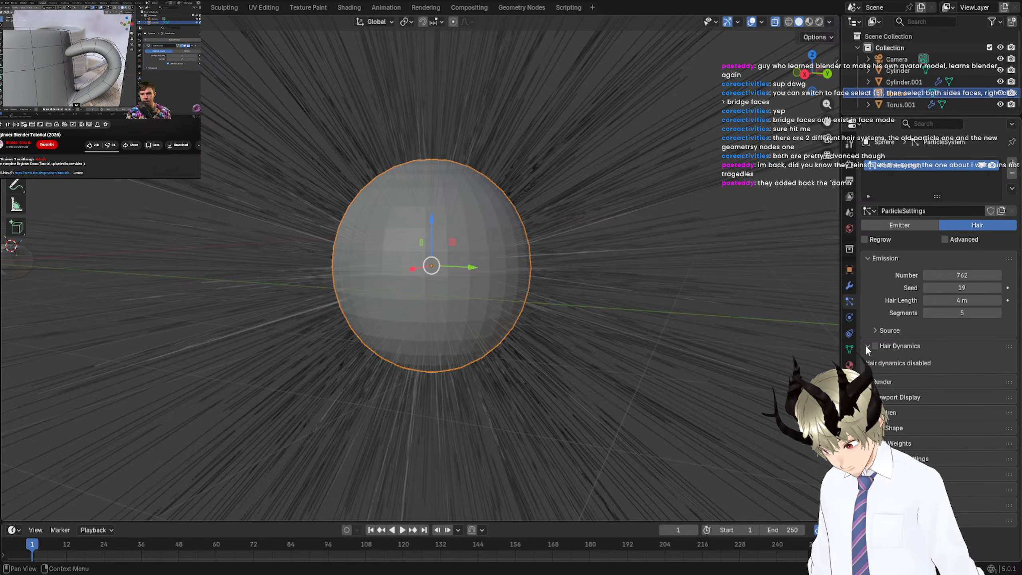
pyautogui.click(874, 346)
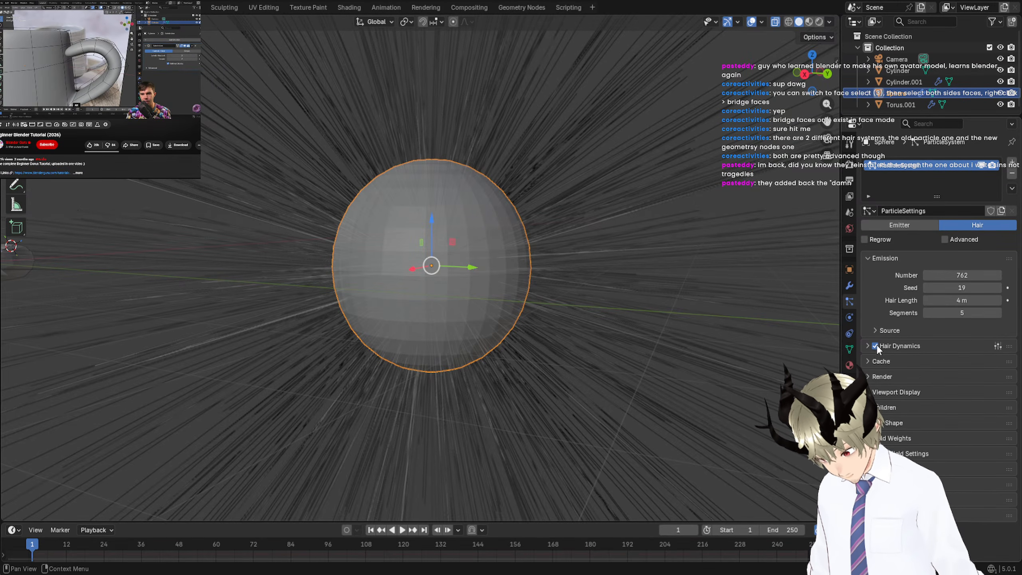
pyautogui.click(875, 346)
# Set the hair system's viewport Strand Steps to 6.
pyautogui.click(867, 360)
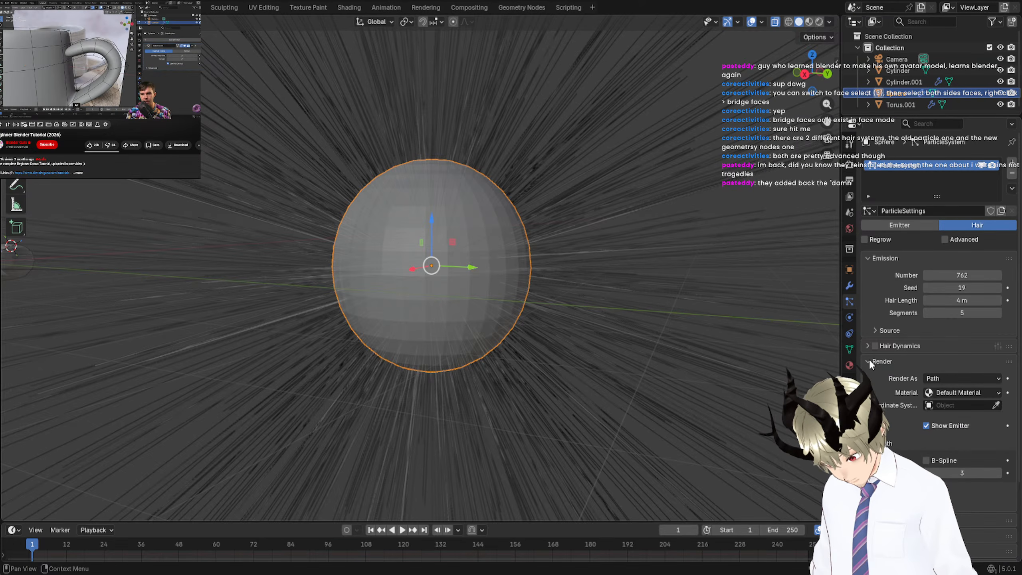
pyautogui.scroll(-4, 870, 359)
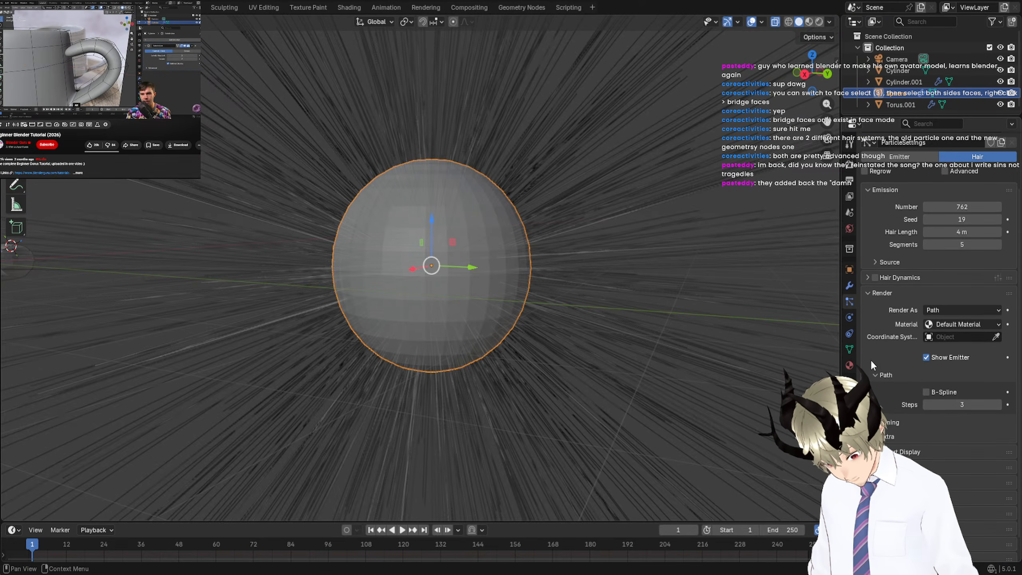
pyautogui.scroll(-1, 870, 360)
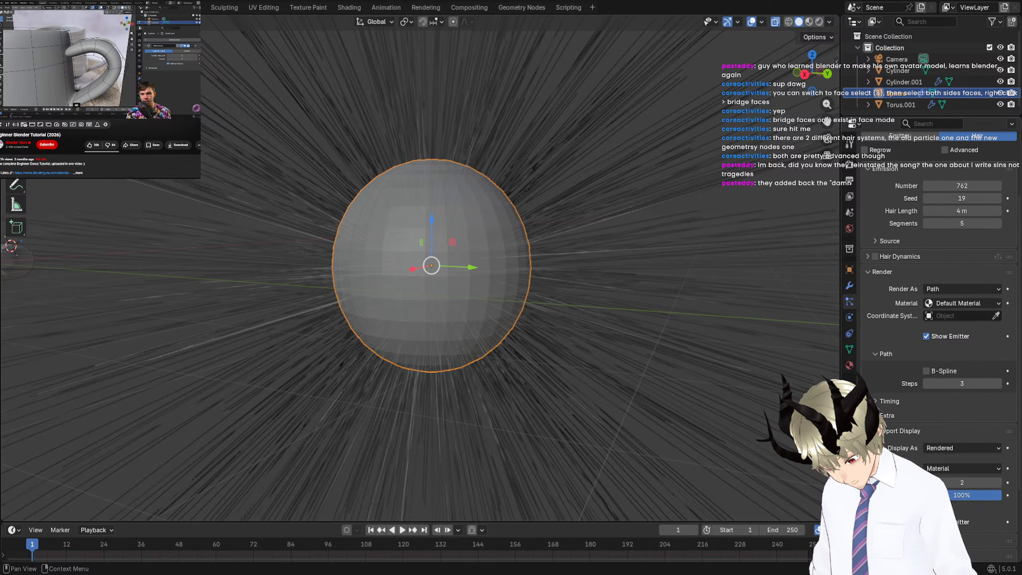
pyautogui.scroll(-3, 870, 359)
pyautogui.click(870, 361)
pyautogui.scroll(-1, 870, 360)
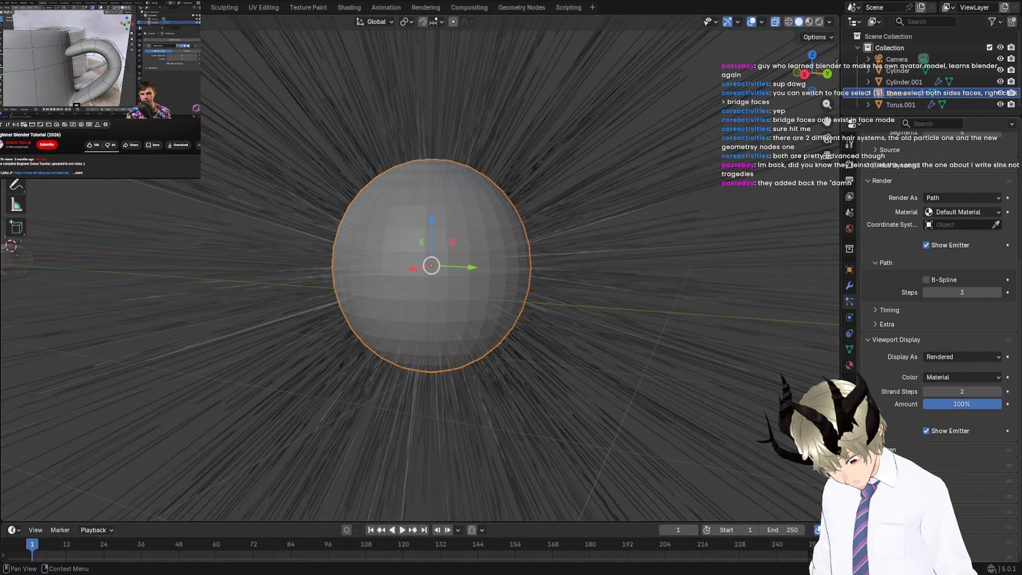
pyautogui.moveTo(956, 392); pyautogui.dragTo(962, 392)
# Try Interpolated children for the hair and settle on the Simple child type.
pyautogui.click(955, 449)
pyautogui.scroll(-1, 955, 459)
pyautogui.click(955, 443)
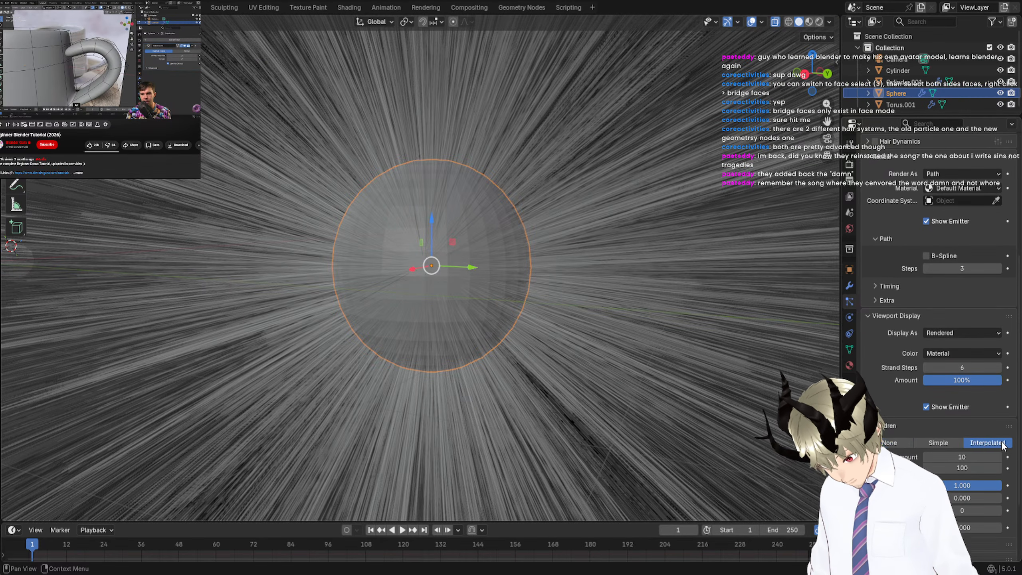
pyautogui.scroll(-2, 952, 442)
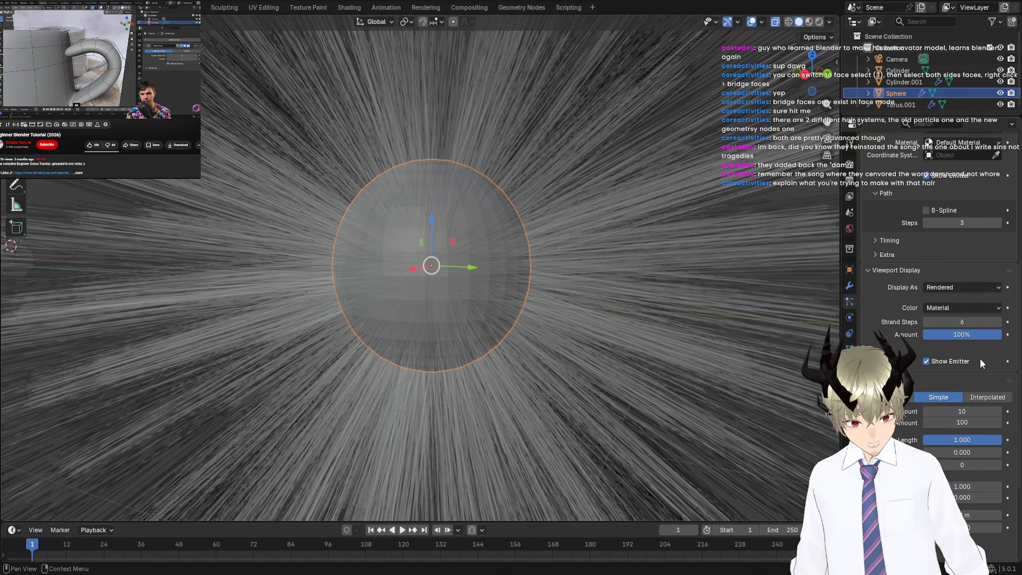
pyautogui.scroll(-4, 941, 414)
pyautogui.scroll(-3, 929, 418)
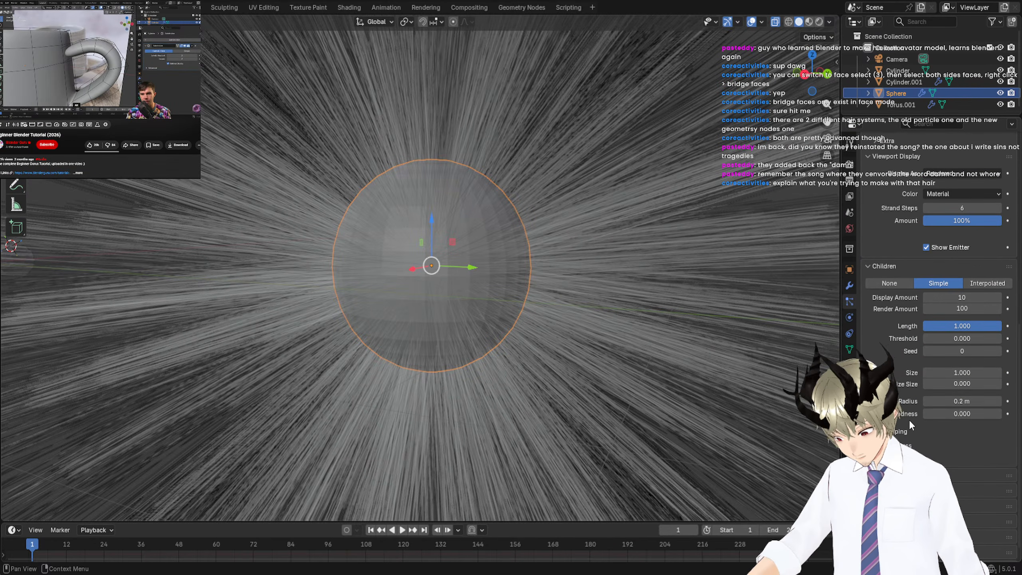
# Set the child hairs' Uniform roughness to 0.436.
pyautogui.click(888, 432)
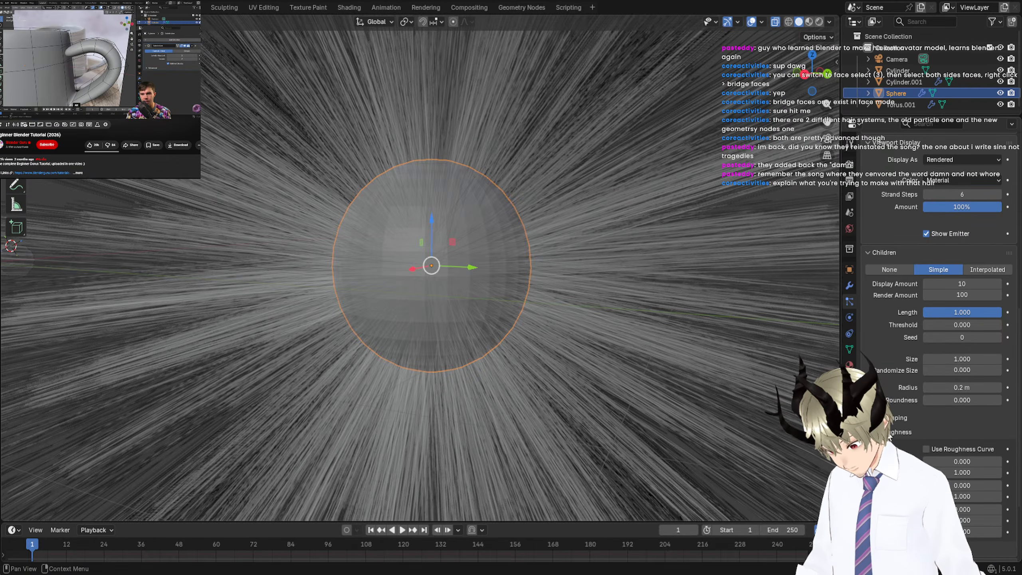
pyautogui.scroll(-2, 913, 429)
pyautogui.scroll(-2, 930, 425)
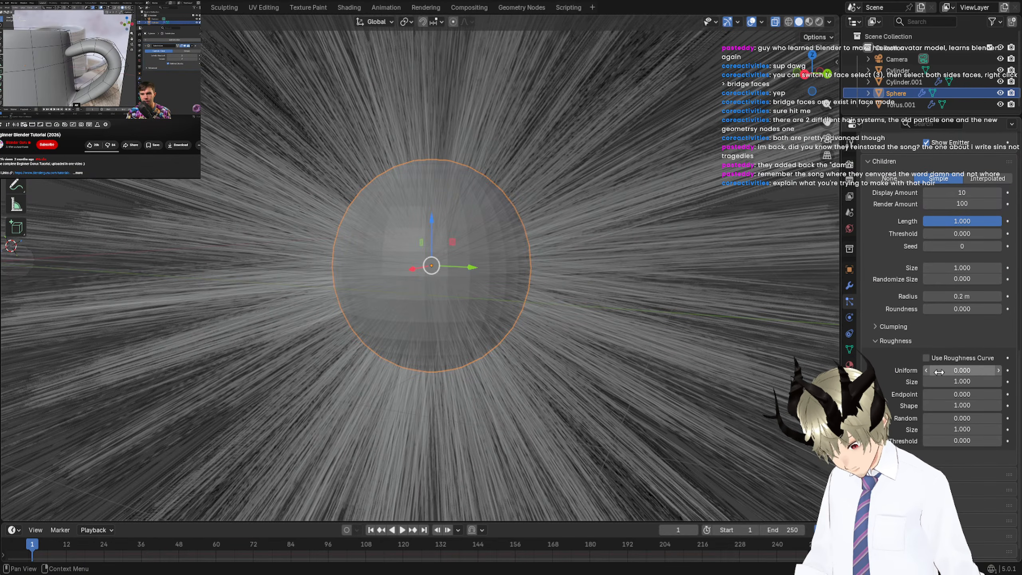
pyautogui.moveTo(939, 370); pyautogui.dragTo(882, 365)
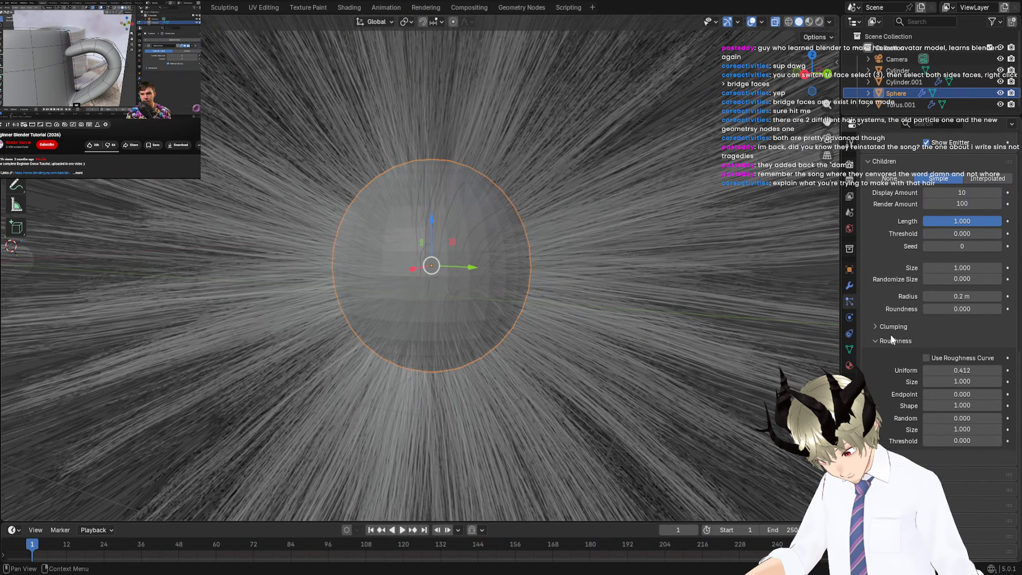
pyautogui.click(876, 325)
pyautogui.scroll(-3, 943, 420)
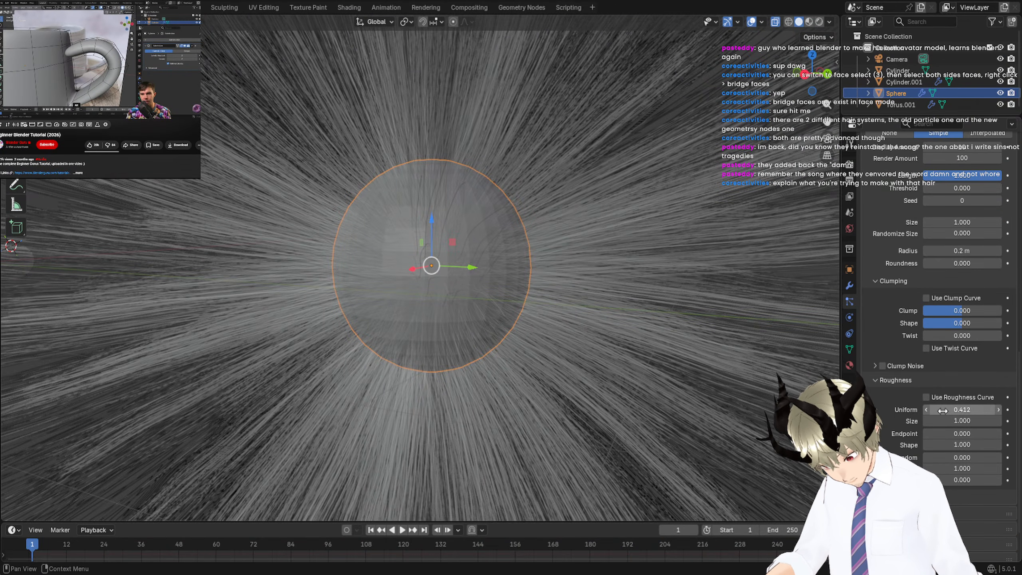
pyautogui.moveTo(942, 410); pyautogui.dragTo(951, 411)
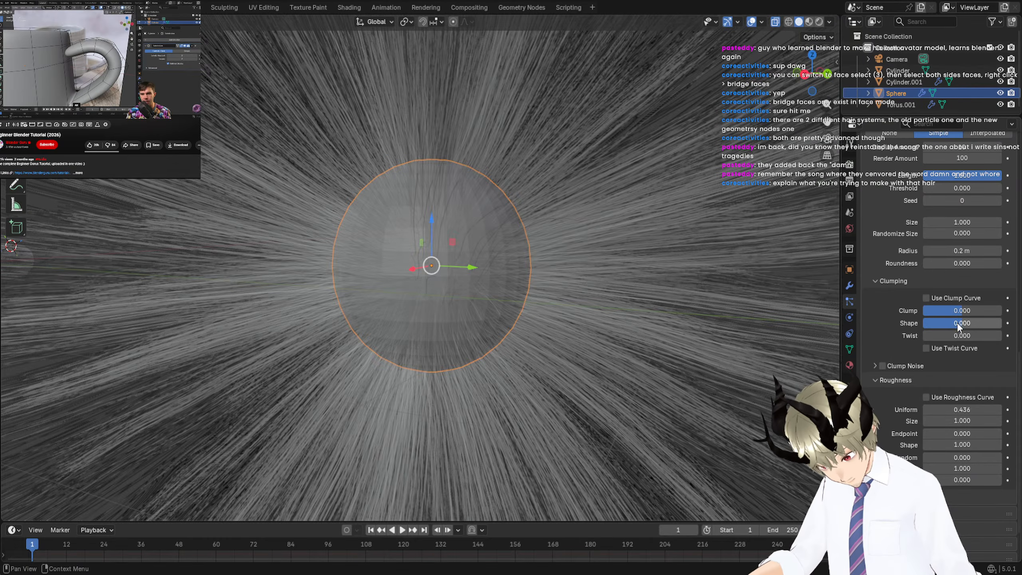
# Give the child hairs a clumping Twist of 0.386, a Random roughness of 0.261 and a roughness Shape of 7.200.
pyautogui.moveTo(958, 335); pyautogui.dragTo(1006, 336)
pyautogui.scroll(-3, 912, 389)
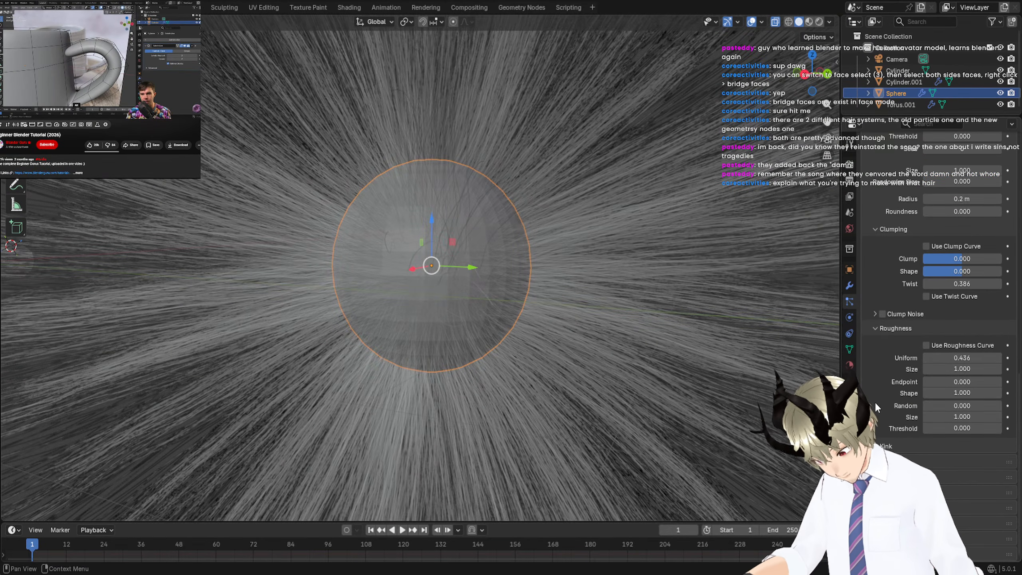
pyautogui.scroll(-2, 943, 469)
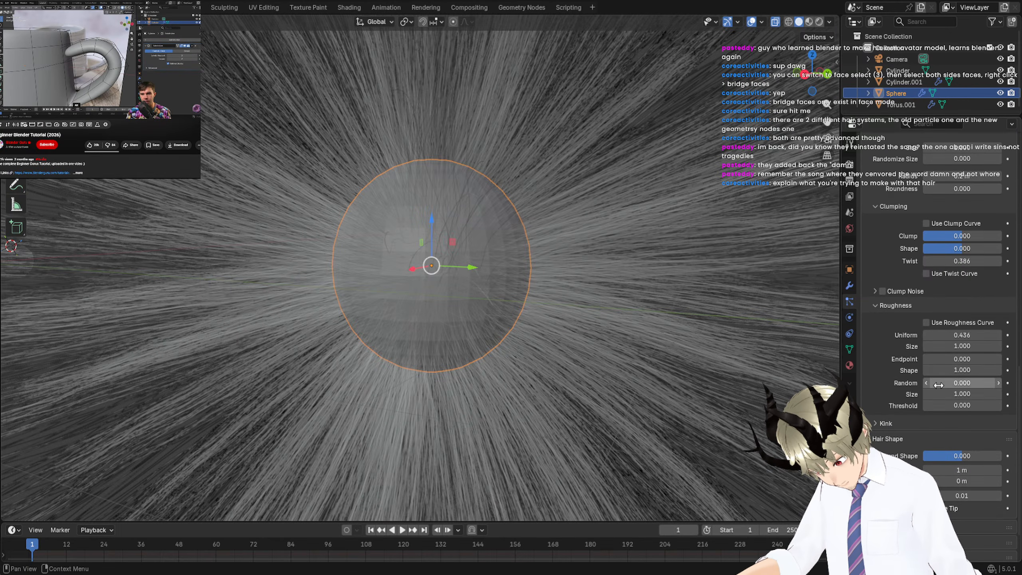
pyautogui.moveTo(938, 383); pyautogui.dragTo(969, 370)
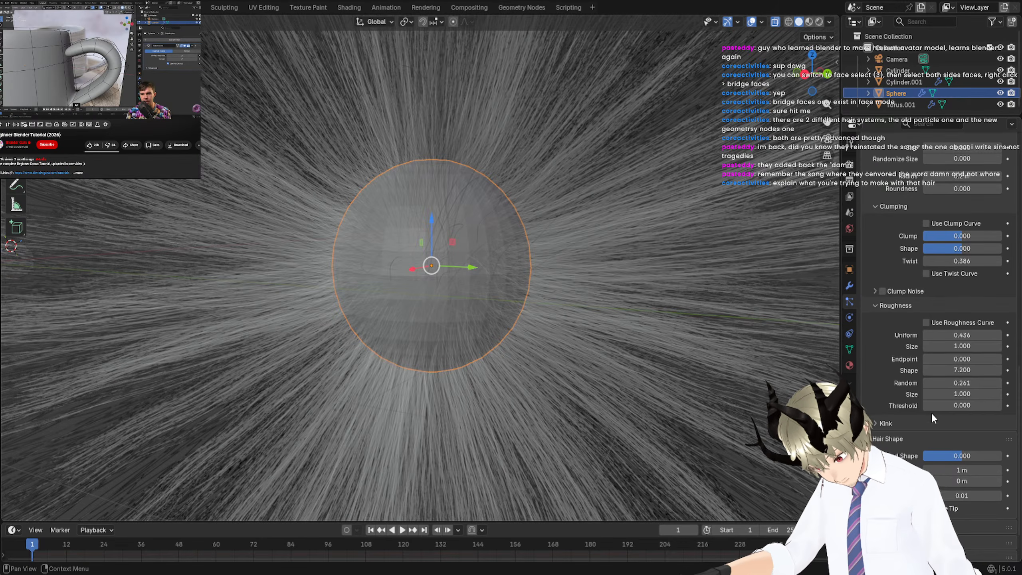
# Examine the hair-covered sphere from a distance and up close, including its bare mesh in Edit Mode.
pyautogui.scroll(-3, 934, 408)
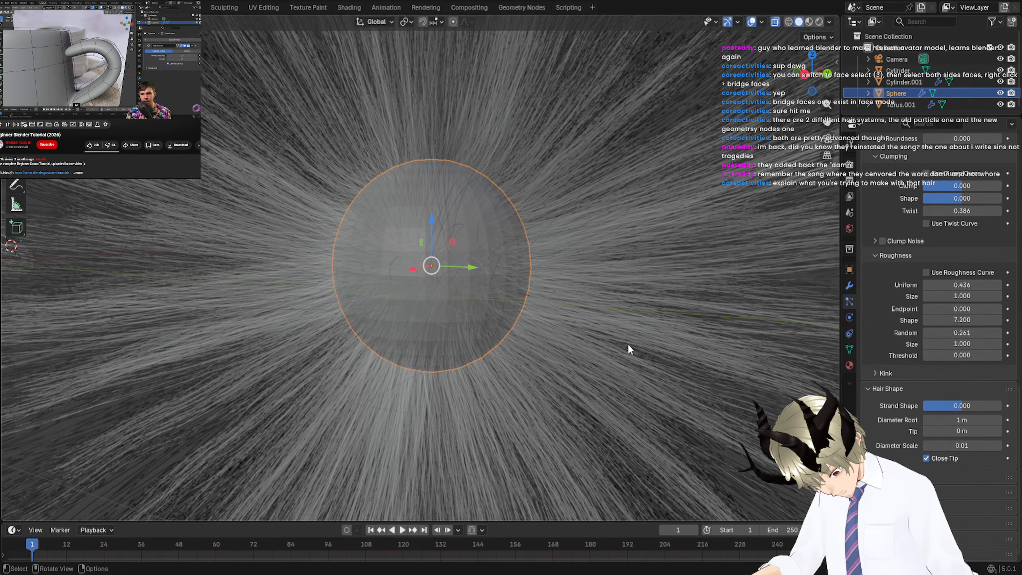
pyautogui.scroll(-5, 600, 327)
pyautogui.scroll(2, 600, 328)
pyautogui.moveTo(600, 328); pyautogui.dragTo(622, 345, button='middle')
pyautogui.scroll(-7, 622, 345)
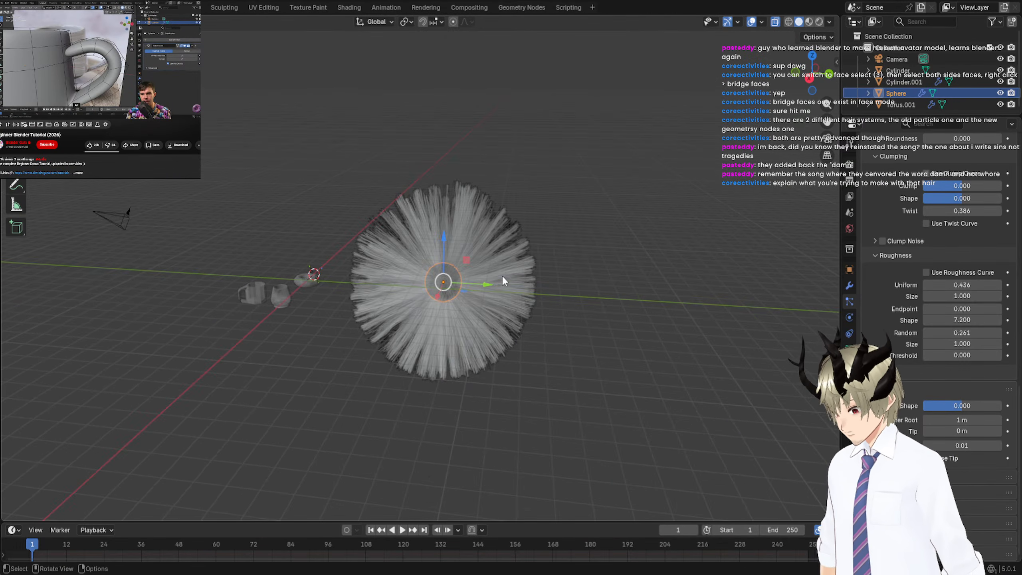
pyautogui.scroll(1, 499, 275)
pyautogui.moveTo(489, 270); pyautogui.dragTo(461, 252, button='middle')
pyautogui.click(522, 260)
pyautogui.scroll(6, 523, 260)
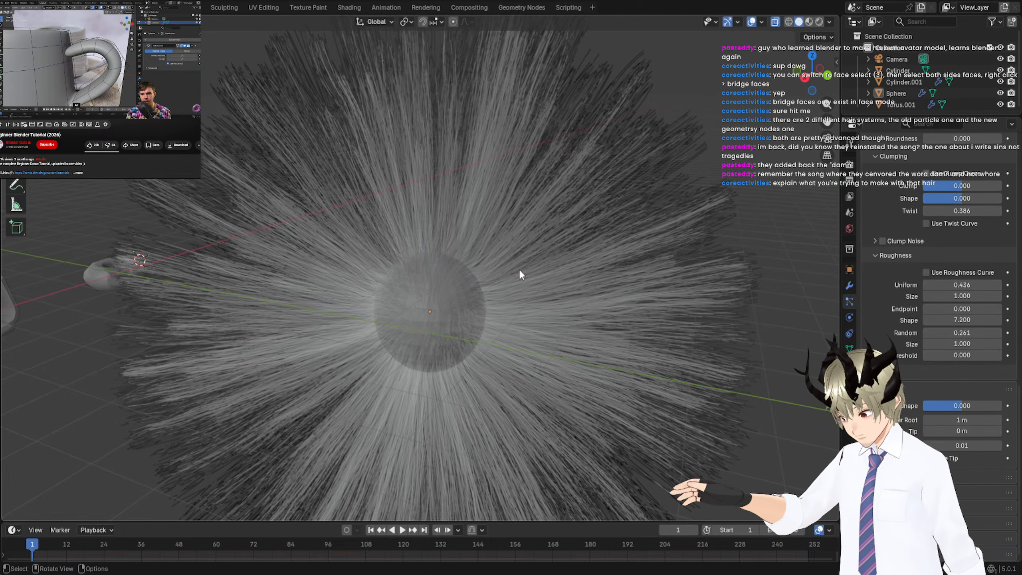
pyautogui.press('Tab')
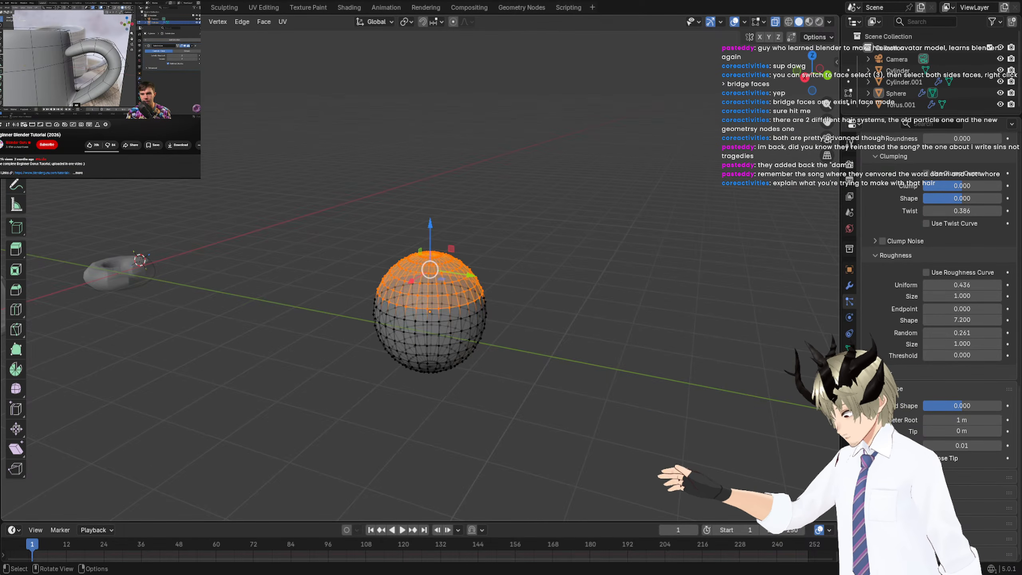
pyautogui.press('Tab')
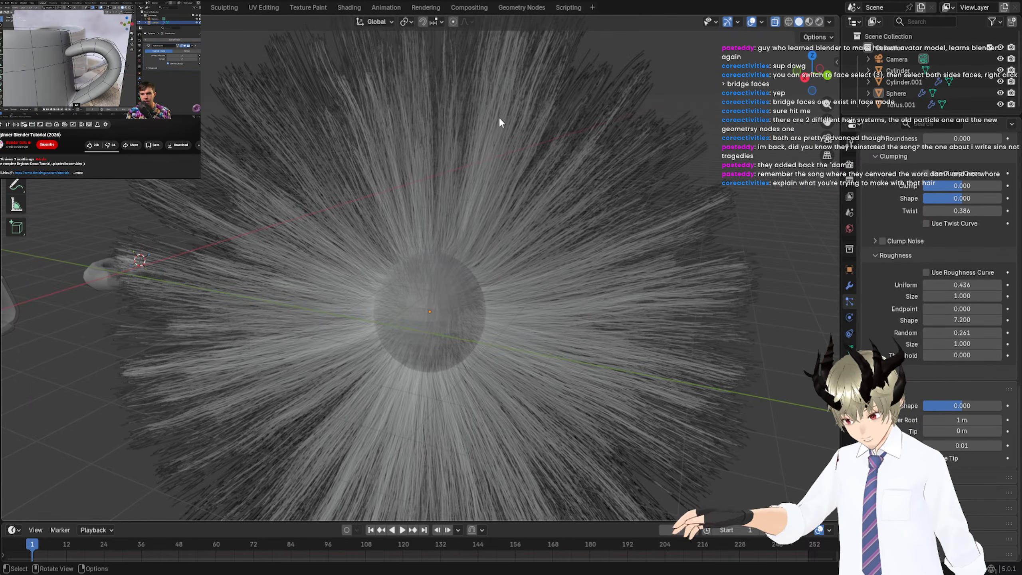
# Convert the hair-covered sphere to a mesh and check it in Edit Mode before returning to Object Mode.
pyautogui.click(382, 273)
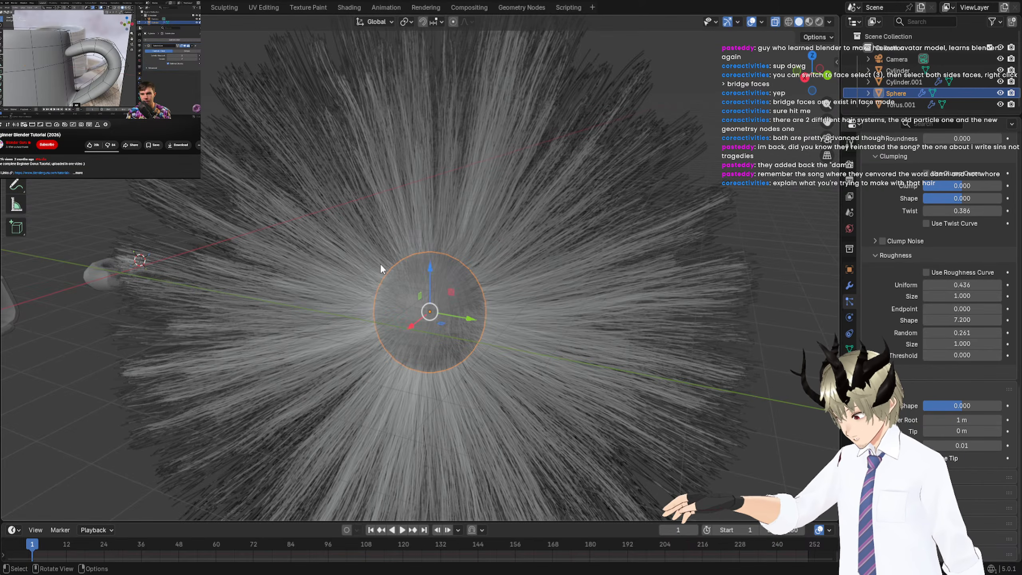
pyautogui.rightClick(381, 270)
pyautogui.moveTo(404, 327)
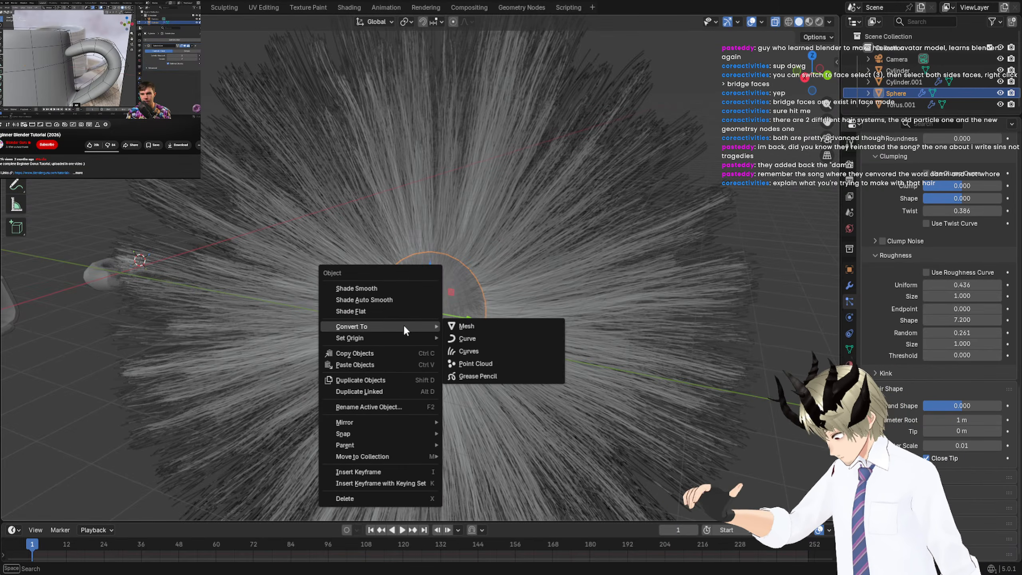
pyautogui.click(509, 324)
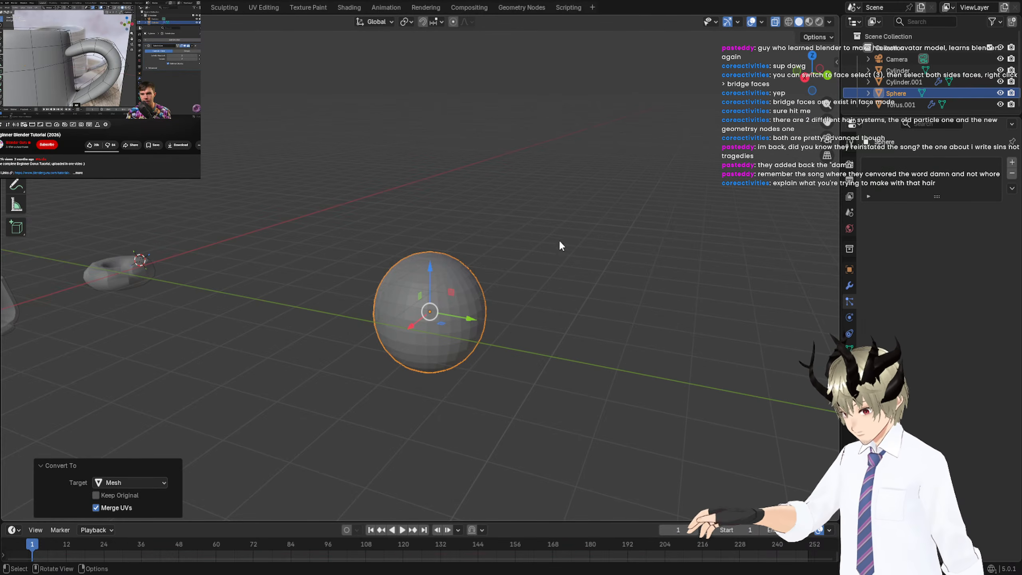
pyautogui.click(423, 257)
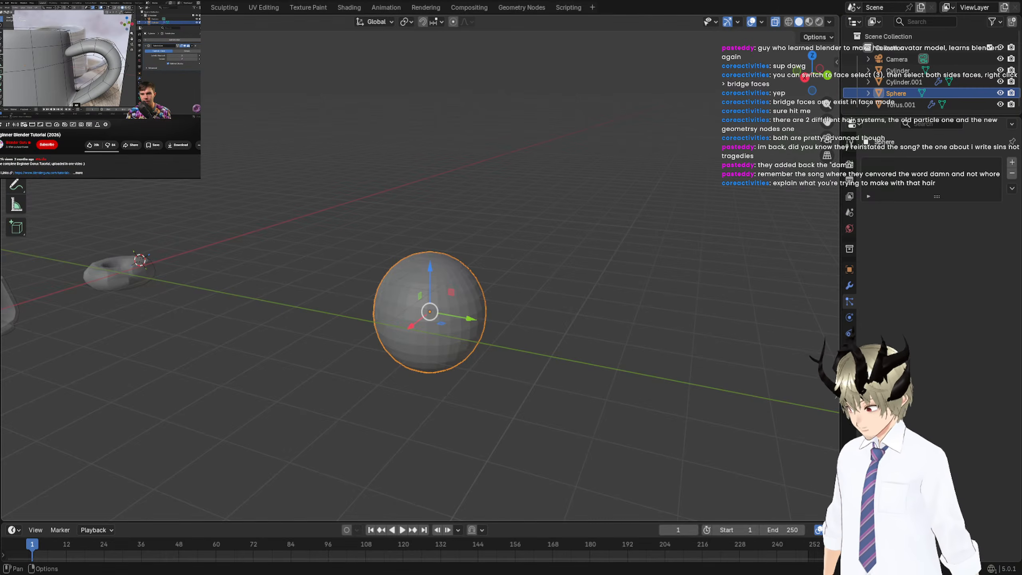
pyautogui.press('Tab')
pyautogui.press('Tab')
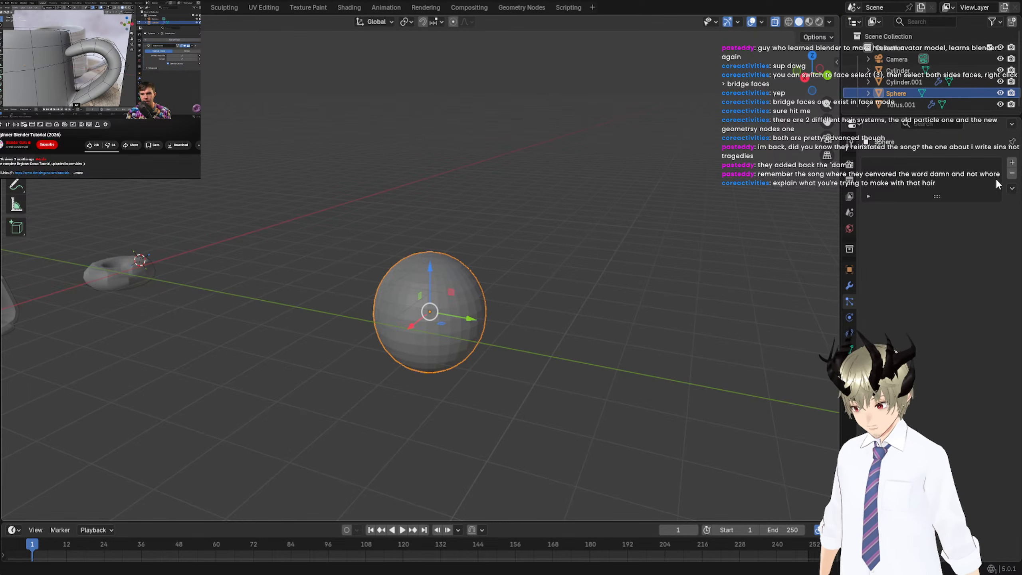
# Add a new particle system of type Hair to the sphere and look through its settings.
pyautogui.click(1013, 163)
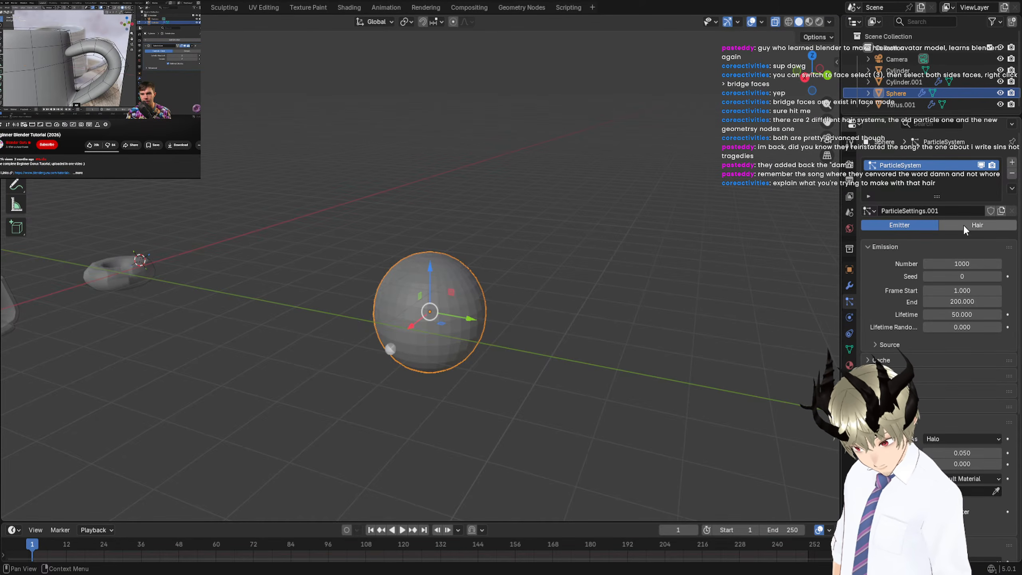
pyautogui.click(974, 225)
pyautogui.scroll(-5, 944, 270)
pyautogui.scroll(-5, 946, 275)
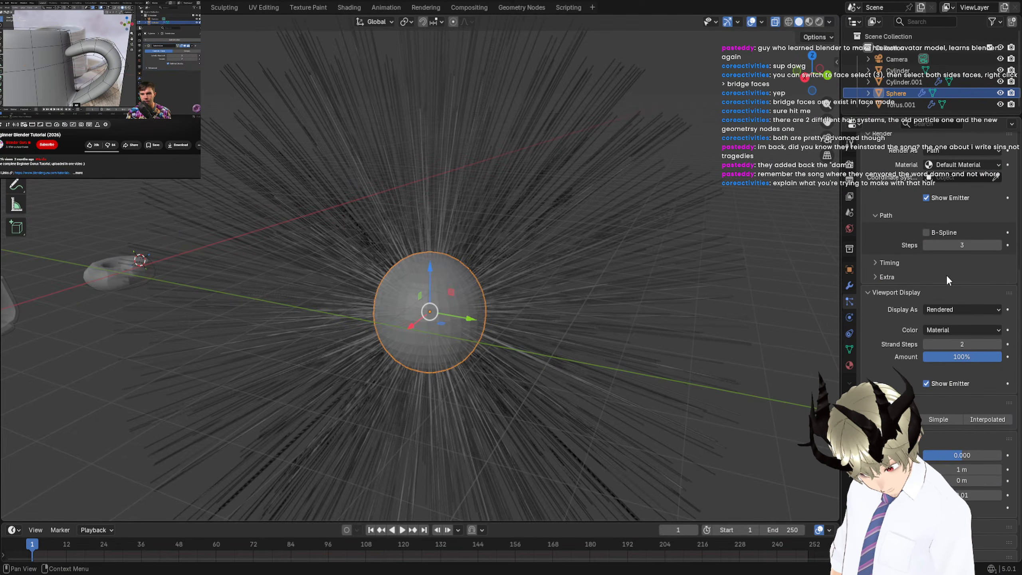
pyautogui.scroll(5, 941, 126)
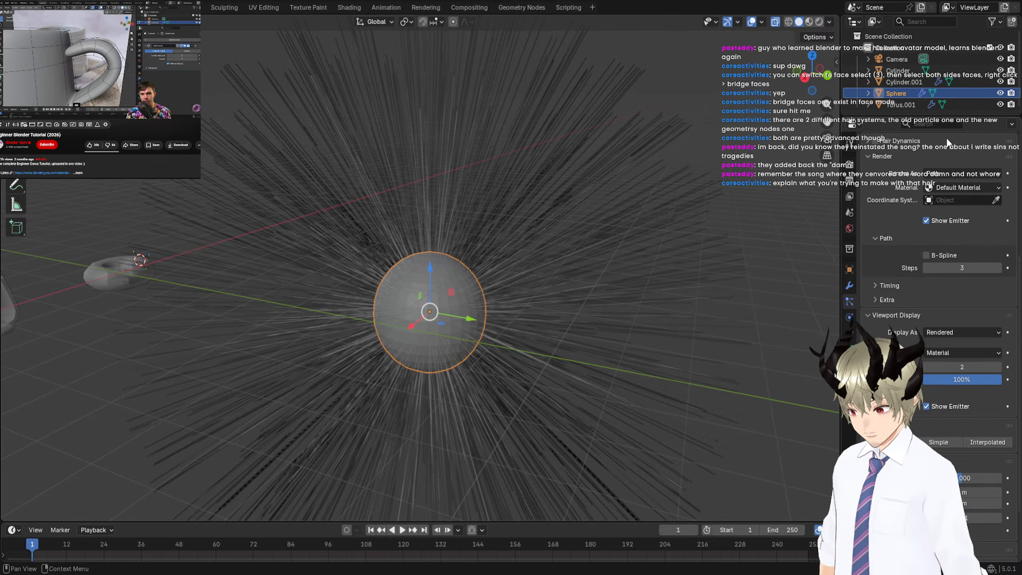
# Search the sphere's properties for "con", clear the search and return to the particle settings.
pyautogui.click(940, 125)
pyautogui.write('co')
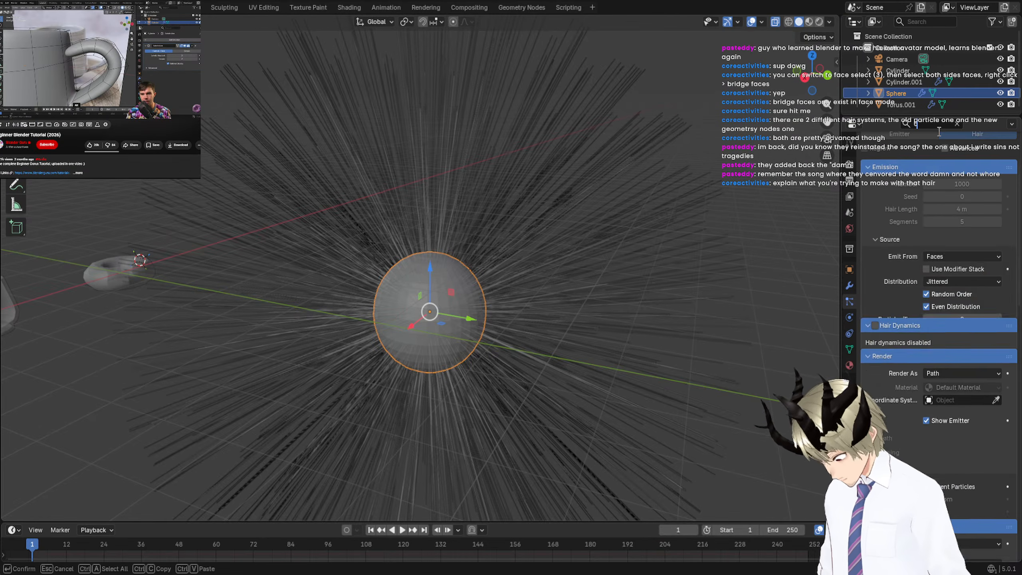
pyautogui.write('n')
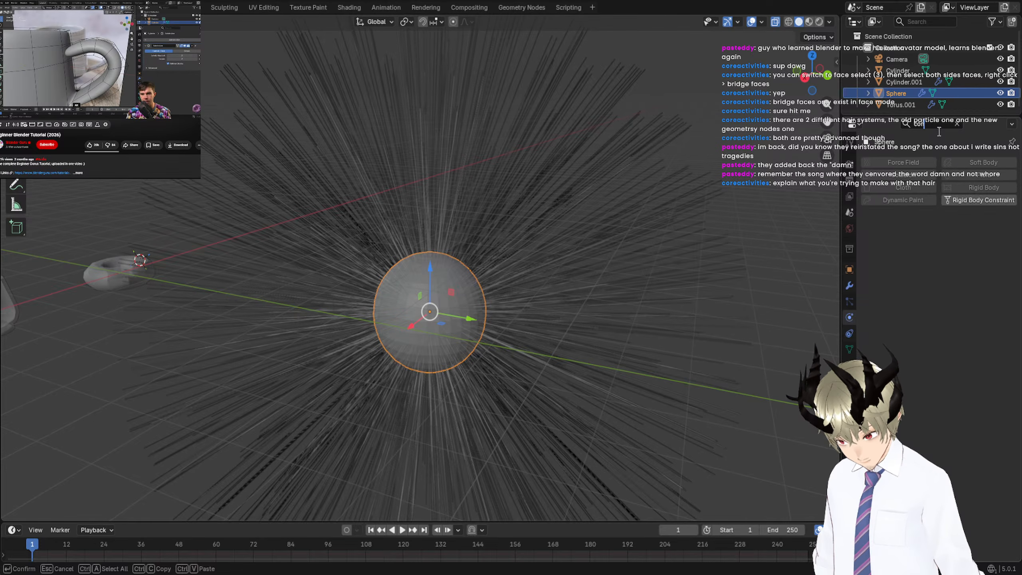
pyautogui.press('BackSpace')
pyautogui.press('BackSpace')
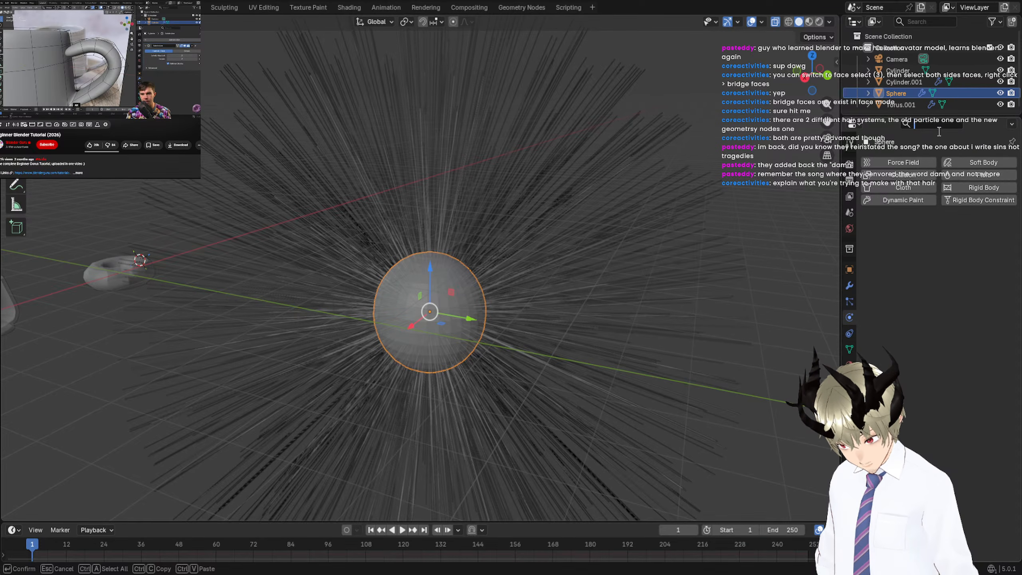
pyautogui.write('f')
pyautogui.press('BackSpace')
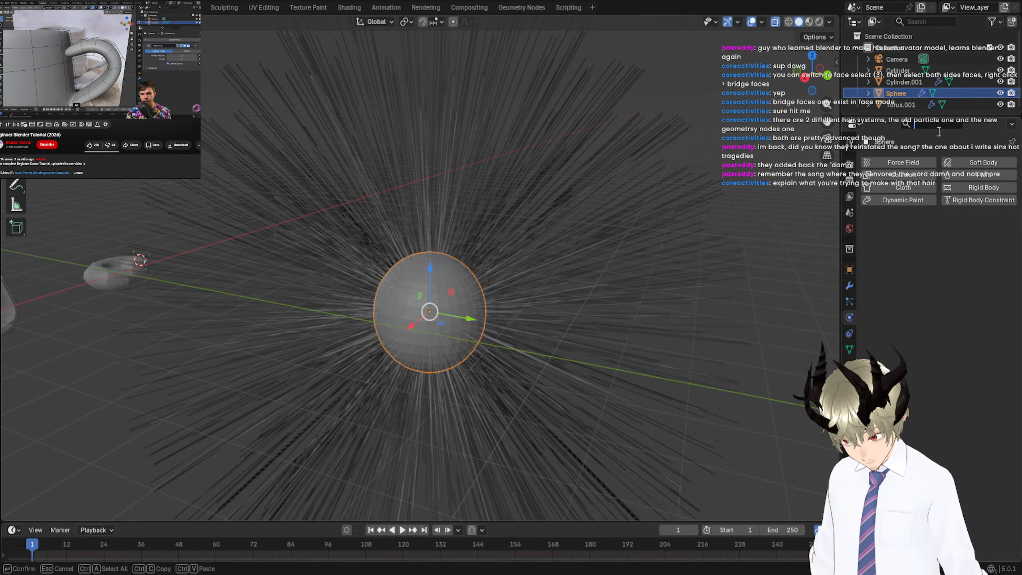
pyautogui.click(851, 300)
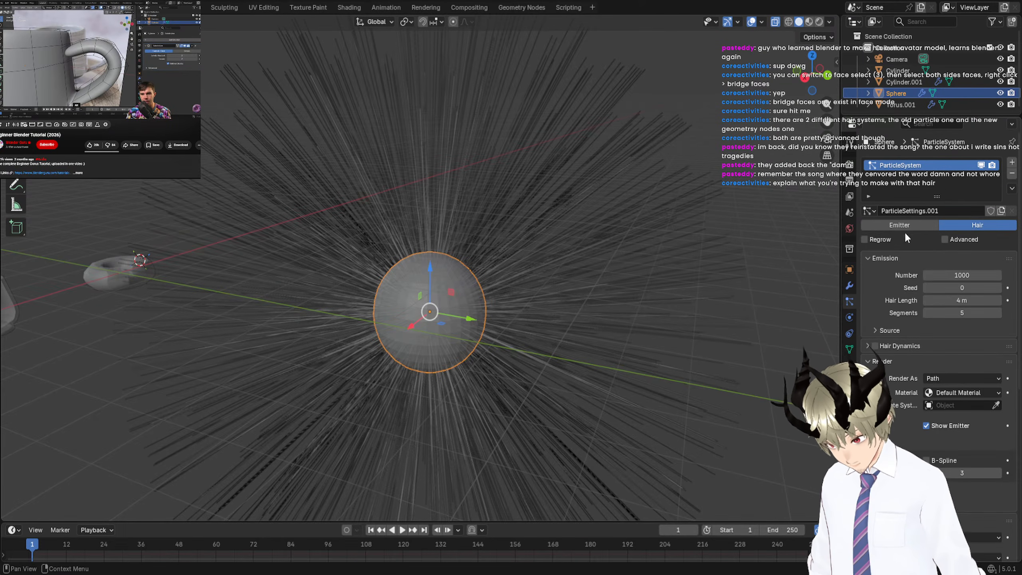
# Search the sphere's properties for "vor" and "con", and reopen the particle settings with the search cleared.
pyautogui.write('vor')
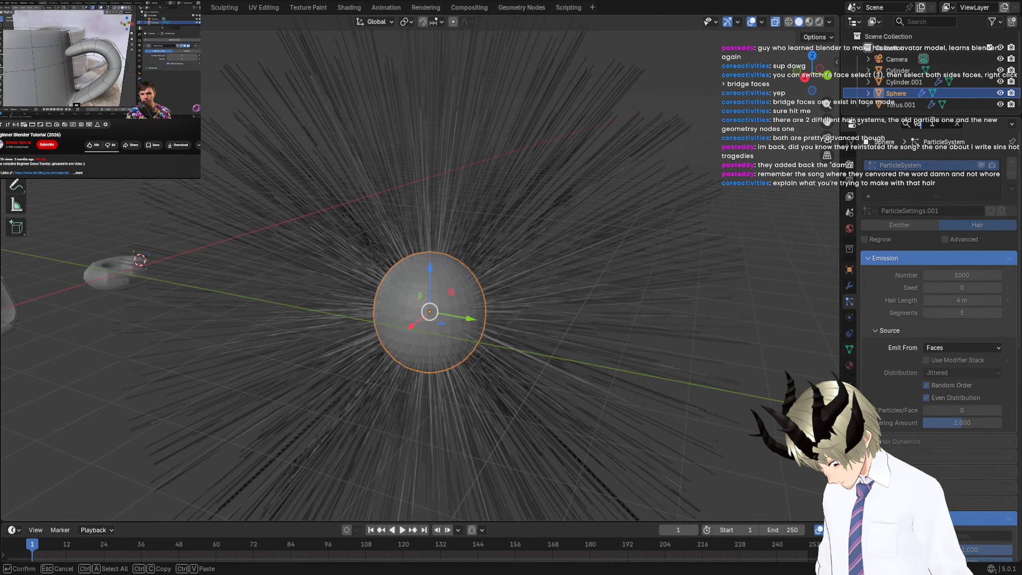
pyautogui.press('BackSpace')
pyautogui.press('BackSpace')
pyautogui.press('BackSpace')
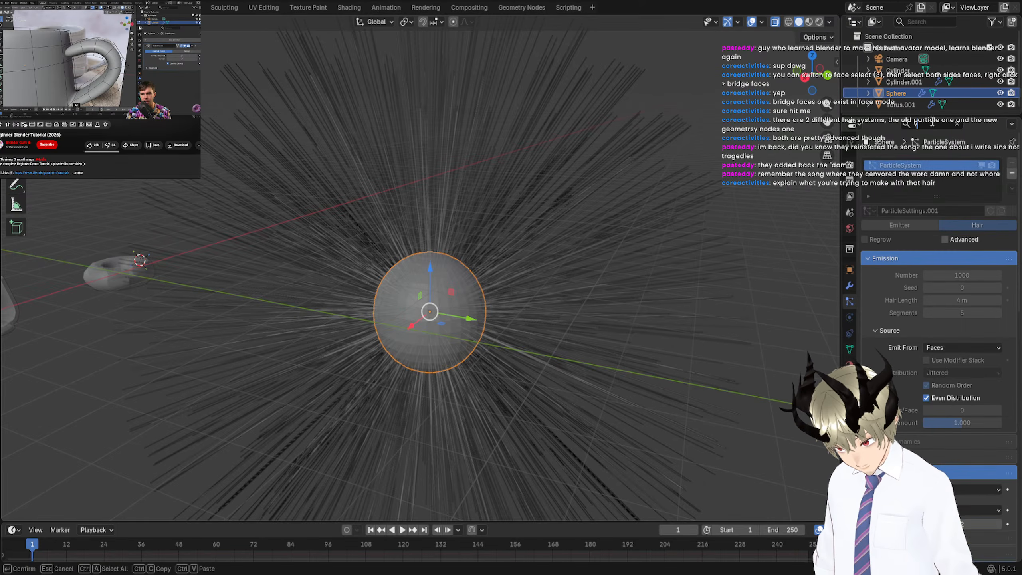
pyautogui.write('con')
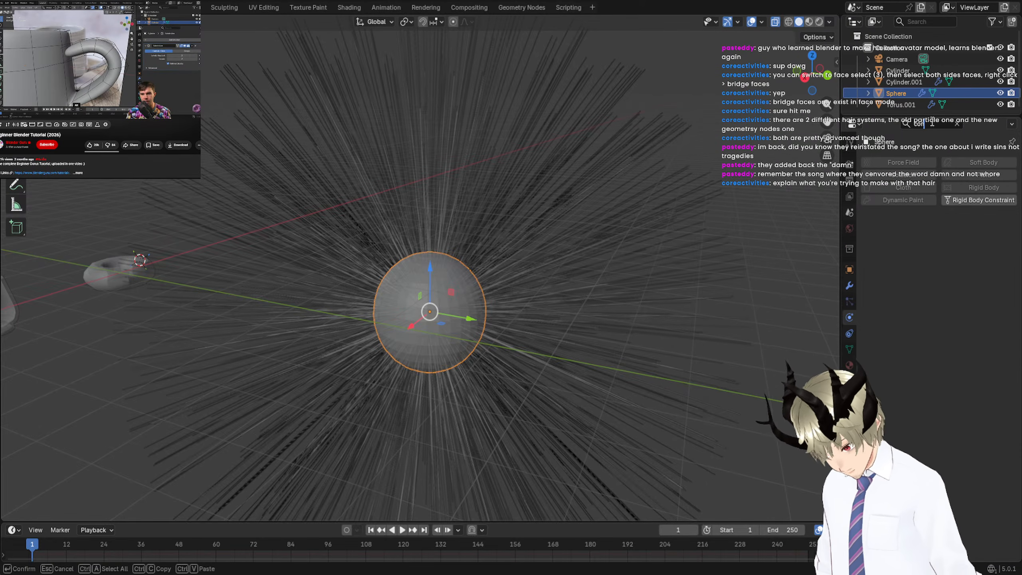
pyautogui.press('BackSpace')
pyautogui.press('BackSpace')
pyautogui.press('BackSpace')
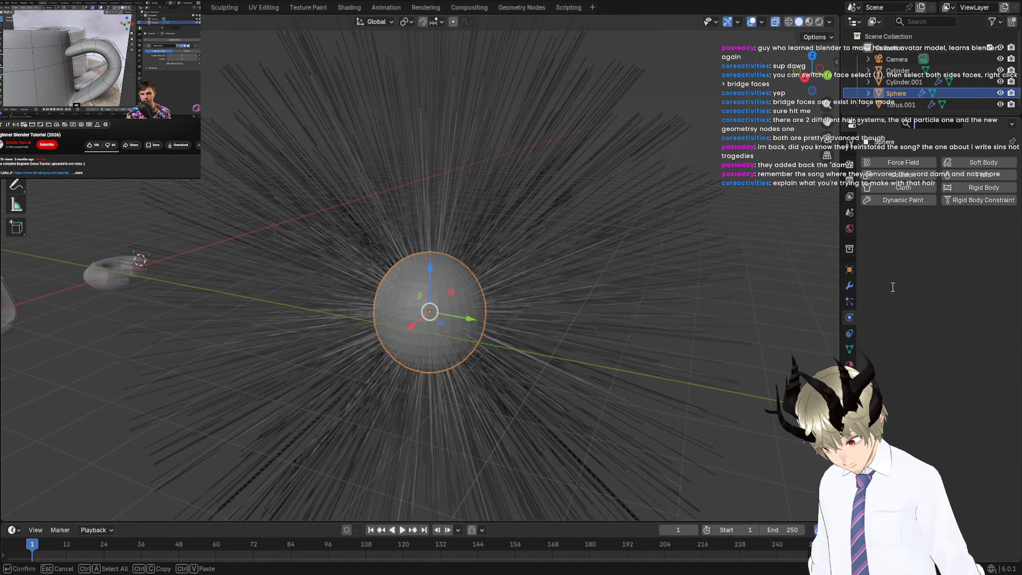
pyautogui.click(850, 302)
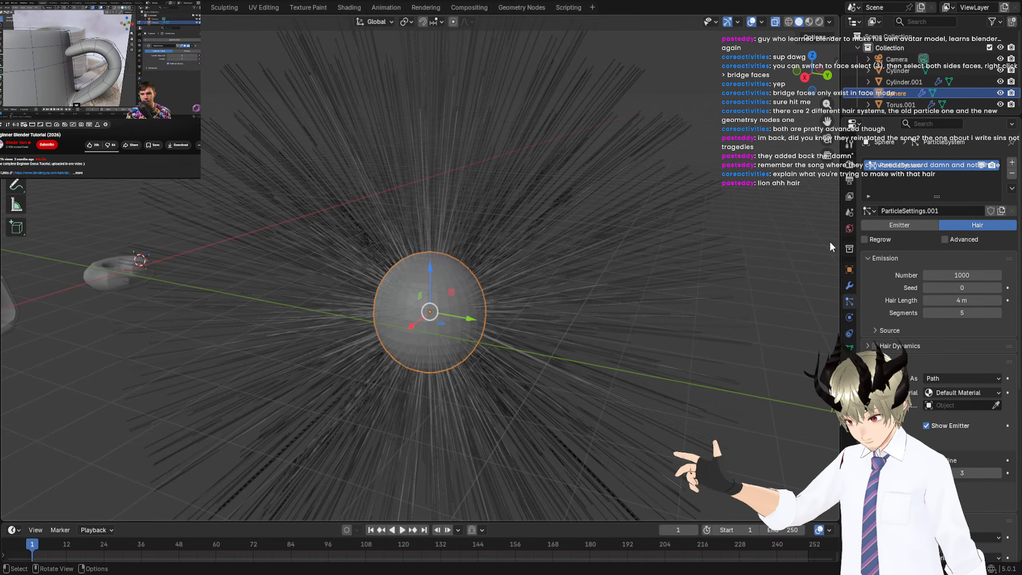
# Look through the hair particle system's render, viewport display and children settings.
pyautogui.scroll(-2, 417, 278)
pyautogui.scroll(-3, 862, 279)
pyautogui.scroll(-6, 878, 283)
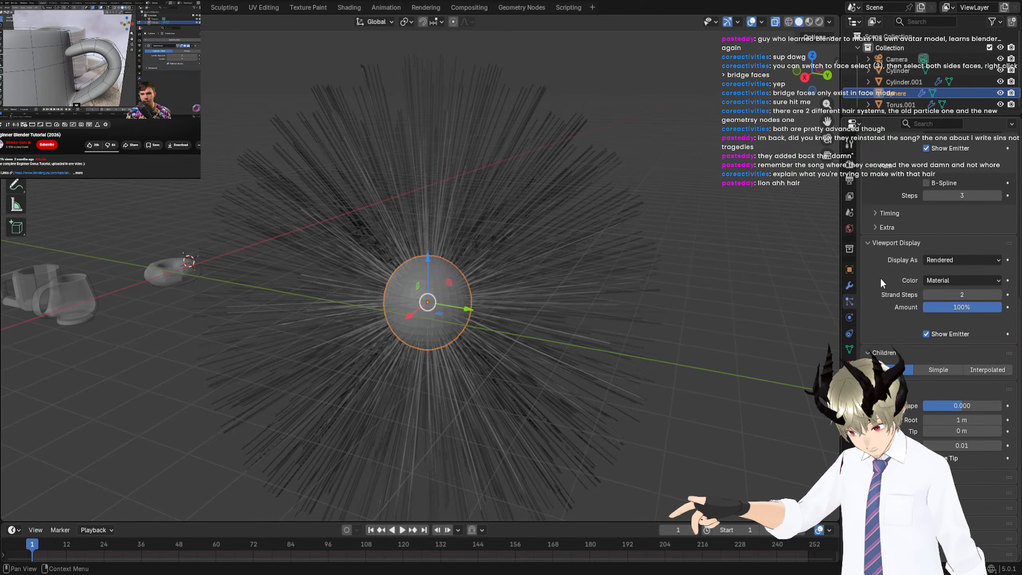
pyautogui.click(921, 123)
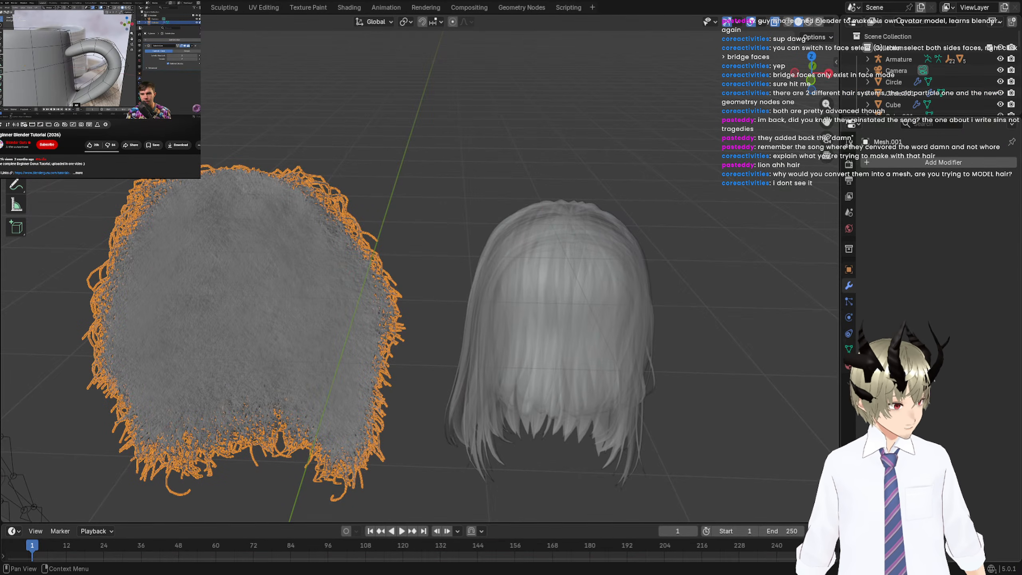
# Inspect the curly hair mesh beside the smooth hair, checking its geometry in Edit Mode before returning to Object Mode.
pyautogui.hotkey('alt', 'a')
pyautogui.click(227, 255)
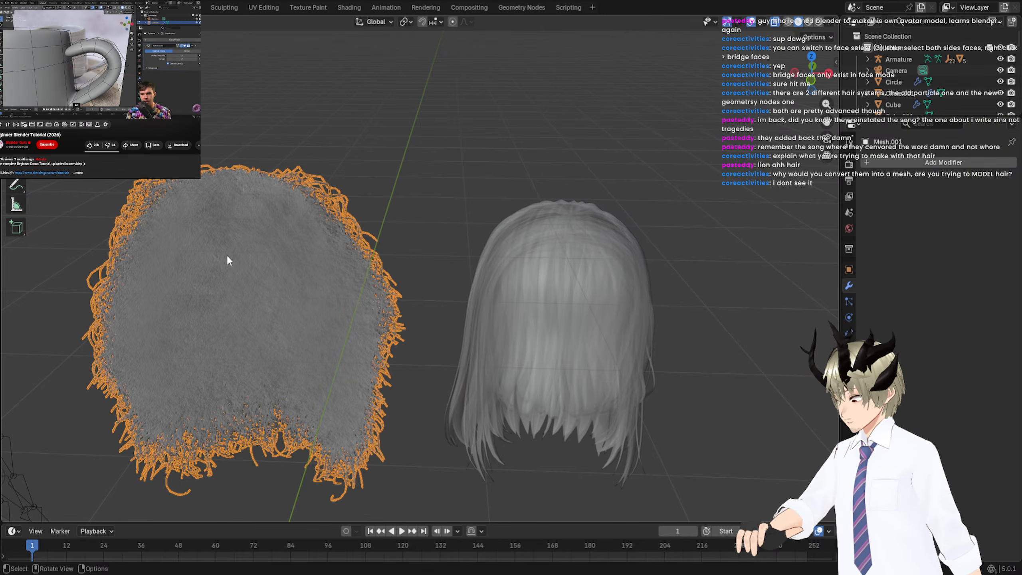
pyautogui.moveTo(235, 264)
pyautogui.mouseDown(button='middle')
pyautogui.moveTo(262, 258)
pyautogui.moveTo(247, 259)
pyautogui.mouseUp(button='middle')
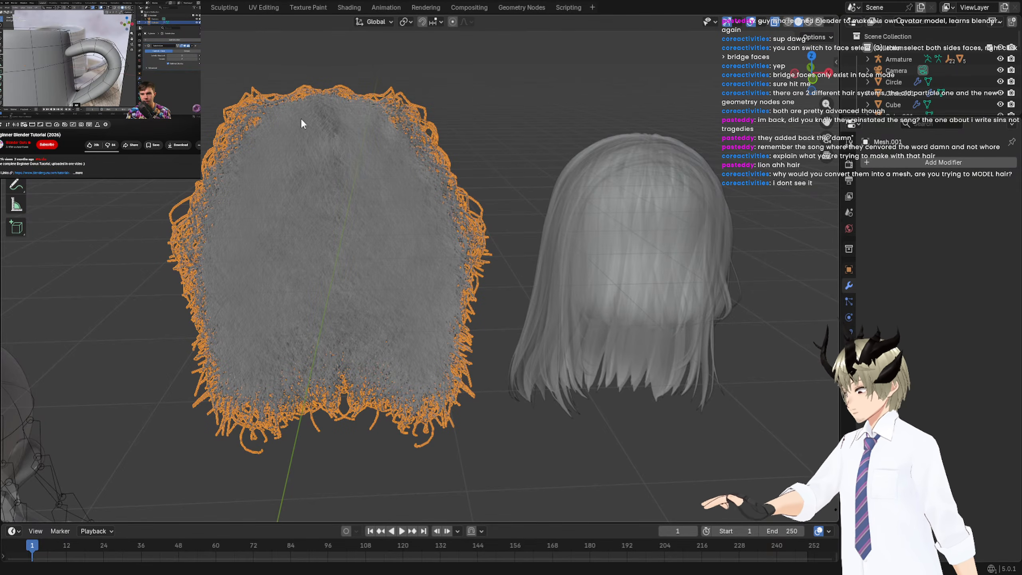
pyautogui.press('Tab')
pyautogui.moveTo(338, 128); pyautogui.dragTo(333, 132, button='middle')
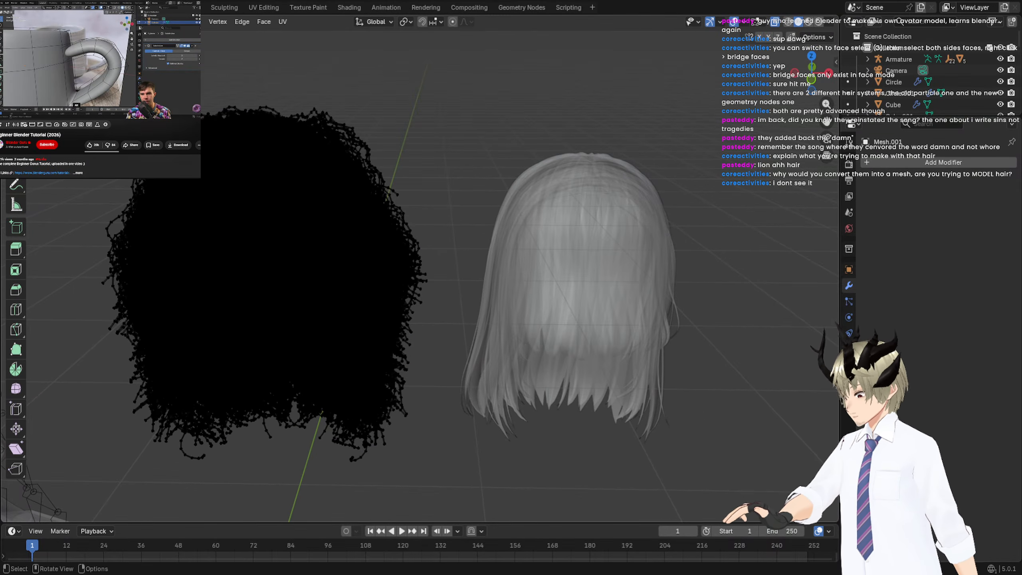
pyautogui.moveTo(138, 127); pyautogui.dragTo(388, 305)
pyautogui.moveTo(171, 117); pyautogui.dragTo(485, 414)
pyautogui.moveTo(417, 320)
pyautogui.mouseDown(button='middle')
pyautogui.moveTo(418, 336)
pyautogui.moveTo(420, 322)
pyautogui.mouseUp(button='middle')
pyautogui.press('Tab')
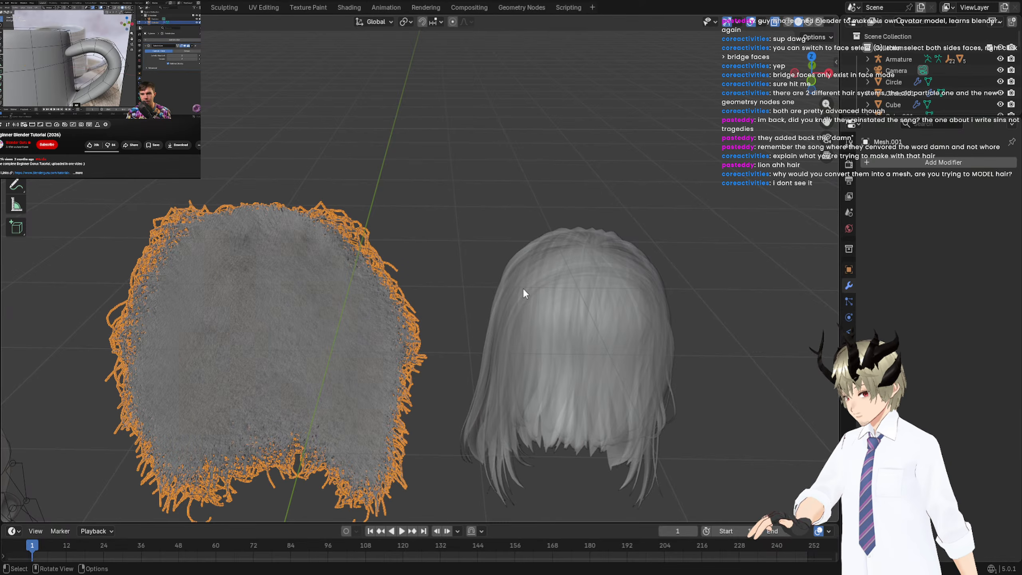
pyautogui.scroll(2, 431, 258)
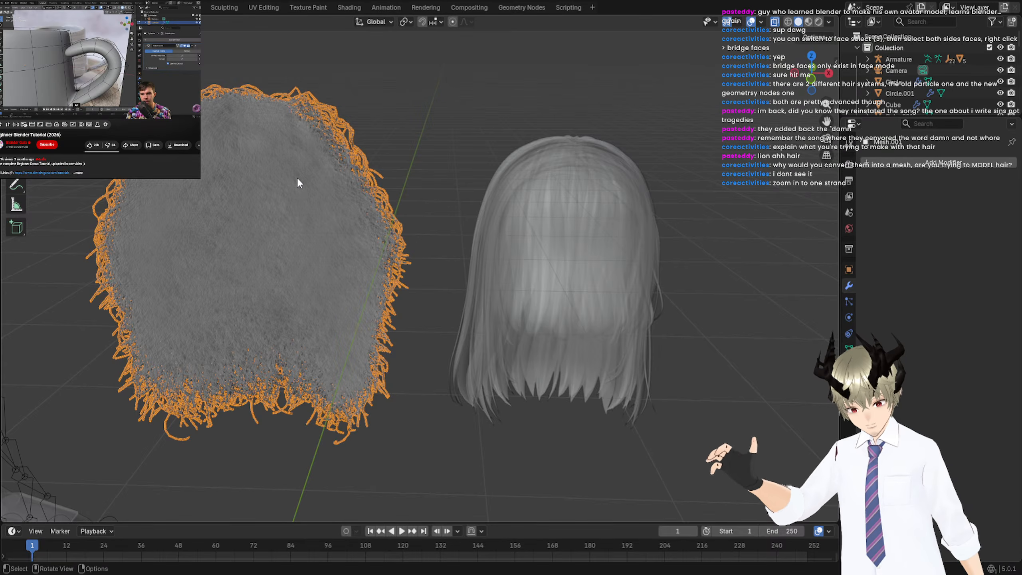
# Select the curled strand at the curly hair's lower edge by growing from its tip, and move it along X between the two hair meshes.
pyautogui.press('Tab')
pyautogui.click(336, 443)
pyautogui.moveTo(310, 440); pyautogui.dragTo(271, 444)
pyautogui.moveTo(195, 435); pyautogui.dragTo(171, 451)
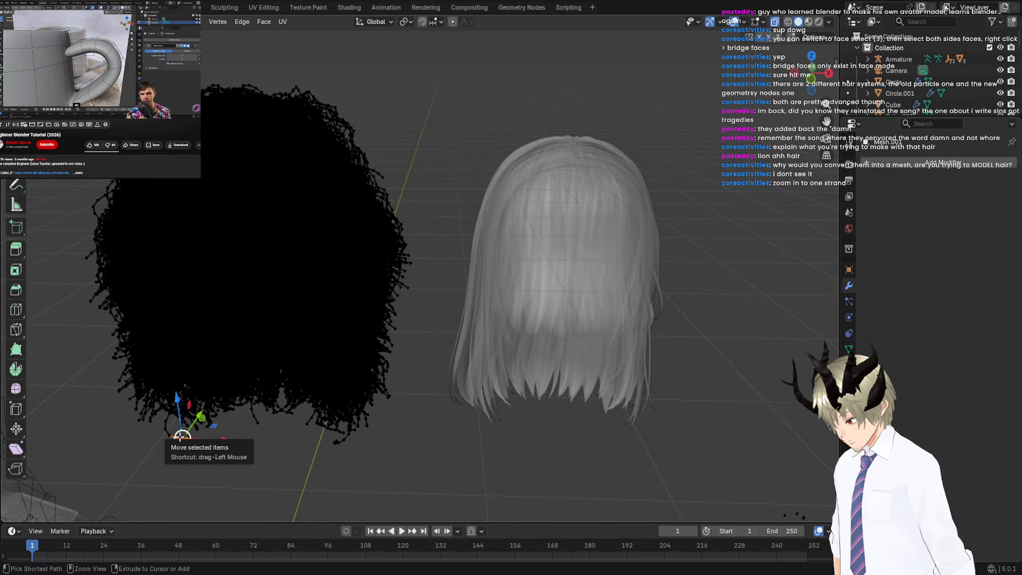
pyautogui.press('ctrl+KP_Add')
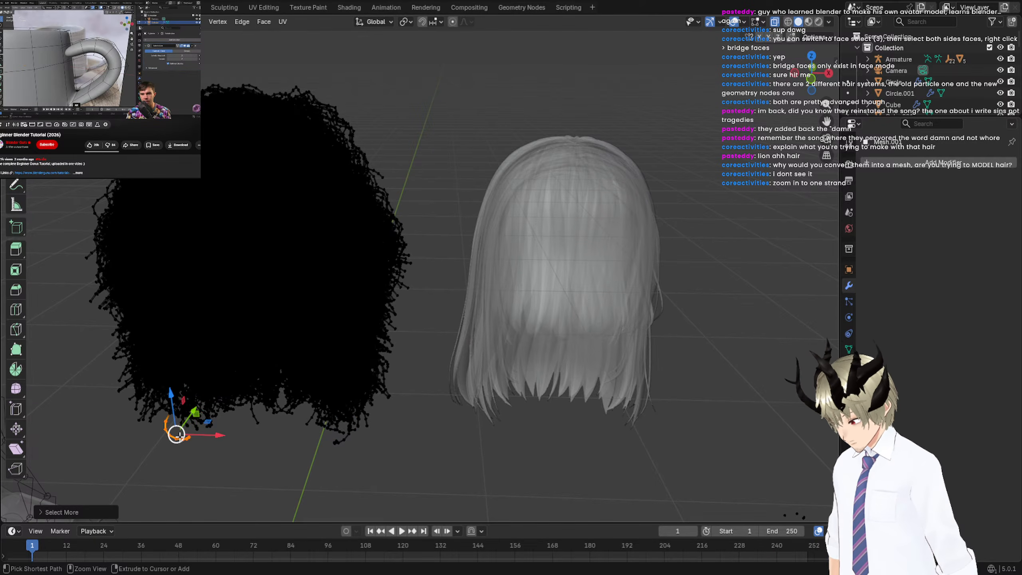
pyautogui.press('ctrl+KP_Add')
pyautogui.press('ctrl+KP_Add')
pyautogui.press('ctrl+KP_Add')
pyautogui.press('ctrl+KP_Add')
pyautogui.press('ctrl+KP_Add')
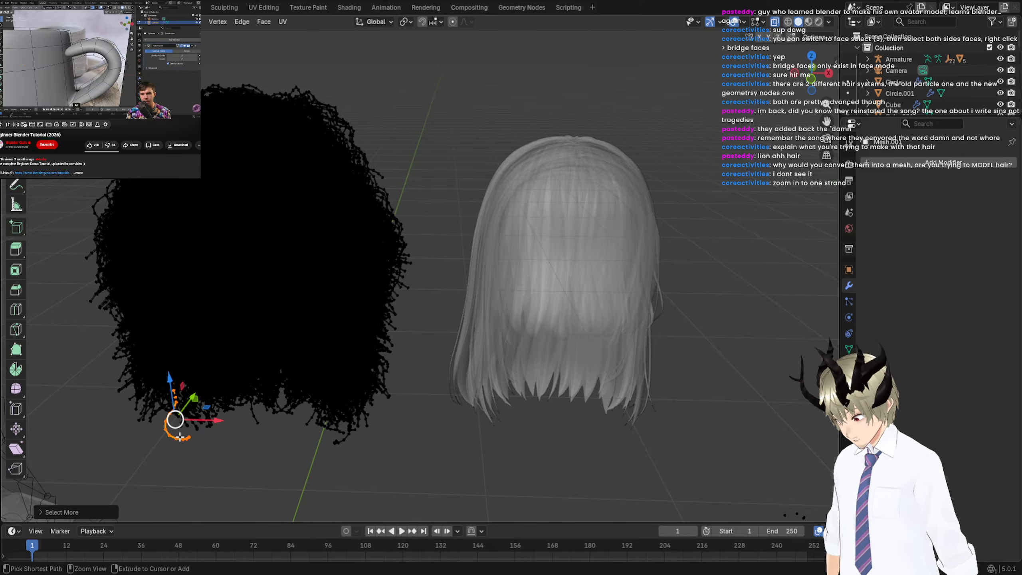
pyautogui.press('ctrl+KP_Add')
pyautogui.press('ctrl+KP_Add')
pyautogui.press('ctrl+KP_Add')
pyautogui.press('ctrl+KP_Add')
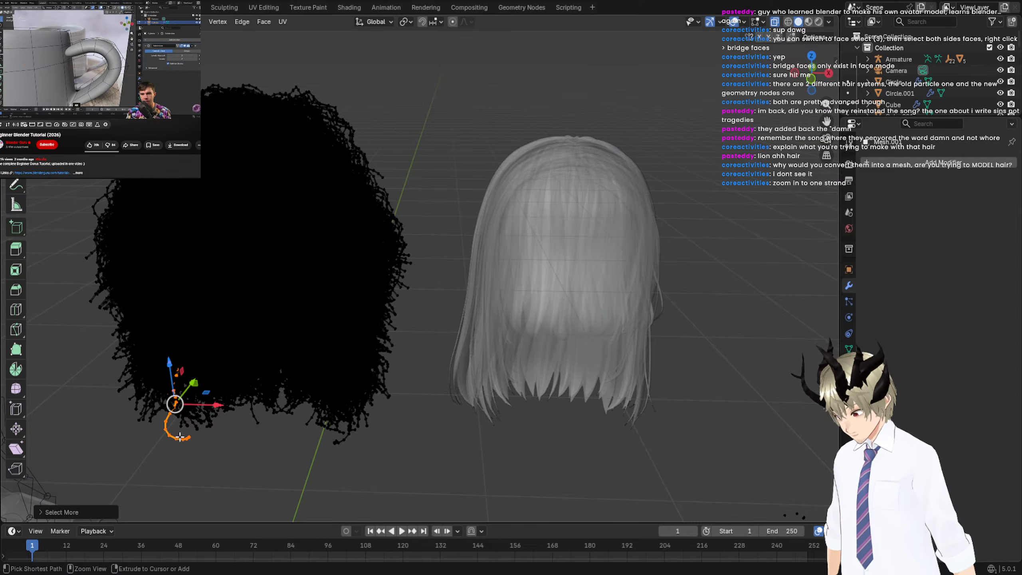
pyautogui.press('ctrl+KP_Add')
pyautogui.press('ctrl+KP_Add')
pyautogui.press('ctrl+KP_Add')
pyautogui.press('ctrl+KP_Add')
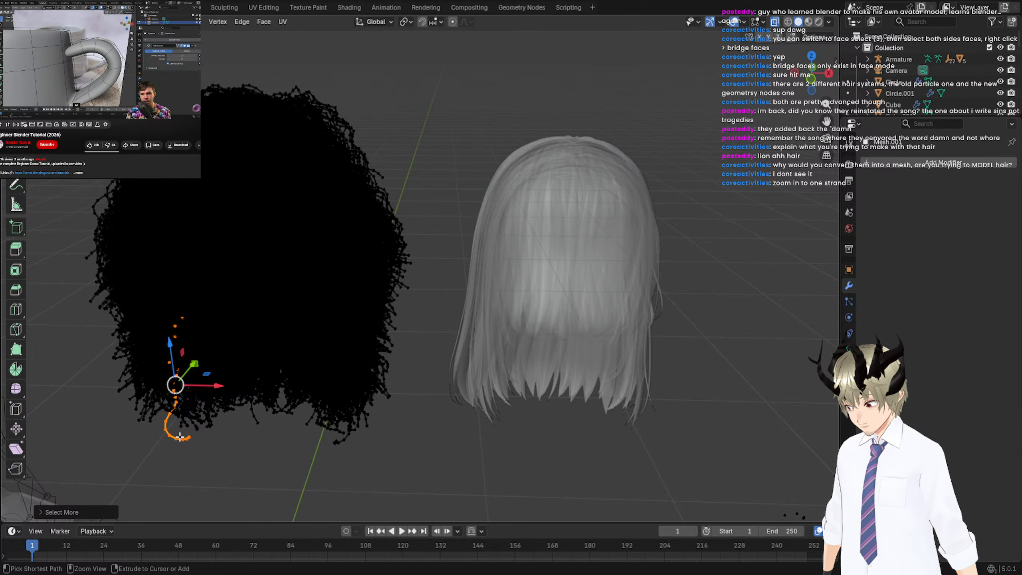
pyautogui.press('ctrl+KP_Add')
pyautogui.press('ctrl+KP_Add')
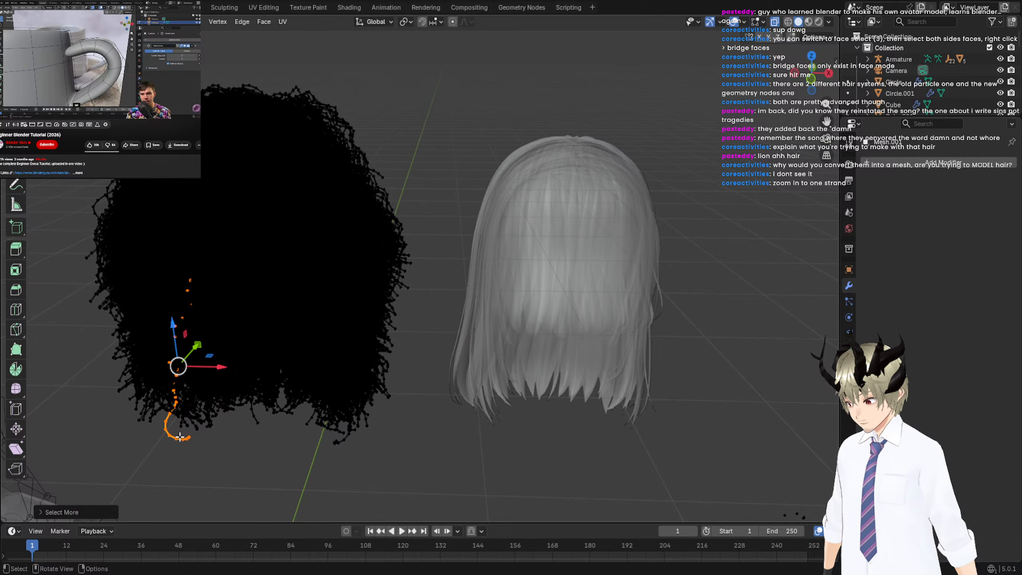
pyautogui.press('g')
pyautogui.press('x')
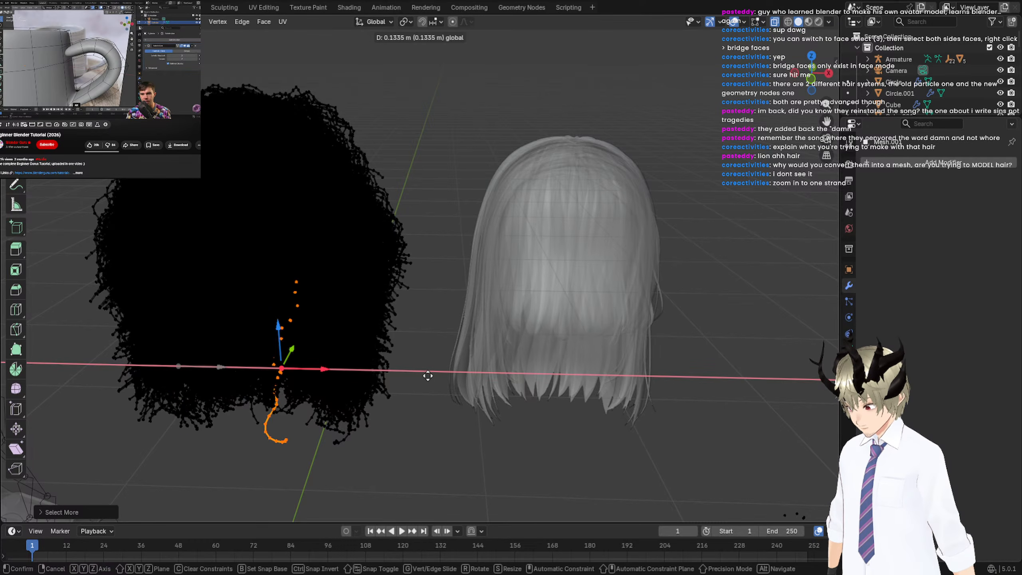
pyautogui.click(454, 372)
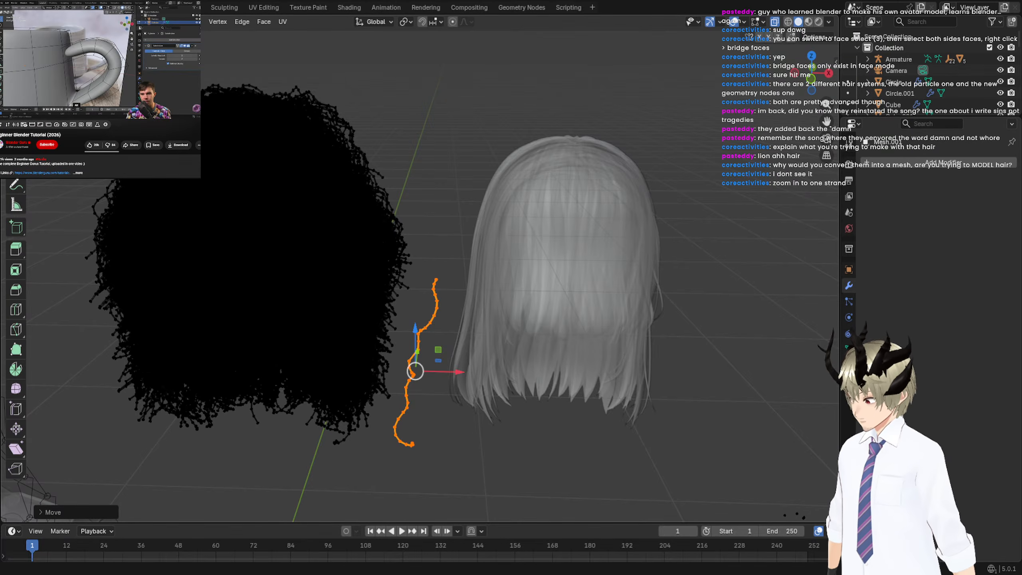
pyautogui.press('Tab')
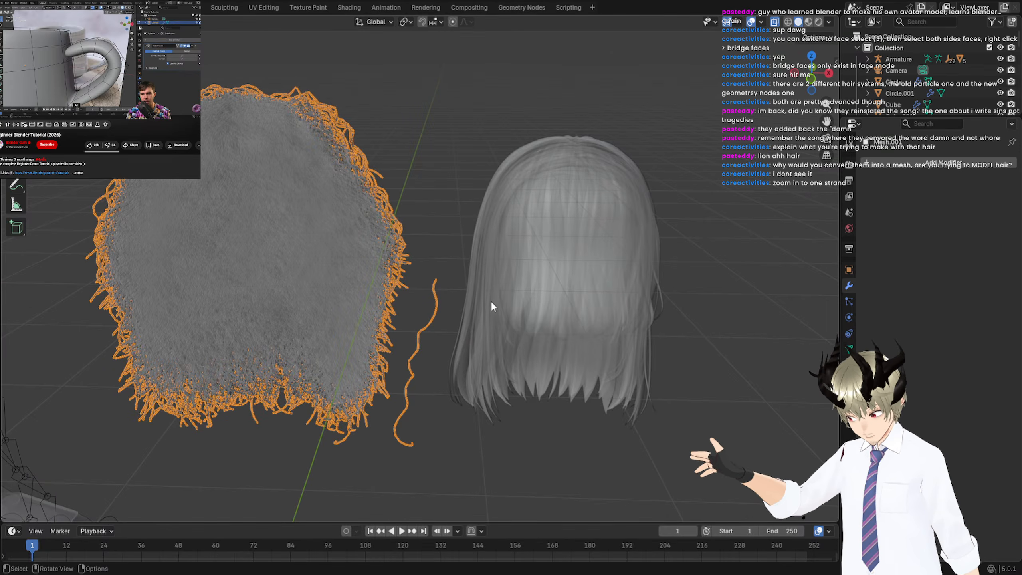
# Examine the separated strand and the curly hair's edge up close in Edit Mode to see what geometry the strands consist of.
pyautogui.scroll(10, 488, 303)
pyautogui.scroll(-6, 488, 304)
pyautogui.moveTo(460, 316); pyautogui.dragTo(516, 399)
pyautogui.scroll(-5, 485, 353)
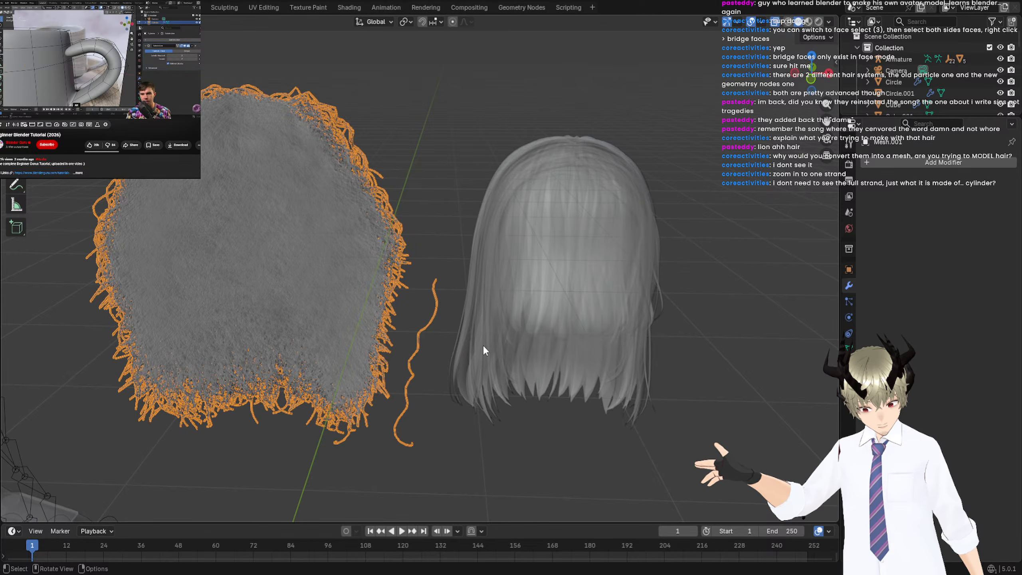
pyautogui.scroll(6, 484, 348)
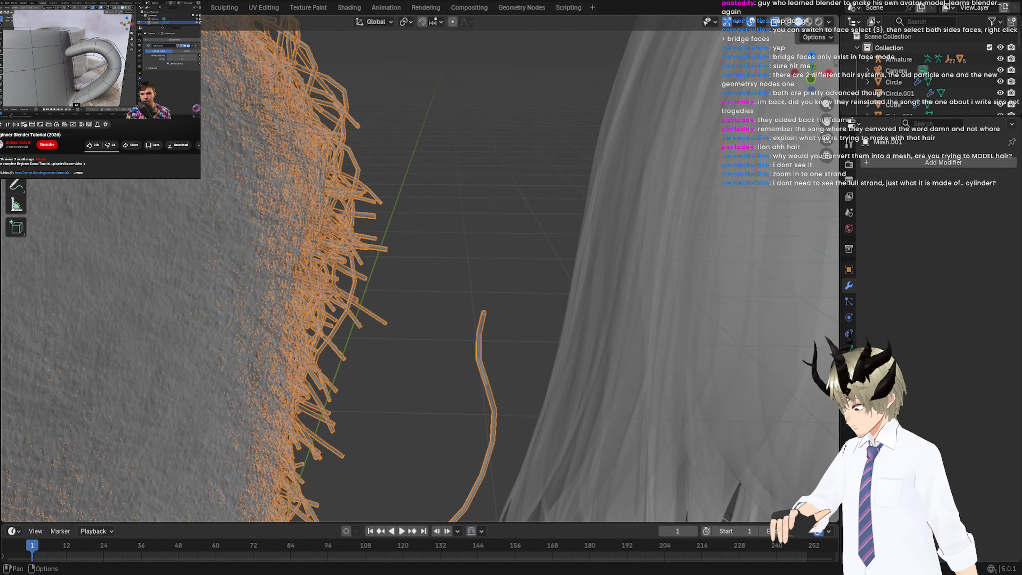
pyautogui.press('Tab')
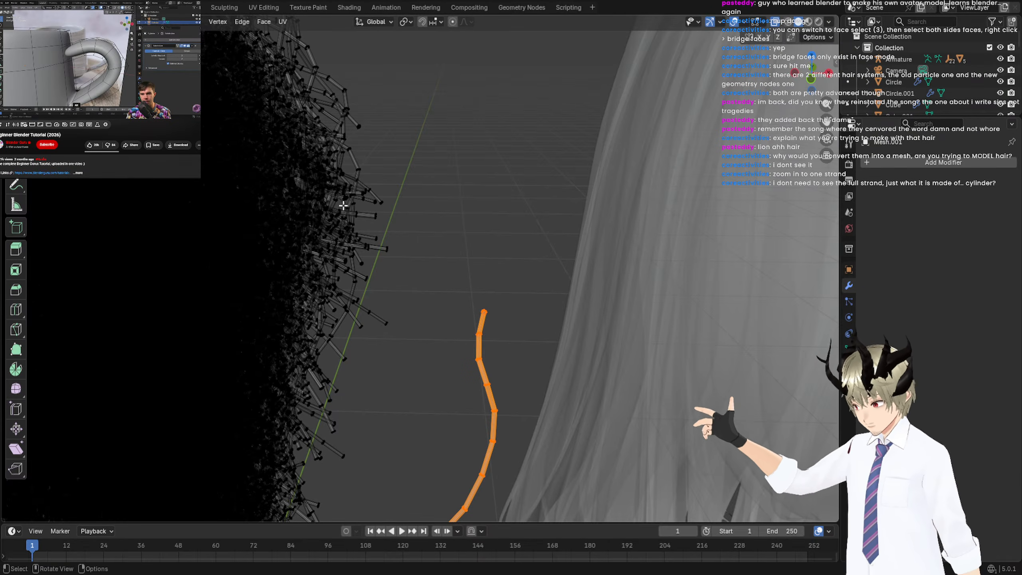
pyautogui.click(359, 128)
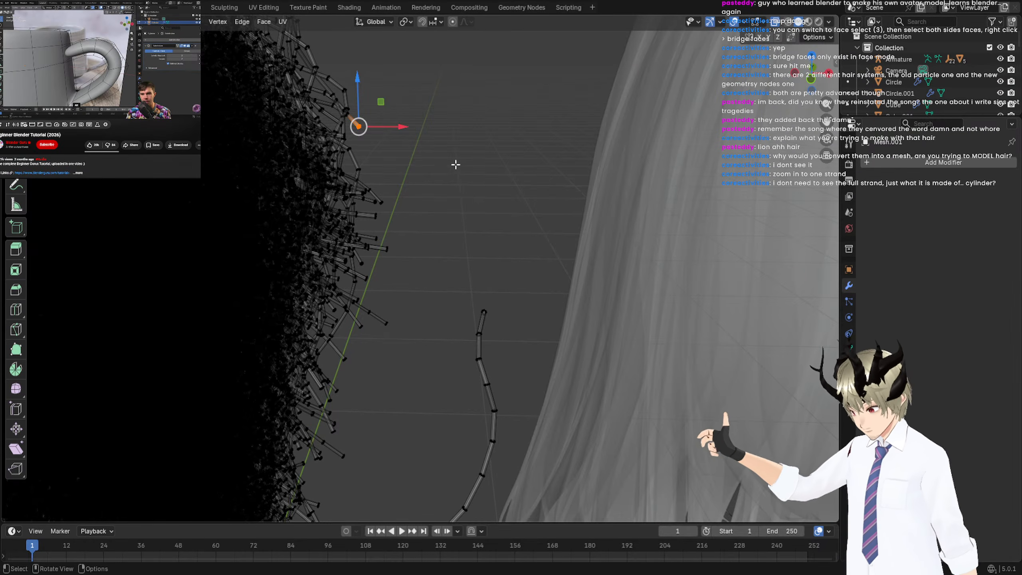
pyautogui.scroll(-3, 340, 182)
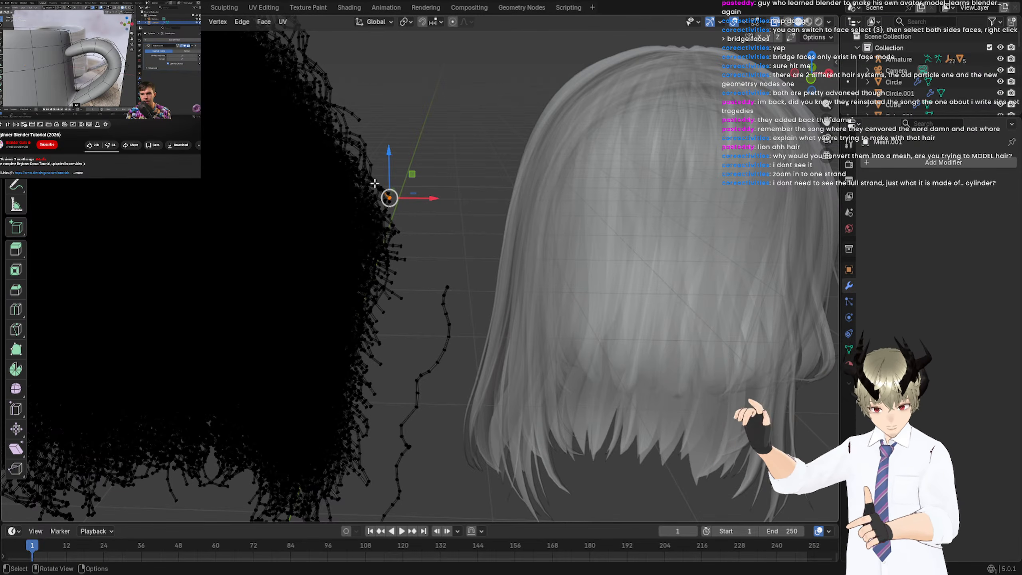
pyautogui.moveTo(459, 277); pyautogui.dragTo(423, 324)
pyautogui.press('KP_Decimal')
pyautogui.scroll(5, 442, 303)
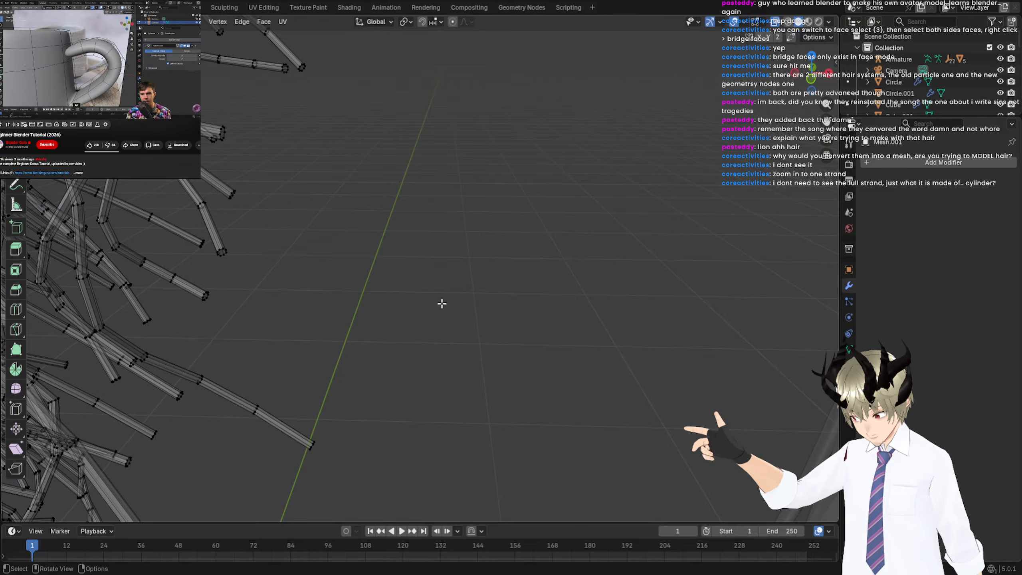
pyautogui.scroll(-4, 442, 303)
pyautogui.moveTo(433, 270); pyautogui.dragTo(506, 345)
pyautogui.scroll(-3, 507, 344)
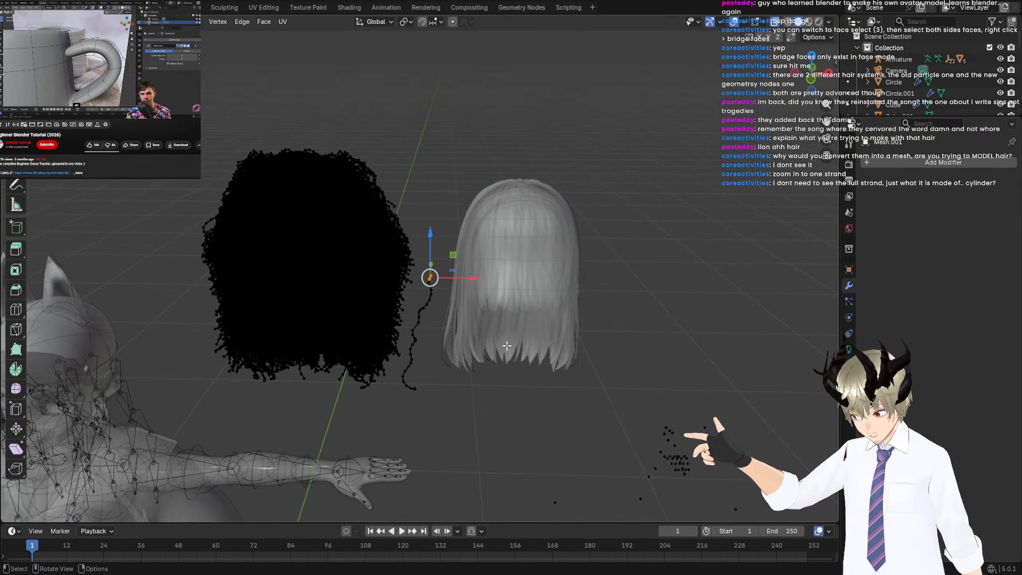
pyautogui.scroll(3, 506, 345)
# Try moving the upper end of the separated strand, and undo the moves.
pyautogui.moveTo(486, 294); pyautogui.dragTo(402, 290)
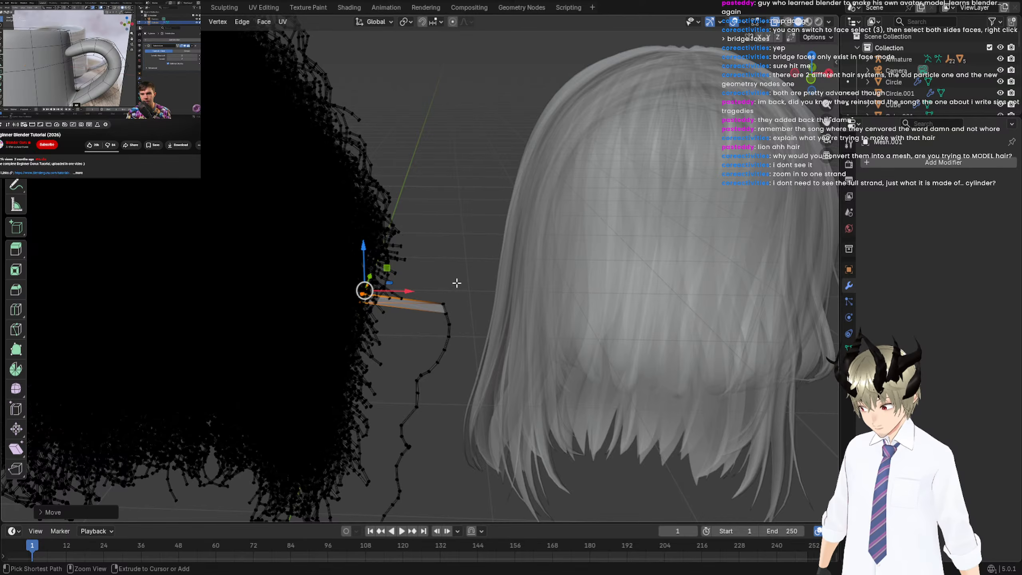
pyautogui.hotkey('ctrl', 'z')
pyautogui.scroll(4, 459, 286)
pyautogui.scroll(-2, 461, 297)
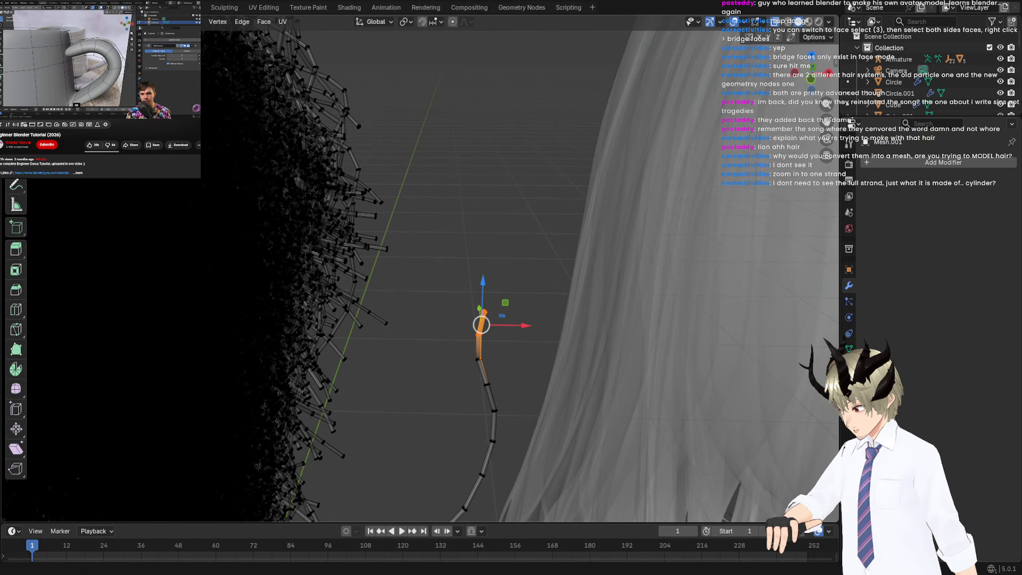
pyautogui.press('Tab')
pyautogui.scroll(-5, 441, 194)
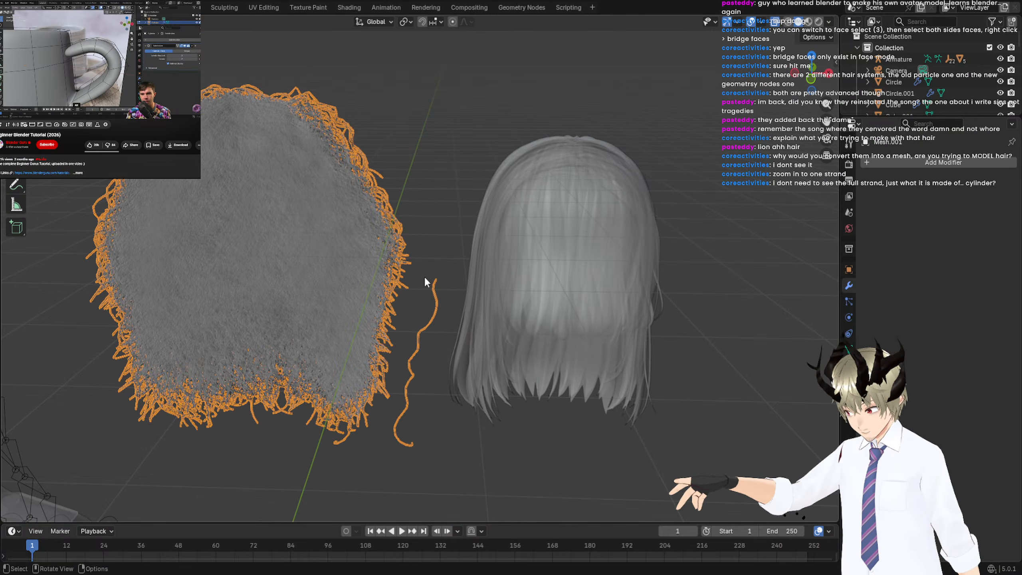
pyautogui.moveTo(426, 282); pyautogui.dragTo(448, 320)
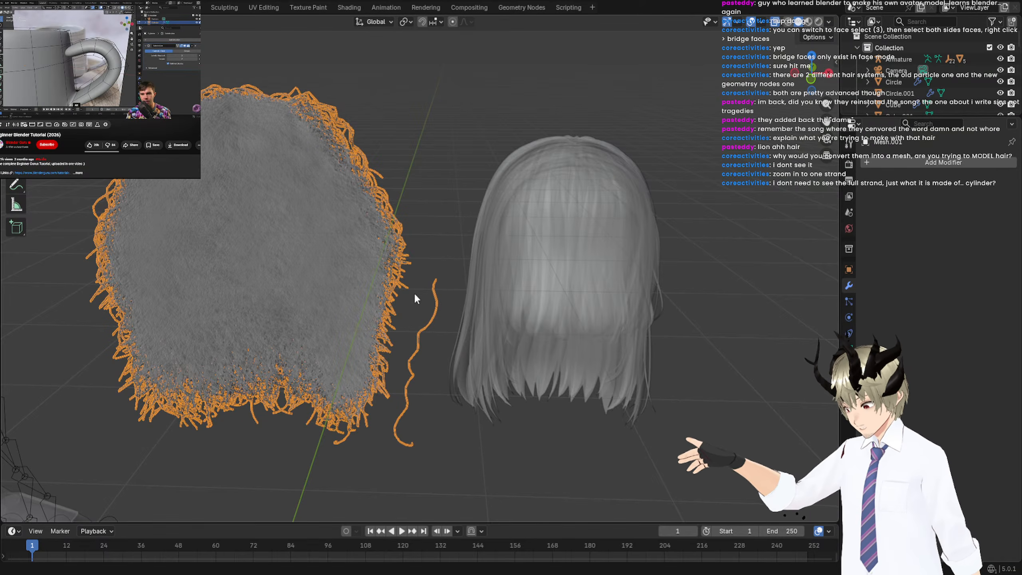
pyautogui.press('Tab')
pyautogui.press('g')
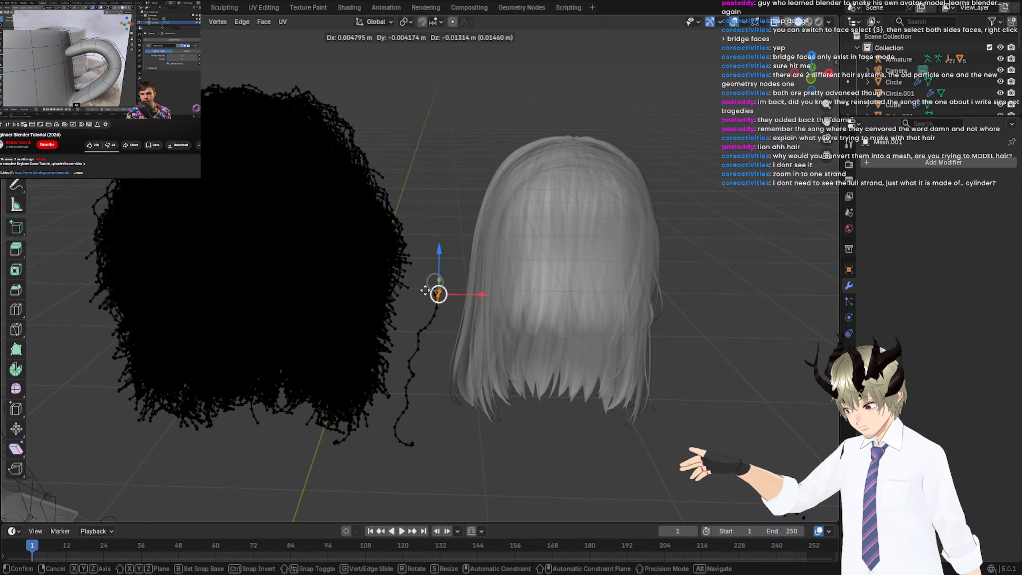
pyautogui.click(427, 292)
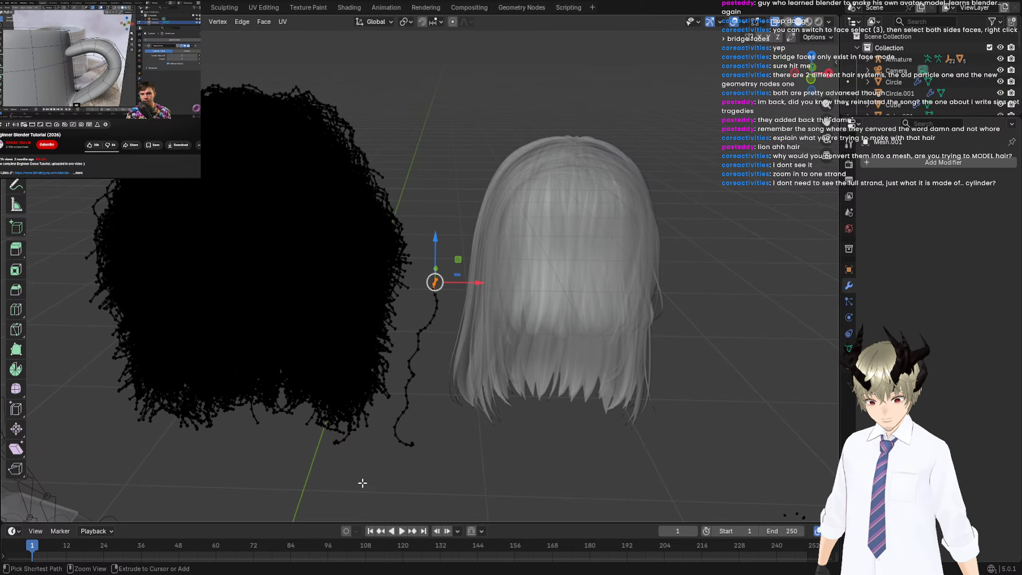
# Select the whole separated curled strand, move it along X back into the curly hair, and return to Object Mode.
pyautogui.keyDown('shift'); pyautogui.moveTo(375, 471); pyautogui.dragTo(393, 354); pyautogui.keyUp('shift')
pyautogui.keyDown('shift'); pyautogui.moveTo(477, 249); pyautogui.dragTo(404, 374); pyautogui.keyUp('shift')
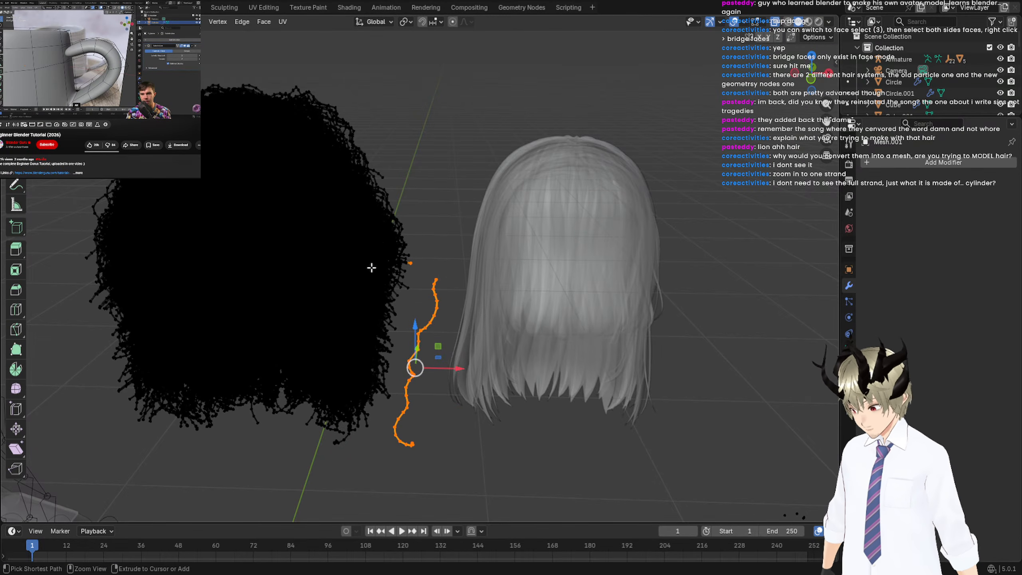
pyautogui.moveTo(370, 253)
pyautogui.keyDown('ctrl'); pyautogui.mouseDown()
pyautogui.moveTo(433, 261)
pyautogui.moveTo(442, 278)
pyautogui.mouseUp(); pyautogui.keyUp('ctrl')
pyautogui.press('g')
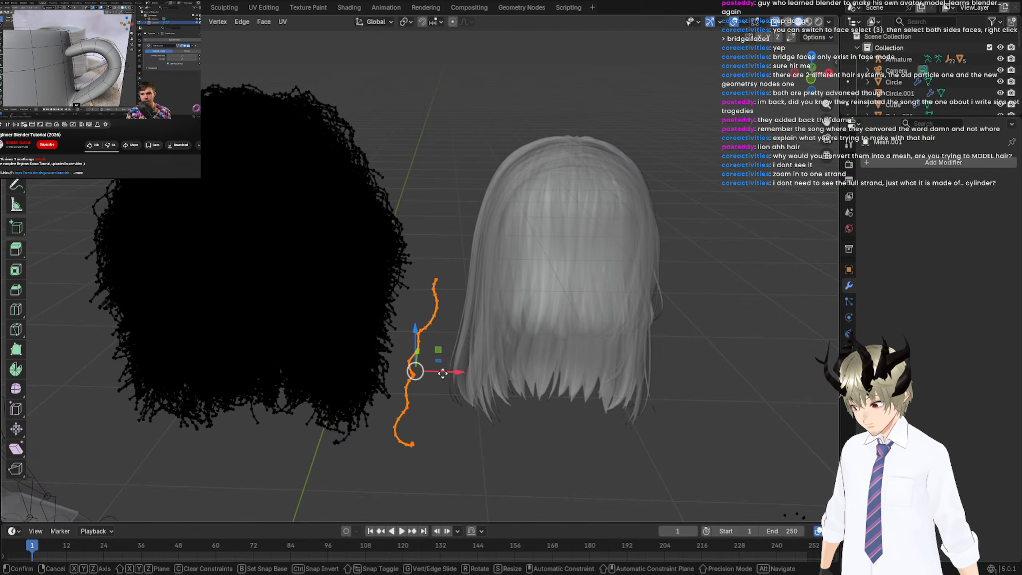
pyautogui.press('x')
pyautogui.click(221, 354)
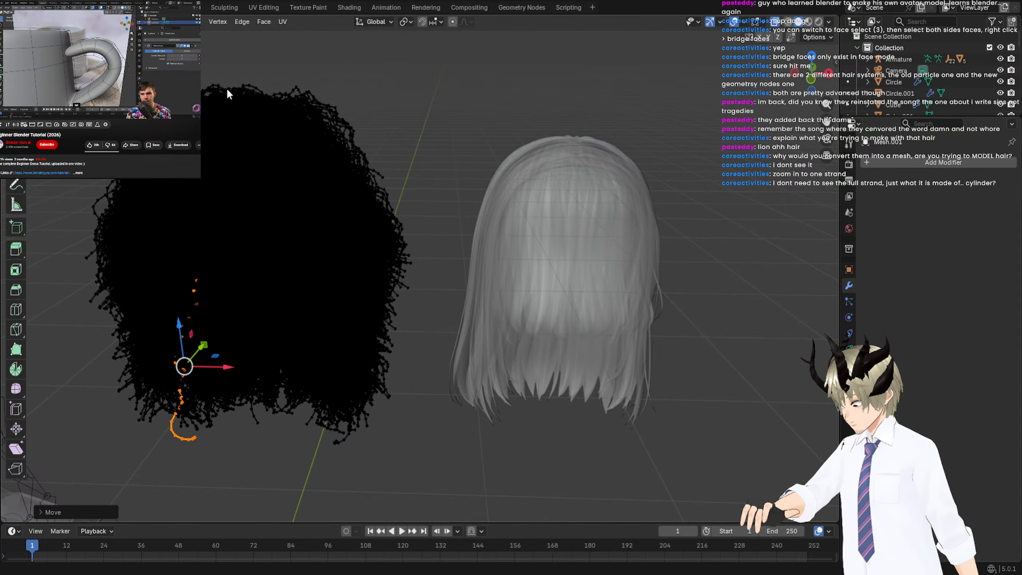
pyautogui.press('Tab')
# Select the smooth hair mesh and switch it to Edit Mode.
pyautogui.moveTo(324, 171); pyautogui.dragTo(322, 173, button='middle')
pyautogui.click(531, 210)
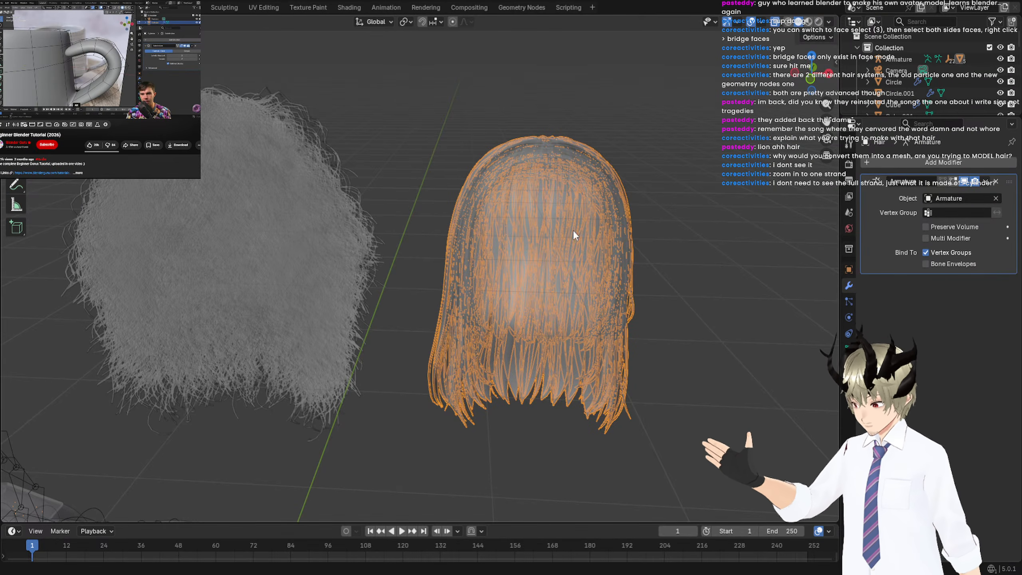
pyautogui.click(166, 21)
pyautogui.press('Tab')
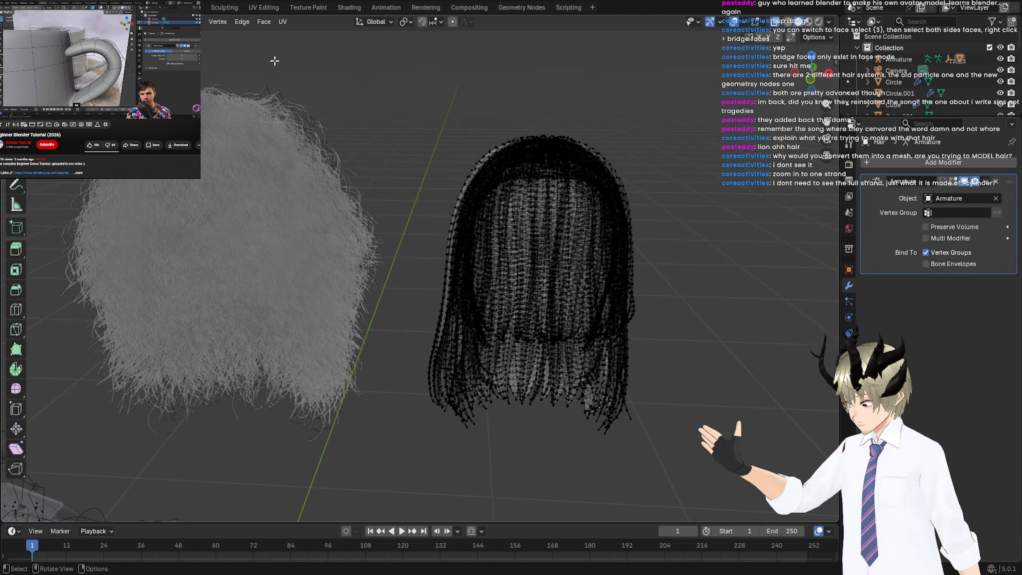
pyautogui.click(543, 322)
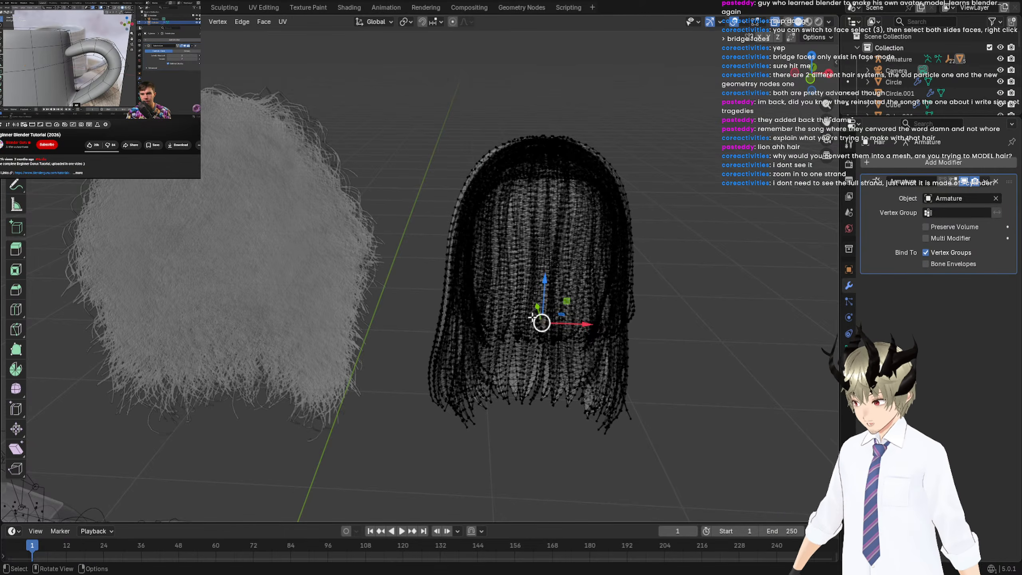
pyautogui.scroll(5, 537, 313)
pyautogui.scroll(-5, 543, 290)
pyautogui.moveTo(509, 191); pyautogui.dragTo(526, 230)
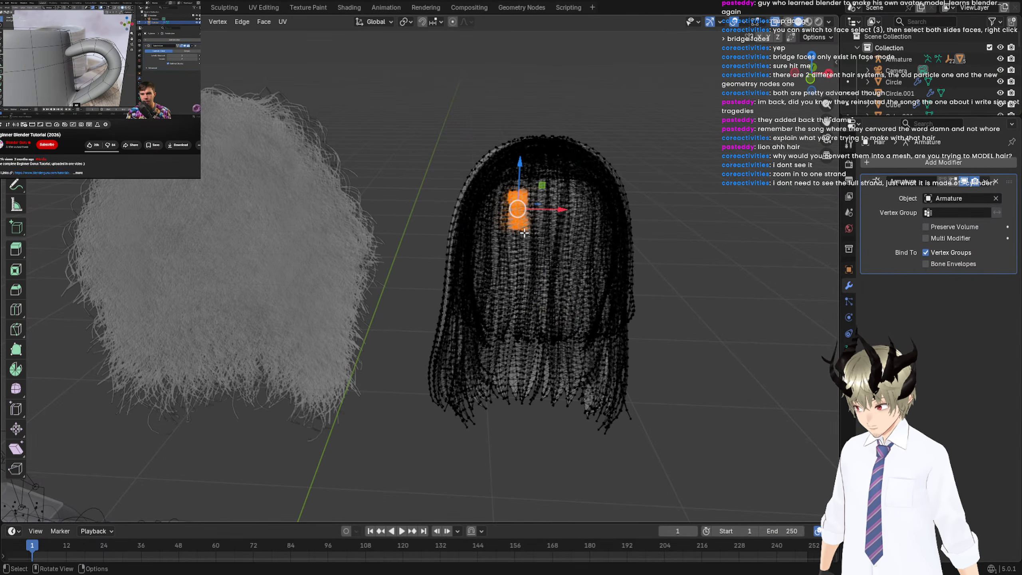
pyautogui.click(519, 349)
pyautogui.click(526, 313)
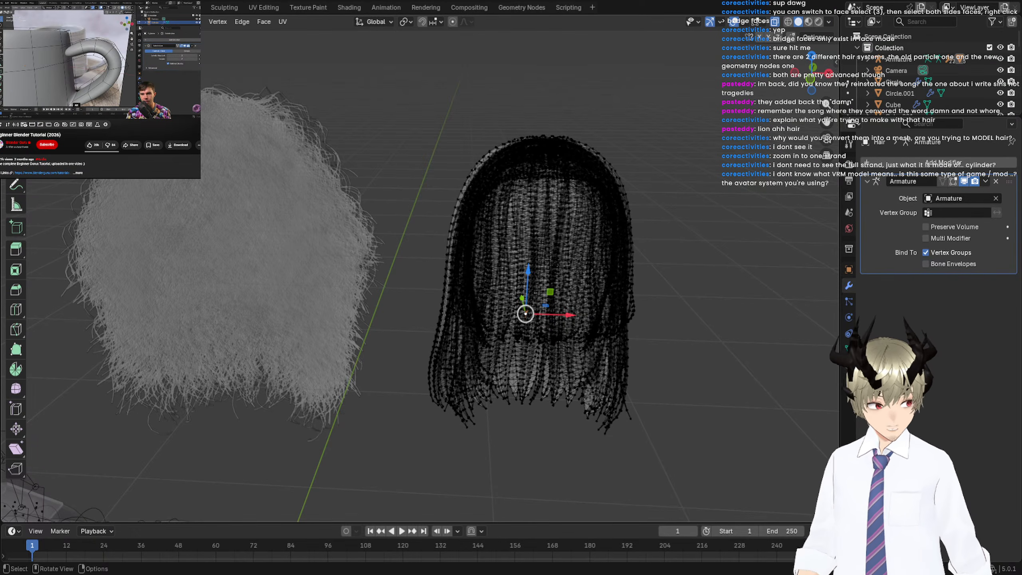
pyautogui.hotkey('alt', 'a')
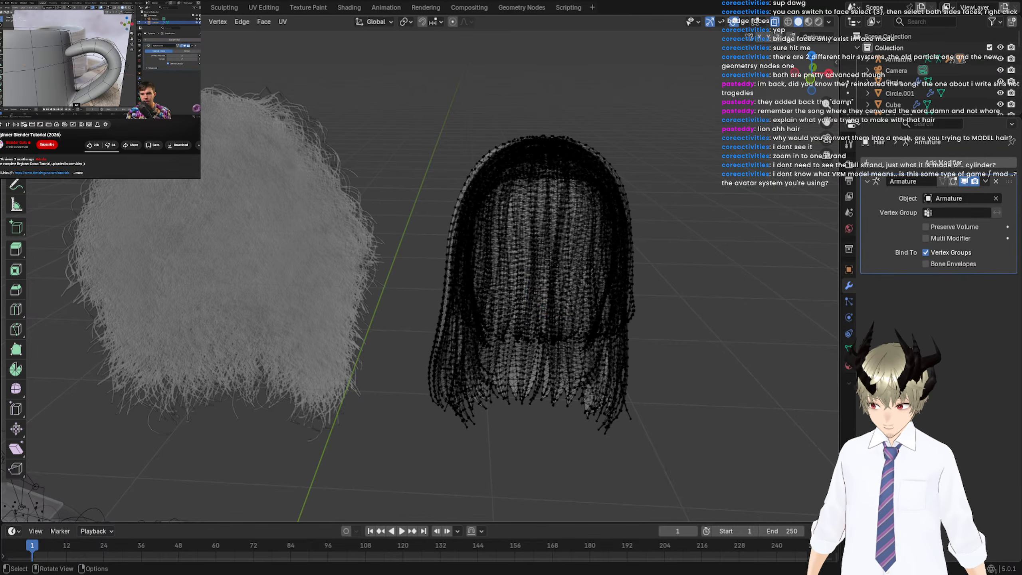
# Grow a vertex selection over one full strand of the smooth hair, move it along X clear of the hair, and deselect everything.
pyautogui.click(586, 231)
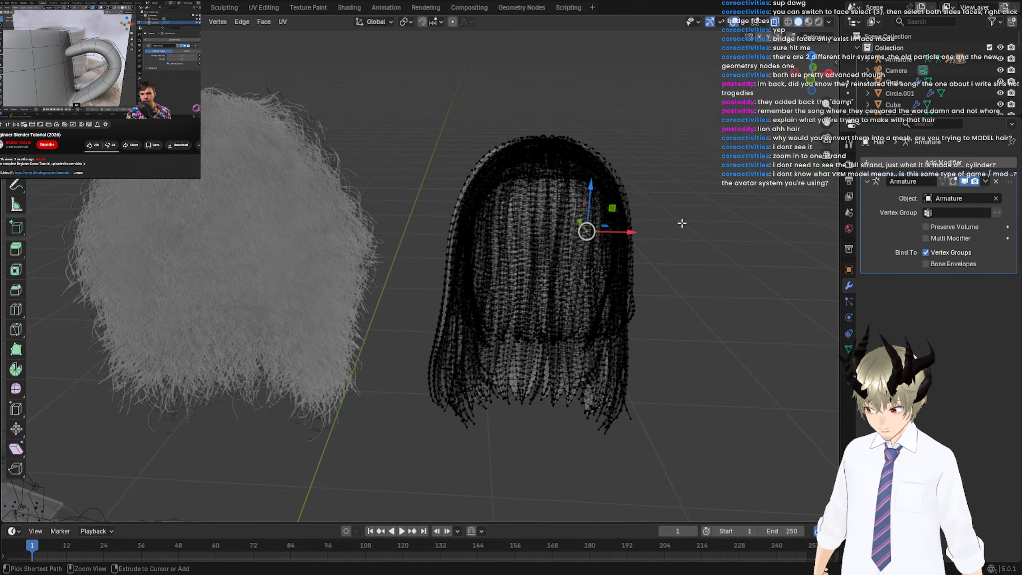
pyautogui.press('ctrl+KP_Add')
pyautogui.press('ctrl+KP_Add')
pyautogui.press('ctrl+KP_Add')
pyautogui.press('ctrl+KP_Add')
pyautogui.press('ctrl+KP_Add')
pyautogui.press('ctrl+KP_Add')
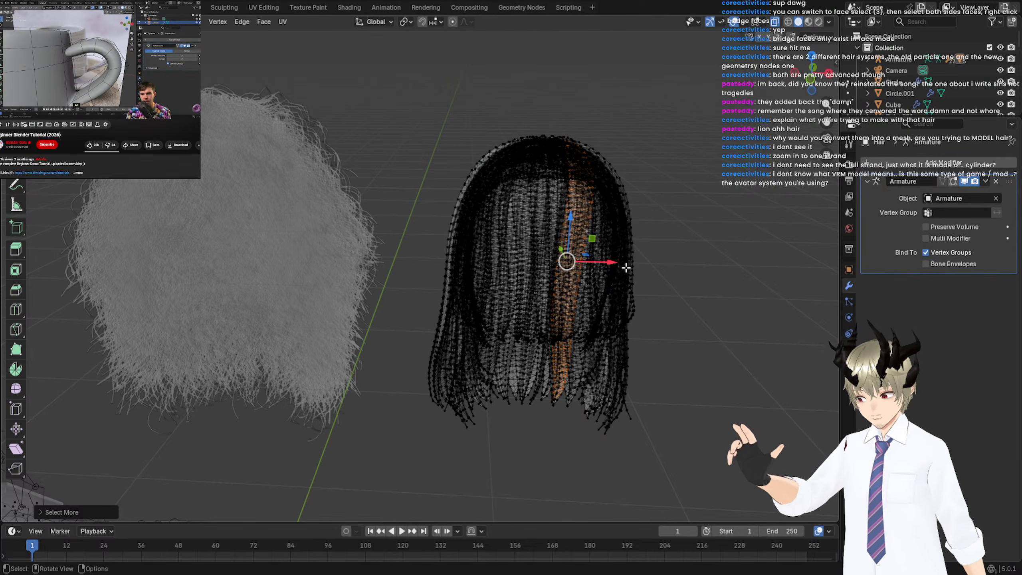
pyautogui.moveTo(622, 265); pyautogui.dragTo(736, 266)
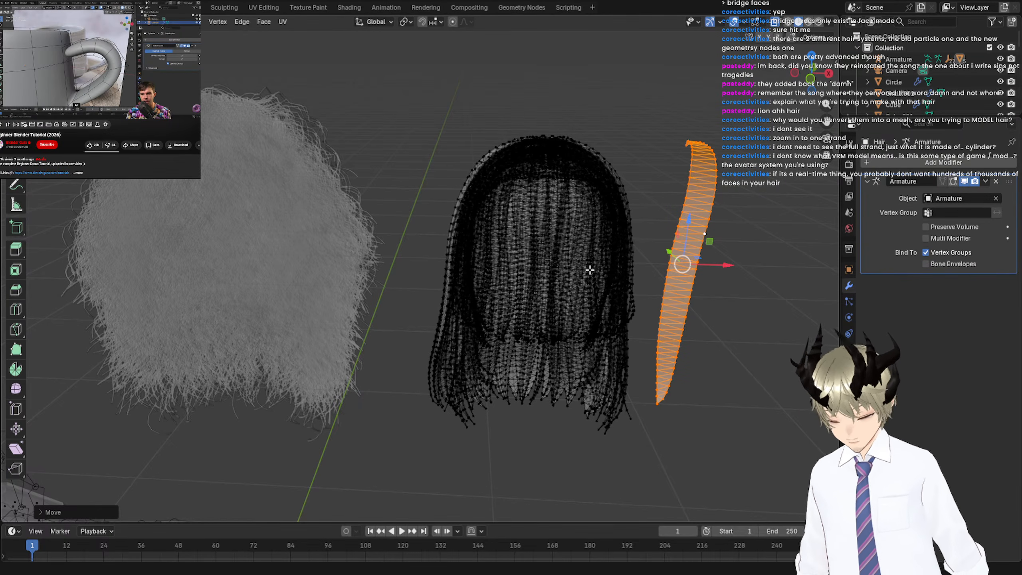
pyautogui.keyDown('shift'); pyautogui.moveTo(689, 123); pyautogui.dragTo(641, 117, button='middle'); pyautogui.keyUp('shift')
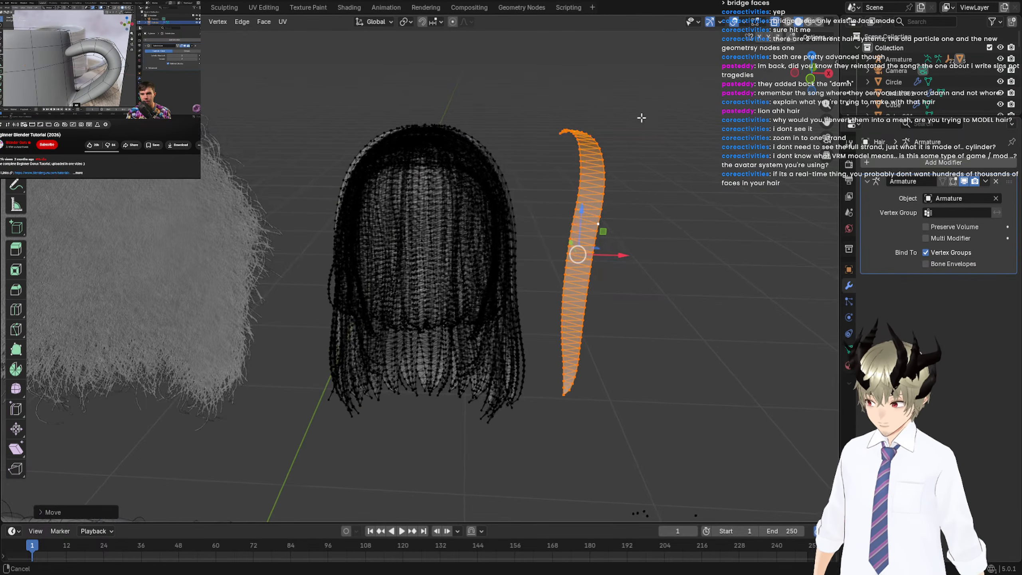
pyautogui.hotkey('alt', 'a')
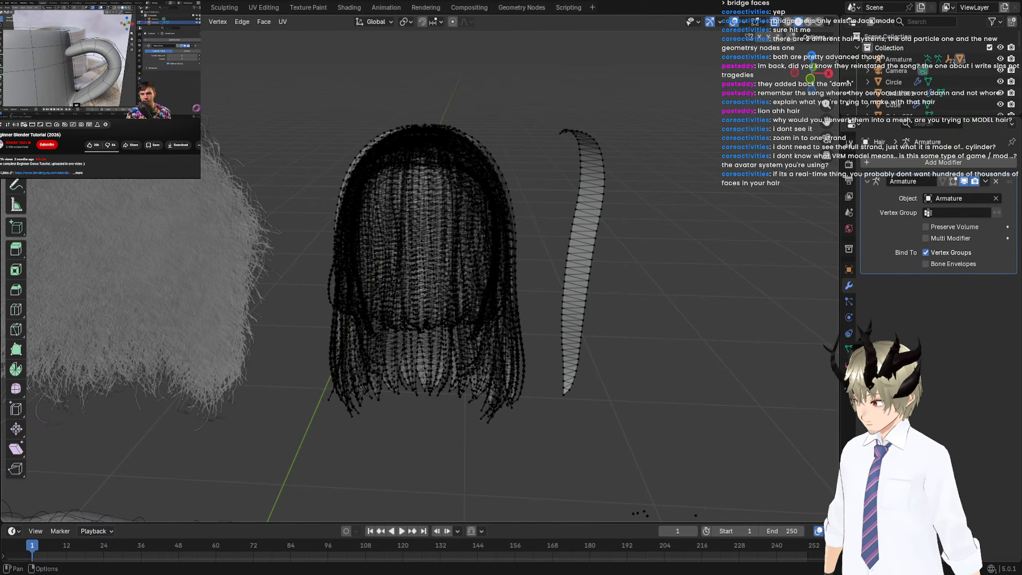
# Compare the separated smooth strand in Object Mode and Edit Mode, and examine the geometry at its upper end up close.
pyautogui.press('Tab')
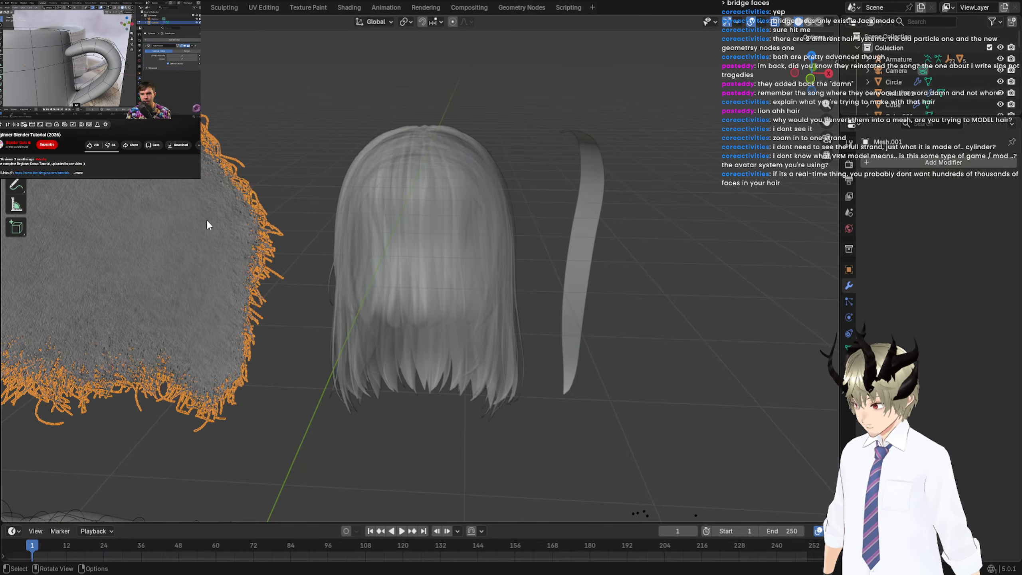
pyautogui.click(591, 166)
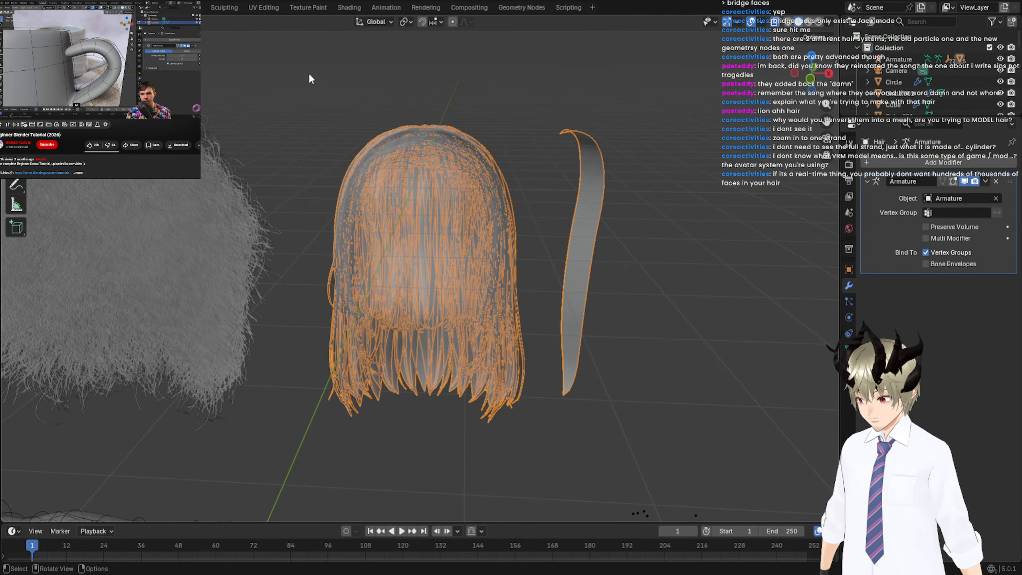
pyautogui.press('Tab')
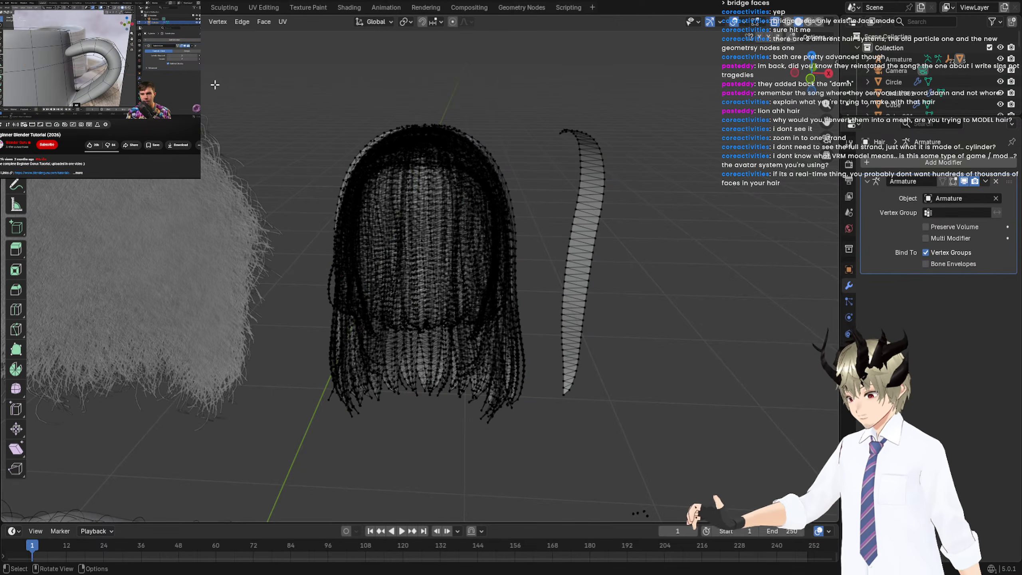
pyautogui.moveTo(502, 96); pyautogui.dragTo(658, 156)
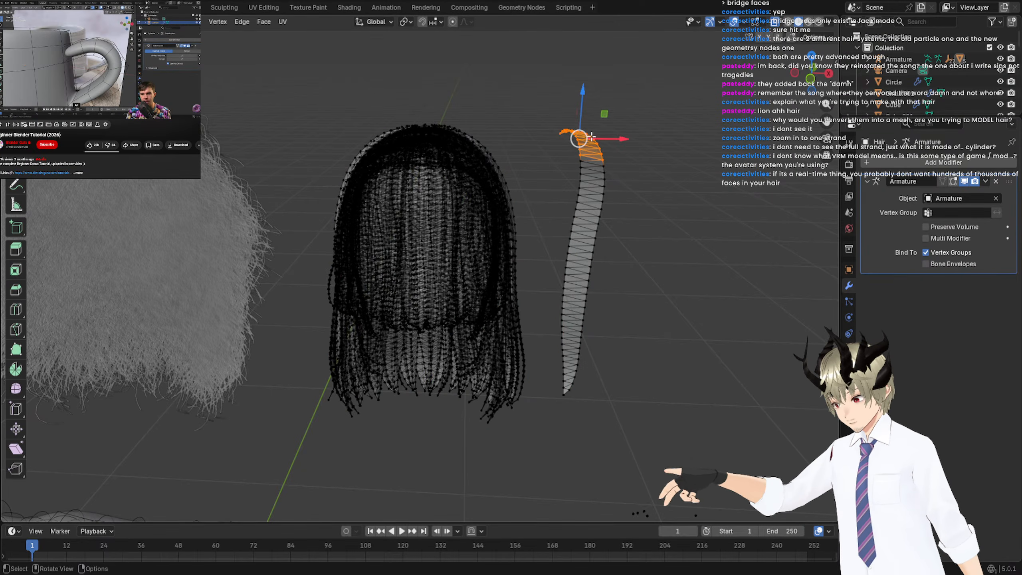
pyautogui.scroll(3, 589, 139)
pyautogui.scroll(-1, 583, 149)
pyautogui.scroll(1, 576, 159)
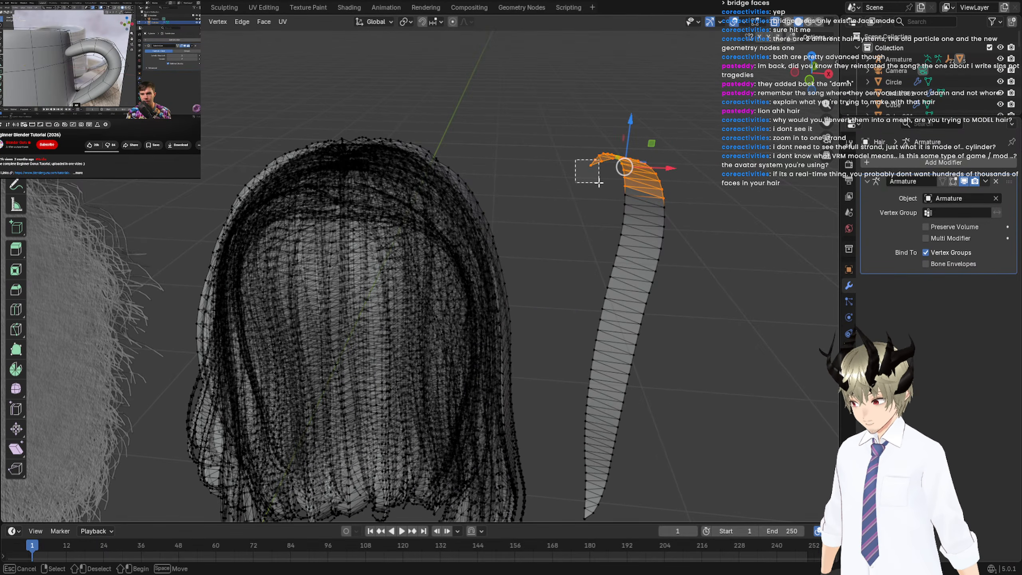
pyautogui.click(585, 169)
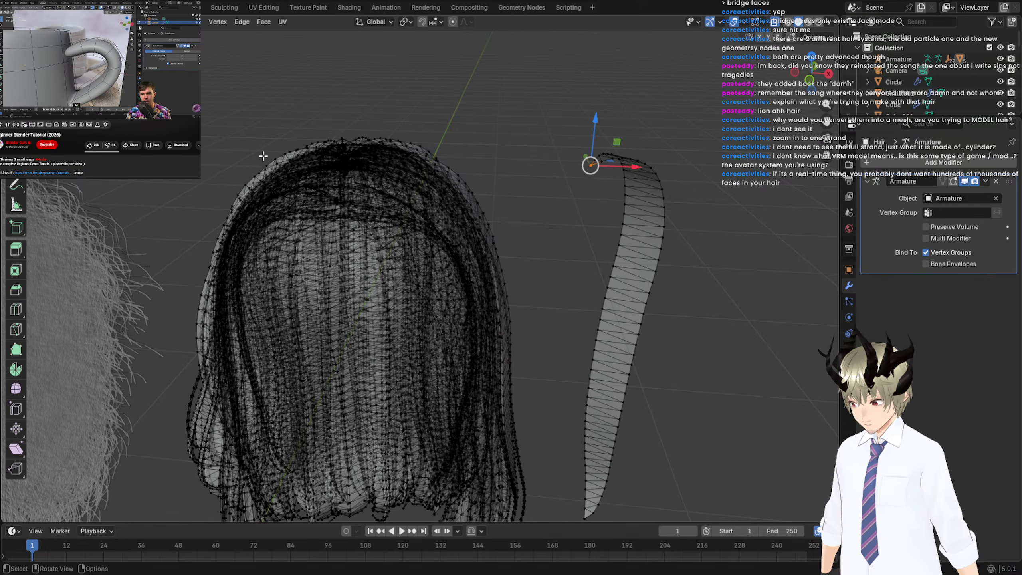
pyautogui.scroll(-5, 312, 226)
pyautogui.scroll(2, 318, 222)
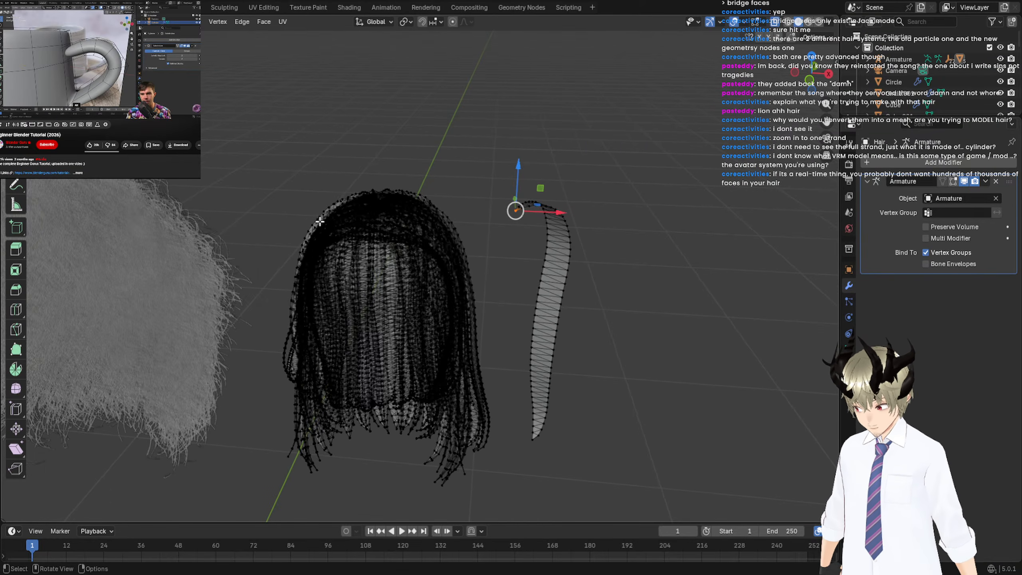
pyautogui.moveTo(411, 309); pyautogui.dragTo(466, 244, button='middle')
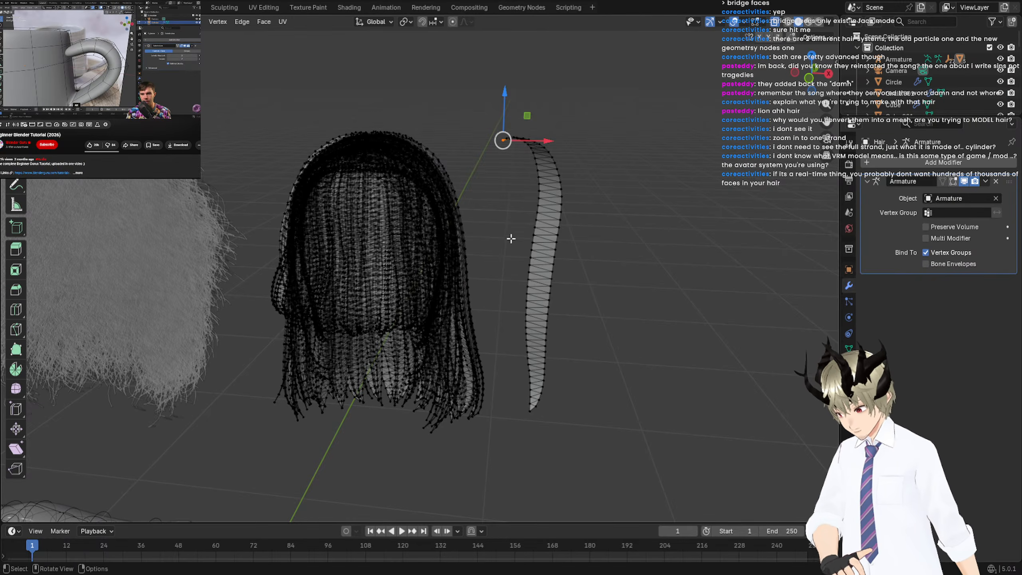
# Box-select a cross-section of vertices near the upper end of the separated smooth strand and duplicate it into the empty space beside the strand.
pyautogui.moveTo(519, 220)
pyautogui.mouseDown()
pyautogui.moveTo(572, 222)
pyautogui.moveTo(524, 225)
pyautogui.mouseUp()
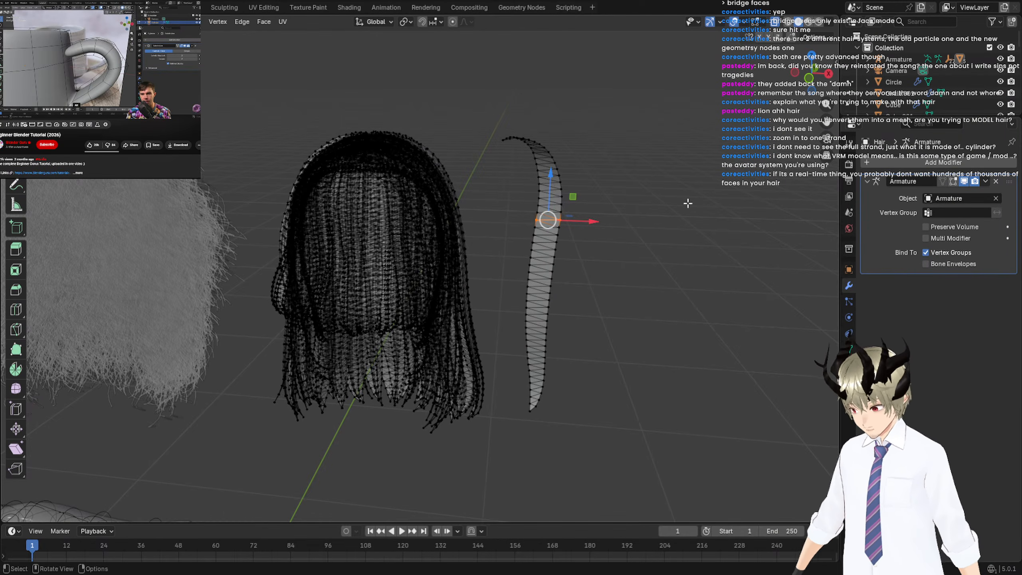
pyautogui.press('b')
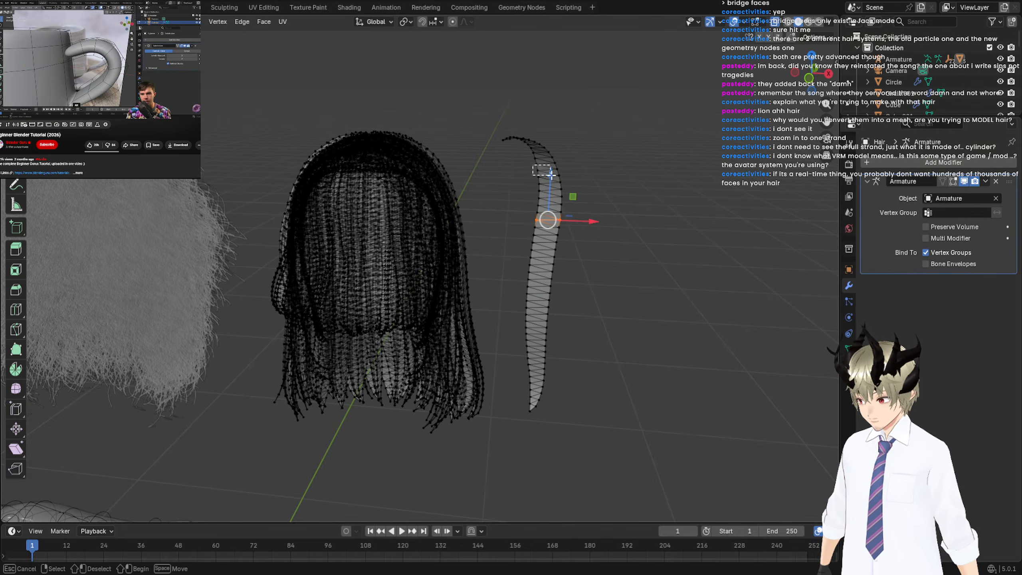
pyautogui.moveTo(552, 176); pyautogui.dragTo(567, 176)
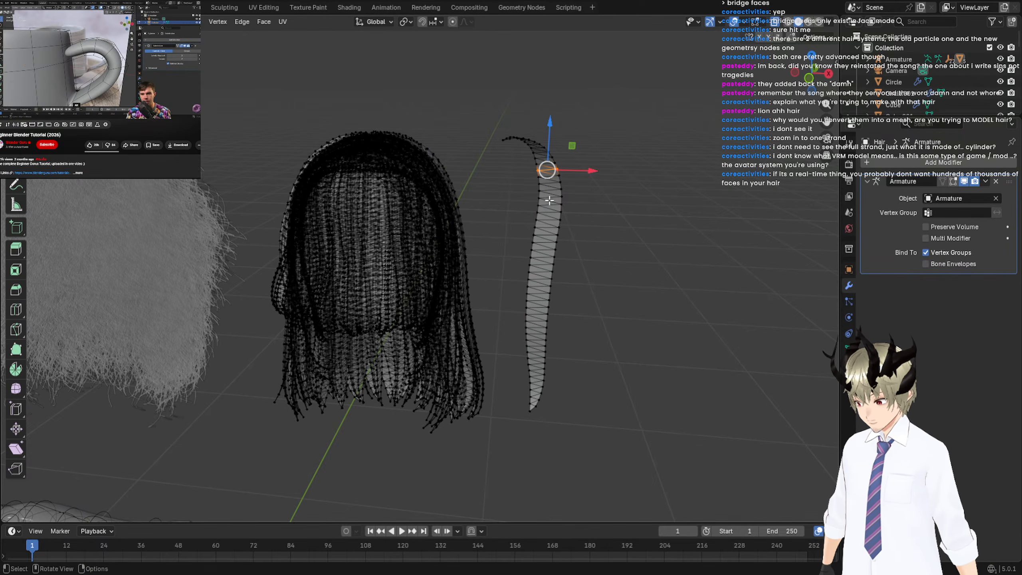
pyautogui.hotkey('shift', 'd')
pyautogui.click(618, 197)
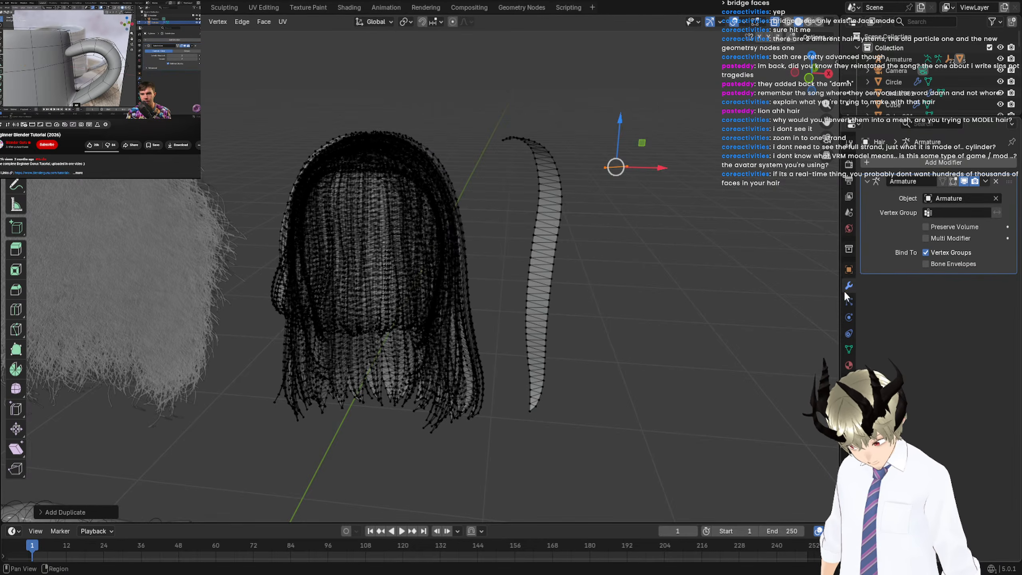
# Add a Screw modifier to the smooth hair mesh and check its effect around the hair.
pyautogui.click(905, 163)
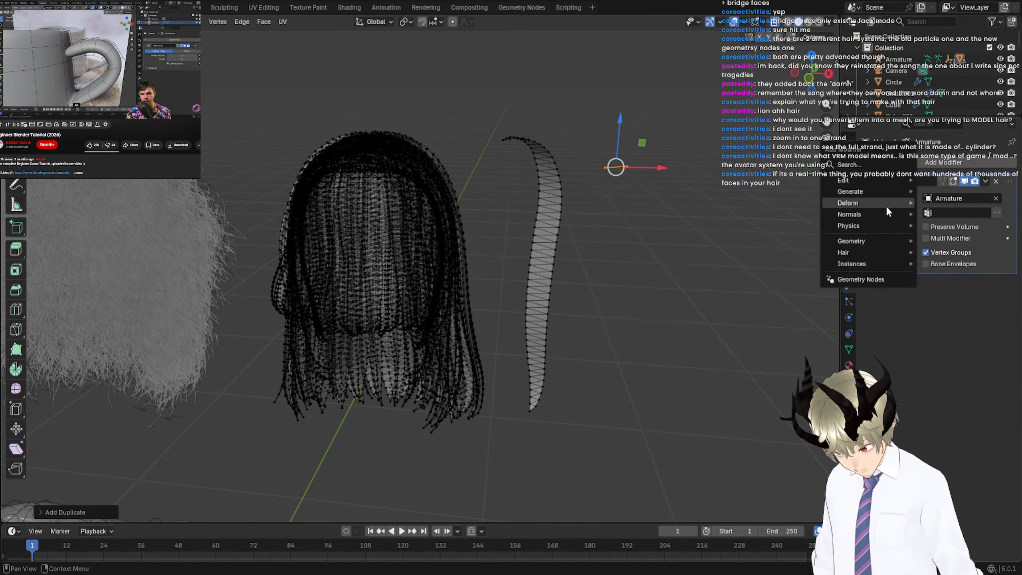
pyautogui.moveTo(881, 204)
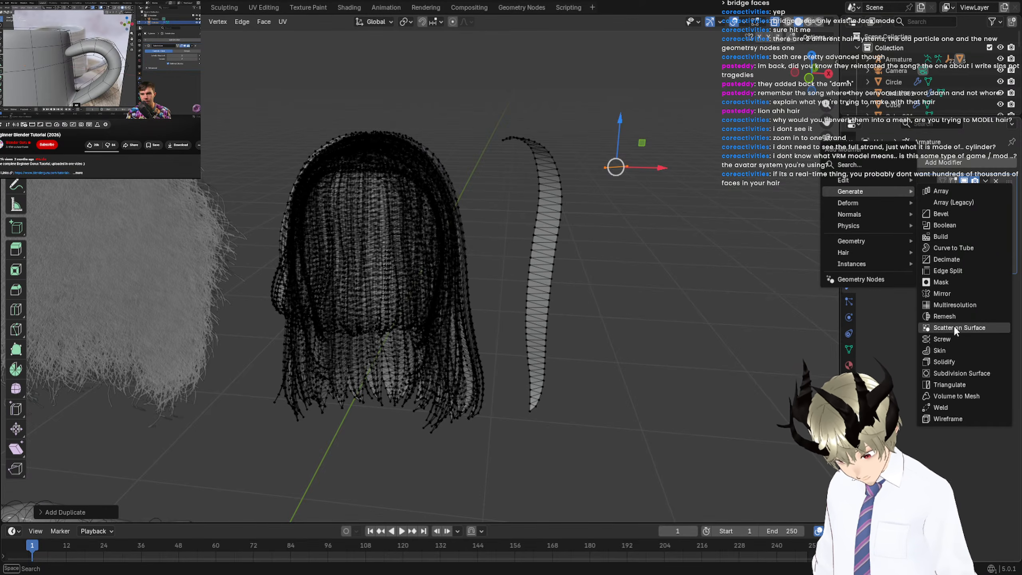
pyautogui.click(950, 338)
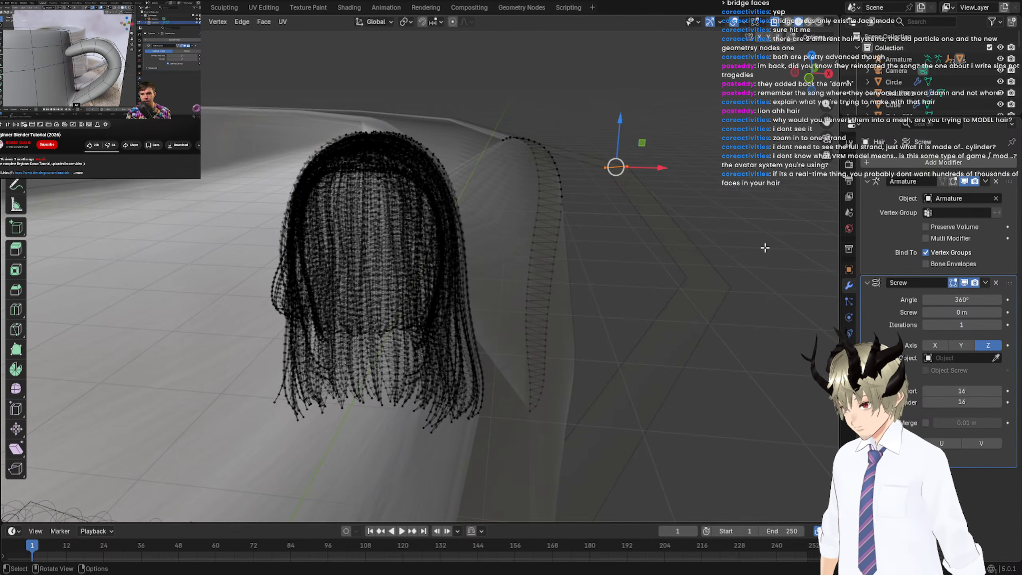
pyautogui.scroll(-2, 633, 256)
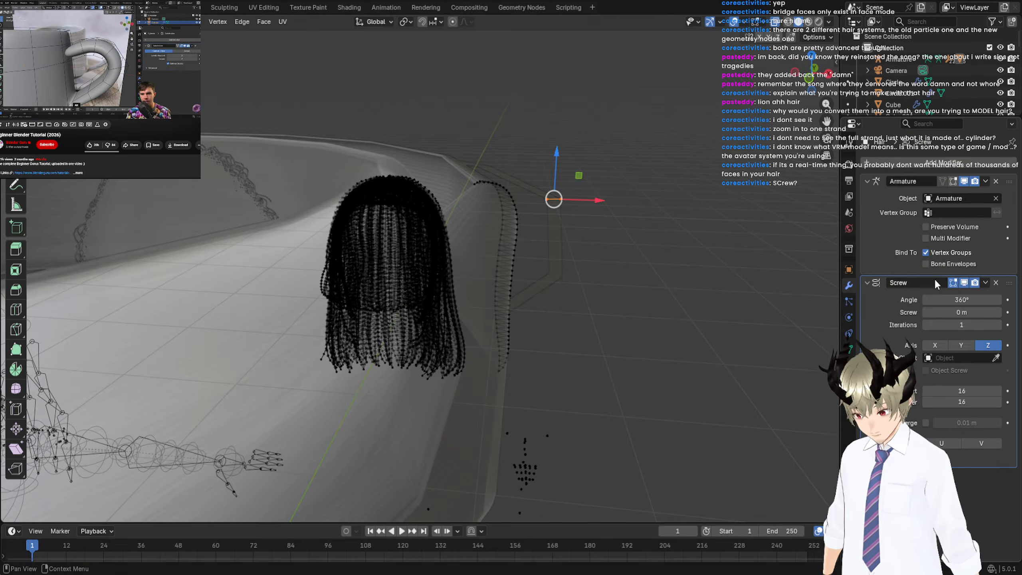
pyautogui.scroll(2, 604, 213)
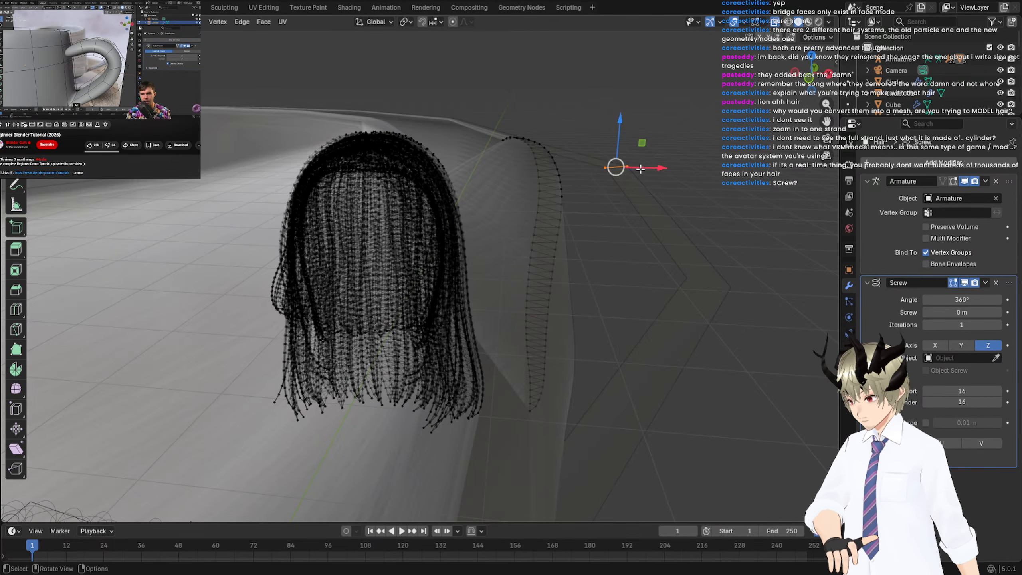
pyautogui.click(933, 163)
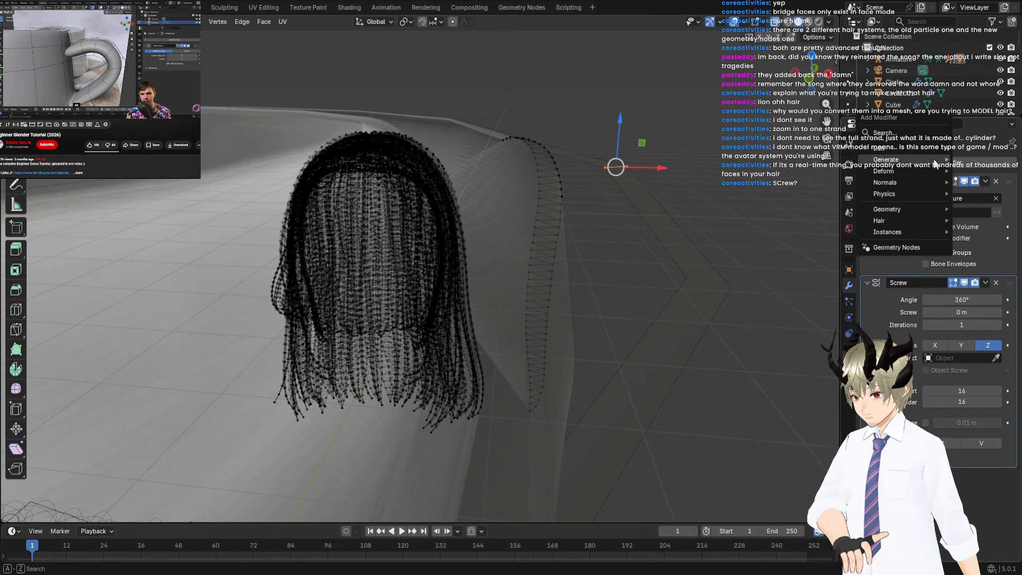
pyautogui.moveTo(934, 161)
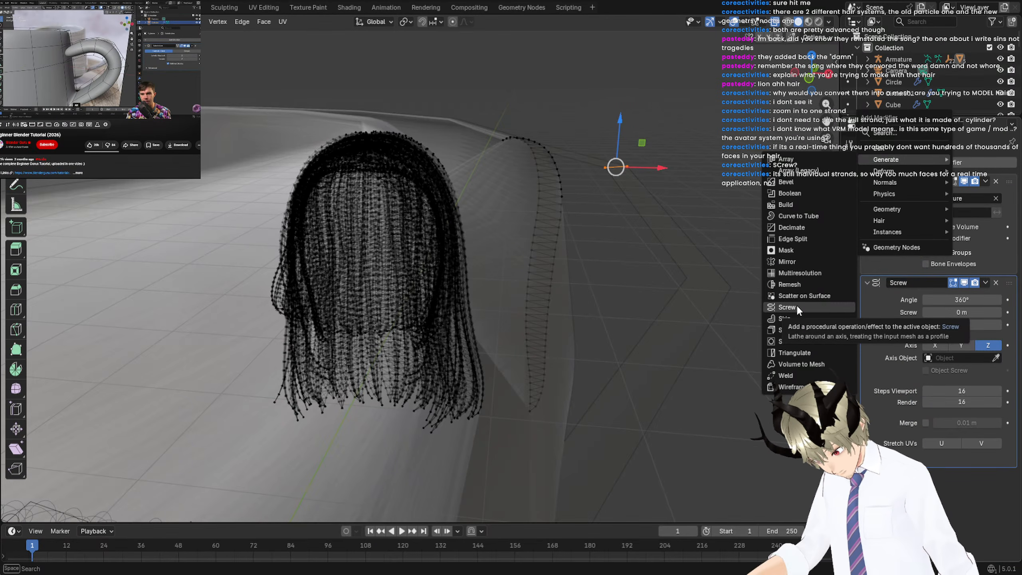
pyautogui.moveTo(884, 171)
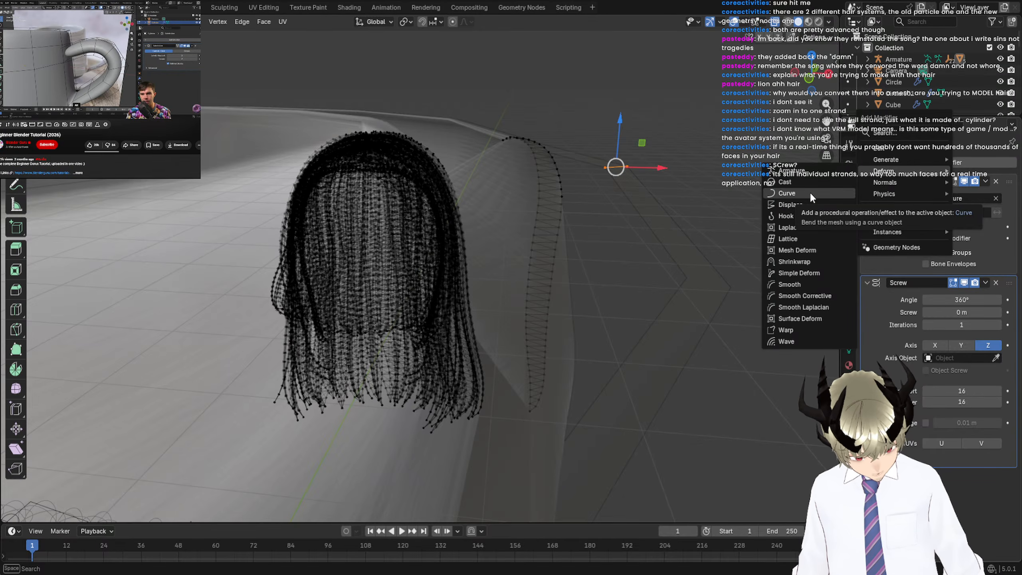
pyautogui.click(615, 240)
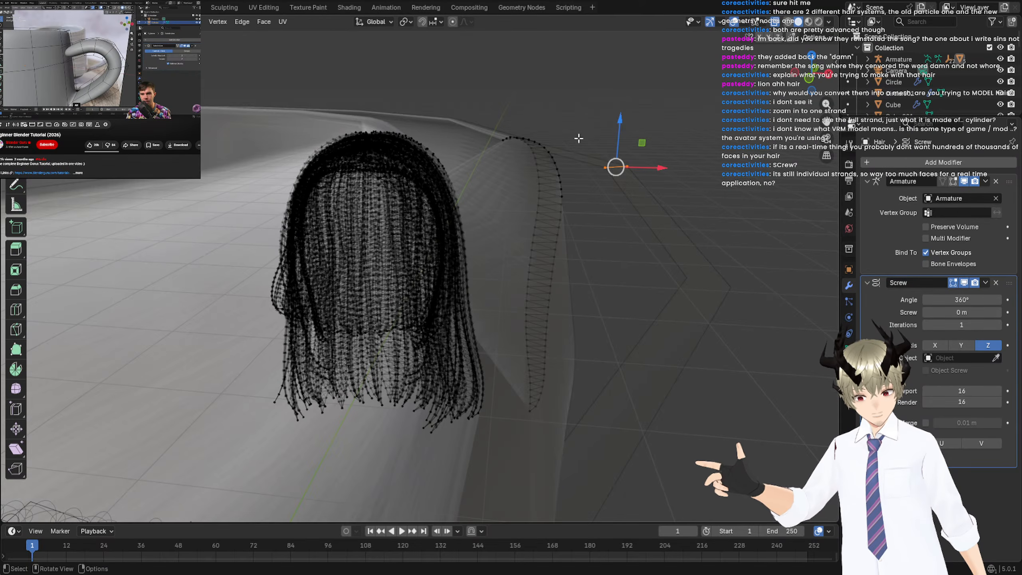
# Select the separated smooth strand and examine the geometry the Screw modifier generates around the character from several angles and up close.
pyautogui.moveTo(471, 107); pyautogui.dragTo(636, 463)
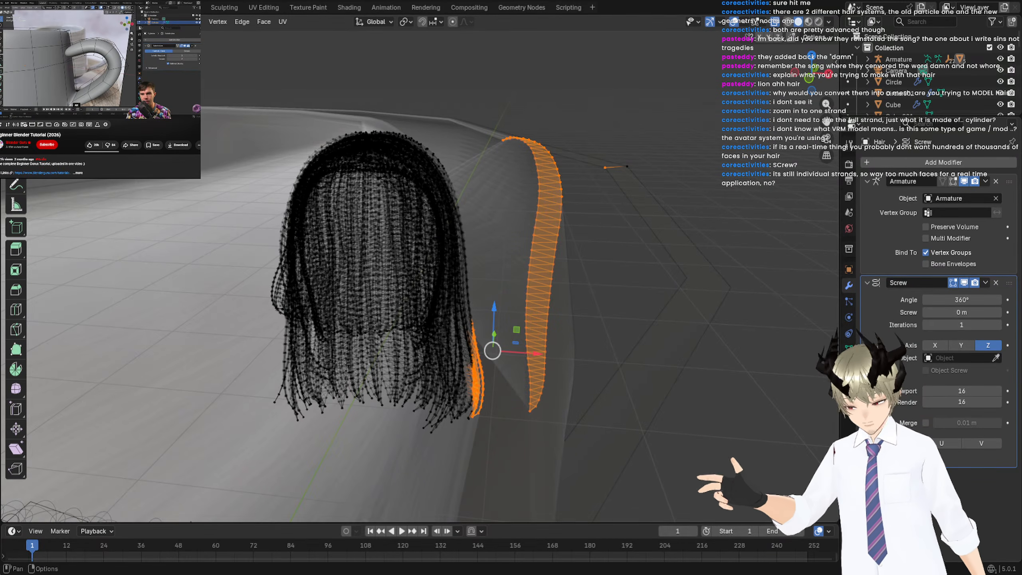
pyautogui.click(185, 7)
pyautogui.scroll(2, 533, 275)
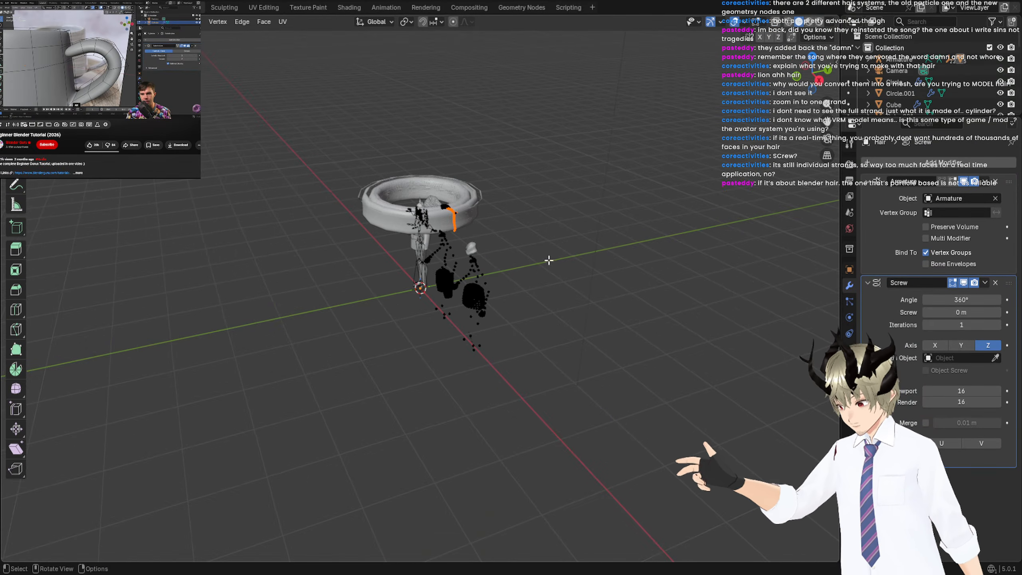
pyautogui.click(819, 81)
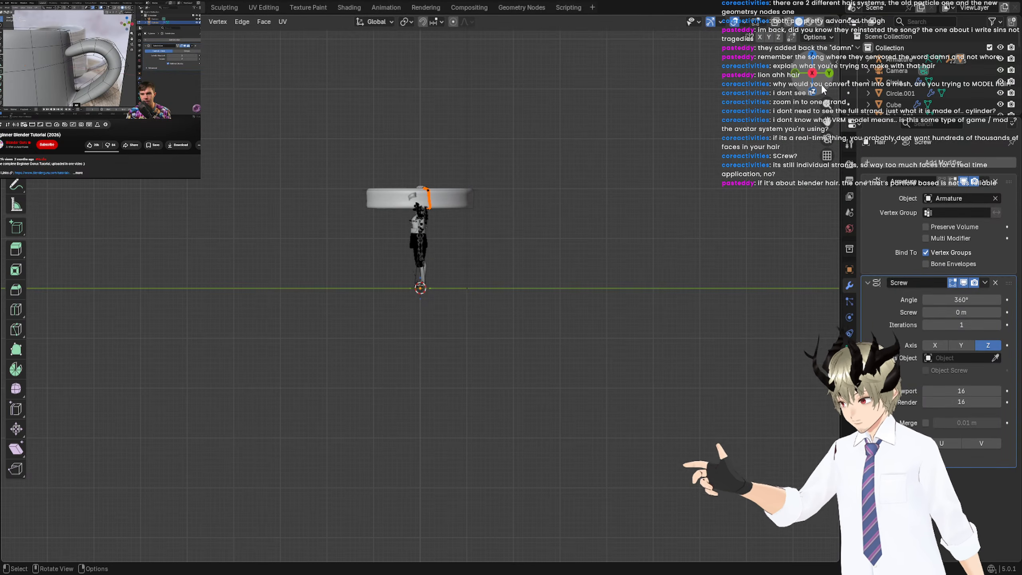
pyautogui.click(795, 75)
pyautogui.moveTo(710, 198); pyautogui.dragTo(694, 226, button='middle')
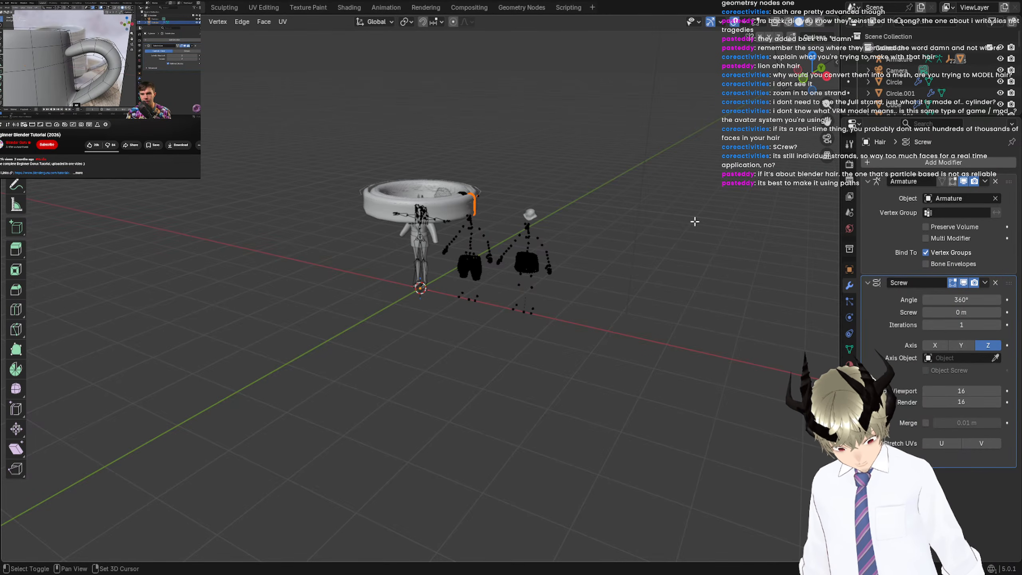
pyautogui.scroll(5, 689, 221)
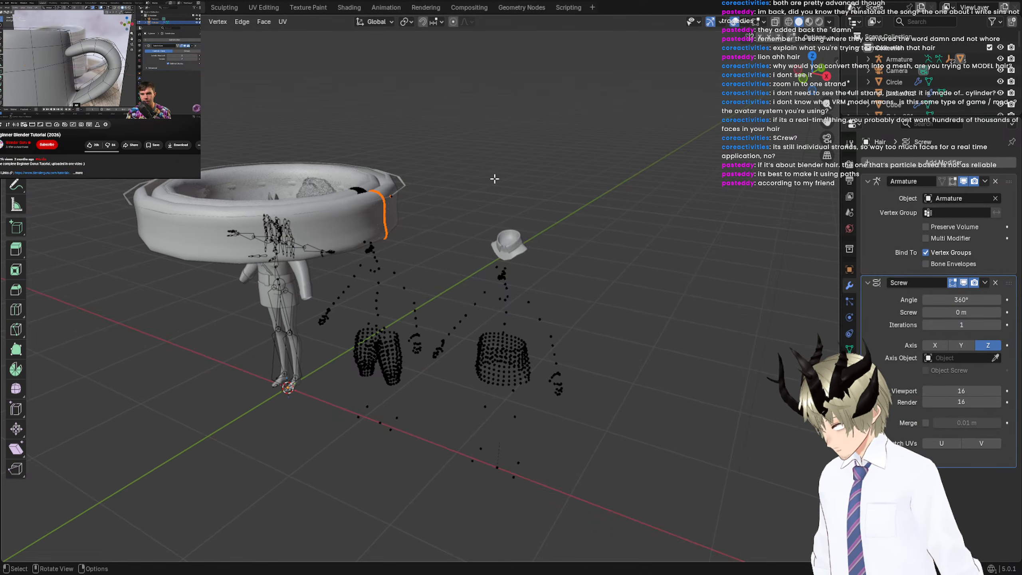
pyautogui.moveTo(495, 178); pyautogui.dragTo(514, 299, button='middle')
pyautogui.scroll(2, 516, 276)
pyautogui.scroll(2, 516, 300)
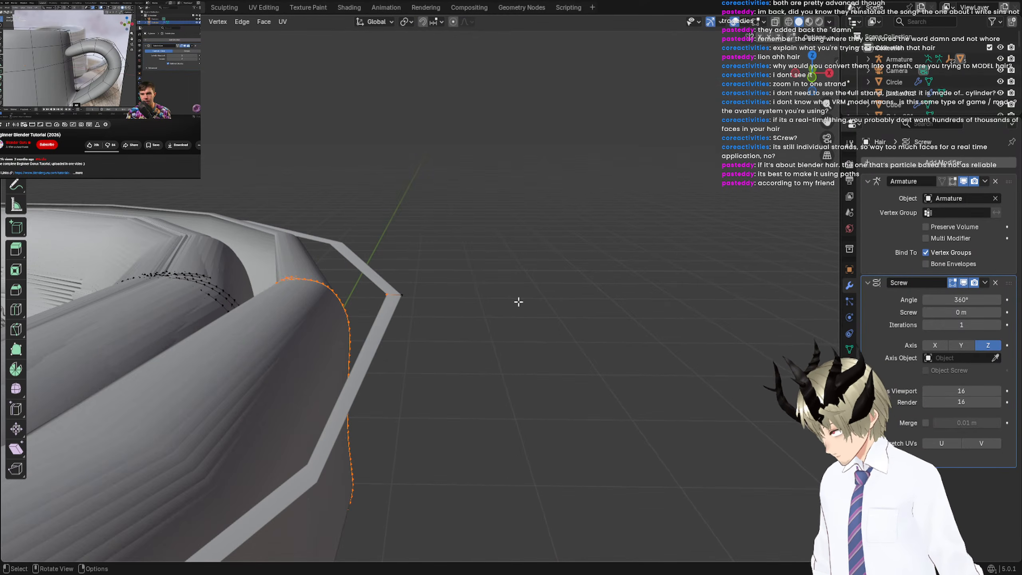
pyautogui.scroll(2, 518, 302)
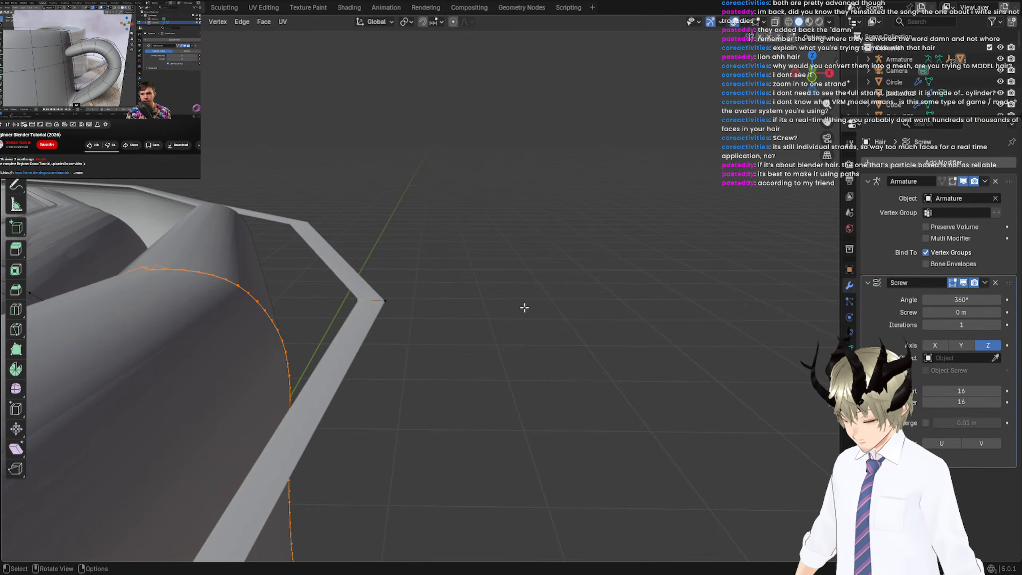
# Select the duplicated cross-section beside the separated strand and remove the Screw modifier from the smooth hair mesh.
pyautogui.scroll(2, 380, 337)
pyautogui.moveTo(179, 297); pyautogui.dragTo(305, 392)
pyautogui.scroll(-2, 335, 371)
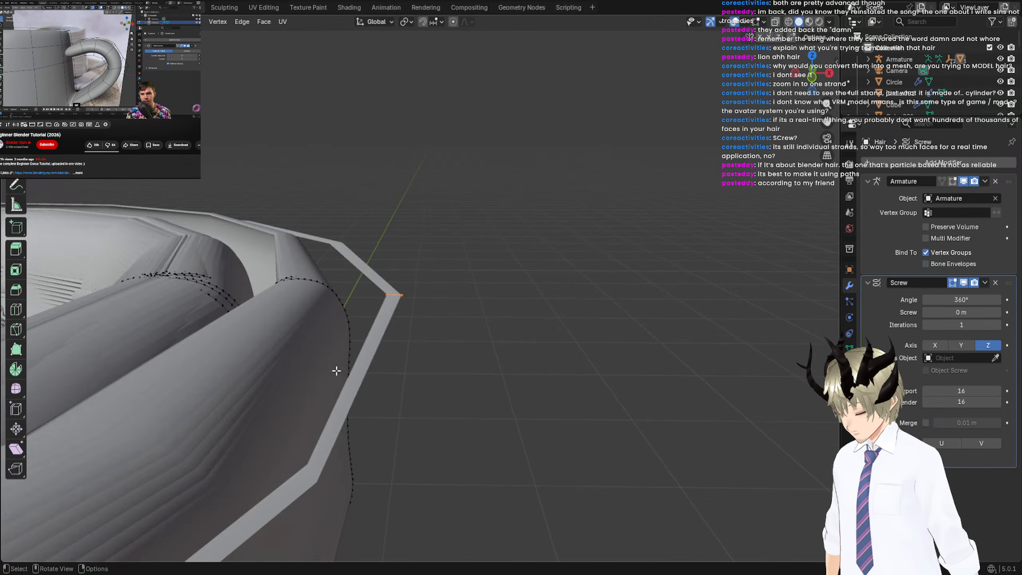
pyautogui.moveTo(343, 365); pyautogui.dragTo(353, 359, button='middle')
pyautogui.moveTo(290, 289); pyautogui.dragTo(308, 294, button='middle')
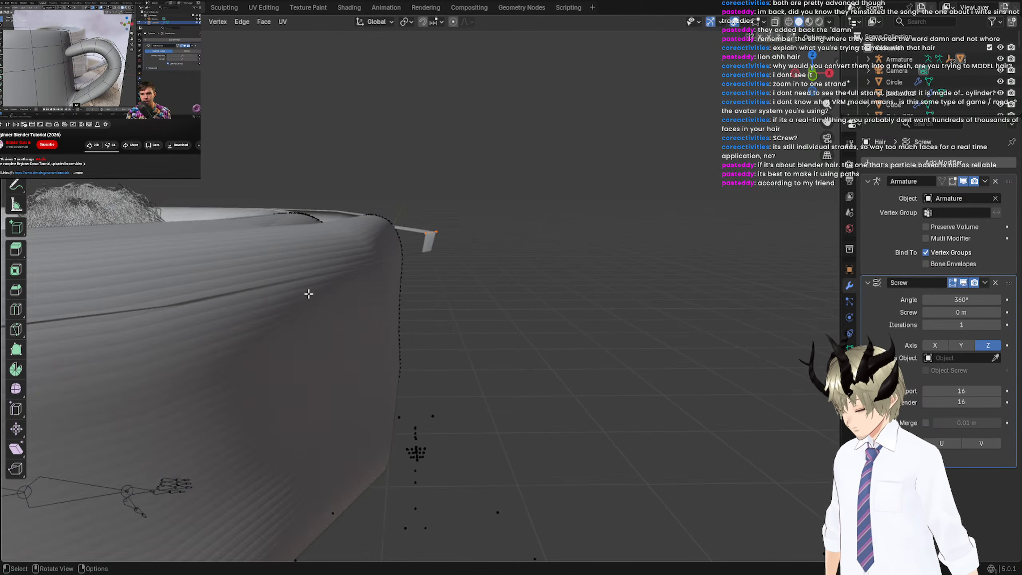
pyautogui.click(997, 283)
pyautogui.scroll(2, 432, 229)
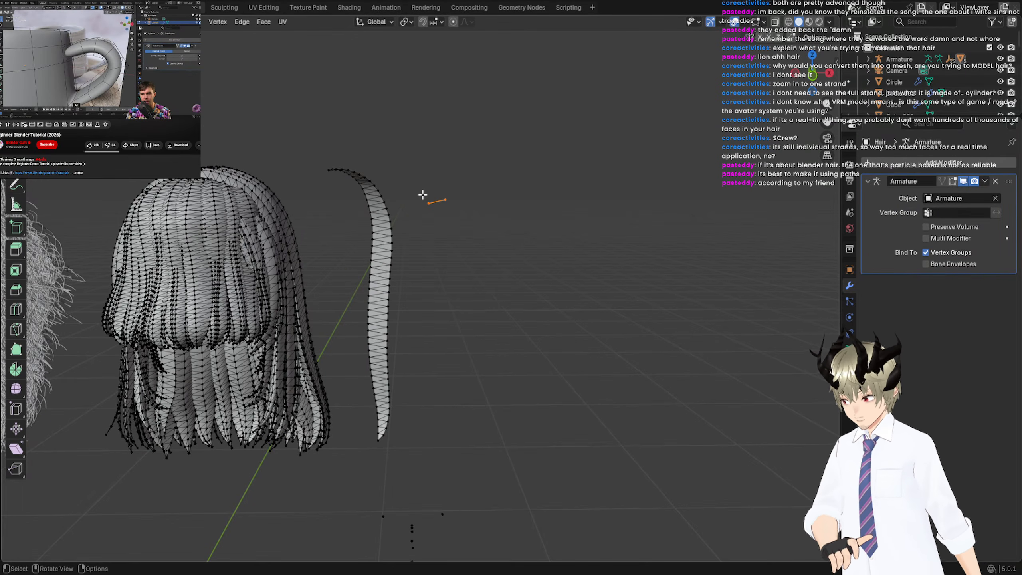
# Box-select the separated smooth strand, compare it with the curly hair, and clear the selection.
pyautogui.moveTo(421, 193); pyautogui.dragTo(473, 242)
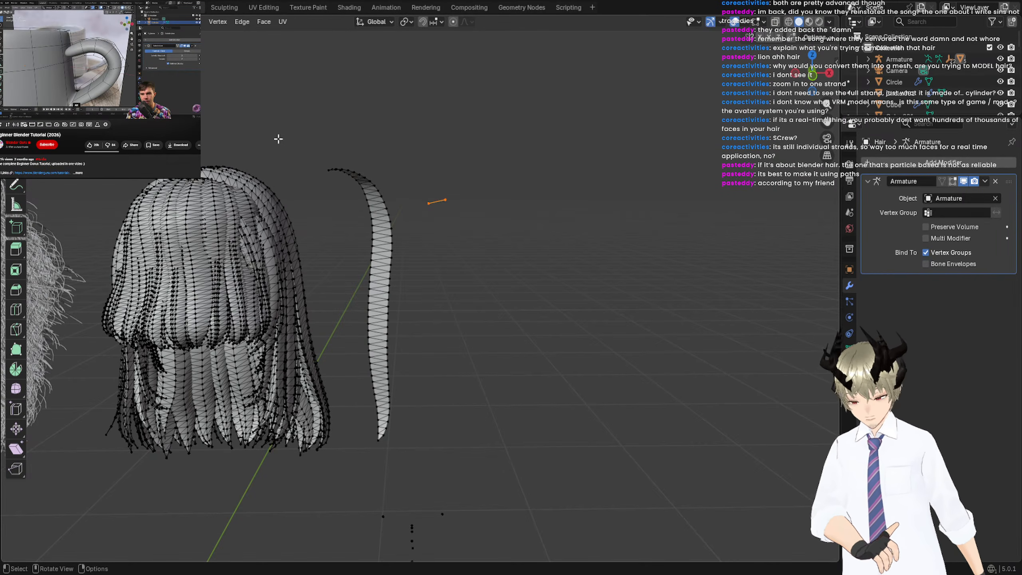
pyautogui.moveTo(289, 143); pyautogui.dragTo(429, 490)
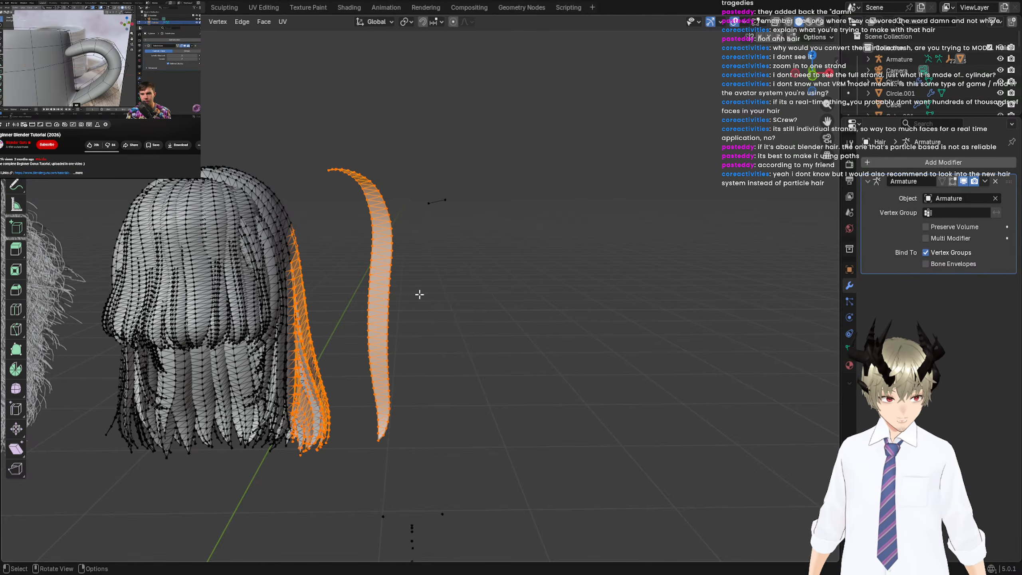
pyautogui.keyDown('shift'); pyautogui.moveTo(419, 294); pyautogui.dragTo(660, 321, button='middle'); pyautogui.keyUp('shift')
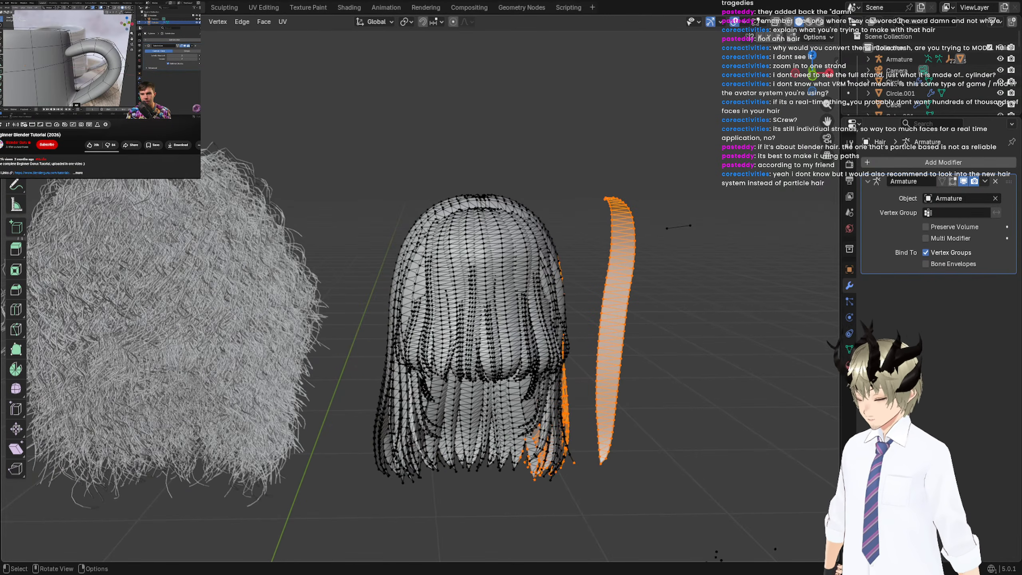
pyautogui.press('b')
pyautogui.moveTo(177, 241); pyautogui.dragTo(242, 362)
pyautogui.moveTo(194, 216); pyautogui.dragTo(248, 448)
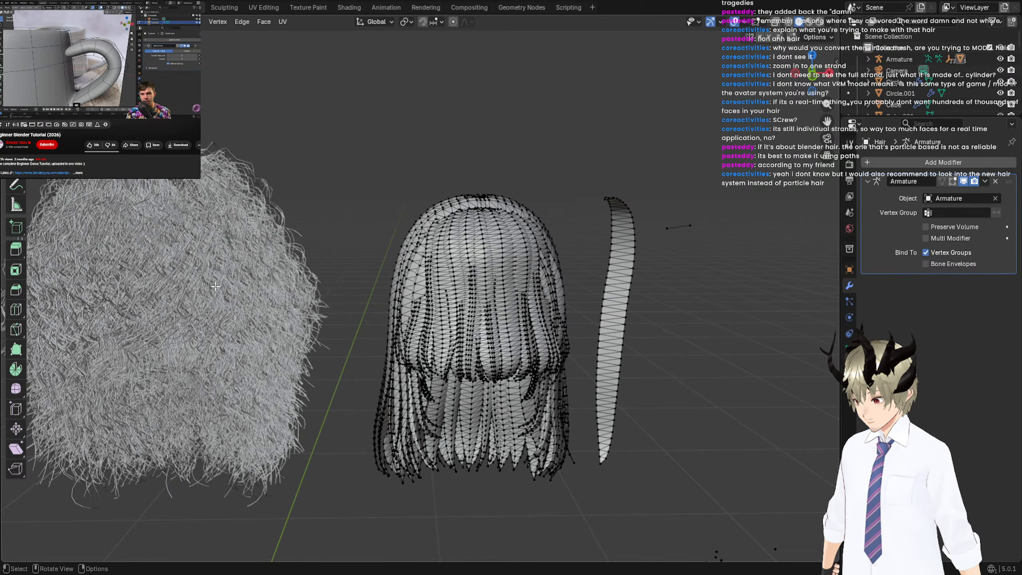
pyautogui.scroll(-3, 216, 286)
pyautogui.scroll(3, 225, 281)
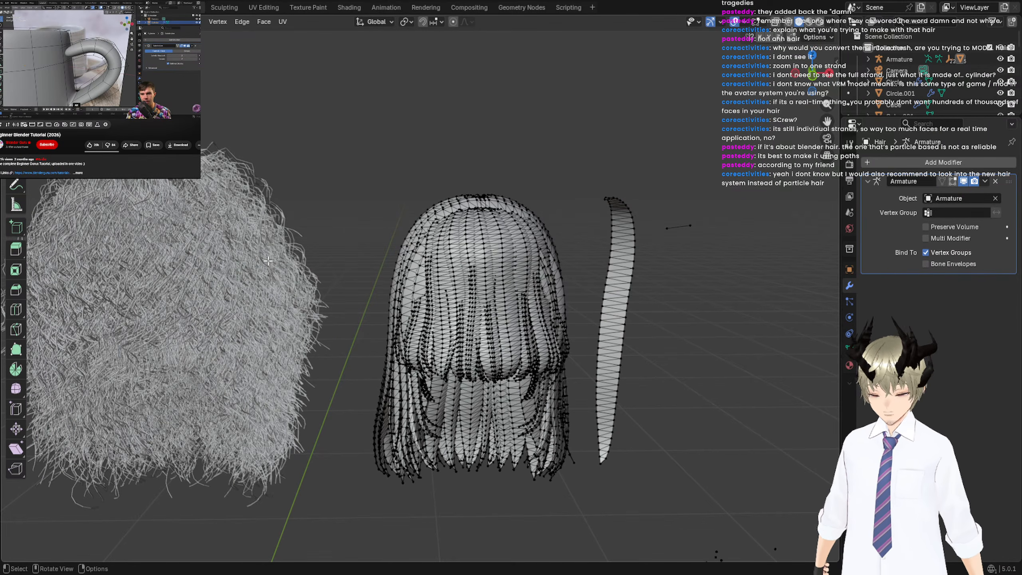
# Select the loose cross-section edge and the separated strand in turn, and compare them with the smooth and curly hair.
pyautogui.moveTo(663, 219); pyautogui.dragTo(720, 255)
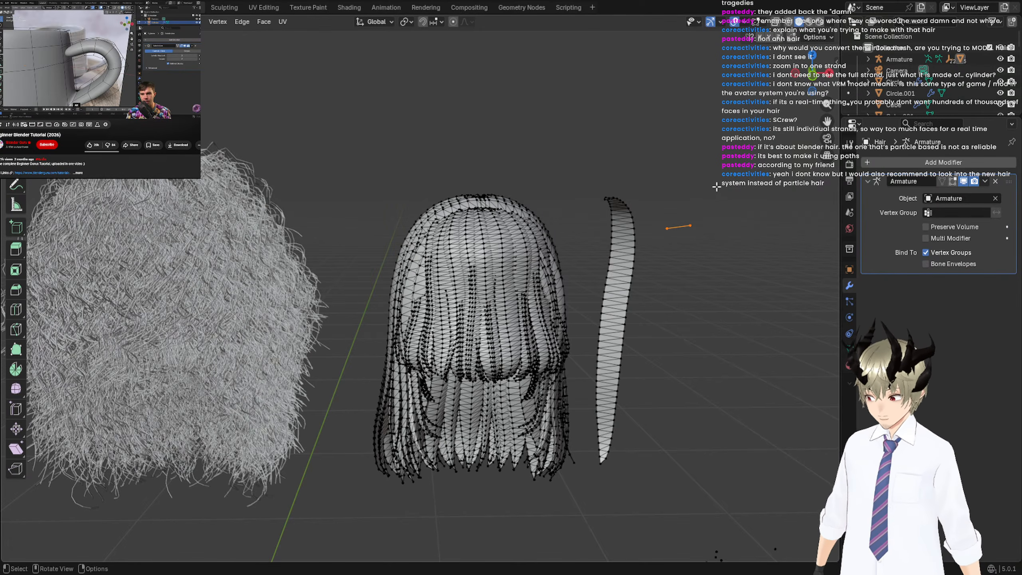
pyautogui.moveTo(717, 187); pyautogui.dragTo(641, 198, button='middle')
pyautogui.scroll(4, 642, 198)
pyautogui.scroll(-4, 644, 198)
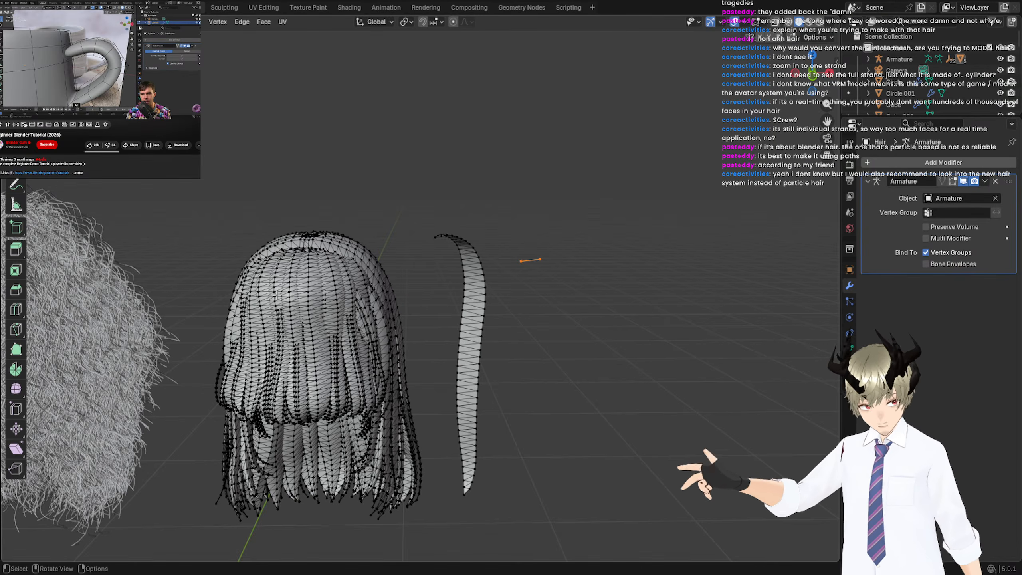
pyautogui.click(303, 343)
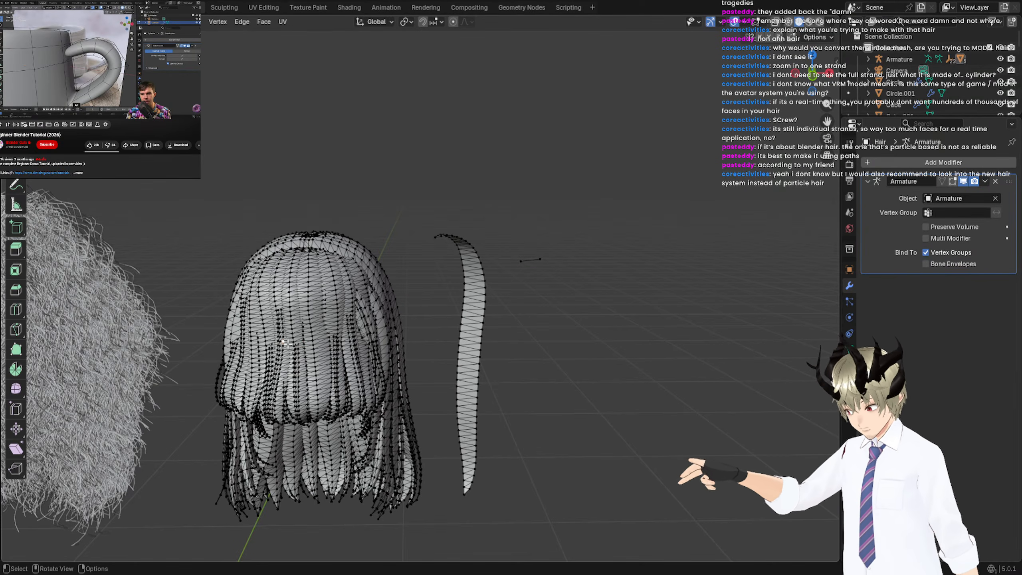
pyautogui.moveTo(461, 217); pyautogui.dragTo(498, 483)
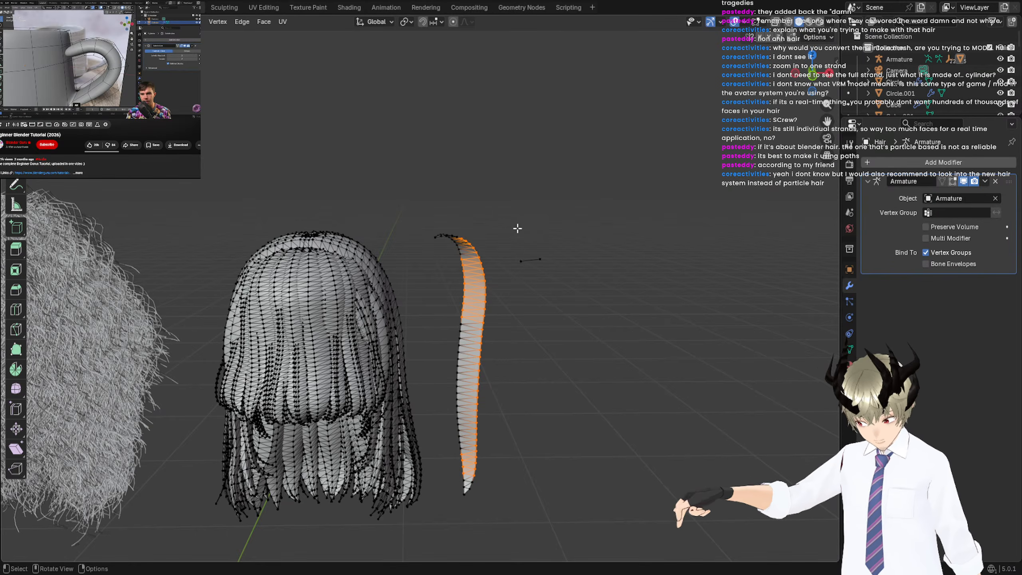
pyautogui.moveTo(505, 233); pyautogui.dragTo(561, 305)
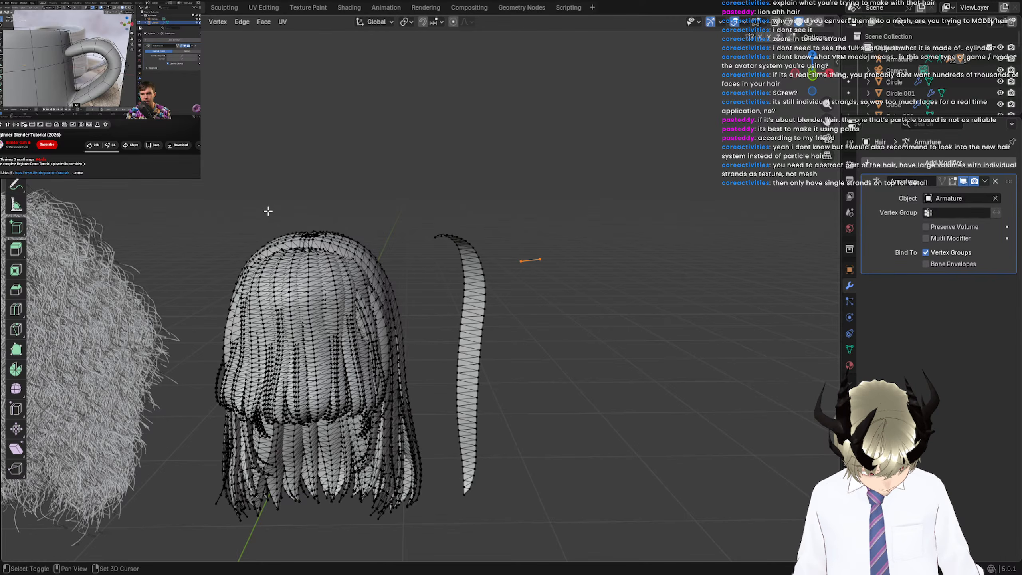
pyautogui.keyDown('shift'); pyautogui.moveTo(268, 211); pyautogui.dragTo(373, 206, button='middle'); pyautogui.keyUp('shift')
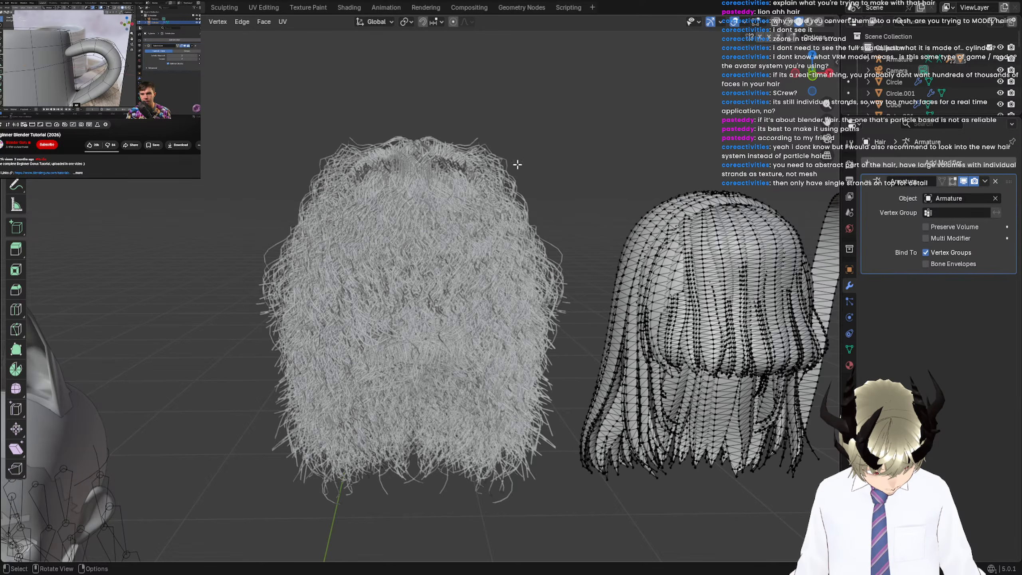
pyautogui.moveTo(622, 240); pyautogui.dragTo(544, 231, button='middle')
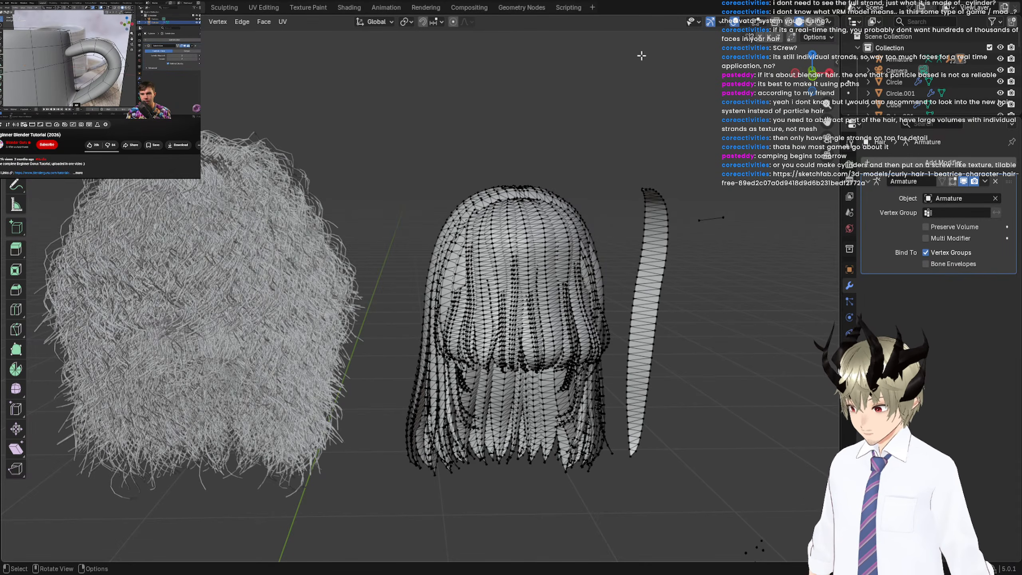
# Box-select the loose duplicated cross-section beside the separated strand and delete its vertices.
pyautogui.moveTo(597, 138); pyautogui.dragTo(770, 322)
pyautogui.moveTo(773, 284); pyautogui.dragTo(708, 204)
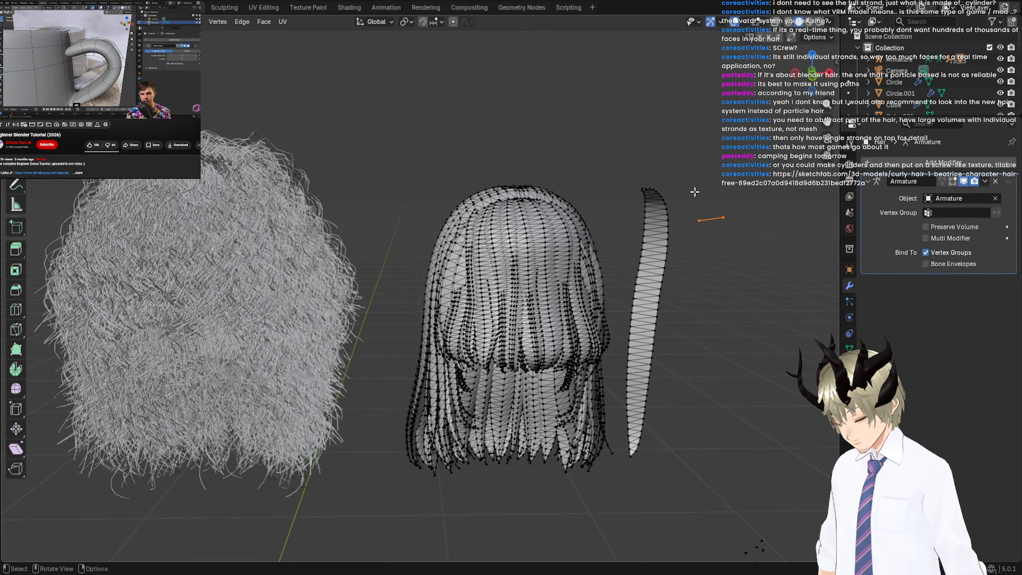
pyautogui.press('x')
pyautogui.click(696, 189)
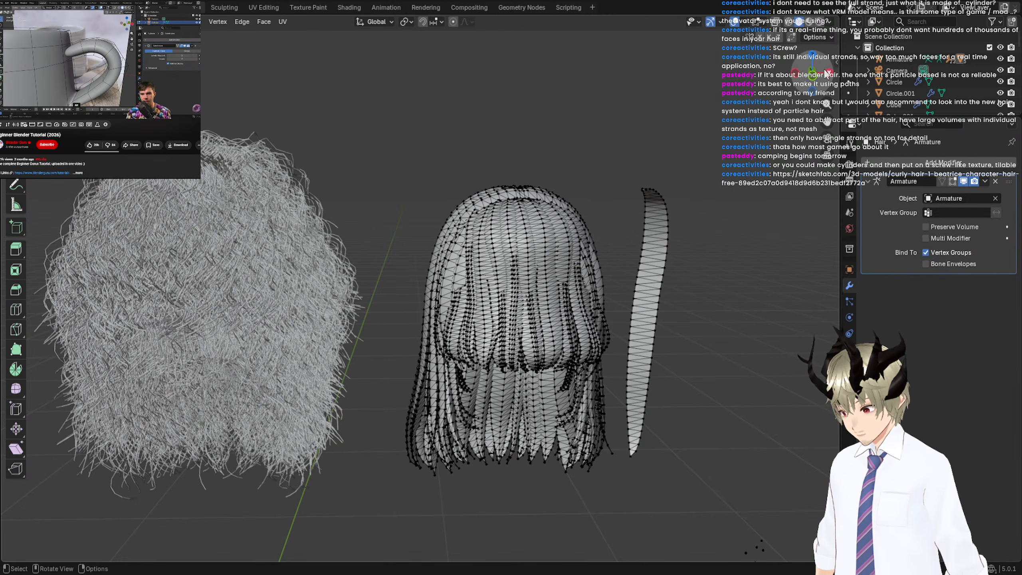
# Close MJ.blend without saving the changes and return to the coffee cup scene.
pyautogui.click(1013, 1)
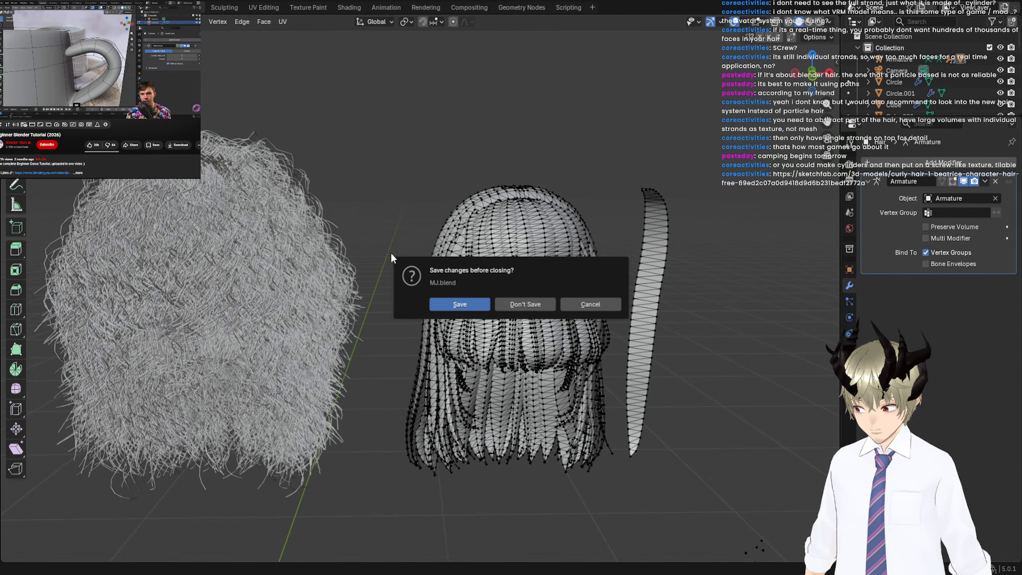
pyautogui.click(519, 309)
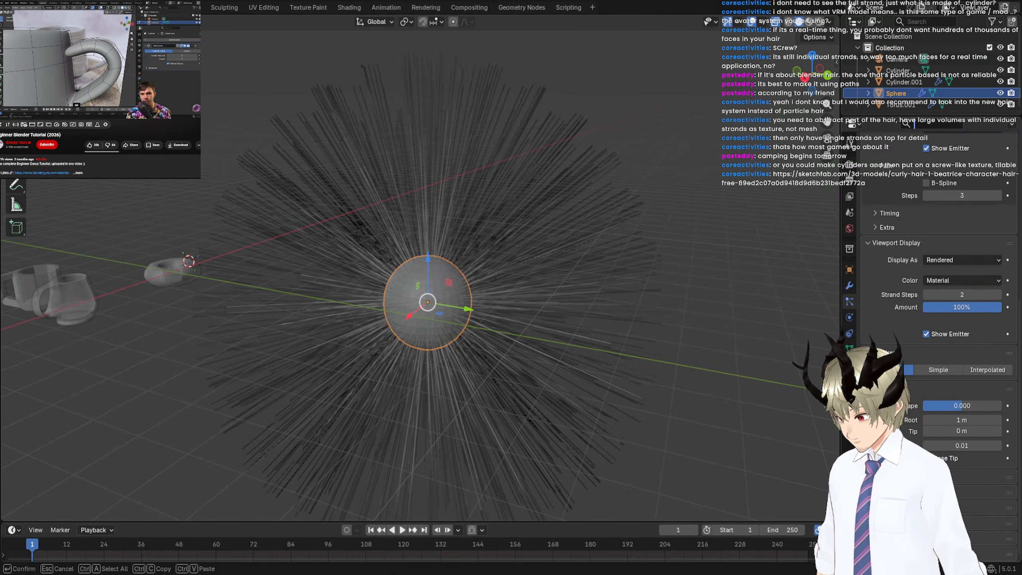
# Delete the sphere with the particle hair from the coffee cup scene and bring the cups into close view.
pyautogui.moveTo(488, 366); pyautogui.dragTo(321, 173)
pyautogui.press('Delete')
pyautogui.scroll(-1, 407, 271)
pyautogui.moveTo(408, 268); pyautogui.dragTo(524, 264, button='middle')
pyautogui.scroll(3, 546, 312)
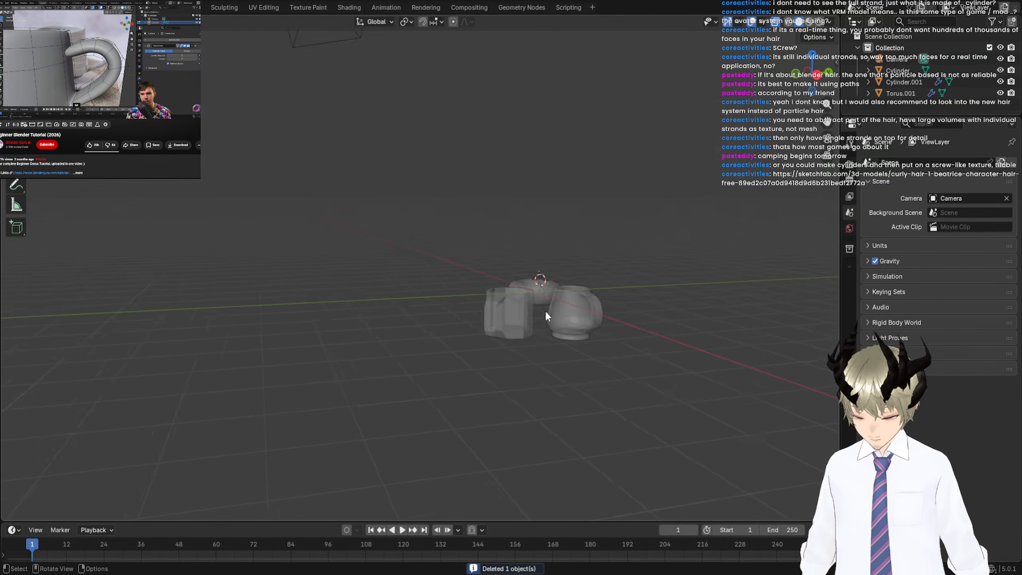
pyautogui.moveTo(557, 338); pyautogui.dragTo(538, 340, button='middle')
pyautogui.scroll(6, 537, 340)
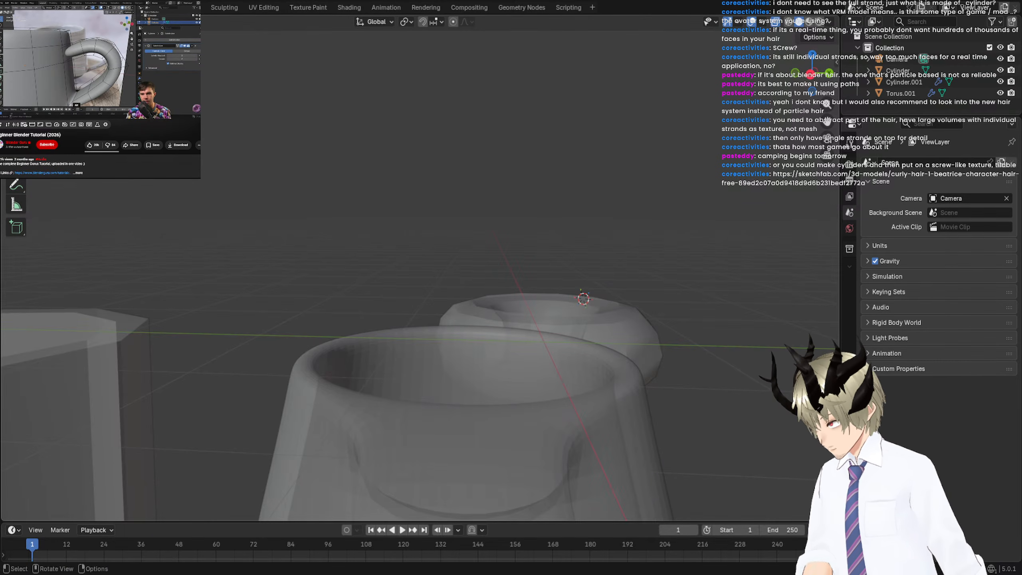
# Switch the browser back to the 2026 beginner Blender tutorial and continue the video at the cup handle section.
pyautogui.hotkey('ctrl', 'Tab')
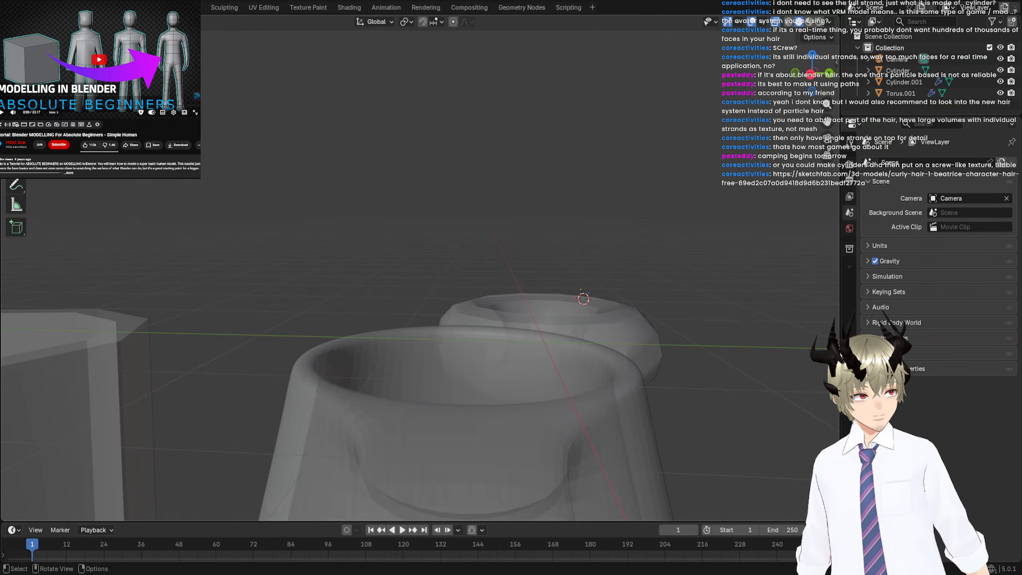
pyautogui.hotkey('ctrl', 'Tab')
pyautogui.hotkey('ctrl', 'Tab')
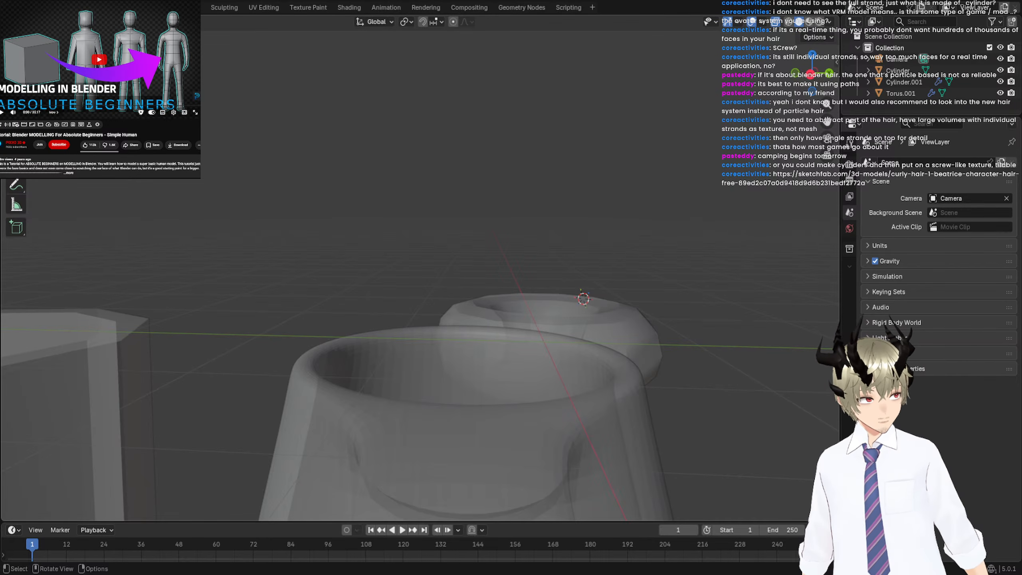
pyautogui.hotkey('ctrl', 'Tab')
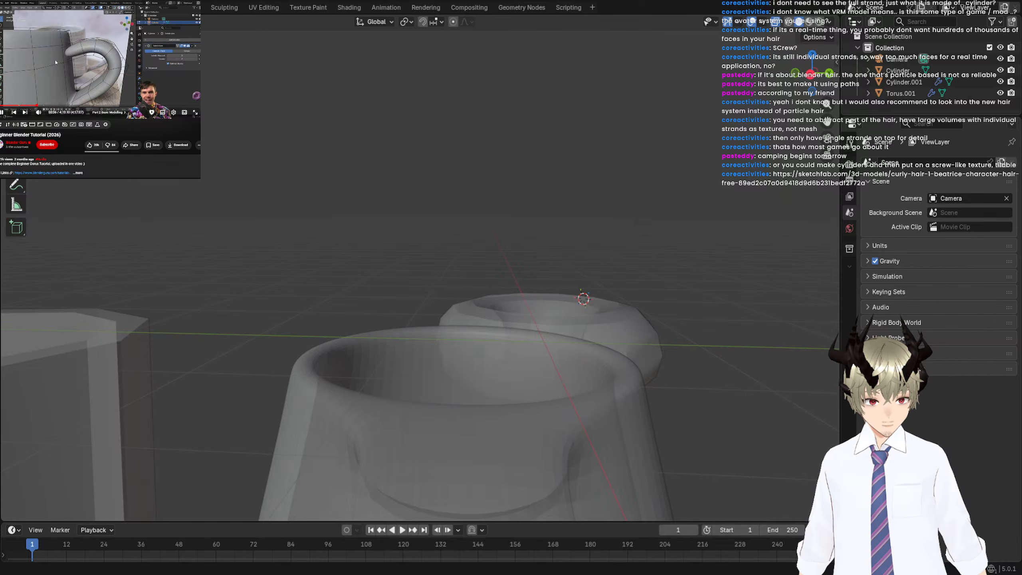
pyautogui.press('space')
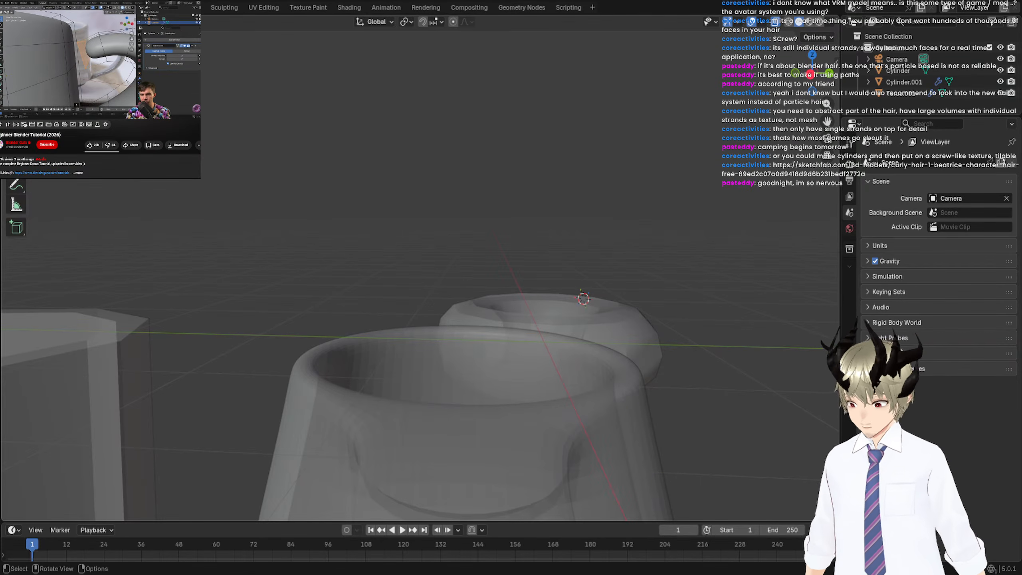
# Open the rounded coffee cup, Cylinder.001, in Edit Mode with X-ray display turned off.
pyautogui.click(538, 351)
pyautogui.moveTo(538, 350); pyautogui.dragTo(496, 350, button='middle')
pyautogui.scroll(-2, 519, 345)
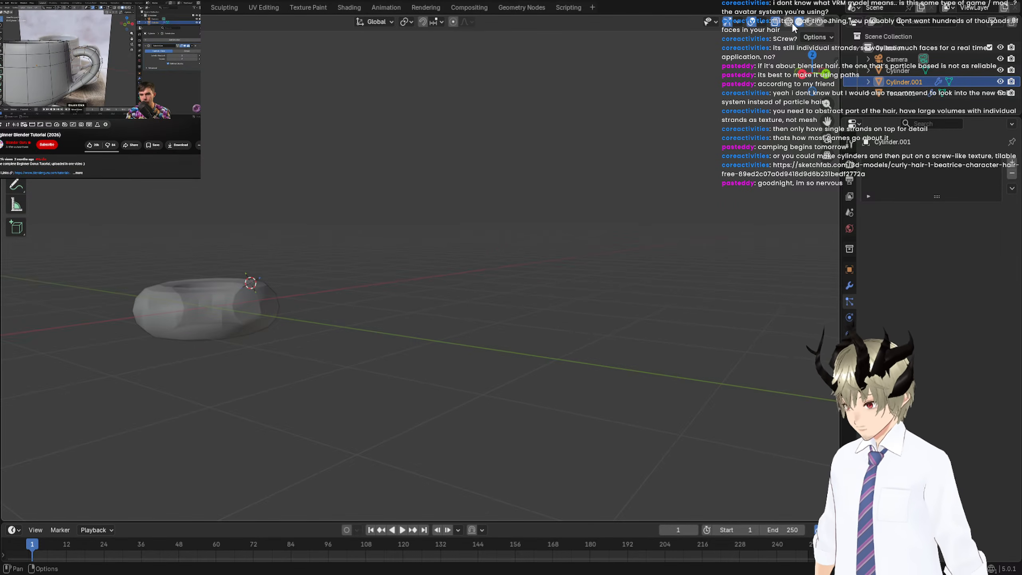
pyautogui.click(775, 22)
pyautogui.moveTo(434, 224)
pyautogui.mouseDown(button='middle')
pyautogui.moveTo(478, 218)
pyautogui.moveTo(533, 271)
pyautogui.moveTo(426, 237)
pyautogui.moveTo(456, 247)
pyautogui.moveTo(390, 196)
pyautogui.moveTo(542, 232)
pyautogui.moveTo(518, 243)
pyautogui.mouseUp(button='middle')
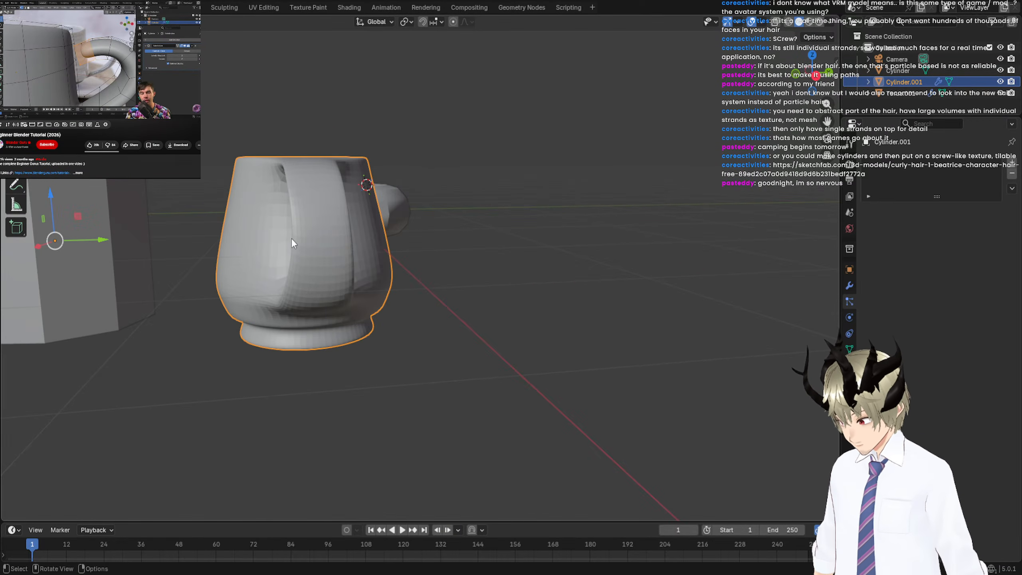
pyautogui.press('Tab')
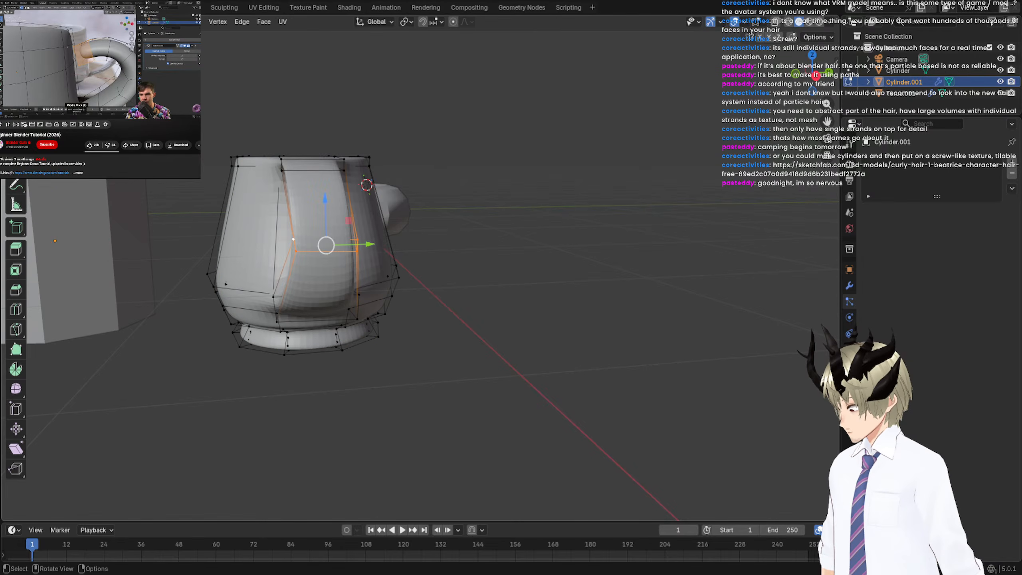
# Scale down the selected vertices at the middle of the cup's handle to make that section thinner.
pyautogui.moveTo(481, 226); pyautogui.dragTo(671, 316, button='middle')
pyautogui.press('s')
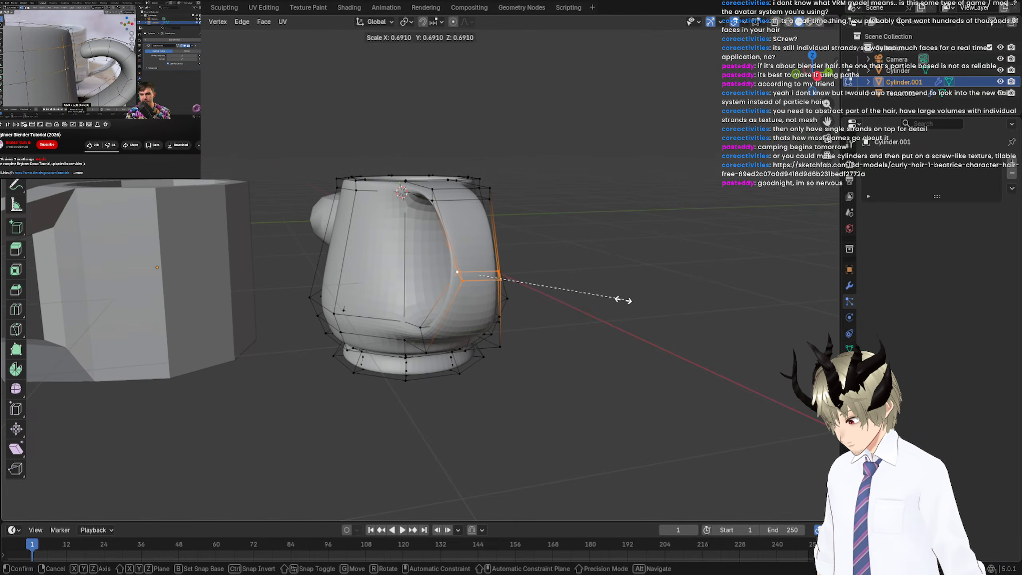
pyautogui.click(579, 287)
# Select the four vertices at the handle's upper bend using X-ray display and scale them uniformly to 0.590.
pyautogui.click(435, 204)
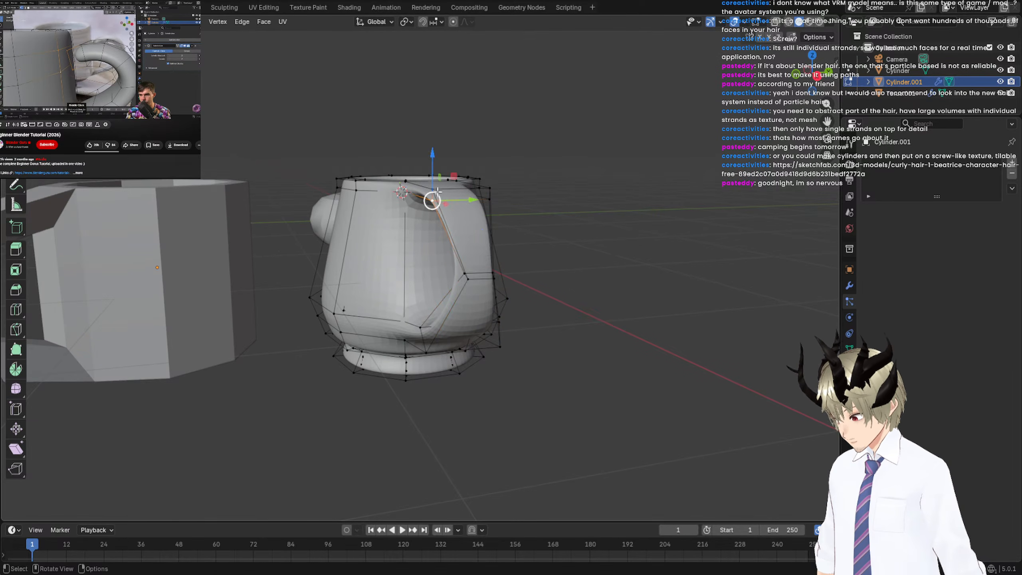
pyautogui.keyDown('shift'); pyautogui.click(433, 190); pyautogui.keyUp('shift')
pyautogui.keyDown('shift'); pyautogui.click(488, 189); pyautogui.keyUp('shift')
pyautogui.keyDown('shift'); pyautogui.click(487, 189); pyautogui.keyUp('shift')
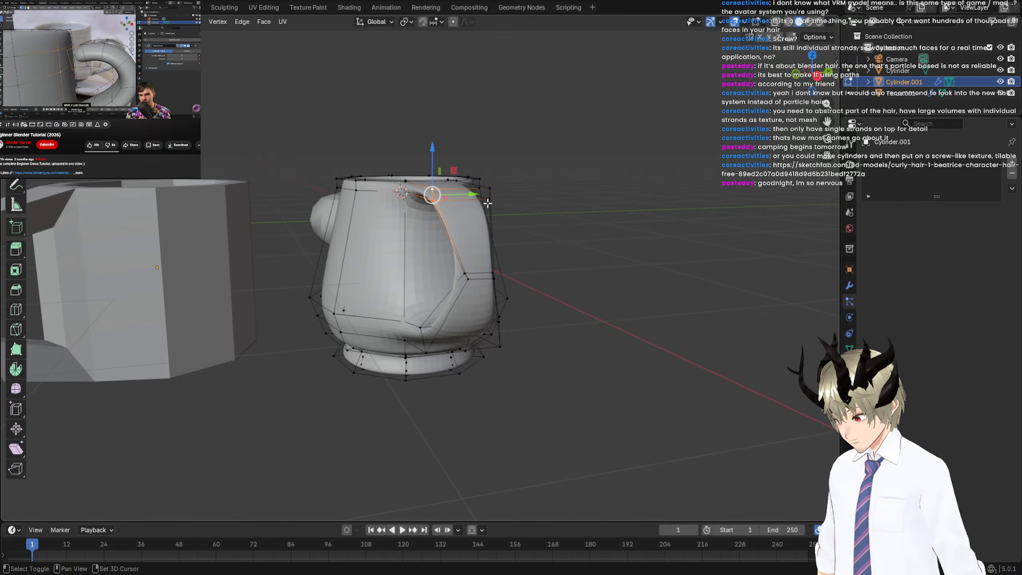
pyautogui.keyDown('shift'); pyautogui.click(489, 190); pyautogui.keyUp('shift')
pyautogui.keyDown('shift'); pyautogui.click(489, 190); pyautogui.keyUp('shift')
pyautogui.keyDown('shift'); pyautogui.click(491, 190); pyautogui.keyUp('shift')
pyautogui.keyDown('shift'); pyautogui.click(491, 204); pyautogui.keyUp('shift')
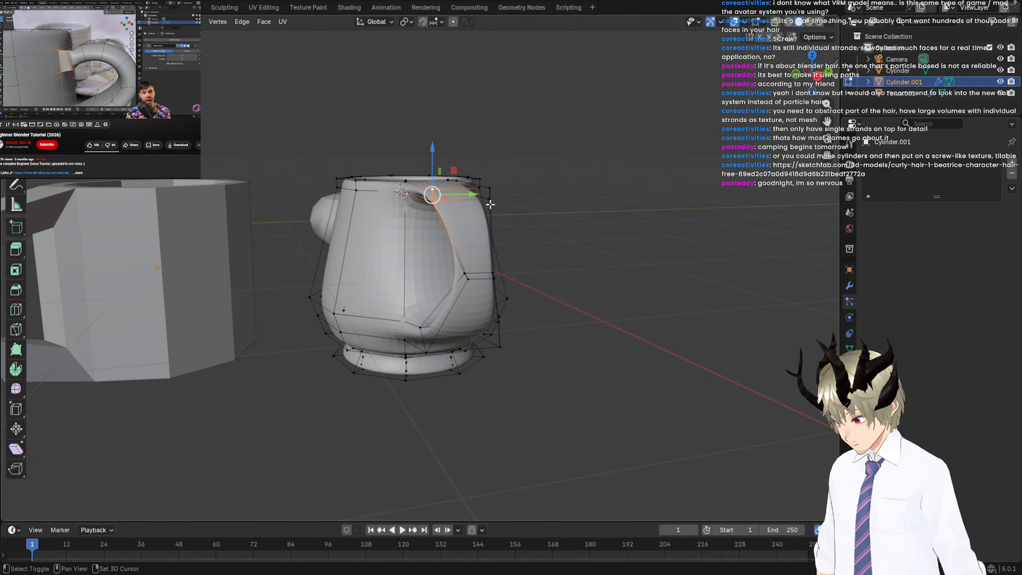
pyautogui.keyDown('shift'); pyautogui.click(491, 203); pyautogui.keyUp('shift')
pyautogui.moveTo(554, 219); pyautogui.dragTo(562, 231, button='middle')
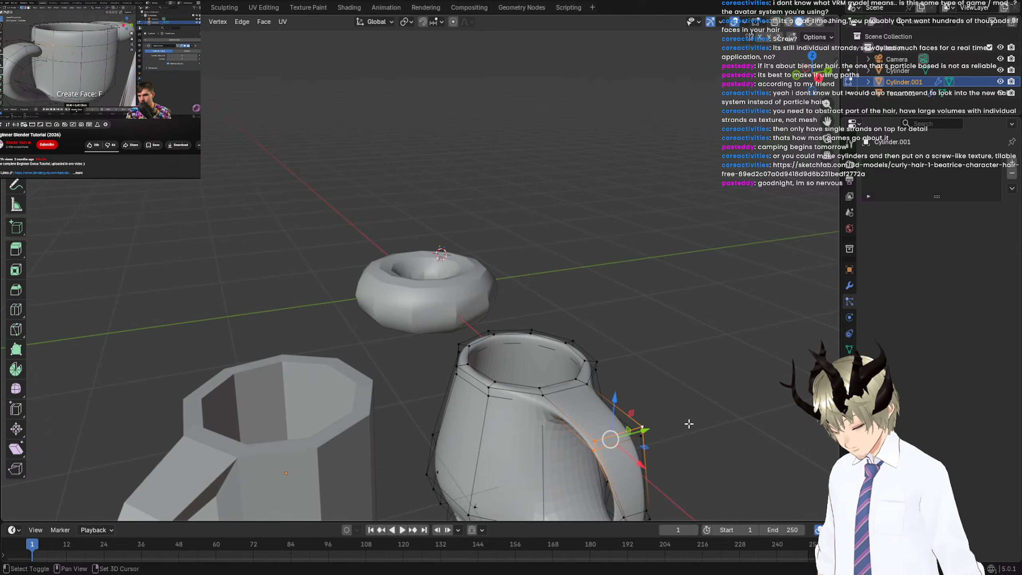
pyautogui.press('b')
pyautogui.press('Escape')
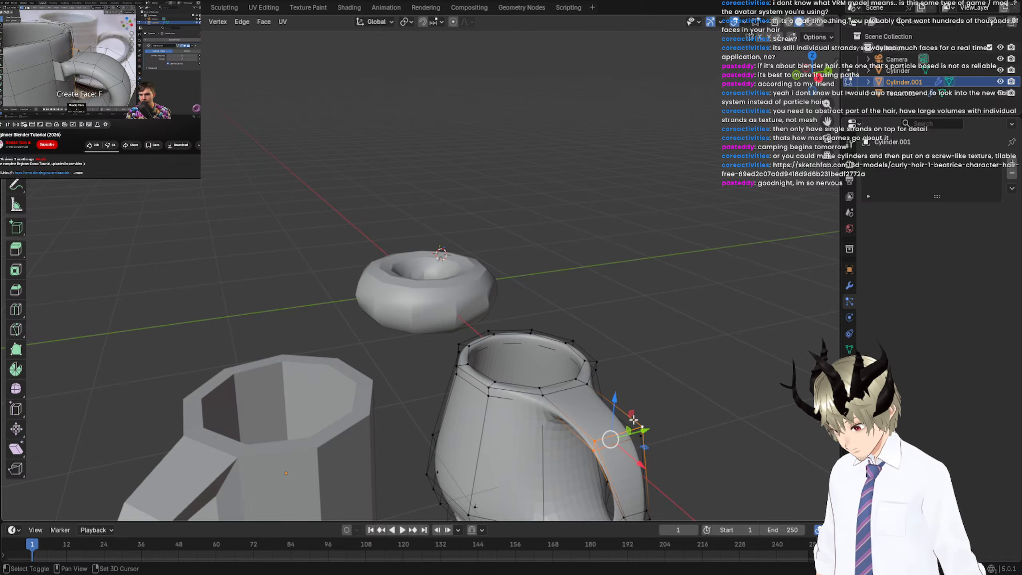
pyautogui.press('KP_Decimal')
pyautogui.keyDown('shift'); pyautogui.moveTo(654, 316); pyautogui.dragTo(550, 271); pyautogui.keyUp('shift')
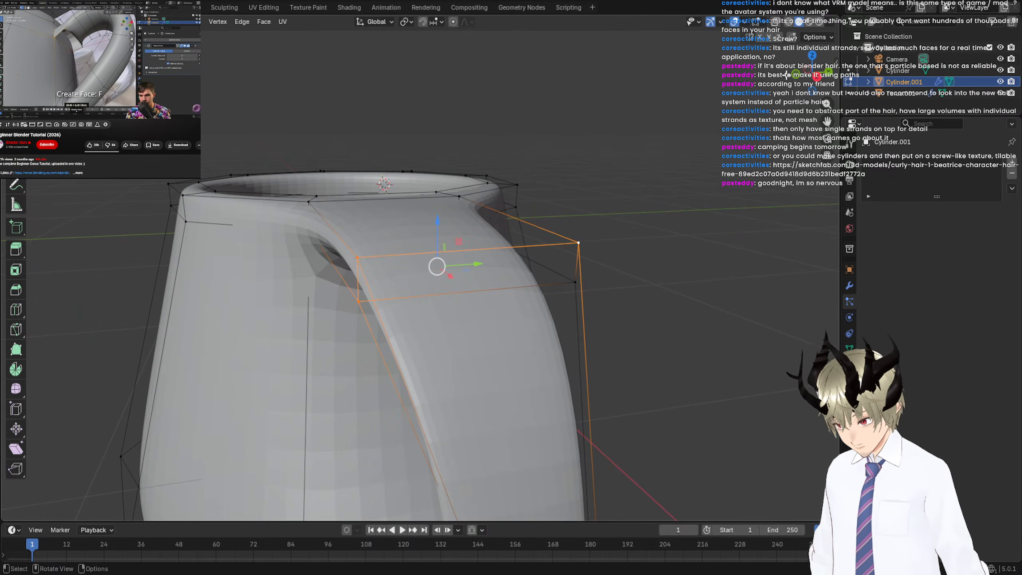
pyautogui.click(777, 23)
pyautogui.keyDown('shift'); pyautogui.moveTo(623, 293); pyautogui.dragTo(564, 277); pyautogui.keyUp('shift')
pyautogui.press('s')
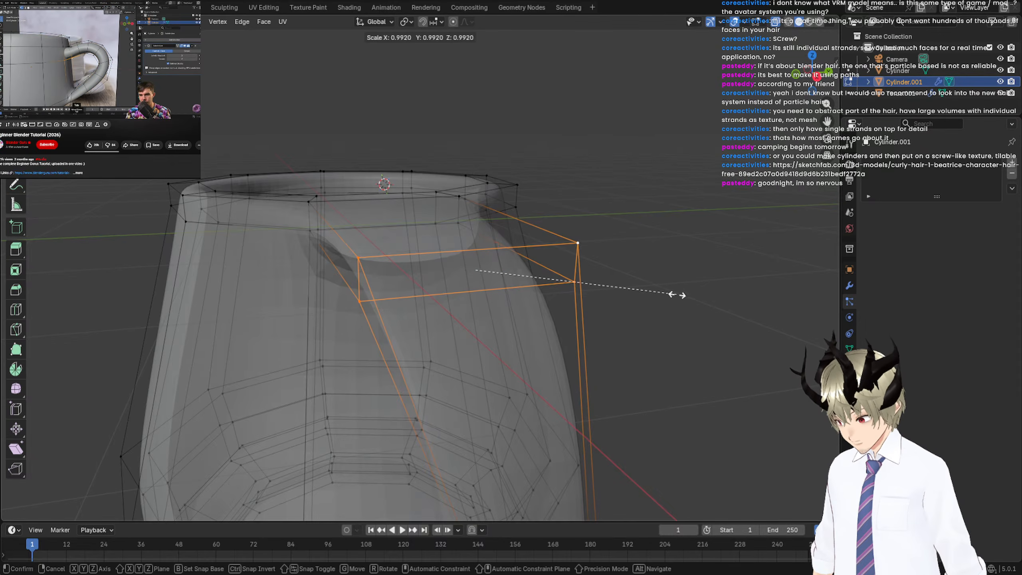
pyautogui.click(593, 293)
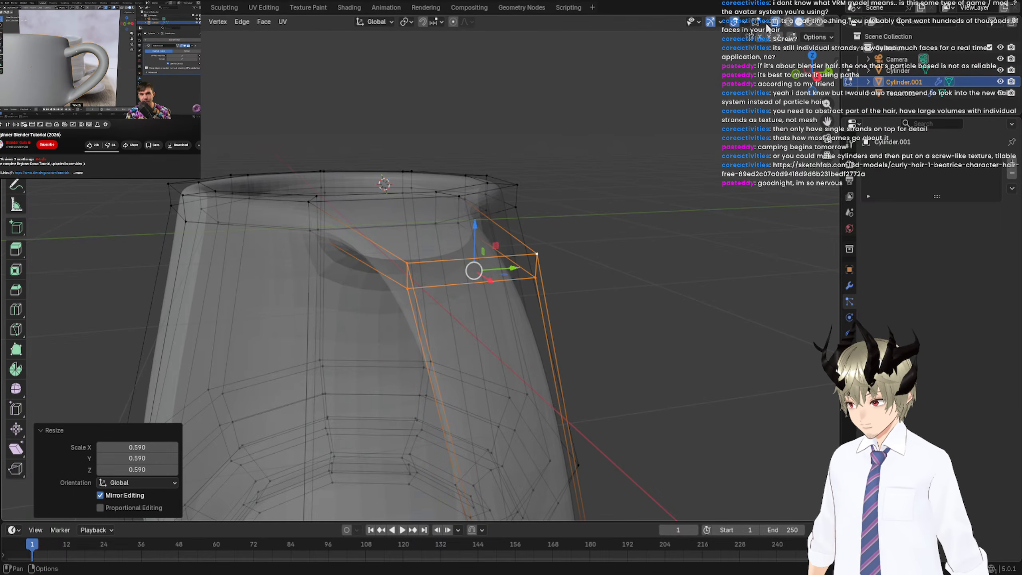
# Examine the thinned upper handle and its lower joint with the cup, with X-ray display on and off.
pyautogui.click(768, 25)
pyautogui.moveTo(652, 173); pyautogui.dragTo(652, 172, button='middle')
pyautogui.click(775, 22)
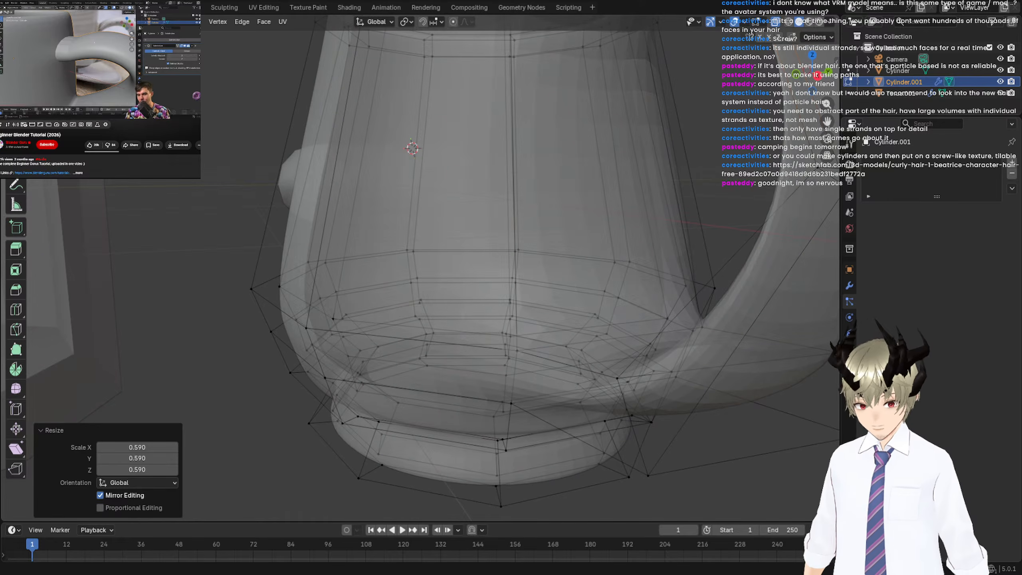
pyautogui.press('space')
pyautogui.scroll(-6, 695, 175)
pyautogui.keyDown('shift'); pyautogui.moveTo(695, 175); pyautogui.dragTo(719, 232, button='middle'); pyautogui.keyUp('shift')
pyautogui.scroll(6, 718, 233)
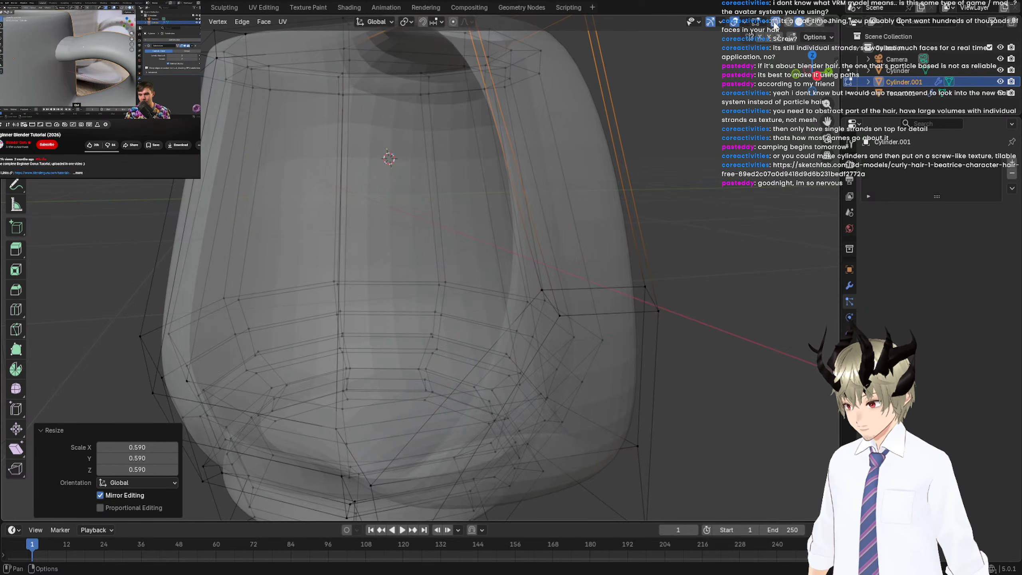
pyautogui.click(775, 25)
pyautogui.keyDown('shift'); pyautogui.moveTo(705, 53); pyautogui.dragTo(703, 135, button='middle'); pyautogui.keyUp('shift')
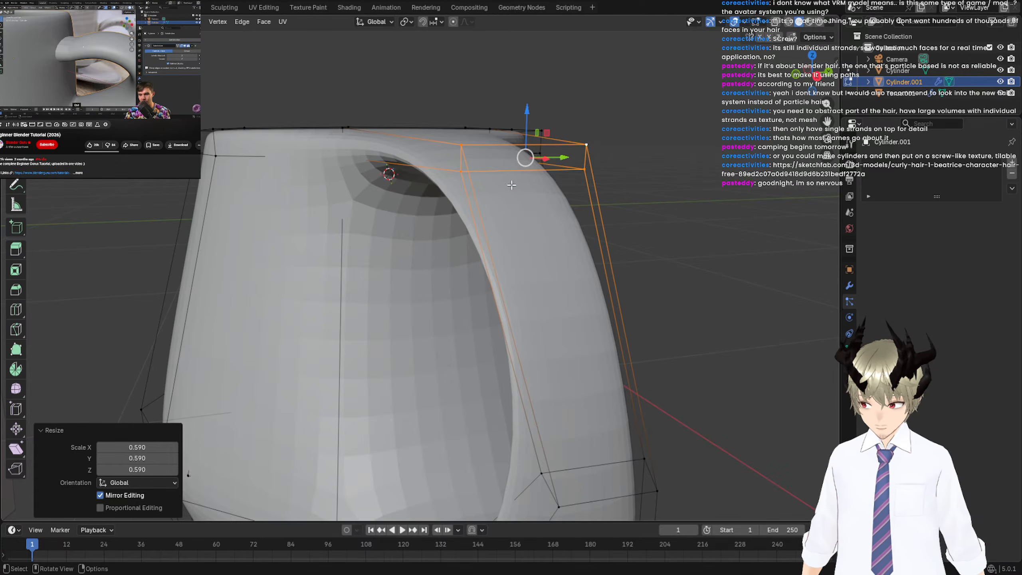
pyautogui.click(581, 171)
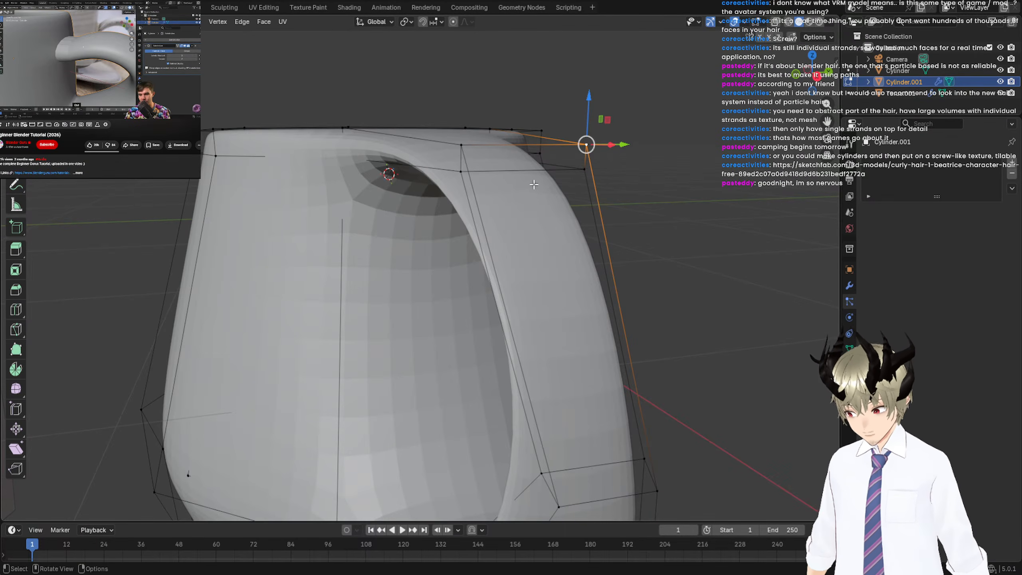
# Select the four vertices at the handle's lower bend and scale them uniformly to 0.621, then turn X-ray display off.
pyautogui.moveTo(550, 376); pyautogui.dragTo(596, 290, button='middle')
pyautogui.click(470, 273)
pyautogui.keyDown('shift'); pyautogui.click(495, 366); pyautogui.keyUp('shift')
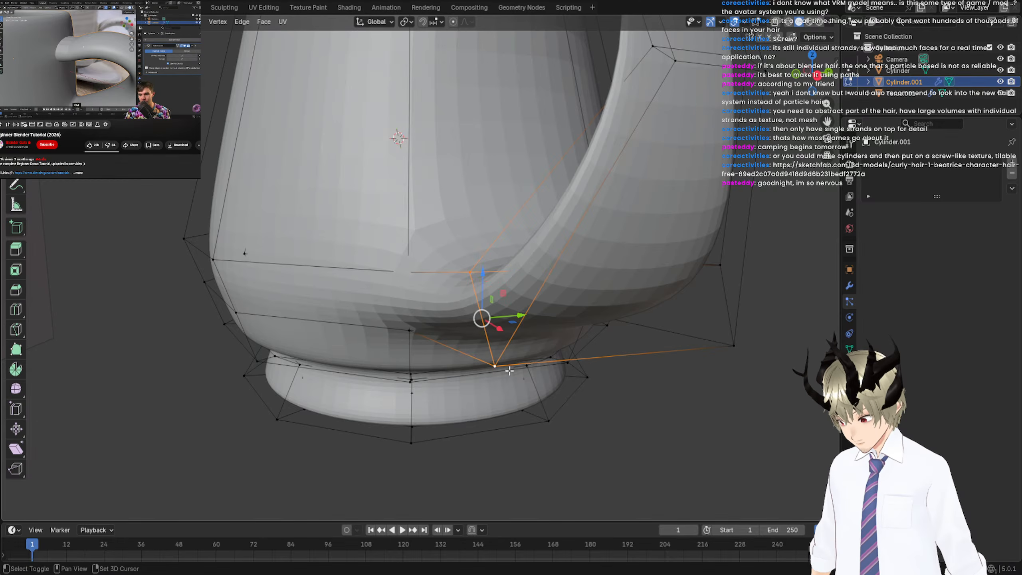
pyautogui.keyDown('shift'); pyautogui.click(734, 345); pyautogui.keyUp('shift')
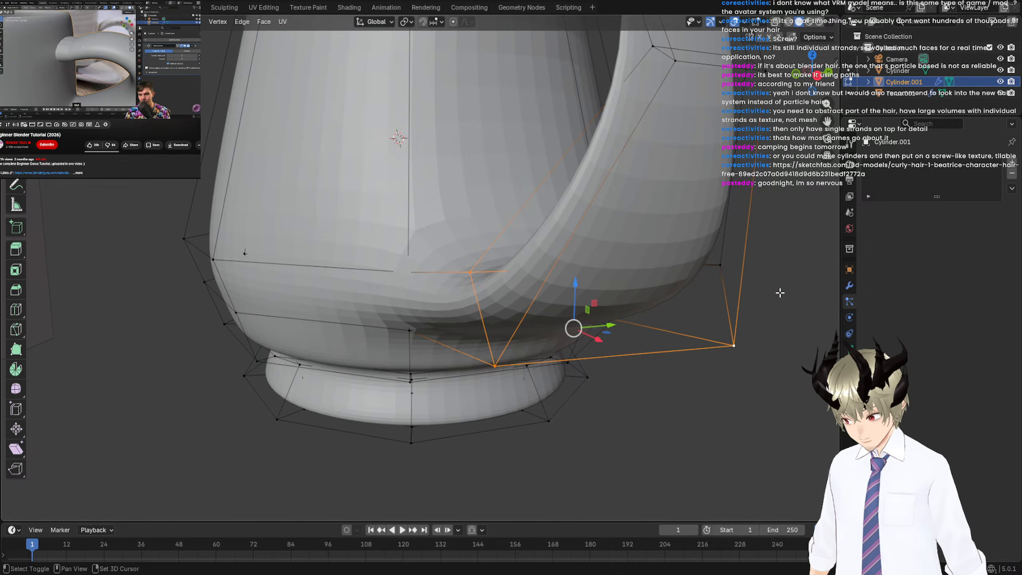
pyautogui.hotkey('alt', 'z')
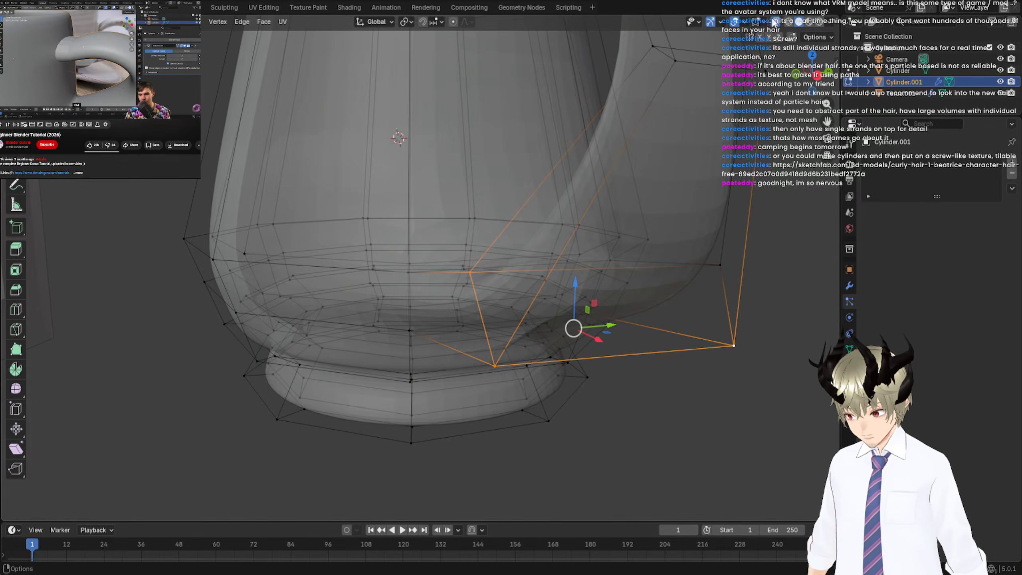
pyautogui.keyDown('shift'); pyautogui.click(720, 265); pyautogui.keyUp('shift')
pyautogui.press('s')
pyautogui.click(710, 272)
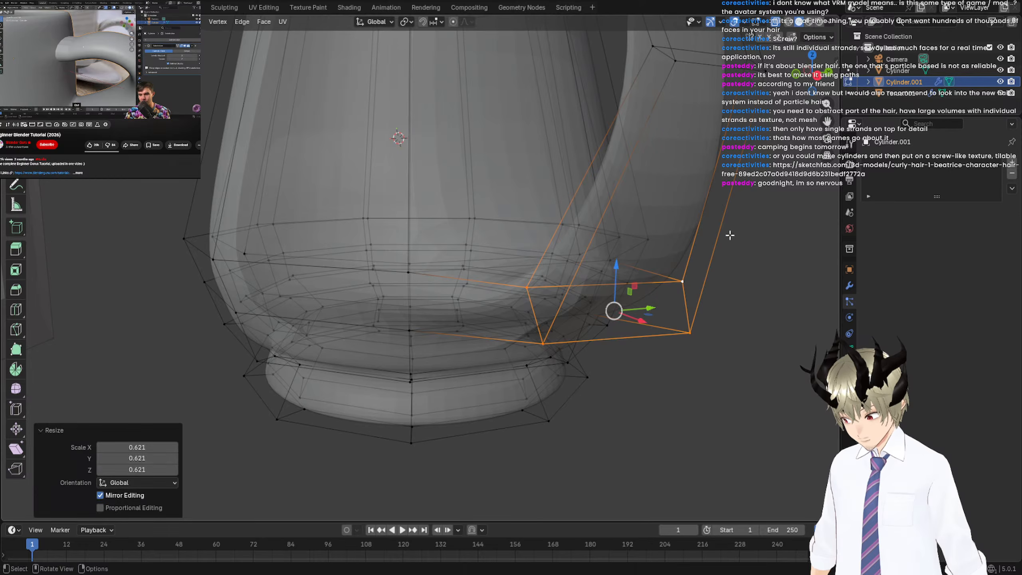
pyautogui.hotkey('alt', 'z')
# Select the two inner vertices at the handle's lower bend with X-ray display on and move them up along Z.
pyautogui.moveTo(684, 179); pyautogui.dragTo(686, 187, button='middle')
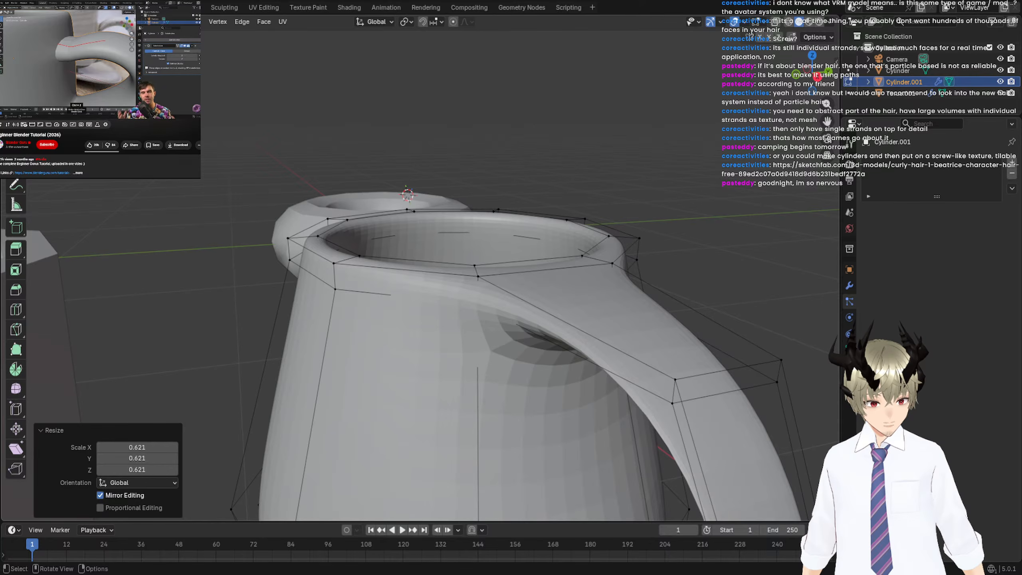
pyautogui.moveTo(686, 187); pyautogui.dragTo(684, 315, button='middle')
pyautogui.click(666, 374)
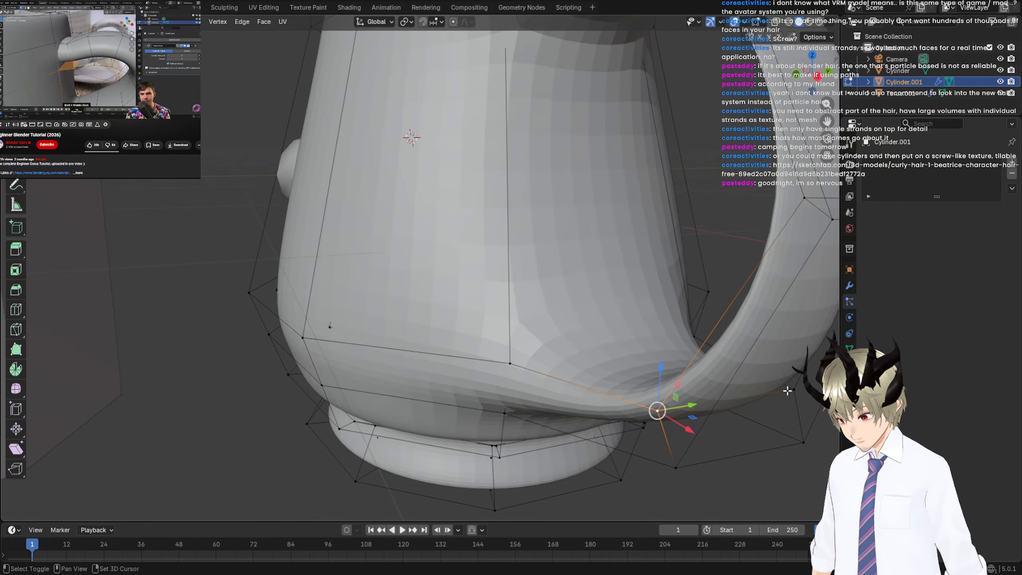
pyautogui.click(774, 27)
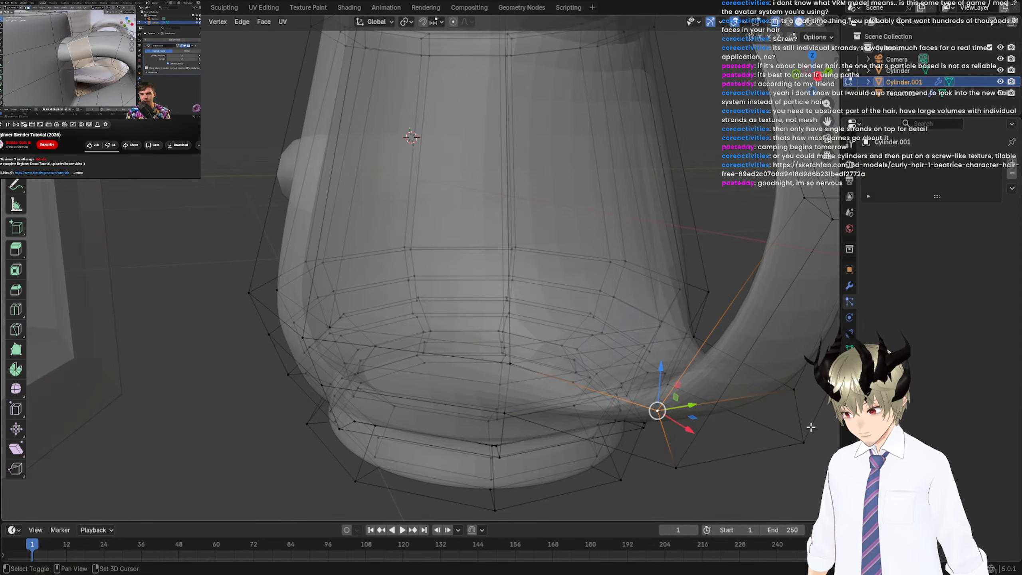
pyautogui.keyDown('shift'); pyautogui.click(794, 391); pyautogui.keyUp('shift')
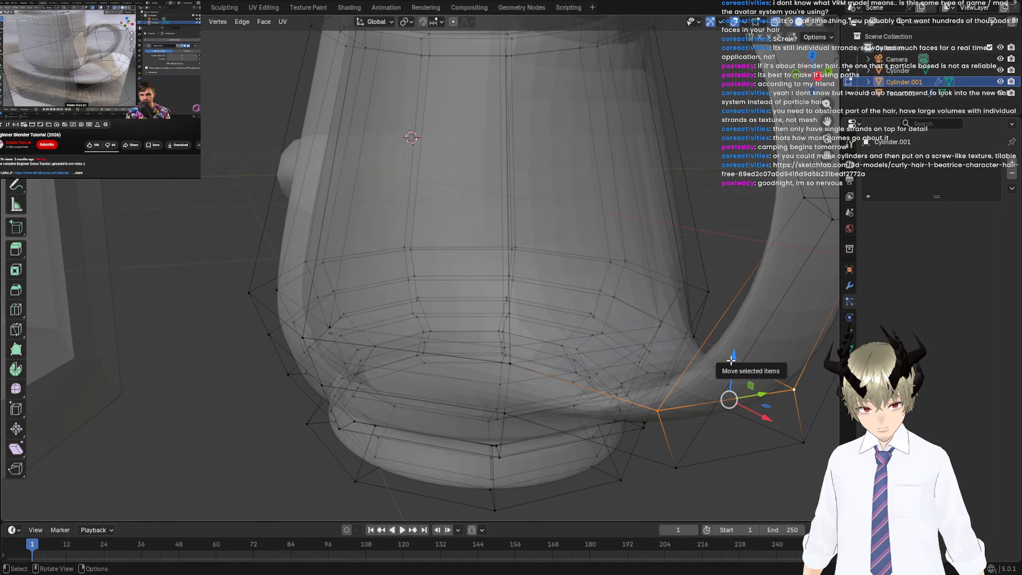
pyautogui.moveTo(731, 360); pyautogui.dragTo(726, 315)
pyautogui.hotkey('ctrl', 'z')
# Move the two inner vertices at the handle's middle section about -0.077 m along X.
pyautogui.scroll(-5, 780, 210)
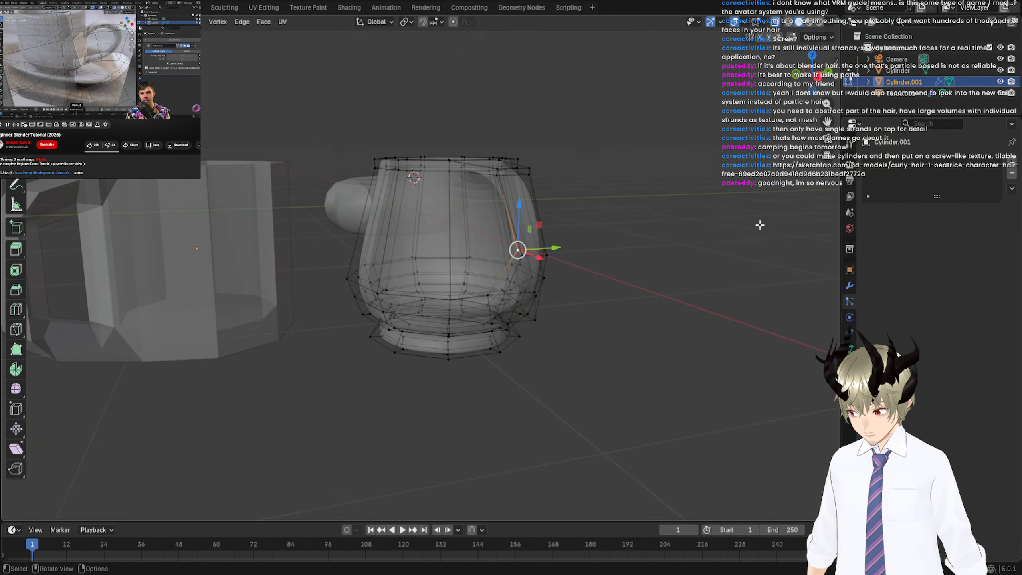
pyautogui.keyDown('shift'); pyautogui.click(544, 255); pyautogui.keyUp('shift')
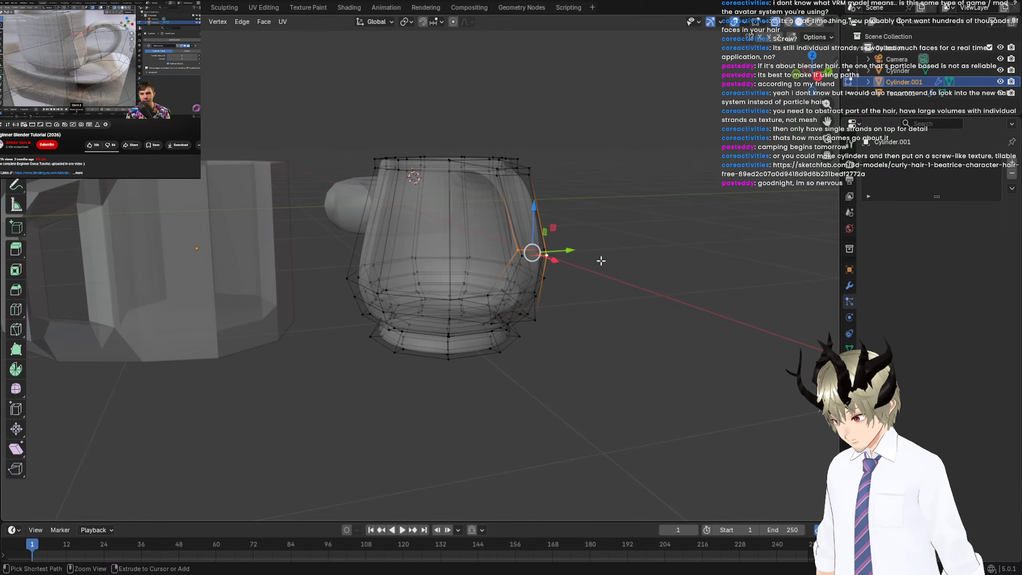
pyautogui.keyDown('shift'); pyautogui.click(542, 251); pyautogui.keyUp('shift')
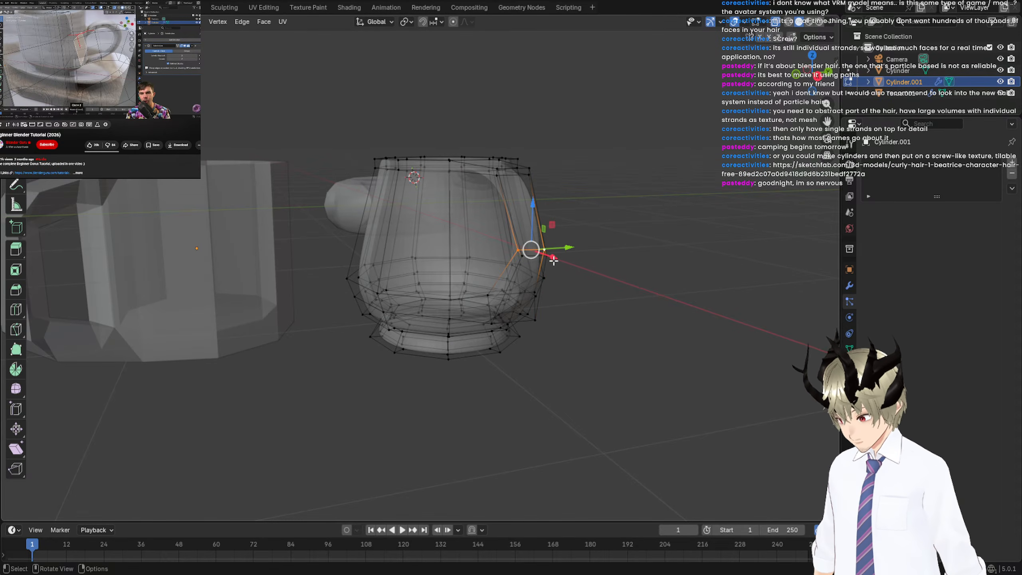
pyautogui.moveTo(553, 261); pyautogui.dragTo(544, 256)
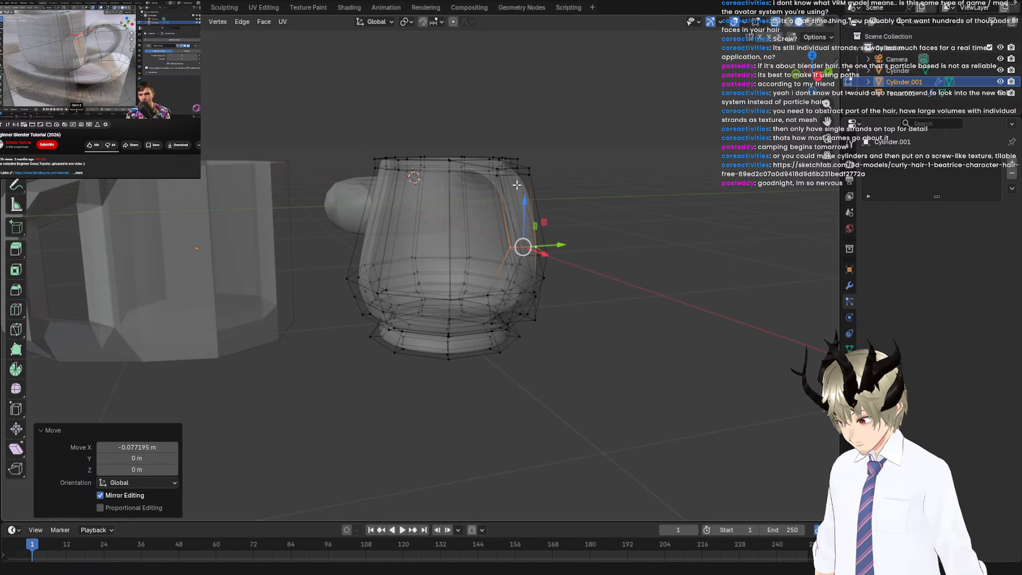
# Lower the two inner vertices at the handle's upper bend slightly along Z and turn X-ray display off.
pyautogui.click(499, 177)
pyautogui.keyDown('shift'); pyautogui.click(529, 169); pyautogui.keyUp('shift')
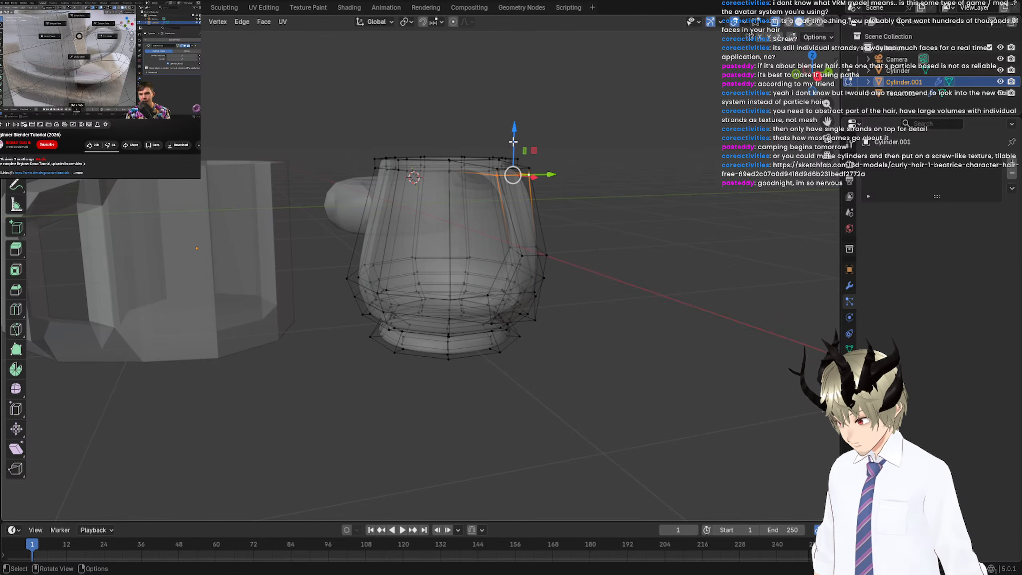
pyautogui.moveTo(514, 143); pyautogui.dragTo(527, 185)
pyautogui.click(610, 198)
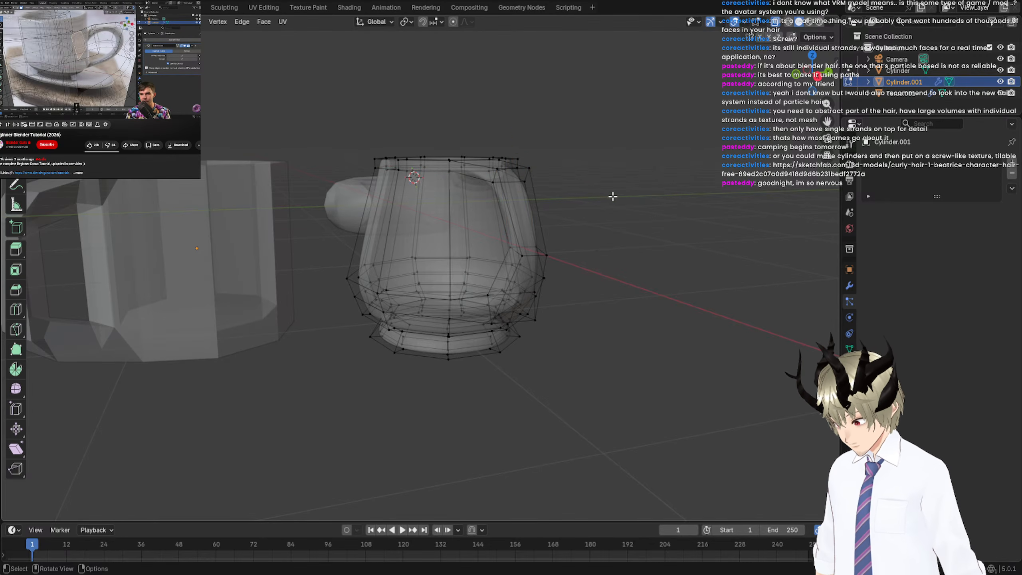
pyautogui.scroll(5, 612, 194)
pyautogui.click(777, 22)
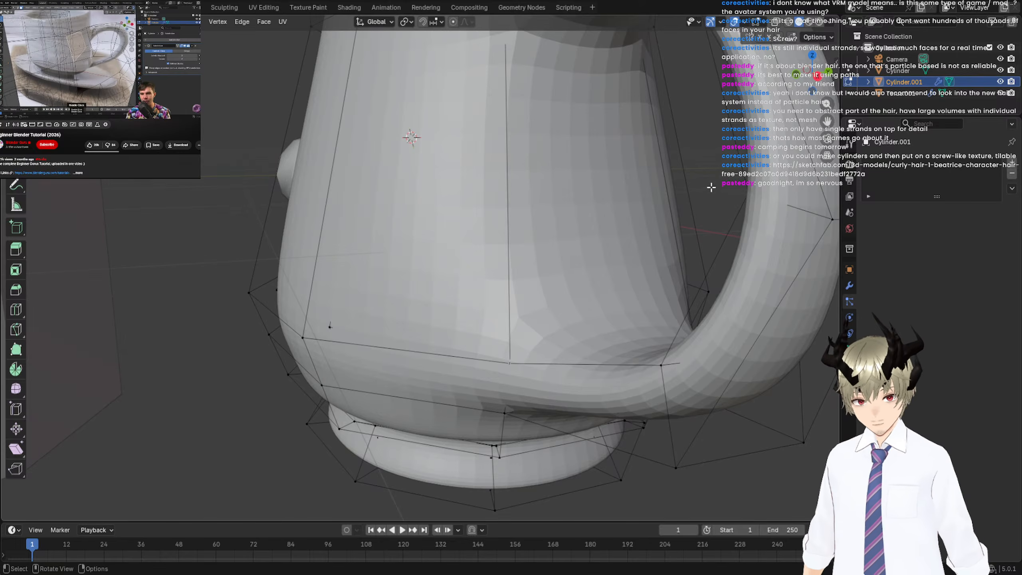
# Select all vertices of the handle's outer loop with X-ray display on and move them about -0.119 m along X towards the cup.
pyautogui.scroll(-5, 693, 200)
pyautogui.moveTo(690, 203); pyautogui.dragTo(600, 273, button='middle')
pyautogui.scroll(8, 600, 274)
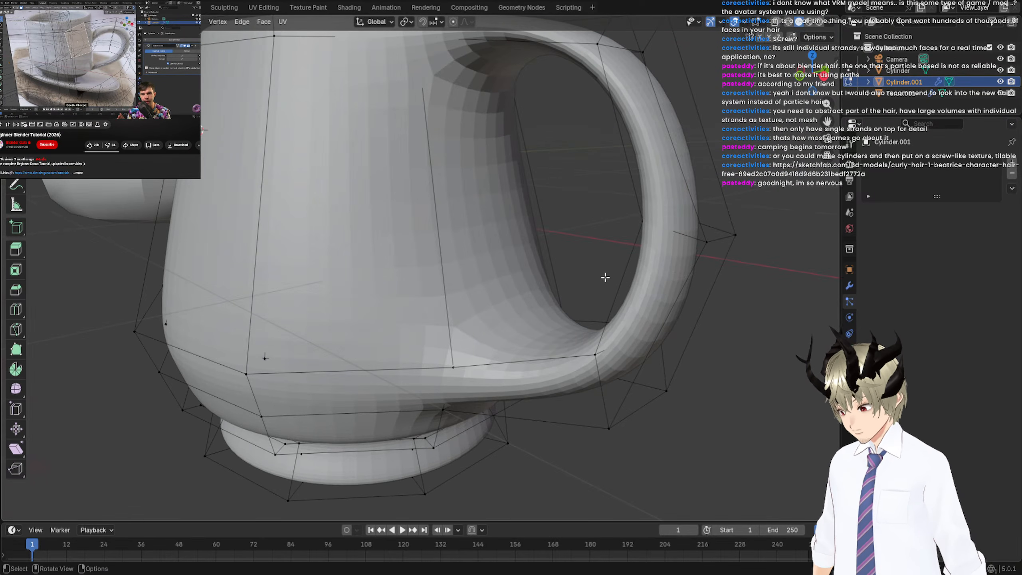
pyautogui.scroll(-6, 605, 277)
pyautogui.moveTo(476, 154); pyautogui.dragTo(547, 269)
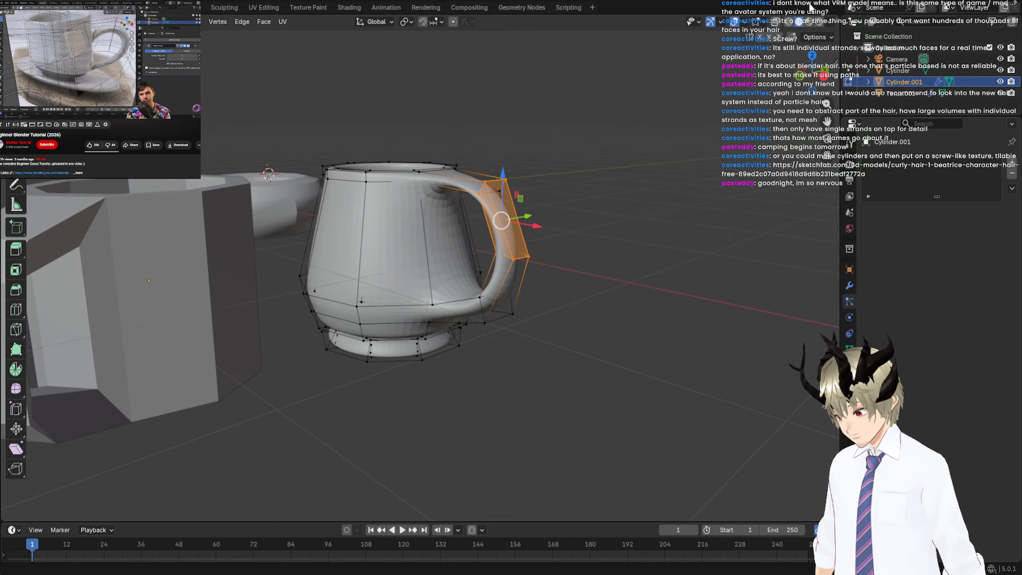
pyautogui.click(775, 22)
pyautogui.moveTo(644, 317); pyautogui.dragTo(501, 176)
pyautogui.keyDown('shift'); pyautogui.click(487, 324); pyautogui.keyUp('shift')
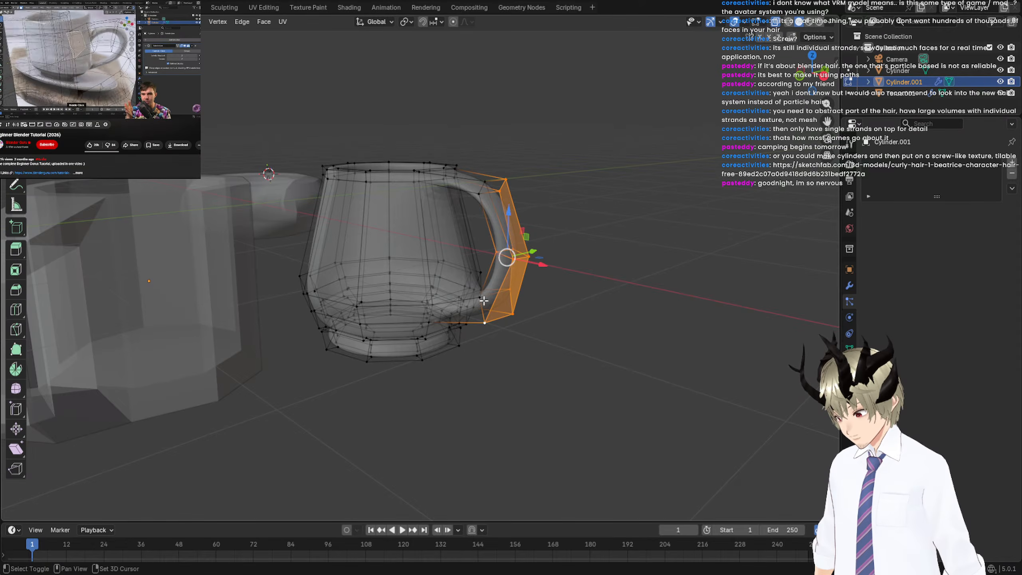
pyautogui.keyDown('shift'); pyautogui.click(488, 297); pyautogui.keyUp('shift')
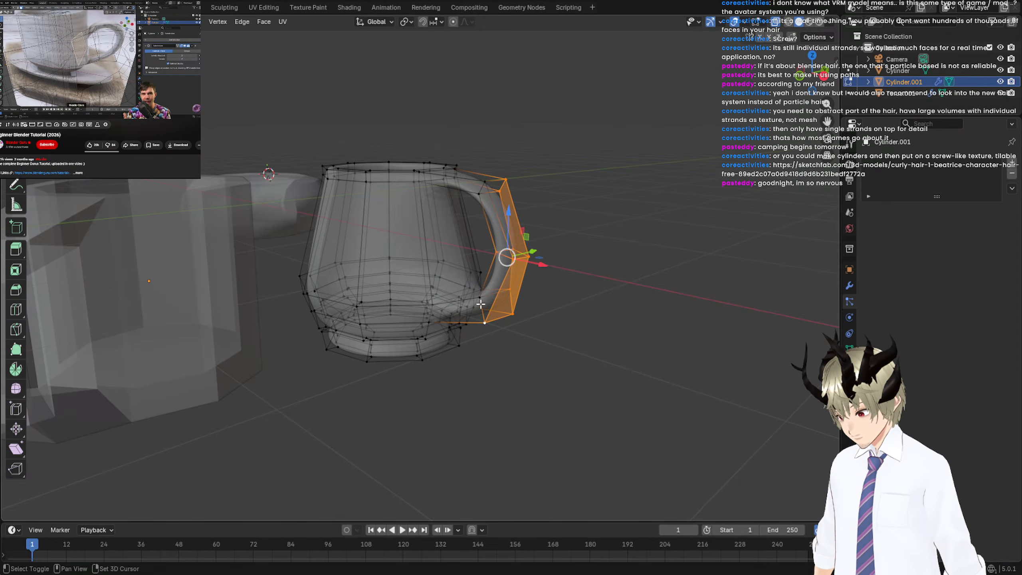
pyautogui.keyDown('shift'); pyautogui.click(499, 299); pyautogui.keyUp('shift')
pyautogui.keyDown('shift'); pyautogui.click(480, 195); pyautogui.keyUp('shift')
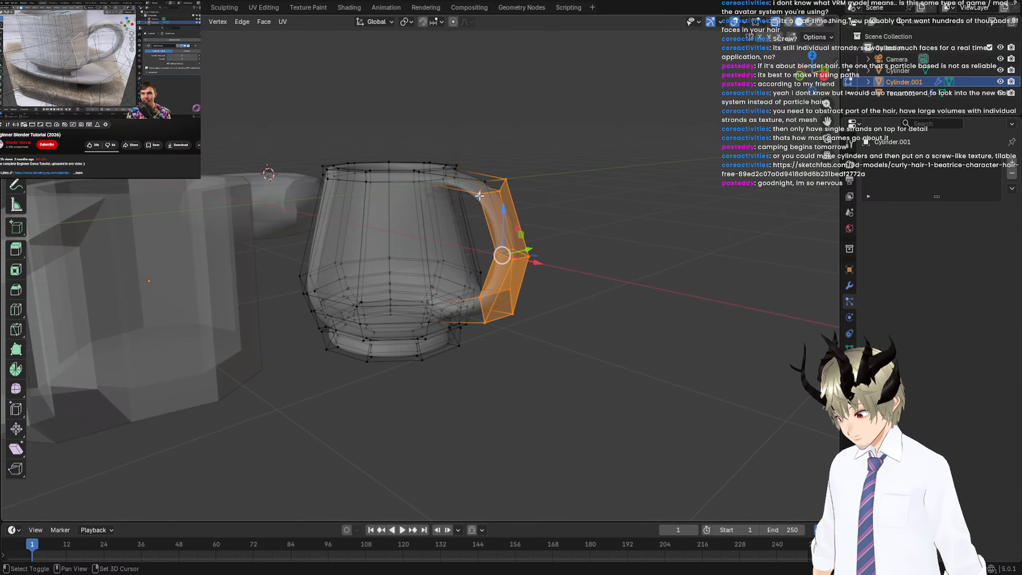
pyautogui.keyDown('shift'); pyautogui.click(488, 177); pyautogui.keyUp('shift')
pyautogui.moveTo(534, 256); pyautogui.dragTo(518, 256)
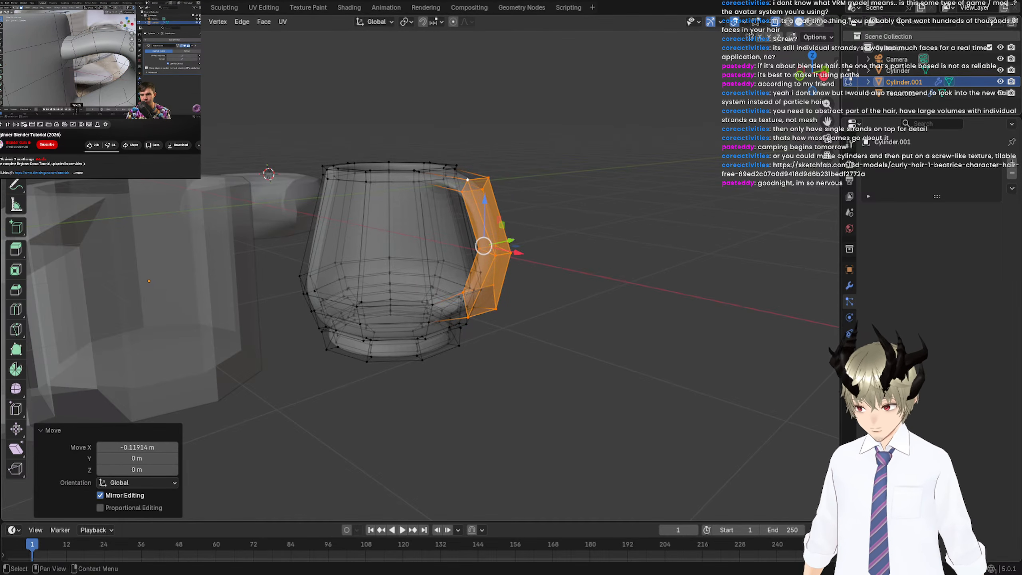
pyautogui.click(776, 22)
# Select a single inner vertex at the handle's upper bend and bring the handle into close view.
pyautogui.moveTo(658, 270)
pyautogui.mouseDown(button='middle')
pyautogui.moveTo(671, 270)
pyautogui.moveTo(611, 270)
pyautogui.moveTo(638, 292)
pyautogui.moveTo(573, 194)
pyautogui.mouseUp(button='middle')
pyautogui.click(631, 209)
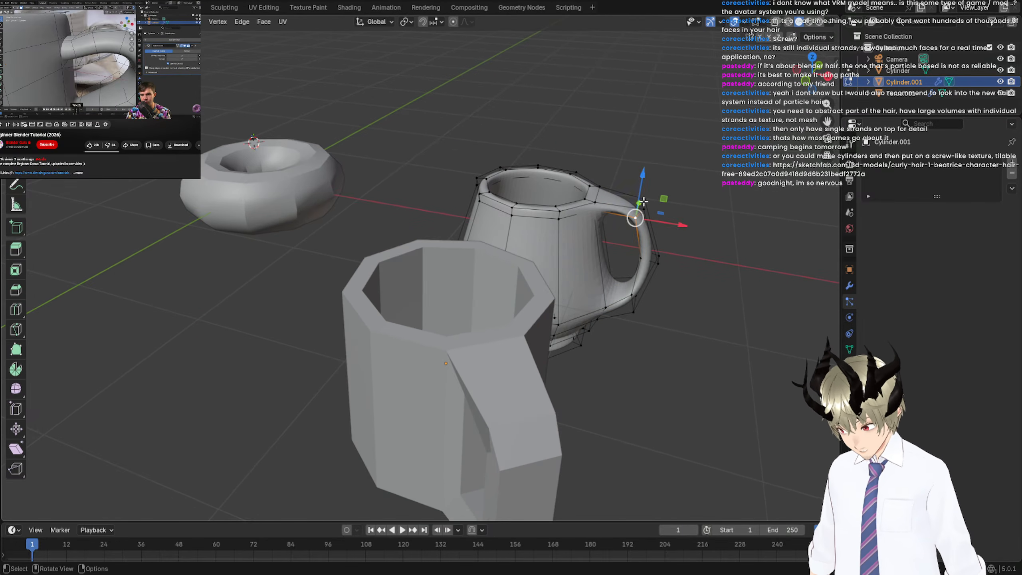
pyautogui.scroll(3, 694, 211)
pyautogui.keyDown('shift'); pyautogui.moveTo(693, 211); pyautogui.dragTo(614, 214, button='middle'); pyautogui.keyUp('shift')
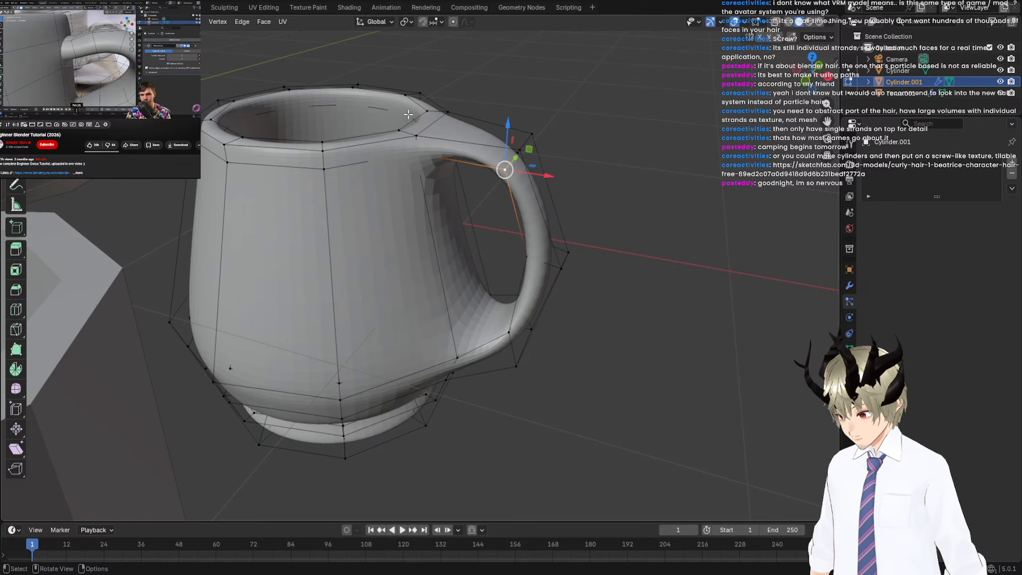
# Examine the mug's handle, rim and body from several angles.
pyautogui.click(517, 145)
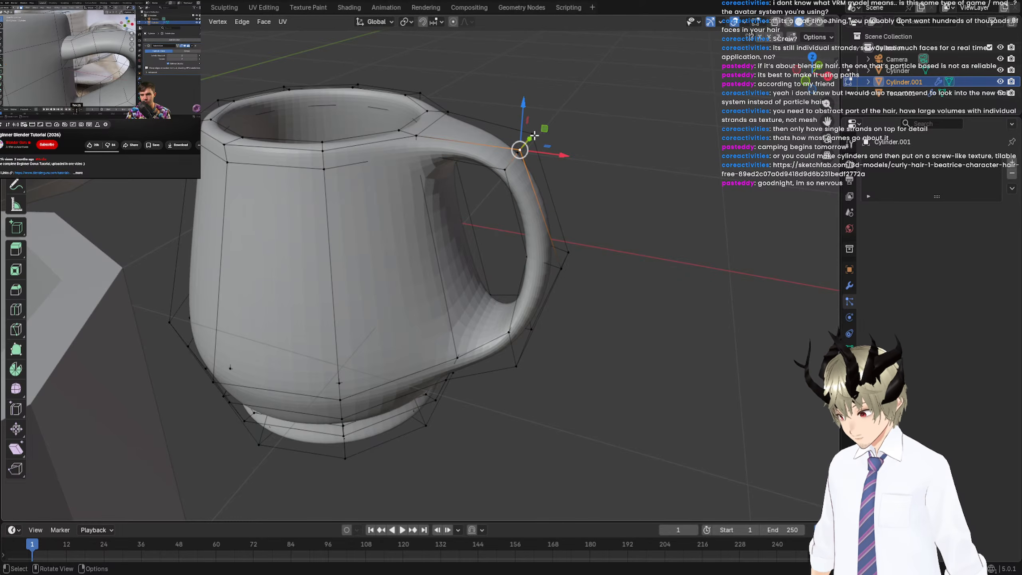
pyautogui.keyDown('shift'); pyautogui.moveTo(626, 211); pyautogui.dragTo(458, 103, button='middle'); pyautogui.keyUp('shift')
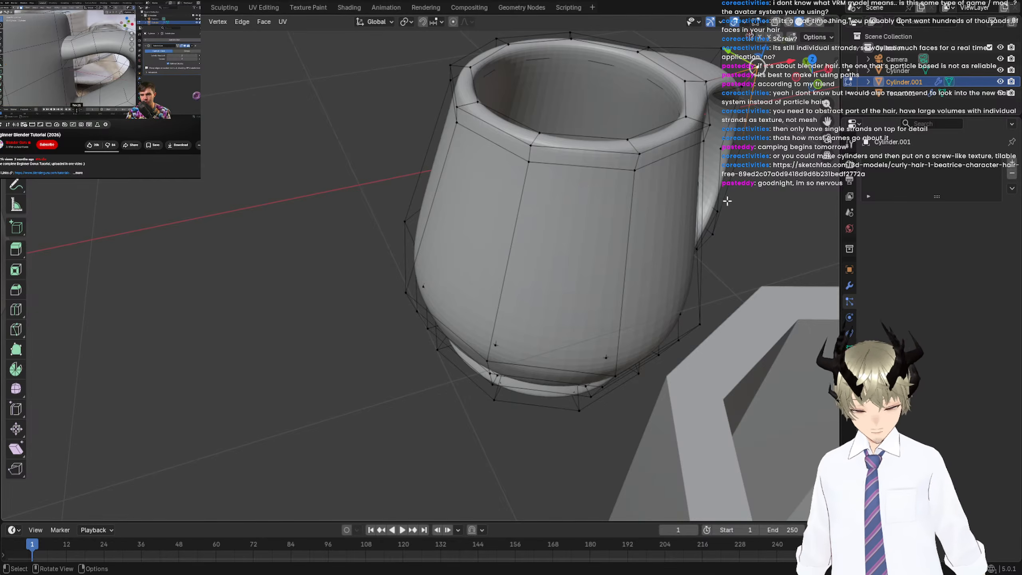
pyautogui.scroll(-5, 623, 205)
pyautogui.moveTo(614, 218); pyautogui.dragTo(572, 269, button='middle')
pyautogui.scroll(4, 568, 267)
pyautogui.scroll(-5, 586, 303)
pyautogui.scroll(7, 579, 304)
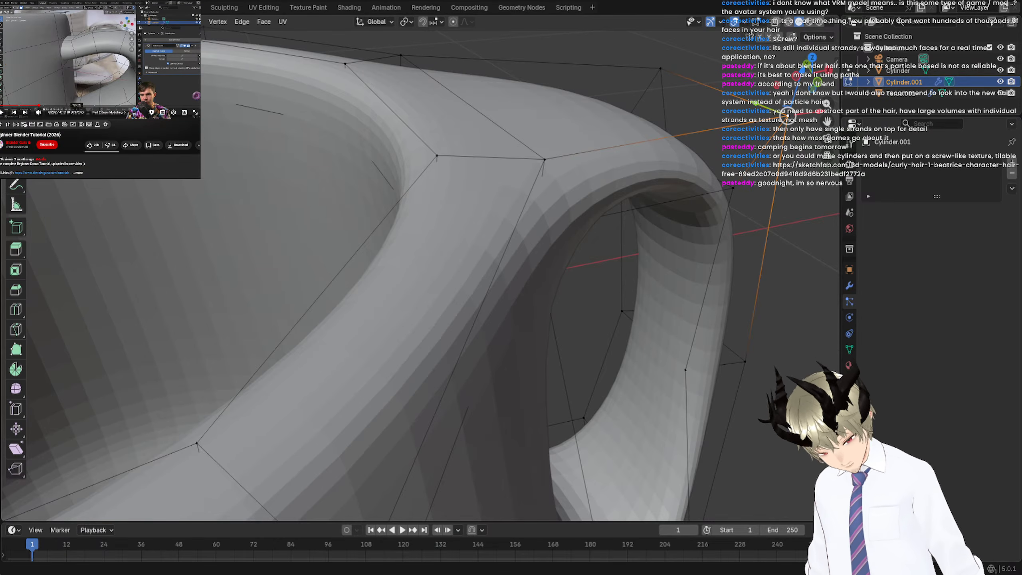
pyautogui.press('space')
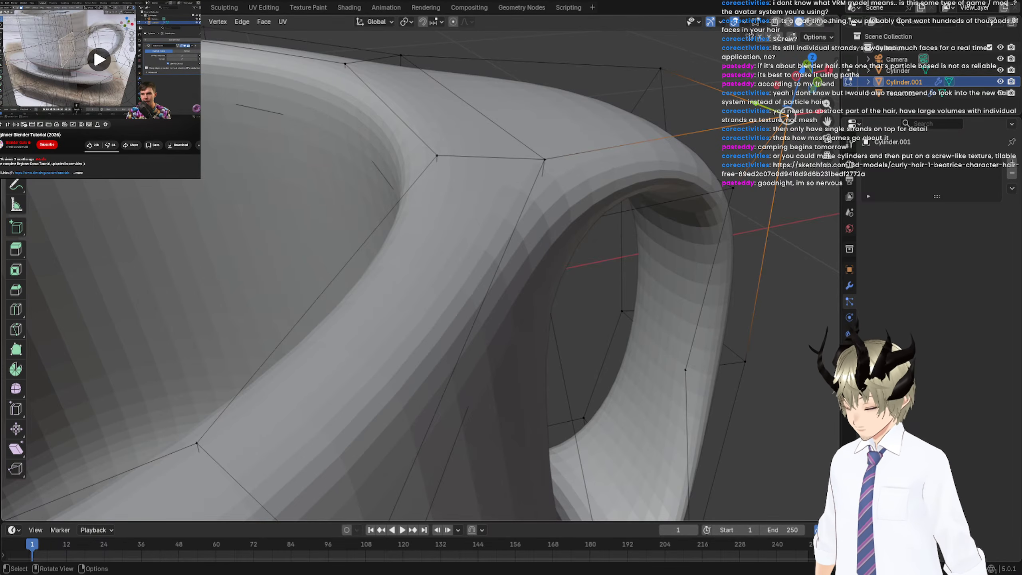
pyautogui.click(745, 362)
pyautogui.keyDown('shift'); pyautogui.moveTo(763, 329); pyautogui.dragTo(730, 173, button='middle'); pyautogui.keyUp('shift')
pyautogui.scroll(-5, 763, 329)
pyautogui.moveTo(764, 327); pyautogui.dragTo(508, 340, button='middle')
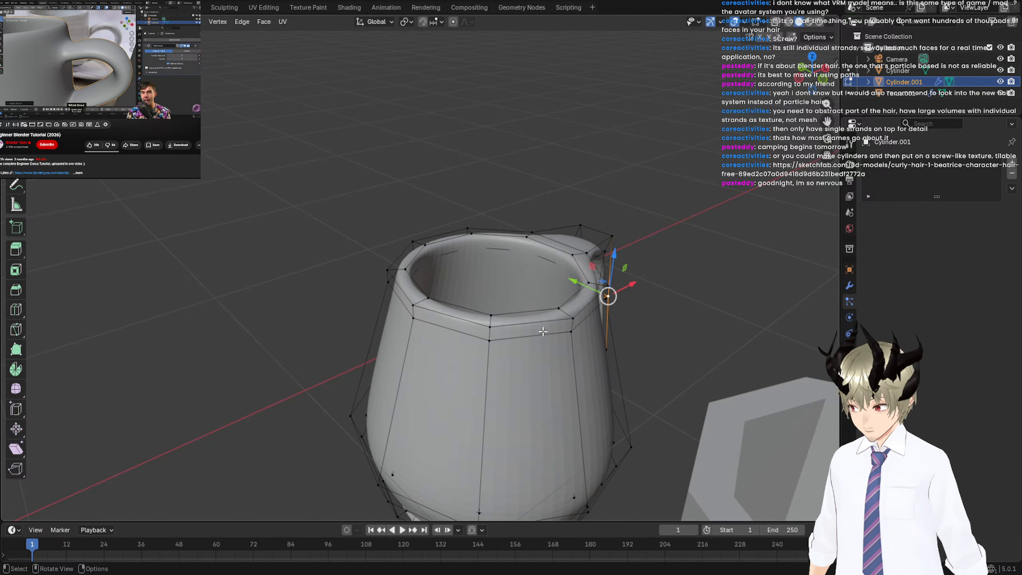
pyautogui.moveTo(543, 332); pyautogui.dragTo(530, 327, button='middle')
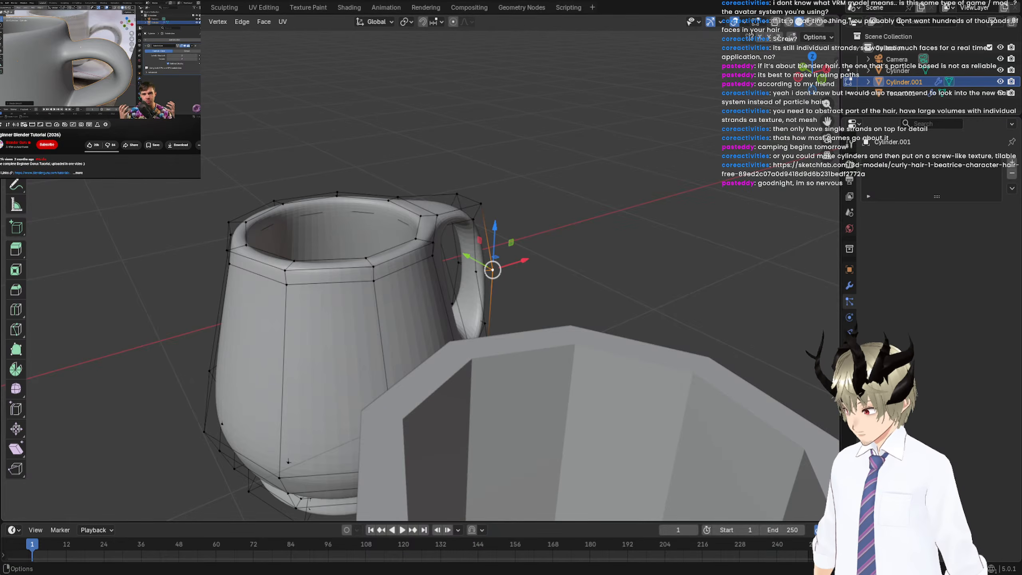
# Leave Edit Mode and apply Shade Smooth to the mug.
pyautogui.press('Tab')
pyautogui.rightClick(346, 317)
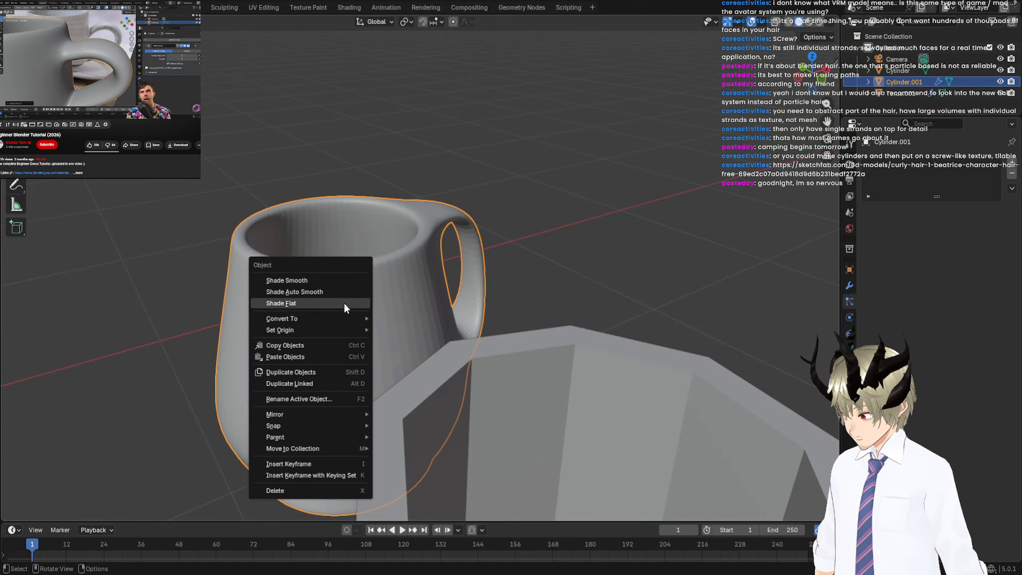
pyautogui.click(338, 280)
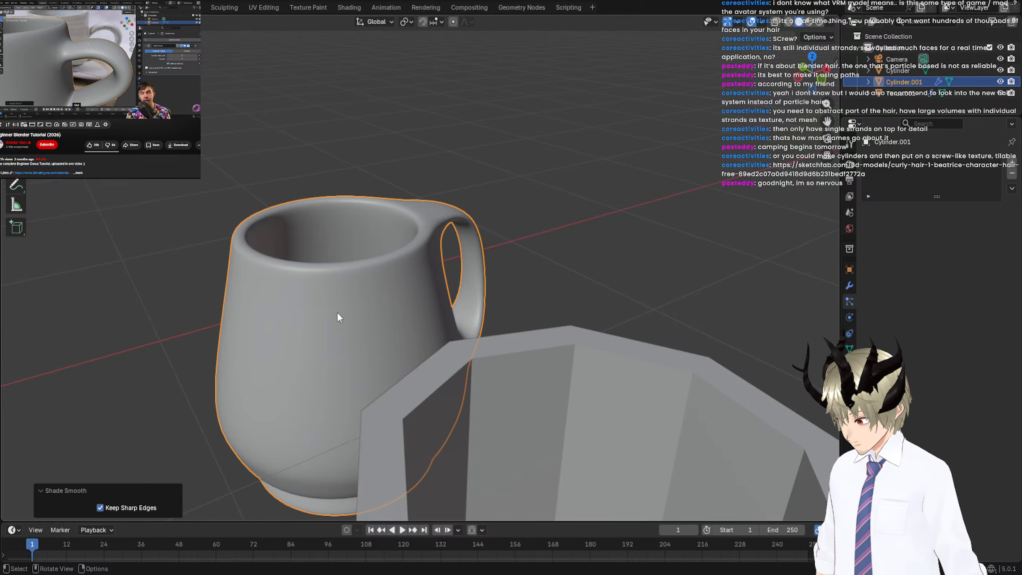
pyautogui.scroll(5, 387, 303)
pyautogui.keyDown('shift'); pyautogui.moveTo(387, 304); pyautogui.dragTo(411, 302, button='middle'); pyautogui.keyUp('shift')
pyautogui.scroll(-5, 411, 302)
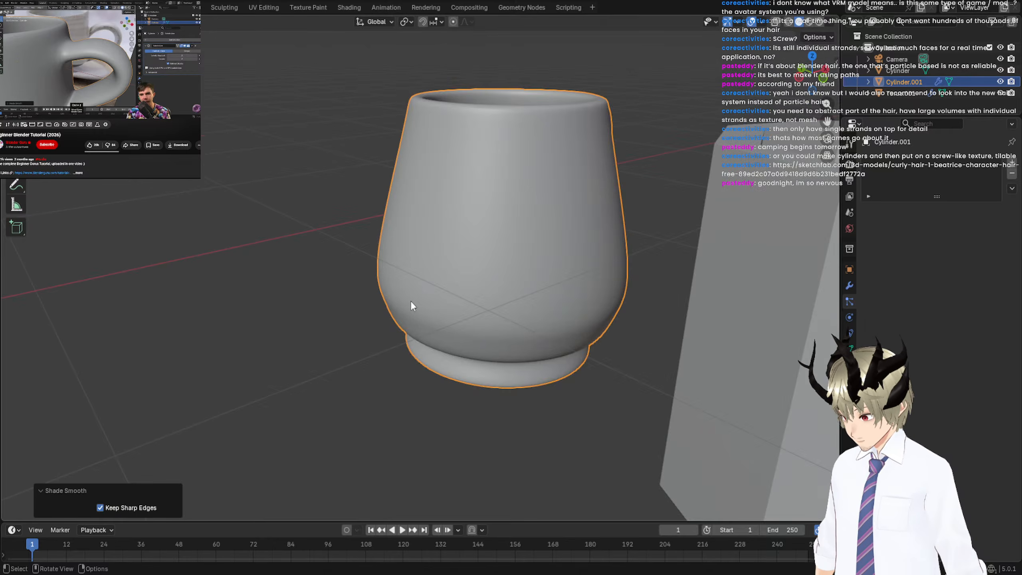
# Try Shade Auto Smooth on the mug and return it to Shade Smooth.
pyautogui.rightClick(427, 238)
pyautogui.click(421, 252)
pyautogui.rightClick(469, 220)
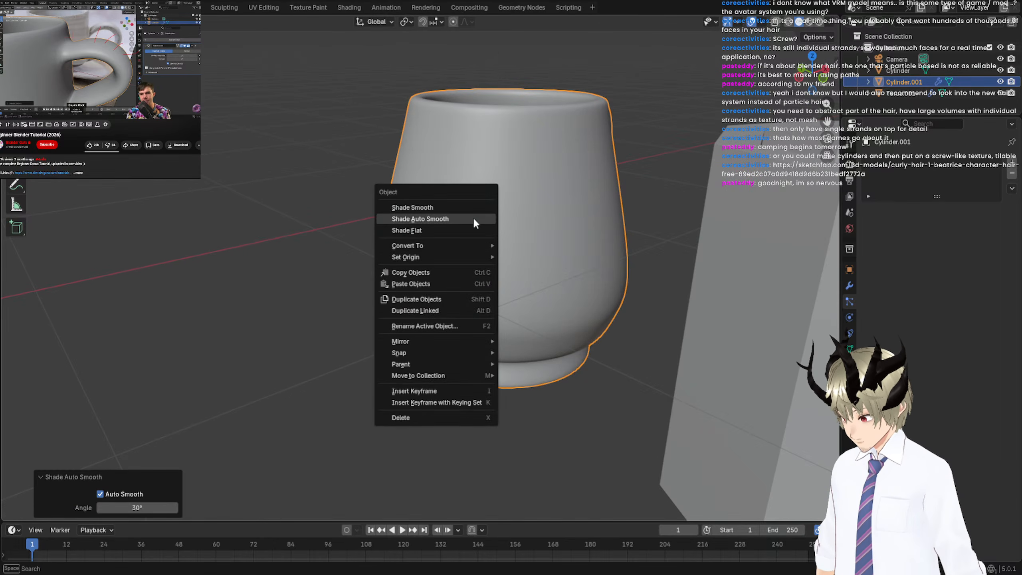
pyautogui.click(469, 207)
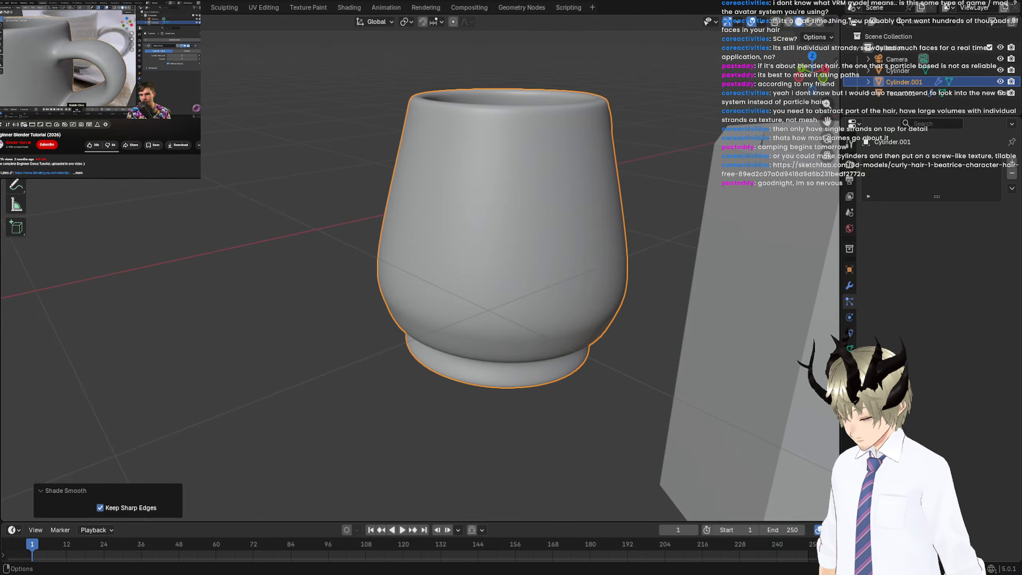
# Select the mug's entire mesh in Edit Mode, recalculate its normals to the outside, and return to Object Mode.
pyautogui.press('Tab')
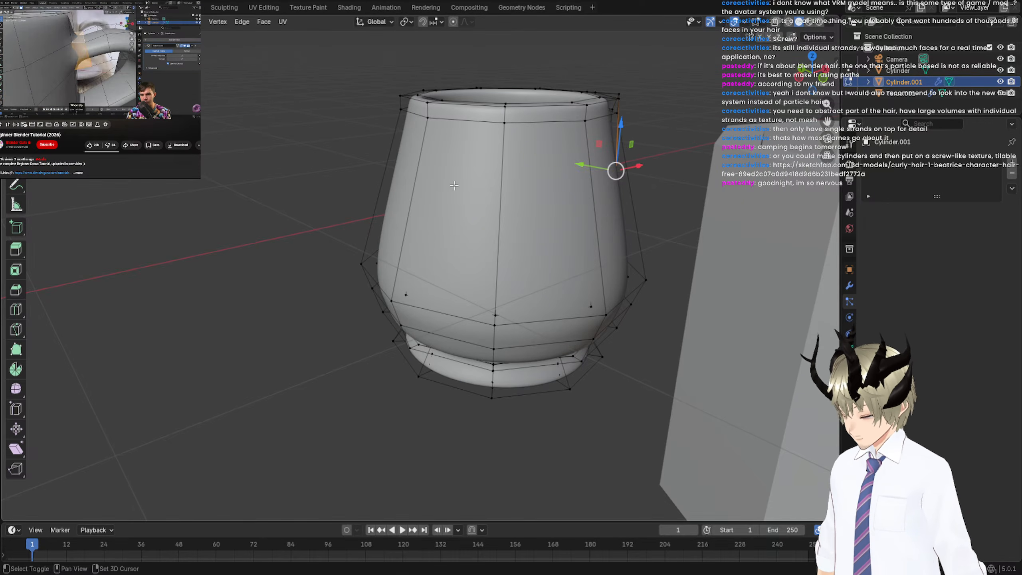
pyautogui.press('a')
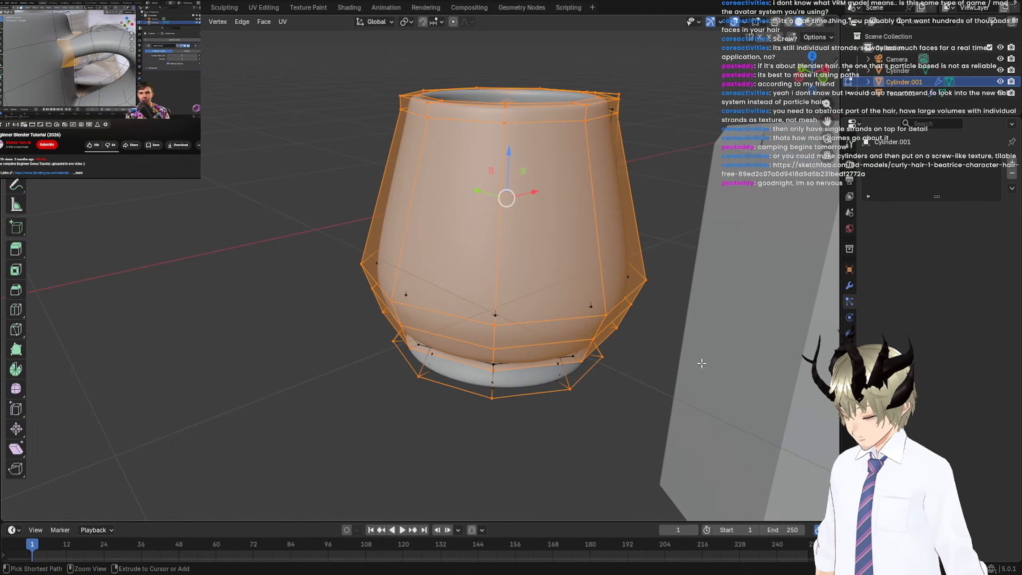
pyautogui.press('ctrl+KP_Add')
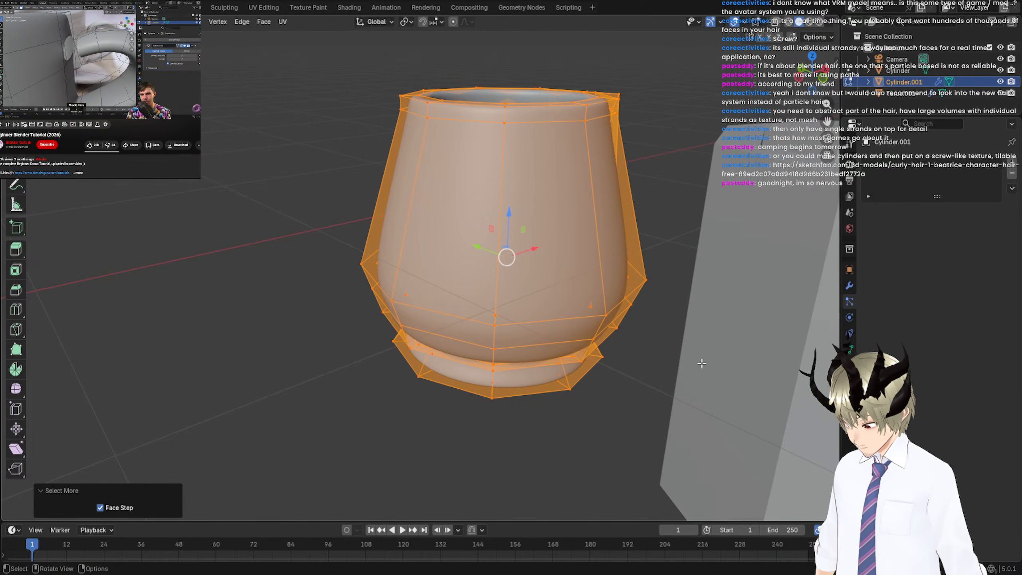
pyautogui.hotkey('ctrl', 'n')
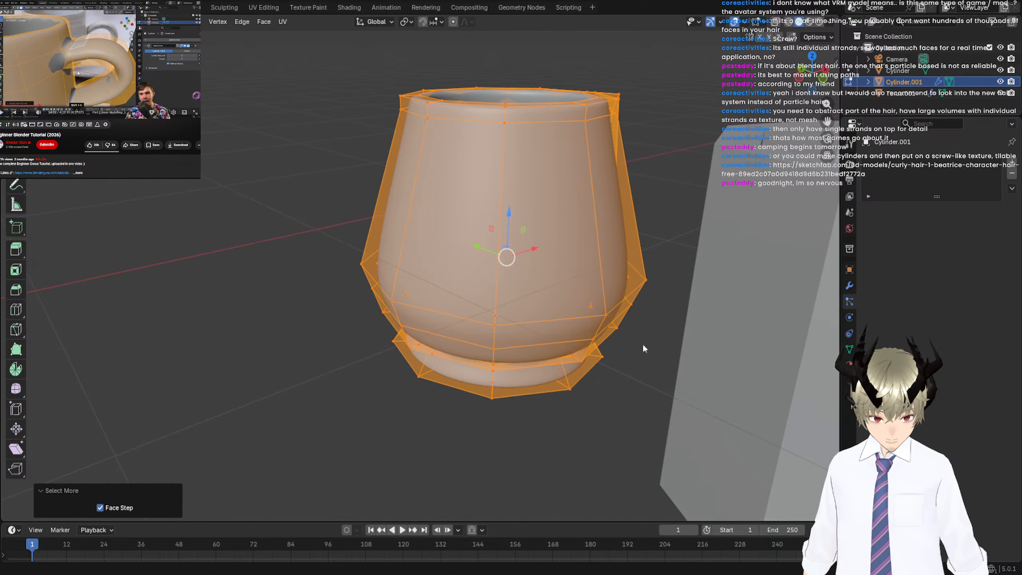
pyautogui.click(605, 314)
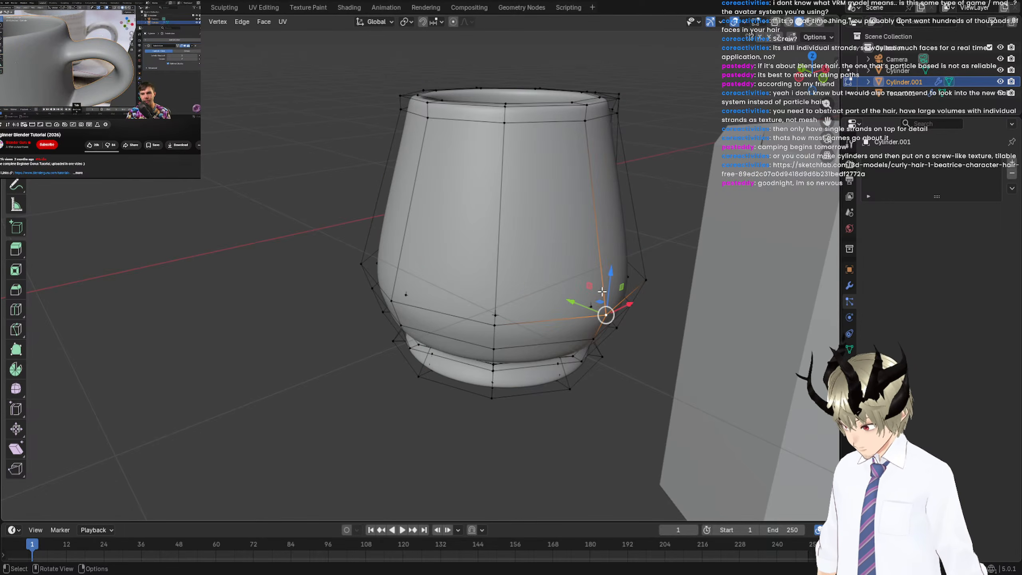
pyautogui.moveTo(306, 102); pyautogui.dragTo(623, 452)
pyautogui.press('ctrl+KP_Add')
pyautogui.press('KP_Decimal')
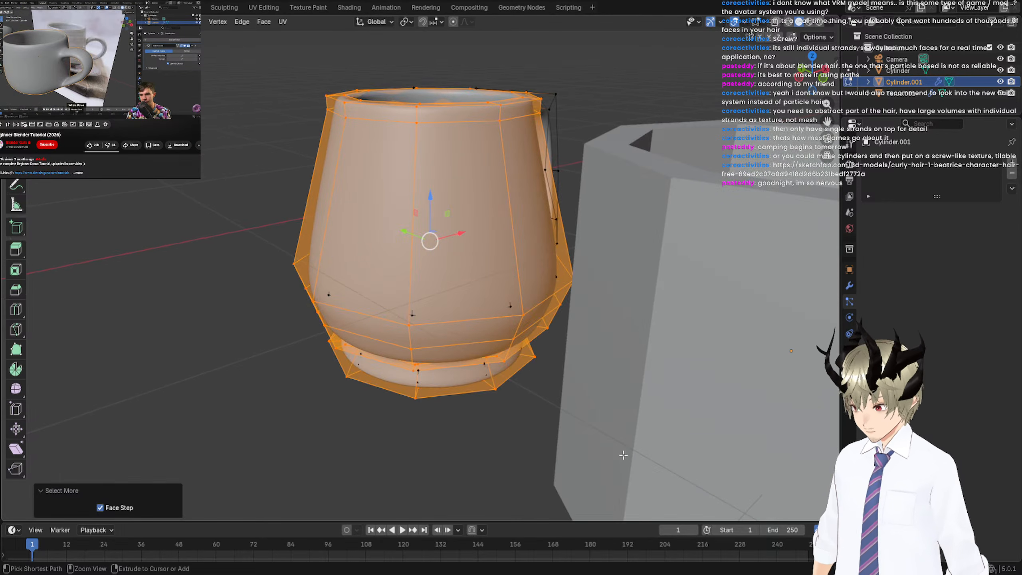
pyautogui.press('ctrl+KP_Add')
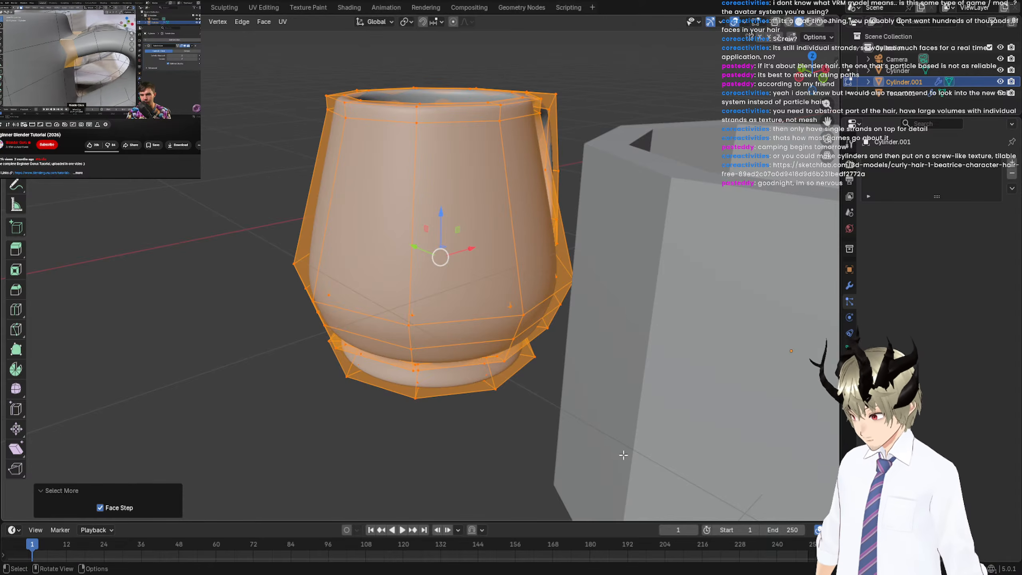
pyautogui.hotkey('shift', 'n')
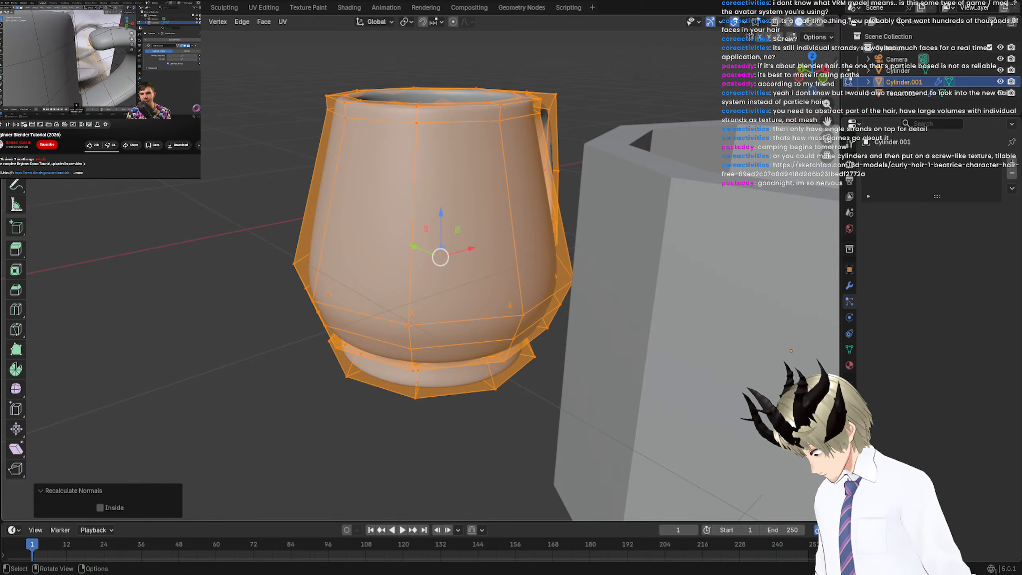
pyautogui.press('Tab')
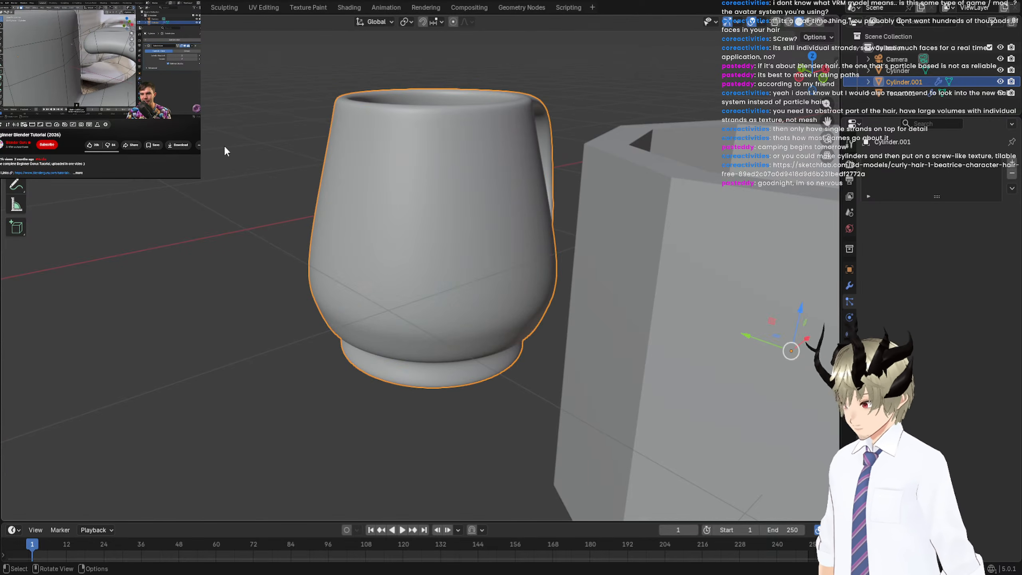
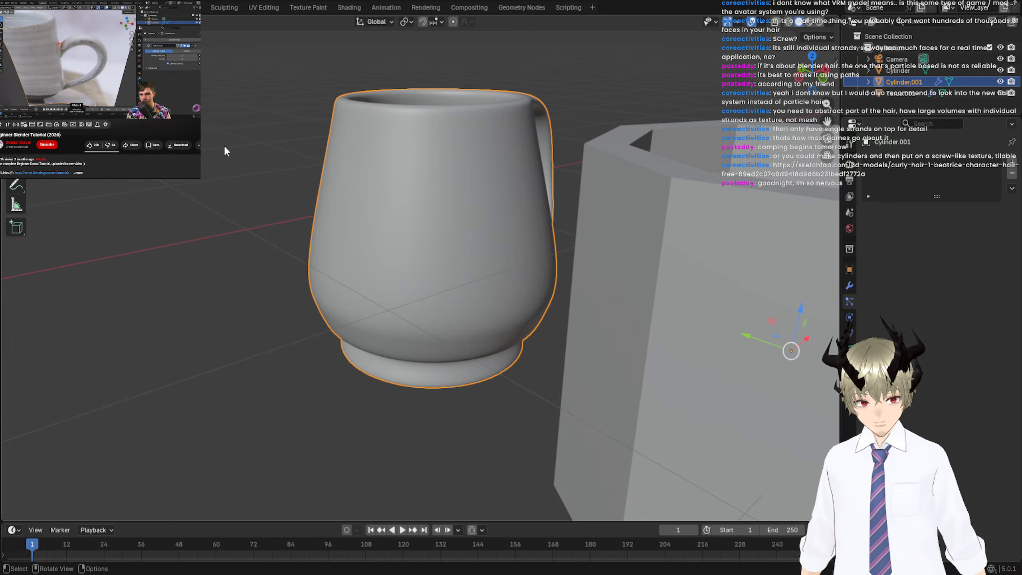
# Add one loop cut across the upper arm of the mug's handle, slid toward the body with a factor of about 0.653.
pyautogui.moveTo(266, 157)
pyautogui.mouseDown(button='middle')
pyautogui.moveTo(319, 164)
pyautogui.moveTo(247, 166)
pyautogui.mouseUp(button='middle')
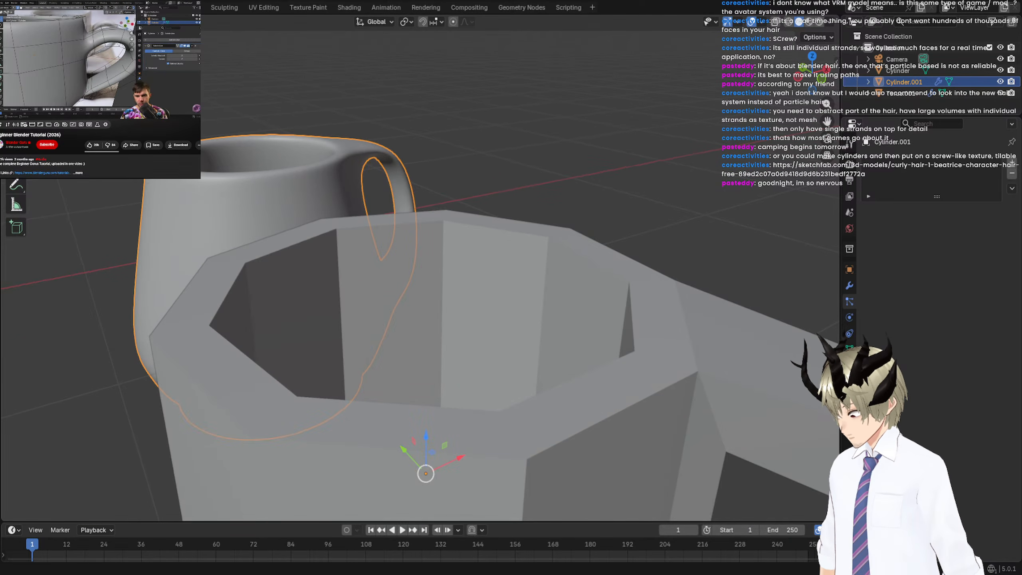
pyautogui.press('Tab')
pyautogui.moveTo(382, 193); pyautogui.dragTo(486, 236, button='middle')
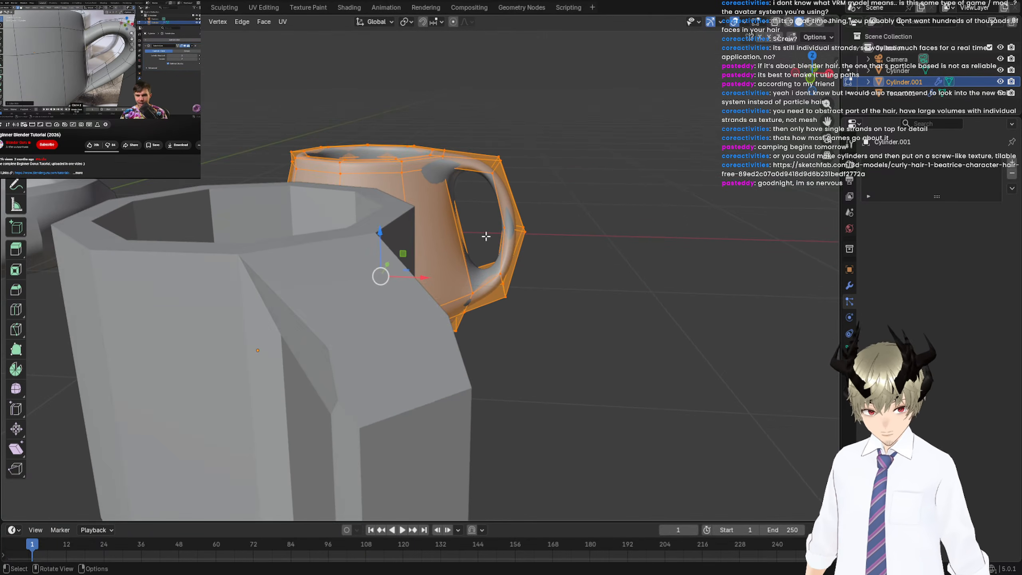
pyautogui.scroll(4, 486, 237)
pyautogui.scroll(4, 479, 235)
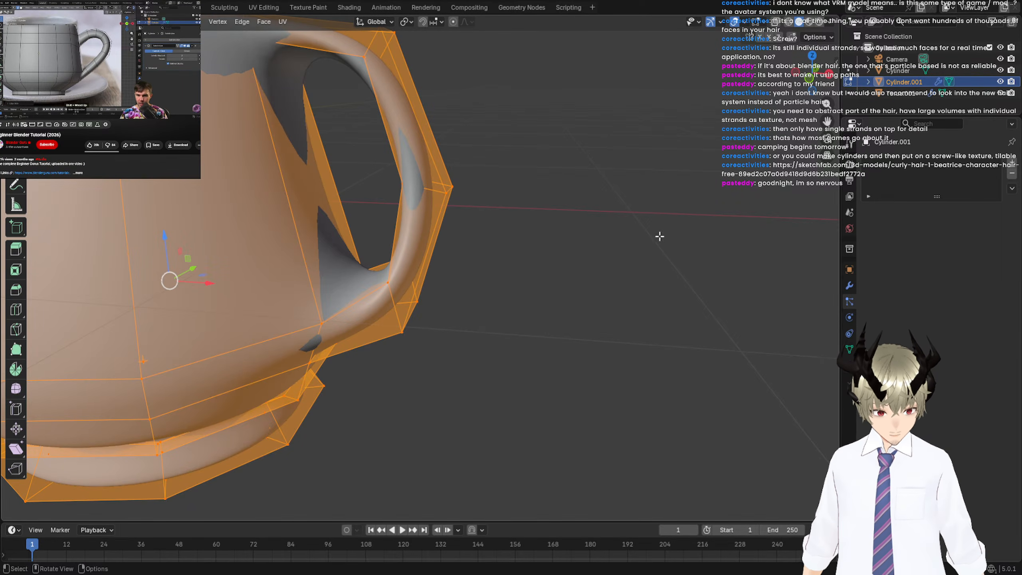
pyautogui.scroll(-6, 322, 93)
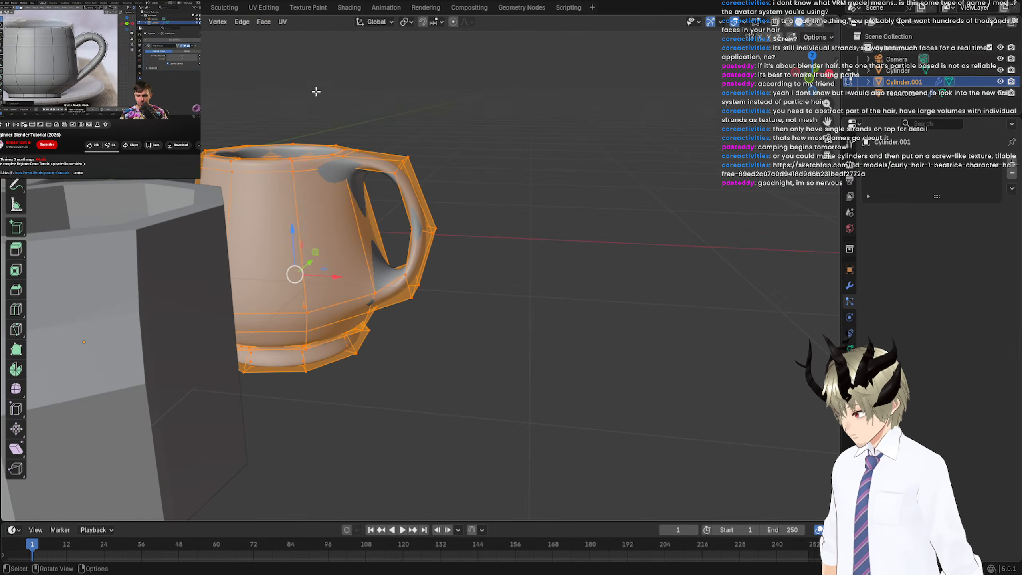
pyautogui.hotkey('ctrl', 'r')
pyautogui.click(359, 164)
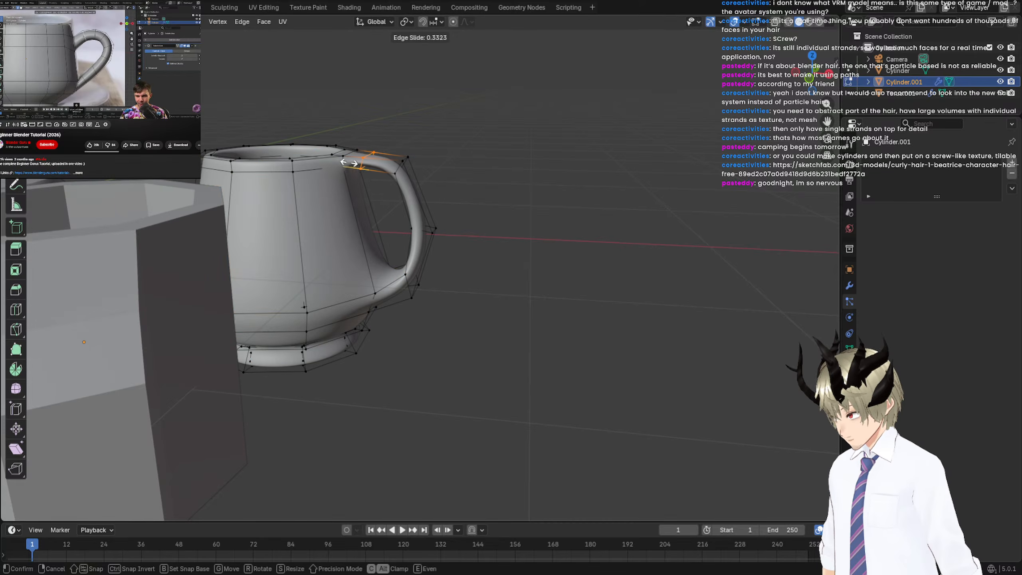
pyautogui.click(344, 161)
# Scale the new handle loop to about 0.832 and move it about -0.041 m along X toward the mug body.
pyautogui.press('s')
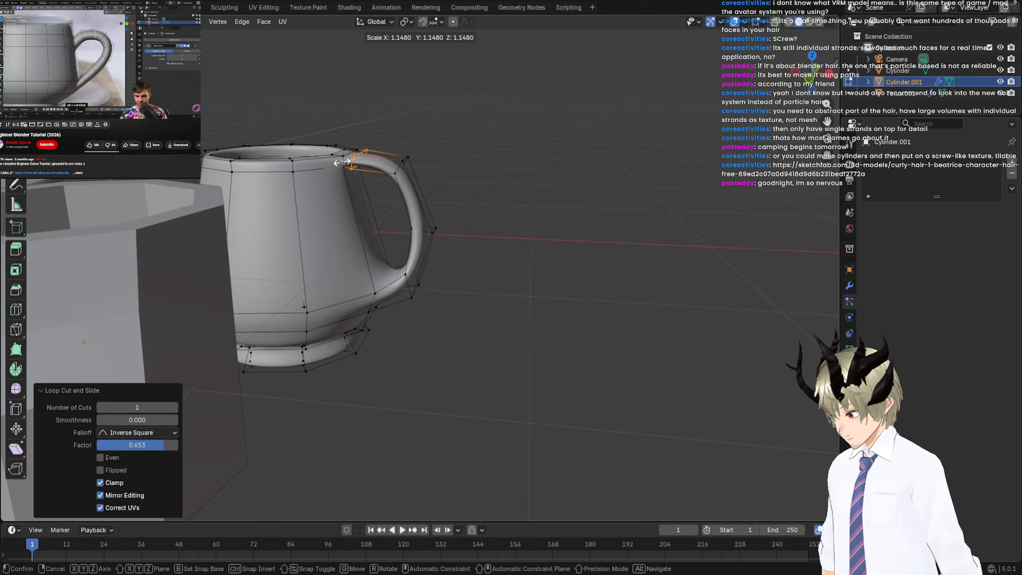
pyautogui.click(348, 160)
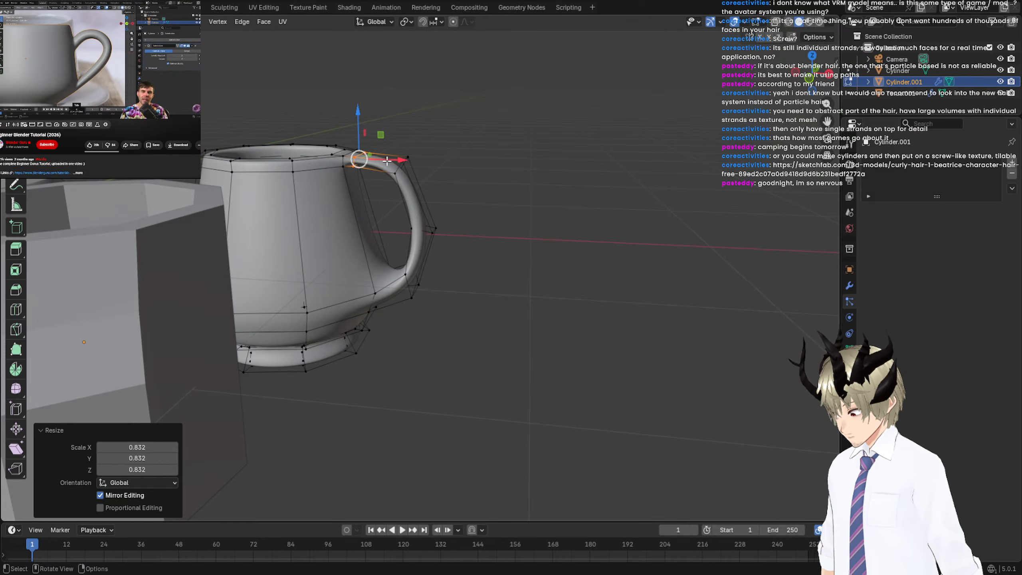
pyautogui.moveTo(387, 161); pyautogui.dragTo(376, 160)
# Nudge the handle loop about -0.0017 m along X and scale it to about 0.918.
pyautogui.scroll(4, 376, 159)
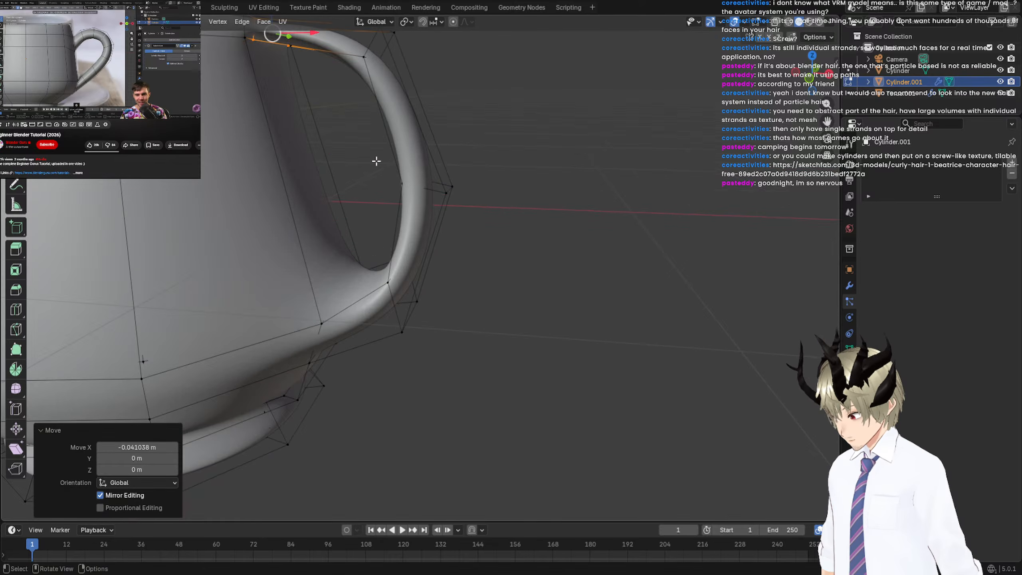
pyautogui.moveTo(376, 159); pyautogui.dragTo(376, 174, button='middle')
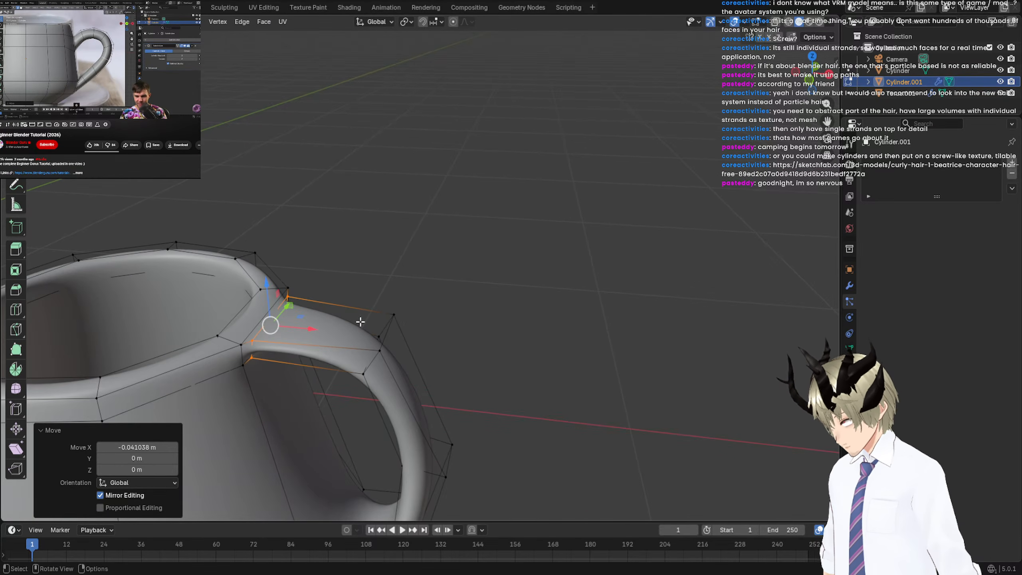
pyautogui.moveTo(316, 328); pyautogui.dragTo(285, 307)
pyautogui.press('s')
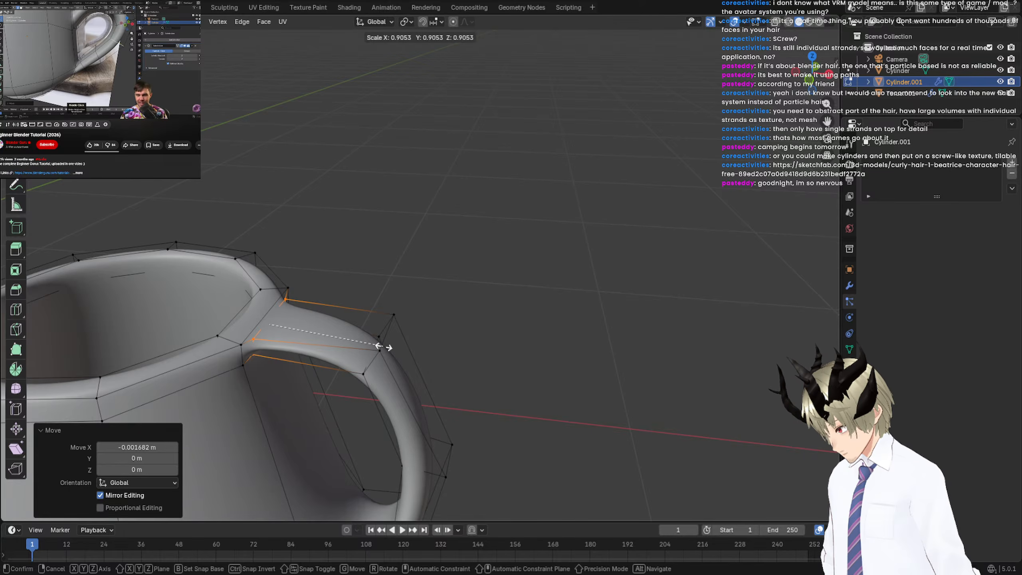
pyautogui.click(381, 346)
# Lower the handle loop about 0.022 m along Z and nudge it slightly along X toward the mug body.
pyautogui.moveTo(381, 346); pyautogui.dragTo(387, 322, button='middle')
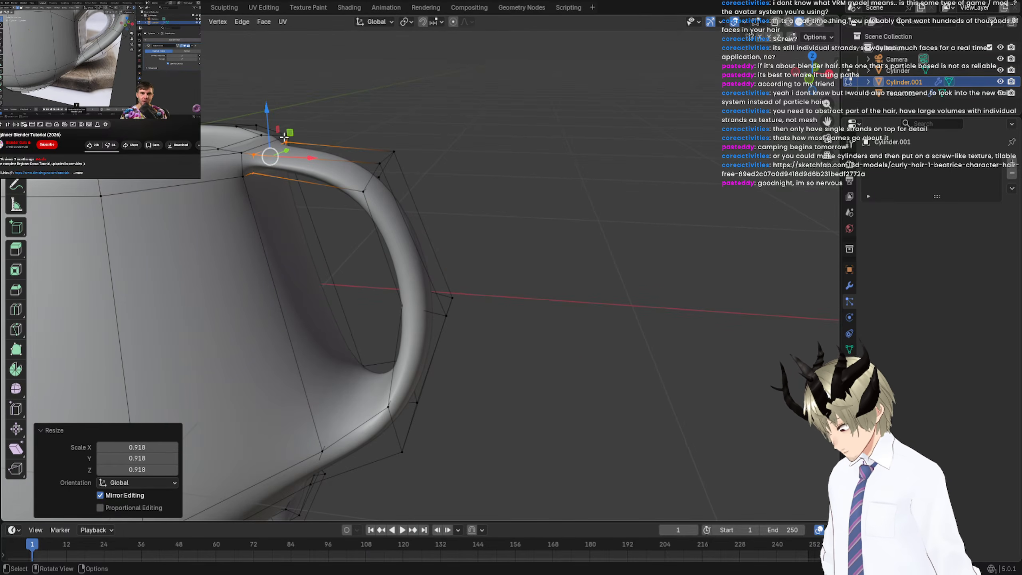
pyautogui.moveTo(265, 121); pyautogui.dragTo(262, 130)
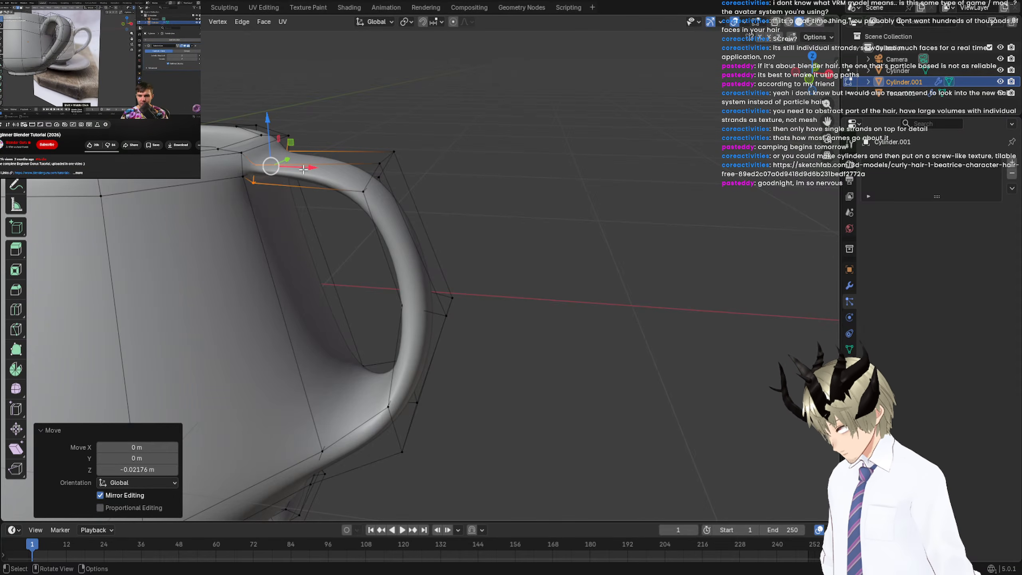
pyautogui.moveTo(305, 170); pyautogui.dragTo(300, 168)
# Lower a single upper vertex of the handle loop slightly, and undo its shift of about -0.008 m along X.
pyautogui.click(258, 165)
pyautogui.moveTo(261, 117); pyautogui.dragTo(263, 123)
pyautogui.moveTo(290, 165); pyautogui.dragTo(285, 165)
pyautogui.moveTo(320, 160); pyautogui.dragTo(331, 154, button='middle')
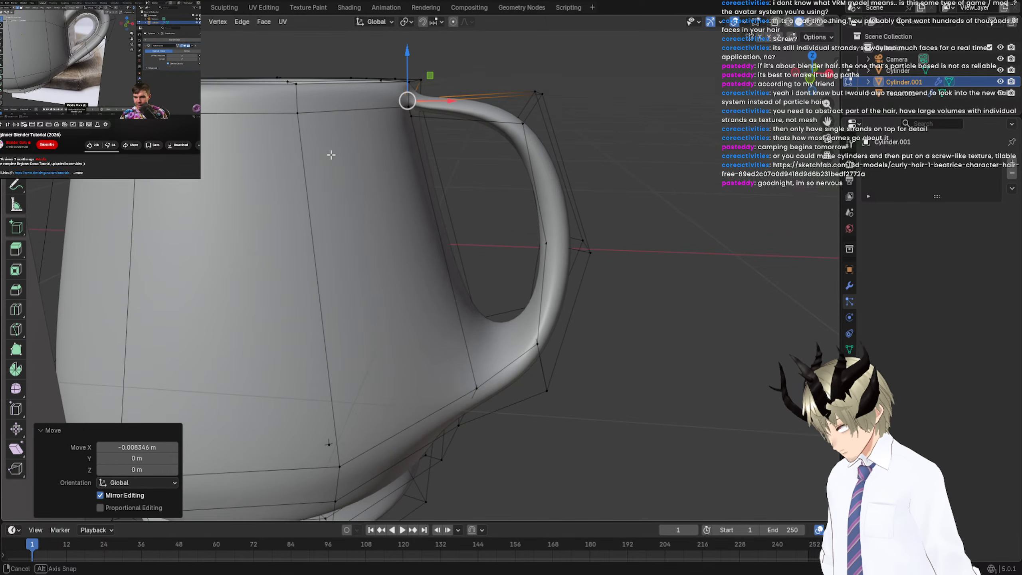
pyautogui.moveTo(434, 202); pyautogui.dragTo(467, 208, button='middle')
pyautogui.hotkey('ctrl', 'z')
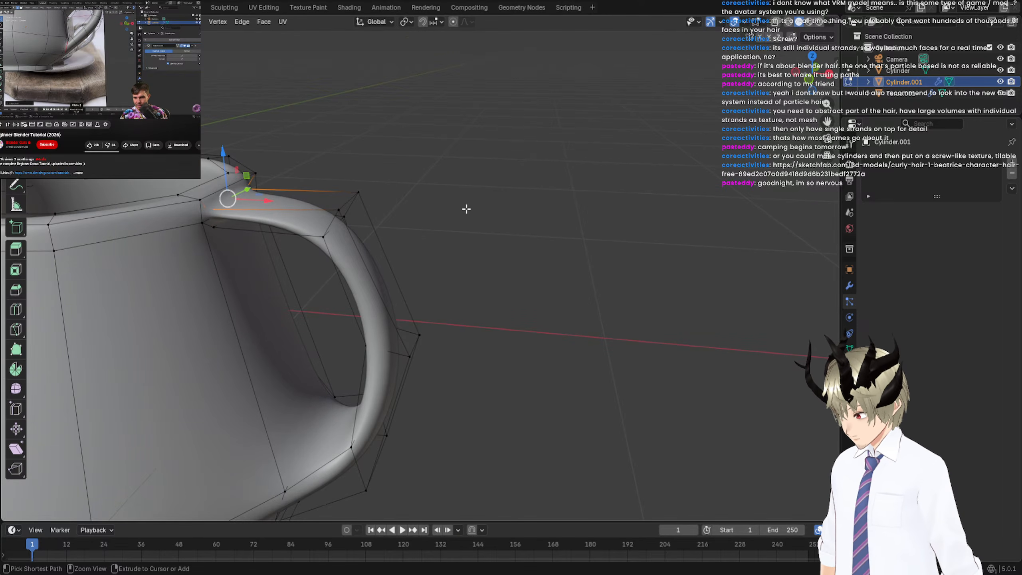
# Add one edge loop around the lower end of the mug handle, close to the body, with a slide factor of about 0.170.
pyautogui.moveTo(469, 205); pyautogui.dragTo(492, 161, button='middle')
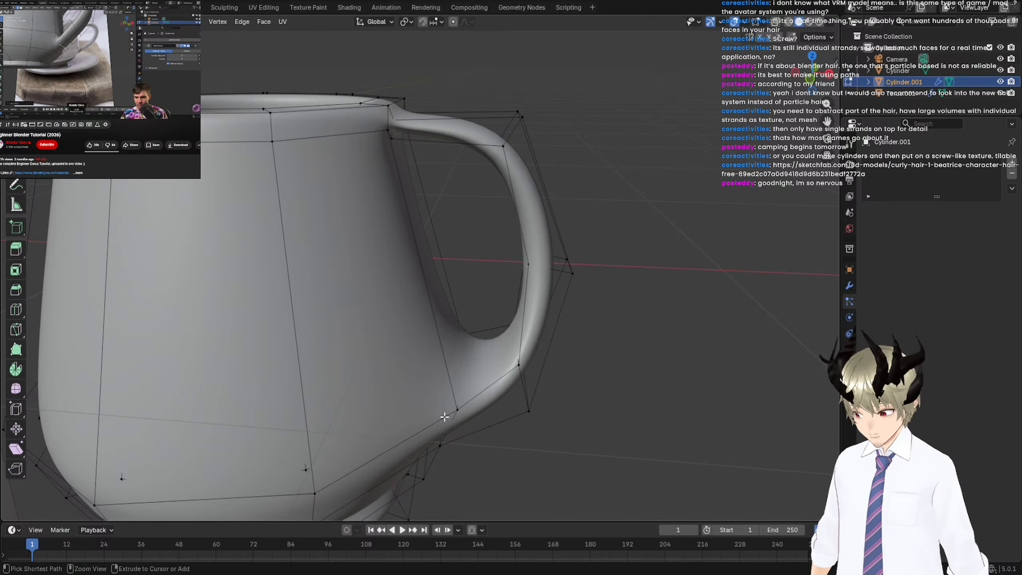
pyautogui.hotkey('ctrl', 'r')
pyautogui.click(476, 401)
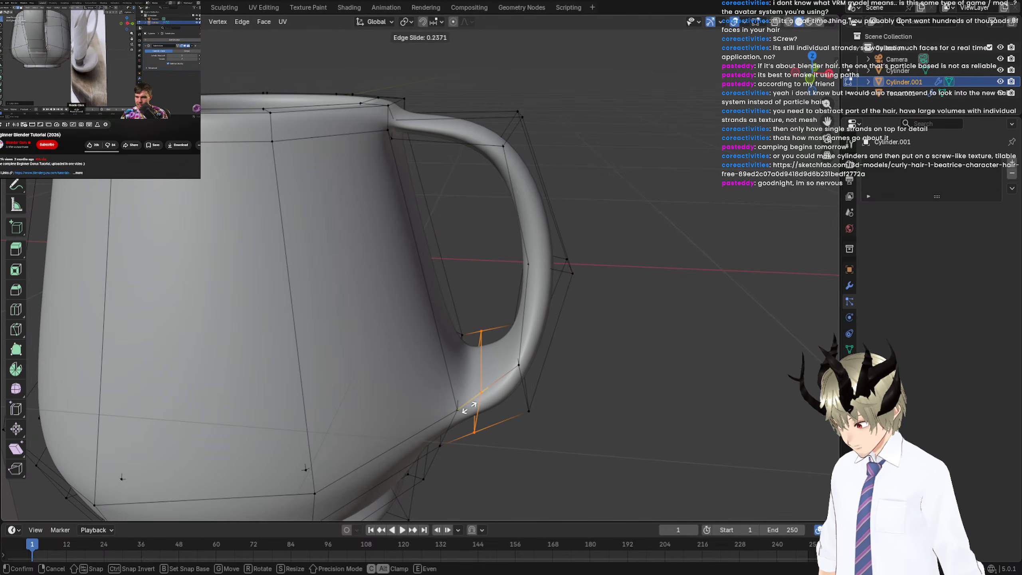
pyautogui.click(474, 411)
# Scale the lower handle loop to about 0.822 and move it about -0.035 m along X toward the mug body.
pyautogui.press('s')
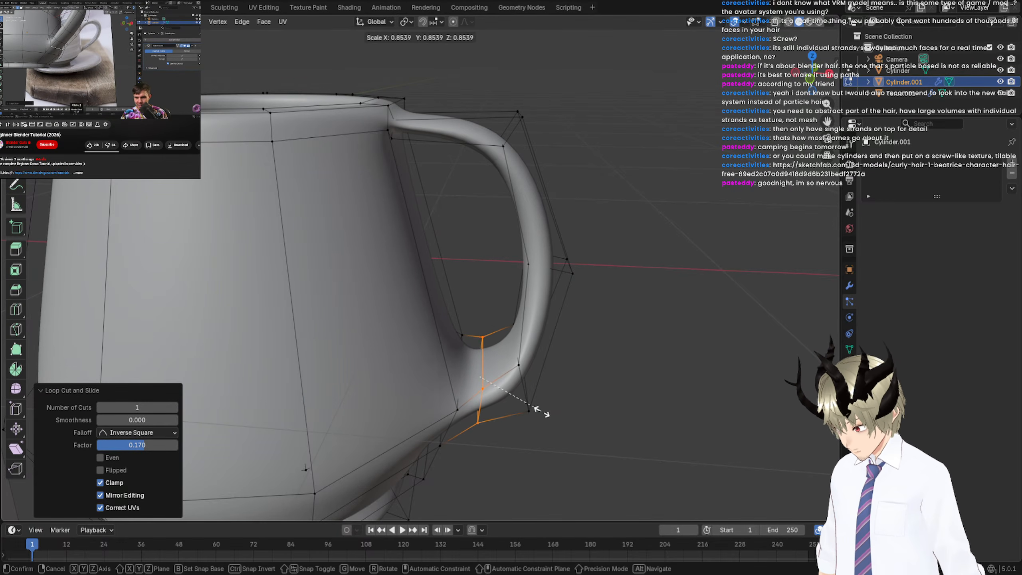
pyautogui.click(539, 412)
pyautogui.press('g')
pyautogui.press('x')
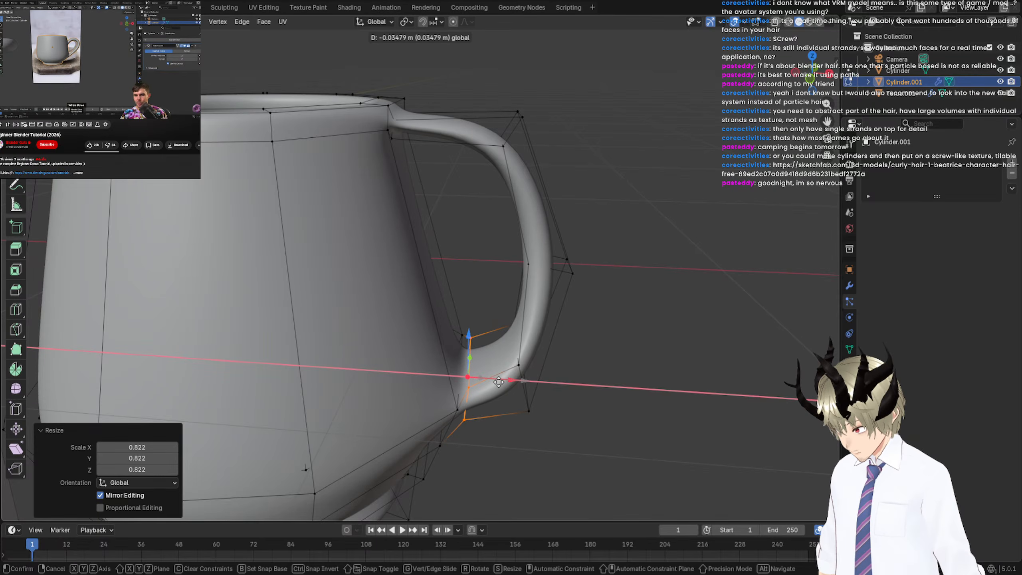
pyautogui.click(497, 382)
# Grow the selection at the lower handle joint, exclude its outer handle vertices, and move the rest about -0.036 m along X.
pyautogui.keyDown('shift'); pyautogui.moveTo(456, 374); pyautogui.dragTo(424, 192, button='middle'); pyautogui.keyUp('shift')
pyautogui.press('ctrl+KP_Add')
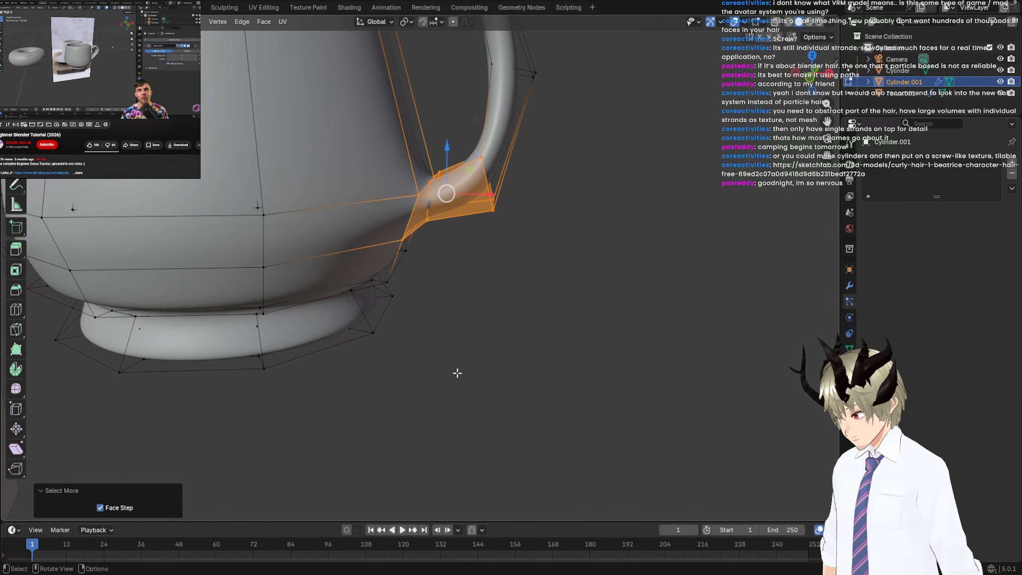
pyautogui.click(786, 23)
pyautogui.keyDown('ctrl'); pyautogui.moveTo(576, 244); pyautogui.dragTo(469, 145); pyautogui.keyUp('ctrl')
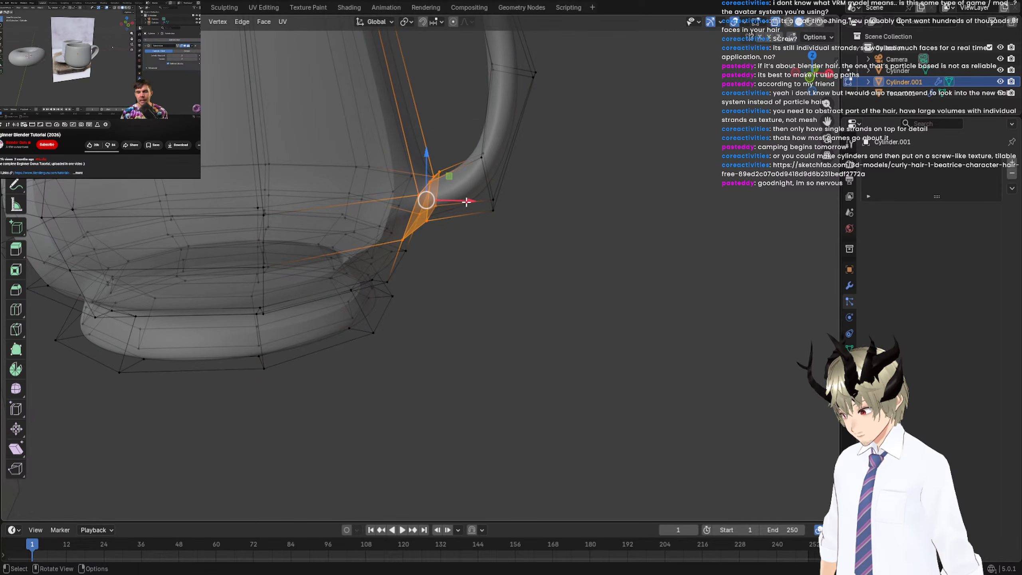
pyautogui.moveTo(466, 202); pyautogui.dragTo(452, 202)
pyautogui.click(779, 23)
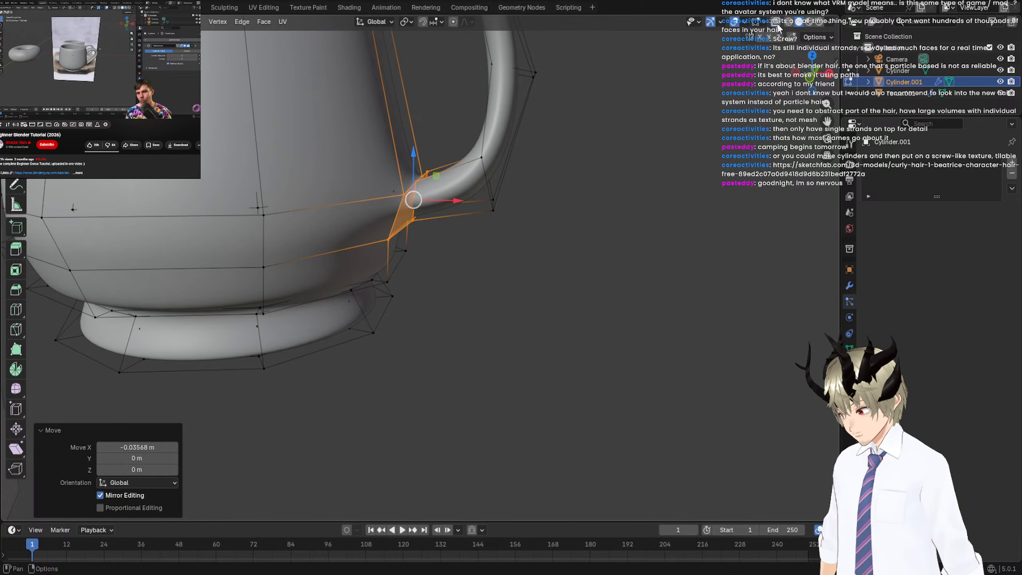
pyautogui.moveTo(604, 108); pyautogui.dragTo(599, 116, button='middle')
pyautogui.click(498, 218)
# Leave mesh editing of the mug and add a circle mesh with 32 vertices and a 1 m radius.
pyautogui.moveTo(498, 218); pyautogui.dragTo(347, 228, button='middle')
pyautogui.scroll(-5, 507, 200)
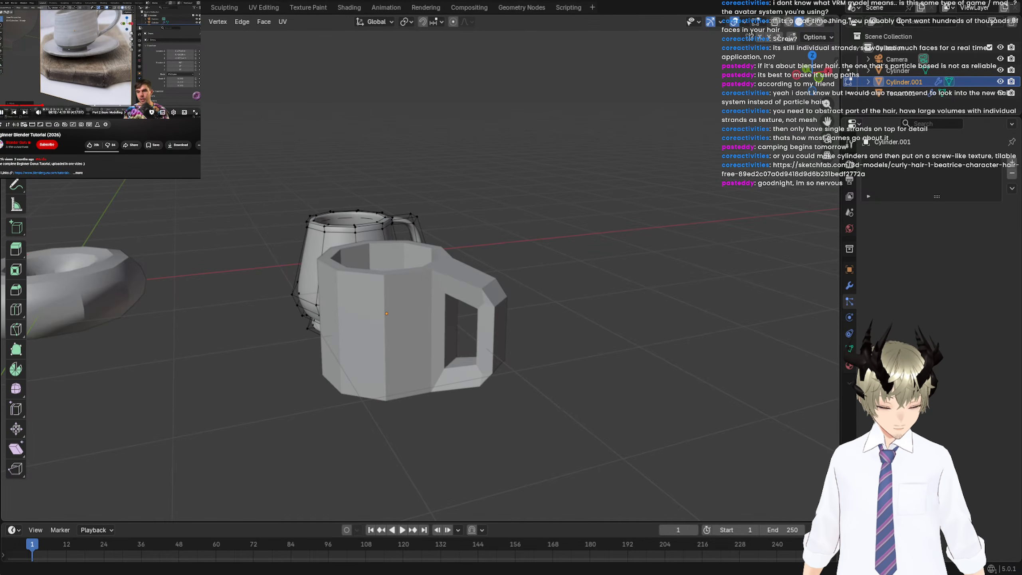
pyautogui.press('space')
pyautogui.moveTo(454, 266); pyautogui.dragTo(582, 320, button='middle')
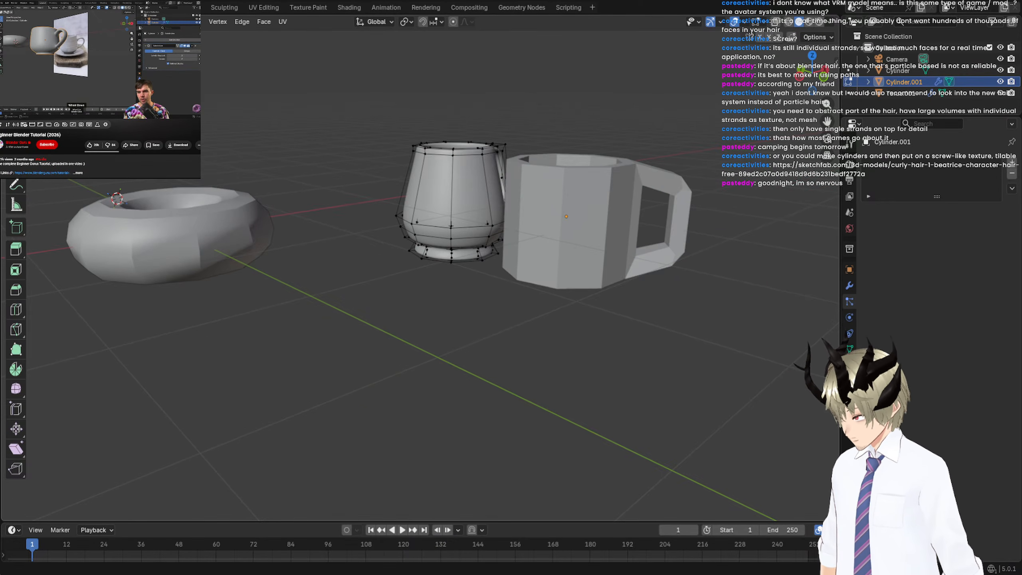
pyautogui.press('Tab')
pyautogui.scroll(-6, 354, 342)
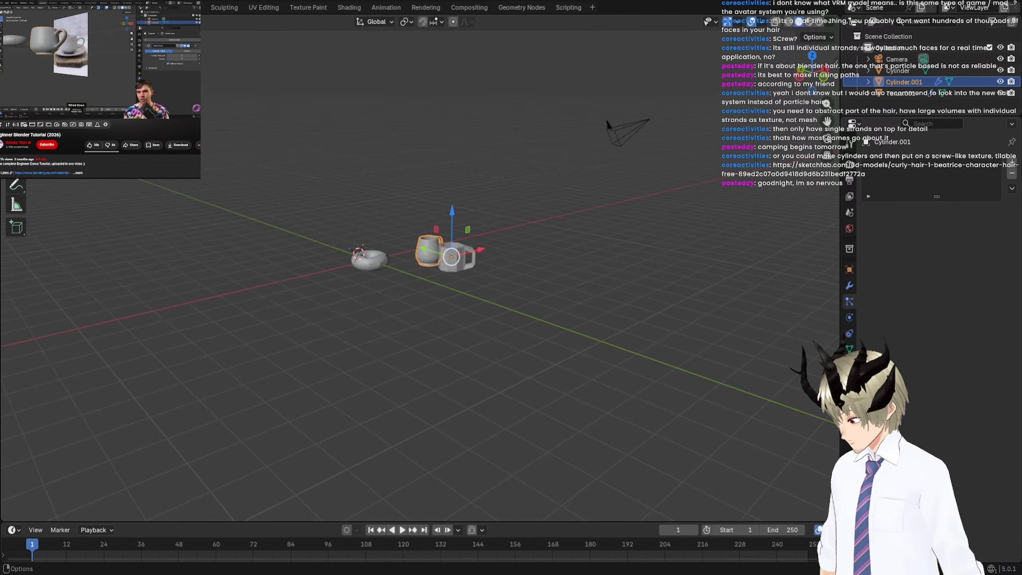
pyautogui.hotkey('shift', 'a')
pyautogui.moveTo(181, 45)
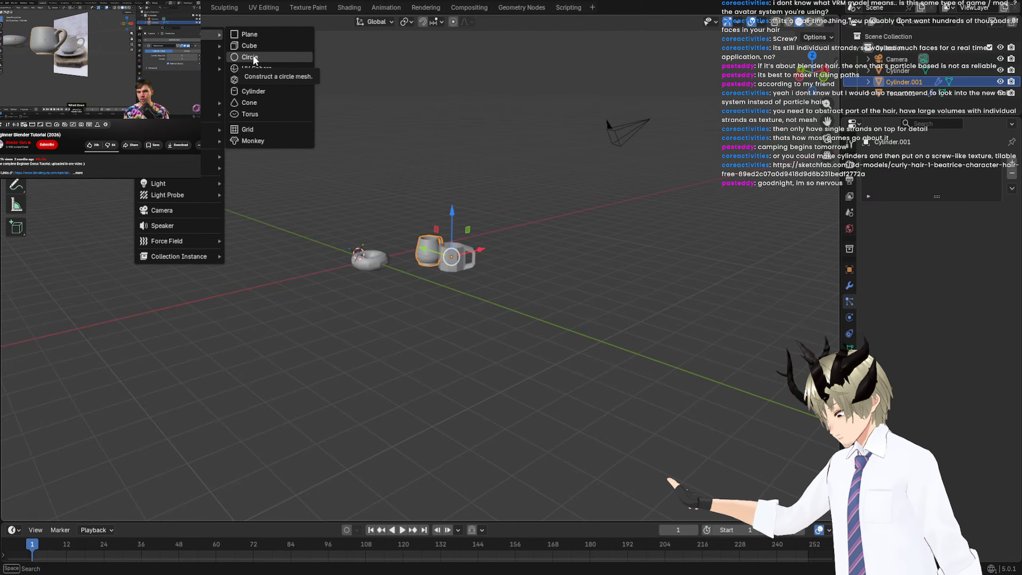
pyautogui.click(254, 59)
pyautogui.moveTo(402, 250); pyautogui.dragTo(423, 301, button='middle')
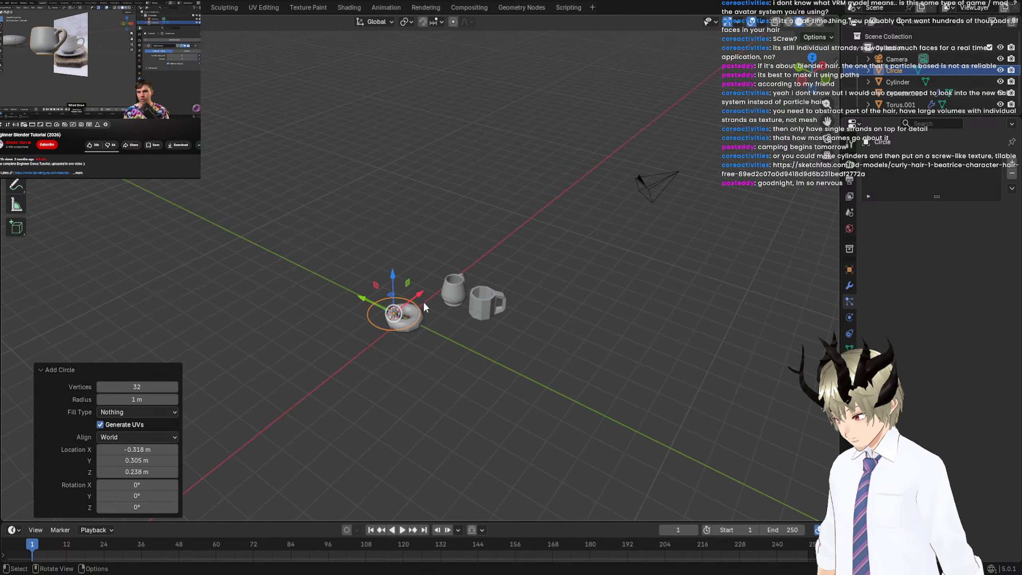
pyautogui.scroll(4, 366, 298)
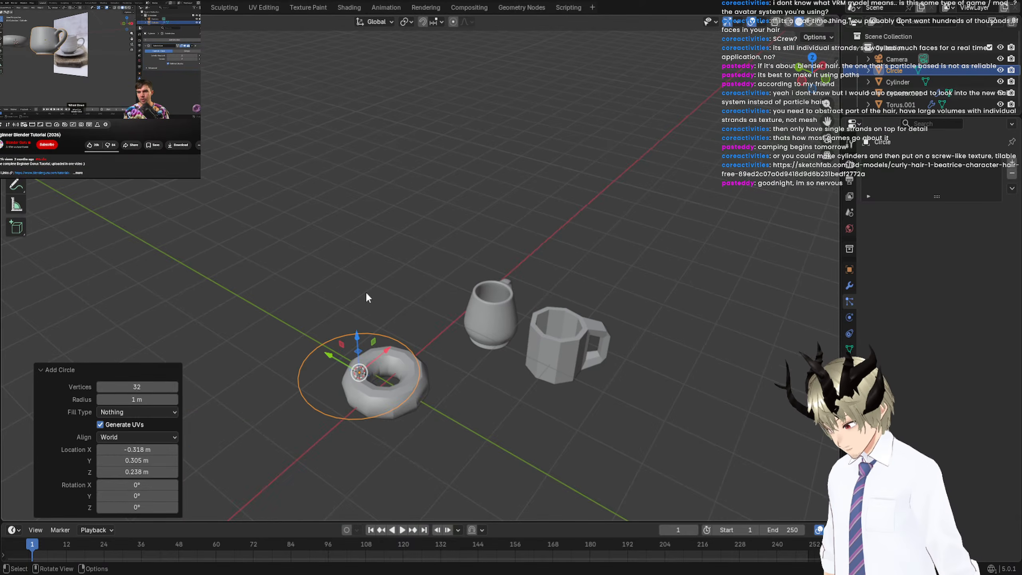
pyautogui.moveTo(231, 164)
pyautogui.mouseDown(button='middle')
pyautogui.moveTo(234, 131)
pyautogui.moveTo(236, 161)
pyautogui.mouseUp(button='middle')
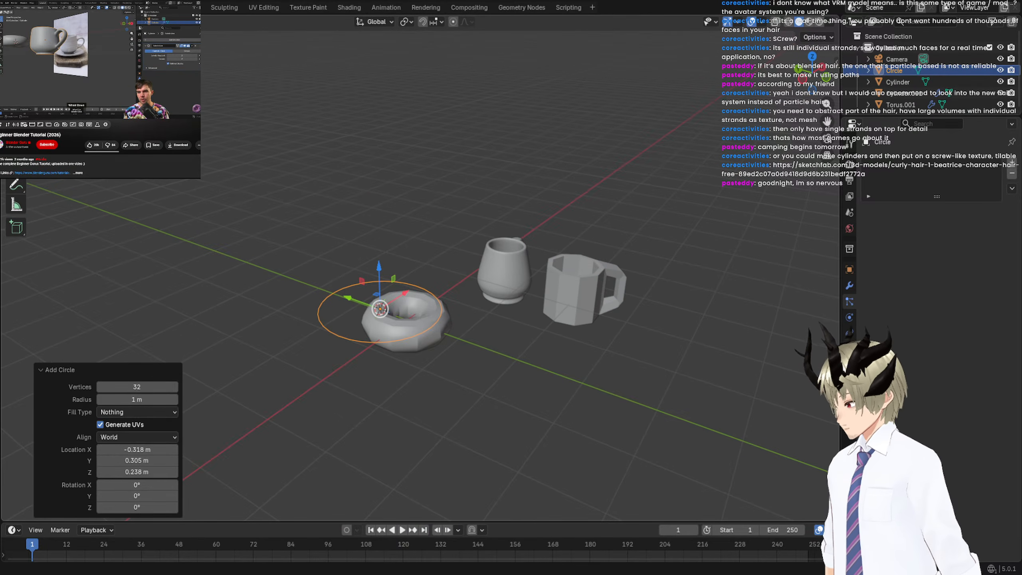
# Enter mesh editing on the circle and fill its outline with a single face.
pyautogui.press('Tab')
pyautogui.press('f')
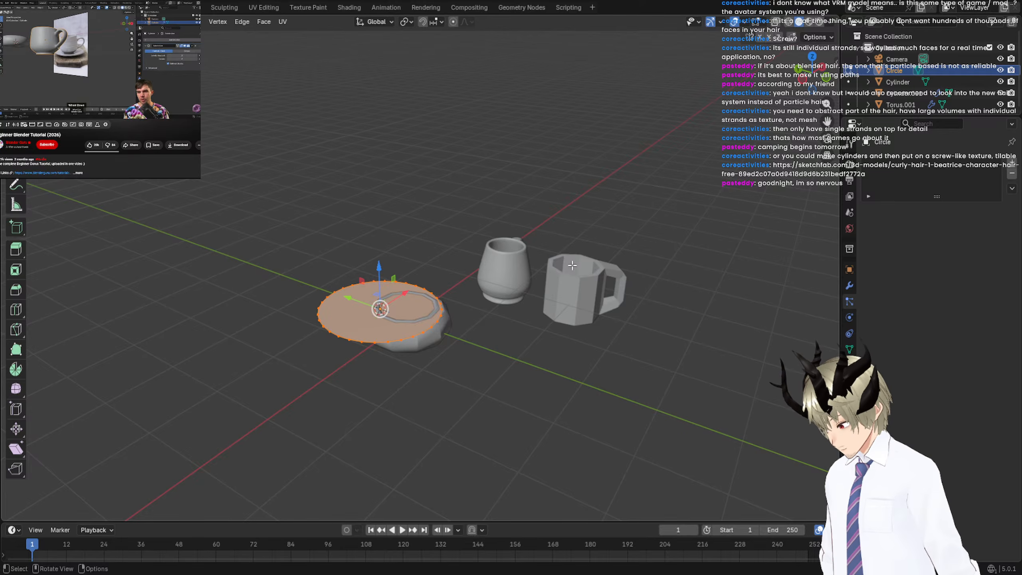
pyautogui.rightClick(572, 265)
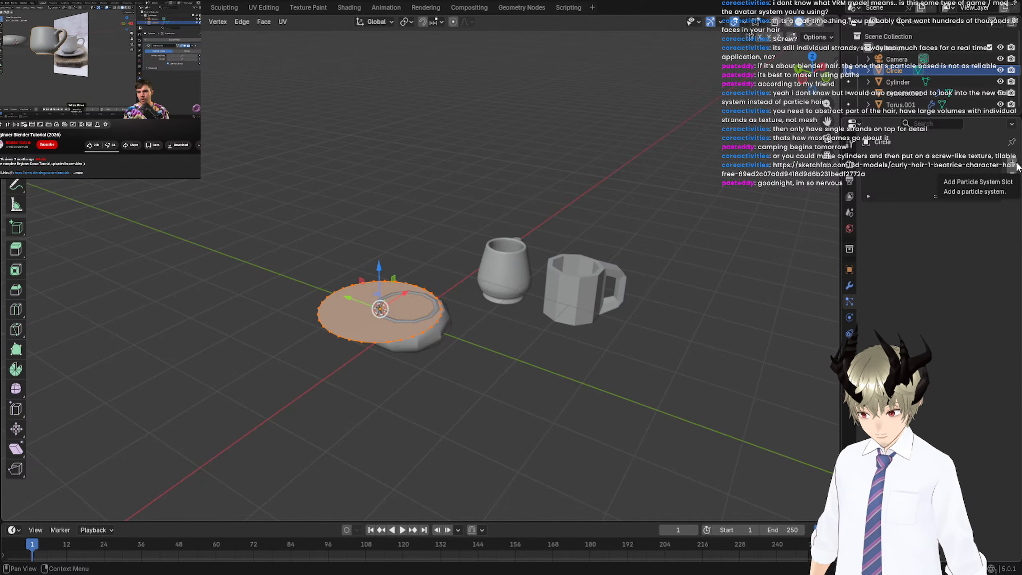
# Add a Solidify modifier to the circle.
pyautogui.click(850, 286)
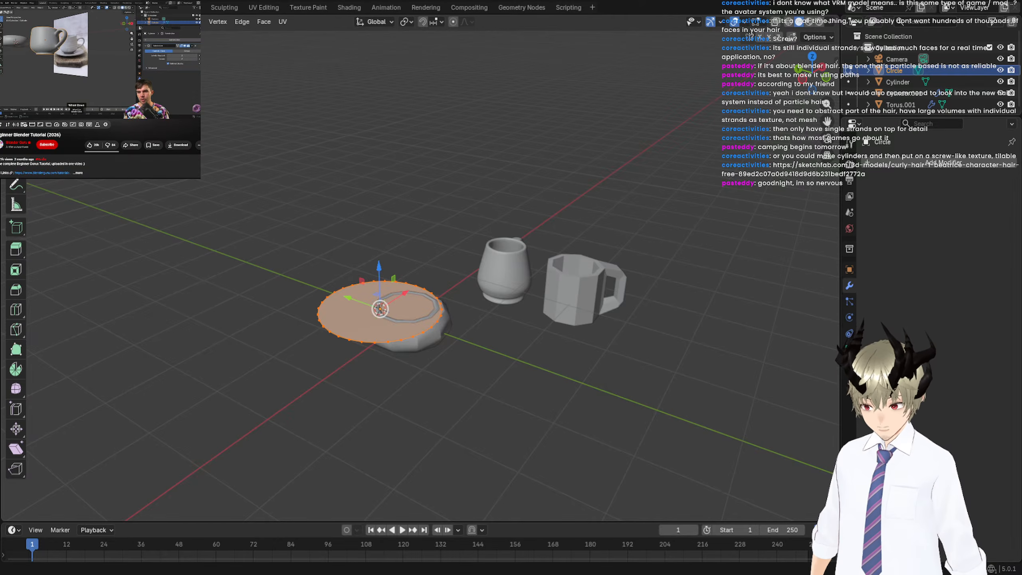
pyautogui.click(978, 163)
pyautogui.moveTo(974, 161)
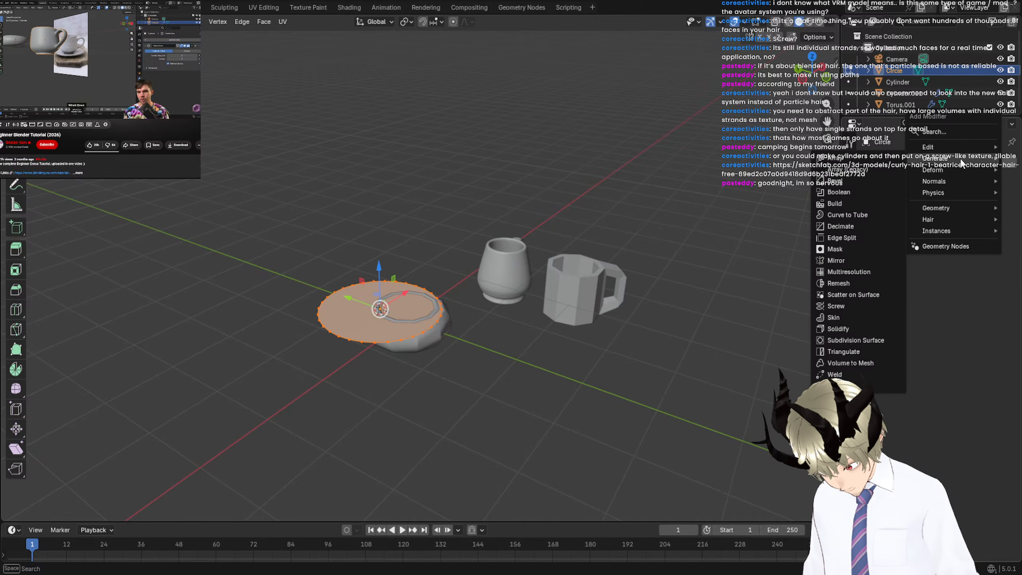
pyautogui.click(875, 331)
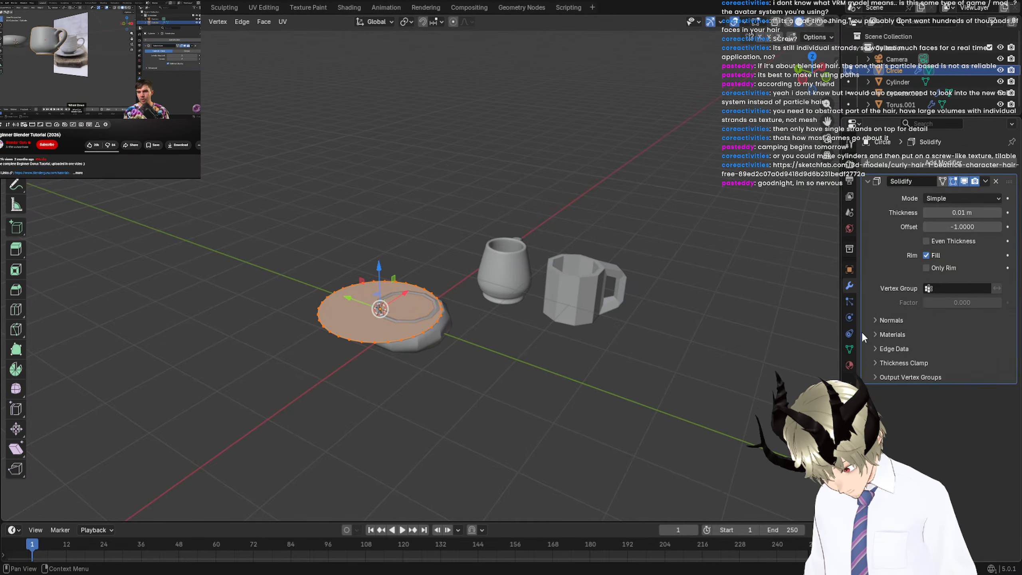
# Set the circle's Solidify thickness to 0.02 m and check the disc's rim in Object Mode.
pyautogui.scroll(3, 459, 252)
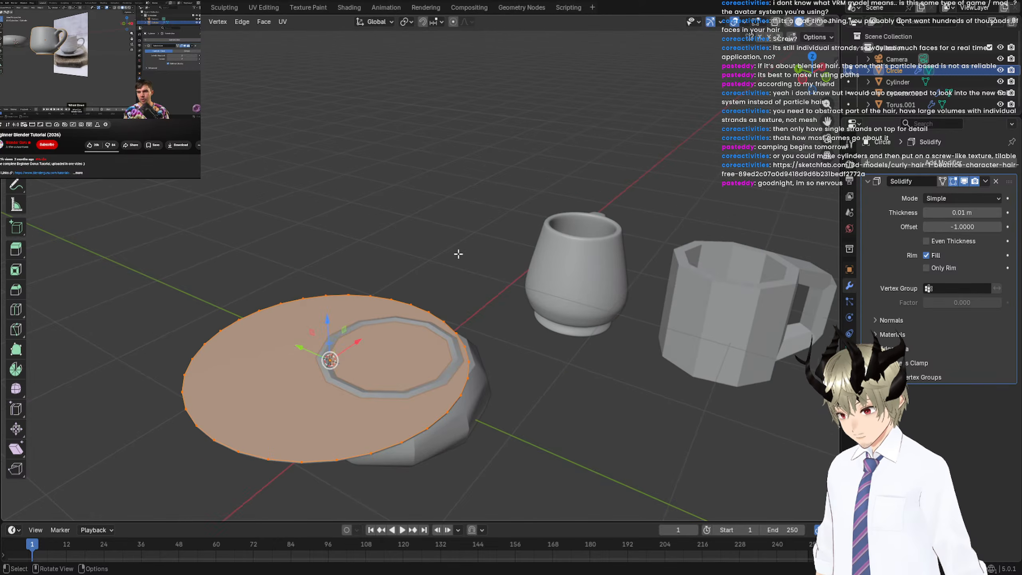
pyautogui.moveTo(458, 251); pyautogui.dragTo(460, 236, button='middle')
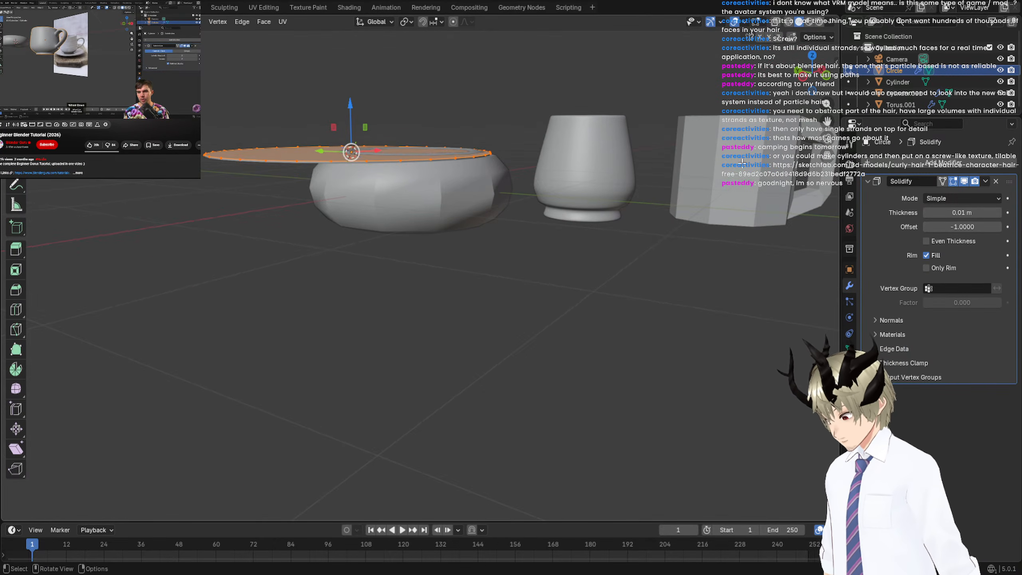
pyautogui.click(999, 213)
pyautogui.click(999, 213)
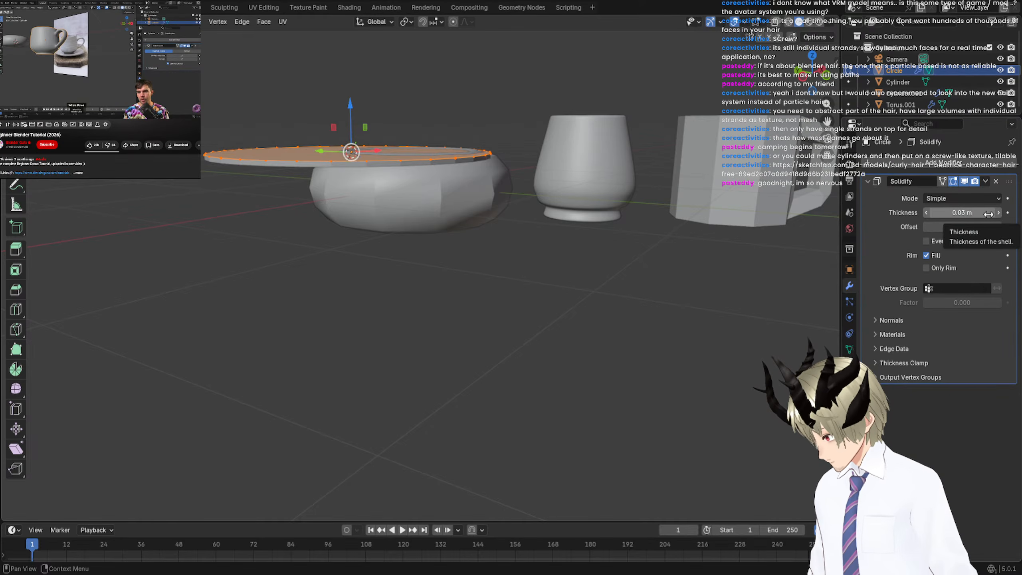
pyautogui.click(927, 213)
pyautogui.scroll(3, 520, 151)
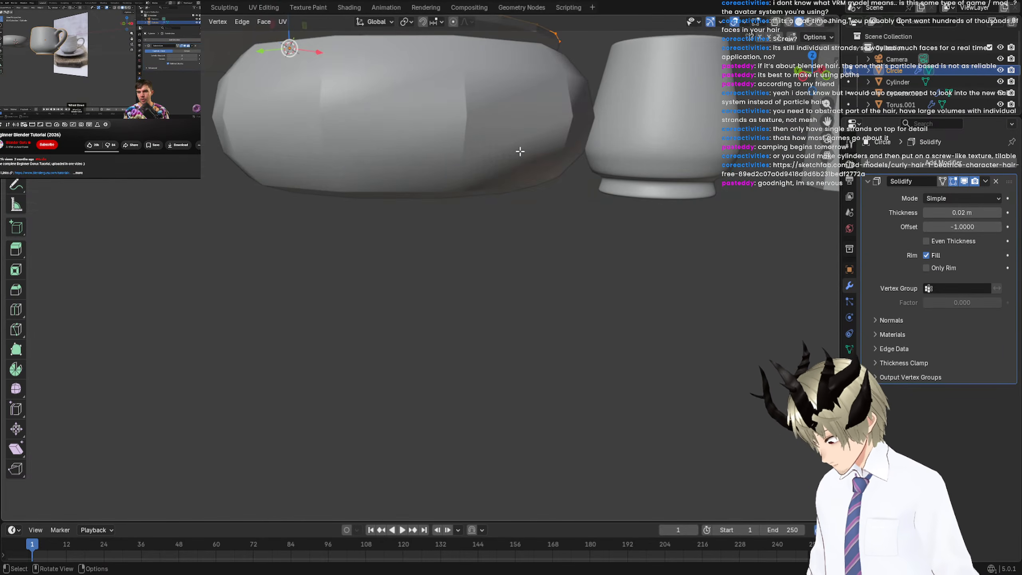
pyautogui.keyDown('shift'); pyautogui.moveTo(520, 150); pyautogui.dragTo(530, 258, button='middle'); pyautogui.keyUp('shift')
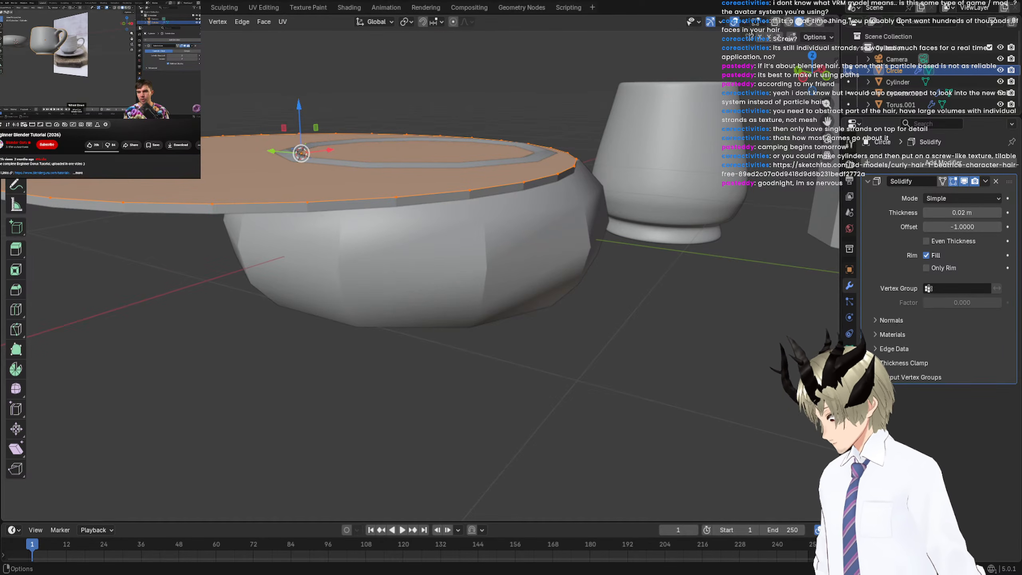
pyautogui.press('Tab')
pyautogui.moveTo(336, 121); pyautogui.dragTo(344, 120, button='middle')
pyautogui.scroll(5, 345, 122)
pyautogui.scroll(-9, 345, 122)
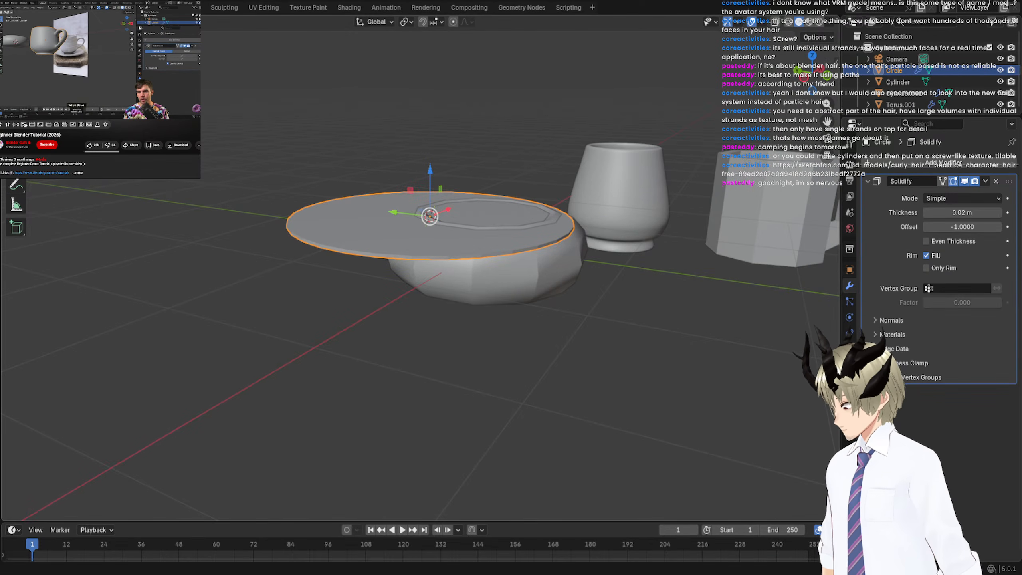
# Inset the disc's face by about 0.299 m and lower the inner face about 0.035 m along Z.
pyautogui.press('Tab')
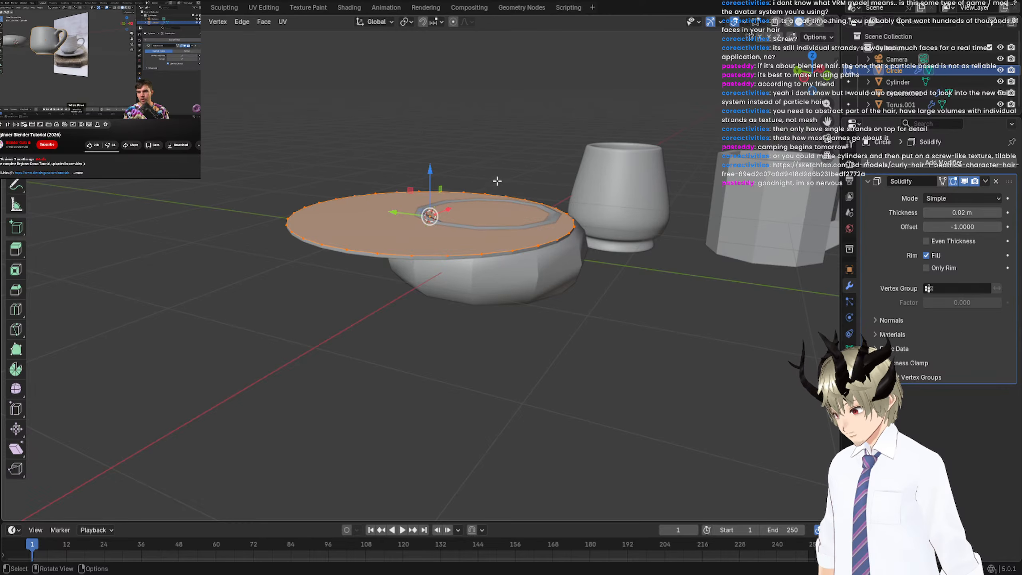
pyautogui.press('i')
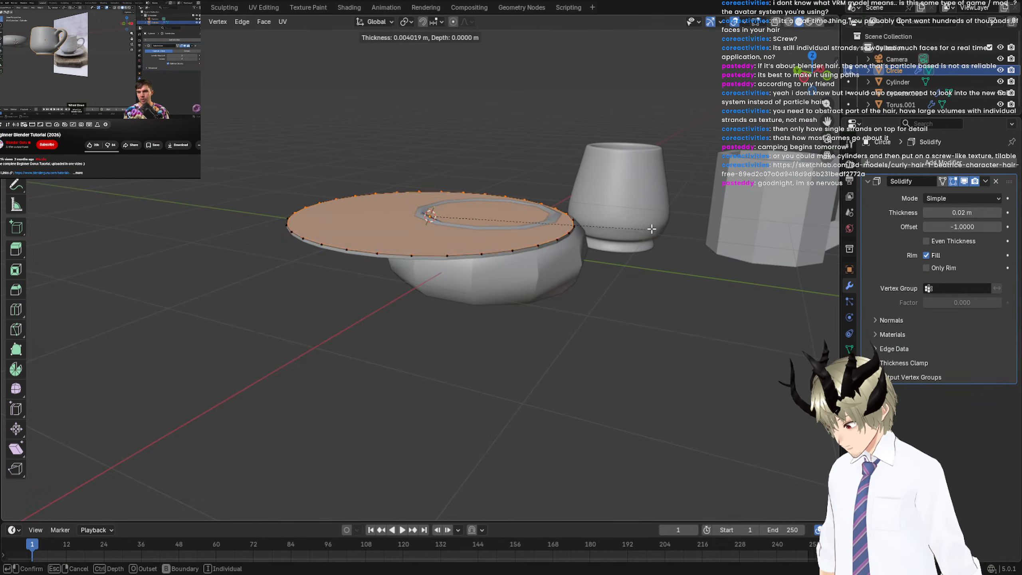
pyautogui.click(611, 224)
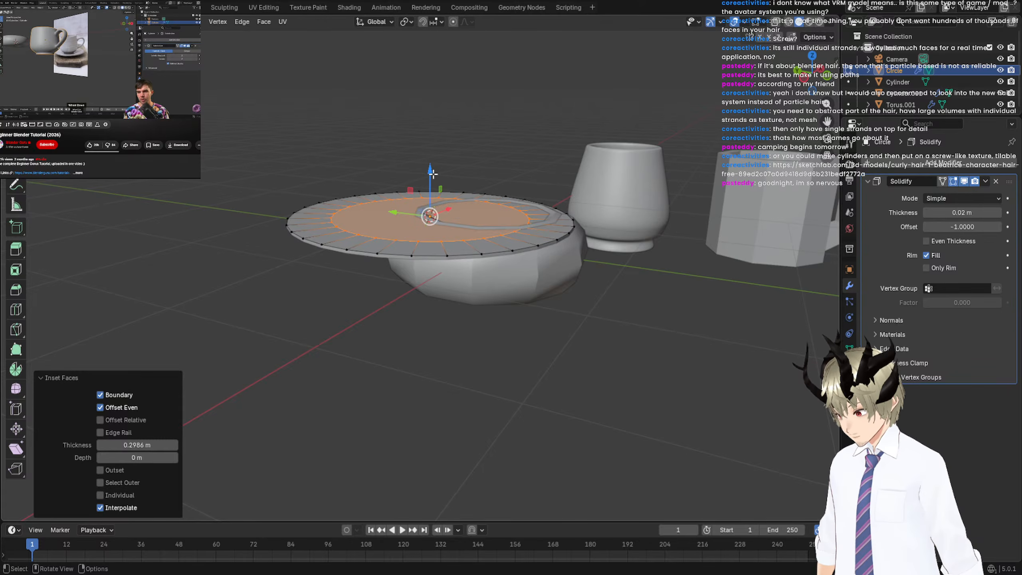
pyautogui.moveTo(432, 173); pyautogui.dragTo(432, 181)
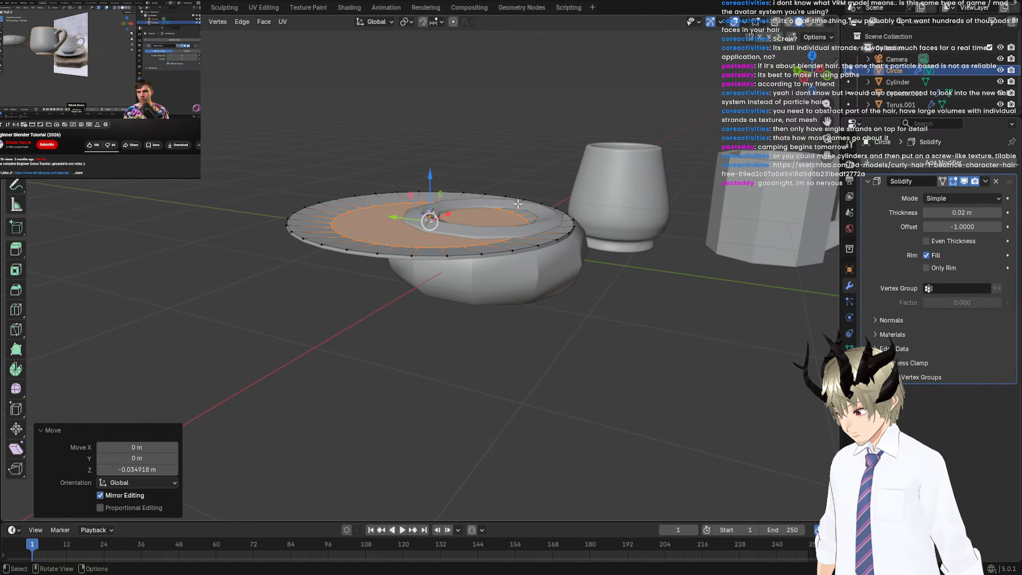
# Inset the lowered inner face by about 0.245 m and lower the new centre face about 0.016 m along Z.
pyautogui.press('i')
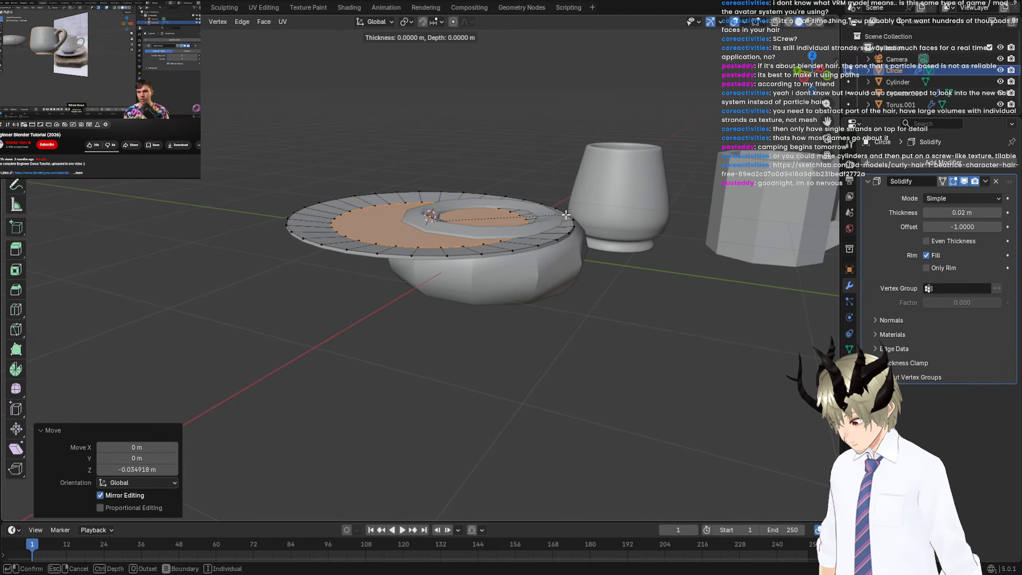
pyautogui.click(527, 211)
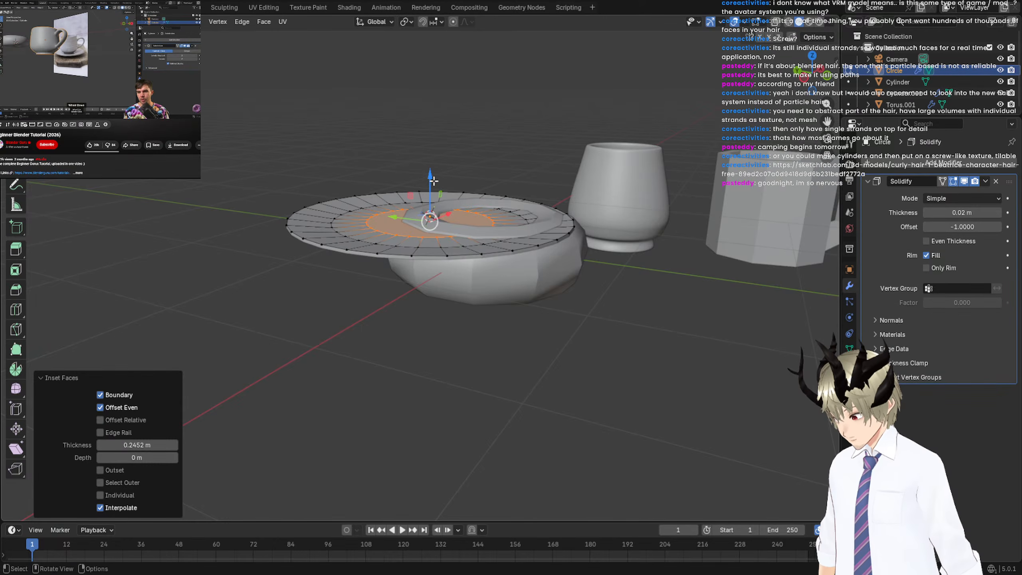
pyautogui.moveTo(430, 181); pyautogui.dragTo(430, 184)
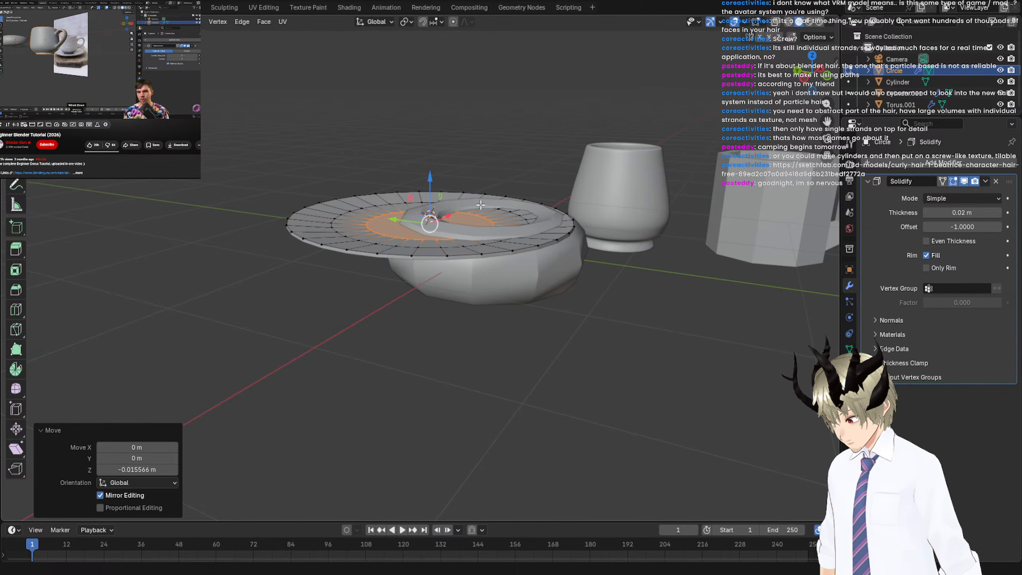
# Scale the disc's centre face to about 0.812 and return to Object Mode.
pyautogui.press('s')
pyautogui.click(524, 218)
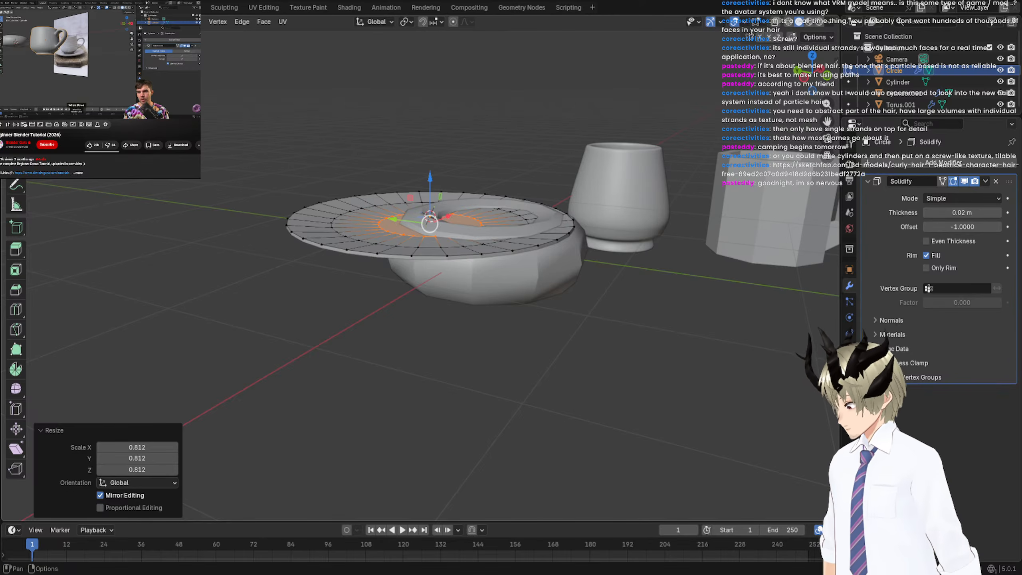
pyautogui.press('Tab')
pyautogui.scroll(-3, 579, 300)
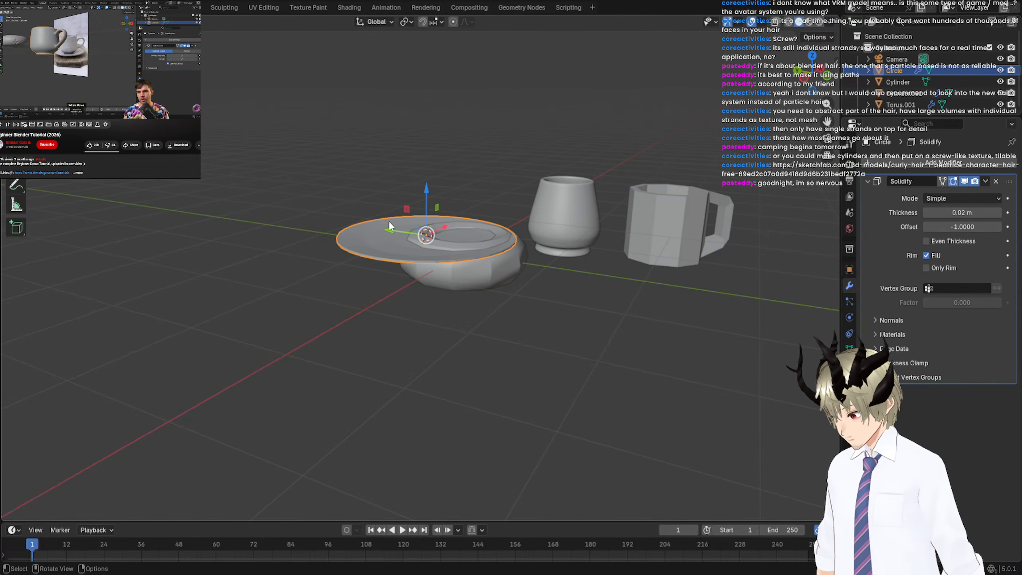
# Move the disc about -2.49 m along Y, away from the torus.
pyautogui.press('g')
pyautogui.press('y')
pyautogui.click(624, 283)
pyautogui.keyDown('shift'); pyautogui.moveTo(623, 283); pyautogui.dragTo(547, 277, button='middle'); pyautogui.keyUp('shift')
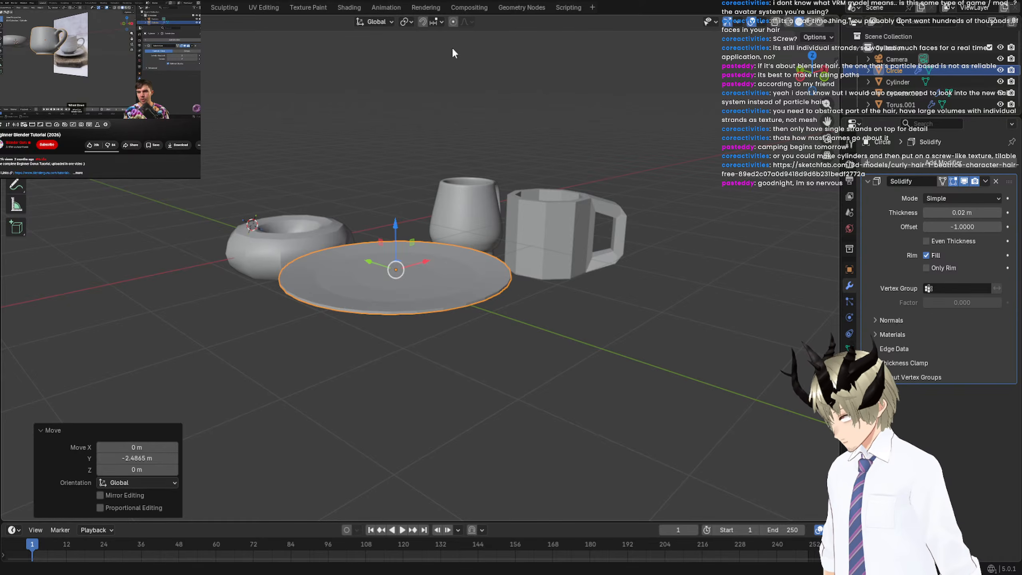
# Add a Subdivision Surface modifier to the disc.
pyautogui.click(929, 165)
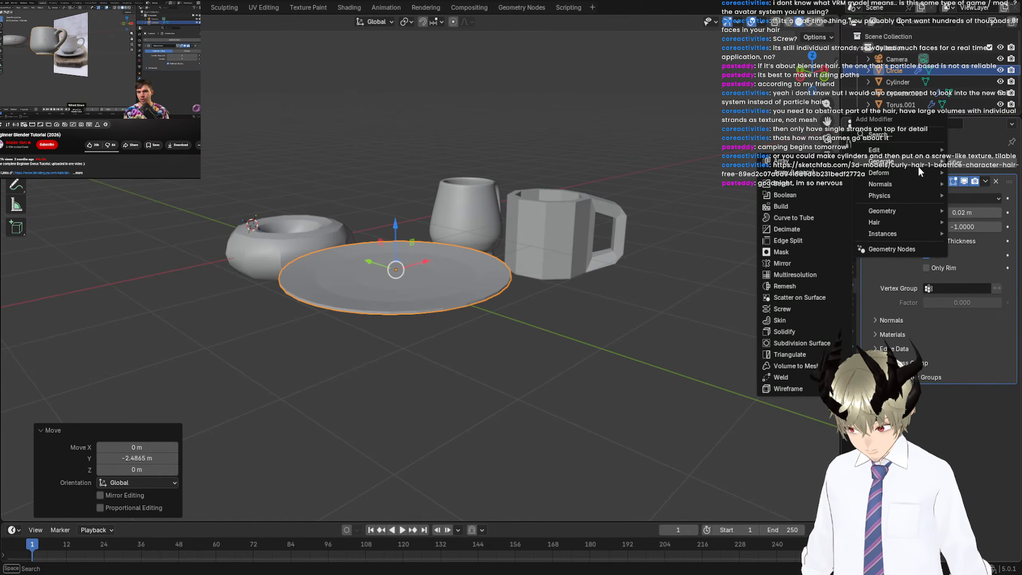
pyautogui.moveTo(903, 156)
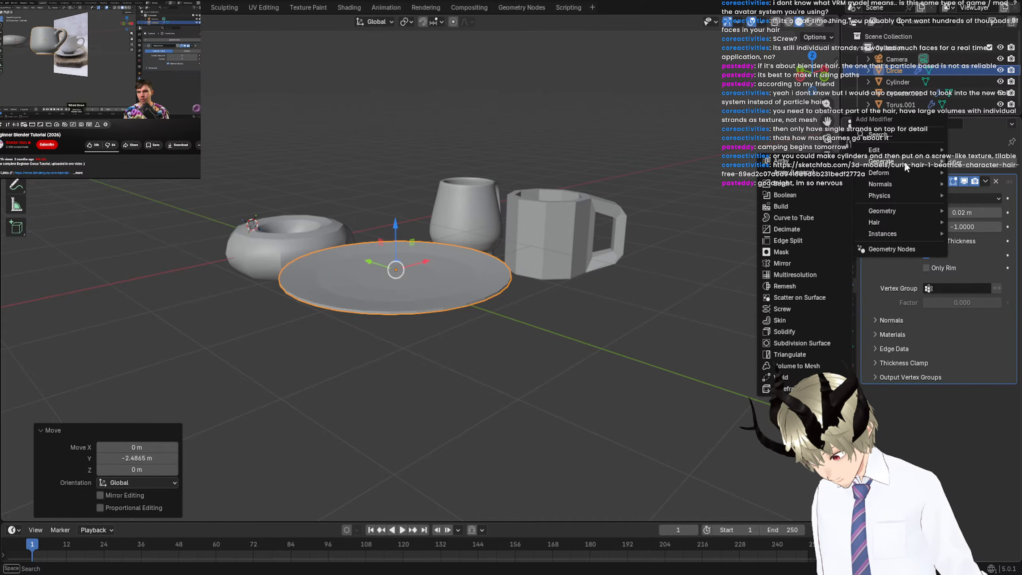
pyautogui.click(818, 343)
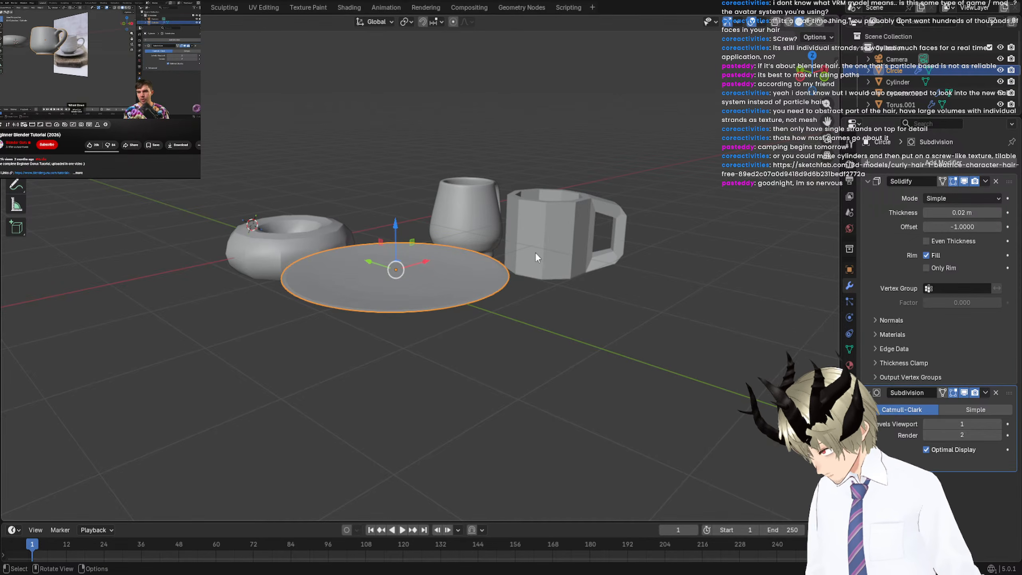
# Try to apply the disc's Solidify modifier while in Edit Mode.
pyautogui.scroll(4, 506, 211)
pyautogui.moveTo(513, 213); pyautogui.dragTo(514, 216, button='middle')
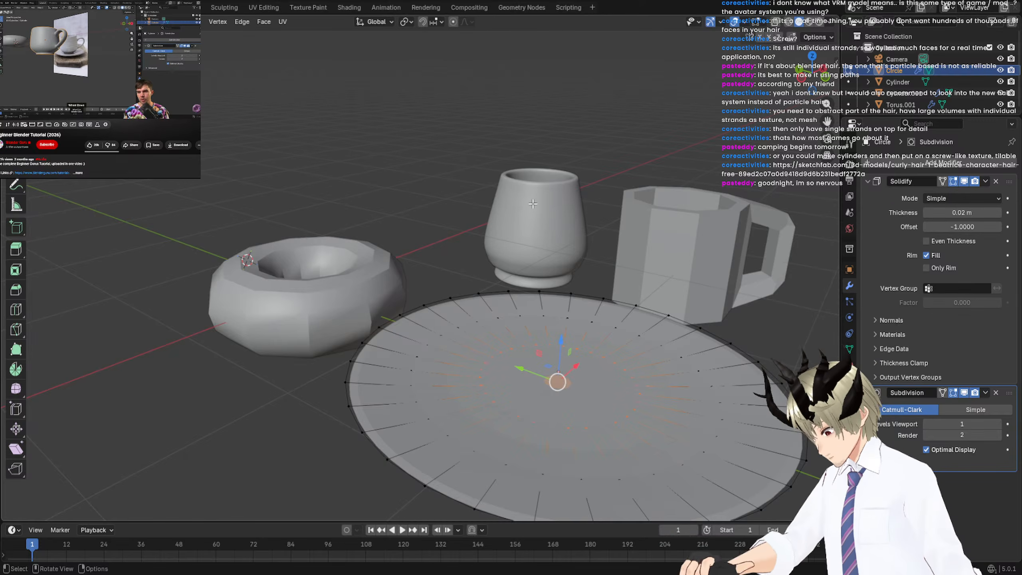
pyautogui.moveTo(417, 168); pyautogui.dragTo(526, 200, button='middle')
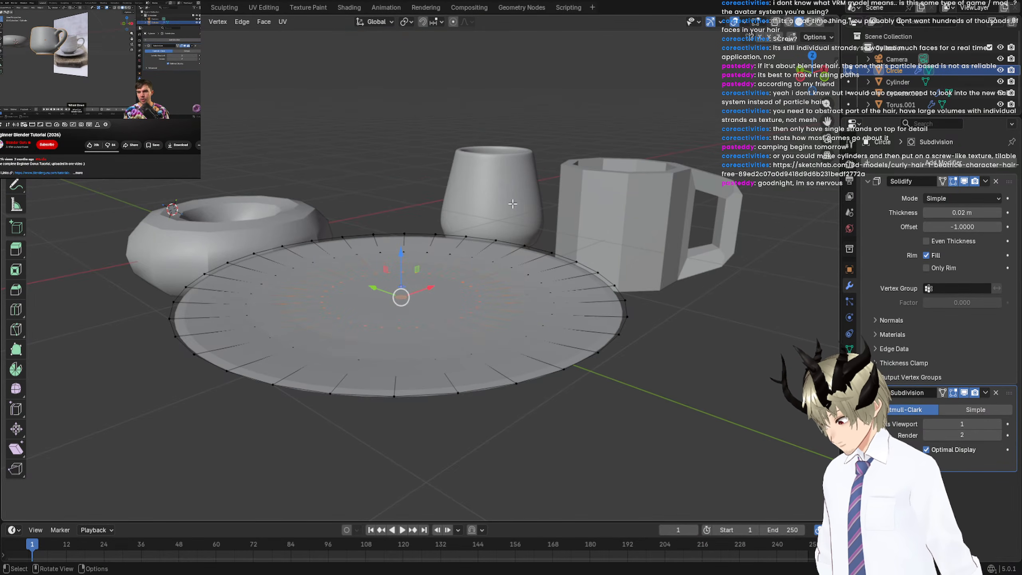
pyautogui.moveTo(512, 201); pyautogui.dragTo(510, 194, button='middle')
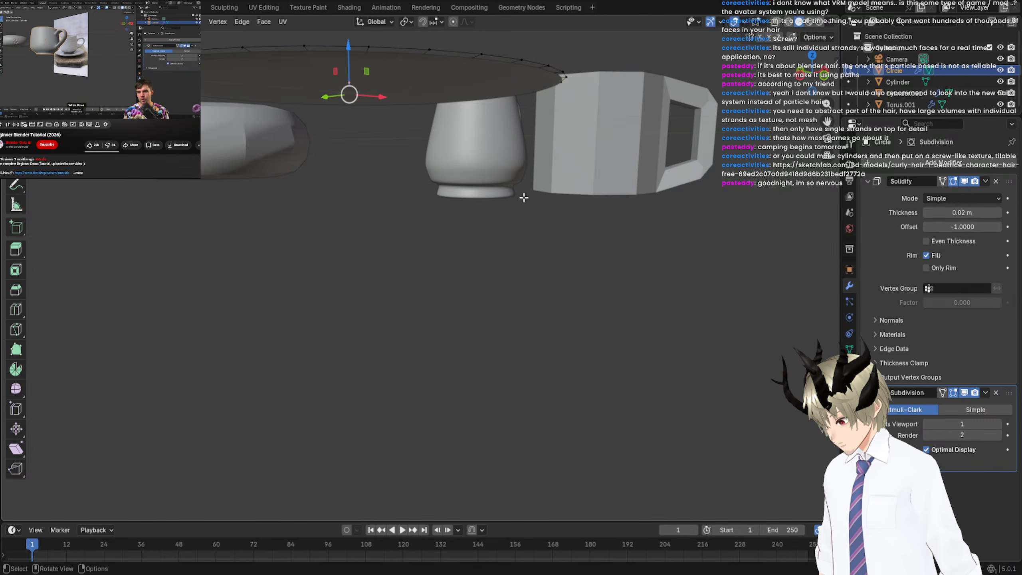
pyautogui.click(984, 180)
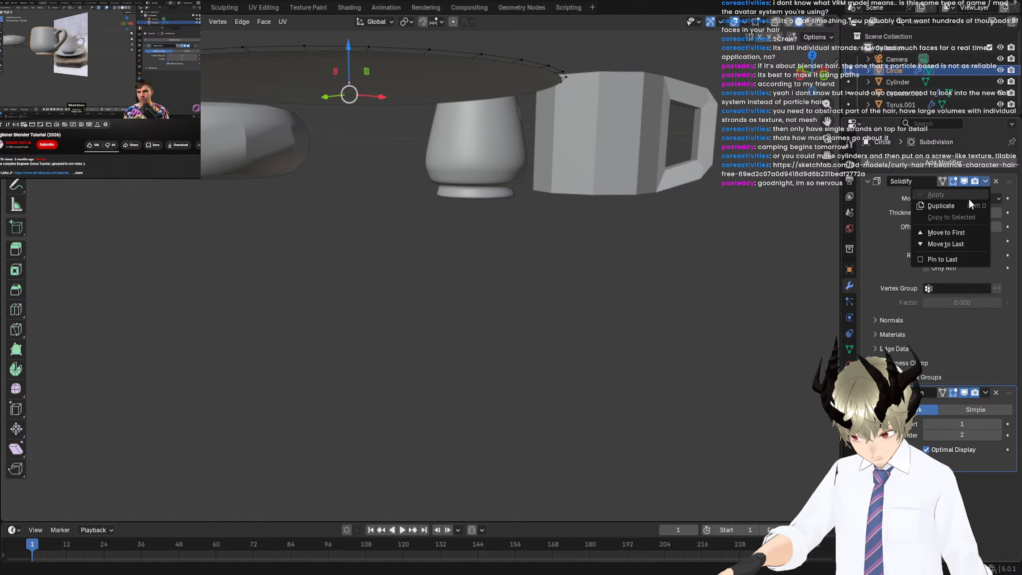
pyautogui.click(986, 182)
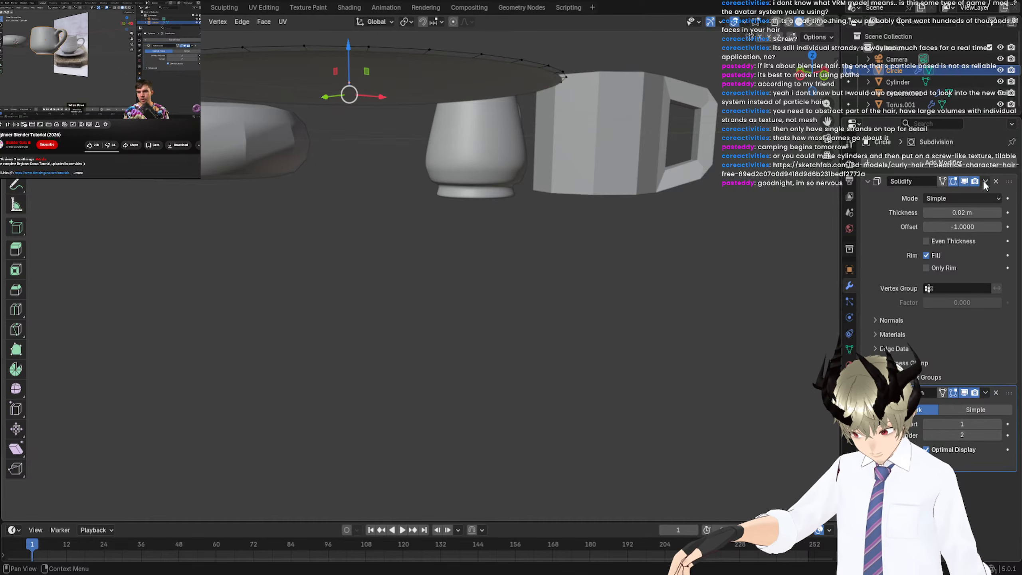
pyautogui.click(985, 183)
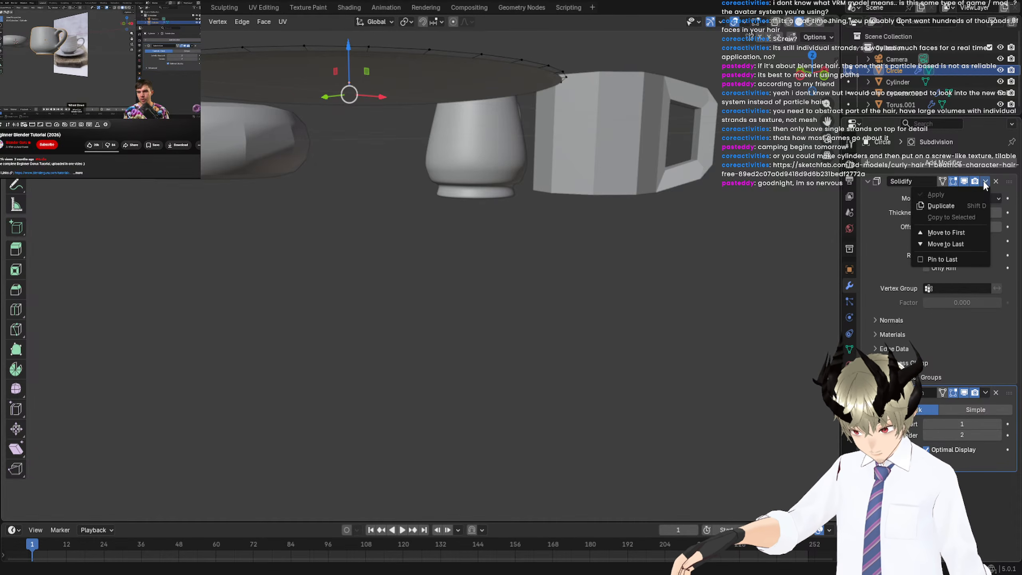
pyautogui.click(984, 182)
pyautogui.click(968, 181)
pyautogui.click(968, 181)
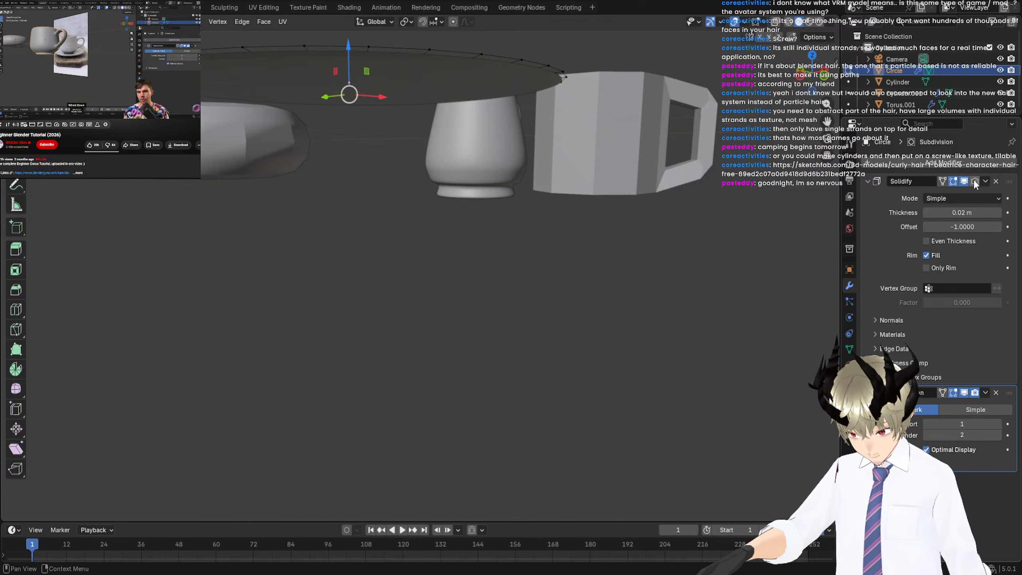
pyautogui.click(984, 183)
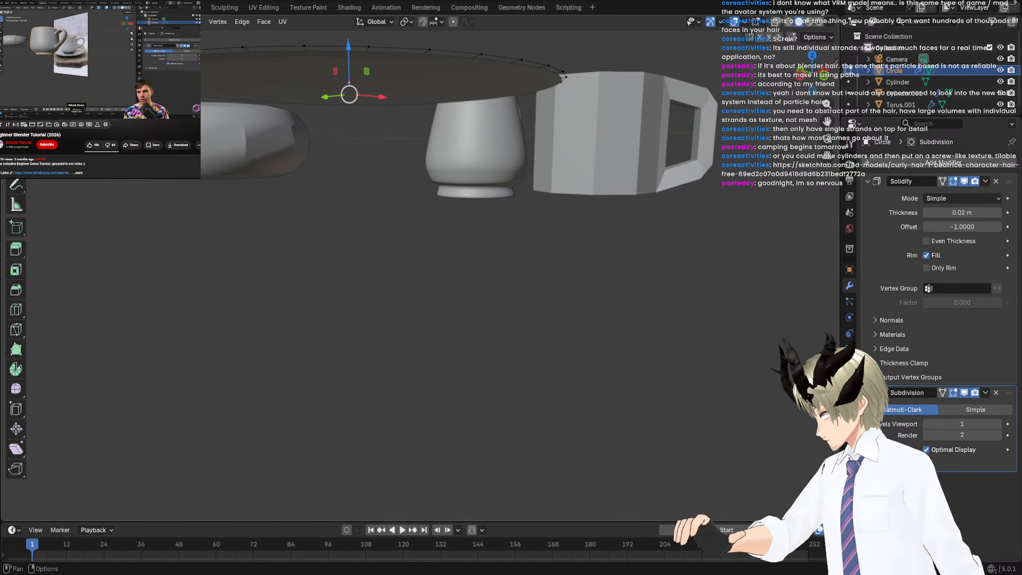
# Return the disc to Object Mode and apply its Solidify modifier.
pyautogui.press('Tab')
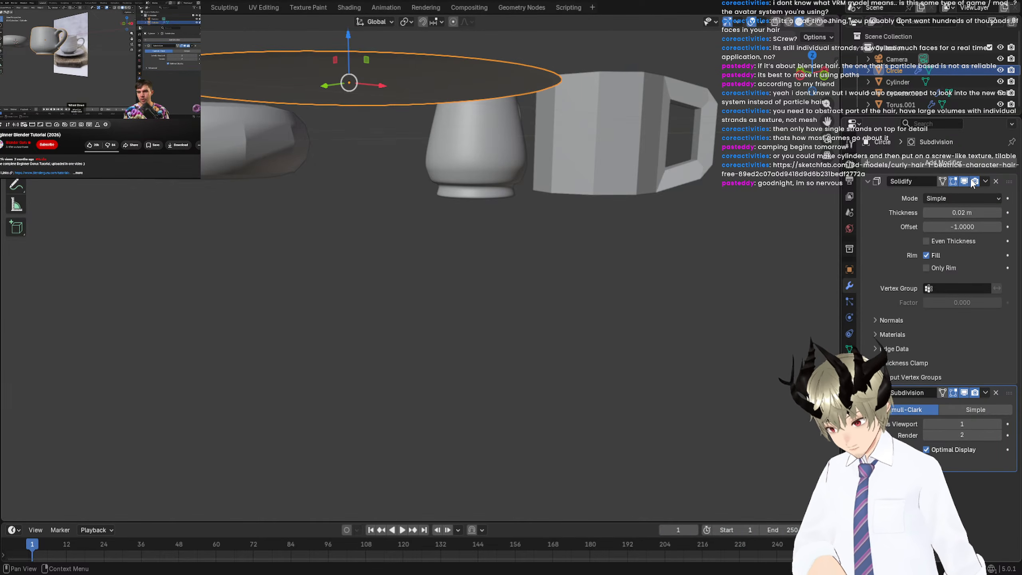
pyautogui.scroll(-5, 456, 114)
pyautogui.moveTo(457, 114); pyautogui.dragTo(463, 126, button='middle')
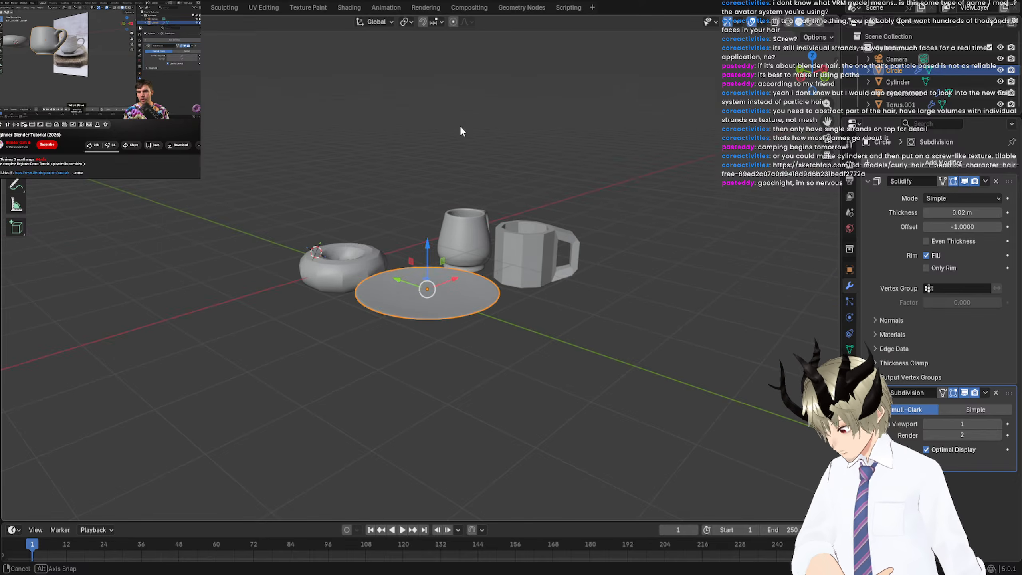
pyautogui.scroll(3, 463, 126)
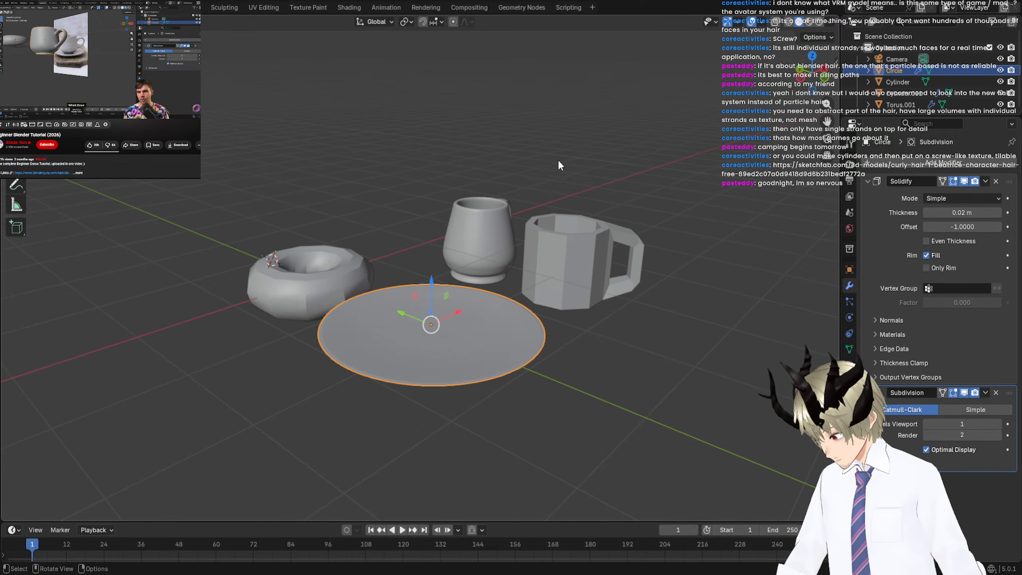
pyautogui.click(985, 181)
pyautogui.click(977, 195)
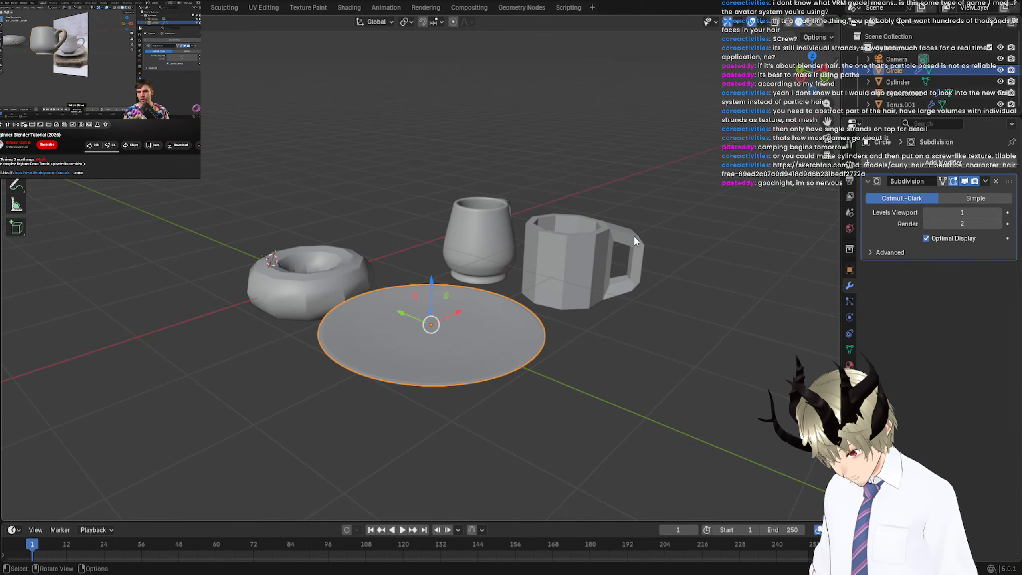
# Open the disc's mesh in Edit Mode to work on its underside.
pyautogui.moveTo(634, 236)
pyautogui.mouseDown(button='middle')
pyautogui.moveTo(623, 211)
pyautogui.moveTo(631, 245)
pyautogui.mouseUp(button='middle')
pyautogui.scroll(4, 631, 244)
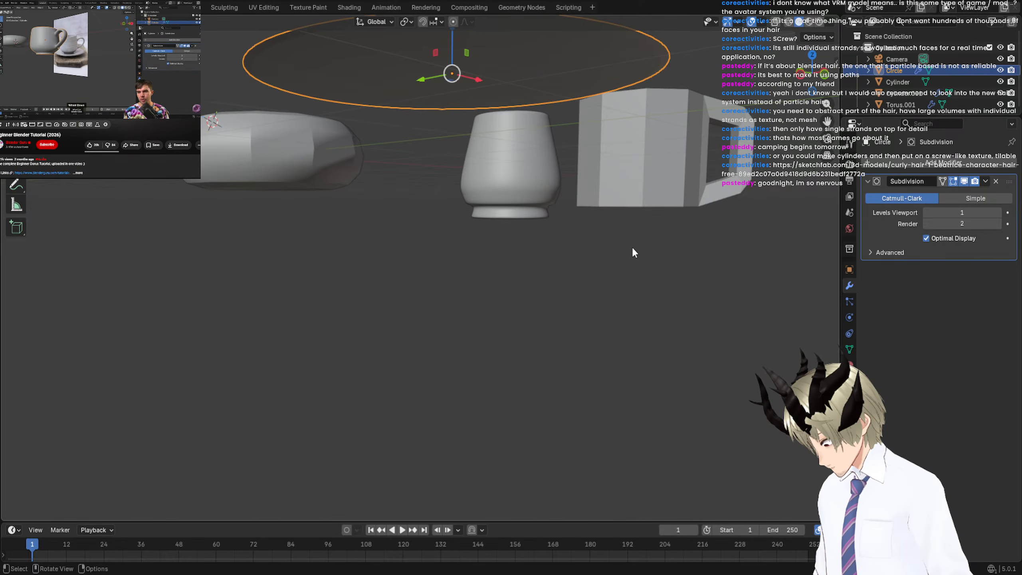
pyautogui.press('Tab')
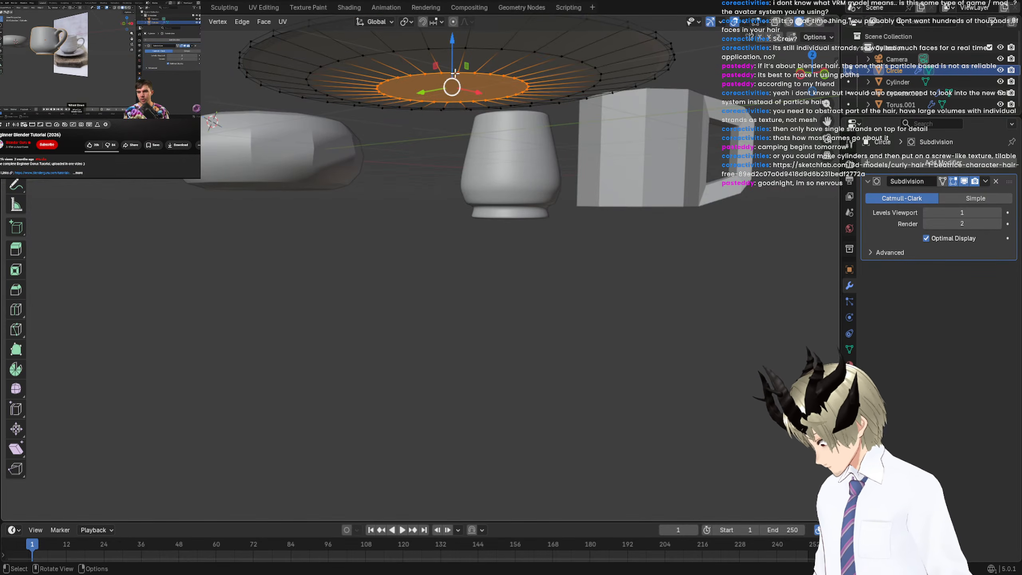
pyautogui.moveTo(422, 87); pyautogui.dragTo(413, 34, button='middle')
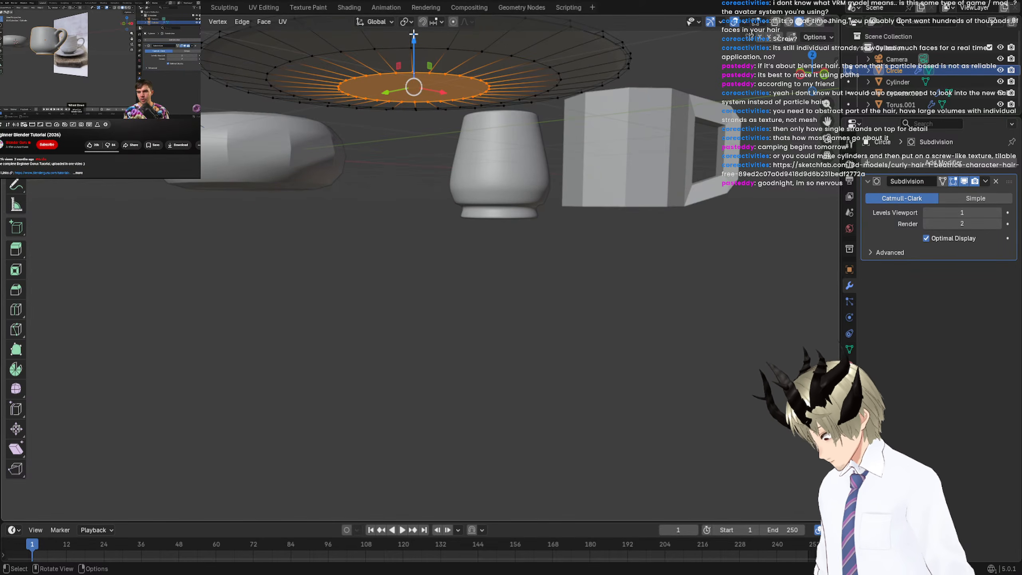
pyautogui.moveTo(413, 34); pyautogui.dragTo(408, 63)
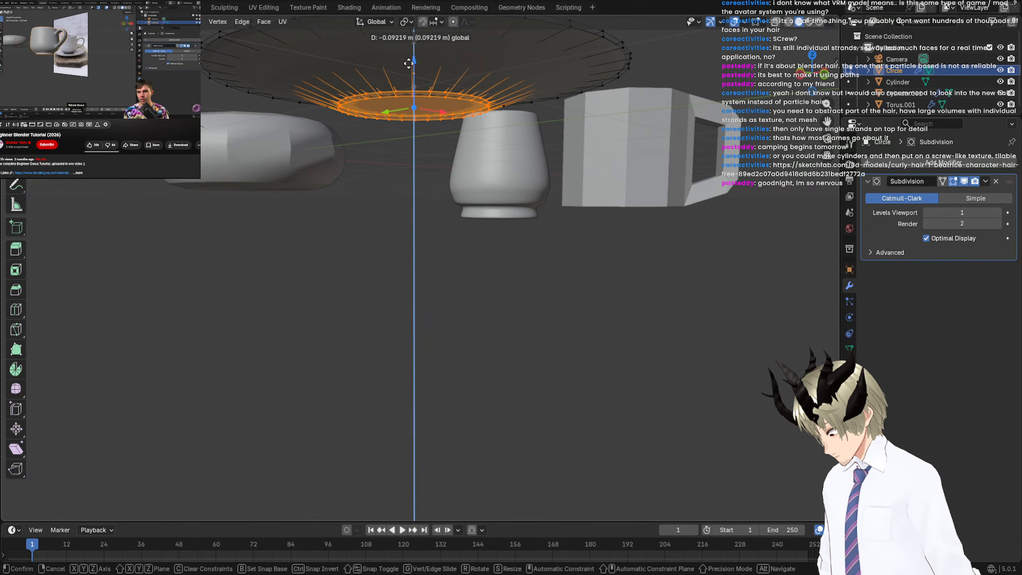
pyautogui.rightClick(409, 64)
pyautogui.moveTo(409, 65); pyautogui.dragTo(409, 89, button='middle')
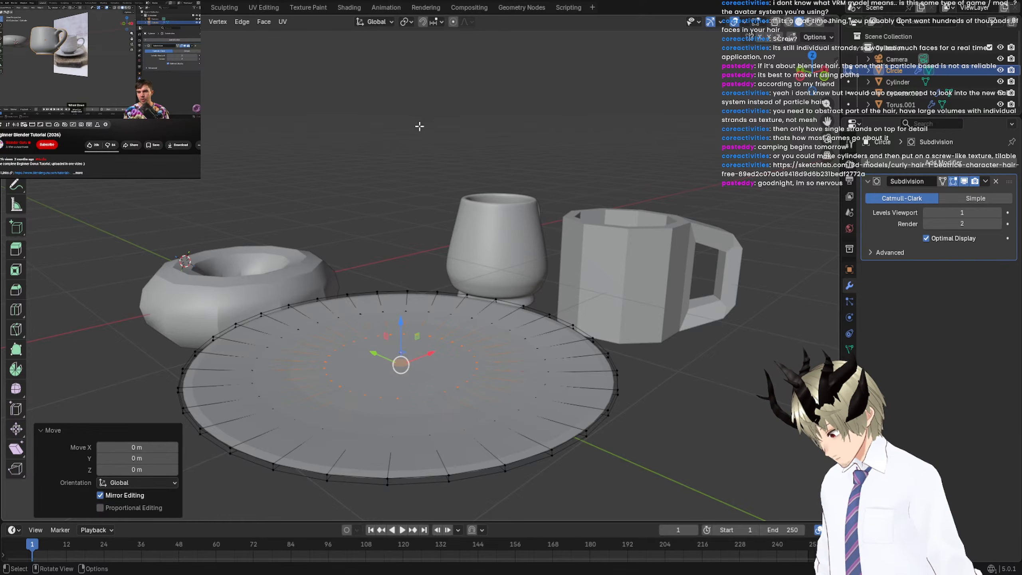
# Deselect the top-side centre vertices, then extrude the underside's centre face about 0.028 m and scale it to about 1.089.
pyautogui.press('b')
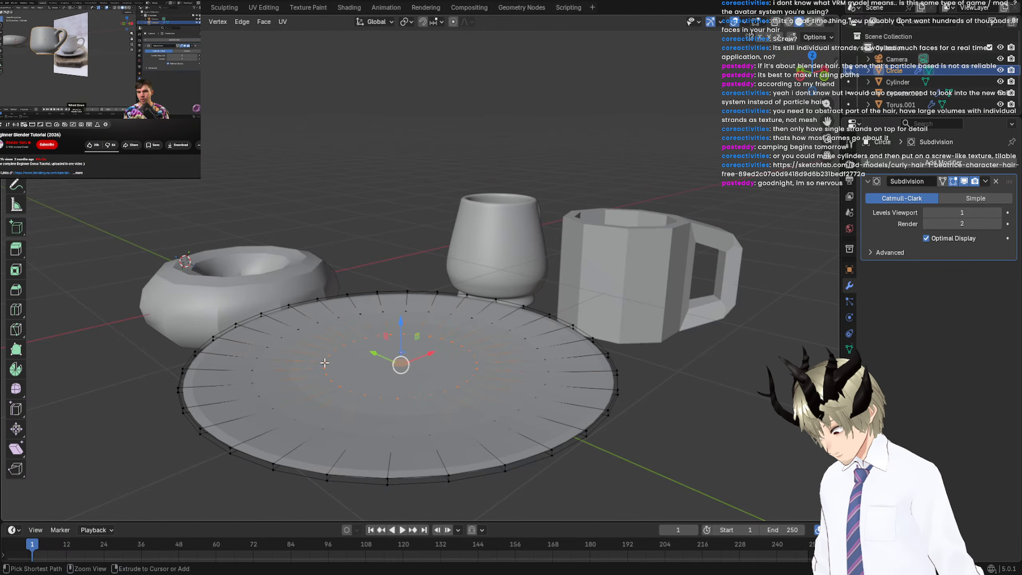
pyautogui.moveTo(298, 316); pyautogui.dragTo(535, 436)
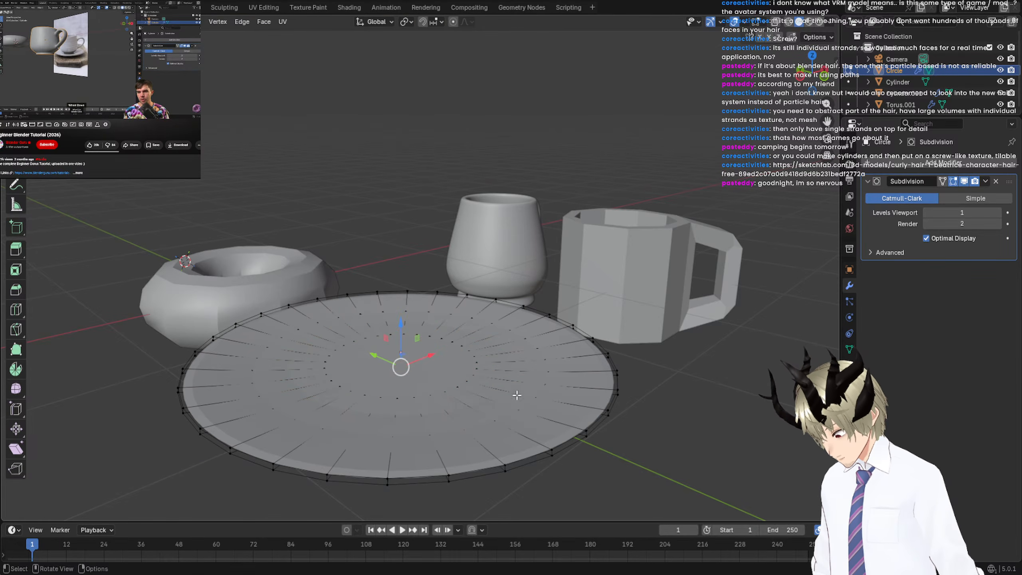
pyautogui.moveTo(535, 436); pyautogui.dragTo(516, 379, button='middle')
pyautogui.press('e')
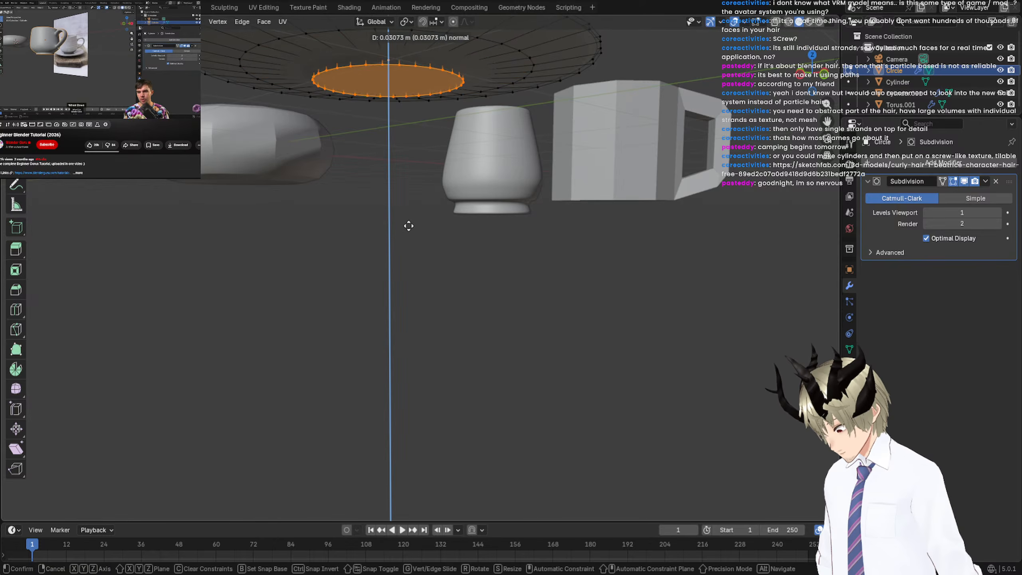
pyautogui.click(406, 224)
pyautogui.press('s')
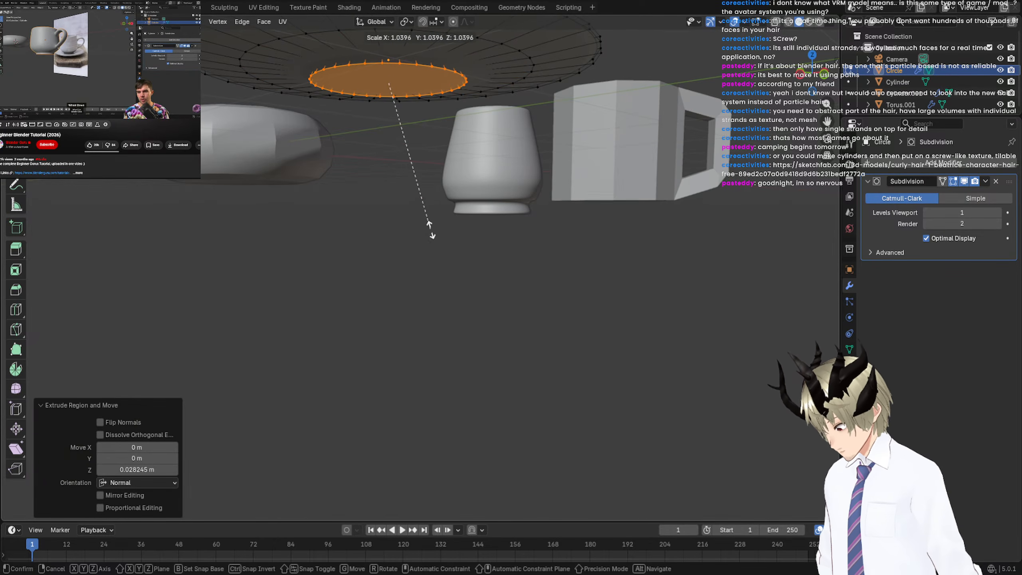
pyautogui.click(445, 230)
# Extrude the underside's centre face another 0.021 m or so and scale it to about 1.035 to flare the foot.
pyautogui.press('e')
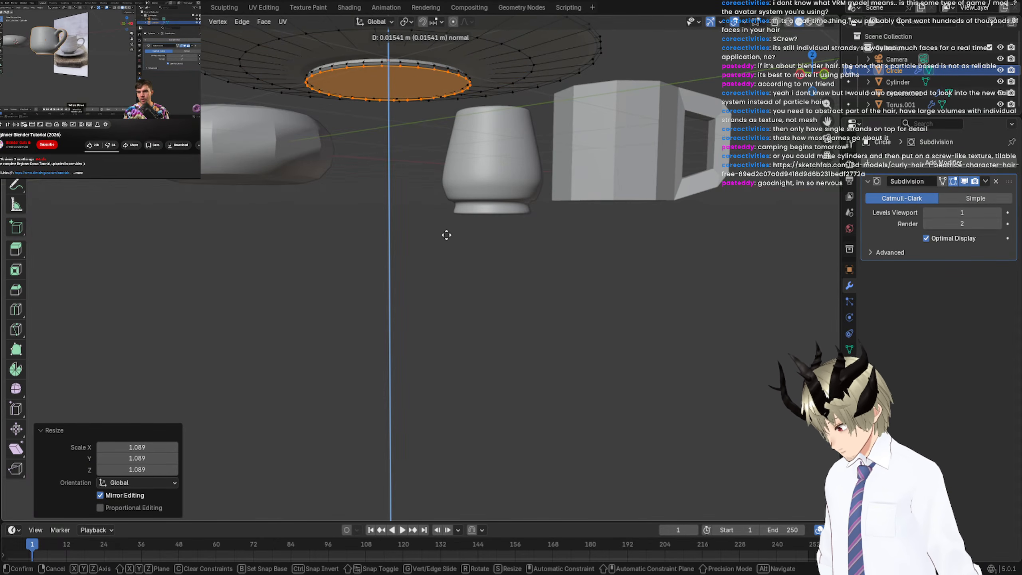
pyautogui.click(445, 234)
pyautogui.press('s')
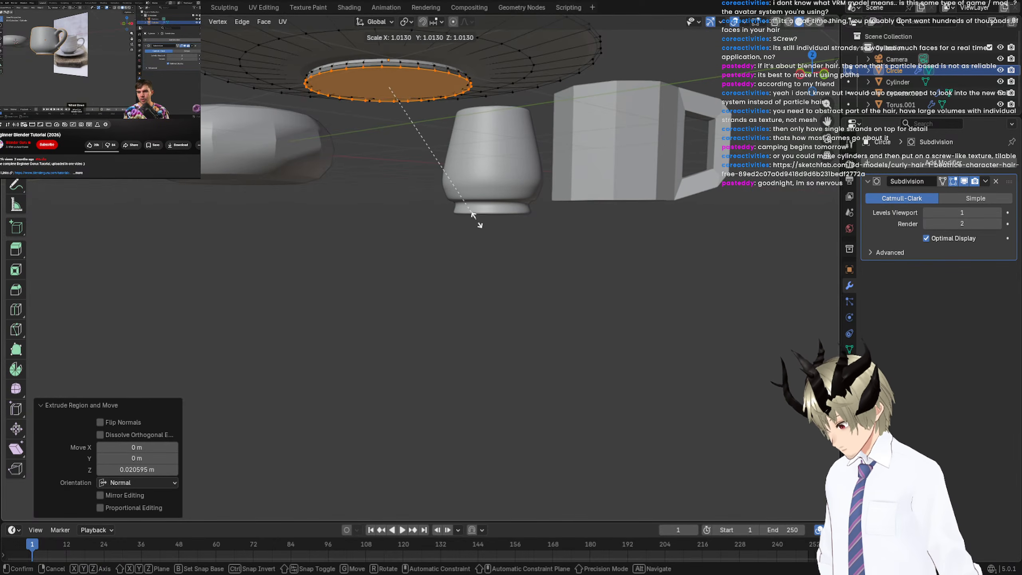
pyautogui.click(487, 218)
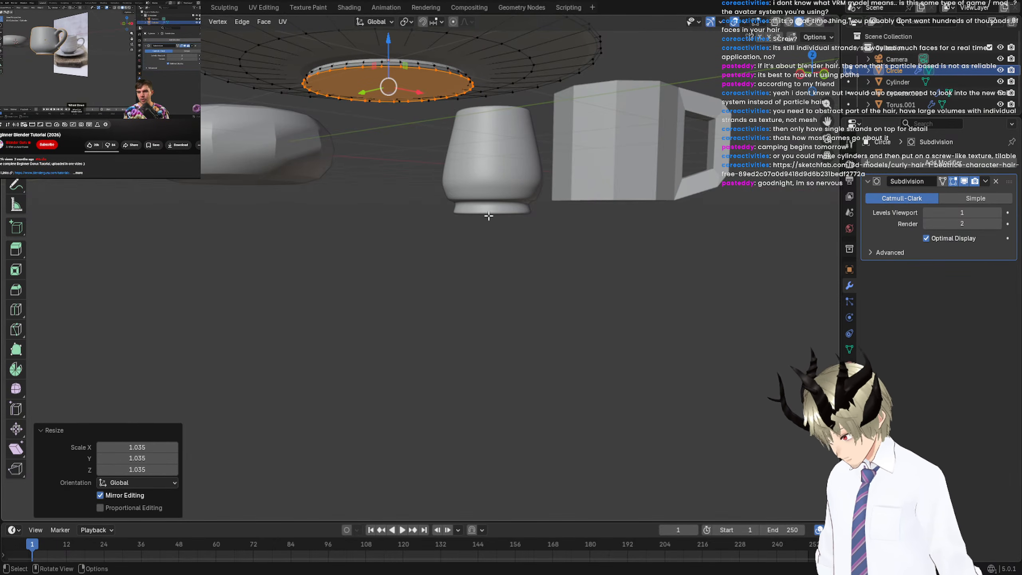
# Inset the foot's bottom face by about 0.1 m and clear the selection.
pyautogui.press('i')
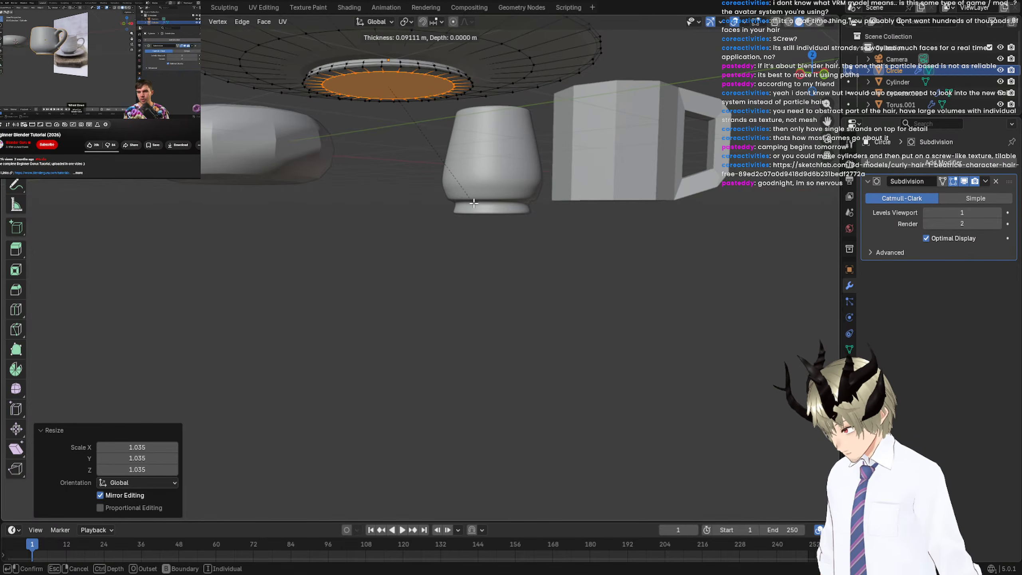
pyautogui.click(470, 201)
pyautogui.moveTo(470, 201); pyautogui.dragTo(473, 221, button='middle')
pyautogui.click(473, 221)
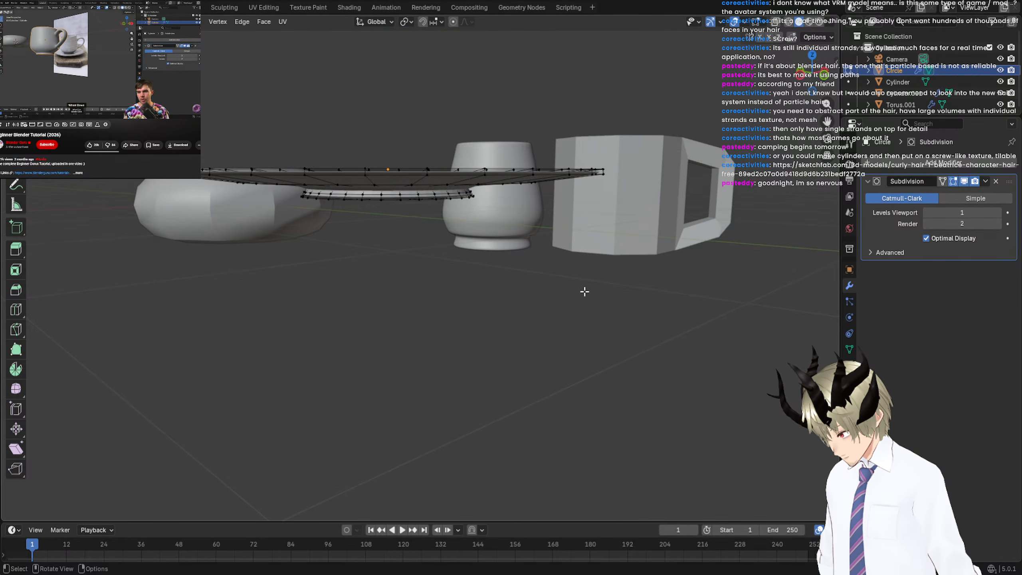
pyautogui.moveTo(584, 292); pyautogui.dragTo(580, 301, button='middle')
pyautogui.scroll(-6, 483, 371)
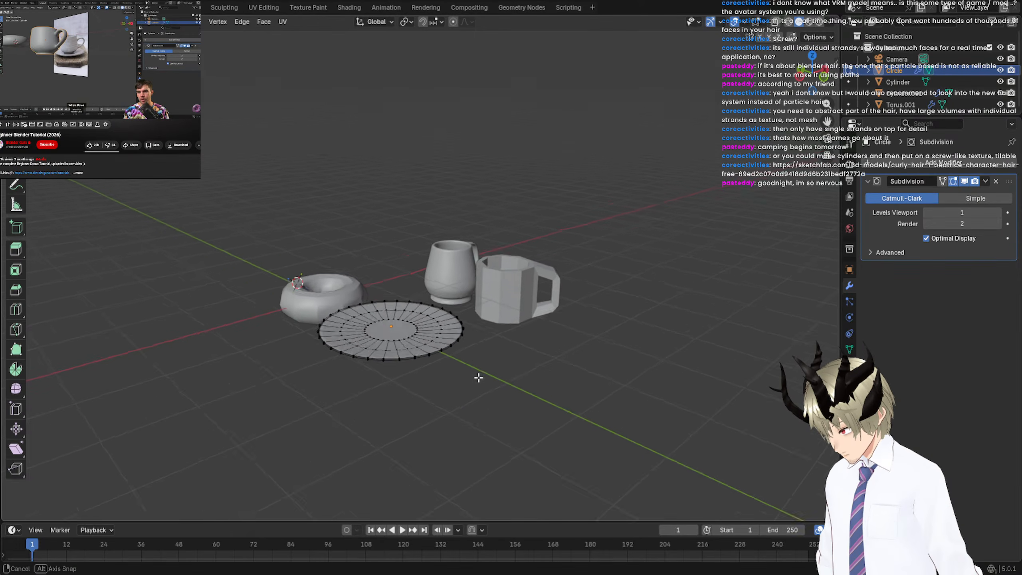
pyautogui.moveTo(479, 376); pyautogui.dragTo(475, 383, button='middle')
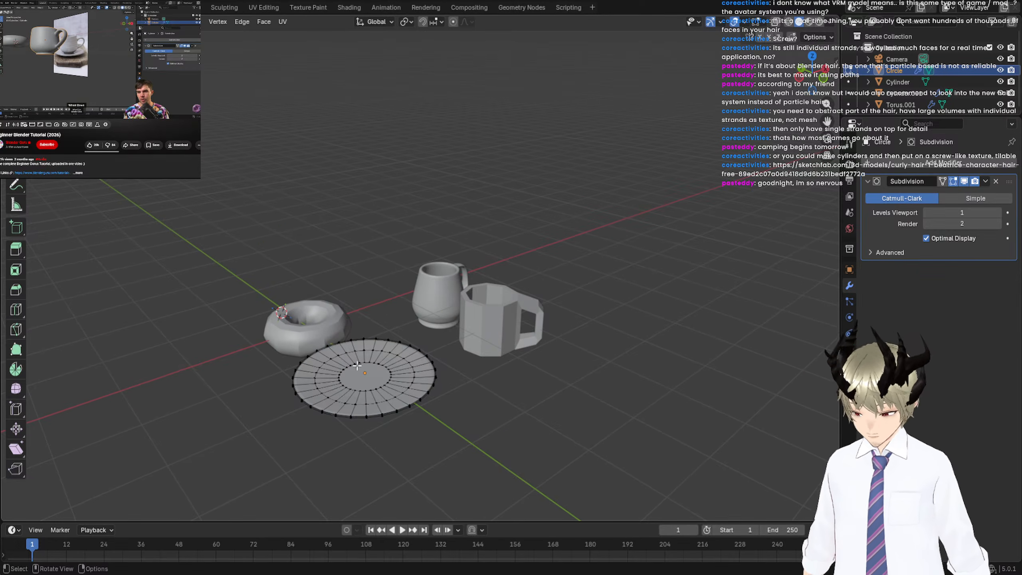
# Try to move a single vertex on the disc's outer rim.
pyautogui.keyDown('ctrl'); pyautogui.click(441, 381); pyautogui.keyUp('ctrl')
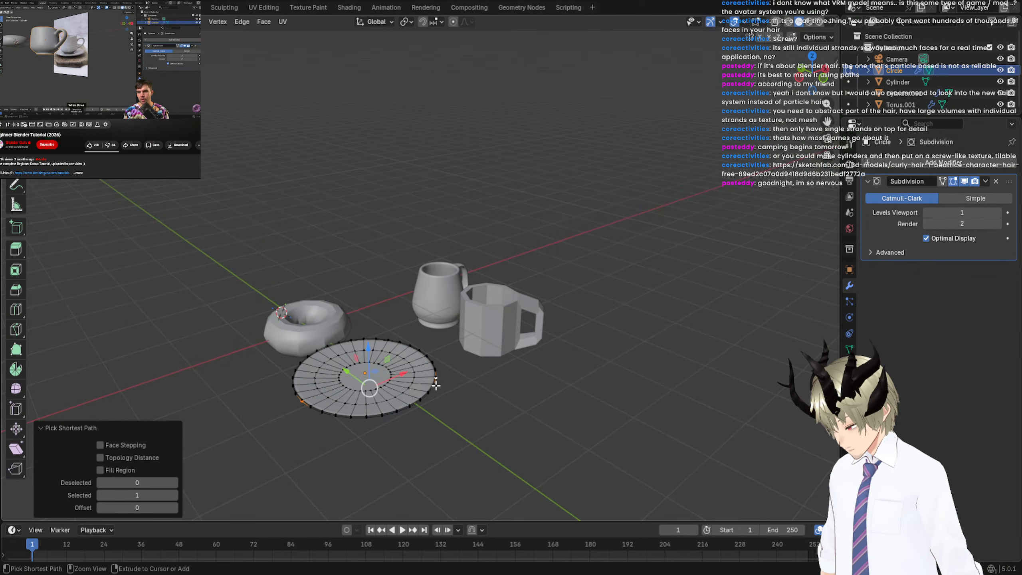
pyautogui.click(436, 385)
pyautogui.scroll(3, 461, 366)
pyautogui.moveTo(462, 365); pyautogui.dragTo(483, 347, button='middle')
pyautogui.press('g')
pyautogui.click(469, 347)
pyautogui.hotkey('ctrl', 'z')
pyautogui.scroll(3, 513, 361)
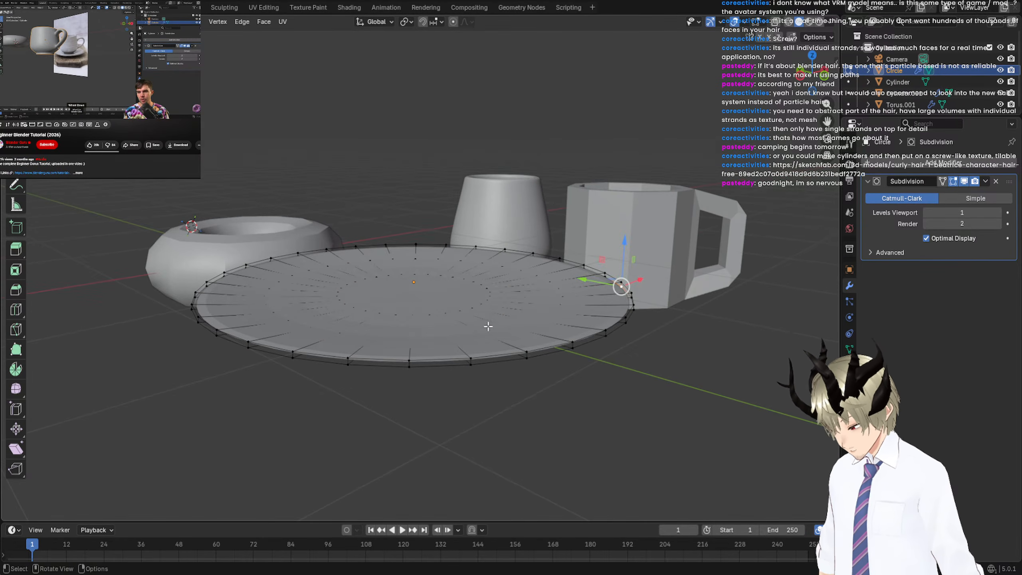
pyautogui.press('b')
pyautogui.moveTo(491, 224); pyautogui.dragTo(548, 254)
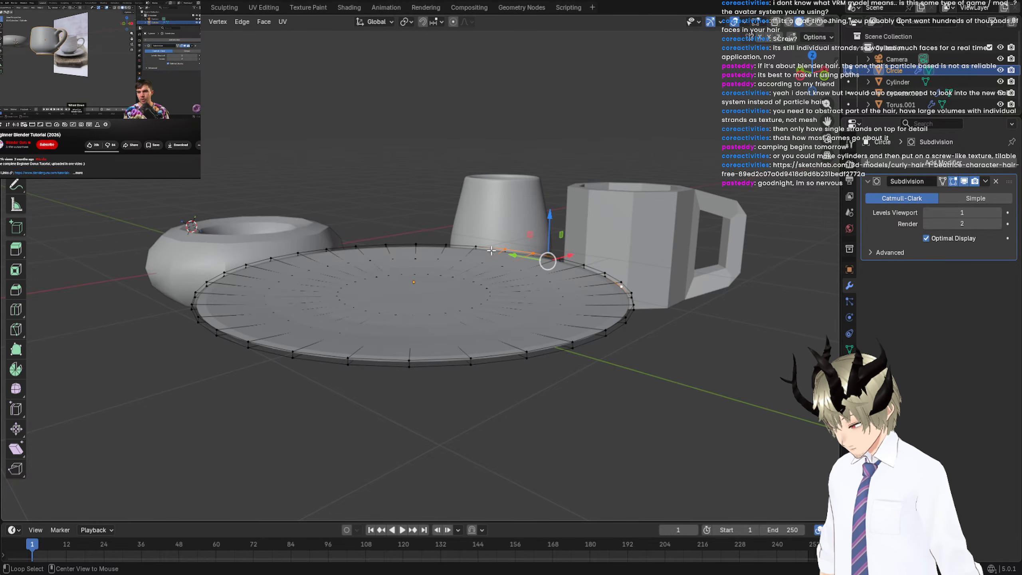
pyautogui.keyDown('alt'); pyautogui.click(473, 245); pyautogui.keyUp('alt')
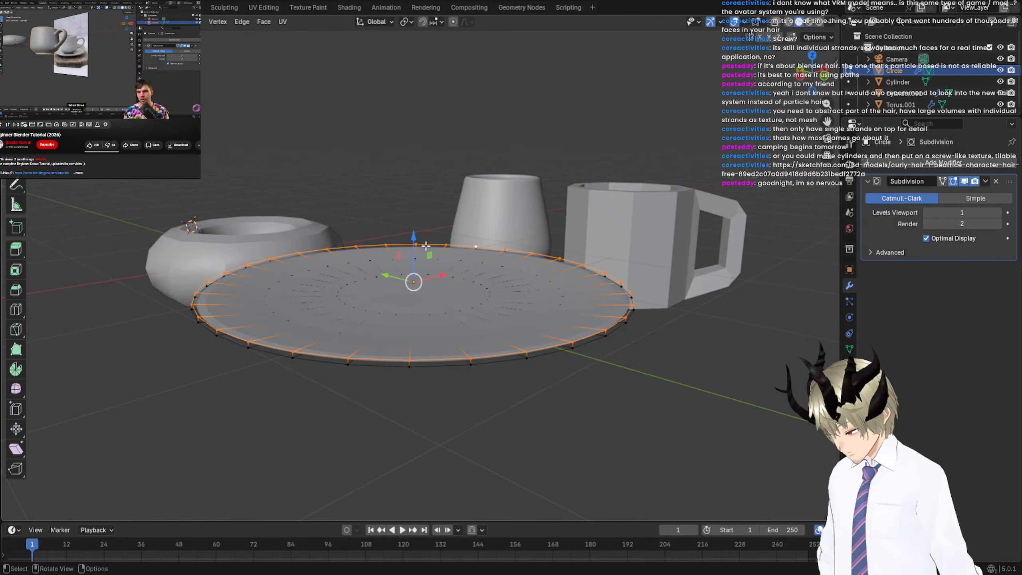
pyautogui.press('ctrl+KP_Add')
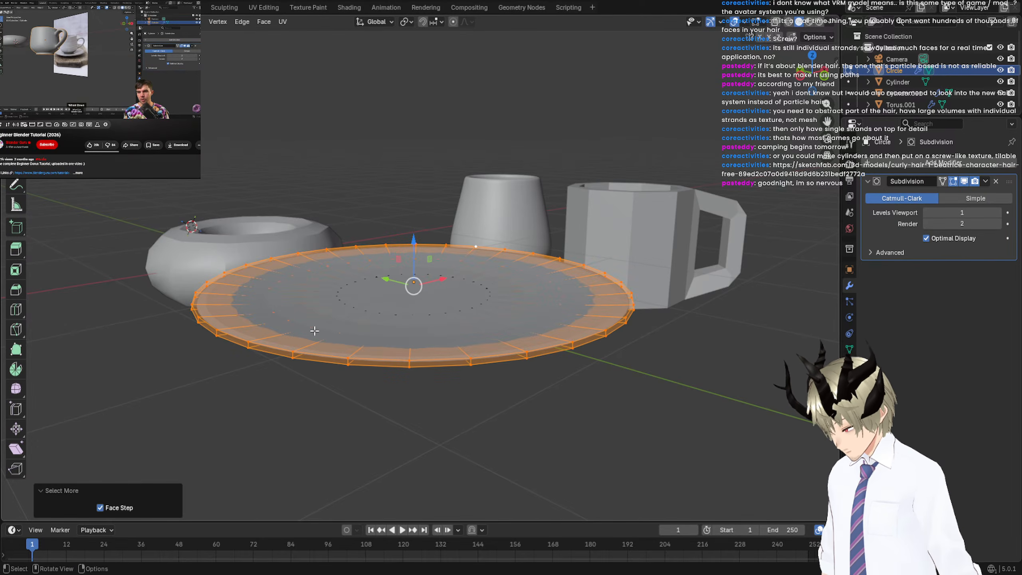
pyautogui.moveTo(249, 254); pyautogui.dragTo(602, 344)
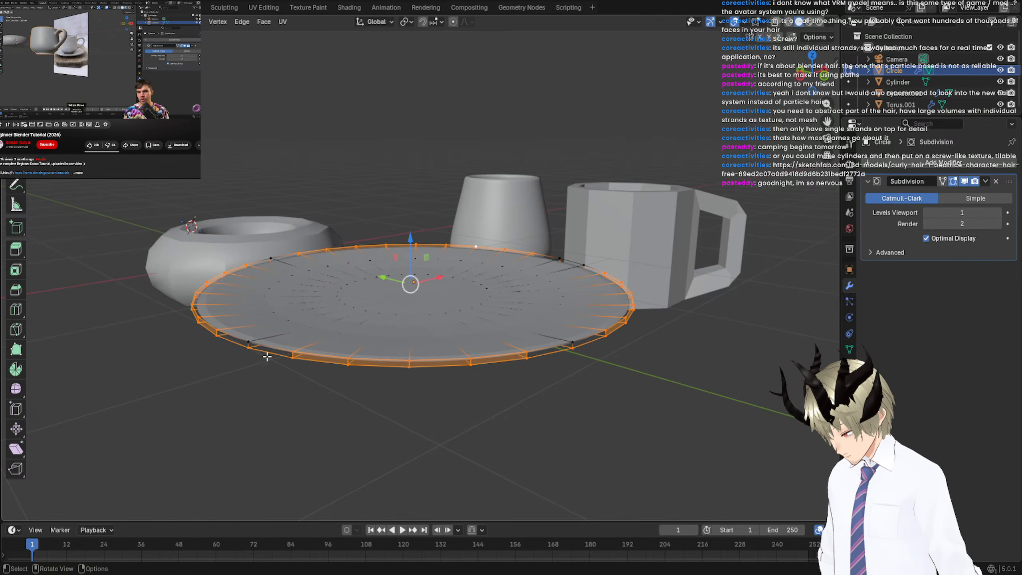
pyautogui.click(247, 339)
pyautogui.click(292, 351)
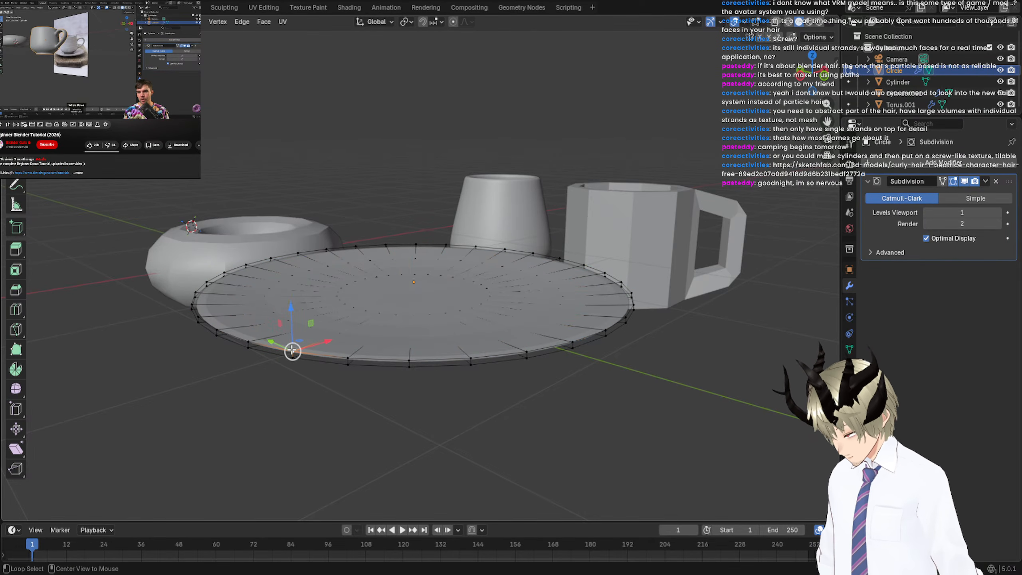
pyautogui.keyDown('alt'); pyautogui.click(242, 342); pyautogui.keyUp('alt')
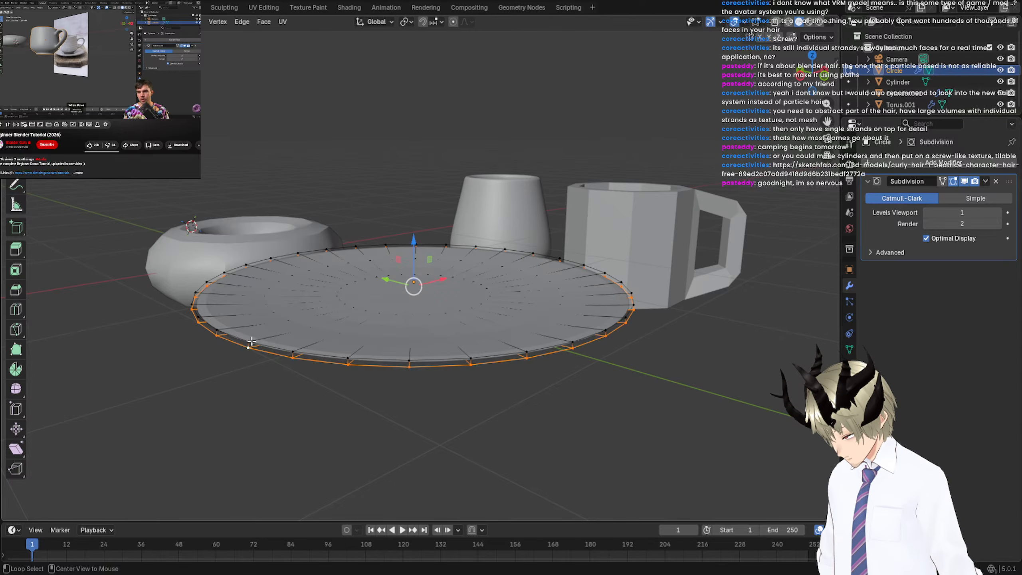
pyautogui.keyDown('ctrl'); pyautogui.keyDown('alt'); pyautogui.click(251, 340); pyautogui.keyUp('alt'); pyautogui.keyUp('ctrl')
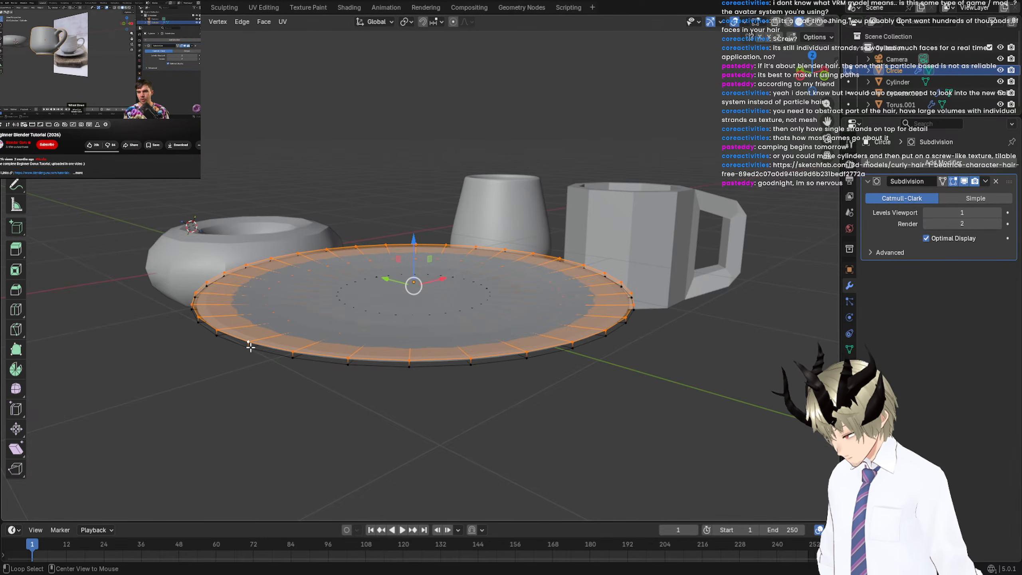
# Select the lower edge loop of the disc's rim, then add the upper rim vertices all the way around with shortest-path picks.
pyautogui.keyDown('alt'); pyautogui.click(250, 347); pyautogui.keyUp('alt')
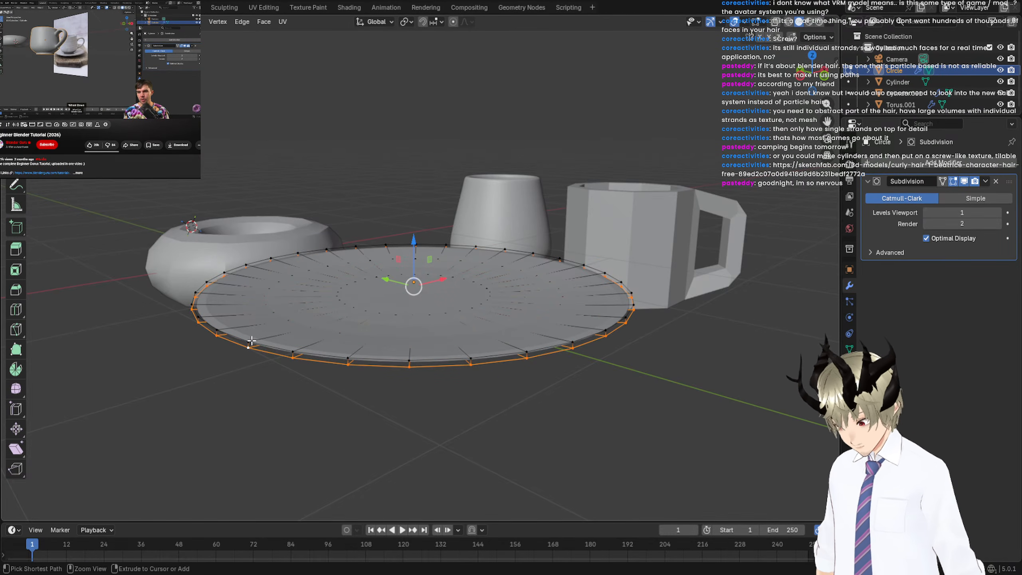
pyautogui.keyDown('ctrl'); pyautogui.click(247, 341); pyautogui.keyUp('ctrl')
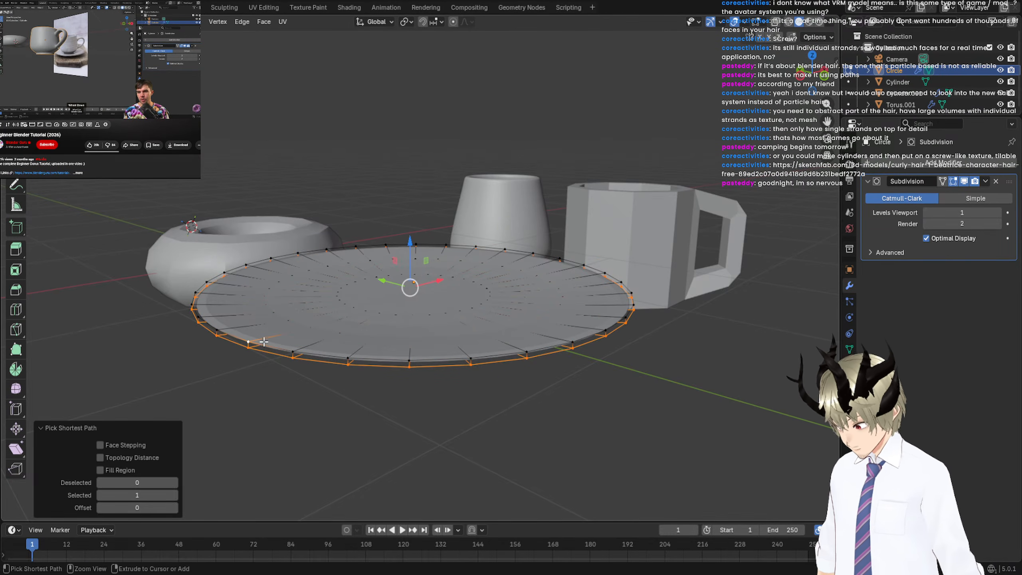
pyautogui.keyDown('ctrl'); pyautogui.click(609, 276); pyautogui.keyUp('ctrl')
pyautogui.hotkey('ctrl', 'z')
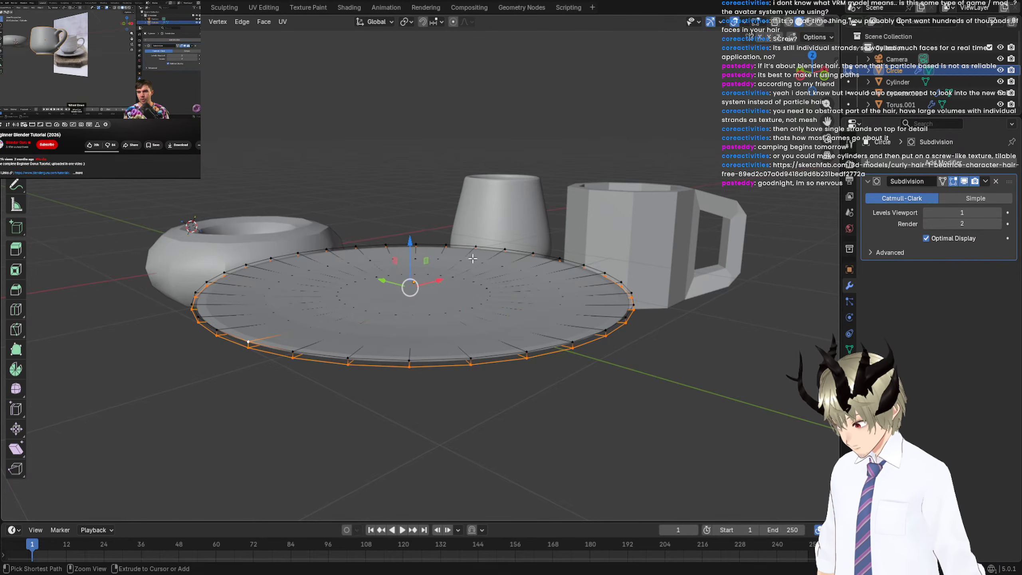
pyautogui.keyDown('ctrl'); pyautogui.click(601, 332); pyautogui.keyUp('ctrl')
pyautogui.keyDown('ctrl'); pyautogui.click(576, 265); pyautogui.keyUp('ctrl')
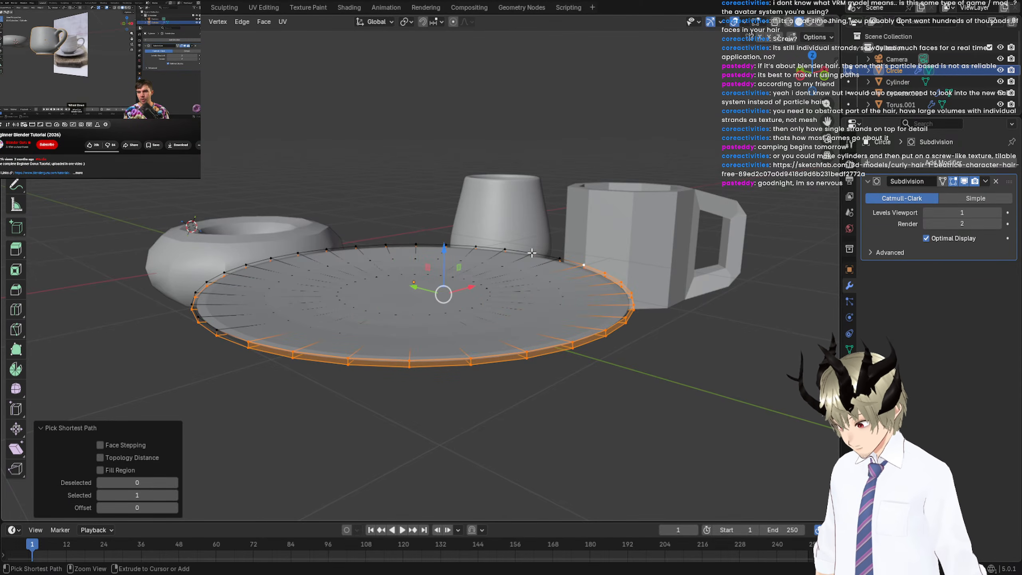
pyautogui.keyDown('ctrl'); pyautogui.click(532, 253); pyautogui.keyUp('ctrl')
pyautogui.keyDown('ctrl'); pyautogui.click(489, 248); pyautogui.keyUp('ctrl')
pyautogui.keyDown('ctrl'); pyautogui.click(298, 253); pyautogui.keyUp('ctrl')
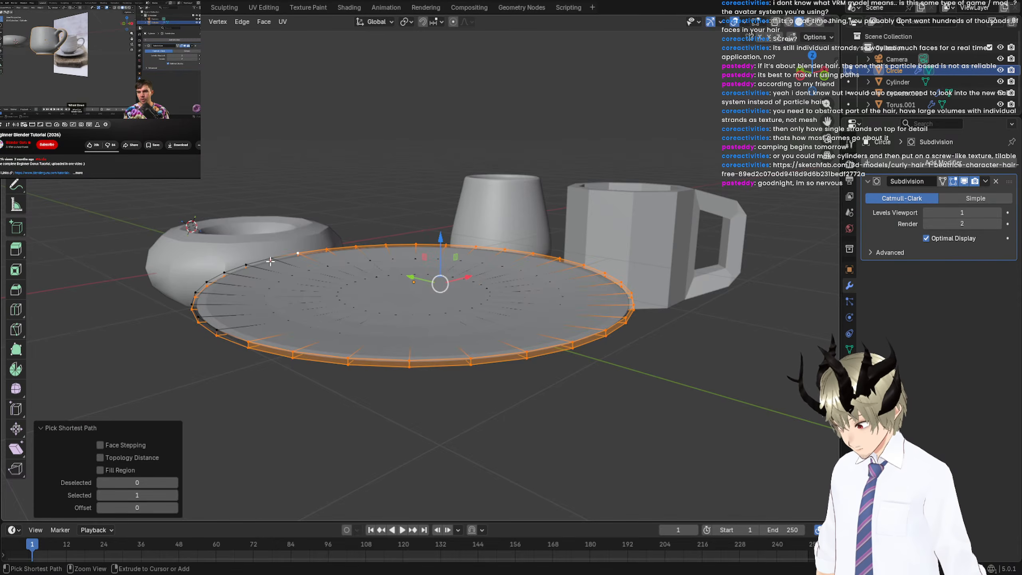
pyautogui.keyDown('ctrl'); pyautogui.click(243, 267); pyautogui.keyUp('ctrl')
pyautogui.keyDown('ctrl'); pyautogui.click(209, 281); pyautogui.keyUp('ctrl')
pyautogui.keyDown('ctrl'); pyautogui.click(195, 292); pyautogui.keyUp('ctrl')
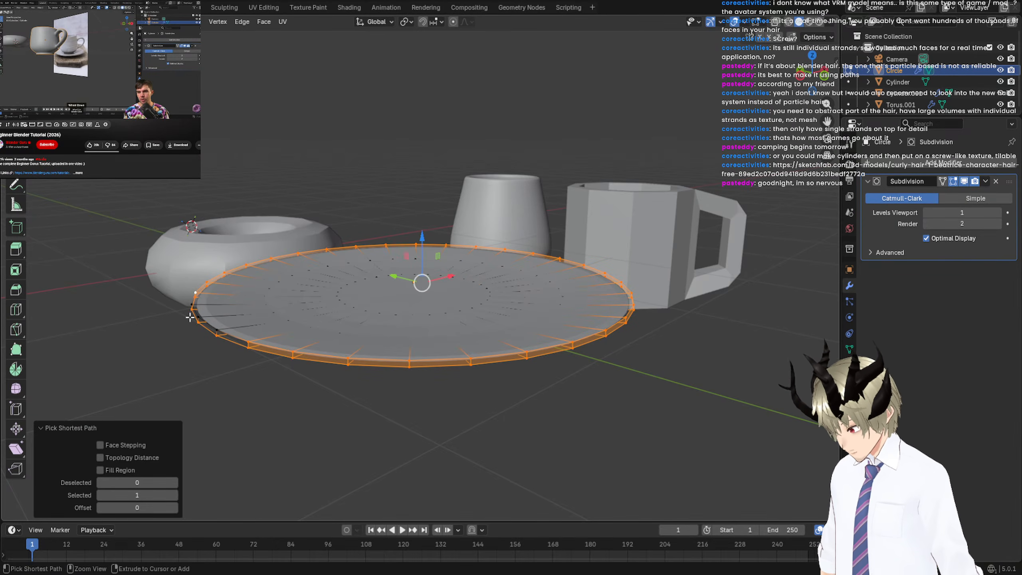
pyautogui.keyDown('ctrl'); pyautogui.click(191, 314); pyautogui.keyUp('ctrl')
pyautogui.keyDown('ctrl'); pyautogui.click(216, 329); pyautogui.keyUp('ctrl')
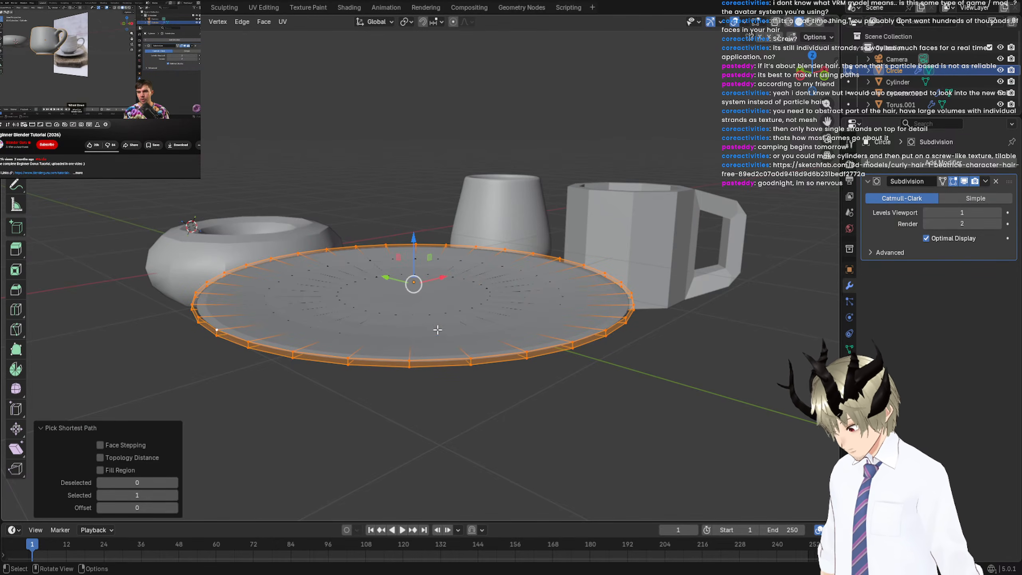
# Raise the rim about 0.05 m in Z, expand the selection by one ring, raise it another 0.032 m or so and clear the selection.
pyautogui.moveTo(412, 245); pyautogui.dragTo(413, 234)
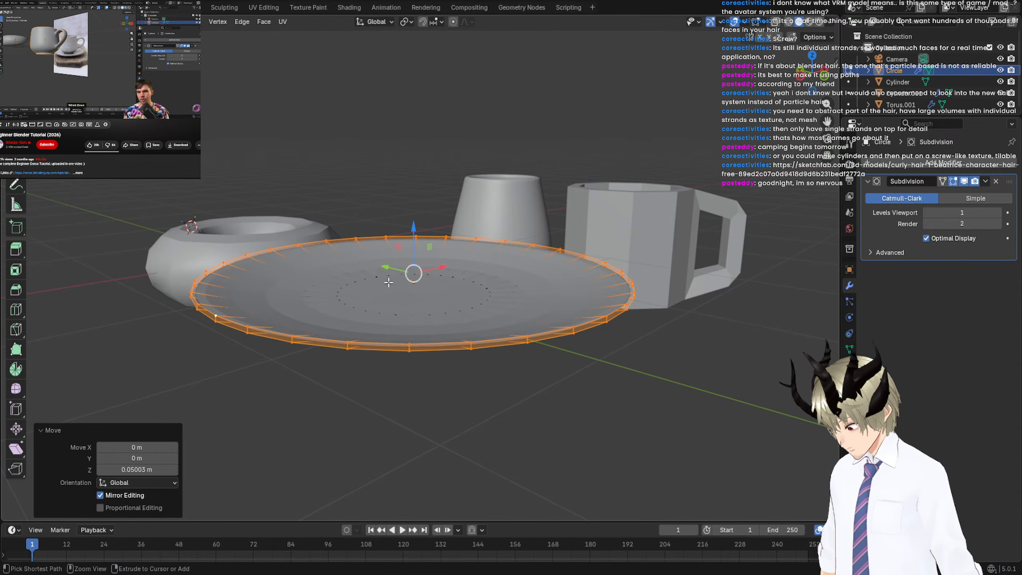
pyautogui.press('ctrl+KP_Add')
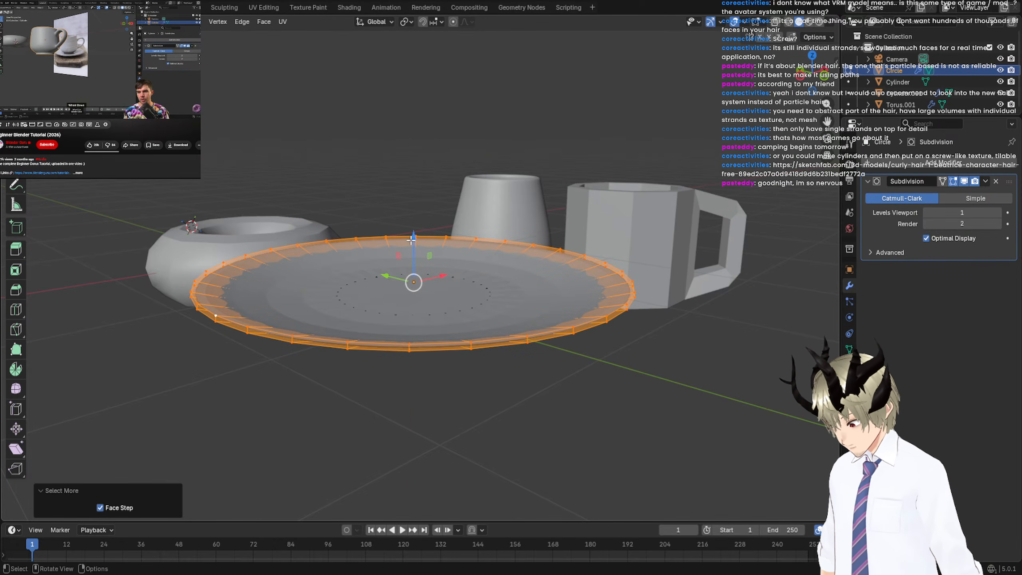
pyautogui.moveTo(411, 240); pyautogui.dragTo(430, 238)
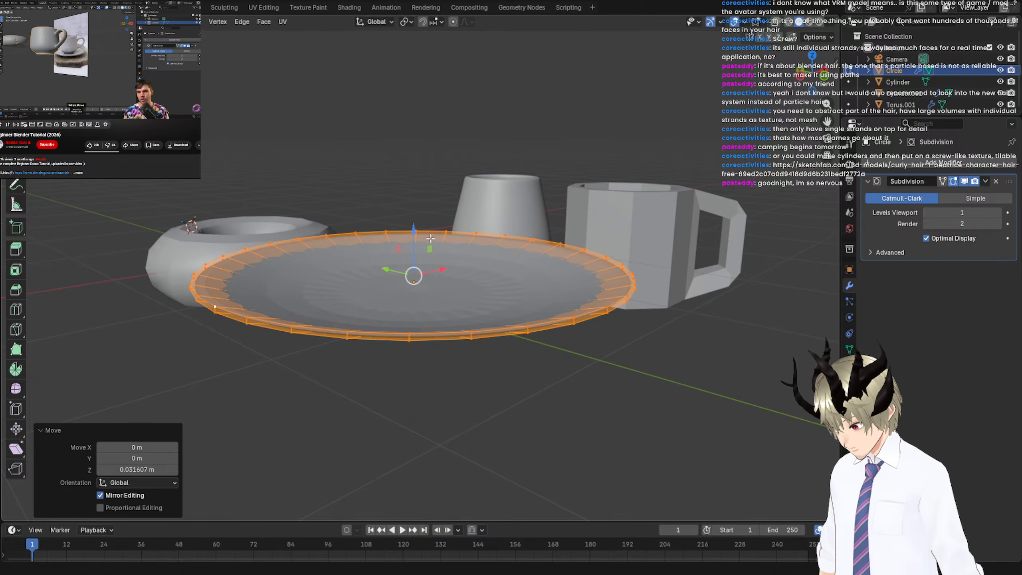
pyautogui.moveTo(430, 239); pyautogui.dragTo(398, 343, button='middle')
pyautogui.click(521, 258)
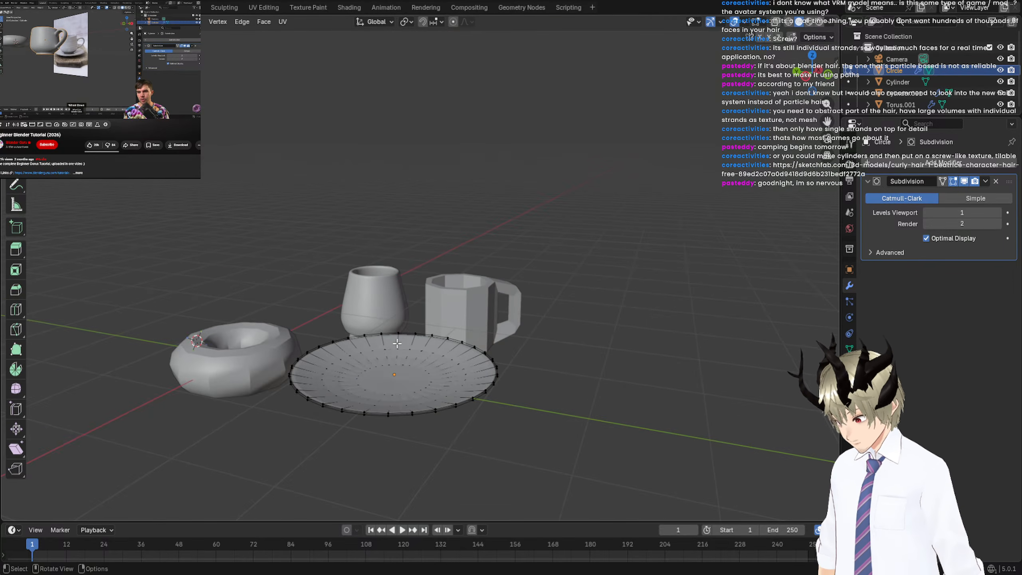
# Select the saucer's entire mesh and move it about 2.032 m along X.
pyautogui.moveTo(286, 299); pyautogui.dragTo(468, 442)
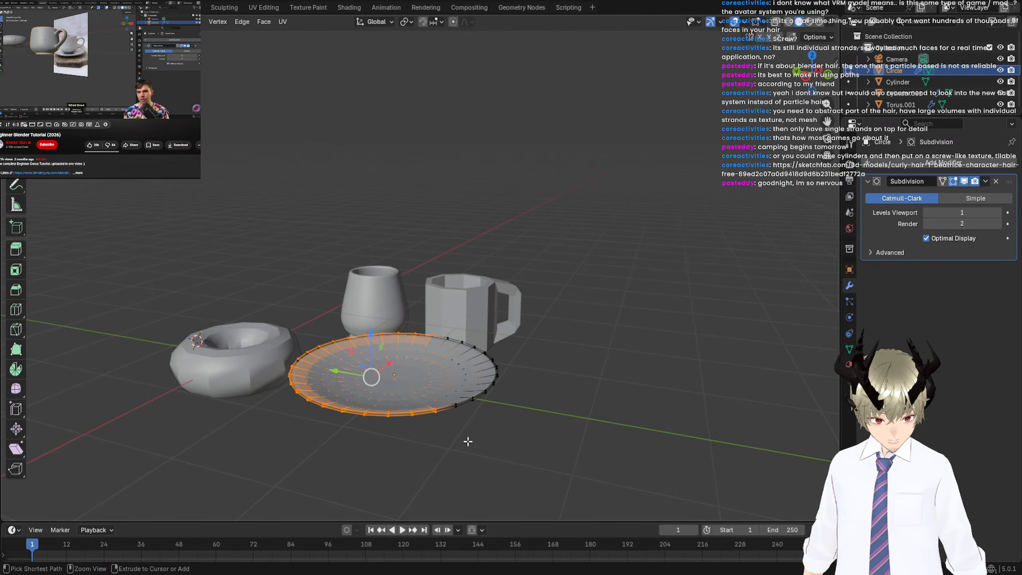
pyautogui.press('ctrl+KP_Add')
pyautogui.press('ctrl+KP_Add')
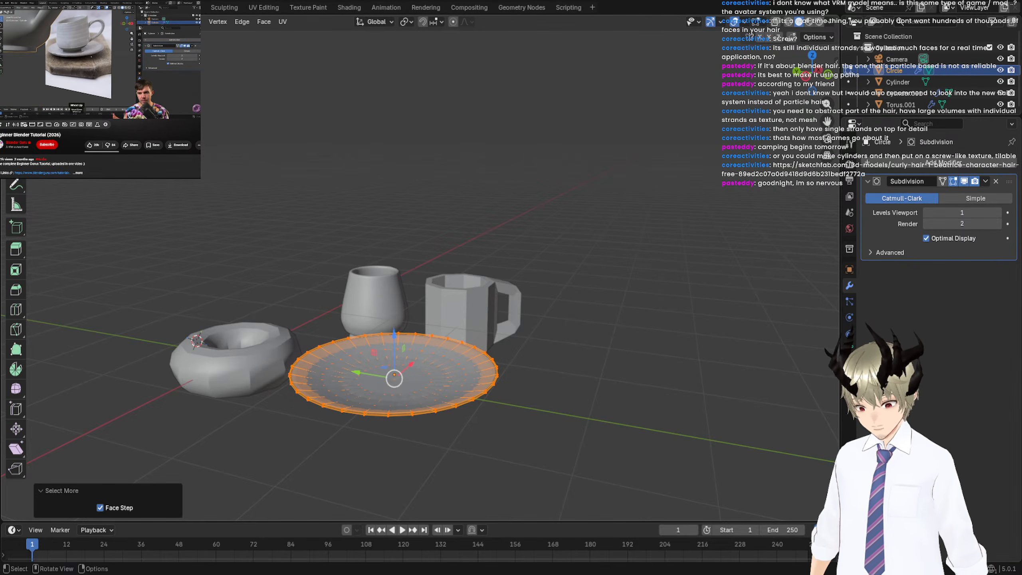
pyautogui.press('g')
pyautogui.press('x')
pyautogui.click(450, 317)
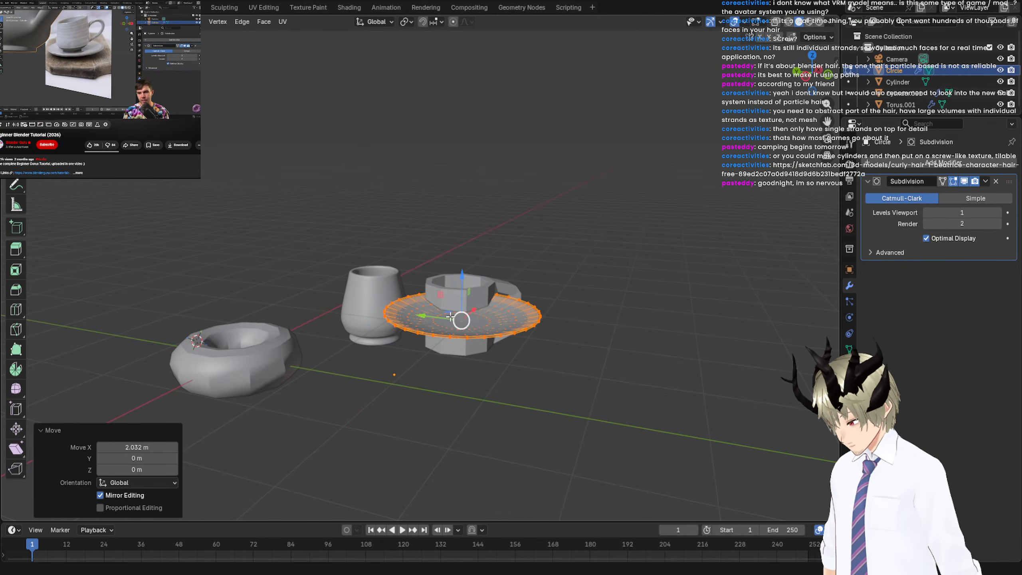
# Move the saucer's mesh about 1.336 m along Y and lower it about 0.699 m in Z.
pyautogui.press('g')
pyautogui.press('y')
pyautogui.click(352, 288)
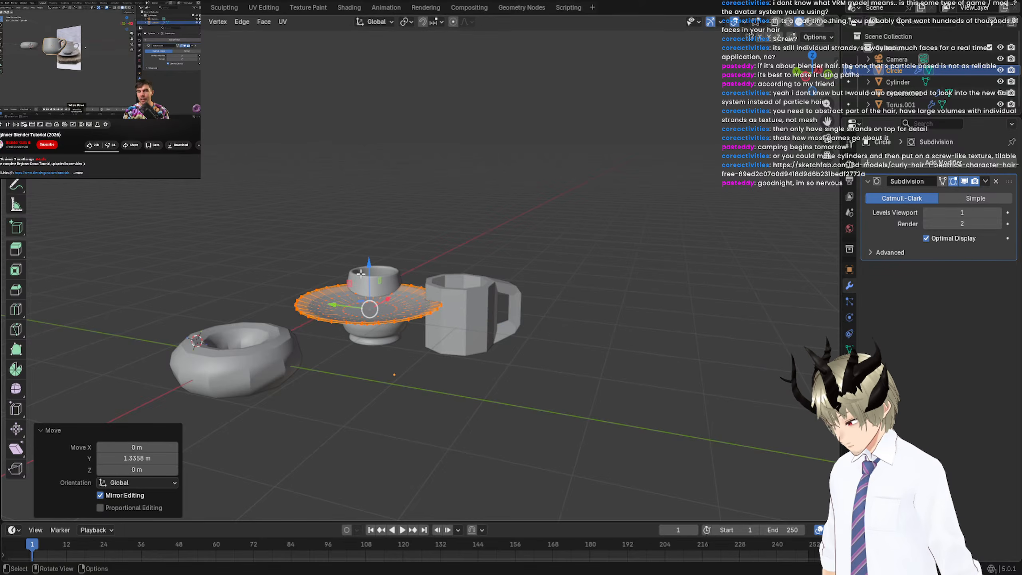
pyautogui.press('g')
pyautogui.press('z')
pyautogui.click(376, 317)
pyautogui.moveTo(376, 317); pyautogui.dragTo(488, 363, button='middle')
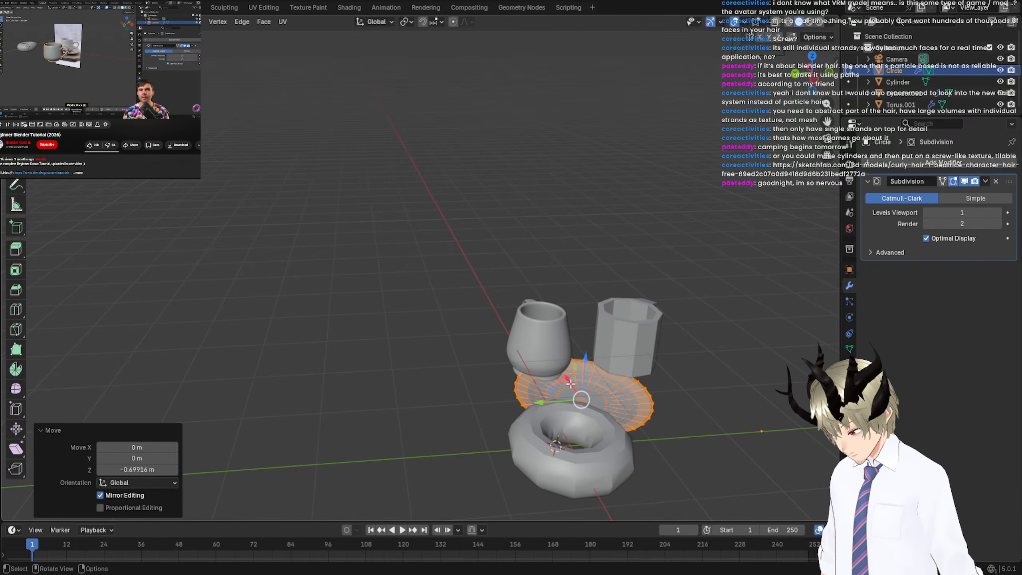
# Centre the saucer's mesh beneath the smooth mug with fine moves along X and Y, ending with about -0.026 m in Y.
pyautogui.moveTo(569, 380); pyautogui.dragTo(523, 374)
pyautogui.moveTo(524, 375); pyautogui.dragTo(431, 381, button='middle')
pyautogui.moveTo(277, 355); pyautogui.dragTo(288, 352)
pyautogui.moveTo(364, 373); pyautogui.dragTo(430, 373, button='middle')
pyautogui.scroll(4, 423, 376)
pyautogui.moveTo(436, 445); pyautogui.dragTo(461, 452)
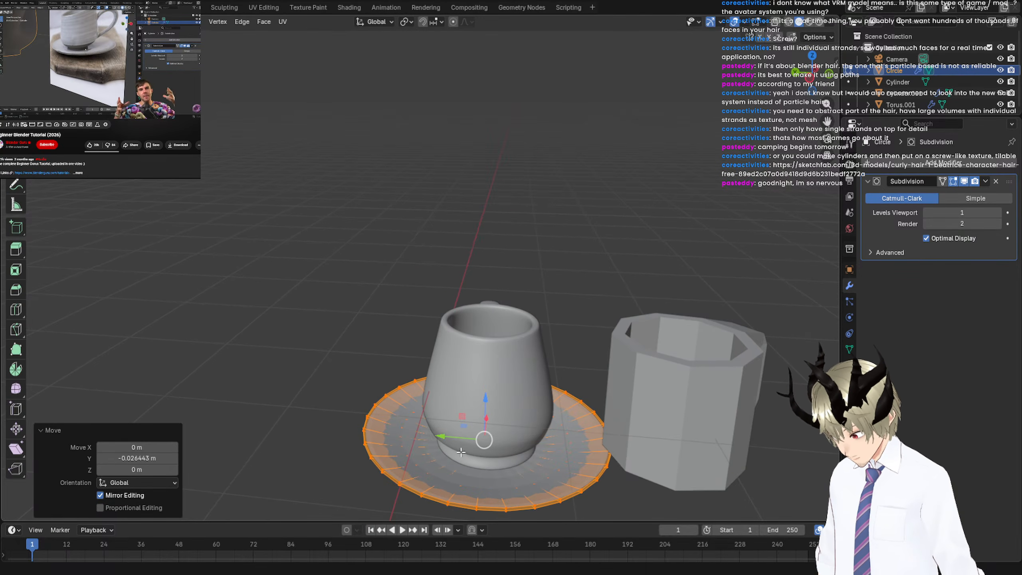
pyautogui.moveTo(486, 423); pyautogui.dragTo(475, 424, button='middle')
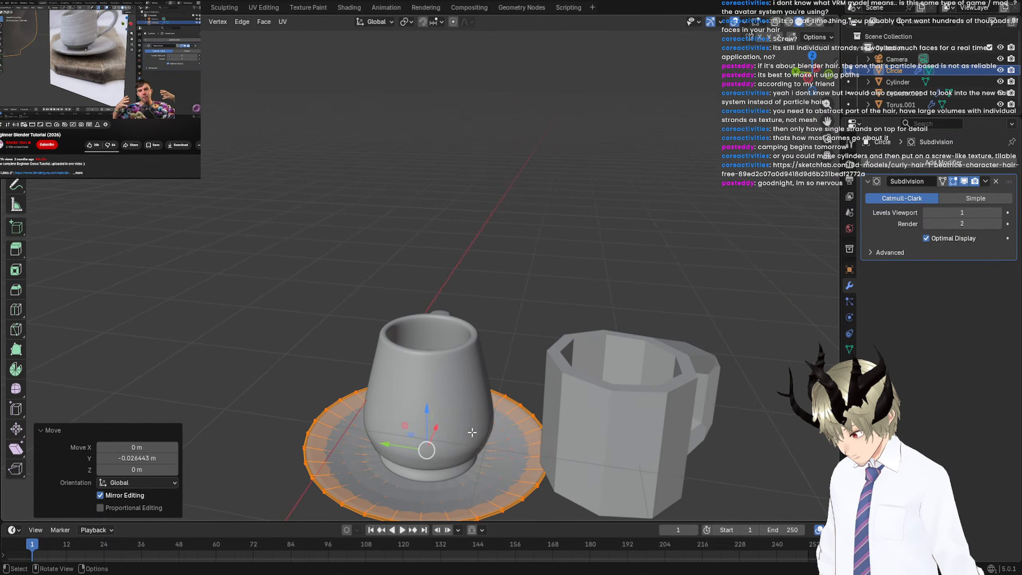
pyautogui.moveTo(442, 428); pyautogui.dragTo(438, 435)
pyautogui.click(443, 433)
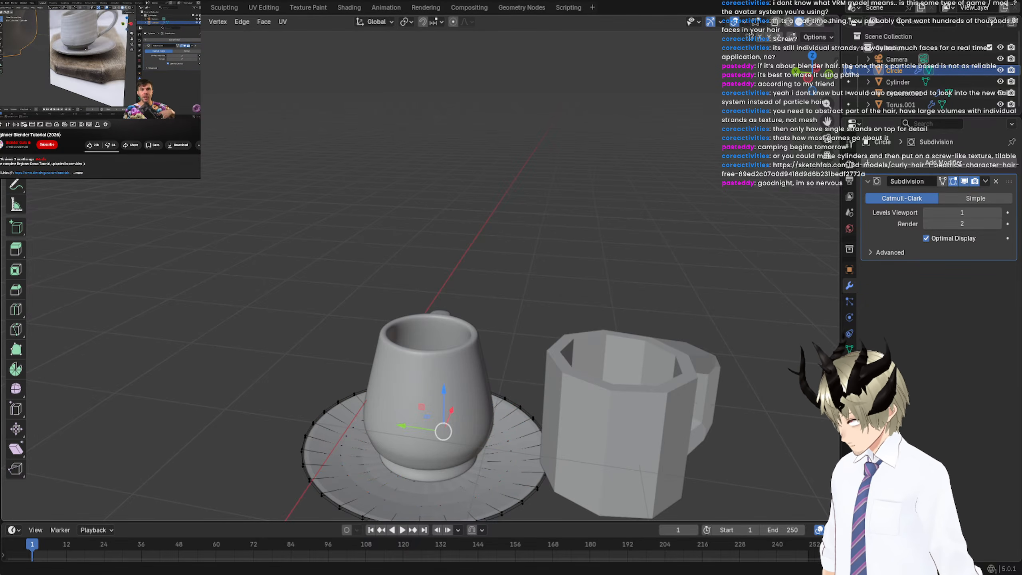
# Return to Object Mode, apply Shade Smooth to the saucer and deselect it.
pyautogui.press('Tab')
pyautogui.moveTo(386, 248)
pyautogui.mouseDown(button='middle')
pyautogui.moveTo(392, 235)
pyautogui.moveTo(388, 242)
pyautogui.mouseUp(button='middle')
pyautogui.rightClick(414, 451)
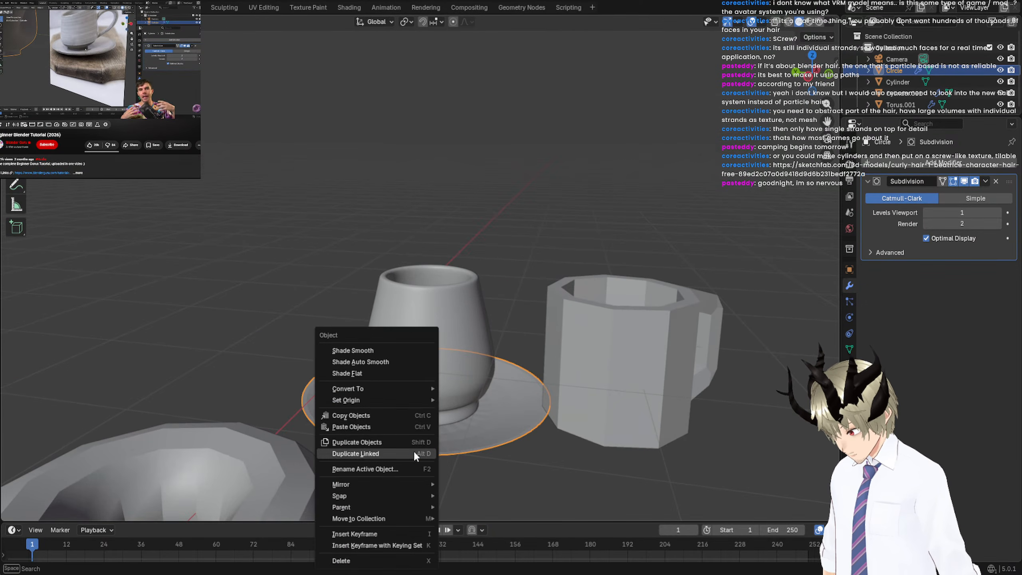
pyautogui.click(383, 349)
pyautogui.moveTo(445, 394)
pyautogui.mouseDown(button='middle')
pyautogui.moveTo(440, 373)
pyautogui.moveTo(440, 397)
pyautogui.moveTo(449, 383)
pyautogui.moveTo(459, 387)
pyautogui.moveTo(445, 400)
pyautogui.mouseUp(button='middle')
pyautogui.click(440, 372)
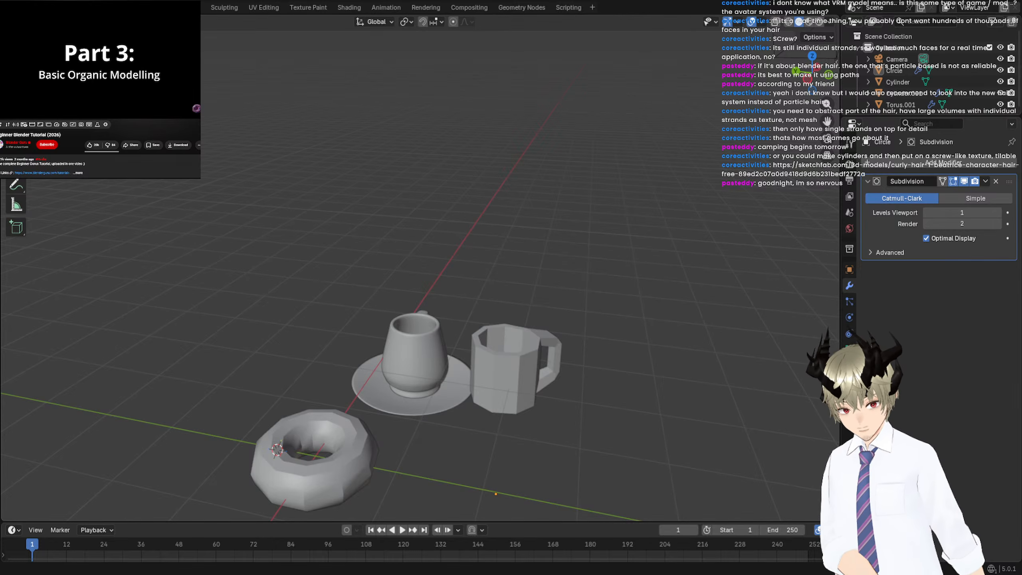
# Move the faceted mug about -0.878 m along Y, away from the saucer.
pyautogui.moveTo(834, 305); pyautogui.dragTo(481, 284, button='middle')
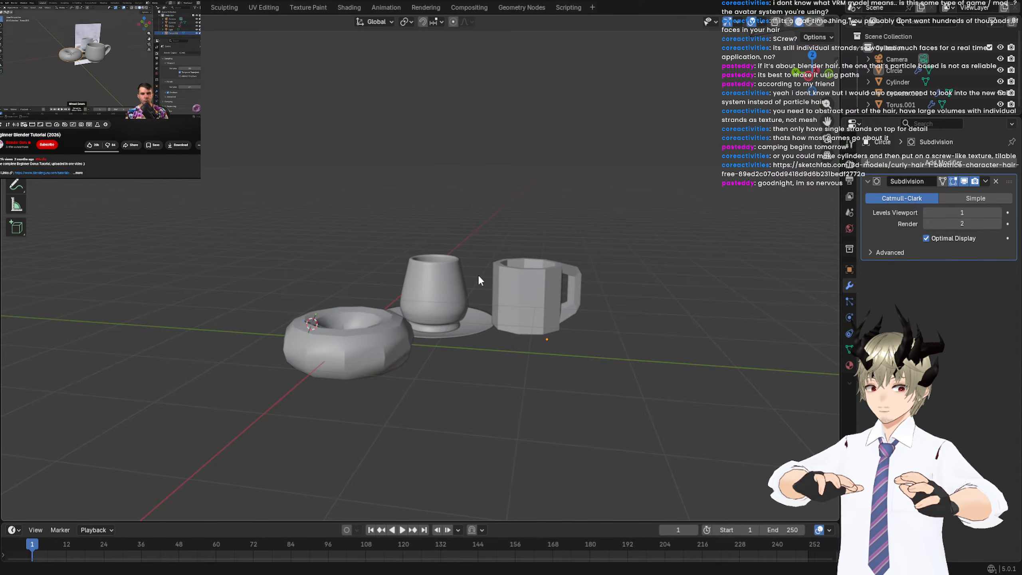
pyautogui.click(534, 274)
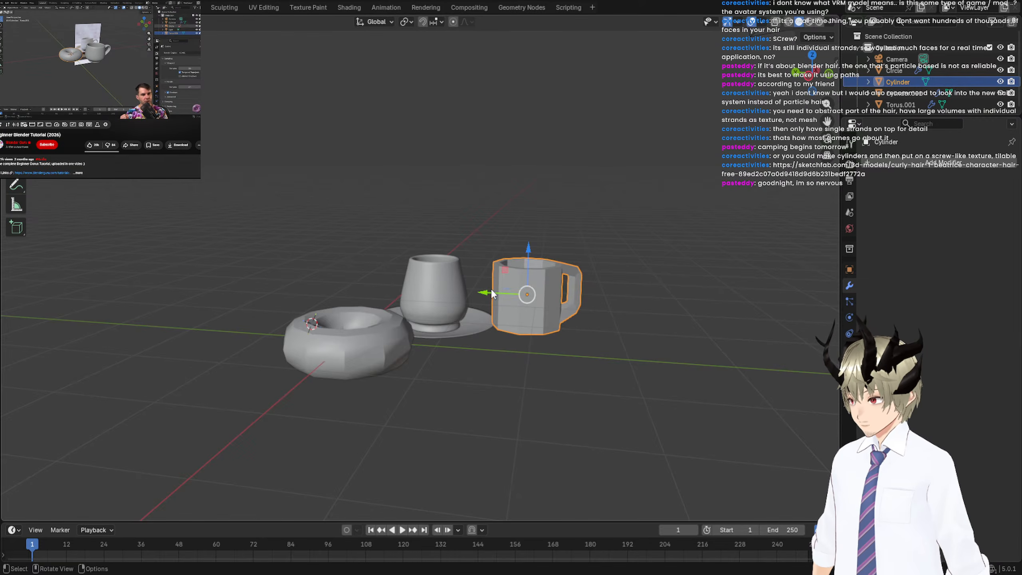
pyautogui.press('g')
pyautogui.press('y')
pyautogui.click(560, 297)
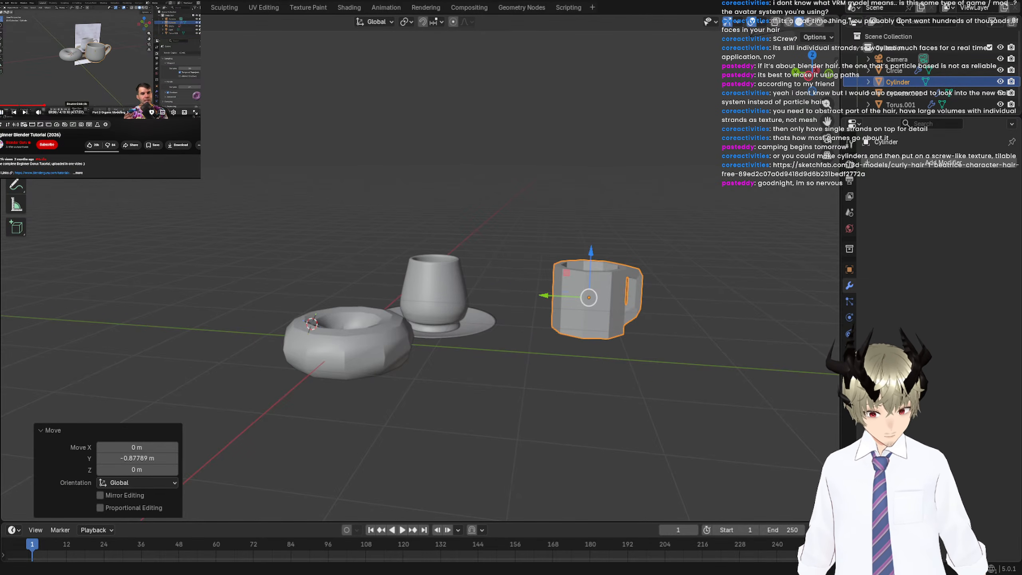
# Pause and resume the tutorial video, then select the smooth mug standing on the saucer.
pyautogui.click(99, 60)
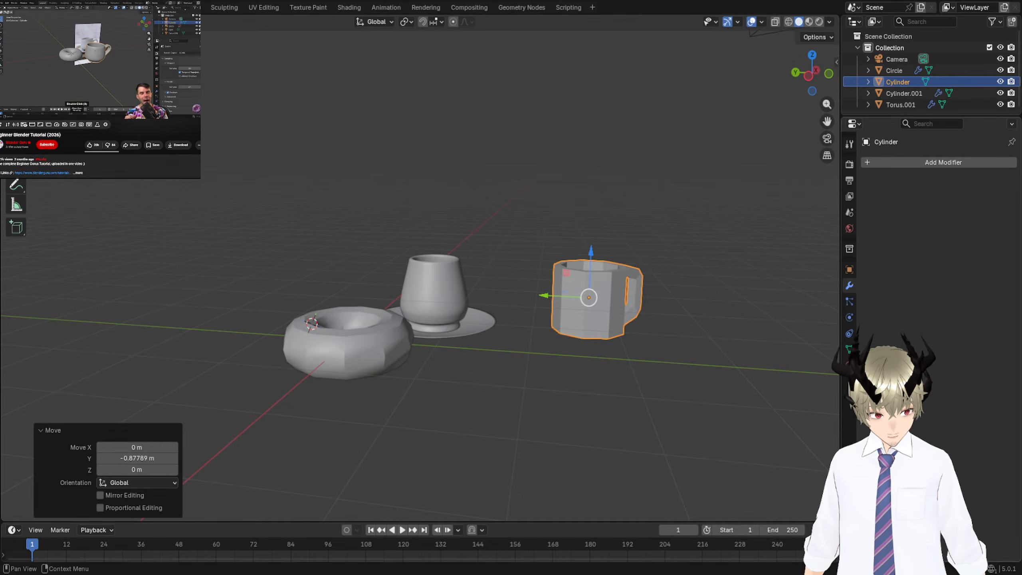
pyautogui.click(93, 48)
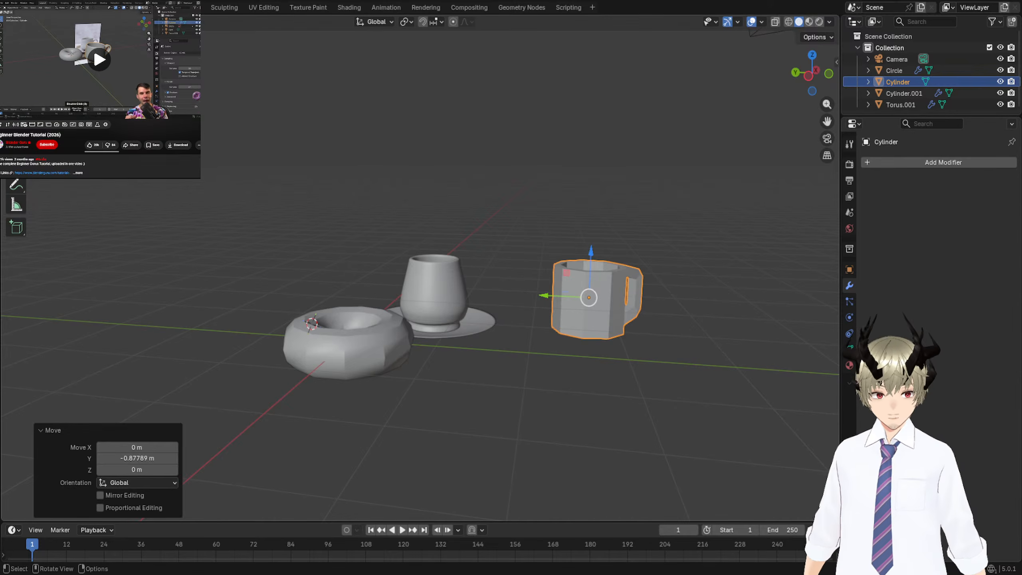
pyautogui.keyDown('ctrl'); pyautogui.moveTo(382, 266); pyautogui.dragTo(353, 264, button='middle'); pyautogui.keyUp('ctrl')
pyautogui.click(403, 476)
pyautogui.click(377, 400)
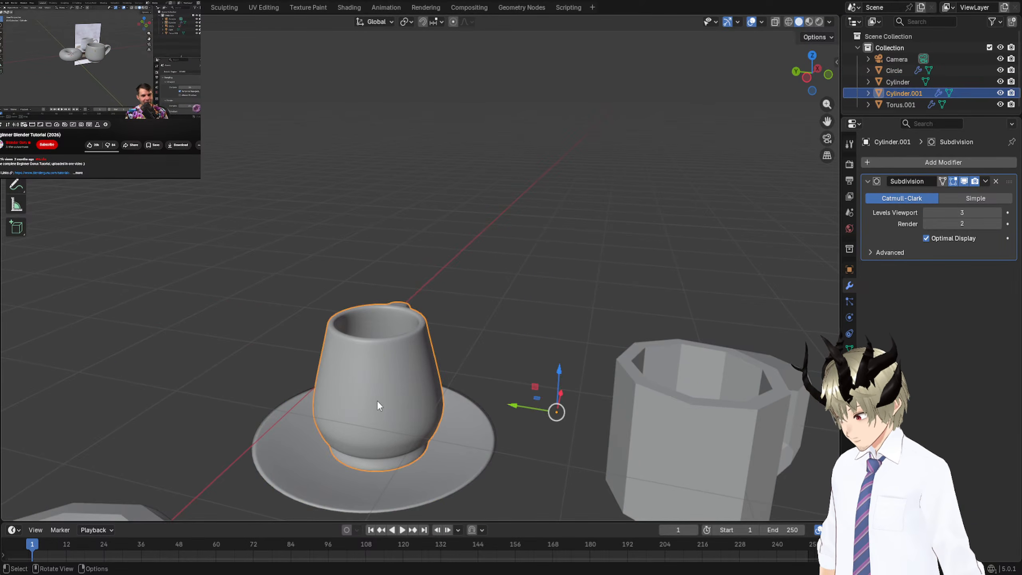
# Rename the smooth mug standing on the saucer as CUP.
pyautogui.scroll(-4, 417, 350)
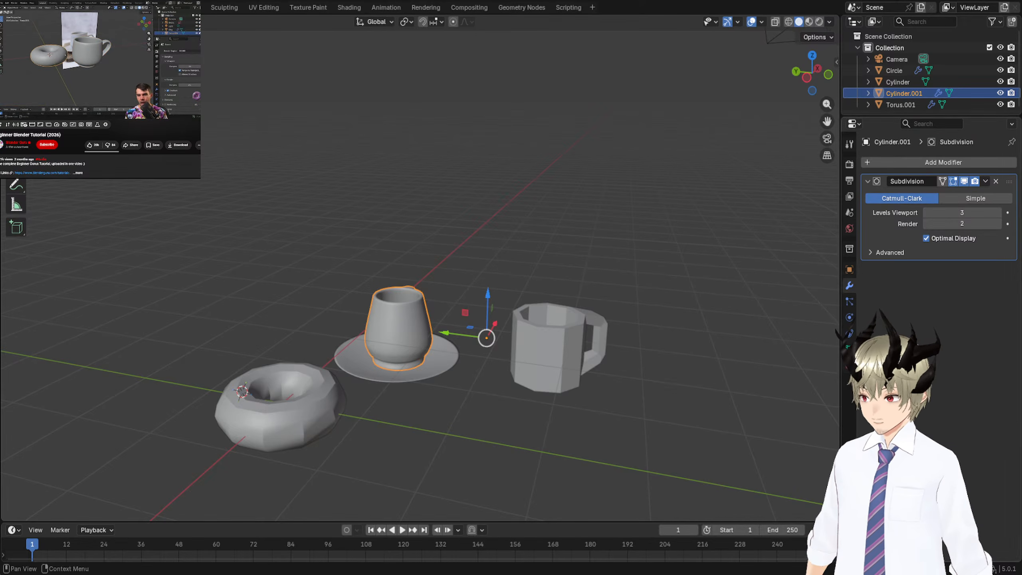
pyautogui.doubleClick(905, 93)
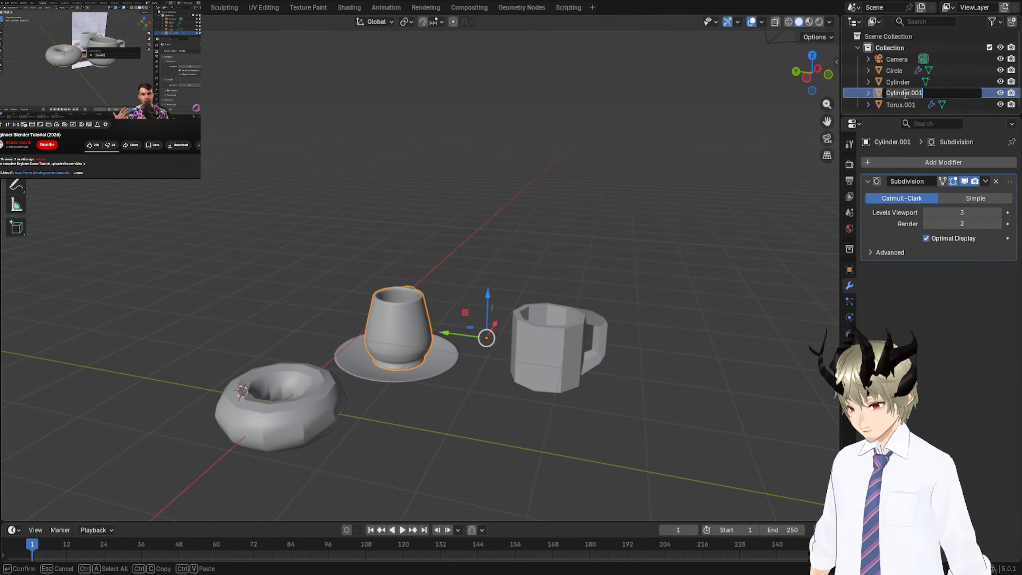
pyautogui.write('CUP')
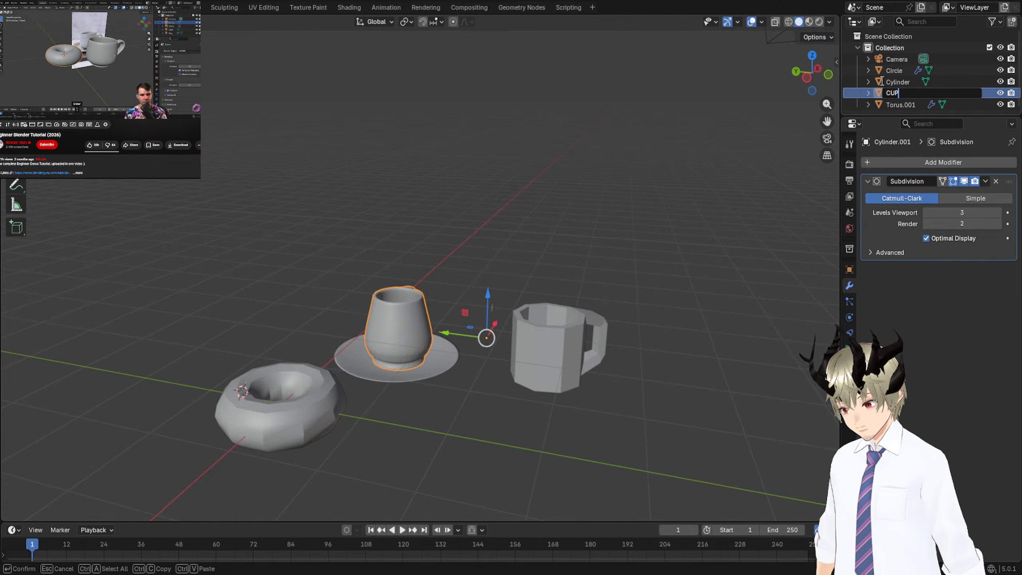
pyautogui.press('Return')
# Rename the faceted mug as BETTER CUP.
pyautogui.click(898, 89)
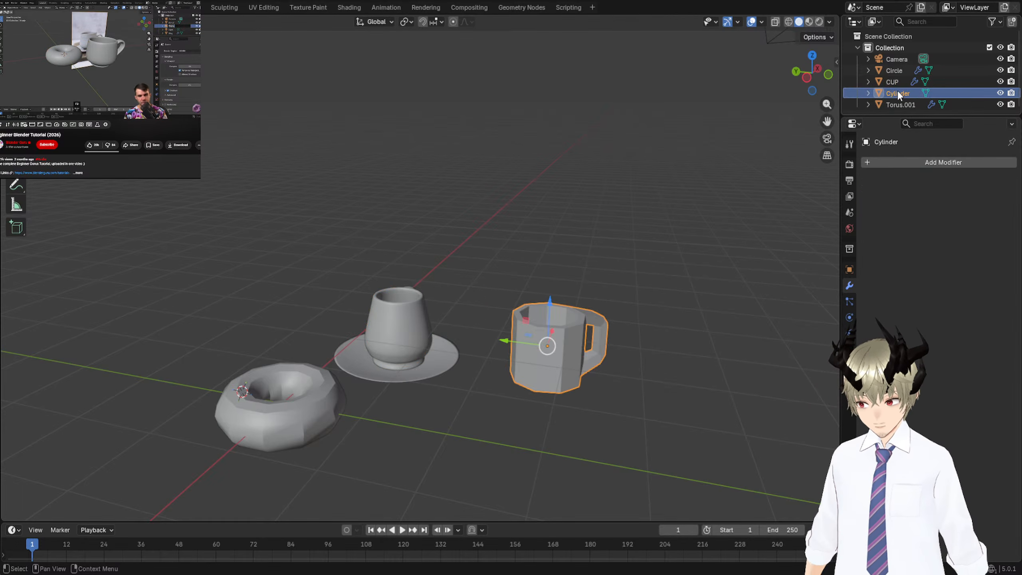
pyautogui.doubleClick(898, 91)
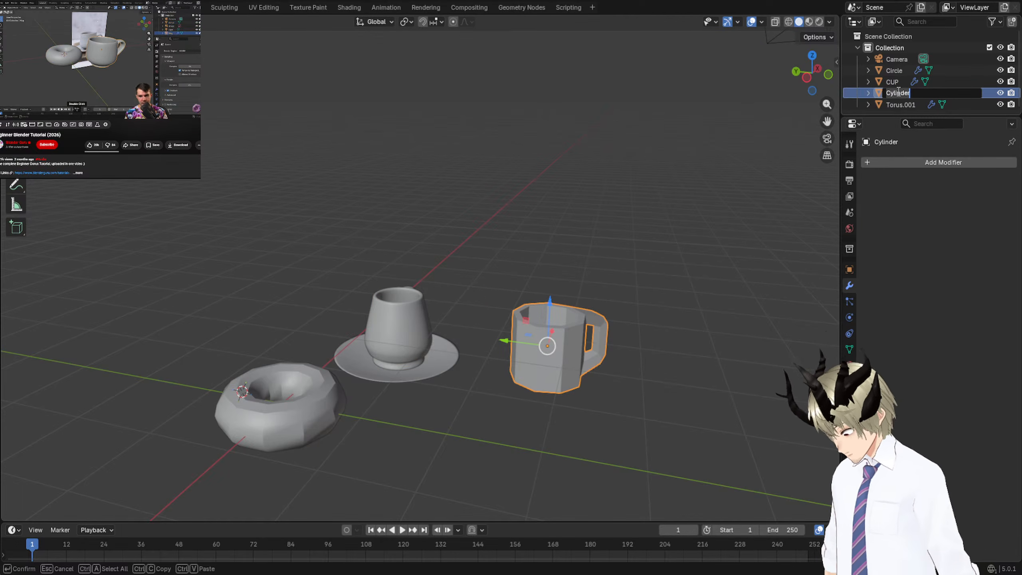
pyautogui.write('BETTER C')
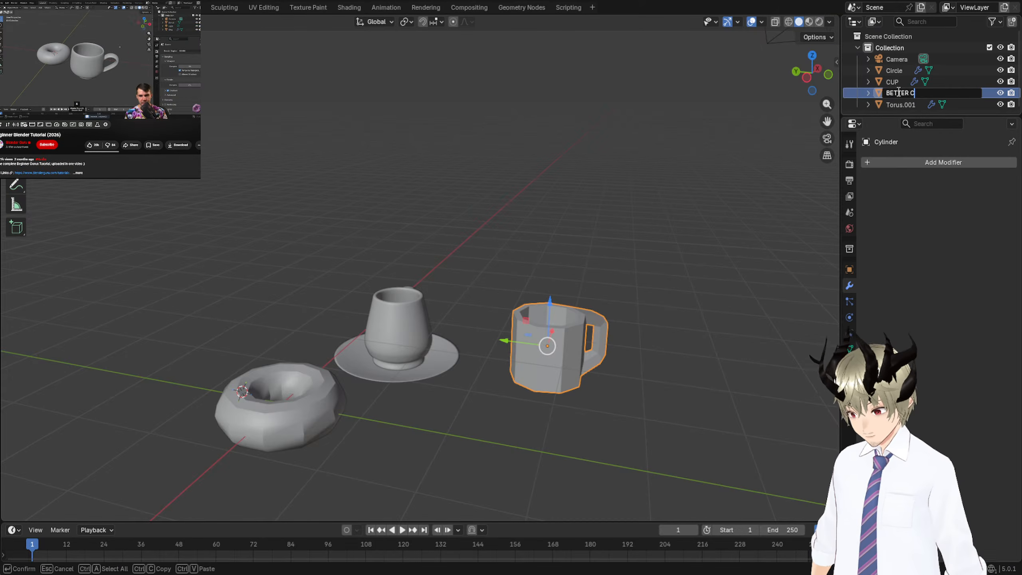
pyautogui.write('UP')
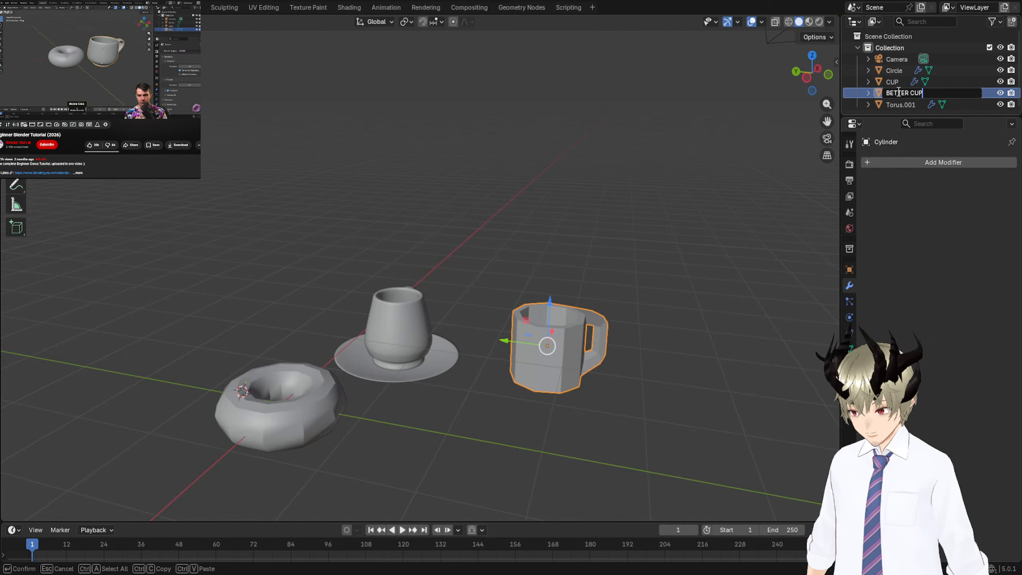
pyautogui.press('Return')
# Rename the saucer's Circle object as SAUCER.
pyautogui.click(900, 82)
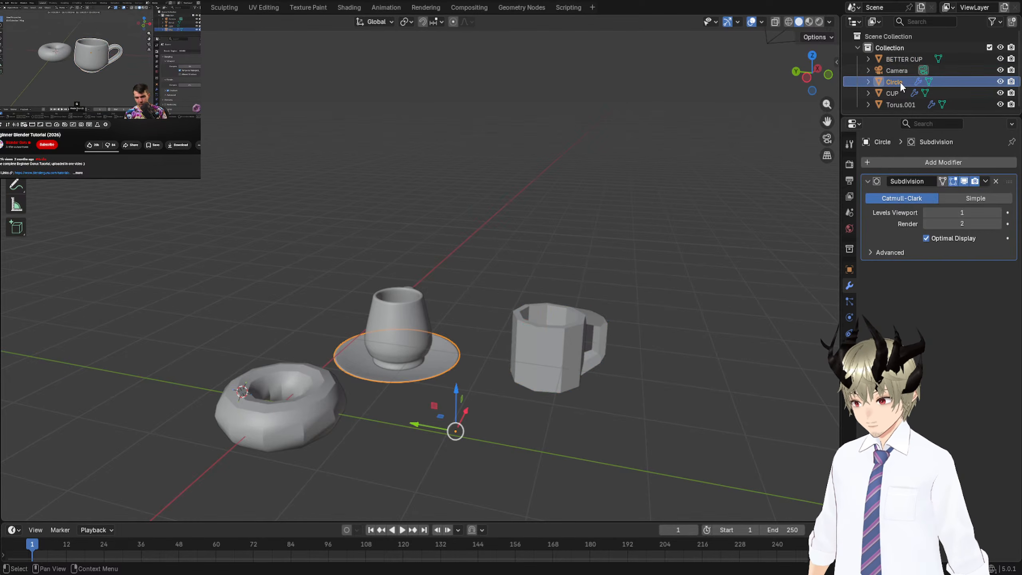
pyautogui.doubleClick(900, 81)
pyautogui.write('SAUCE')
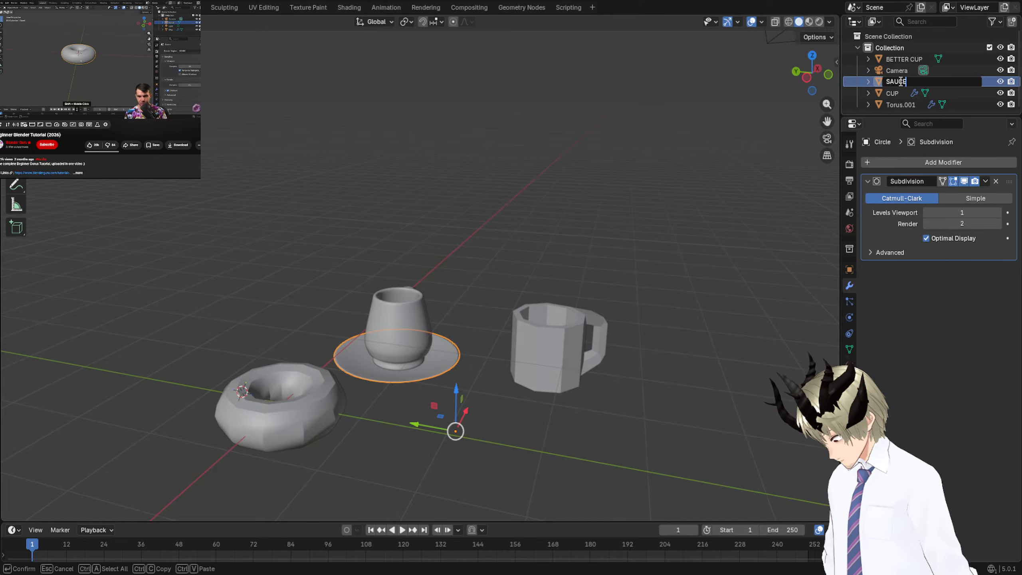
pyautogui.write('R')
pyautogui.press('Return')
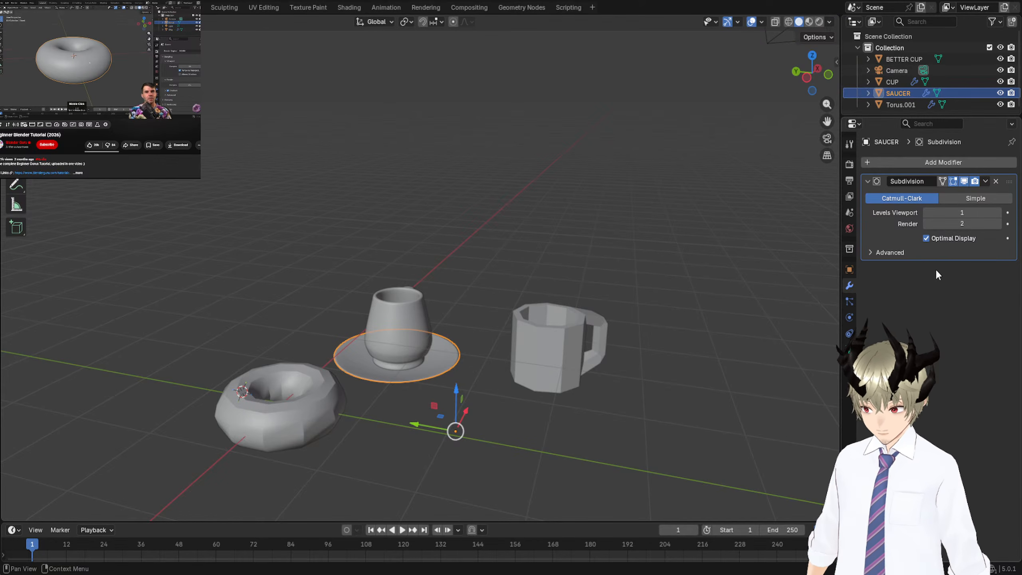
# Rename the Torus.001 object as DOUGHNUT.
pyautogui.click(910, 104)
pyautogui.doubleClick(910, 104)
pyautogui.write('DA')
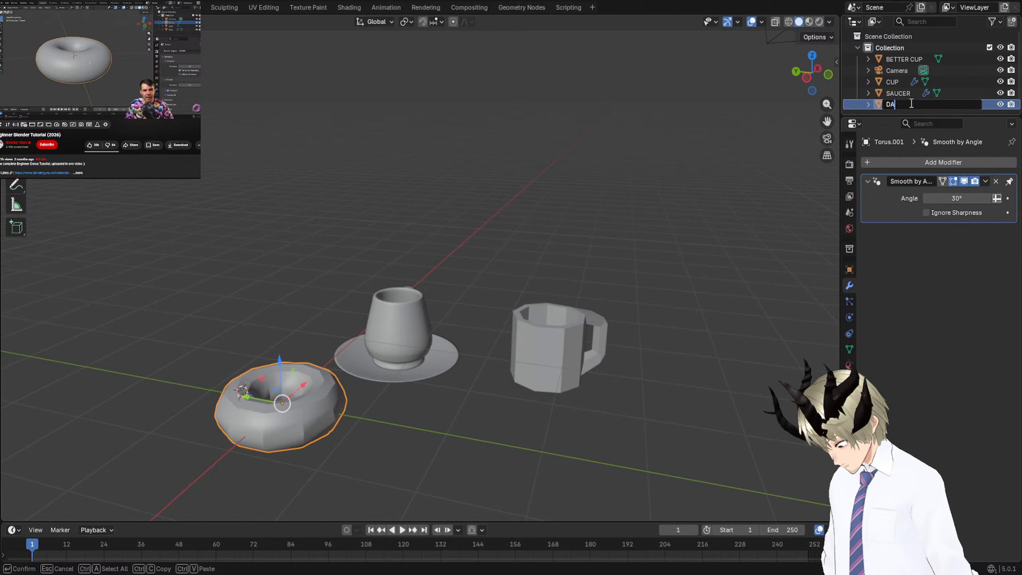
pyautogui.press('BackSpace')
pyautogui.write('OUGHNUT')
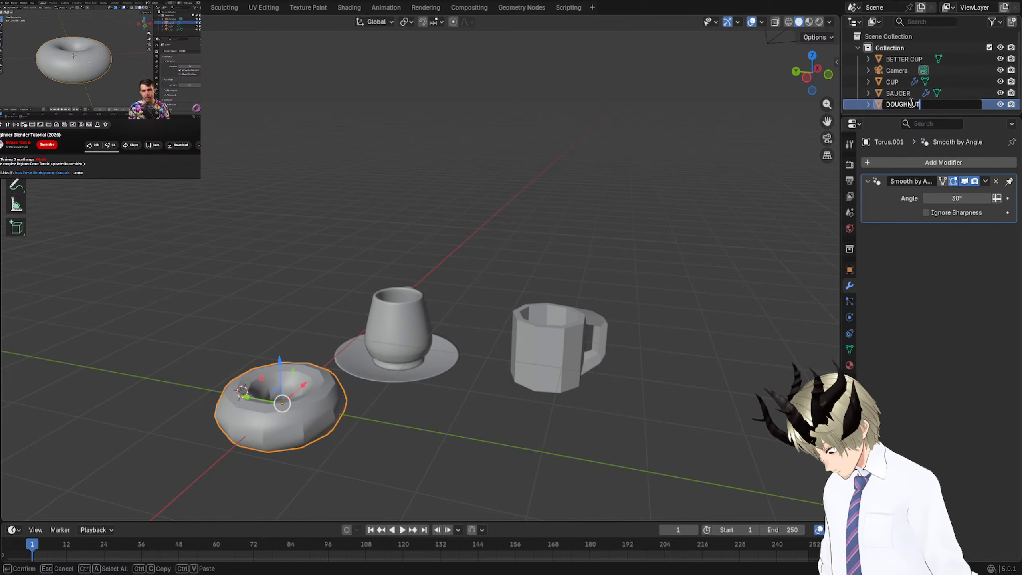
pyautogui.press('Return')
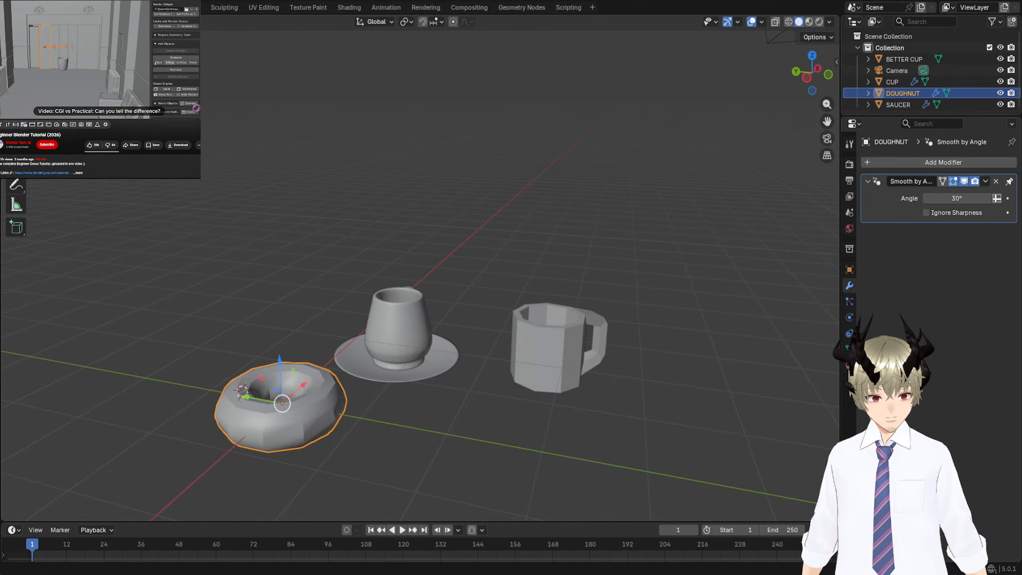
# Pause and resume the tutorial video to follow its next explanation.
pyautogui.click(93, 61)
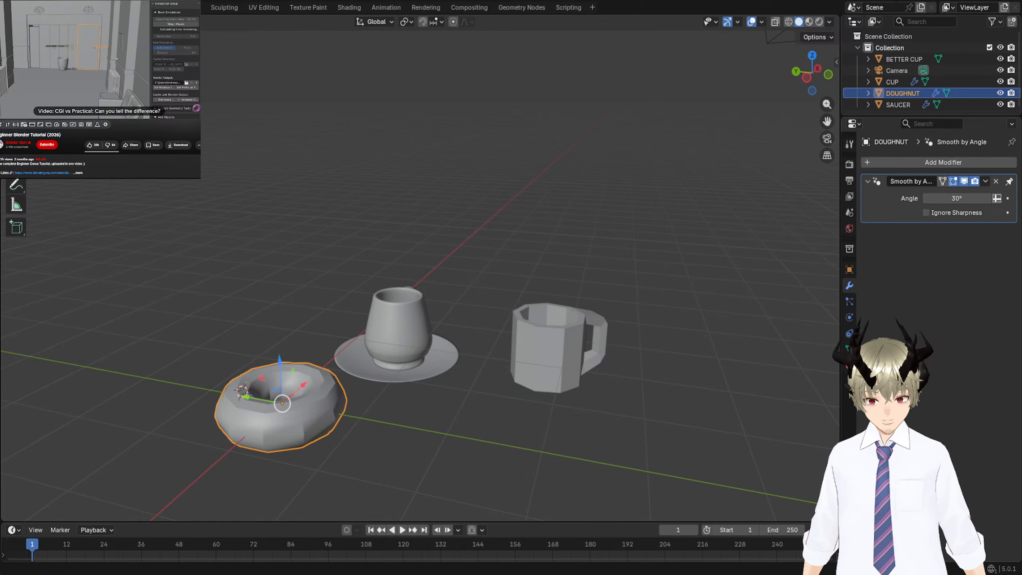
pyautogui.click(103, 54)
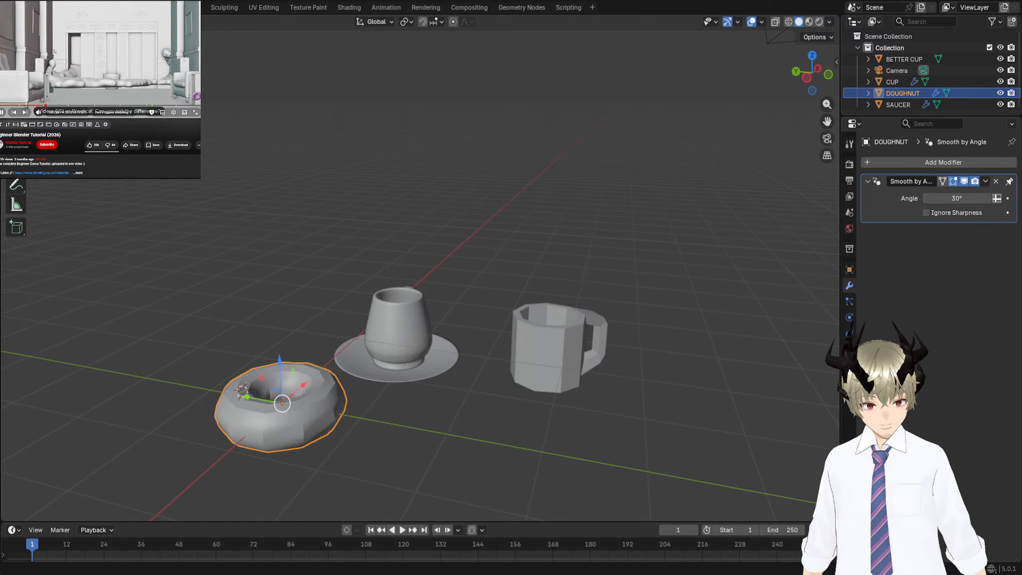
pyautogui.press('space')
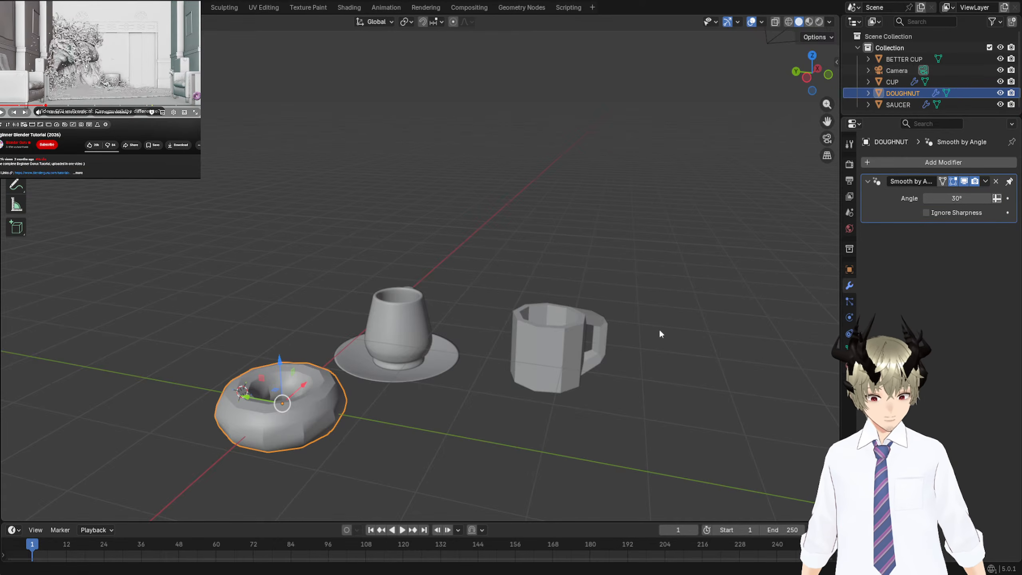
pyautogui.press('space')
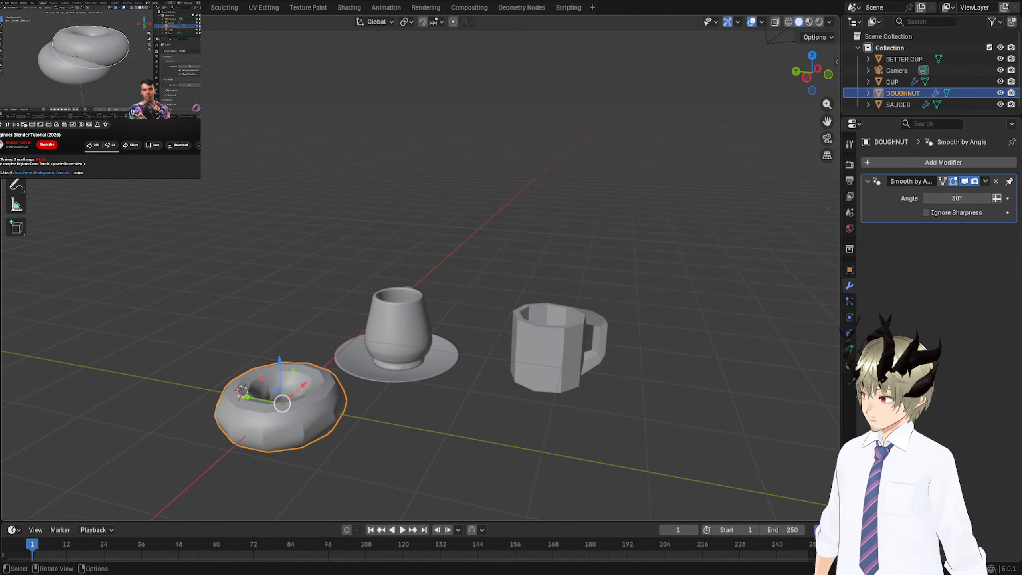
pyautogui.moveTo(354, 405); pyautogui.dragTo(381, 392, button='middle')
pyautogui.hotkey('shift', 'd')
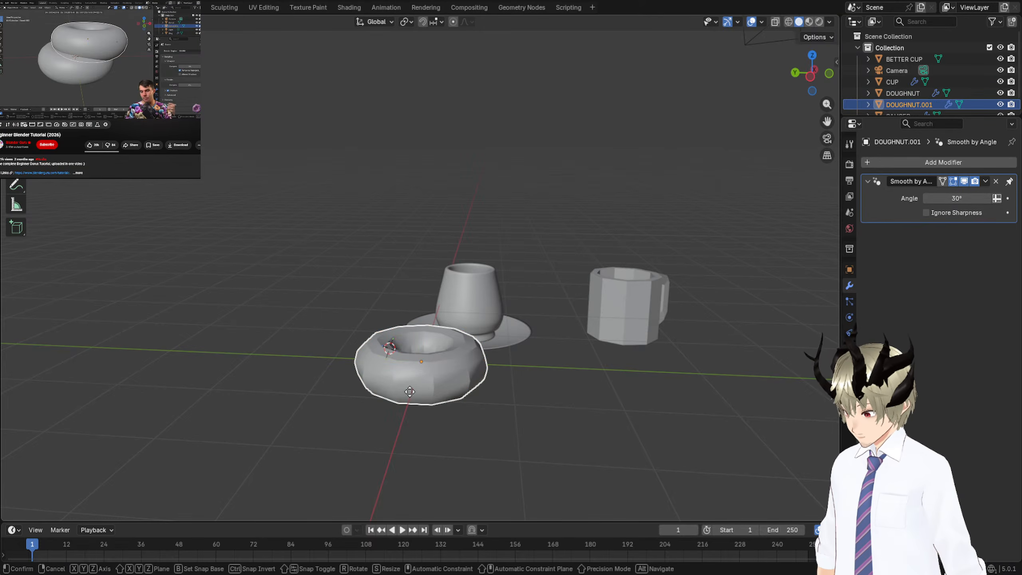
pyautogui.click(410, 386)
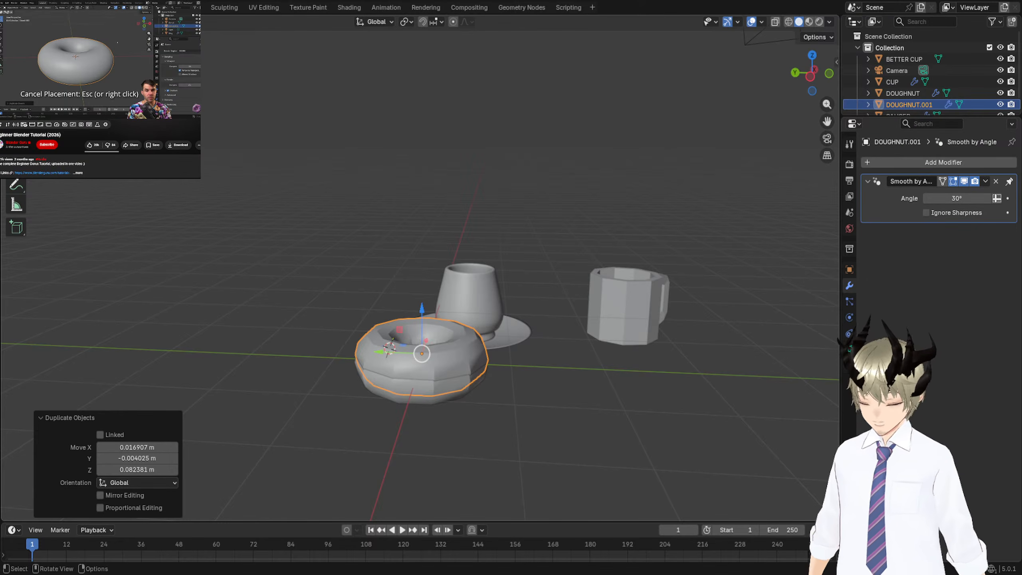
pyautogui.scroll(2, 447, 316)
pyautogui.moveTo(447, 316); pyautogui.dragTo(445, 303, button='middle')
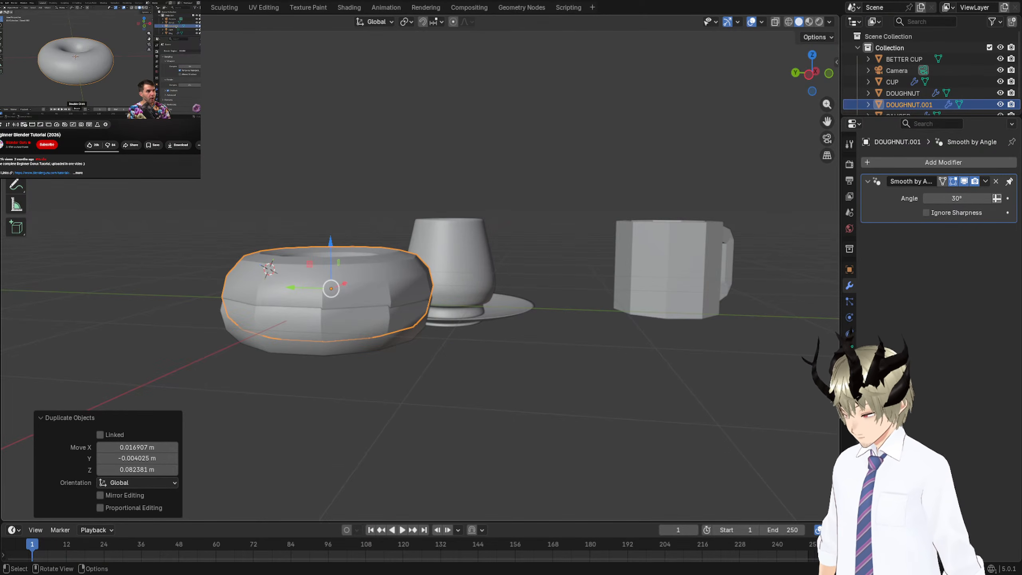
pyautogui.rightClick(337, 327)
pyautogui.press('Escape')
pyautogui.hotkey('ctrl', 'z')
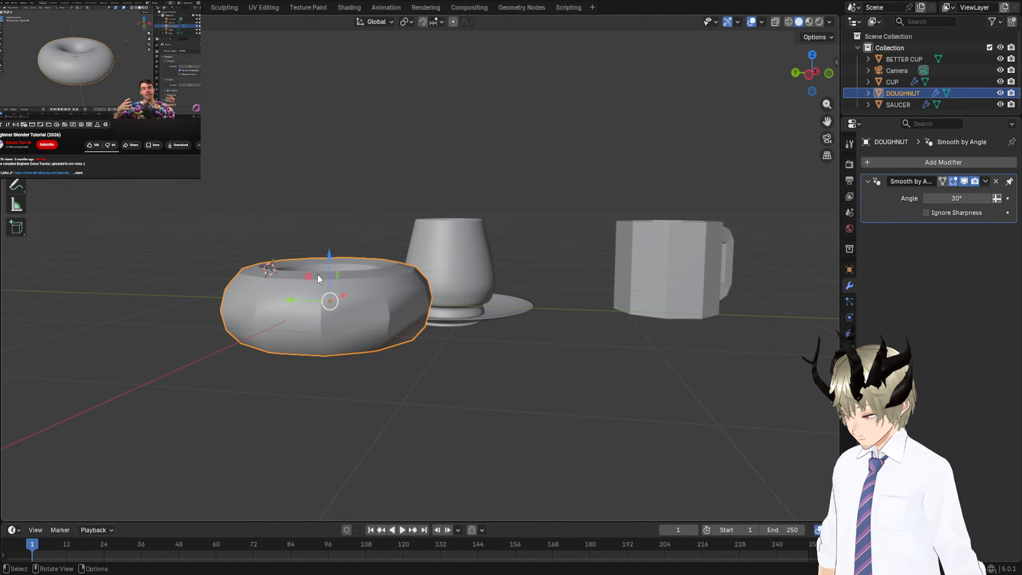
pyautogui.press('g')
pyautogui.press('z')
pyautogui.click(330, 255)
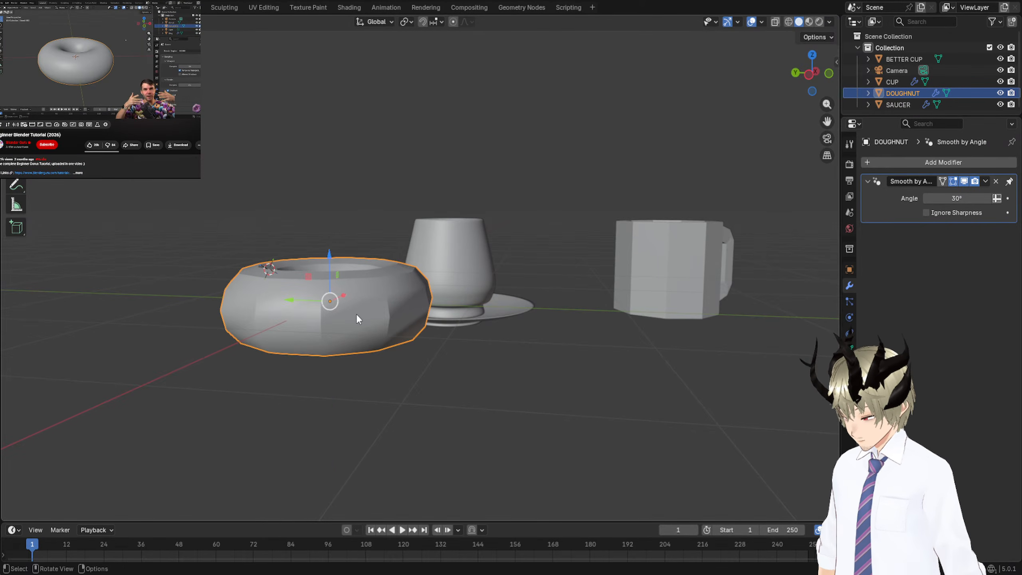
# Duplicate the doughnut, cancel the move so the copy keeps the original's position, and enter Edit Mode on the copy.
pyautogui.hotkey('shift', 'd')
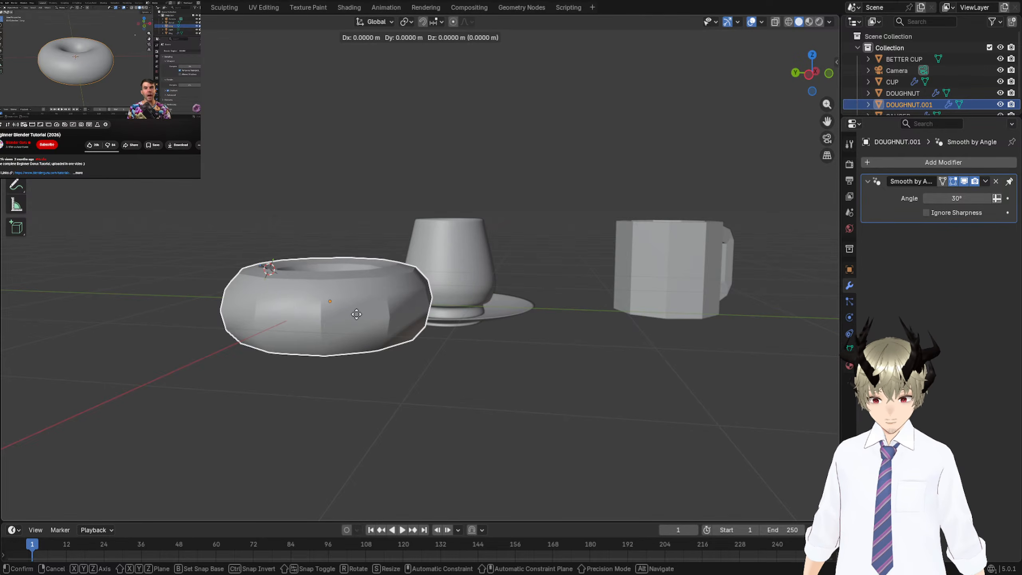
pyautogui.rightClick(356, 313)
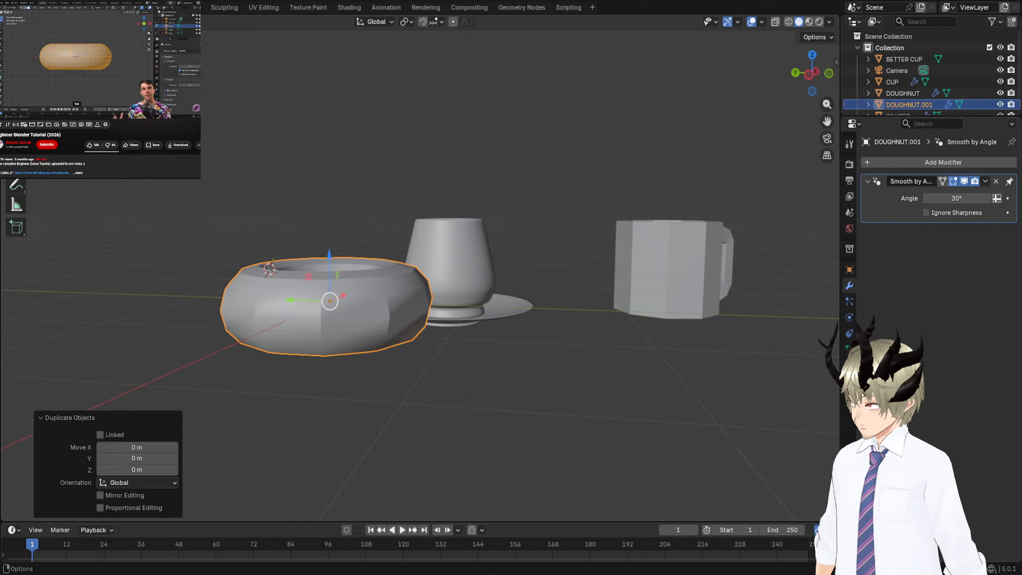
pyautogui.press('Tab')
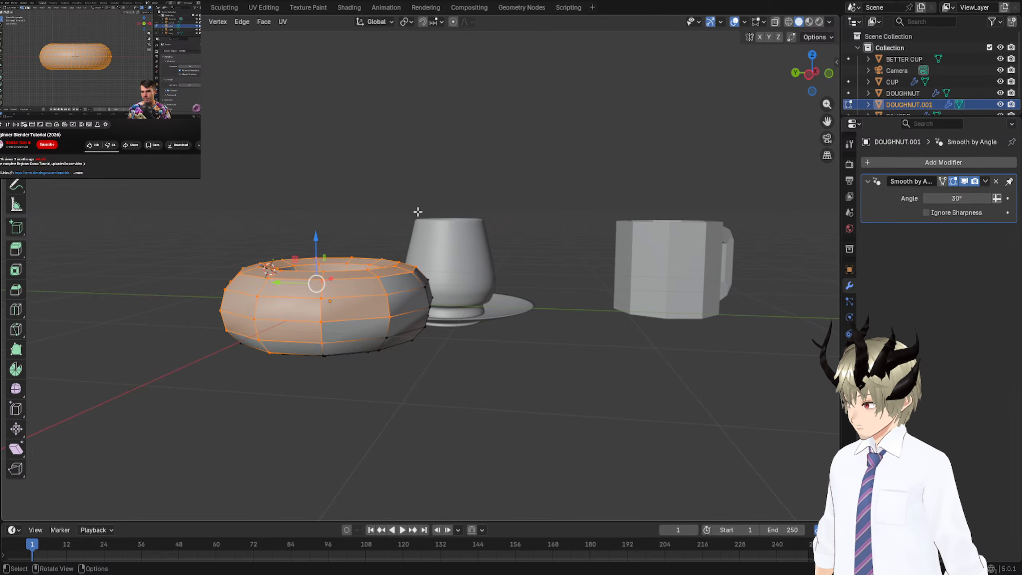
pyautogui.scroll(2, 419, 211)
pyautogui.moveTo(419, 211)
pyautogui.mouseDown(button='middle')
pyautogui.moveTo(421, 197)
pyautogui.moveTo(423, 205)
pyautogui.mouseUp(button='middle')
pyautogui.scroll(-5, 422, 206)
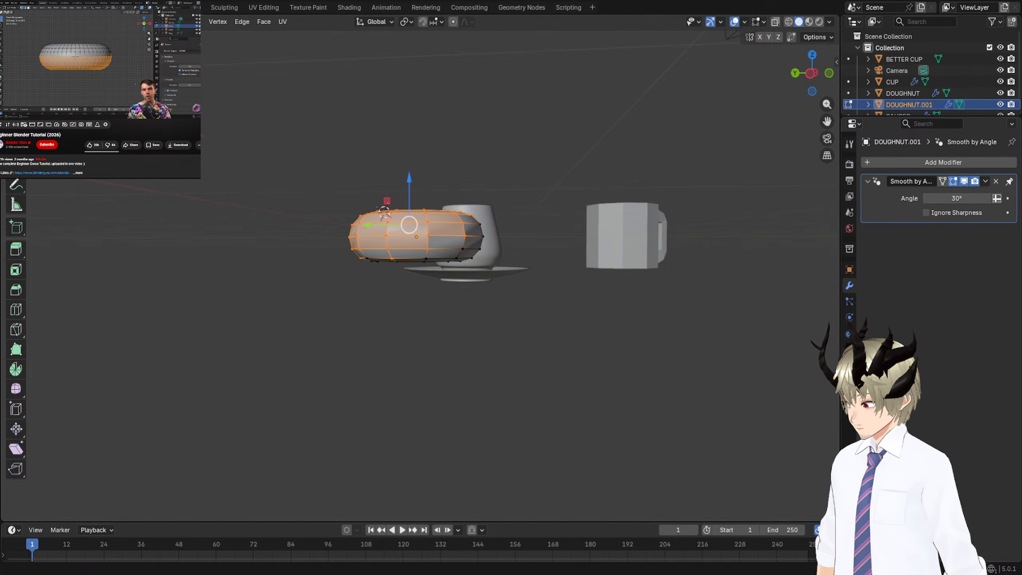
pyautogui.press('Tab')
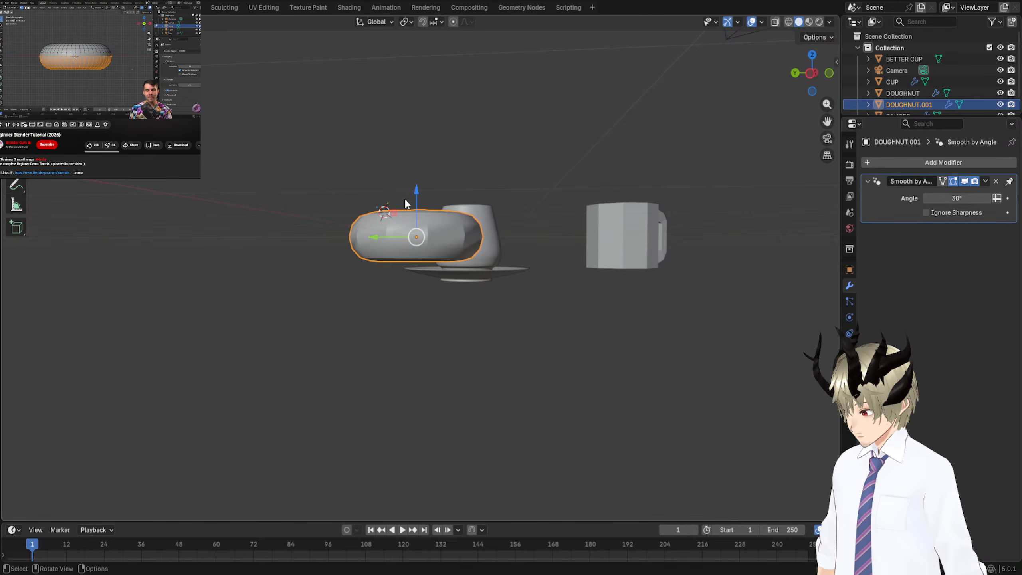
pyautogui.moveTo(416, 196); pyautogui.dragTo(417, 170)
pyautogui.hotkey('ctrl', 'z')
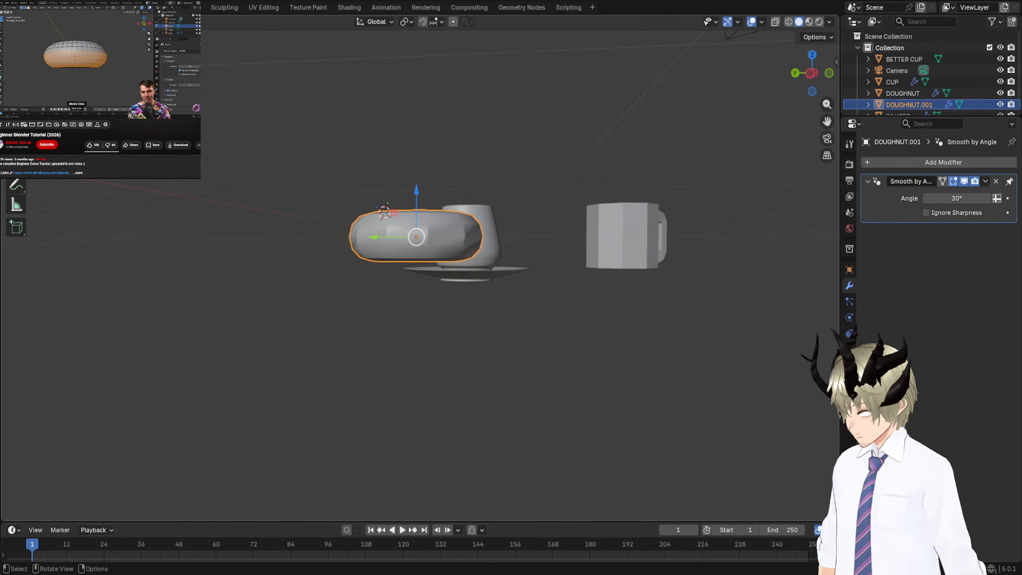
pyautogui.press('Tab')
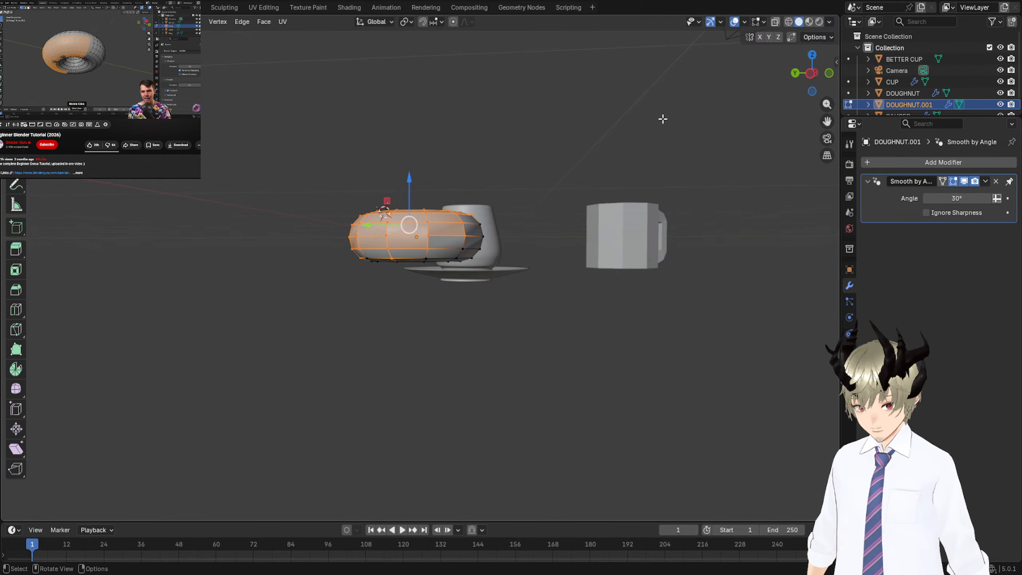
# With X-Ray on and the view aligned to the X axis, delete all vertices below the doughnut copy's middle loop.
pyautogui.click(775, 22)
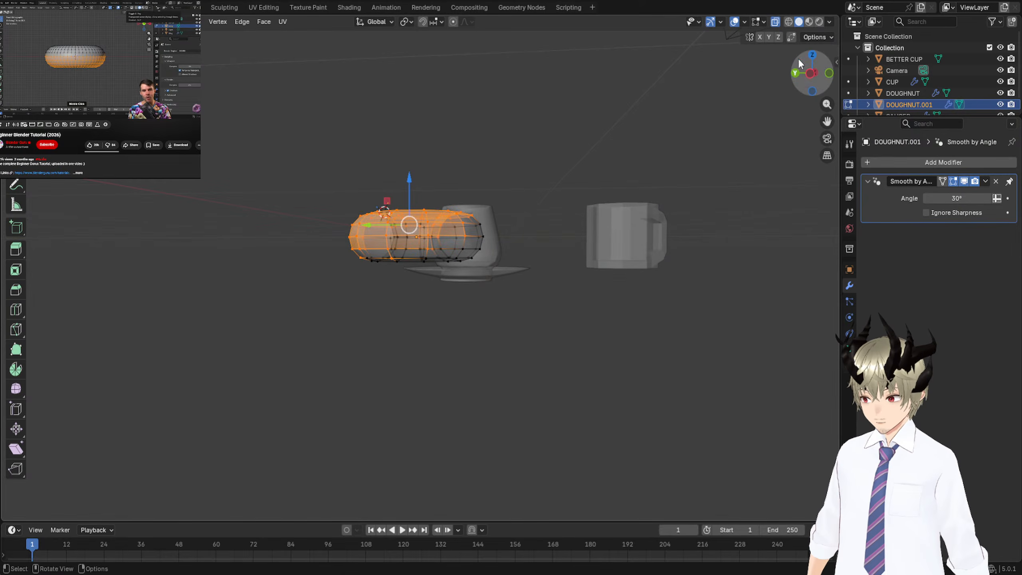
pyautogui.click(811, 73)
pyautogui.scroll(5, 449, 222)
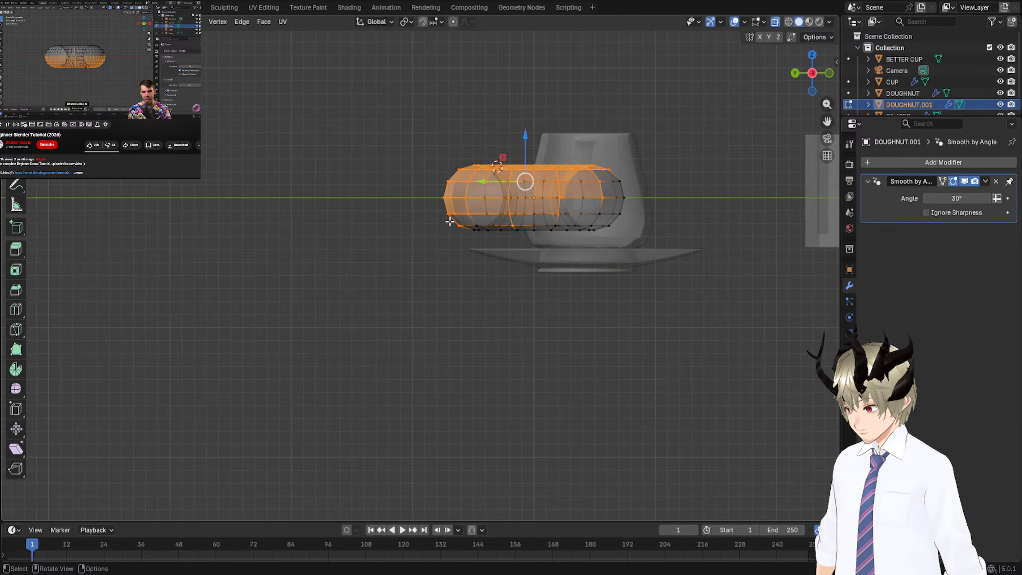
pyautogui.moveTo(406, 201); pyautogui.dragTo(652, 277)
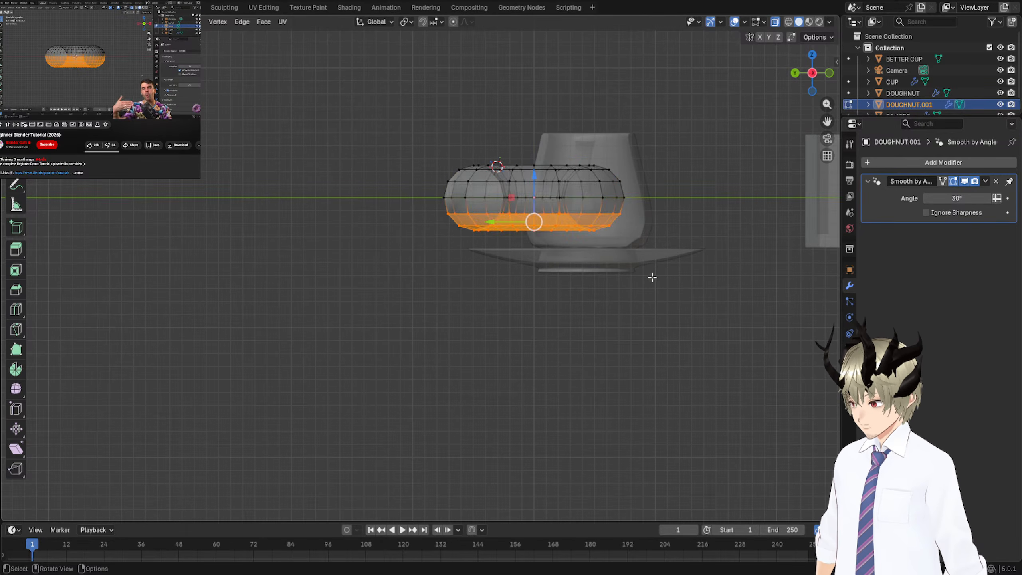
pyautogui.press('x')
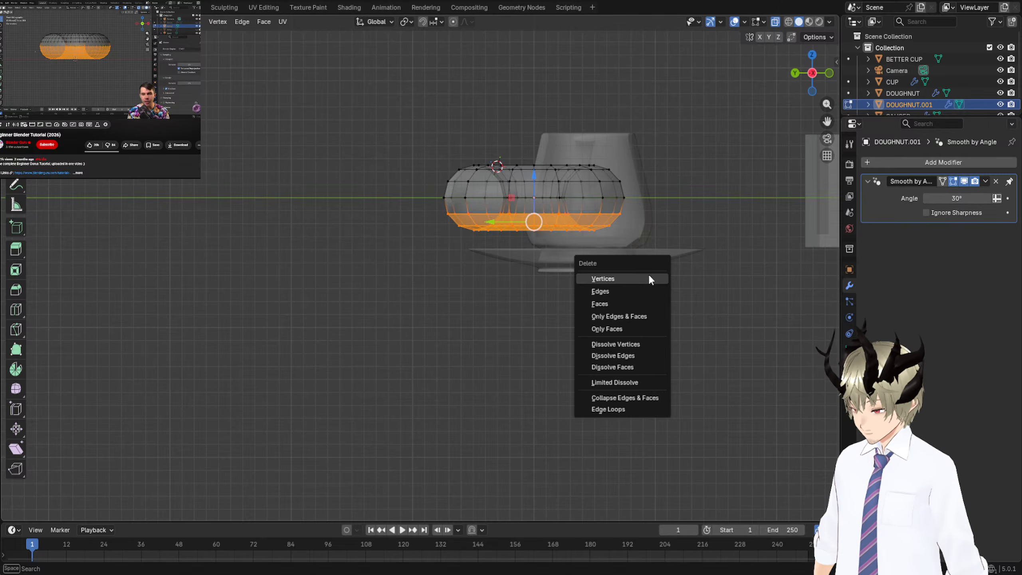
pyautogui.click(650, 277)
pyautogui.moveTo(596, 219); pyautogui.dragTo(578, 222, button='middle')
pyautogui.scroll(-5, 577, 218)
pyautogui.scroll(-5, 577, 217)
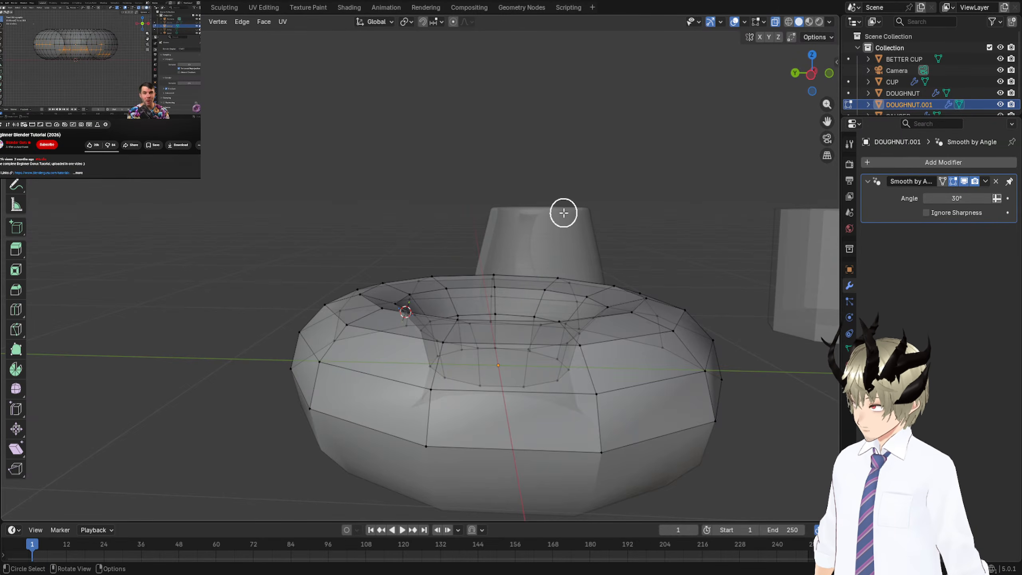
pyautogui.moveTo(374, 190)
pyautogui.mouseDown()
pyautogui.moveTo(573, 342)
pyautogui.moveTo(433, 178)
pyautogui.moveTo(378, 189)
pyautogui.mouseUp()
pyautogui.click(361, 146)
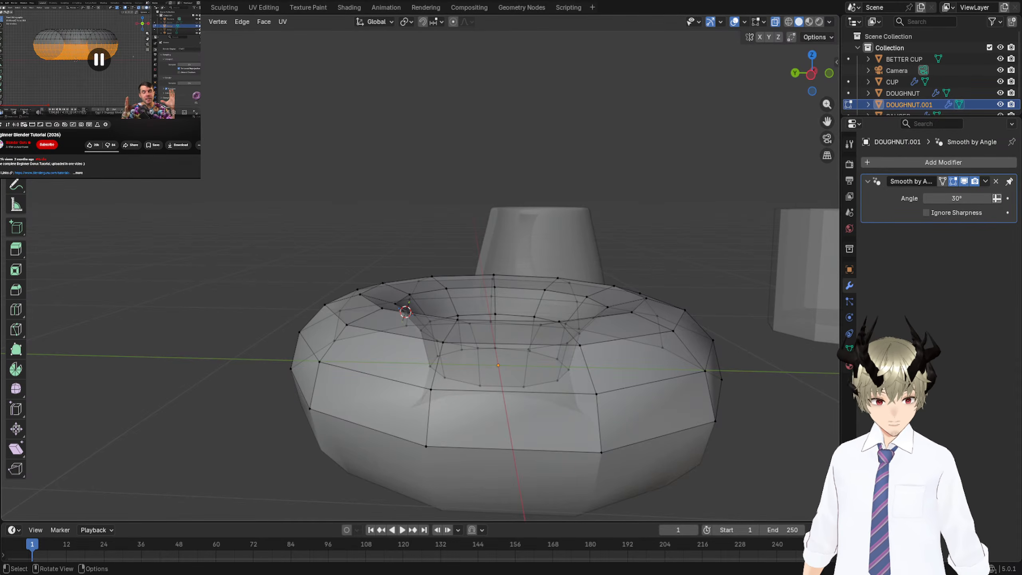
# Try circle and lasso selection on the vertices around the doughnut copy's hole, and clear the selection.
pyautogui.press('c')
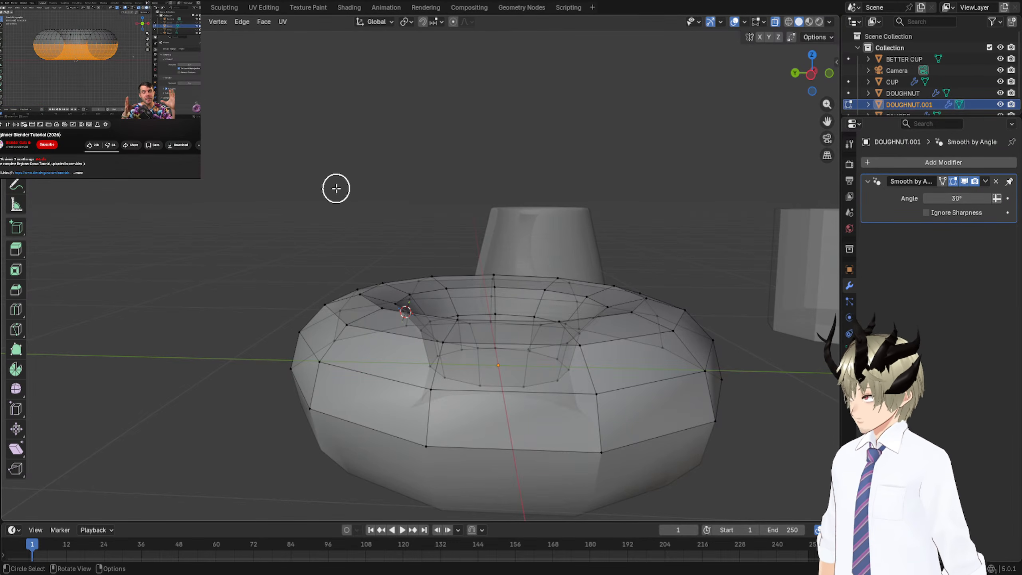
pyautogui.moveTo(378, 290)
pyautogui.mouseDown()
pyautogui.moveTo(559, 335)
pyautogui.moveTo(518, 276)
pyautogui.mouseUp()
pyautogui.press('Escape')
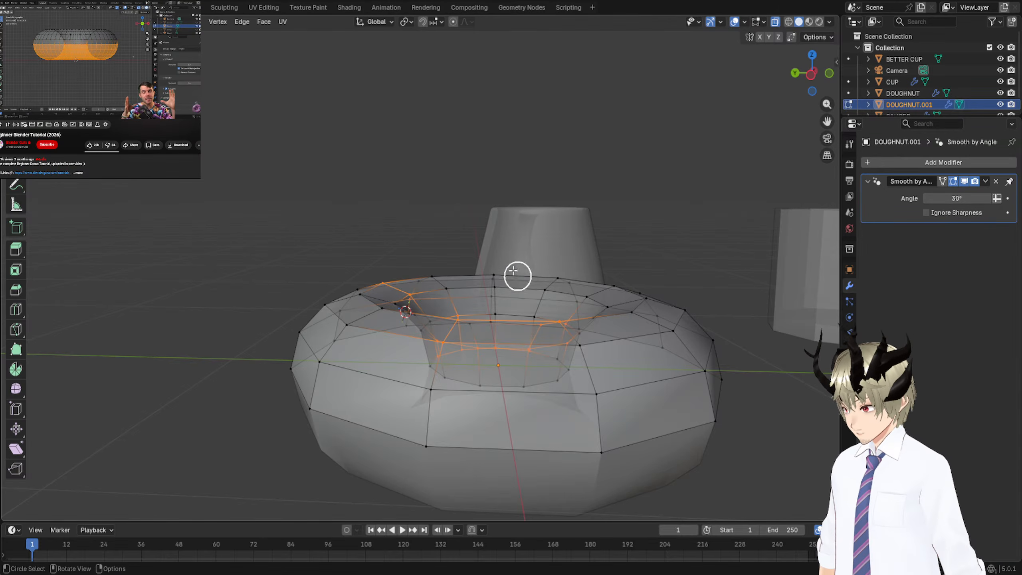
pyautogui.press('w')
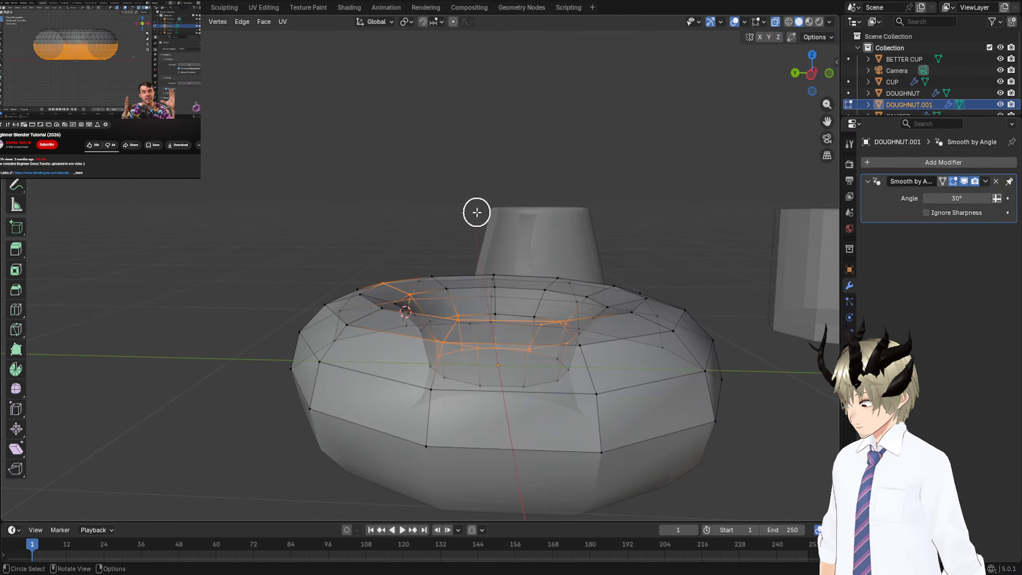
pyautogui.press('w')
pyautogui.moveTo(477, 212)
pyautogui.mouseDown()
pyautogui.moveTo(589, 312)
pyautogui.moveTo(361, 335)
pyautogui.mouseUp()
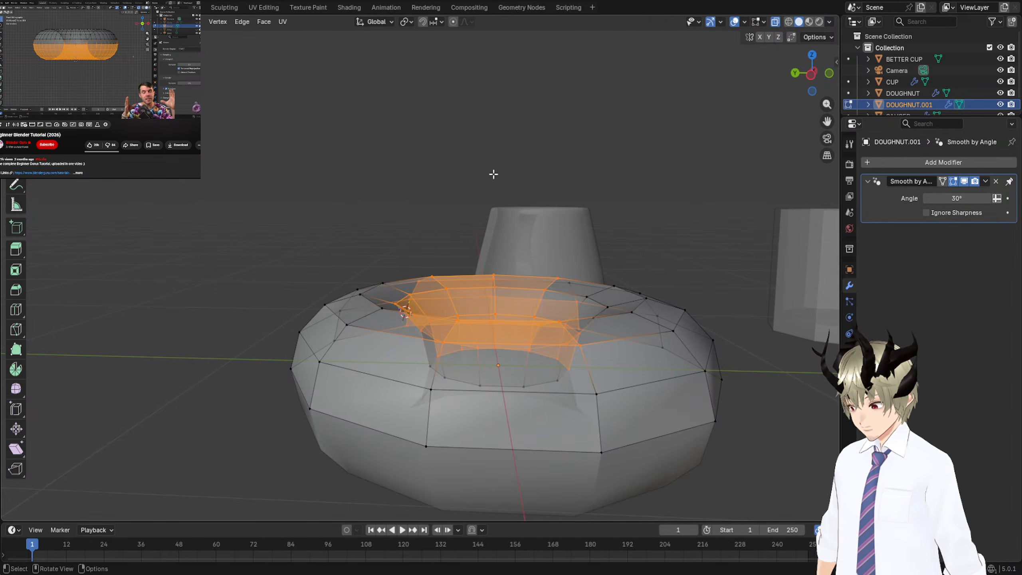
pyautogui.hotkey('alt', 'a')
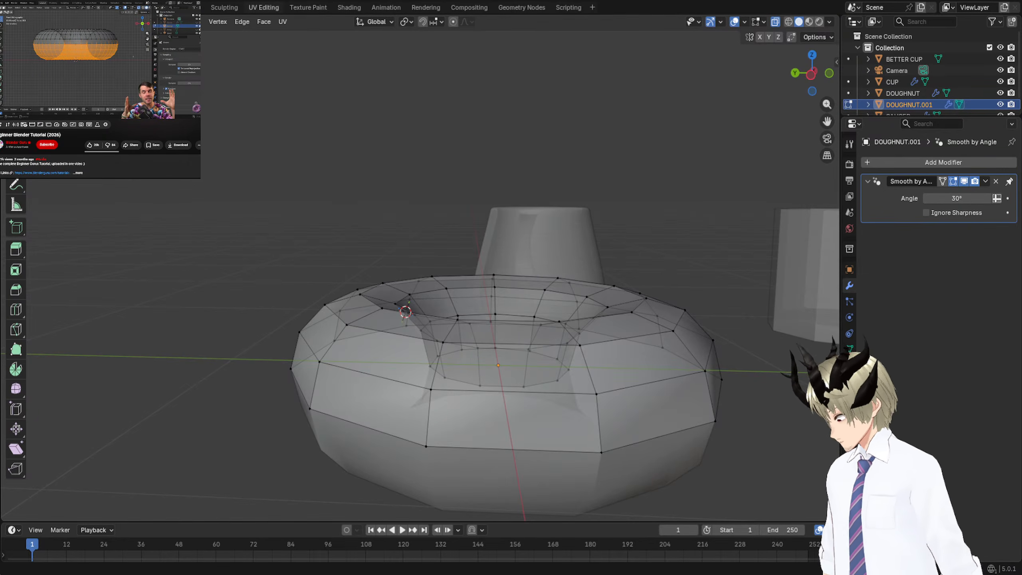
pyautogui.moveTo(143, 253)
pyautogui.mouseDown()
pyautogui.moveTo(329, 161)
pyautogui.moveTo(93, 266)
pyautogui.mouseUp()
pyautogui.moveTo(197, 137)
pyautogui.mouseDown()
pyautogui.moveTo(169, 226)
pyautogui.moveTo(189, 190)
pyautogui.mouseUp()
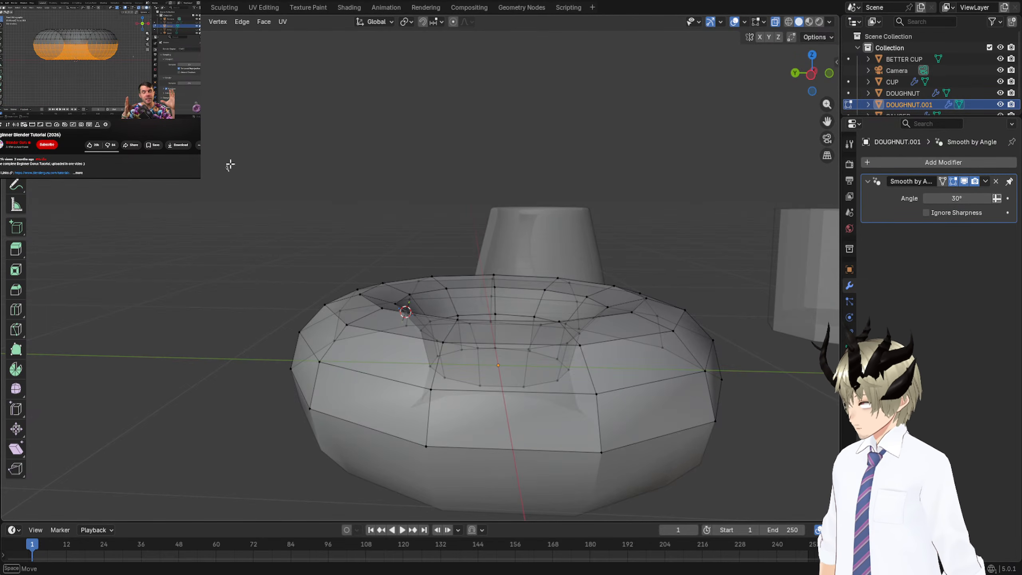
pyautogui.moveTo(231, 164)
pyautogui.mouseDown()
pyautogui.moveTo(217, 183)
pyautogui.moveTo(249, 100)
pyautogui.moveTo(349, 121)
pyautogui.mouseUp()
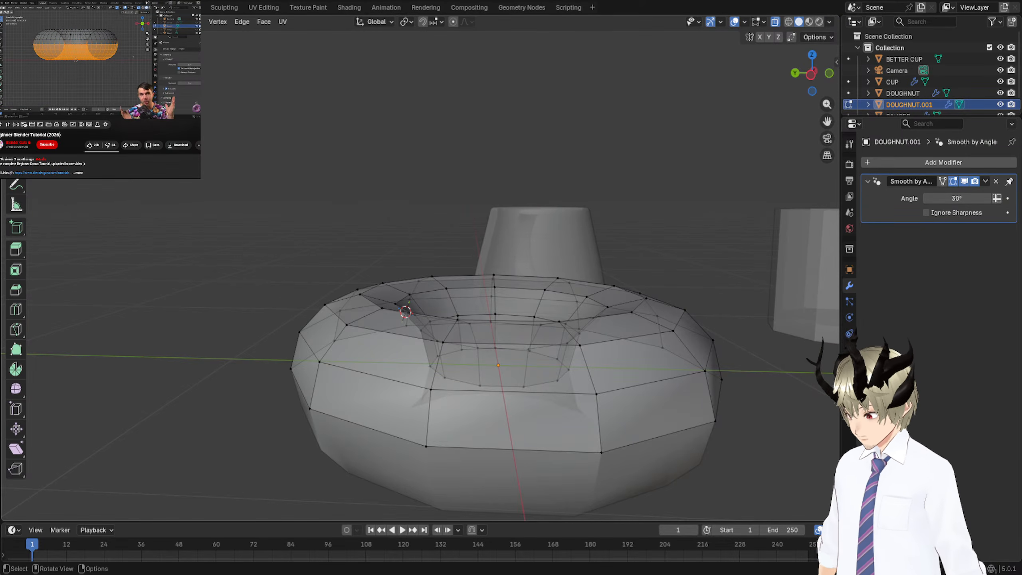
# Select one vertex on the copy's lower outer edge and grow the selection until it covers the whole mesh.
pyautogui.moveTo(377, 189)
pyautogui.mouseDown(button='middle')
pyautogui.moveTo(374, 121)
pyautogui.moveTo(377, 188)
pyautogui.mouseUp(button='middle')
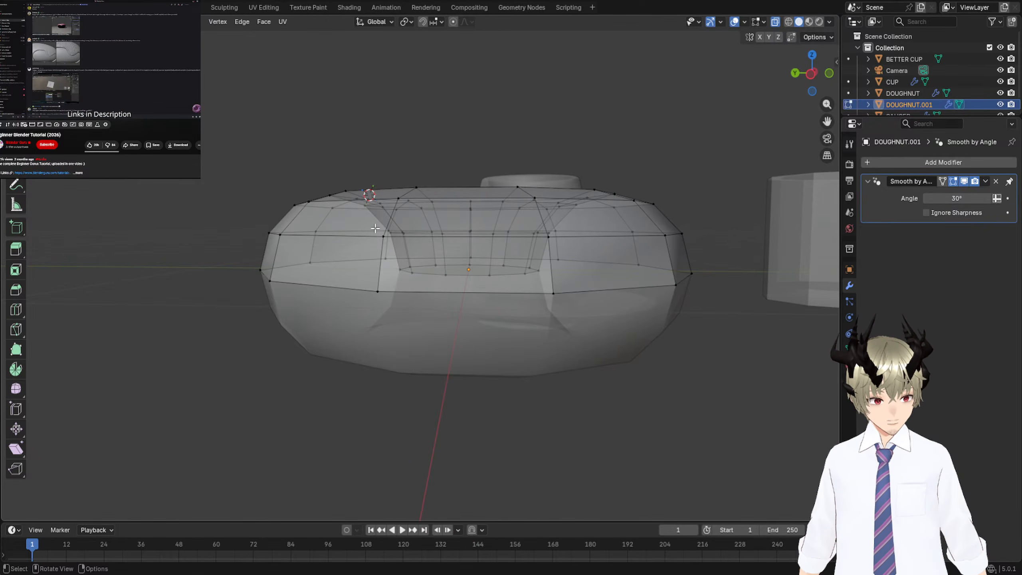
pyautogui.click(377, 290)
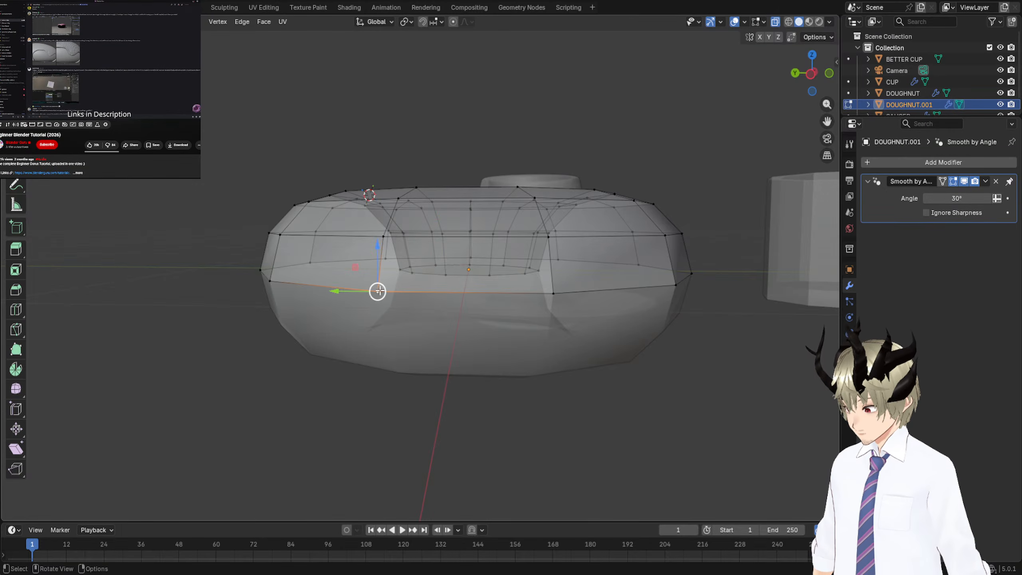
pyautogui.press('ctrl+KP_Add')
pyautogui.press('ctrl+KP_Add')
pyautogui.press('ctrl+KP_Add')
pyautogui.press('ctrl+KP_Add')
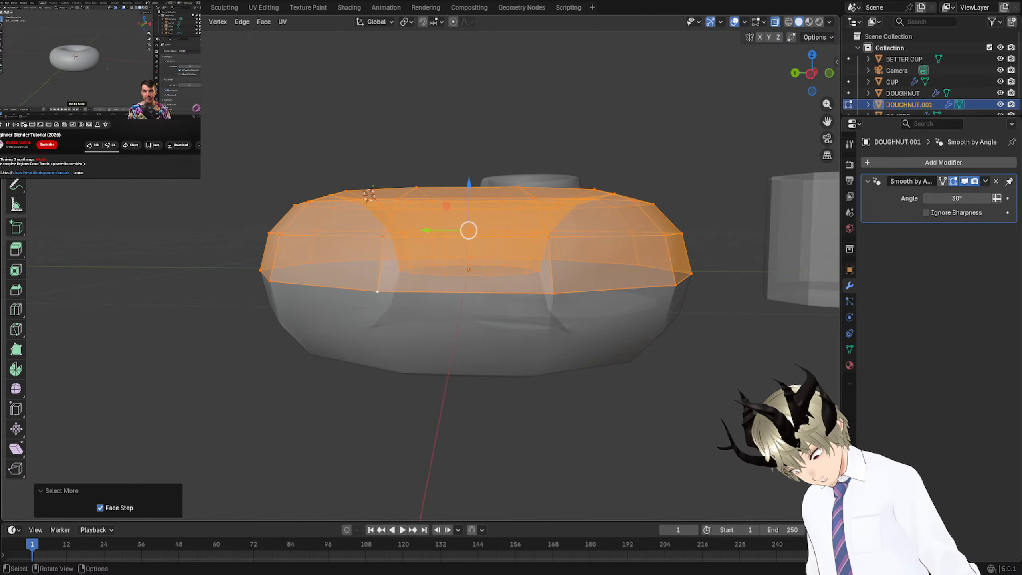
# Leave Edit Mode and rename the DOUGHNUT.001 object as GLAZE.
pyautogui.moveTo(520, 315); pyautogui.dragTo(487, 247, button='middle')
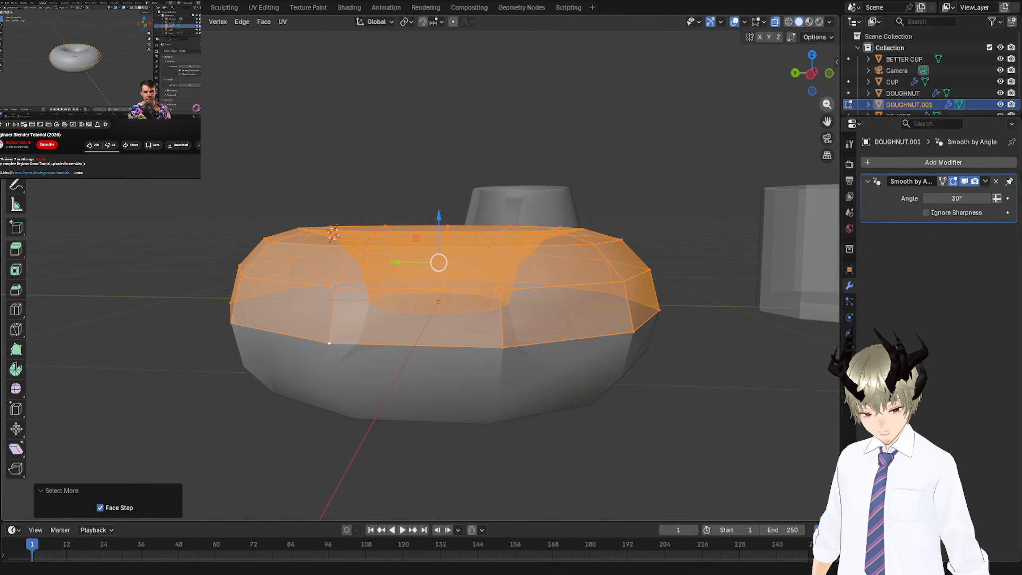
pyautogui.press('Tab')
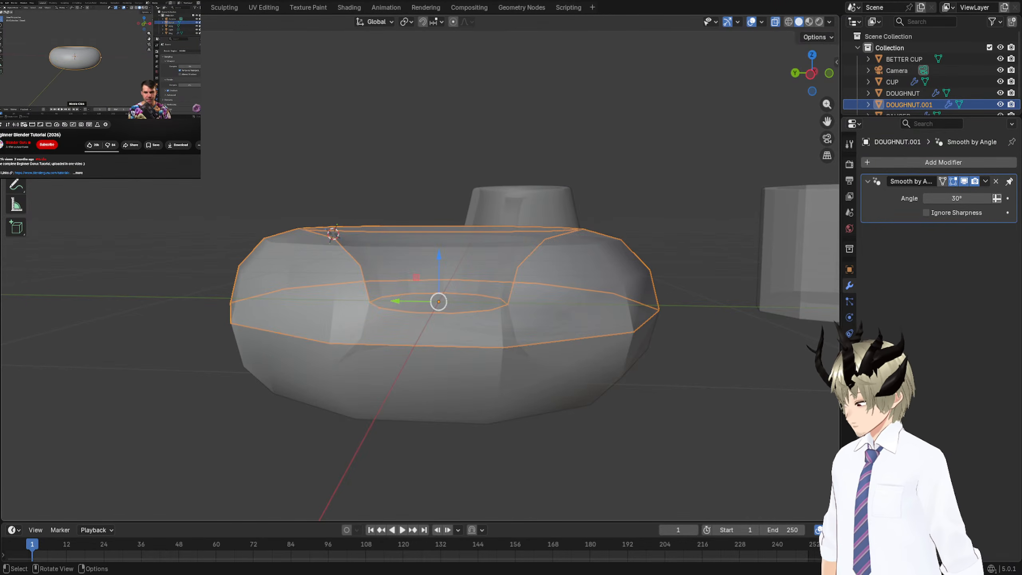
pyautogui.keyDown('shift'); pyautogui.moveTo(452, 205); pyautogui.dragTo(467, 333, button='middle'); pyautogui.keyUp('shift')
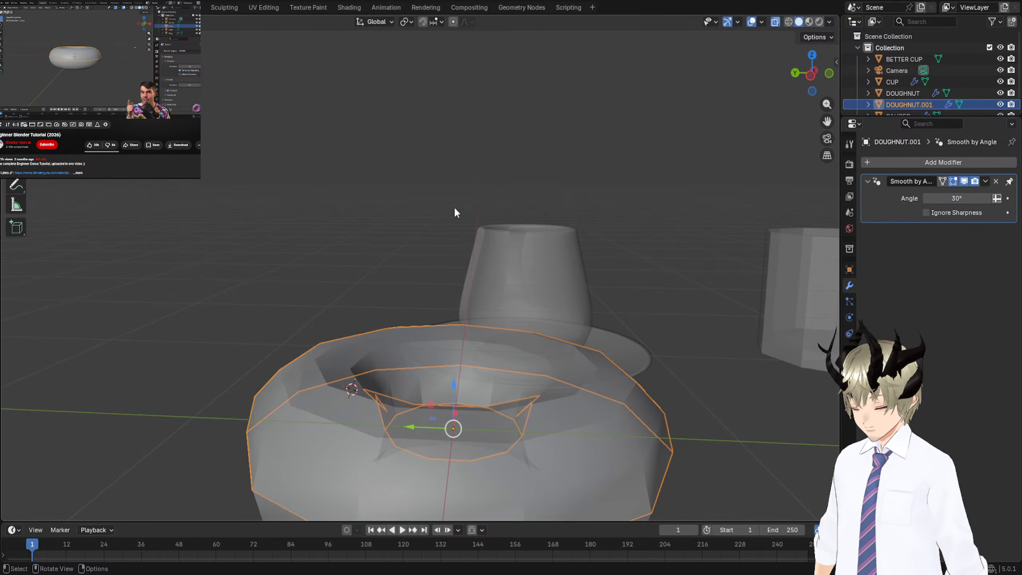
pyautogui.doubleClick(911, 104)
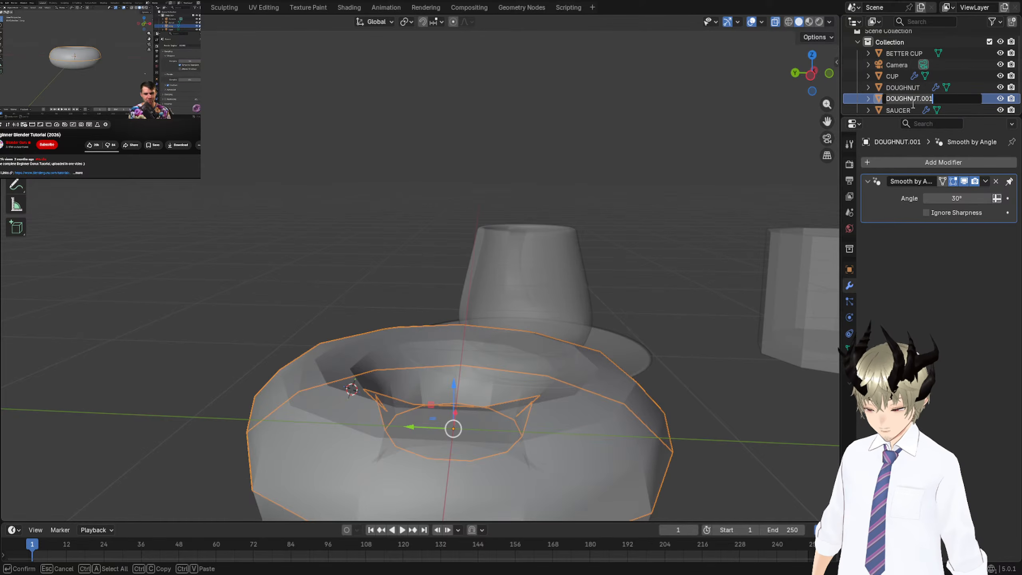
pyautogui.write('GLAZE')
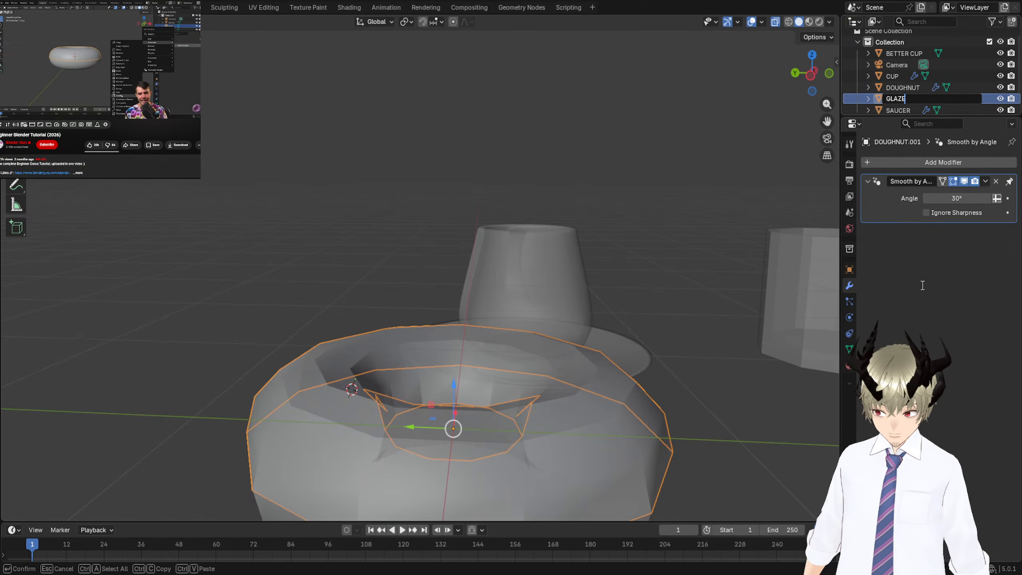
pyautogui.press('Return')
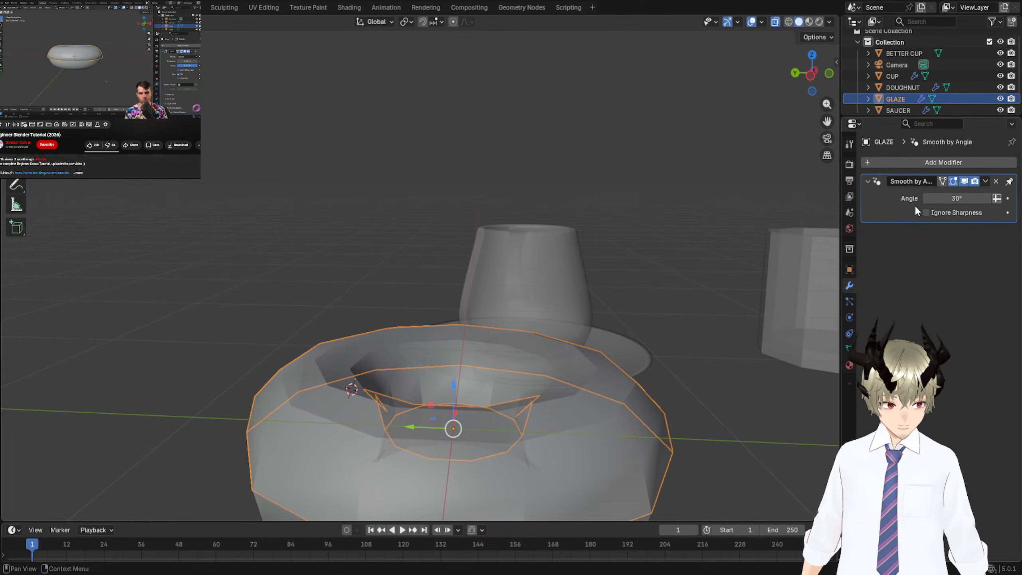
# Add a Solidify modifier to the GLAZE object and set its offset to 1.
pyautogui.click(921, 161)
pyautogui.moveTo(919, 162)
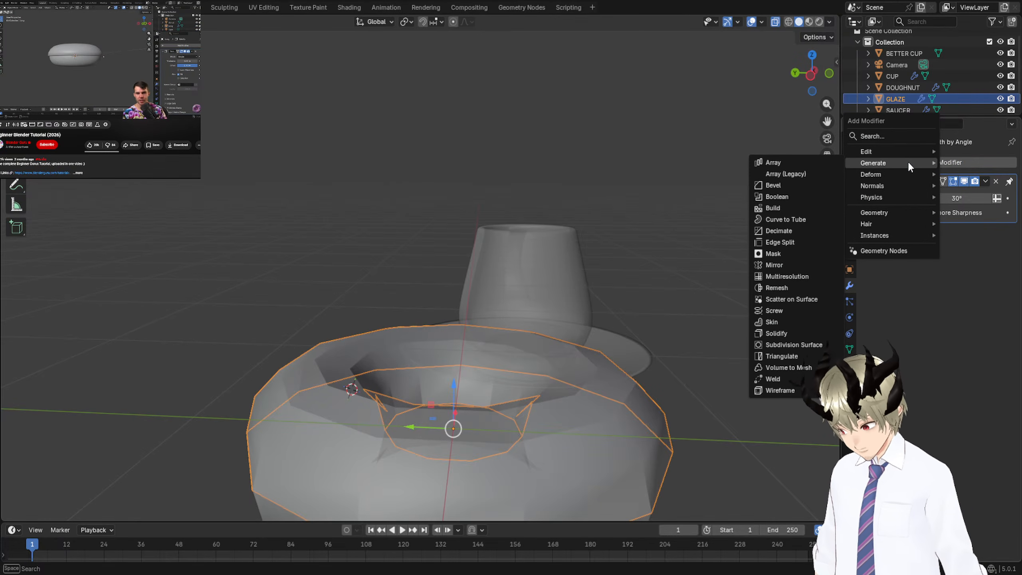
pyautogui.click(798, 331)
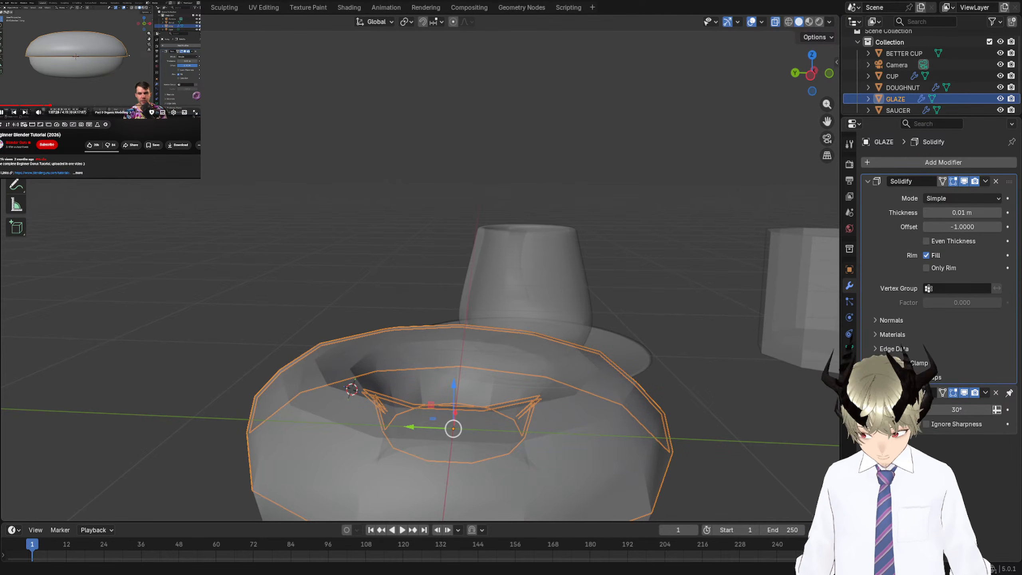
pyautogui.press('space')
pyautogui.moveTo(946, 227); pyautogui.dragTo(1003, 227)
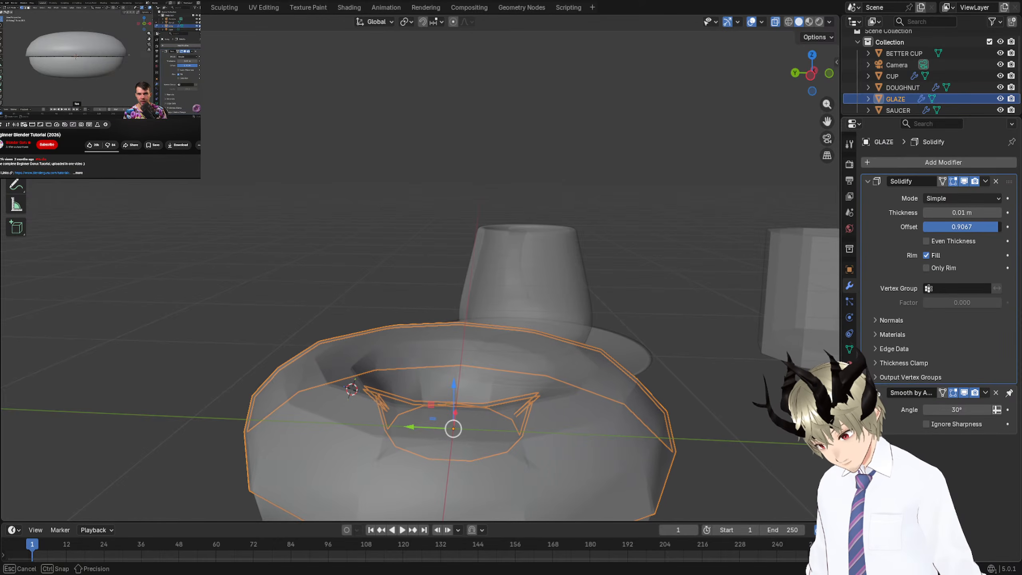
pyautogui.moveTo(496, 226)
pyautogui.mouseDown(button='middle')
pyautogui.moveTo(489, 211)
pyautogui.moveTo(491, 230)
pyautogui.mouseUp(button='middle')
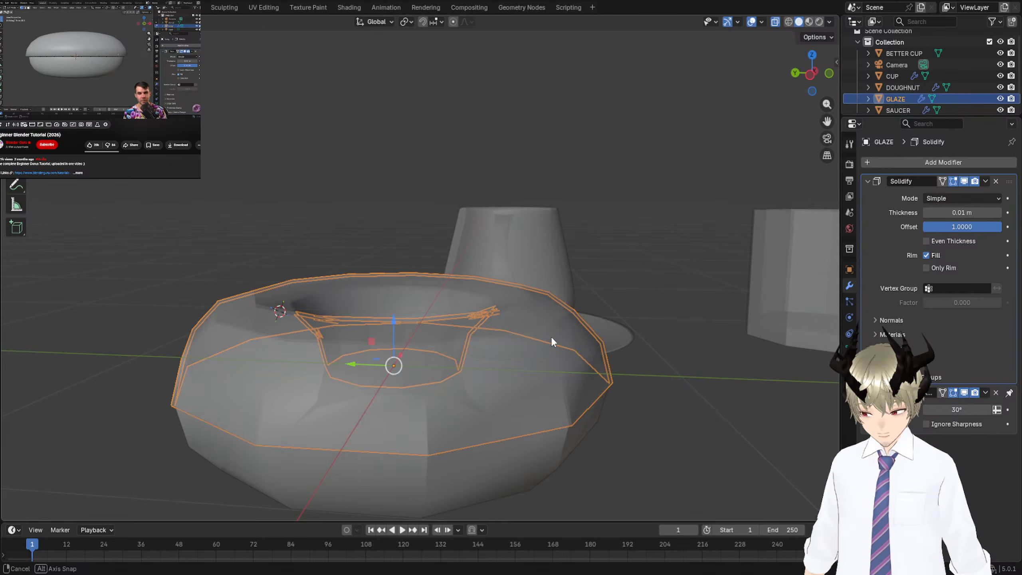
pyautogui.moveTo(551, 335); pyautogui.dragTo(553, 338, button='middle')
# Turn off X-Ray, and in Edit Mode on the GLAZE object, hide the Solidify modifier's effect in the viewport.
pyautogui.click(774, 22)
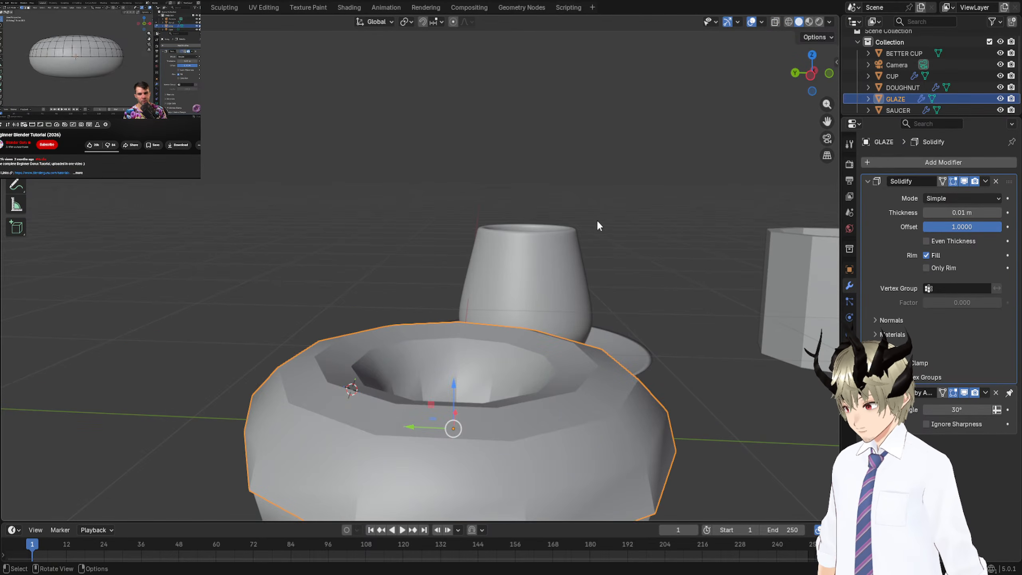
pyautogui.moveTo(597, 219); pyautogui.dragTo(598, 220, button='middle')
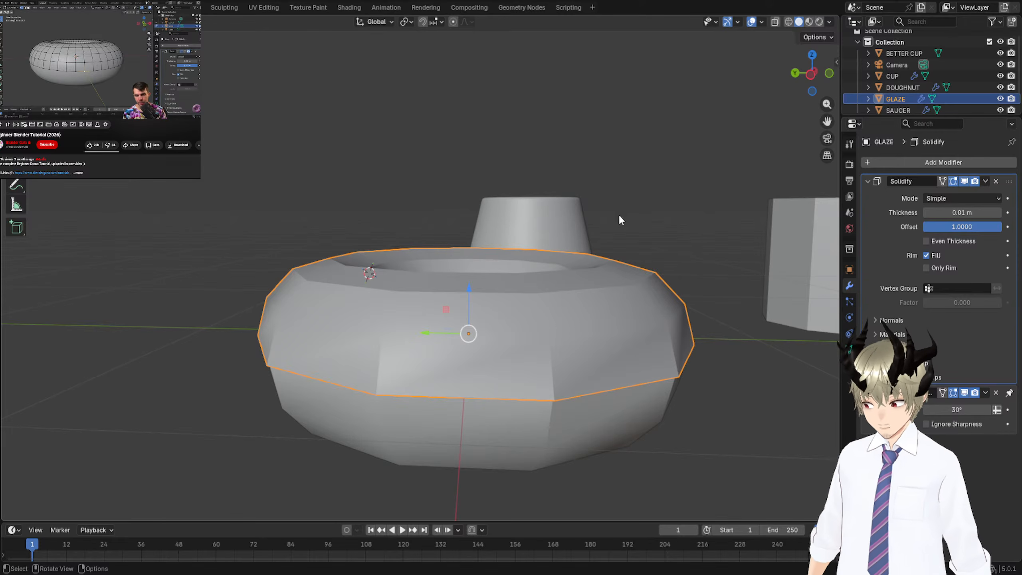
pyautogui.press('Tab')
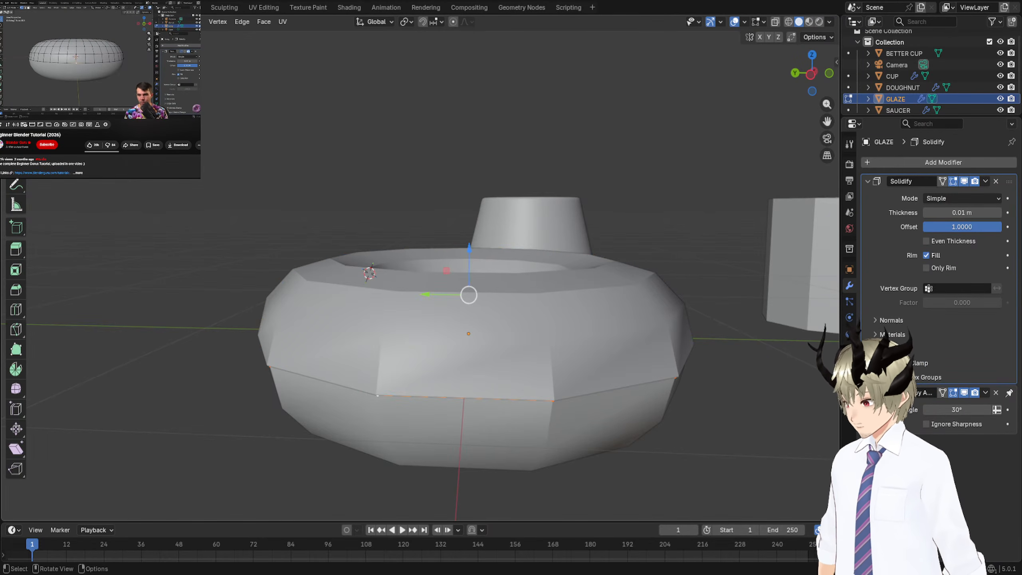
pyautogui.click(963, 182)
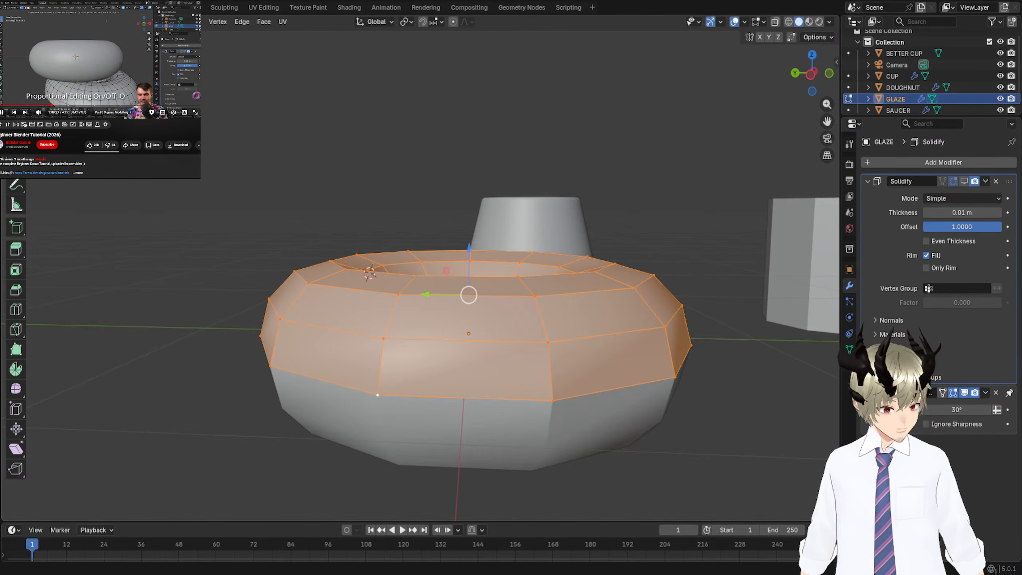
# Rewind the tutorial video by five seconds and resume it to rewatch the proportional editing explanation.
pyautogui.click(63, 19)
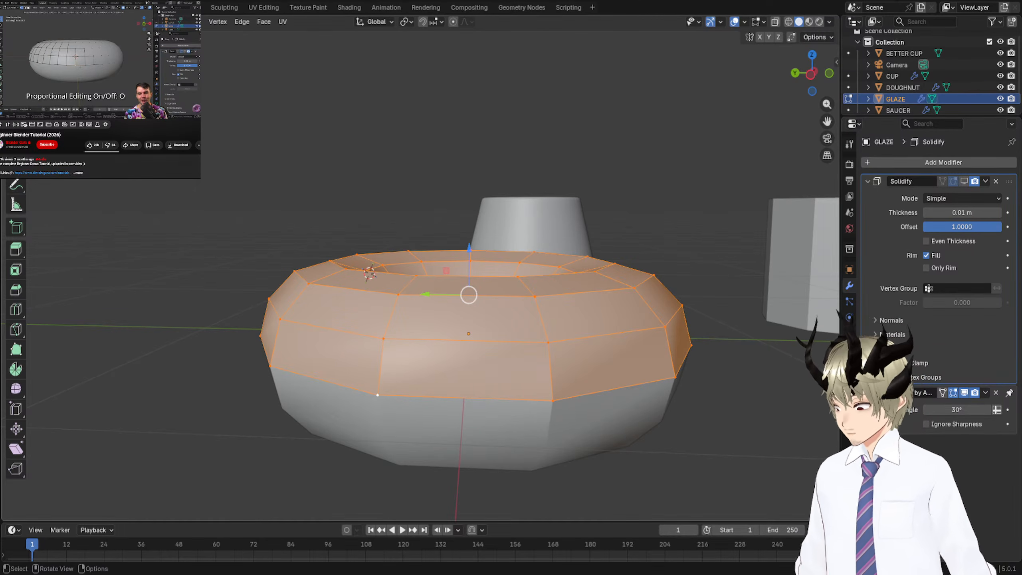
pyautogui.press('j')
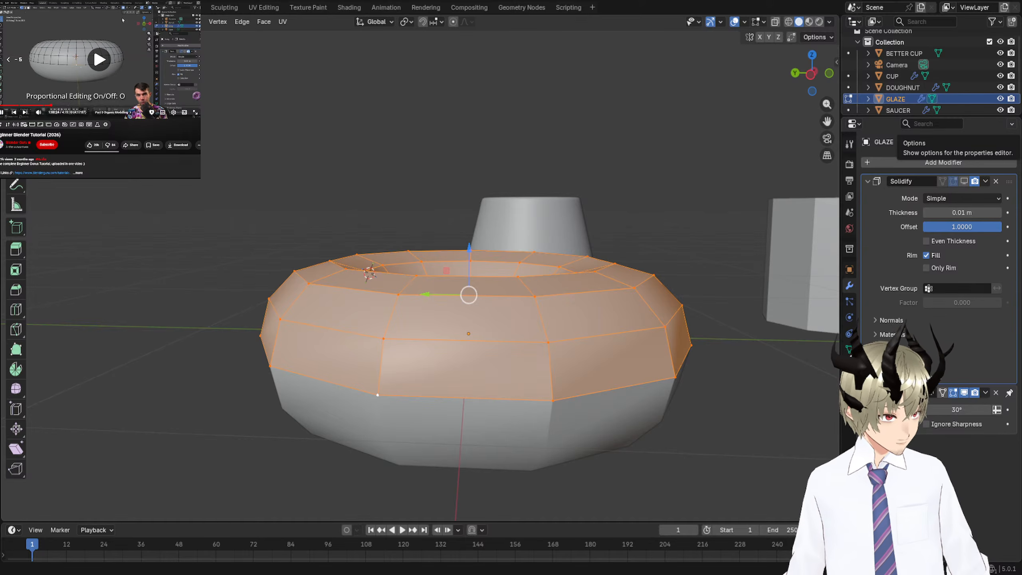
pyautogui.press('space')
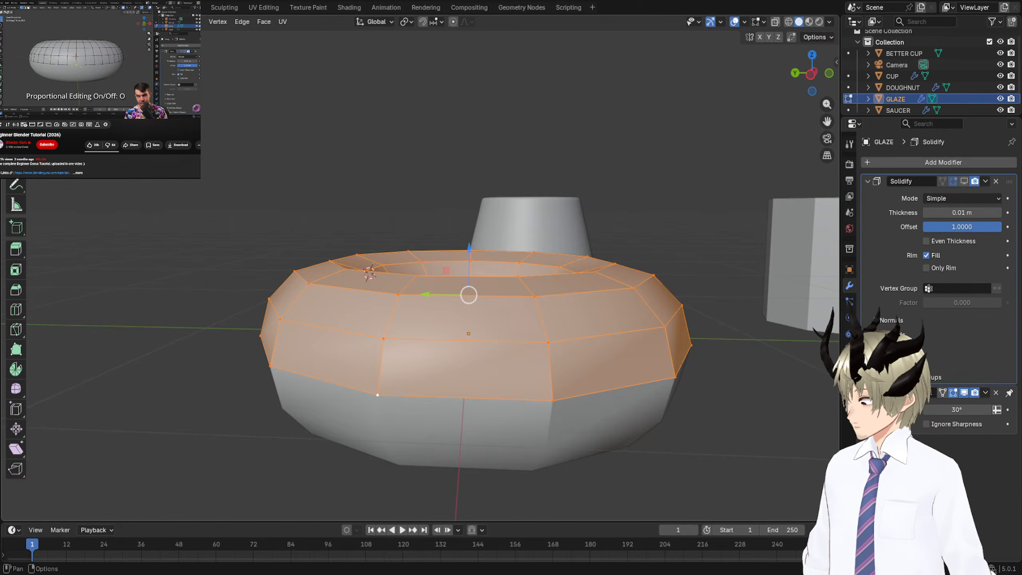
# Turn on proportional editing and try moving a vertex on the glaze's lower front edge, cancelling the move.
pyautogui.click(454, 22)
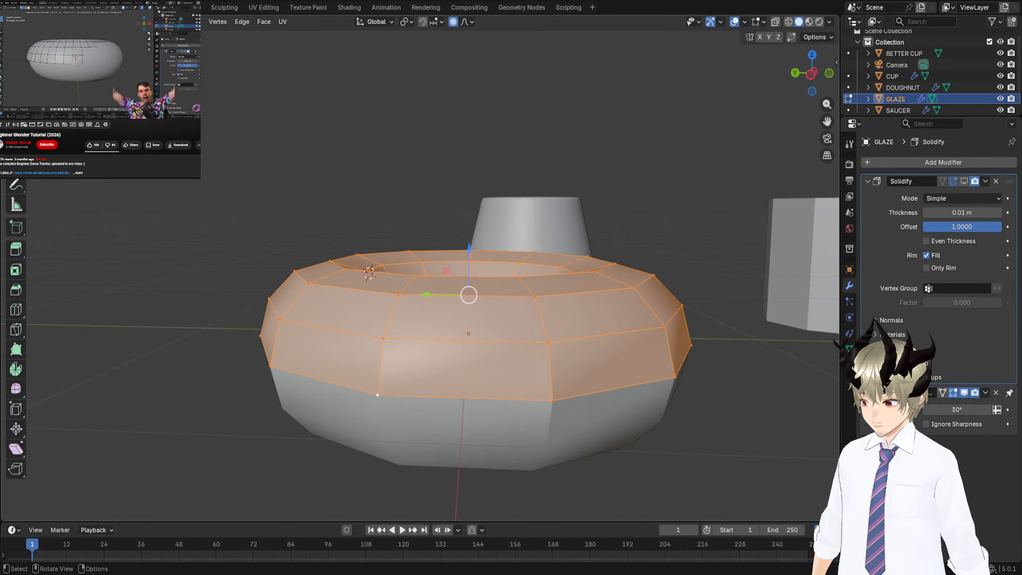
pyautogui.moveTo(487, 391)
pyautogui.mouseDown()
pyautogui.moveTo(511, 393)
pyautogui.moveTo(489, 453)
pyautogui.moveTo(475, 436)
pyautogui.mouseUp()
pyautogui.click(552, 398)
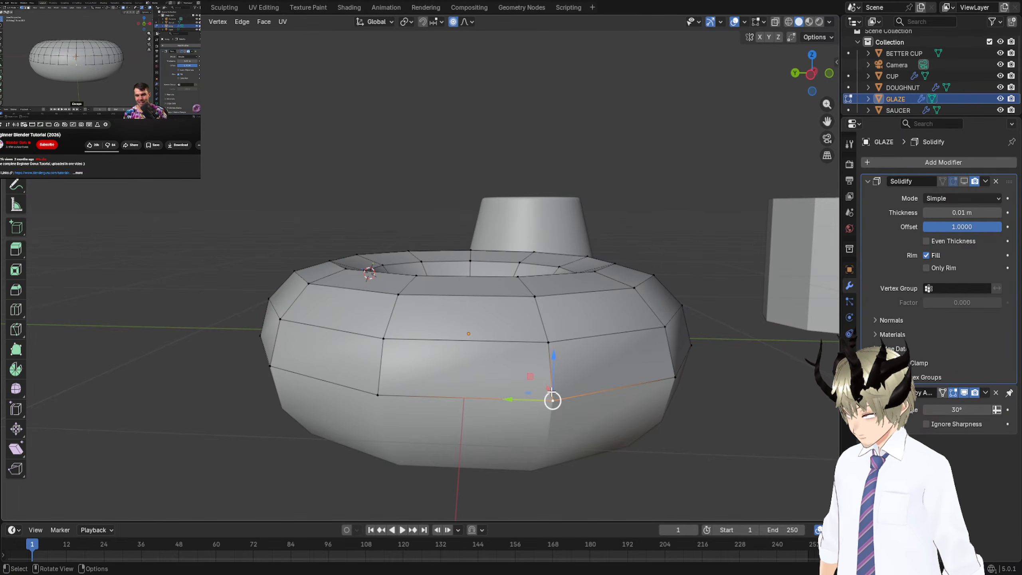
pyautogui.press('g')
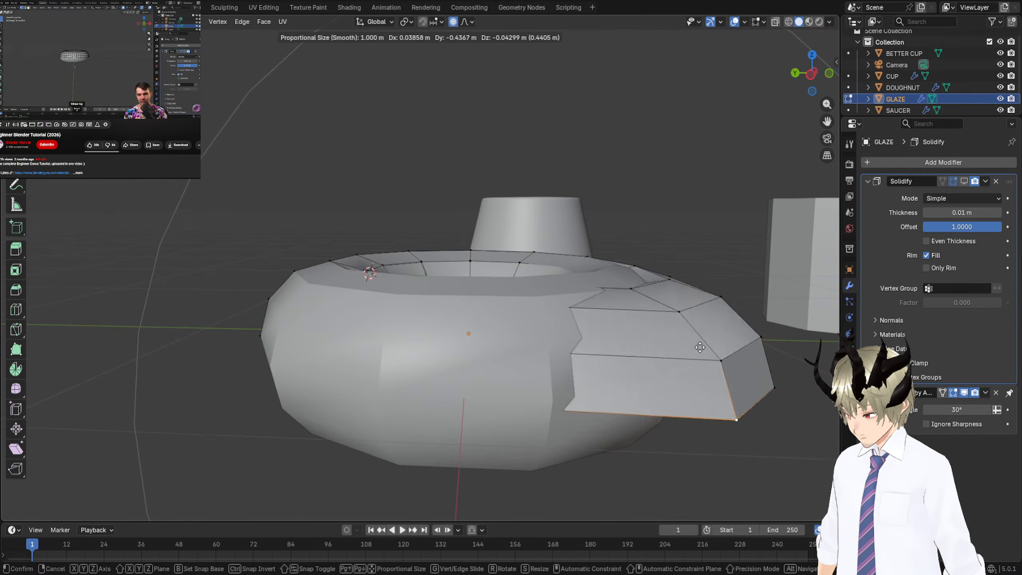
pyautogui.press('ctrl')
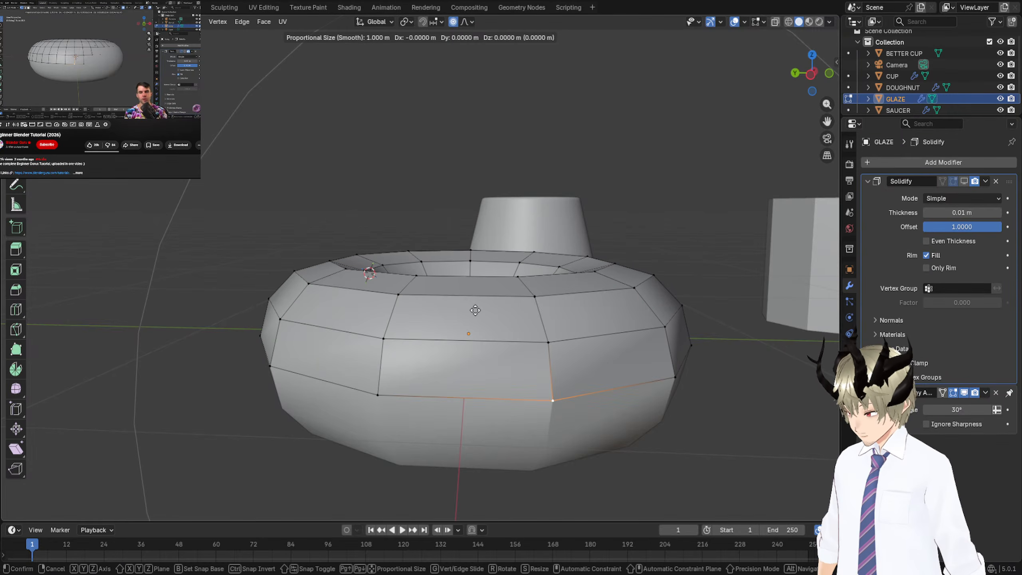
pyautogui.rightClick(517, 344)
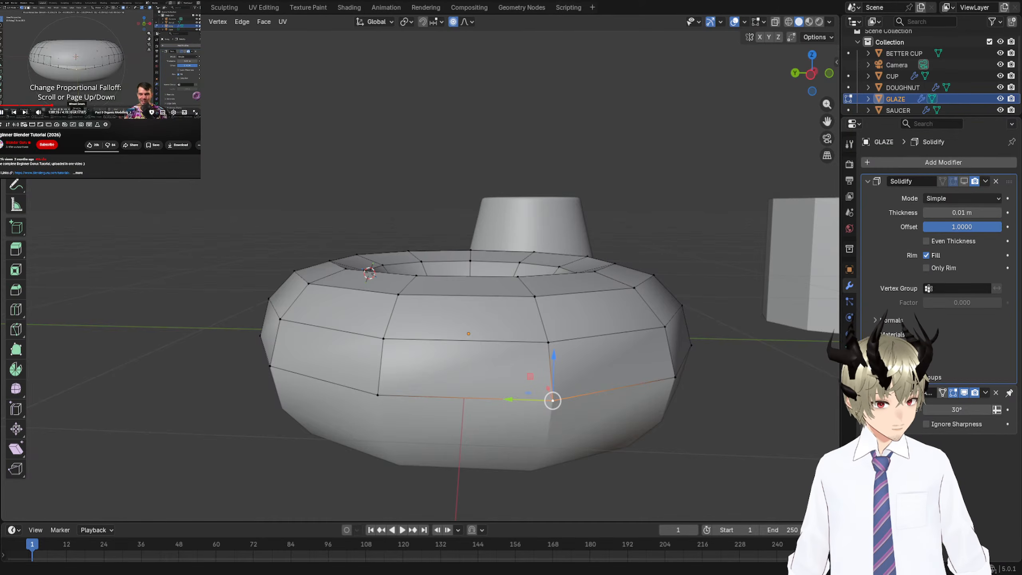
# Pause and rewind the tutorial video to replay the part on changing the proportional falloff.
pyautogui.click(51, 46)
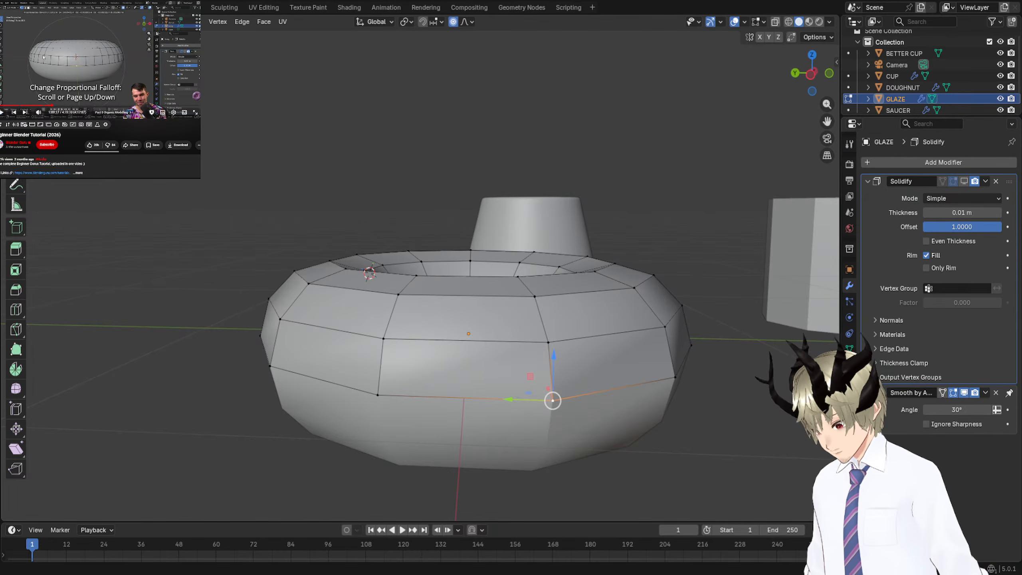
pyautogui.press('Left')
pyautogui.press('Left')
pyautogui.press('Left')
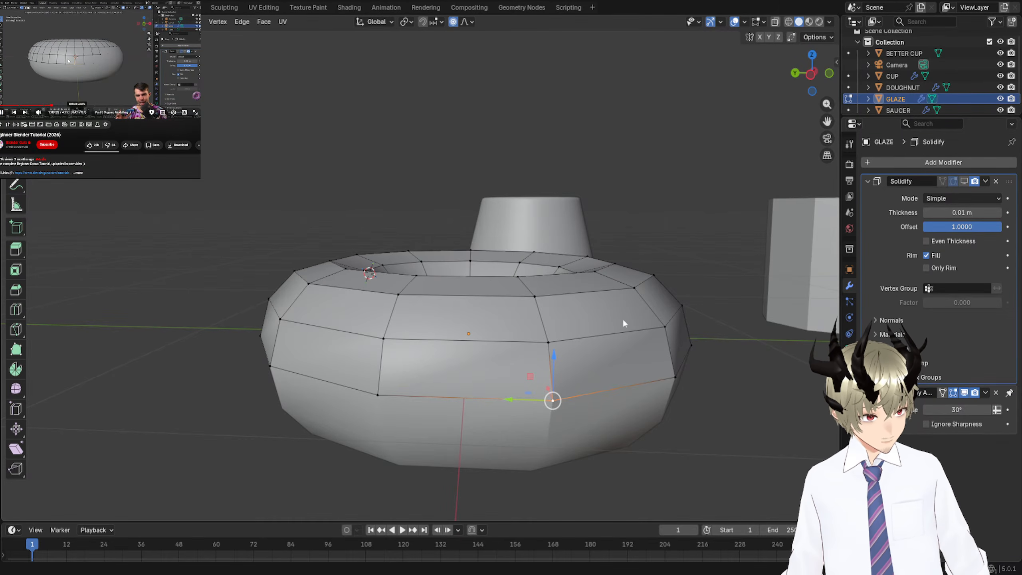
pyautogui.click(68, 60)
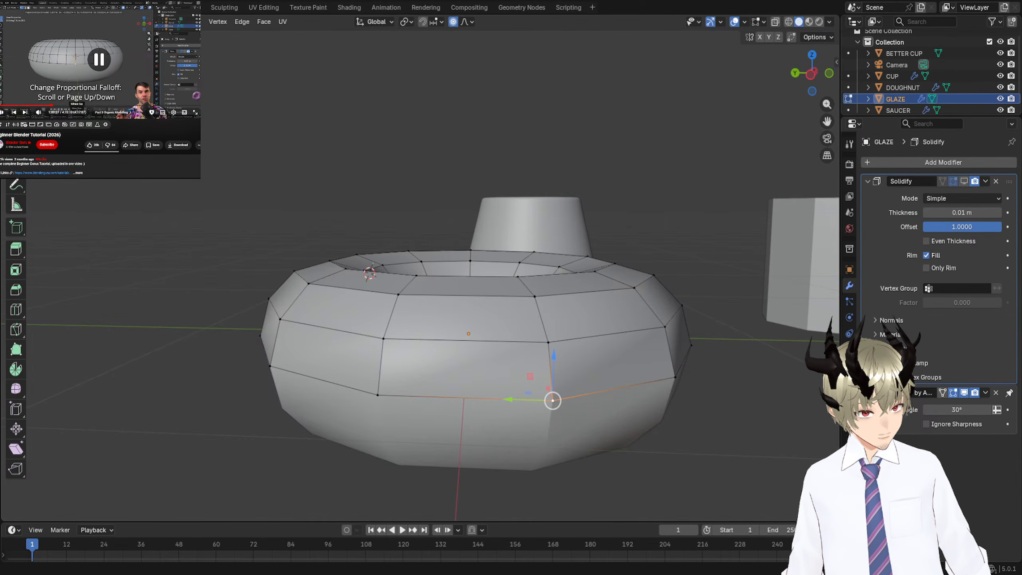
# Shrink the proportional editing size to about 0.102 m during a test move of the glaze's lower front vertex, and resume the tutorial video.
pyautogui.press('g')
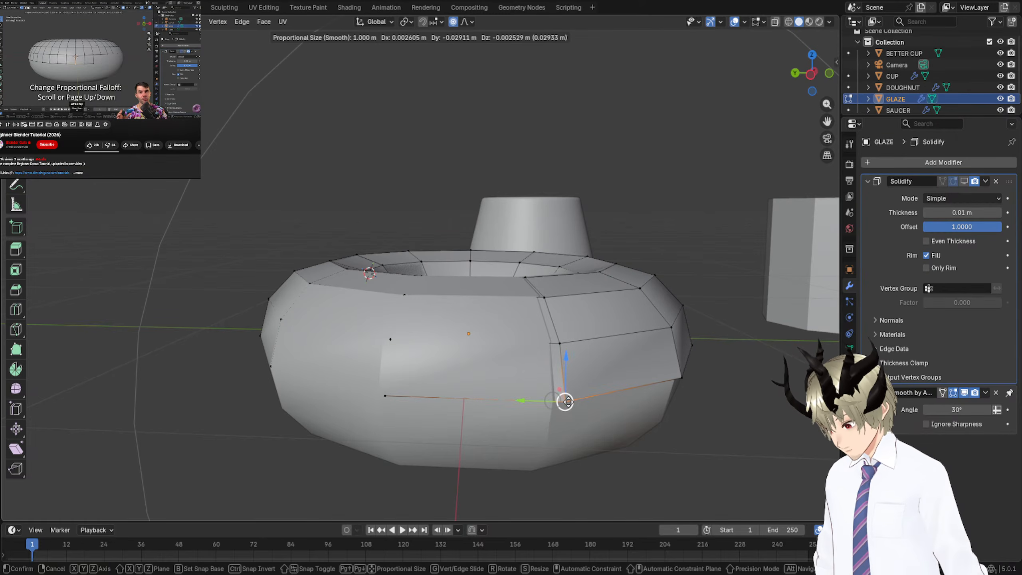
pyautogui.scroll(3, 554, 400)
pyautogui.scroll(14, 553, 401)
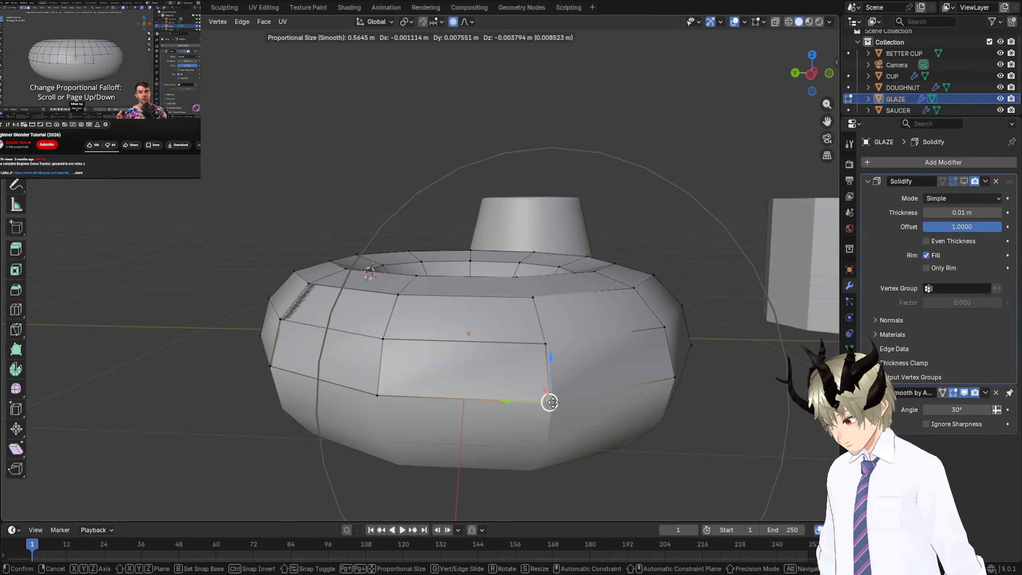
pyautogui.scroll(8, 550, 400)
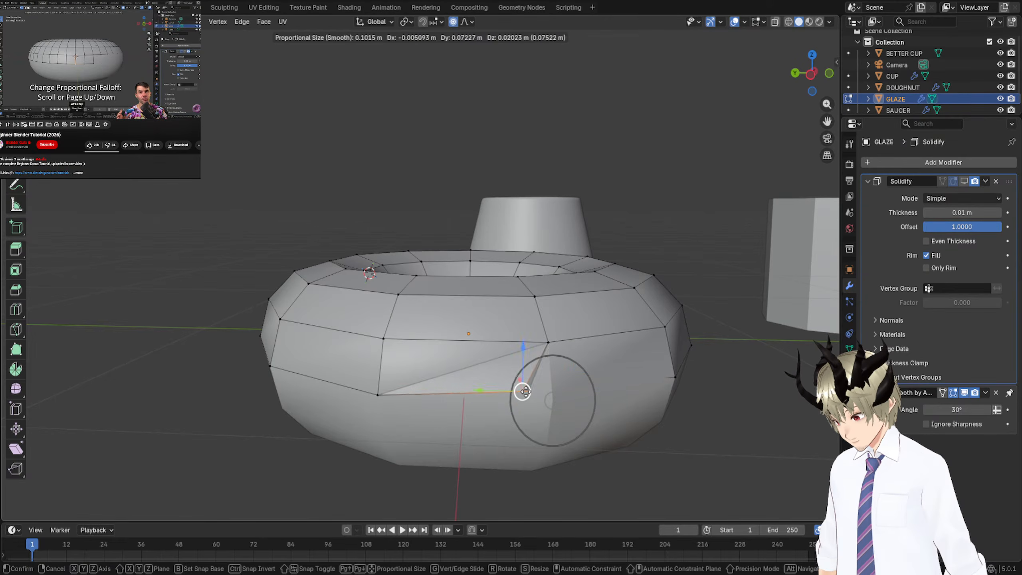
pyautogui.click(557, 411)
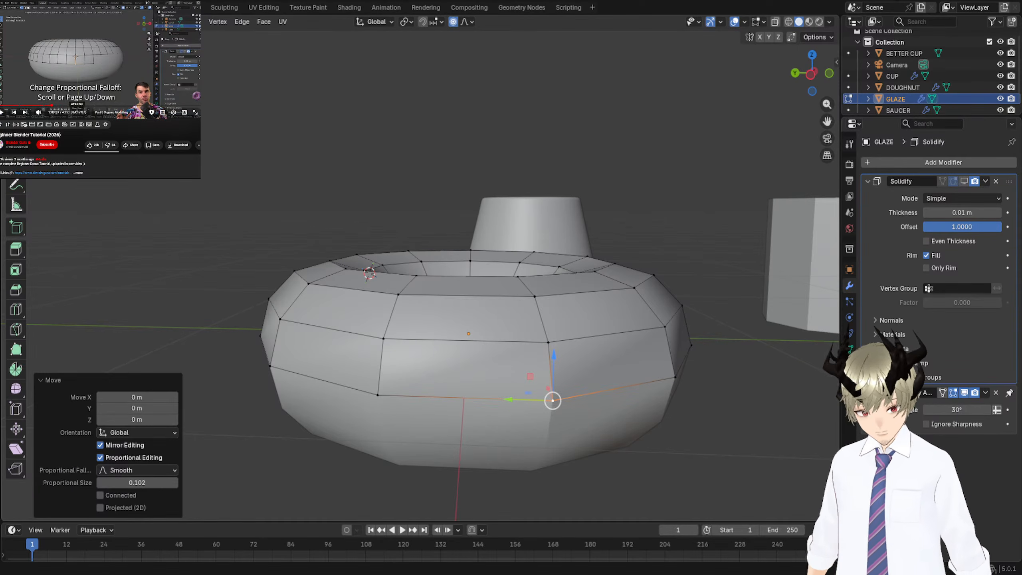
pyautogui.press('space')
# Grow the selection to cover the glaze mesh, subdivide it with one cut, and clear the selection.
pyautogui.moveTo(679, 293); pyautogui.dragTo(675, 284, button='middle')
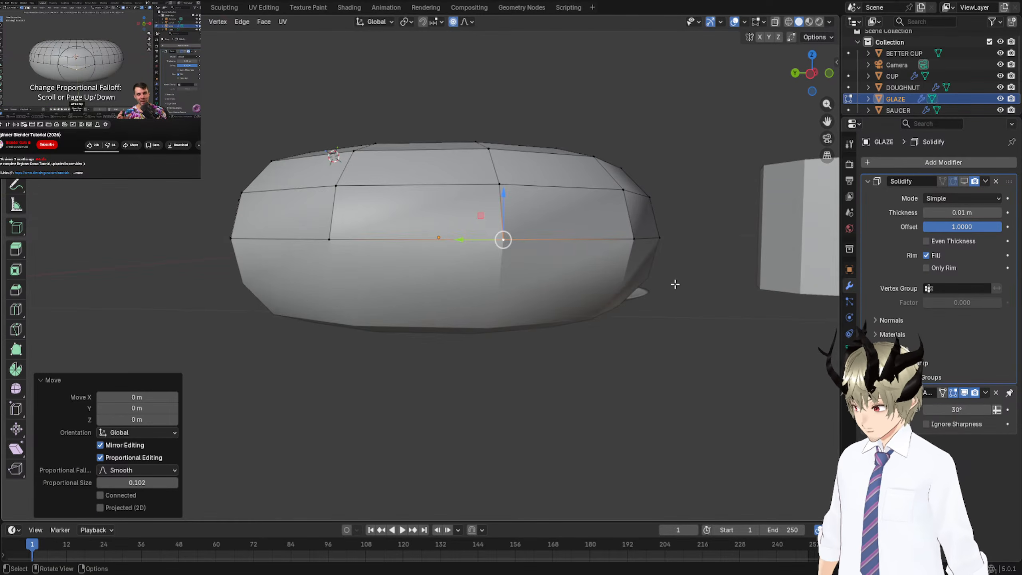
pyautogui.moveTo(577, 259); pyautogui.dragTo(575, 261, button='middle')
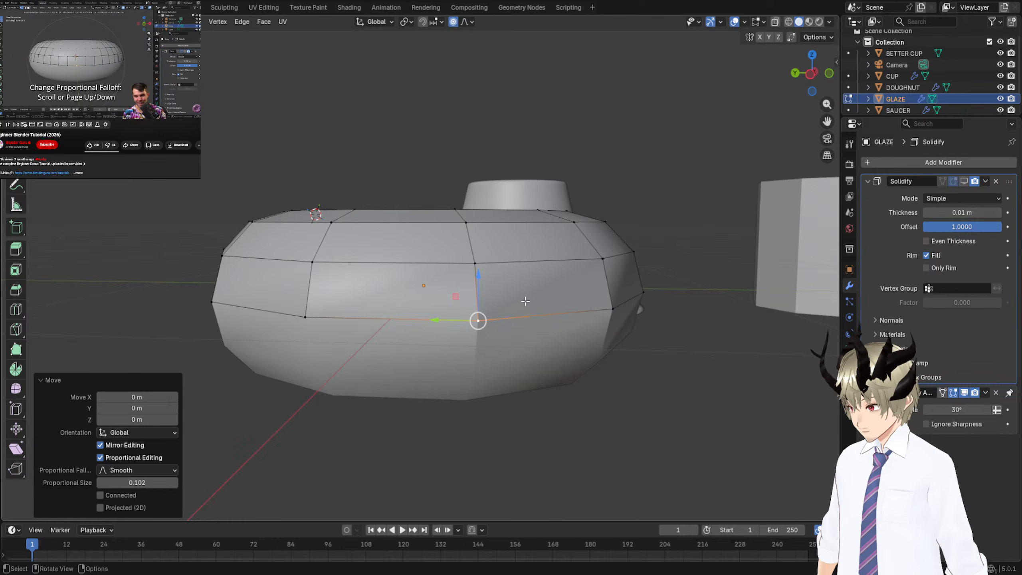
pyautogui.press('ctrl+KP_Add')
pyautogui.press('ctrl+KP_Add')
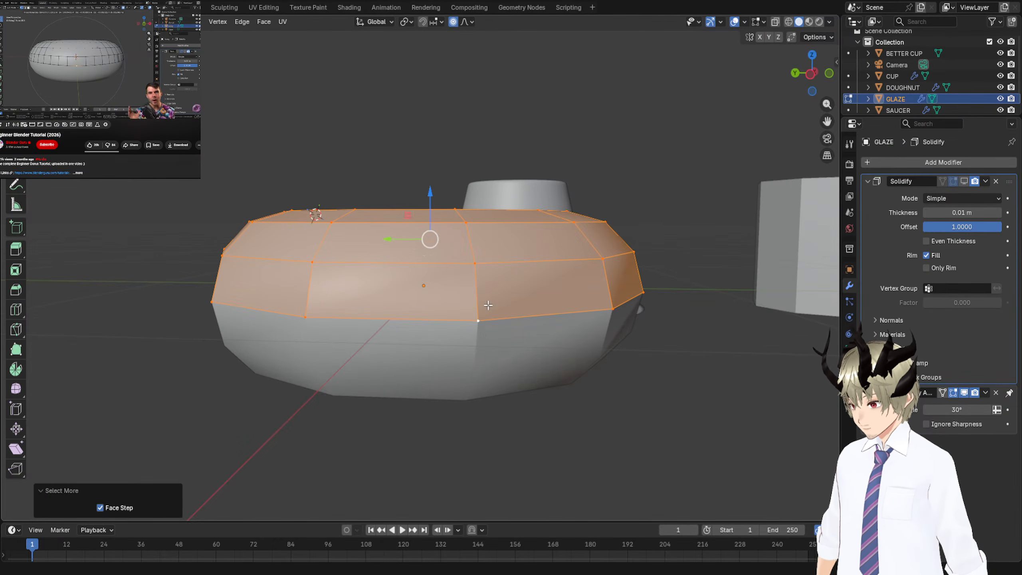
pyautogui.rightClick(474, 295)
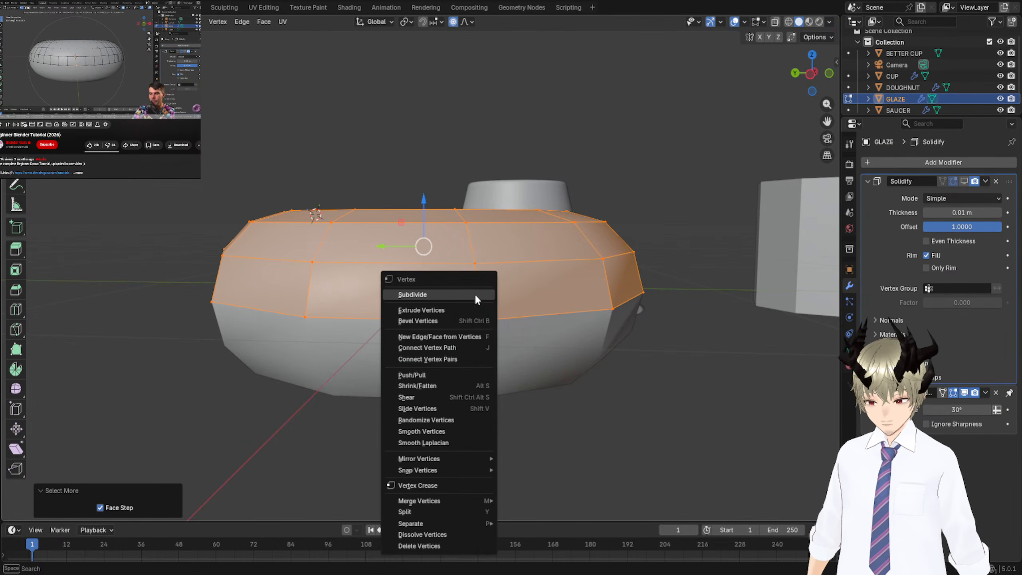
pyautogui.click(473, 295)
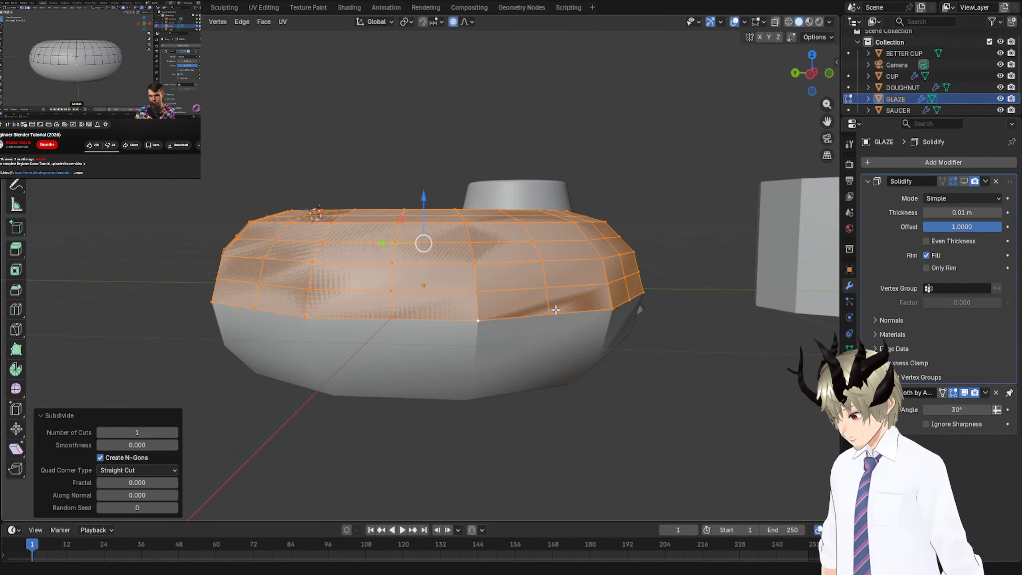
pyautogui.hotkey('alt', 'a')
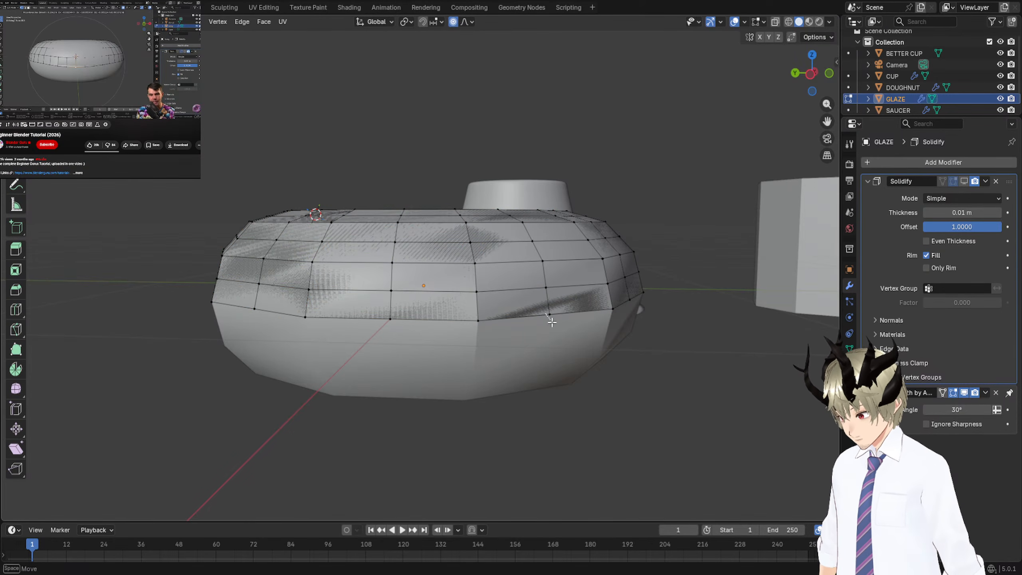
# Try pulling a new vertex on the glaze's lower front edge downward, undoing each attempt.
pyautogui.scroll(8, 547, 302)
pyautogui.scroll(-8, 547, 302)
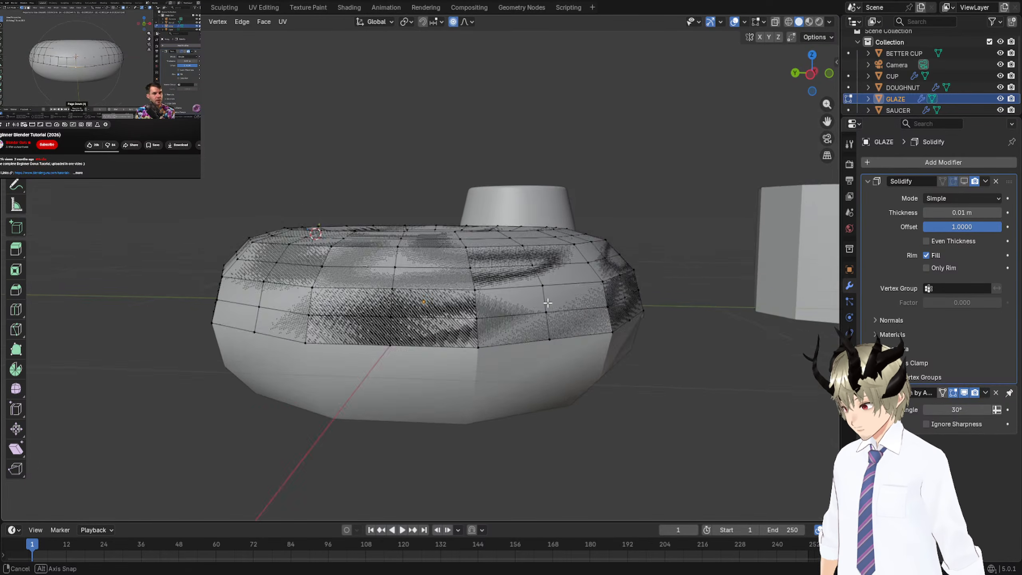
pyautogui.moveTo(527, 315); pyautogui.dragTo(533, 335)
pyautogui.hotkey('ctrl', 'z')
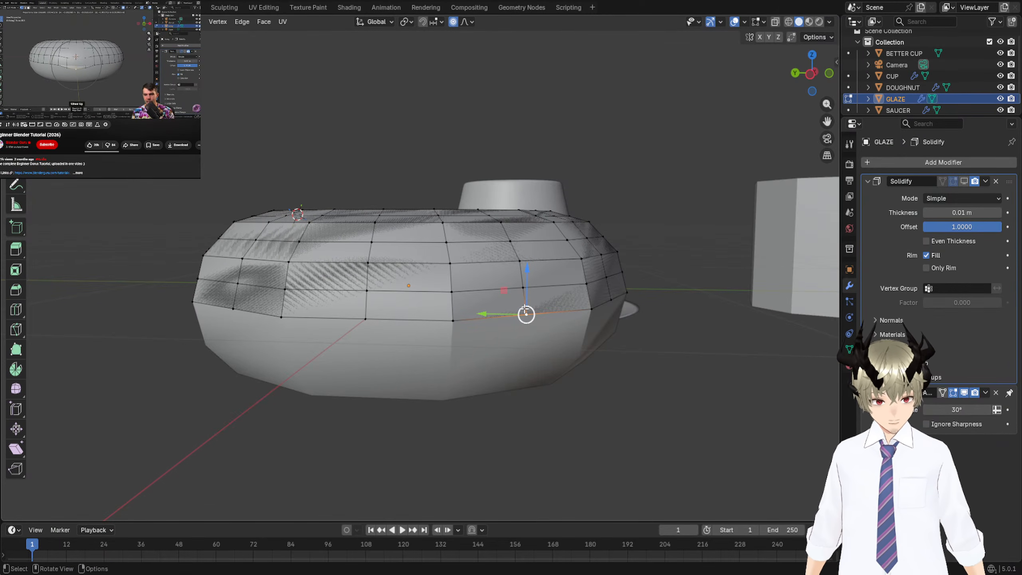
pyautogui.moveTo(526, 314); pyautogui.dragTo(529, 340)
pyautogui.hotkey('ctrl', 'z')
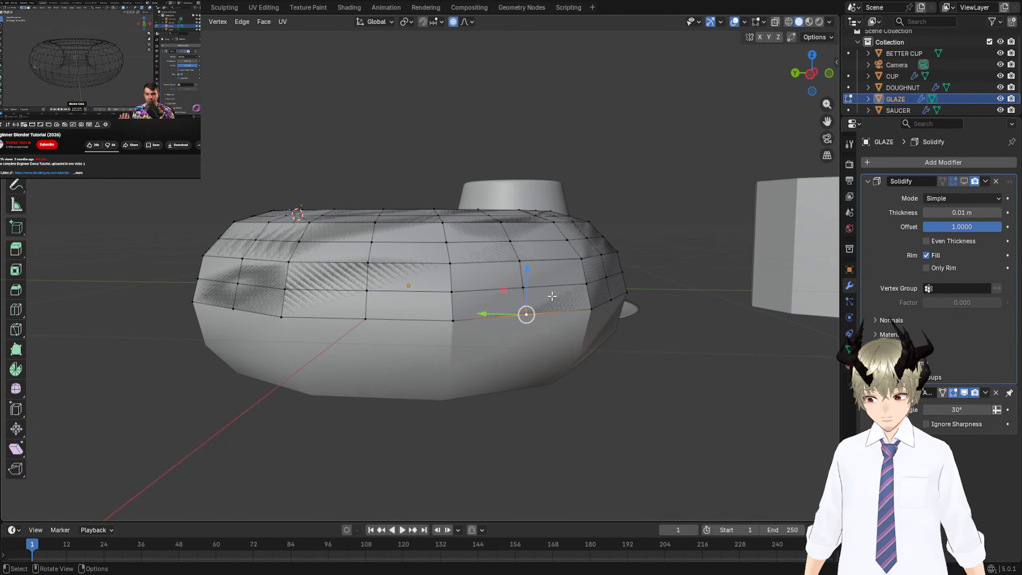
# Lower two separate vertices on the glaze's front edge along Z, the second one by about 0.053 m.
pyautogui.moveTo(529, 283); pyautogui.dragTo(529, 302)
pyautogui.click(365, 319)
pyautogui.moveTo(370, 278); pyautogui.dragTo(369, 305)
pyautogui.moveTo(551, 306); pyautogui.dragTo(357, 289, button='middle')
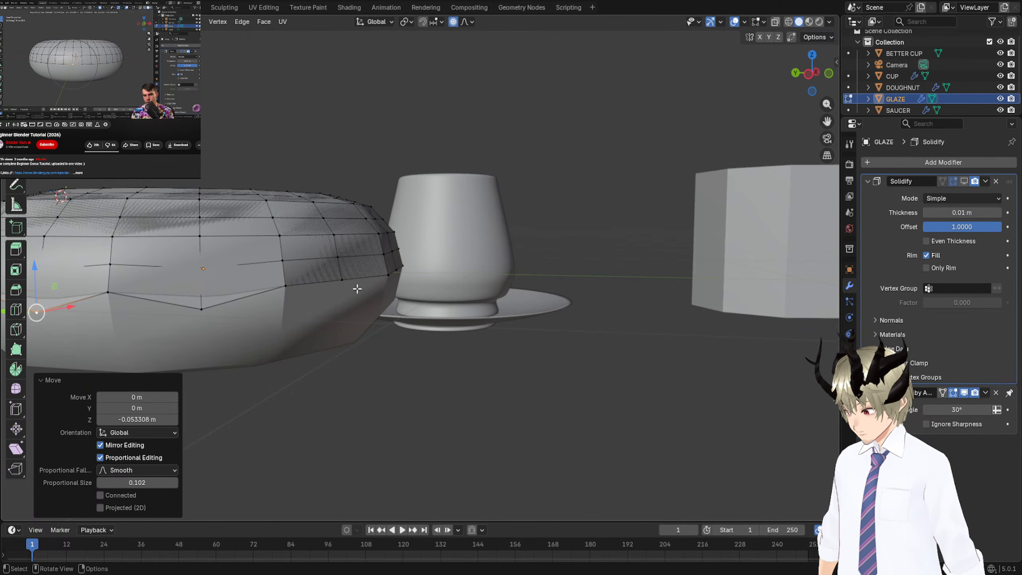
# Raise edge vertices further around the glaze's side along Z, the last one by about 0.042 m.
pyautogui.click(344, 278)
pyautogui.moveTo(343, 246); pyautogui.dragTo(389, 230)
pyautogui.click(388, 272)
pyautogui.moveTo(411, 279); pyautogui.dragTo(519, 298, button='middle')
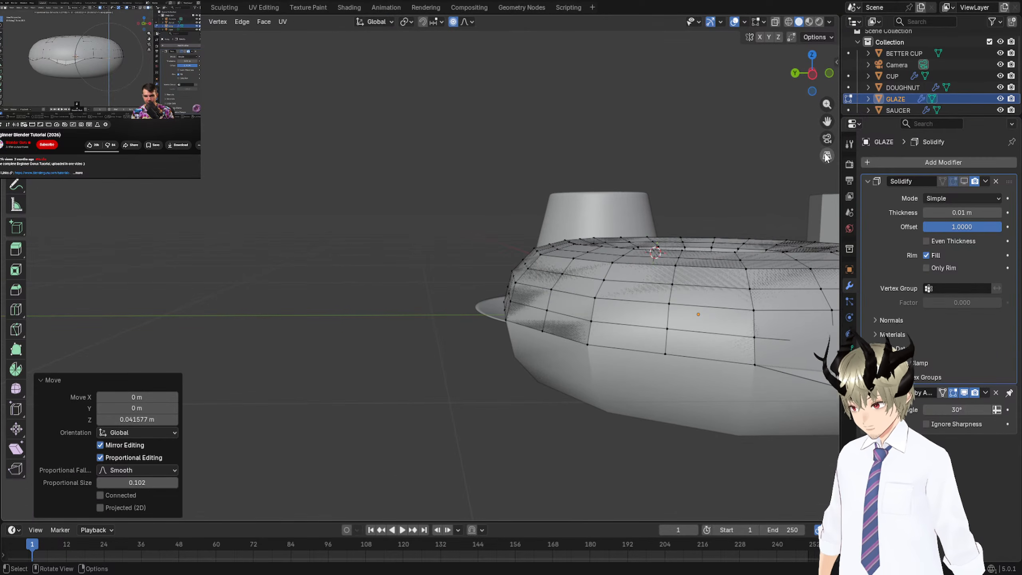
# Raise one vertex on the glaze's lower edge, lower its outer neighbour about 0.087 m, and raise another about 0.014 m.
pyautogui.scroll(-6, 778, 181)
pyautogui.scroll(8, 559, 238)
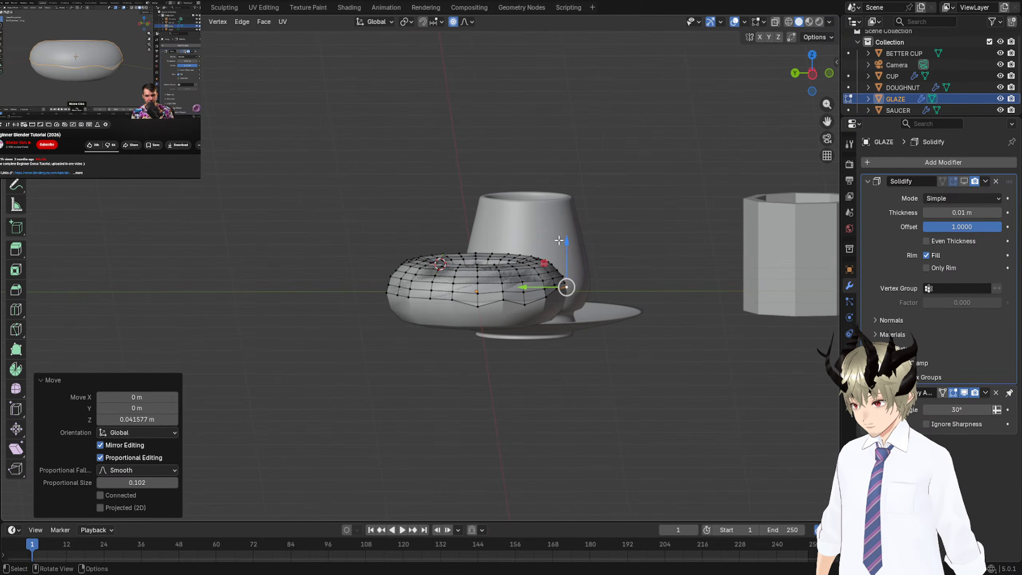
pyautogui.click(391, 341)
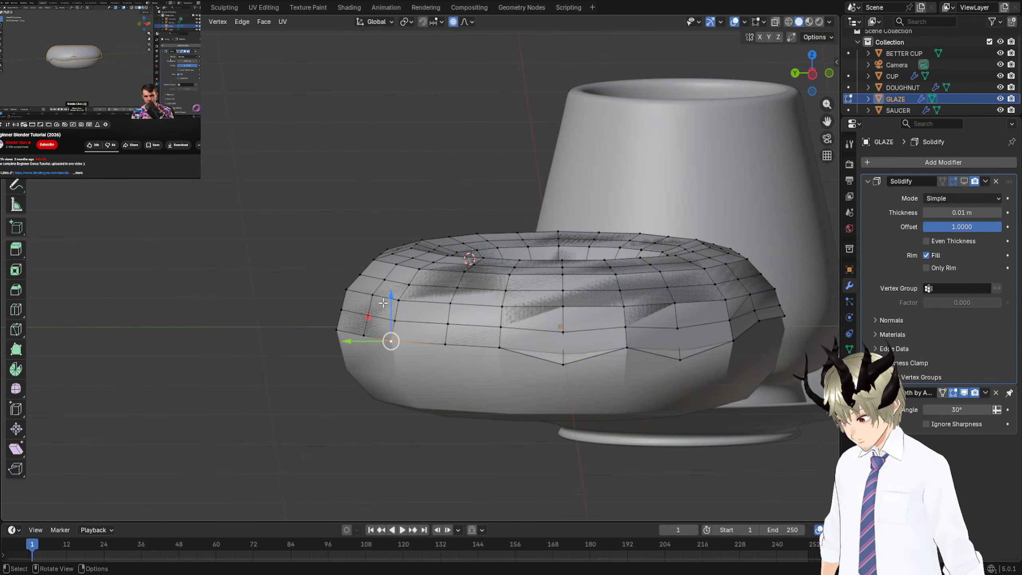
pyautogui.moveTo(390, 304); pyautogui.dragTo(337, 329)
pyautogui.click(338, 328)
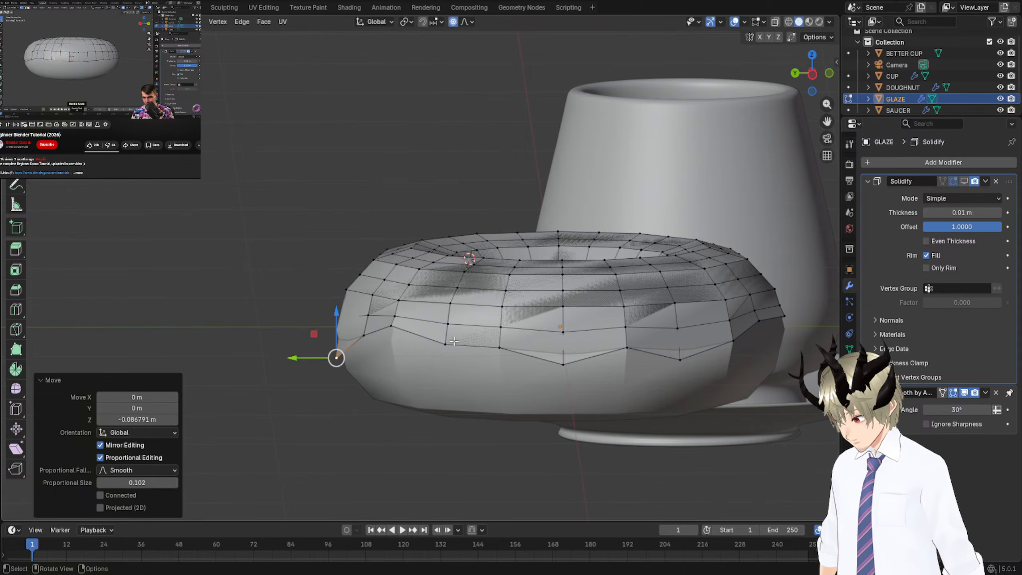
pyautogui.click(447, 344)
pyautogui.moveTo(446, 307); pyautogui.dragTo(446, 303)
# On the glaze's side facing the smooth cup, raise one edge vertex and lower two others by about 0.158 m and 0.037 m.
pyautogui.moveTo(447, 304); pyautogui.dragTo(24, 296, button='middle')
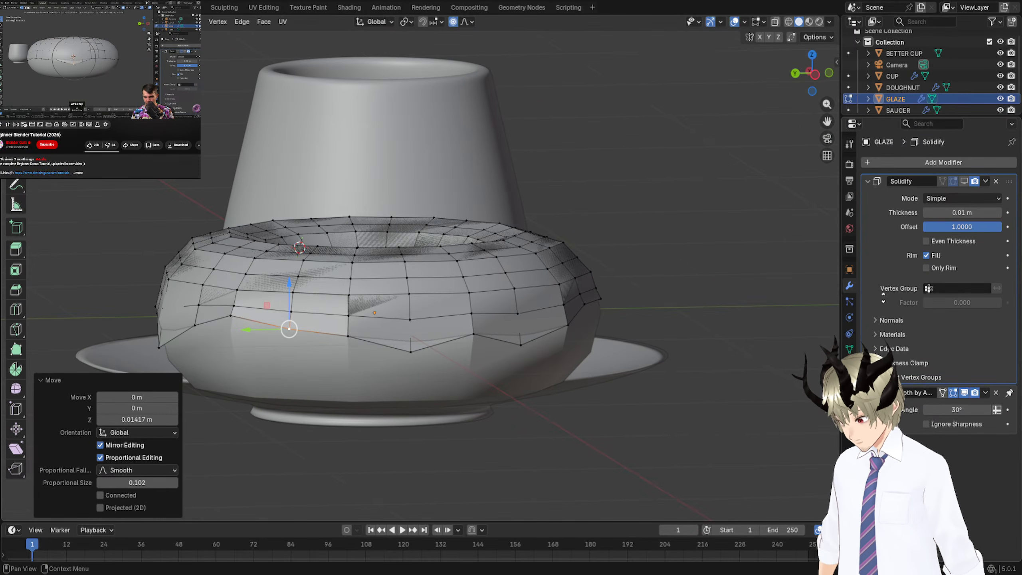
pyautogui.moveTo(552, 291); pyautogui.dragTo(223, 214, button='middle')
pyautogui.moveTo(366, 253); pyautogui.dragTo(761, 246, button='middle')
pyautogui.scroll(-3, 394, 251)
pyautogui.scroll(-3, 394, 250)
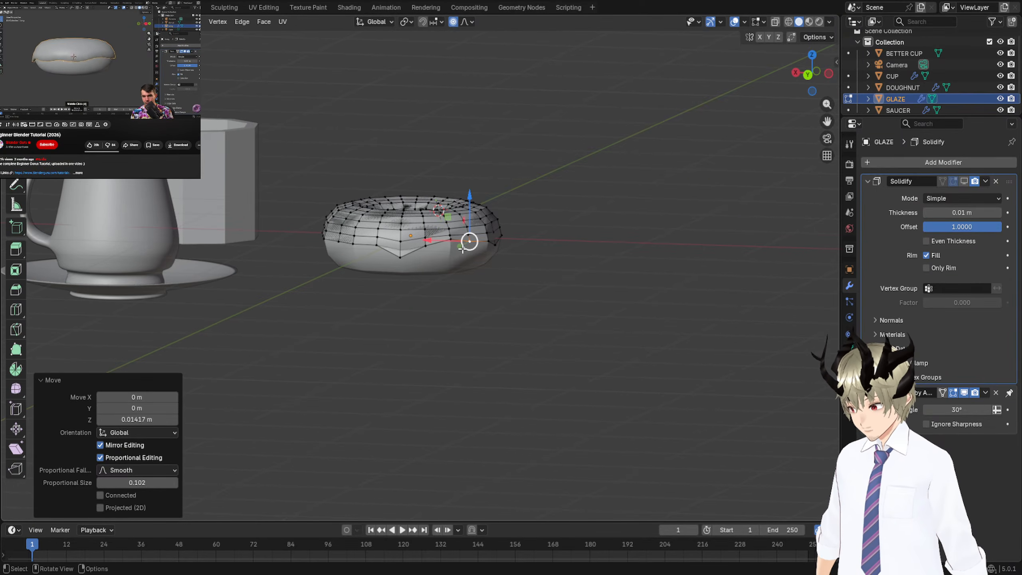
pyautogui.moveTo(828, 157); pyautogui.dragTo(552, 211, button='middle')
pyautogui.click(746, 309)
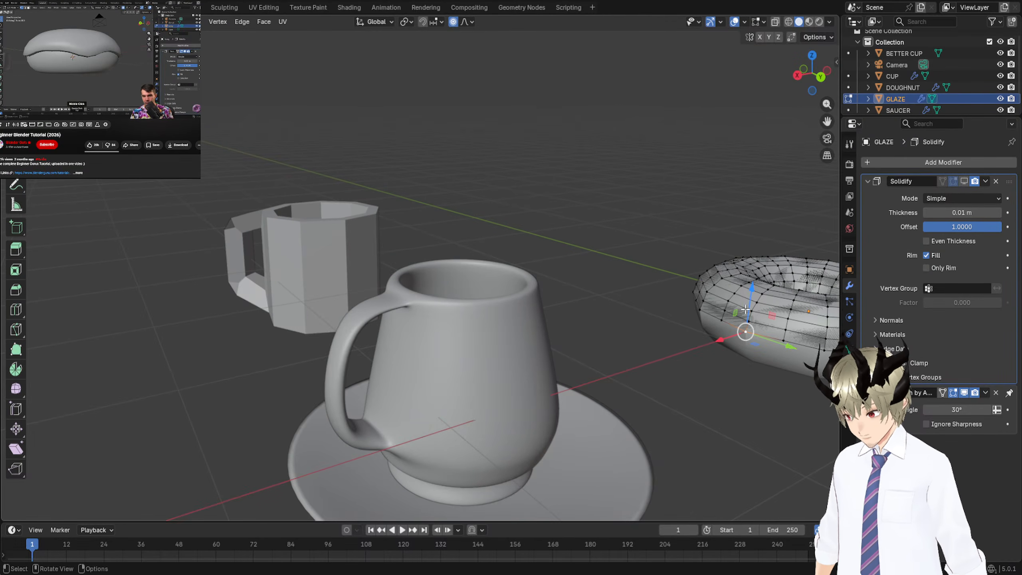
pyautogui.moveTo(751, 298); pyautogui.dragTo(752, 290)
pyautogui.click(827, 341)
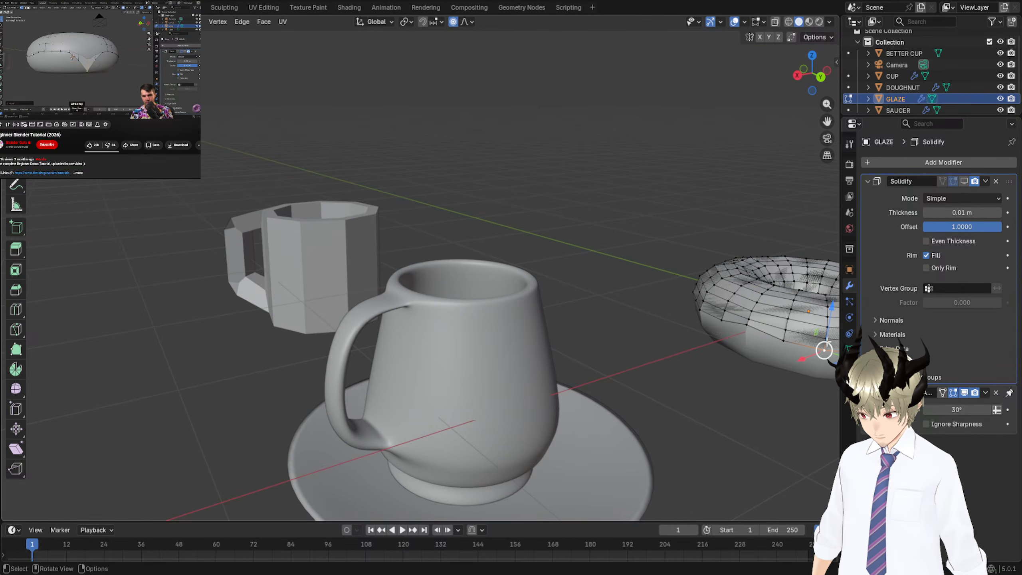
pyautogui.moveTo(831, 321); pyautogui.dragTo(828, 349)
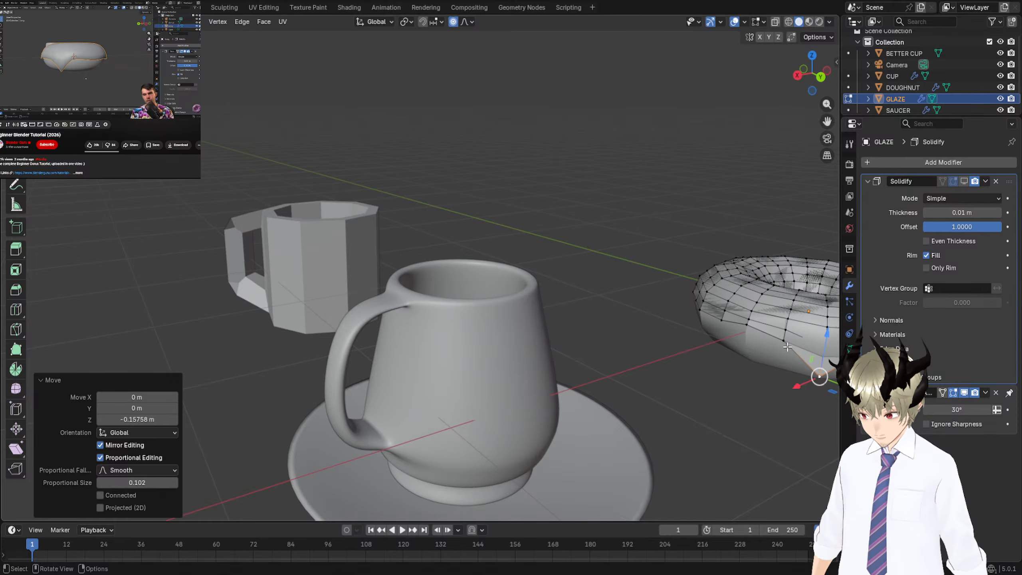
pyautogui.click(783, 341)
pyautogui.moveTo(789, 317); pyautogui.dragTo(787, 323)
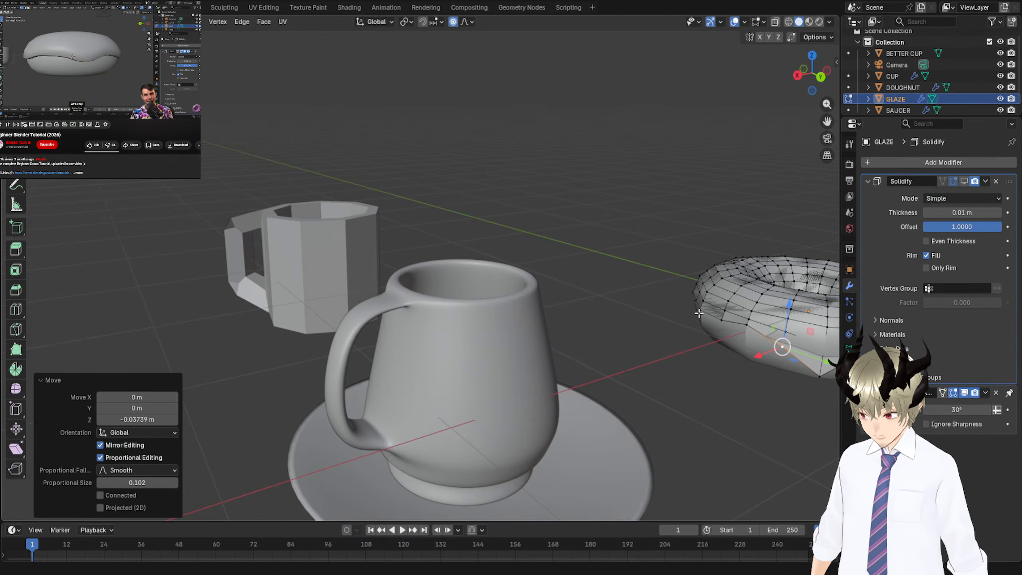
# Adjust two more vertices at the near end of that glaze edge, raising the last one by about 0.03 m.
pyautogui.click(705, 300)
pyautogui.moveTo(703, 285); pyautogui.dragTo(729, 284)
pyautogui.click(723, 320)
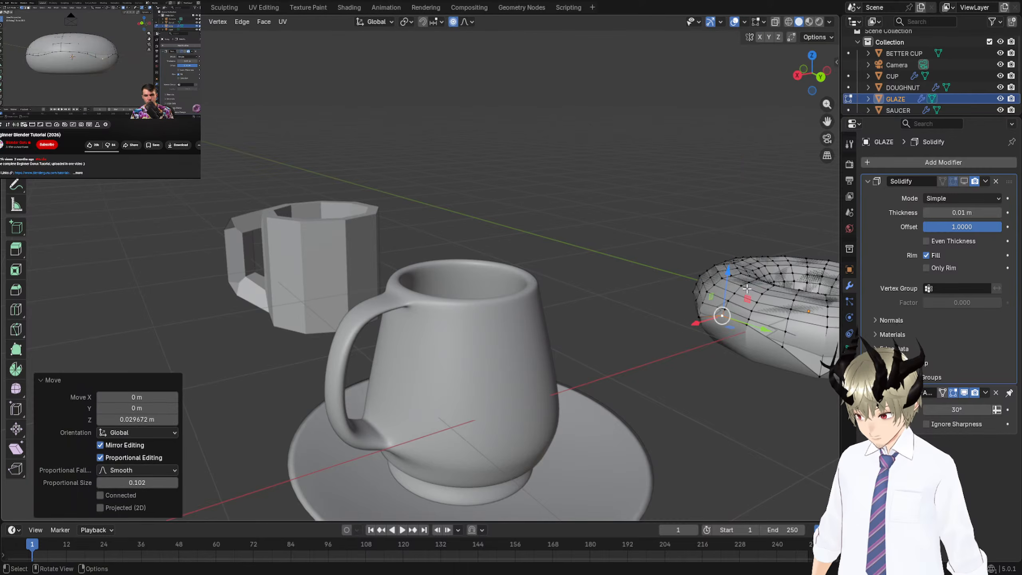
# Reshape two vertices on the glaze edge seen from behind the faceted mug, lowering the last by about 0.047 m.
pyautogui.moveTo(729, 283); pyautogui.dragTo(807, 290, button='middle')
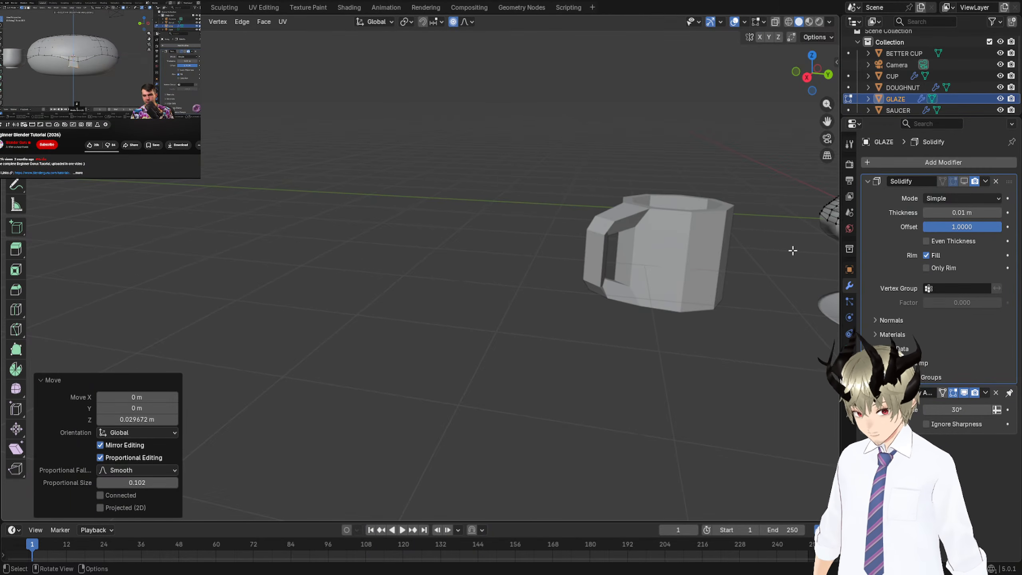
pyautogui.keyDown('shift'); pyautogui.moveTo(793, 250); pyautogui.dragTo(660, 270, button='middle'); pyautogui.keyUp('shift')
pyautogui.scroll(1, 664, 242)
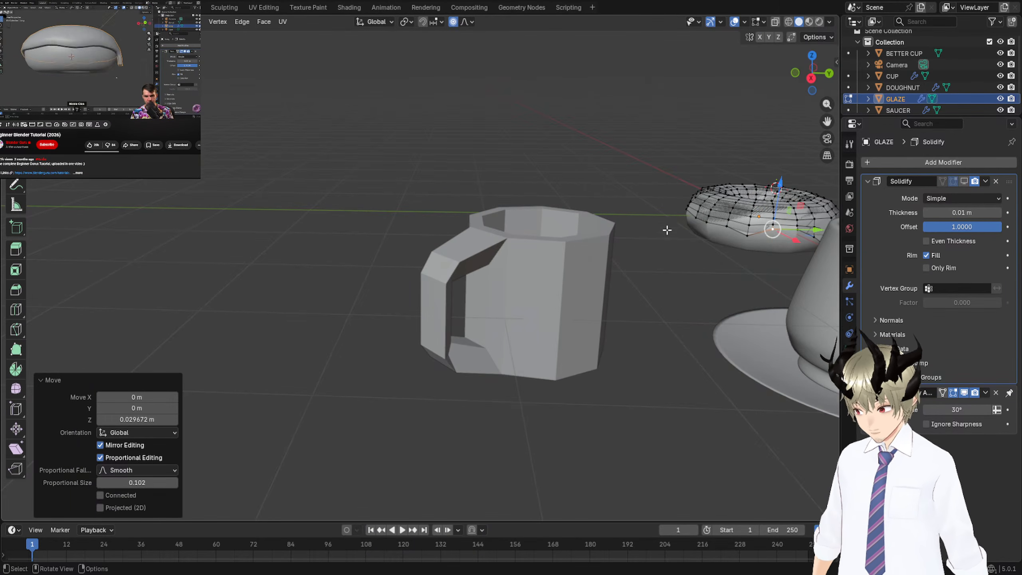
pyautogui.click(707, 221)
pyautogui.moveTo(711, 197); pyautogui.dragTo(699, 200)
pyautogui.click(695, 218)
pyautogui.moveTo(699, 200)
pyautogui.mouseDown(button='middle')
pyautogui.moveTo(530, 206)
pyautogui.moveTo(691, 204)
pyautogui.mouseUp(button='middle')
# Try extruding the edge between two lower front vertices of the glaze, and shift that edge slightly downward.
pyautogui.scroll(4, 443, 210)
pyautogui.keyDown('shift'); pyautogui.moveTo(440, 201); pyautogui.dragTo(567, 199, button='middle'); pyautogui.keyUp('shift')
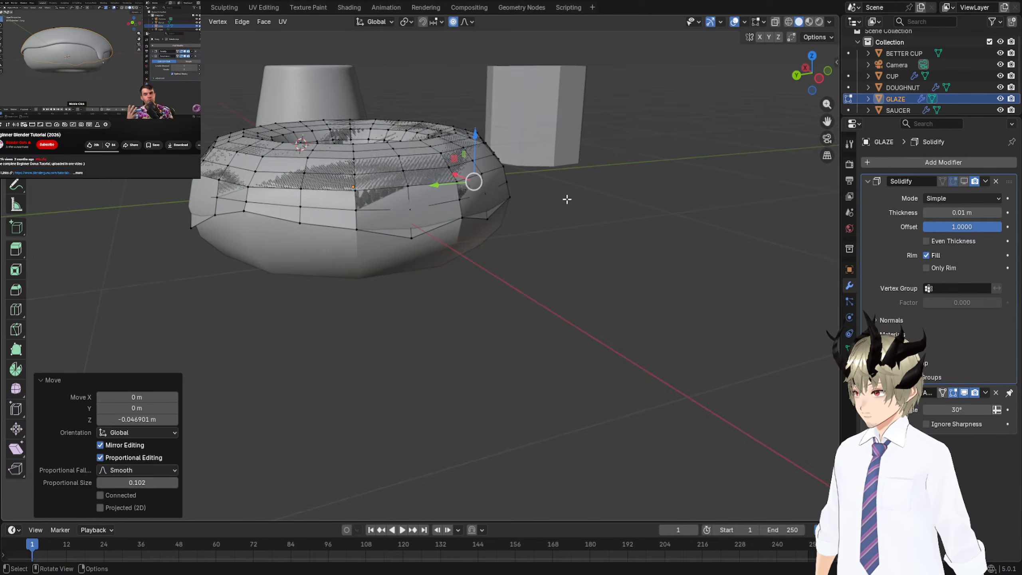
pyautogui.scroll(5, 558, 197)
pyautogui.scroll(-5, 361, 176)
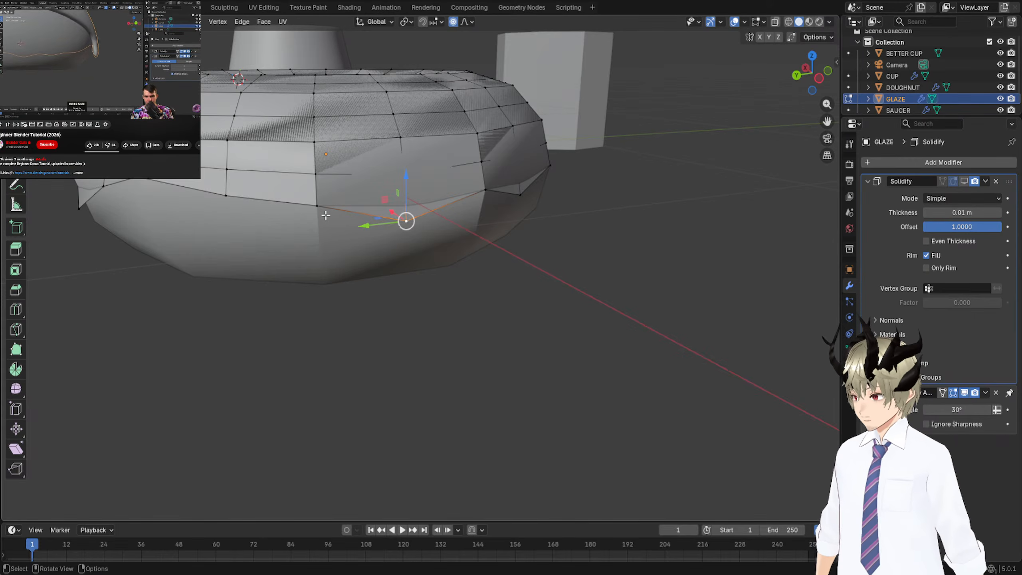
pyautogui.press('e')
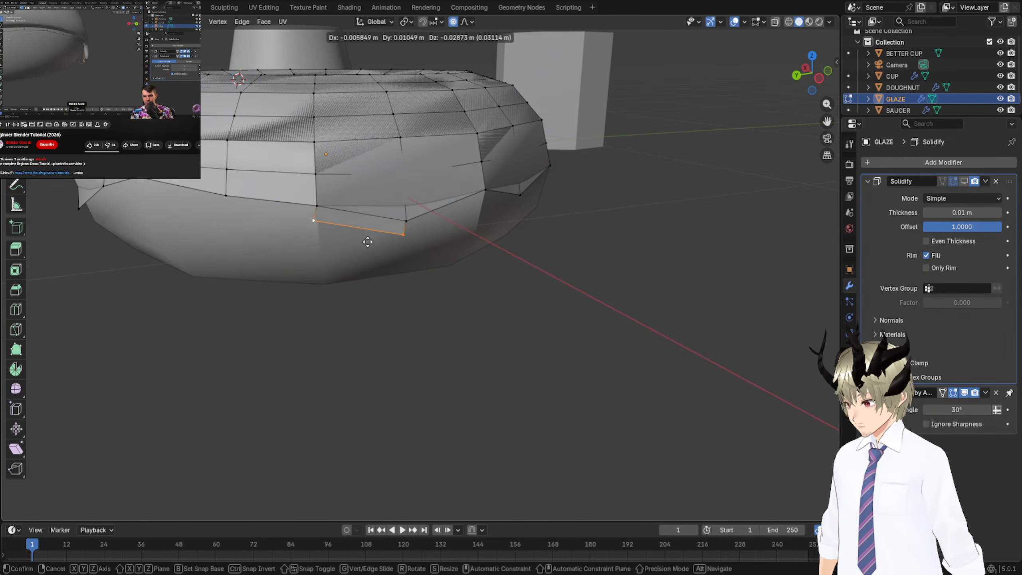
pyautogui.rightClick(365, 239)
pyautogui.moveTo(363, 178); pyautogui.dragTo(362, 186)
pyautogui.hotkey('ctrl', 'z')
# Try twice to extrude the neighbouring segment of the glaze's lower edge downward, undoing each attempt.
pyautogui.click(229, 199)
pyautogui.click(319, 220)
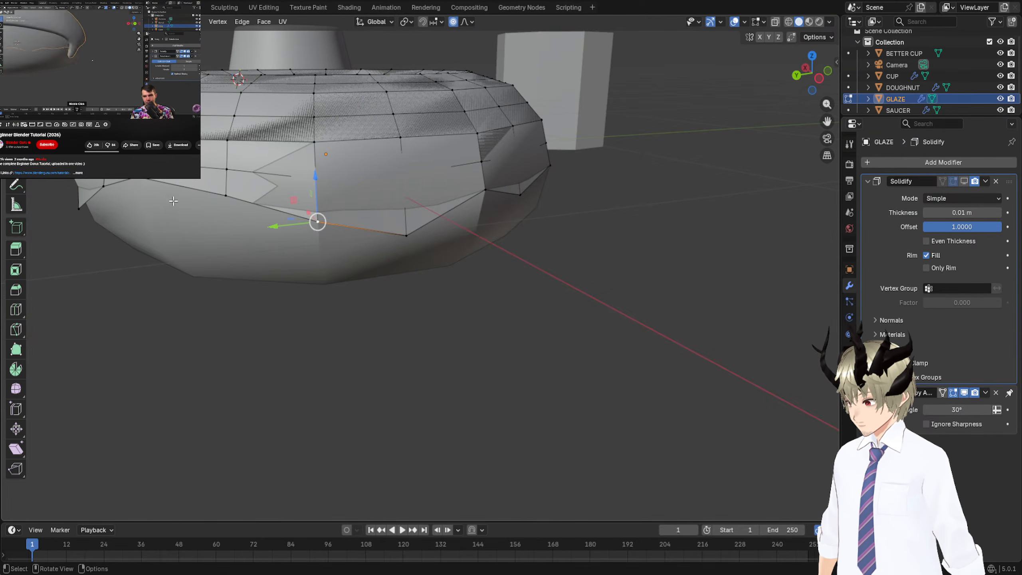
pyautogui.moveTo(319, 220); pyautogui.dragTo(220, 196, button='middle')
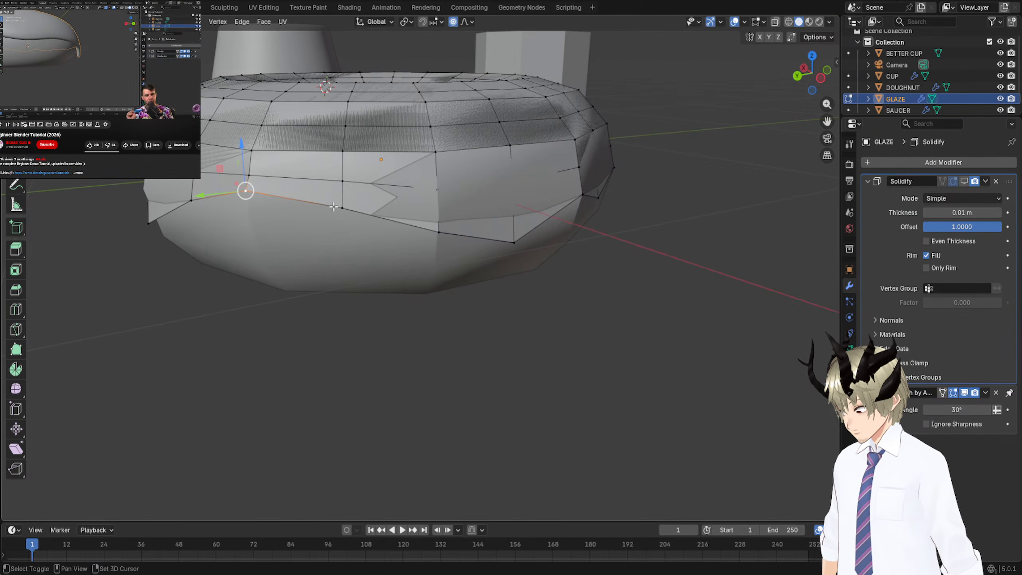
pyautogui.press('e')
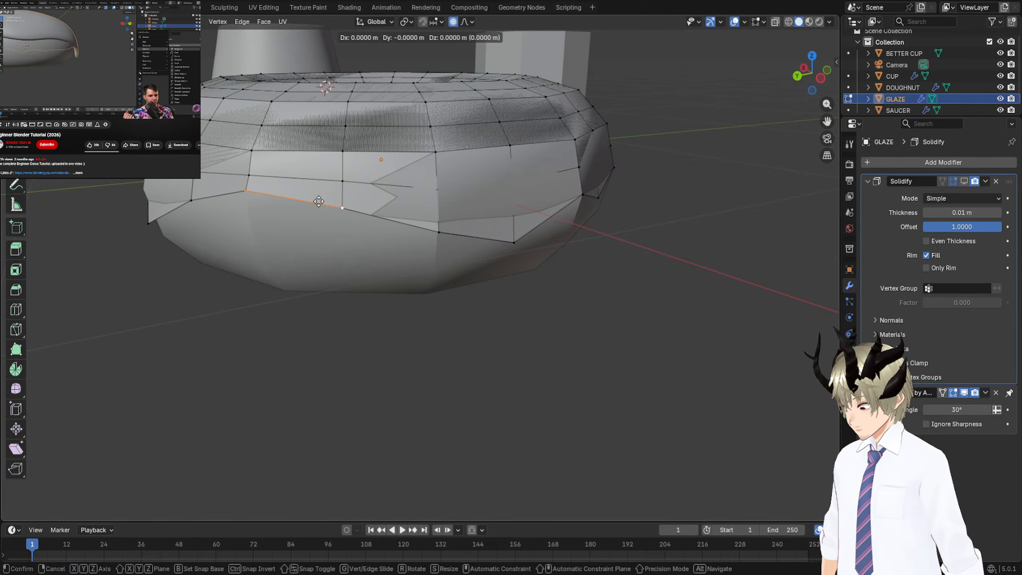
pyautogui.rightClick(318, 202)
pyautogui.moveTo(291, 162); pyautogui.dragTo(292, 175)
pyautogui.hotkey('ctrl', 'z')
pyautogui.press('e')
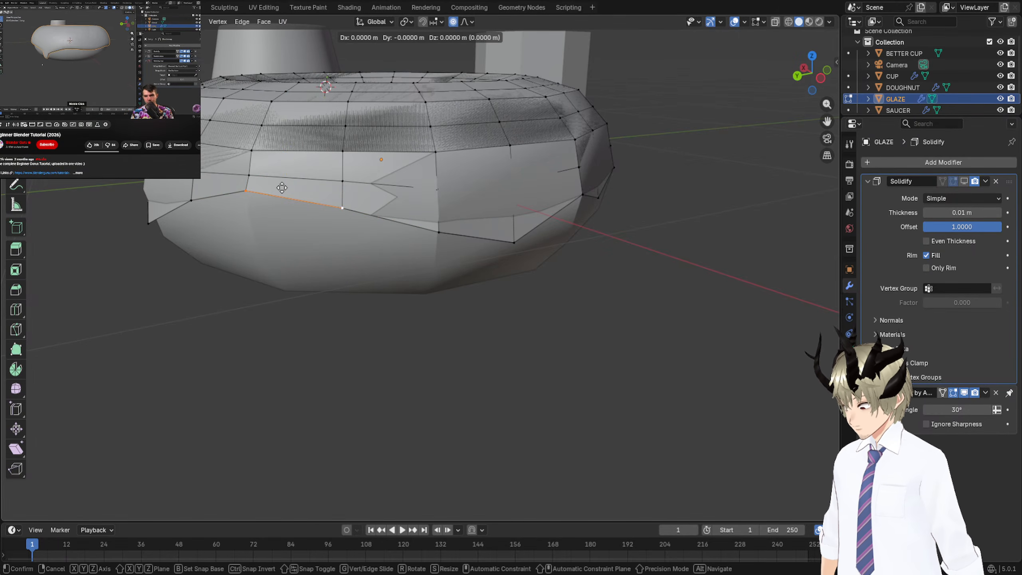
pyautogui.rightClick(279, 202)
pyautogui.moveTo(294, 164); pyautogui.dragTo(293, 177)
pyautogui.hotkey('ctrl', 'z')
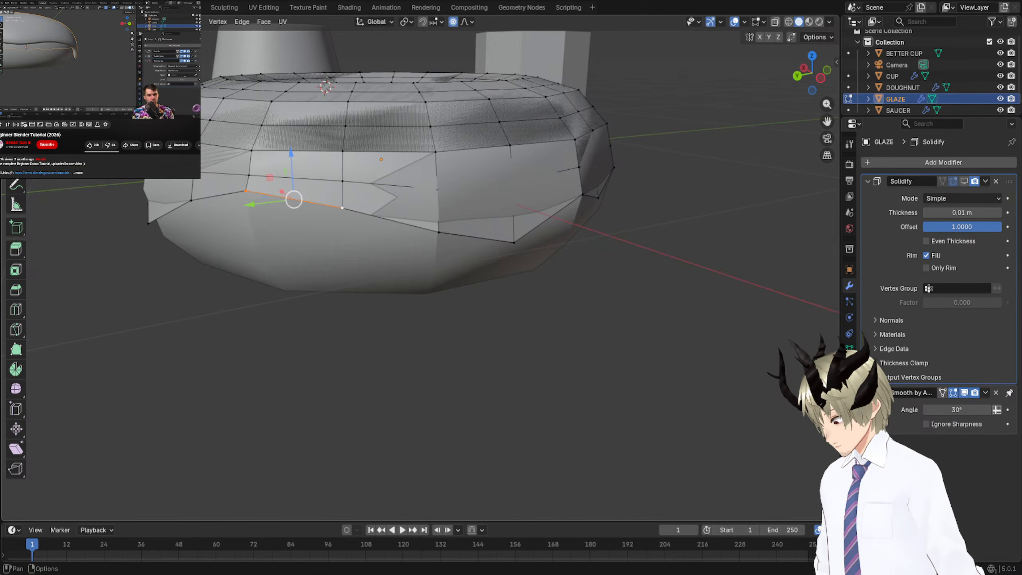
# Pull the front segment of the glaze's lower edge straight down into a drip, and try extruding another segment on the adjacent side.
pyautogui.moveTo(292, 164); pyautogui.dragTo(292, 213)
pyautogui.moveTo(296, 235); pyautogui.dragTo(225, 156, button='middle')
pyautogui.press('g')
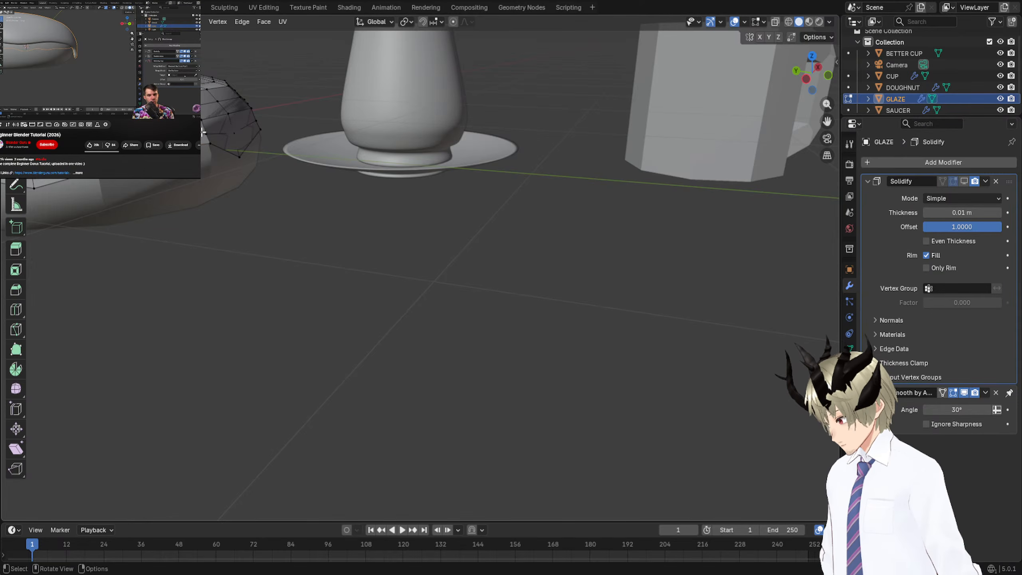
pyautogui.press('Escape')
pyautogui.hotkey('ctrl', 'z')
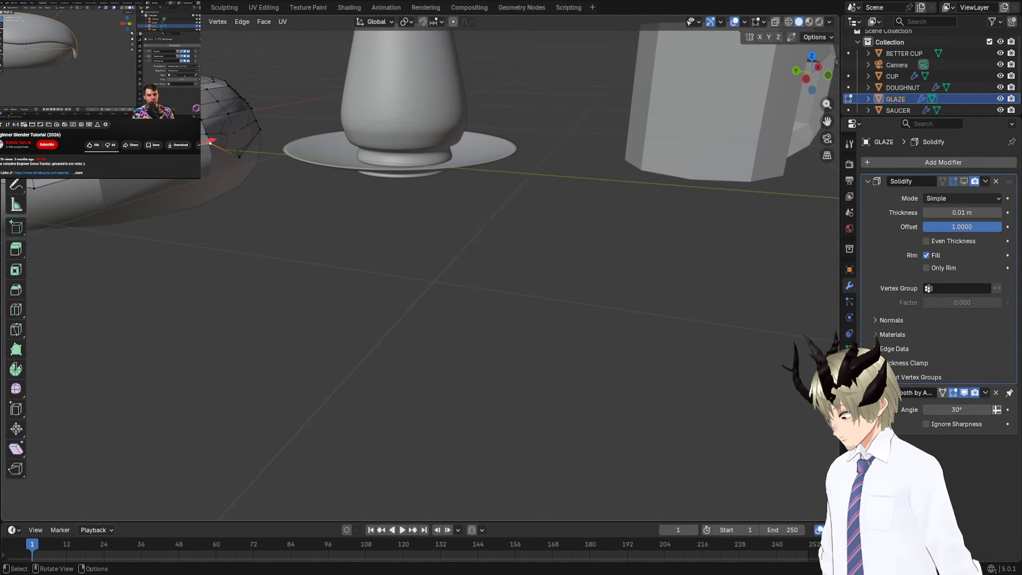
pyautogui.press('g')
pyautogui.click(210, 147)
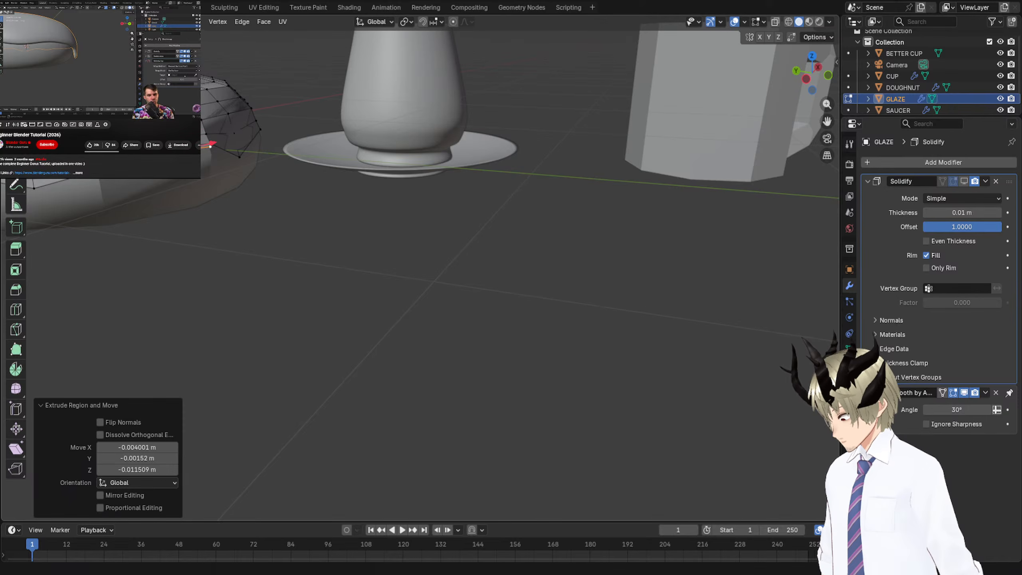
pyautogui.press('s')
pyautogui.click(227, 120)
# Try extruding a lower edge segment on the neighbouring side of the glaze, and undo the attempt.
pyautogui.moveTo(243, 121); pyautogui.dragTo(161, 121, button='middle')
pyautogui.click(205, 115)
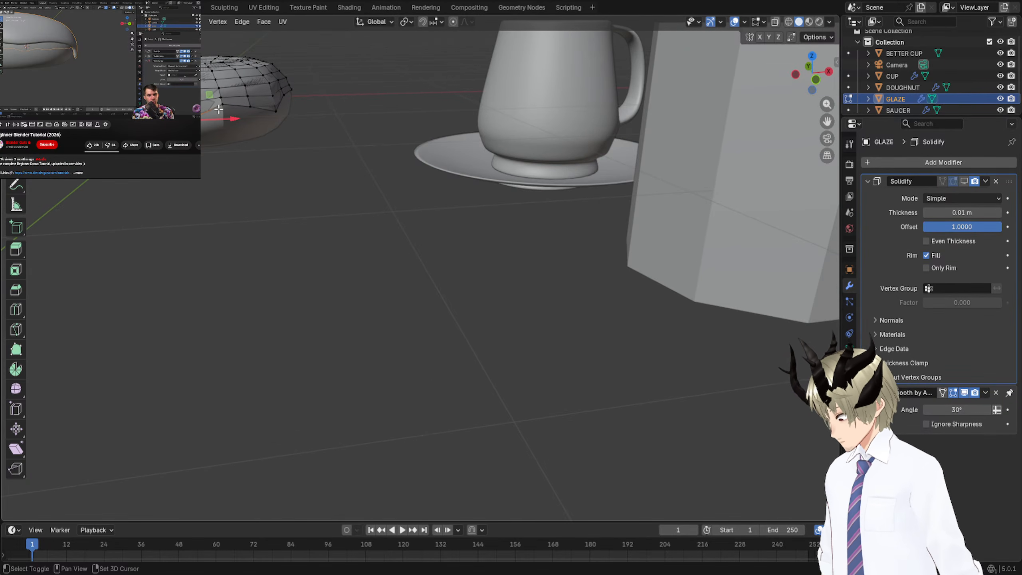
pyautogui.press('e')
pyautogui.click(223, 113)
pyautogui.moveTo(202, 85); pyautogui.dragTo(204, 82)
pyautogui.hotkey('ctrl', 'z')
pyautogui.hotkey('ctrl', 'z')
pyautogui.hotkey('ctrl', 'z')
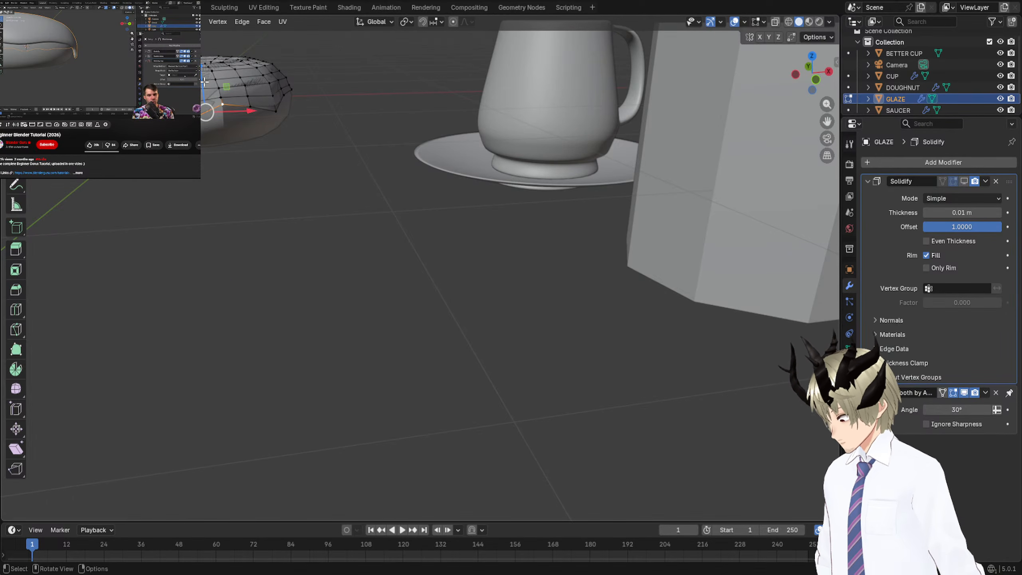
# Retry and cancel that side segment's extrusion, and lower the glaze edge segment by about 0.088 m along Z instead.
pyautogui.press('e')
pyautogui.click(204, 81)
pyautogui.press('g')
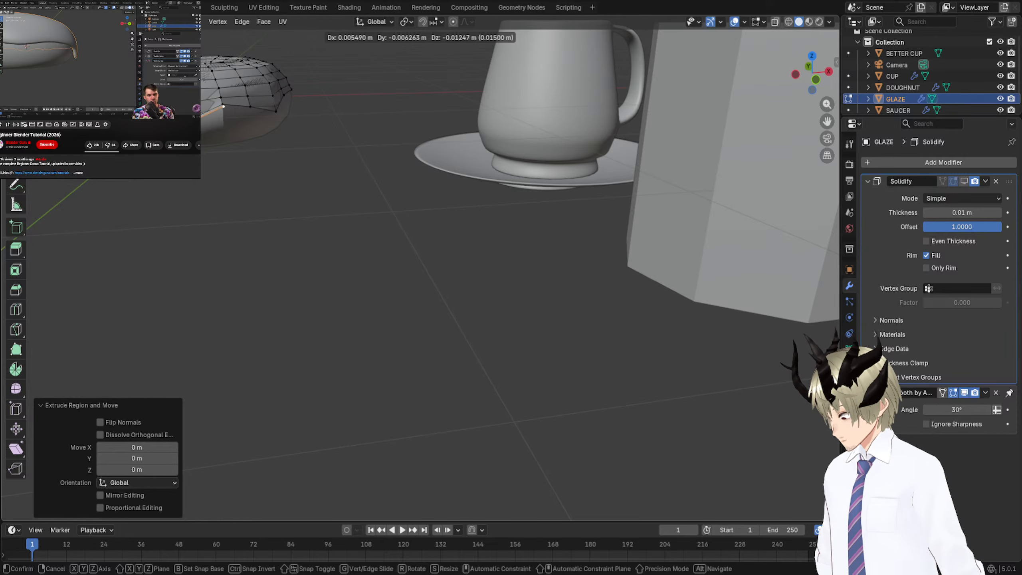
pyautogui.press('Escape')
pyautogui.hotkey('ctrl', 'z')
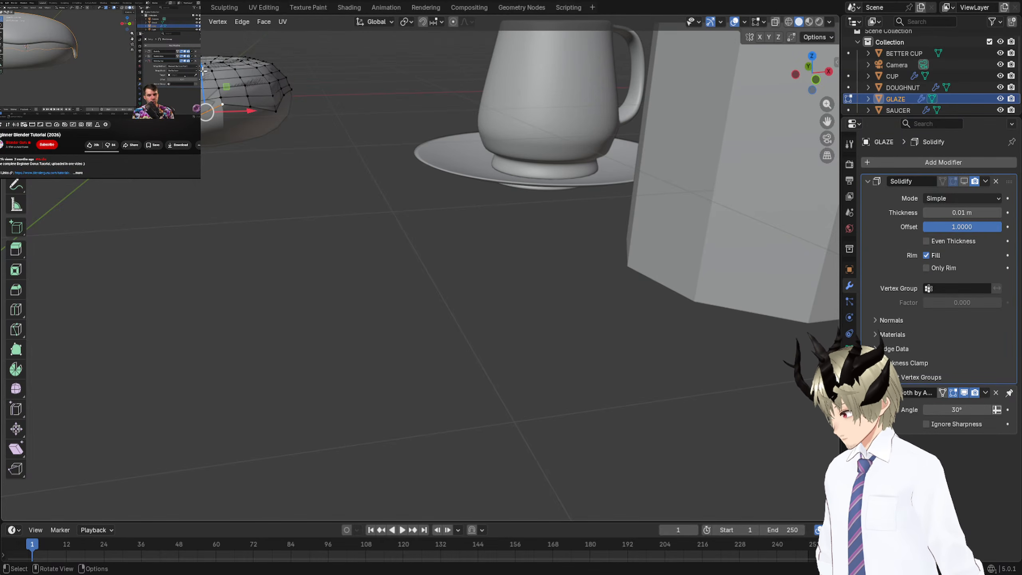
pyautogui.moveTo(203, 71); pyautogui.dragTo(203, 91)
# Enable the glaze's Solidify display in the viewport, in edit mode and on cage, and set its thickness to 0.02 m.
pyautogui.moveTo(204, 91); pyautogui.dragTo(101, 96, button='middle')
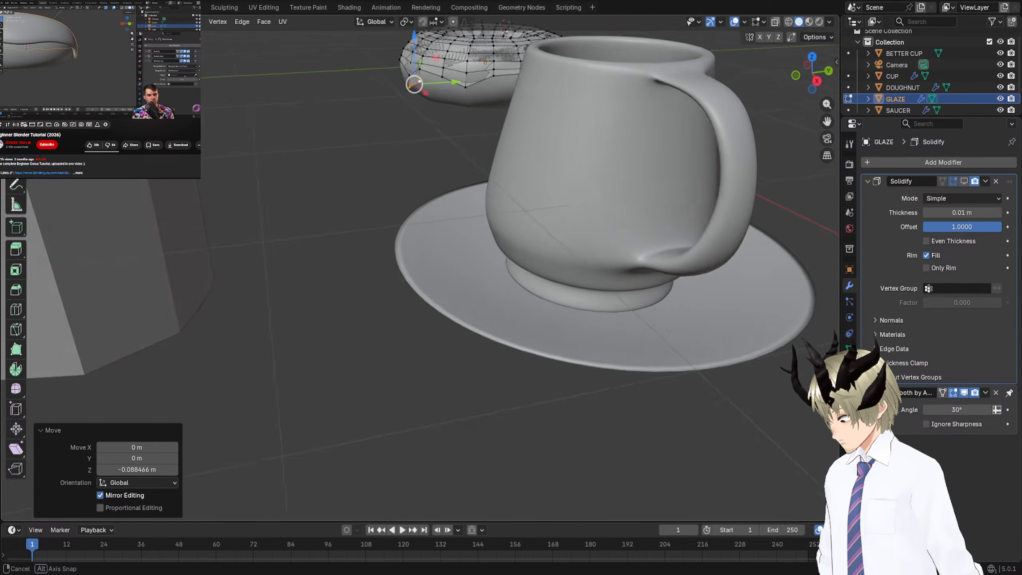
pyautogui.moveTo(797, 225); pyautogui.dragTo(639, 190, button='middle')
pyautogui.scroll(-5, 704, 229)
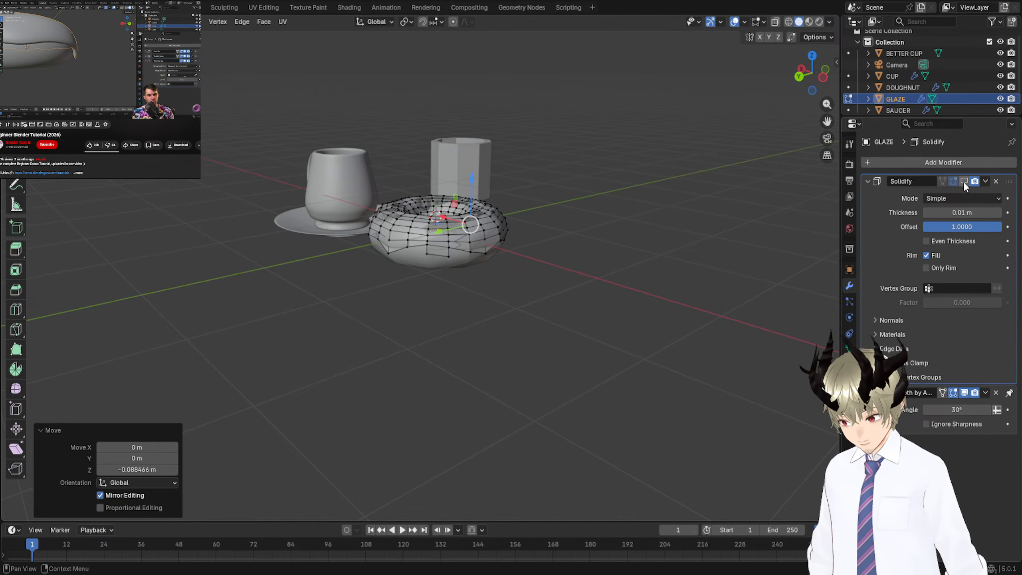
pyautogui.click(942, 182)
pyautogui.scroll(2, 624, 185)
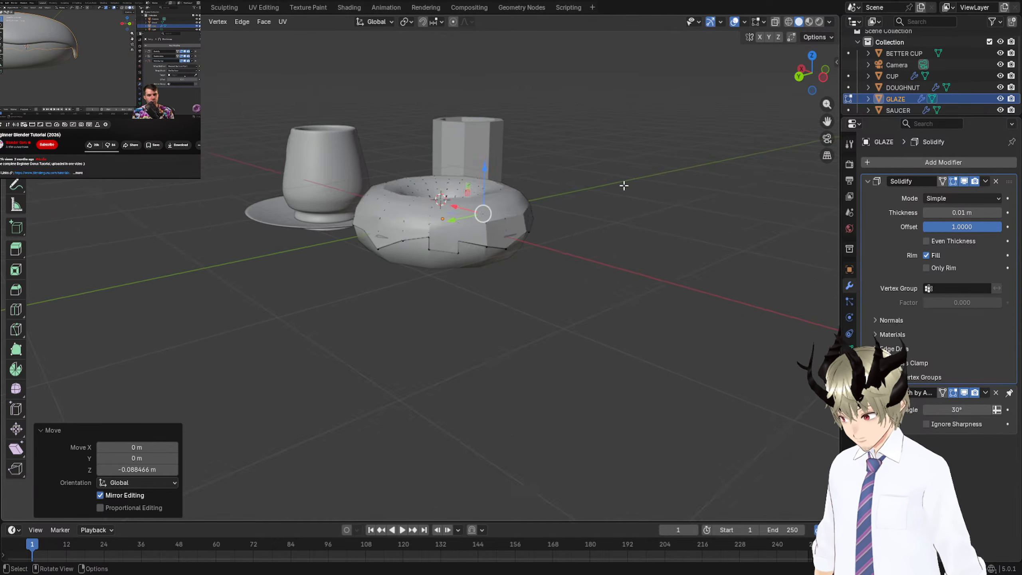
pyautogui.scroll(5, 624, 186)
pyautogui.moveTo(623, 186)
pyautogui.mouseDown(button='middle')
pyautogui.moveTo(604, 198)
pyautogui.moveTo(612, 188)
pyautogui.mouseUp(button='middle')
pyautogui.scroll(-4, 603, 197)
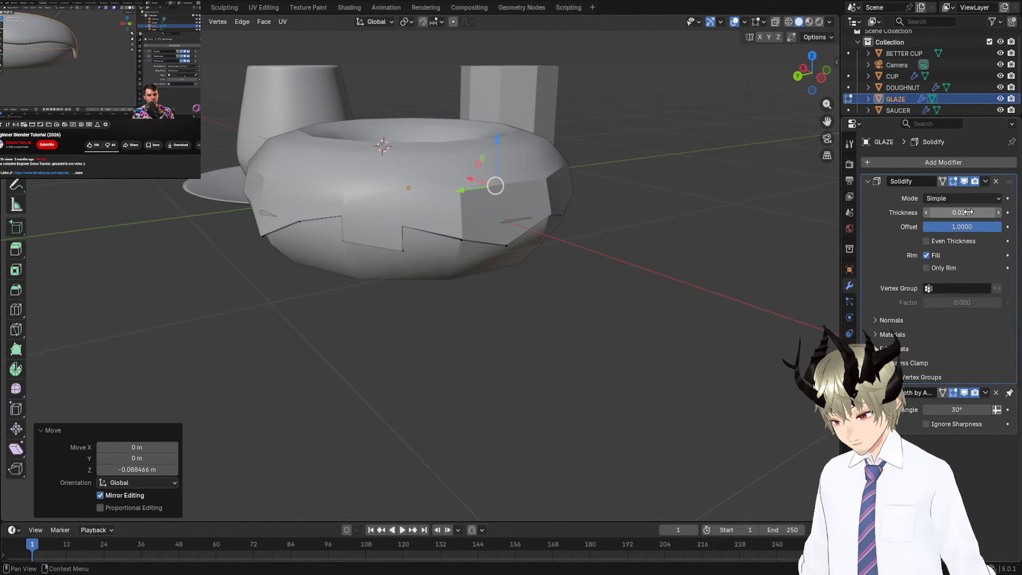
pyautogui.click(998, 213)
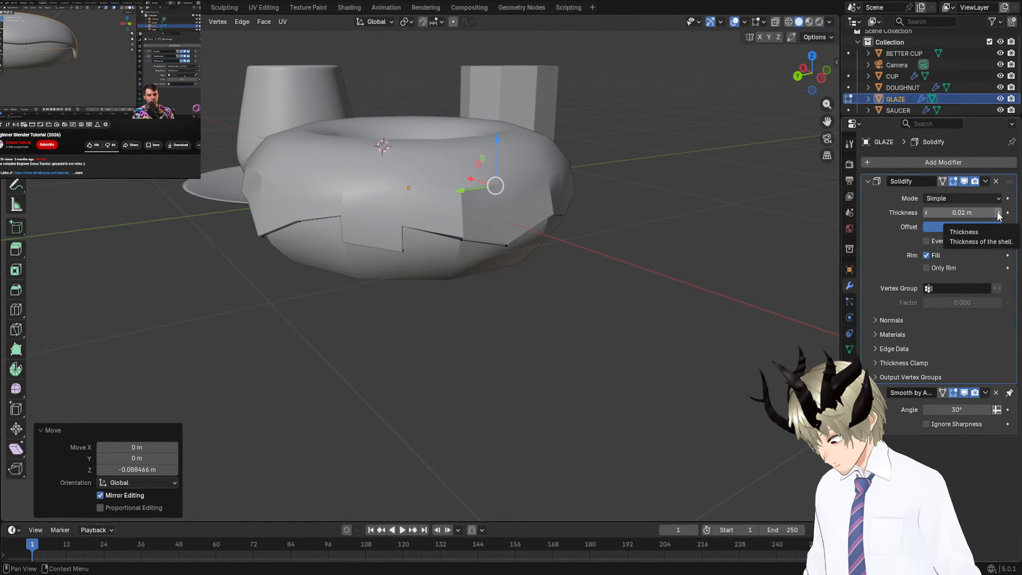
pyautogui.moveTo(601, 164); pyautogui.dragTo(664, 164, button='middle')
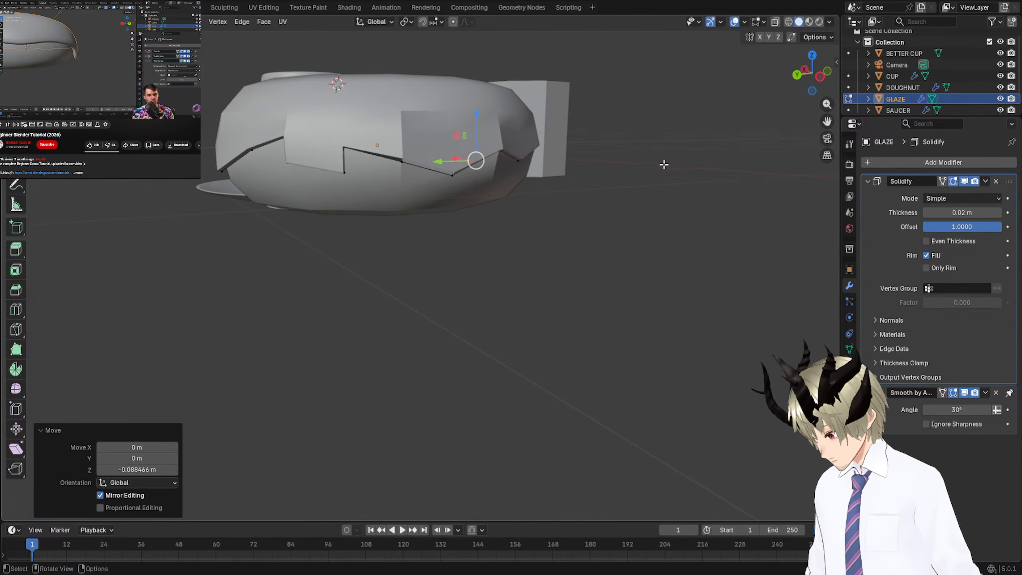
# Add a Subdivision Surface modifier to the glaze.
pyautogui.click(945, 163)
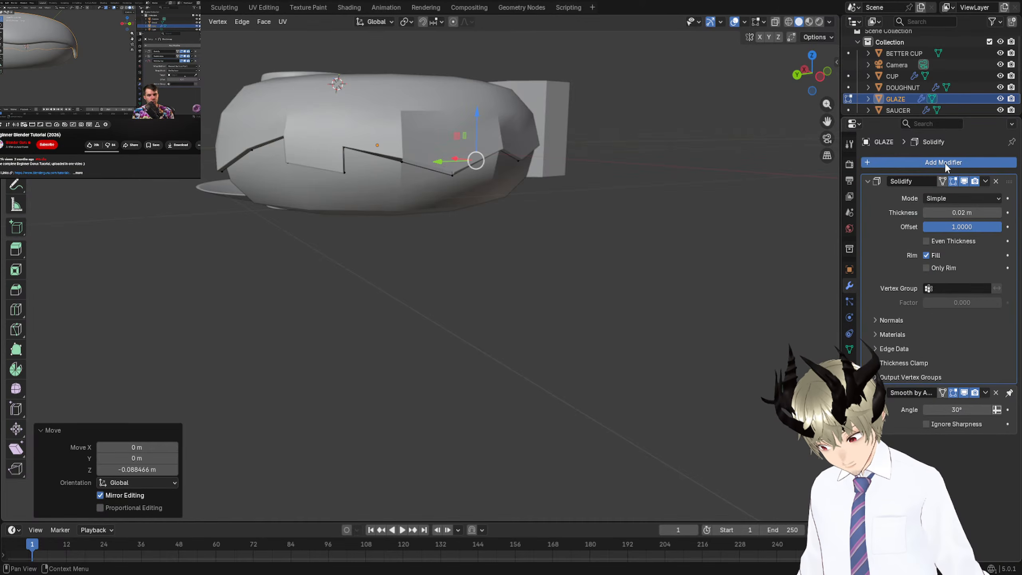
pyautogui.moveTo(944, 163)
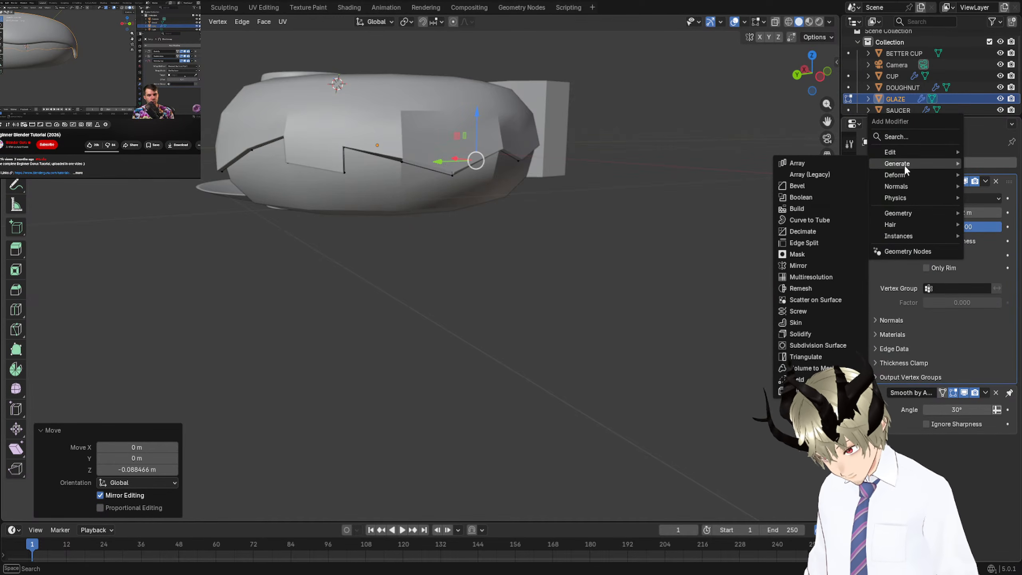
pyautogui.click(813, 346)
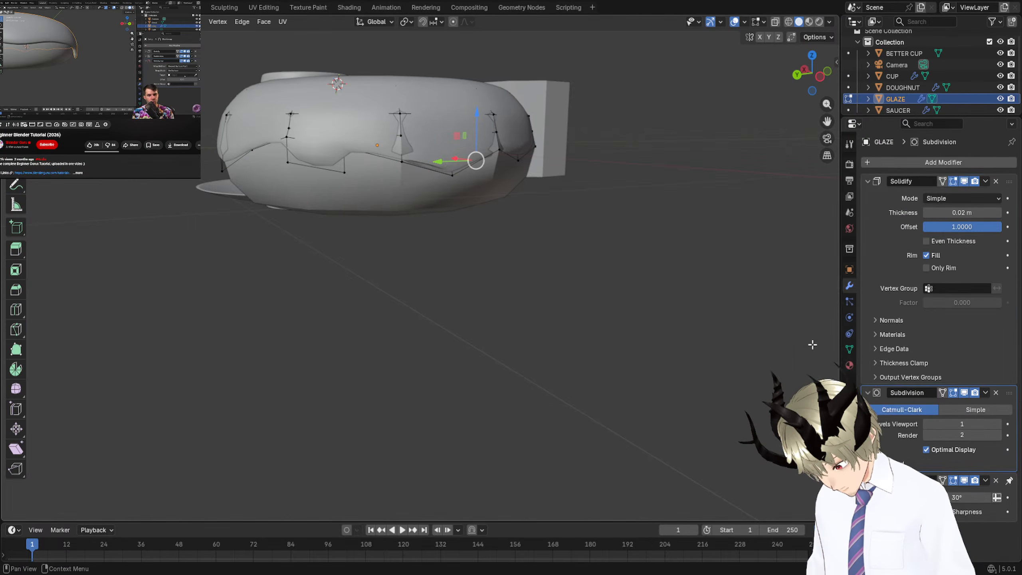
# Try different viewport subdivision levels on the glaze and settle on 3.
pyautogui.moveTo(426, 194); pyautogui.dragTo(49, 188, button='middle')
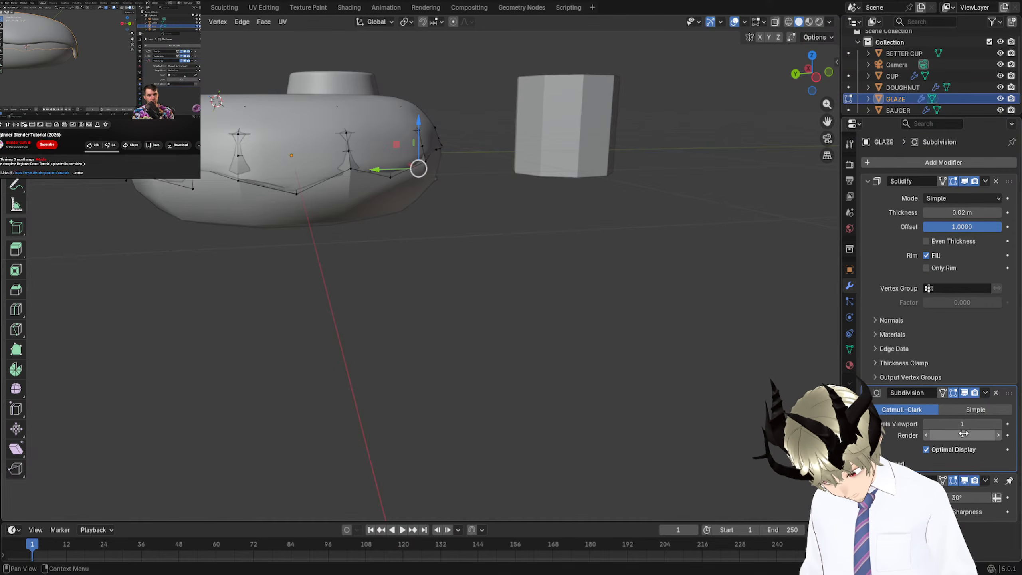
pyautogui.moveTo(962, 424); pyautogui.dragTo(986, 424)
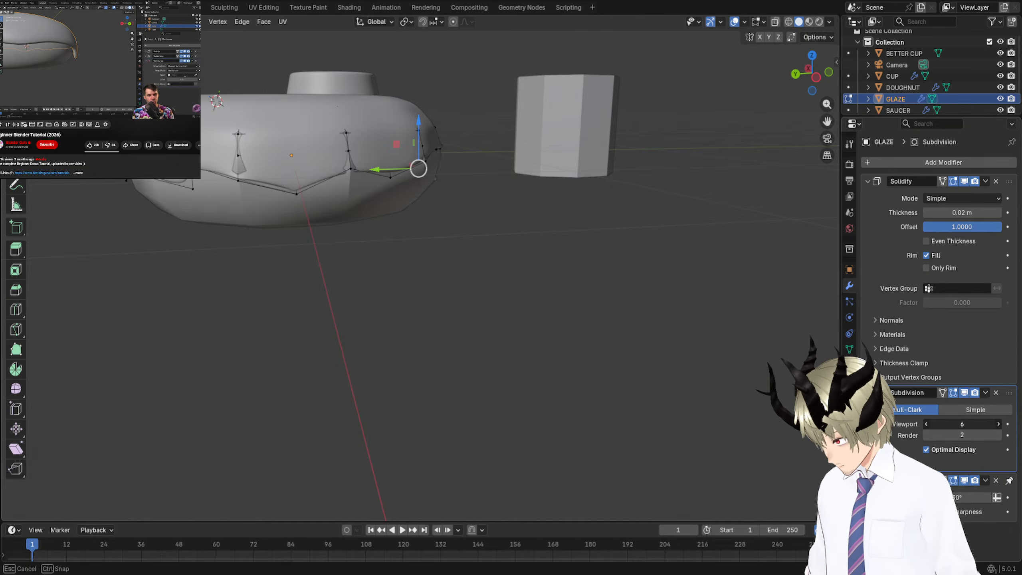
pyautogui.moveTo(991, 424); pyautogui.dragTo(980, 423)
pyautogui.moveTo(963, 424); pyautogui.dragTo(950, 424)
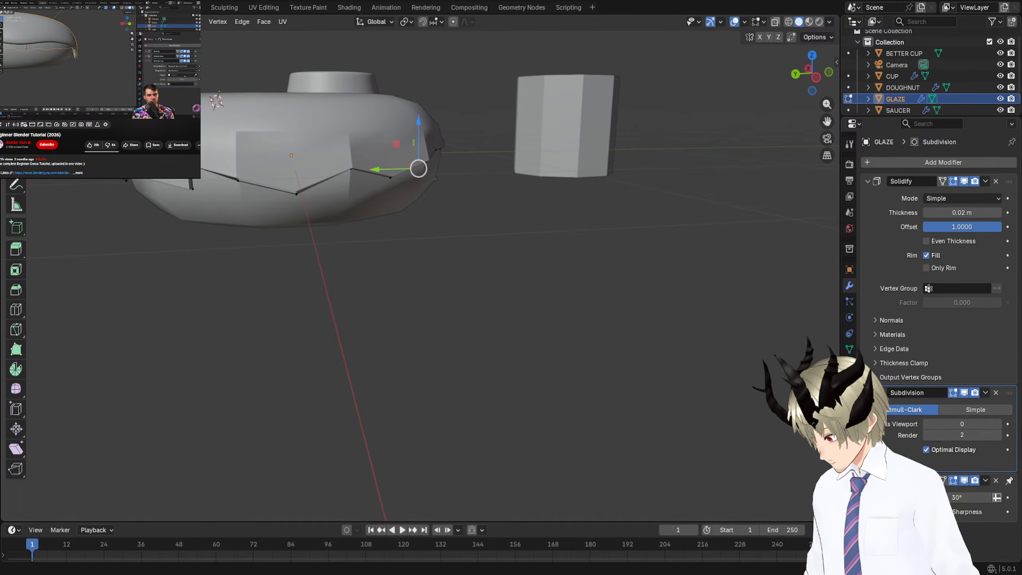
pyautogui.click(999, 425)
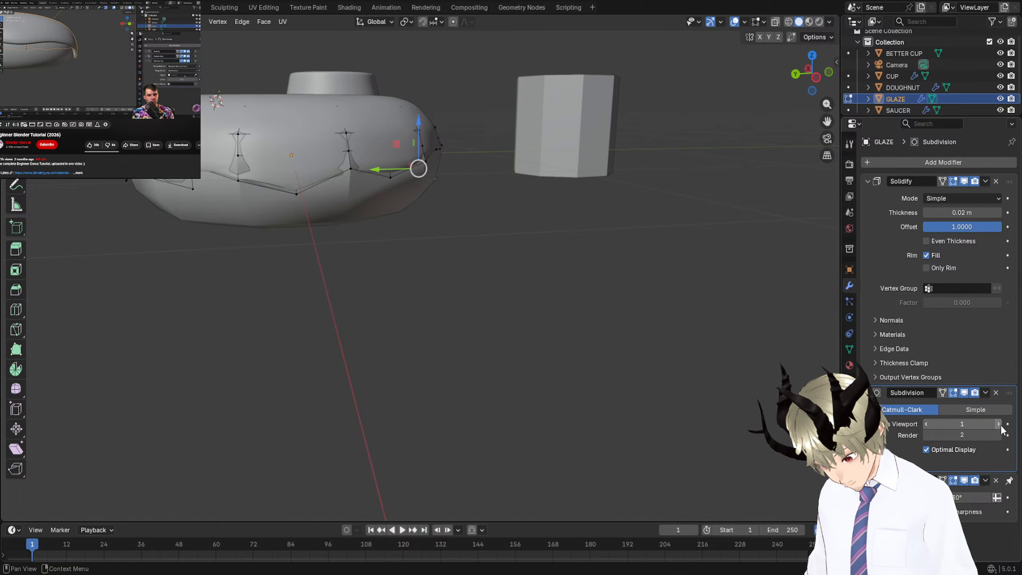
pyautogui.click(999, 425)
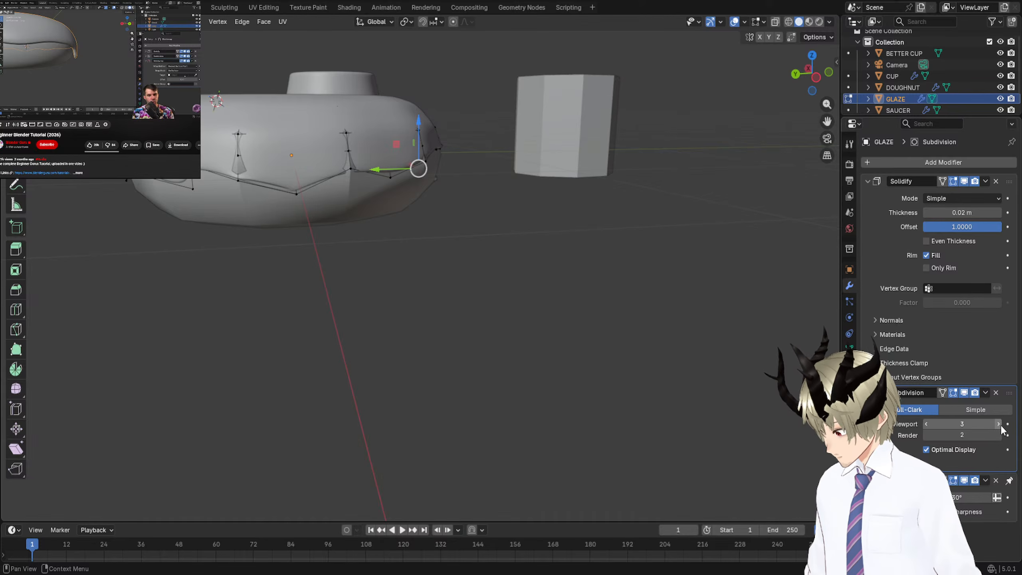
# Compare Solidify thicknesses of 0.03 and 0.04 m on the glaze, and keep 0.04 m.
pyautogui.click(999, 212)
pyautogui.click(999, 212)
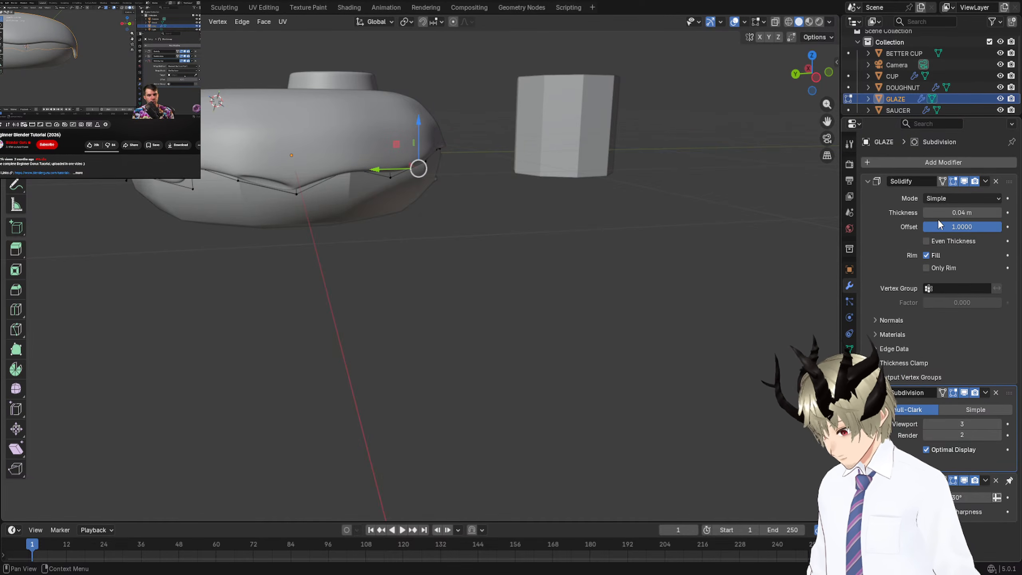
pyautogui.click(926, 212)
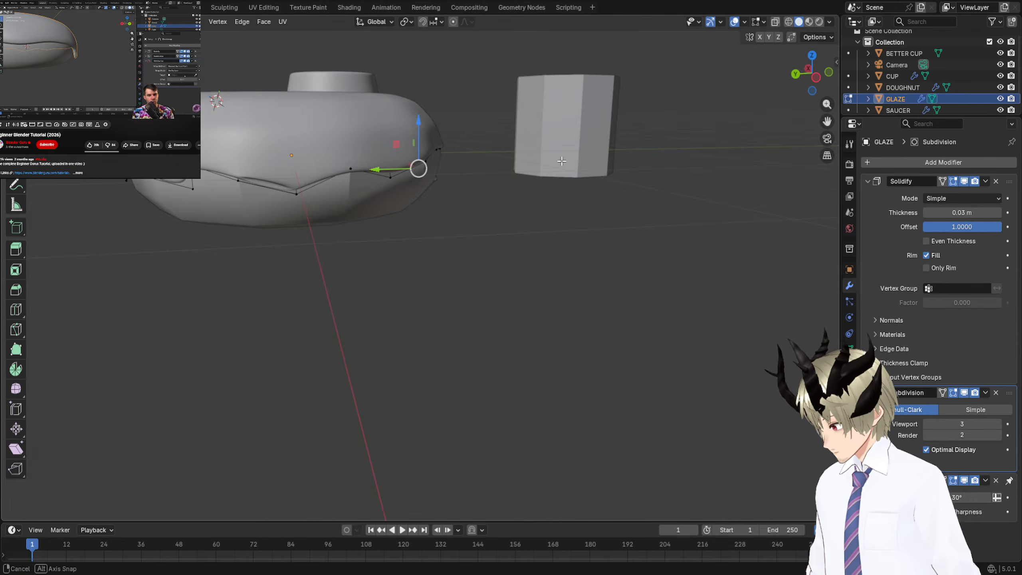
pyautogui.moveTo(503, 174); pyautogui.dragTo(724, 162, button='middle')
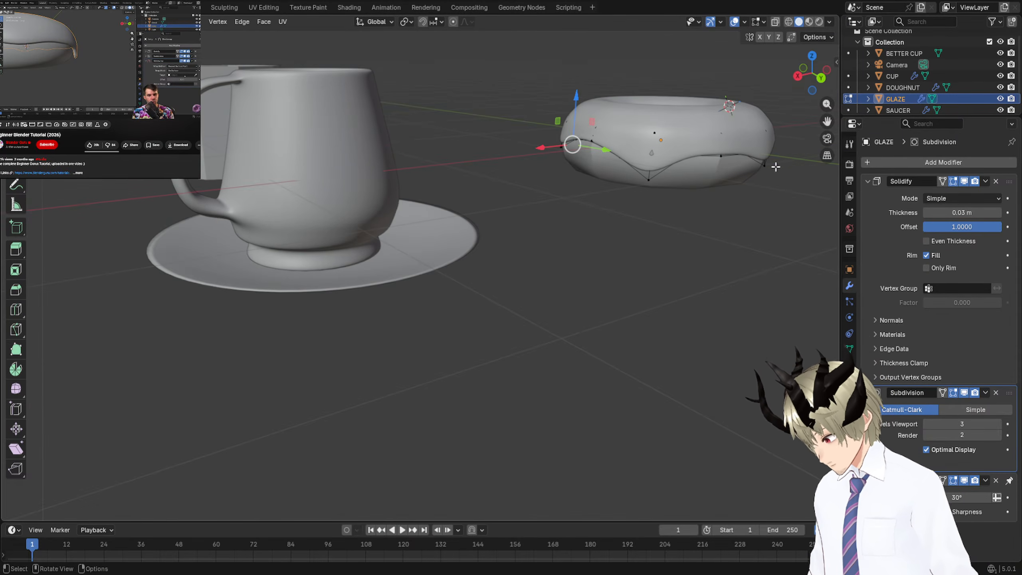
pyautogui.click(999, 212)
# Check the smoothed glaze briefly in Object Mode, and lower one front segment of its dripping edge slightly in Edit Mode.
pyautogui.moveTo(604, 209); pyautogui.dragTo(362, 162, button='middle')
pyautogui.scroll(2, 187, 217)
pyautogui.click(196, 288)
pyautogui.scroll(-4, 197, 287)
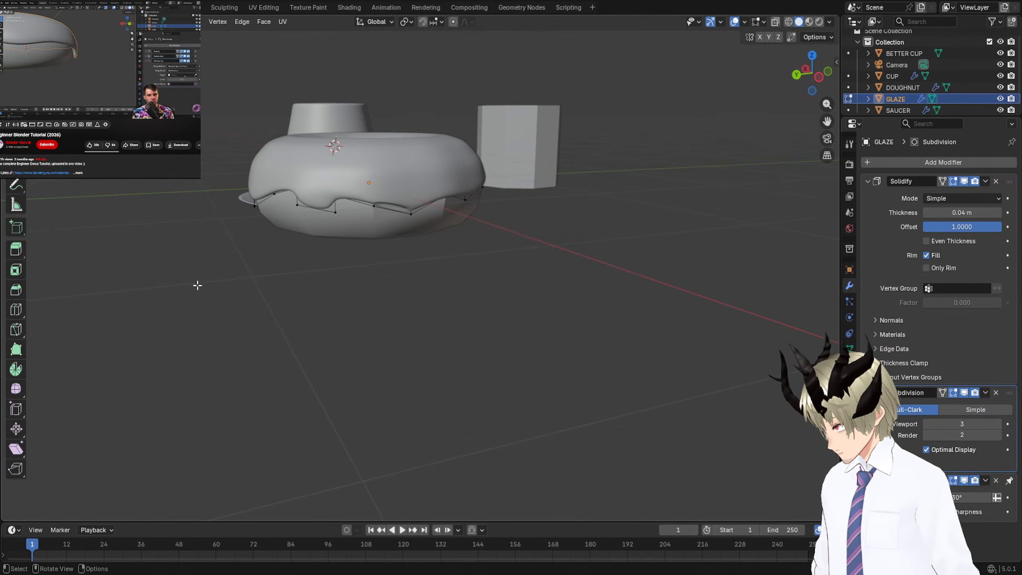
pyautogui.moveTo(198, 285); pyautogui.dragTo(193, 269, button='middle')
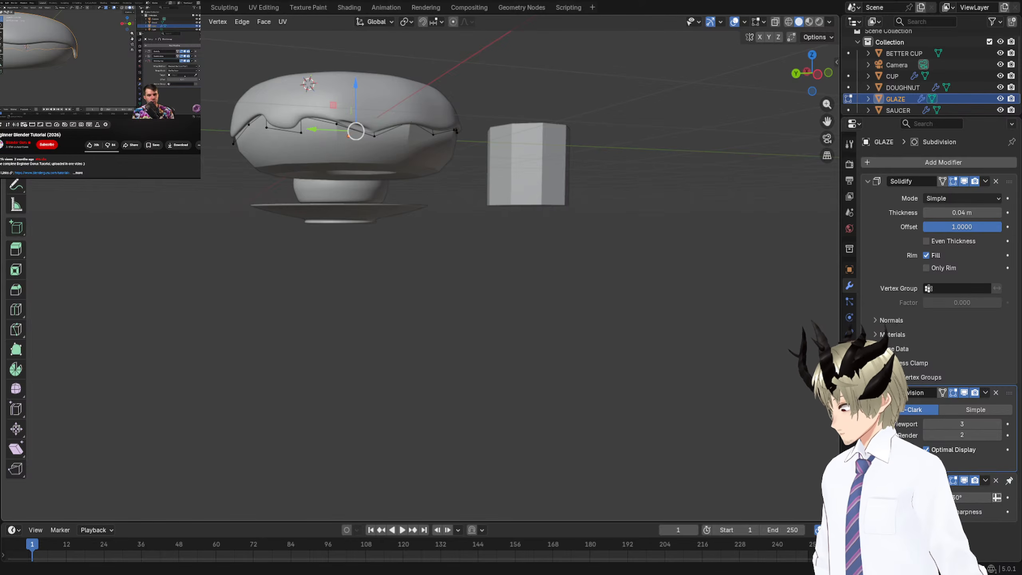
pyautogui.press('Tab')
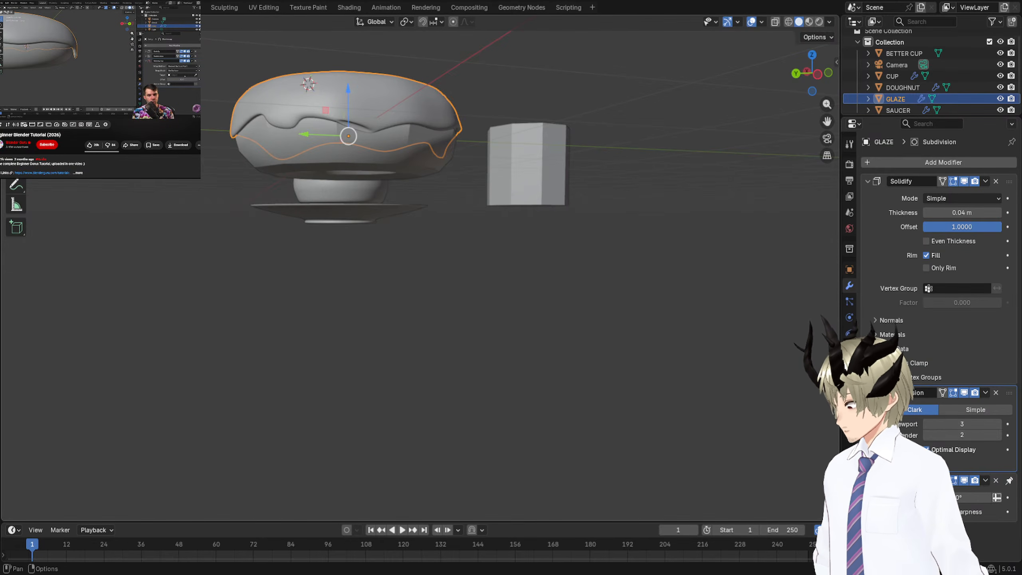
pyautogui.press('Tab')
pyautogui.scroll(1, 284, 94)
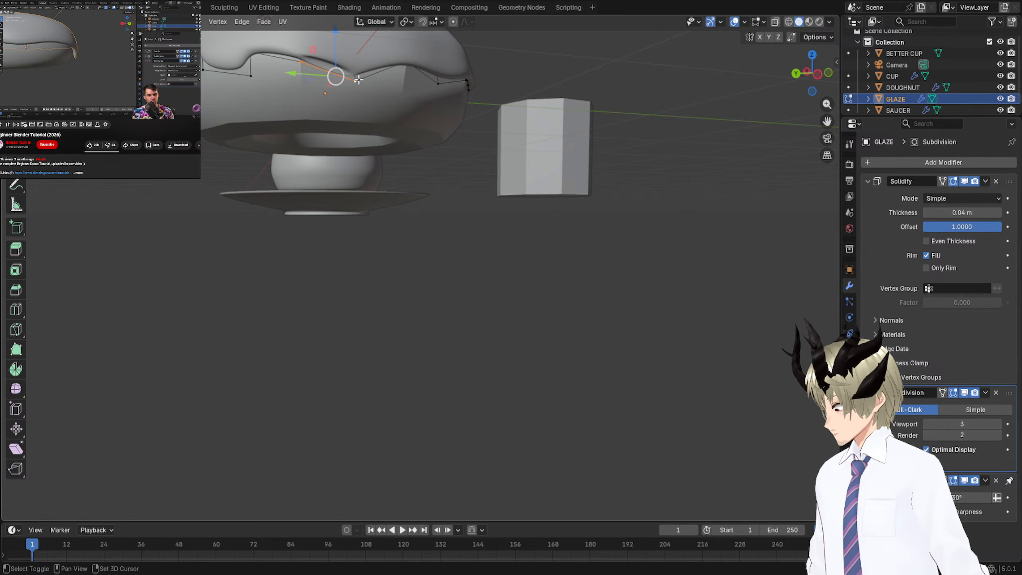
pyautogui.moveTo(335, 44); pyautogui.dragTo(338, 49)
# Add a Shrinkwrap deform modifier to the glaze.
pyautogui.moveTo(340, 67); pyautogui.dragTo(385, 100, button='middle')
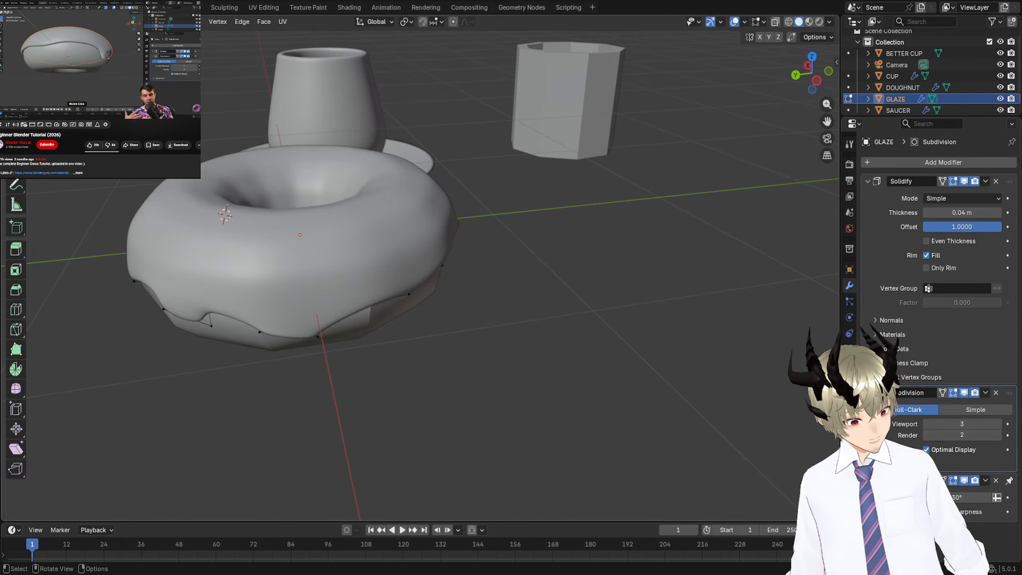
pyautogui.moveTo(523, 243); pyautogui.dragTo(568, 249, button='middle')
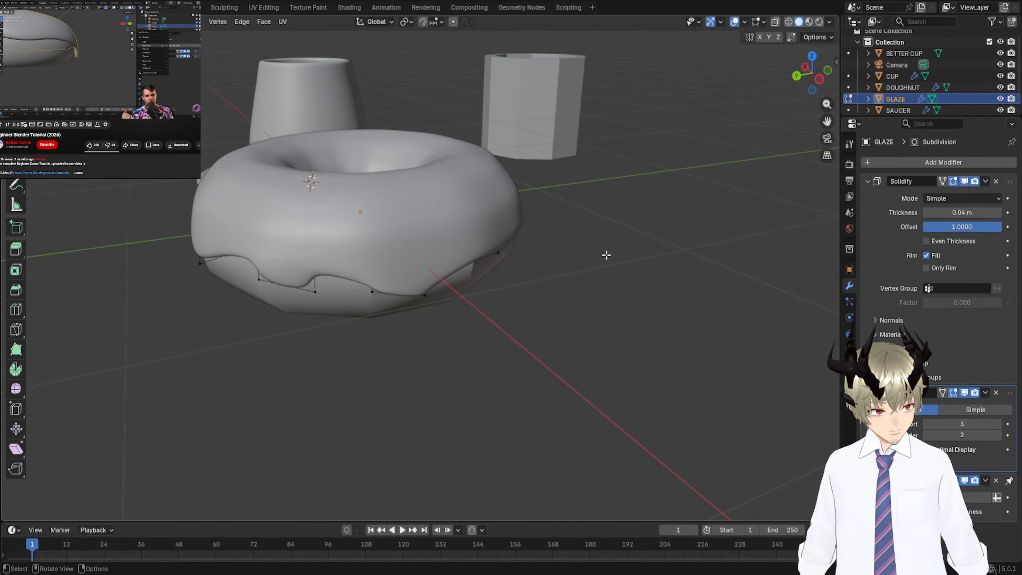
pyautogui.click(935, 163)
pyautogui.moveTo(935, 165)
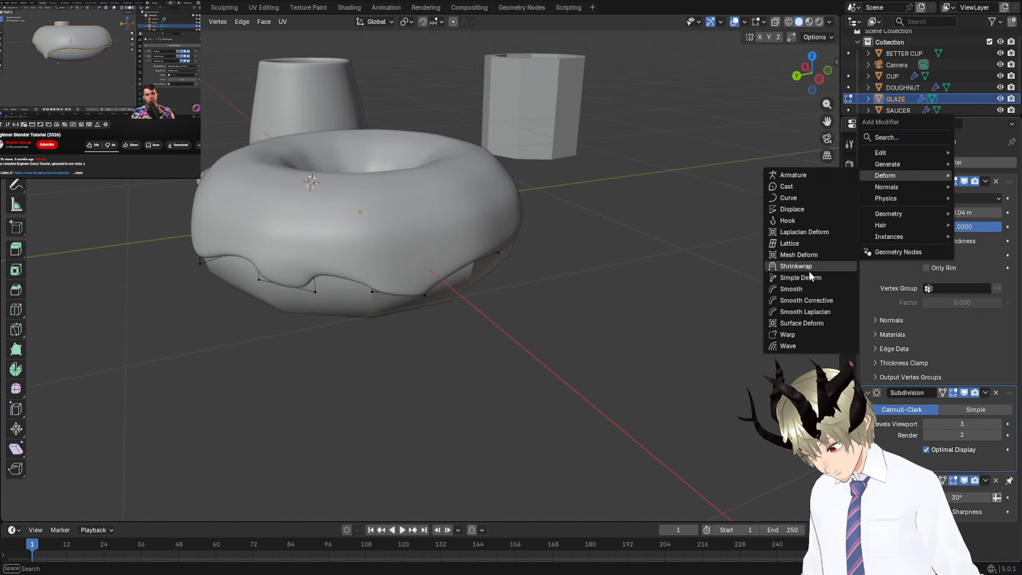
pyautogui.click(808, 267)
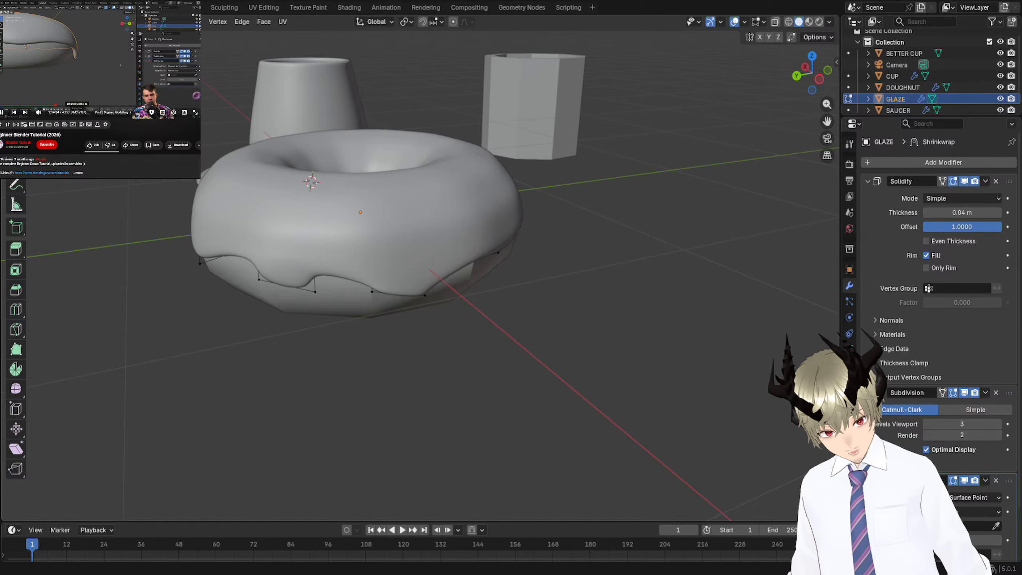
# Continue the tutorial video and rewind it slightly to rewatch the Shrinkwrap part, with the new modifier's settings in view.
pyautogui.click(47, 26)
pyautogui.scroll(-3, 937, 322)
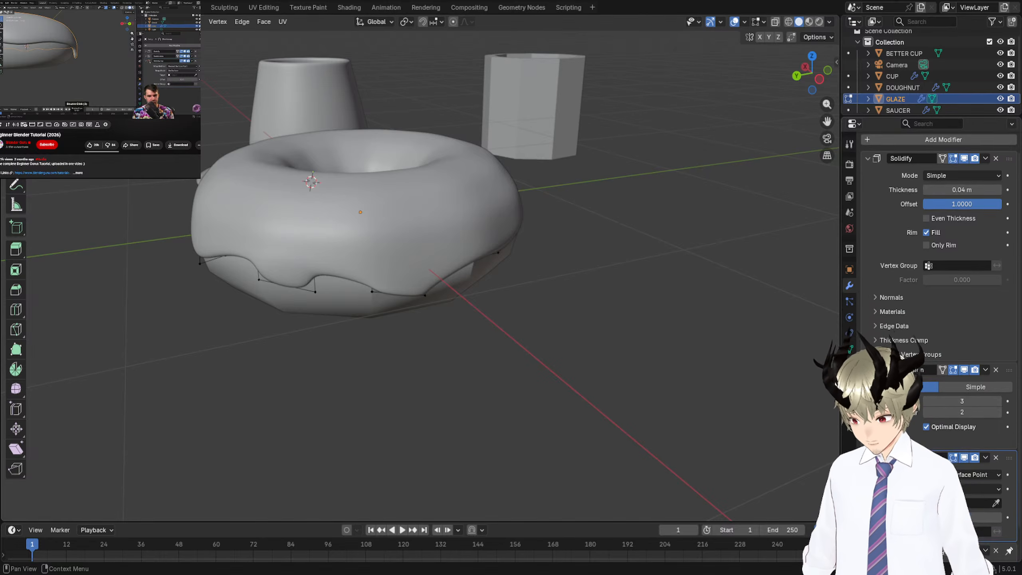
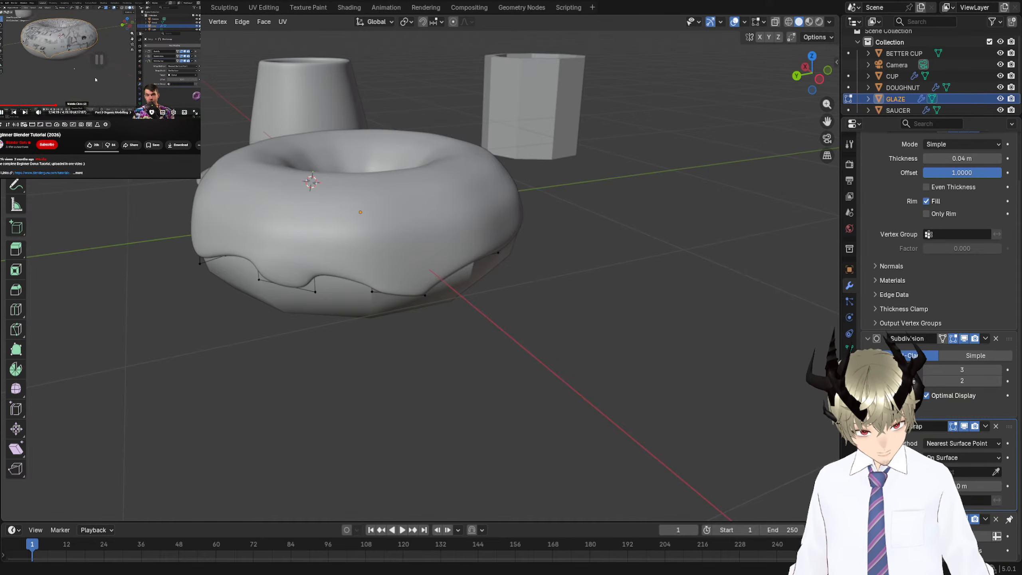
pyautogui.press('Left')
pyautogui.press('Left')
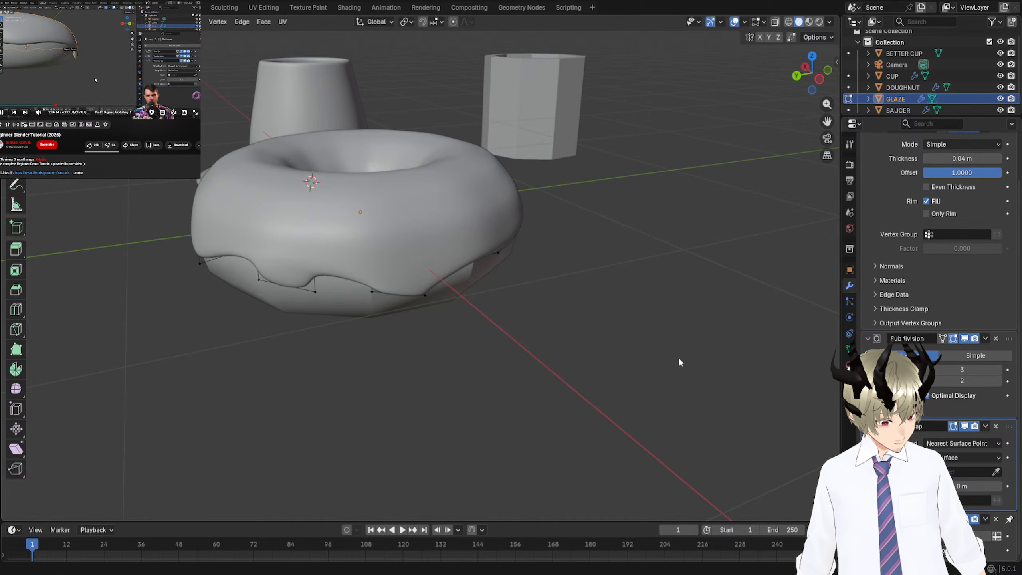
# Pick the DOUGHNUT object in the viewport as the target of the glaze's Shrinkwrap modifier.
pyautogui.press('space')
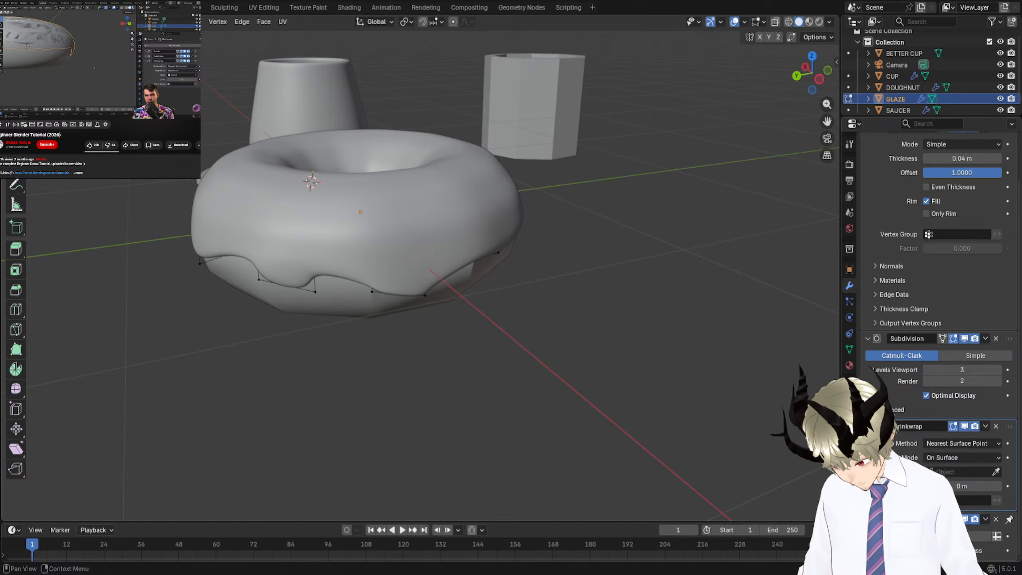
pyautogui.click(337, 296)
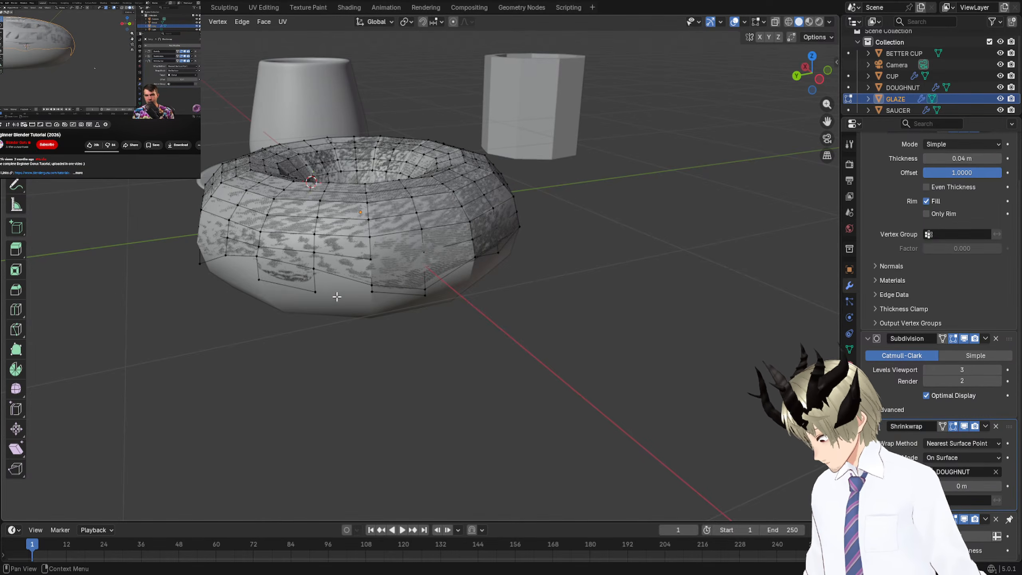
pyautogui.moveTo(540, 287); pyautogui.dragTo(627, 276, button='middle')
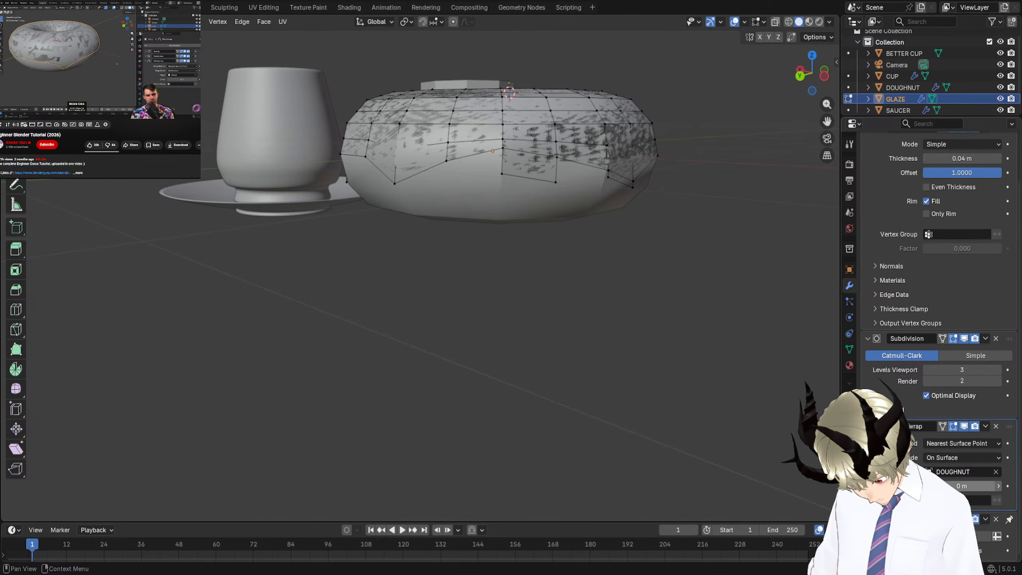
# Try Shrinkwrap offsets of 0.01 m and 0.02 m on the glaze, and return the offset to 0 m.
pyautogui.moveTo(994, 486); pyautogui.dragTo(1001, 492)
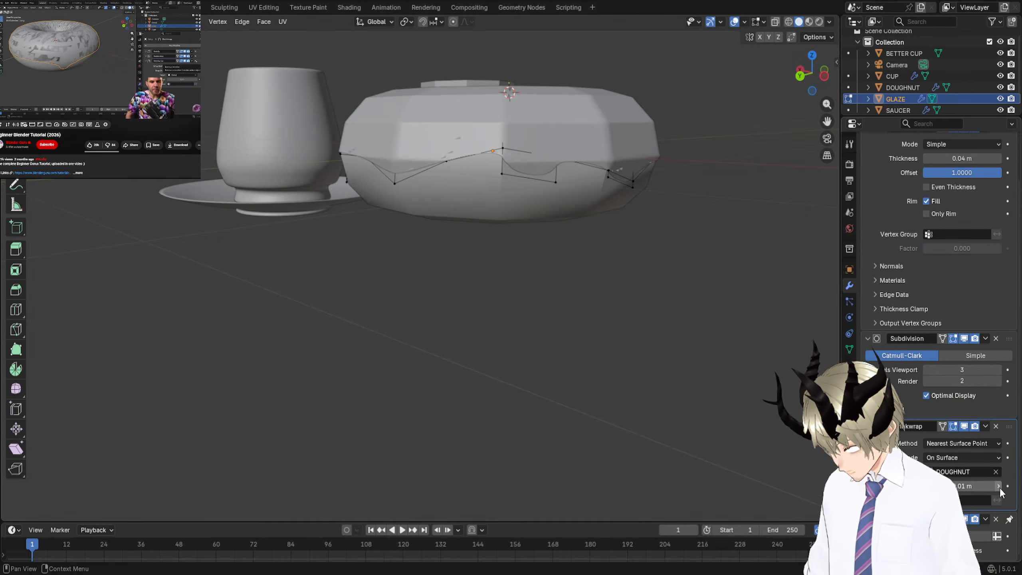
pyautogui.click(999, 487)
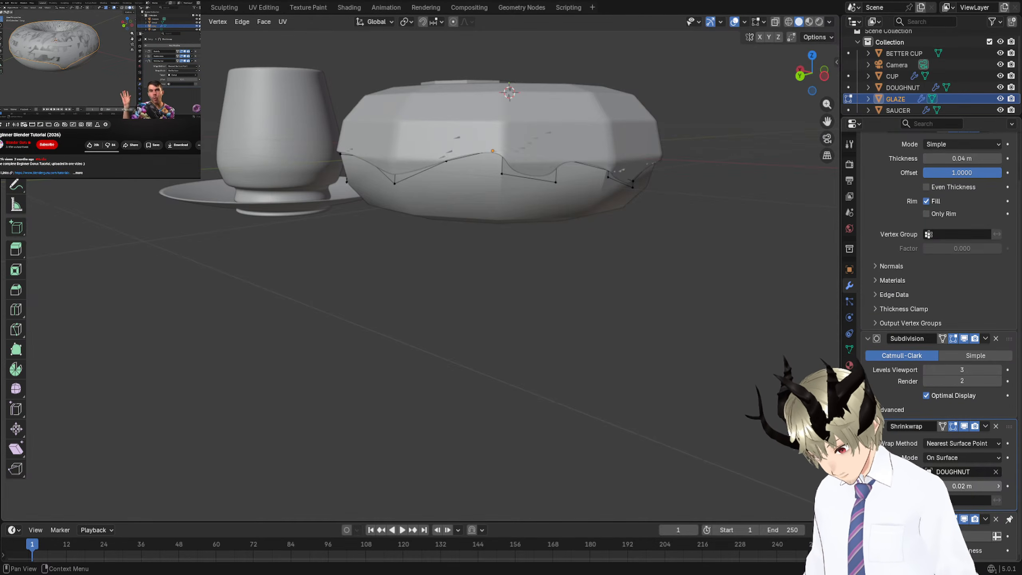
pyautogui.click(927, 486)
pyautogui.click(927, 487)
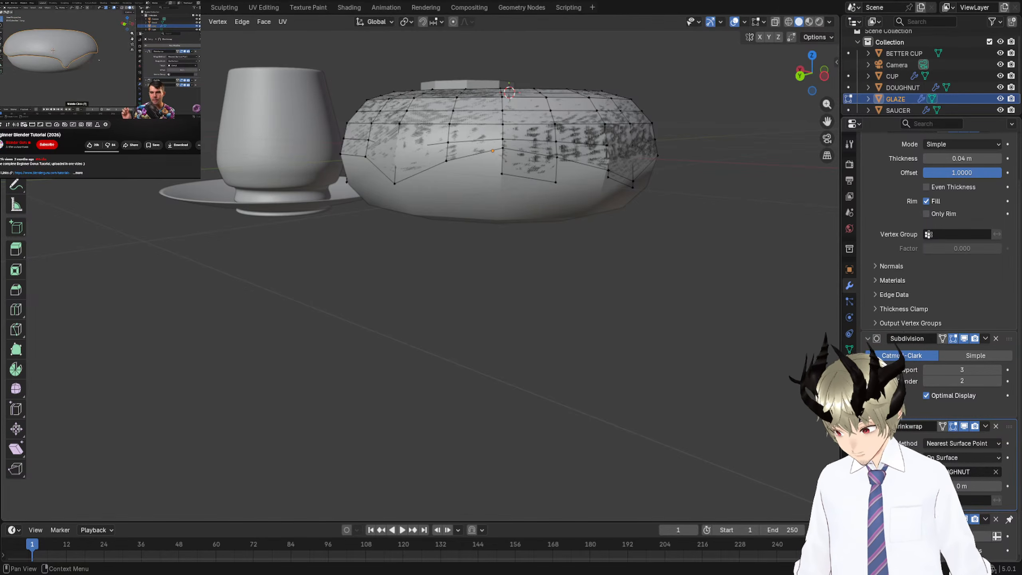
# Collapse the Shrinkwrap modifier and move it to the top of the glaze's modifier stack, above Solidify.
pyautogui.scroll(3, 938, 322)
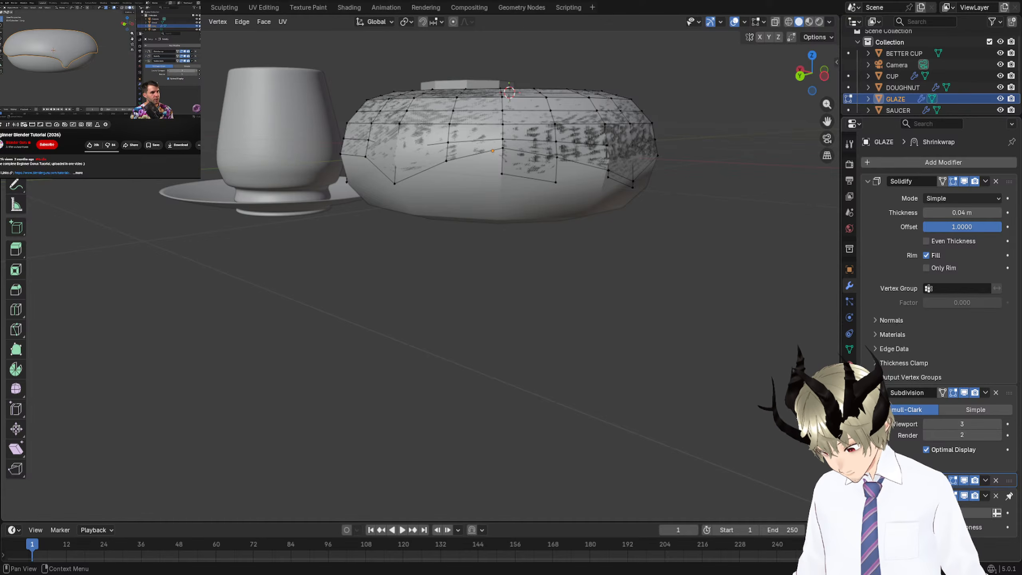
pyautogui.moveTo(1003, 482); pyautogui.dragTo(999, 181)
pyautogui.moveTo(596, 235); pyautogui.dragTo(559, 255, button='middle')
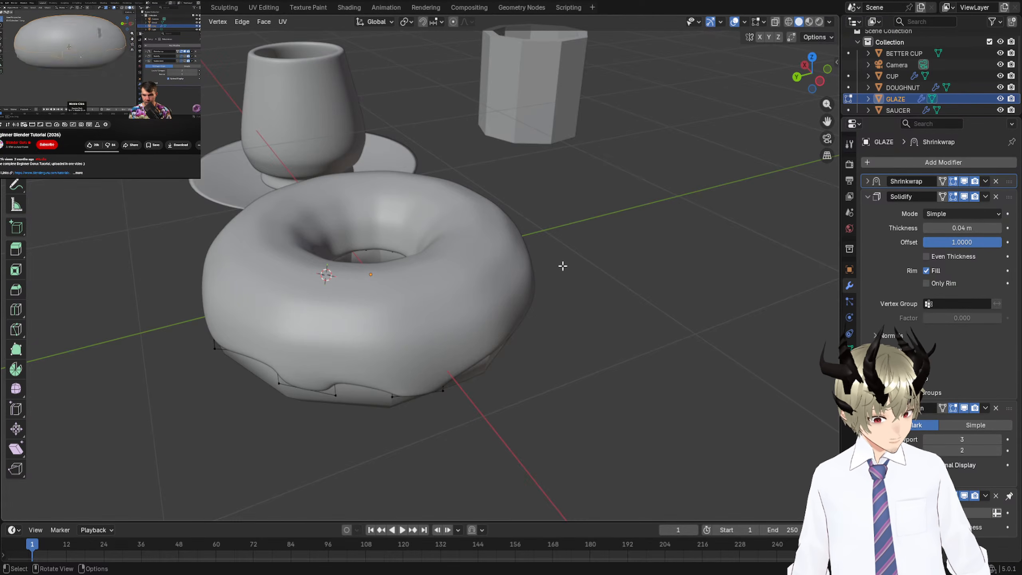
# Move the selected point of the glaze's lower edge about 0.05 m along the Y axis.
pyautogui.scroll(3, 482, 280)
pyautogui.moveTo(482, 280); pyautogui.dragTo(444, 252, button='middle')
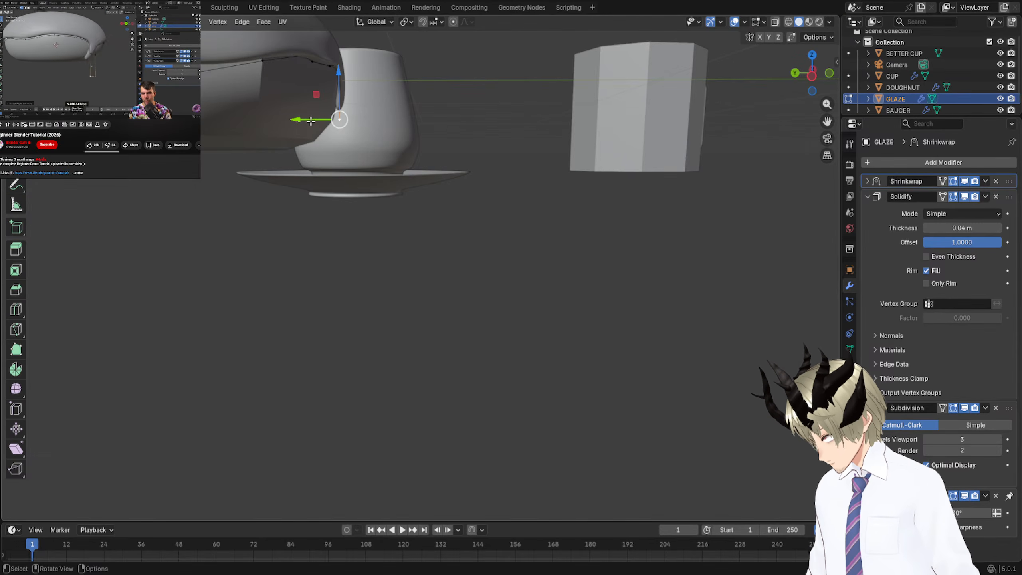
pyautogui.moveTo(311, 121); pyautogui.dragTo(293, 115)
pyautogui.moveTo(294, 117); pyautogui.dragTo(603, 133, button='middle')
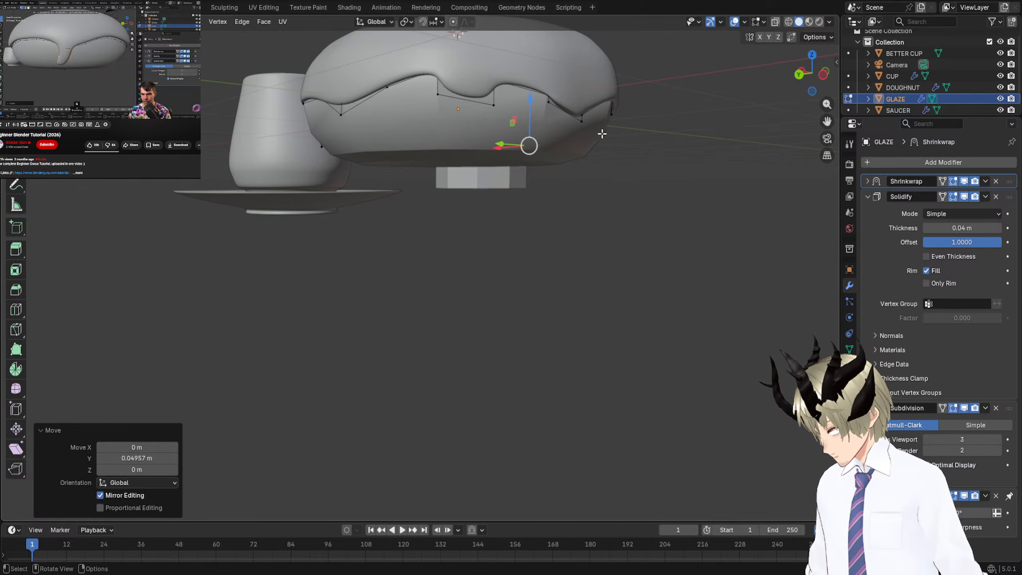
# Extrude the short edge between two neighbouring front rim vertices of the glaze down about 0.29 m to form a drip.
pyautogui.click(491, 105)
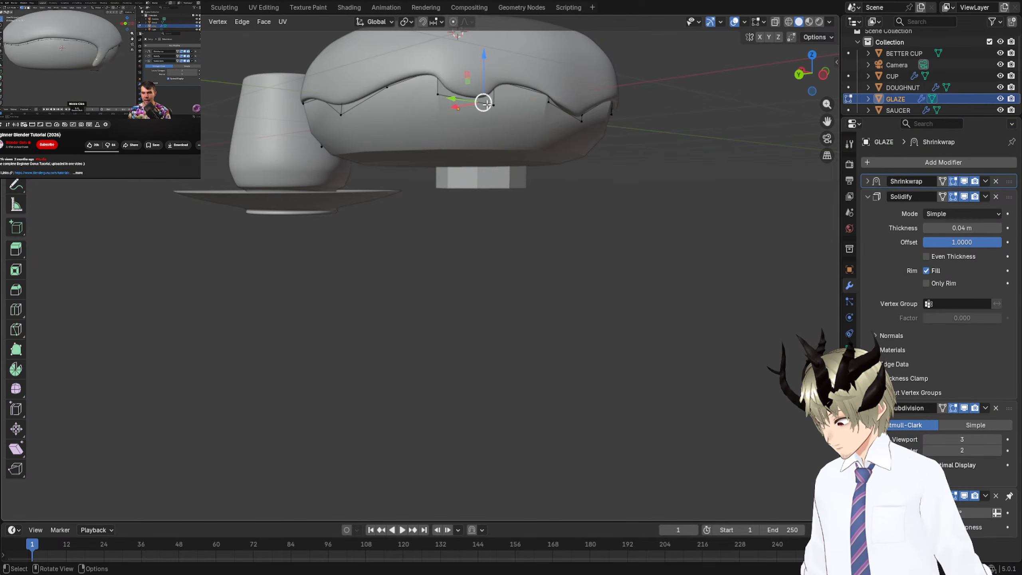
pyautogui.click(430, 95)
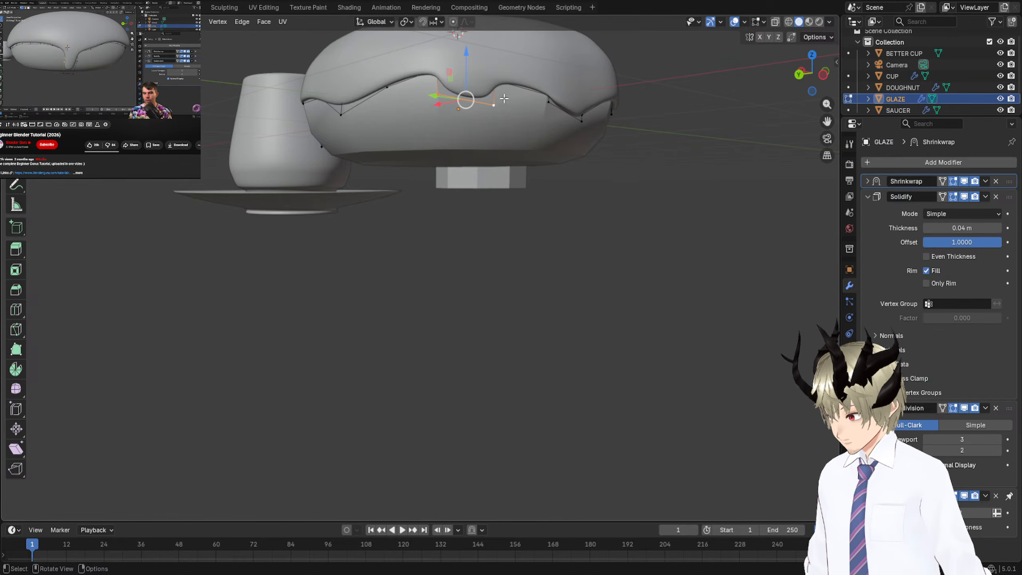
pyautogui.press('g')
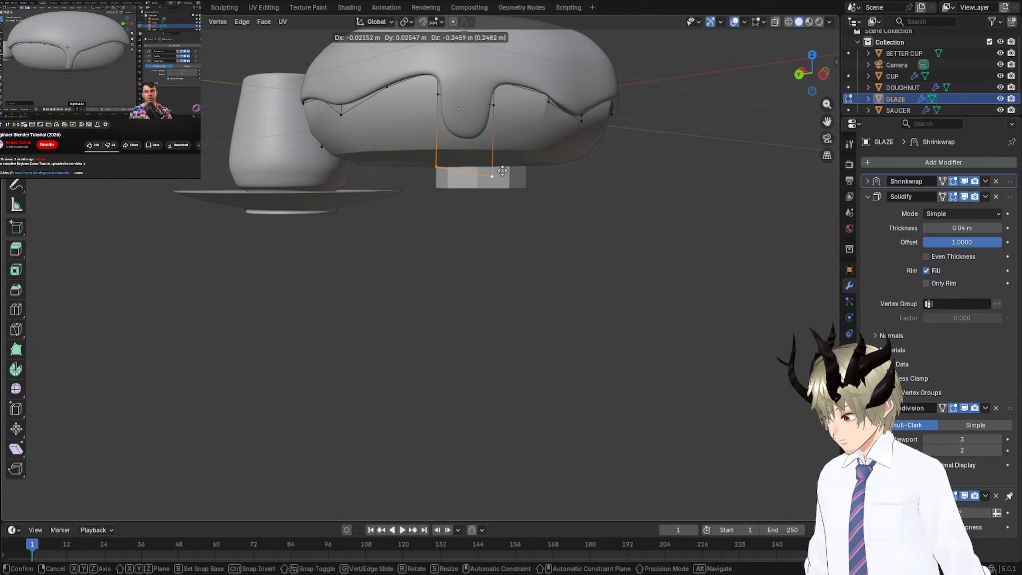
pyautogui.moveTo(395, 147); pyautogui.dragTo(447, 153, button='middle')
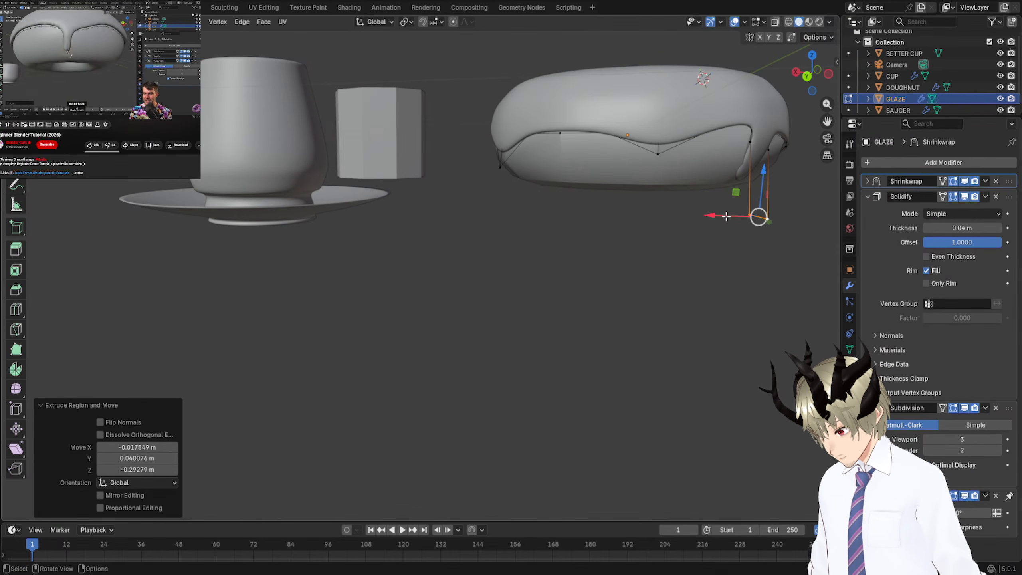
pyautogui.moveTo(727, 217); pyautogui.dragTo(727, 218)
pyautogui.hotkey('ctrl', 'z')
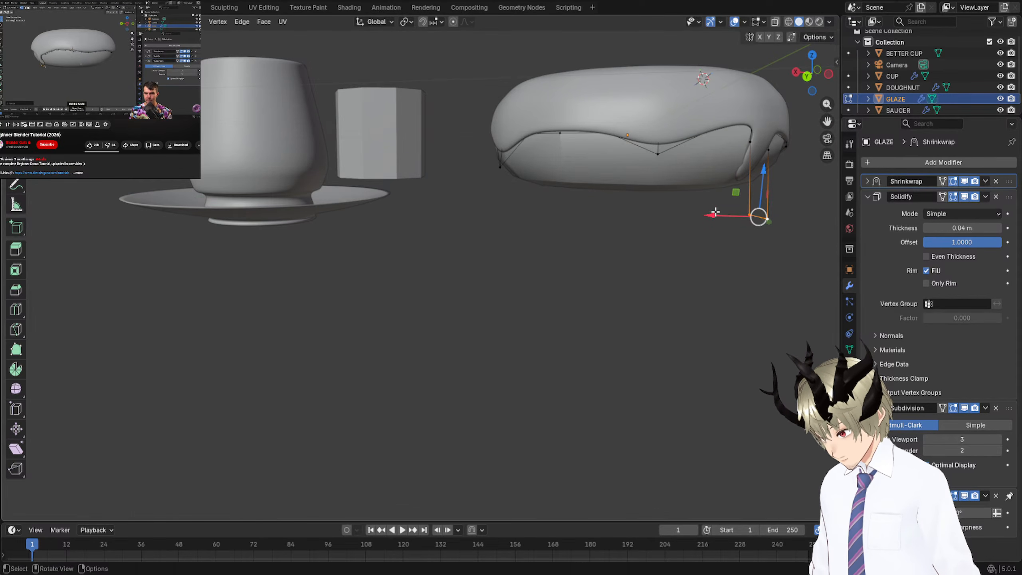
# Select the two lower vertices of the extruded drip and raise them to about the doughnut's underside.
pyautogui.moveTo(664, 195); pyautogui.dragTo(535, 190, button='middle')
pyautogui.moveTo(217, 205); pyautogui.dragTo(300, 278, button='middle')
pyautogui.moveTo(377, 344); pyautogui.dragTo(380, 350)
pyautogui.moveTo(496, 251); pyautogui.dragTo(7, 235, button='middle')
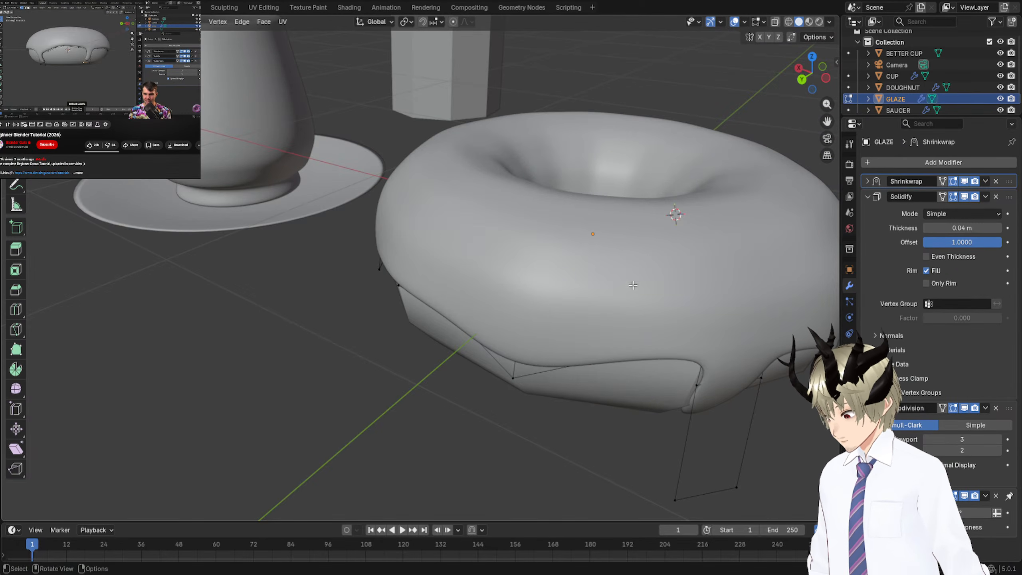
pyautogui.moveTo(633, 285); pyautogui.dragTo(612, 309, button='middle')
pyautogui.scroll(-5, 650, 274)
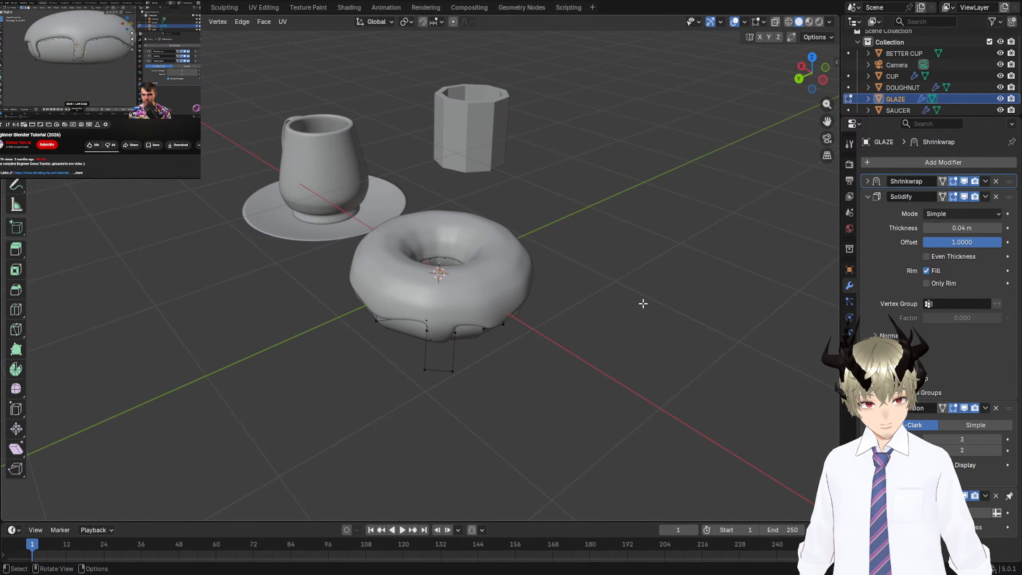
pyautogui.moveTo(643, 303); pyautogui.dragTo(173, 233, button='middle')
pyautogui.click(477, 246)
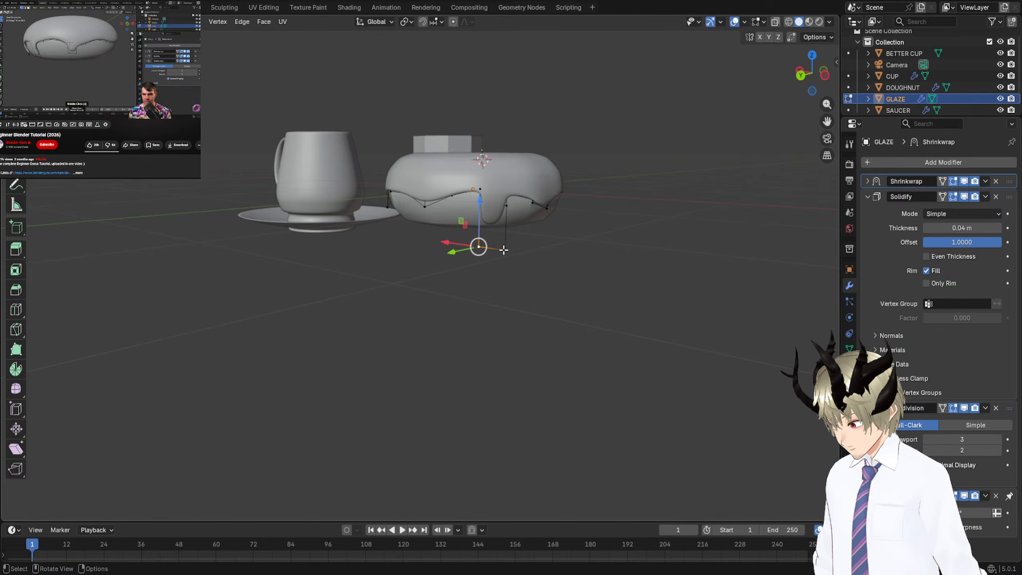
pyautogui.keyDown('shift'); pyautogui.click(507, 250); pyautogui.keyUp('shift')
pyautogui.moveTo(492, 213); pyautogui.dragTo(518, 224)
pyautogui.moveTo(519, 225); pyautogui.dragTo(539, 228, button='middle')
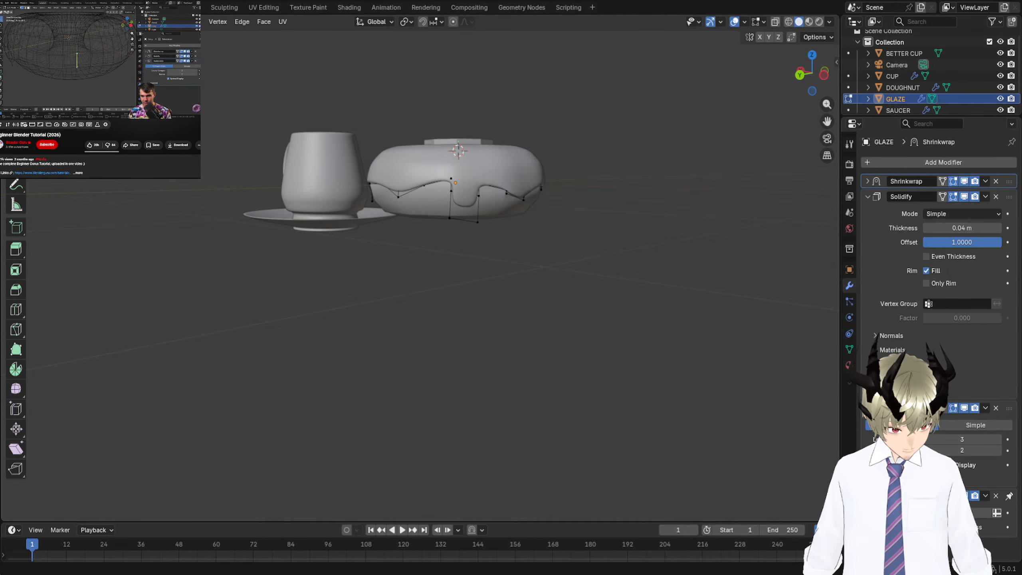
# Rewind the tutorial video slightly, and check the glaze's new drip in Object Mode.
pyautogui.press('Left')
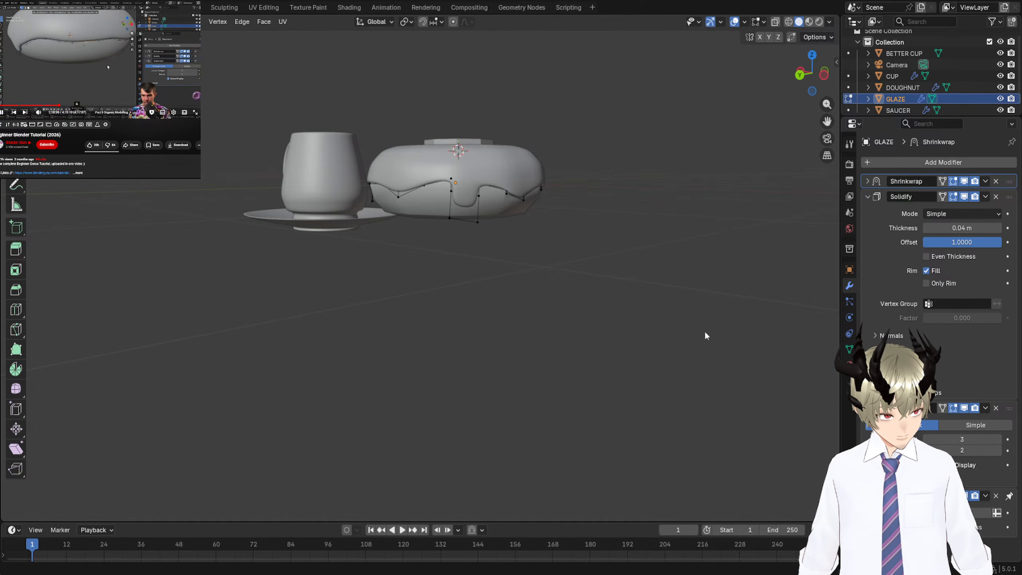
pyautogui.moveTo(707, 329); pyautogui.dragTo(736, 329, button='middle')
pyautogui.rightClick(484, 230)
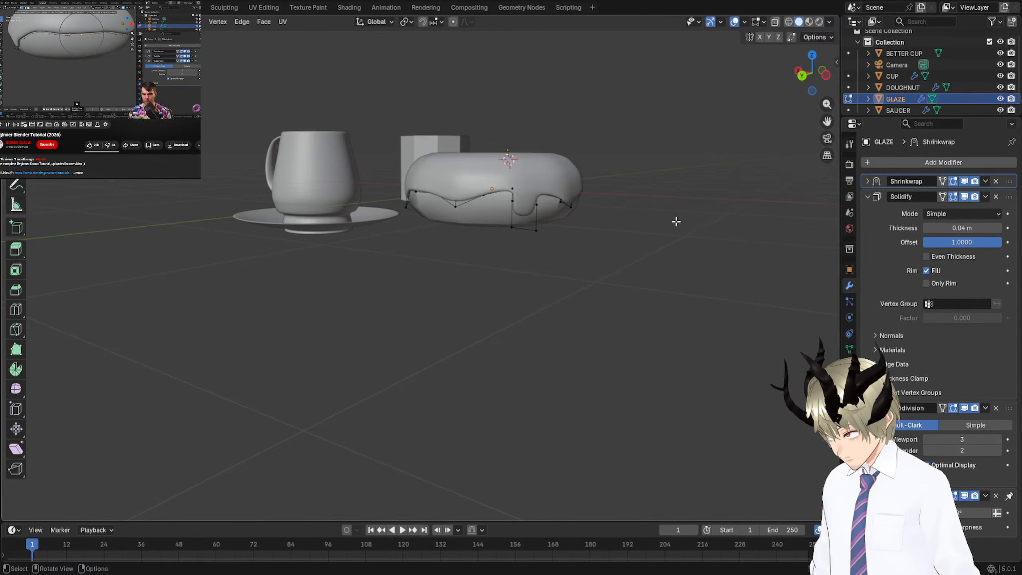
pyautogui.press('Tab')
pyautogui.press('Tab')
pyautogui.press('Tab')
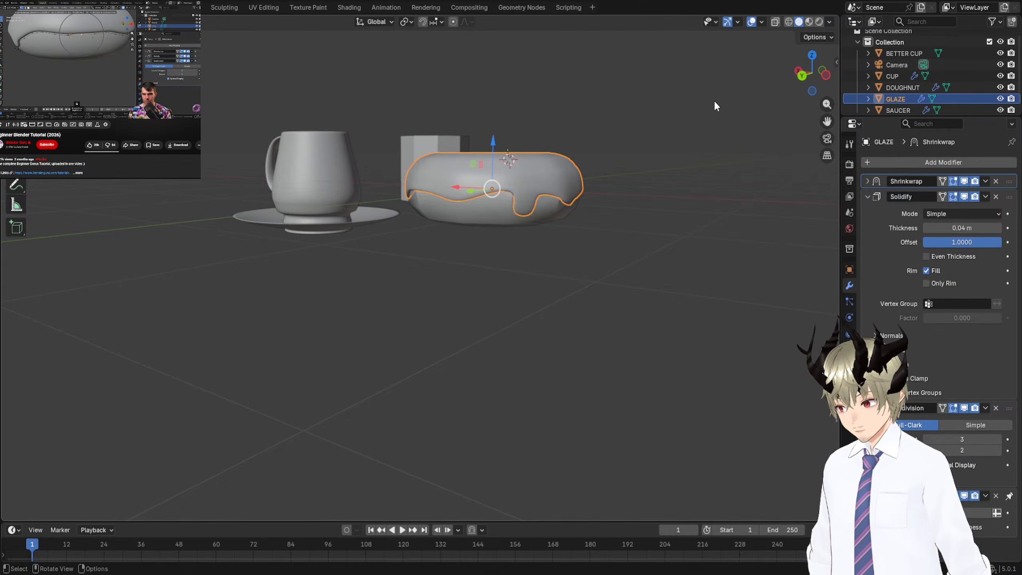
pyautogui.moveTo(684, 113); pyautogui.dragTo(575, 472, button='middle')
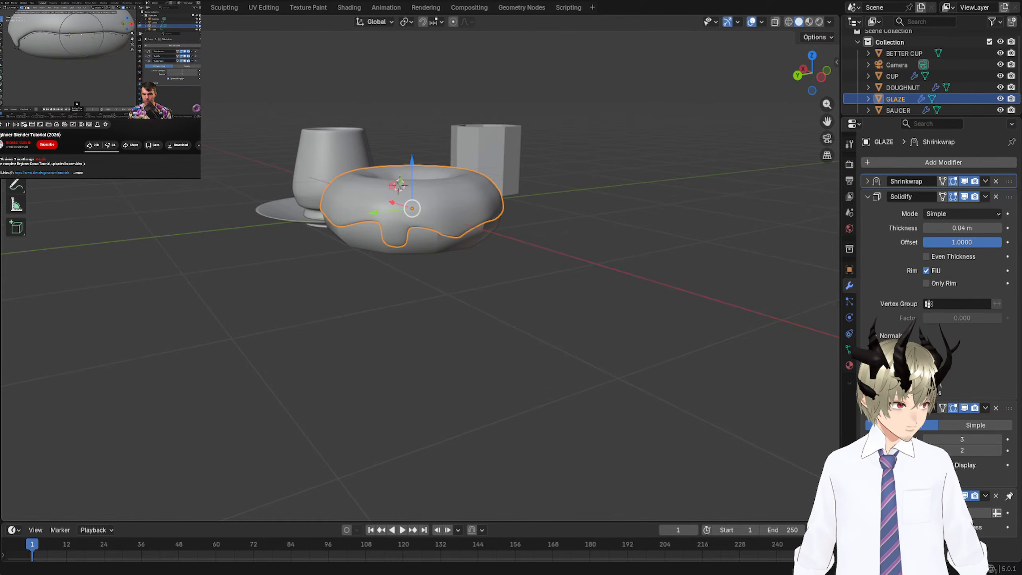
# Search the web in a new browser tab for "what is knife tool in blender".
pyautogui.hotkey('ctrl', 't')
pyautogui.write('what is')
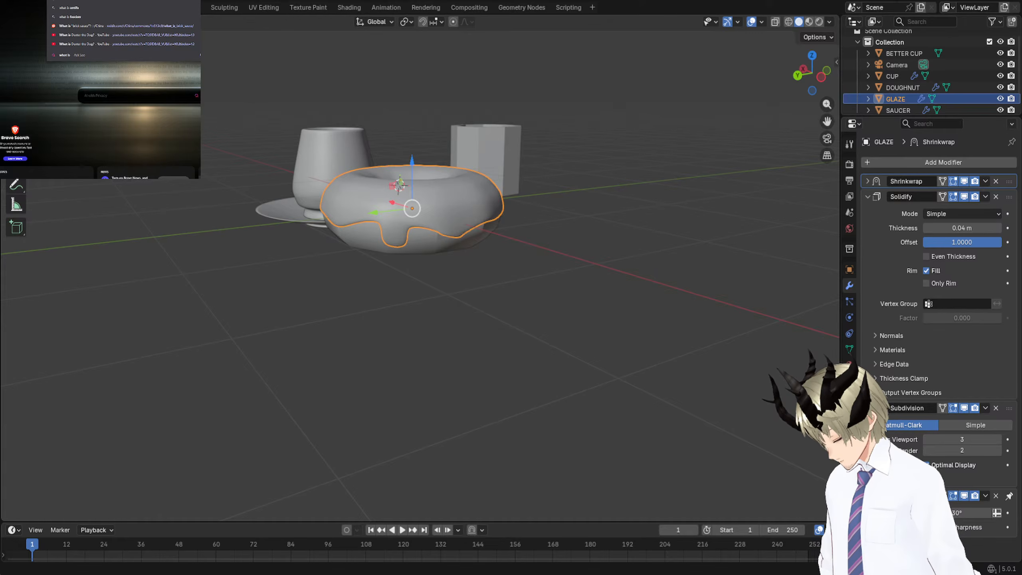
pyautogui.write('knife to')
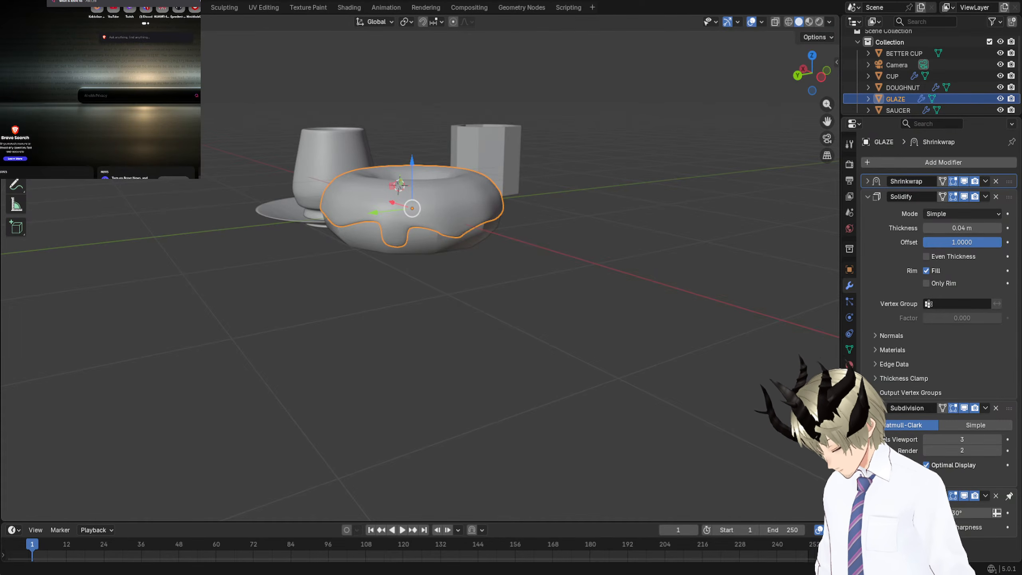
pyautogui.write('ol in blender')
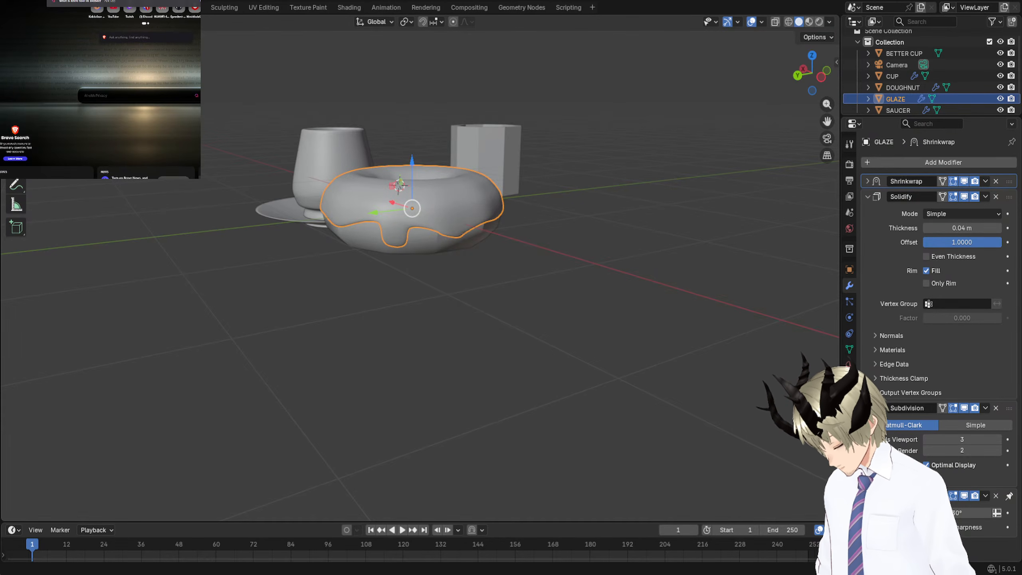
pyautogui.press('Return')
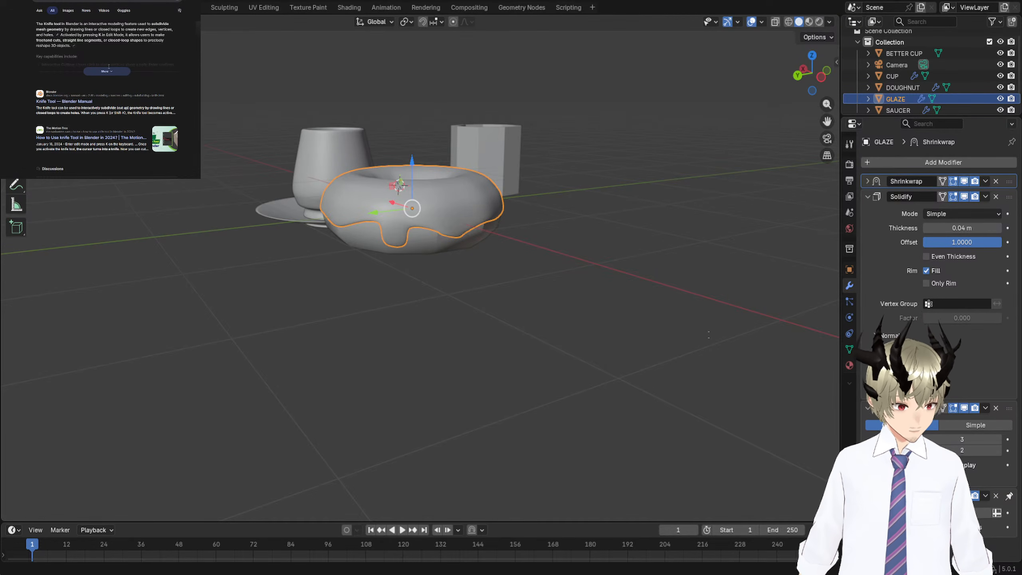
# Read the expanded search summary on the Knife tool, close that browser tab and resume the tutorial video.
pyautogui.click(107, 72)
pyautogui.scroll(-1, 108, 65)
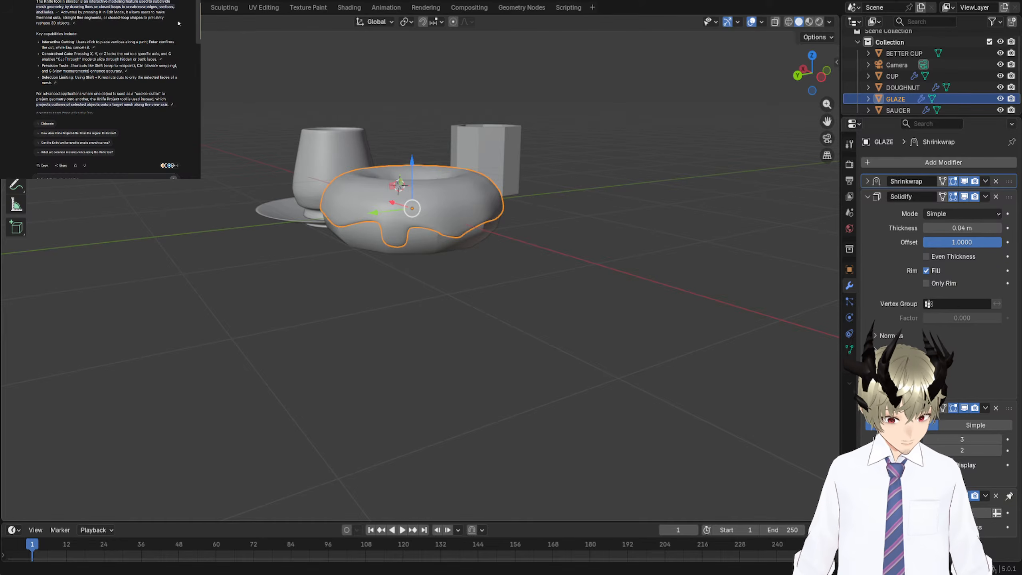
pyautogui.scroll(1, 178, 23)
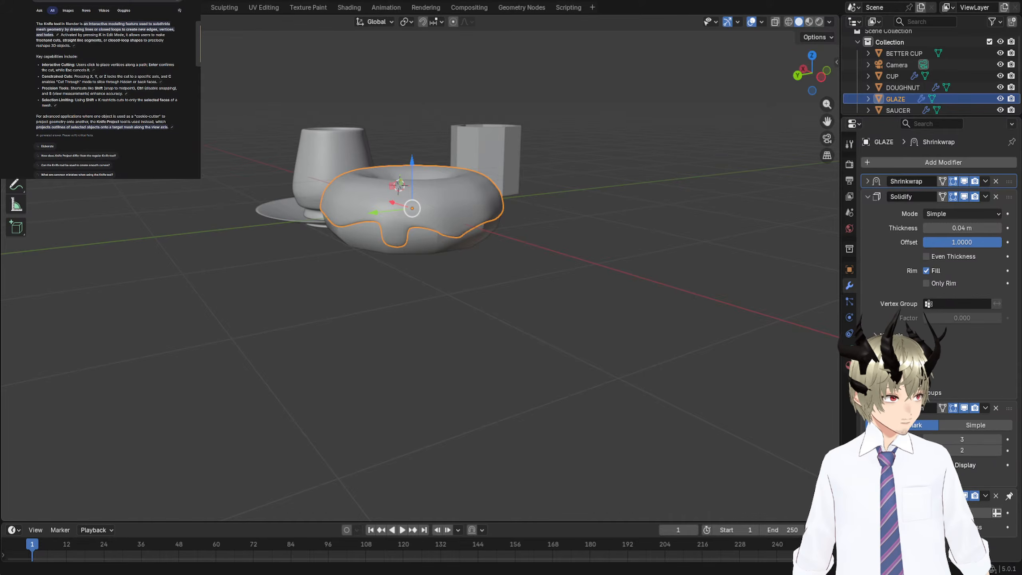
pyautogui.hotkey('ctrl', 'w')
pyautogui.press('space')
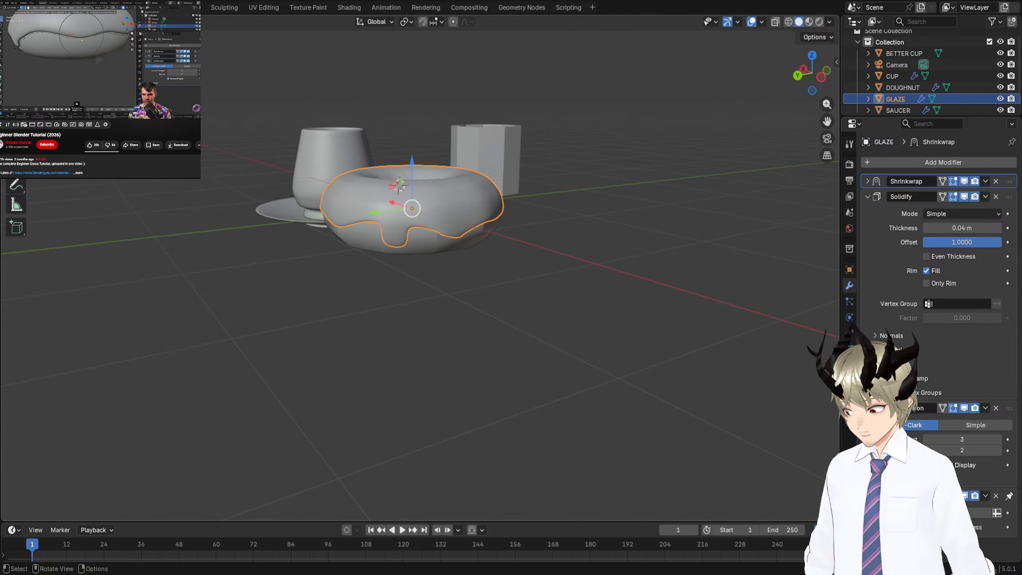
# Enter Edit Mode on the glaze to work on its extruded drip.
pyautogui.rightClick(478, 204)
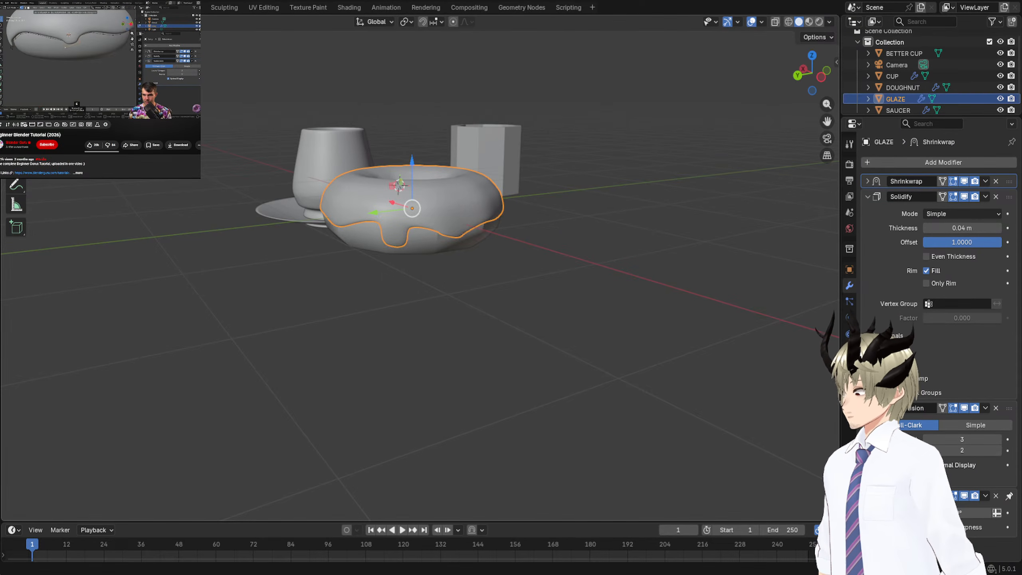
pyautogui.press('Tab')
pyautogui.scroll(3, 360, 244)
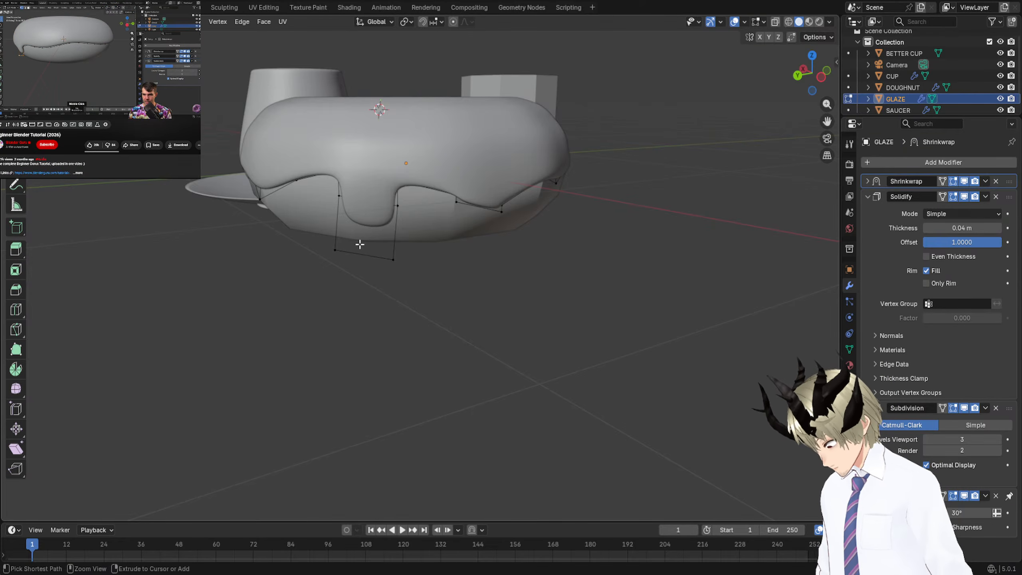
# Try to cut a vertical Knife line through the middle of the drip's face down to its lower edge.
pyautogui.press('k')
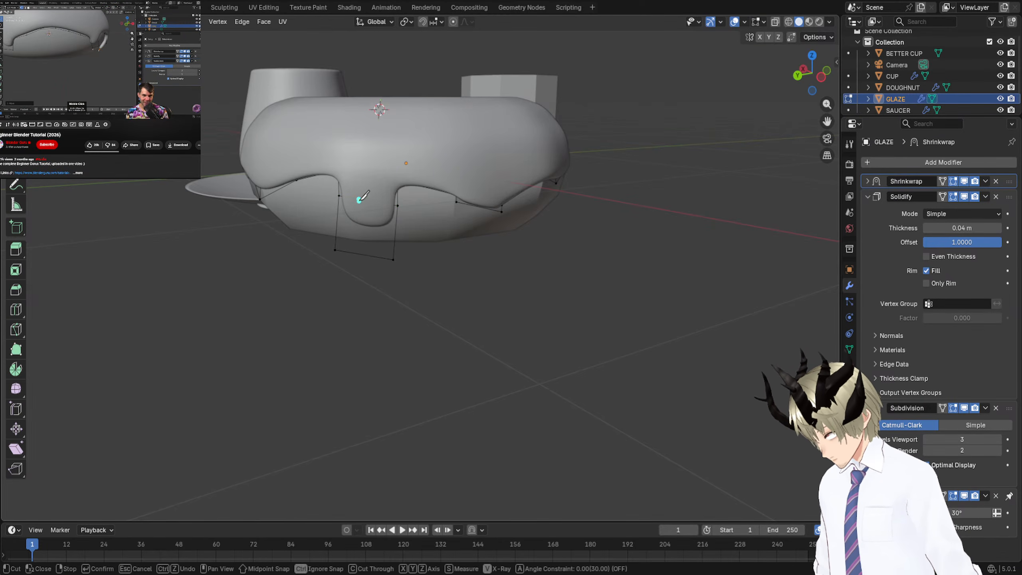
pyautogui.click(363, 254)
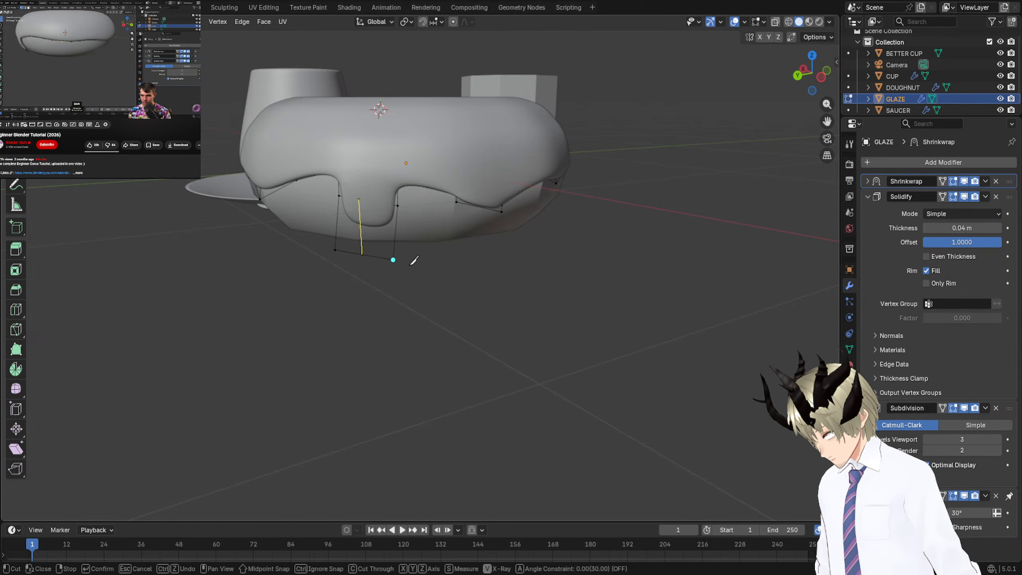
pyautogui.scroll(4, 414, 260)
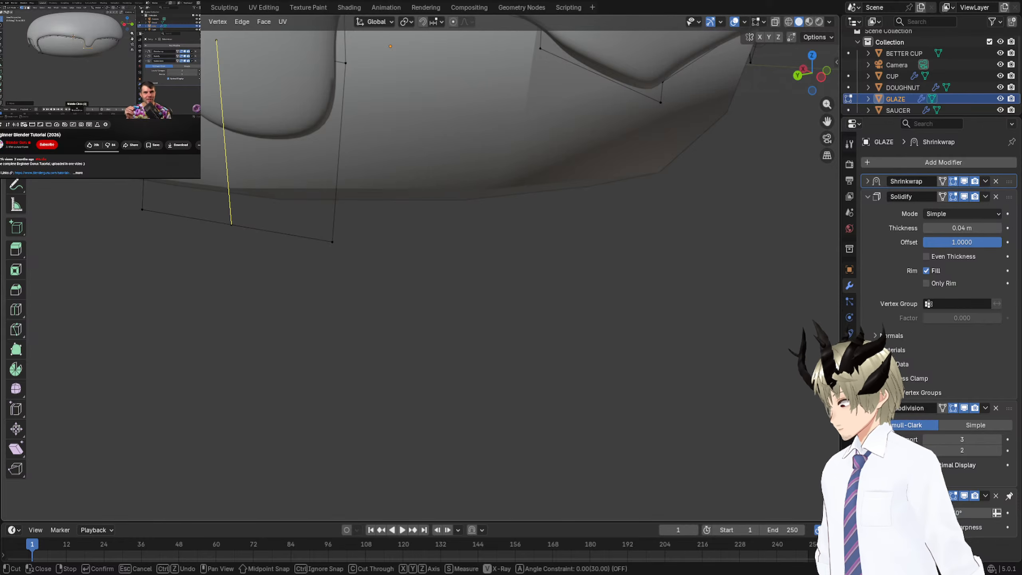
pyautogui.scroll(-5, 326, 160)
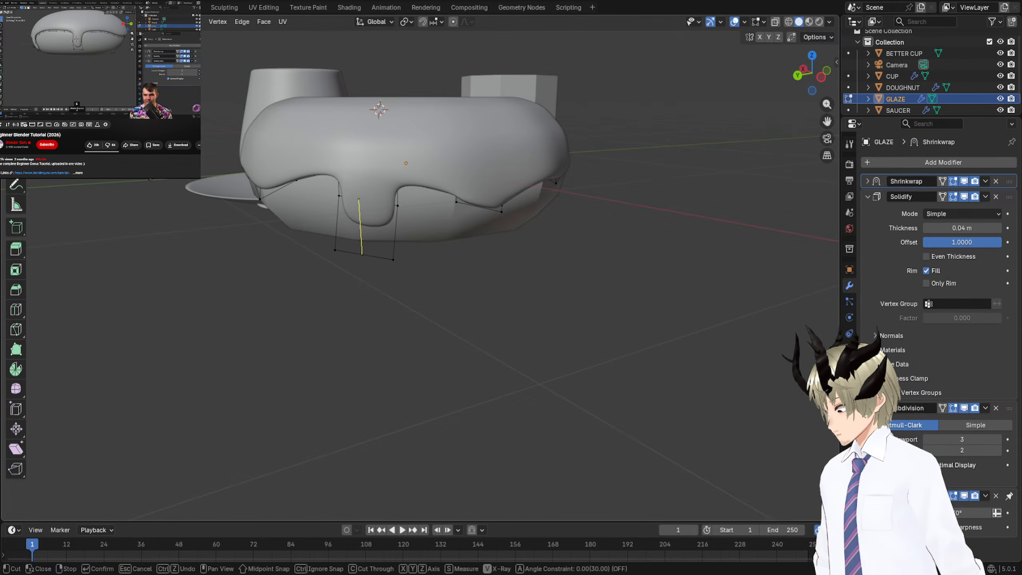
pyautogui.scroll(3, 362, 254)
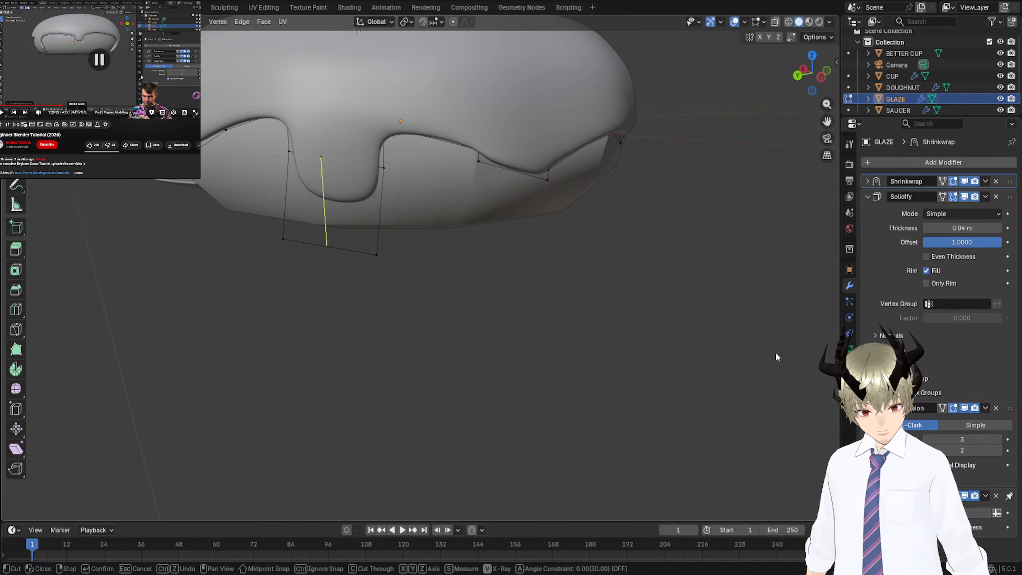
pyautogui.rightClick(327, 298)
pyautogui.click(327, 246)
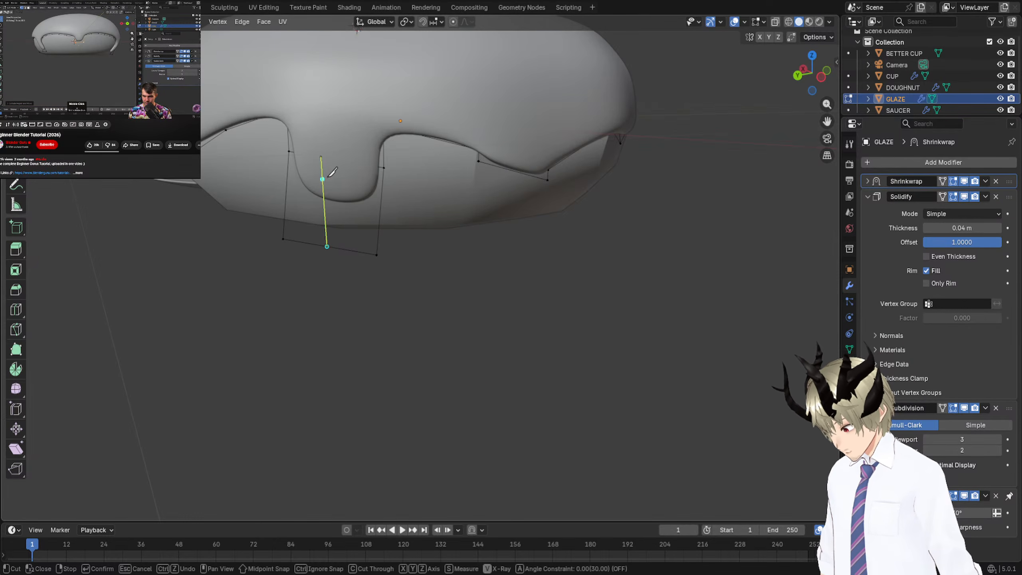
pyautogui.click(321, 157)
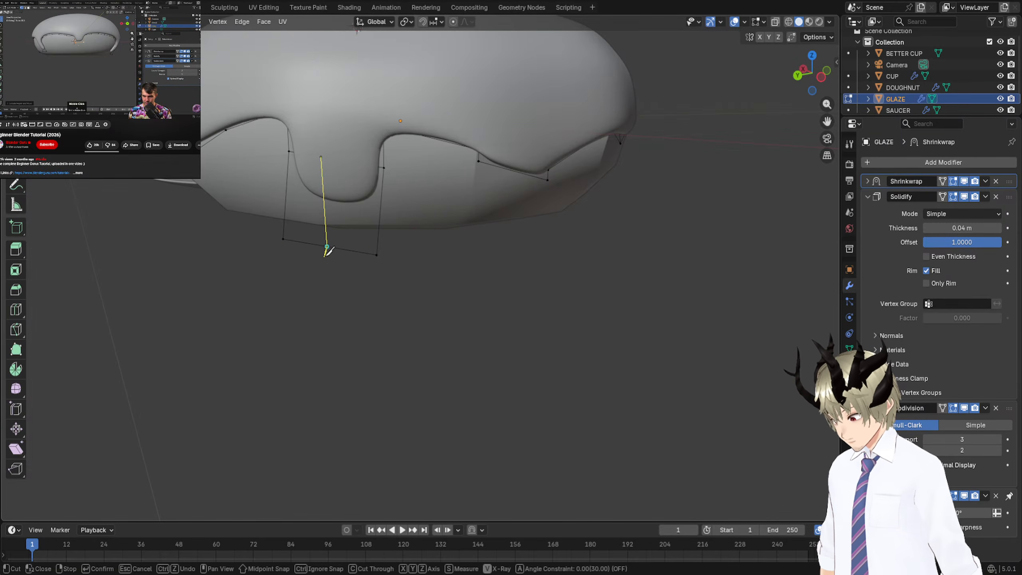
pyautogui.click(327, 246)
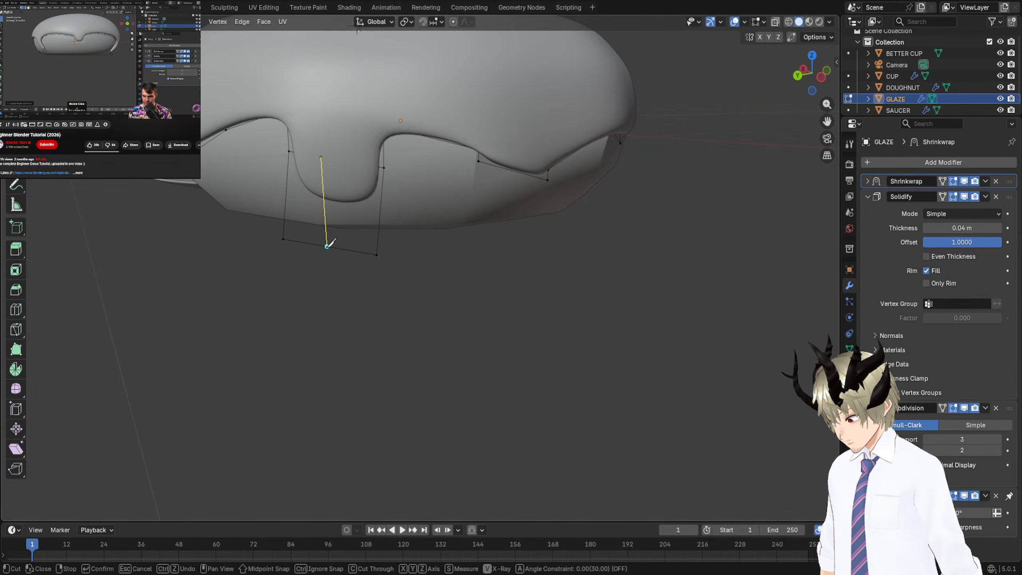
# Undo the stray Knife lines drawn beside the drip and cancel the whole cut.
pyautogui.click(91, 390)
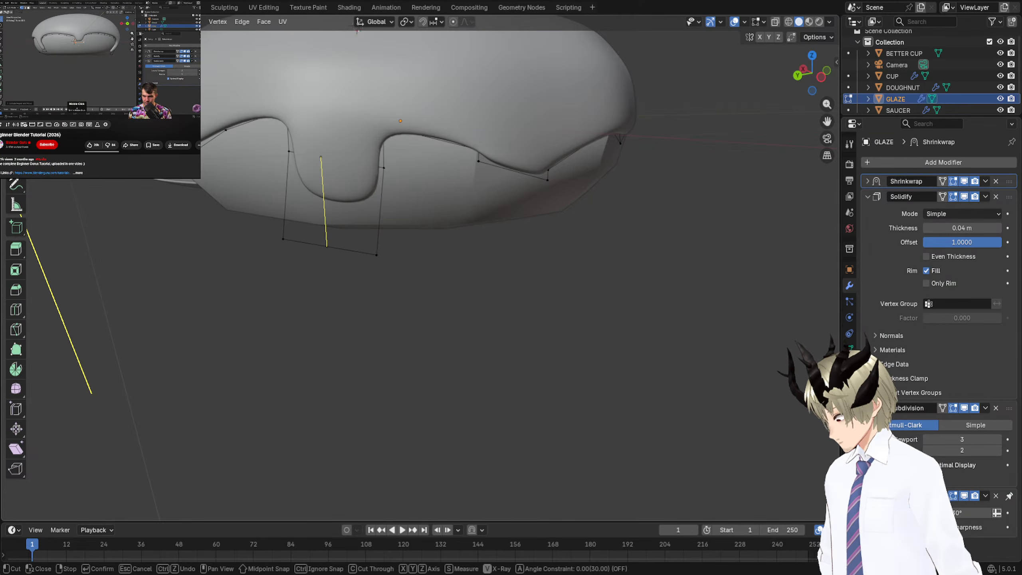
pyautogui.rightClick(20, 135)
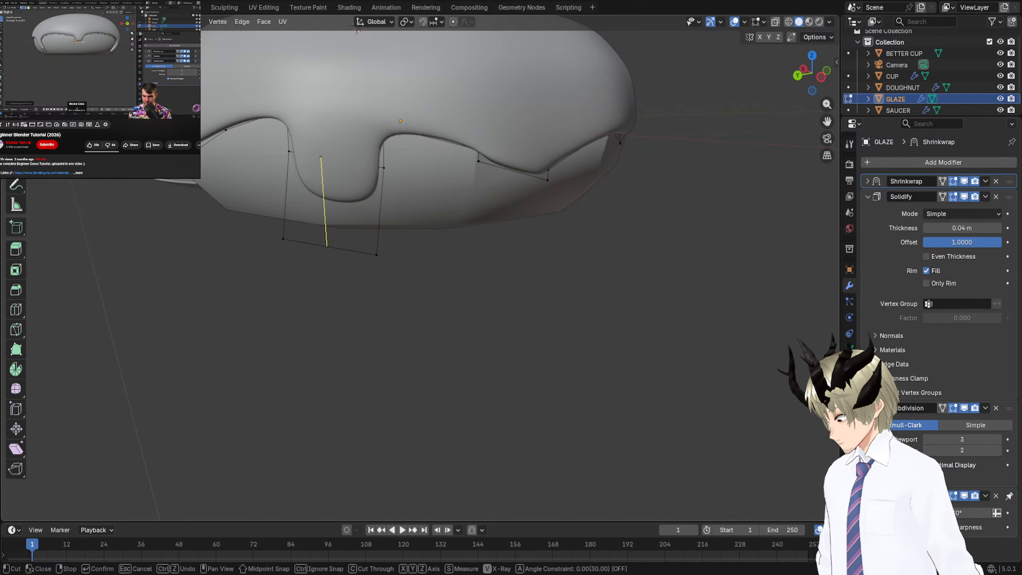
pyautogui.click(24, 117)
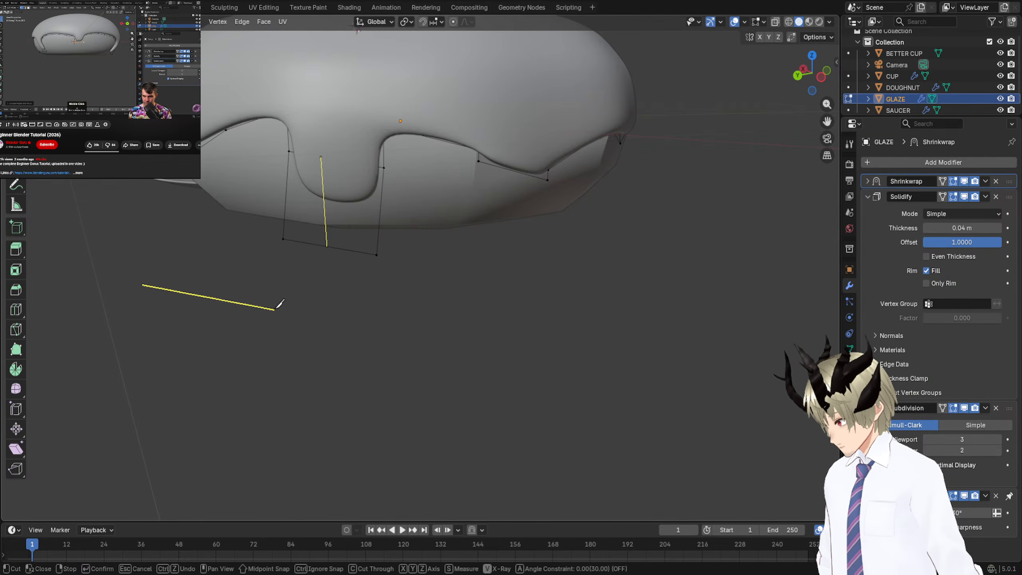
pyautogui.click(300, 242)
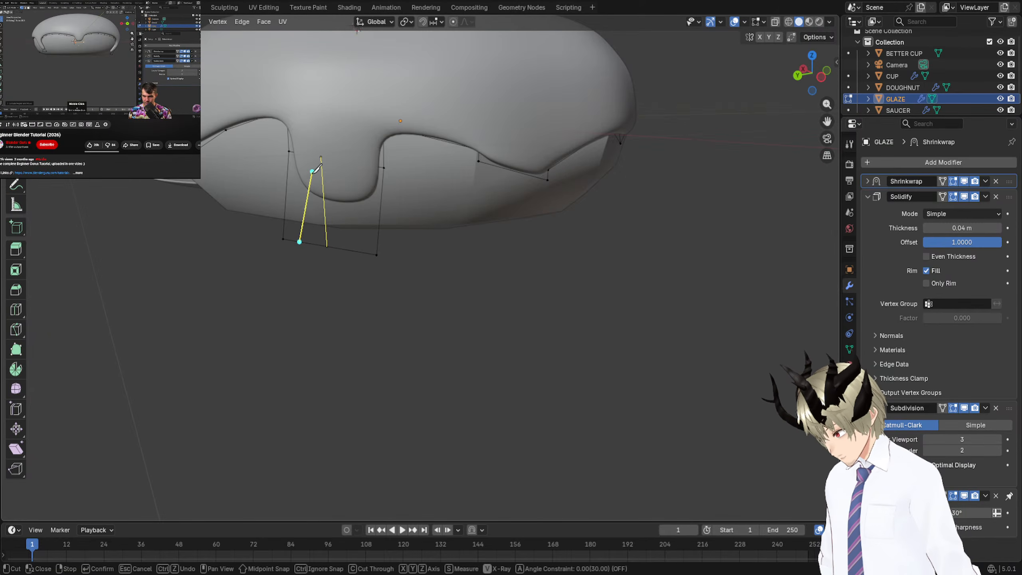
pyautogui.hotkey('ctrl', 'z')
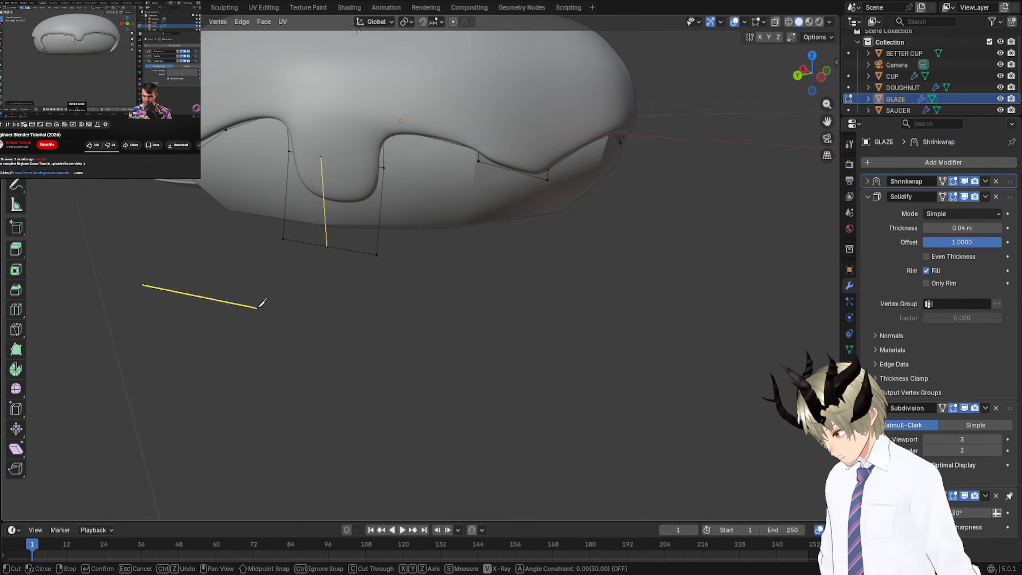
pyautogui.hotkey('ctrl', 'z')
pyautogui.hotkey('ctrl', 'z')
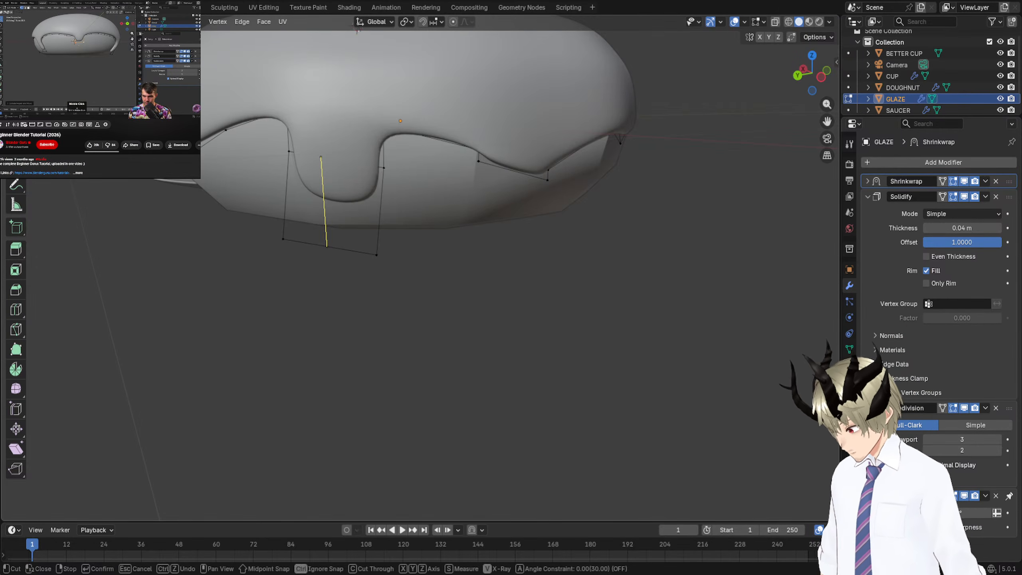
pyautogui.press('Escape')
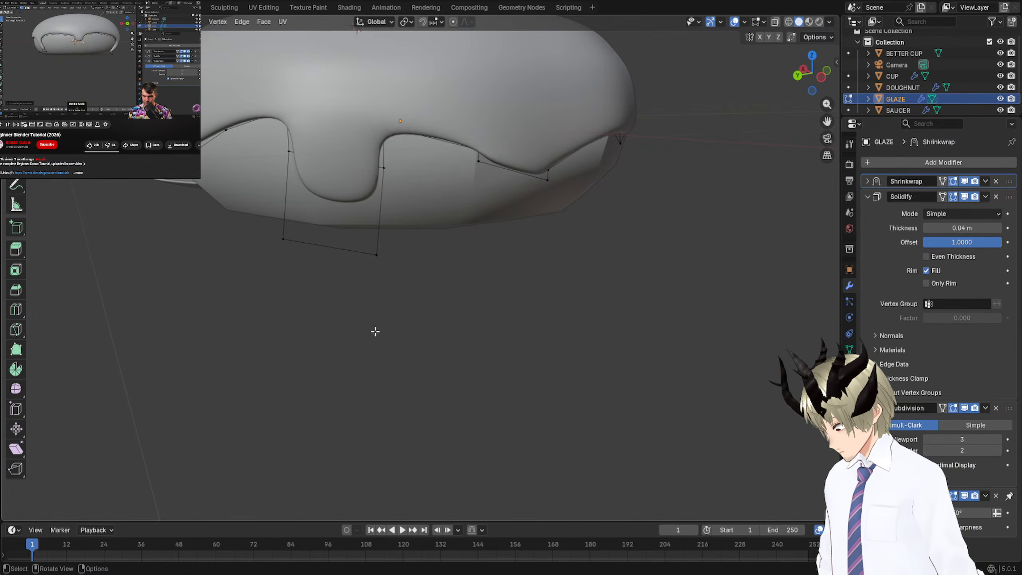
# Try further Knife cuts on the drip, including a triangle from its upper corners to the lower edge.
pyautogui.press('k')
pyautogui.click(337, 159)
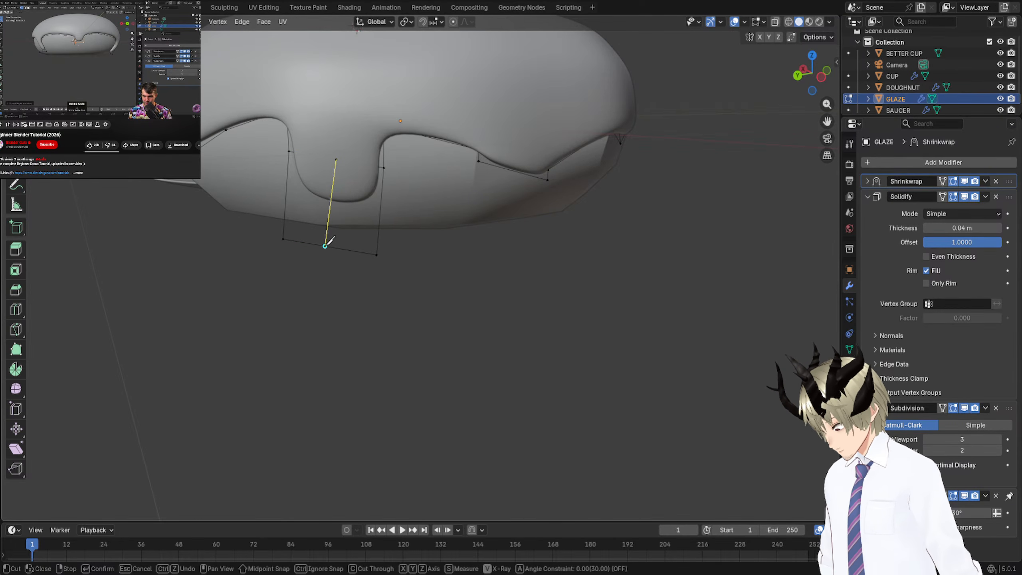
pyautogui.press('Escape')
pyautogui.press('k')
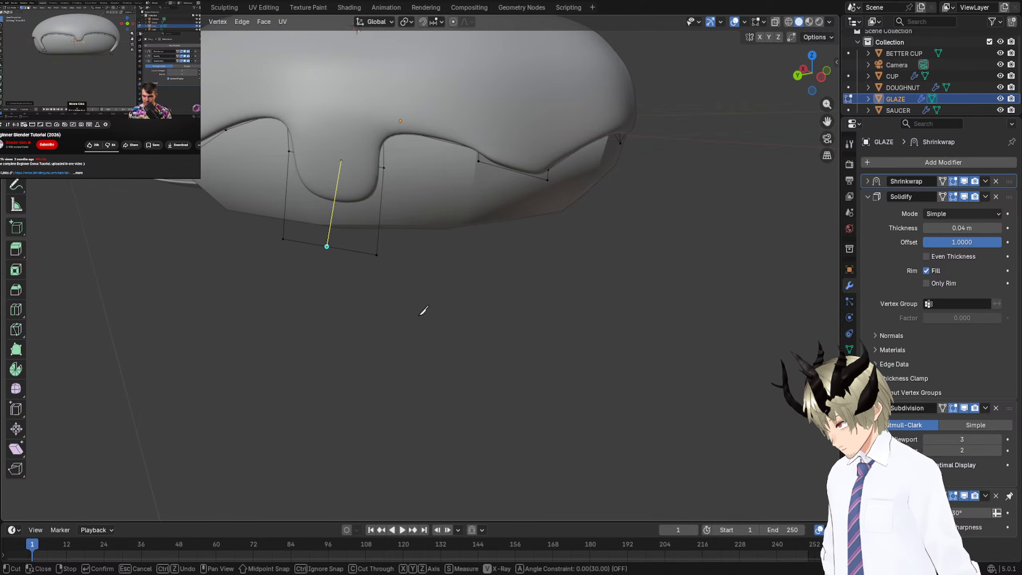
pyautogui.press('Return')
pyautogui.press('k')
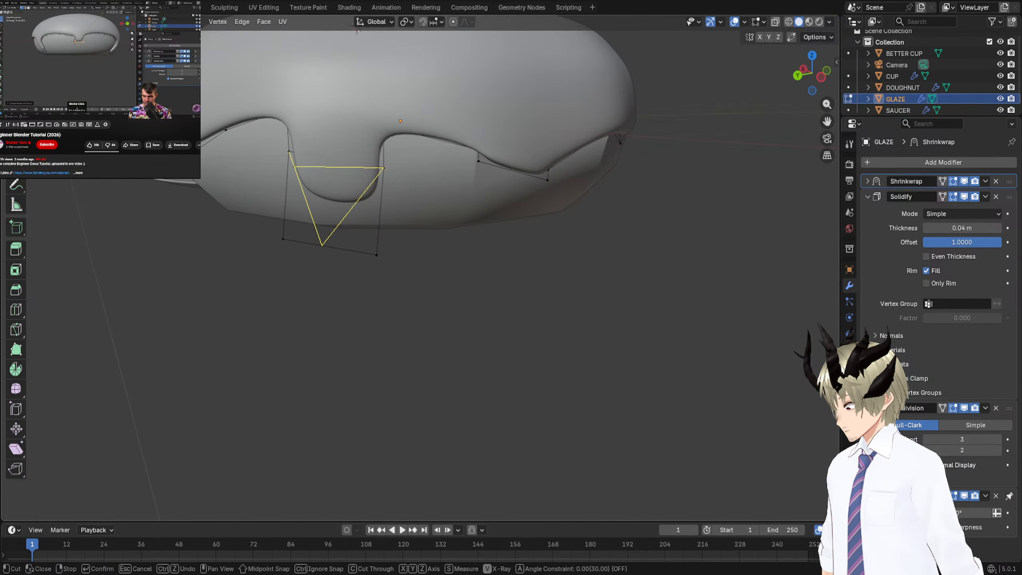
pyautogui.press('Escape')
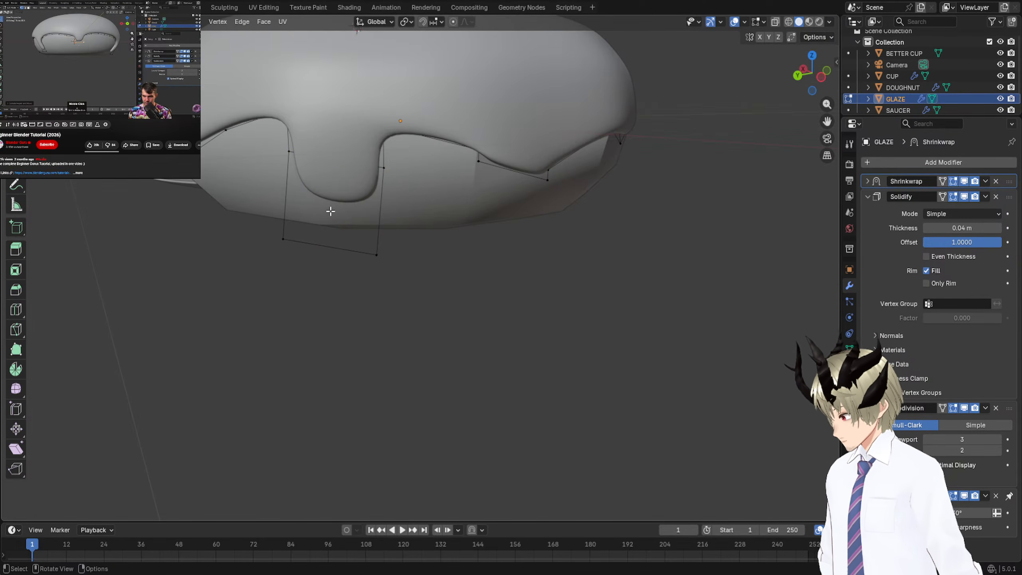
# Raise the lower corner vertex on one side of the drip by about 0.012 m.
pyautogui.scroll(4, 330, 211)
pyautogui.moveTo(332, 242)
pyautogui.mouseDown()
pyautogui.moveTo(386, 178)
pyautogui.moveTo(317, 180)
pyautogui.moveTo(333, 226)
pyautogui.mouseUp()
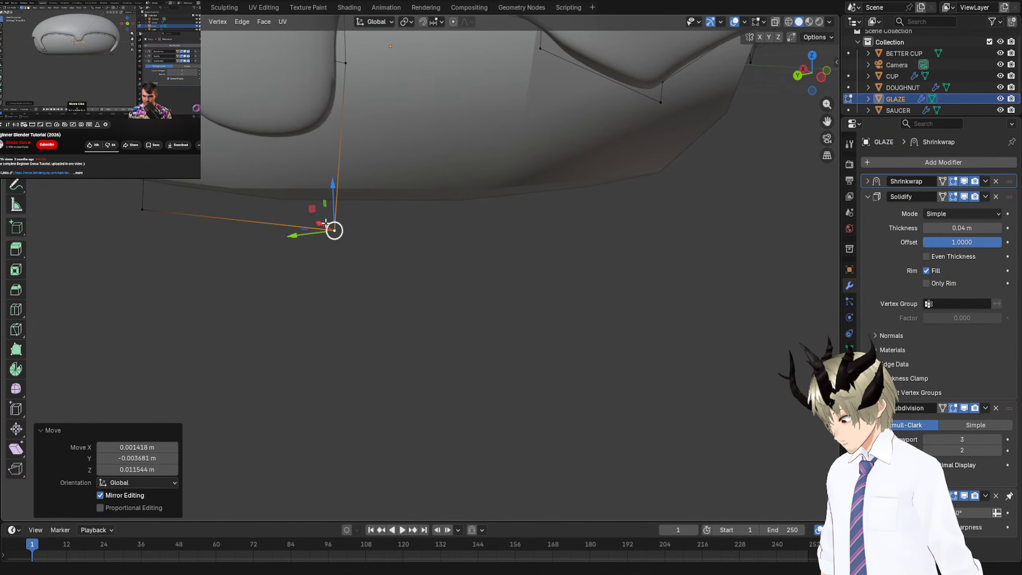
pyautogui.scroll(-5, 322, 218)
pyautogui.scroll(4, 318, 208)
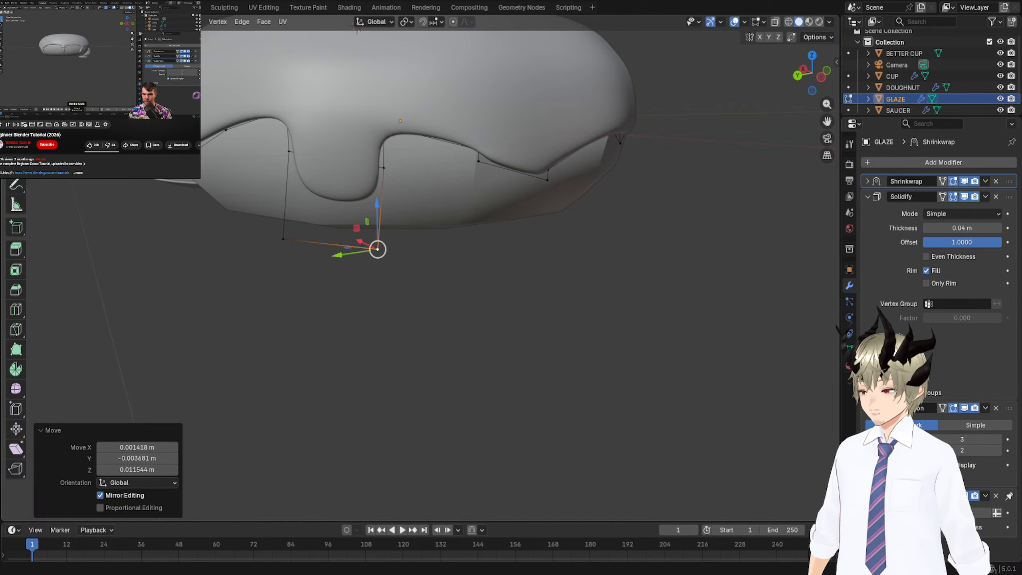
# Watch the tutorial video's drip-cutting part, pausing and resuming it.
pyautogui.keyDown('shift'); pyautogui.moveTo(403, 306); pyautogui.dragTo(457, 336, button='middle'); pyautogui.keyUp('shift')
pyautogui.keyDown('shift'); pyautogui.moveTo(557, 340); pyautogui.dragTo(517, 373, button='middle'); pyautogui.keyUp('shift')
pyautogui.scroll(2, 517, 373)
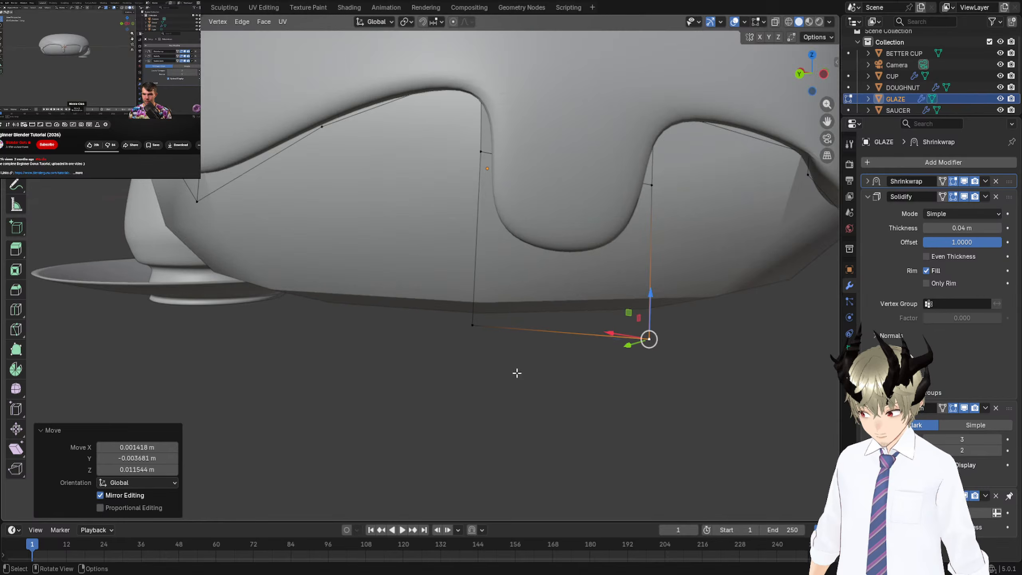
pyautogui.click(58, 75)
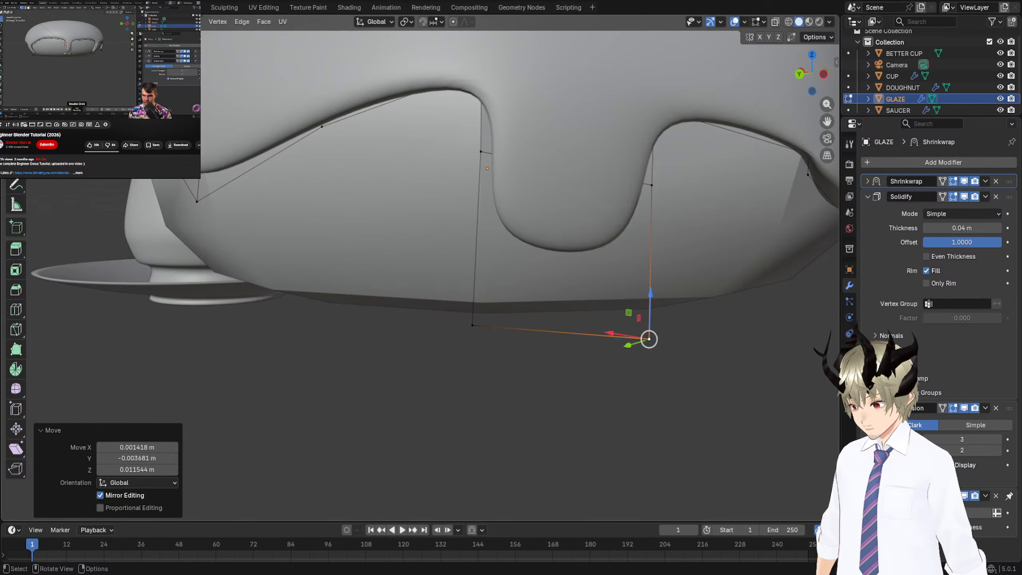
pyautogui.click(57, 74)
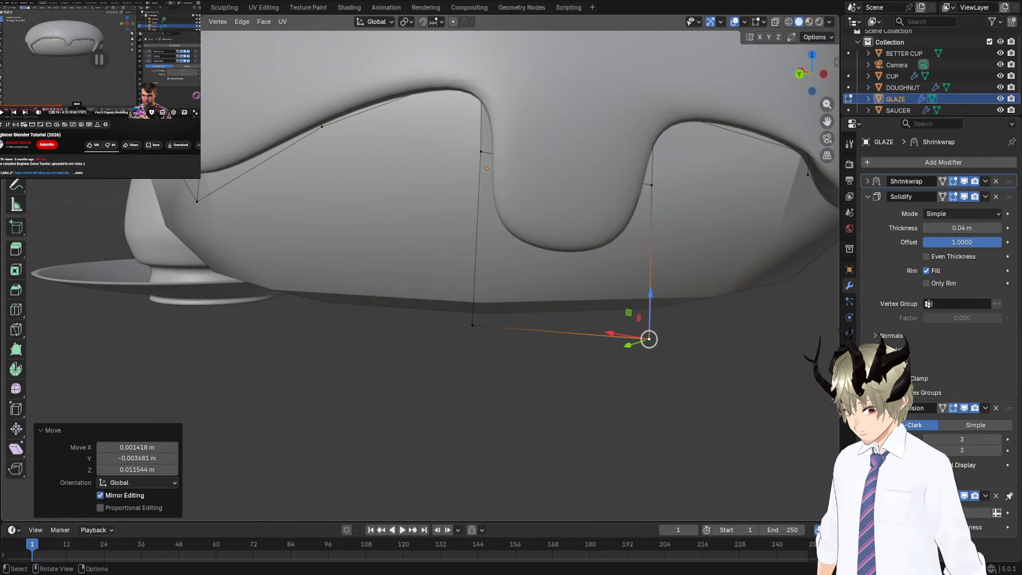
pyautogui.click(58, 74)
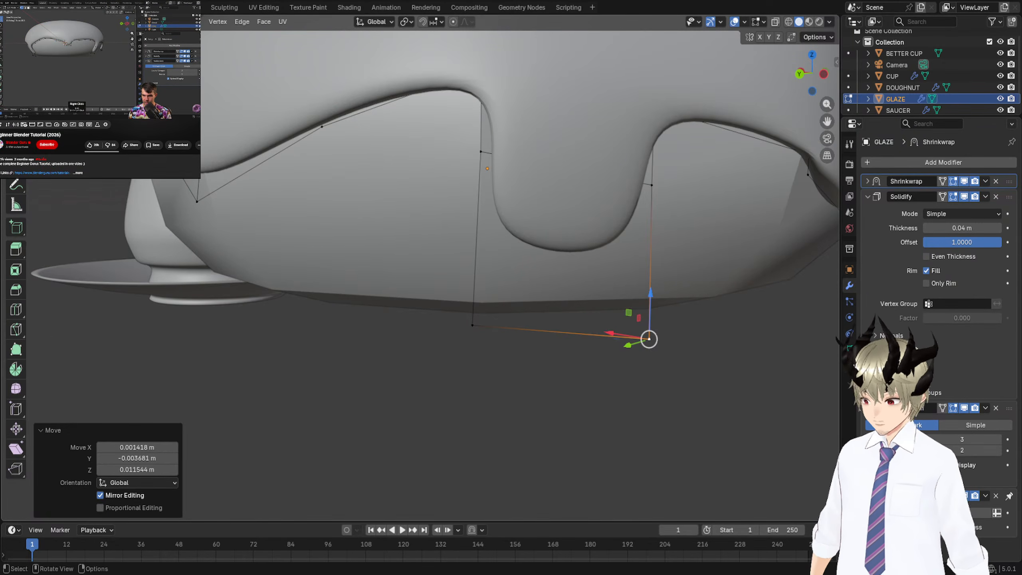
# Try to split the drip with a Knife cut from the middle of its face to its lower edge.
pyautogui.press('k')
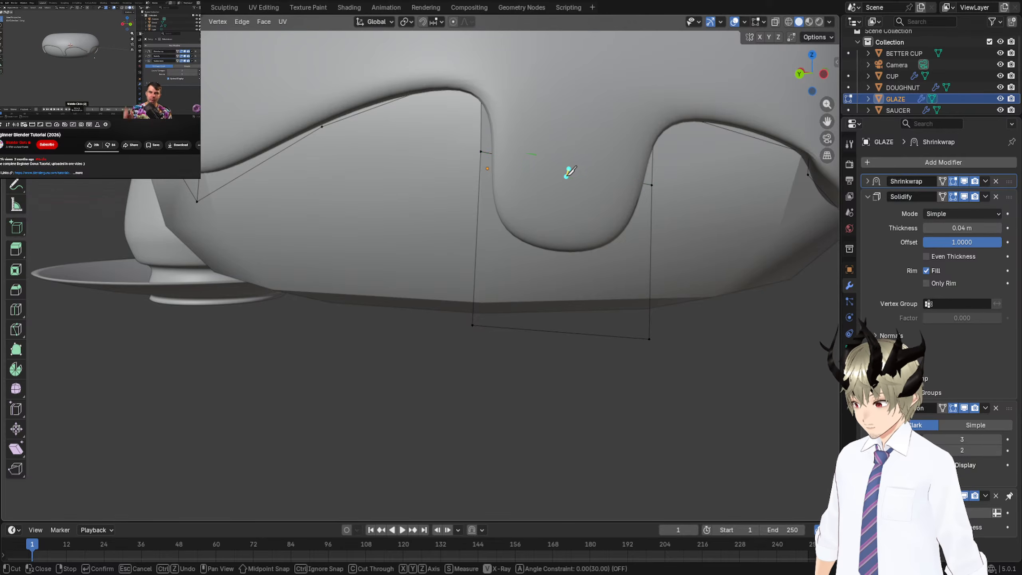
pyautogui.click(569, 169)
pyautogui.click(562, 333)
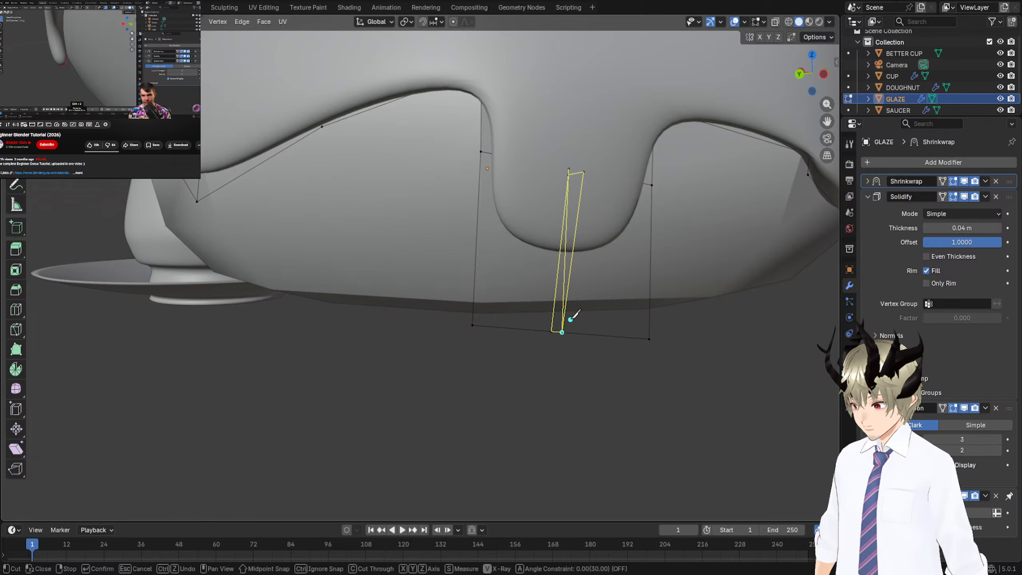
pyautogui.press('Escape')
# Expand the glaze's Solidify edge data and set Crease Inner to 1.000, following the tutorial video.
pyautogui.moveTo(576, 312); pyautogui.dragTo(387, 290, button='middle')
pyautogui.scroll(-3, 369, 290)
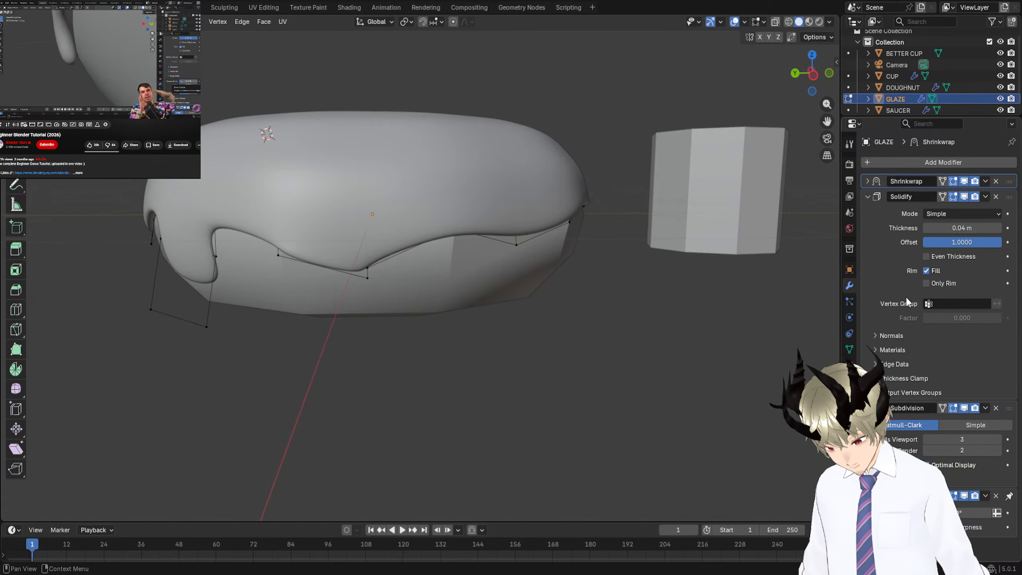
pyautogui.click(57, 57)
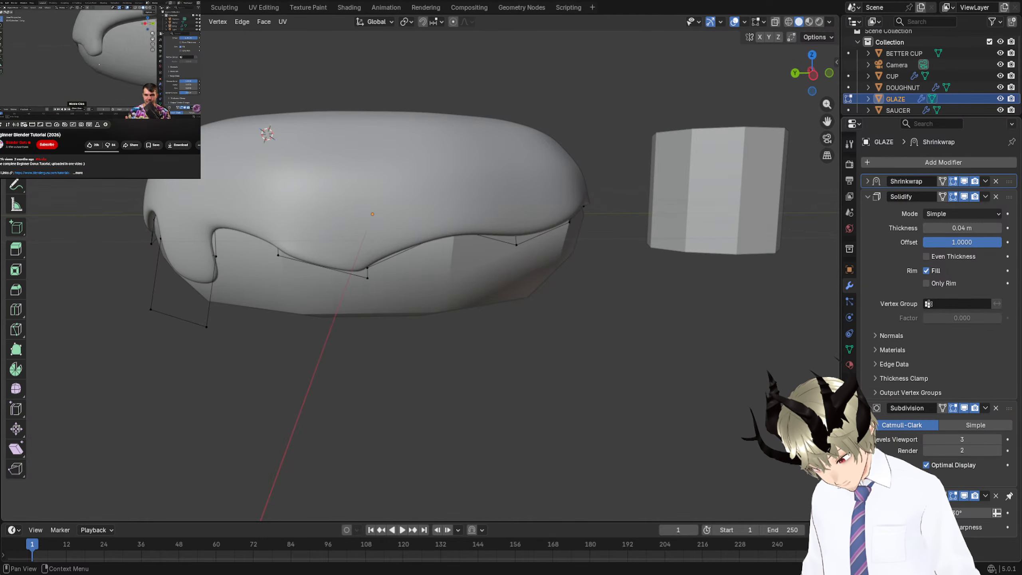
pyautogui.click(875, 364)
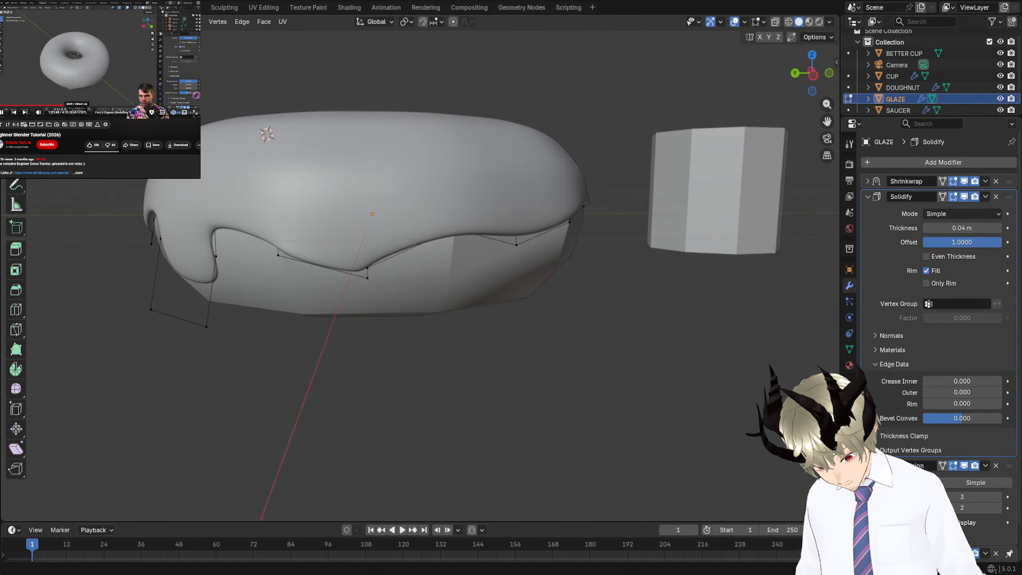
pyautogui.click(29, 87)
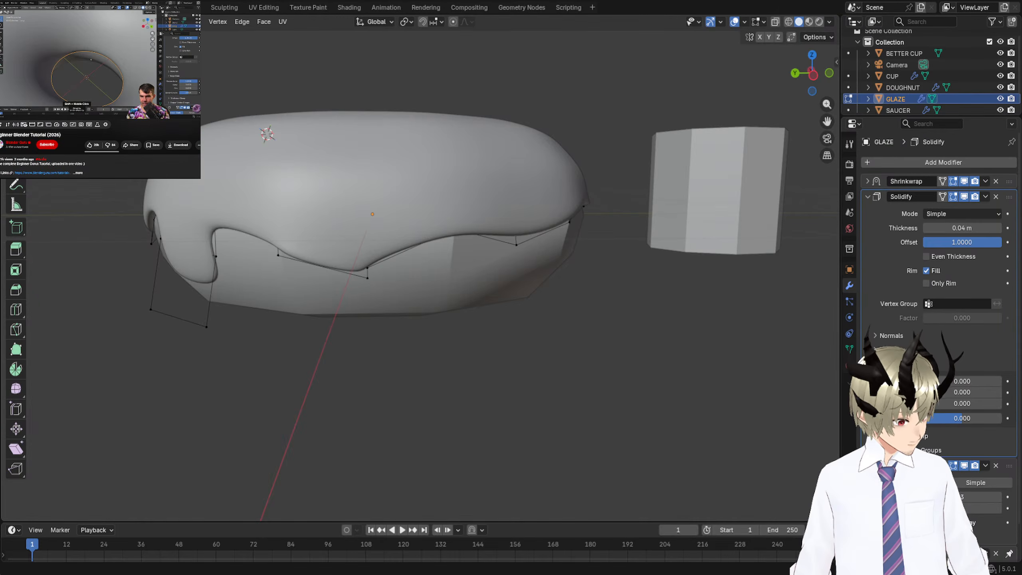
pyautogui.click(29, 86)
pyautogui.moveTo(945, 380); pyautogui.dragTo(1001, 381)
# Inspect the glaze's edge around the doughnut's hole in Object Mode, and return to Edit Mode.
pyautogui.moveTo(314, 360); pyautogui.dragTo(374, 366, button='middle')
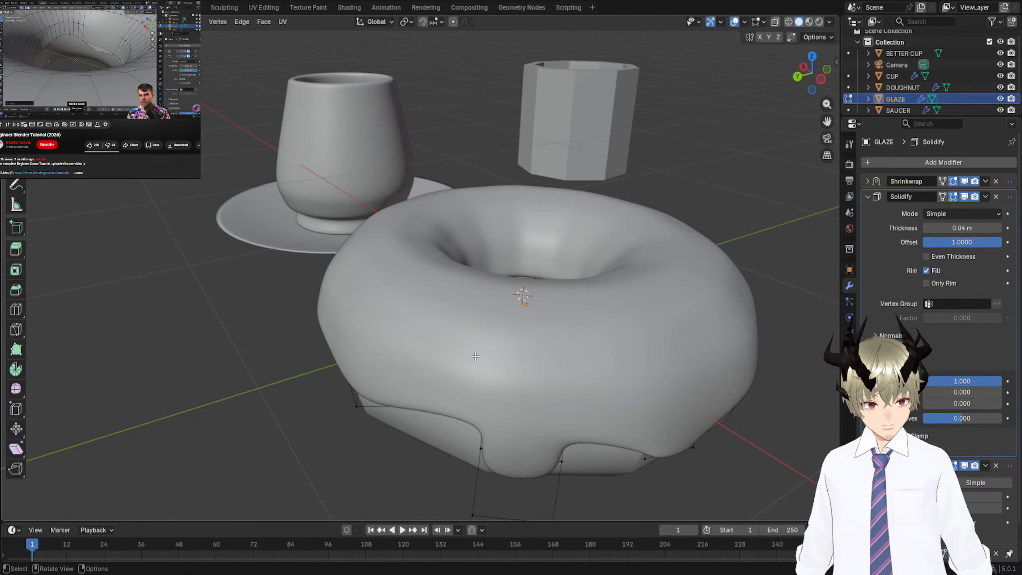
pyautogui.moveTo(479, 359); pyautogui.dragTo(395, 346, button='middle')
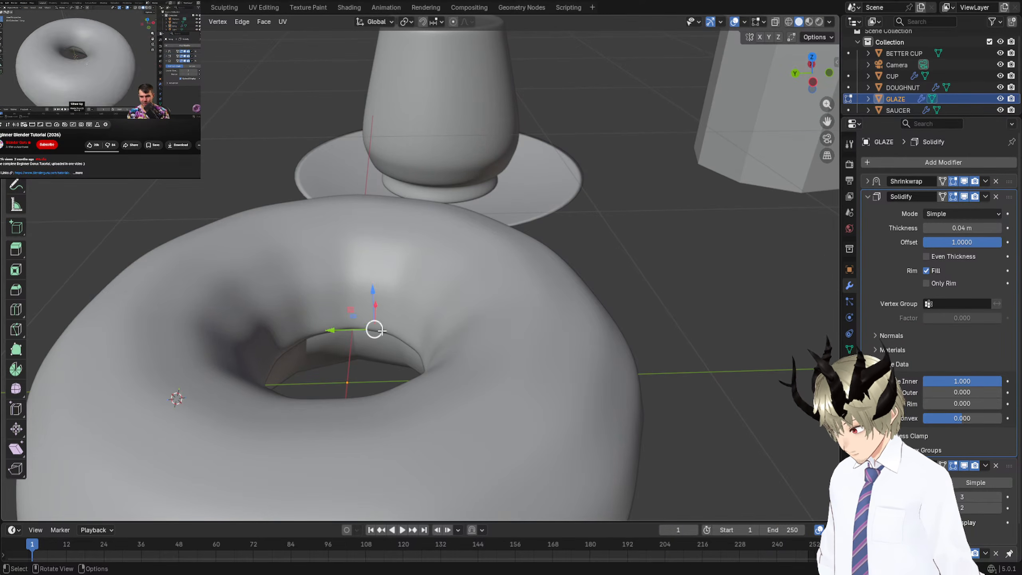
pyautogui.press('Tab')
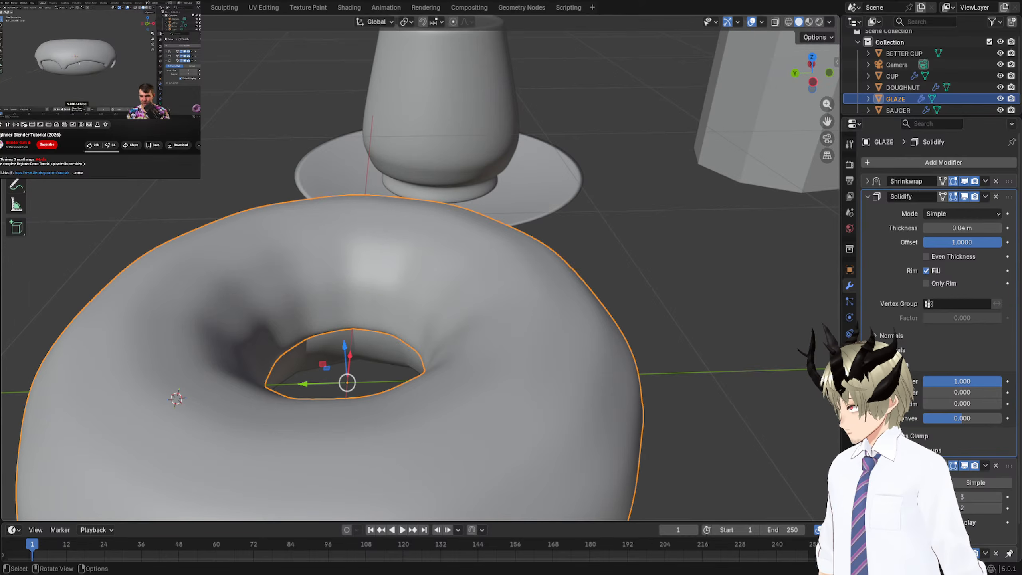
pyautogui.press('Tab')
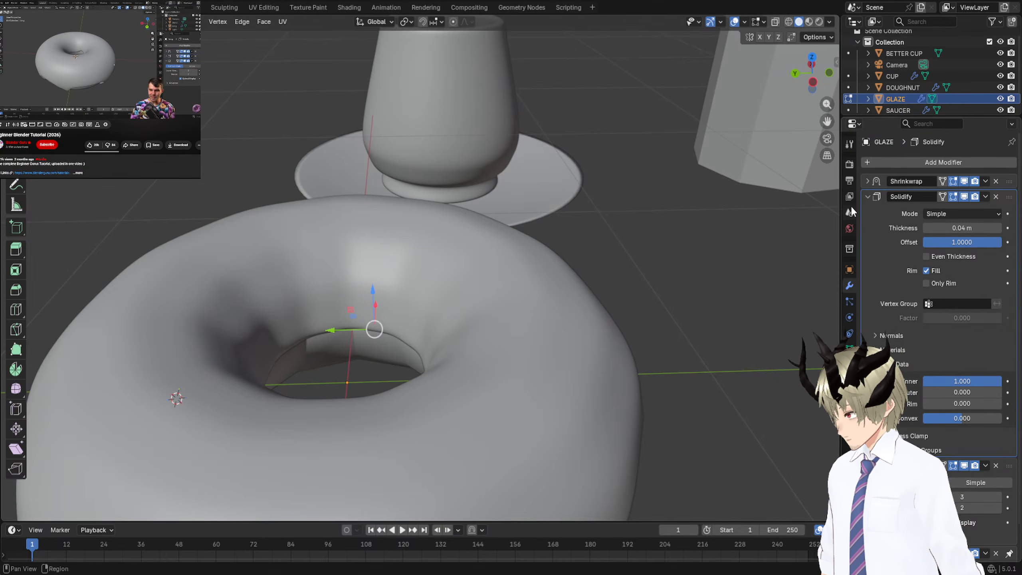
# Hide the Solidify modifier in the viewport and adjust four glaze vertices around the hole's inner rim, lowering the last by about 0.025 m.
pyautogui.click(965, 197)
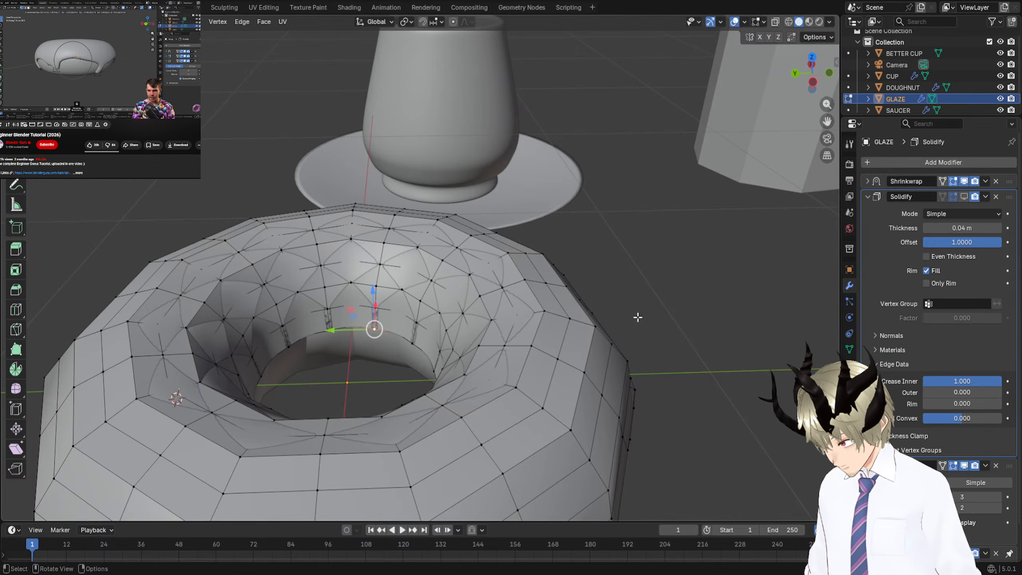
pyautogui.moveTo(374, 296); pyautogui.dragTo(366, 308)
pyautogui.click(286, 343)
pyautogui.moveTo(285, 313); pyautogui.dragTo(284, 308)
pyautogui.click(435, 373)
pyautogui.moveTo(435, 340); pyautogui.dragTo(435, 347)
pyautogui.moveTo(321, 388); pyautogui.dragTo(329, 374, button='middle')
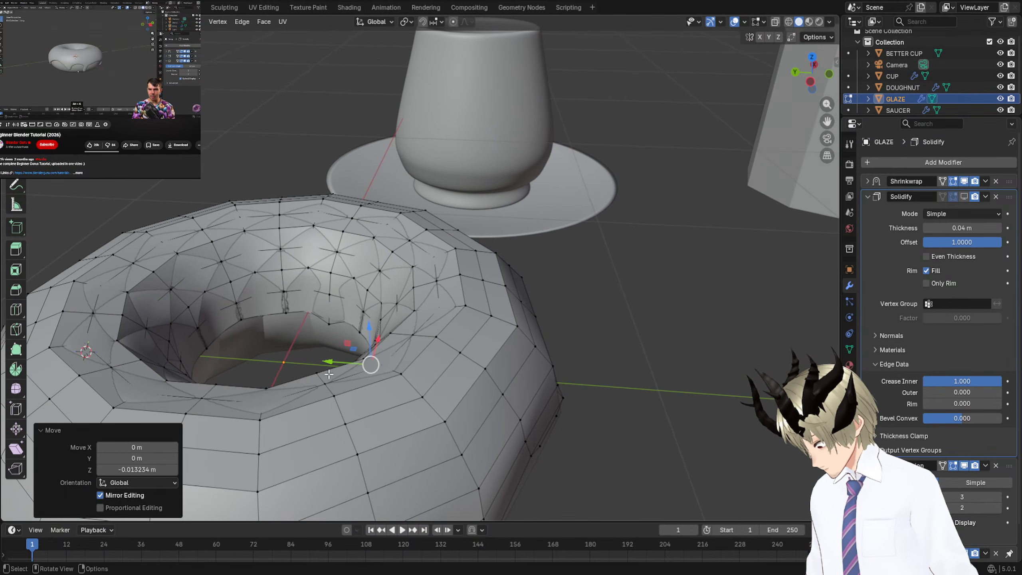
pyautogui.click(286, 310)
pyautogui.moveTo(263, 282); pyautogui.dragTo(262, 292)
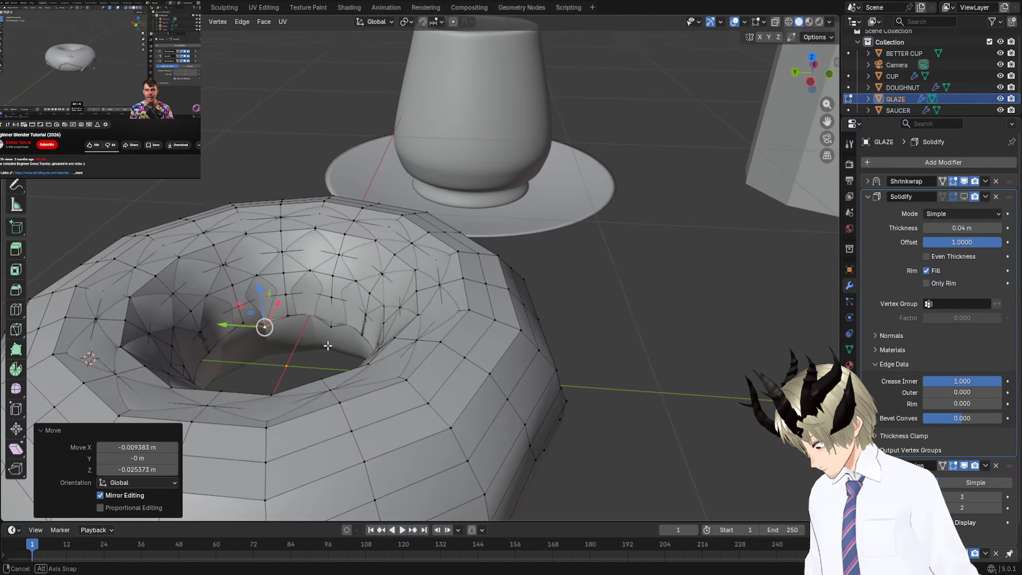
pyautogui.moveTo(262, 292); pyautogui.dragTo(435, 359, button='middle')
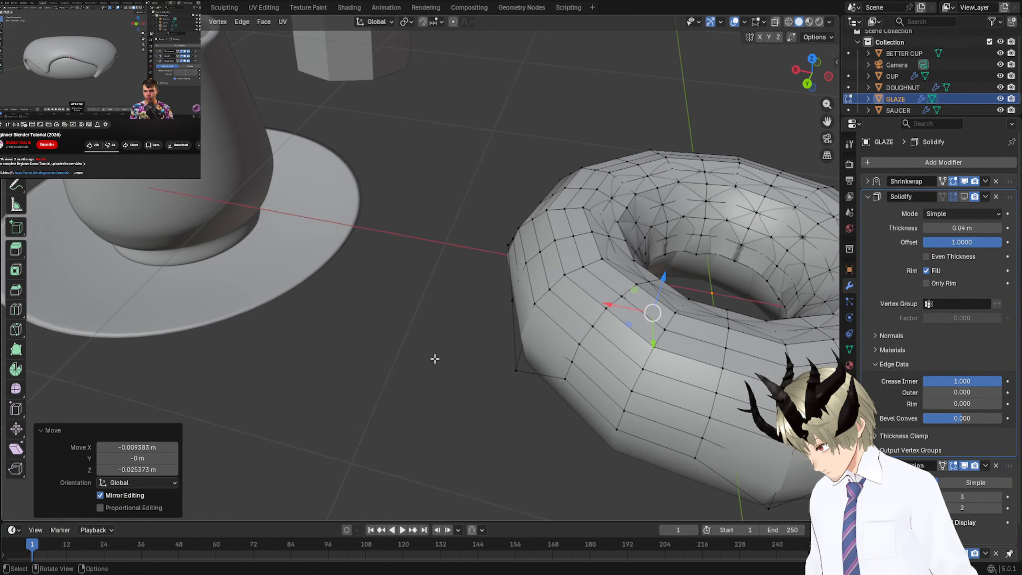
# Adjust more glaze vertices around the hole's inner rim, lowering the last by about 0.027 m, and show the Solidify modifier in the viewport again.
pyautogui.click(769, 280)
pyautogui.moveTo(778, 260); pyautogui.dragTo(797, 283)
pyautogui.click(783, 298)
pyautogui.click(785, 310)
pyautogui.moveTo(814, 318); pyautogui.dragTo(809, 358, button='middle')
pyautogui.click(747, 437)
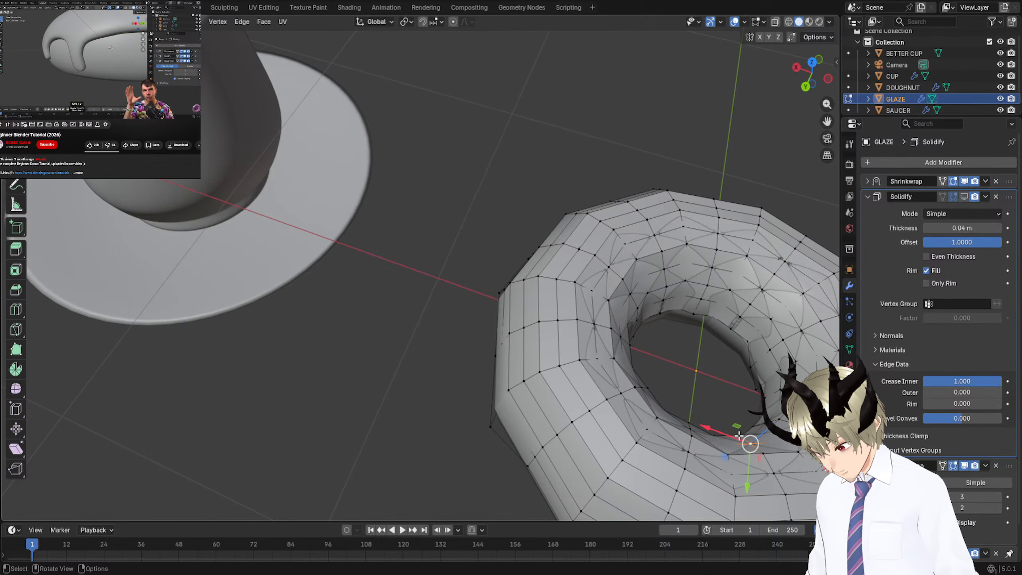
pyautogui.moveTo(754, 433); pyautogui.dragTo(754, 424)
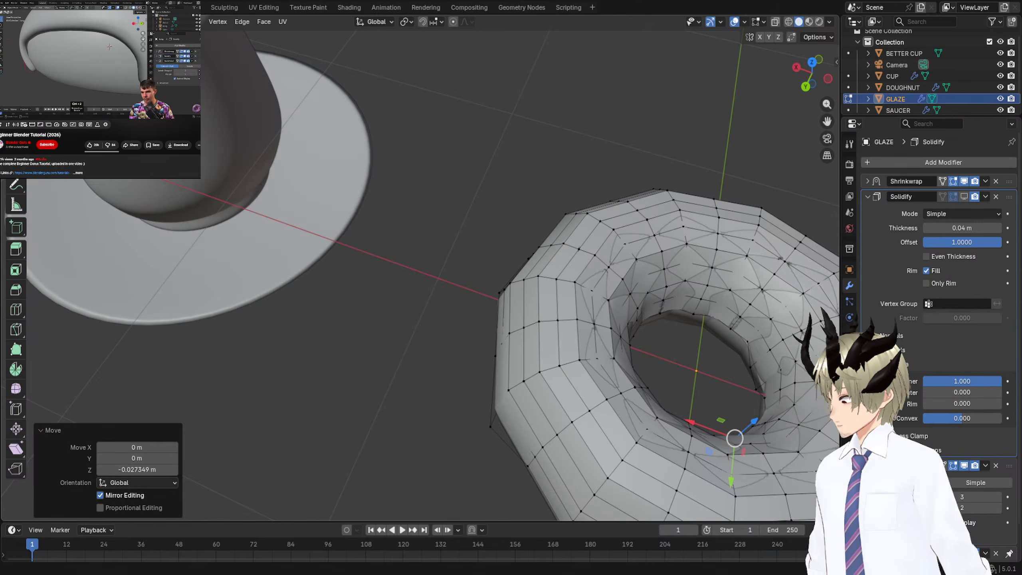
pyautogui.click(965, 197)
pyautogui.moveTo(716, 229); pyautogui.dragTo(659, 153, button='middle')
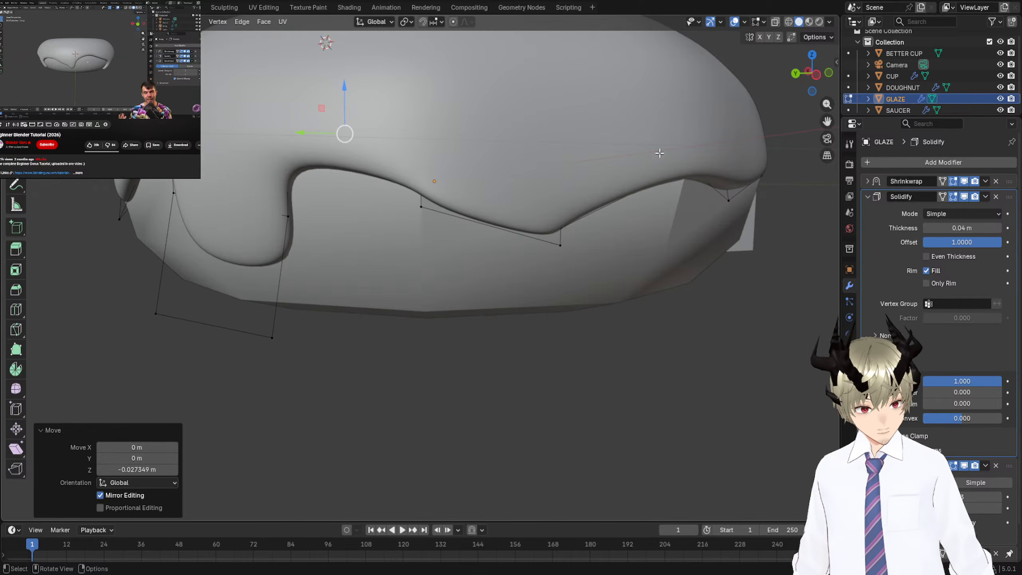
pyautogui.scroll(-6, 656, 158)
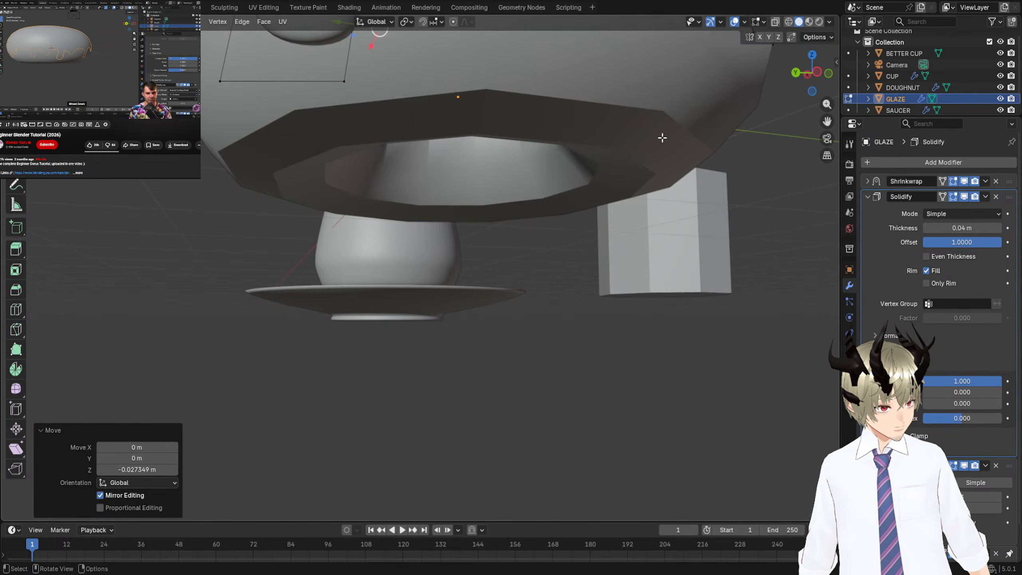
# Leave Edit Mode and apply the glaze's Shrinkwrap, Solidify, Subdivision and Smooth by Angle modifiers in that order.
pyautogui.click(985, 182)
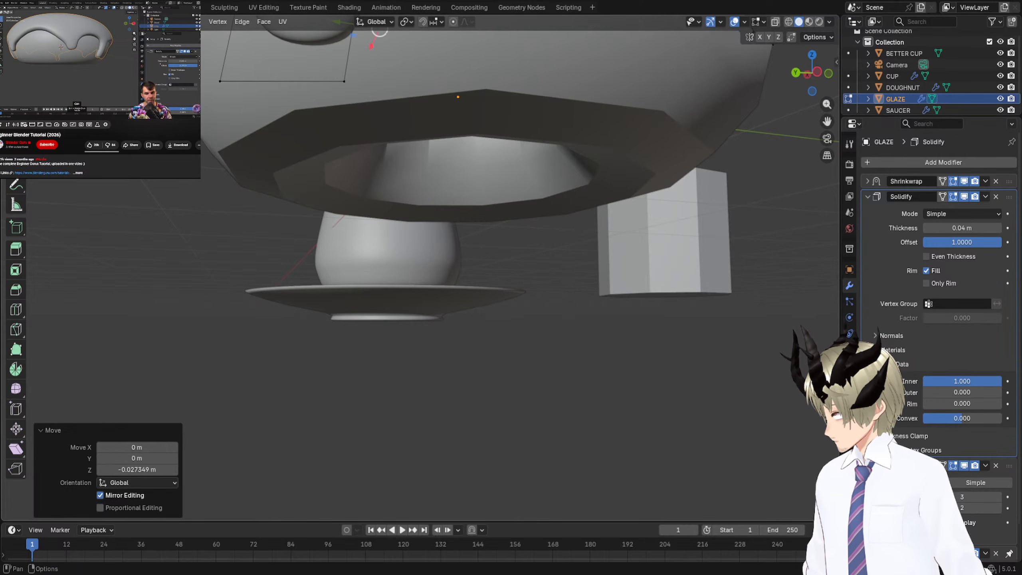
pyautogui.press('Tab')
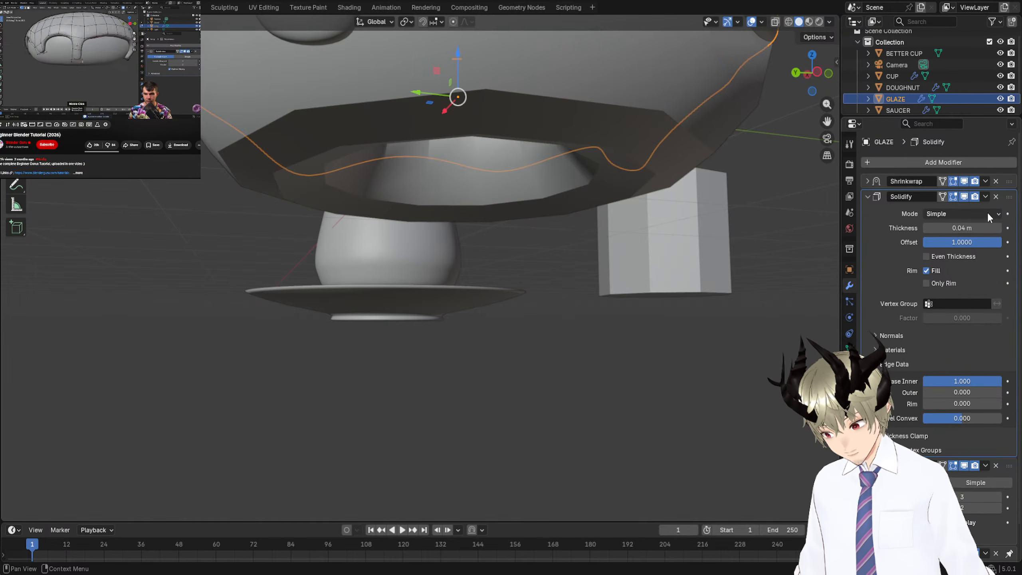
pyautogui.click(985, 181)
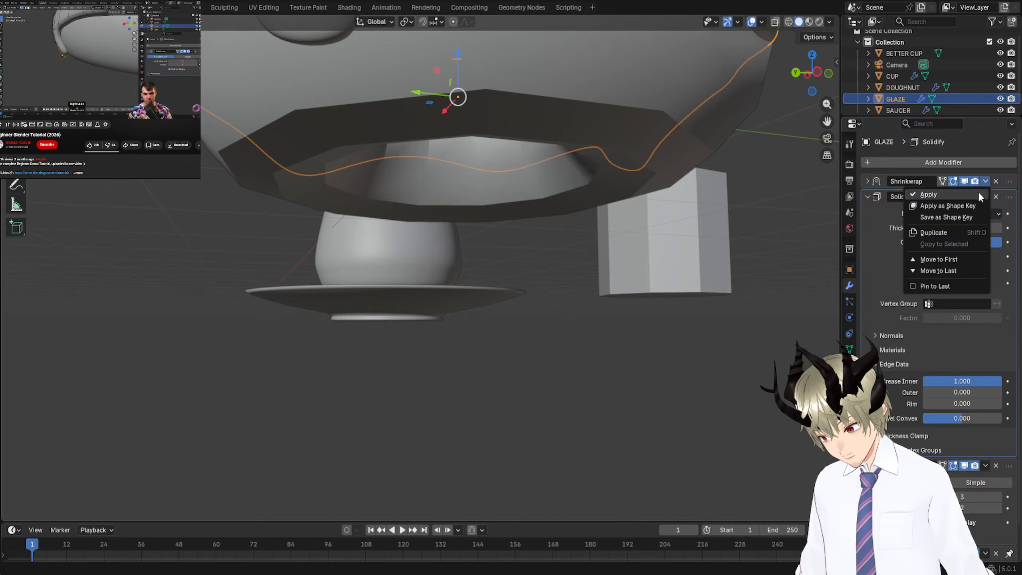
pyautogui.click(978, 192)
pyautogui.click(987, 181)
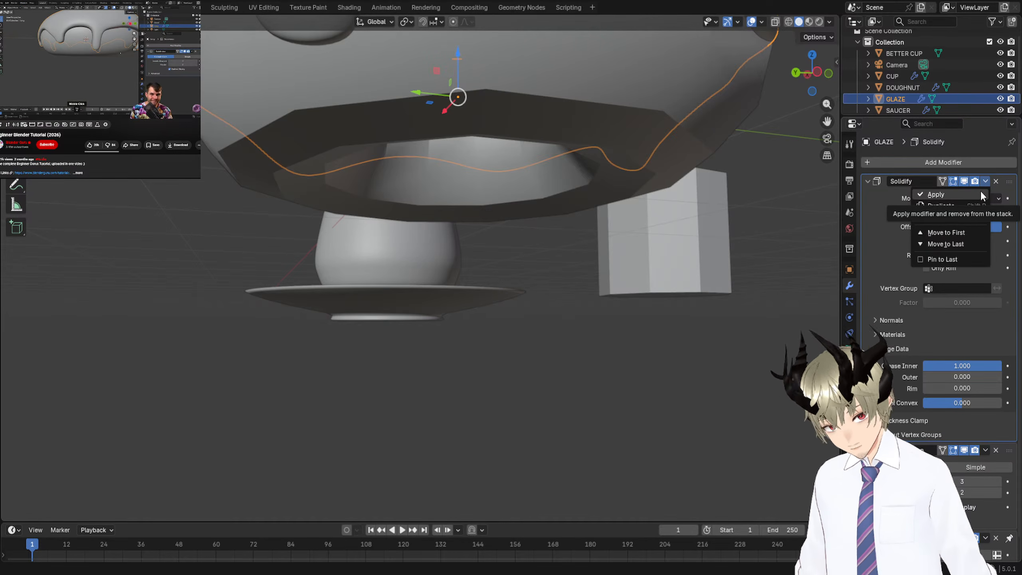
pyautogui.click(981, 192)
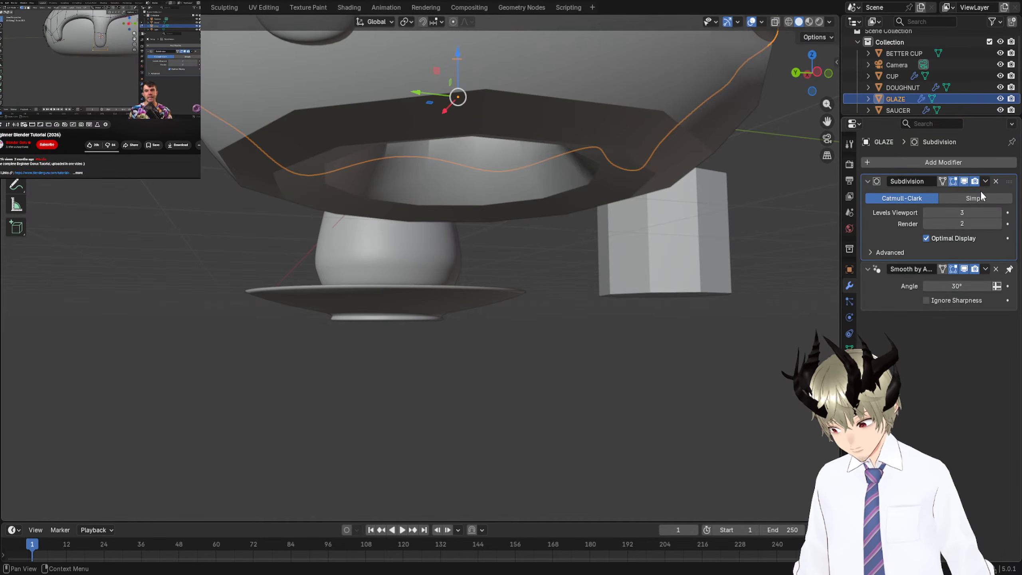
pyautogui.click(985, 181)
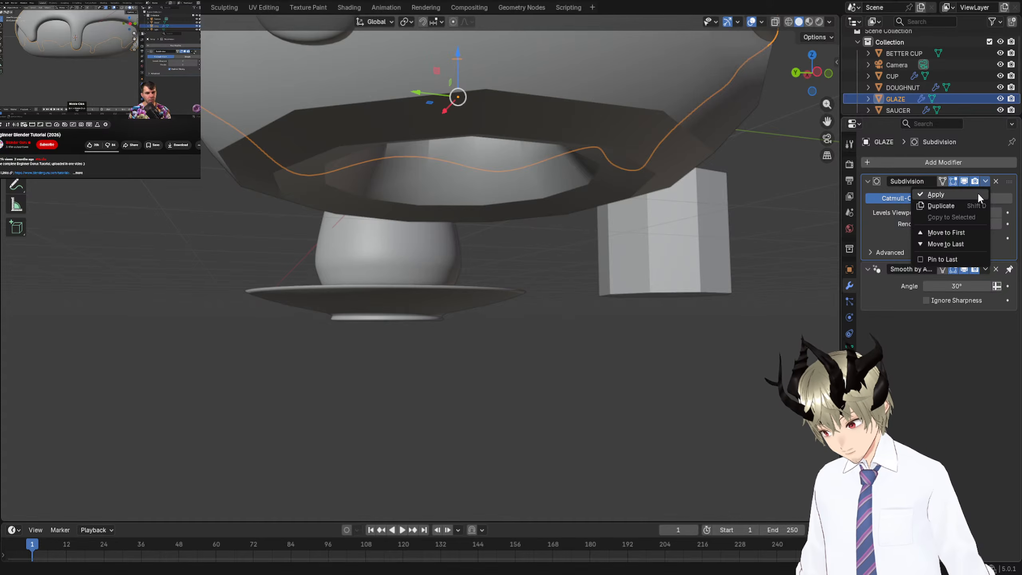
pyautogui.click(977, 191)
pyautogui.click(985, 183)
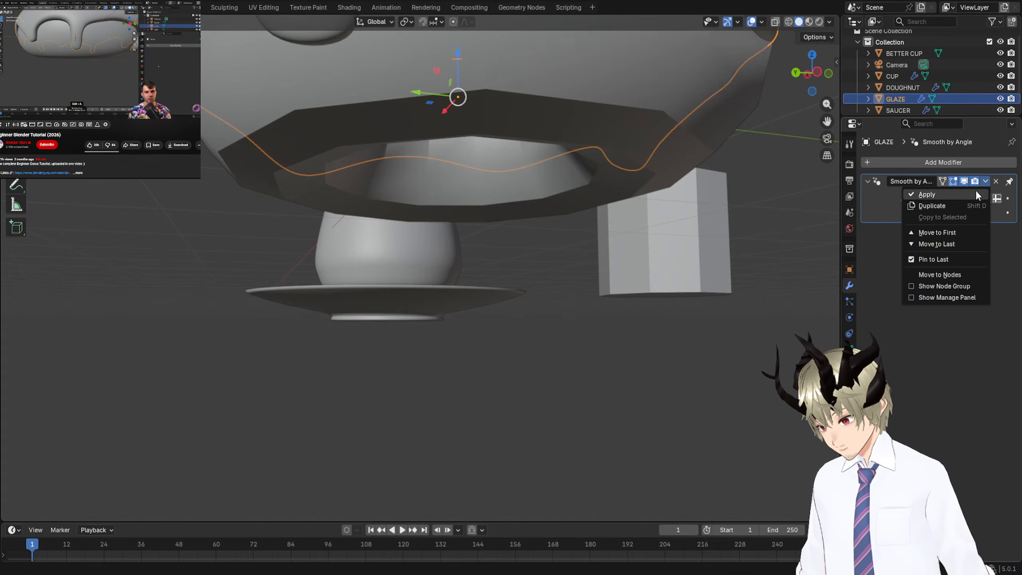
pyautogui.click(976, 189)
# Examine the glaze's mesh density around the hole in Edit Mode.
pyautogui.moveTo(589, 175); pyautogui.dragTo(567, 228, button='middle')
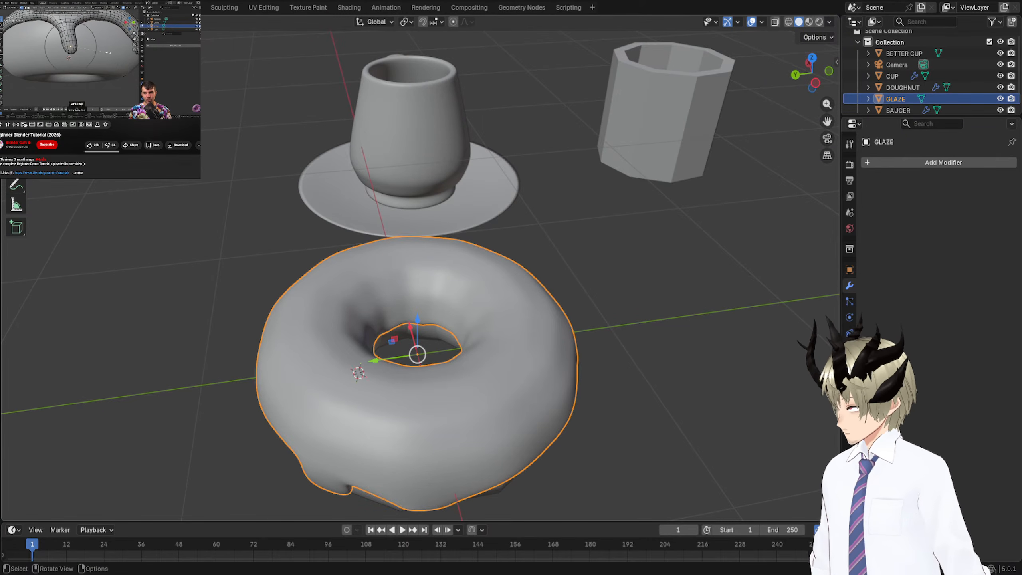
pyautogui.press('Tab')
pyautogui.scroll(5, 604, 347)
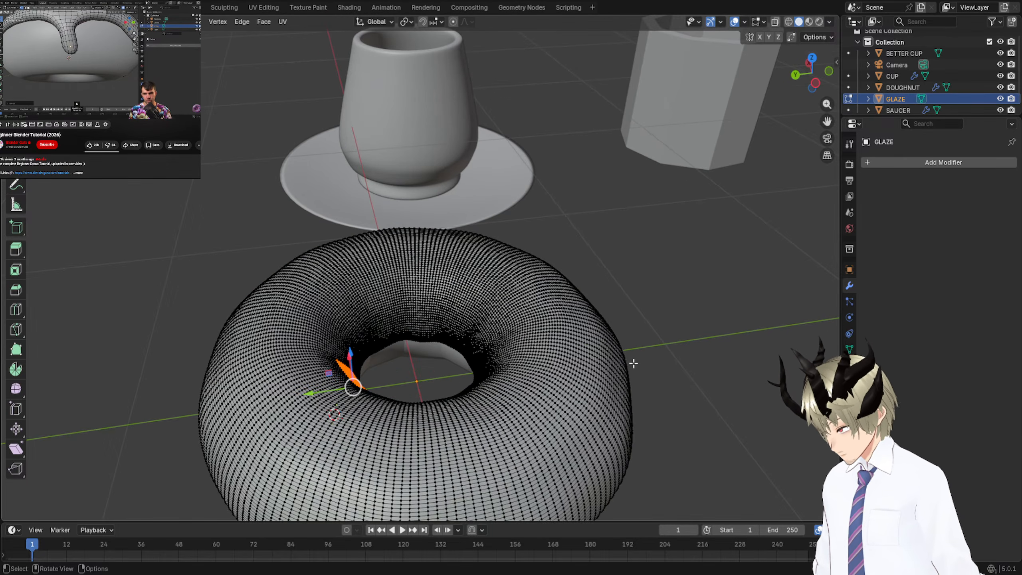
pyautogui.press('space')
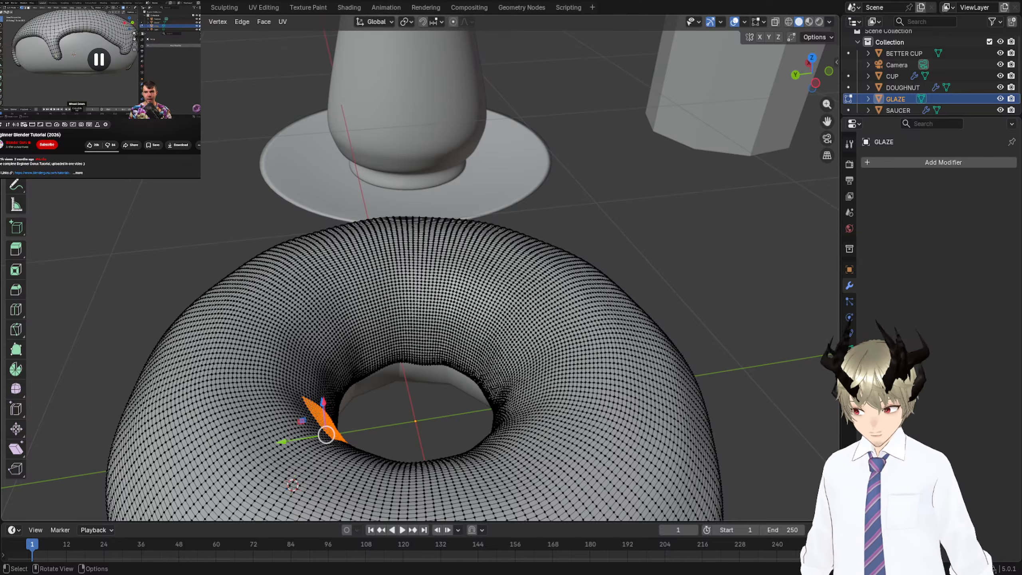
pyautogui.moveTo(414, 463); pyautogui.dragTo(410, 407, button='middle')
pyautogui.scroll(2, 402, 330)
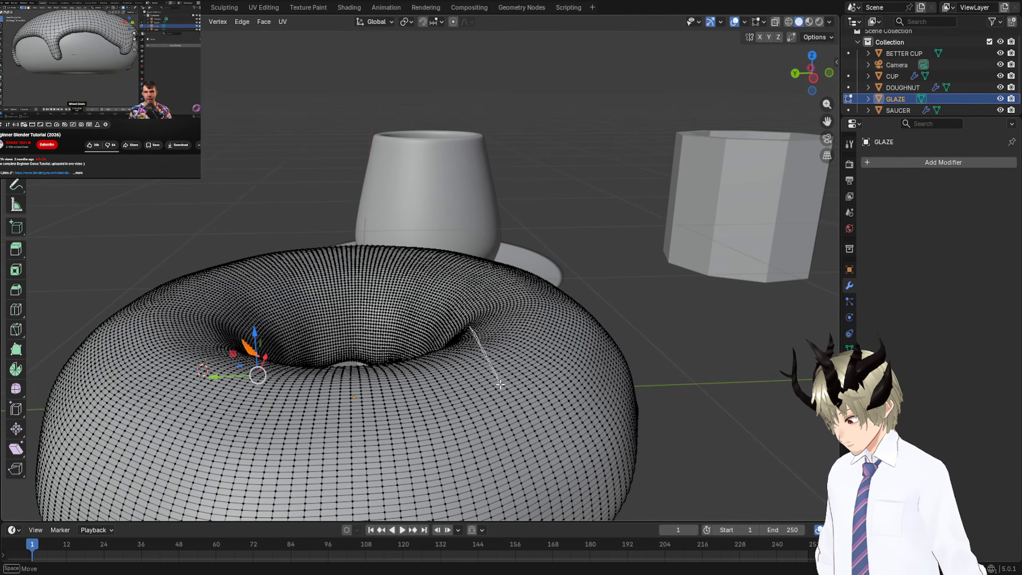
pyautogui.moveTo(500, 384); pyautogui.dragTo(501, 384)
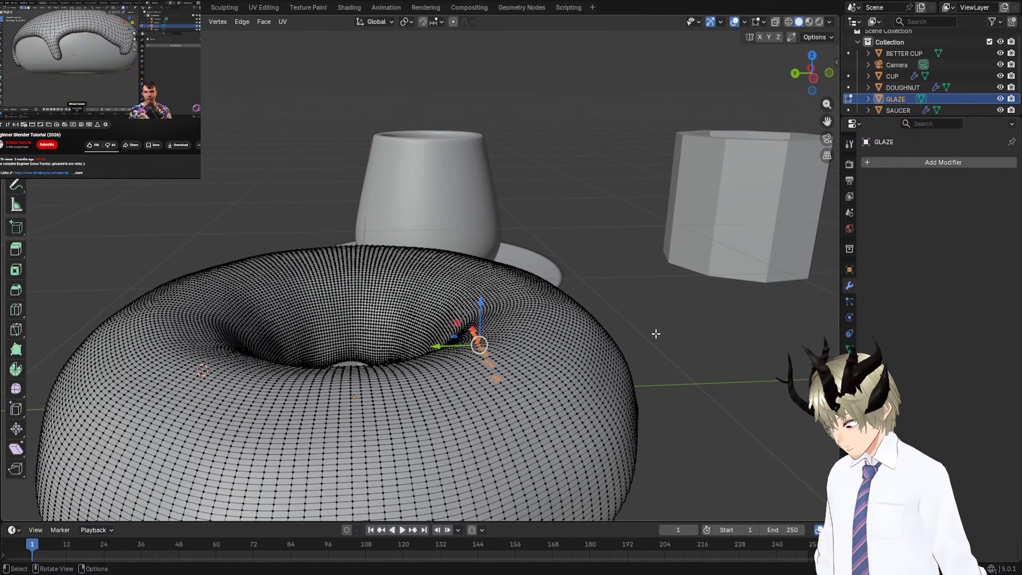
pyautogui.moveTo(447, 409); pyautogui.dragTo(446, 408)
pyautogui.moveTo(671, 431)
pyautogui.mouseDown()
pyautogui.moveTo(447, 259)
pyautogui.moveTo(284, 261)
pyautogui.mouseUp()
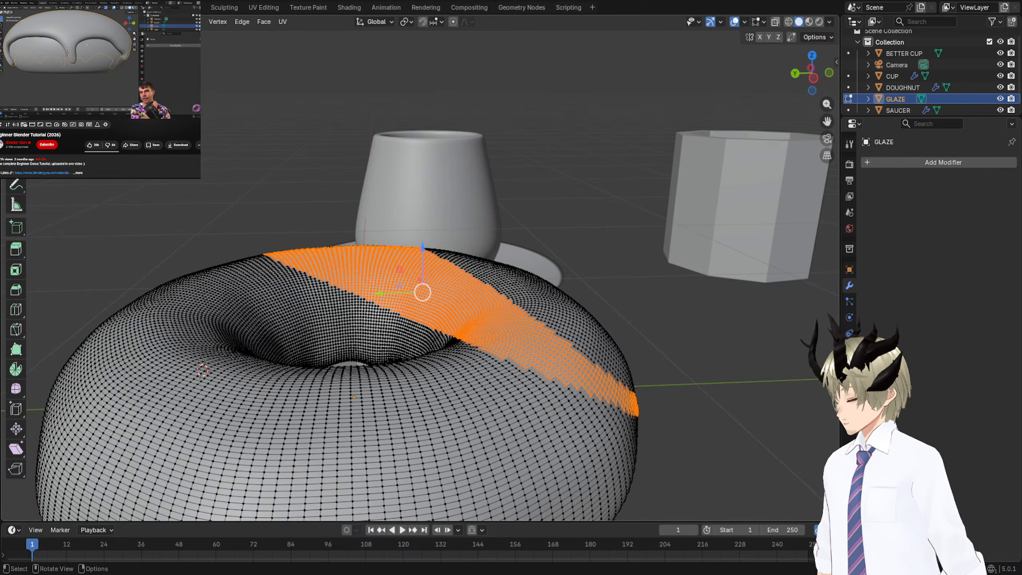
pyautogui.click(326, 264)
pyautogui.moveTo(238, 185); pyautogui.dragTo(298, 156, button='middle')
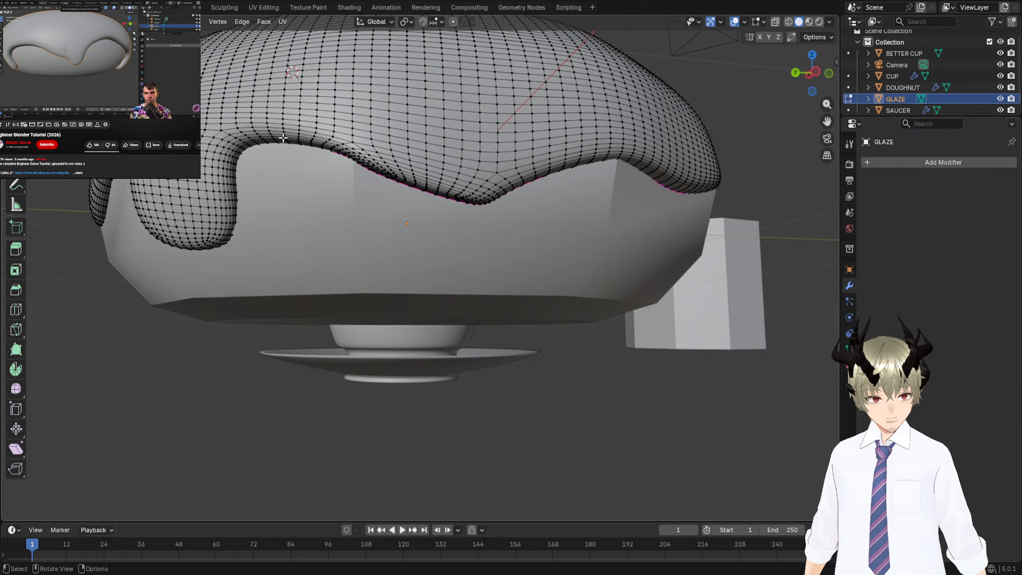
# Switch to the Sculpting workspace and frame the glazed doughnut close up.
pyautogui.click(224, 7)
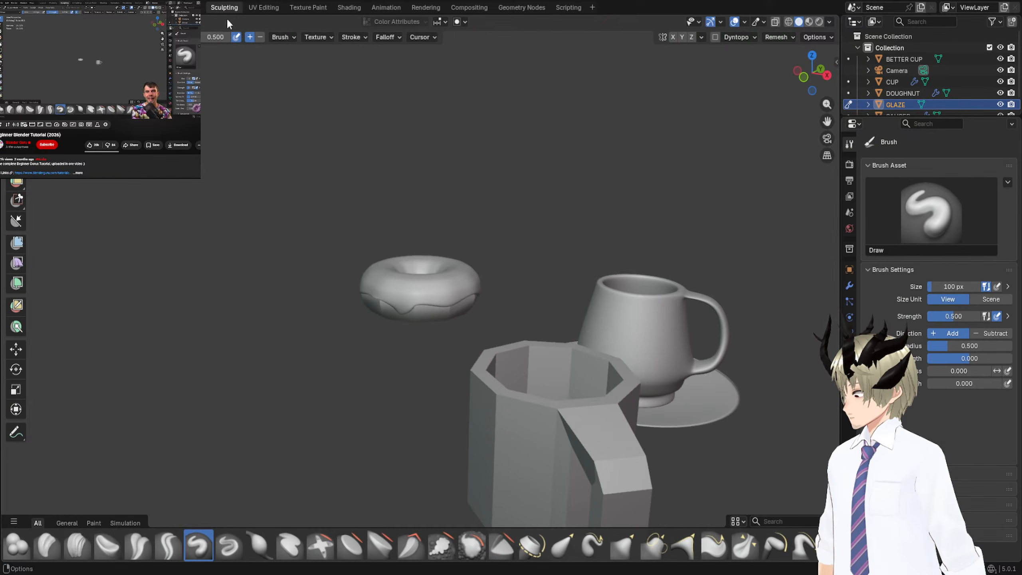
pyautogui.moveTo(424, 261)
pyautogui.mouseDown(button='middle')
pyautogui.moveTo(426, 235)
pyautogui.moveTo(656, 258)
pyautogui.mouseUp(button='middle')
pyautogui.scroll(3, 467, 285)
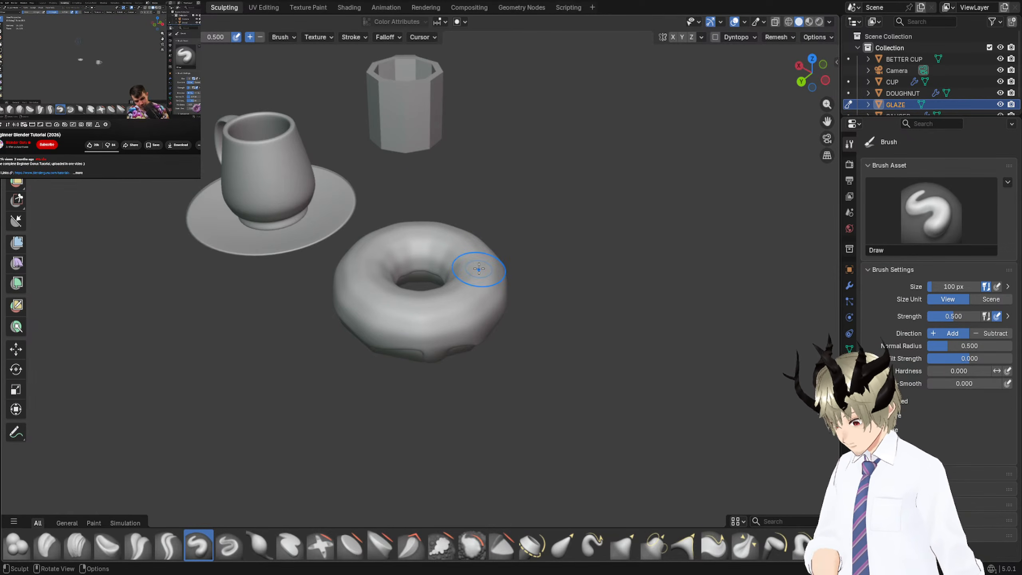
pyautogui.scroll(4, 481, 266)
pyautogui.scroll(-1, 500, 269)
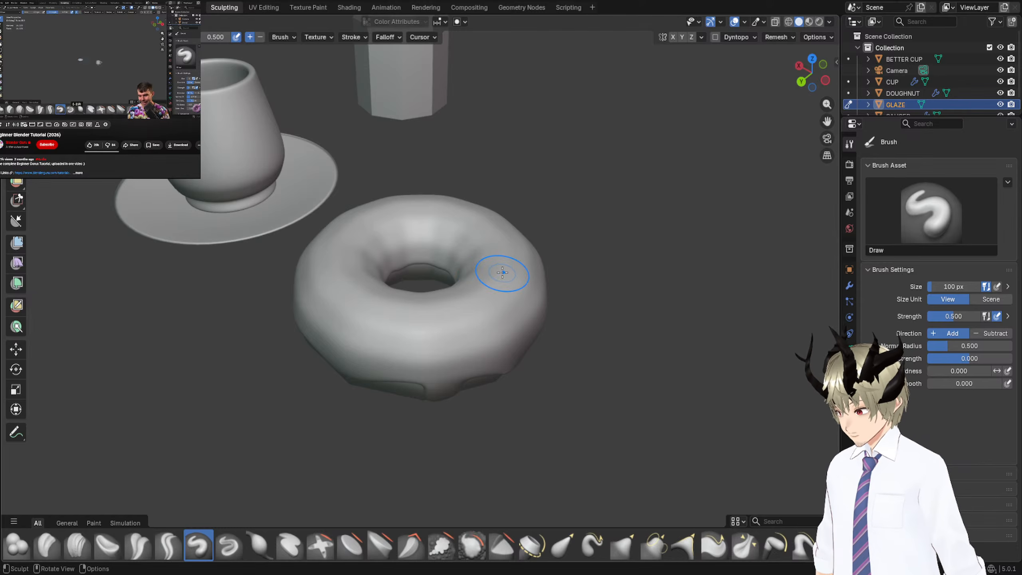
pyautogui.scroll(-2, 505, 258)
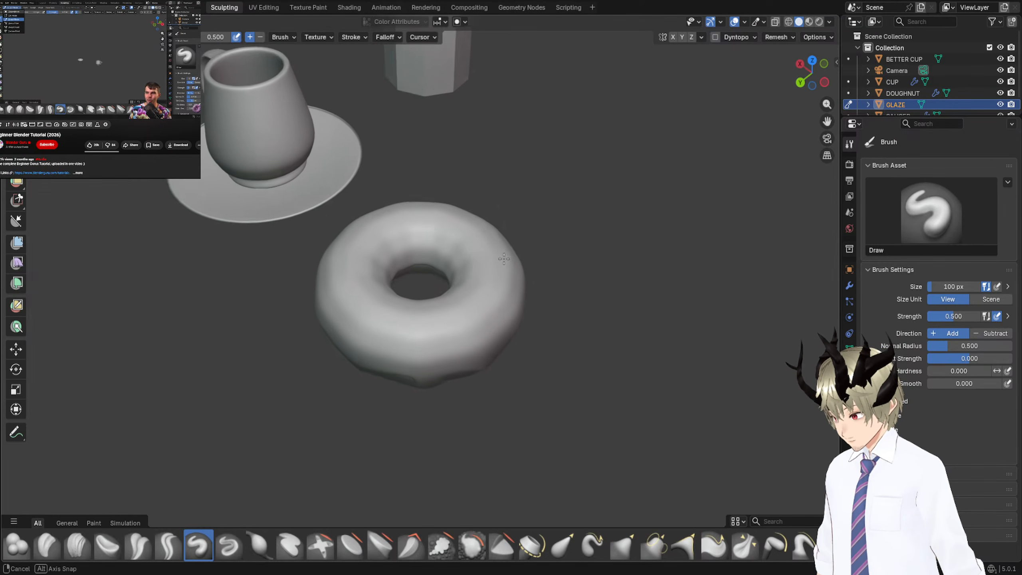
pyautogui.moveTo(505, 258); pyautogui.dragTo(502, 262, button='middle')
pyautogui.scroll(5, 502, 262)
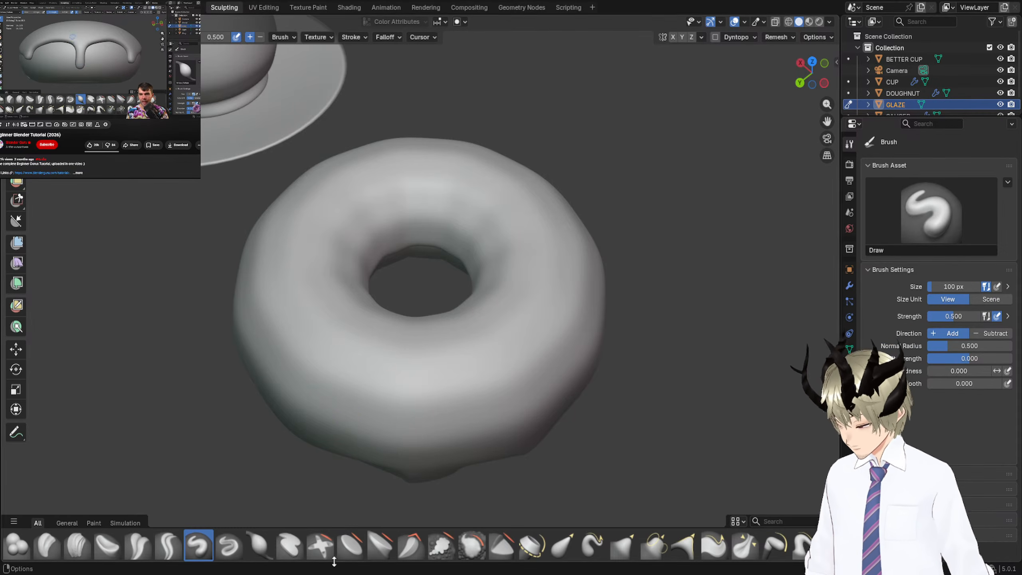
# Choose the Inflate/Deflate brush and set its size to 66 px.
pyautogui.click(259, 546)
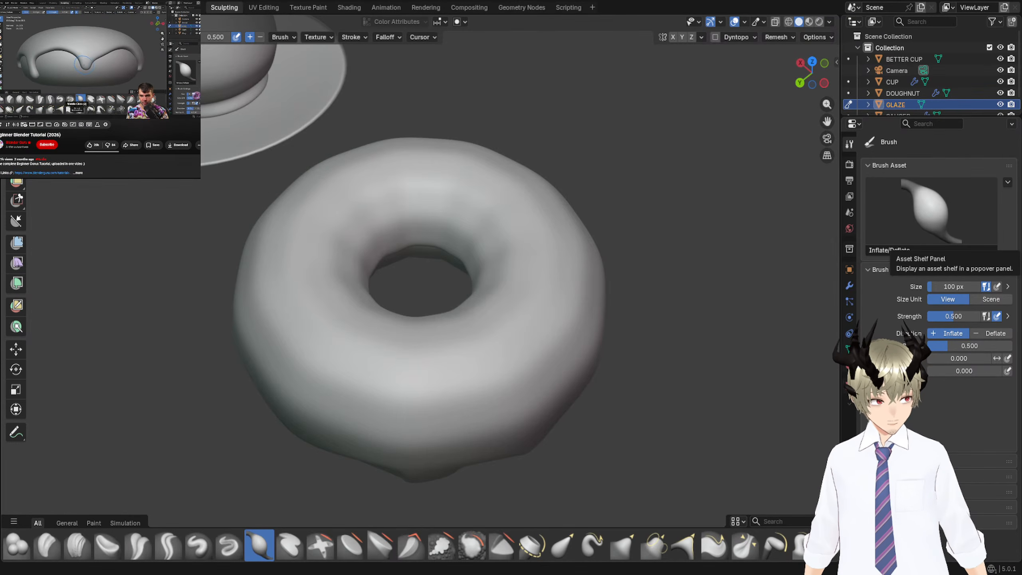
pyautogui.press('f')
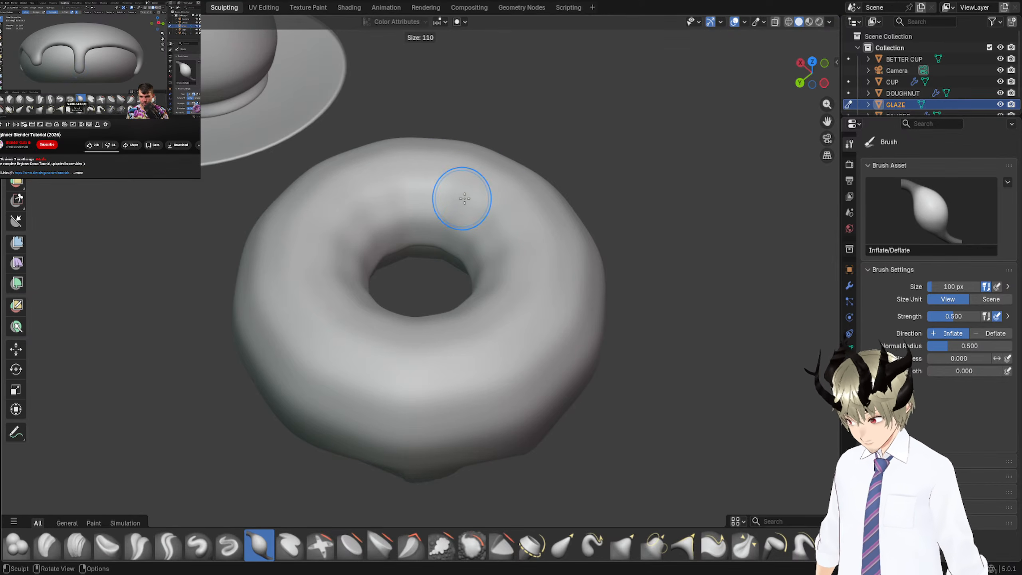
pyautogui.click(461, 200)
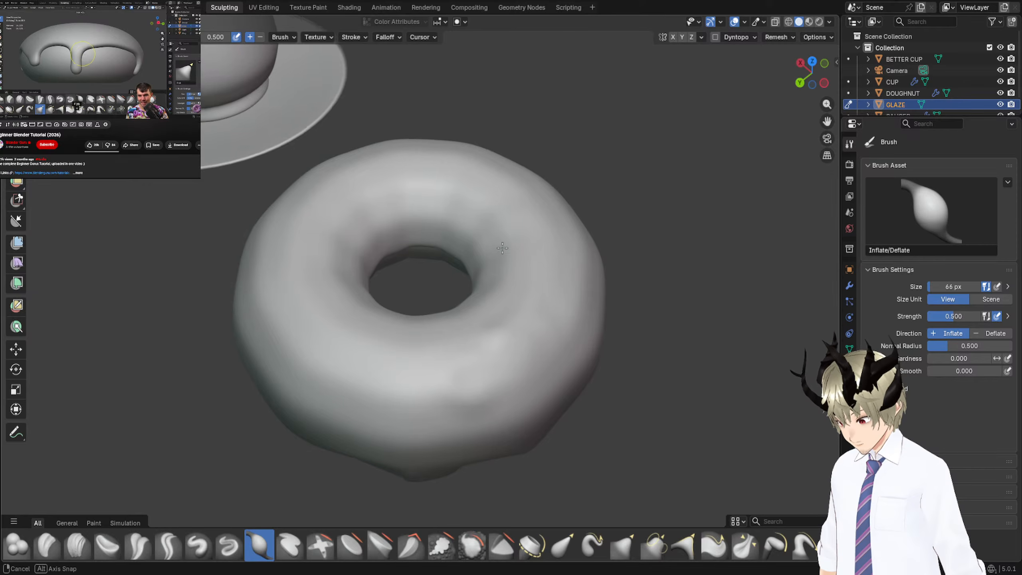
# Inflate the glaze along its wavy lower edge with brush strokes to the side of the long drip.
pyautogui.moveTo(504, 342); pyautogui.dragTo(439, 302, button='middle')
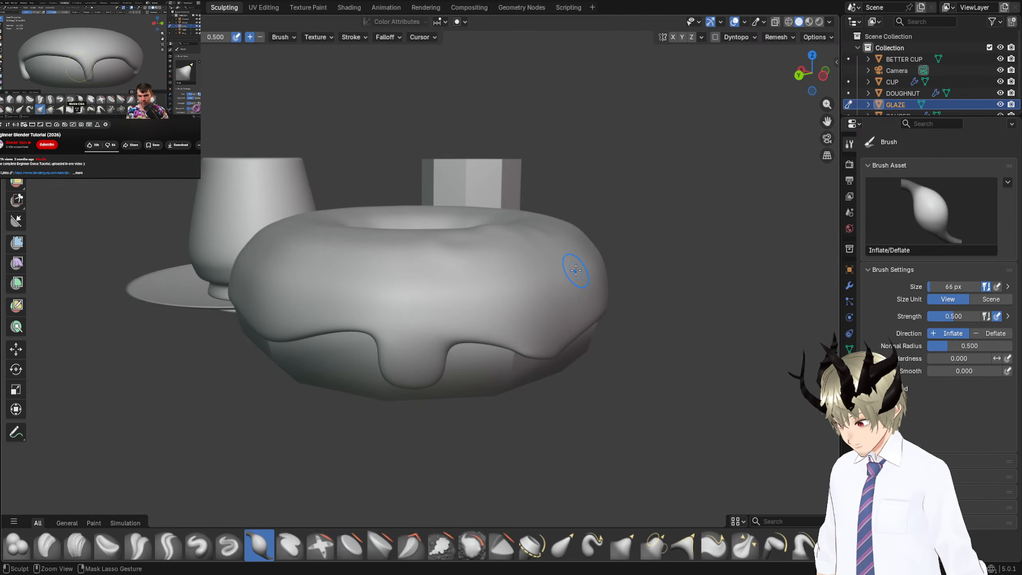
pyautogui.moveTo(576, 271); pyautogui.dragTo(516, 247, button='middle')
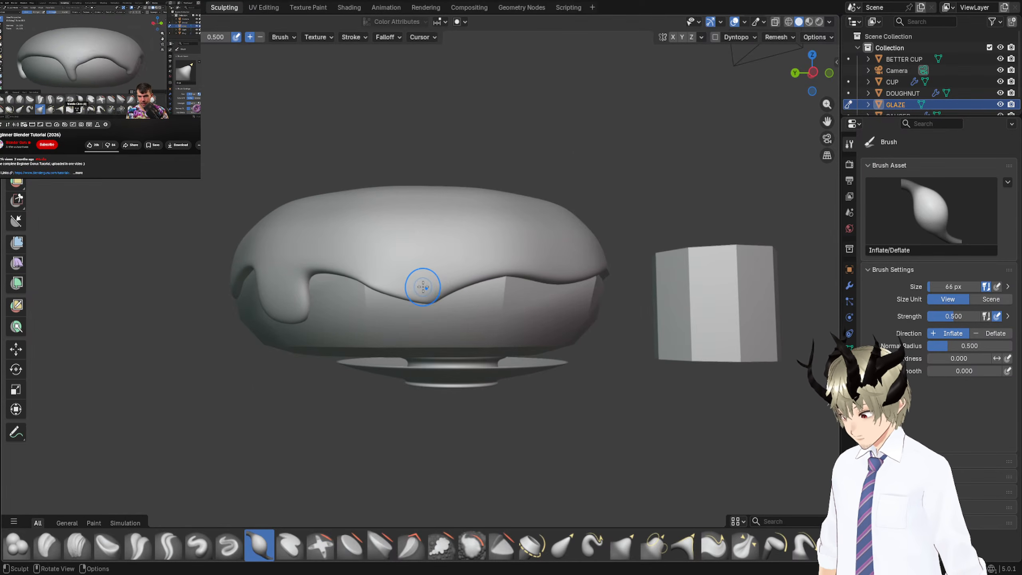
pyautogui.moveTo(423, 287)
pyautogui.mouseDown()
pyautogui.moveTo(426, 231)
pyautogui.moveTo(391, 202)
pyautogui.mouseUp()
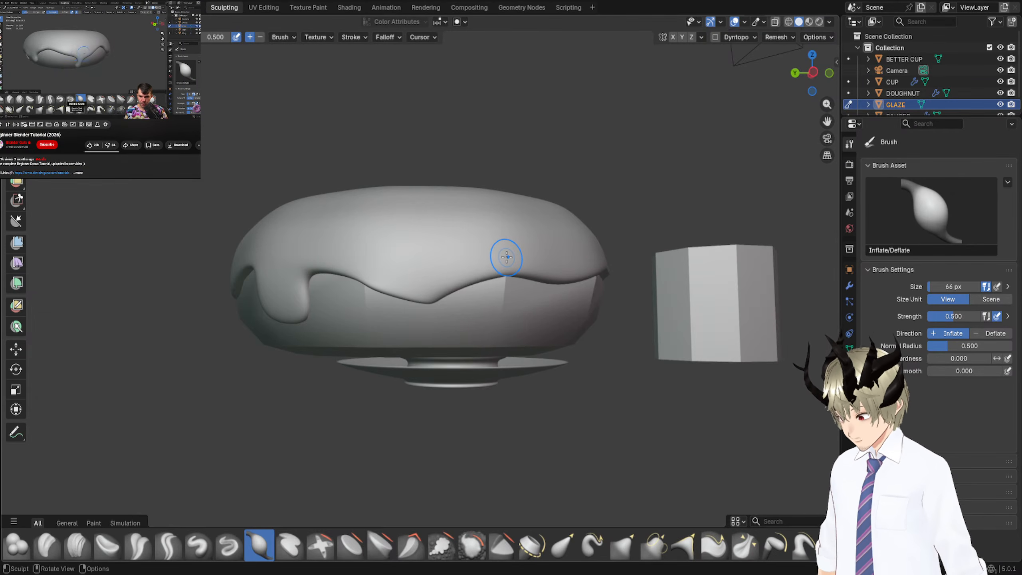
pyautogui.moveTo(506, 257)
pyautogui.mouseDown(button='middle')
pyautogui.moveTo(517, 244)
pyautogui.moveTo(486, 222)
pyautogui.mouseUp(button='middle')
pyautogui.moveTo(477, 220); pyautogui.dragTo(535, 208)
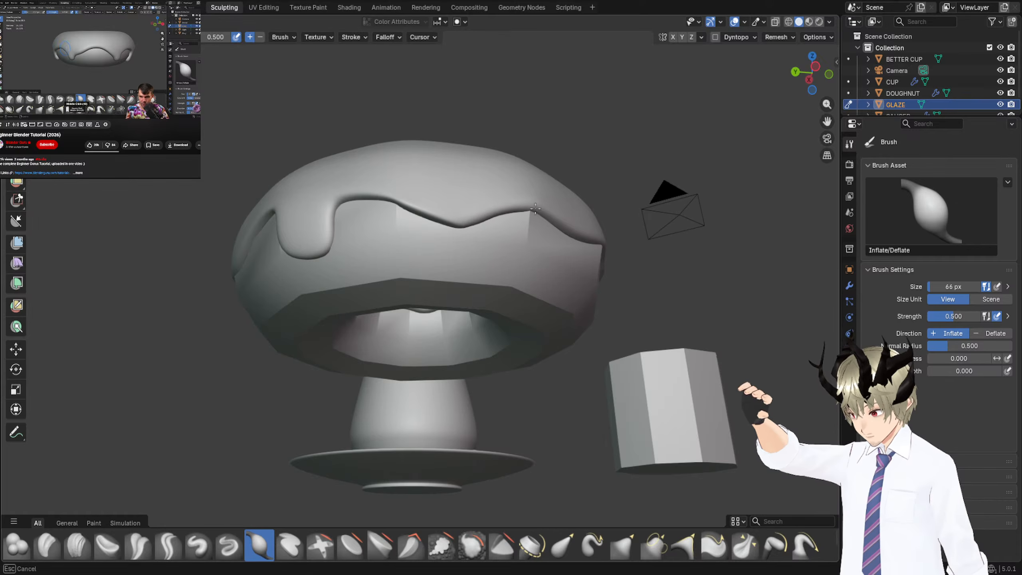
pyautogui.moveTo(600, 236); pyautogui.dragTo(608, 236)
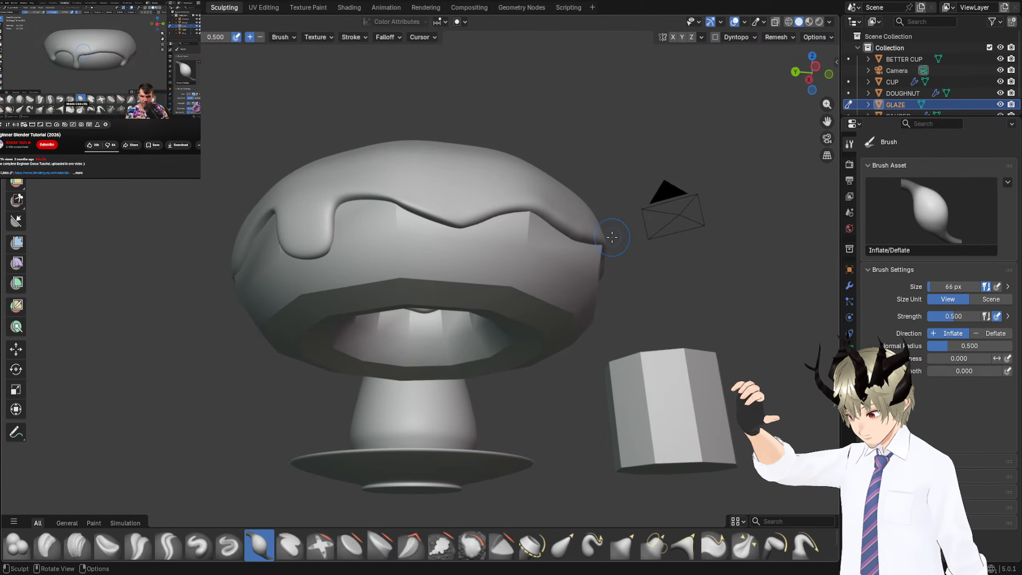
# Inflate the glaze's wavy lower edge with brush strokes, continuing around the sides of the doughnut.
pyautogui.moveTo(616, 235); pyautogui.dragTo(548, 241, button='middle')
pyautogui.moveTo(412, 220)
pyautogui.mouseDown()
pyautogui.moveTo(535, 213)
pyautogui.moveTo(586, 242)
pyautogui.mouseUp()
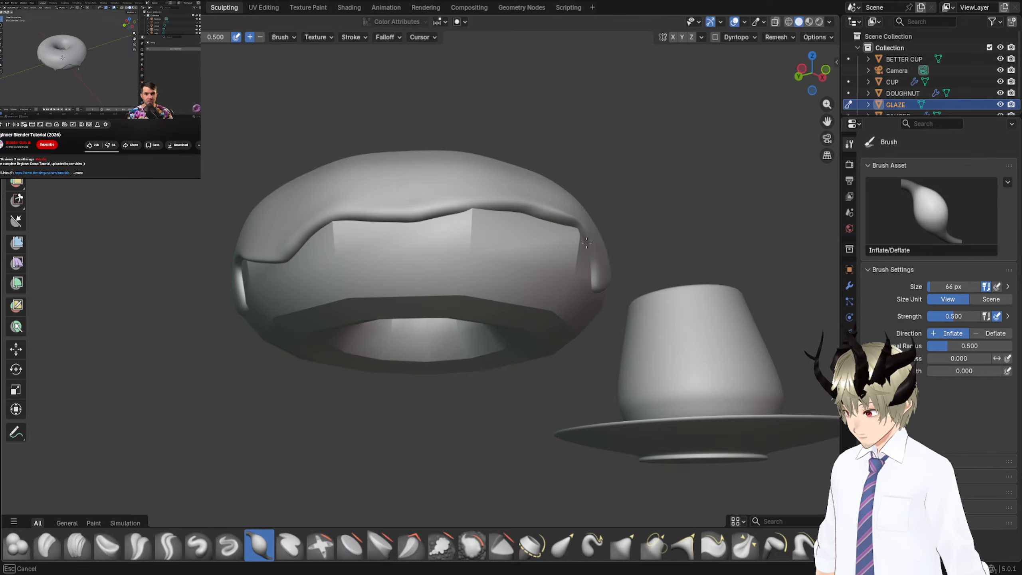
pyautogui.moveTo(596, 279); pyautogui.dragTo(597, 280)
pyautogui.moveTo(597, 280); pyautogui.dragTo(489, 231, button='middle')
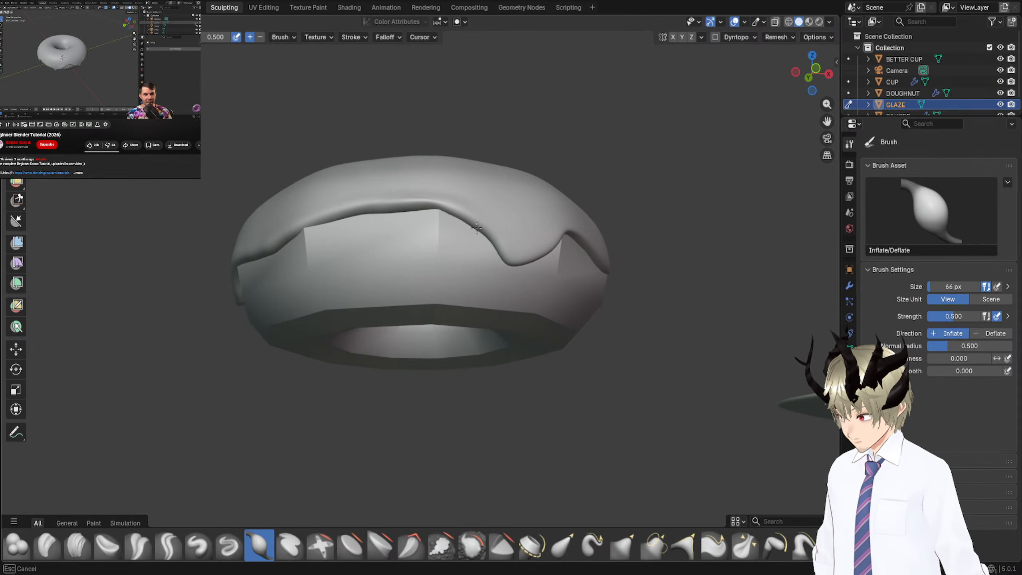
pyautogui.moveTo(477, 228); pyautogui.dragTo(515, 264)
pyautogui.moveTo(557, 244); pyautogui.dragTo(490, 256, button='middle')
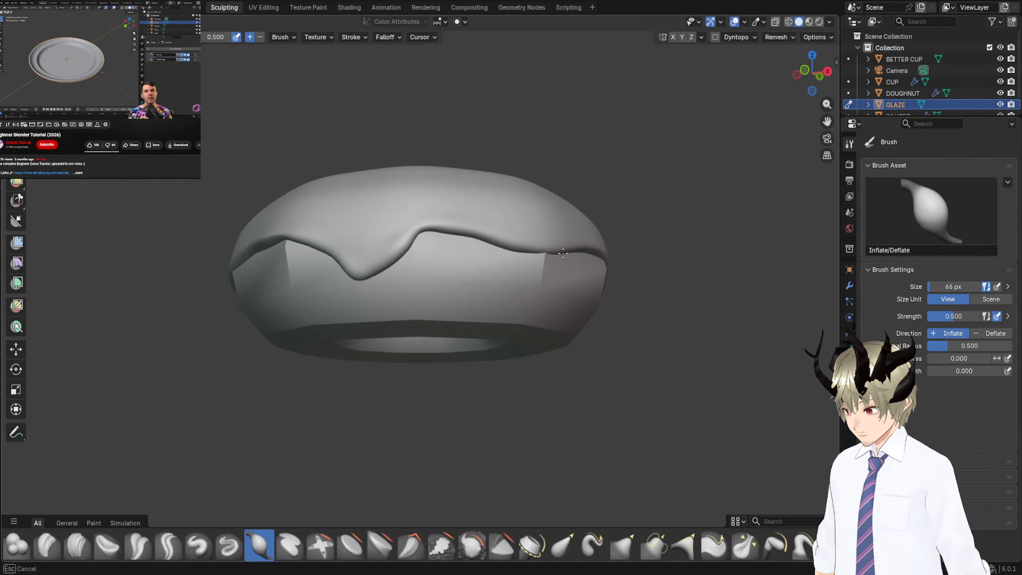
pyautogui.moveTo(563, 253); pyautogui.dragTo(564, 253)
pyautogui.moveTo(564, 253)
pyautogui.mouseDown(button='middle')
pyautogui.moveTo(527, 244)
pyautogui.moveTo(518, 257)
pyautogui.mouseUp(button='middle')
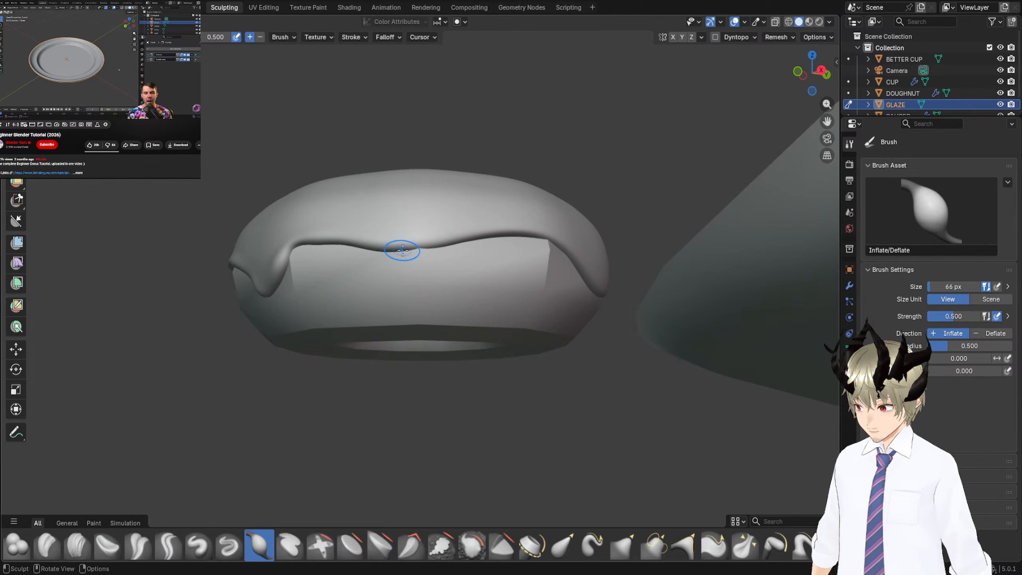
pyautogui.moveTo(402, 250); pyautogui.dragTo(537, 240)
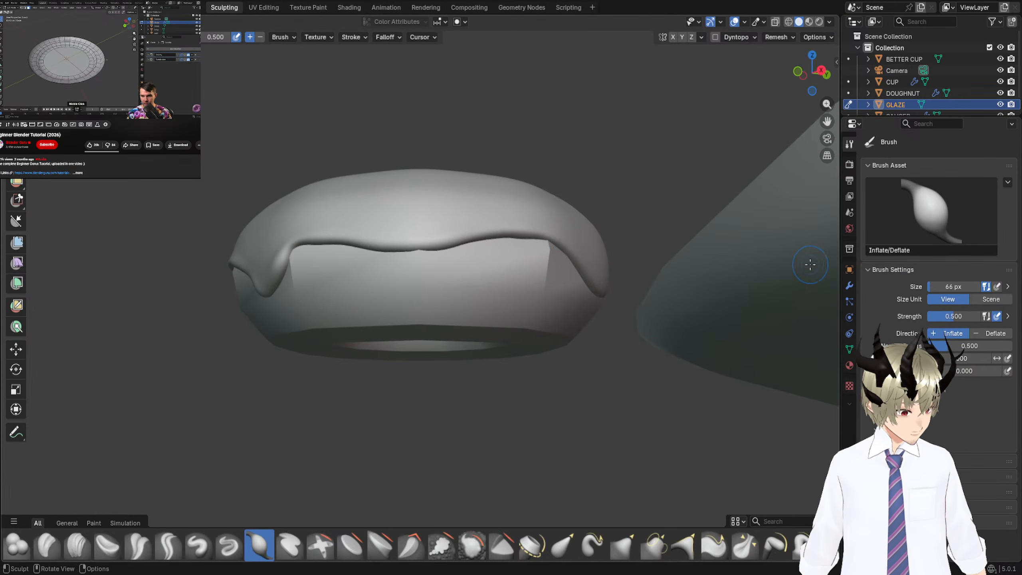
# Pause the reference tutorial video and check the inflated glaze from farther out beside the cup and saucer.
pyautogui.moveTo(725, 237); pyautogui.dragTo(716, 249, button='middle')
pyautogui.click(99, 60)
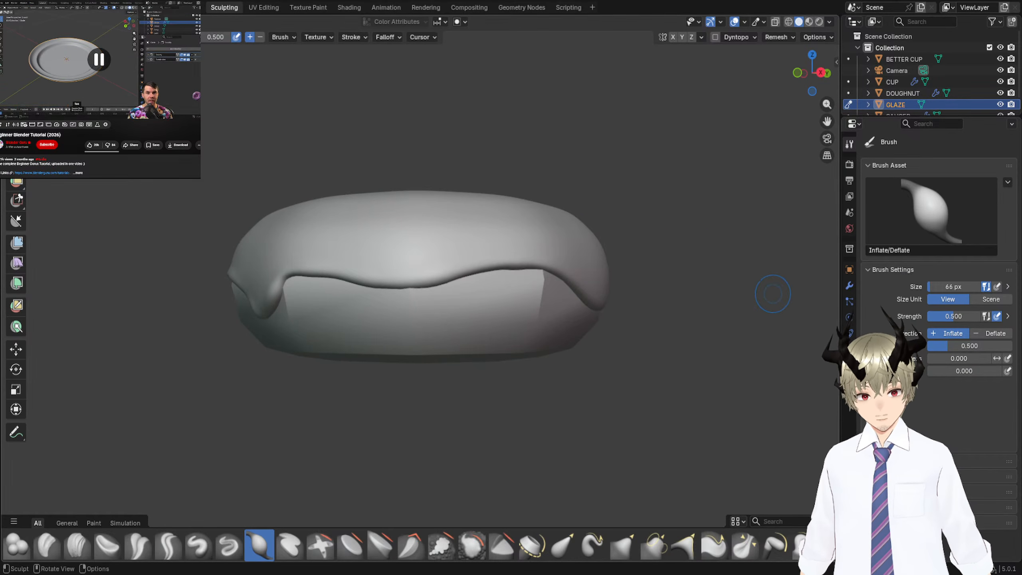
pyautogui.moveTo(765, 296); pyautogui.dragTo(771, 367, button='middle')
pyautogui.scroll(-6, 771, 368)
pyautogui.moveTo(705, 339); pyautogui.dragTo(616, 320, button='middle')
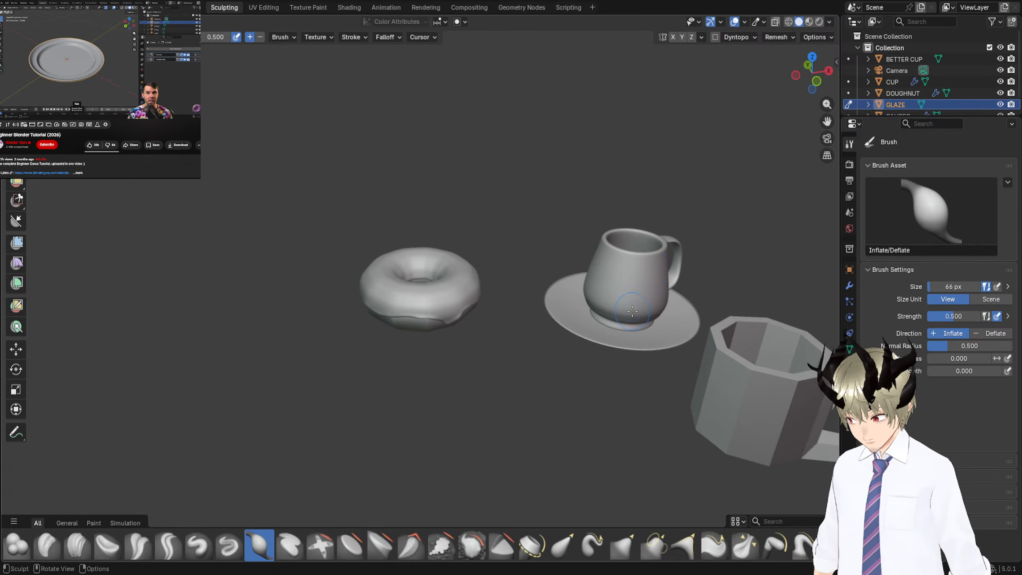
# Inflate further stretches of the glaze's lower edge with long strokes from side to side around the doughnut.
pyautogui.moveTo(509, 251); pyautogui.dragTo(401, 243, button='middle')
pyautogui.scroll(4, 457, 241)
pyautogui.moveTo(307, 288)
pyautogui.mouseDown()
pyautogui.moveTo(420, 305)
pyautogui.moveTo(531, 291)
pyautogui.mouseUp()
pyautogui.moveTo(530, 291); pyautogui.dragTo(483, 289, button='middle')
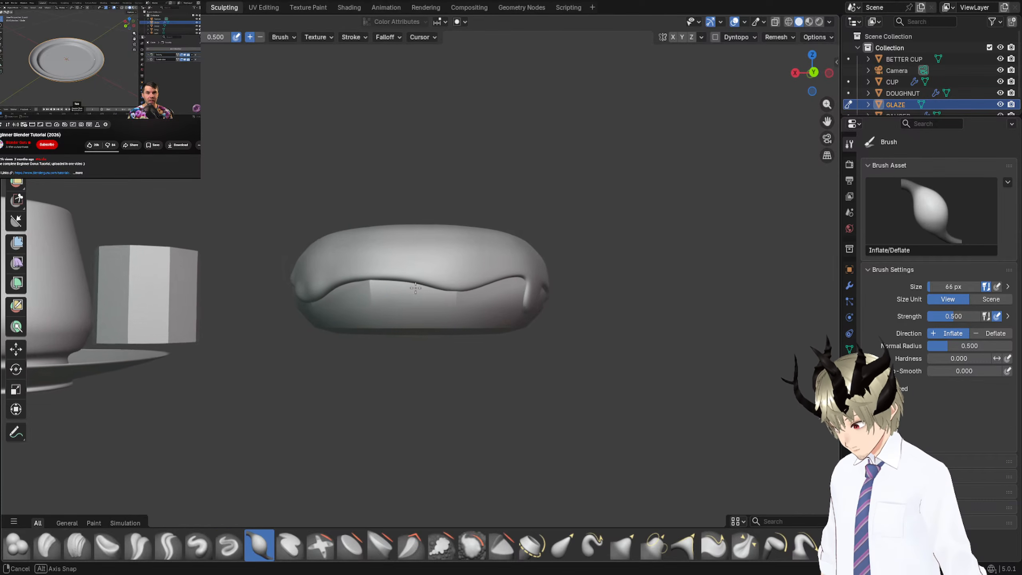
pyautogui.moveTo(314, 287)
pyautogui.mouseDown()
pyautogui.moveTo(433, 282)
pyautogui.moveTo(499, 287)
pyautogui.moveTo(525, 301)
pyautogui.mouseUp()
pyautogui.moveTo(526, 301); pyautogui.dragTo(418, 307, button='middle')
pyautogui.moveTo(402, 308)
pyautogui.mouseDown()
pyautogui.moveTo(418, 294)
pyautogui.moveTo(521, 300)
pyautogui.mouseUp()
pyautogui.moveTo(521, 300); pyautogui.dragTo(403, 293, button='middle')
# Leave Sculpt Mode for Object Mode and briefly inspect the glaze's mesh in Edit Mode.
pyautogui.click(57, 22)
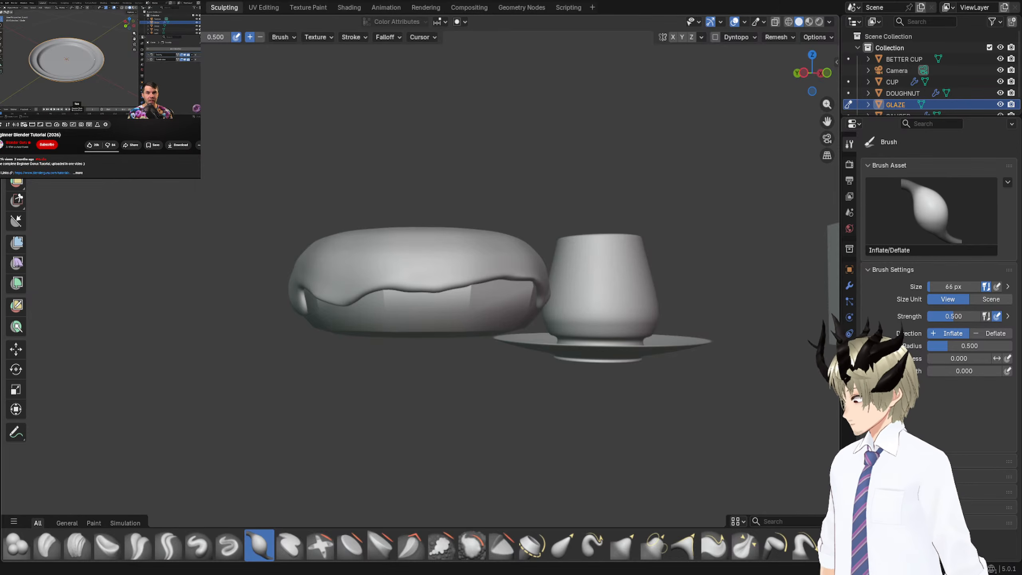
pyautogui.click(57, 37)
pyautogui.moveTo(361, 230); pyautogui.dragTo(381, 258, button='middle')
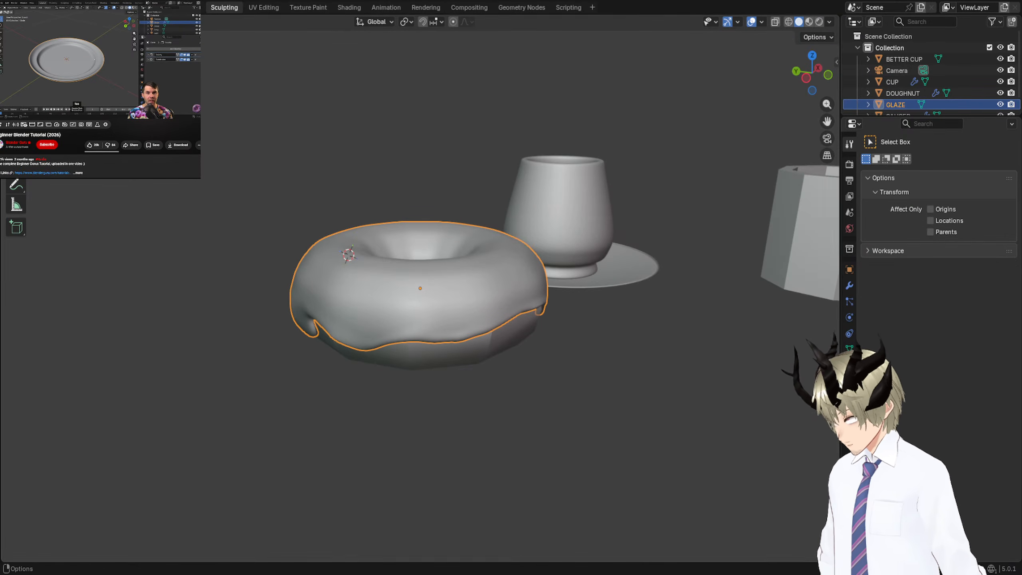
pyautogui.press('Tab')
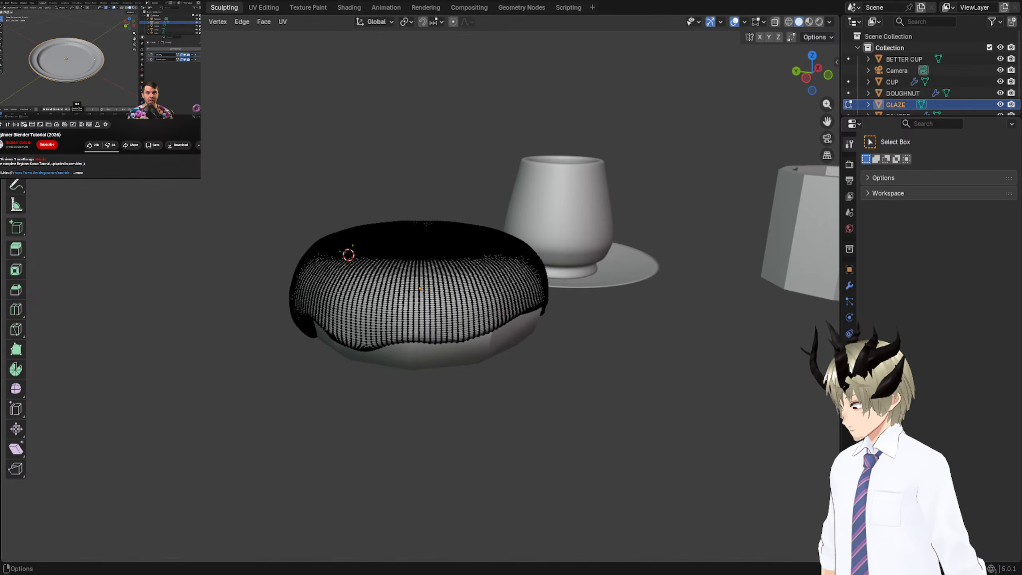
pyautogui.press('Tab')
# Switch to the Modeling workspace and return the glaze to Object Mode.
pyautogui.scroll(-6, 511, 247)
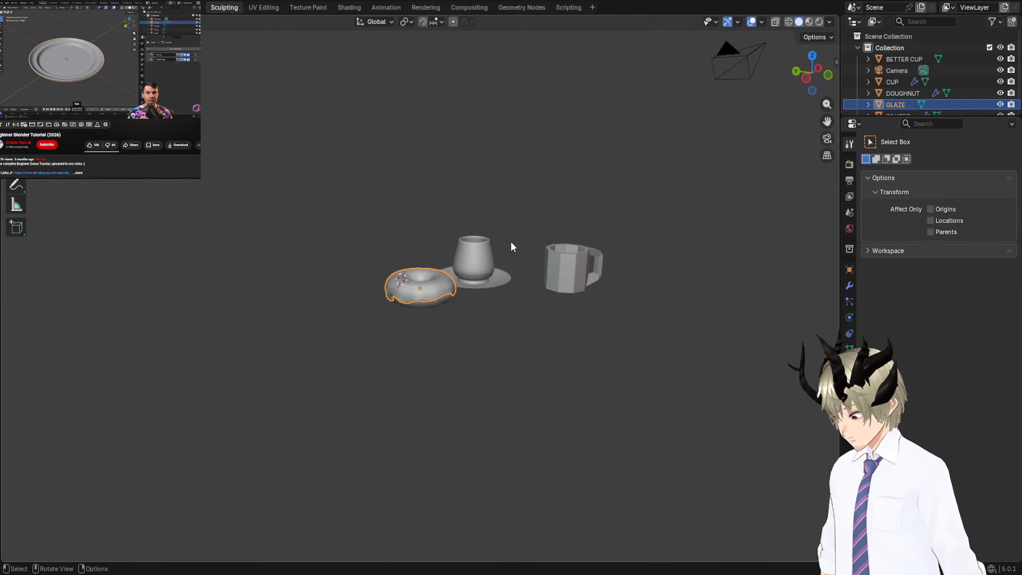
pyautogui.moveTo(385, 195); pyautogui.dragTo(528, 210, button='middle')
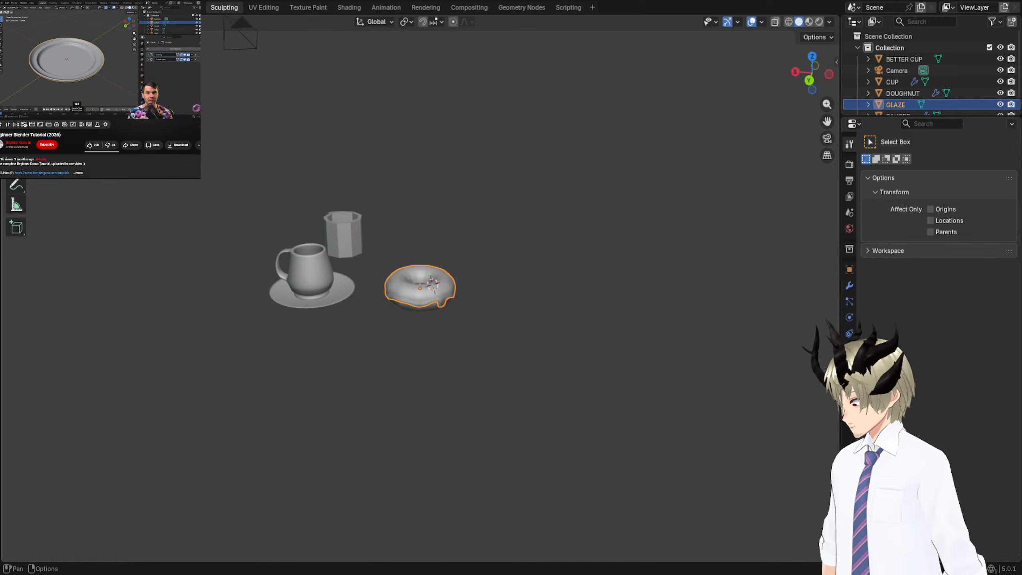
pyautogui.click(25, 7)
pyautogui.click(25, 7)
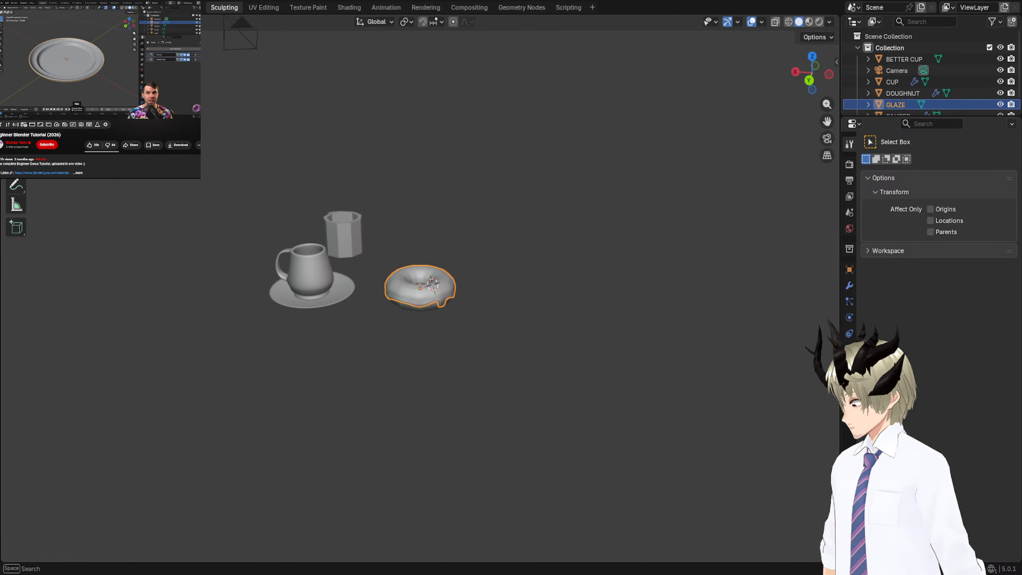
pyautogui.click(188, 7)
pyautogui.scroll(4, 578, 273)
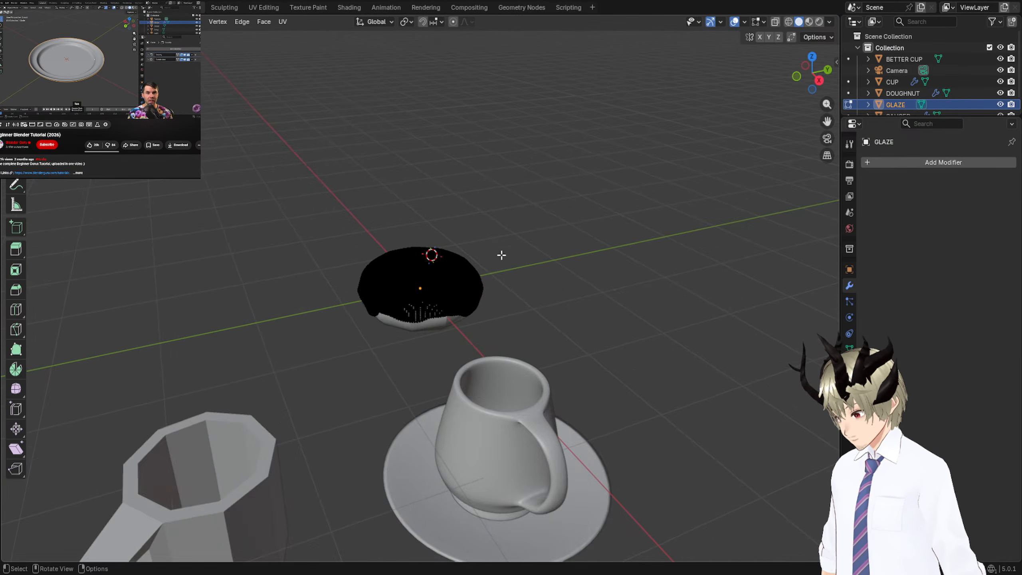
pyautogui.moveTo(501, 255); pyautogui.dragTo(234, 170, button='middle')
pyautogui.press('Tab')
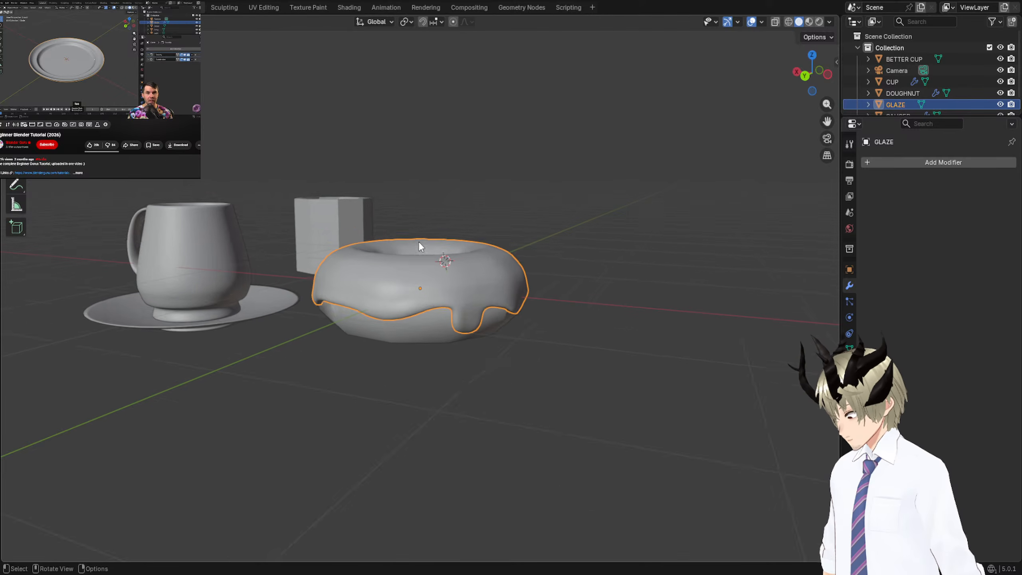
pyautogui.scroll(4, 419, 242)
pyautogui.moveTo(418, 241); pyautogui.dragTo(430, 254, button='middle')
# Duplicate the saucer and place the copy next to the doughnut.
pyautogui.click(211, 319)
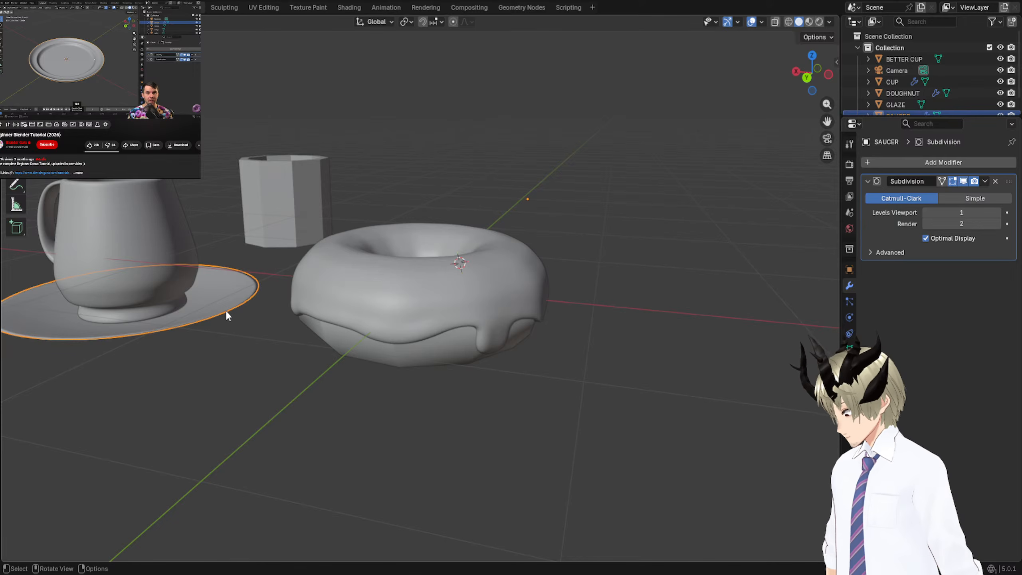
pyautogui.hotkey('shift', 'd')
pyautogui.click(512, 351)
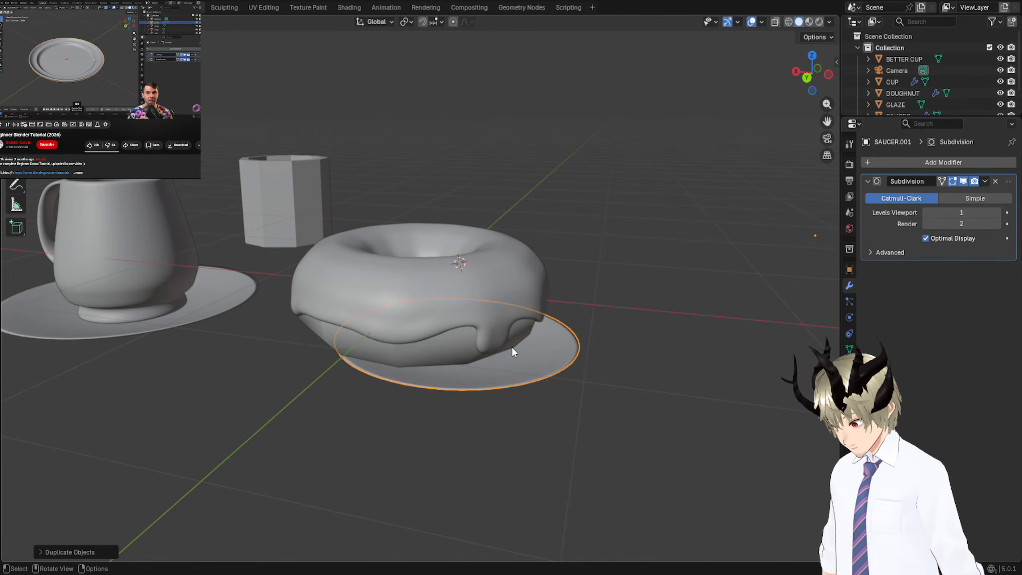
pyautogui.moveTo(513, 352)
pyautogui.mouseDown(button='middle')
pyautogui.moveTo(454, 358)
pyautogui.moveTo(365, 406)
pyautogui.moveTo(513, 358)
pyautogui.mouseUp(button='middle')
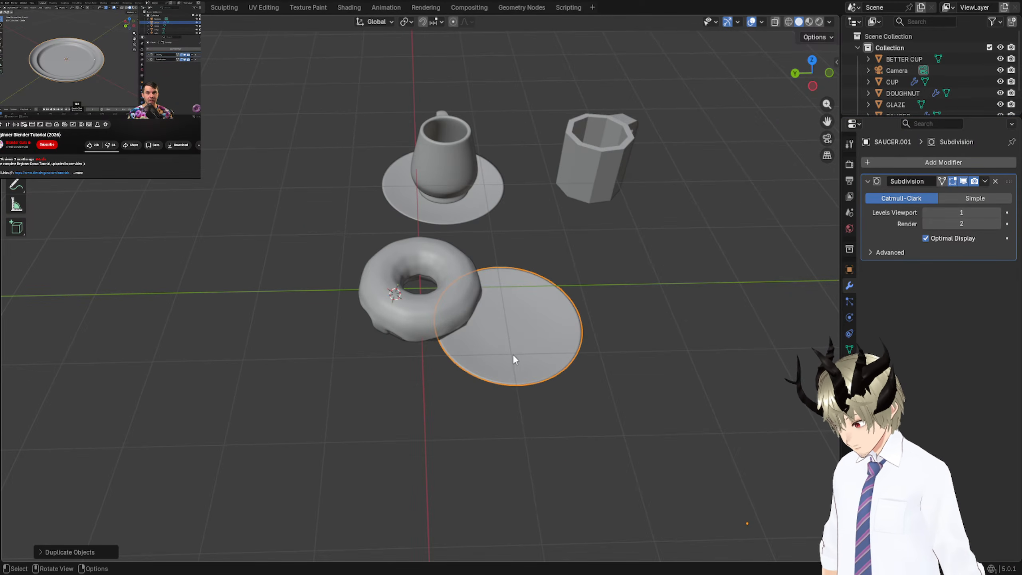
pyautogui.scroll(-4, 513, 357)
pyautogui.scroll(3, 551, 347)
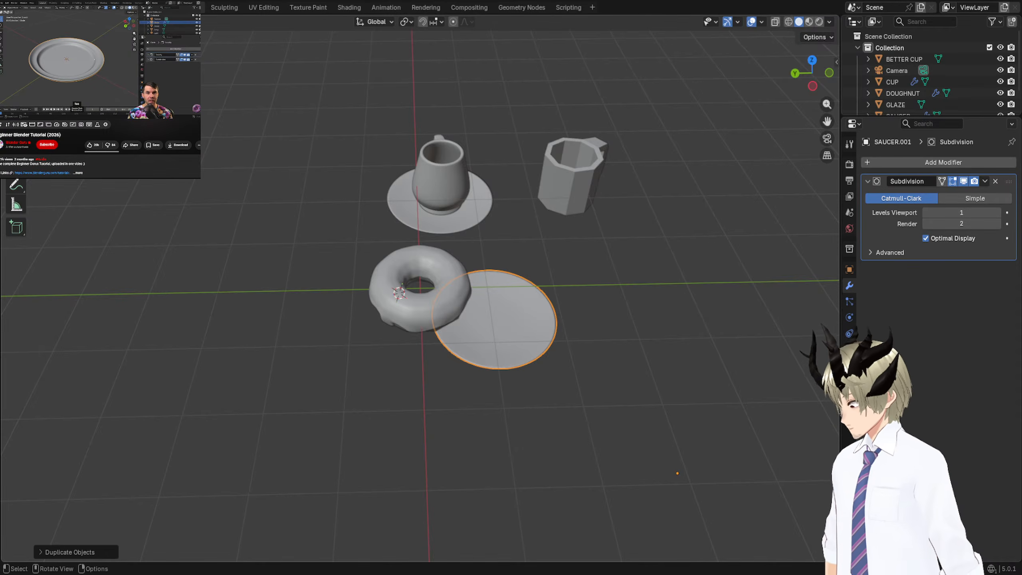
# Move the saucer copy along its axes and planes until it sits centred beneath the doughnut.
pyautogui.moveTo(637, 474); pyautogui.dragTo(573, 403)
pyautogui.moveTo(566, 389); pyautogui.dragTo(673, 244, button='middle')
pyautogui.moveTo(589, 272); pyautogui.dragTo(611, 251)
pyautogui.moveTo(640, 213); pyautogui.dragTo(639, 198)
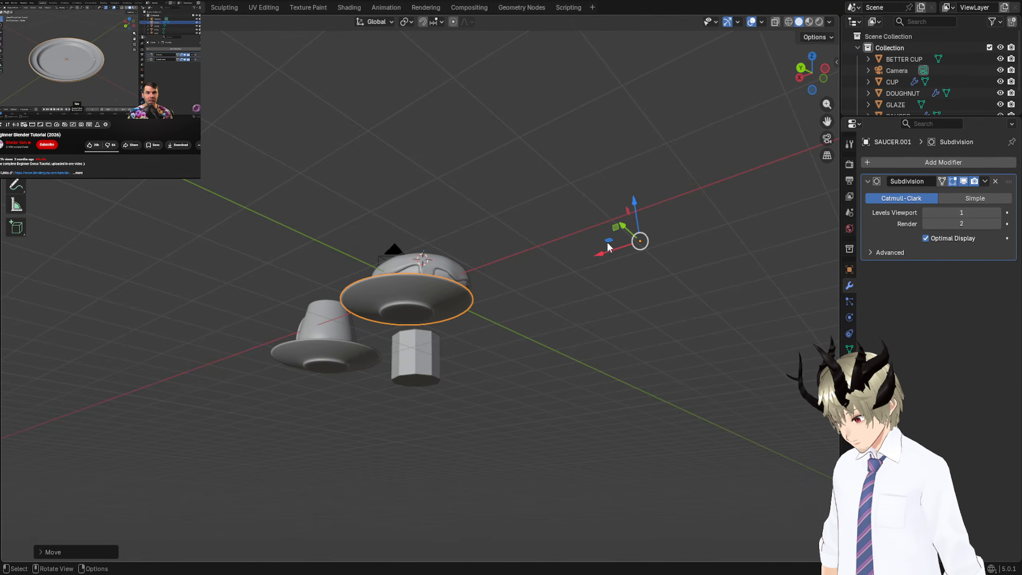
pyautogui.moveTo(609, 247); pyautogui.dragTo(623, 244)
pyautogui.moveTo(624, 244); pyautogui.dragTo(500, 350, button='middle')
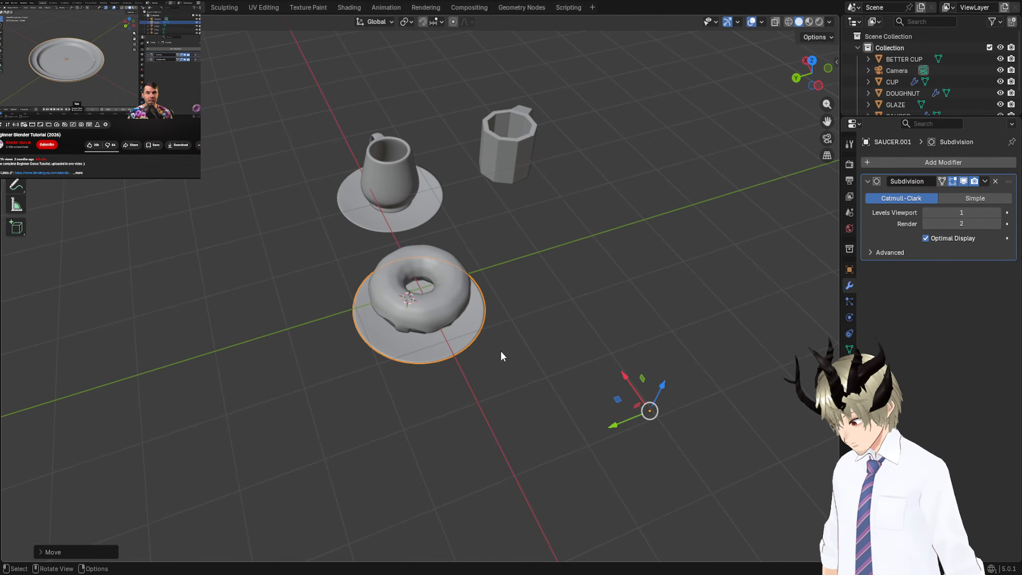
pyautogui.moveTo(636, 387); pyautogui.dragTo(620, 362)
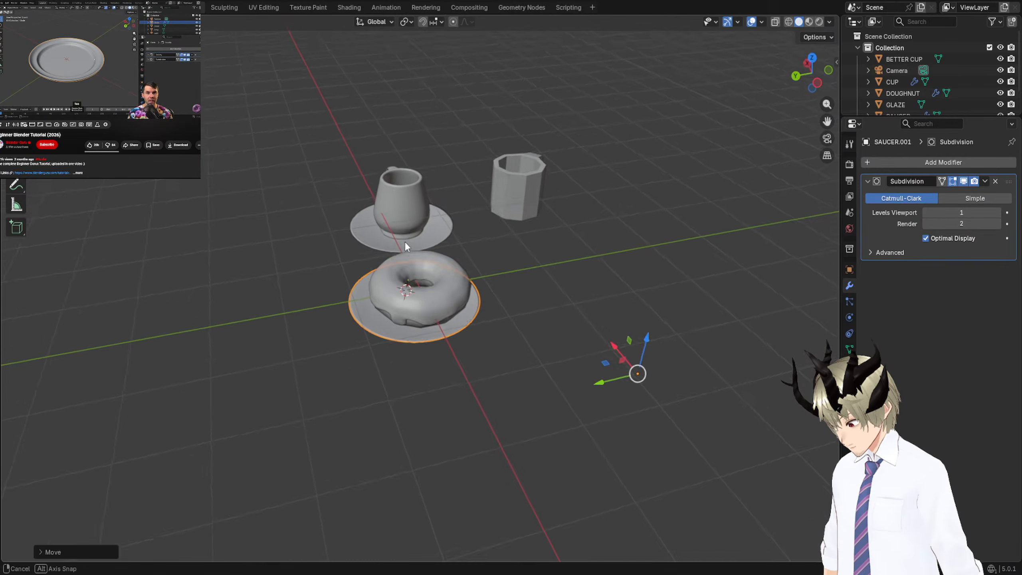
pyautogui.moveTo(405, 241); pyautogui.dragTo(391, 195, button='middle')
pyautogui.scroll(5, 392, 196)
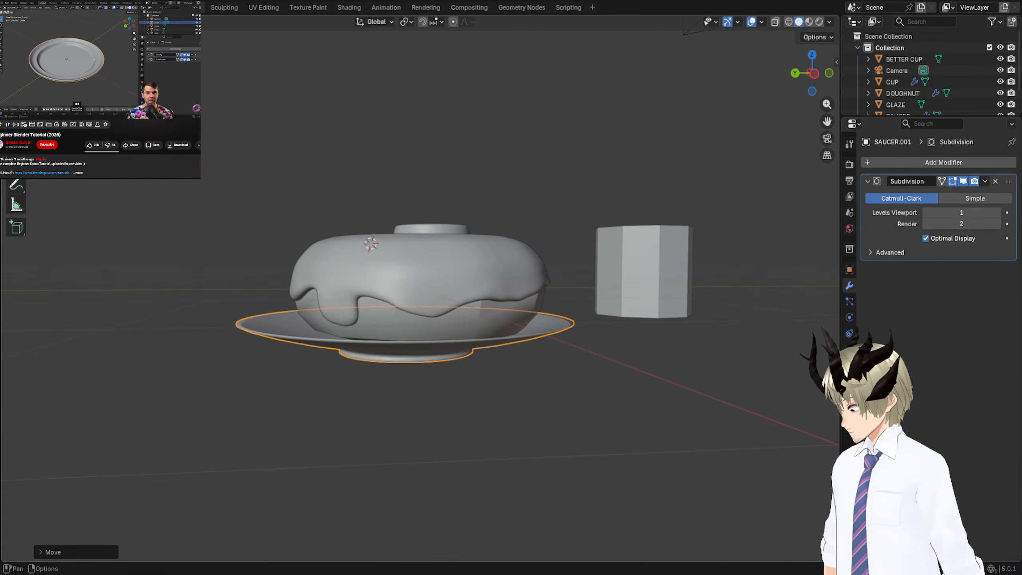
# In Edit Mode with X-ray on, select the saucer copy's central base rings and scale them up by about 1.37.
pyautogui.press('Tab')
pyautogui.moveTo(268, 142); pyautogui.dragTo(455, 377, button='middle')
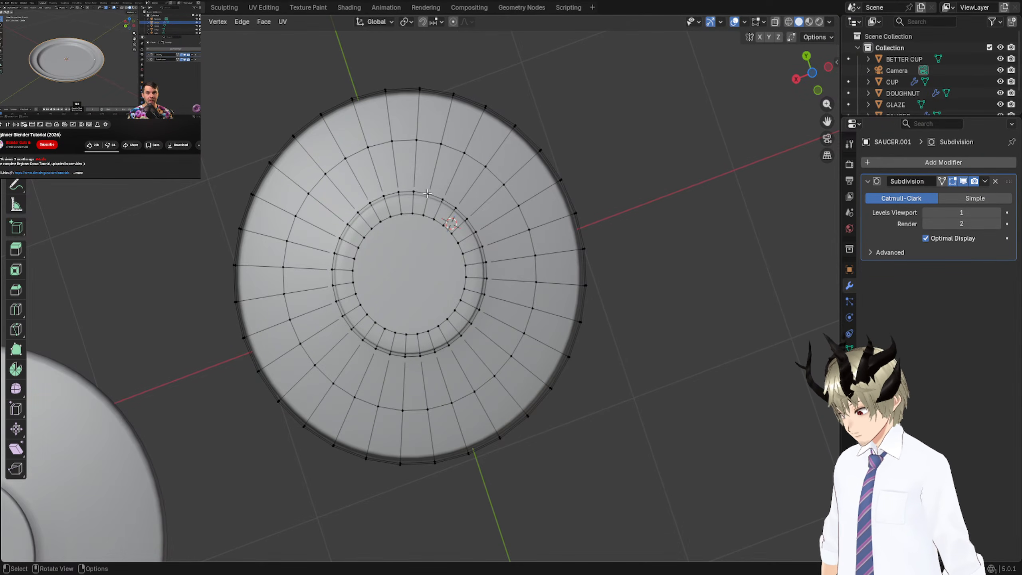
pyautogui.click(775, 21)
pyautogui.moveTo(644, 112); pyautogui.dragTo(548, 169, button='middle')
pyautogui.moveTo(318, 182); pyautogui.dragTo(366, 194)
pyautogui.press('w')
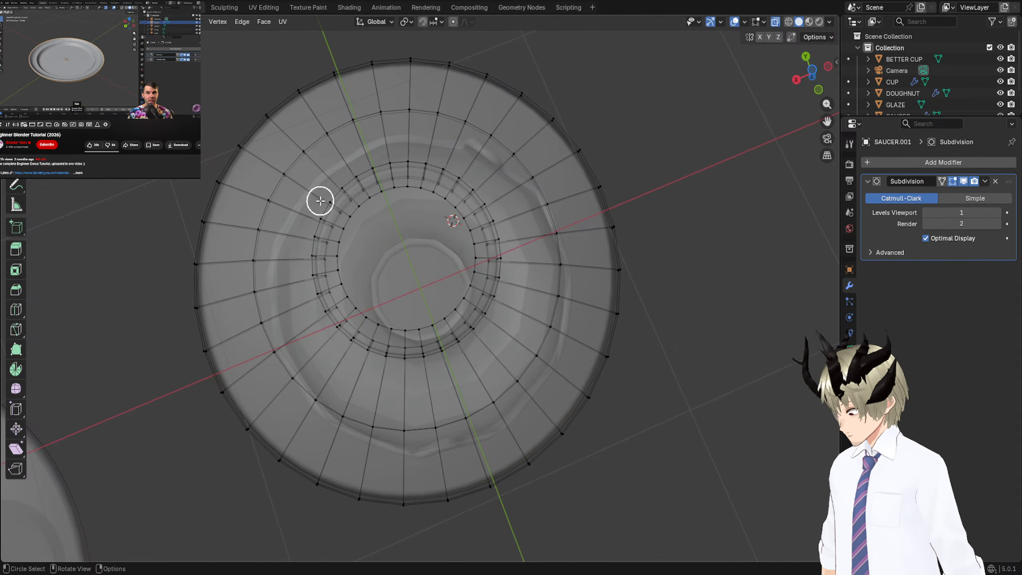
pyautogui.press('w')
pyautogui.moveTo(308, 207)
pyautogui.mouseDown()
pyautogui.moveTo(398, 146)
pyautogui.moveTo(483, 189)
pyautogui.moveTo(515, 276)
pyautogui.moveTo(455, 375)
pyautogui.moveTo(338, 358)
pyautogui.moveTo(308, 208)
pyautogui.mouseUp()
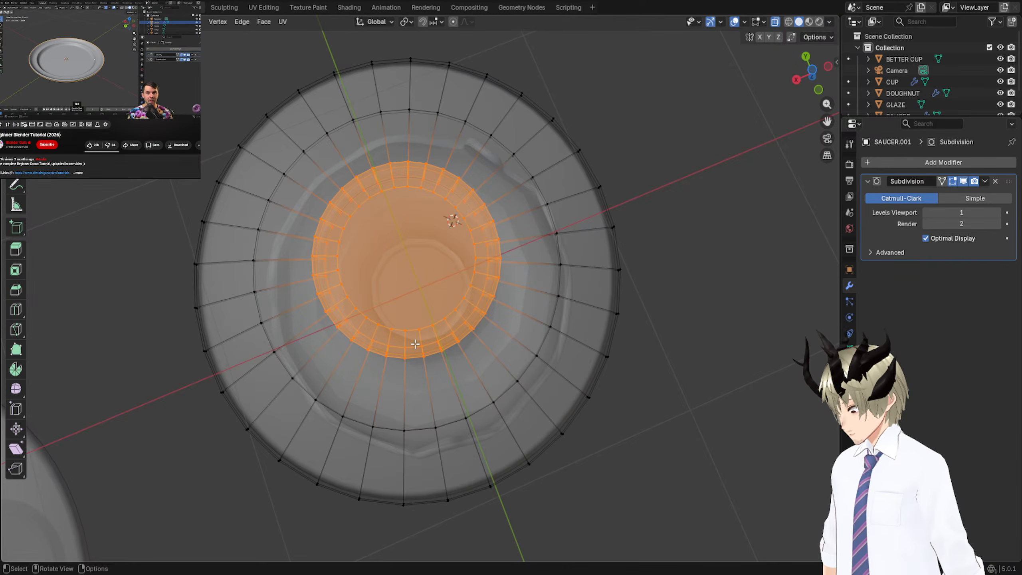
pyautogui.press('s')
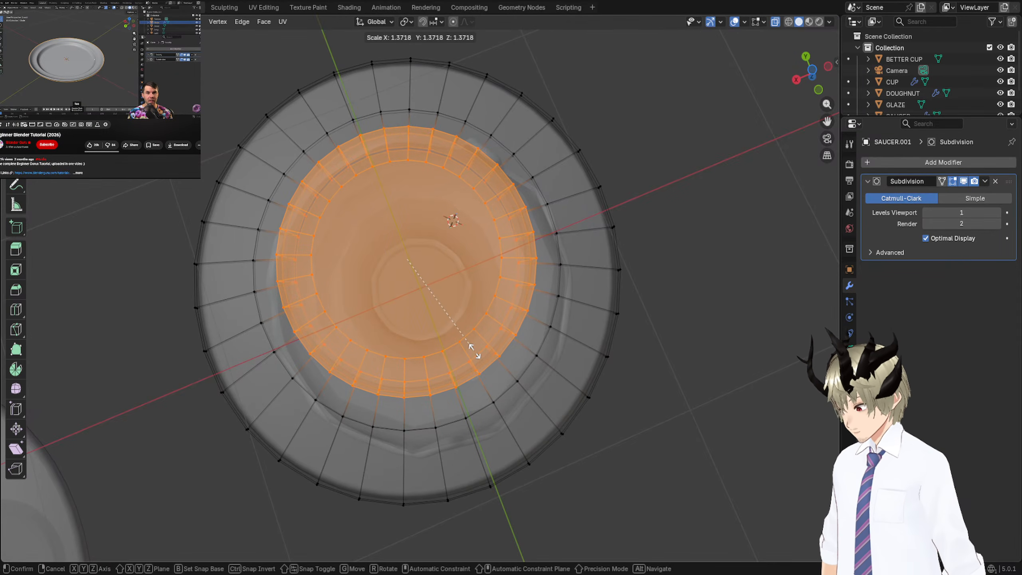
pyautogui.click(474, 351)
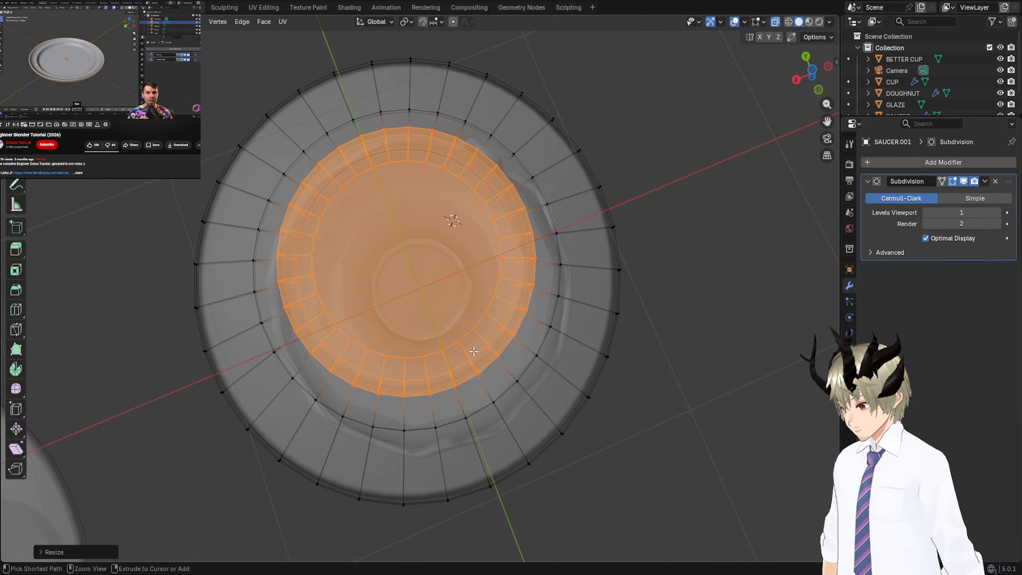
pyautogui.press('ctrl+KP_Add')
pyautogui.press('s')
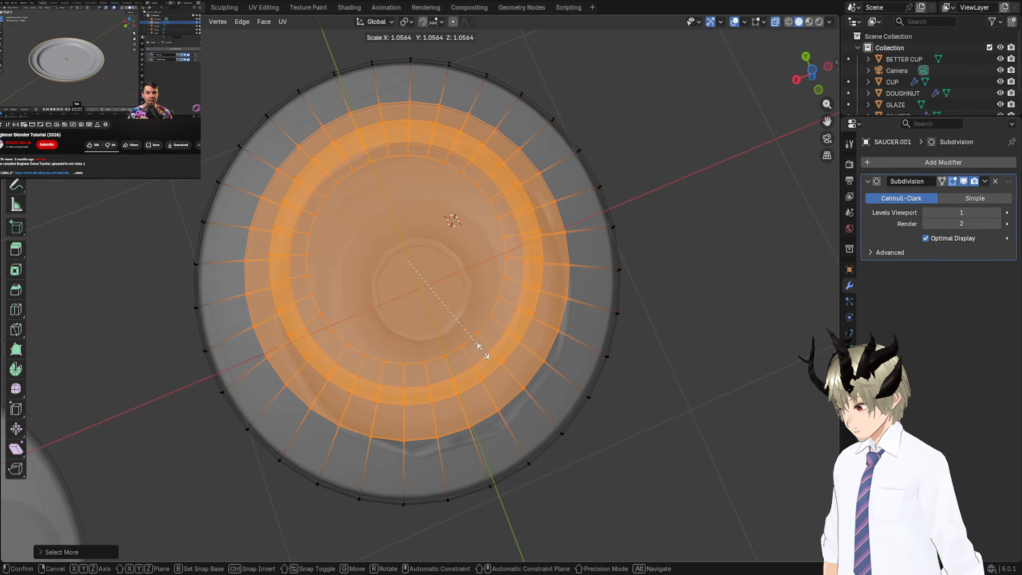
pyautogui.rightClick(489, 353)
pyautogui.hotkey('ctrl', 'z')
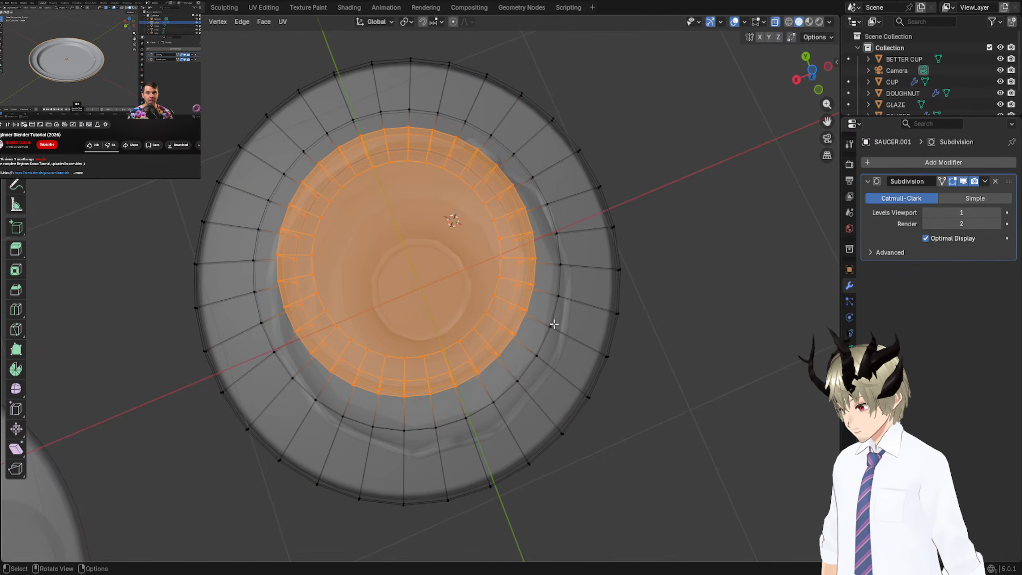
# Lasso-select the saucer copy's middle rings between base and rim, excluding the base, and scale them up by about 1.23.
pyautogui.click(533, 356)
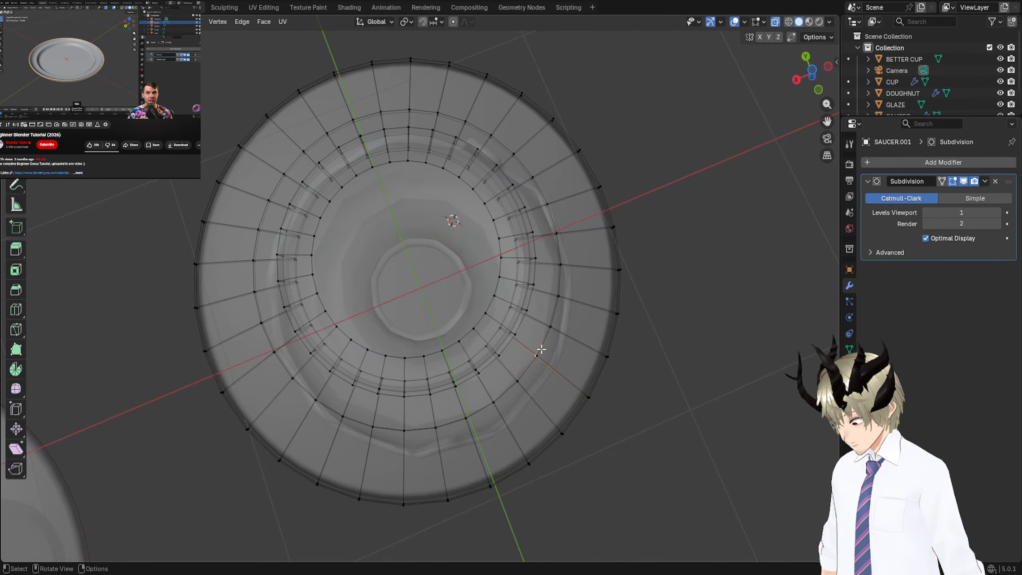
pyautogui.moveTo(541, 350); pyautogui.dragTo(483, 406, button='middle')
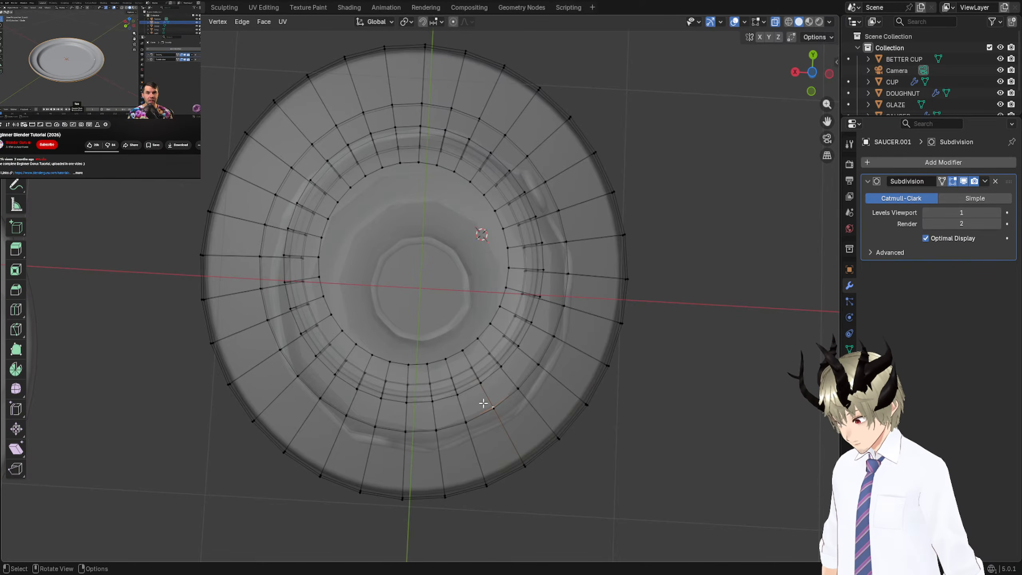
pyautogui.keyDown('ctrl'); pyautogui.moveTo(464, 442); pyautogui.dragTo(488, 403); pyautogui.keyUp('ctrl')
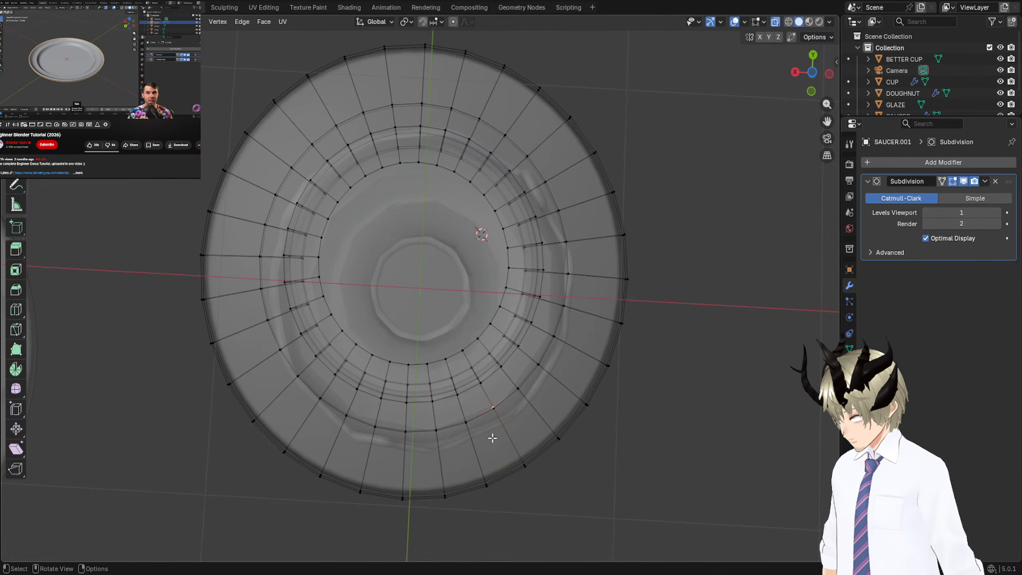
pyautogui.moveTo(486, 438)
pyautogui.keyDown('ctrl'); pyautogui.mouseDown(button='right')
pyautogui.moveTo(539, 397)
pyautogui.moveTo(573, 282)
pyautogui.moveTo(556, 182)
pyautogui.moveTo(479, 96)
pyautogui.moveTo(350, 97)
pyautogui.moveTo(254, 177)
pyautogui.moveTo(243, 328)
pyautogui.moveTo(298, 409)
pyautogui.moveTo(411, 440)
pyautogui.mouseUp(button='right'); pyautogui.keyUp('ctrl')
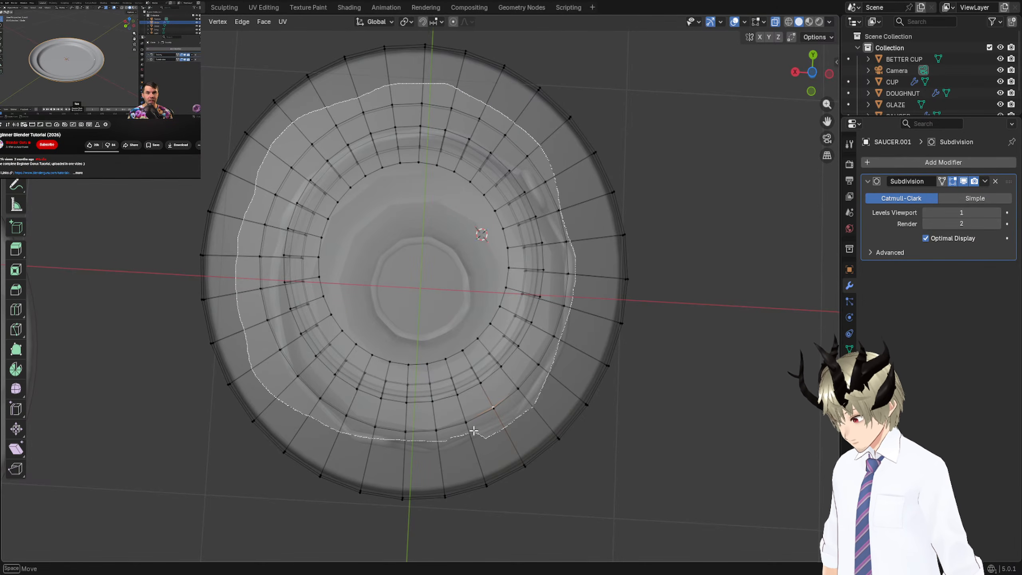
pyautogui.moveTo(434, 407)
pyautogui.keyDown('ctrl'); pyautogui.mouseDown(button='right')
pyautogui.moveTo(391, 414)
pyautogui.moveTo(330, 393)
pyautogui.moveTo(275, 326)
pyautogui.moveTo(277, 207)
pyautogui.moveTo(342, 137)
pyautogui.moveTo(430, 121)
pyautogui.moveTo(474, 129)
pyautogui.moveTo(511, 152)
pyautogui.moveTo(561, 229)
pyautogui.moveTo(565, 275)
pyautogui.moveTo(526, 340)
pyautogui.mouseUp(button='right'); pyautogui.keyUp('ctrl')
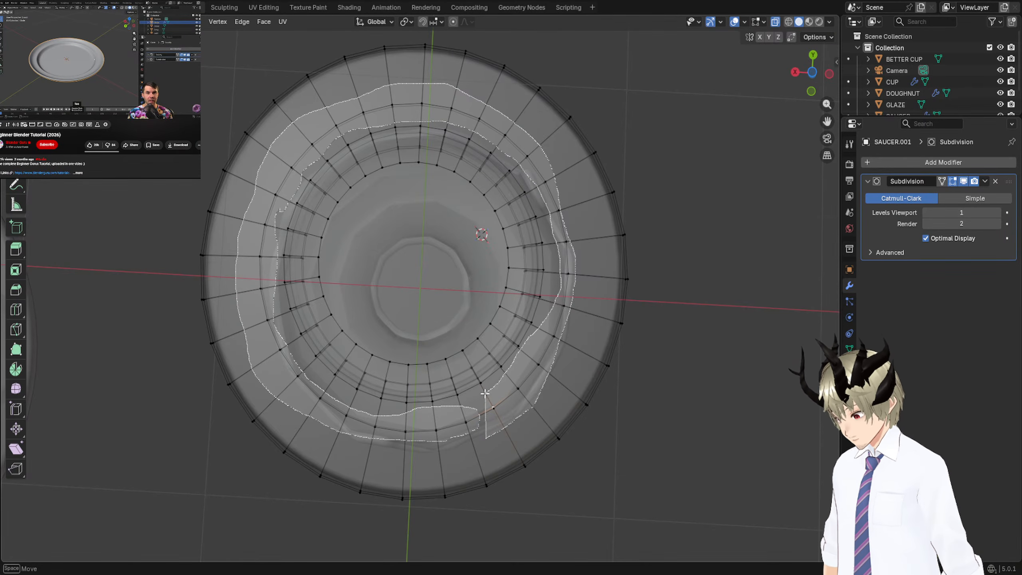
pyautogui.moveTo(485, 394)
pyautogui.keyDown('ctrl'); pyautogui.mouseDown(button='right')
pyautogui.moveTo(479, 419)
pyautogui.moveTo(427, 441)
pyautogui.moveTo(331, 441)
pyautogui.moveTo(290, 407)
pyautogui.moveTo(273, 378)
pyautogui.moveTo(283, 372)
pyautogui.mouseUp(button='right'); pyautogui.keyUp('ctrl')
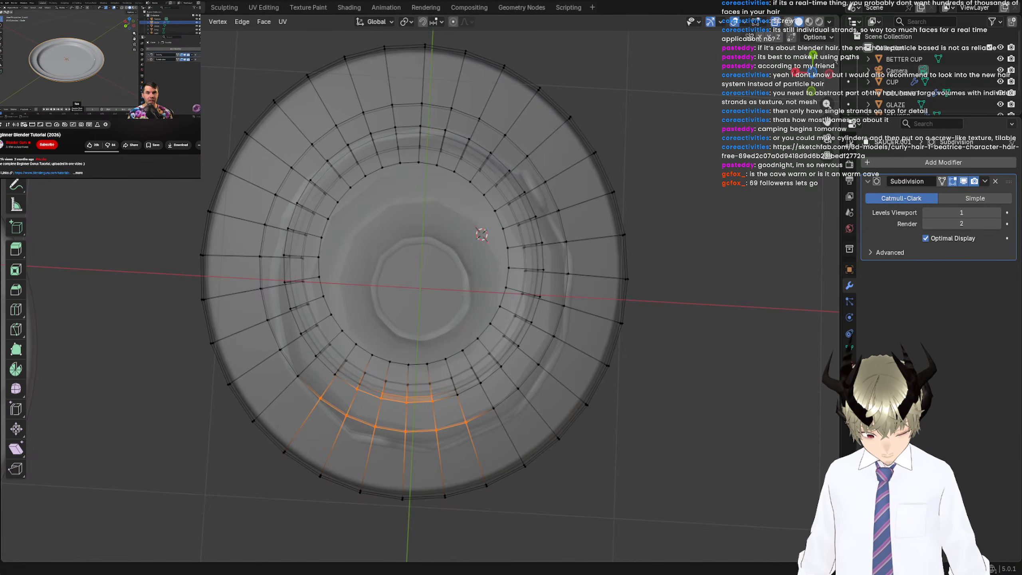
pyautogui.moveTo(478, 427)
pyautogui.mouseDown()
pyautogui.moveTo(486, 413)
pyautogui.moveTo(446, 420)
pyautogui.moveTo(478, 430)
pyautogui.moveTo(396, 416)
pyautogui.moveTo(310, 365)
pyautogui.moveTo(287, 334)
pyautogui.moveTo(269, 246)
pyautogui.moveTo(282, 190)
pyautogui.moveTo(346, 143)
pyautogui.moveTo(400, 125)
pyautogui.moveTo(493, 140)
pyautogui.moveTo(544, 177)
pyautogui.moveTo(555, 226)
pyautogui.moveTo(544, 299)
pyautogui.moveTo(479, 402)
pyautogui.moveTo(579, 332)
pyautogui.moveTo(585, 243)
pyautogui.moveTo(547, 153)
pyautogui.moveTo(500, 106)
pyautogui.moveTo(420, 83)
pyautogui.moveTo(327, 102)
pyautogui.moveTo(276, 145)
pyautogui.moveTo(232, 244)
pyautogui.moveTo(257, 351)
pyautogui.moveTo(318, 412)
pyautogui.moveTo(437, 442)
pyautogui.mouseUp()
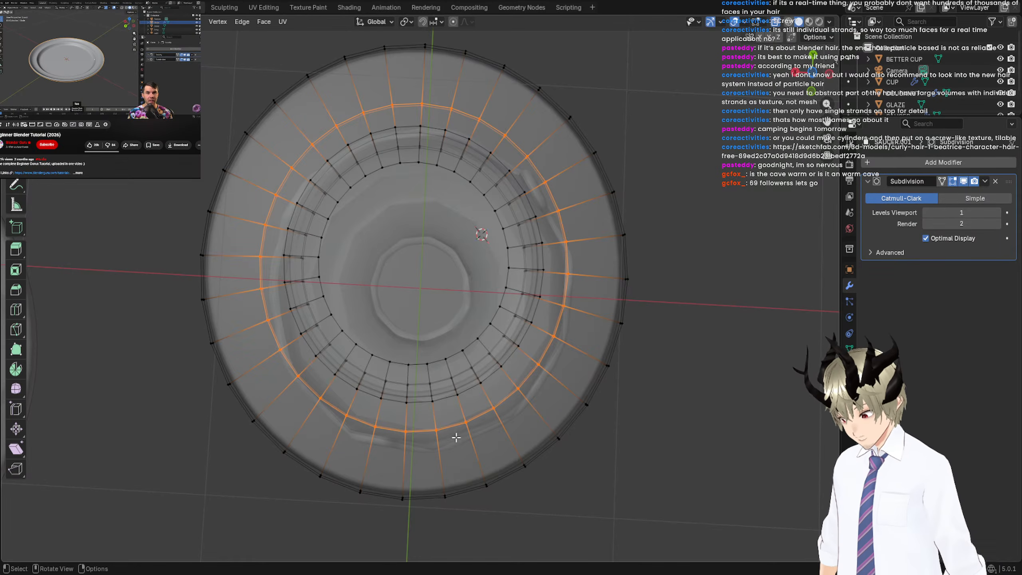
pyautogui.press('s')
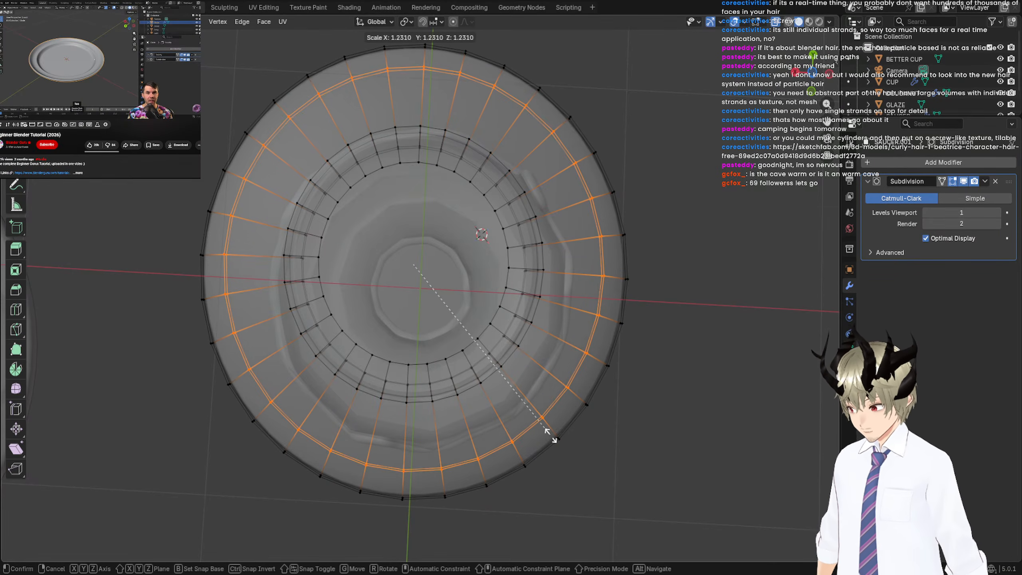
pyautogui.click(548, 433)
pyautogui.moveTo(548, 433); pyautogui.dragTo(365, 485, button='middle')
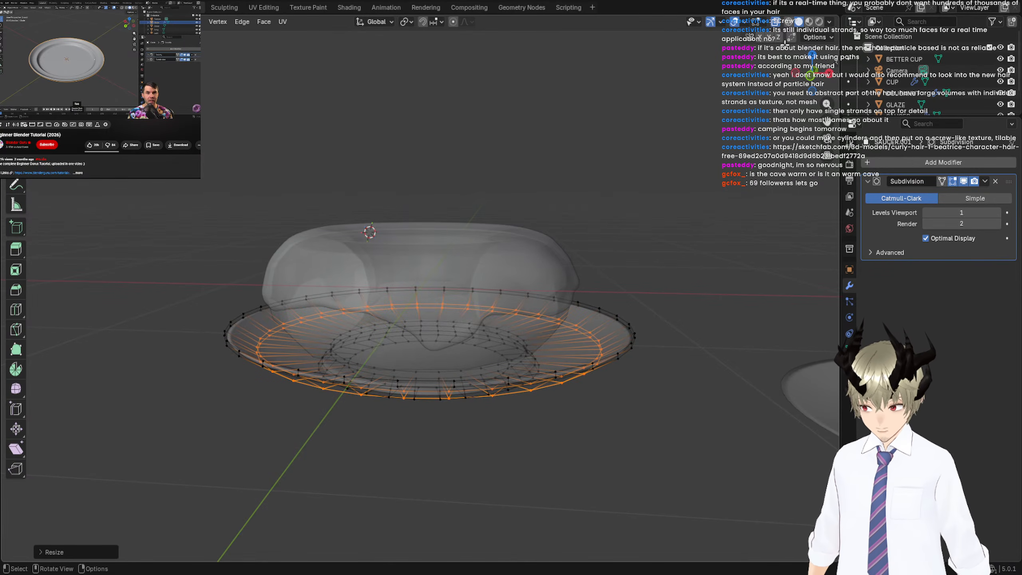
# Turn off X-ray and raise the selected middle rings of the saucer copy by about 0.06 m along Z.
pyautogui.click(774, 22)
pyautogui.moveTo(667, 194); pyautogui.dragTo(623, 181, button='middle')
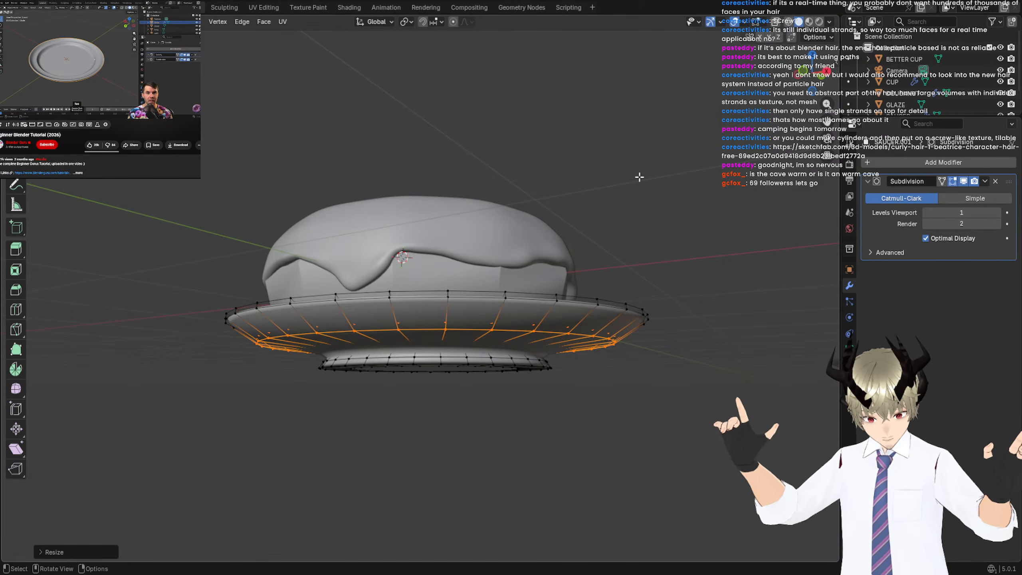
pyautogui.moveTo(630, 222); pyautogui.dragTo(183, 281, button='middle')
pyautogui.scroll(-3, 183, 281)
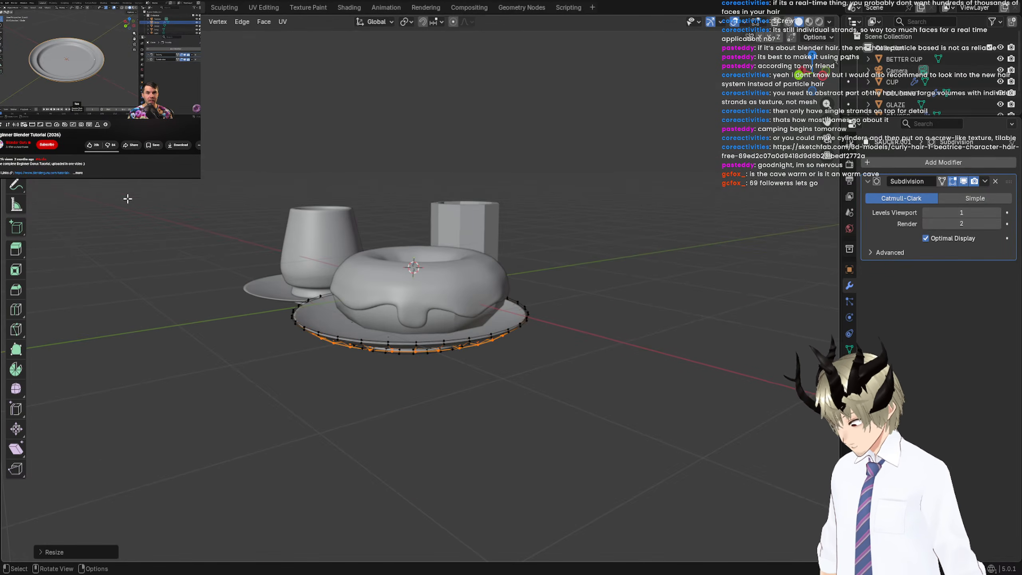
pyautogui.moveTo(342, 228); pyautogui.dragTo(419, 269, button='middle')
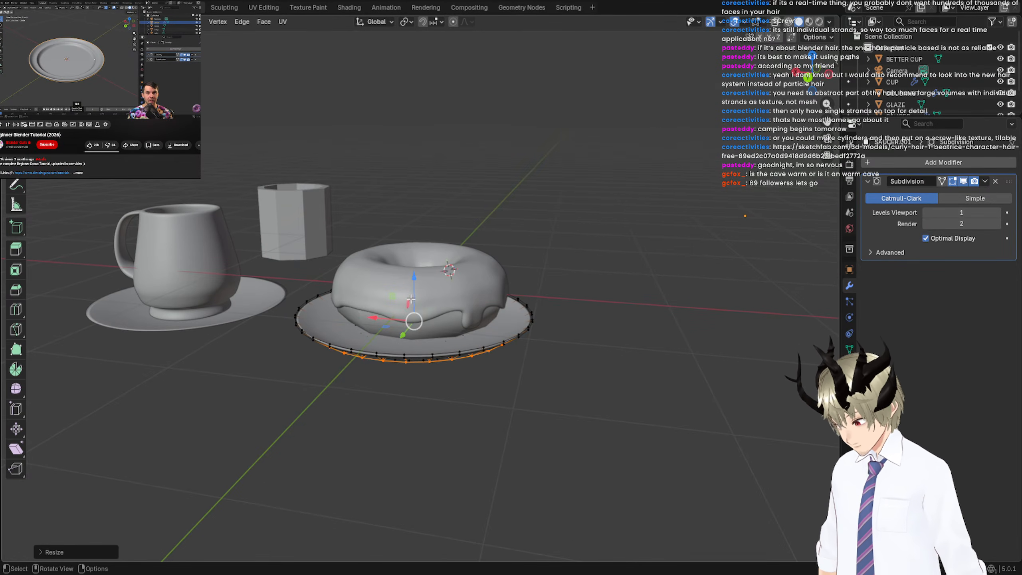
pyautogui.press('g')
pyautogui.press('z')
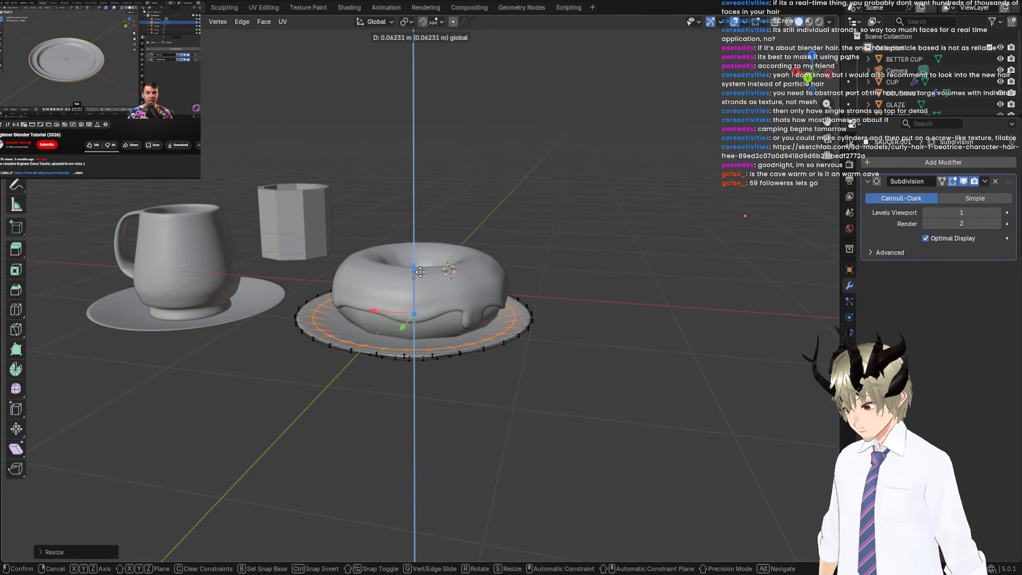
pyautogui.click(420, 269)
pyautogui.moveTo(421, 268); pyautogui.dragTo(259, 388, button='middle')
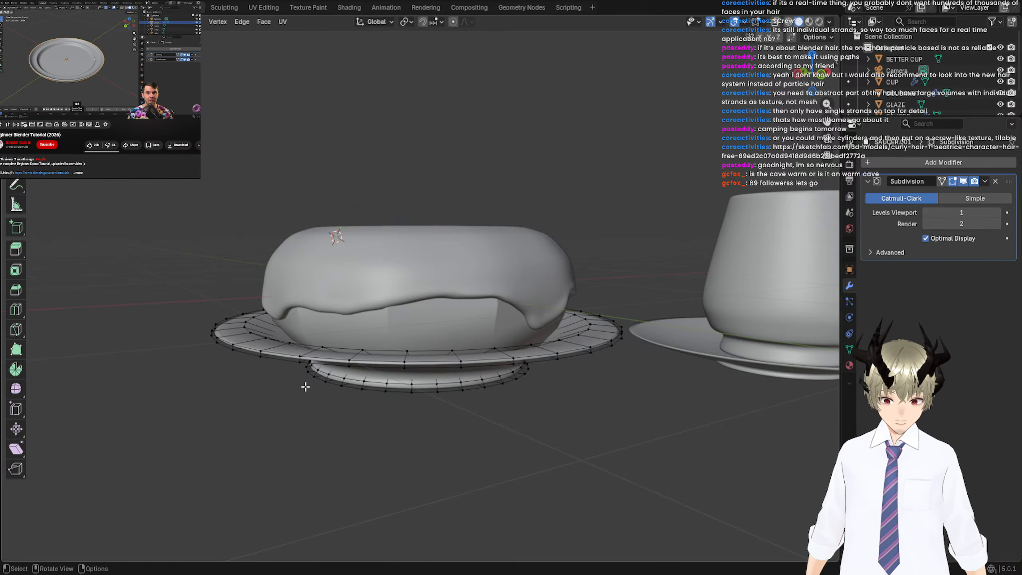
pyautogui.moveTo(318, 388); pyautogui.dragTo(304, 425, button='middle')
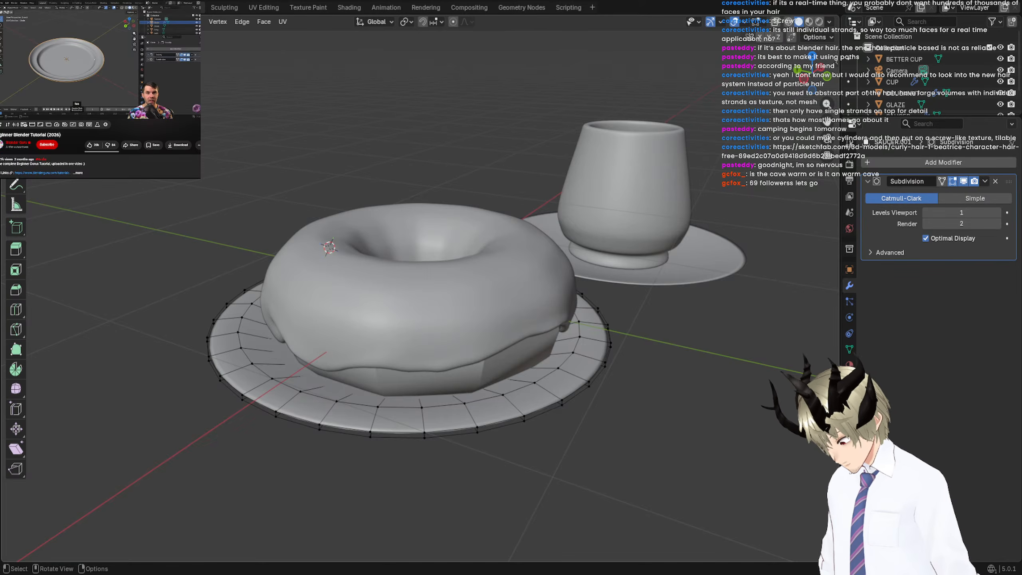
# Reload the reference tutorial video and seek to the part showing the doughnut on its plate.
pyautogui.press('F5')
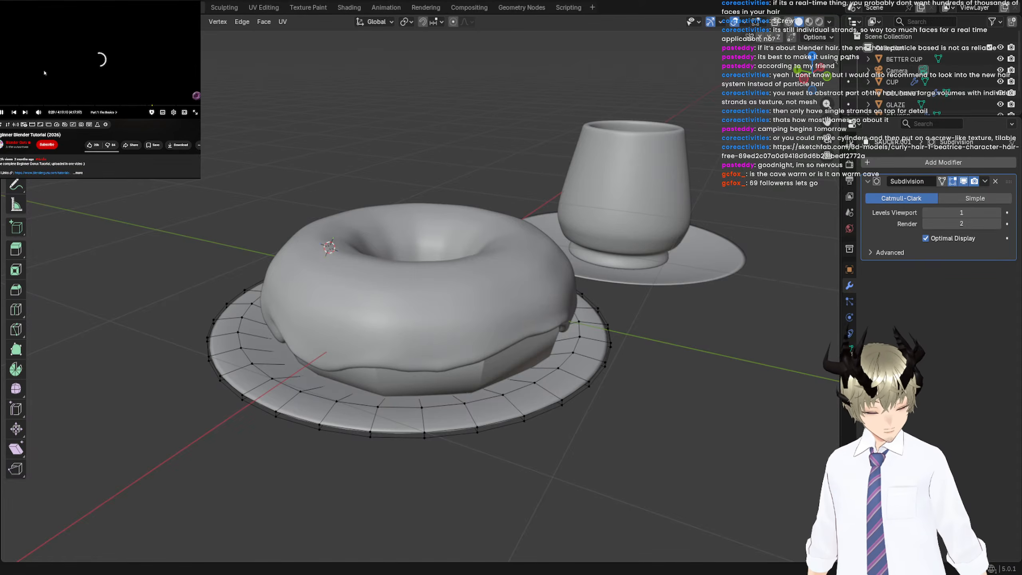
pyautogui.moveTo(45, 106); pyautogui.dragTo(78, 107)
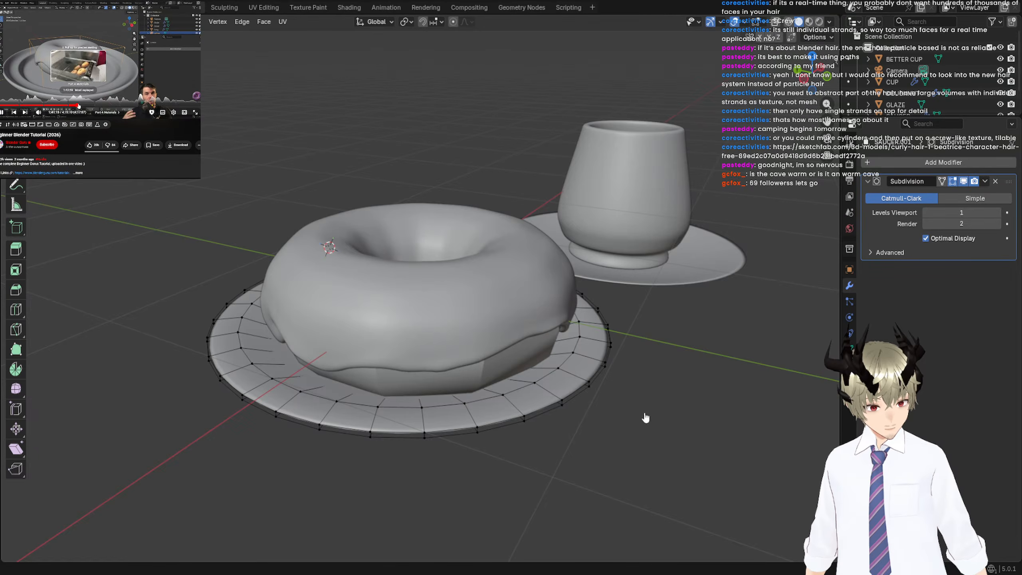
pyautogui.click(75, 107)
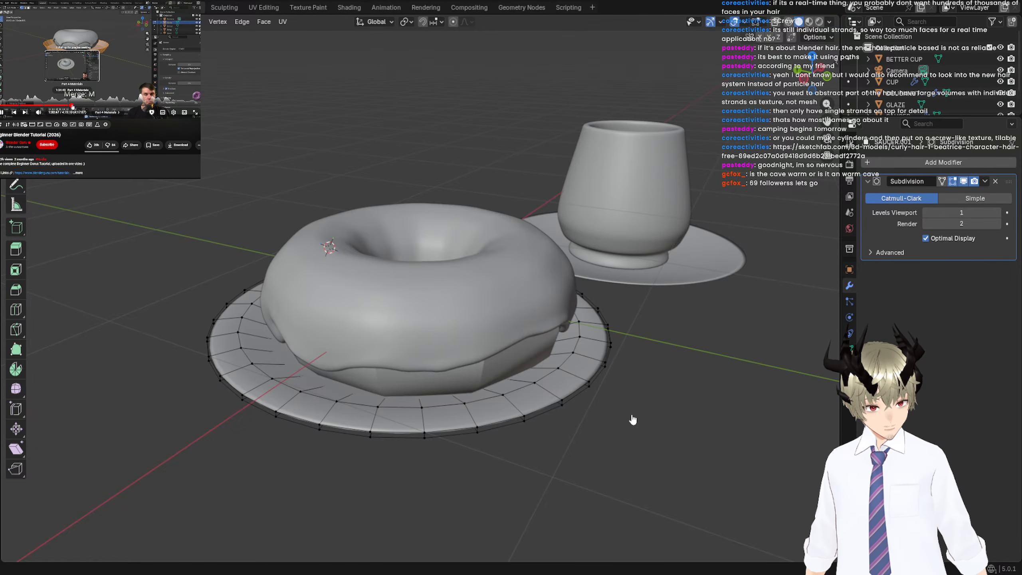
pyautogui.moveTo(69, 106); pyautogui.dragTo(65, 106)
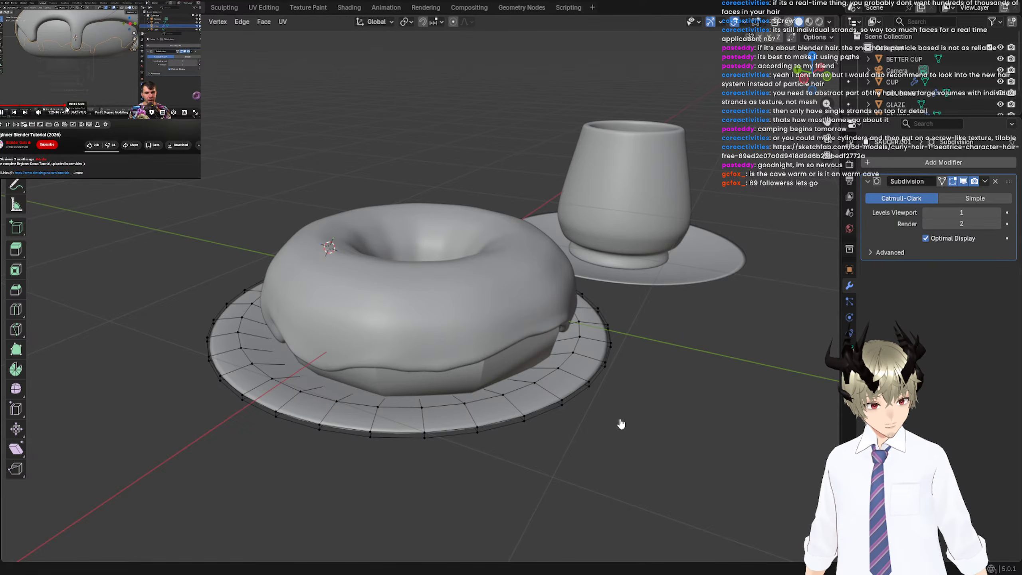
pyautogui.click(66, 106)
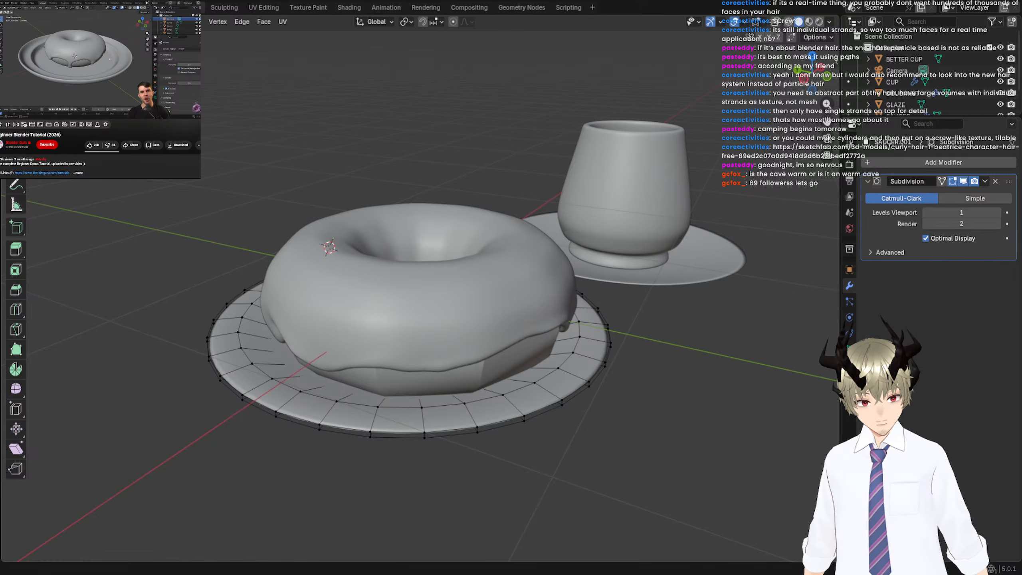
# Add one centred edge loop around the saucer copy's outer rim band and lower it slightly along Z.
pyautogui.moveTo(411, 443); pyautogui.dragTo(389, 444, button='middle')
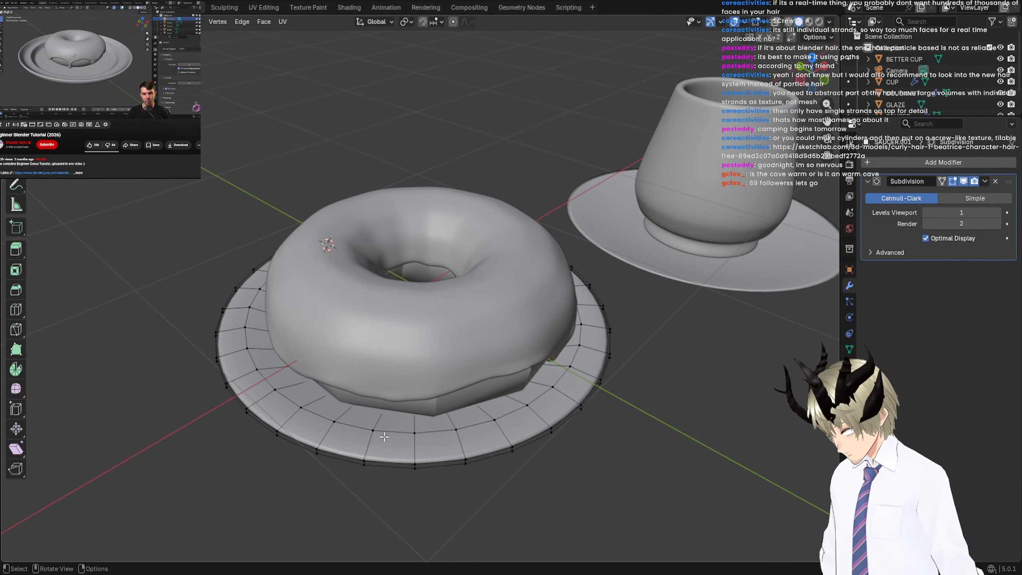
pyautogui.hotkey('ctrl', 'r')
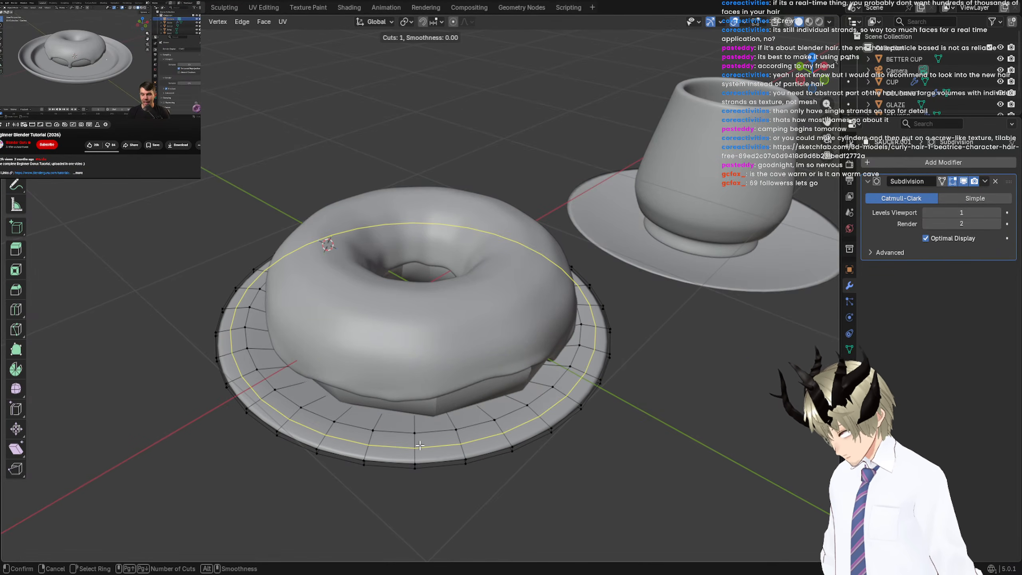
pyautogui.click(419, 445)
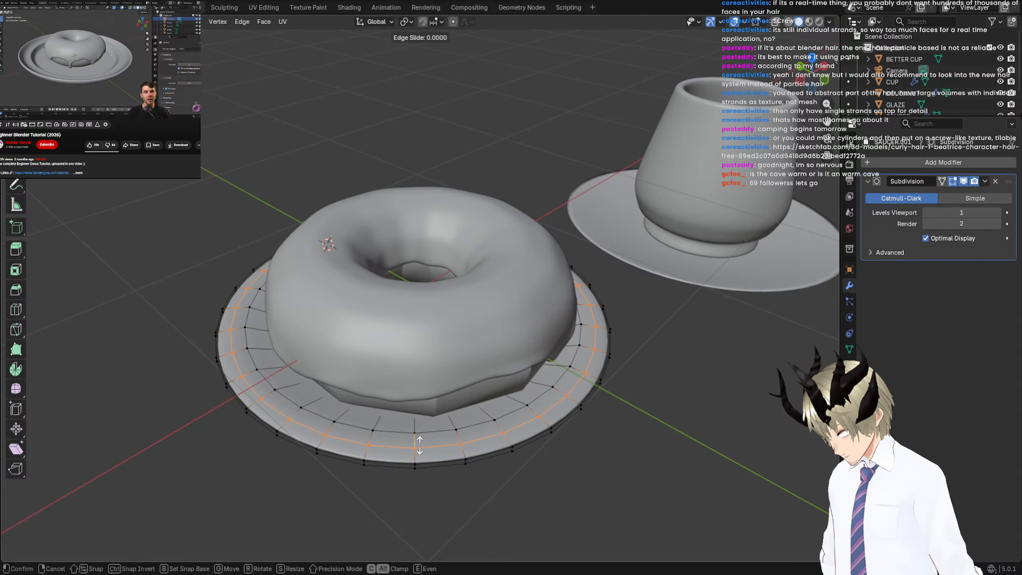
pyautogui.rightClick(419, 446)
pyautogui.moveTo(413, 276); pyautogui.dragTo(413, 284)
pyautogui.moveTo(413, 284); pyautogui.dragTo(396, 219, button='middle')
pyautogui.moveTo(361, 229); pyautogui.dragTo(132, 235, button='middle')
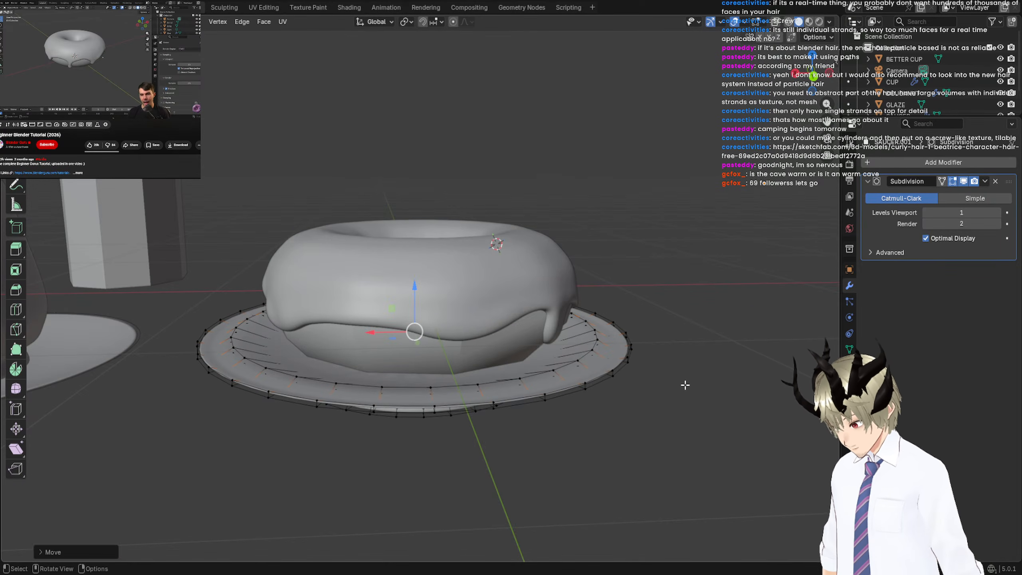
pyautogui.moveTo(684, 383); pyautogui.dragTo(523, 419, button='middle')
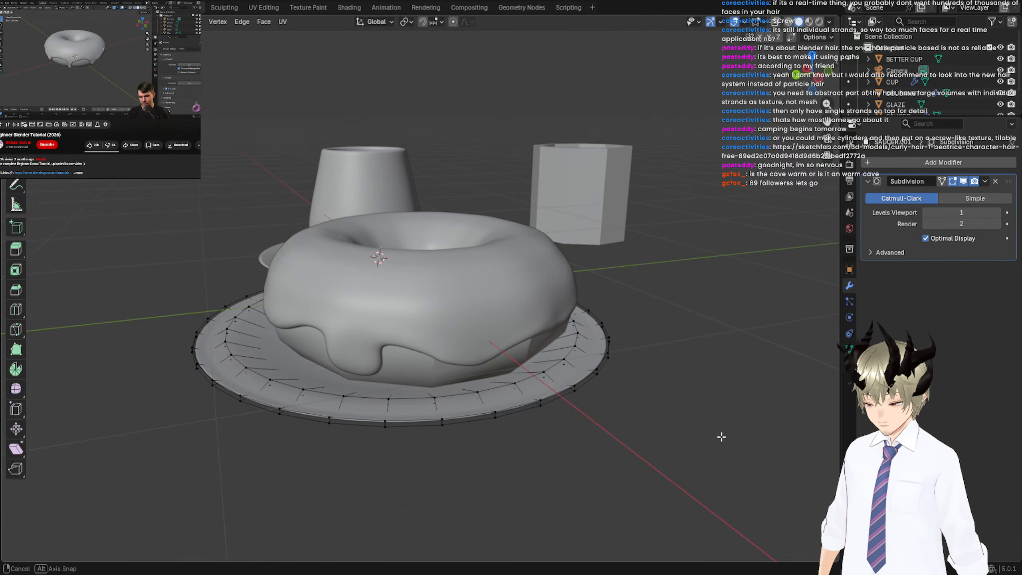
pyautogui.moveTo(721, 436); pyautogui.dragTo(476, 428, button='middle')
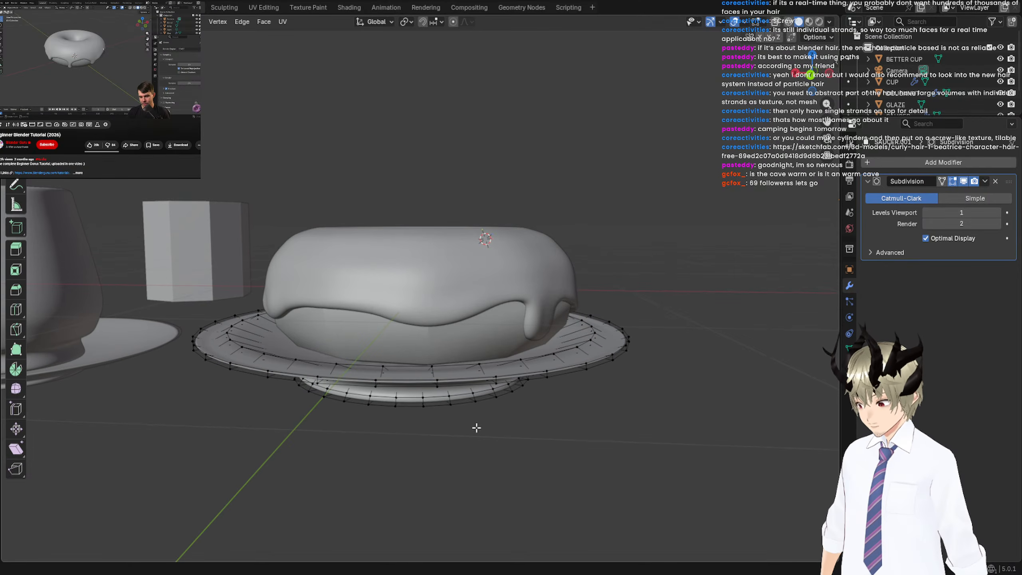
pyautogui.moveTo(377, 433); pyautogui.dragTo(199, 410, button='middle')
pyautogui.click(48, 89)
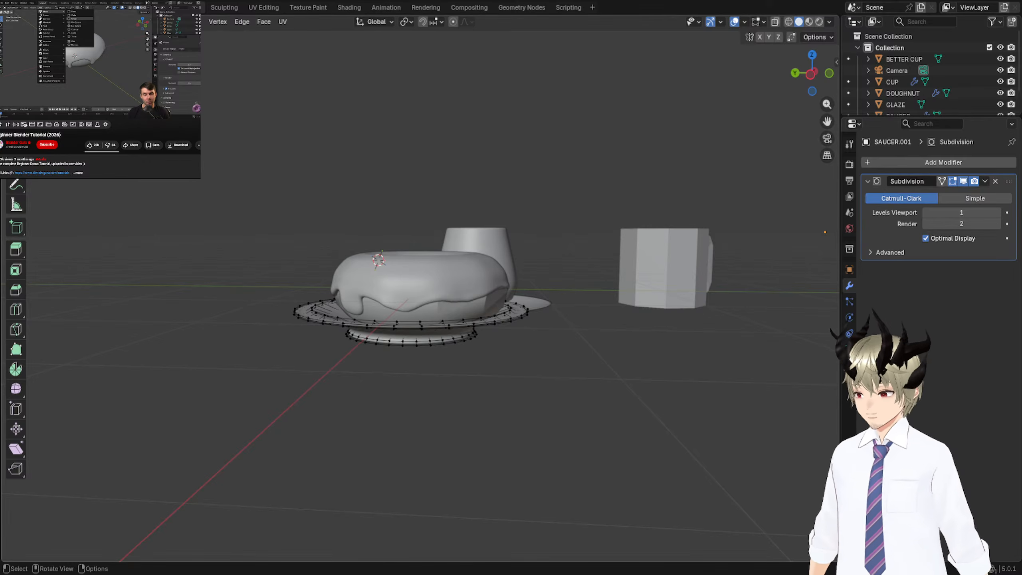
pyautogui.click(169, 22)
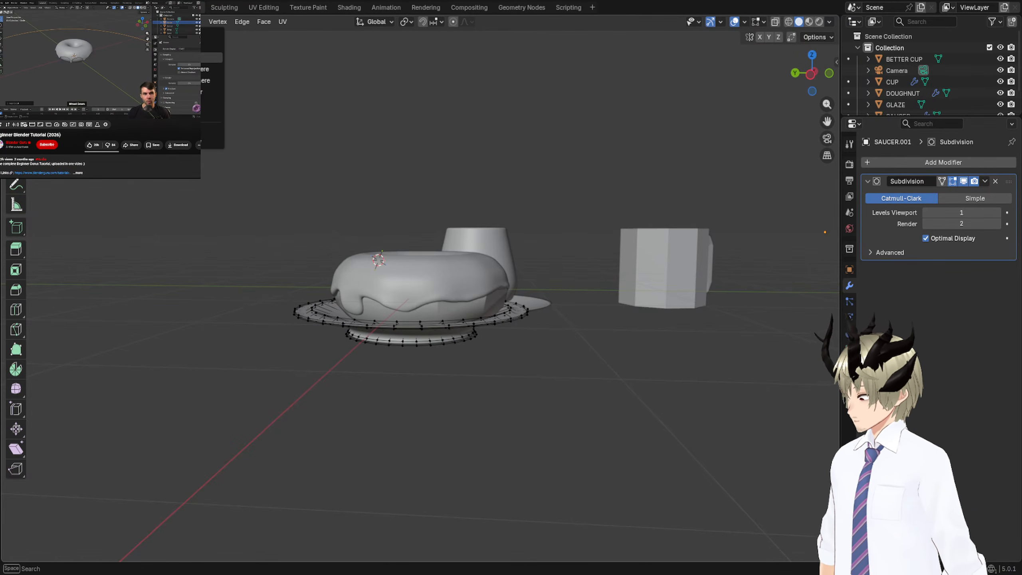
pyautogui.click(169, 57)
pyautogui.scroll(-4, 442, 372)
pyautogui.moveTo(412, 274); pyautogui.dragTo(430, 318, button='middle')
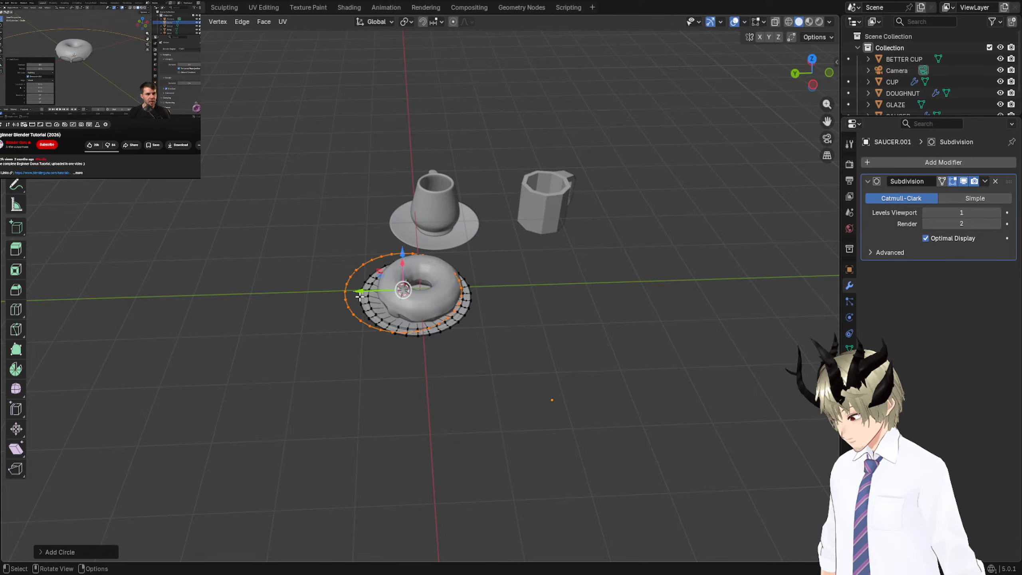
pyautogui.moveTo(359, 296); pyautogui.dragTo(210, 294)
pyautogui.moveTo(377, 270); pyautogui.dragTo(465, 256, button='middle')
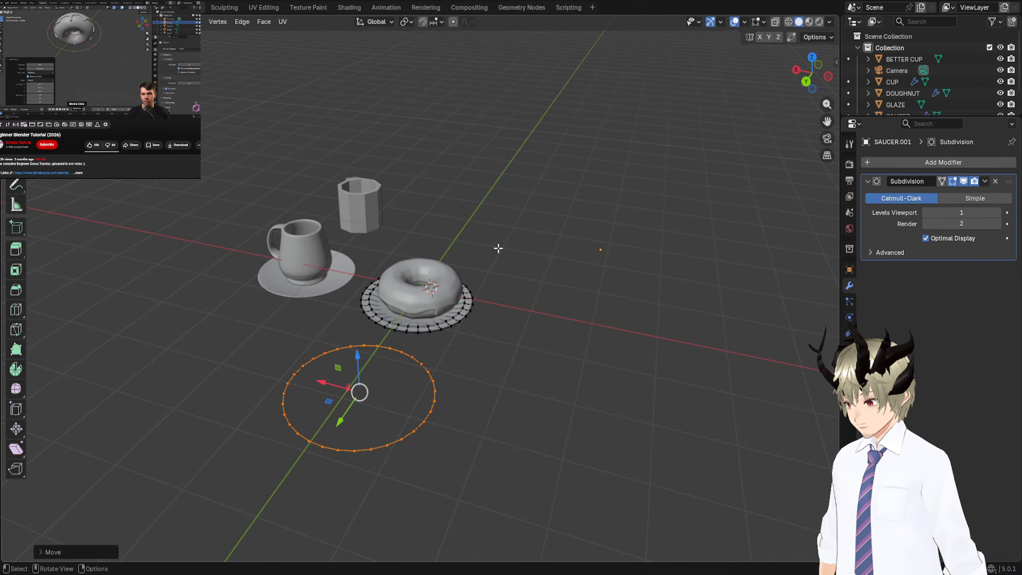
pyautogui.hotkey('ctrl', 'z')
pyautogui.hotkey('ctrl', 'z')
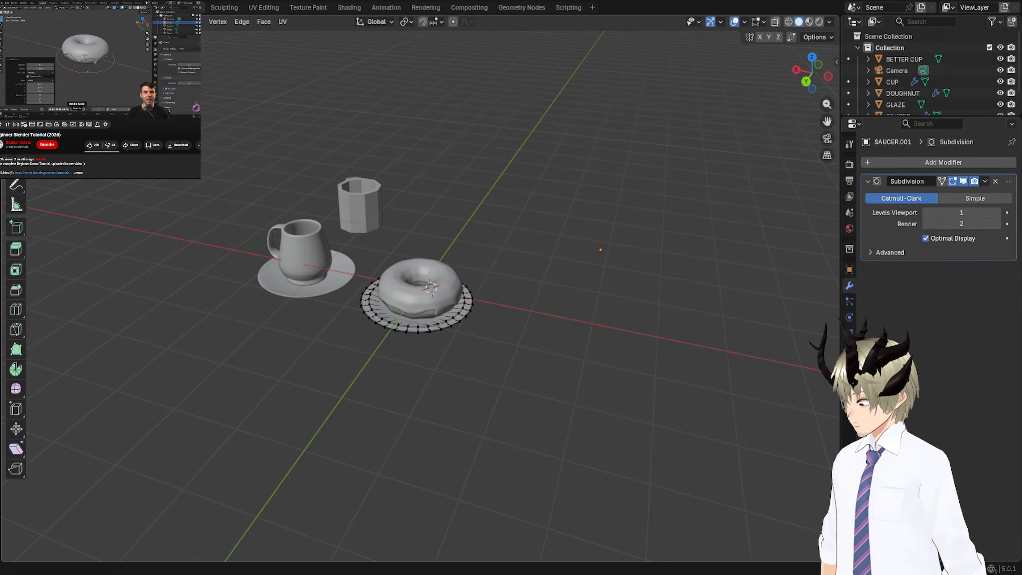
# Return to Object Mode, add a mesh circle, and move it along Y to the empty area in front of the doughnut.
pyautogui.press('Tab')
pyautogui.hotkey('shift', 'a')
pyautogui.moveTo(181, 57)
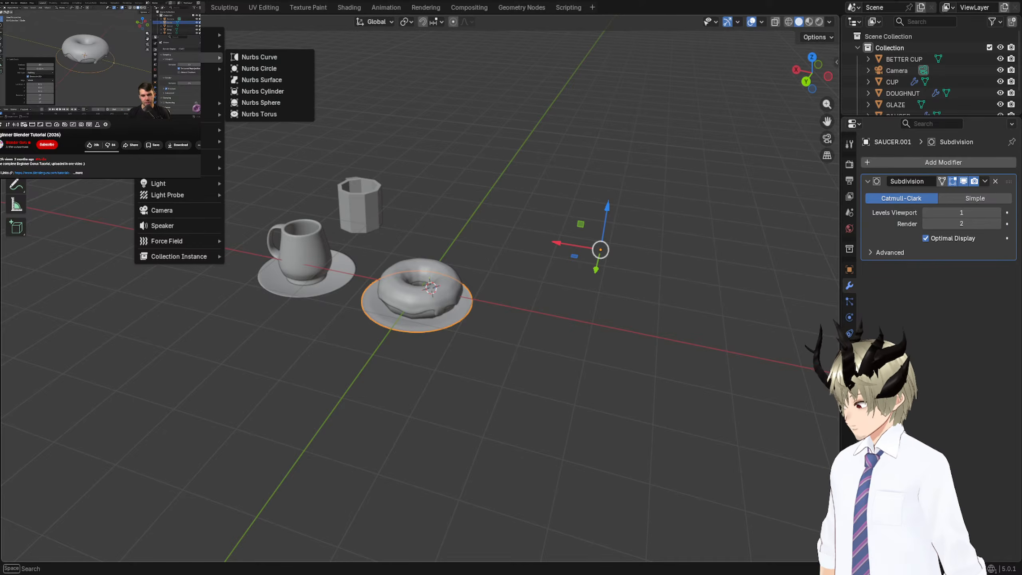
pyautogui.moveTo(181, 35)
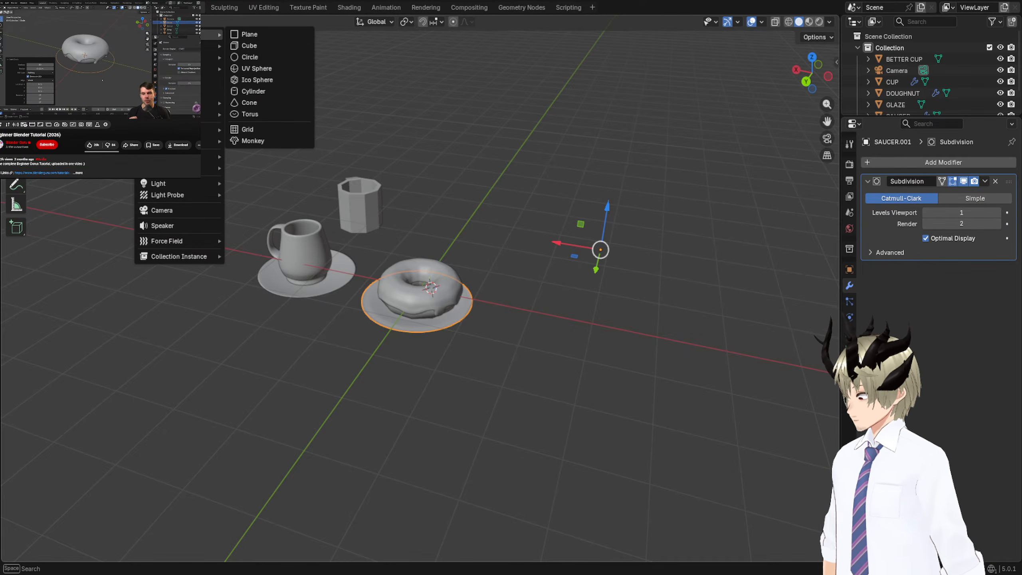
pyautogui.click(258, 57)
pyautogui.press('g')
pyautogui.press('y')
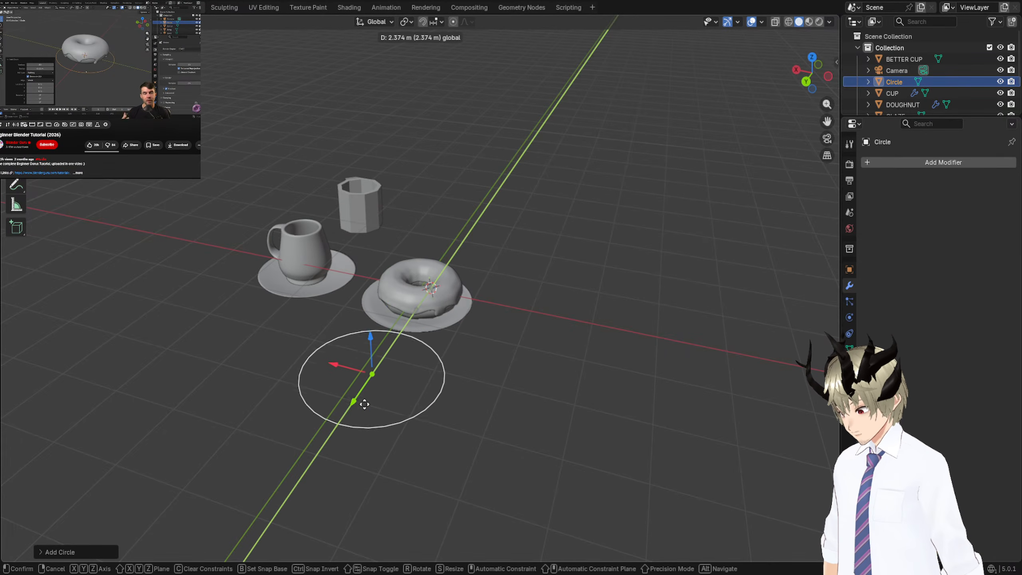
pyautogui.click(356, 410)
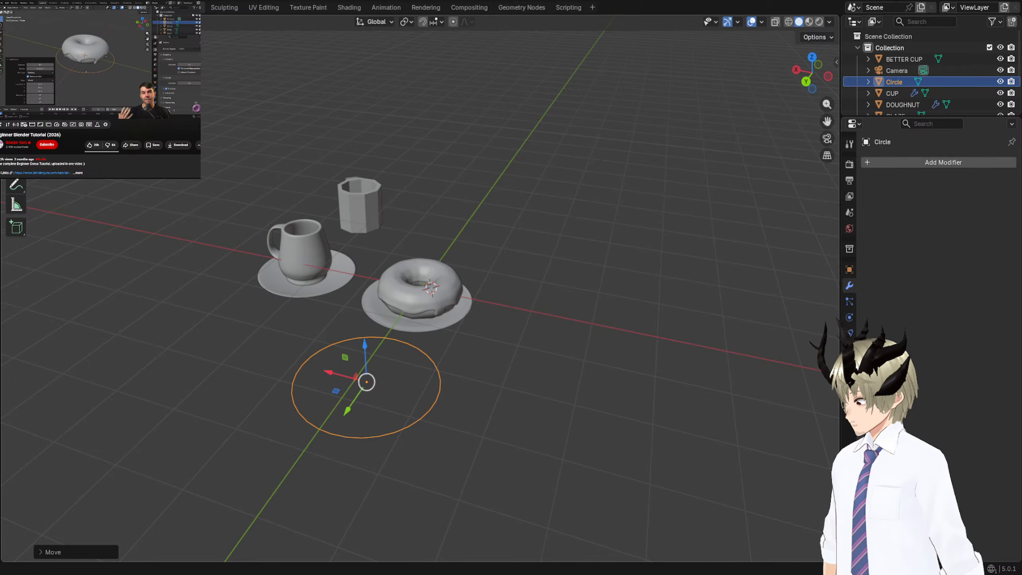
# Enter Edit Mode on the mesh circle and fill its outline with a face.
pyautogui.press('Tab')
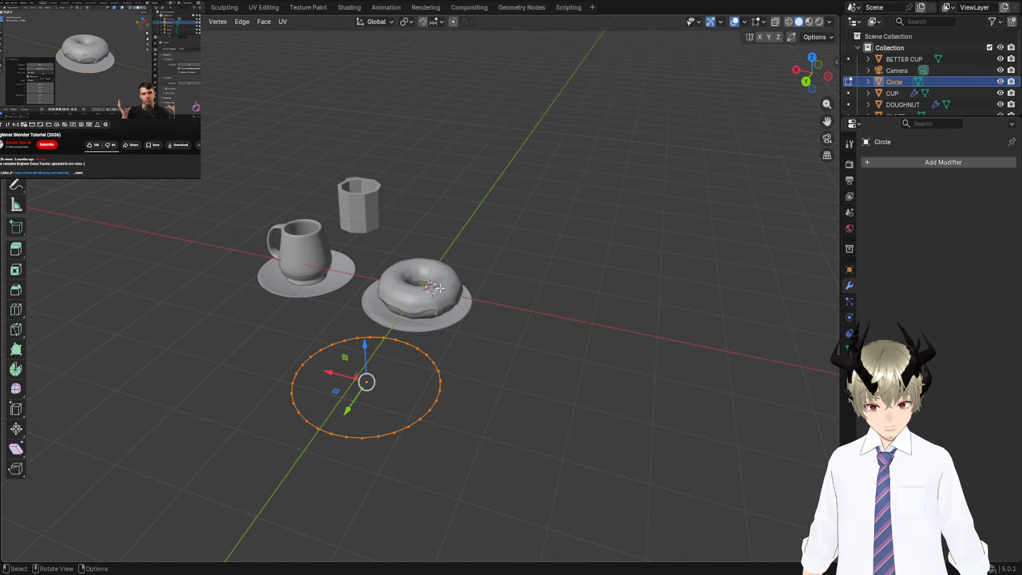
pyautogui.moveTo(433, 319); pyautogui.dragTo(425, 326, button='middle')
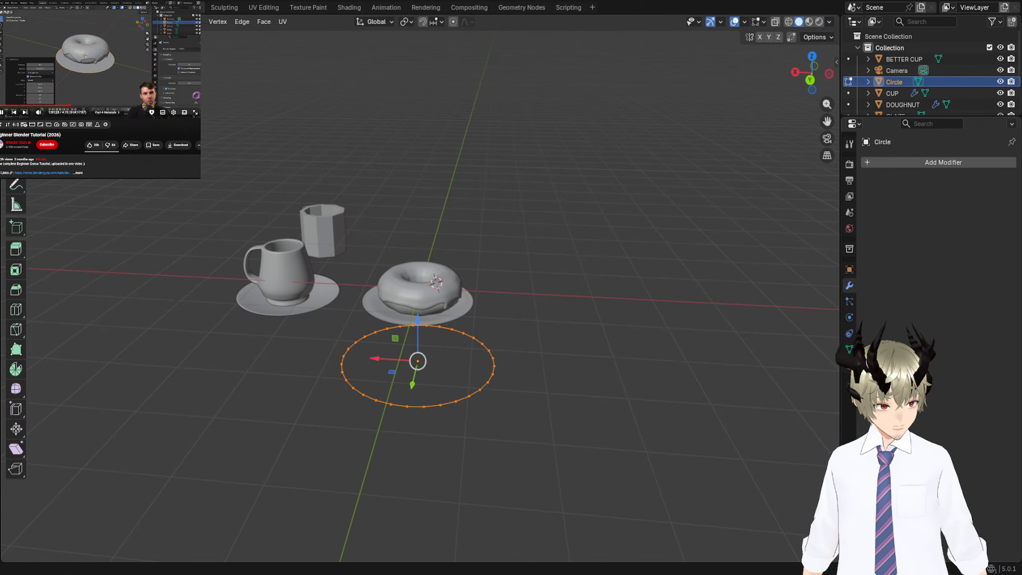
pyautogui.click(110, 67)
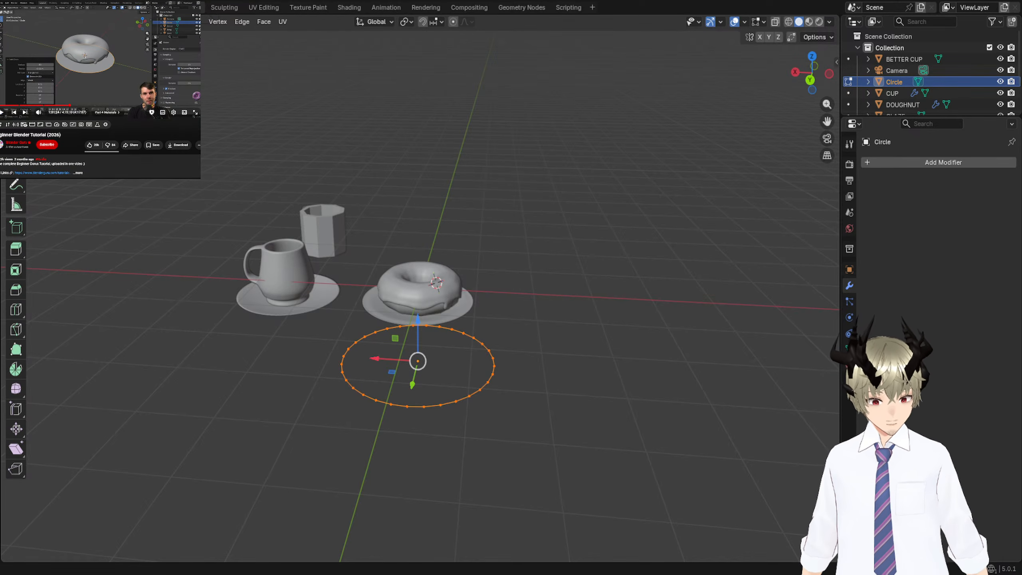
pyautogui.click(54, 76)
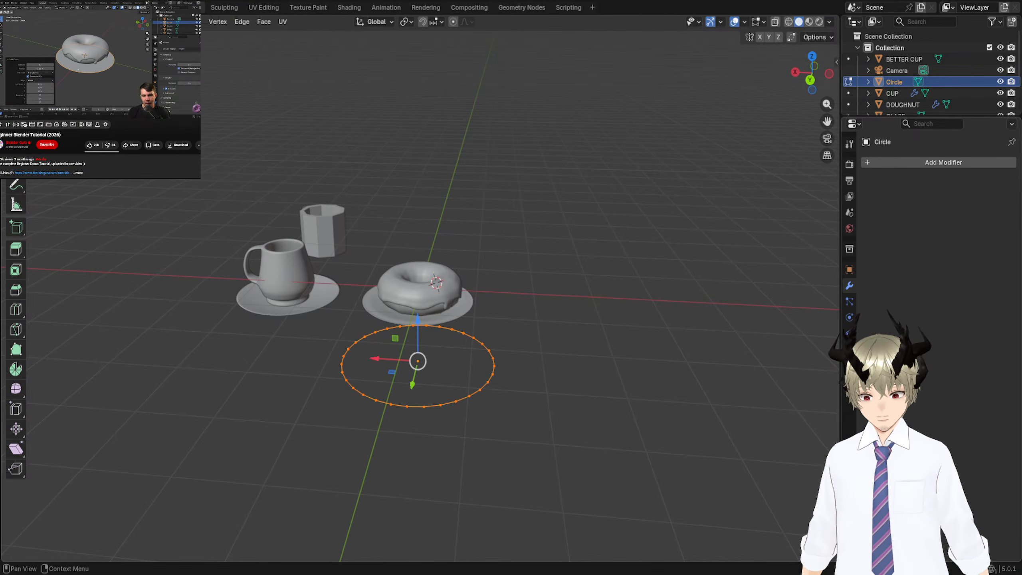
pyautogui.moveTo(402, 342); pyautogui.dragTo(502, 315, button='middle')
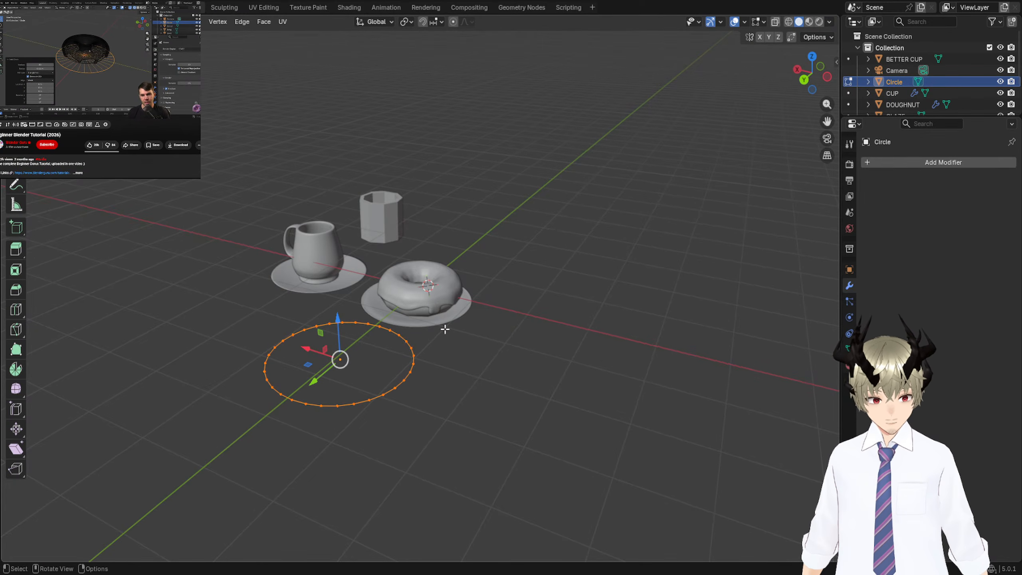
pyautogui.press('f')
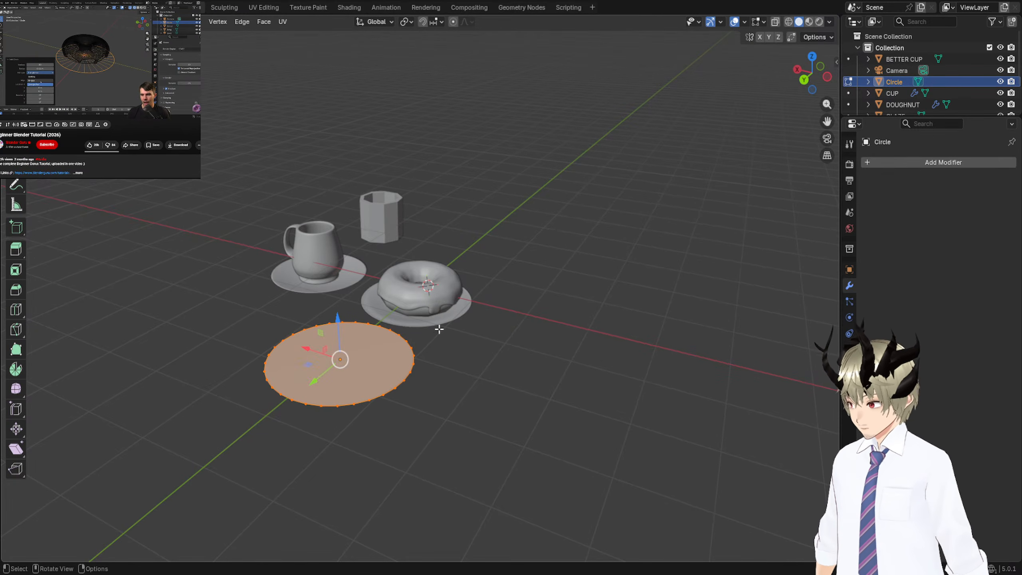
# Return to Object Mode and move the reshaped saucer copy along Y, away from beneath the doughnut.
pyautogui.moveTo(443, 328); pyautogui.dragTo(395, 361, button='middle')
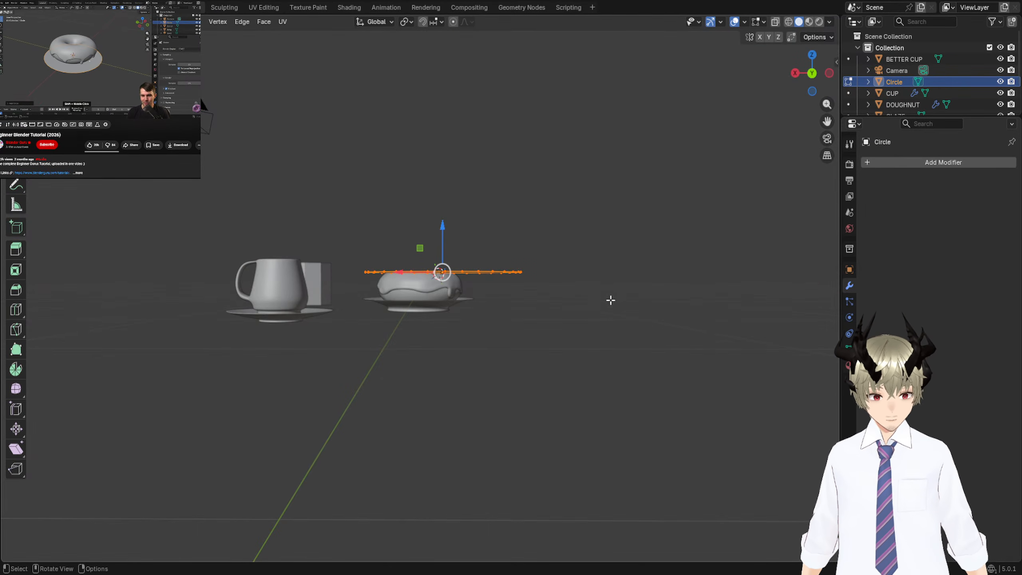
pyautogui.moveTo(459, 335); pyautogui.dragTo(443, 363, button='middle')
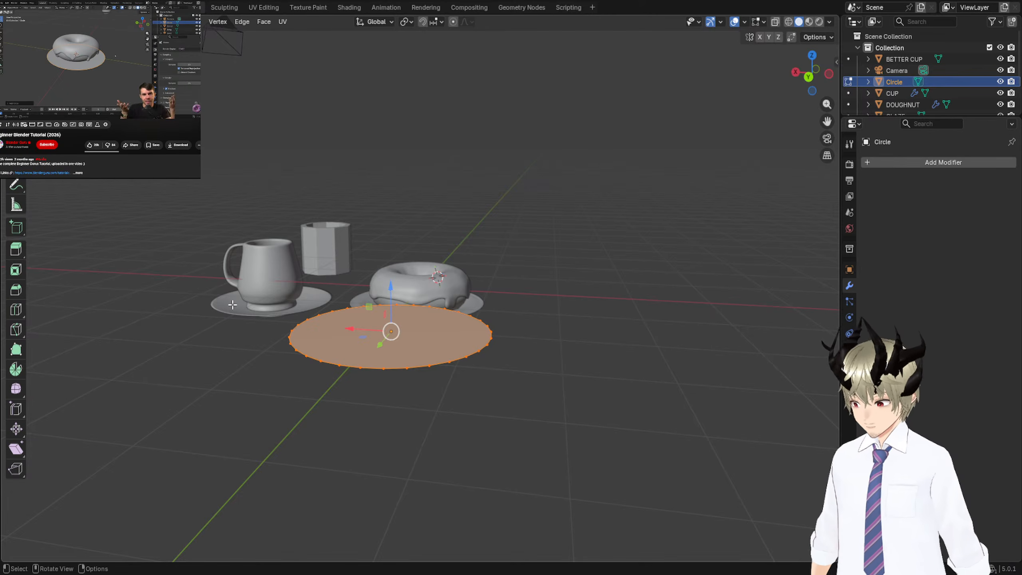
pyautogui.moveTo(386, 334); pyautogui.dragTo(390, 360, button='middle')
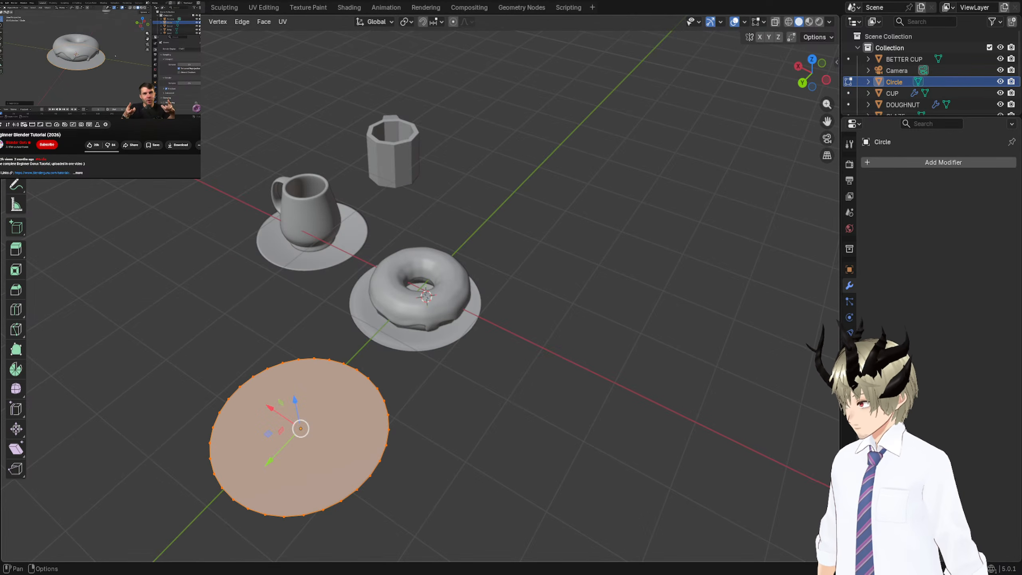
pyautogui.press('Tab')
pyautogui.click(385, 344)
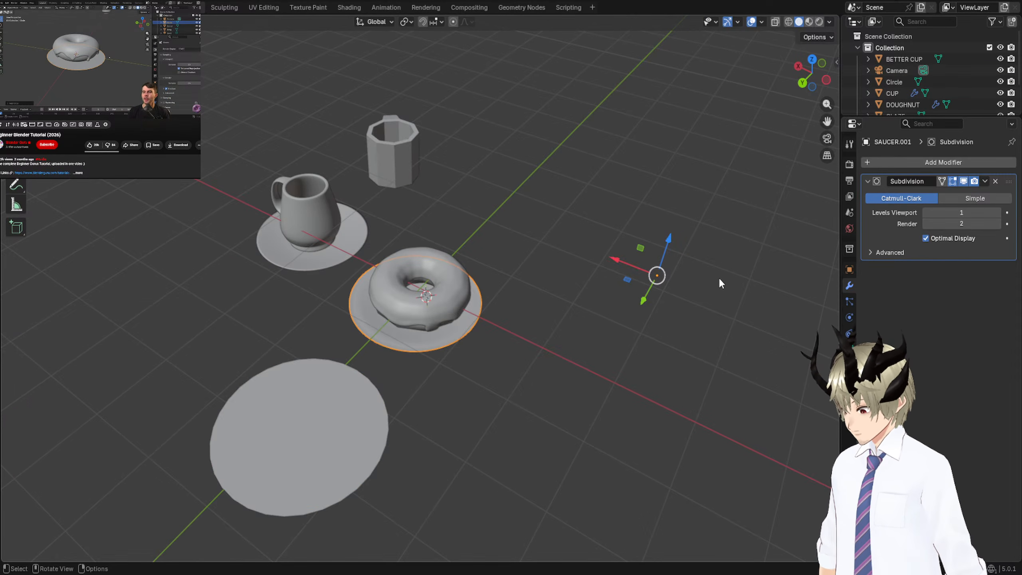
pyautogui.moveTo(642, 298); pyautogui.dragTo(743, 195)
# Move the filled circle along Y and X until it is centred on the doughnut.
pyautogui.click(294, 455)
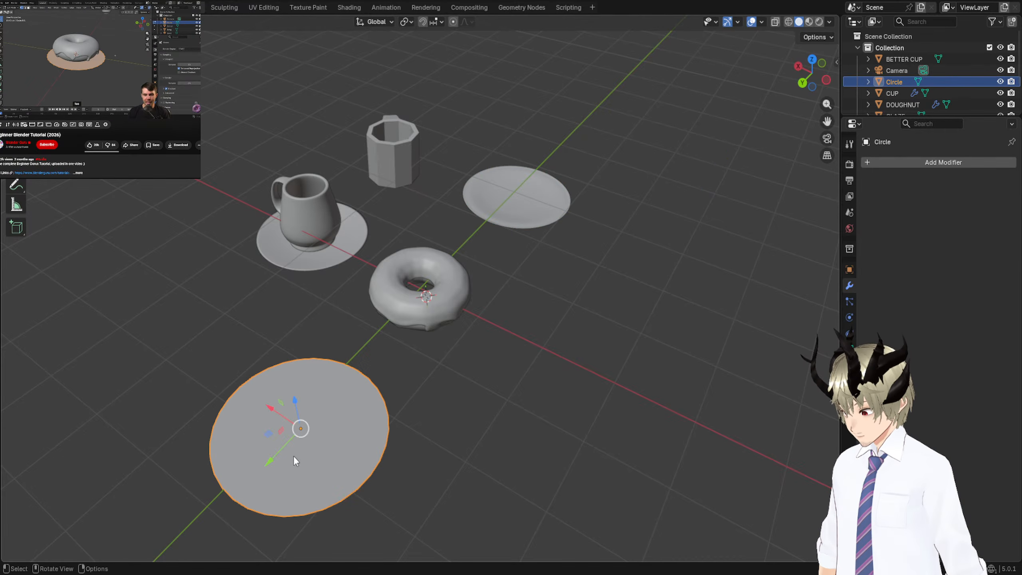
pyautogui.moveTo(274, 460); pyautogui.dragTo(407, 321)
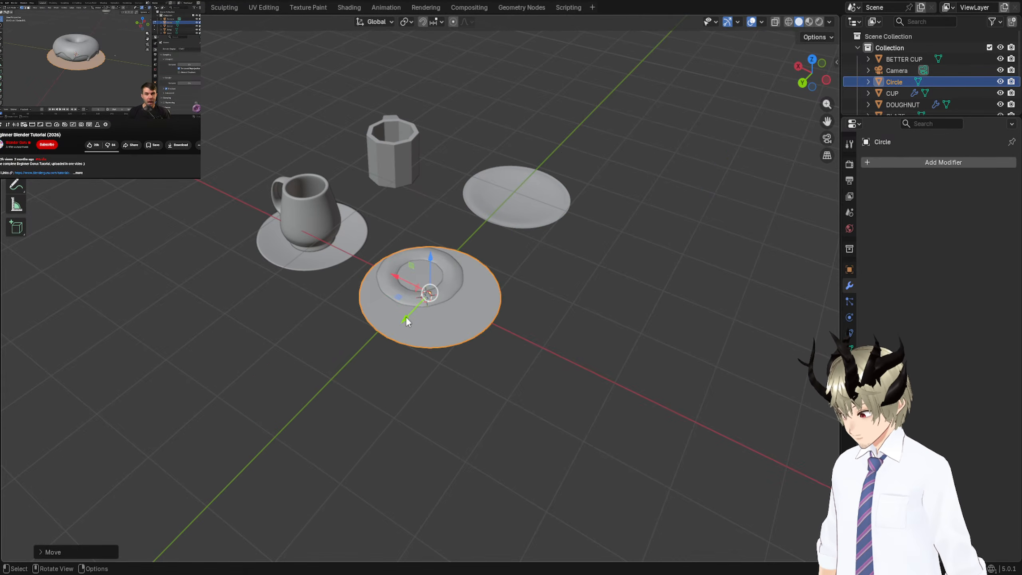
pyautogui.moveTo(396, 276); pyautogui.dragTo(380, 269)
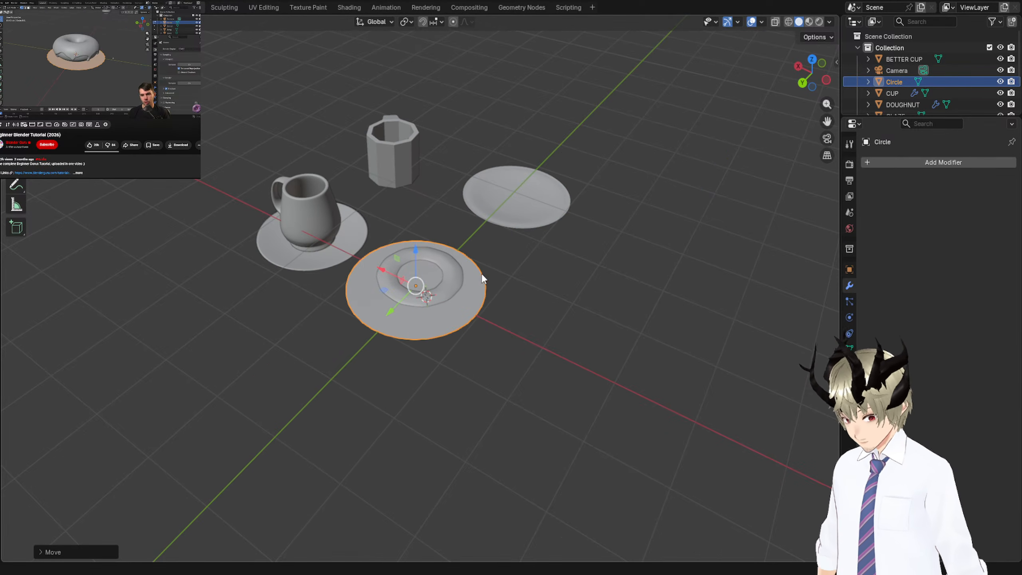
pyautogui.moveTo(483, 278); pyautogui.dragTo(390, 275, button='middle')
pyautogui.press('g')
pyautogui.press('y')
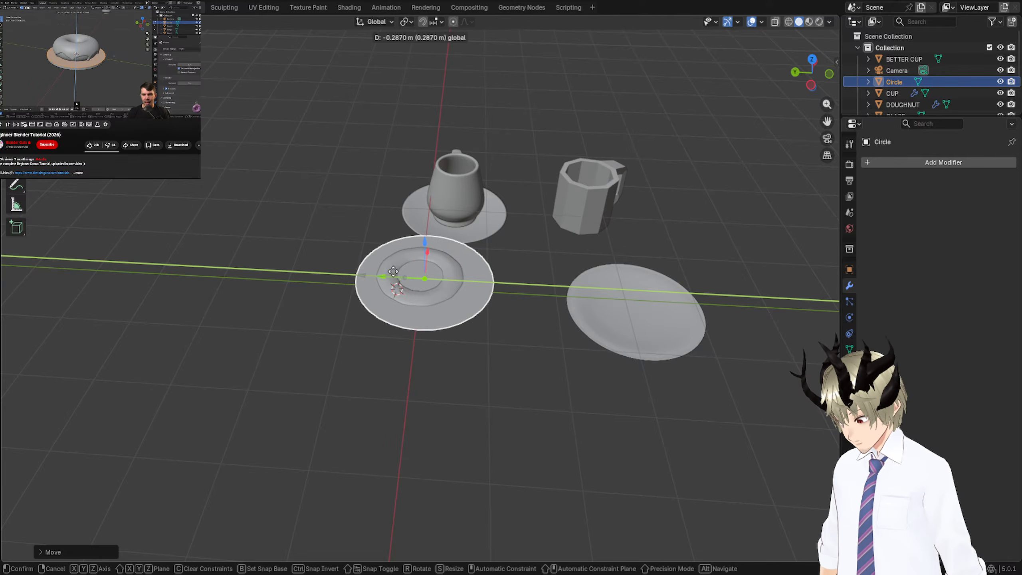
pyautogui.click(420, 242)
# Lower the filled circle along Z so it sits beneath the doughnut.
pyautogui.press('g')
pyautogui.press('z')
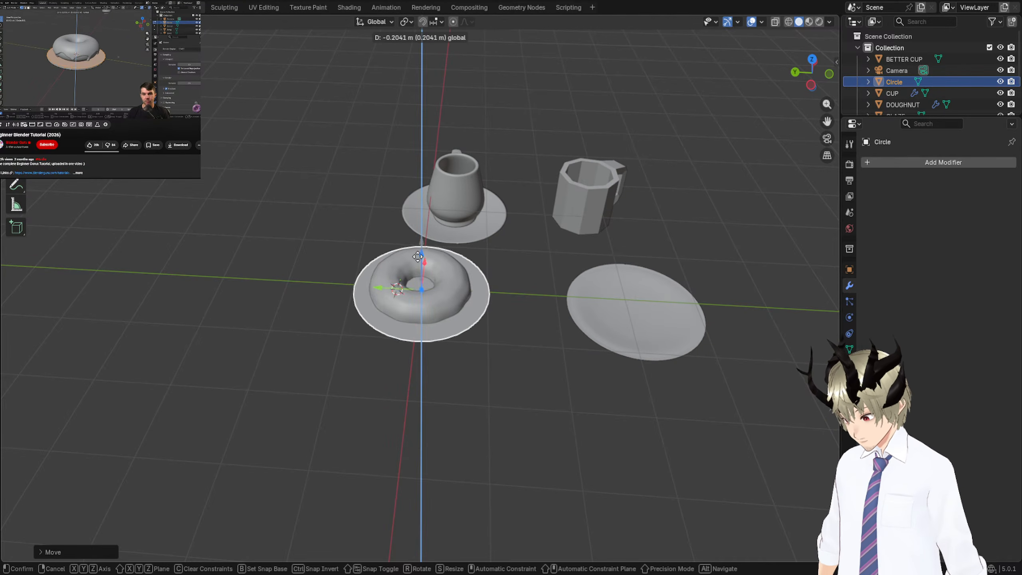
pyautogui.click(425, 276)
# Enter Edit Mode on the filled circle and extrude its face upward by about 0.12 m.
pyautogui.moveTo(425, 276); pyautogui.dragTo(446, 300, button='middle')
pyautogui.scroll(2, 445, 301)
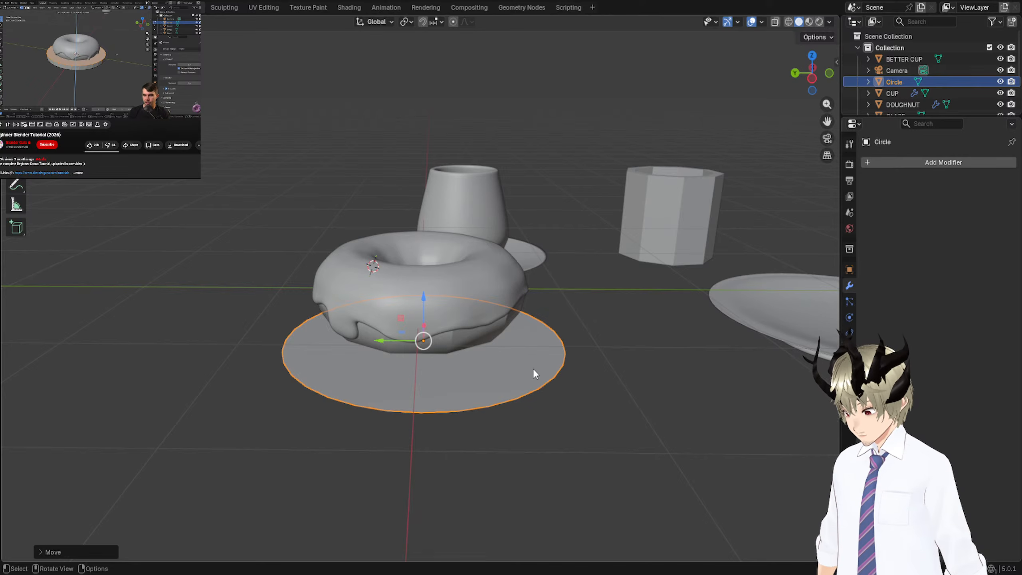
pyautogui.press('Tab')
pyautogui.press('e')
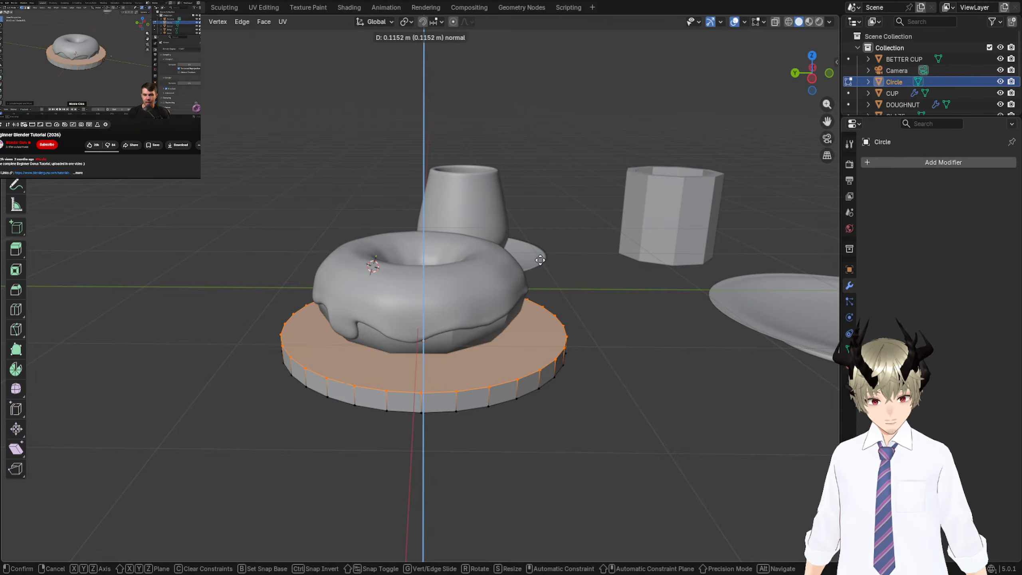
pyautogui.click(541, 258)
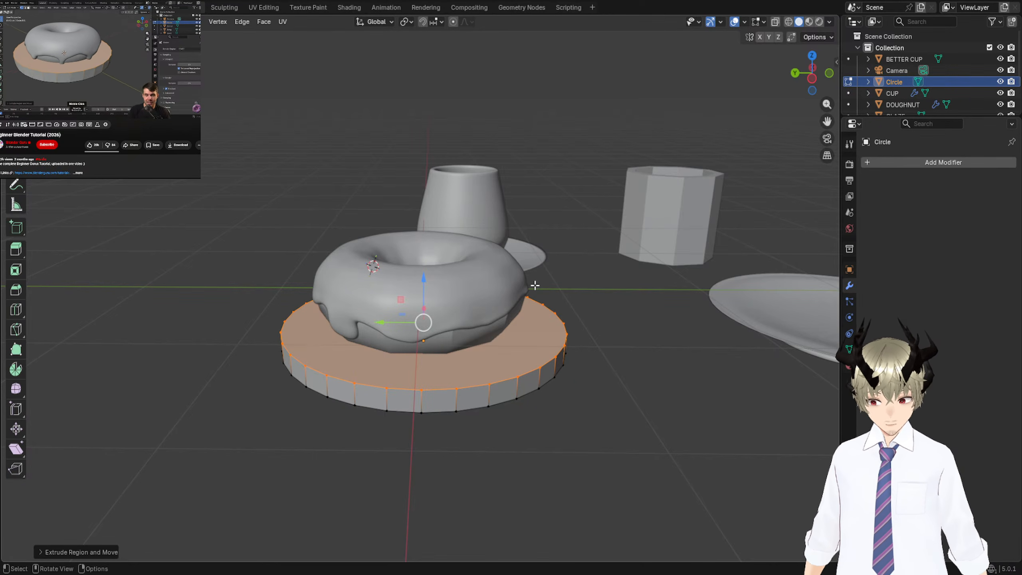
# Delete the disc's top face, keeping the base and the side wall.
pyautogui.moveTo(535, 285)
pyautogui.mouseDown(button='middle')
pyautogui.moveTo(472, 261)
pyautogui.moveTo(531, 285)
pyautogui.mouseUp(button='middle')
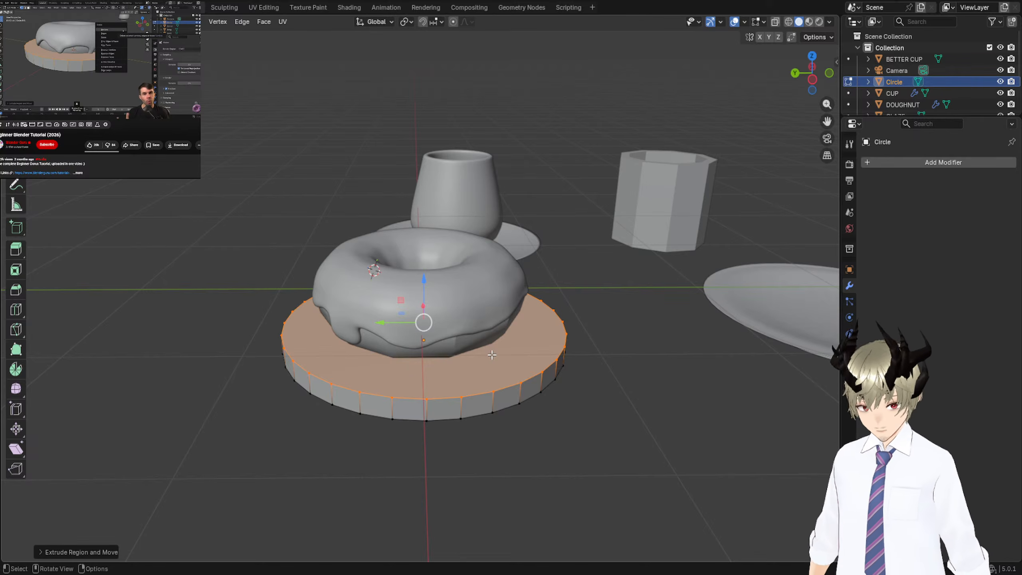
pyautogui.press('x')
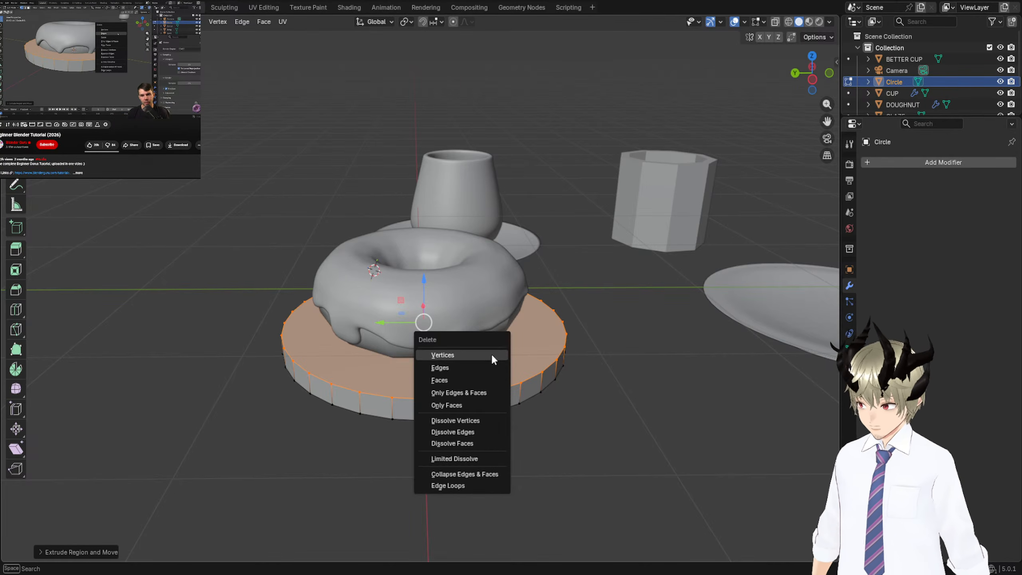
pyautogui.click(482, 379)
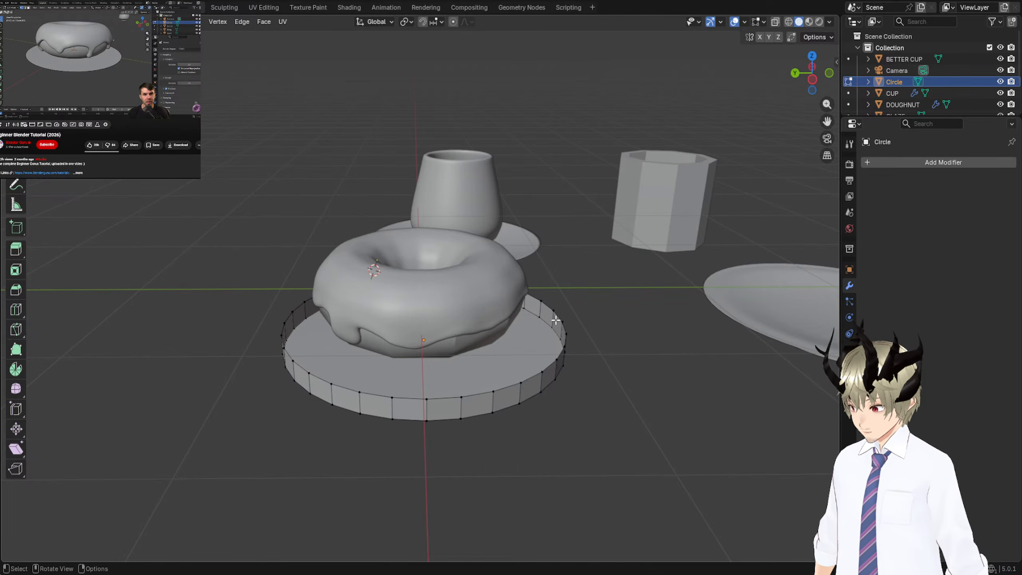
pyautogui.click(562, 321)
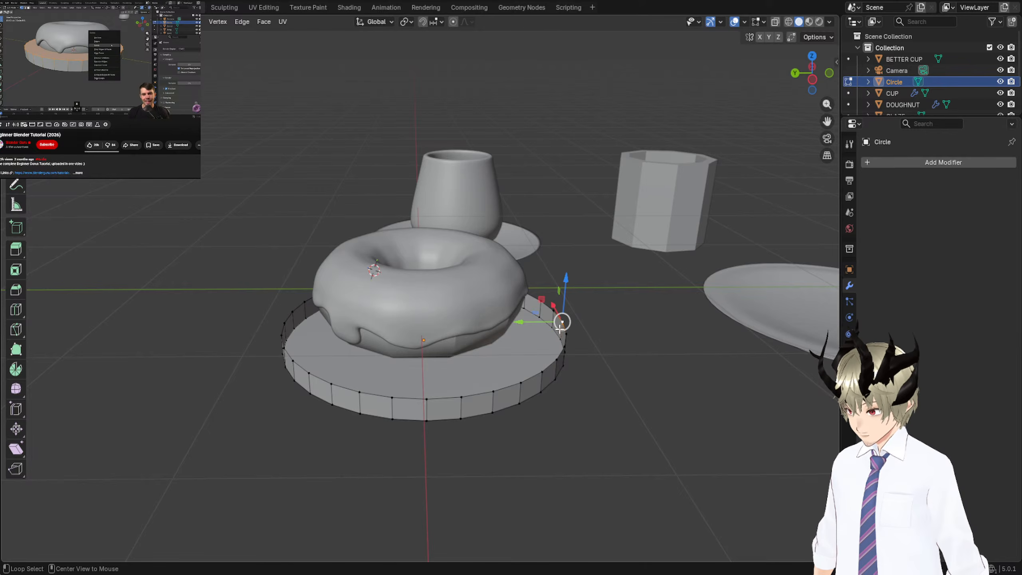
pyautogui.keyDown('alt'); pyautogui.click(549, 376); pyautogui.keyUp('alt')
pyautogui.click(564, 353)
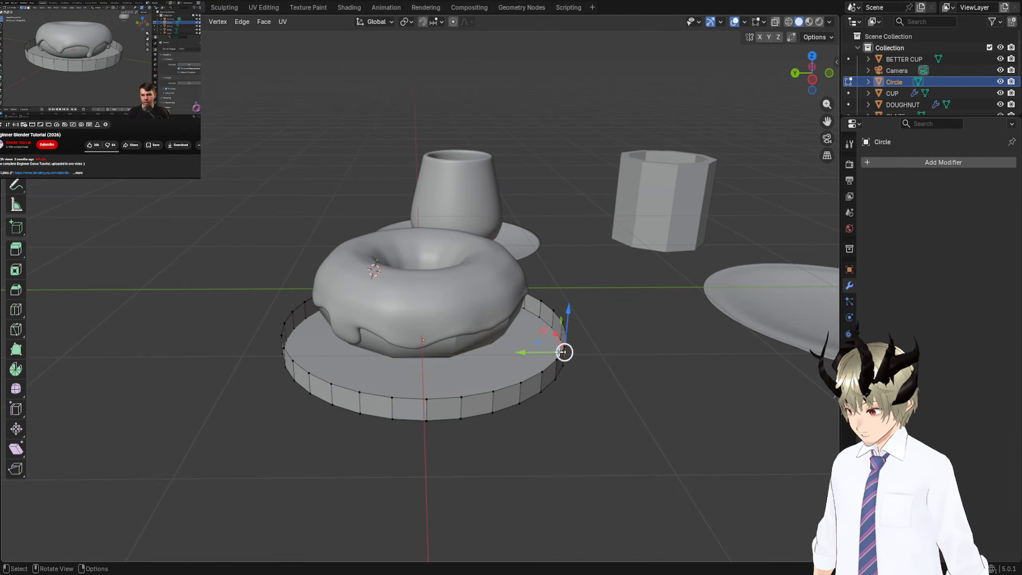
pyautogui.keyDown('alt'); pyautogui.click(527, 376); pyautogui.keyUp('alt')
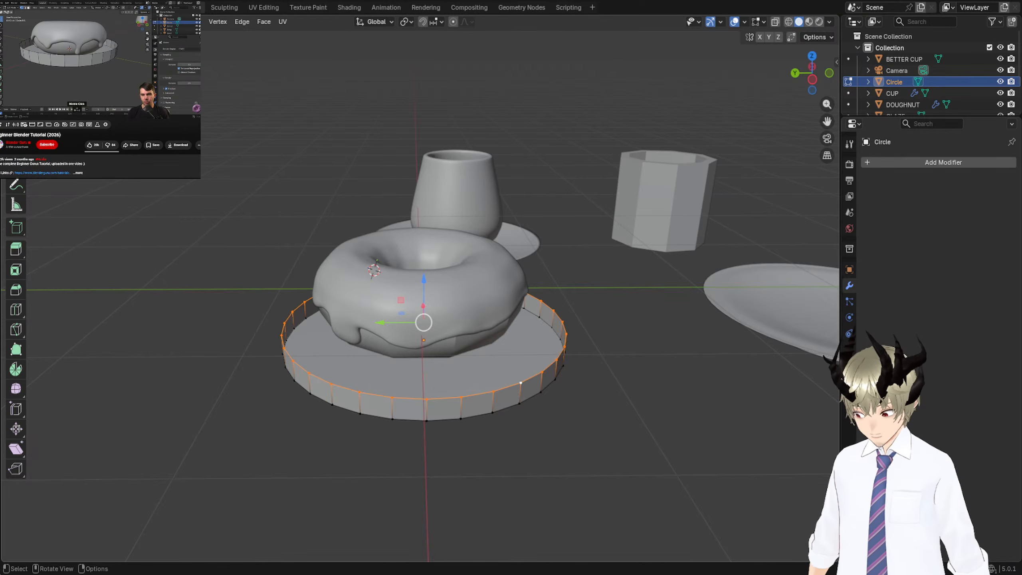
pyautogui.click(280, 334)
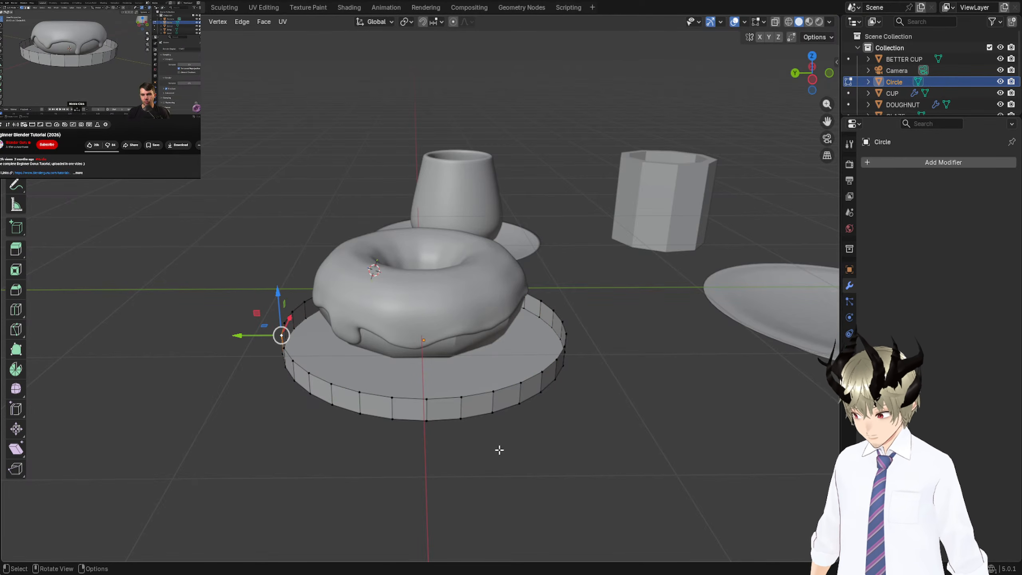
pyautogui.click(517, 375)
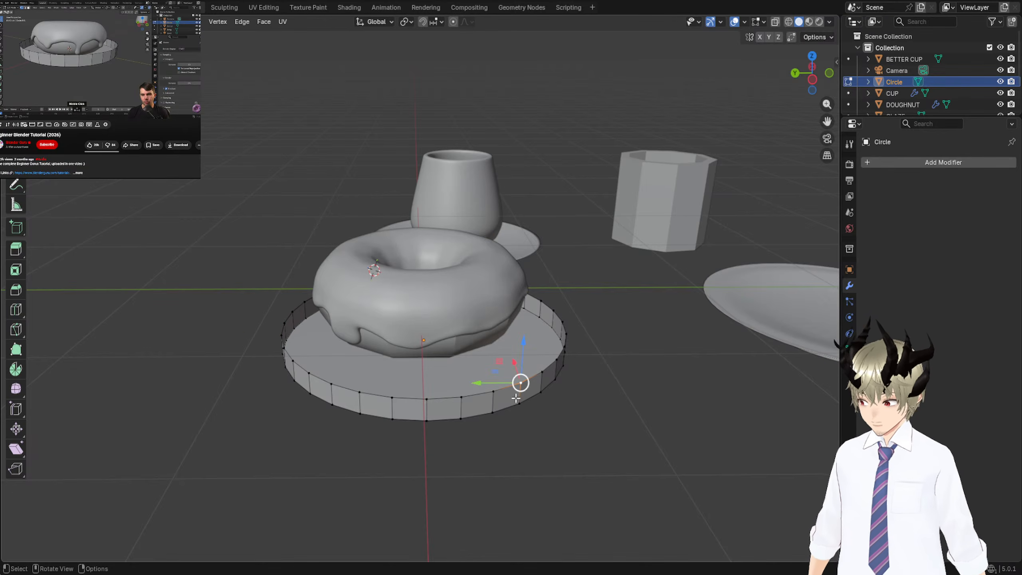
pyautogui.keyDown('alt'); pyautogui.click(555, 364); pyautogui.keyUp('alt')
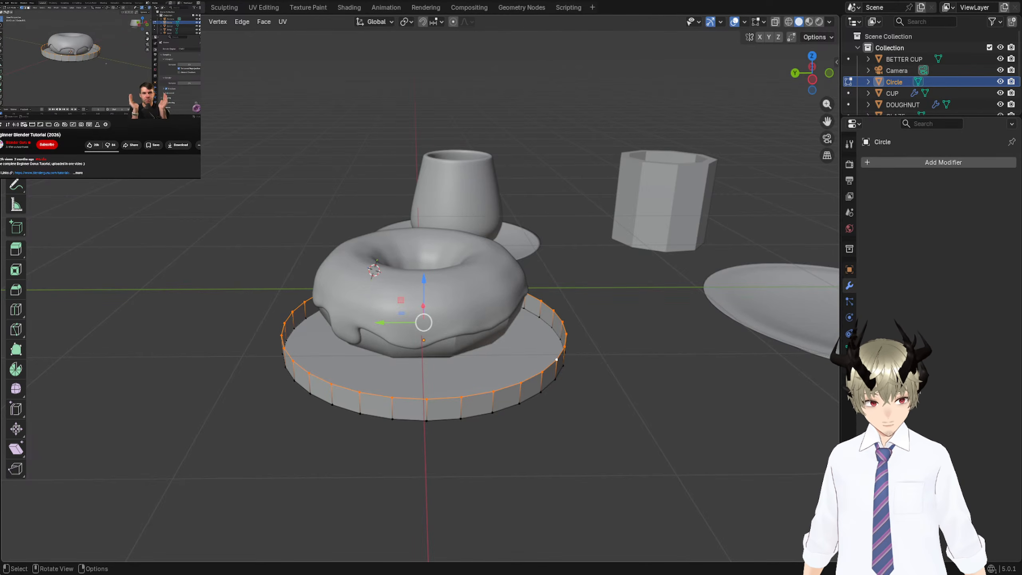
pyautogui.hotkey('alt', 'a')
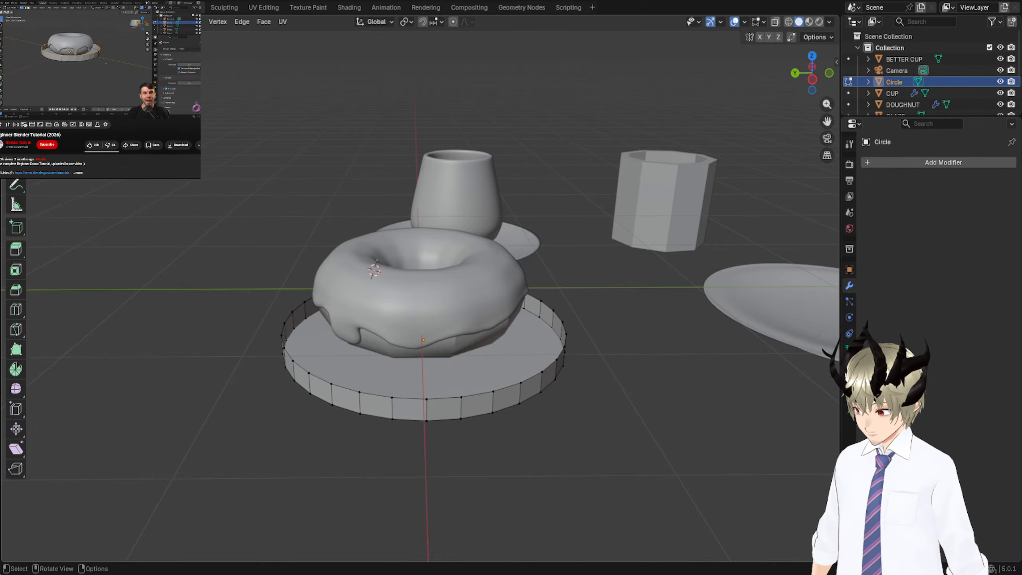
# Select the plate wall's upper edge loop and scale it outward by about 1.26, then back in by about 0.89.
pyautogui.click(535, 374)
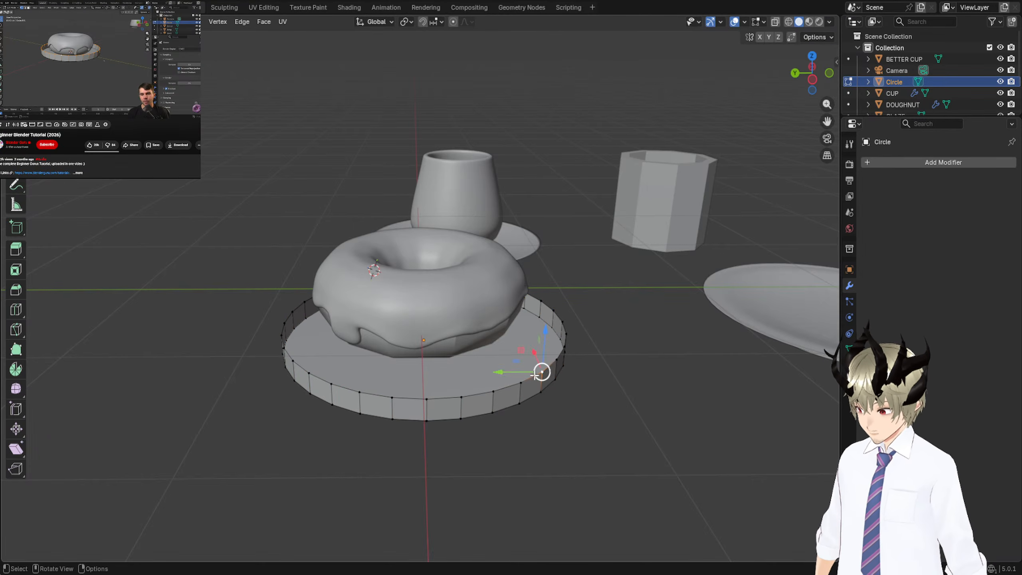
pyautogui.keyDown('alt'); pyautogui.click(512, 385); pyautogui.keyUp('alt')
pyautogui.press('s')
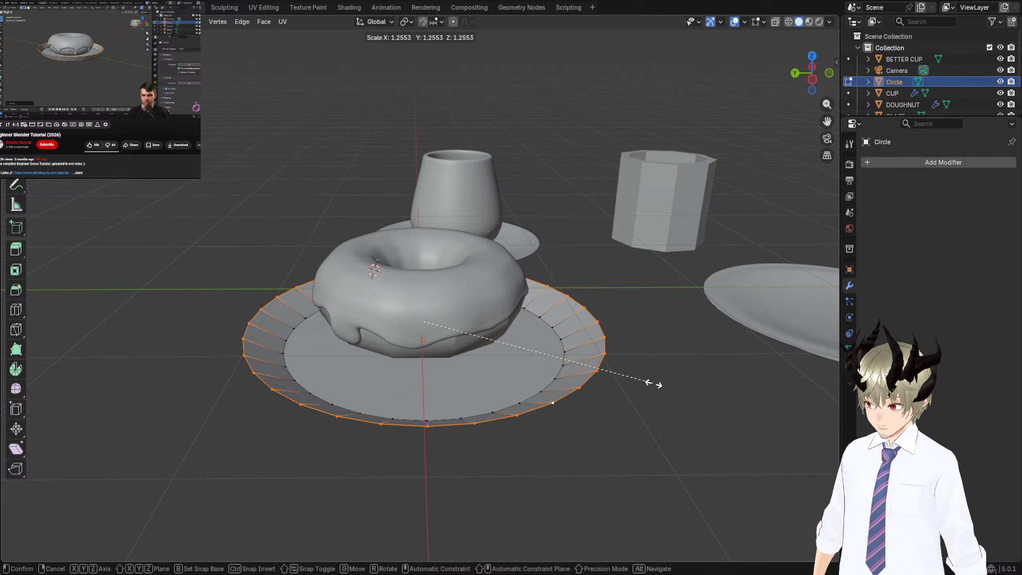
pyautogui.click(654, 383)
pyautogui.moveTo(593, 402); pyautogui.dragTo(564, 369, button='middle')
pyautogui.press('s')
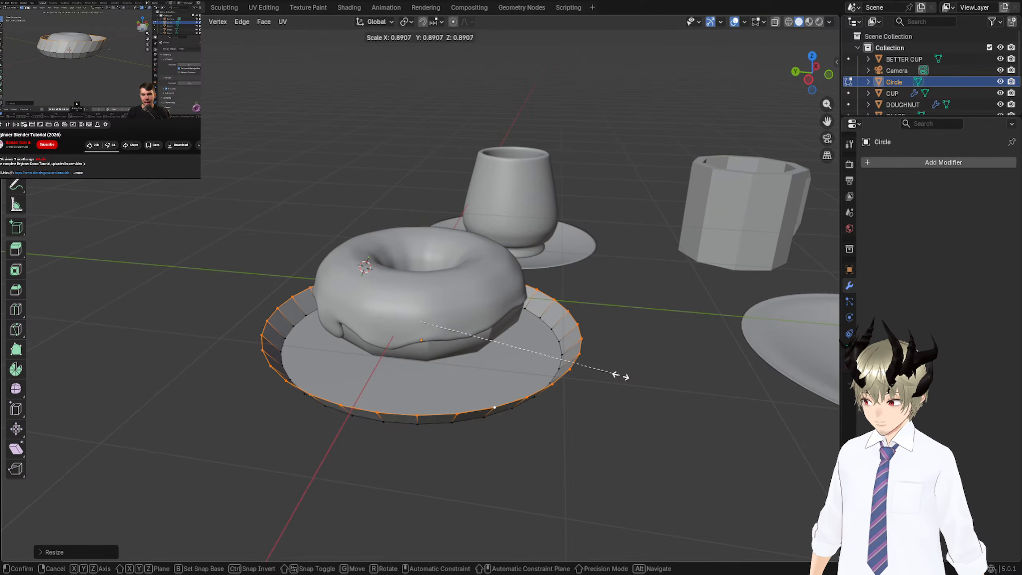
pyautogui.click(622, 377)
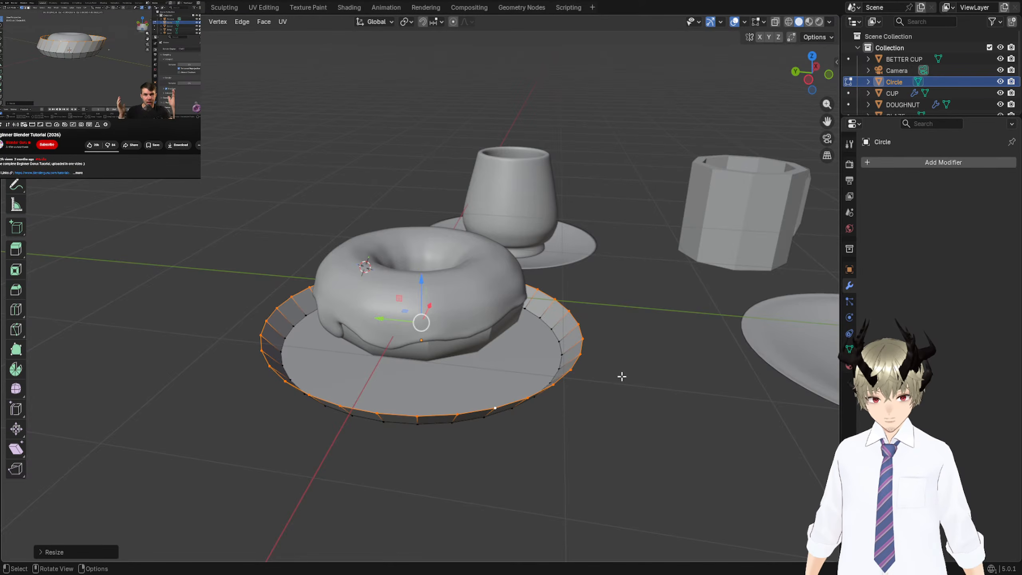
# Extrude the plate's upper edge loop and raise the new loop by about 0.3 m along Z.
pyautogui.press('g')
pyautogui.rightClick(621, 377)
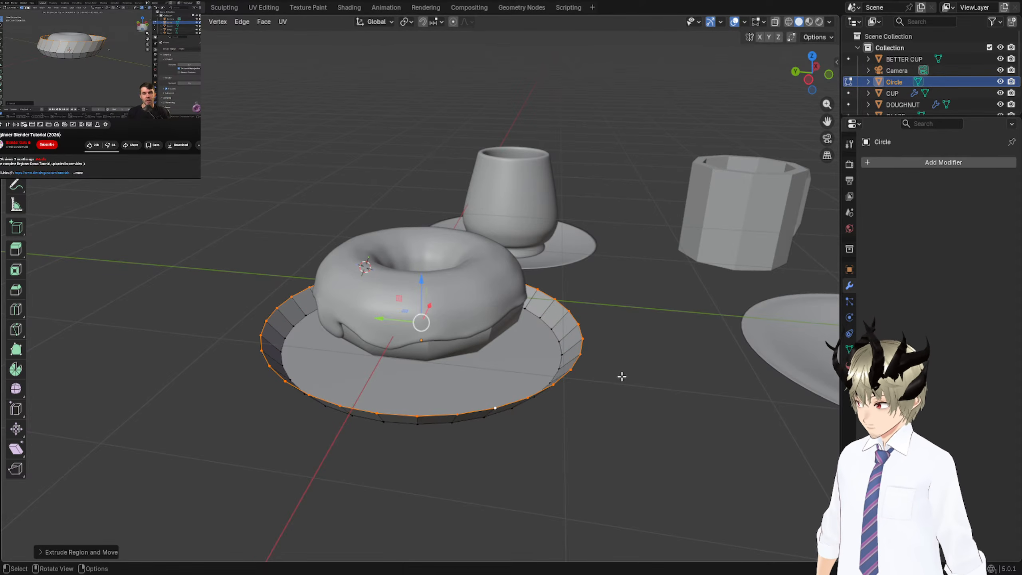
pyautogui.press('e')
pyautogui.press('z')
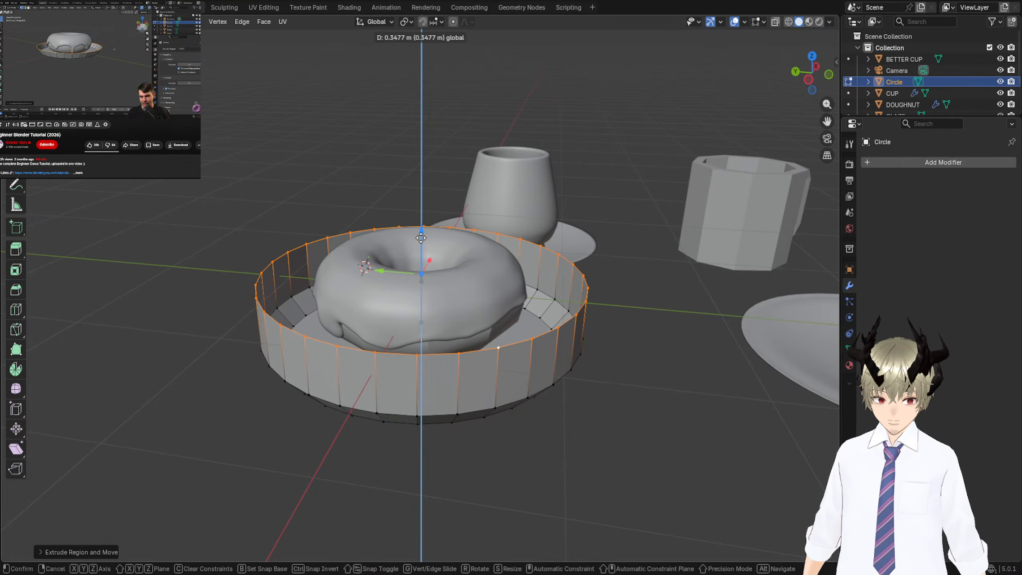
pyautogui.click(450, 269)
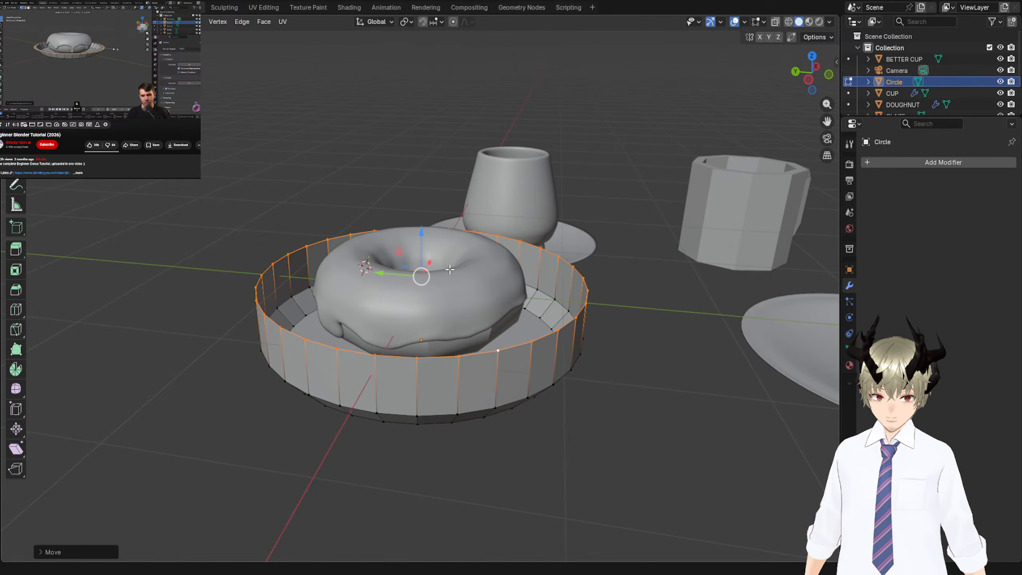
# Try lowering the raised loop about 0.31 m and scaling it outward about 1.32, undoing back to before the loop was raised.
pyautogui.press('g')
pyautogui.press('z')
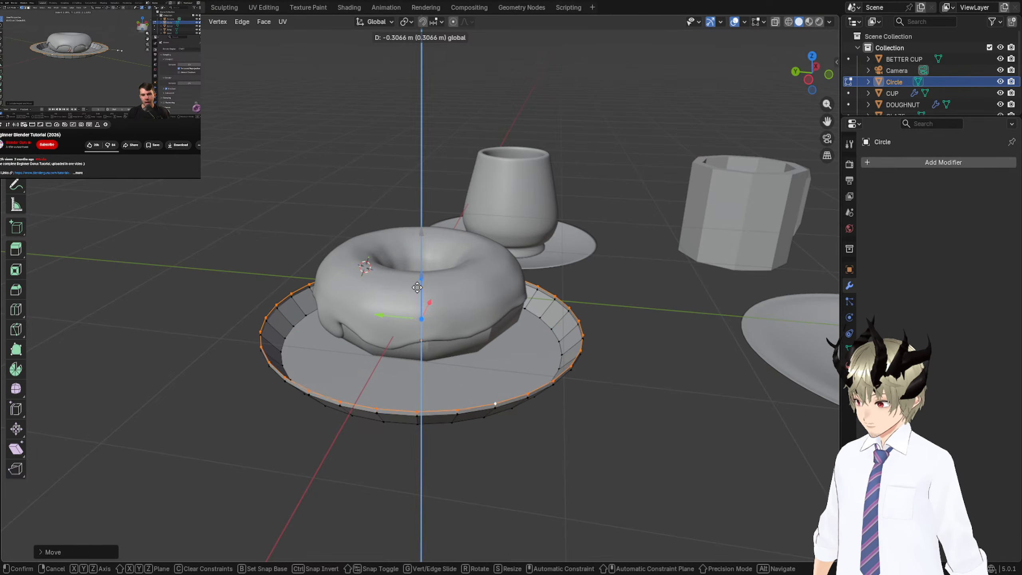
pyautogui.press('s')
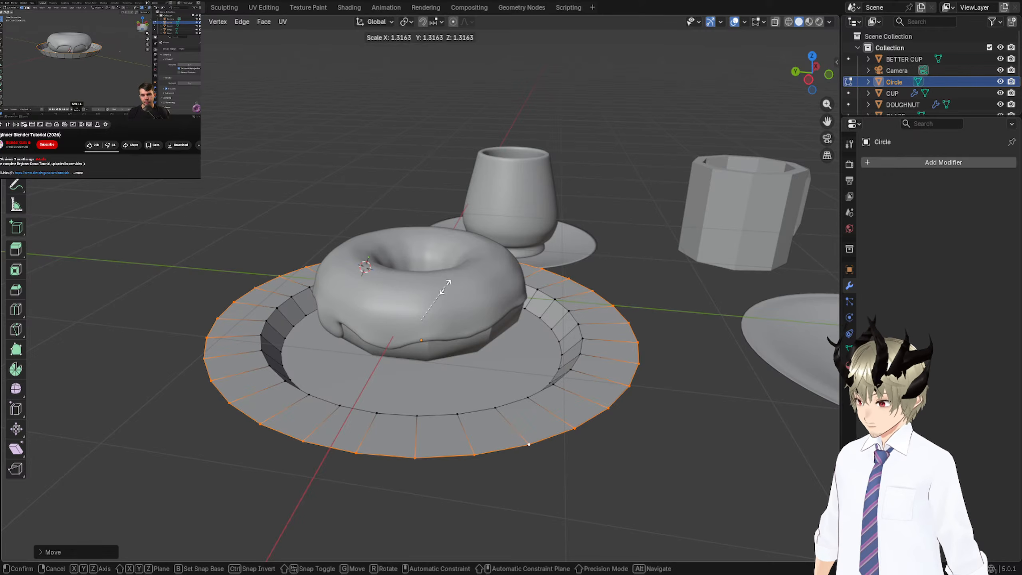
pyautogui.click(459, 293)
pyautogui.hotkey('ctrl', 'z')
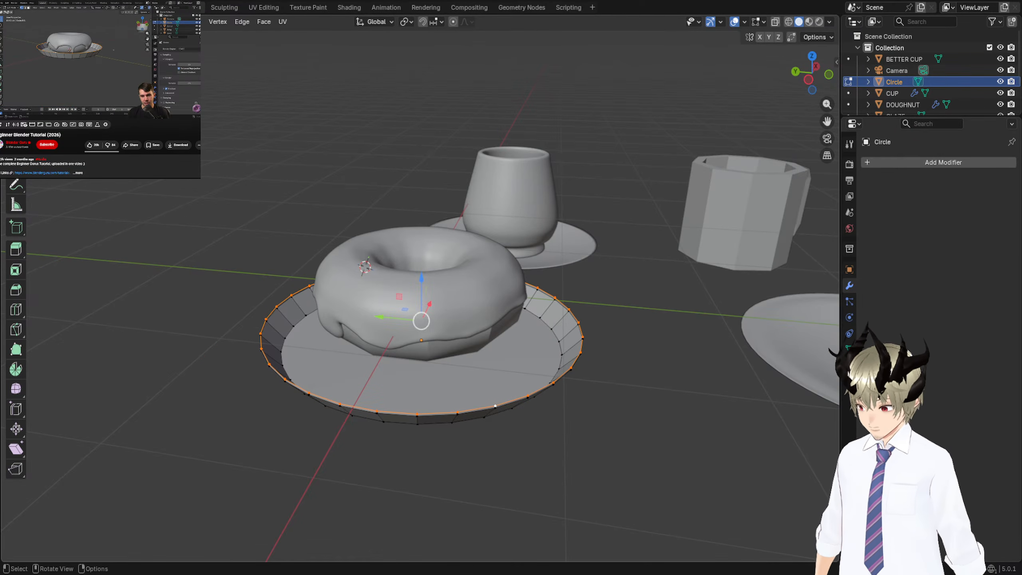
pyautogui.hotkey('ctrl', 'z')
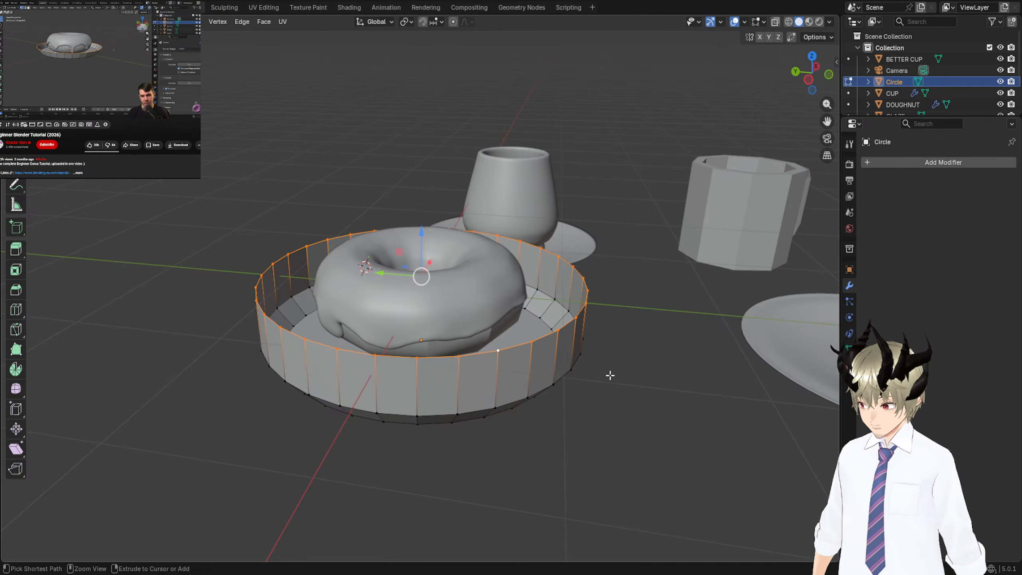
pyautogui.hotkey('ctrl', 'z')
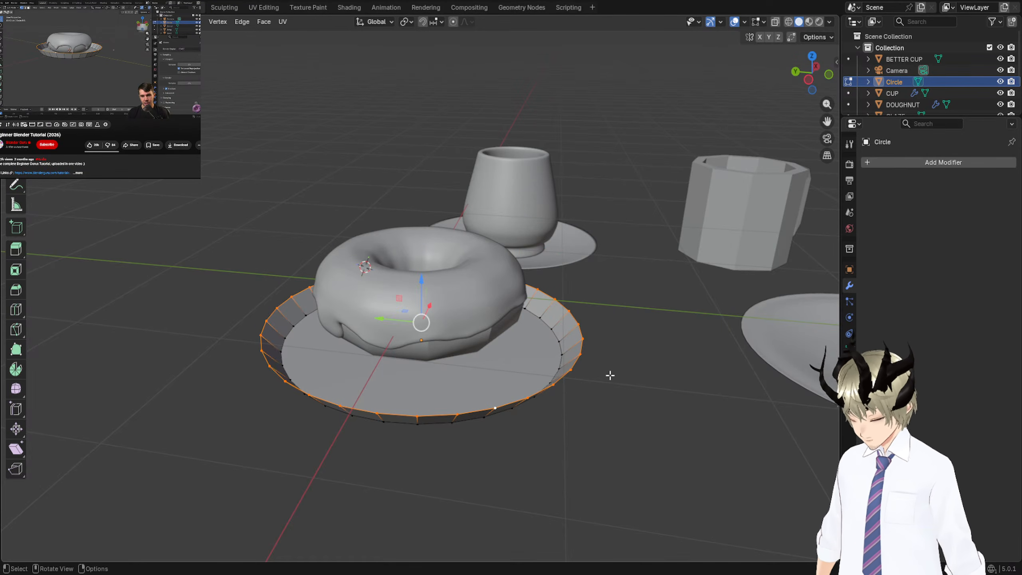
pyautogui.press('i')
pyautogui.rightClick(628, 371)
pyautogui.press('s')
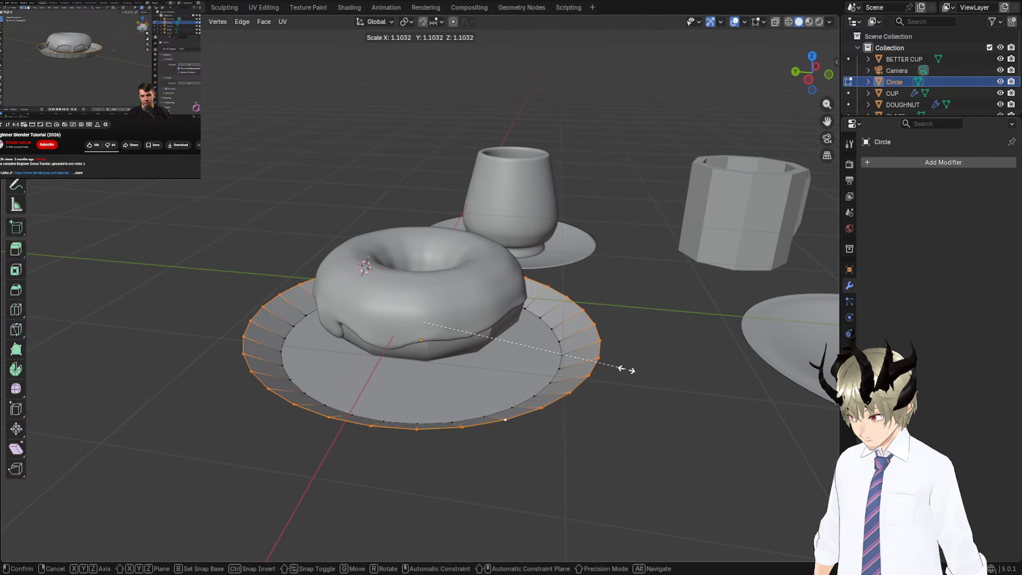
pyautogui.rightClick(661, 371)
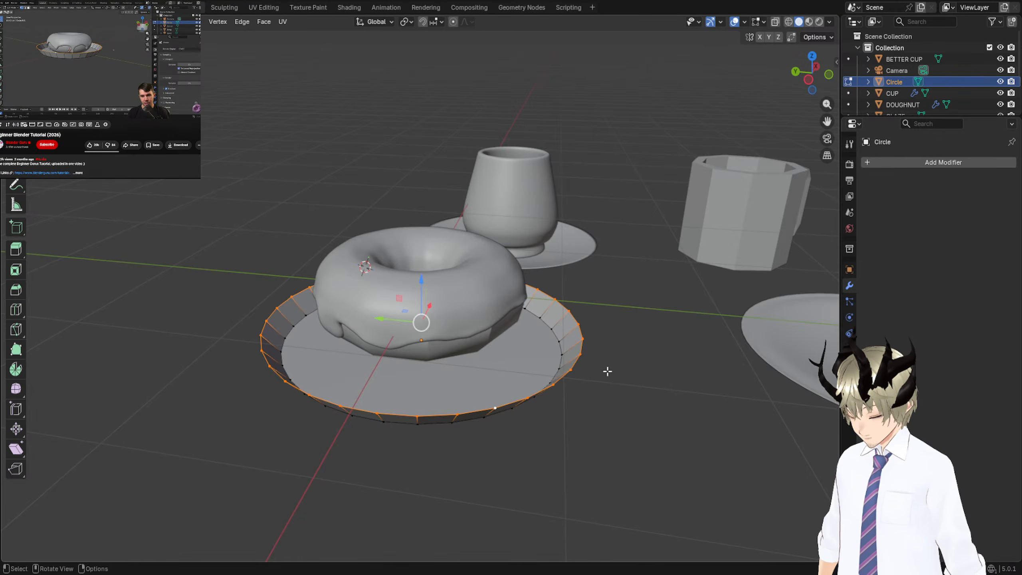
pyautogui.press('i')
pyautogui.press('Escape')
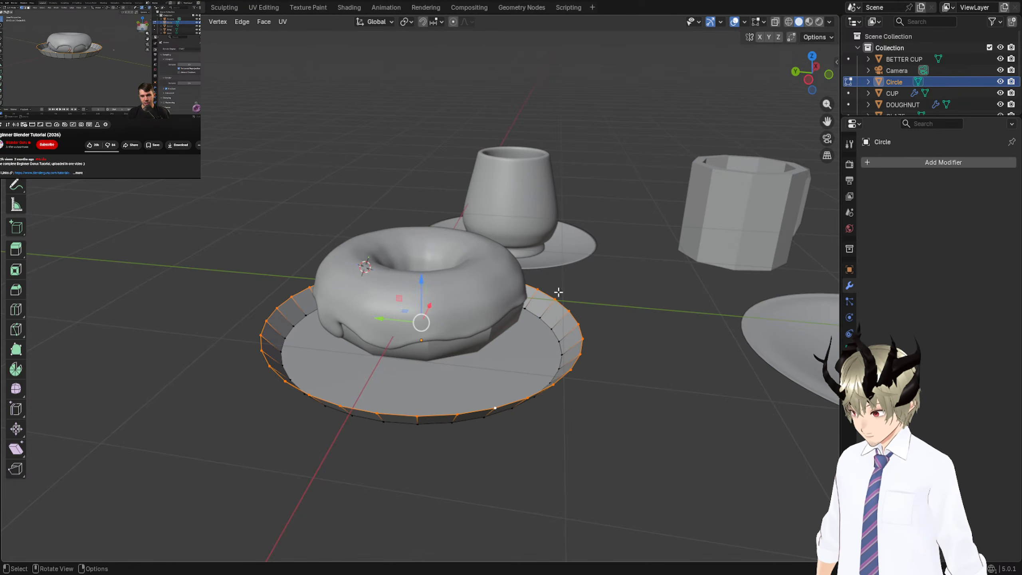
# Extrude the plate wall's upper edge loop in place and scale it outward by about 1.3 to form a flat rim.
pyautogui.press('g')
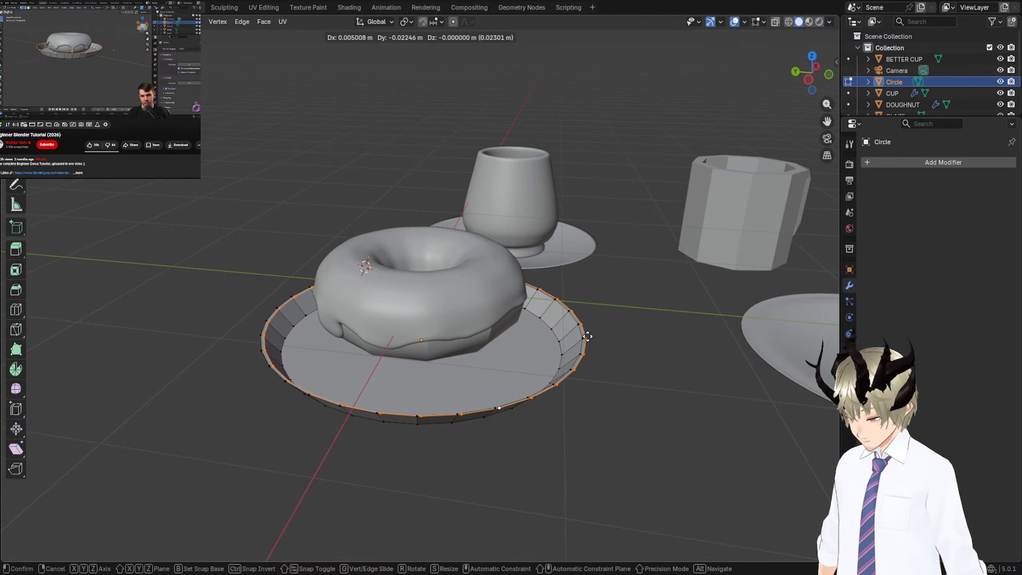
pyautogui.rightClick(592, 336)
pyautogui.press('s')
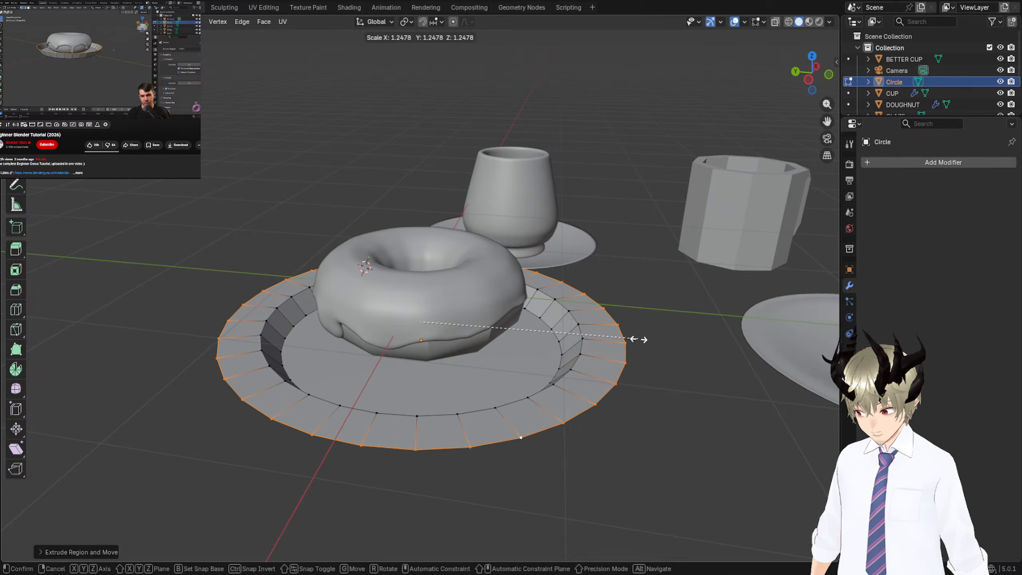
pyautogui.click(647, 339)
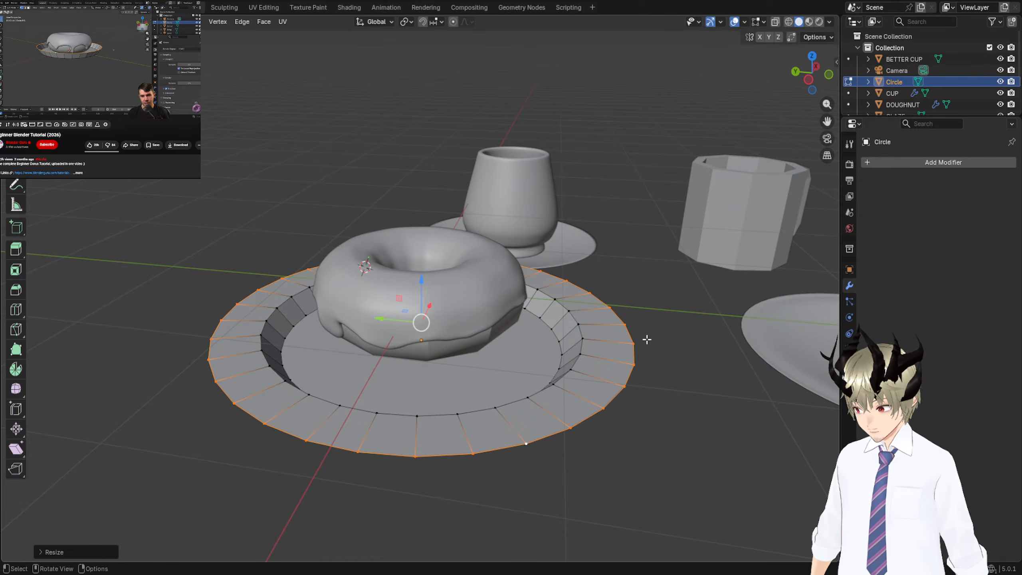
pyautogui.press('space')
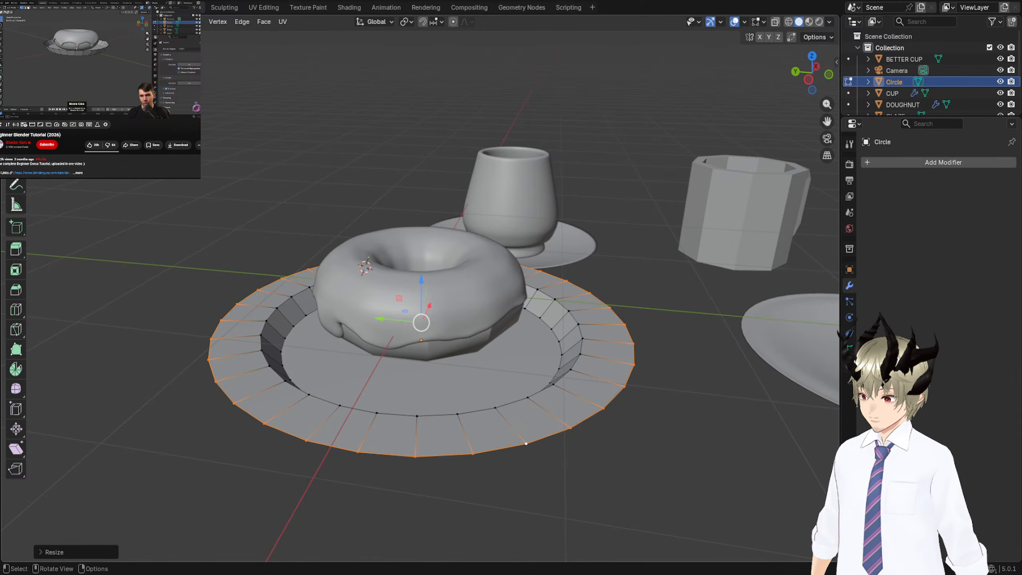
pyautogui.moveTo(523, 363); pyautogui.dragTo(520, 366, button='middle')
pyautogui.moveTo(197, 329); pyautogui.dragTo(693, 330, button='middle')
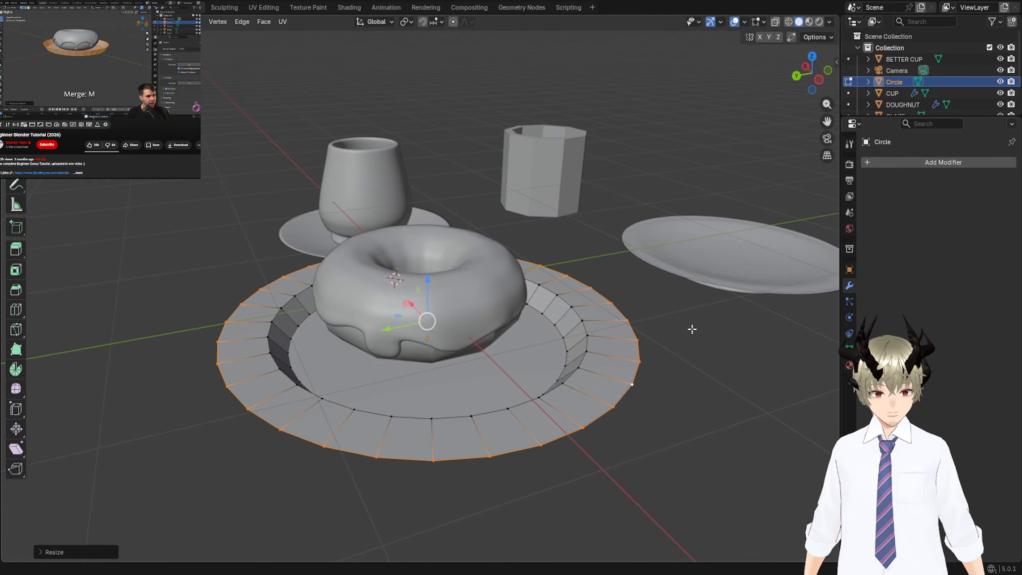
pyautogui.moveTo(687, 335); pyautogui.dragTo(628, 334, button='middle')
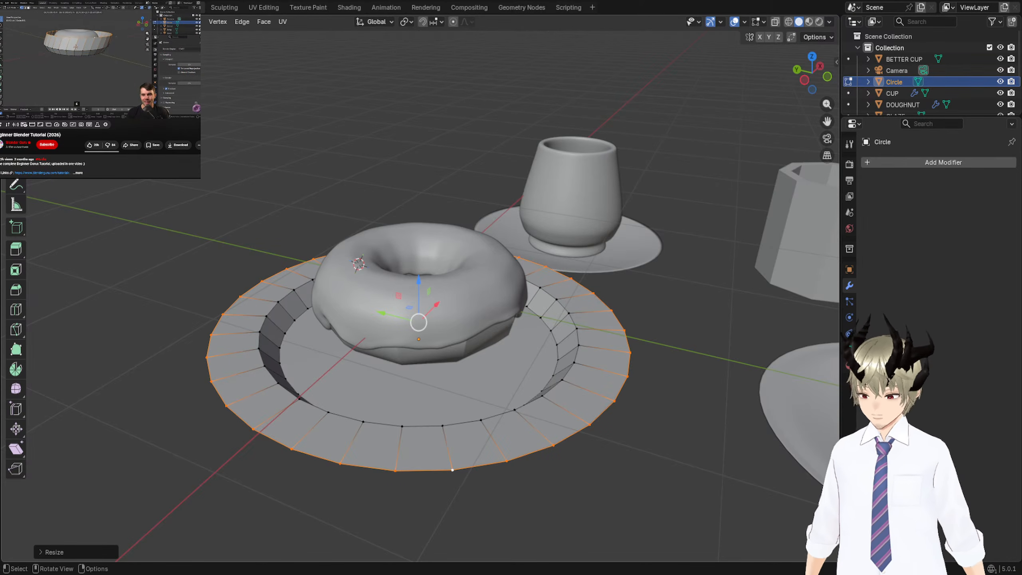
# Grow the selection from the outer rim loop to the whole plate mesh and raise it slightly along Z beneath the doughnut.
pyautogui.moveTo(660, 262); pyautogui.dragTo(629, 274, button='middle')
pyautogui.press('ctrl+KP_Add')
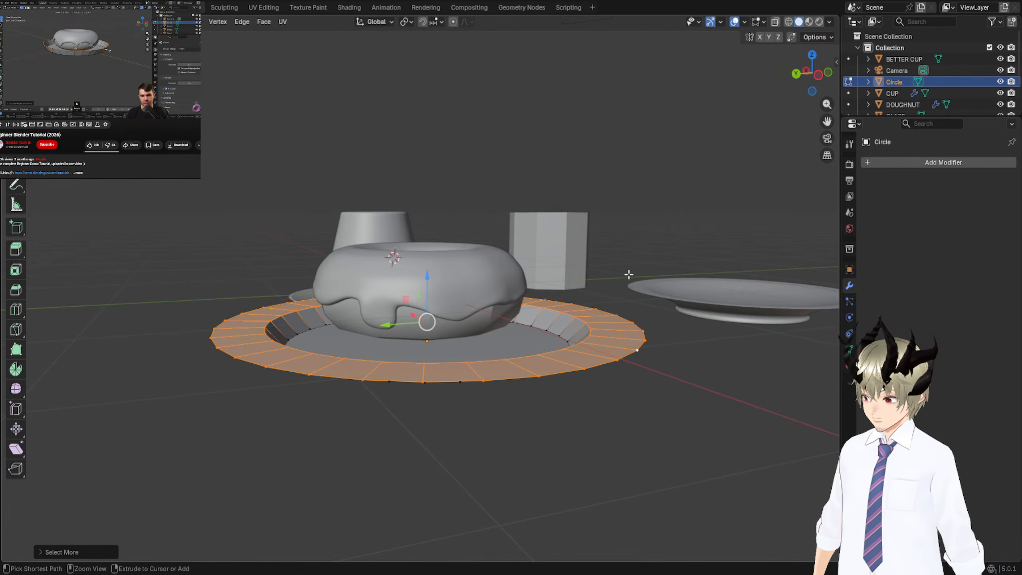
pyautogui.press('ctrl+KP_Add')
pyautogui.press('ctrl+KP_Add')
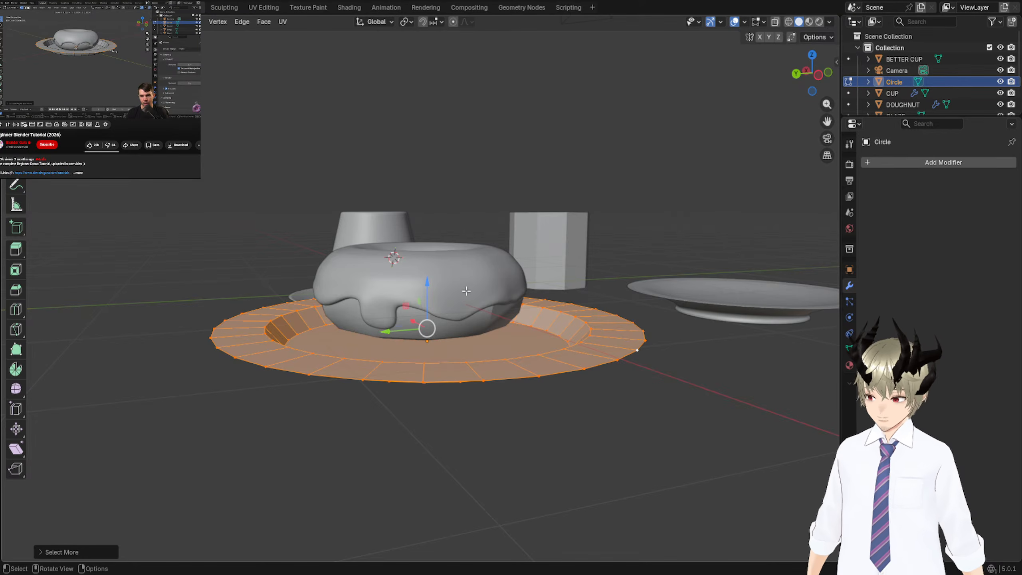
pyautogui.moveTo(430, 294); pyautogui.dragTo(430, 273)
pyautogui.moveTo(430, 272); pyautogui.dragTo(492, 301, button='middle')
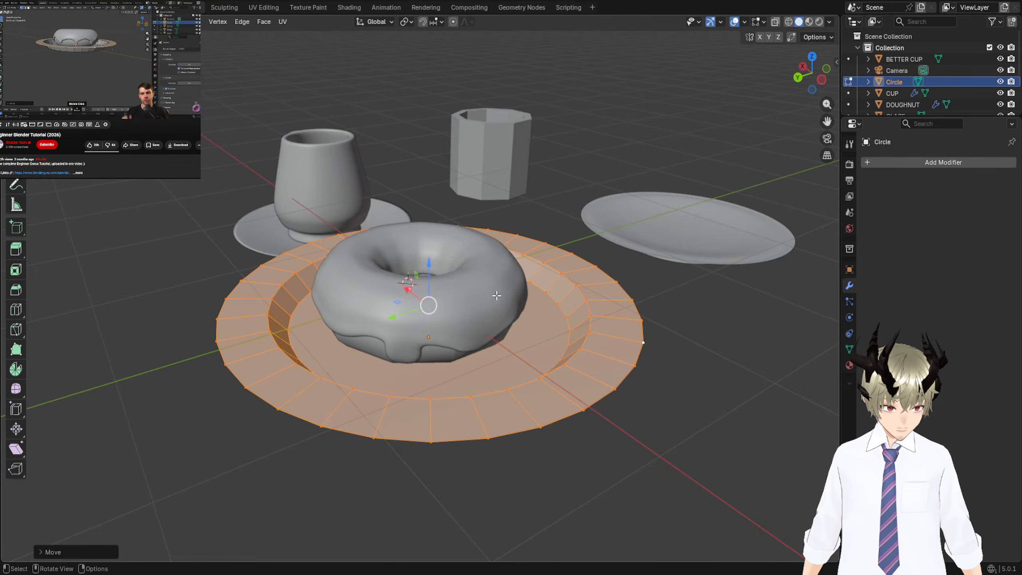
pyautogui.moveTo(528, 334); pyautogui.dragTo(559, 327, button='middle')
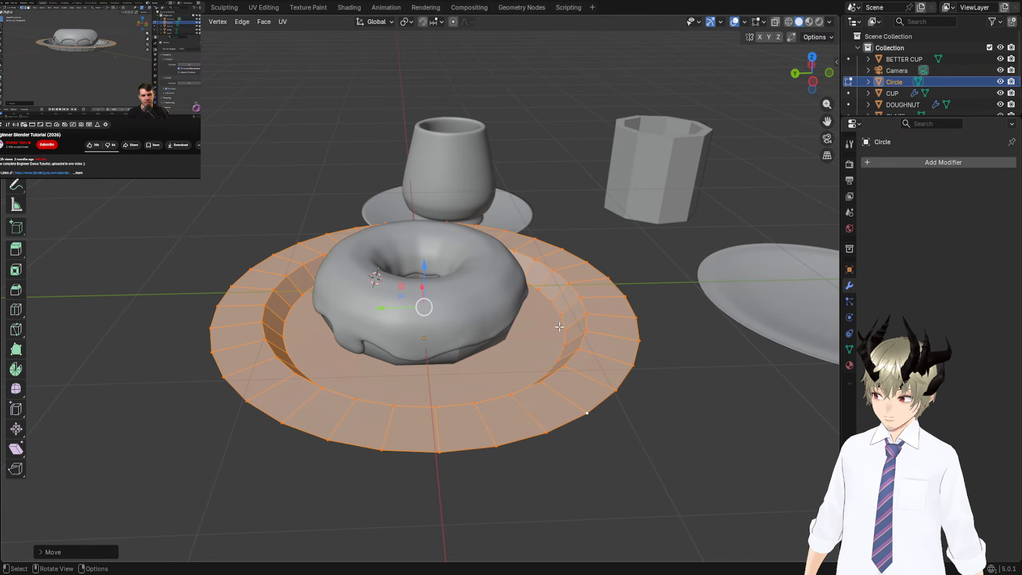
pyautogui.press('e')
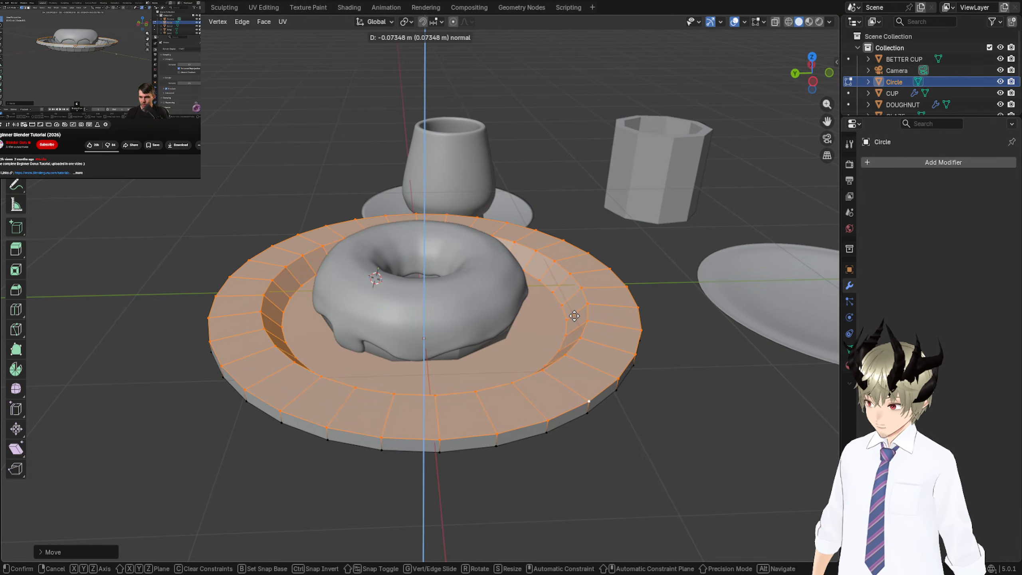
pyautogui.rightClick(577, 318)
pyautogui.hotkey('ctrl', 'z')
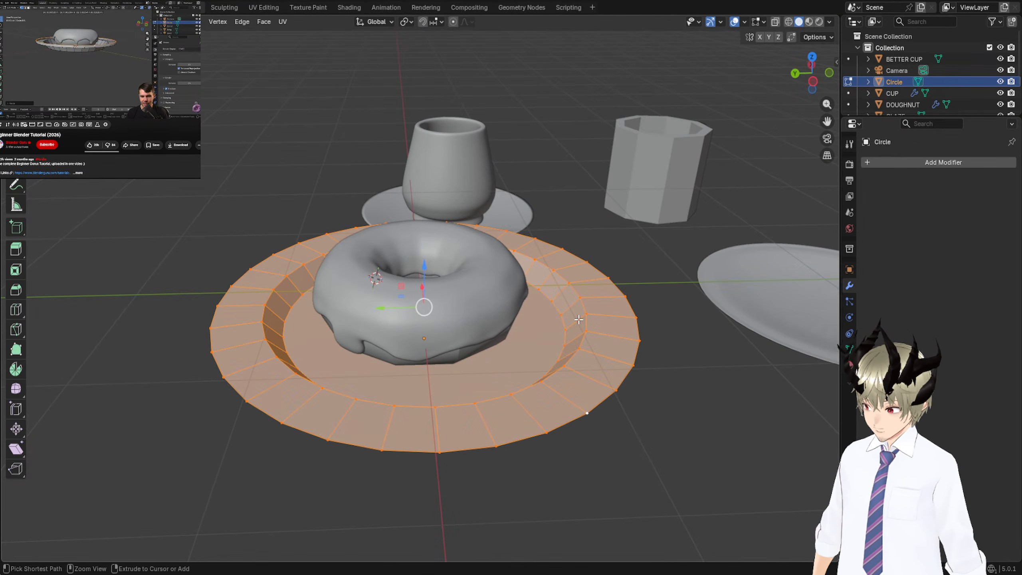
# Select the rim's outer edge loop, extrude it and raise the new loop slightly along Z to form a low lip.
pyautogui.click(622, 386)
pyautogui.moveTo(616, 388); pyautogui.dragTo(609, 307, button='middle')
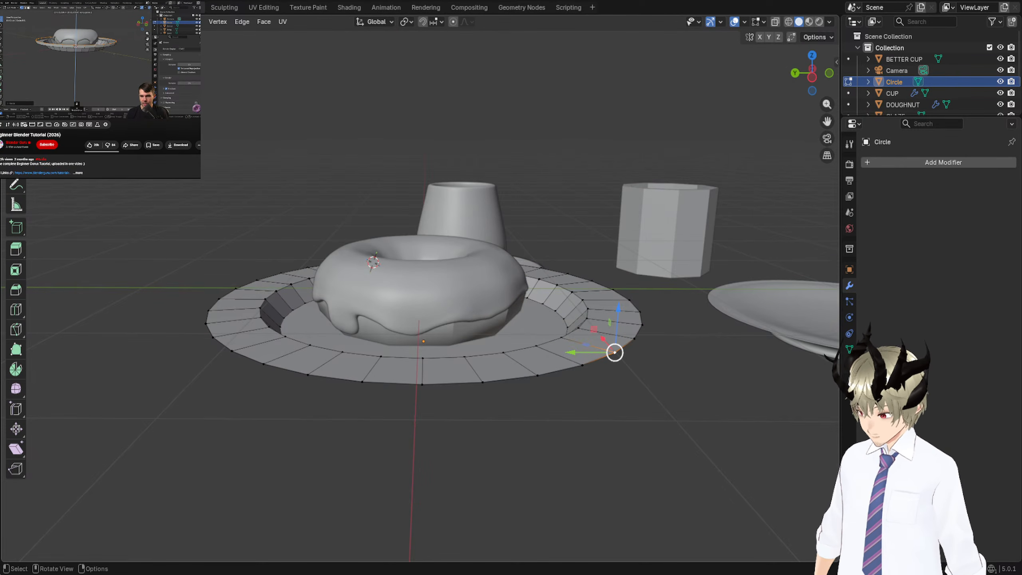
pyautogui.keyDown('alt'); pyautogui.click(637, 337); pyautogui.keyUp('alt')
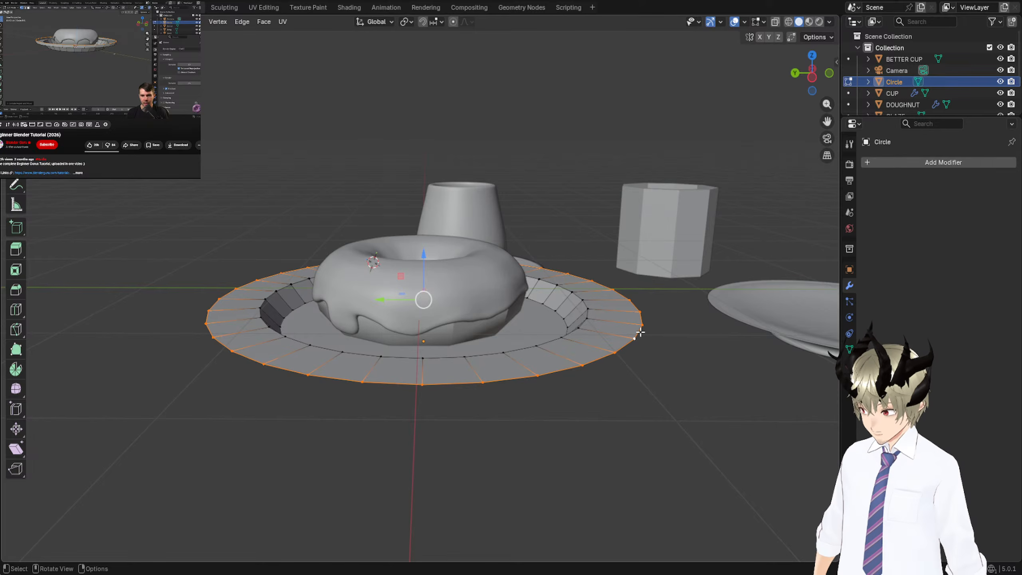
pyautogui.press('e')
pyautogui.rightClick(639, 331)
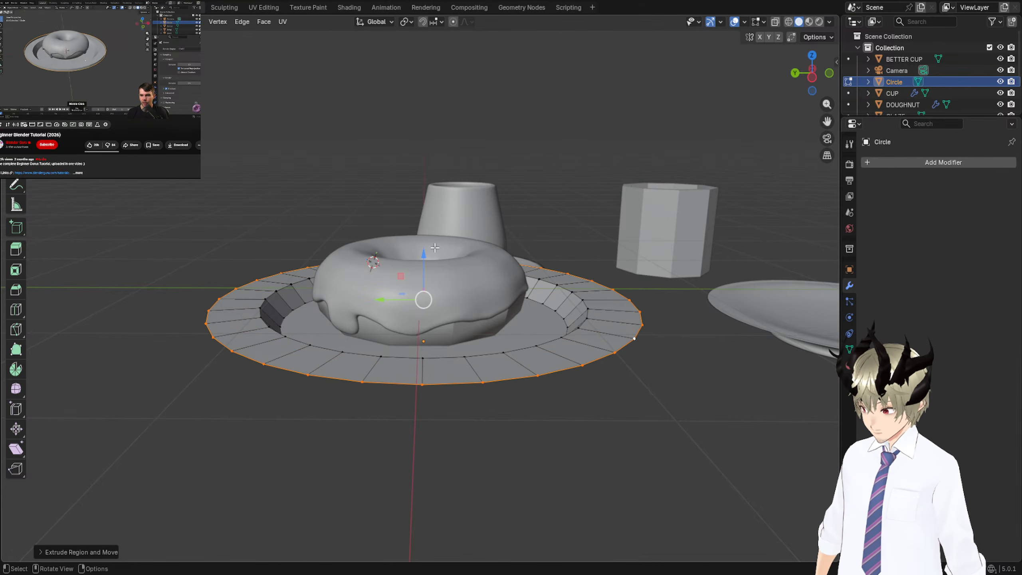
pyautogui.moveTo(422, 267); pyautogui.dragTo(420, 255)
pyautogui.moveTo(564, 261); pyautogui.dragTo(710, 299, button='middle')
pyautogui.scroll(3, 731, 295)
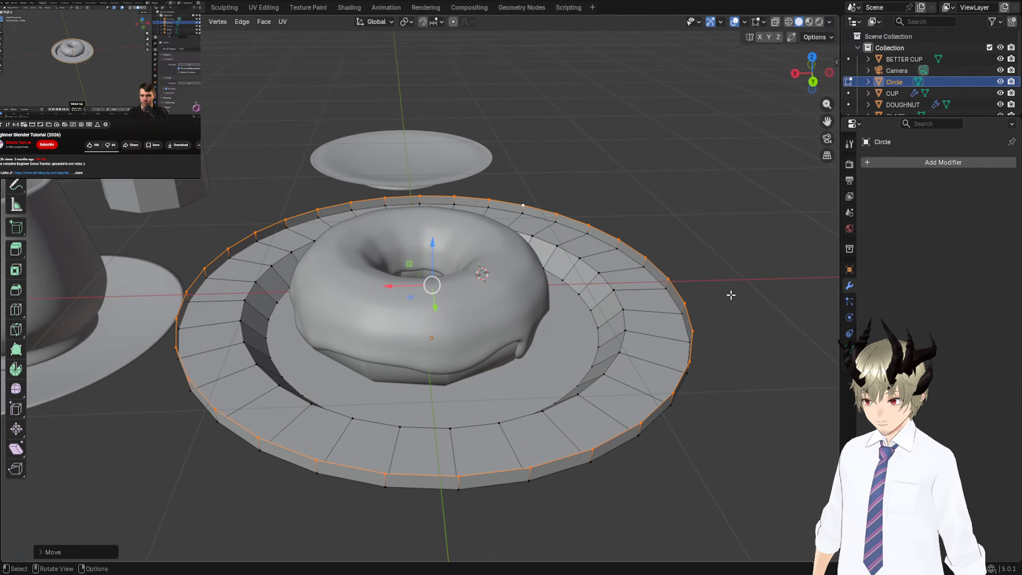
# Add a Solidify modifier to the plate and set its offset to 1.
pyautogui.click(901, 162)
pyautogui.moveTo(901, 165)
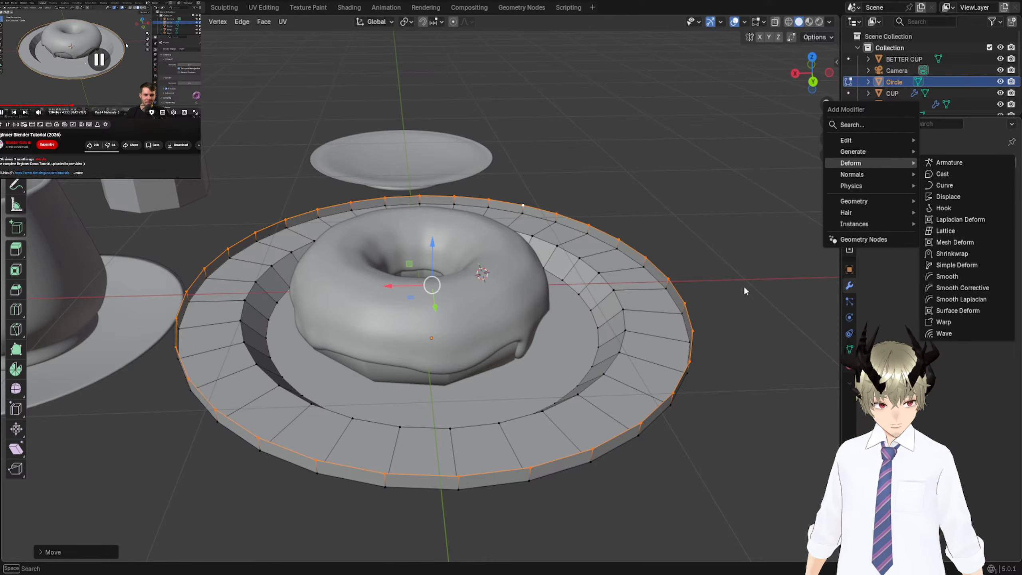
pyautogui.moveTo(852, 175)
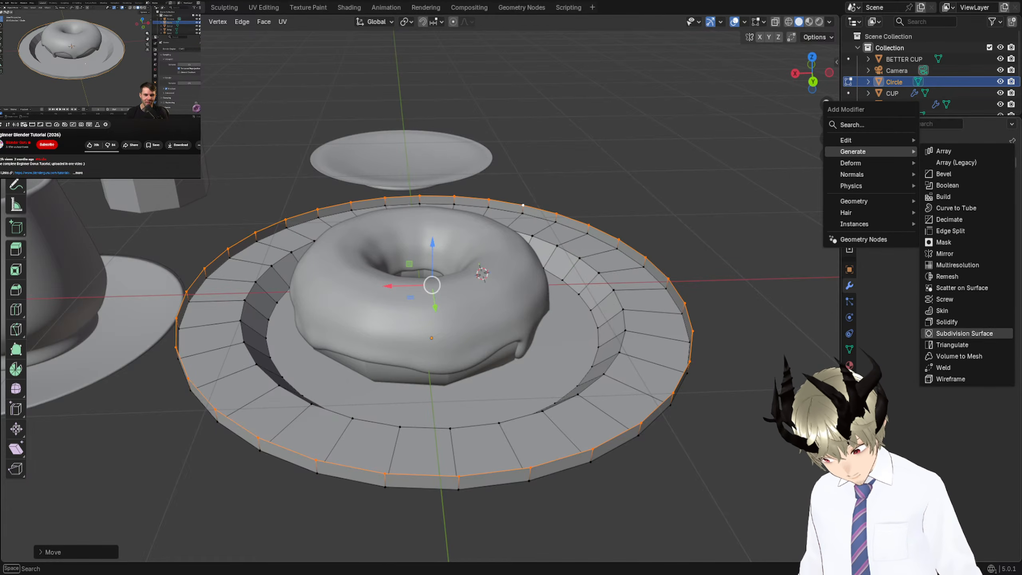
pyautogui.click(946, 321)
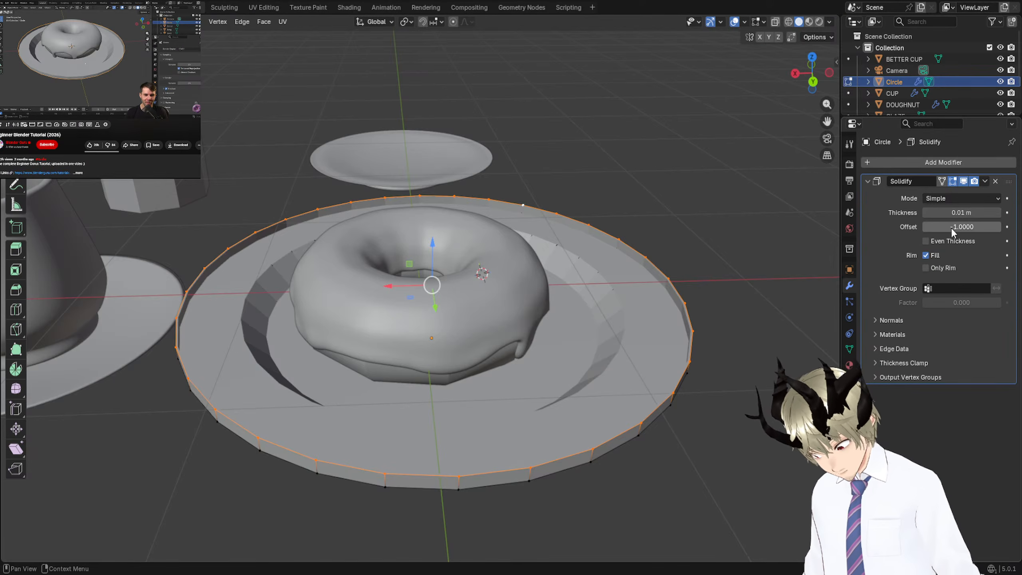
pyautogui.moveTo(953, 229); pyautogui.dragTo(1021, 228)
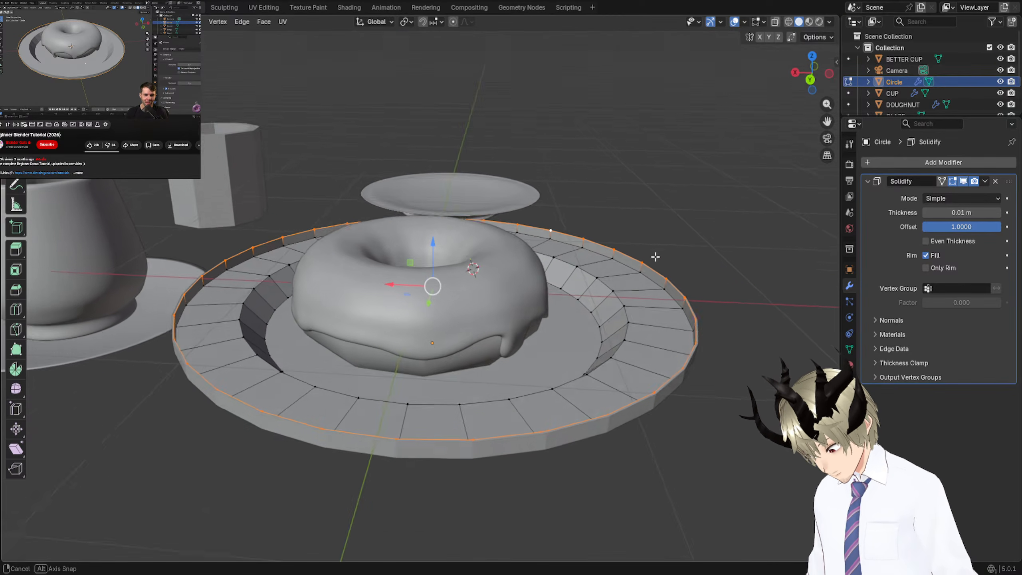
pyautogui.moveTo(655, 255); pyautogui.dragTo(587, 258, button='middle')
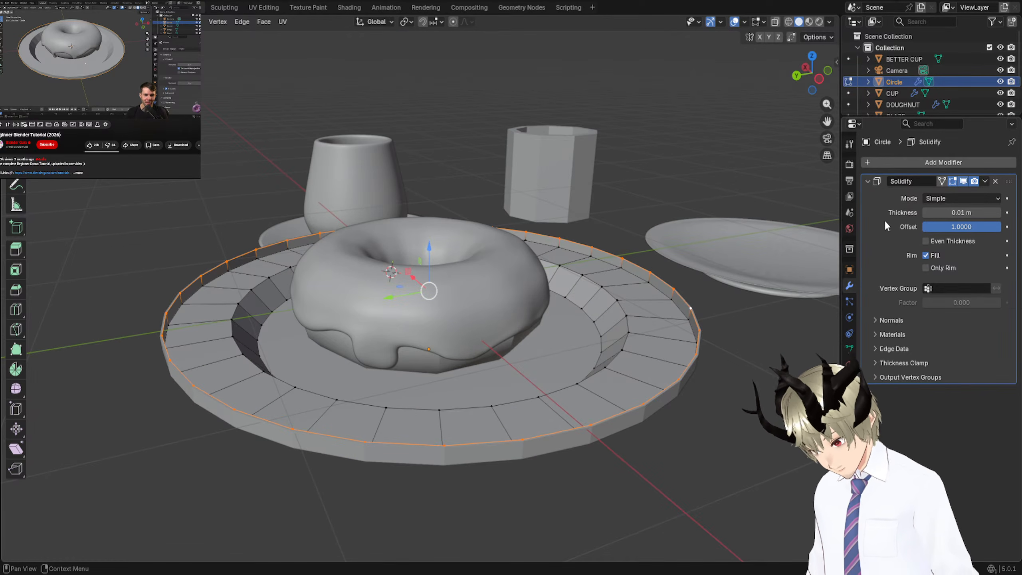
pyautogui.moveTo(962, 213); pyautogui.dragTo(962, 212)
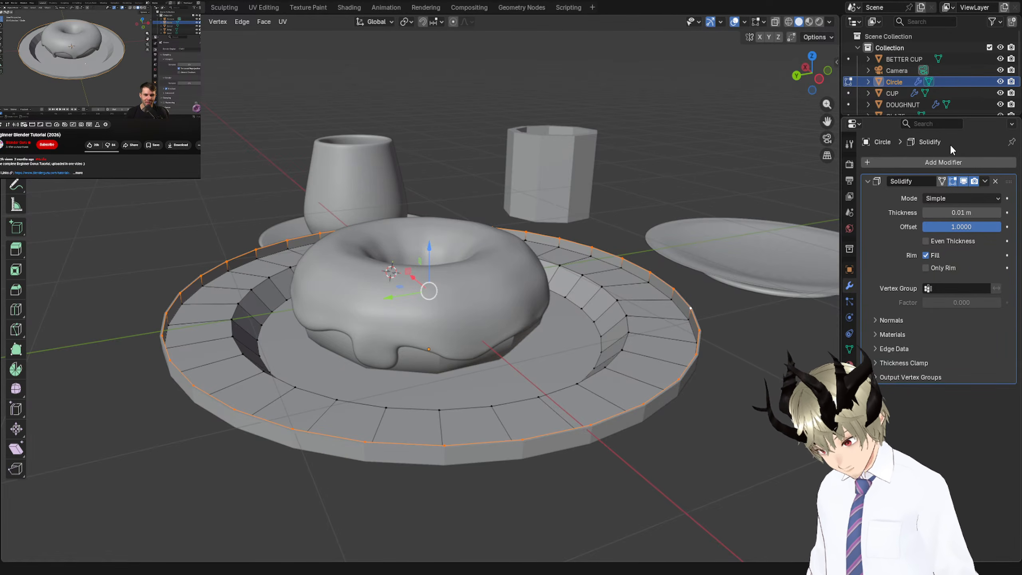
# Add a Subdivision Surface modifier to the plate and set its viewport level to 2.
pyautogui.click(948, 163)
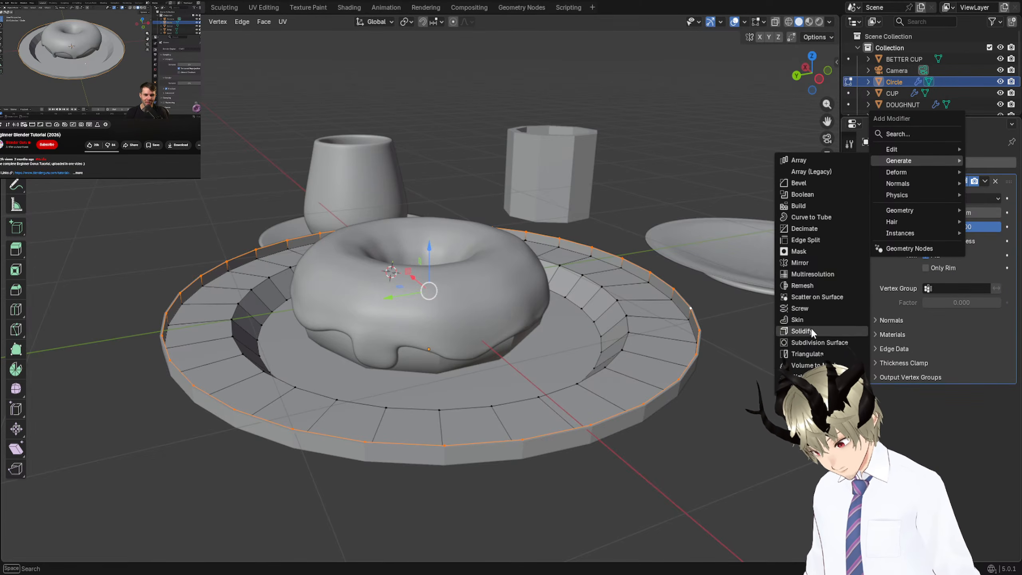
pyautogui.click(820, 343)
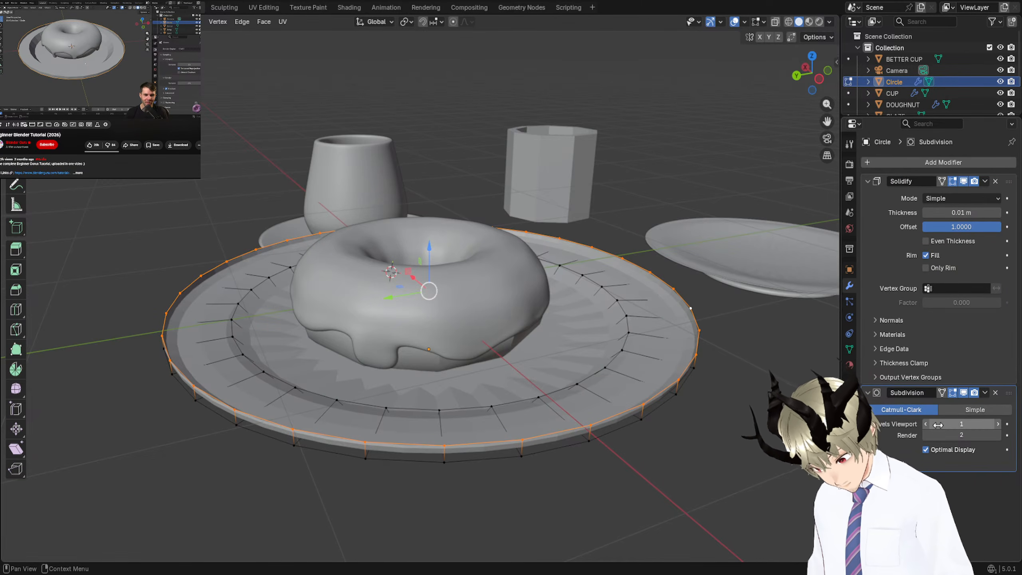
pyautogui.moveTo(640, 334); pyautogui.dragTo(753, 371, button='middle')
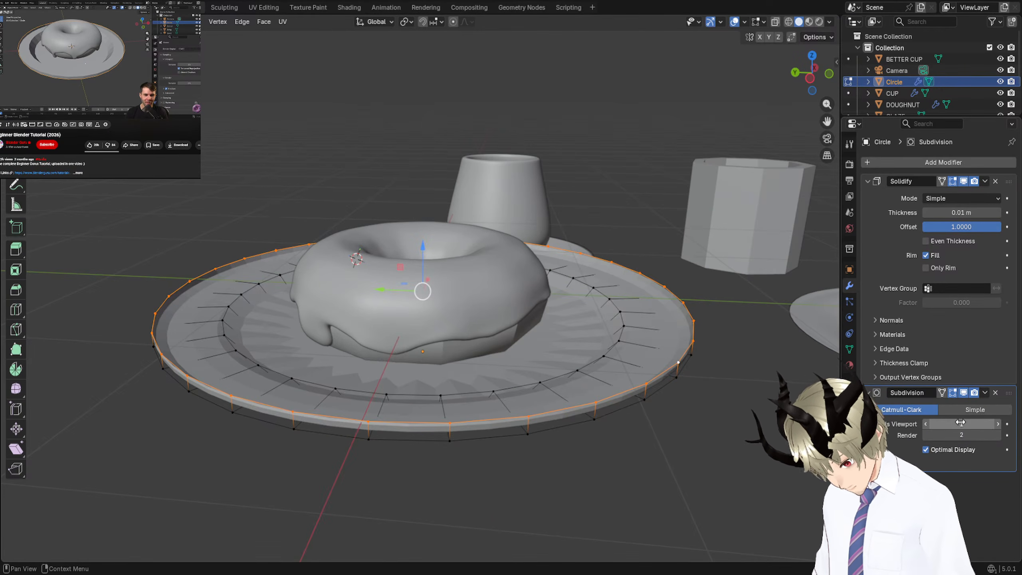
pyautogui.moveTo(962, 425); pyautogui.dragTo(970, 426)
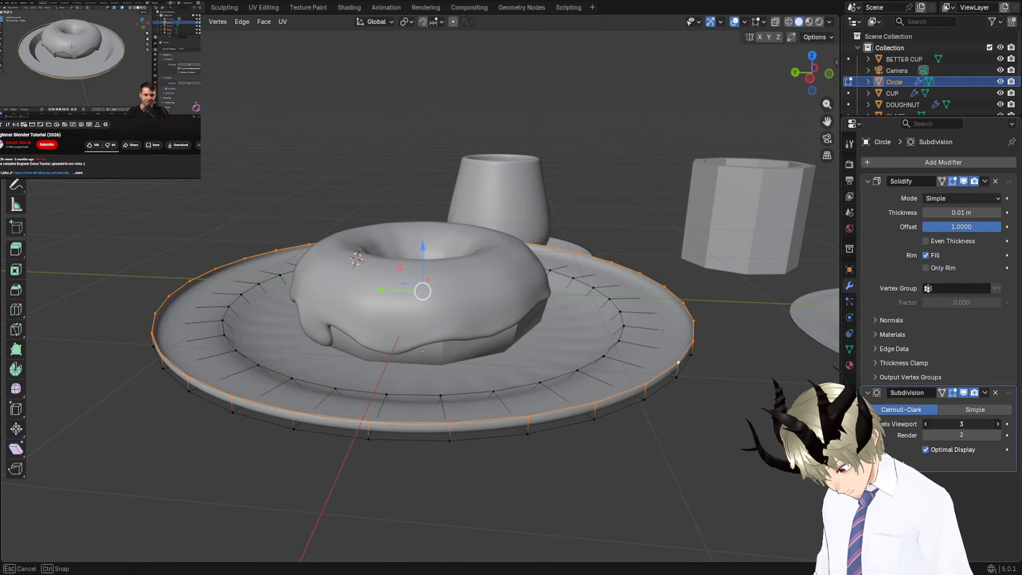
pyautogui.moveTo(636, 367); pyautogui.dragTo(668, 345, button='middle')
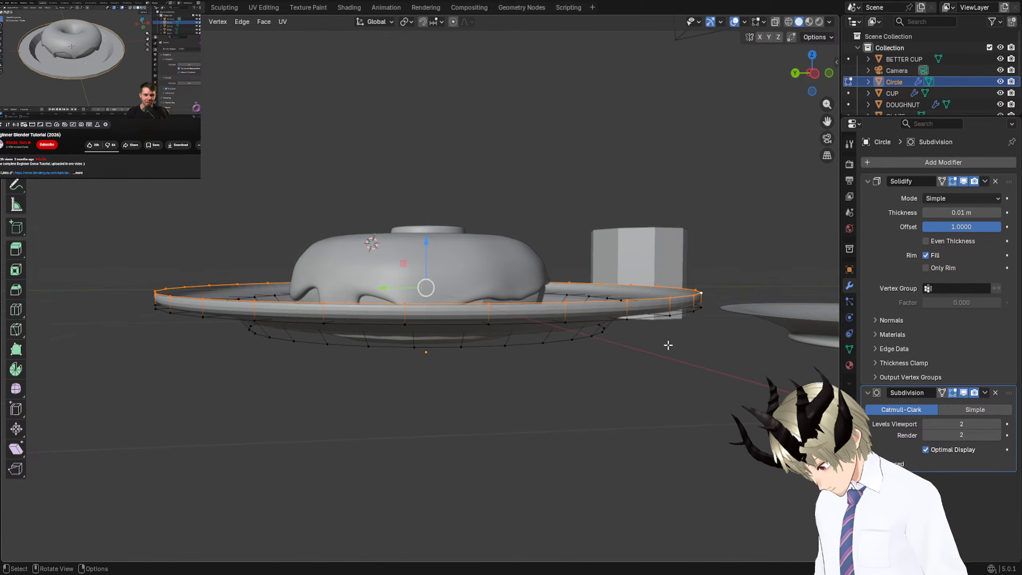
# Add one loop cut around the plate's raised lip and slide it towards the upper edge by a factor of about -0.31.
pyautogui.hotkey('ctrl', 'r')
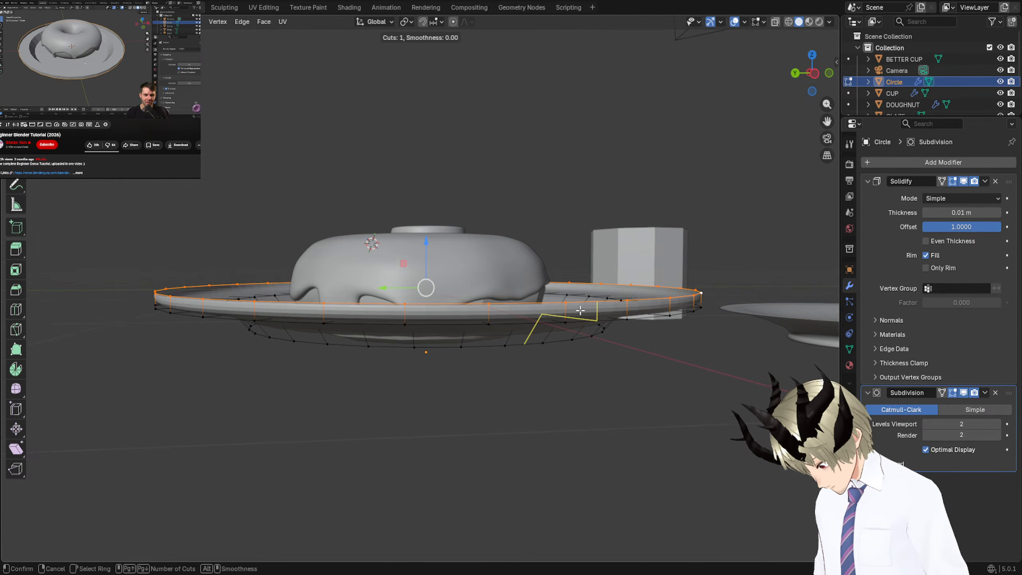
pyautogui.click(634, 305)
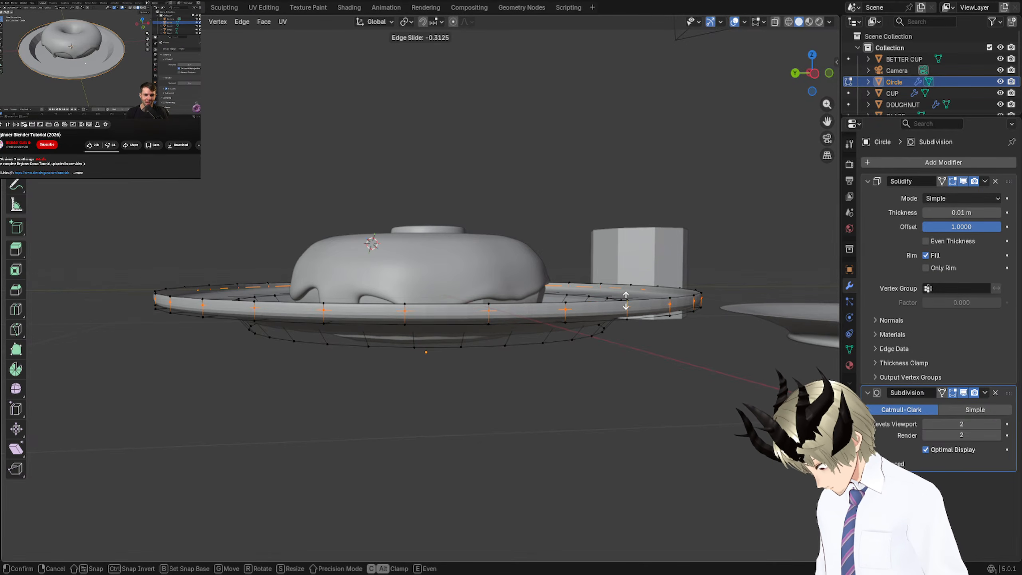
pyautogui.click(625, 300)
# Scale the new lip loop outward slightly and move it up along Z.
pyautogui.press('s')
pyautogui.click(628, 299)
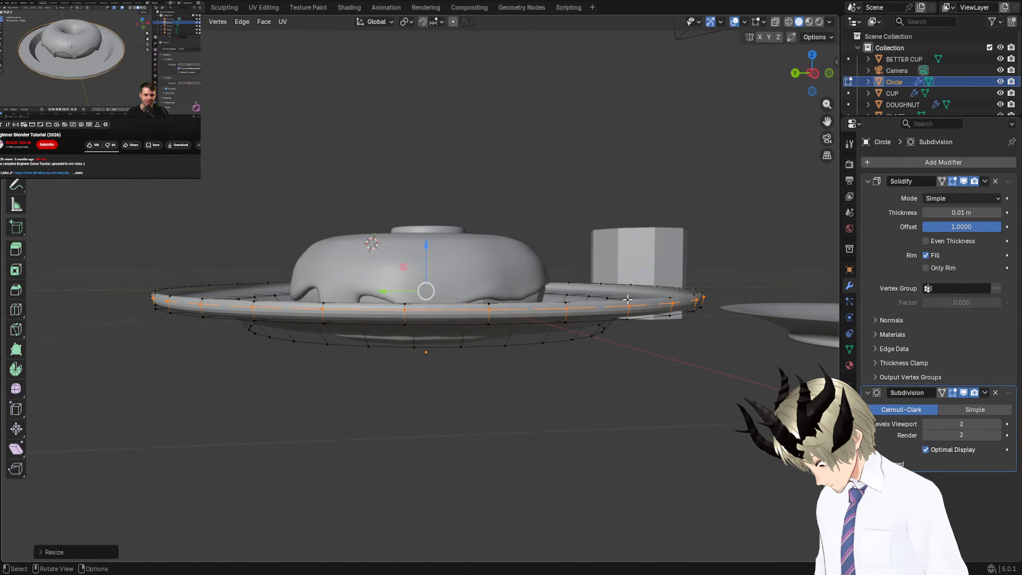
pyautogui.moveTo(627, 299); pyautogui.dragTo(574, 352, button='middle')
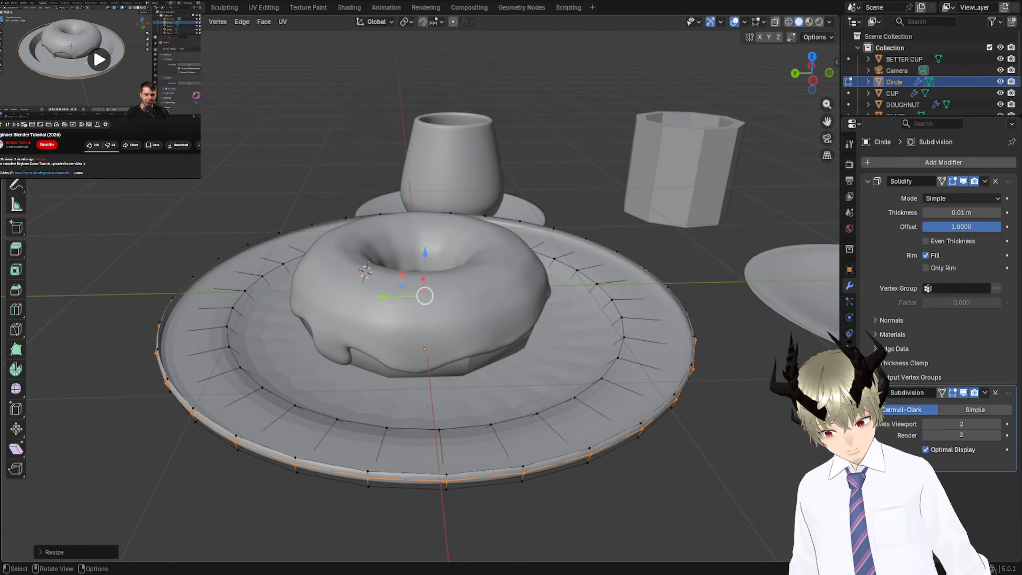
pyautogui.moveTo(737, 294); pyautogui.dragTo(736, 270, button='middle')
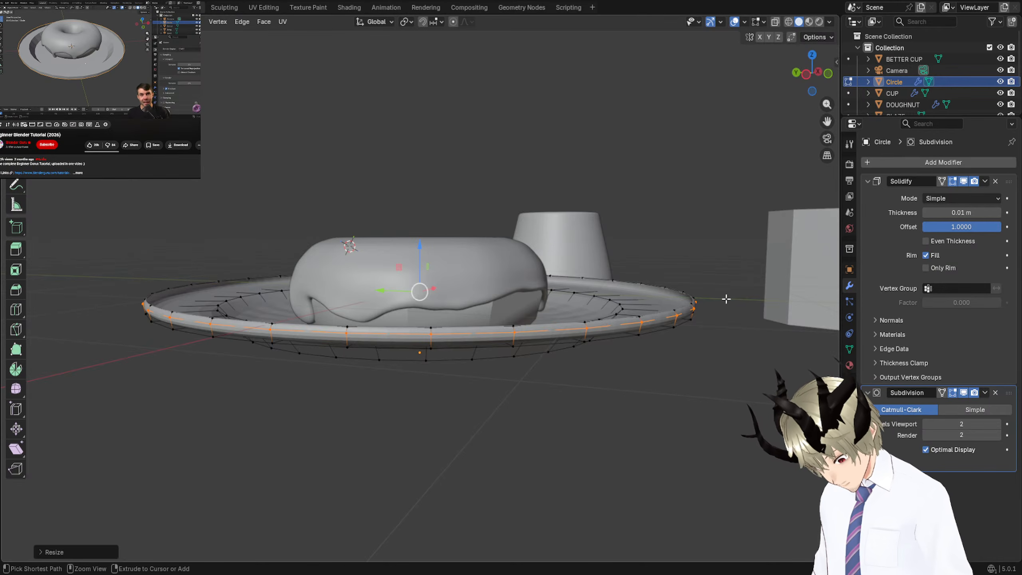
pyautogui.press('g')
pyautogui.press('z')
pyautogui.click(419, 261)
# Widen the plate's rim loop by a factor of about 1.01 and raise it slightly along Z.
pyautogui.press('s')
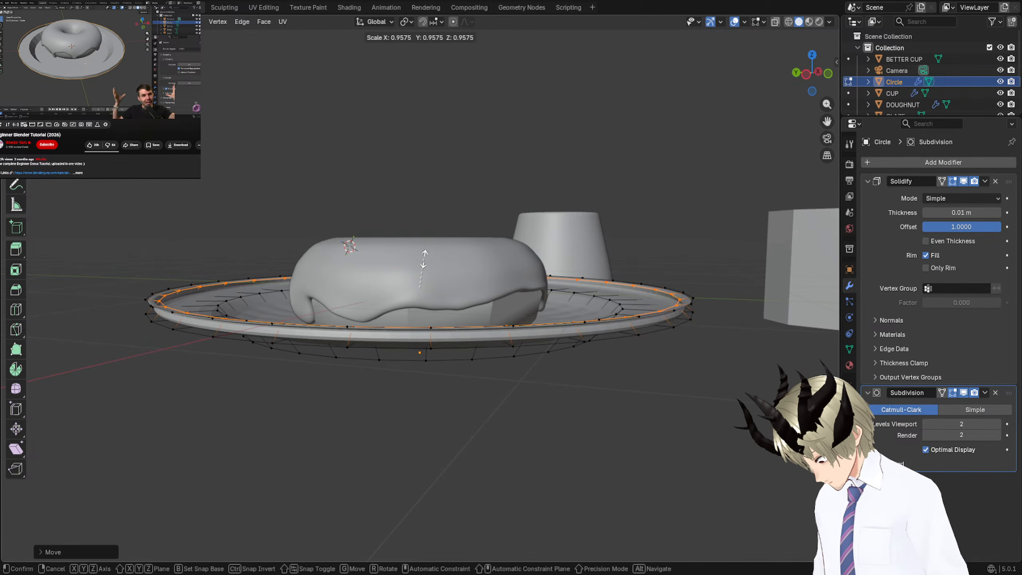
pyautogui.rightClick(425, 265)
pyautogui.press('s')
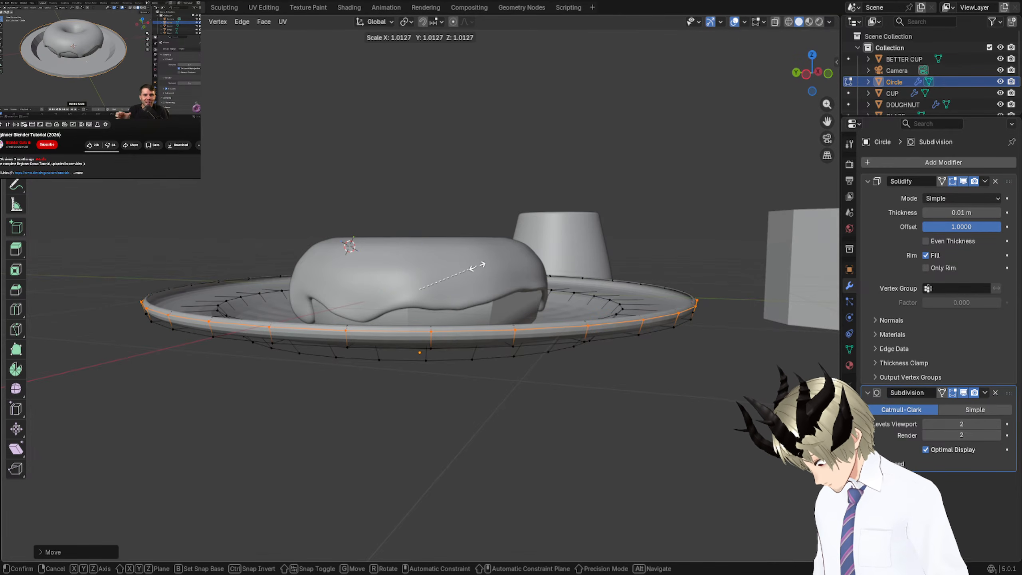
pyautogui.click(481, 265)
pyautogui.moveTo(420, 257); pyautogui.dragTo(421, 254)
# Inspect the reshaped rim closely and undo the scaling and moves made to its edge loop.
pyautogui.moveTo(421, 254); pyautogui.dragTo(516, 258, button='middle')
pyautogui.scroll(5, 391, 268)
pyautogui.scroll(-3, 392, 269)
pyautogui.scroll(4, 439, 268)
pyautogui.scroll(-4, 439, 268)
pyautogui.scroll(3, 547, 278)
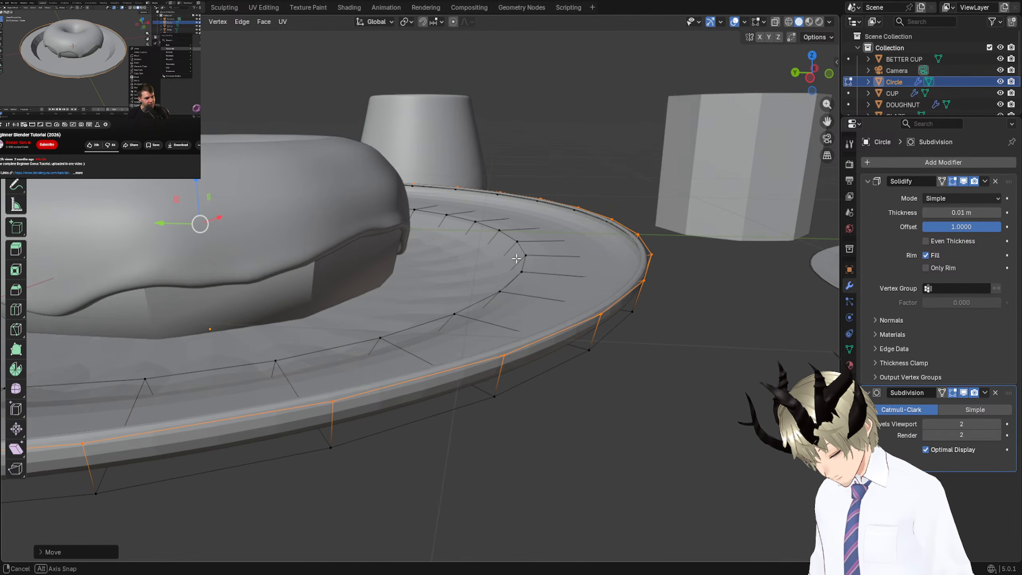
pyautogui.hotkey('ctrl', 'z')
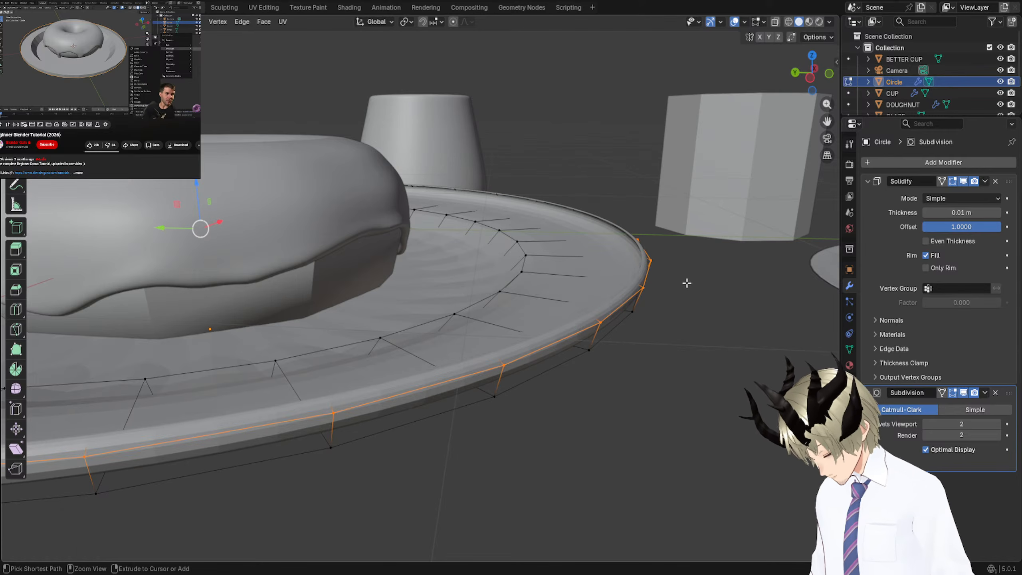
pyautogui.hotkey('ctrl', 'z')
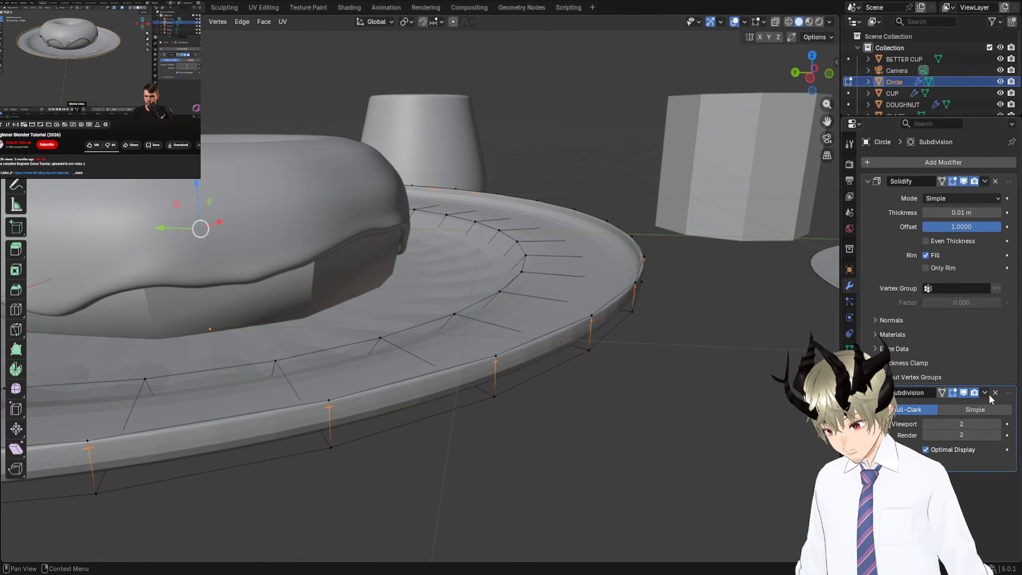
# Reorder the plate's modifiers so that Subdivision comes before Solidify.
pyautogui.moveTo(1009, 393); pyautogui.dragTo(1009, 183)
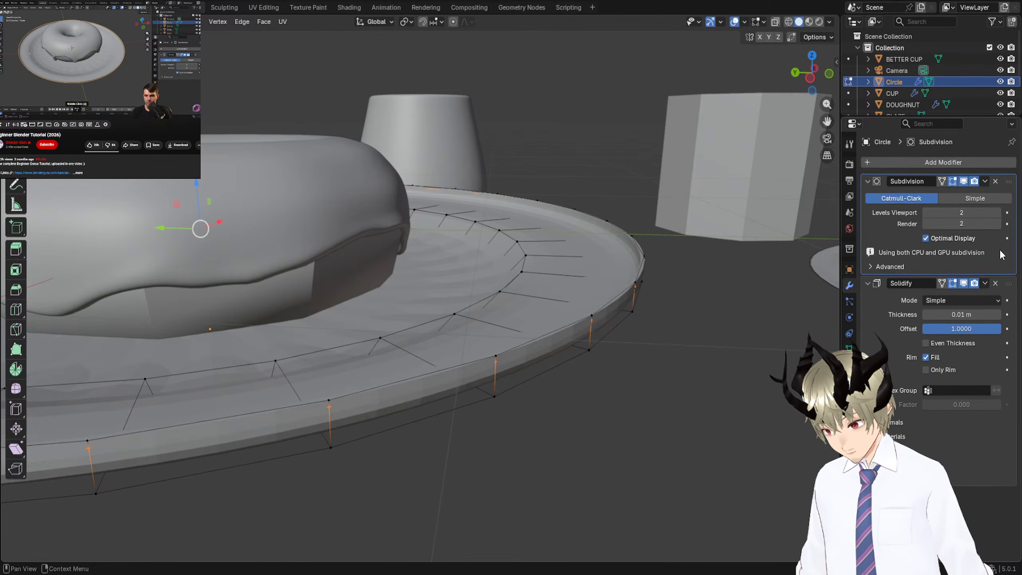
pyautogui.moveTo(579, 290)
pyautogui.mouseDown(button='middle')
pyautogui.moveTo(557, 288)
pyautogui.moveTo(569, 304)
pyautogui.moveTo(598, 286)
pyautogui.moveTo(576, 293)
pyautogui.mouseUp(button='middle')
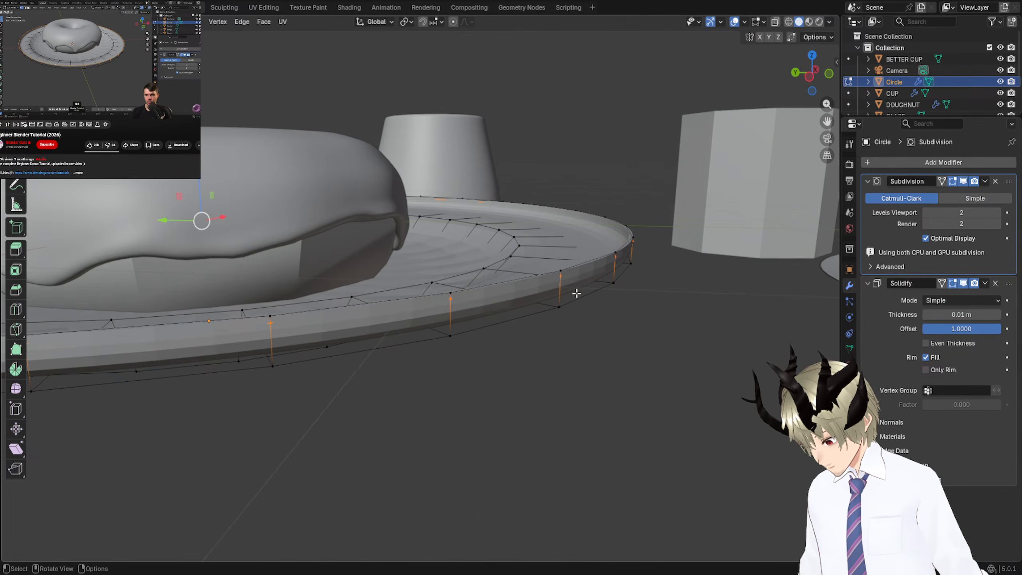
pyautogui.moveTo(644, 337); pyautogui.dragTo(677, 386, button='middle')
pyautogui.scroll(-4, 677, 385)
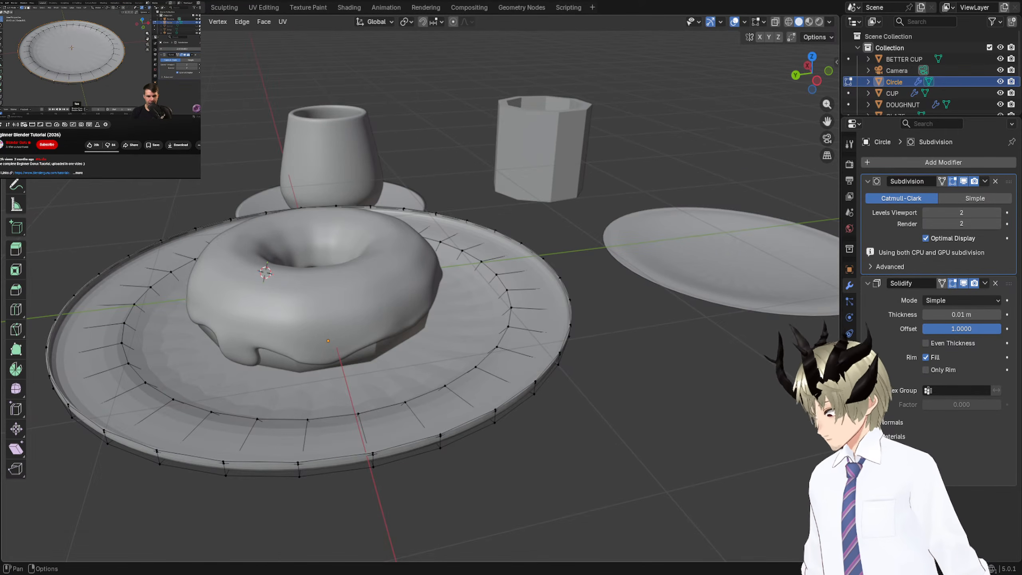
# Leave mesh editing and shift the whole plate slightly along Z beneath the doughnut.
pyautogui.press('Tab')
pyautogui.moveTo(245, 148); pyautogui.dragTo(323, 111, button='middle')
pyautogui.press('g')
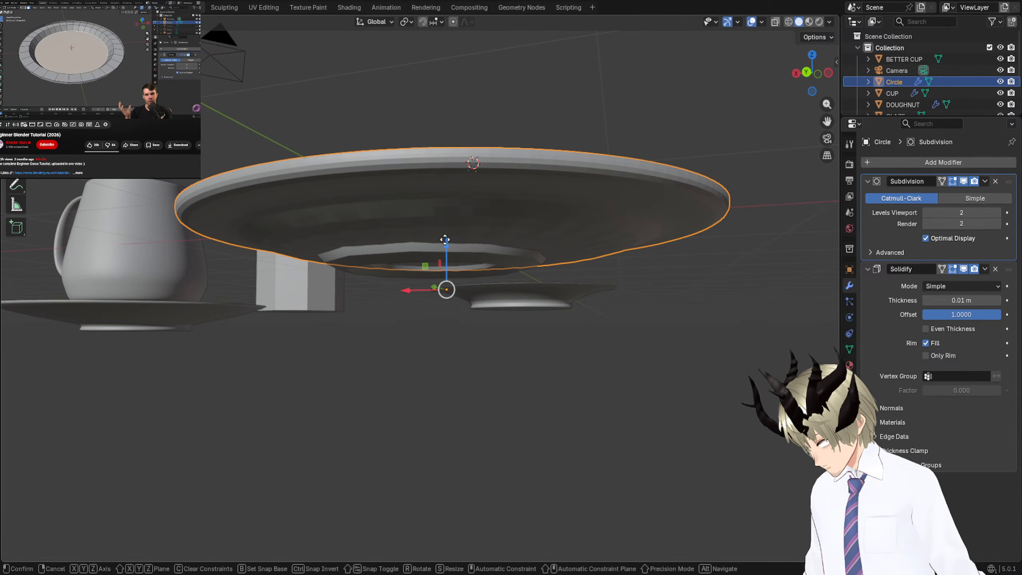
pyautogui.press('z')
pyautogui.click(444, 254)
pyautogui.moveTo(444, 254); pyautogui.dragTo(357, 228, button='middle')
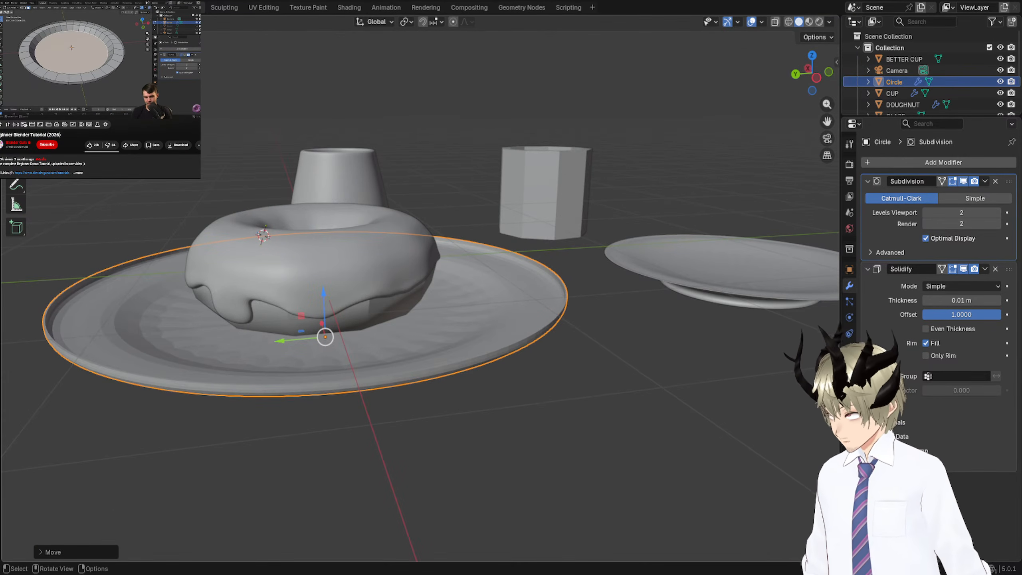
# Open the plate's mesh for editing and enable X-ray to work on its underside.
pyautogui.press('Tab')
pyautogui.moveTo(243, 153); pyautogui.dragTo(261, 77, button='middle')
pyautogui.moveTo(326, 123); pyautogui.dragTo(448, 370, button='middle')
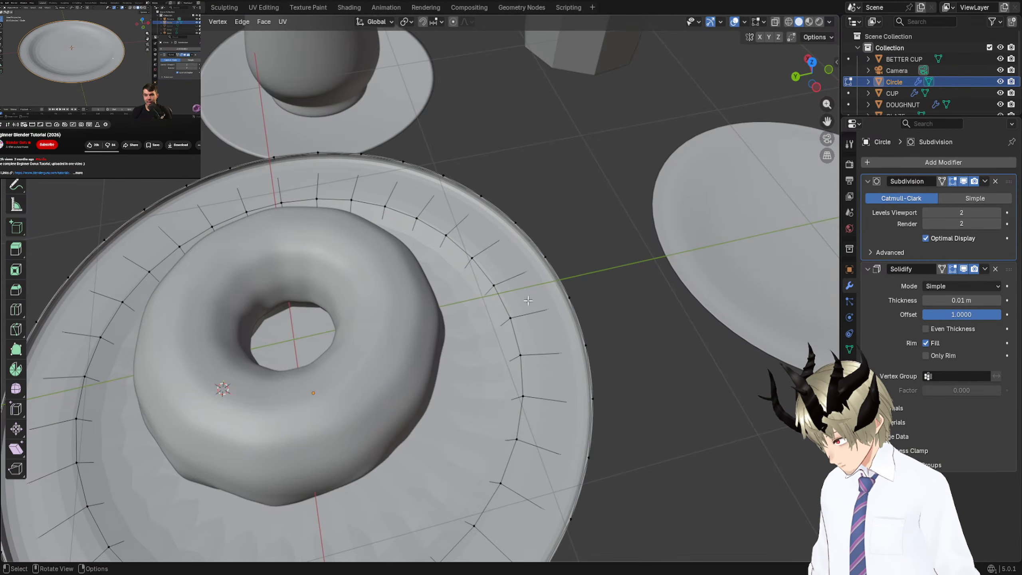
pyautogui.moveTo(528, 300); pyautogui.dragTo(566, 121, button='middle')
pyautogui.press('i')
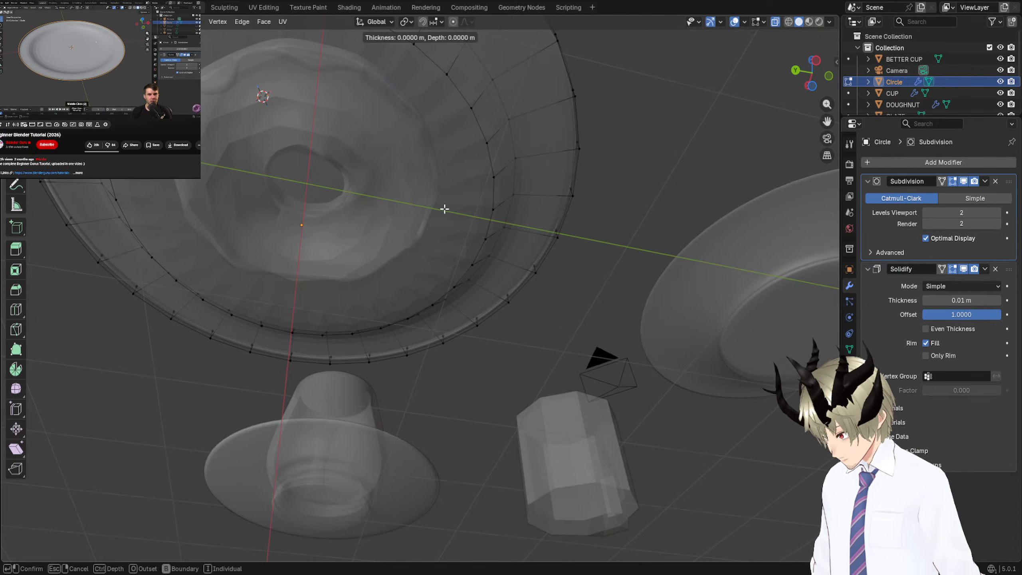
pyautogui.rightClick(445, 209)
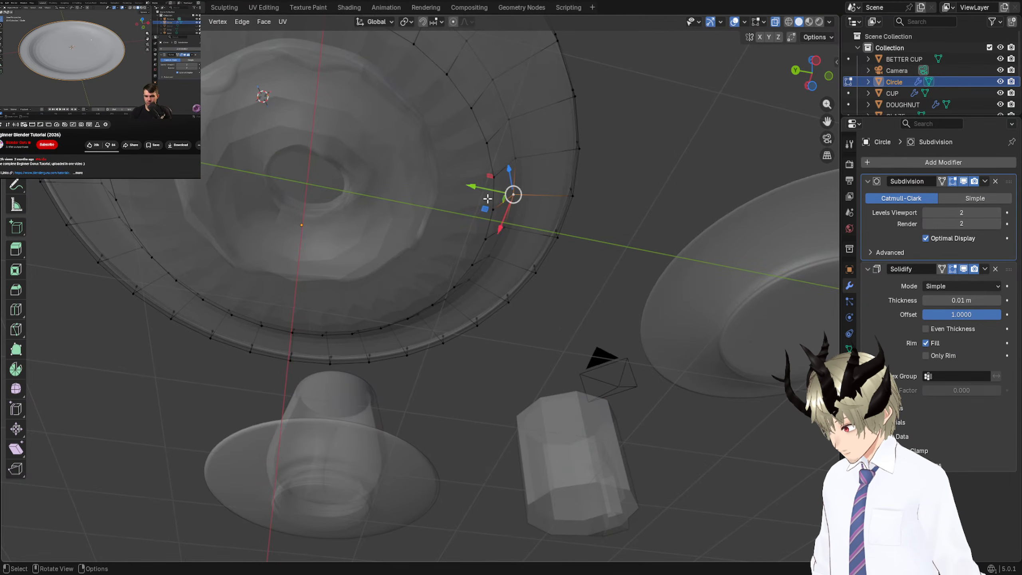
pyautogui.scroll(-4, 233, 116)
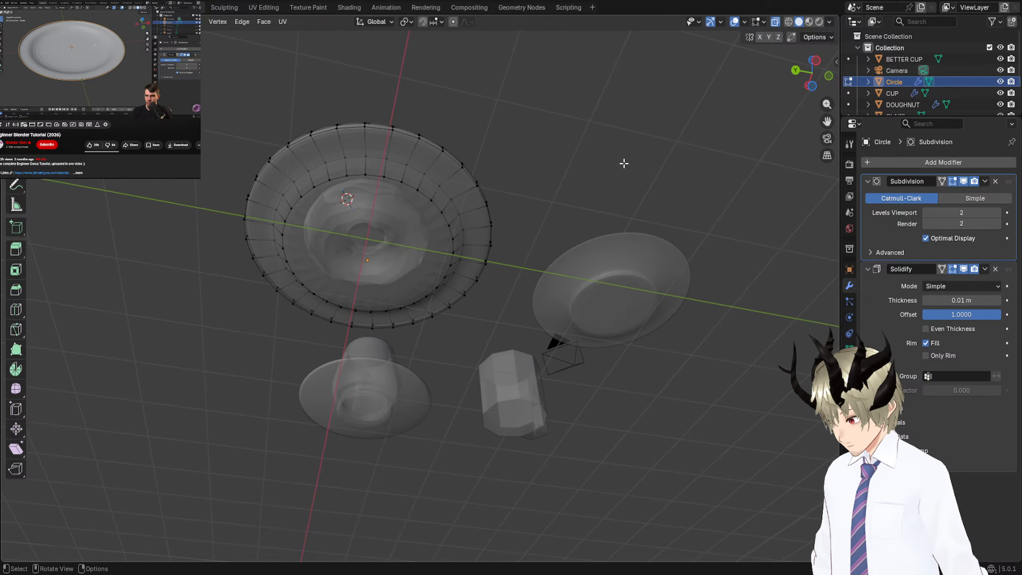
pyautogui.moveTo(201, 103)
pyautogui.keyDown('shift'); pyautogui.mouseDown()
pyautogui.moveTo(593, 349)
pyautogui.moveTo(141, 263)
pyautogui.moveTo(250, 98)
pyautogui.mouseUp(); pyautogui.keyUp('shift')
pyautogui.moveTo(304, 69)
pyautogui.keyDown('shift'); pyautogui.mouseDown()
pyautogui.moveTo(342, 411)
pyautogui.moveTo(83, 253)
pyautogui.mouseUp(); pyautogui.keyUp('shift')
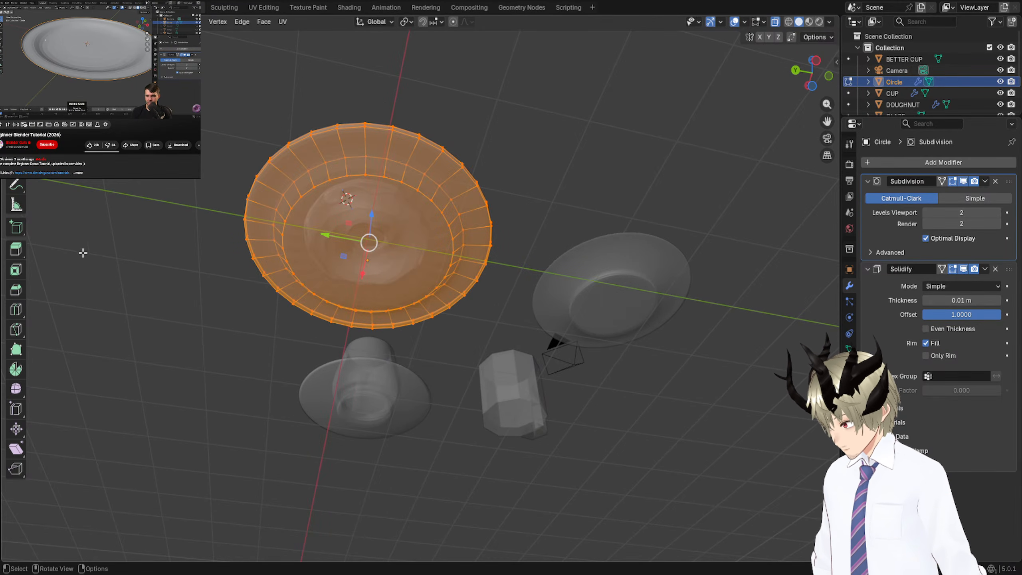
pyautogui.scroll(2, 362, 270)
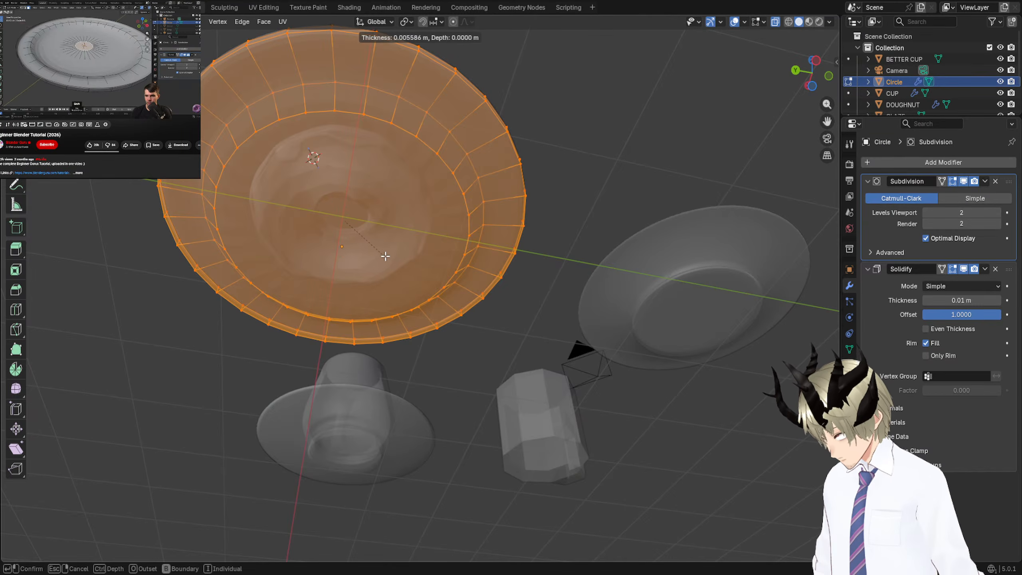
pyautogui.hotkey('alt', 'a')
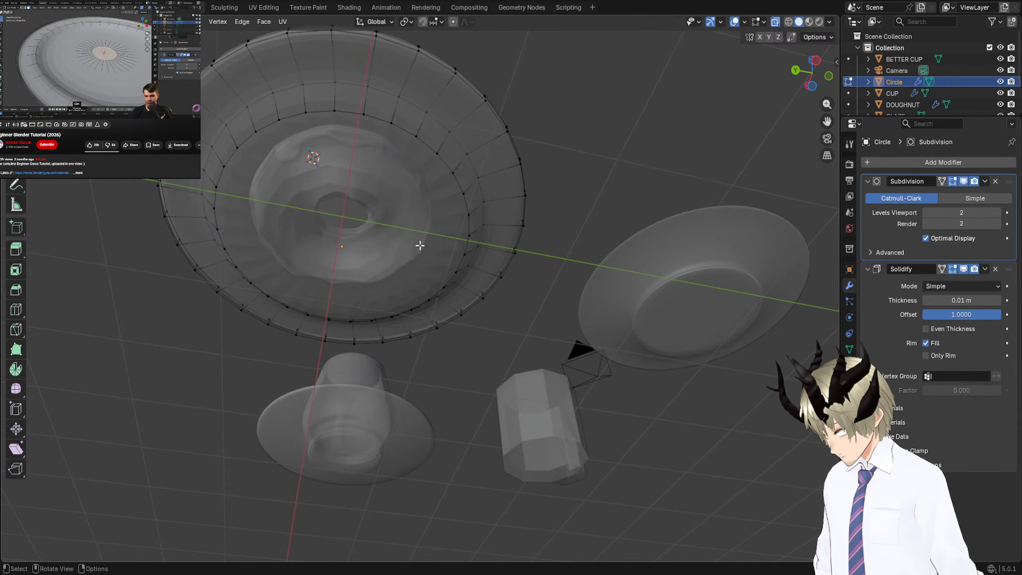
pyautogui.rightClick(432, 226)
pyautogui.press('Escape')
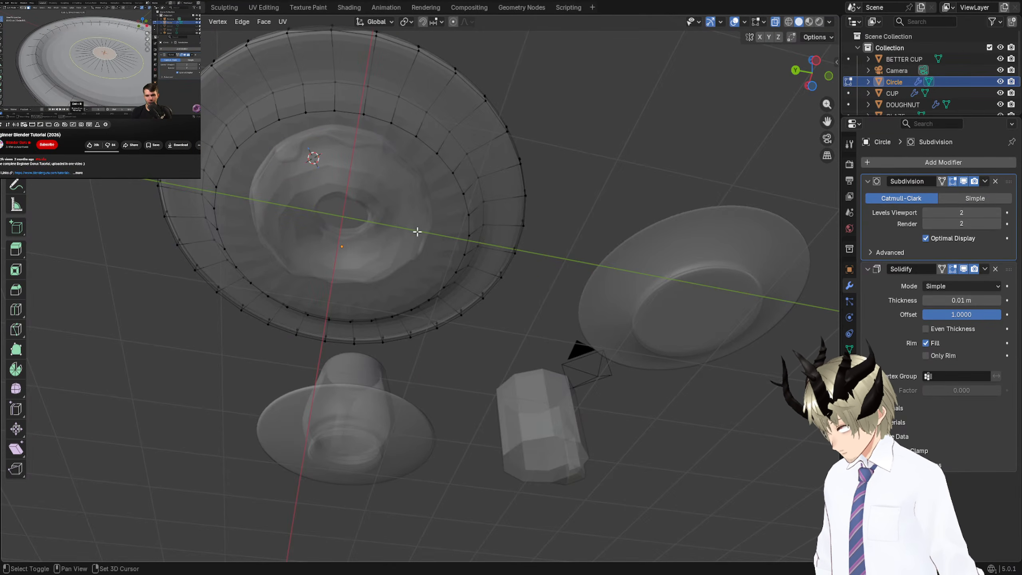
pyautogui.moveTo(503, 193); pyautogui.dragTo(507, 212, button='middle')
pyautogui.scroll(-2, 479, 208)
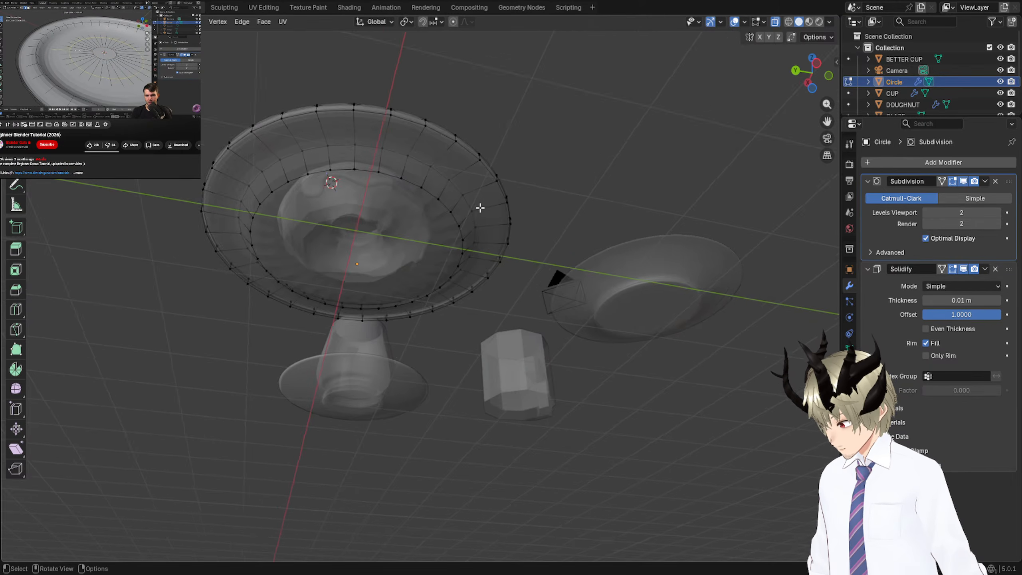
pyautogui.moveTo(131, 81)
pyautogui.mouseDown()
pyautogui.moveTo(566, 398)
pyautogui.moveTo(235, 146)
pyautogui.mouseUp()
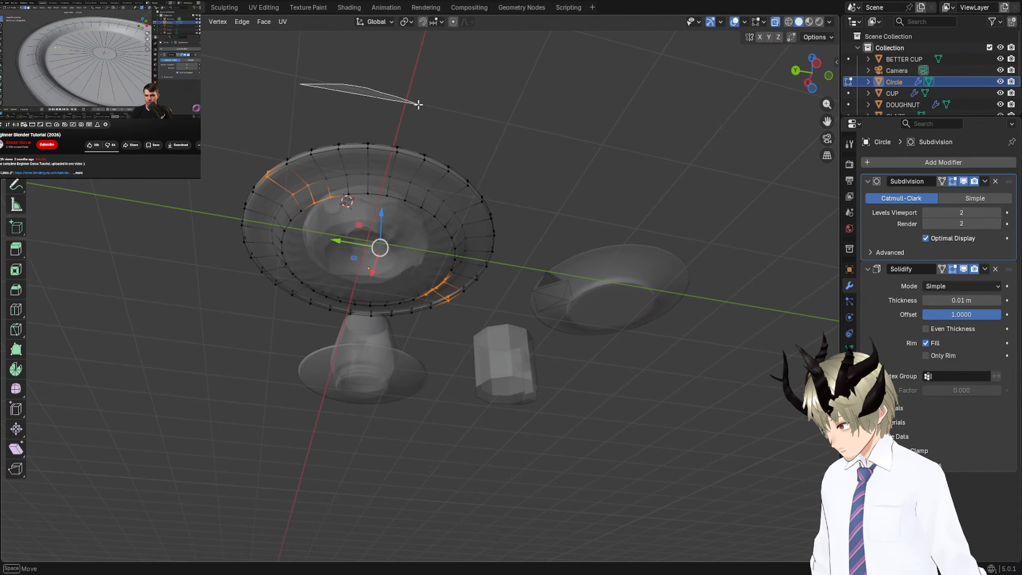
pyautogui.moveTo(419, 105)
pyautogui.mouseDown()
pyautogui.moveTo(331, 406)
pyautogui.moveTo(132, 182)
pyautogui.mouseUp()
pyautogui.scroll(2, 394, 308)
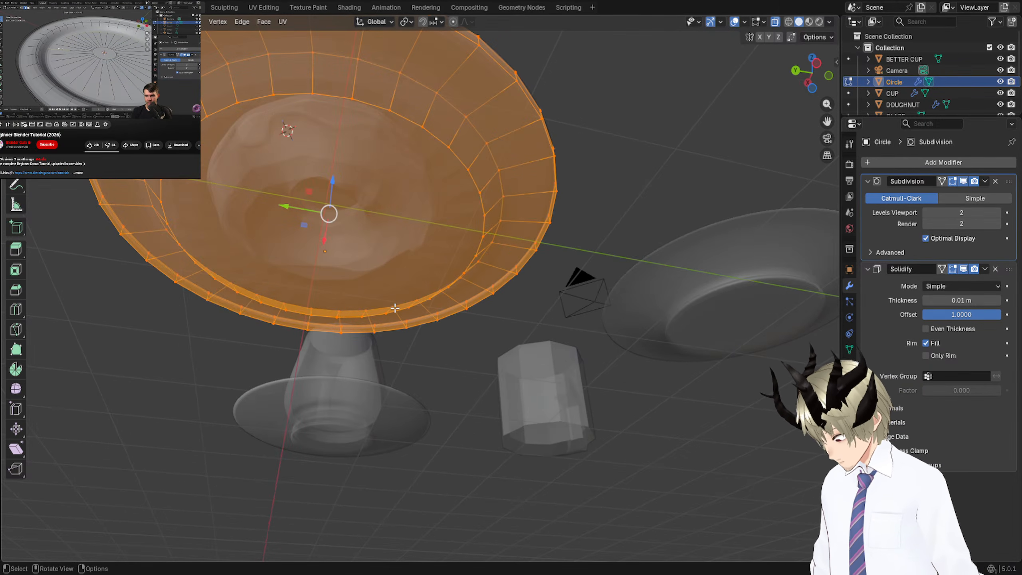
pyautogui.hotkey('alt', 'a')
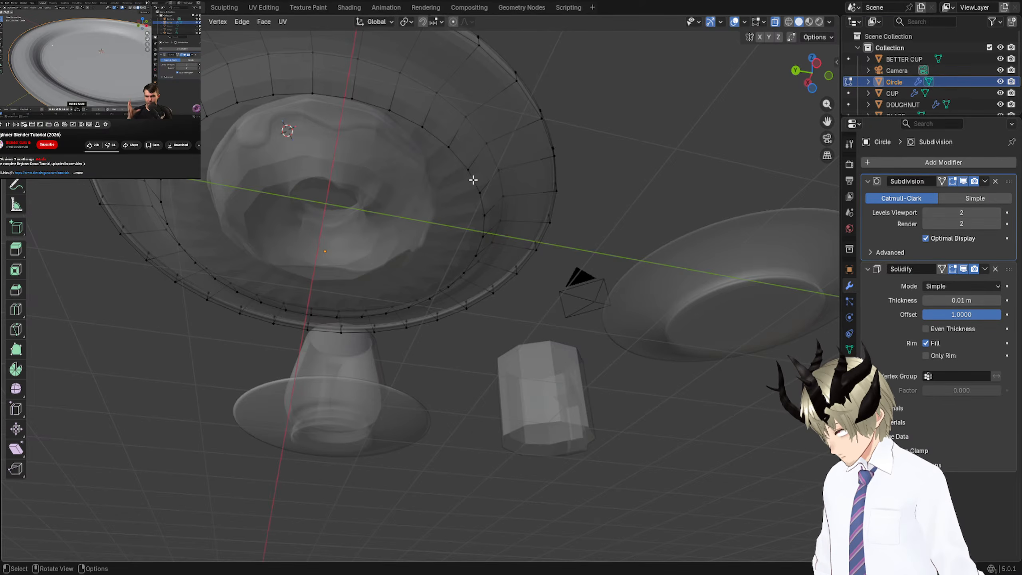
# Select the plate's circular base face, inset it by about 0.058 m and turn X-ray off.
pyautogui.keyDown('alt'); pyautogui.click(477, 193); pyautogui.keyUp('alt')
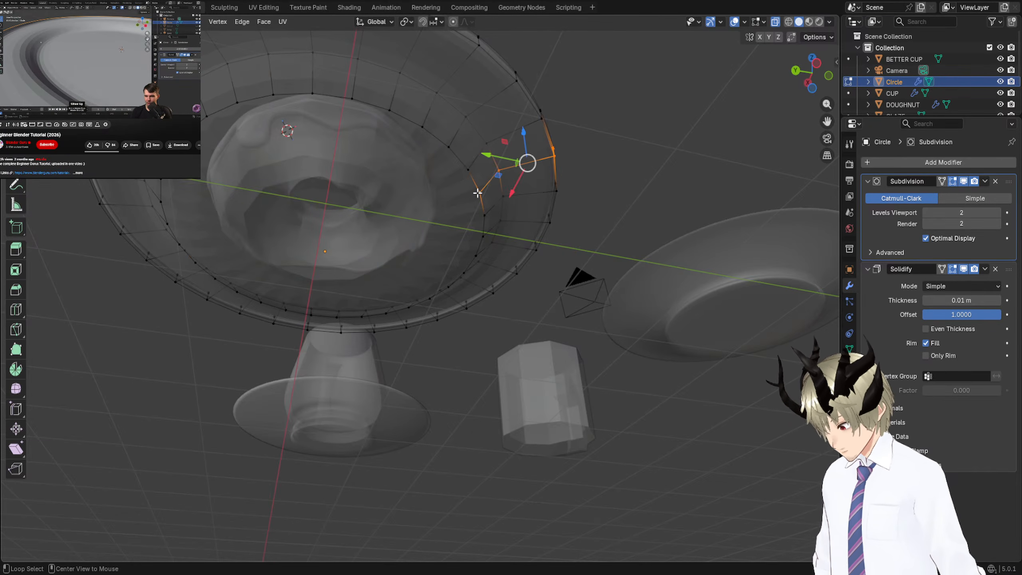
pyautogui.press('f')
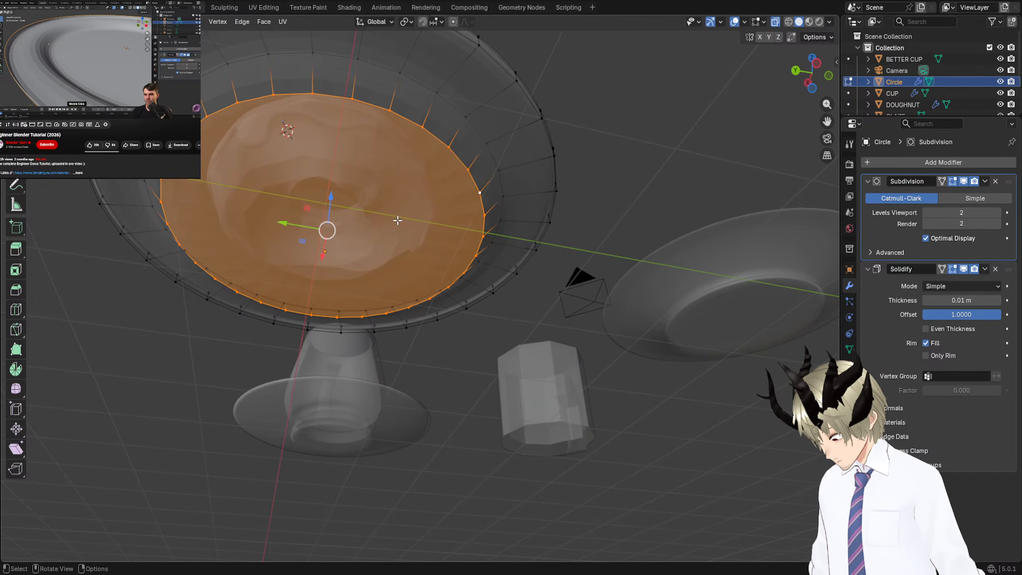
pyautogui.press('i')
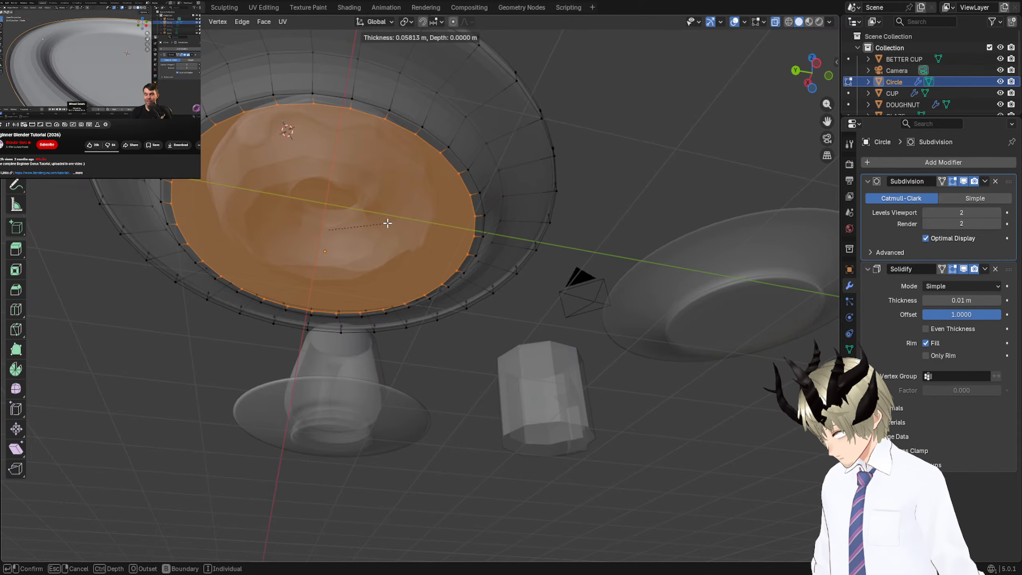
pyautogui.click(387, 224)
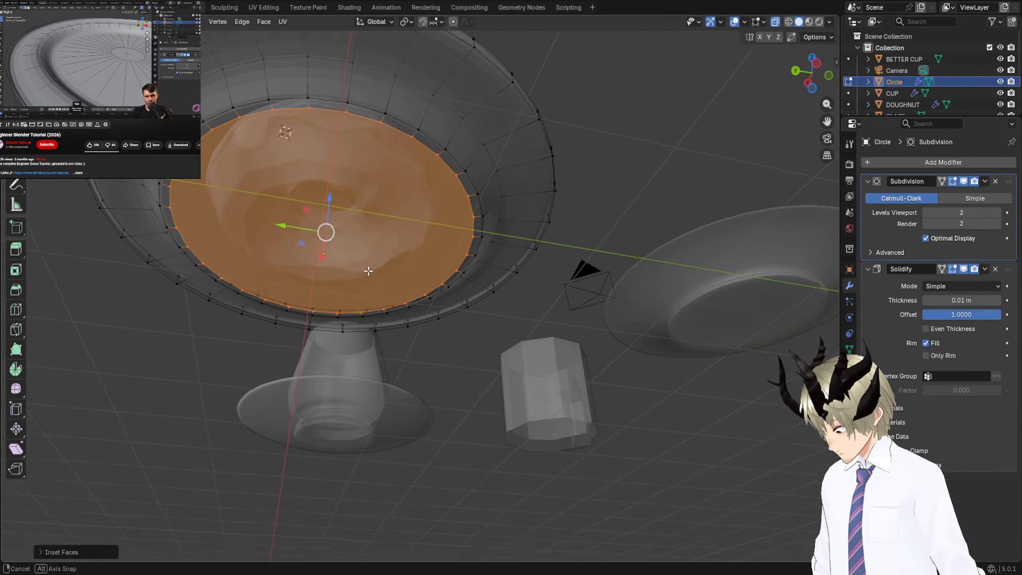
pyautogui.moveTo(388, 224); pyautogui.dragTo(344, 366, button='middle')
pyautogui.scroll(1, 344, 366)
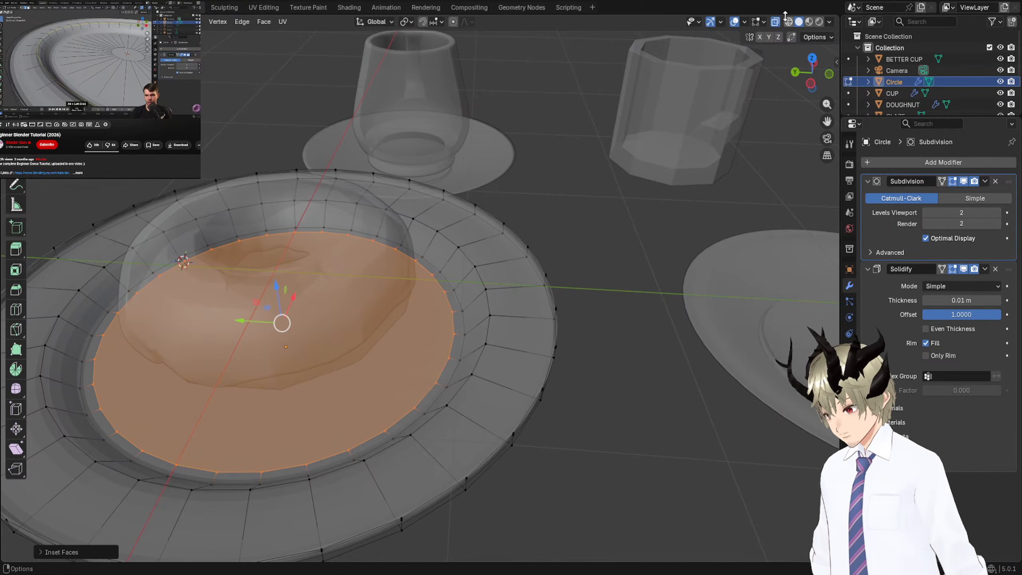
pyautogui.click(775, 22)
# Try lowering the inset base face slightly along Z and undo the move.
pyautogui.moveTo(535, 137); pyautogui.dragTo(529, 95, button='middle')
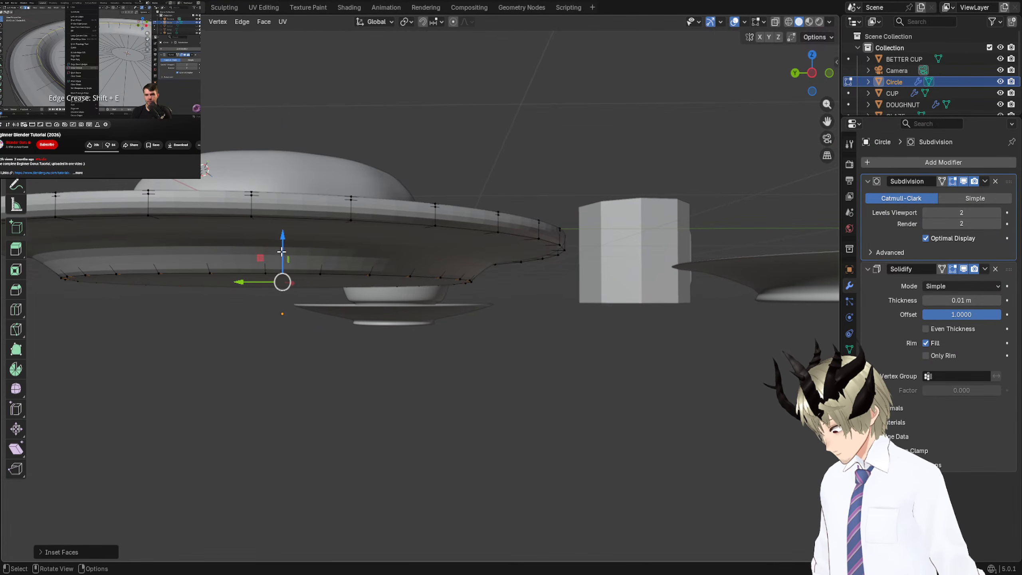
pyautogui.moveTo(282, 252); pyautogui.dragTo(282, 258)
pyautogui.moveTo(280, 285); pyautogui.dragTo(291, 213, button='middle')
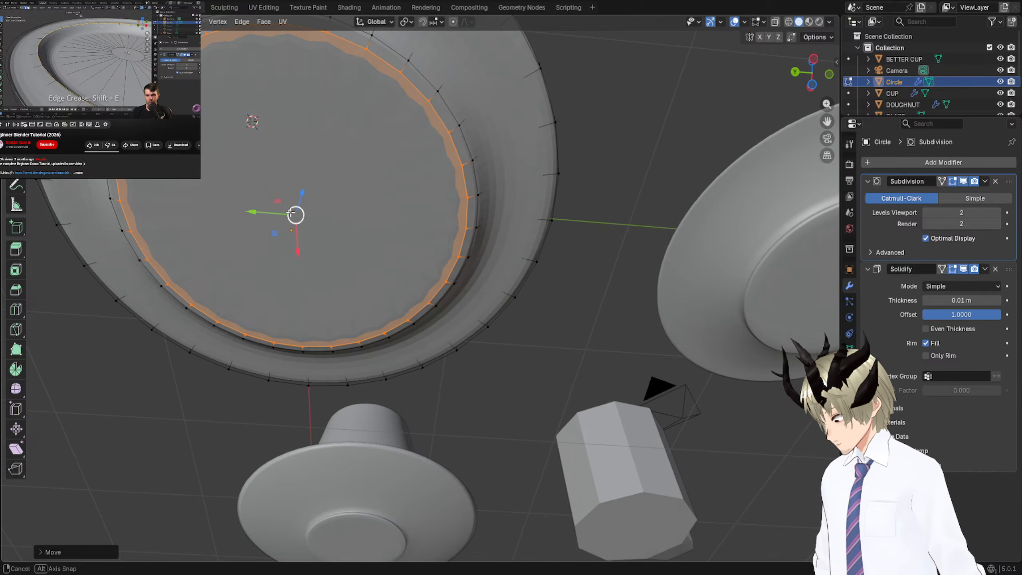
pyautogui.hotkey('ctrl', 'z')
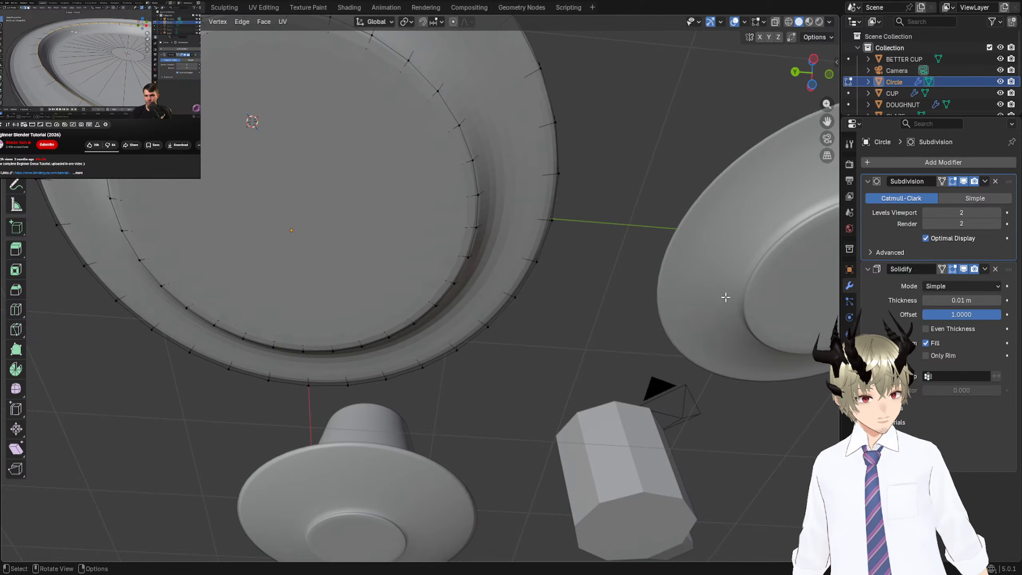
# Show the advanced settings of the plate's Subdivision modifier and raise its viewport levels to 6.
pyautogui.moveTo(511, 224); pyautogui.dragTo(527, 342, button='middle')
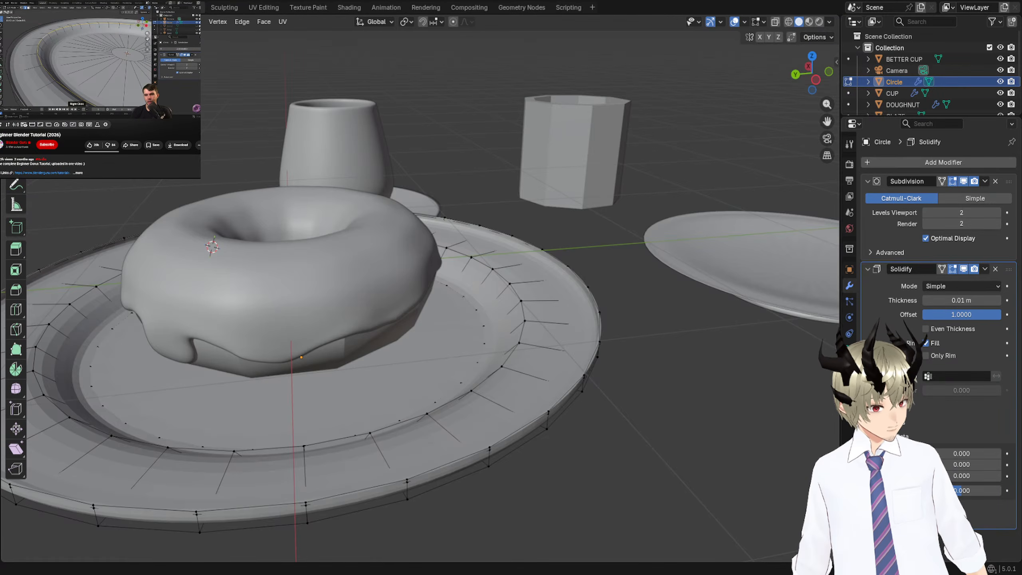
pyautogui.click(876, 252)
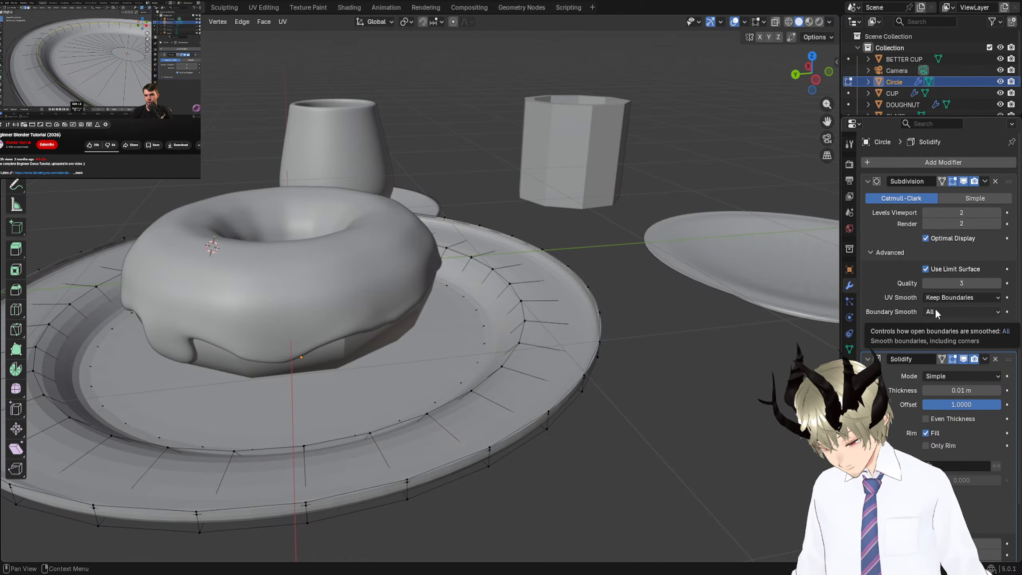
pyautogui.click(107, 60)
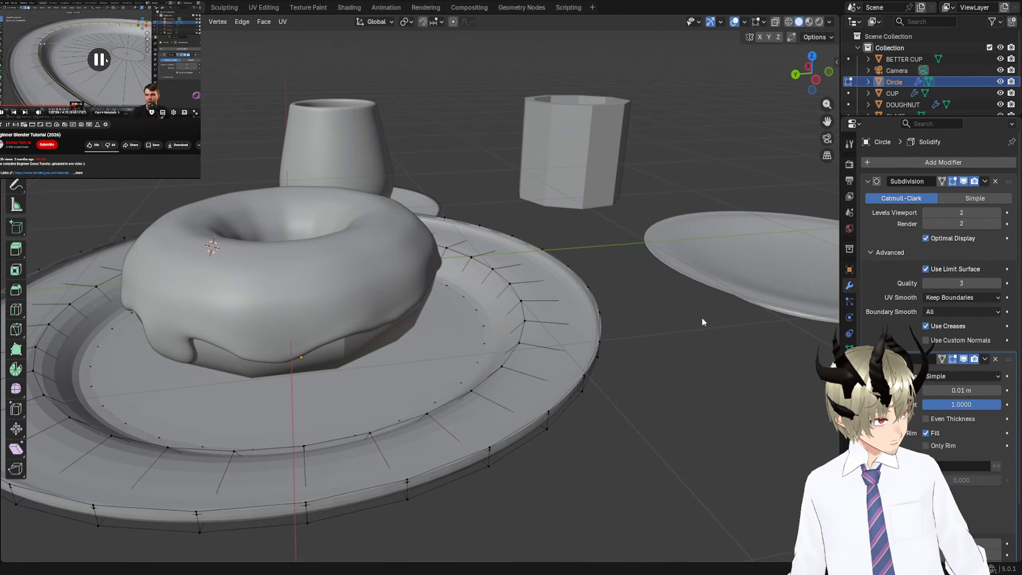
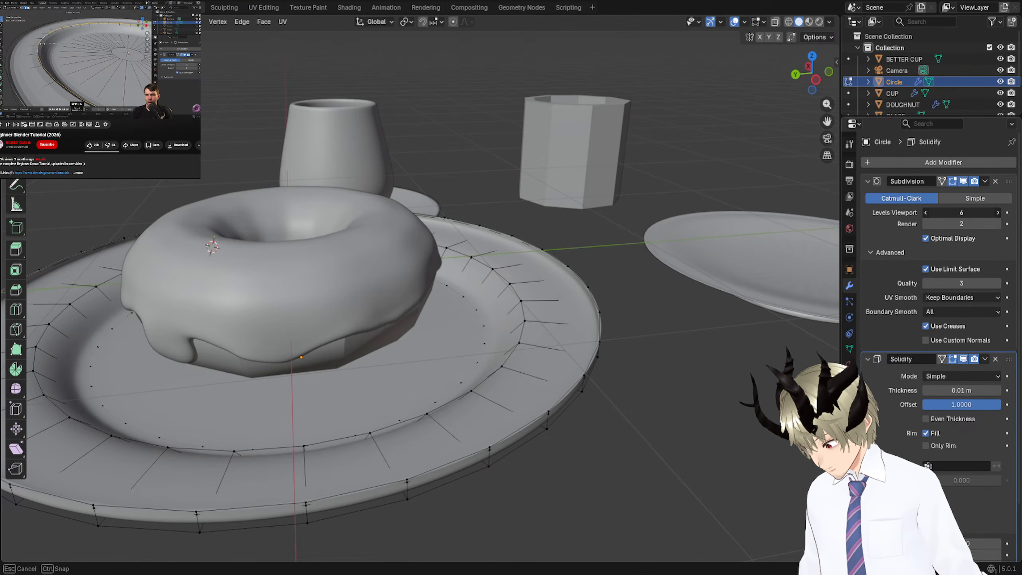
pyautogui.moveTo(962, 212)
pyautogui.mouseDown()
pyautogui.moveTo(930, 213)
pyautogui.moveTo(962, 213)
pyautogui.mouseUp()
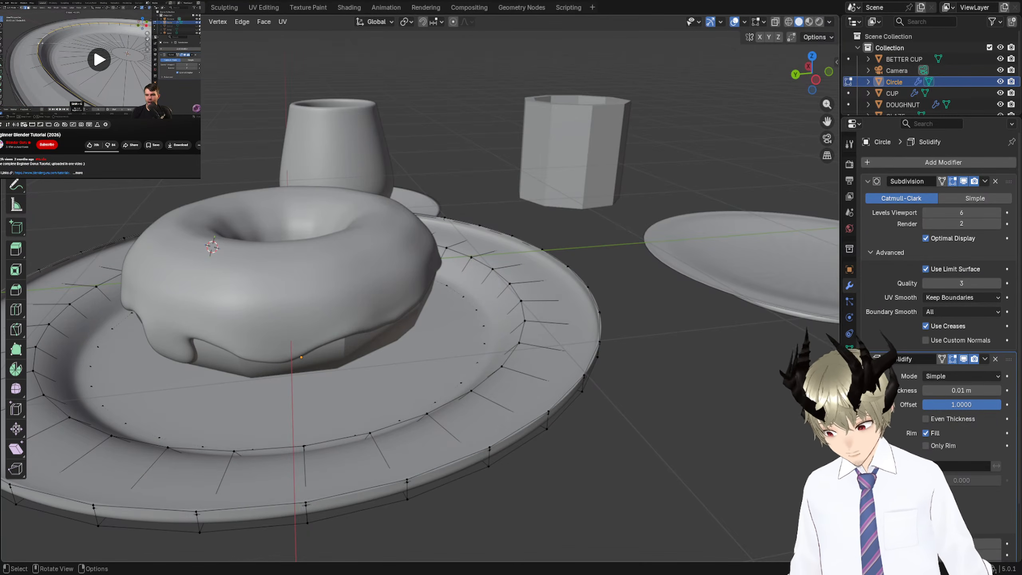
# Leave mesh editing and apply smooth shading to the doughnut's plate and the spare saucer beside it.
pyautogui.moveTo(523, 282); pyautogui.dragTo(722, 247, button='middle')
pyautogui.scroll(3, 623, 290)
pyautogui.scroll(-4, 726, 241)
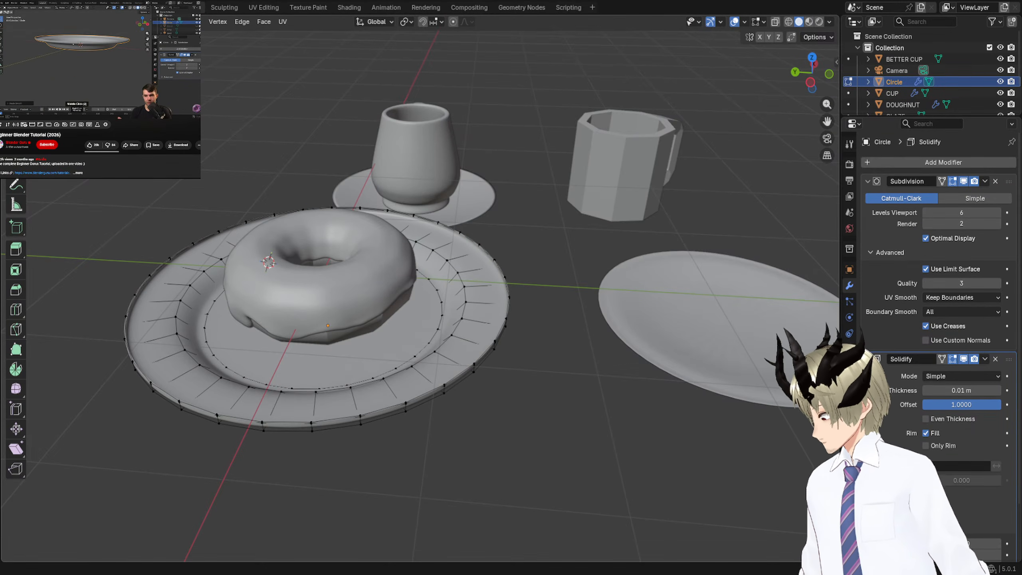
pyautogui.press('Tab')
pyautogui.rightClick(447, 313)
pyautogui.click(456, 310)
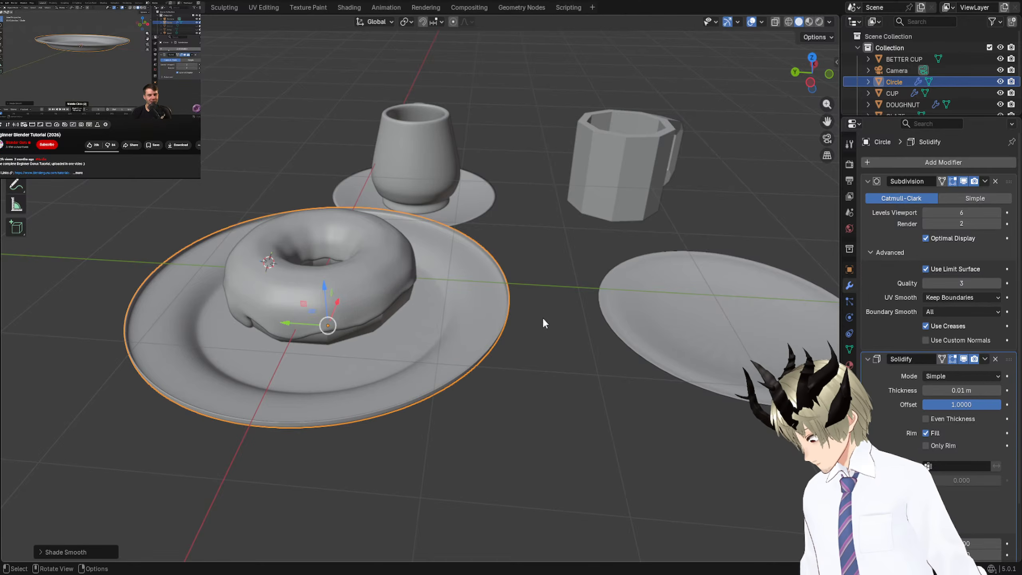
pyautogui.rightClick(690, 331)
pyautogui.click(742, 300)
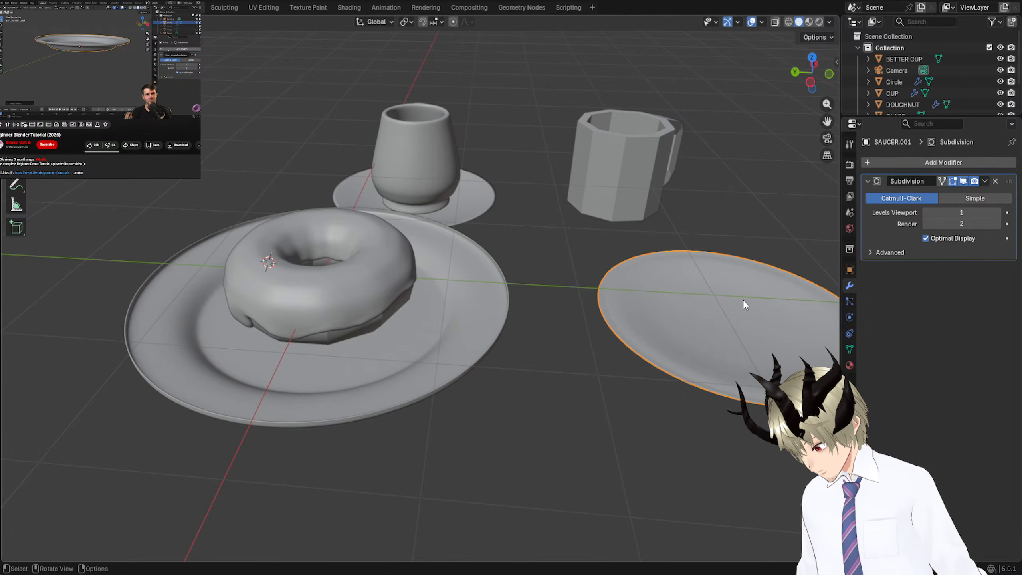
pyautogui.rightClick(743, 300)
pyautogui.click(743, 300)
pyautogui.moveTo(722, 308); pyautogui.dragTo(681, 283, button='middle')
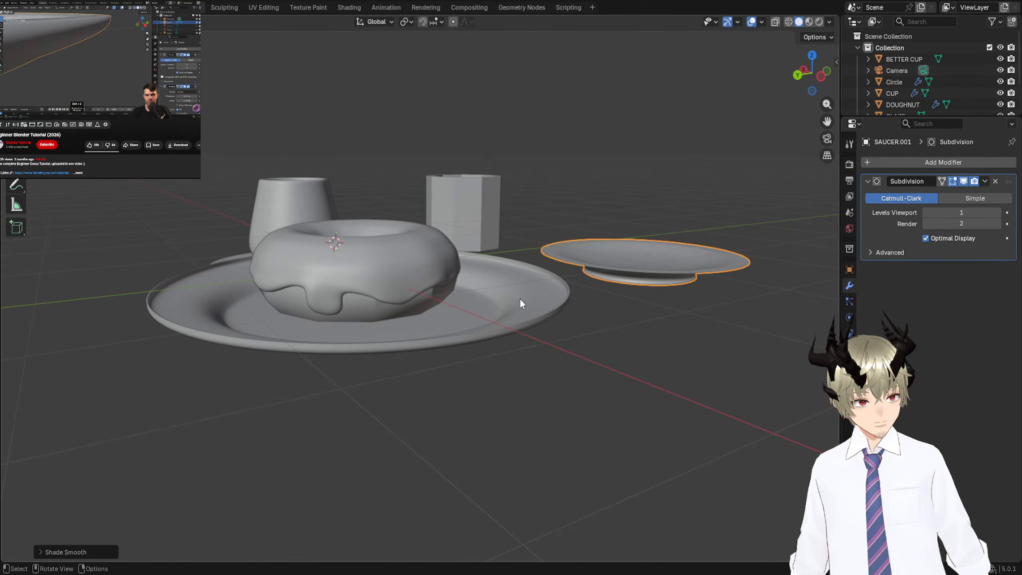
# Reselect the doughnut's plate, collapse its Solidify modifier and move it above the Subdivision modifier.
pyautogui.moveTo(520, 298); pyautogui.dragTo(521, 331, button='middle')
pyautogui.click(531, 324)
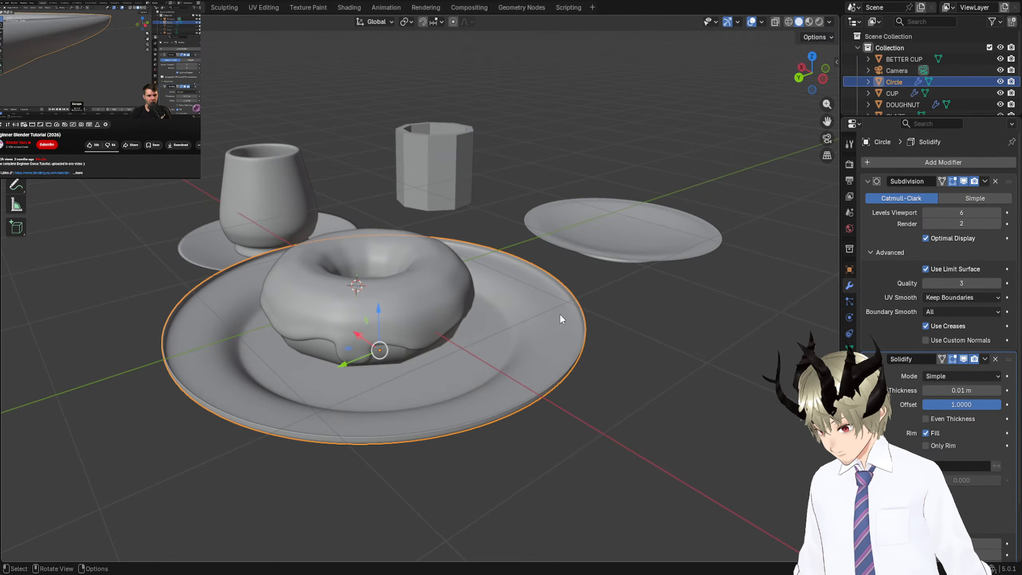
pyautogui.click(868, 359)
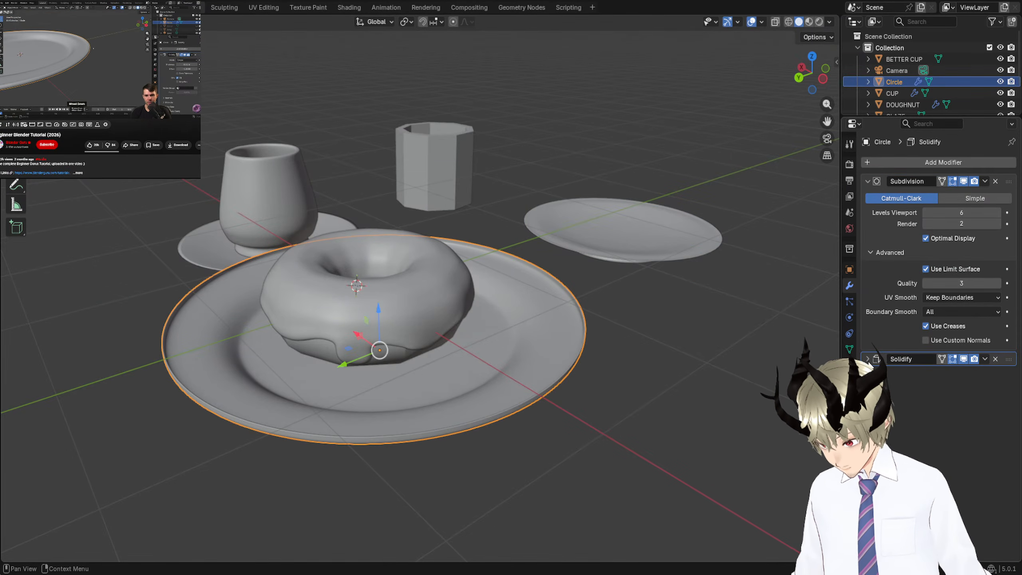
pyautogui.moveTo(1009, 358); pyautogui.dragTo(995, 177)
# Examine the plate's outer lip and inner slope up close with the new modifier order.
pyautogui.scroll(2, 606, 363)
pyautogui.scroll(2, 596, 365)
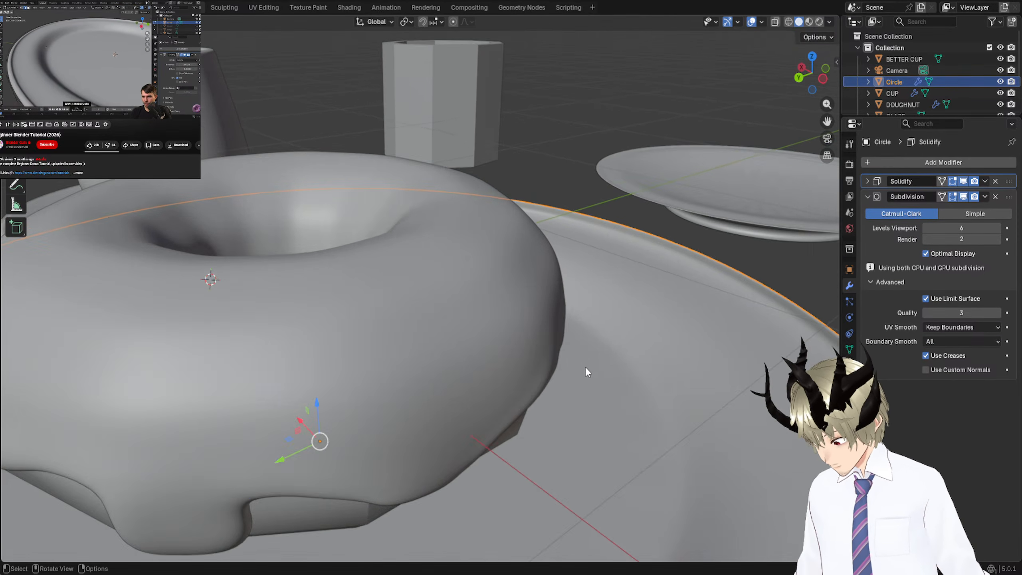
pyautogui.moveTo(586, 370); pyautogui.dragTo(509, 356, button='middle')
pyautogui.scroll(2, 597, 367)
pyautogui.scroll(1, 596, 362)
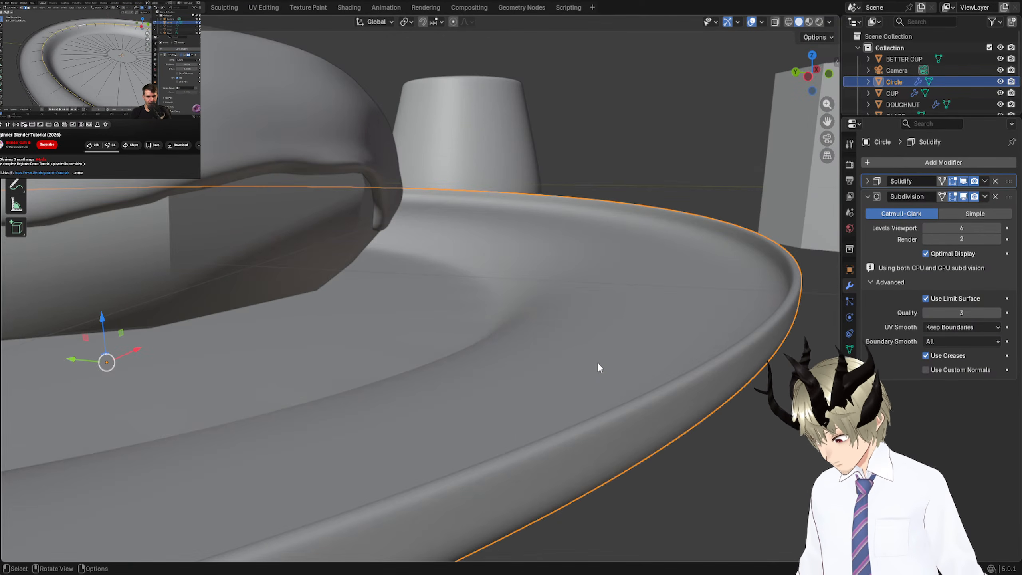
pyautogui.moveTo(597, 363); pyautogui.dragTo(606, 363, button='middle')
pyautogui.scroll(1, 607, 363)
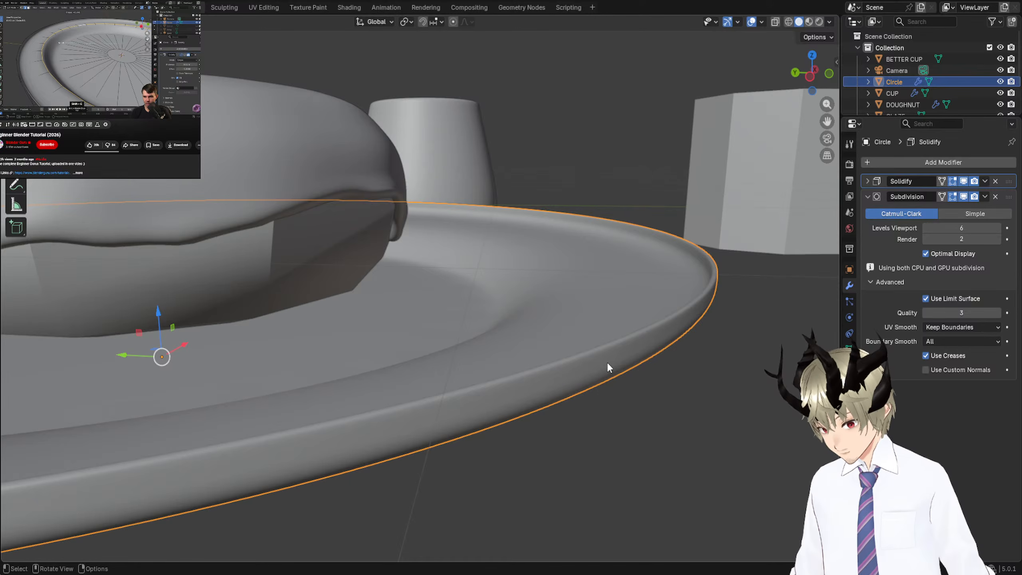
pyautogui.moveTo(527, 386); pyautogui.dragTo(451, 390, button='middle')
pyautogui.scroll(-3, 454, 396)
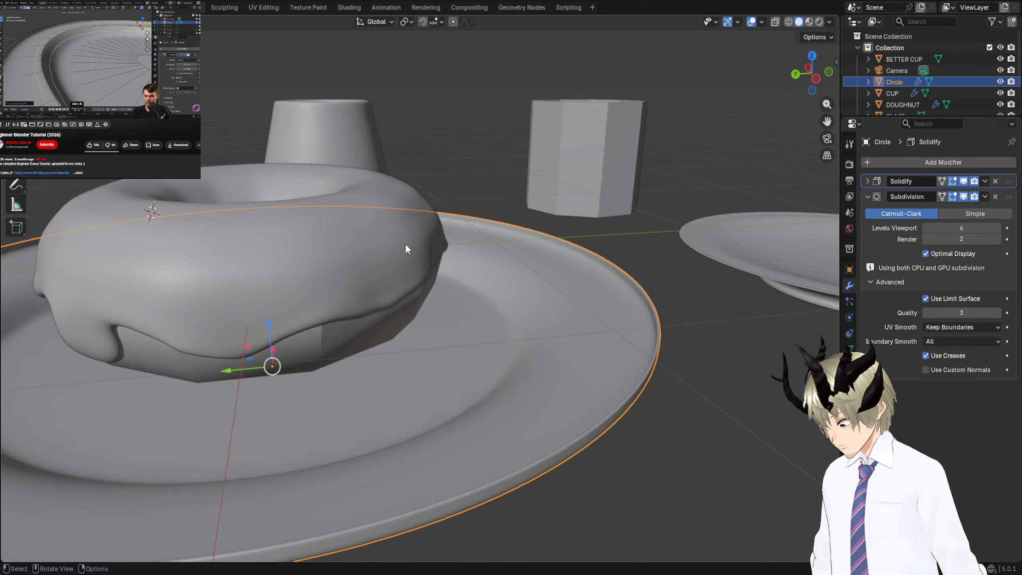
# Add supporting loop cuts on both sides of the plate rim's inner edge, then leave mesh editing.
pyautogui.press('Tab')
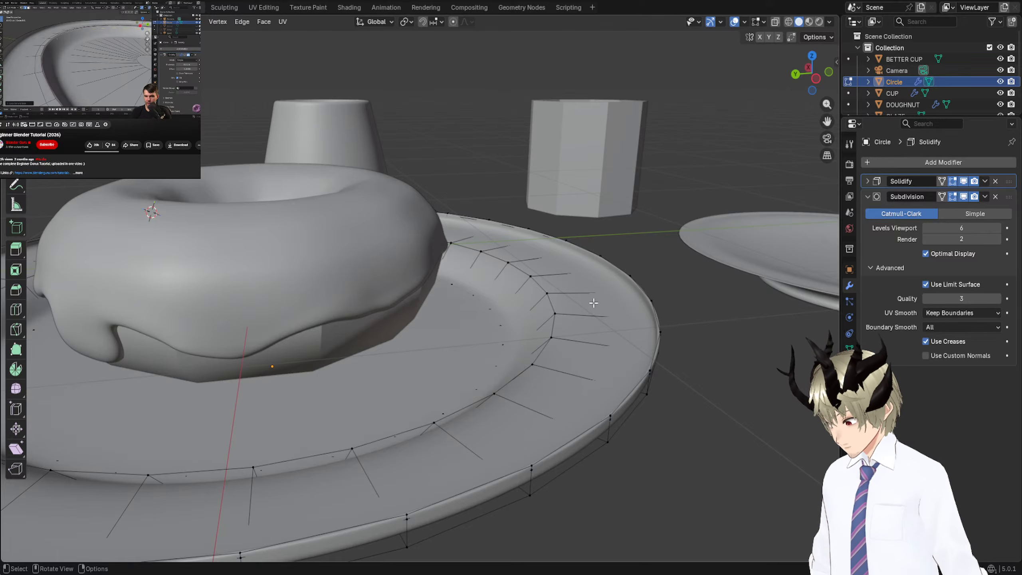
pyautogui.hotkey('ctrl', 'r')
pyautogui.click(583, 320)
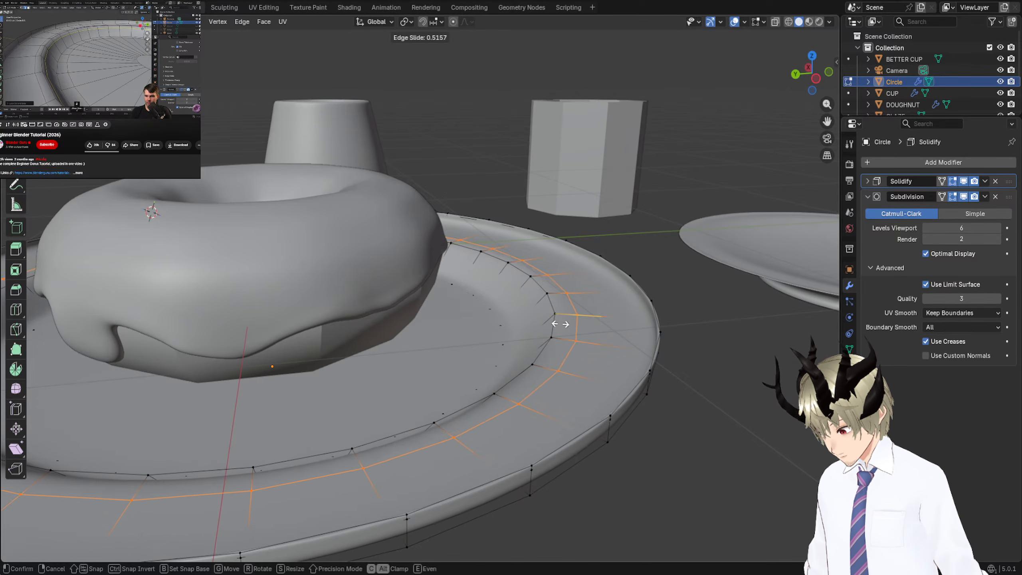
pyautogui.click(558, 324)
pyautogui.press('g')
pyautogui.press('g')
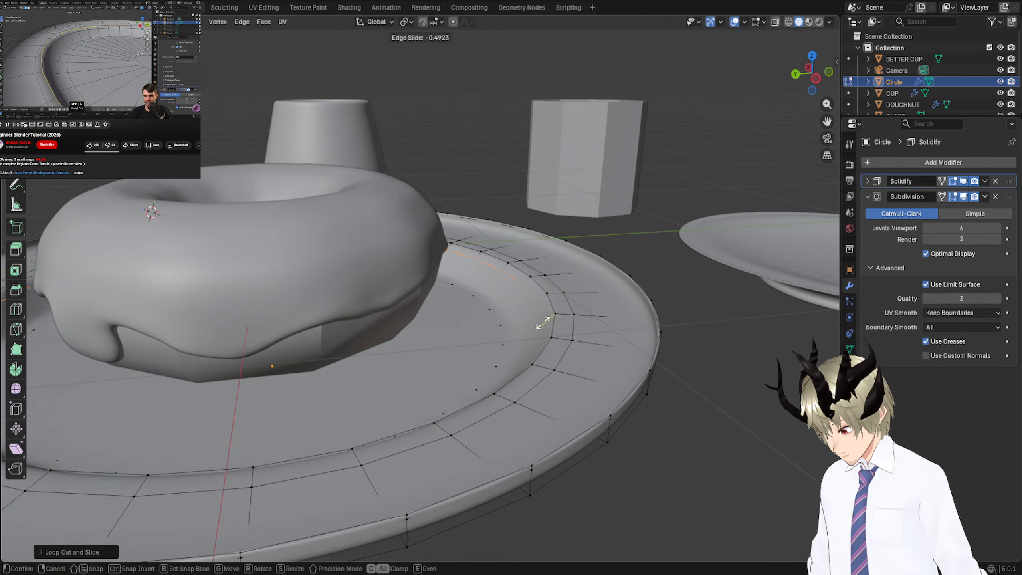
pyautogui.click(544, 322)
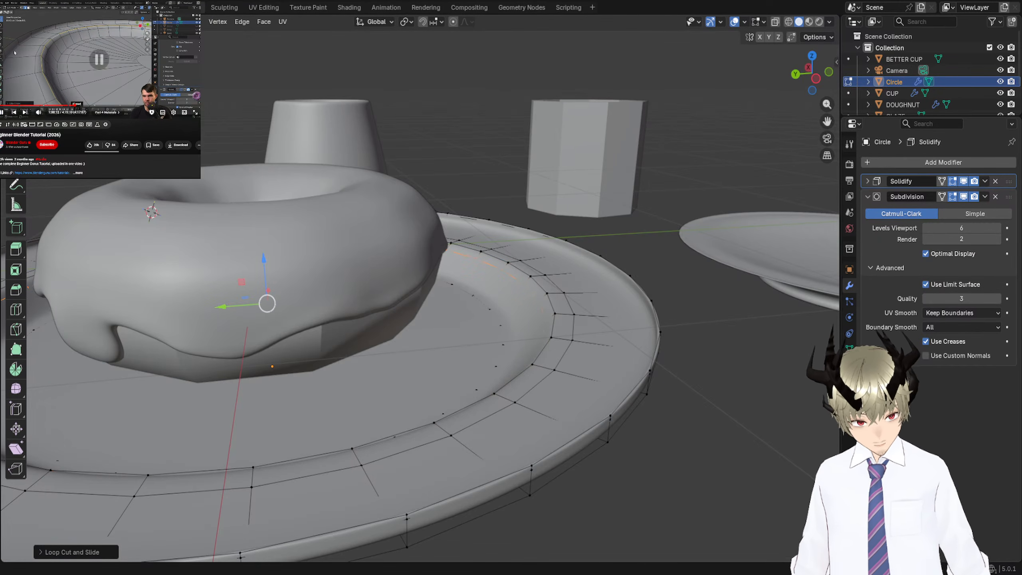
pyautogui.moveTo(644, 282); pyautogui.dragTo(505, 243, button='middle')
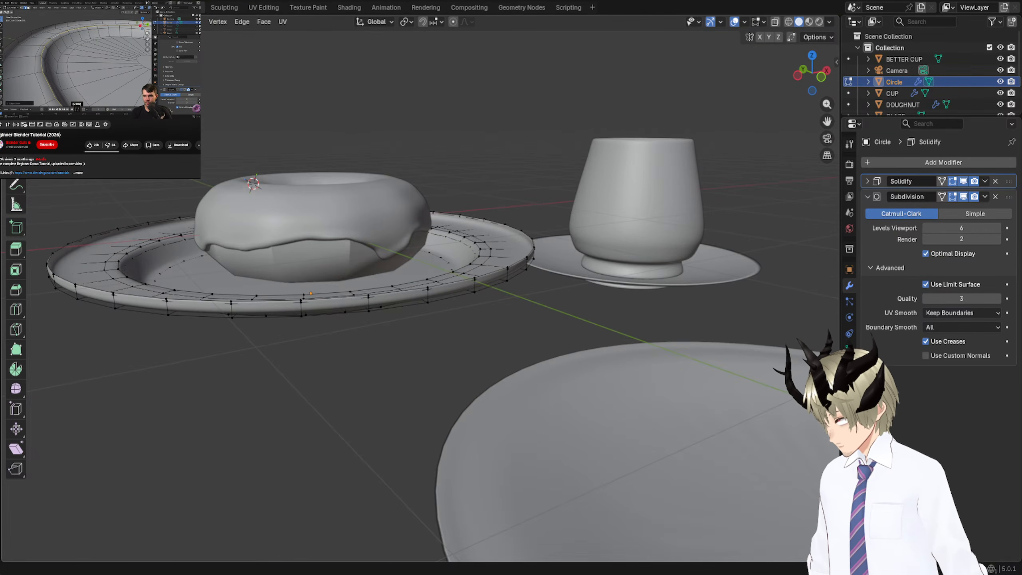
pyautogui.press('Tab')
pyautogui.moveTo(358, 105); pyautogui.dragTo(443, 118, button='middle')
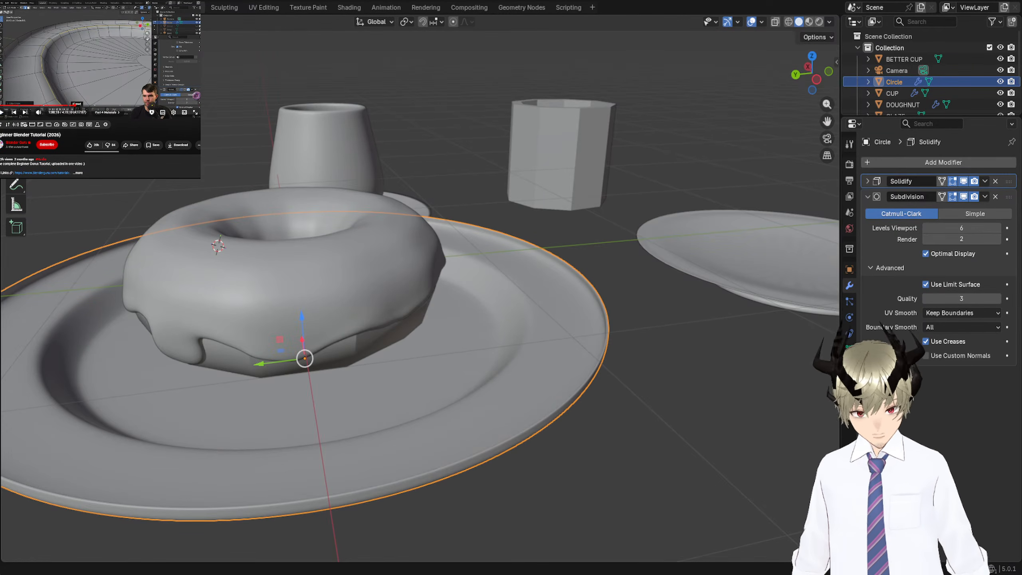
# Select the spare saucer and open its mesh for editing, pausing the reference tutorial.
pyautogui.click(99, 60)
pyautogui.scroll(-4, 552, 220)
pyautogui.moveTo(553, 220); pyautogui.dragTo(576, 240, button='middle')
pyautogui.click(687, 316)
pyautogui.press('Tab')
pyautogui.click(115, 60)
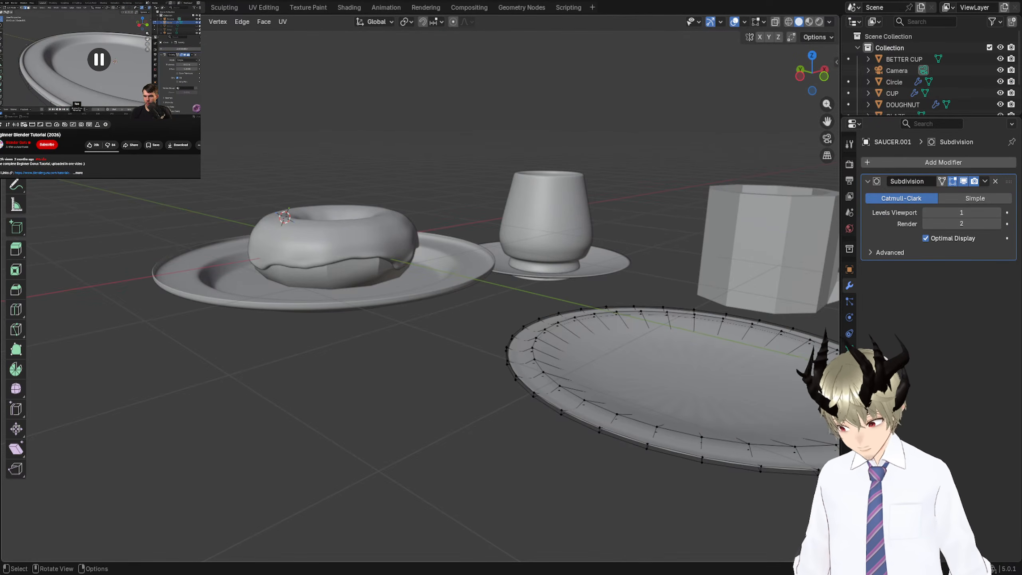
pyautogui.keyDown('shift'); pyautogui.moveTo(632, 382); pyautogui.dragTo(666, 356, button='middle'); pyautogui.keyUp('shift')
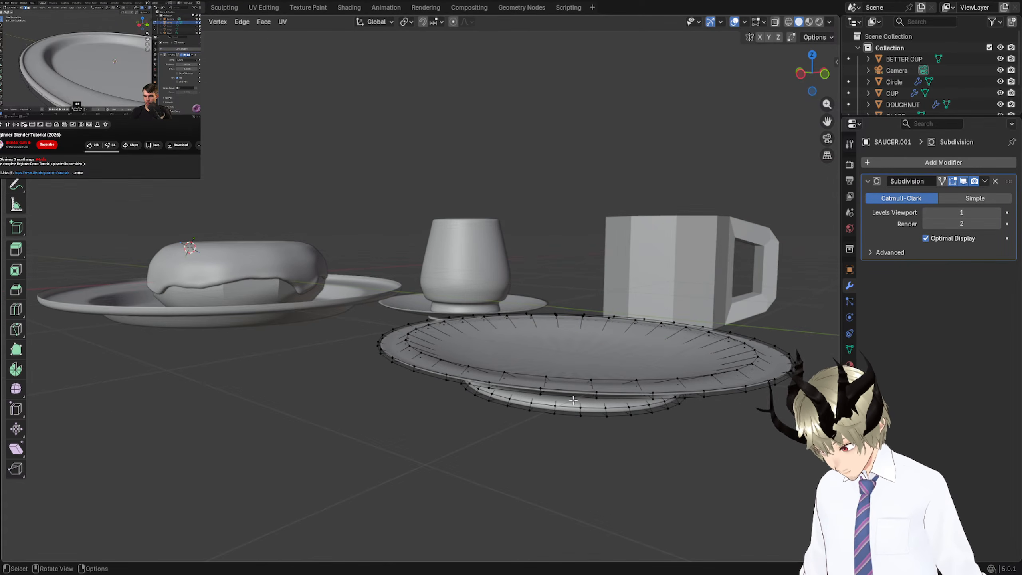
# Try adding a loop cut slid to the inner edge of the saucer's sloping top, followed by a face inset.
pyautogui.hotkey('ctrl', 'r')
pyautogui.click(666, 356)
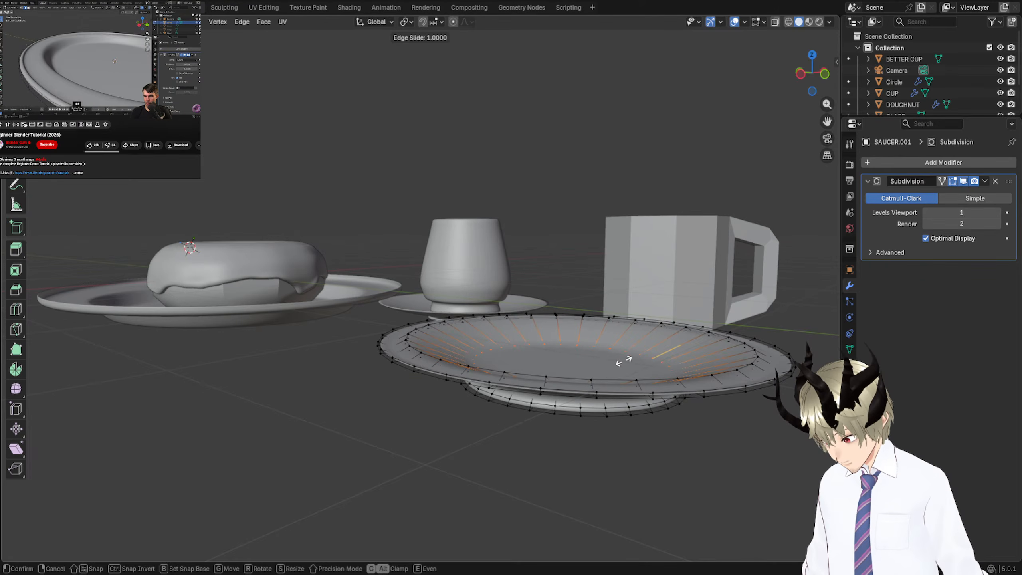
pyautogui.click(624, 361)
pyautogui.moveTo(624, 361); pyautogui.dragTo(600, 367, button='middle')
pyautogui.scroll(5, 620, 384)
pyautogui.press('i')
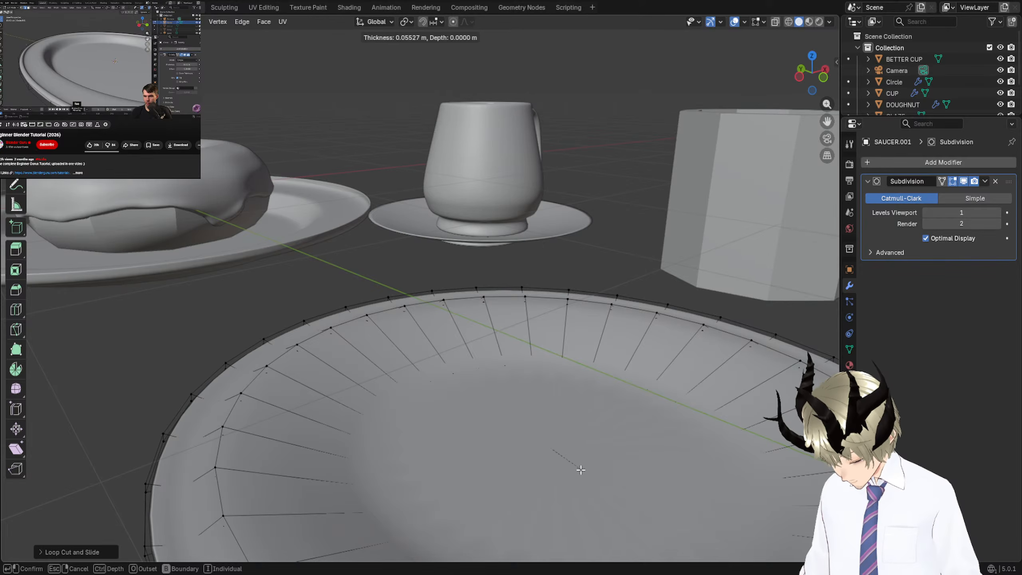
pyautogui.click(547, 438)
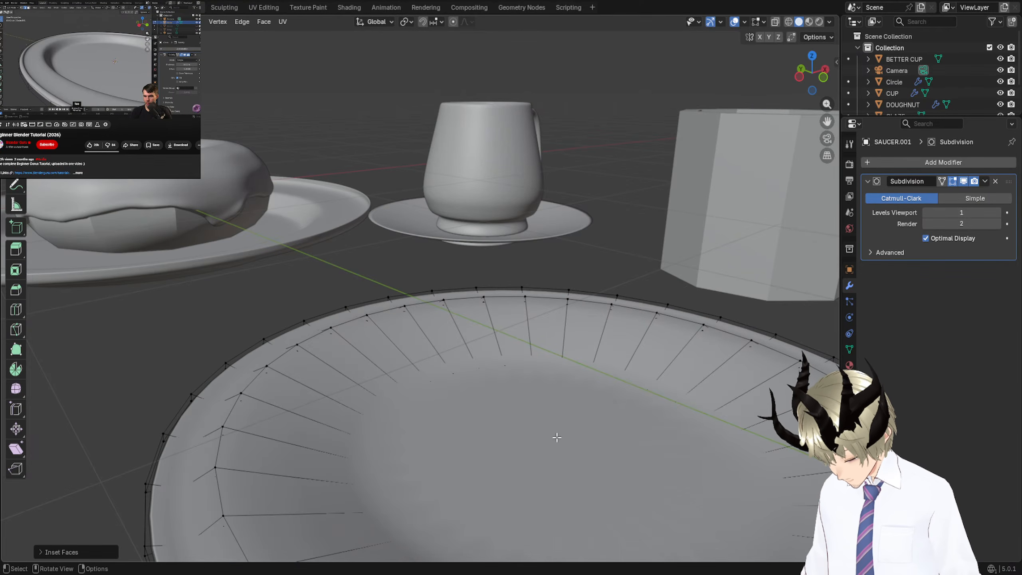
pyautogui.moveTo(547, 439); pyautogui.dragTo(554, 361, button='middle')
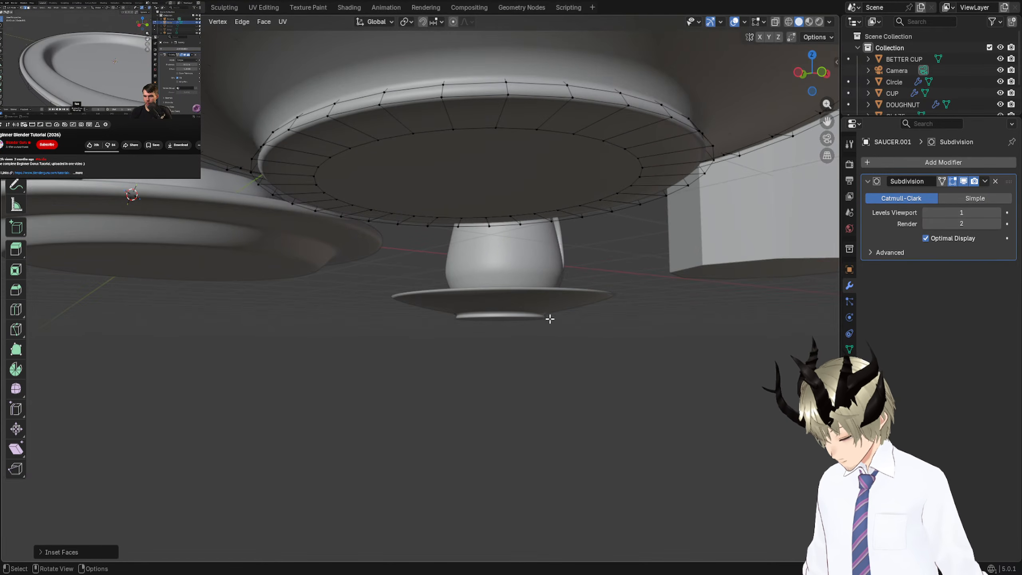
pyautogui.moveTo(550, 319); pyautogui.dragTo(447, 171, button='middle')
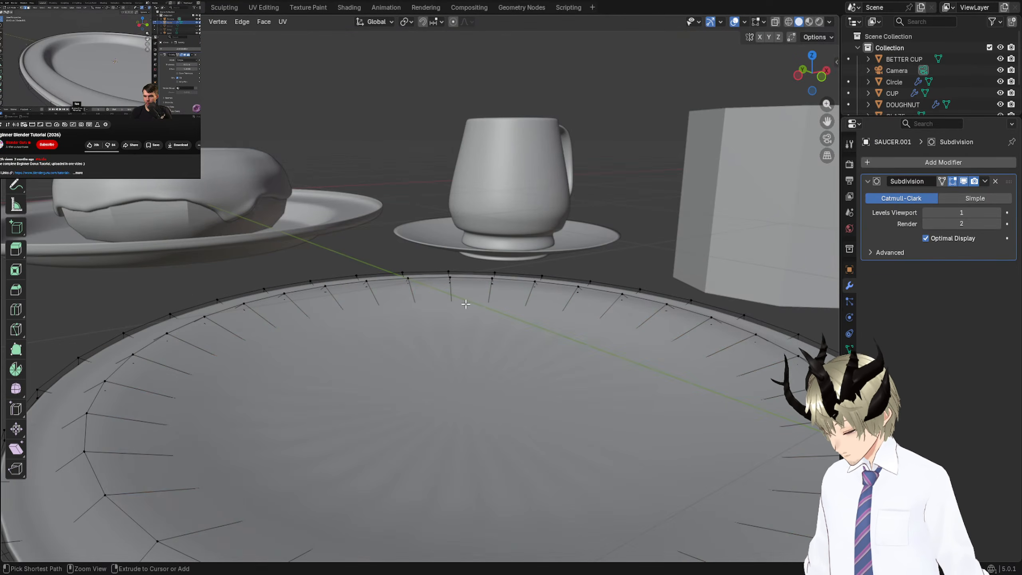
# Add a loop cut around the saucer's inner slope, slide it fully inward and scale the ring down slightly.
pyautogui.moveTo(525, 387)
pyautogui.mouseDown(button='middle')
pyautogui.moveTo(518, 344)
pyautogui.moveTo(515, 390)
pyautogui.mouseUp(button='middle')
pyautogui.hotkey('ctrl', 'r')
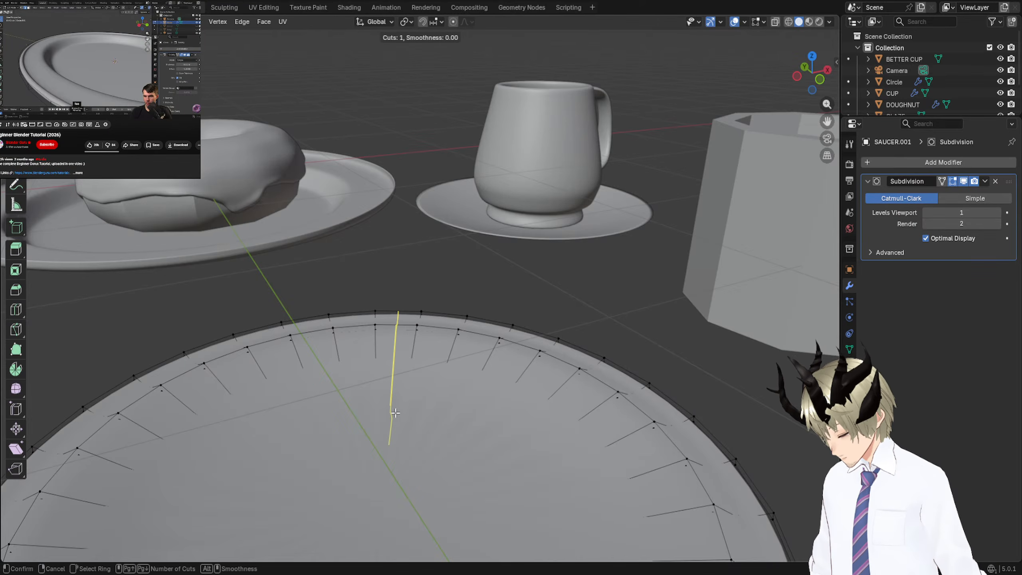
pyautogui.click(428, 384)
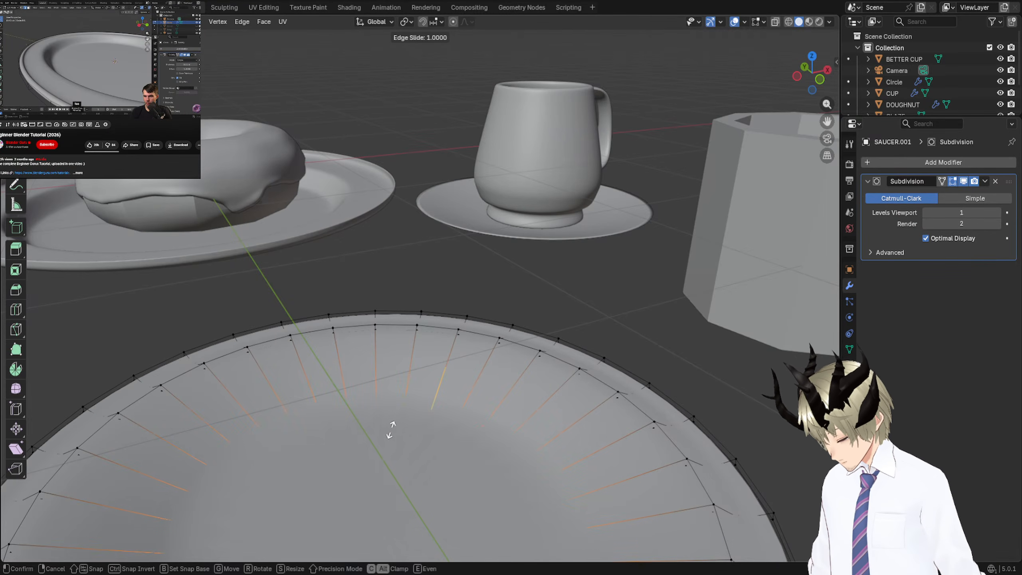
pyautogui.click(396, 426)
pyautogui.press('s')
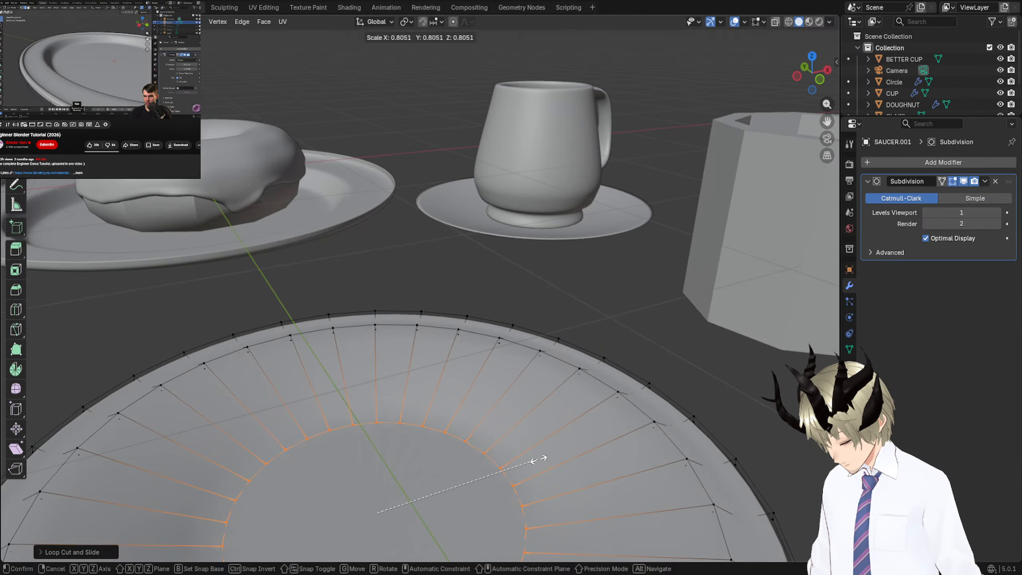
pyautogui.click(582, 459)
pyautogui.moveTo(582, 459); pyautogui.dragTo(653, 357, button='middle')
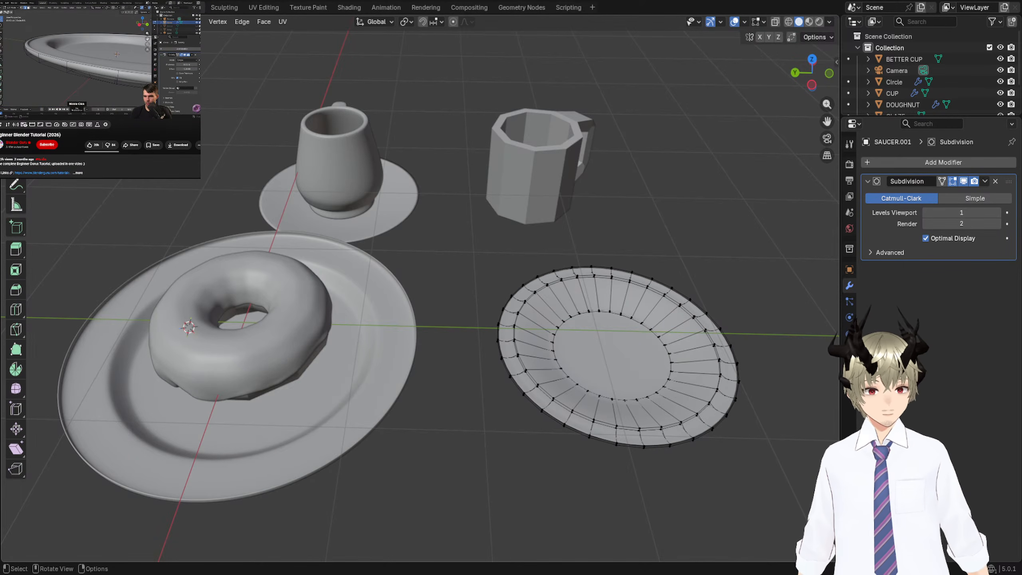
# Leave the saucer's mesh editing and select the doughnut's plate to view its side profile.
pyautogui.moveTo(482, 286)
pyautogui.mouseDown(button='middle')
pyautogui.moveTo(491, 228)
pyautogui.moveTo(515, 251)
pyautogui.moveTo(496, 290)
pyautogui.mouseUp(button='middle')
pyautogui.scroll(4, 515, 251)
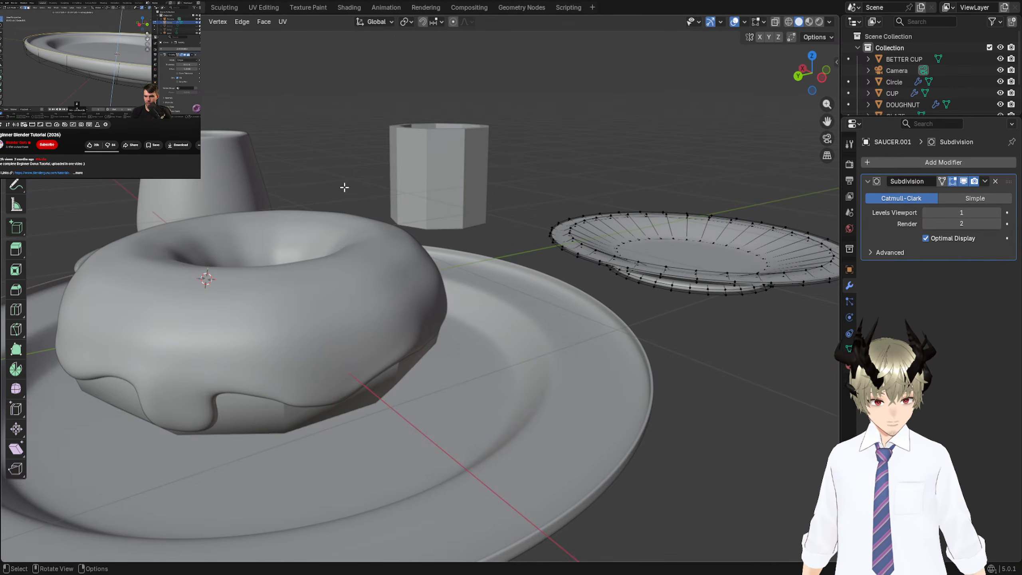
pyautogui.click(11, 21)
pyautogui.click(48, 21)
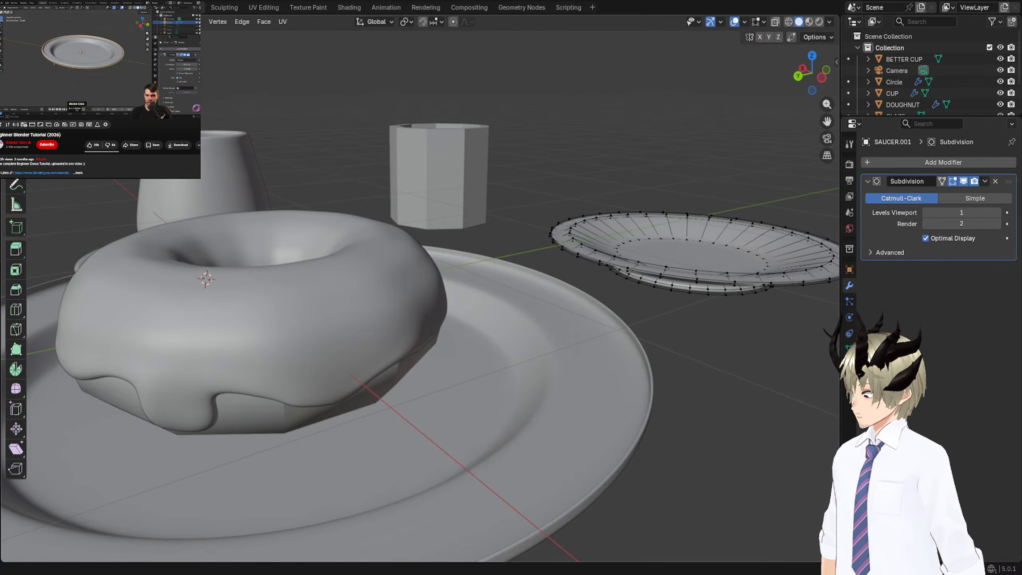
pyautogui.click(48, 34)
pyautogui.click(510, 260)
pyautogui.moveTo(599, 307); pyautogui.dragTo(523, 278, button='middle')
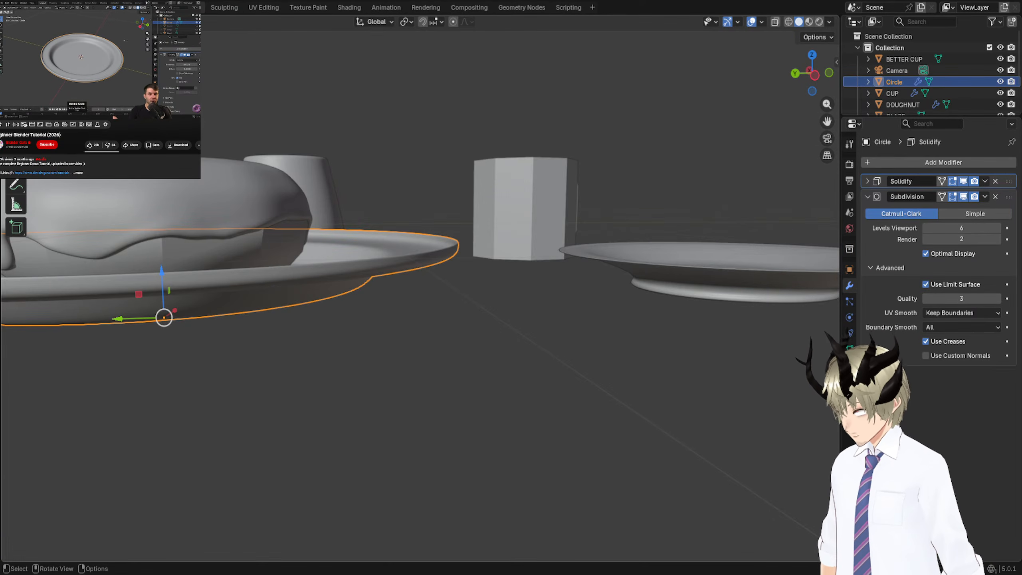
# Lower the upper edge loop of the doughnut plate's outer rim slightly, and leave its mesh editing.
pyautogui.press('Tab')
pyautogui.moveTo(432, 314); pyautogui.dragTo(439, 331, button='middle')
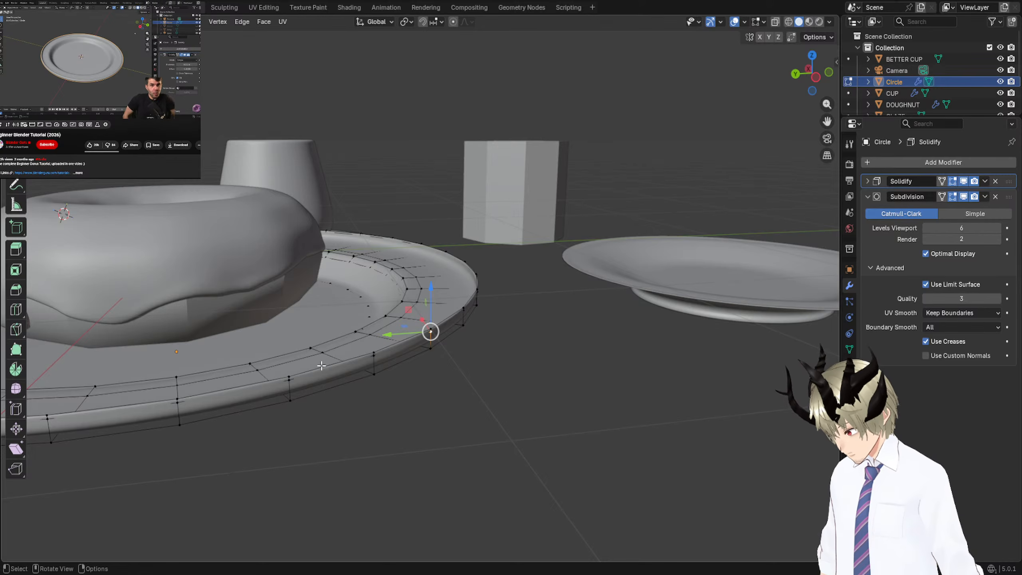
pyautogui.keyDown('alt'); pyautogui.click(374, 351); pyautogui.keyUp('alt')
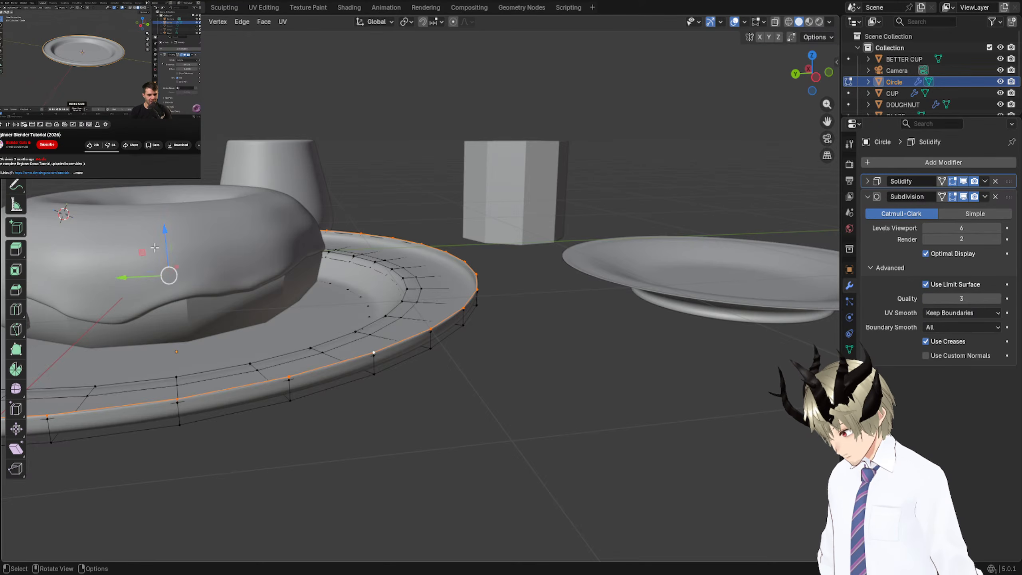
pyautogui.moveTo(163, 239)
pyautogui.mouseDown()
pyautogui.moveTo(163, 230)
pyautogui.moveTo(163, 245)
pyautogui.mouseUp()
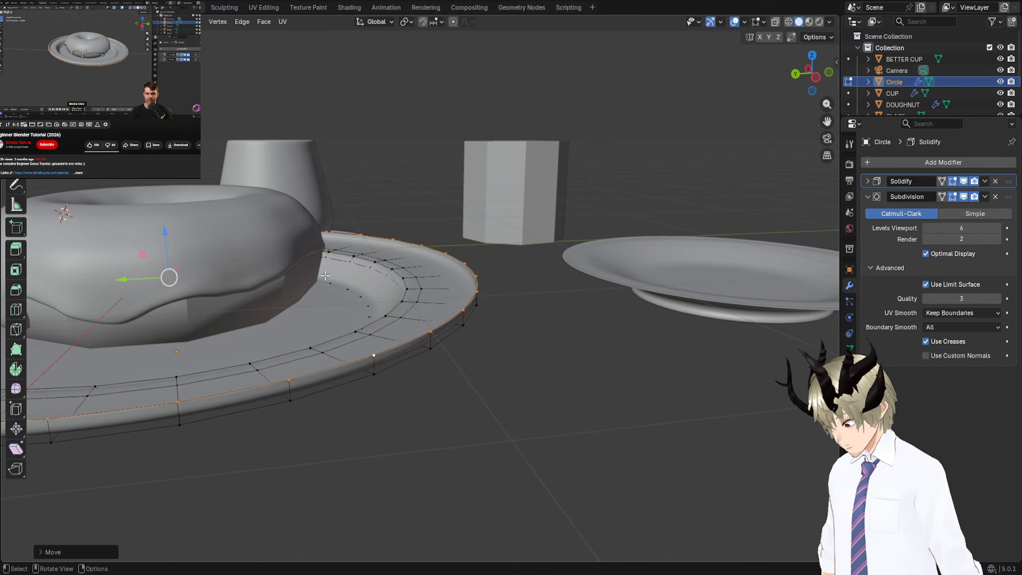
pyautogui.moveTo(325, 275); pyautogui.dragTo(400, 273, button='middle')
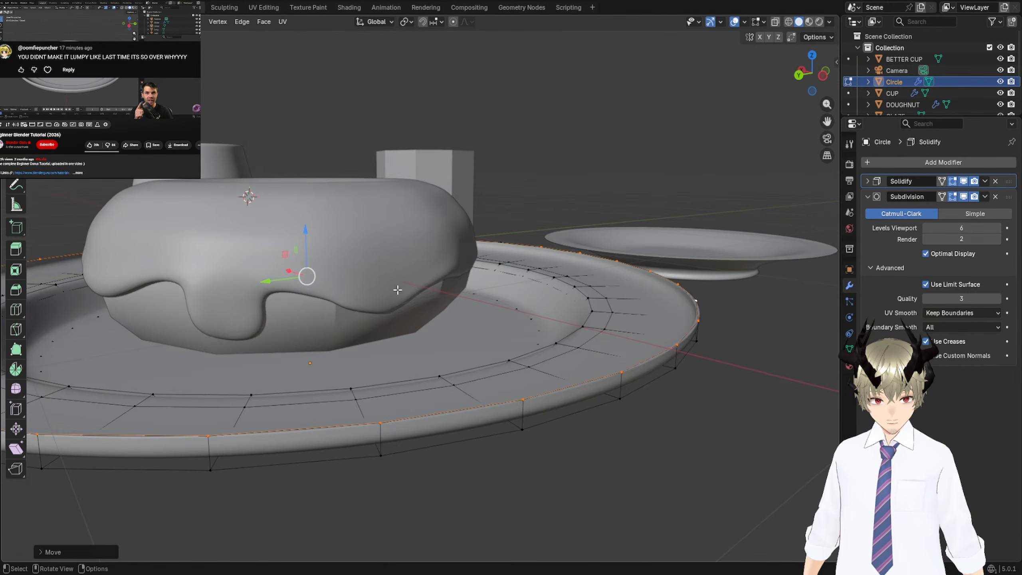
pyautogui.click(224, 273)
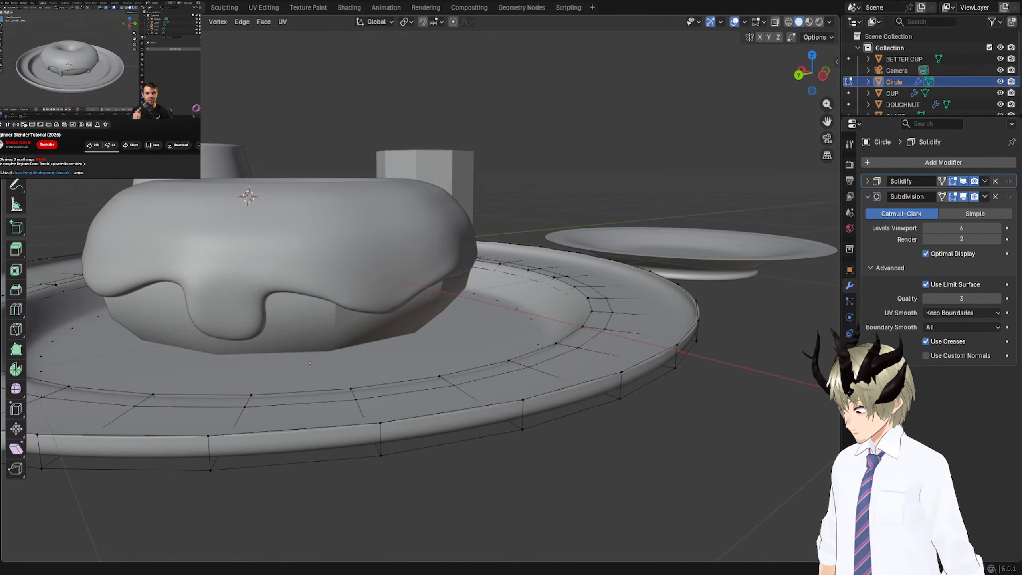
pyautogui.press('Tab')
# Compare Shade Smooth and Shade Auto Smooth on the doughnut, ending with Shade Smooth applied.
pyautogui.click(302, 307)
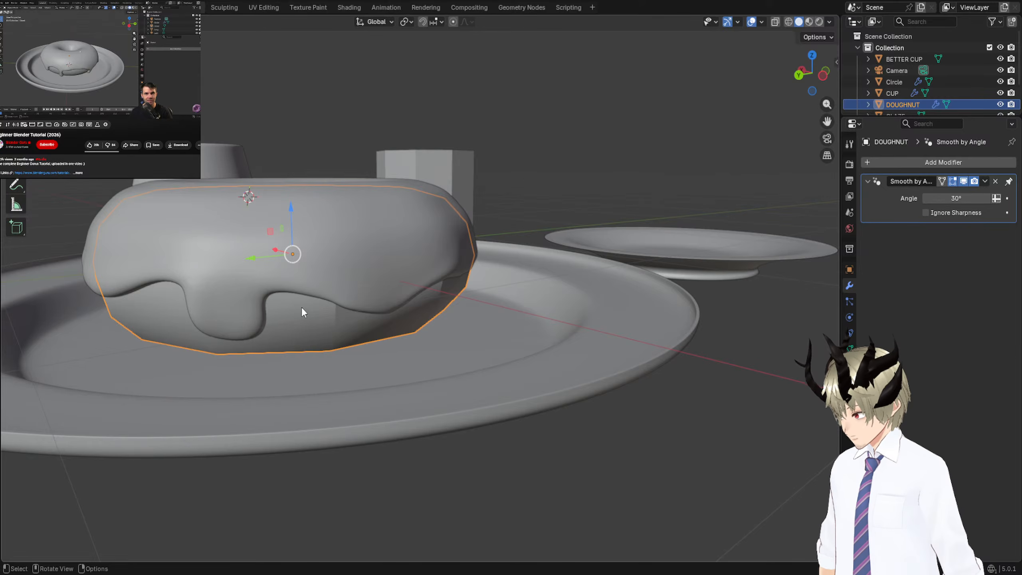
pyautogui.rightClick(302, 309)
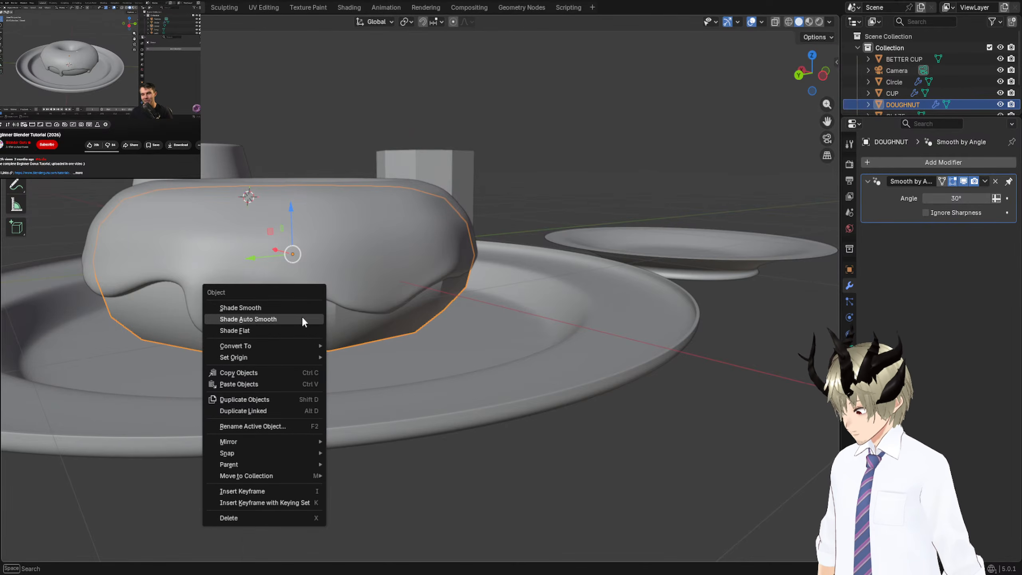
pyautogui.click(300, 309)
pyautogui.rightClick(315, 318)
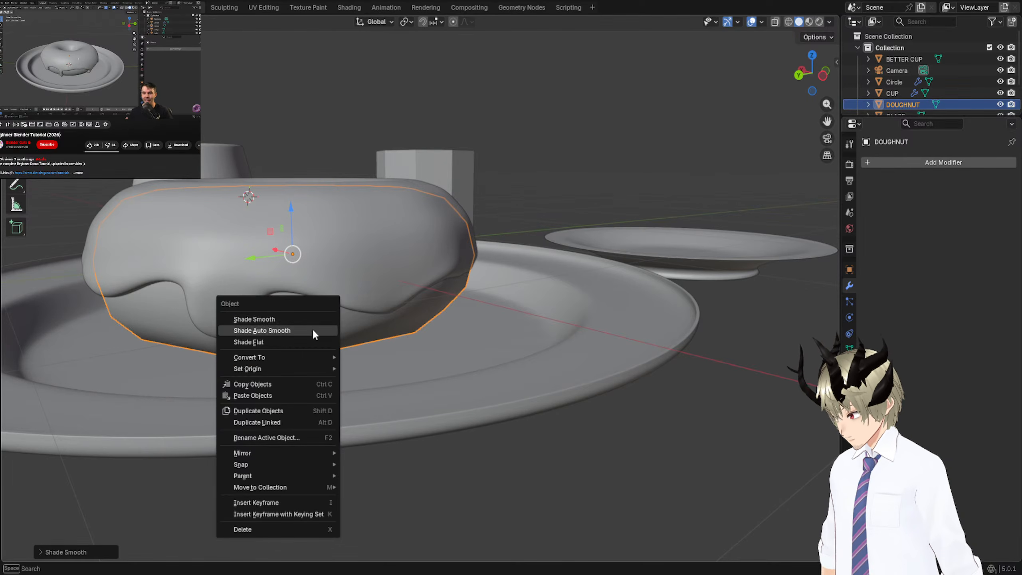
pyautogui.click(306, 329)
pyautogui.rightClick(296, 322)
pyautogui.click(296, 309)
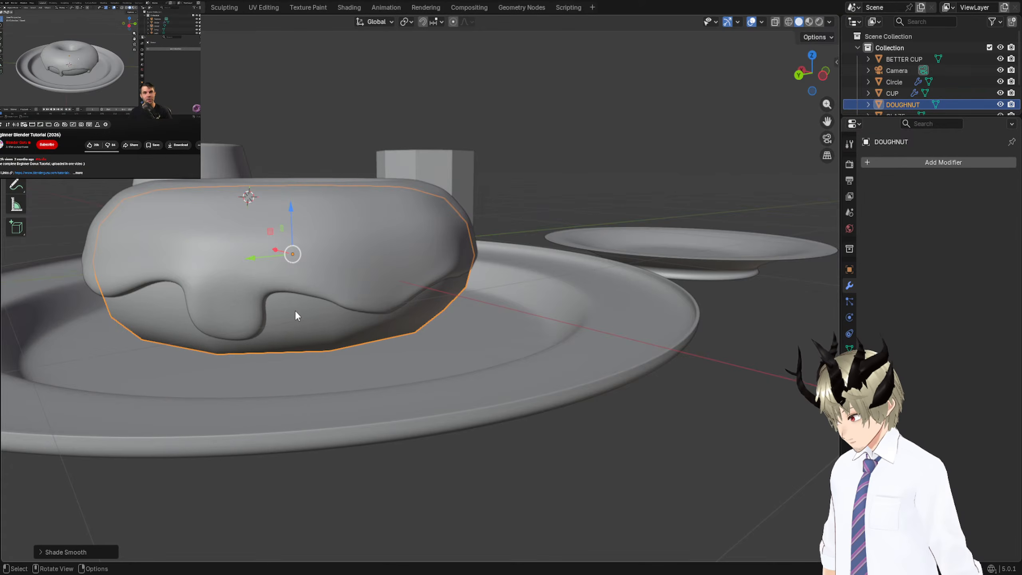
# Try moving the doughnut upward off the plate, and undo the move.
pyautogui.moveTo(295, 309); pyautogui.dragTo(242, 282, button='middle')
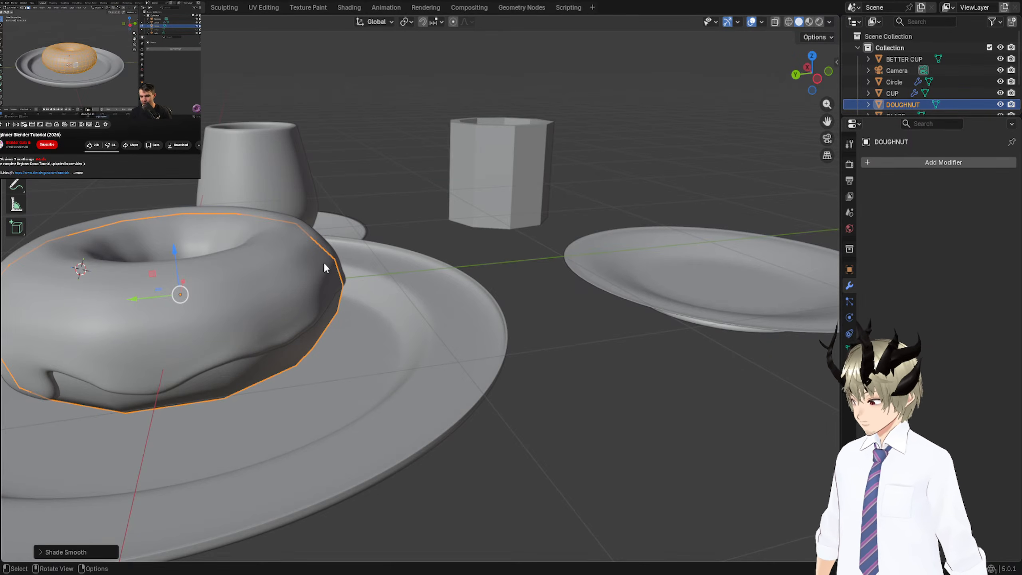
pyautogui.moveTo(169, 258); pyautogui.dragTo(184, 185)
pyautogui.moveTo(184, 186); pyautogui.dragTo(212, 215, button='middle')
pyautogui.hotkey('ctrl', 'z')
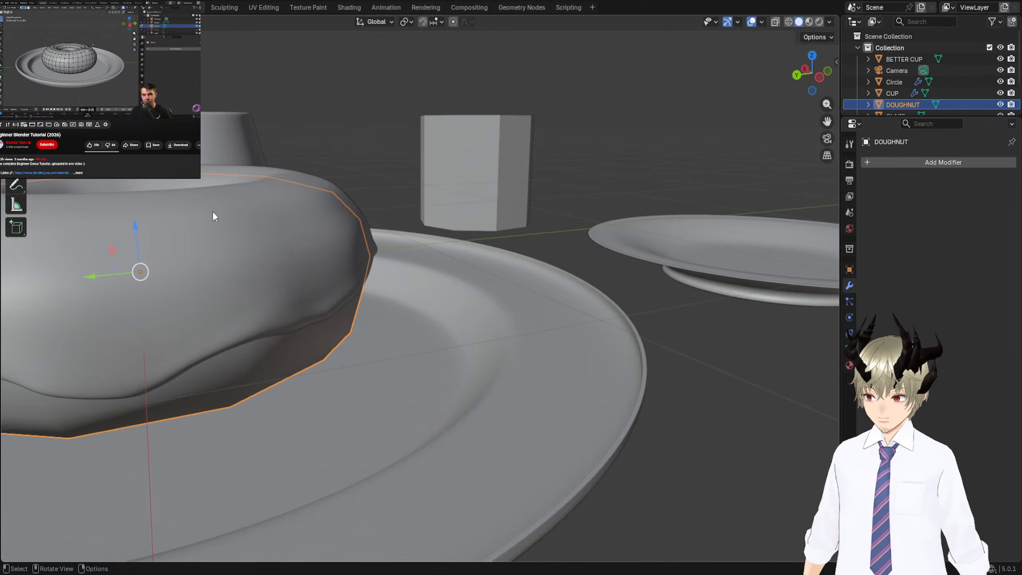
# Examine the glaze, plate and saucer from several angles, selecting each of them in turn.
pyautogui.click(189, 253)
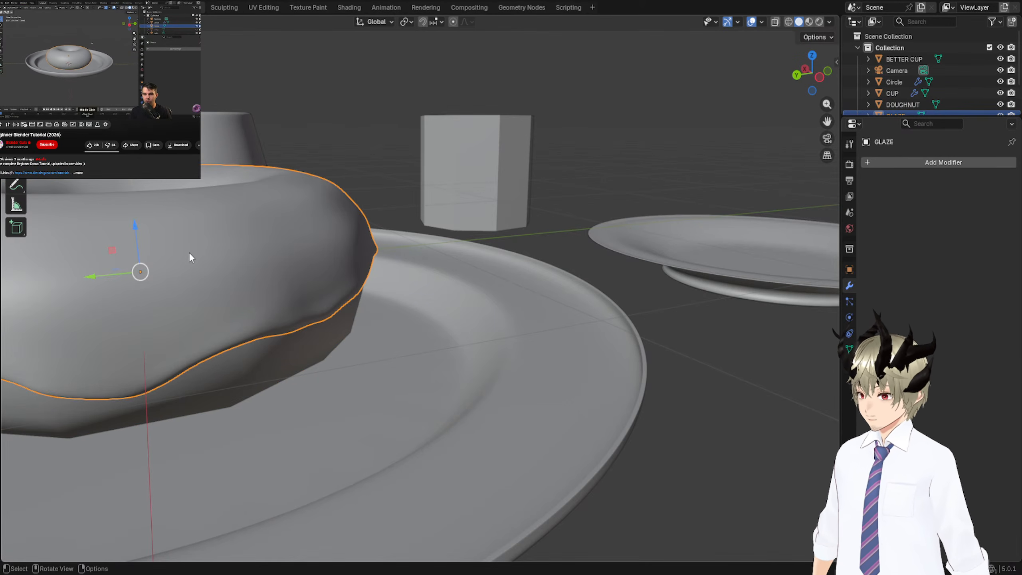
pyautogui.scroll(-6, 252, 238)
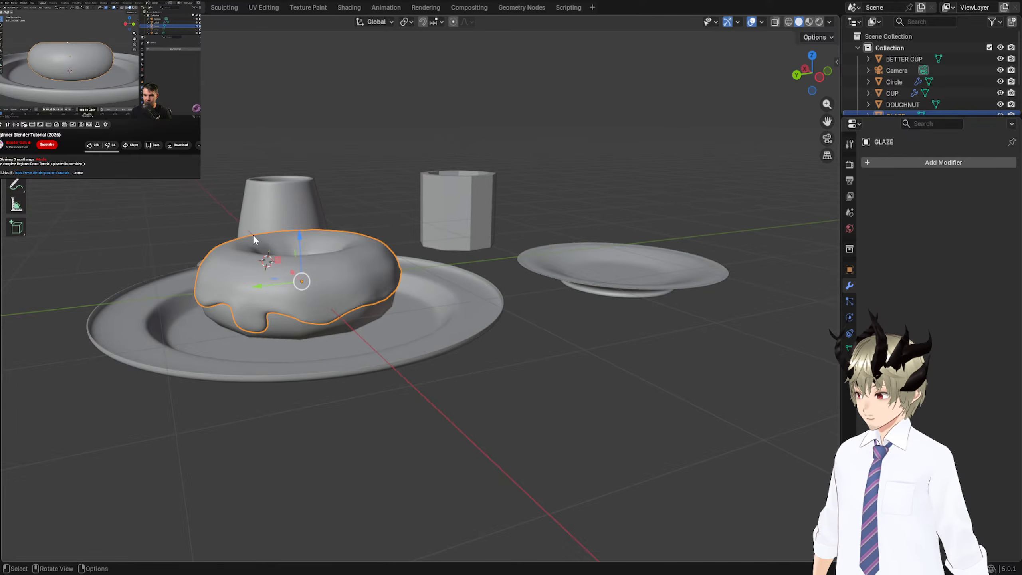
pyautogui.moveTo(253, 235)
pyautogui.mouseDown(button='middle')
pyautogui.moveTo(261, 269)
pyautogui.moveTo(259, 247)
pyautogui.mouseUp(button='middle')
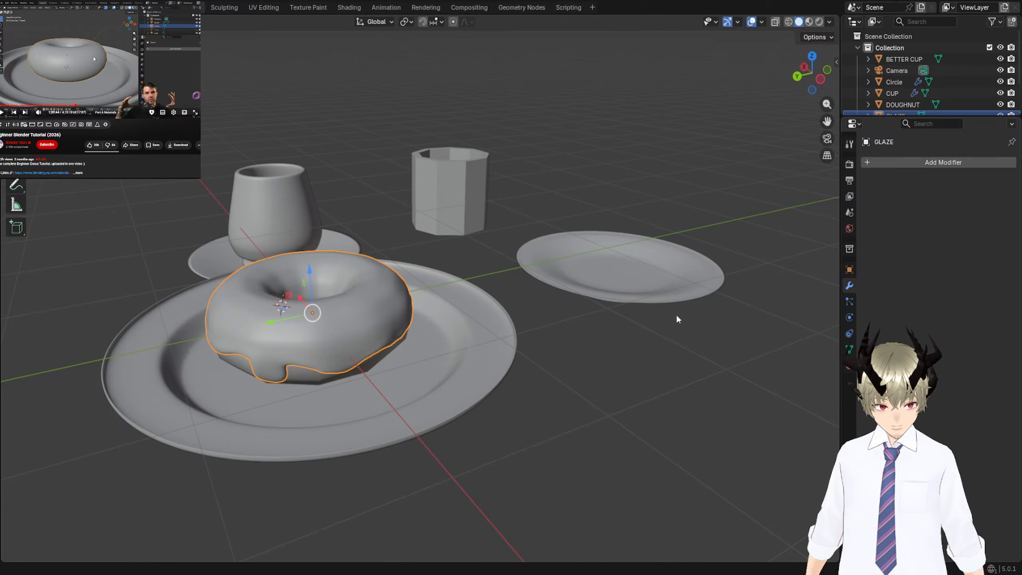
pyautogui.moveTo(677, 318); pyautogui.dragTo(572, 302, button='middle')
pyautogui.moveTo(372, 388); pyautogui.dragTo(398, 356, button='middle')
pyautogui.scroll(2, 414, 419)
pyautogui.click(438, 367)
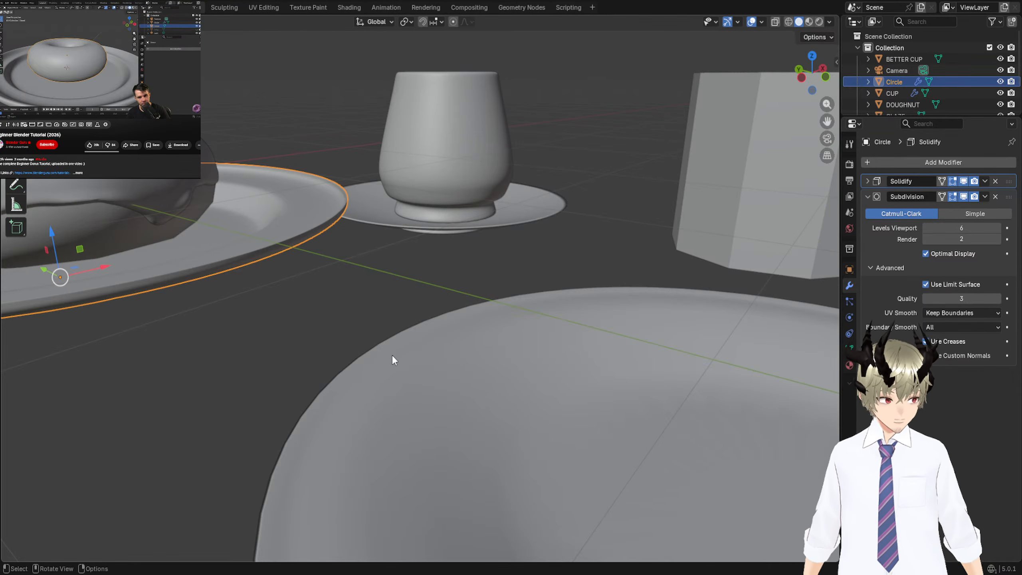
pyautogui.moveTo(292, 338); pyautogui.dragTo(338, 198, button='middle')
pyautogui.scroll(-10, 313, 312)
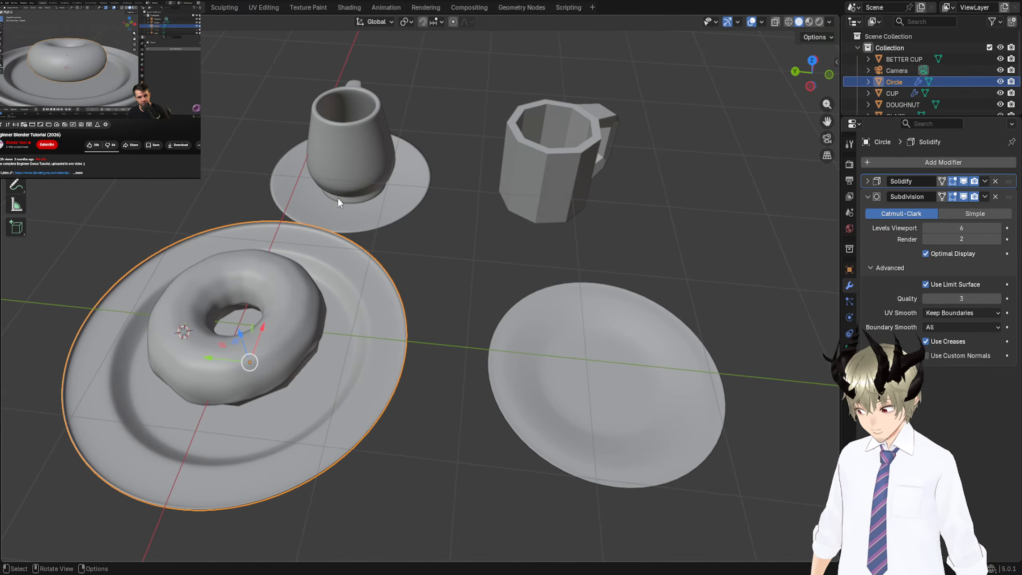
pyautogui.click(338, 199)
pyautogui.moveTo(404, 199); pyautogui.dragTo(527, 235, button='middle')
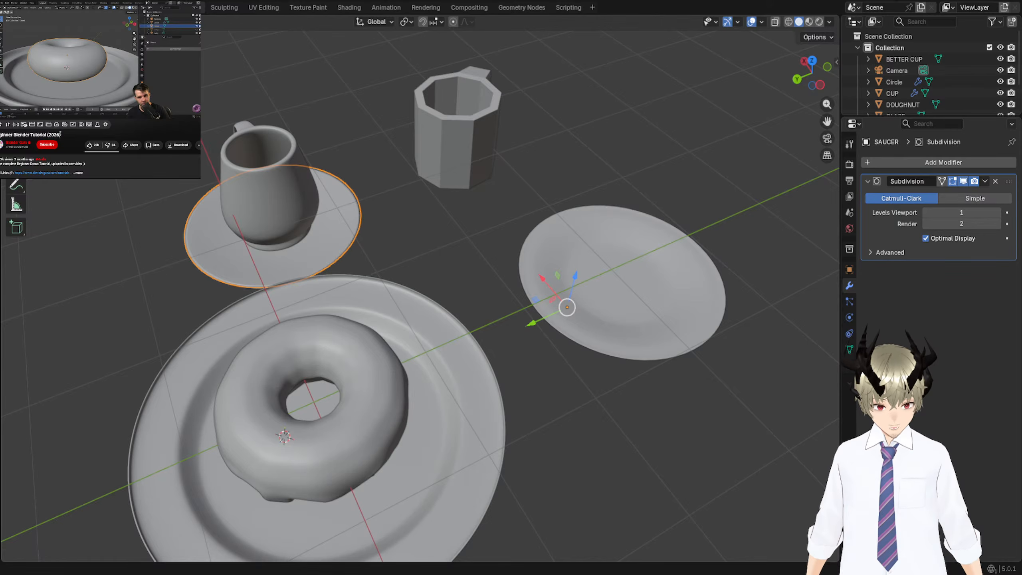
# Clear the highlighted title text in the reference tutorial and resume its playback.
pyautogui.moveTo(62, 135); pyautogui.dragTo(12, 135)
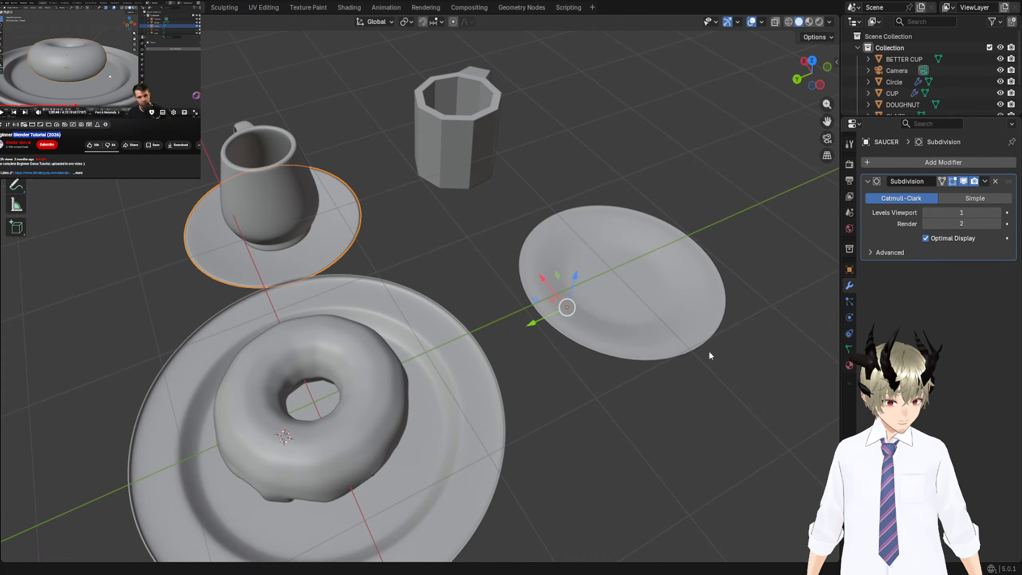
pyautogui.click(109, 76)
pyautogui.click(77, 138)
pyautogui.click(99, 64)
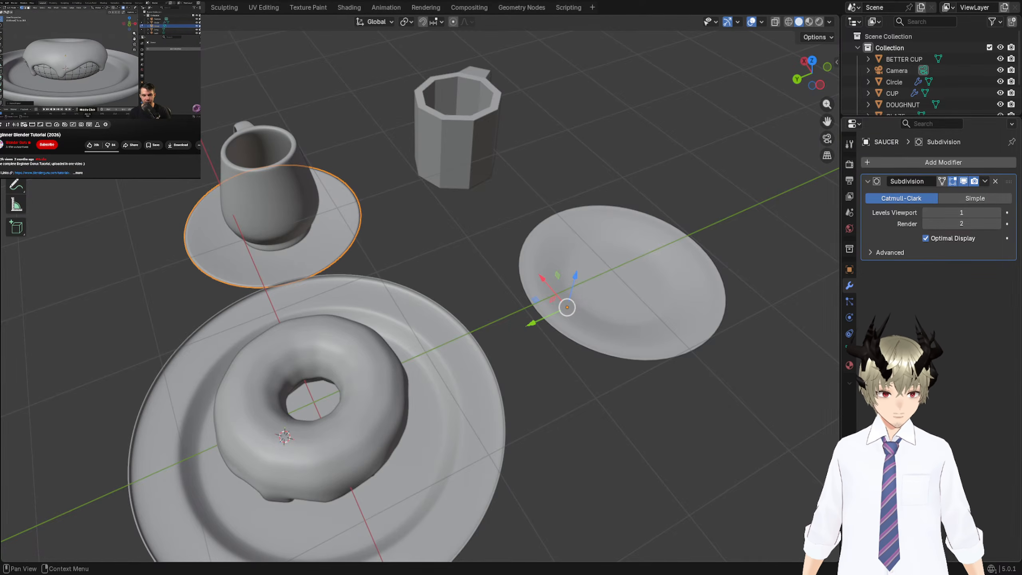
# Select the doughnut and its glaze together and open both meshes for editing.
pyautogui.moveTo(584, 322); pyautogui.dragTo(479, 361, button='middle')
pyautogui.click(448, 318)
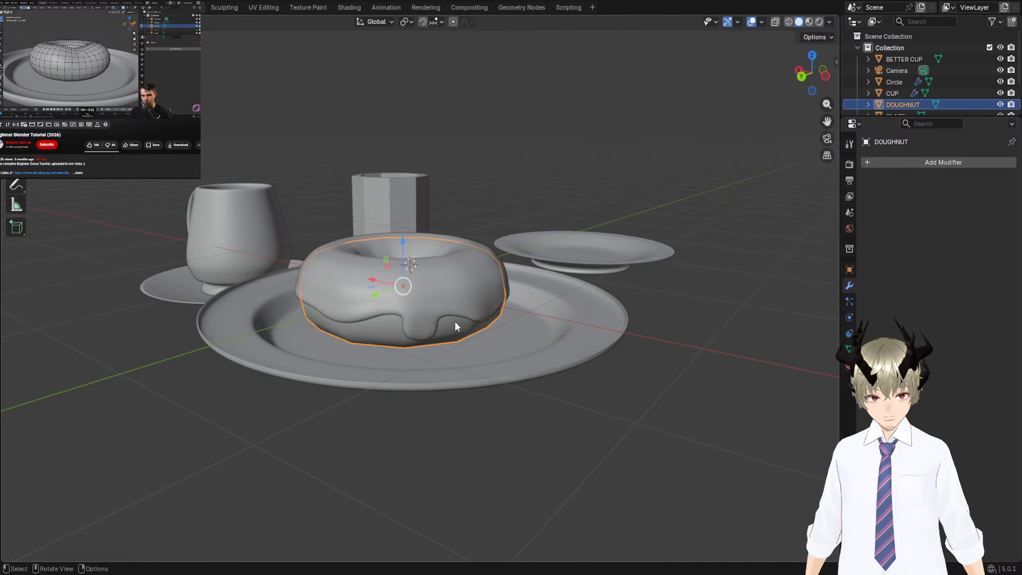
pyautogui.moveTo(581, 344)
pyautogui.mouseDown(button='middle')
pyautogui.moveTo(570, 359)
pyautogui.moveTo(526, 363)
pyautogui.moveTo(503, 320)
pyautogui.moveTo(531, 360)
pyautogui.moveTo(586, 379)
pyautogui.moveTo(576, 351)
pyautogui.mouseUp(button='middle')
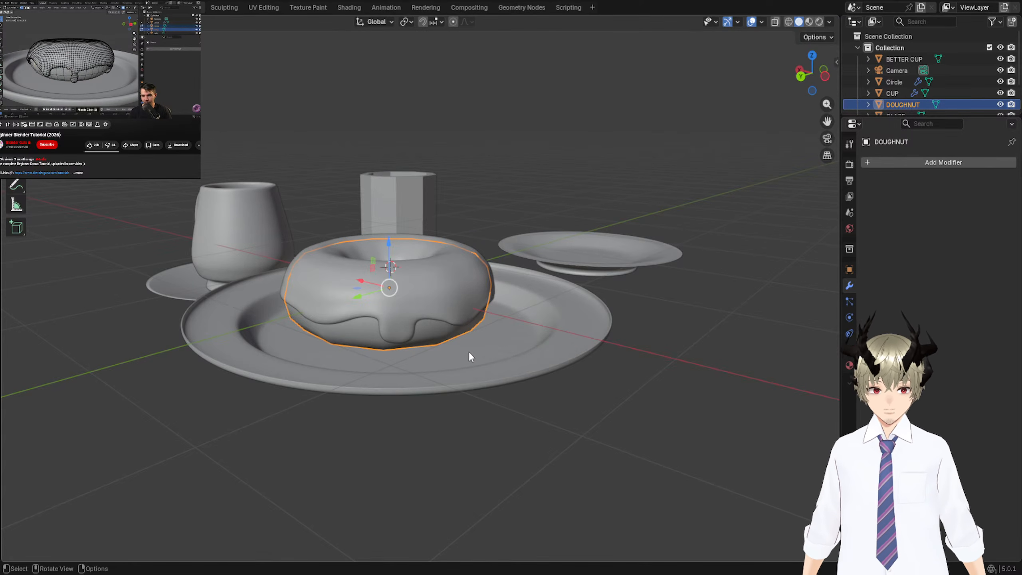
pyautogui.keyDown('shift'); pyautogui.click(317, 277); pyautogui.keyUp('shift')
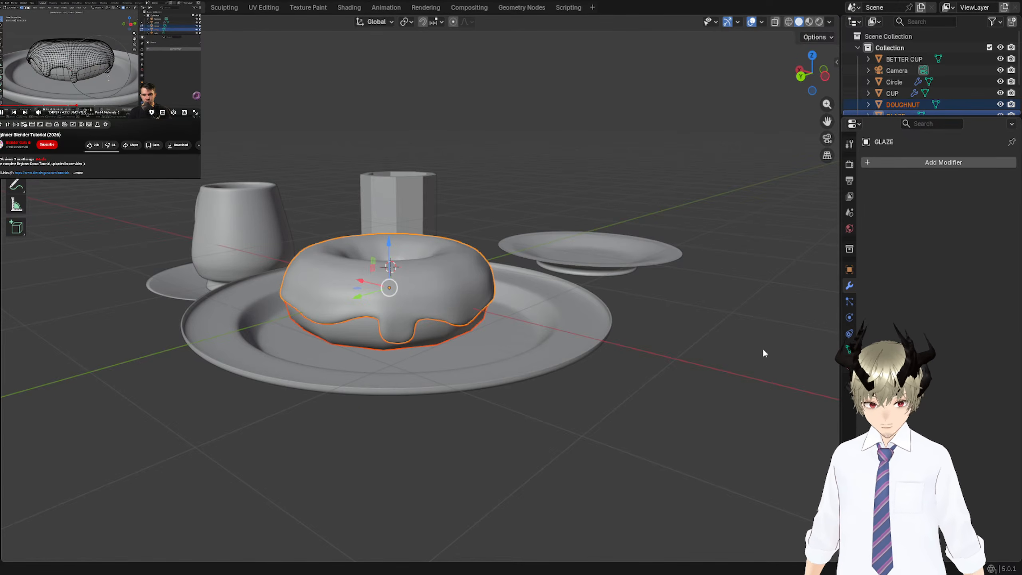
pyautogui.click(531, 349)
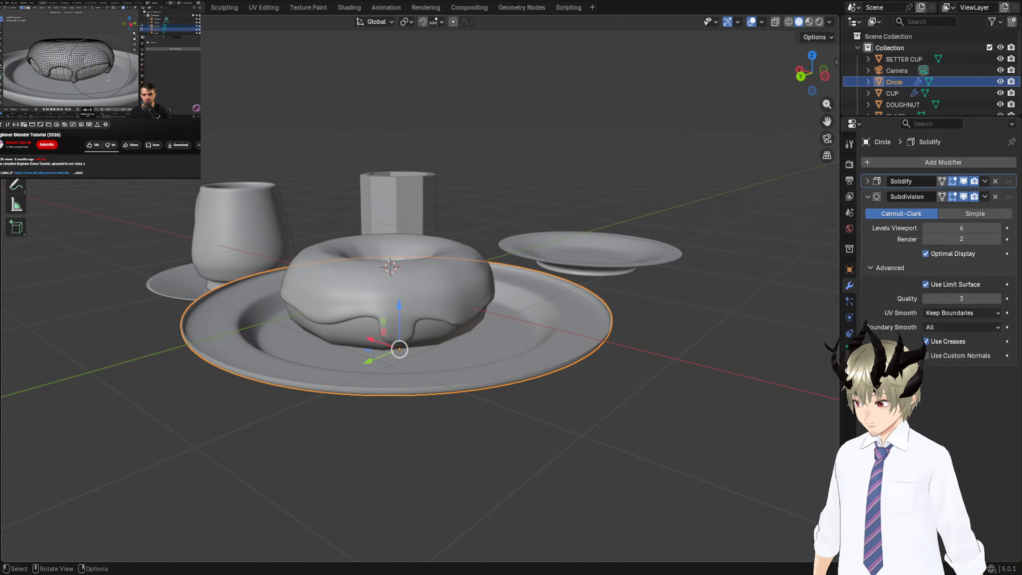
pyautogui.click(446, 334)
pyautogui.keyDown('shift'); pyautogui.click(439, 300); pyautogui.keyUp('shift')
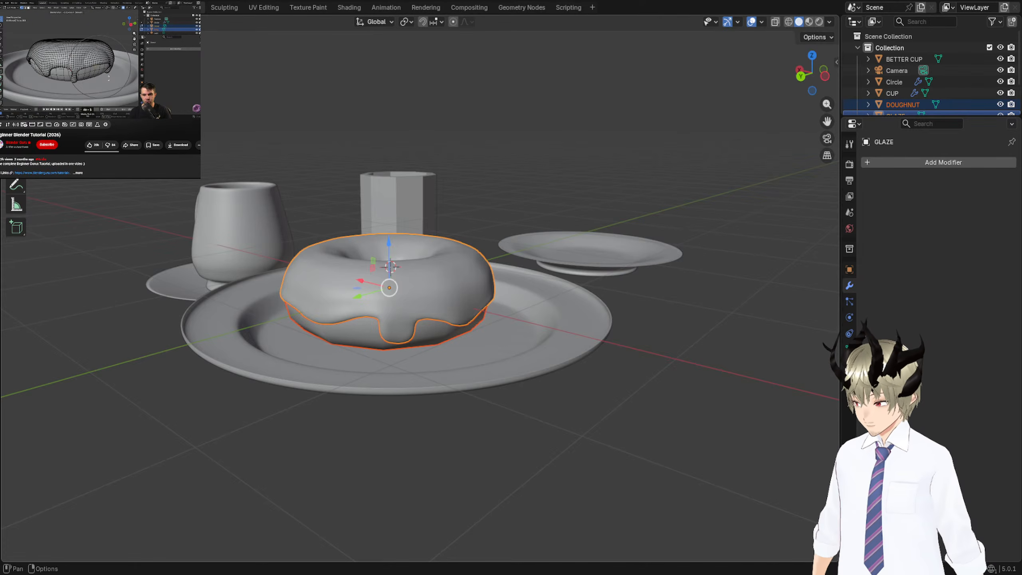
pyautogui.press('Tab')
# Turn on proportional editing for the doughnut and glaze meshes.
pyautogui.moveTo(630, 224); pyautogui.dragTo(502, 217, button='middle')
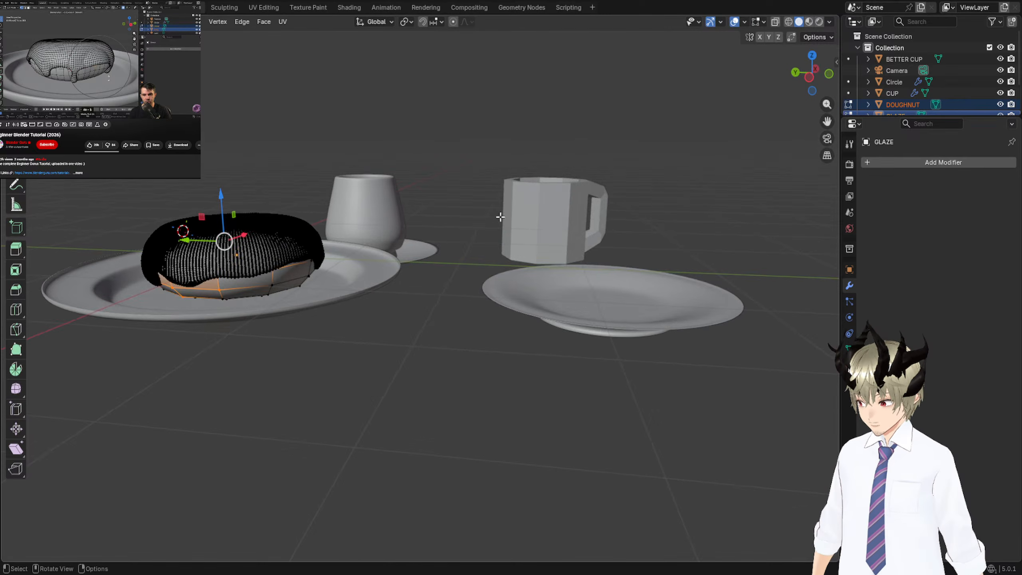
pyautogui.scroll(3, 502, 217)
pyautogui.moveTo(242, 230); pyautogui.dragTo(347, 244, button='middle')
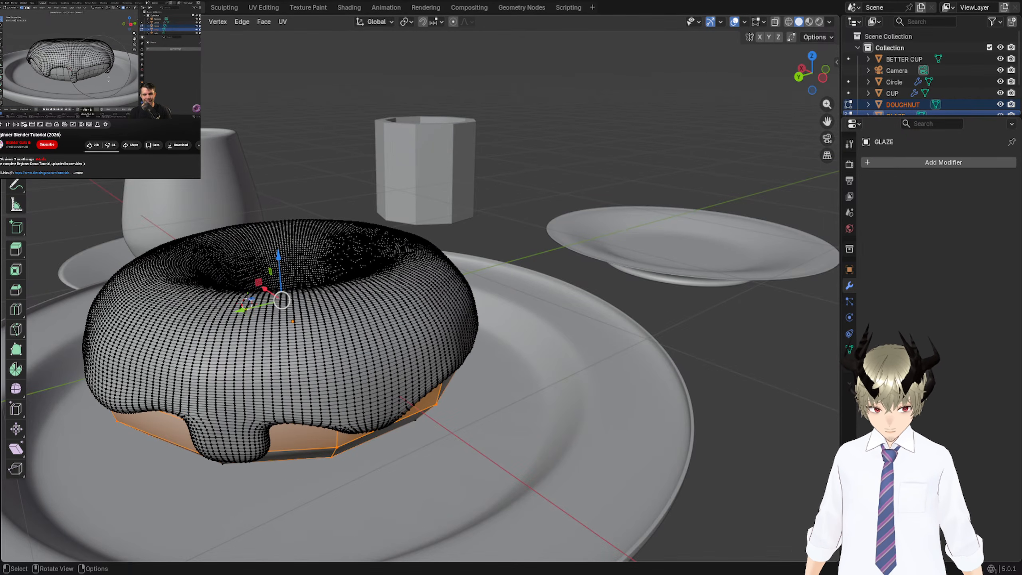
pyautogui.scroll(2, 657, 265)
pyautogui.moveTo(657, 264)
pyautogui.mouseDown(button='middle')
pyautogui.moveTo(648, 240)
pyautogui.moveTo(647, 256)
pyautogui.mouseUp(button='middle')
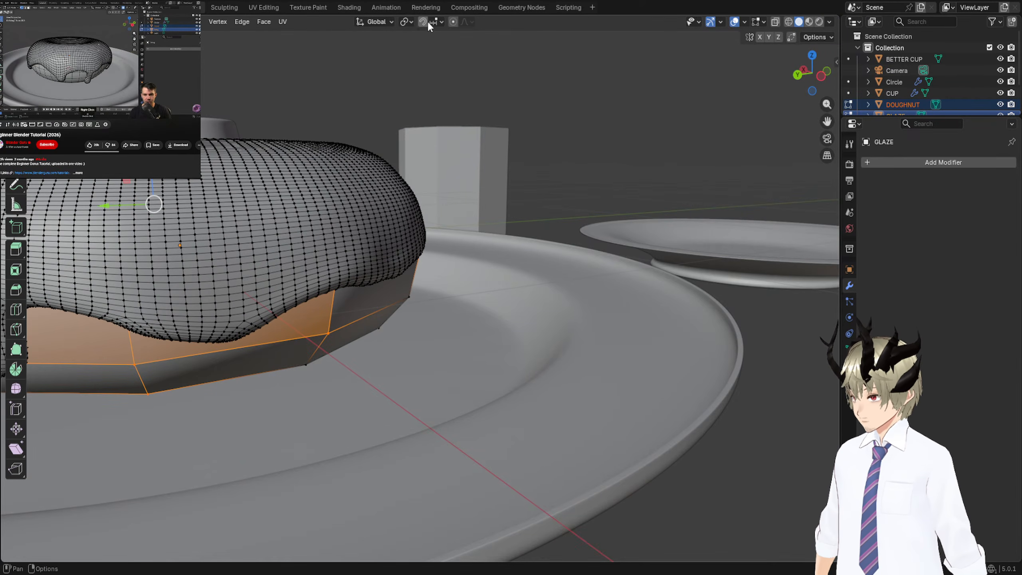
pyautogui.click(454, 22)
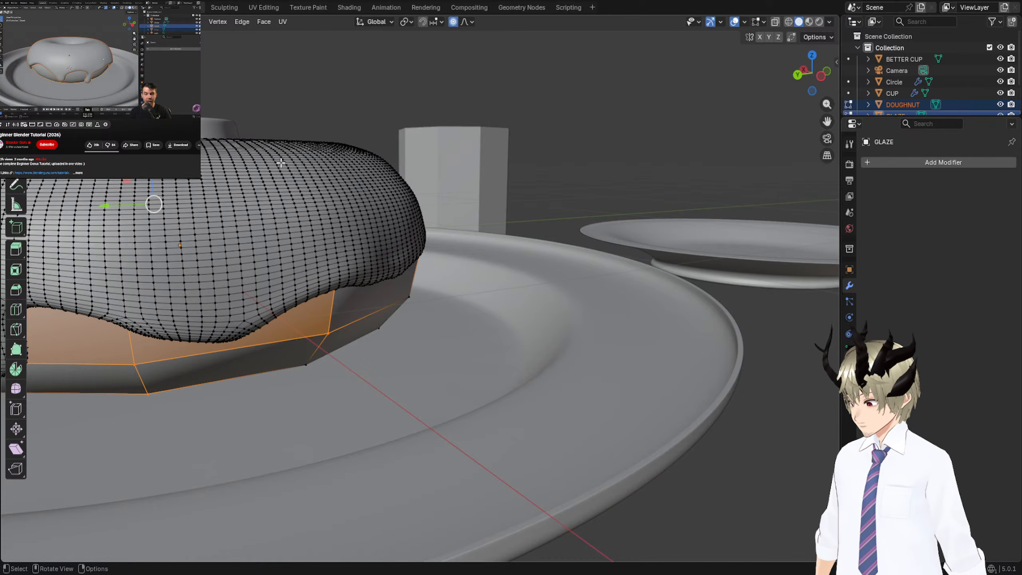
# Try moving a patch of glaze vertices with the Y axis excluded using proportional editing, and leave mesh editing.
pyautogui.click(280, 189)
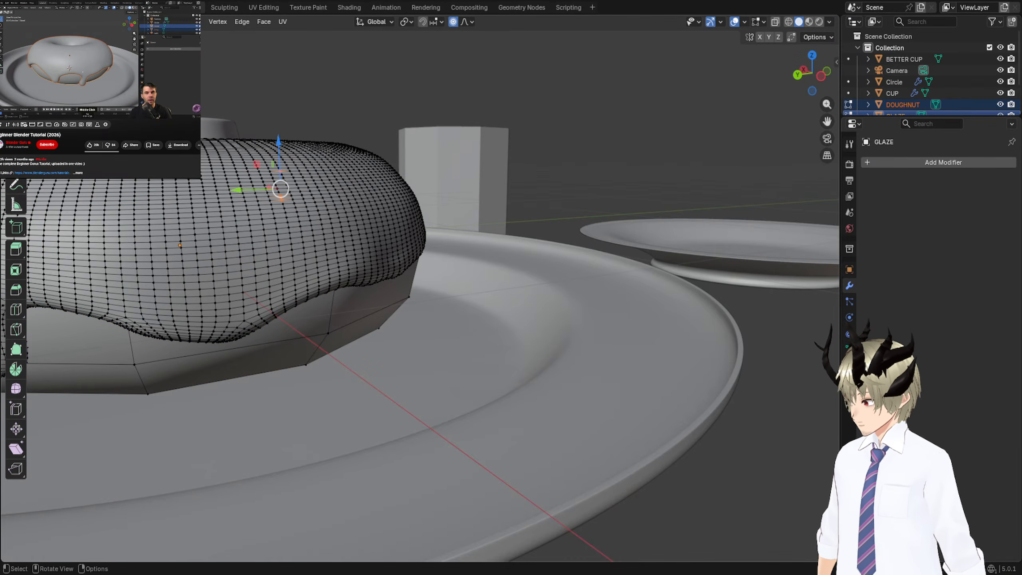
pyautogui.moveTo(184, 98)
pyautogui.mouseDown()
pyautogui.moveTo(367, 313)
pyautogui.moveTo(189, 316)
pyautogui.mouseUp()
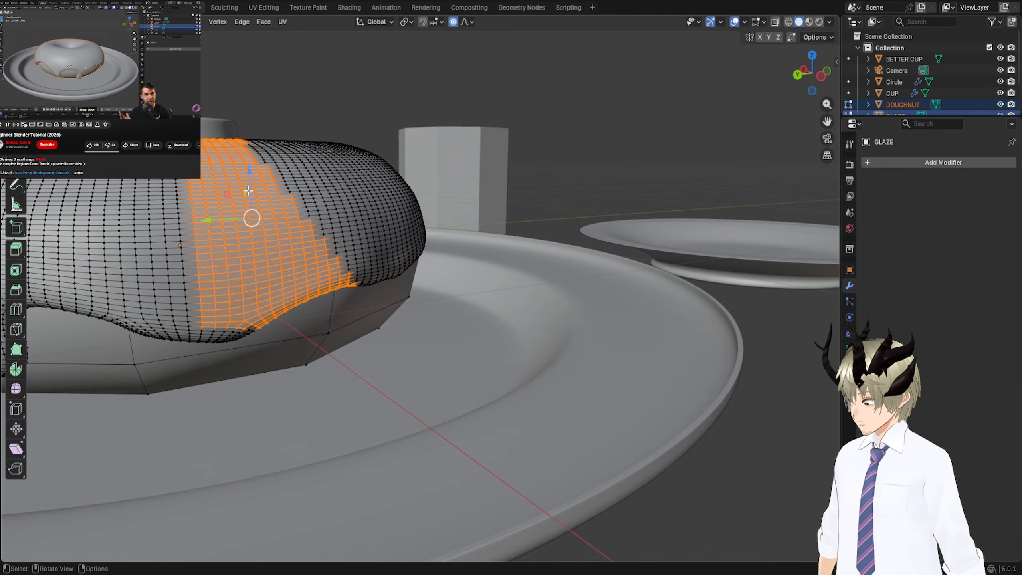
pyautogui.press('g')
pyautogui.hotkey('shift', 'y')
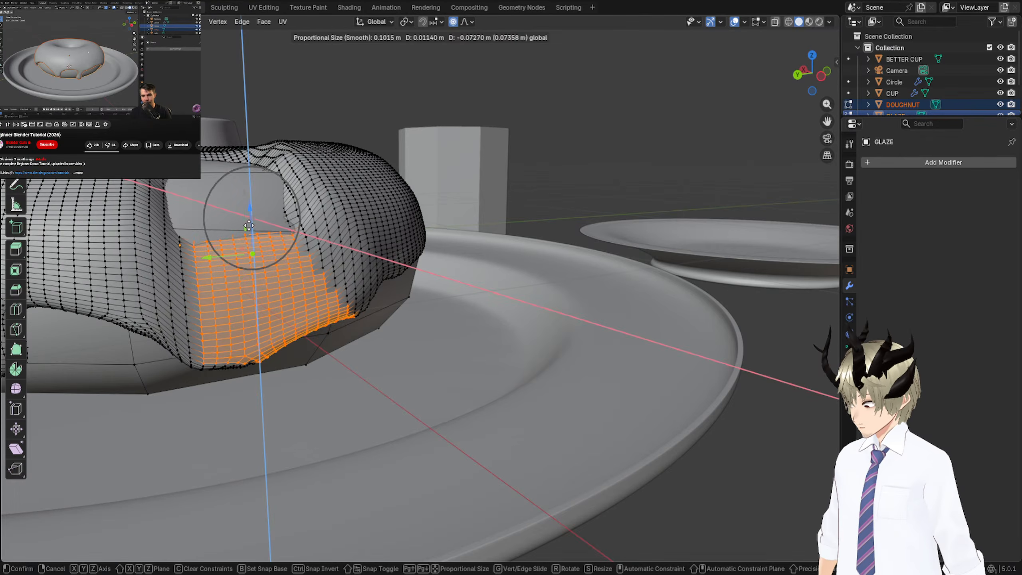
pyautogui.click(257, 188)
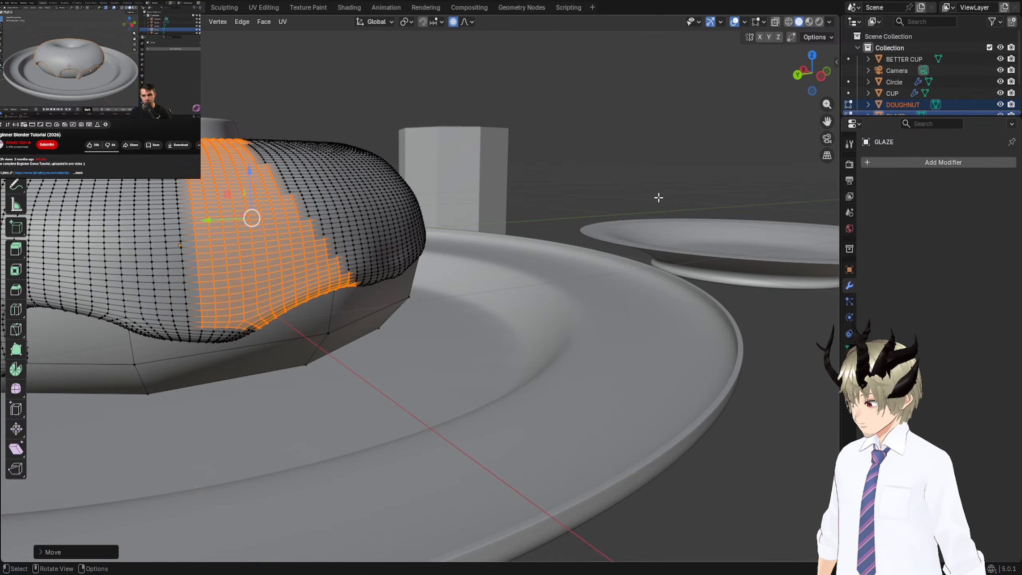
pyautogui.click(603, 181)
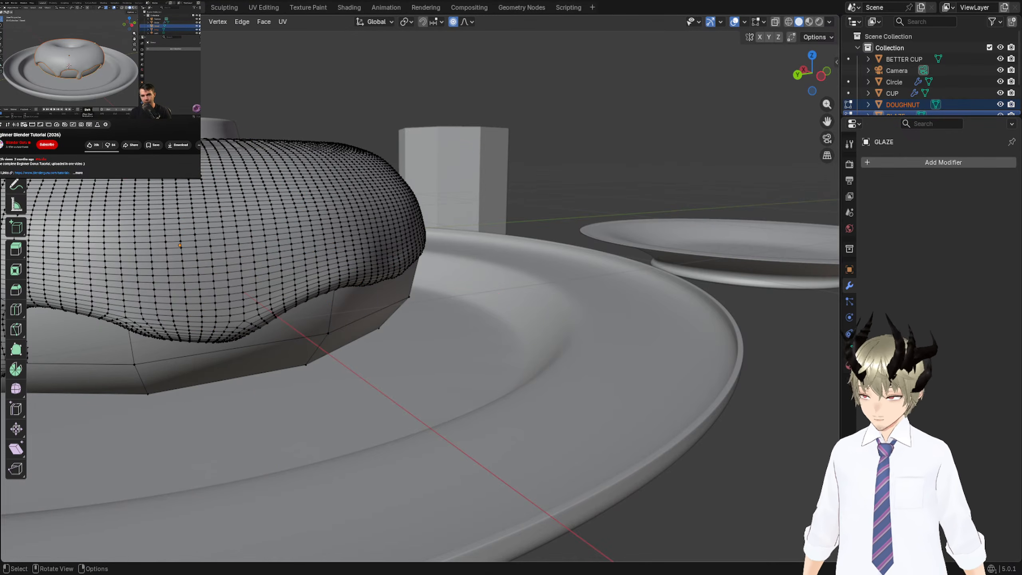
pyautogui.press('Tab')
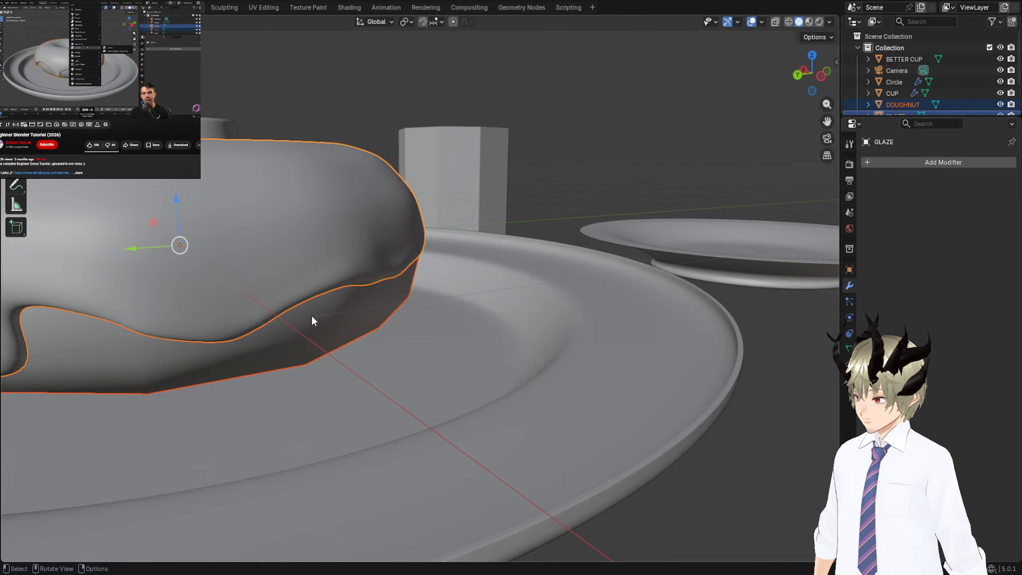
# Add a Lattice Deform Selected cage around the selected doughnut and glaze.
pyautogui.hotkey('shift', 'a')
pyautogui.moveTo(313, 317)
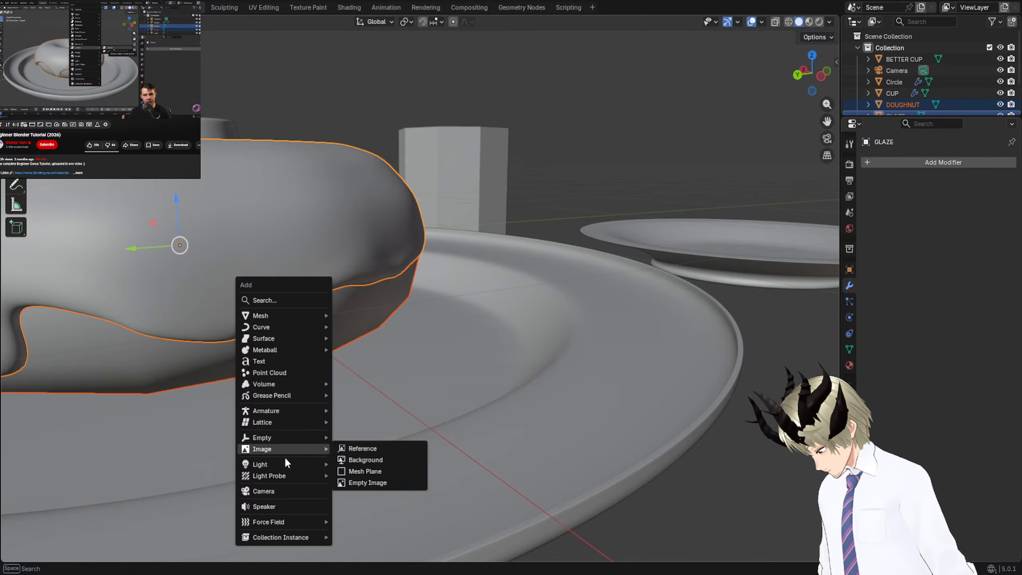
pyautogui.moveTo(284, 423)
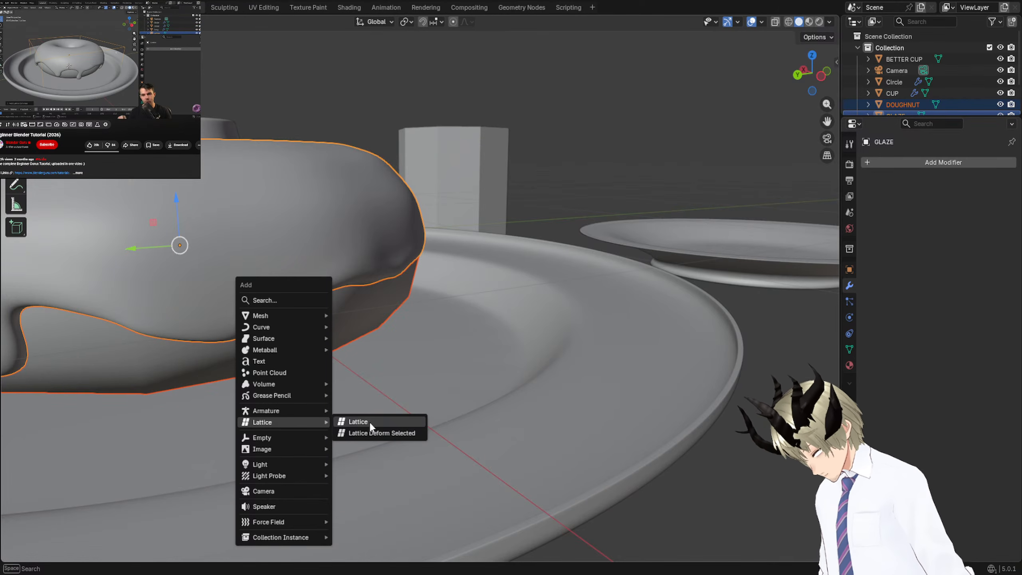
pyautogui.click(388, 433)
# Select only the lattice cage around the doughnut and open it for editing.
pyautogui.scroll(-2, 350, 318)
pyautogui.scroll(-1, 350, 315)
pyautogui.moveTo(347, 317)
pyautogui.mouseDown(button='middle')
pyautogui.moveTo(340, 330)
pyautogui.moveTo(343, 317)
pyautogui.mouseUp(button='middle')
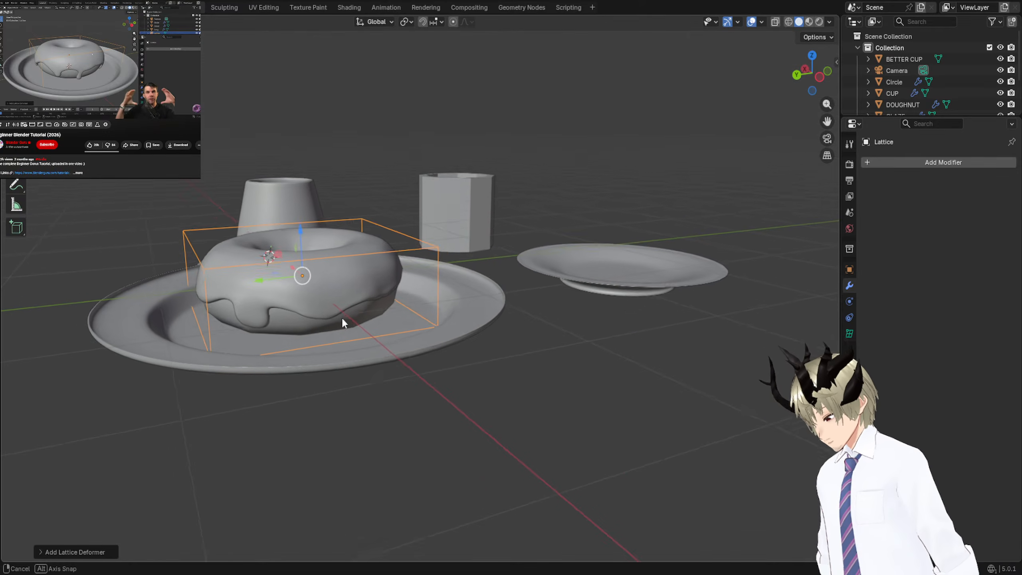
pyautogui.moveTo(364, 280); pyautogui.dragTo(465, 333, button='middle')
pyautogui.scroll(5, 423, 315)
pyautogui.moveTo(406, 278); pyautogui.dragTo(407, 241)
pyautogui.click(563, 195)
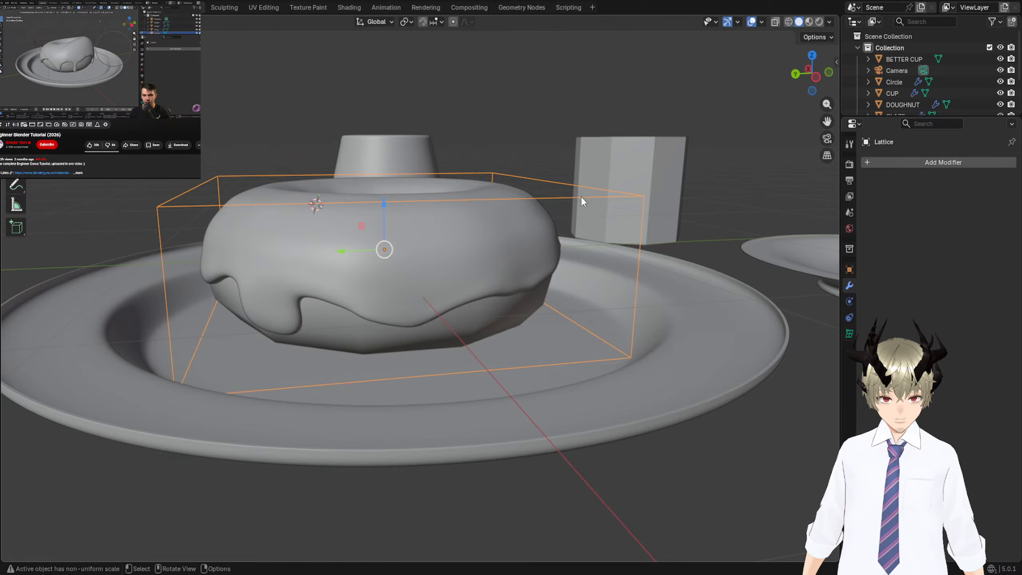
pyautogui.keyDown('shift'); pyautogui.click(651, 195); pyautogui.keyUp('shift')
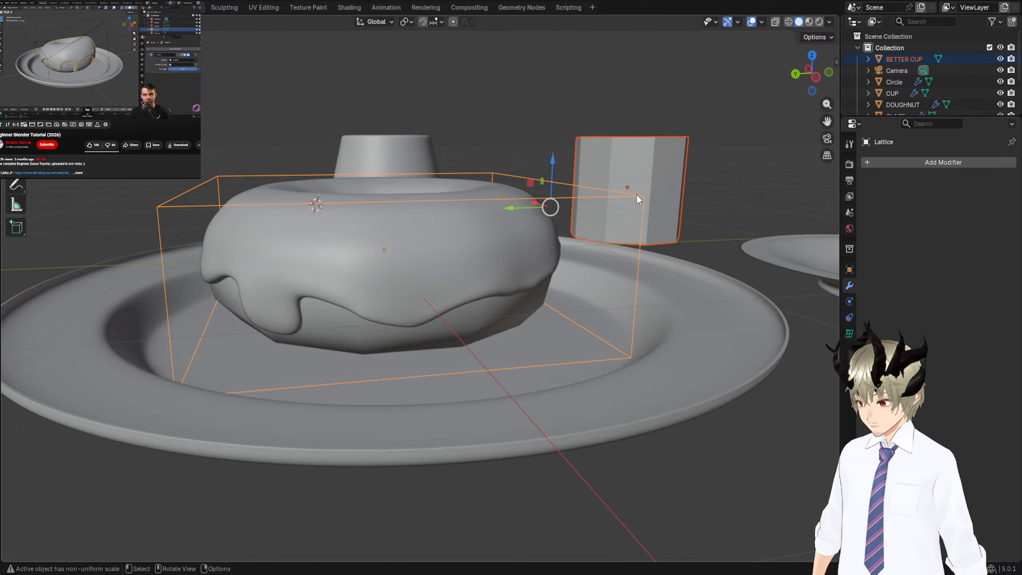
pyautogui.click(640, 202)
pyautogui.click(539, 199)
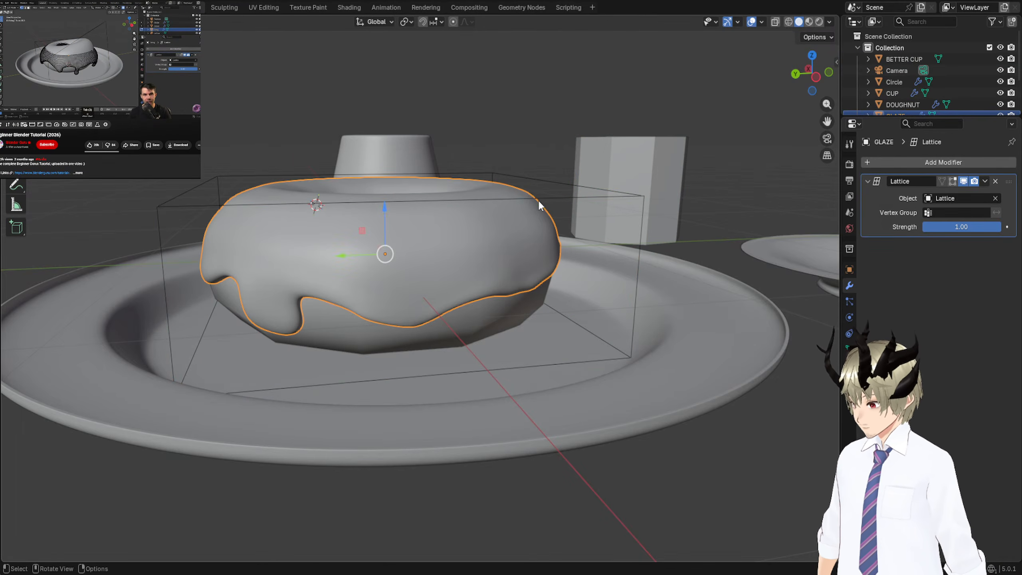
pyautogui.click(569, 195)
pyautogui.press('Tab')
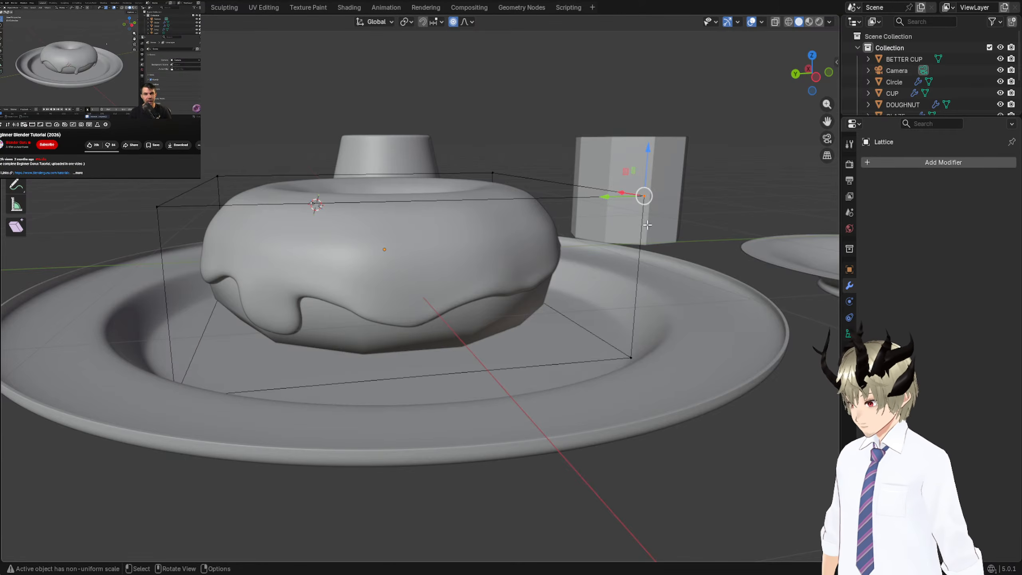
# Raise one upper corner point of the lattice and adjust the neighbouring front upper corner along the Z axis.
pyautogui.moveTo(643, 196)
pyautogui.mouseDown()
pyautogui.moveTo(668, 148)
pyautogui.moveTo(598, 244)
pyautogui.moveTo(643, 177)
pyautogui.mouseUp()
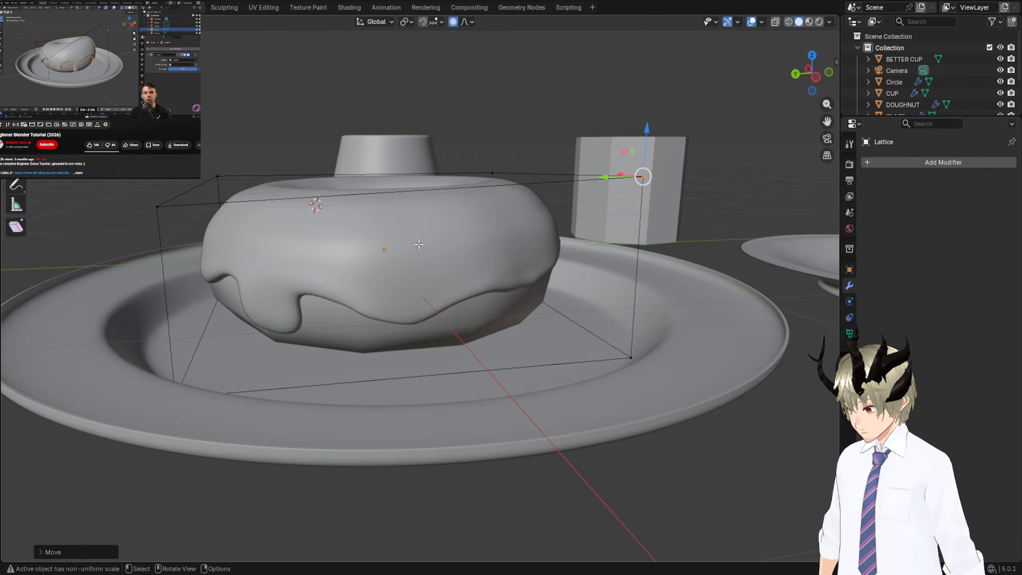
pyautogui.moveTo(396, 201); pyautogui.dragTo(400, 229, button='middle')
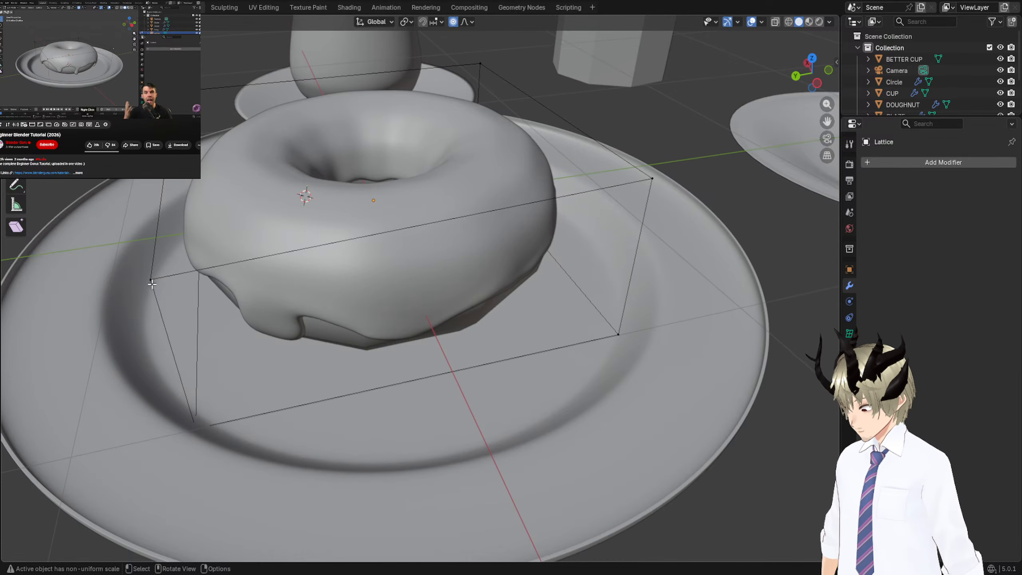
pyautogui.moveTo(146, 266)
pyautogui.mouseDown()
pyautogui.moveTo(153, 290)
pyautogui.moveTo(153, 264)
pyautogui.mouseUp()
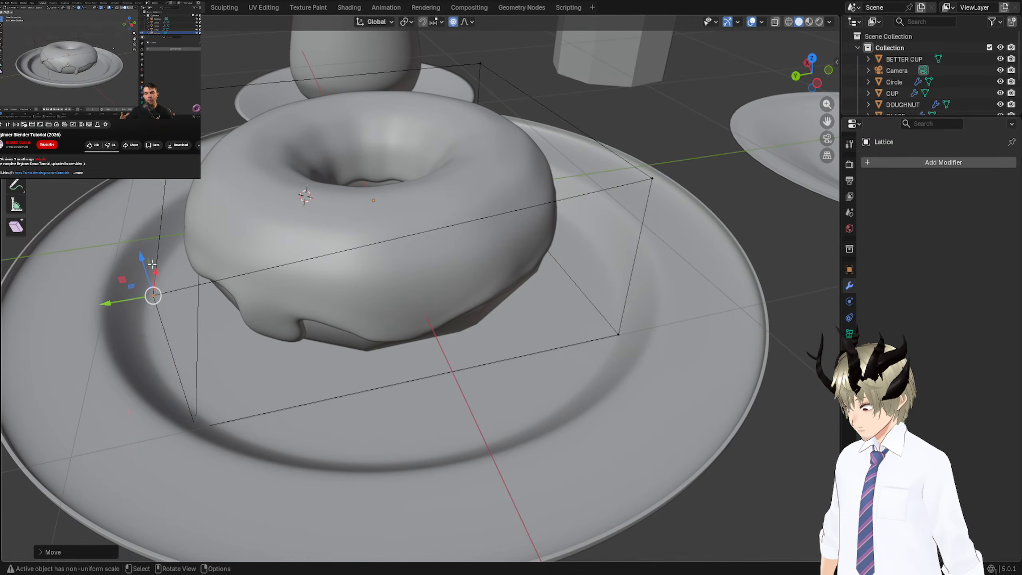
pyautogui.press('g')
pyautogui.press('z')
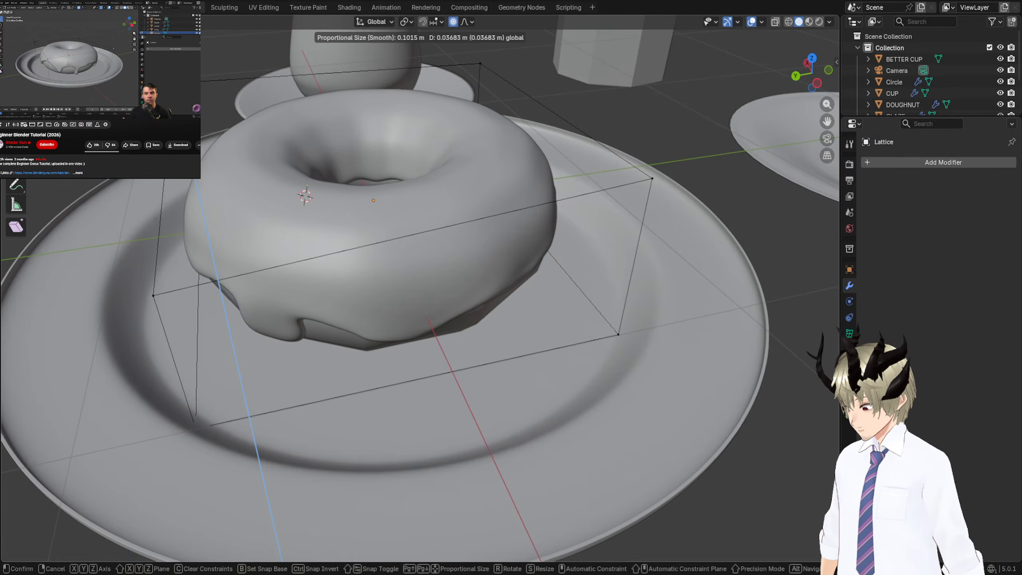
pyautogui.press('Return')
# Pull the lattice's upper corner nearest the round cup inward toward the doughnut.
pyautogui.moveTo(551, 282); pyautogui.dragTo(553, 182, button='middle')
pyautogui.moveTo(691, 177); pyautogui.dragTo(689, 177)
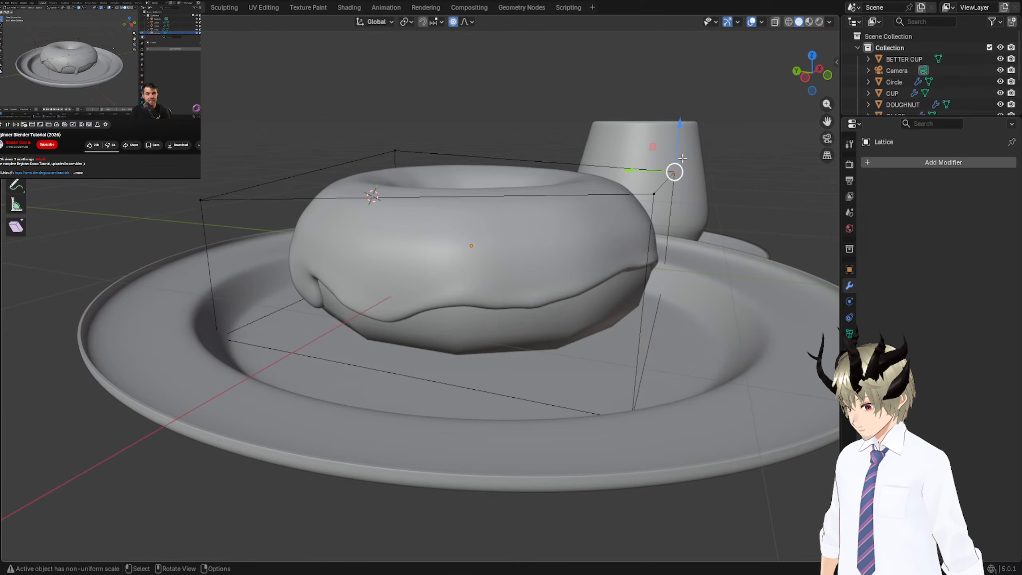
pyautogui.moveTo(668, 173); pyautogui.dragTo(728, 149, button='middle')
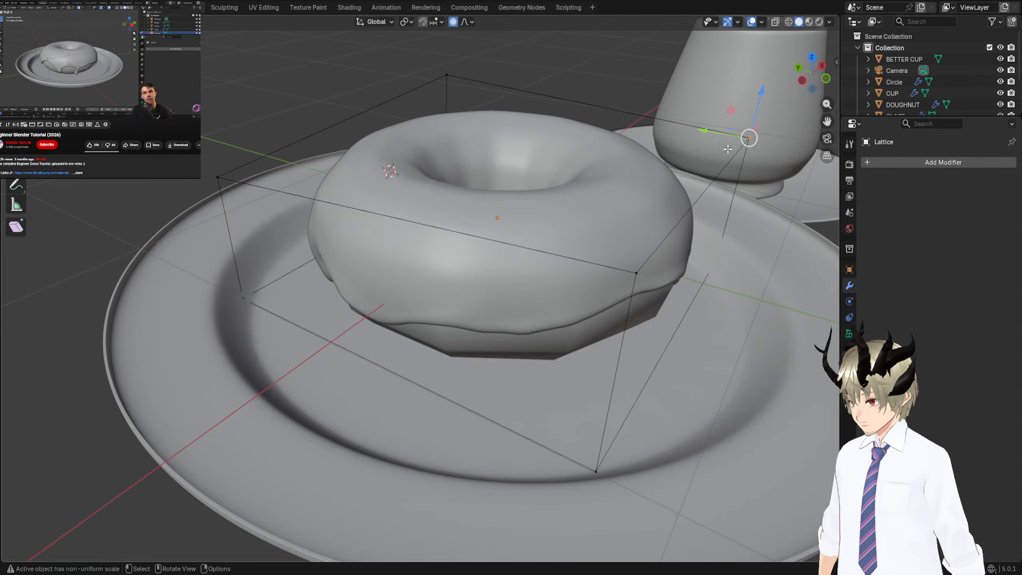
pyautogui.moveTo(750, 139); pyautogui.dragTo(711, 153)
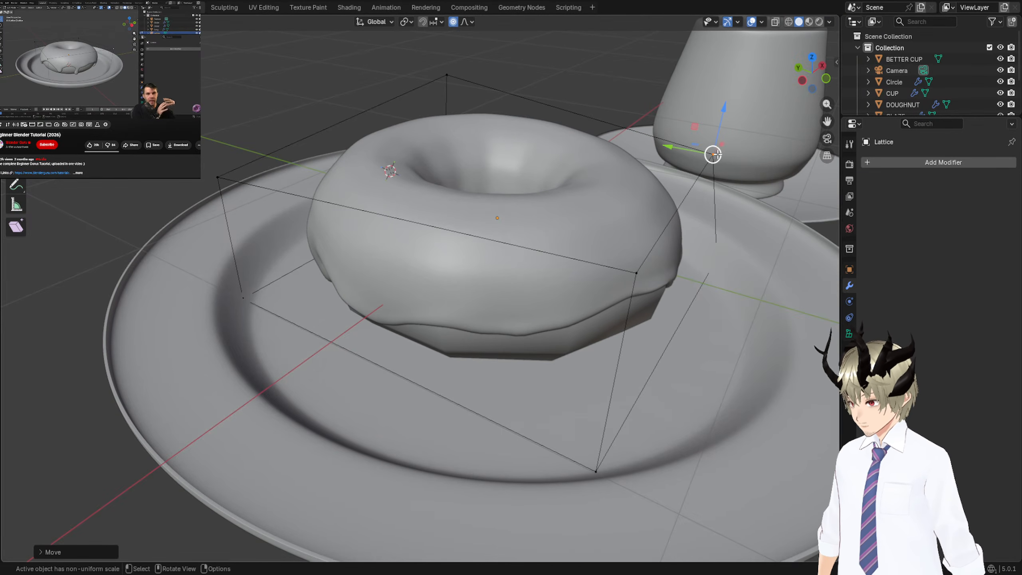
# Move the lattice's front lower corner point slightly up and inward toward the doughnut.
pyautogui.moveTo(712, 153); pyautogui.dragTo(812, 140, button='middle')
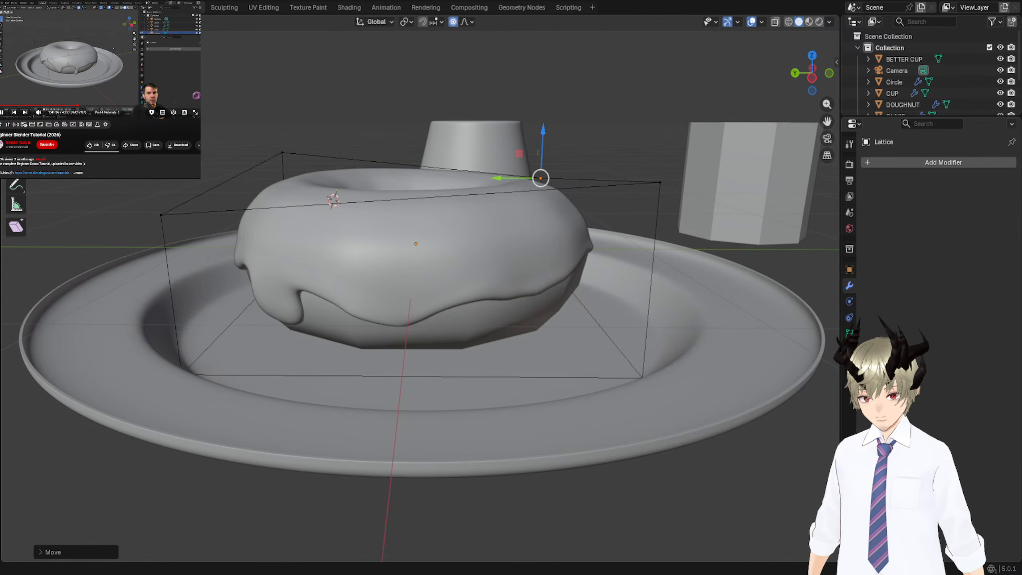
pyautogui.moveTo(494, 241); pyautogui.dragTo(538, 240, button='middle')
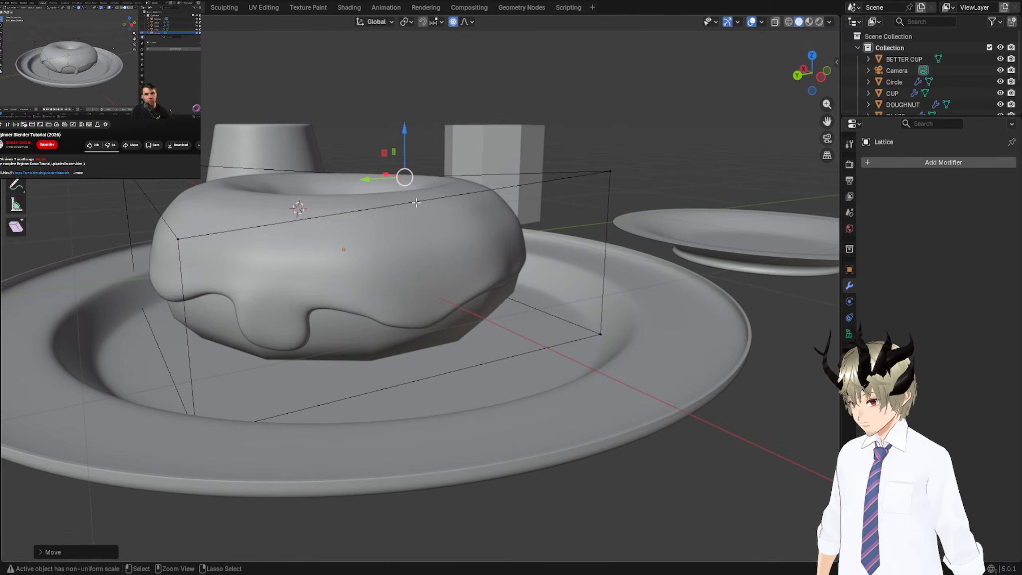
pyautogui.moveTo(370, 232); pyautogui.dragTo(185, 448, button='middle')
pyautogui.moveTo(189, 420); pyautogui.dragTo(204, 387)
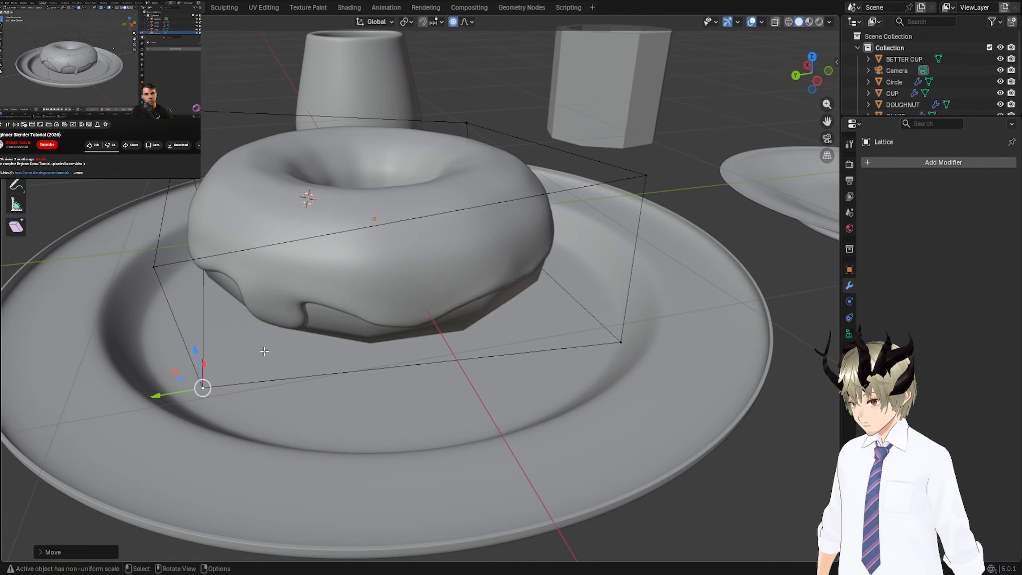
# Resume playback of the reference tutorial.
pyautogui.moveTo(203, 388); pyautogui.dragTo(452, 317, button='middle')
pyautogui.moveTo(338, 268); pyautogui.dragTo(402, 269, button='middle')
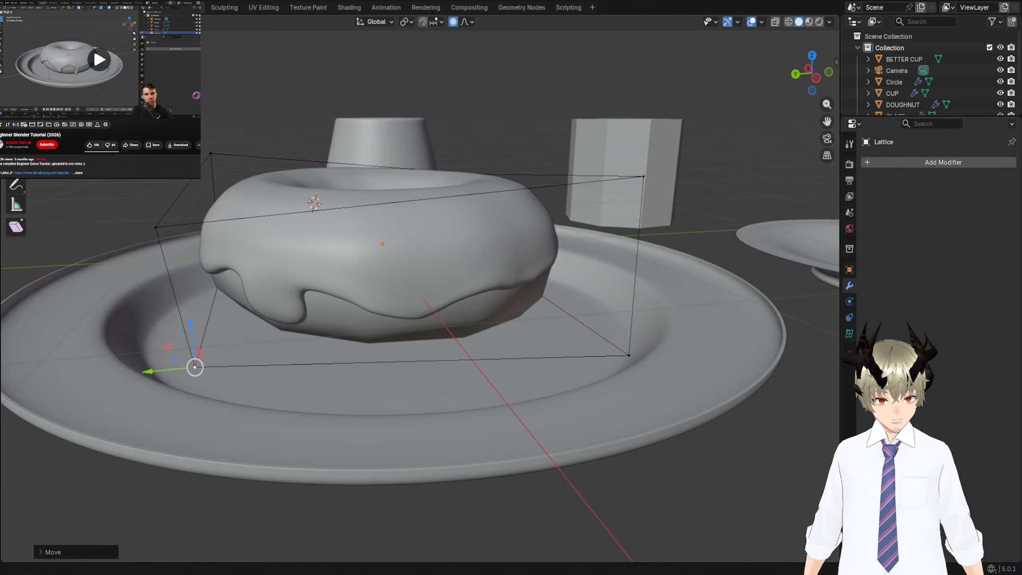
pyautogui.click(24, 75)
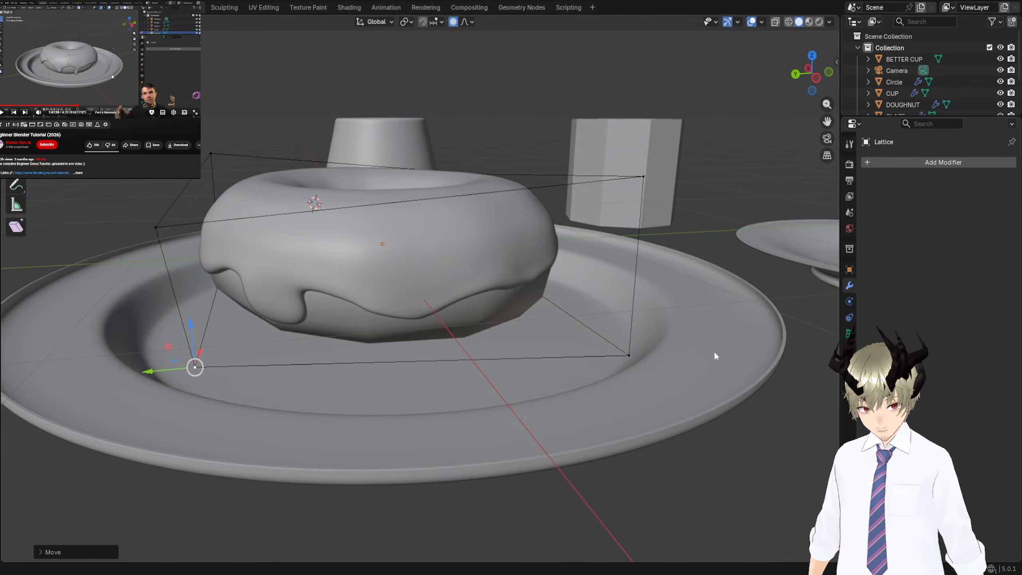
# Pull the lattice's front upper corner well down and inward to tilt that side of the doughnut.
pyautogui.click(475, 186)
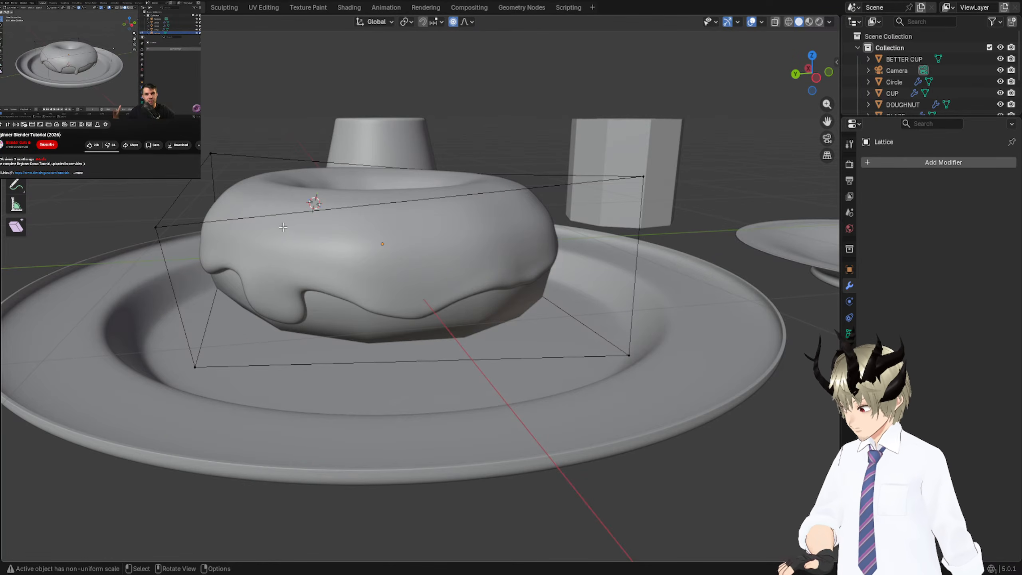
pyautogui.click(156, 227)
pyautogui.moveTo(155, 228); pyautogui.dragTo(188, 300)
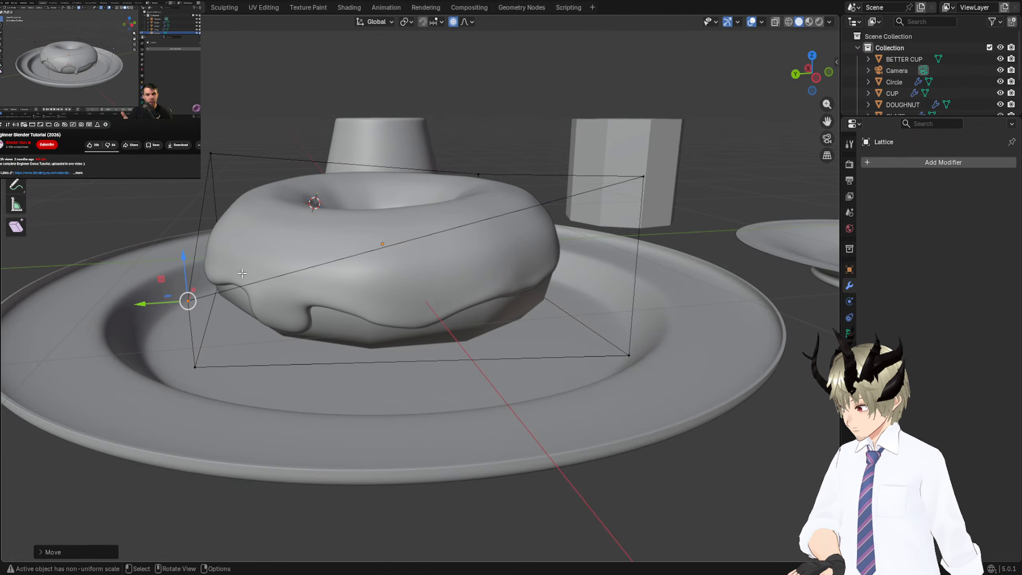
pyautogui.moveTo(242, 274); pyautogui.dragTo(284, 259, button='middle')
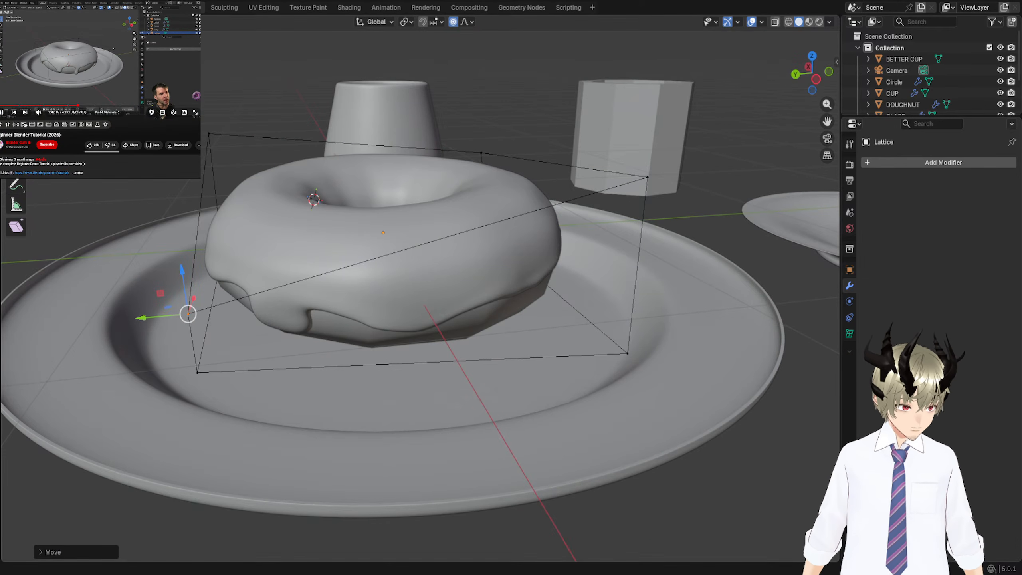
# Set the lattice resolution to 10 in U, 8 in V and 8 in W.
pyautogui.click(849, 334)
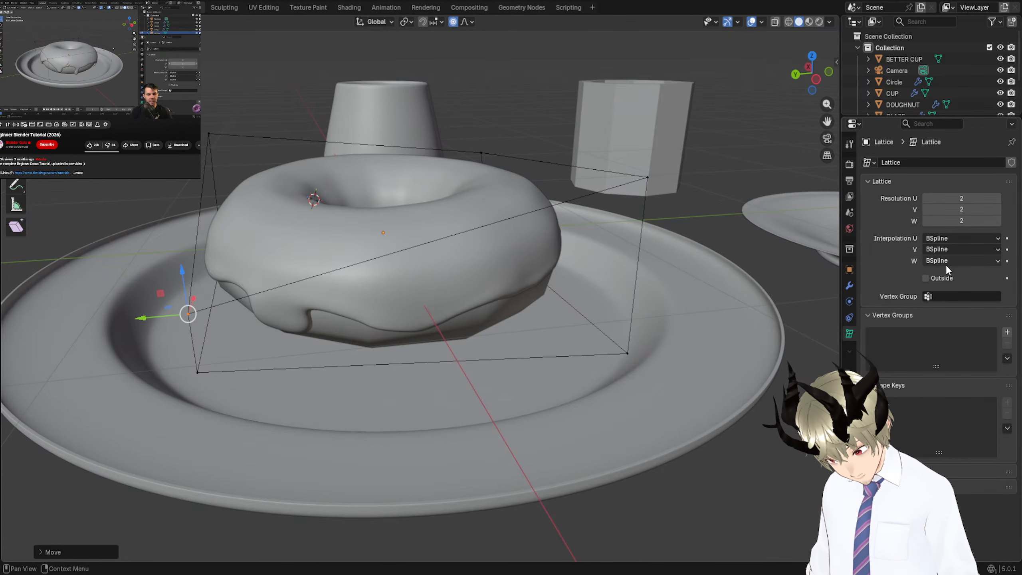
pyautogui.moveTo(934, 198); pyautogui.dragTo(964, 212)
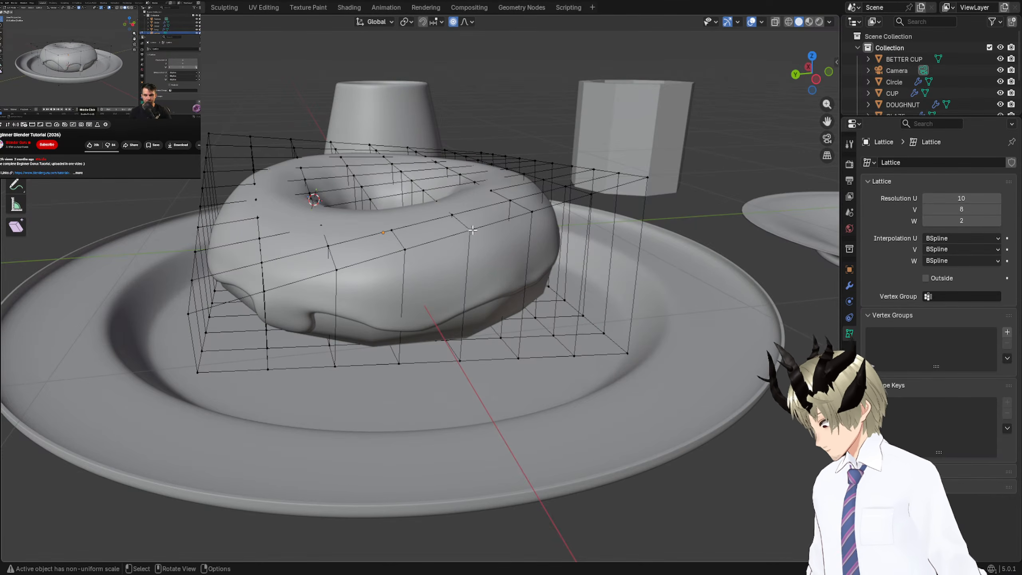
pyautogui.press('b')
pyautogui.press('Escape')
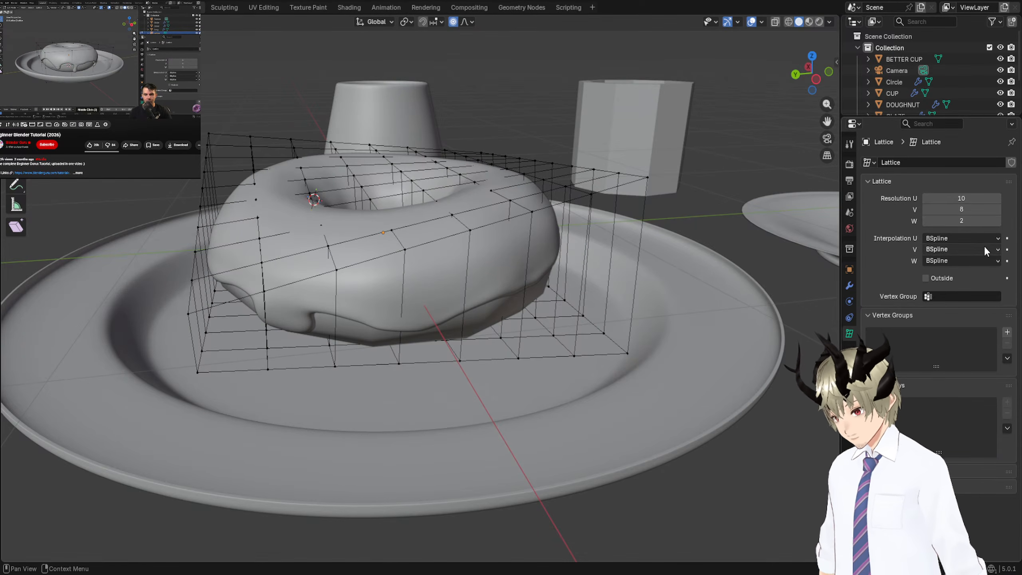
pyautogui.moveTo(957, 221)
pyautogui.mouseDown()
pyautogui.moveTo(982, 221)
pyautogui.moveTo(970, 221)
pyautogui.mouseUp()
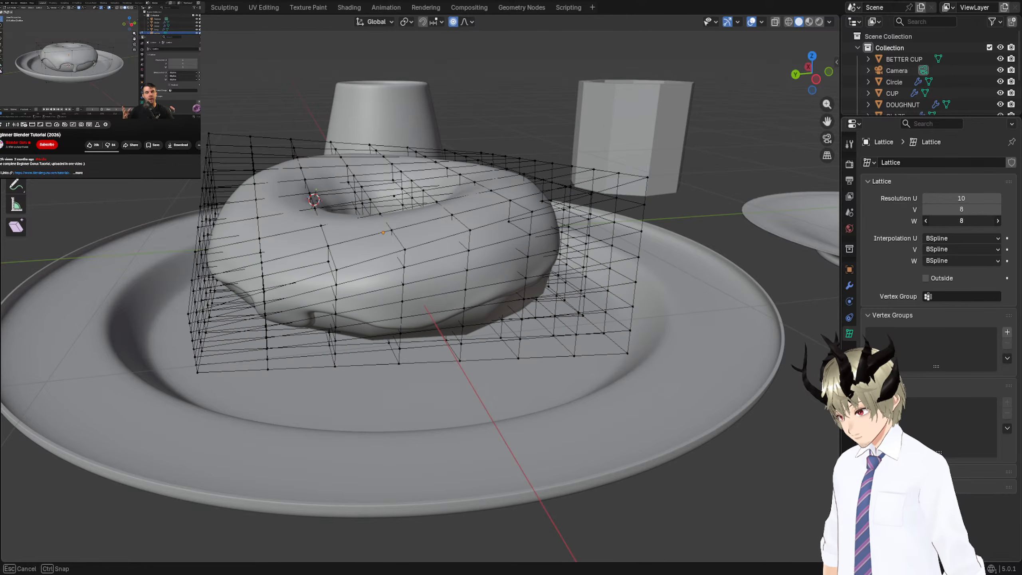
# Select lattice points over the doughnut's upper surface beside the hole and nudge them with proportional editing.
pyautogui.moveTo(470, 202); pyautogui.dragTo(469, 218)
pyautogui.moveTo(515, 234); pyautogui.dragTo(588, 293, button='middle')
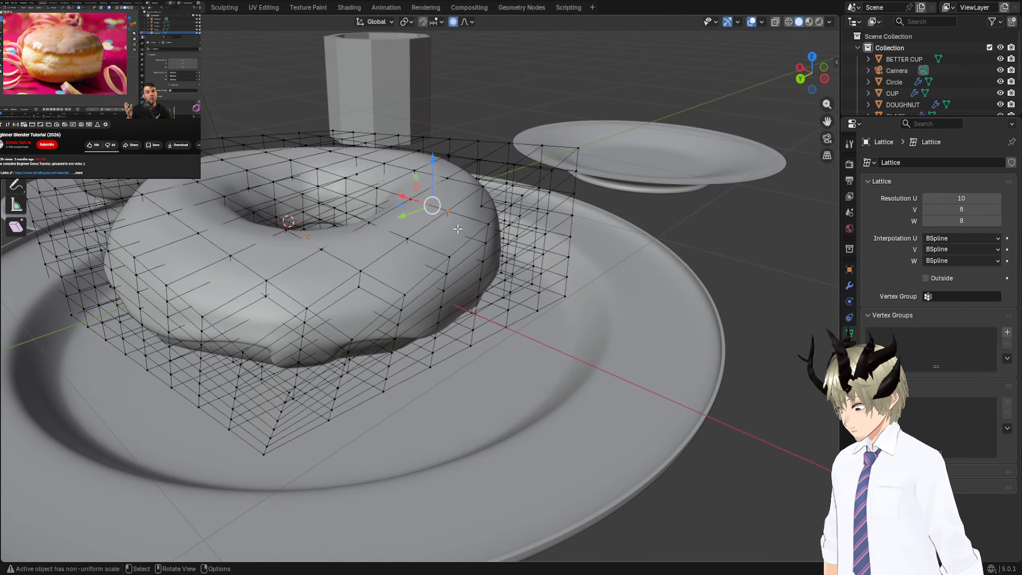
pyautogui.moveTo(433, 204)
pyautogui.mouseDown()
pyautogui.moveTo(413, 210)
pyautogui.moveTo(424, 193)
pyautogui.mouseUp()
pyautogui.moveTo(425, 193); pyautogui.dragTo(316, 191, button='middle')
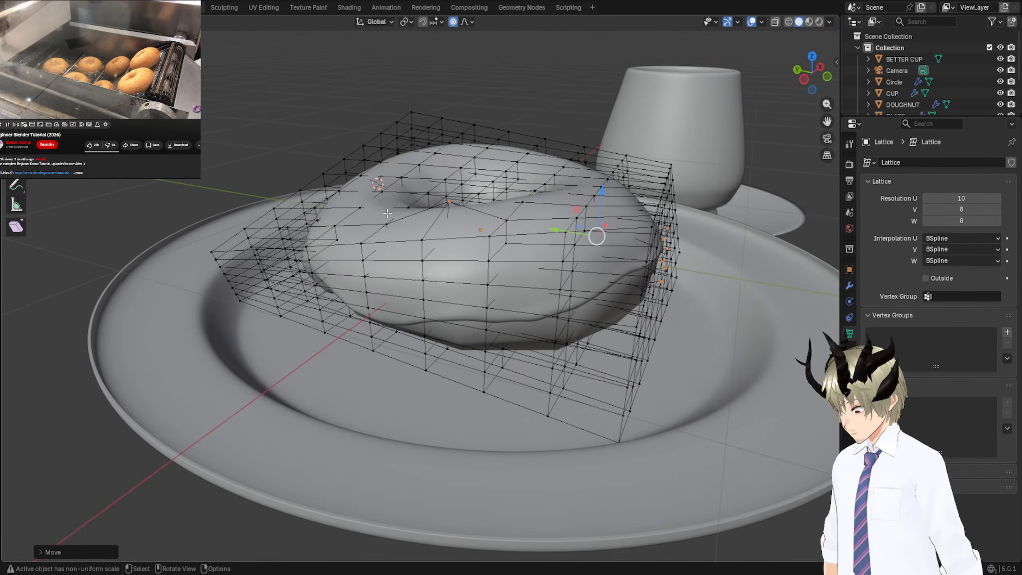
# Shift individual lattice points around the side and back of the doughnut's hole with proportional editing.
pyautogui.moveTo(368, 197); pyautogui.dragTo(395, 232)
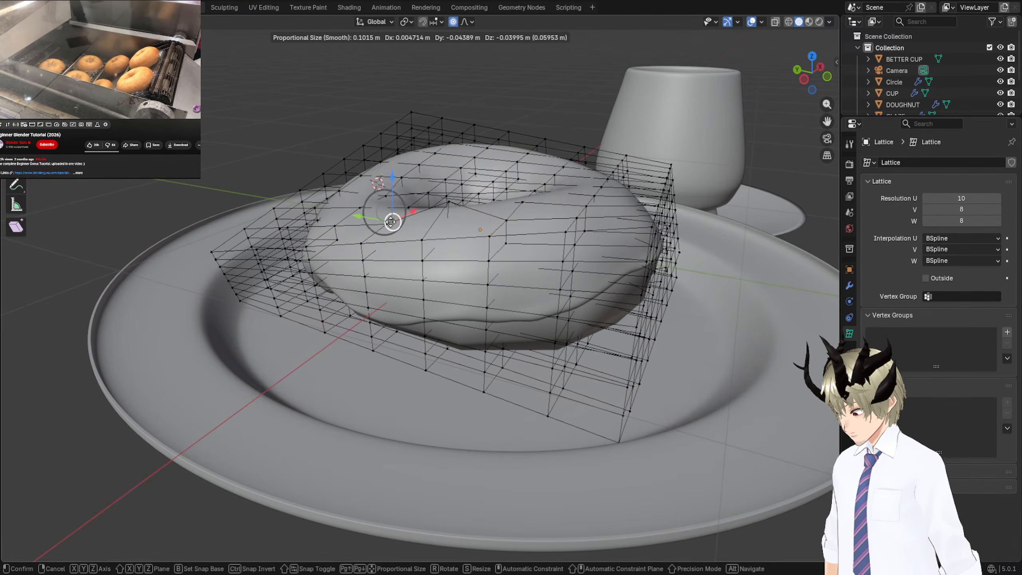
pyautogui.moveTo(387, 196); pyautogui.dragTo(387, 198)
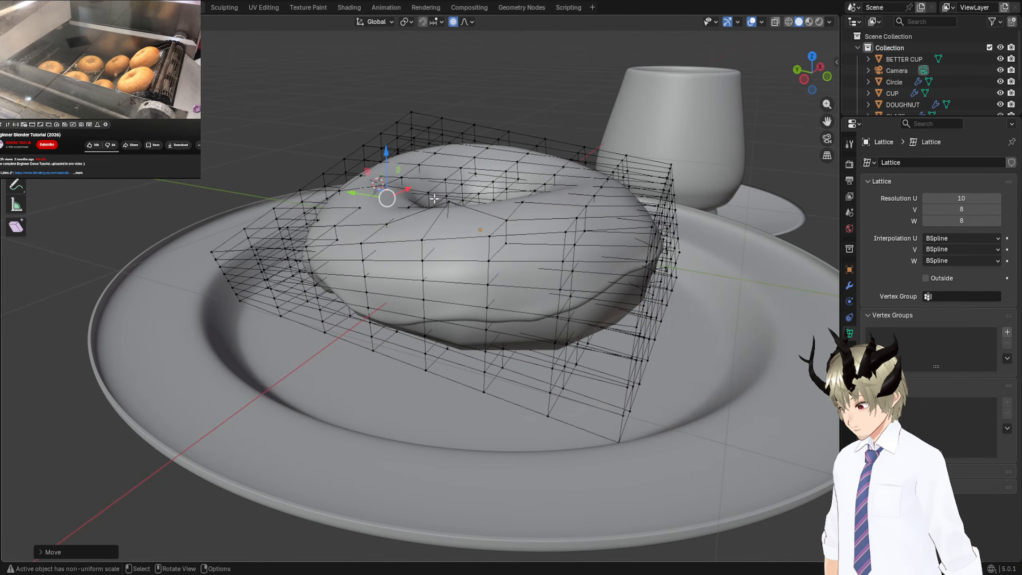
pyautogui.click(527, 153)
pyautogui.moveTo(527, 153)
pyautogui.mouseDown()
pyautogui.moveTo(521, 167)
pyautogui.moveTo(541, 162)
pyautogui.moveTo(534, 145)
pyautogui.mouseUp()
pyautogui.hotkey('shift', 'y')
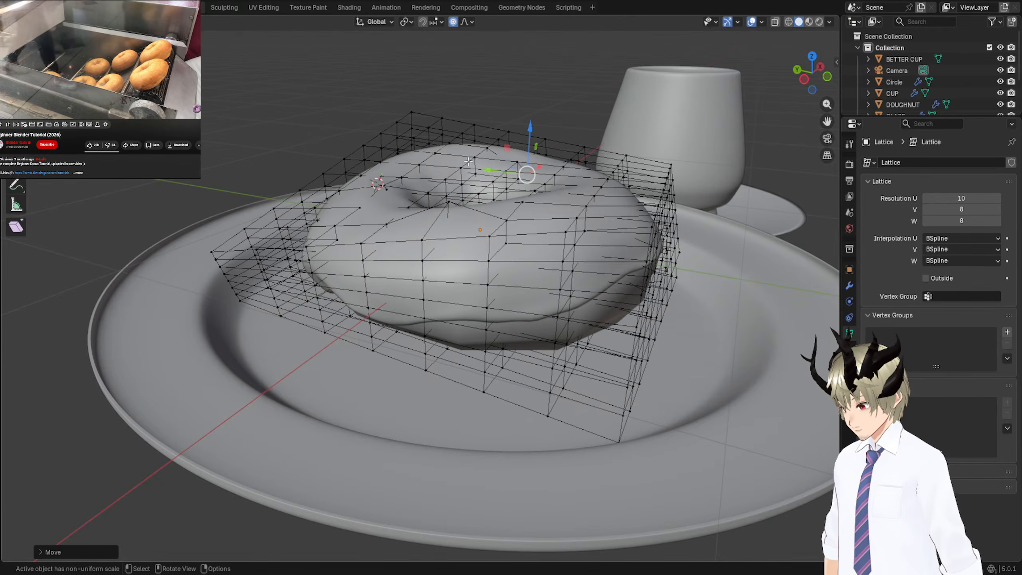
pyautogui.moveTo(445, 148); pyautogui.dragTo(438, 146)
# Select a group of lattice points on the doughnut's outer upper side and push them inward and down.
pyautogui.moveTo(583, 192); pyautogui.dragTo(628, 194, button='middle')
pyautogui.moveTo(620, 151); pyautogui.dragTo(683, 244)
pyautogui.moveTo(645, 212); pyautogui.dragTo(593, 218)
pyautogui.moveTo(546, 168); pyautogui.dragTo(558, 203)
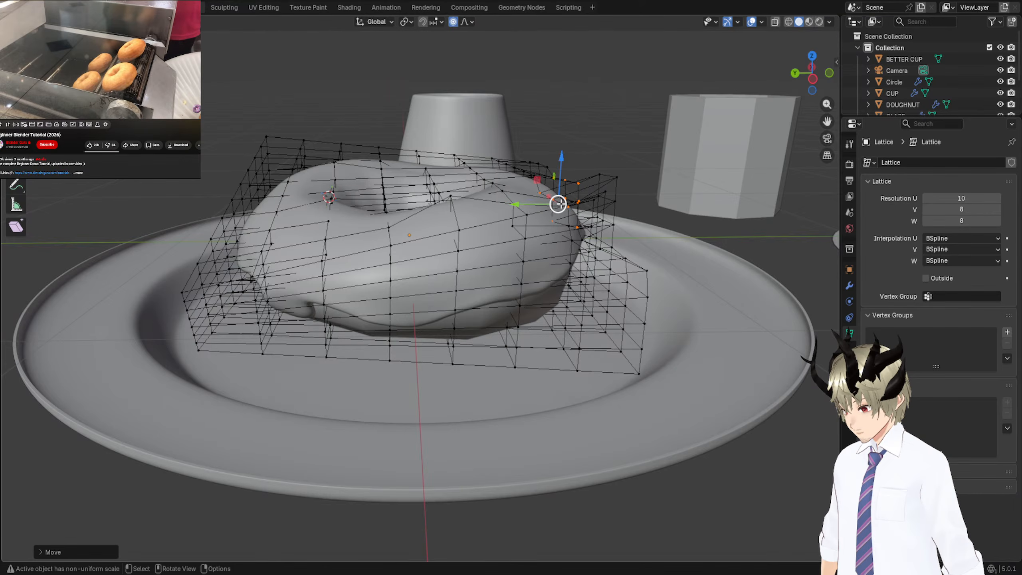
# Select the lattice points at the front rim of the doughnut's hole and shift them slightly.
pyautogui.moveTo(559, 203); pyautogui.dragTo(514, 215, button='middle')
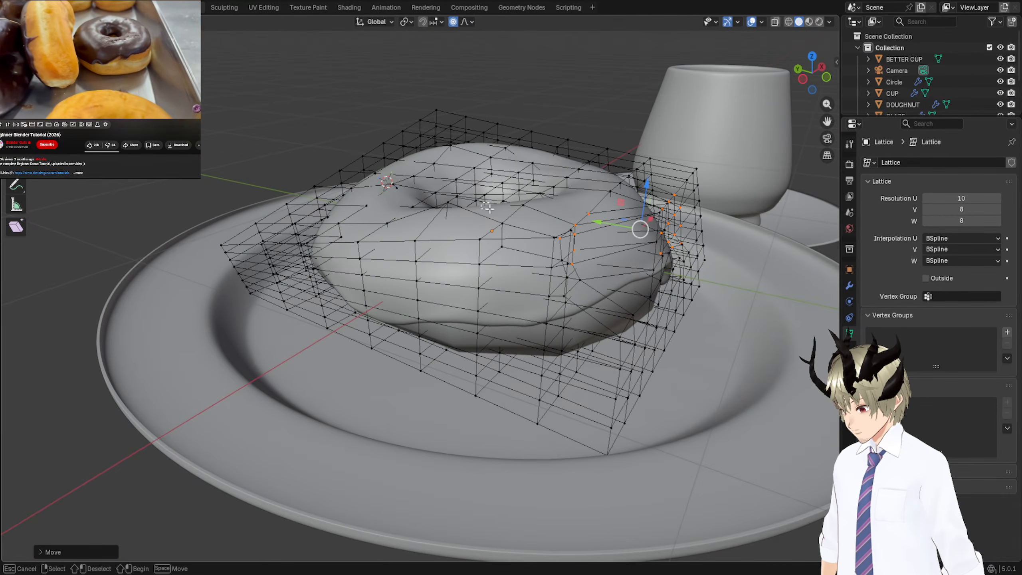
pyautogui.moveTo(489, 207); pyautogui.dragTo(522, 236)
pyautogui.press('g')
pyautogui.click(500, 218)
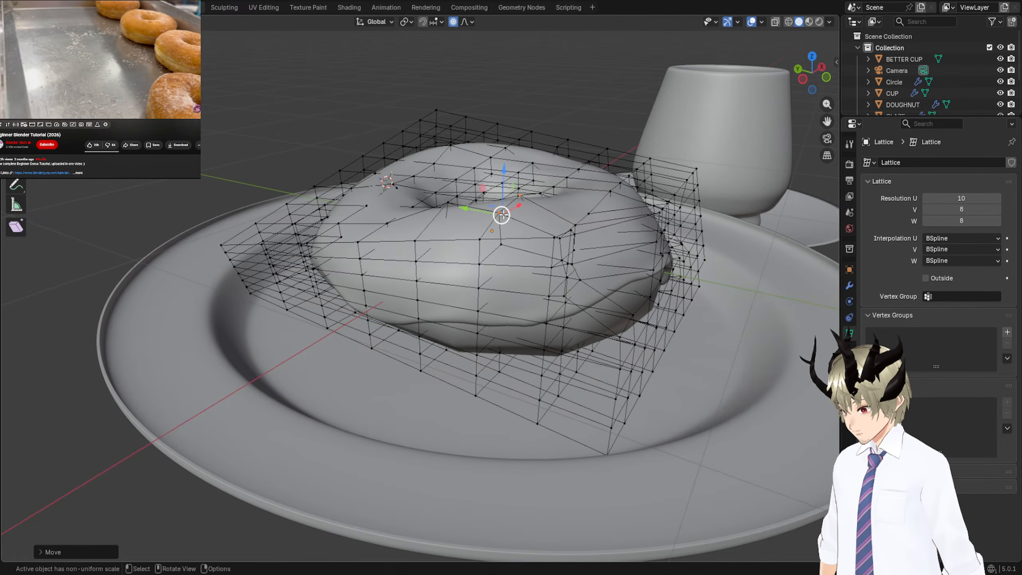
pyautogui.moveTo(500, 217); pyautogui.dragTo(439, 168, button='middle')
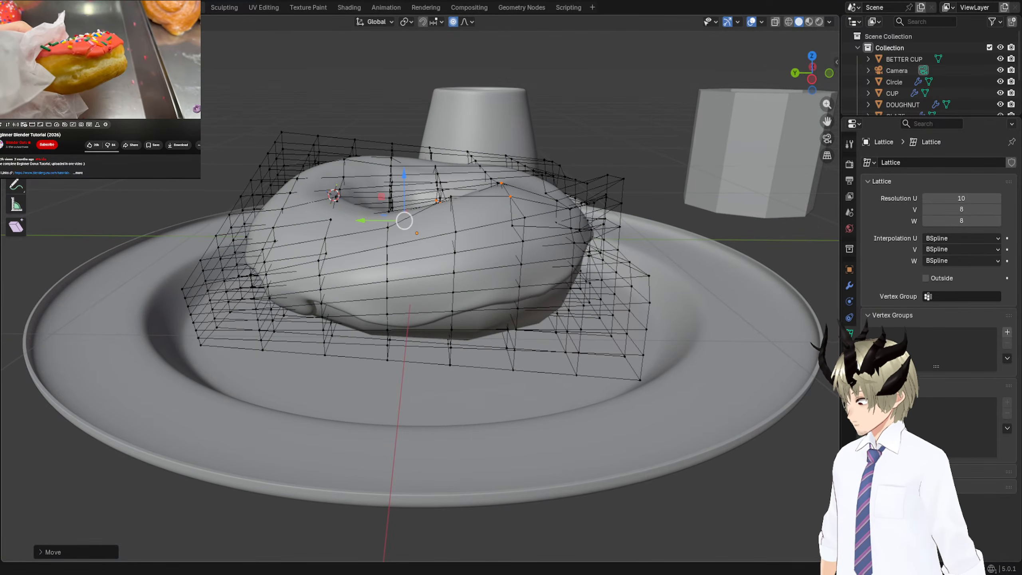
# Leave lattice editing and duplicate the glaze and doughnut together, placing the copy away from the plate.
pyautogui.press('Tab')
pyautogui.moveTo(525, 122); pyautogui.dragTo(664, 217, button='middle')
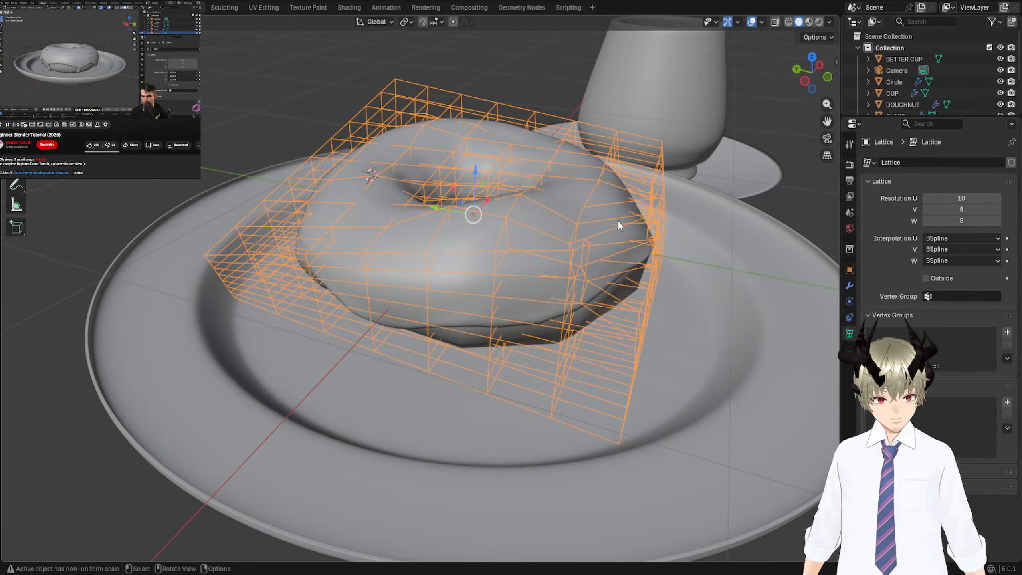
pyautogui.click(494, 224)
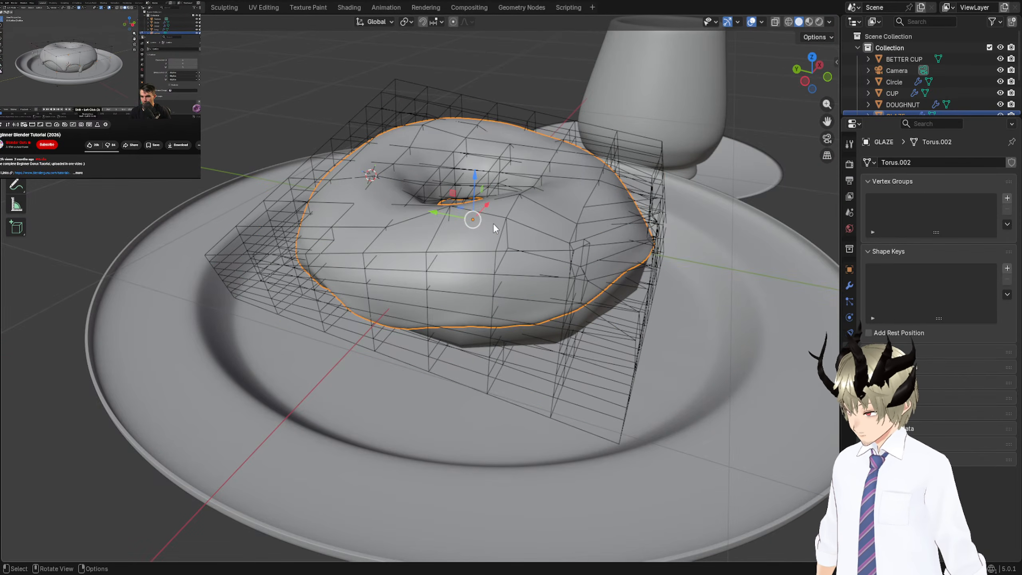
pyautogui.click(475, 340)
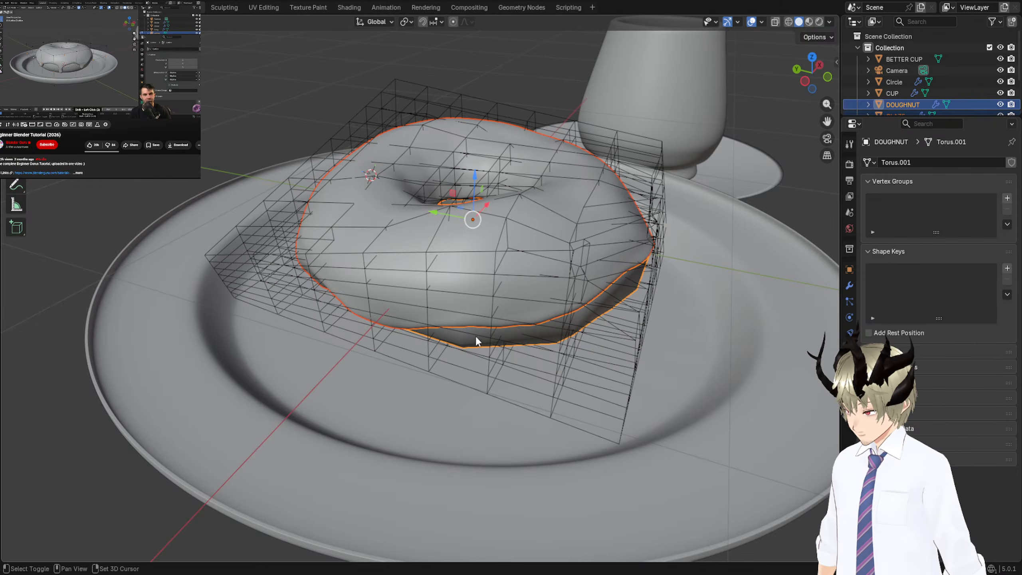
pyautogui.hotkey('shift', 'd')
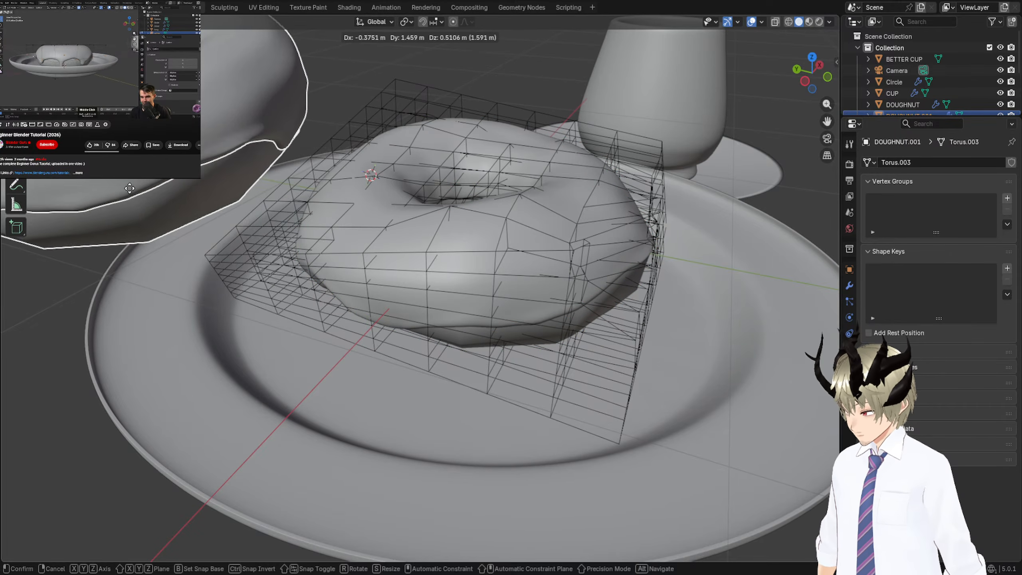
pyautogui.click(807, 200)
pyautogui.scroll(-5, 414, 176)
pyautogui.moveTo(414, 176); pyautogui.dragTo(474, 161, button='middle')
pyautogui.scroll(-3, 473, 159)
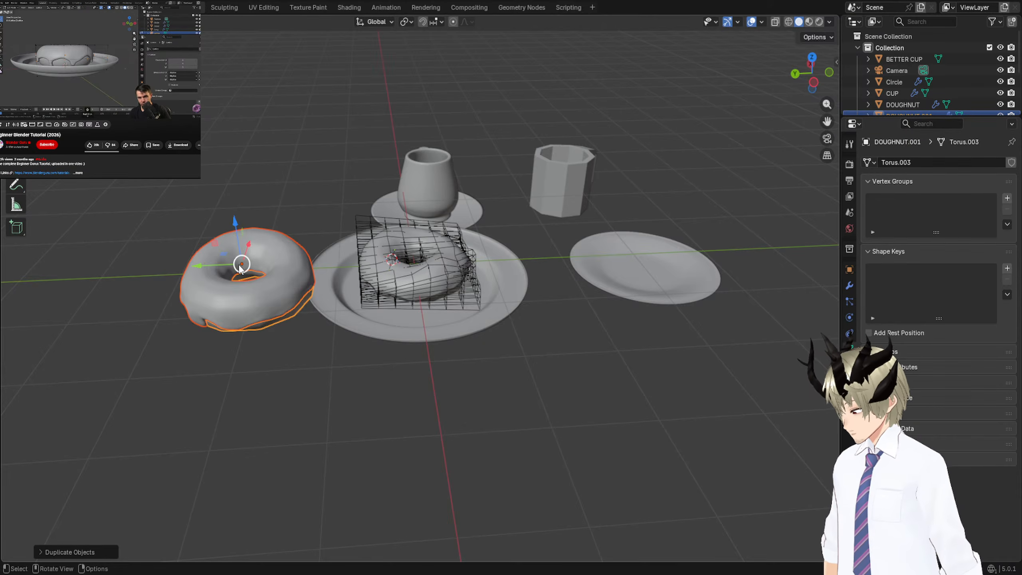
# Move the duplicated doughnut and glaze beside the original so that it leans over the plate's edge.
pyautogui.moveTo(241, 269); pyautogui.dragTo(38, 121)
pyautogui.moveTo(38, 121); pyautogui.dragTo(531, 142, button='middle')
pyautogui.press('g')
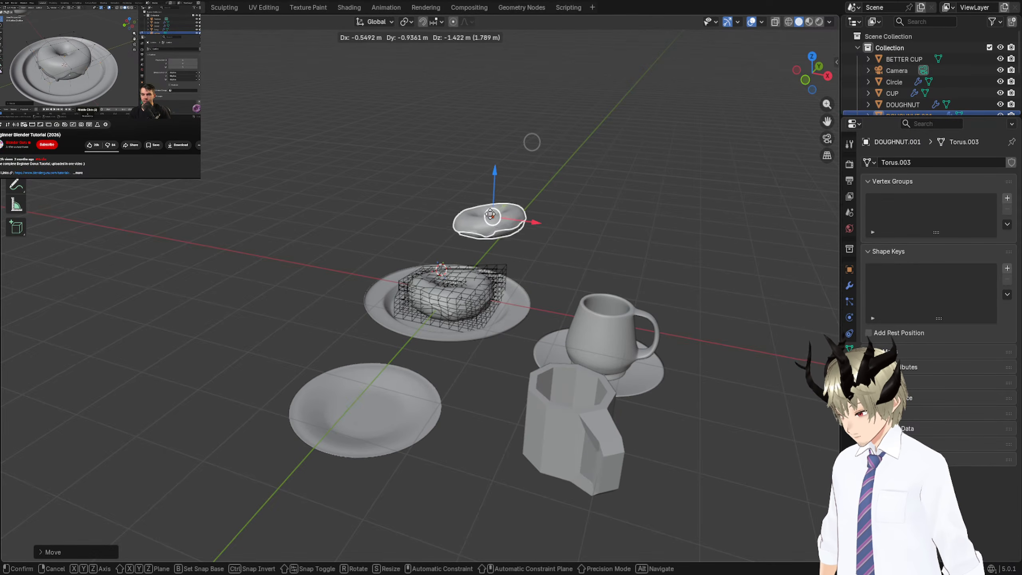
pyautogui.click(576, 172)
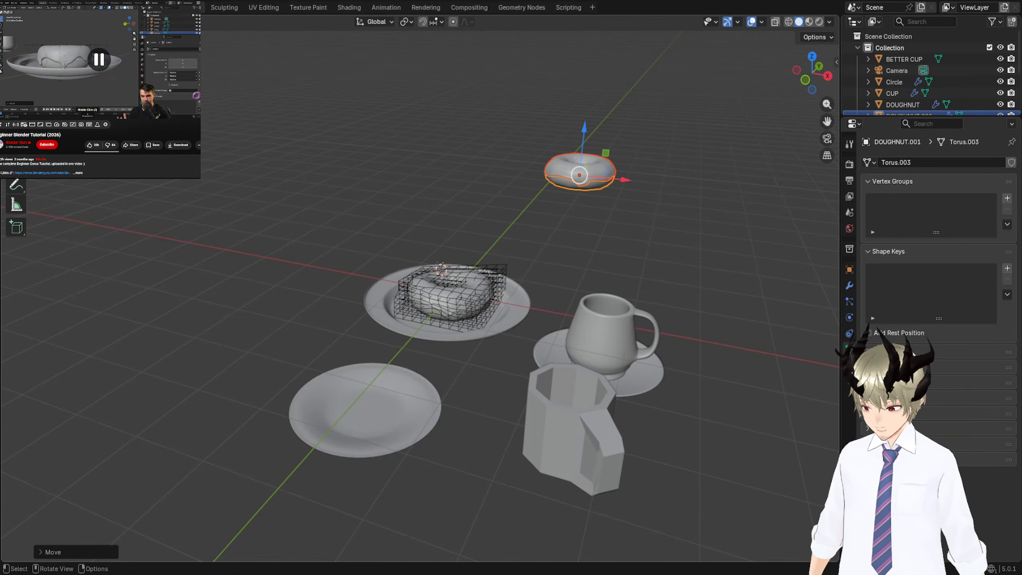
pyautogui.moveTo(580, 175); pyautogui.dragTo(548, 212)
pyautogui.moveTo(548, 212); pyautogui.dragTo(467, 257, button='middle')
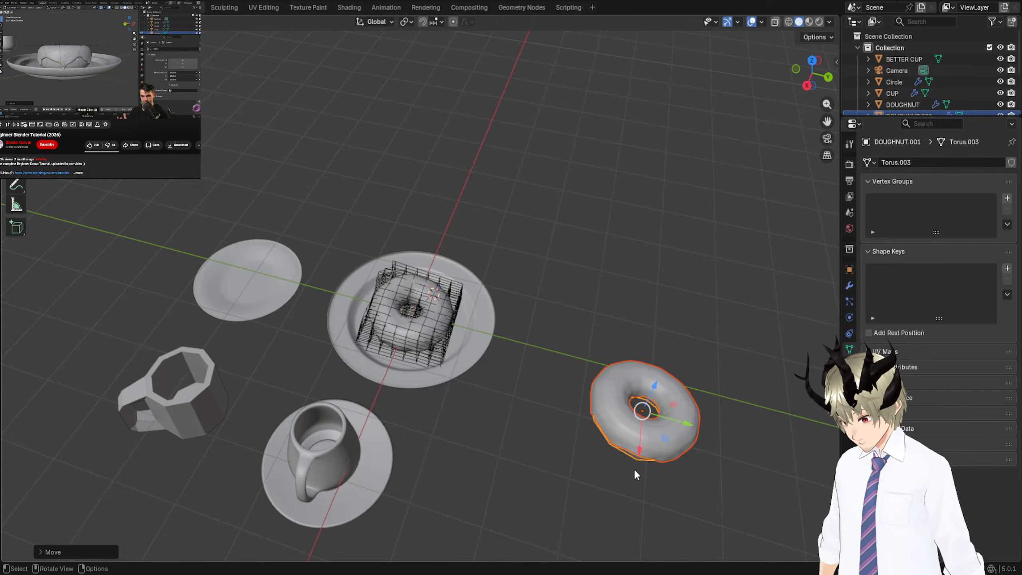
pyautogui.moveTo(643, 415); pyautogui.dragTo(525, 316)
pyautogui.moveTo(526, 316); pyautogui.dragTo(693, 266, button='middle')
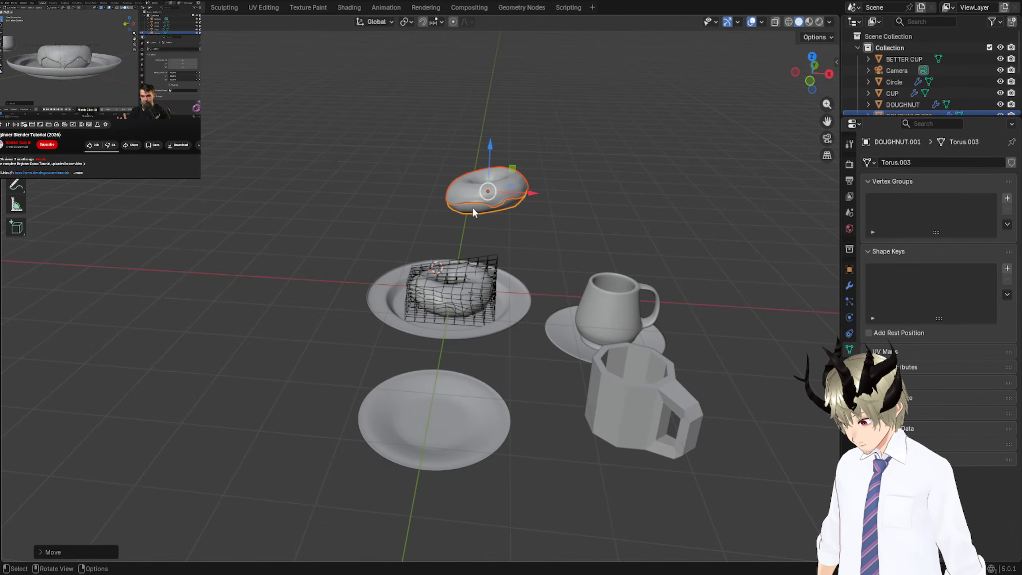
pyautogui.moveTo(483, 190); pyautogui.dragTo(463, 242)
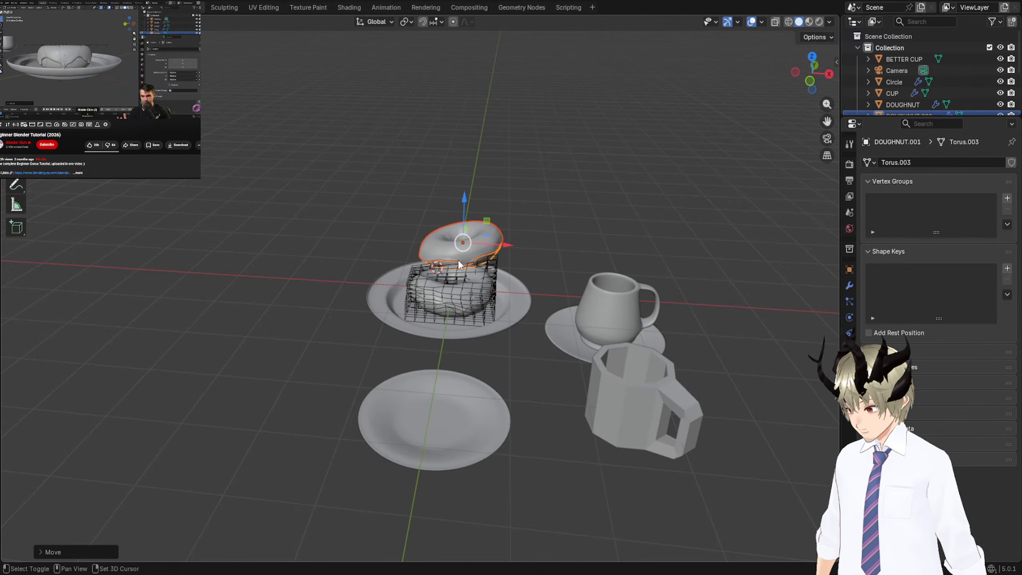
# Duplicate the leaning doughnut with its glaze and place the second copy floating well away from the plate.
pyautogui.hotkey('shift', 'd')
pyautogui.click(705, 231)
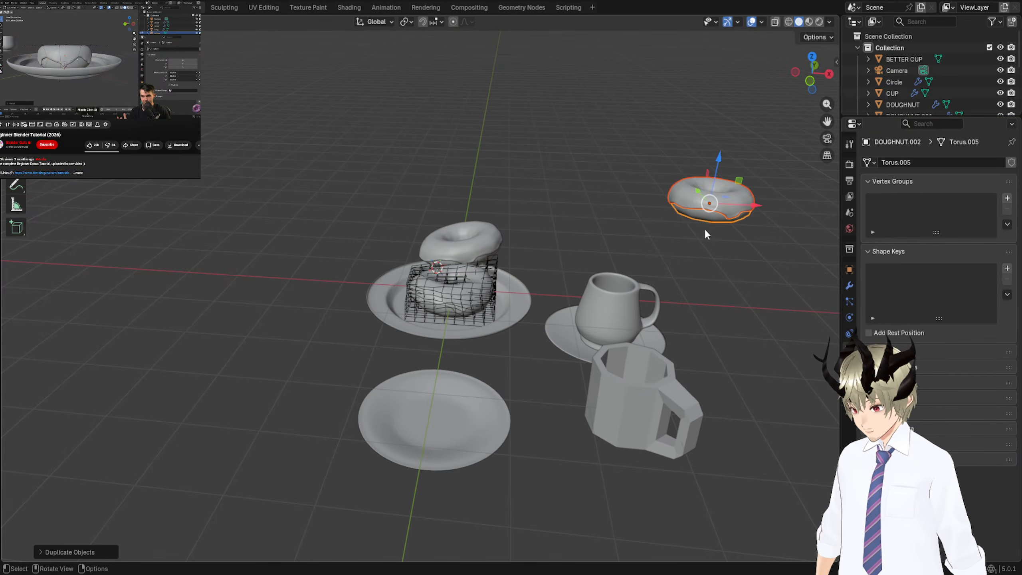
pyautogui.moveTo(704, 228); pyautogui.dragTo(2, 249, button='middle')
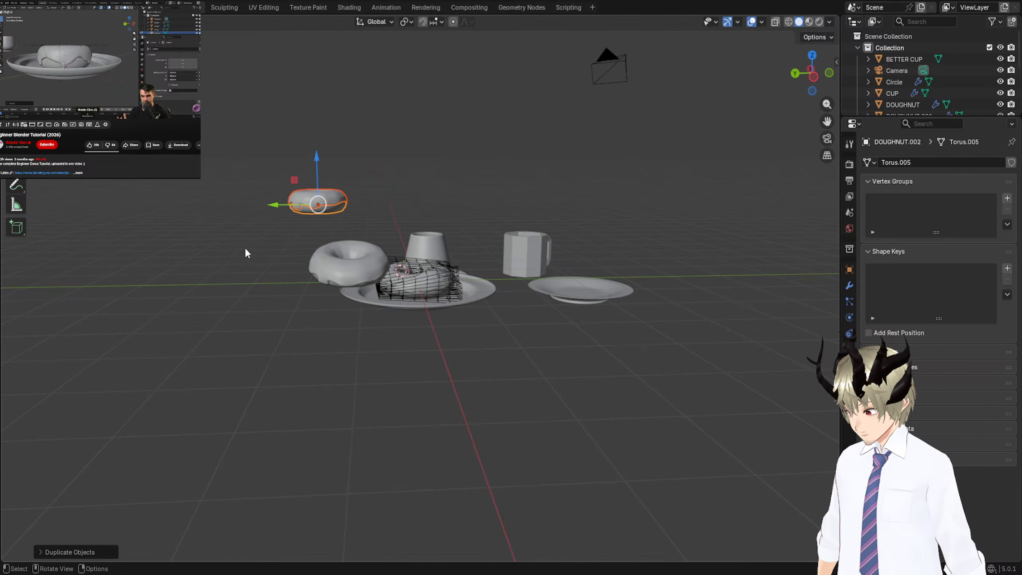
# Duplicate the floating doughnut and glaze again, placing the third copy on the plate beside the original.
pyautogui.moveTo(319, 271); pyautogui.dragTo(442, 282)
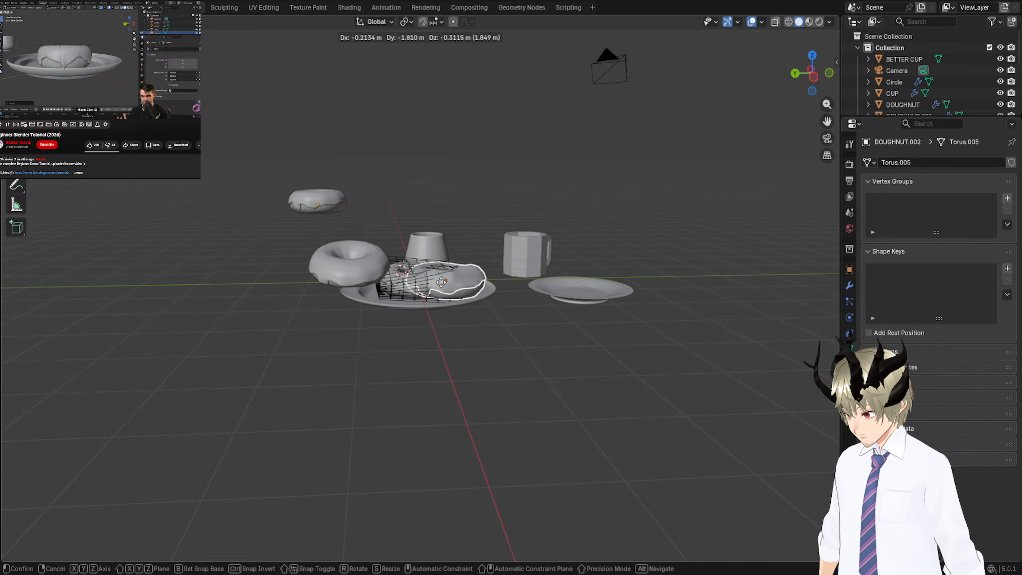
pyautogui.click(437, 282)
pyautogui.moveTo(376, 349); pyautogui.dragTo(572, 245, button='middle')
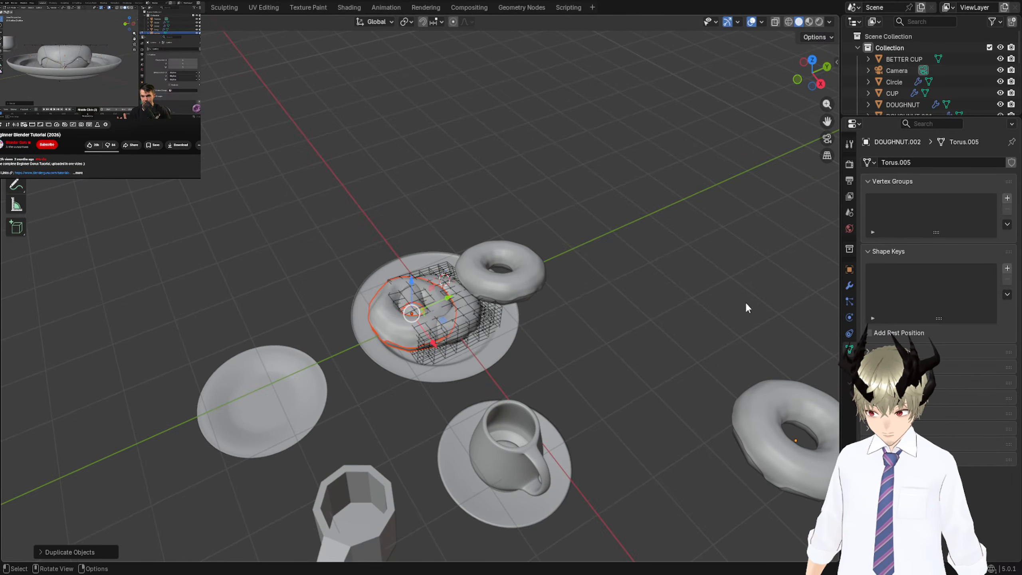
pyautogui.moveTo(654, 274); pyautogui.dragTo(6, 274, button='middle')
pyautogui.scroll(4, 739, 249)
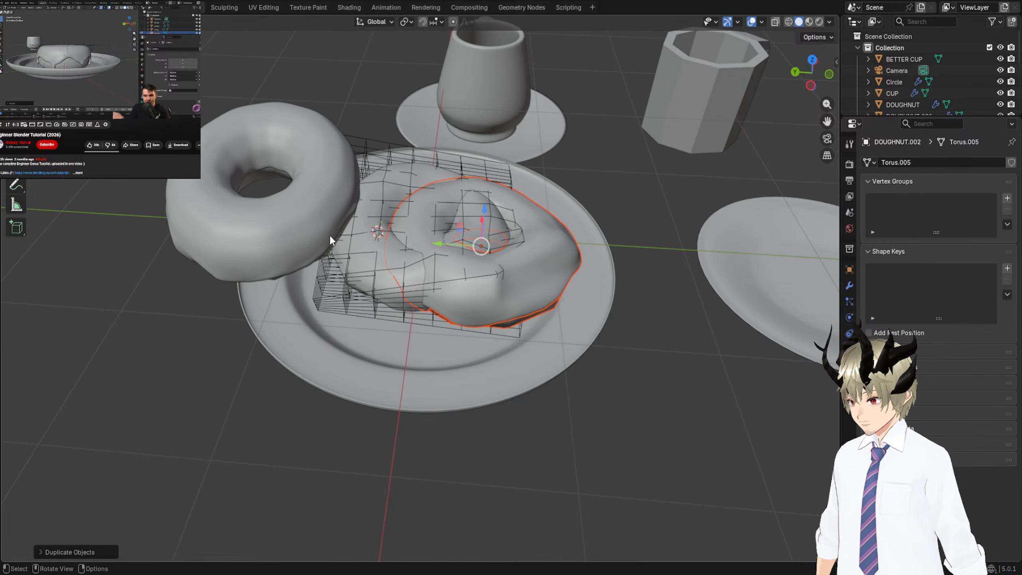
pyautogui.scroll(-4, 330, 237)
pyautogui.moveTo(374, 217); pyautogui.dragTo(265, 201, button='middle')
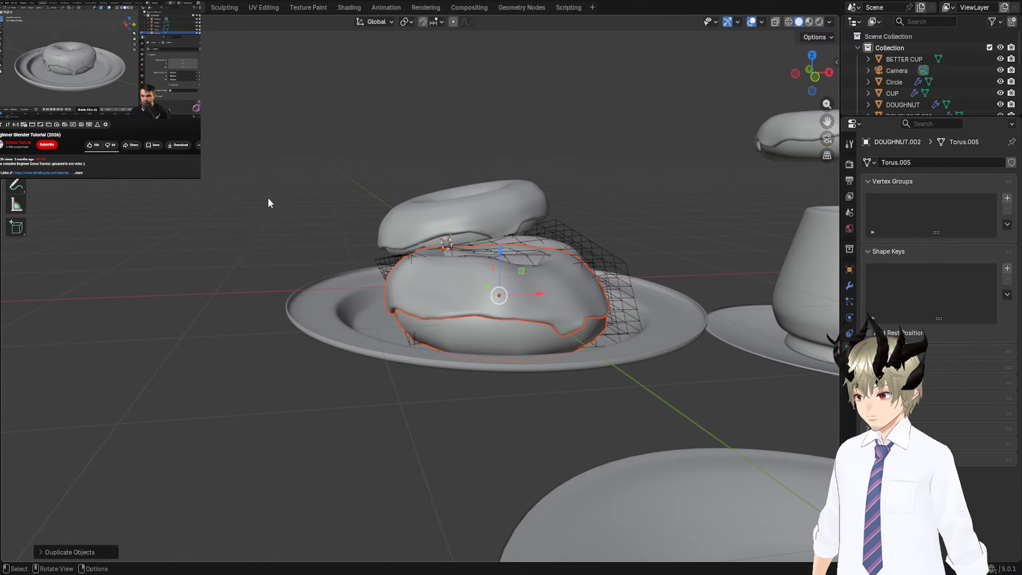
# Select the floating glaze and doughnut copy together and move it farther from the plate along the Y direction.
pyautogui.scroll(-5, 489, 146)
pyautogui.moveTo(489, 146); pyautogui.dragTo(348, 179, button='middle')
pyautogui.click(348, 179)
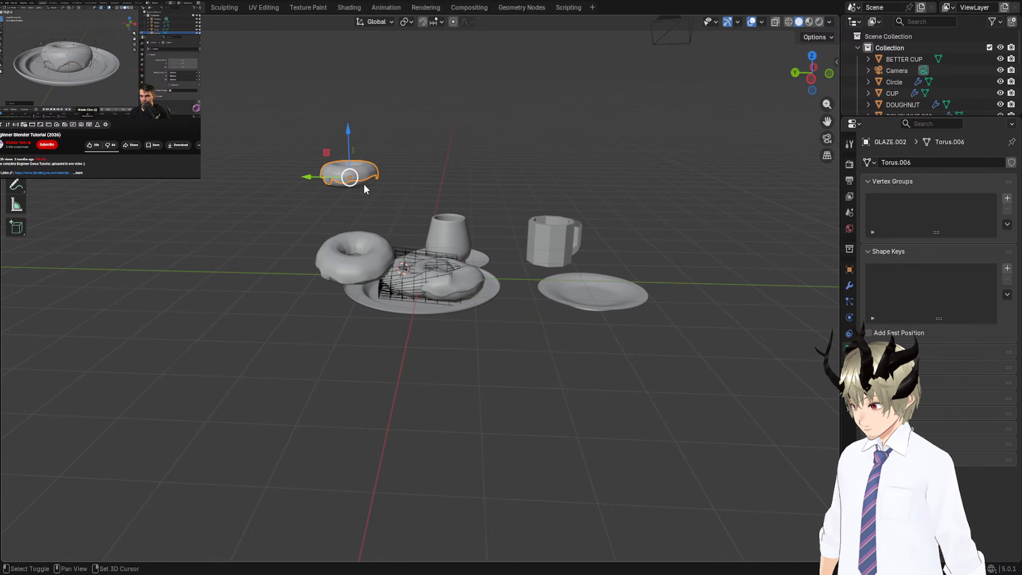
pyautogui.click(363, 184)
pyautogui.press('g')
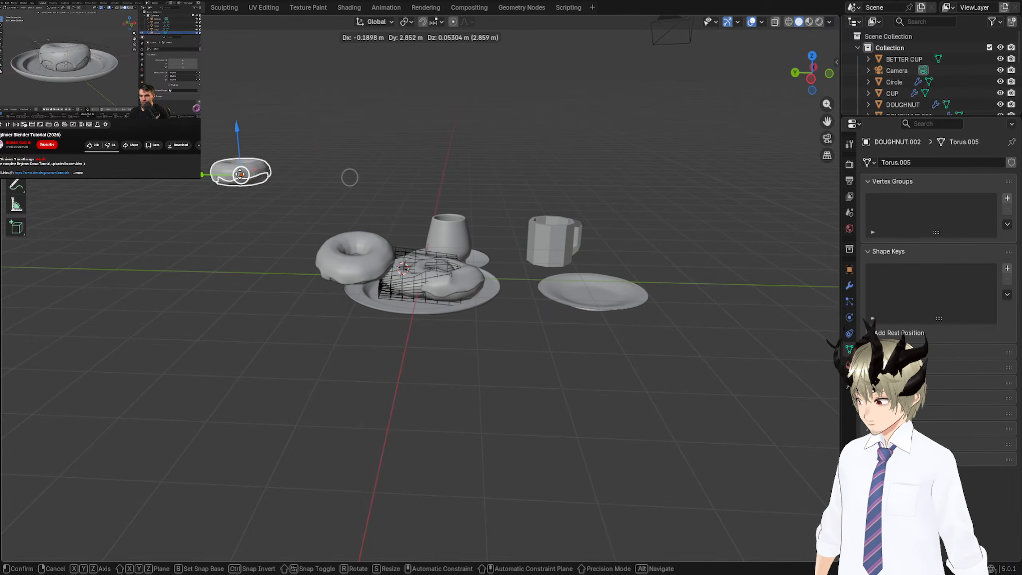
pyautogui.click(349, 177)
pyautogui.moveTo(351, 176)
pyautogui.mouseDown(button='middle')
pyautogui.moveTo(434, 196)
pyautogui.moveTo(388, 207)
pyautogui.moveTo(365, 155)
pyautogui.moveTo(370, 172)
pyautogui.mouseUp(button='middle')
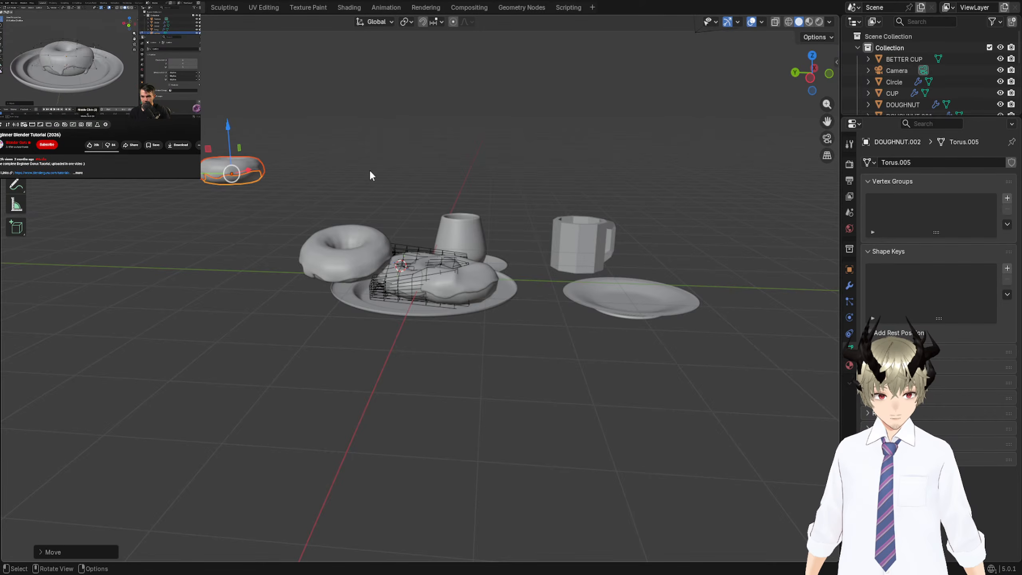
# Select the glaze of the copy on the plate, then adjust the reference tutorial's playback and watch its lattice section.
pyautogui.scroll(4, 437, 278)
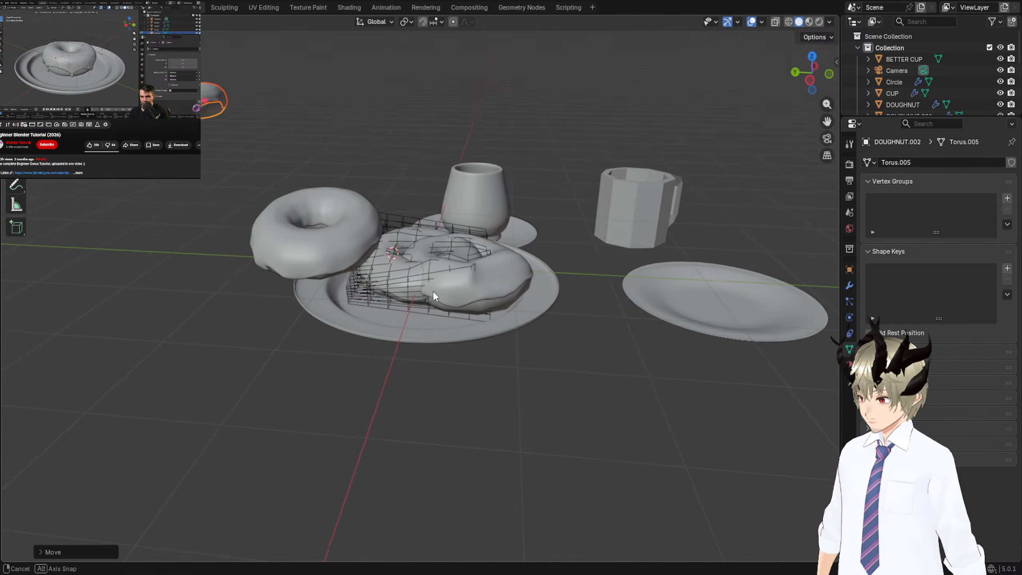
pyautogui.click(485, 284)
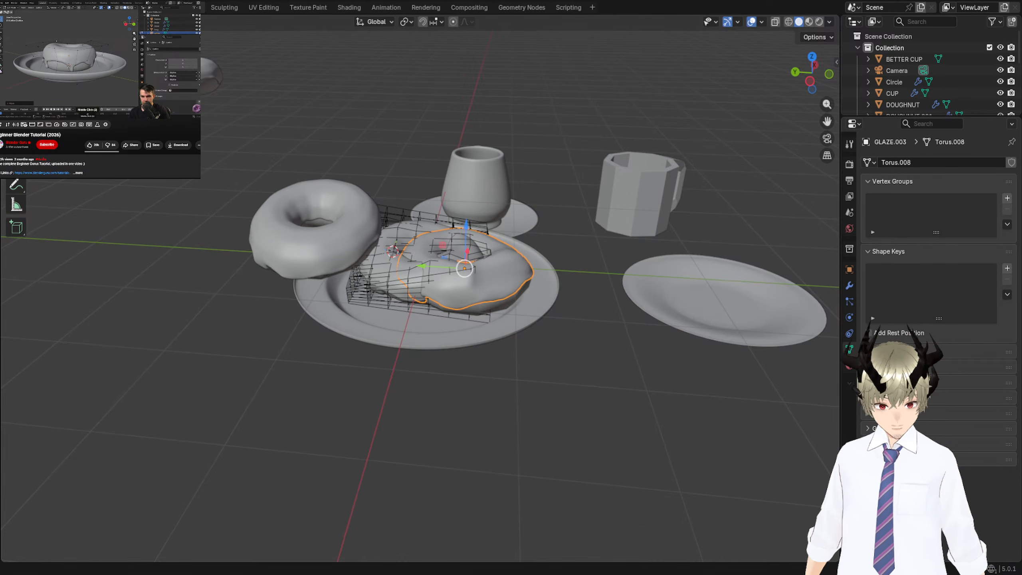
pyautogui.click(63, 125)
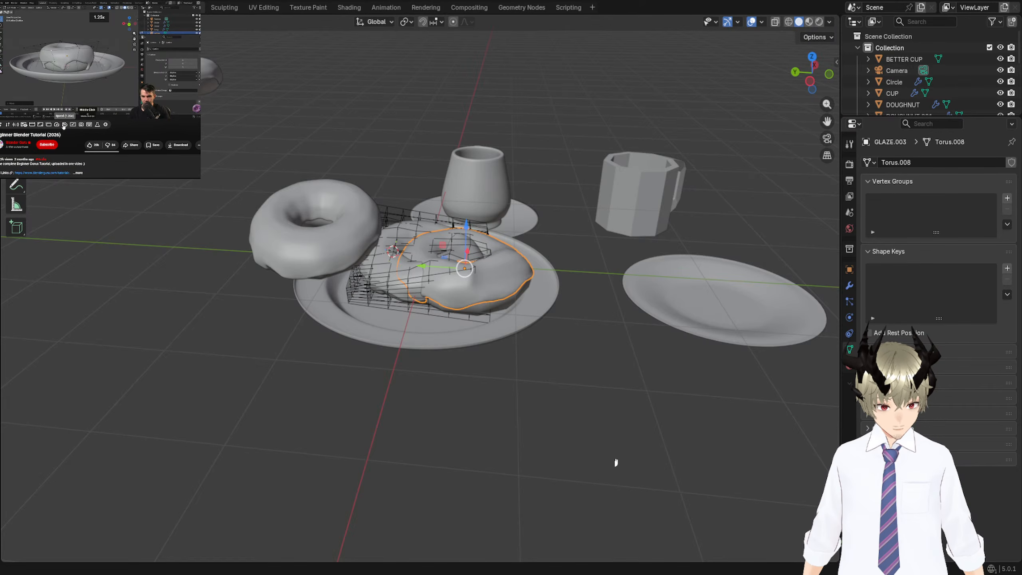
pyautogui.click(63, 125)
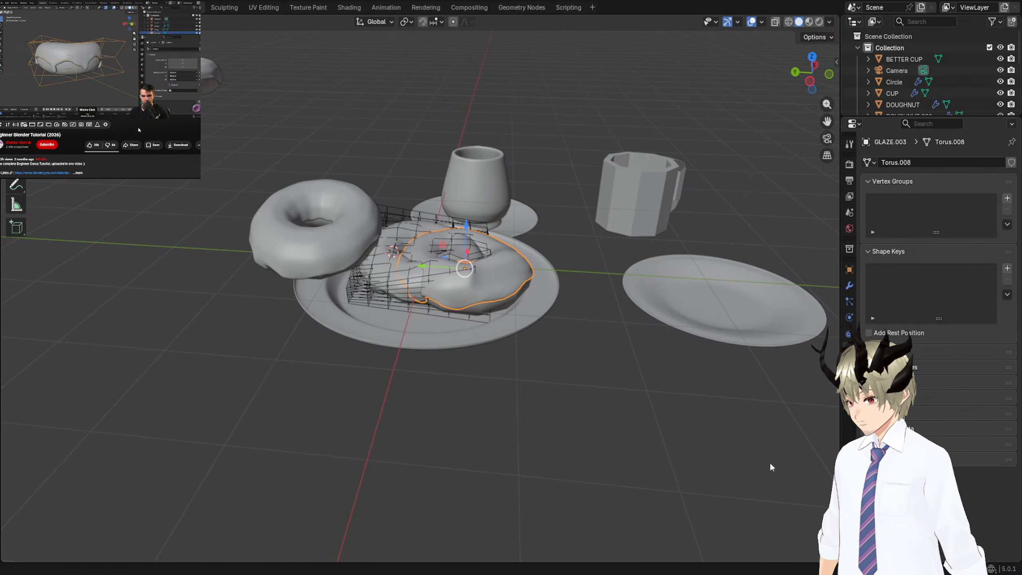
pyautogui.moveTo(770, 462); pyautogui.dragTo(649, 392, button='middle')
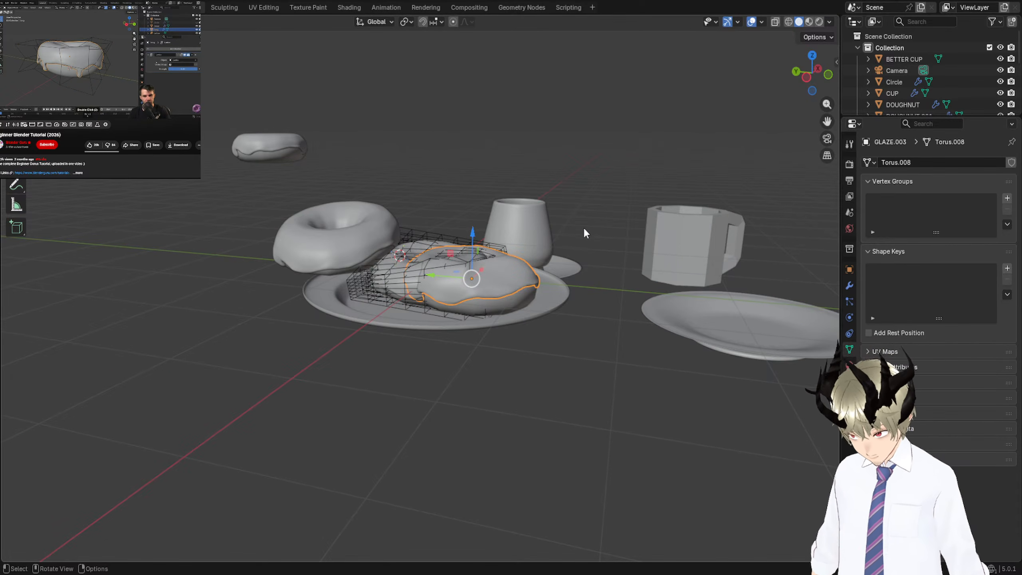
pyautogui.click(502, 243)
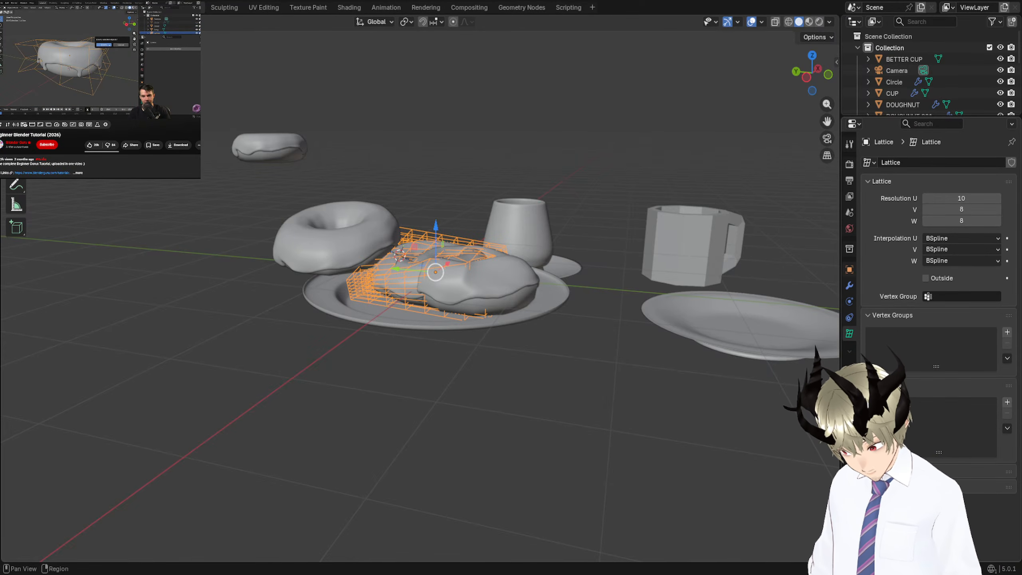
pyautogui.click(850, 269)
pyautogui.click(850, 286)
pyautogui.click(850, 270)
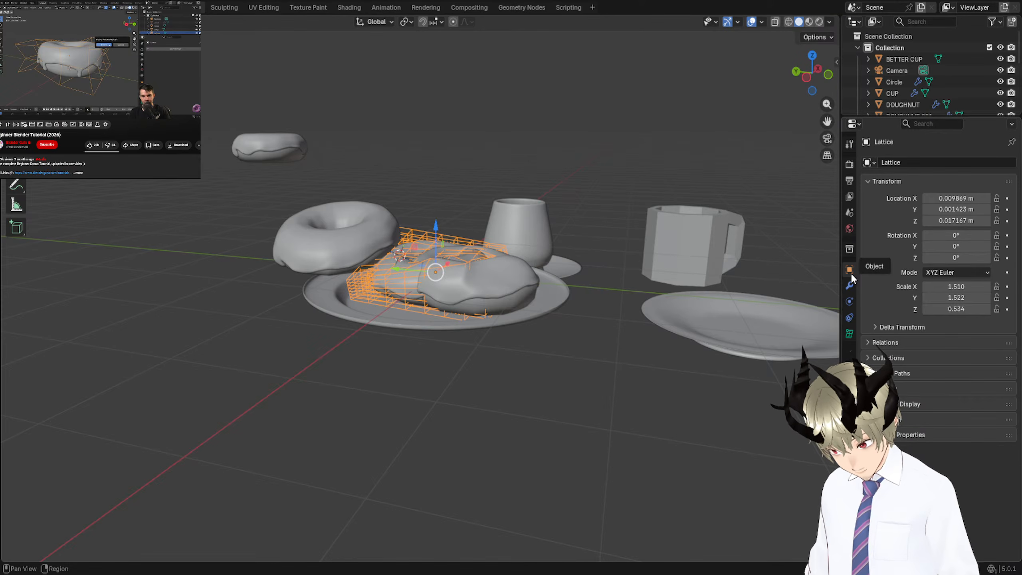
# Select the glaze and doughnut copy on the plate and apply the doughnut's Lattice modifier.
pyautogui.click(495, 283)
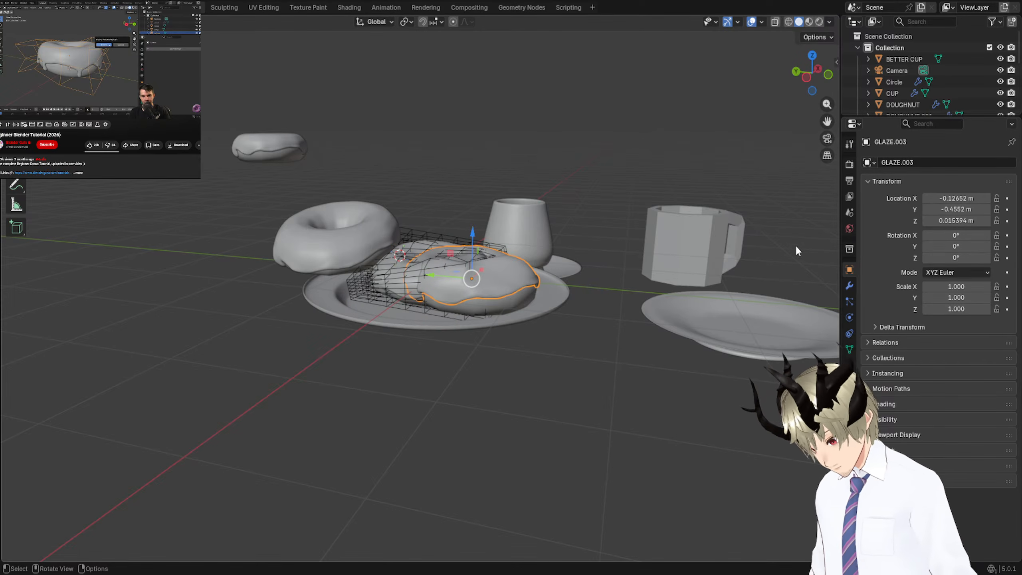
pyautogui.click(850, 287)
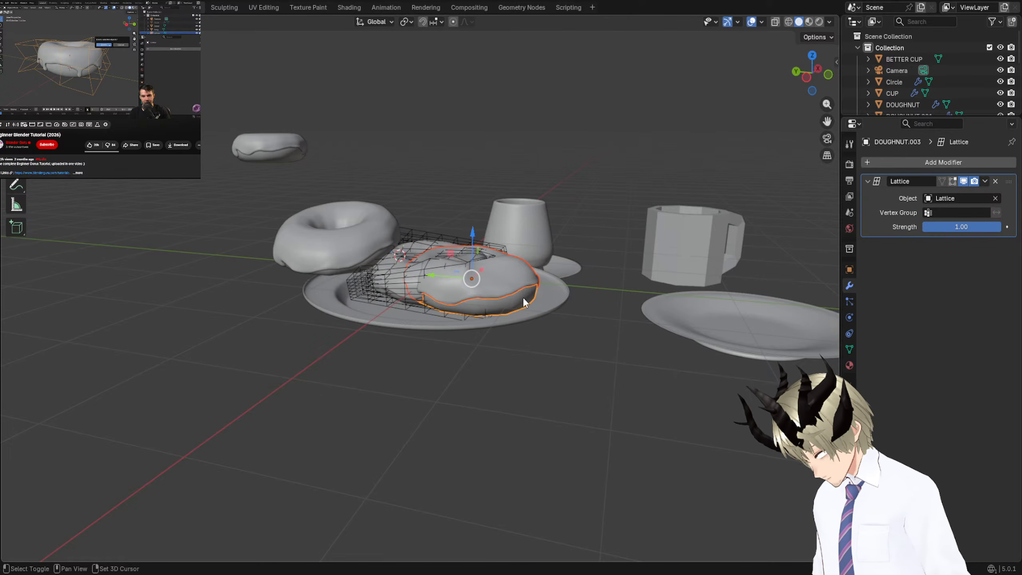
pyautogui.click(985, 182)
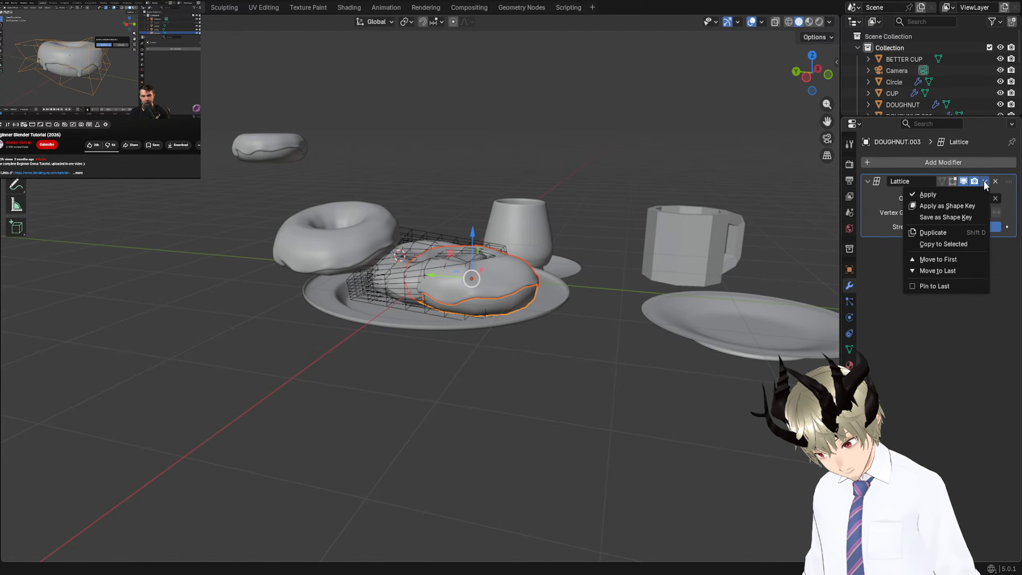
pyautogui.click(967, 196)
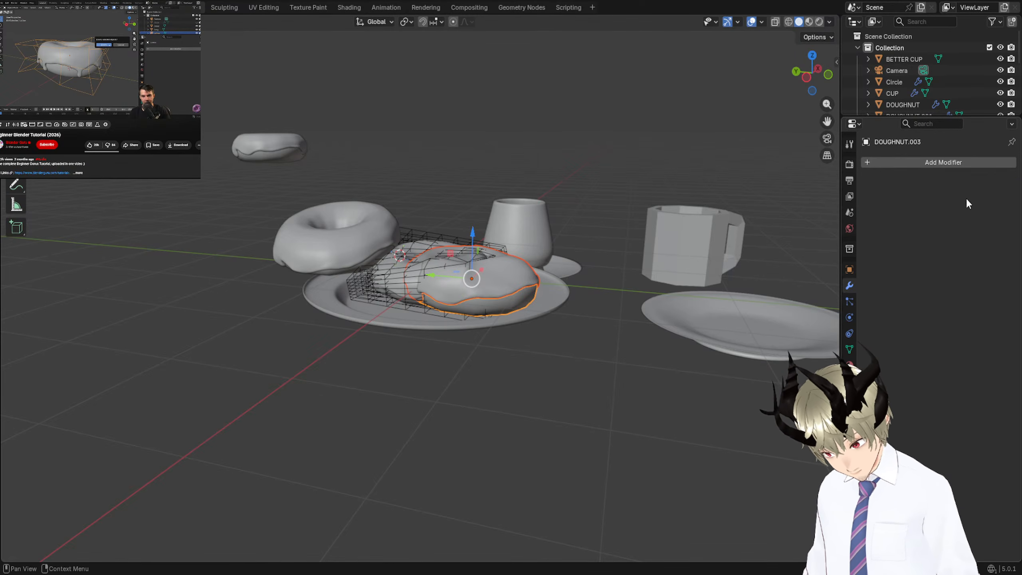
# Select the glaze and doughnut of the copy leaning over the plate's edge and apply the doughnut's Lattice modifier.
pyautogui.click(390, 277)
pyautogui.click(402, 262)
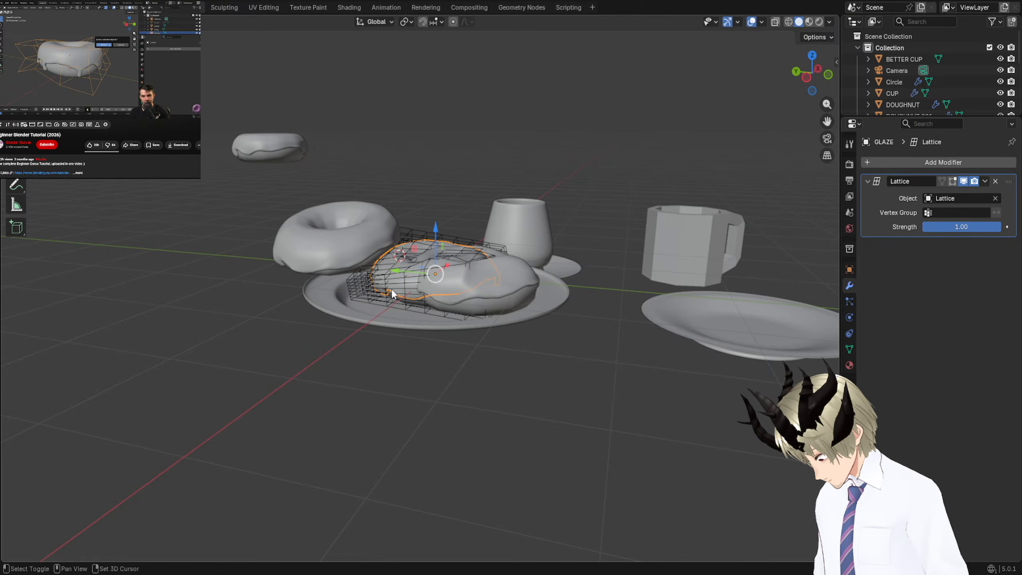
pyautogui.keyDown('shift'); pyautogui.click(403, 300); pyautogui.keyUp('shift')
pyautogui.click(353, 232)
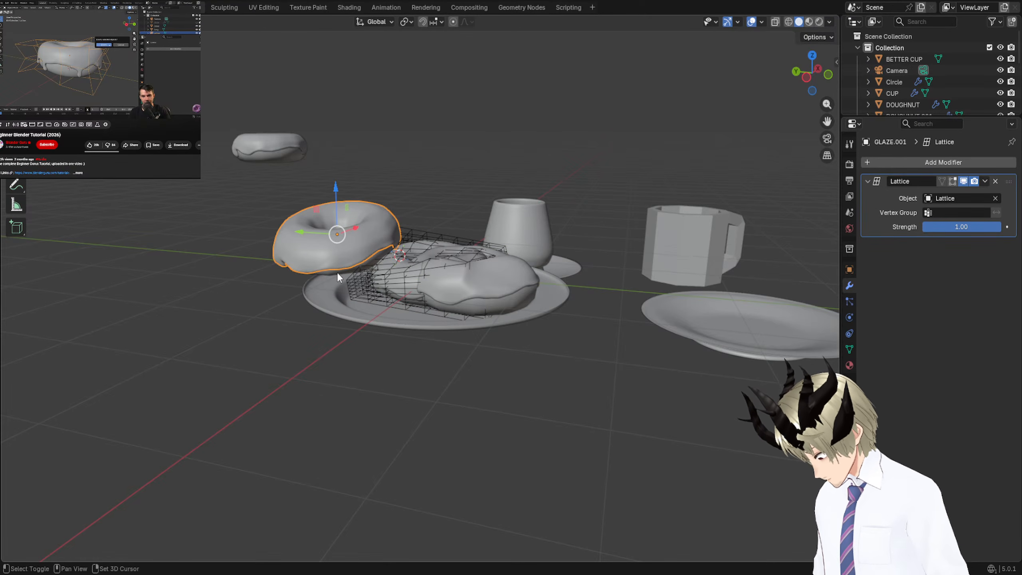
pyautogui.click(984, 181)
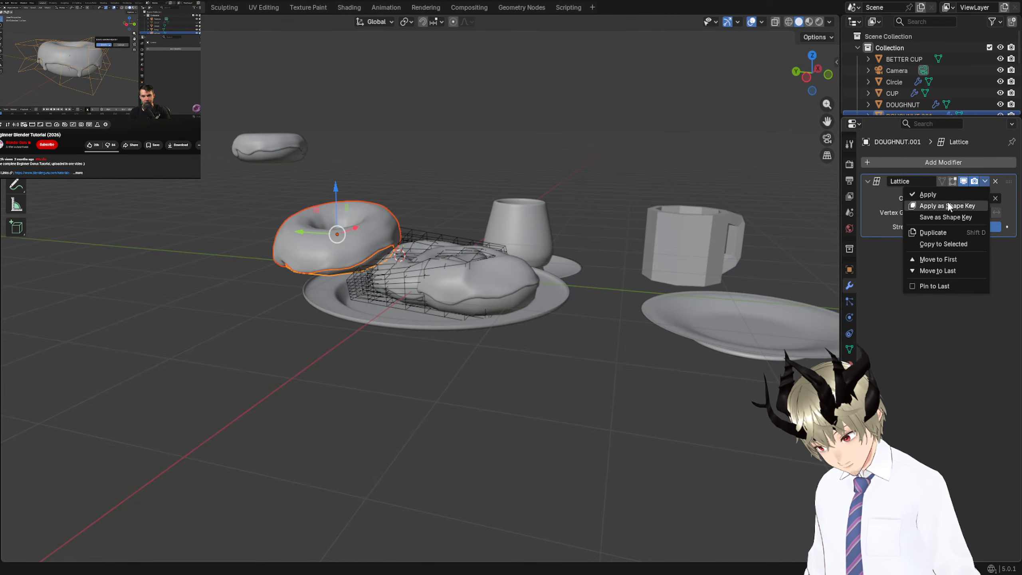
pyautogui.click(921, 194)
# Select the glaze of the doughnut copy floating away from the plate.
pyautogui.click(267, 148)
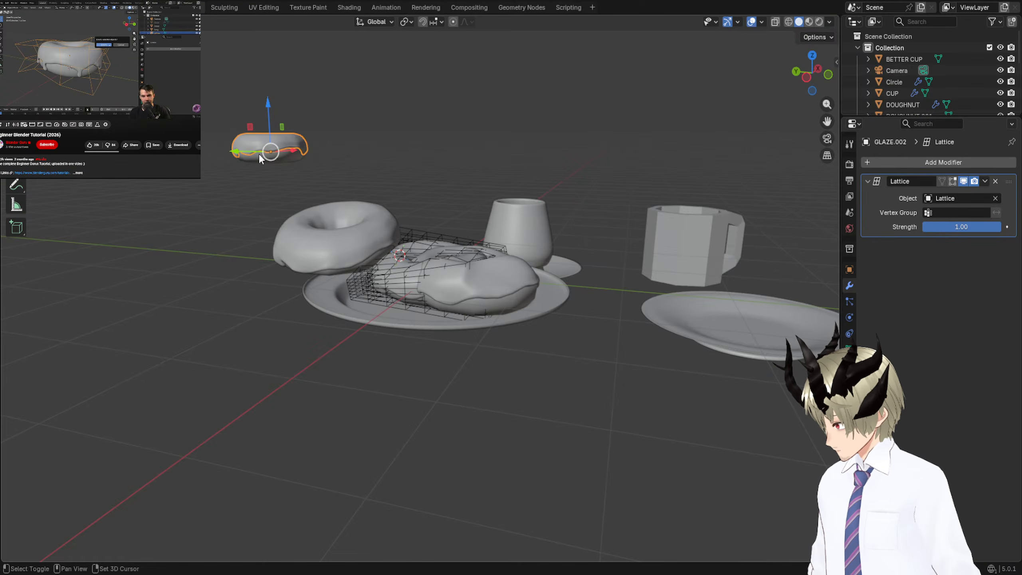
# Apply the Lattice modifiers on DOUGHNUT.002 and on DOUGHNUT, the lattice-caged doughnut on the plate.
pyautogui.click(984, 181)
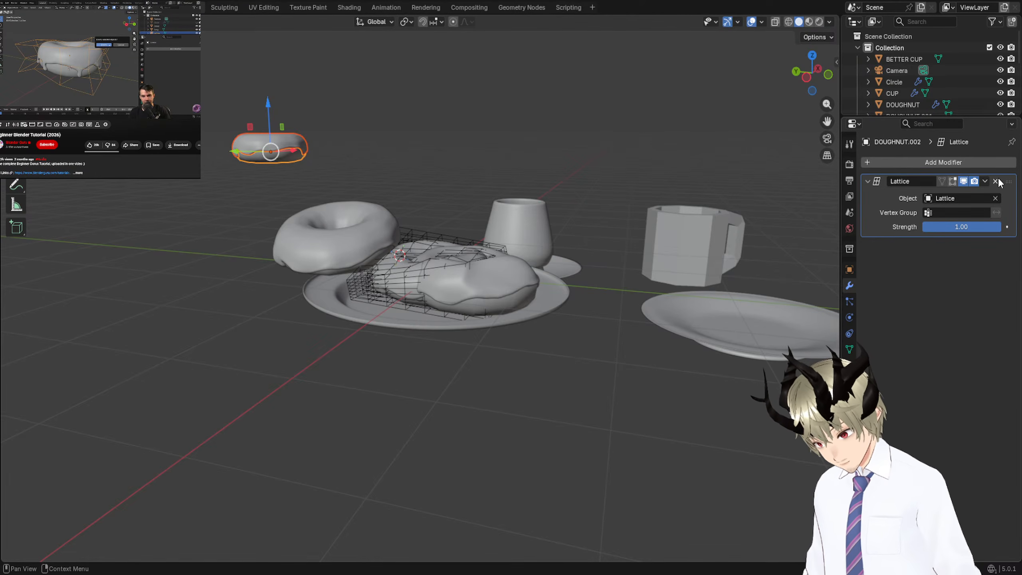
pyautogui.click(938, 198)
pyautogui.scroll(2, 368, 236)
pyautogui.moveTo(369, 237); pyautogui.dragTo(409, 292, button='middle')
pyautogui.click(413, 302)
pyautogui.click(412, 303)
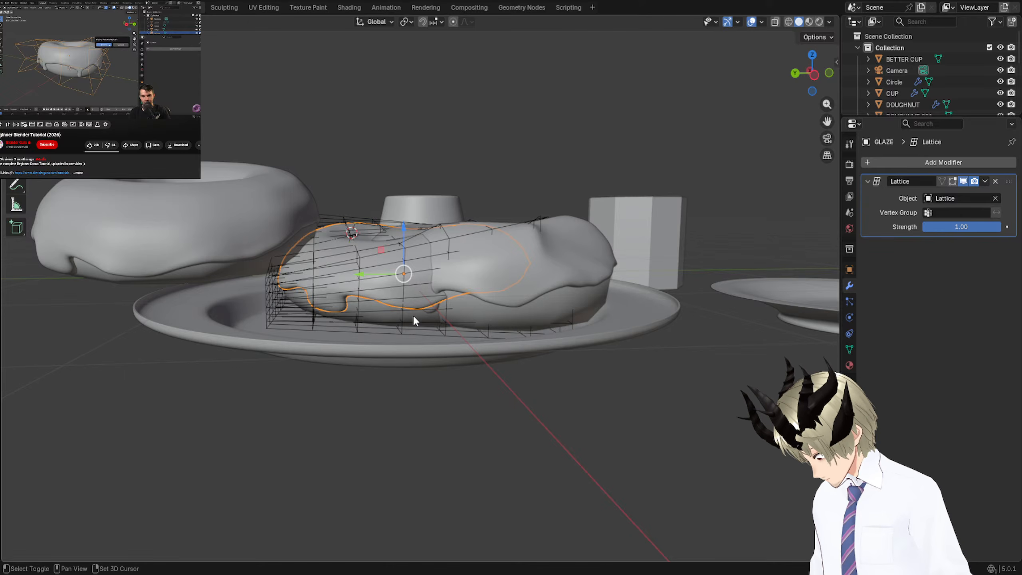
pyautogui.keyDown('shift'); pyautogui.click(414, 317); pyautogui.keyUp('shift')
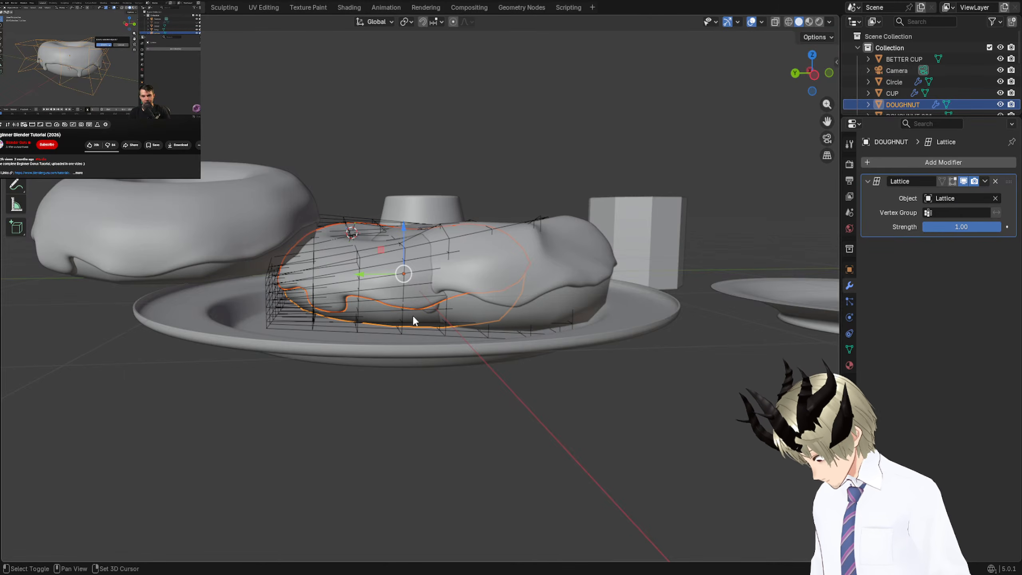
pyautogui.click(984, 181)
pyautogui.click(950, 196)
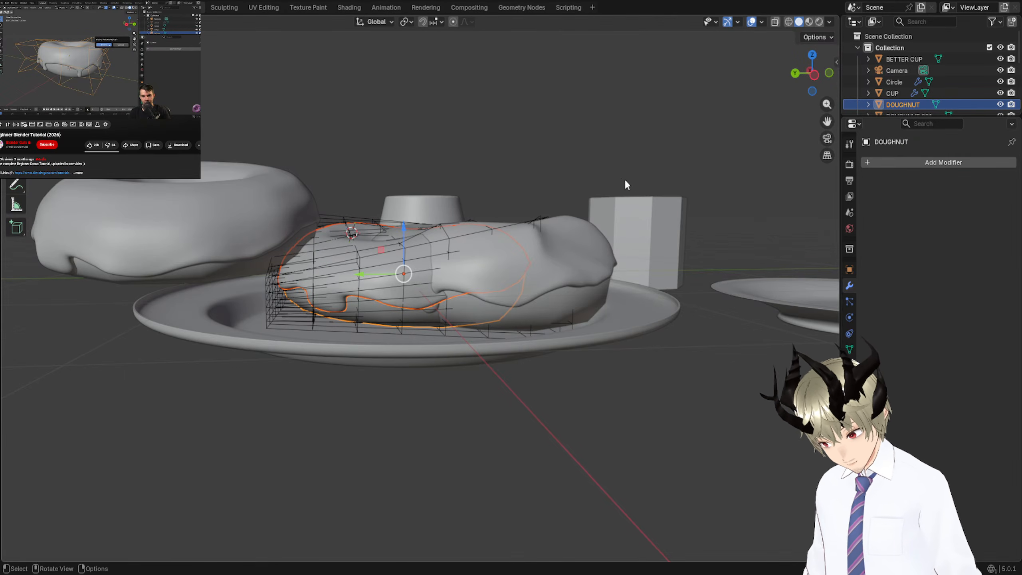
# Try to delete the lattice cage around the plated doughnuts, and undo the deletion.
pyautogui.moveTo(625, 178); pyautogui.dragTo(353, 252, button='middle')
pyautogui.click(353, 253)
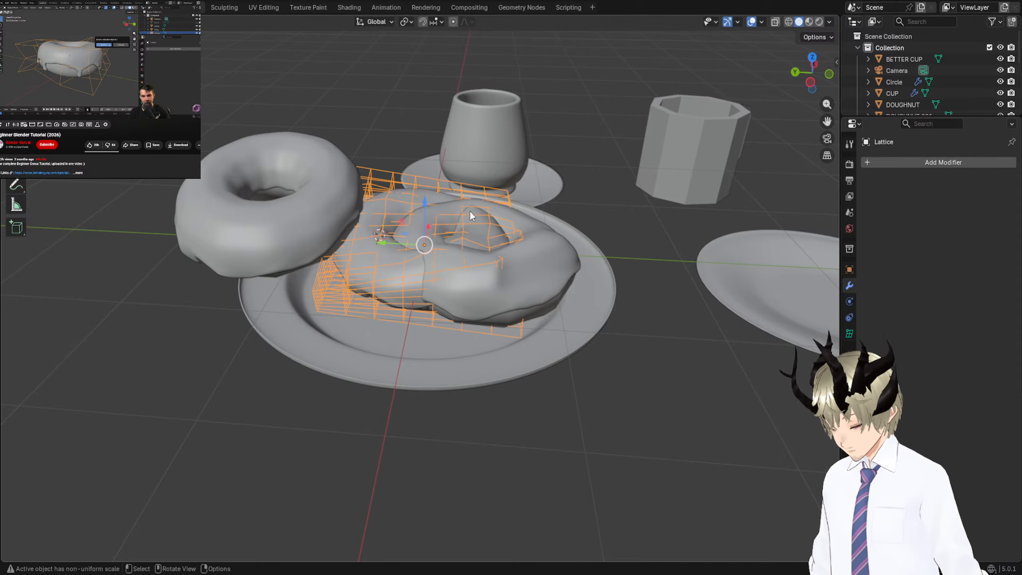
pyautogui.press('Delete')
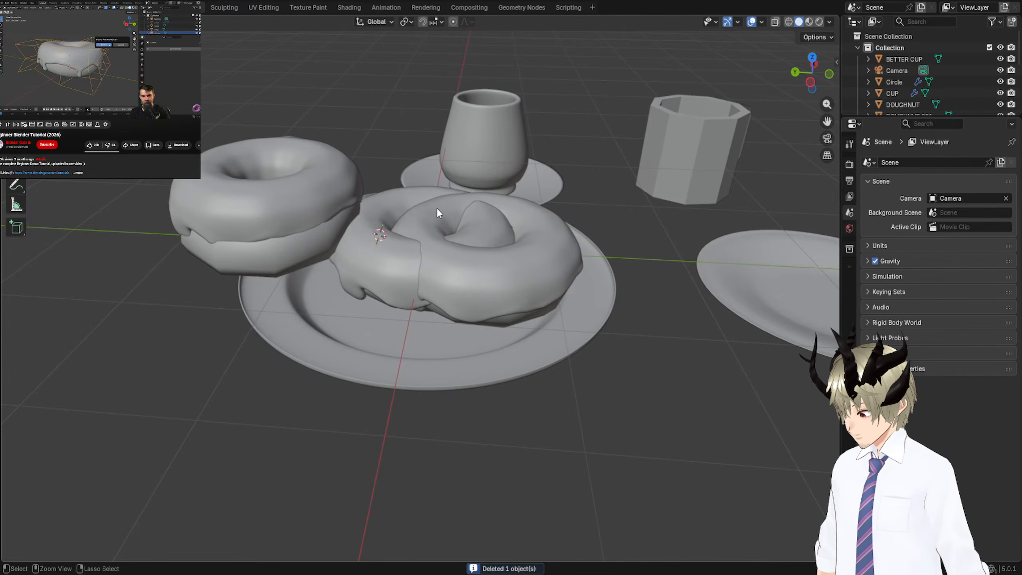
pyautogui.hotkey('ctrl', 'z')
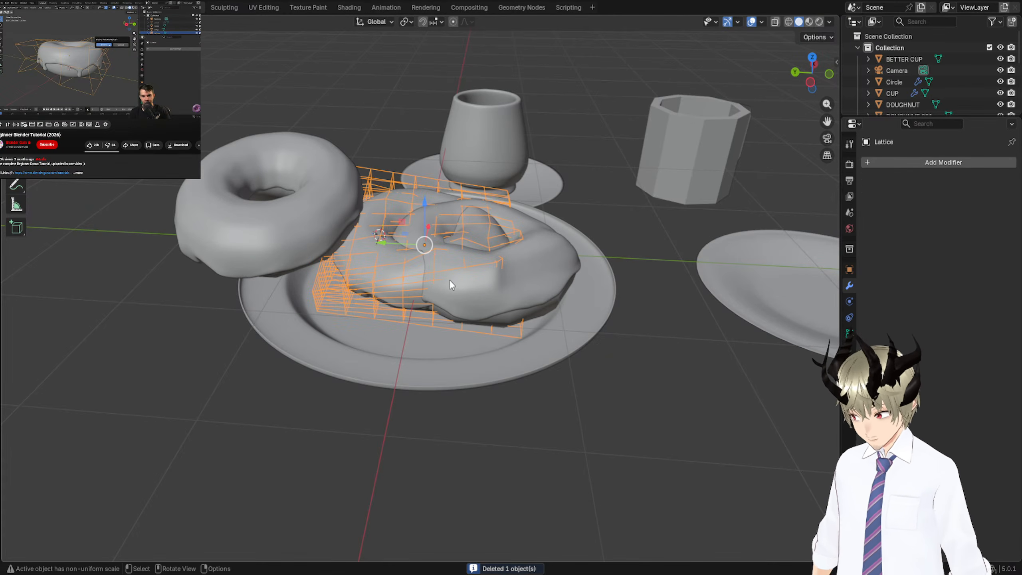
# Apply the Lattice modifier on GLAZE.003 and check DOUGHNUT.003 beneath it for remaining modifiers.
pyautogui.click(487, 289)
pyautogui.click(532, 315)
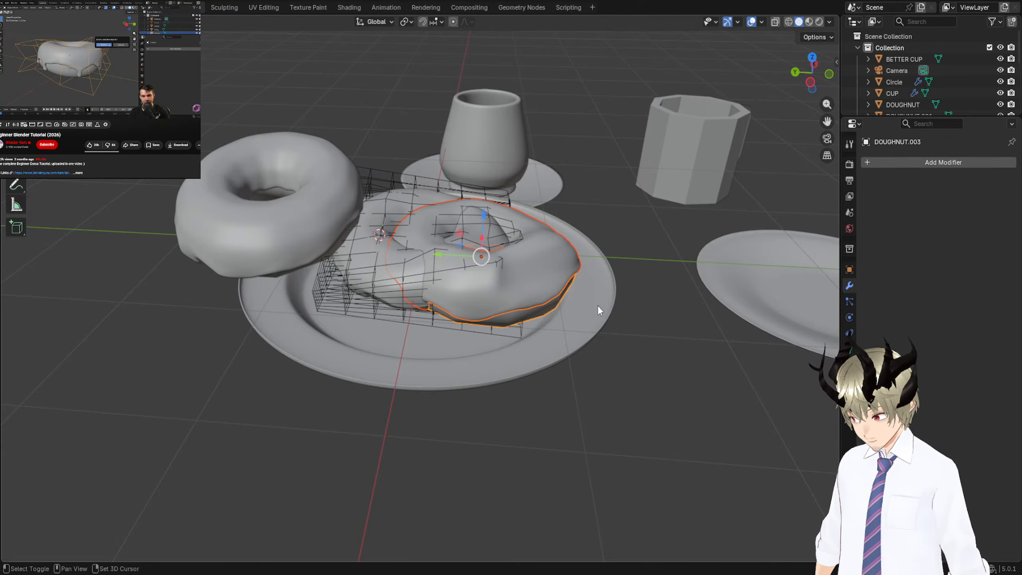
pyautogui.click(549, 279)
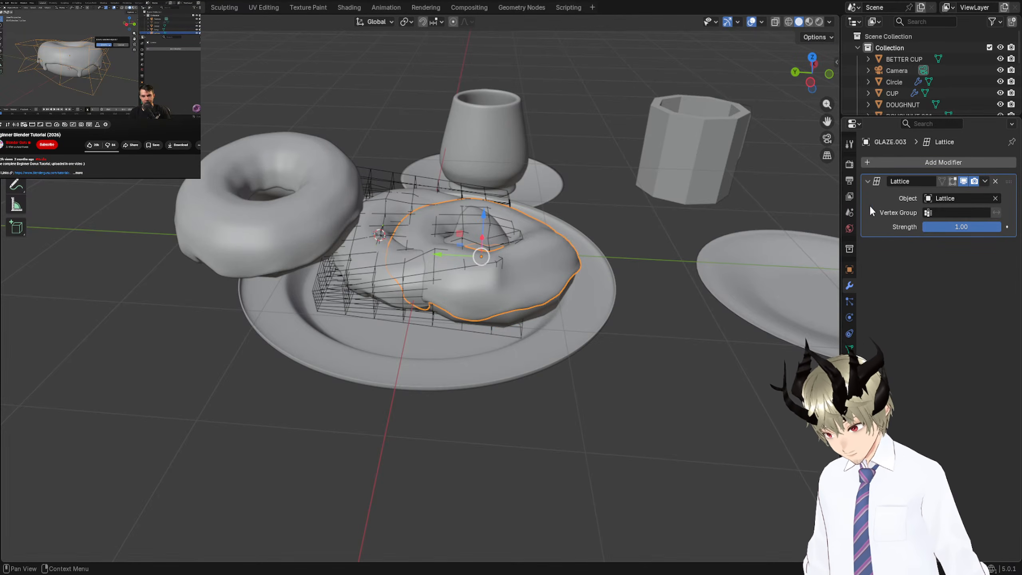
pyautogui.click(982, 181)
pyautogui.click(958, 197)
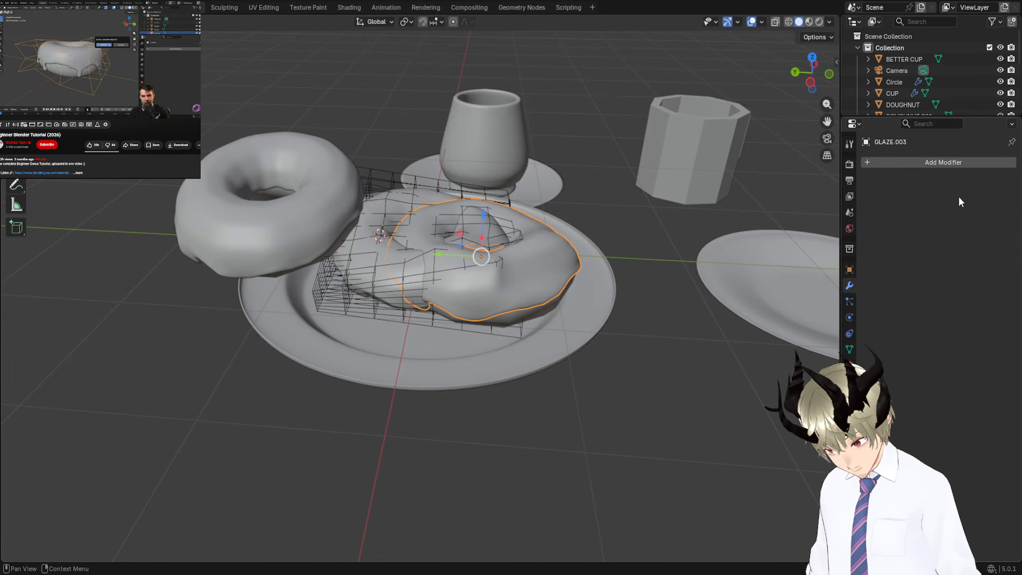
pyautogui.moveTo(776, 213); pyautogui.dragTo(525, 274, button='middle')
pyautogui.click(531, 301)
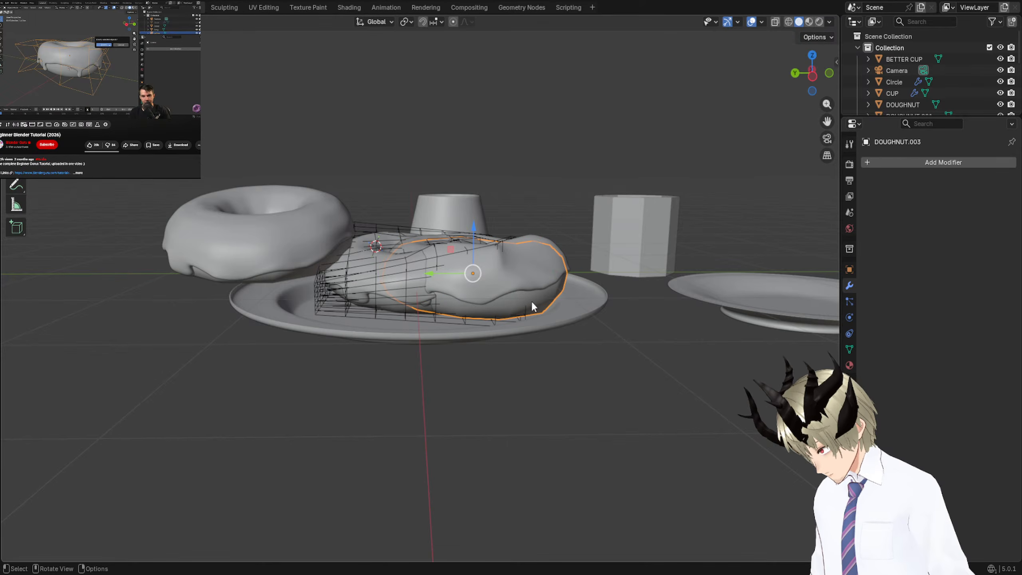
# Apply the Lattice modifier on GLAZE, the icing of the lattice-caged doughnut on the plate.
pyautogui.click(406, 297)
pyautogui.click(408, 301)
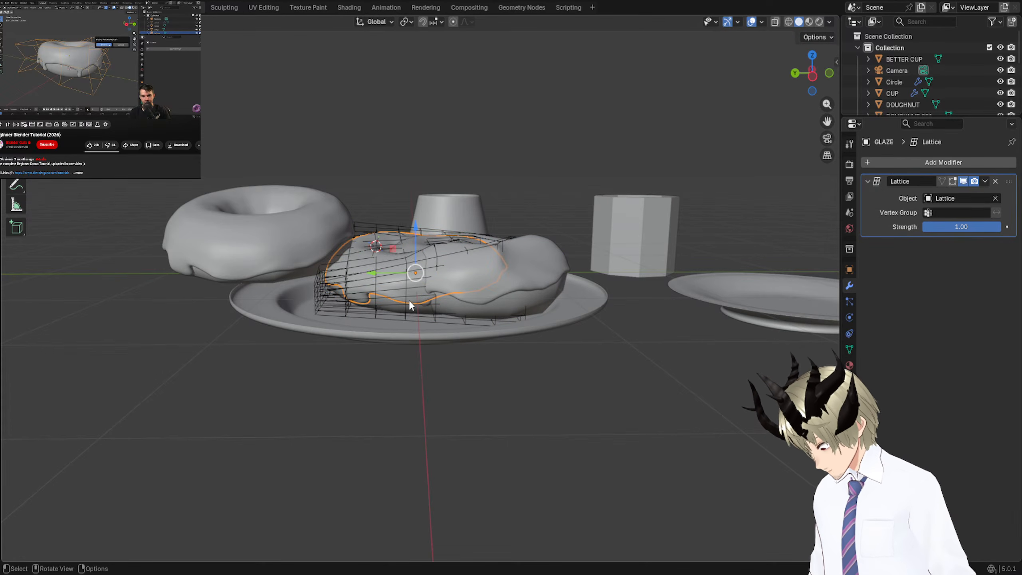
pyautogui.click(983, 182)
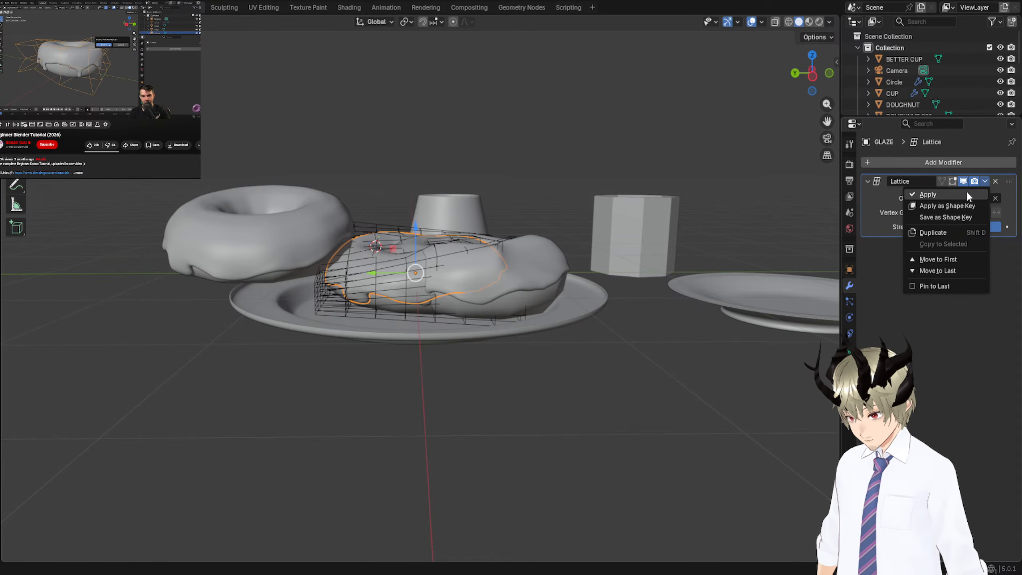
pyautogui.click(967, 194)
pyautogui.click(395, 311)
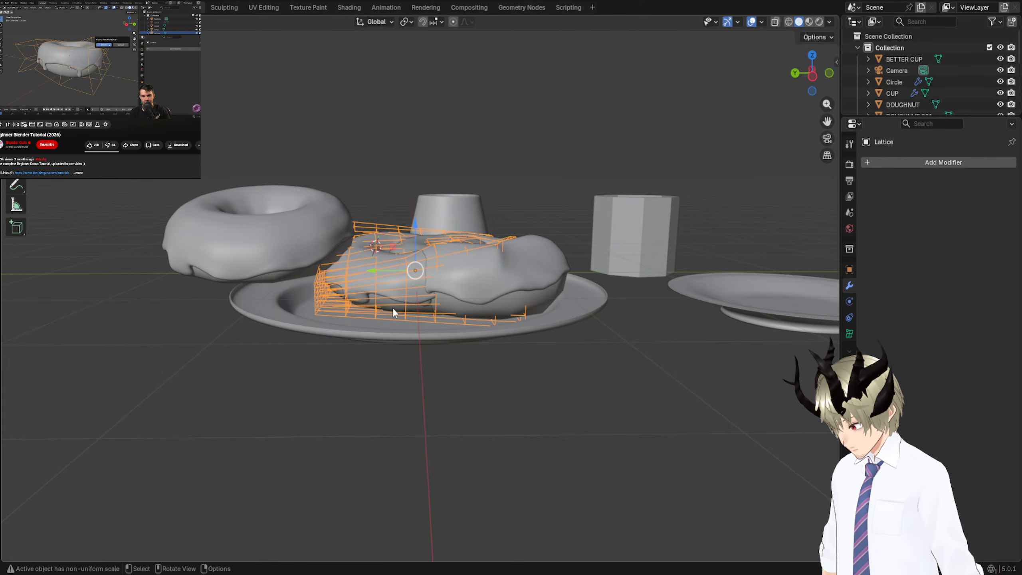
pyautogui.click(394, 310)
# Apply the Lattice modifier on GLAZE.001 and remove the one on GLAZE.002.
pyautogui.click(257, 255)
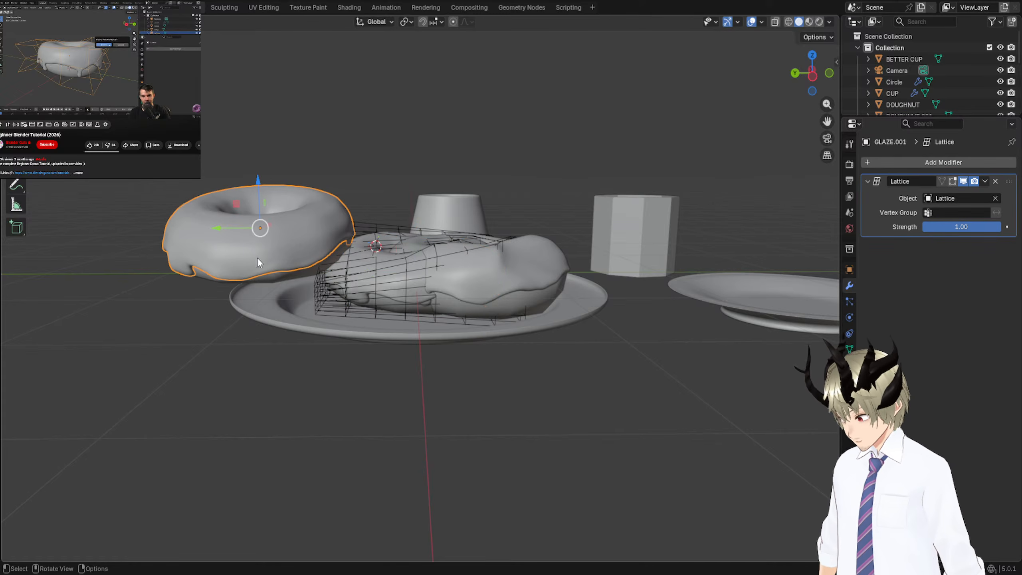
pyautogui.keyDown('shift'); pyautogui.click(276, 277); pyautogui.keyUp('shift')
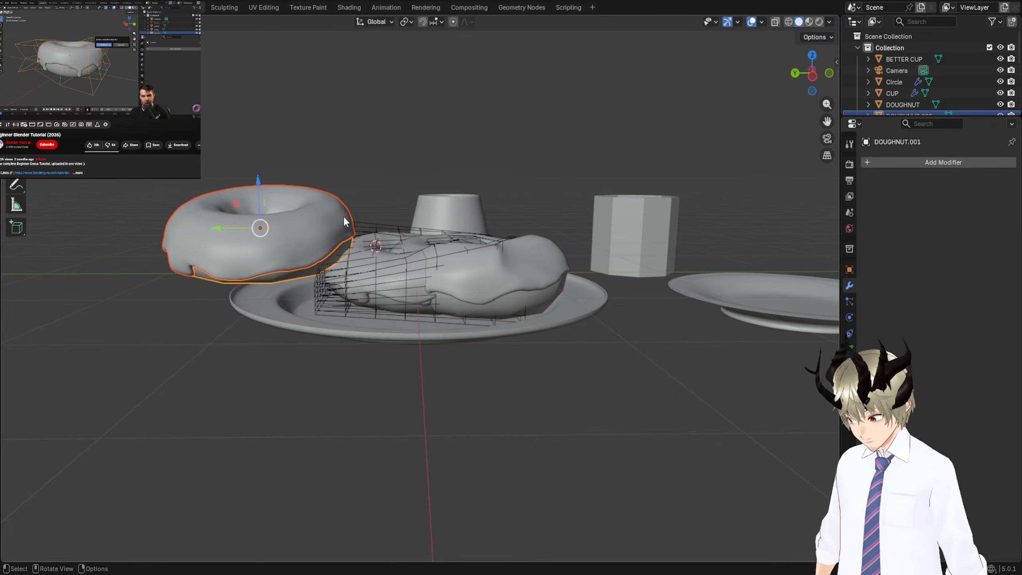
pyautogui.click(338, 225)
pyautogui.click(988, 185)
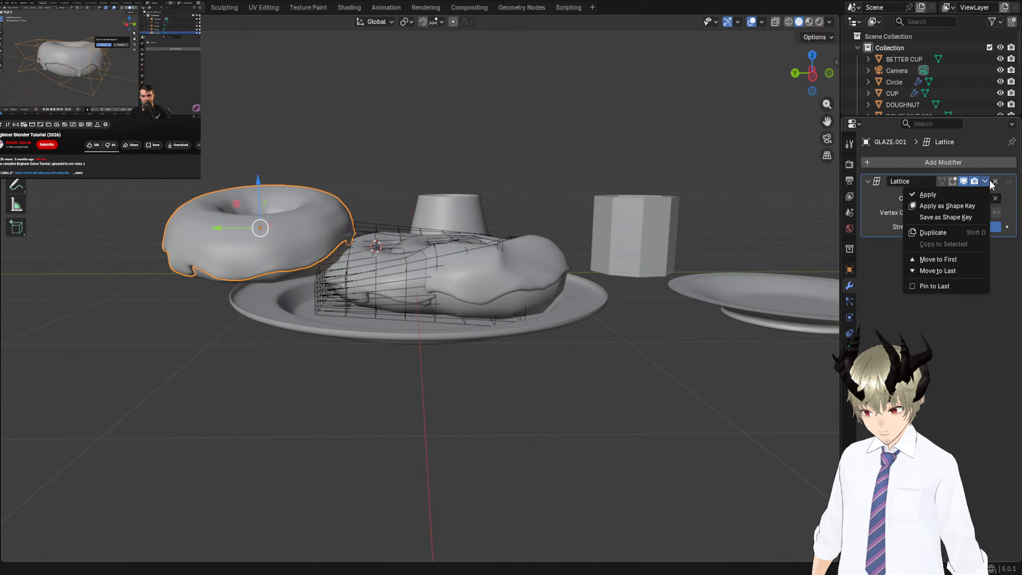
pyautogui.click(947, 202)
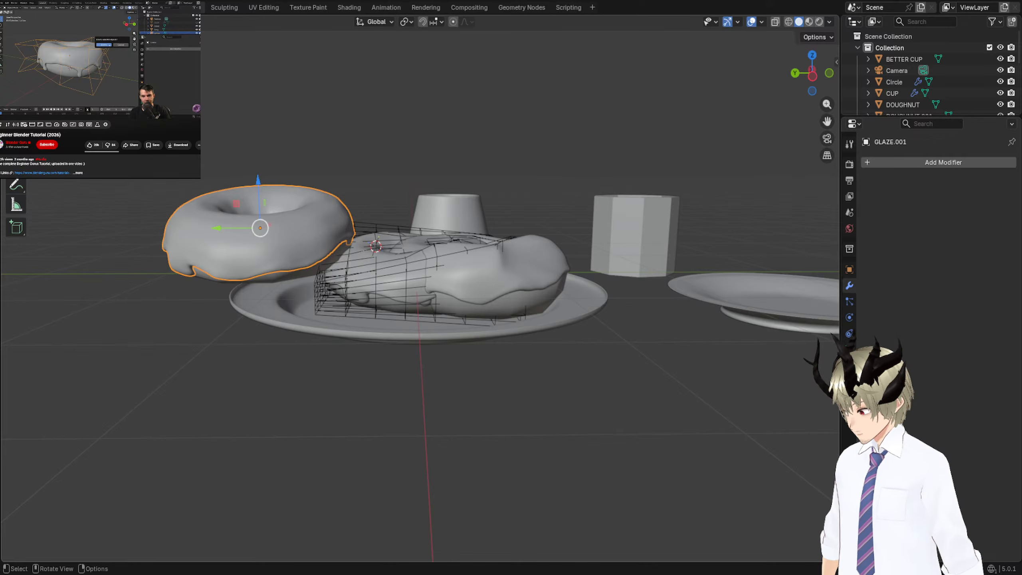
pyautogui.click(491, 273)
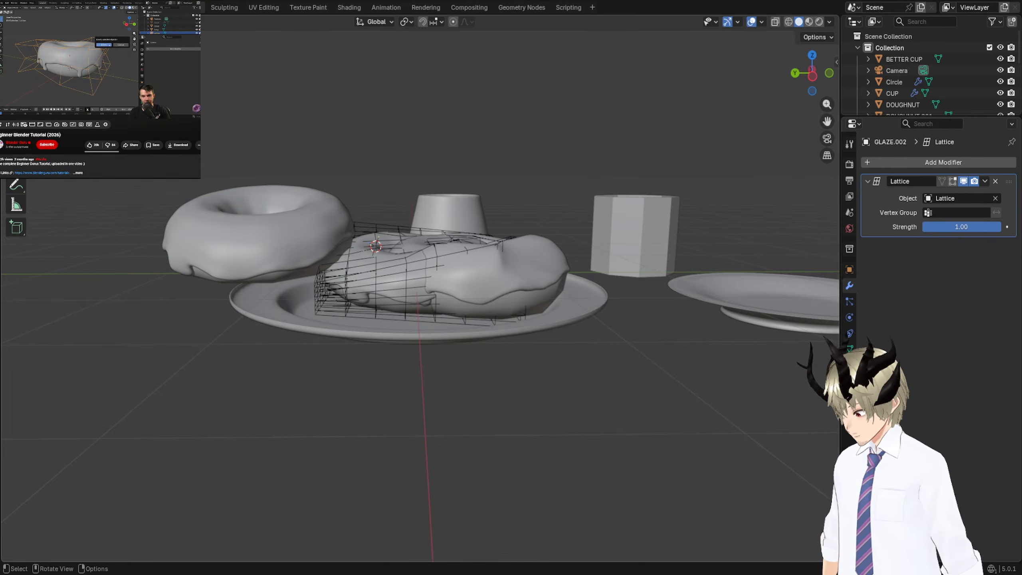
pyautogui.click(996, 181)
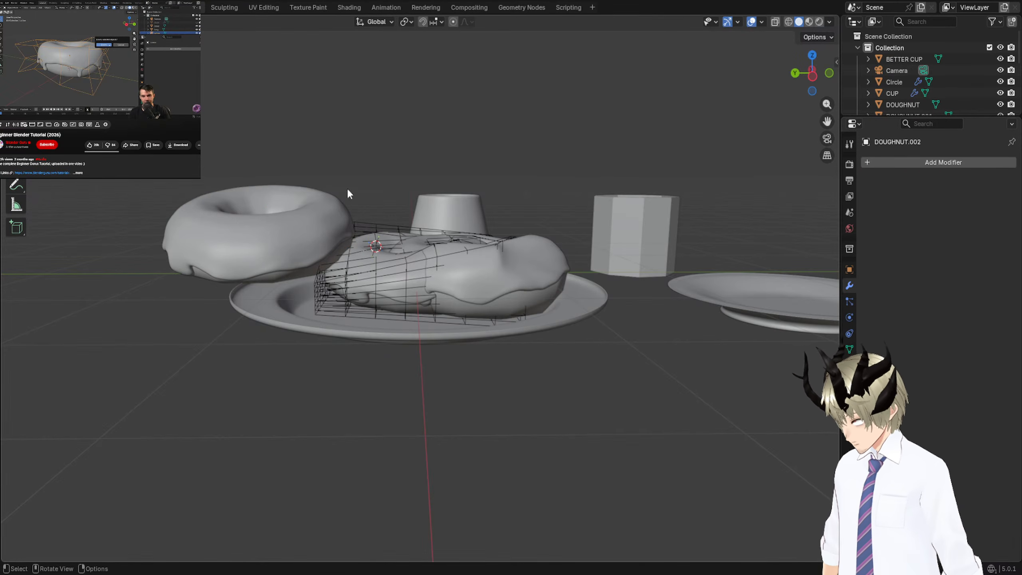
# Delete the lattice cage around the plated doughnuts.
pyautogui.click(278, 262)
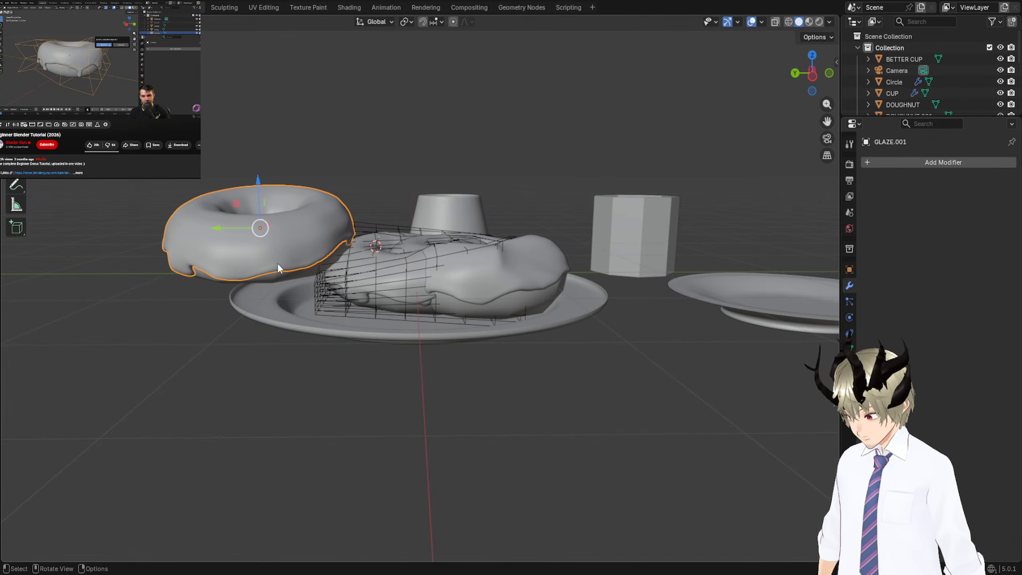
pyautogui.click(355, 280)
pyautogui.press('Delete')
# Try to move GLAZE on its own off the plate along the Y axis, and undo the move.
pyautogui.click(442, 282)
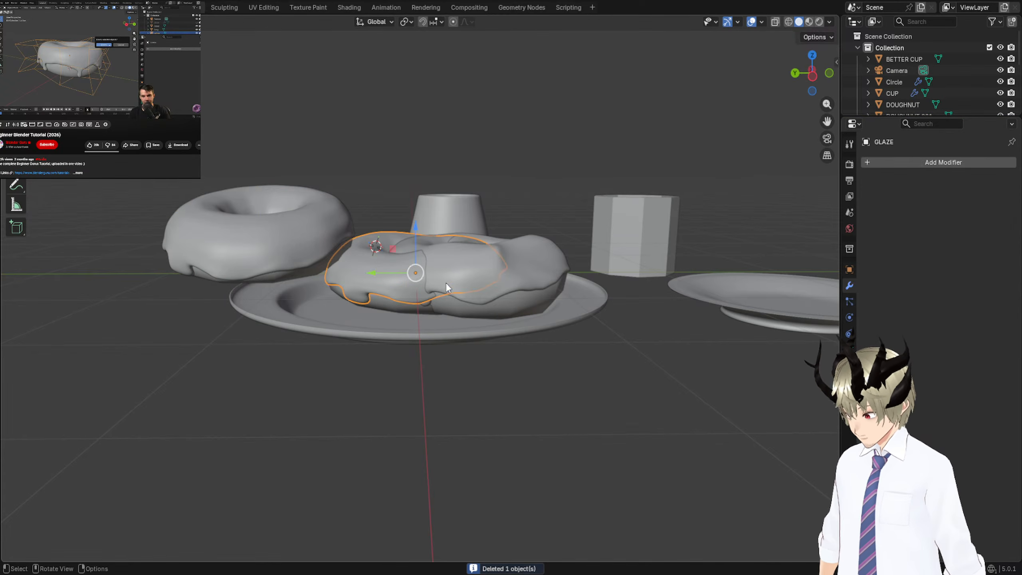
pyautogui.moveTo(445, 283); pyautogui.dragTo(444, 313, button='middle')
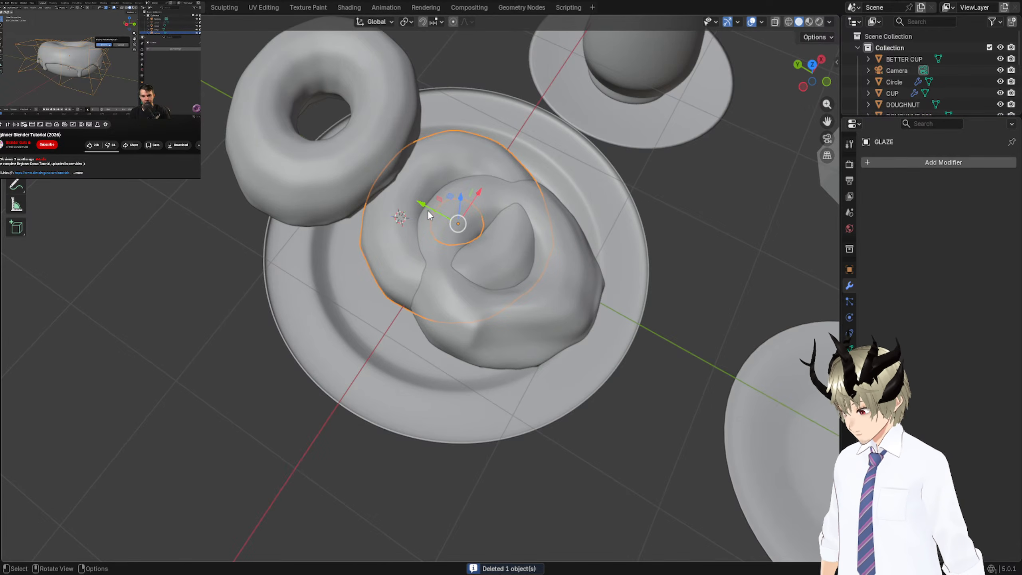
pyautogui.moveTo(428, 210); pyautogui.dragTo(57, 177)
pyautogui.scroll(-3, 265, 144)
pyautogui.moveTo(292, 138); pyautogui.dragTo(363, 78, button='middle')
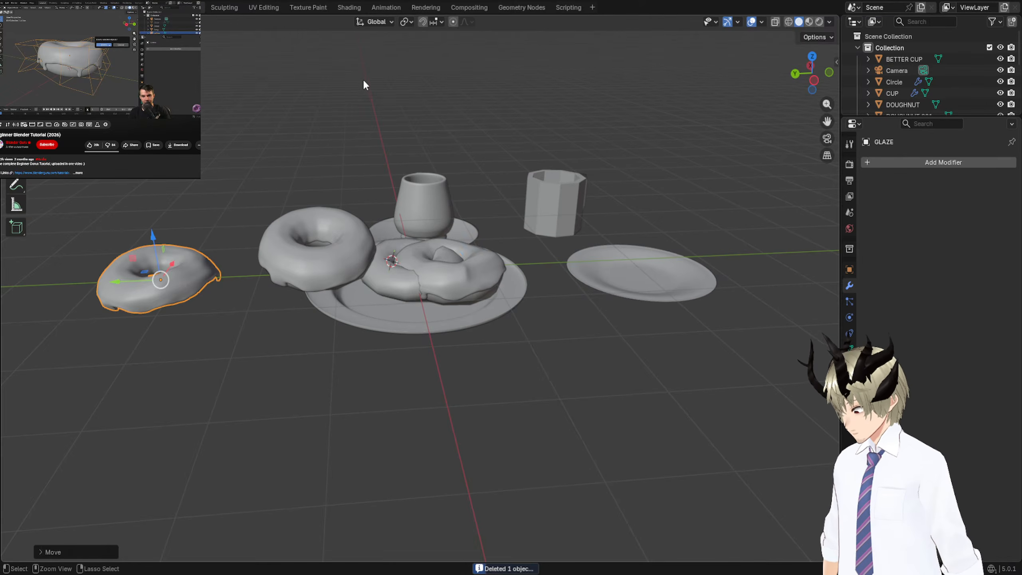
pyautogui.hotkey('ctrl', 'z')
# Move DOUGHNUT together with GLAZE along the Y axis, clear of the plate and the other doughnuts.
pyautogui.keyDown('shift'); pyautogui.click(398, 297); pyautogui.keyUp('shift')
pyautogui.keyDown('shift'); pyautogui.click(397, 294); pyautogui.keyUp('shift')
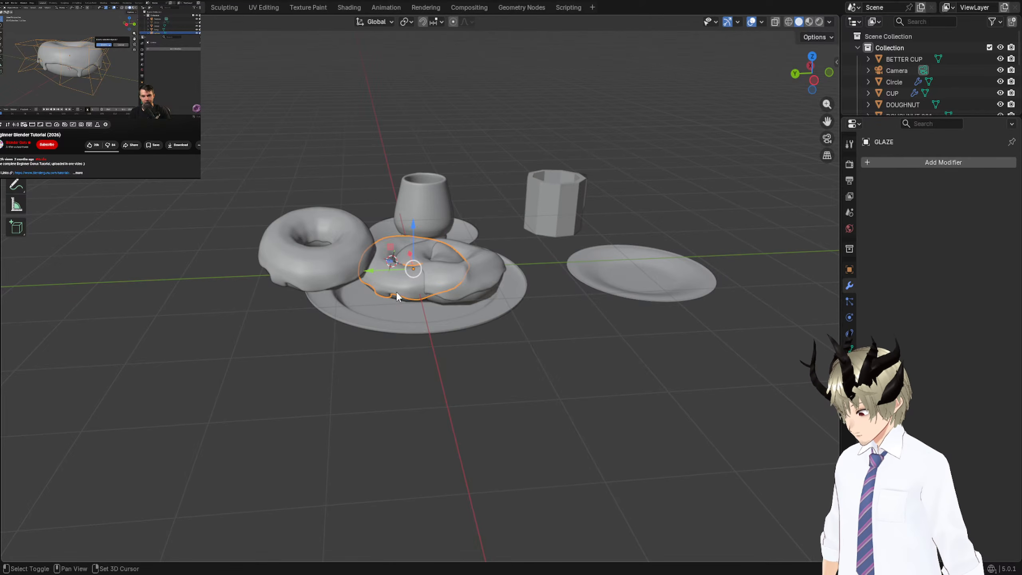
pyautogui.click(398, 298)
pyautogui.moveTo(397, 277); pyautogui.dragTo(180, 254)
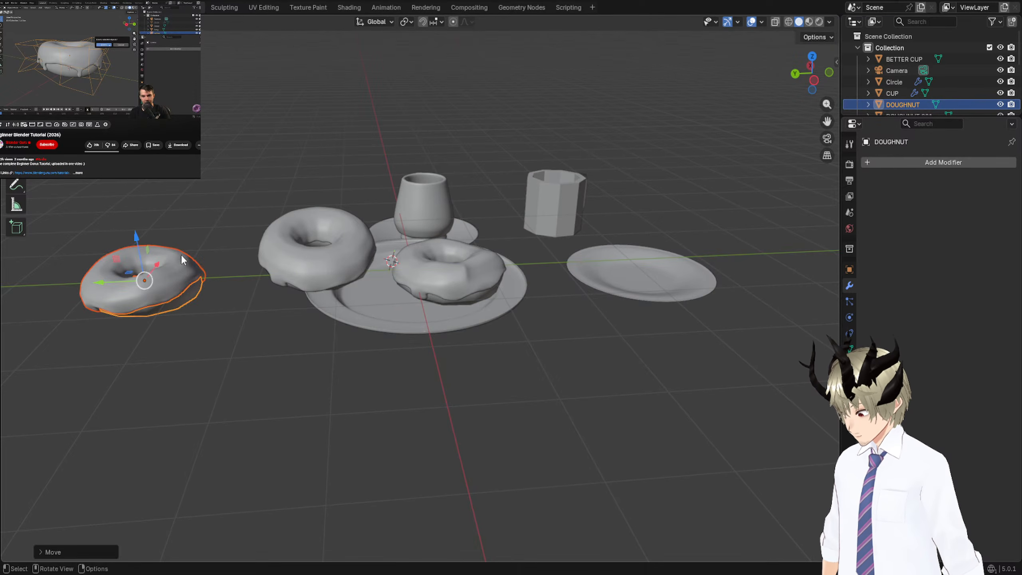
# Move DOUGHNUT.001 with its glaze along X and Y to the plate's edge, beside the doughnut lying on it.
pyautogui.click(334, 250)
pyautogui.moveTo(334, 250); pyautogui.dragTo(447, 313, button='middle')
pyautogui.click(277, 250)
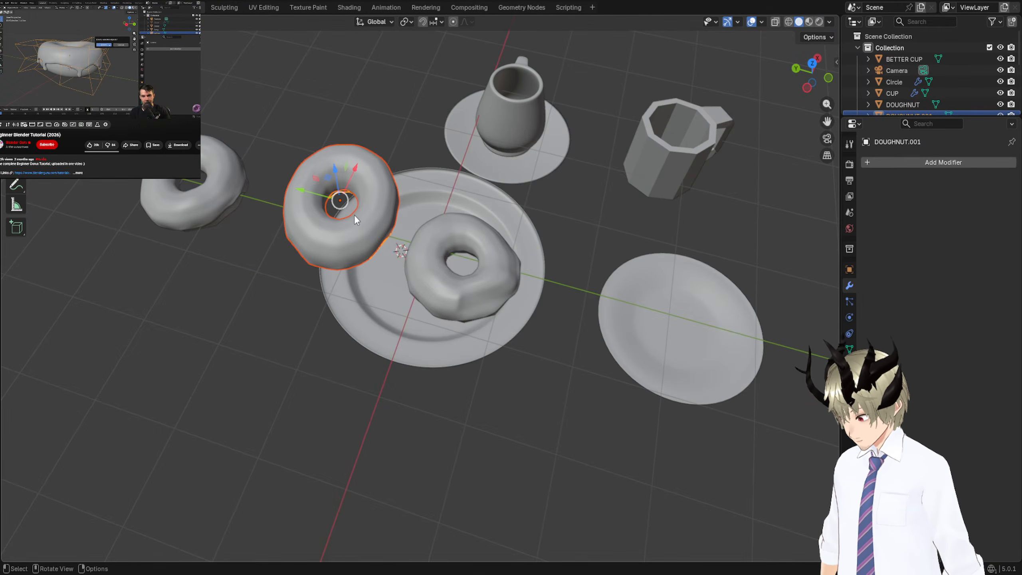
pyautogui.press('g')
pyautogui.press('y')
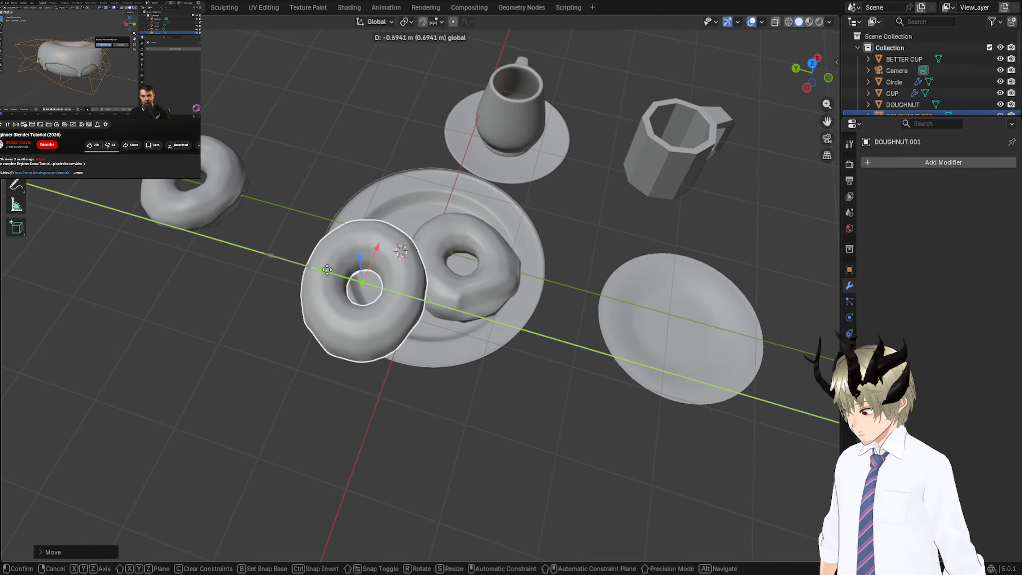
pyautogui.click(365, 277)
# Rotate DOUGHNUT.001 with its glaze around the global Y axis so it leans more steeply.
pyautogui.moveTo(364, 276); pyautogui.dragTo(507, 206, button='middle')
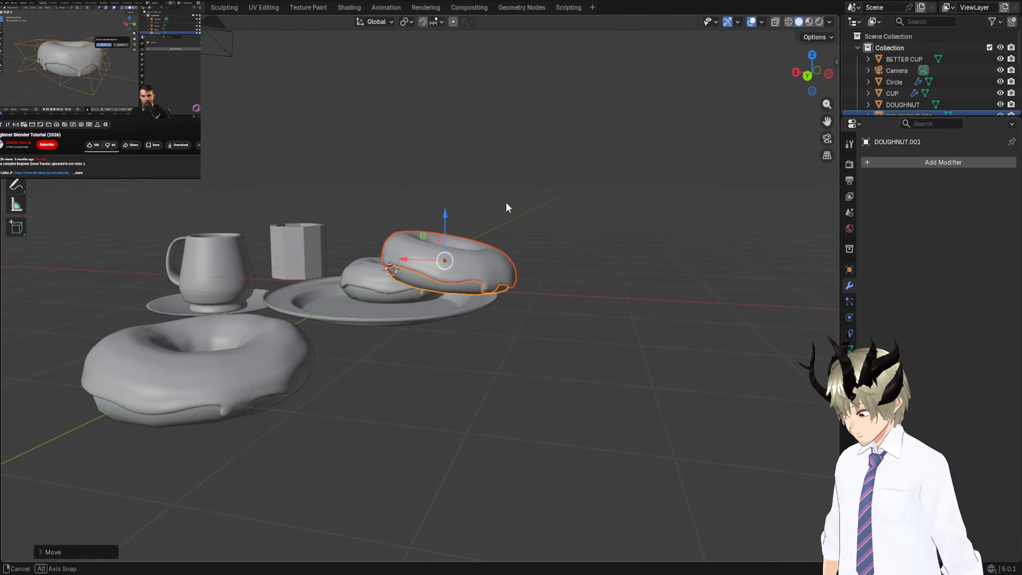
pyautogui.press('r')
pyautogui.press('y')
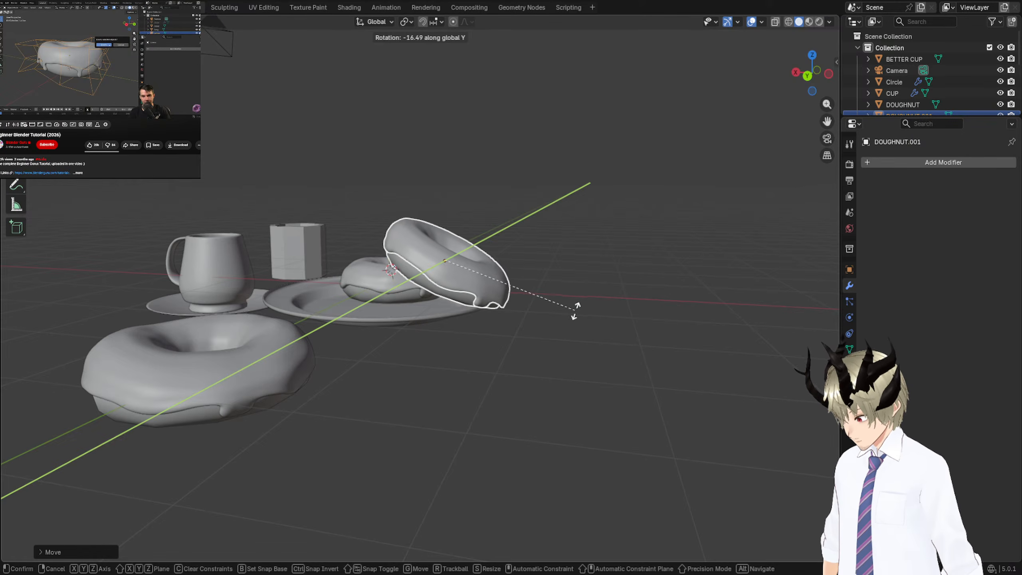
pyautogui.click(498, 305)
# Rotate DOUGHNUT.001 with its glaze slightly around the global Z axis.
pyautogui.moveTo(499, 307); pyautogui.dragTo(400, 326, button='middle')
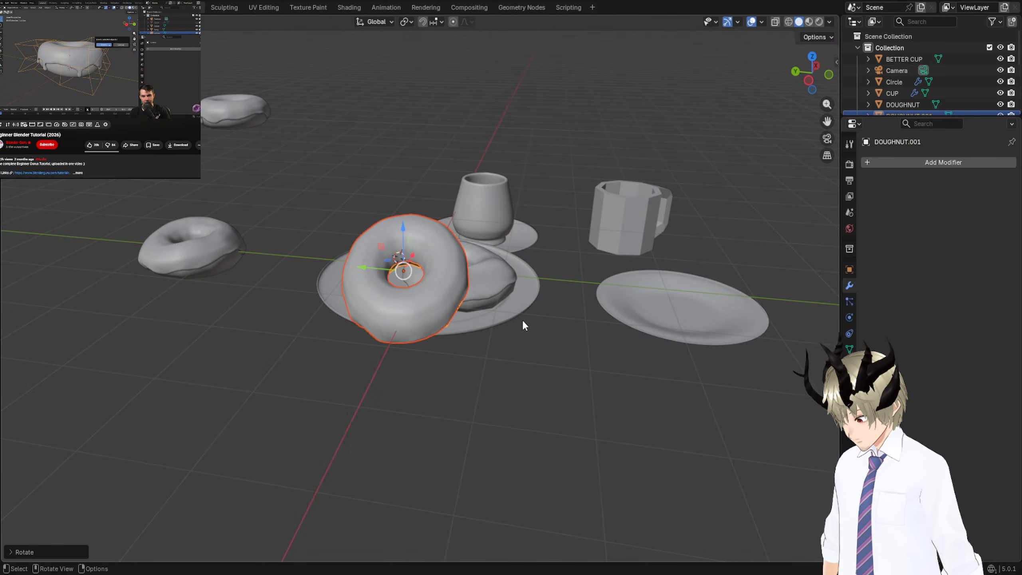
pyautogui.press('r')
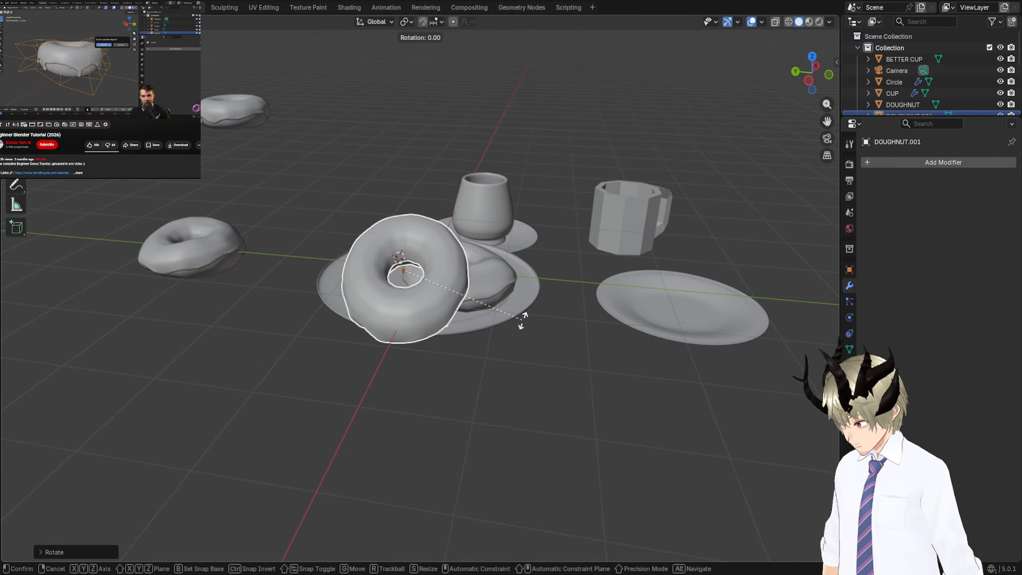
pyautogui.press('z')
pyautogui.click(534, 322)
# Shift DOUGHNUT.001 with its glaze about 0.06 m along the global Y axis.
pyautogui.moveTo(533, 322); pyautogui.dragTo(453, 341, button='middle')
pyautogui.press('g')
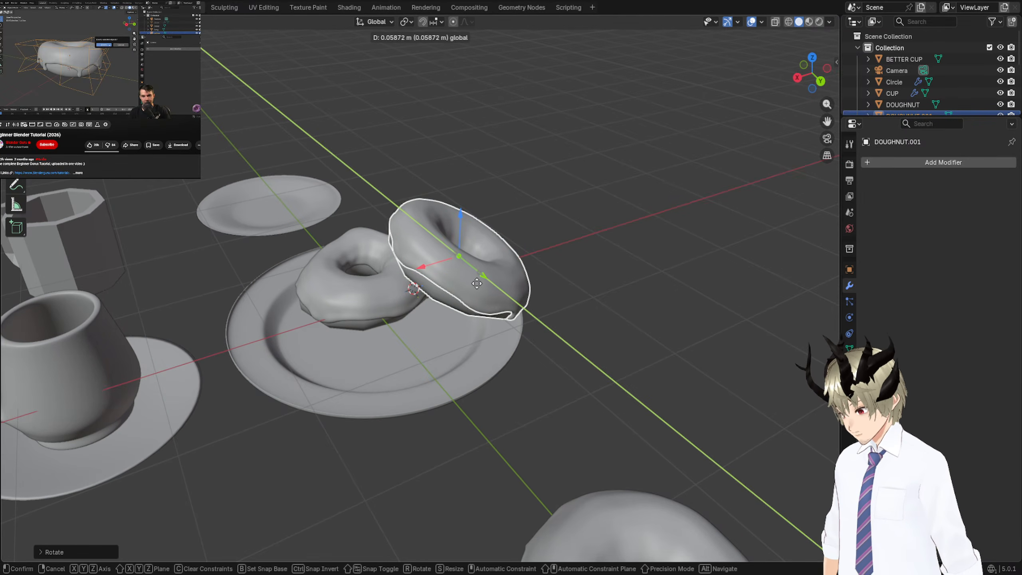
pyautogui.click(477, 282)
# Select the glaze of the doughnut lying apart from the plate.
pyautogui.moveTo(481, 254); pyautogui.dragTo(148, 354, button='middle')
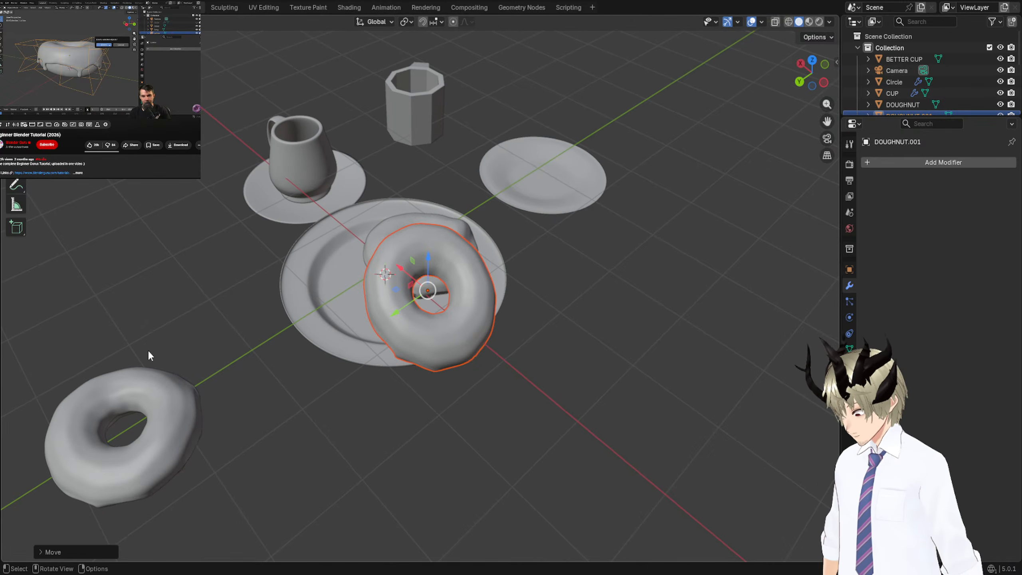
pyautogui.click(158, 435)
pyautogui.moveTo(158, 435); pyautogui.dragTo(237, 360, button='middle')
pyautogui.moveTo(301, 342); pyautogui.dragTo(677, 452, button='middle')
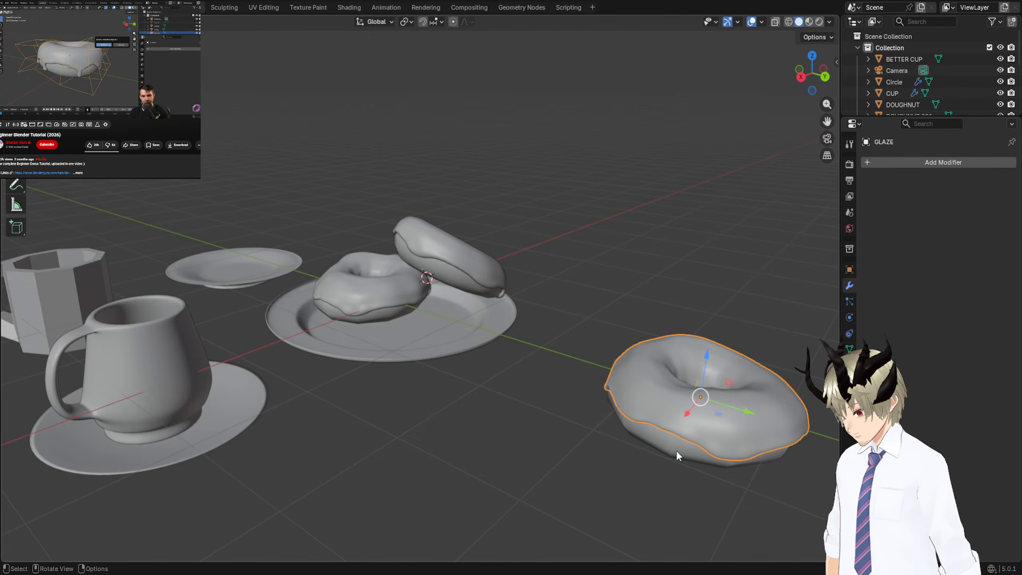
pyautogui.hotkey('shift', 'd')
pyautogui.click(625, 385)
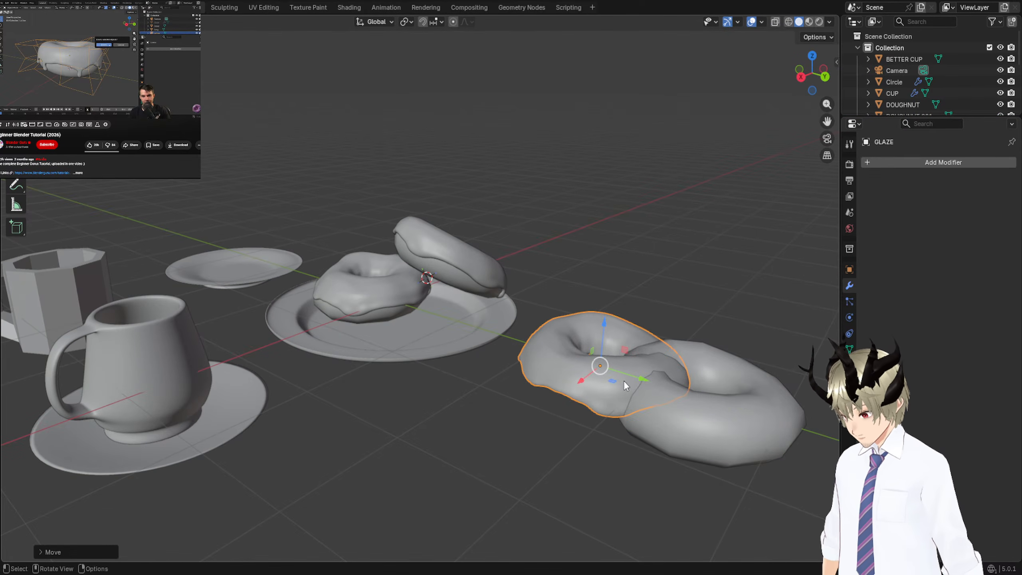
pyautogui.hotkey('ctrl', 'z')
# Add DOUGHNUT to its selected glaze, move both to the plate's edge, and rotate them around the global Y axis.
pyautogui.keyDown('shift'); pyautogui.click(668, 453); pyautogui.keyUp('shift')
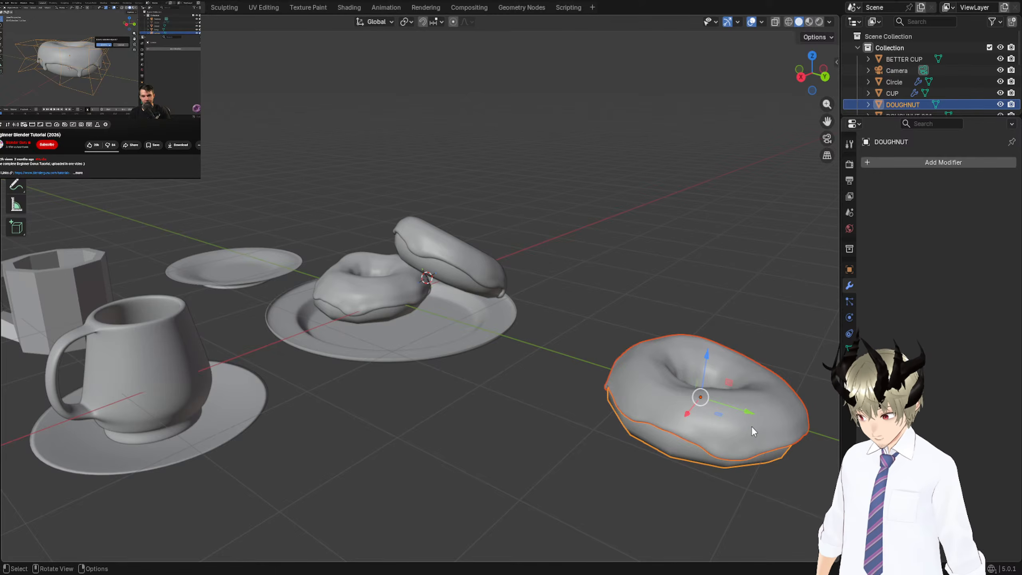
pyautogui.moveTo(746, 418); pyautogui.dragTo(496, 328)
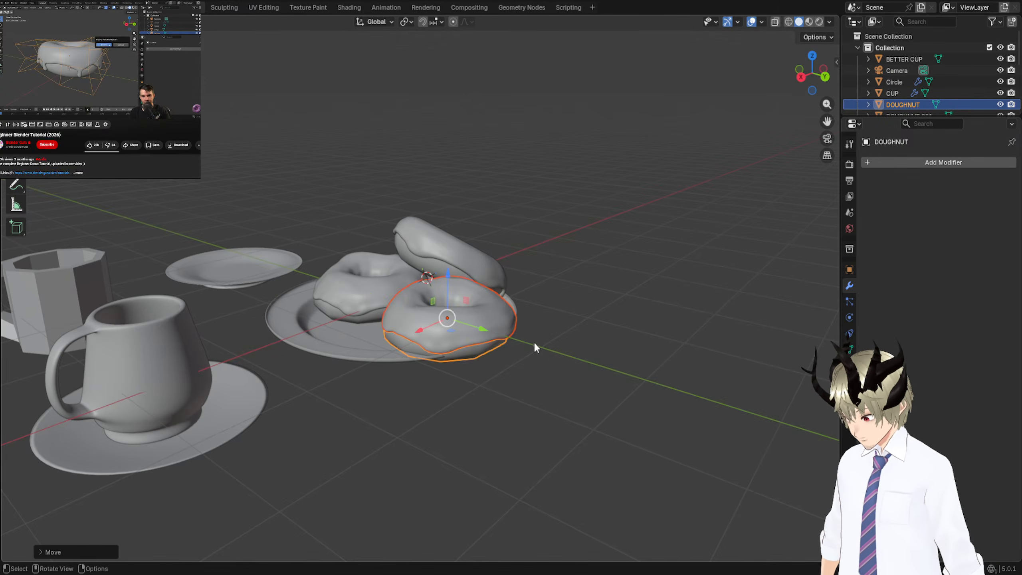
pyautogui.moveTo(533, 340); pyautogui.dragTo(601, 378, button='middle')
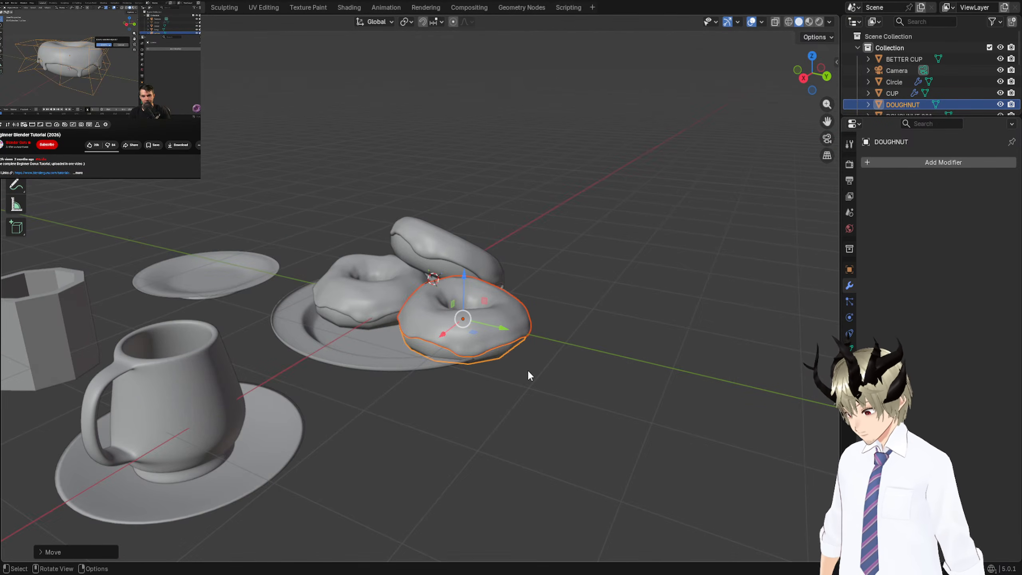
pyautogui.press('r')
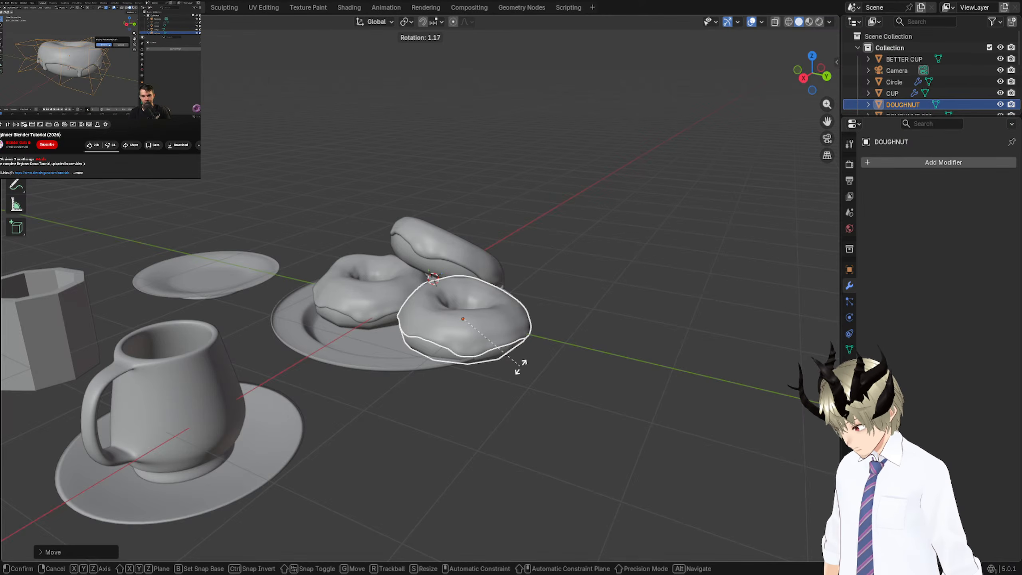
pyautogui.press('y')
pyautogui.click(528, 338)
# Move DOUGHNUT with its glaze along the global X and Y axes to a place over the plate beside the lying doughnut.
pyautogui.moveTo(528, 339); pyautogui.dragTo(350, 363, button='middle')
pyautogui.press('g')
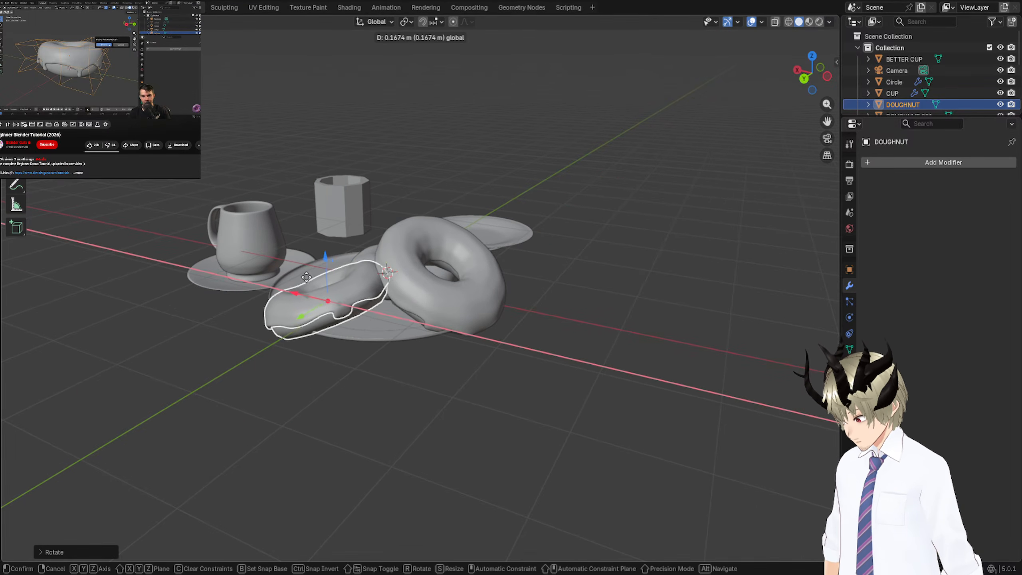
pyautogui.click(273, 294)
pyautogui.moveTo(274, 294); pyautogui.dragTo(506, 382, button='middle')
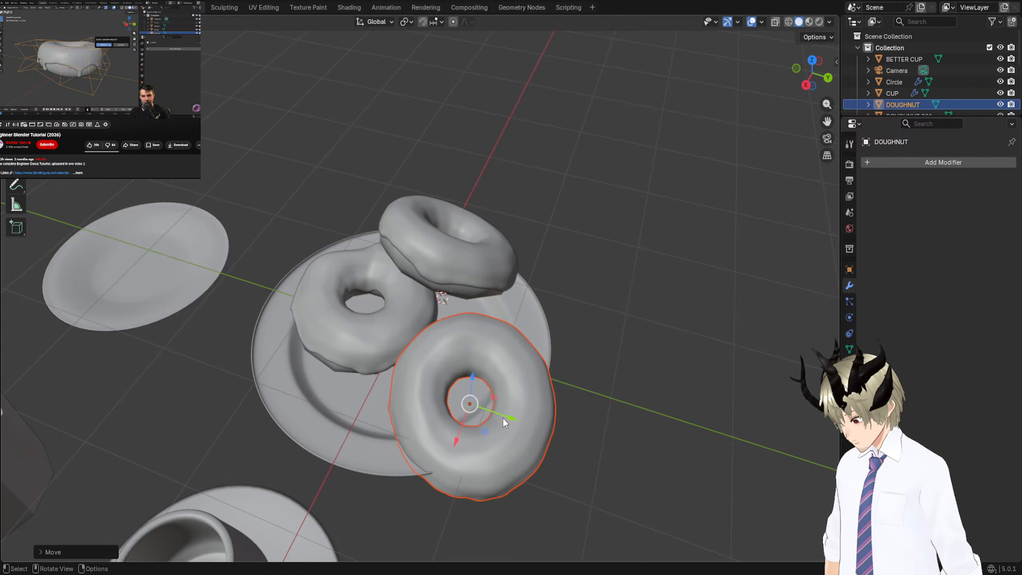
pyautogui.press('g')
pyautogui.click(421, 389)
# Raise DOUGHNUT with its glaze along Z and nudge it along X so it leans on the lying doughnut.
pyautogui.moveTo(420, 389); pyautogui.dragTo(310, 345, button='middle')
pyautogui.moveTo(313, 249); pyautogui.dragTo(312, 224)
pyautogui.moveTo(375, 198); pyautogui.dragTo(589, 236, button='middle')
pyautogui.moveTo(568, 275)
pyautogui.mouseDown()
pyautogui.moveTo(586, 275)
pyautogui.moveTo(574, 276)
pyautogui.mouseUp()
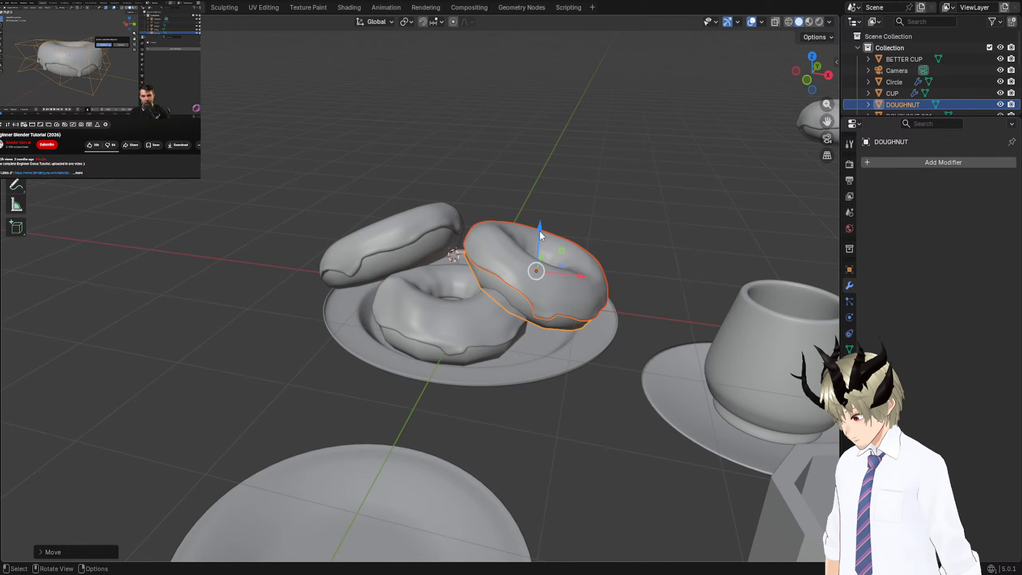
pyautogui.moveTo(540, 230); pyautogui.dragTo(541, 225)
# Select the remaining loose doughnut with its glaze and move it along Y and X until it is over the plate.
pyautogui.moveTo(541, 225); pyautogui.dragTo(668, 256, button='middle')
pyautogui.scroll(-4, 607, 256)
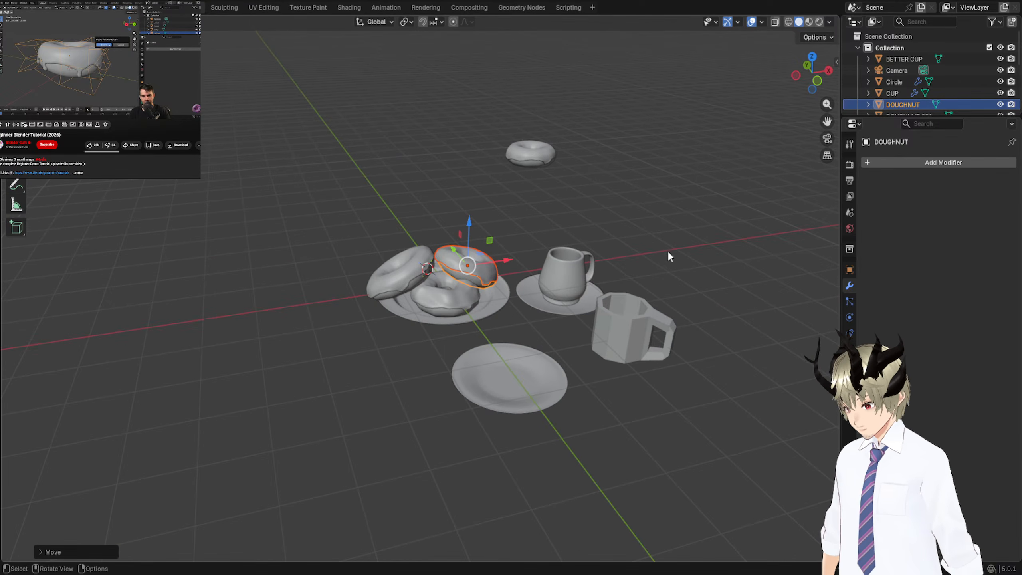
pyautogui.moveTo(522, 137); pyautogui.dragTo(535, 155)
pyautogui.moveTo(507, 216); pyautogui.dragTo(349, 251, button='middle')
pyautogui.press('r')
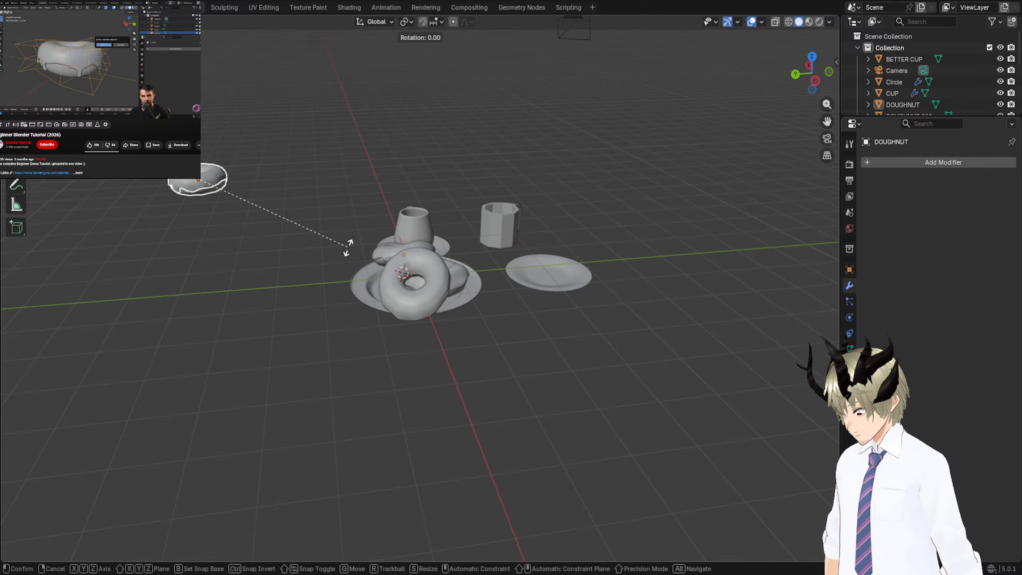
pyautogui.press('Escape')
pyautogui.moveTo(171, 185); pyautogui.dragTo(355, 172)
pyautogui.moveTo(355, 172); pyautogui.dragTo(132, 296, button='middle')
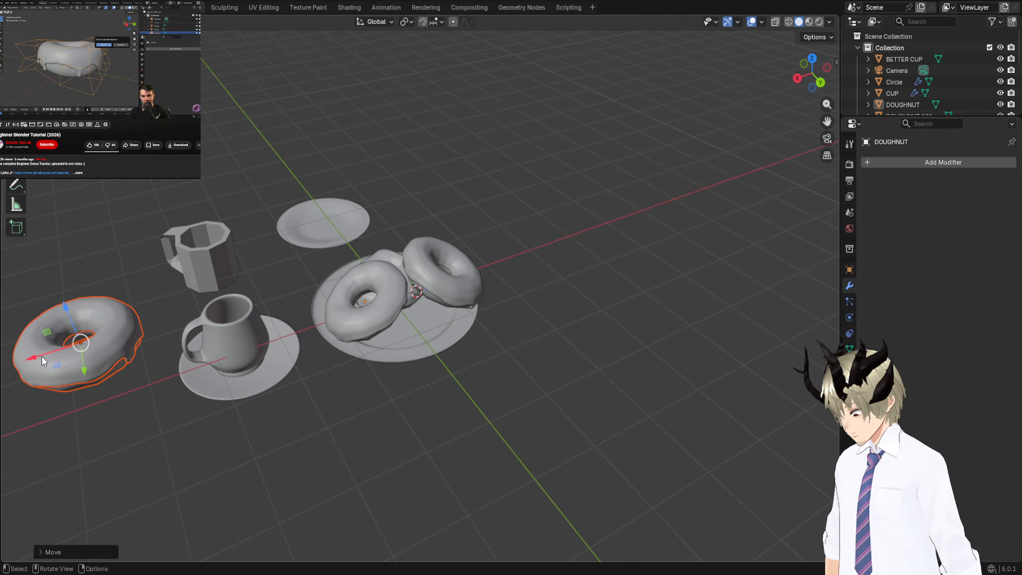
pyautogui.moveTo(43, 360); pyautogui.dragTo(346, 258)
# Position the selected doughnut with its glaze just above the pile by adjusting it along Z and X.
pyautogui.moveTo(346, 257)
pyautogui.mouseDown(button='middle')
pyautogui.moveTo(337, 288)
pyautogui.moveTo(227, 255)
pyautogui.moveTo(347, 255)
pyautogui.mouseUp(button='middle')
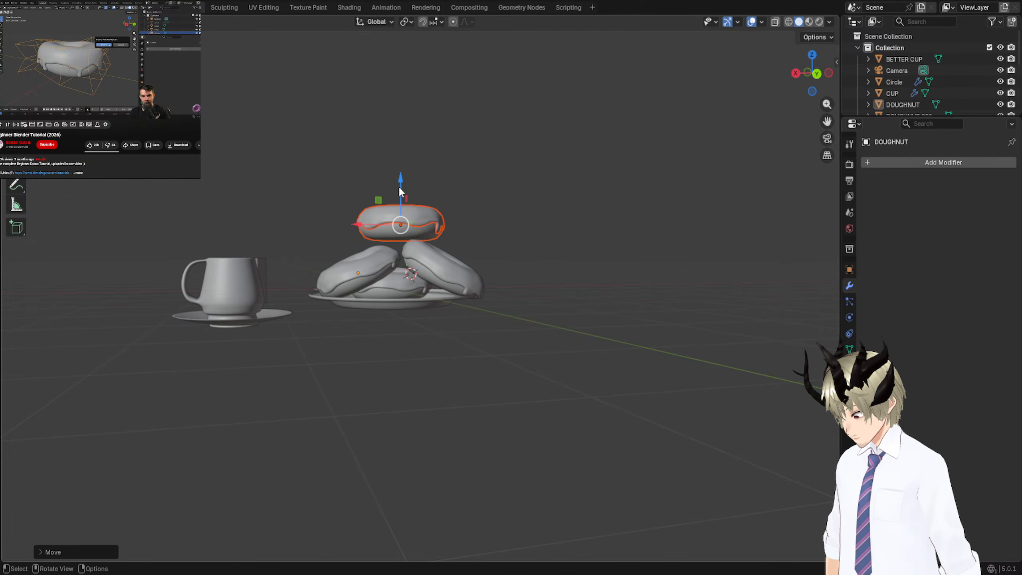
pyautogui.moveTo(371, 226); pyautogui.dragTo(387, 227)
pyautogui.moveTo(417, 194); pyautogui.dragTo(418, 201)
# Reselect the top doughnut together with GLAZE.002 and shift both slightly along the global X axis.
pyautogui.moveTo(418, 201); pyautogui.dragTo(213, 296, button='middle')
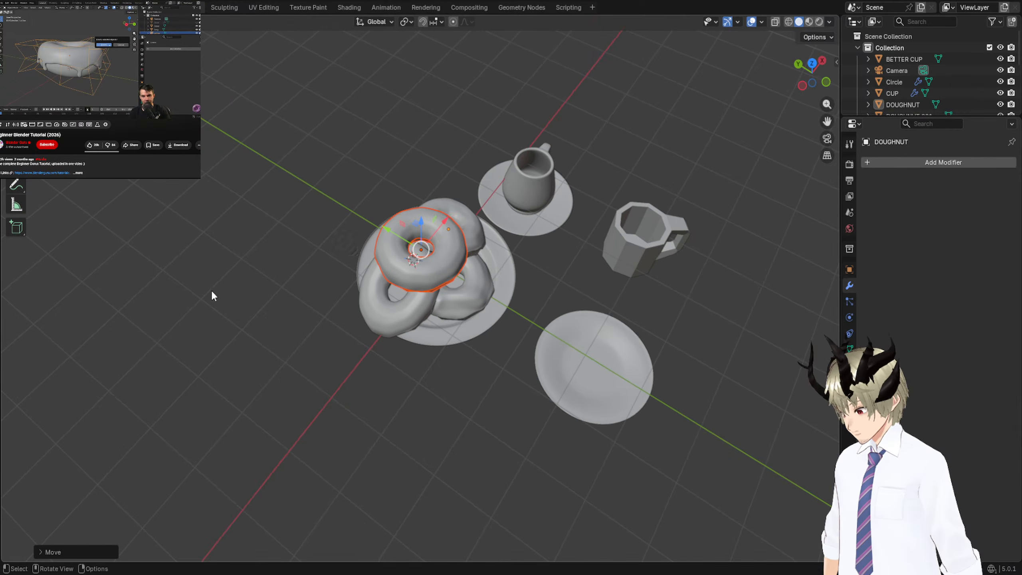
pyautogui.moveTo(541, 272); pyautogui.dragTo(238, 195, button='middle')
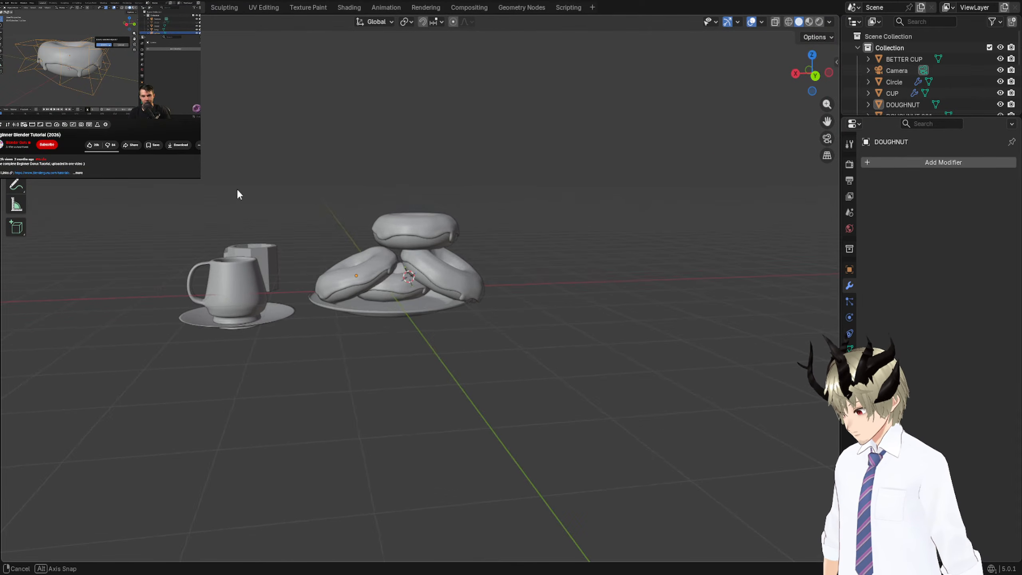
pyautogui.keyDown('shift'); pyautogui.click(399, 237); pyautogui.keyUp('shift')
pyautogui.keyDown('shift'); pyautogui.click(404, 241); pyautogui.keyUp('shift')
pyautogui.keyDown('shift'); pyautogui.click(401, 224); pyautogui.keyUp('shift')
pyautogui.moveTo(393, 237); pyautogui.dragTo(382, 235)
# Tilt the top doughnut with GLAZE.002 around the global Y axis, lower it slightly along Z, and deselect it.
pyautogui.moveTo(382, 236)
pyautogui.mouseDown(button='middle')
pyautogui.moveTo(361, 217)
pyautogui.moveTo(391, 231)
pyautogui.mouseUp(button='middle')
pyautogui.press('r')
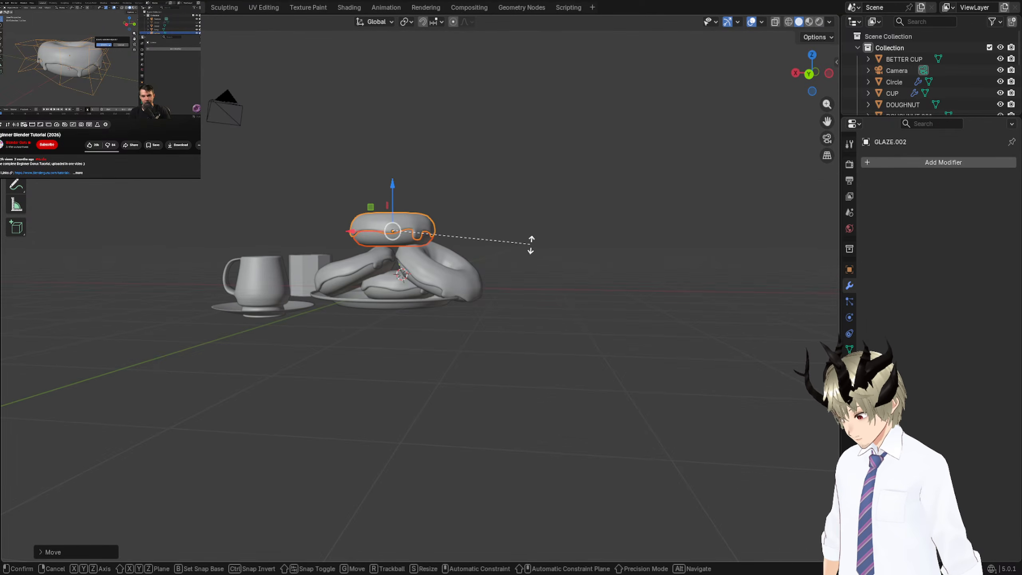
pyautogui.press('y')
pyautogui.click(502, 220)
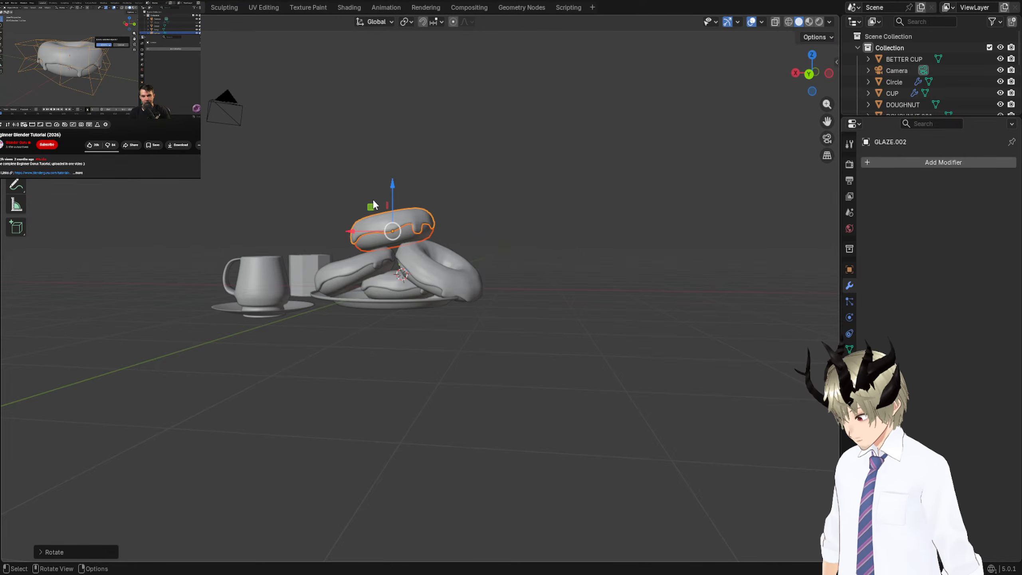
pyautogui.moveTo(393, 192); pyautogui.dragTo(394, 193)
pyautogui.click(517, 195)
# Select DOUGHNUT.001 with its glaze and rotate it slightly around the global Y axis to lean less steeply.
pyautogui.moveTo(516, 198); pyautogui.dragTo(470, 254, button='middle')
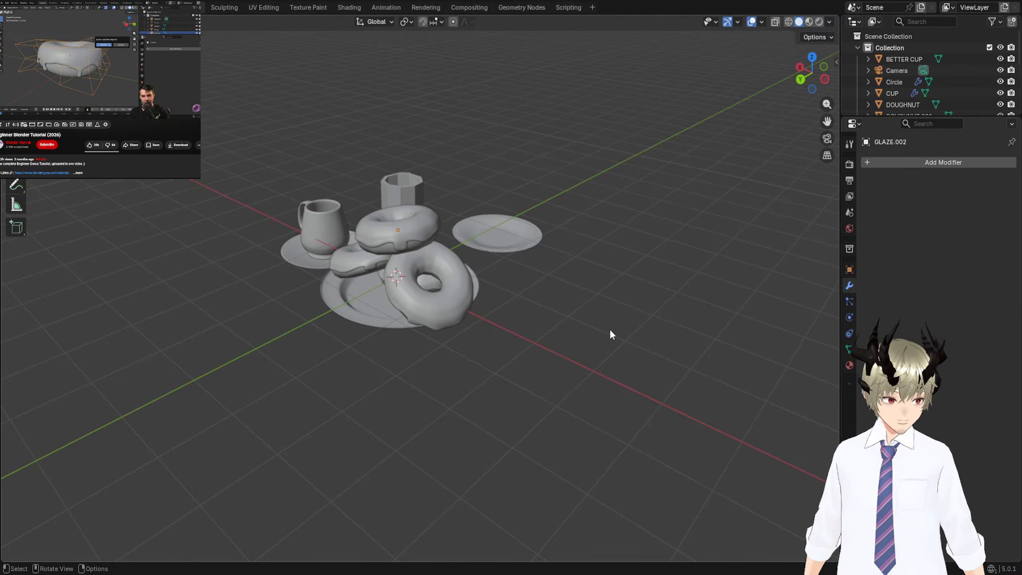
pyautogui.moveTo(609, 327); pyautogui.dragTo(825, 355, button='middle')
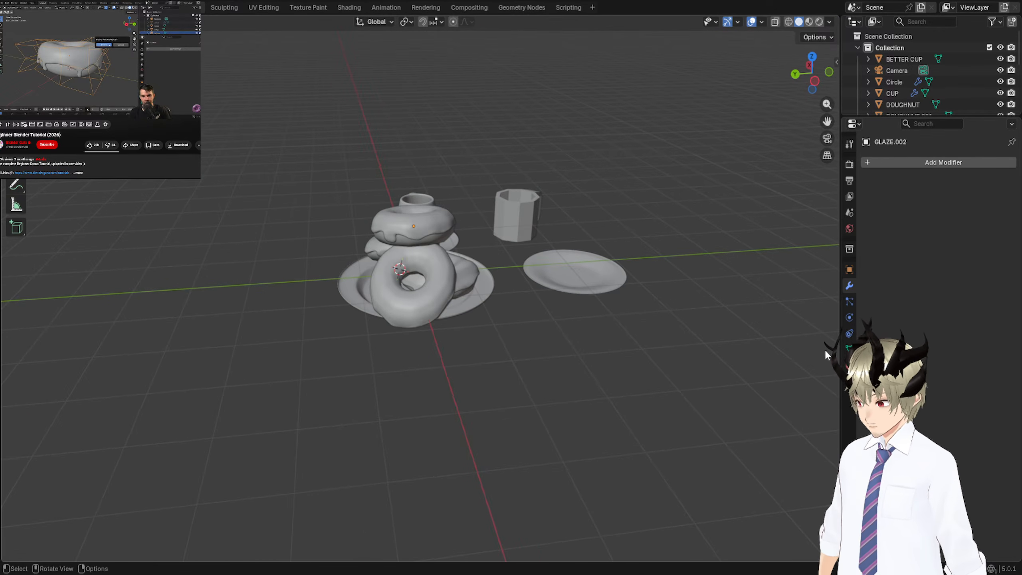
pyautogui.moveTo(644, 226); pyautogui.dragTo(590, 280, button='middle')
pyautogui.keyDown('shift'); pyautogui.click(411, 296); pyautogui.keyUp('shift')
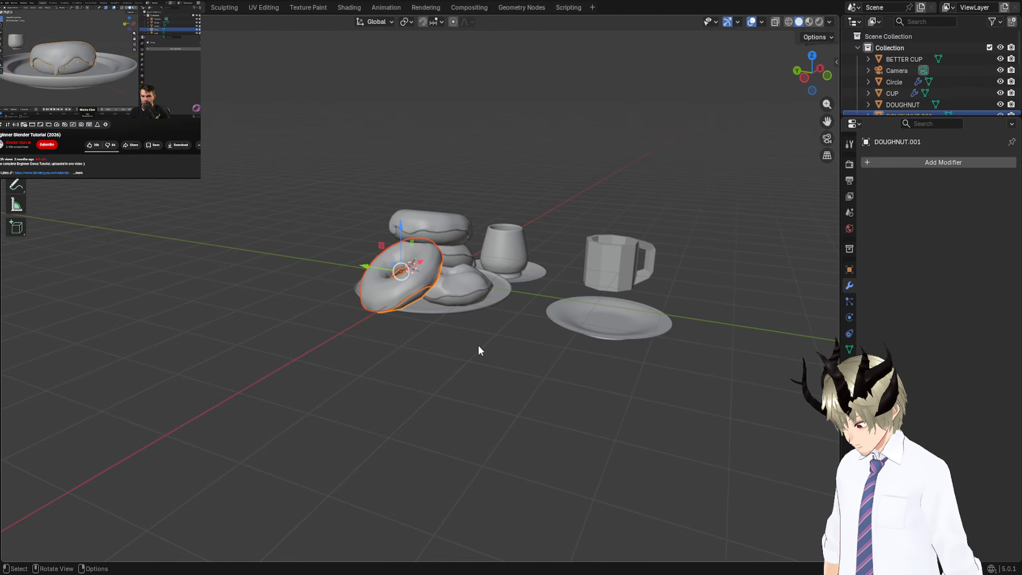
pyautogui.press('r')
pyautogui.press('y')
pyautogui.click(479, 360)
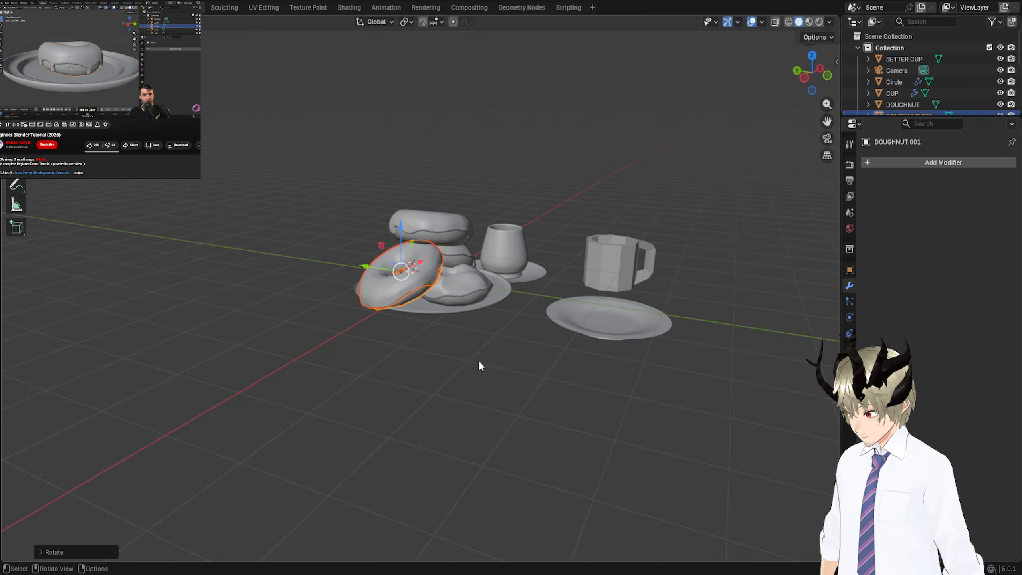
# Shift DOUGHNUT.001 with its glaze slightly inward along X, lower it a little along Z, and deselect it.
pyautogui.moveTo(479, 360); pyautogui.dragTo(409, 308, button='middle')
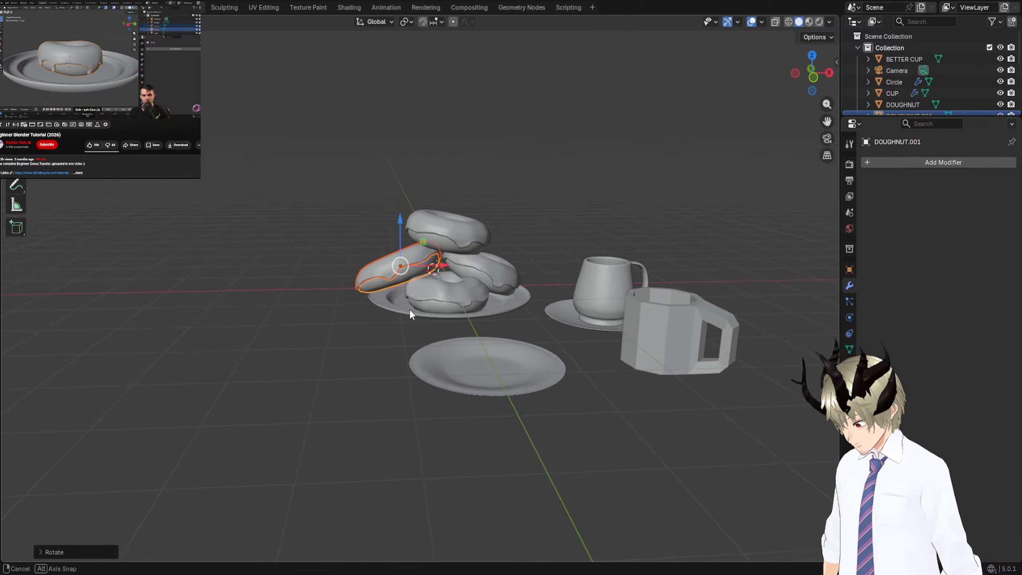
pyautogui.press('g')
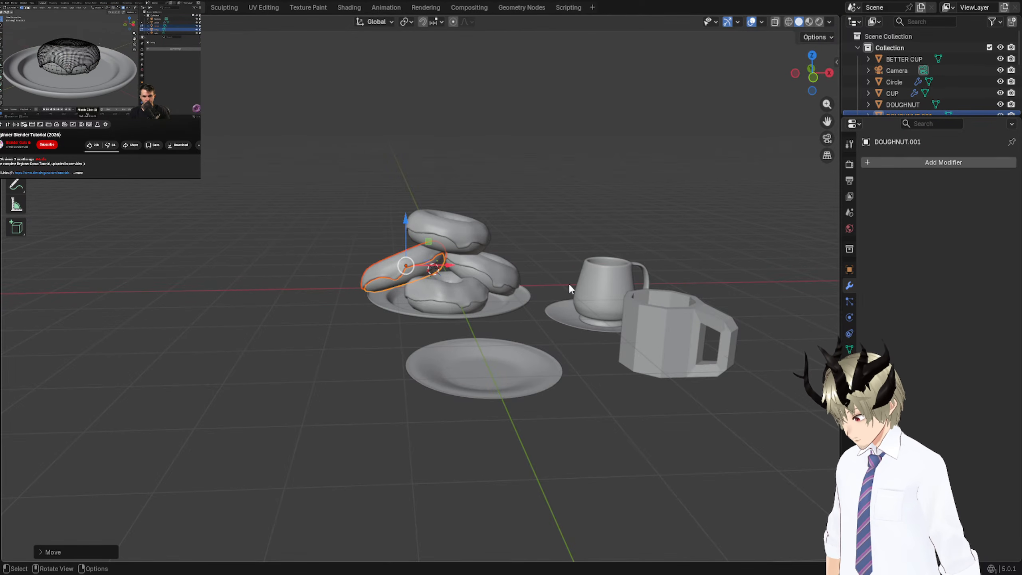
pyautogui.click(569, 283)
pyautogui.moveTo(582, 203); pyautogui.dragTo(605, 237, button='middle')
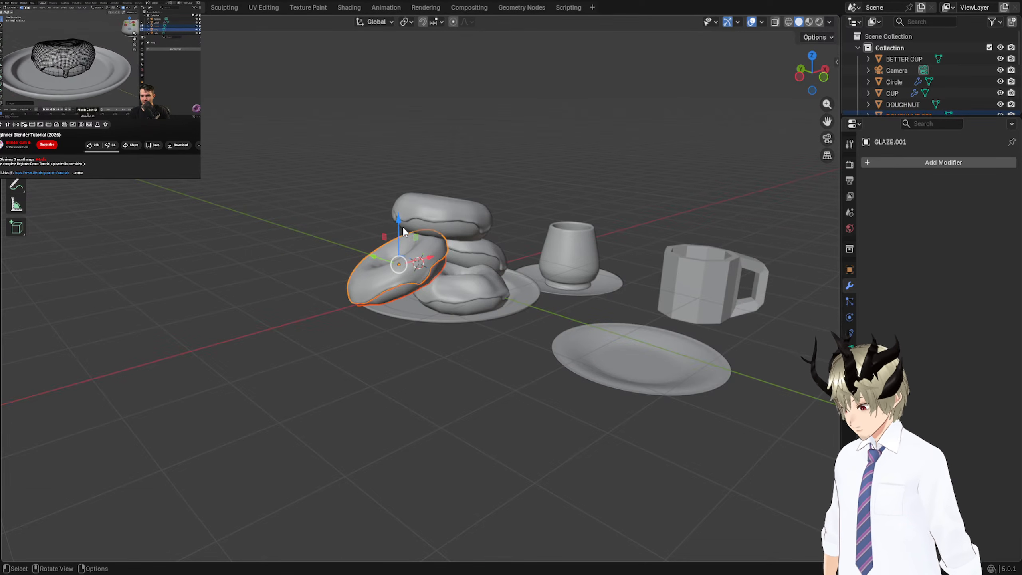
pyautogui.moveTo(400, 222); pyautogui.dragTo(400, 225)
pyautogui.moveTo(414, 219); pyautogui.dragTo(445, 160, button='middle')
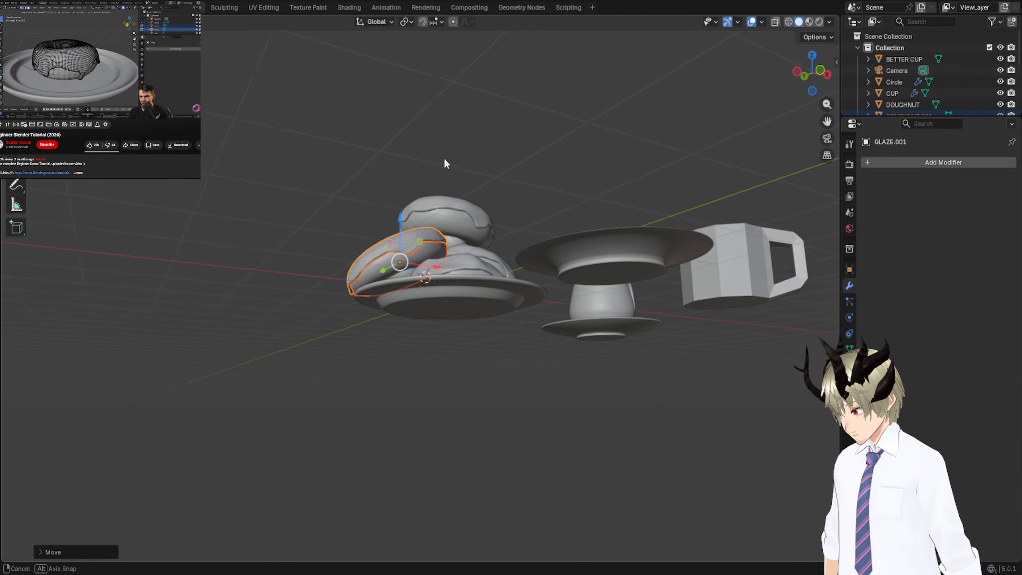
pyautogui.click(616, 132)
# Preview the arranged scene in Rendered shading and switch the viewport to Material Preview shading.
pyautogui.moveTo(616, 133); pyautogui.dragTo(209, 195, button='middle')
pyautogui.moveTo(550, 245); pyautogui.dragTo(497, 262, button='middle')
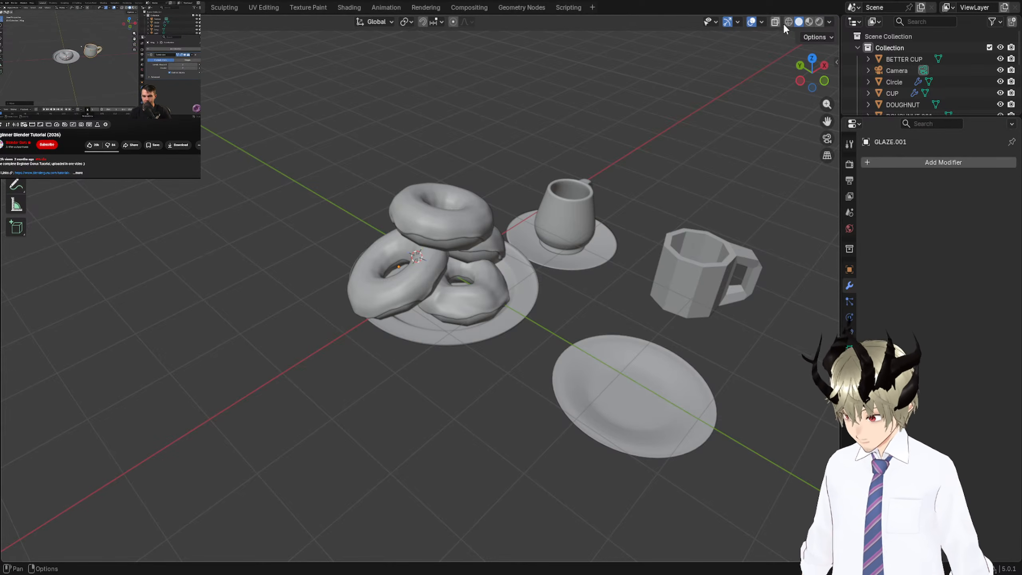
pyautogui.click(819, 22)
pyautogui.moveTo(600, 160); pyautogui.dragTo(643, 95, button='middle')
pyautogui.click(809, 21)
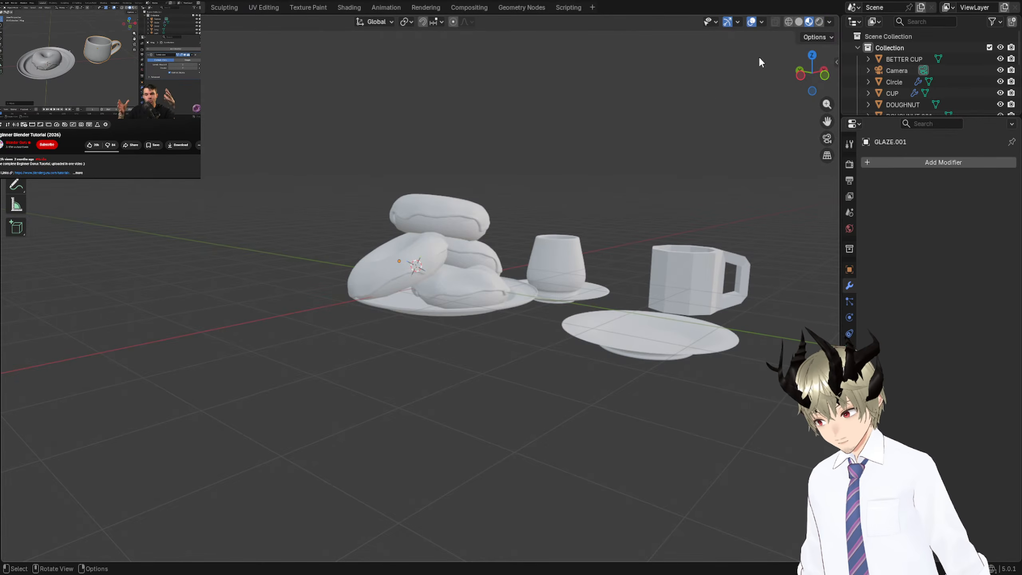
pyautogui.moveTo(760, 55)
pyautogui.mouseDown(button='middle')
pyautogui.moveTo(612, 140)
pyautogui.moveTo(641, 117)
pyautogui.mouseUp(button='middle')
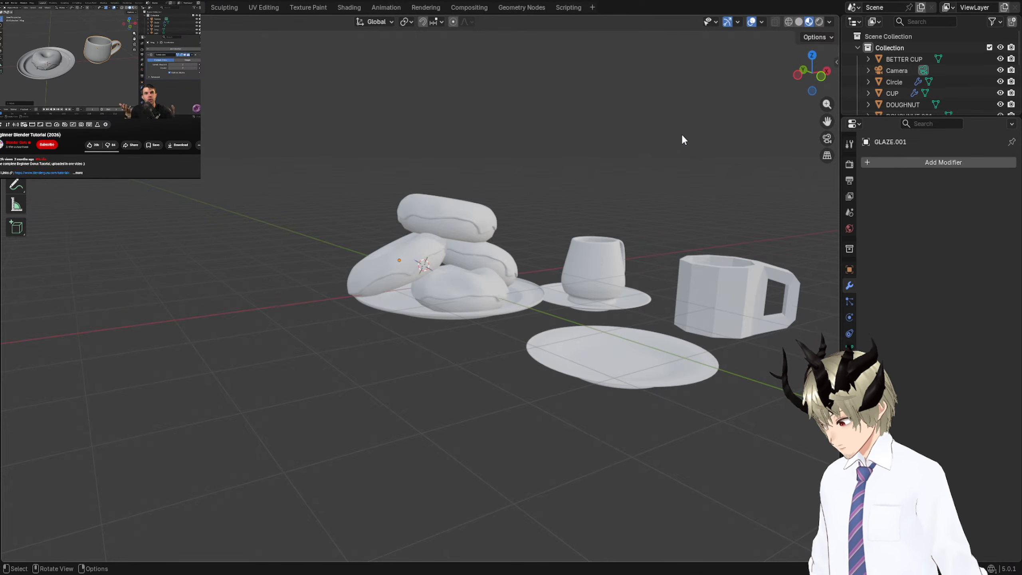
# Select the plates Circle, SAUCER.001 and SAUCER with SAUCER active, create a new material on SAUCER, and clear the selection.
pyautogui.scroll(4, 470, 216)
pyautogui.moveTo(469, 216); pyautogui.dragTo(486, 278, button='middle')
pyautogui.click(409, 350)
pyautogui.keyDown('shift'); pyautogui.click(694, 446); pyautogui.keyUp('shift')
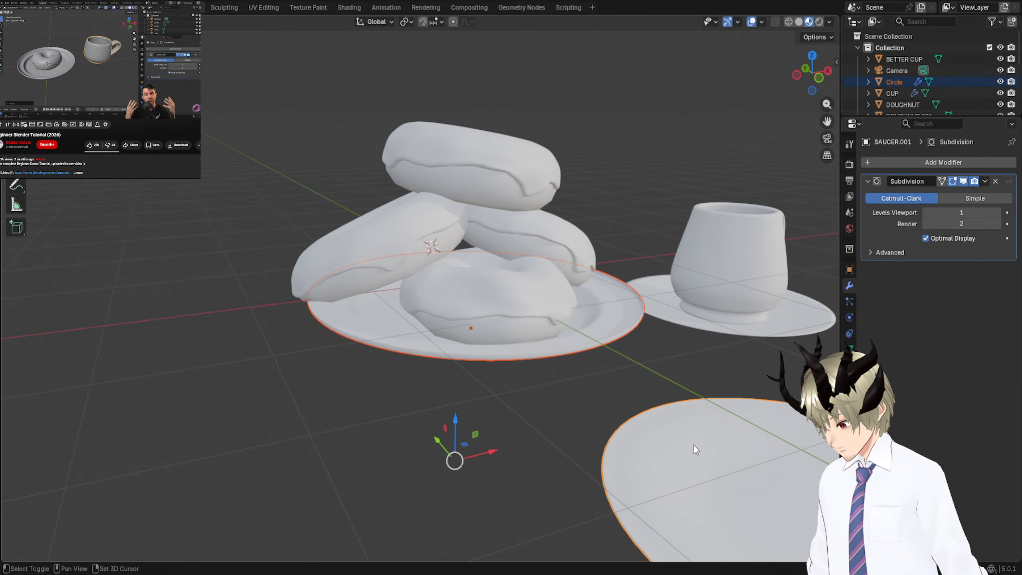
pyautogui.keyDown('shift'); pyautogui.click(712, 324); pyautogui.keyUp('shift')
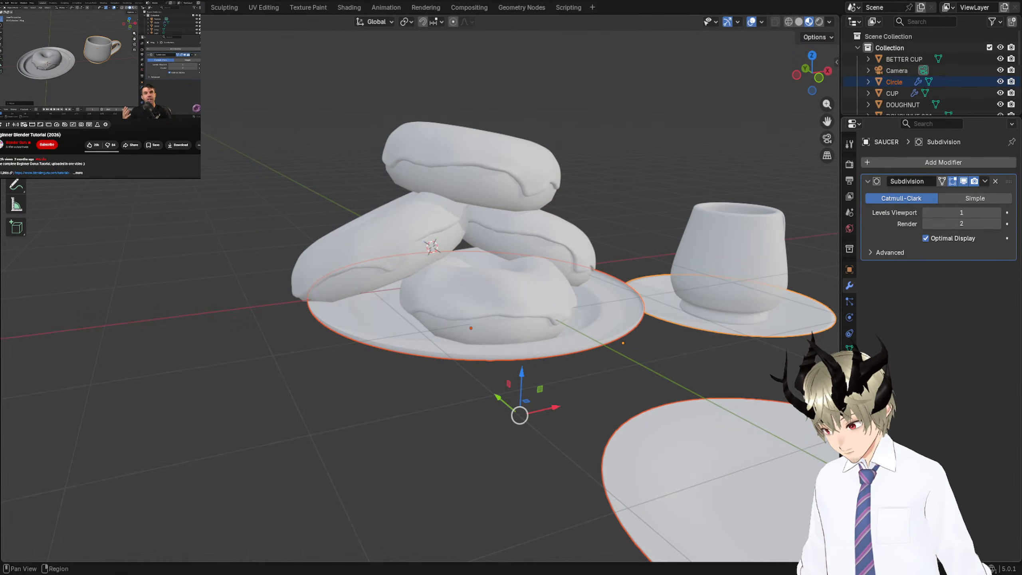
pyautogui.click(850, 366)
pyautogui.click(881, 209)
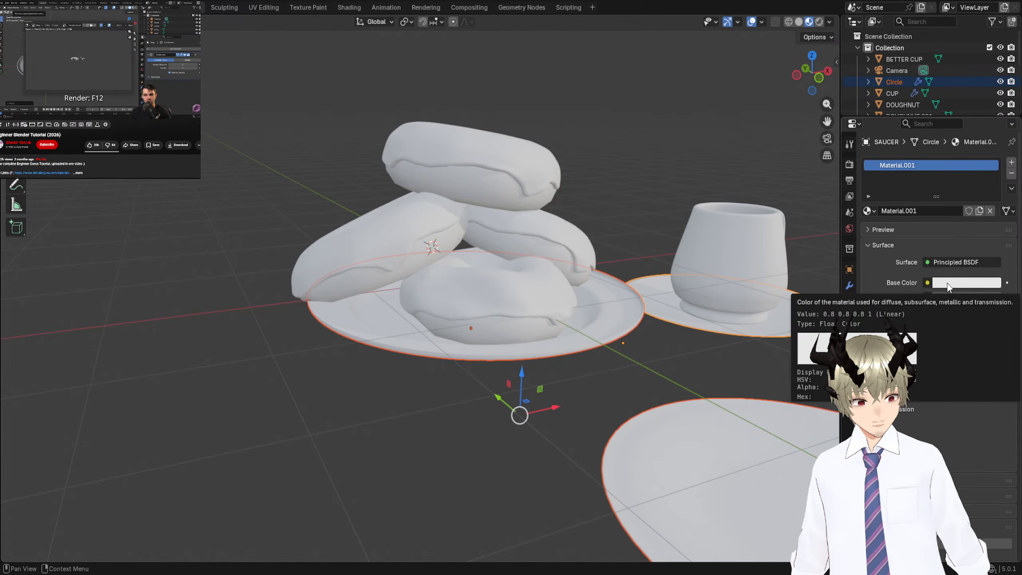
pyautogui.scroll(-8, 563, 411)
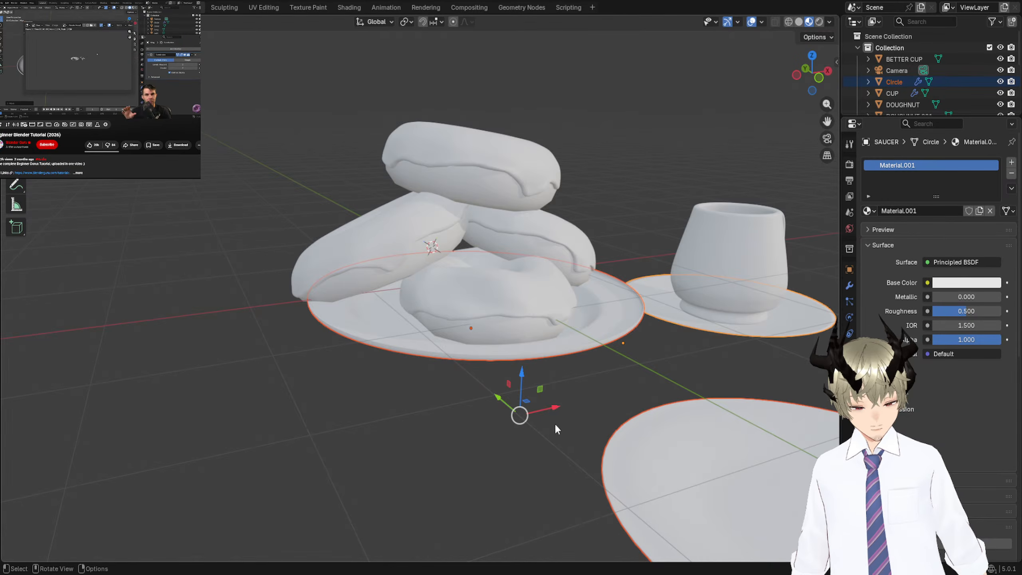
pyautogui.moveTo(583, 399); pyautogui.dragTo(719, 371, button='middle')
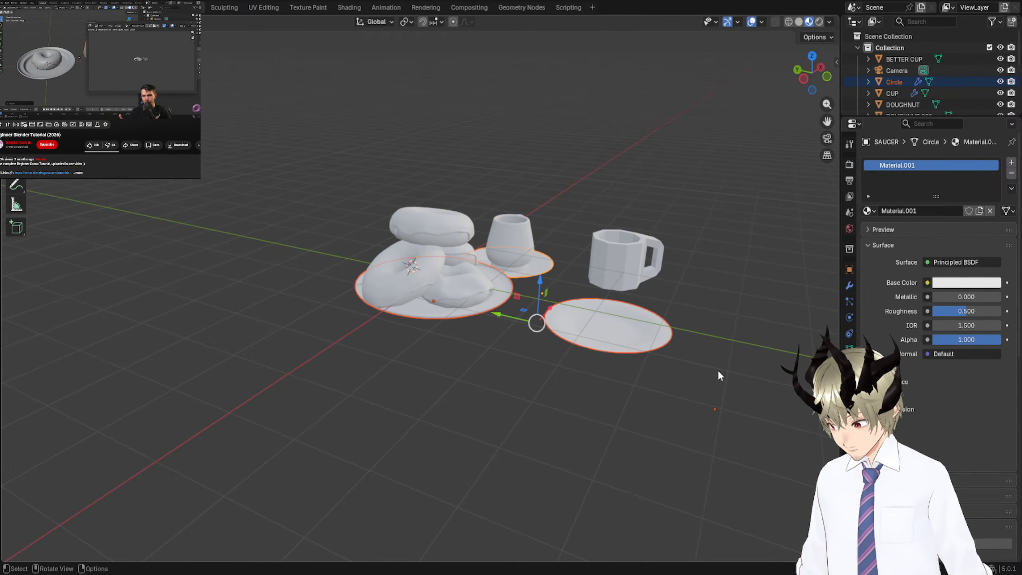
pyautogui.click(719, 370)
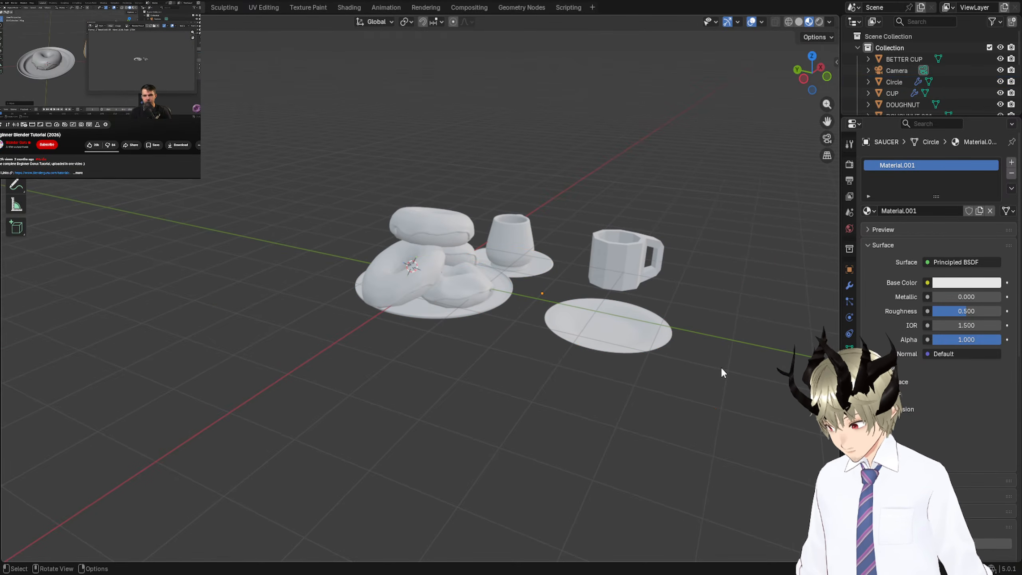
# Remove the material slot from SAUCER, preview the scene in Rendered shading, and return to Material Preview shading.
pyautogui.click(1012, 173)
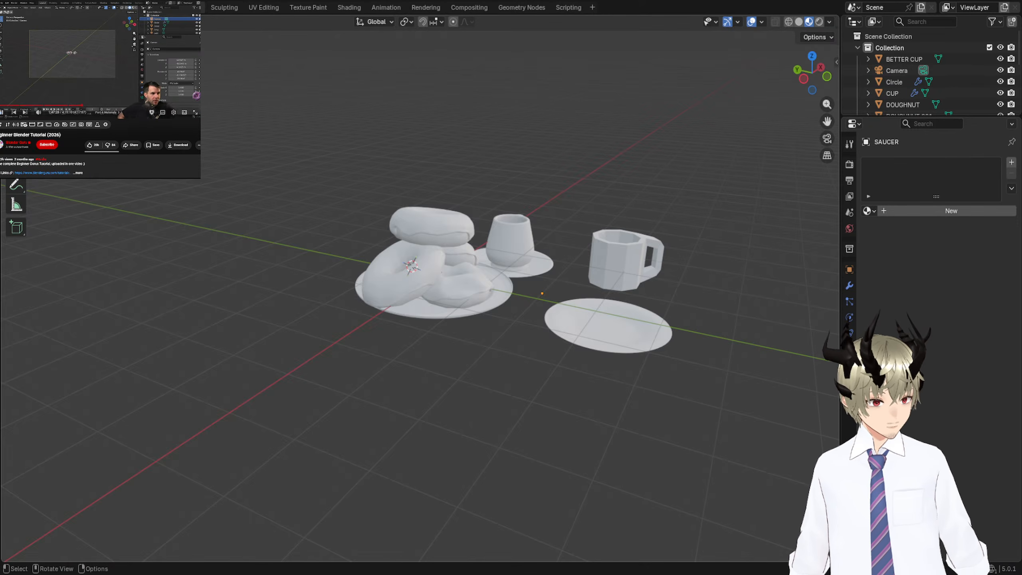
pyautogui.press('space')
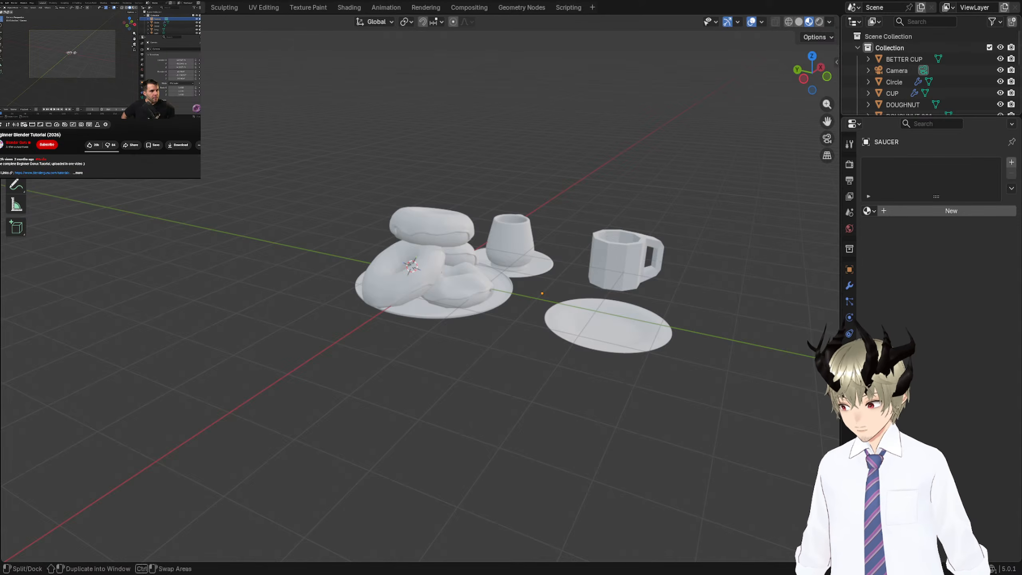
pyautogui.click(819, 21)
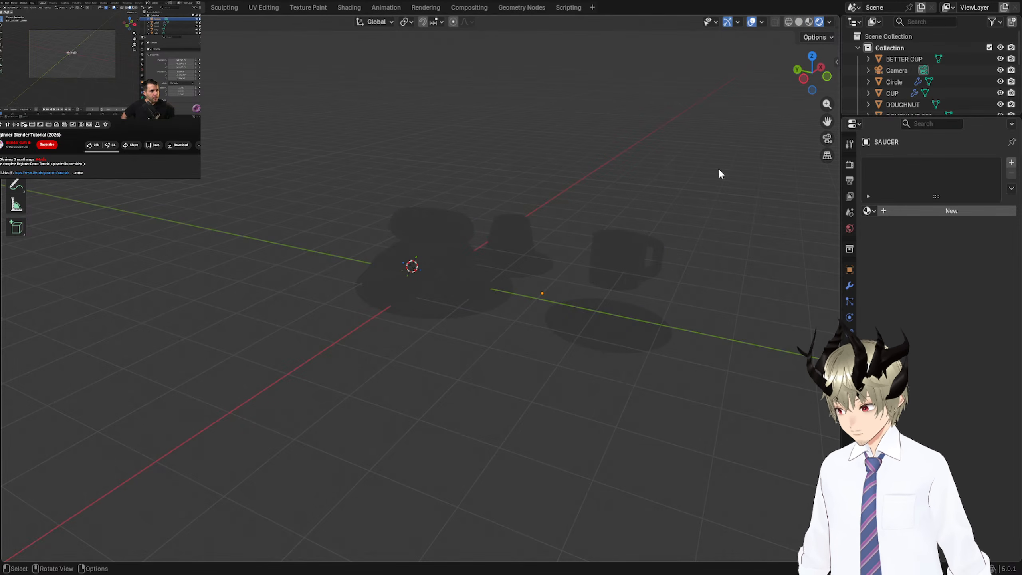
pyautogui.click(809, 21)
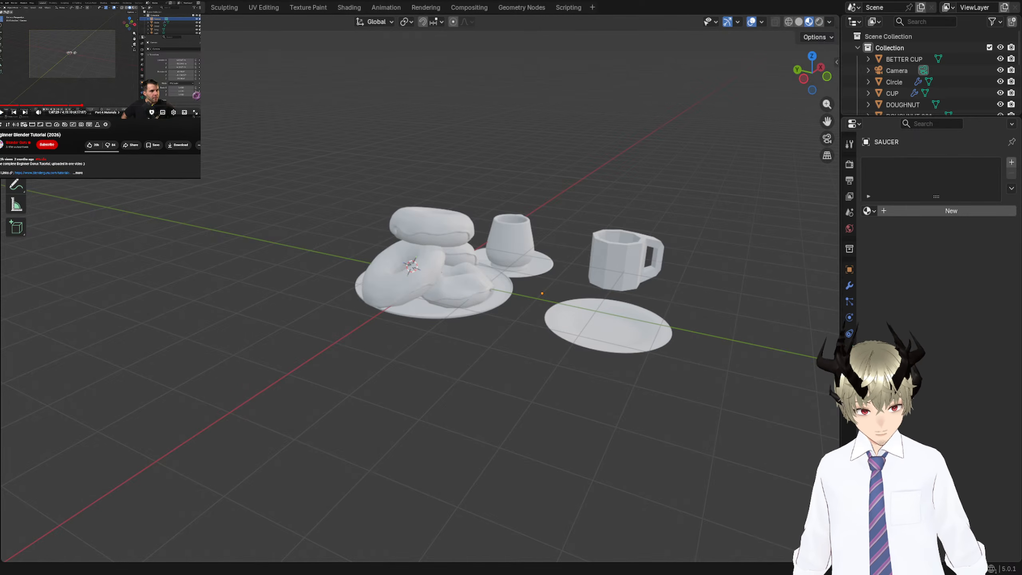
# Select the plates Circle, SAUCER and SAUCER.001 with SAUCER.001 active, and create a new material, keeping its default base color.
pyautogui.scroll(2, 421, 294)
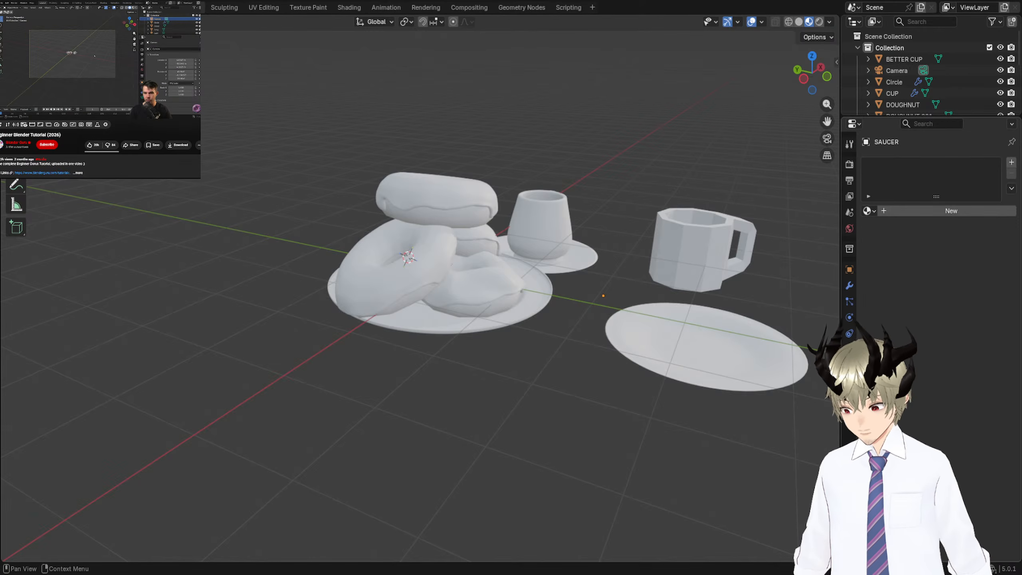
pyautogui.click(575, 271)
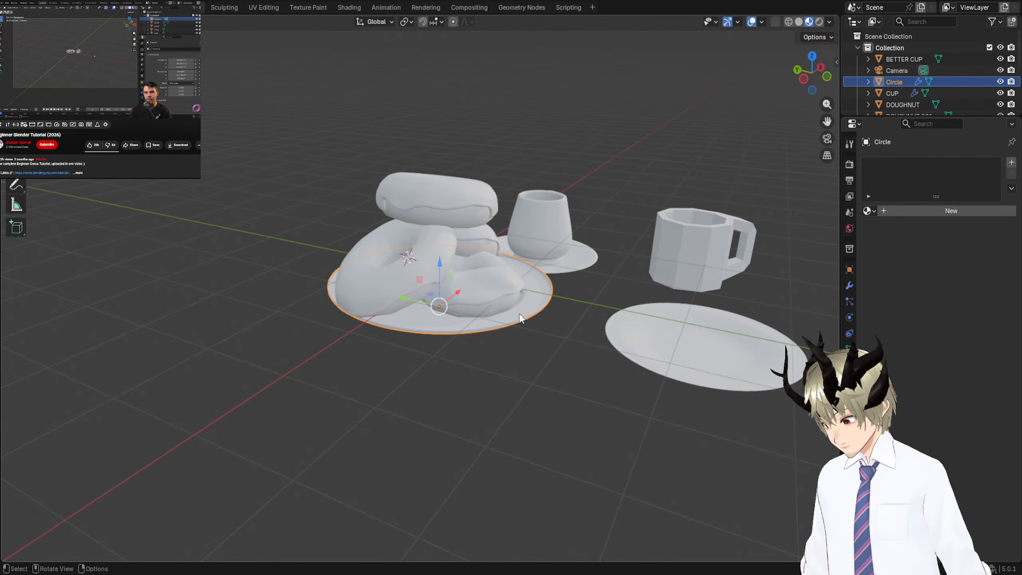
pyautogui.keyDown('shift'); pyautogui.click(679, 353); pyautogui.keyUp('shift')
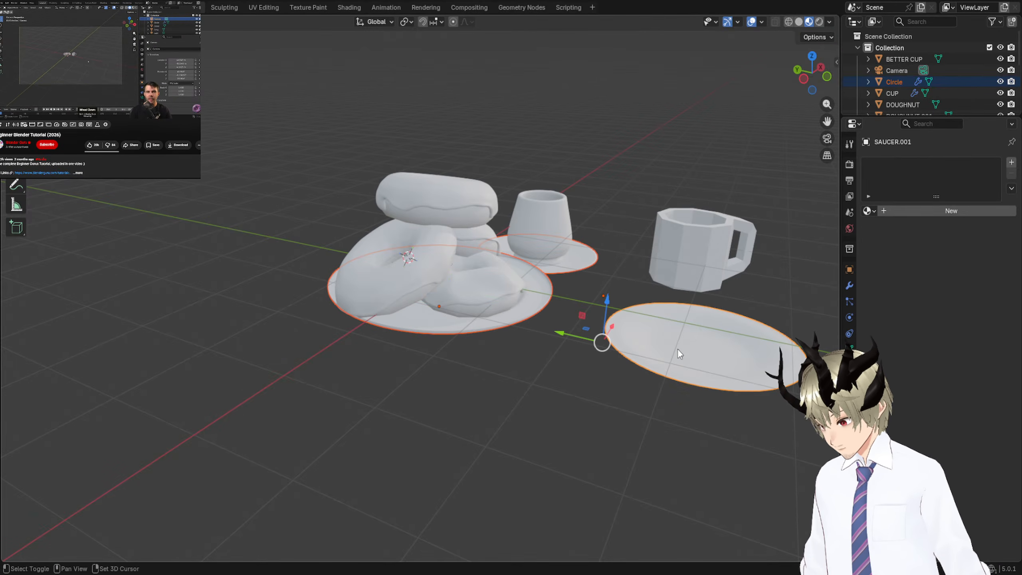
pyautogui.click(921, 211)
pyautogui.click(944, 284)
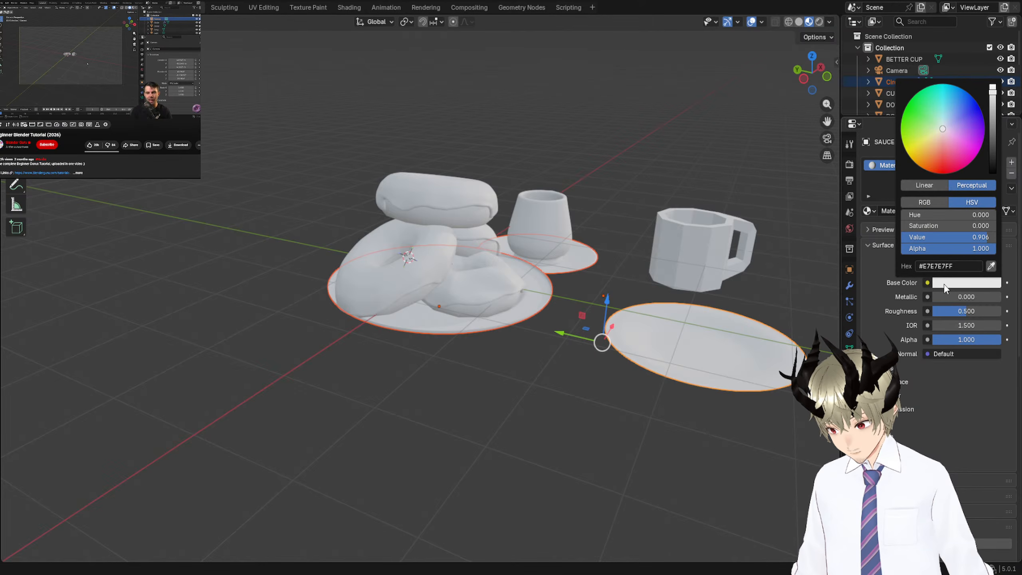
pyautogui.click(944, 284)
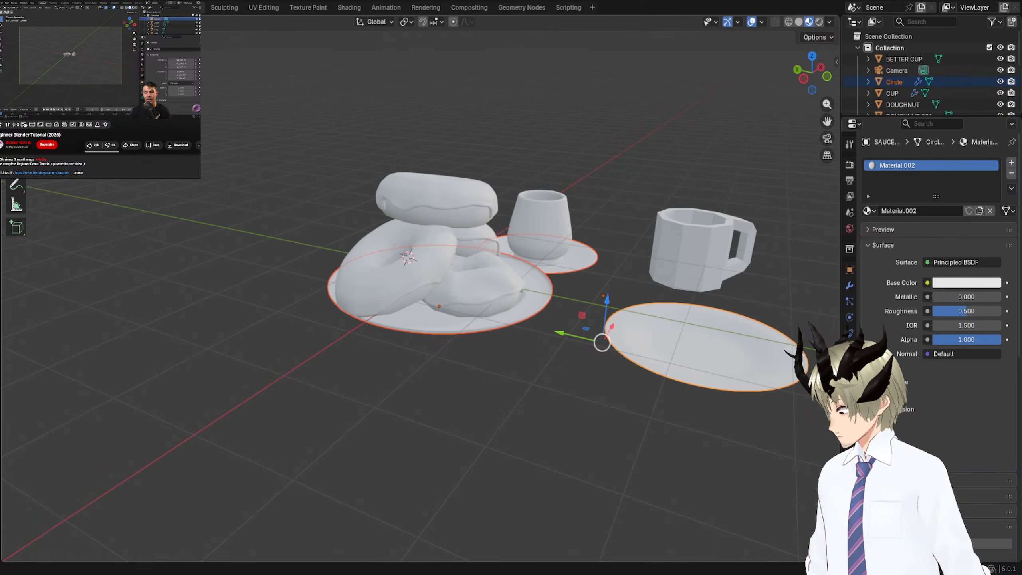
# Select all the geometry of the three plates in Edit Mode by growing a lasso selection, and return to Object Mode.
pyautogui.press('Tab')
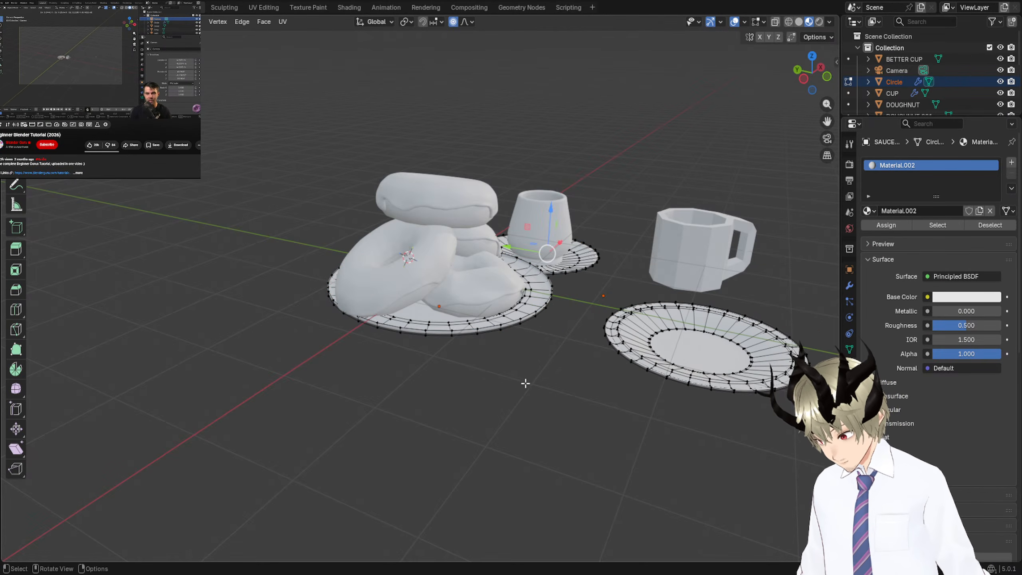
pyautogui.moveTo(519, 366)
pyautogui.keyDown('ctrl'); pyautogui.mouseDown(button='right')
pyautogui.moveTo(572, 238)
pyautogui.moveTo(767, 419)
pyautogui.moveTo(742, 417)
pyautogui.mouseUp(button='right'); pyautogui.keyUp('ctrl')
pyautogui.press('ctrl+KP_Add')
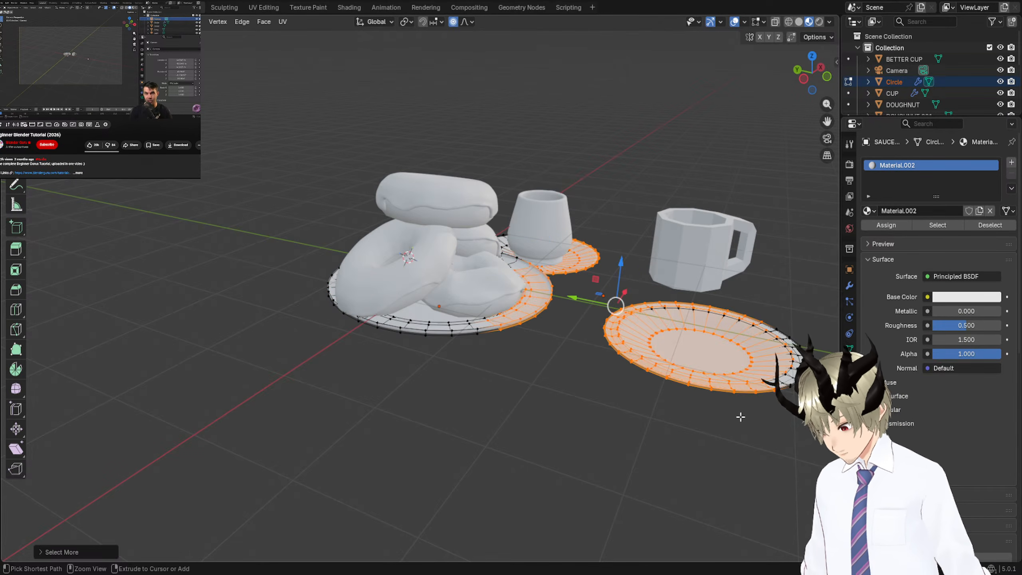
pyautogui.press('ctrl+KP_Add')
pyautogui.press('ctrl+KP_Add')
pyautogui.press('ctrl+KP_Add')
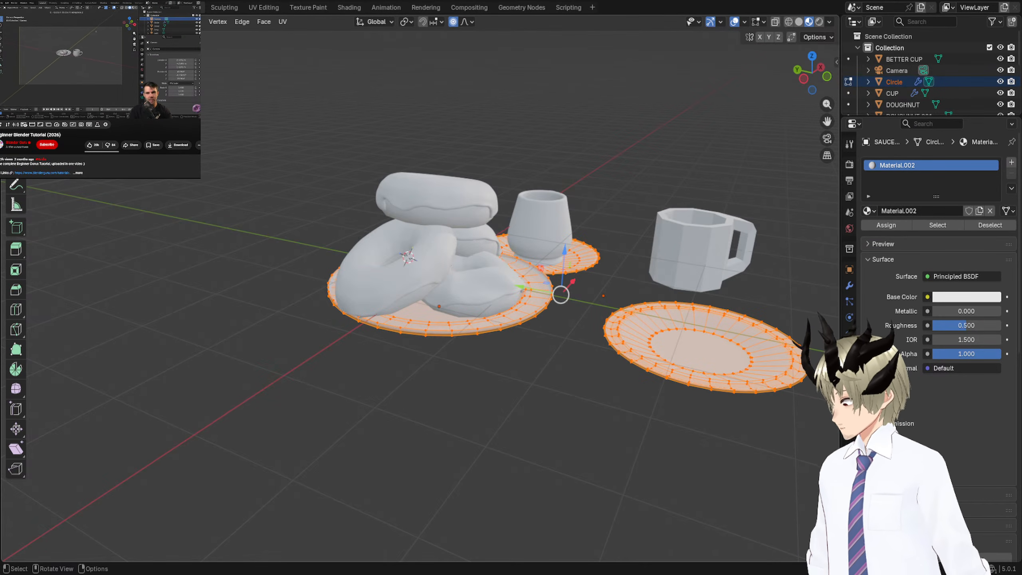
pyautogui.press('Tab')
# Select all four doughnuts without their glazes, with DOUGHNUT.003 active, and create a new material in Edit Mode.
pyautogui.moveTo(439, 248); pyautogui.dragTo(431, 229, button='middle')
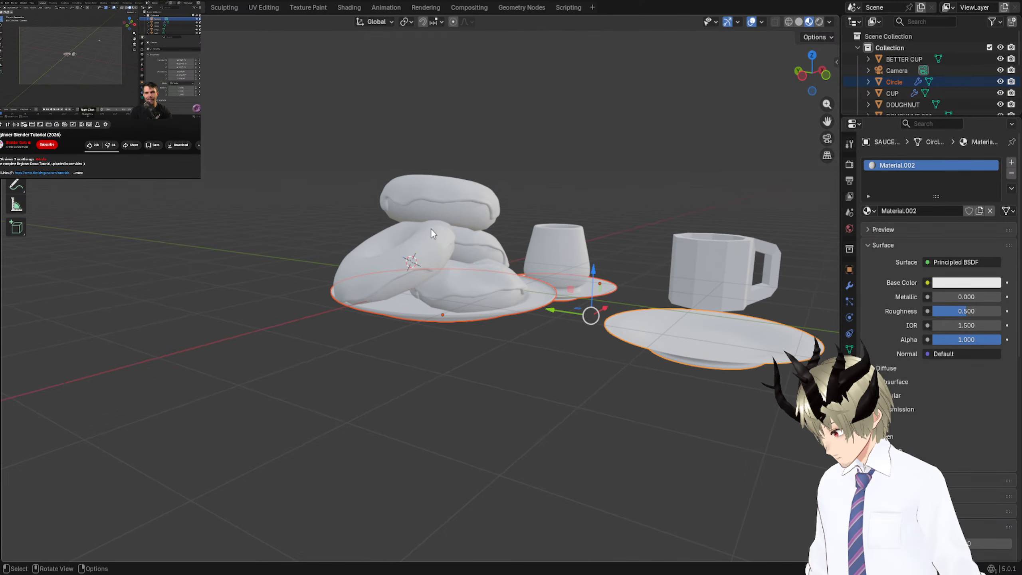
pyautogui.click(473, 252)
pyautogui.keyDown('shift'); pyautogui.click(454, 207); pyautogui.keyUp('shift')
pyautogui.keyDown('shift'); pyautogui.click(425, 258); pyautogui.keyUp('shift')
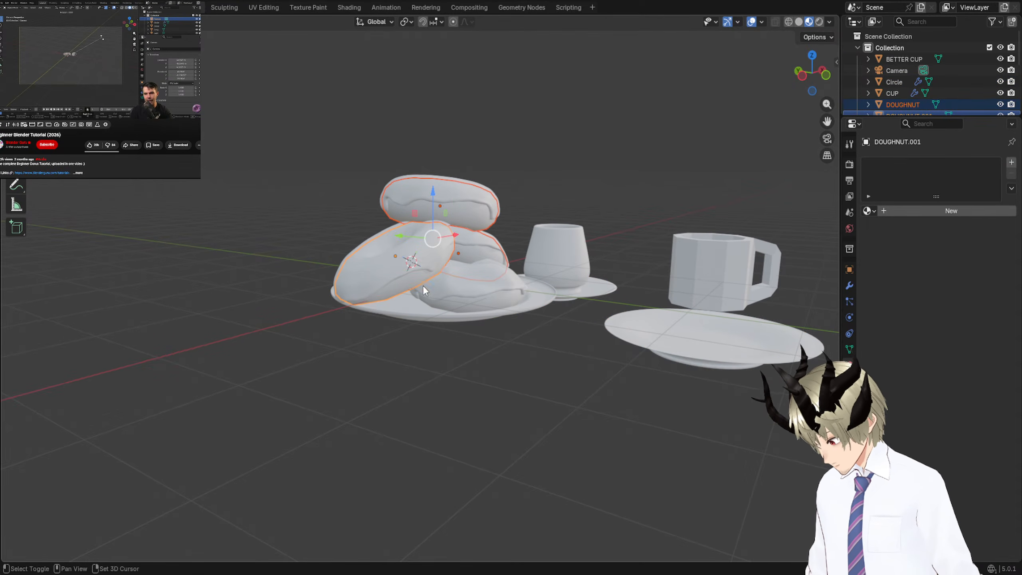
pyautogui.keyDown('shift'); pyautogui.click(499, 303); pyautogui.keyUp('shift')
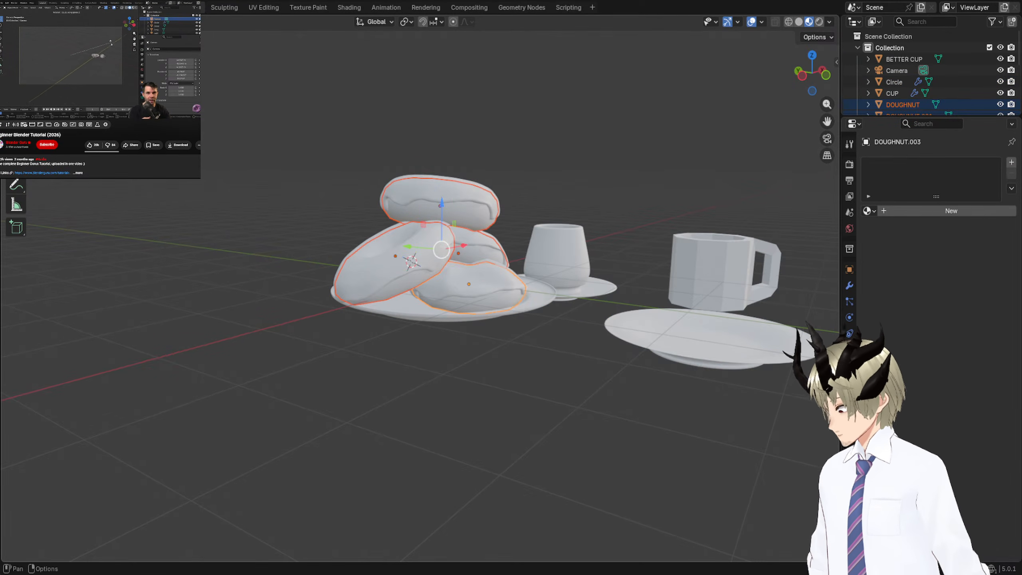
pyautogui.press('Tab')
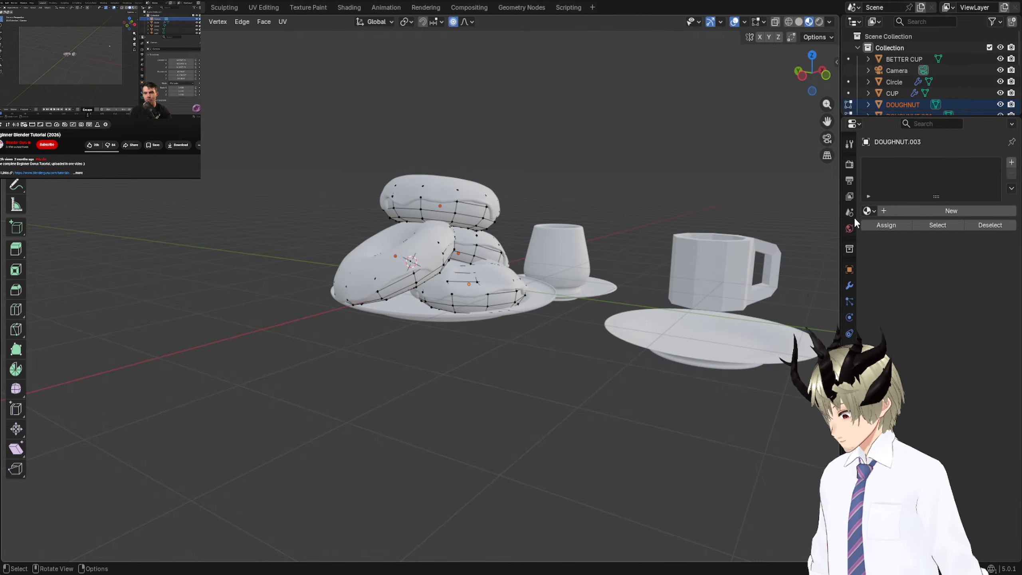
pyautogui.click(941, 210)
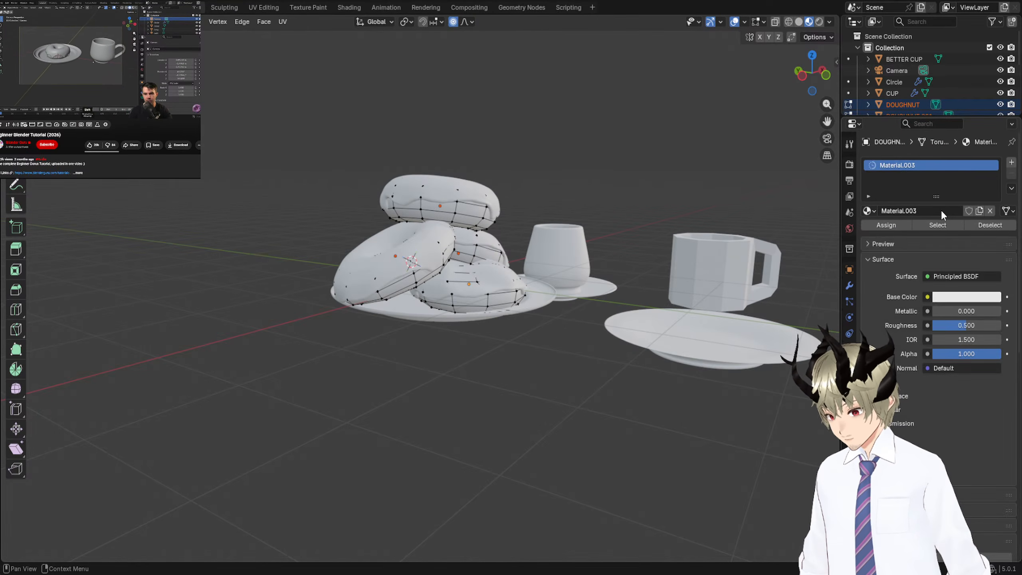
# Set the doughnut material's base color to a dark orange-brown with hue 0.083 and saturation 0.936.
pyautogui.click(952, 298)
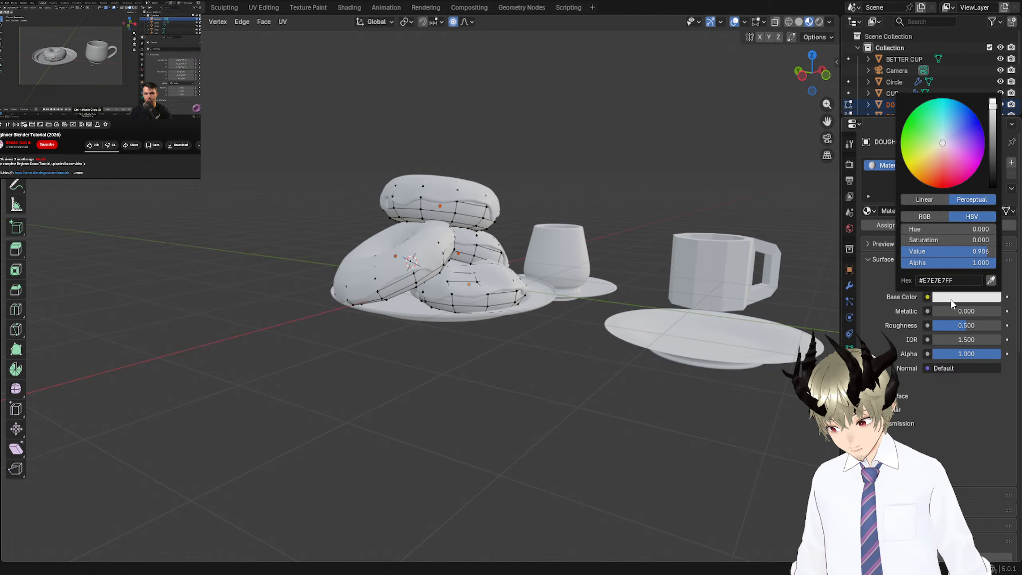
pyautogui.moveTo(952, 163); pyautogui.dragTo(923, 179)
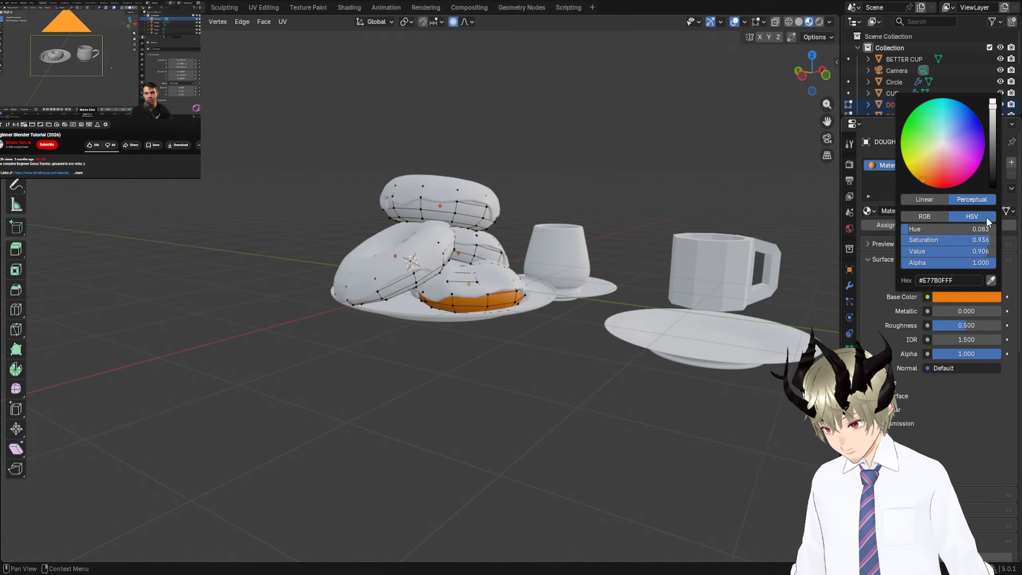
pyautogui.moveTo(992, 126); pyautogui.dragTo(992, 145)
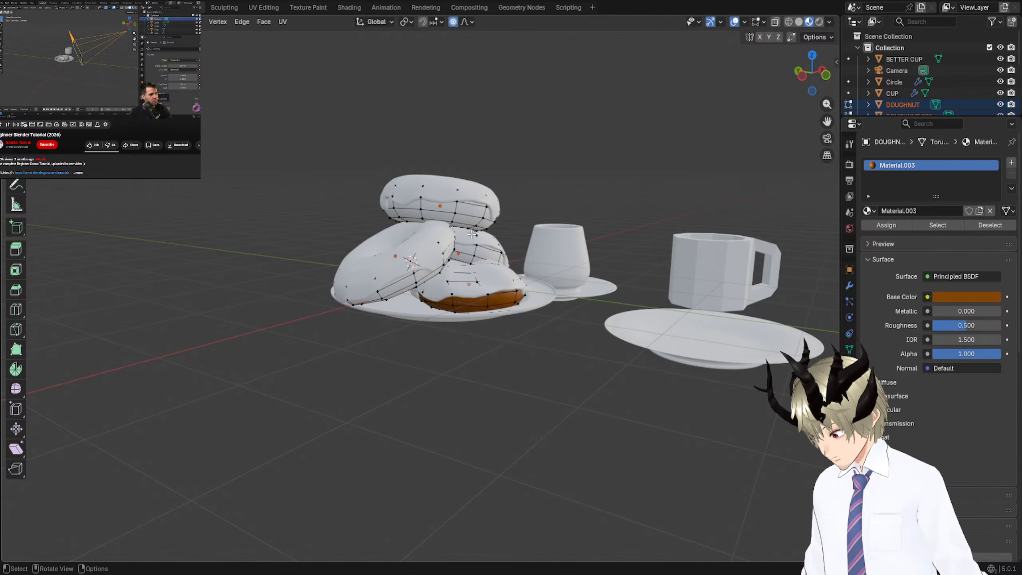
# Select the full geometry of the four doughnuts and try to assign Material.003 to all of them.
pyautogui.moveTo(476, 185)
pyautogui.mouseDown()
pyautogui.moveTo(374, 401)
pyautogui.moveTo(546, 350)
pyautogui.mouseUp()
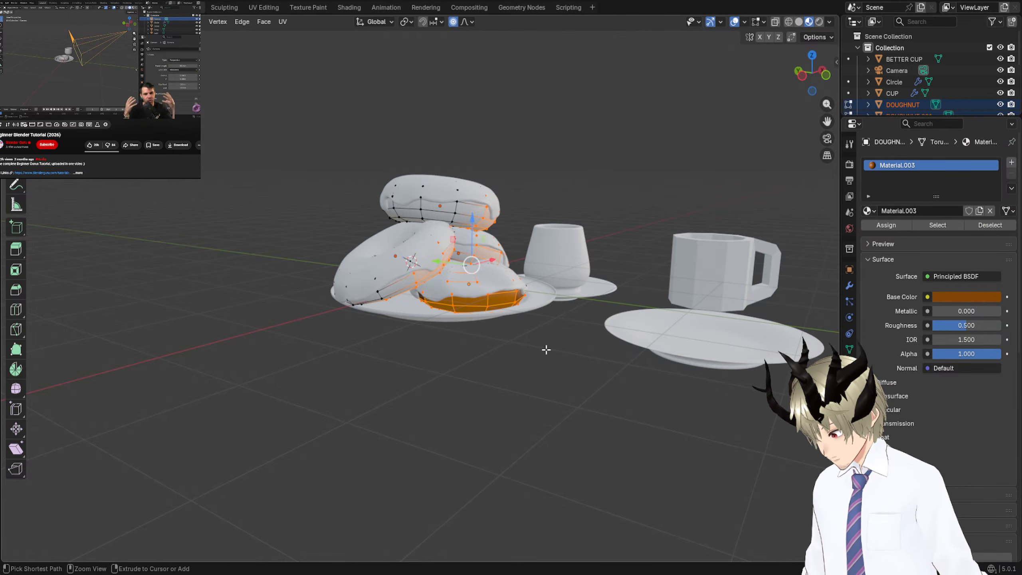
pyautogui.press('ctrl+KP_Add')
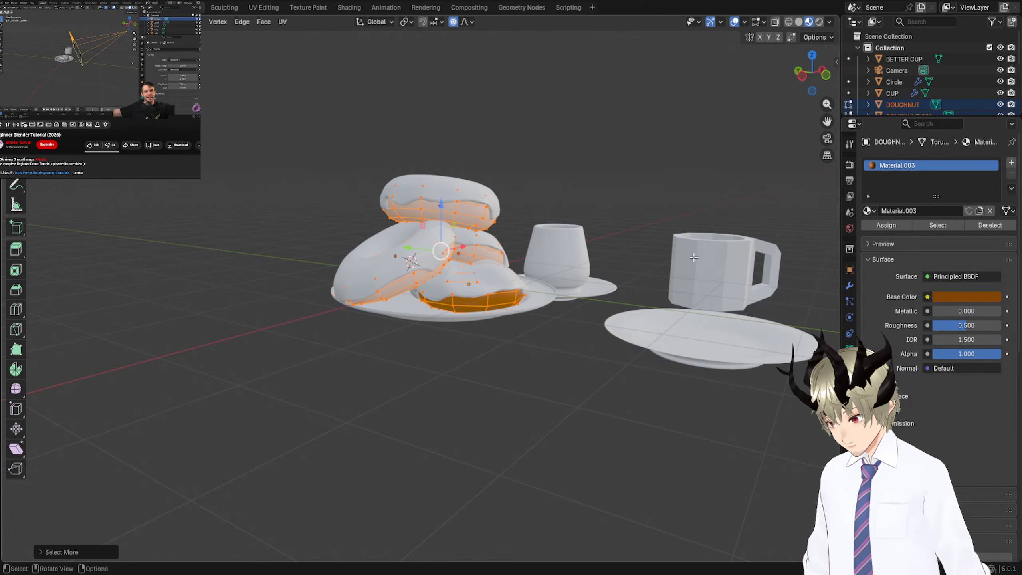
pyautogui.click(879, 228)
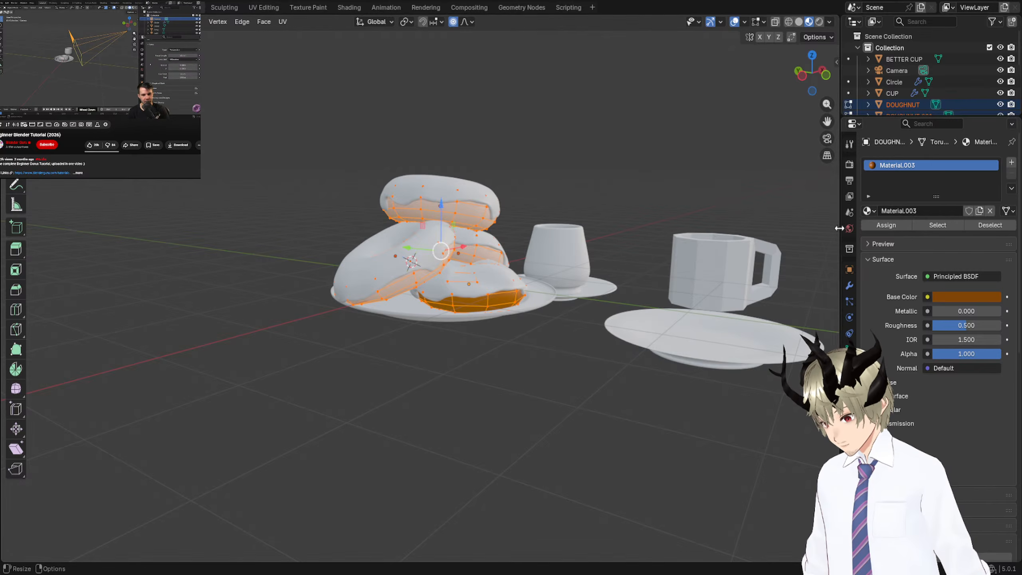
# Make DOUGHNUT.001 the active mesh in Edit Mode and give it the existing brown Material.003.
pyautogui.scroll(2, 533, 217)
pyautogui.click(482, 239)
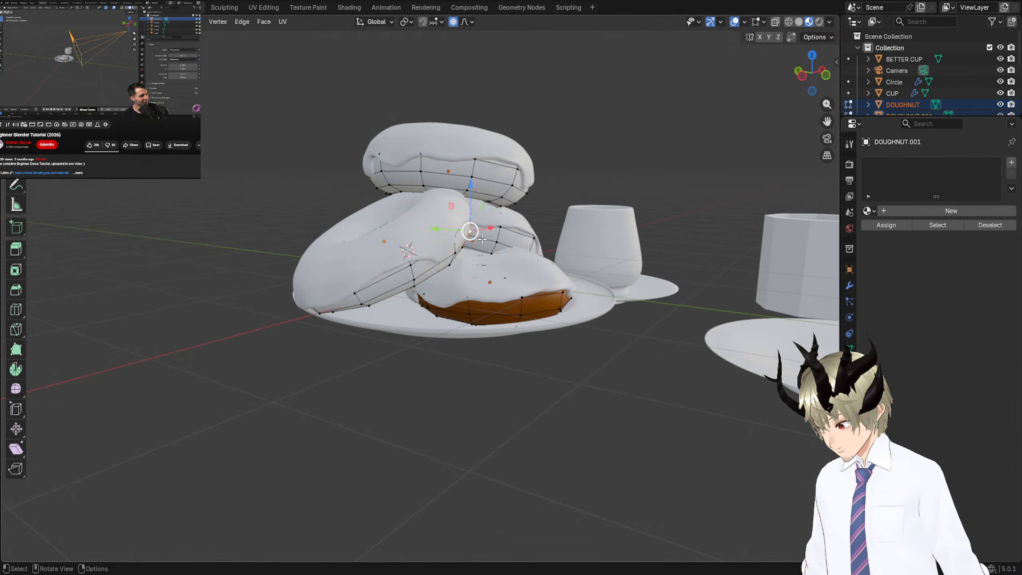
pyautogui.moveTo(475, 232); pyautogui.dragTo(518, 262)
pyautogui.hotkey('ctrl', 'z')
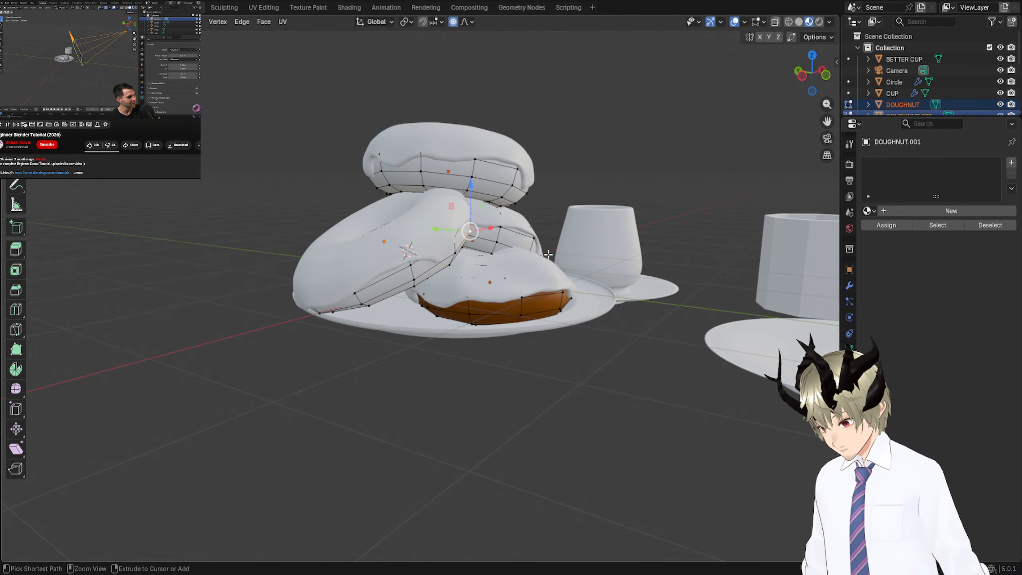
pyautogui.moveTo(457, 133)
pyautogui.mouseDown()
pyautogui.moveTo(542, 269)
pyautogui.moveTo(404, 325)
pyautogui.mouseUp()
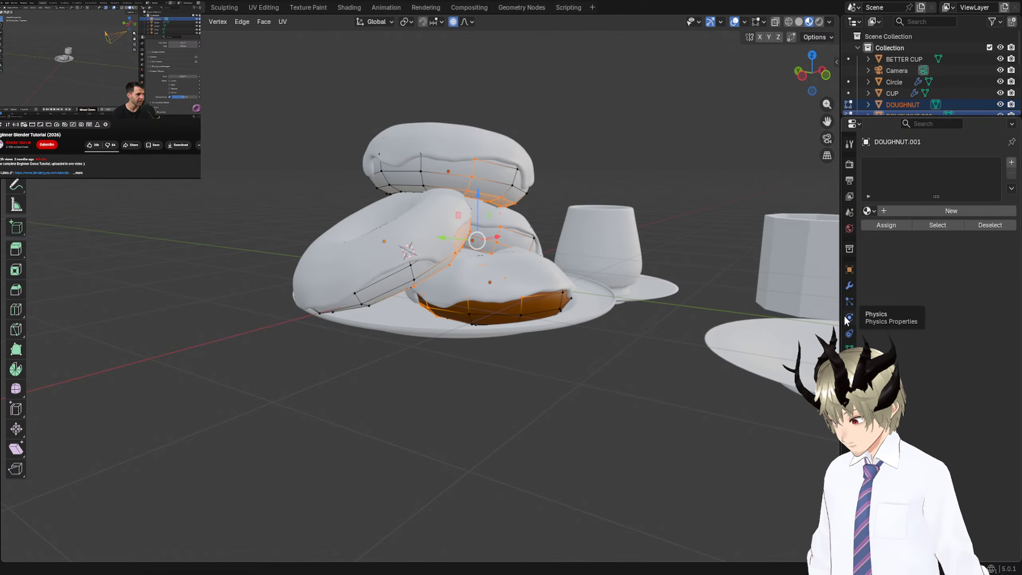
pyautogui.click(868, 210)
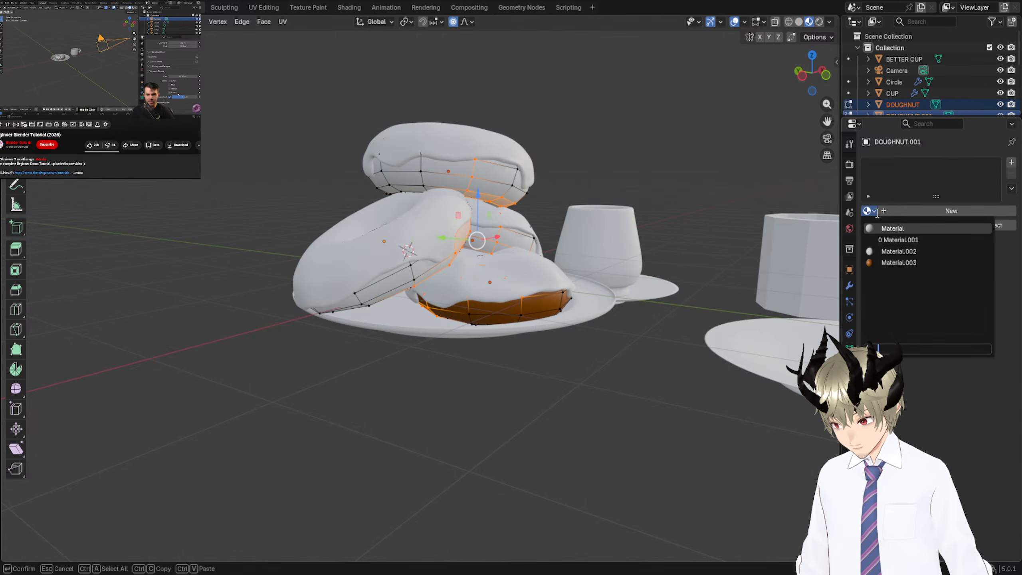
pyautogui.click(894, 262)
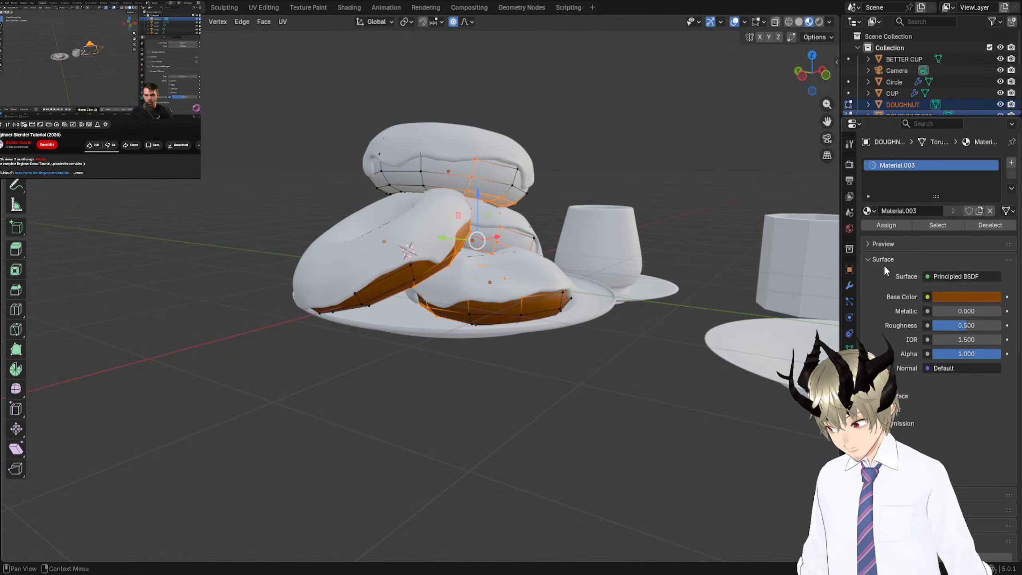
# Give Material.003 to the rear doughnut DOUGHNUT and the topmost doughnut DOUGHNUT.002 as well.
pyautogui.click(523, 251)
pyautogui.click(508, 234)
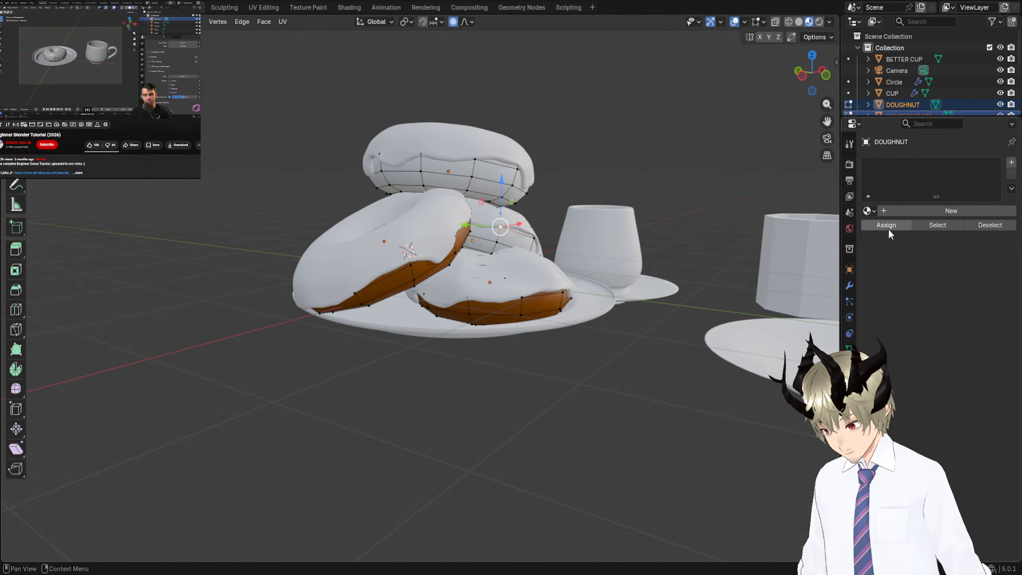
pyautogui.click(875, 213)
pyautogui.click(878, 257)
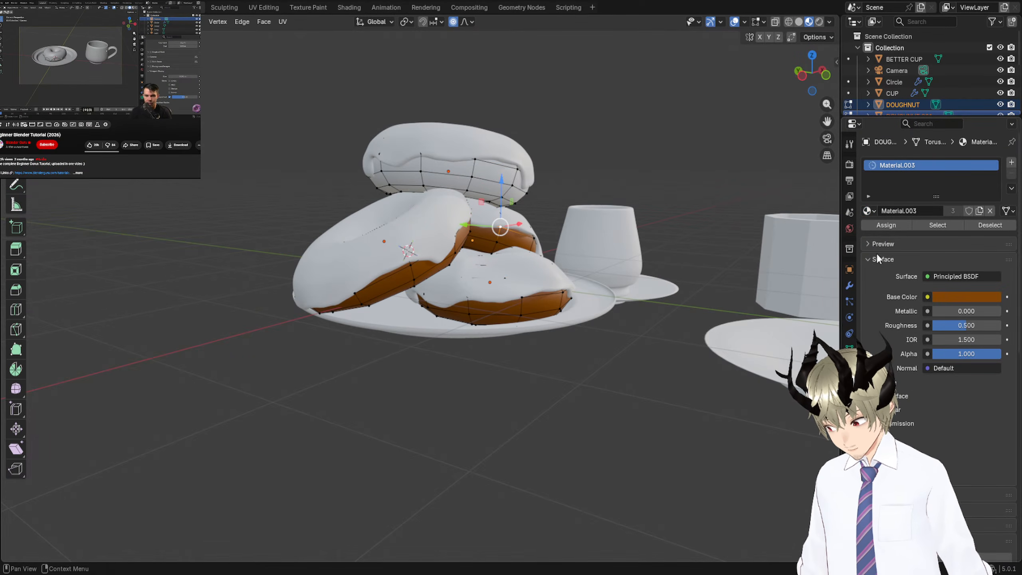
pyautogui.click(512, 185)
pyautogui.click(868, 210)
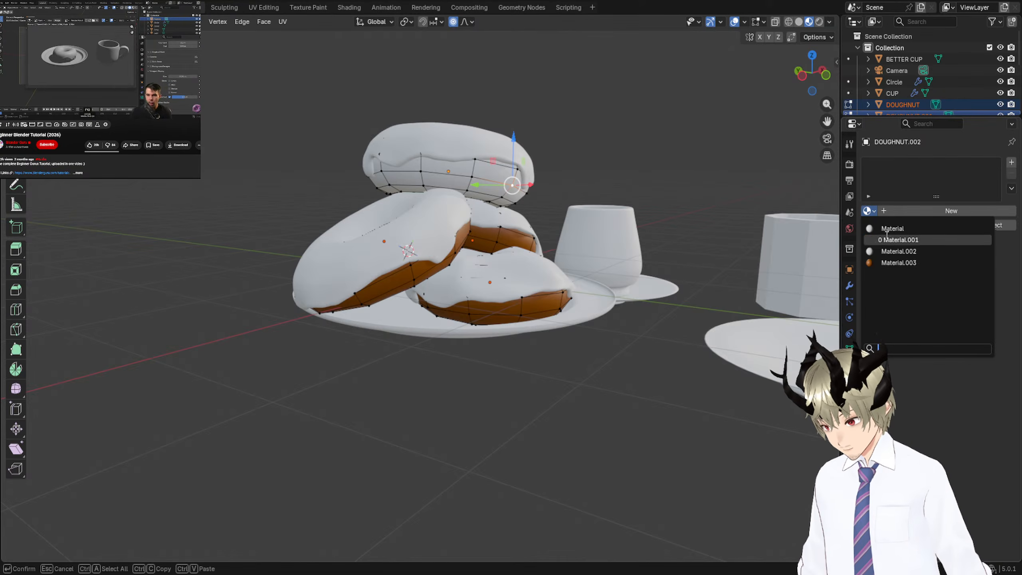
pyautogui.click(899, 262)
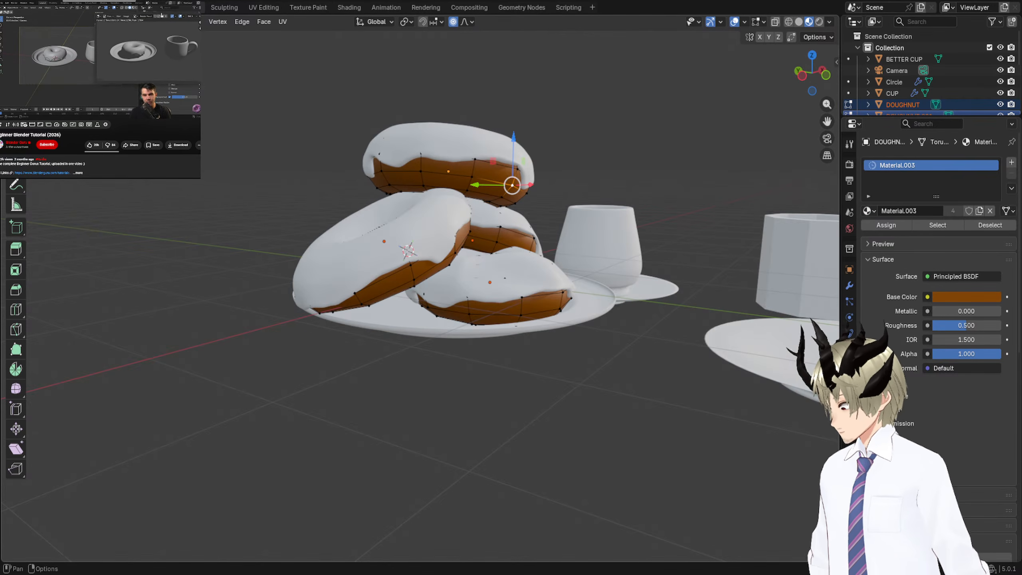
# Return to Object Mode, select the doughnut plate Circle, and give it the existing Material.002.
pyautogui.press('Tab')
pyautogui.moveTo(501, 190); pyautogui.dragTo(516, 241, button='middle')
pyautogui.click(573, 351)
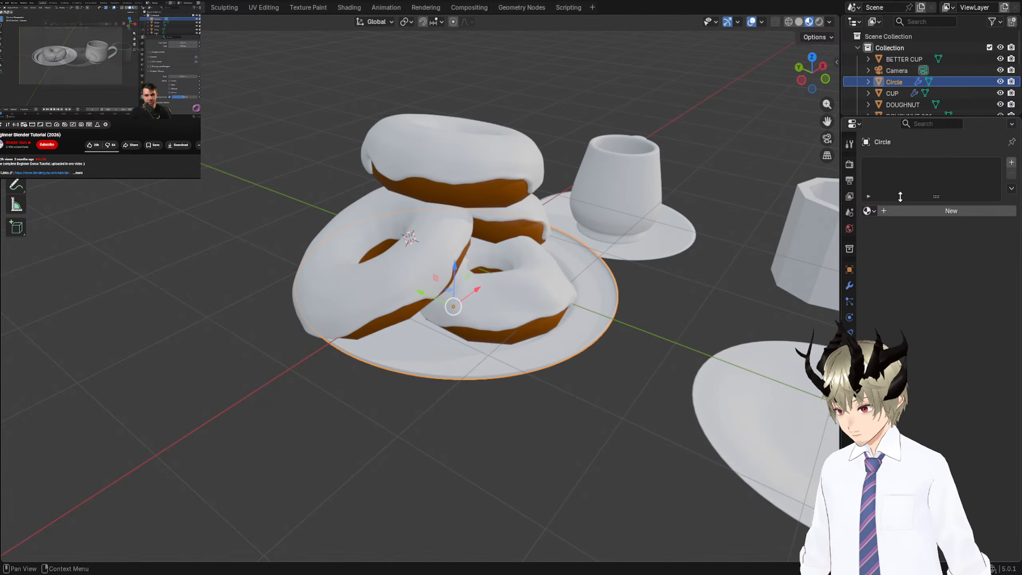
pyautogui.click(868, 210)
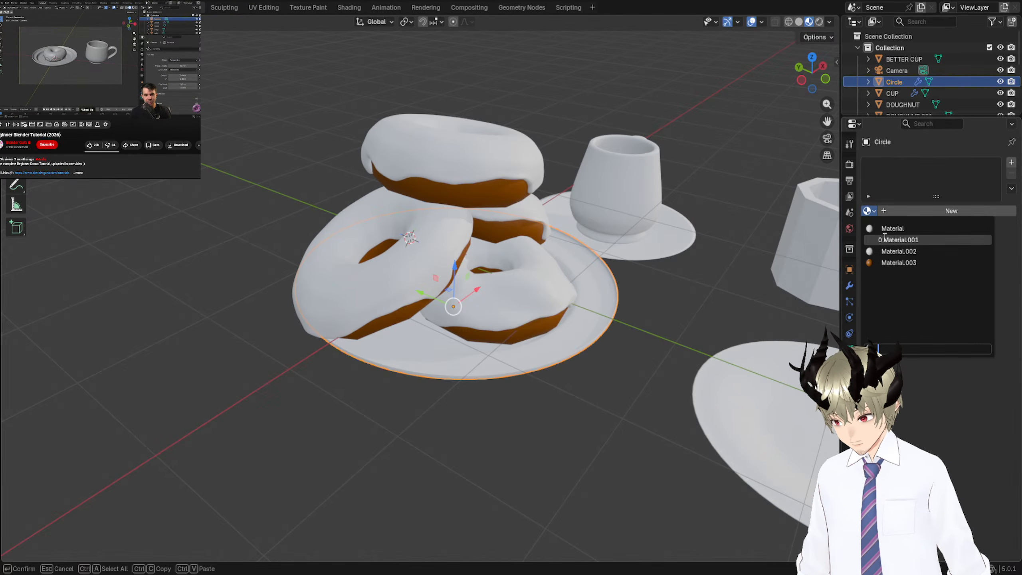
pyautogui.click(898, 251)
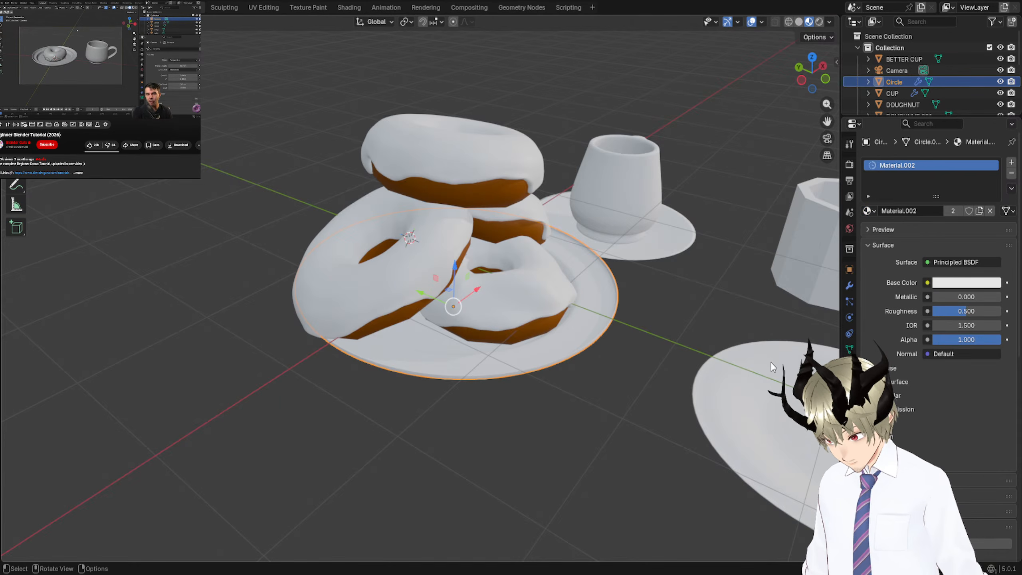
# Check the front plate's material, and give the saucer under the cup the existing Material.002.
pyautogui.click(771, 362)
pyautogui.click(868, 211)
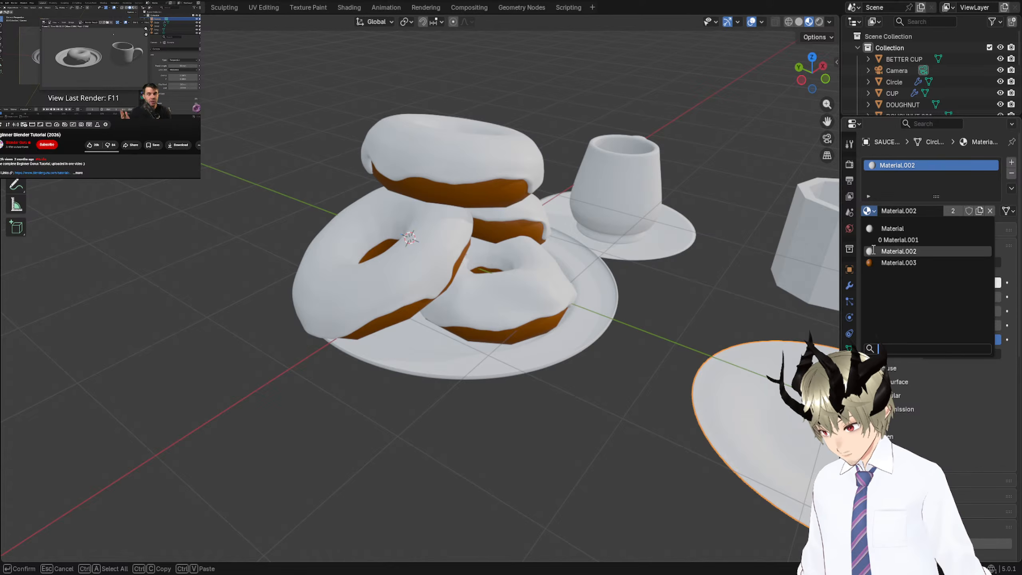
pyautogui.click(667, 228)
pyautogui.click(868, 210)
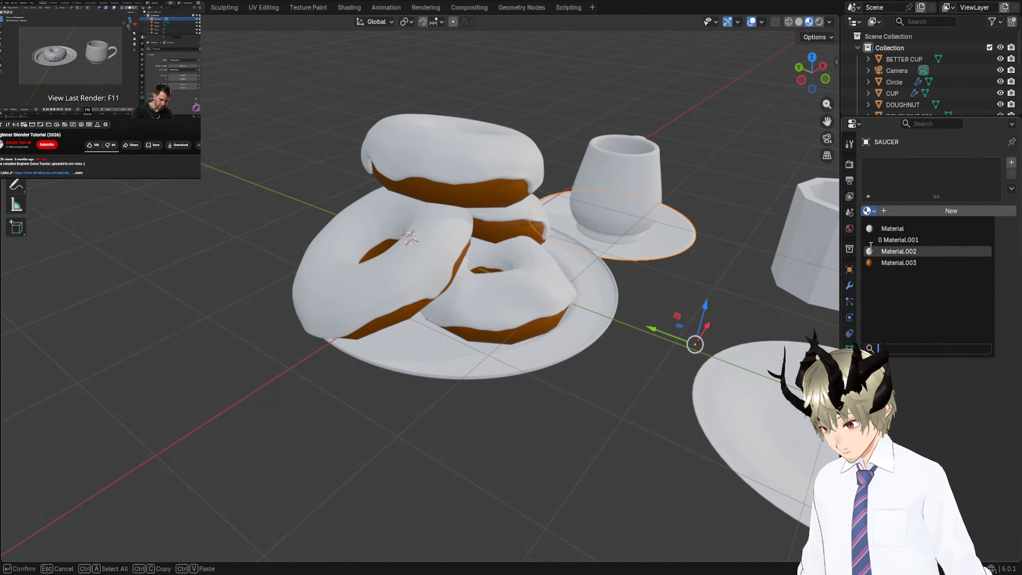
pyautogui.click(871, 250)
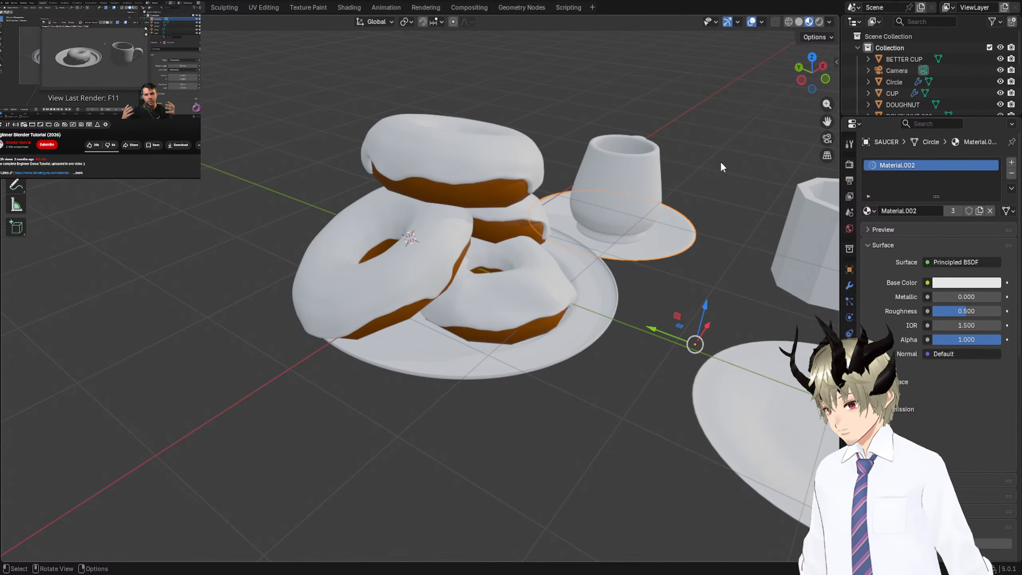
# Switch the viewport to rendered shading and view the whole arrangement together with its camera.
pyautogui.click(820, 22)
pyautogui.scroll(-2, 622, 137)
pyautogui.moveTo(620, 134)
pyautogui.mouseDown(button='middle')
pyautogui.moveTo(599, 107)
pyautogui.moveTo(680, 127)
pyautogui.moveTo(610, 122)
pyautogui.mouseUp(button='middle')
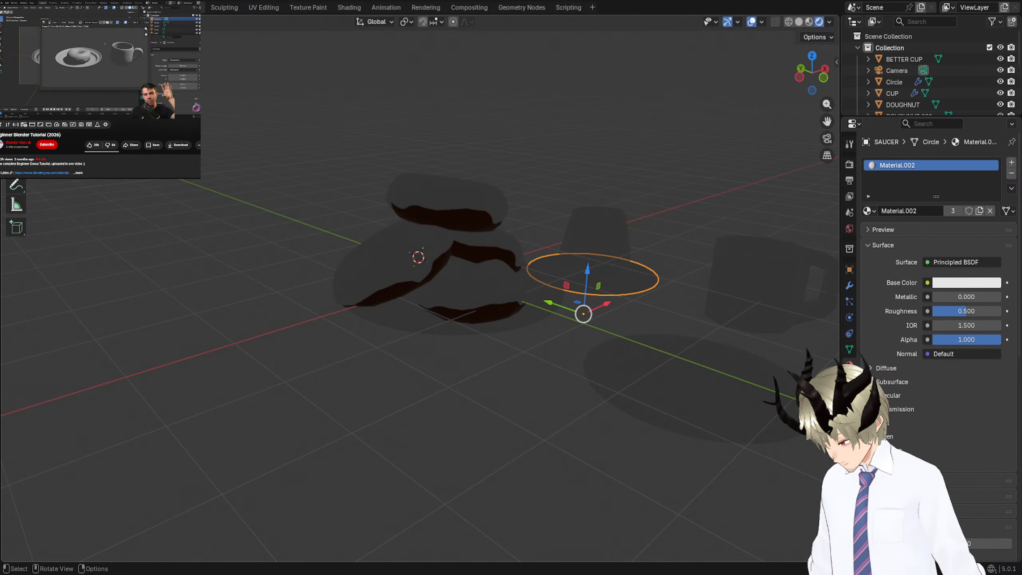
pyautogui.moveTo(668, 151); pyautogui.dragTo(676, 154, button='middle')
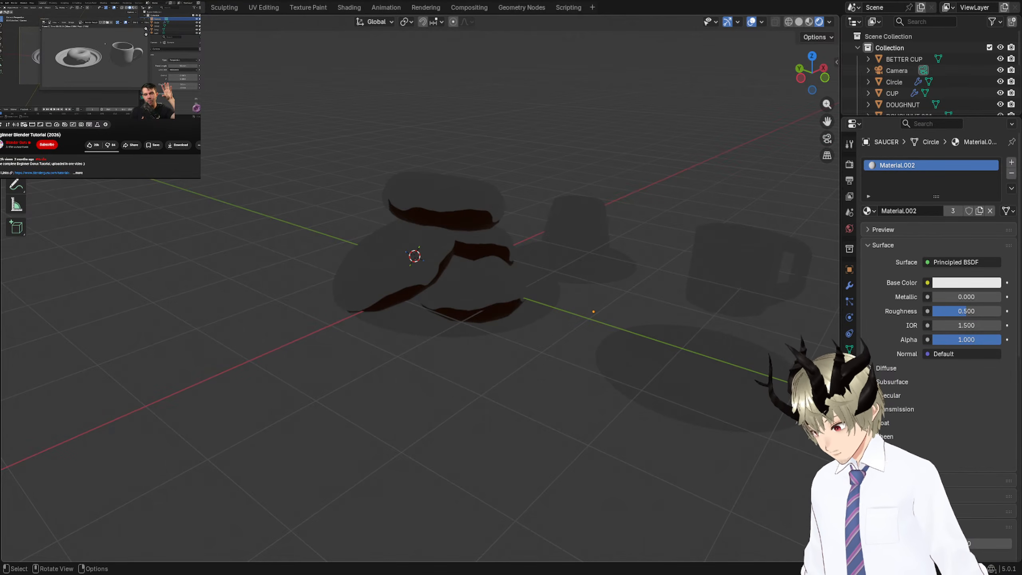
pyautogui.moveTo(497, 249)
pyautogui.mouseDown(button='middle')
pyautogui.moveTo(468, 203)
pyautogui.moveTo(490, 247)
pyautogui.mouseUp(button='middle')
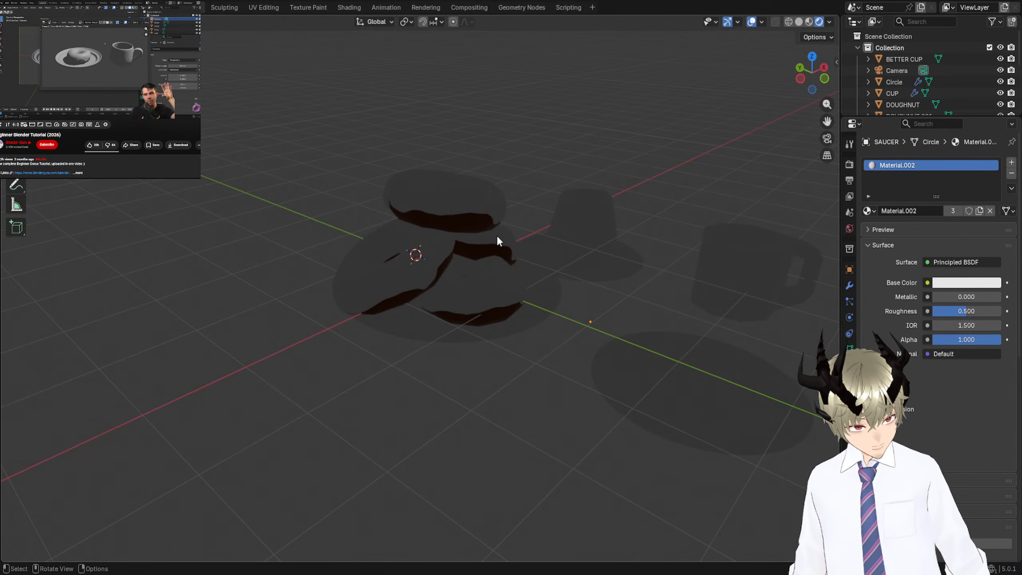
pyautogui.scroll(-10, 498, 235)
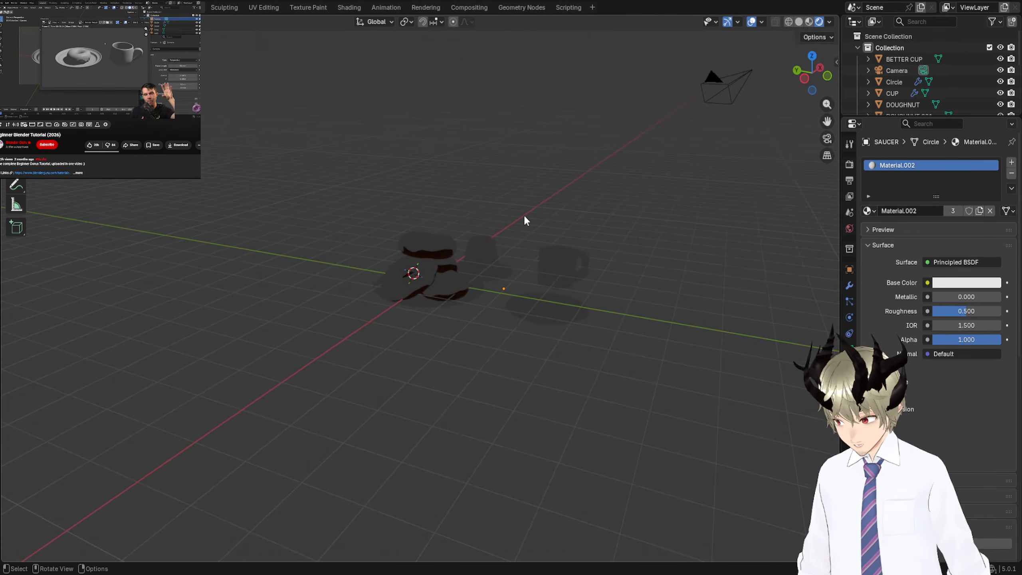
pyautogui.moveTo(524, 213); pyautogui.dragTo(440, 200, button='middle')
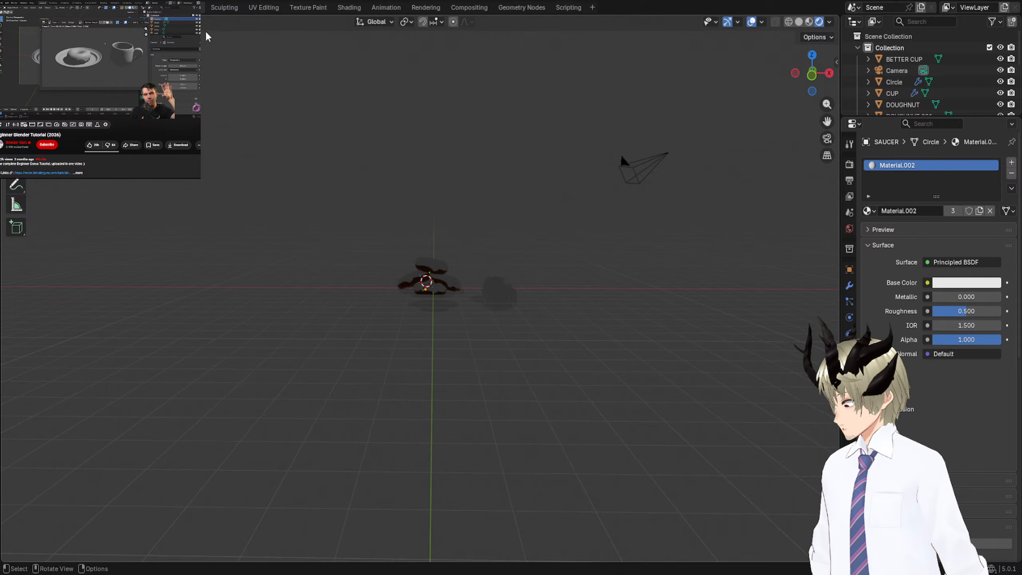
# Add a Sun light and move it from the doughnuts to a spot high above and beside the objects.
pyautogui.hotkey('shift', 'a')
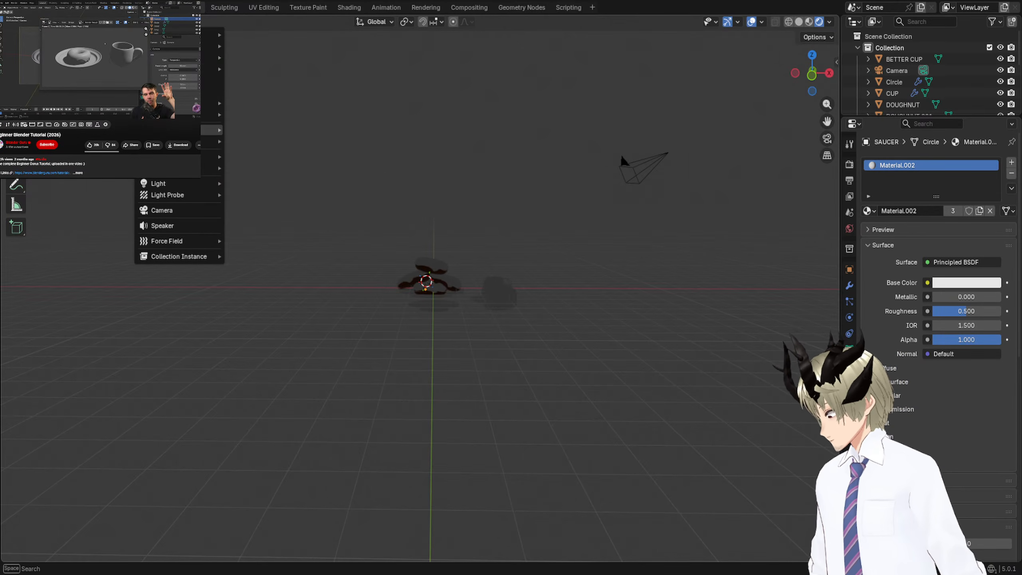
pyautogui.moveTo(170, 188)
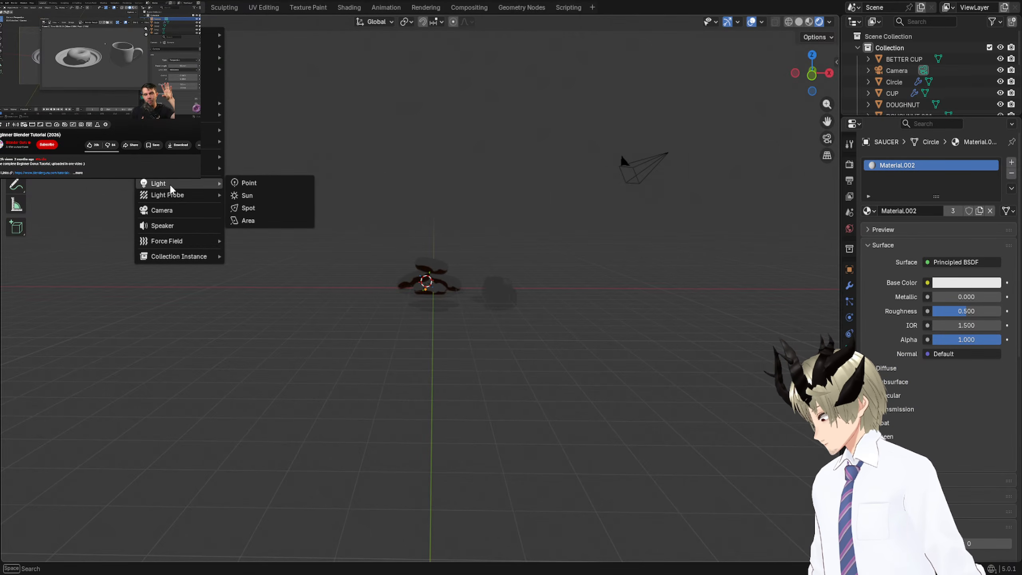
pyautogui.click(246, 195)
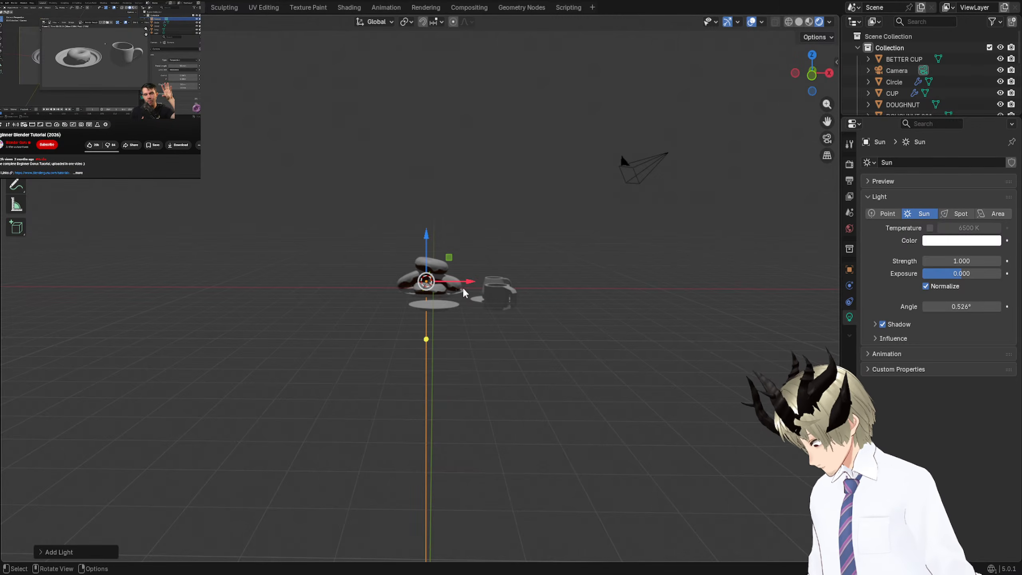
pyautogui.moveTo(438, 299); pyautogui.dragTo(654, 292, button='middle')
pyautogui.press('g')
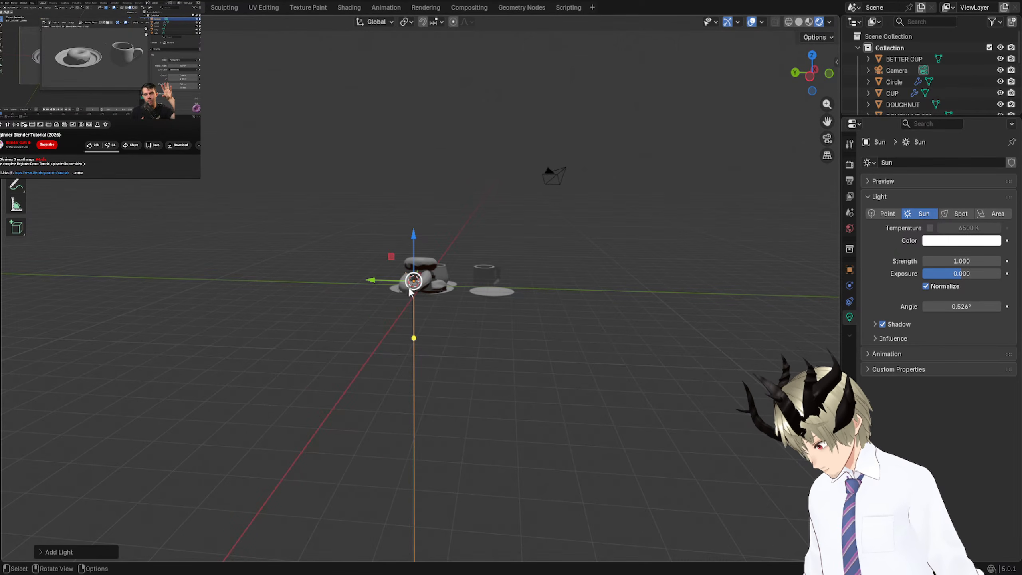
pyautogui.moveTo(413, 280); pyautogui.dragTo(573, 139)
pyautogui.moveTo(573, 140); pyautogui.dragTo(416, 180, button='middle')
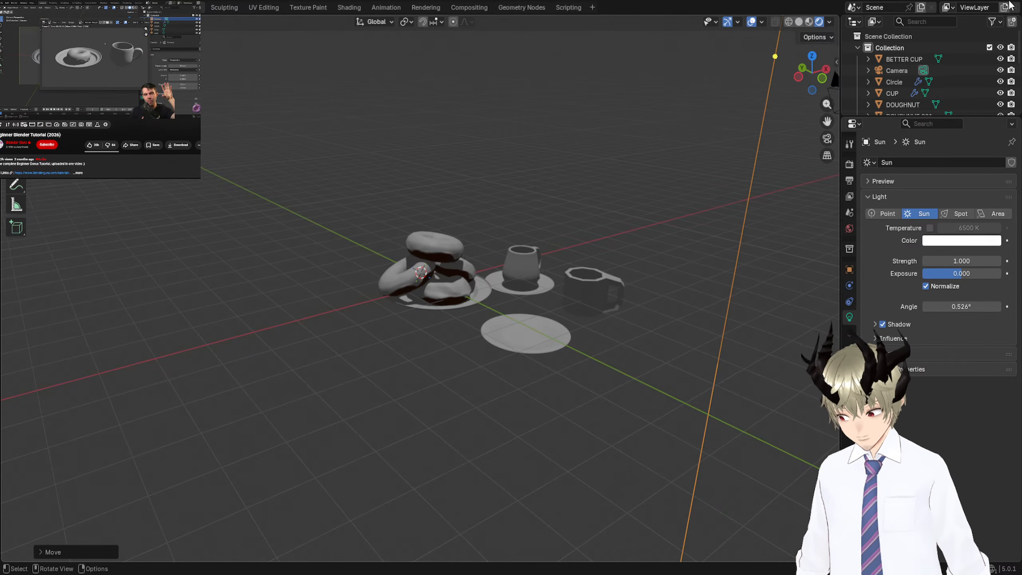
pyautogui.moveTo(636, 174); pyautogui.dragTo(696, 157, button='middle')
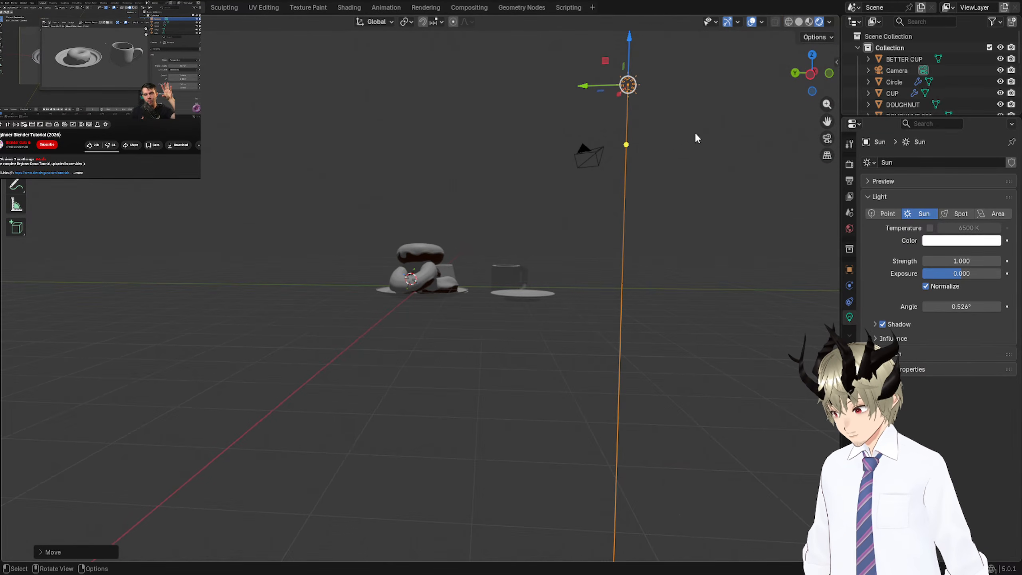
pyautogui.moveTo(628, 85); pyautogui.dragTo(645, 163)
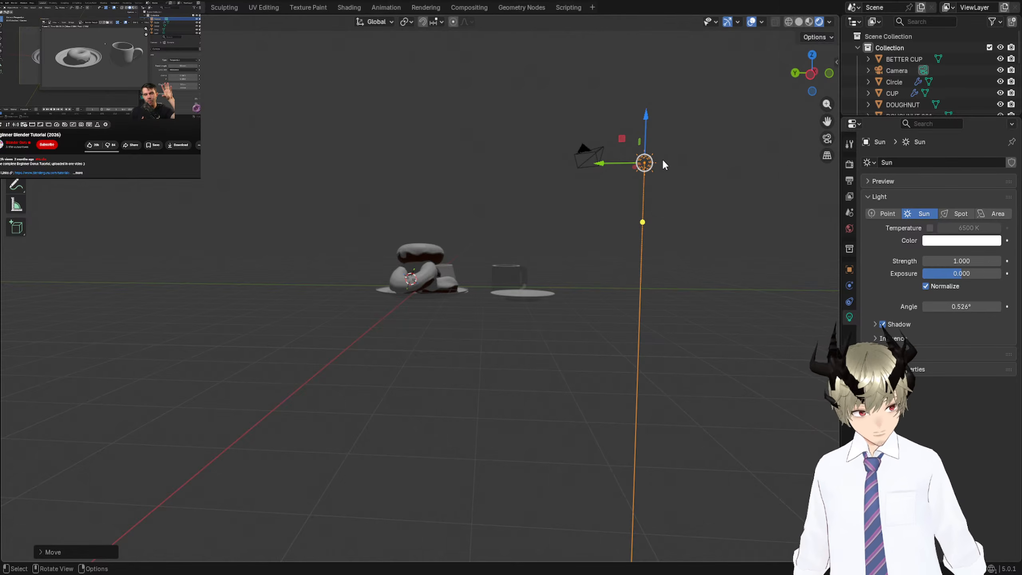
pyautogui.moveTo(734, 173); pyautogui.dragTo(600, 295, button='middle')
# Select all four doughnuts and brighten the brown base color of Material.003.
pyautogui.click(466, 316)
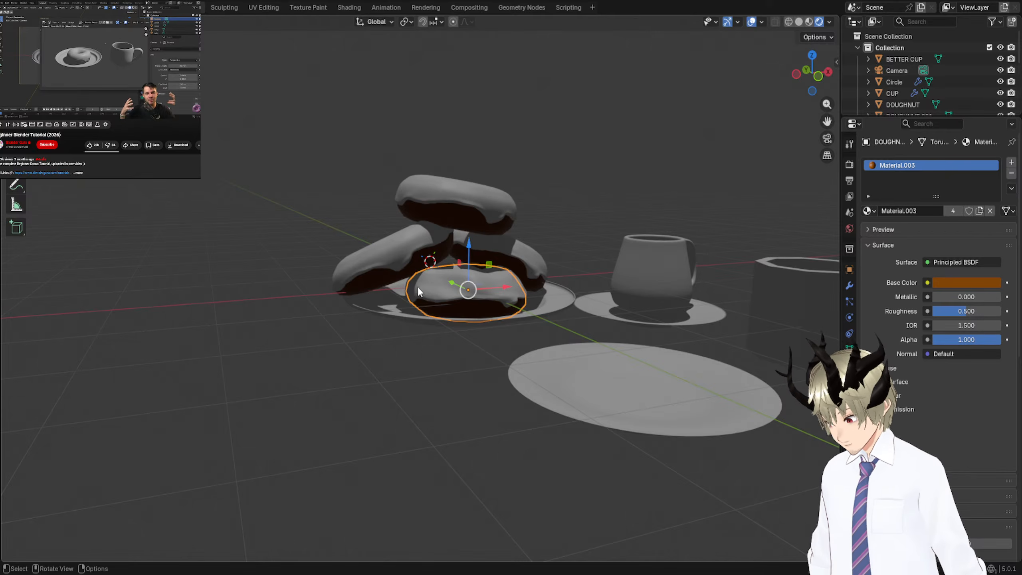
pyautogui.keyDown('shift'); pyautogui.click(389, 278); pyautogui.keyUp('shift')
pyautogui.keyDown('shift'); pyautogui.click(447, 226); pyautogui.keyUp('shift')
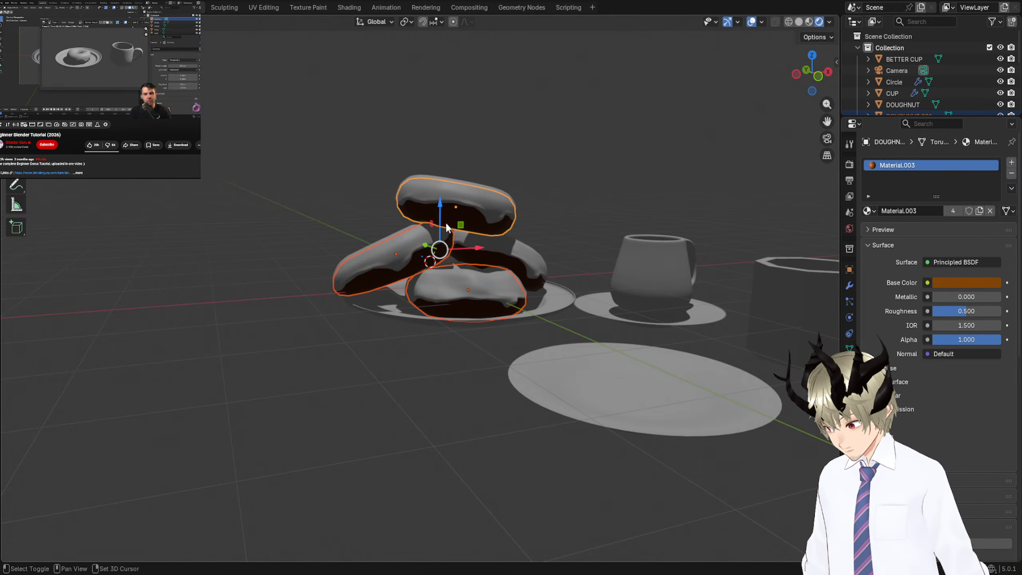
pyautogui.keyDown('shift'); pyautogui.click(479, 255); pyautogui.keyUp('shift')
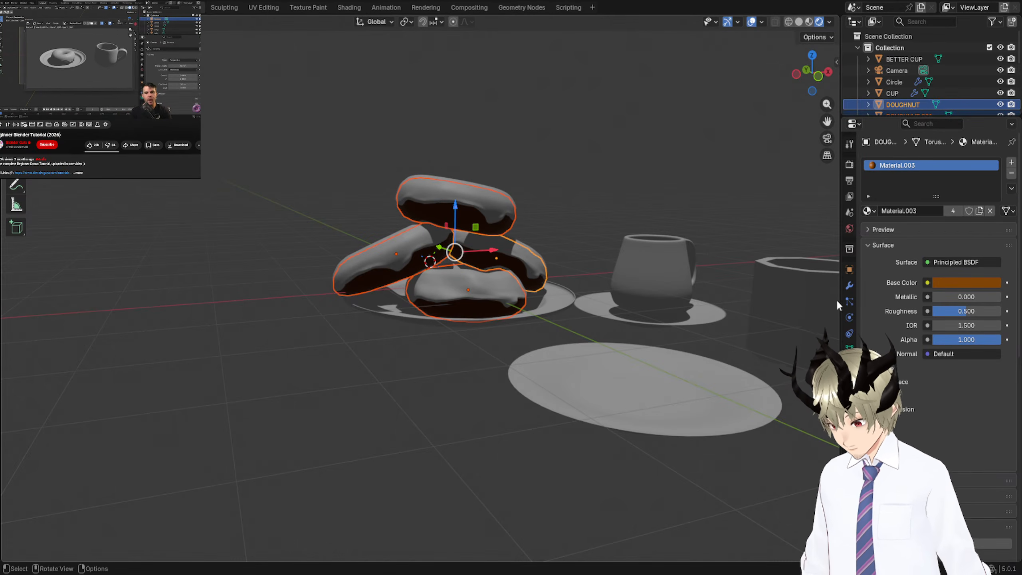
pyautogui.click(953, 282)
pyautogui.moveTo(993, 119); pyautogui.dragTo(993, 99)
# Examine the lit arrangement from above, from the front and in perspective, and check the camera's position and lens settings.
pyautogui.moveTo(621, 191); pyautogui.dragTo(704, 223, button='middle')
pyautogui.click(662, 304)
pyautogui.moveTo(662, 305); pyautogui.dragTo(549, 250, button='middle')
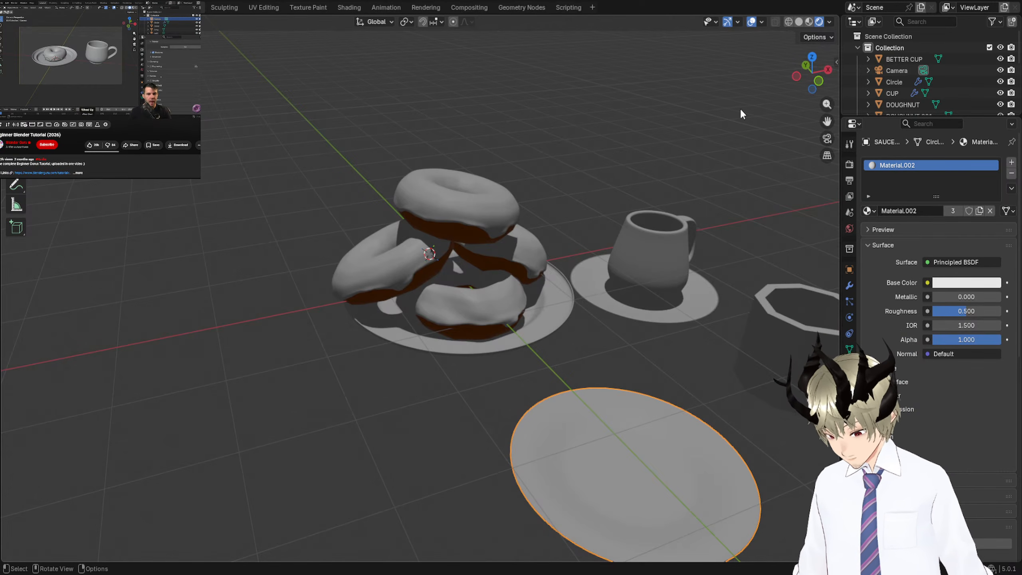
pyautogui.press('KP_7')
pyautogui.press('KP_9')
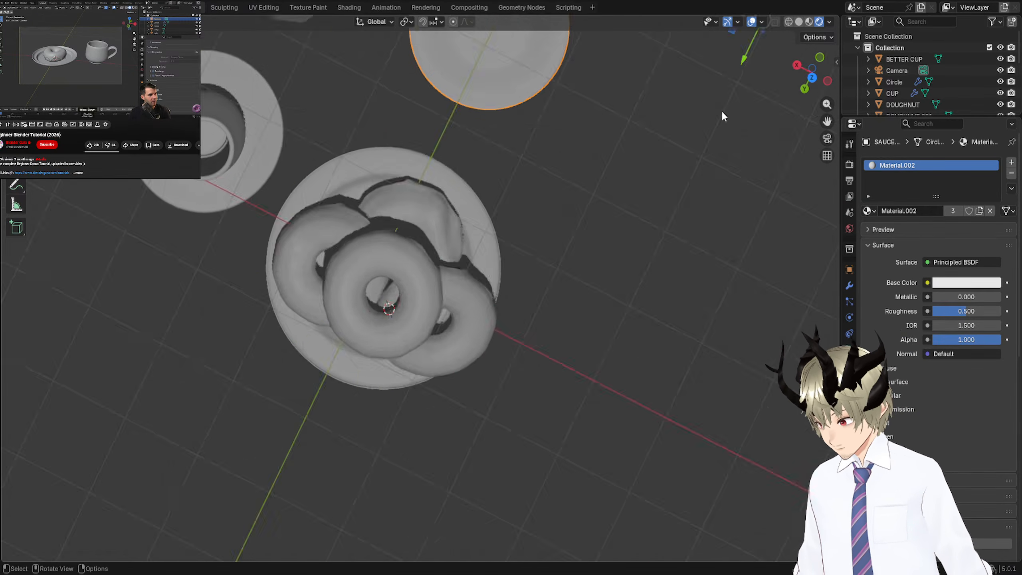
pyautogui.press('KP_6')
pyautogui.press('KP_5')
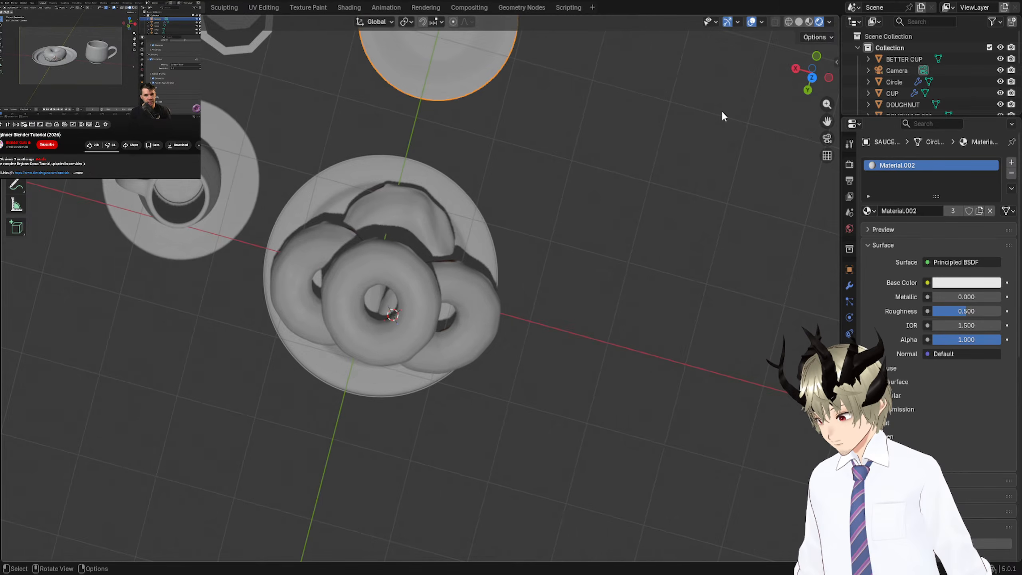
pyautogui.press('KP_3')
pyautogui.press('KP_1')
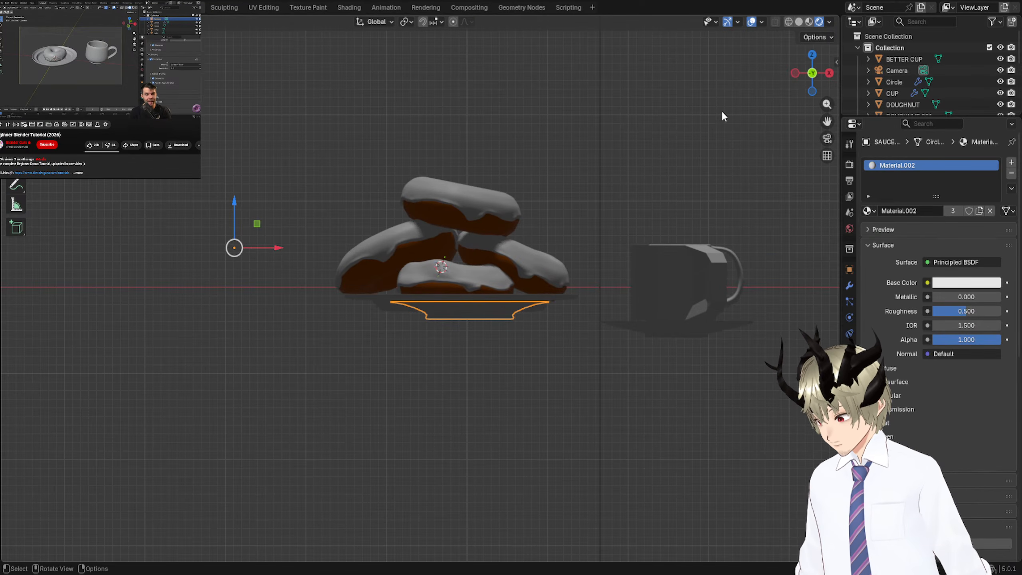
pyautogui.press('KP_5')
pyautogui.moveTo(706, 100); pyautogui.dragTo(626, 139, button='middle')
pyautogui.scroll(-4, 626, 138)
pyautogui.click(484, 135)
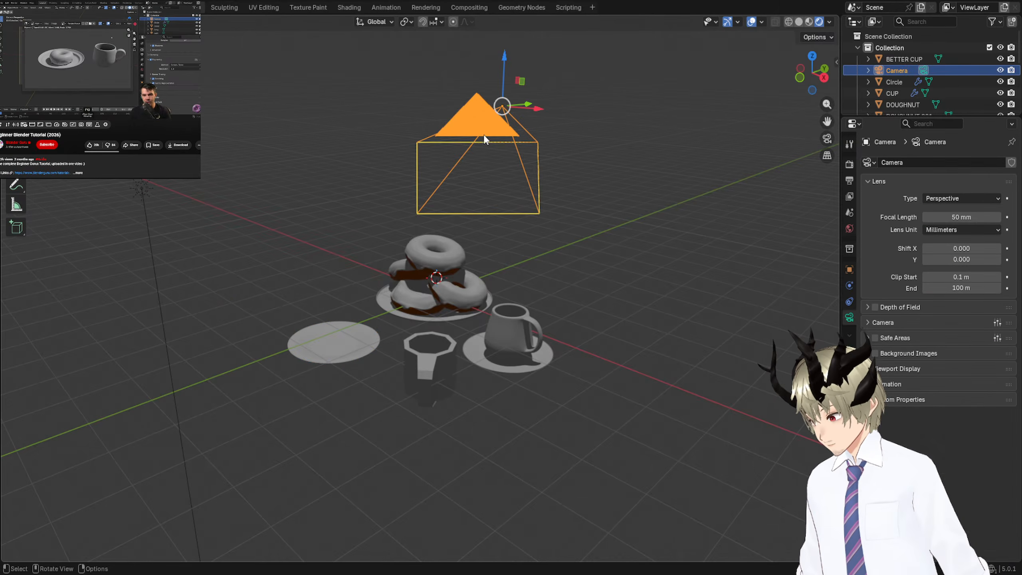
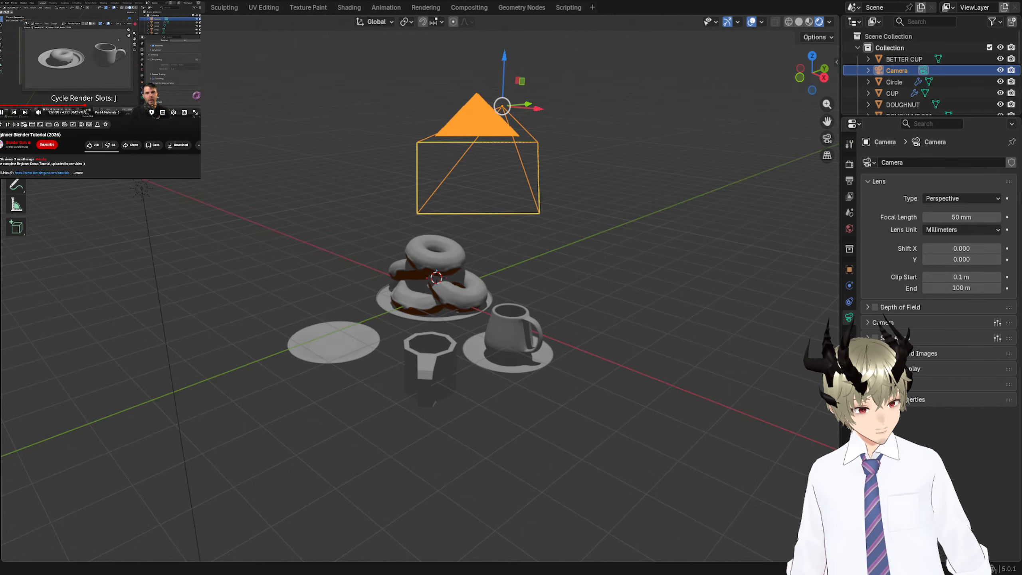
# Select the Sun light and move it freely to new positions around the scene, ending high above the cups.
pyautogui.moveTo(652, 187); pyautogui.dragTo(714, 155, button='middle')
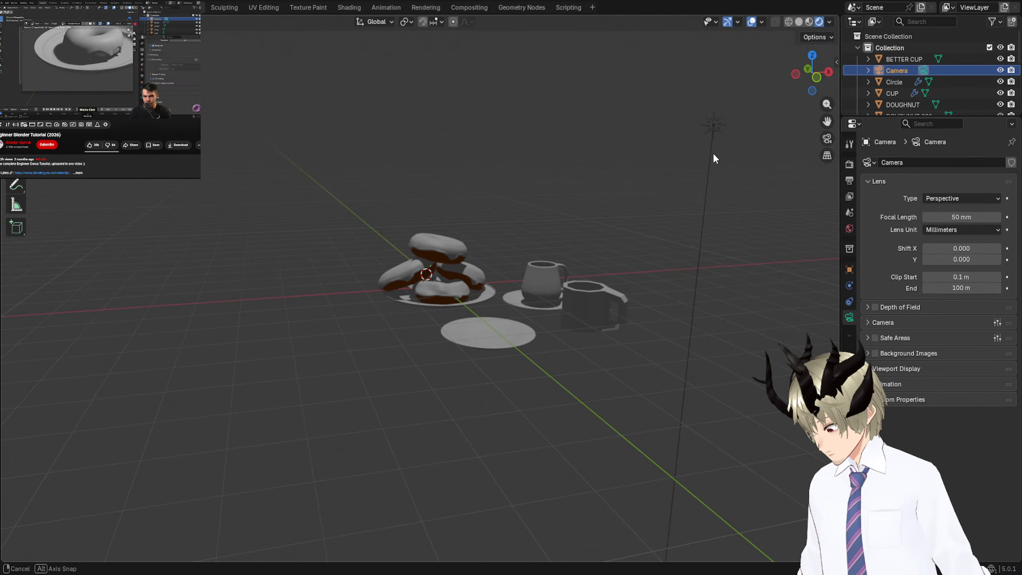
pyautogui.moveTo(689, 128); pyautogui.dragTo(690, 129)
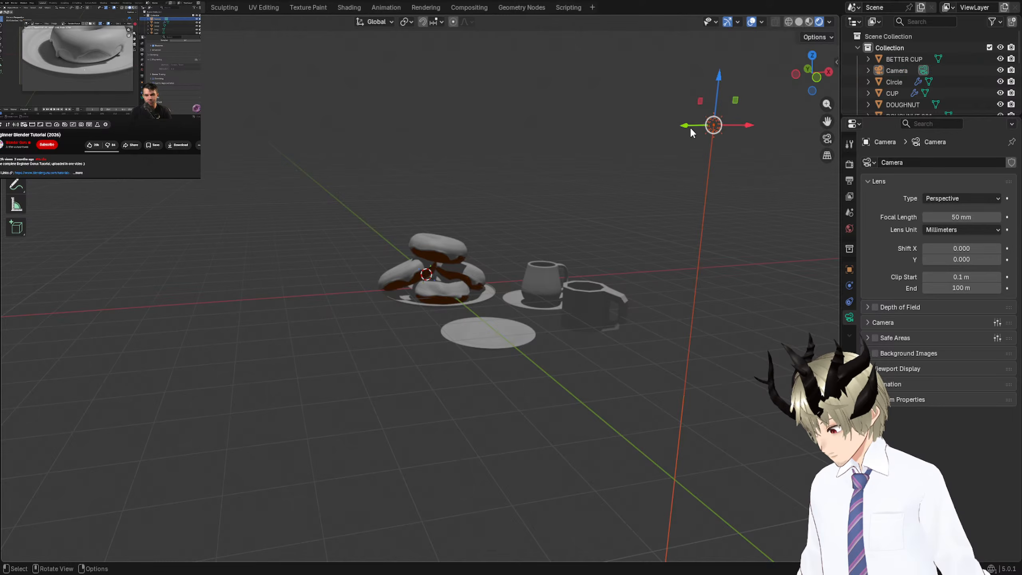
pyautogui.press('g')
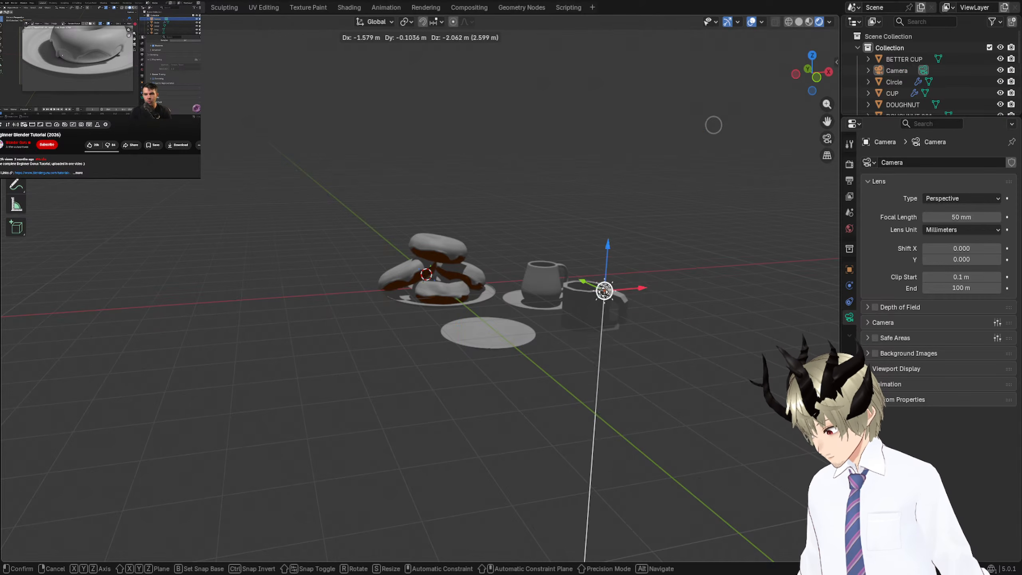
pyautogui.click(571, 222)
pyautogui.moveTo(572, 221); pyautogui.dragTo(473, 236, button='middle')
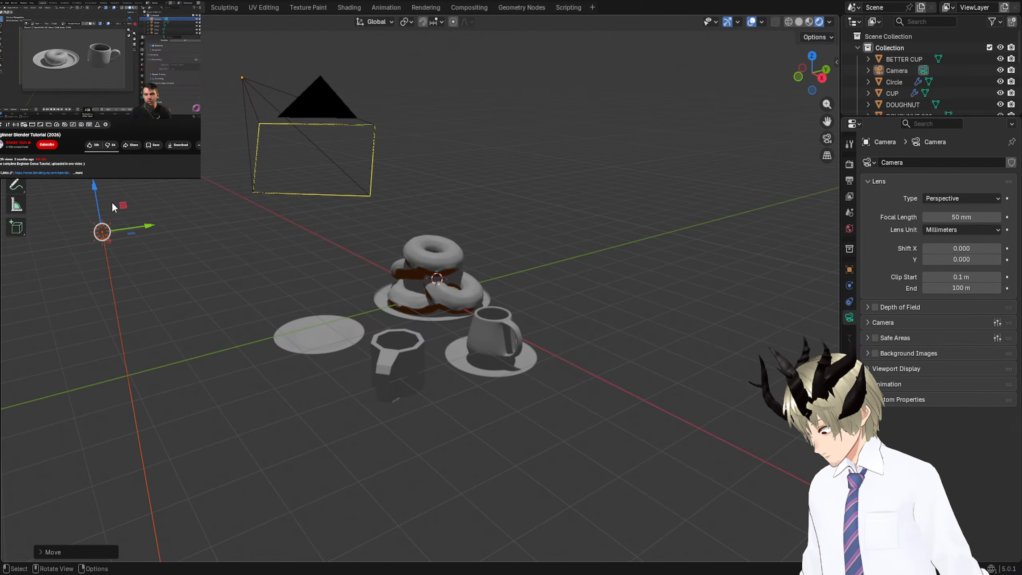
pyautogui.click(102, 234)
pyautogui.press('g')
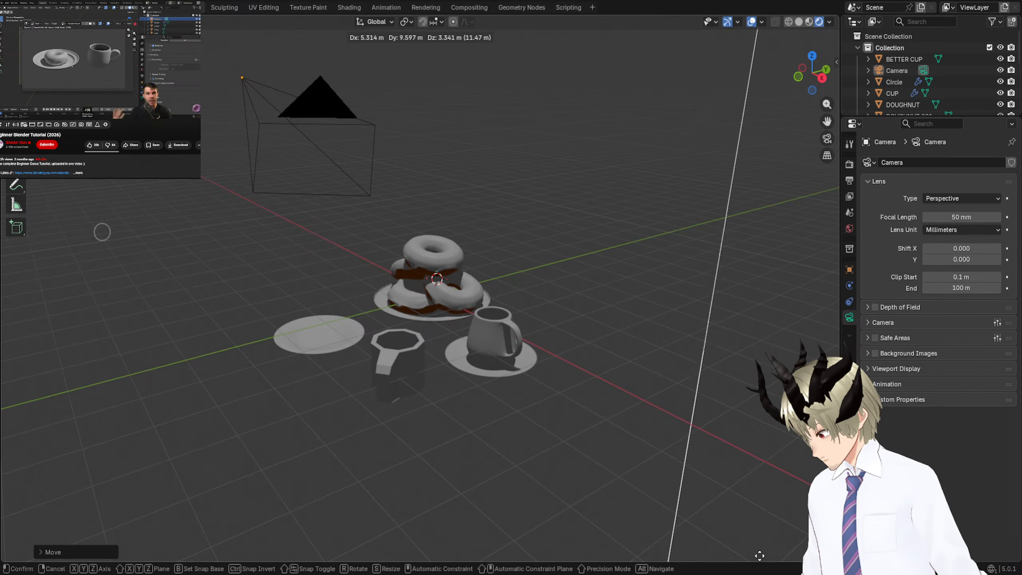
pyautogui.click(588, 94)
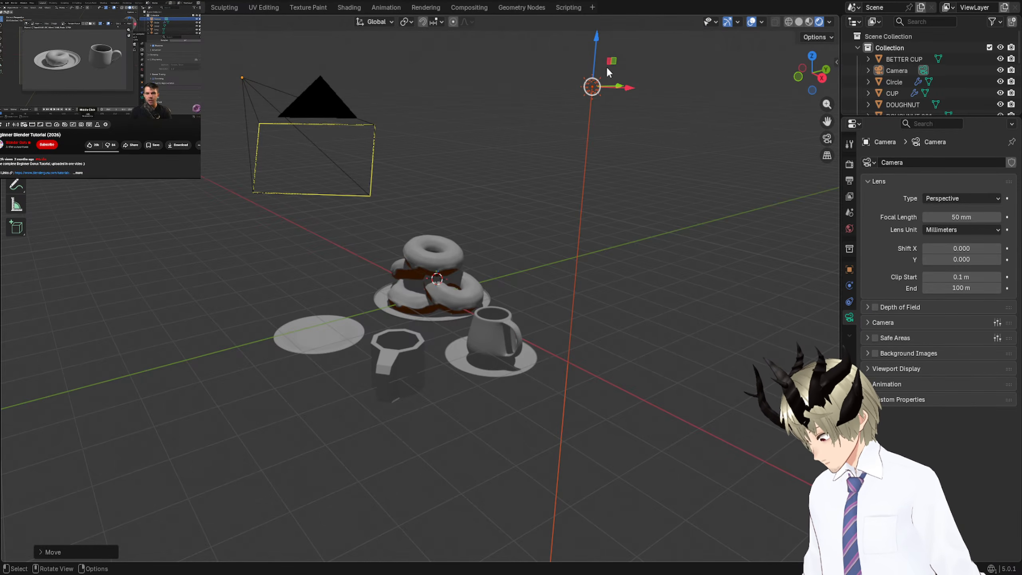
# Reposition the Sun light lower down near the cups, and delete it from the scene.
pyautogui.click(592, 91)
pyautogui.press('g')
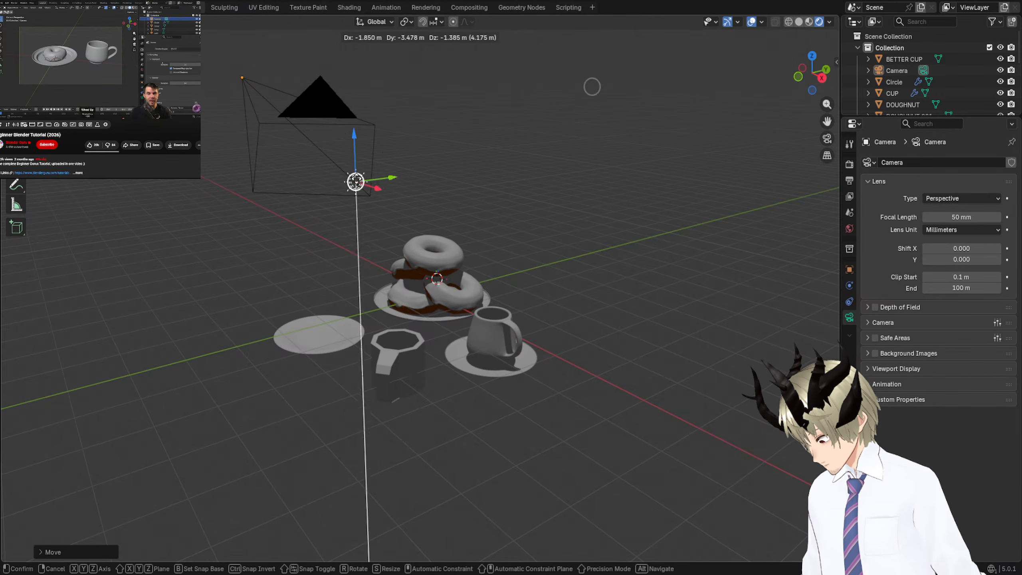
pyautogui.click(579, 356)
pyautogui.moveTo(578, 355); pyautogui.dragTo(710, 346, button='middle')
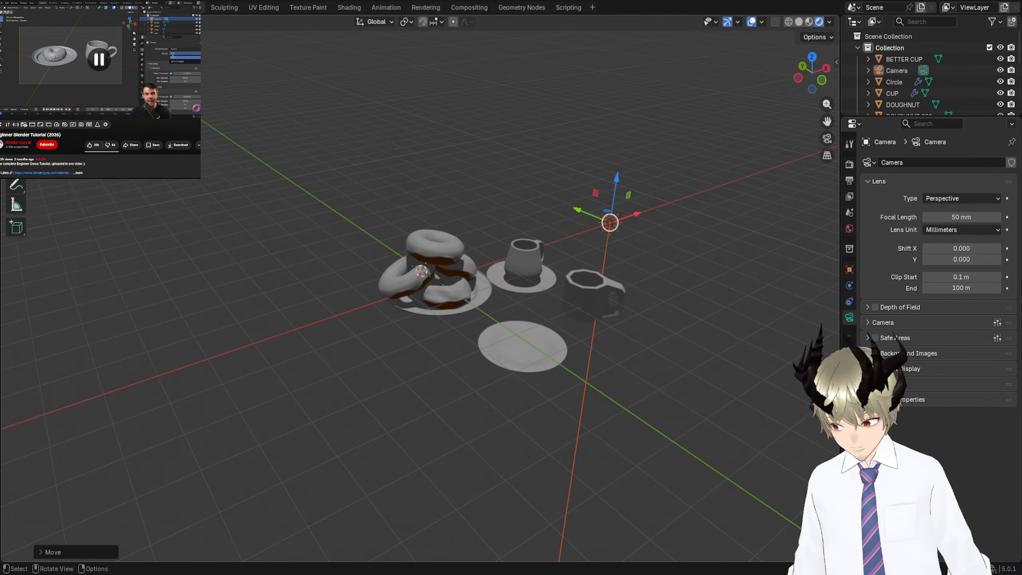
pyautogui.moveTo(610, 222); pyautogui.dragTo(602, 199)
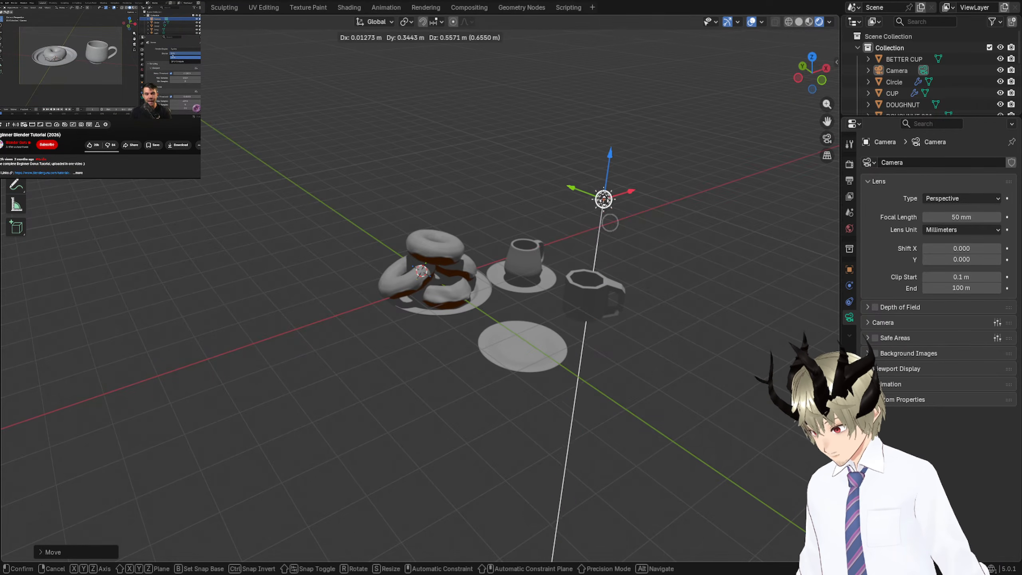
pyautogui.press('Delete')
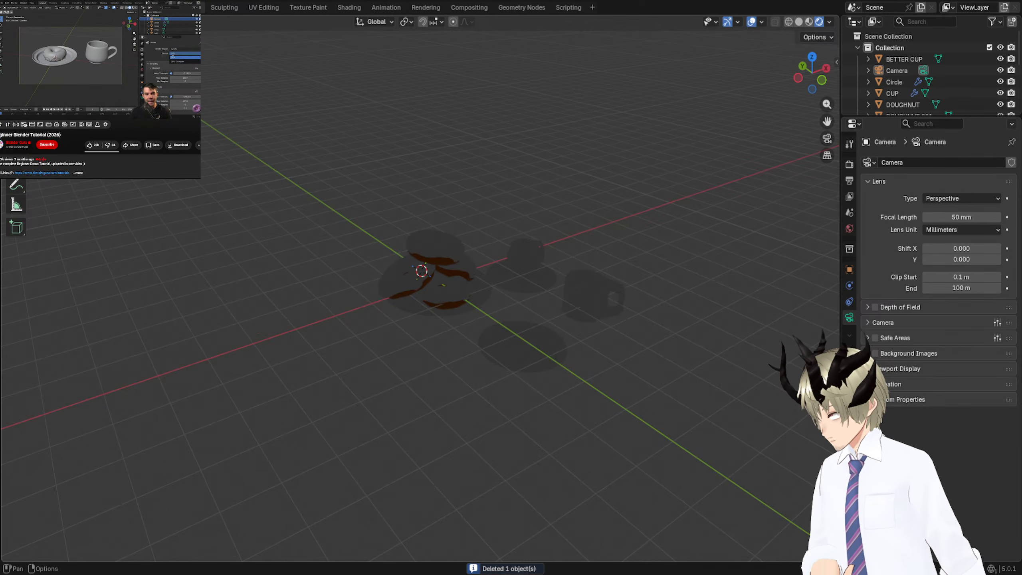
# Try lighting the scene with a Point light moved freely near the cups, and delete it.
pyautogui.hotkey('shift', 'a')
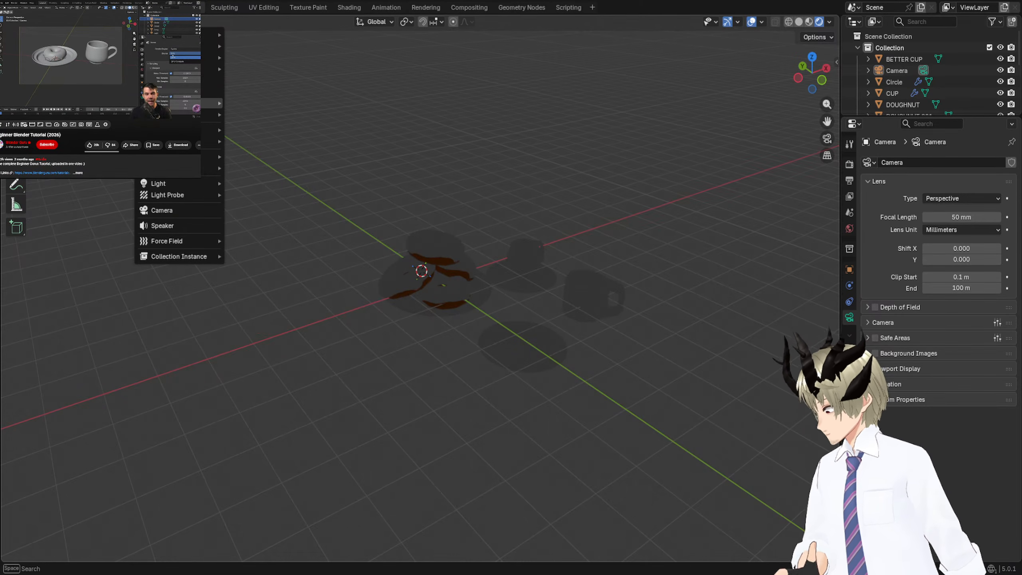
pyautogui.moveTo(172, 198)
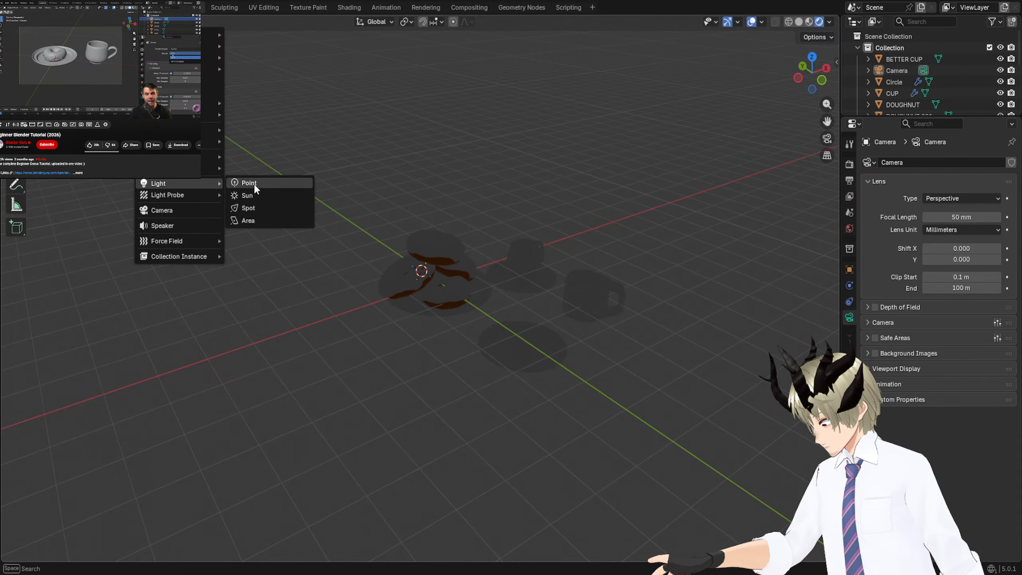
pyautogui.click(254, 182)
pyautogui.press('g')
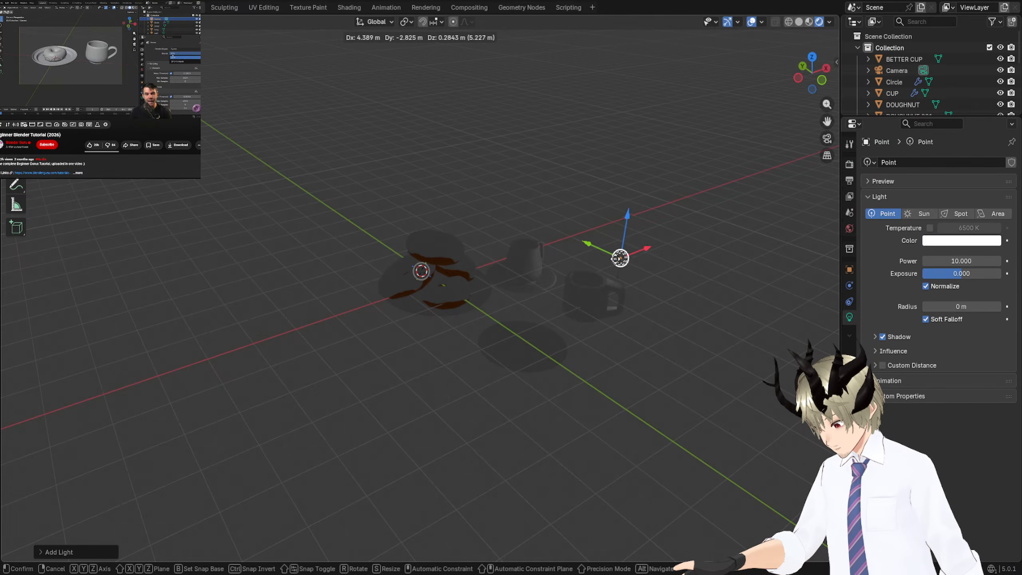
pyautogui.click(453, 169)
pyautogui.press('Delete')
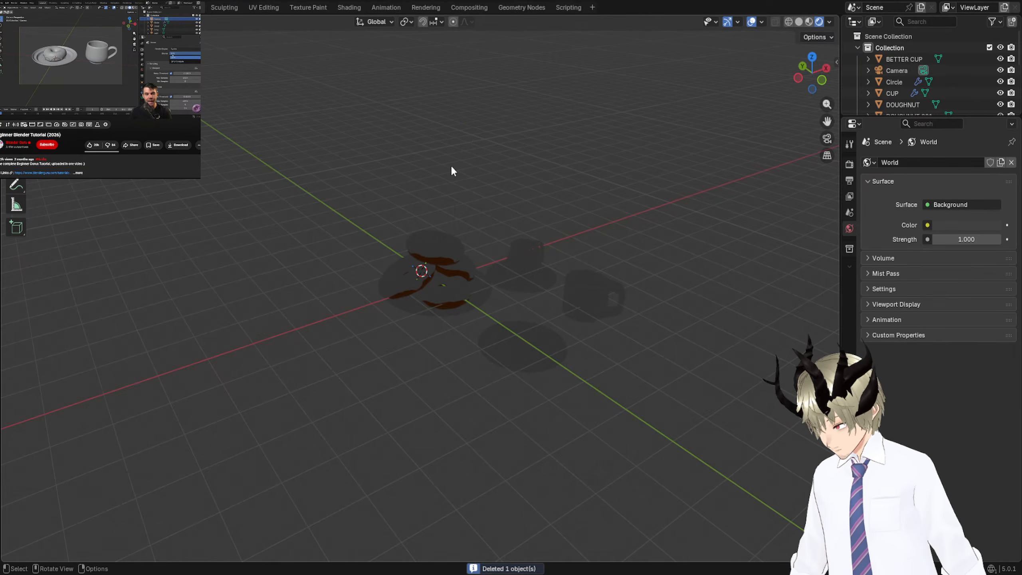
# Add a Spot light at the doughnuts and move it high above the objects.
pyautogui.hotkey('shift', 'a')
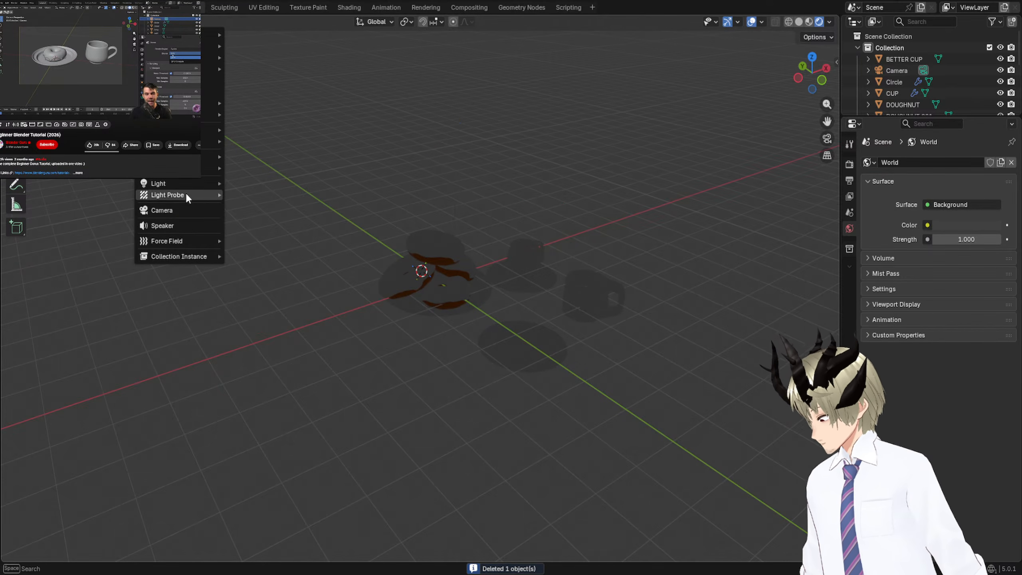
pyautogui.moveTo(190, 183)
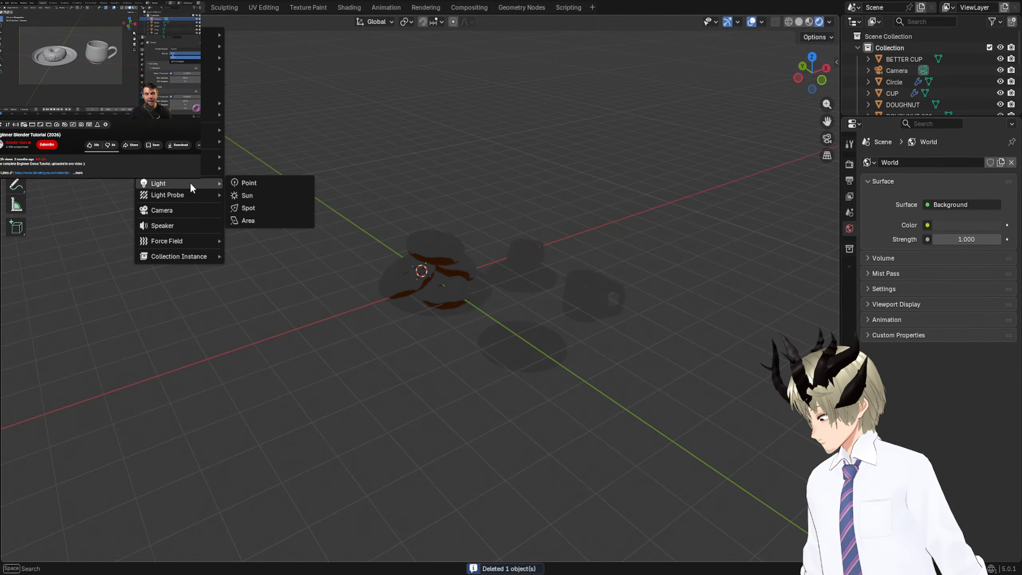
pyautogui.click(257, 208)
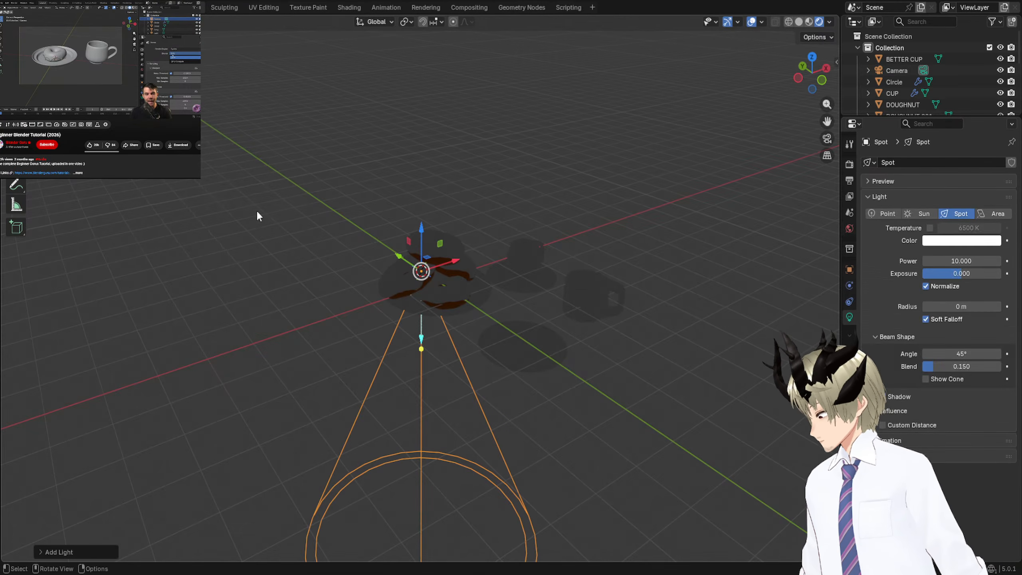
pyautogui.press('g')
pyautogui.press('z')
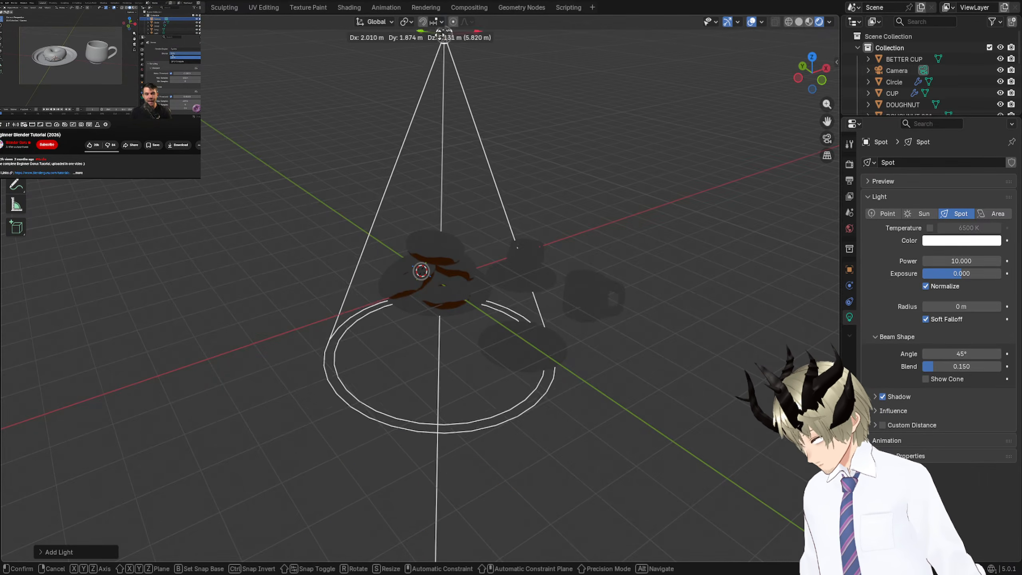
pyautogui.click(494, 247)
pyautogui.scroll(-4, 507, 266)
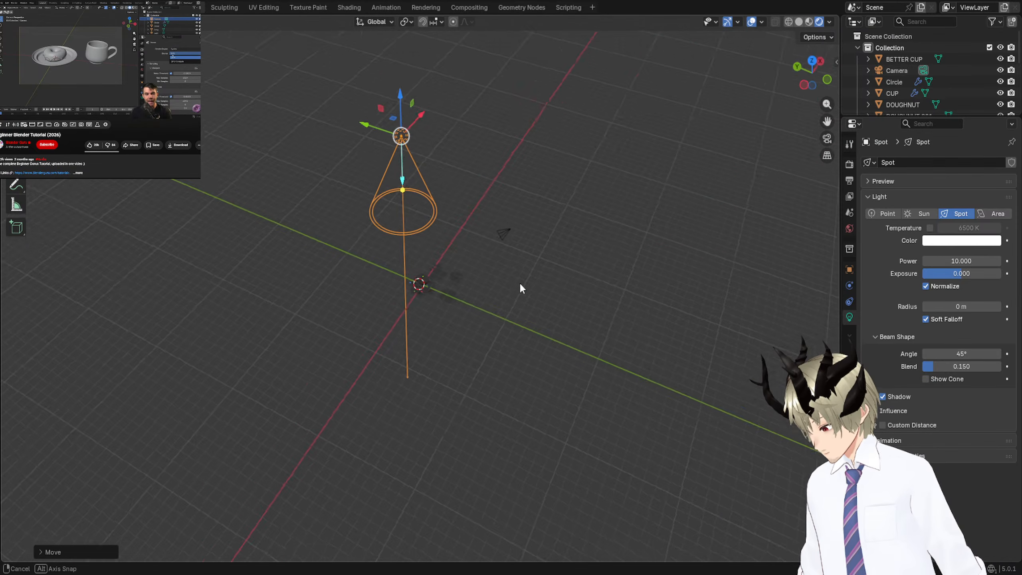
pyautogui.moveTo(521, 287); pyautogui.dragTo(468, 269, button='middle')
# Shift the Spot light over the objects, widen its beam angle to about 90.9°, reposition it, and delete it.
pyautogui.moveTo(356, 152); pyautogui.dragTo(433, 144)
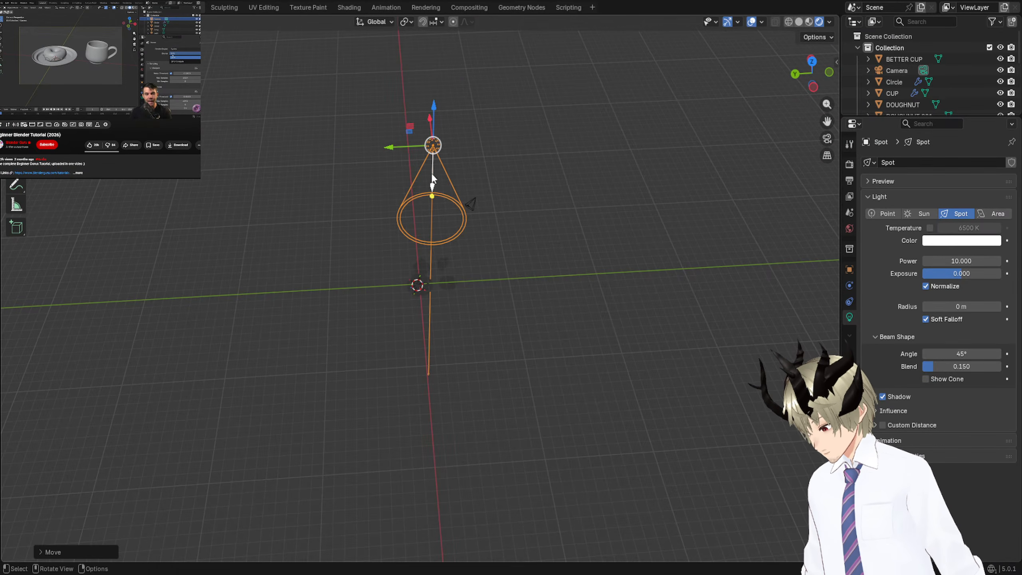
pyautogui.moveTo(433, 189); pyautogui.dragTo(444, 171)
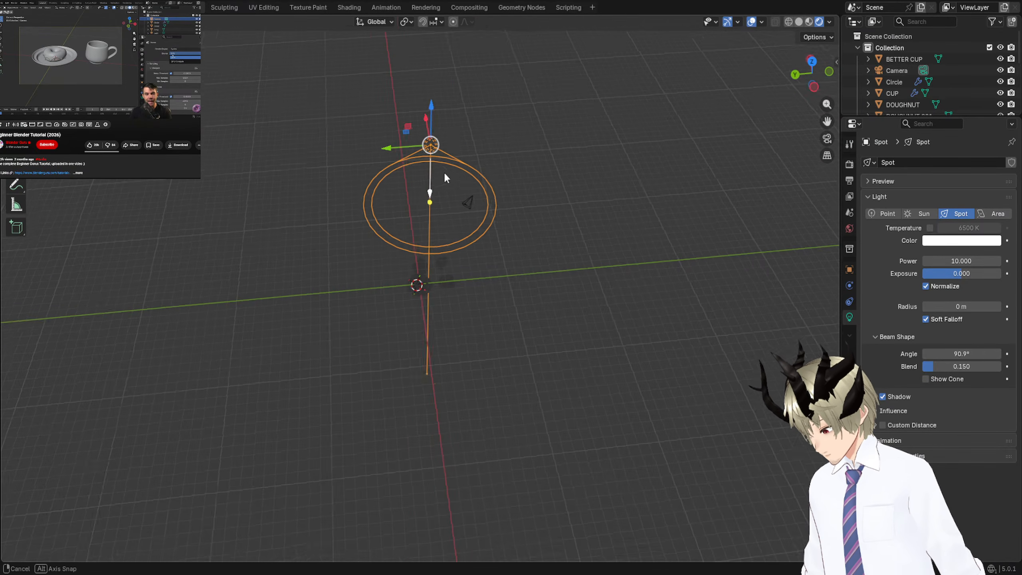
pyautogui.moveTo(444, 171); pyautogui.dragTo(254, 182, button='middle')
pyautogui.moveTo(326, 151); pyautogui.dragTo(378, 157)
pyautogui.moveTo(342, 217); pyautogui.dragTo(259, 222, button='middle')
pyautogui.moveTo(439, 146); pyautogui.dragTo(438, 198)
pyautogui.moveTo(437, 199); pyautogui.dragTo(365, 303, button='middle')
pyautogui.press('Delete')
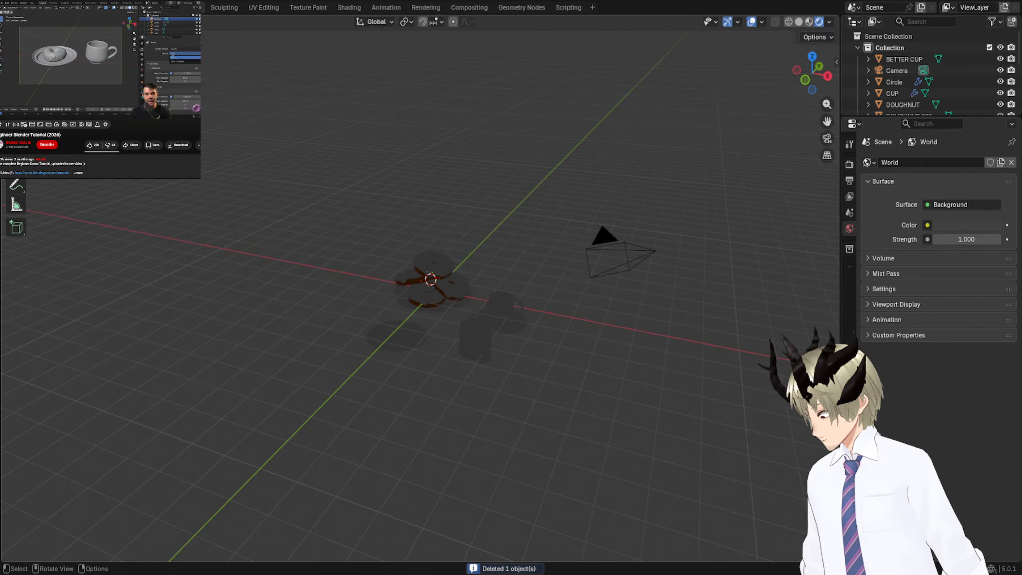
# Add a new Sun light at the doughnuts and raise it straight up, high above the scene.
pyautogui.hotkey('shift', 'a')
pyautogui.moveTo(172, 184)
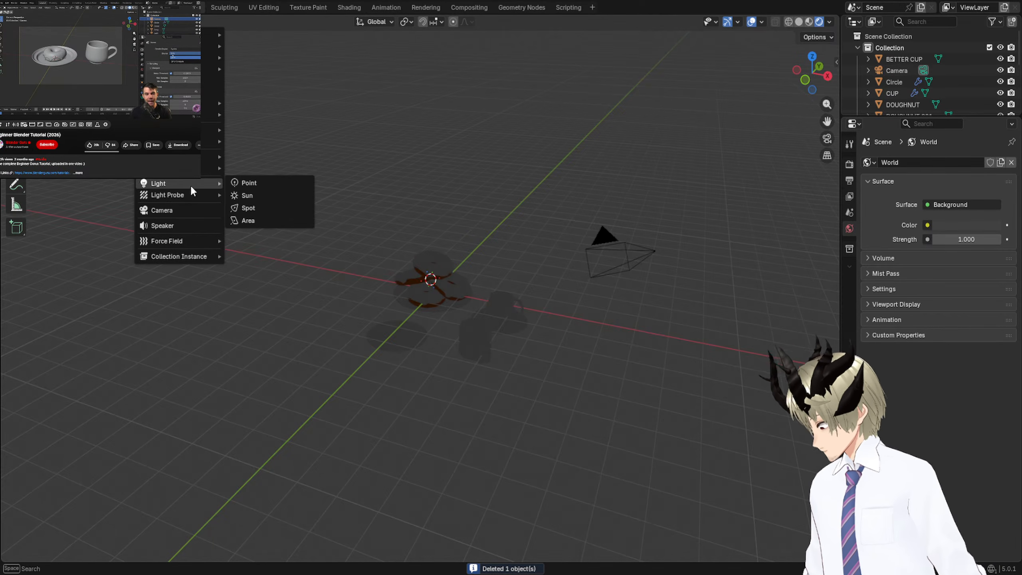
pyautogui.click(249, 195)
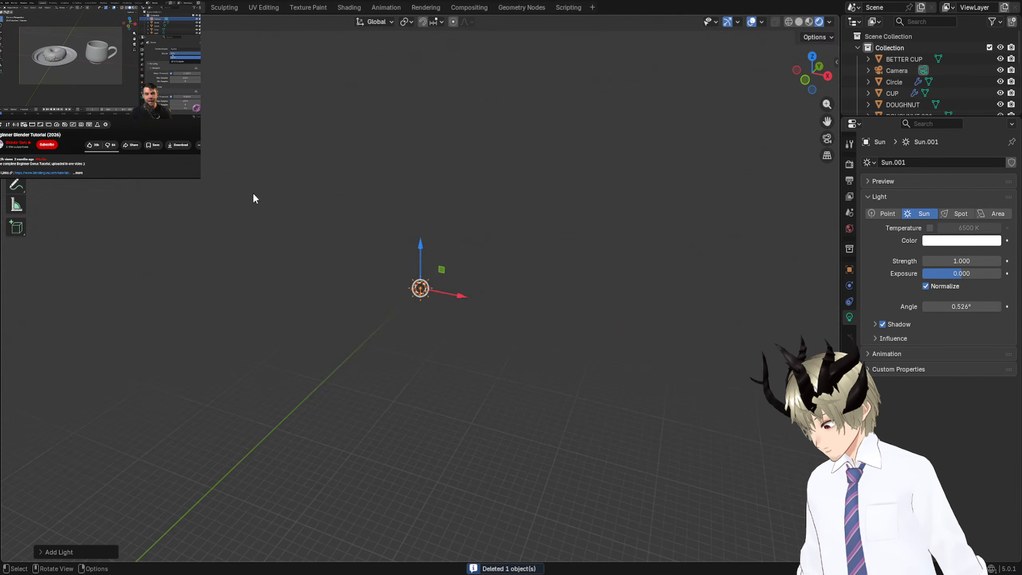
pyautogui.scroll(11, 322, 219)
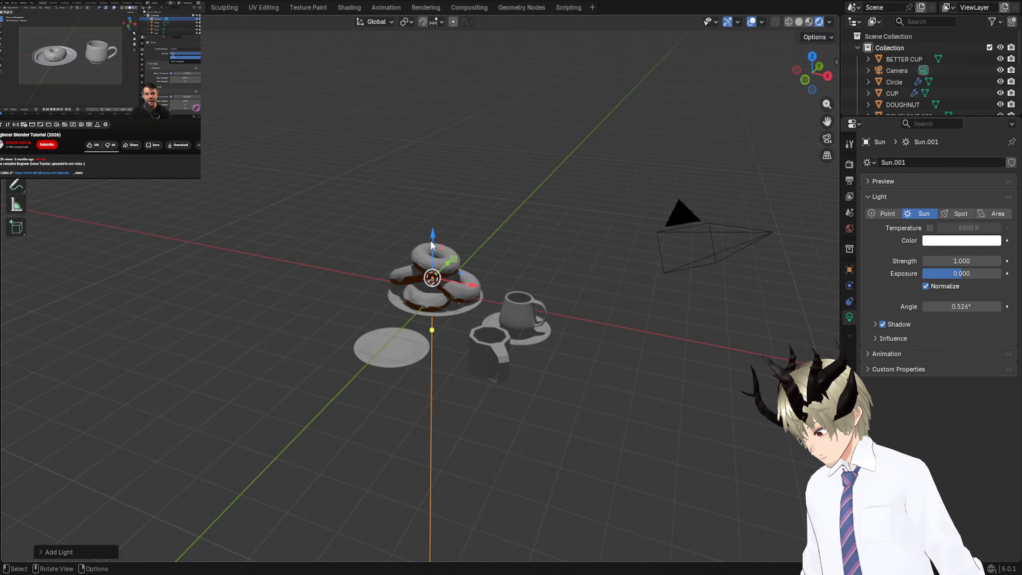
pyautogui.moveTo(432, 245); pyautogui.dragTo(420, 484)
pyautogui.scroll(-6, 425, 486)
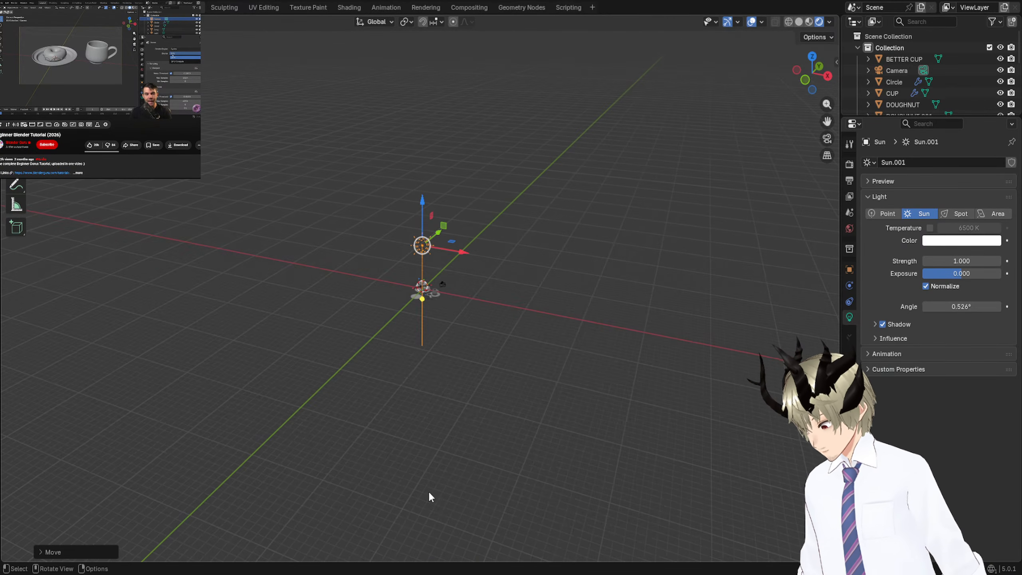
pyautogui.moveTo(419, 222); pyautogui.dragTo(420, 133)
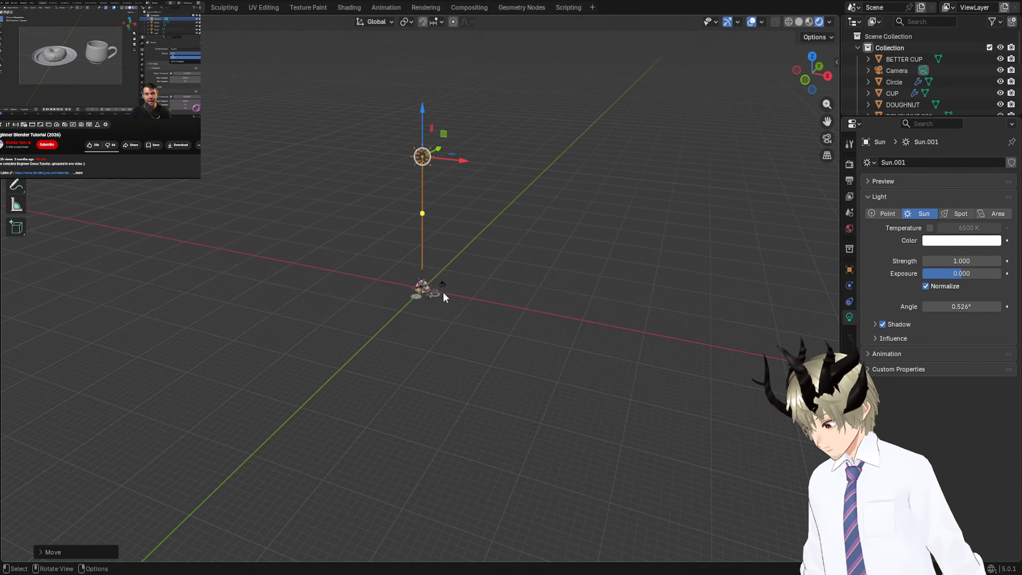
pyautogui.moveTo(443, 293); pyautogui.dragTo(441, 353, button='middle')
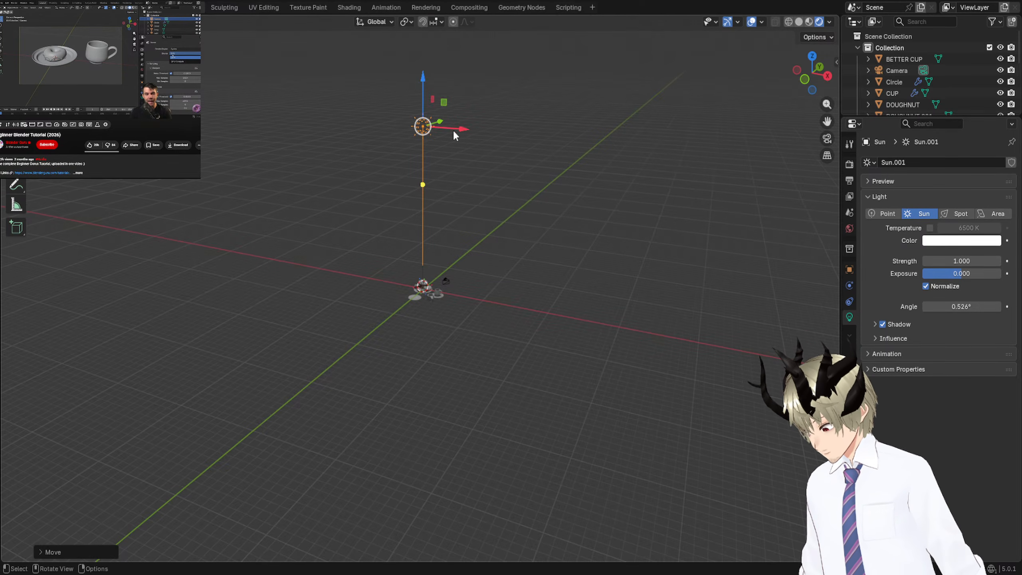
# Move the Sun light sideways along the X axis and tilt its beam at an angle toward the objects.
pyautogui.moveTo(454, 133); pyautogui.dragTo(390, 127)
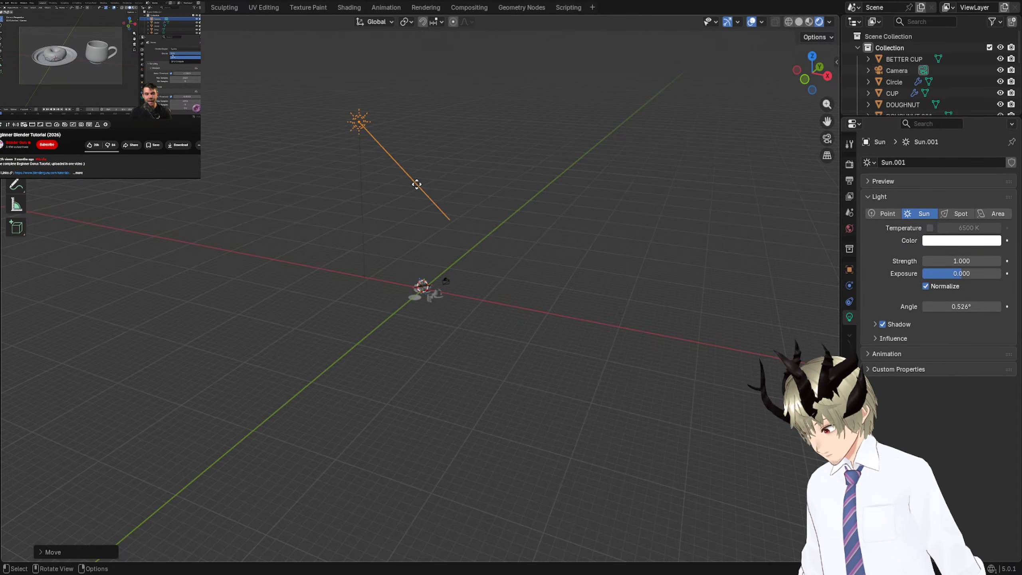
pyautogui.moveTo(417, 184); pyautogui.dragTo(401, 195)
pyautogui.scroll(5, 407, 204)
pyautogui.moveTo(409, 204); pyautogui.dragTo(427, 231, button='middle')
pyautogui.scroll(1, 427, 231)
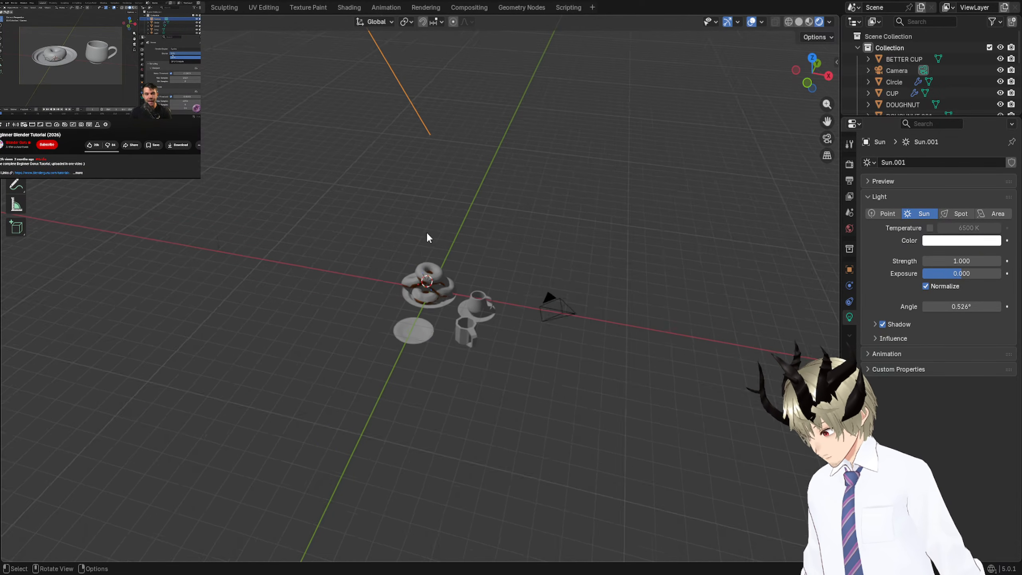
pyautogui.scroll(-4, 428, 235)
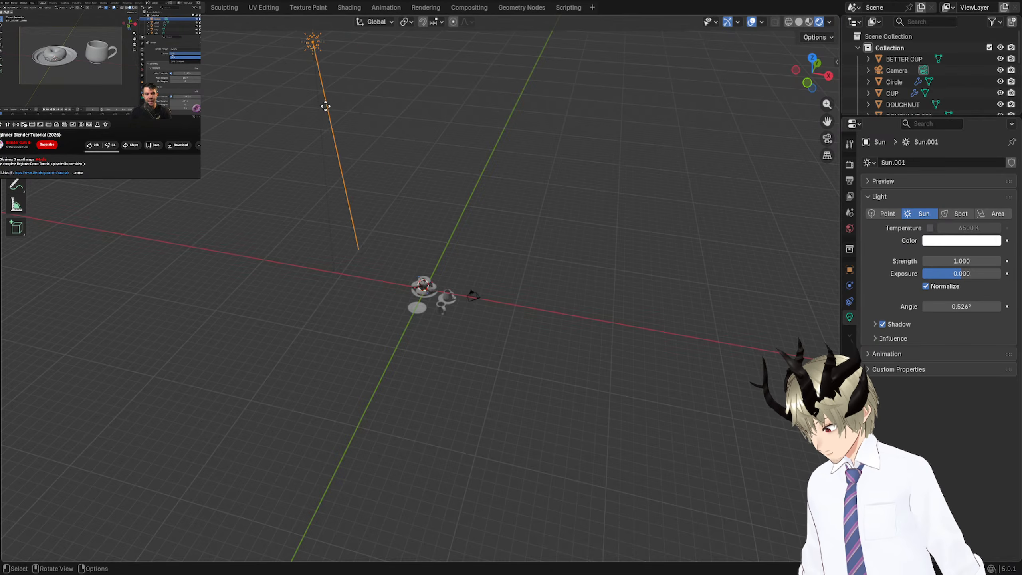
pyautogui.moveTo(355, 109); pyautogui.dragTo(344, 118)
pyautogui.moveTo(245, 89); pyautogui.dragTo(377, 78)
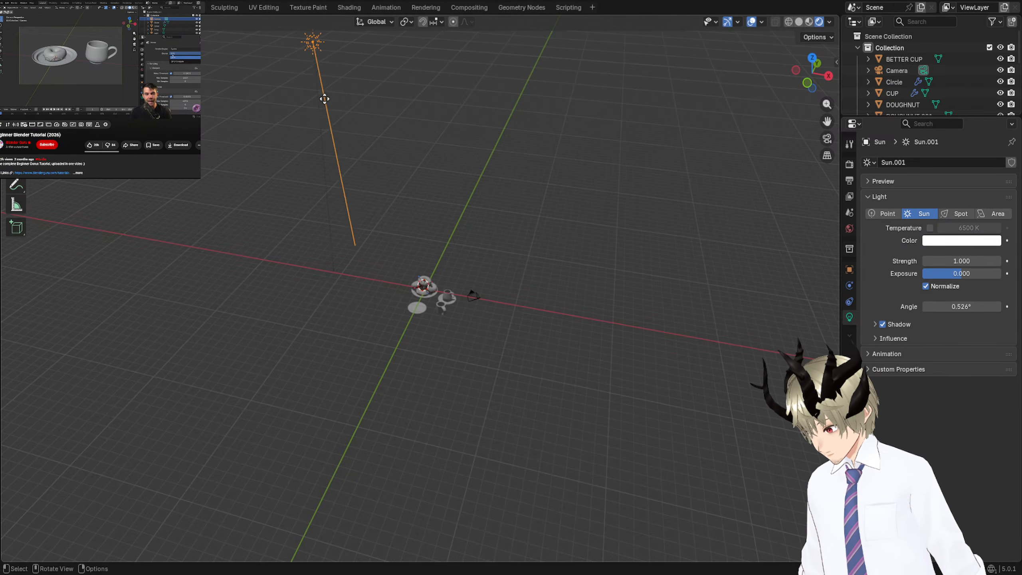
# Examine the Sun-lit doughnuts, plates and cups from several angles, up close and from farther away.
pyautogui.scroll(6, 417, 243)
pyautogui.moveTo(423, 240); pyautogui.dragTo(485, 199, button='middle')
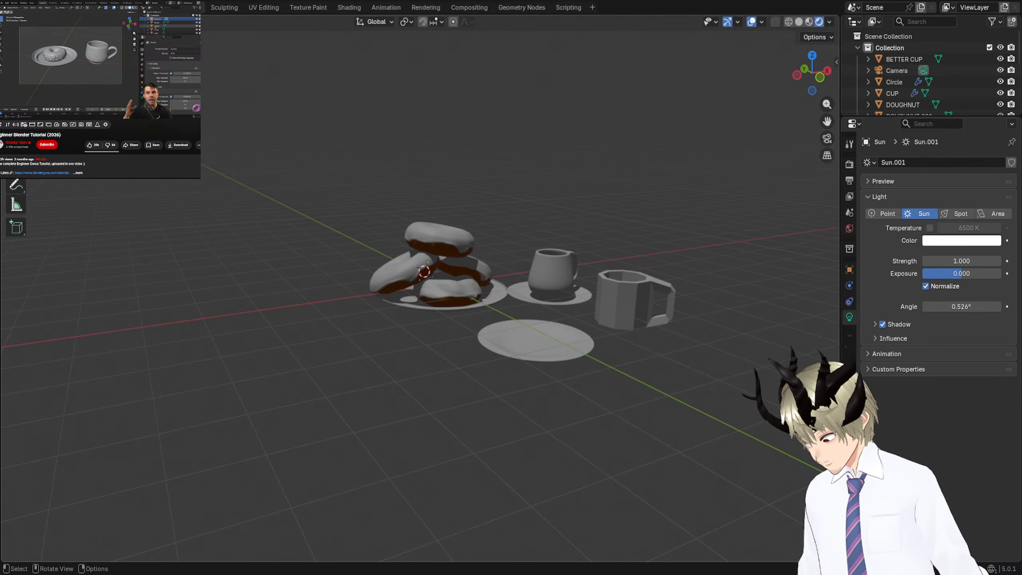
pyautogui.press('F12')
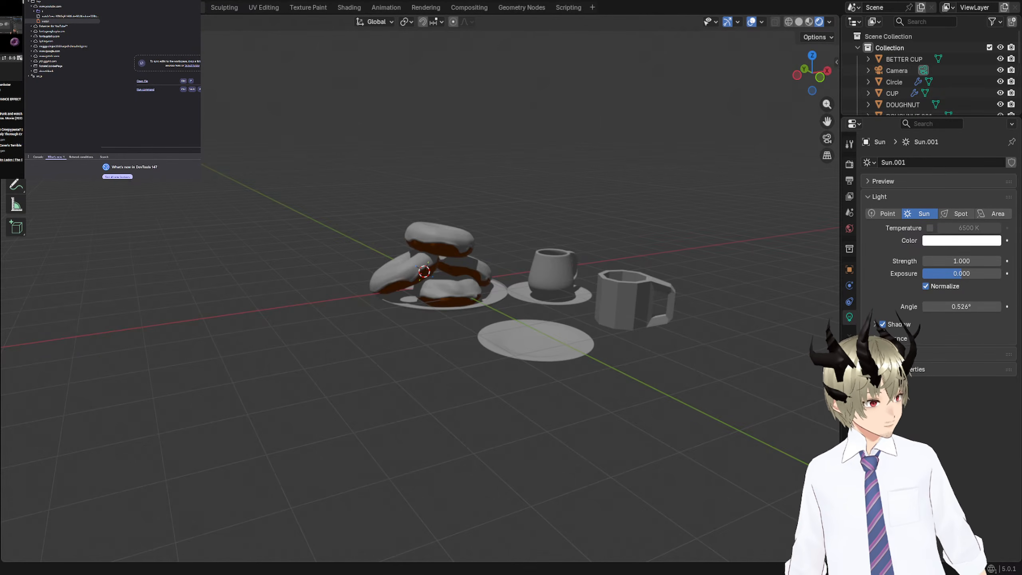
pyautogui.press('F12')
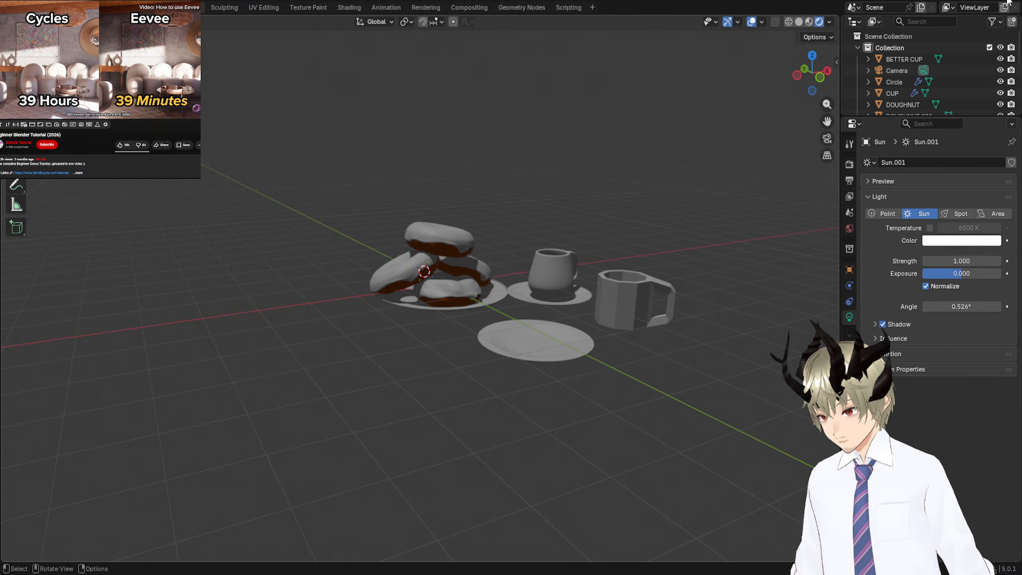
pyautogui.moveTo(590, 194); pyautogui.dragTo(659, 223, button='middle')
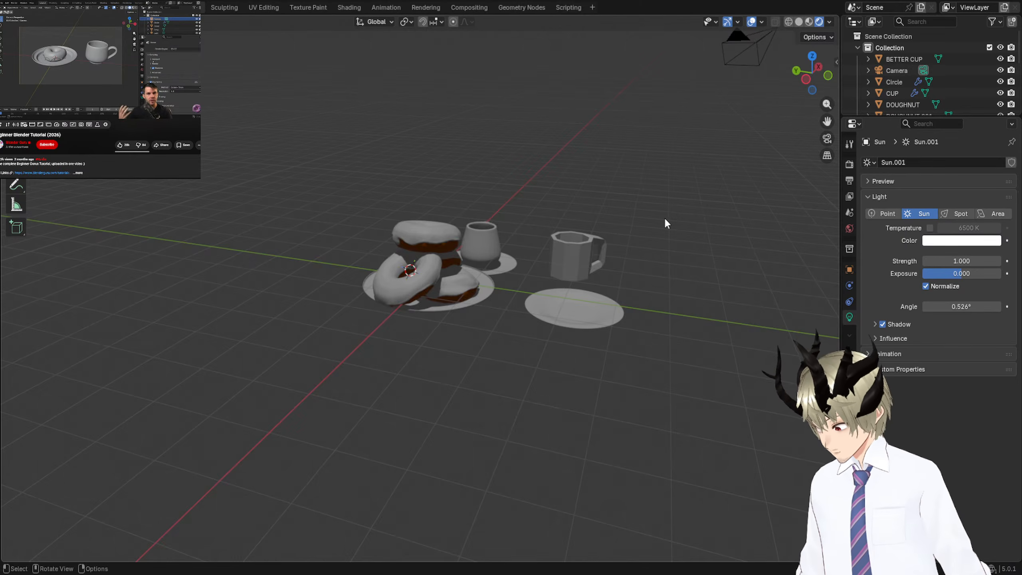
pyautogui.moveTo(664, 217); pyautogui.dragTo(559, 223, button='middle')
pyautogui.scroll(4, 607, 185)
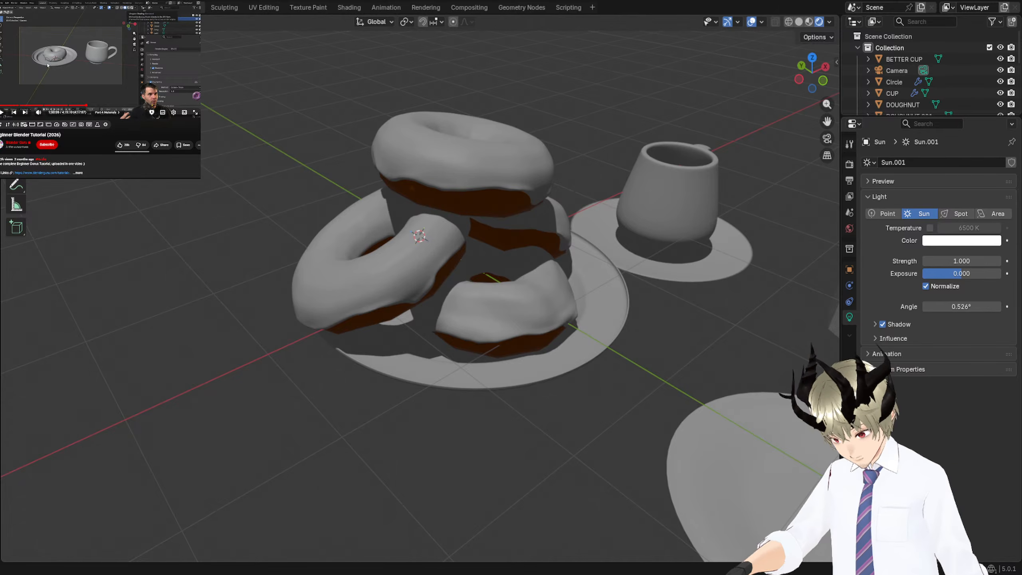
pyautogui.scroll(-8, 443, 282)
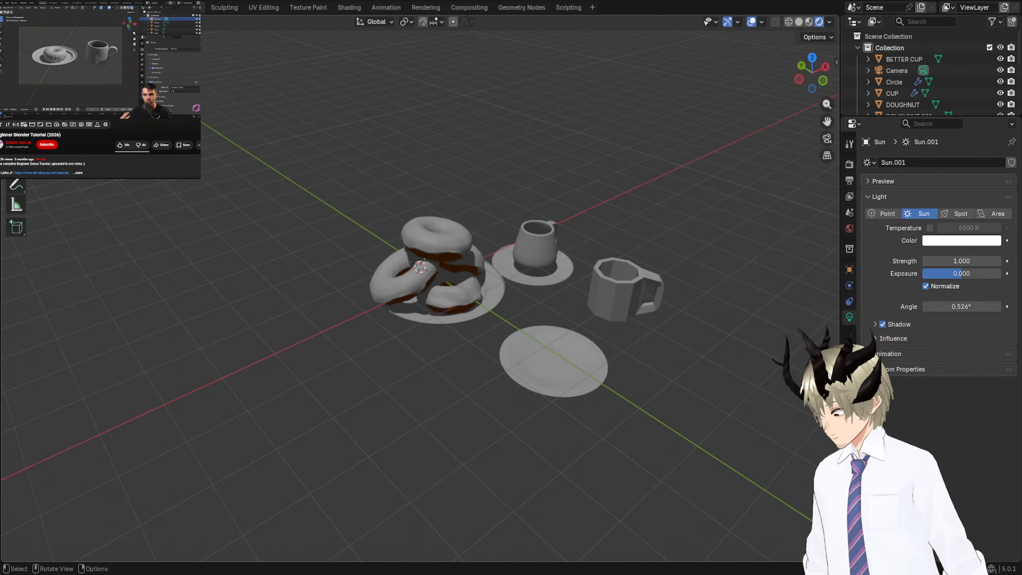
pyautogui.scroll(3, 608, 268)
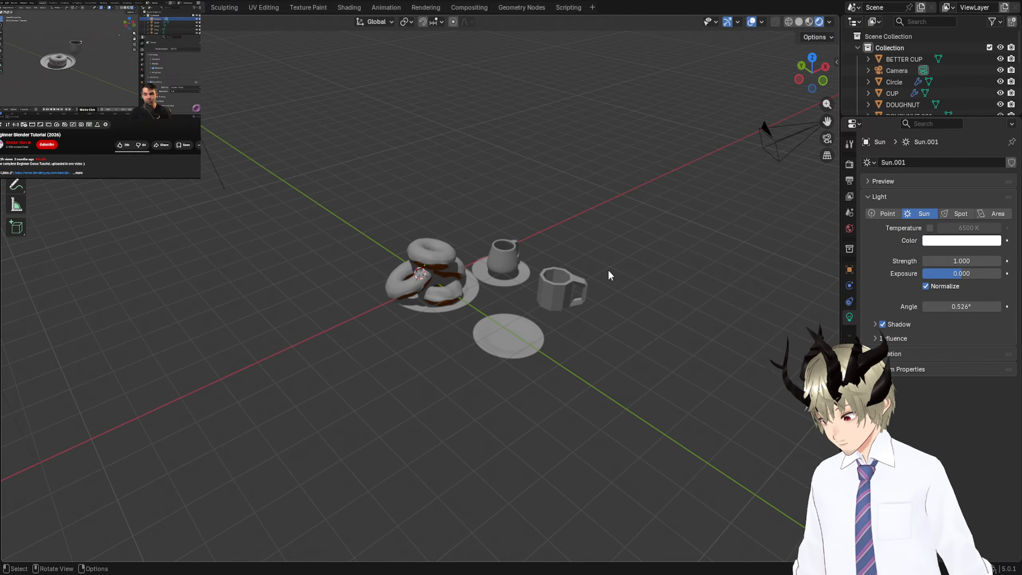
pyautogui.scroll(1, 608, 268)
pyautogui.moveTo(608, 269); pyautogui.dragTo(625, 374, button='middle')
pyautogui.scroll(4, 622, 387)
# Look through the camera with it locked to the view, and reframe it with the doughnuts in front of the cups.
pyautogui.click(828, 141)
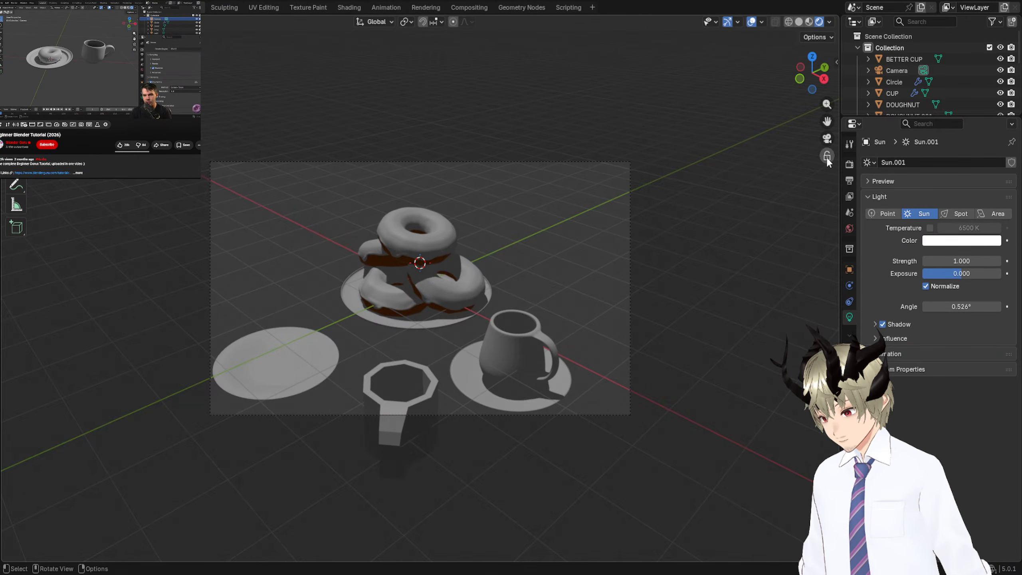
pyautogui.click(826, 156)
pyautogui.moveTo(703, 177); pyautogui.dragTo(436, 225, button='middle')
pyautogui.scroll(5, 344, 268)
pyautogui.click(828, 157)
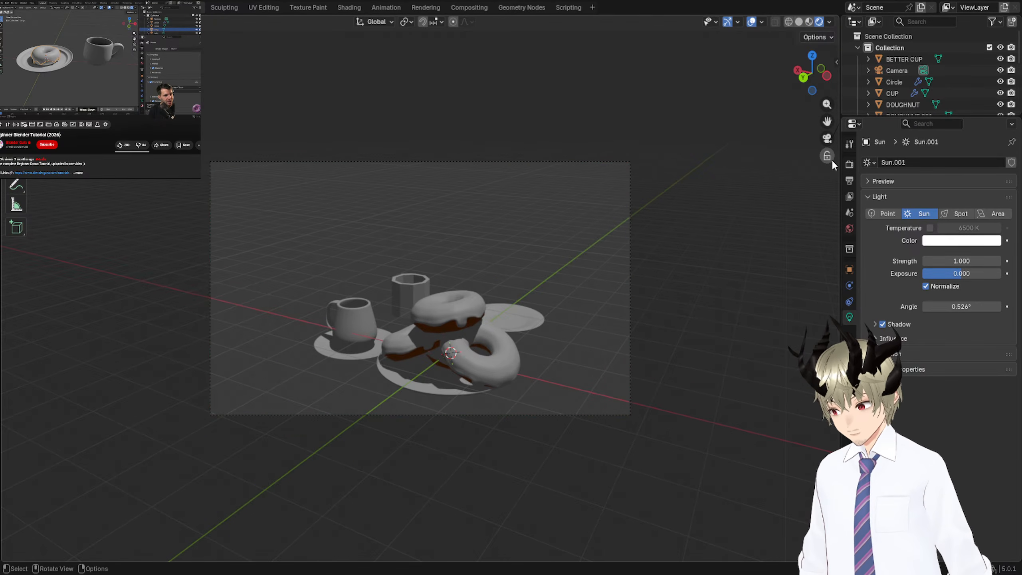
# Give the top doughnut's glaze a new material with pink base color #E792E6.
pyautogui.moveTo(473, 190); pyautogui.dragTo(640, 191, button='middle')
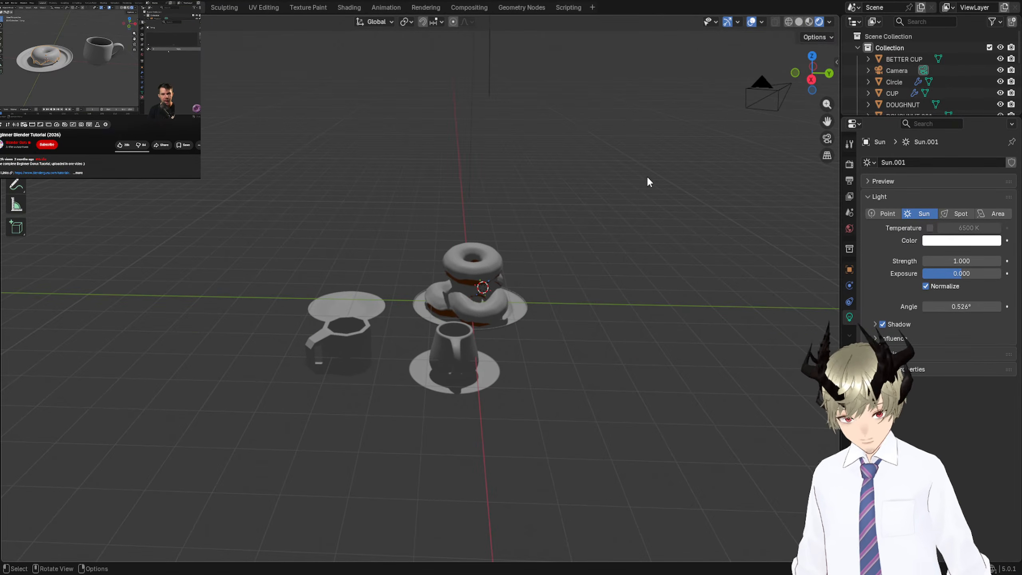
pyautogui.click(476, 299)
pyautogui.moveTo(475, 299); pyautogui.dragTo(421, 232, button='middle')
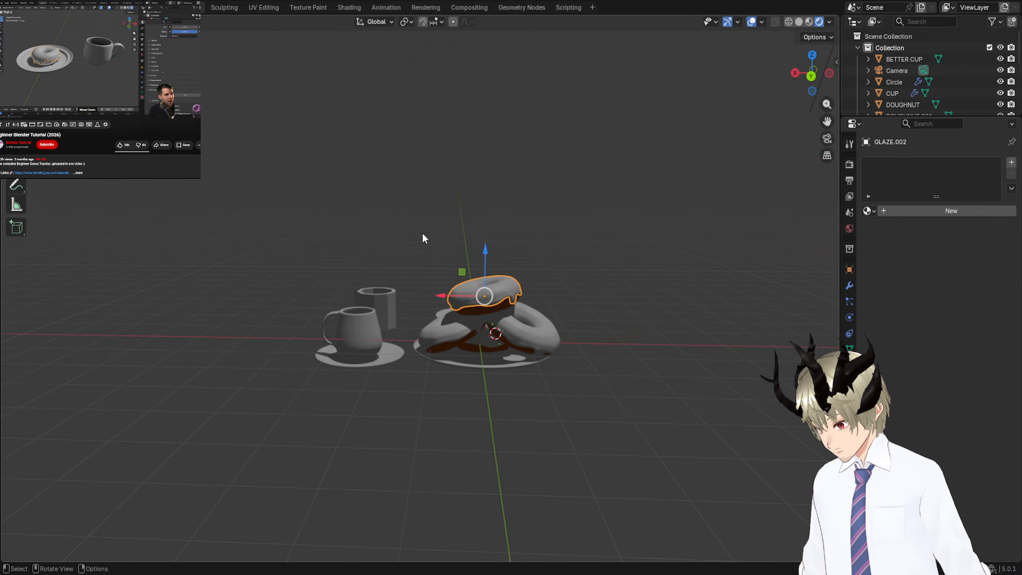
pyautogui.click(960, 209)
pyautogui.click(954, 286)
pyautogui.moveTo(959, 162)
pyautogui.mouseDown()
pyautogui.moveTo(948, 127)
pyautogui.moveTo(976, 156)
pyautogui.moveTo(941, 163)
pyautogui.moveTo(905, 134)
pyautogui.moveTo(903, 116)
pyautogui.moveTo(954, 137)
pyautogui.mouseUp()
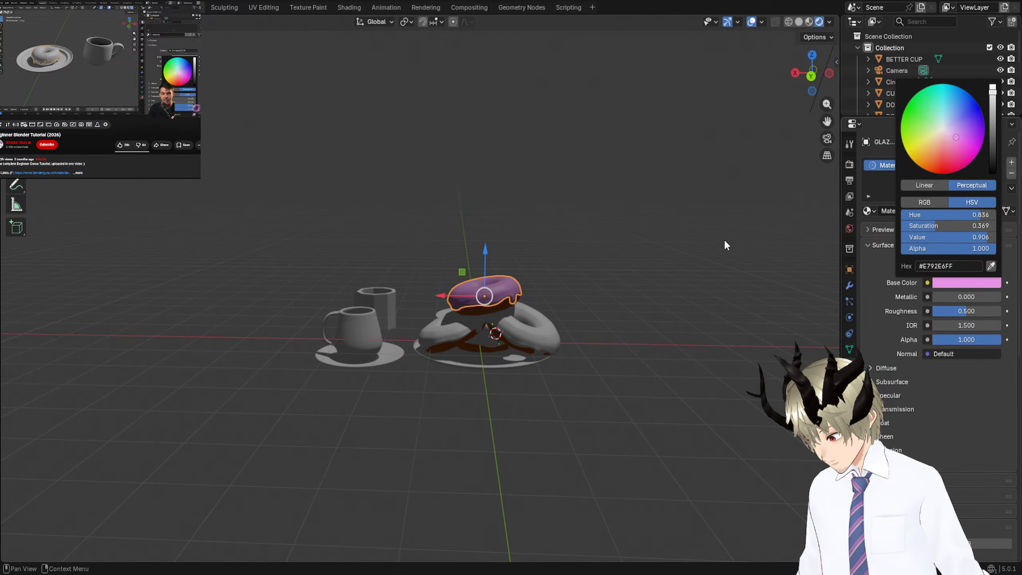
pyautogui.moveTo(601, 275); pyautogui.dragTo(530, 264, button='middle')
pyautogui.scroll(6, 582, 293)
pyautogui.scroll(-5, 530, 265)
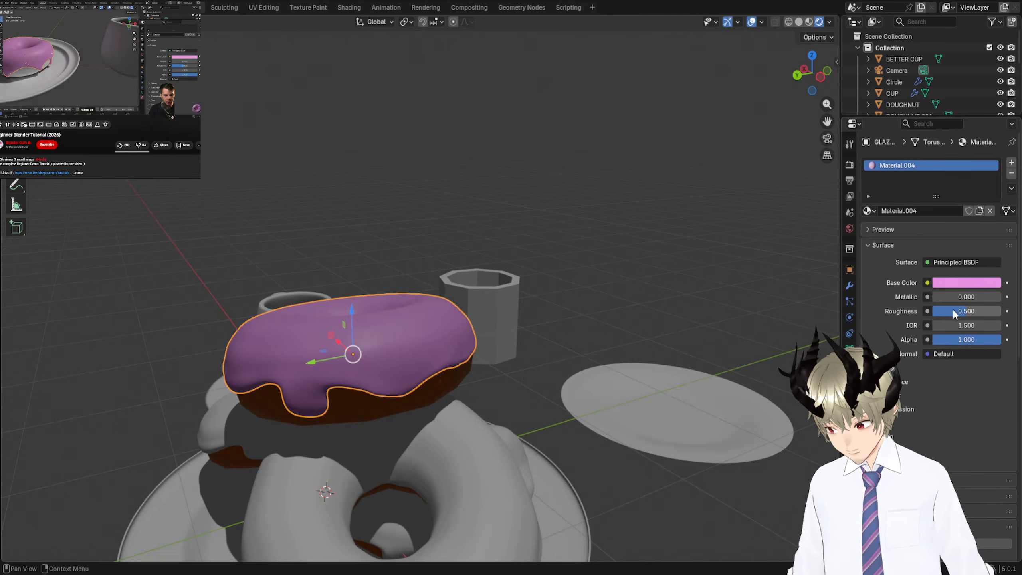
# Lower the top glaze's roughness to 0.169 and assign its Material.004 to the glaze of the doughnut behind.
pyautogui.moveTo(973, 310); pyautogui.dragTo(969, 311)
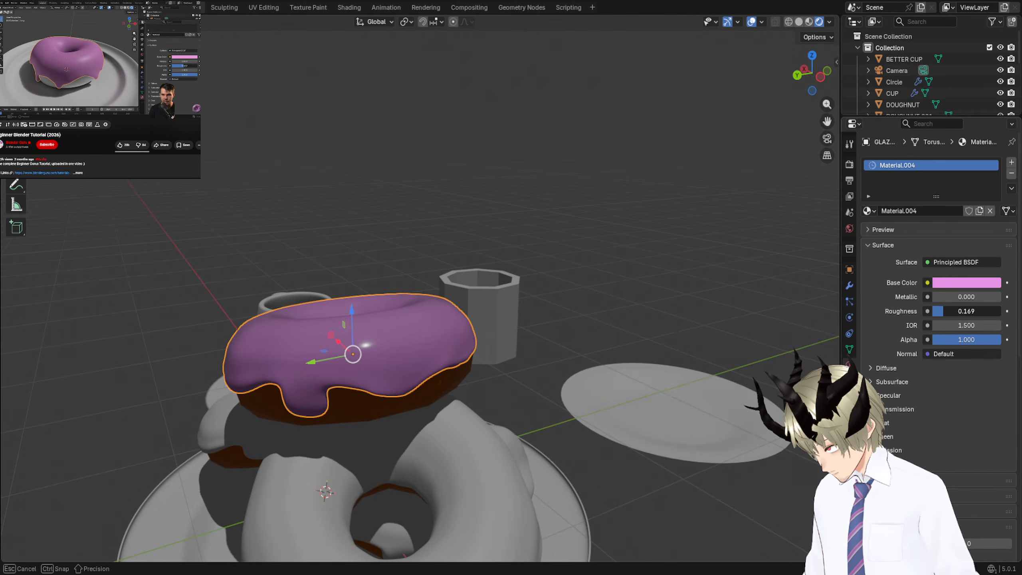
pyautogui.moveTo(693, 318); pyautogui.dragTo(597, 287, button='middle')
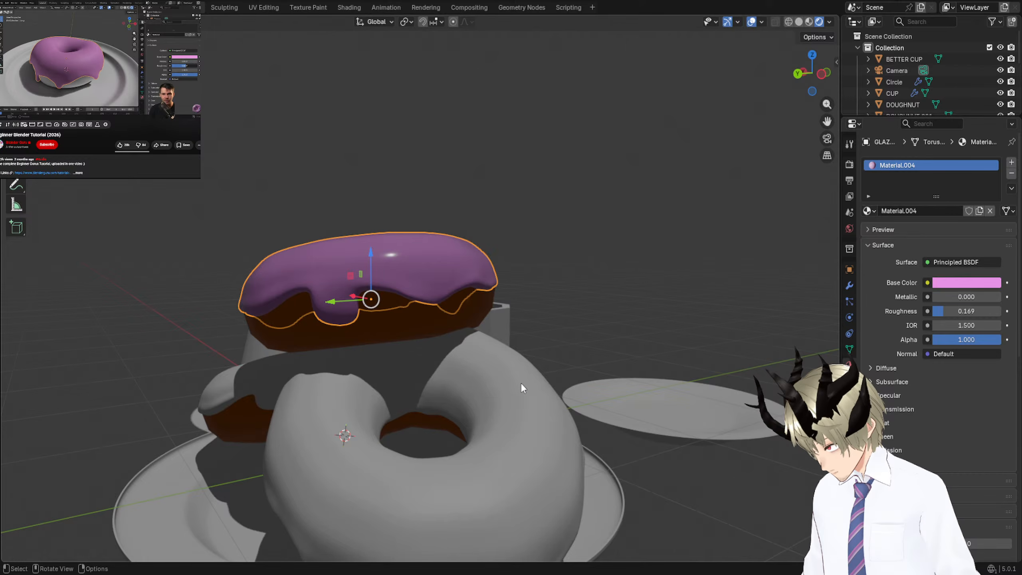
pyautogui.click(521, 388)
pyautogui.keyDown('shift'); pyautogui.click(230, 393); pyautogui.keyUp('shift')
pyautogui.moveTo(232, 389); pyautogui.dragTo(344, 404, button='middle')
pyautogui.click(871, 210)
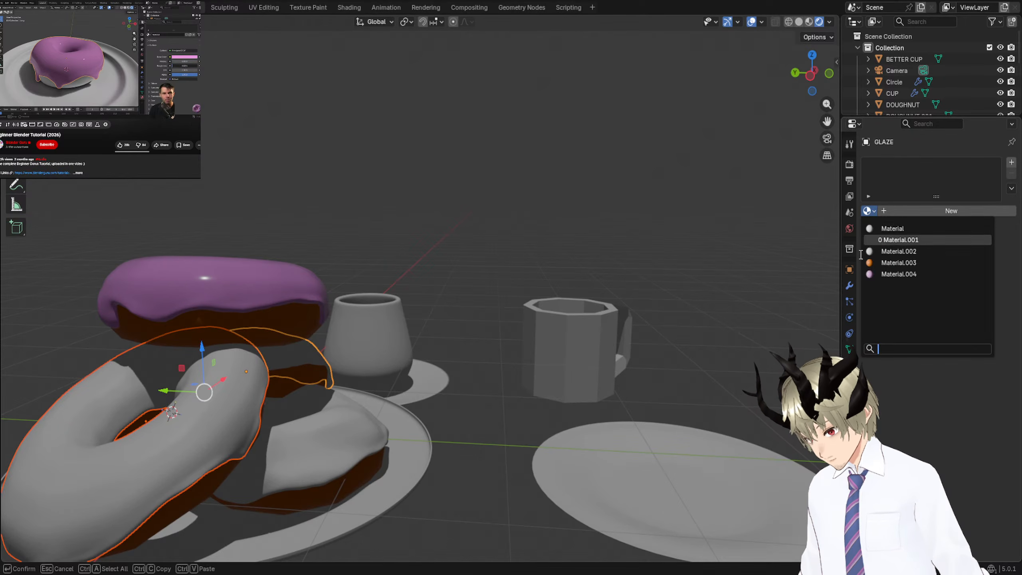
pyautogui.click(899, 273)
# Assign Material.004 to the glazes of the tilted front doughnut and the remaining doughnut on the plate.
pyautogui.click(222, 398)
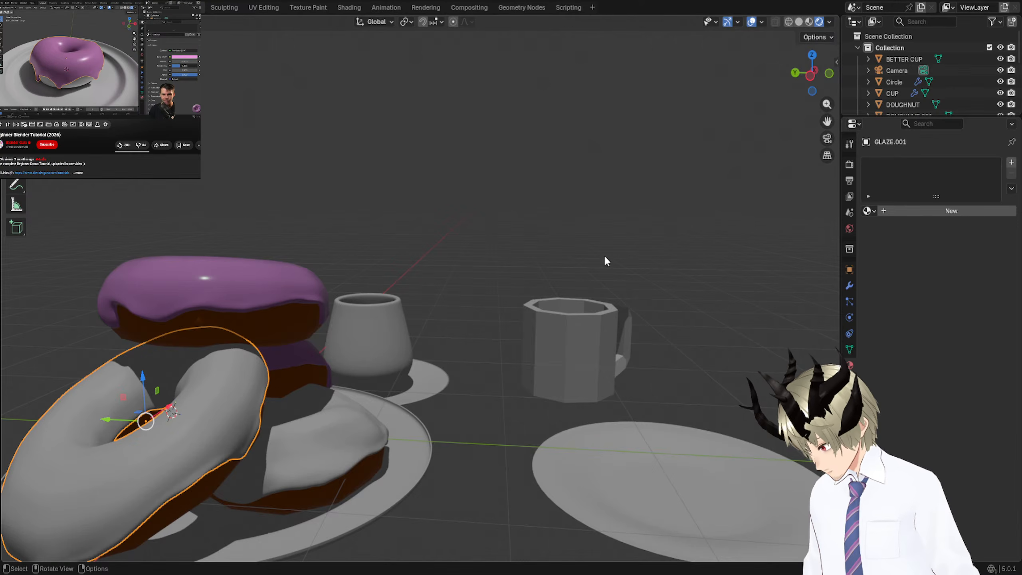
pyautogui.click(868, 210)
pyautogui.click(900, 273)
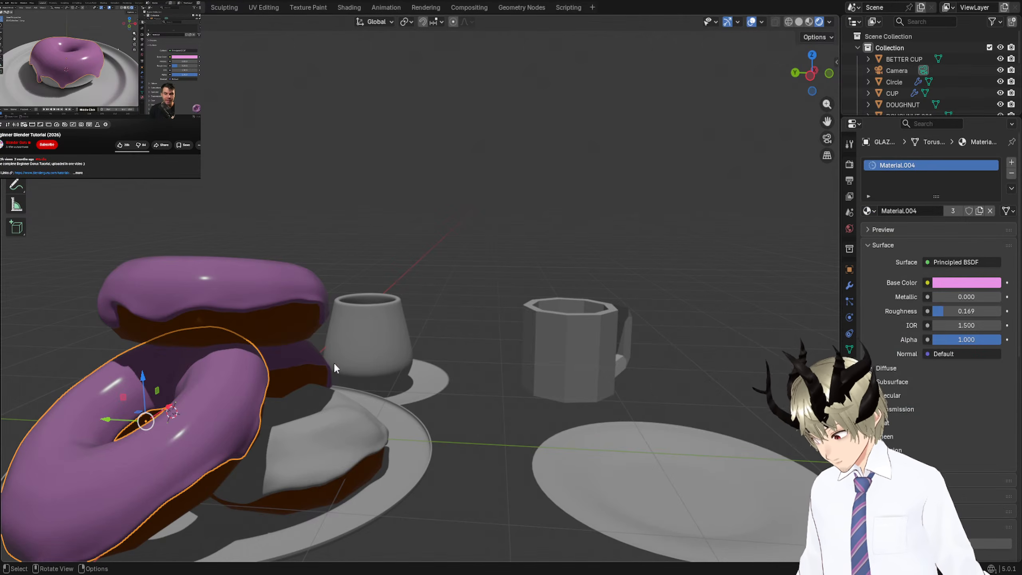
pyautogui.click(315, 430)
pyautogui.click(869, 210)
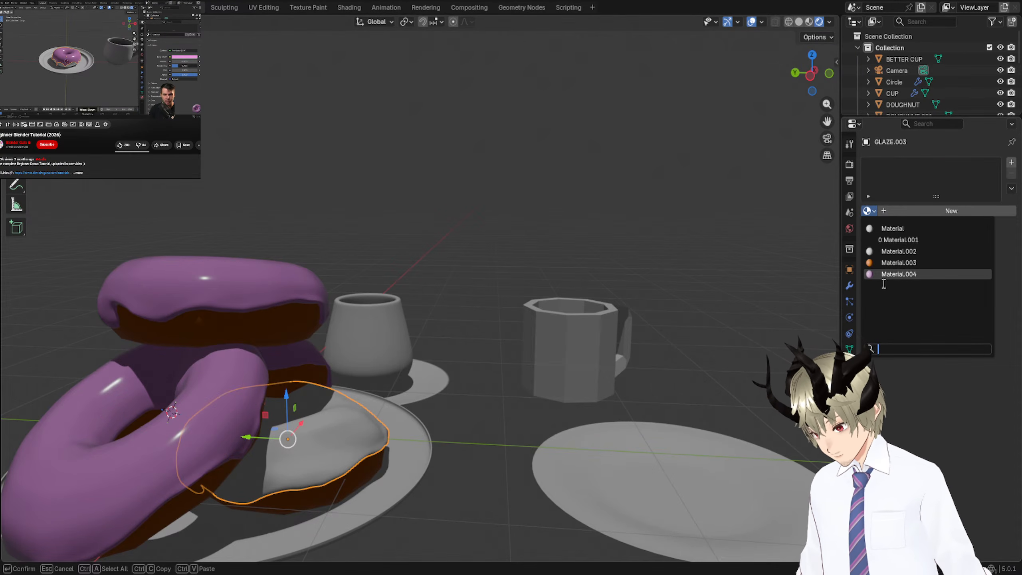
pyautogui.click(893, 275)
pyautogui.moveTo(315, 224); pyautogui.dragTo(264, 242, button='middle')
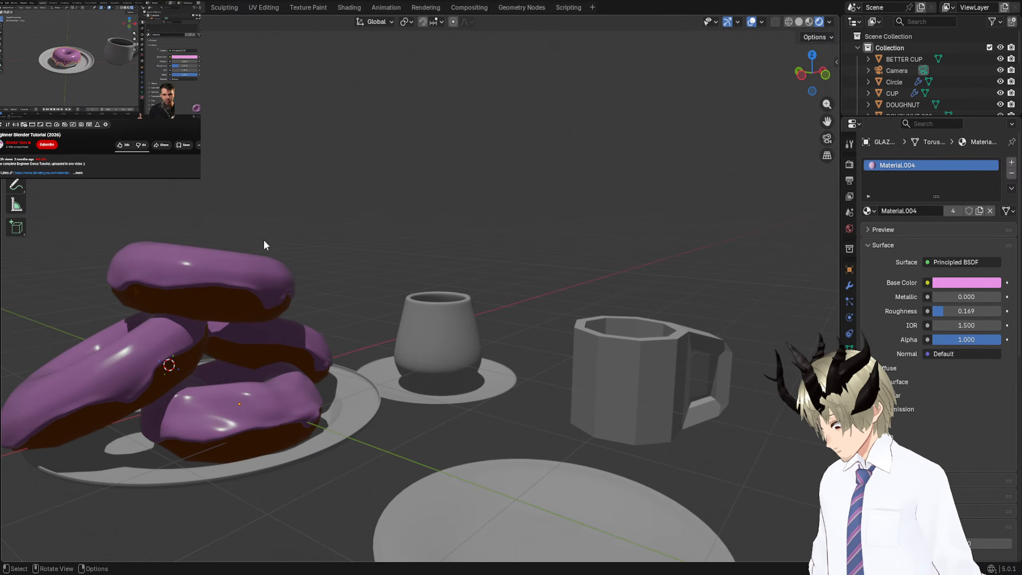
# Give the smooth cup on the saucer a new material with a black base color and roughness 1.000.
pyautogui.click(458, 366)
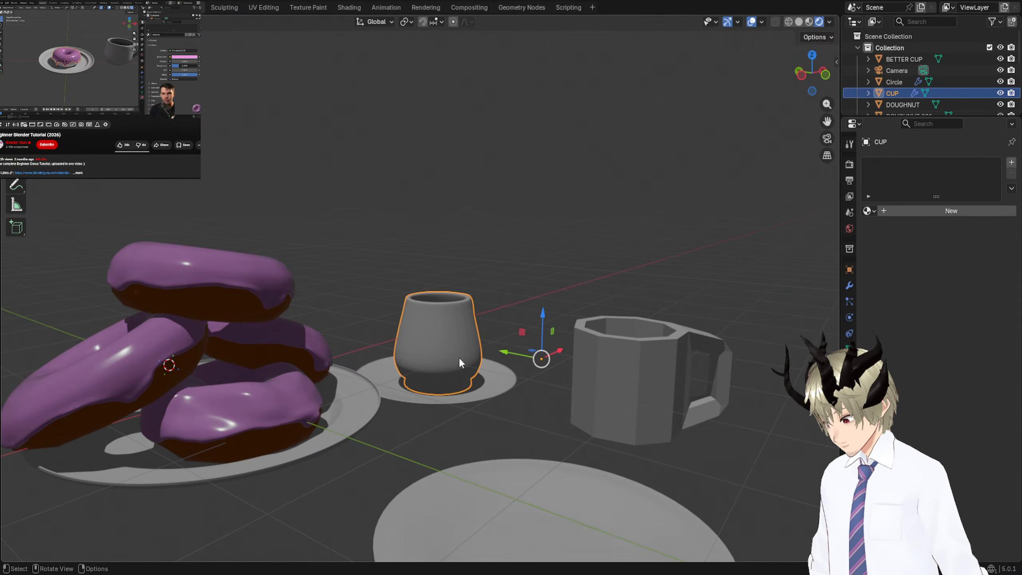
pyautogui.moveTo(477, 340); pyautogui.dragTo(564, 289, button='middle')
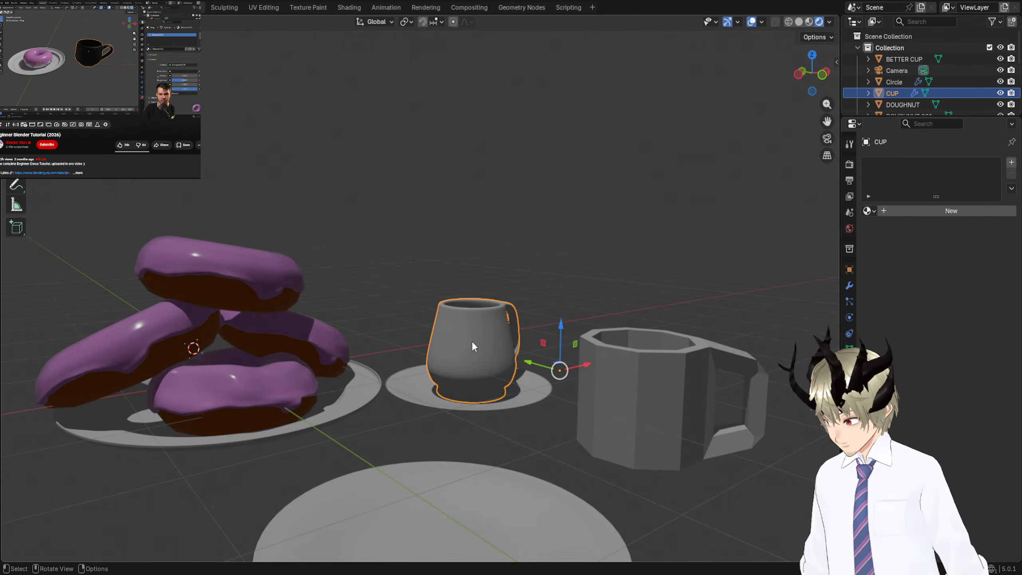
pyautogui.moveTo(799, 239); pyautogui.dragTo(588, 285, button='middle')
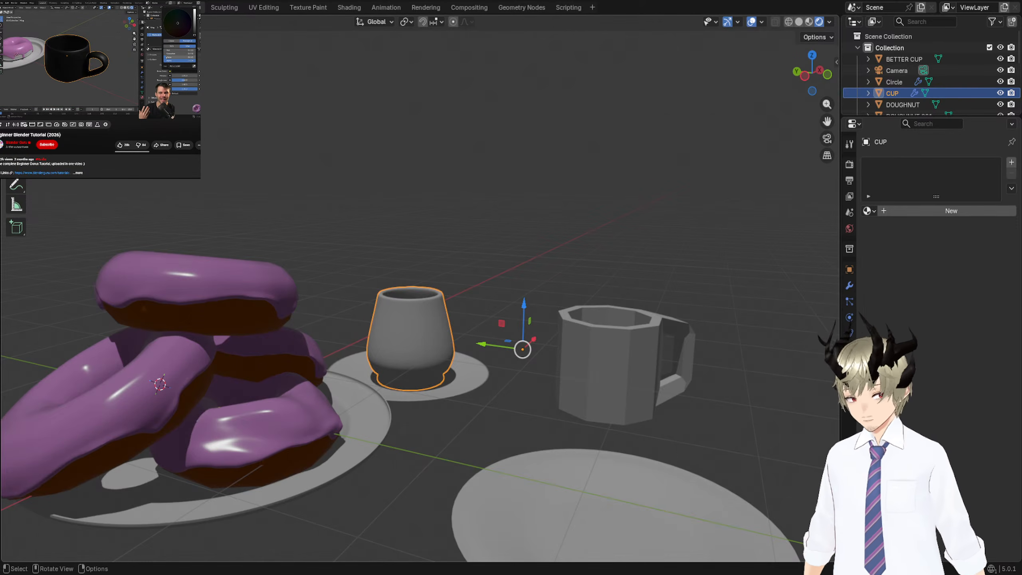
pyautogui.scroll(-2, 643, 334)
pyautogui.scroll(4, 643, 334)
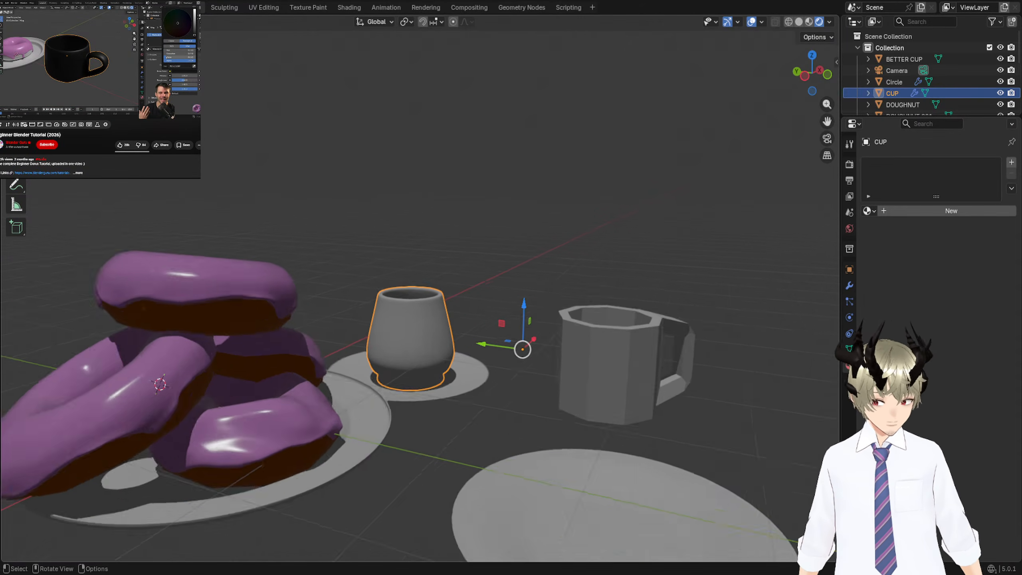
pyautogui.moveTo(643, 334); pyautogui.dragTo(527, 331, button='middle')
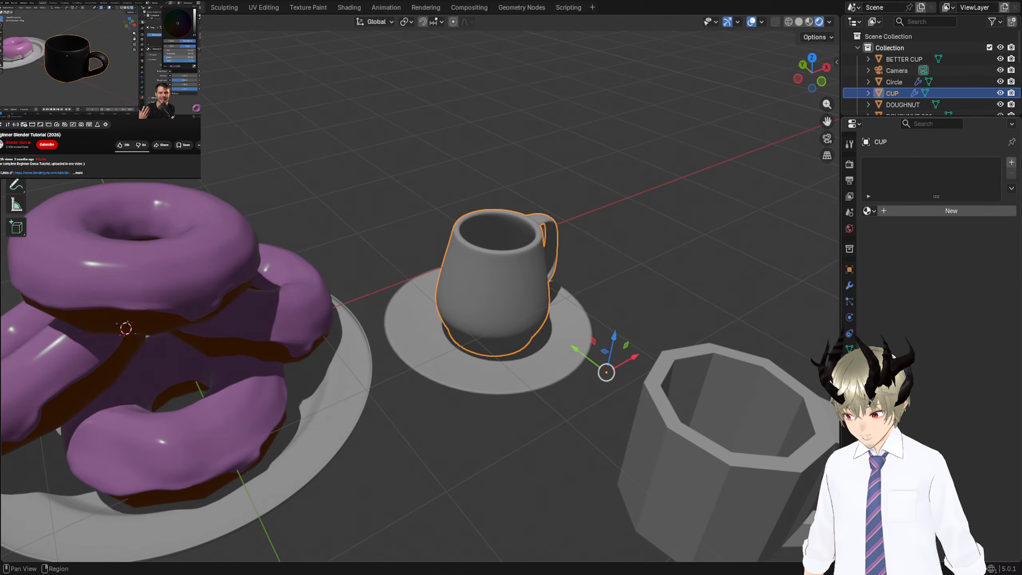
pyautogui.click(931, 211)
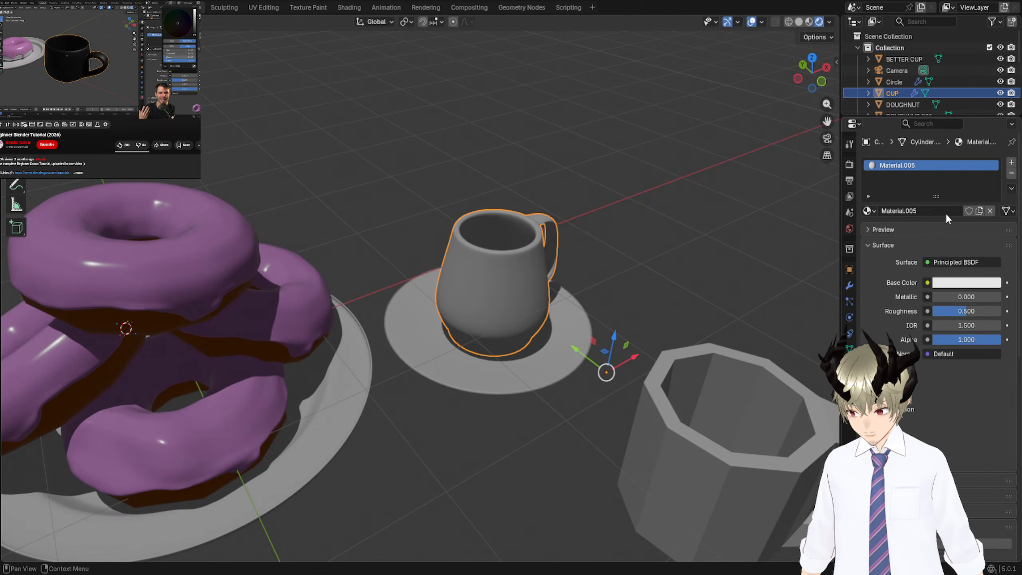
pyautogui.click(957, 283)
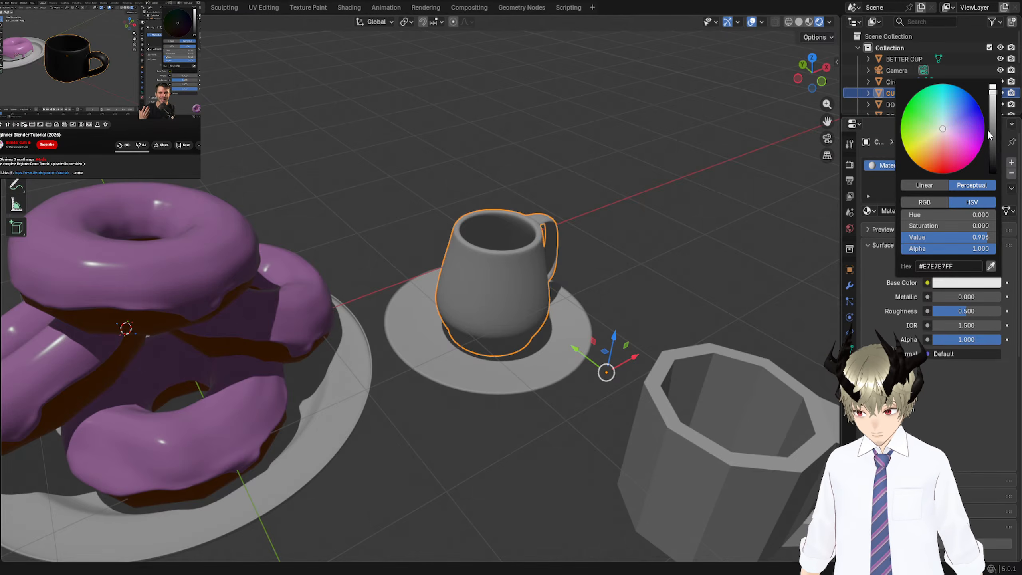
pyautogui.moveTo(992, 129); pyautogui.dragTo(993, 172)
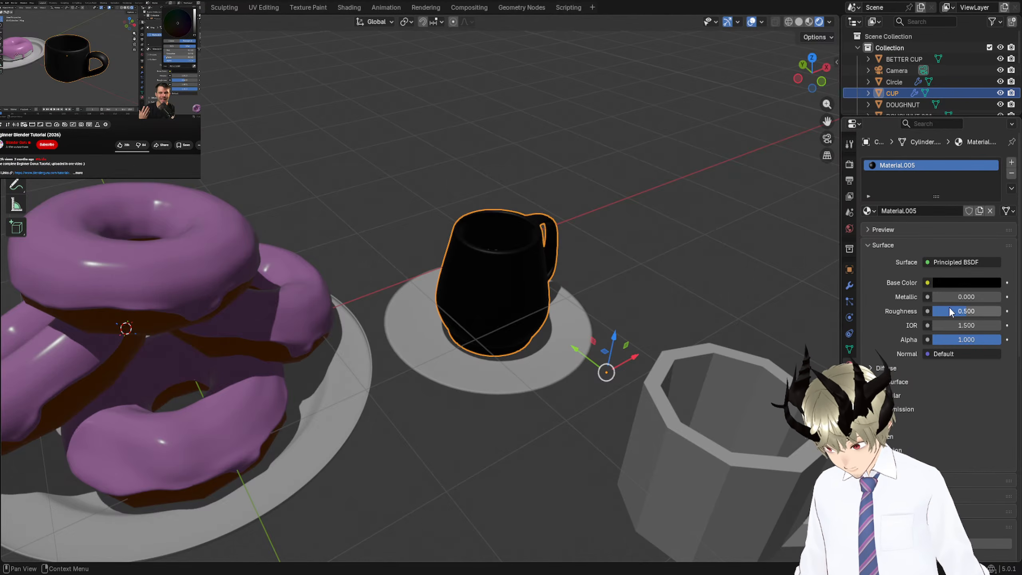
pyautogui.moveTo(951, 310); pyautogui.dragTo(998, 310)
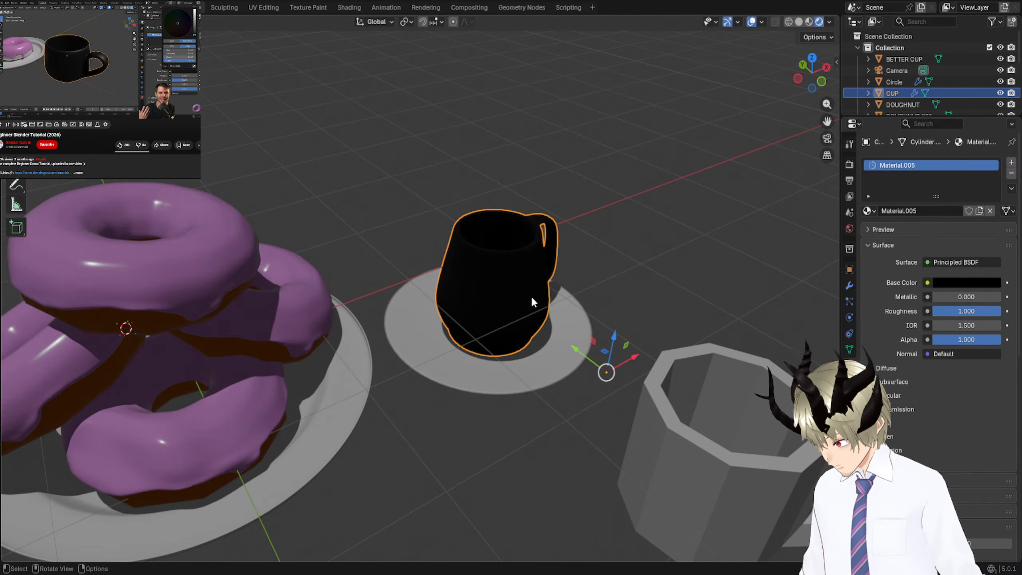
pyautogui.moveTo(531, 296); pyautogui.dragTo(430, 306, button='middle')
pyautogui.moveTo(745, 348); pyautogui.dragTo(770, 329, button='middle')
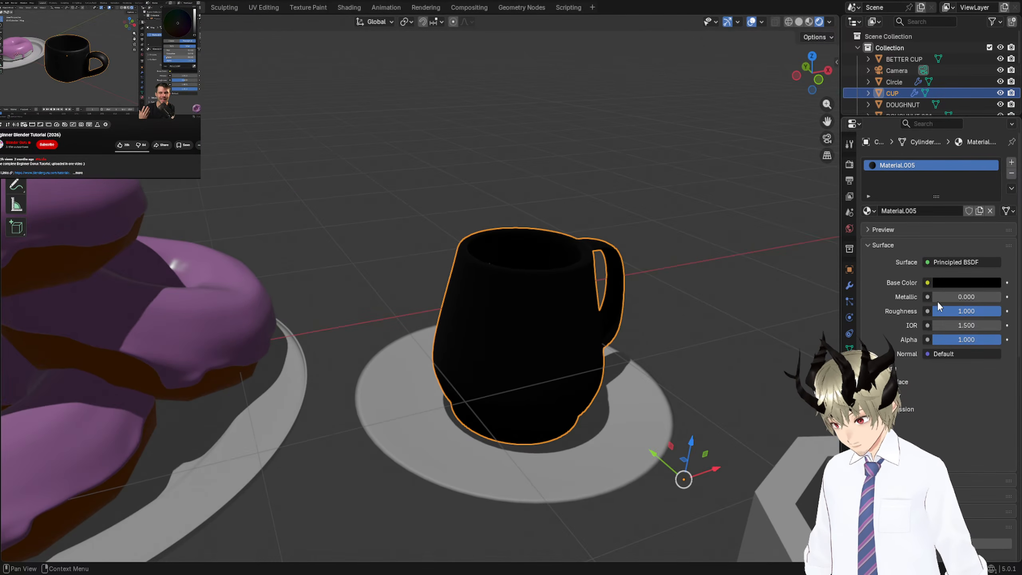
# Test the cup's material at metallic 1.000 and at metallic 0.000 with roughness 0.000, and lighten its base color to #A9A9A9.
pyautogui.moveTo(940, 297); pyautogui.dragTo(1002, 296)
pyautogui.moveTo(781, 313); pyautogui.dragTo(488, 290, button='middle')
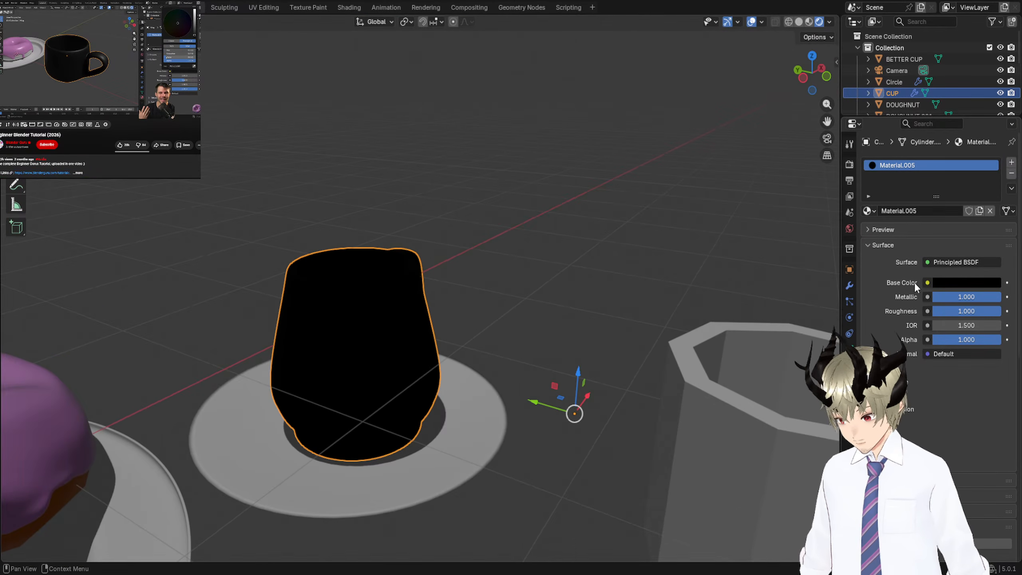
pyautogui.moveTo(954, 296); pyautogui.dragTo(885, 296)
pyautogui.moveTo(548, 276); pyautogui.dragTo(619, 277, button='middle')
pyautogui.moveTo(973, 310); pyautogui.dragTo(906, 310)
pyautogui.moveTo(644, 258); pyautogui.dragTo(709, 287, button='middle')
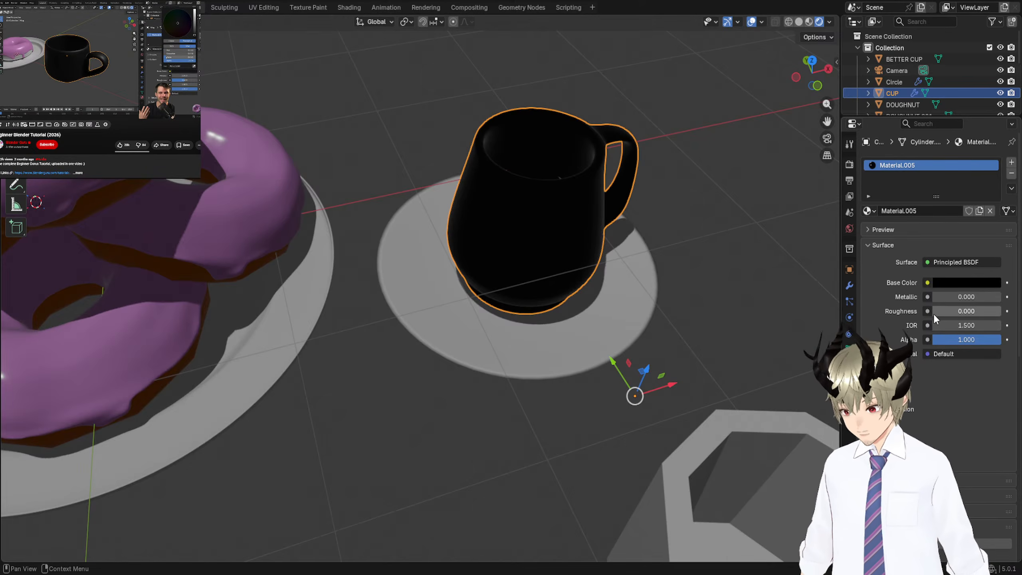
pyautogui.click(964, 283)
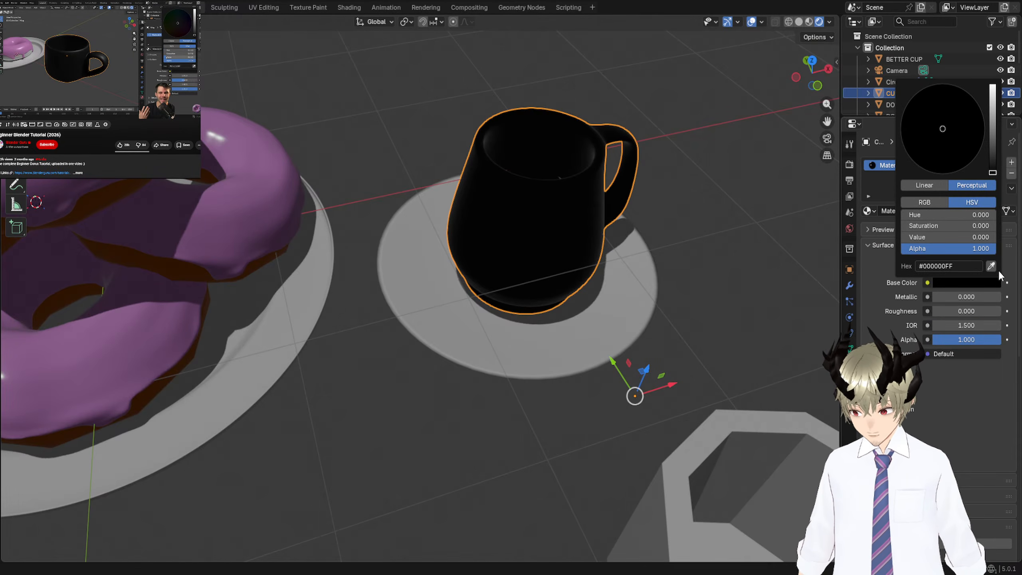
pyautogui.moveTo(993, 146); pyautogui.dragTo(993, 114)
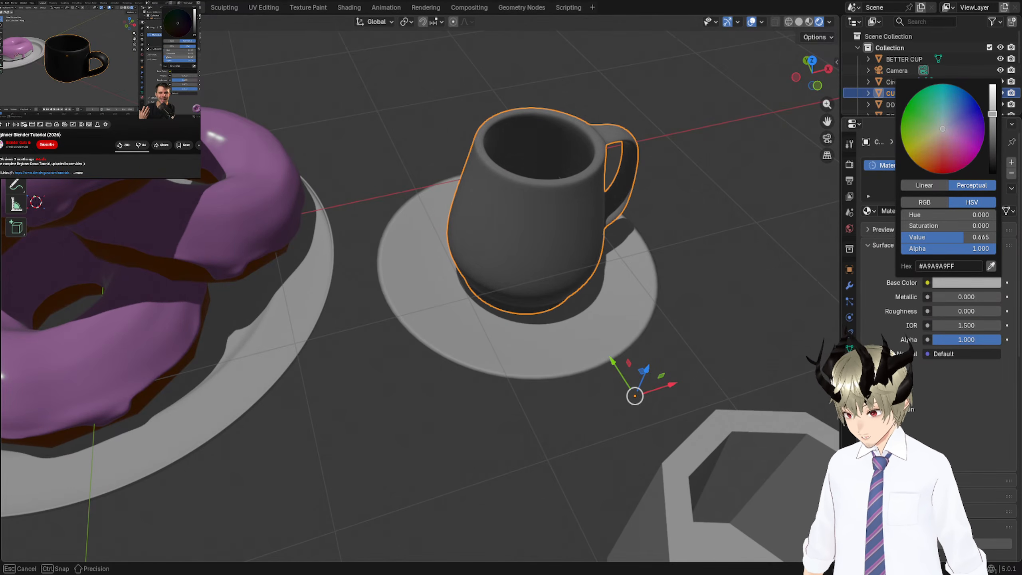
# Assign the existing Material.002 to the smooth cup on the saucer.
pyautogui.click(868, 211)
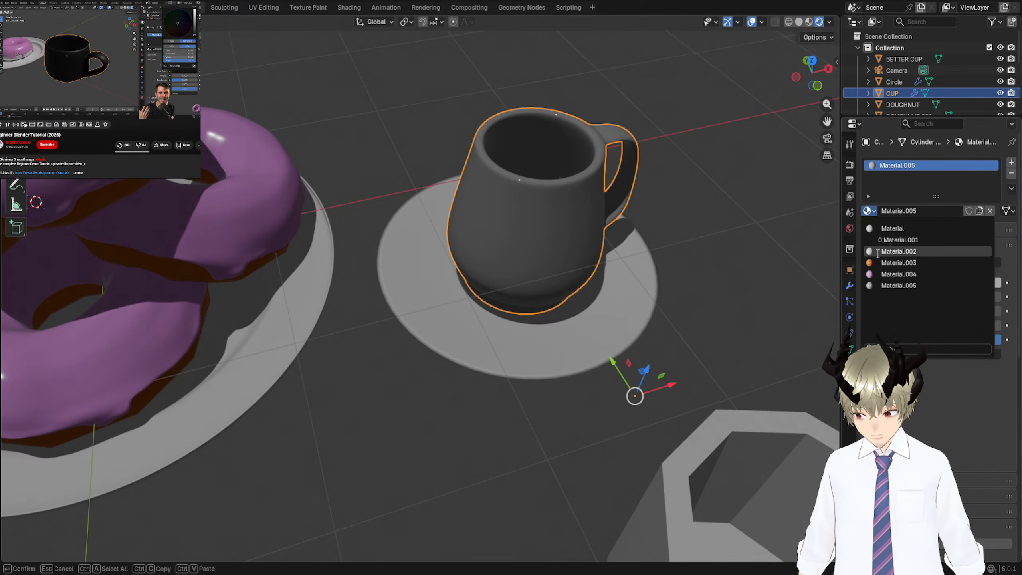
pyautogui.click(878, 253)
pyautogui.moveTo(621, 259); pyautogui.dragTo(599, 203, button='middle')
pyautogui.scroll(-4, 599, 223)
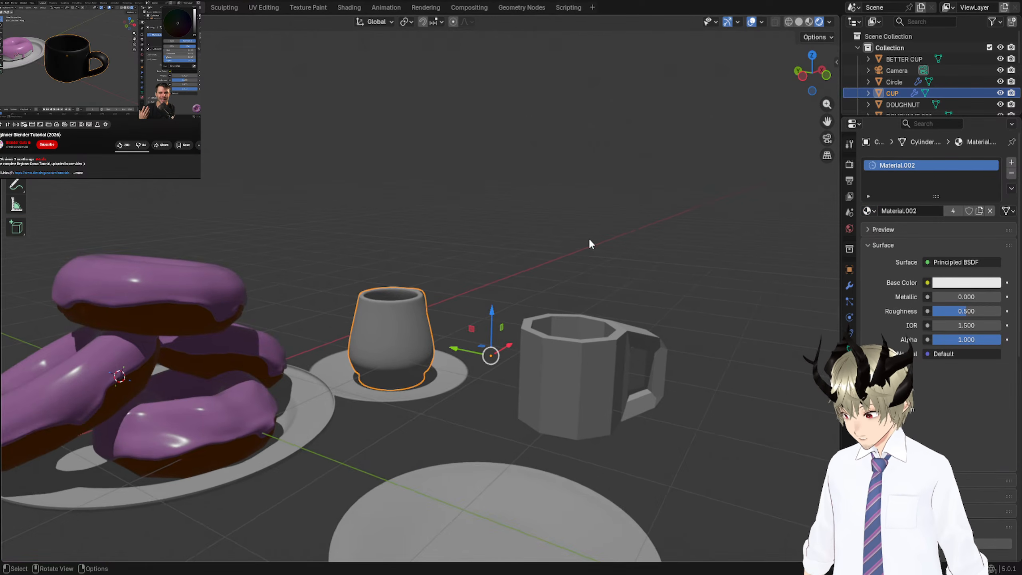
pyautogui.moveTo(589, 242); pyautogui.dragTo(608, 289, button='middle')
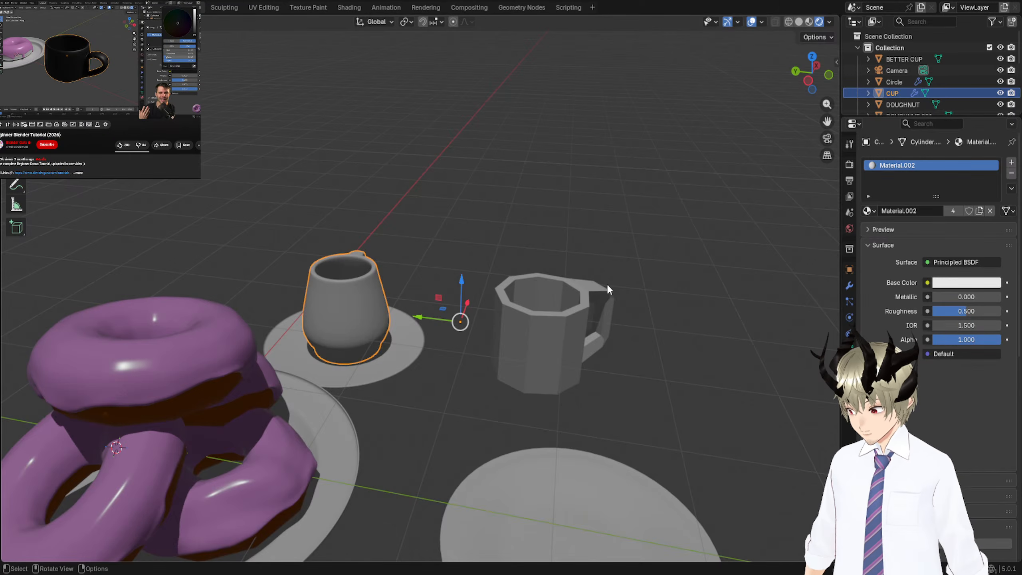
# Select the faceted cup and examine the glazed doughnuts and cups from several sides and through the camera.
pyautogui.click(577, 313)
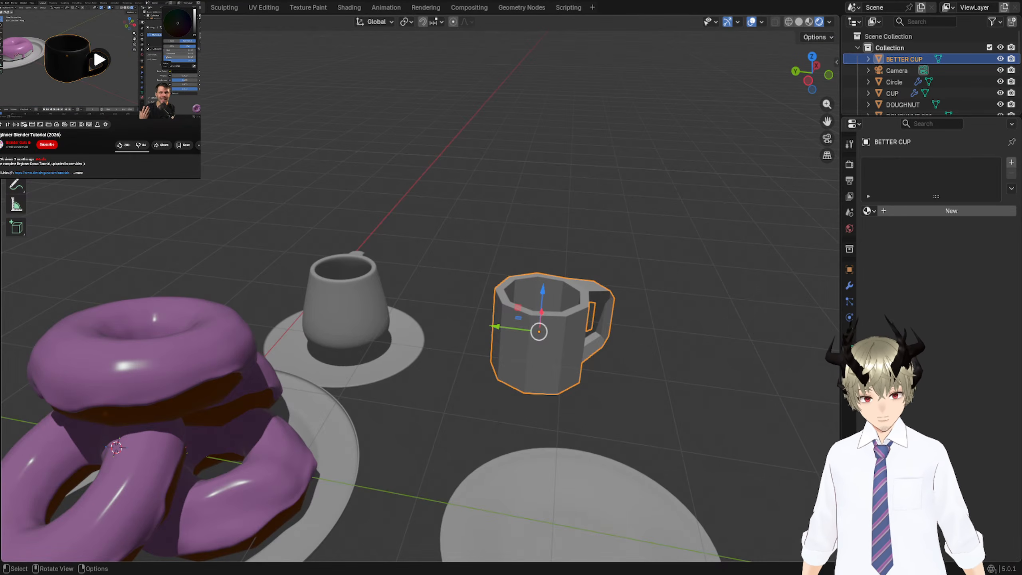
pyautogui.moveTo(644, 257); pyautogui.dragTo(551, 193, button='middle')
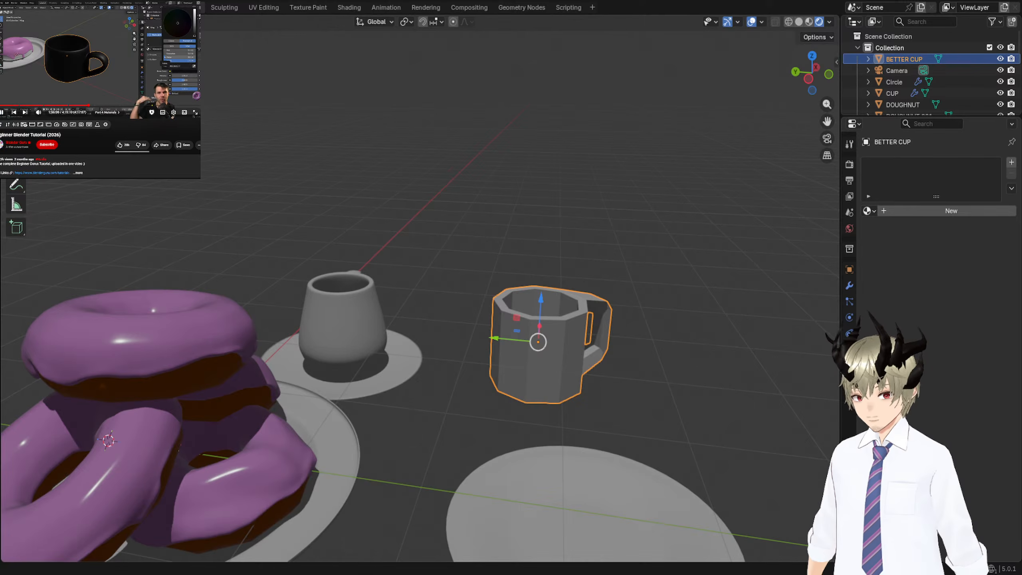
pyautogui.moveTo(515, 299); pyautogui.dragTo(596, 282, button='middle')
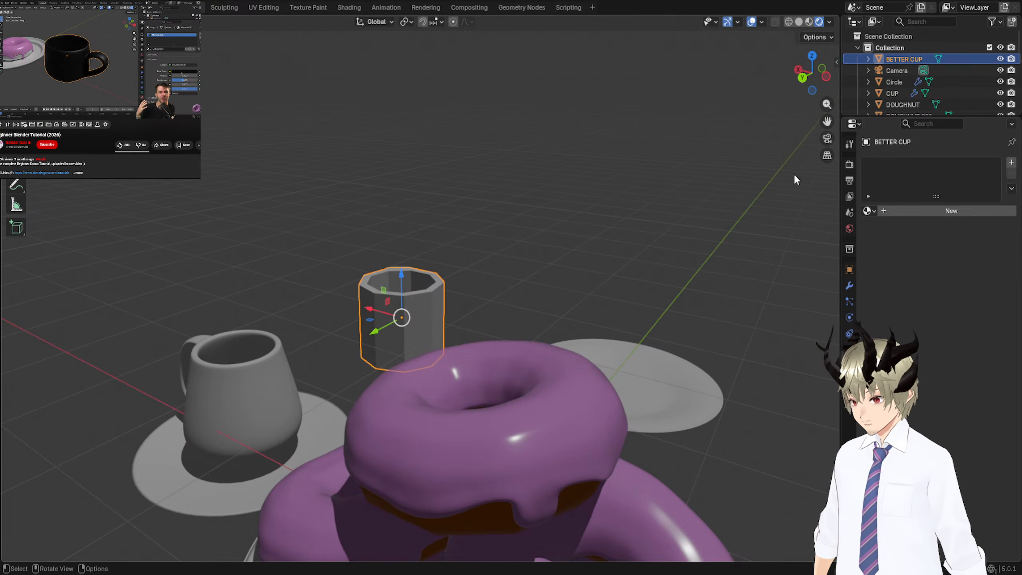
pyautogui.click(830, 138)
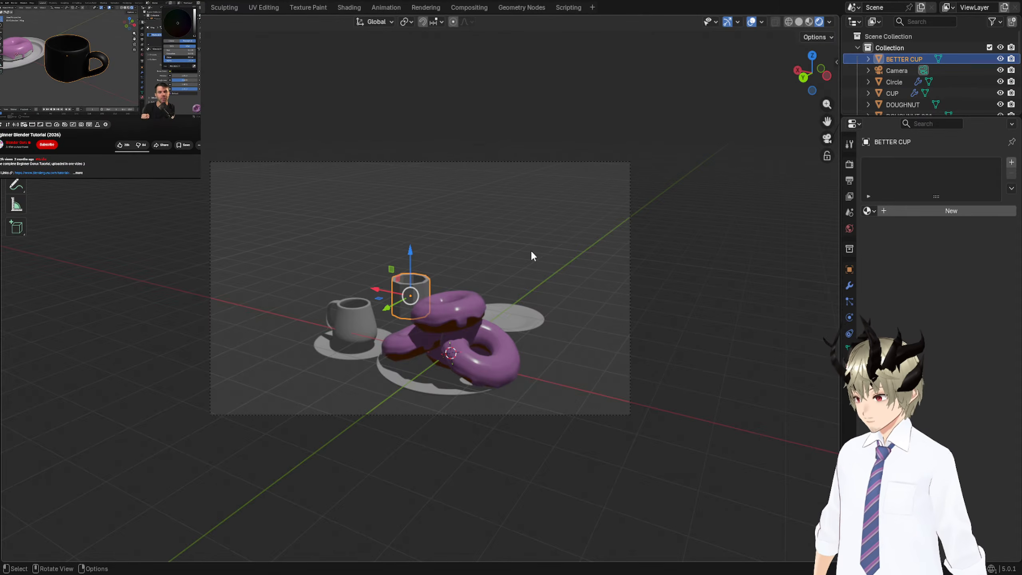
pyautogui.press('KP_0')
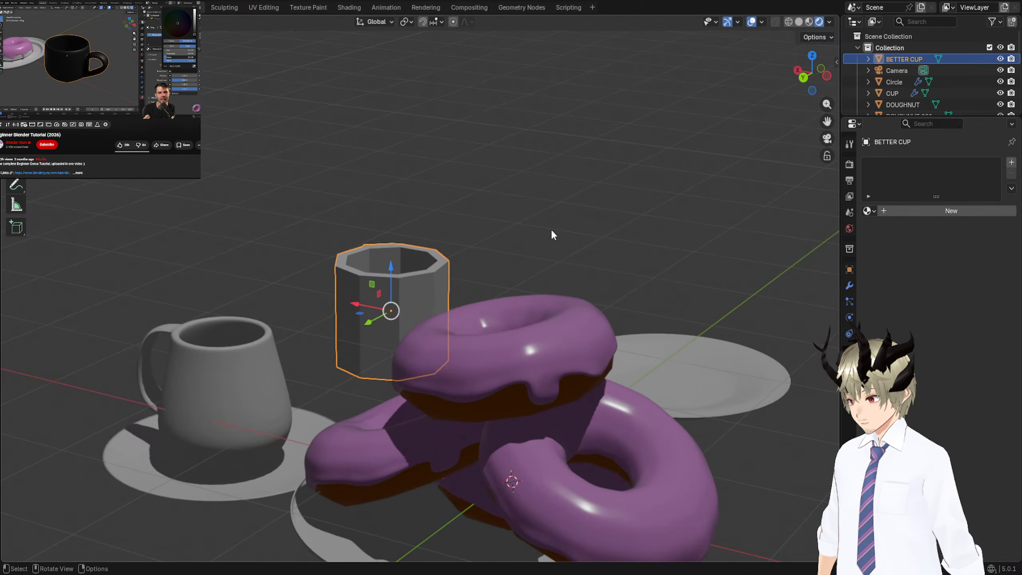
pyautogui.press('KP_0')
# Select the Sun light and adjust the direction of its beam so it falls on the front of the doughnut stack.
pyautogui.moveTo(551, 228); pyautogui.dragTo(274, 280, button='middle')
pyautogui.scroll(-2, 275, 280)
pyautogui.scroll(-3, 246, 205)
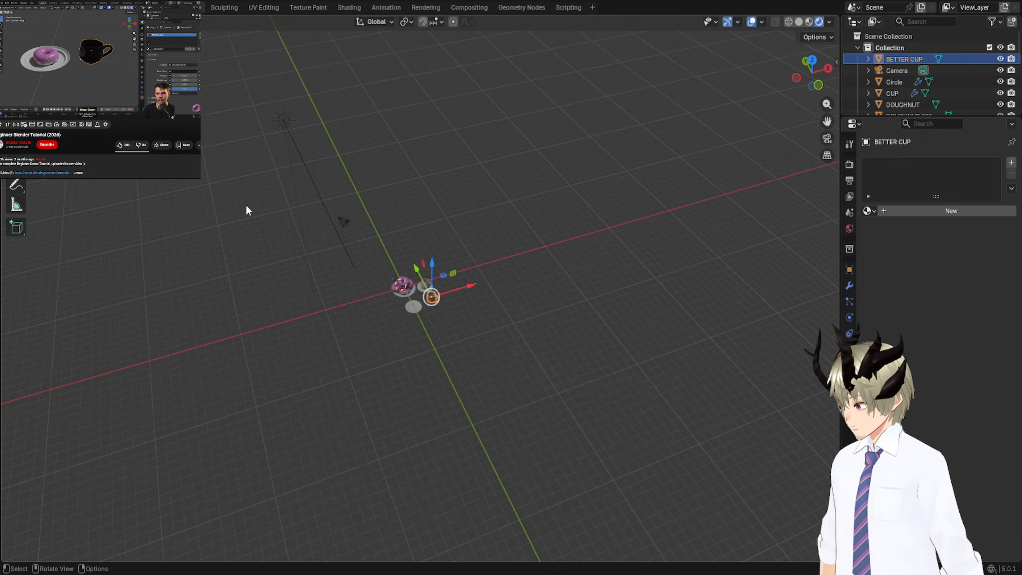
pyautogui.click(289, 130)
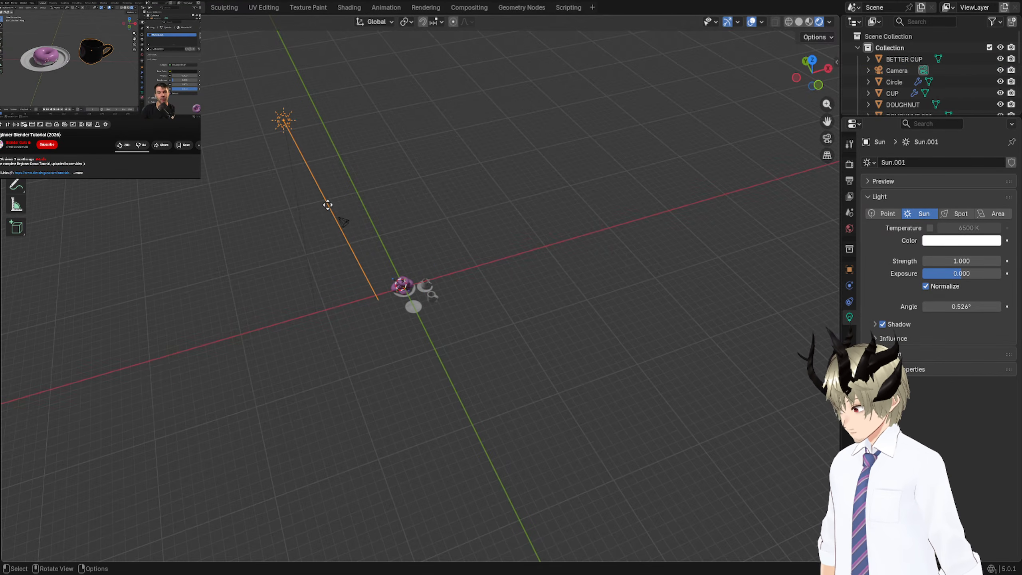
pyautogui.moveTo(328, 205); pyautogui.dragTo(373, 259)
pyautogui.scroll(4, 378, 264)
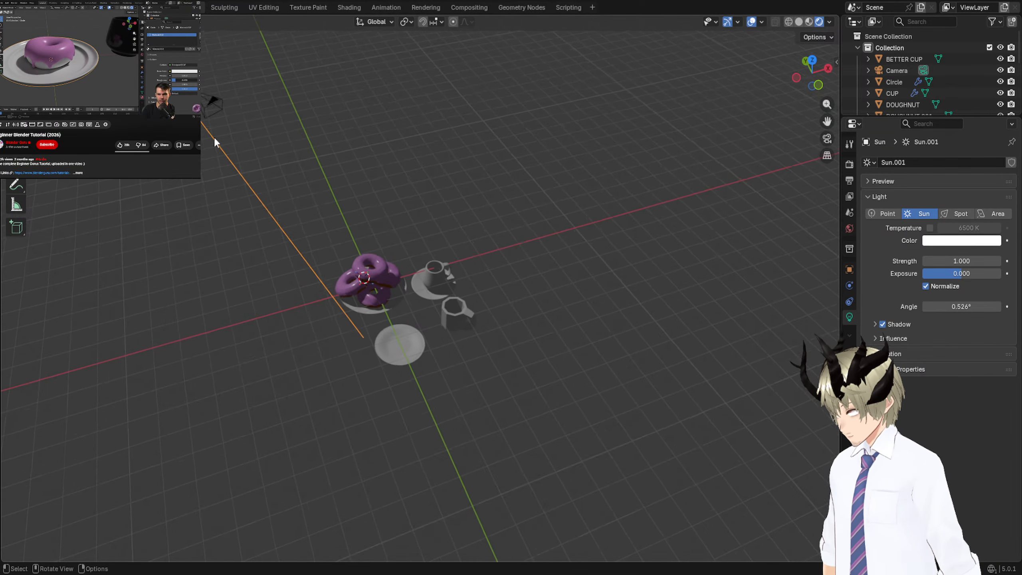
pyautogui.scroll(-4, 215, 137)
pyautogui.moveTo(226, 56)
pyautogui.mouseDown()
pyautogui.moveTo(203, 80)
pyautogui.moveTo(251, 57)
pyautogui.moveTo(214, 64)
pyautogui.mouseUp()
pyautogui.scroll(4, 257, 100)
pyautogui.moveTo(257, 100); pyautogui.dragTo(507, 133, button='middle')
pyautogui.scroll(6, 369, 121)
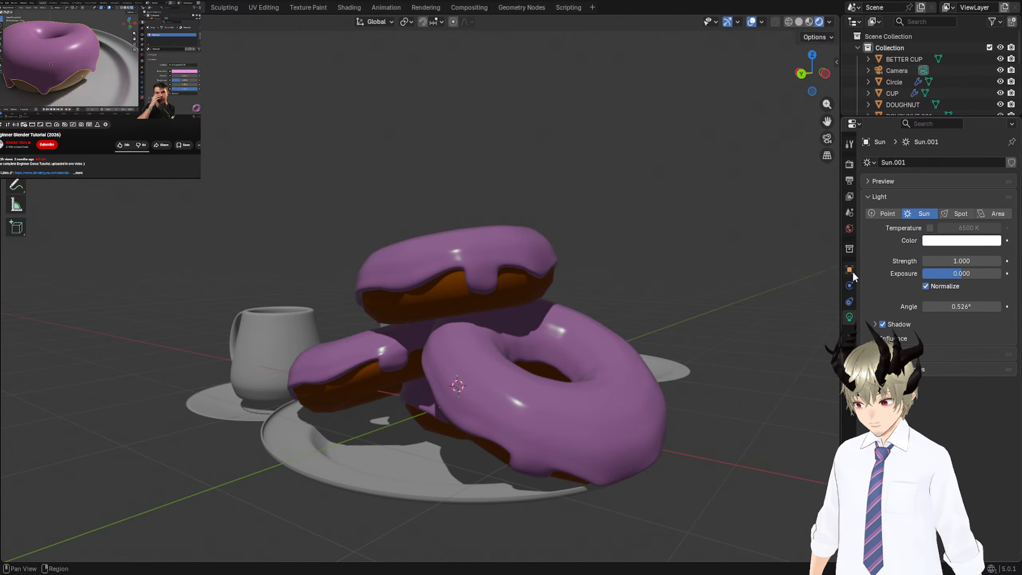
# Select the top doughnut's body under the glaze and assign Material.003 to it.
pyautogui.click(519, 288)
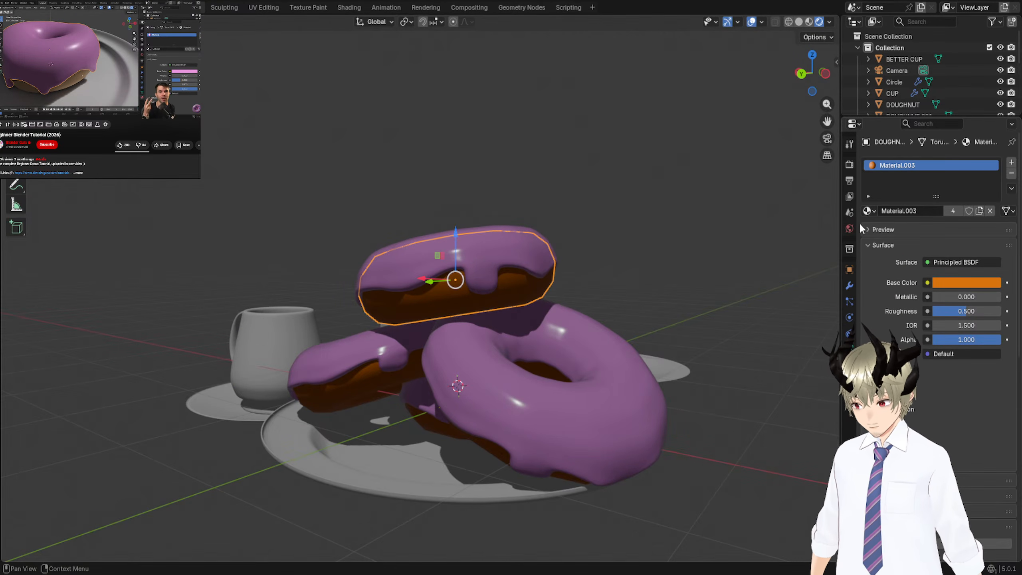
pyautogui.click(868, 210)
pyautogui.click(892, 265)
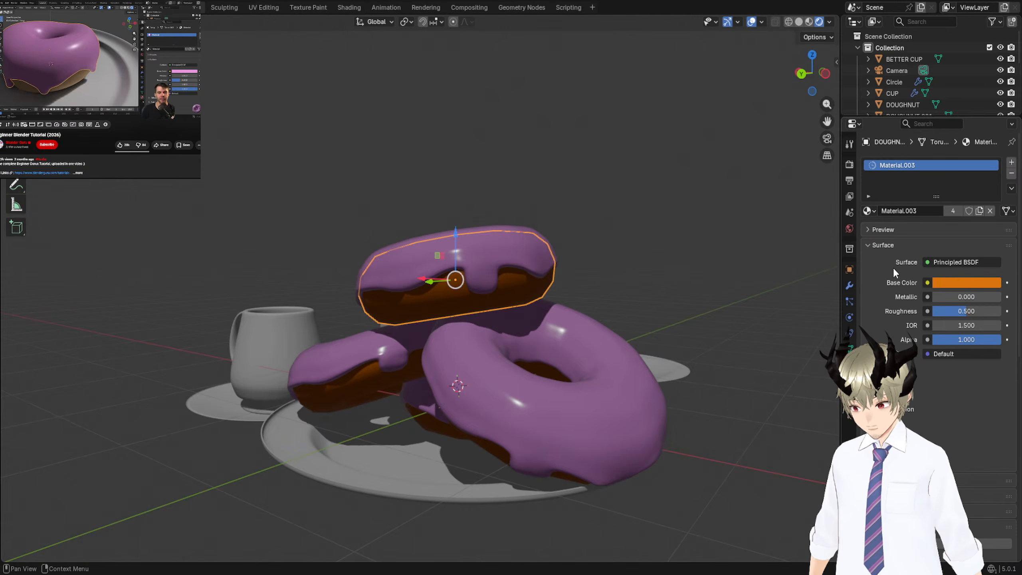
# Set the doughnut body's Material.003 to a golden-orange base color (#D08100) and its roughness to 1.
pyautogui.click(969, 283)
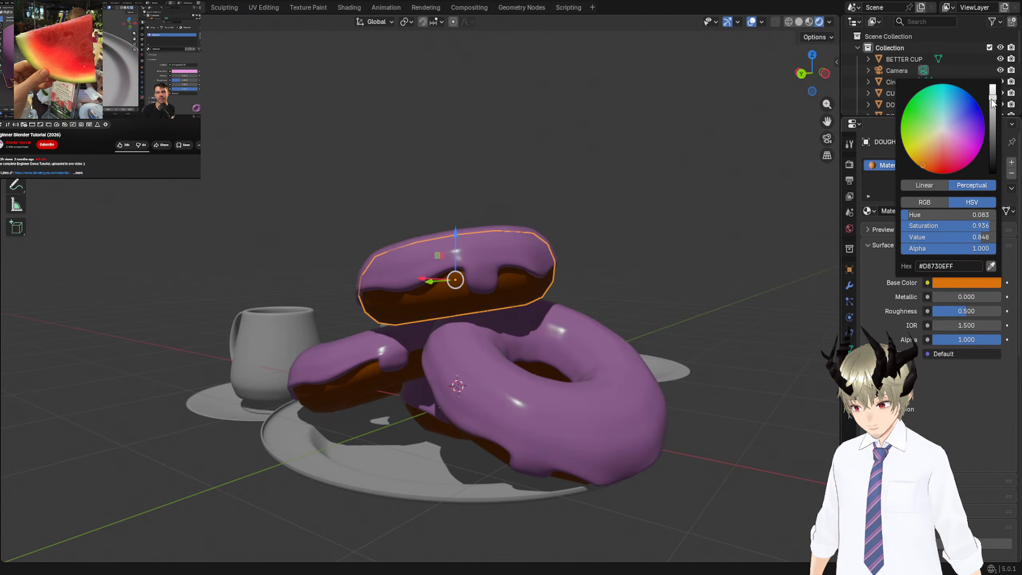
pyautogui.moveTo(993, 102)
pyautogui.mouseDown()
pyautogui.moveTo(993, 84)
pyautogui.moveTo(992, 93)
pyautogui.mouseUp()
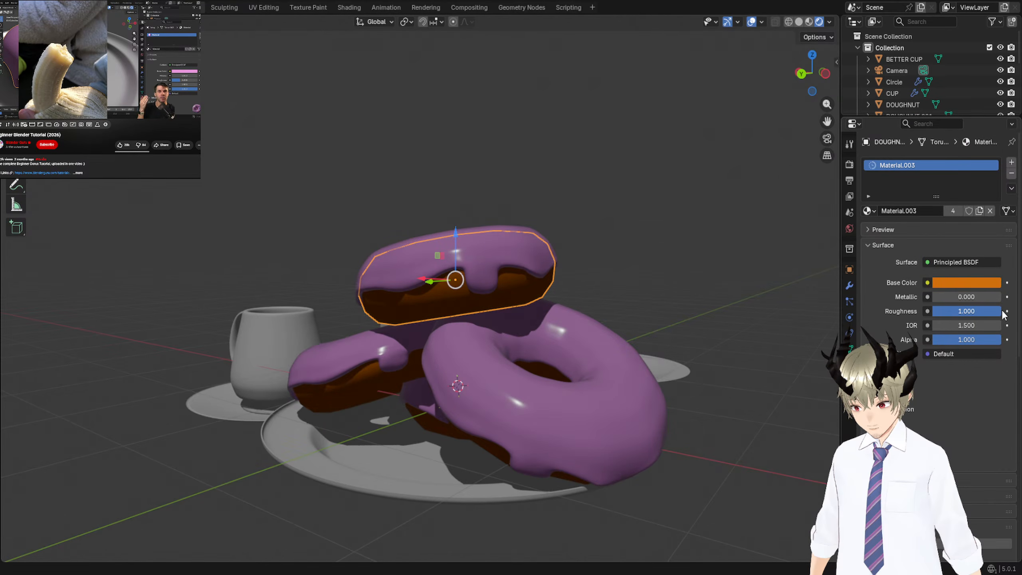
pyautogui.moveTo(723, 294); pyautogui.dragTo(675, 293, button='middle')
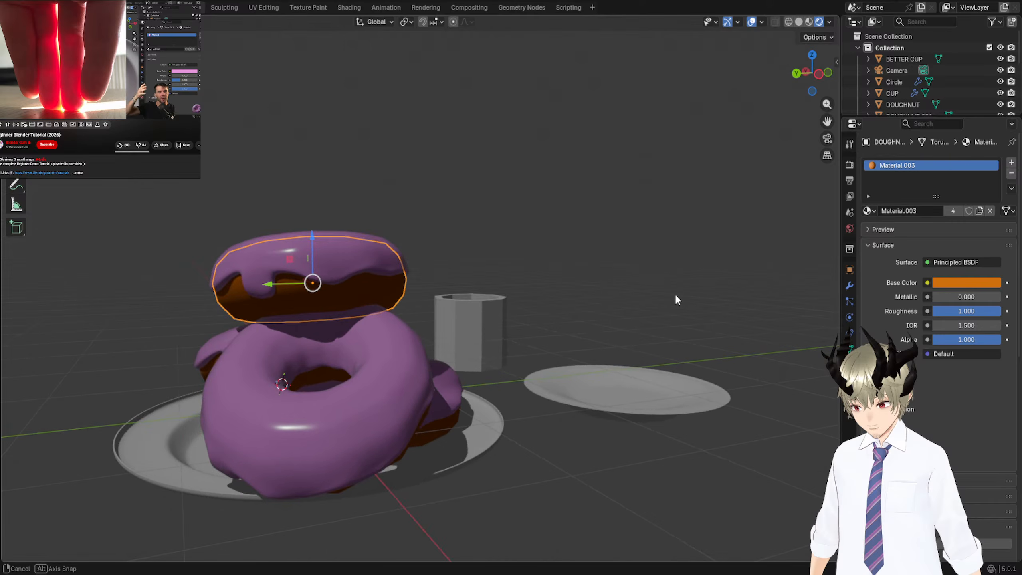
pyautogui.click(951, 283)
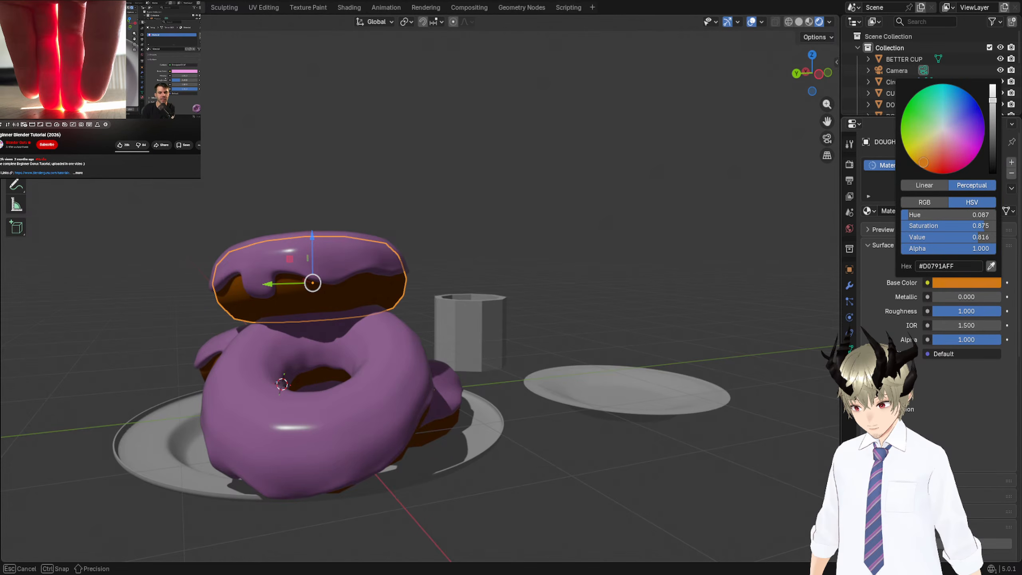
pyautogui.moveTo(923, 162); pyautogui.dragTo(914, 161)
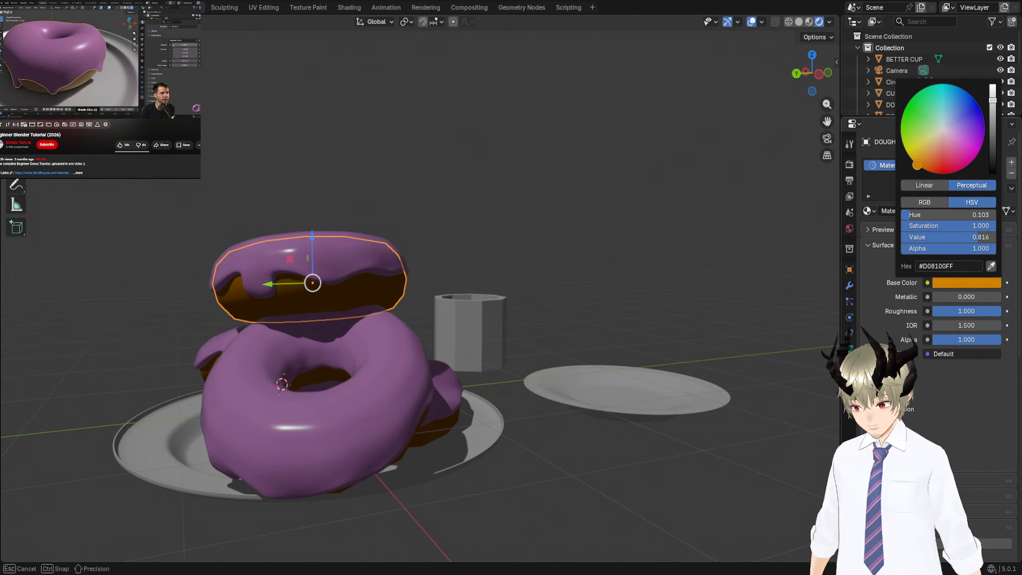
pyautogui.moveTo(401, 272); pyautogui.dragTo(524, 236, button='middle')
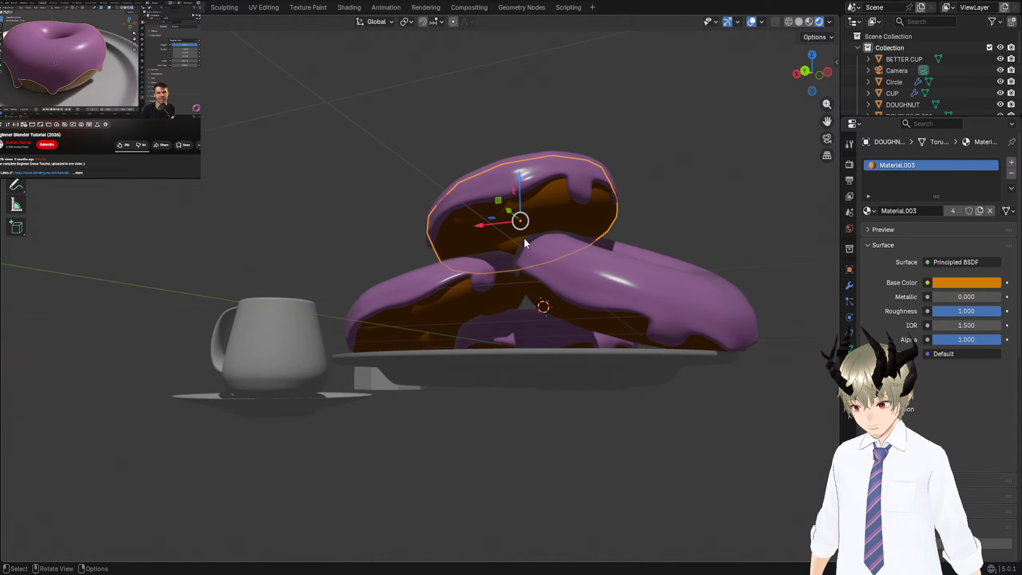
# Select the plate under the doughnuts and set the subsurface weight of its Material.002 to 1.
pyautogui.click(470, 372)
pyautogui.moveTo(470, 372)
pyautogui.mouseDown(button='middle')
pyautogui.moveTo(407, 399)
pyautogui.moveTo(463, 371)
pyautogui.mouseUp(button='middle')
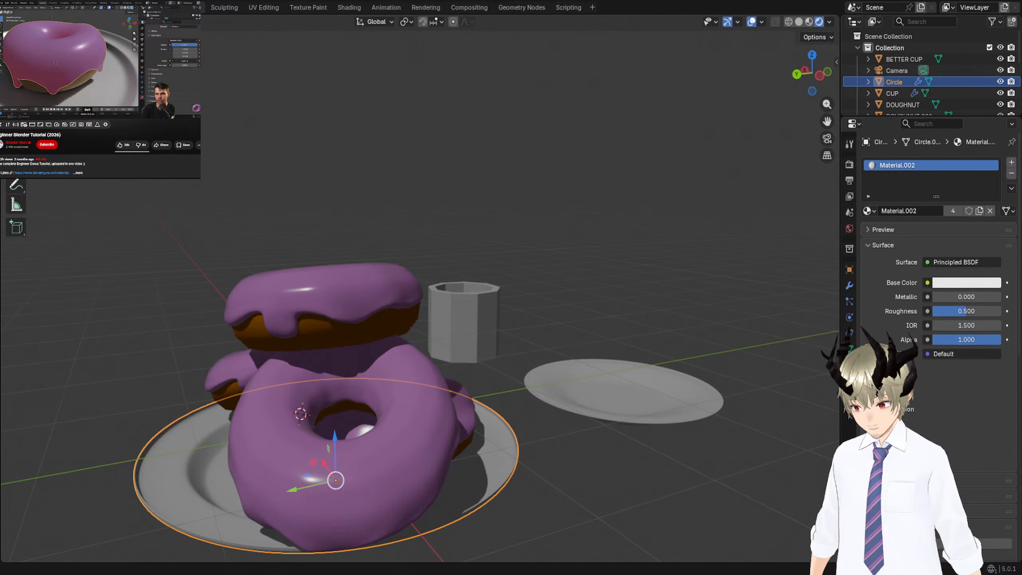
pyautogui.press('space')
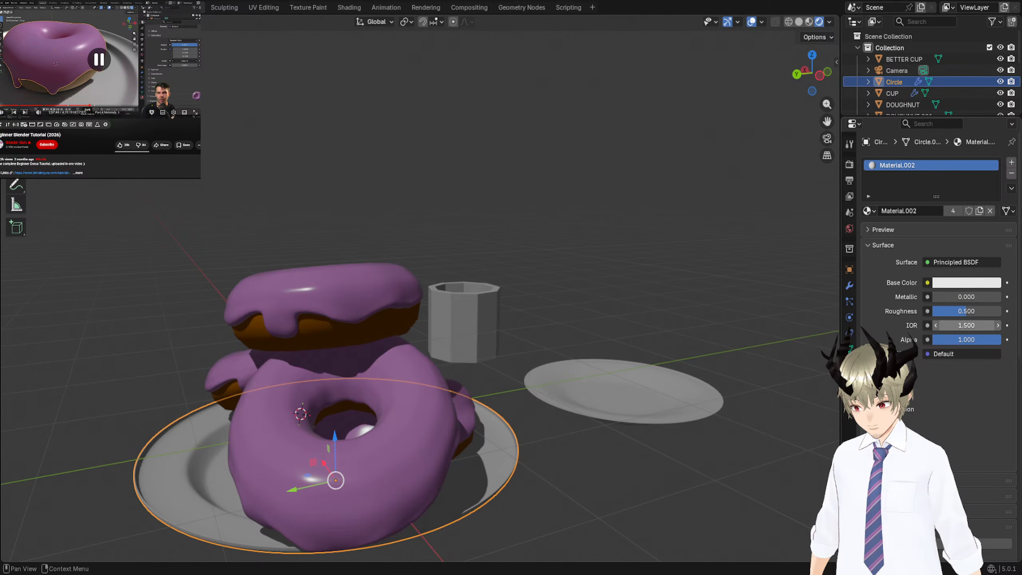
pyautogui.click(881, 382)
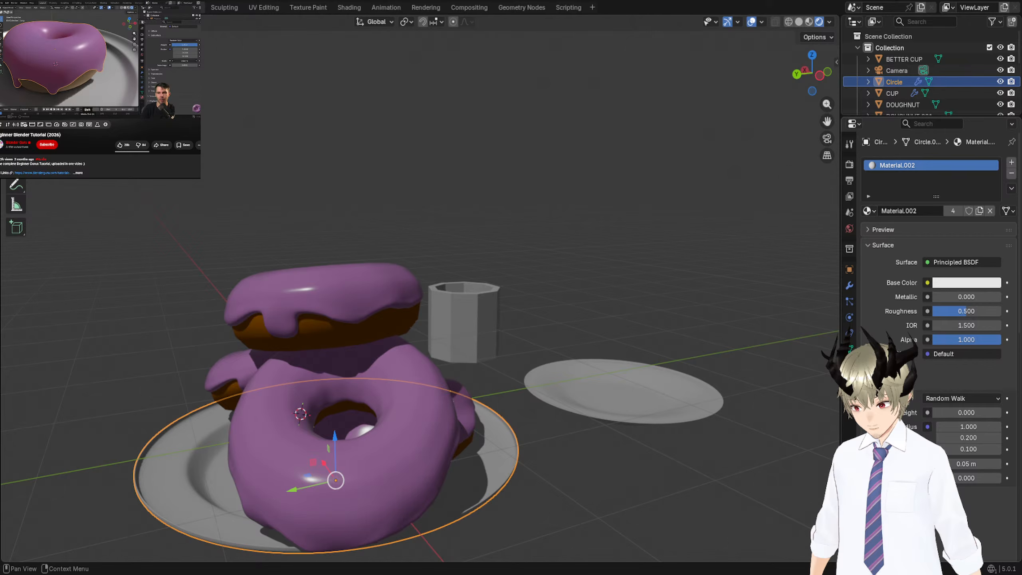
pyautogui.scroll(-5, 938, 282)
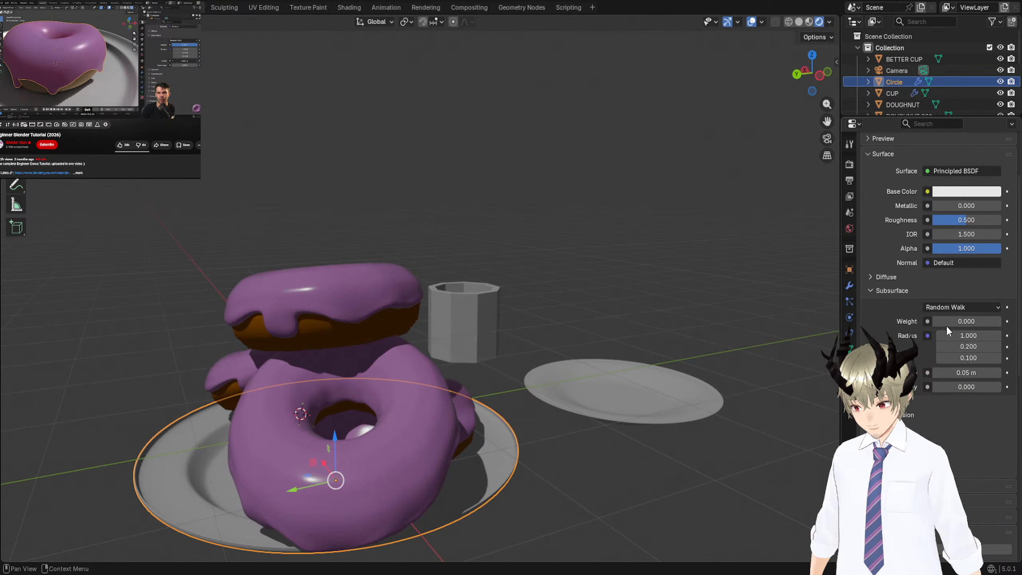
pyautogui.moveTo(946, 324); pyautogui.dragTo(953, 325)
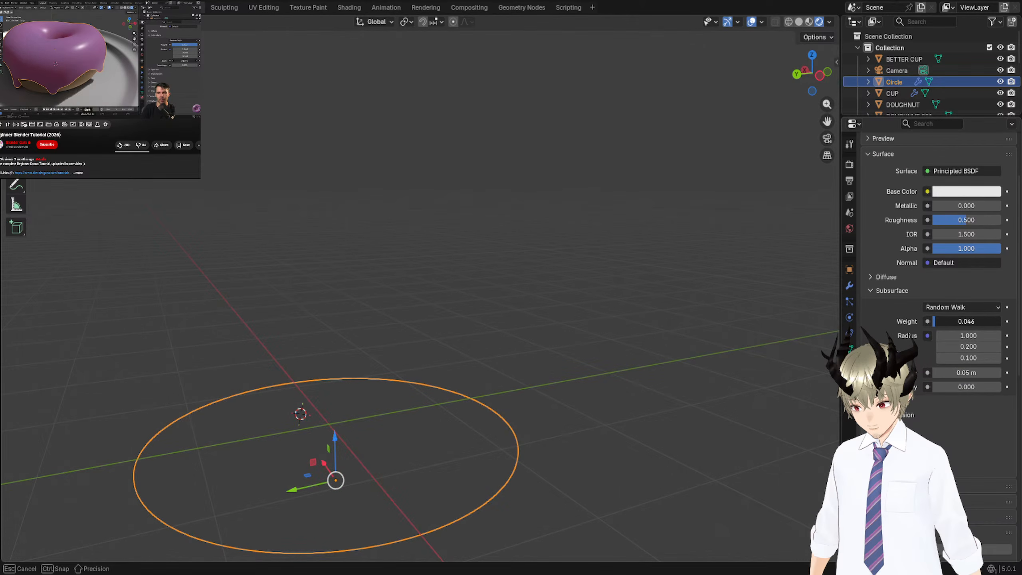
pyautogui.moveTo(953, 325); pyautogui.dragTo(974, 324)
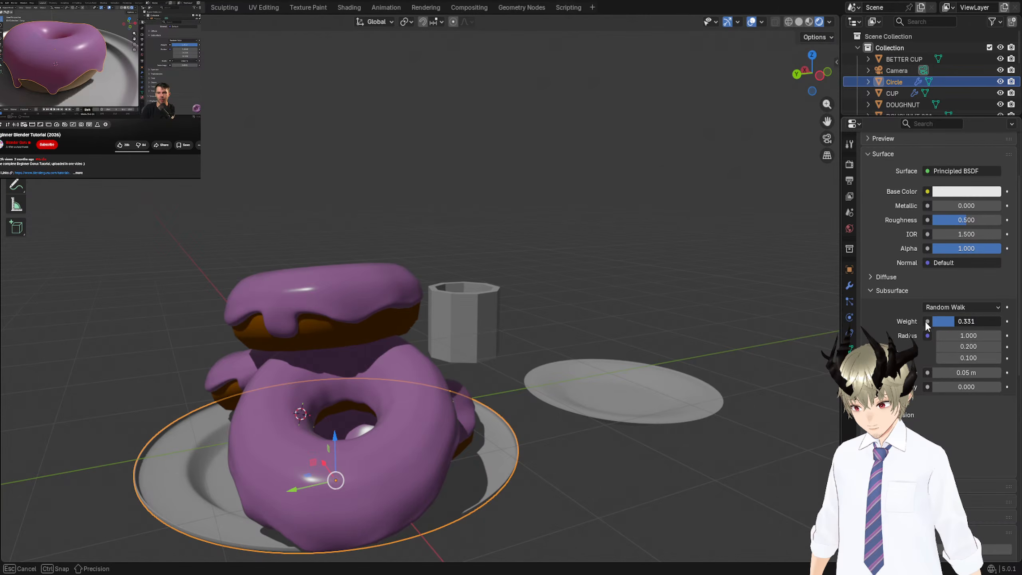
pyautogui.click(950, 321)
pyautogui.moveTo(950, 321); pyautogui.dragTo(924, 322)
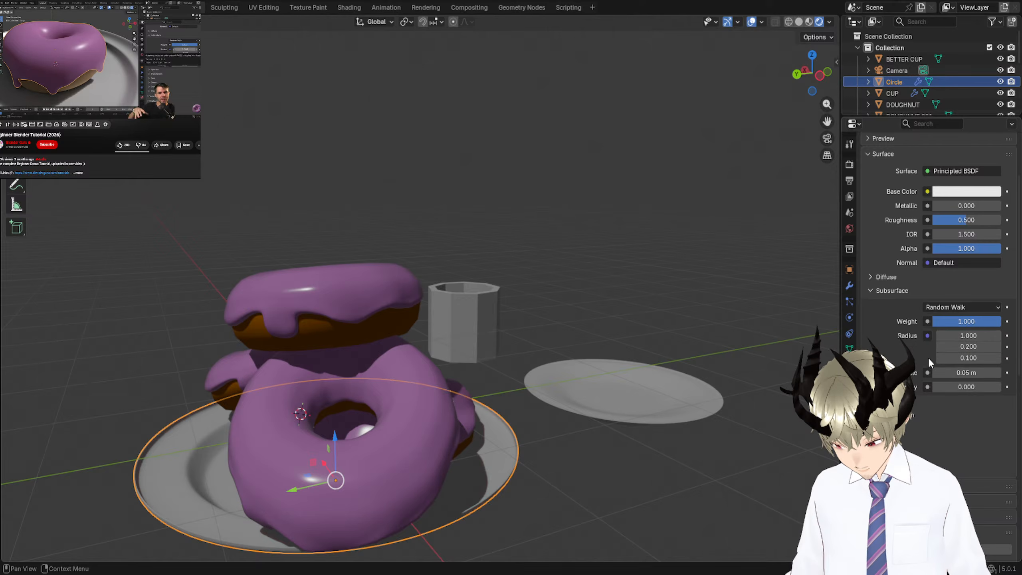
# Set all three subsurface radius values of the plate's Material.002 to 1.
pyautogui.scroll(5, 557, 294)
pyautogui.moveTo(576, 290); pyautogui.dragTo(624, 279, button='middle')
pyautogui.scroll(-6, 550, 308)
pyautogui.scroll(-3, 572, 318)
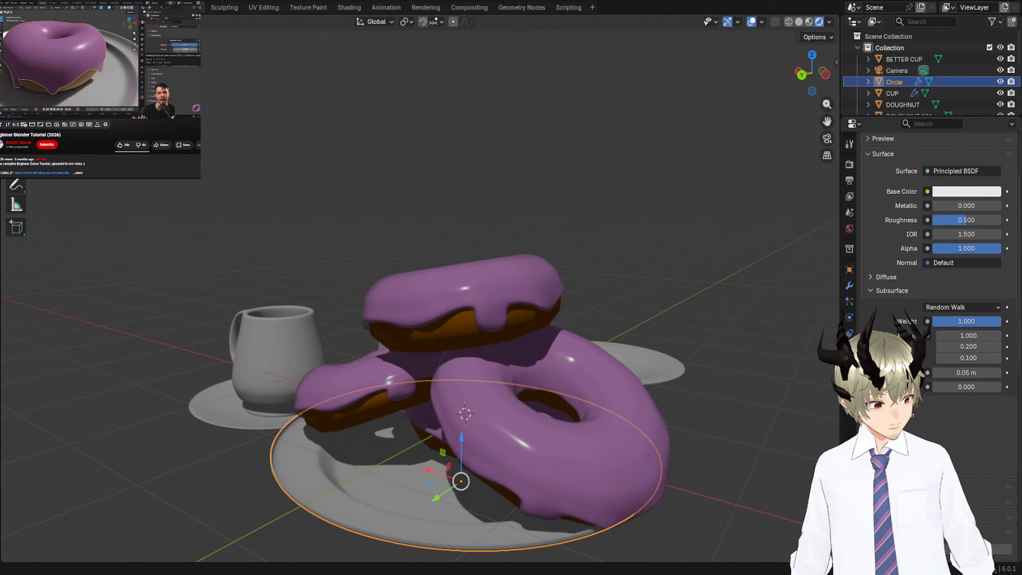
pyautogui.scroll(6, 805, 348)
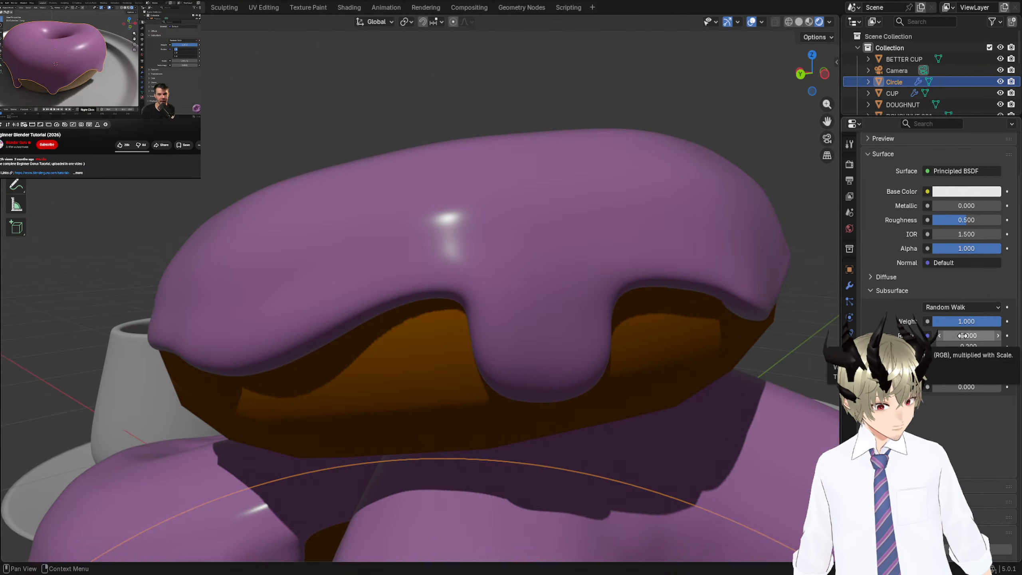
pyautogui.moveTo(963, 335); pyautogui.dragTo(964, 358)
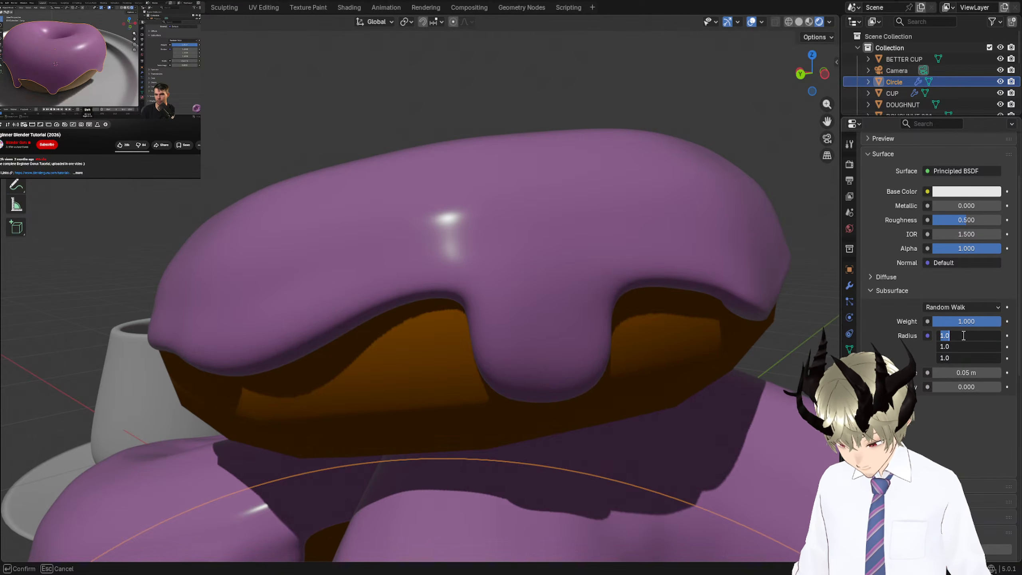
pyautogui.press('Return')
pyautogui.scroll(-8, 765, 273)
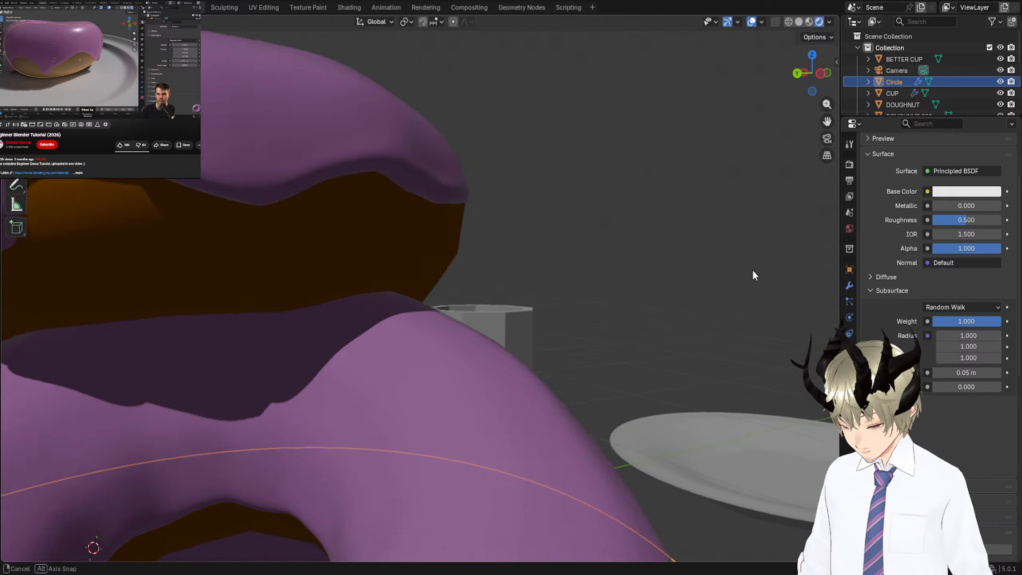
pyautogui.moveTo(743, 264); pyautogui.dragTo(811, 267, button='middle')
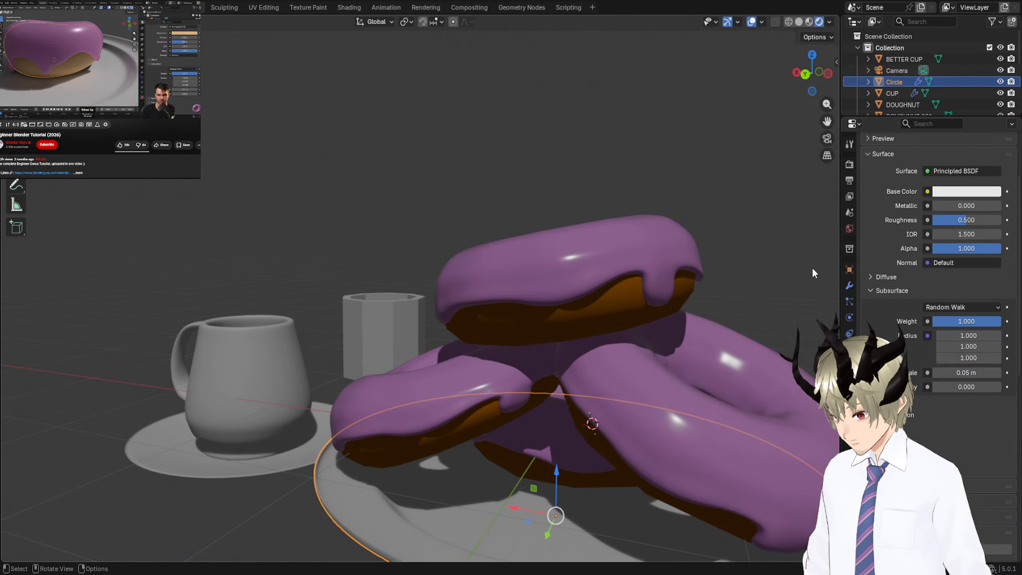
# Select the top doughnut's body and set the subsurface weight and all three radius values of its Material.003 to 1.
pyautogui.scroll(5, 926, 260)
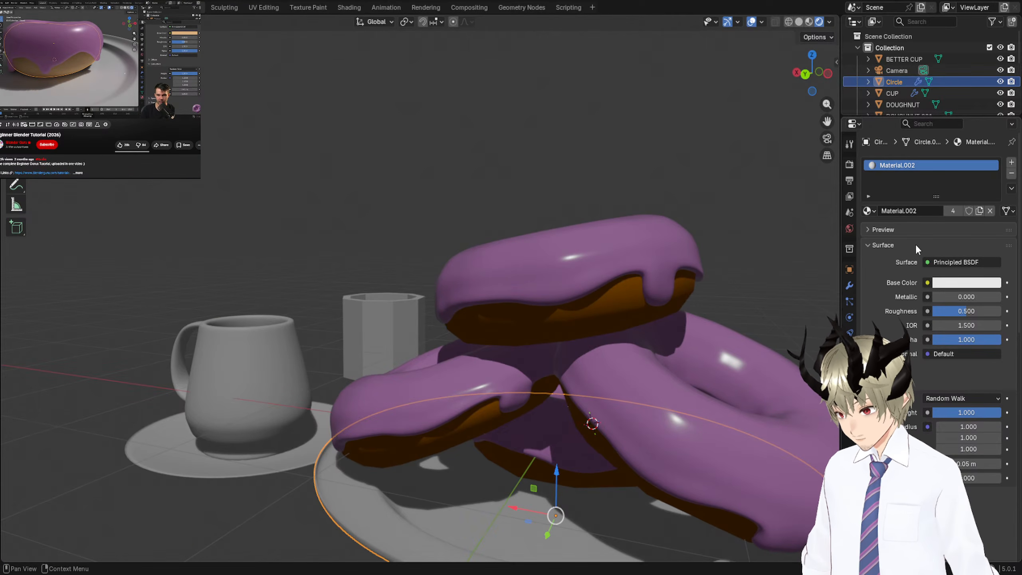
pyautogui.moveTo(669, 287)
pyautogui.mouseDown(button='middle')
pyautogui.moveTo(629, 306)
pyautogui.moveTo(663, 269)
pyautogui.mouseUp(button='middle')
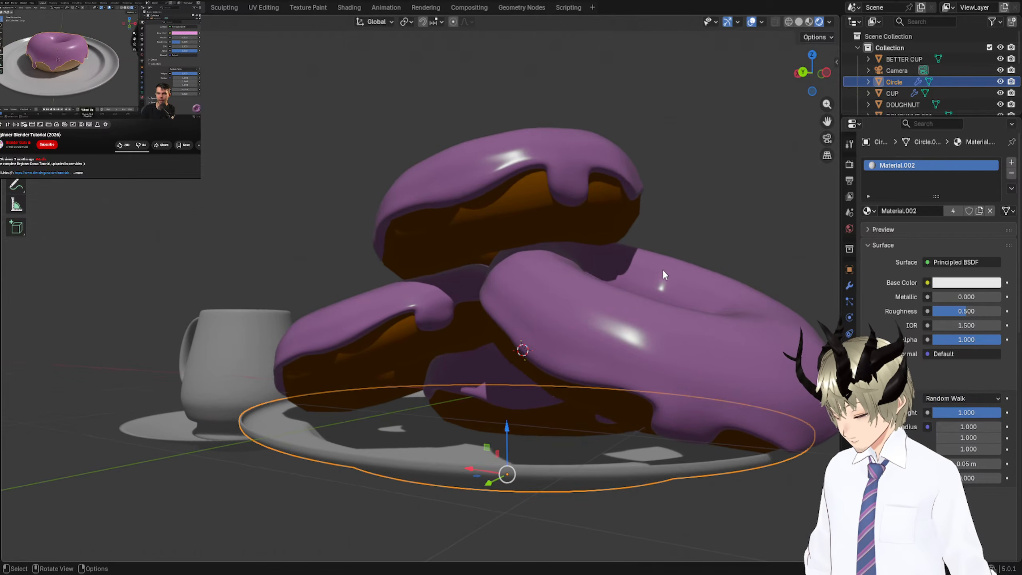
pyautogui.click(512, 222)
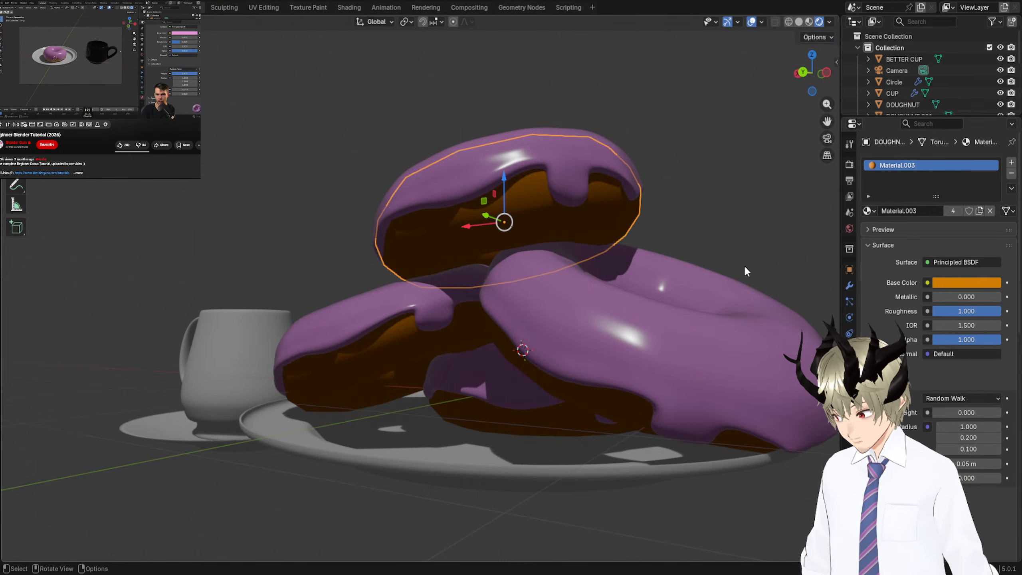
pyautogui.click(973, 411)
pyautogui.write('1')
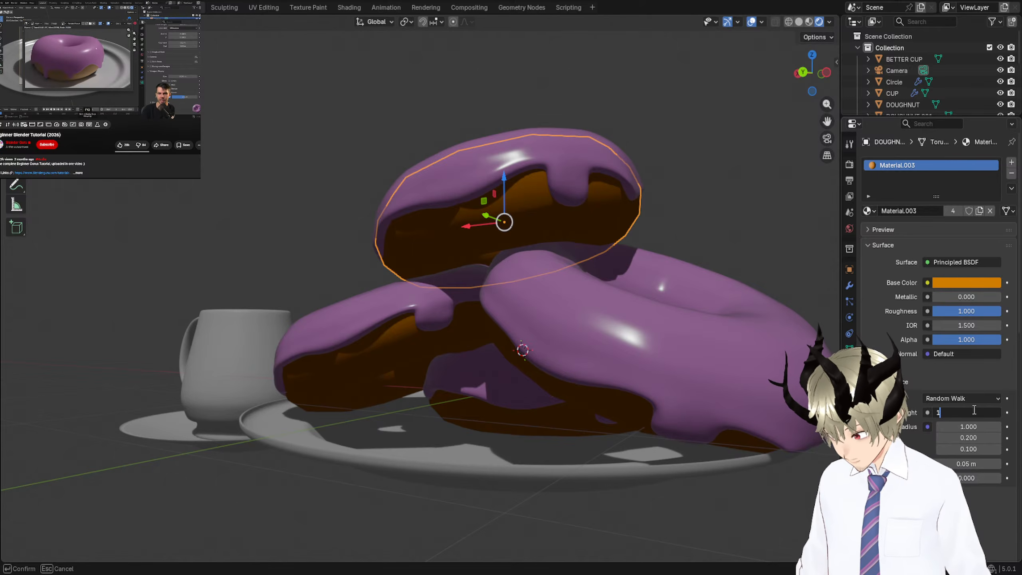
pyautogui.press('Return')
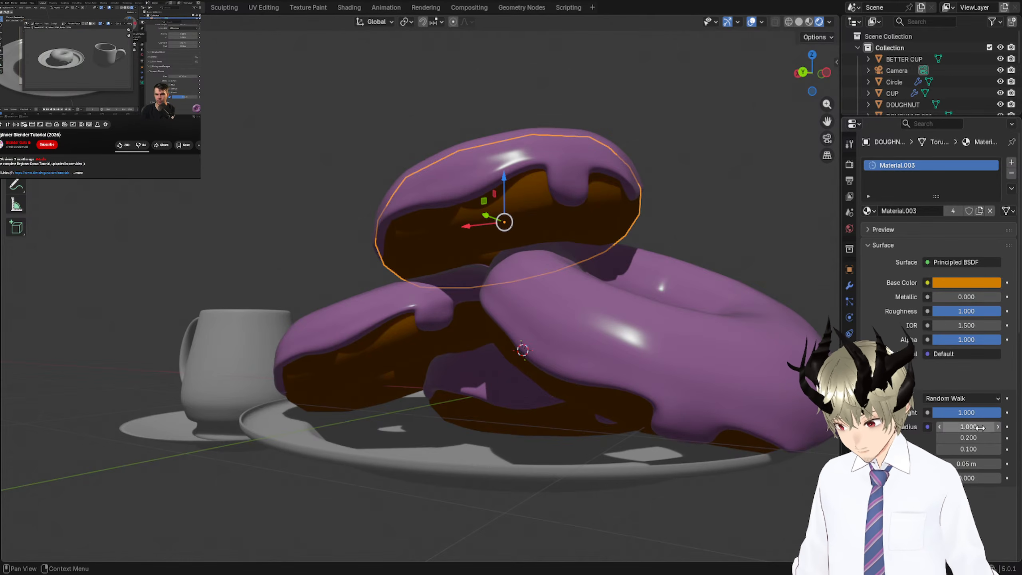
pyautogui.moveTo(981, 427); pyautogui.dragTo(980, 448)
pyautogui.write('1')
pyautogui.press('Return')
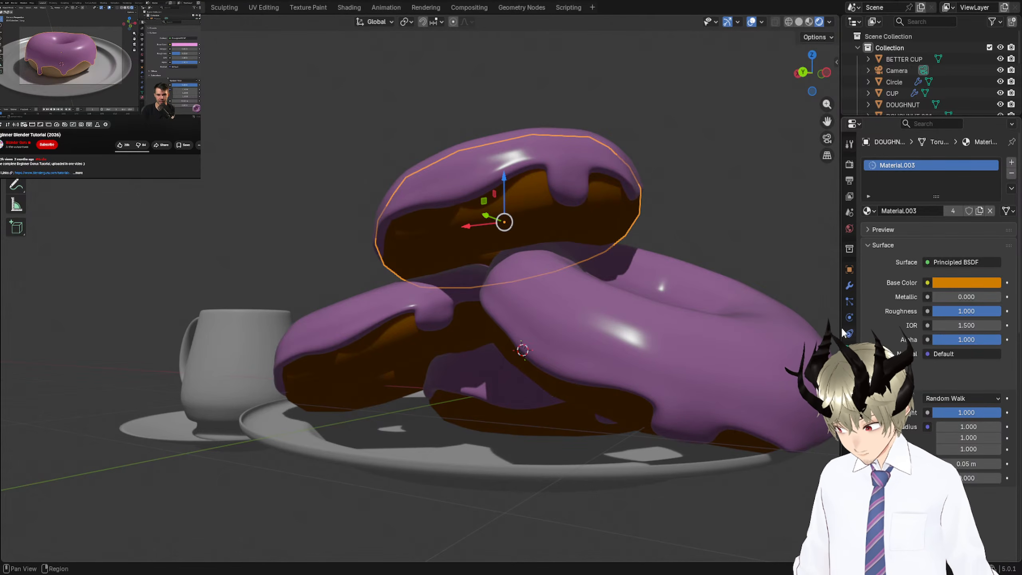
# Examine the doughnuts, cups and plates from several sides and through the camera.
pyautogui.moveTo(733, 193); pyautogui.dragTo(739, 220, button='middle')
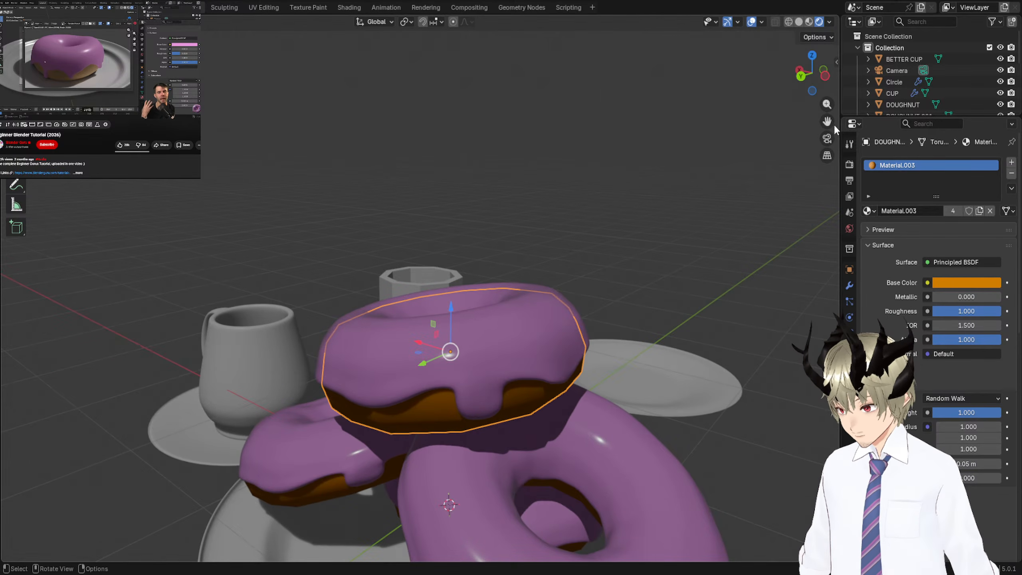
pyautogui.click(827, 138)
pyautogui.scroll(6, 548, 282)
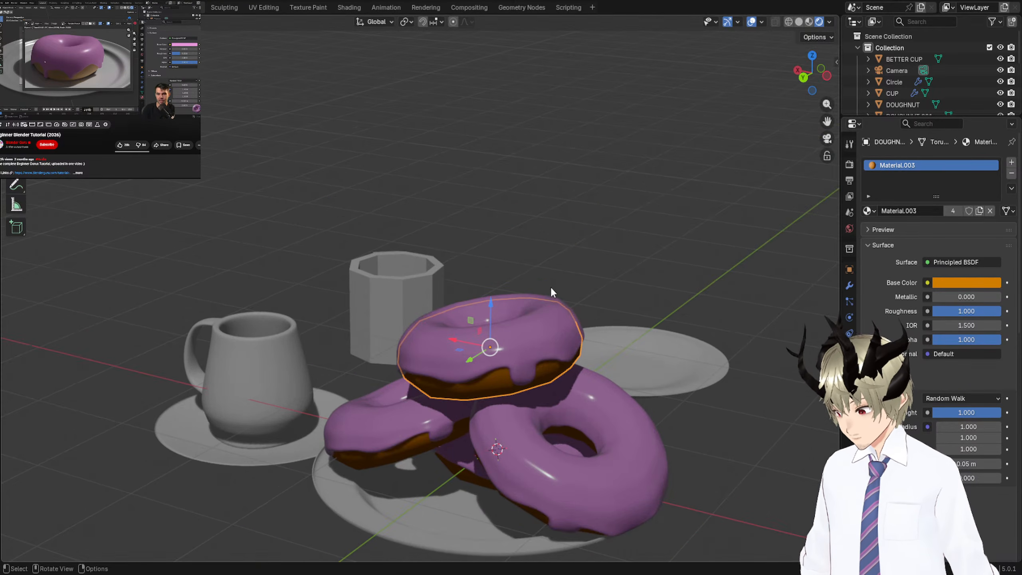
pyautogui.click(827, 139)
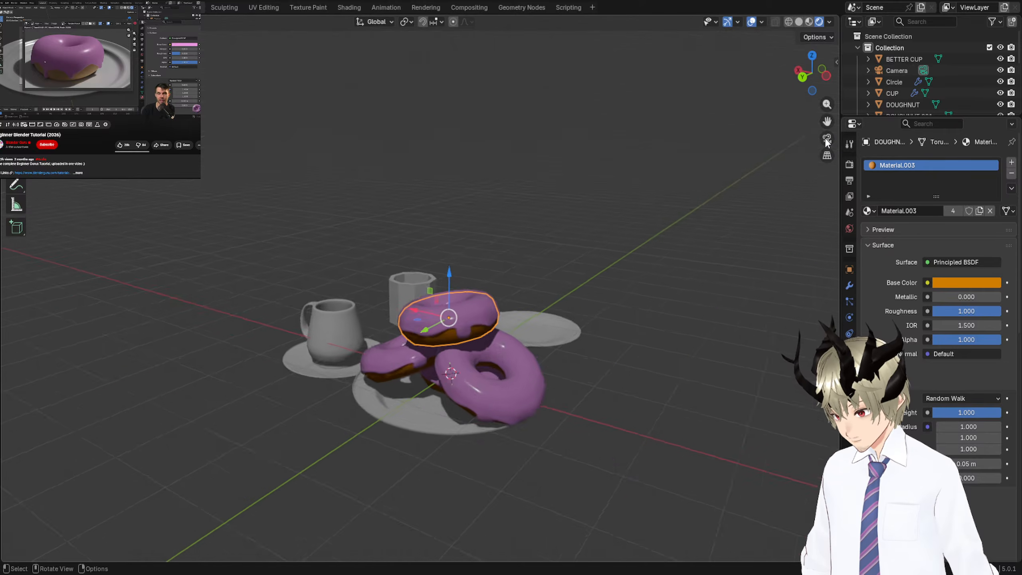
pyautogui.moveTo(595, 251)
pyautogui.mouseDown(button='middle')
pyautogui.moveTo(604, 223)
pyautogui.moveTo(583, 259)
pyautogui.moveTo(607, 249)
pyautogui.moveTo(609, 230)
pyautogui.moveTo(599, 233)
pyautogui.moveTo(593, 216)
pyautogui.moveTo(581, 245)
pyautogui.moveTo(538, 281)
pyautogui.moveTo(484, 277)
pyautogui.moveTo(548, 276)
pyautogui.moveTo(619, 258)
pyautogui.moveTo(671, 279)
pyautogui.moveTo(627, 276)
pyautogui.moveTo(629, 257)
pyautogui.moveTo(610, 261)
pyautogui.mouseUp(button='middle')
pyautogui.scroll(2, 632, 261)
pyautogui.scroll(-3, 633, 261)
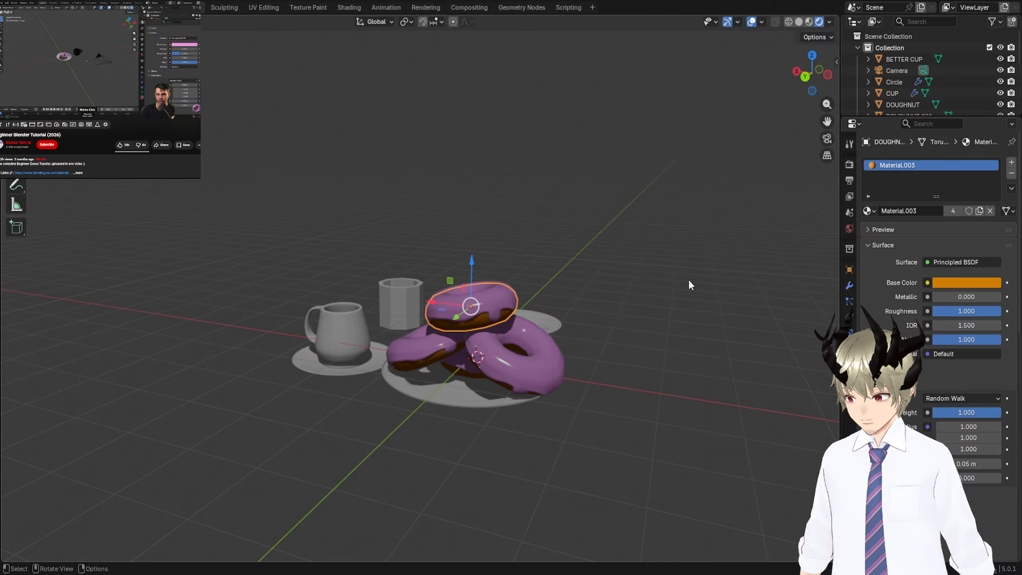
pyautogui.moveTo(689, 281); pyautogui.dragTo(529, 274, button='middle')
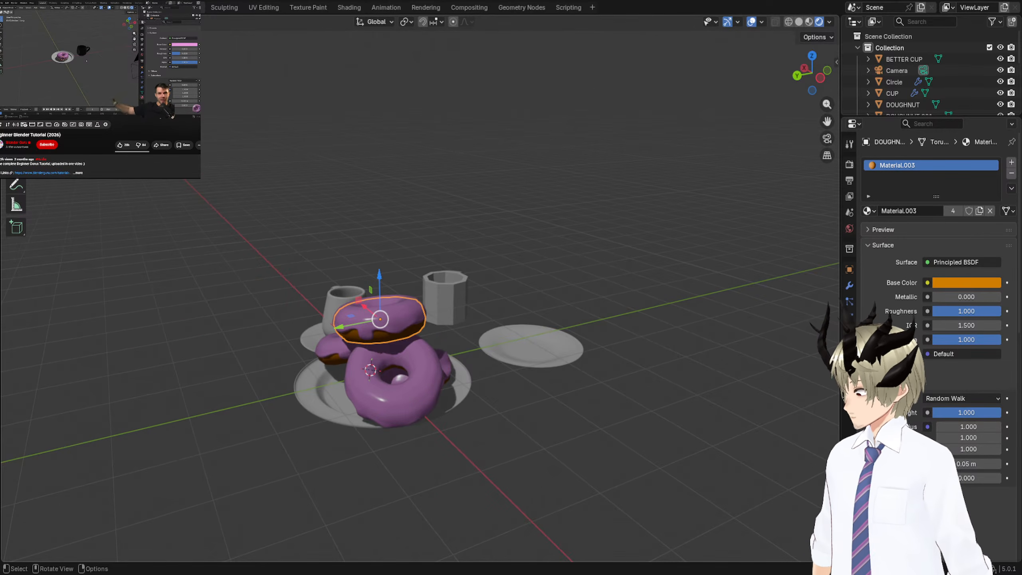
# Add a mesh plane at the doughnut stack and scale it up beyond the edges of the doughnut plate.
pyautogui.hotkey('shift', 'a')
pyautogui.moveTo(209, 58)
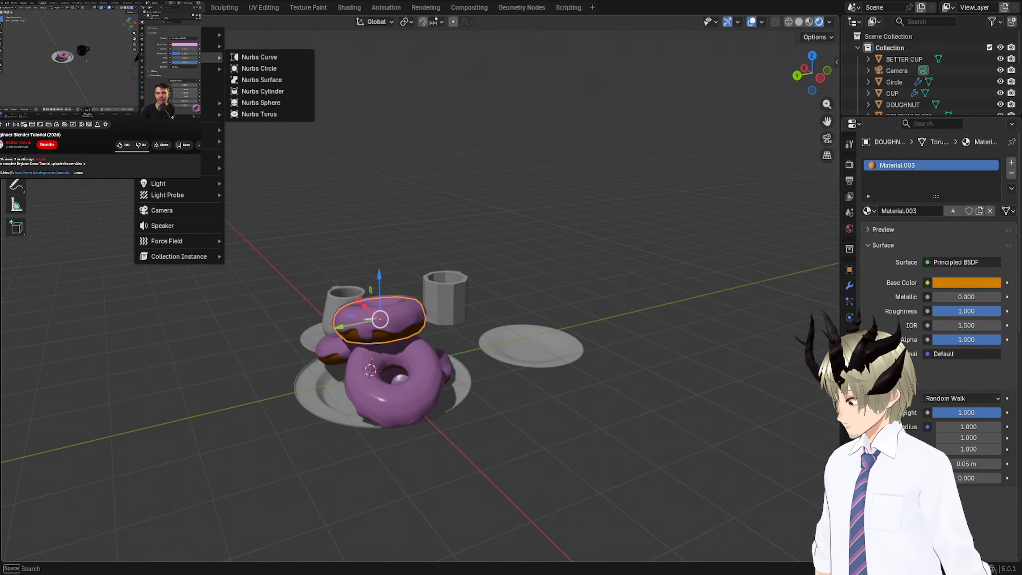
pyautogui.moveTo(209, 34)
pyautogui.click(274, 33)
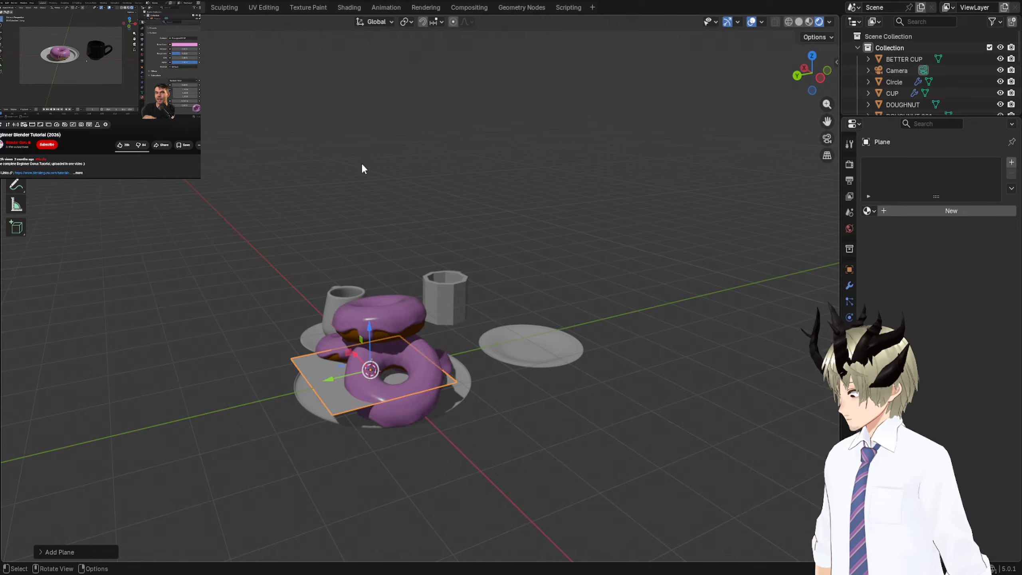
pyautogui.scroll(-6, 361, 162)
pyautogui.press('s')
pyautogui.click(589, 386)
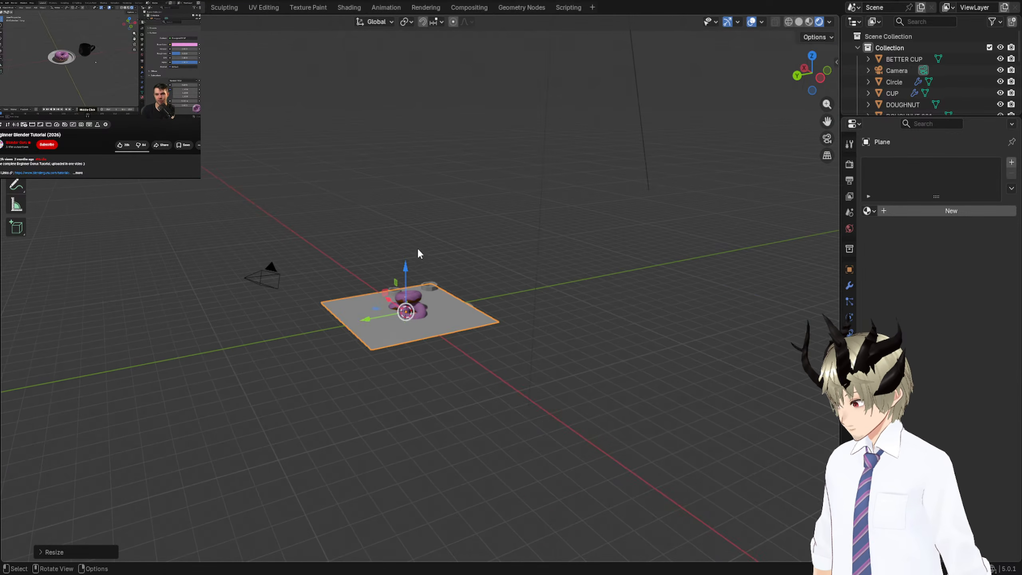
# Lower the plane beneath the plates and shift it along the X axis.
pyautogui.moveTo(417, 247); pyautogui.dragTo(611, 226, button='middle')
pyautogui.moveTo(456, 256); pyautogui.dragTo(453, 279)
pyautogui.moveTo(454, 279); pyautogui.dragTo(234, 366, button='middle')
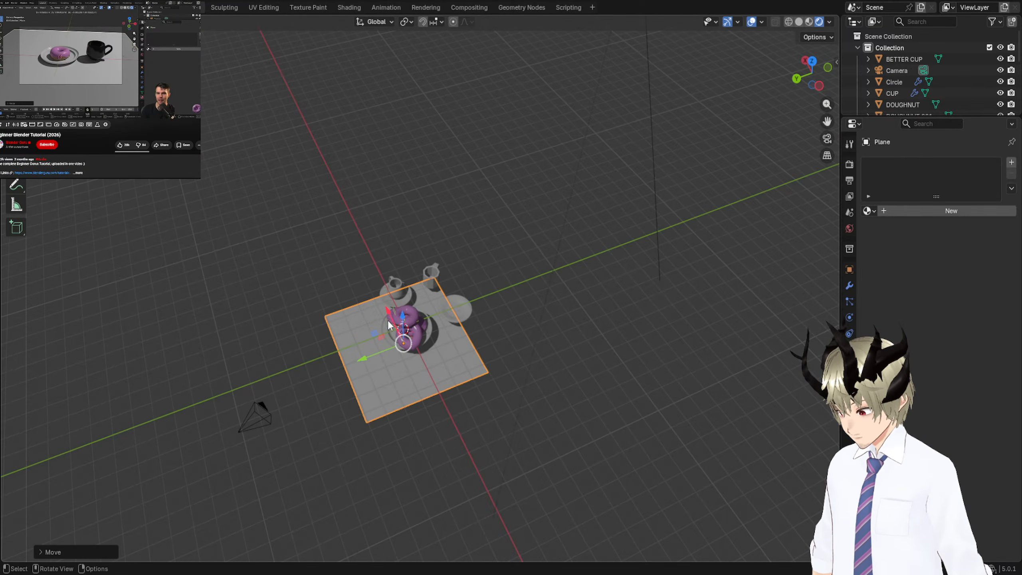
pyautogui.moveTo(389, 316)
pyautogui.mouseDown()
pyautogui.moveTo(377, 289)
pyautogui.moveTo(375, 310)
pyautogui.moveTo(402, 303)
pyautogui.mouseUp()
pyautogui.moveTo(402, 304); pyautogui.dragTo(482, 224, button='middle')
pyautogui.scroll(3, 479, 242)
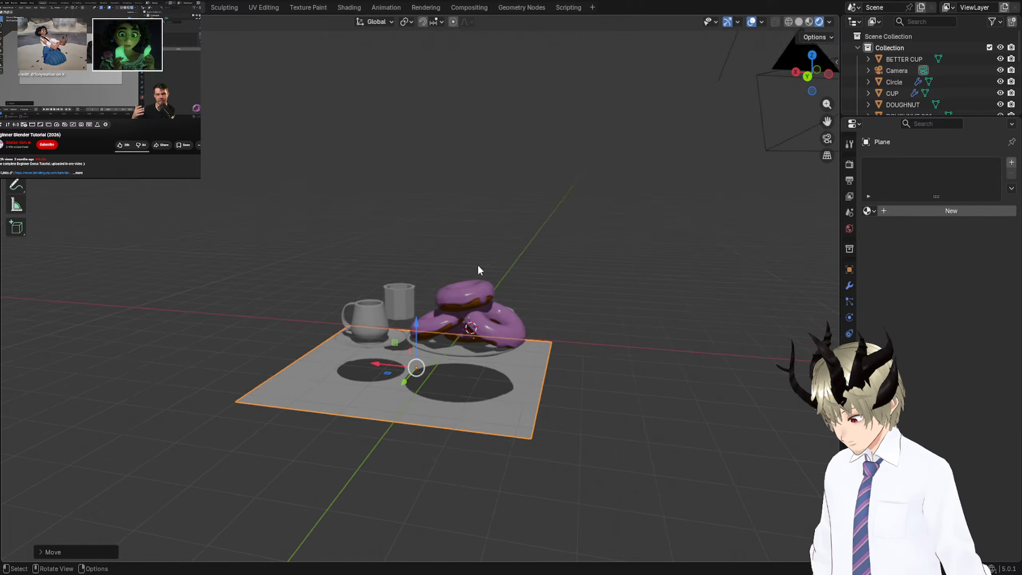
# Raise the plane toward the undersides of the plates and enlarge it into a wide ground surface.
pyautogui.moveTo(477, 264); pyautogui.dragTo(441, 291, button='middle')
pyautogui.scroll(2, 441, 291)
pyautogui.moveTo(423, 355); pyautogui.dragTo(438, 290)
pyautogui.moveTo(437, 290); pyautogui.dragTo(413, 168, button='middle')
pyautogui.press('s')
pyautogui.click(377, 291)
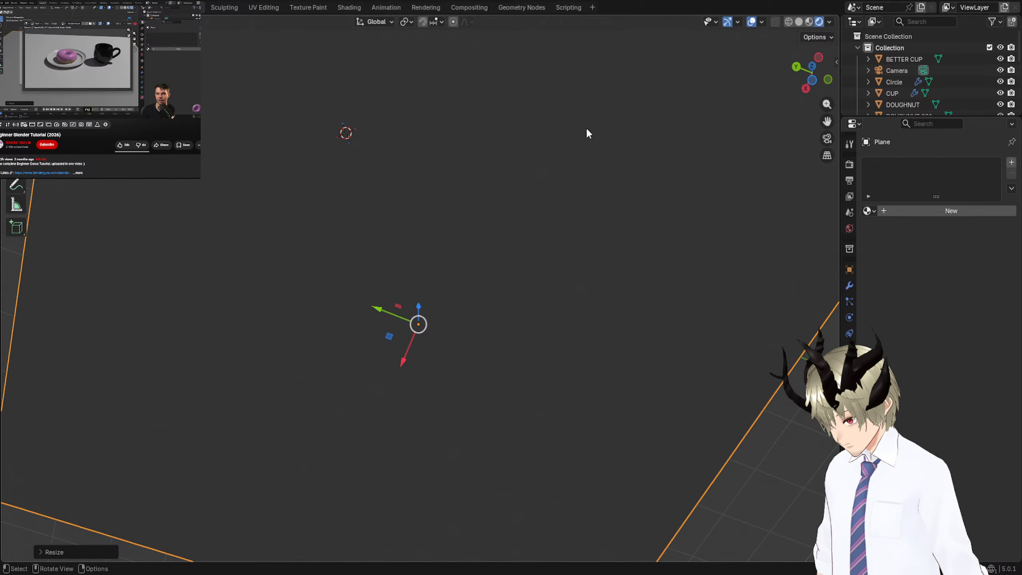
# Switch the viewport to material preview shading and lower the ground plane along Z beneath the plates and cups.
pyautogui.click(810, 21)
pyautogui.moveTo(694, 118); pyautogui.dragTo(450, 329, button='middle')
pyautogui.press('g')
pyautogui.press('z')
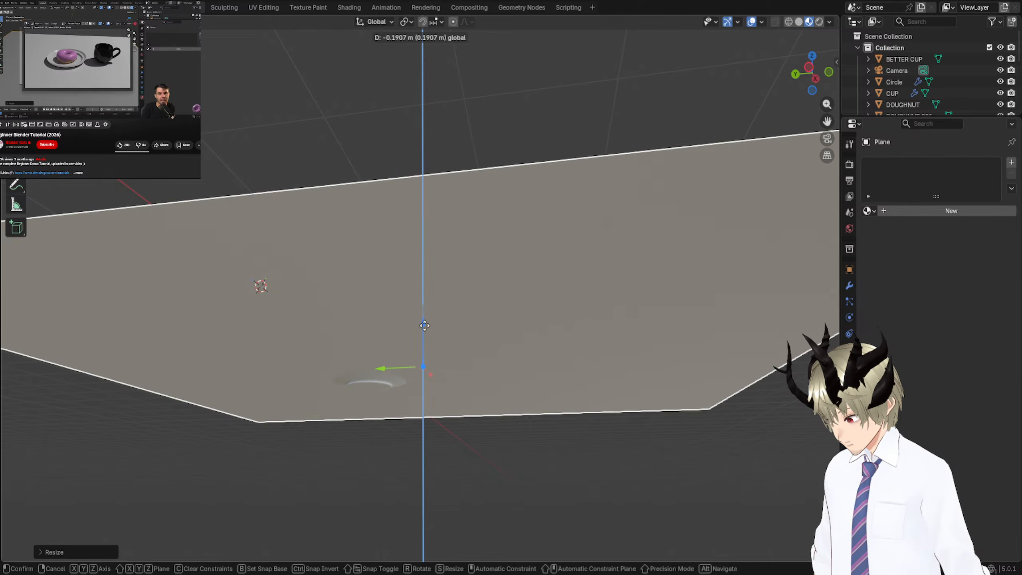
pyautogui.click(426, 334)
pyautogui.moveTo(427, 333); pyautogui.dragTo(426, 348, button='middle')
pyautogui.keyDown('shift'); pyautogui.moveTo(394, 225); pyautogui.dragTo(567, 380); pyautogui.keyUp('shift')
pyautogui.moveTo(641, 227); pyautogui.dragTo(224, 367)
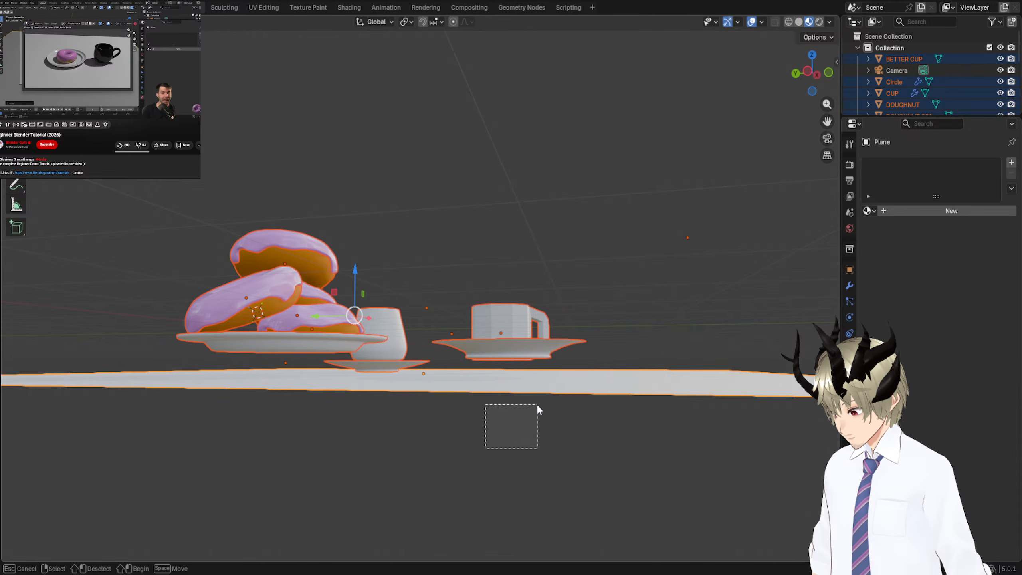
pyautogui.rightClick(520, 325)
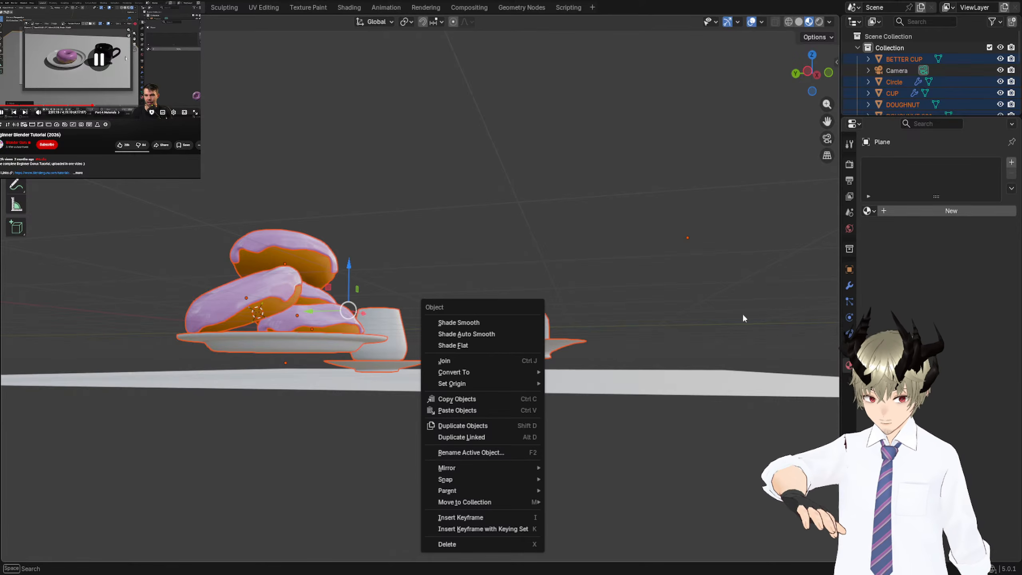
pyautogui.click(453, 345)
# Select the doughnut plate, both saucers and the faceted cup, with the cup active, and set its Z location to 0 m.
pyautogui.click(302, 342)
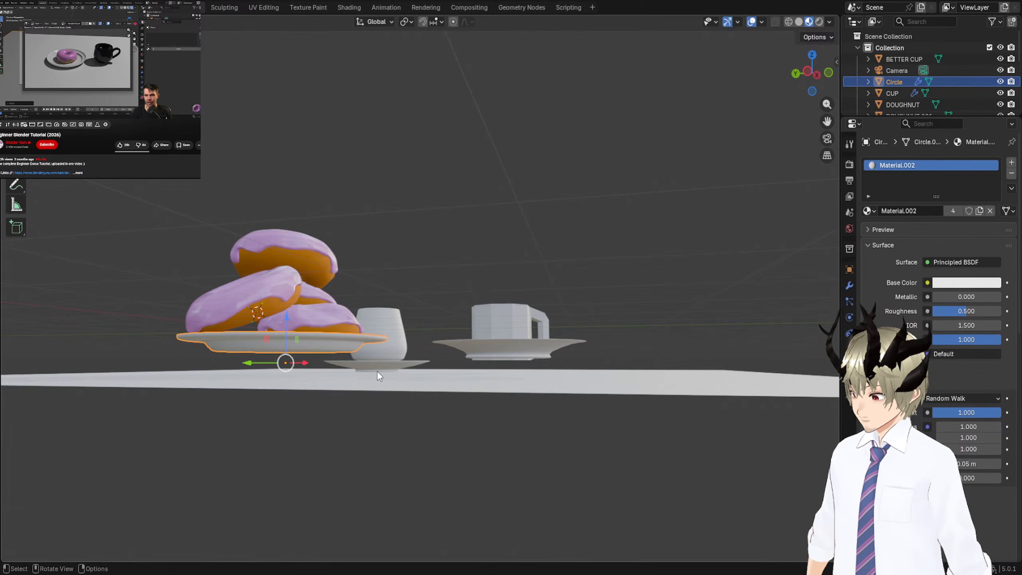
pyautogui.keyDown('shift'); pyautogui.click(378, 368); pyautogui.keyUp('shift')
pyautogui.keyDown('shift'); pyautogui.click(535, 347); pyautogui.keyUp('shift')
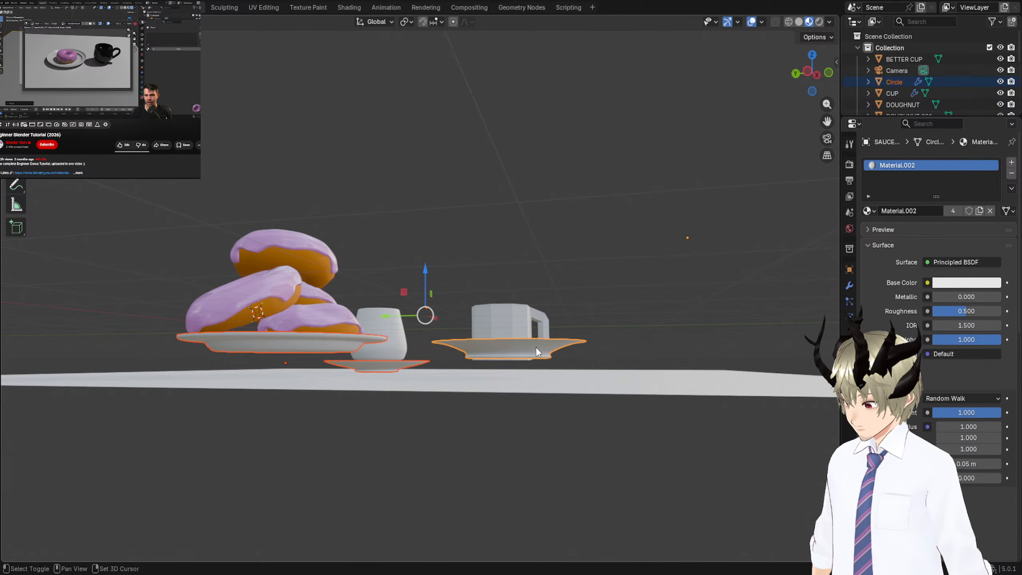
pyautogui.moveTo(539, 360); pyautogui.dragTo(528, 341, button='middle')
pyautogui.keyDown('shift'); pyautogui.click(528, 340); pyautogui.keyUp('shift')
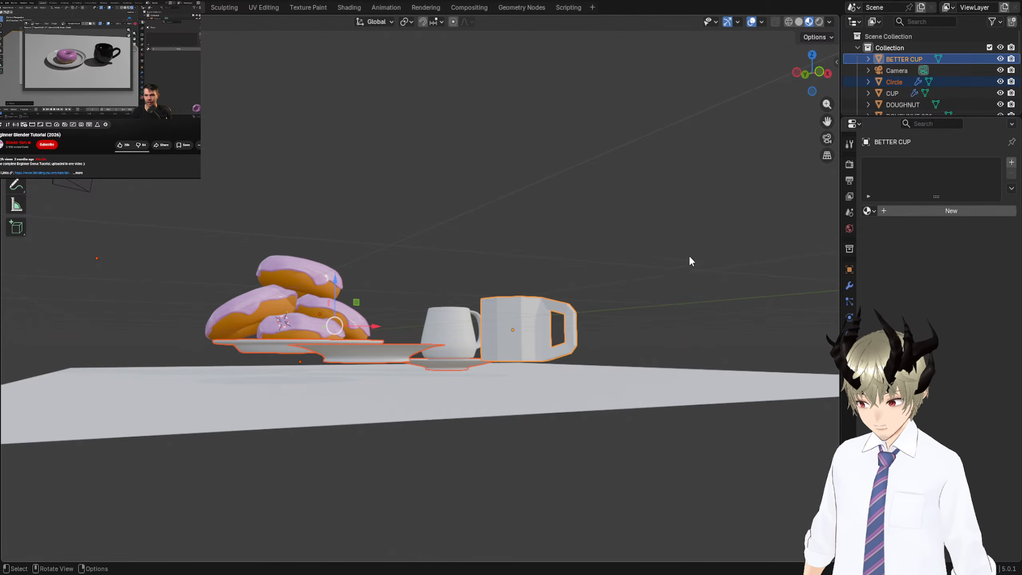
pyautogui.click(817, 37)
pyautogui.click(817, 36)
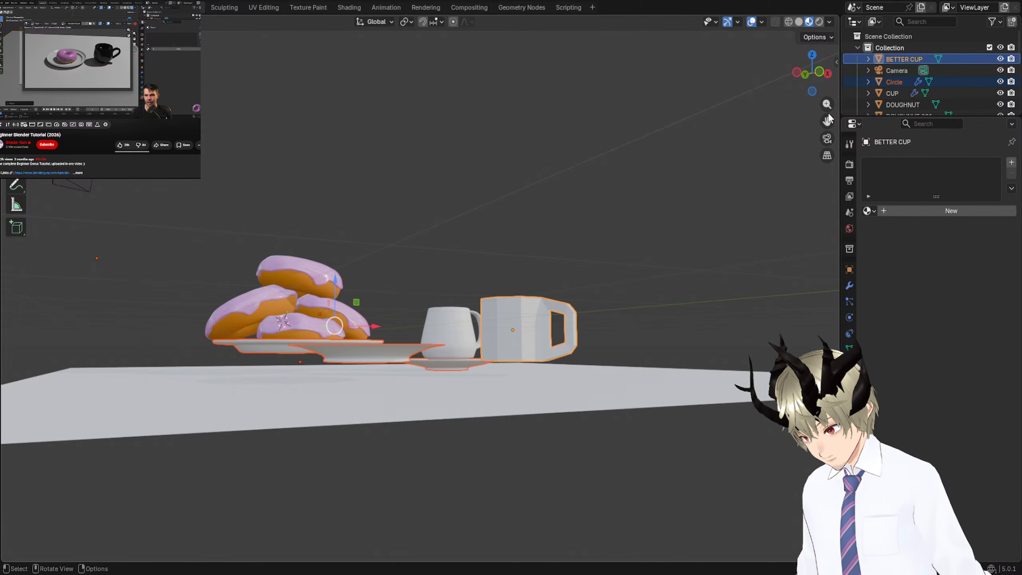
pyautogui.click(837, 61)
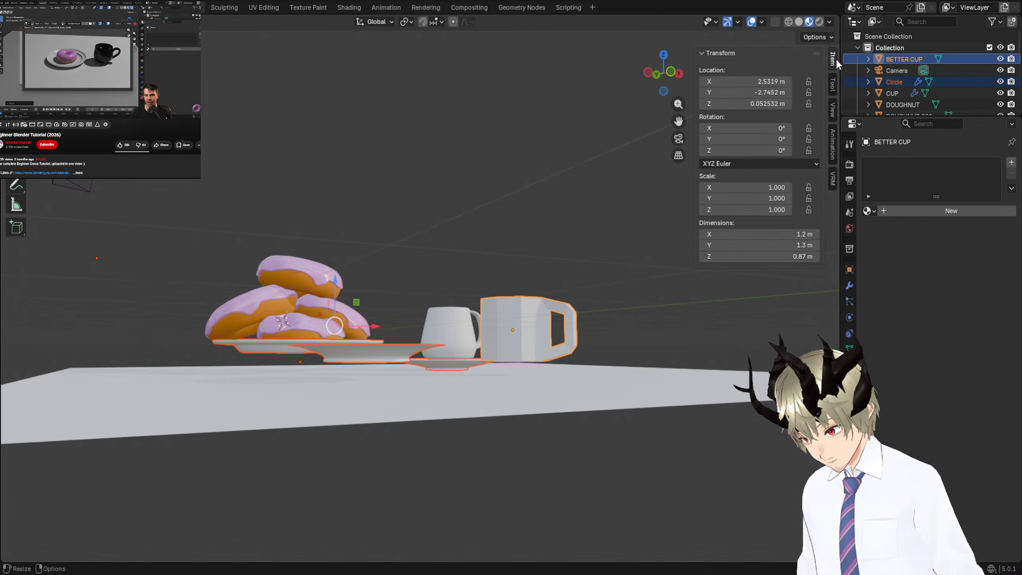
pyautogui.click(759, 103)
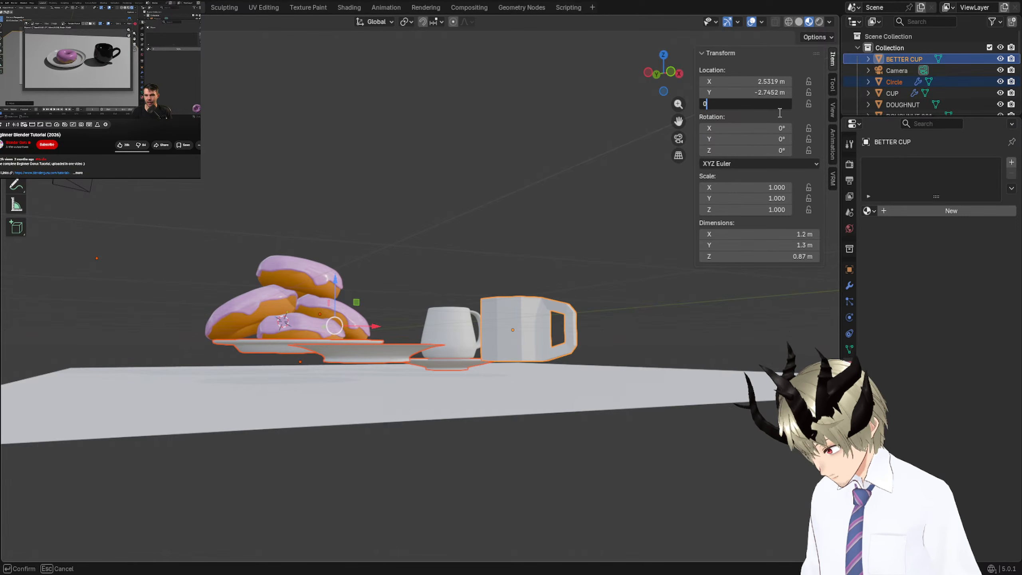
pyautogui.write('0')
pyautogui.press('Return')
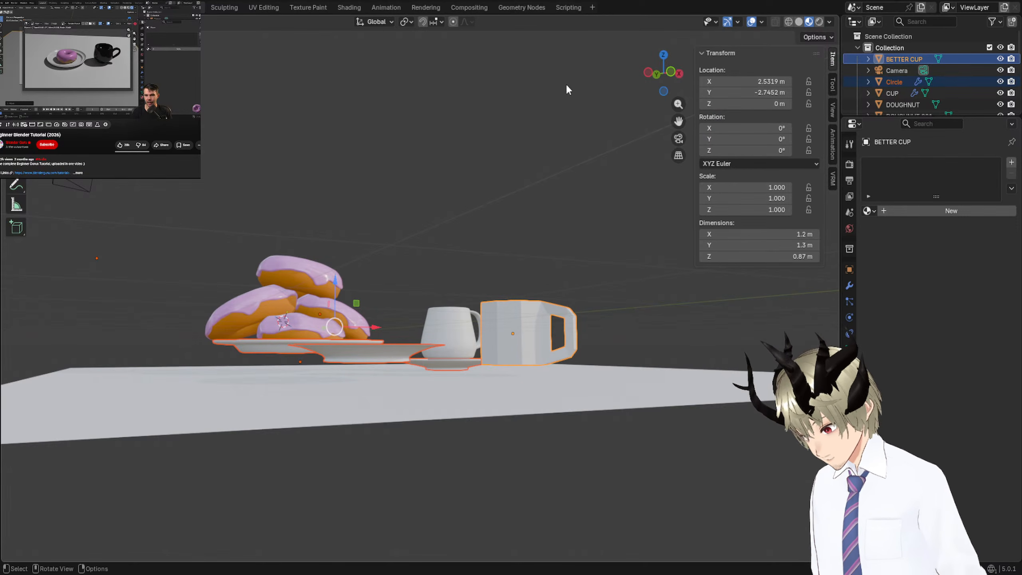
# Set the Z location of the saucer under the smooth cup to 0 m.
pyautogui.moveTo(543, 119)
pyautogui.mouseDown(button='middle')
pyautogui.moveTo(527, 104)
pyautogui.moveTo(521, 135)
pyautogui.moveTo(533, 119)
pyautogui.mouseUp(button='middle')
pyautogui.click(454, 367)
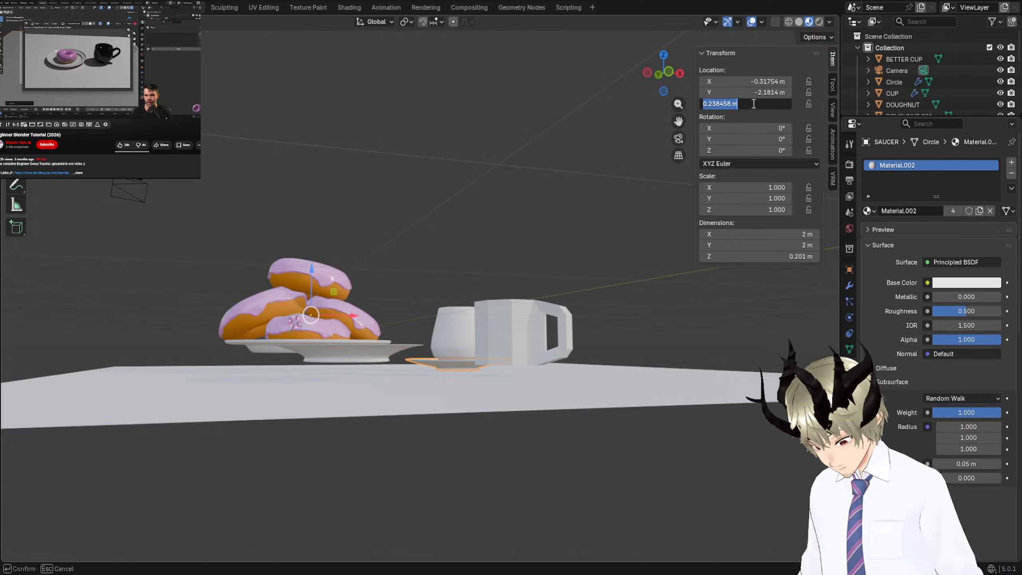
pyautogui.press('Return')
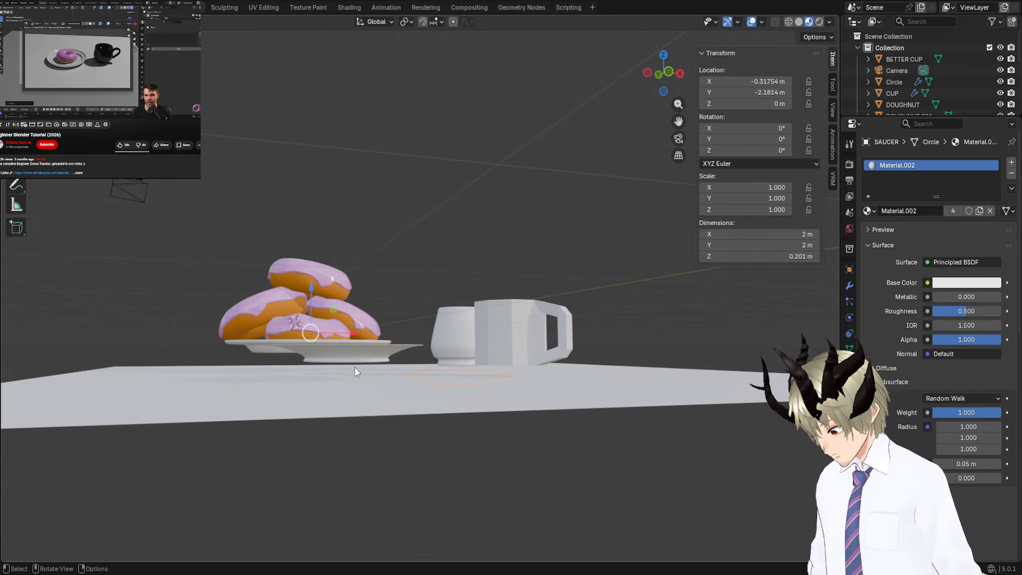
# Examine how the faceted cup and the smooth cup's saucer sit relative to the ground plane, and check the saucer's transform values.
pyautogui.click(508, 348)
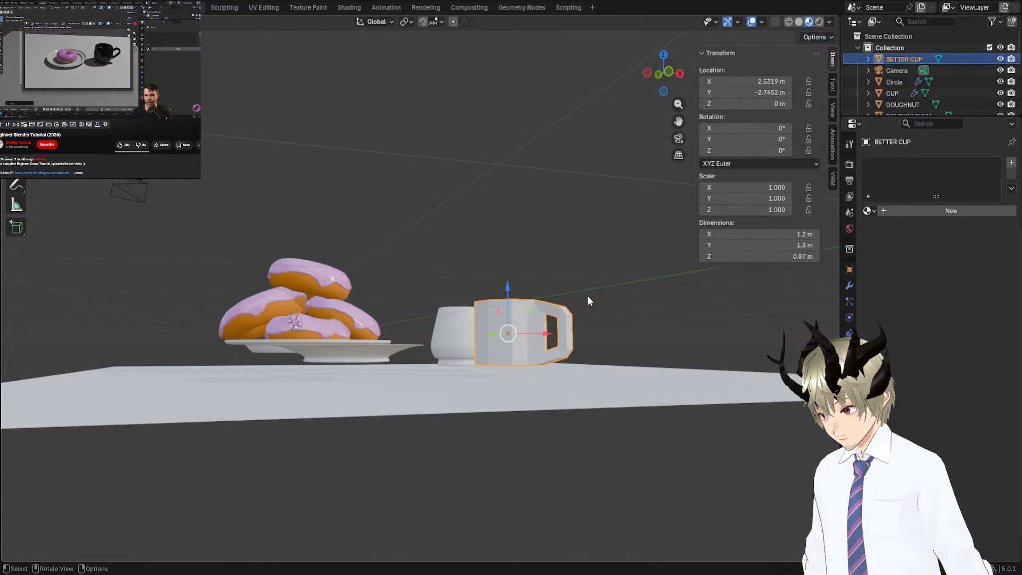
pyautogui.moveTo(467, 234); pyautogui.dragTo(460, 264, button='middle')
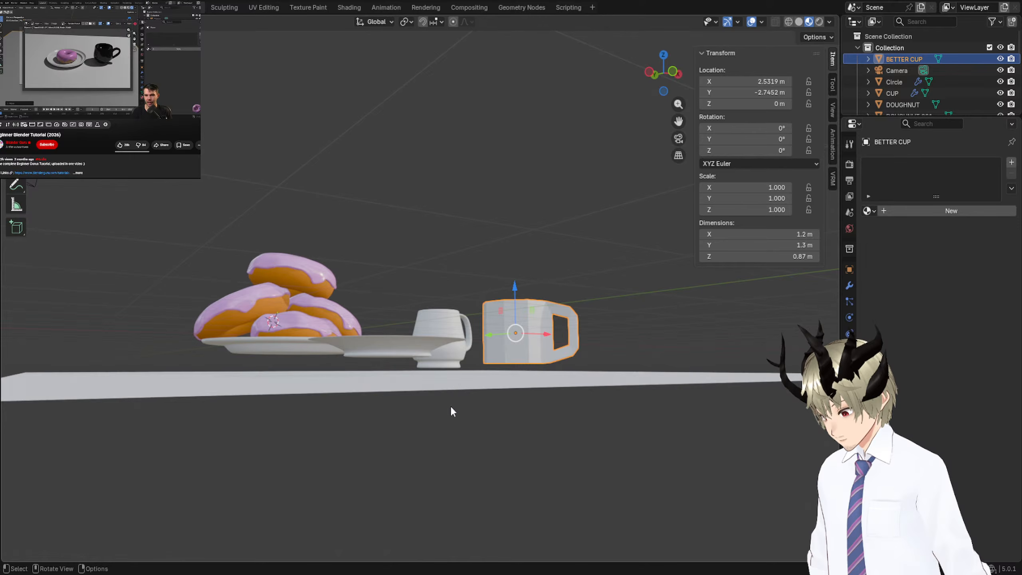
pyautogui.click(447, 392)
pyautogui.moveTo(447, 393)
pyautogui.mouseDown(button='middle')
pyautogui.moveTo(391, 380)
pyautogui.moveTo(360, 356)
pyautogui.moveTo(493, 385)
pyautogui.moveTo(482, 398)
pyautogui.mouseUp(button='middle')
pyautogui.click(482, 399)
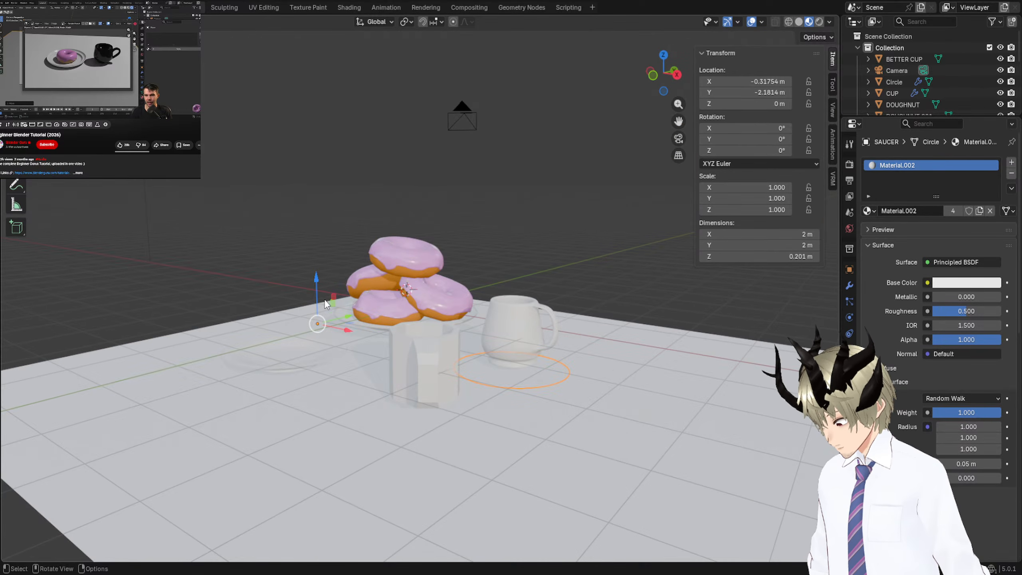
pyautogui.moveTo(324, 299)
pyautogui.mouseDown(button='middle')
pyautogui.moveTo(327, 272)
pyautogui.moveTo(325, 316)
pyautogui.moveTo(332, 312)
pyautogui.mouseUp(button='middle')
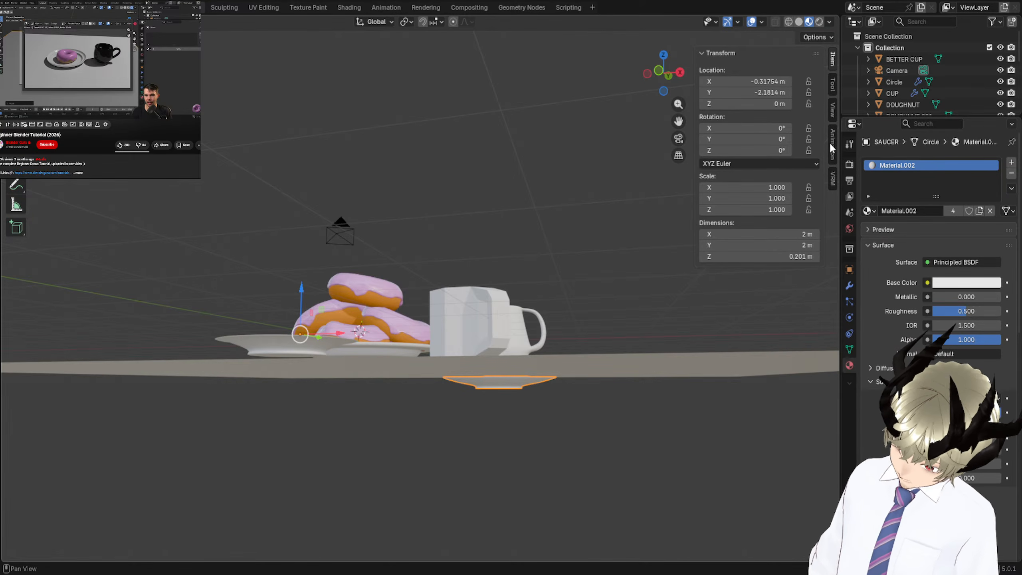
pyautogui.click(832, 109)
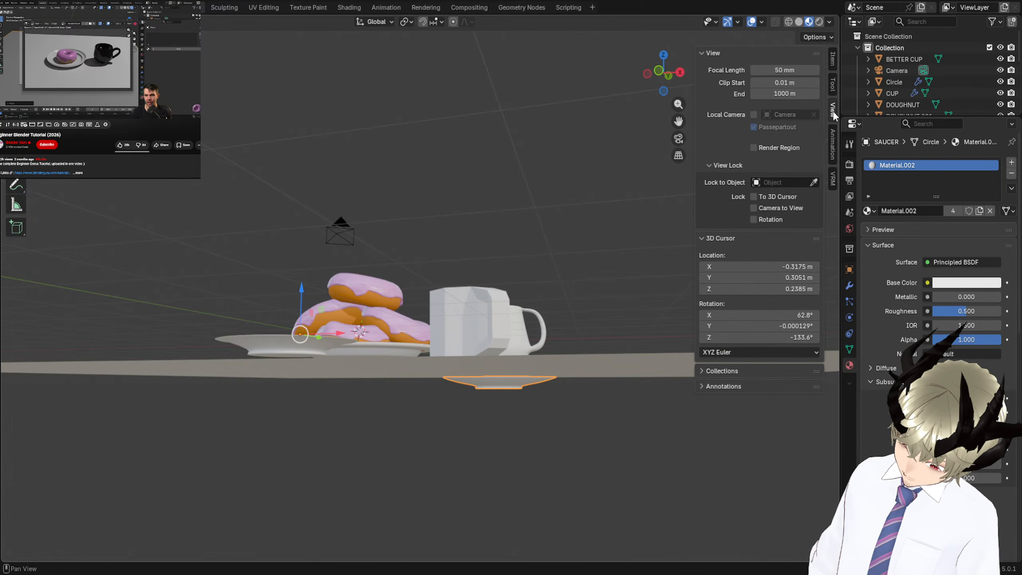
pyautogui.click(833, 85)
pyautogui.click(831, 55)
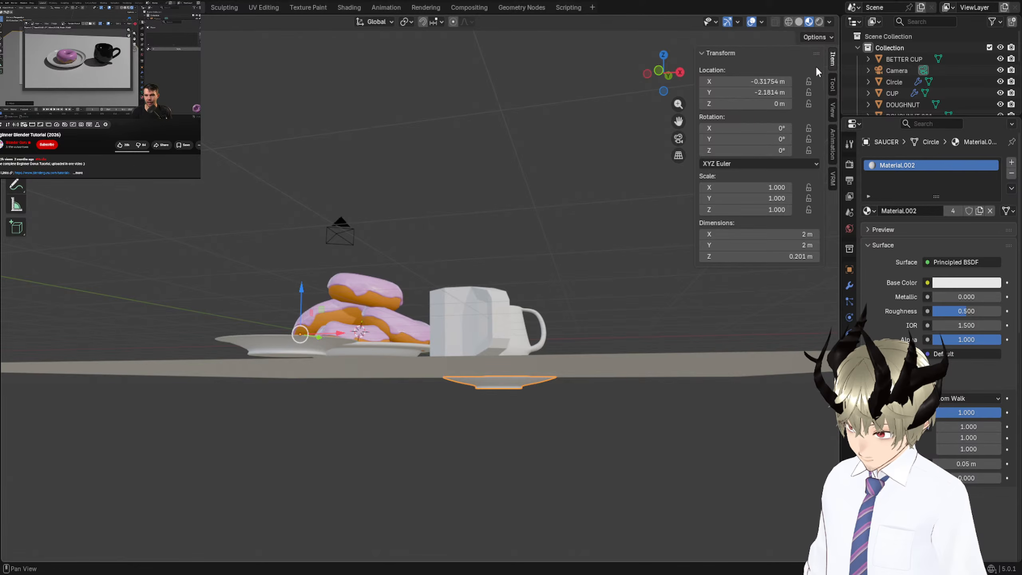
pyautogui.moveTo(473, 165); pyautogui.dragTo(509, 239, button='middle')
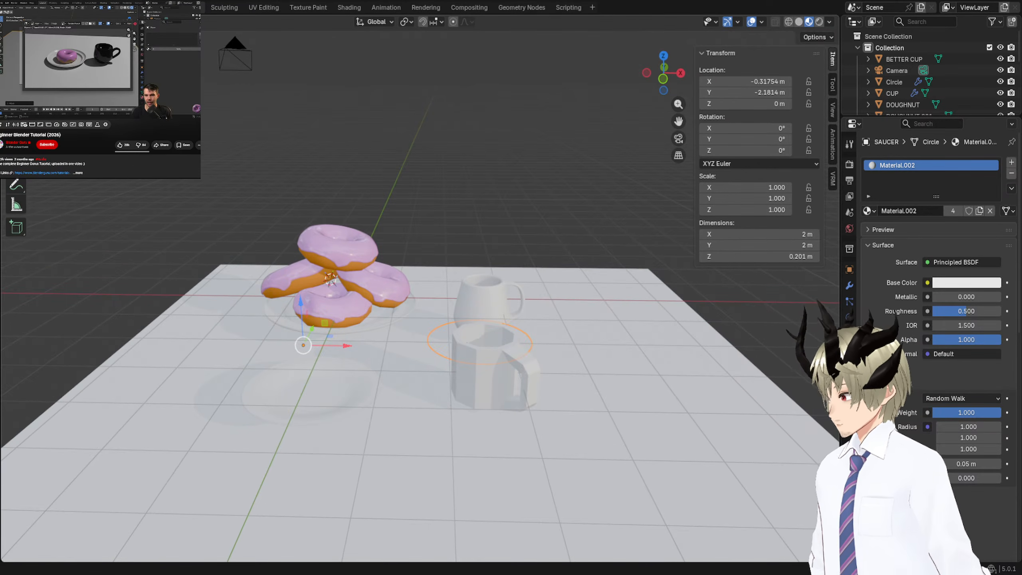
# Try to snap the saucer's mesh vertices to the 3D cursor in Edit Mode.
pyautogui.press('Tab')
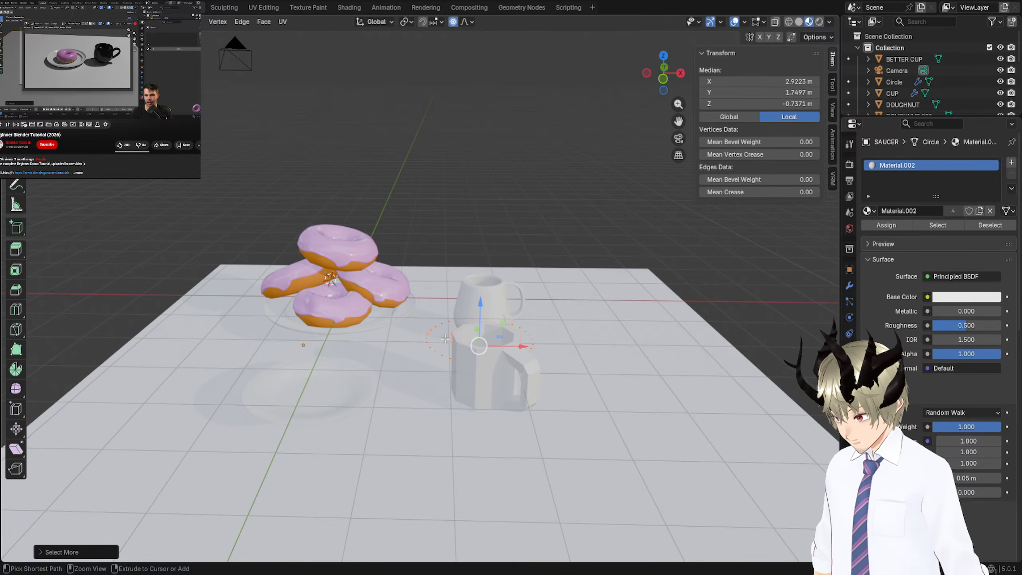
pyautogui.rightClick(480, 345)
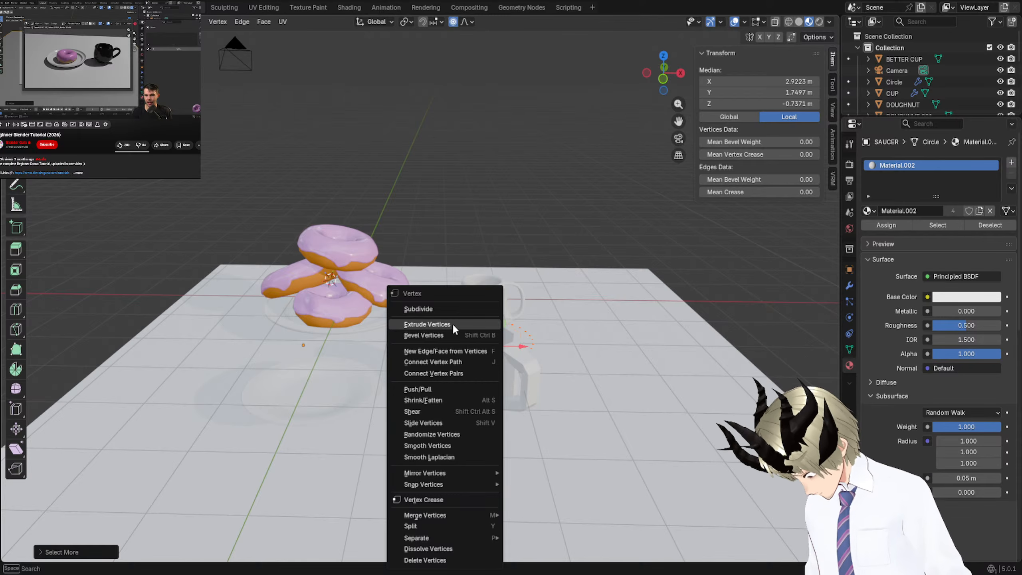
pyautogui.moveTo(467, 482)
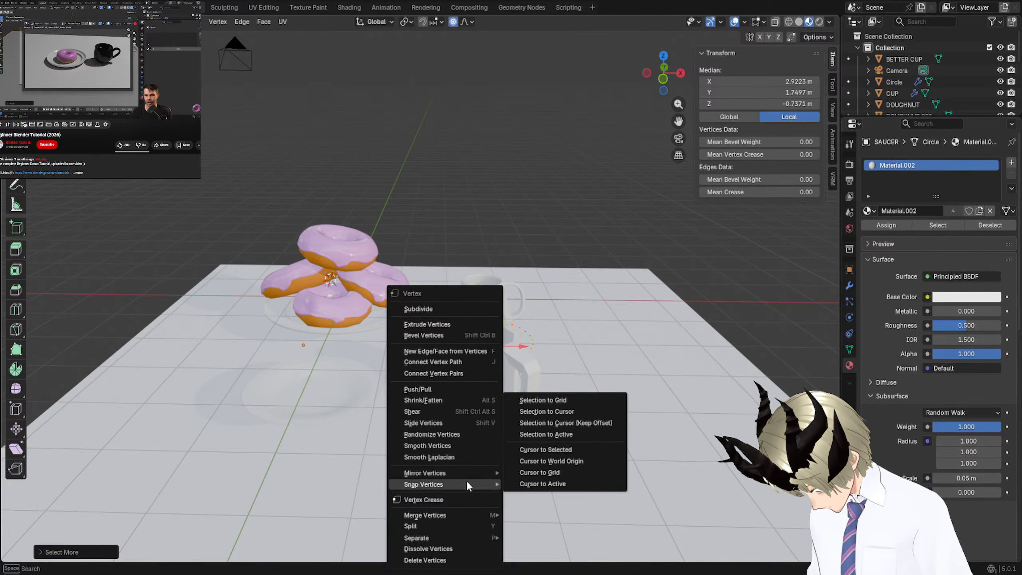
pyautogui.click(554, 413)
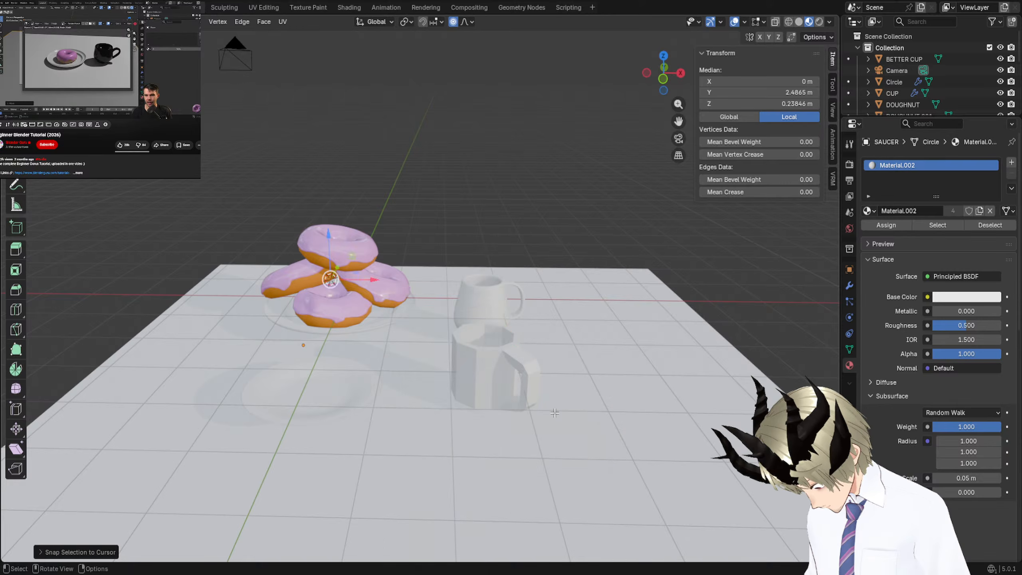
pyautogui.moveTo(538, 402); pyautogui.dragTo(440, 298, button='middle')
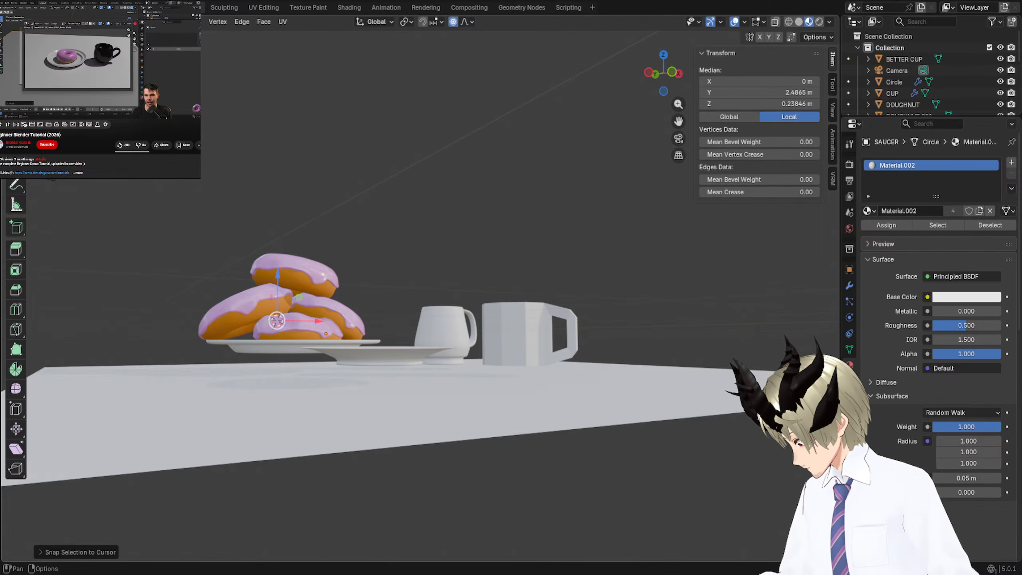
# Return to Object Mode and try to move the saucer along the X axis past the edge of the ground plane.
pyautogui.press('Tab')
pyautogui.moveTo(225, 298); pyautogui.dragTo(378, 342, button='middle')
pyautogui.press('g')
pyautogui.press('x')
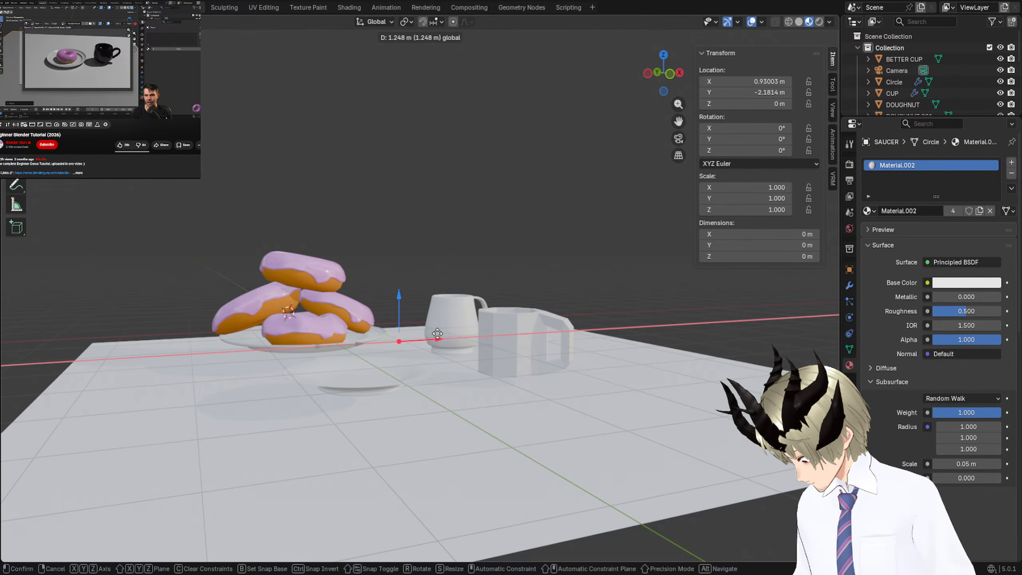
pyautogui.click(547, 325)
pyautogui.scroll(-5, 509, 345)
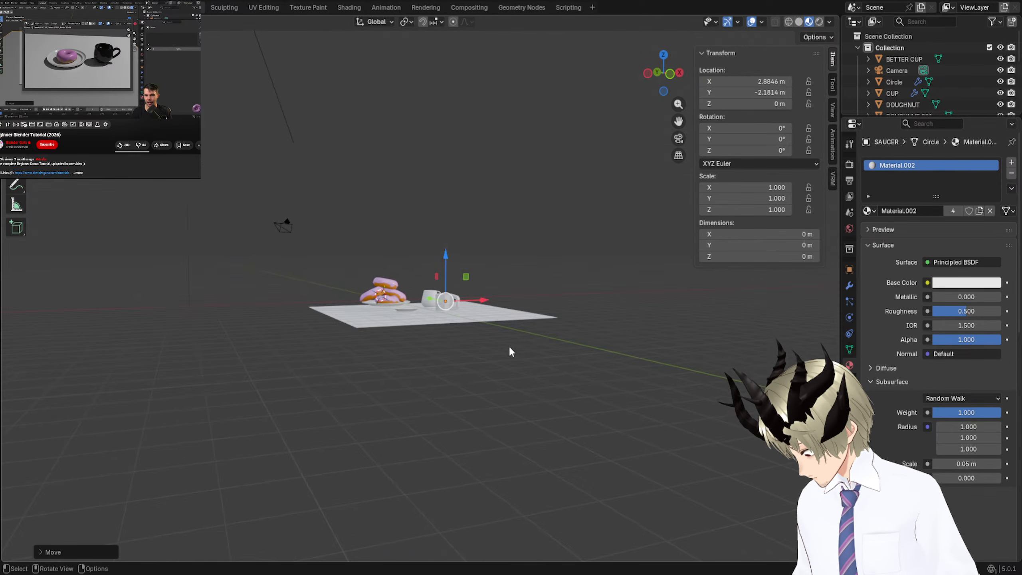
pyautogui.moveTo(508, 345); pyautogui.dragTo(369, 399, button='middle')
pyautogui.press('g')
pyautogui.press('x')
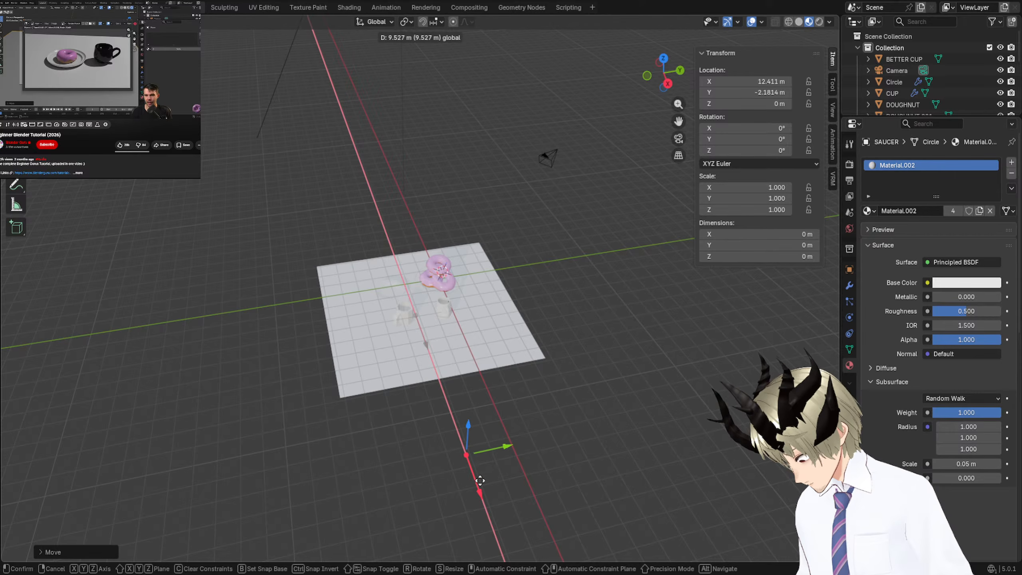
pyautogui.moveTo(465, 448); pyautogui.dragTo(465, 448)
pyautogui.moveTo(464, 447); pyautogui.dragTo(541, 304, button='middle')
# Undo the saucer's X moves and the snapping of its vertices to the 3D cursor.
pyautogui.scroll(5, 501, 371)
pyautogui.scroll(2, 568, 353)
pyautogui.hotkey('ctrl', 'z')
pyautogui.hotkey('ctrl', 'z')
pyautogui.hotkey('ctrl', 'z')
pyautogui.hotkey('ctrl', 'z')
pyautogui.scroll(3, 563, 378)
pyautogui.hotkey('ctrl', 'z')
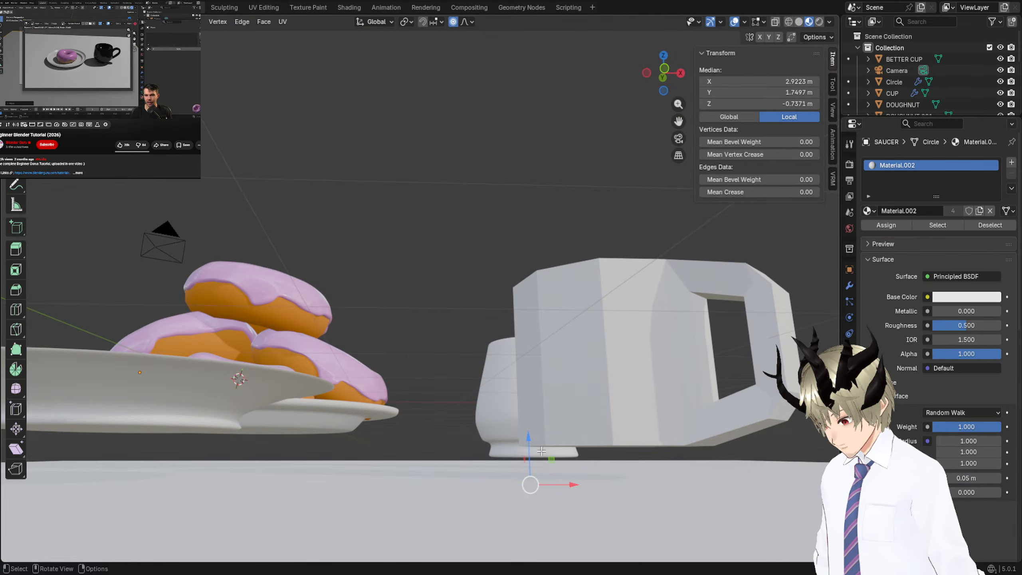
# Try to snap the saucer's mesh vertices to the grid, and undo the snap.
pyautogui.moveTo(531, 453); pyautogui.dragTo(540, 492, button='middle')
pyautogui.hotkey('ctrl', 'v')
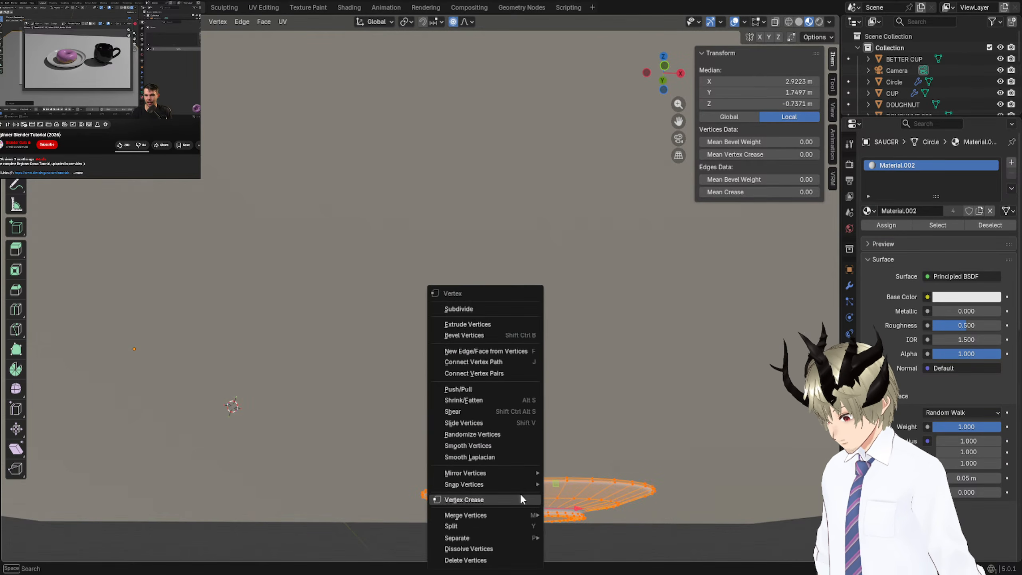
pyautogui.moveTo(515, 487)
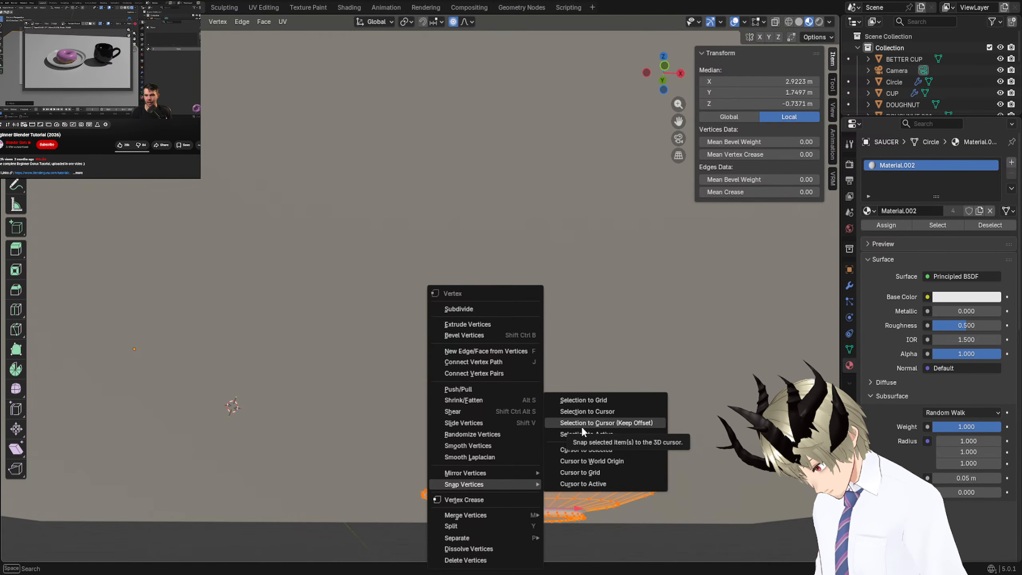
pyautogui.click(585, 400)
pyautogui.moveTo(586, 401); pyautogui.dragTo(551, 416, button='middle')
pyautogui.hotkey('ctrl', 'z')
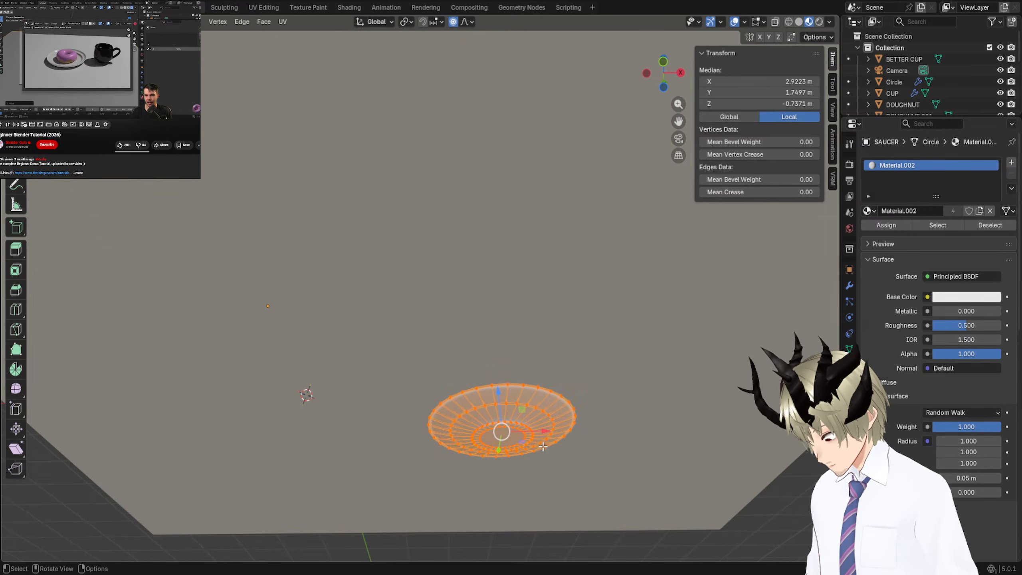
pyautogui.hotkey('ctrl', 'v')
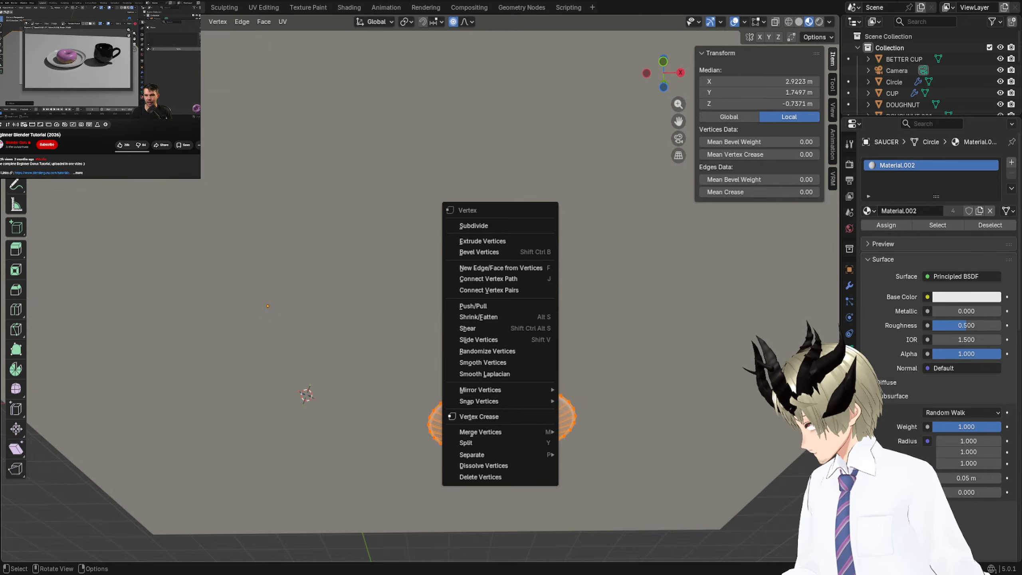
pyautogui.press('Escape')
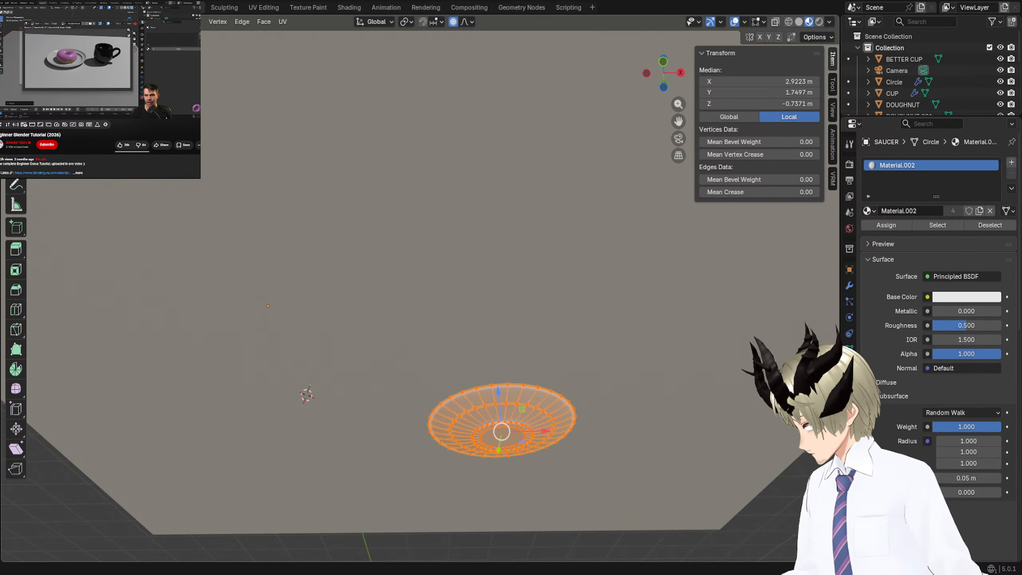
# Return to Object Mode and snap the saucer object to the 3D cursor.
pyautogui.press('Tab')
pyautogui.rightClick(522, 398)
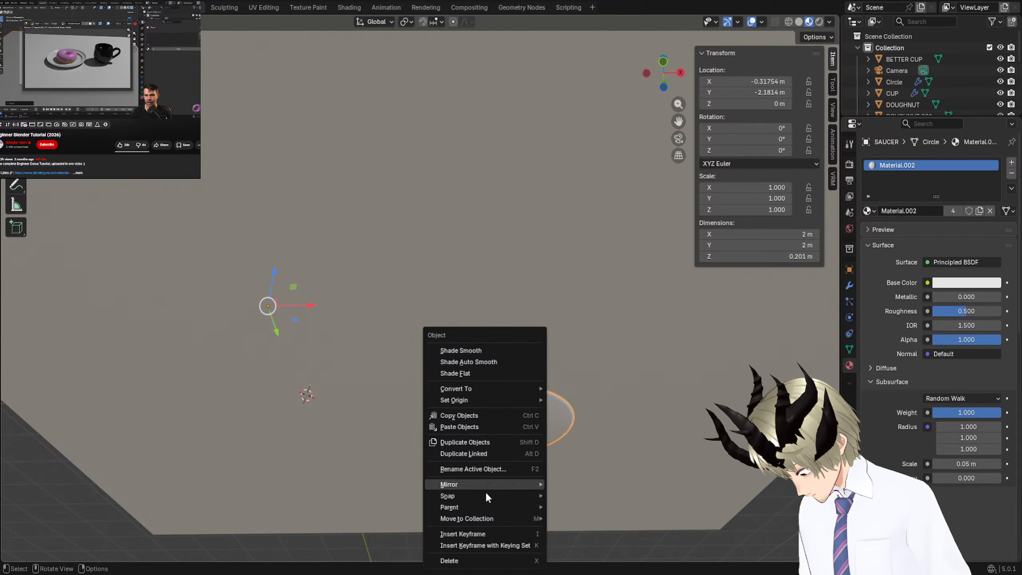
pyautogui.moveTo(486, 494)
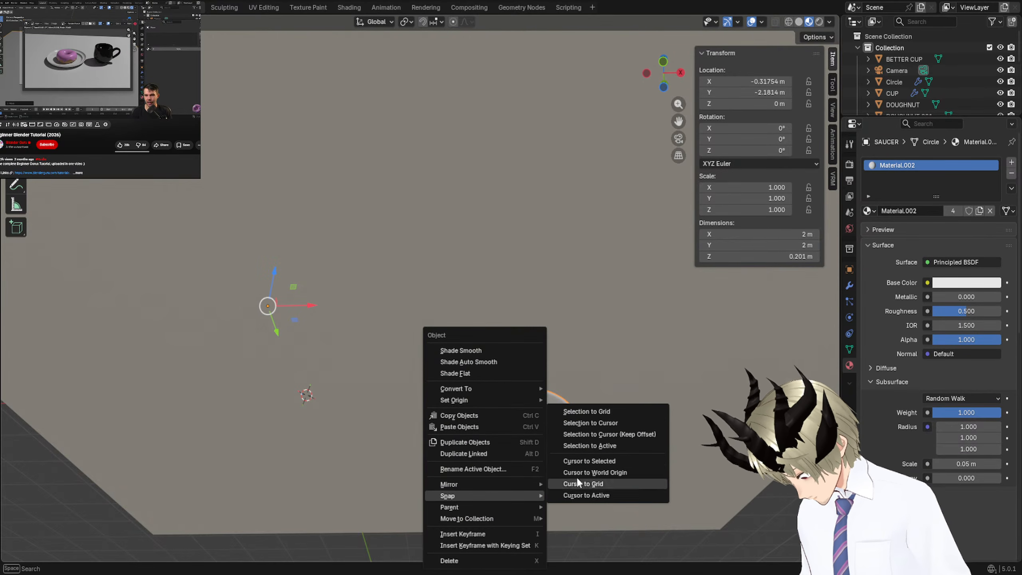
pyautogui.click(608, 426)
pyautogui.moveTo(561, 404); pyautogui.dragTo(572, 489, button='middle')
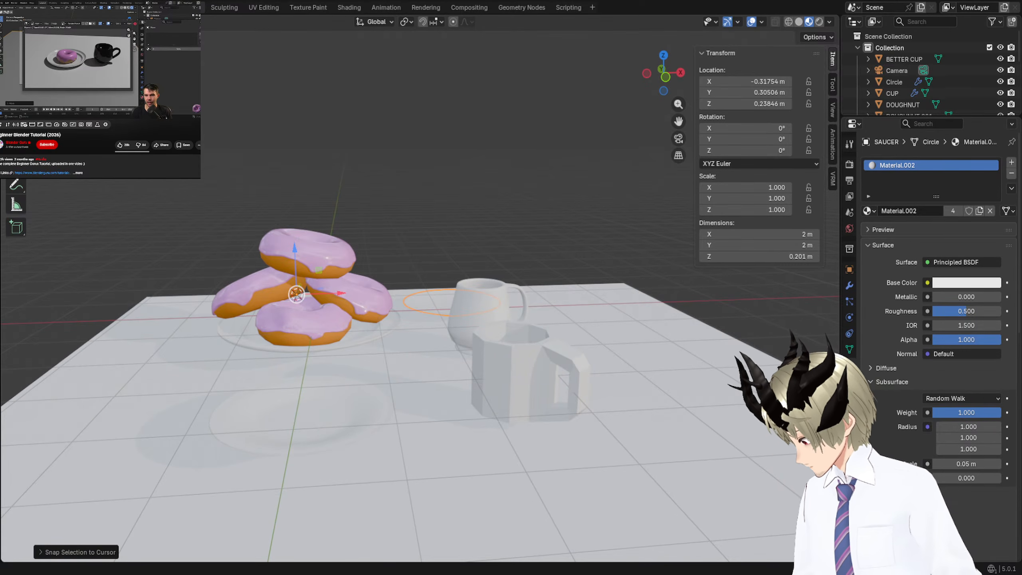
# Snap the saucer's mesh vertices to the 3D cursor in Edit Mode and return to Object Mode.
pyautogui.press('Tab')
pyautogui.moveTo(572, 489); pyautogui.dragTo(517, 337, button='middle')
pyautogui.rightClick(367, 272)
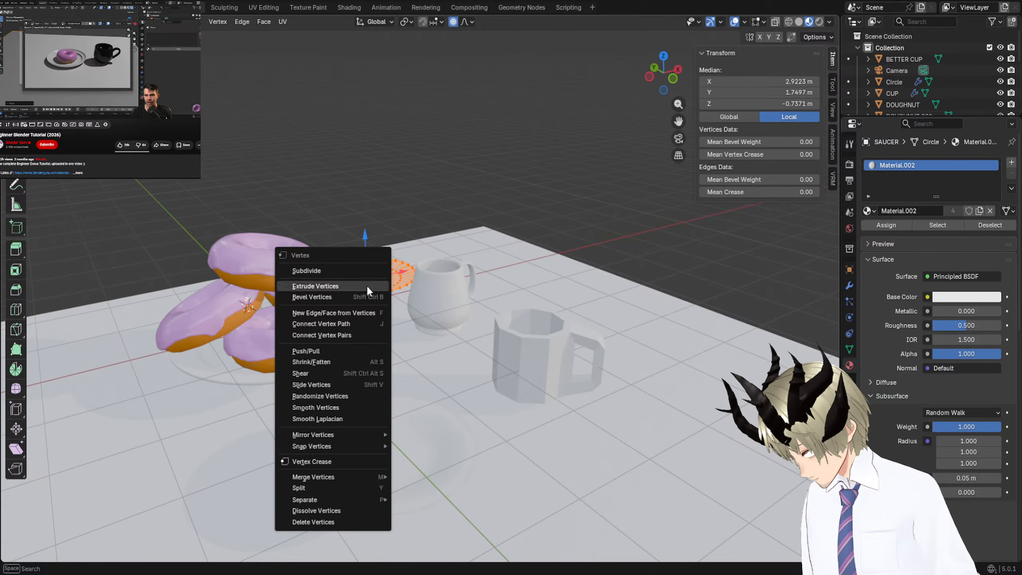
pyautogui.moveTo(344, 443)
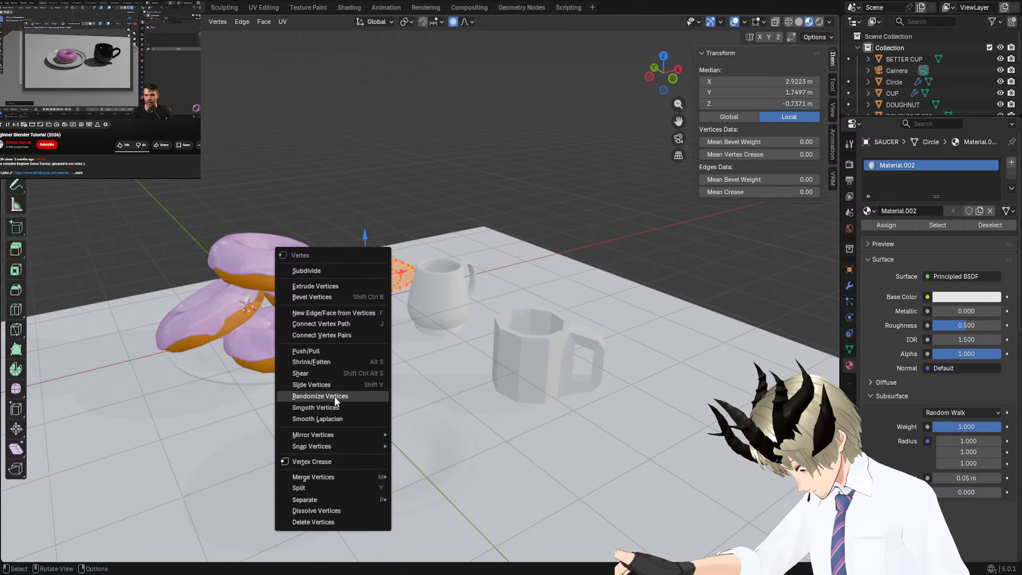
pyautogui.click(447, 466)
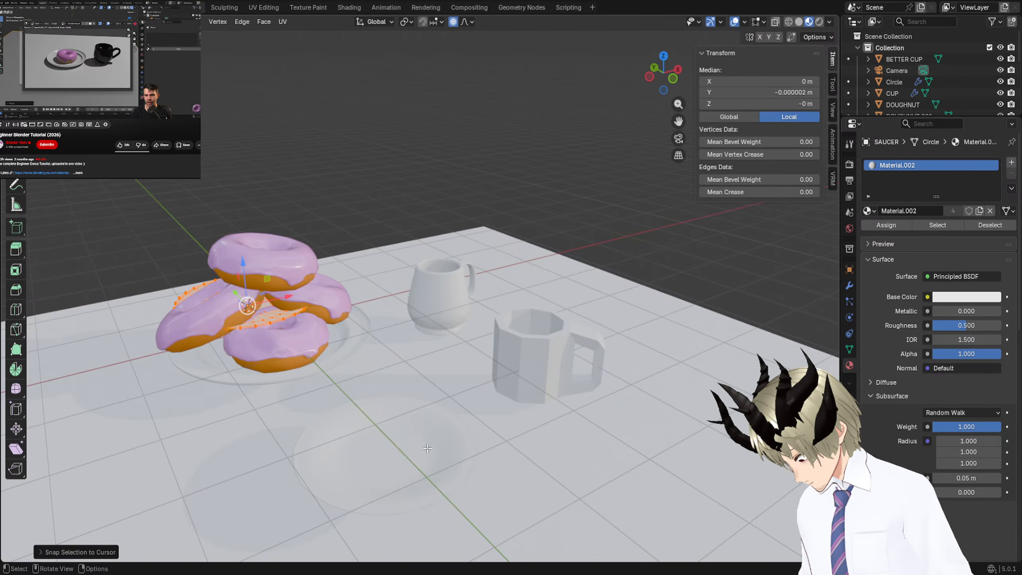
pyautogui.moveTo(447, 466); pyautogui.dragTo(283, 265, button='middle')
pyautogui.press('Tab')
# Set the saucer's Z location to 0 m and move it along the X axis to about 4.25 m.
pyautogui.moveTo(346, 230); pyautogui.dragTo(384, 178, button='middle')
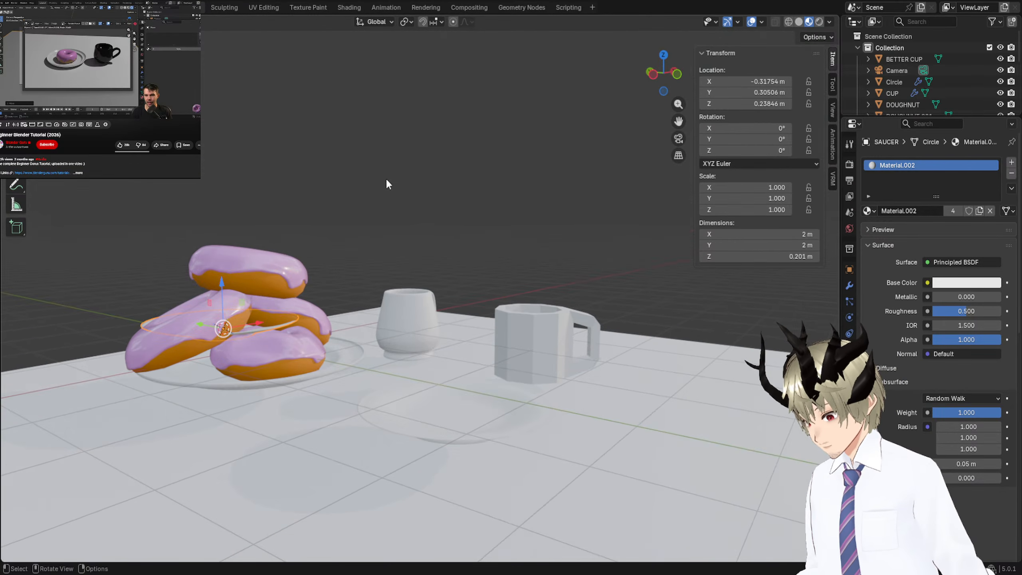
pyautogui.moveTo(746, 103); pyautogui.dragTo(747, 103)
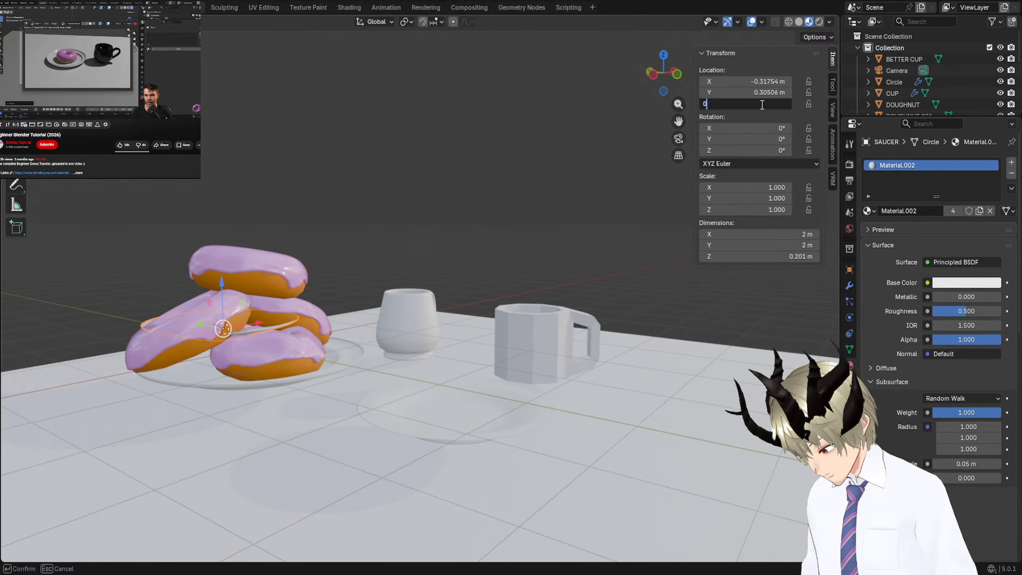
pyautogui.write('0')
pyautogui.press('Return')
pyautogui.moveTo(417, 131); pyautogui.dragTo(312, 137, button='middle')
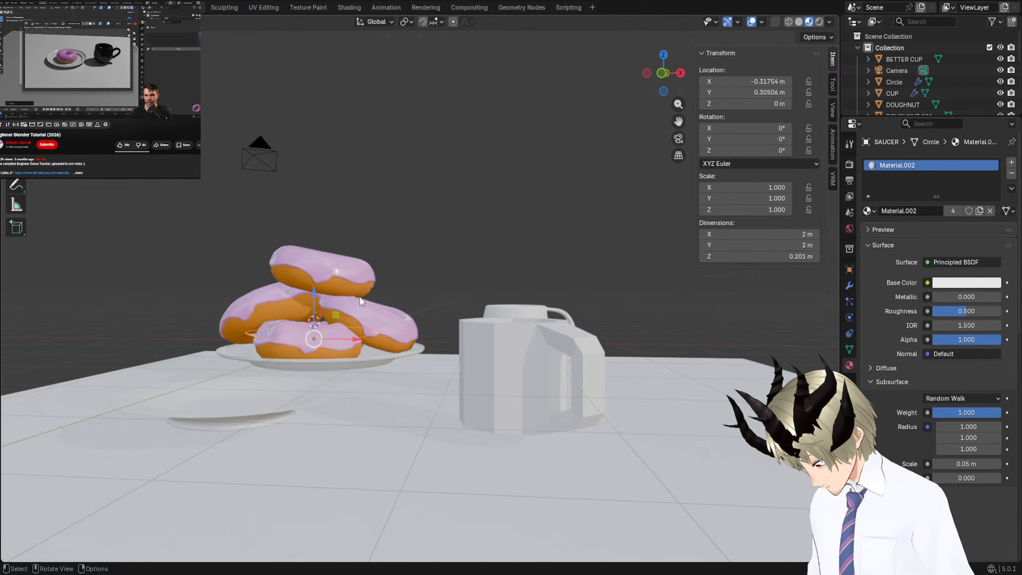
pyautogui.moveTo(351, 339); pyautogui.dragTo(600, 324)
pyautogui.moveTo(586, 330); pyautogui.dragTo(598, 342, button='middle')
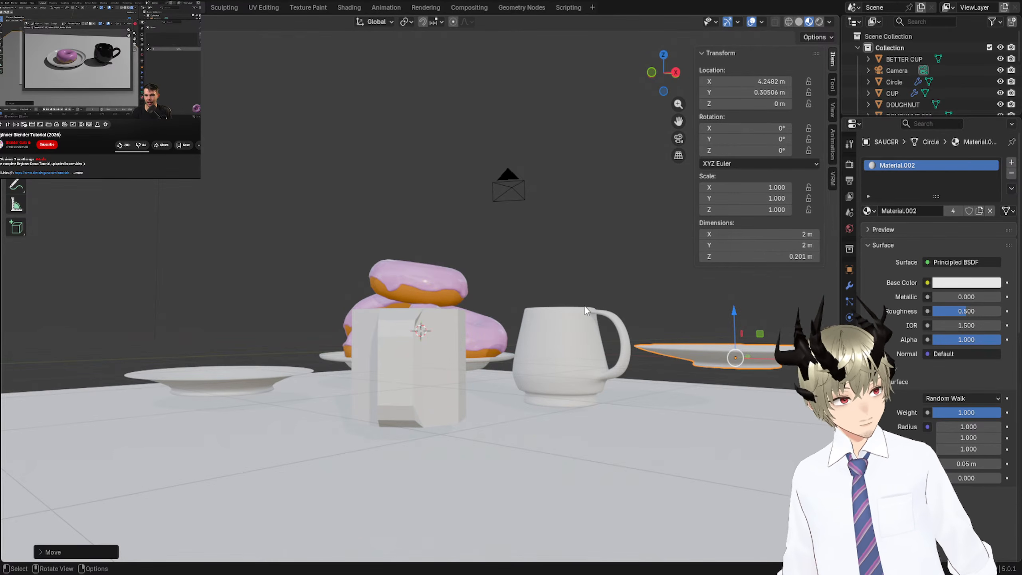
pyautogui.moveTo(693, 348); pyautogui.dragTo(617, 382, button='middle')
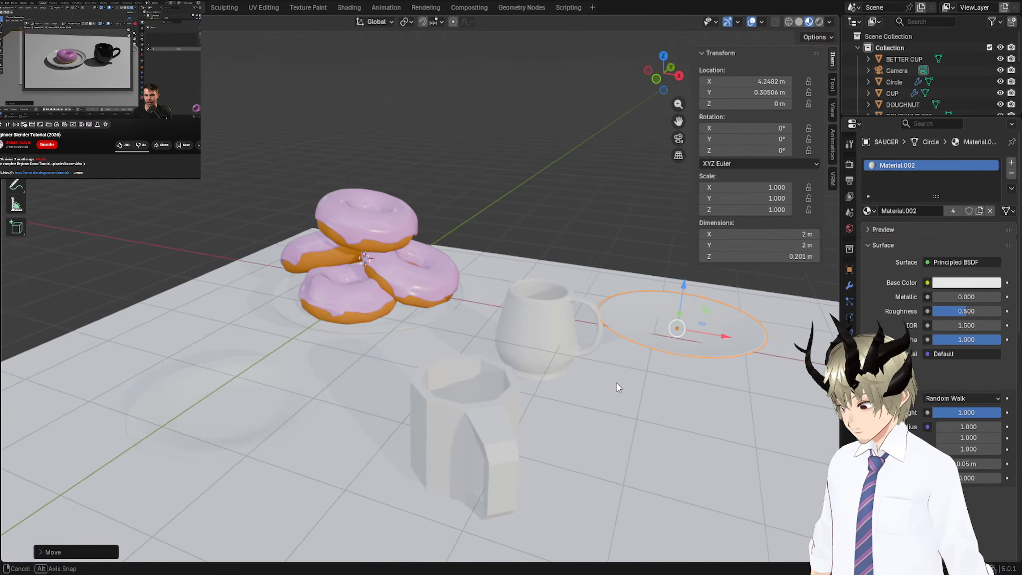
# Select both cups and both saucers and snap them to the 3D cursor.
pyautogui.click(530, 342)
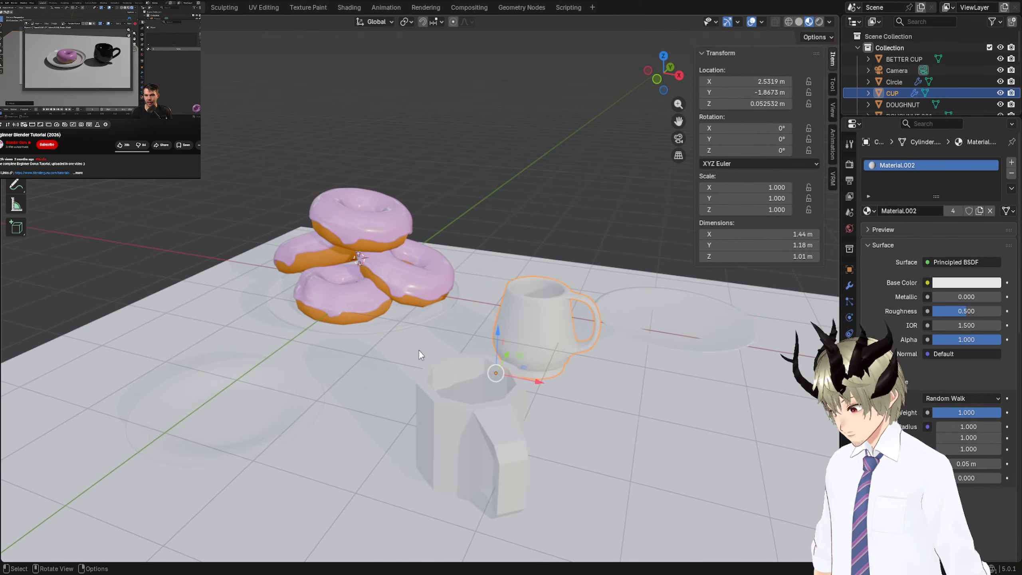
pyautogui.keyDown('shift'); pyautogui.click(254, 404); pyautogui.keyUp('shift')
pyautogui.keyDown('shift'); pyautogui.click(503, 425); pyautogui.keyUp('shift')
pyautogui.keyDown('shift'); pyautogui.click(545, 326); pyautogui.keyUp('shift')
pyautogui.keyDown('shift'); pyautogui.click(675, 319); pyautogui.keyUp('shift')
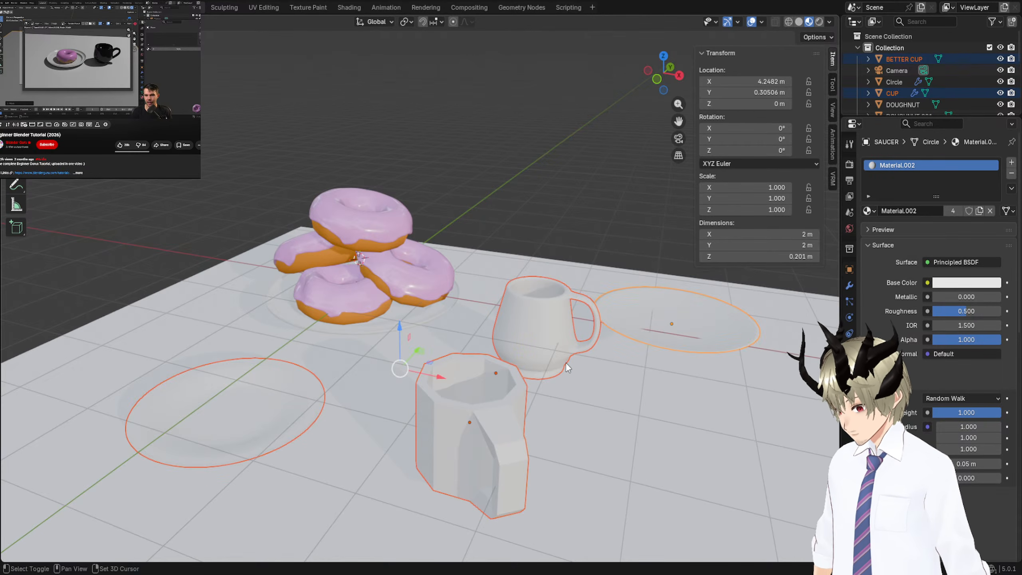
pyautogui.rightClick(554, 330)
pyautogui.moveTo(550, 330)
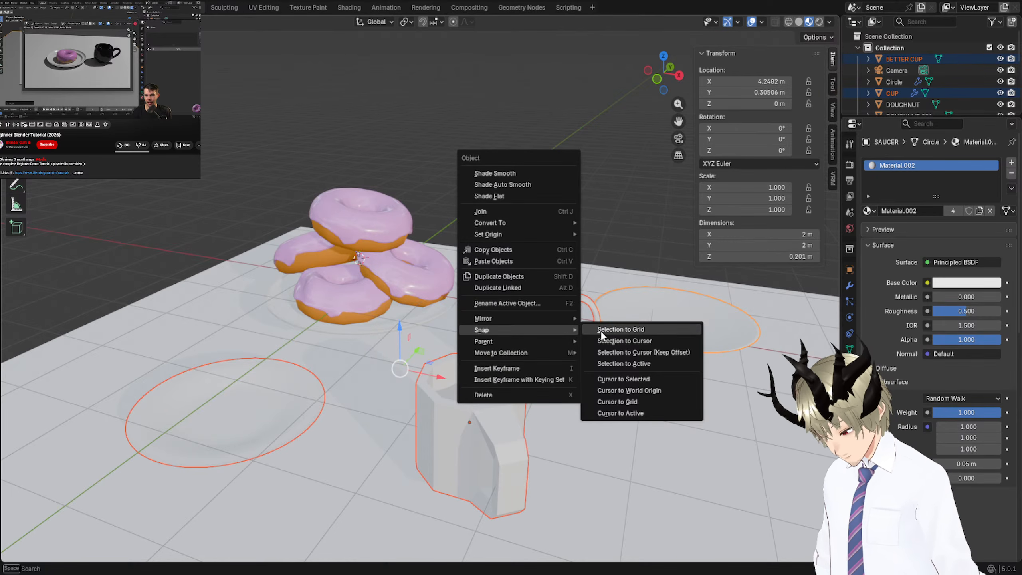
pyautogui.click(614, 342)
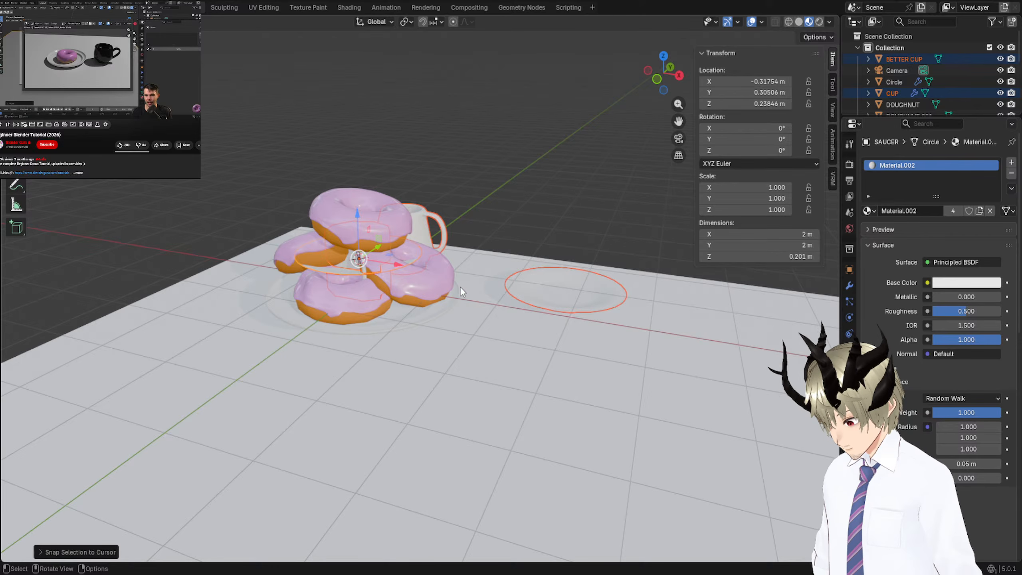
# Move the selected cups and saucers together along the X axis to about 1.91 m, away from the doughnuts.
pyautogui.moveTo(460, 286); pyautogui.dragTo(446, 270, button='middle')
pyautogui.press('g')
pyautogui.press('x')
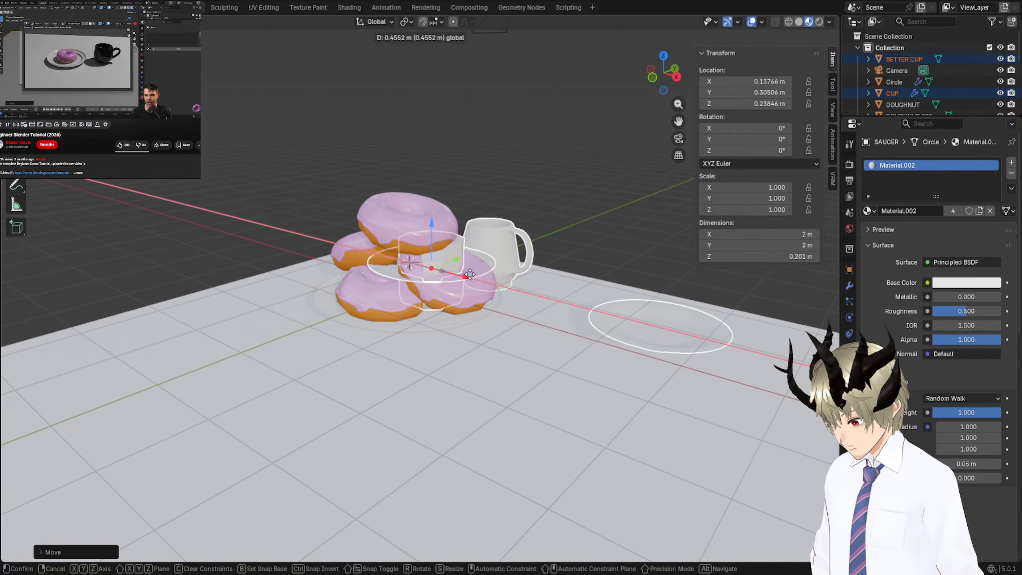
pyautogui.click(579, 271)
pyautogui.moveTo(579, 270); pyautogui.dragTo(636, 238, button='middle')
pyautogui.moveTo(563, 329); pyautogui.dragTo(531, 330, button='middle')
# Select the saucer around the faceted cup, try to move it clear of the cups, and undo the move.
pyautogui.click(512, 370)
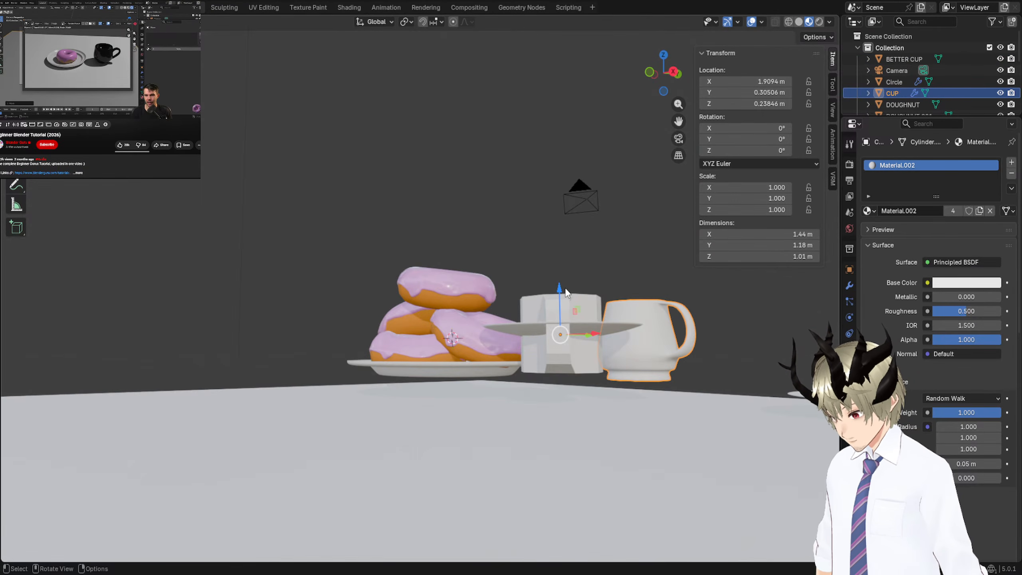
pyautogui.moveTo(568, 295); pyautogui.dragTo(630, 449, button='middle')
pyautogui.click(611, 305)
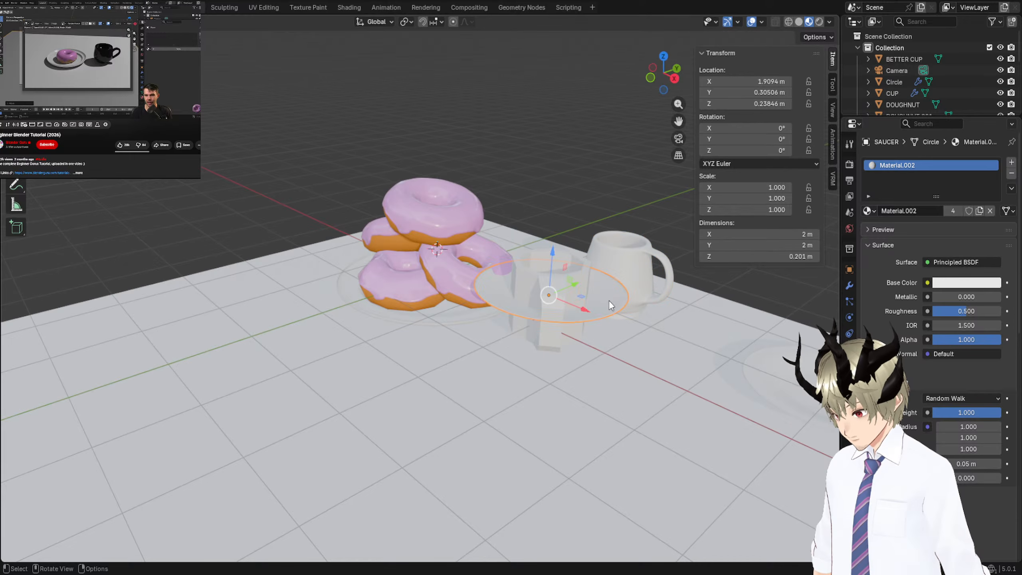
pyautogui.press('g')
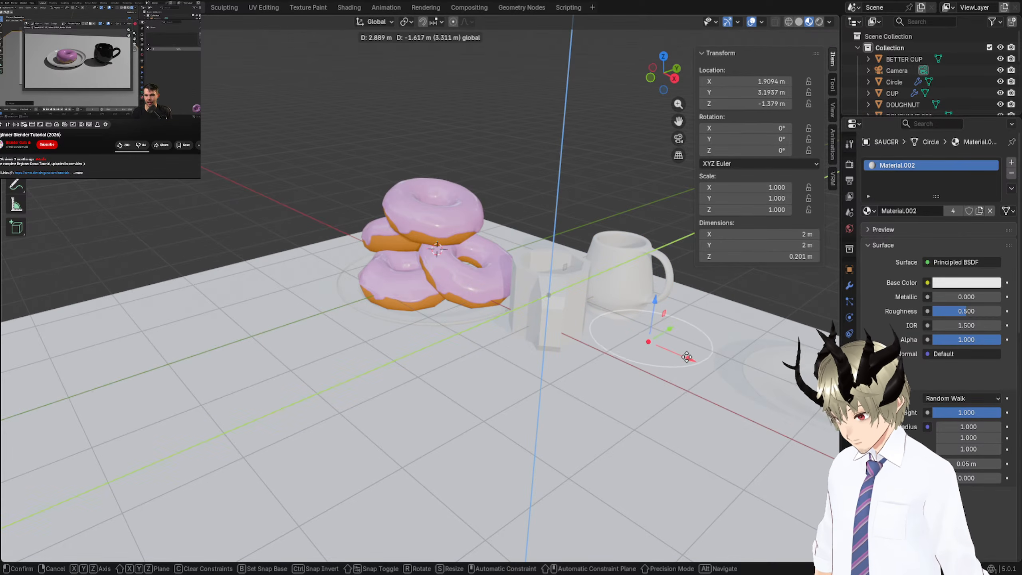
pyautogui.click(696, 334)
pyautogui.moveTo(697, 334); pyautogui.dragTo(729, 347, button='middle')
pyautogui.hotkey('ctrl', 'z')
# Move the saucer along the X axis to about 4.62 m and lower it along Z to about -0.45 m.
pyautogui.press('g')
pyautogui.press('x')
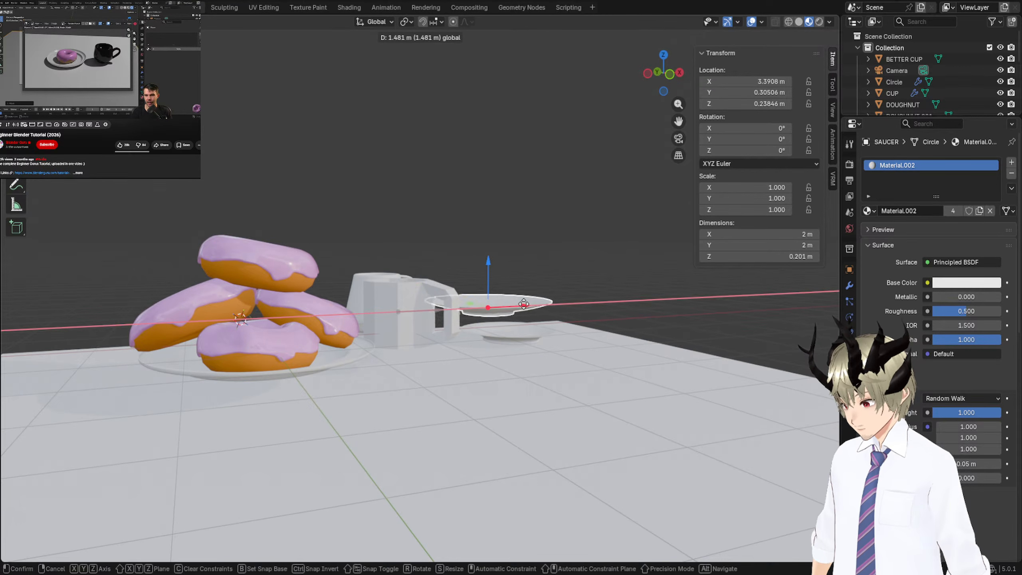
pyautogui.click(547, 303)
pyautogui.moveTo(547, 303); pyautogui.dragTo(649, 281, button='middle')
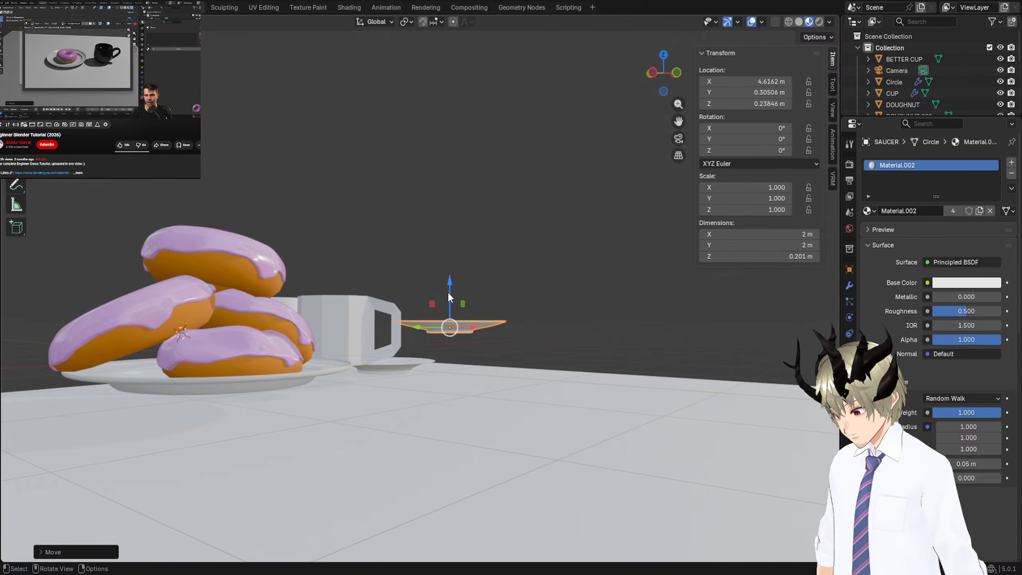
pyautogui.press('g')
pyautogui.press('z')
pyautogui.moveTo(446, 338); pyautogui.dragTo(439, 408, button='middle')
# Move the saucer along the Y axis to about -0.19 m and lower it along Z onto the ground plane.
pyautogui.press('g')
pyautogui.press('y')
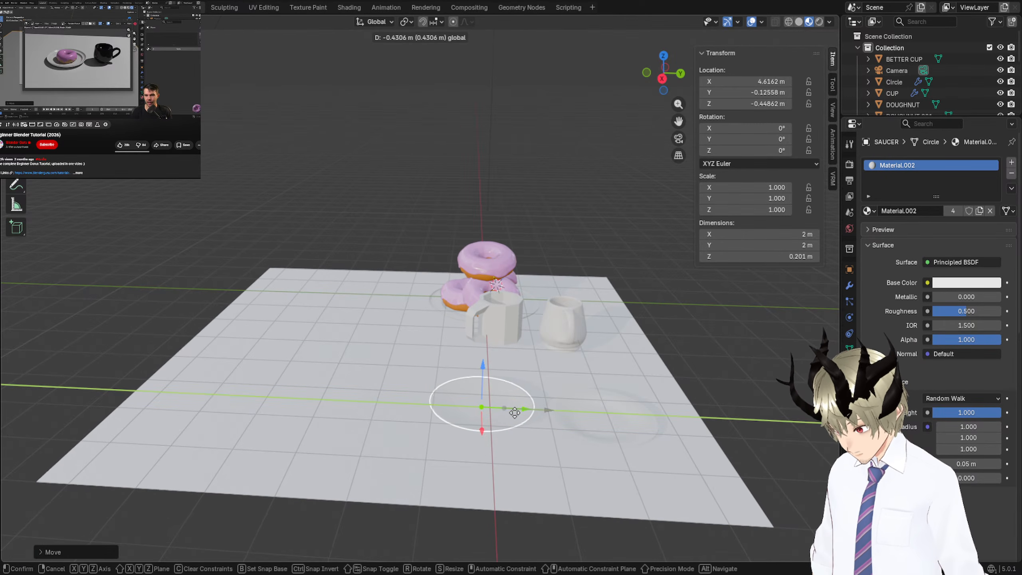
pyautogui.click(509, 391)
pyautogui.moveTo(508, 391); pyautogui.dragTo(509, 354, button='middle')
pyautogui.press('g')
pyautogui.press('z')
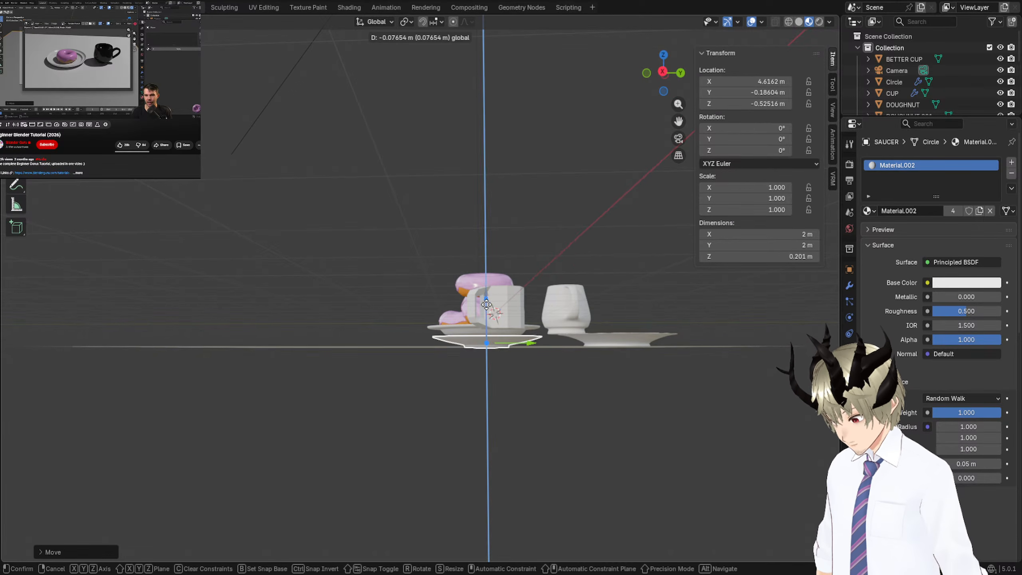
pyautogui.moveTo(487, 305); pyautogui.dragTo(487, 306)
pyautogui.moveTo(489, 309); pyautogui.dragTo(526, 328, button='middle')
# Move the rounded cup along X to about 4.65 m and along Y to about -1.78 m, over the saucer.
pyautogui.click(573, 313)
pyautogui.moveTo(614, 322); pyautogui.dragTo(691, 351, button='middle')
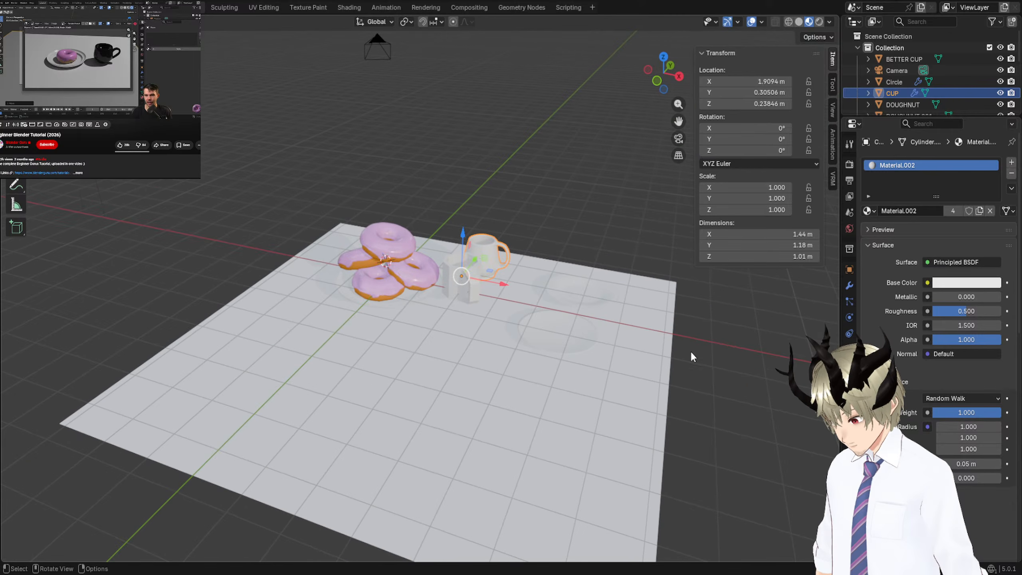
pyautogui.press('g')
pyautogui.press('x')
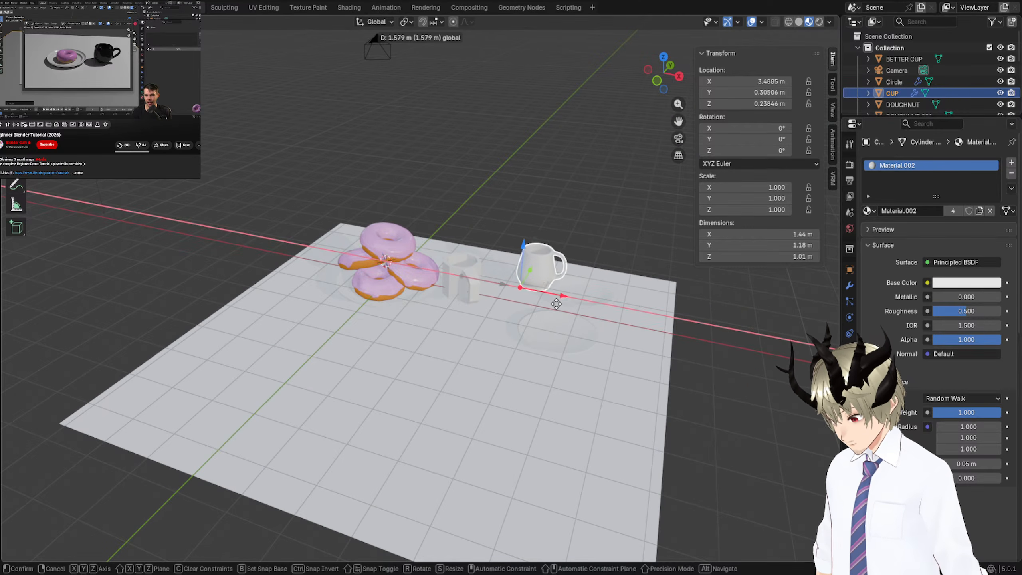
pyautogui.click(592, 290)
pyautogui.moveTo(592, 290); pyautogui.dragTo(479, 266, button='middle')
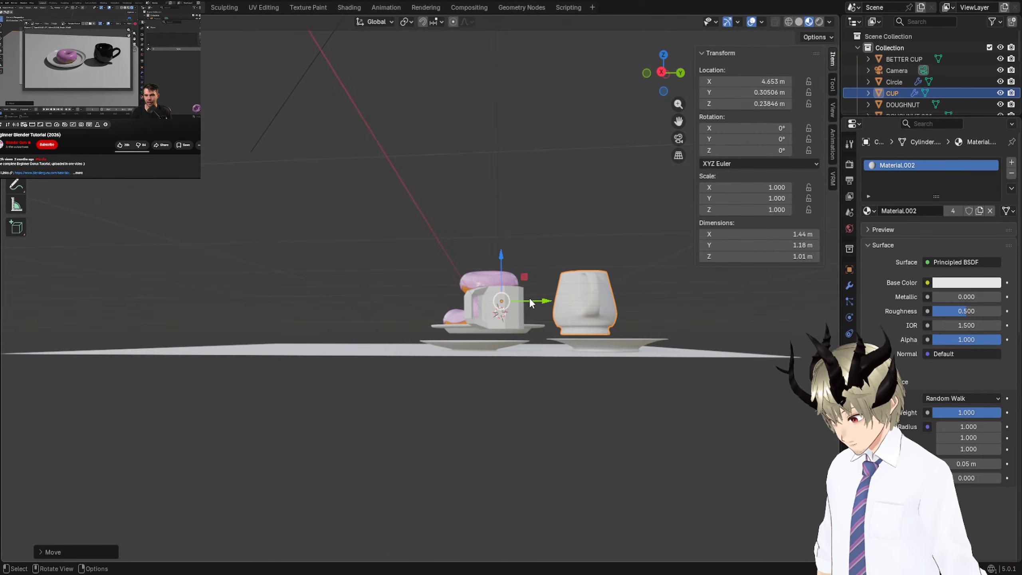
pyautogui.press('g')
pyautogui.press('y')
pyautogui.click(428, 301)
pyautogui.moveTo(429, 302); pyautogui.dragTo(555, 328, button='middle')
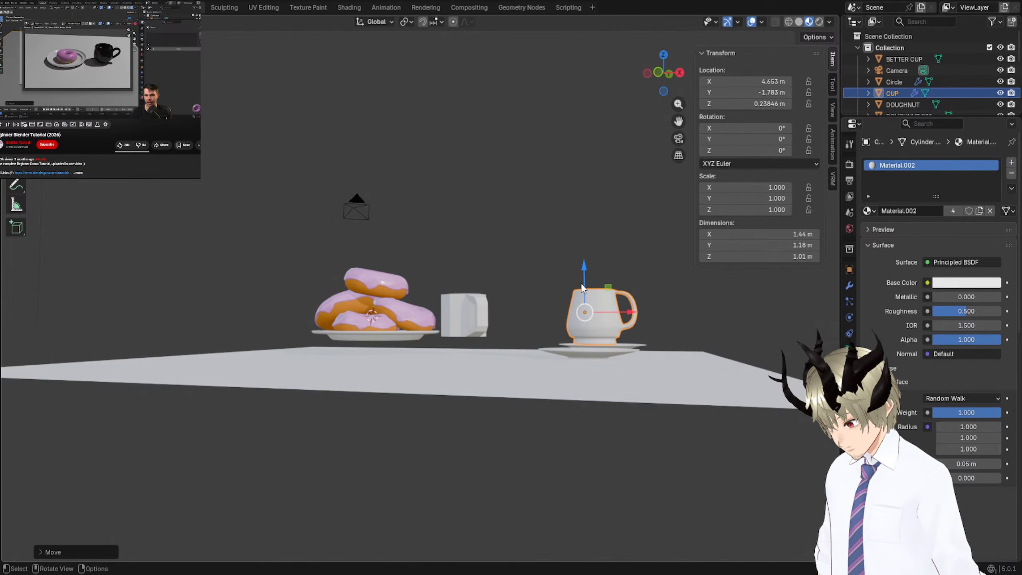
# Lower the rounded cup along the Z axis onto the saucer, to about 0.05 m.
pyautogui.moveTo(582, 287); pyautogui.dragTo(582, 298)
pyautogui.moveTo(582, 298); pyautogui.dragTo(480, 335, button='middle')
pyautogui.scroll(3, 557, 373)
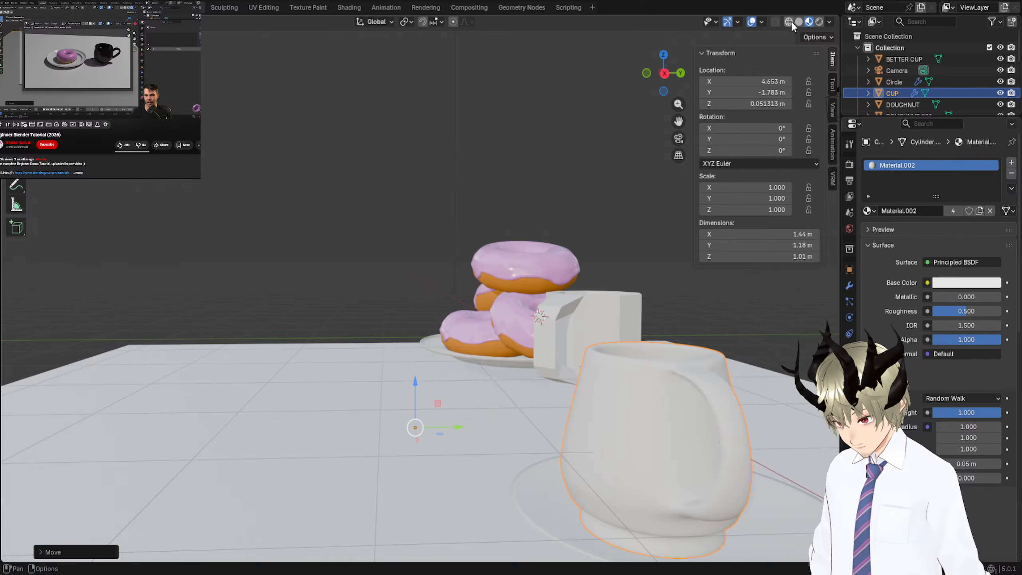
# Switch the viewport to Solid shading and nudge the rounded cup horizontally to centre it on the saucer.
pyautogui.click(799, 22)
pyautogui.moveTo(693, 321)
pyautogui.mouseDown(button='middle')
pyautogui.moveTo(686, 308)
pyautogui.moveTo(683, 317)
pyautogui.mouseUp(button='middle')
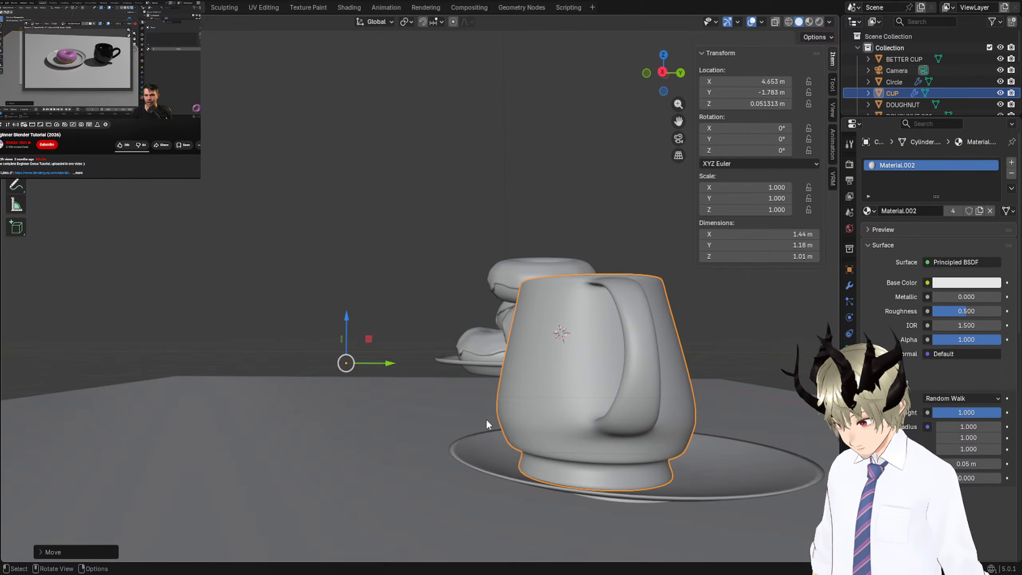
pyautogui.moveTo(390, 364); pyautogui.dragTo(422, 364)
pyautogui.moveTo(511, 383); pyautogui.dragTo(637, 400, button='middle')
pyautogui.moveTo(755, 401); pyautogui.dragTo(713, 359)
pyautogui.moveTo(713, 358); pyautogui.dragTo(726, 376, button='middle')
# Lower the faceted cup along the Z axis to about -0.14 m, towards the ground plane.
pyautogui.click(539, 327)
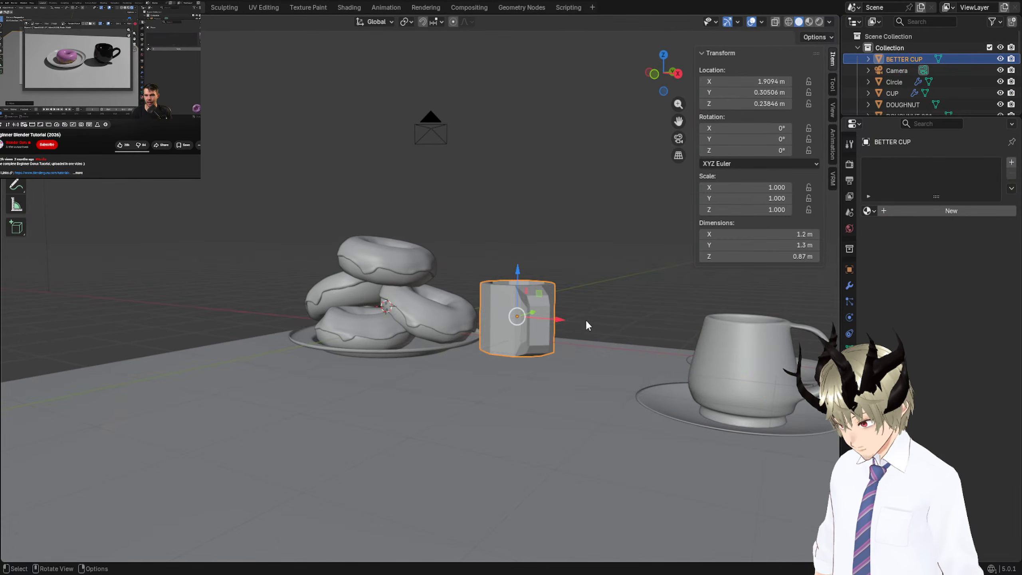
pyautogui.moveTo(586, 319); pyautogui.dragTo(636, 293, button='middle')
pyautogui.scroll(1, 636, 294)
pyautogui.press('g')
pyautogui.press('z')
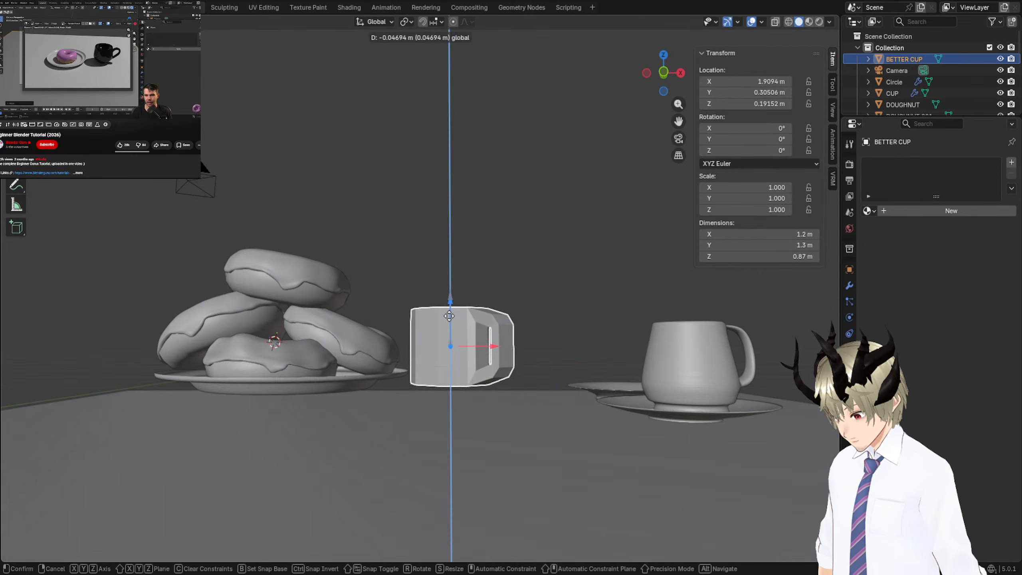
pyautogui.click(446, 344)
pyautogui.moveTo(446, 344); pyautogui.dragTo(465, 331, button='middle')
pyautogui.scroll(-5, 498, 342)
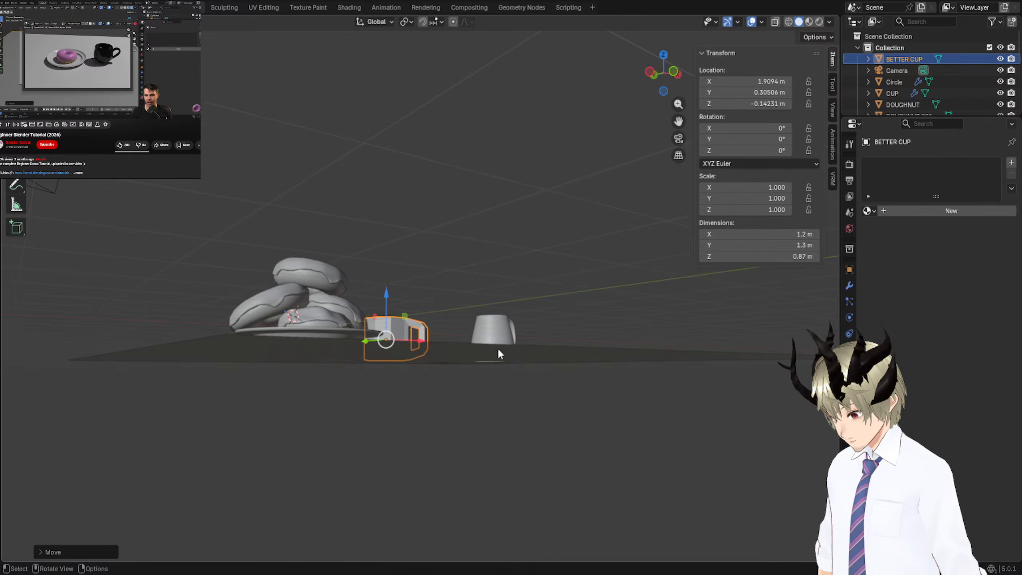
# Select the doughnut stack and its plate without the ground plane, and lower them along the Z axis.
pyautogui.moveTo(497, 347); pyautogui.dragTo(492, 368, button='middle')
pyautogui.moveTo(220, 246); pyautogui.dragTo(334, 350)
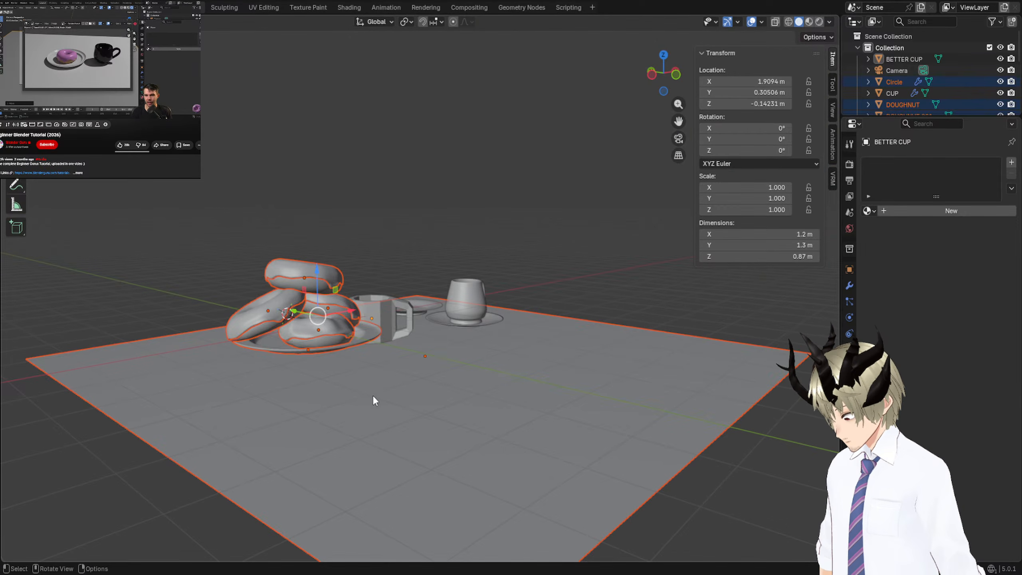
pyautogui.moveTo(205, 400); pyautogui.dragTo(339, 417)
pyautogui.moveTo(339, 417); pyautogui.dragTo(323, 363, button='middle')
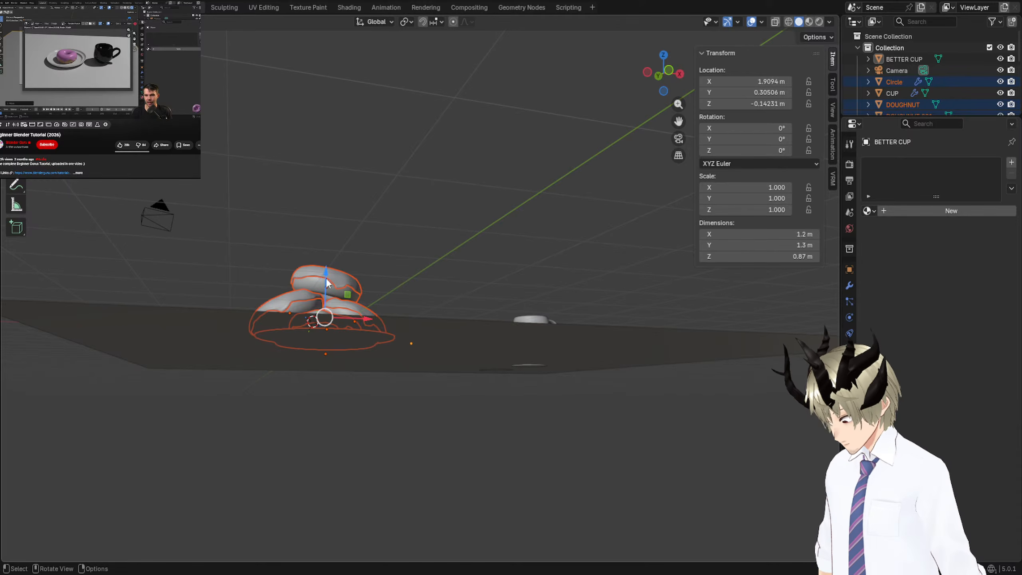
pyautogui.moveTo(325, 280); pyautogui.dragTo(326, 296)
# Lower the selected doughnut stack and plate along the Z axis in two small moves onto the ground plane, and deselect them.
pyautogui.moveTo(326, 296); pyautogui.dragTo(459, 286, button='middle')
pyautogui.press('g')
pyautogui.press('z')
pyautogui.click(338, 301)
pyautogui.press('g')
pyautogui.press('z')
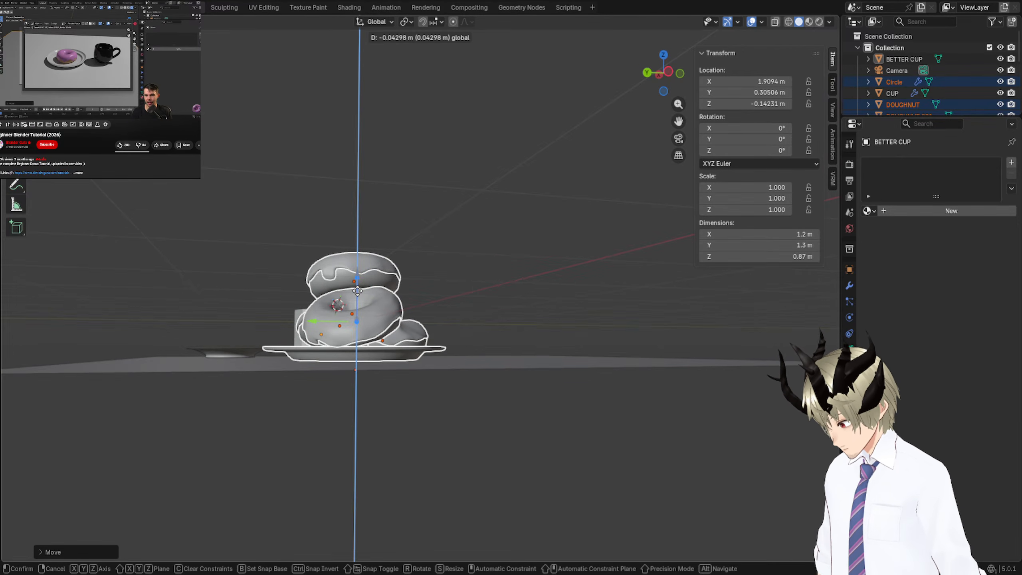
pyautogui.click(357, 284)
pyautogui.moveTo(358, 284); pyautogui.dragTo(552, 204, button='middle')
pyautogui.click(508, 190)
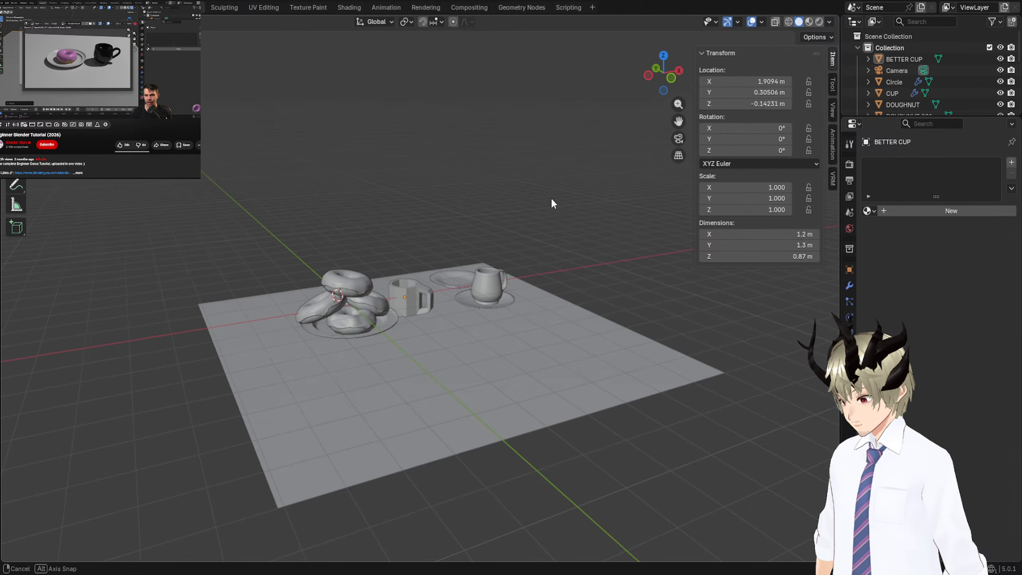
# Give the ground plane a new material with a dark brown base colour, with the viewport in Rendered shading.
pyautogui.click(529, 345)
pyautogui.click(900, 212)
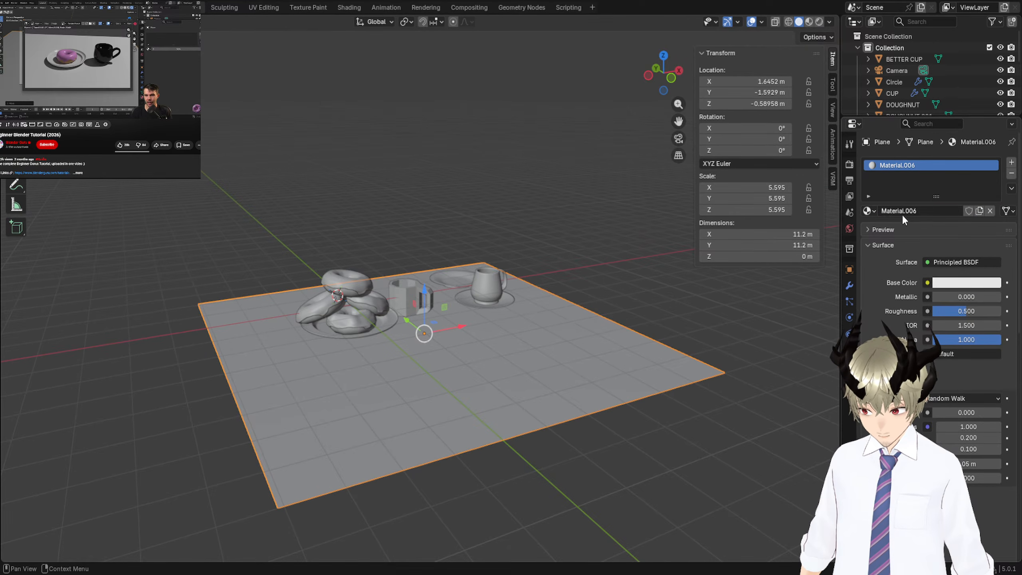
pyautogui.click(955, 283)
pyautogui.moveTo(936, 139); pyautogui.dragTo(925, 169)
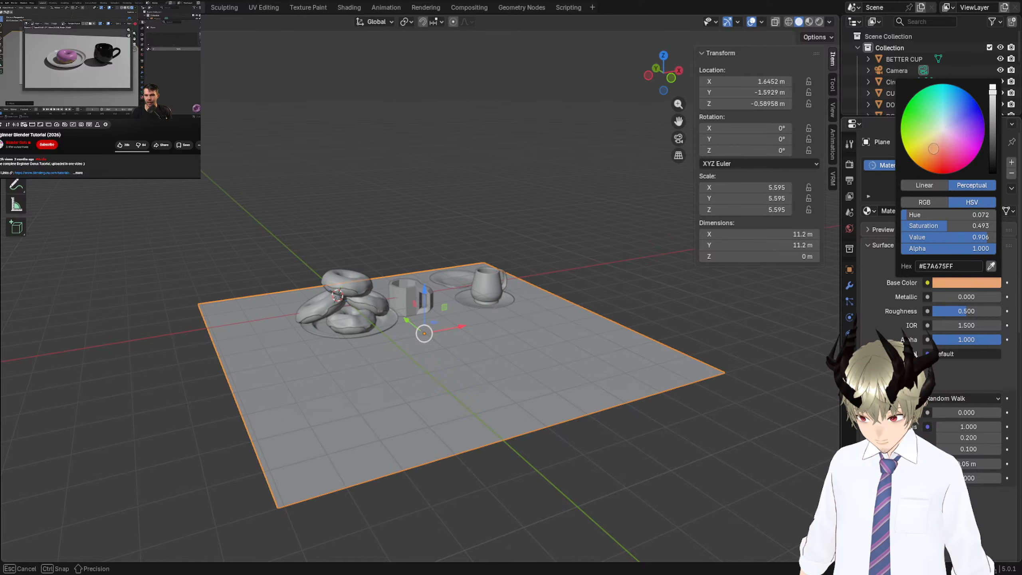
pyautogui.click(819, 22)
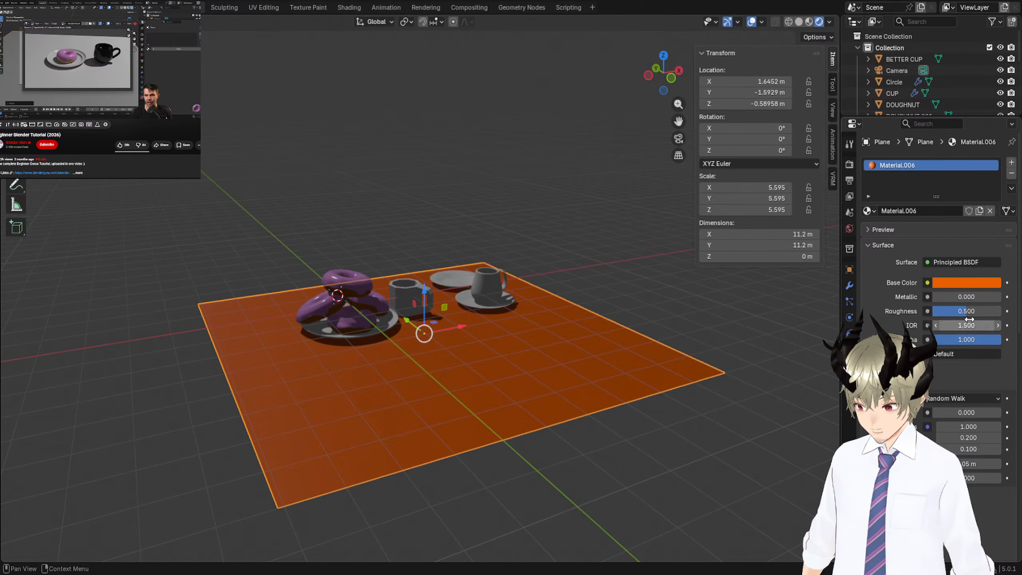
pyautogui.click(974, 284)
pyautogui.moveTo(996, 133); pyautogui.dragTo(992, 139)
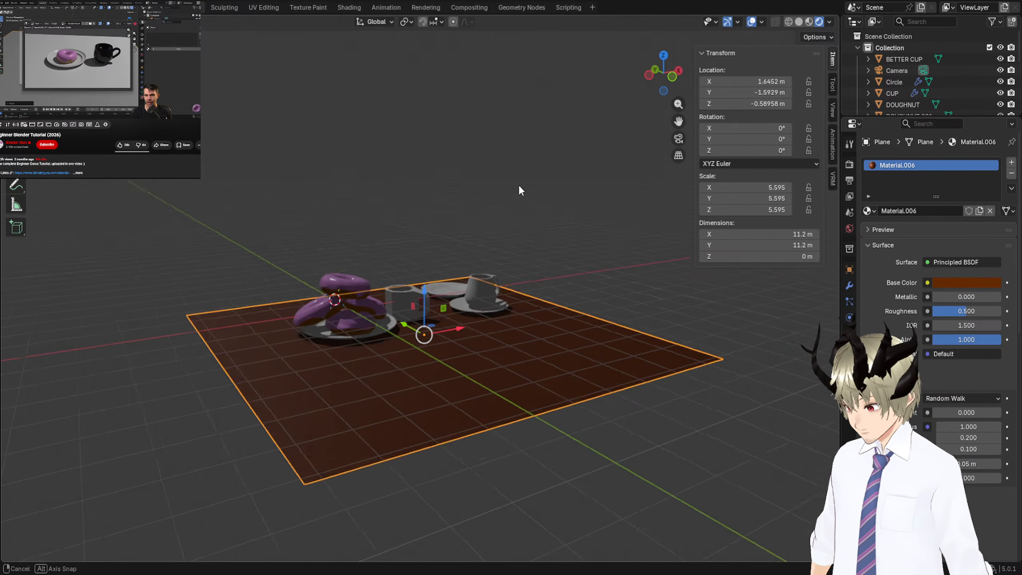
# Set the roughness of the ground plane's material to 1.000.
pyautogui.moveTo(519, 184); pyautogui.dragTo(382, 323, button='middle')
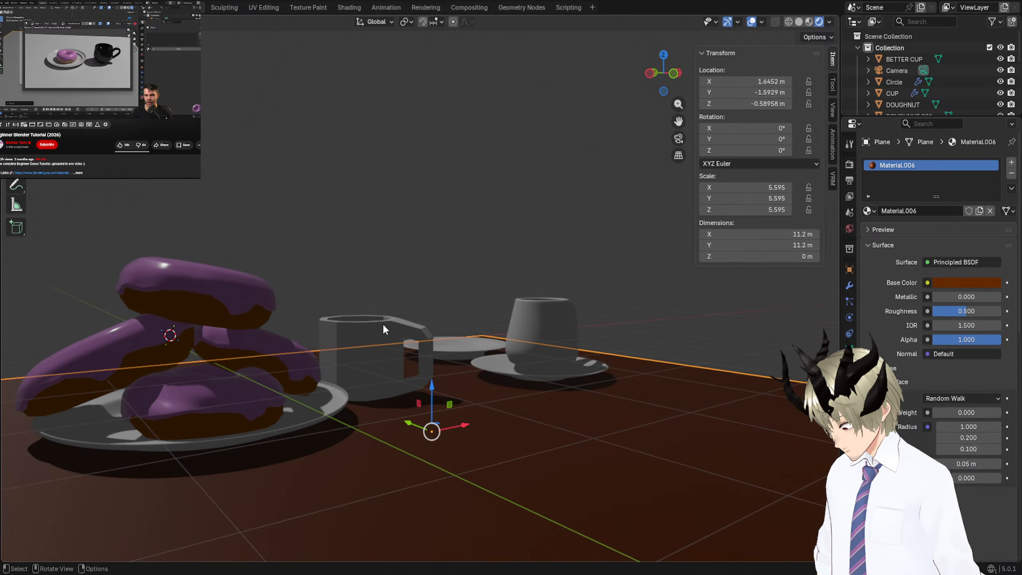
pyautogui.scroll(-6, 325, 294)
pyautogui.moveTo(324, 293); pyautogui.dragTo(343, 304, button='middle')
pyautogui.click(868, 211)
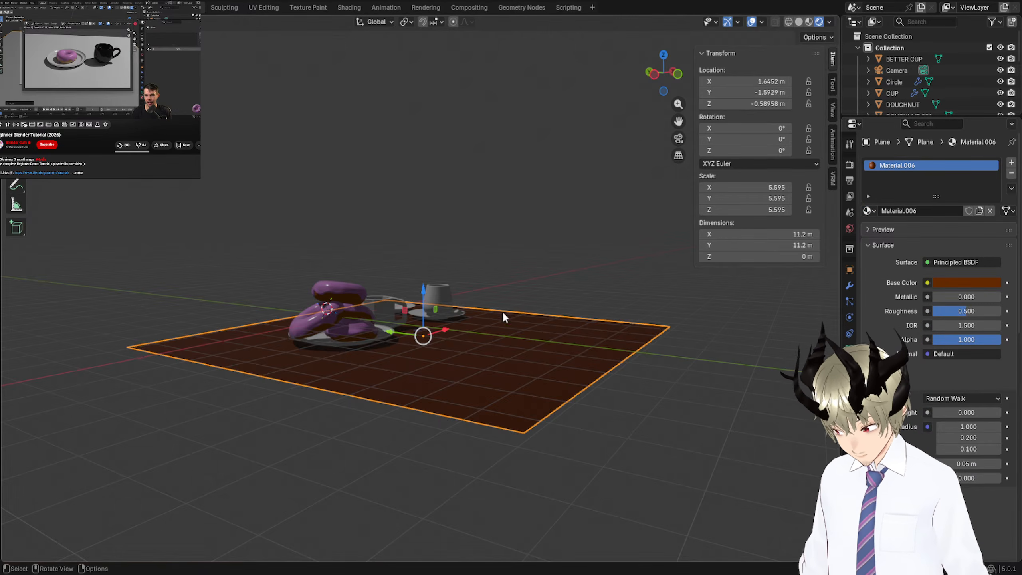
pyautogui.scroll(4, 443, 329)
pyautogui.moveTo(443, 330); pyautogui.dragTo(577, 318, button='middle')
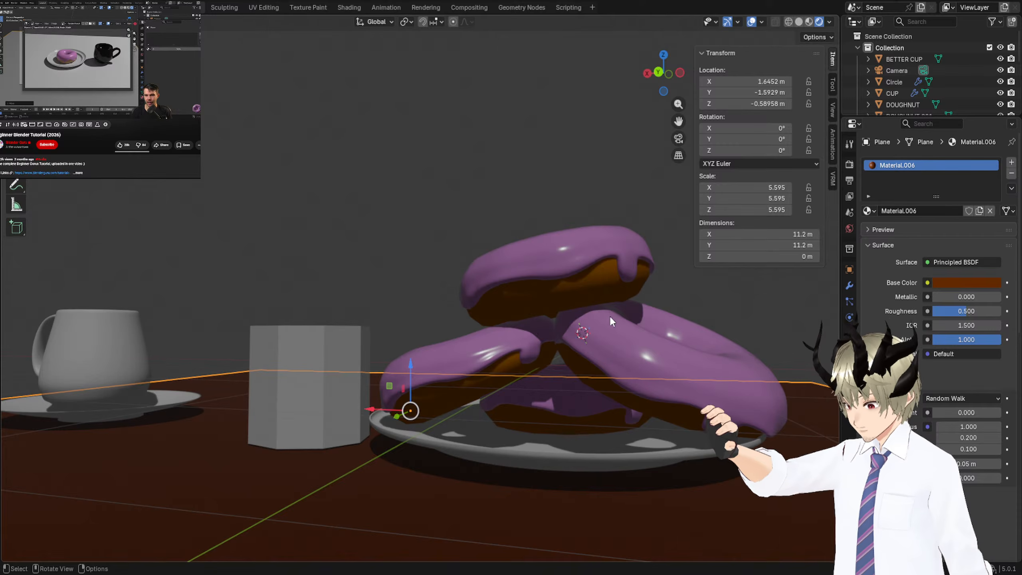
pyautogui.moveTo(955, 310); pyautogui.dragTo(999, 311)
pyautogui.scroll(-3, 503, 321)
pyautogui.moveTo(502, 320); pyautogui.dragTo(550, 310, button='middle')
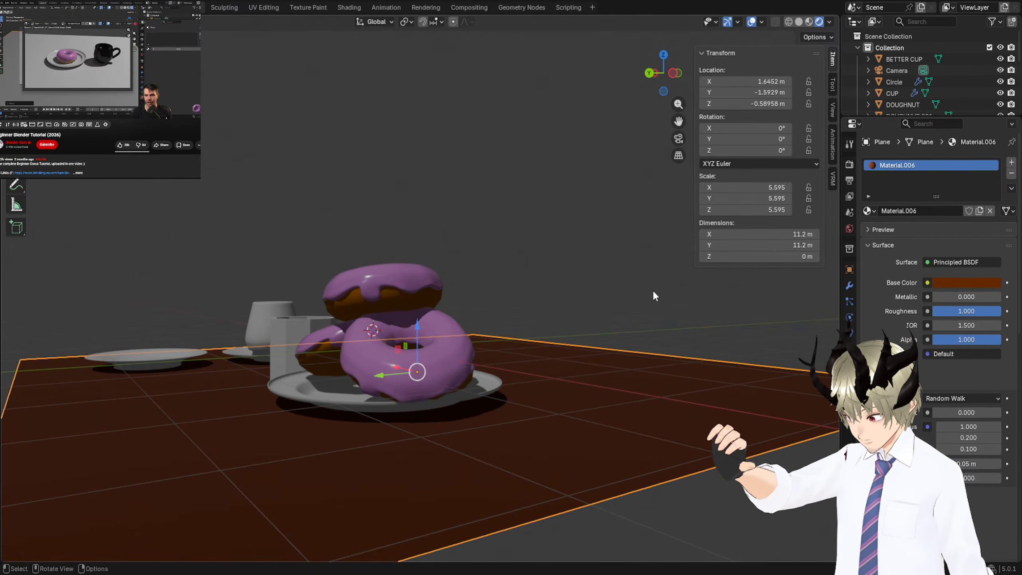
# Select the tilted doughnut beside the faceted cup and darken its orange base colour to a value of 0.797.
pyautogui.click(388, 303)
pyautogui.click(336, 354)
pyautogui.moveTo(337, 355); pyautogui.dragTo(538, 267, button='middle')
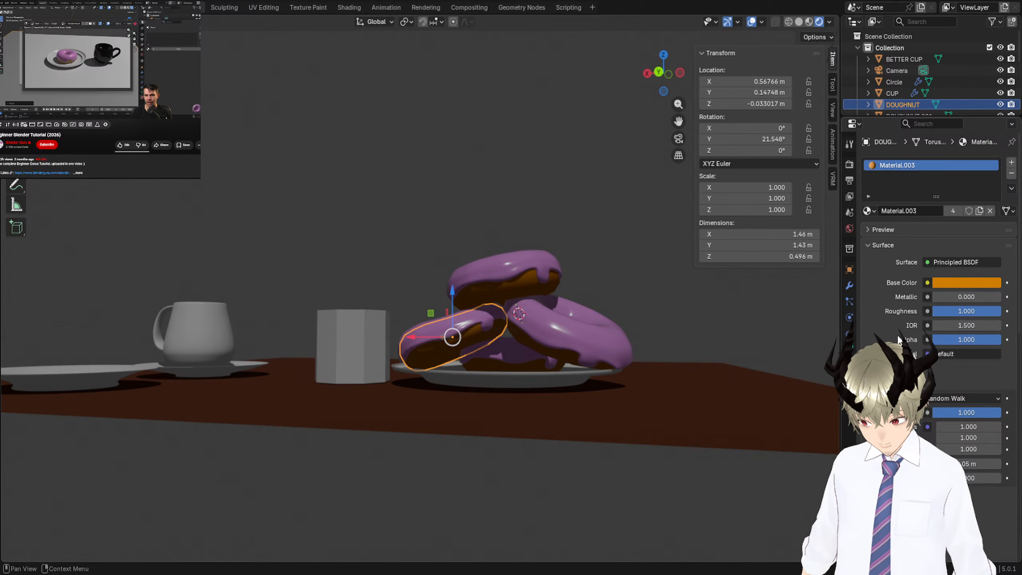
pyautogui.moveTo(528, 290); pyautogui.dragTo(476, 328, button='middle')
pyautogui.scroll(5, 492, 307)
pyautogui.scroll(-8, 492, 314)
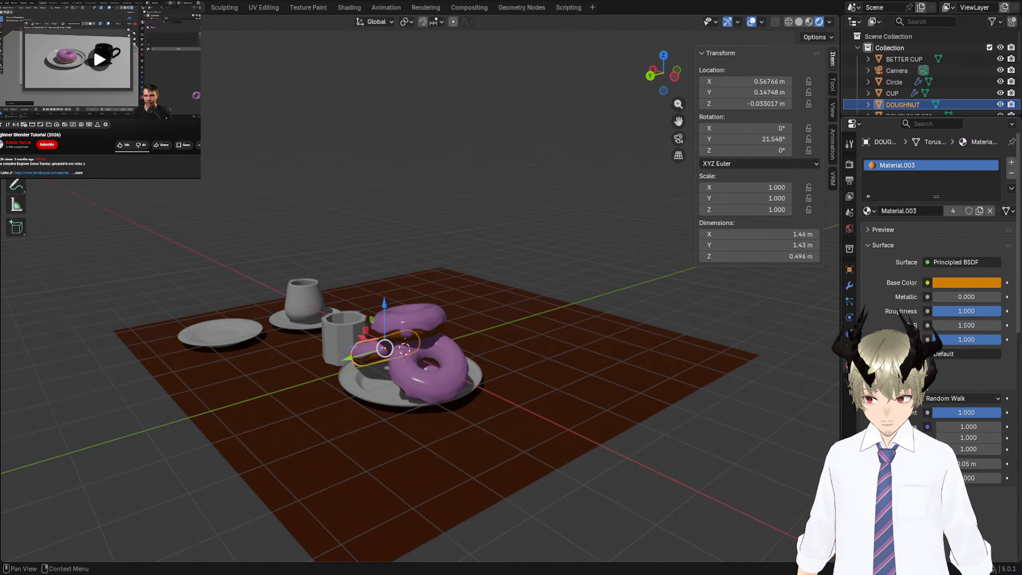
pyautogui.click(969, 283)
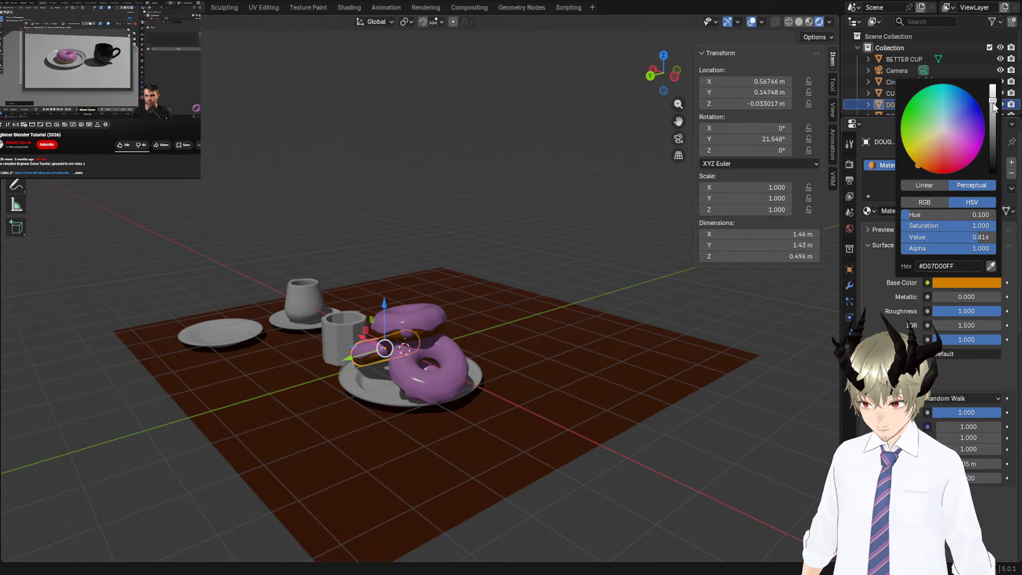
pyautogui.moveTo(993, 101); pyautogui.dragTo(993, 102)
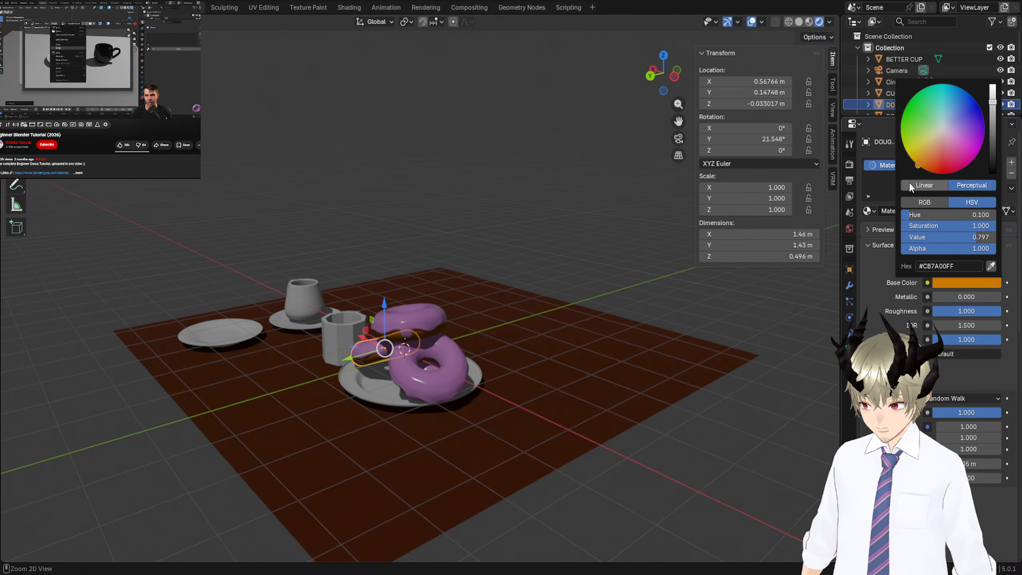
pyautogui.click(868, 211)
pyautogui.click(898, 262)
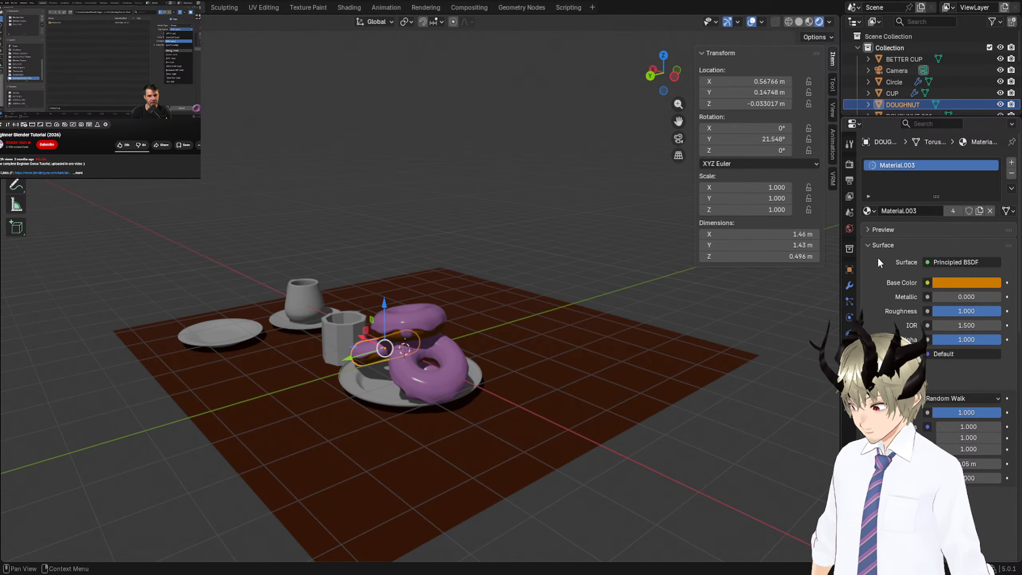
# Brighten the doughnut material's orange base colour to a value of about 0.918 and deselect the doughnut.
pyautogui.click(960, 283)
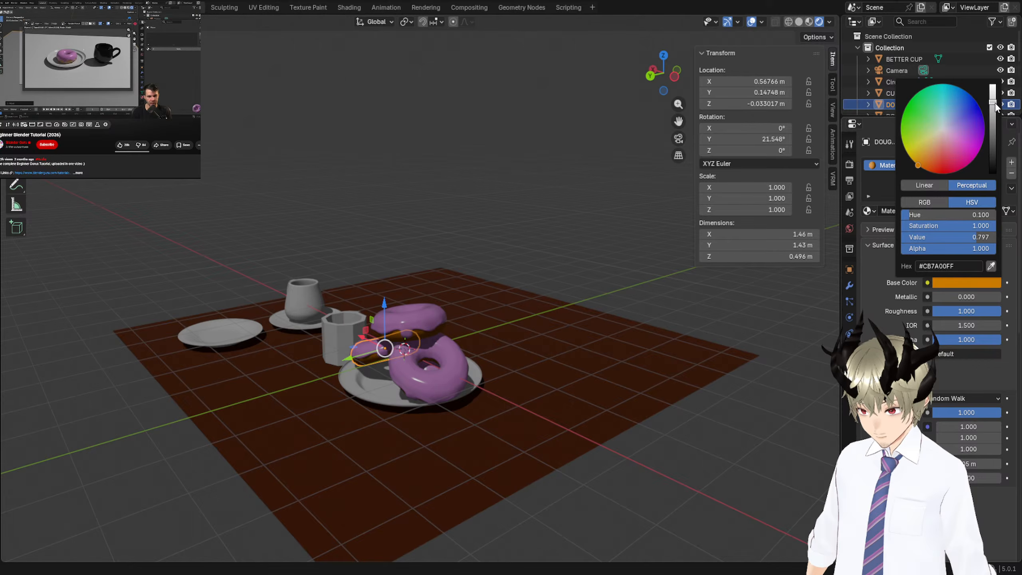
pyautogui.moveTo(993, 103); pyautogui.dragTo(992, 94)
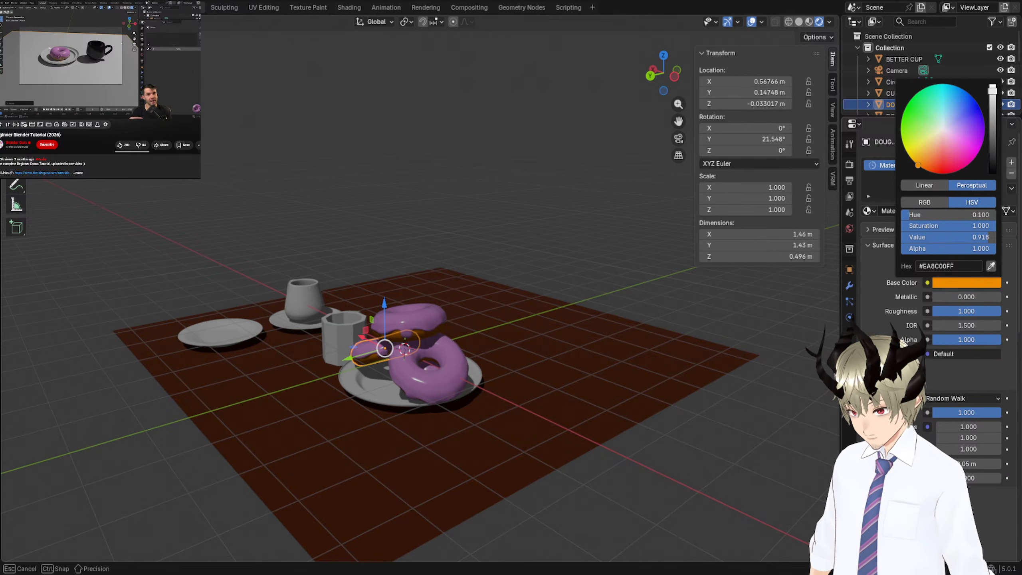
pyautogui.moveTo(491, 284); pyautogui.dragTo(560, 277, button='middle')
pyautogui.scroll(6, 498, 255)
pyautogui.click(459, 196)
pyautogui.moveTo(461, 201); pyautogui.dragTo(445, 258, button='middle')
pyautogui.scroll(-3, 439, 264)
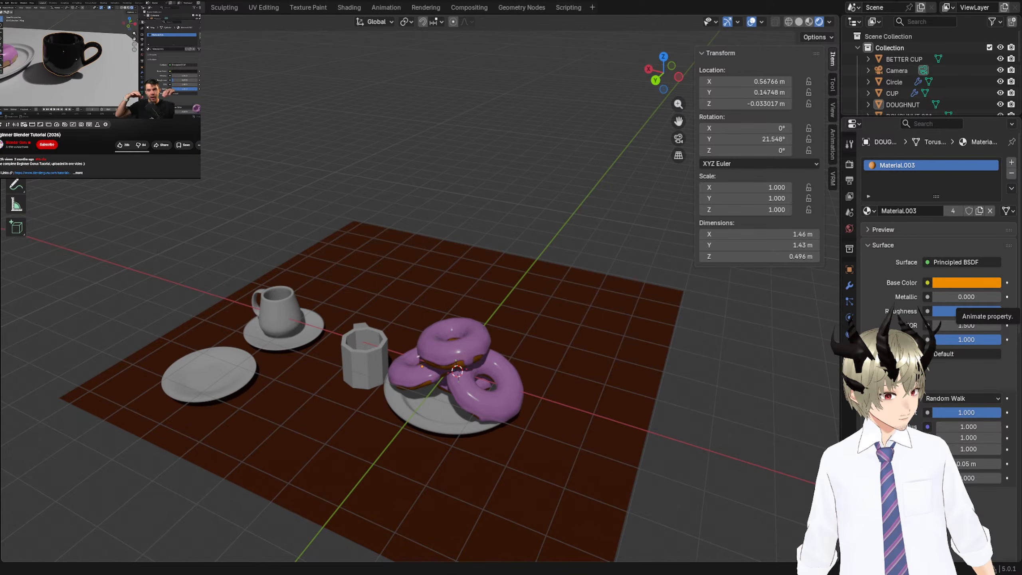
# Switch to the YouTube tutorial, pause it, and look over the video page's description and comments area.
pyautogui.press('space')
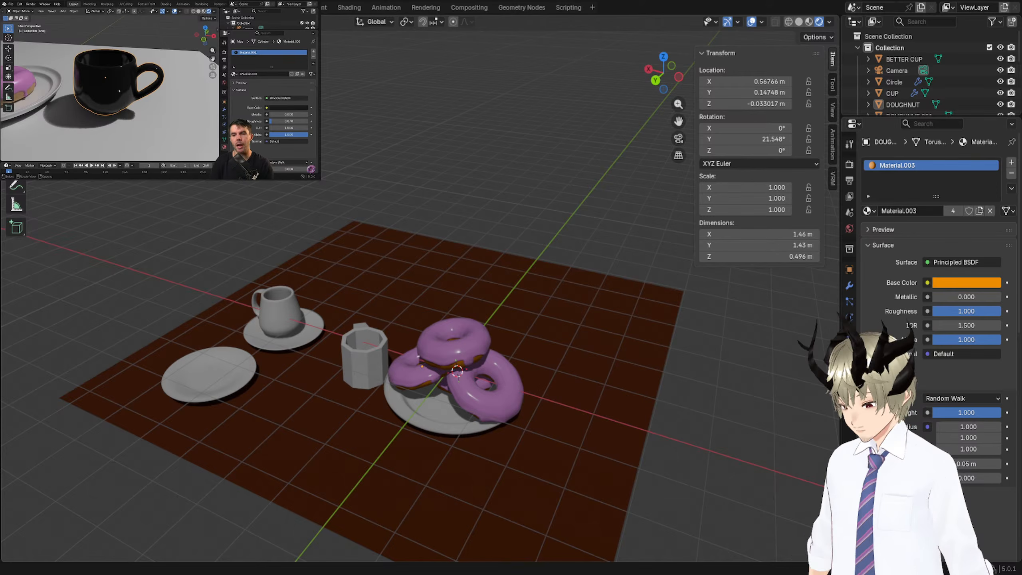
pyautogui.scroll(-3, 161, 90)
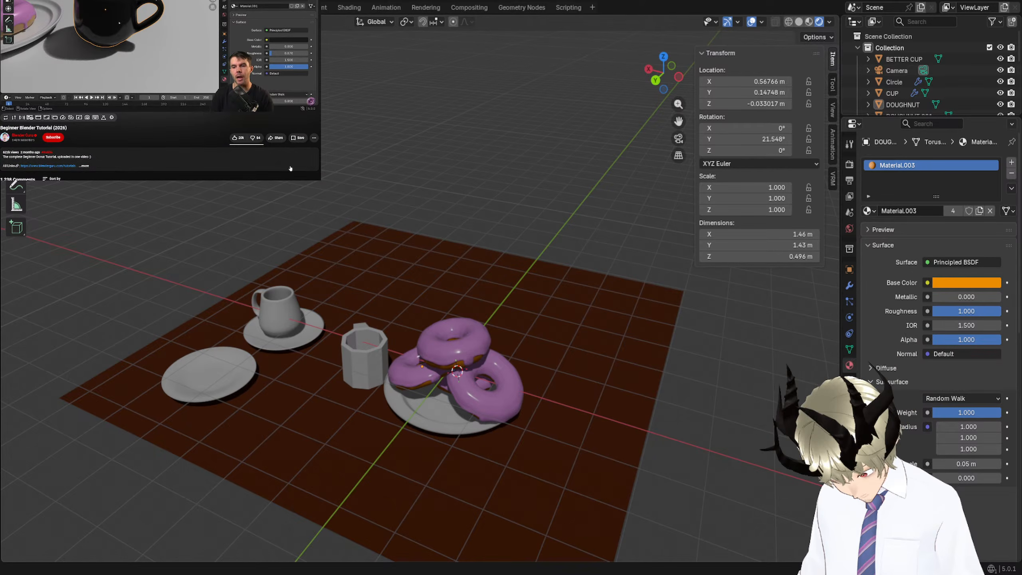
pyautogui.scroll(-1, 290, 168)
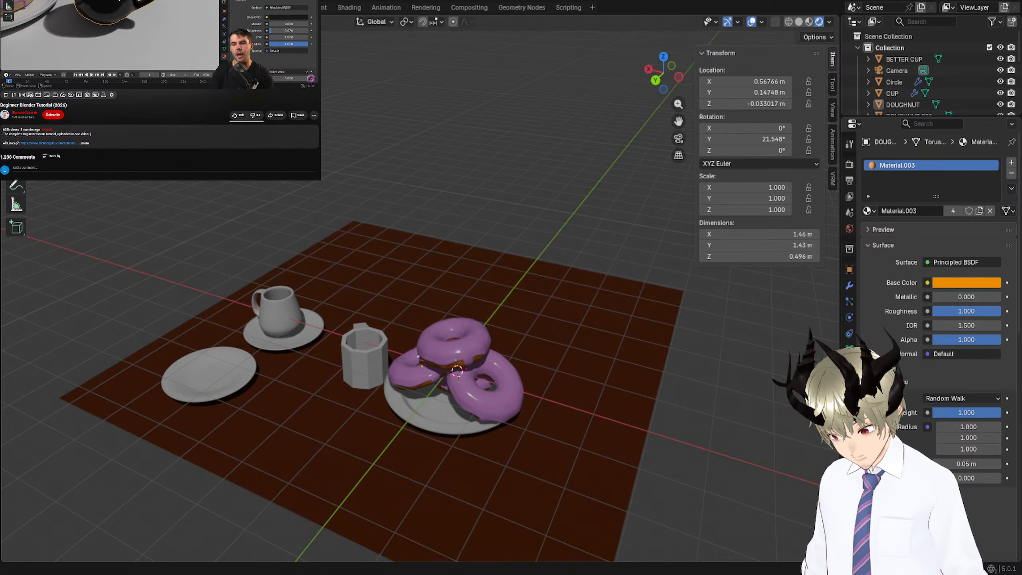
pyautogui.scroll(4, 215, 142)
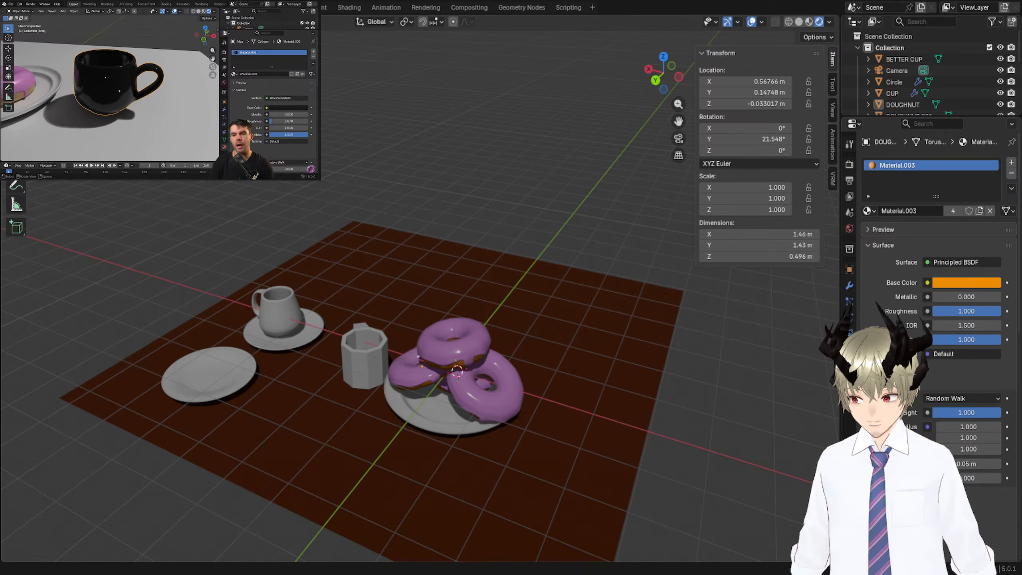
pyautogui.moveTo(228, 127)
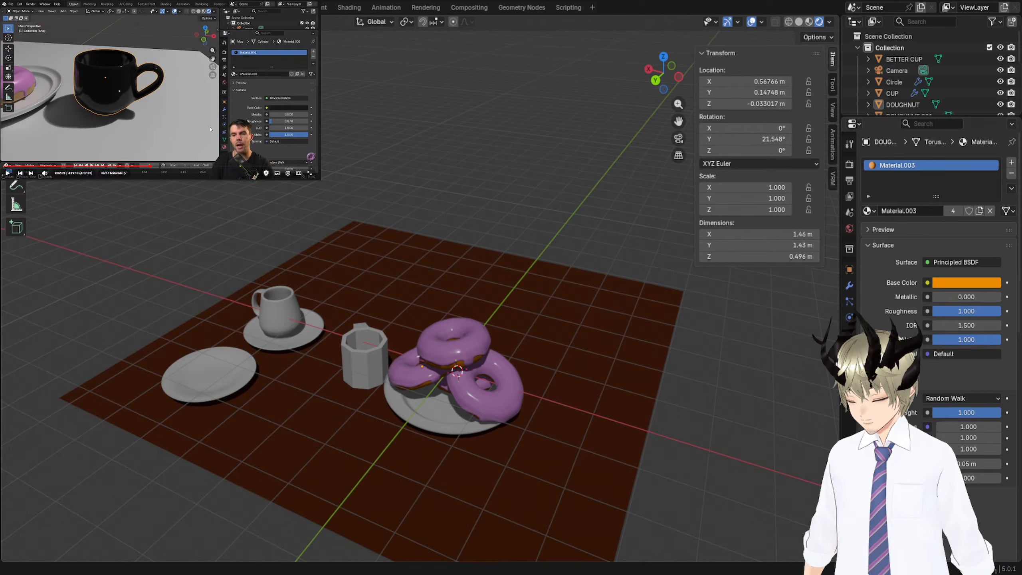
# Browse the Blender Guru channel's uploaded videos and open the one titled "Don't Learn Geometry Nodes" on its thumbnail.
pyautogui.scroll(-3, 211, 130)
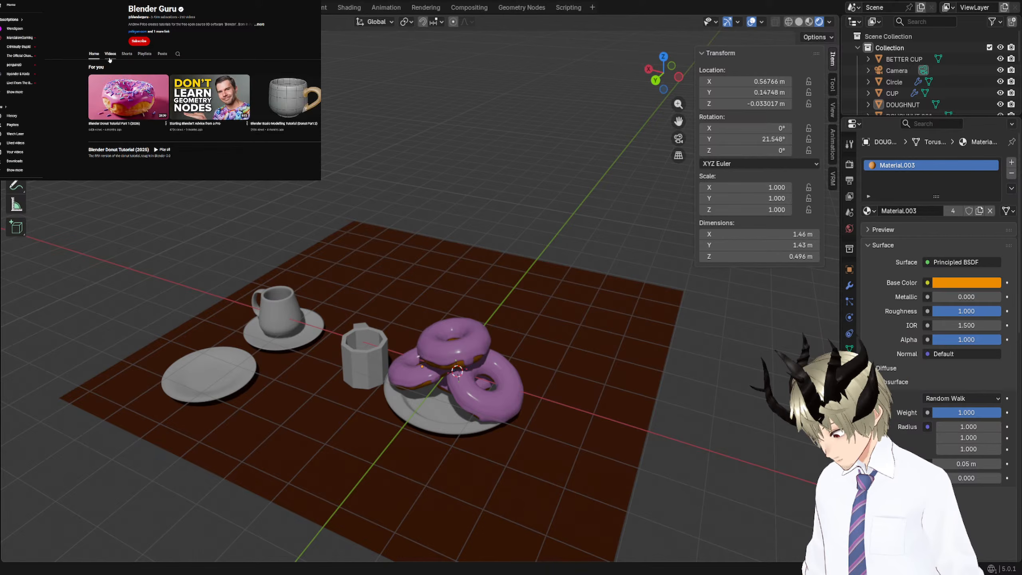
pyautogui.click(110, 57)
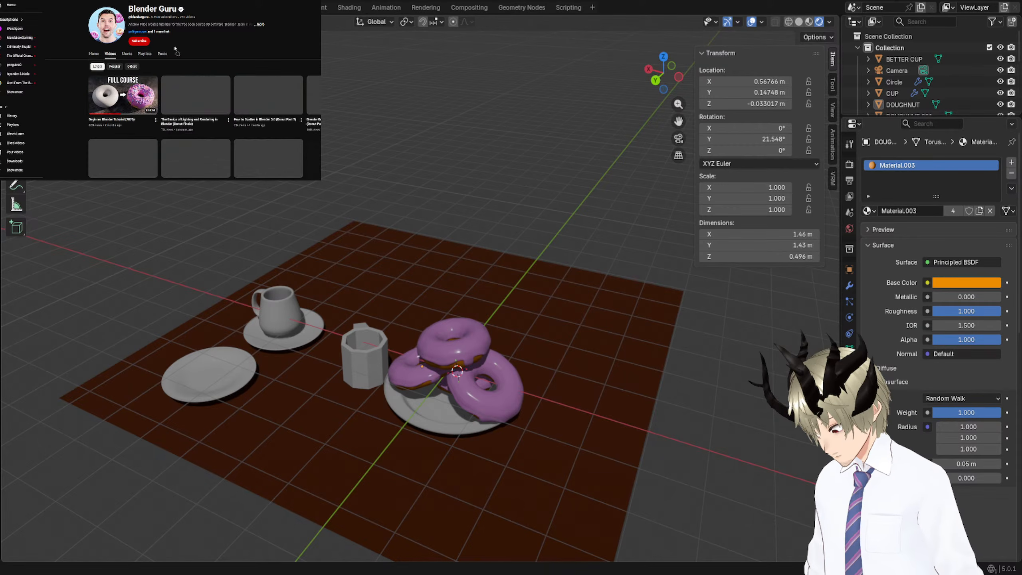
pyautogui.scroll(-2, 177, 44)
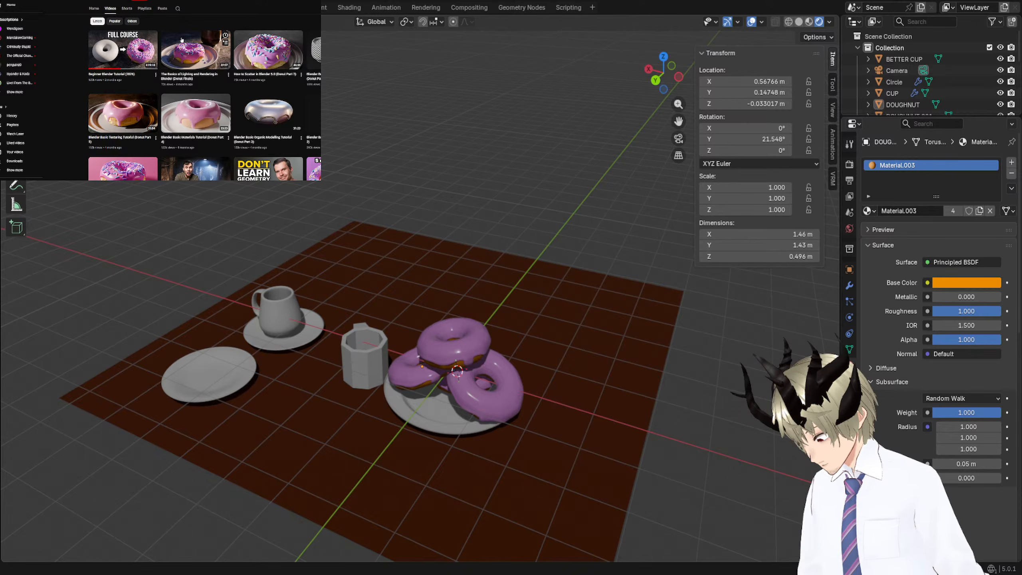
pyautogui.scroll(-1, 290, 37)
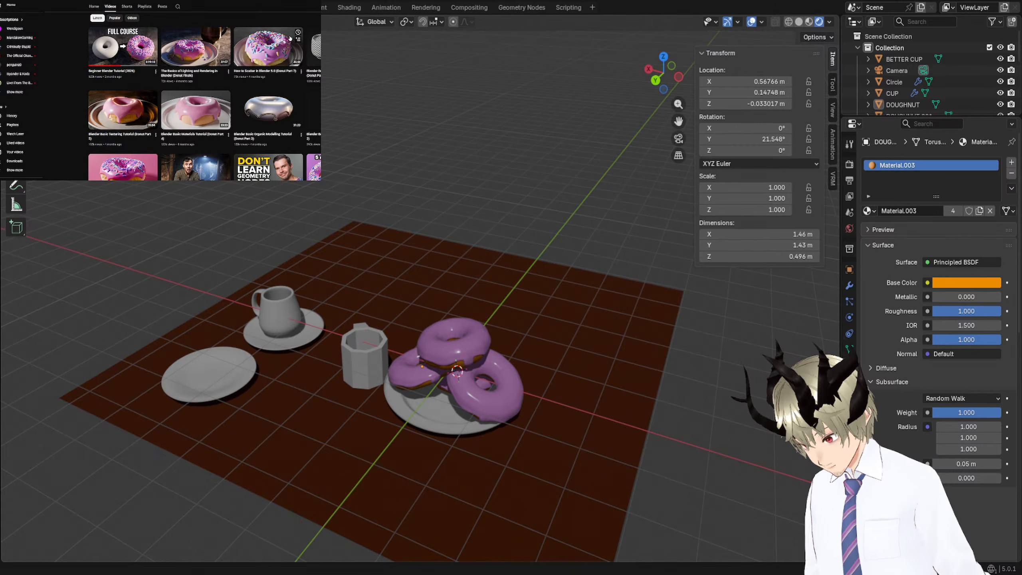
pyautogui.scroll(-3, 290, 37)
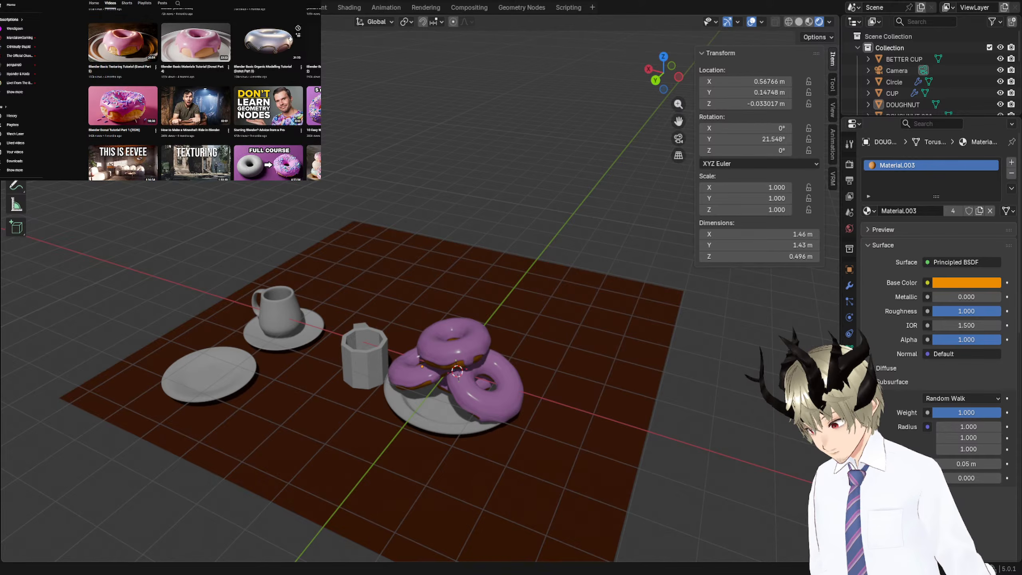
pyautogui.scroll(1, 248, 69)
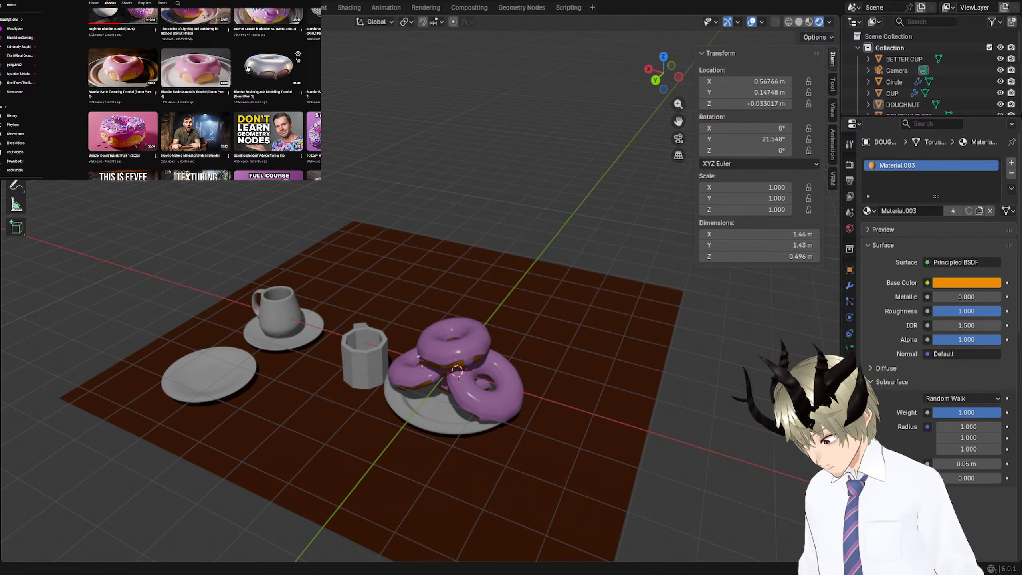
pyautogui.scroll(-4, 247, 69)
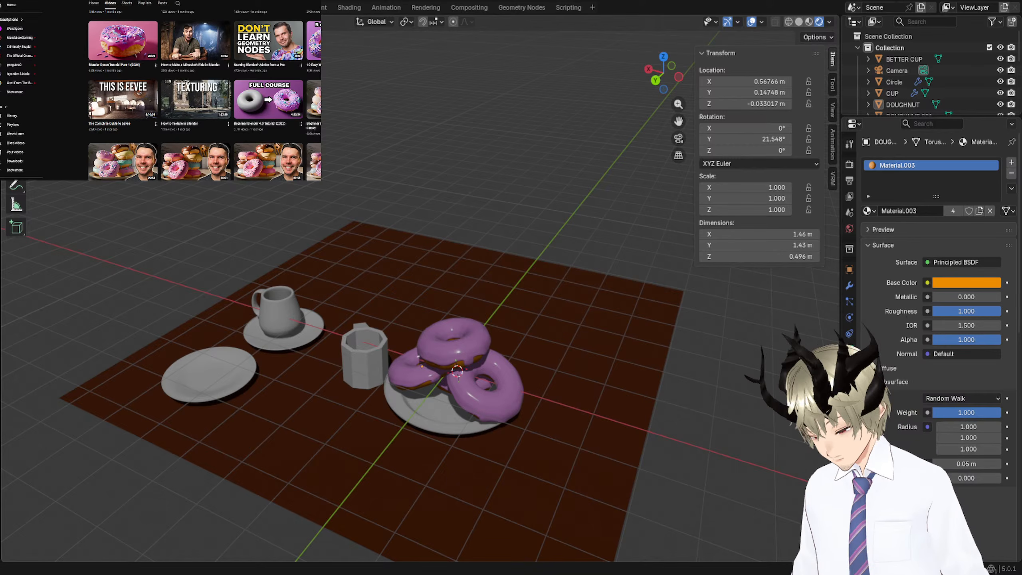
pyautogui.scroll(-3, 204, 97)
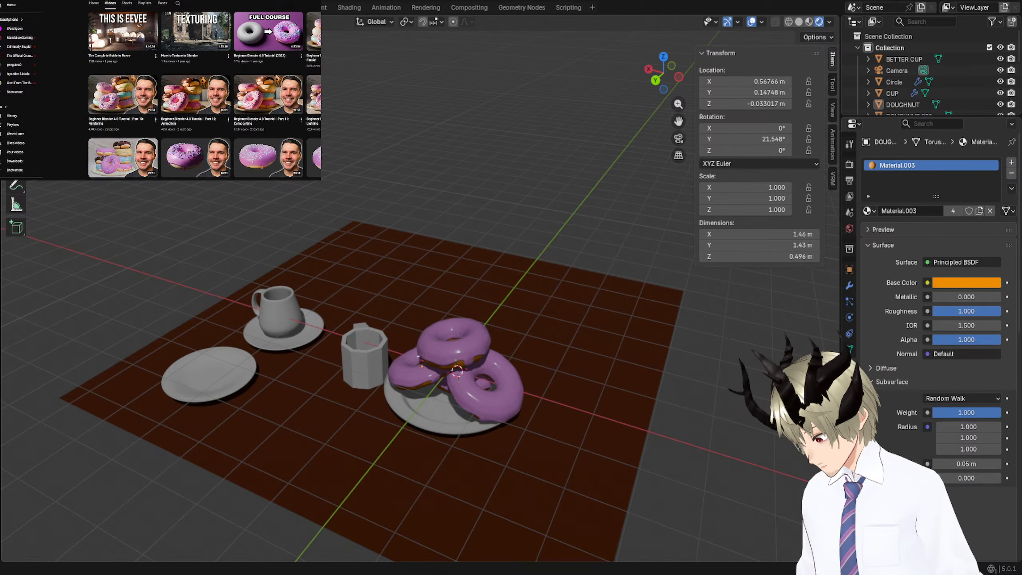
pyautogui.scroll(5, 204, 96)
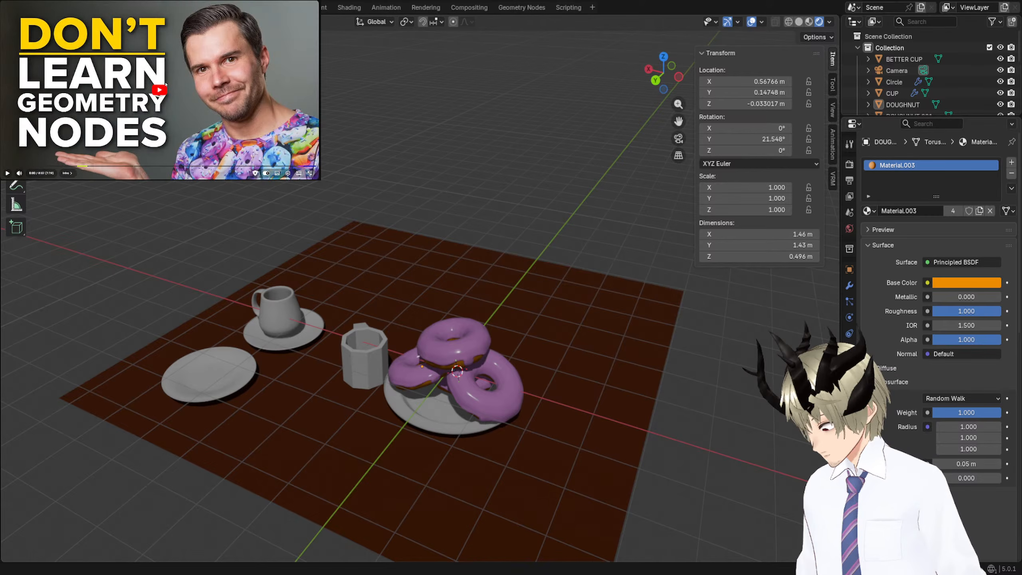
# Play the "Don't Learn Geometry Nodes" video, raise its playback speed to 1.75x, and pause it.
pyautogui.click(159, 91)
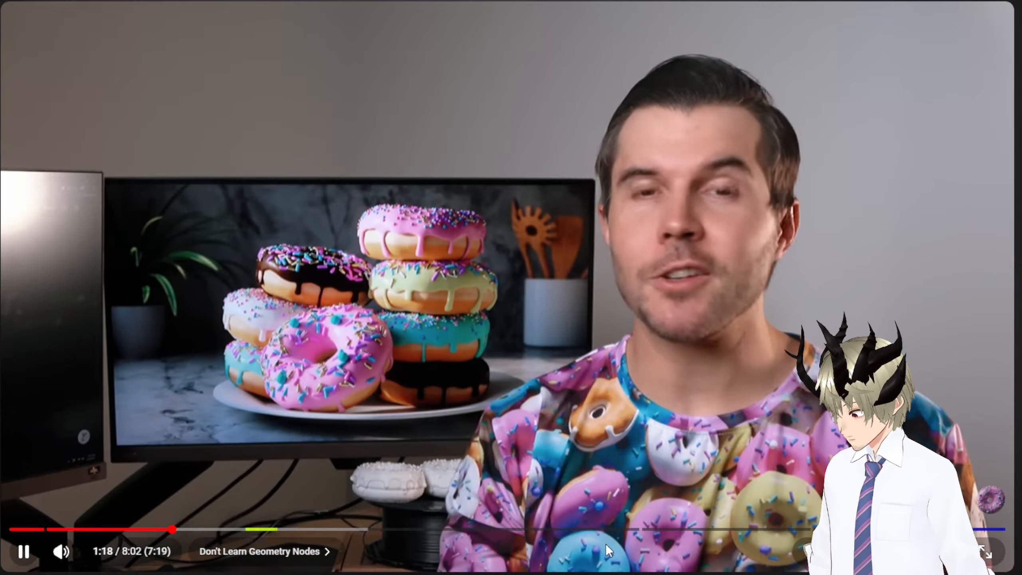
pyautogui.hotkey('shift', '.')
pyautogui.hotkey('shift', '.')
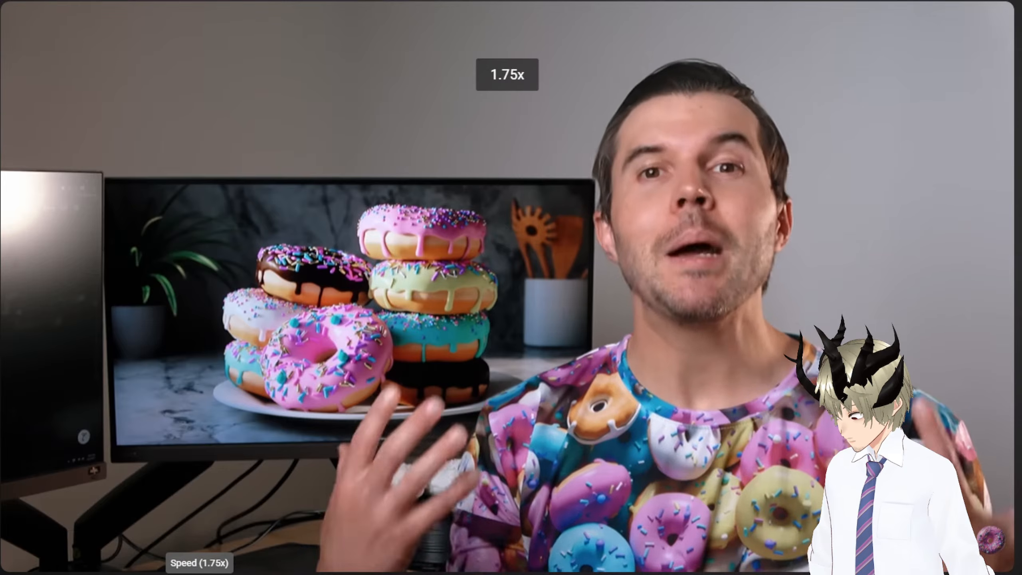
pyautogui.press('space')
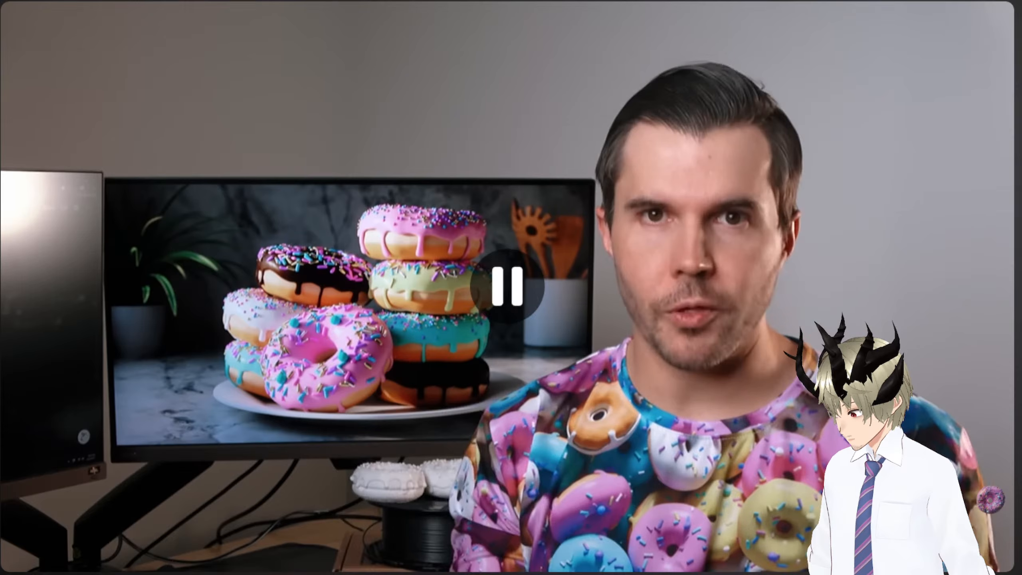